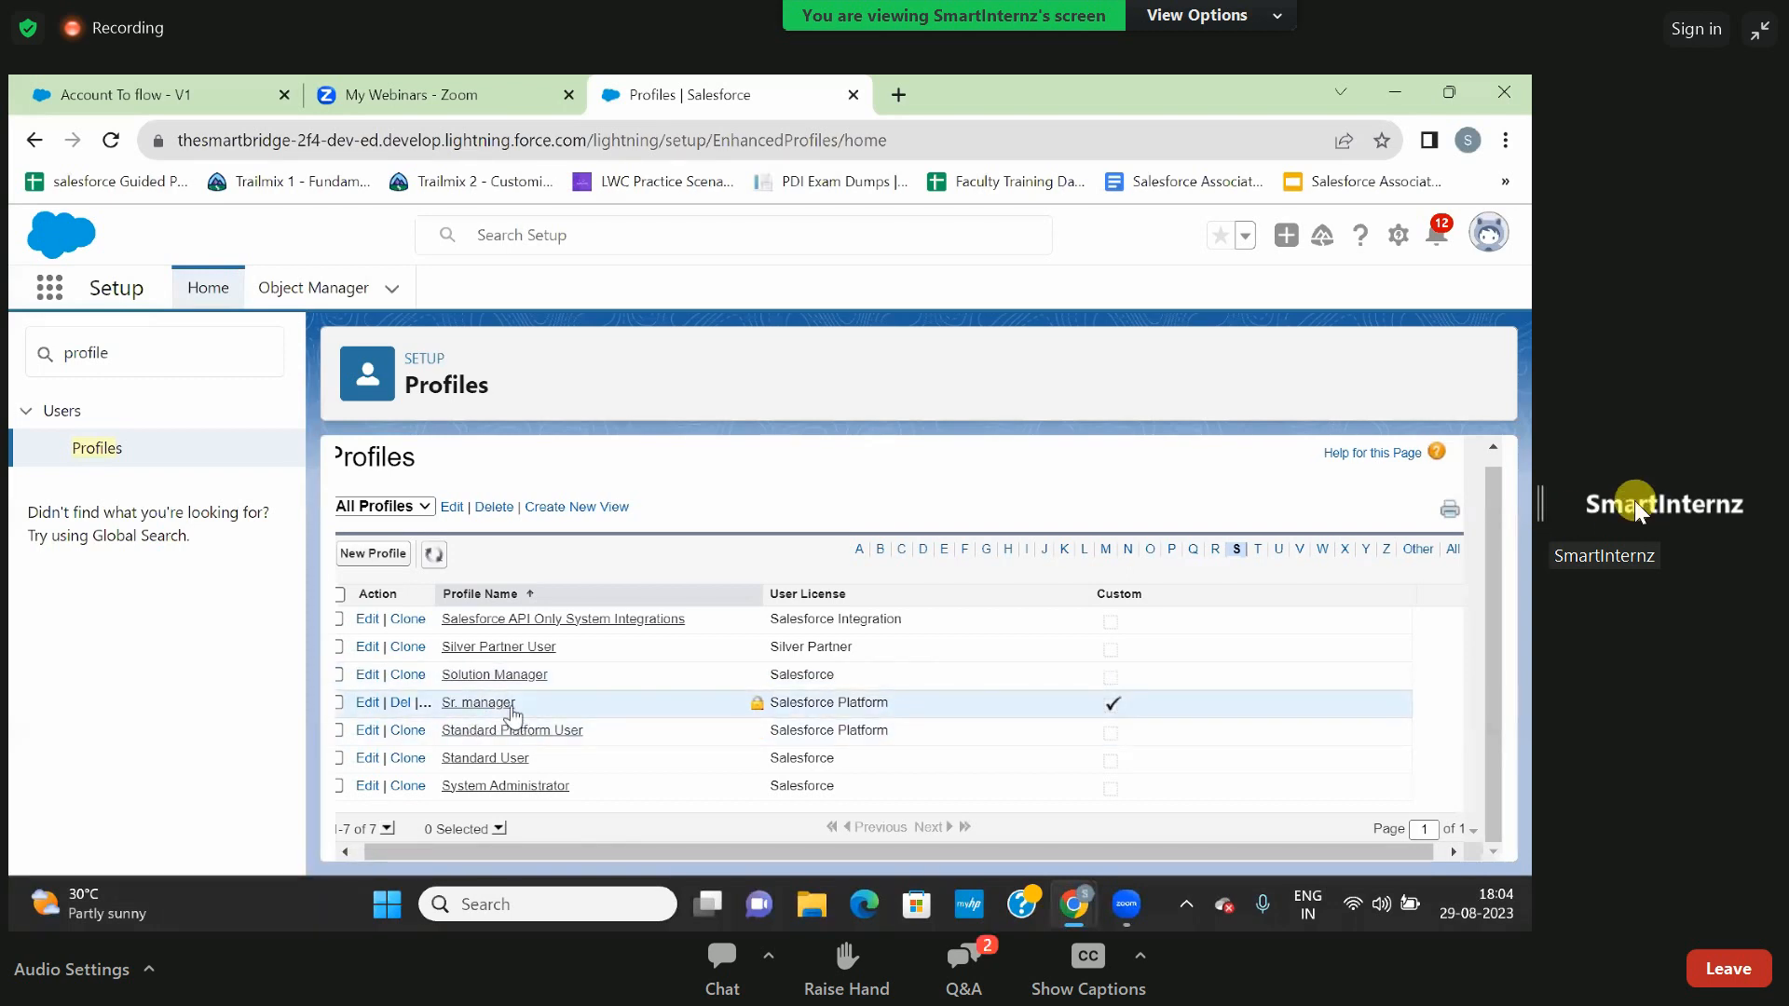
- Exit the webinar's full-screen view, move its window aside and check the screen recorder's status
{"action": "double_click", "coordinate": [1384, 747]}
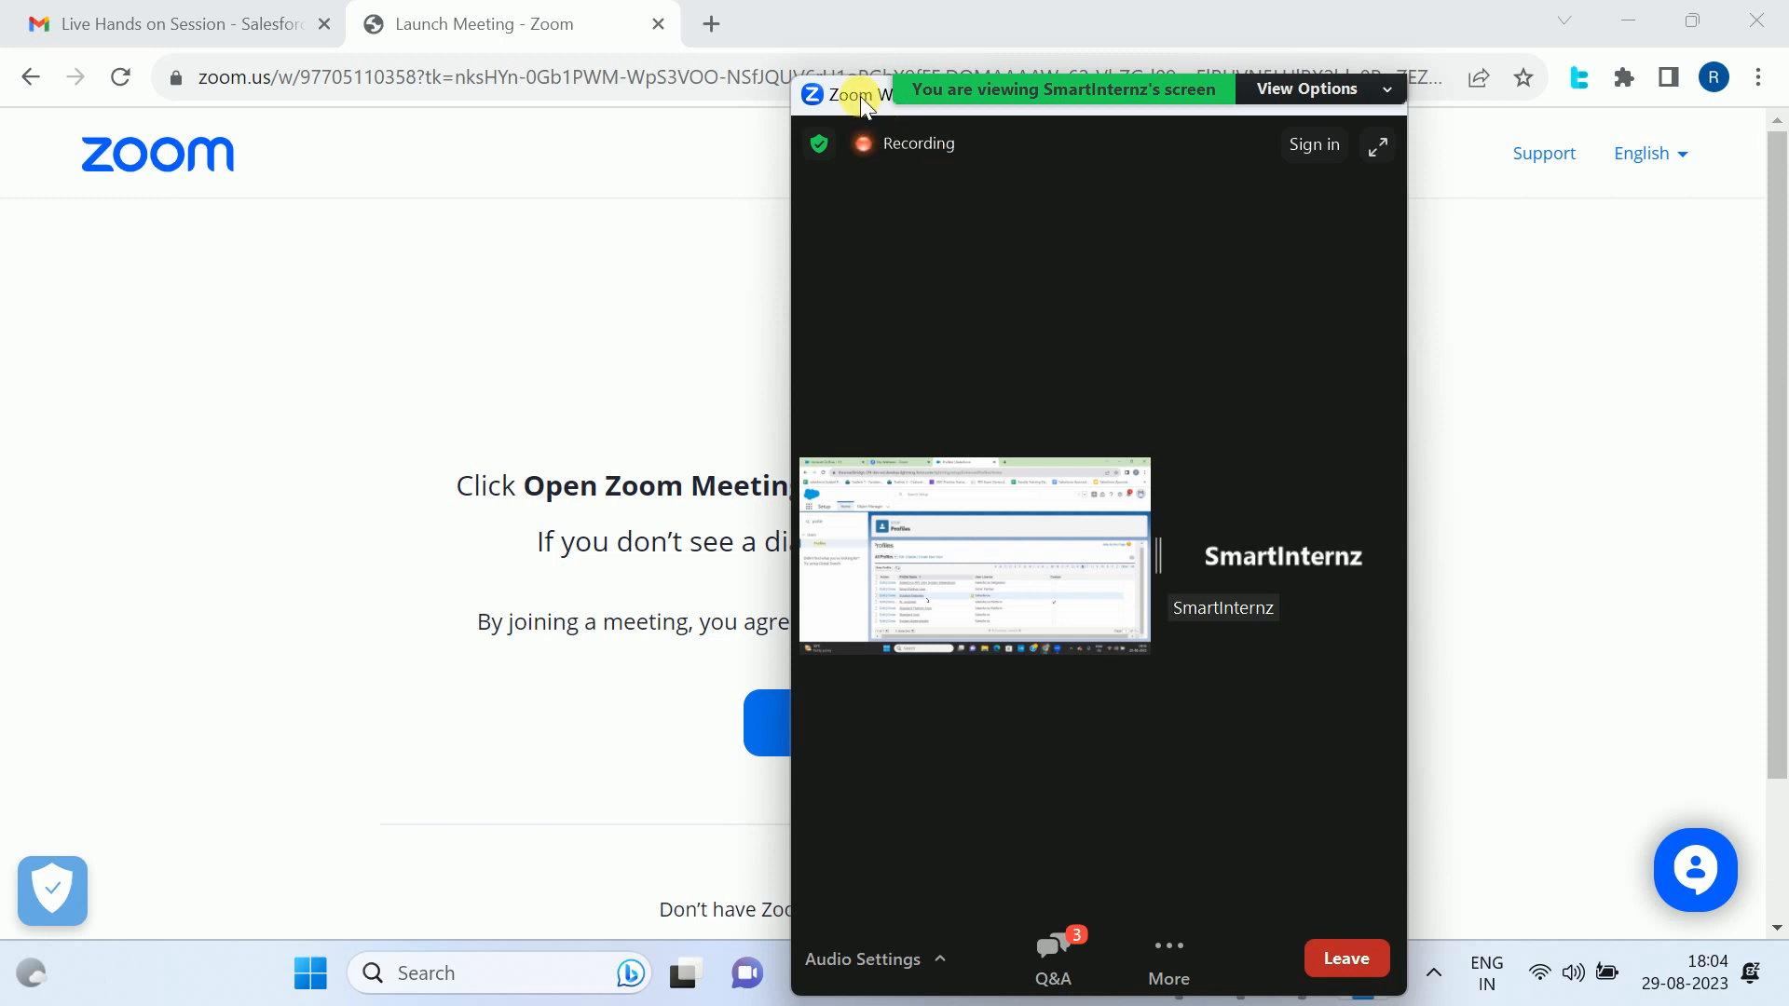
{"action": "left_click_drag", "start_coordinate": [859, 97], "coordinate": [536, 108]}
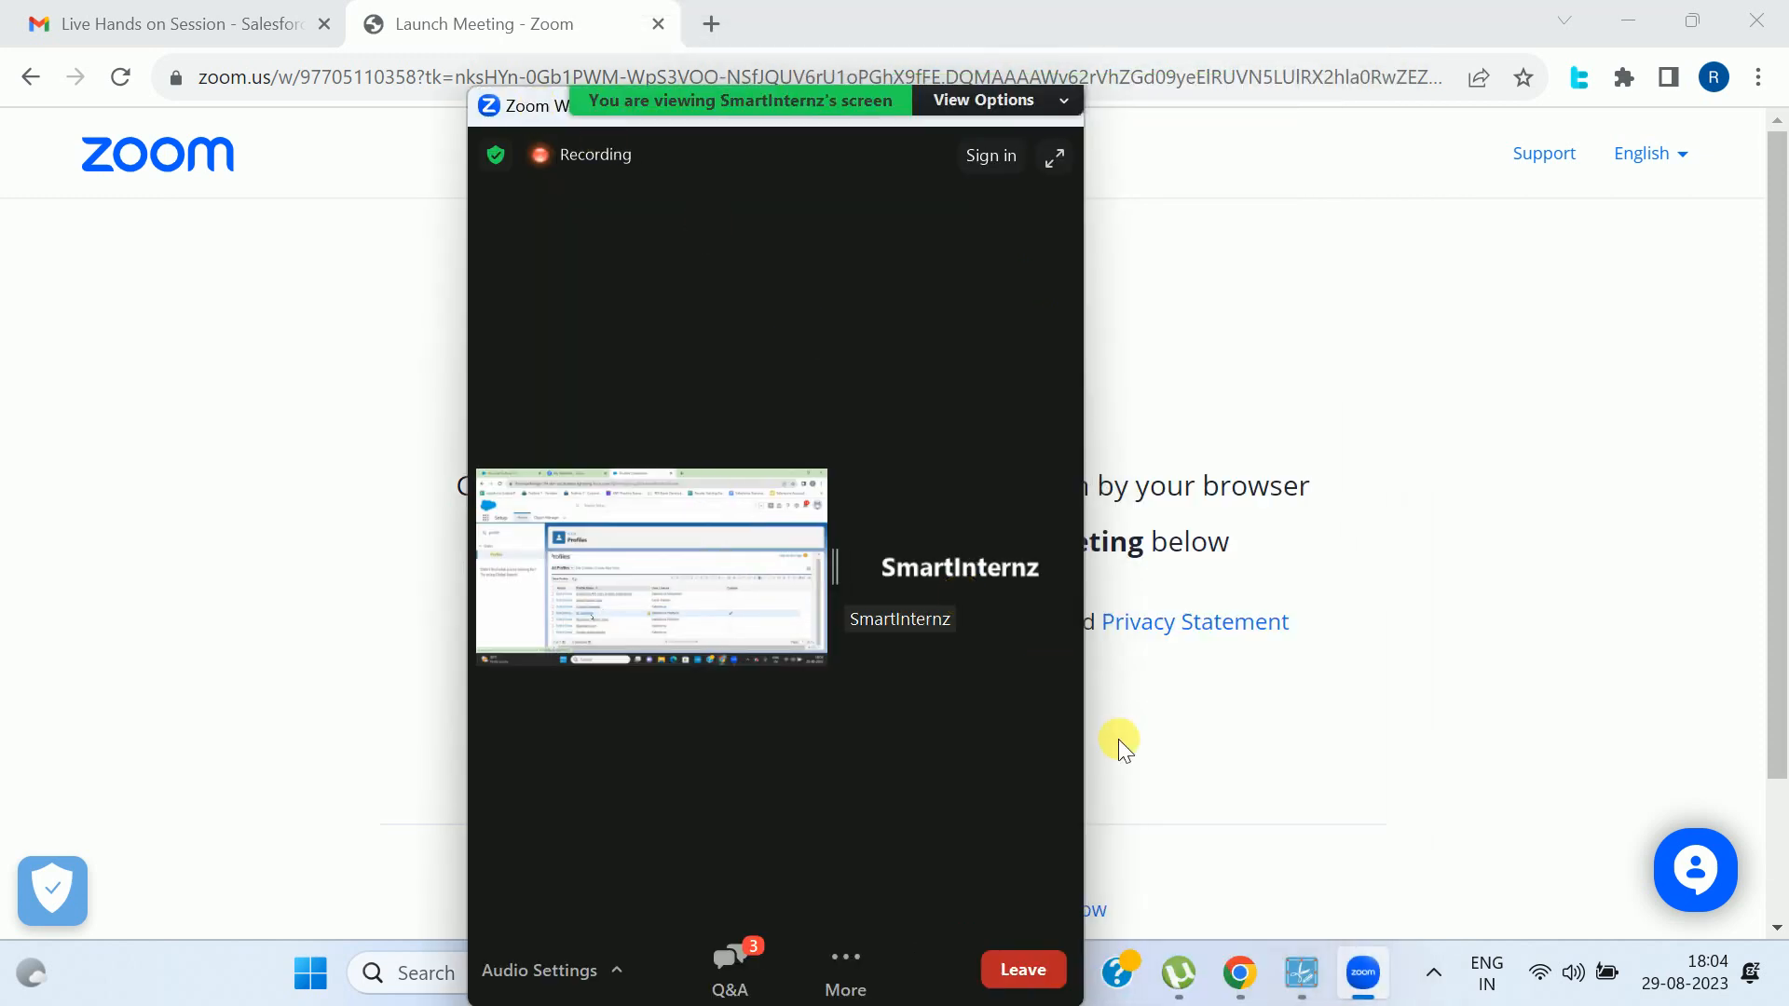
{"action": "left_click", "coordinate": [1288, 974]}
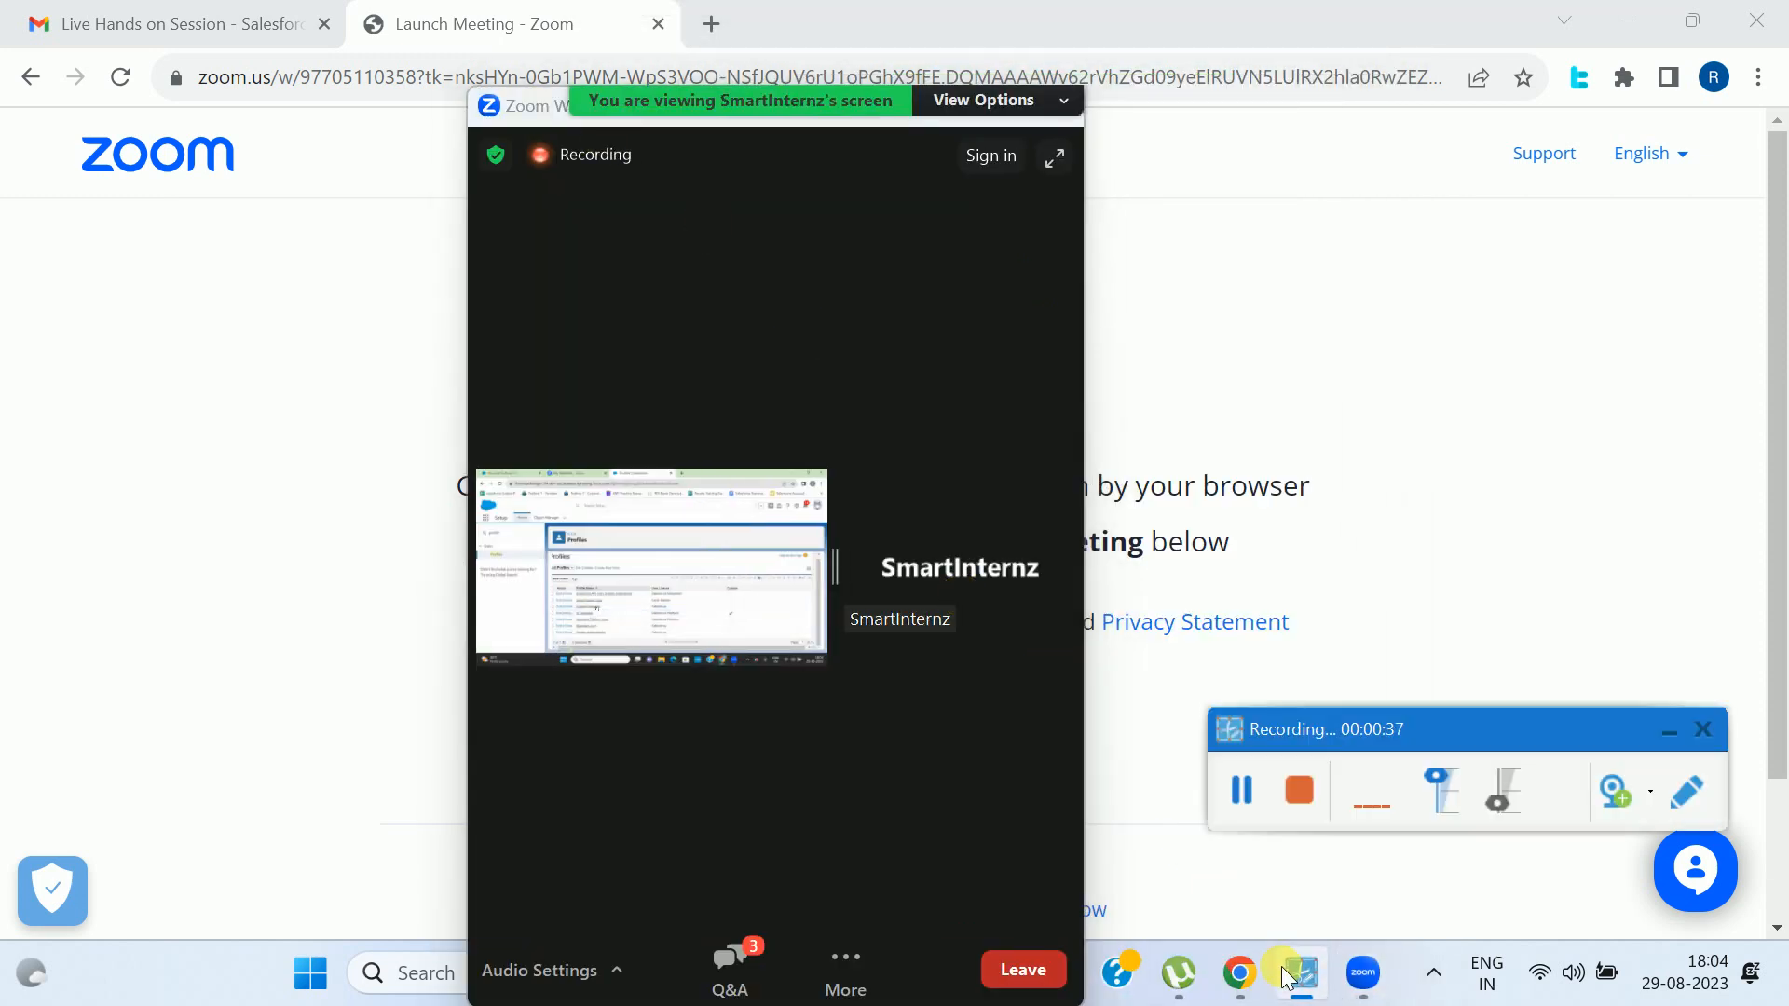
{"action": "left_click", "coordinate": [1287, 974]}
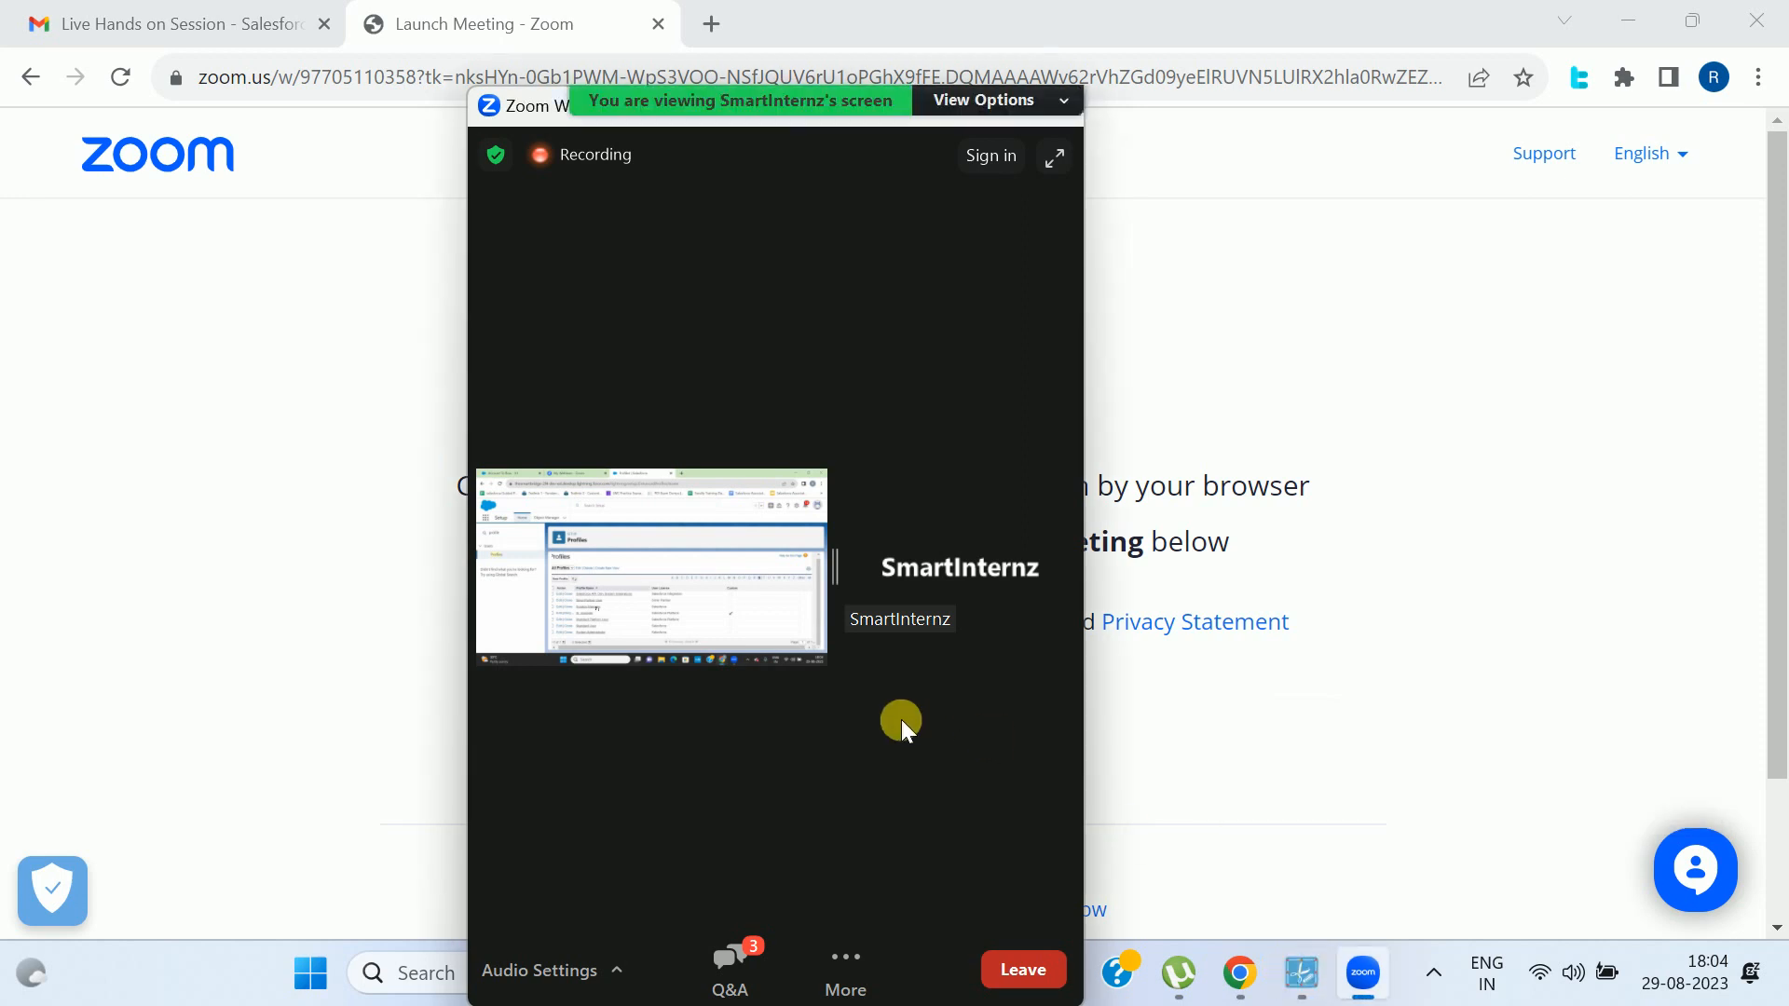
- Return the webinar to full screen and enlarge the shared-screen area beside the speaker tile
{"action": "double_click", "coordinate": [874, 737]}
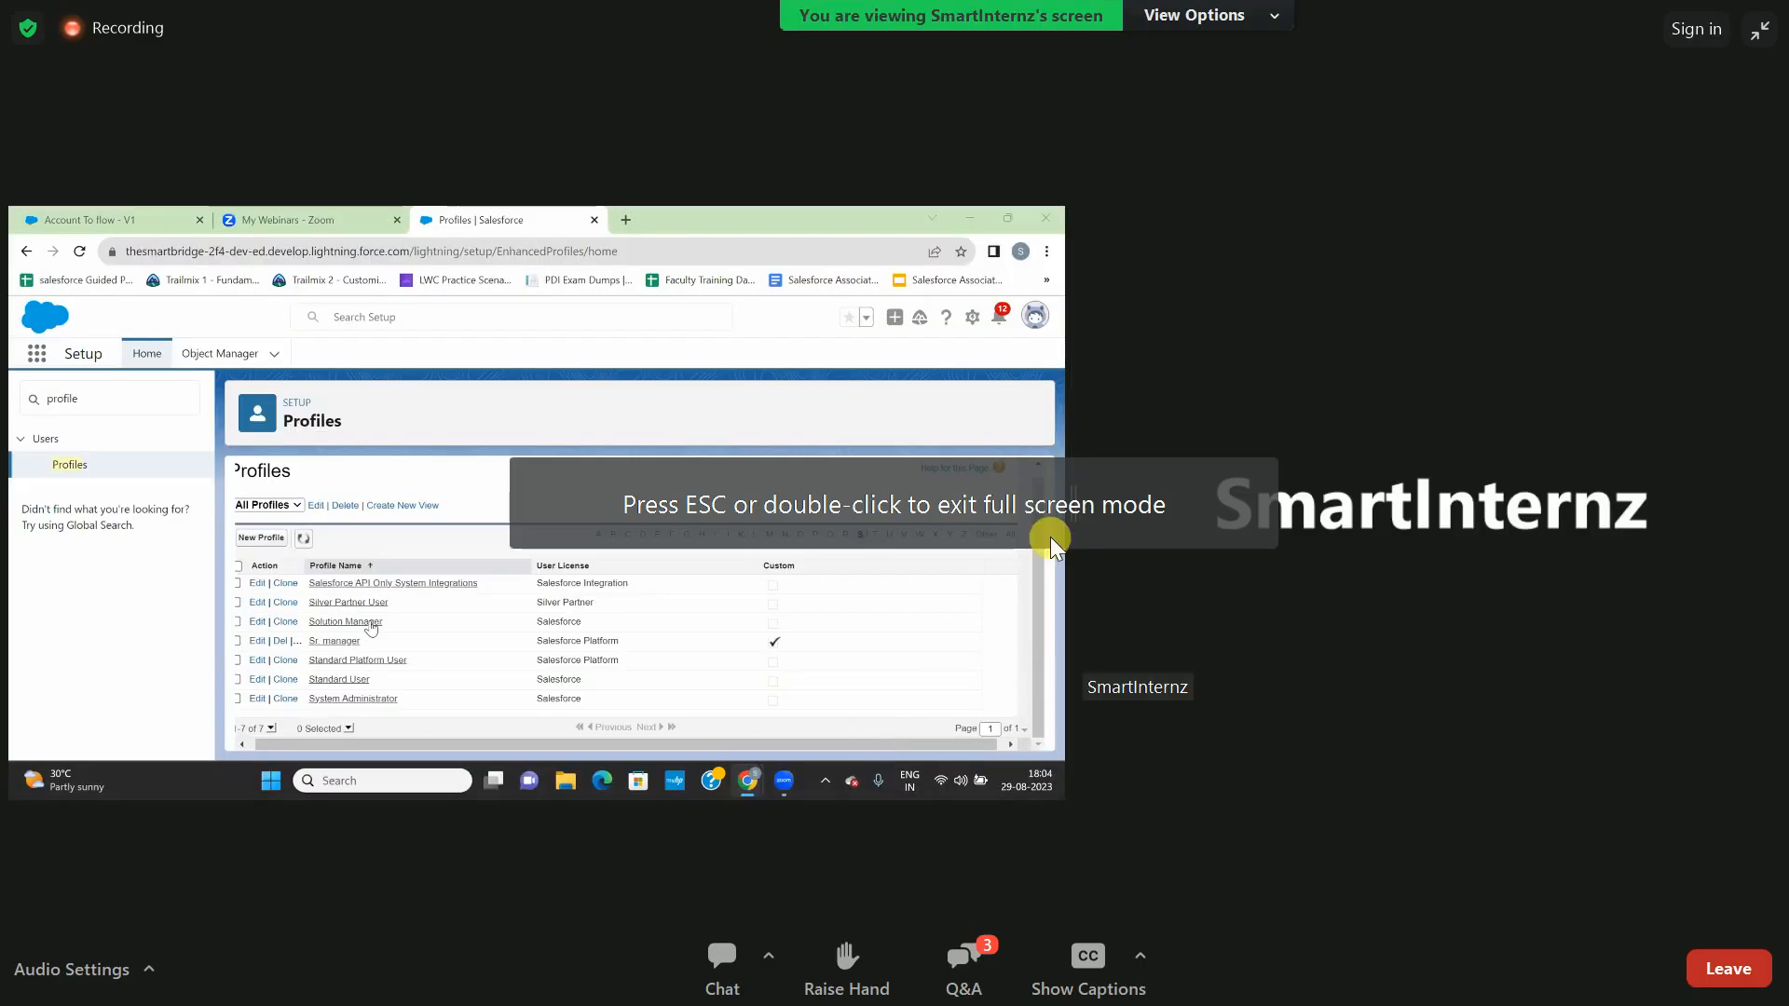
{"action": "left_click_drag", "start_coordinate": [1091, 585], "coordinate": [1551, 502]}
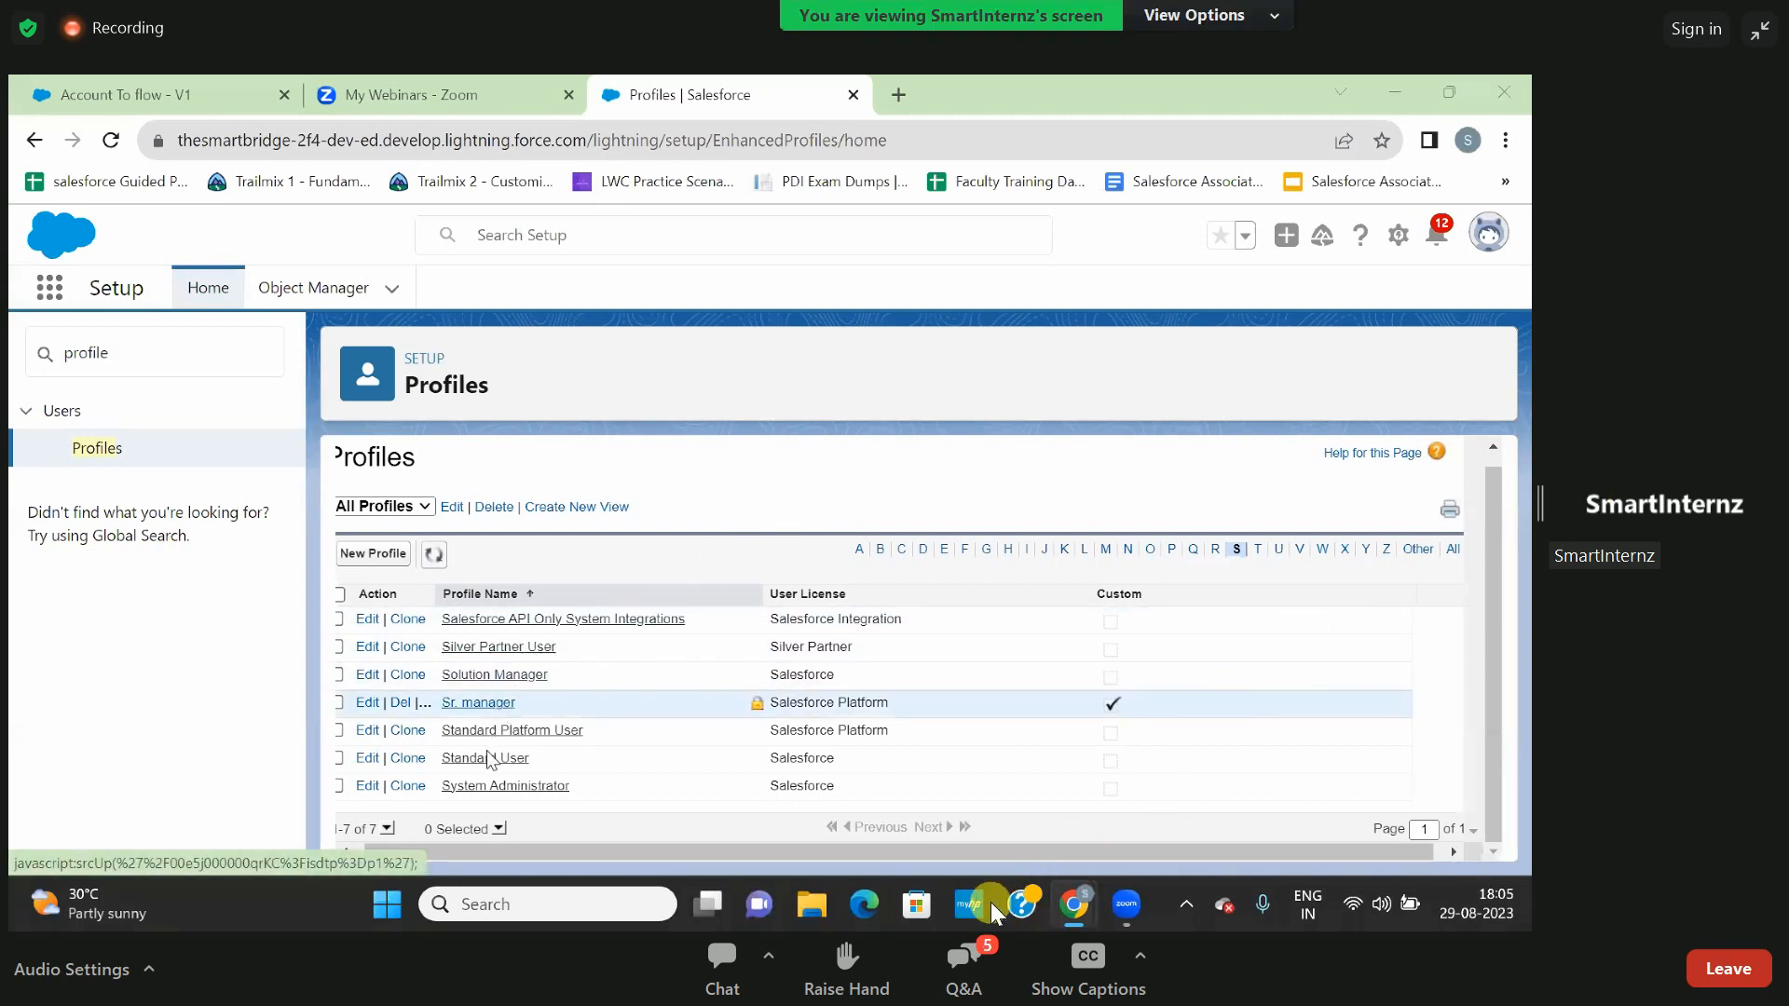
- Open the webinar's Q&A and read through the attendees' questions
{"action": "left_click", "coordinate": [976, 954]}
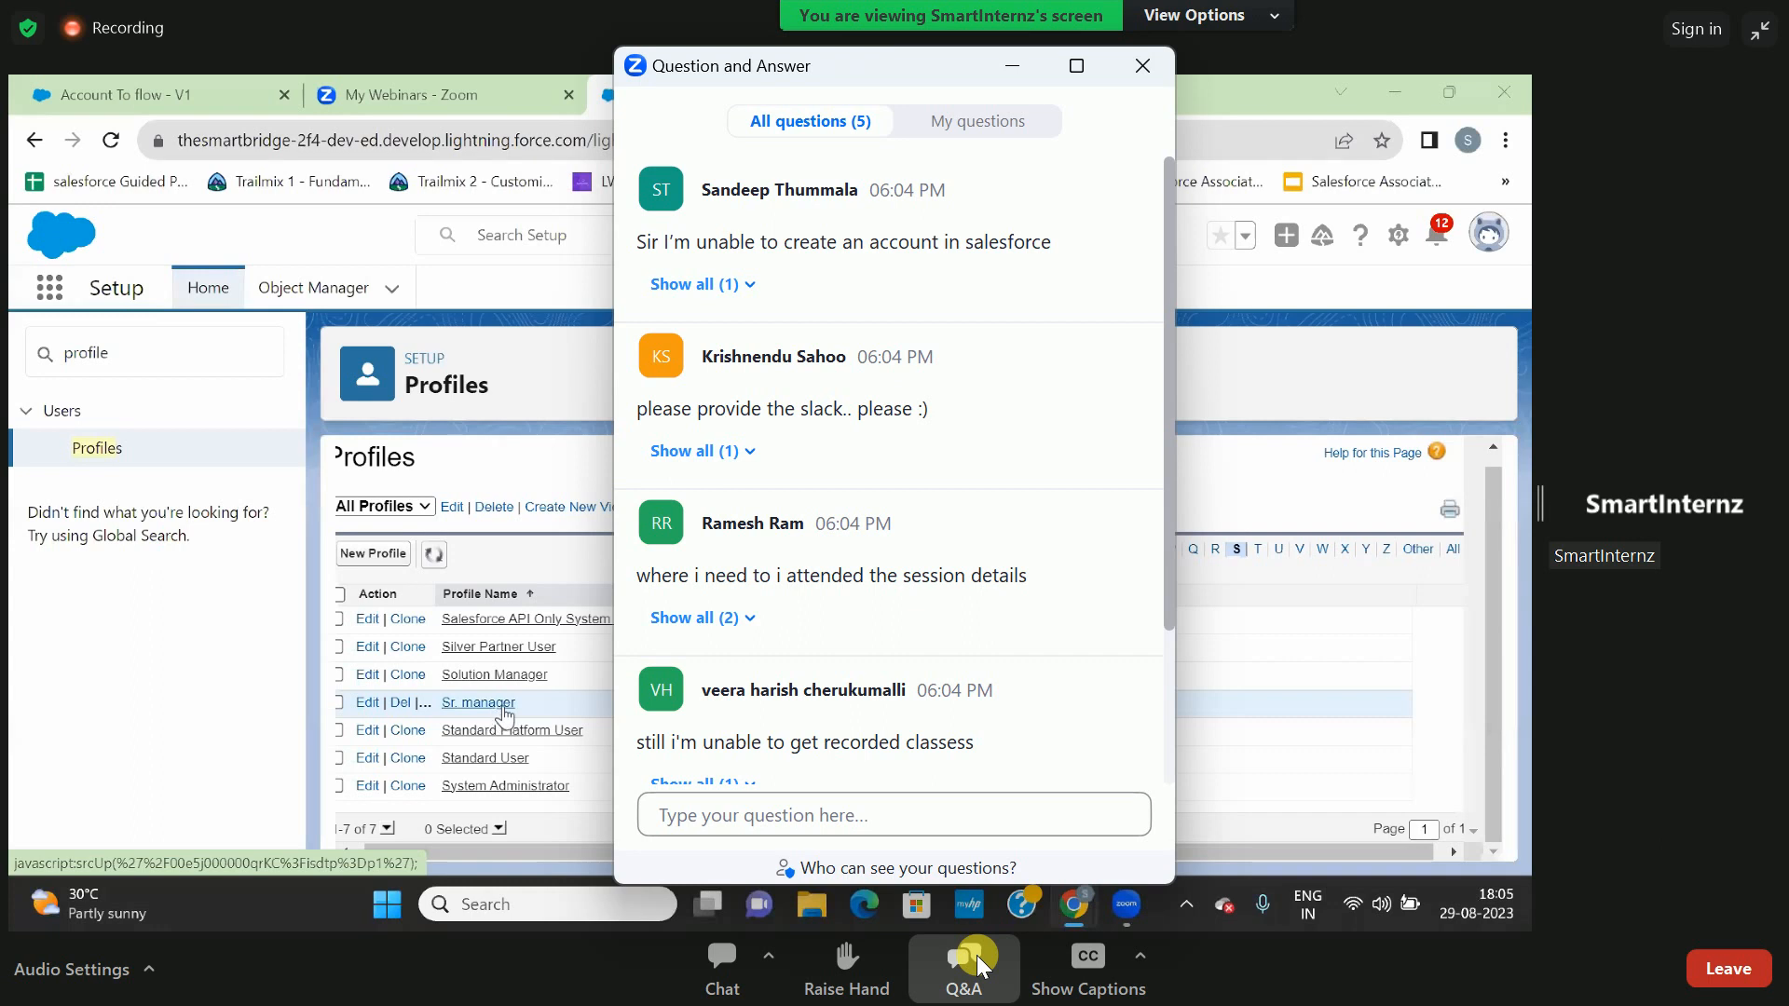
{"action": "scroll", "coordinate": [974, 757], "scroll_direction": "down", "scroll_amount": 3}
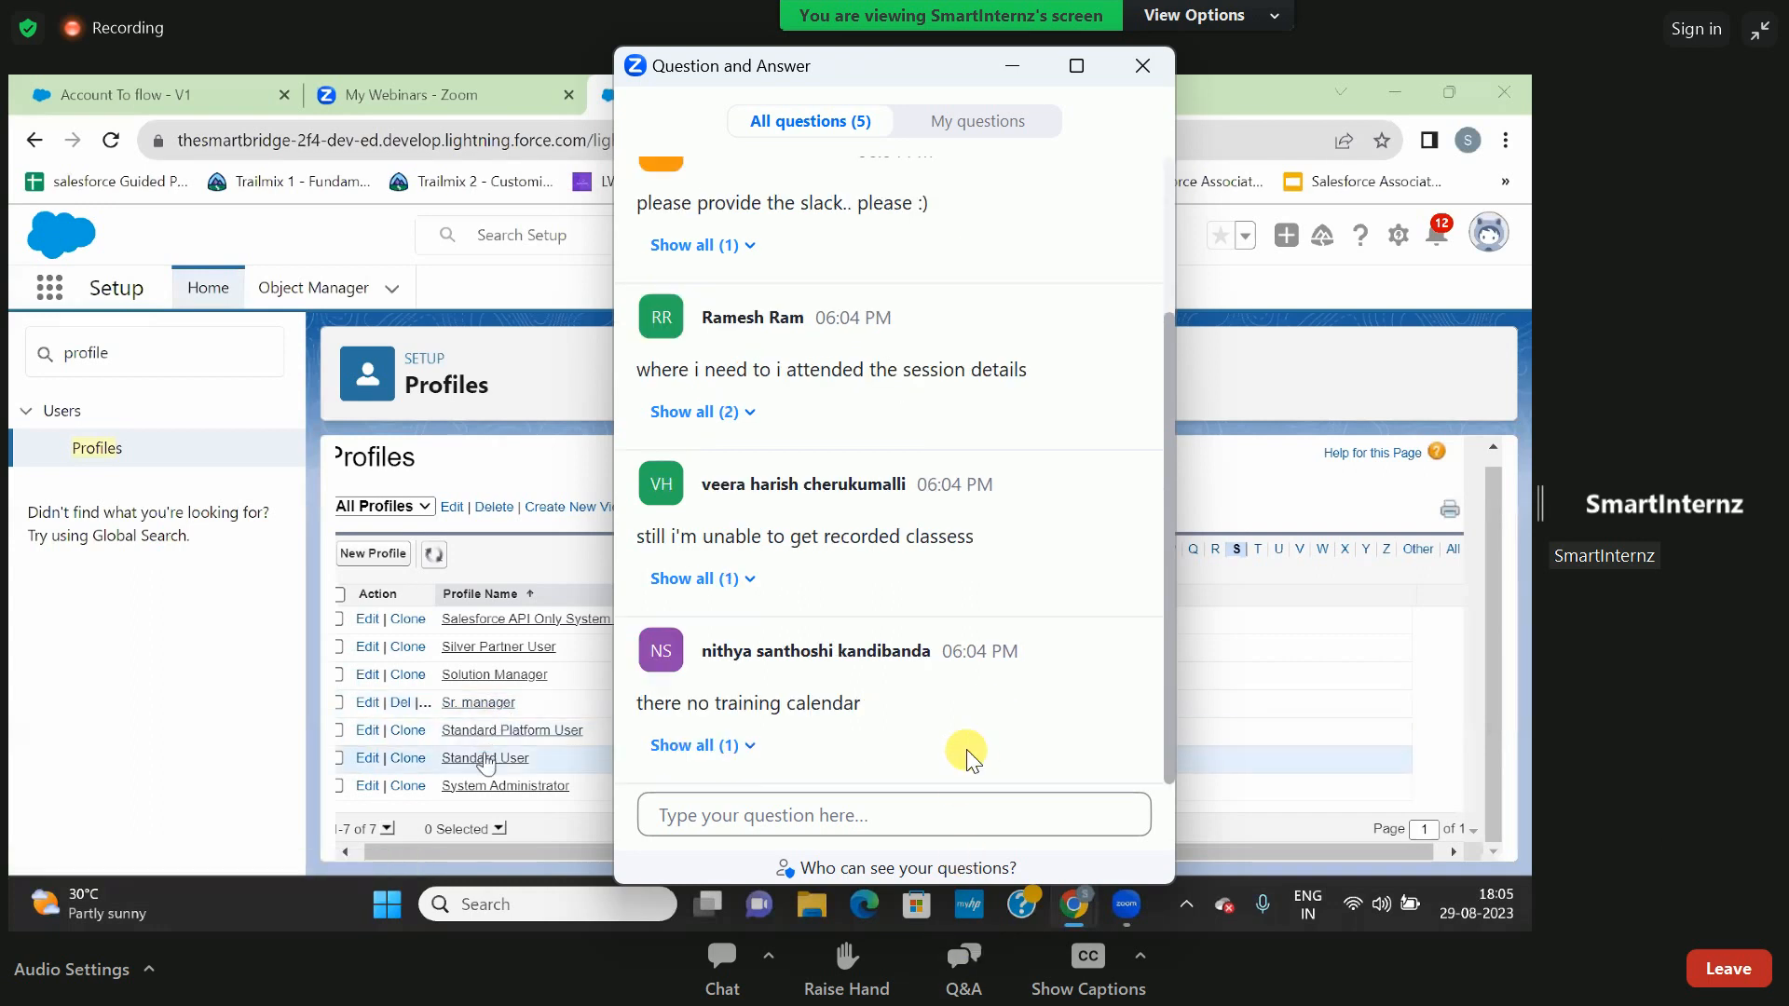
{"action": "key", "text": "super+d"}
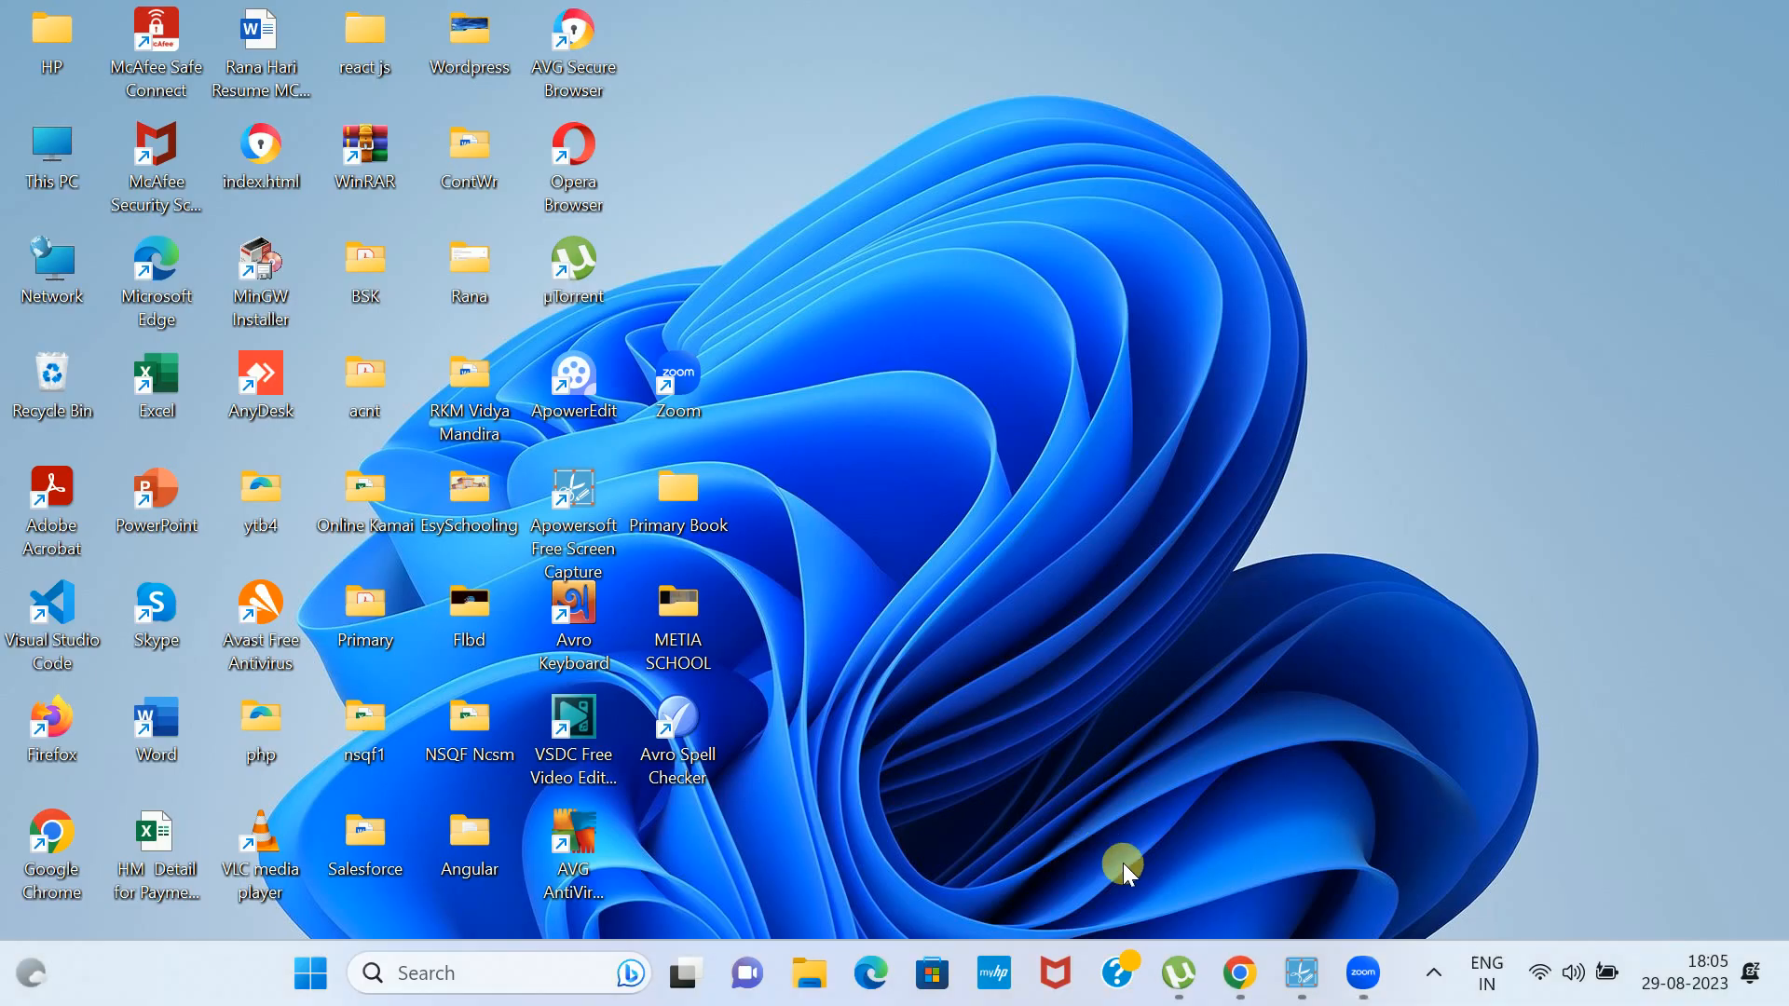
{"action": "left_click", "coordinate": [1247, 958]}
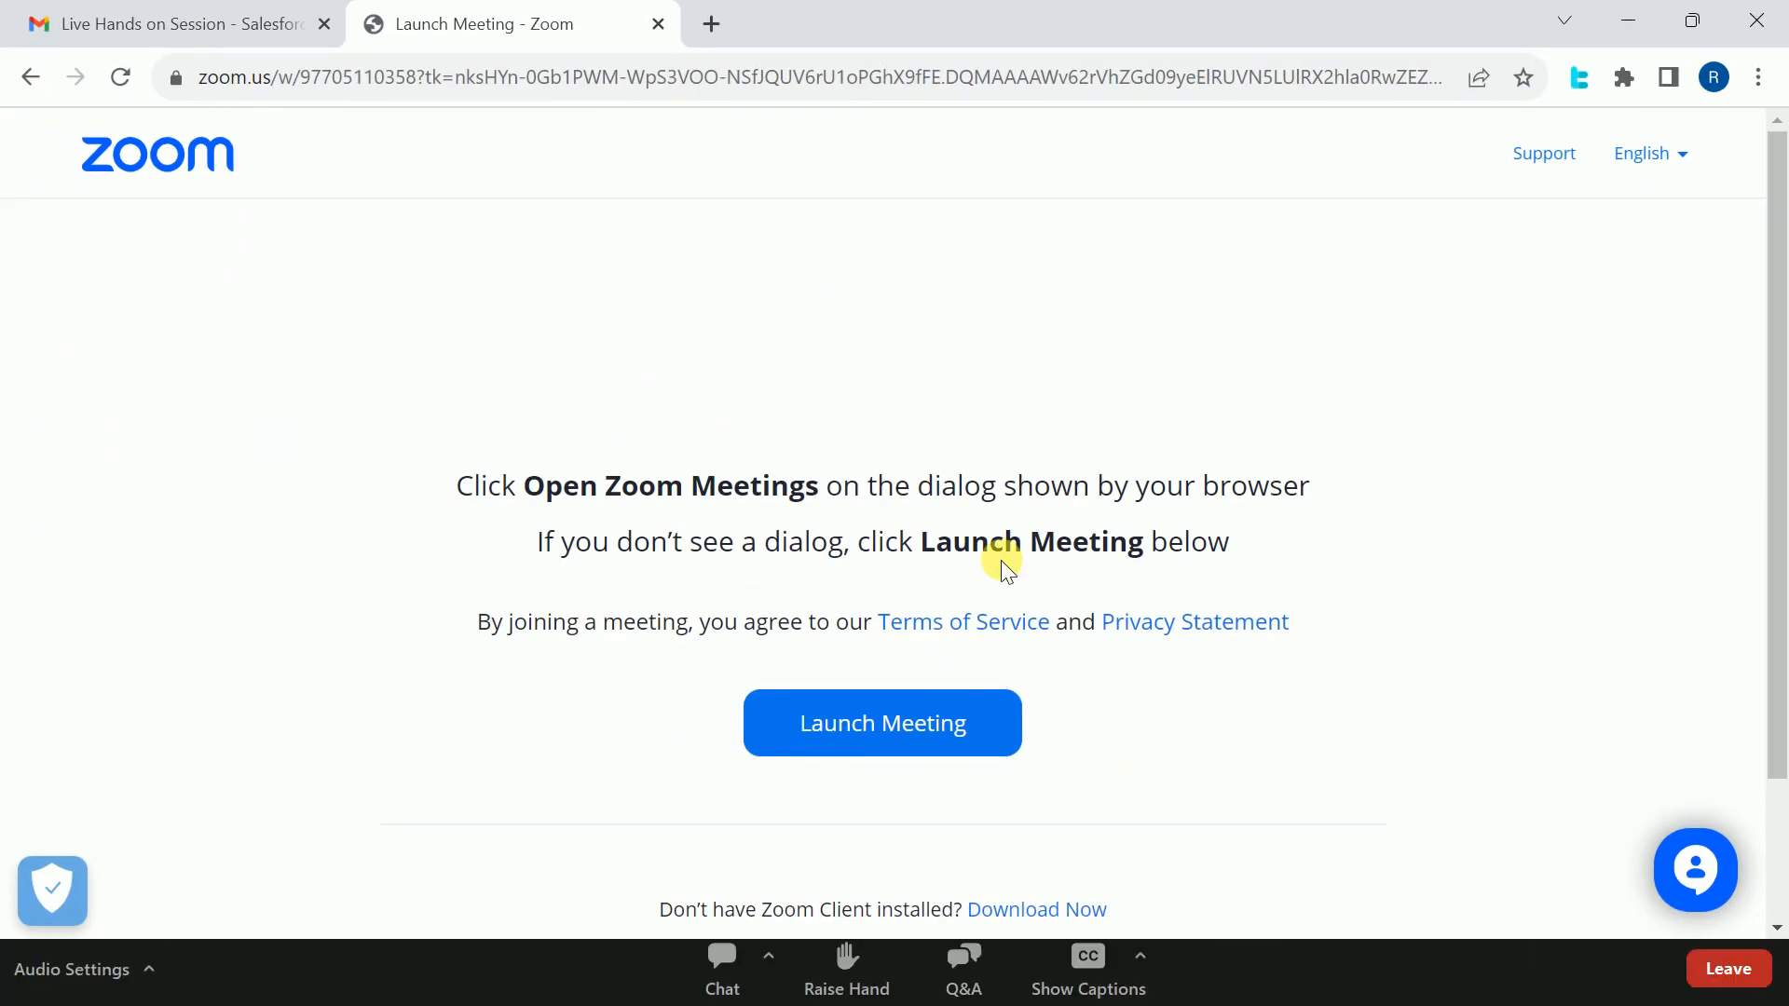
{"action": "left_click", "coordinate": [1635, 19]}
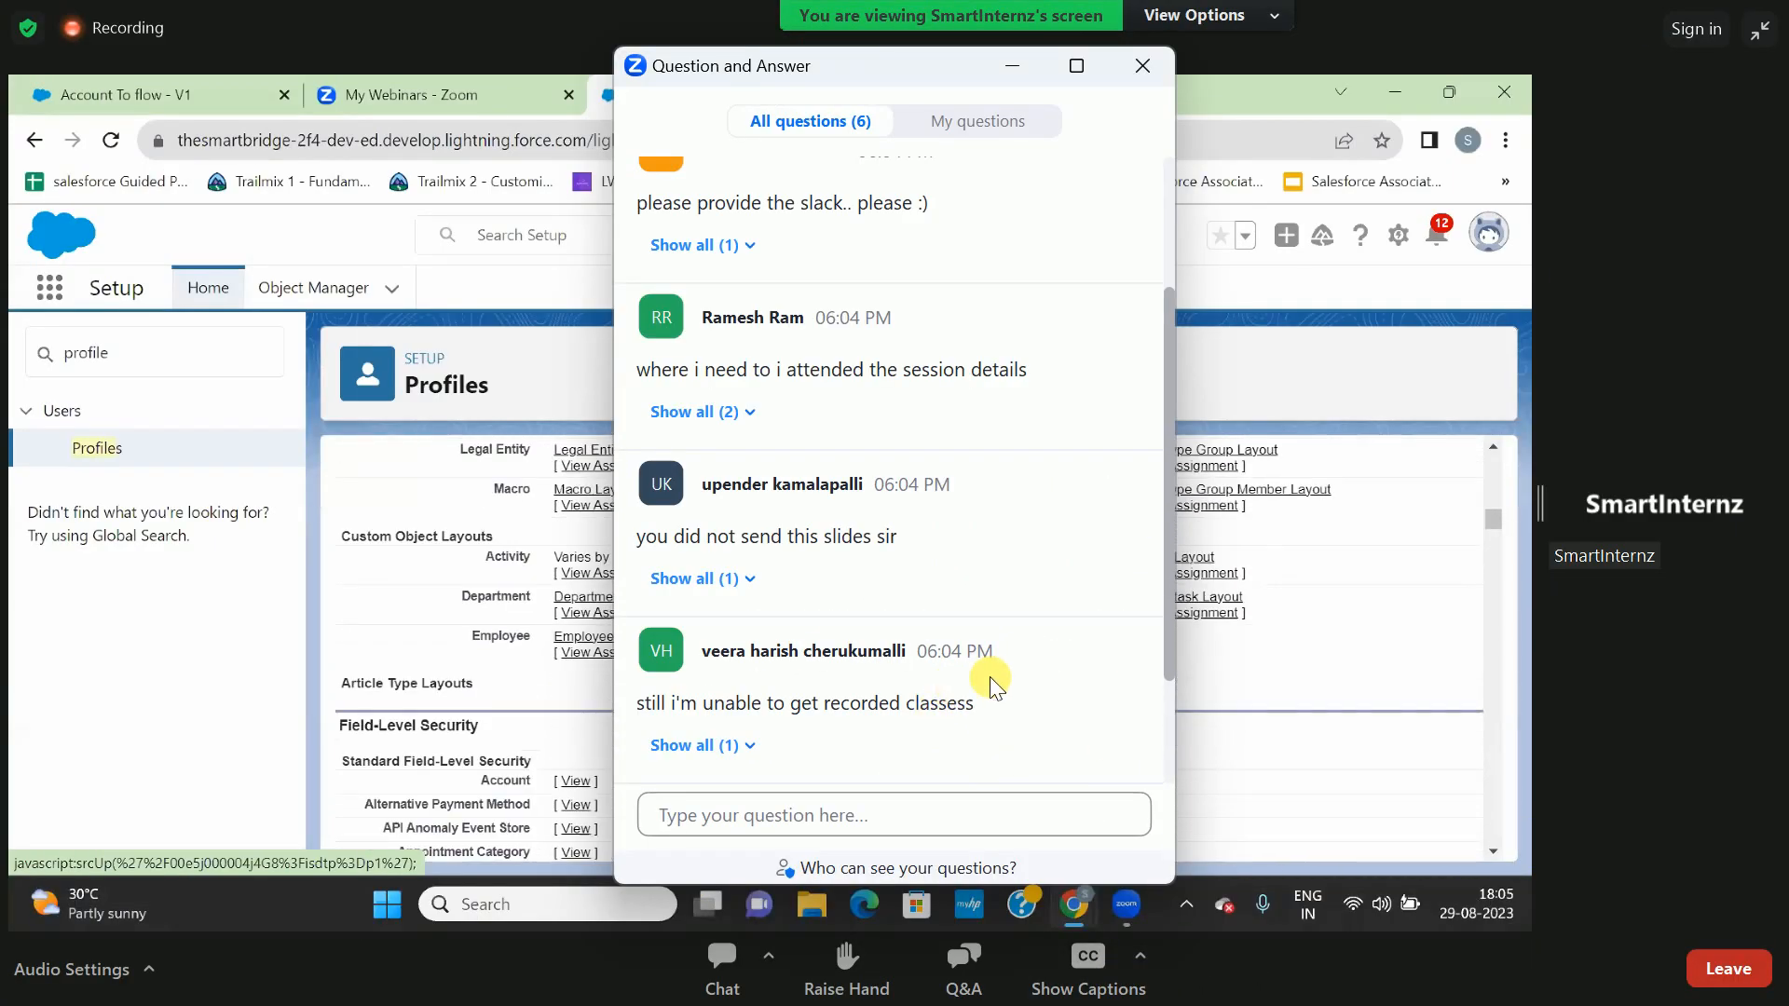
{"action": "double_click", "coordinate": [1265, 674]}
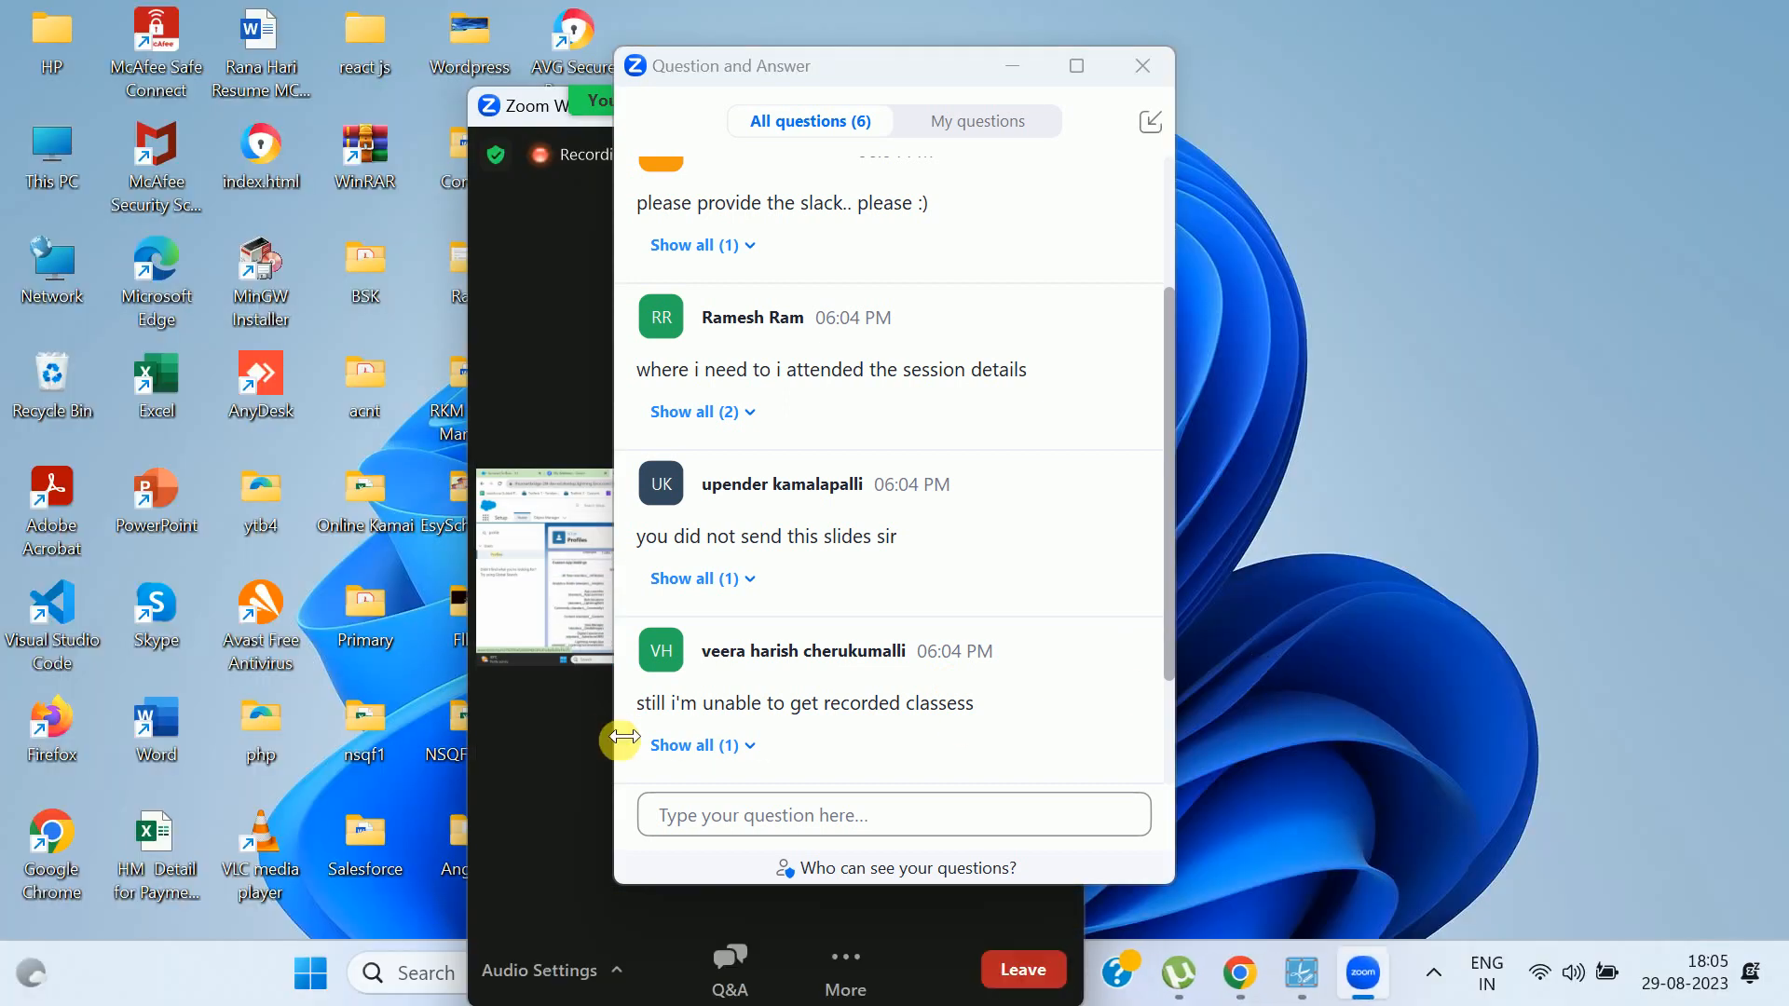
{"action": "double_click", "coordinate": [577, 618]}
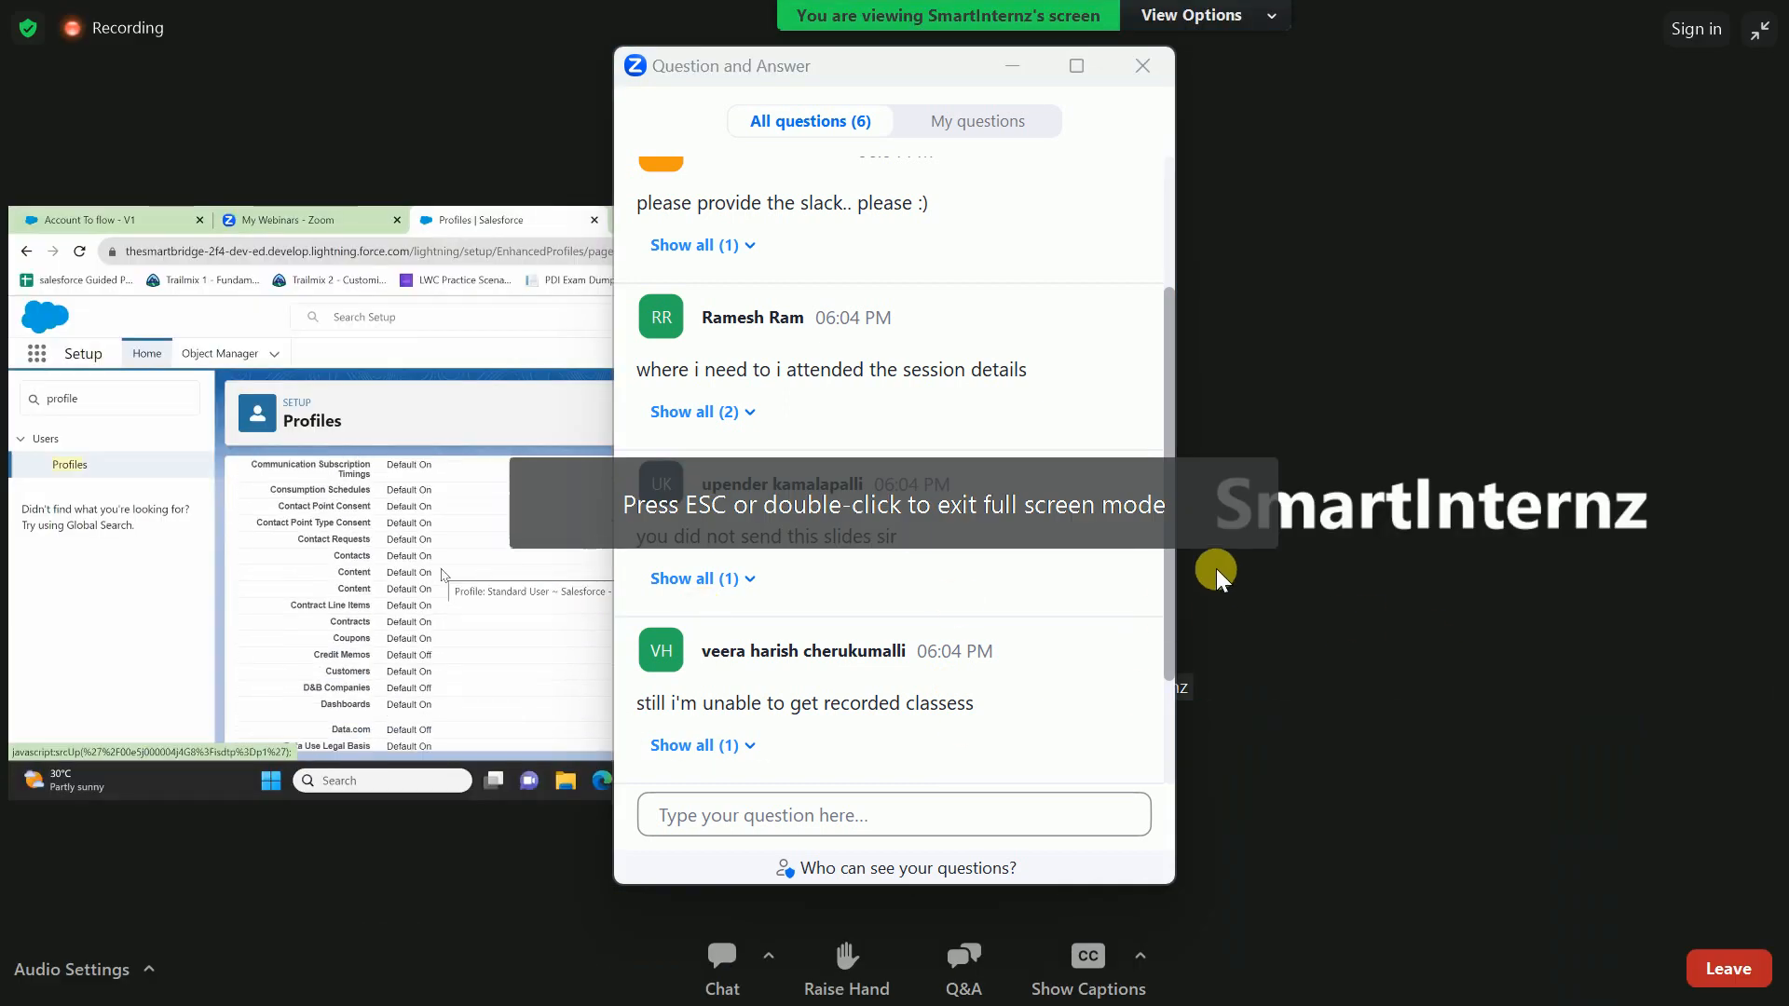
- Enlarge the shared-screen area again and close the Question and Answer window
{"action": "left_click_drag", "start_coordinate": [899, 58], "coordinate": [611, 113]}
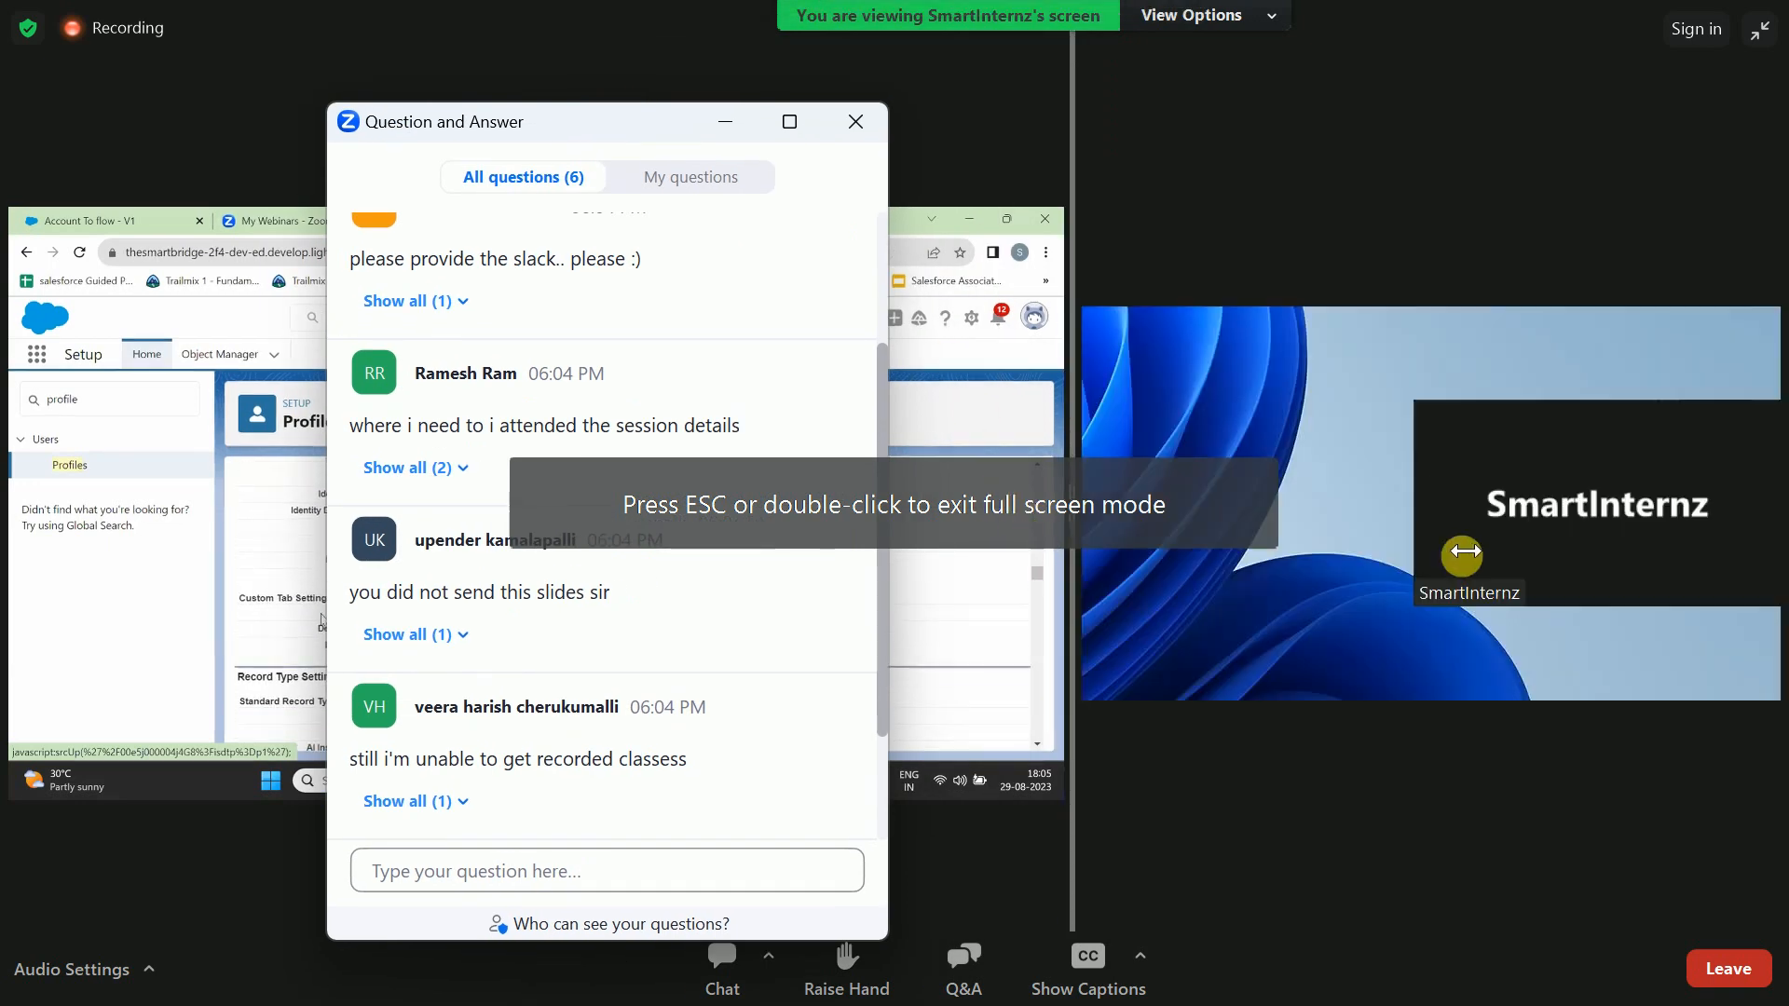
{"action": "left_click_drag", "start_coordinate": [1463, 552], "coordinate": [1540, 552]}
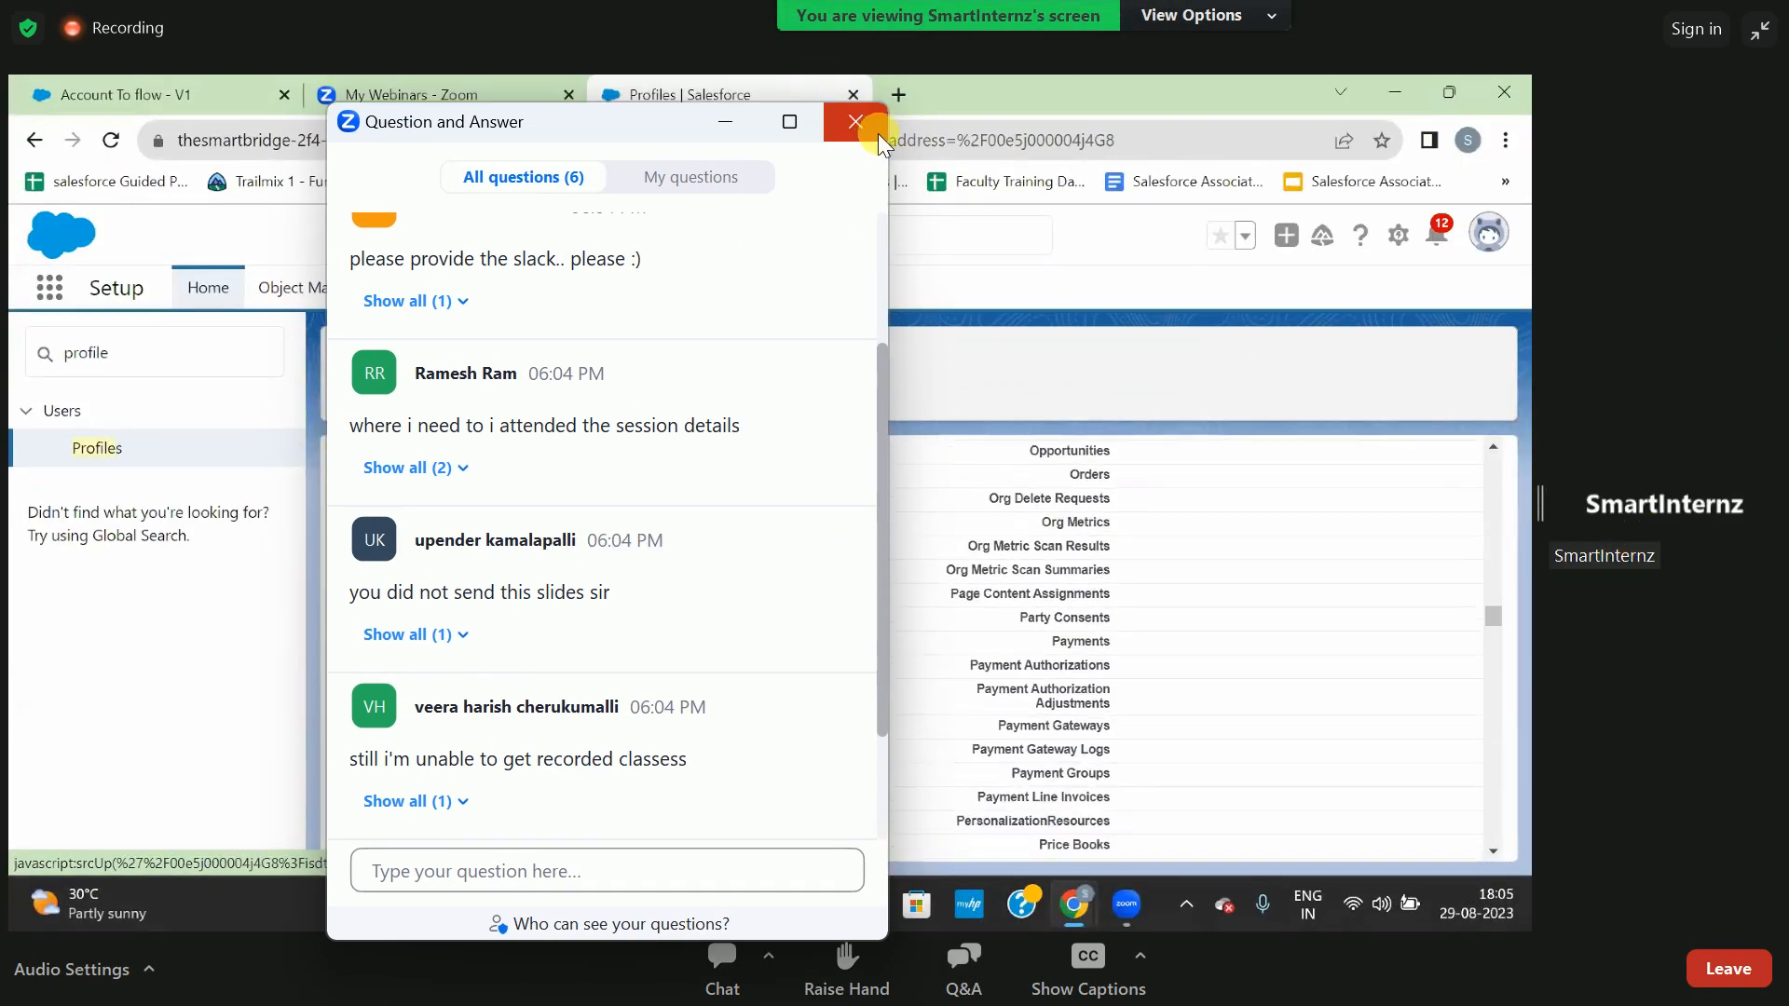
{"action": "left_click", "coordinate": [875, 130]}
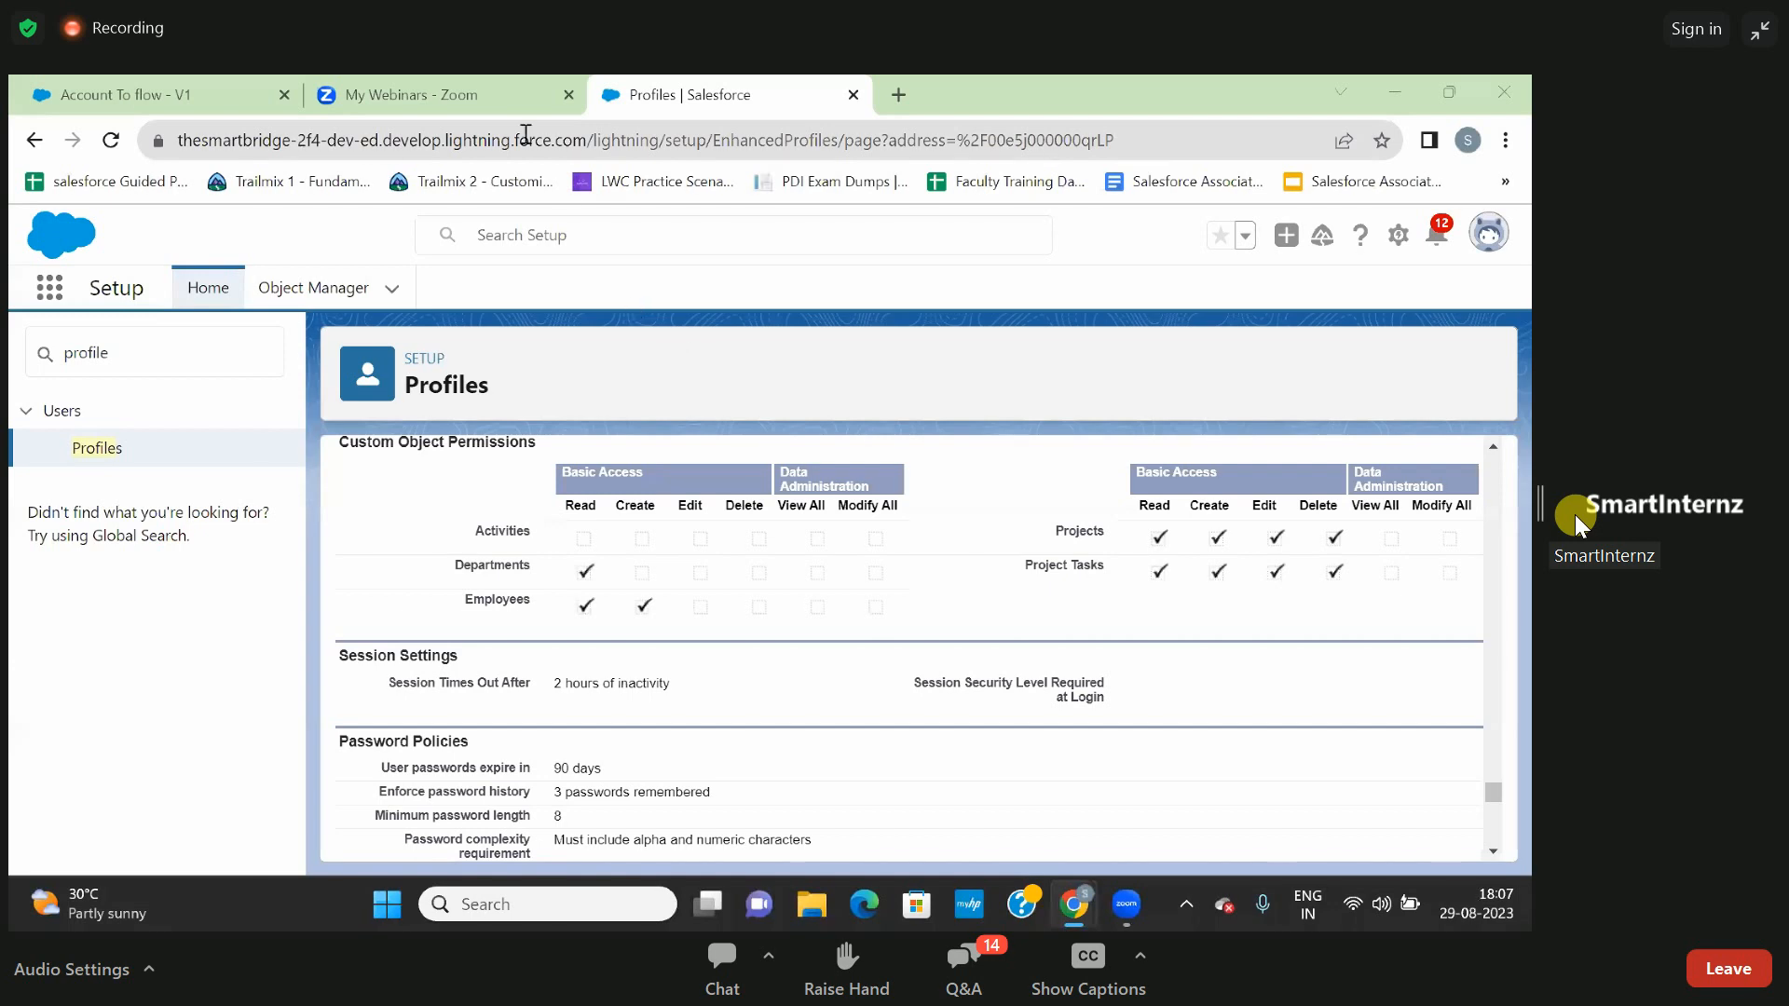
- Clear the Quick Find search in Salesforce Setup and close the My Webinars page
{"action": "mouse_move", "coordinate": [504, 103]}
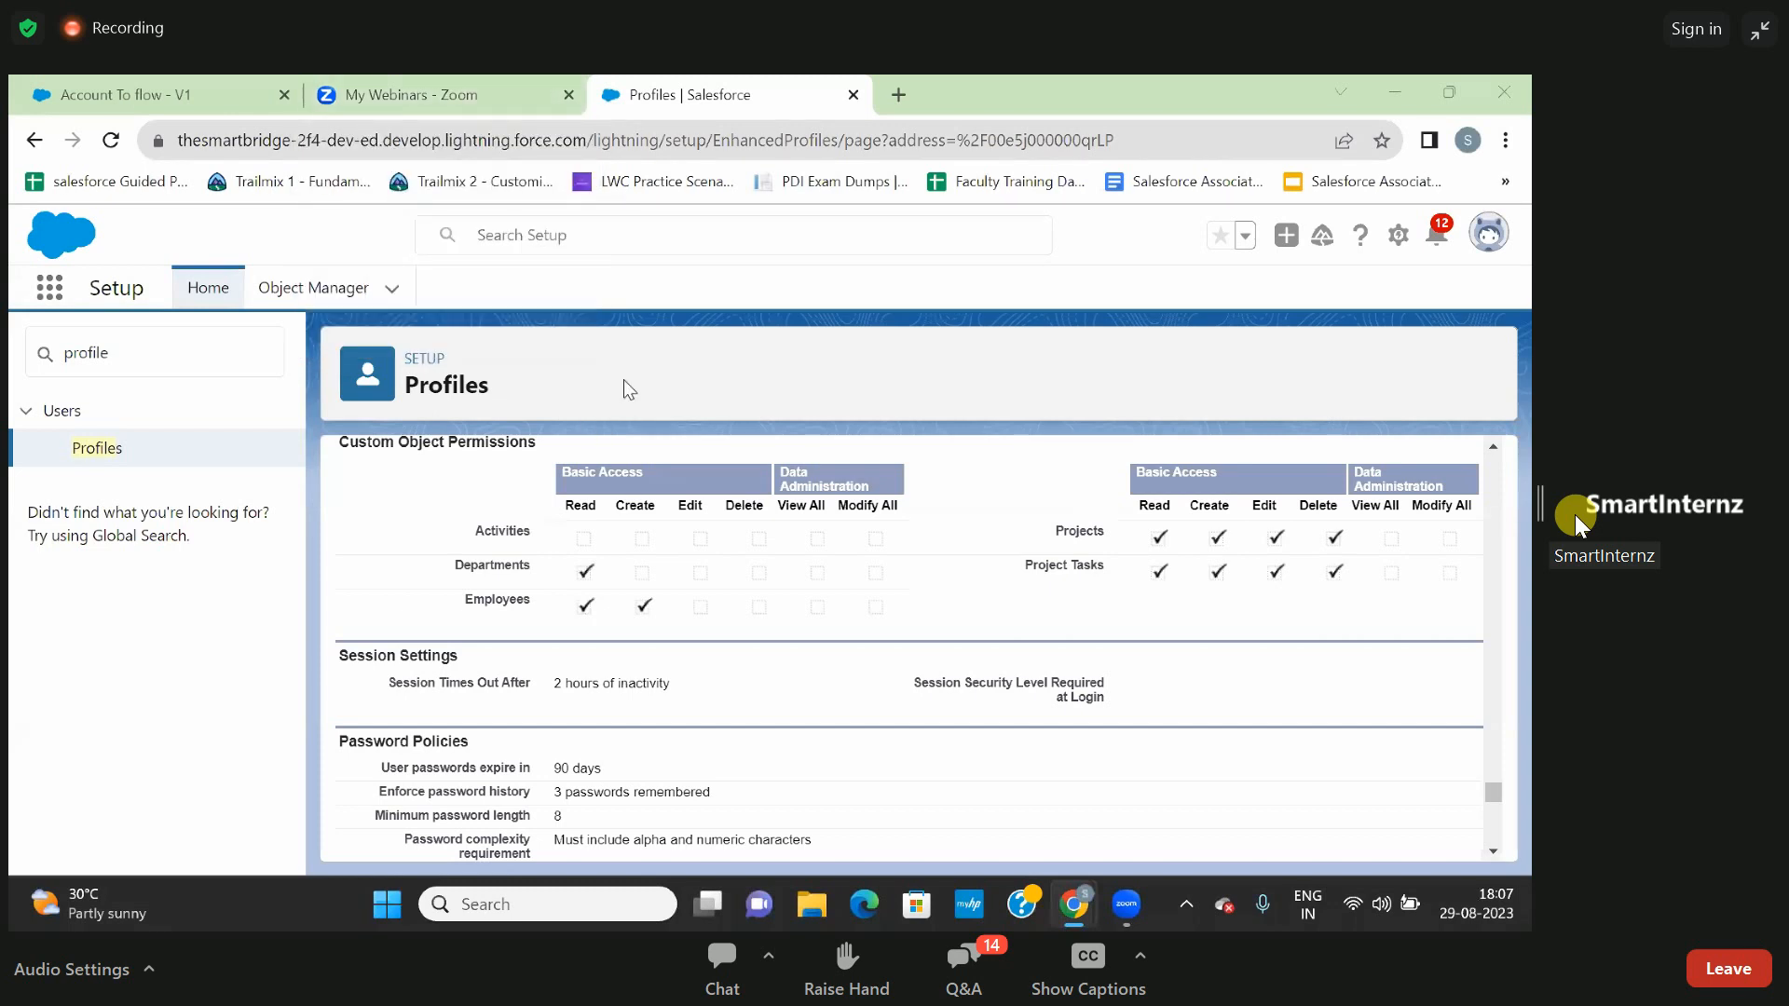
{"action": "left_click", "coordinate": [514, 97]}
{"action": "left_click", "coordinate": [690, 94]}
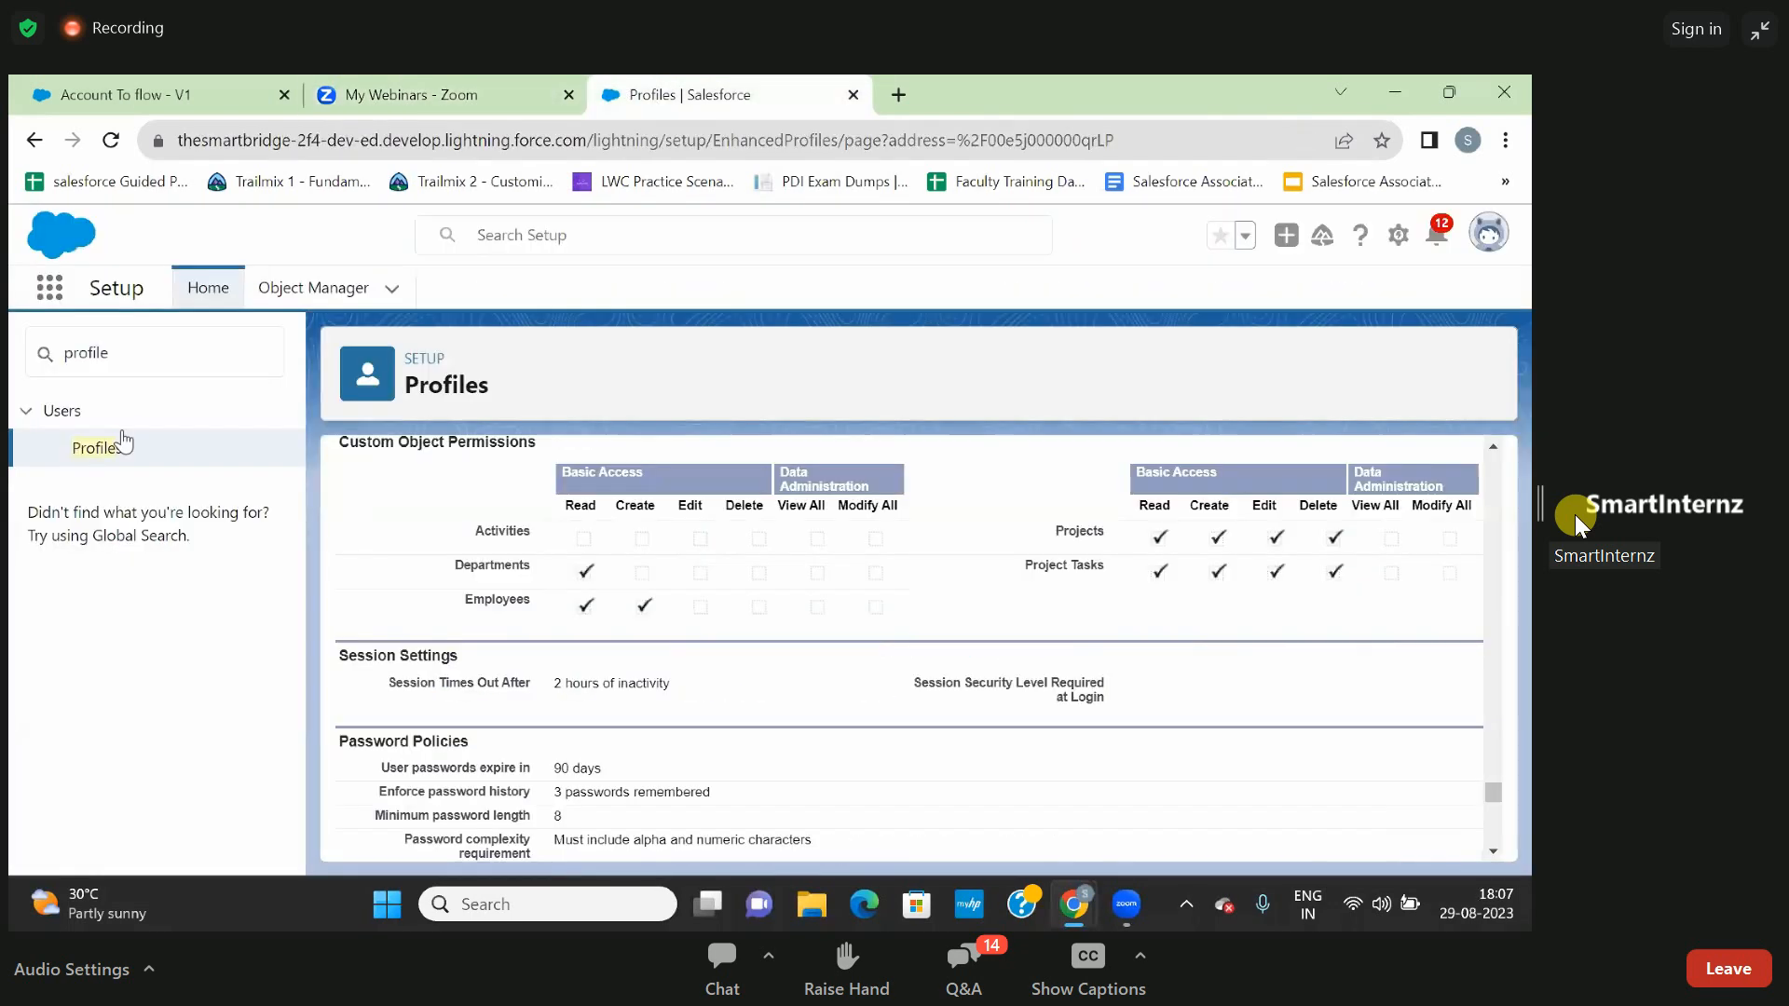
{"action": "left_click", "coordinate": [141, 353]}
{"action": "double_click", "coordinate": [141, 352]}
{"action": "key", "text": "BackSpace"}
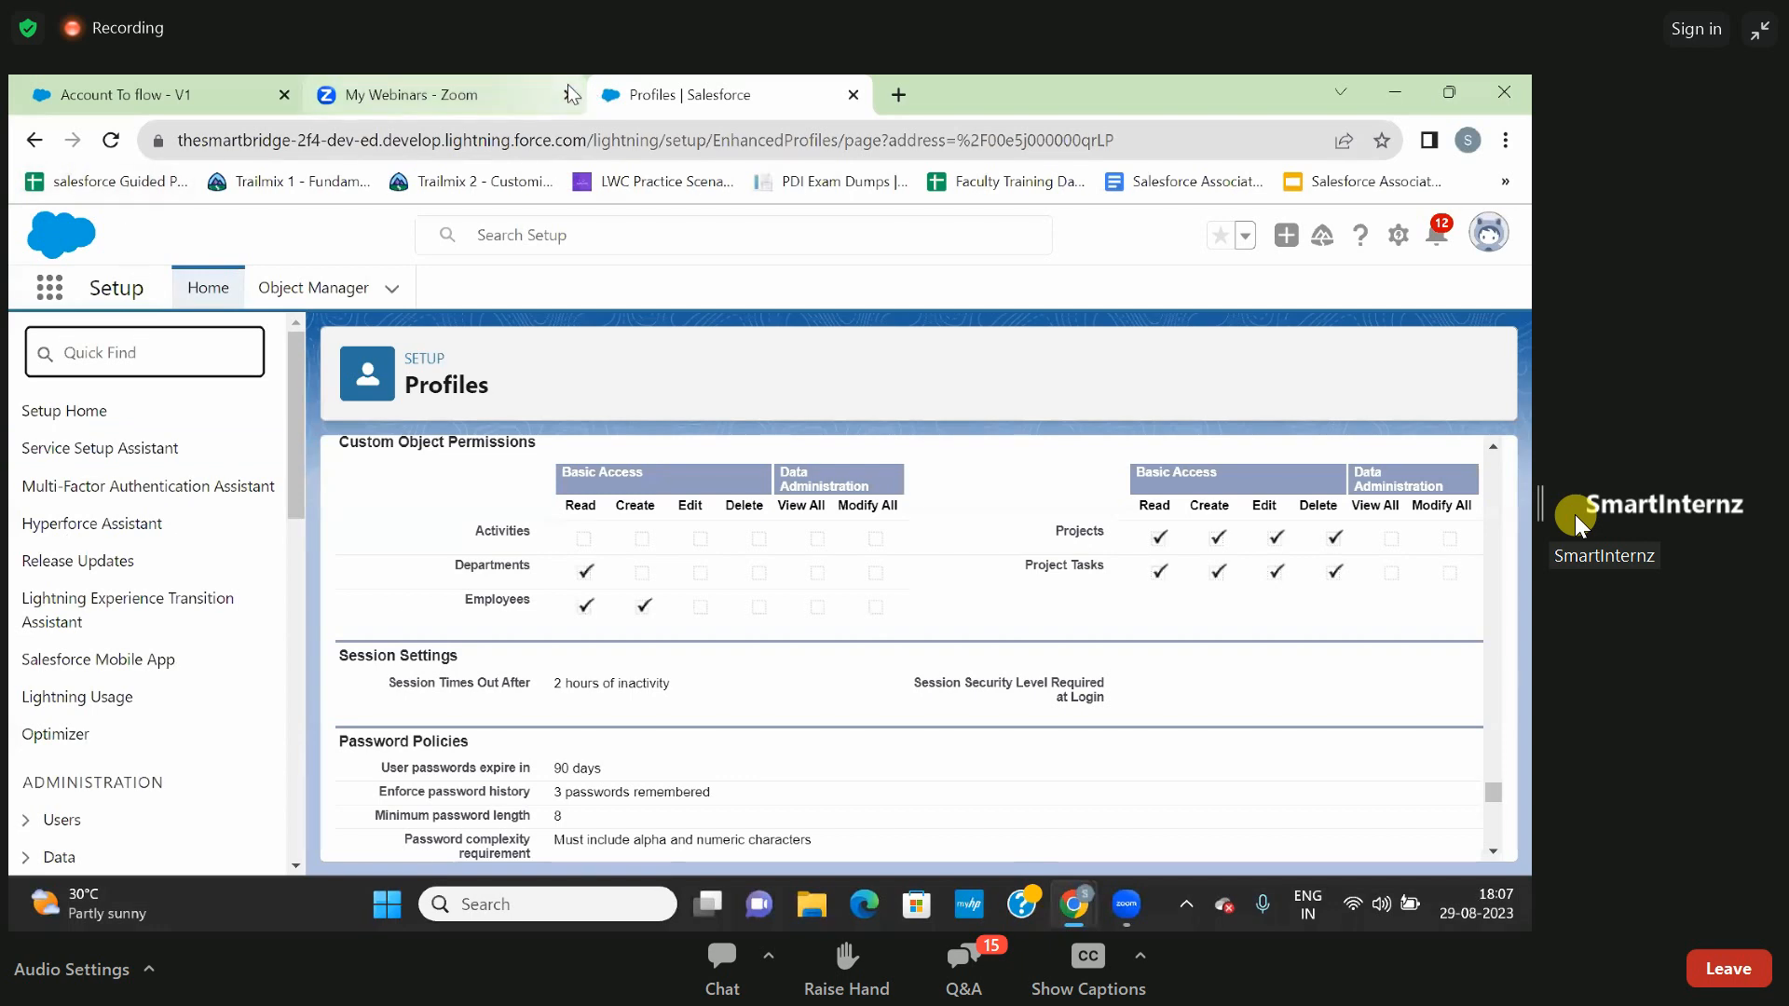
{"action": "left_click", "coordinate": [476, 100]}
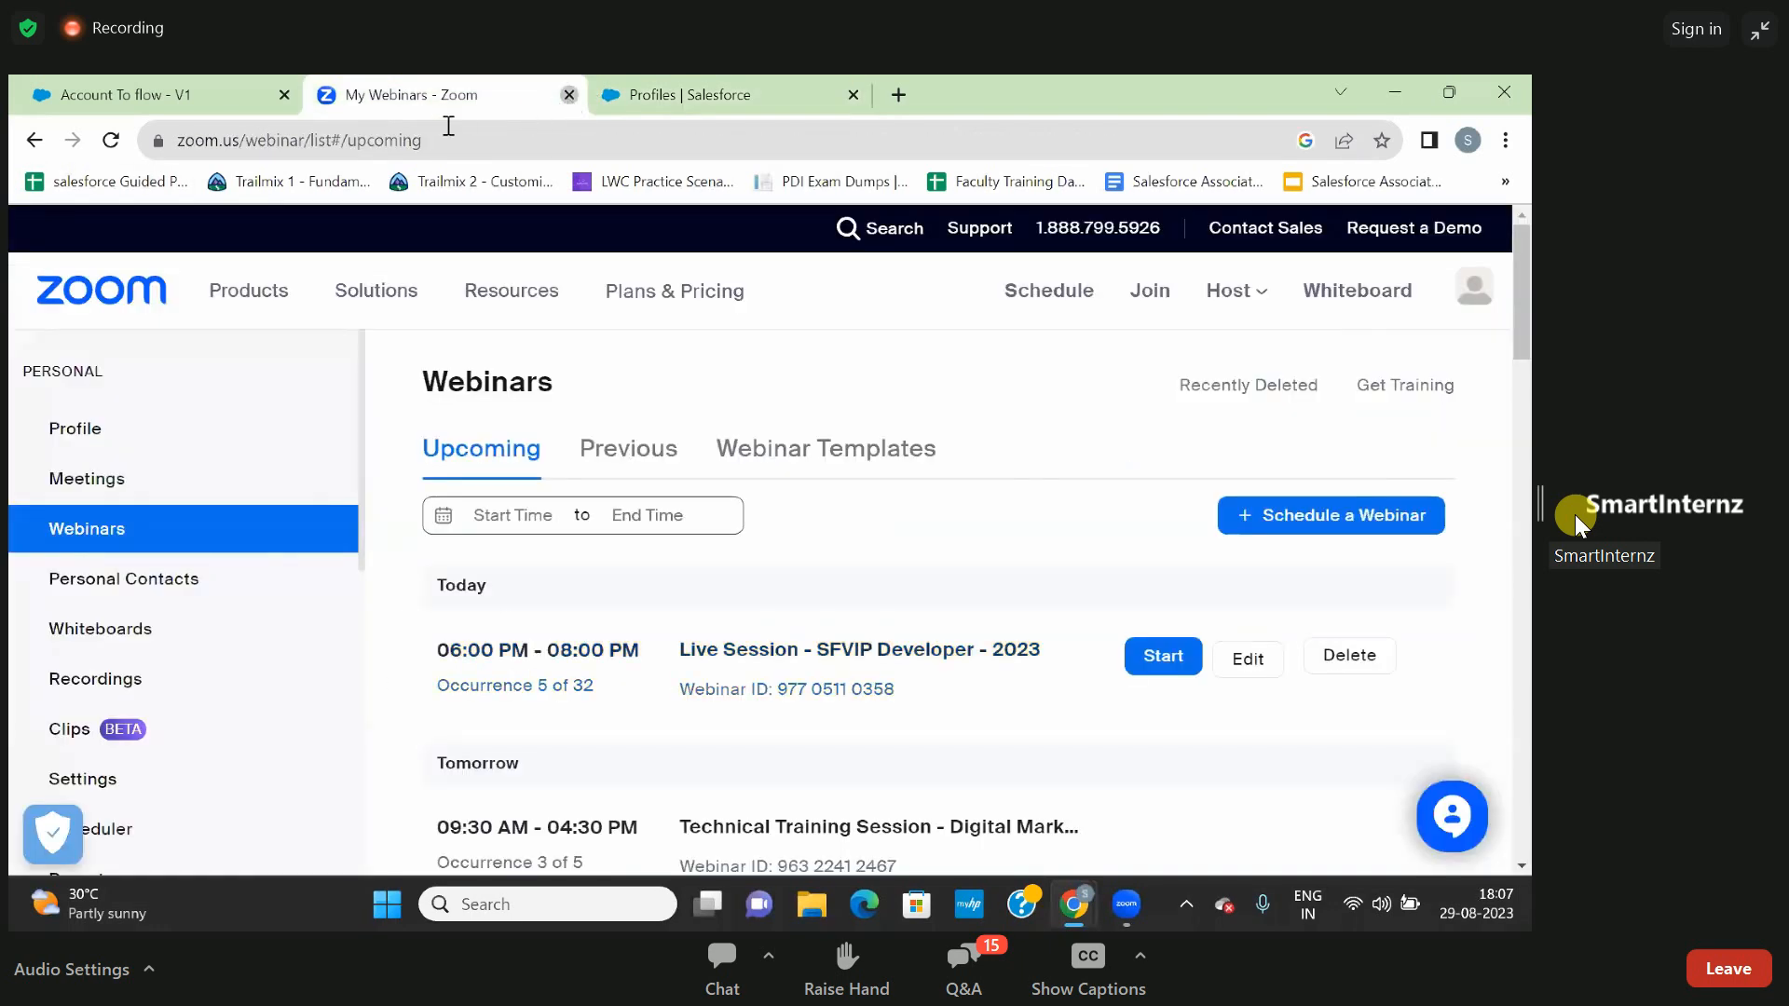
{"action": "left_click", "coordinate": [569, 94]}
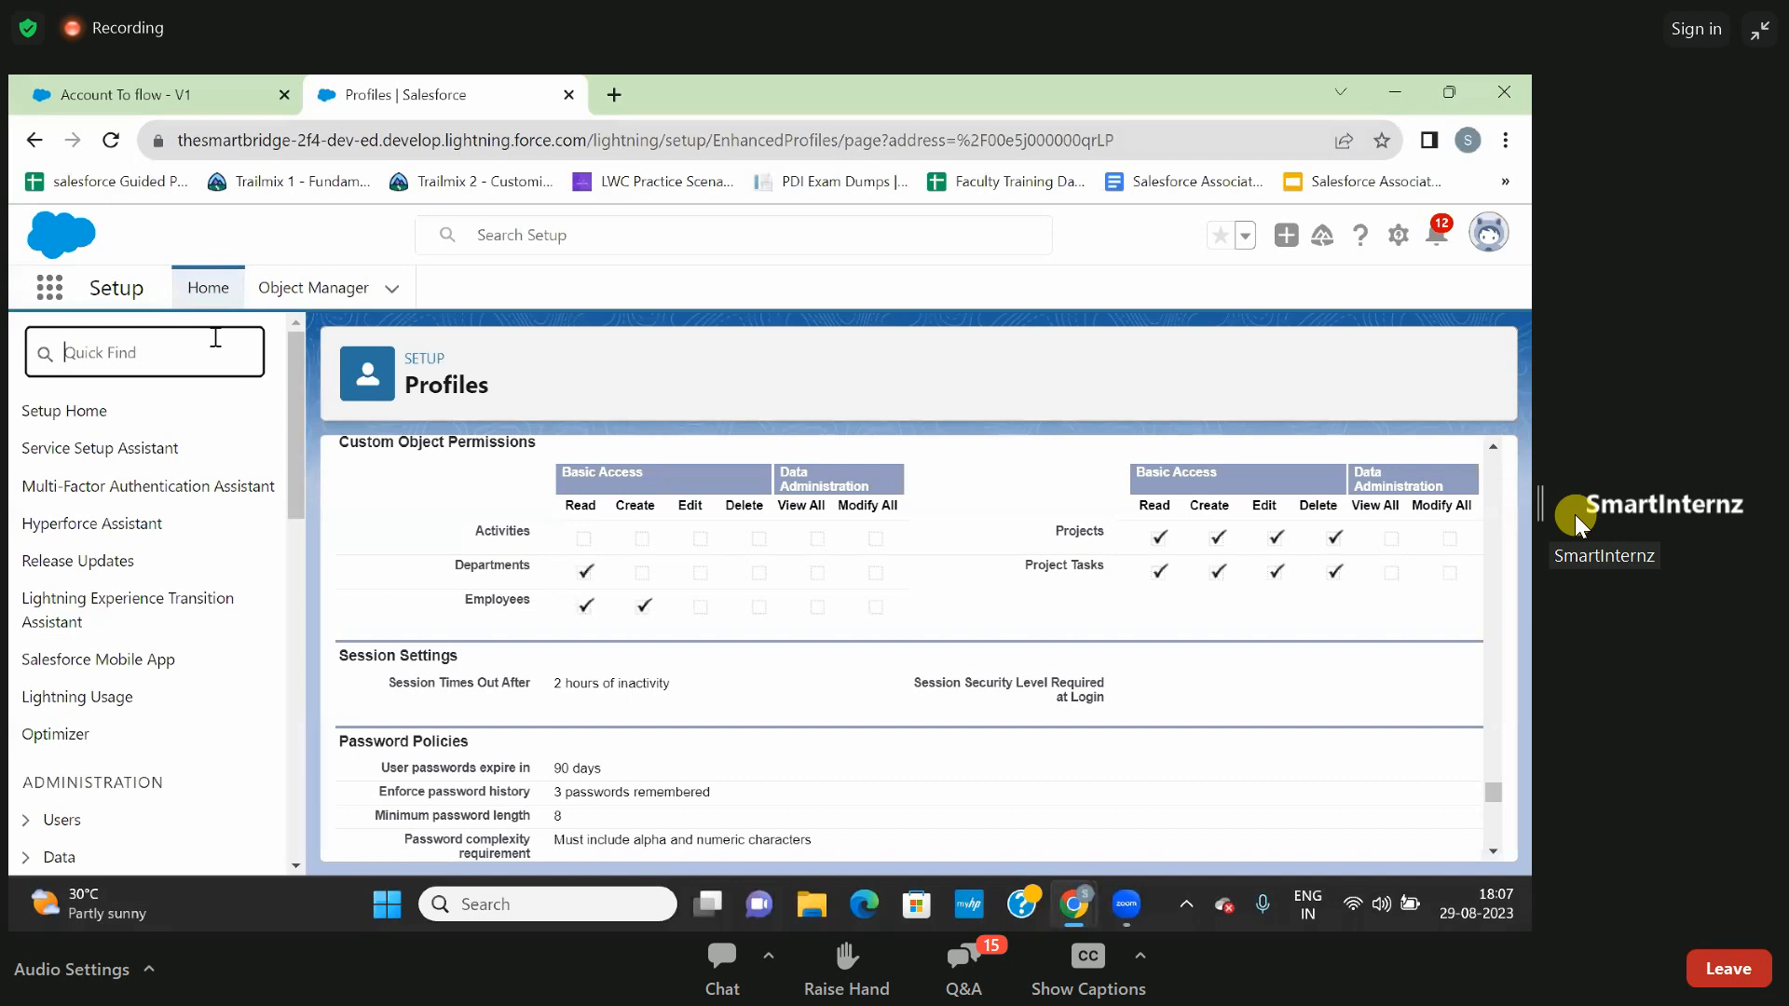
- Search Setup for "permission" and open the Permission Sets page
{"action": "type", "text": "permission"}
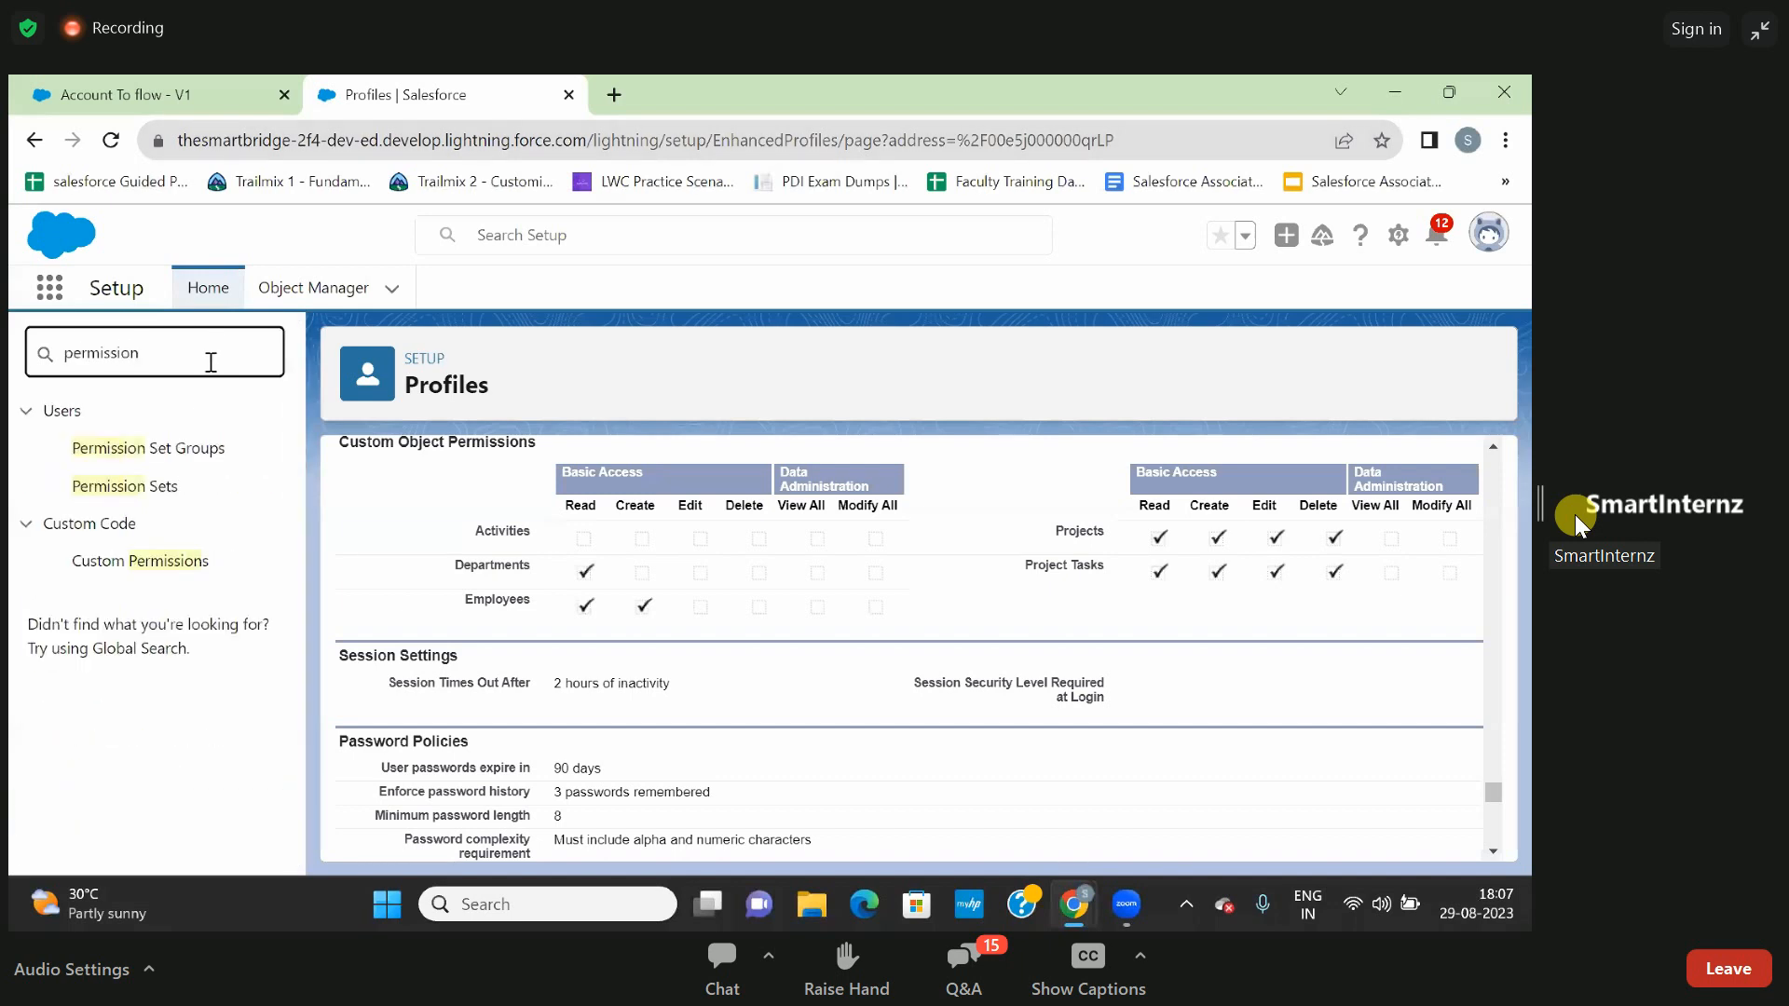
{"action": "left_click", "coordinate": [144, 493]}
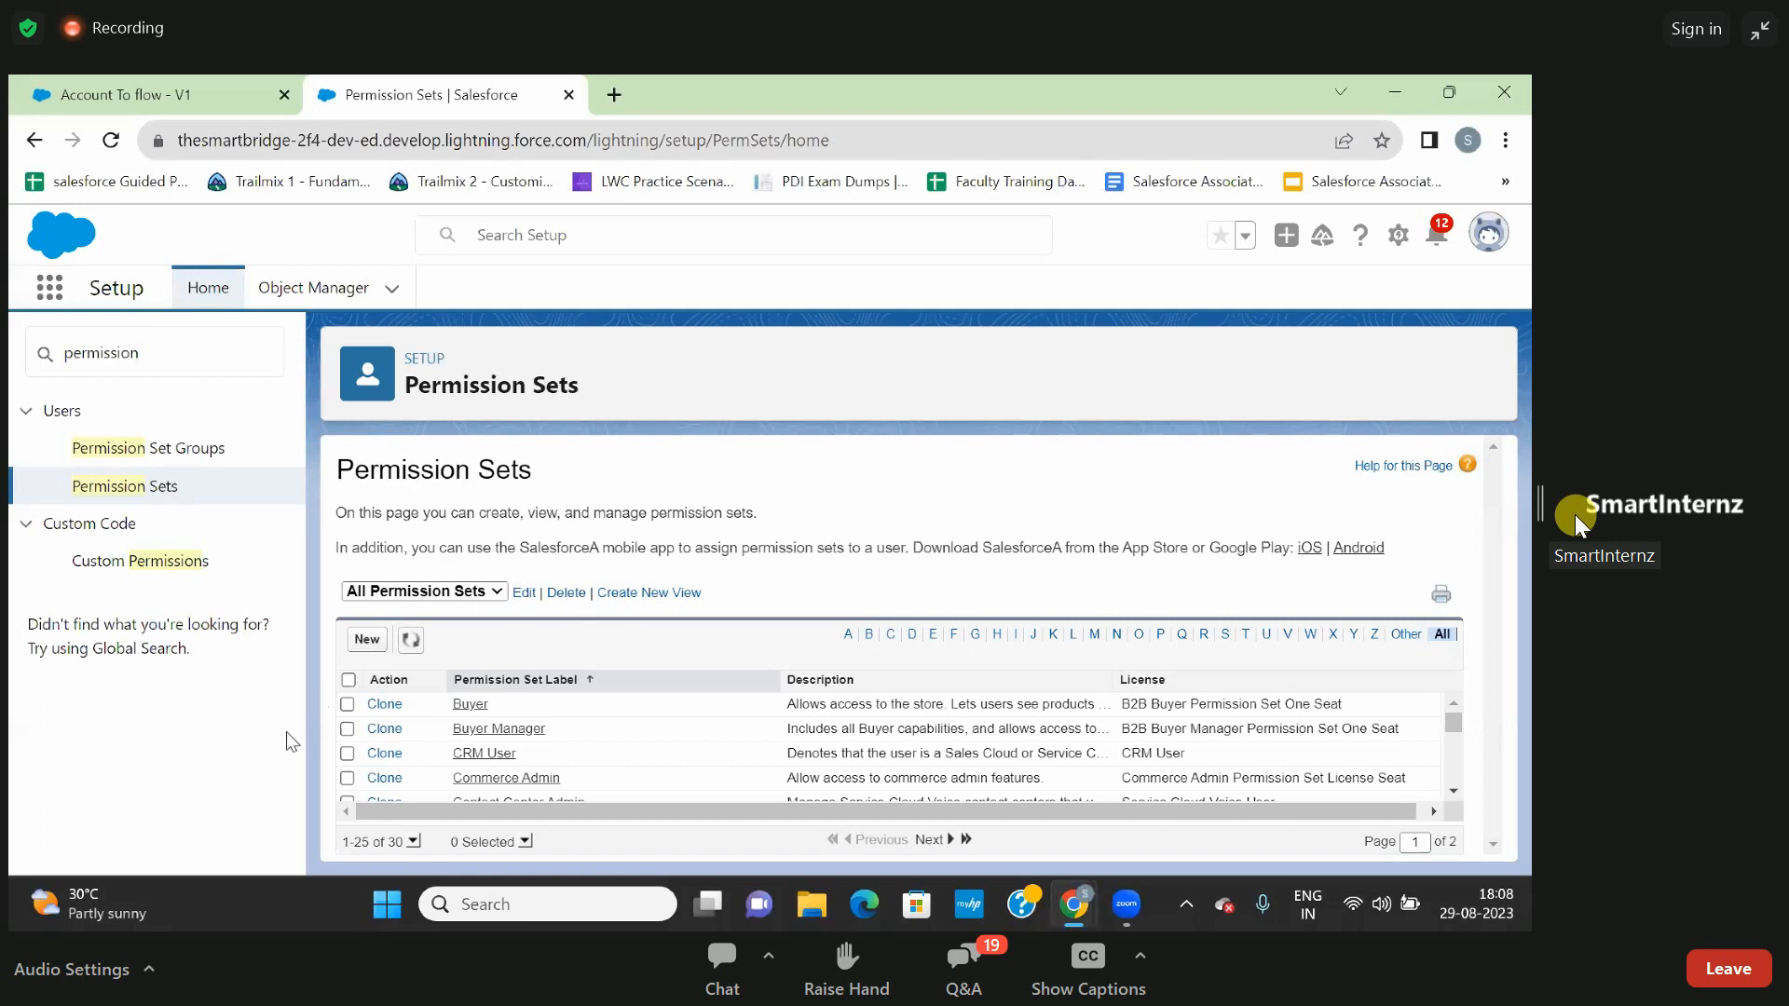
- Replace the Setup Quick Find search term with "shri"
{"action": "double_click", "coordinate": [209, 351]}
{"action": "key", "text": "BackSpace"}
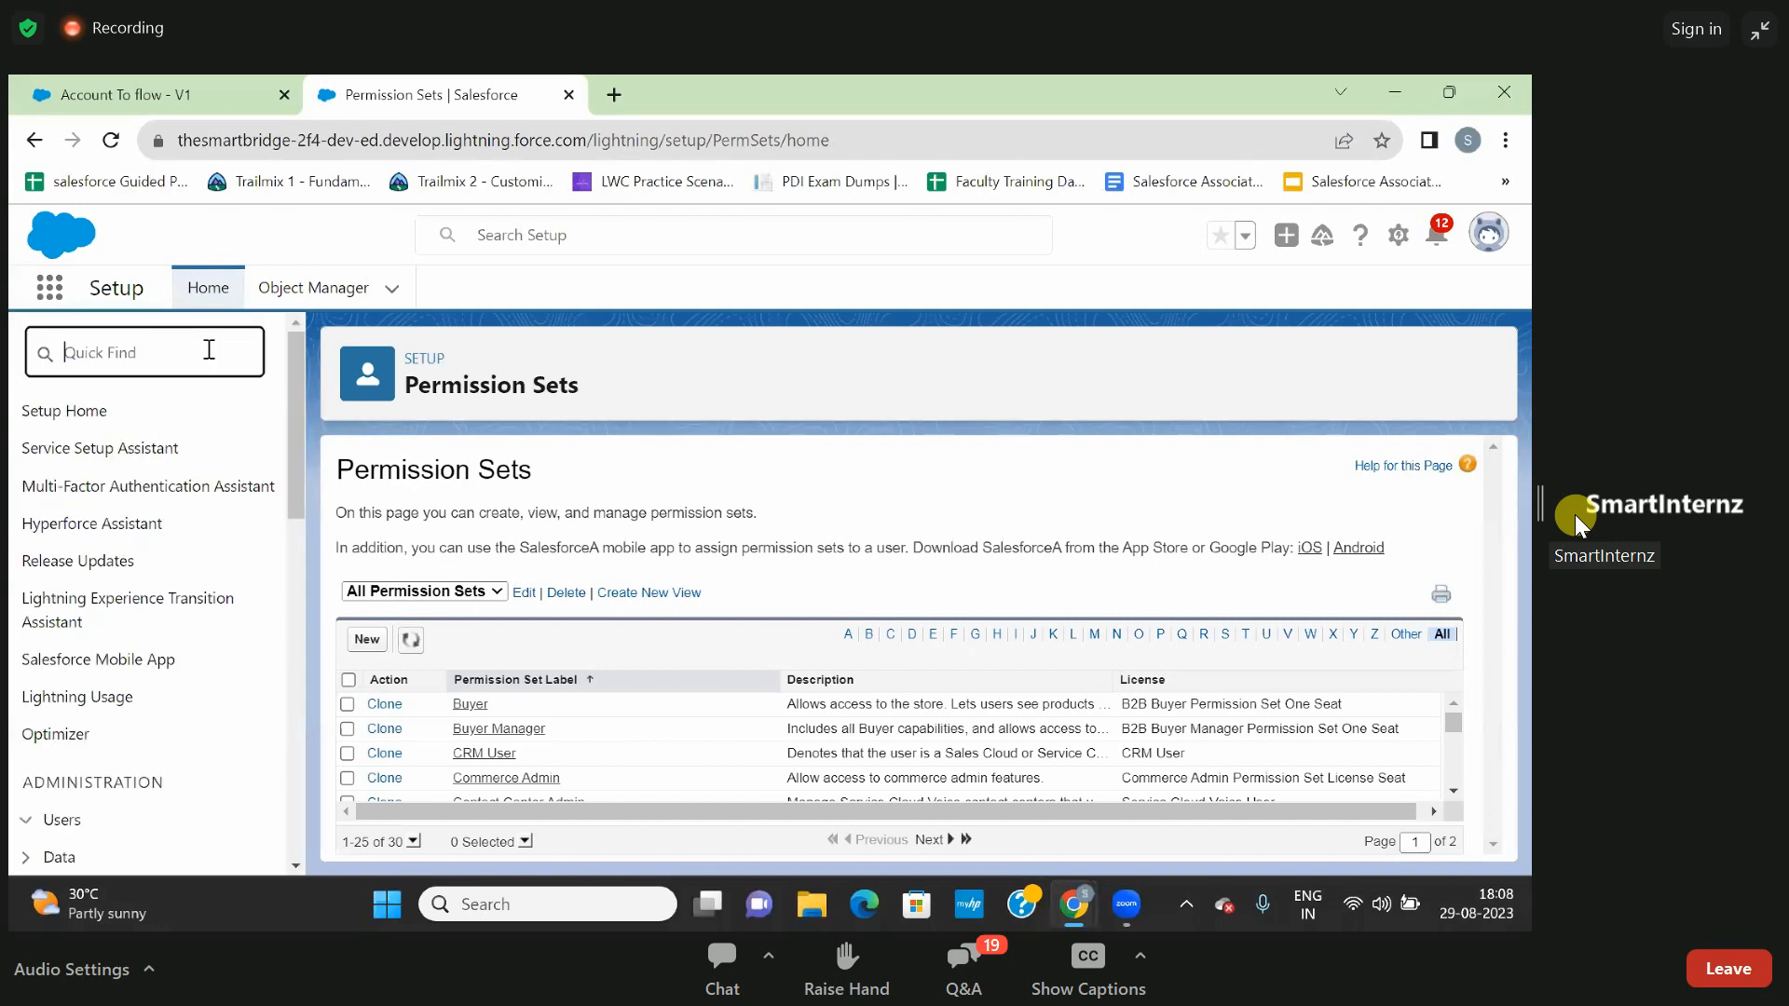
{"action": "type", "text": "shri"}
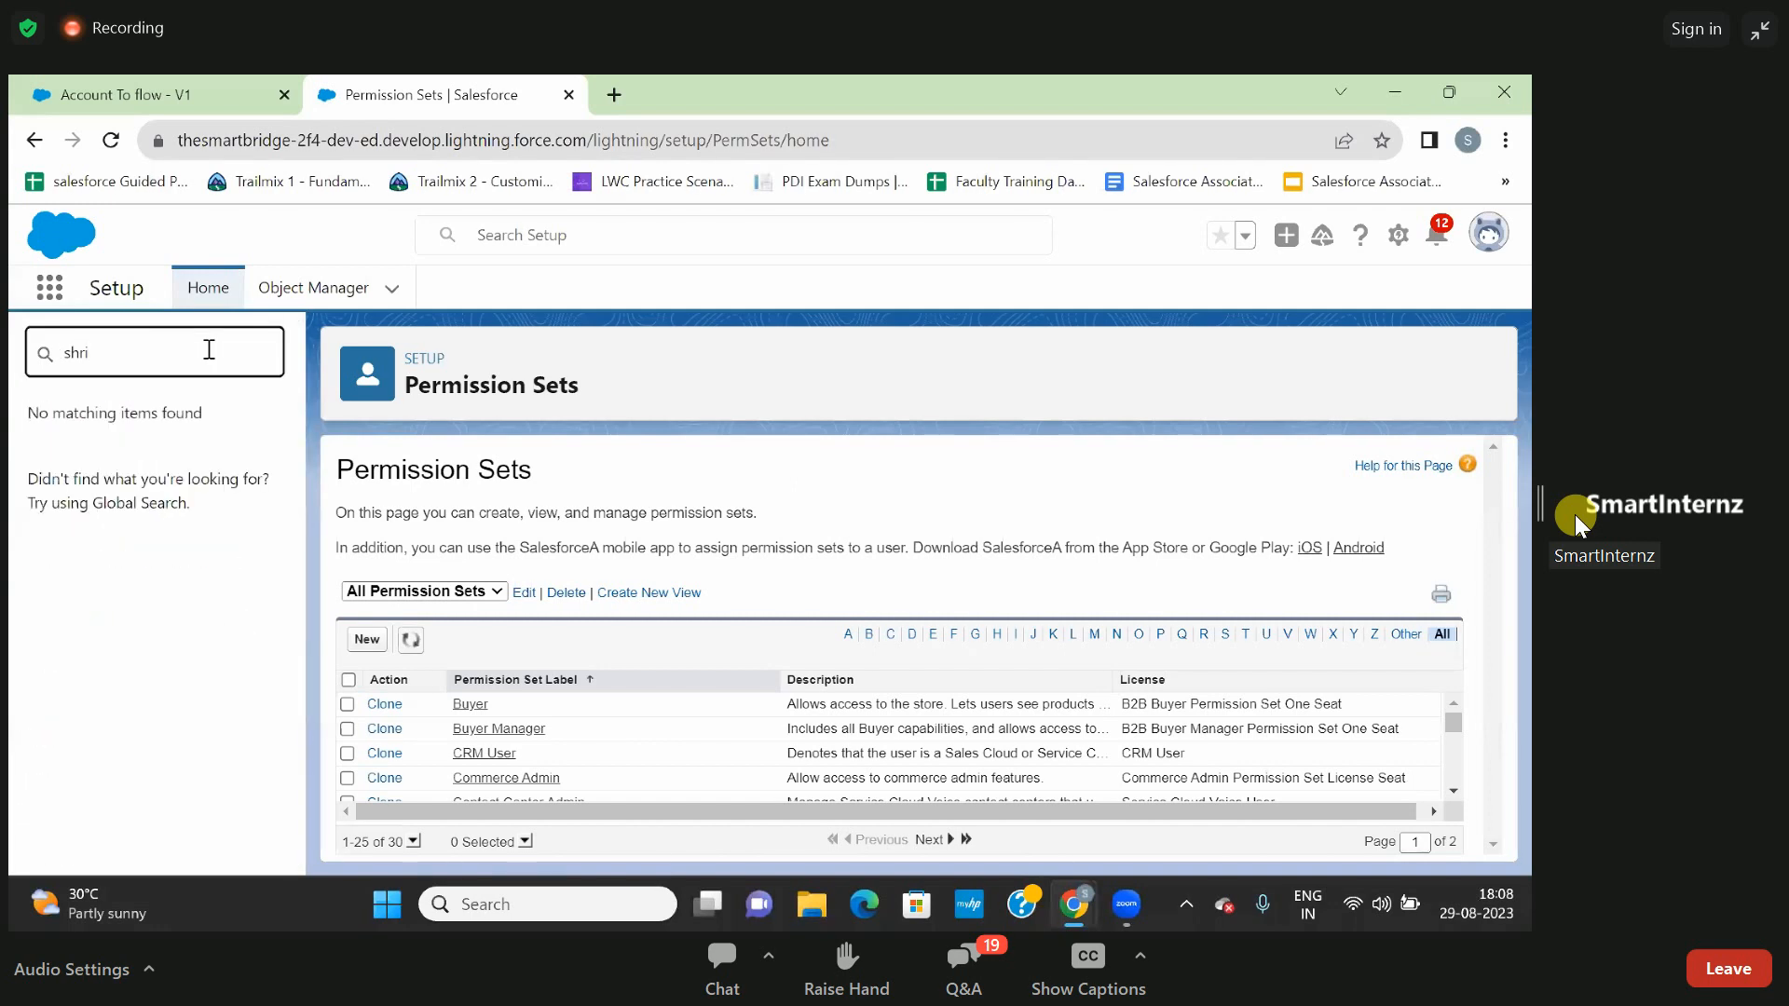
- Switch to the Salesforce Developer VIP document with the profile and permission set notes
{"action": "key", "text": "alt+Tab"}
{"action": "key", "text": "Tab"}
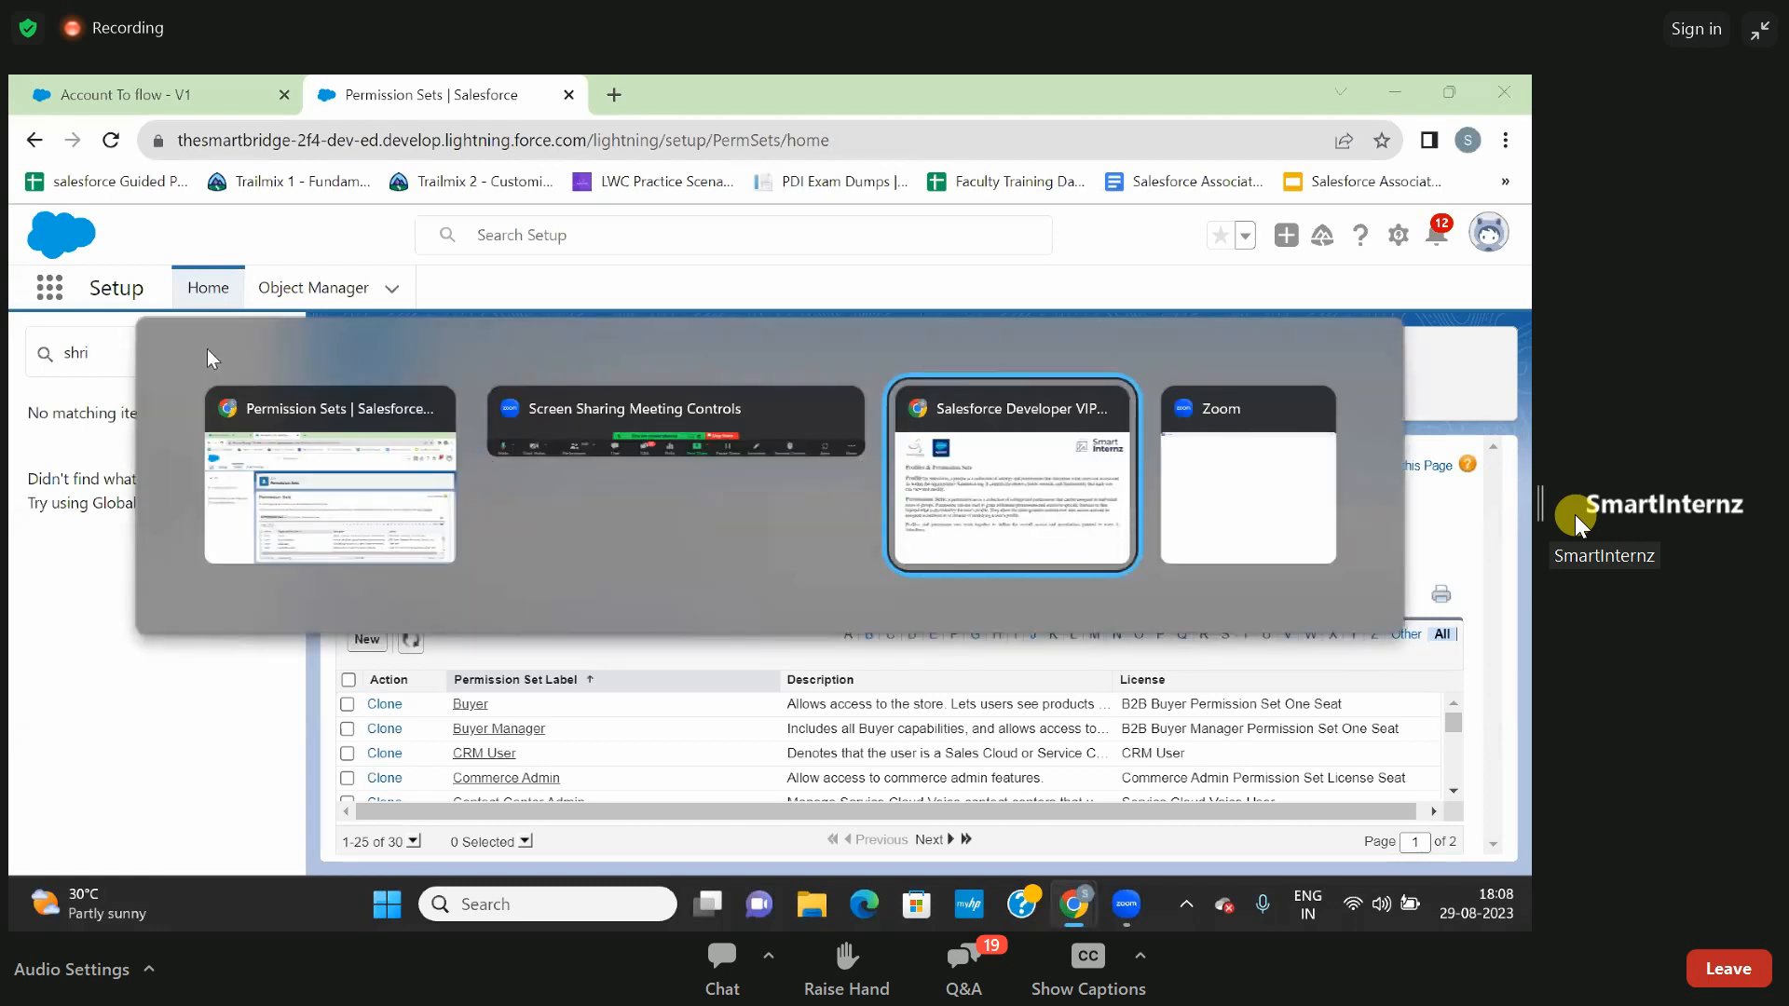
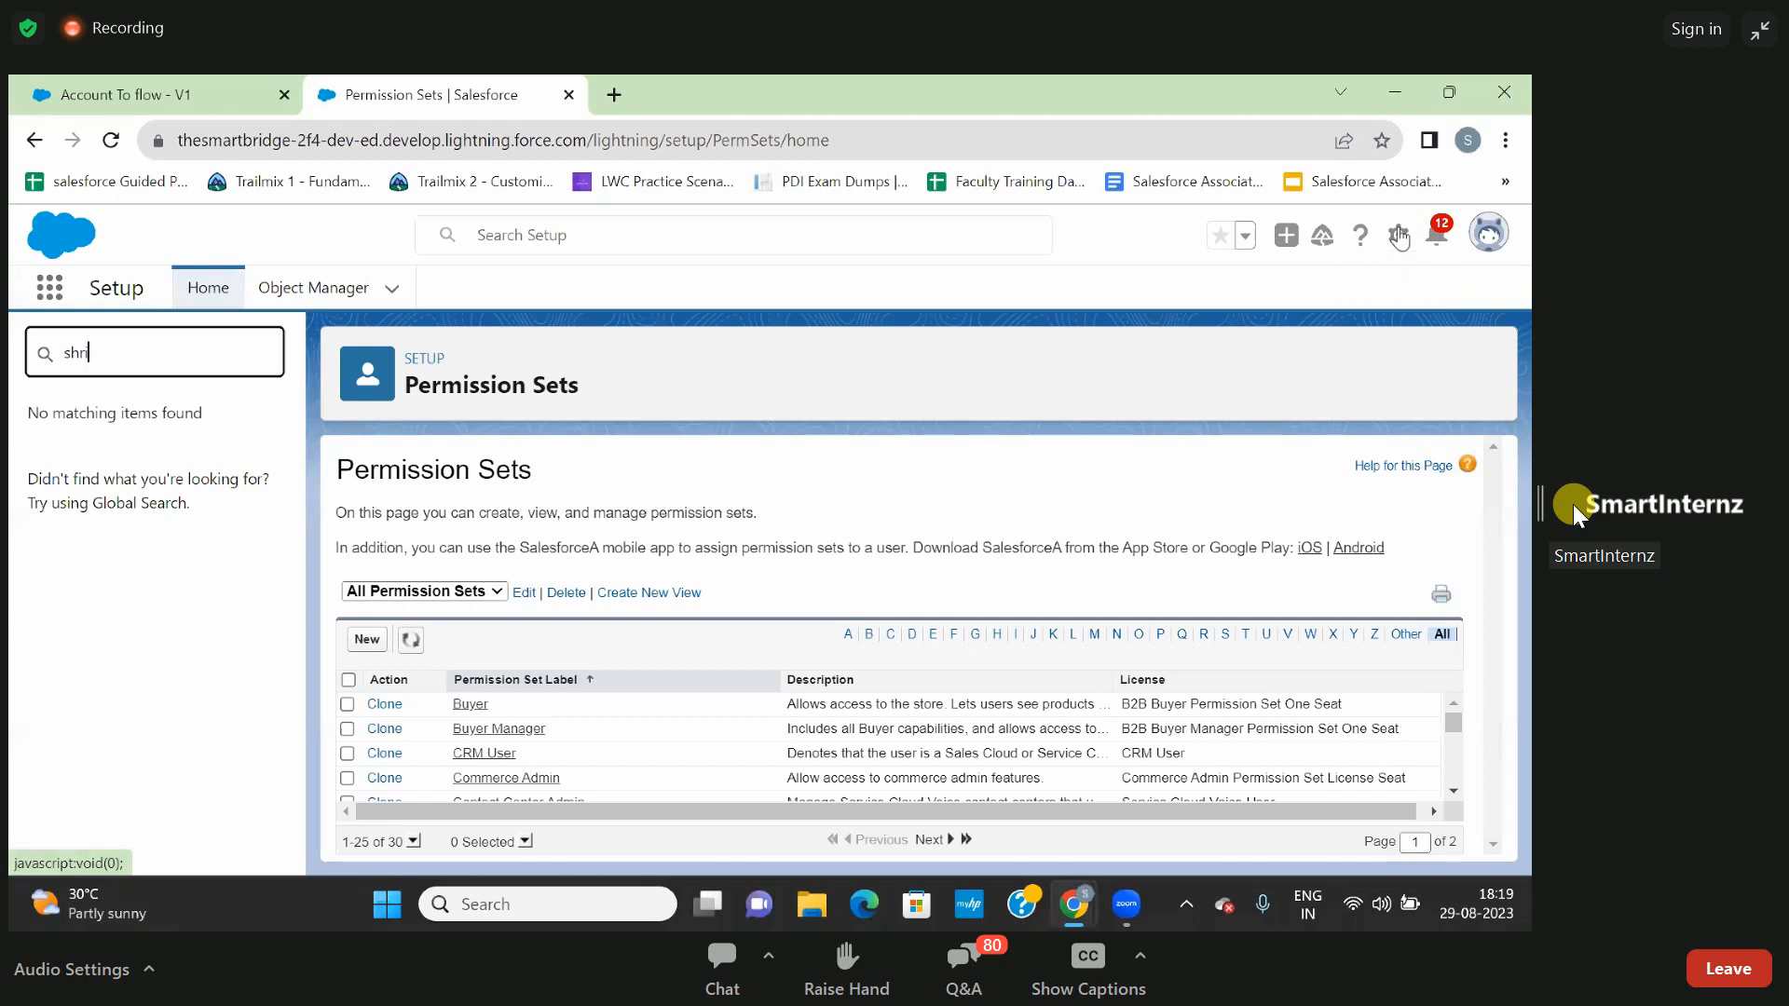
- Return to Setup Home and clear the Quick Find search
{"action": "left_click", "coordinate": [1398, 238]}
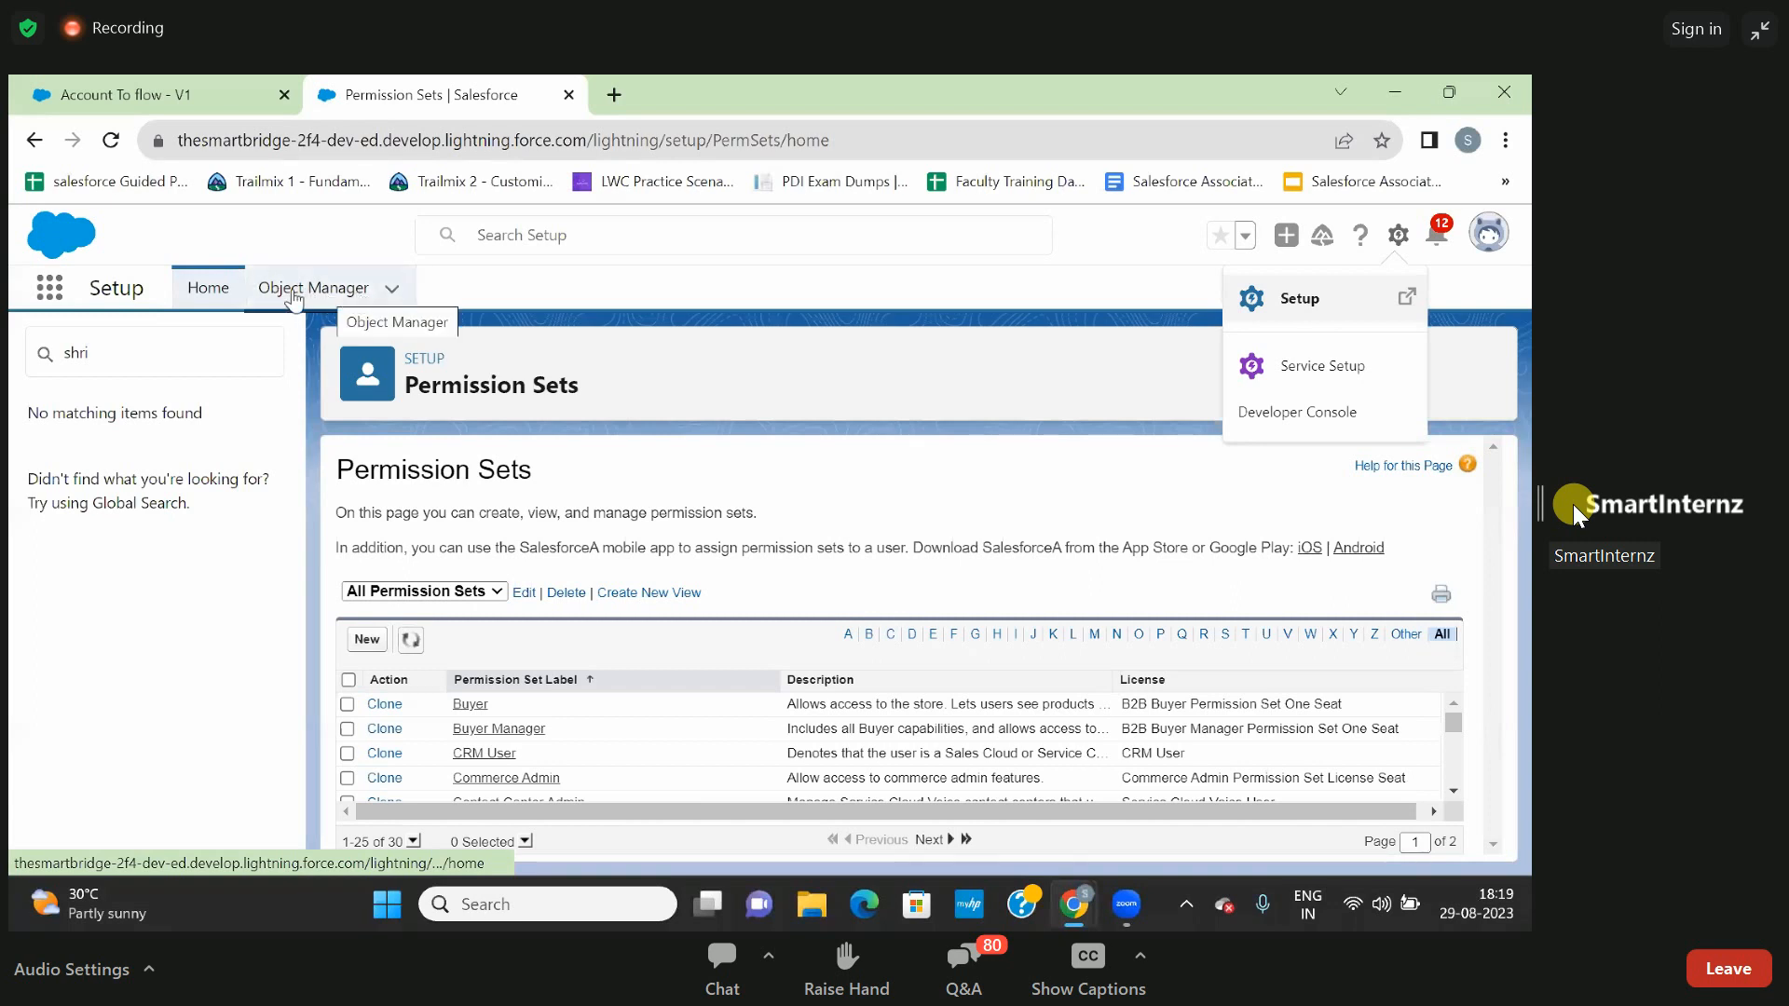
{"action": "left_click", "coordinate": [224, 291]}
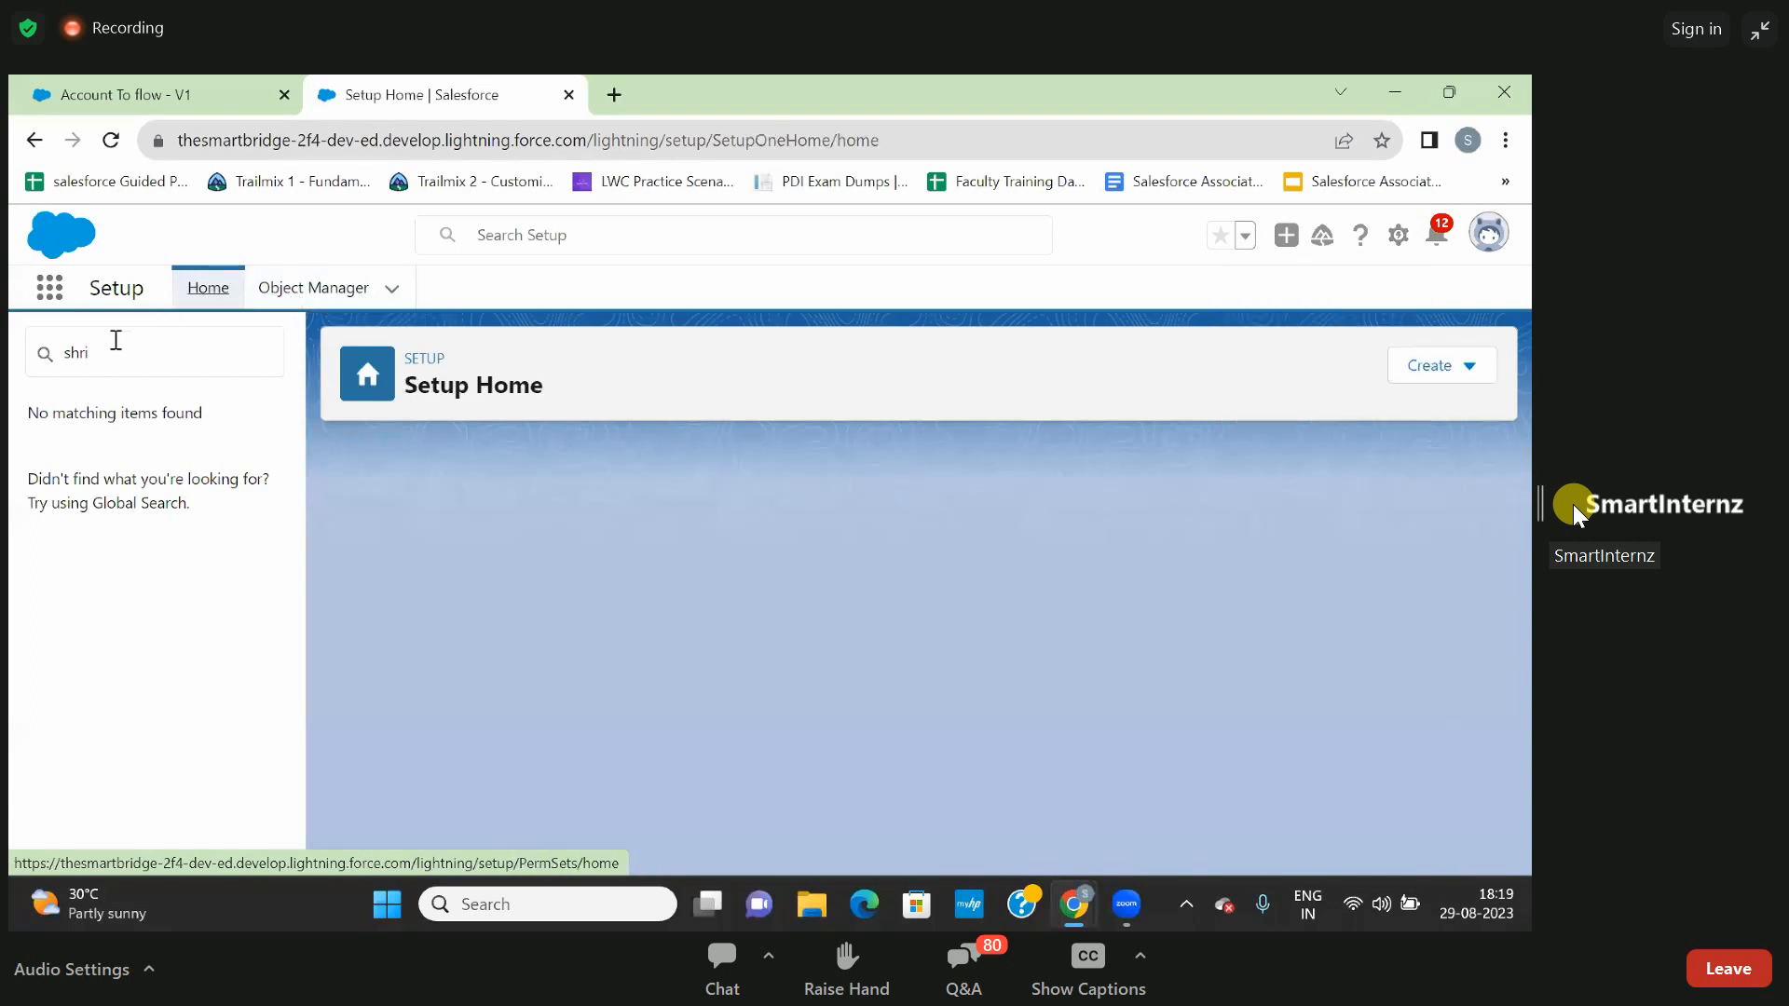
{"action": "left_click_drag", "start_coordinate": [108, 350], "coordinate": [43, 360]}
{"action": "key", "text": "BackSpace"}
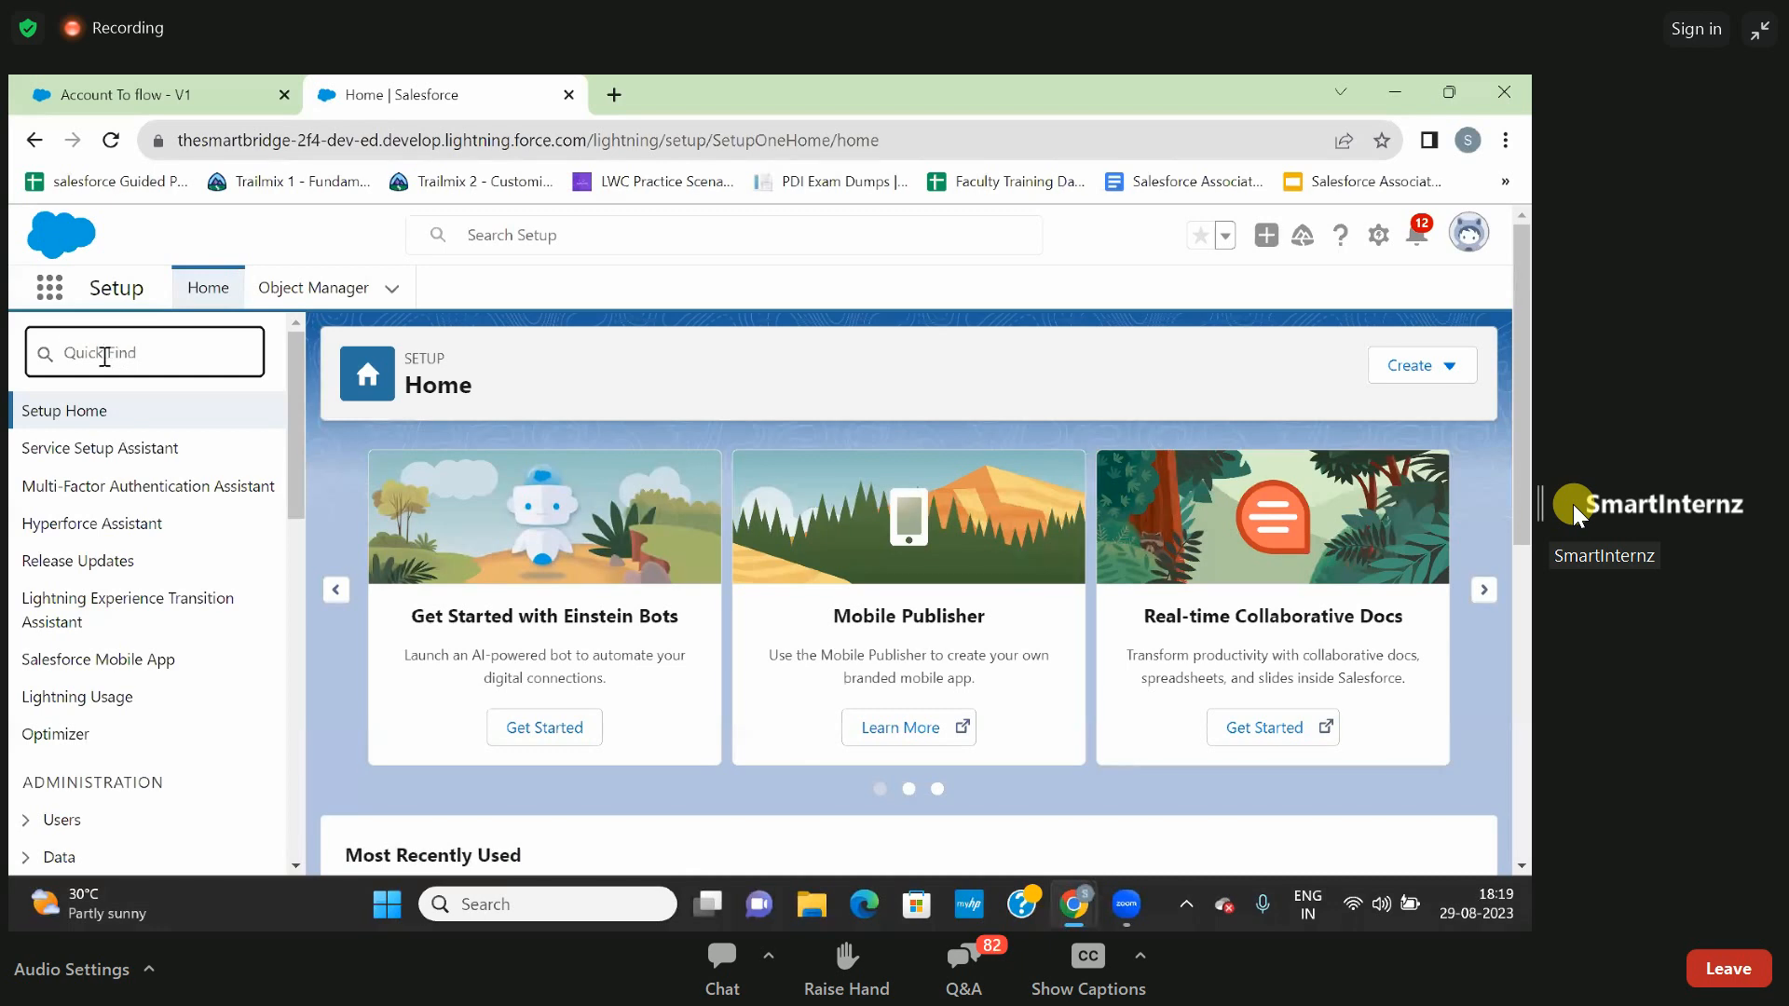
- Search Setup for "Flows" and open the Flows page under Process Automation
{"action": "type", "text": "Flows"}
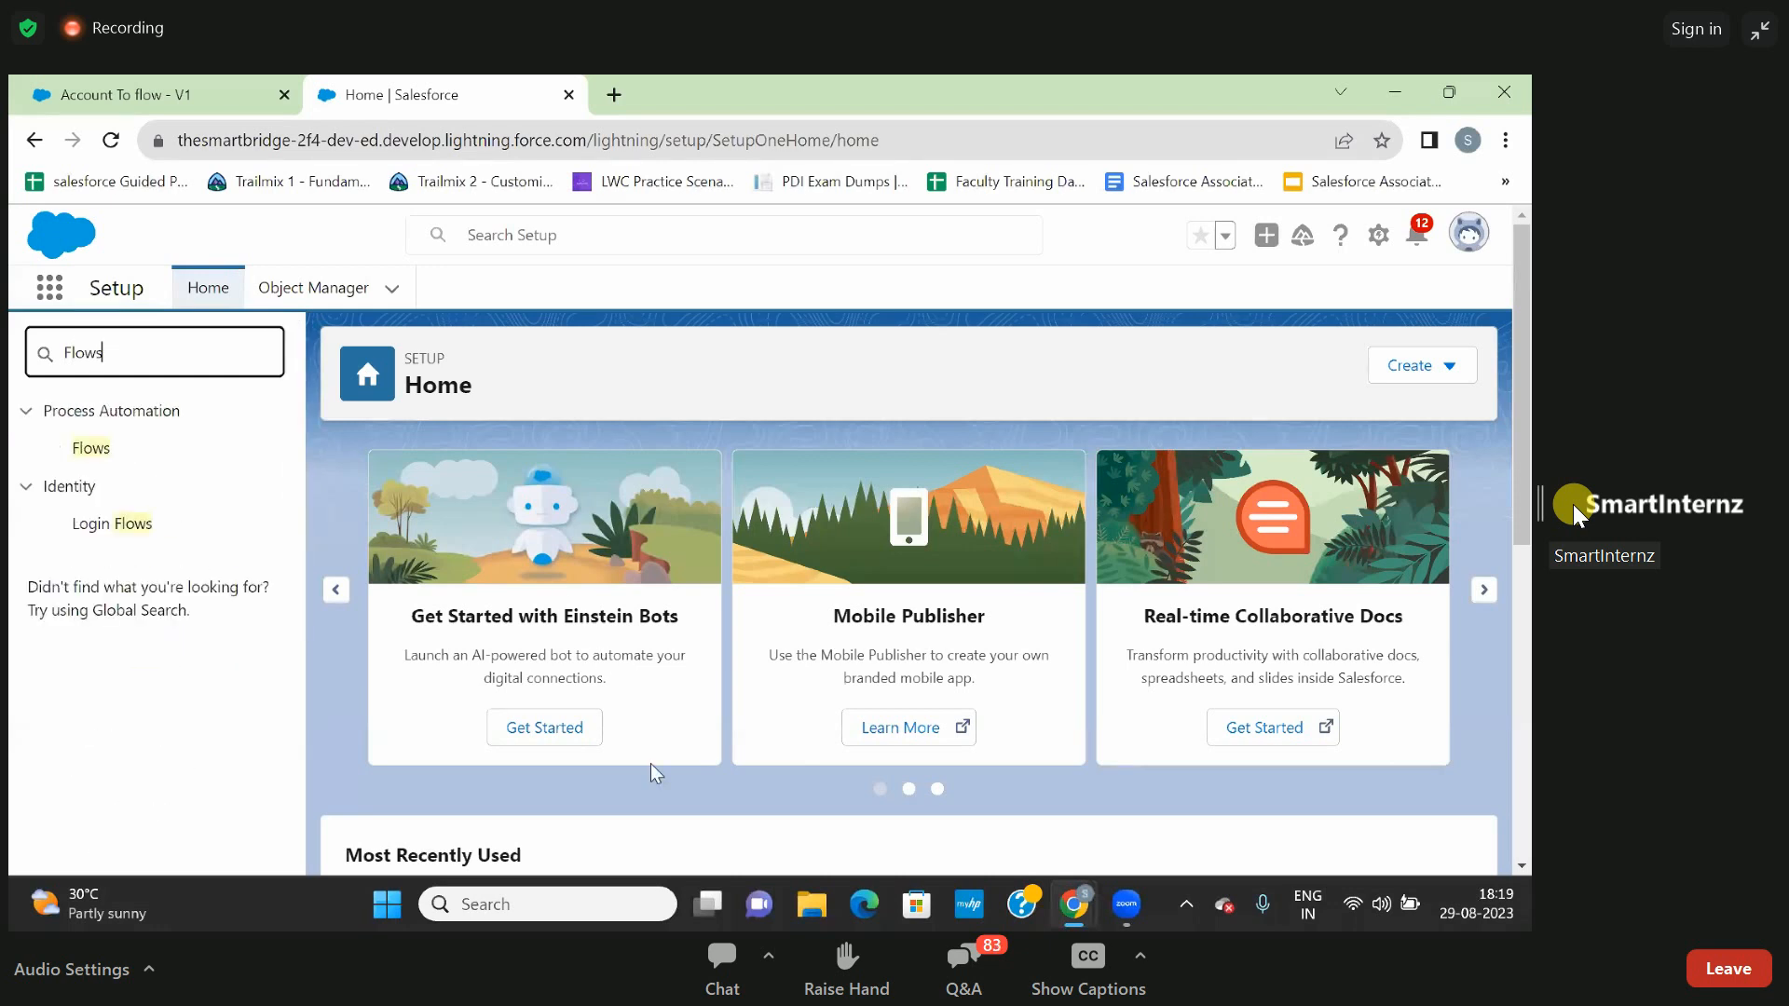
{"action": "left_click", "coordinate": [692, 731]}
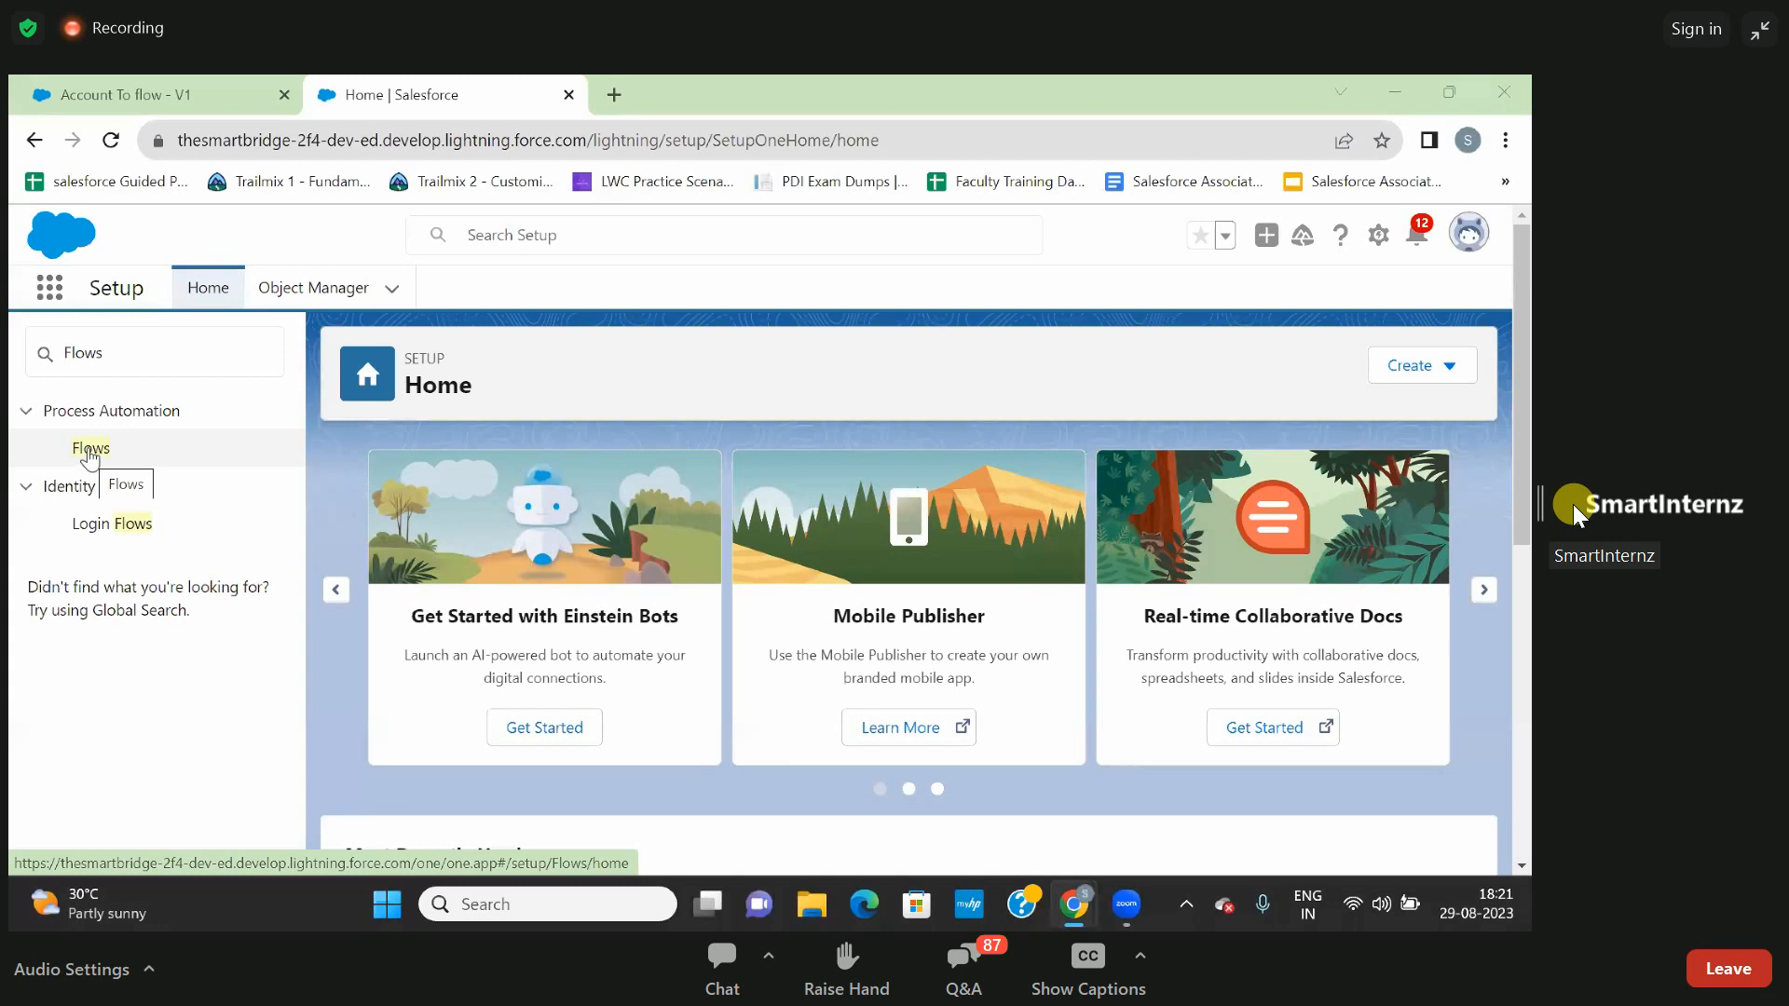
{"action": "left_click", "coordinate": [90, 451]}
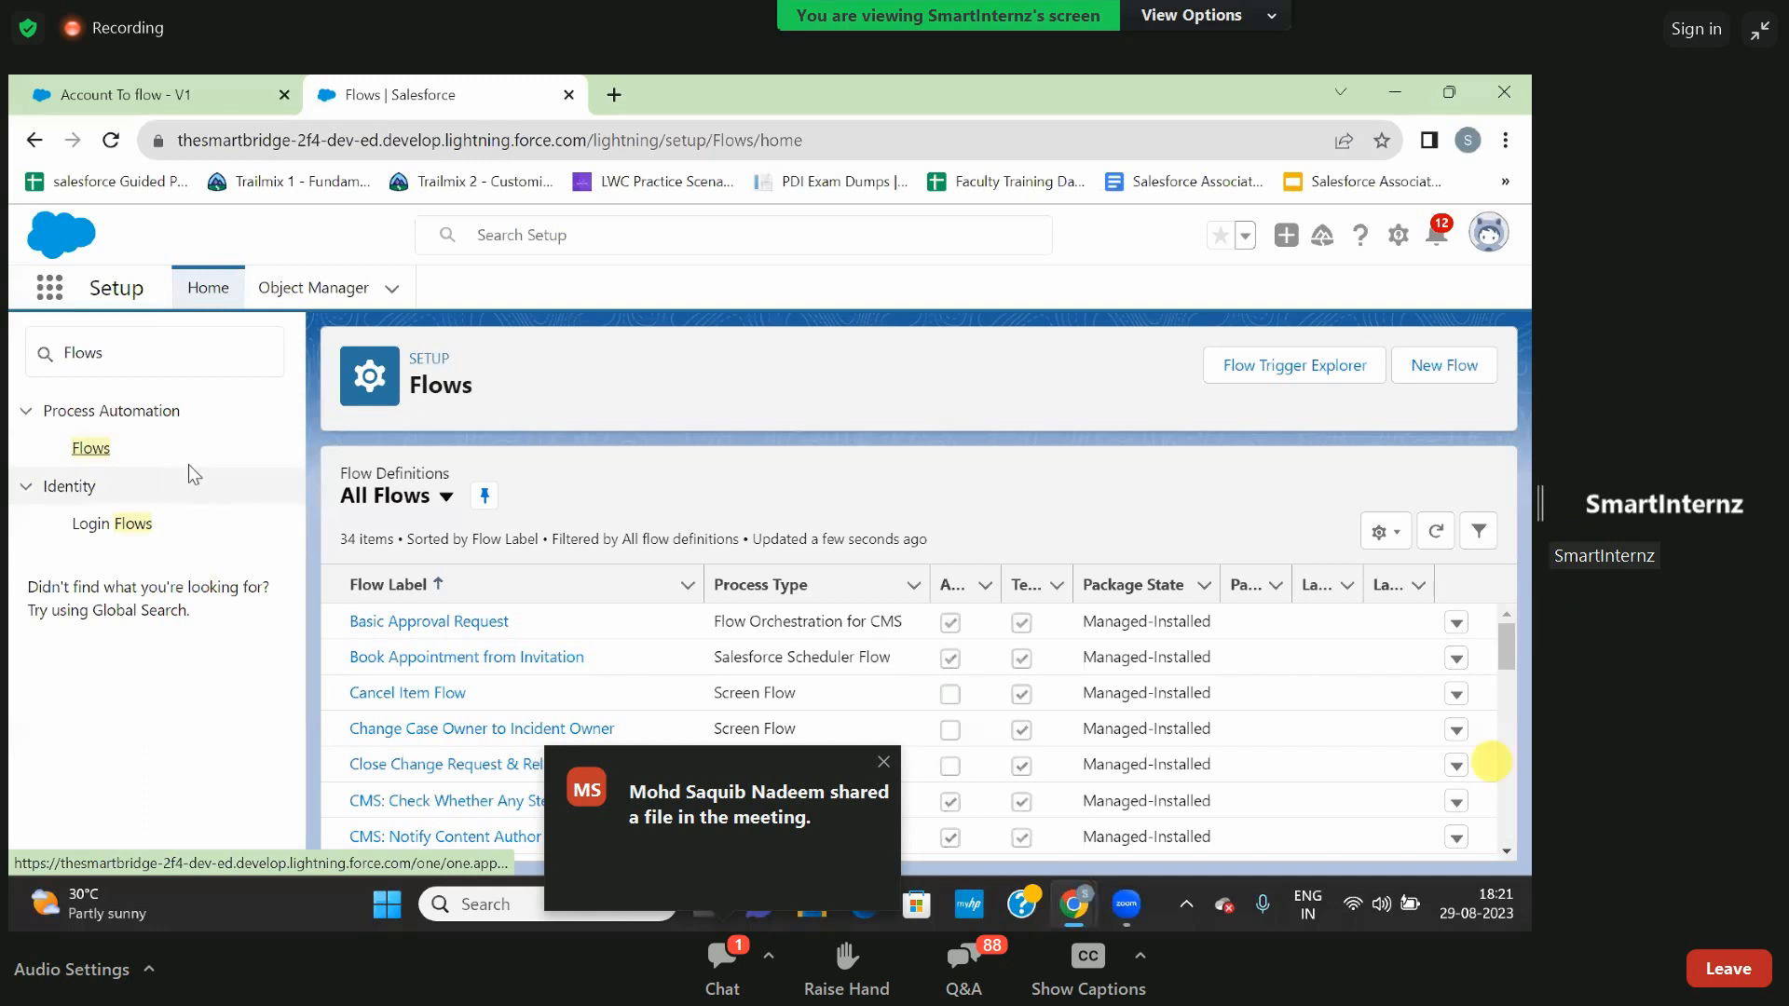
- Dismiss the shared-file notification and close the Webinar Chat window
{"action": "left_click", "coordinate": [887, 762]}
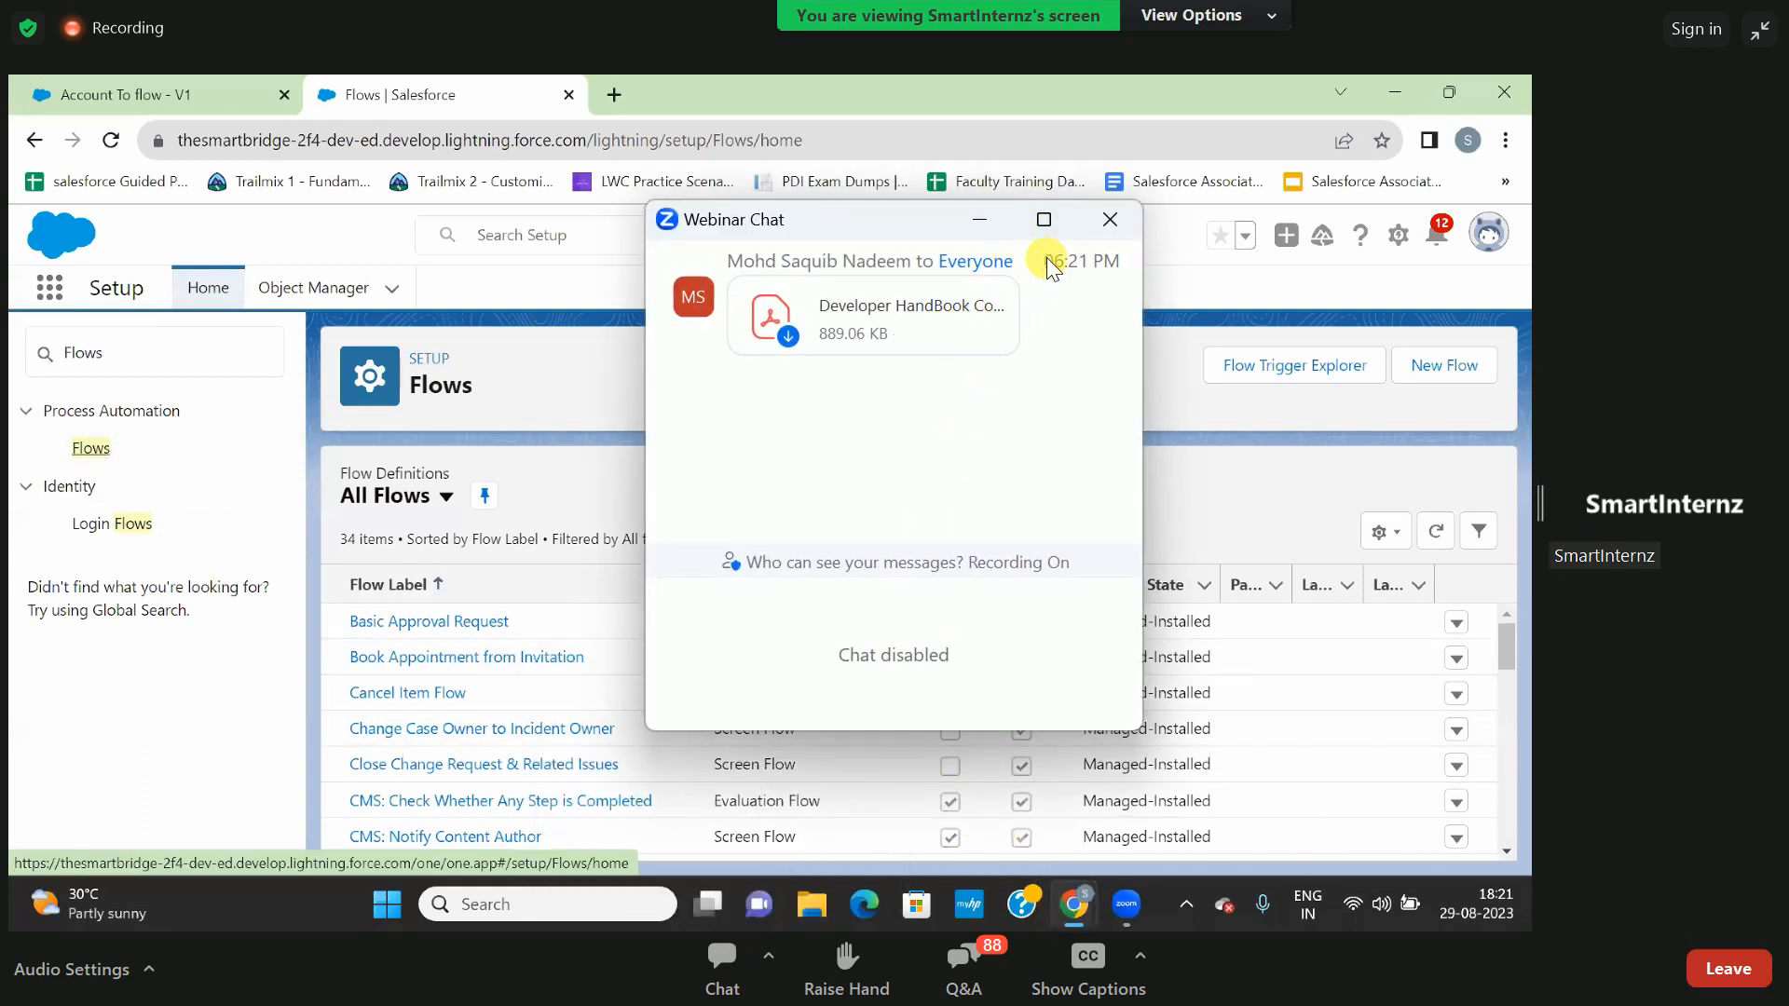
{"action": "left_click", "coordinate": [1105, 220]}
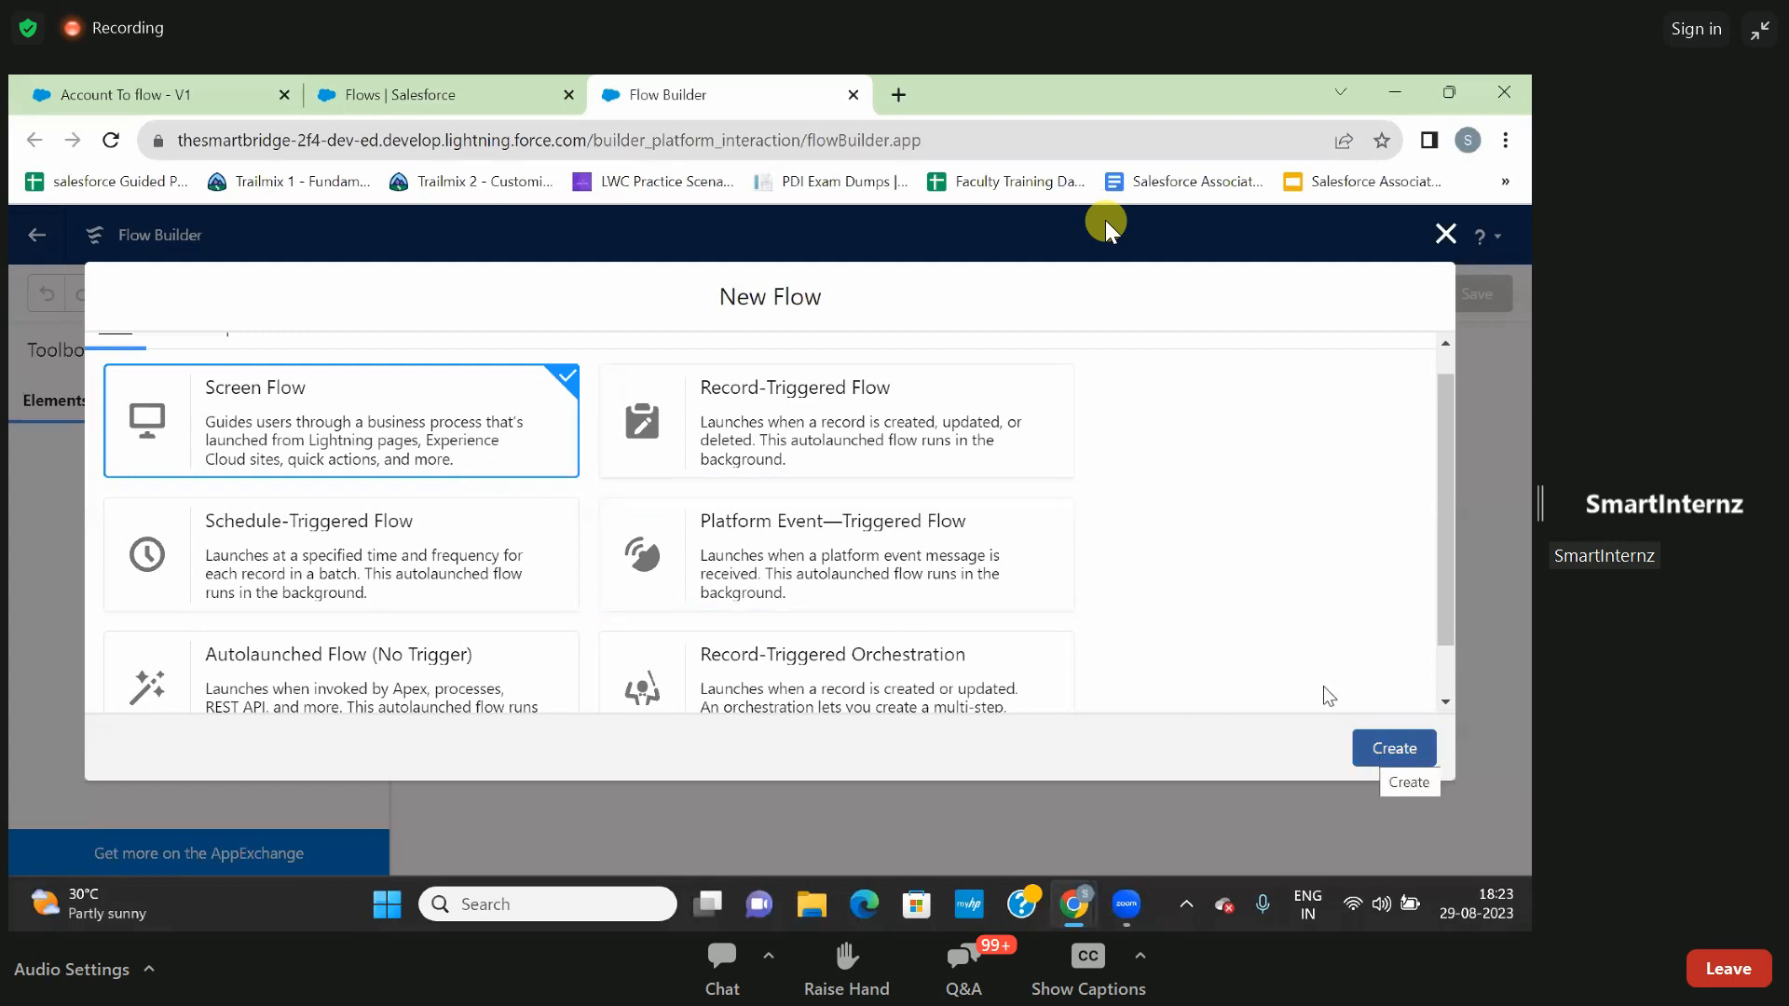
- Exit the New Flow dialog and open the Organization Management app by searching the apps for "orga"
{"action": "left_click", "coordinate": [1445, 241]}
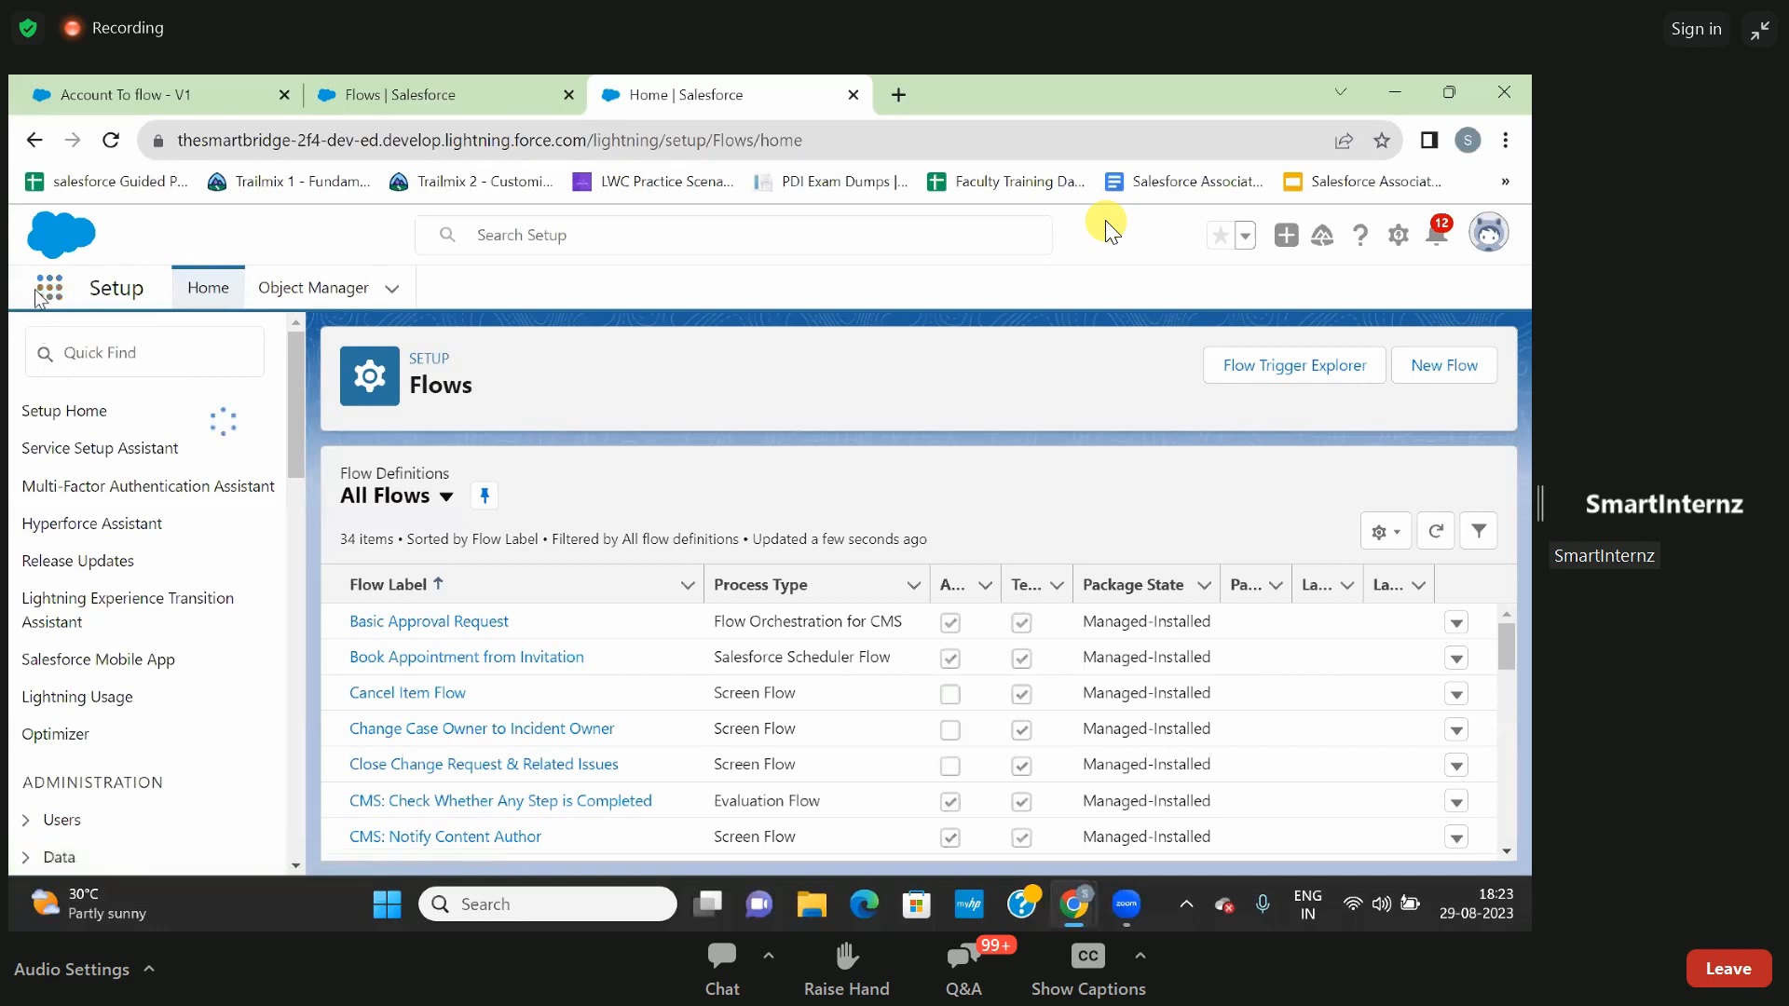
{"action": "left_click", "coordinate": [49, 291]}
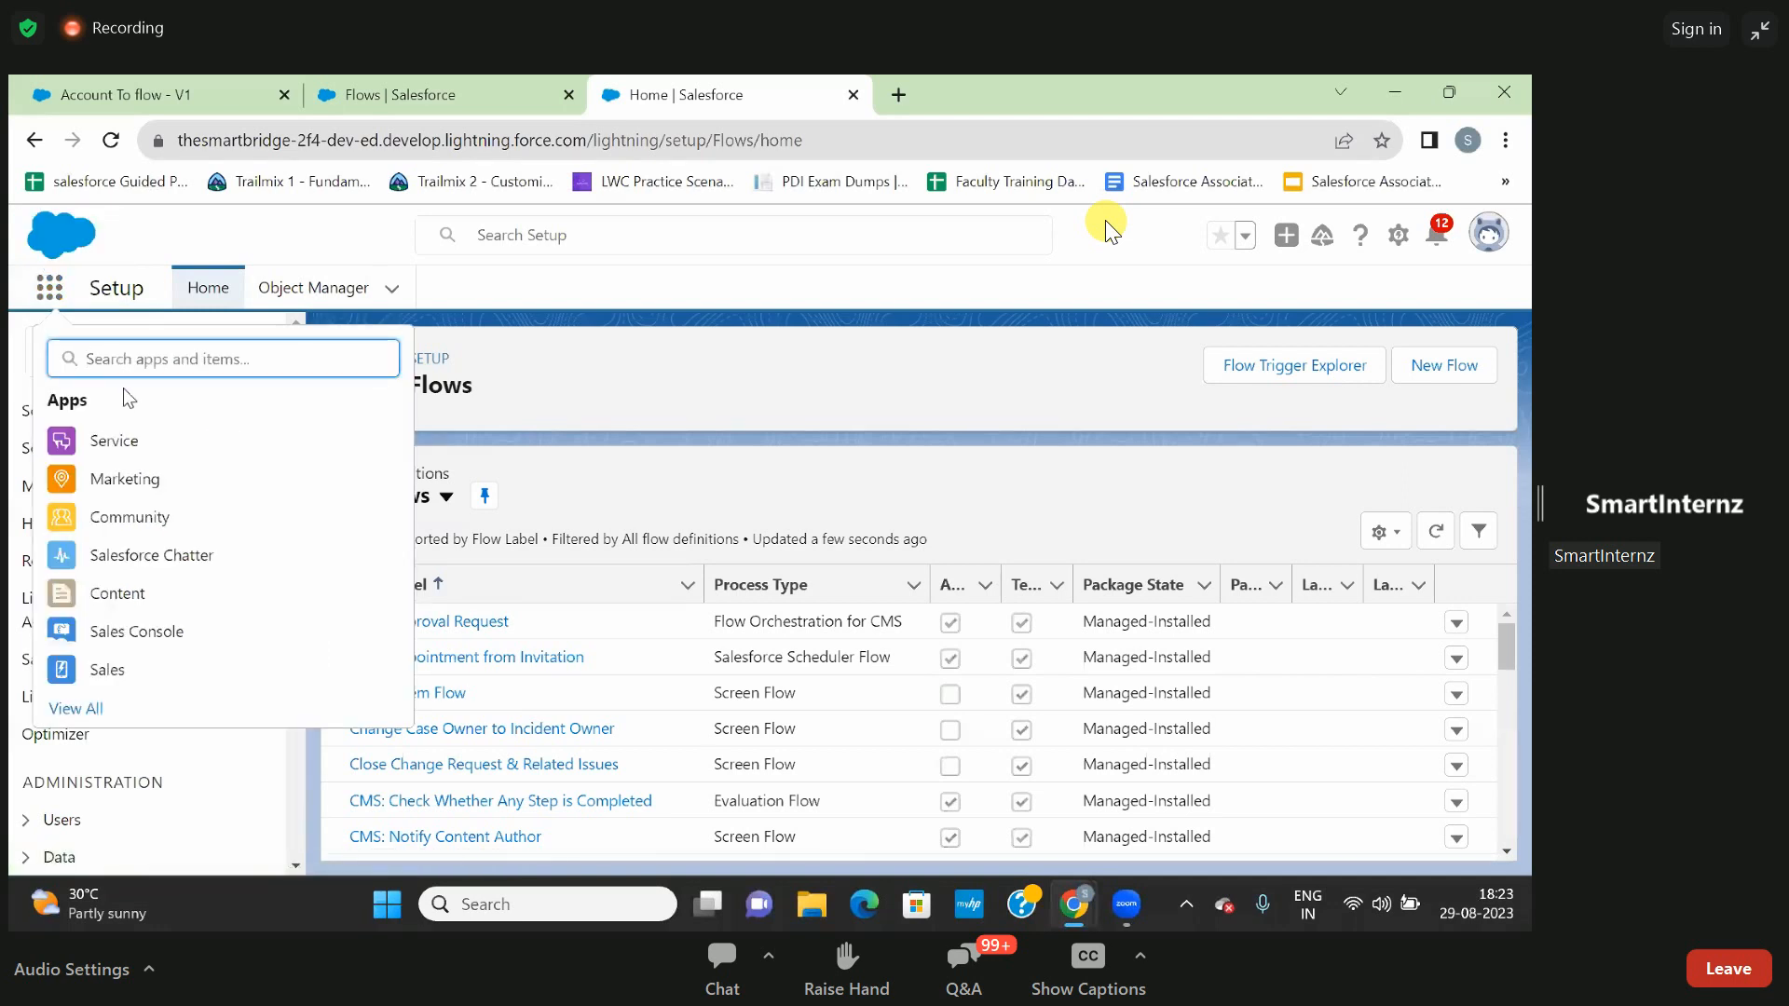
{"action": "type", "text": "orga"}
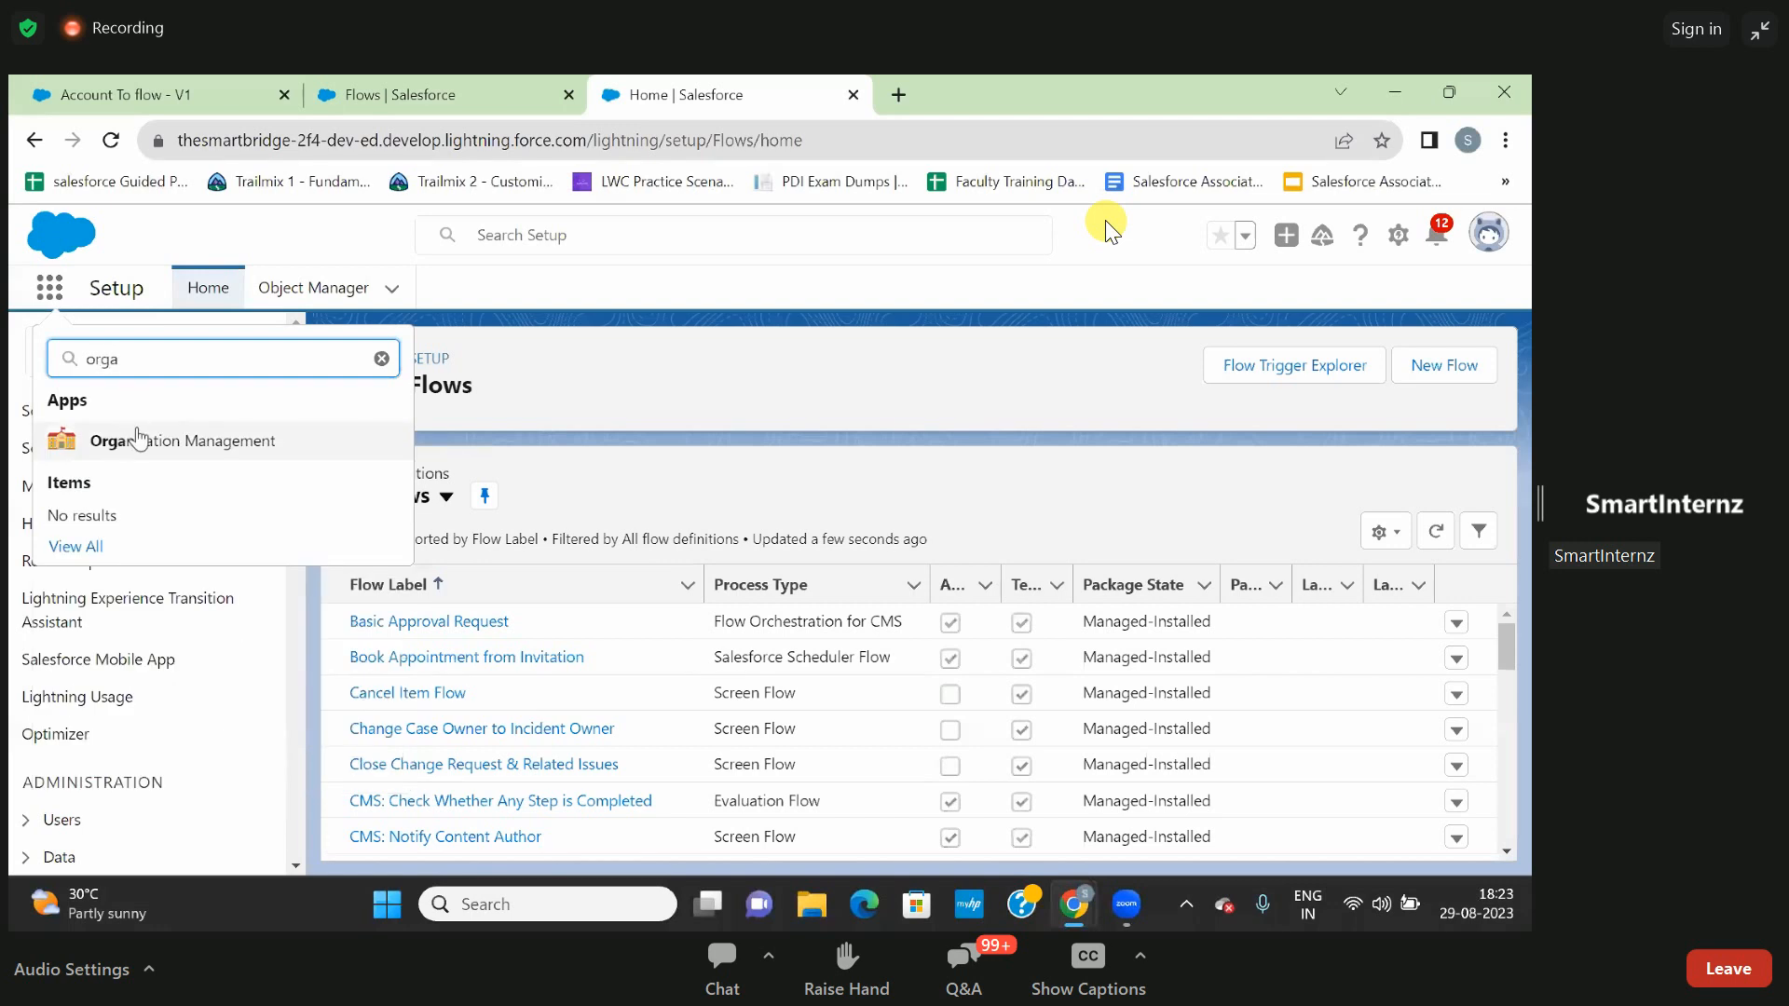
{"action": "left_click", "coordinate": [144, 451]}
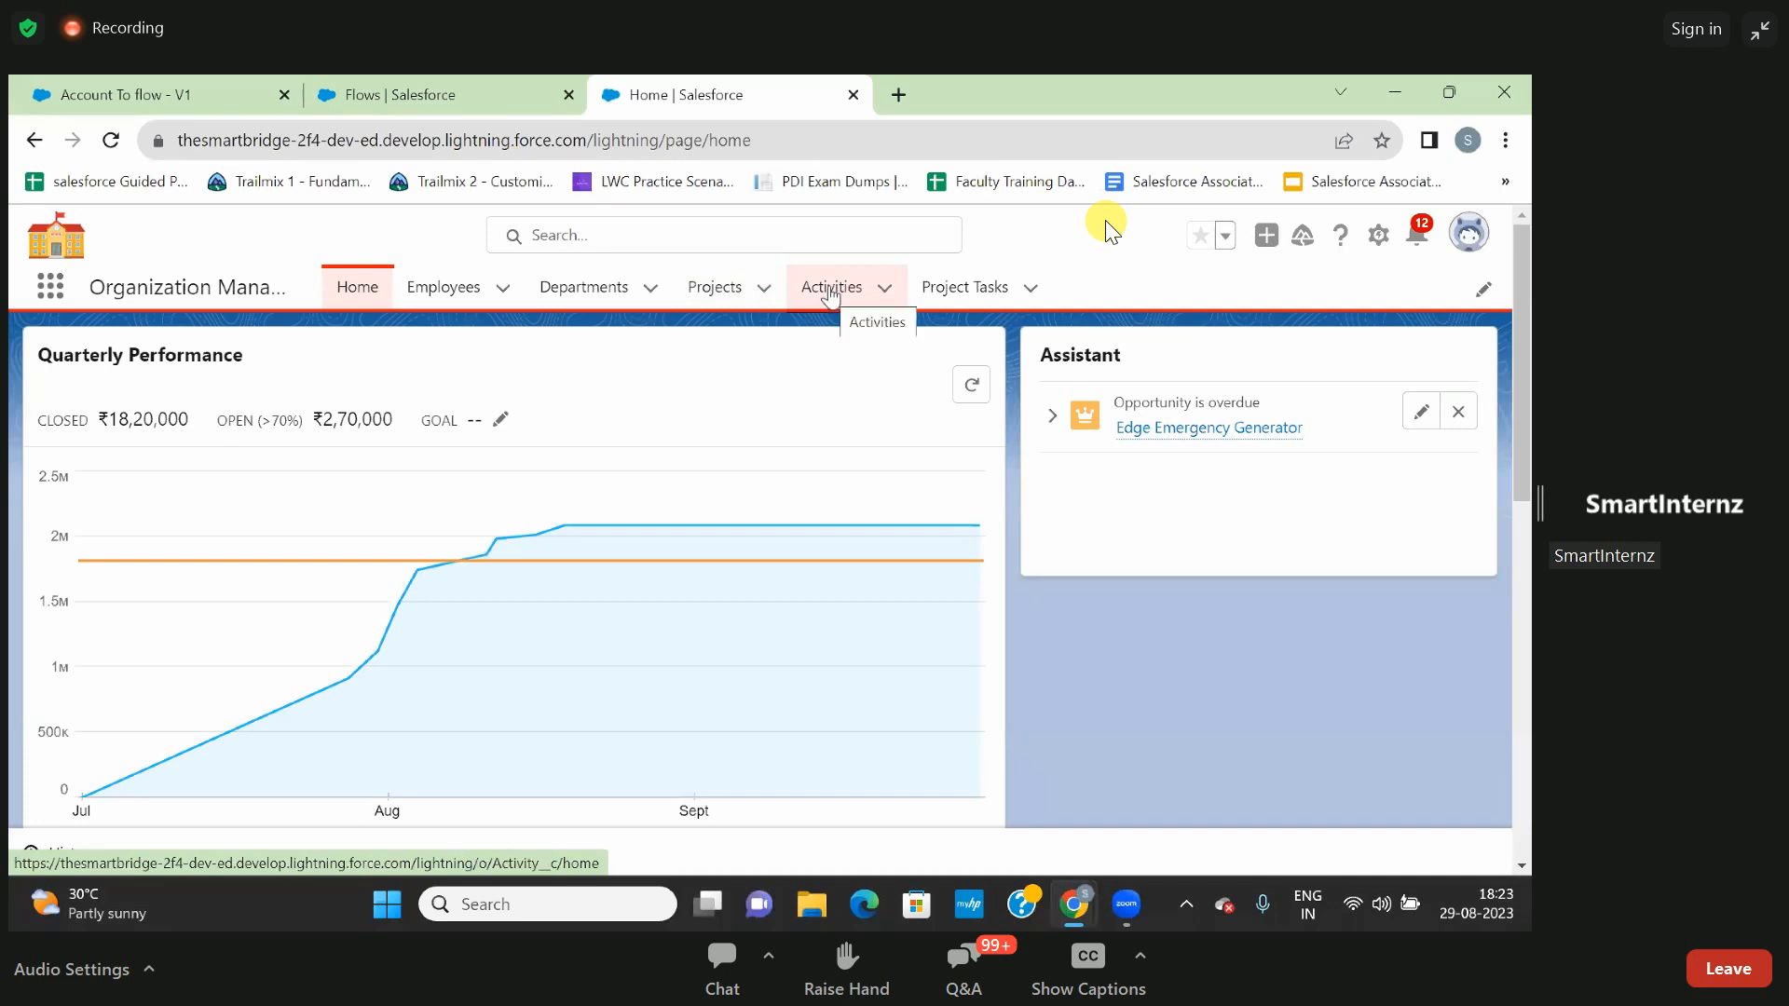
- Open the first record in the Employees list and review its related departments, activities and project tasks
{"action": "left_click", "coordinate": [454, 297]}
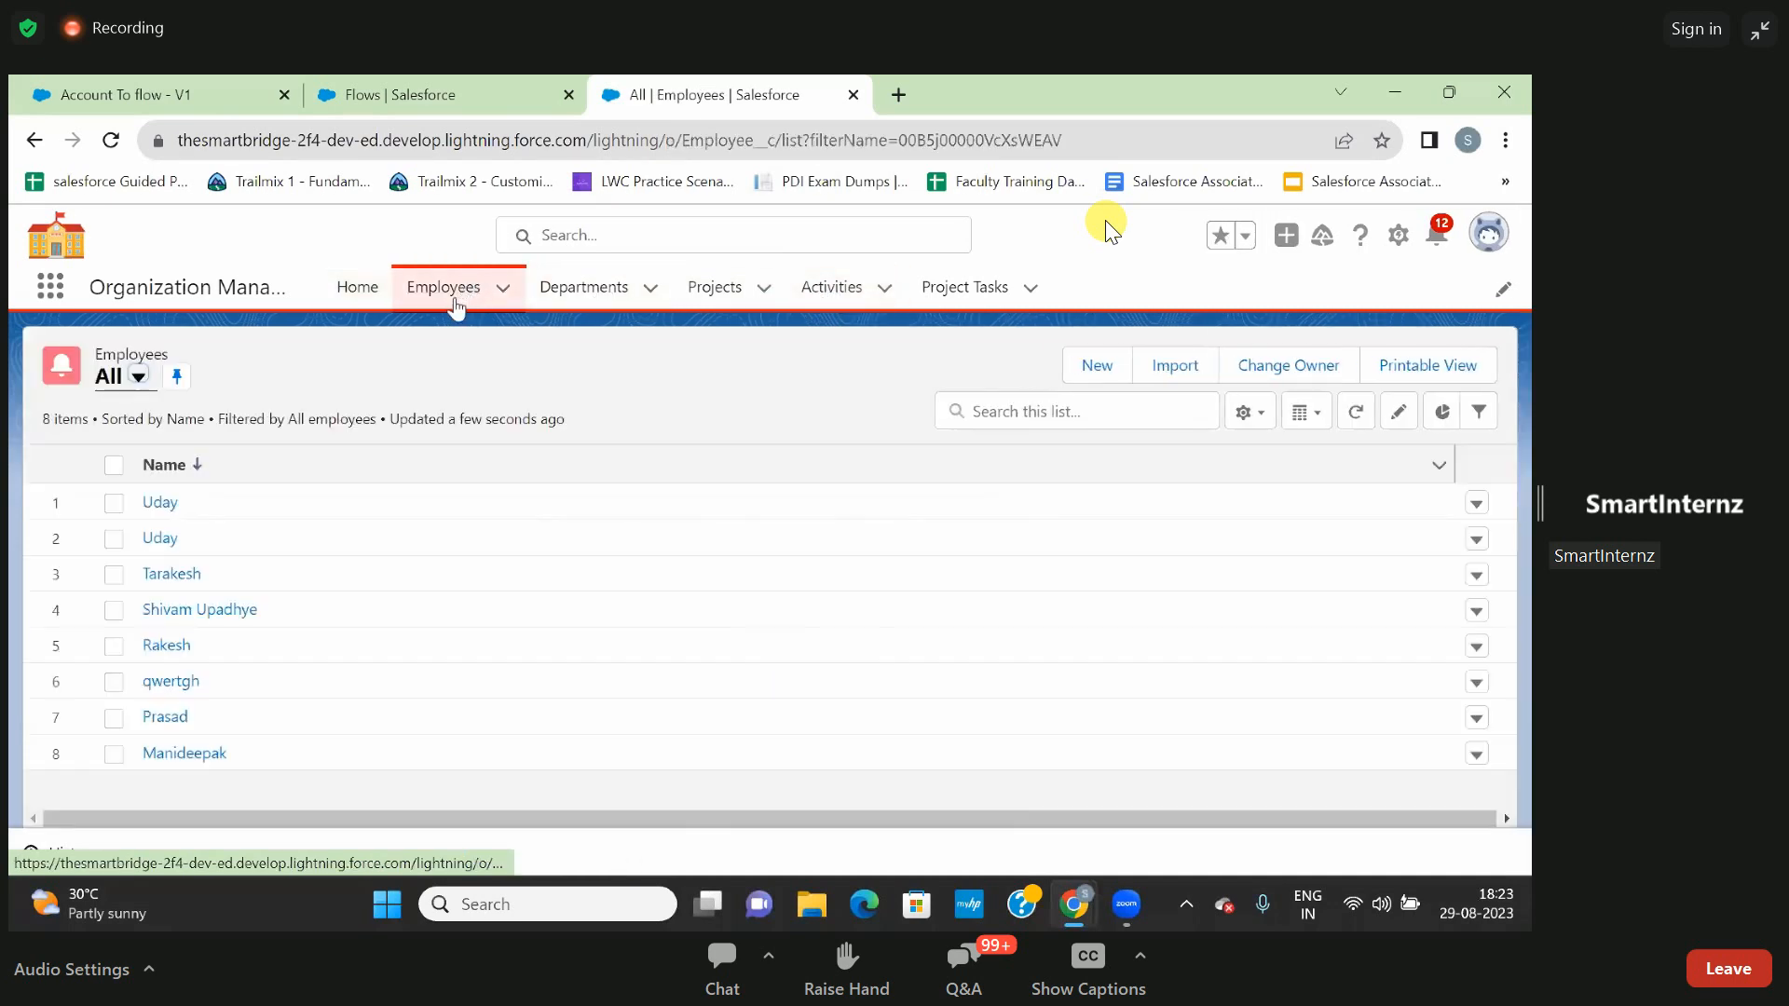
{"action": "left_click", "coordinate": [166, 506]}
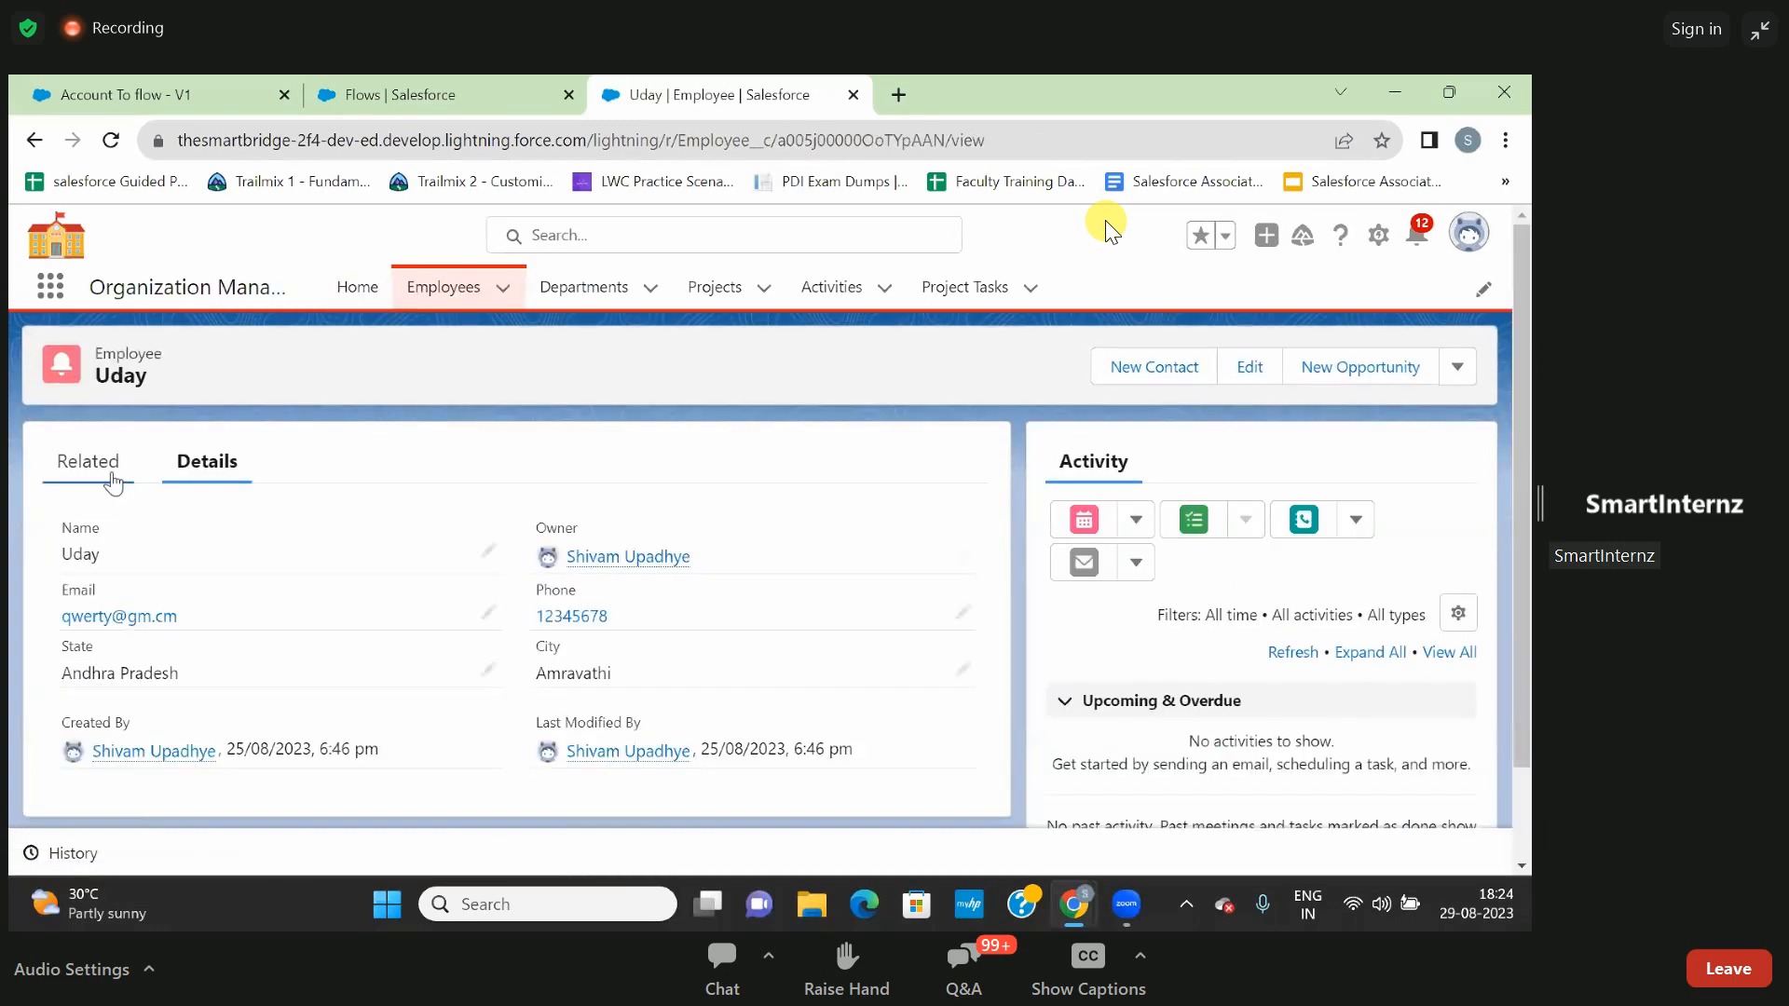
{"action": "left_click", "coordinate": [112, 482]}
{"action": "scroll", "coordinate": [241, 556], "scroll_direction": "down", "scroll_amount": 2}
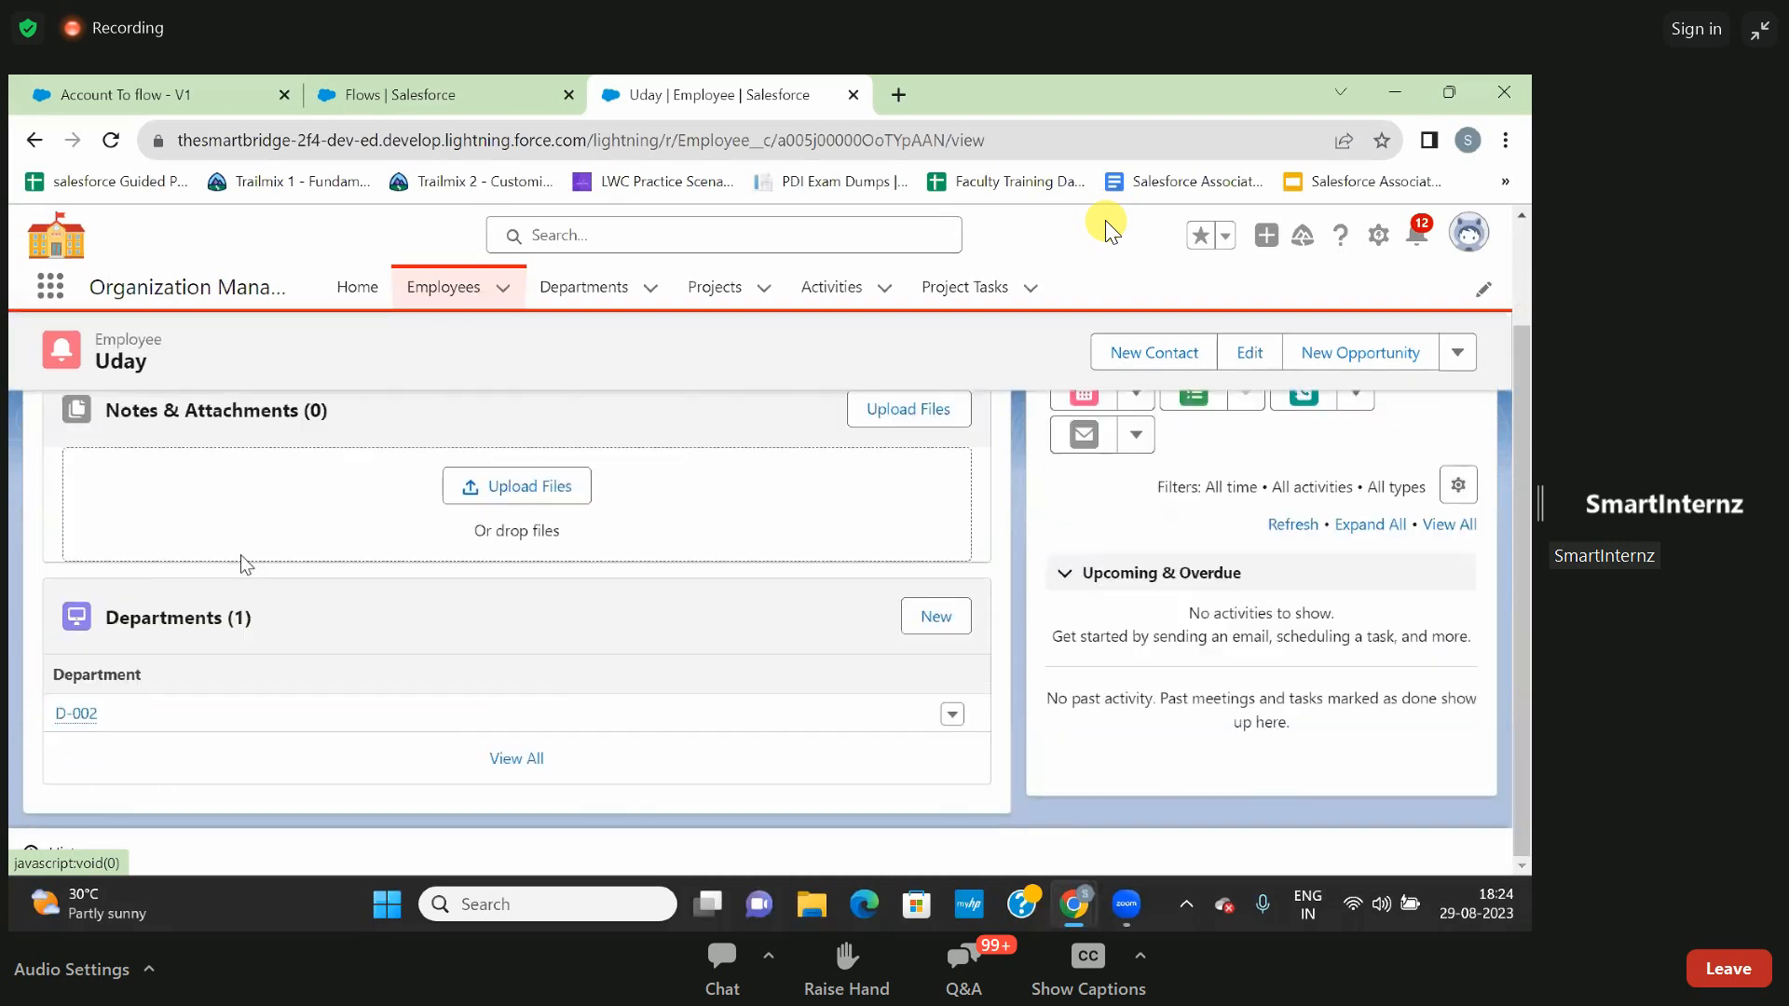
{"action": "scroll", "coordinate": [242, 556], "scroll_direction": "down", "scroll_amount": 3}
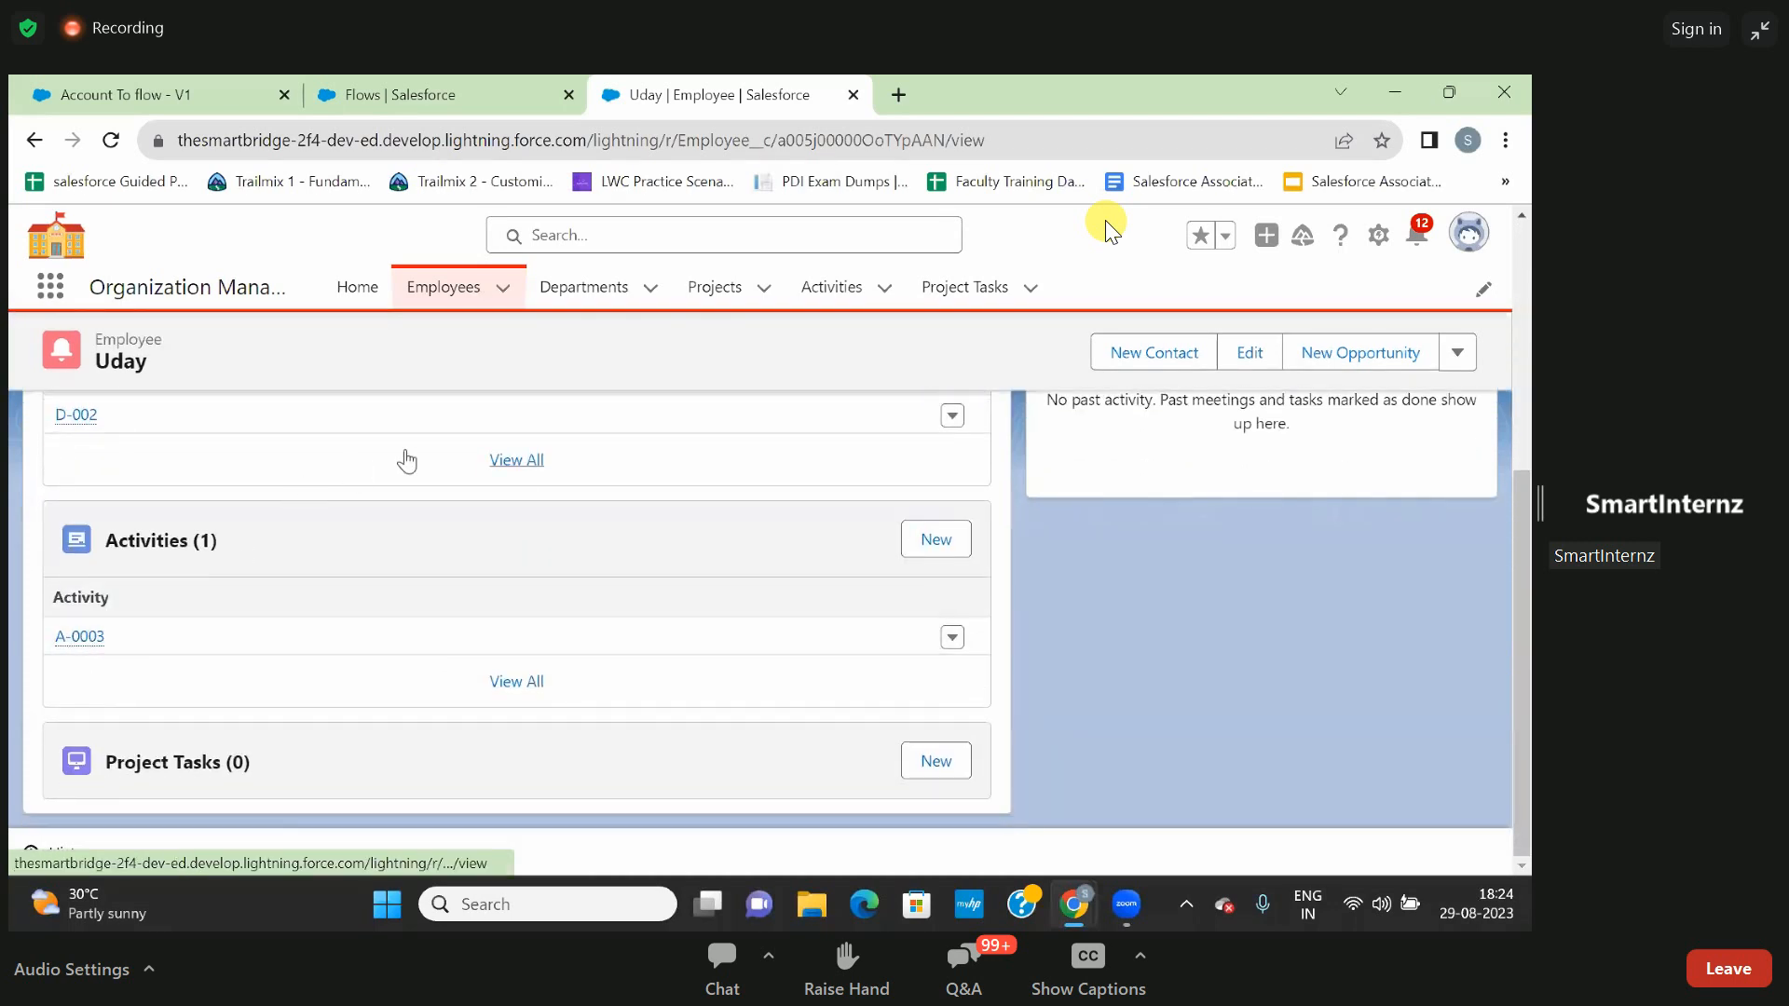
- View the details of department D-002 and return to the Employees list
{"action": "left_click", "coordinate": [585, 294]}
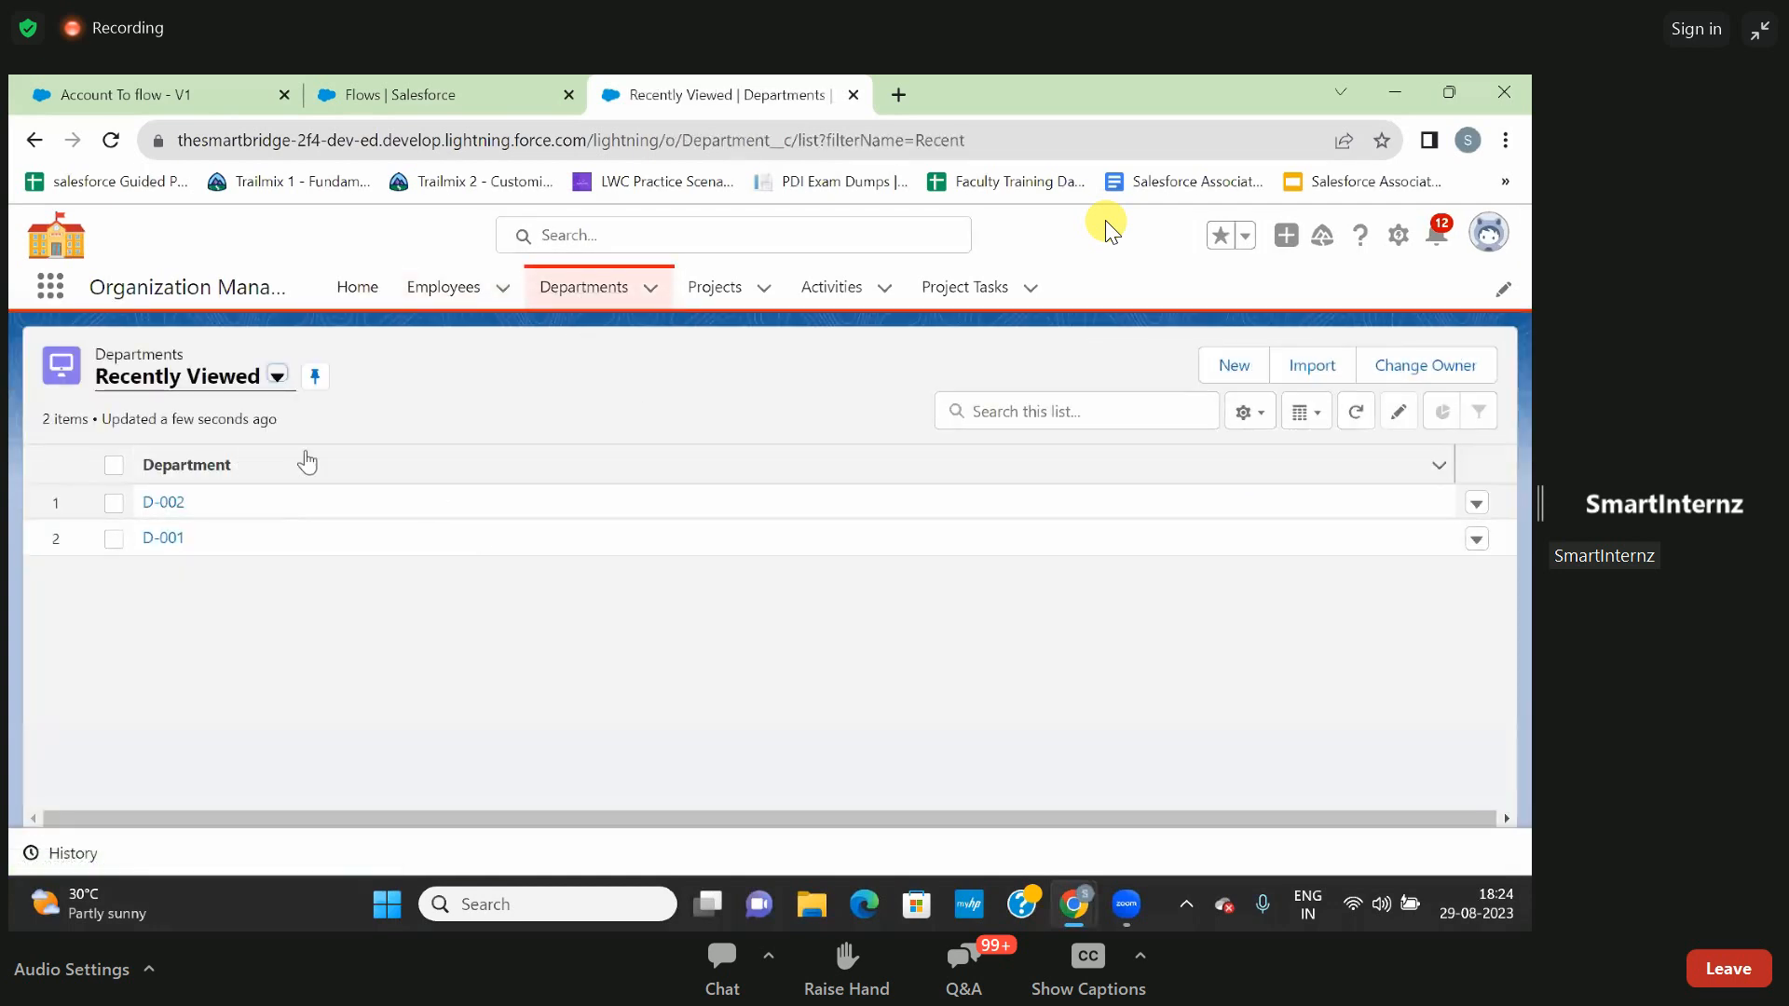
{"action": "left_click", "coordinate": [171, 504]}
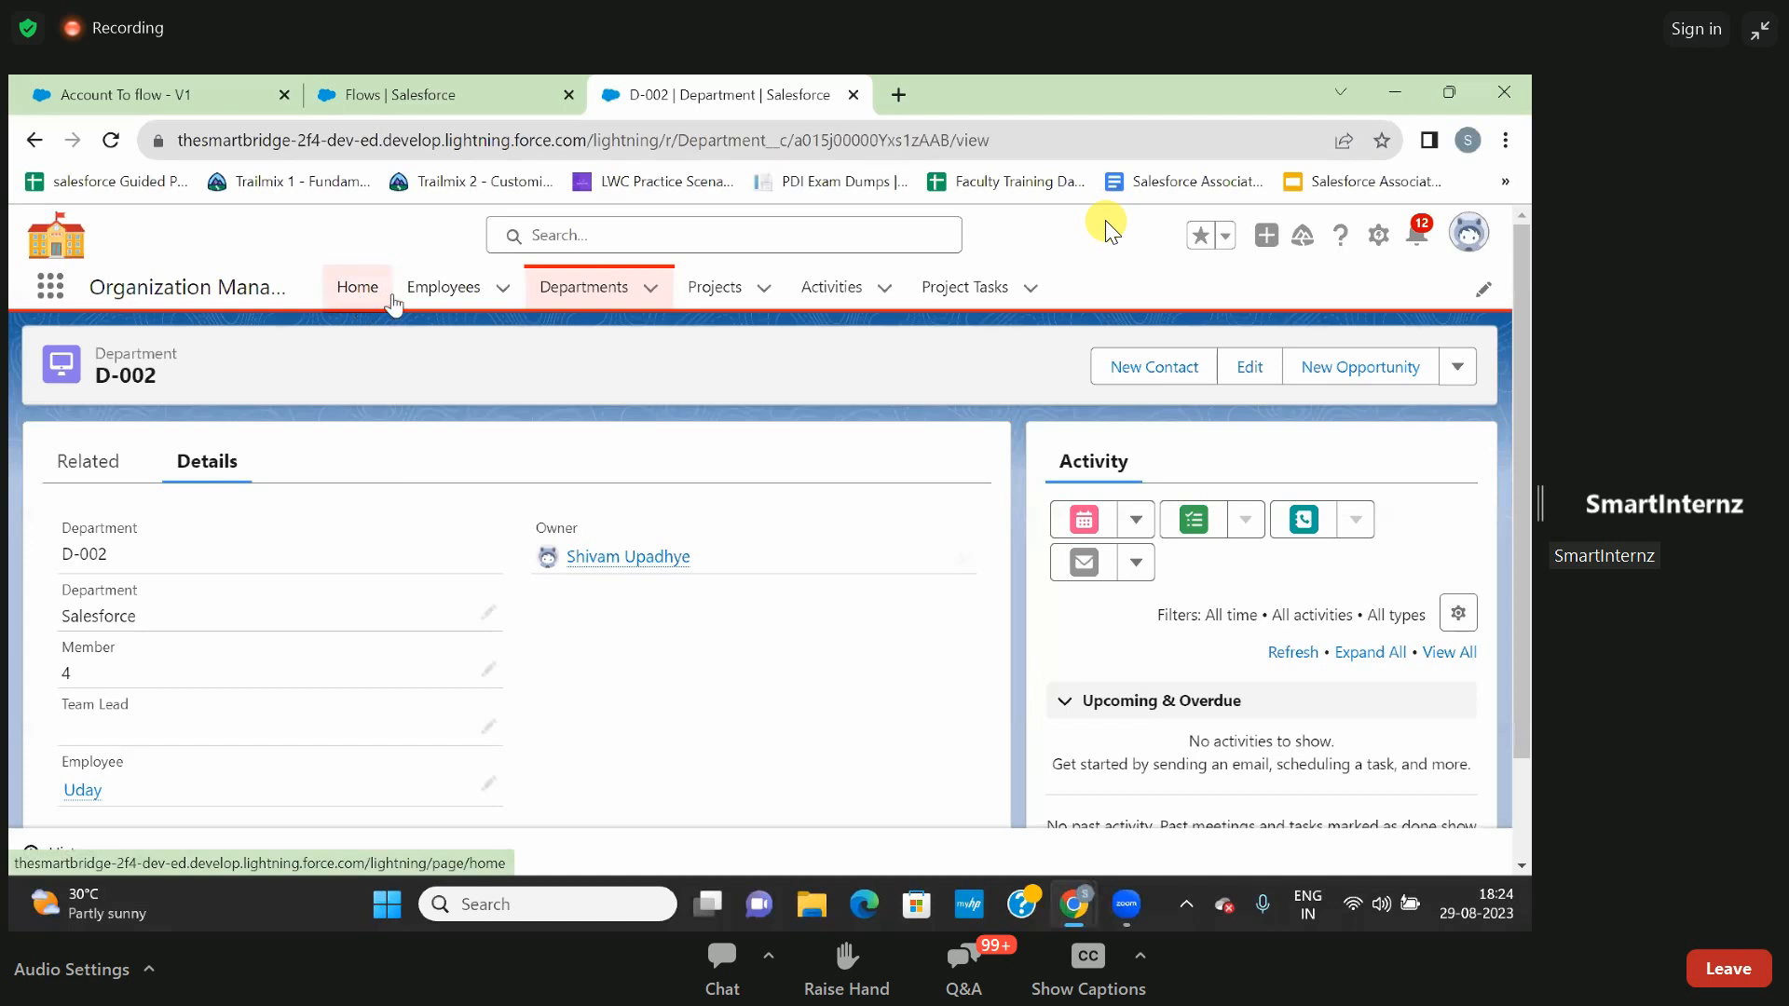
{"action": "left_click", "coordinate": [429, 303]}
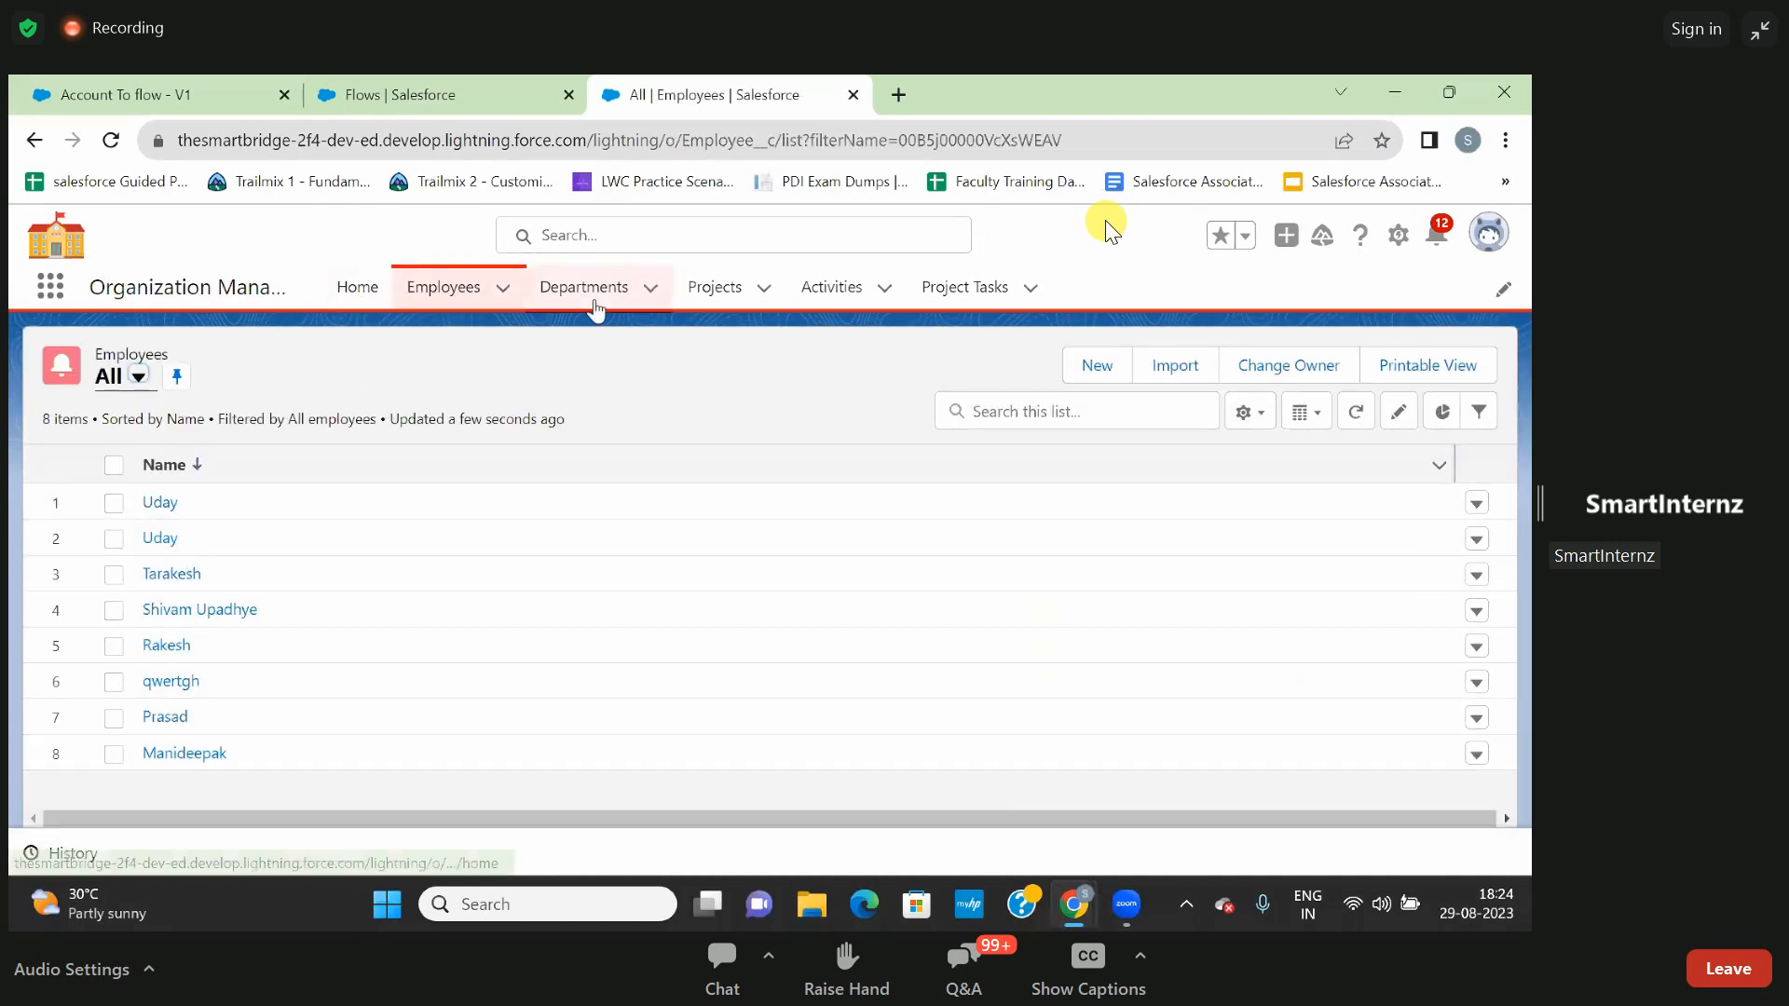
- Create an activity of record type Indoor with the game Table Tennis and the fourth recent employee, and save it
{"action": "left_click", "coordinate": [831, 287]}
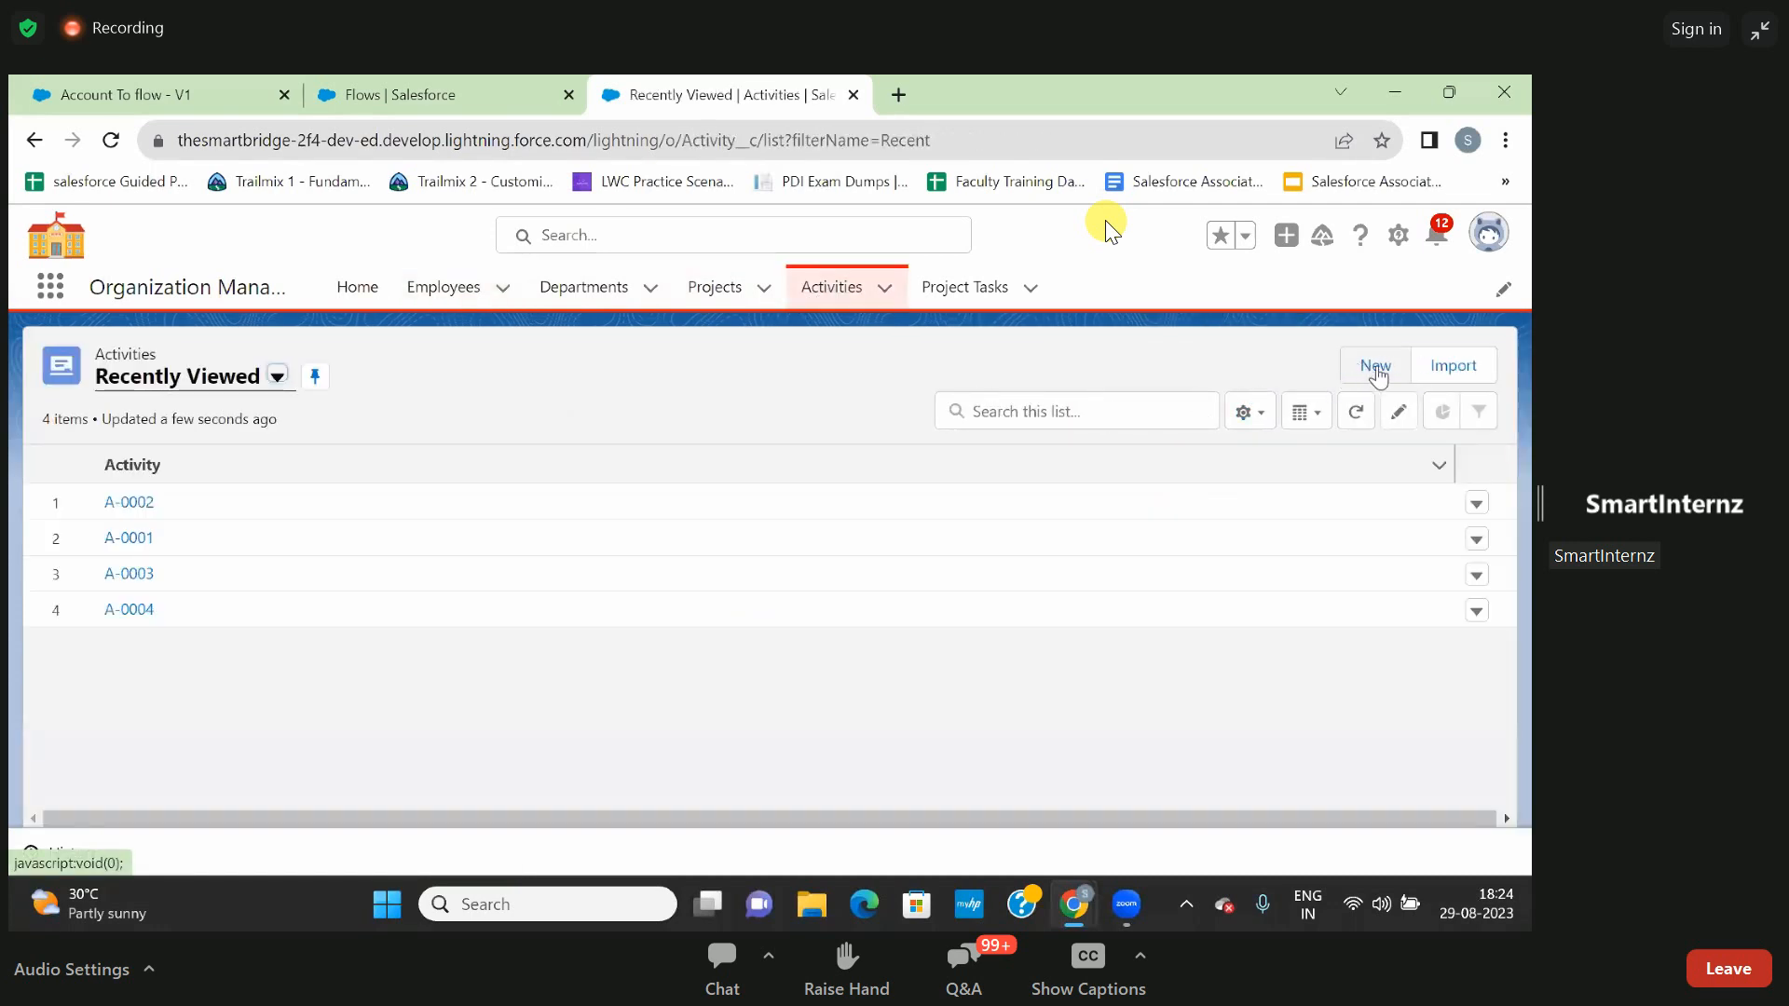
{"action": "left_click", "coordinate": [1379, 368]}
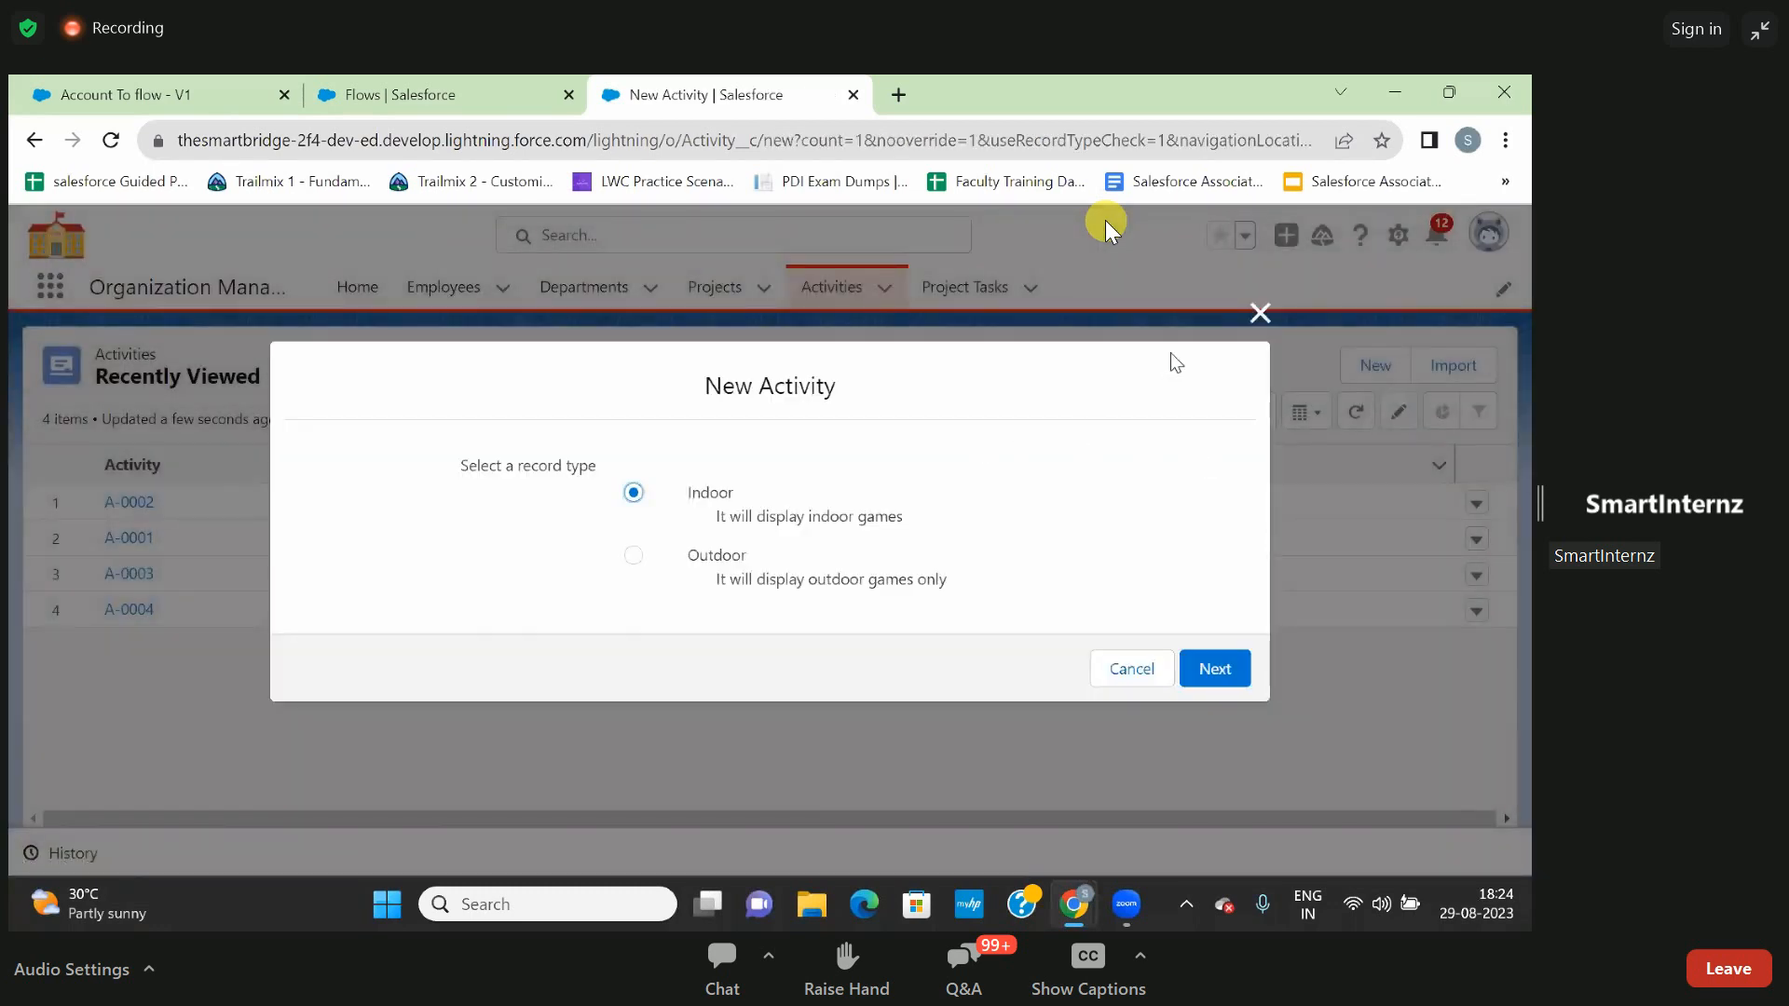
{"action": "left_click", "coordinate": [1213, 670]}
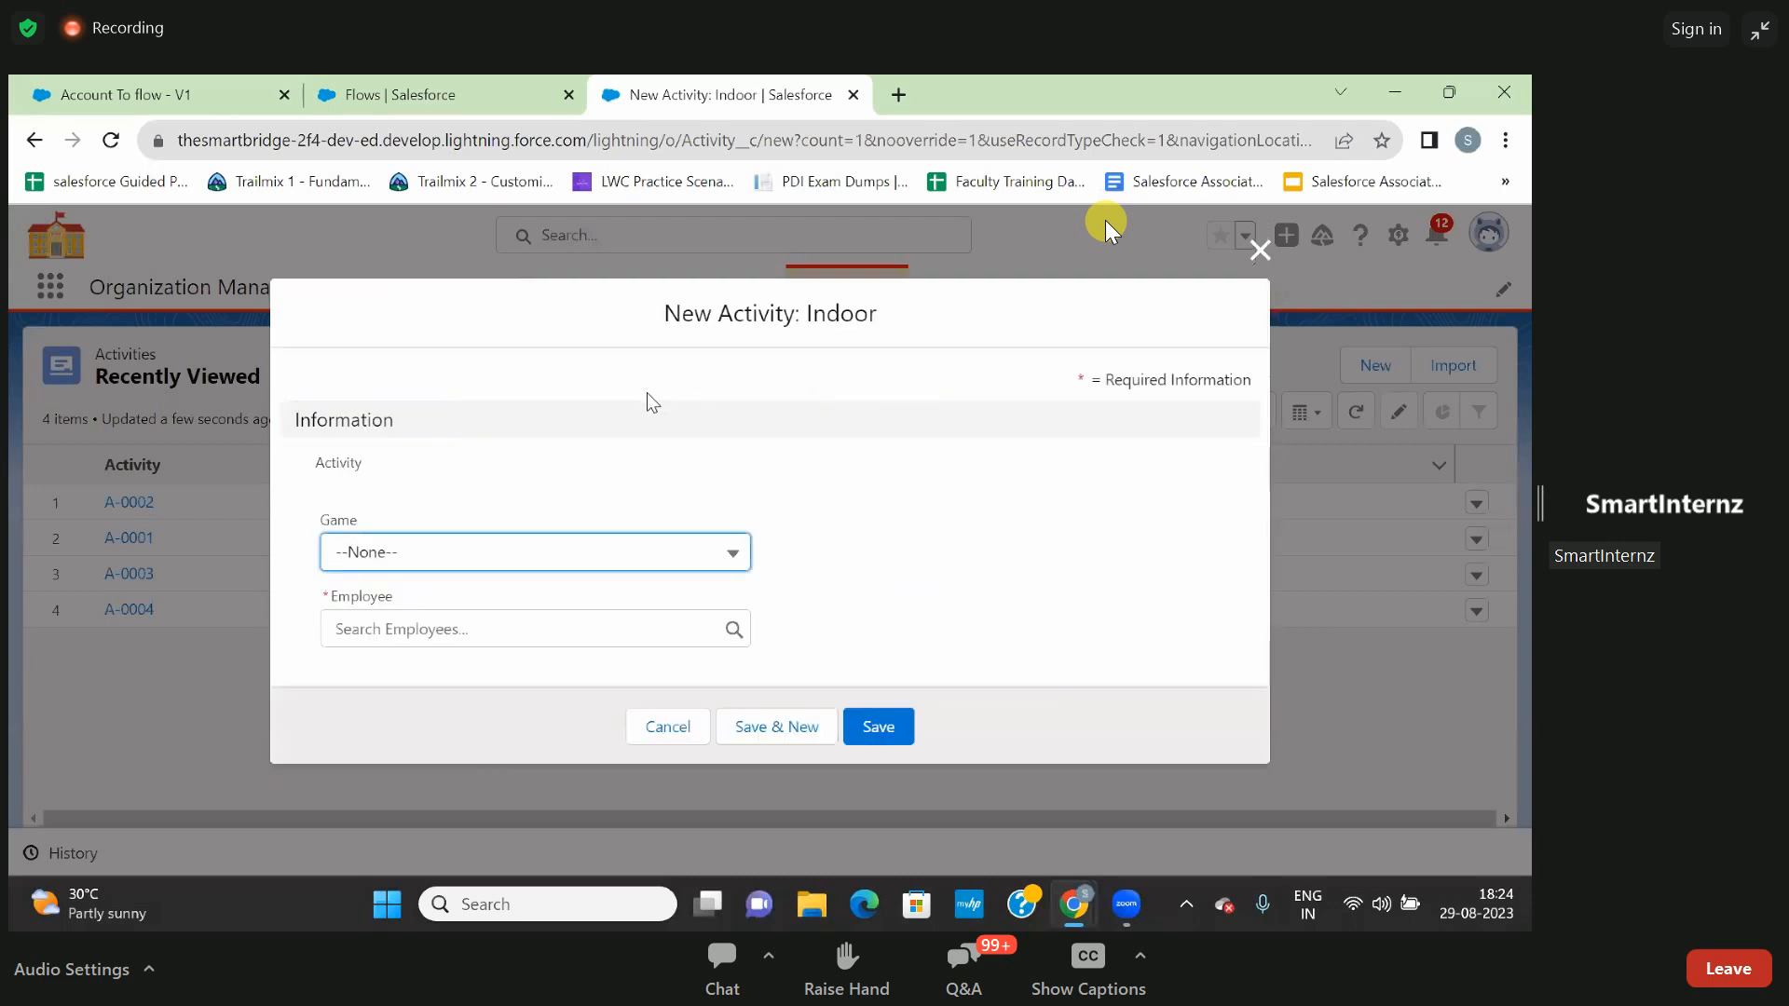
{"action": "left_click", "coordinate": [538, 559]}
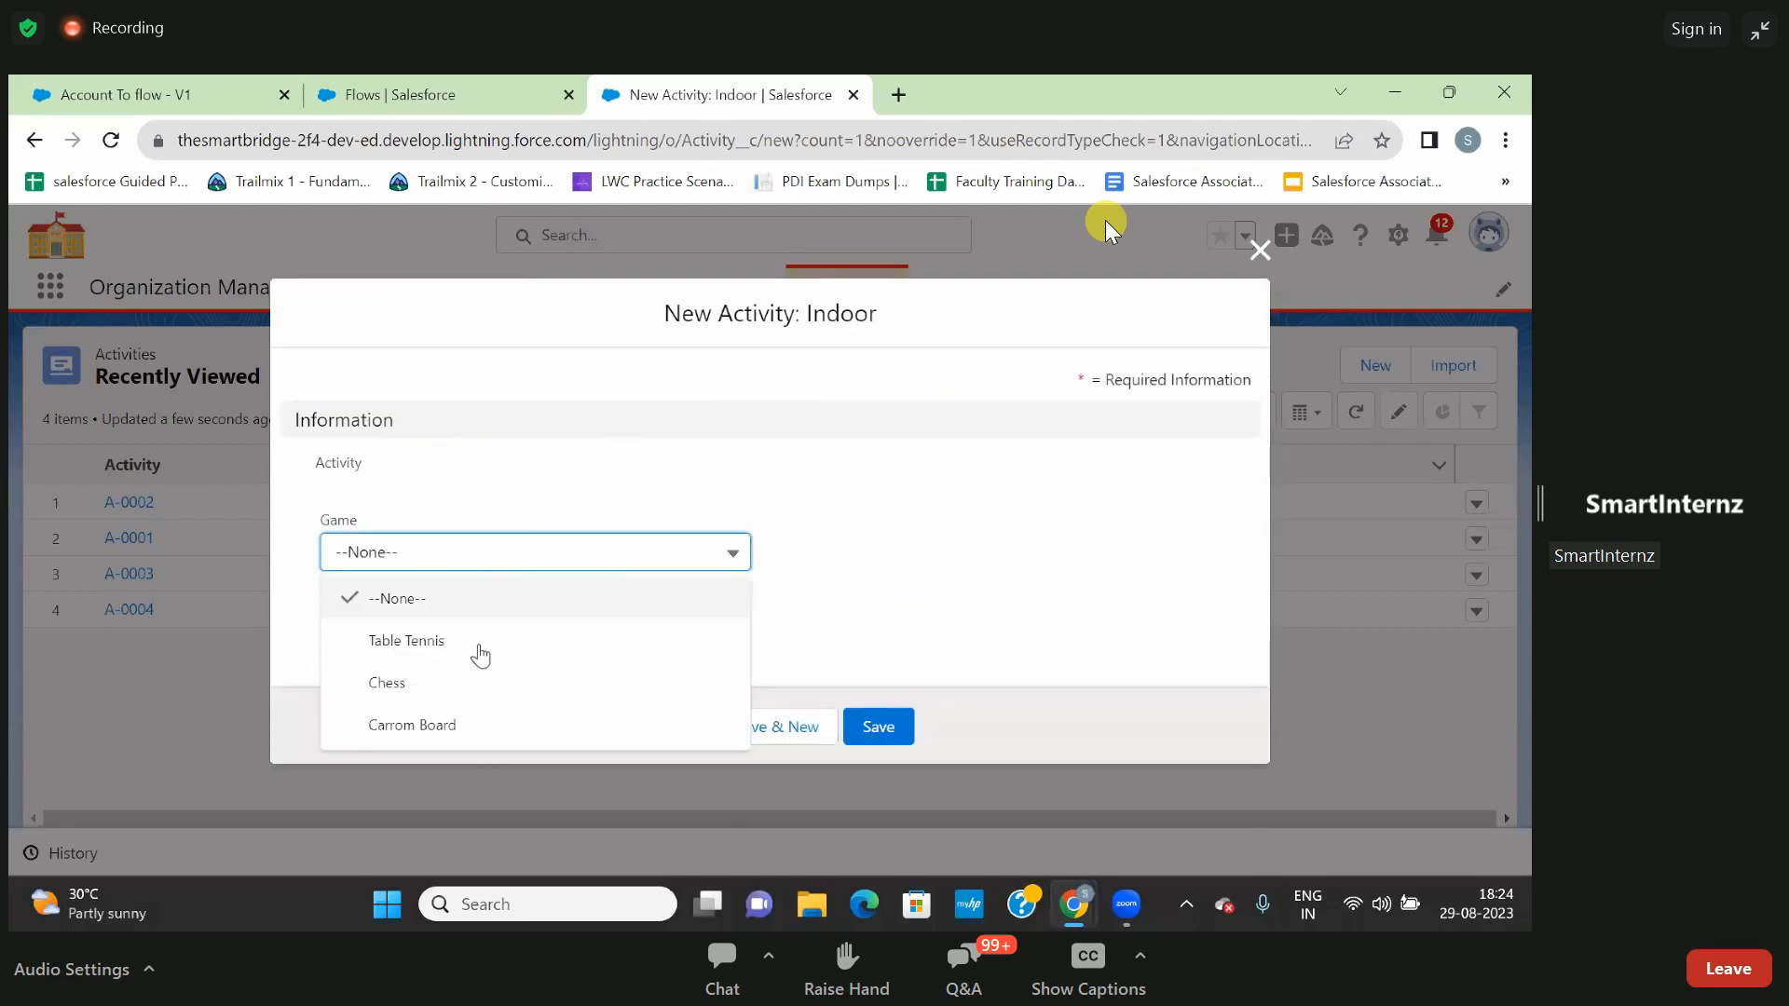
{"action": "left_click", "coordinate": [470, 644]}
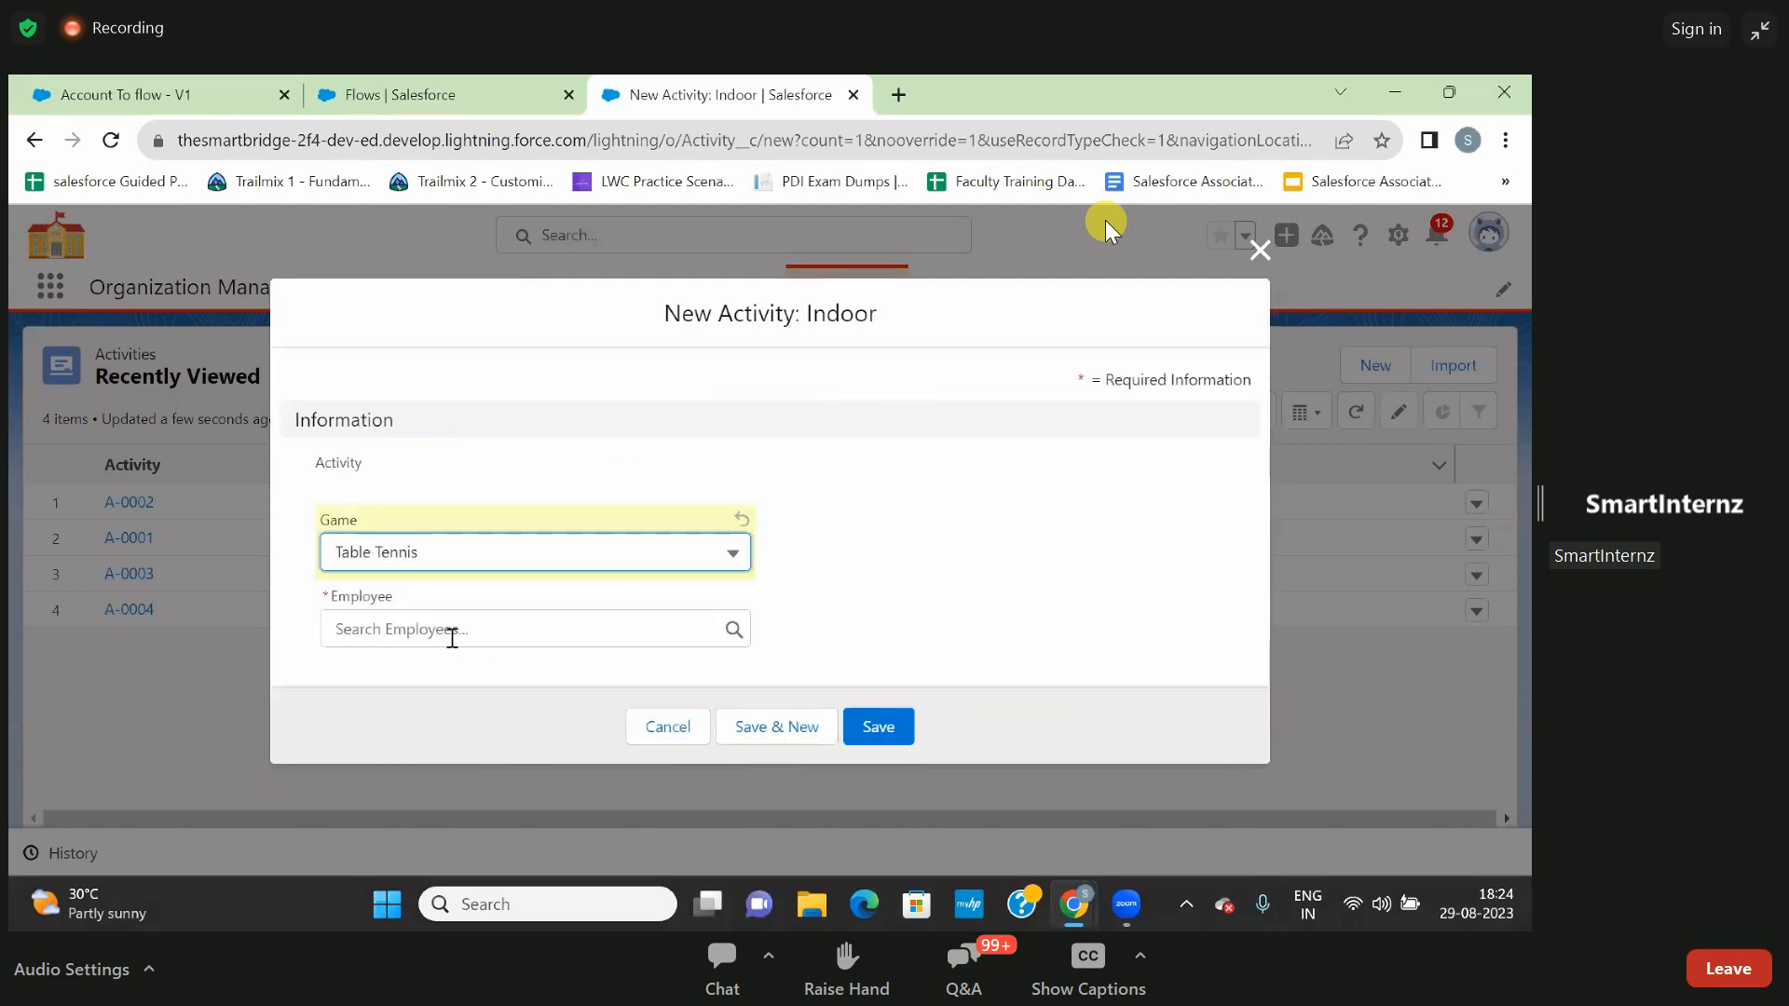
{"action": "left_click", "coordinate": [466, 641]}
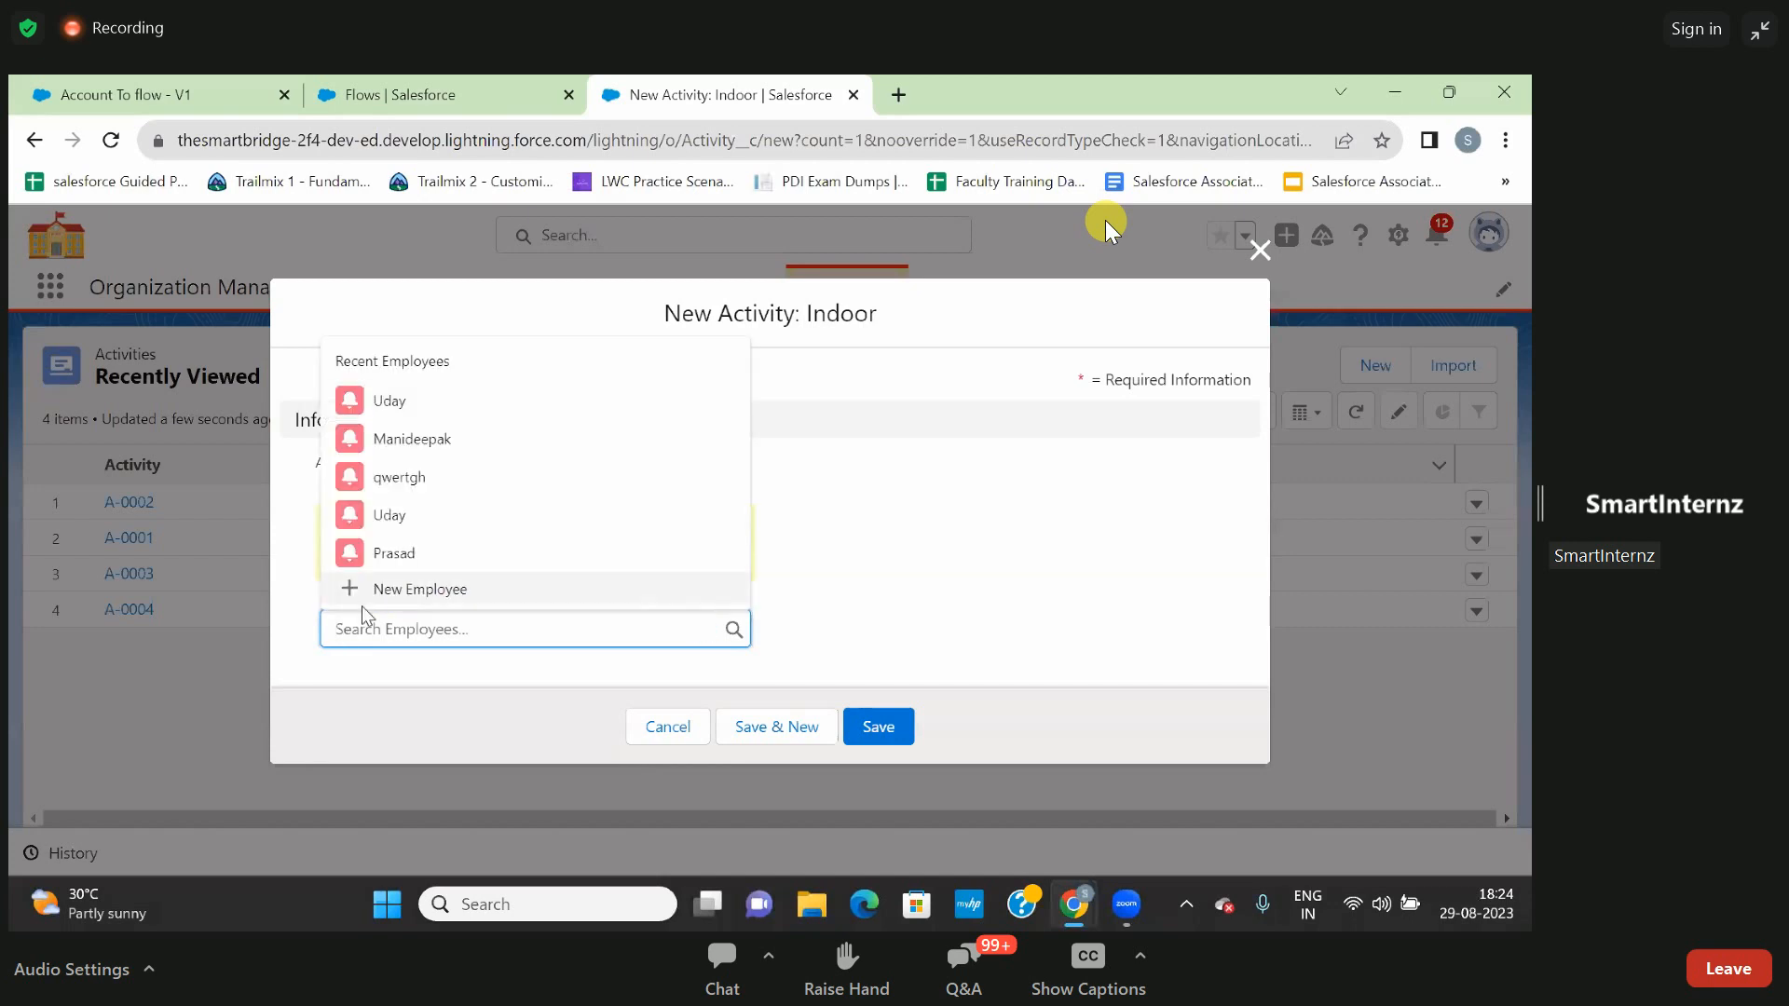
{"action": "left_click", "coordinate": [410, 529]}
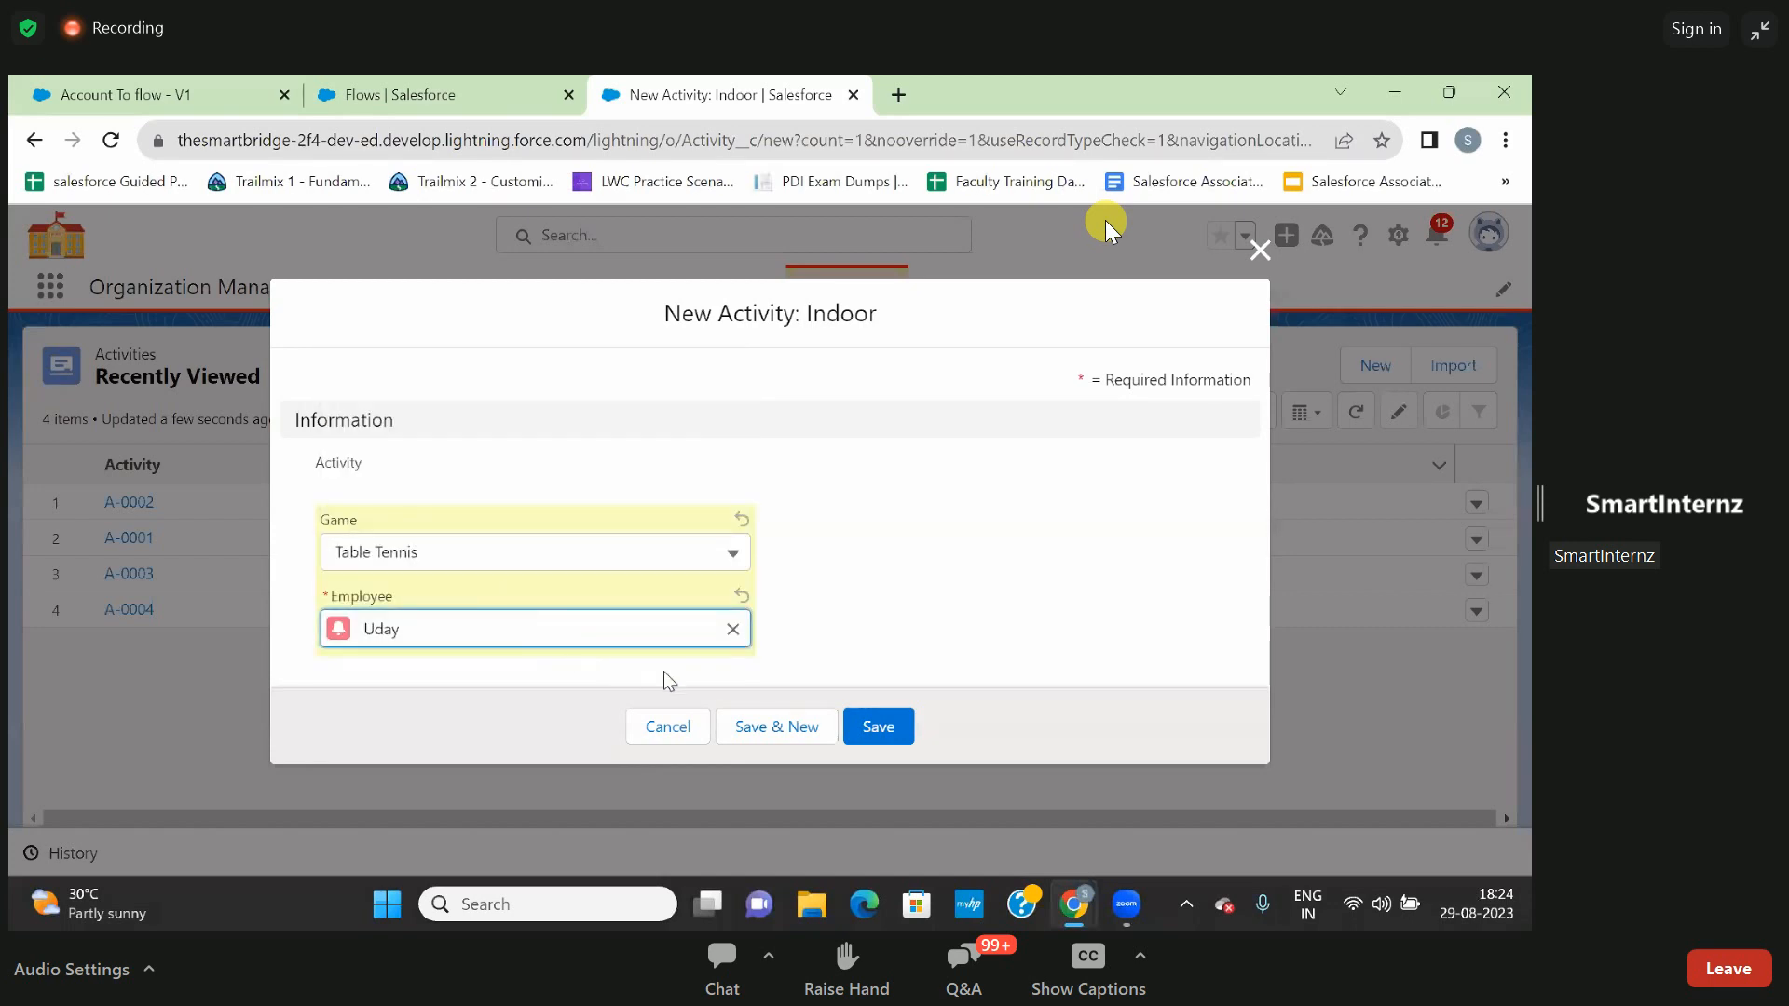
{"action": "left_click", "coordinate": [877, 719]}
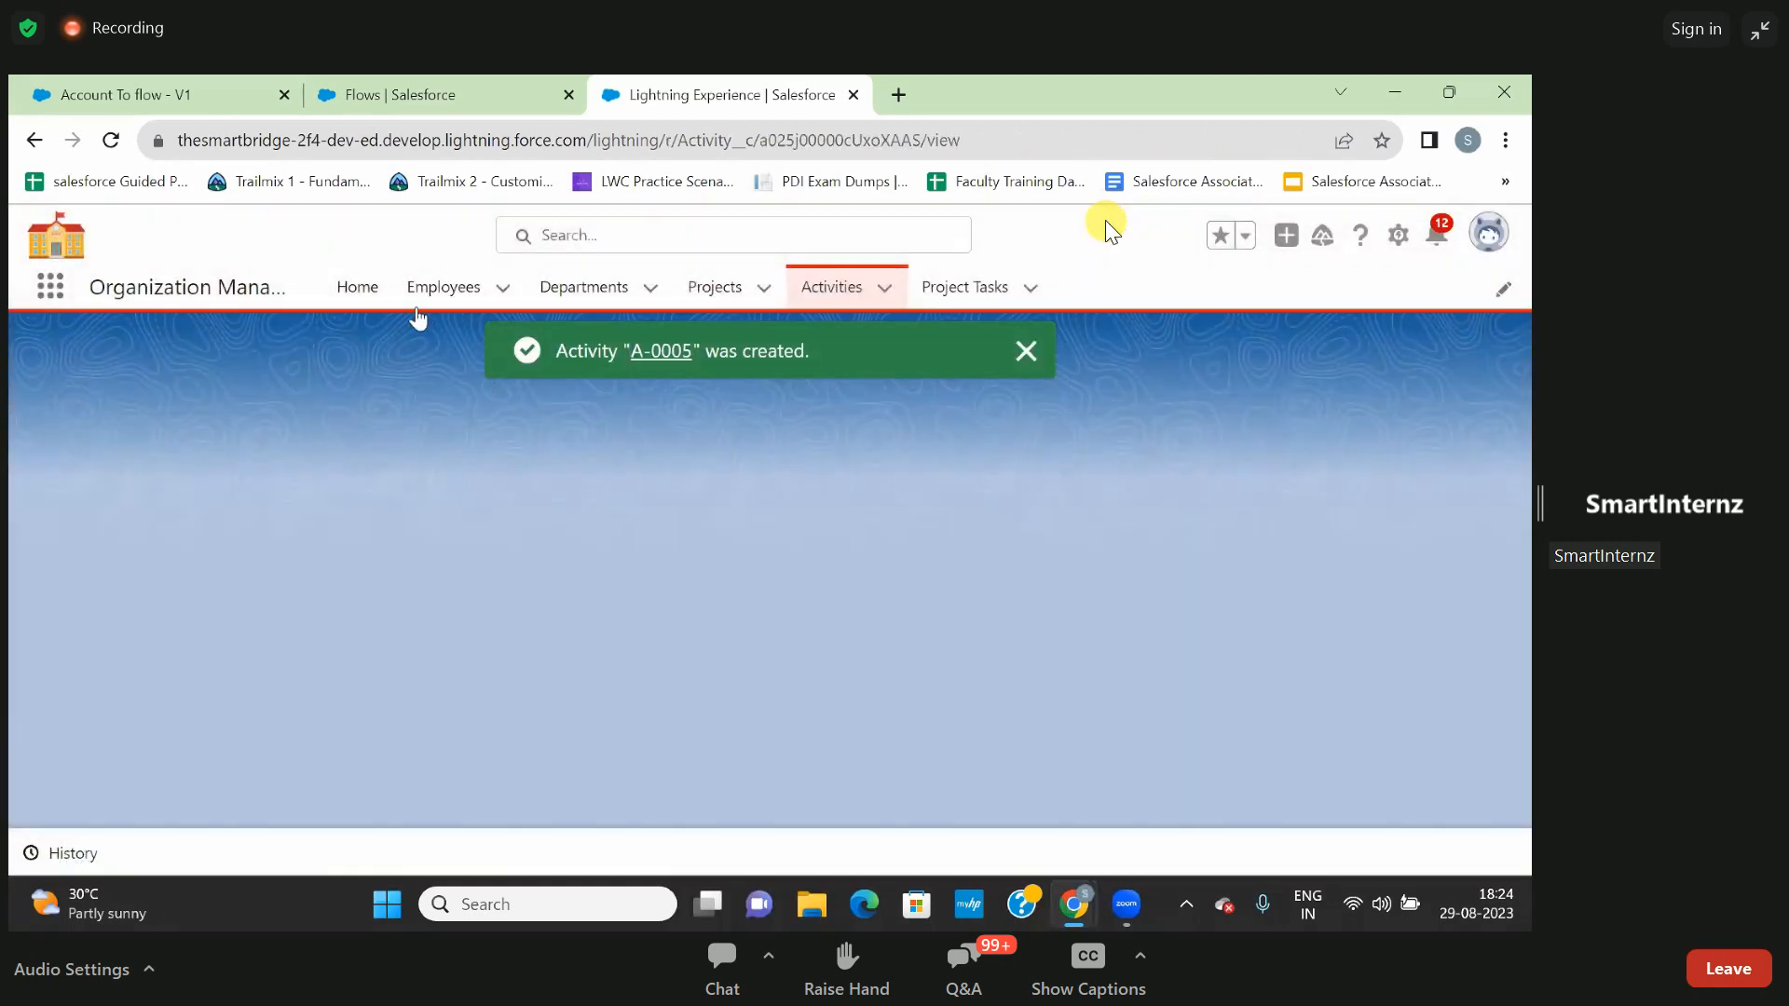
- Reopen the first record in the Employees list and check its related activities for the new activity
{"action": "left_click", "coordinate": [412, 297]}
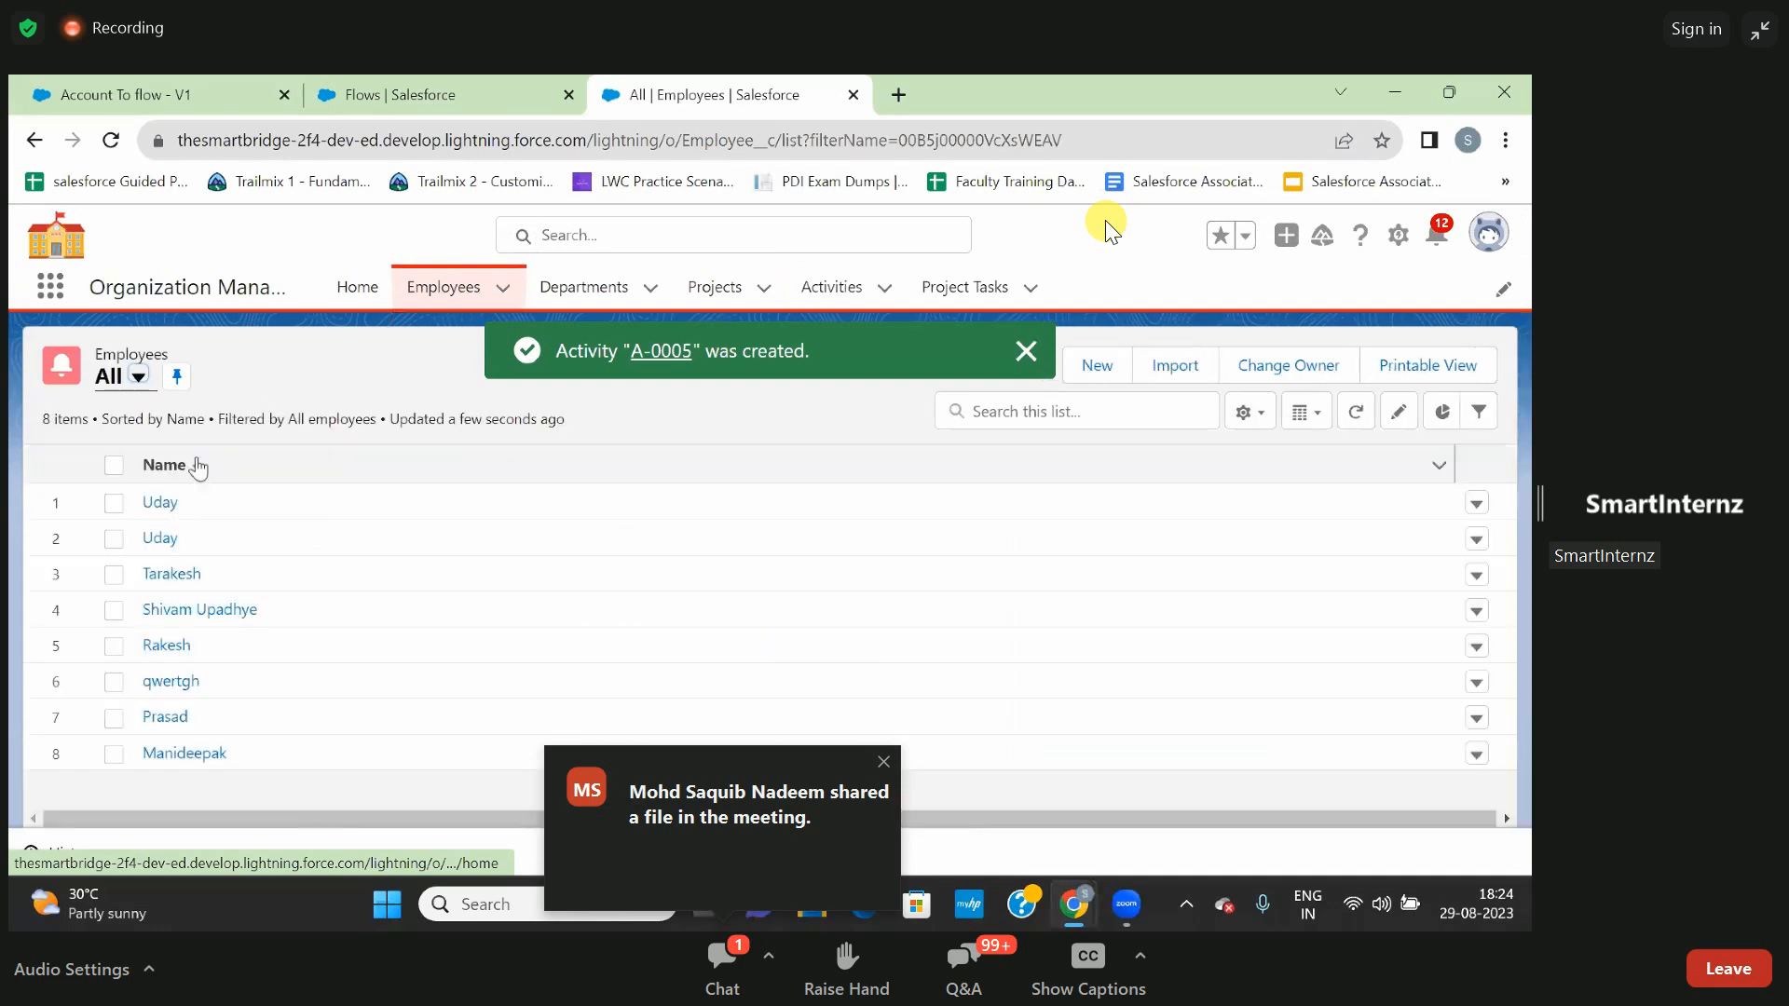
{"action": "left_click", "coordinate": [157, 505]}
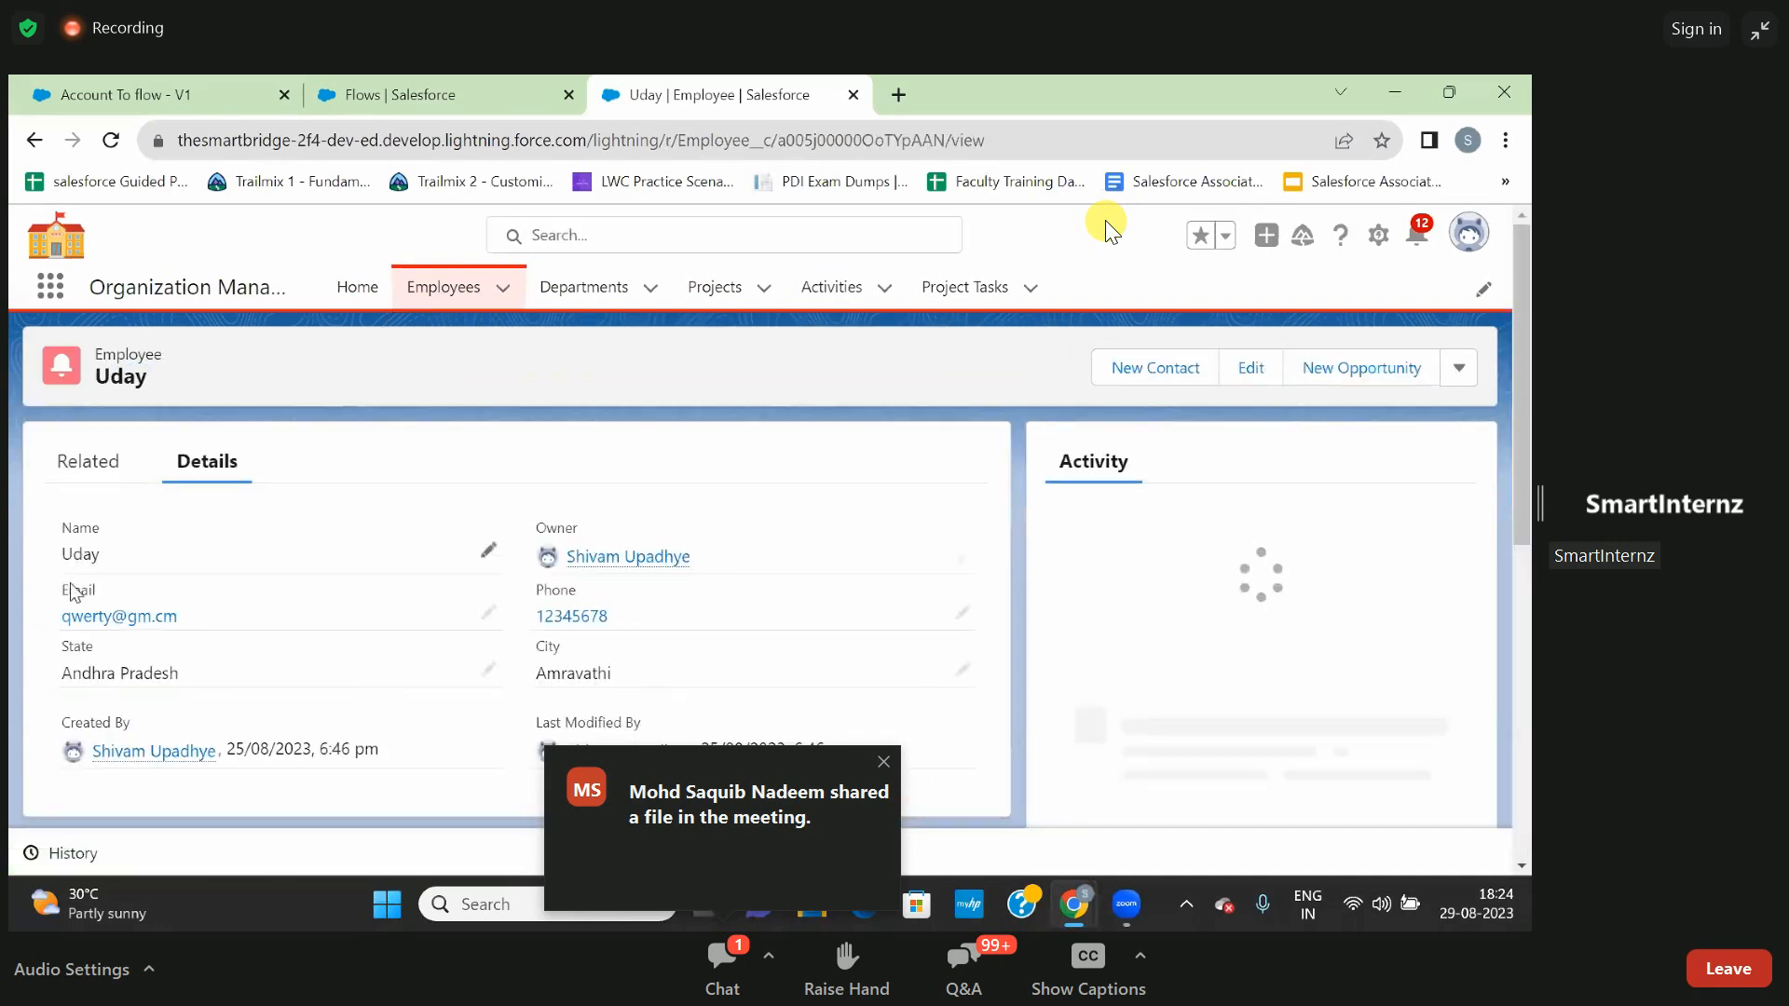
{"action": "left_click", "coordinate": [91, 463]}
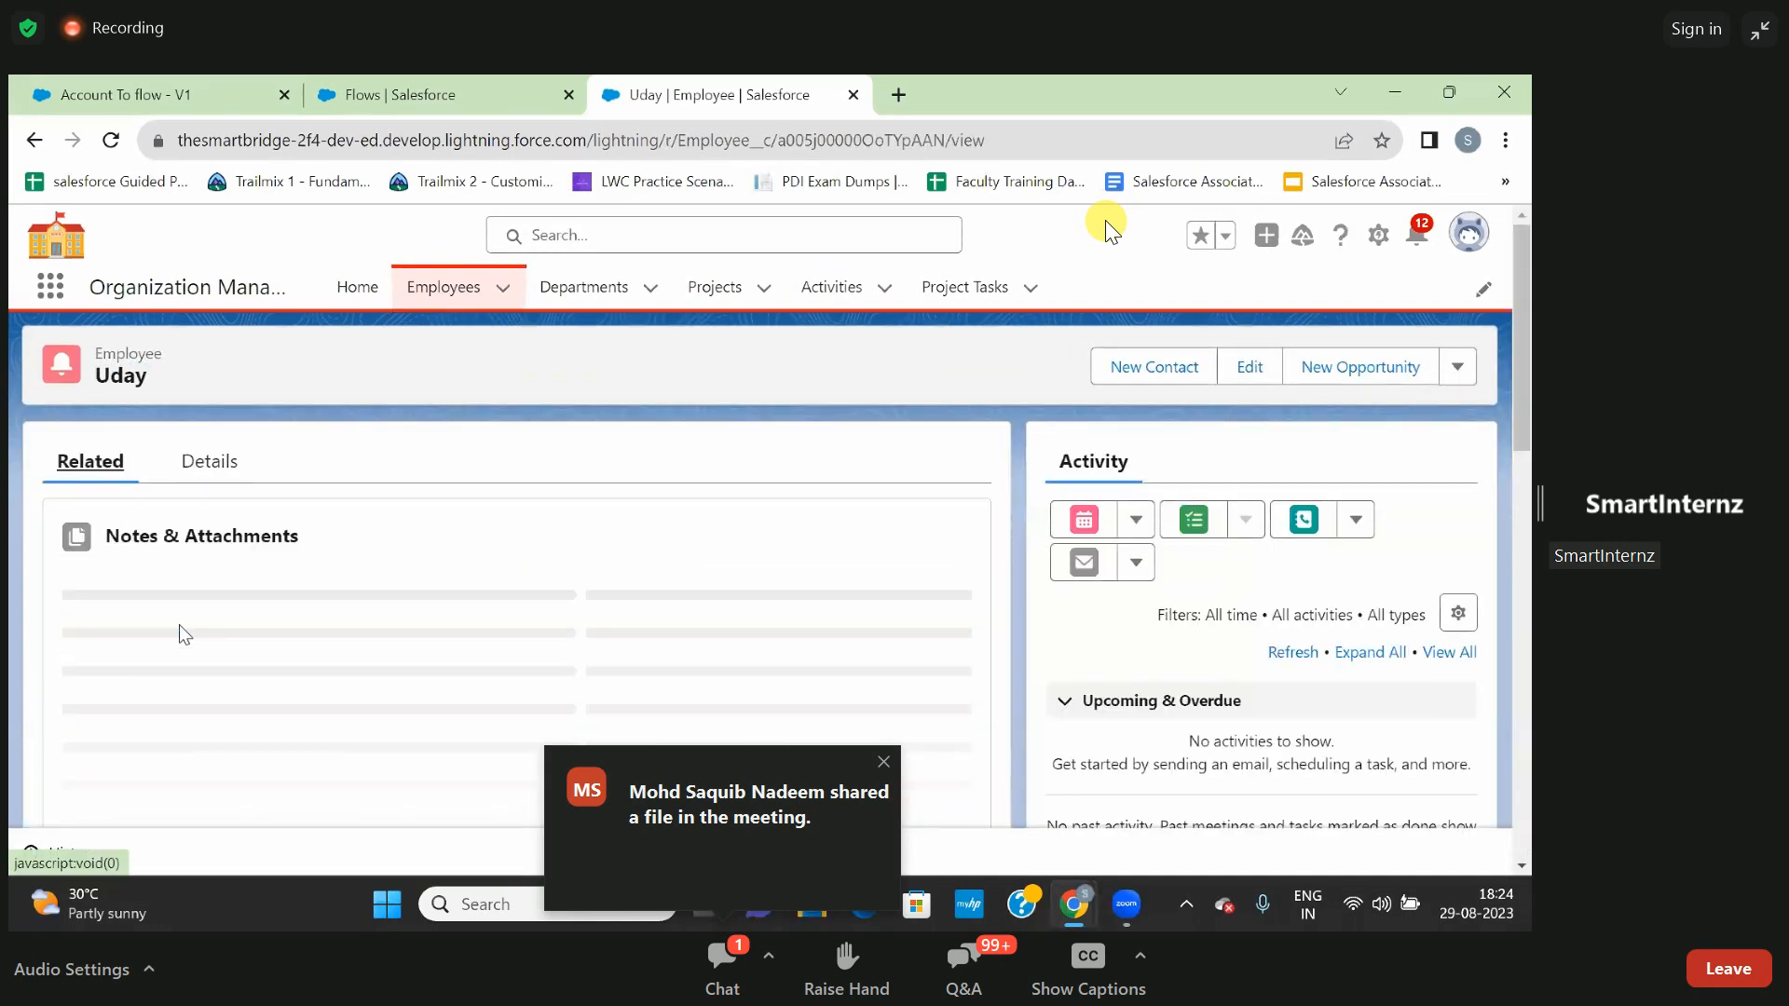
{"action": "scroll", "coordinate": [179, 624], "scroll_direction": "down", "scroll_amount": 6}
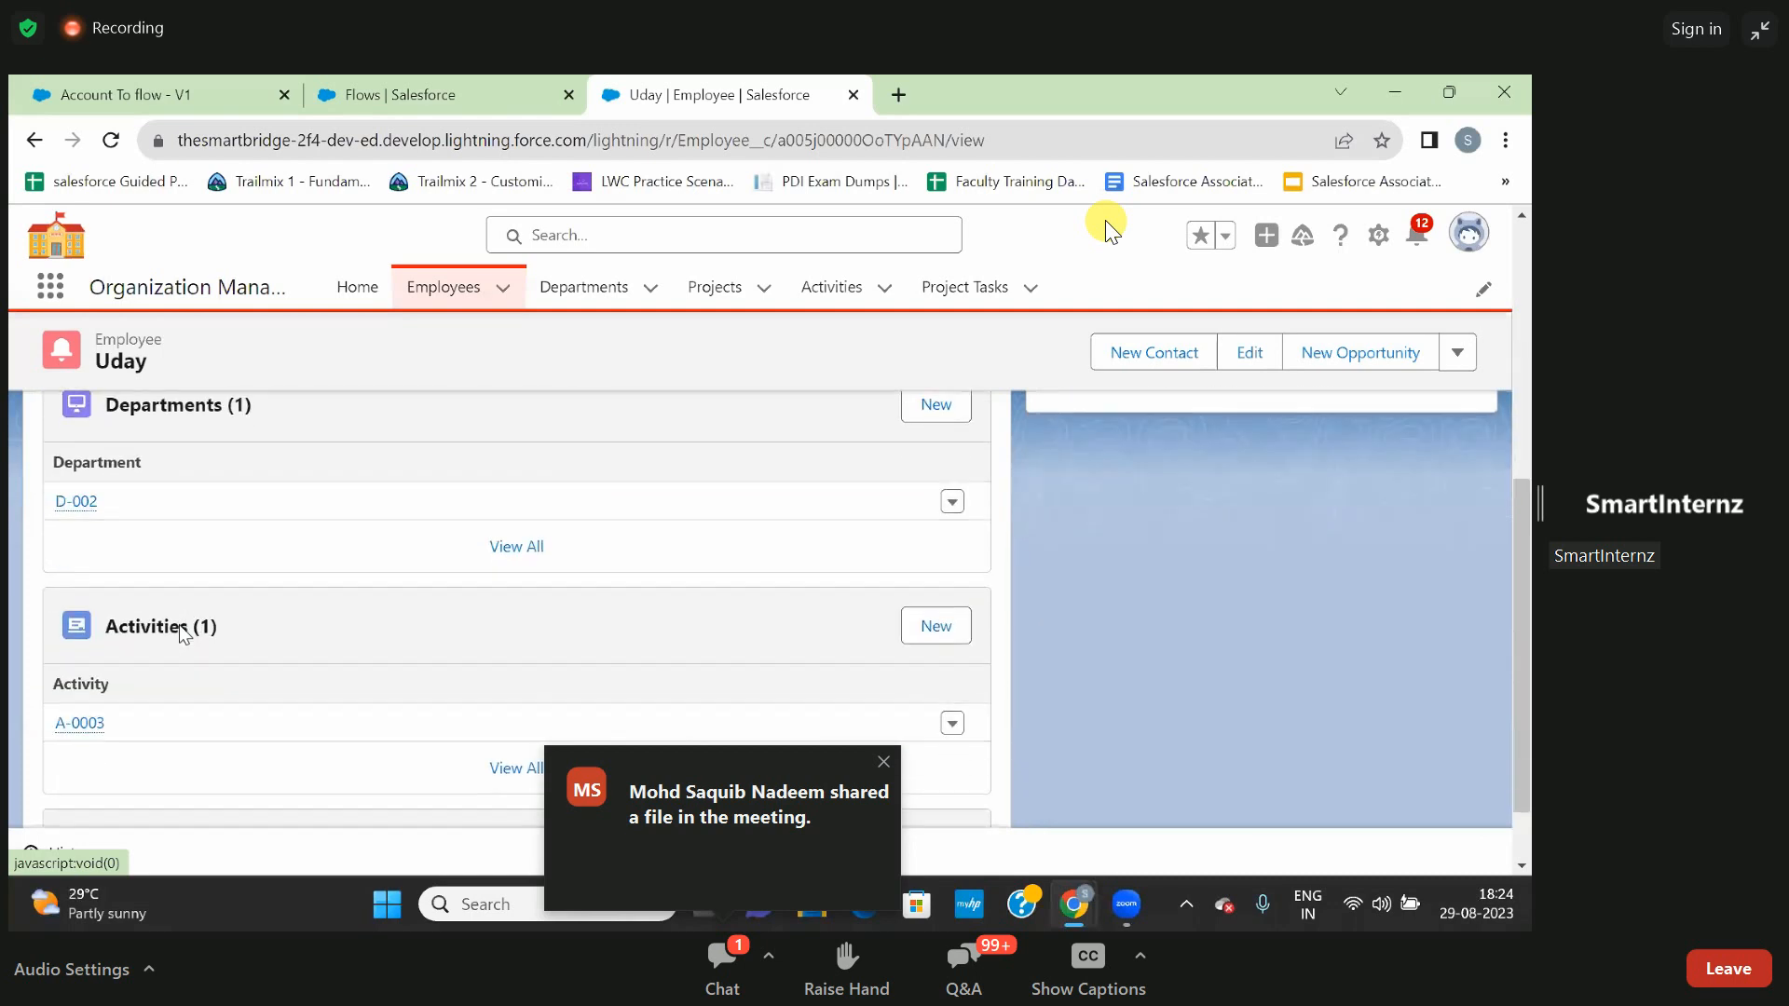
{"action": "scroll", "coordinate": [179, 625], "scroll_direction": "down", "scroll_amount": 1}
{"action": "scroll", "coordinate": [179, 625], "scroll_direction": "up", "scroll_amount": 2}
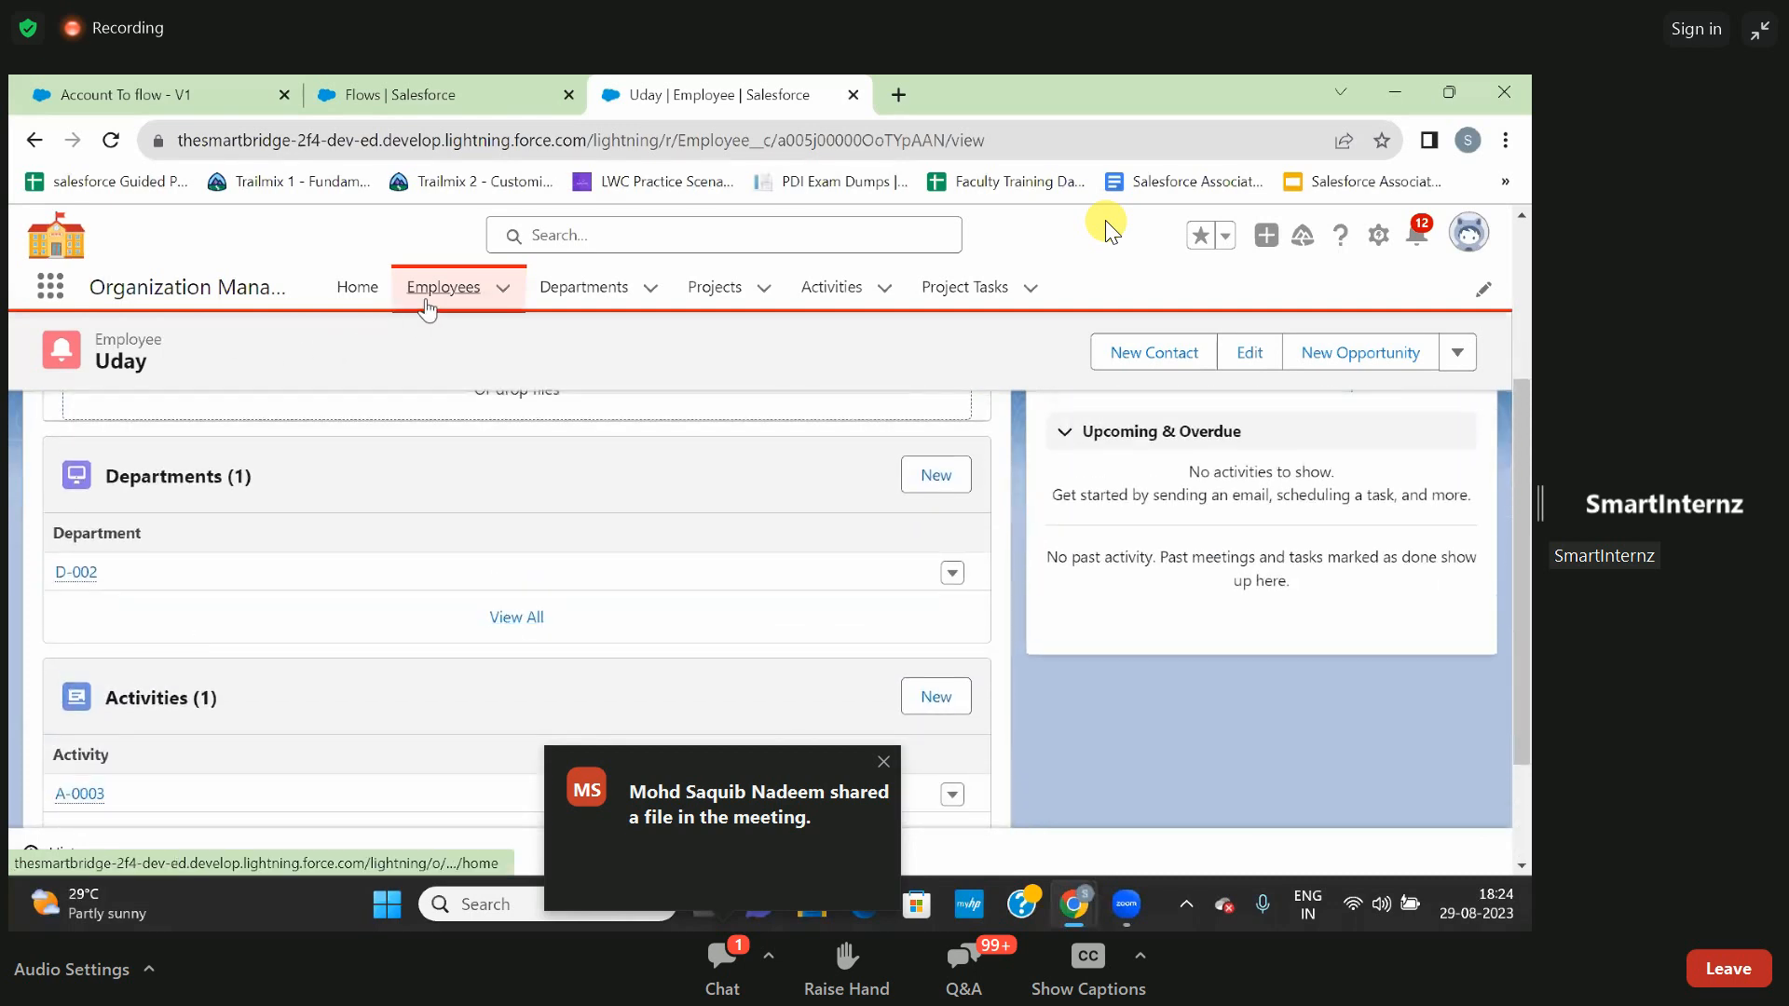
- Open the second record in the Employees list and display its related records
{"action": "left_click", "coordinate": [425, 306]}
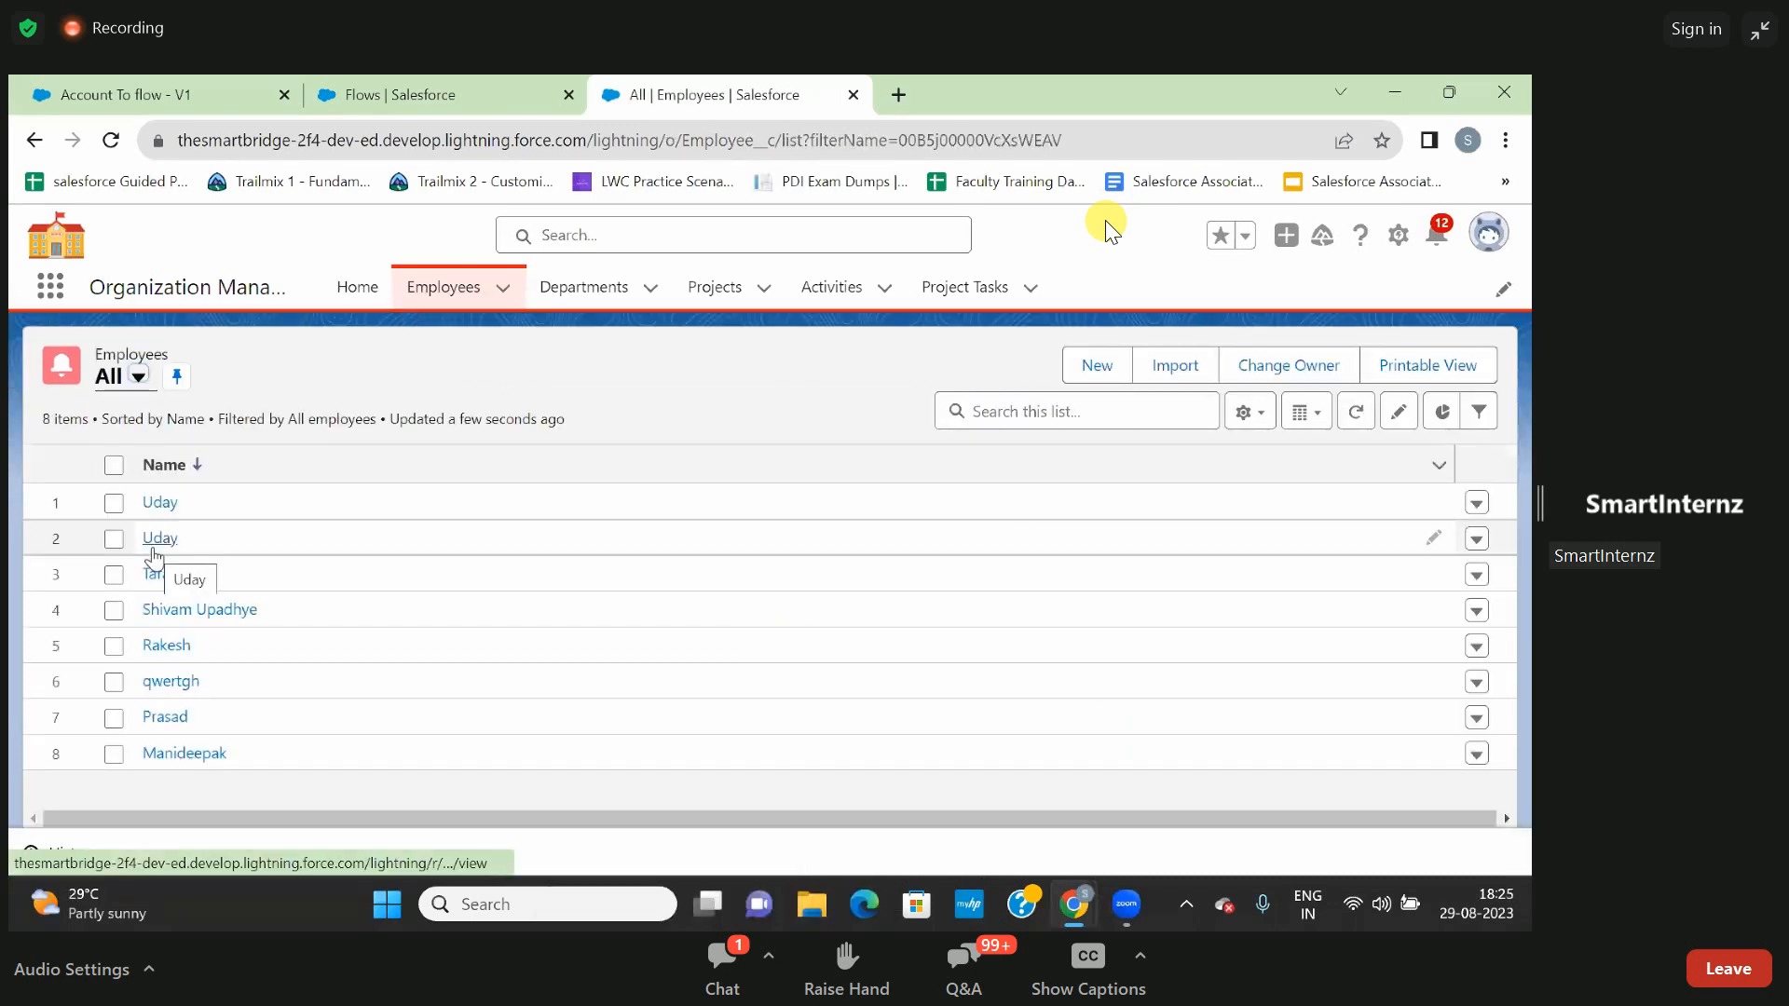
{"action": "left_click", "coordinate": [155, 540]}
{"action": "scroll", "coordinate": [170, 601], "scroll_direction": "down", "scroll_amount": 3}
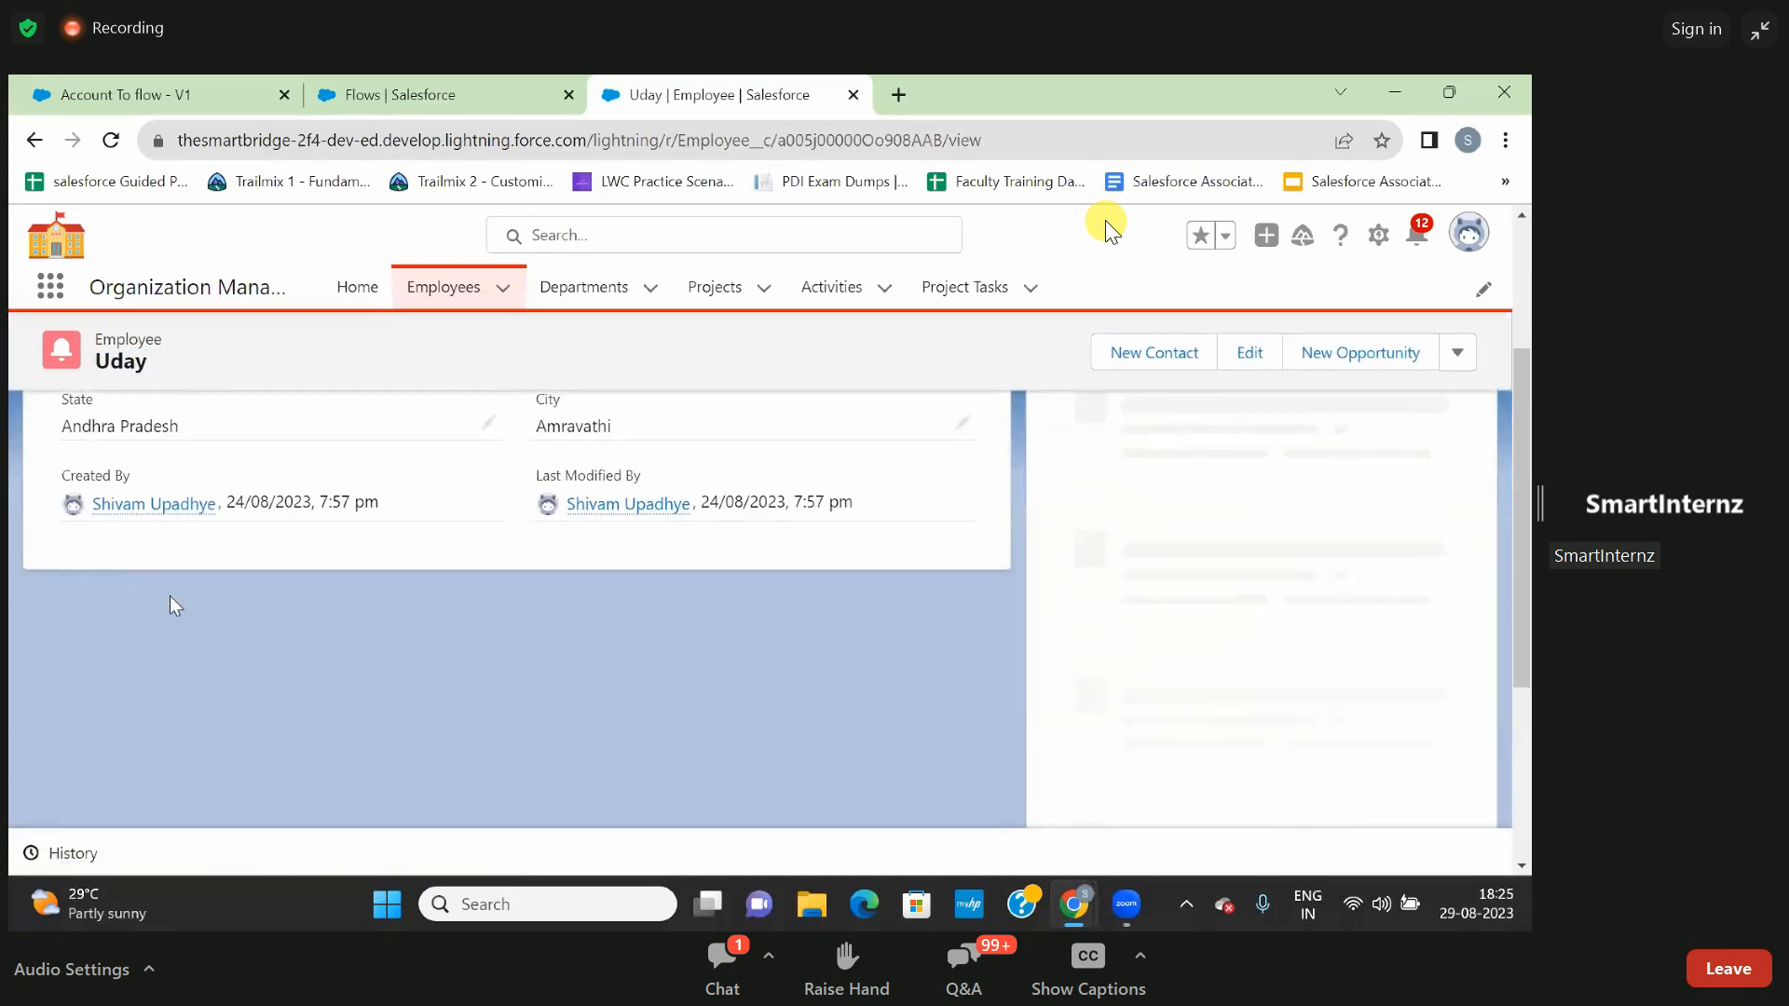
{"action": "left_click", "coordinate": [90, 462]}
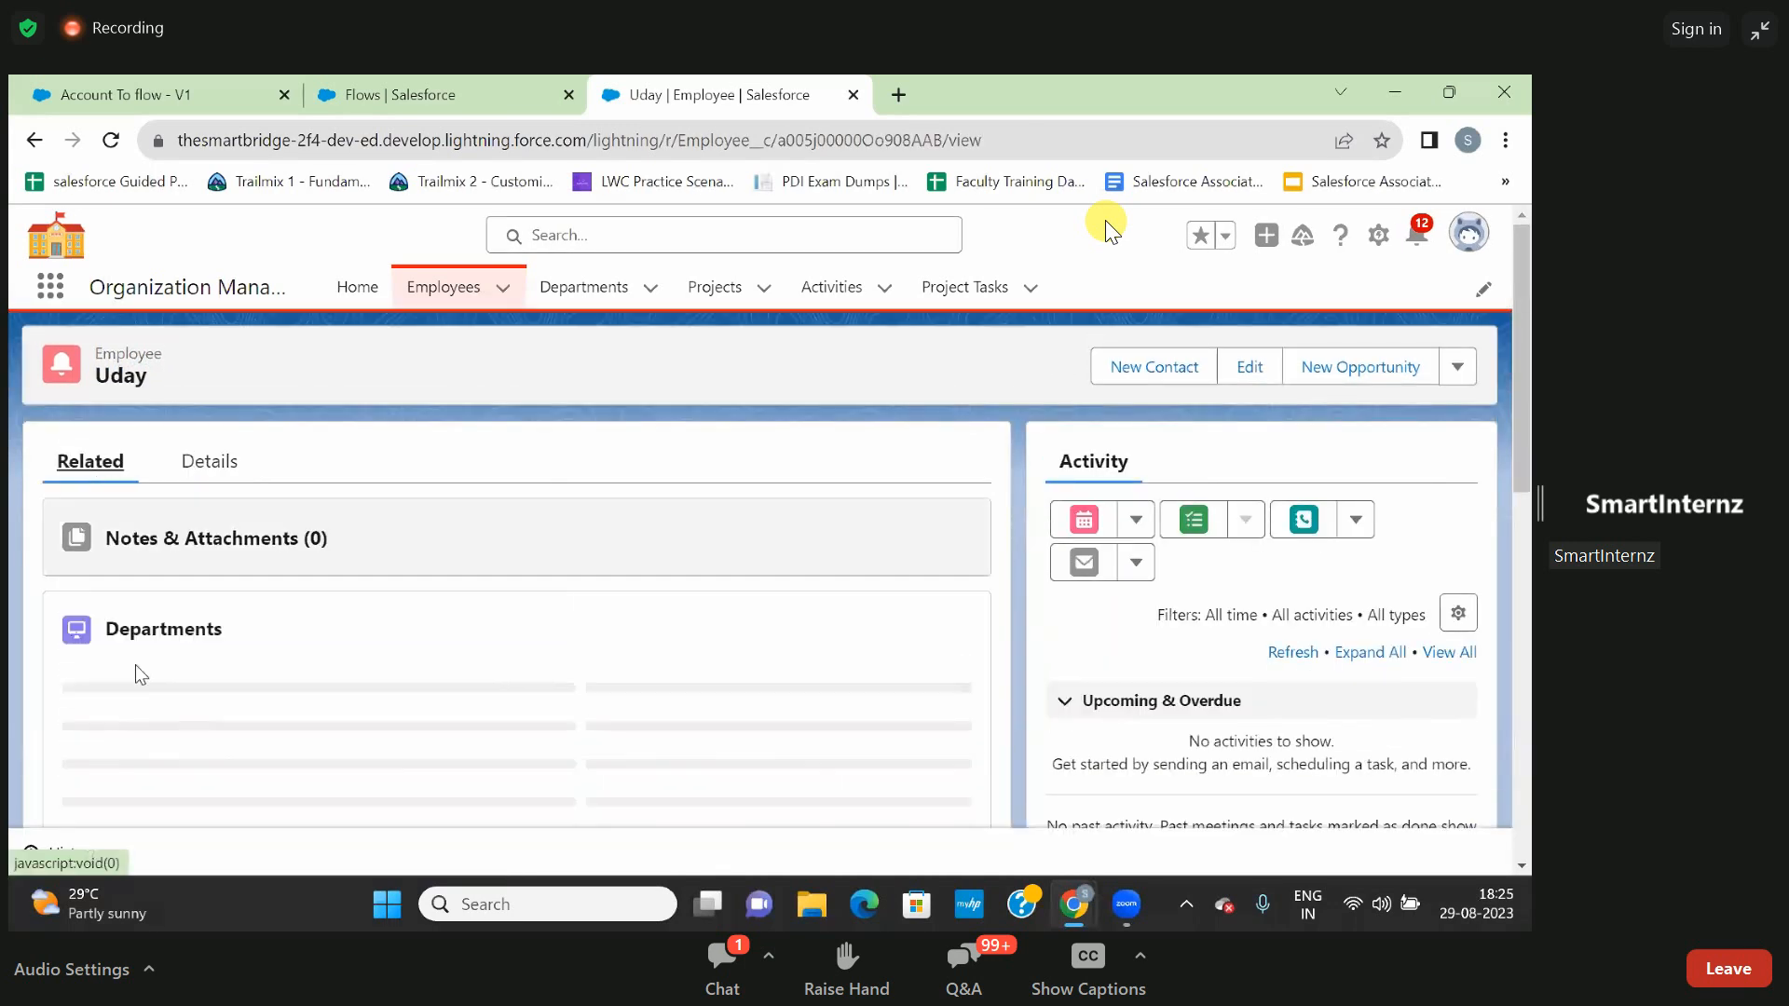
- Check the employee's related activities, view the details of activity A-0005, and return to the Activities list
{"action": "scroll", "coordinate": [136, 664], "scroll_direction": "down", "scroll_amount": 3}
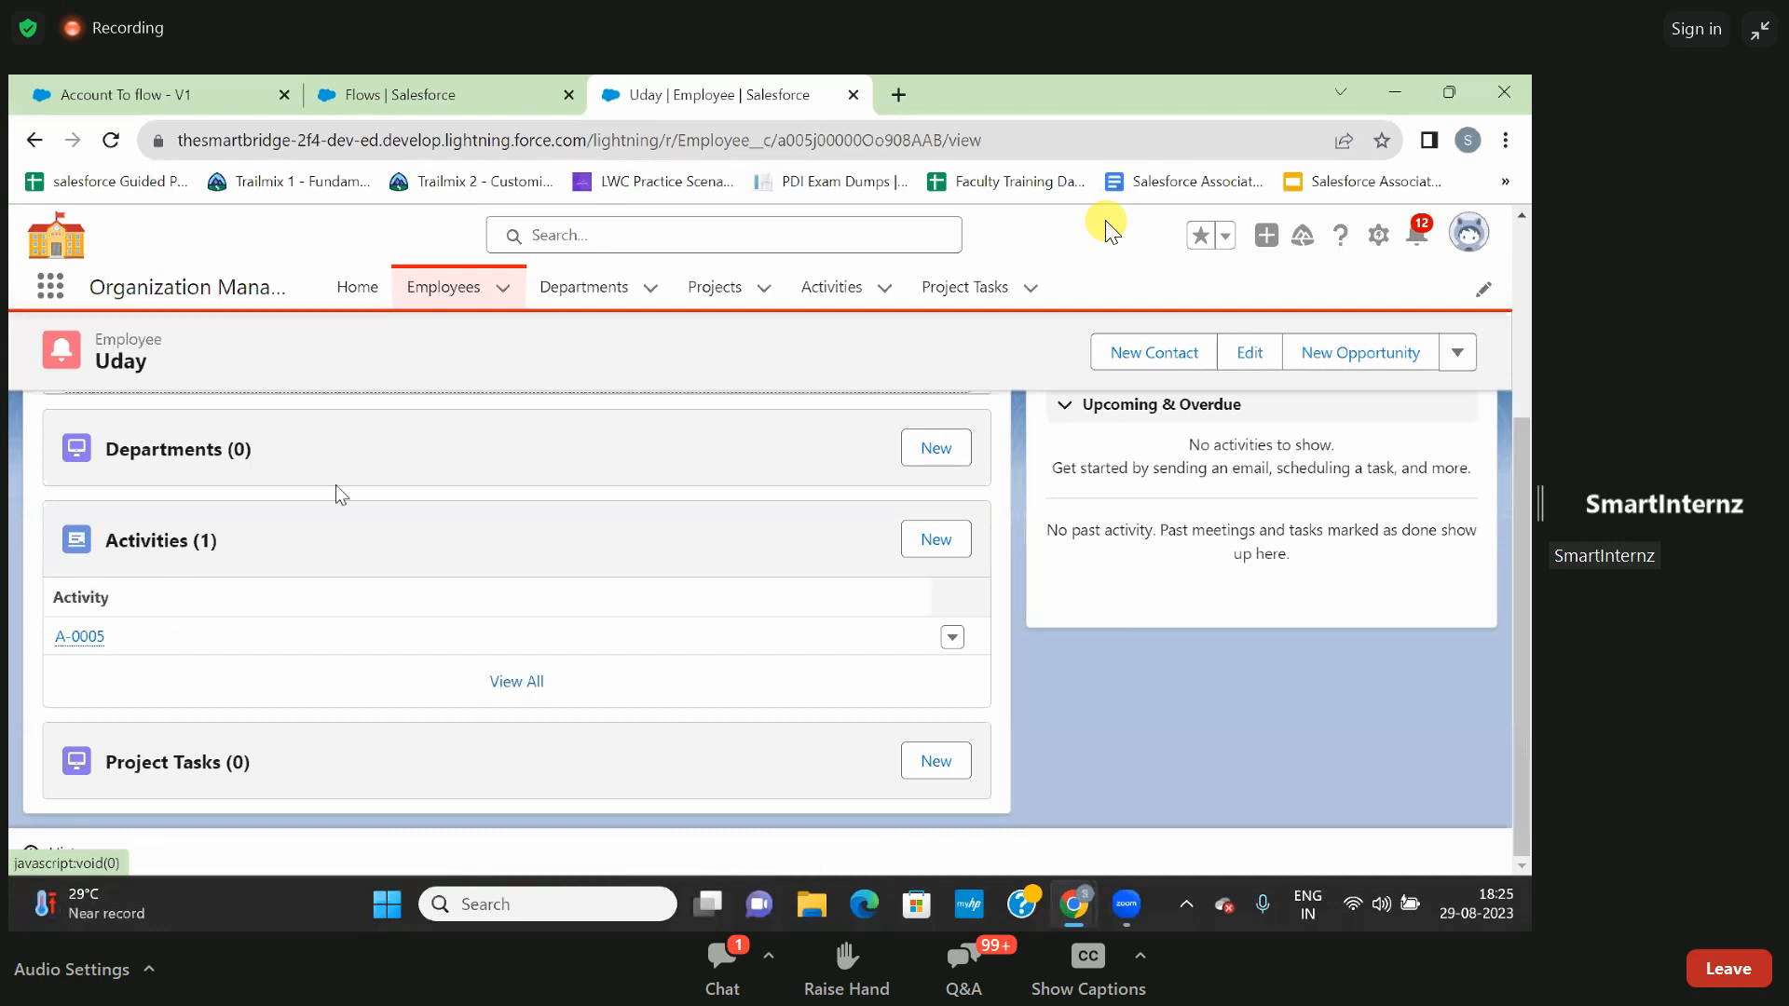
{"action": "left_click", "coordinate": [821, 296]}
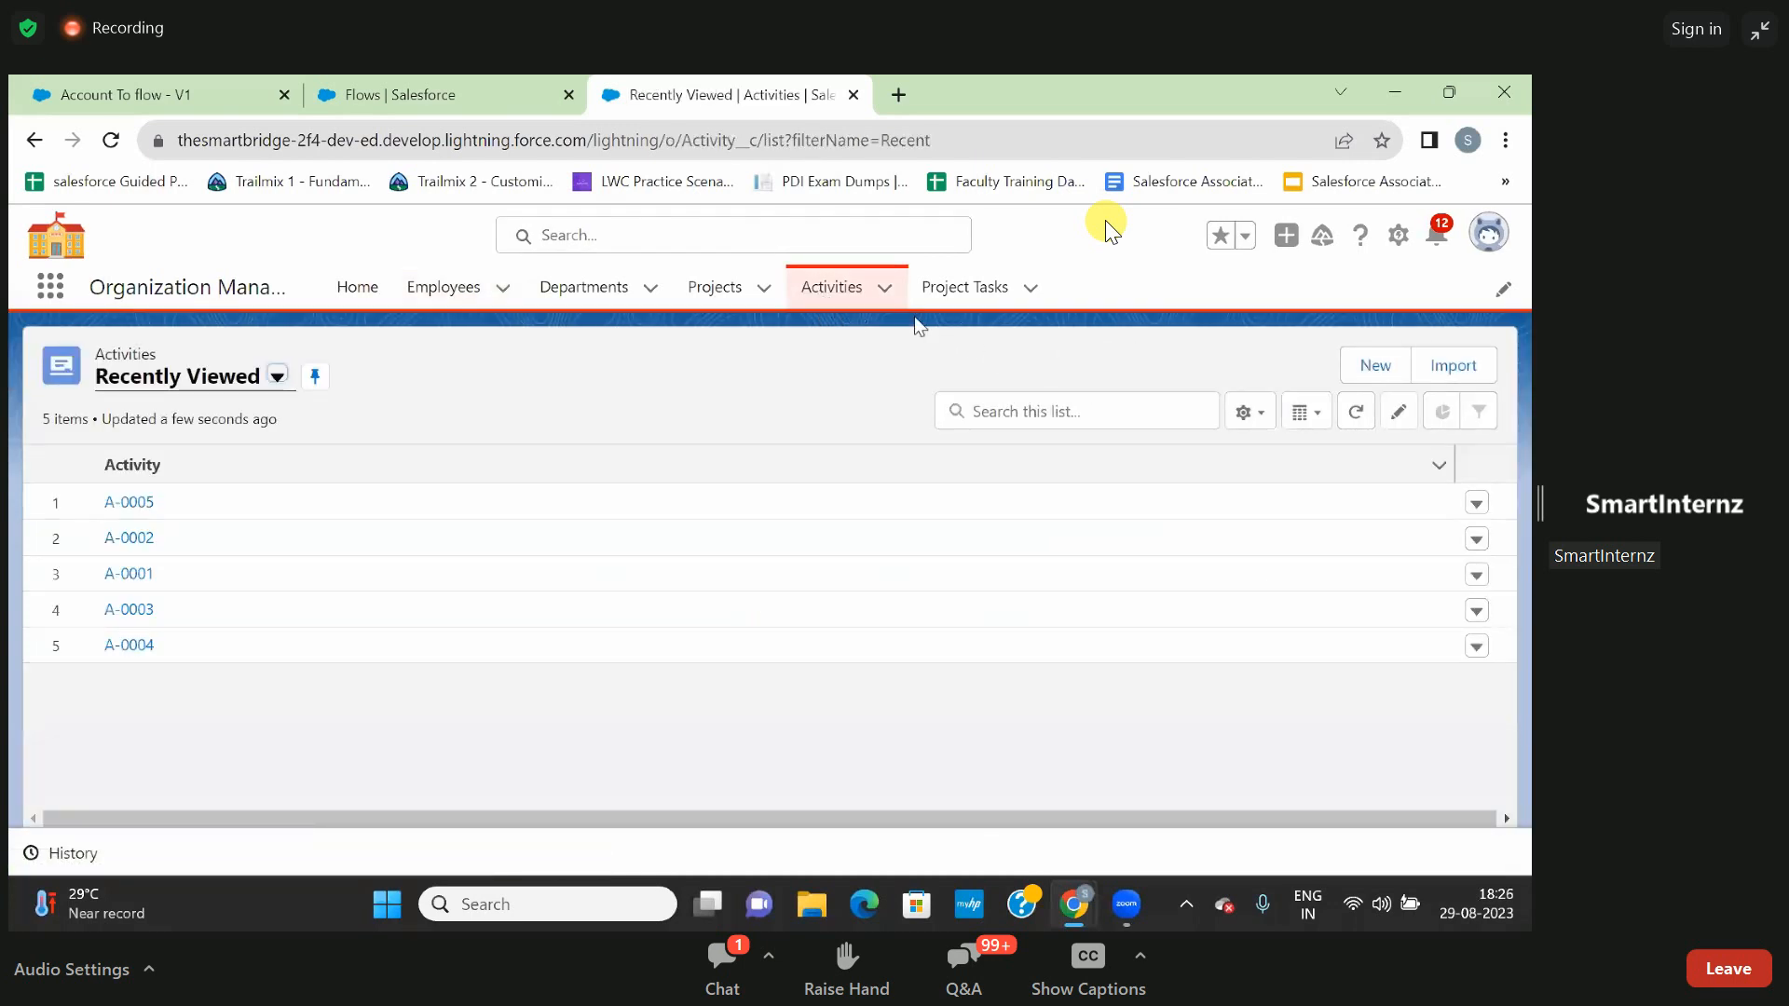
{"action": "left_click", "coordinate": [133, 503]}
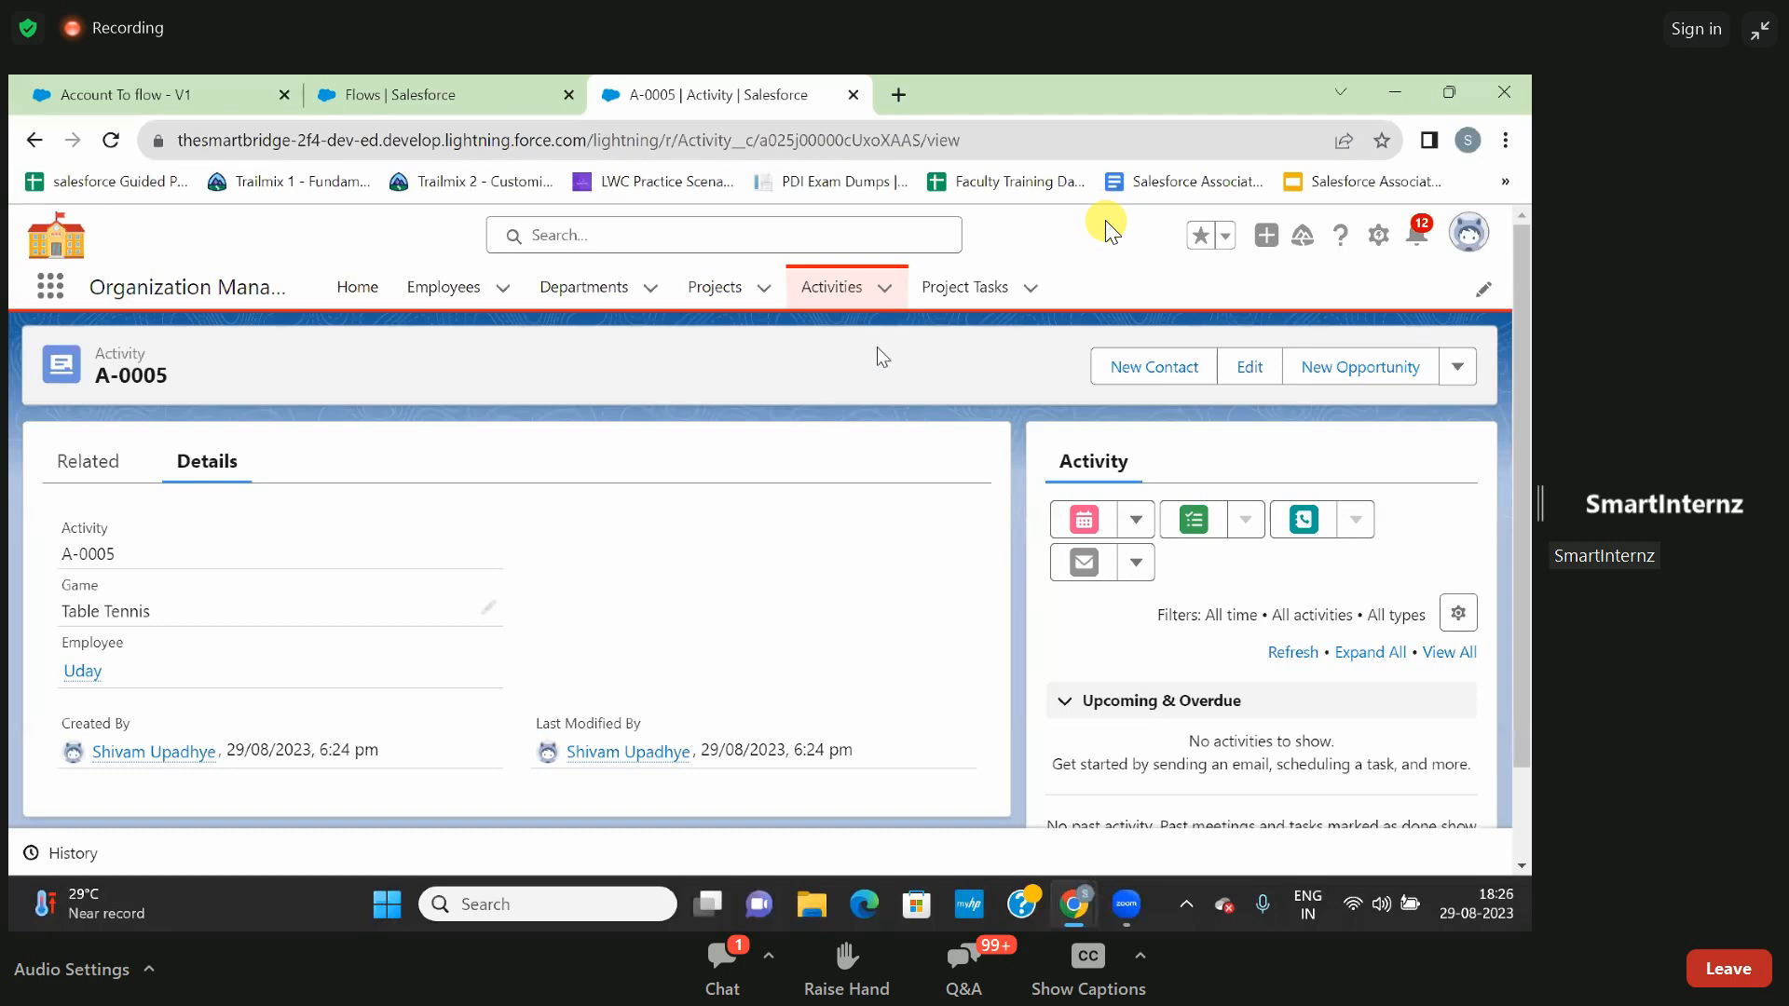
{"action": "left_click", "coordinate": [832, 289]}
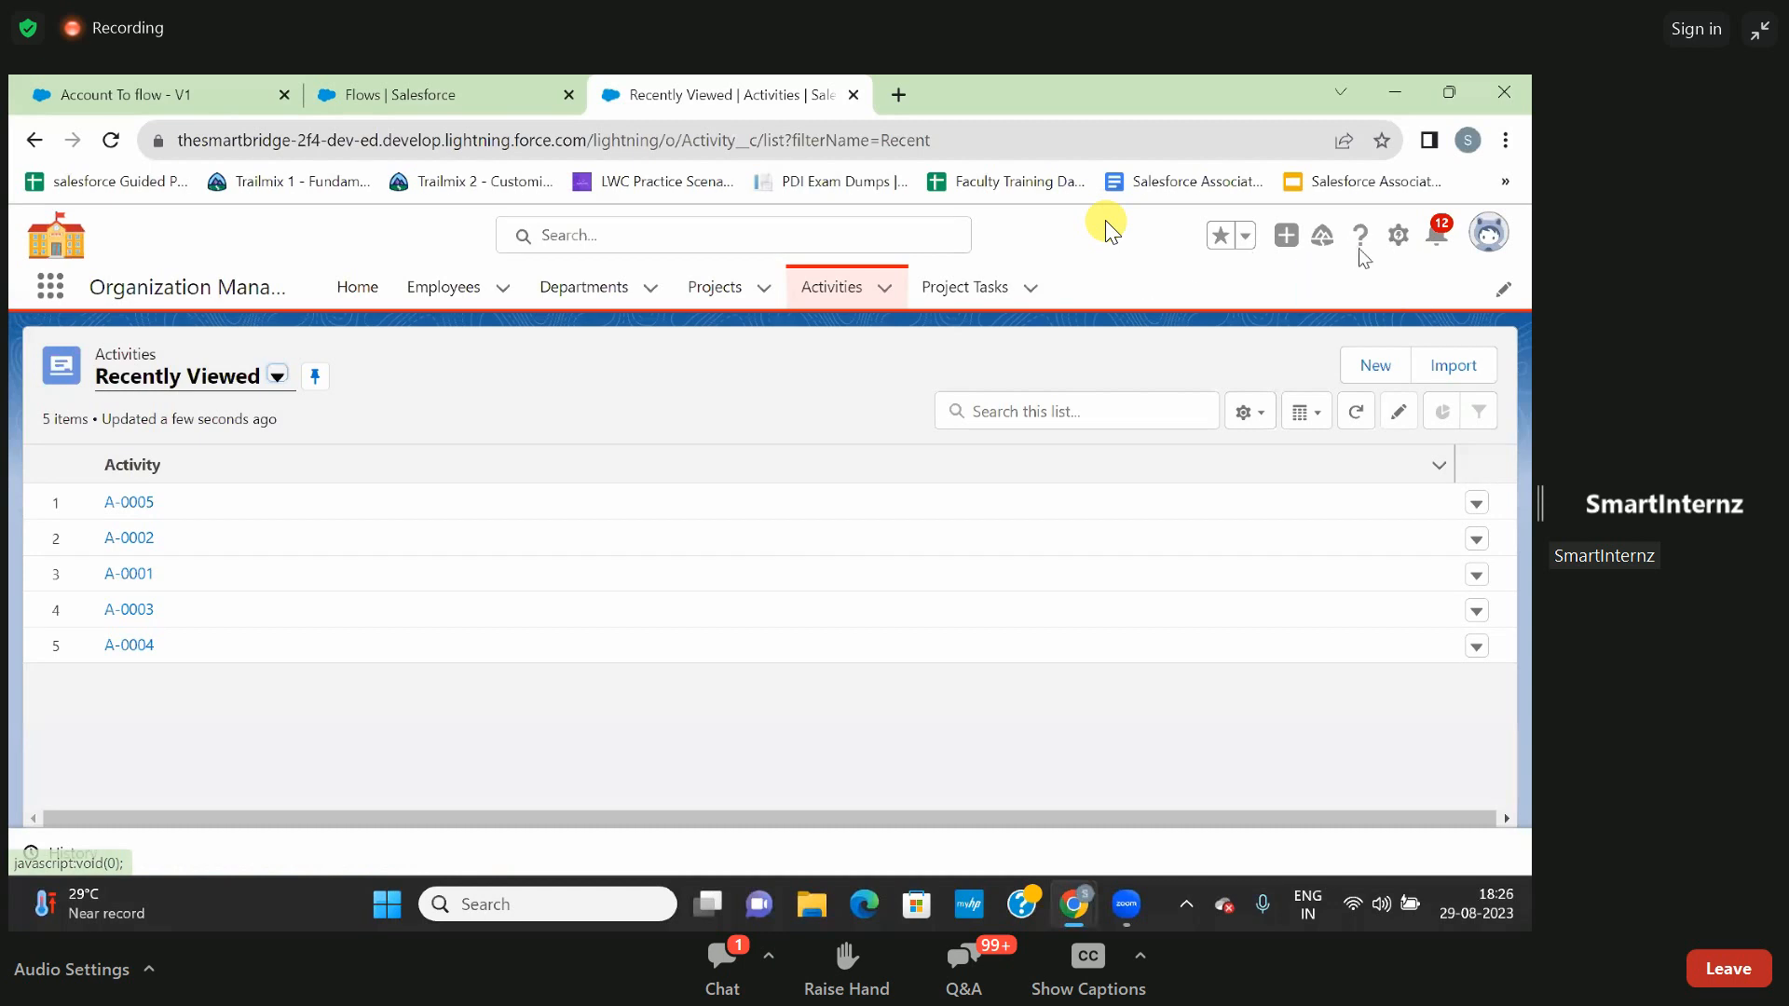
- Open the Activity object for editing in Setup and display its fields and relationships
{"action": "left_click", "coordinate": [1398, 242]}
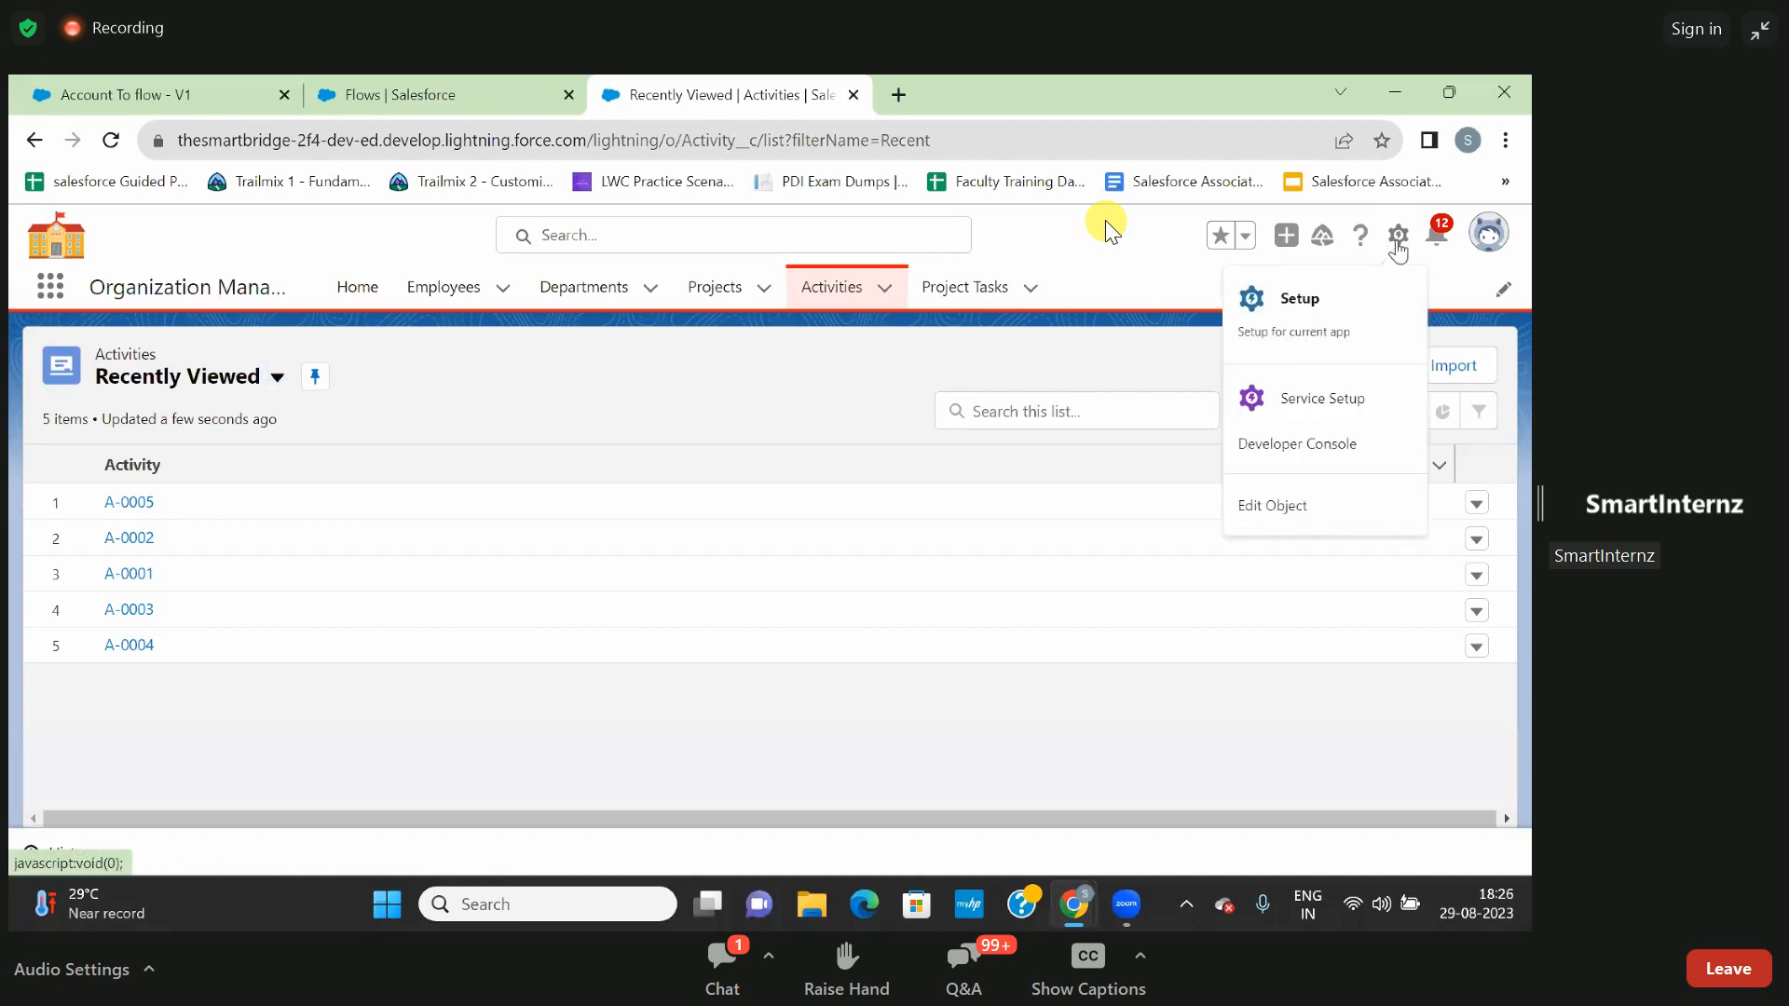
{"action": "left_click", "coordinate": [1289, 511]}
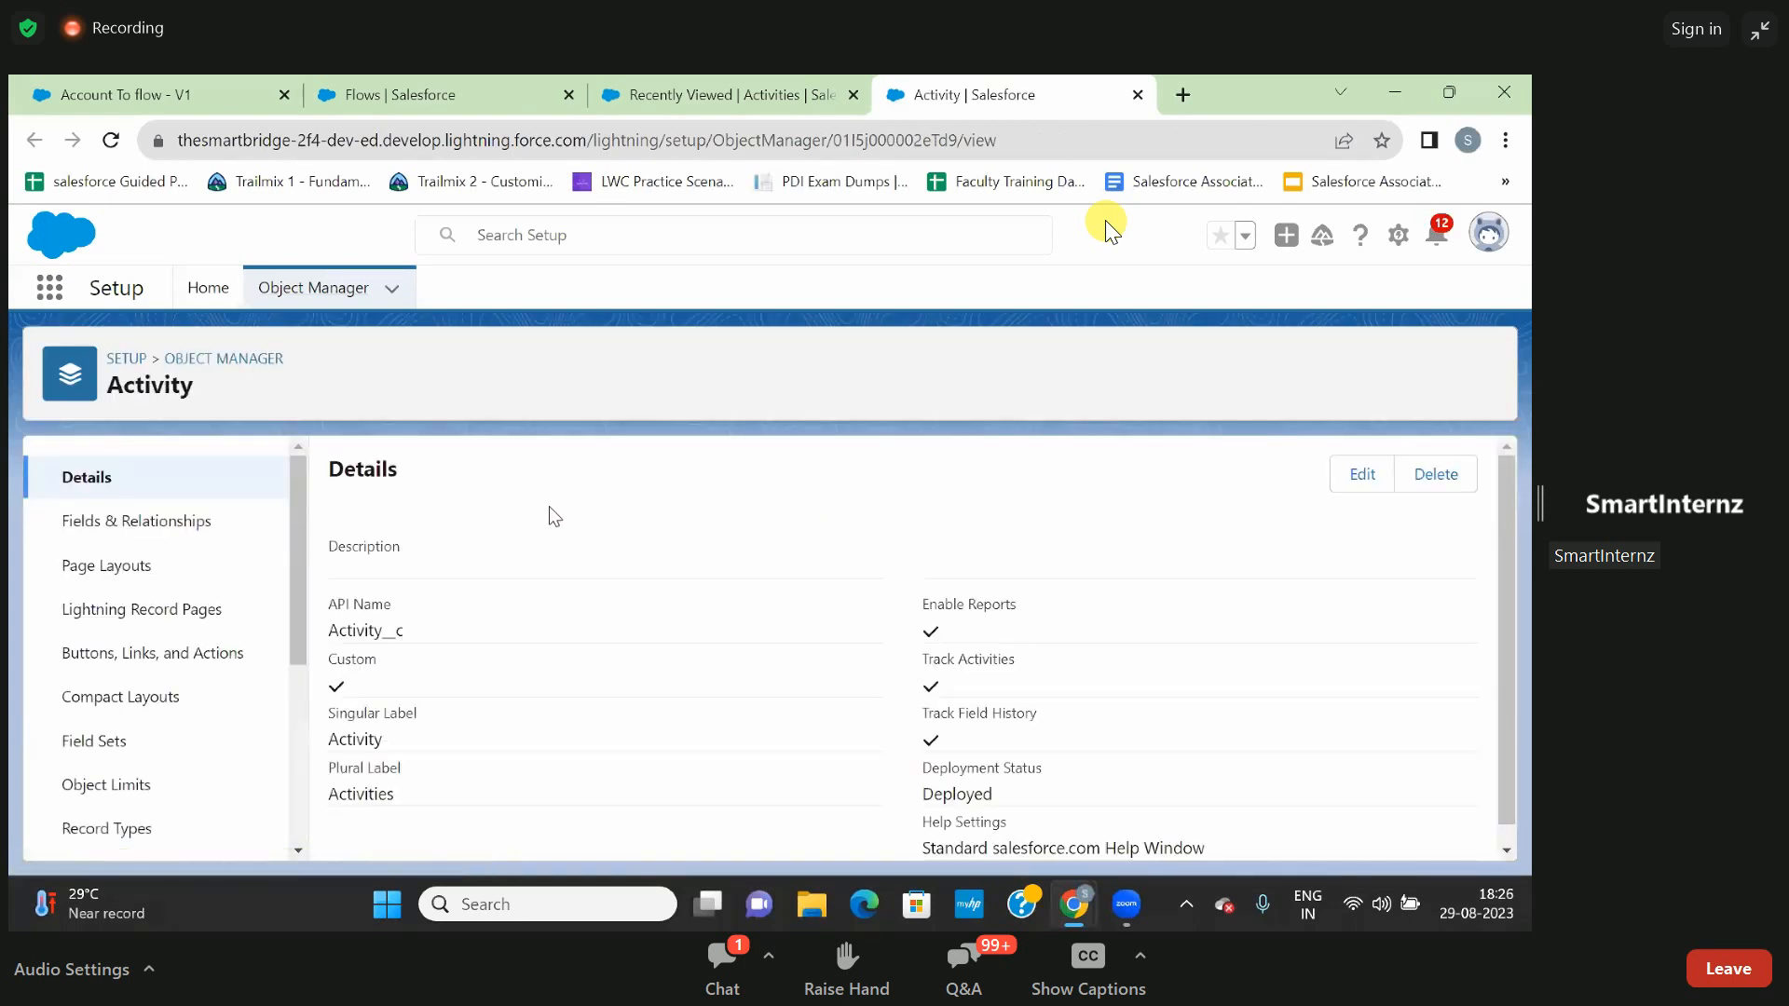
{"action": "left_click", "coordinate": [176, 529]}
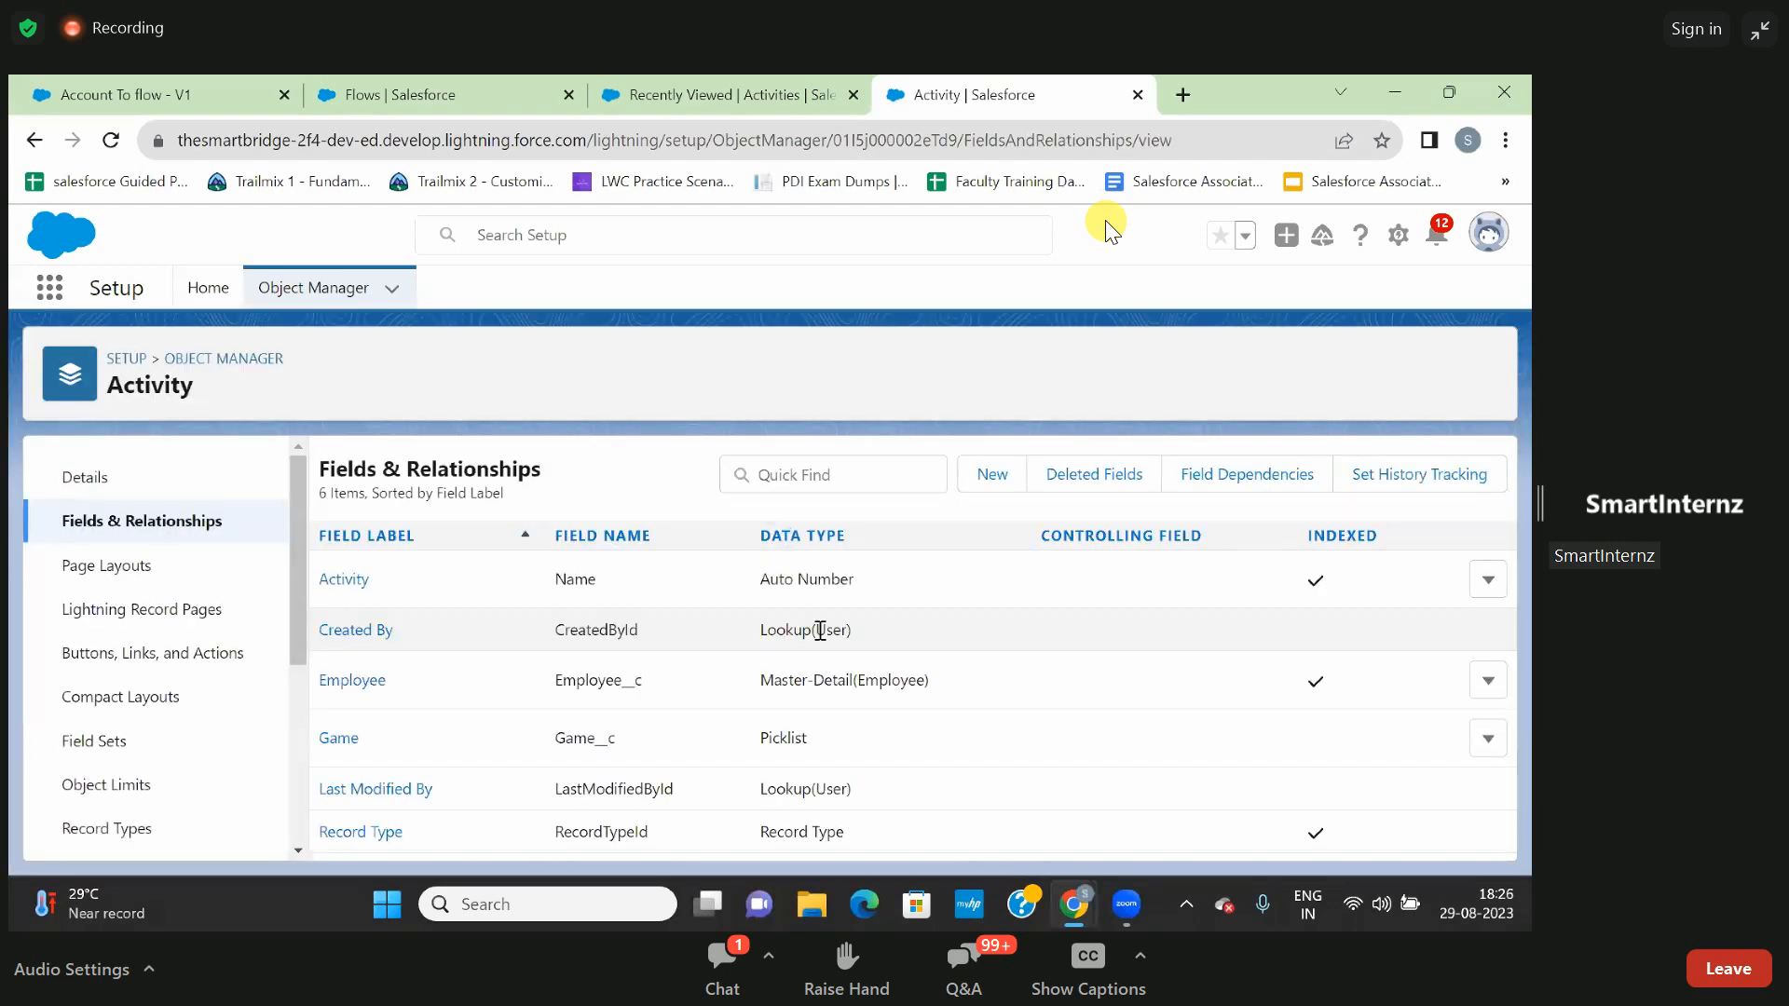
- Start a new custom field on the Activity object with the Date data type and proceed to its details
{"action": "left_click", "coordinate": [990, 475]}
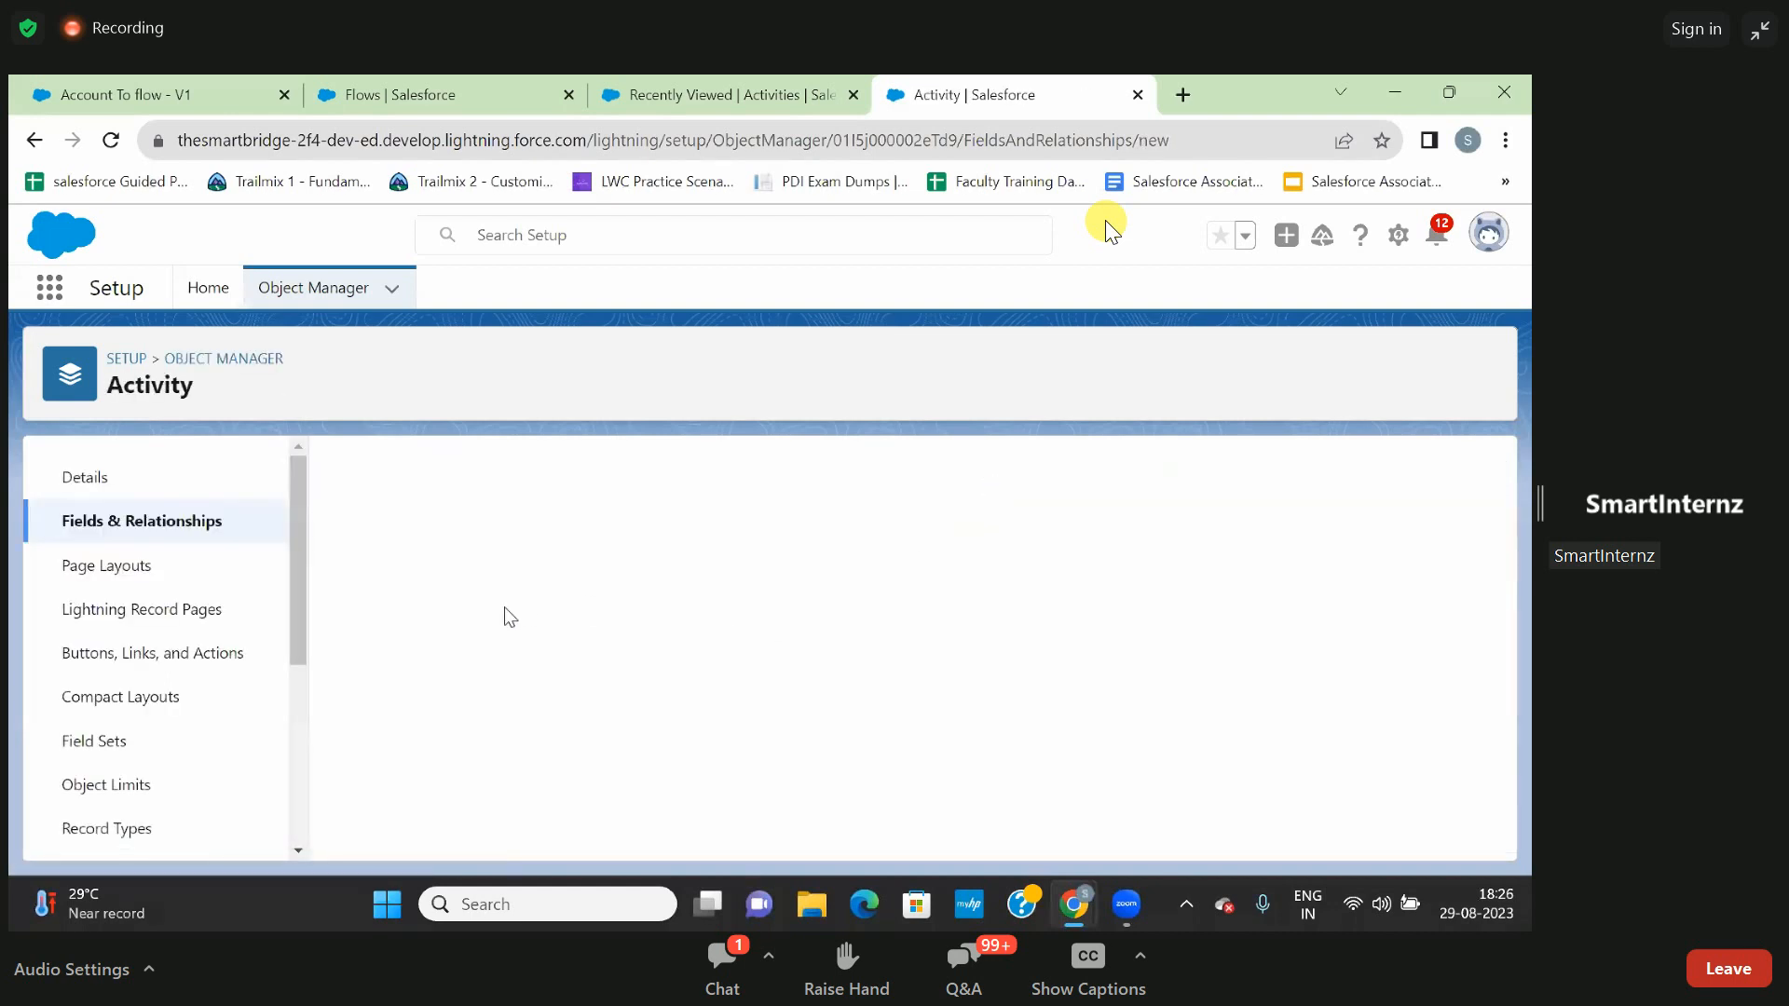
{"action": "scroll", "coordinate": [628, 630], "scroll_direction": "down", "scroll_amount": 5}
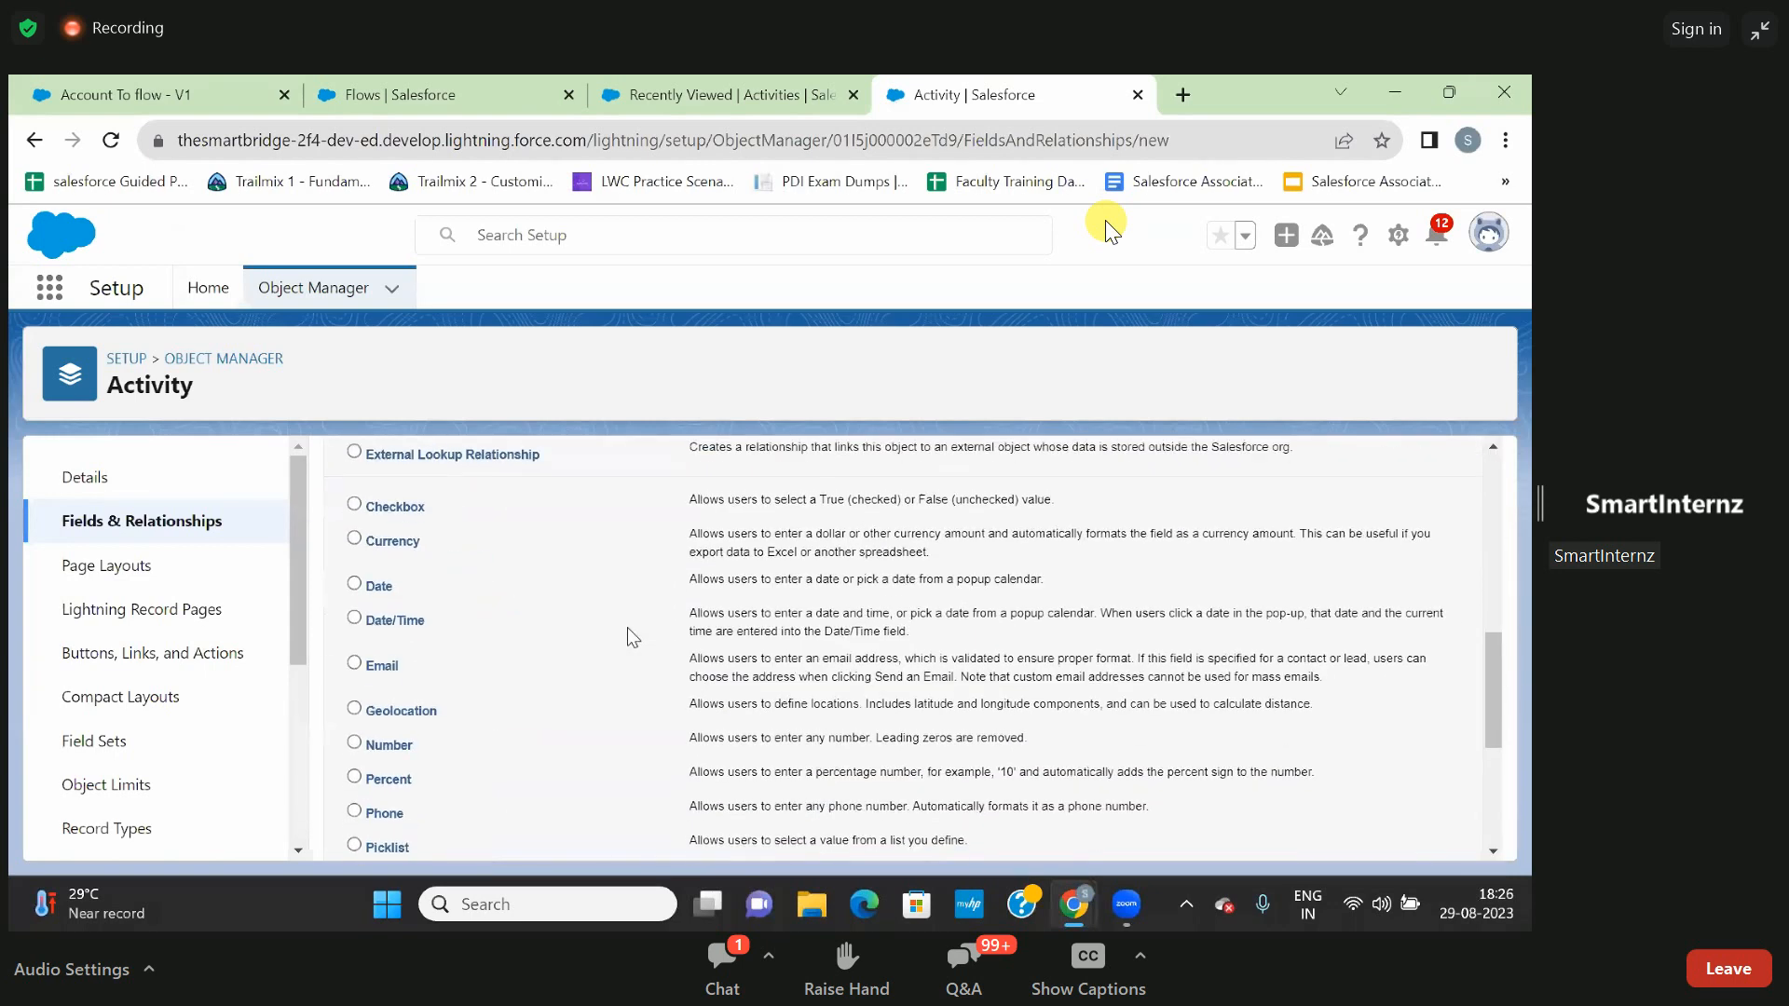
{"action": "scroll", "coordinate": [628, 630], "scroll_direction": "down", "scroll_amount": 1}
{"action": "left_click", "coordinate": [377, 539]}
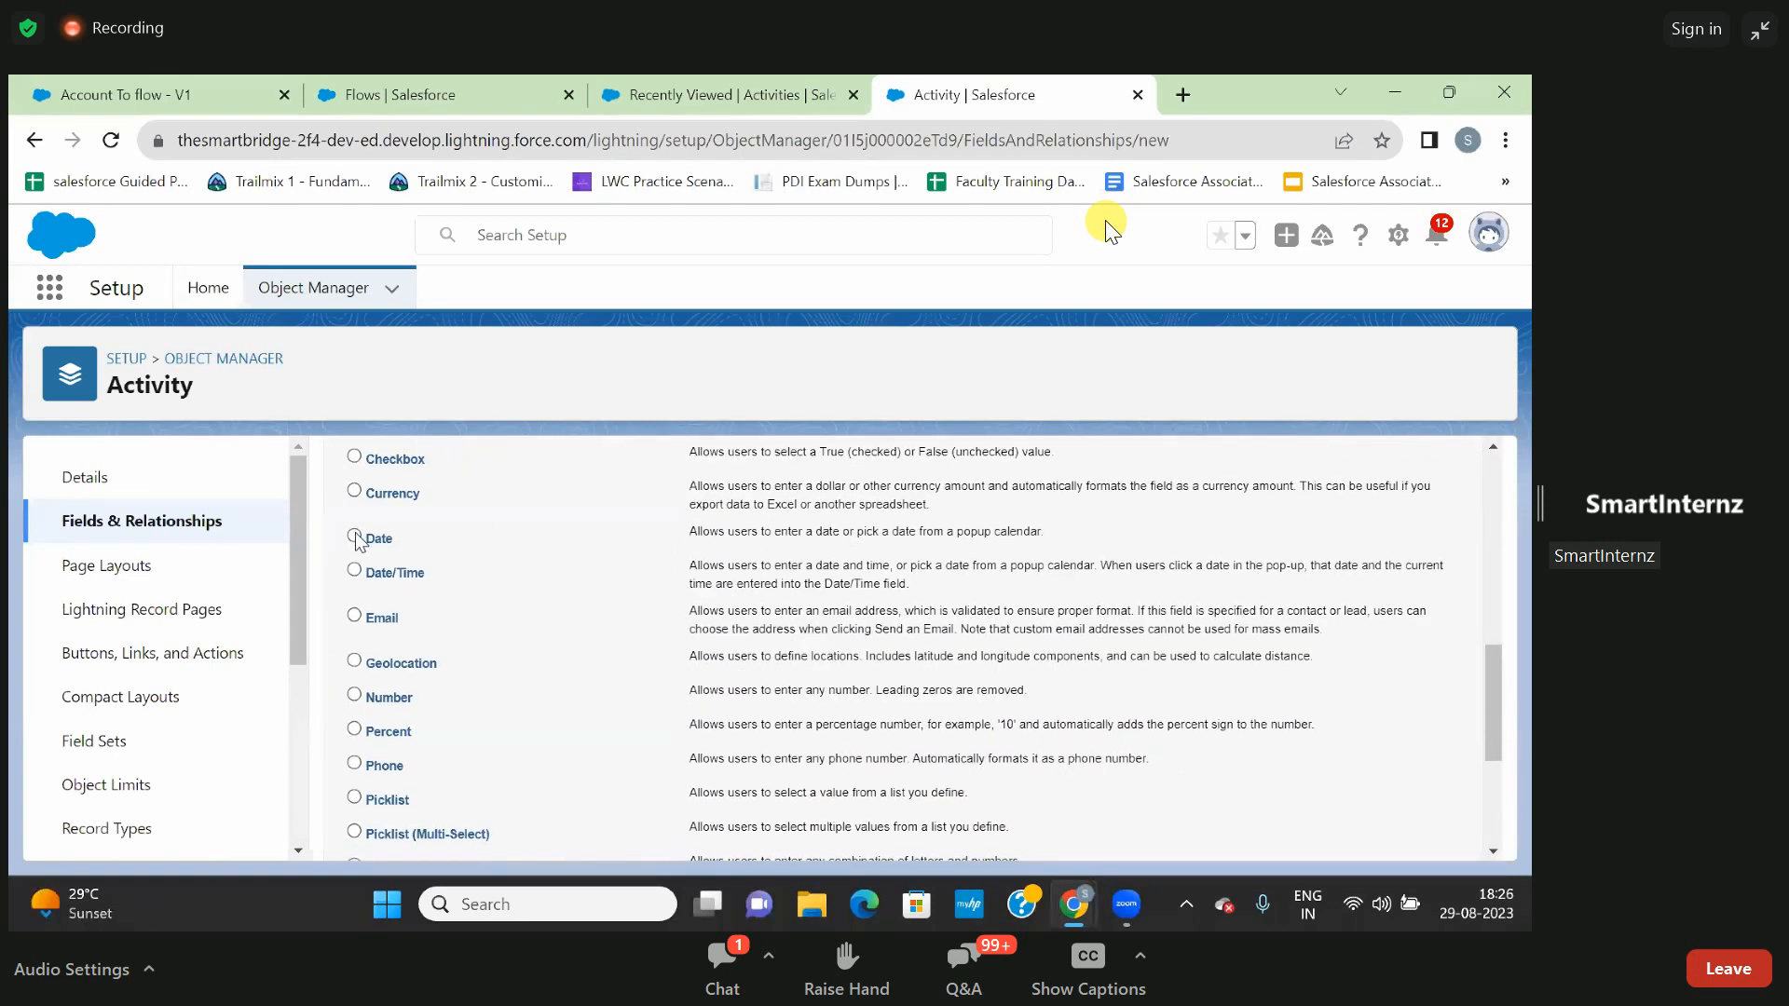
{"action": "scroll", "coordinate": [1235, 589], "scroll_direction": "up", "scroll_amount": 7}
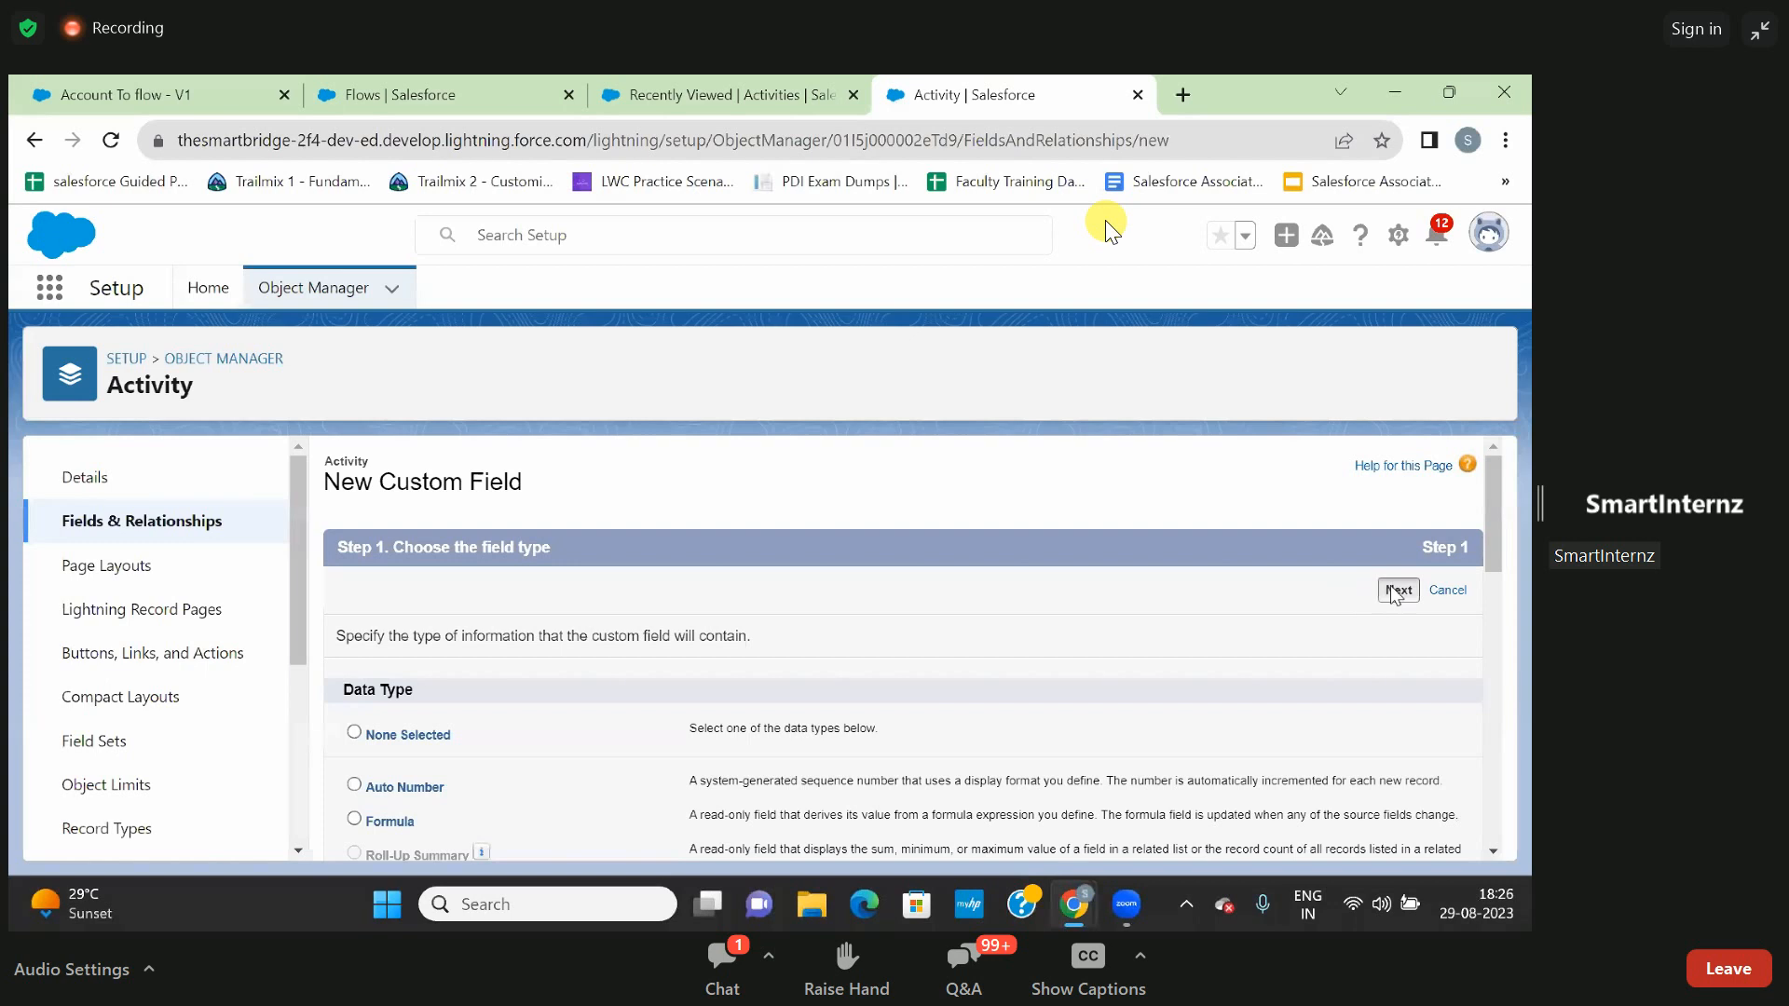
{"action": "left_click", "coordinate": [1392, 595]}
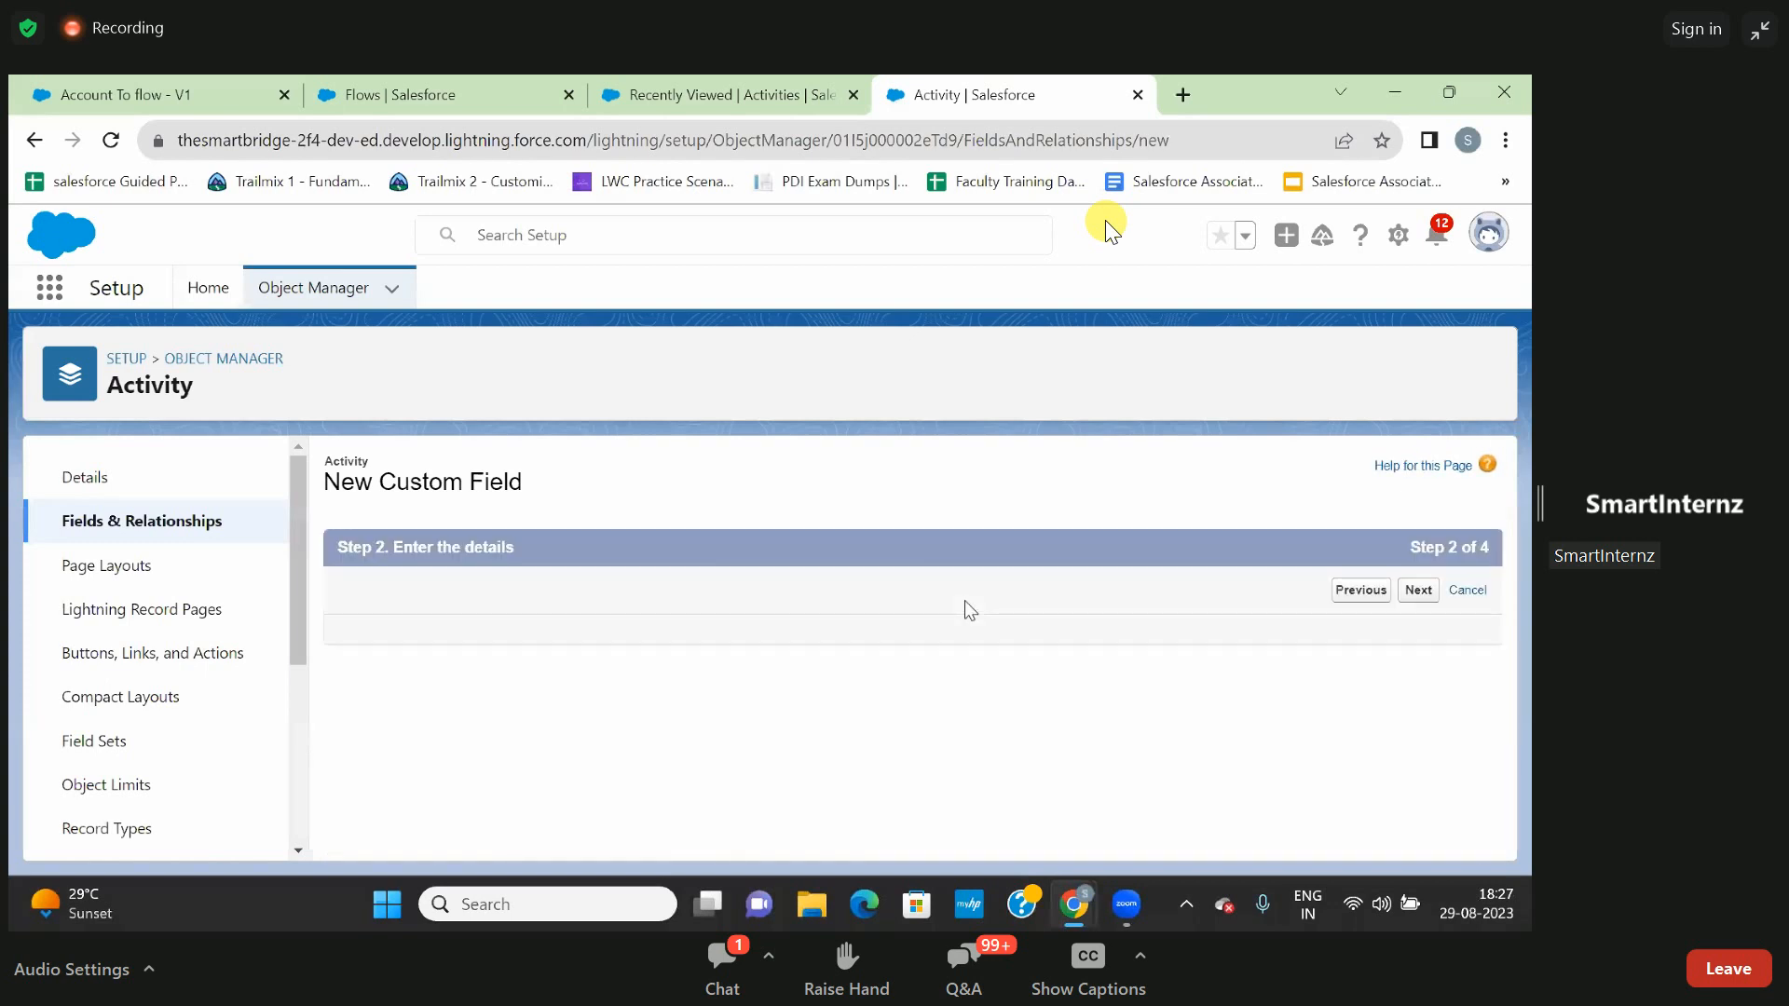
- Label the new date field Start Date and let its field name fill in as Start_Date
{"action": "left_click", "coordinate": [659, 637]}
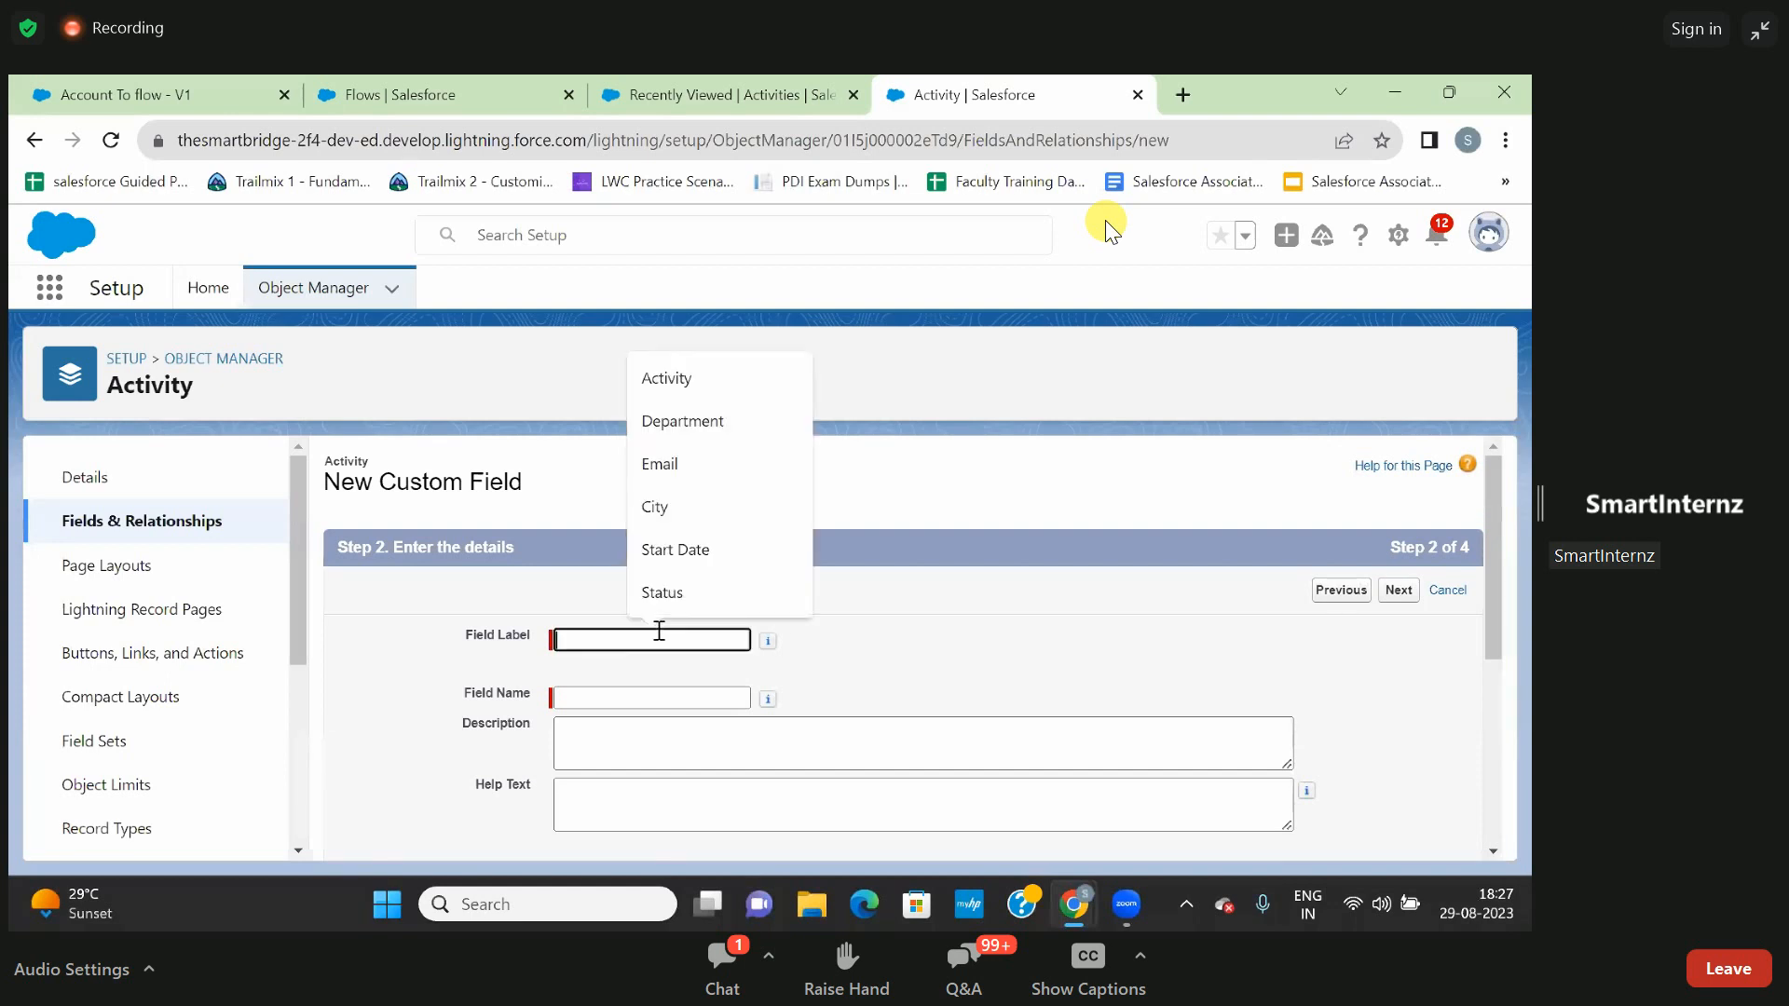
{"action": "type", "text": "Start"}
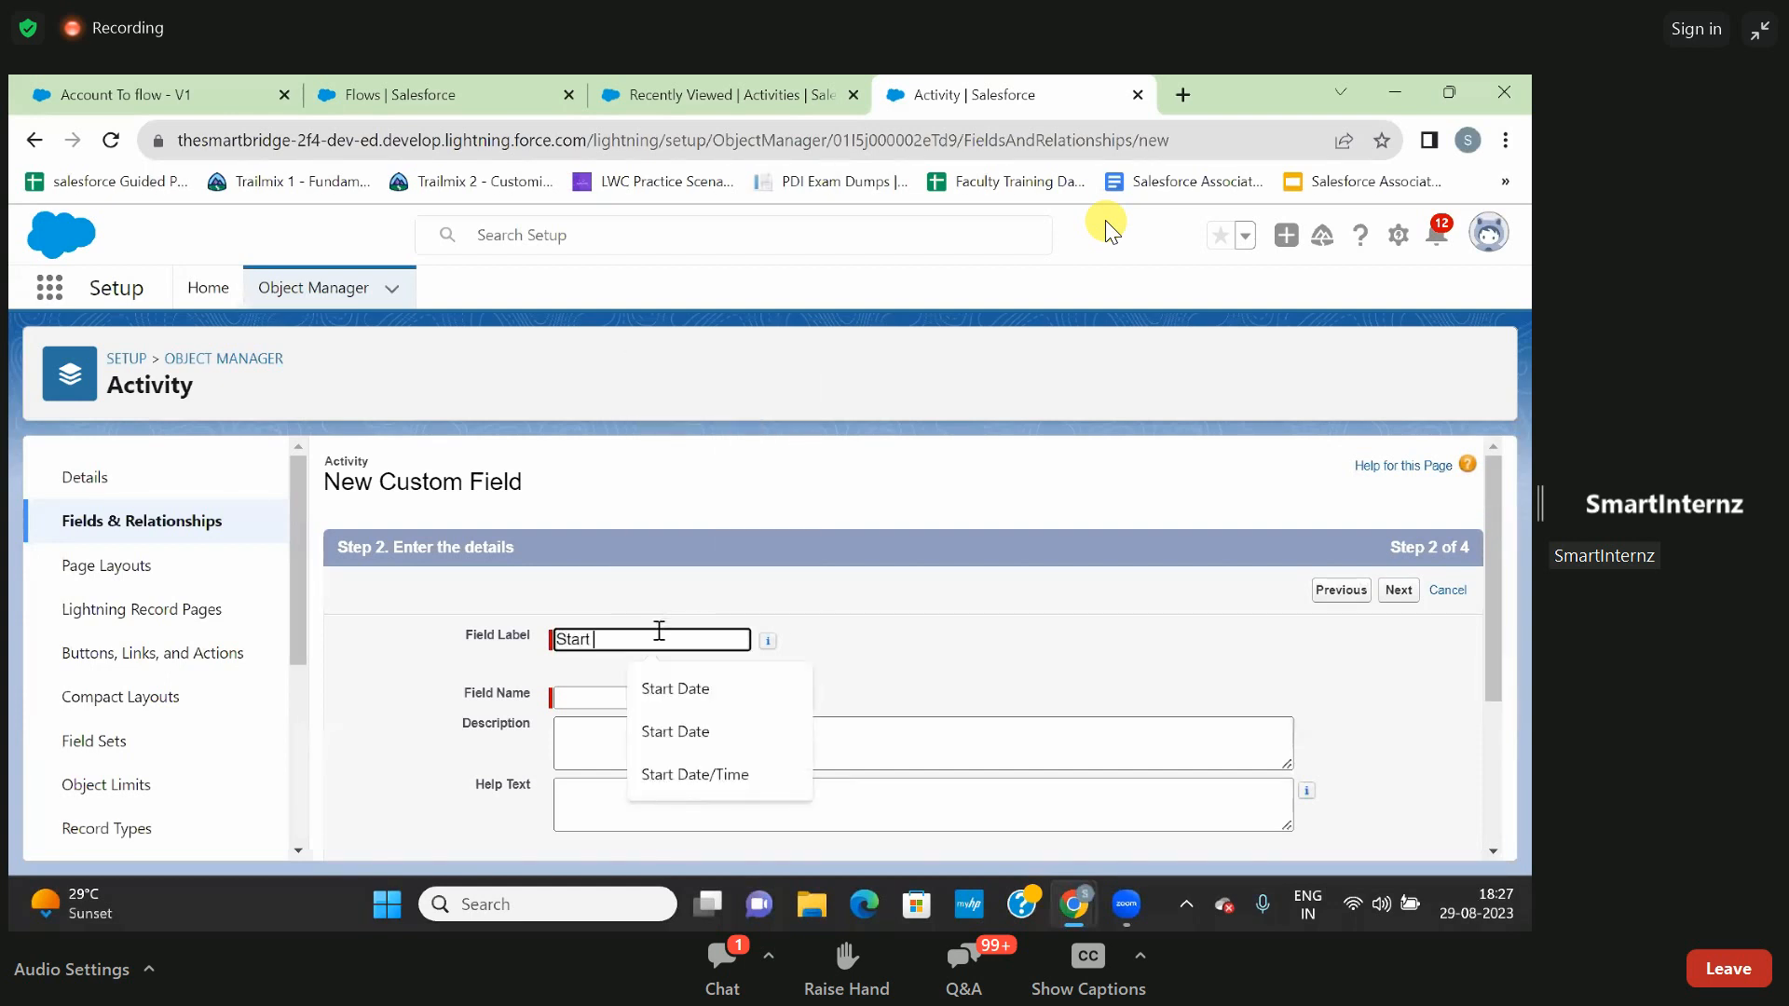
{"action": "type", "text": " Date"}
{"action": "left_click", "coordinate": [1055, 622]}
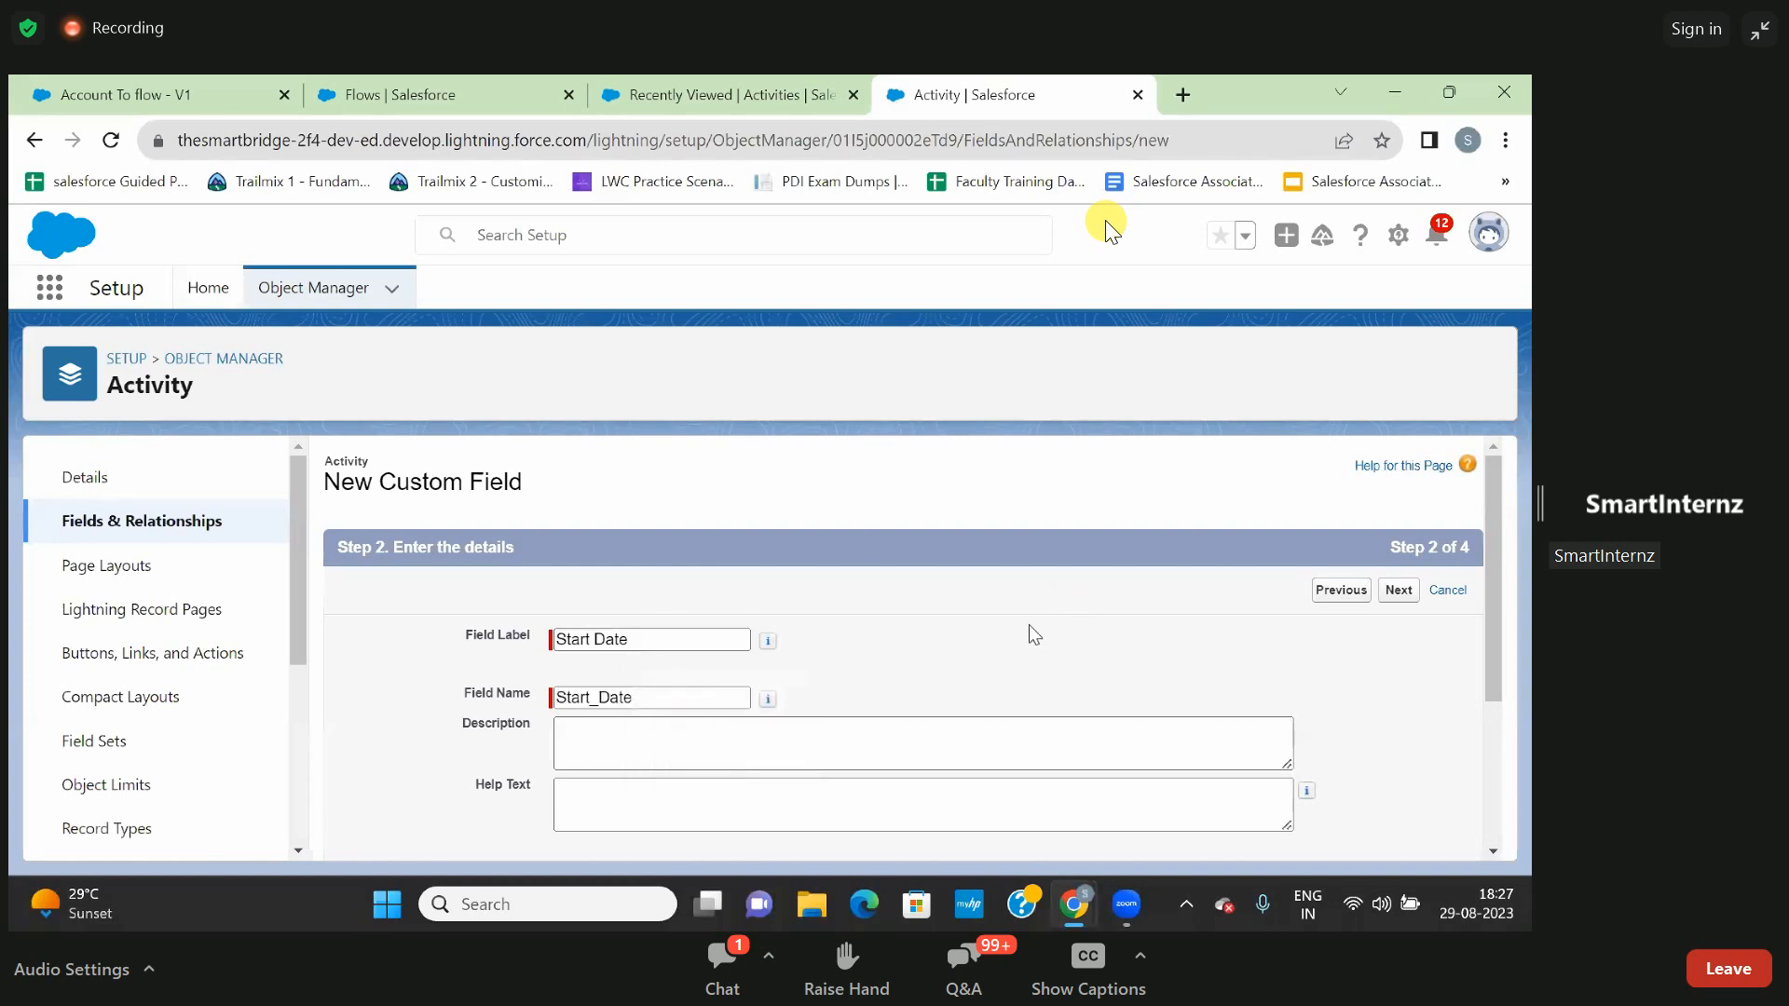
- Make the Start Date field always require a value and proceed to field-level security
{"action": "scroll", "coordinate": [927, 684], "scroll_direction": "down", "scroll_amount": 3}
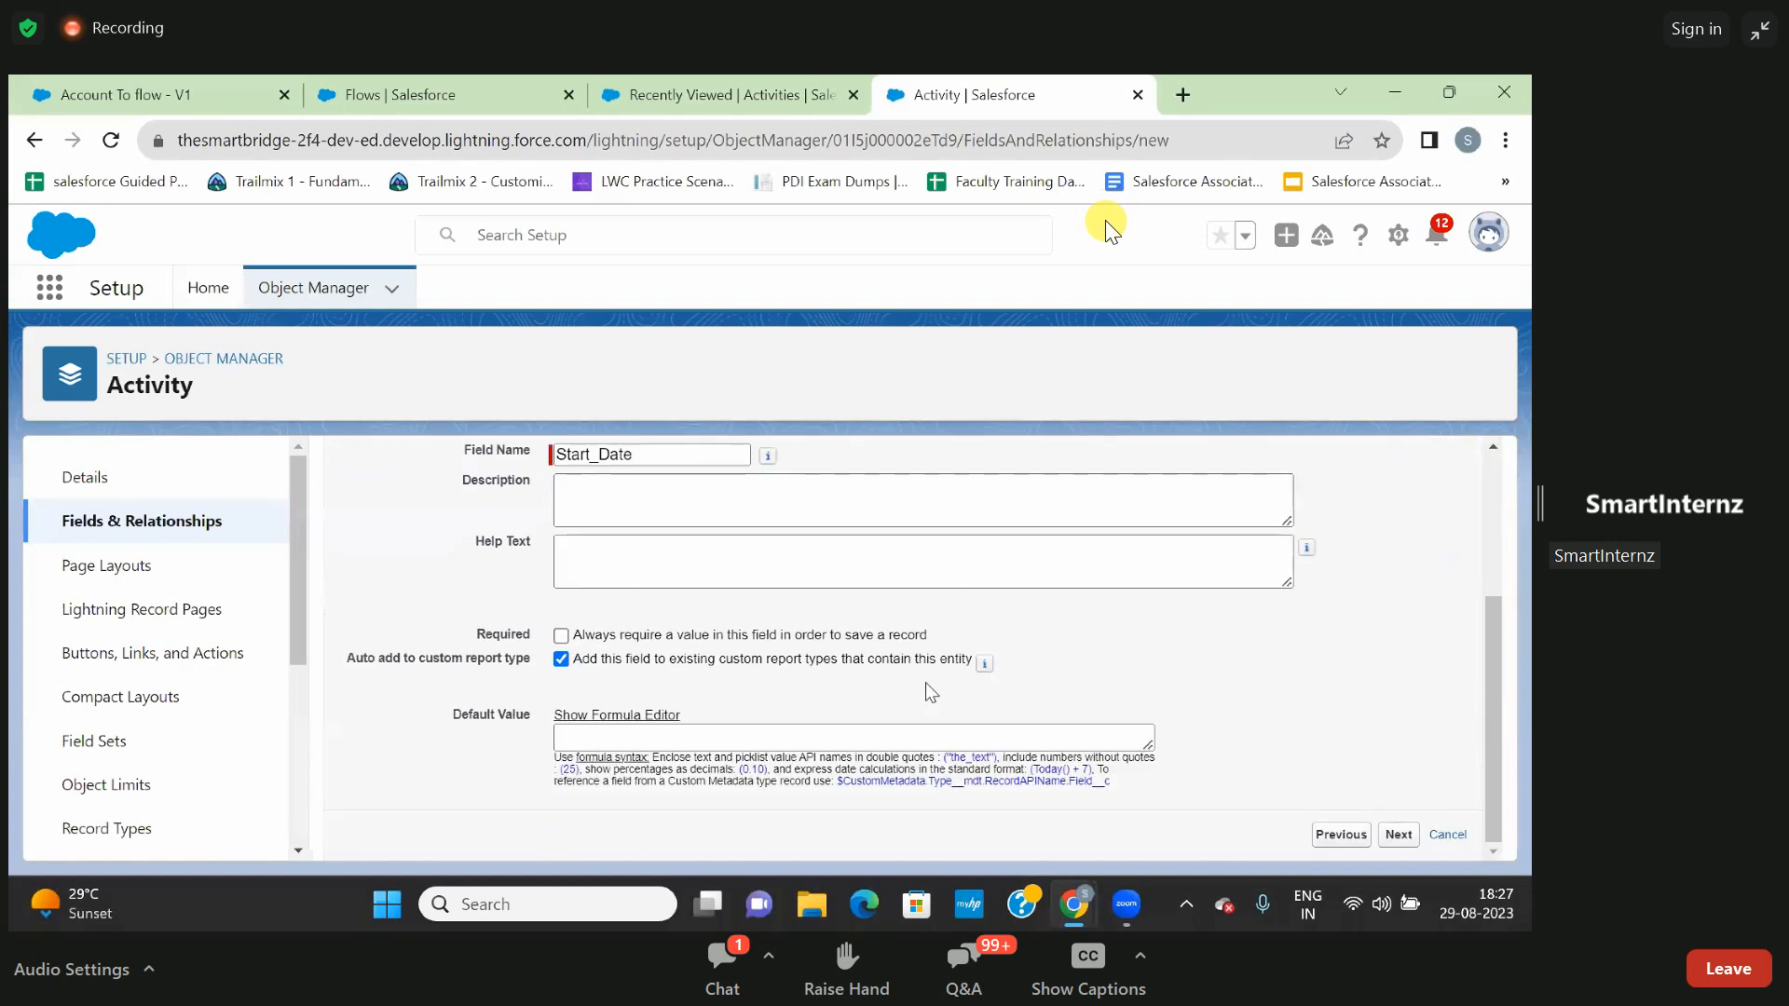
{"action": "scroll", "coordinate": [926, 683], "scroll_direction": "up", "scroll_amount": 3}
{"action": "scroll", "coordinate": [919, 669], "scroll_direction": "down", "scroll_amount": 3}
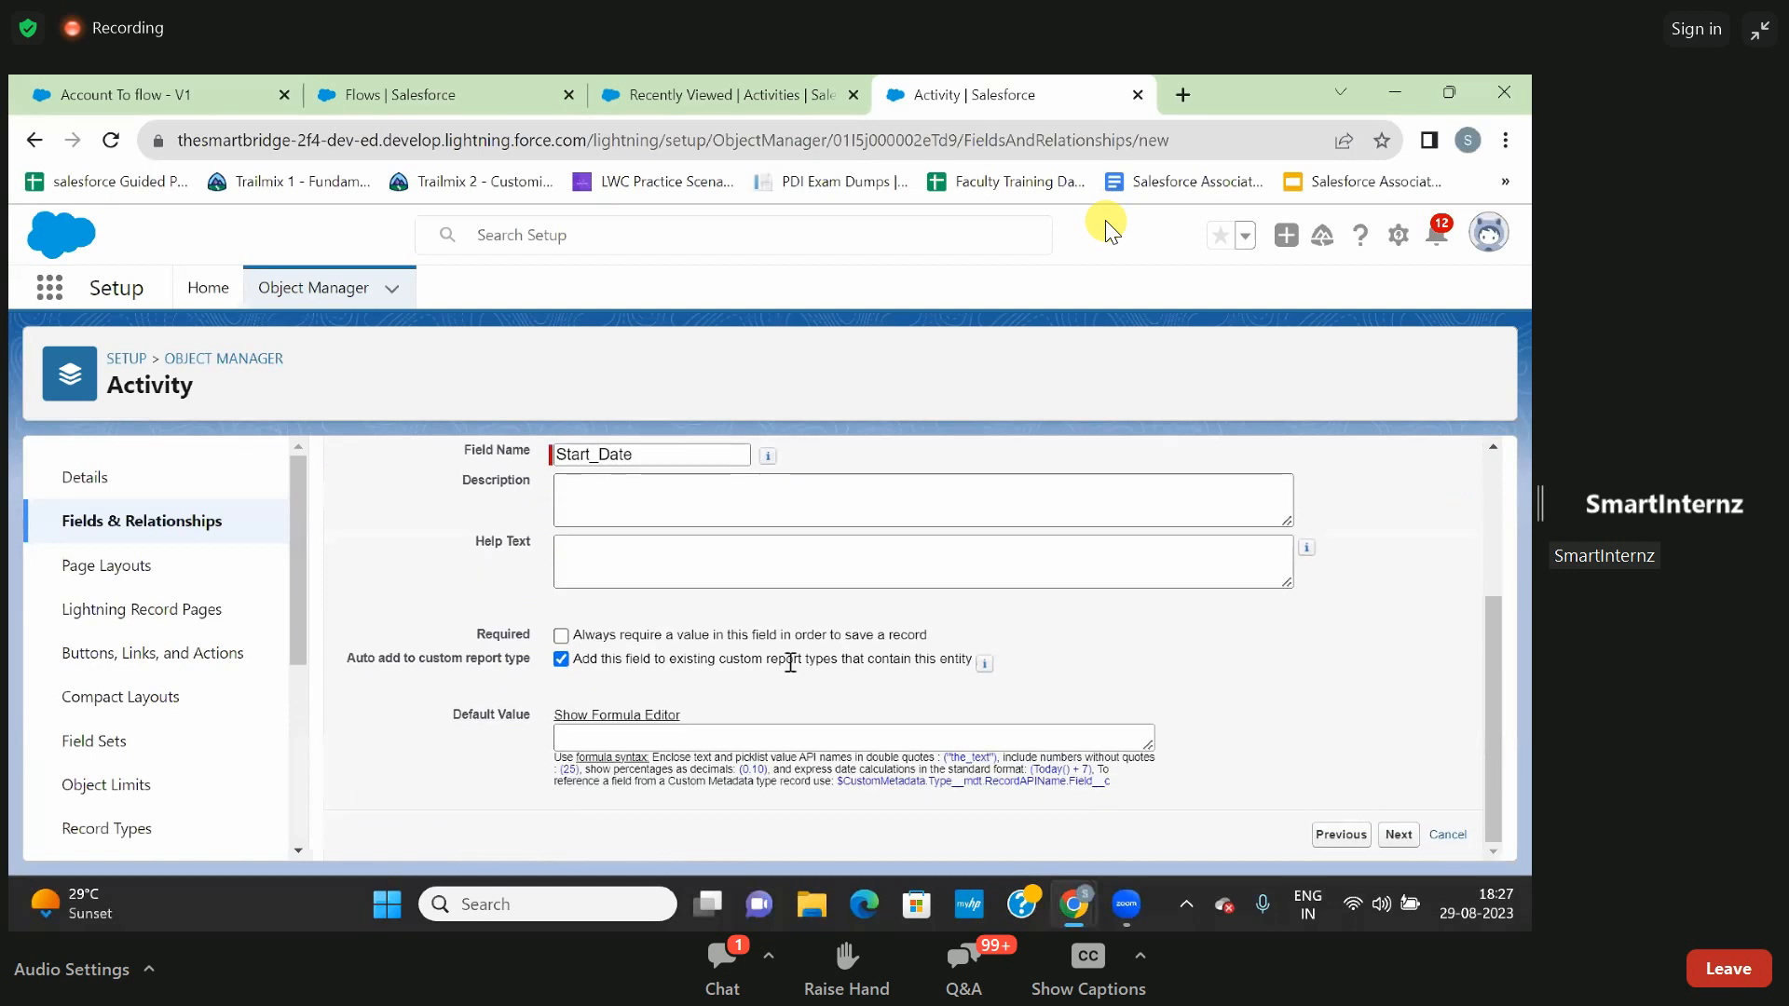
{"action": "left_click", "coordinate": [561, 635]}
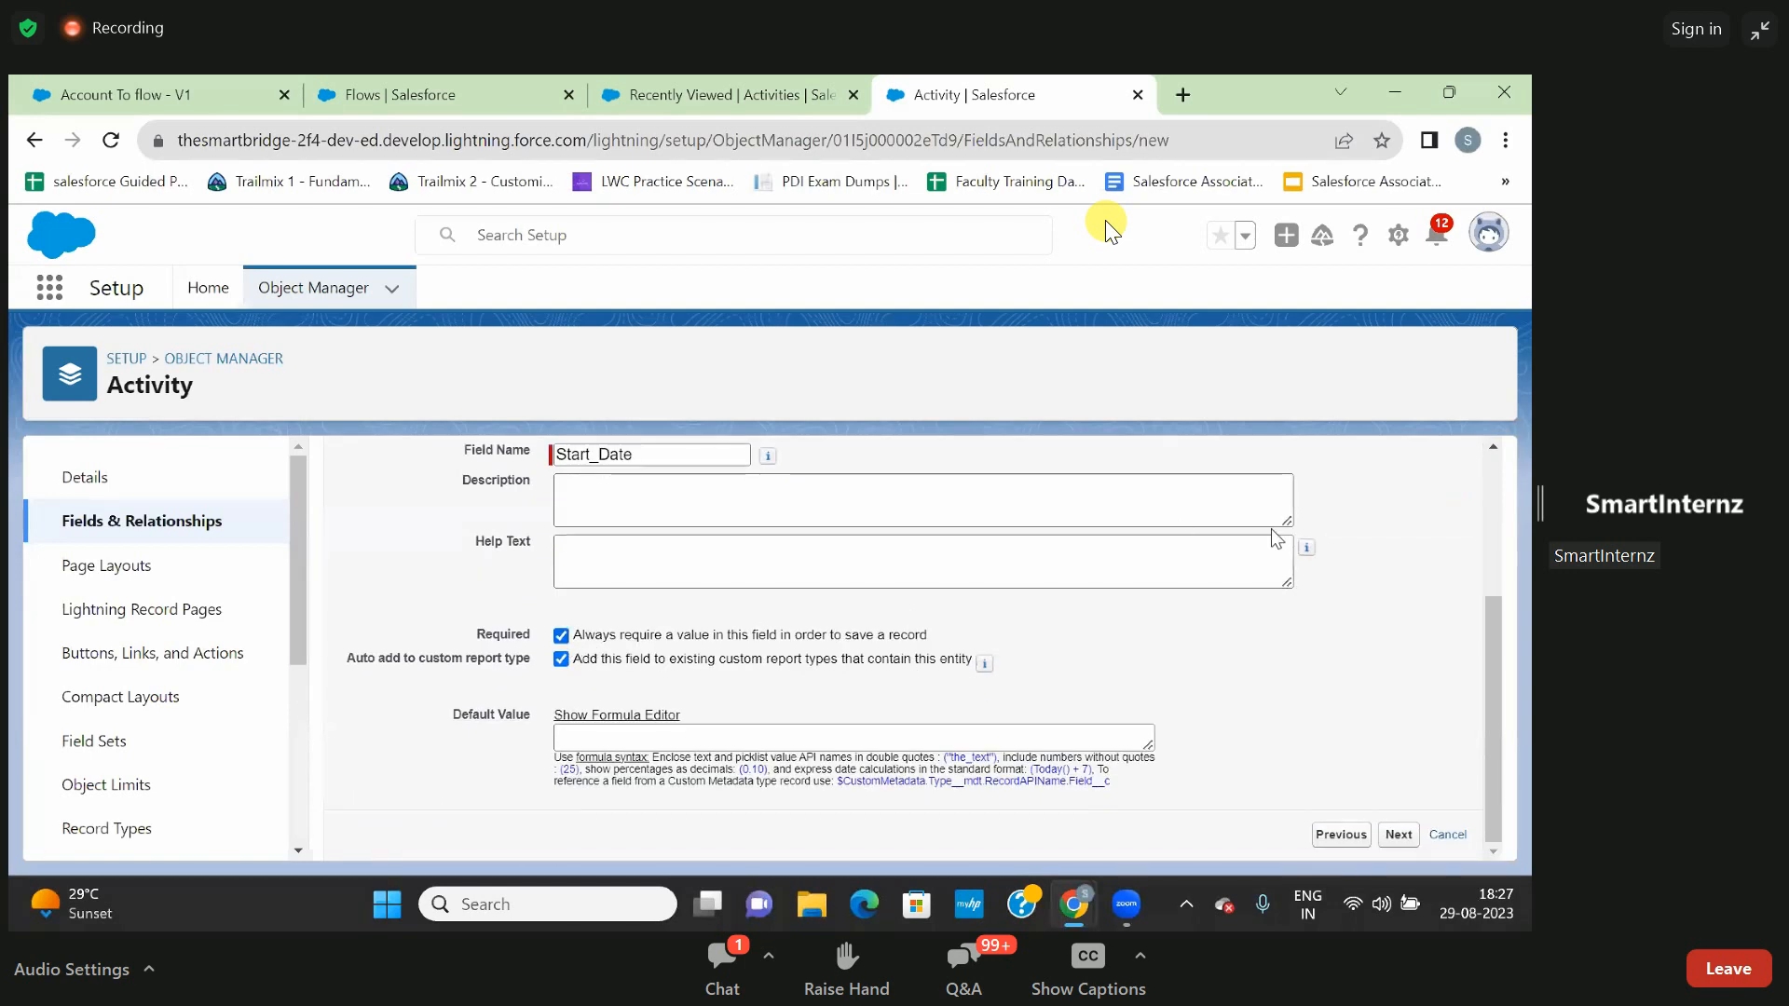
{"action": "scroll", "coordinate": [1276, 538], "scroll_direction": "up", "scroll_amount": 2}
{"action": "left_click", "coordinate": [1399, 546]}
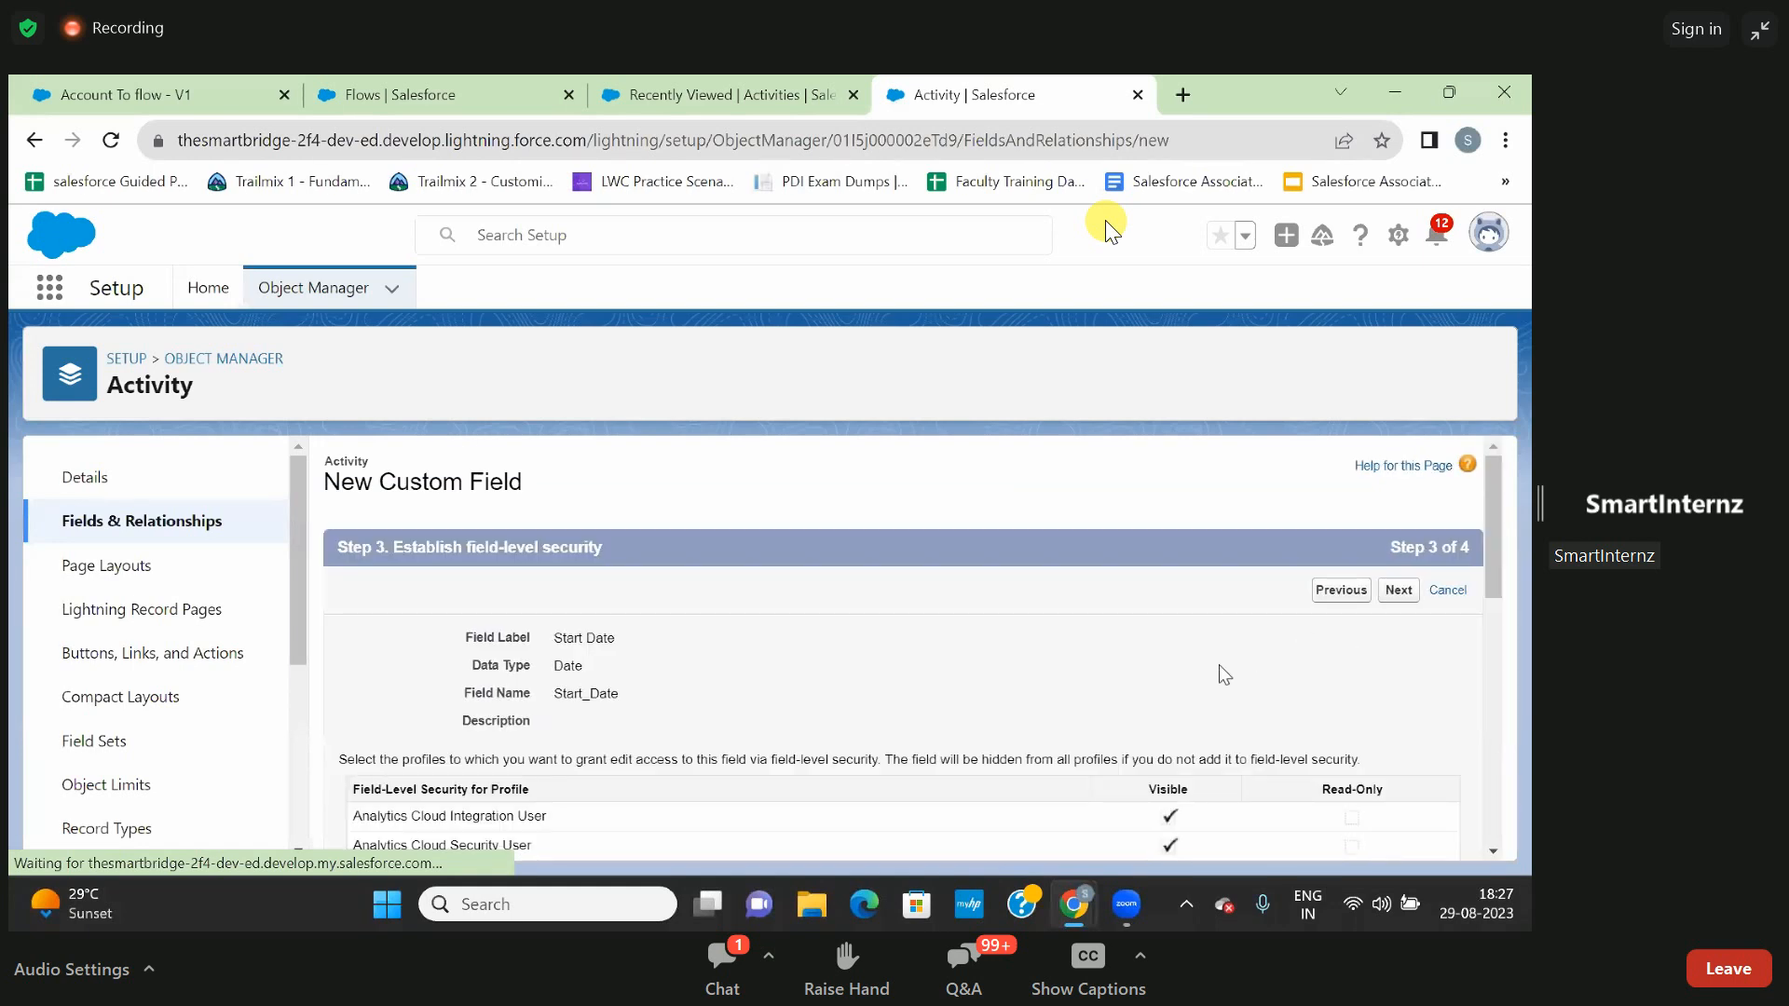
- Accept the default field-level security and page layouts for Start Date, then save it and begin another custom field
{"action": "scroll", "coordinate": [1219, 663], "scroll_direction": "down", "scroll_amount": 4}
{"action": "scroll", "coordinate": [1218, 664], "scroll_direction": "up", "scroll_amount": 2}
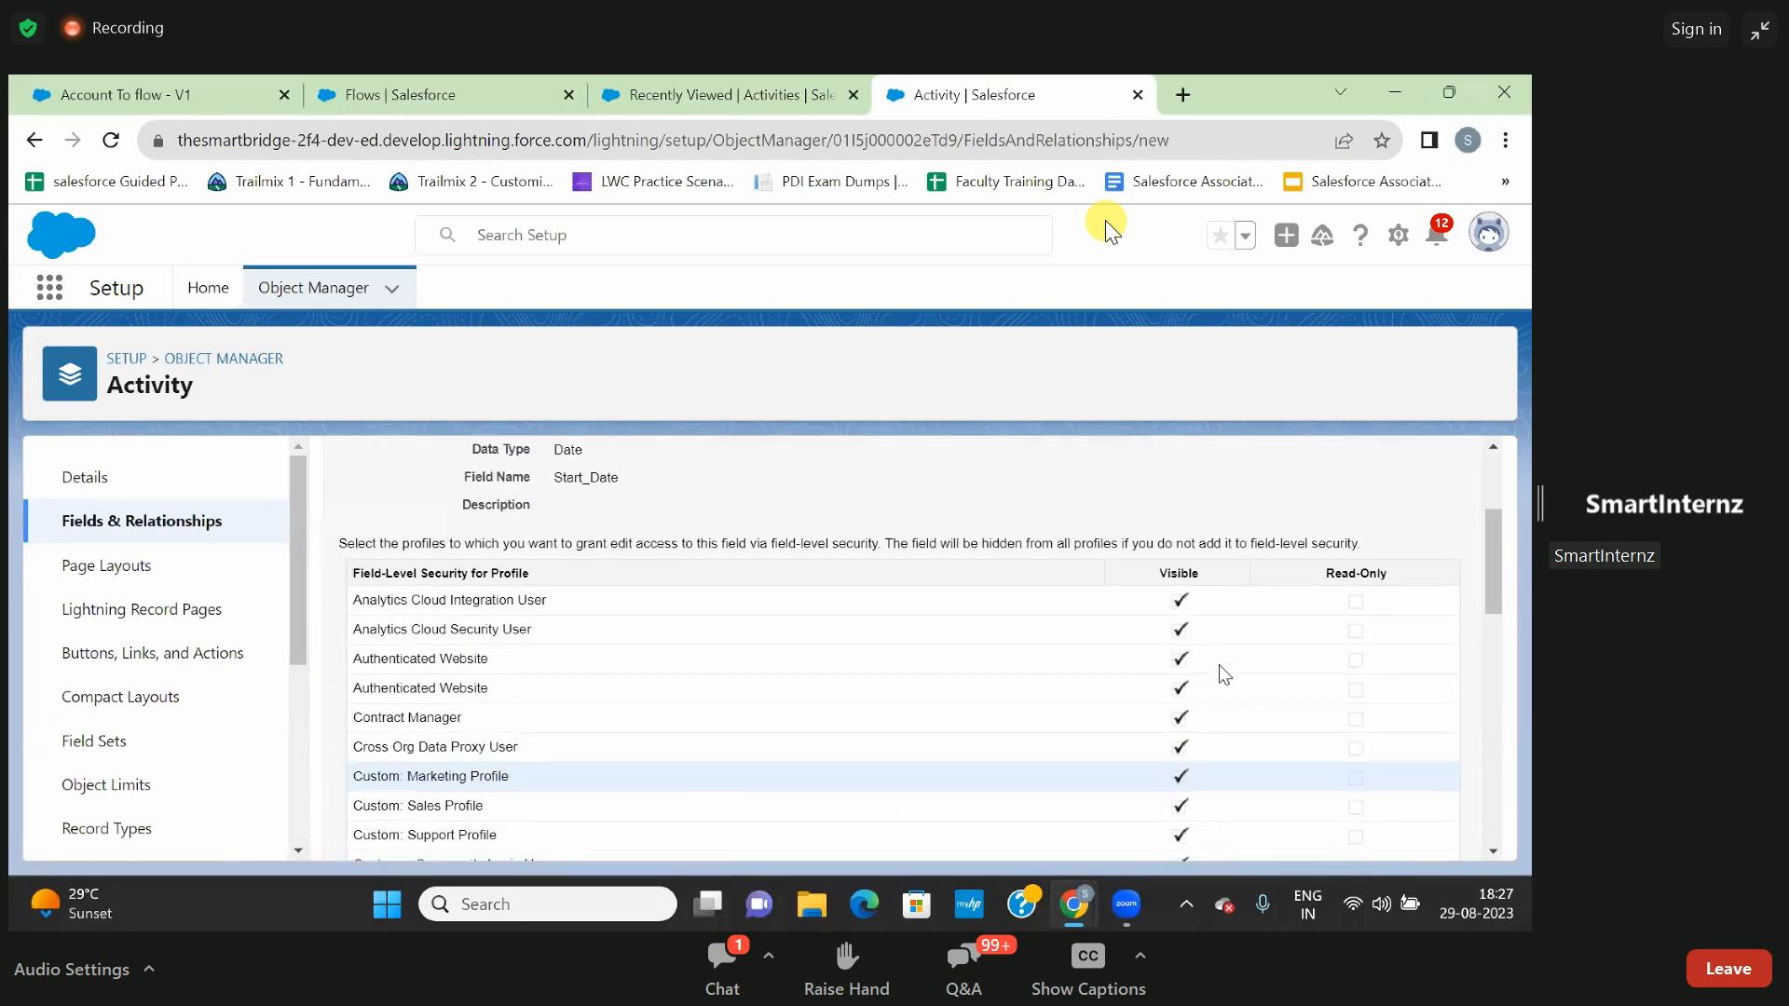
{"action": "scroll", "coordinate": [1218, 663], "scroll_direction": "up", "scroll_amount": 3}
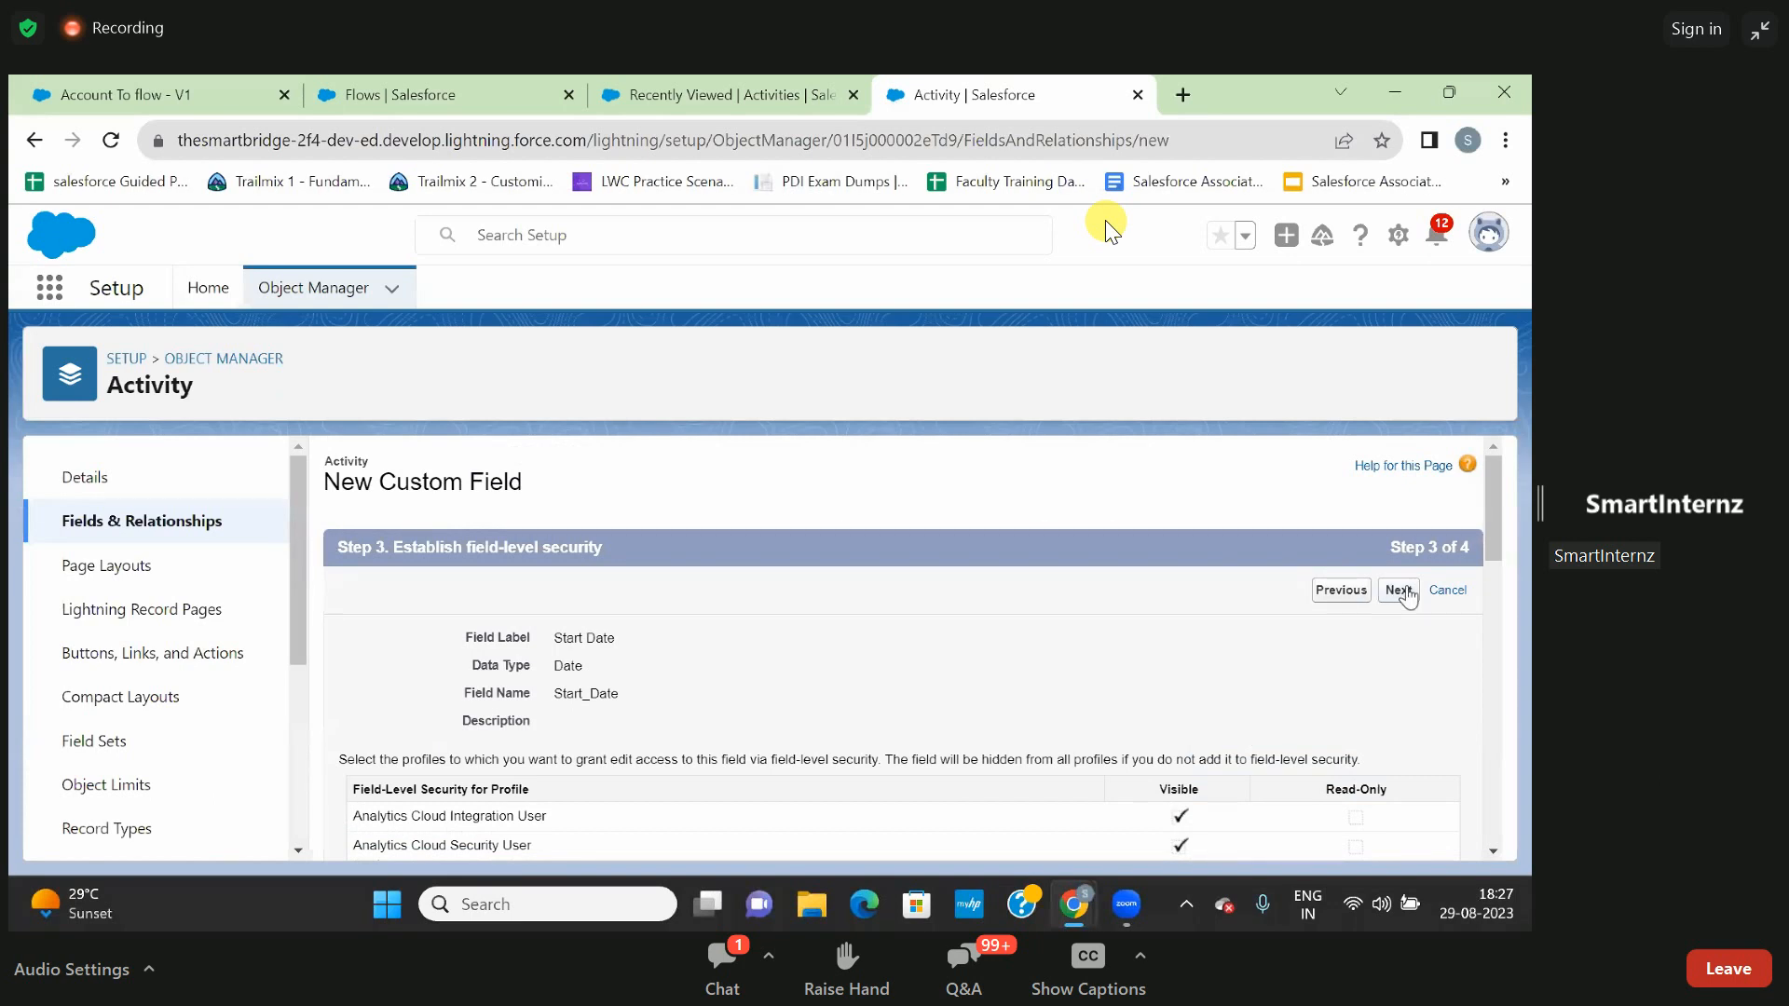
{"action": "left_click", "coordinate": [1401, 592]}
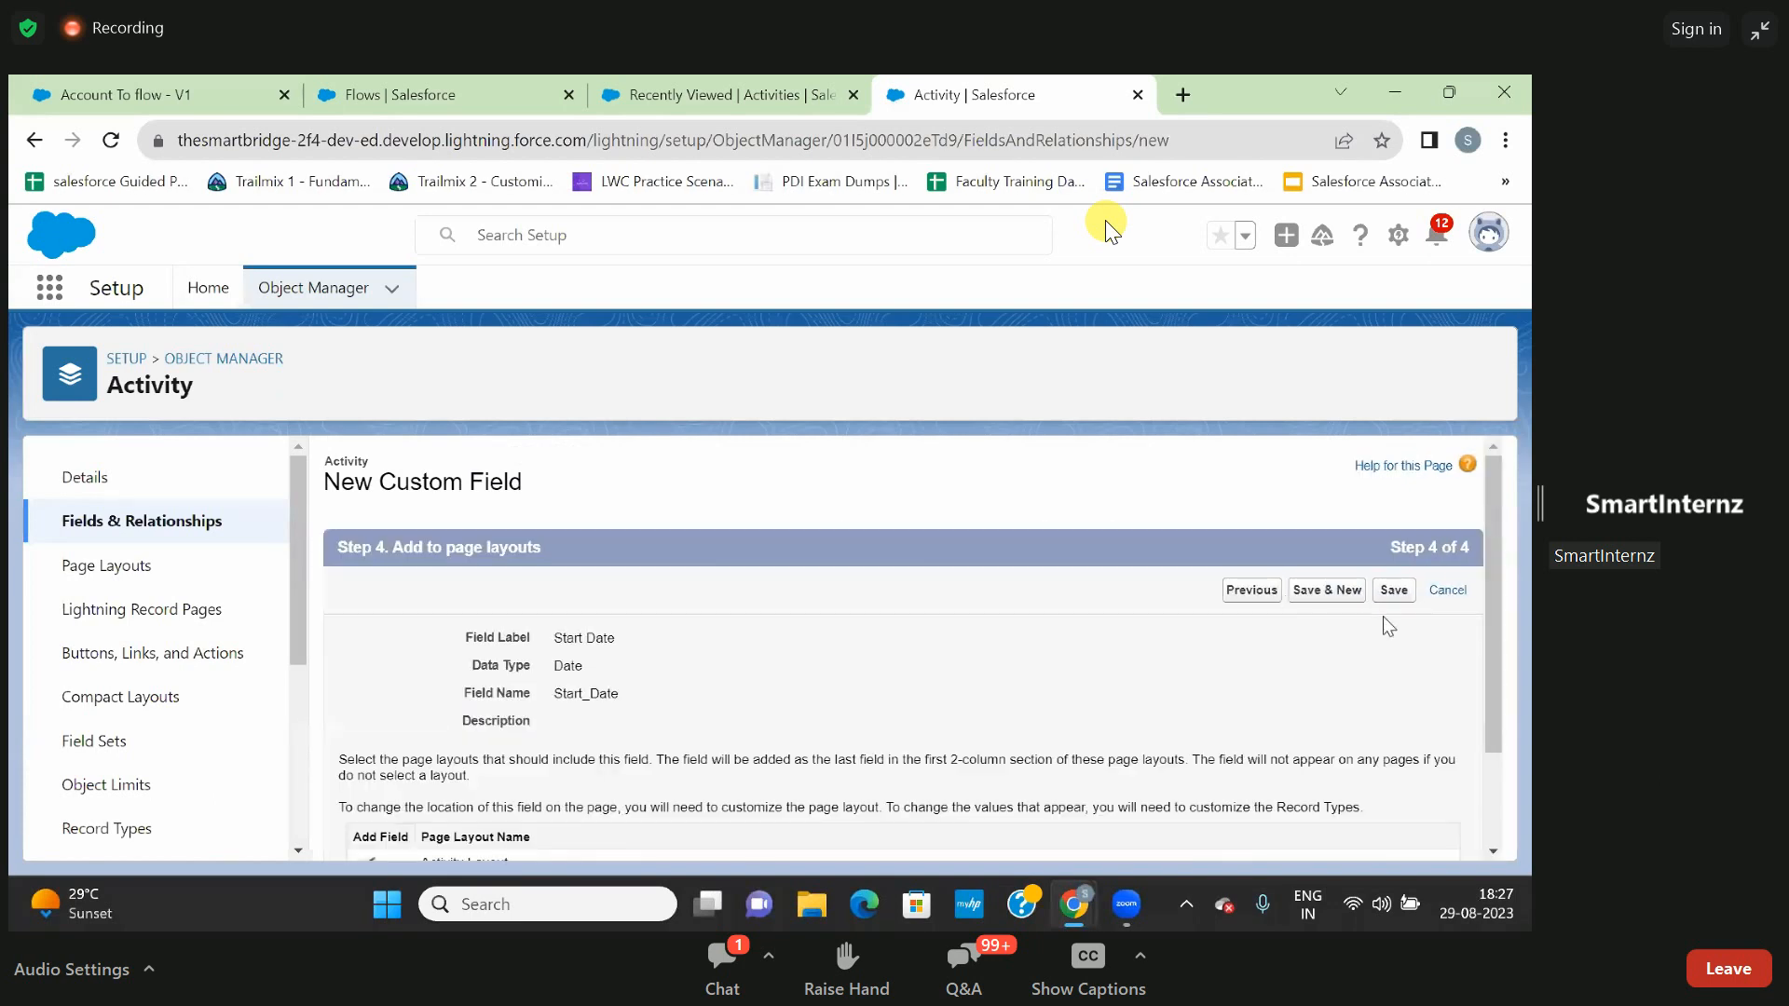
{"action": "left_click", "coordinate": [1329, 590]}
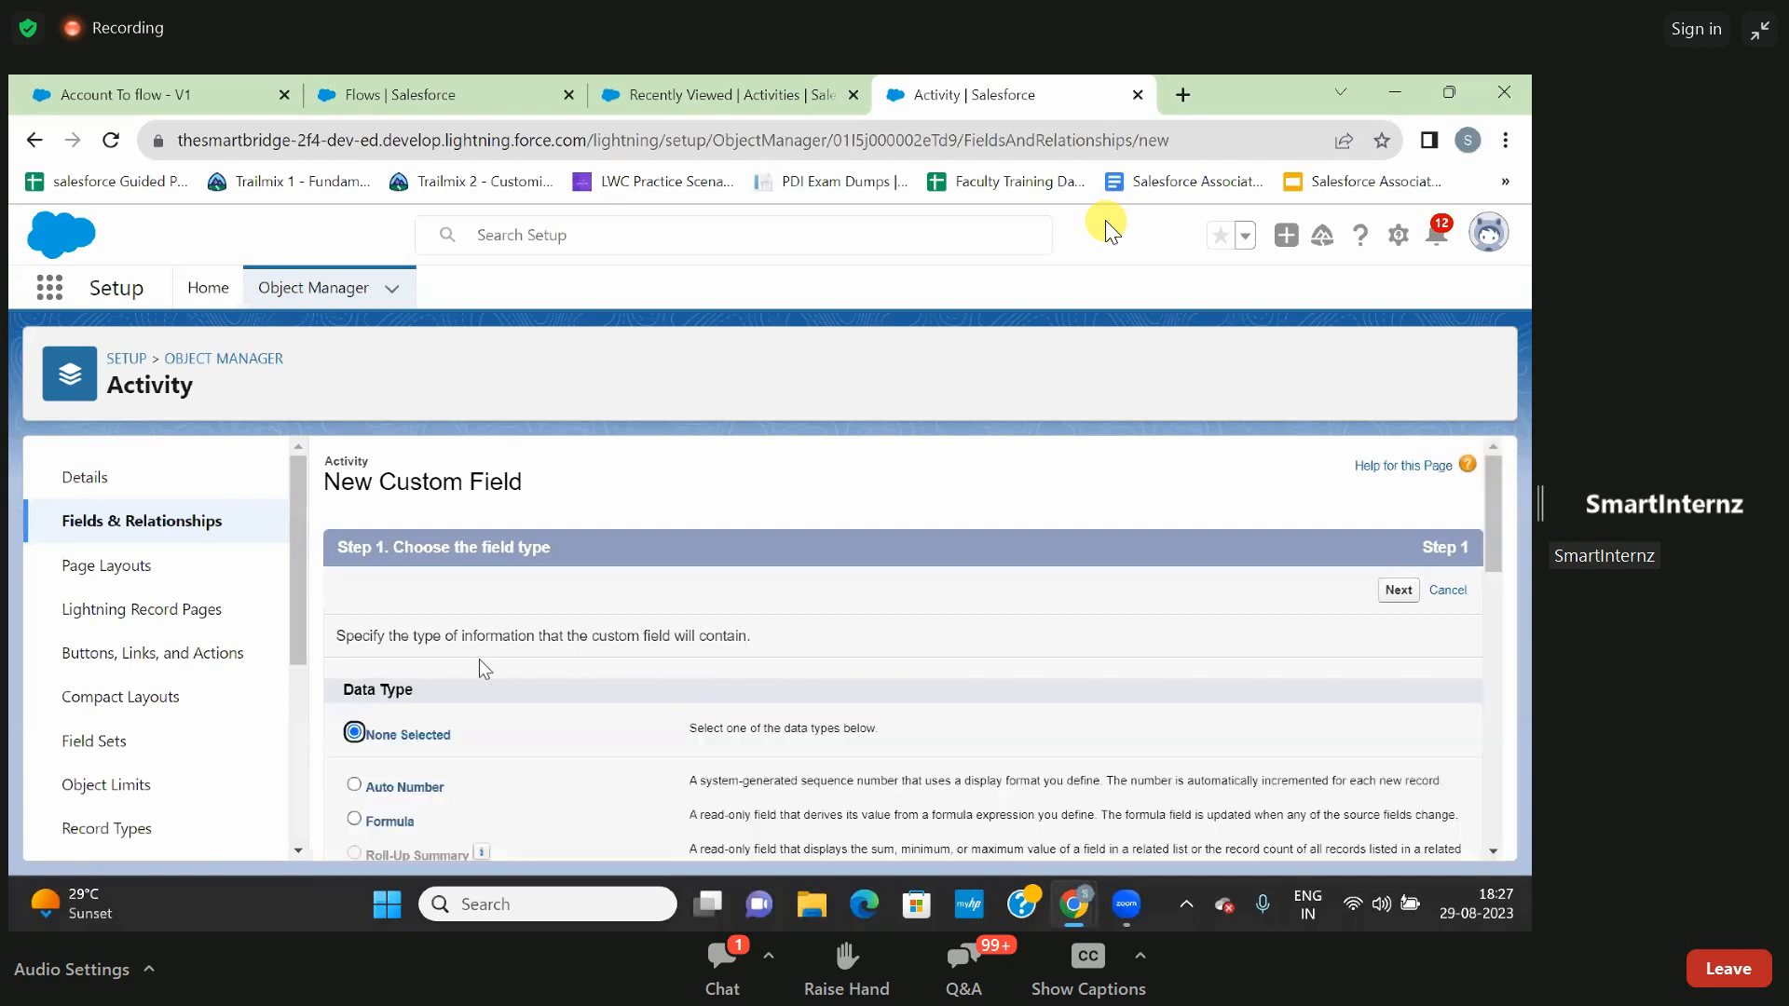
- Choose the Text data type for the second new Activity field and proceed to its details
{"action": "scroll", "coordinate": [591, 651], "scroll_direction": "down", "scroll_amount": 7}
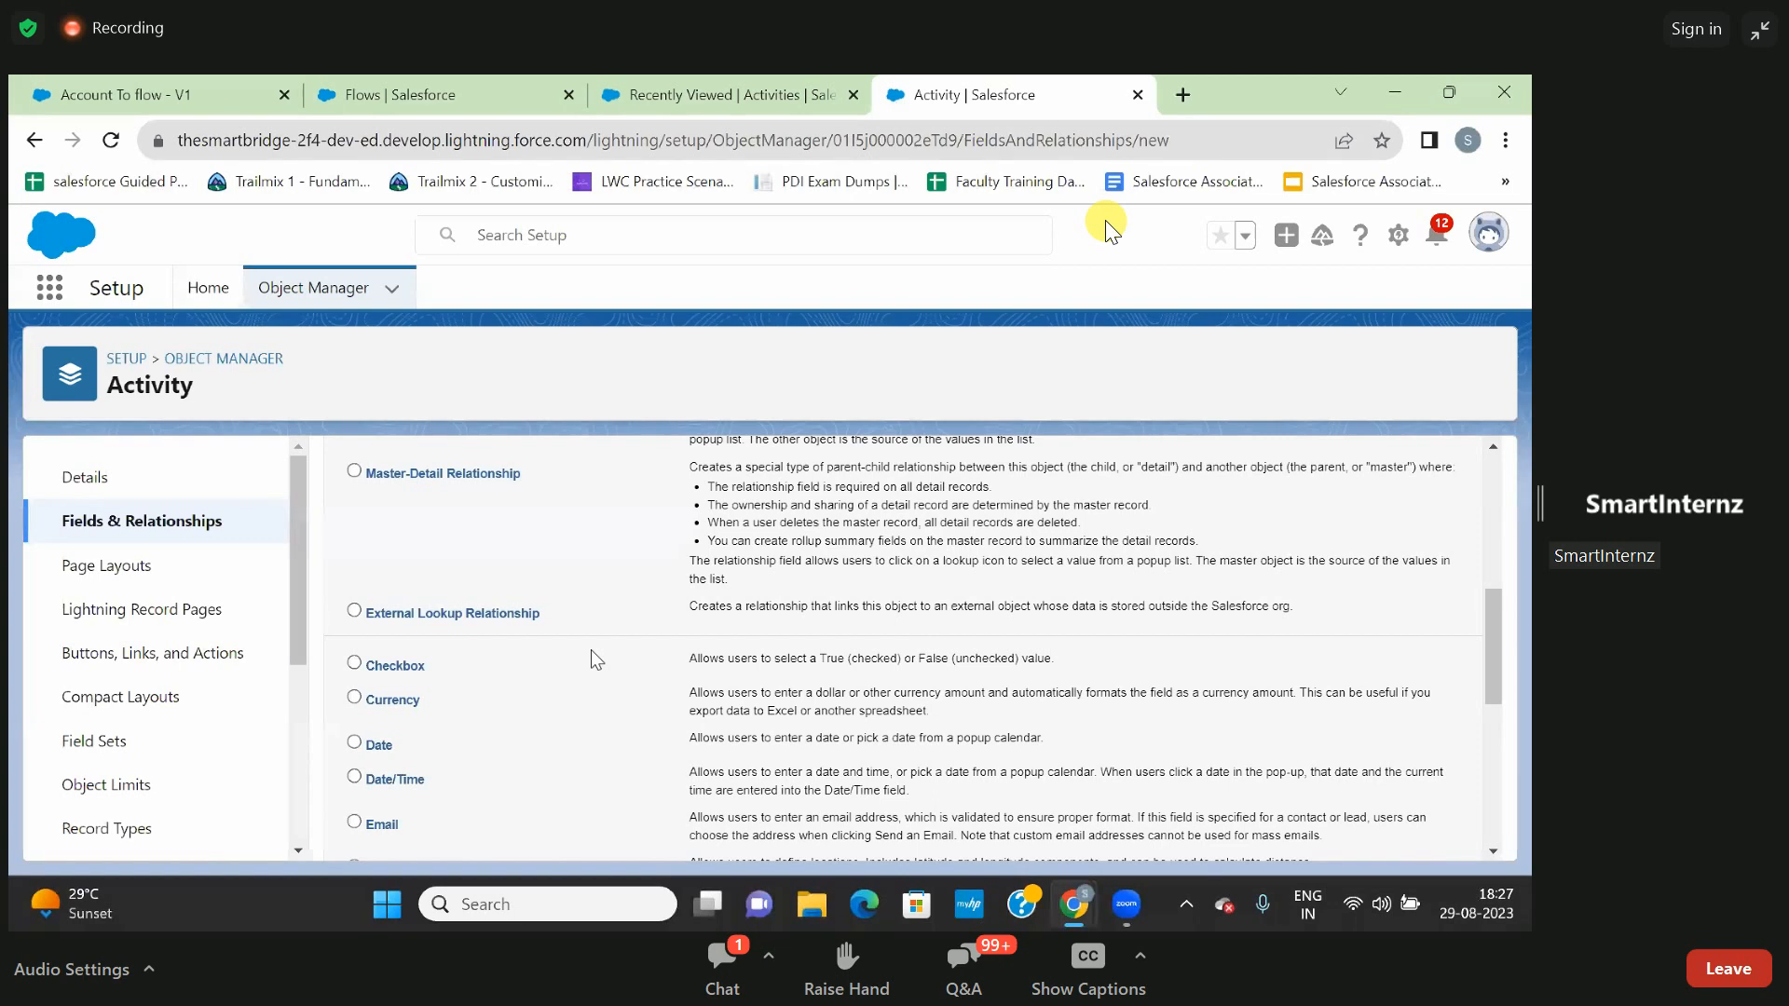
{"action": "scroll", "coordinate": [590, 650], "scroll_direction": "down", "scroll_amount": 3}
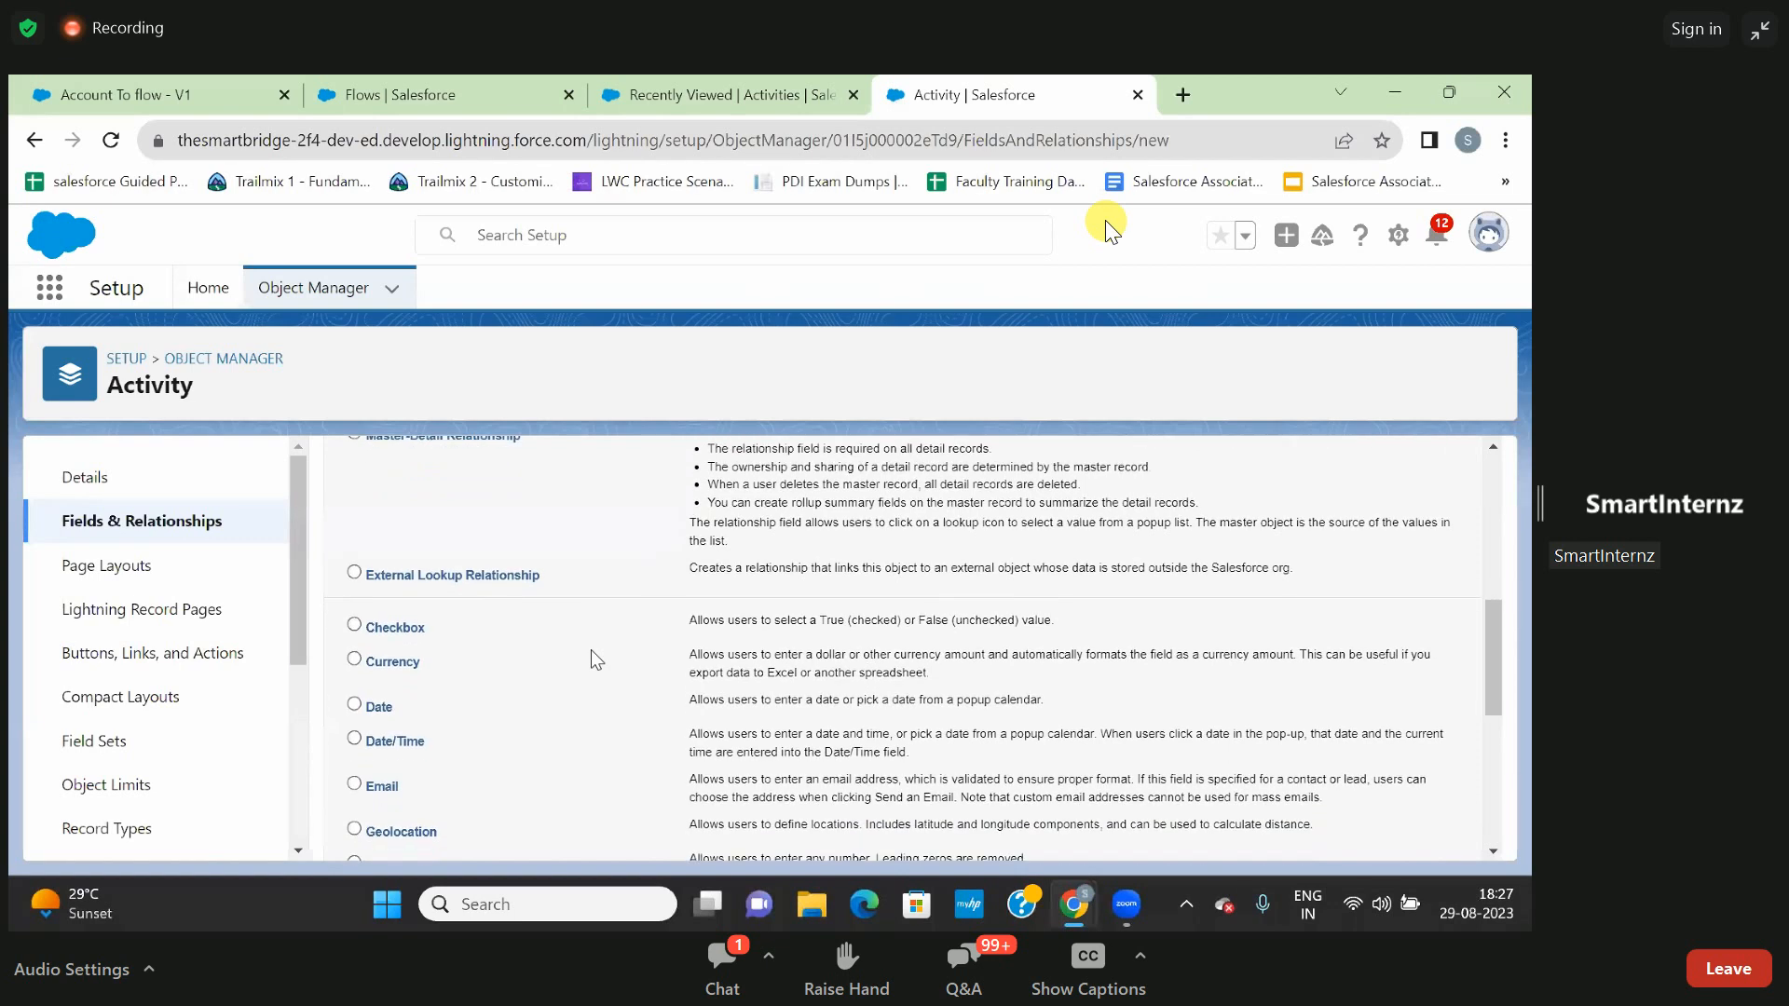
{"action": "scroll", "coordinate": [590, 650], "scroll_direction": "down", "scroll_amount": 3}
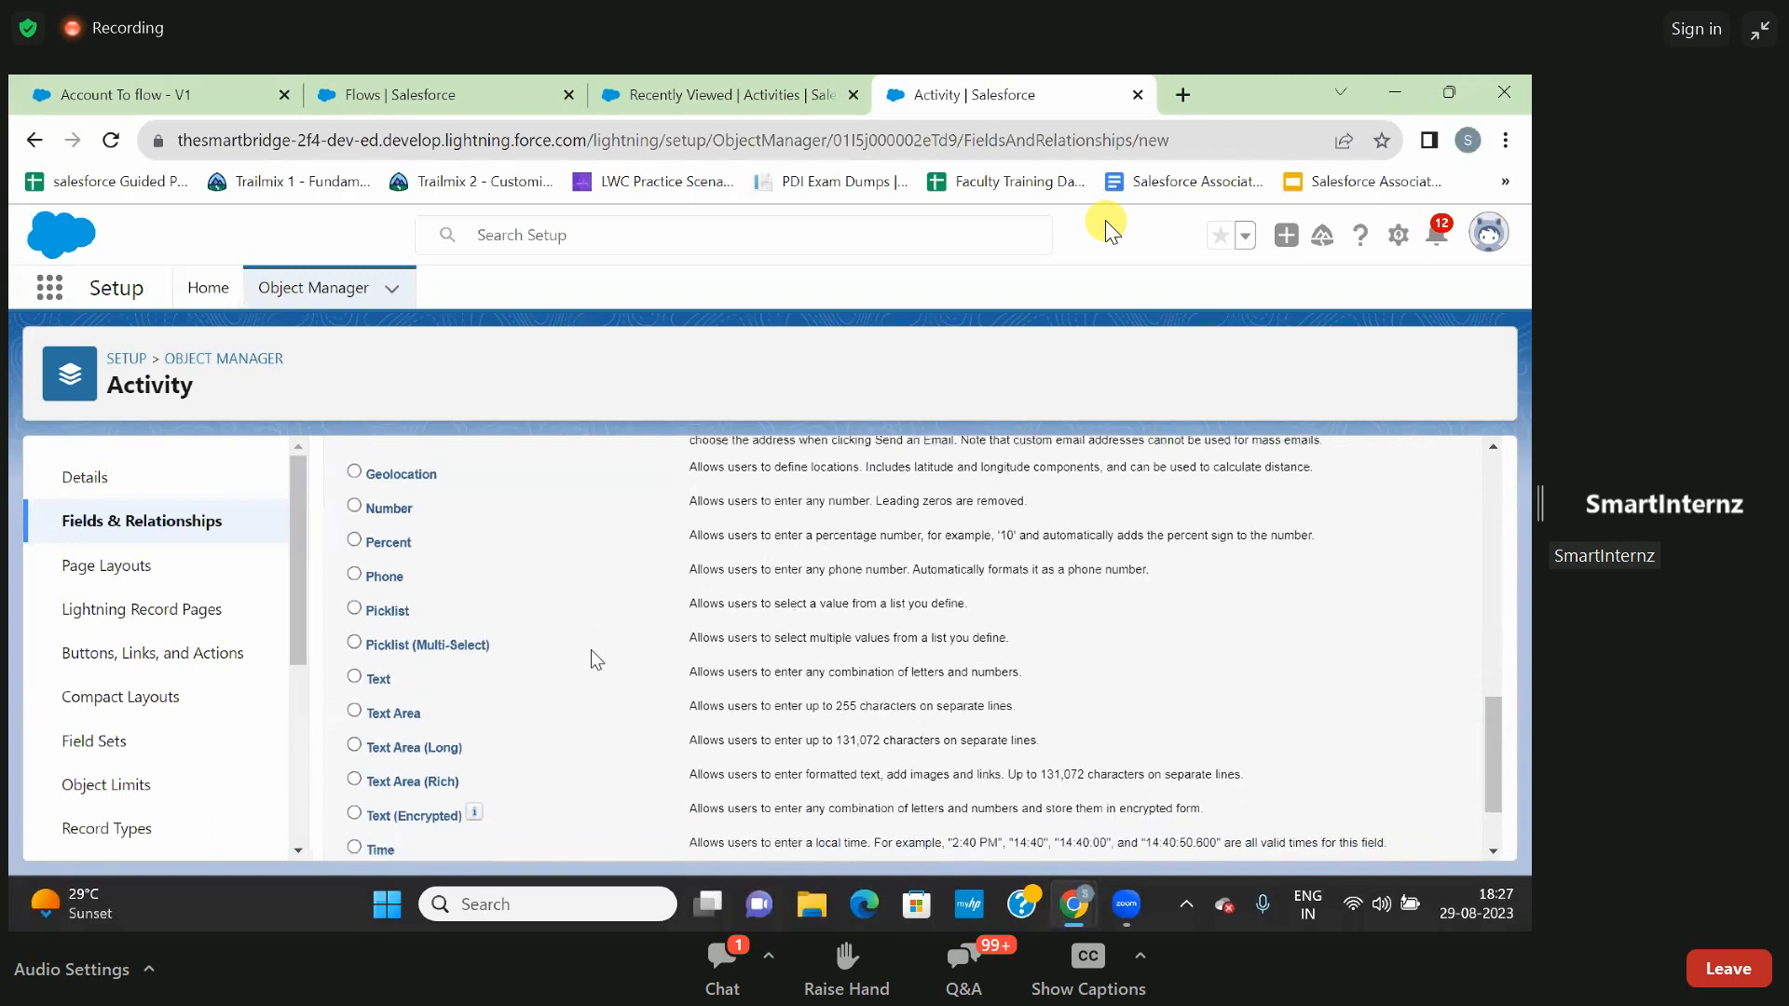
{"action": "scroll", "coordinate": [590, 651], "scroll_direction": "up", "scroll_amount": 3}
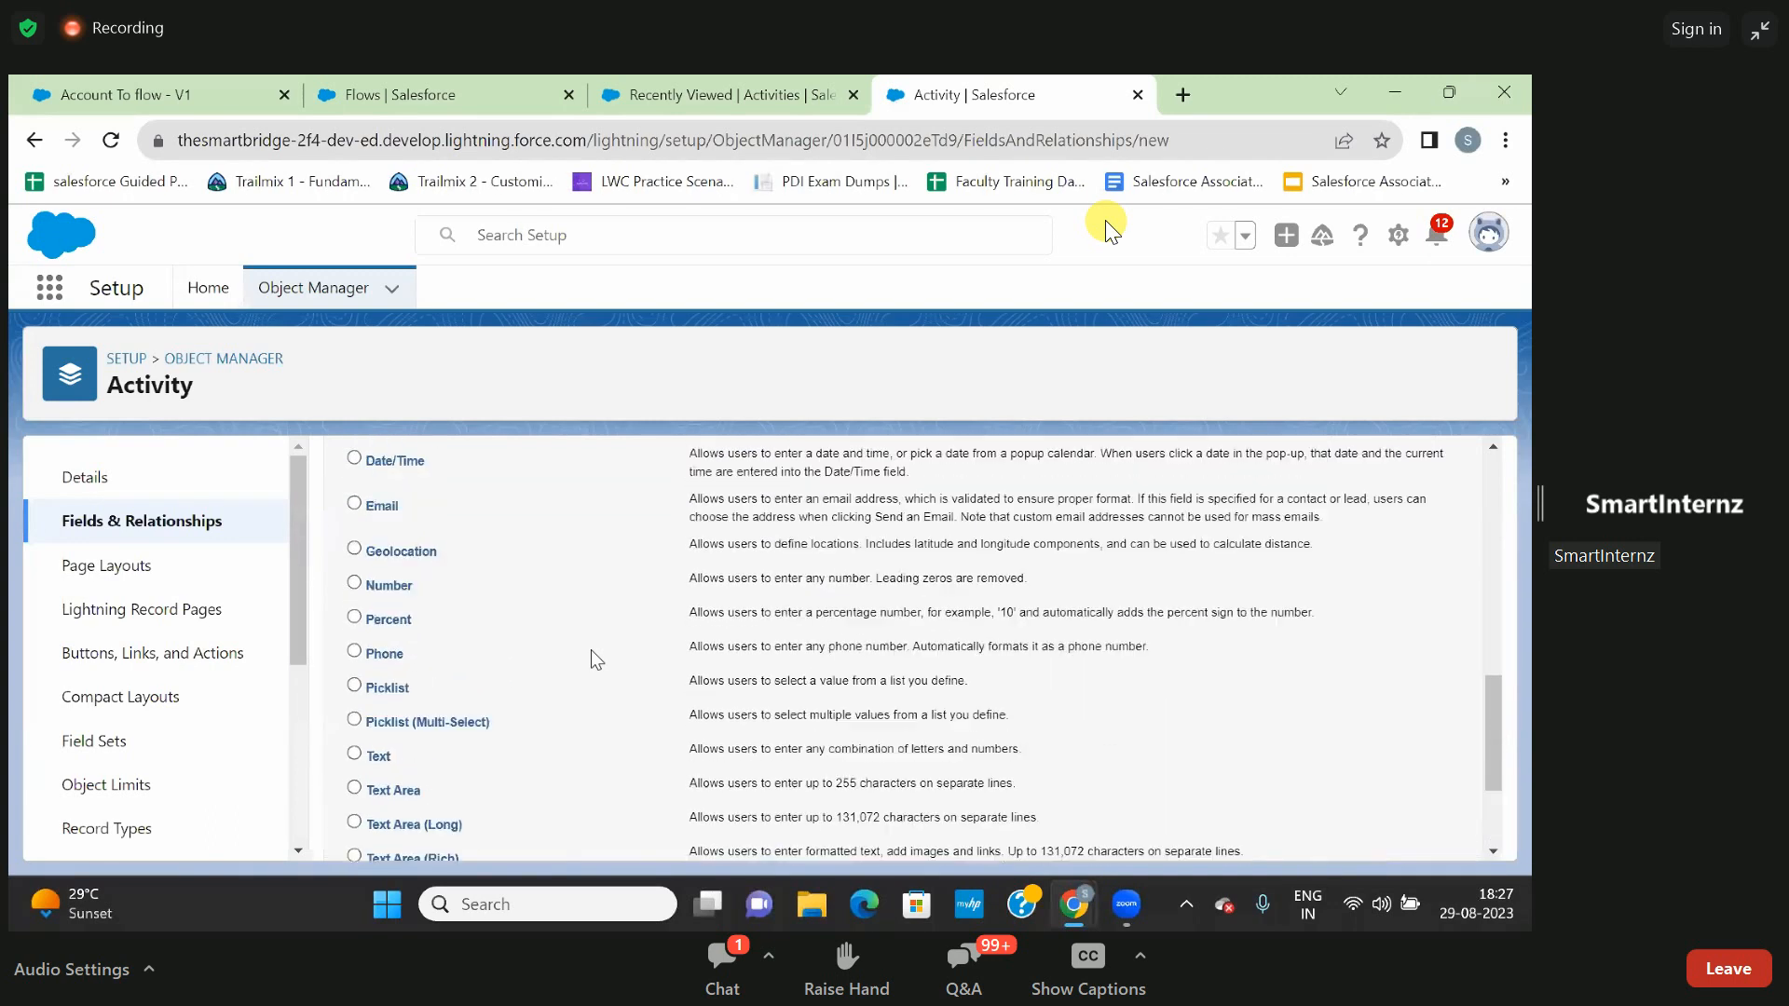
{"action": "scroll", "coordinate": [450, 566], "scroll_direction": "down", "scroll_amount": 3}
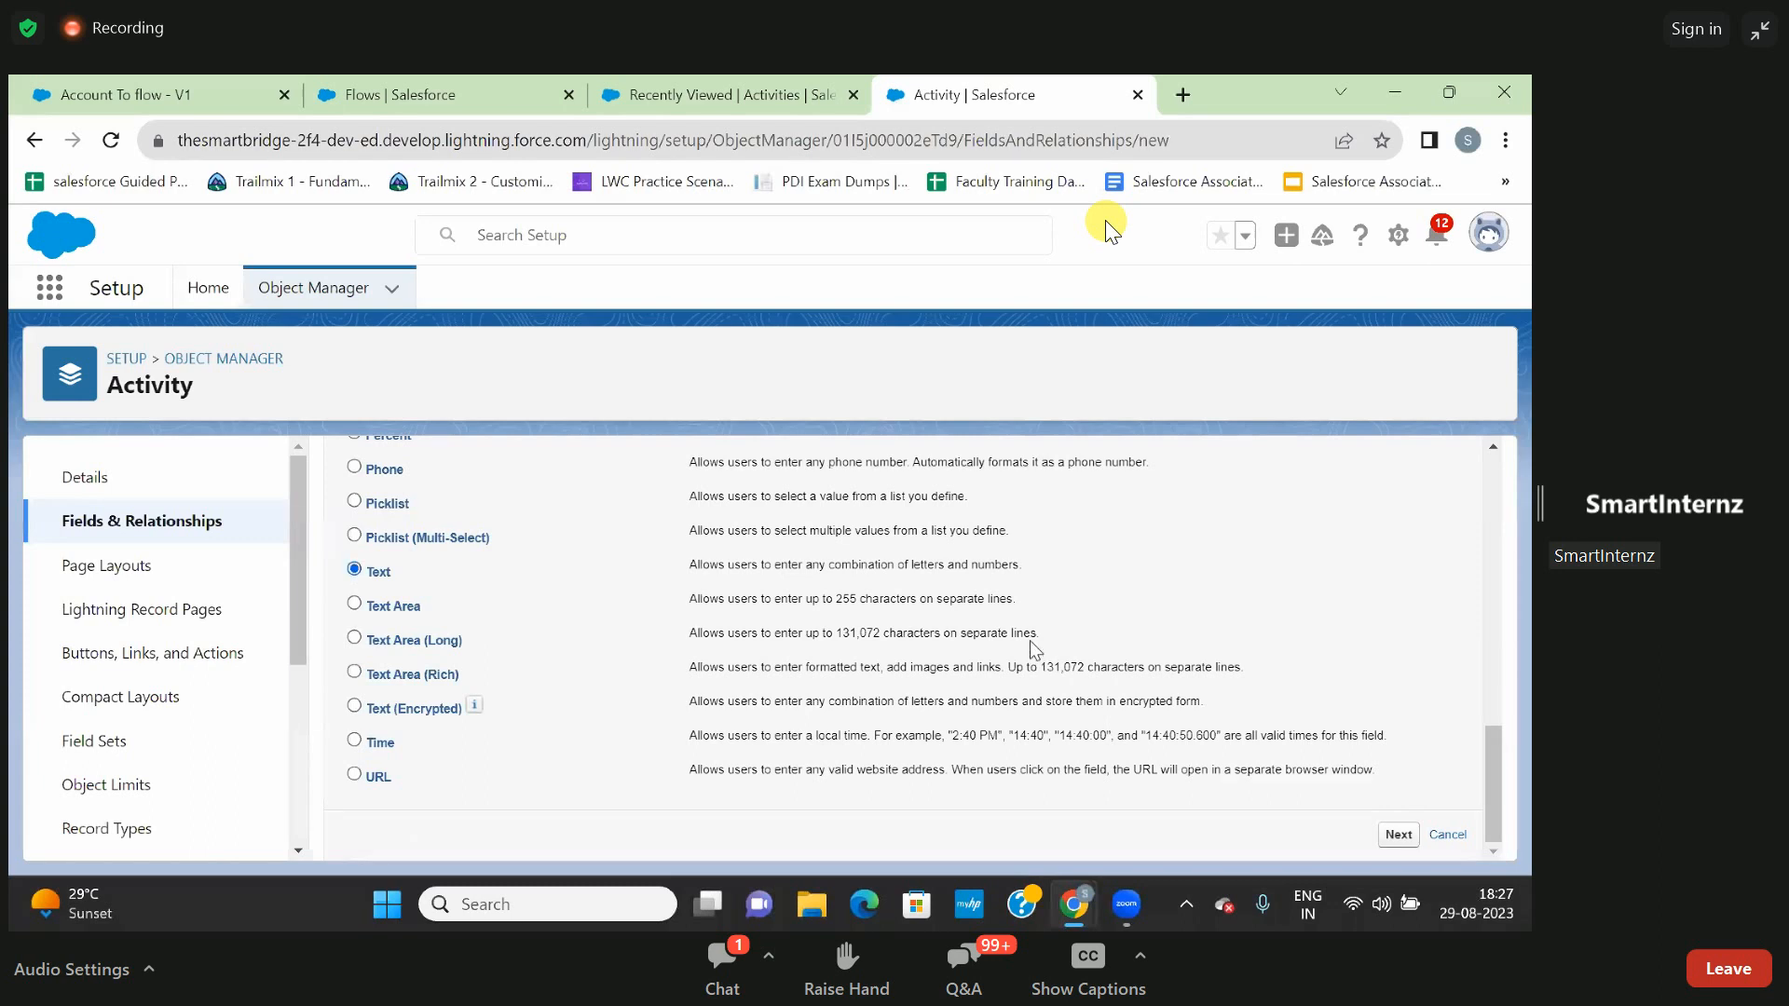
{"action": "scroll", "coordinate": [1034, 648], "scroll_direction": "up", "scroll_amount": 6}
{"action": "scroll", "coordinate": [1034, 647], "scroll_direction": "up", "scroll_amount": 3}
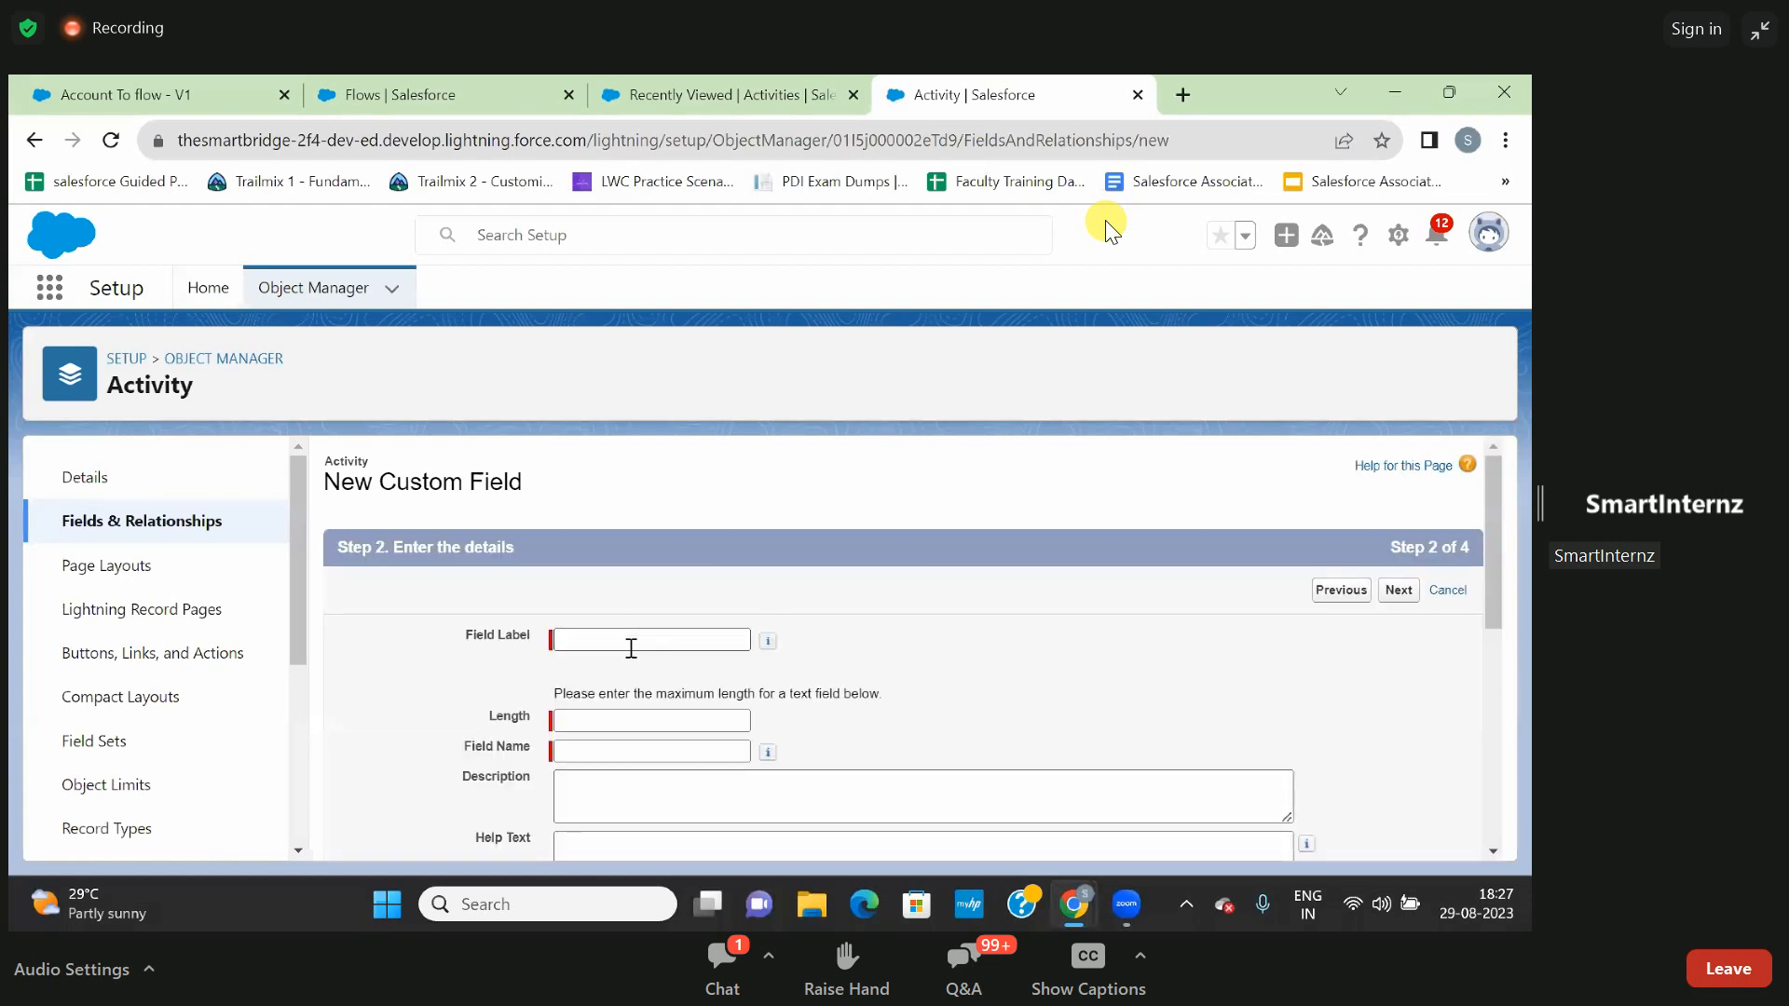
- Label the new text field Coach, set its length to 25, and let its field name fill in as Coach
{"action": "left_click", "coordinate": [631, 645]}
{"action": "type", "text": "Coach"}
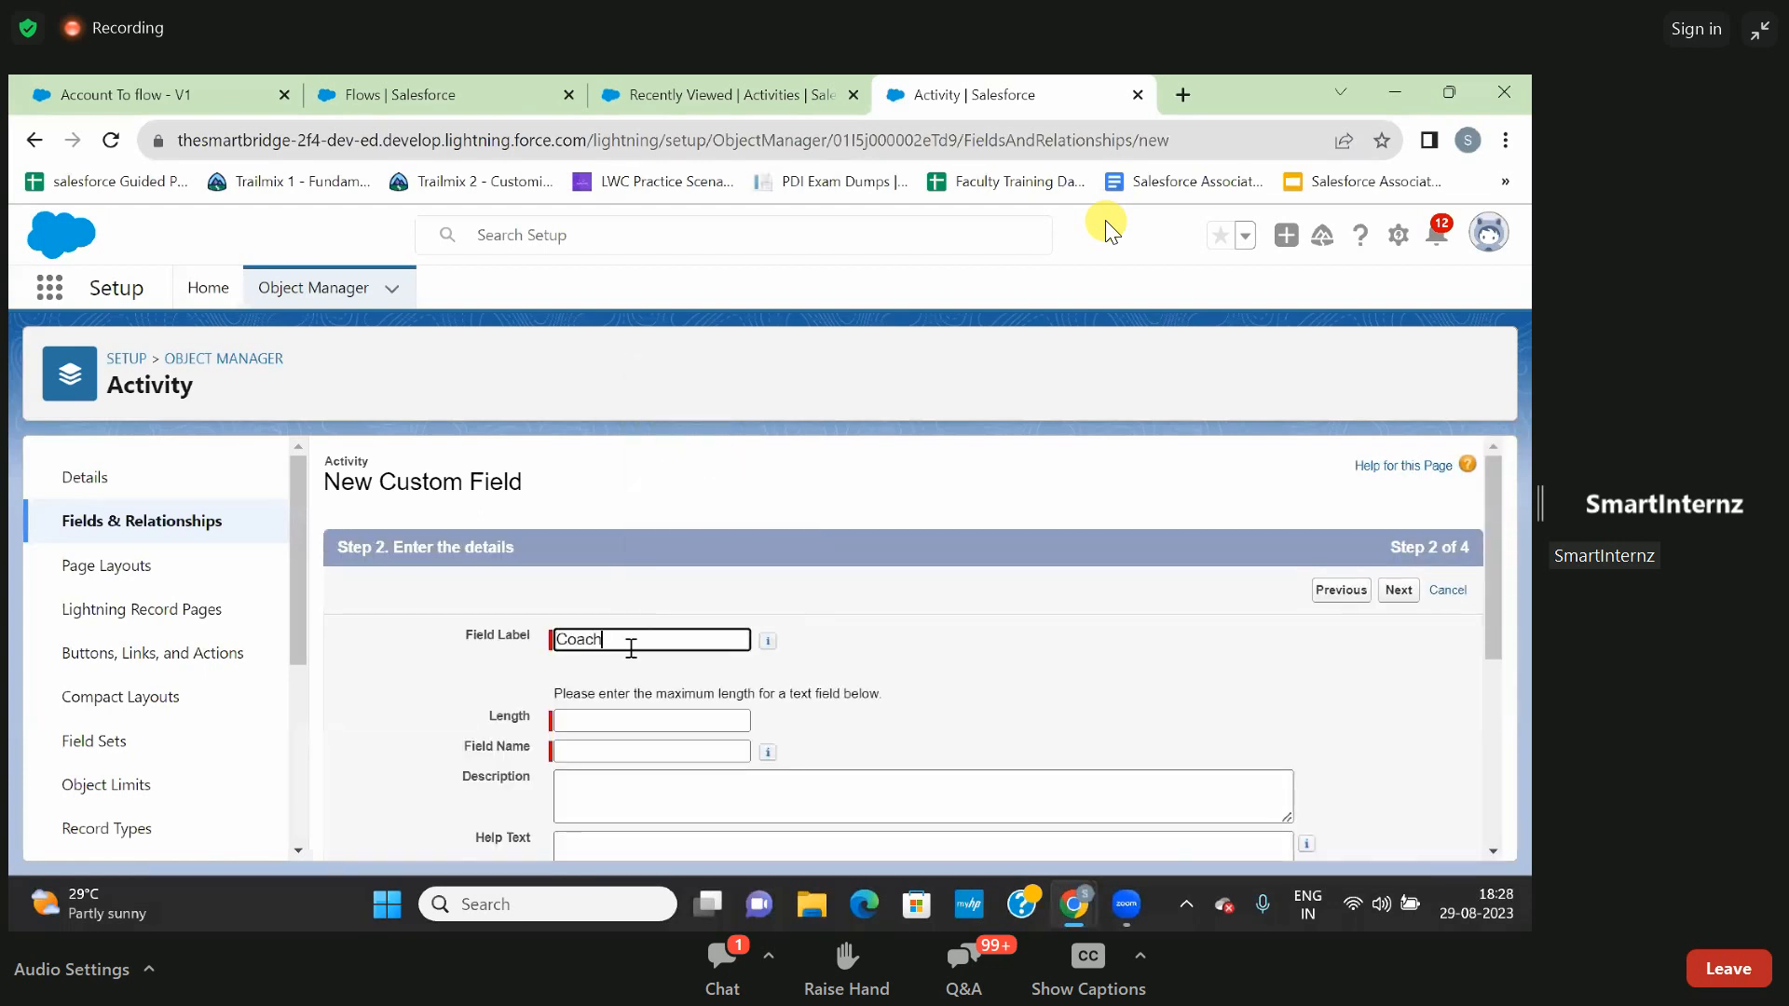
{"action": "left_click", "coordinate": [902, 632]}
{"action": "scroll", "coordinate": [902, 632], "scroll_direction": "down", "scroll_amount": 1}
{"action": "left_click", "coordinate": [650, 700]}
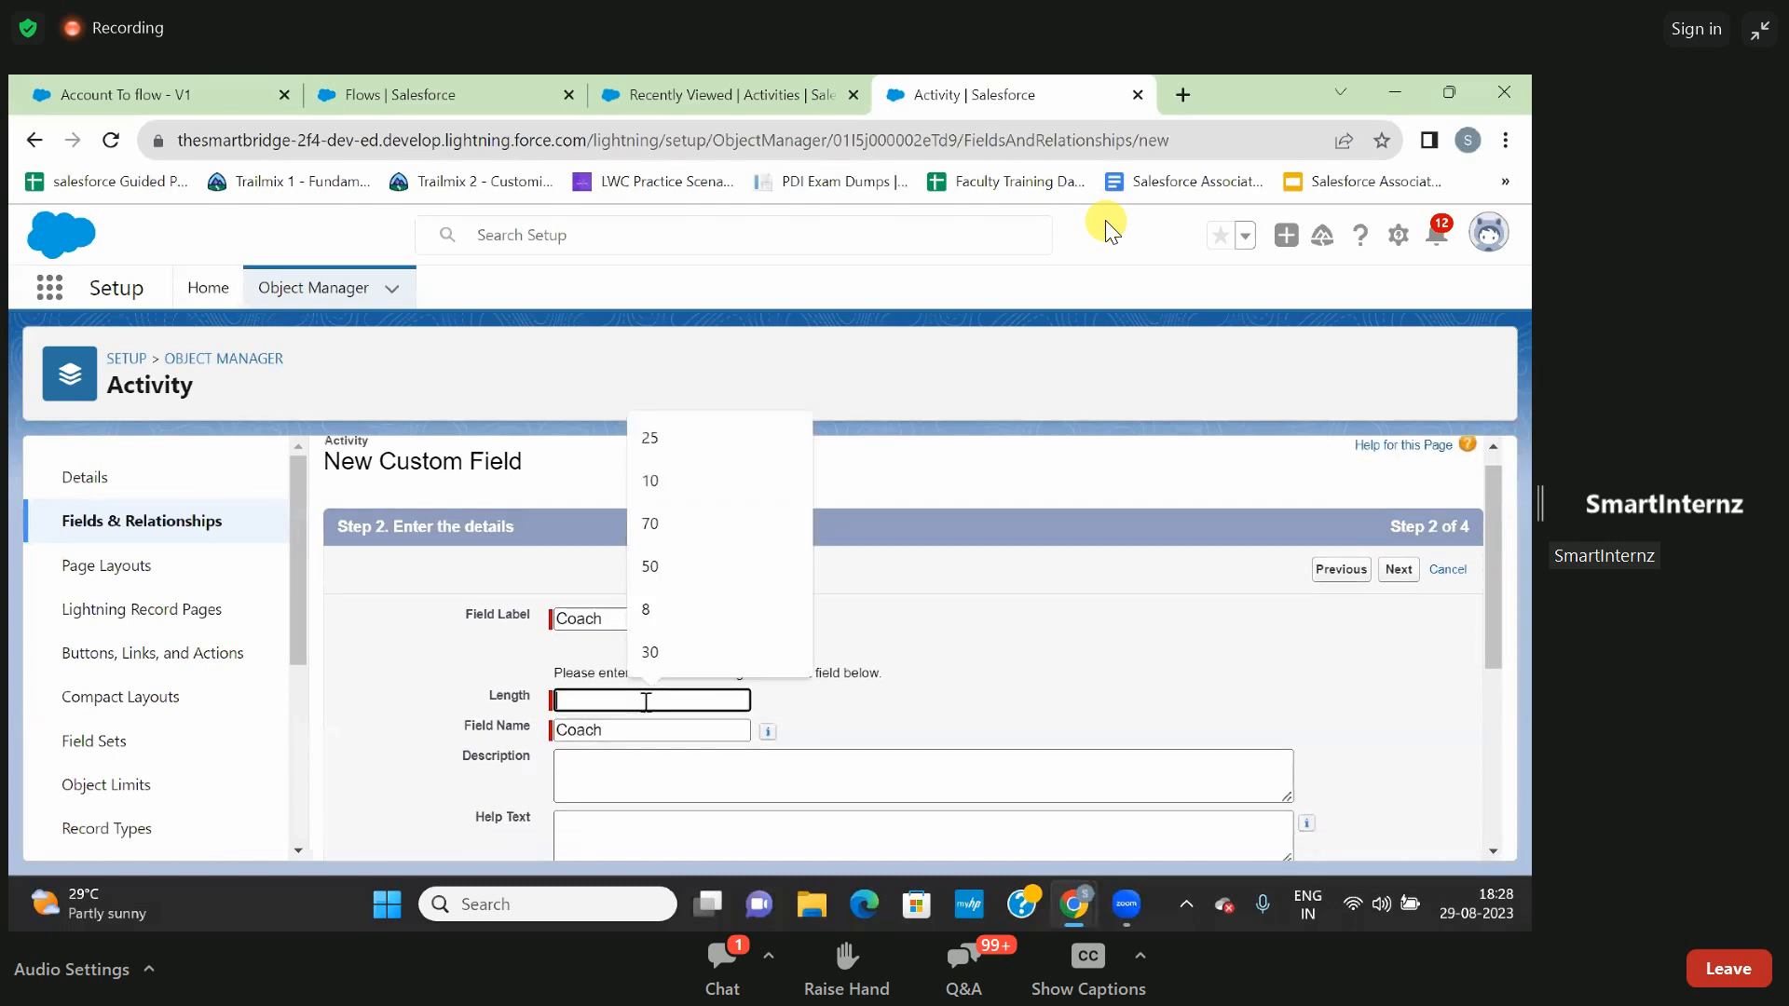
{"action": "left_click", "coordinate": [659, 440]}
{"action": "left_click", "coordinate": [1011, 617]}
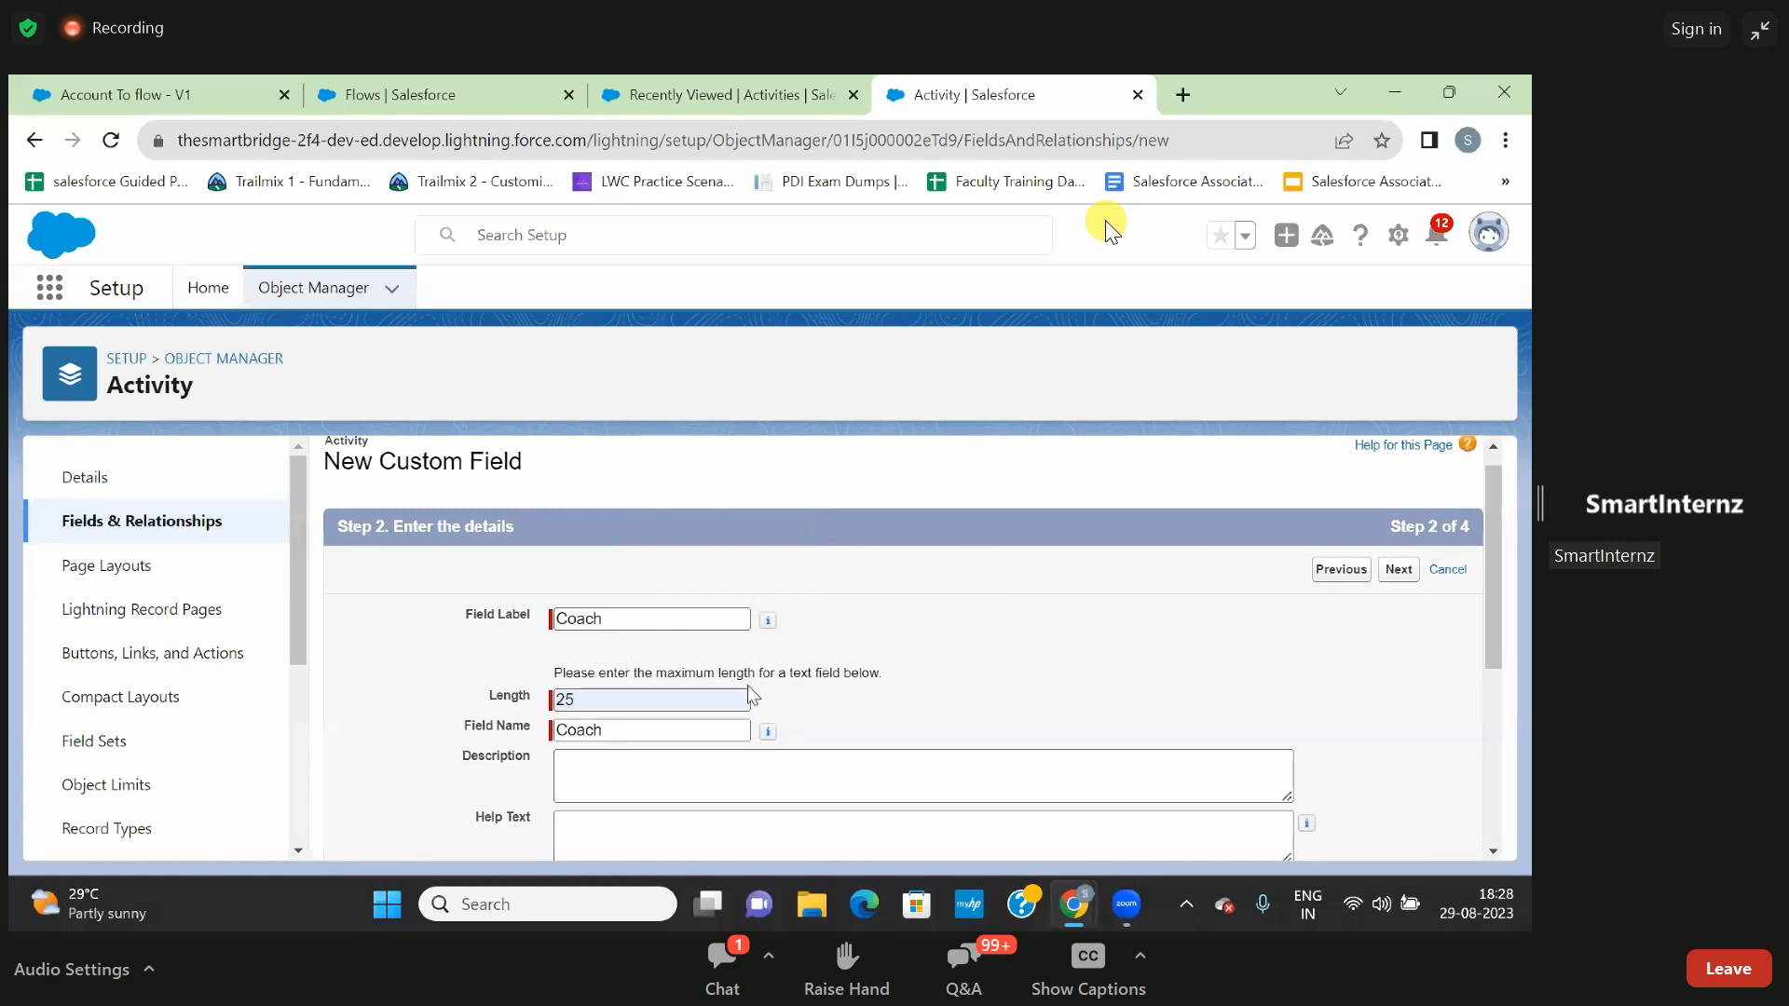
- Make the Coach field always require a value in order to save a record
{"action": "scroll", "coordinate": [1047, 650], "scroll_direction": "down", "scroll_amount": 4}
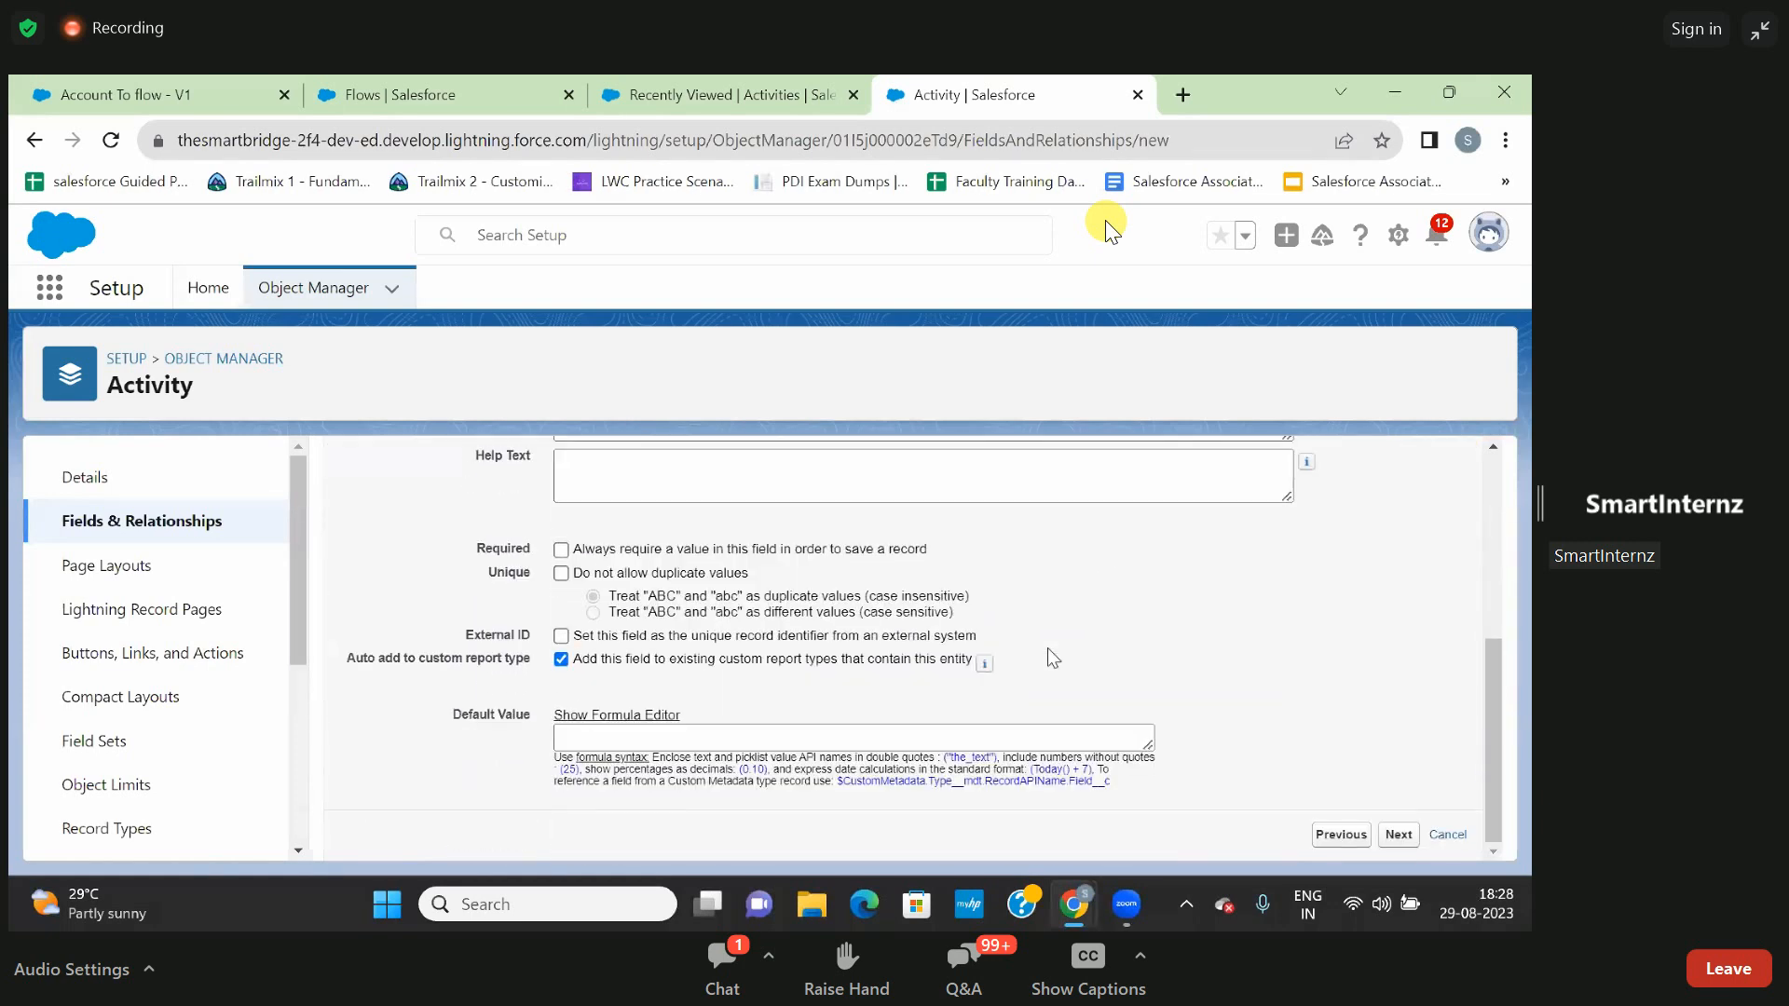
{"action": "scroll", "coordinate": [1051, 652], "scroll_direction": "up", "scroll_amount": 1}
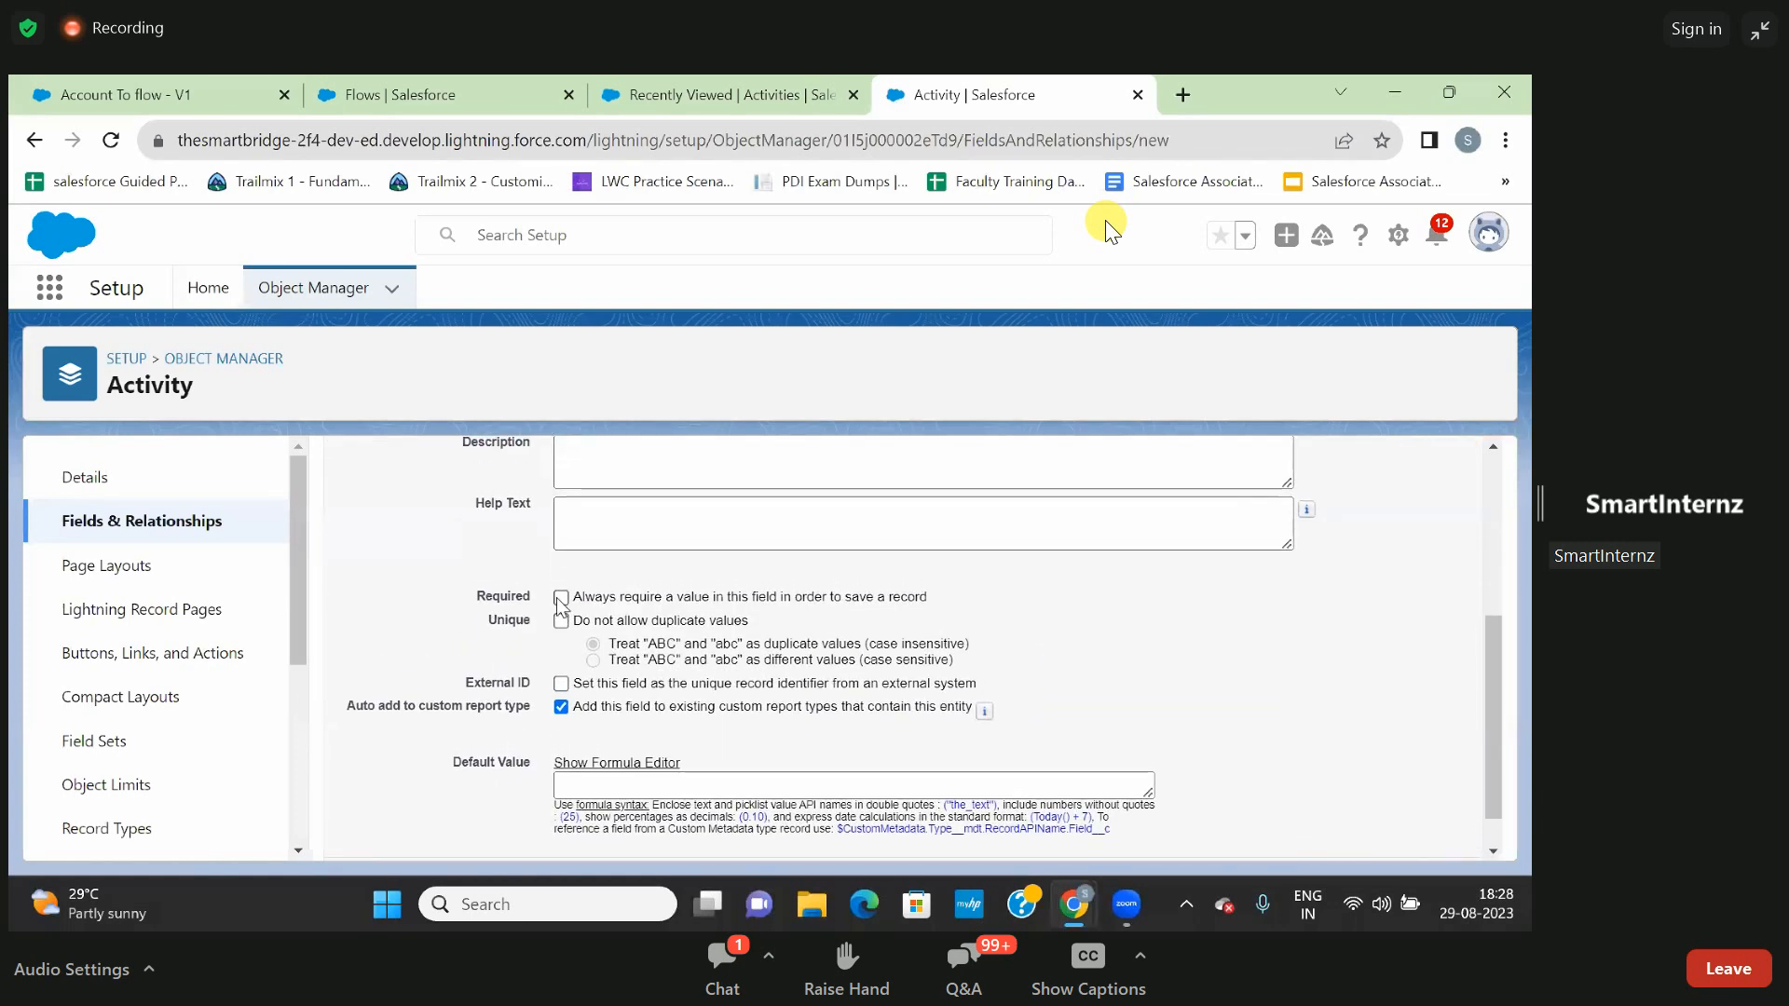
{"action": "scroll", "coordinate": [998, 611], "scroll_direction": "up", "scroll_amount": 4}
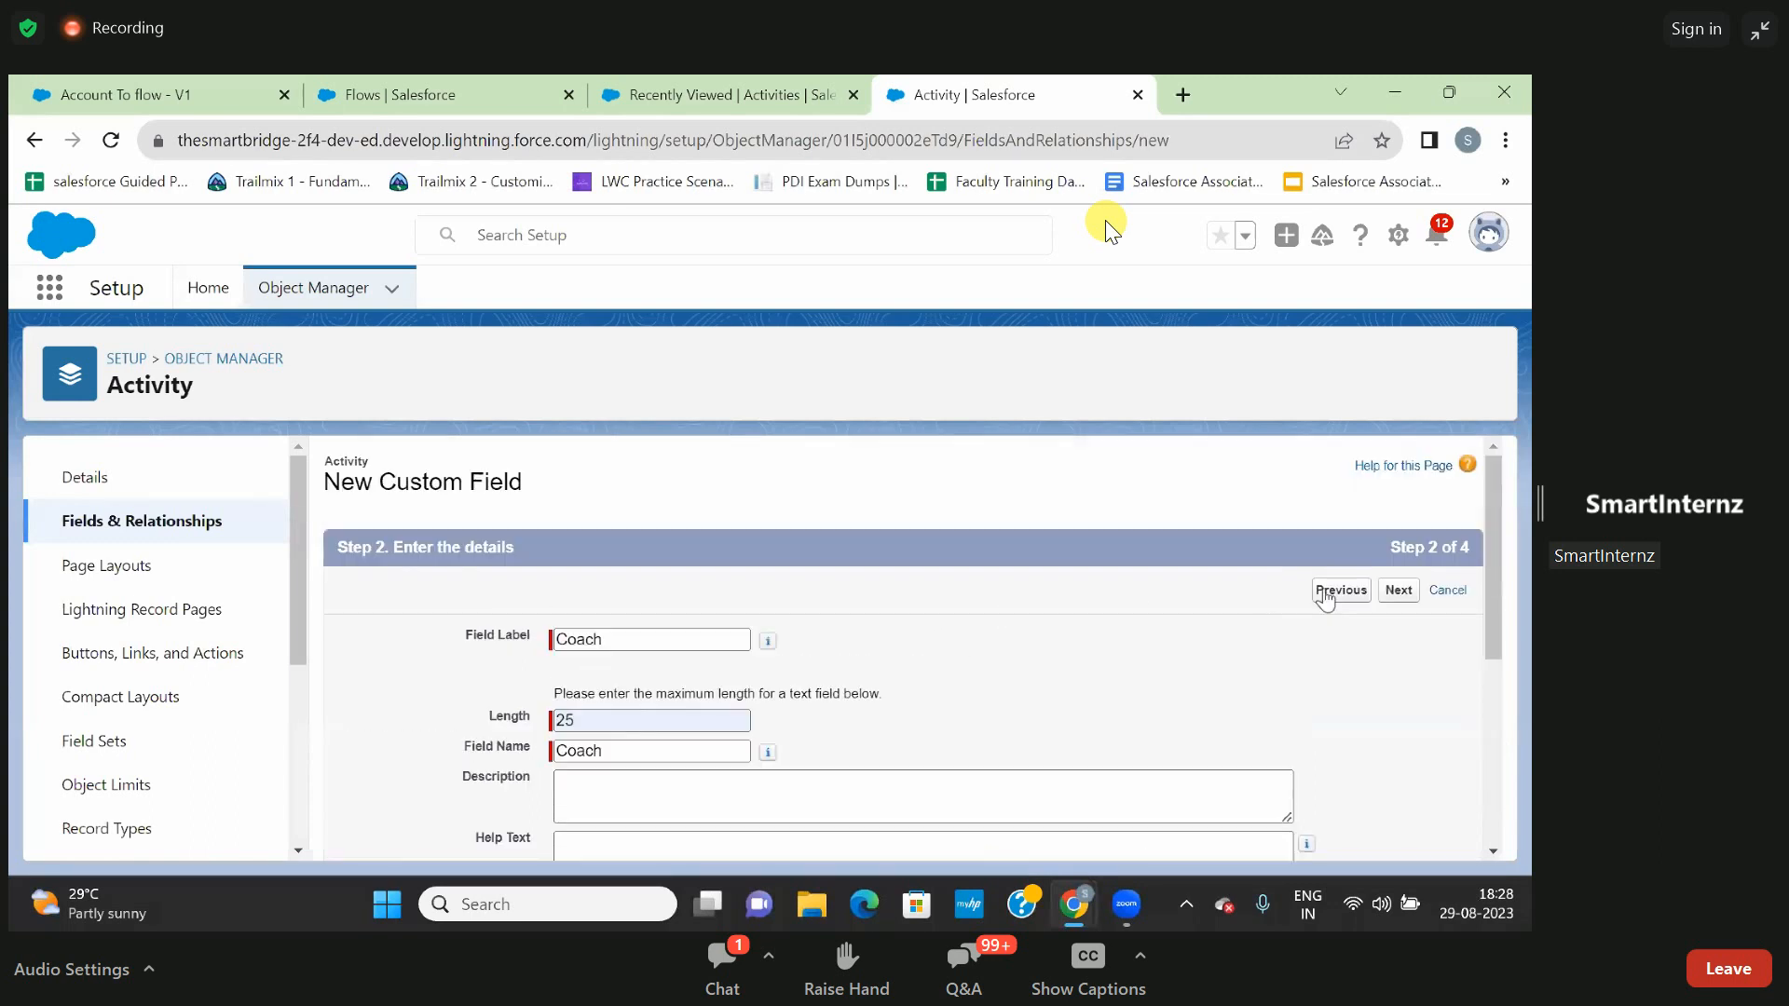
- Accept the default field-level security and page layouts for the Coach field and save it
{"action": "left_click", "coordinate": [1397, 591]}
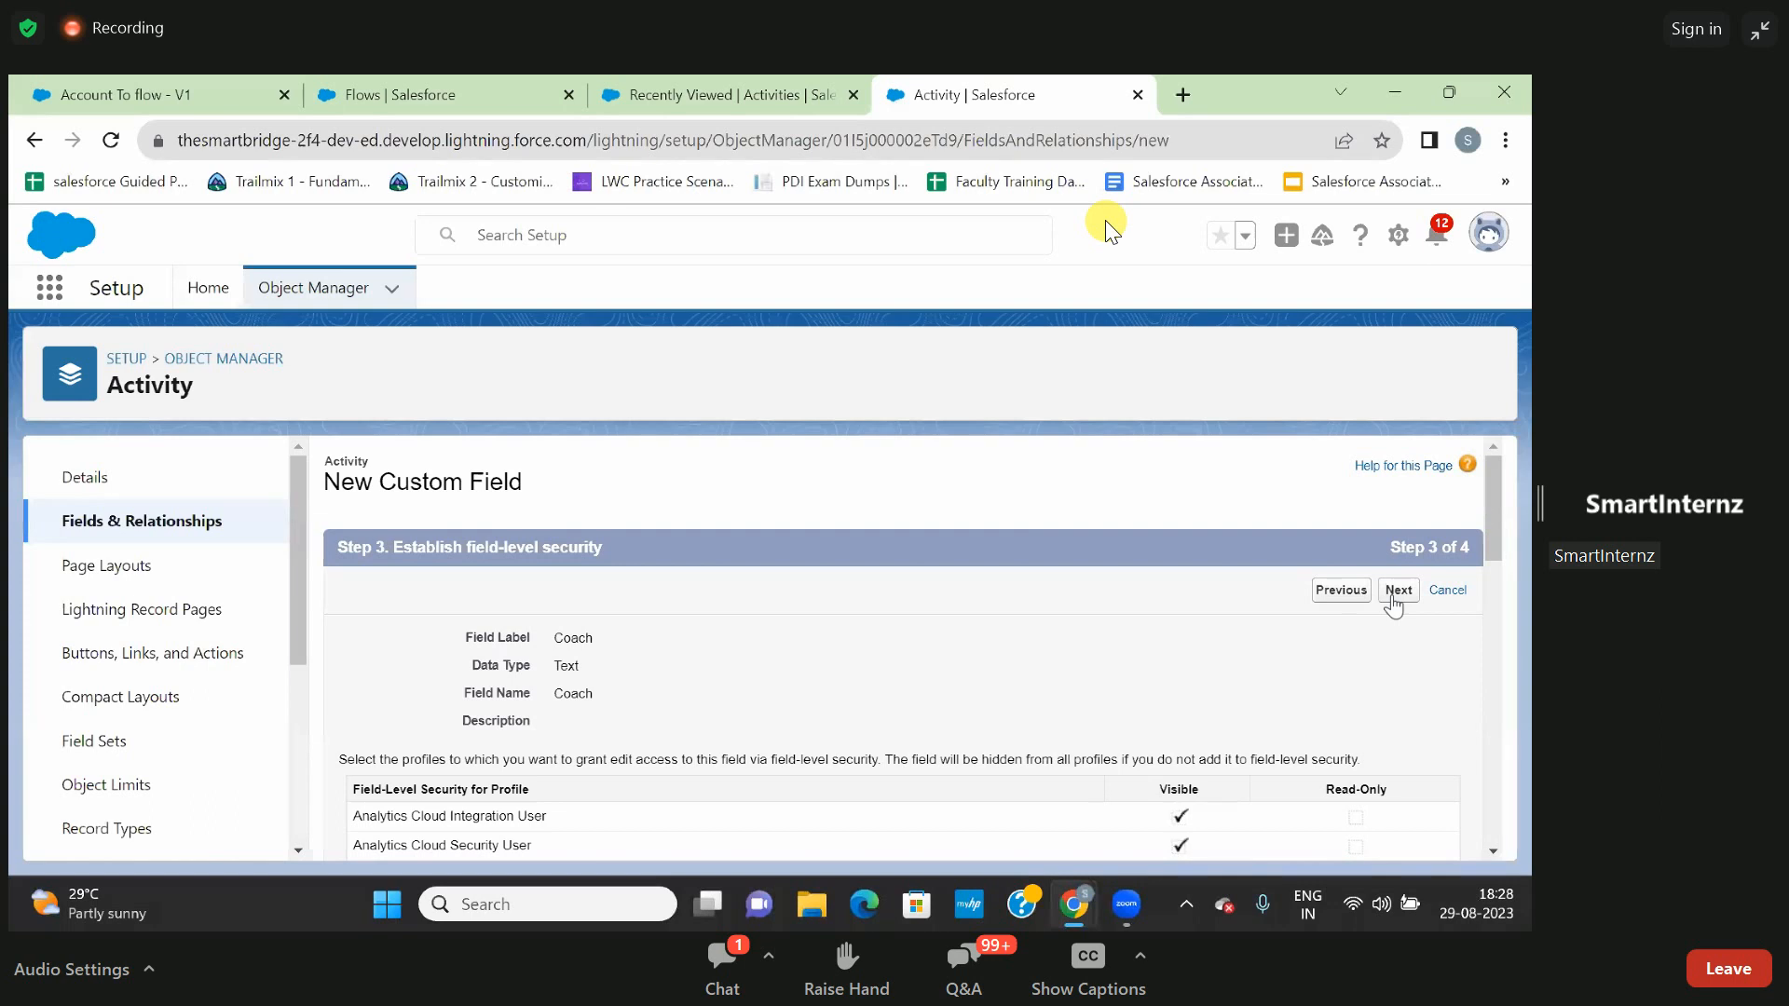
{"action": "left_click", "coordinate": [1397, 590]}
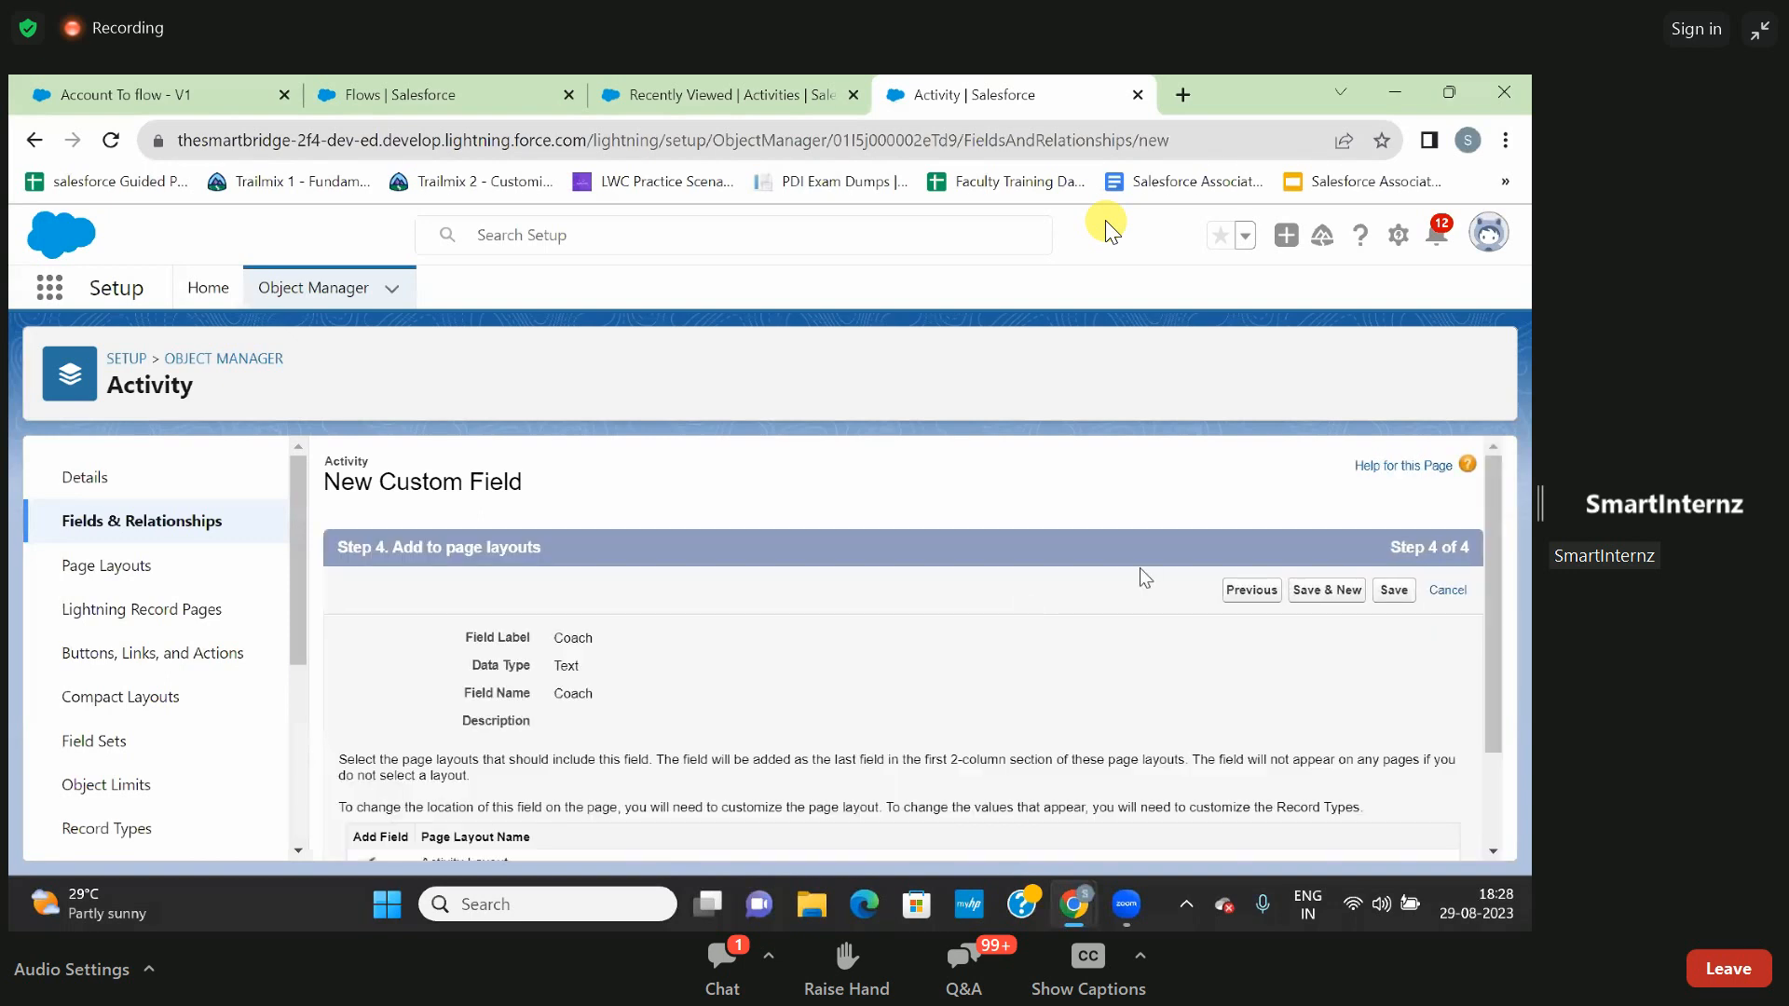
{"action": "left_click", "coordinate": [1394, 590]}
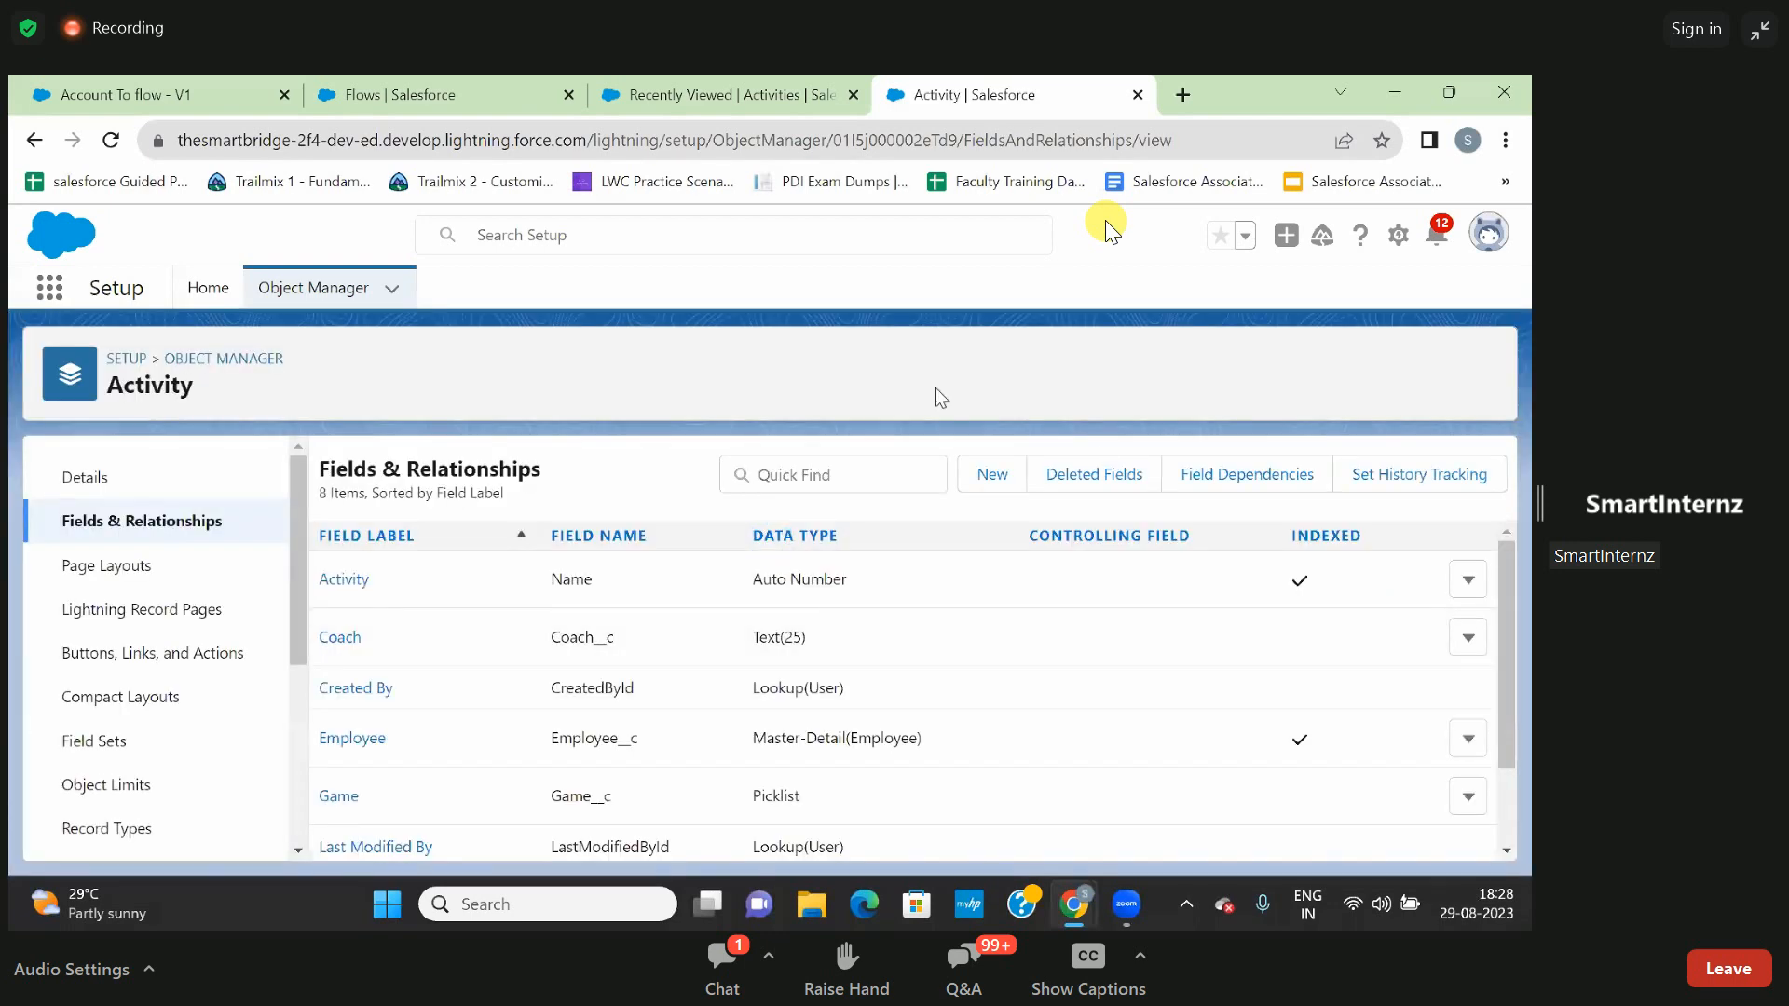
- Return to the Activities list and open a new activity form with the Indoor record type
{"action": "left_click", "coordinate": [727, 90]}
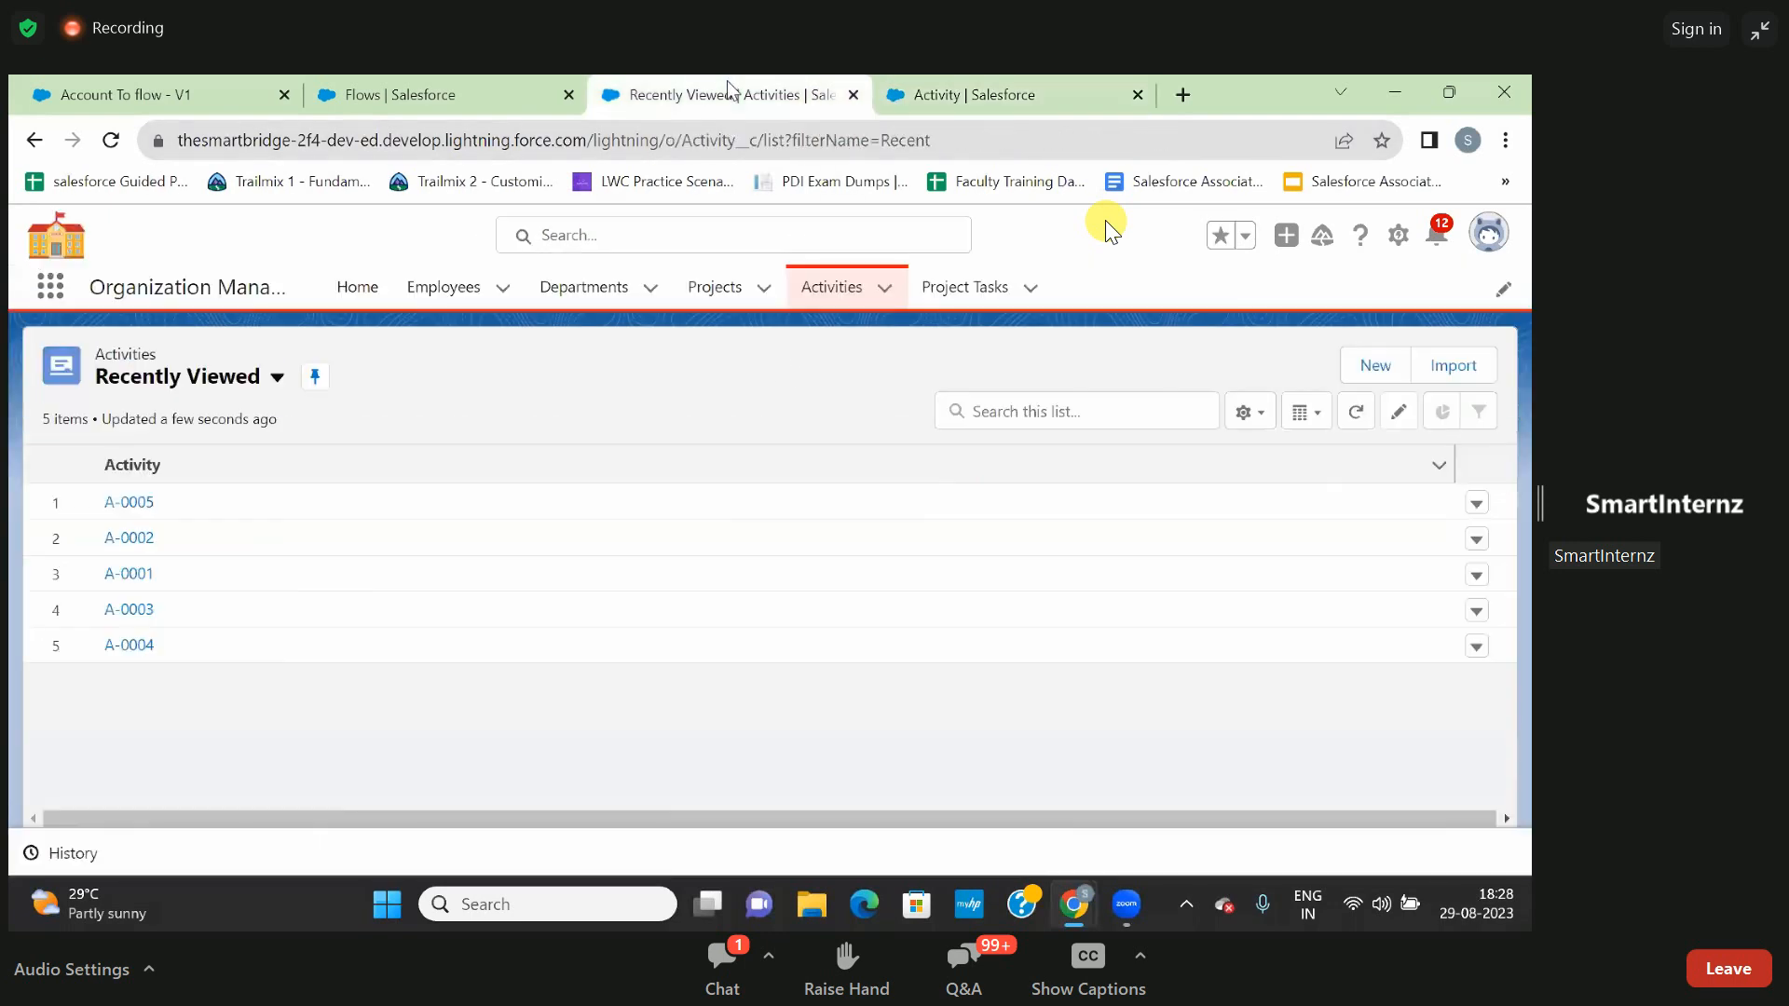
{"action": "left_click", "coordinate": [838, 308]}
{"action": "left_click", "coordinate": [1375, 369]}
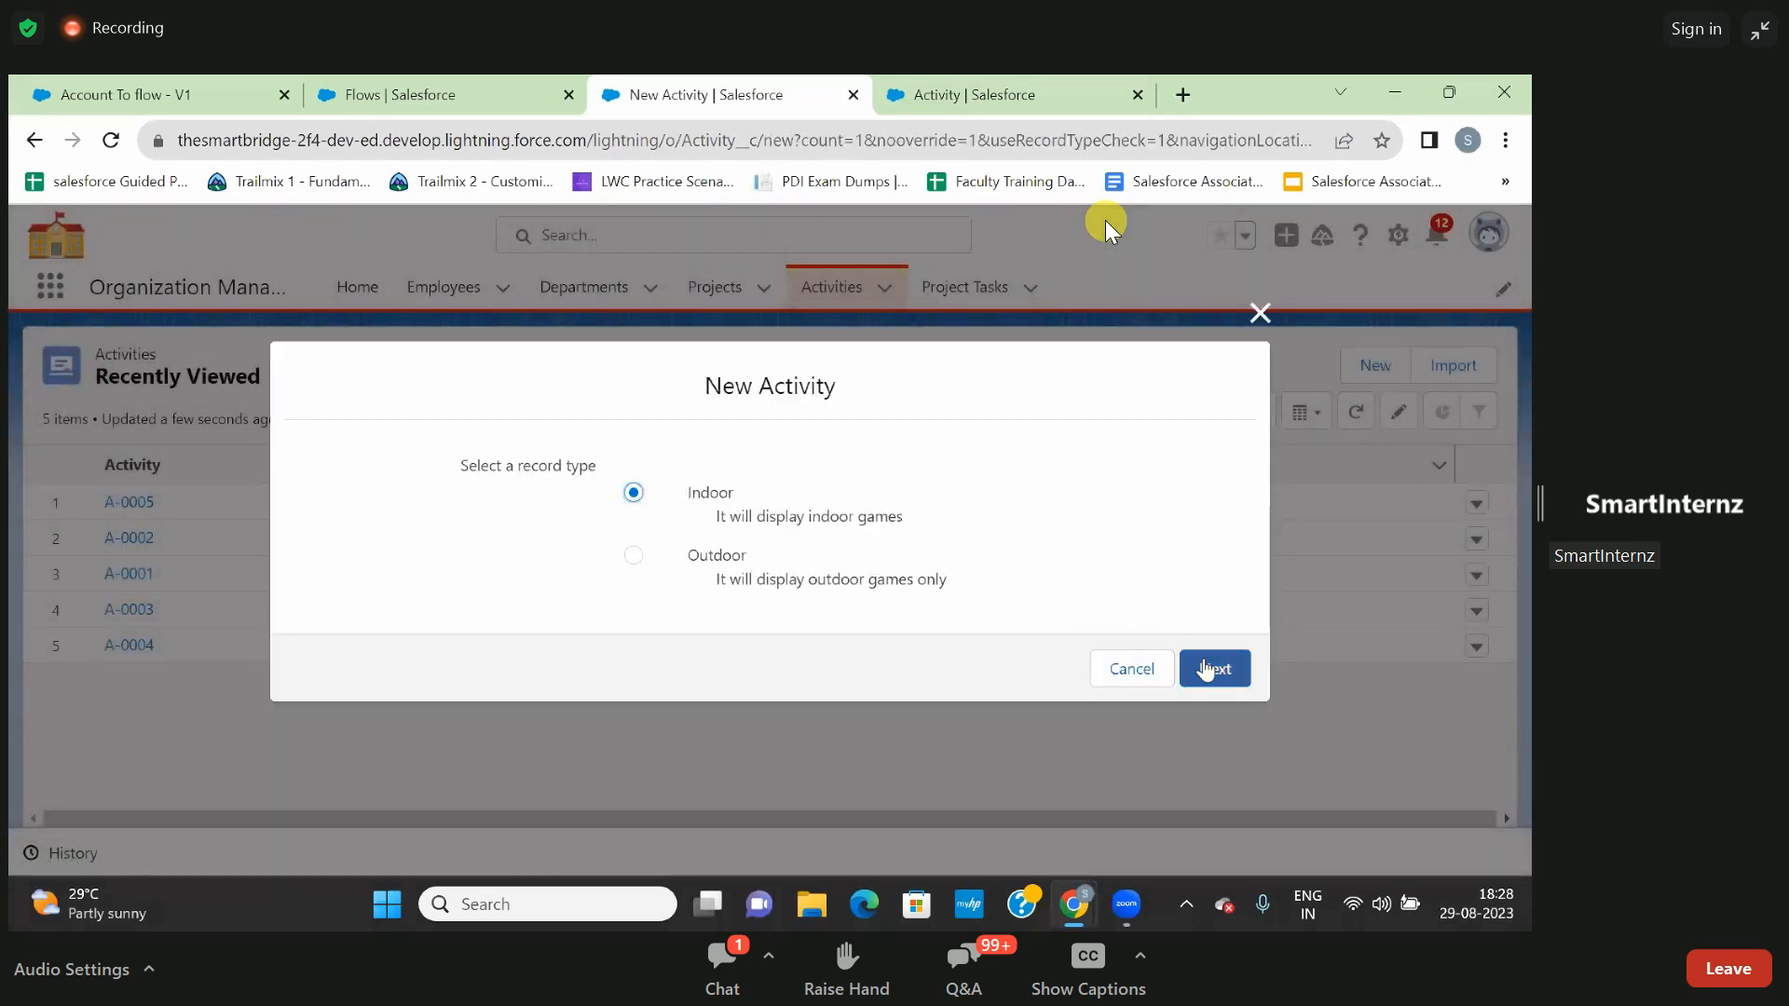
{"action": "left_click", "coordinate": [1212, 667]}
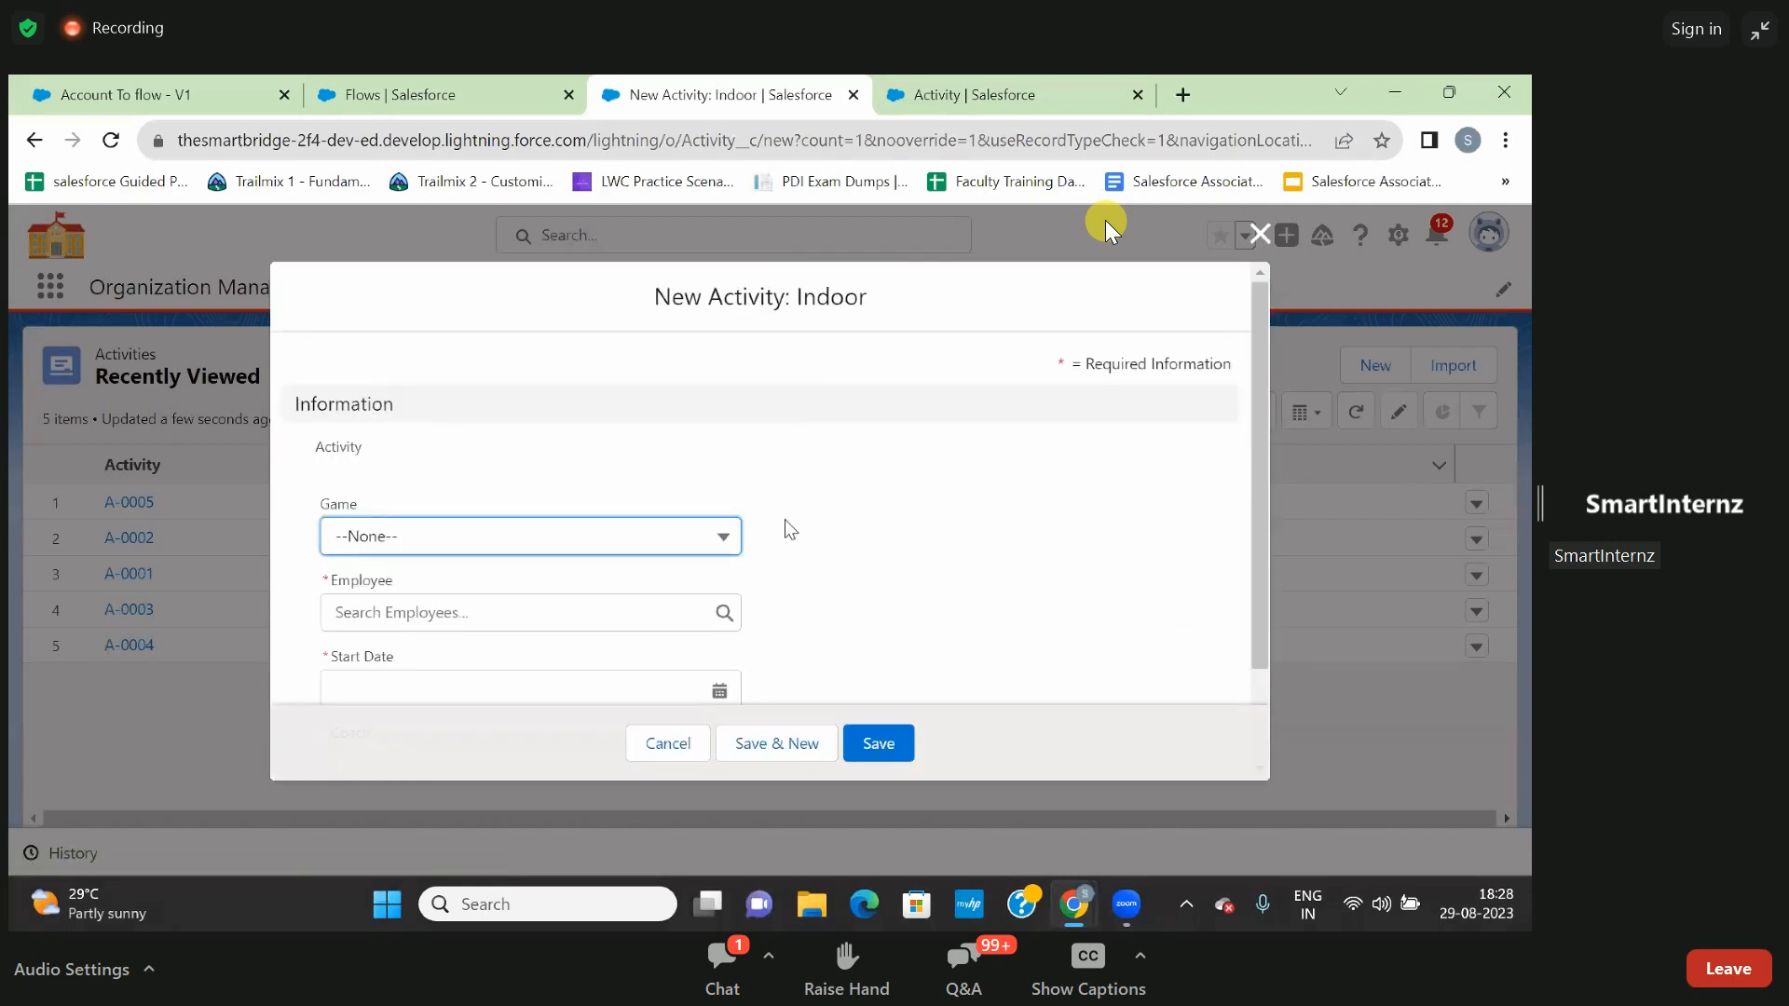
- Set the game to Table Tennis, examine the Start Date and Coach fields on the form, and cancel the new activity
{"action": "left_click", "coordinate": [607, 549]}
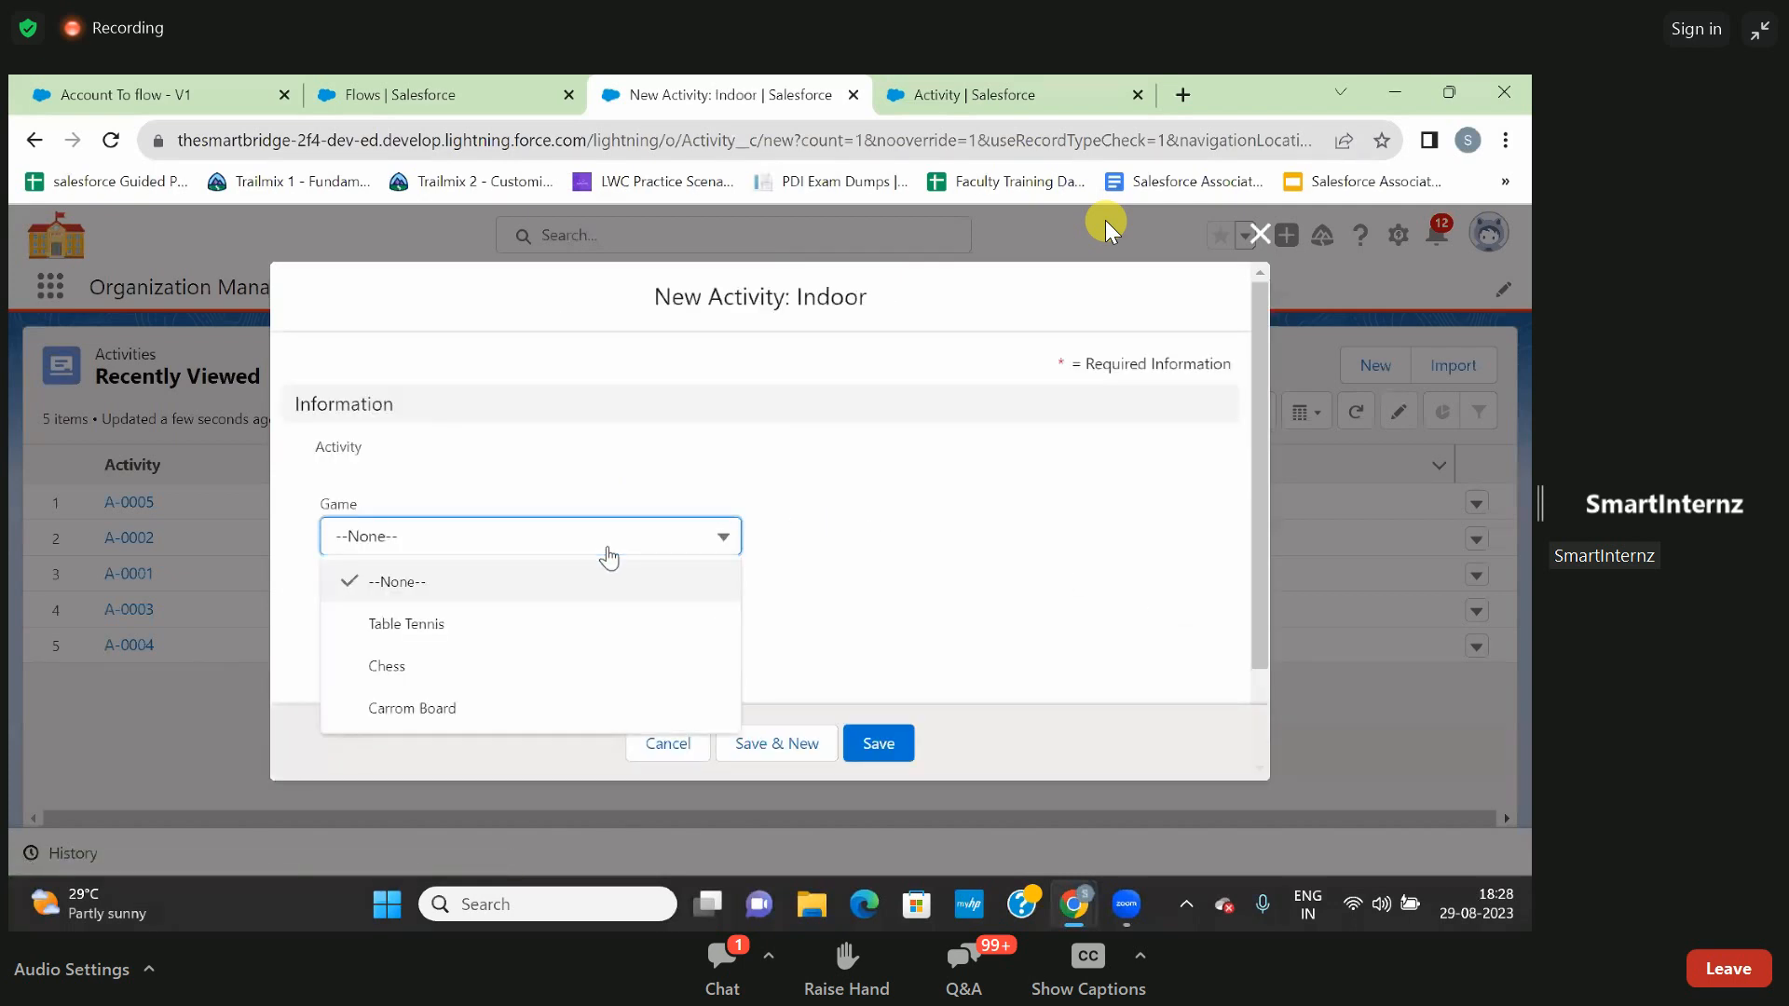
{"action": "left_click", "coordinate": [540, 632]}
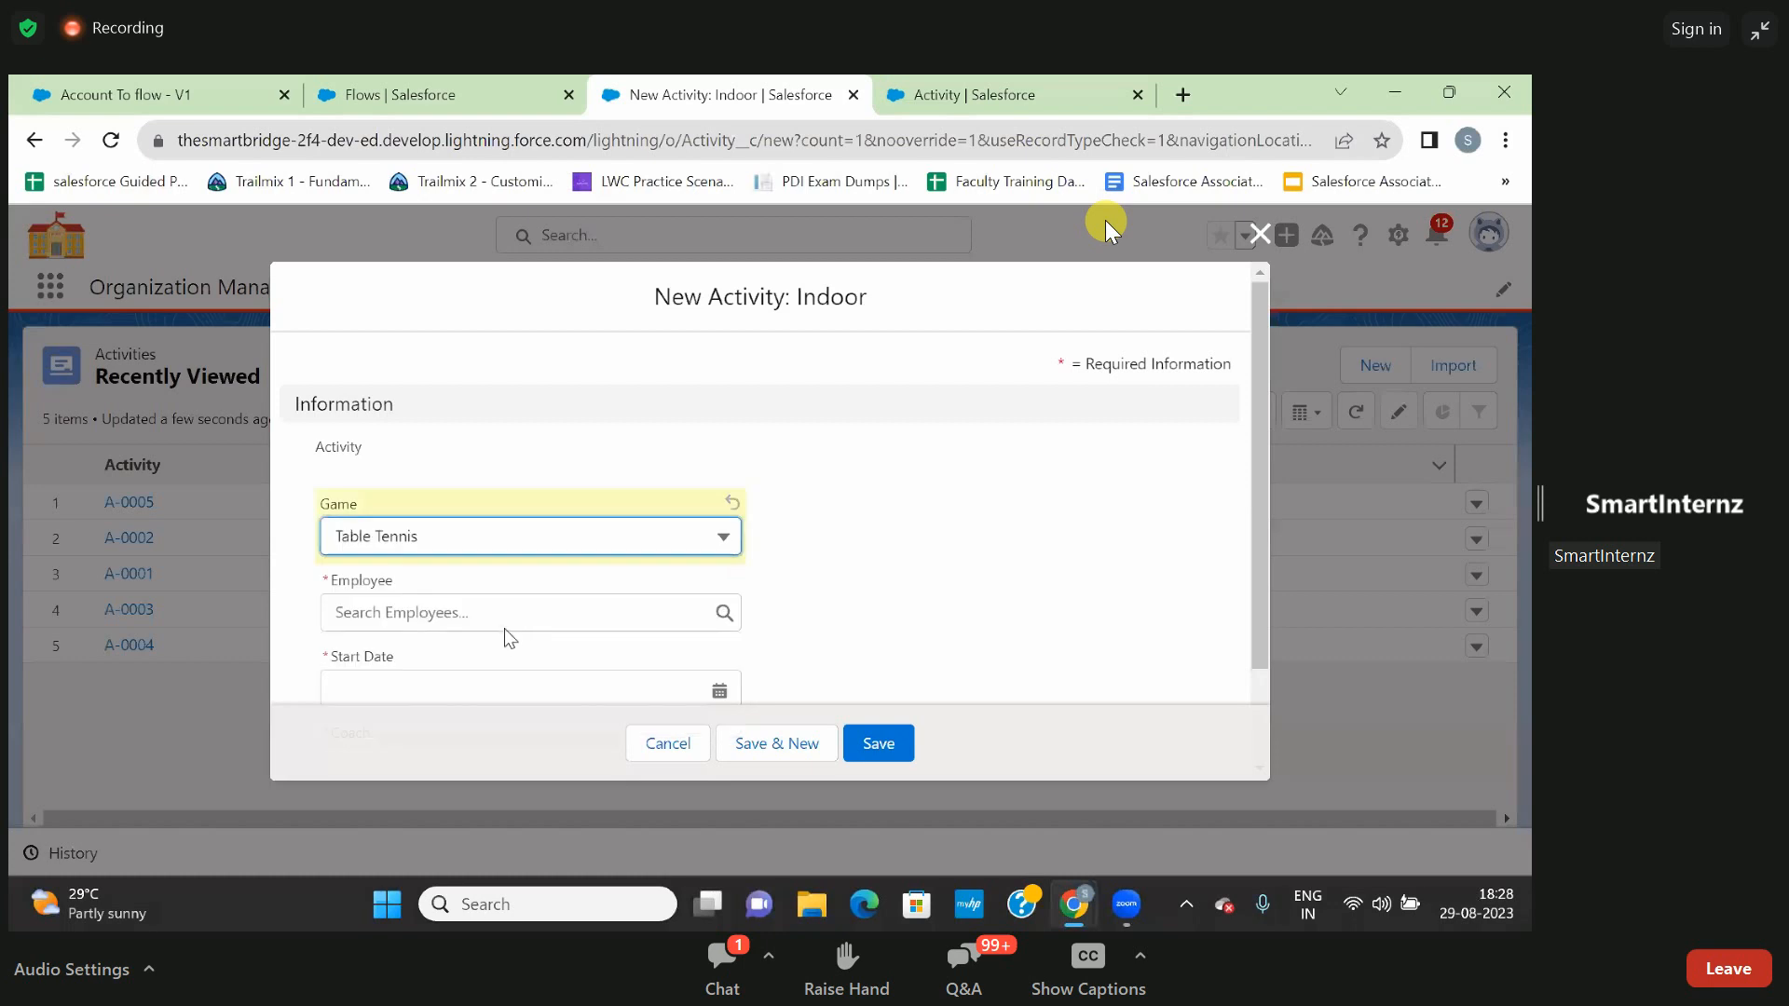
{"action": "scroll", "coordinate": [505, 624], "scroll_direction": "down", "scroll_amount": 1}
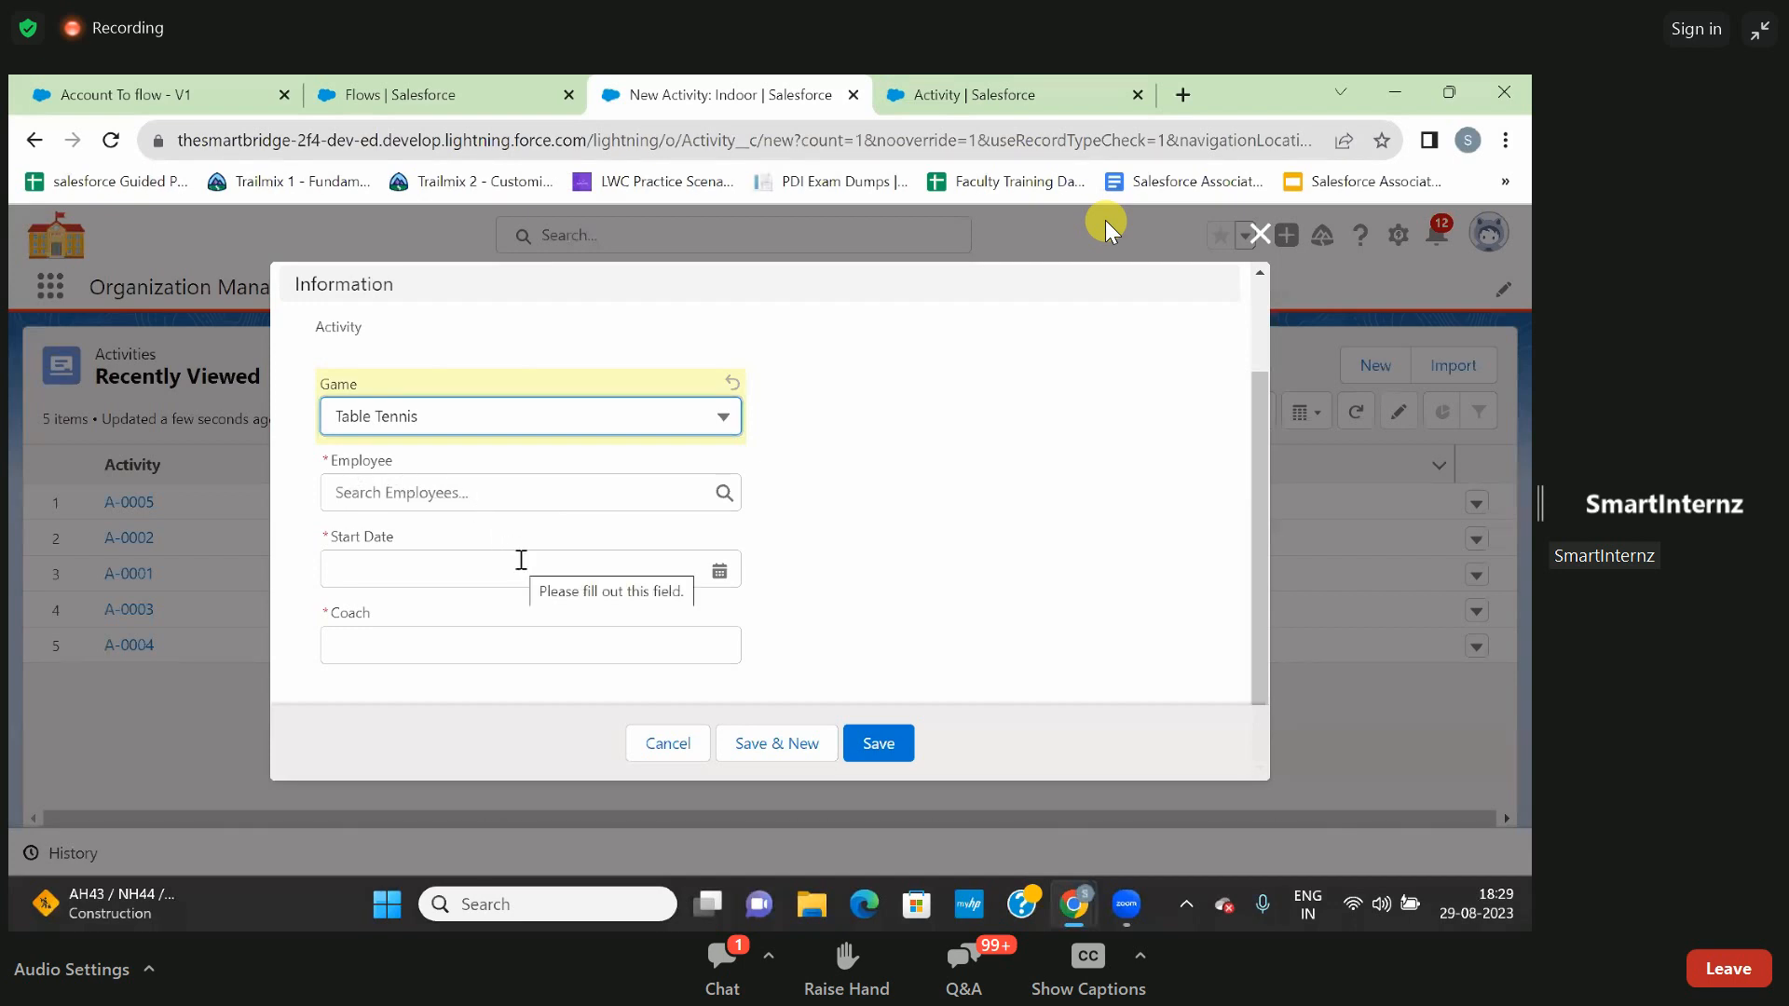
{"action": "left_click", "coordinate": [660, 746]}
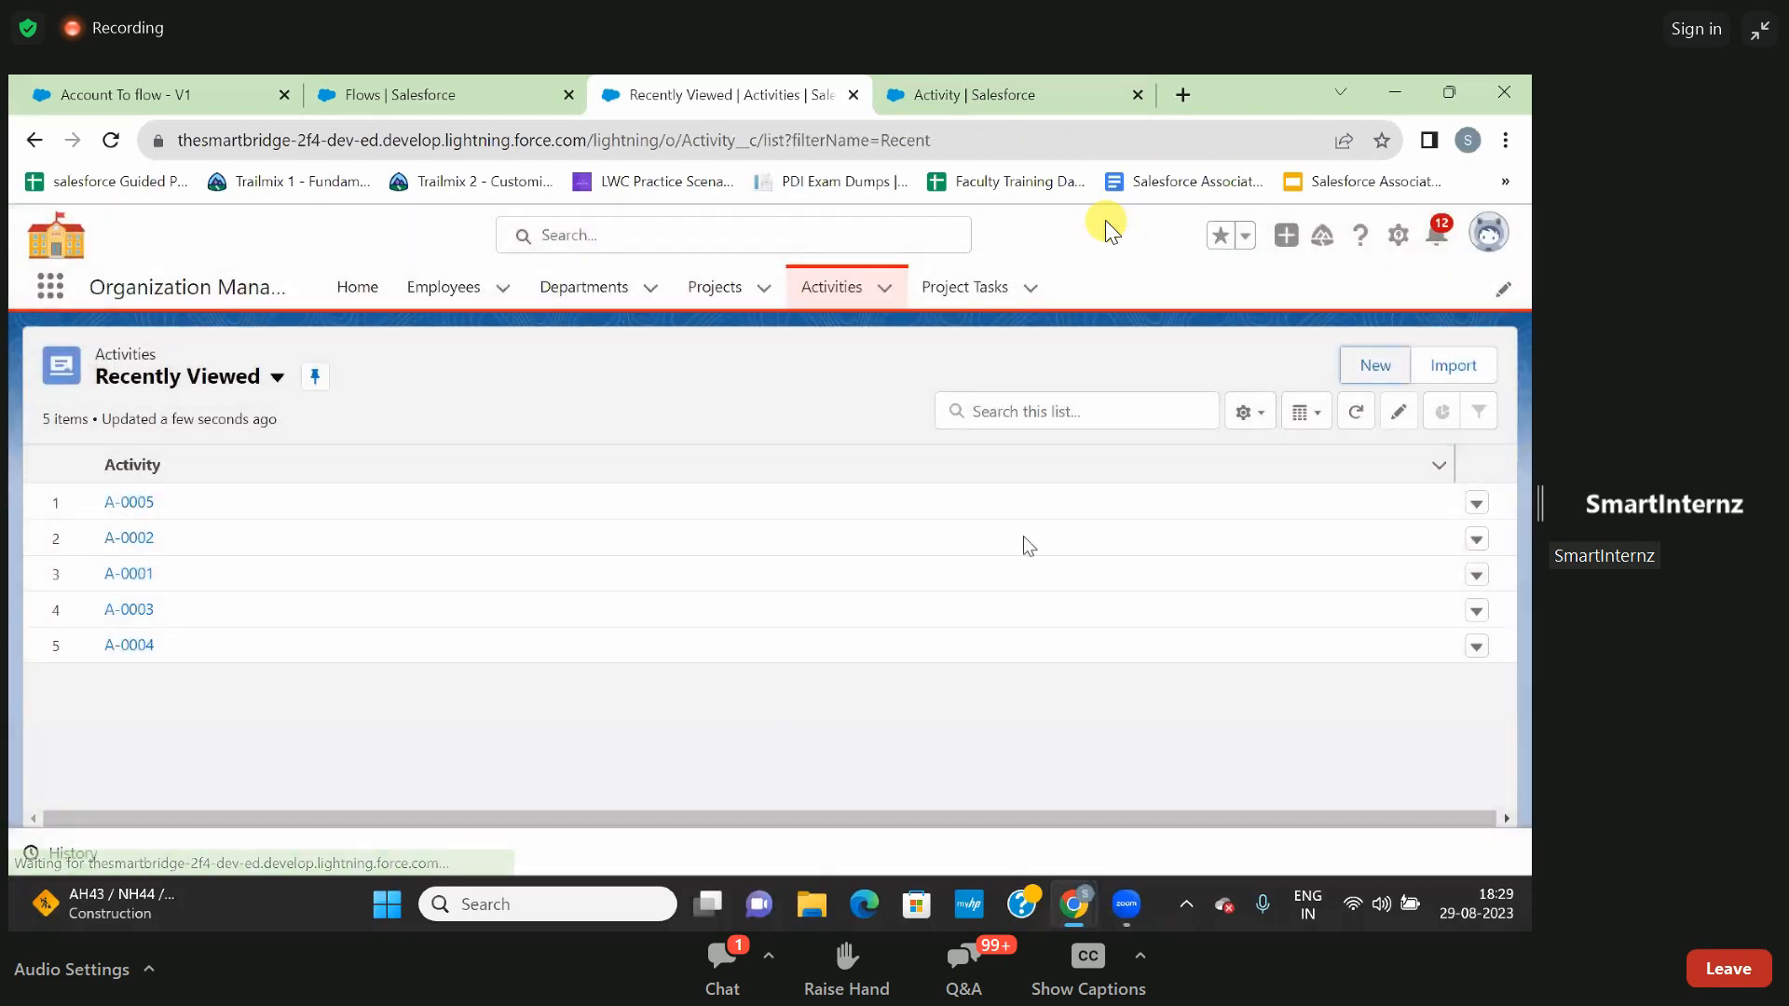
- Return to the Flows setup page and create a new Screen Flow in Flow Builder
{"action": "left_click", "coordinate": [939, 96]}
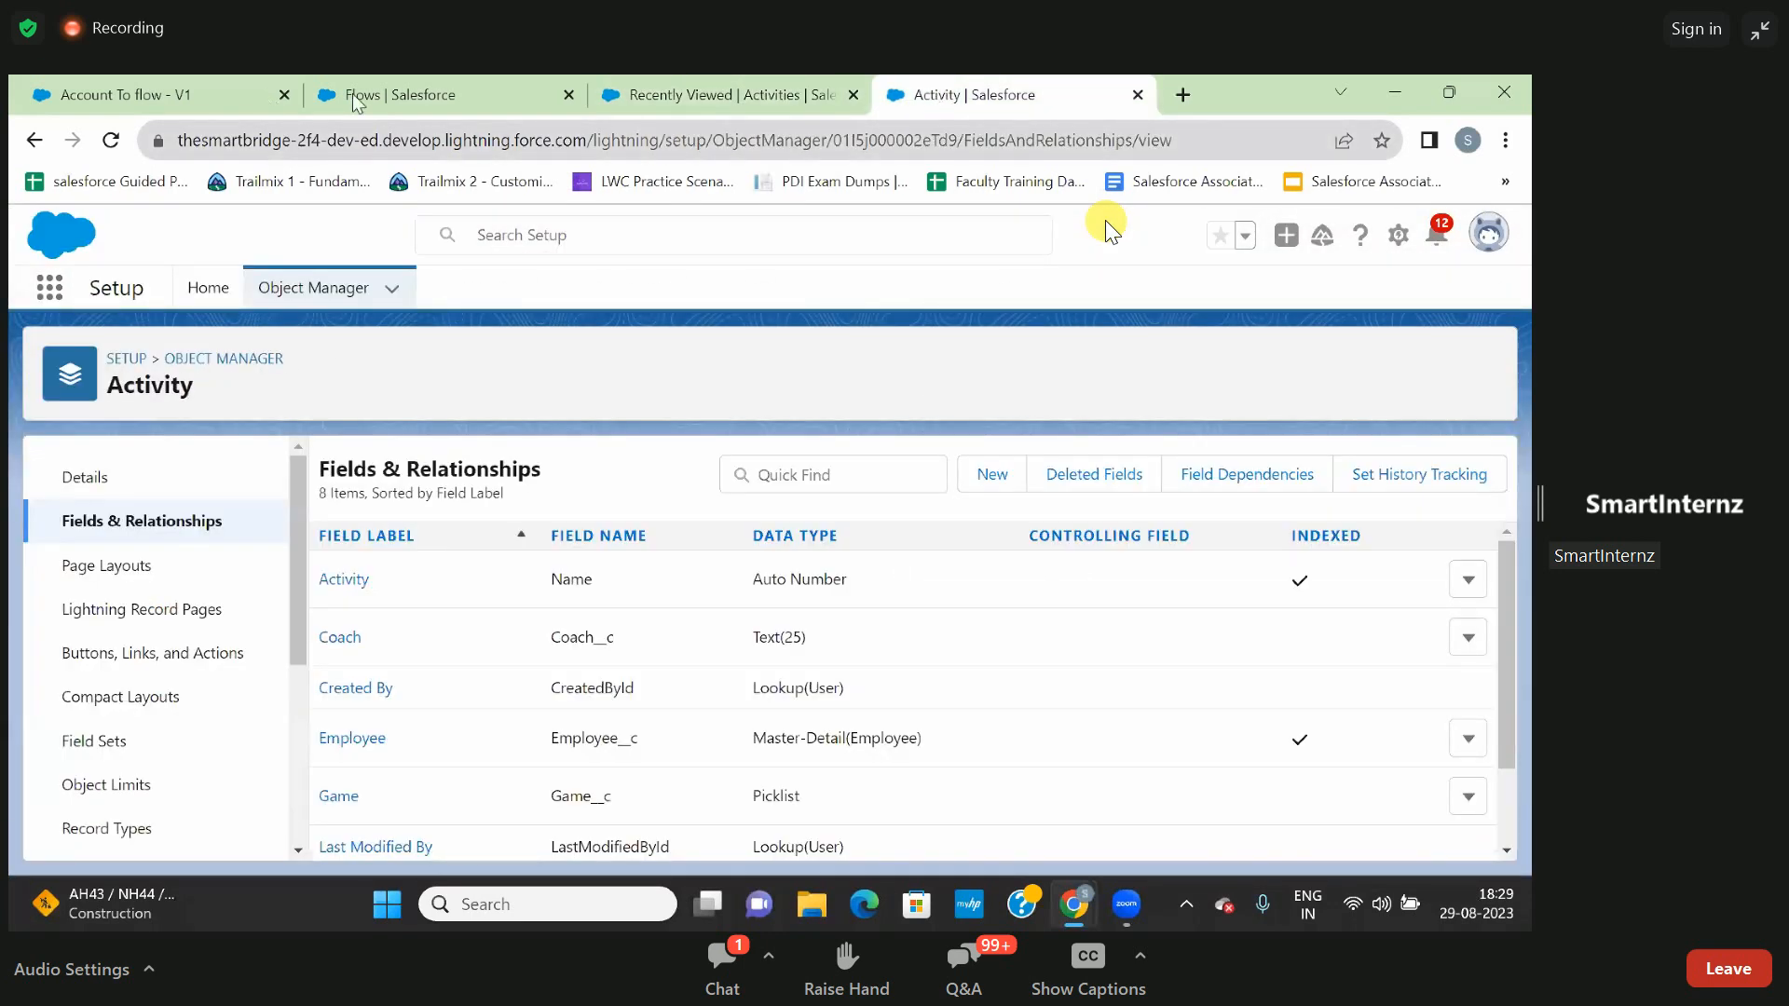
{"action": "left_click", "coordinate": [395, 88]}
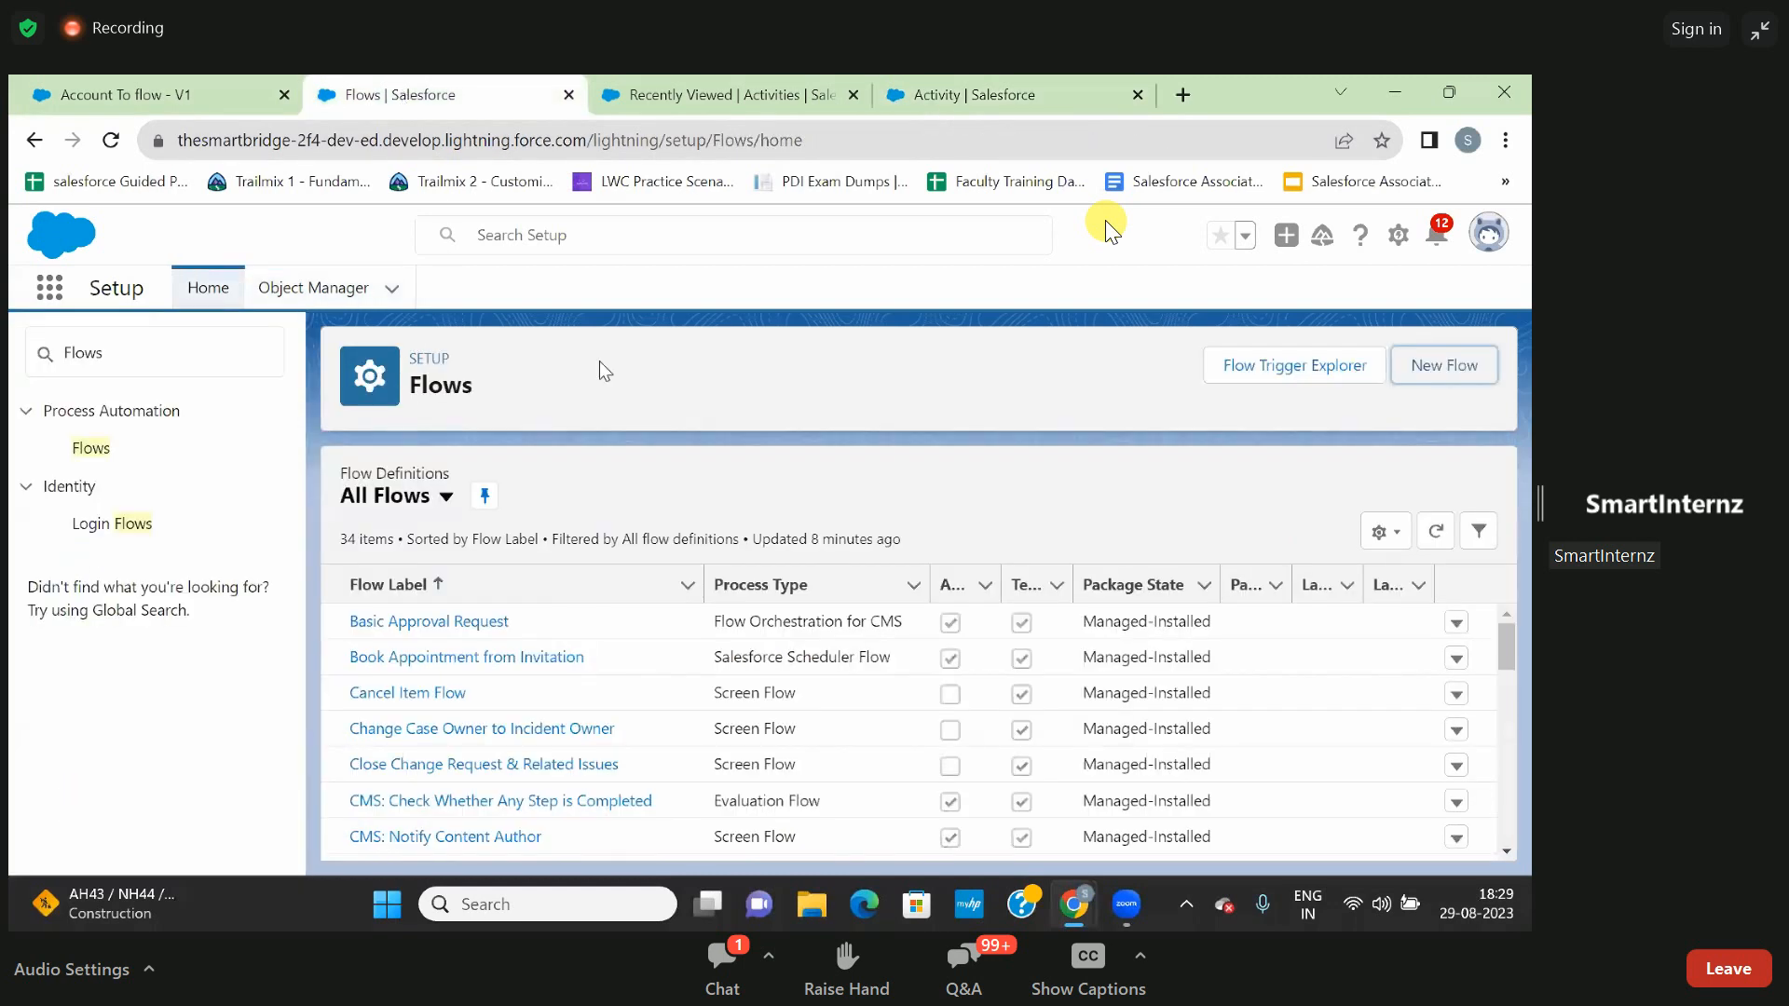
{"action": "left_click", "coordinate": [1433, 368]}
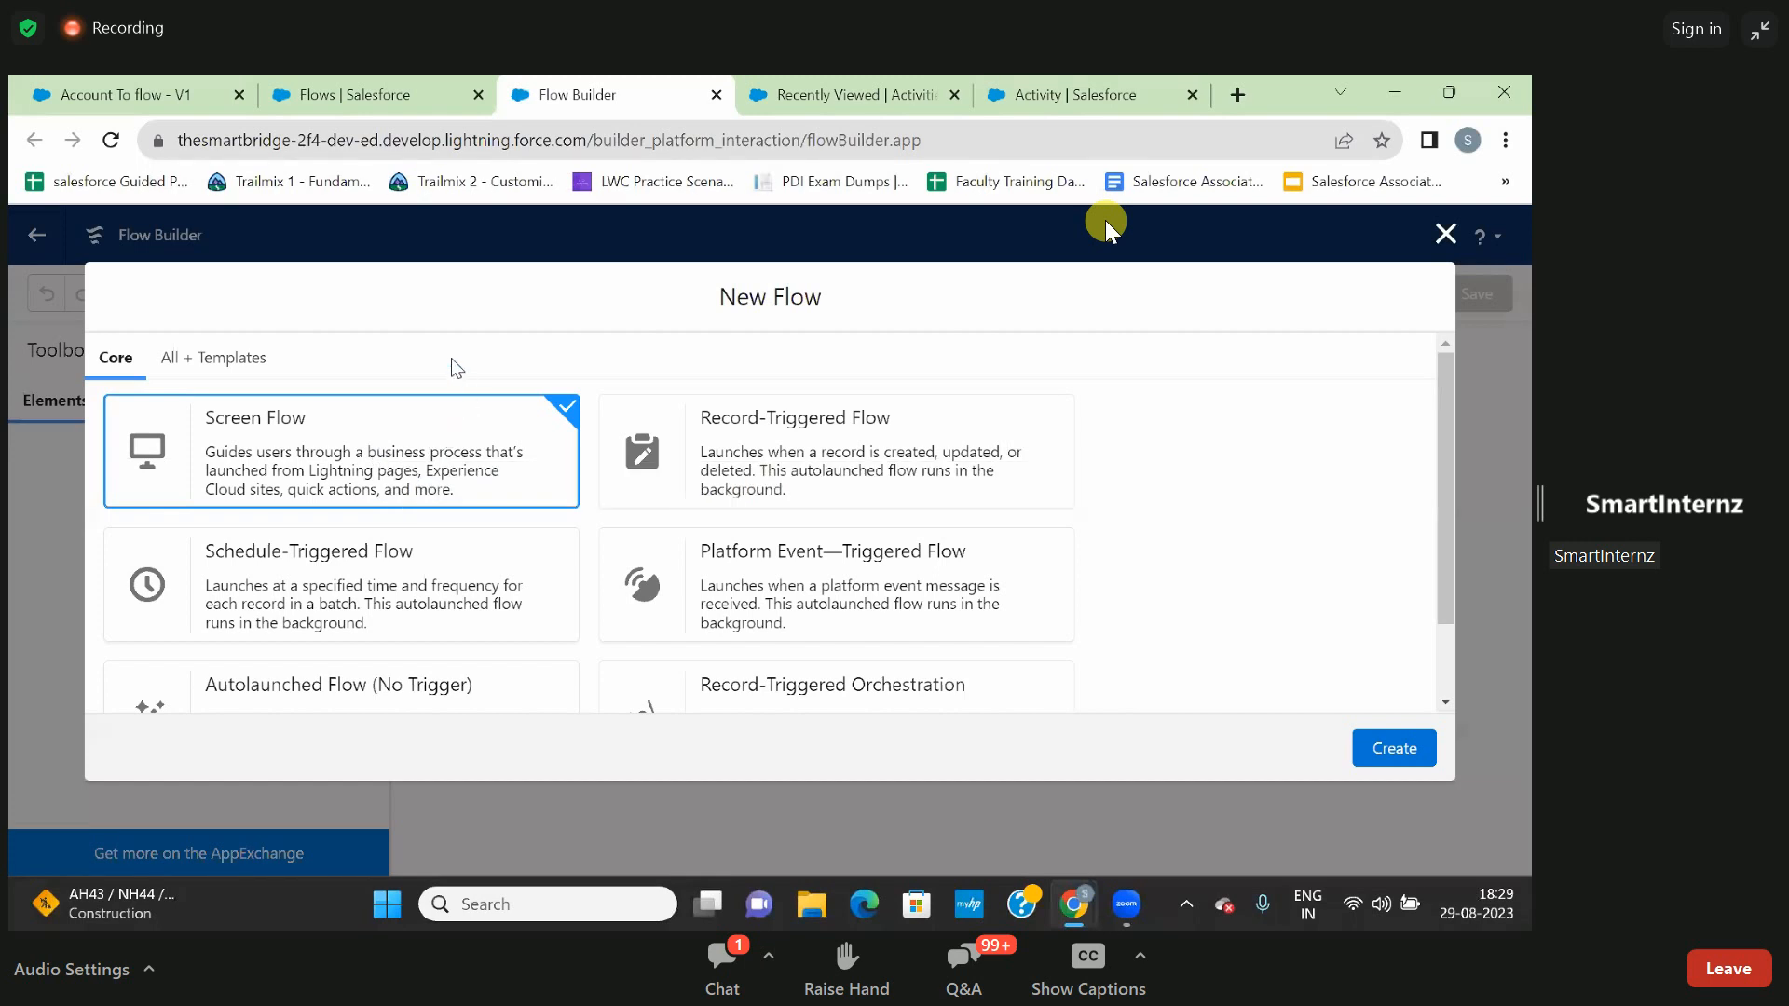
{"action": "left_click", "coordinate": [1388, 751]}
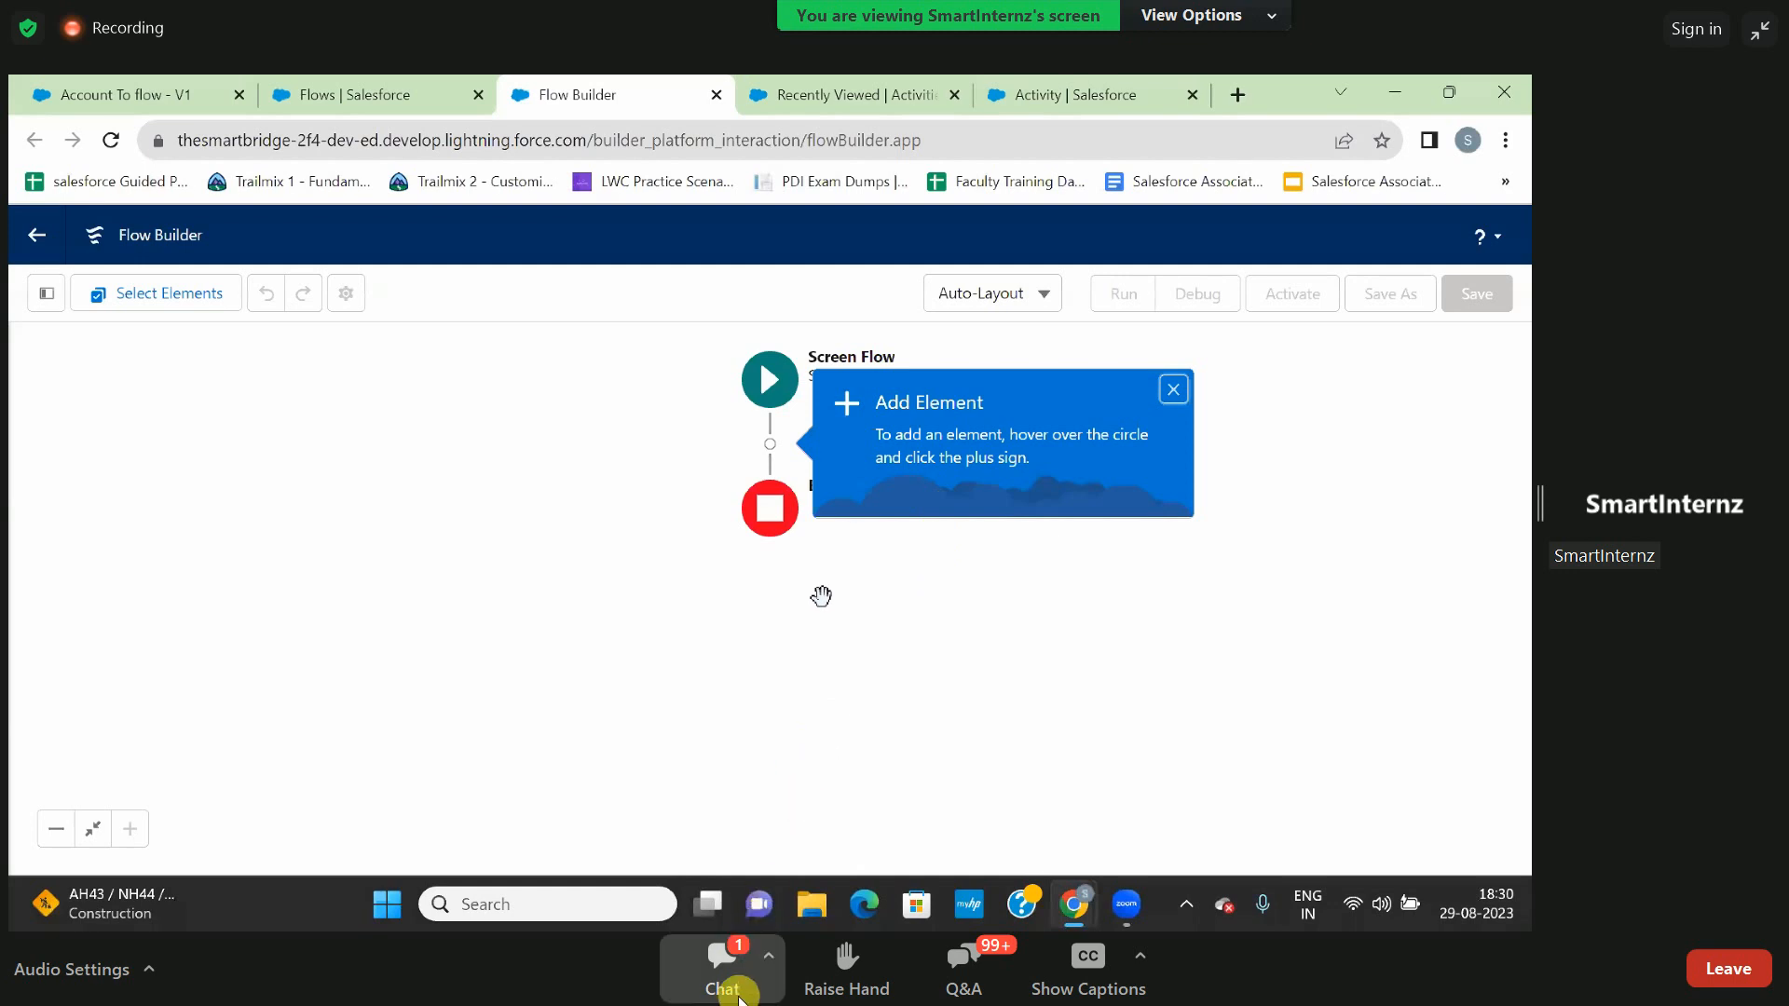
- Switch to the Zoom webinar chat, save the shared file Developer HandBook Cohort-3.docx (1).pdf to the Desktop, and close the chat
{"action": "left_click", "coordinate": [760, 973]}
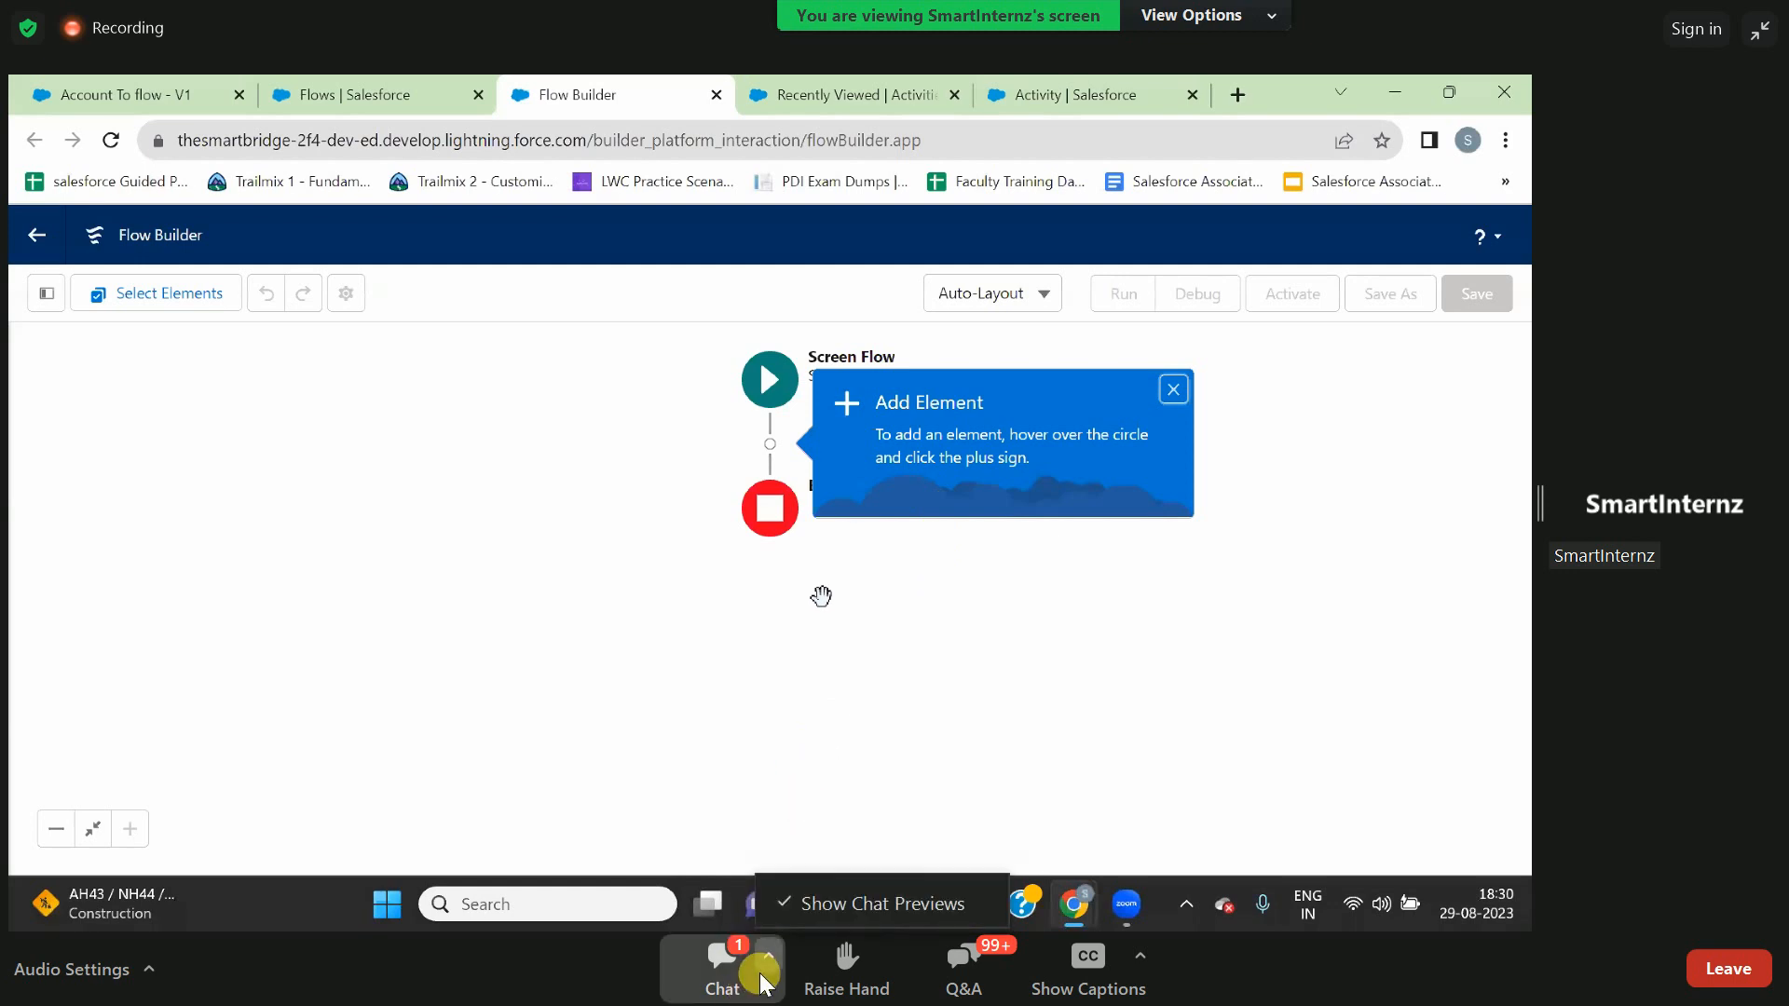
{"action": "left_click", "coordinate": [732, 964]}
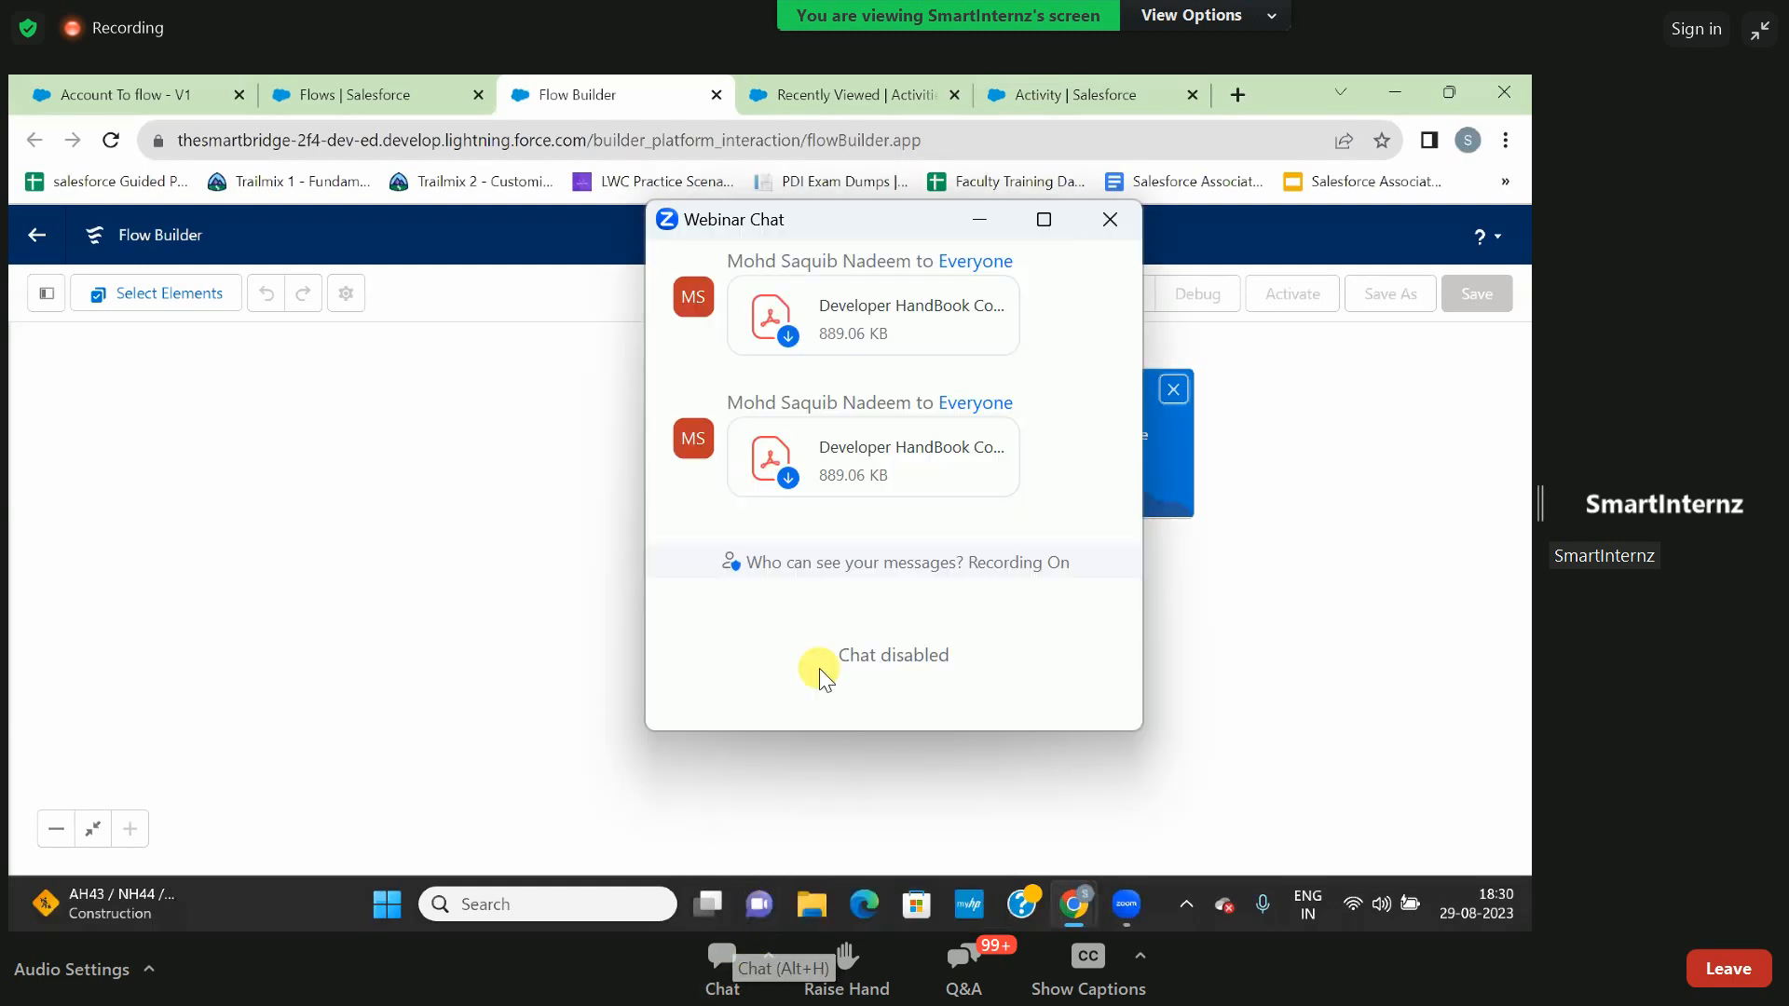
{"action": "left_click", "coordinate": [787, 478]}
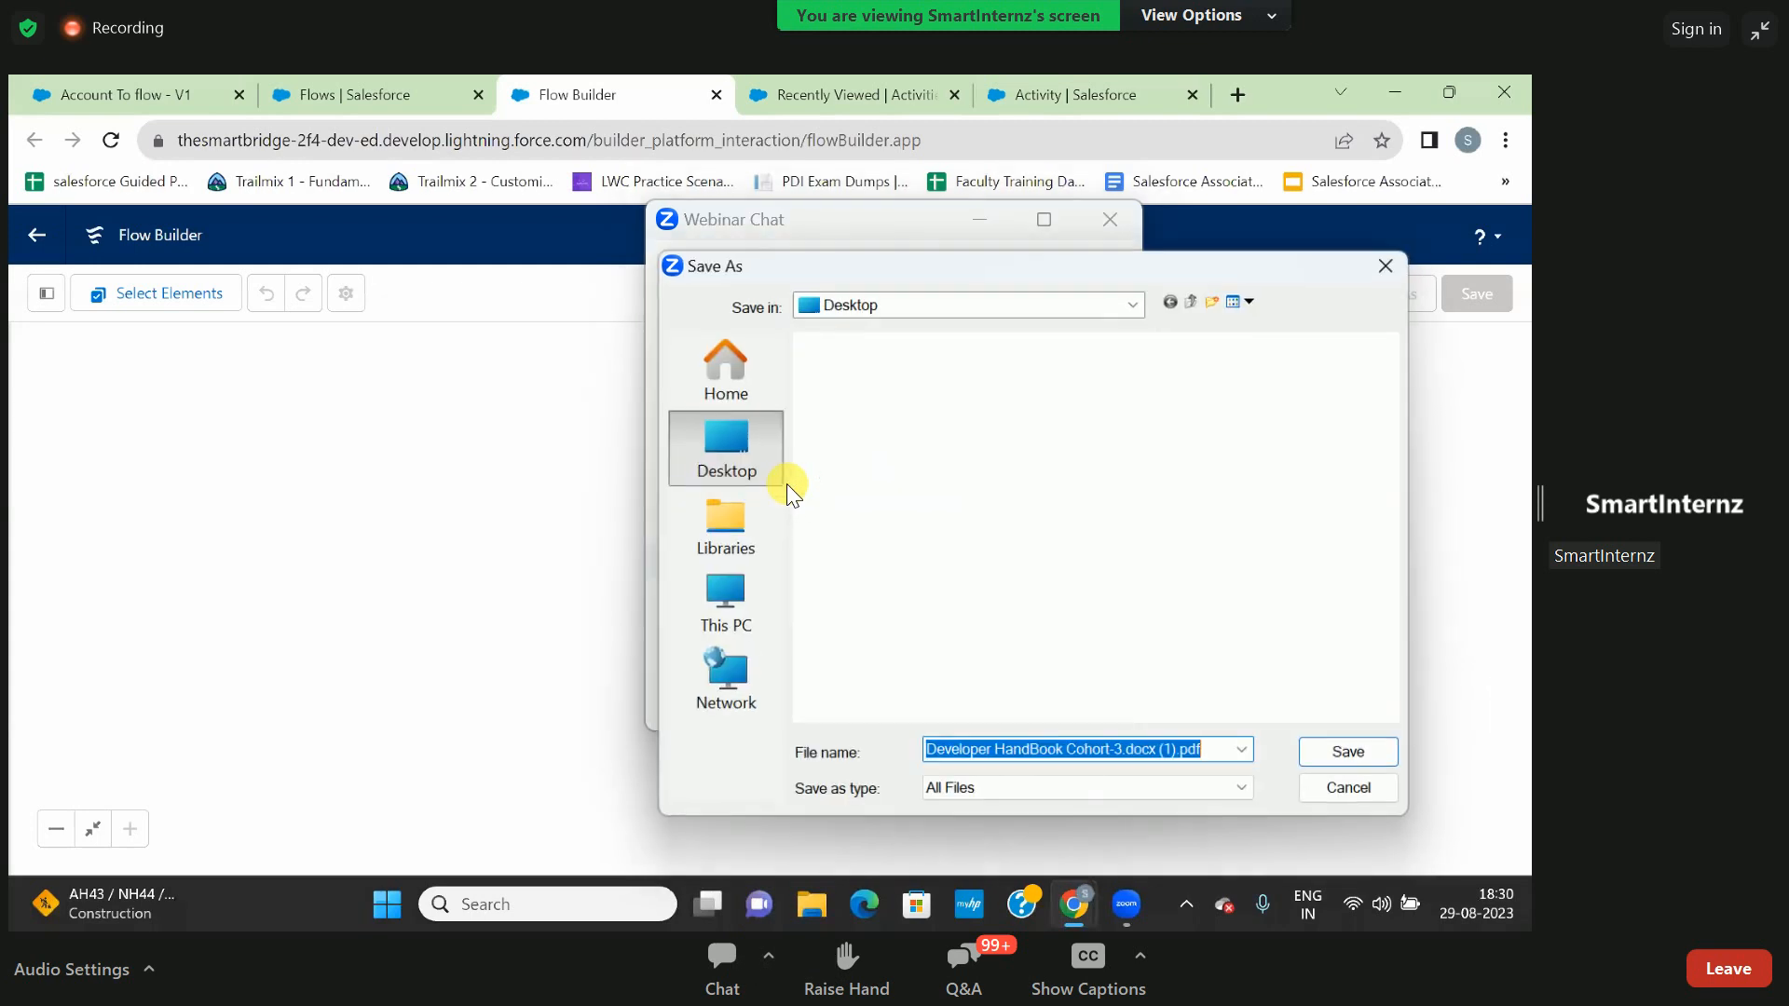
{"action": "left_click", "coordinate": [1339, 763]}
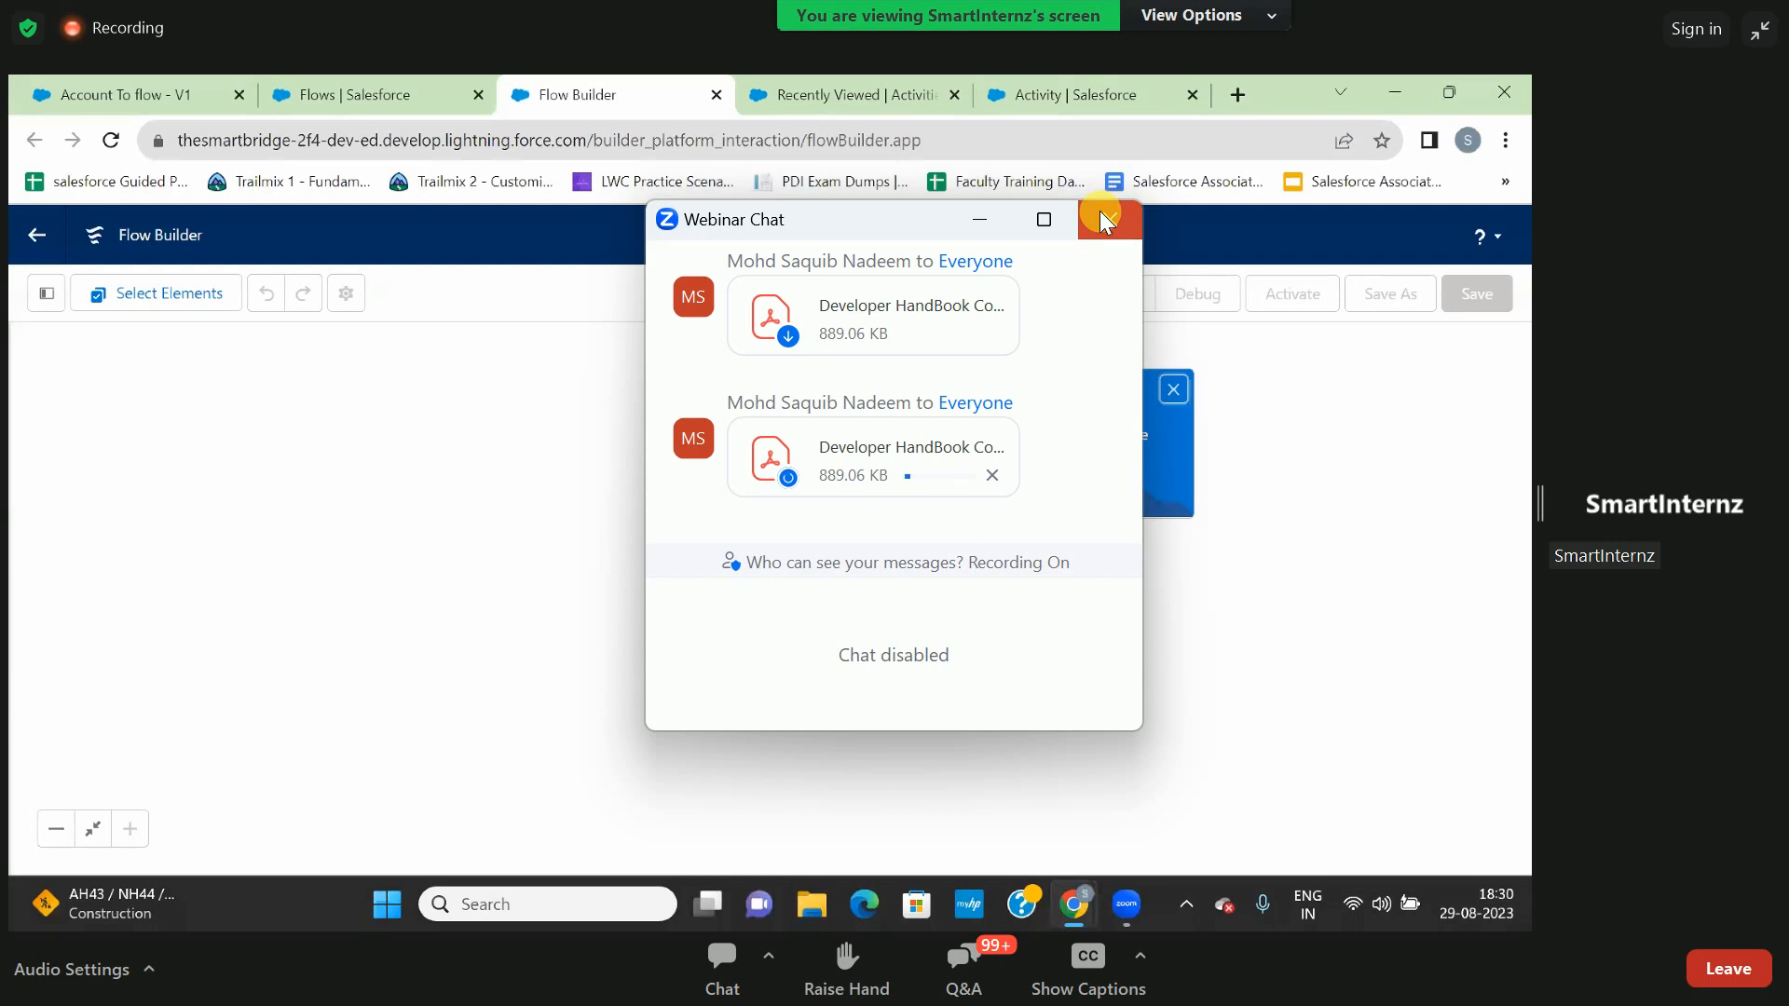
{"action": "left_click", "coordinate": [1100, 212]}
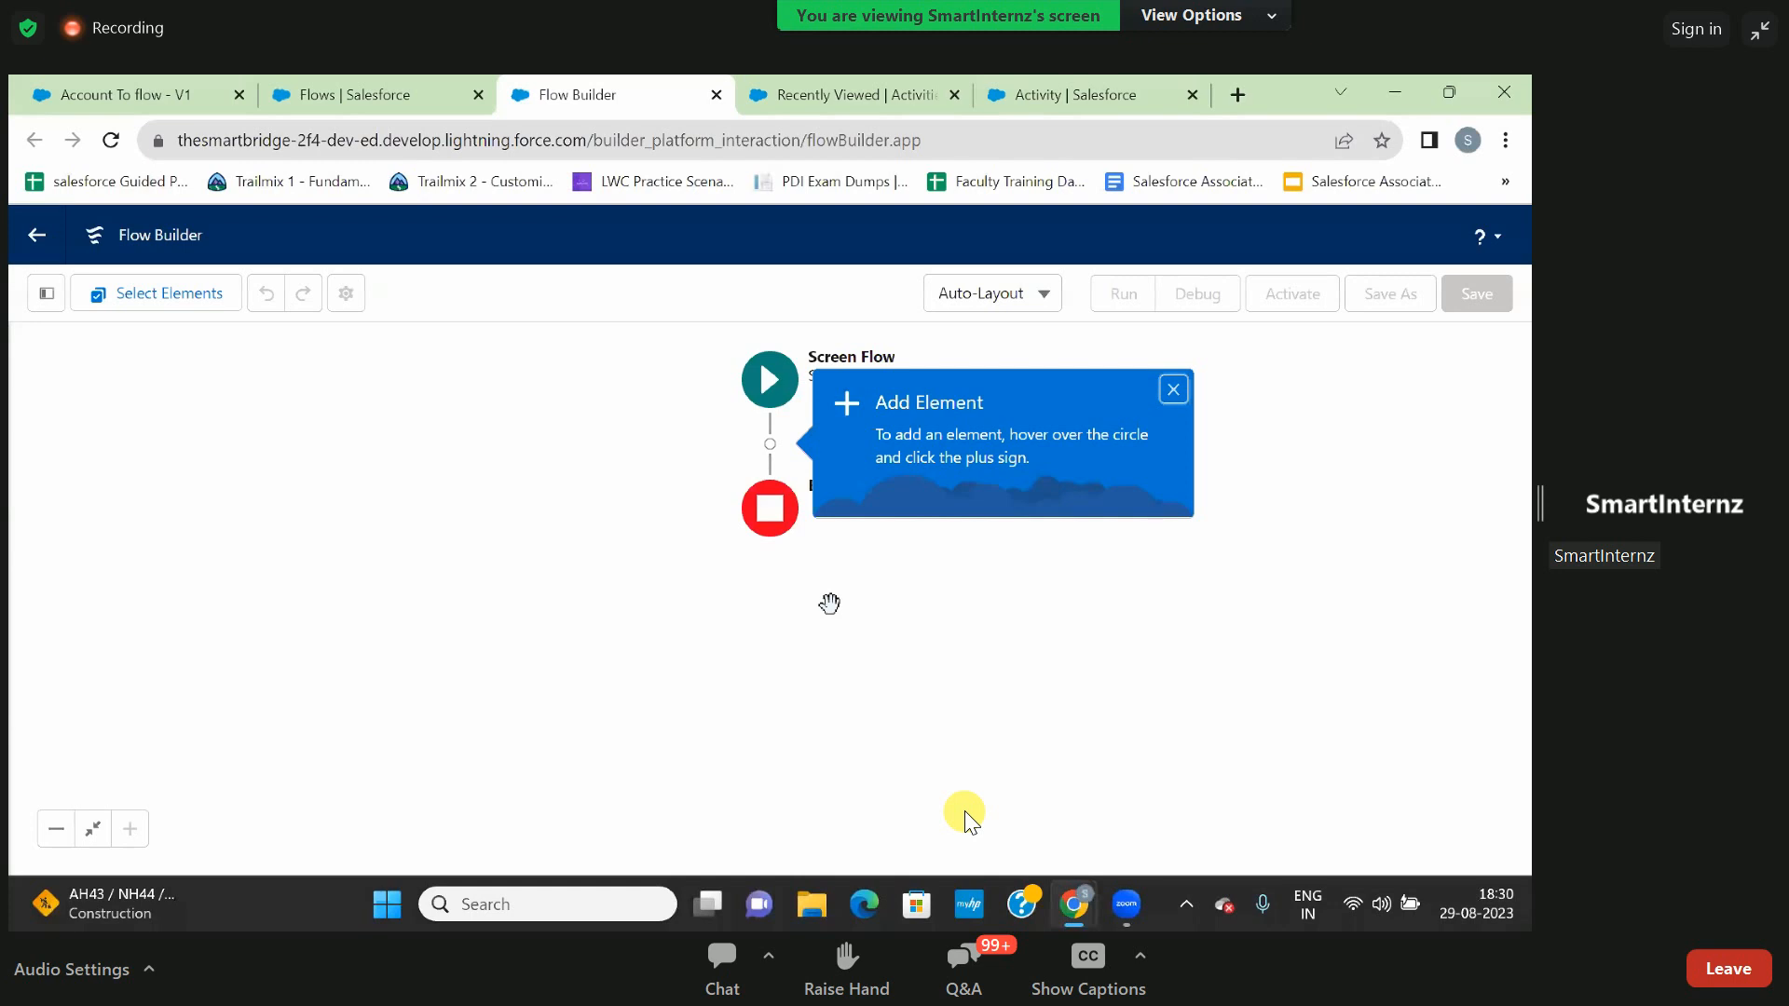
- Open the attendee's own questions in the webinar Q&A and begin a new question
{"action": "left_click", "coordinate": [969, 969]}
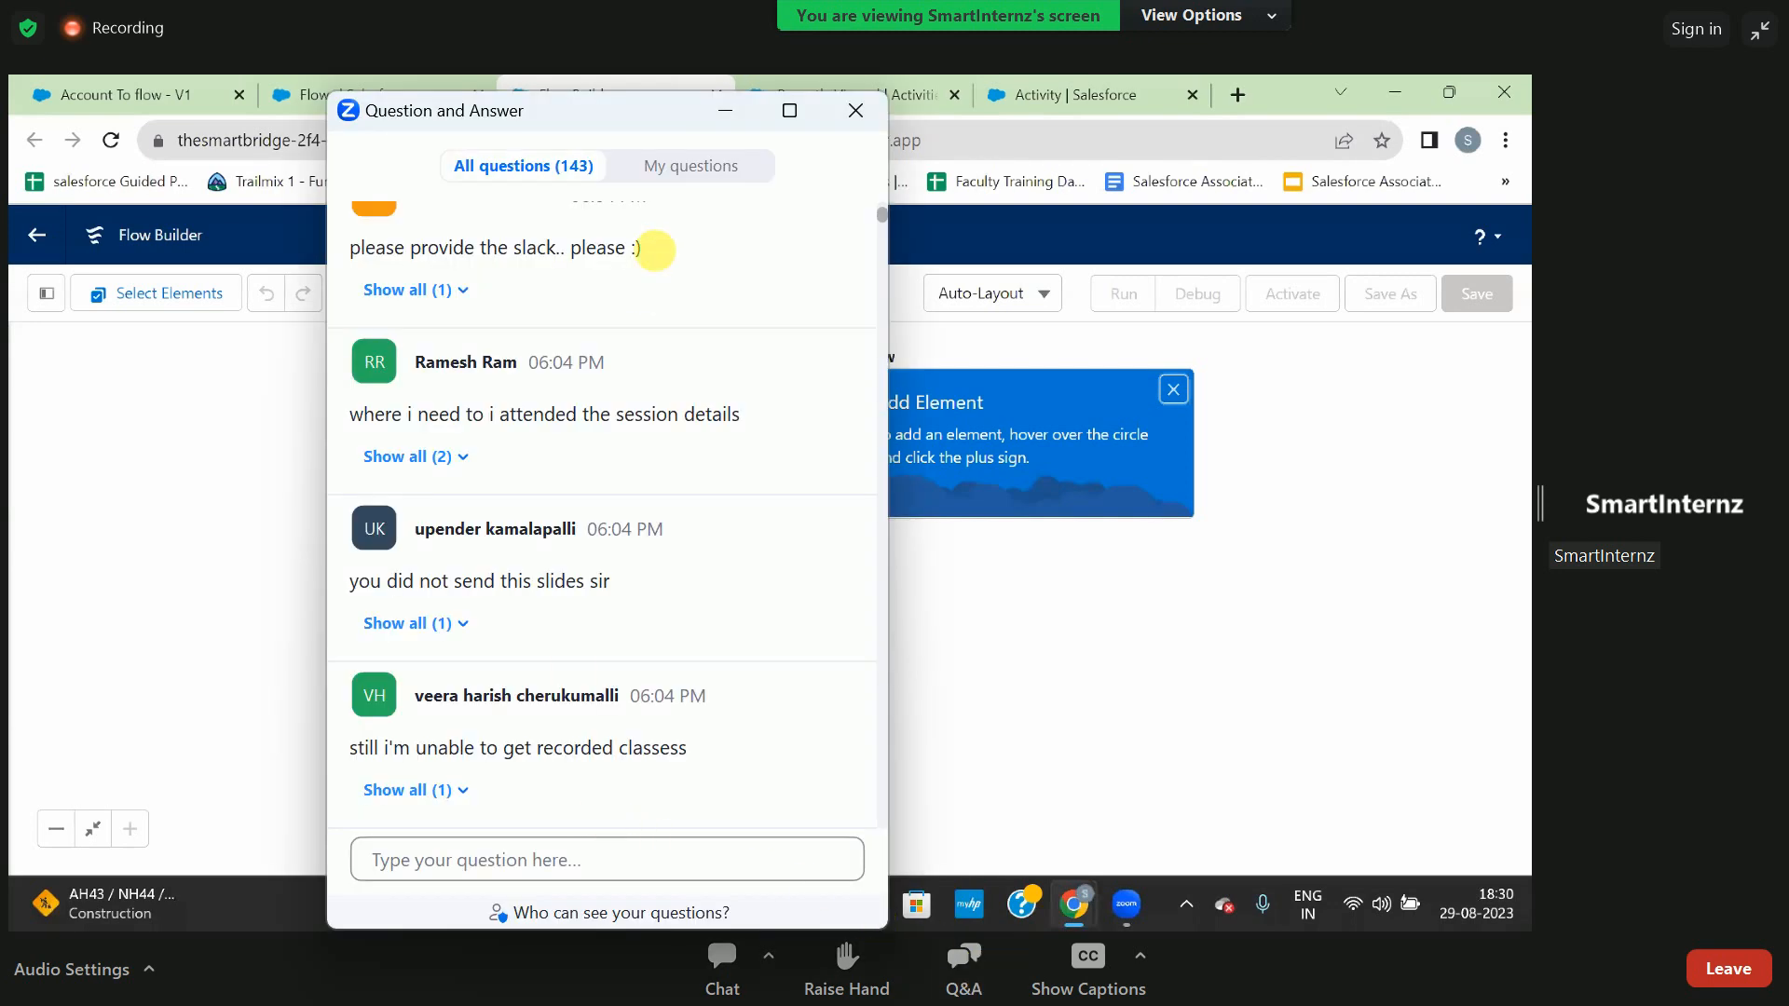
{"action": "left_click", "coordinate": [678, 166]}
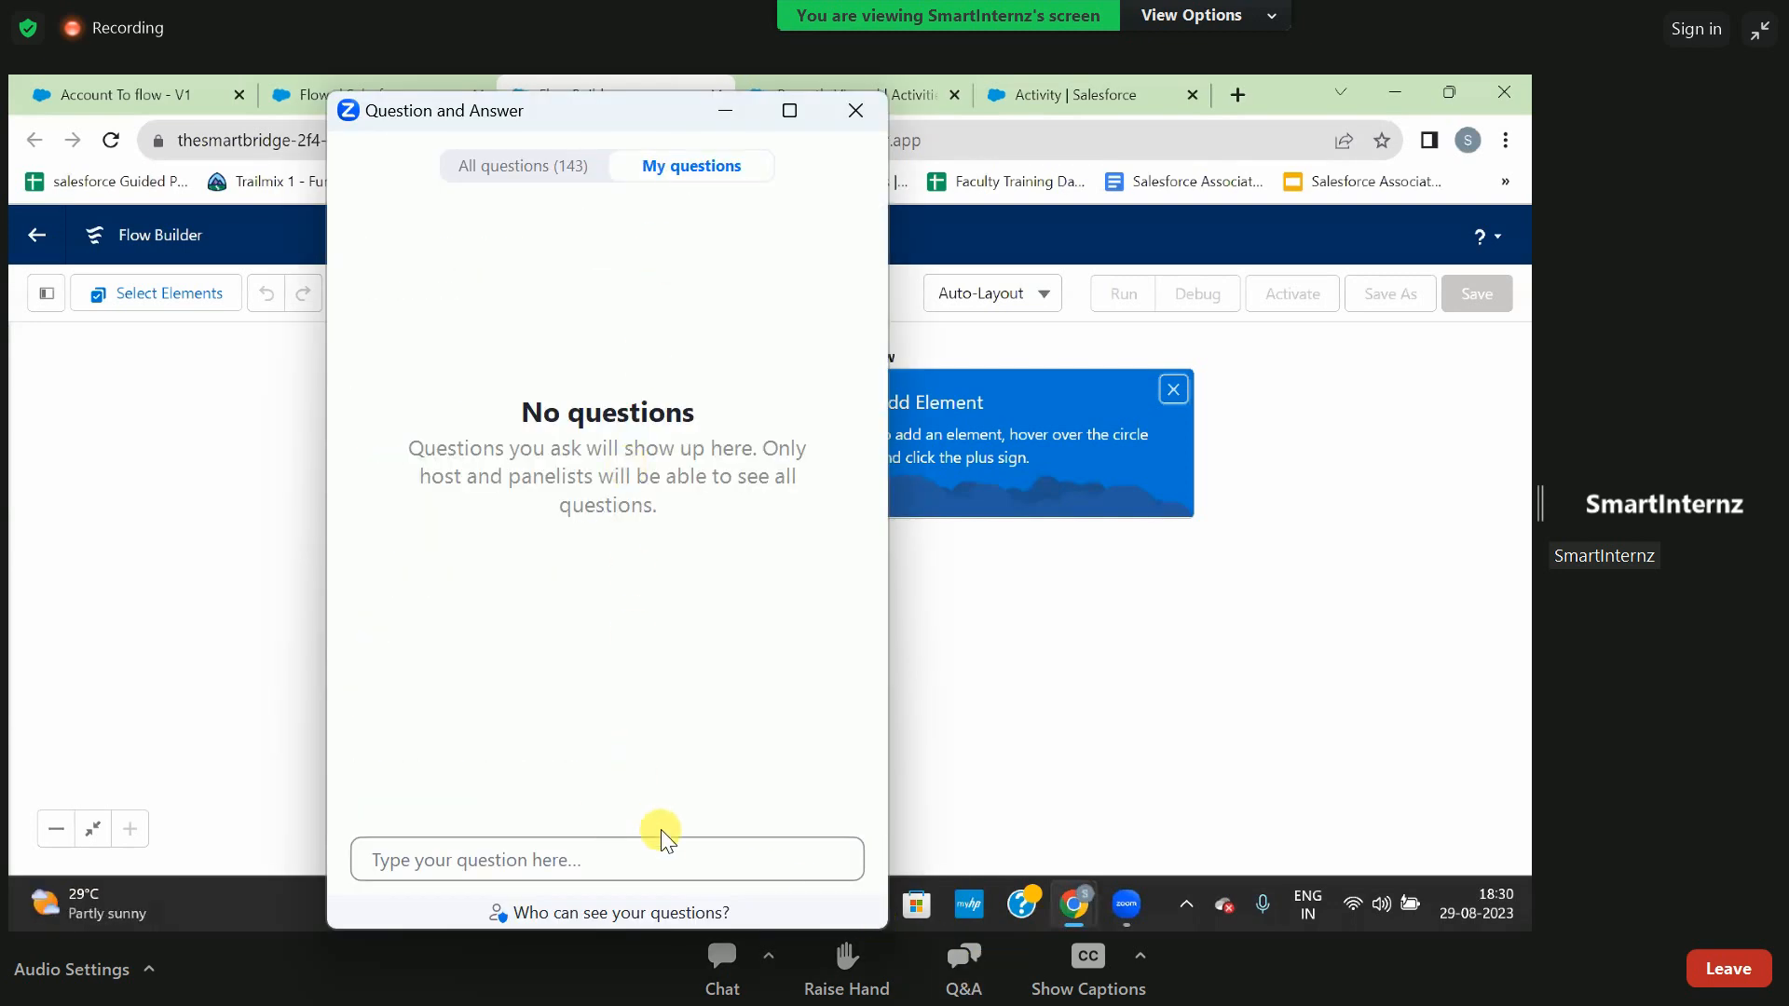
{"action": "left_click", "coordinate": [688, 870]}
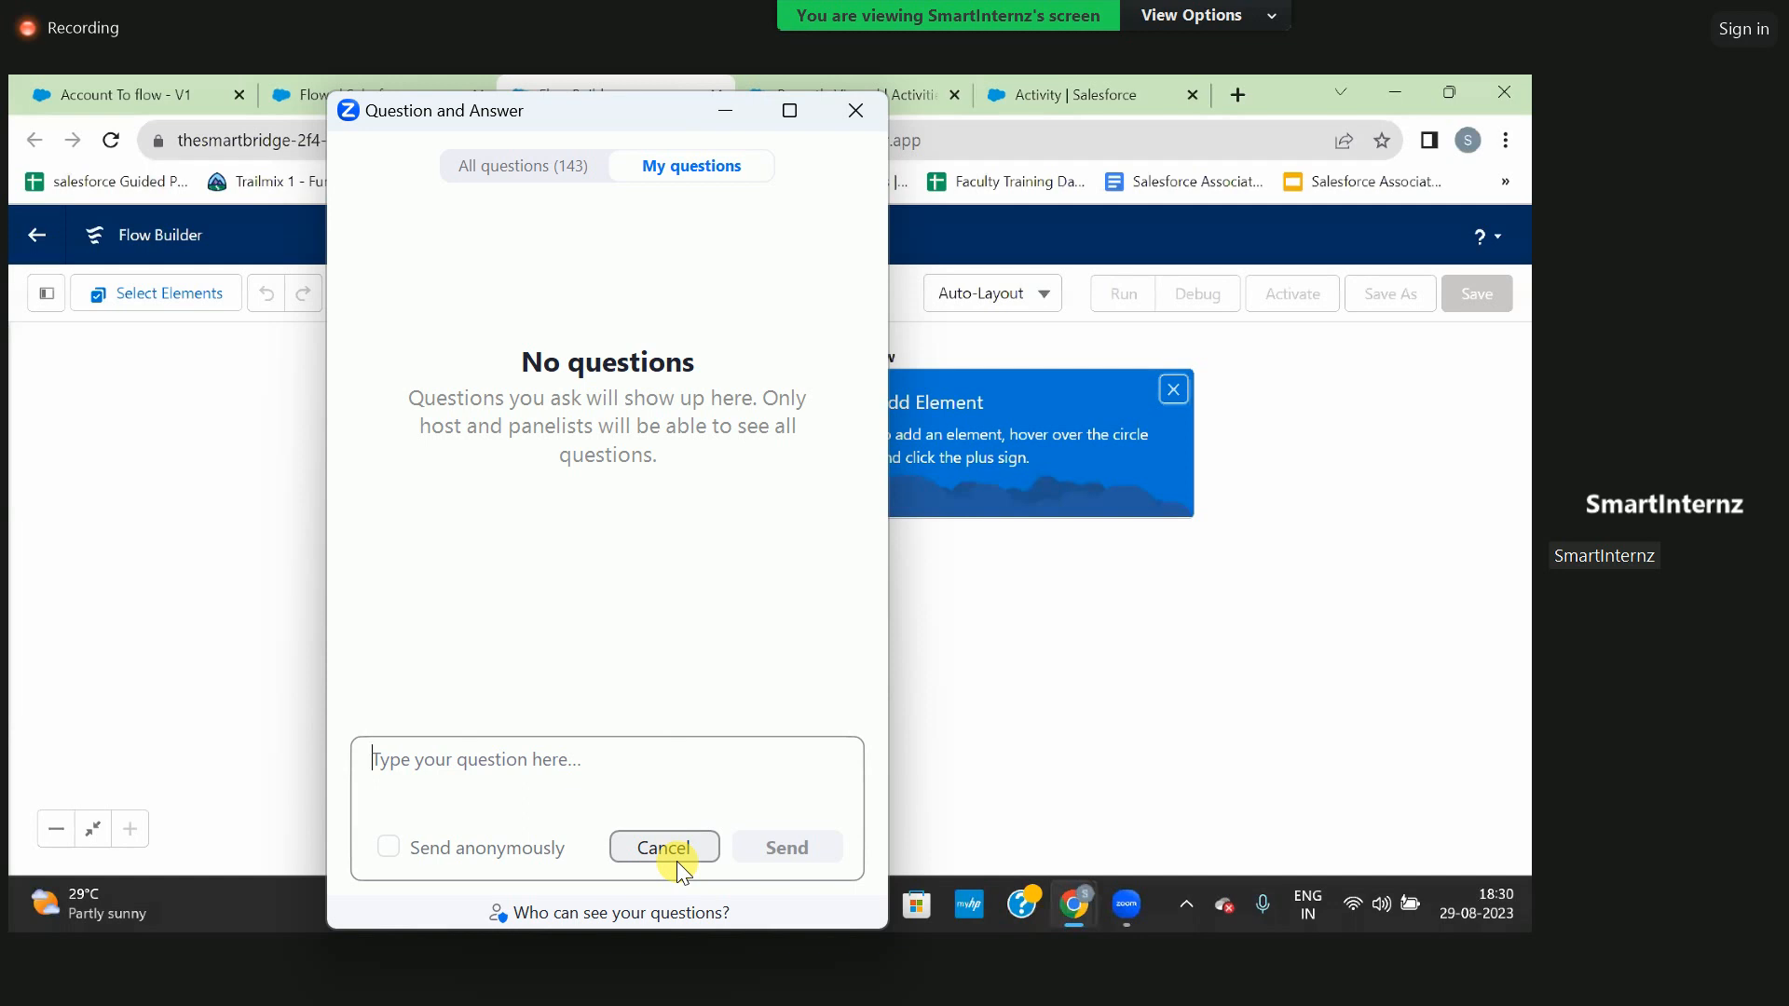
- Write and send the question "I did not receive the slack mail", moving the Q&A window clear of the shared flow canvas
{"action": "type", "text": "I did"}
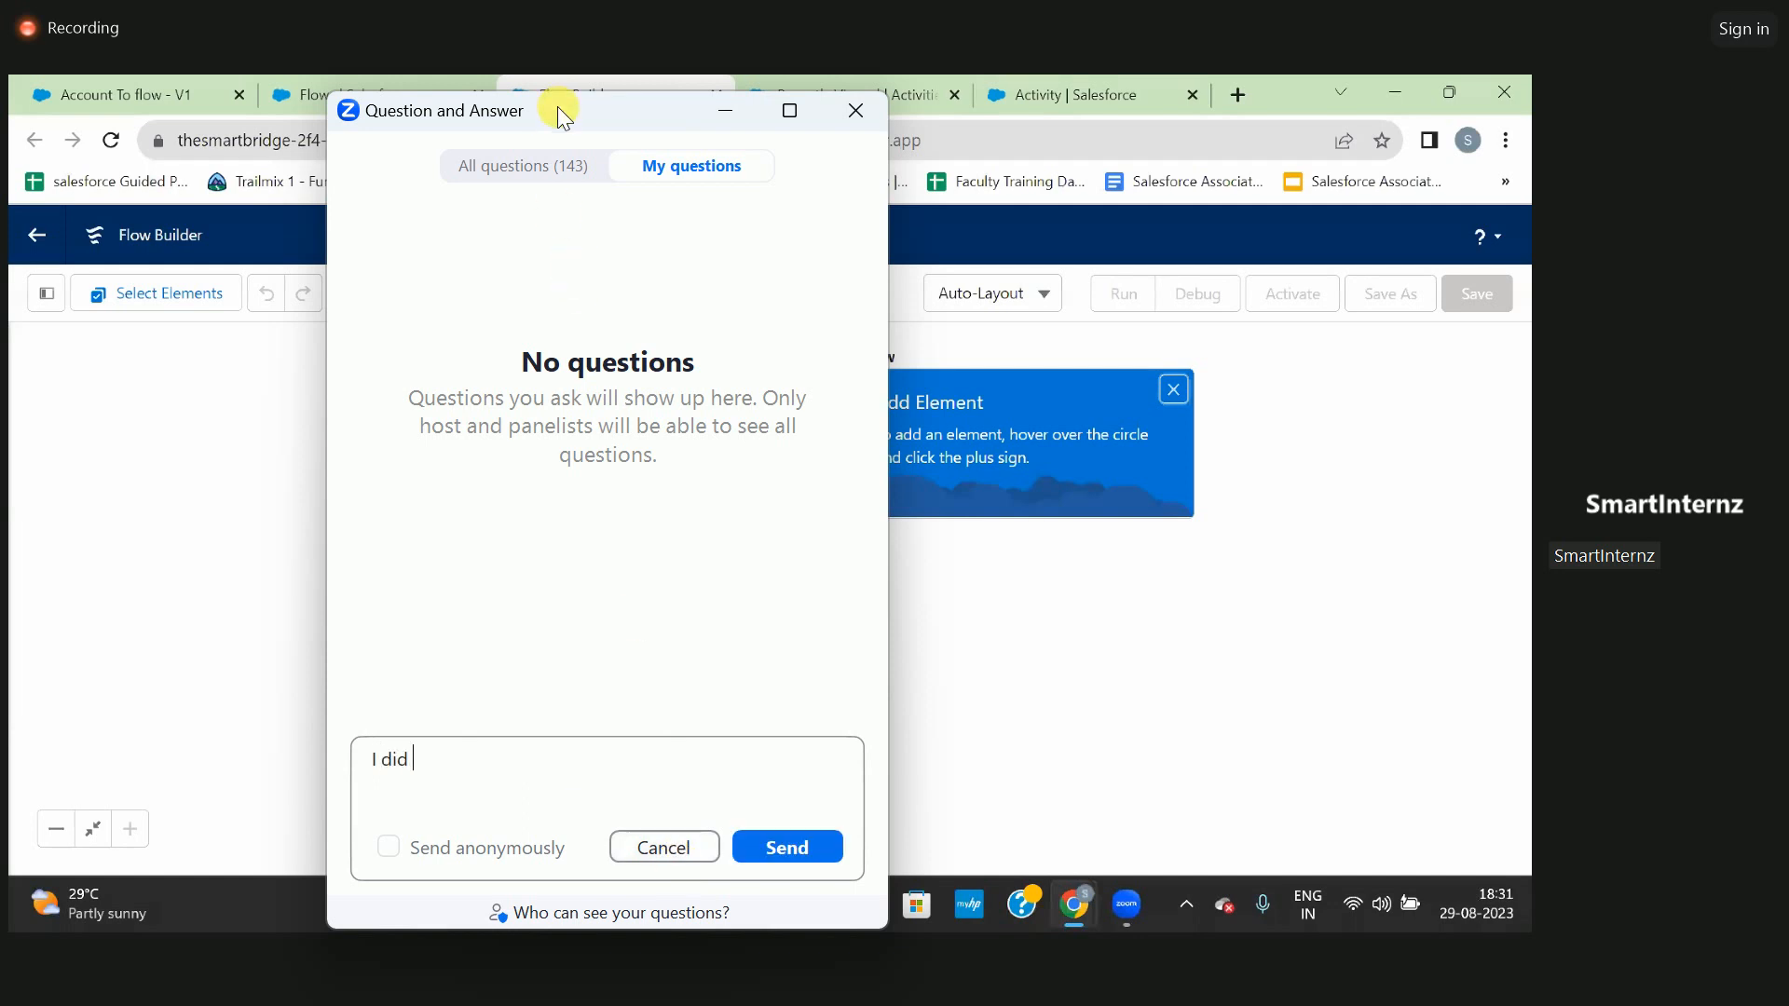
{"action": "left_click_drag", "start_coordinate": [559, 112], "coordinate": [233, 166]}
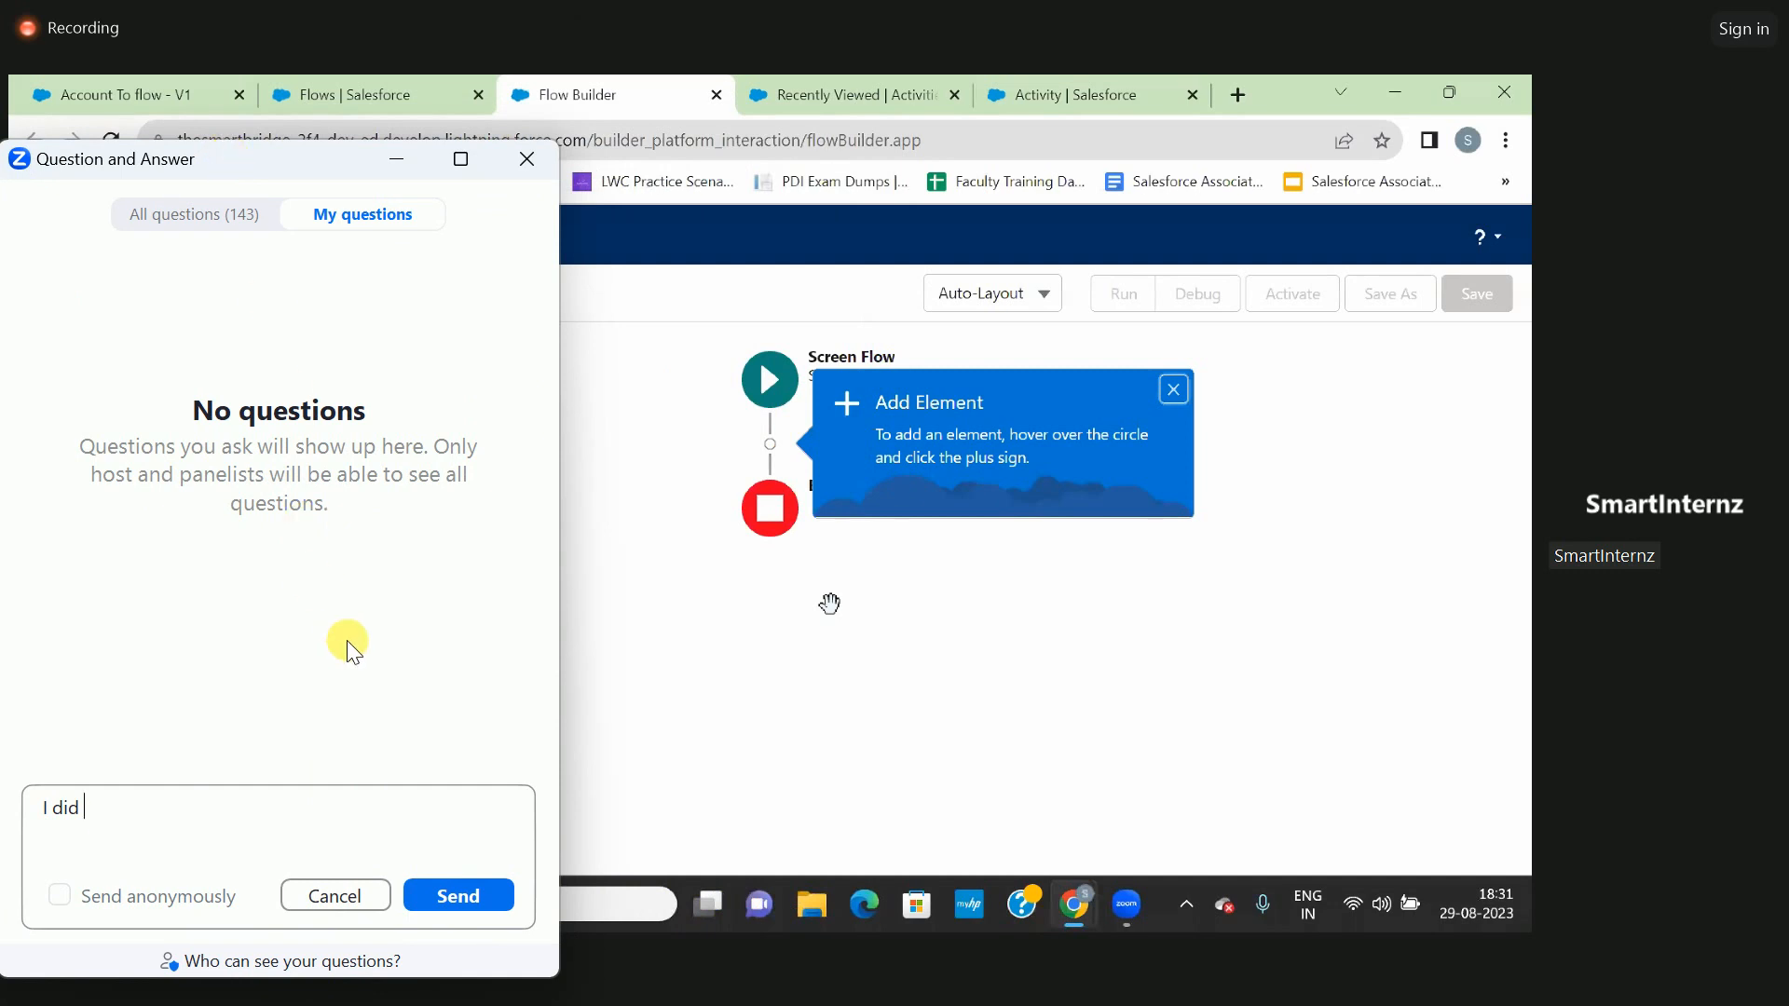
{"action": "type", "text": "not rece"}
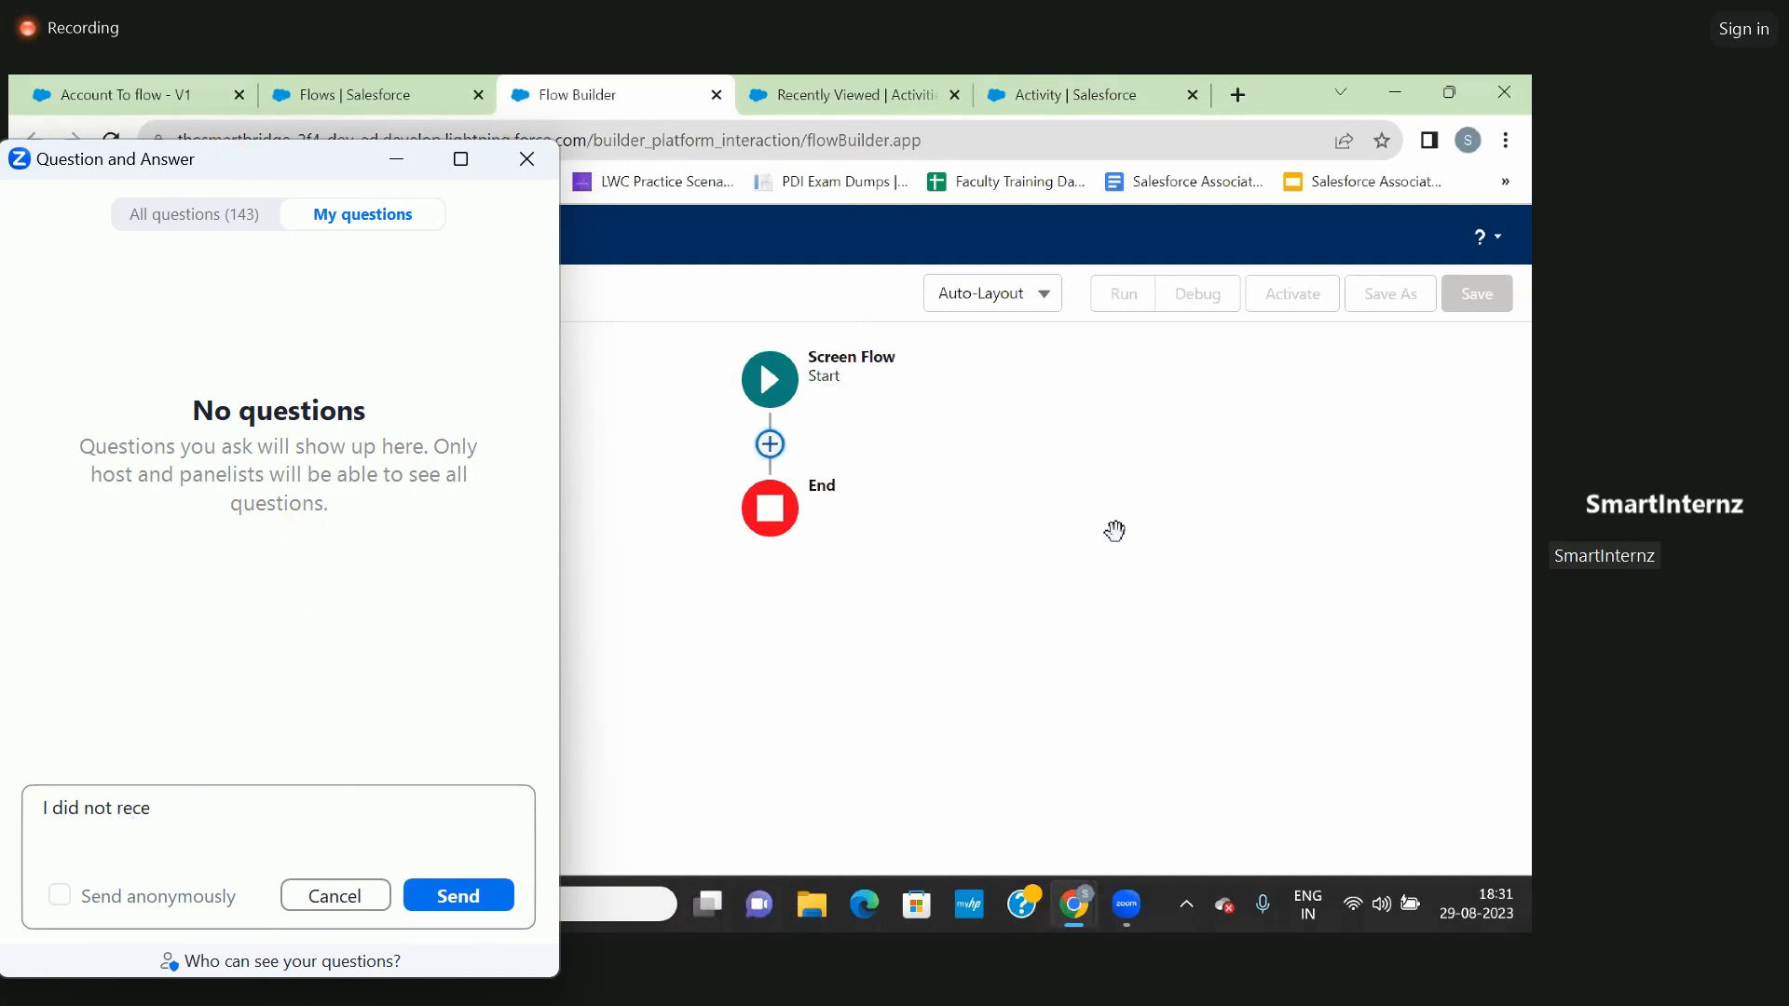
{"action": "type", "text": "ive the slack mail"}
{"action": "key", "text": "Return"}
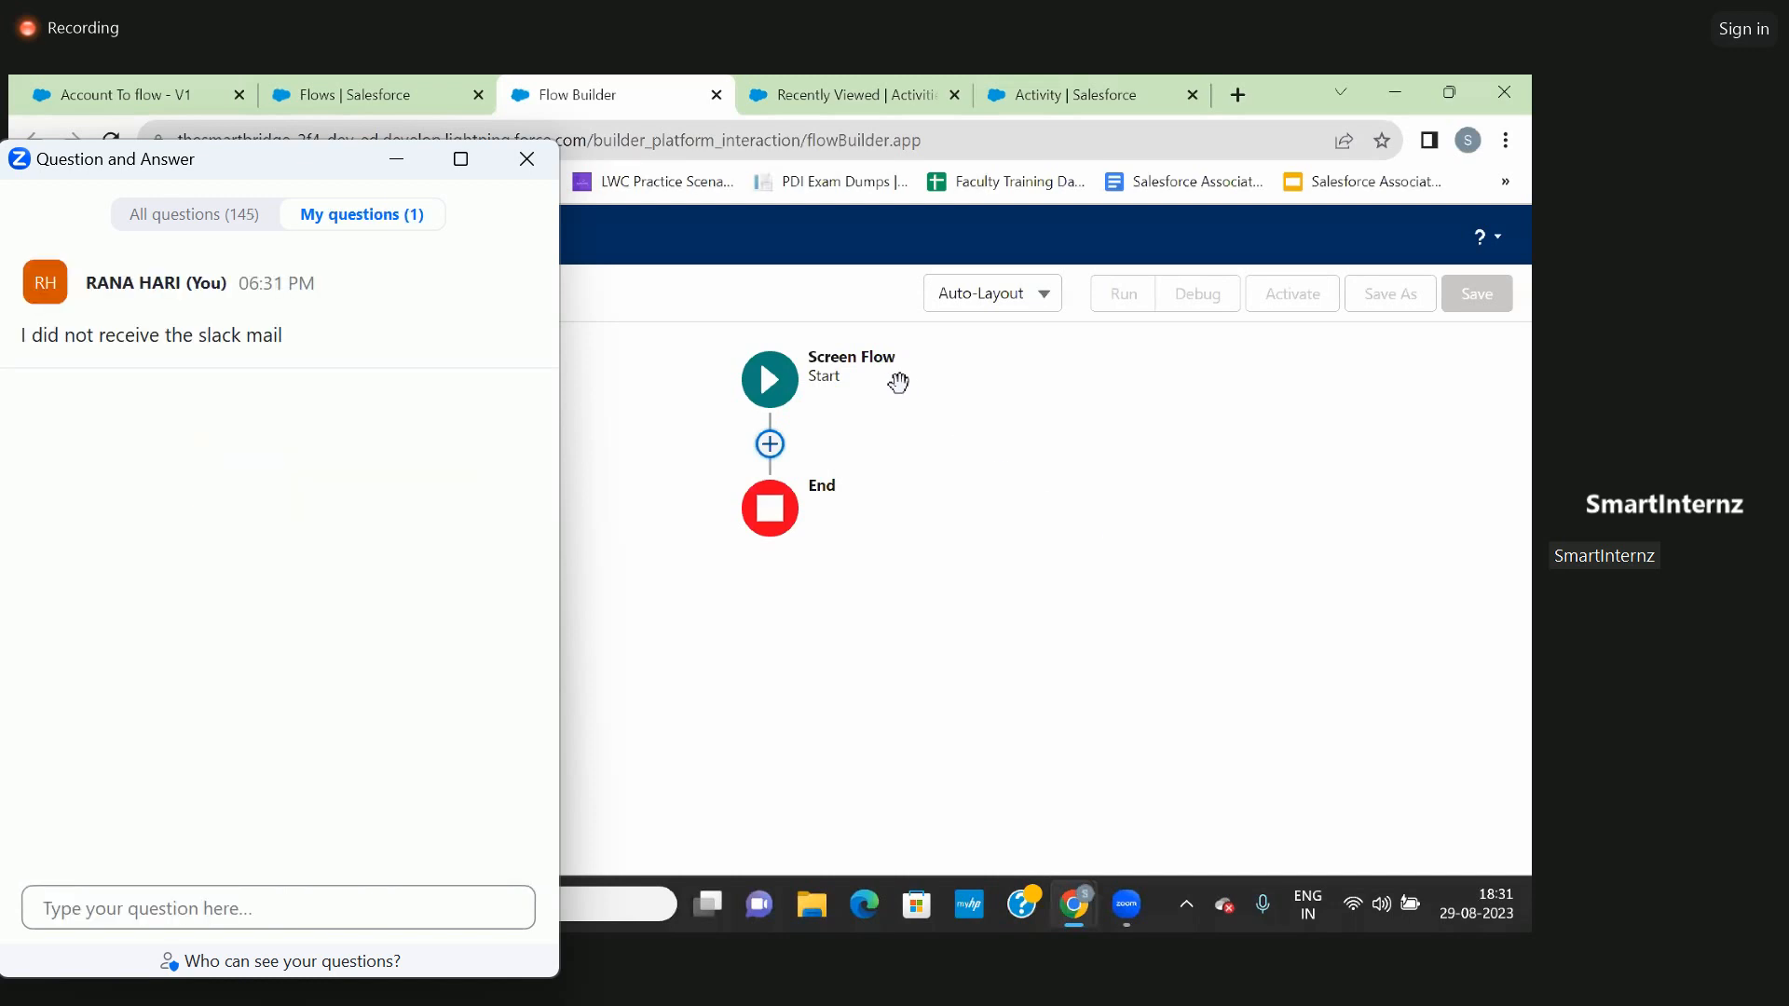
- Send the attendee's e-mail address as a follow-up question in the webinar Q&A and close the Q&A window
{"action": "left_click", "coordinate": [244, 910]}
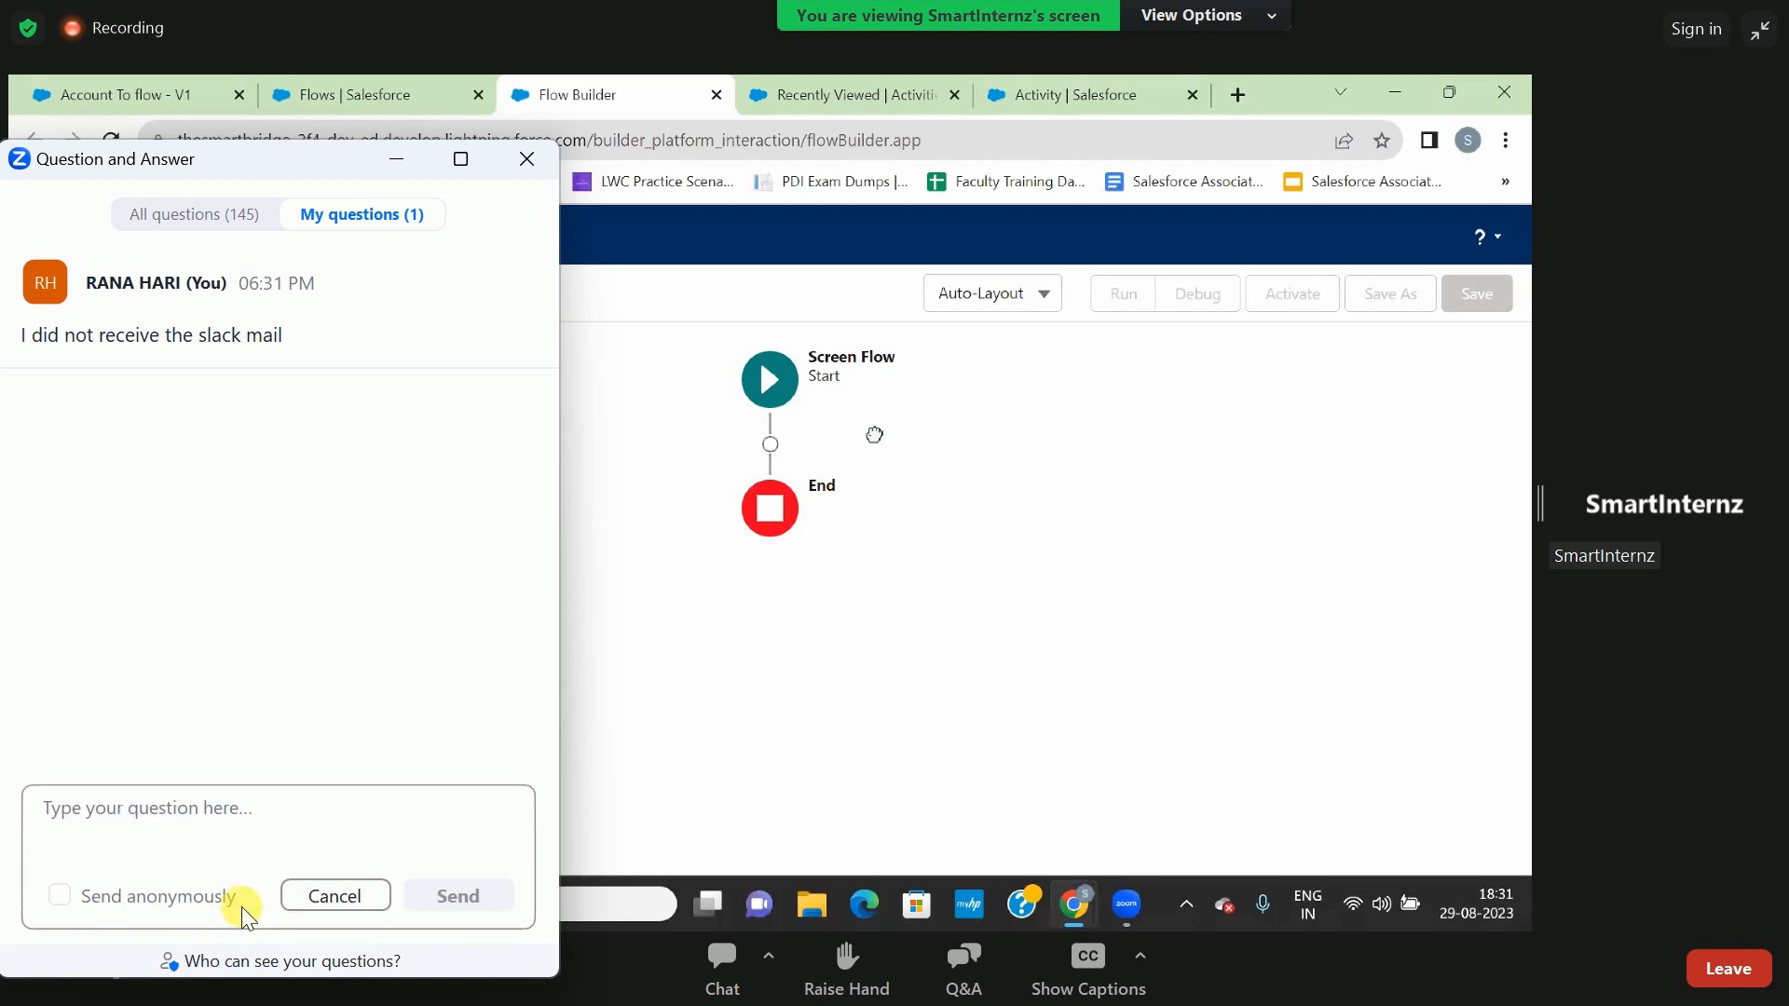
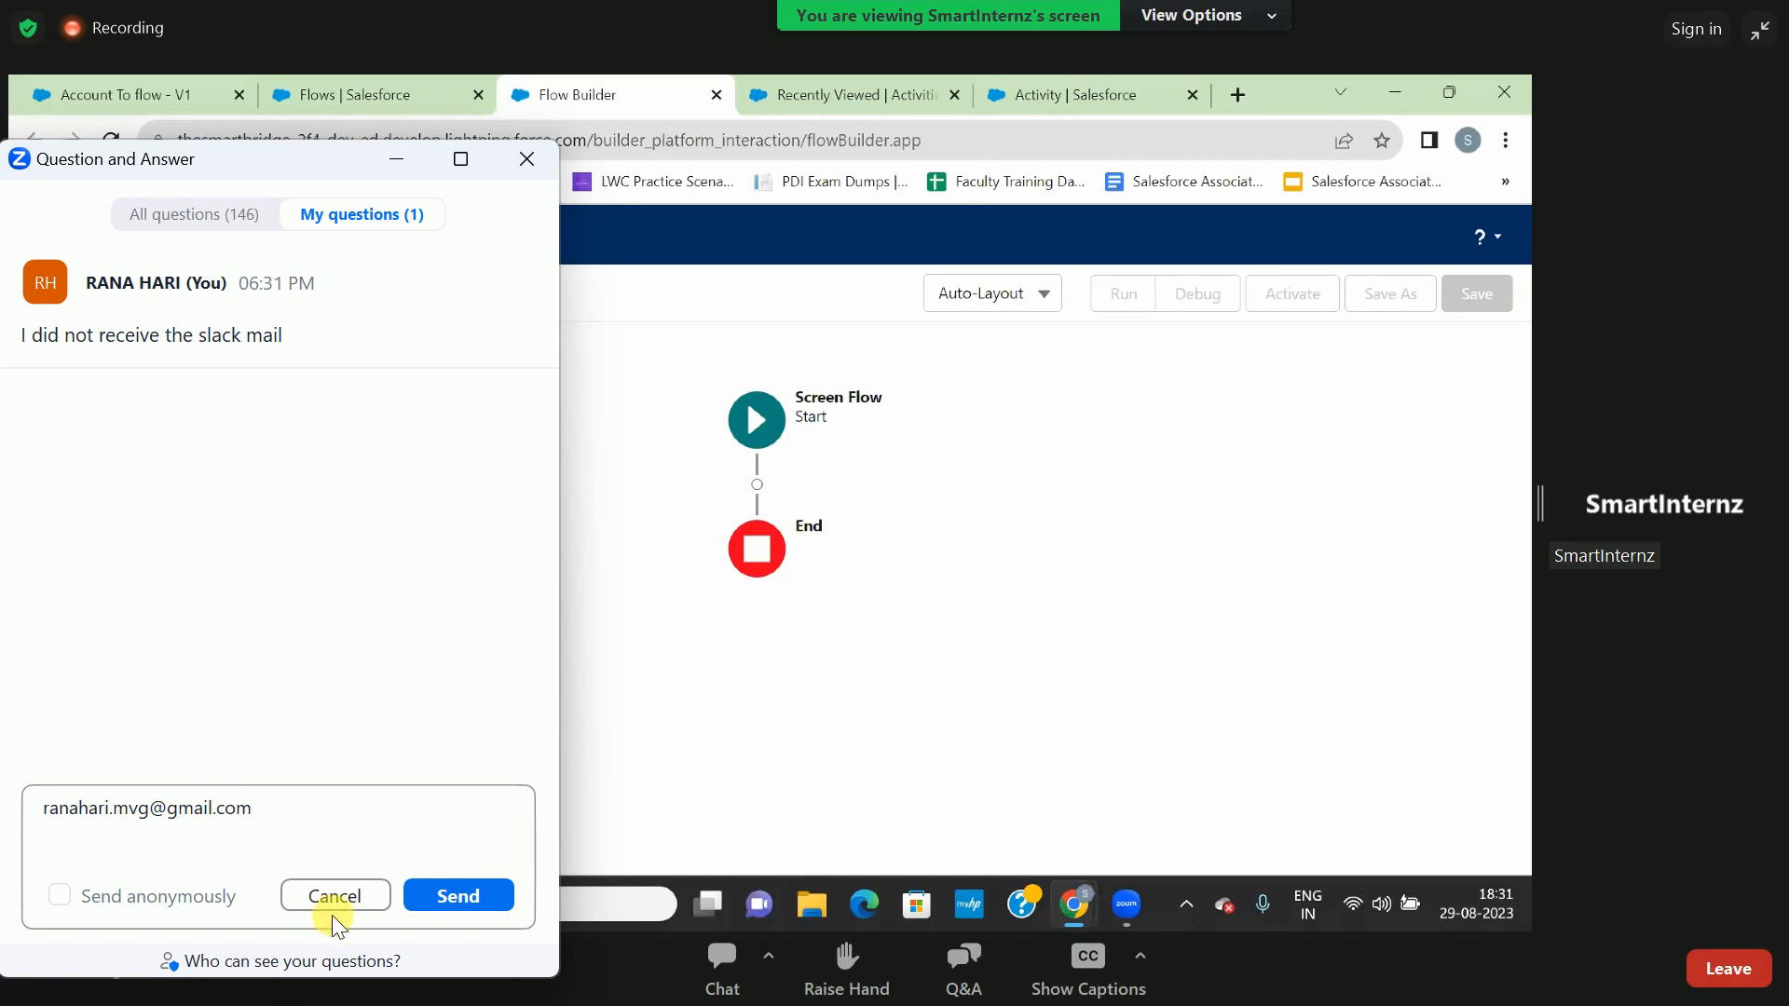
{"action": "left_click", "coordinate": [426, 893]}
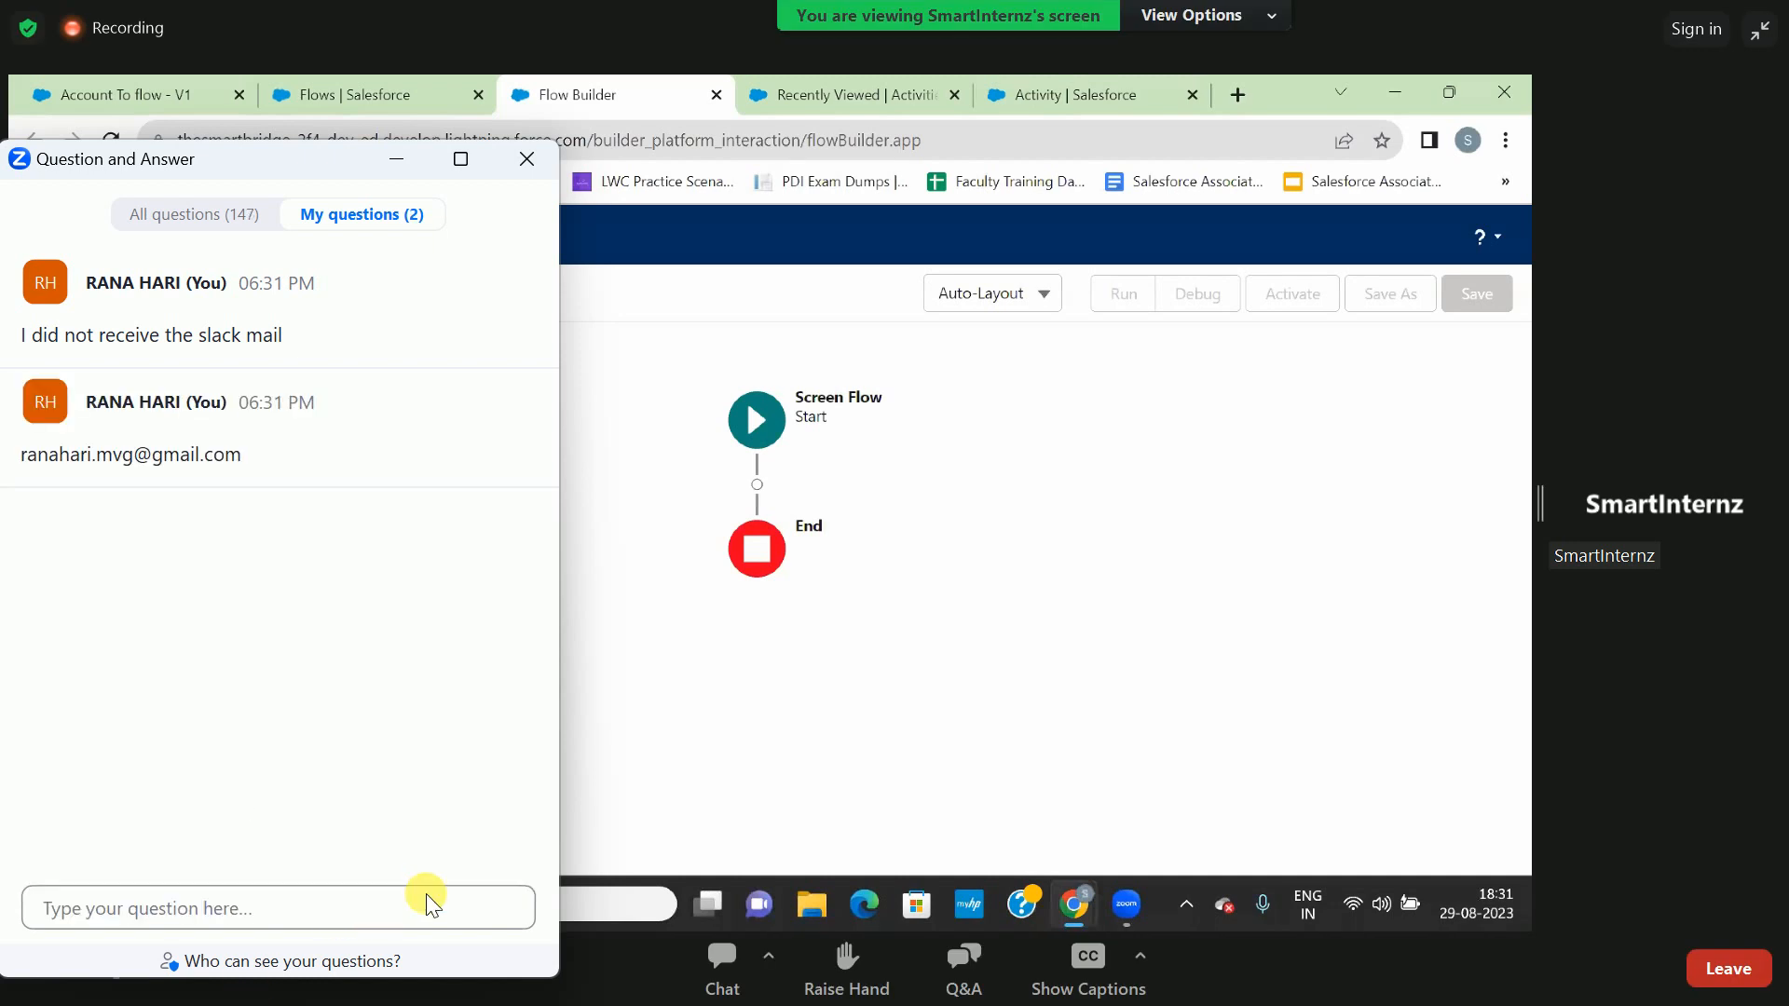
{"action": "left_click", "coordinate": [539, 149]}
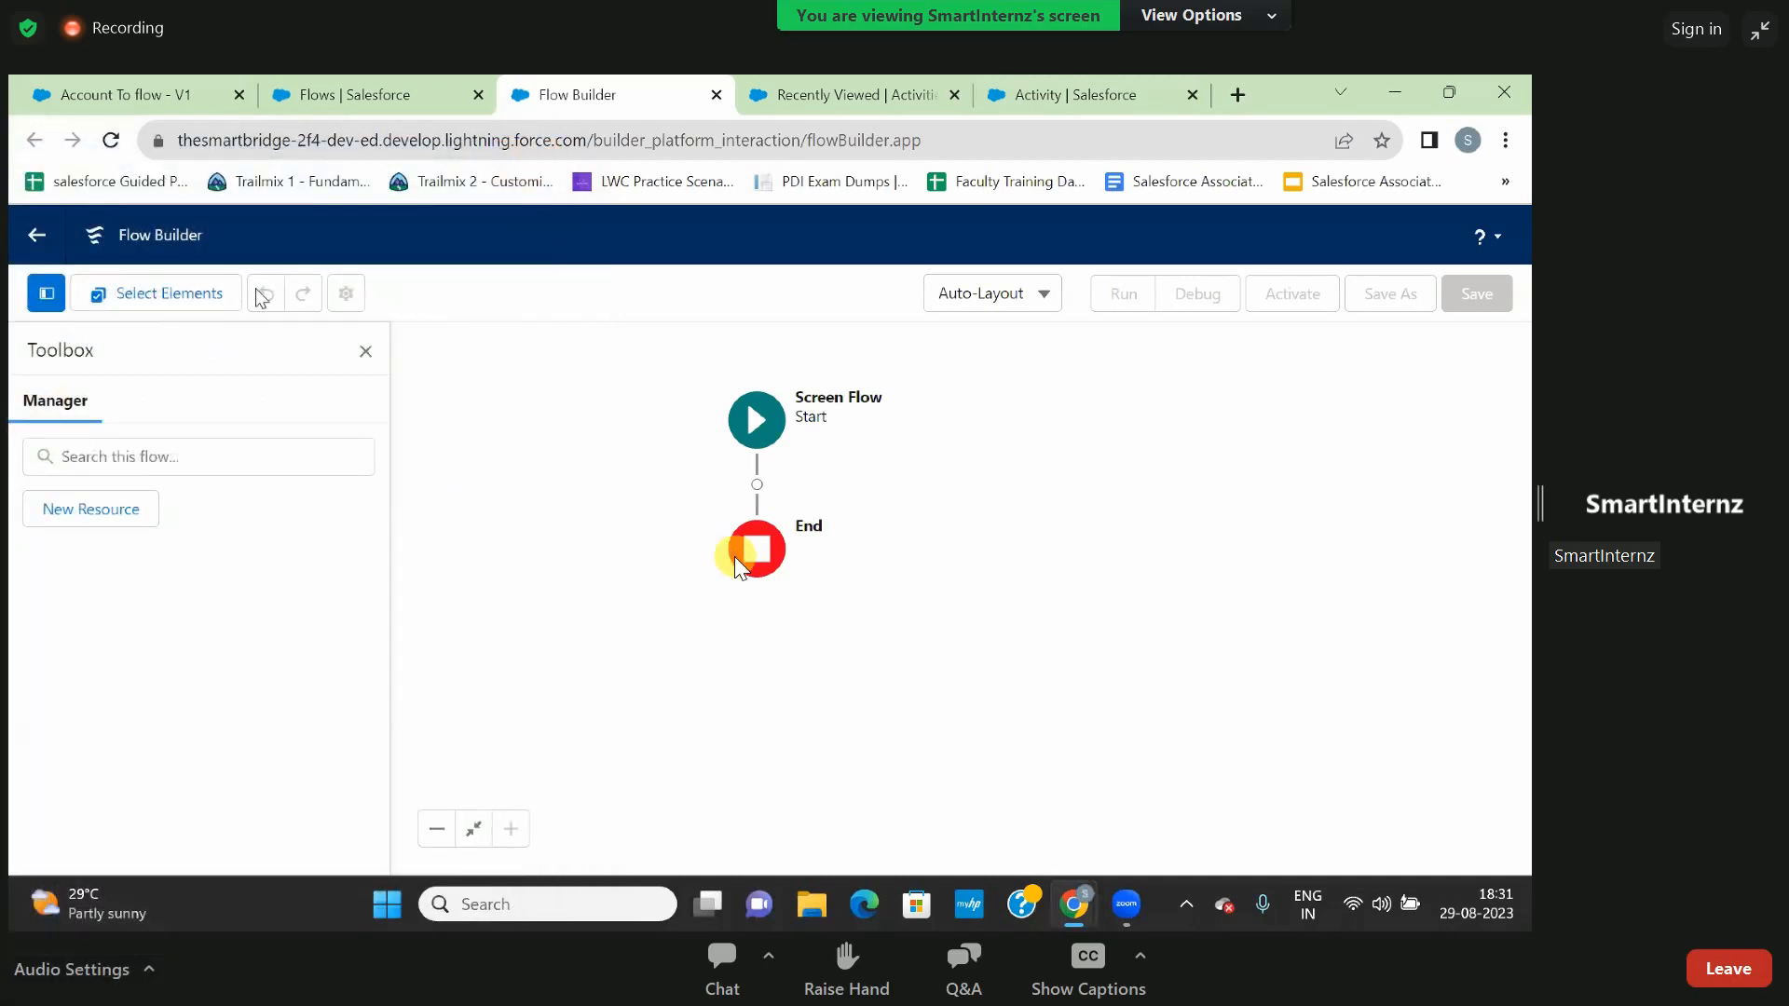
- Leave the current flow for the Flows setup page and create a new Screen Flow
{"action": "left_click", "coordinate": [170, 295]}
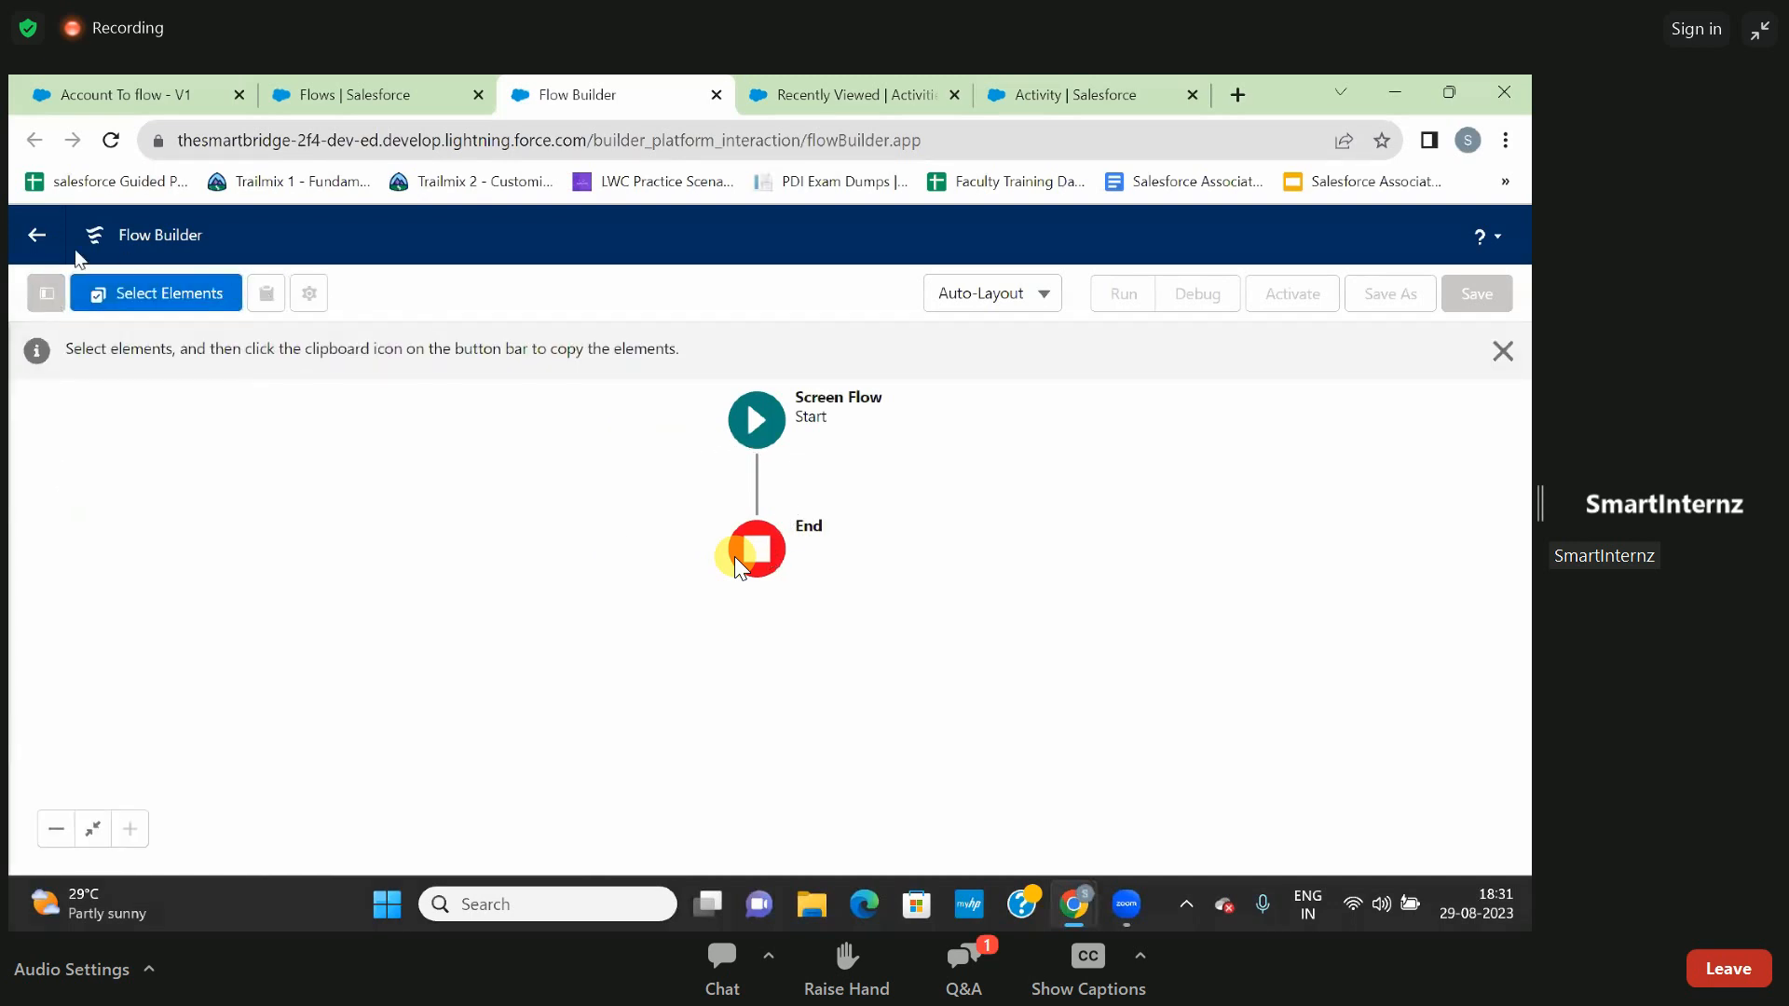
{"action": "left_click", "coordinate": [39, 241]}
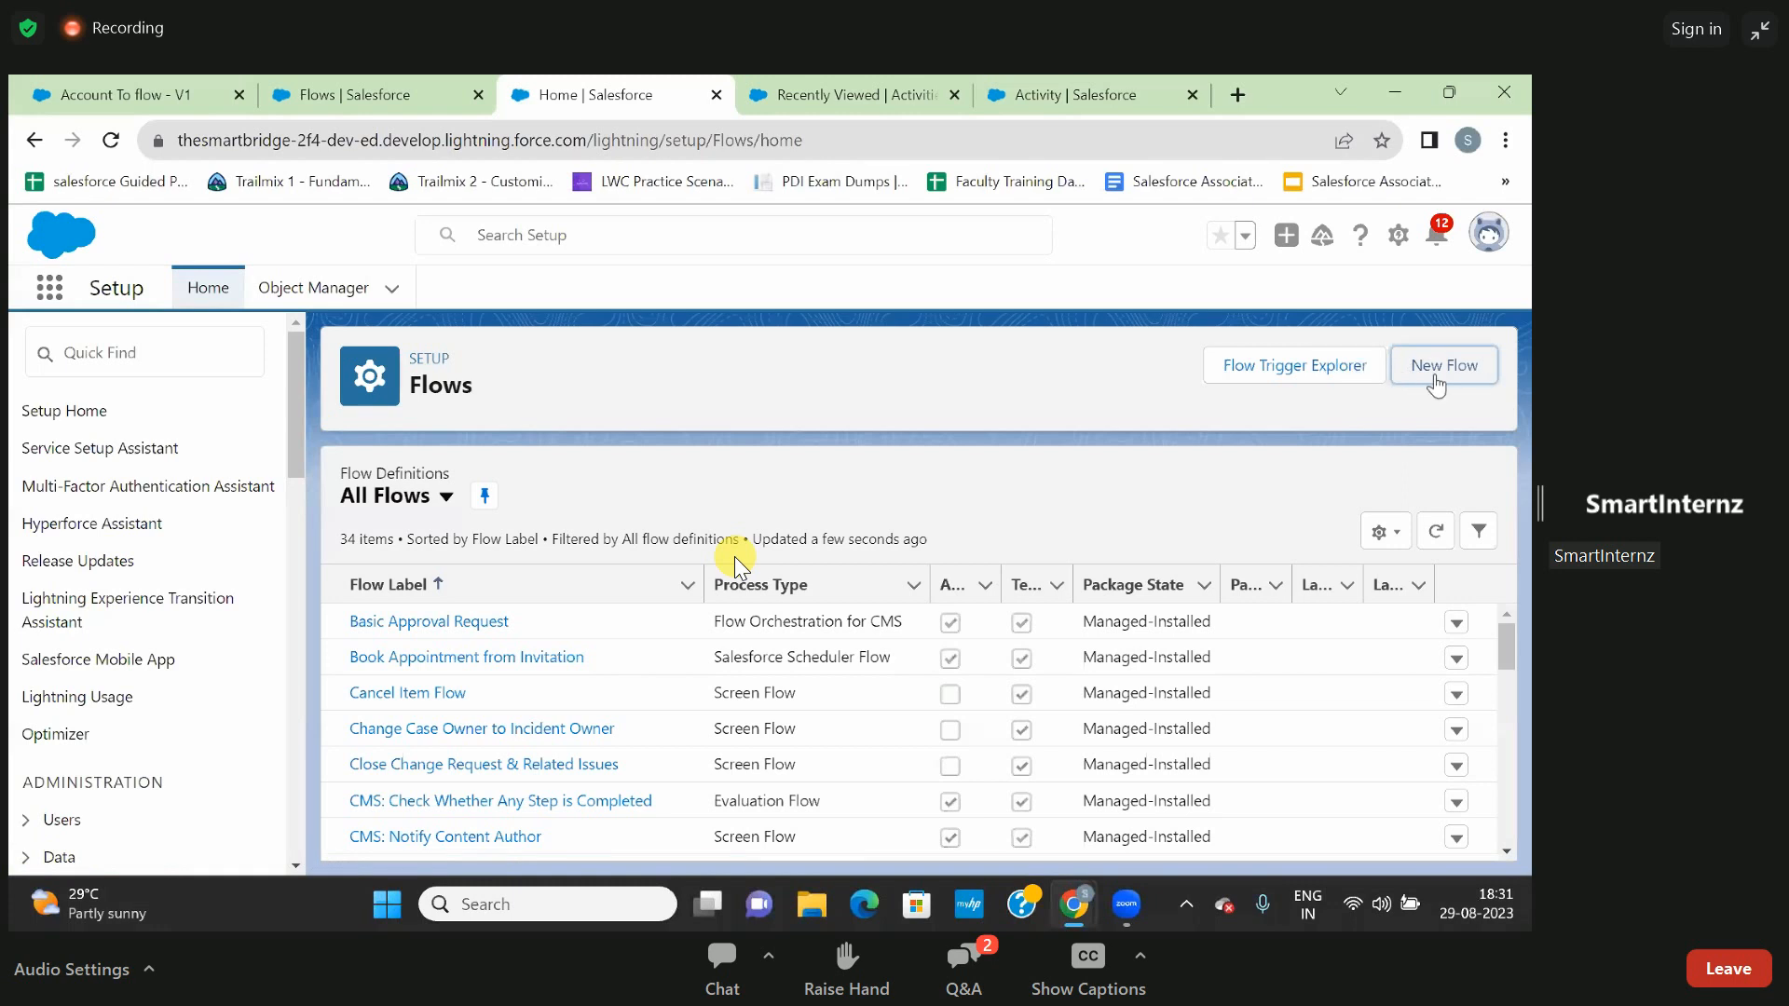
{"action": "left_click", "coordinate": [1435, 382]}
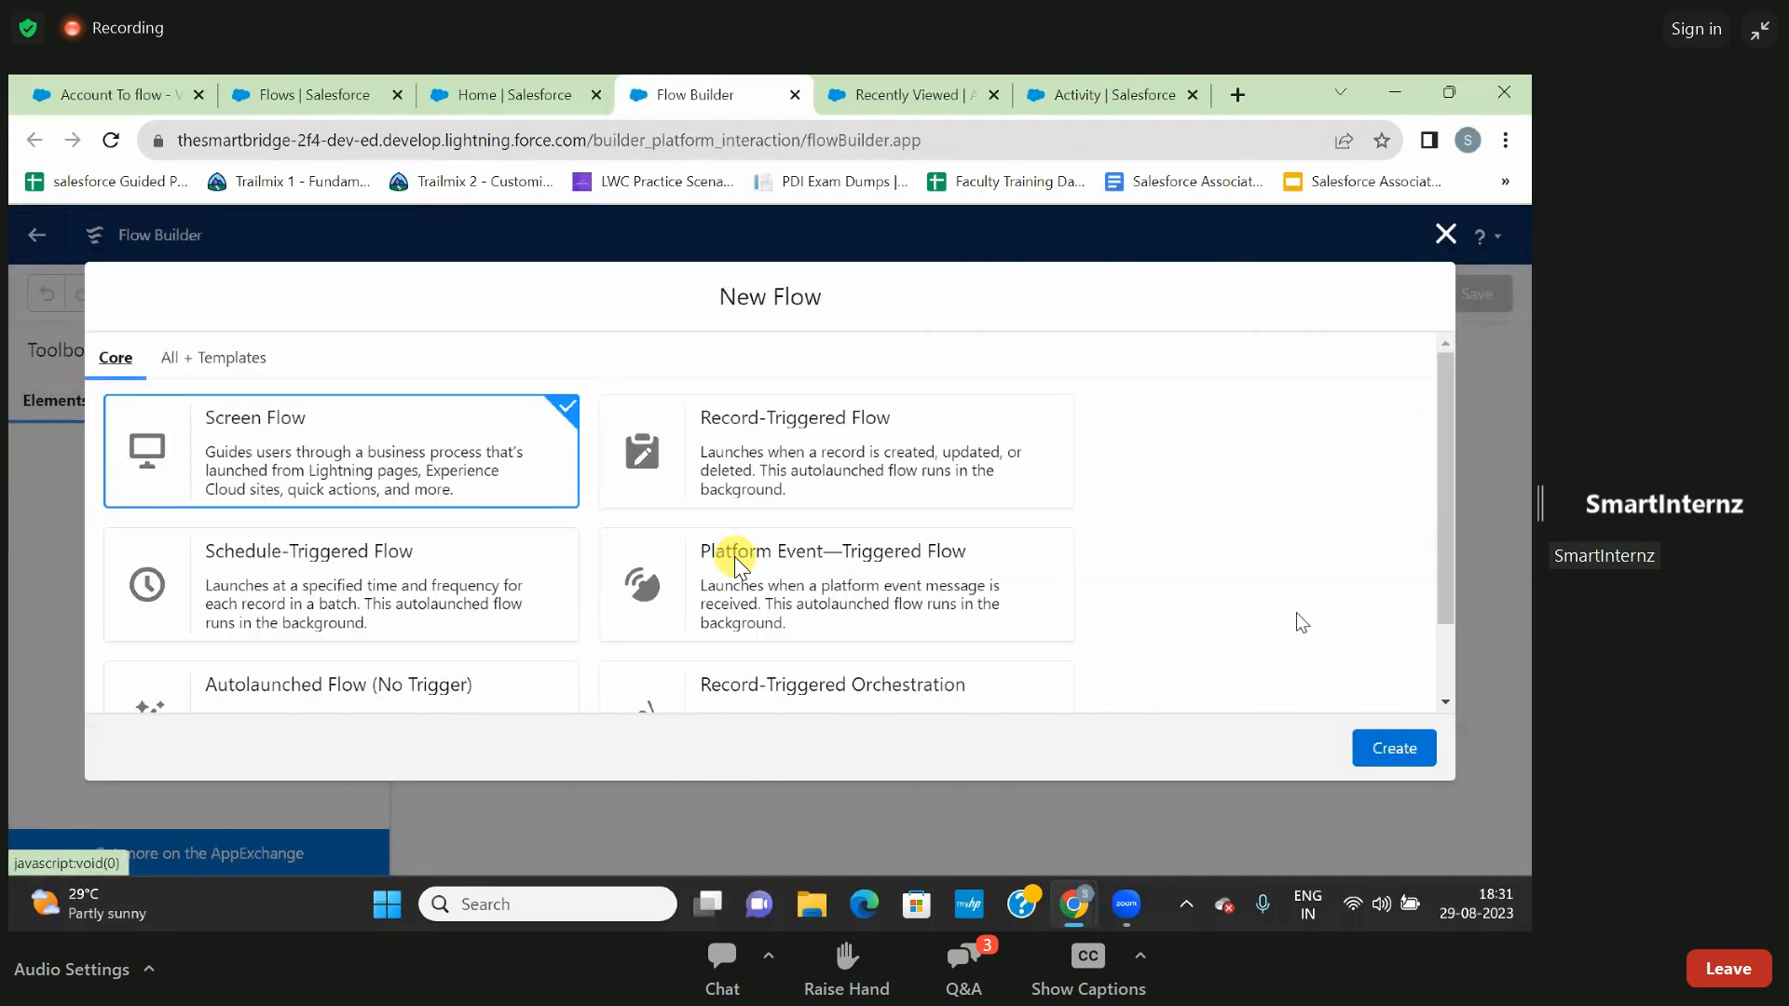
{"action": "left_click", "coordinate": [1393, 750]}
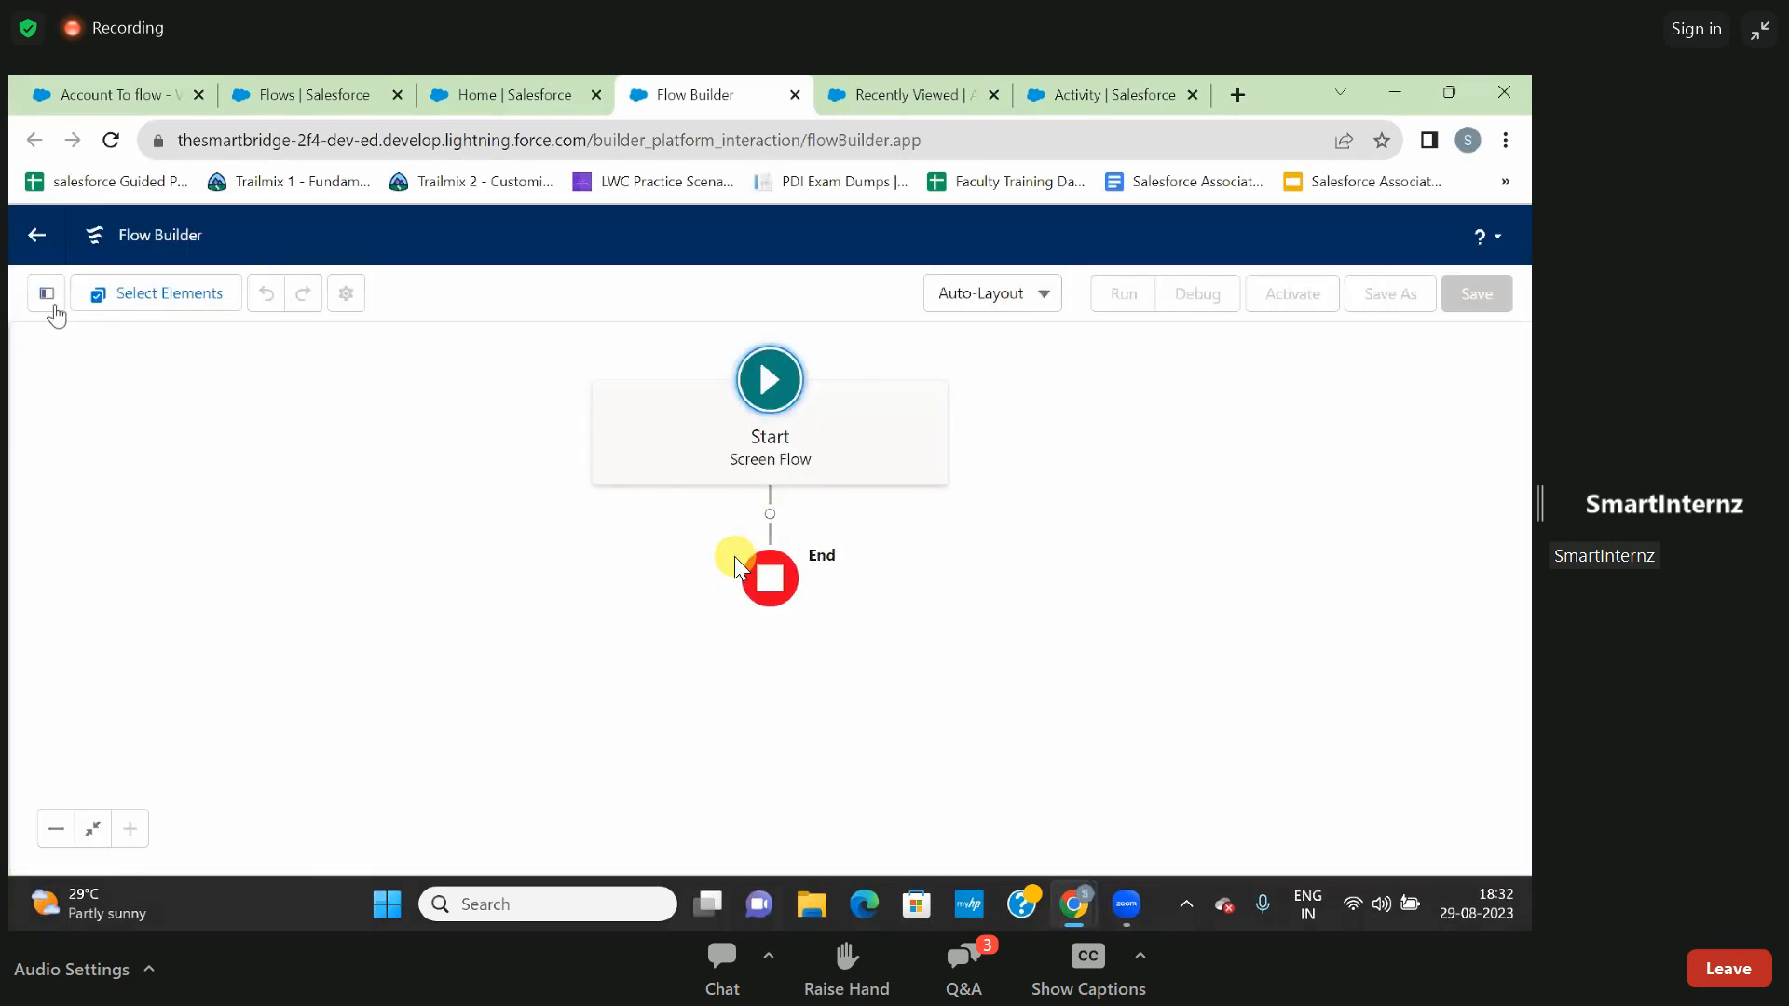
- Show the flow's Toolbox and check the available canvas layout options, keeping Auto-Layout
{"action": "left_click", "coordinate": [46, 294]}
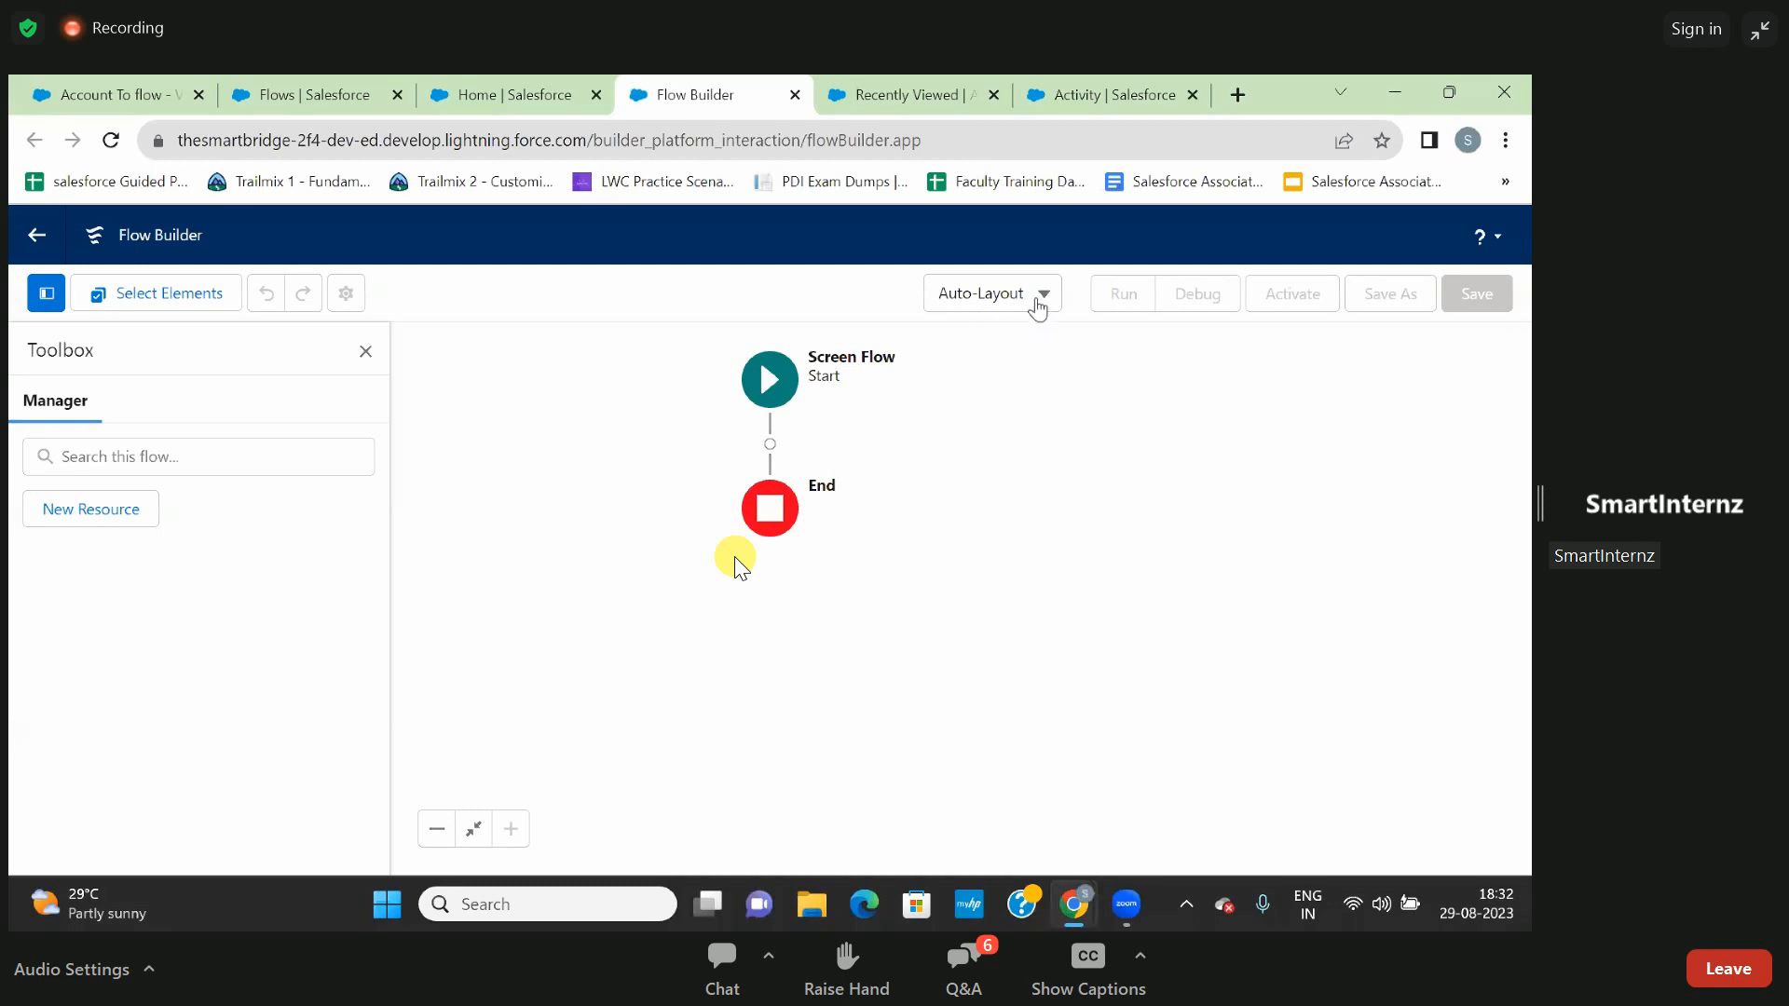
{"action": "left_click", "coordinate": [1039, 305]}
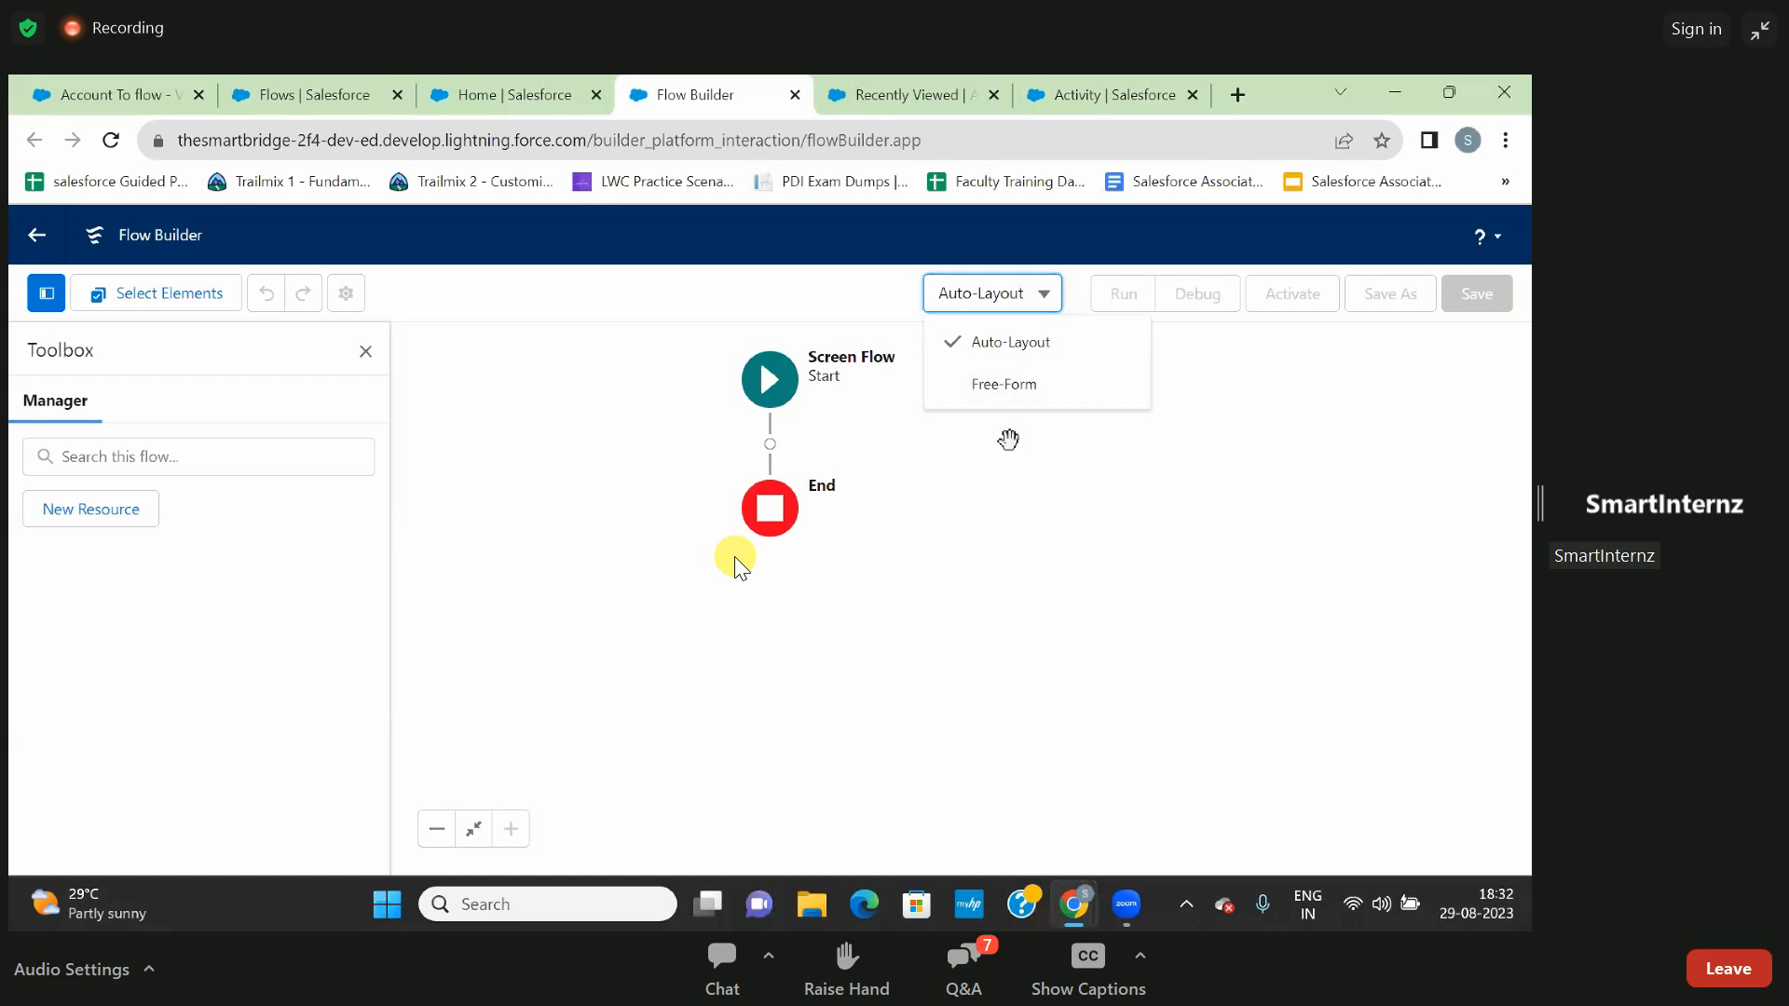
{"action": "left_click", "coordinate": [1020, 454]}
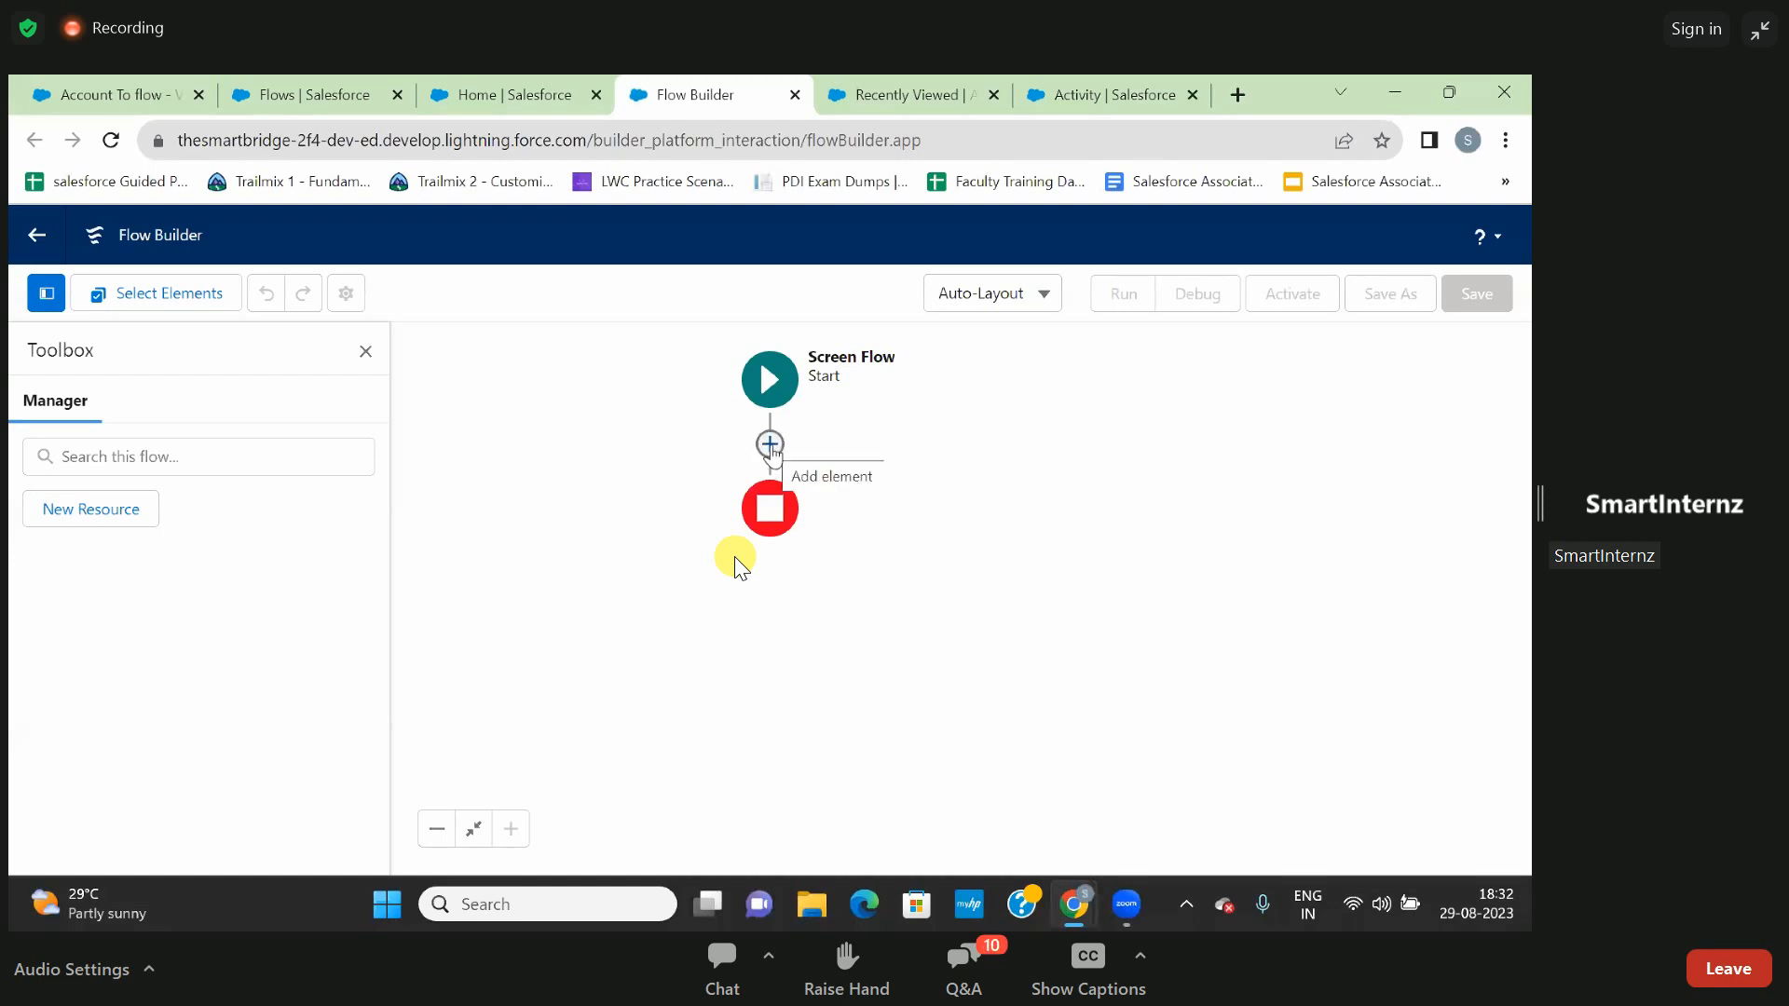
- Examine the Interaction, Logic and Data elements that can be added between the flow's Start and End
{"action": "left_click", "coordinate": [770, 444]}
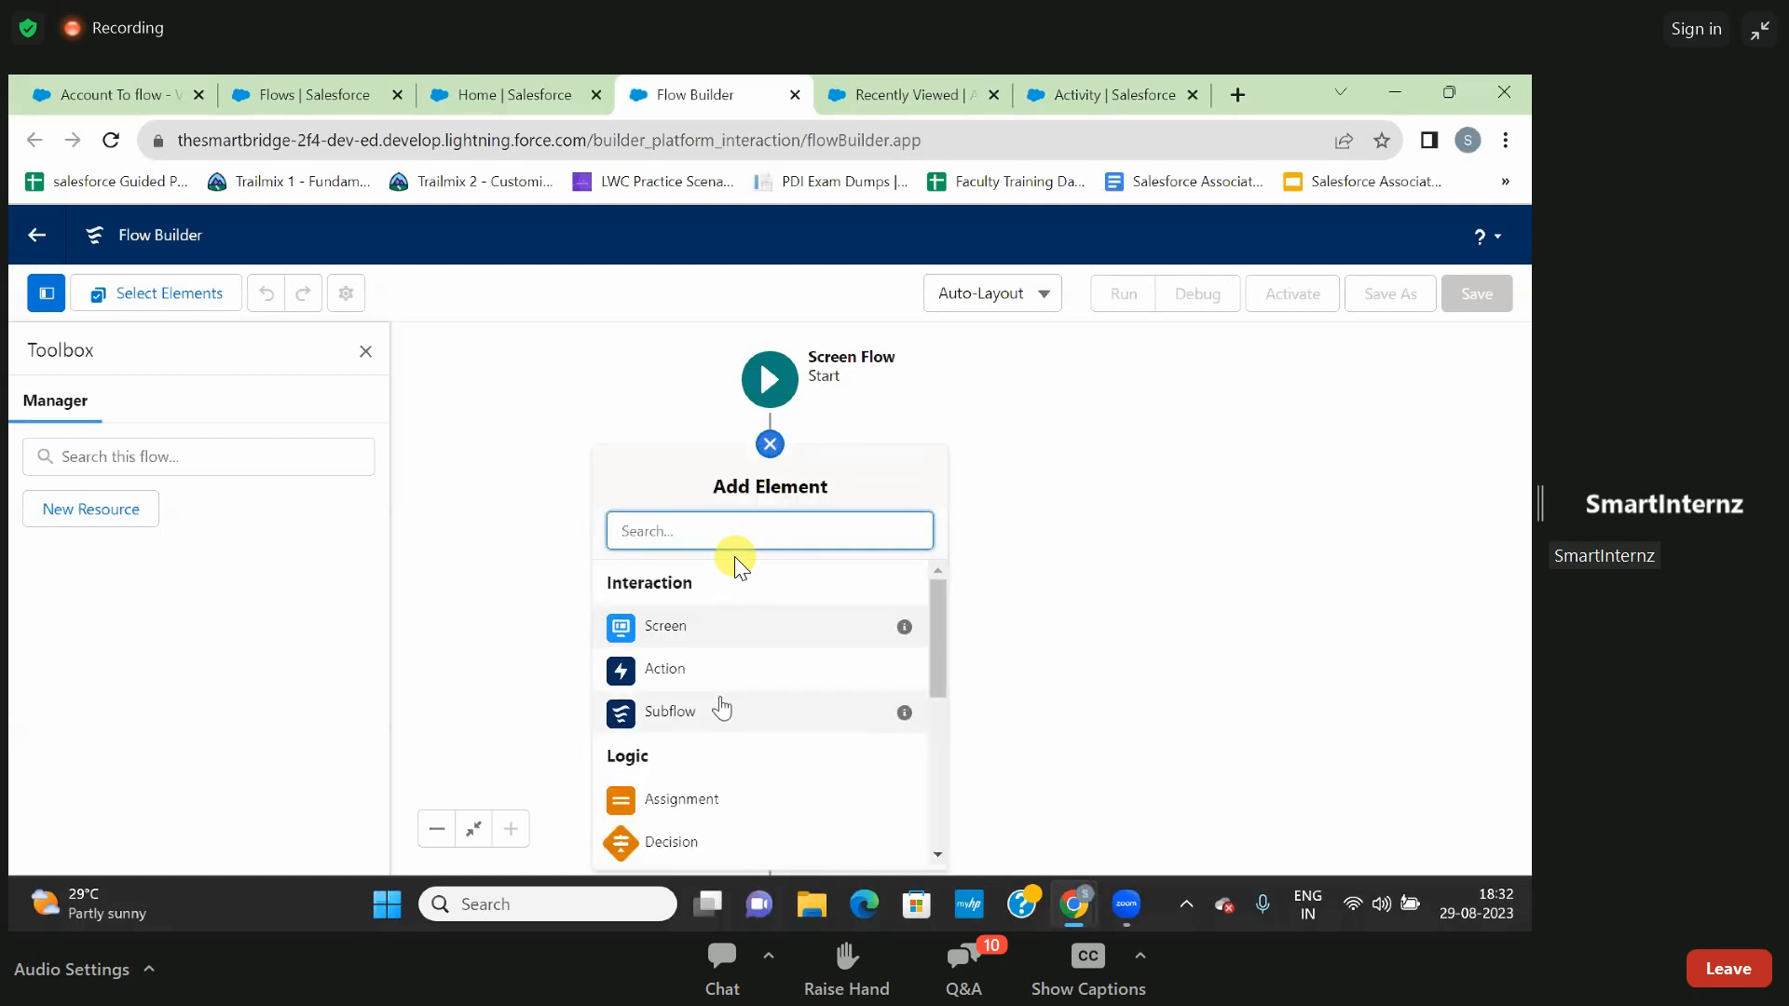
{"action": "scroll", "coordinate": [722, 706], "scroll_direction": "down", "scroll_amount": 5}
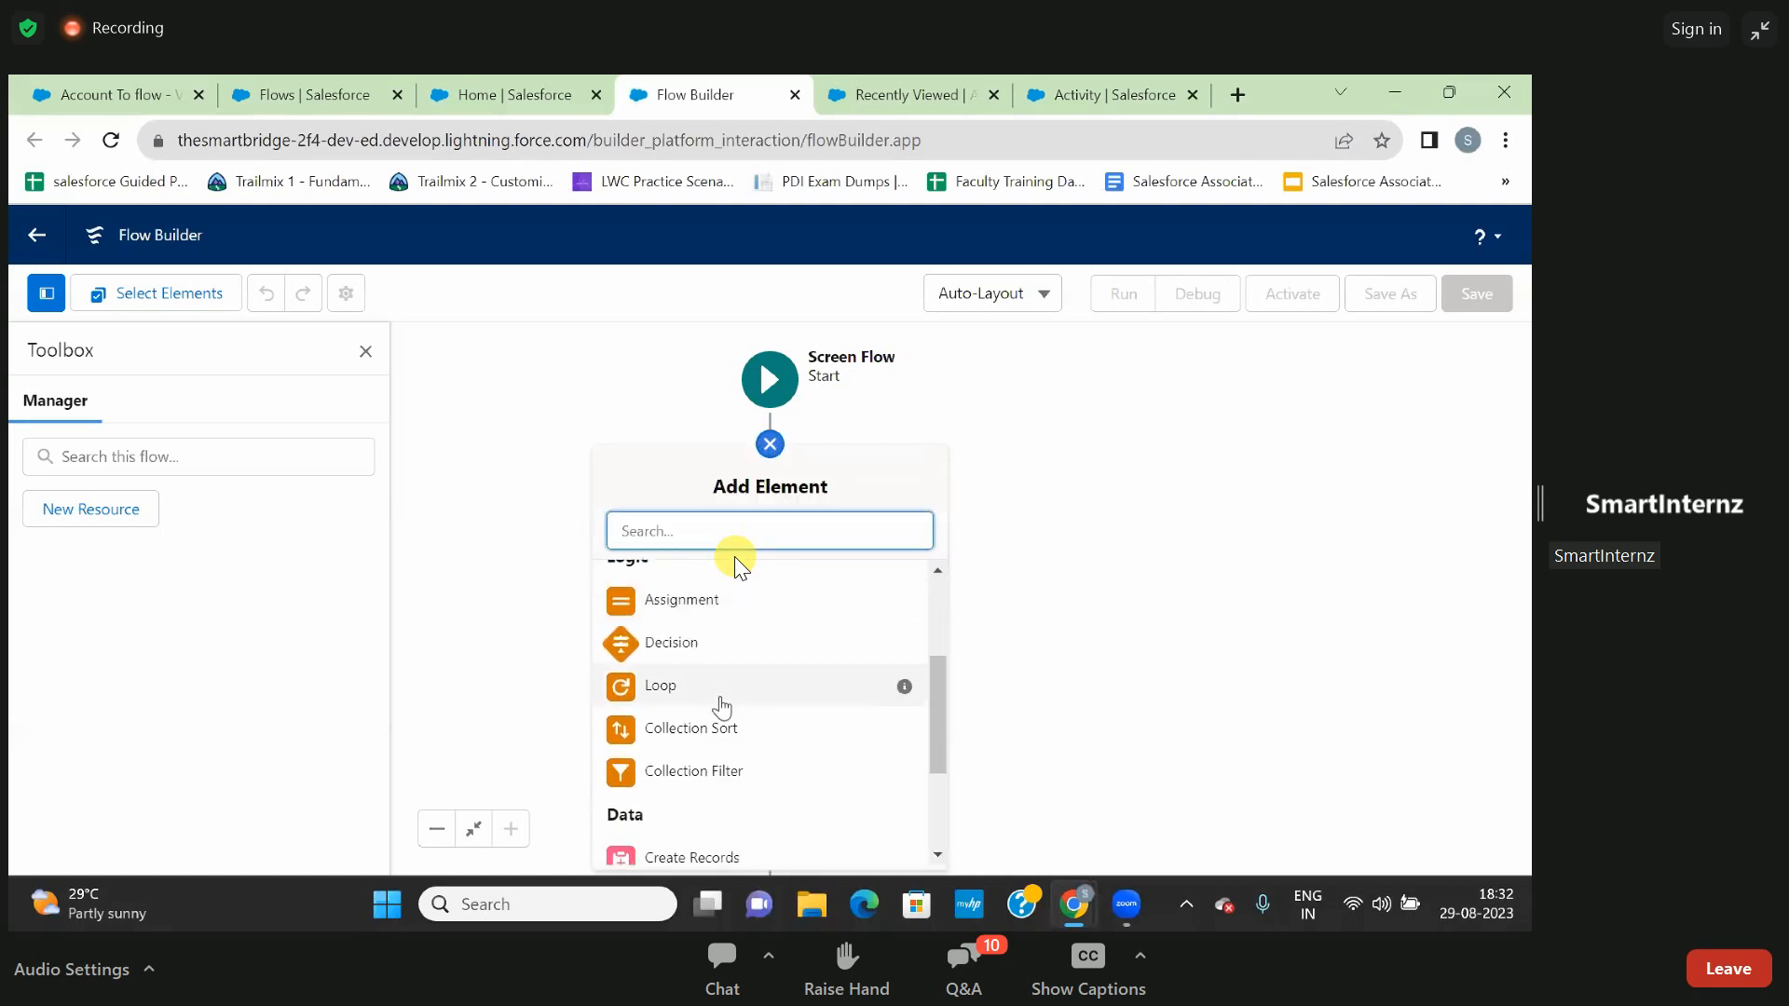
{"action": "scroll", "coordinate": [718, 694], "scroll_direction": "down", "scroll_amount": 2}
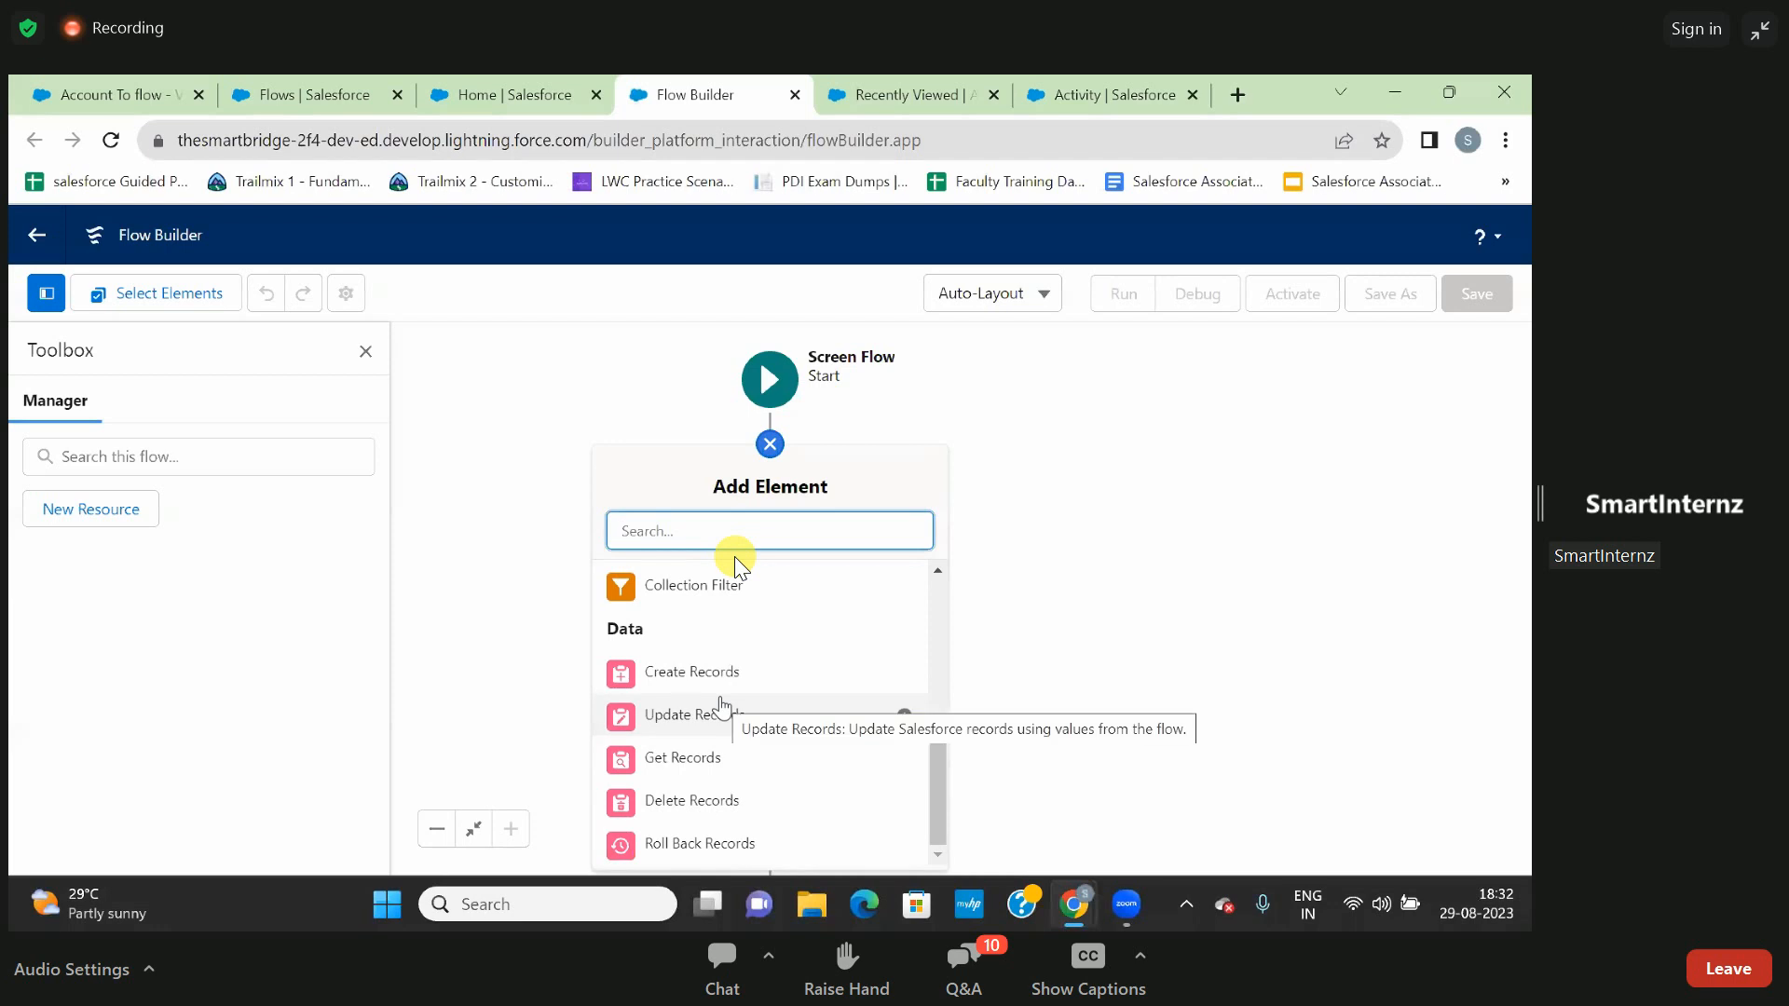
{"action": "scroll", "coordinate": [722, 705], "scroll_direction": "up", "scroll_amount": 4}
{"action": "scroll", "coordinate": [722, 705], "scroll_direction": "up", "scroll_amount": 1}
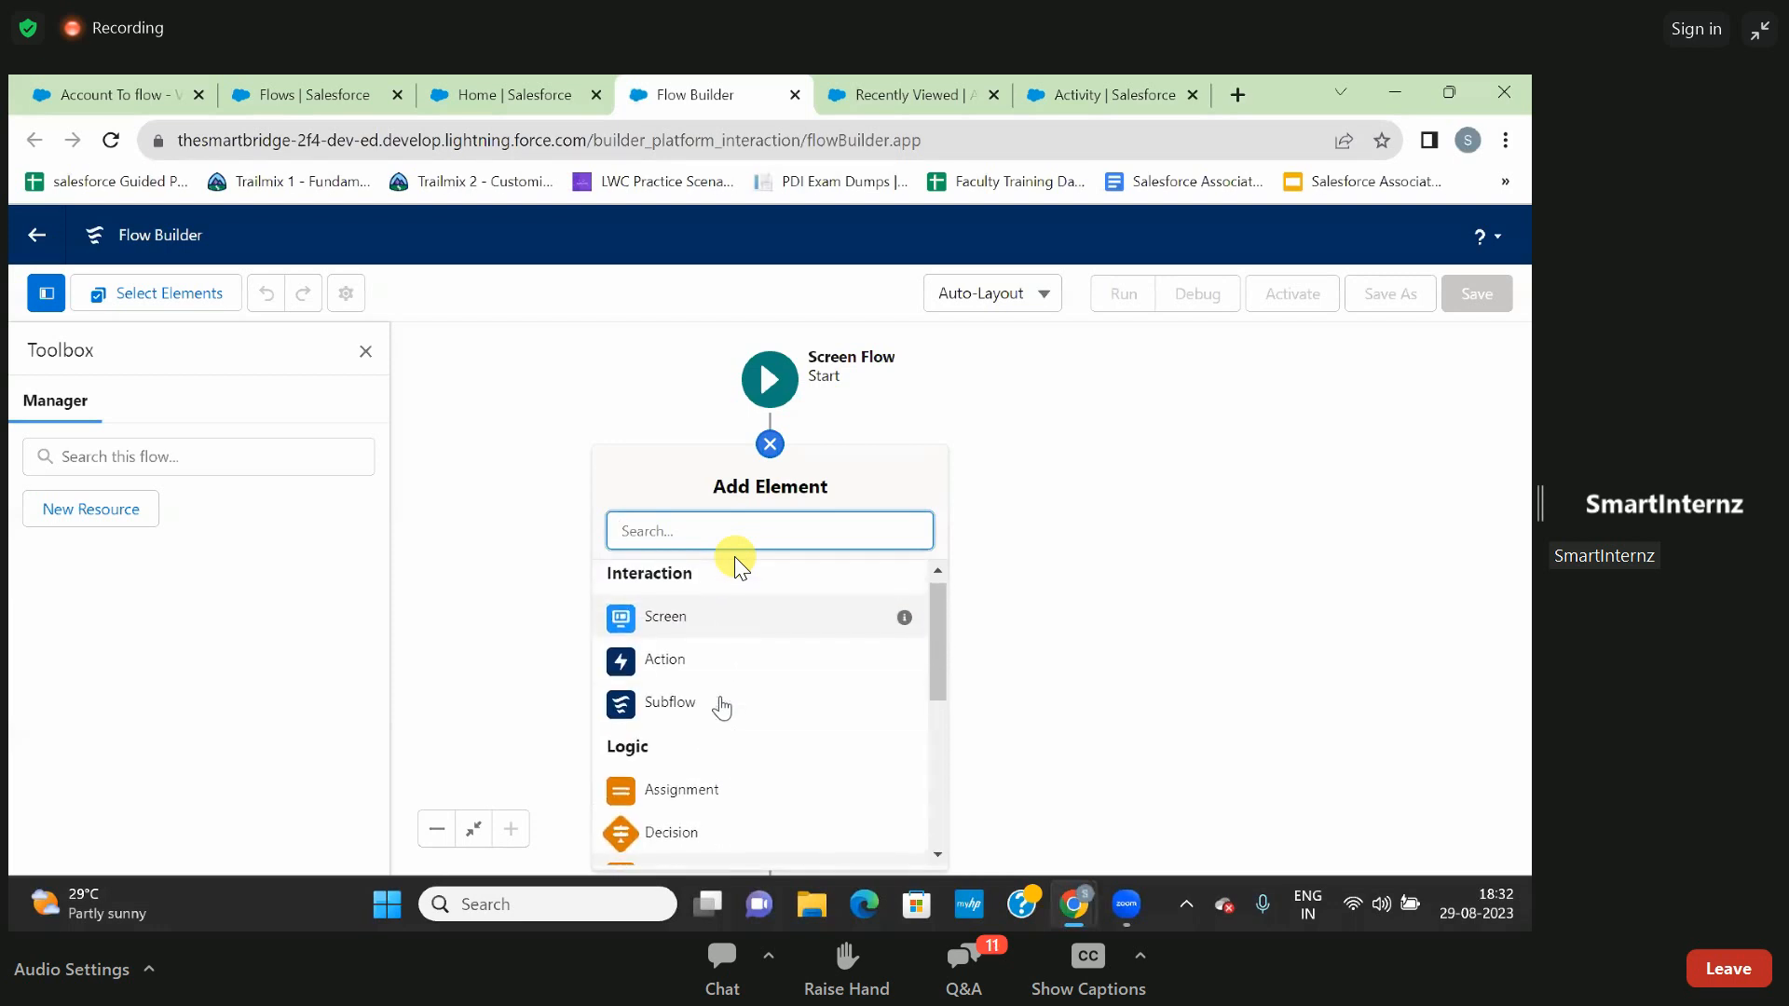
{"action": "scroll", "coordinate": [722, 706], "scroll_direction": "down", "scroll_amount": 3}
{"action": "scroll", "coordinate": [722, 706], "scroll_direction": "down", "scroll_amount": 3}
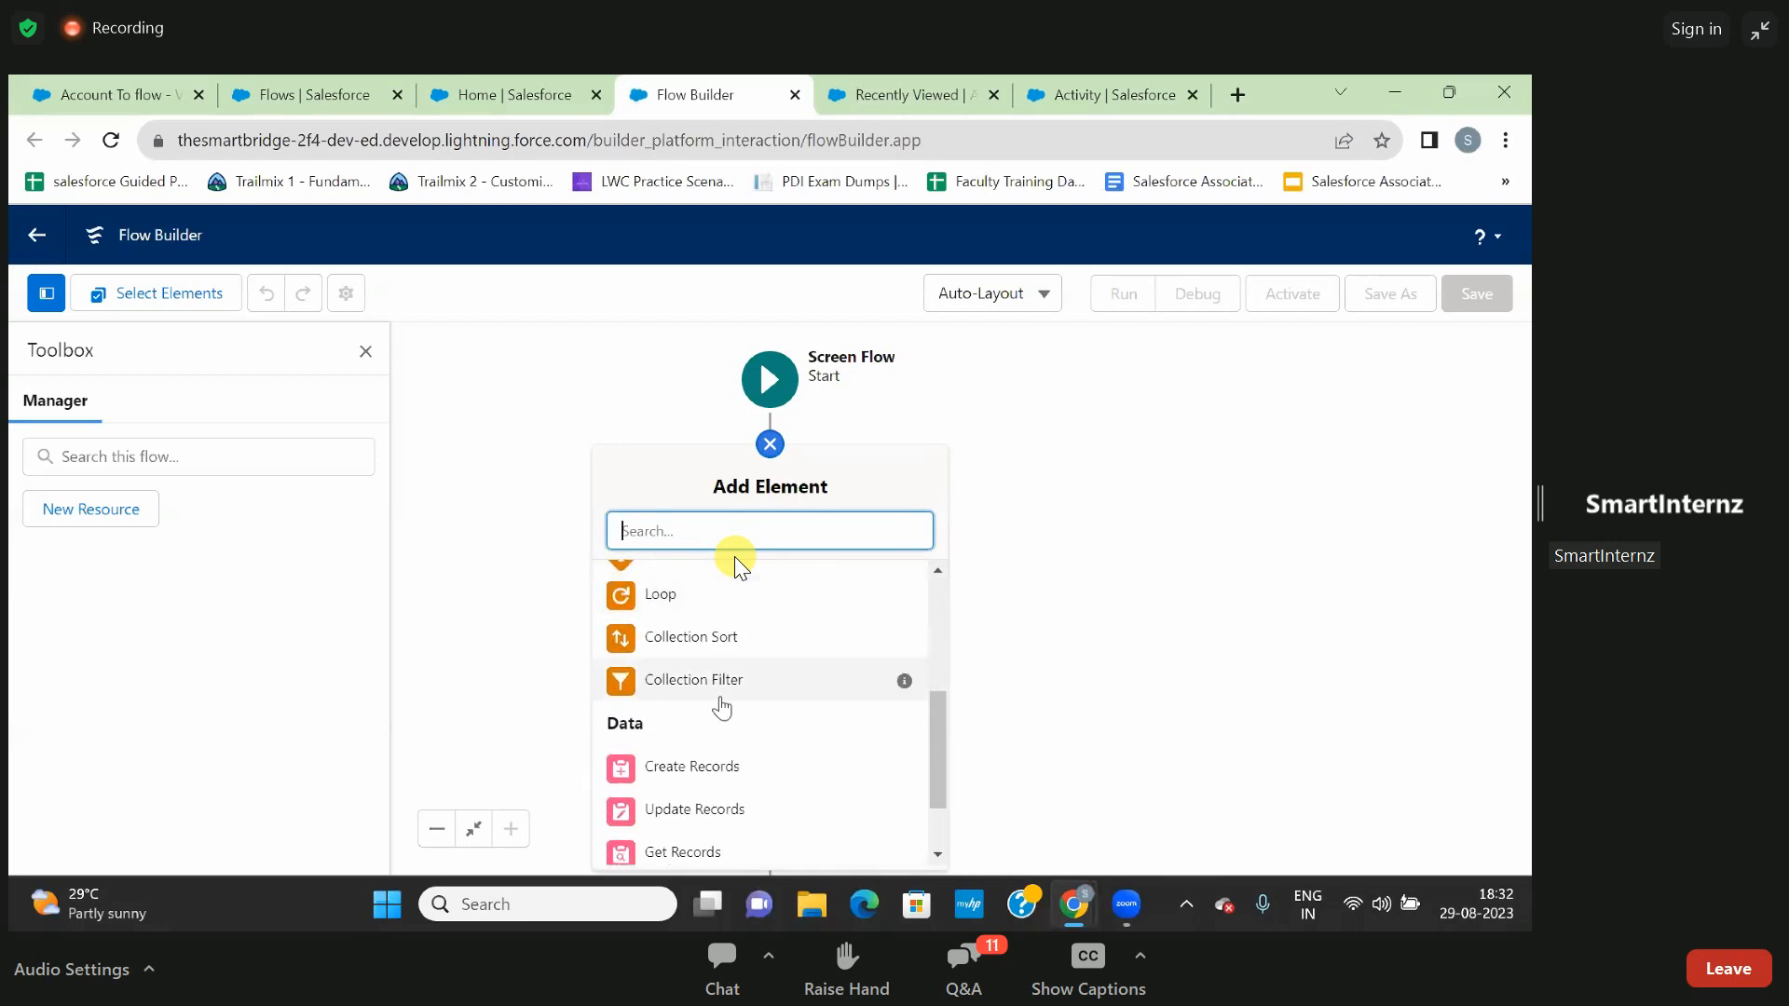
{"action": "scroll", "coordinate": [722, 706], "scroll_direction": "up", "scroll_amount": 3}
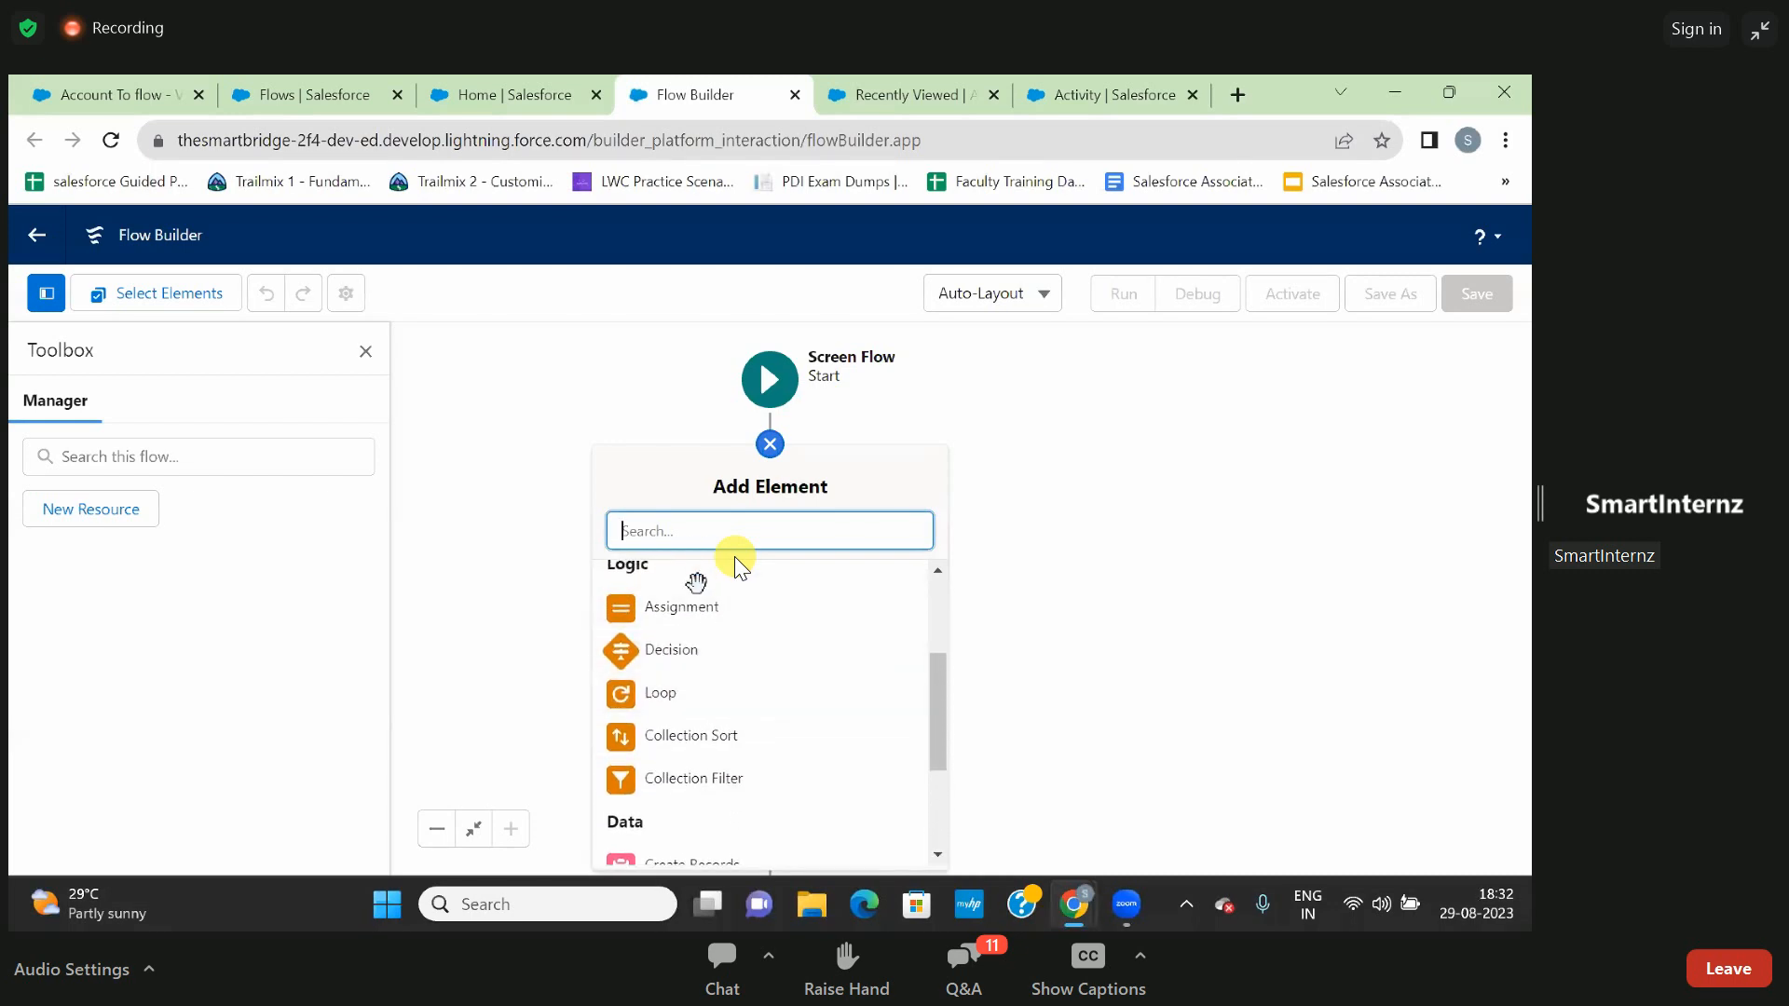
{"action": "scroll", "coordinate": [701, 736], "scroll_direction": "down", "scroll_amount": 2}
{"action": "scroll", "coordinate": [705, 743], "scroll_direction": "down", "scroll_amount": 2}
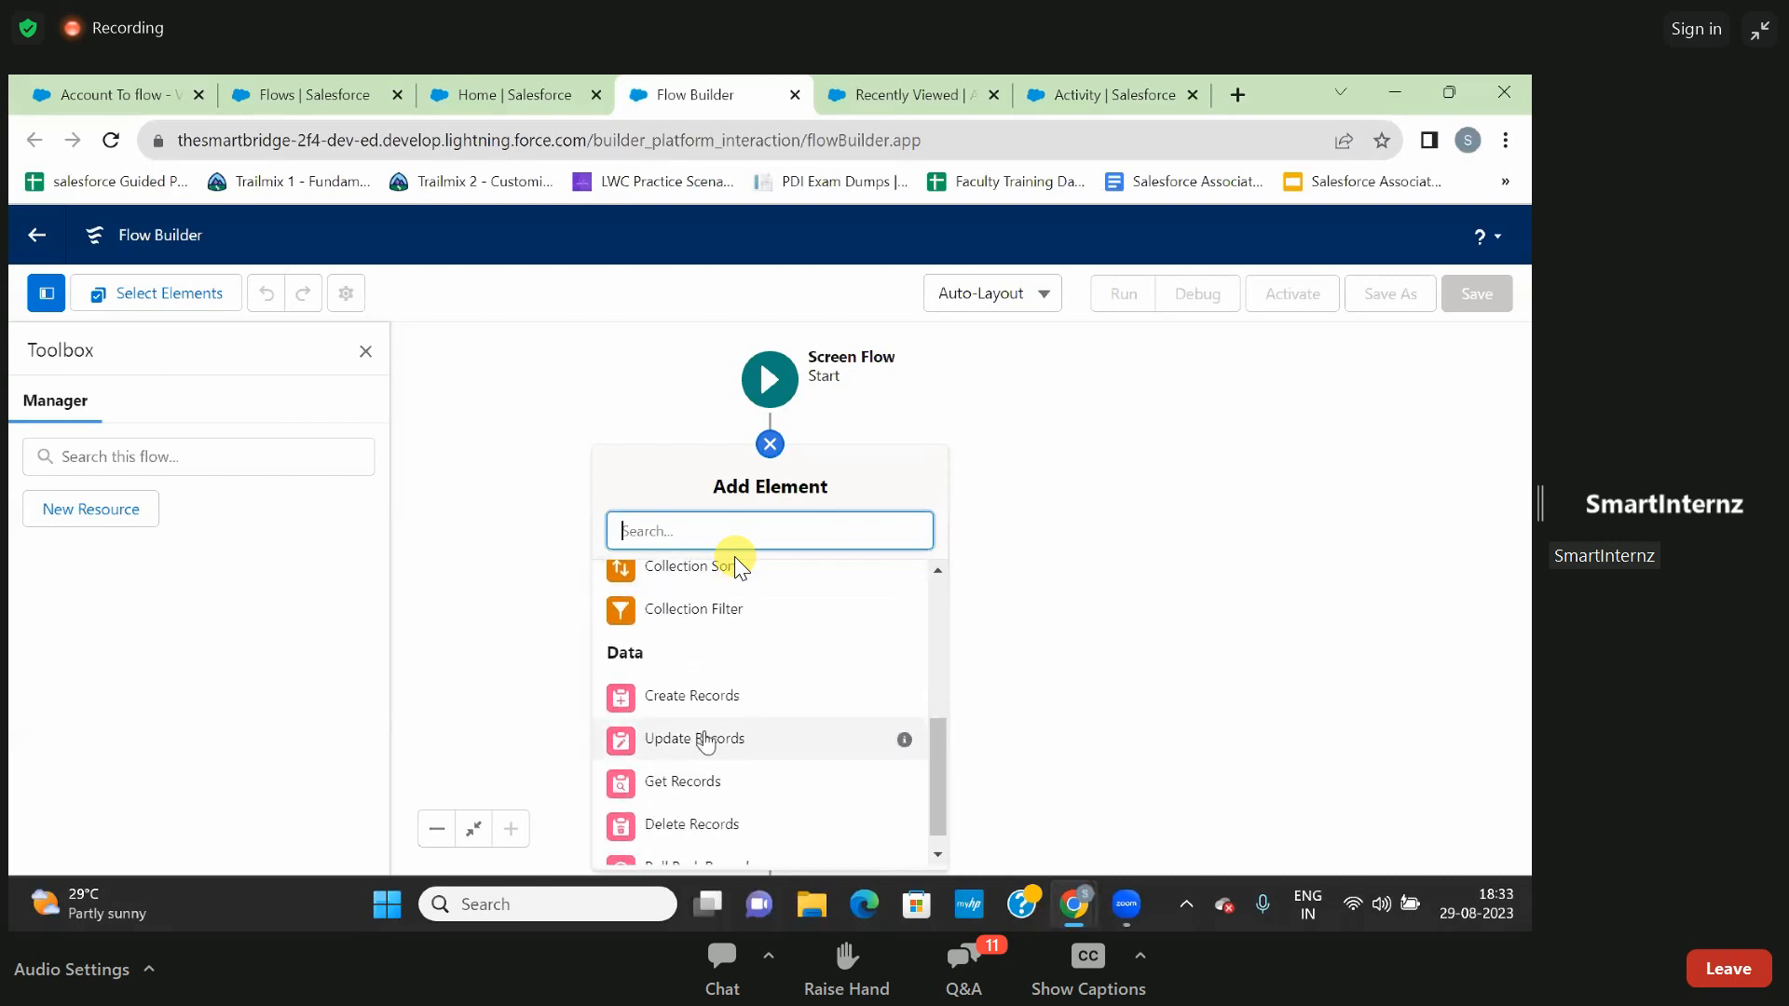
{"action": "scroll", "coordinate": [705, 742], "scroll_direction": "up", "scroll_amount": 3}
{"action": "scroll", "coordinate": [705, 743], "scroll_direction": "down", "scroll_amount": 2}
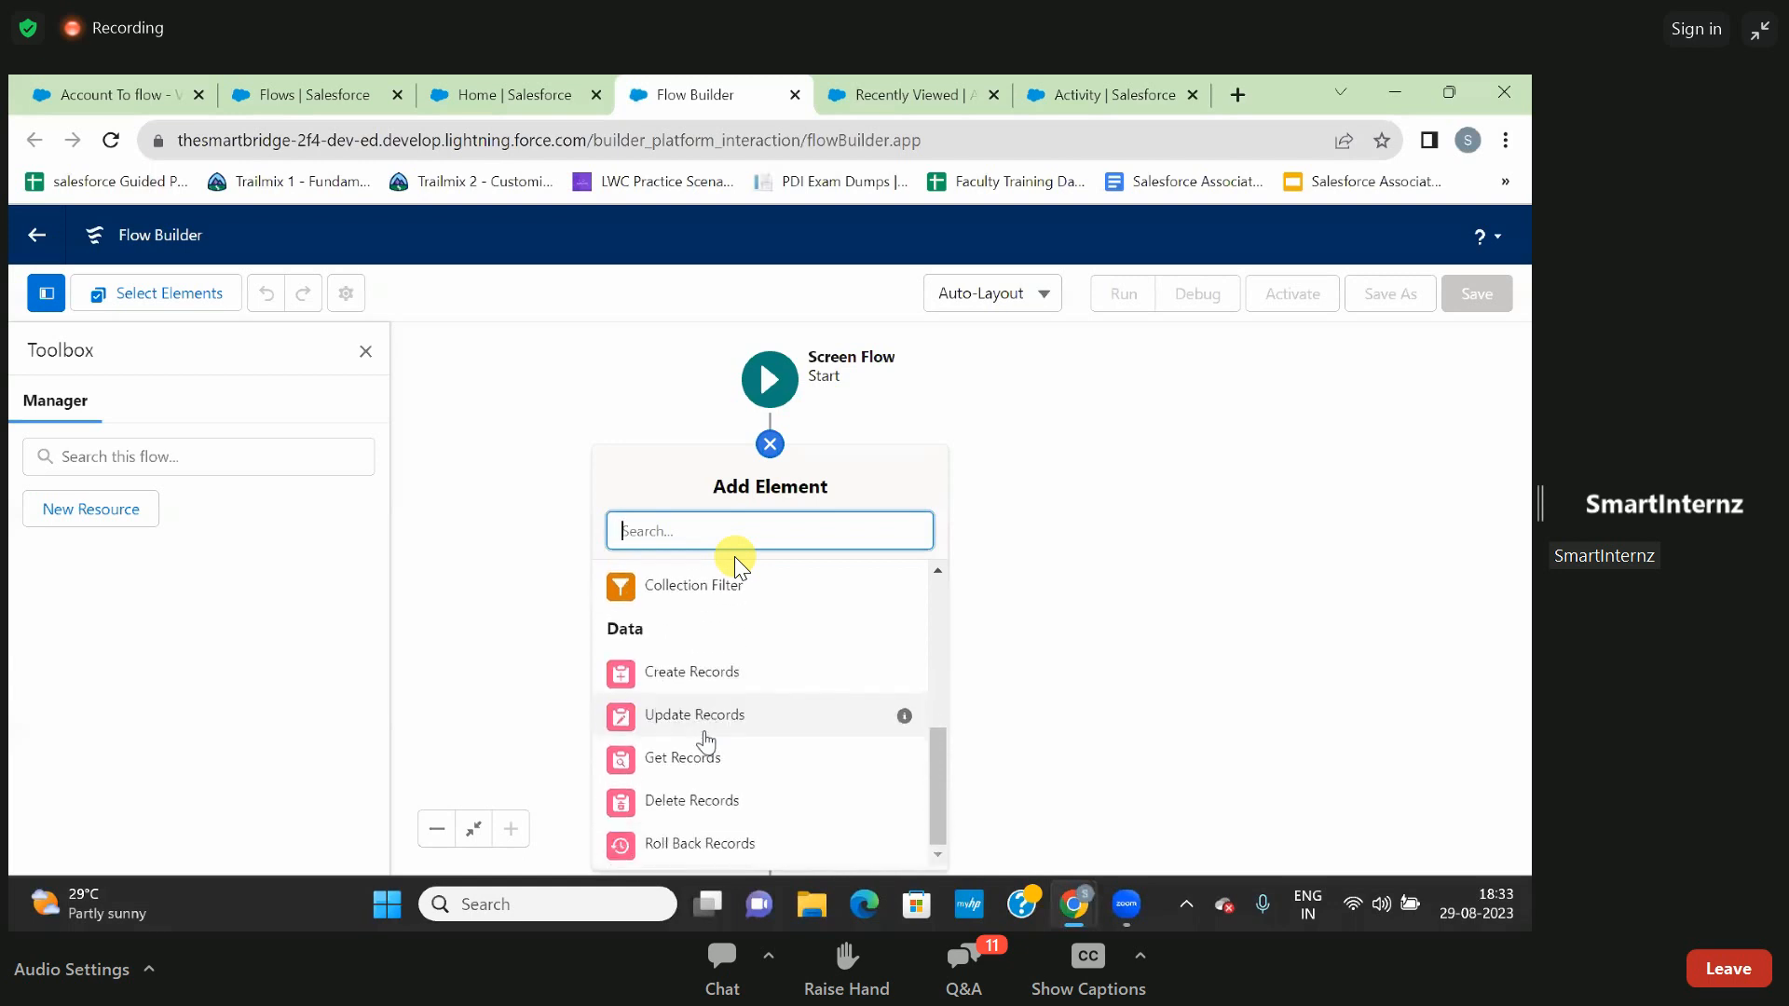
{"action": "scroll", "coordinate": [705, 742], "scroll_direction": "up", "scroll_amount": 4}
{"action": "scroll", "coordinate": [705, 743], "scroll_direction": "up", "scroll_amount": 1}
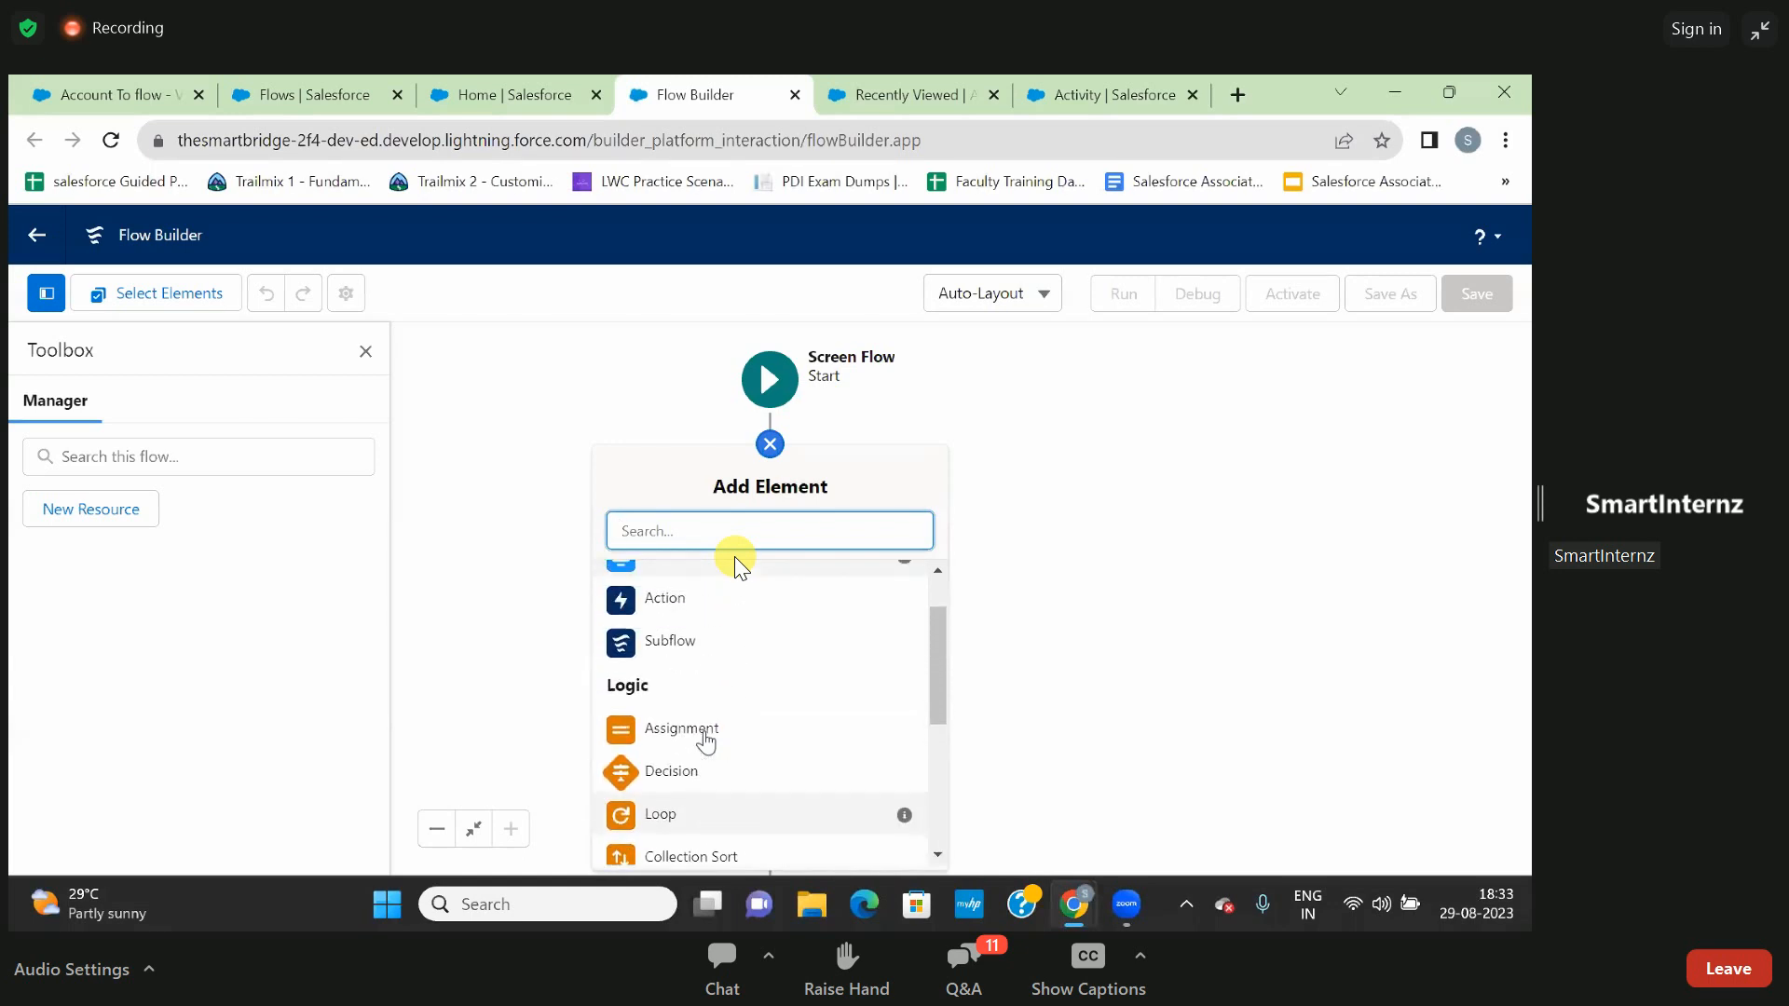
{"action": "scroll", "coordinate": [706, 742], "scroll_direction": "down", "scroll_amount": 2}
{"action": "scroll", "coordinate": [706, 741], "scroll_direction": "down", "scroll_amount": 2}
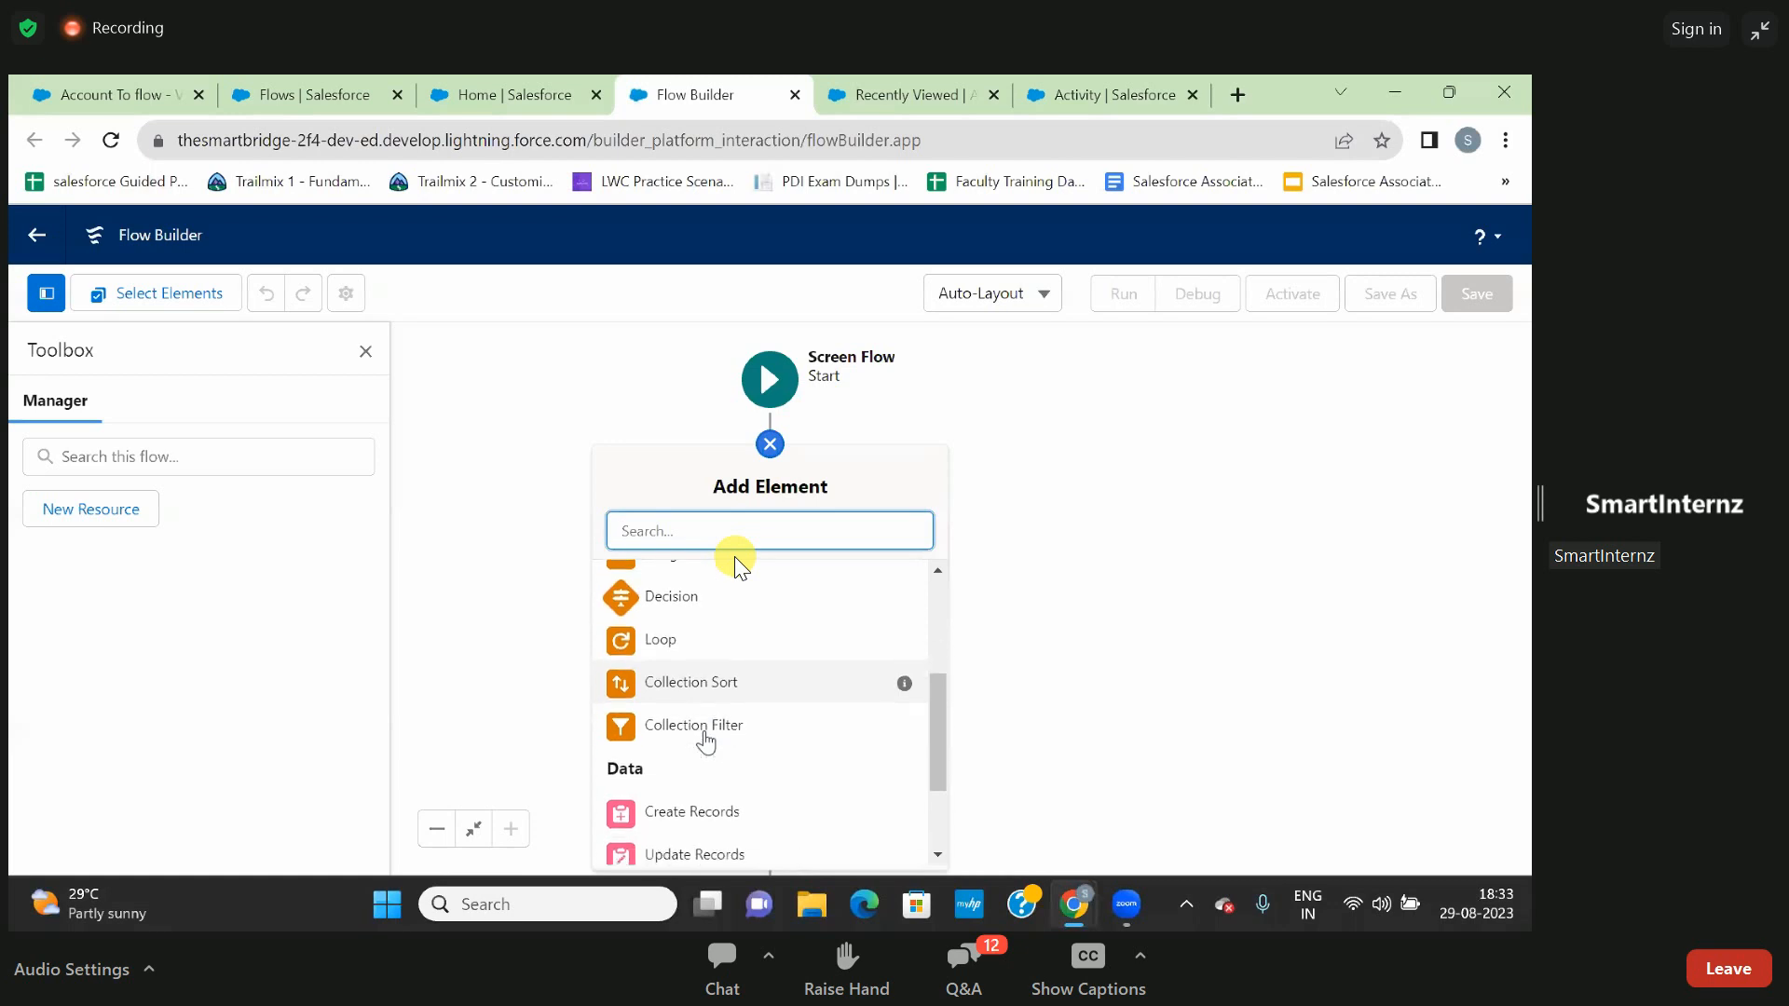
{"action": "scroll", "coordinate": [705, 743], "scroll_direction": "down", "scroll_amount": 1}
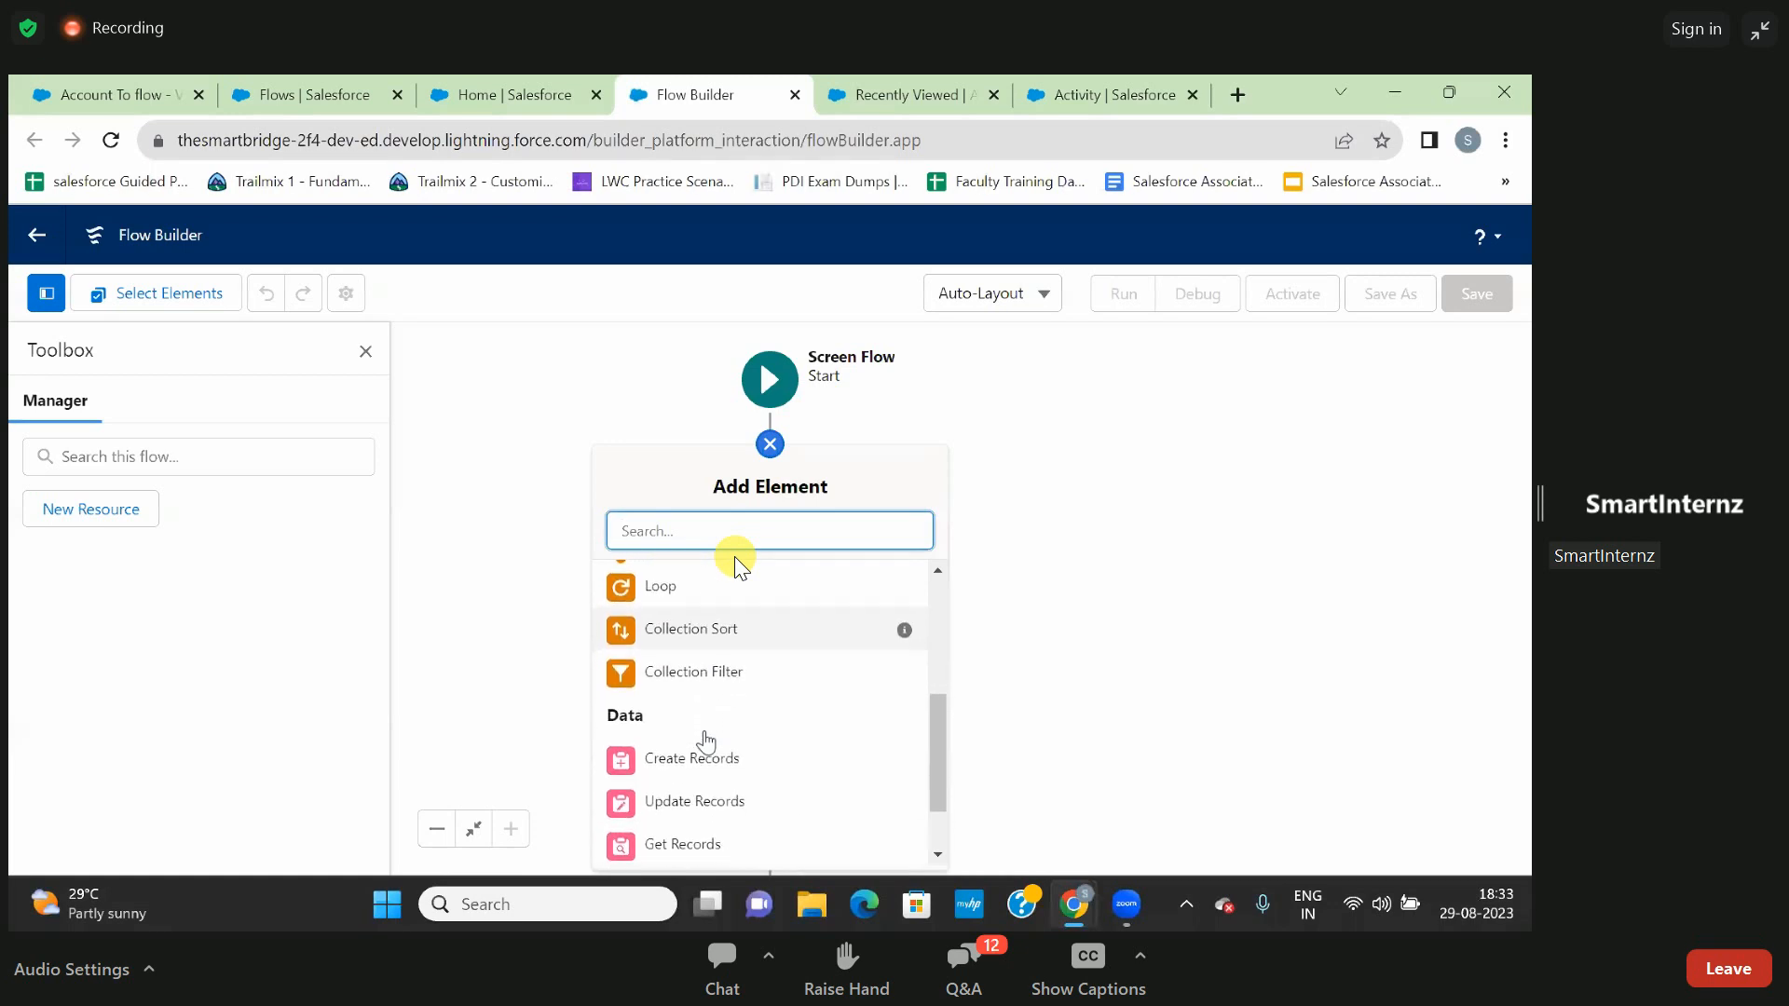
{"action": "scroll", "coordinate": [705, 742], "scroll_direction": "up", "scroll_amount": 2}
{"action": "scroll", "coordinate": [706, 743], "scroll_direction": "up", "scroll_amount": 3}
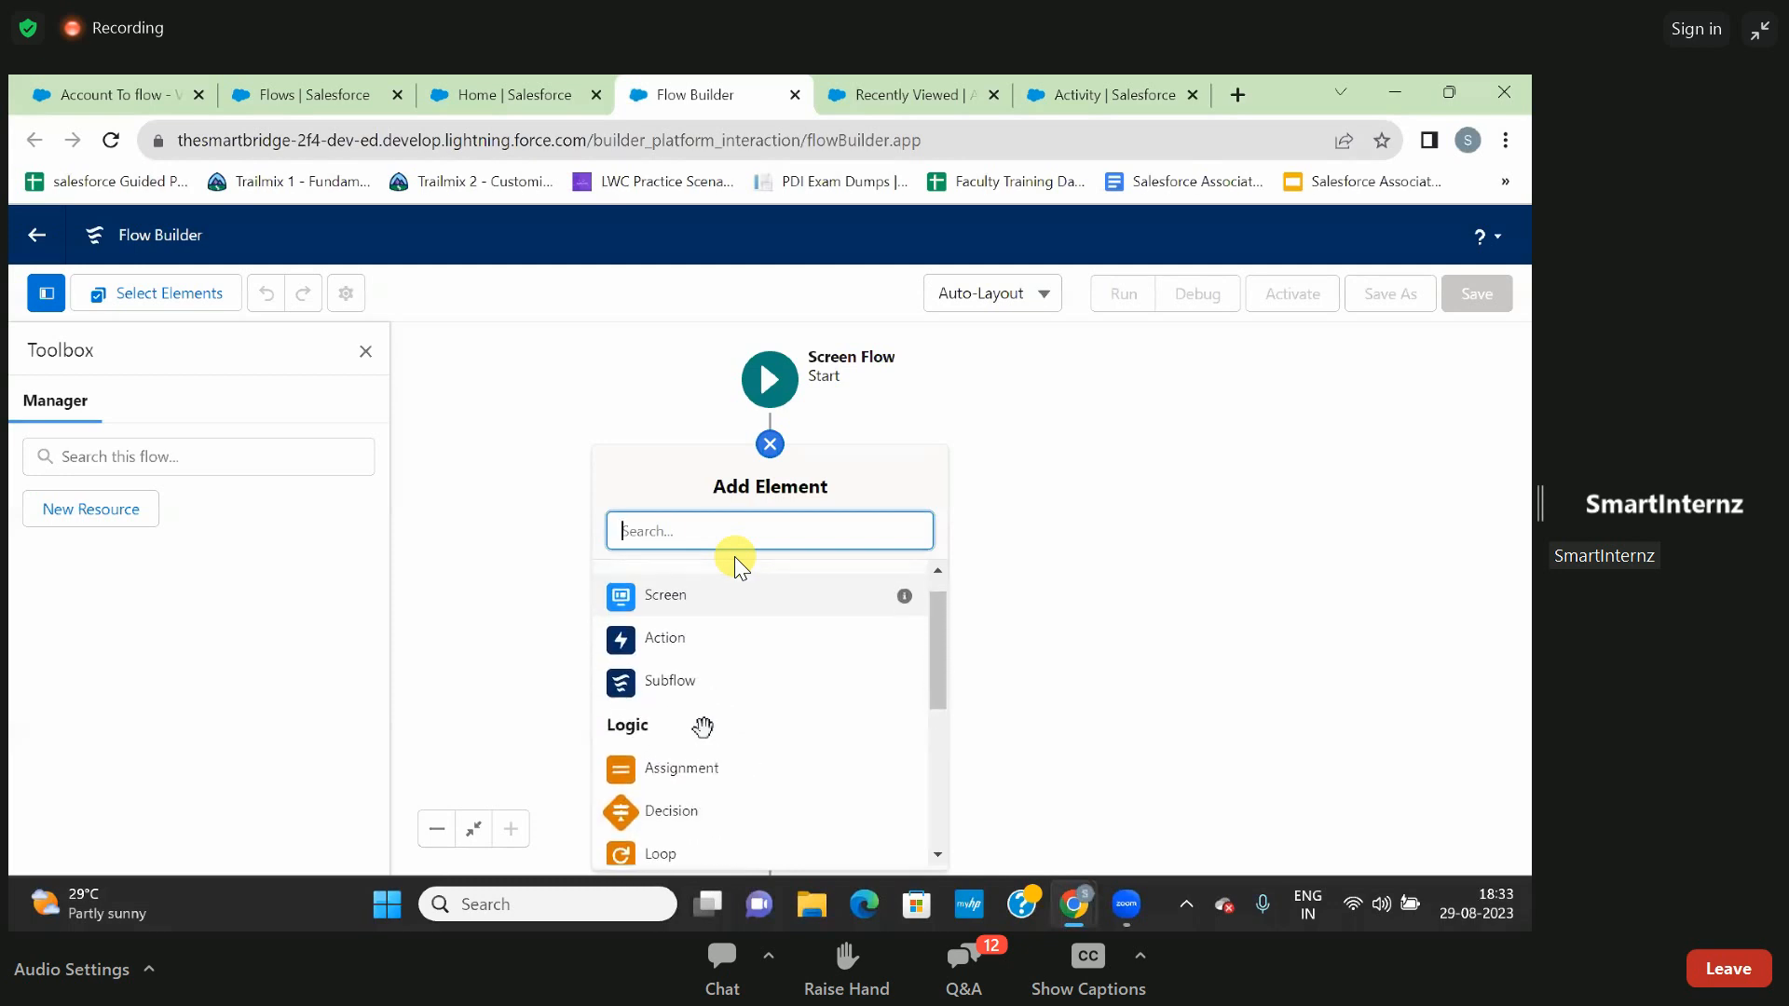
{"action": "scroll", "coordinate": [703, 727], "scroll_direction": "up", "scroll_amount": 1}
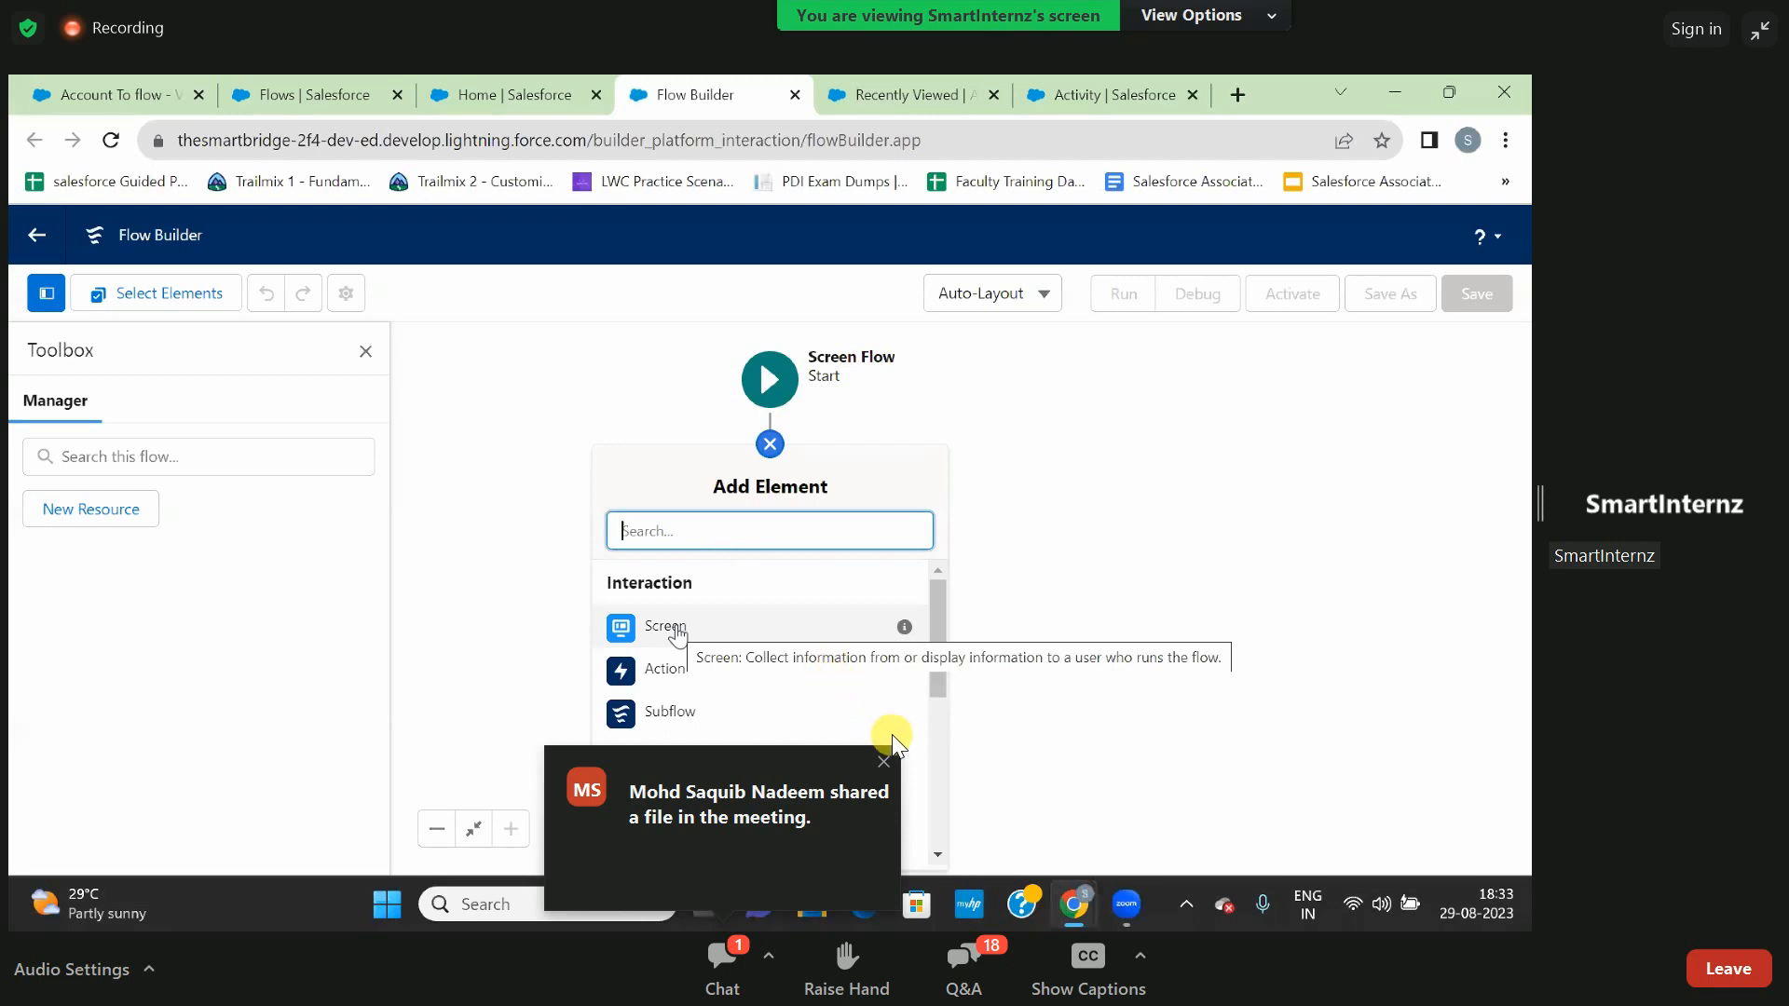
- Dismiss the shared-file notification, then start a new Screen element after the flow's Start and look through its input components
{"action": "left_click", "coordinate": [882, 761]}
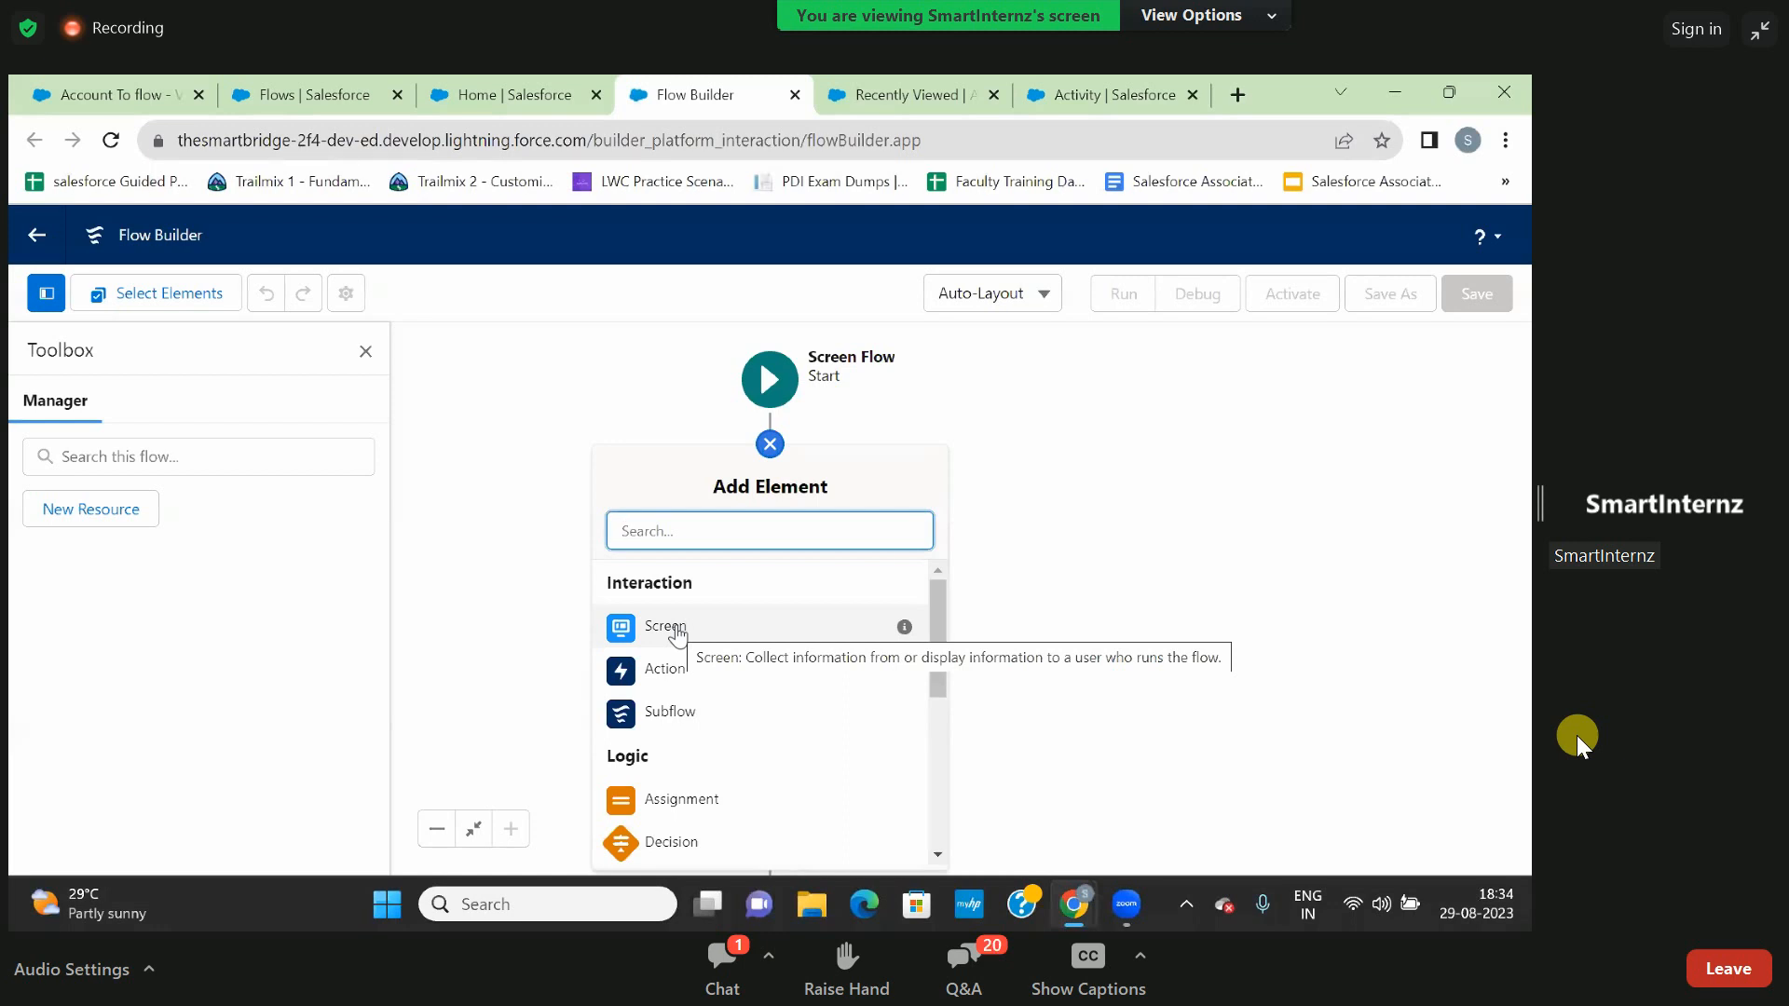
{"action": "left_click", "coordinate": [677, 630]}
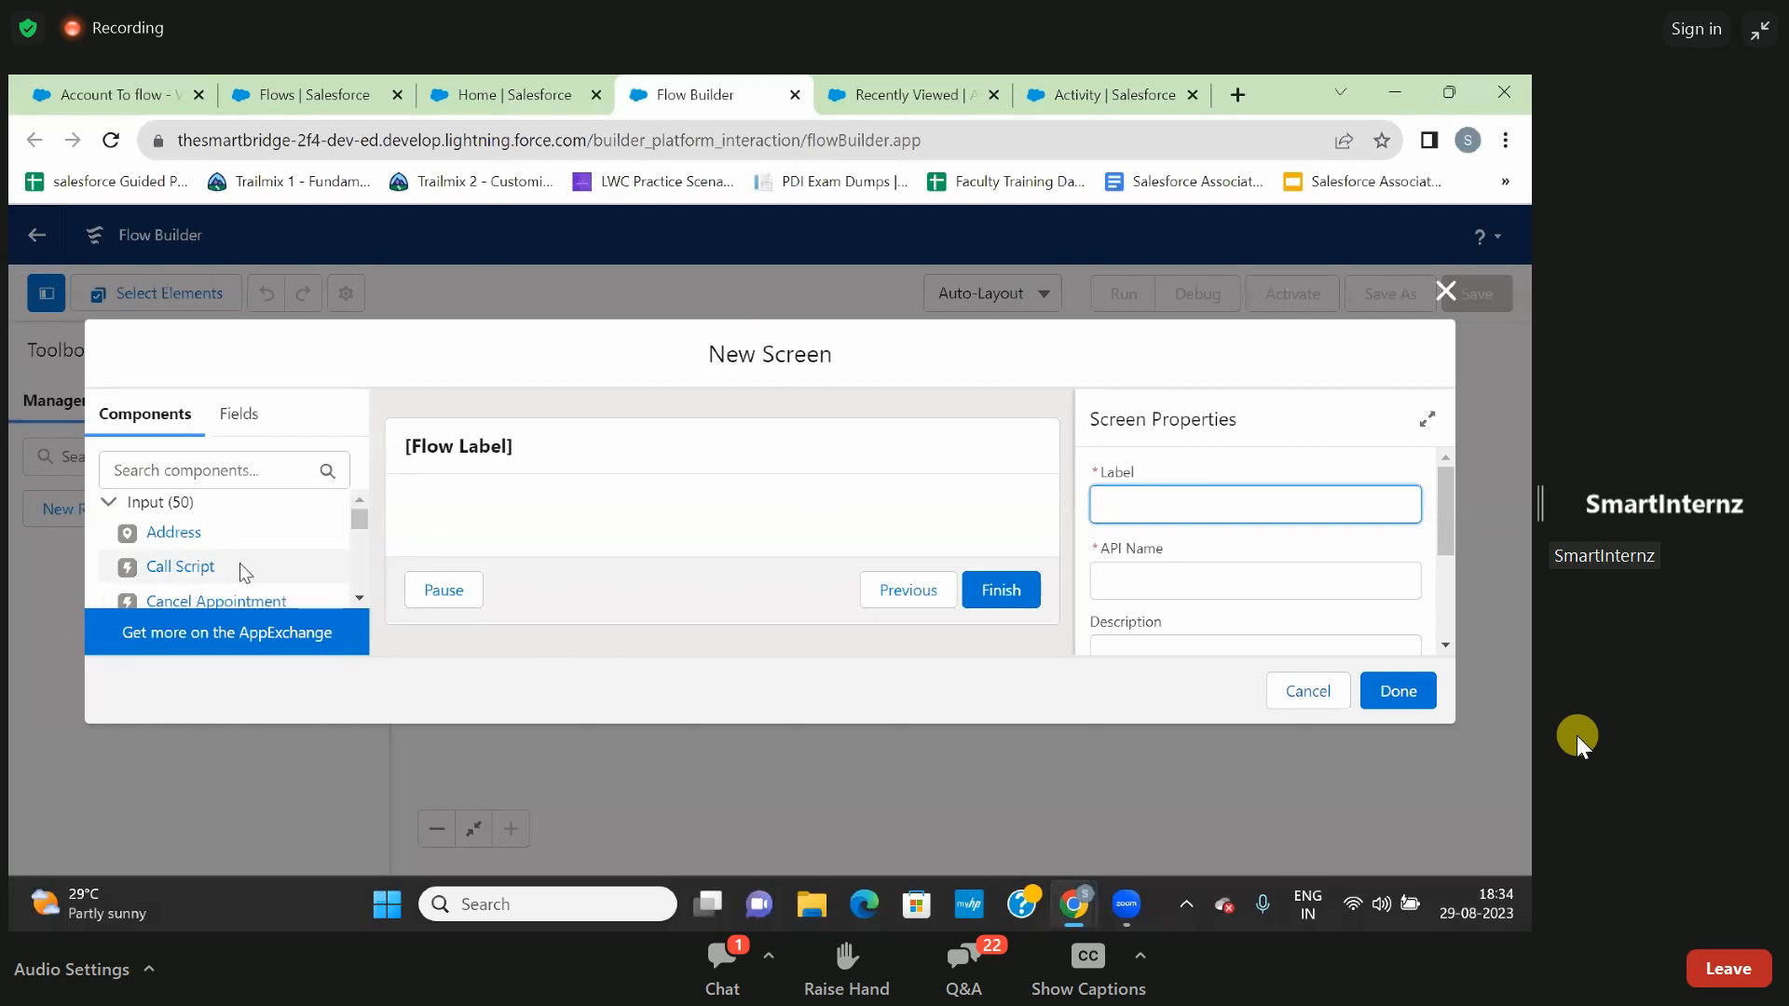
{"action": "scroll", "coordinate": [245, 573], "scroll_direction": "down", "scroll_amount": 3}
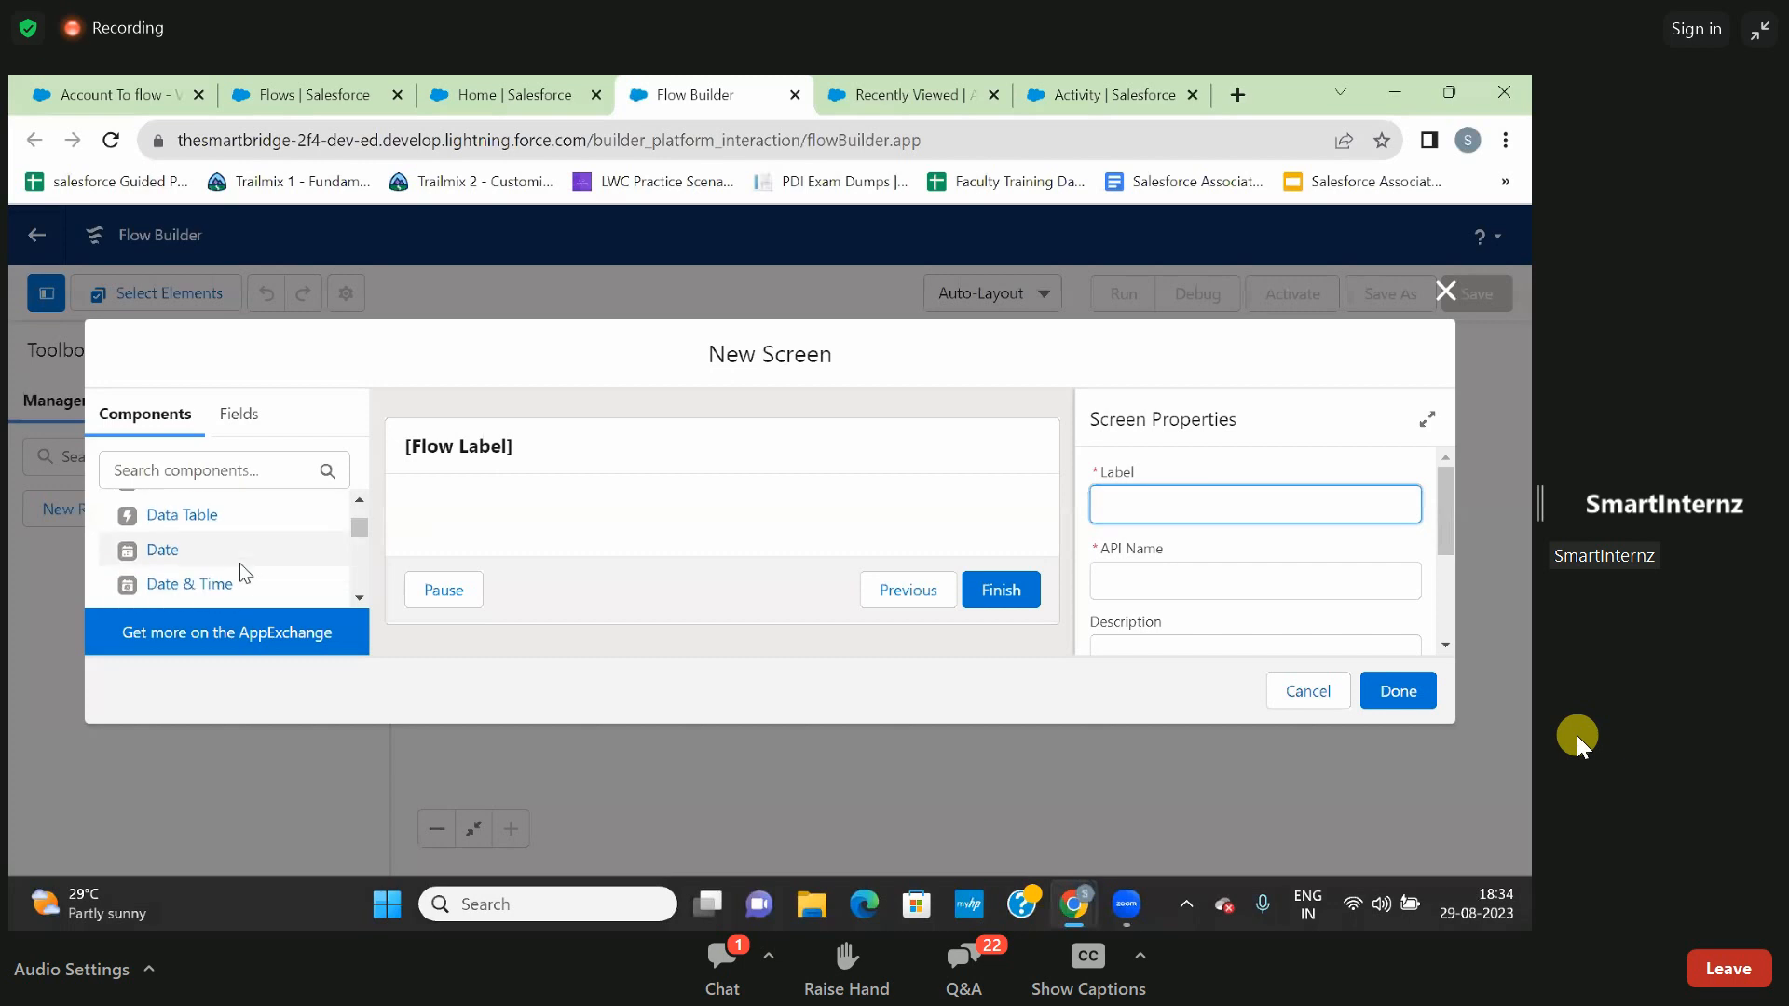
{"action": "scroll", "coordinate": [245, 572], "scroll_direction": "down", "scroll_amount": 3}
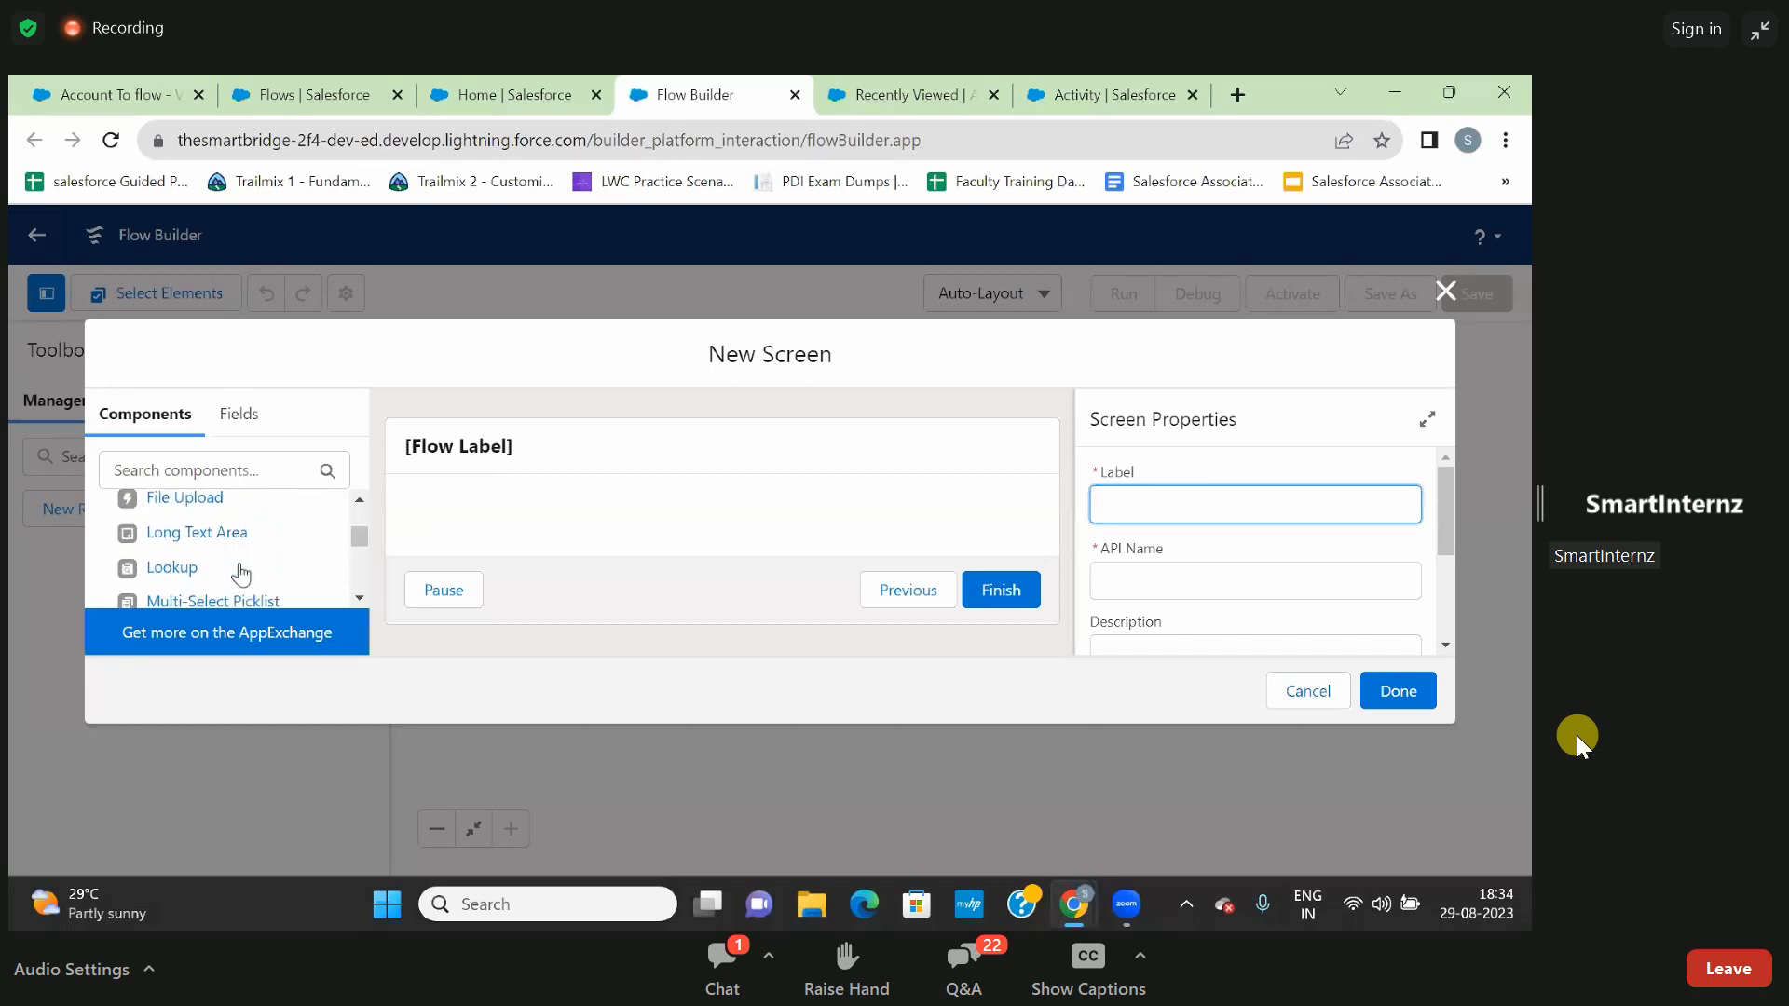
{"action": "scroll", "coordinate": [241, 573], "scroll_direction": "down", "scroll_amount": 5}
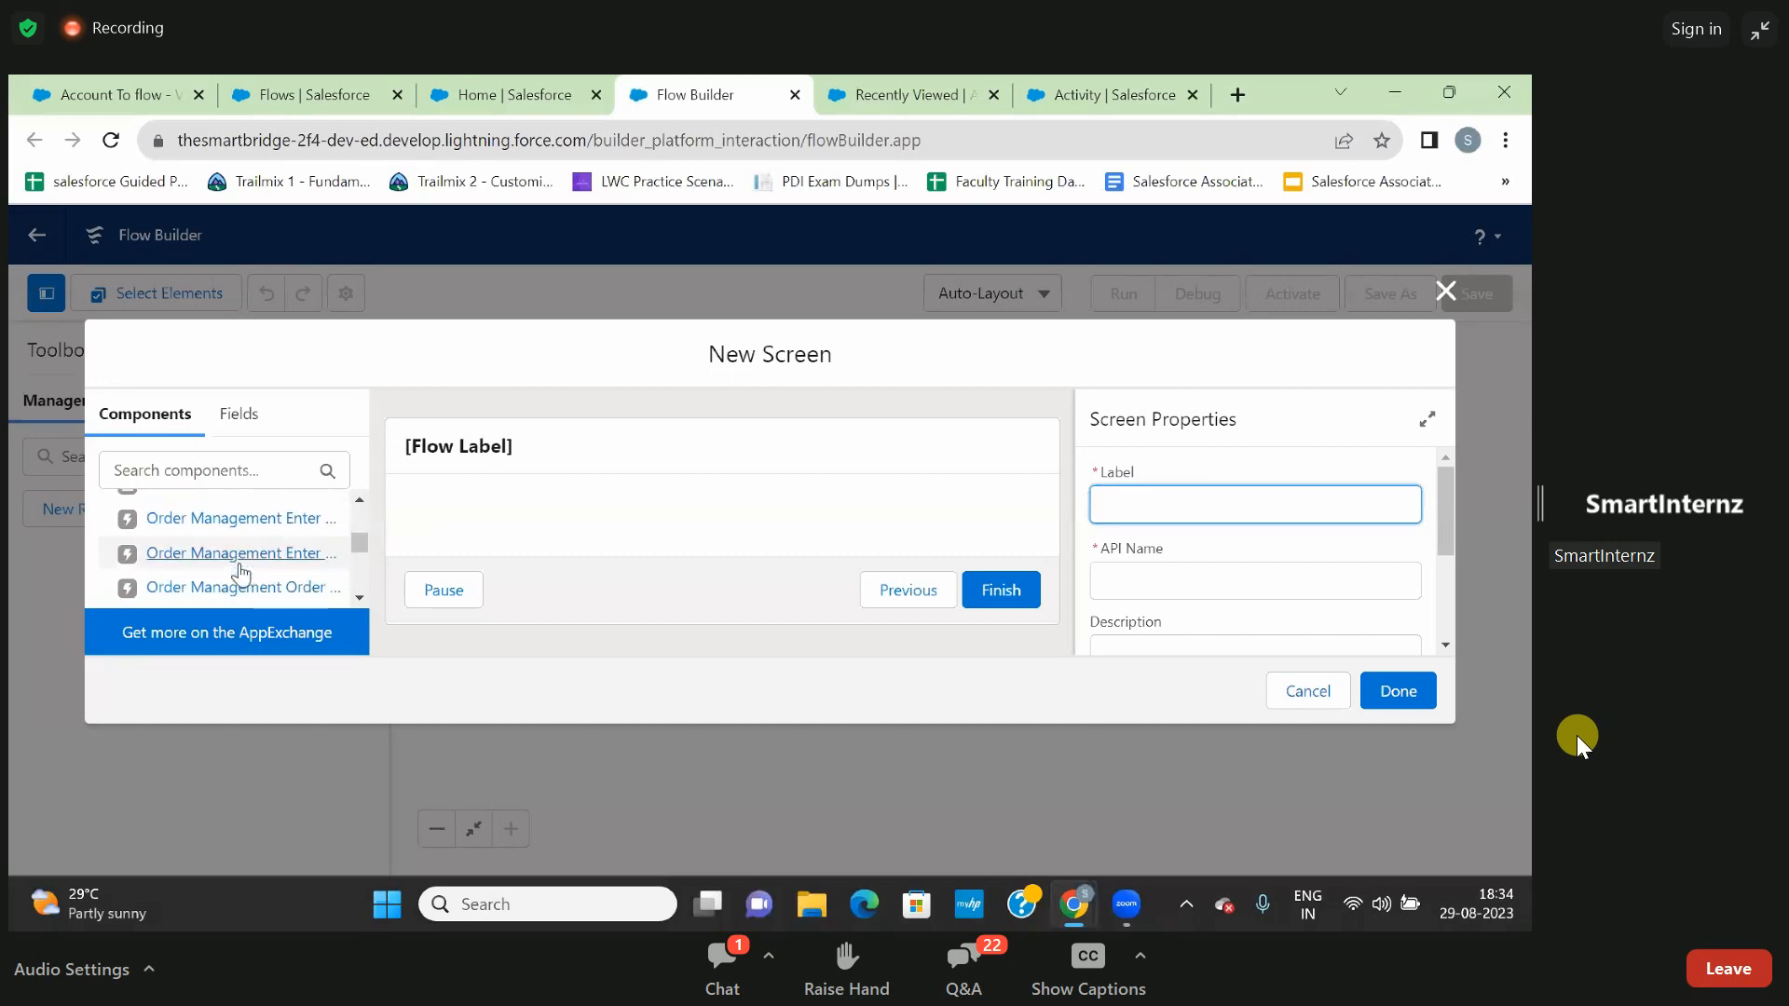
{"action": "scroll", "coordinate": [241, 573], "scroll_direction": "down", "scroll_amount": 2}
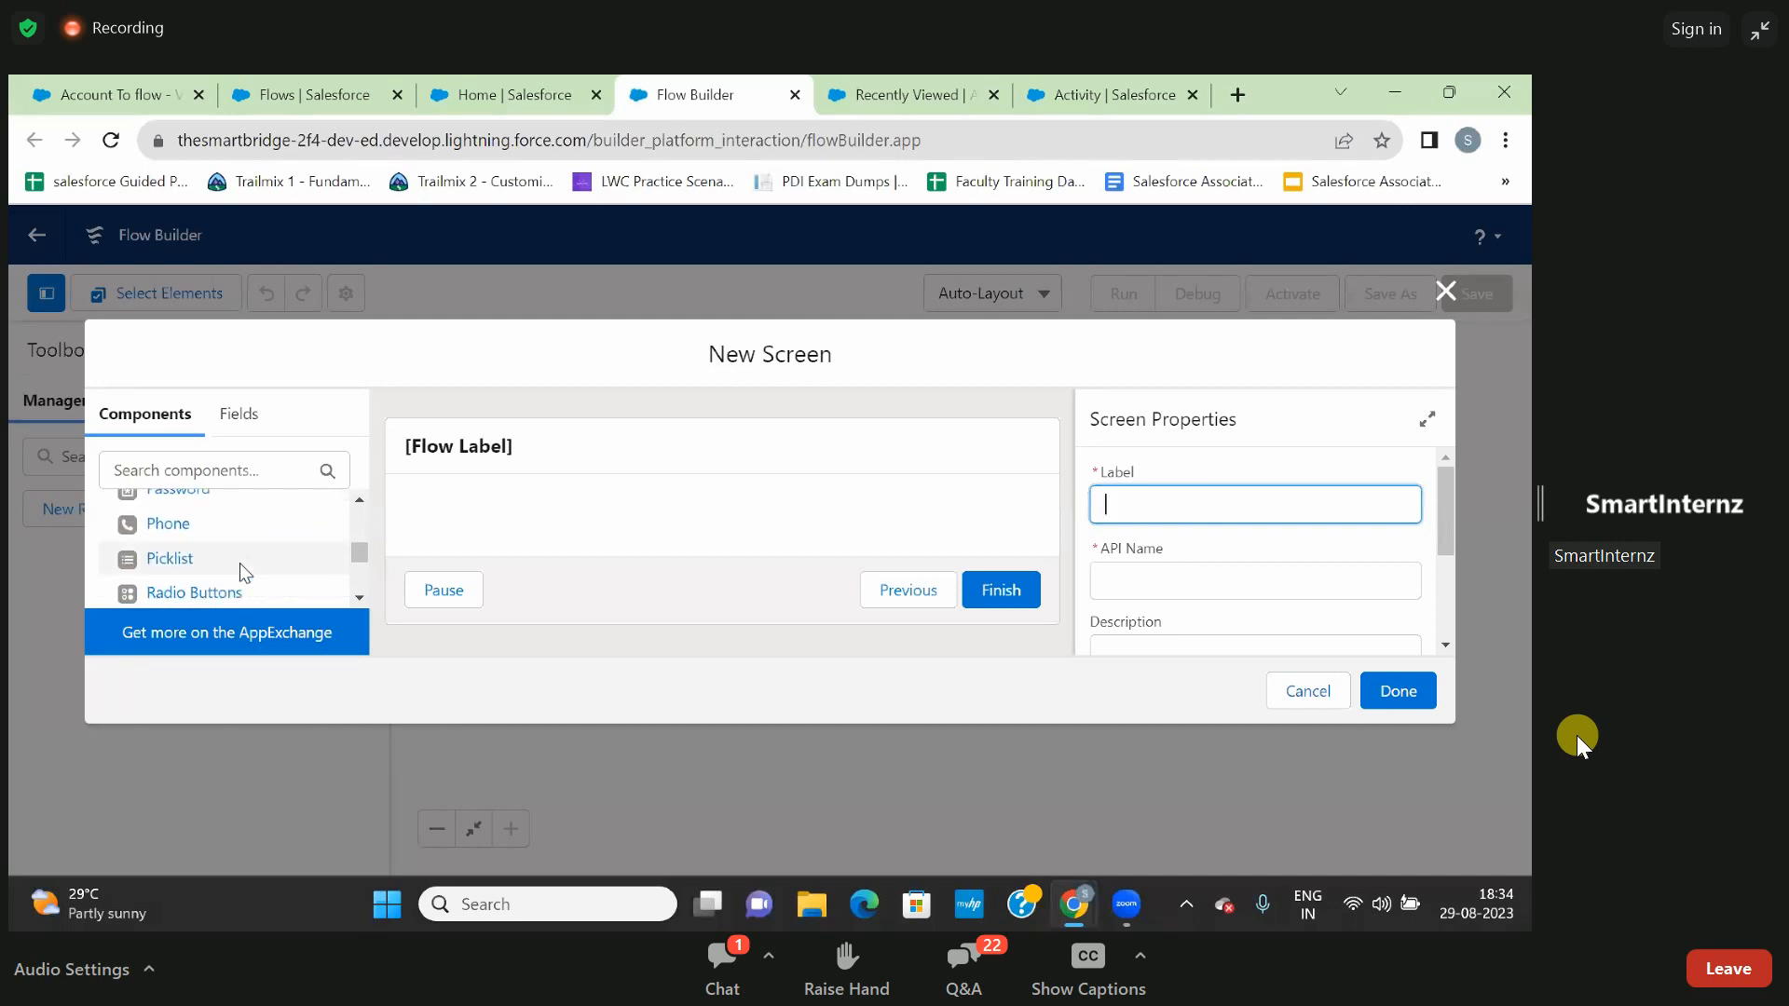
{"action": "scroll", "coordinate": [241, 573], "scroll_direction": "down", "scroll_amount": 2}
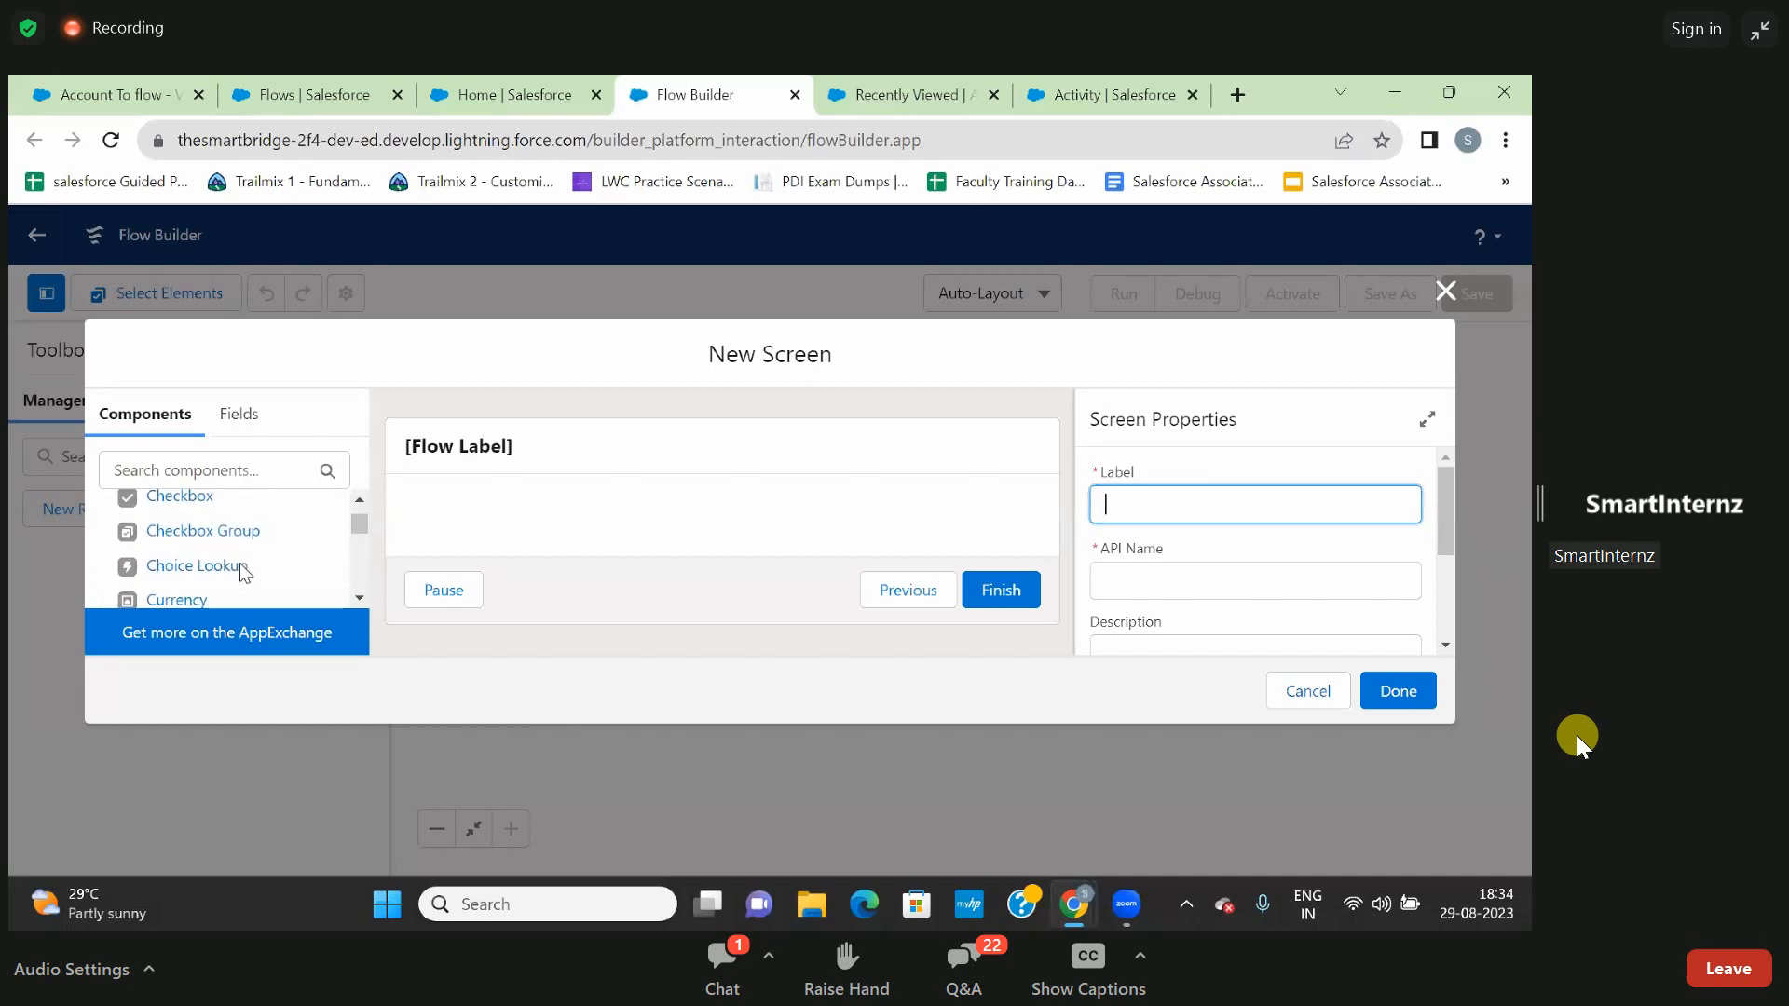
{"action": "scroll", "coordinate": [241, 573], "scroll_direction": "down", "scroll_amount": 3}
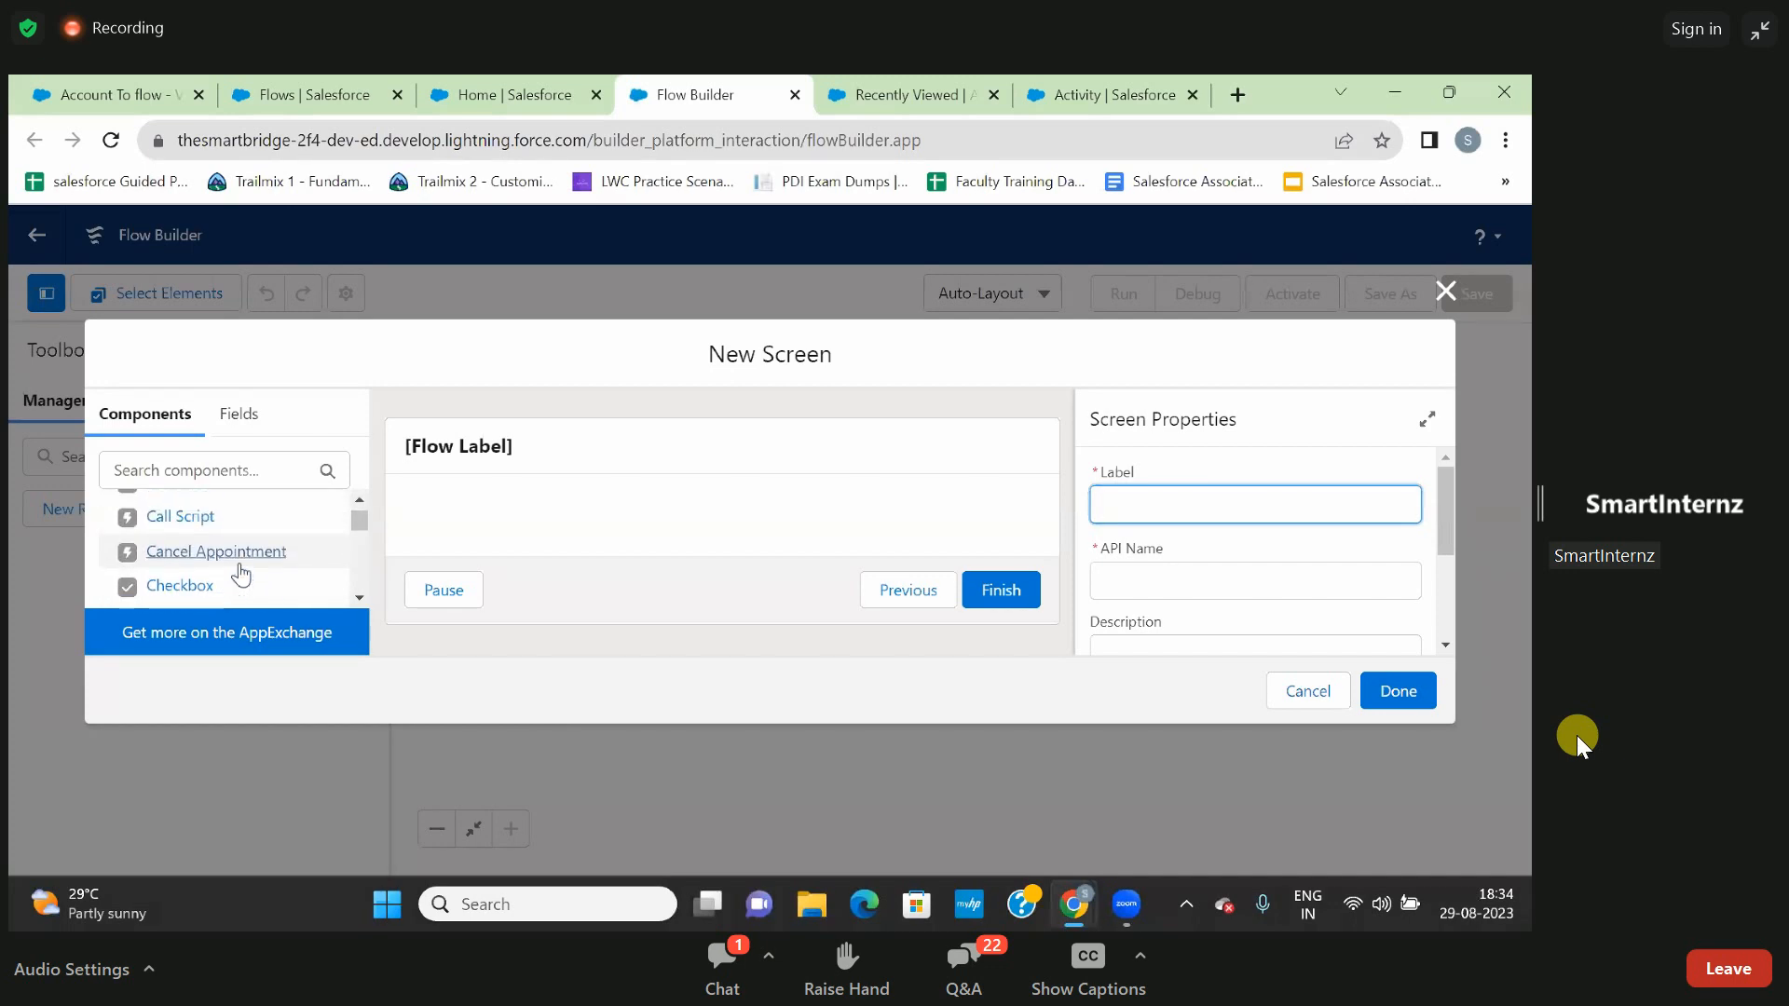
{"action": "scroll", "coordinate": [240, 573], "scroll_direction": "up", "scroll_amount": 3}
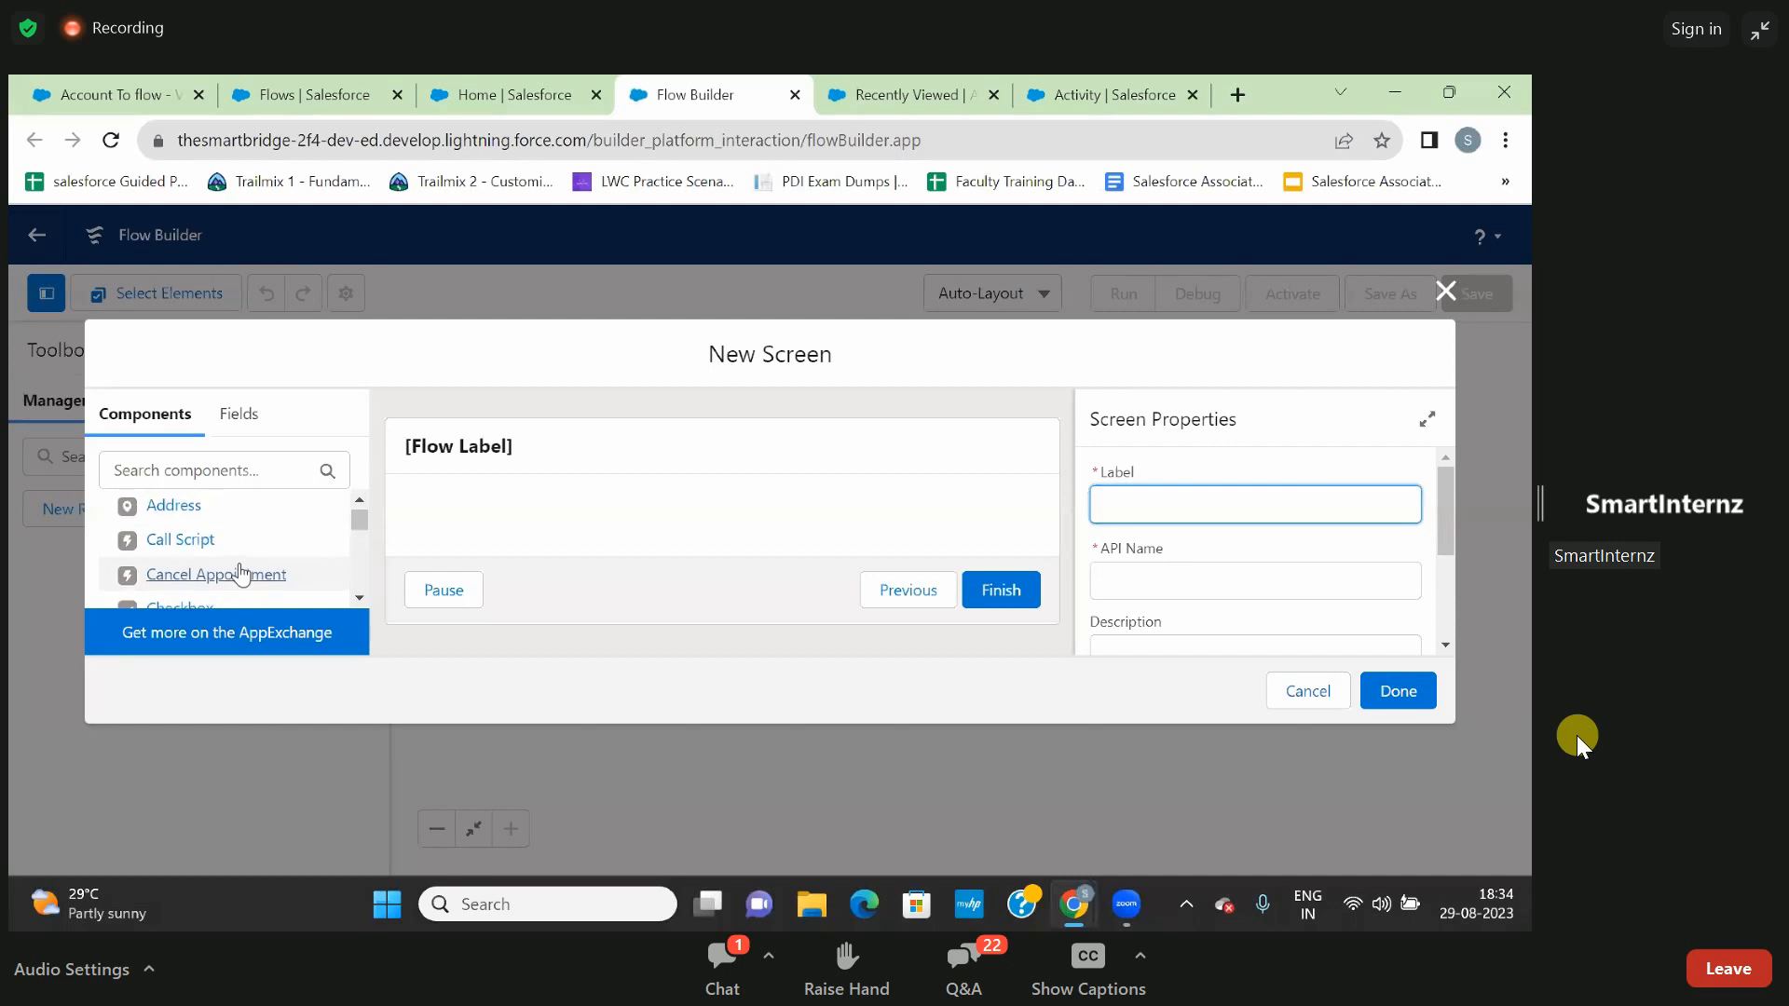
- Look over the new screen's component list, header and Screen Properties fields
{"action": "scroll", "coordinate": [240, 572], "scroll_direction": "down", "scroll_amount": 1}
{"action": "scroll", "coordinate": [241, 571], "scroll_direction": "up", "scroll_amount": 1}
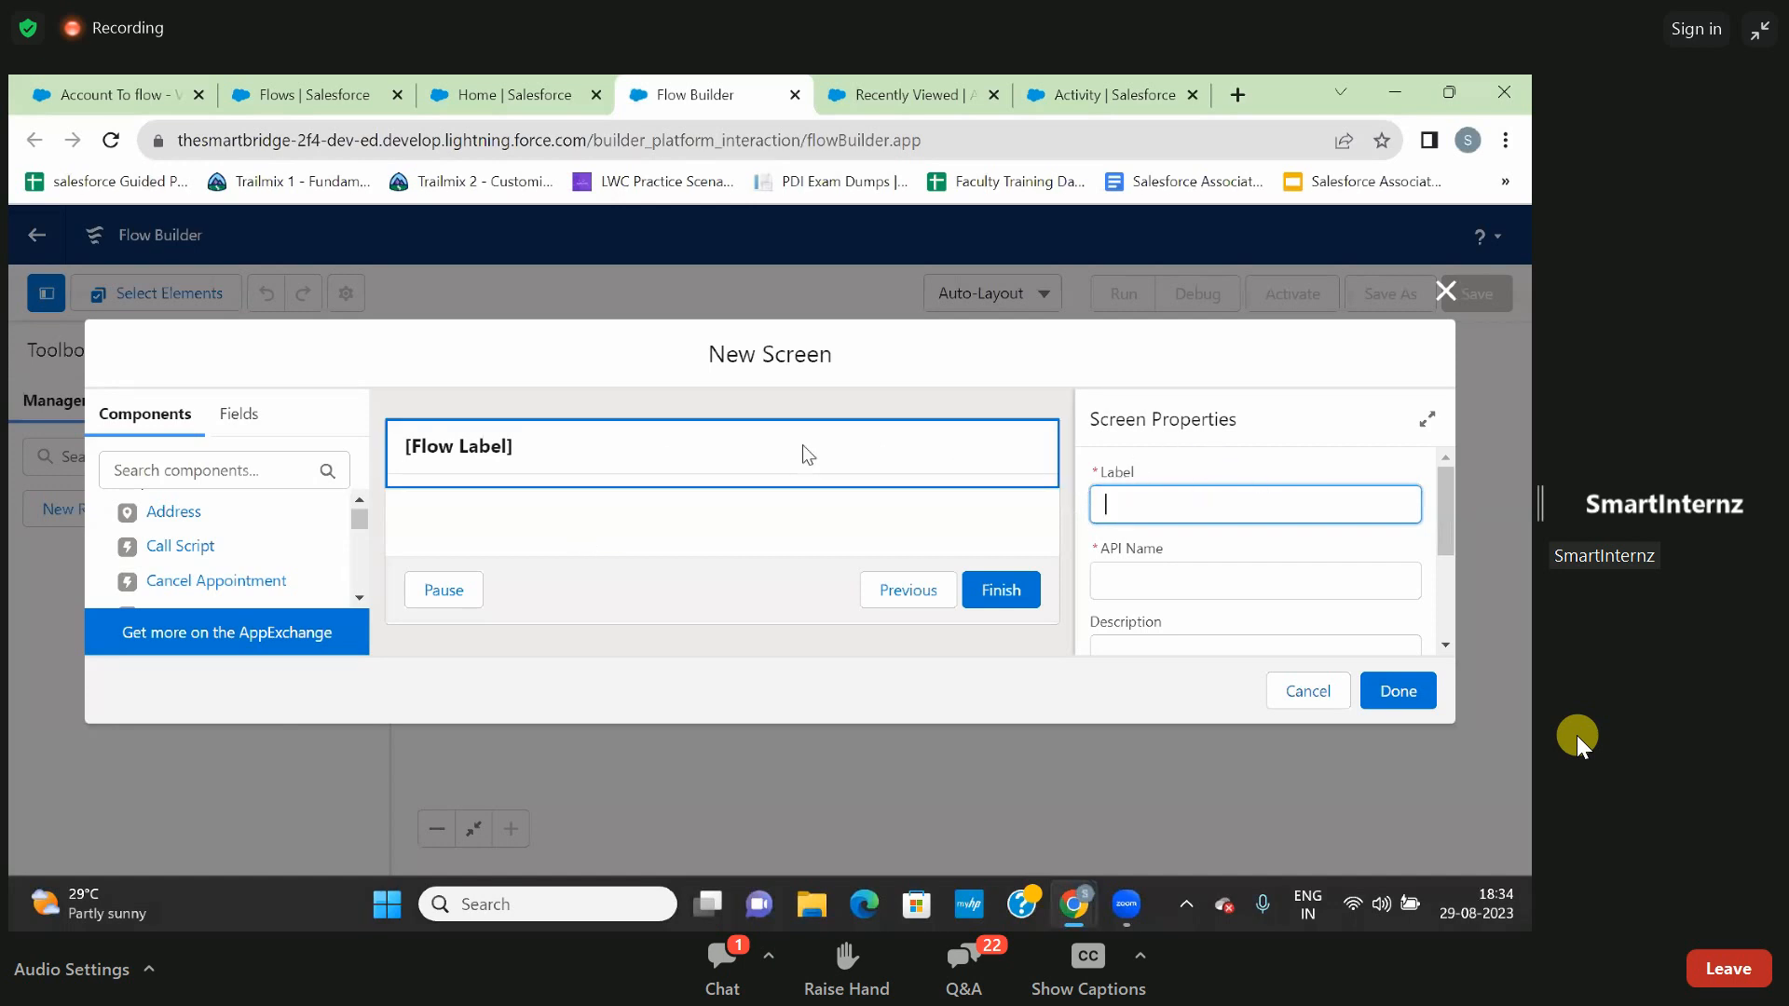
{"action": "left_click", "coordinate": [820, 468]}
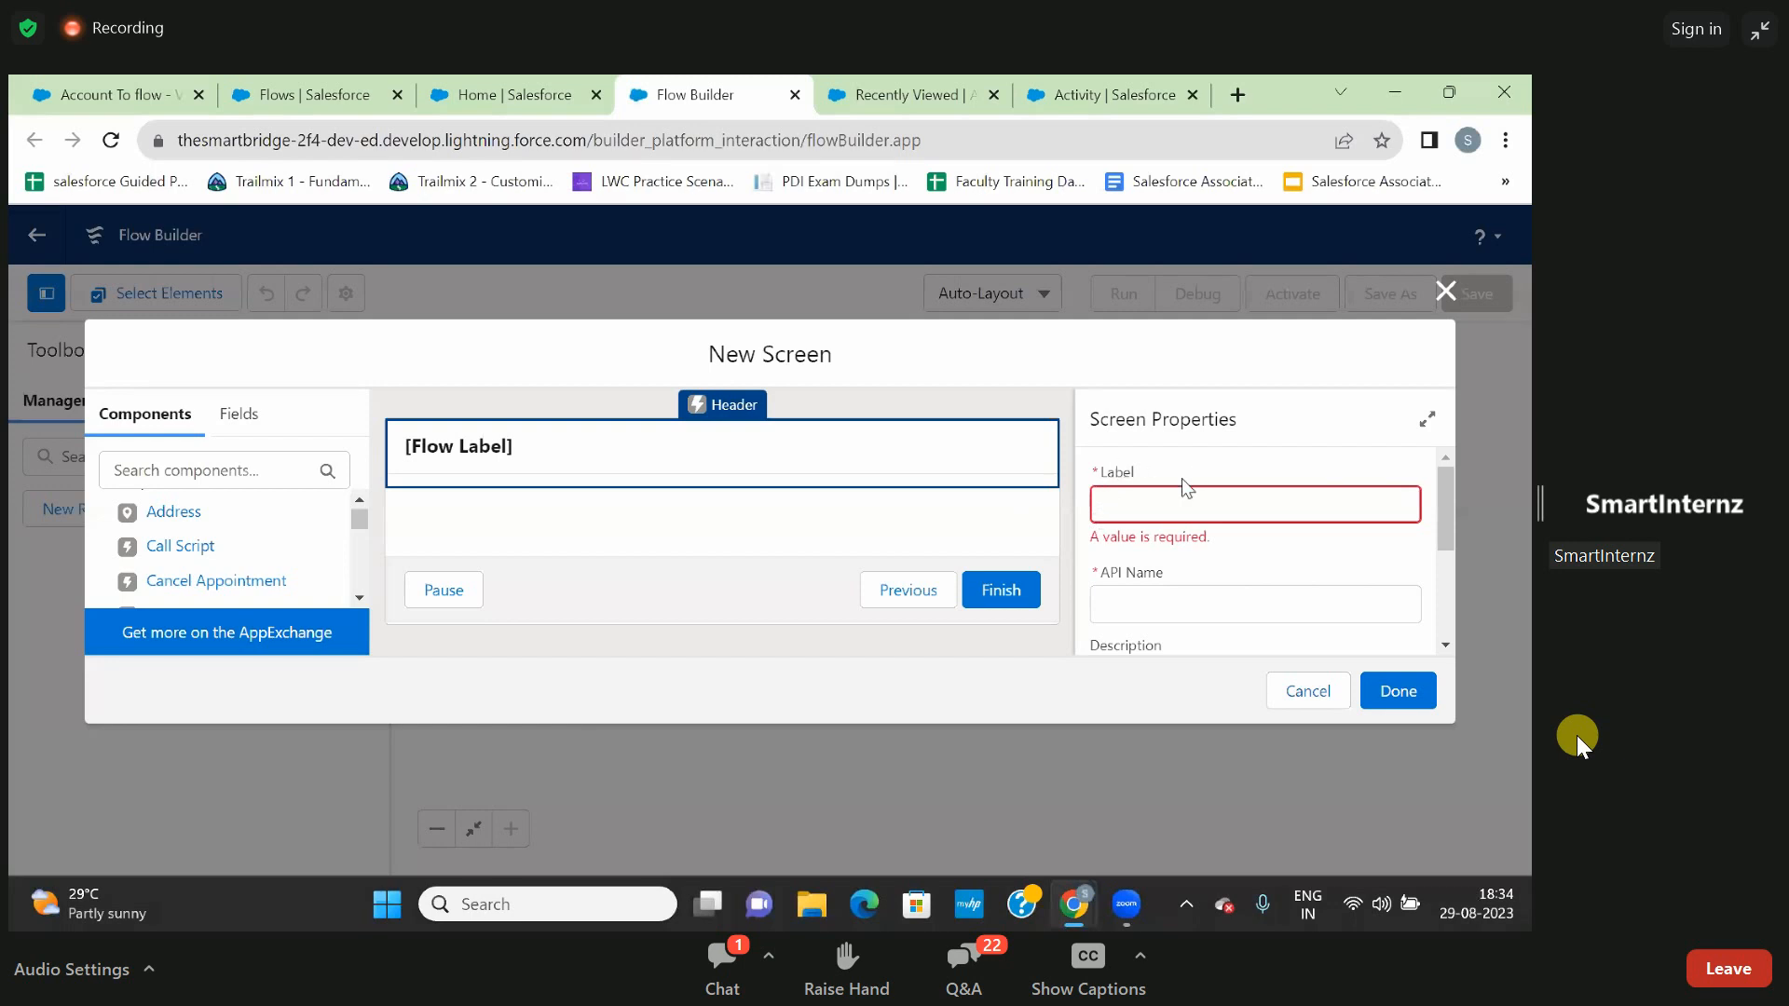
{"action": "left_click", "coordinate": [1154, 501]}
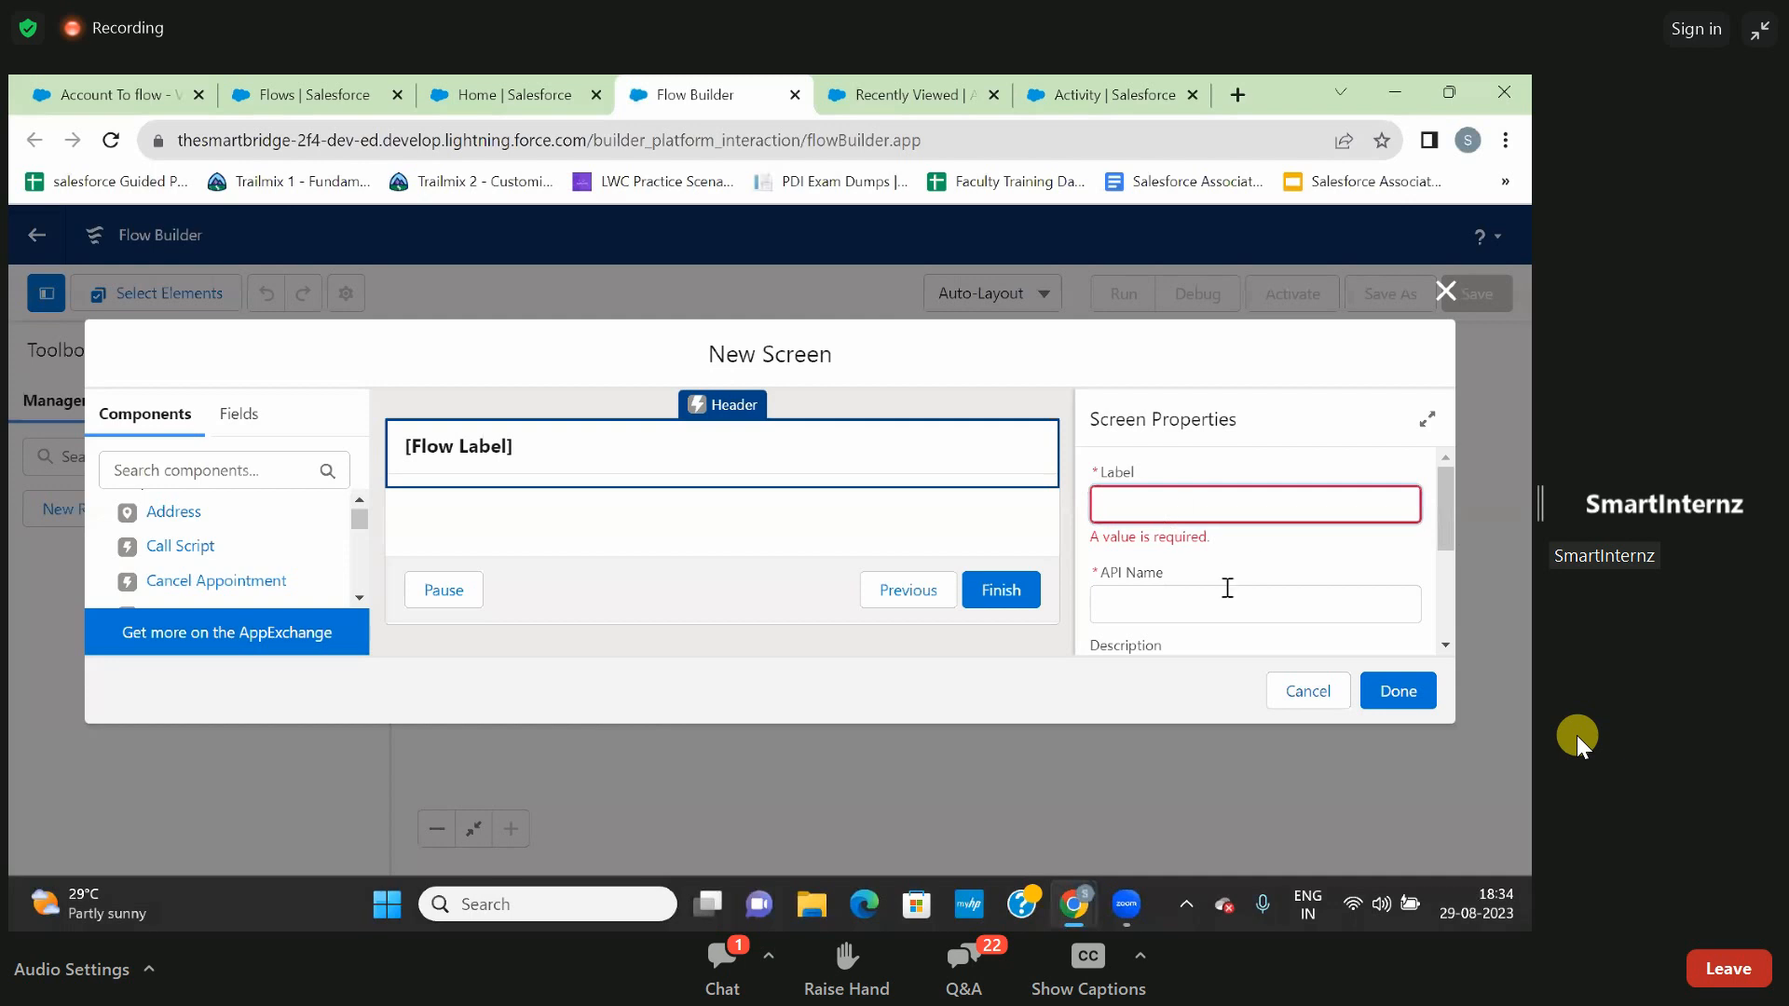
{"action": "scroll", "coordinate": [1227, 587], "scroll_direction": "down", "scroll_amount": 1}
{"action": "scroll", "coordinate": [1227, 587], "scroll_direction": "up", "scroll_amount": 1}
{"action": "scroll", "coordinate": [1227, 587], "scroll_direction": "down", "scroll_amount": 2}
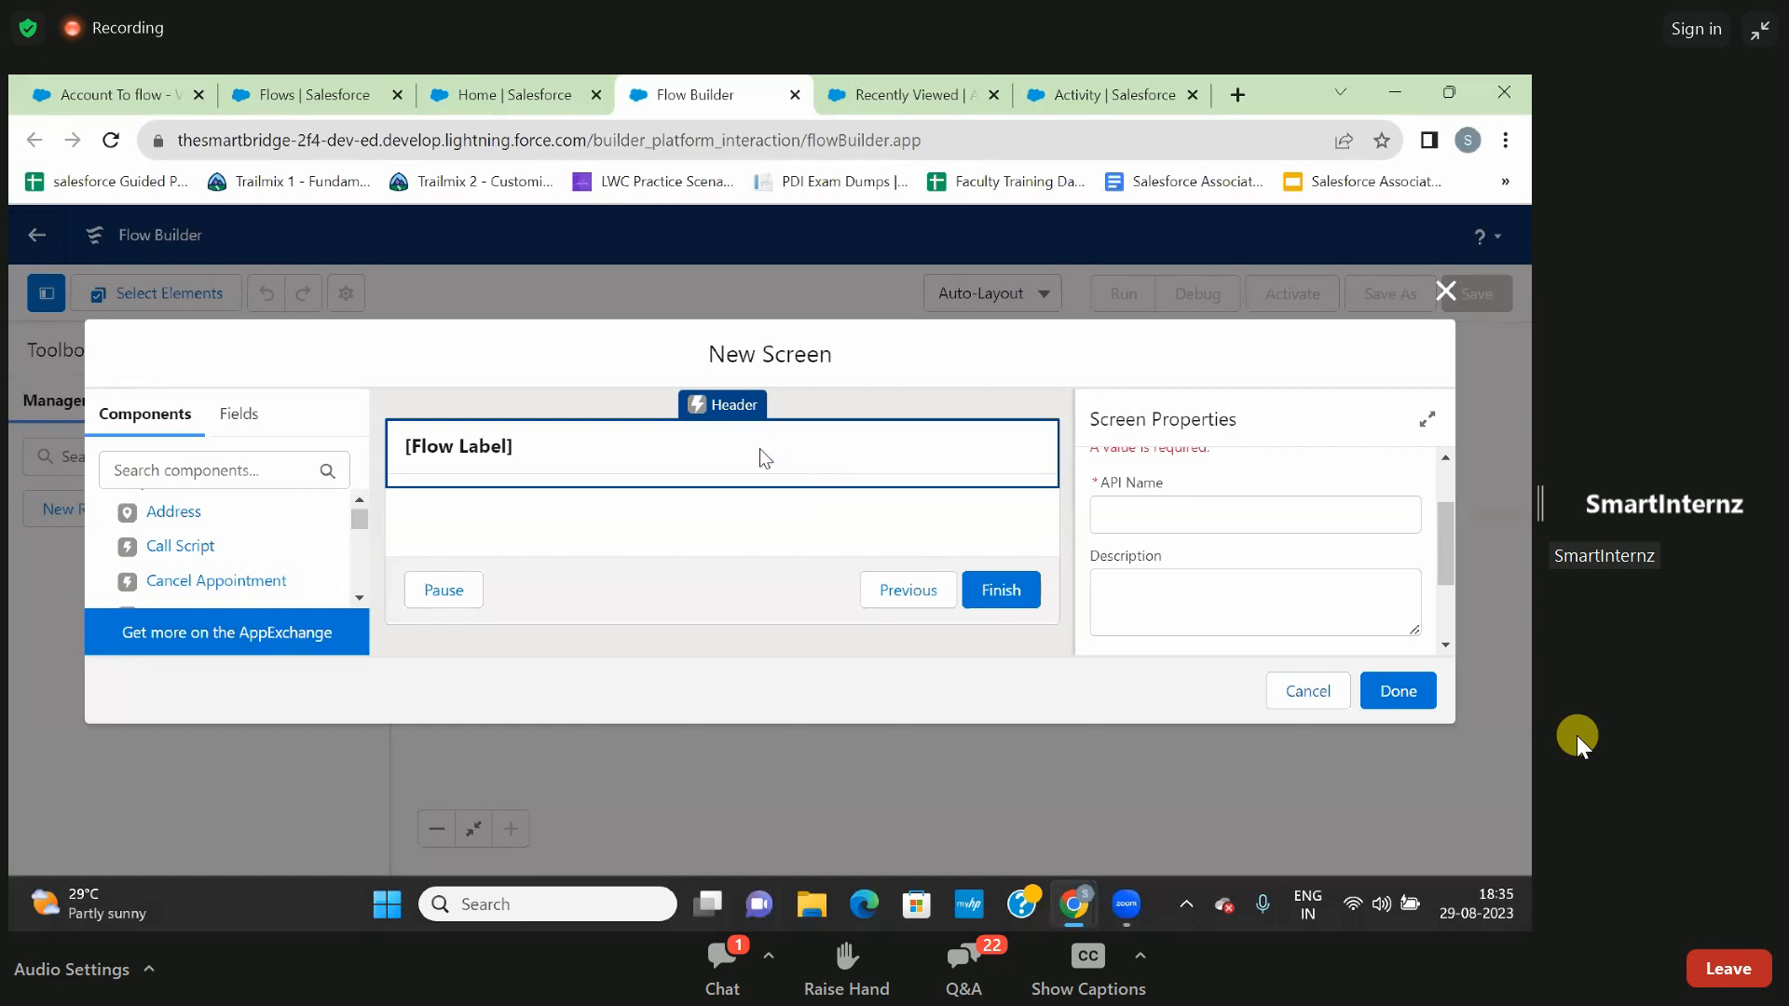
{"action": "scroll", "coordinate": [1179, 521], "scroll_direction": "up", "scroll_amount": 1}
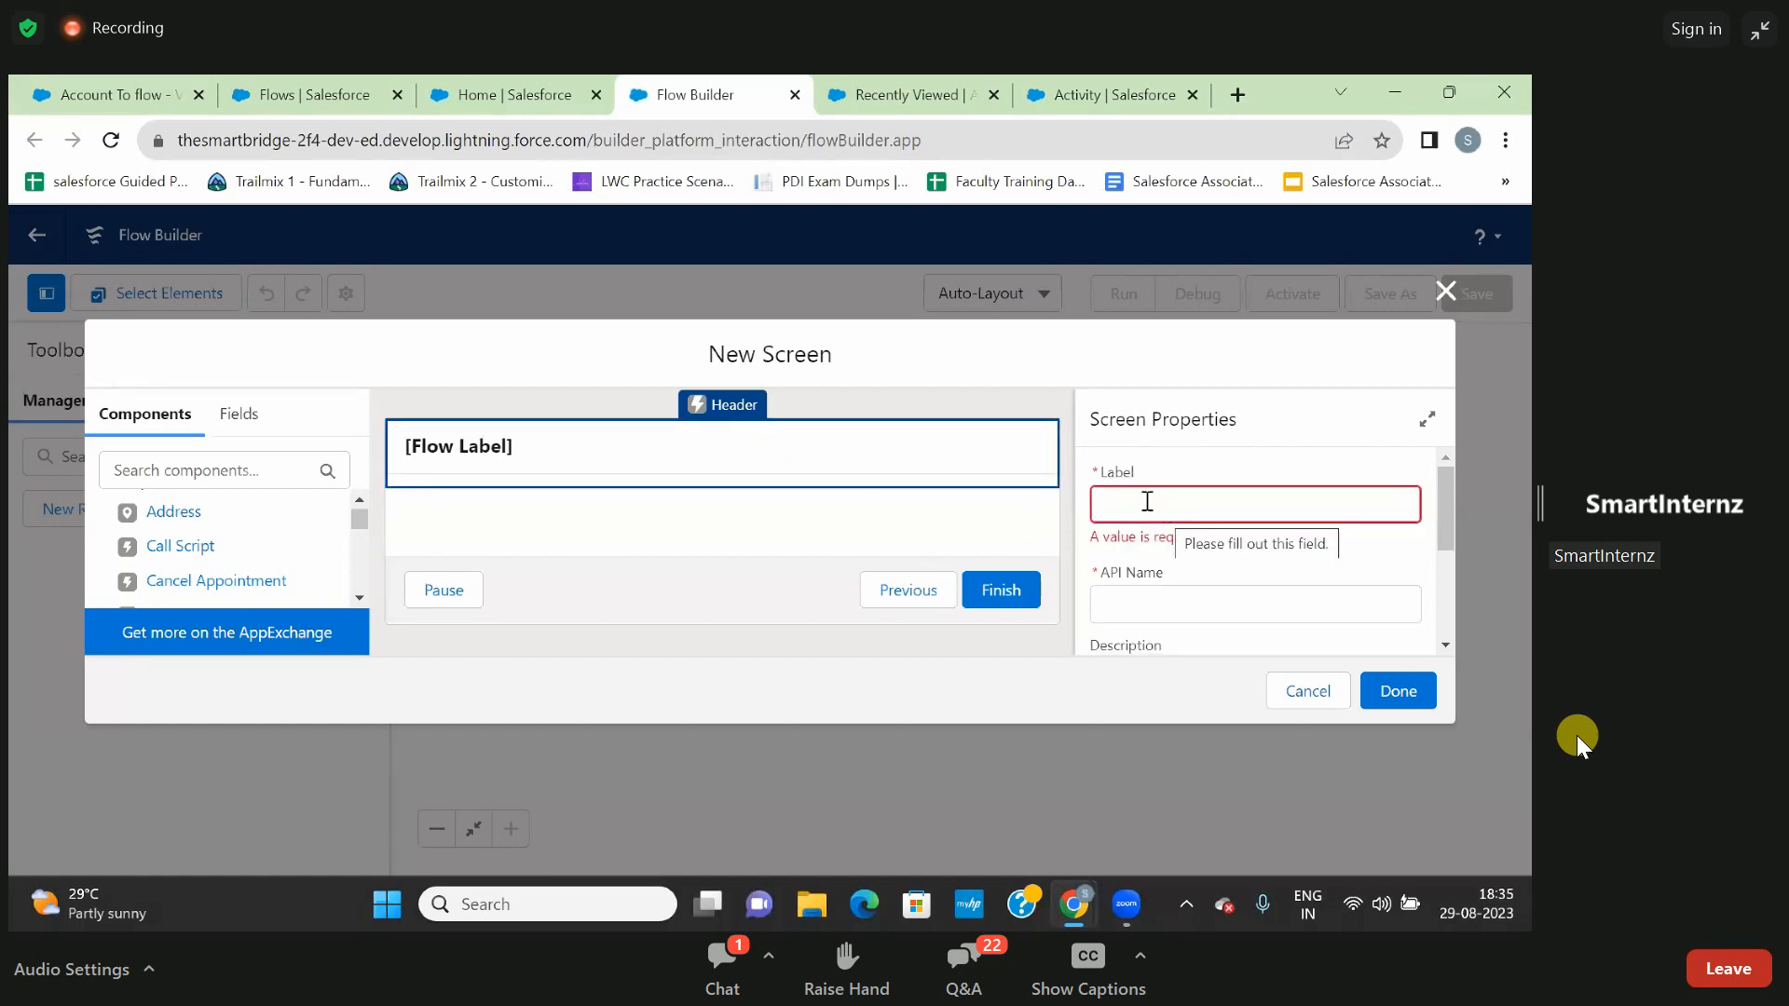
- Label the new screen "Prop 1" and let its API name fill in from the label
{"action": "left_click", "coordinate": [1147, 502]}
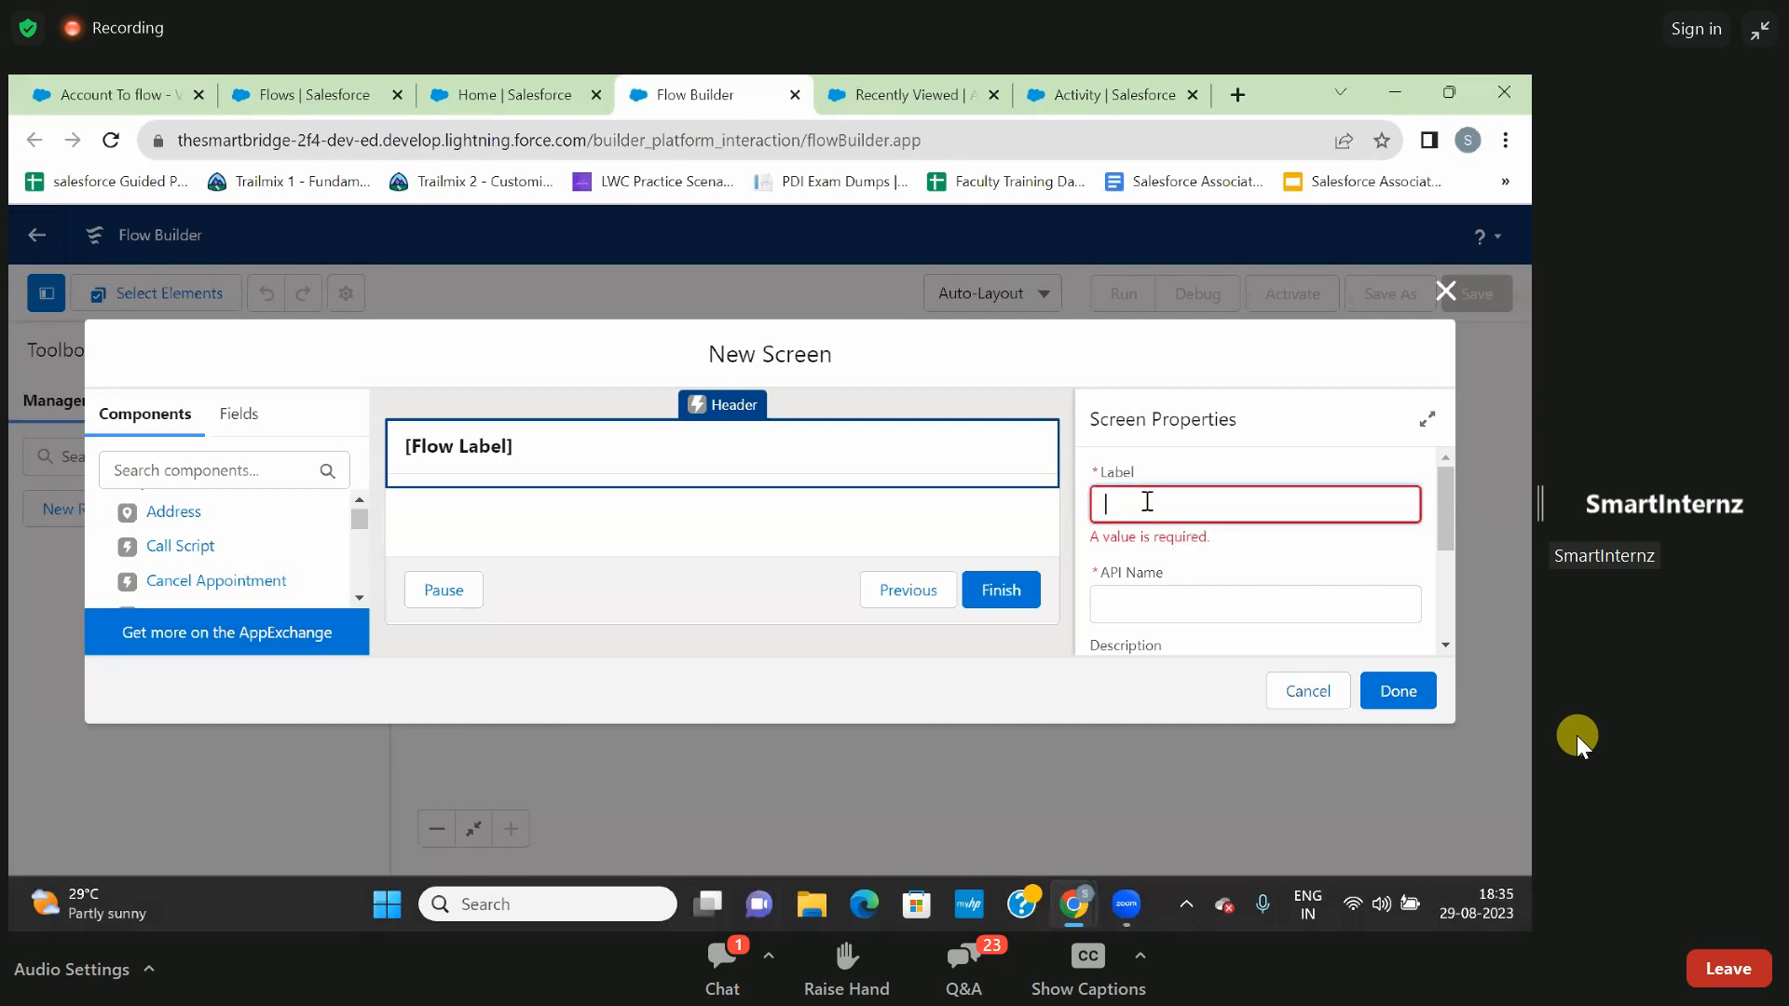
{"action": "type", "text": "Prop 1"}
{"action": "left_click", "coordinate": [1294, 567]}
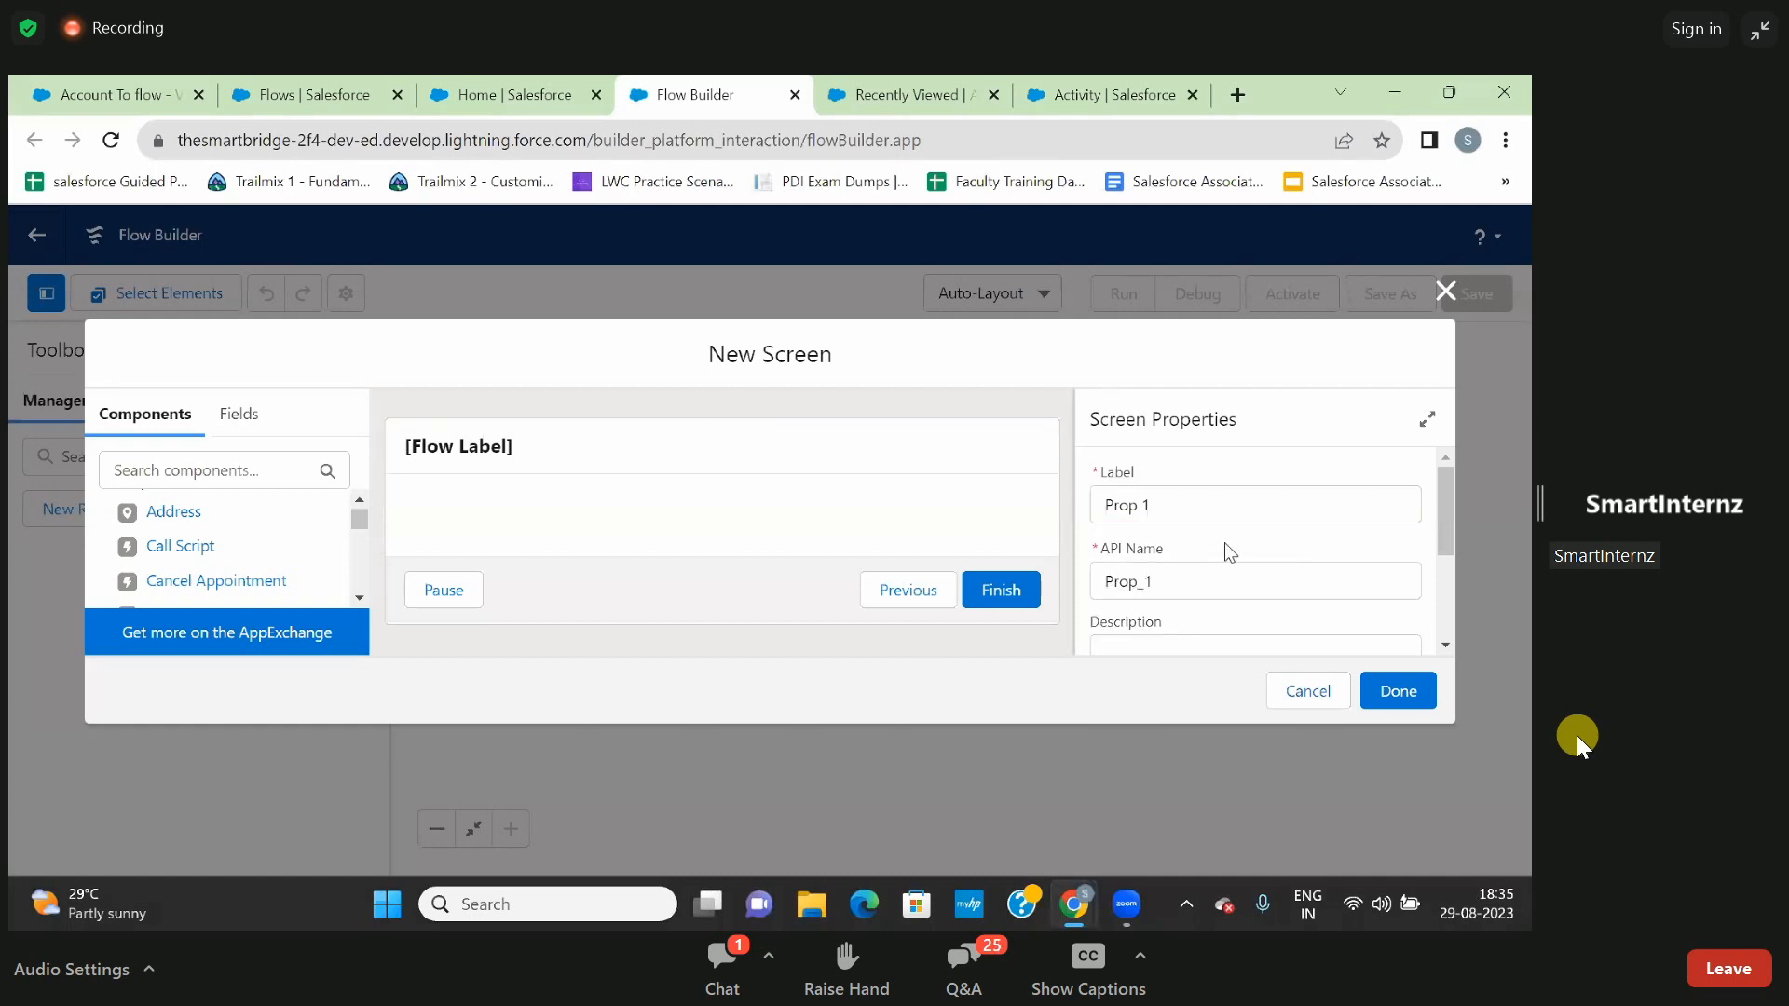
- Describe the screen as "It will display my first screen"
{"action": "scroll", "coordinate": [1226, 550], "scroll_direction": "down", "scroll_amount": 2}
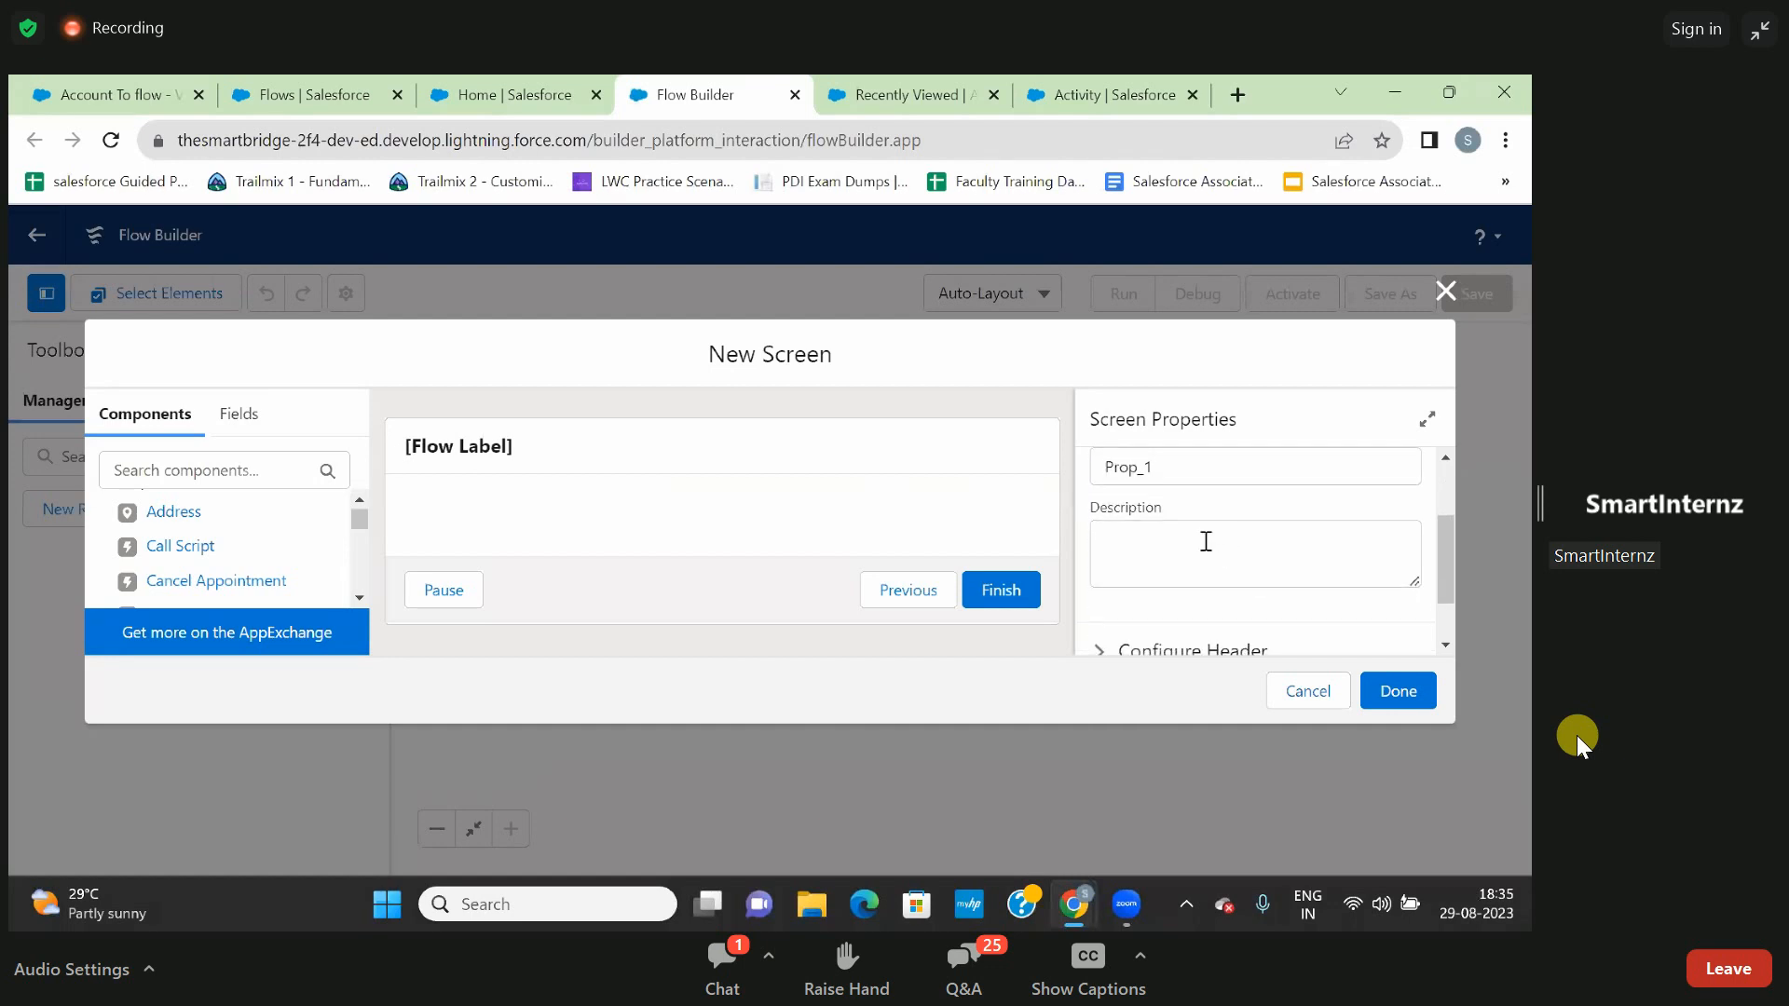
{"action": "left_click", "coordinate": [1206, 541]}
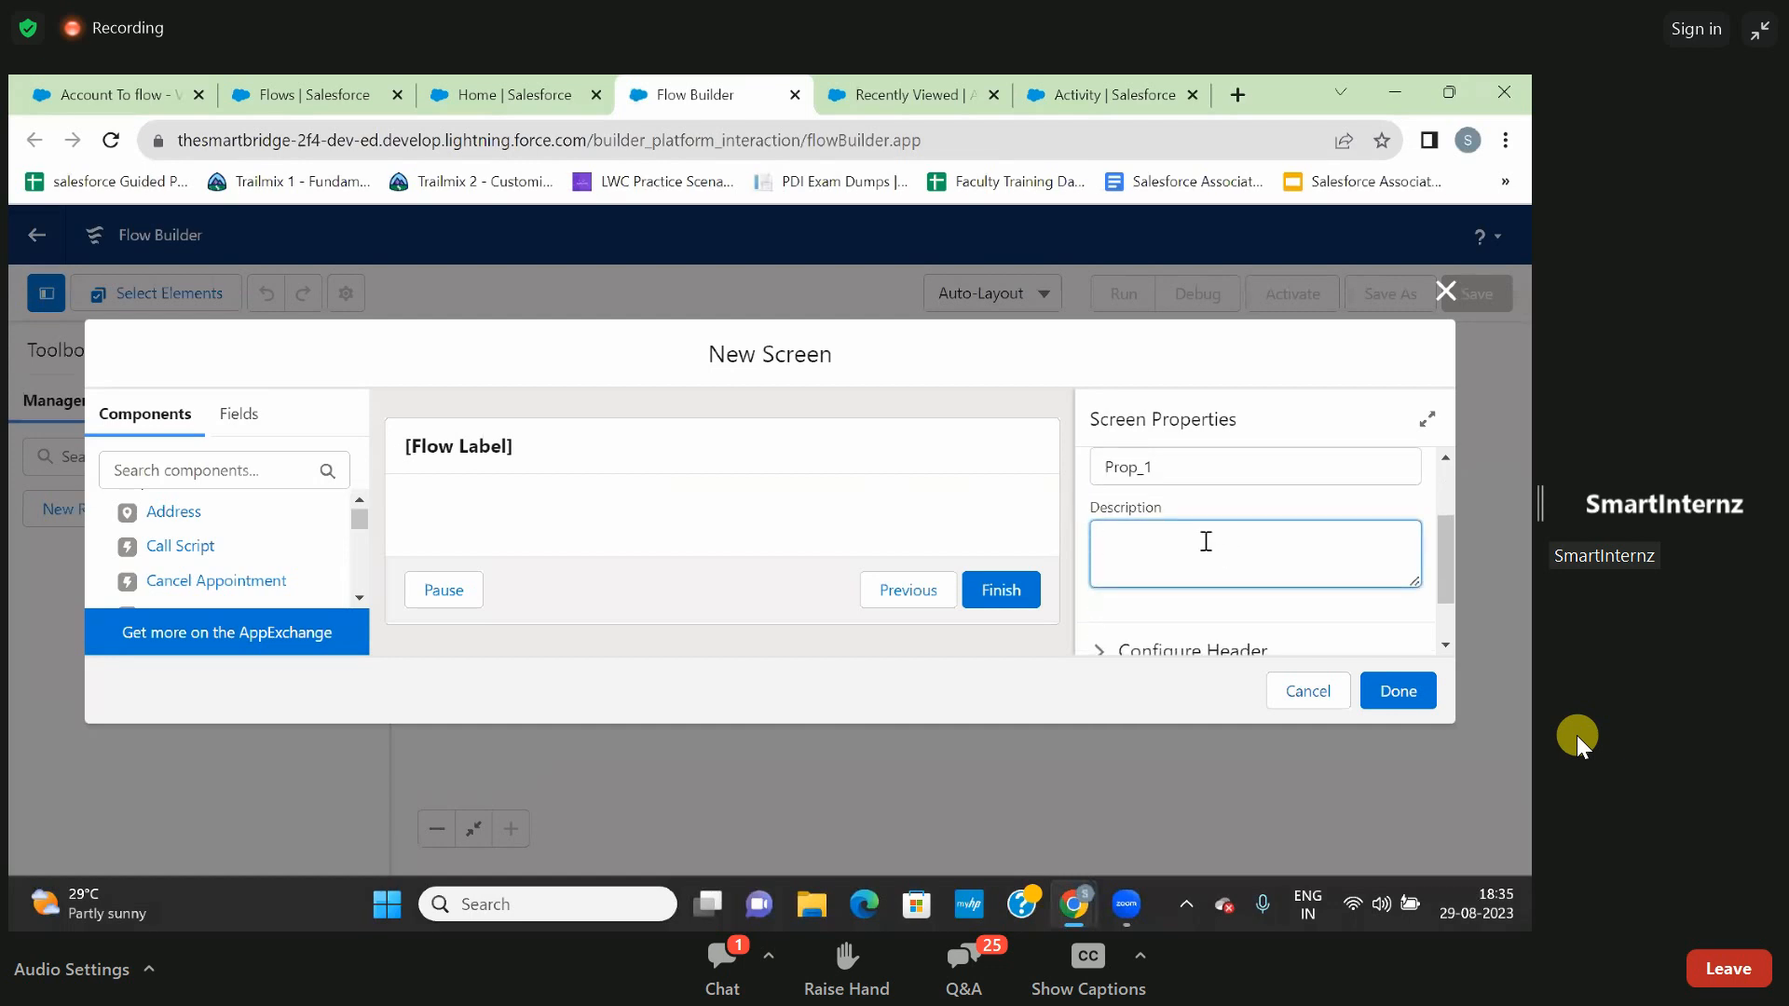
{"action": "type", "text": "It will display my first screen"}
- Dismiss the "Open this page?" prompt on the Flows setup page and check the other open flow pages
{"action": "left_click", "coordinate": [469, 95]}
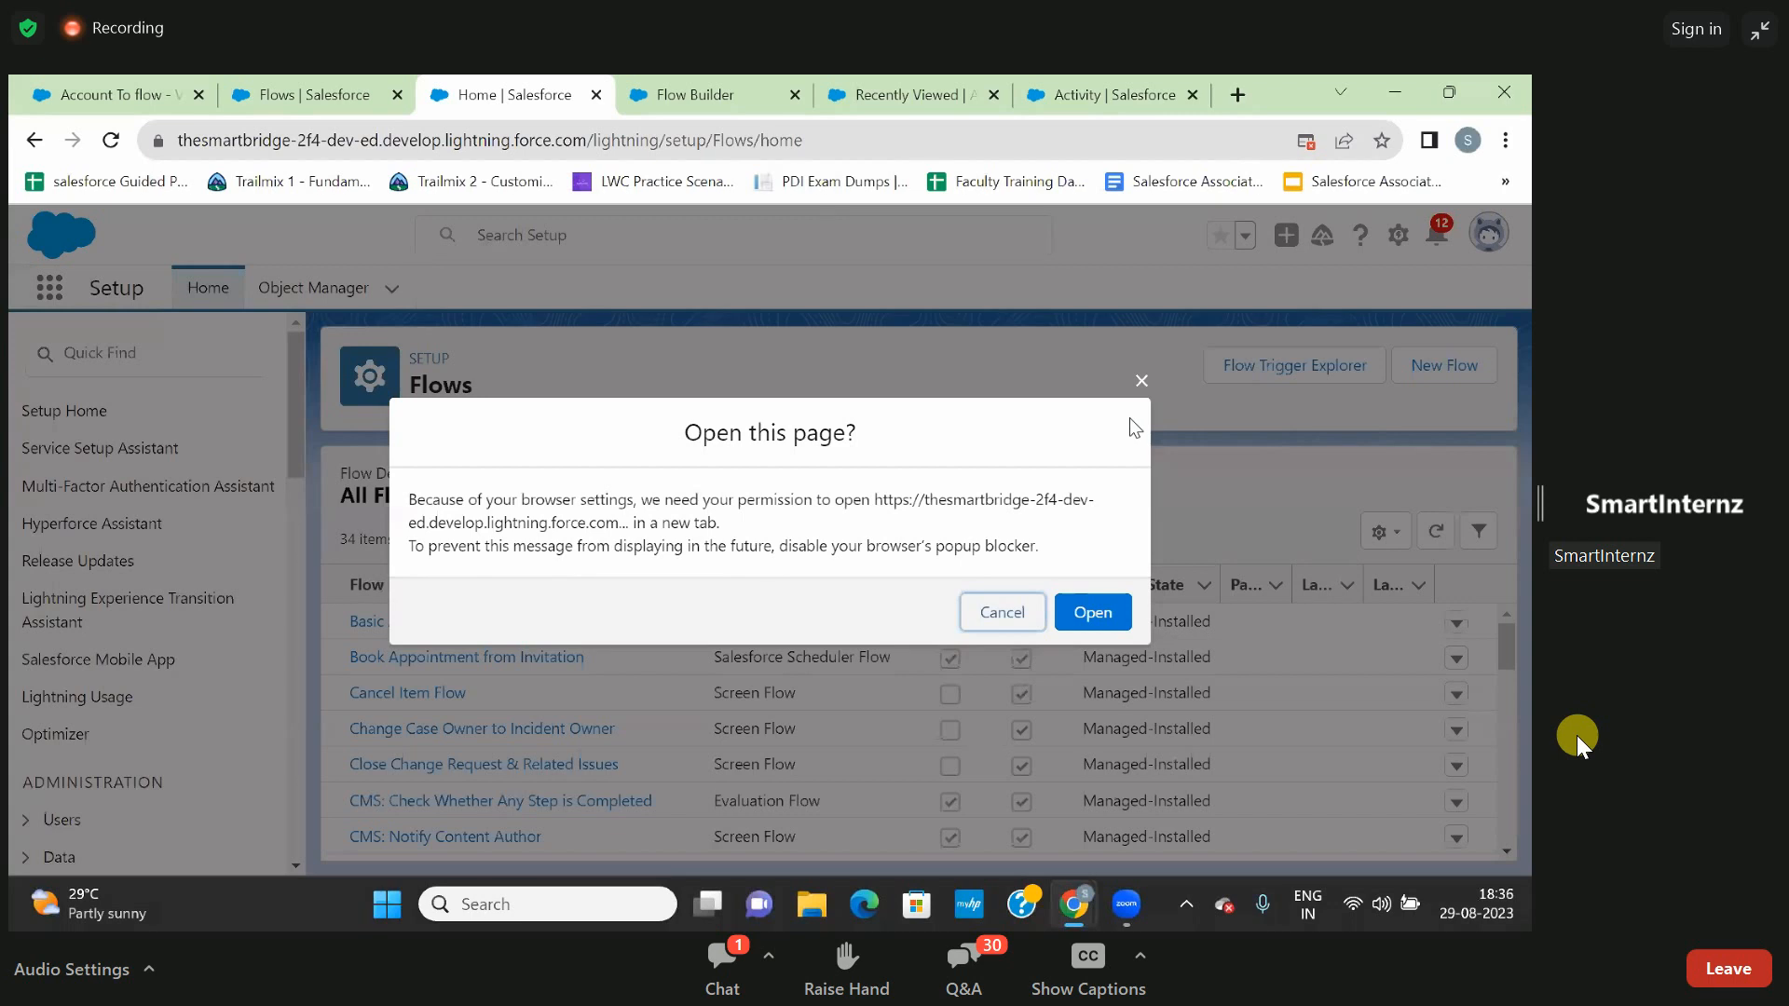
{"action": "left_click", "coordinate": [1141, 380]}
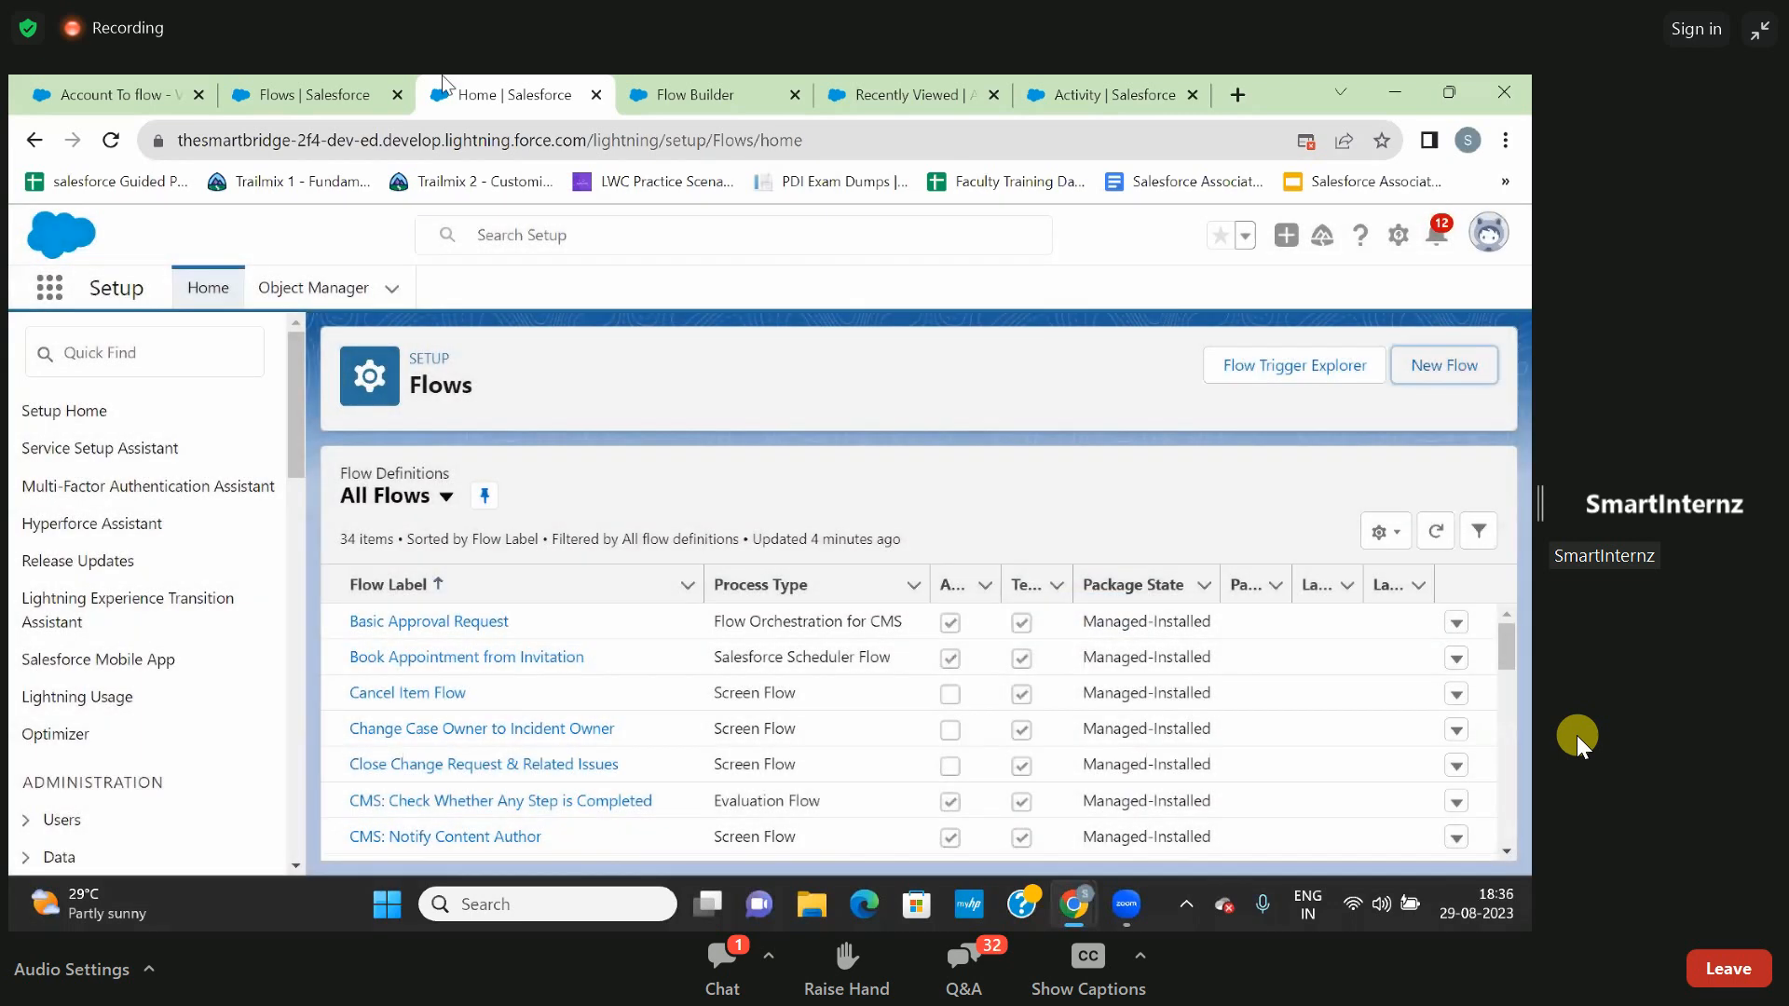
{"action": "left_click", "coordinate": [293, 82]}
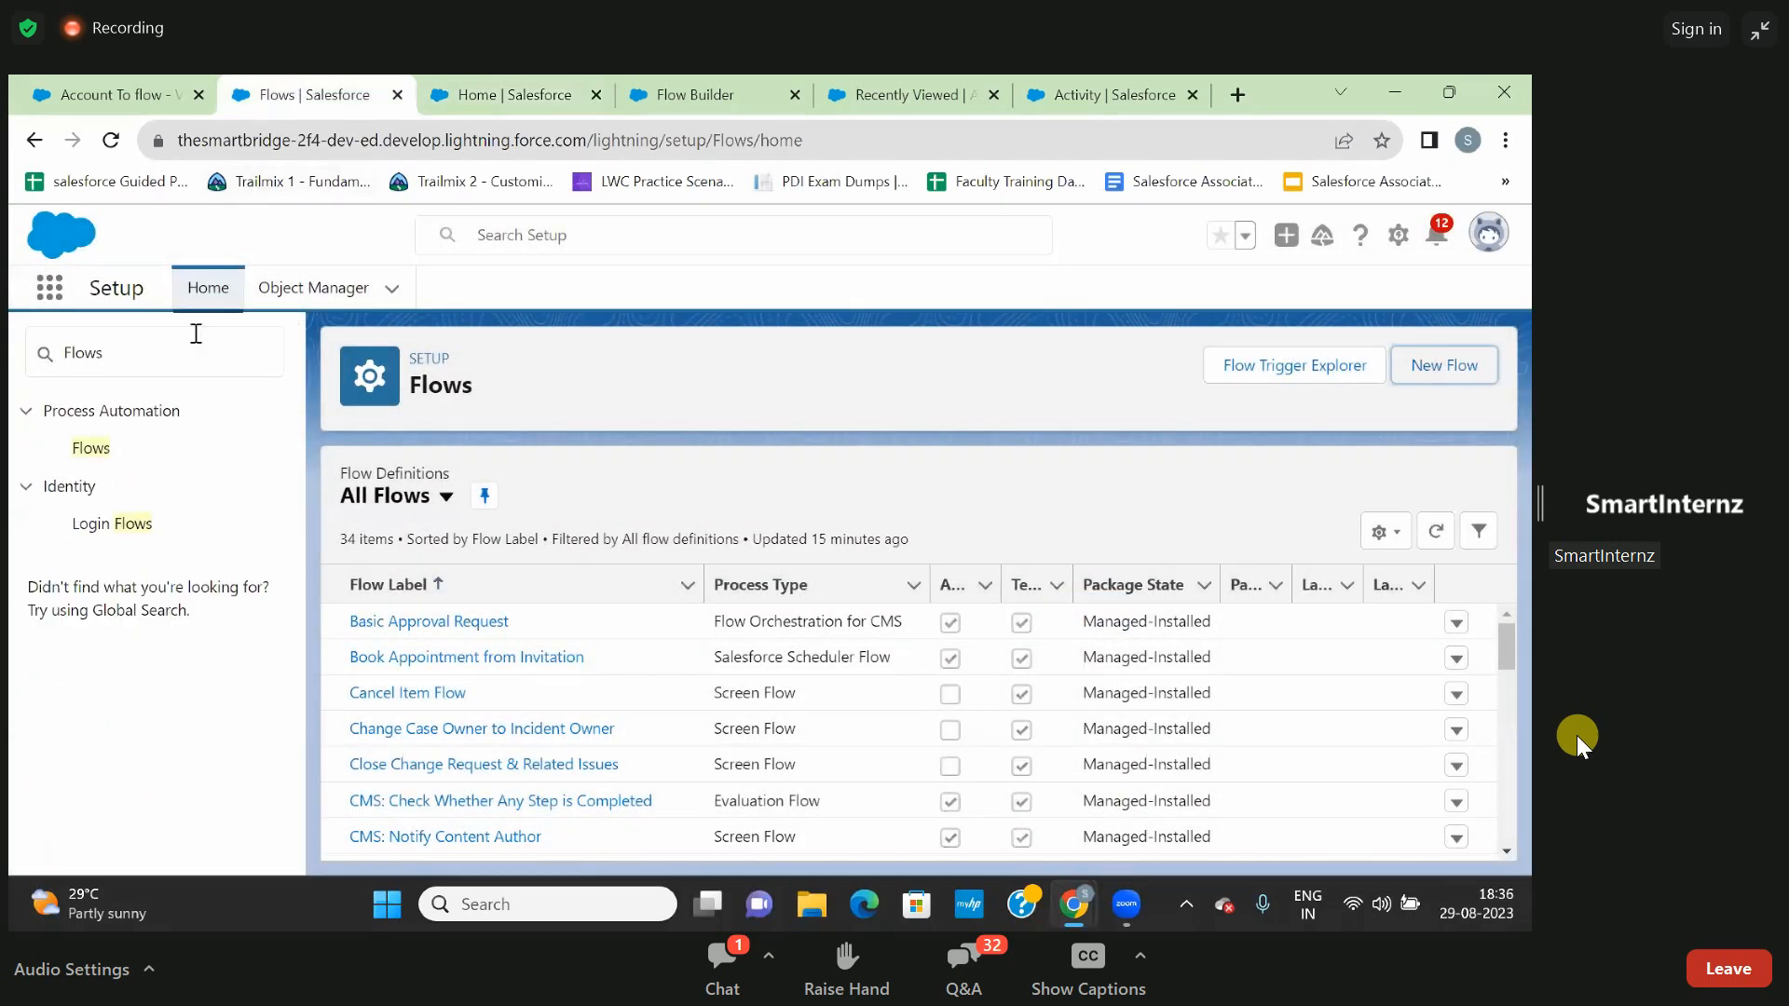
{"action": "left_click", "coordinate": [125, 94]}
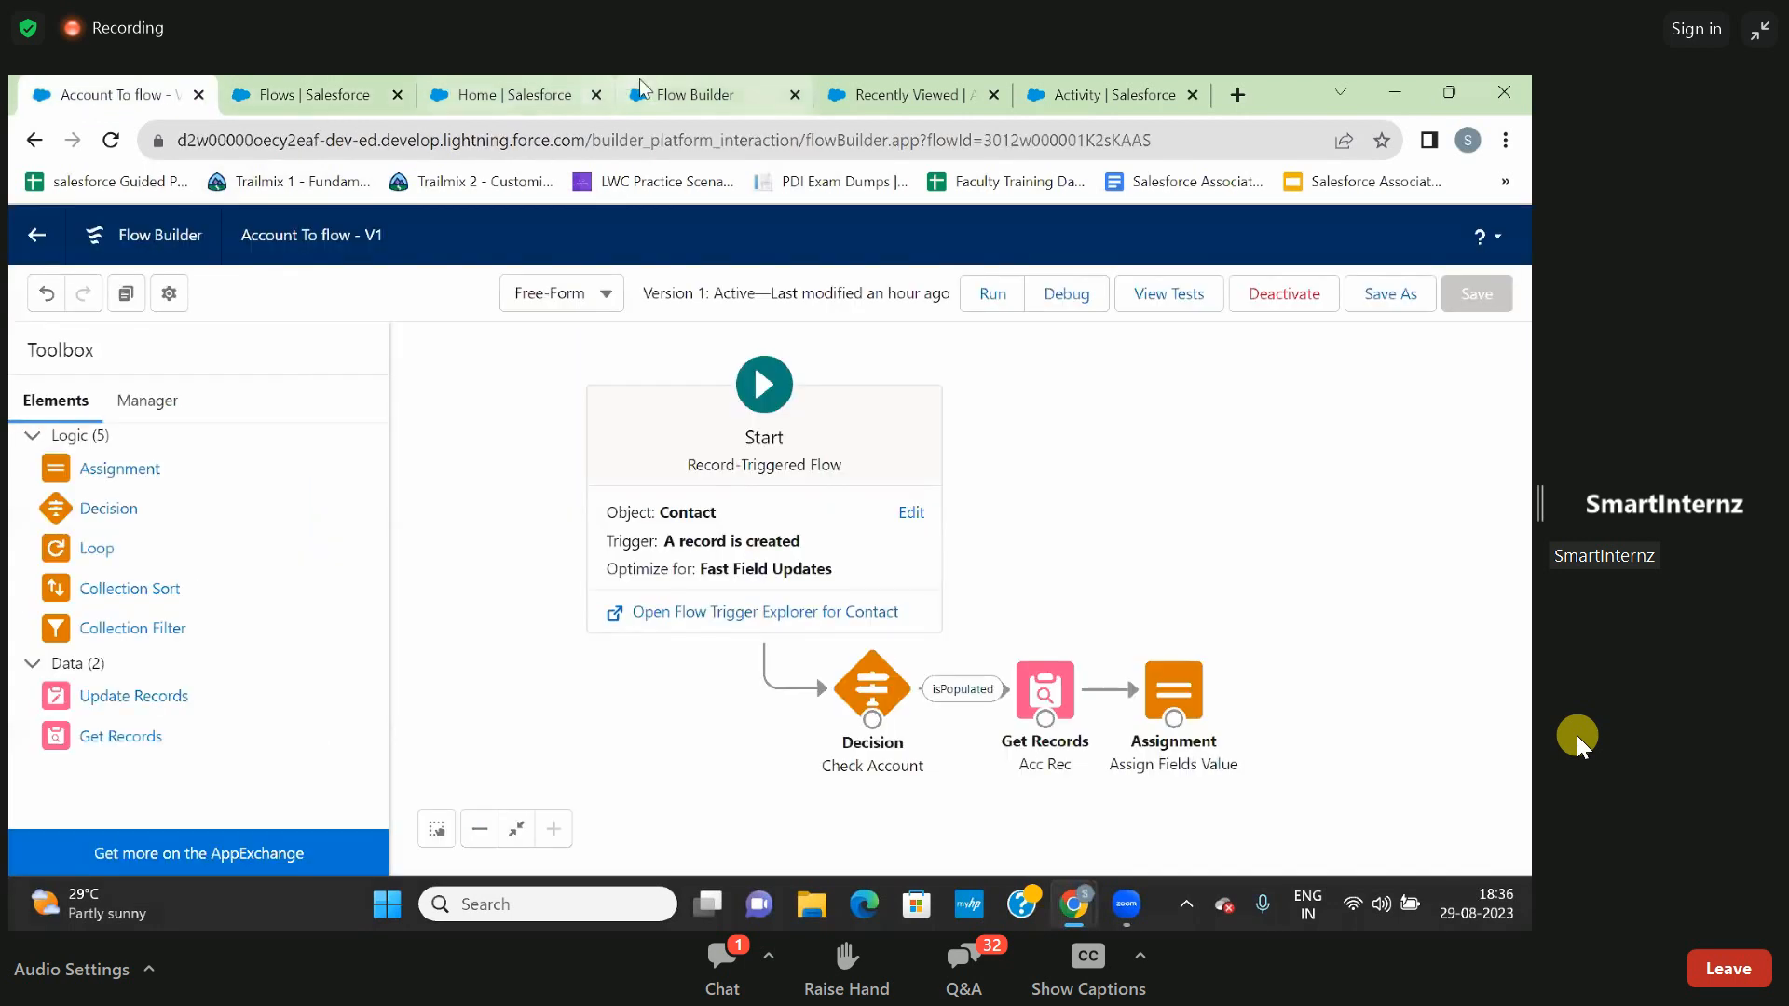
{"action": "left_click", "coordinate": [643, 91]}
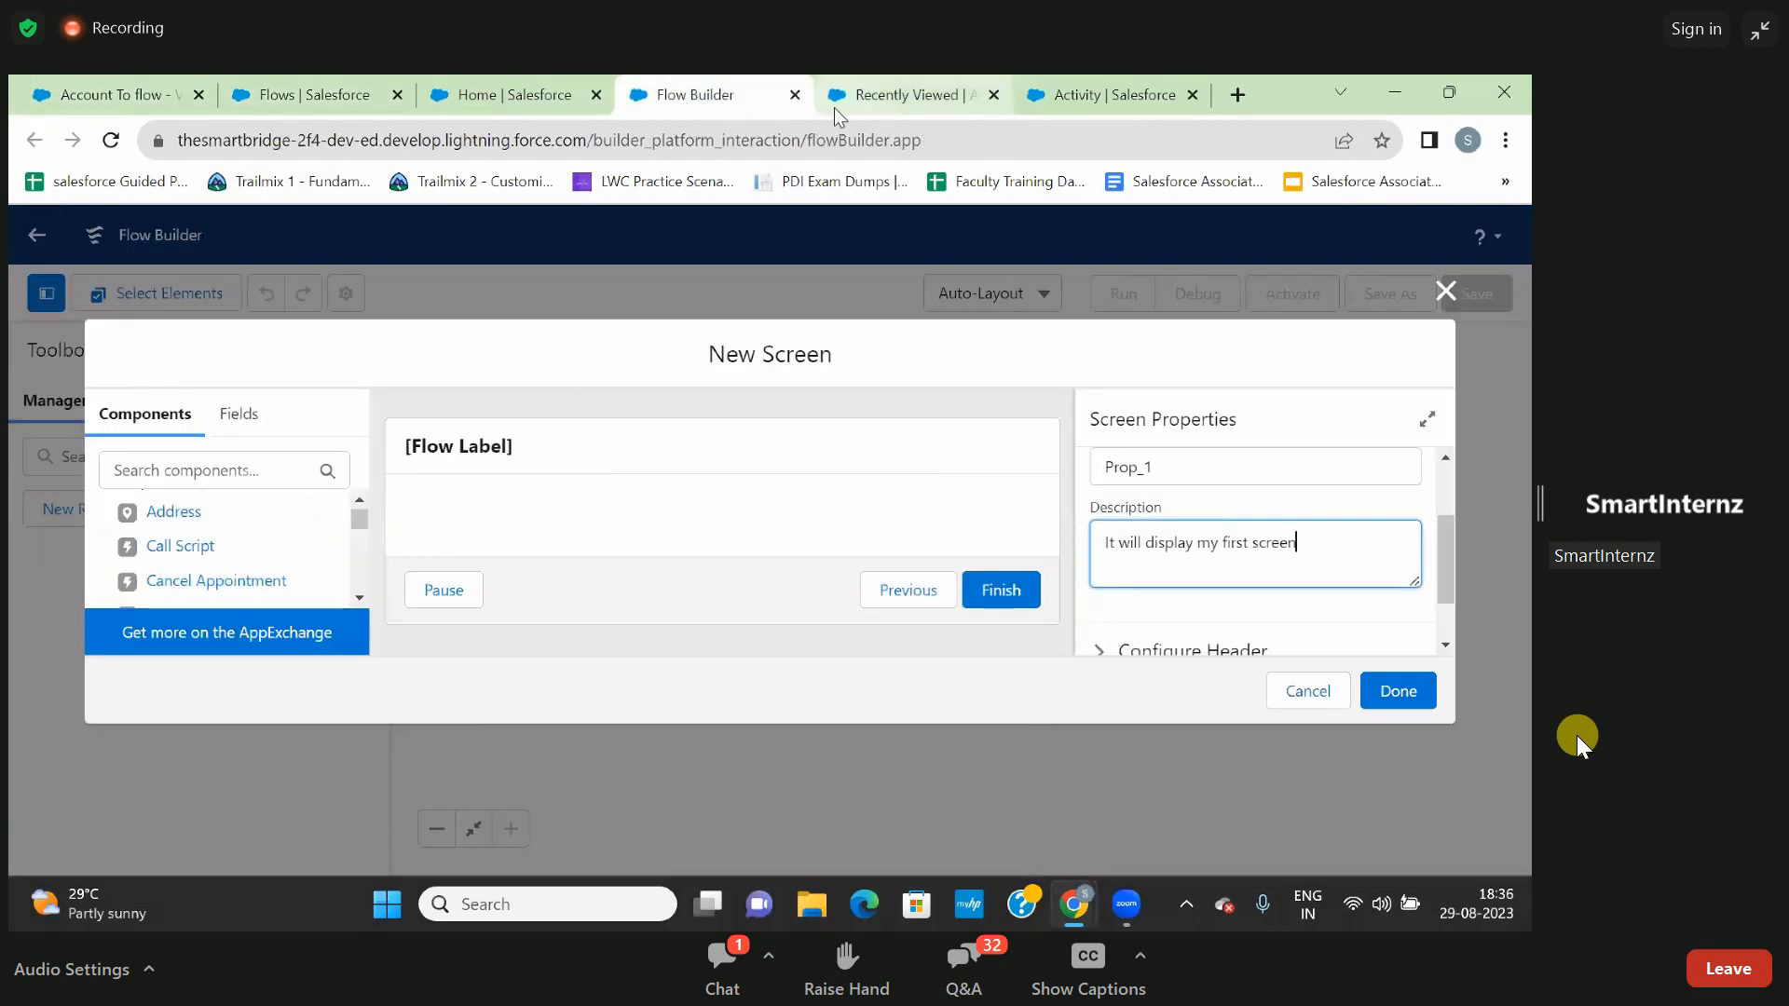
- Switch to the Organization Management app's Activities list and open the Sales app from there
{"action": "left_click", "coordinate": [876, 102]}
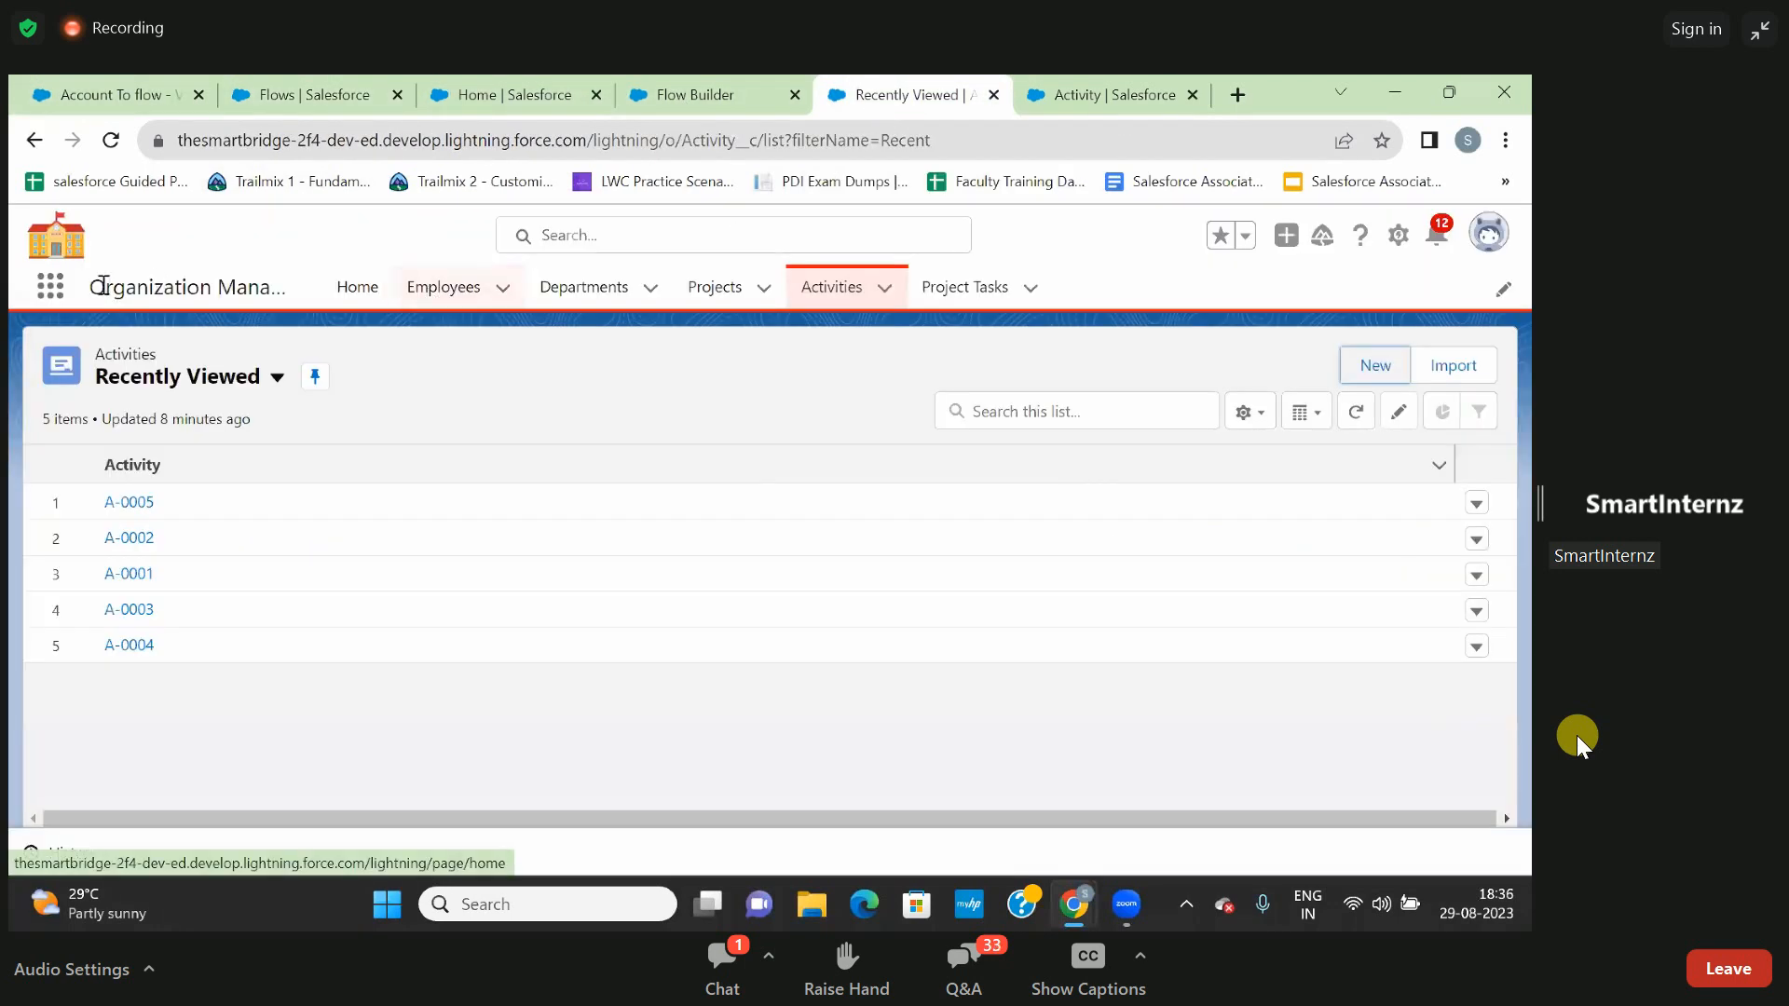
{"action": "left_click", "coordinate": [57, 289]}
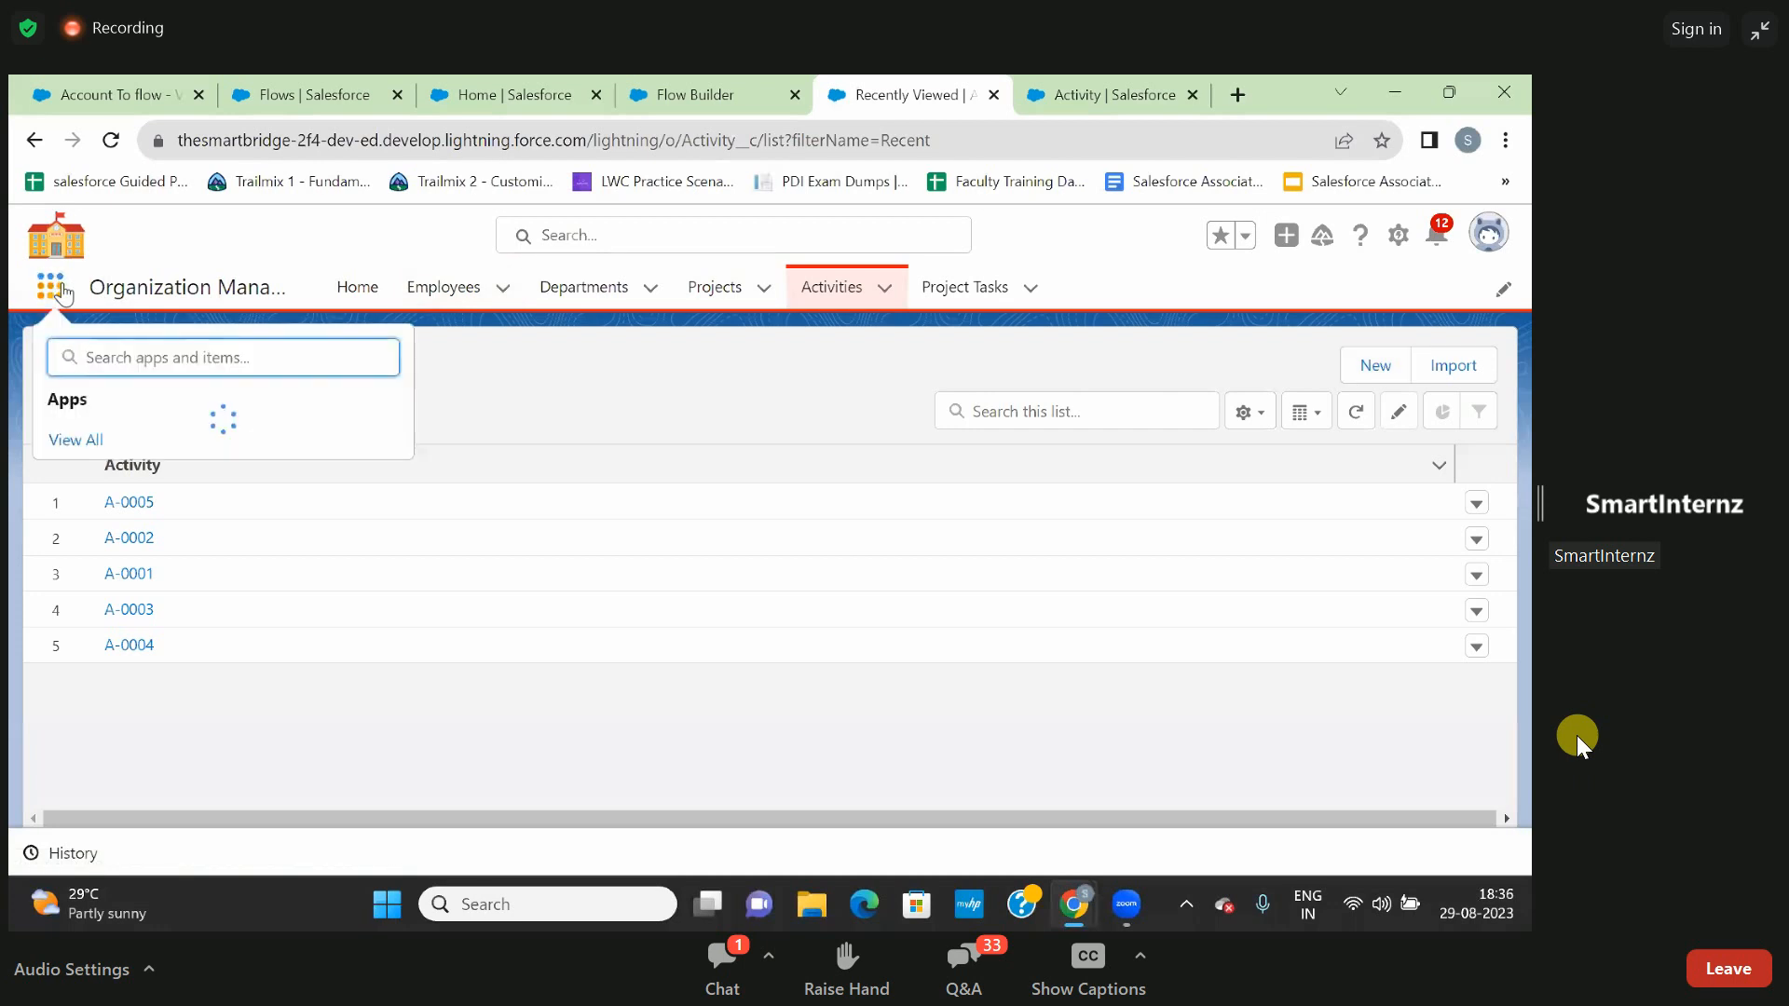
{"action": "type", "text": "sales"}
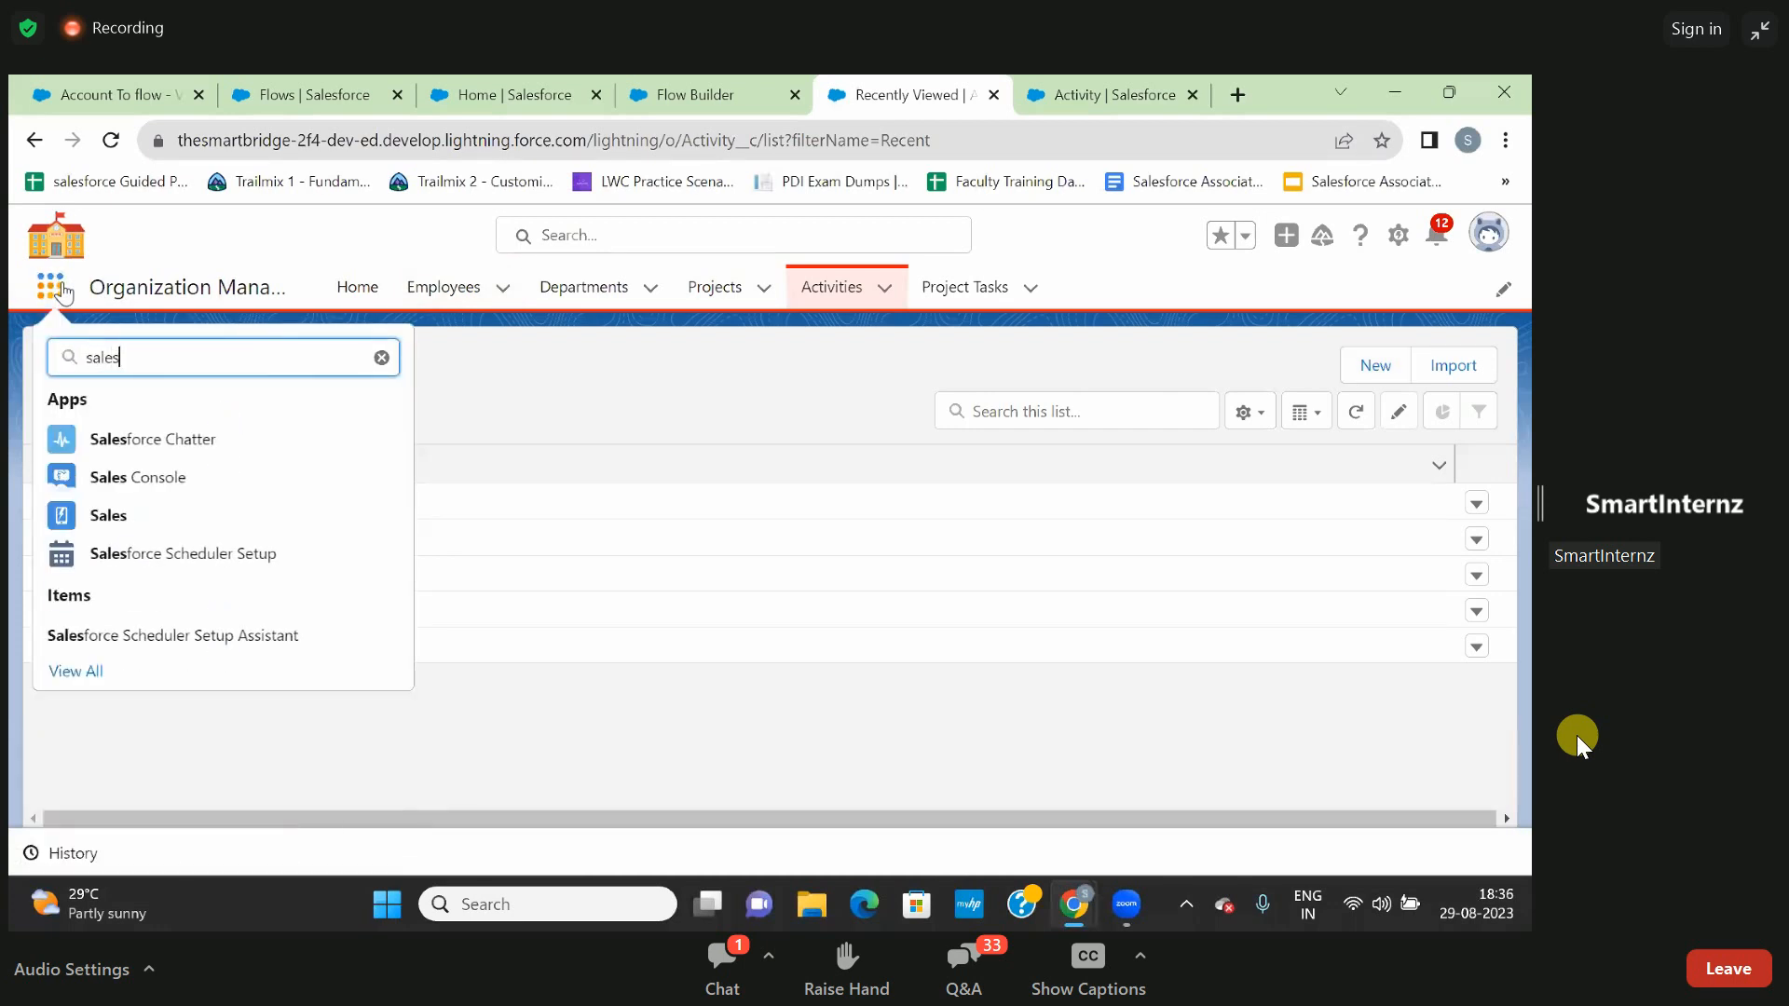
{"action": "left_click", "coordinate": [110, 531]}
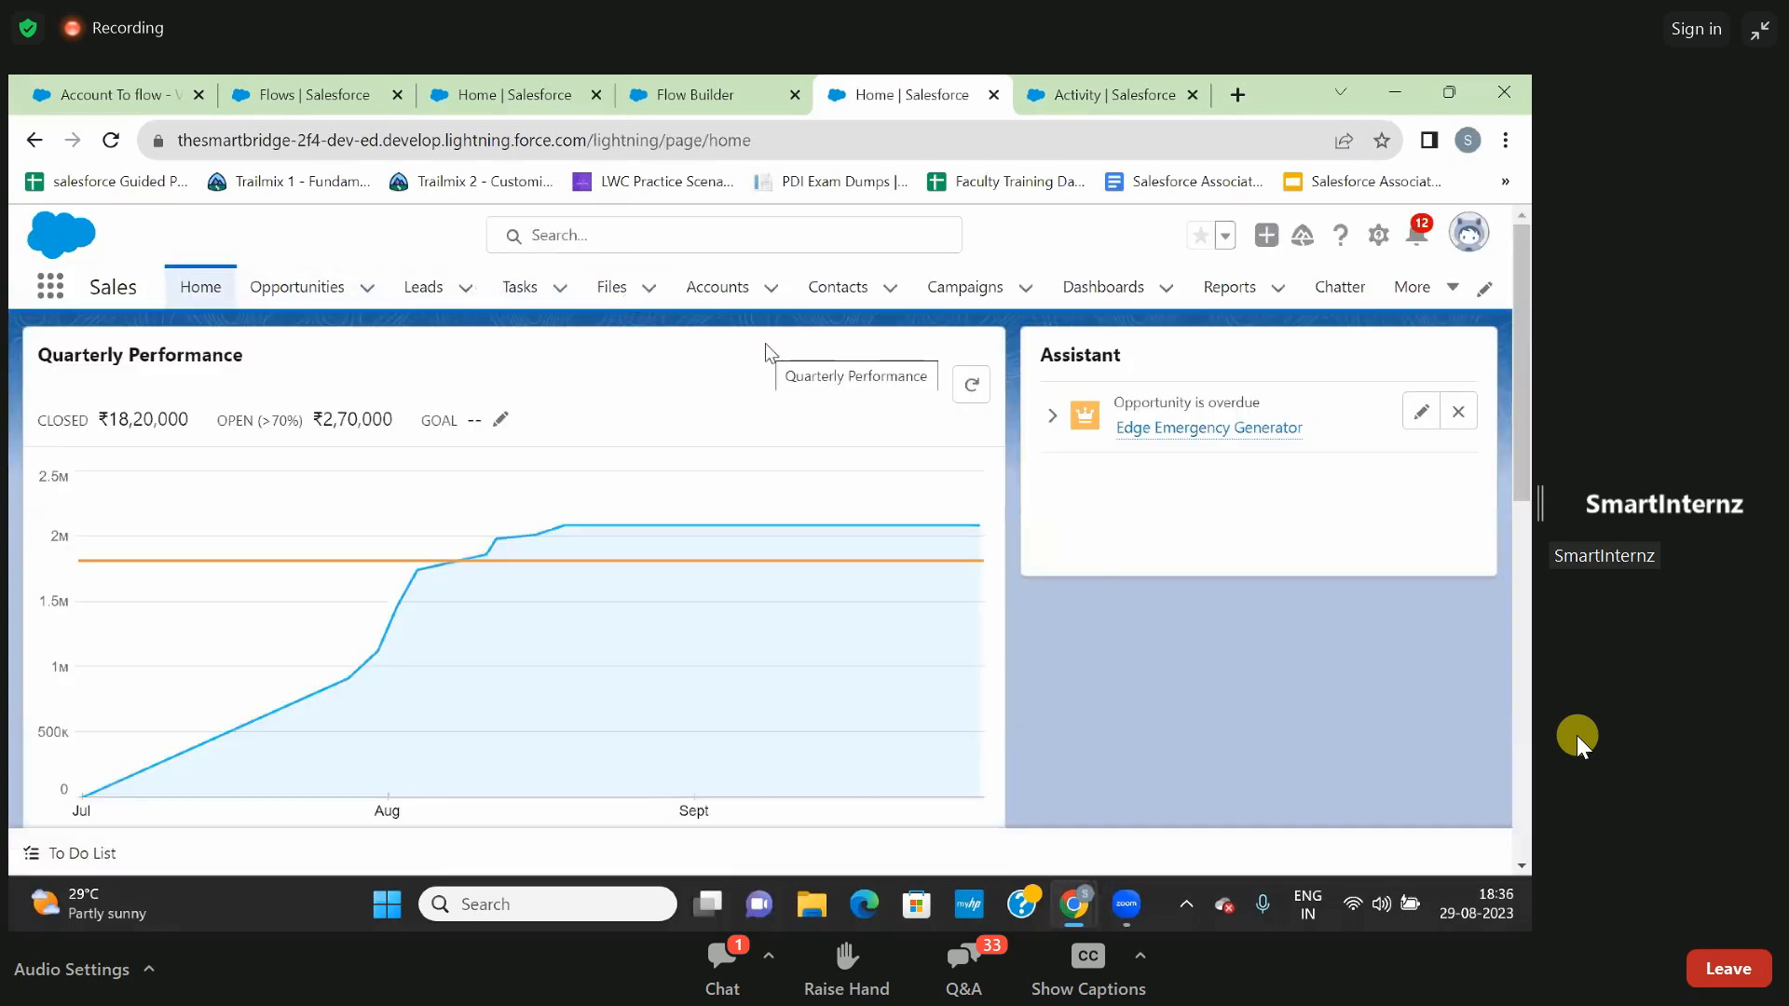
- Show the All Contacts list view for the Sales app's contacts
{"action": "left_click", "coordinate": [839, 291]}
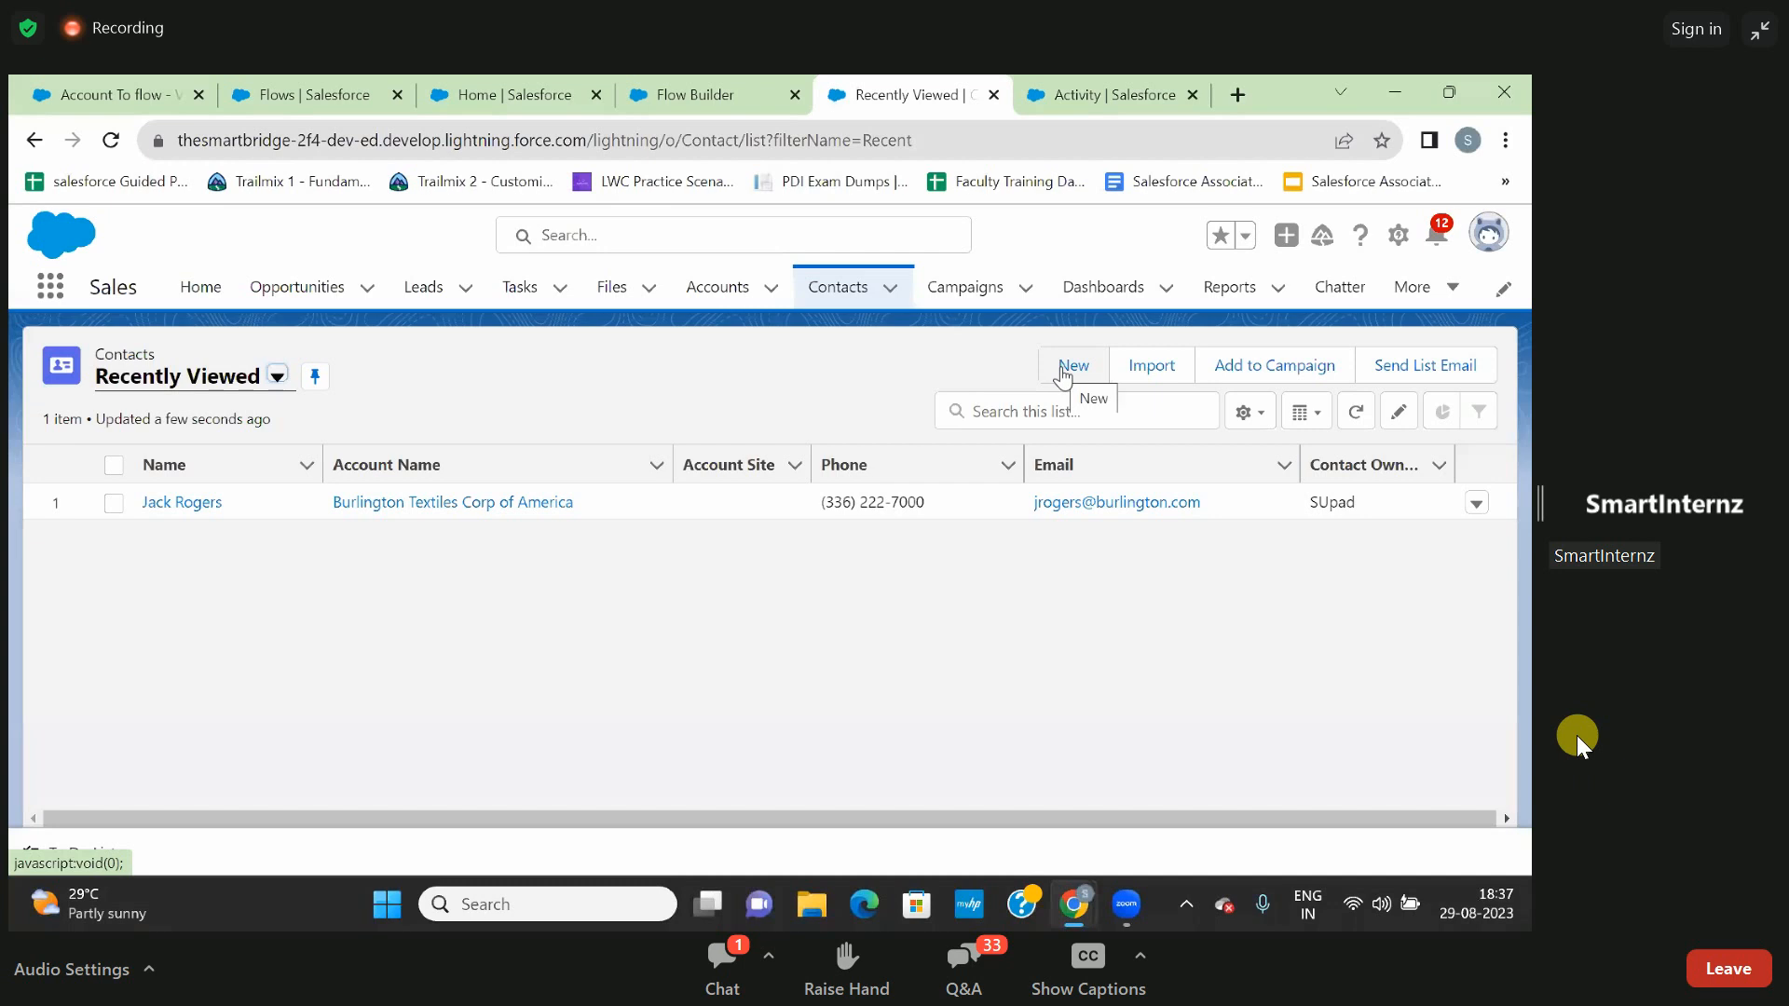
{"action": "left_click", "coordinate": [277, 377]}
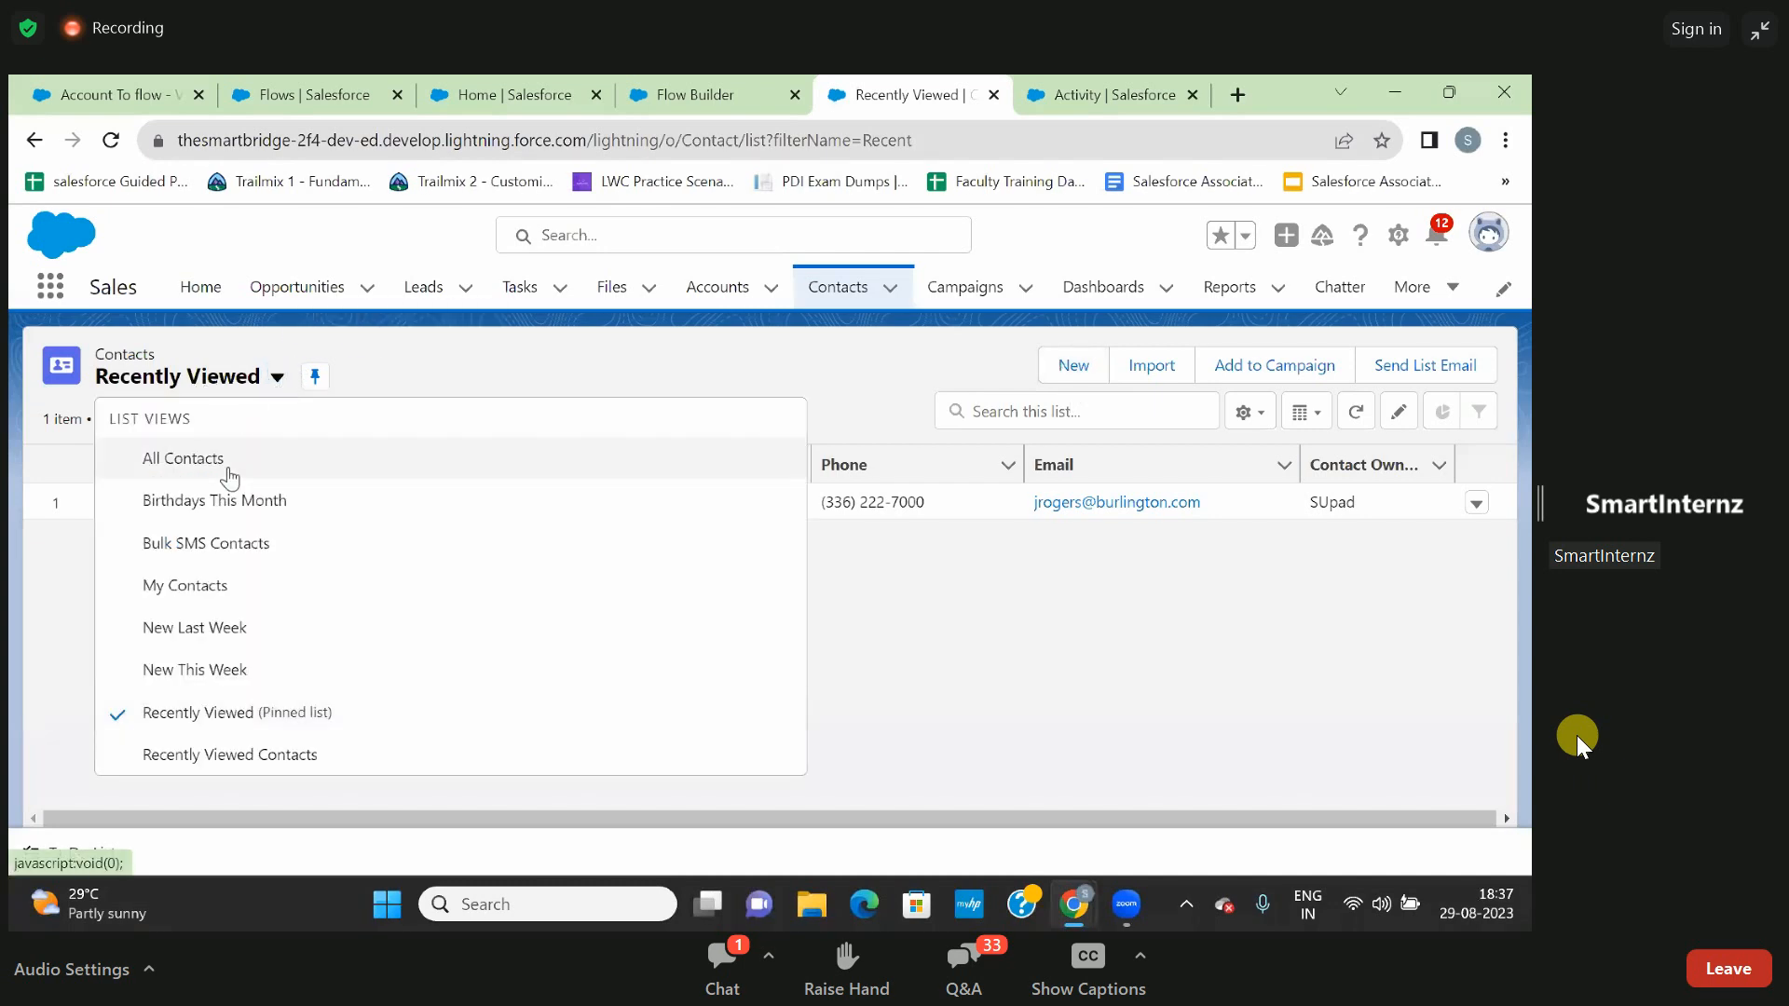
{"action": "left_click", "coordinate": [201, 462]}
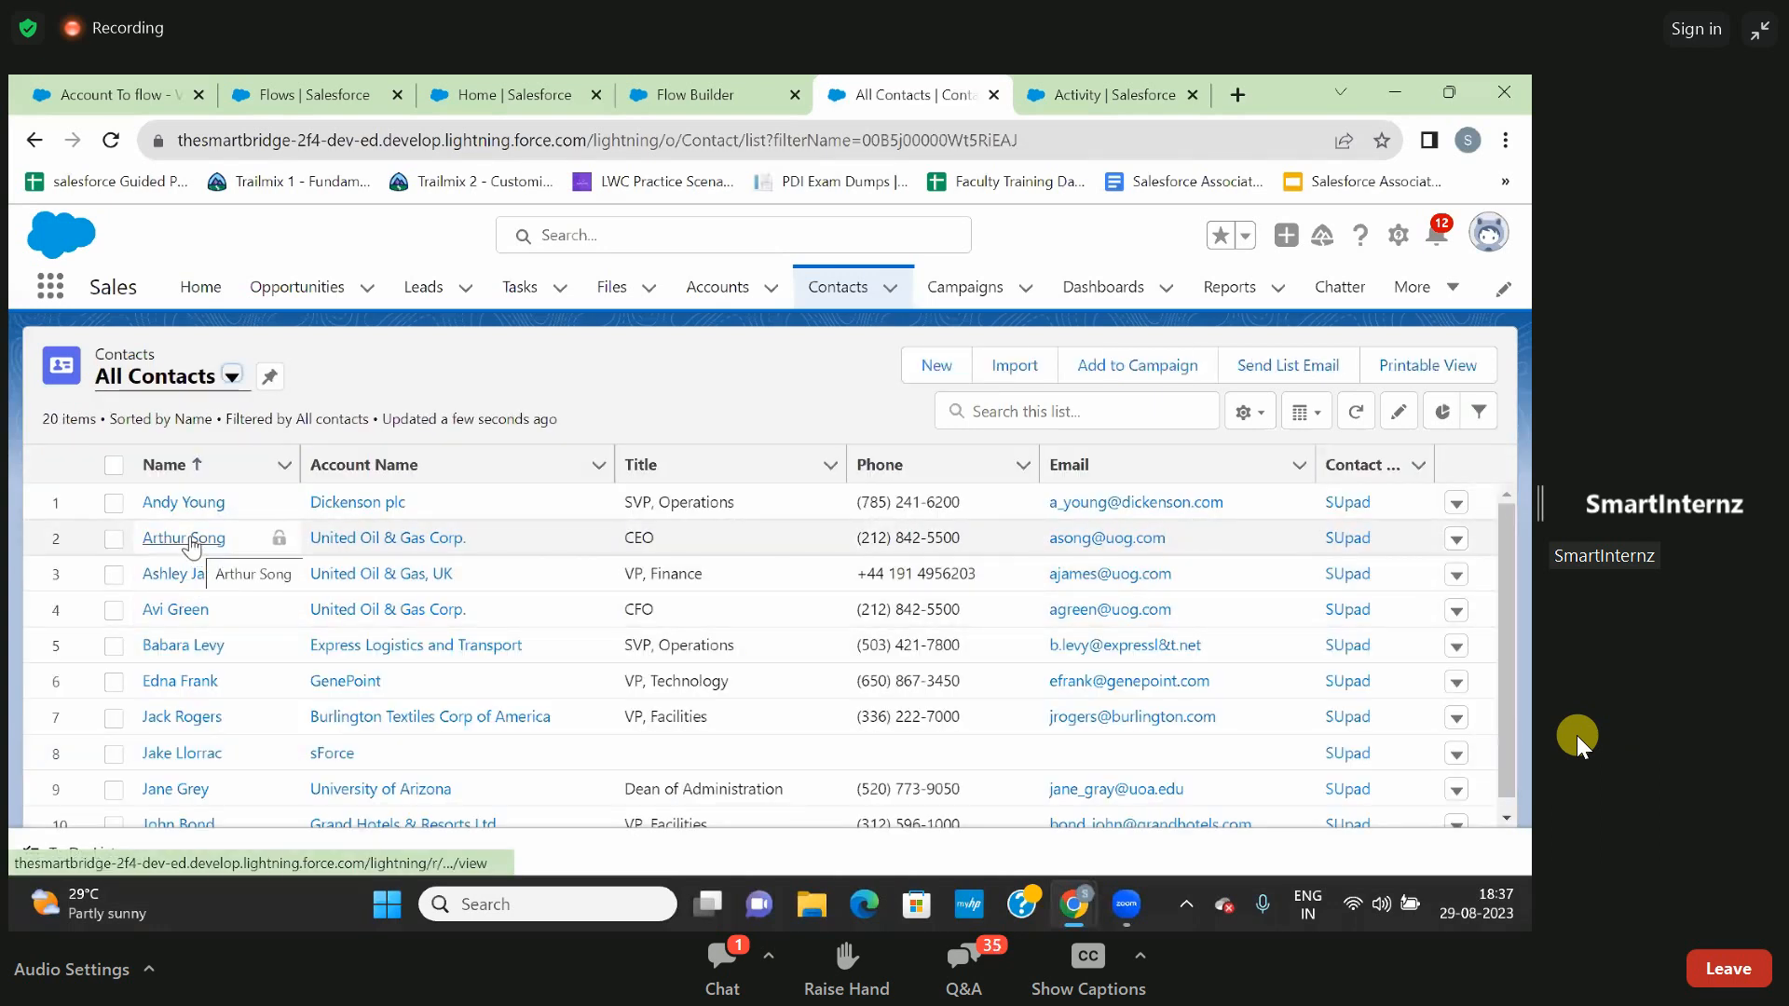
- Open the first contact in the list and examine its Details fields, dismissing the Compact Setting suggestion
{"action": "left_click", "coordinate": [187, 506]}
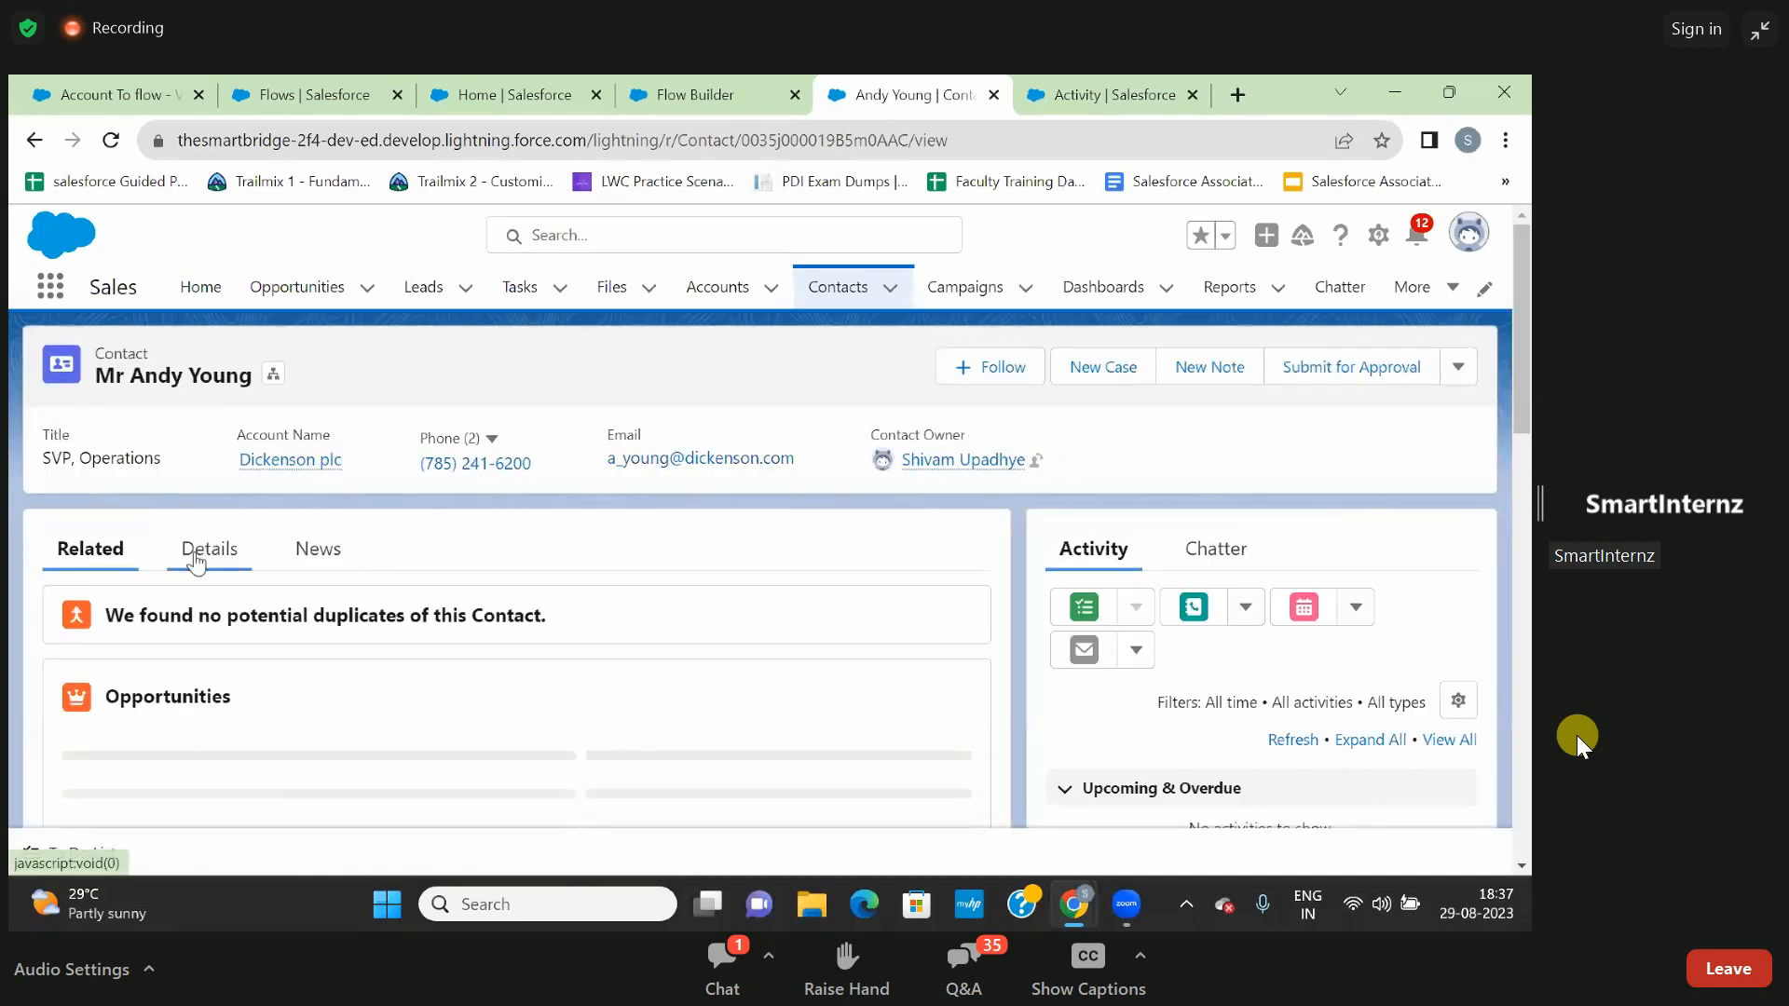
{"action": "left_click", "coordinate": [194, 559]}
{"action": "scroll", "coordinate": [515, 603], "scroll_direction": "down", "scroll_amount": 2}
{"action": "scroll", "coordinate": [518, 606], "scroll_direction": "down", "scroll_amount": 1}
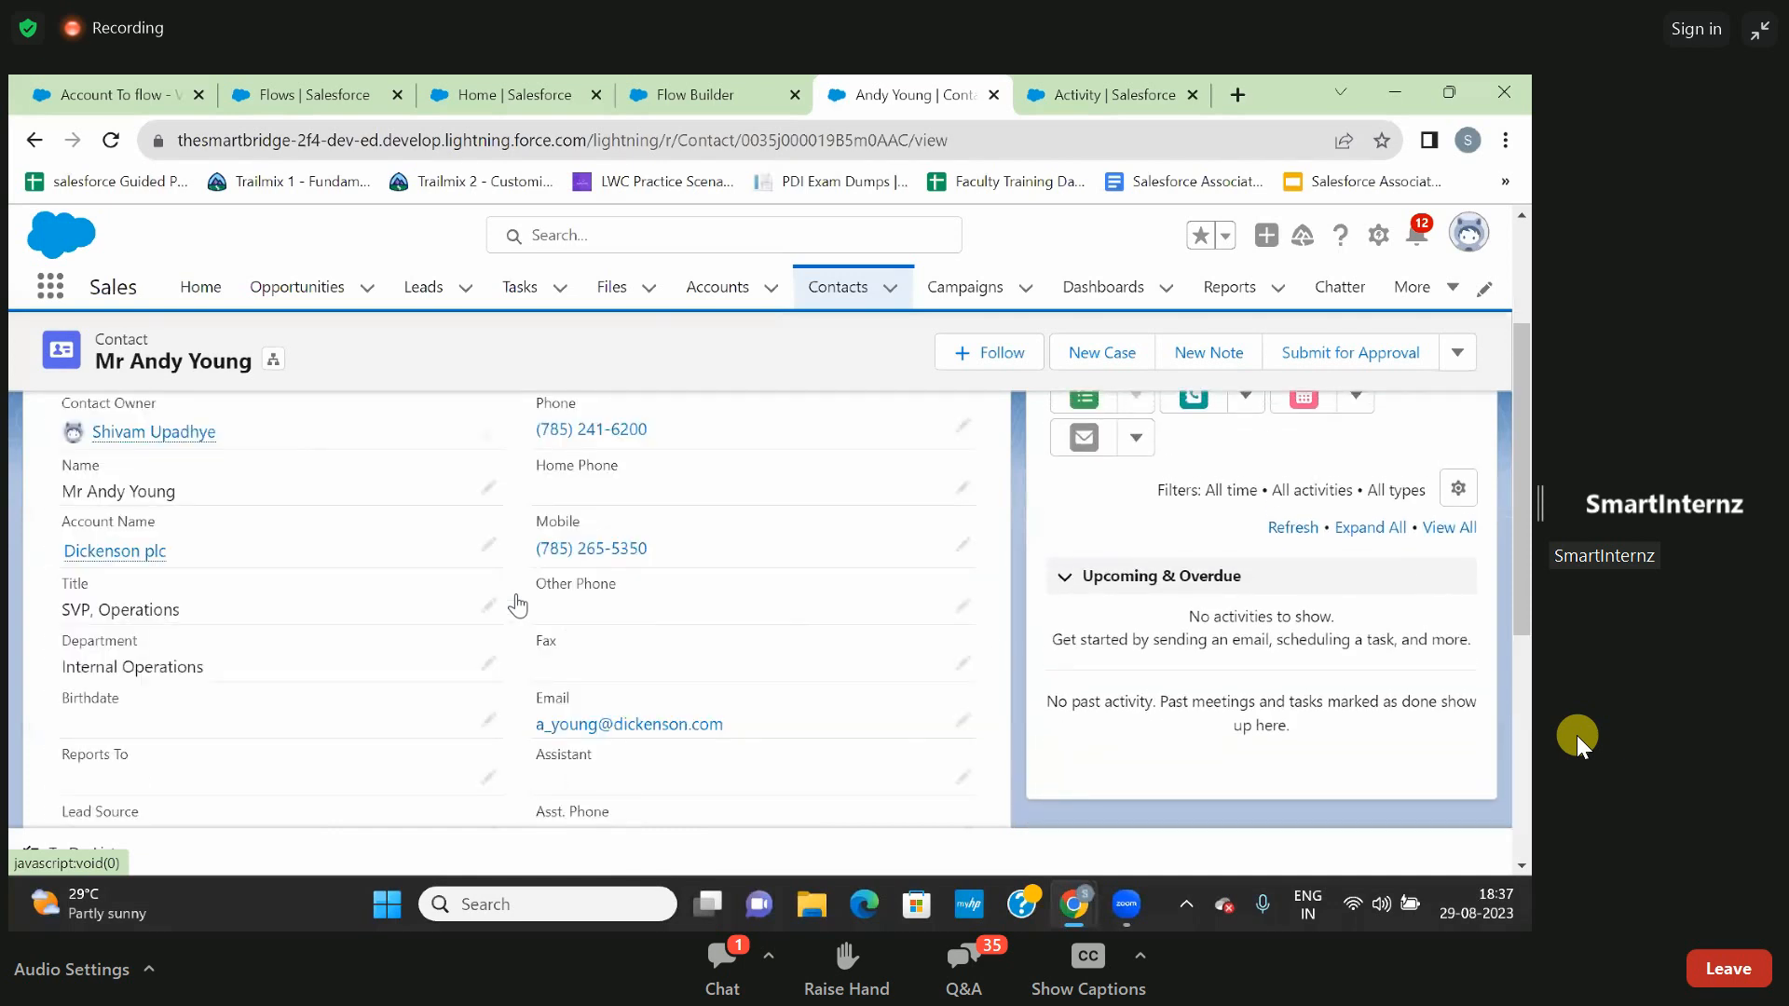
{"action": "scroll", "coordinate": [500, 641], "scroll_direction": "down", "scroll_amount": 1}
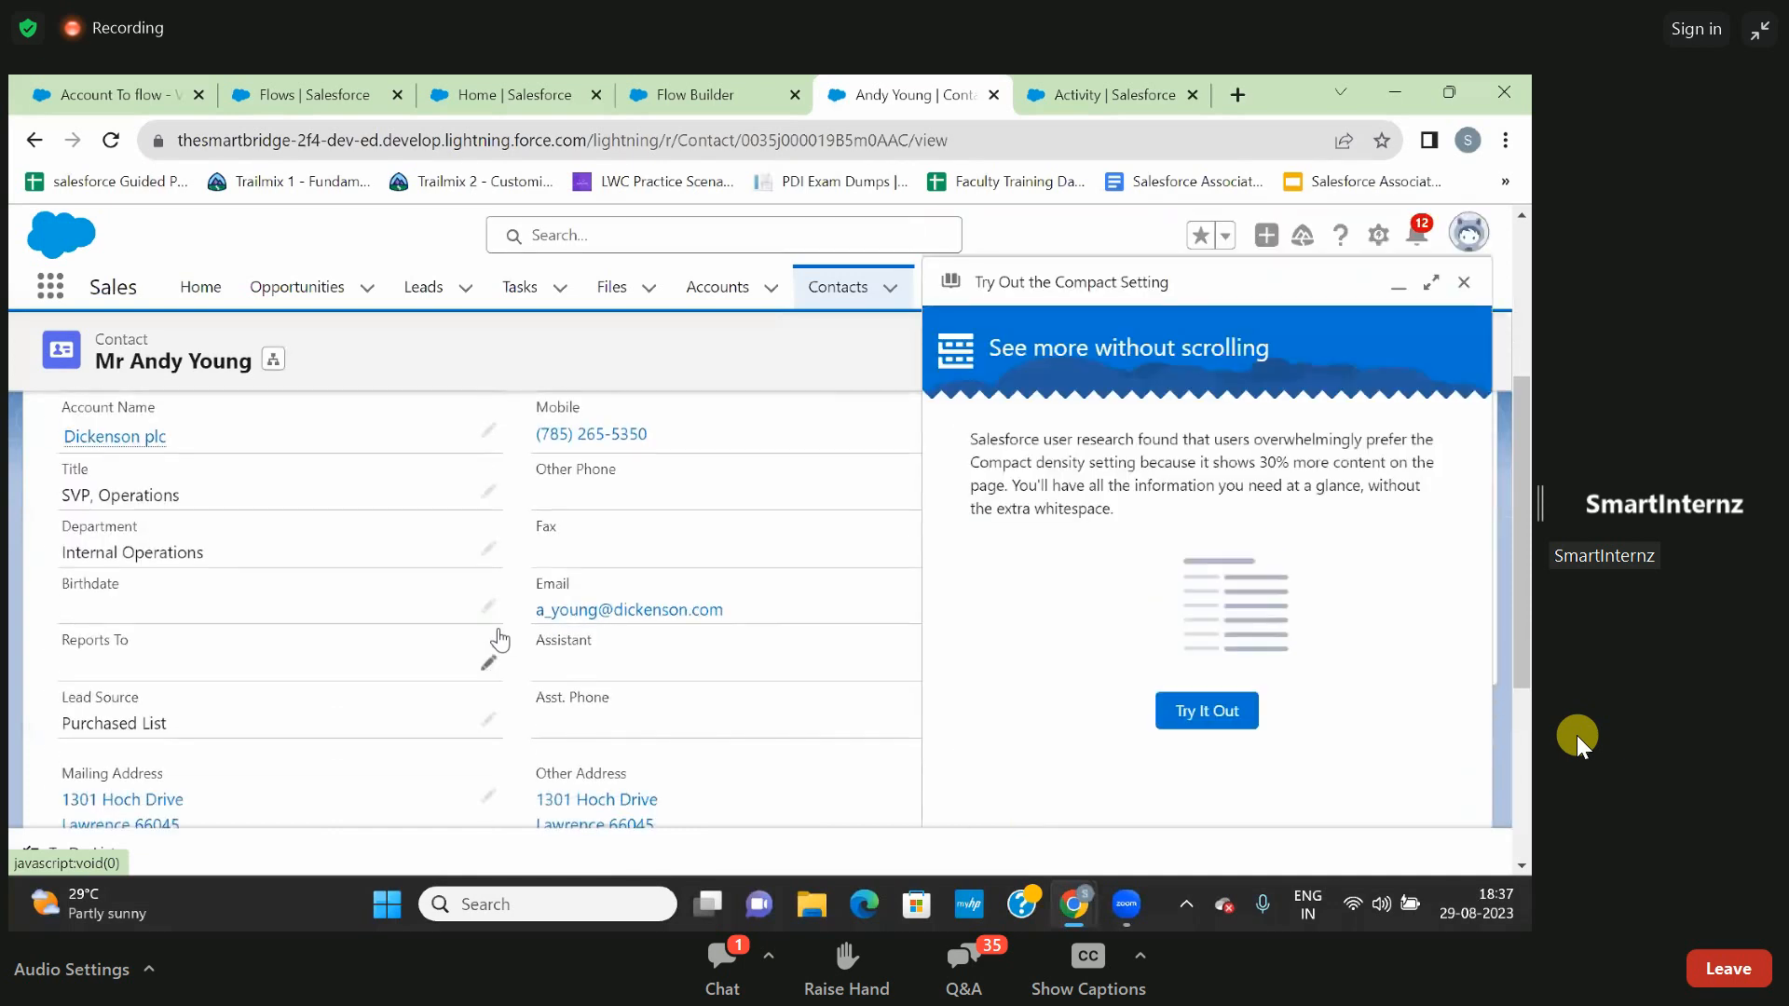
{"action": "scroll", "coordinate": [605, 596], "scroll_direction": "up", "scroll_amount": 1}
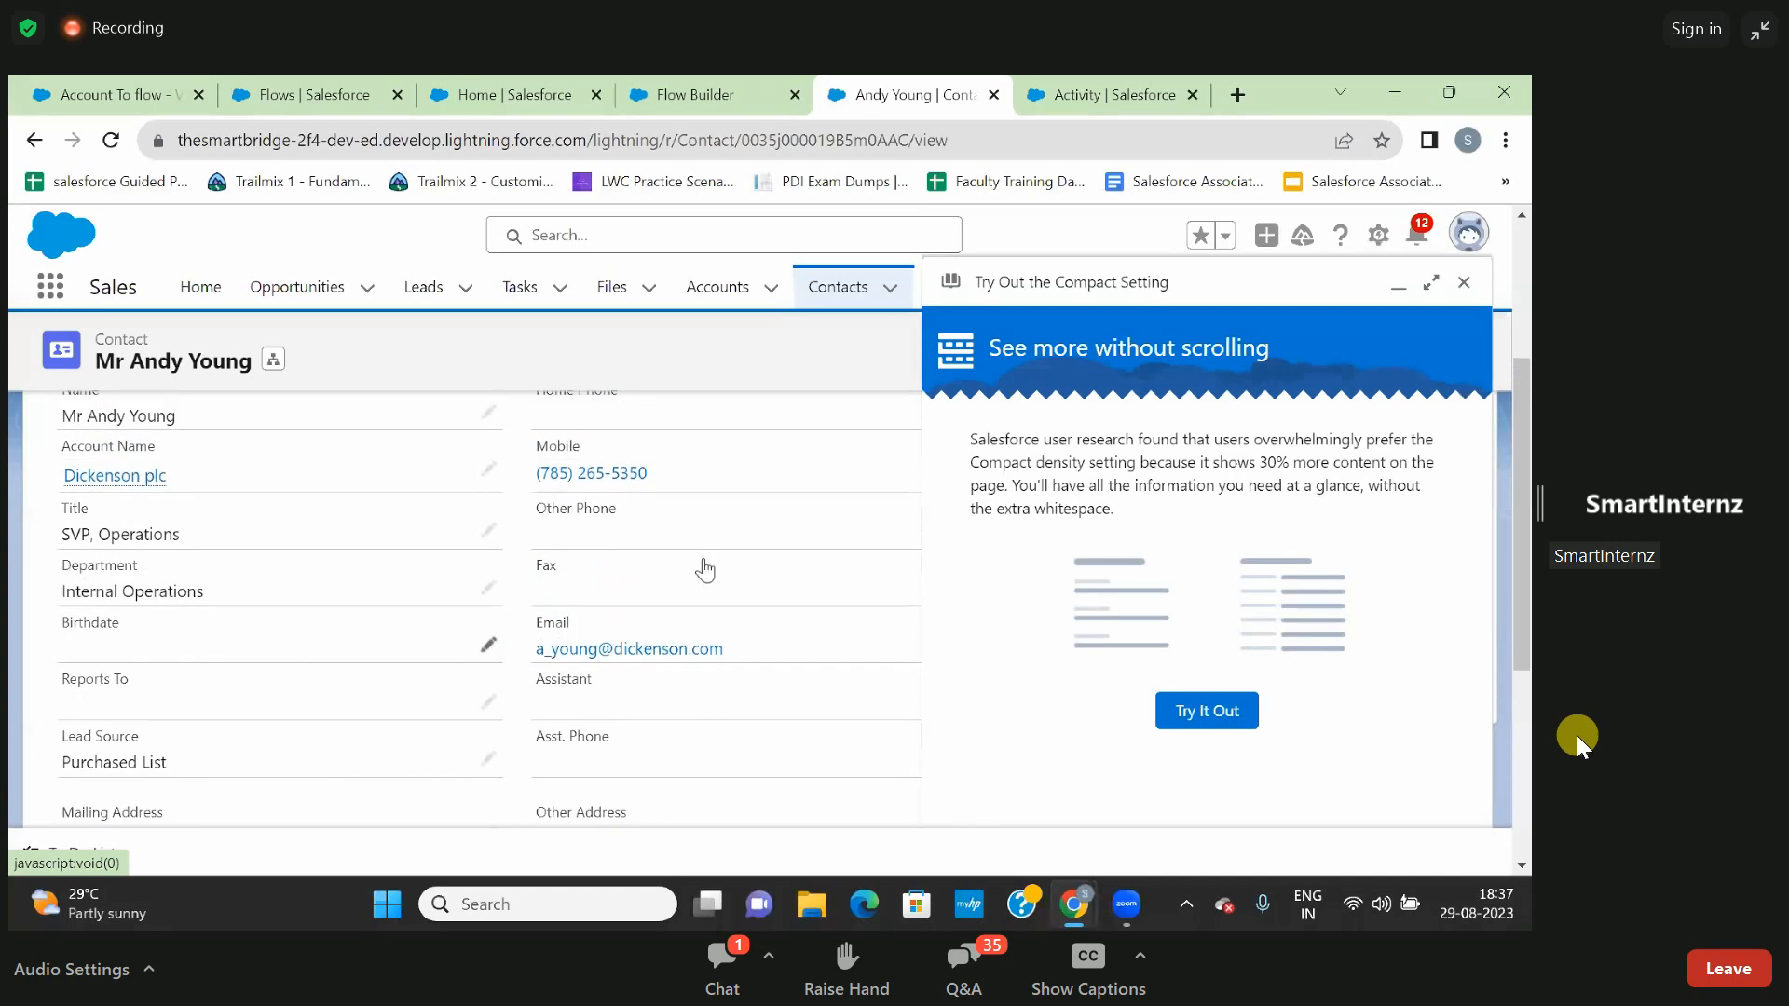
{"action": "left_click", "coordinate": [1464, 287]}
{"action": "scroll", "coordinate": [741, 438], "scroll_direction": "up", "scroll_amount": 2}
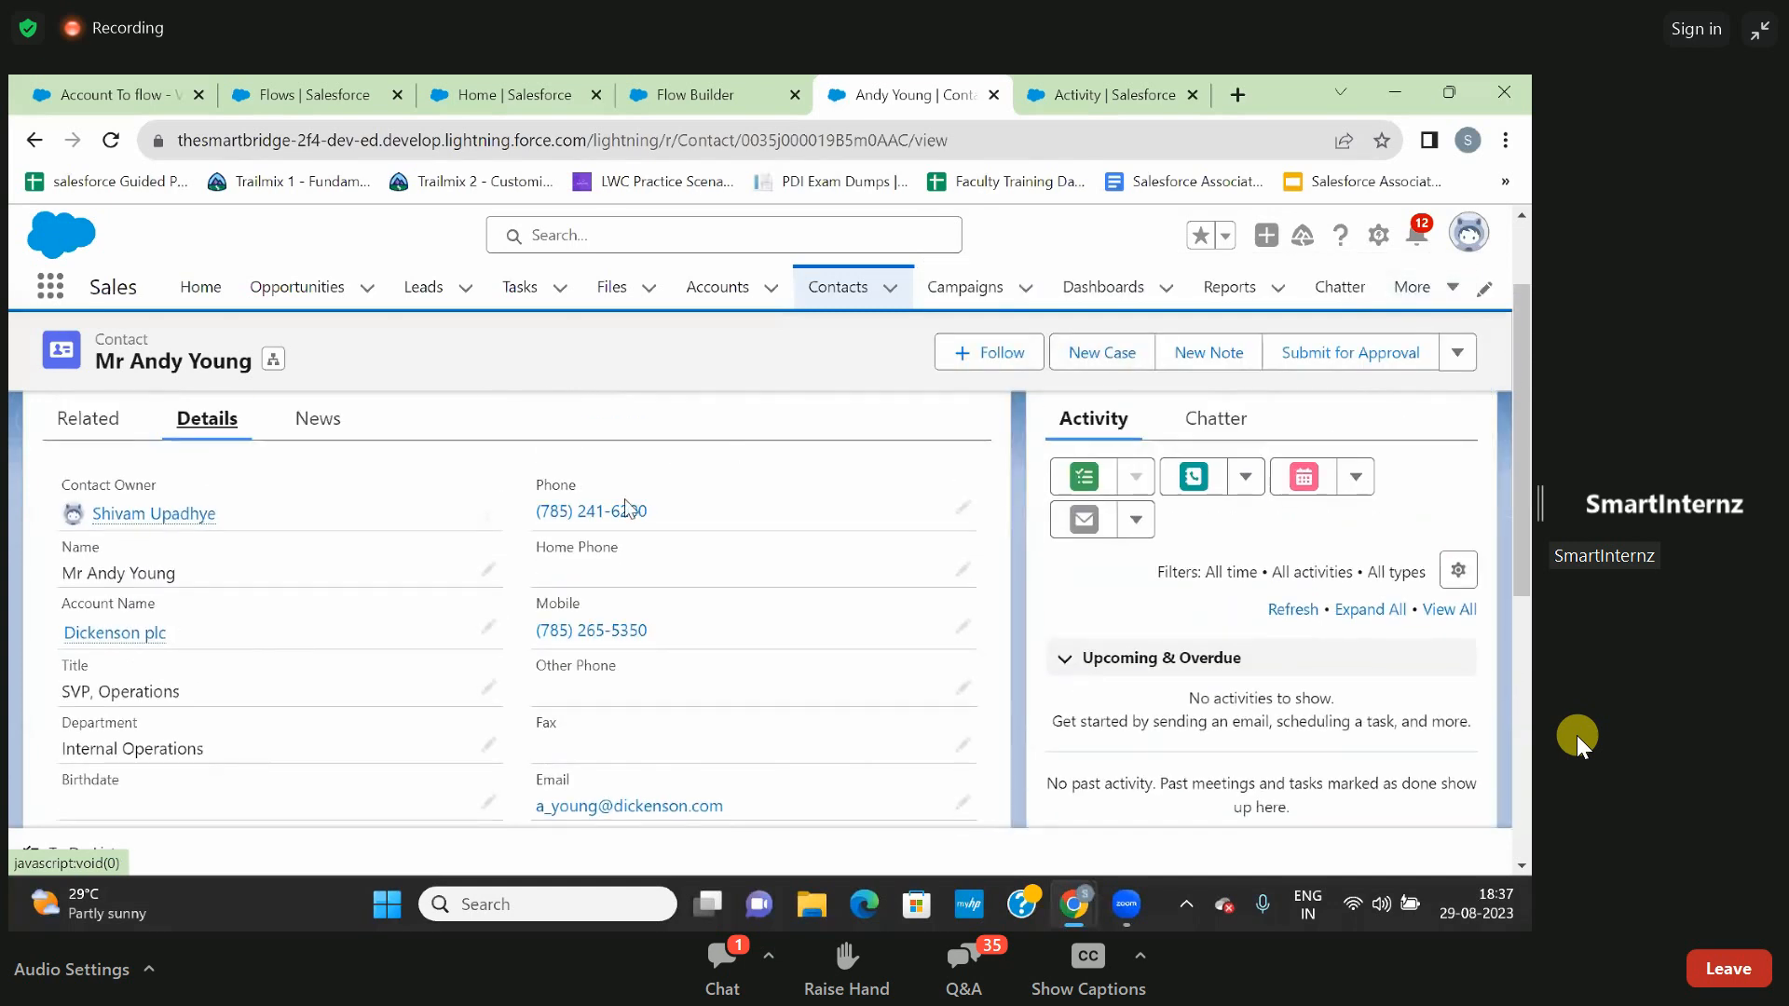
{"action": "scroll", "coordinate": [492, 578], "scroll_direction": "down", "scroll_amount": 2}
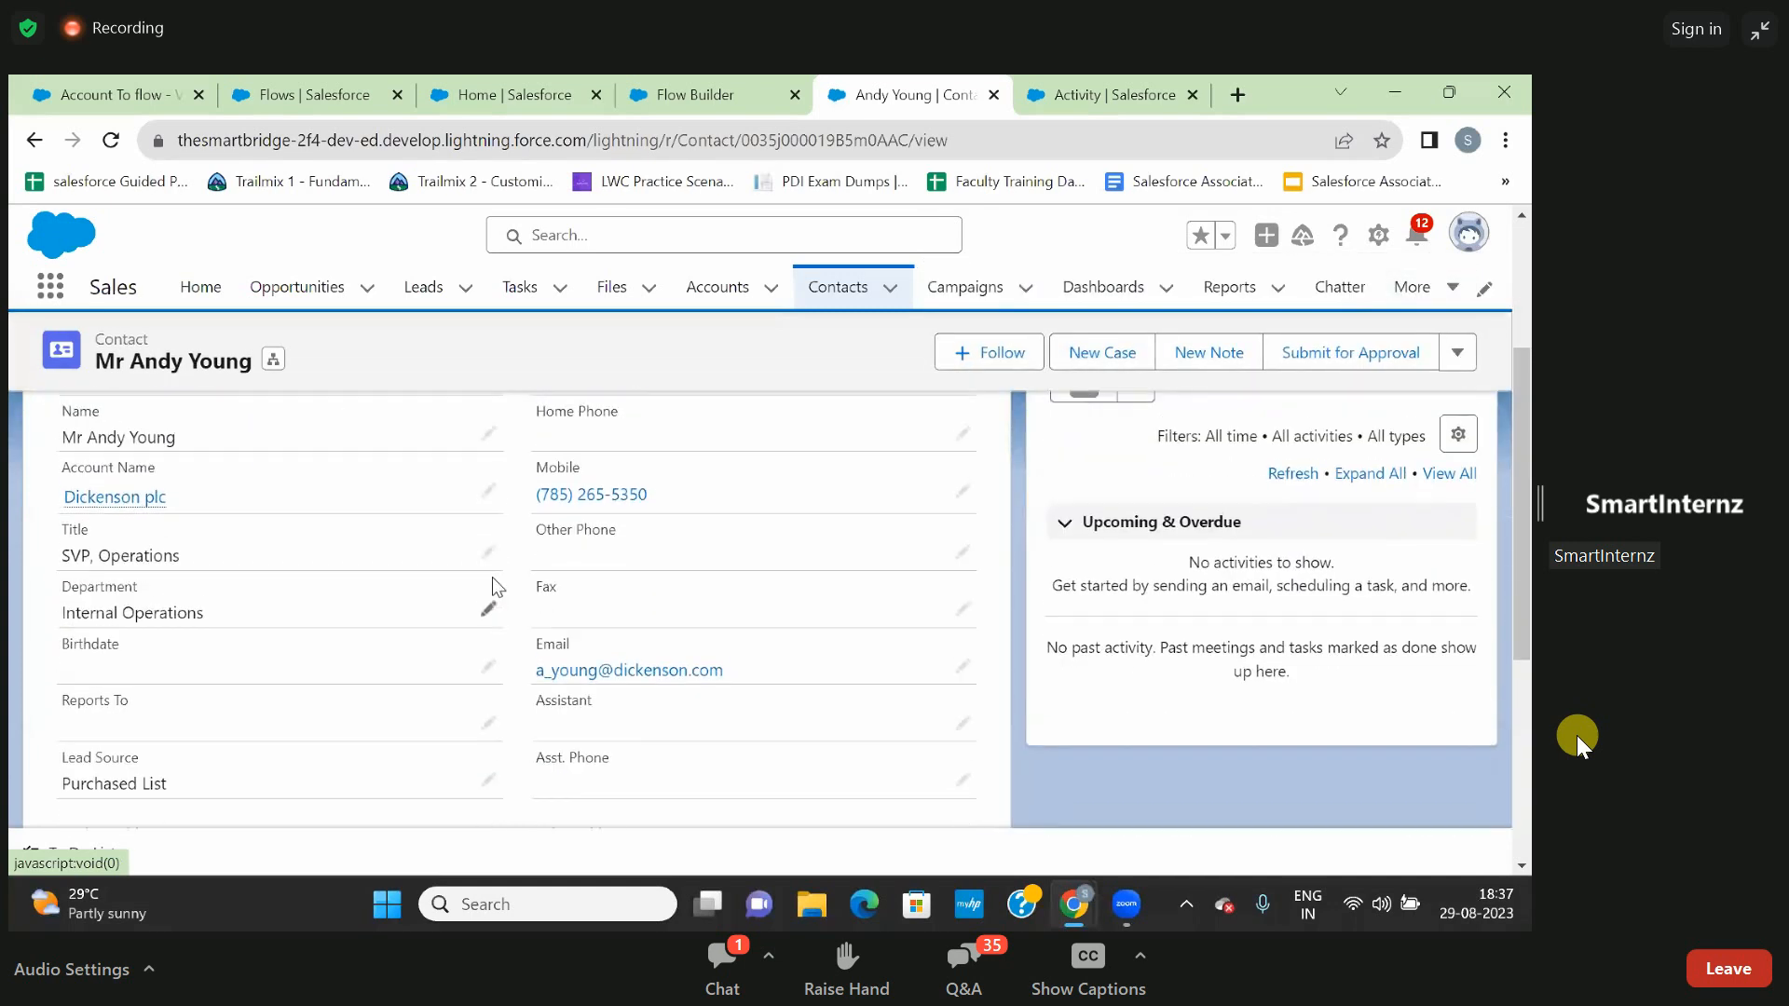
{"action": "scroll", "coordinate": [492, 578], "scroll_direction": "down", "scroll_amount": 1}
{"action": "scroll", "coordinate": [492, 578], "scroll_direction": "up", "scroll_amount": 4}
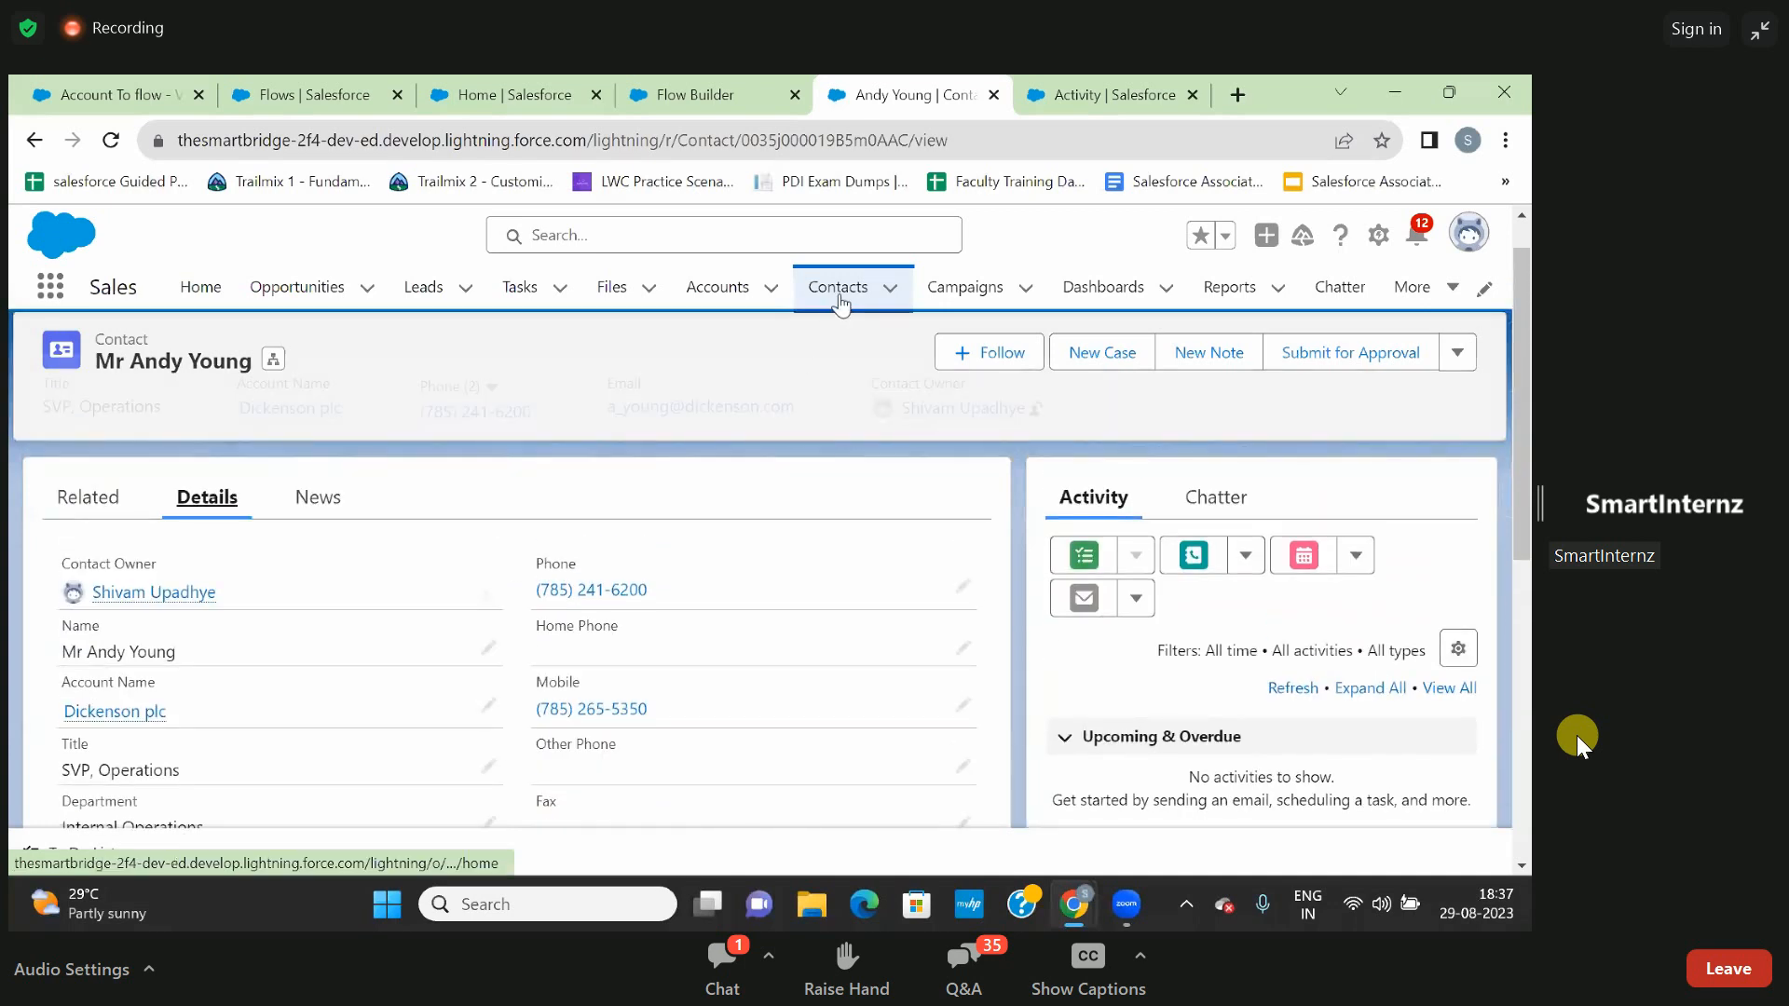
- Start a new contact from the Contacts list and look through the form's contact information fields
{"action": "left_click", "coordinate": [841, 303]}
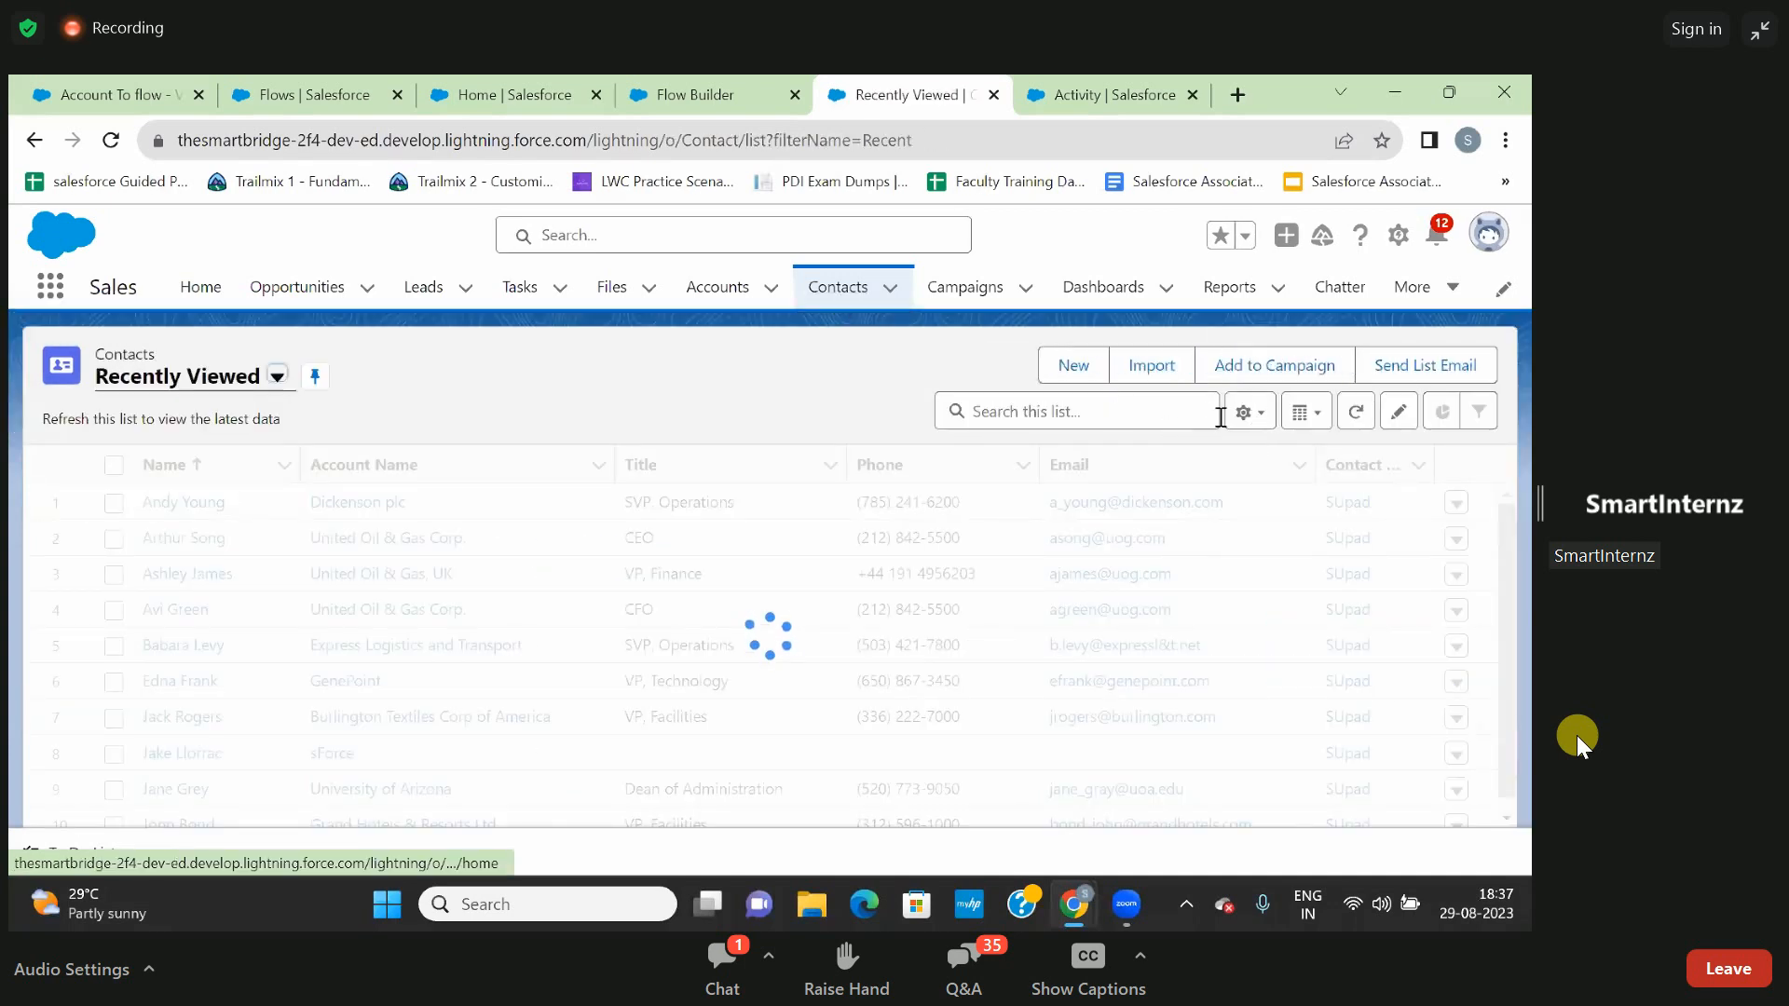
{"action": "left_click", "coordinate": [1071, 365]}
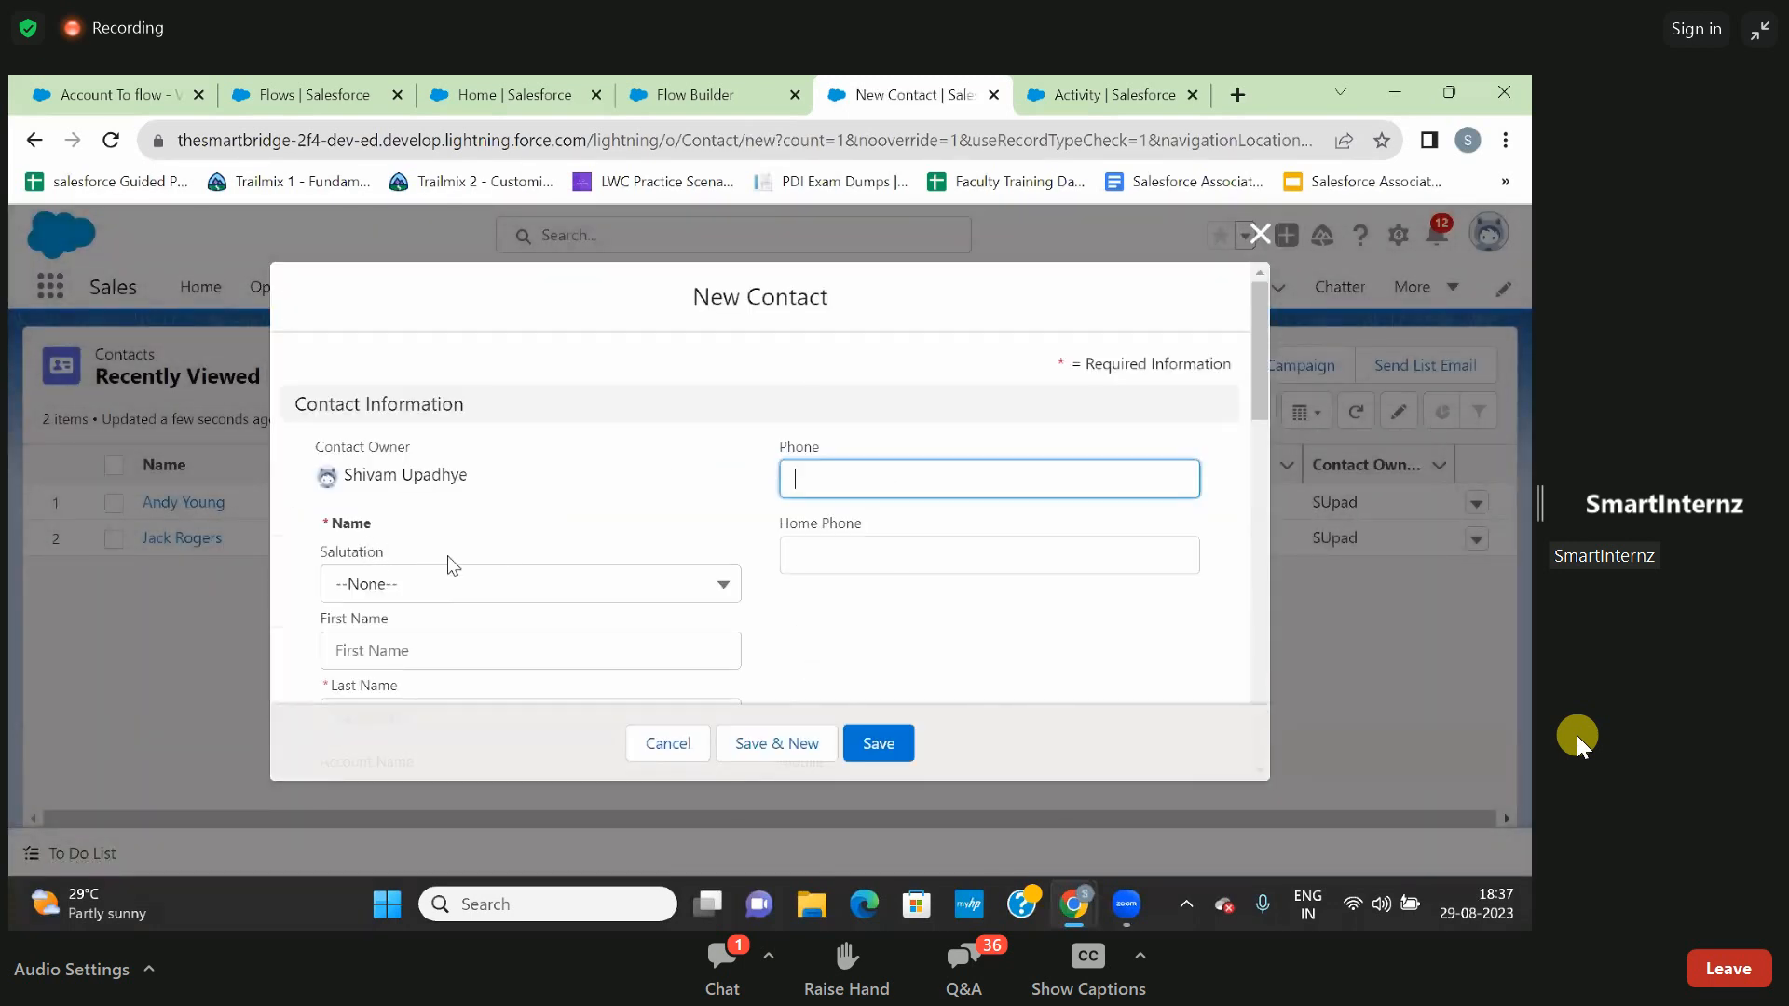
{"action": "scroll", "coordinate": [447, 555], "scroll_direction": "down", "scroll_amount": 1}
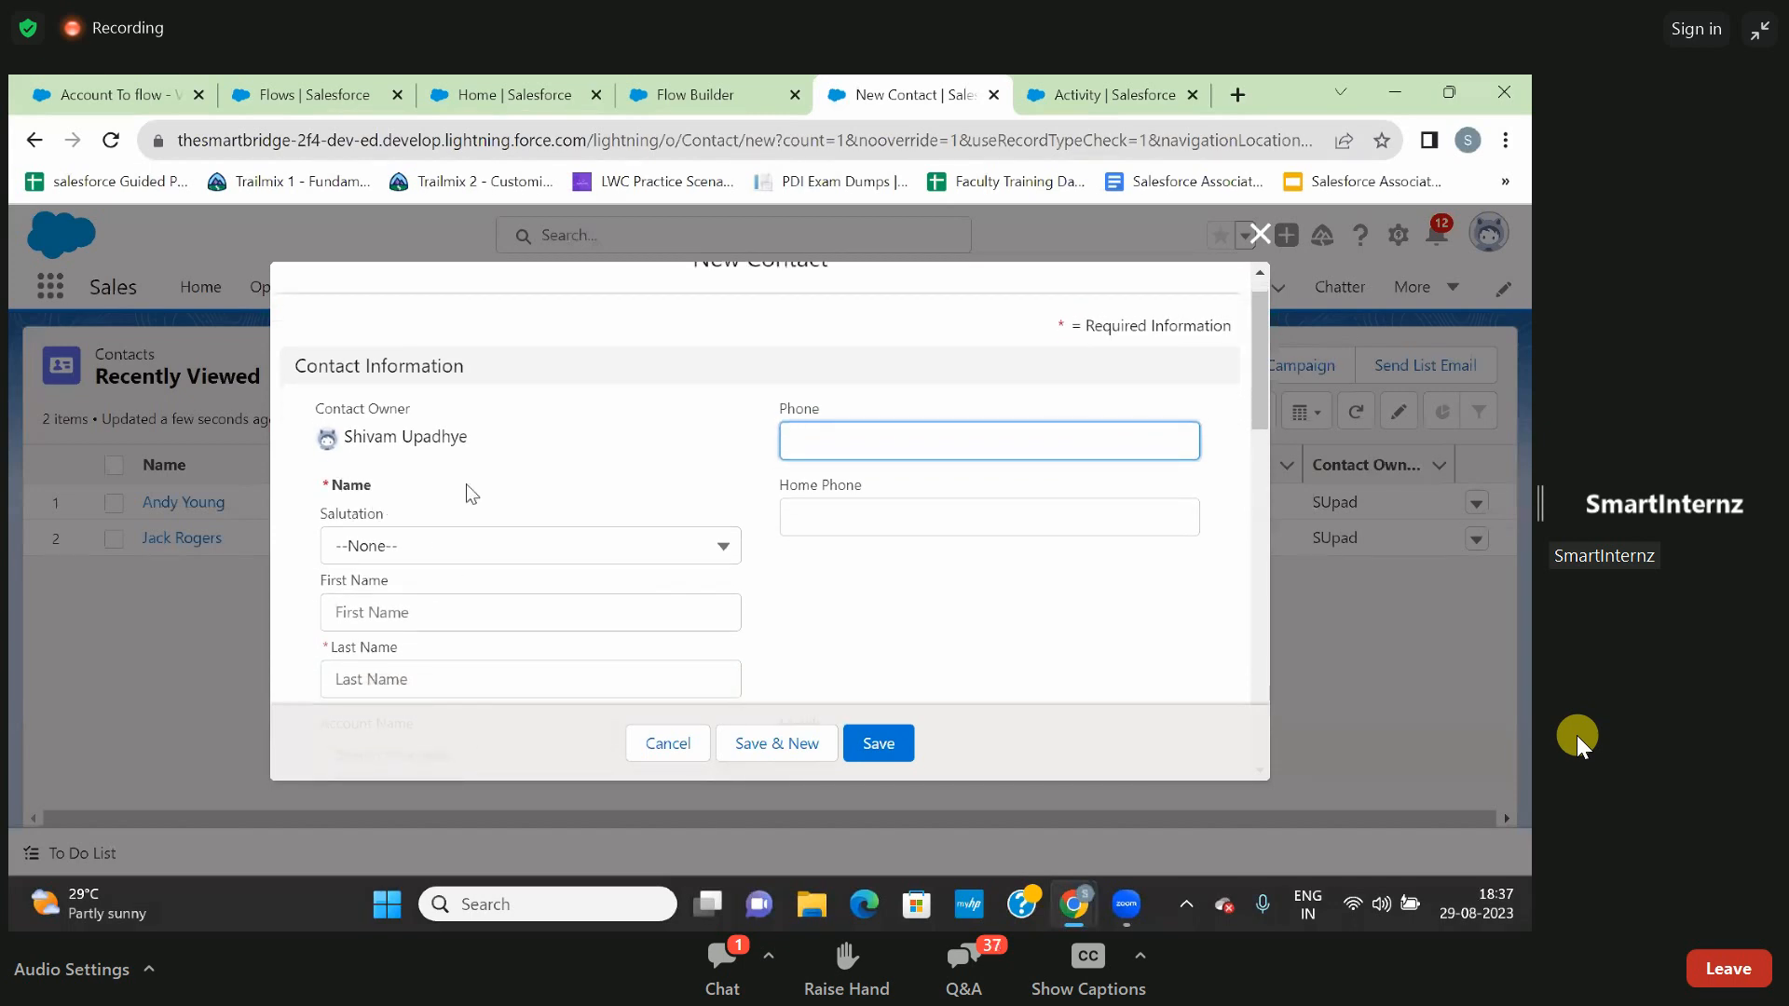
{"action": "scroll", "coordinate": [466, 484], "scroll_direction": "down", "scroll_amount": 1}
{"action": "scroll", "coordinate": [614, 522], "scroll_direction": "down", "scroll_amount": 3}
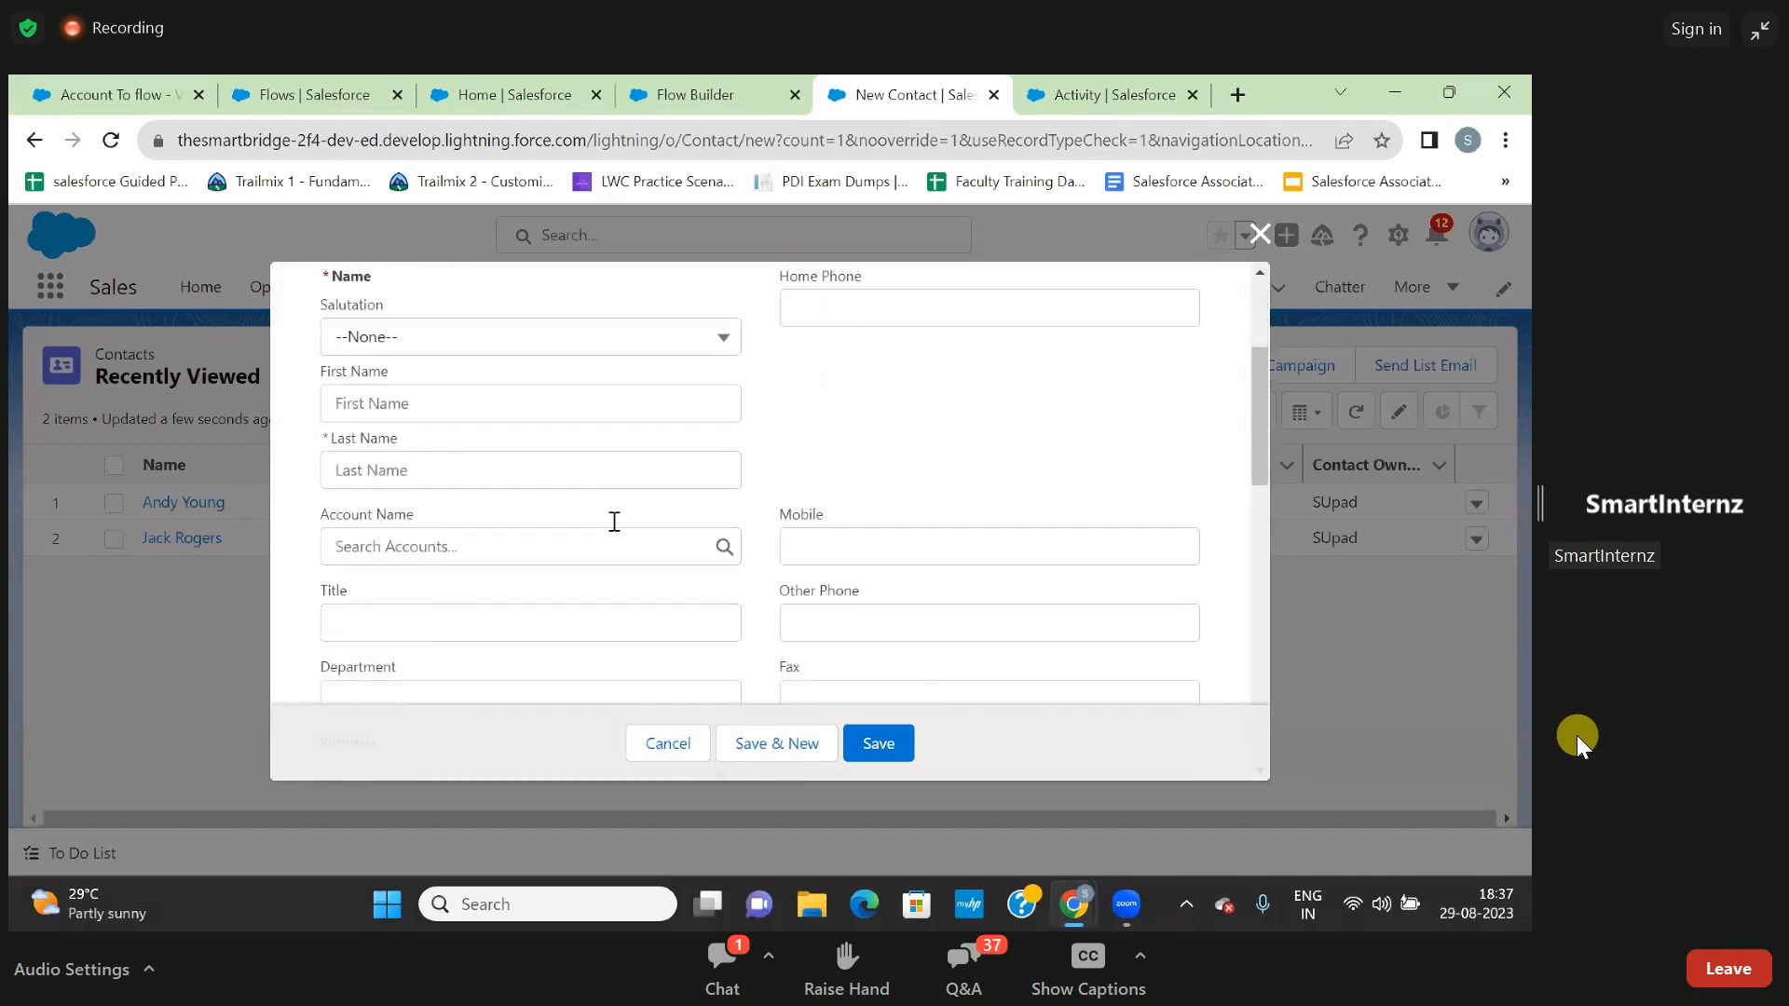
{"action": "scroll", "coordinate": [612, 522], "scroll_direction": "down", "scroll_amount": 2}
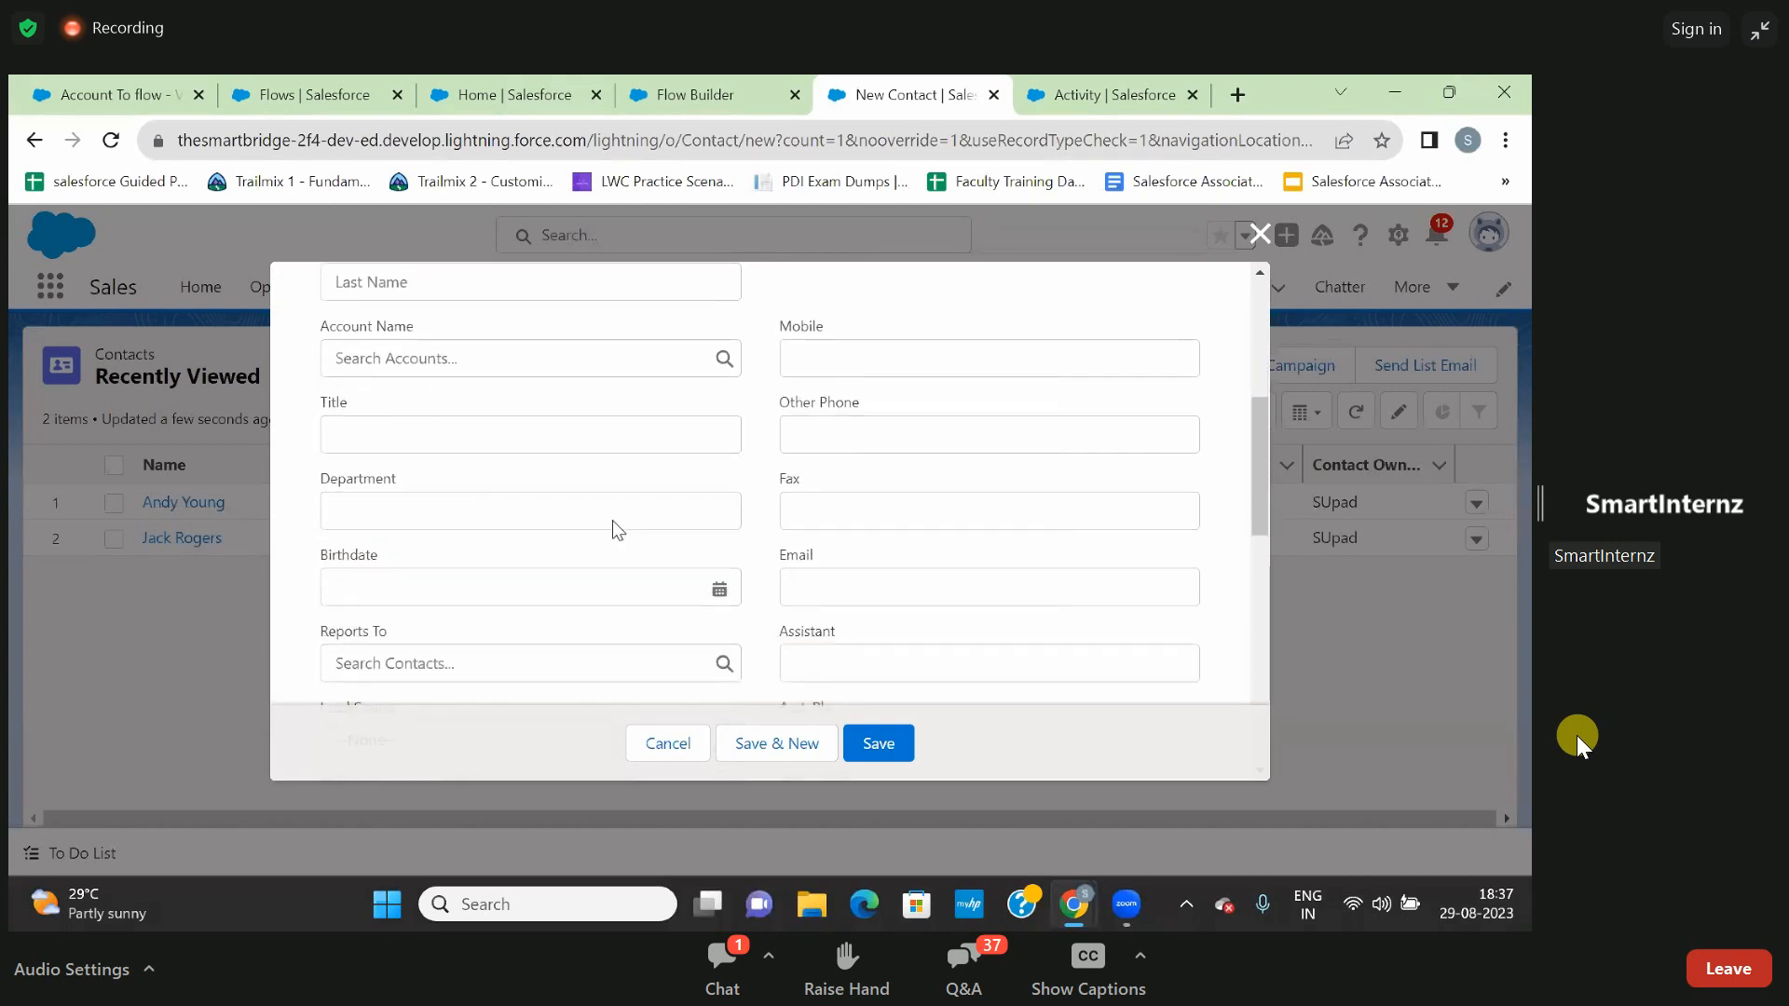
{"action": "scroll", "coordinate": [612, 529], "scroll_direction": "down", "scroll_amount": 1}
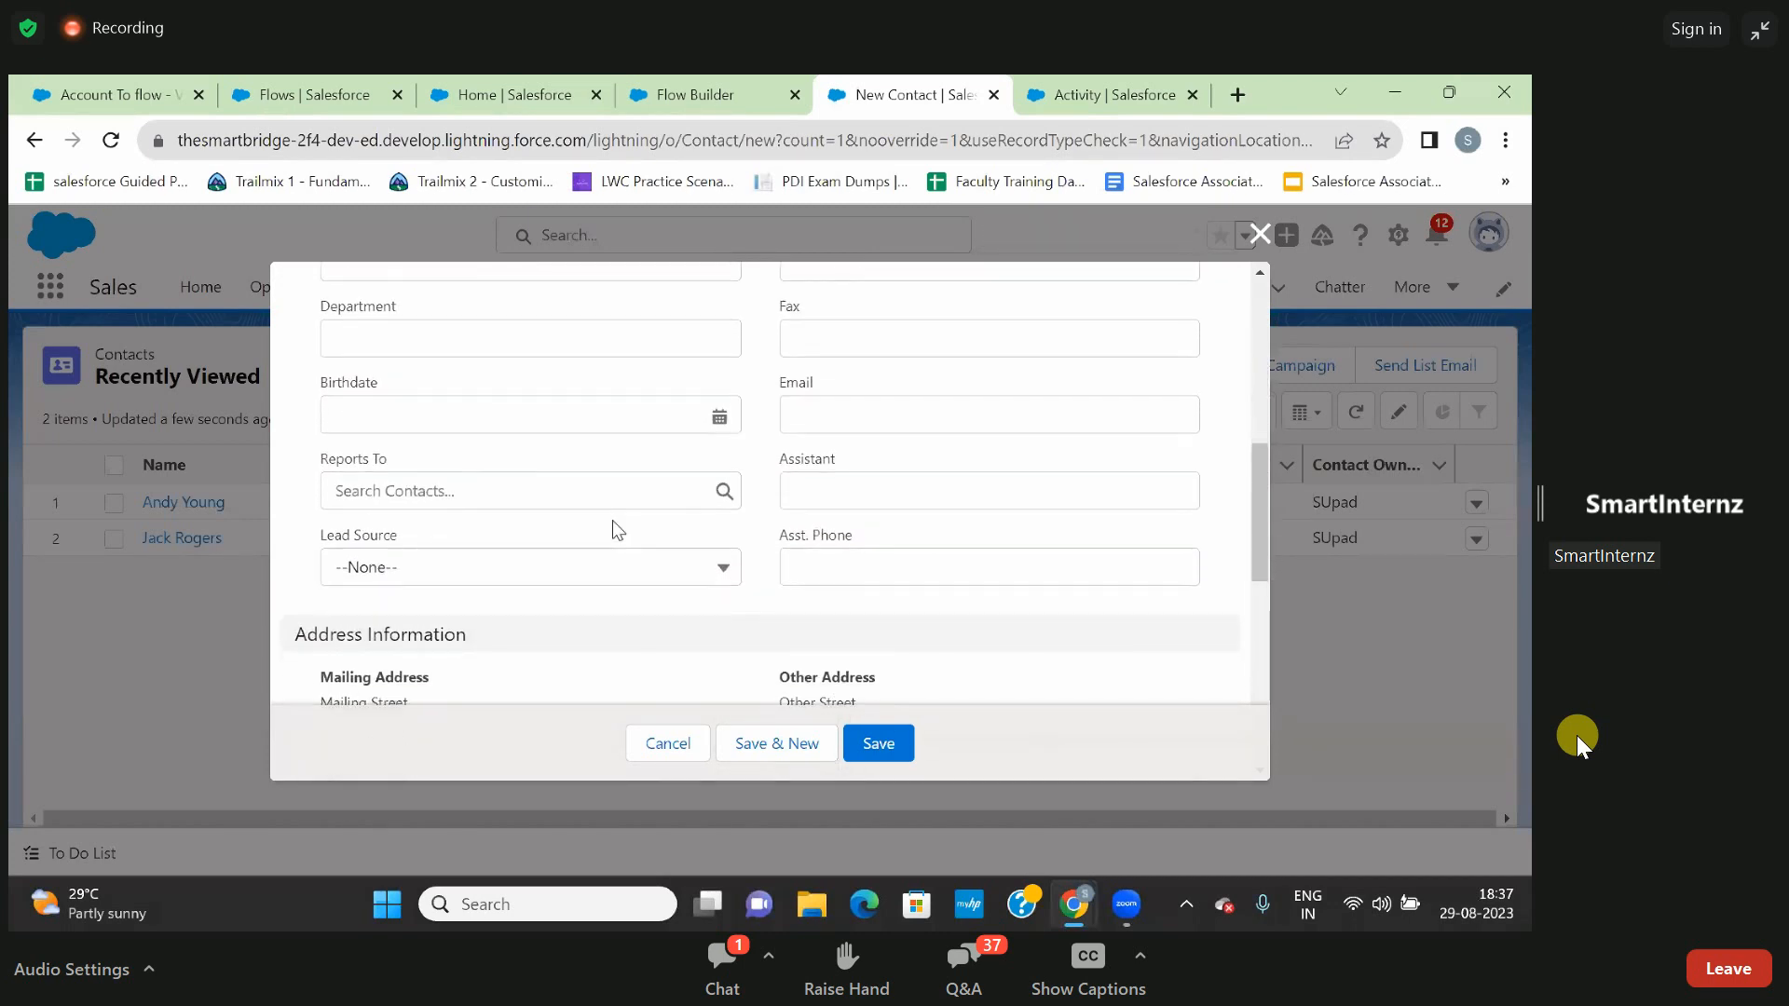
- Examine the Lead Source options and the remaining fields of the new contact form, including the address and additional information sections
{"action": "left_click", "coordinate": [612, 587]}
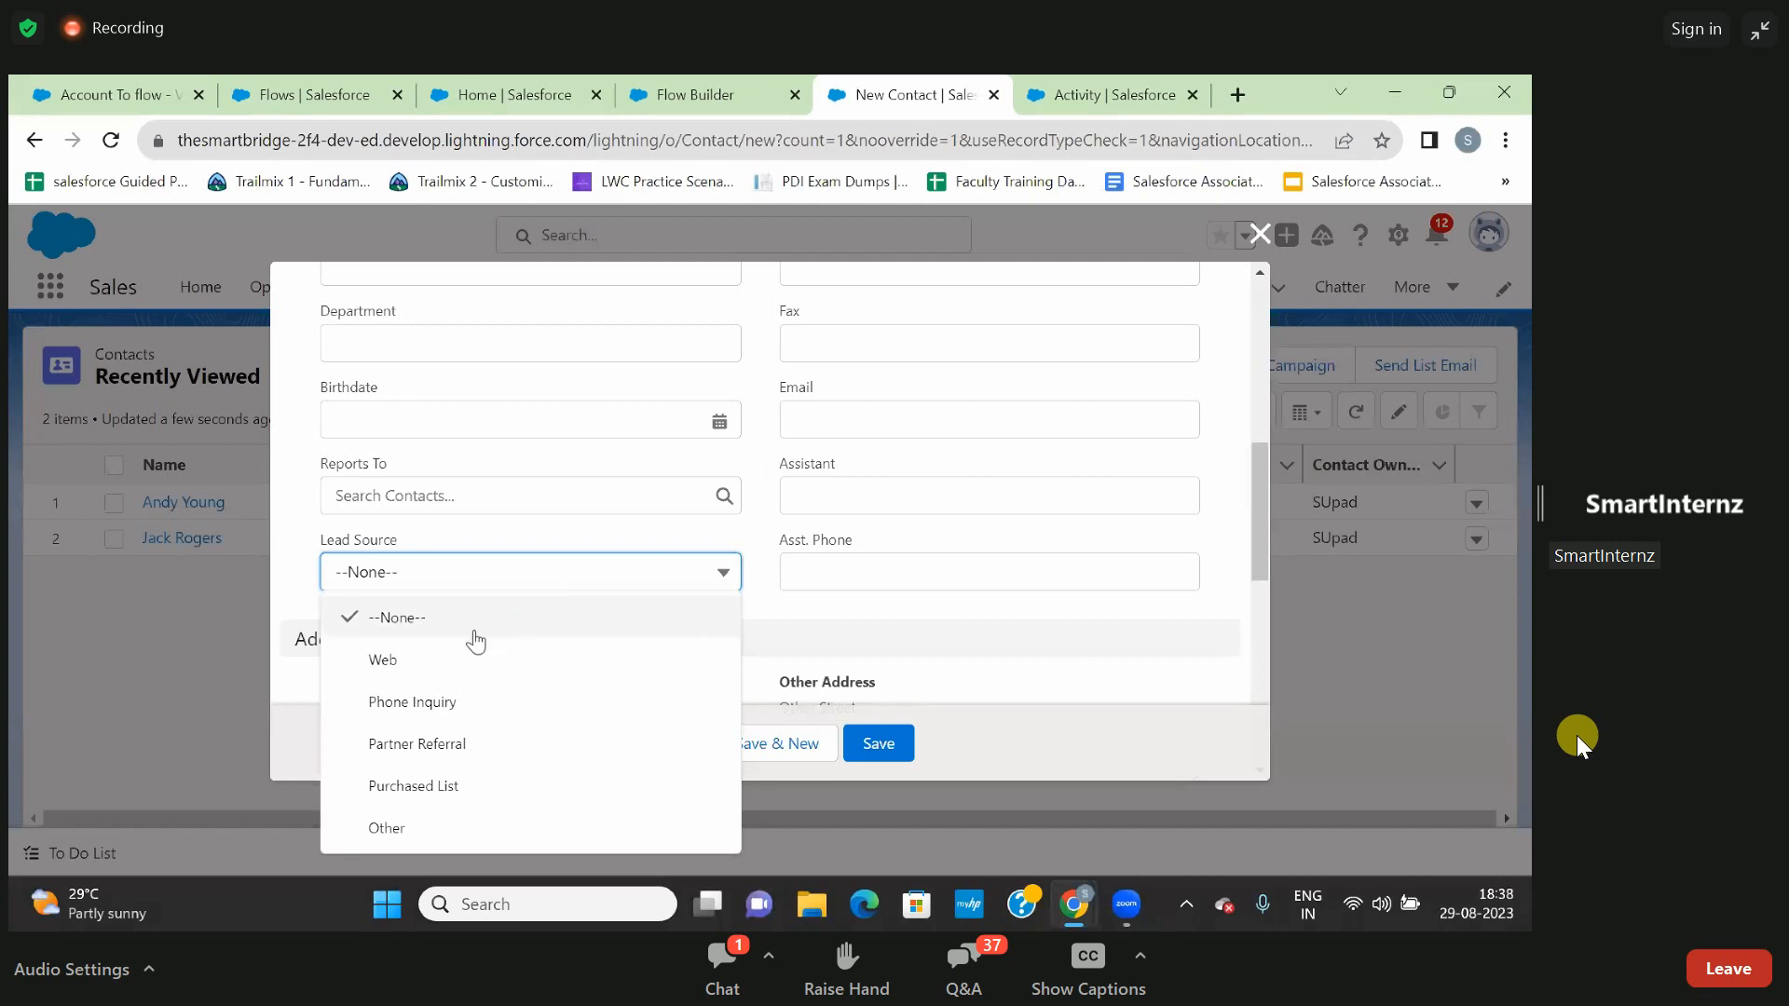
{"action": "scroll", "coordinate": [589, 501], "scroll_direction": "up", "scroll_amount": 3}
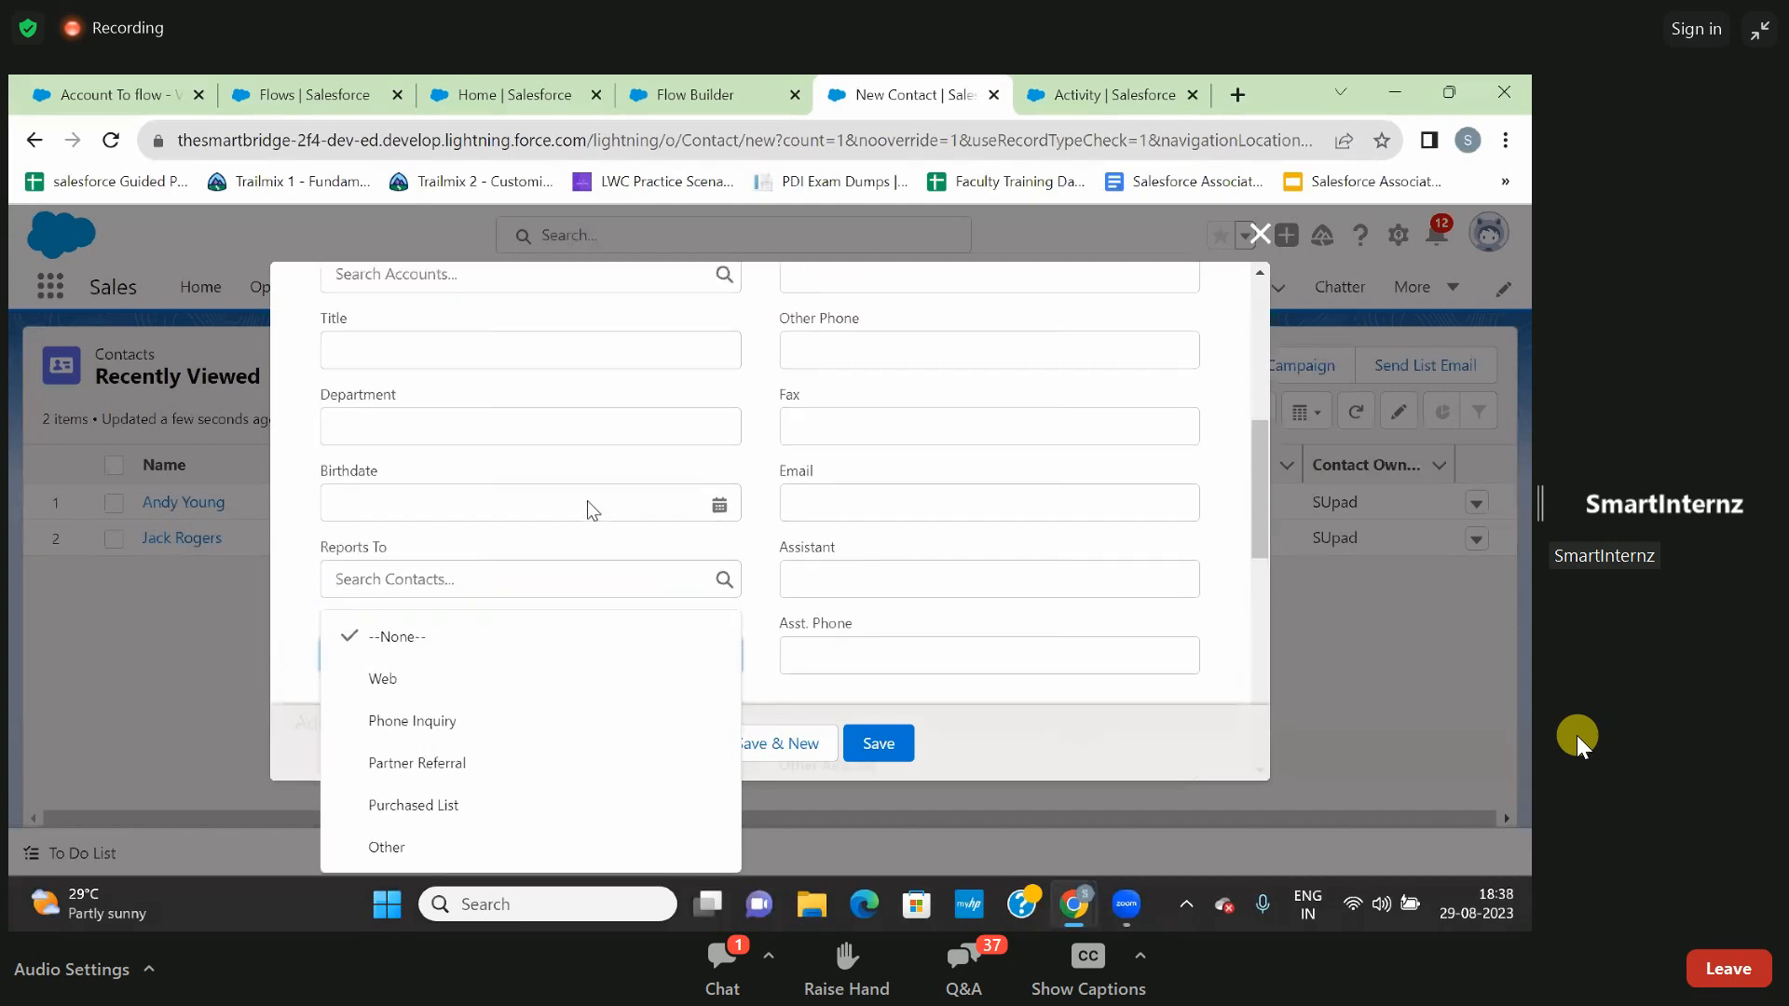
{"action": "scroll", "coordinate": [589, 504], "scroll_direction": "up", "scroll_amount": 1}
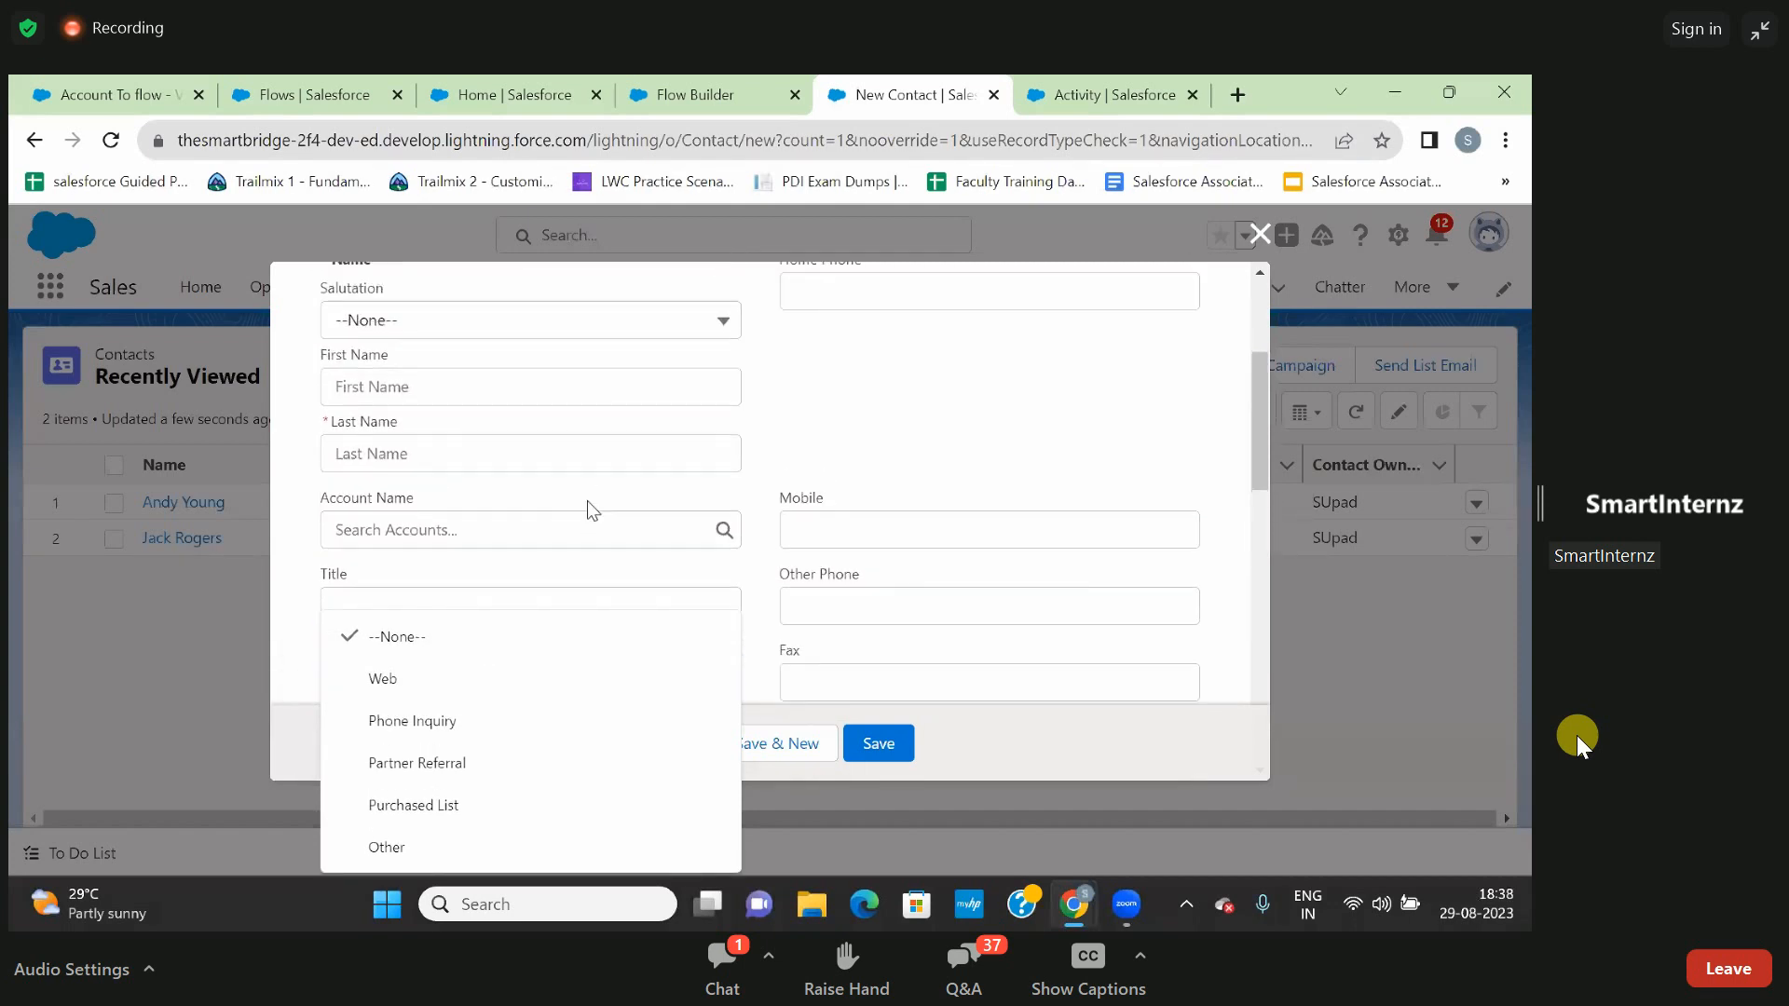
{"action": "scroll", "coordinate": [554, 366], "scroll_direction": "up", "scroll_amount": 2}
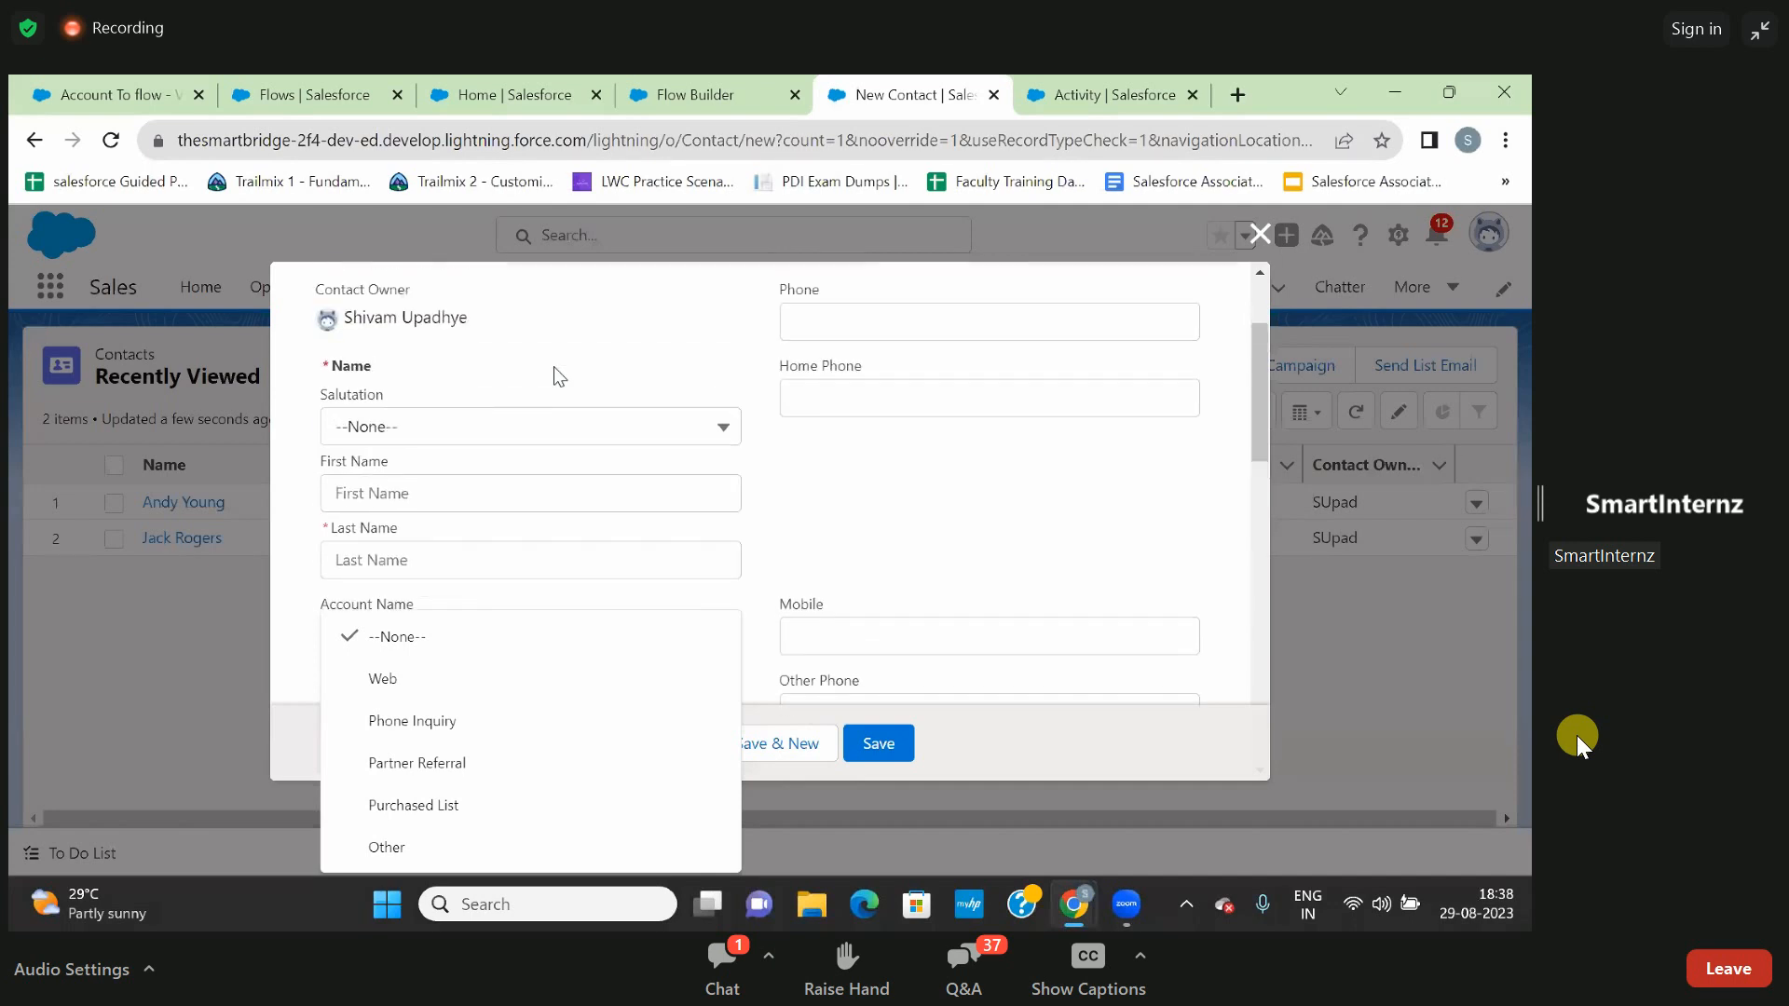
{"action": "scroll", "coordinate": [554, 366], "scroll_direction": "down", "scroll_amount": 2}
{"action": "scroll", "coordinate": [556, 367], "scroll_direction": "down", "scroll_amount": 4}
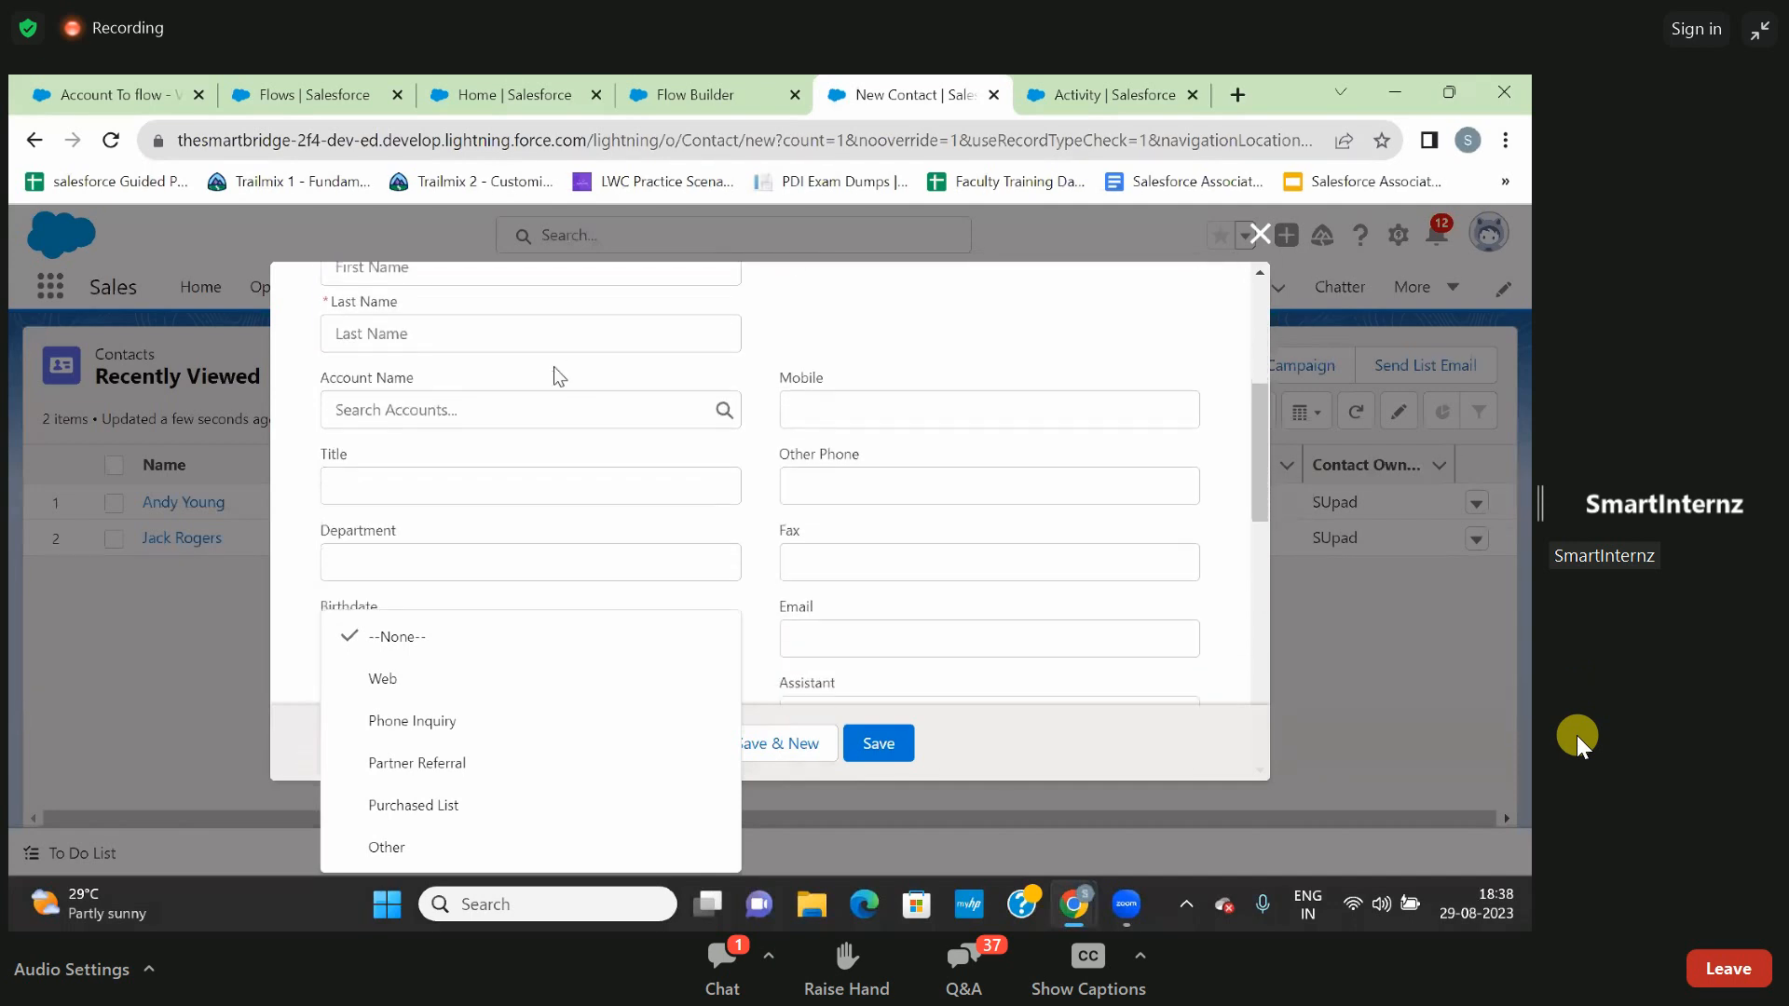
{"action": "scroll", "coordinate": [555, 373], "scroll_direction": "down", "scroll_amount": 1}
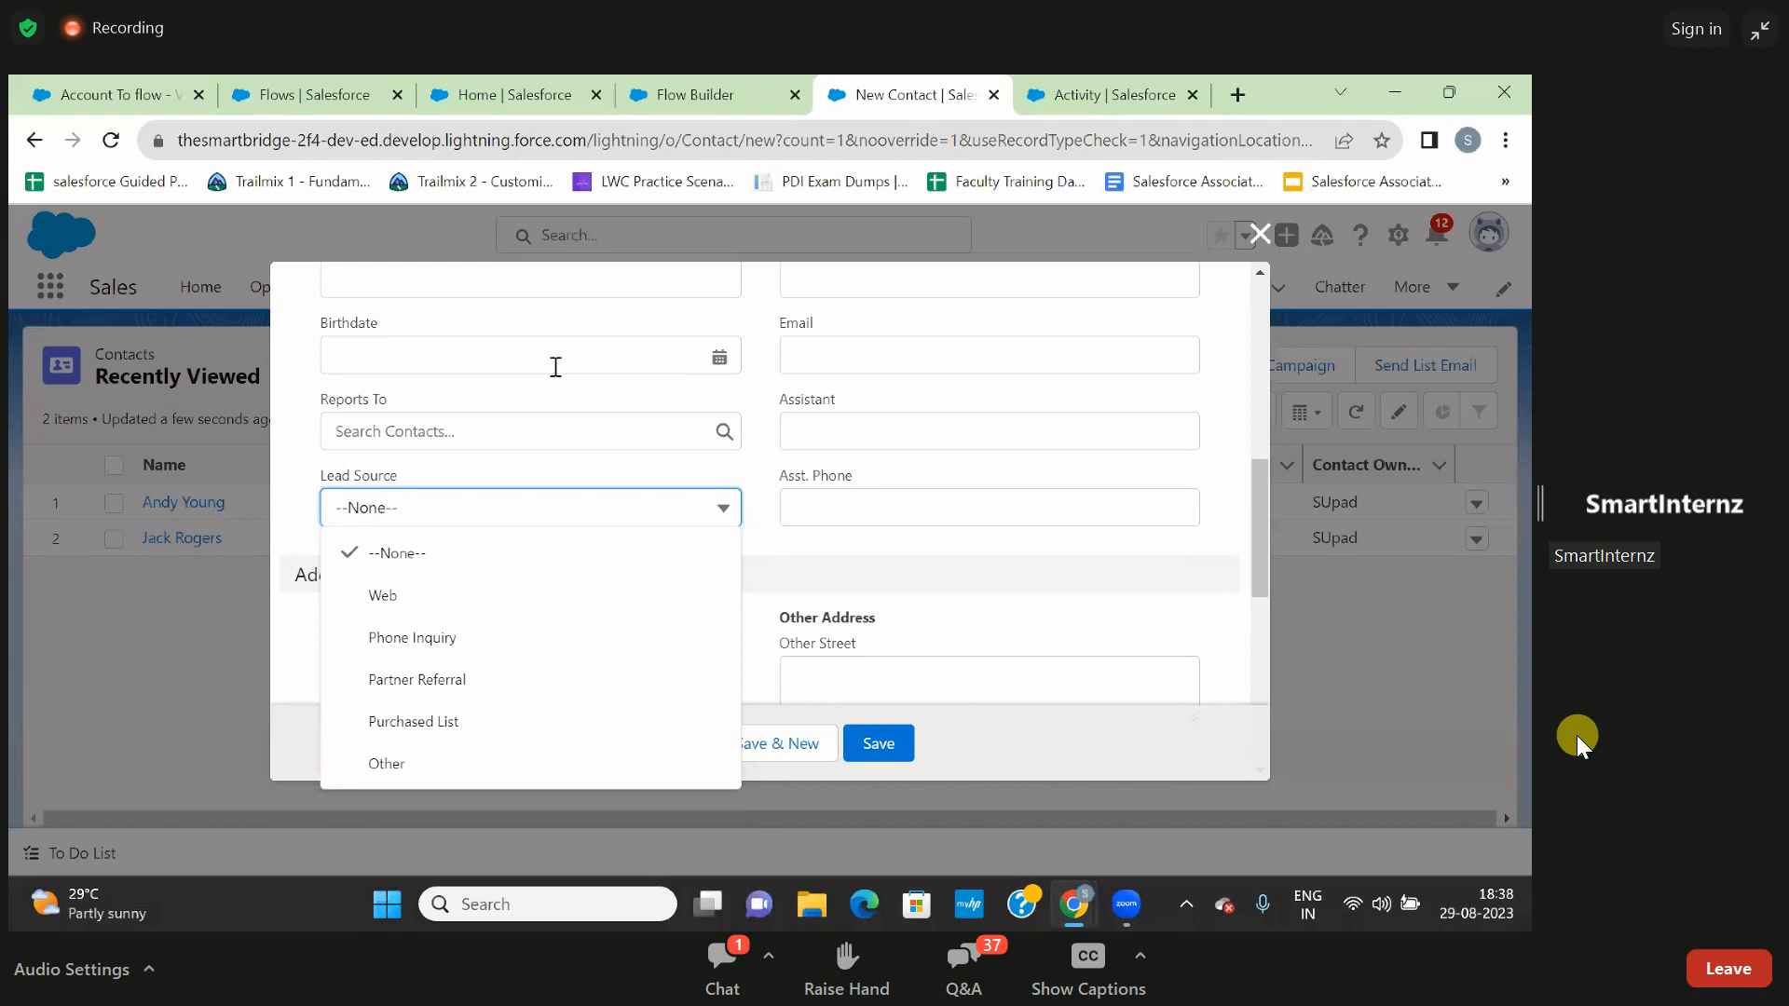
{"action": "scroll", "coordinate": [758, 466], "scroll_direction": "down", "scroll_amount": 10}
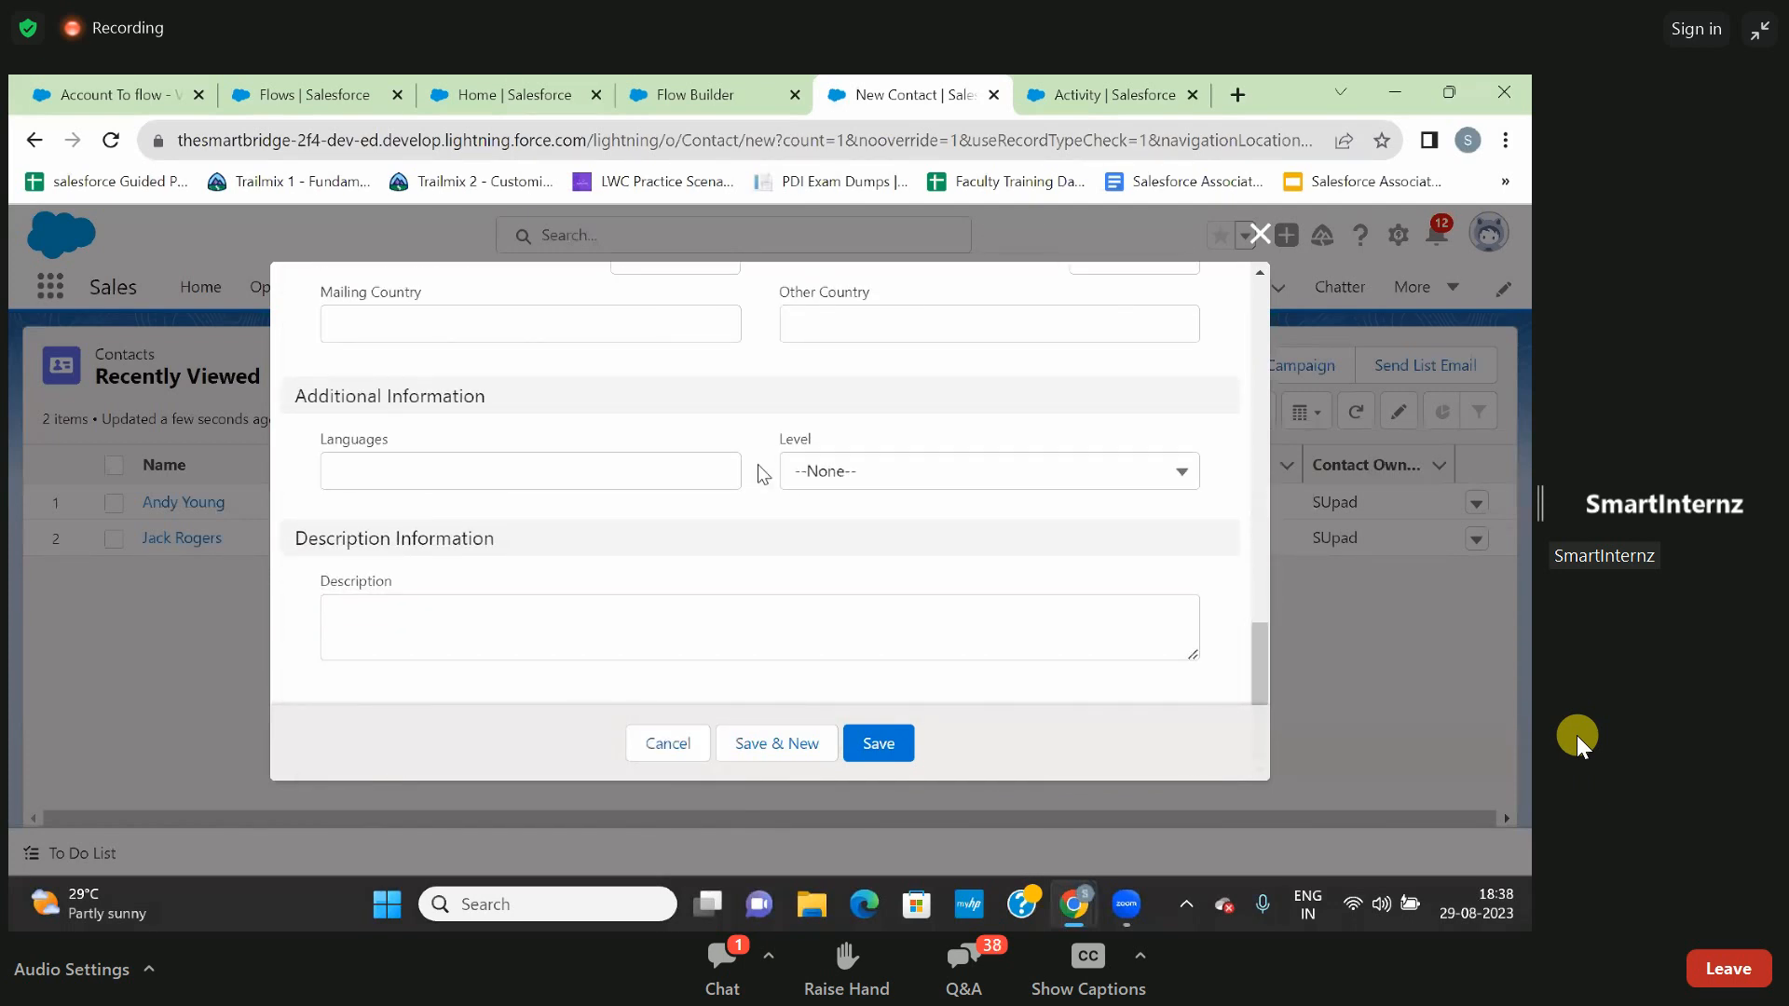
{"action": "scroll", "coordinate": [757, 471], "scroll_direction": "up", "scroll_amount": 4}
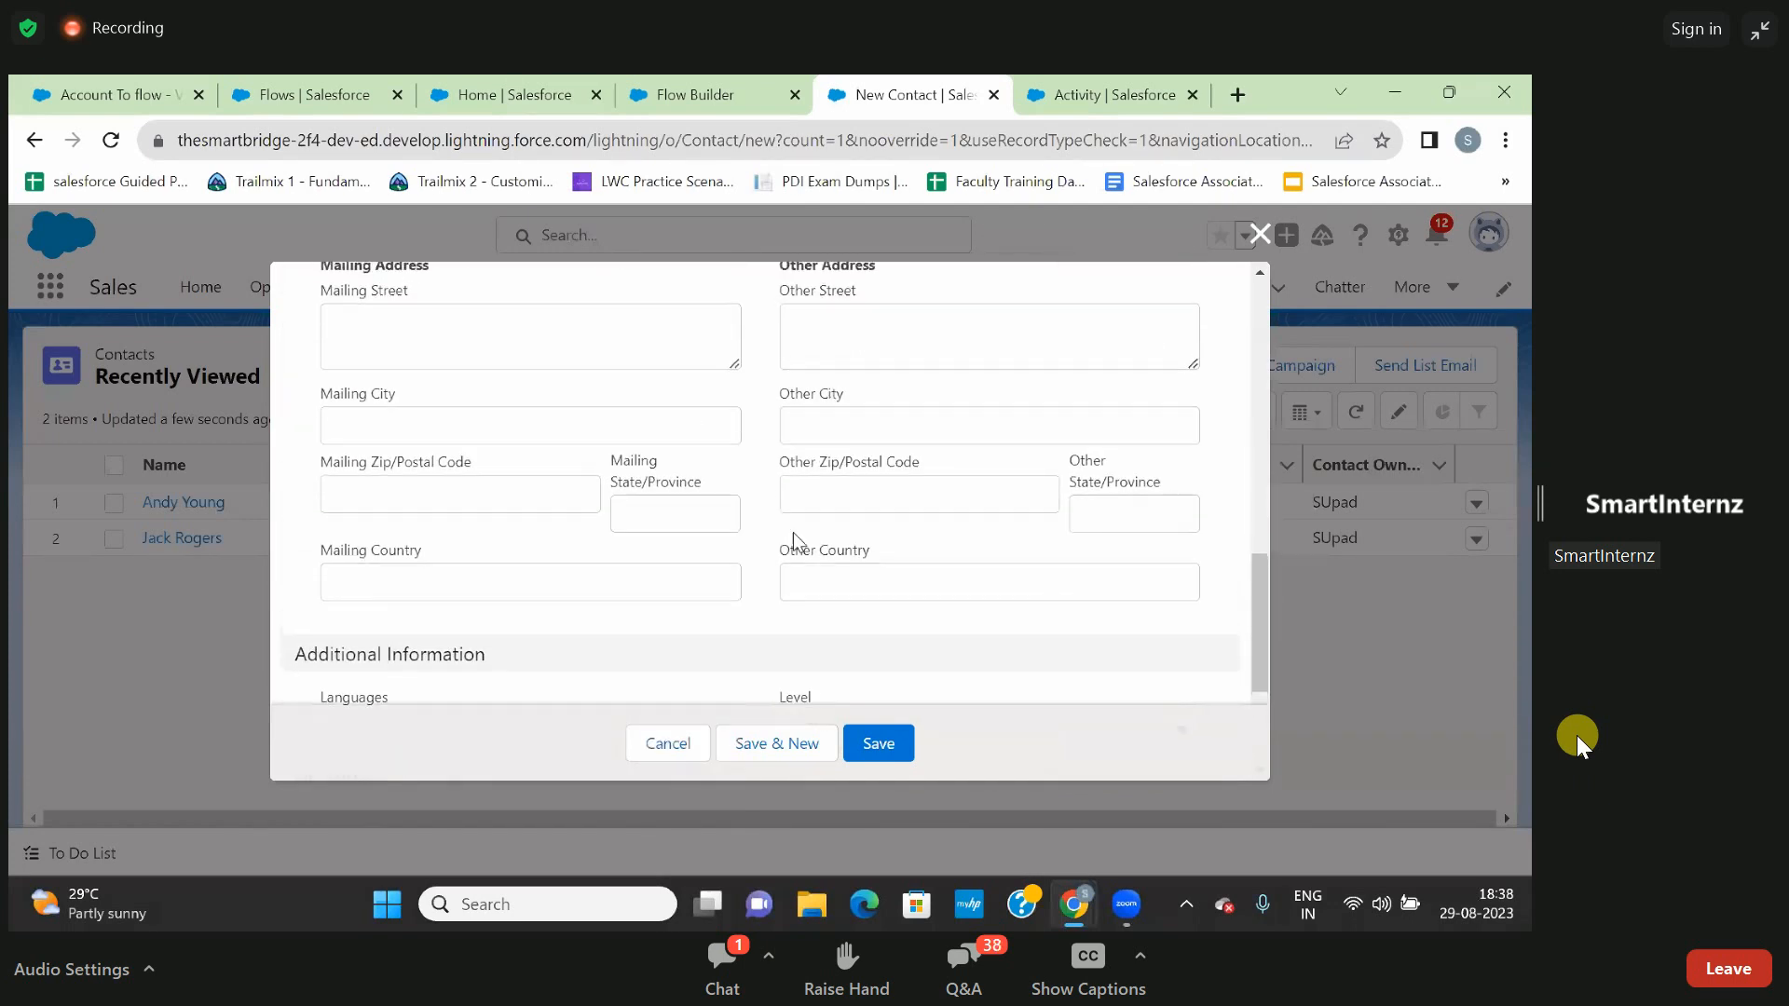
- Close the new contact form without saving and return to the New Screen editor in Flow Builder
{"action": "left_click", "coordinate": [1260, 235]}
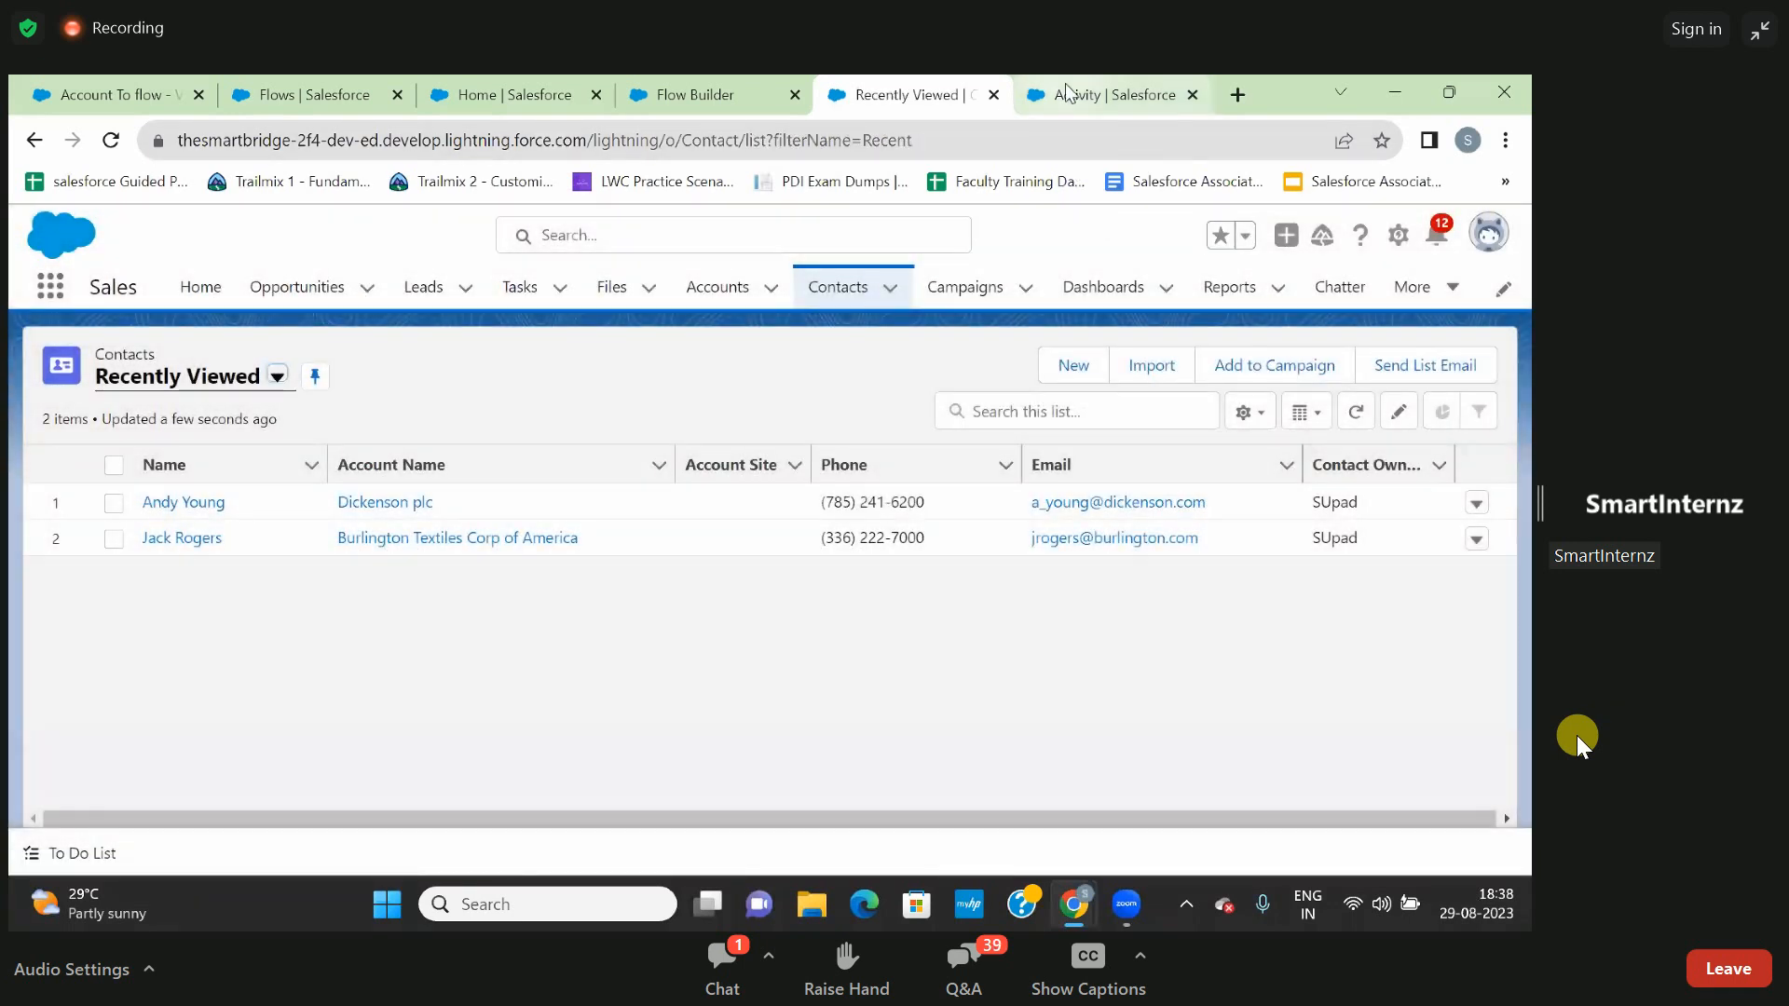
{"action": "left_click", "coordinate": [723, 94]}
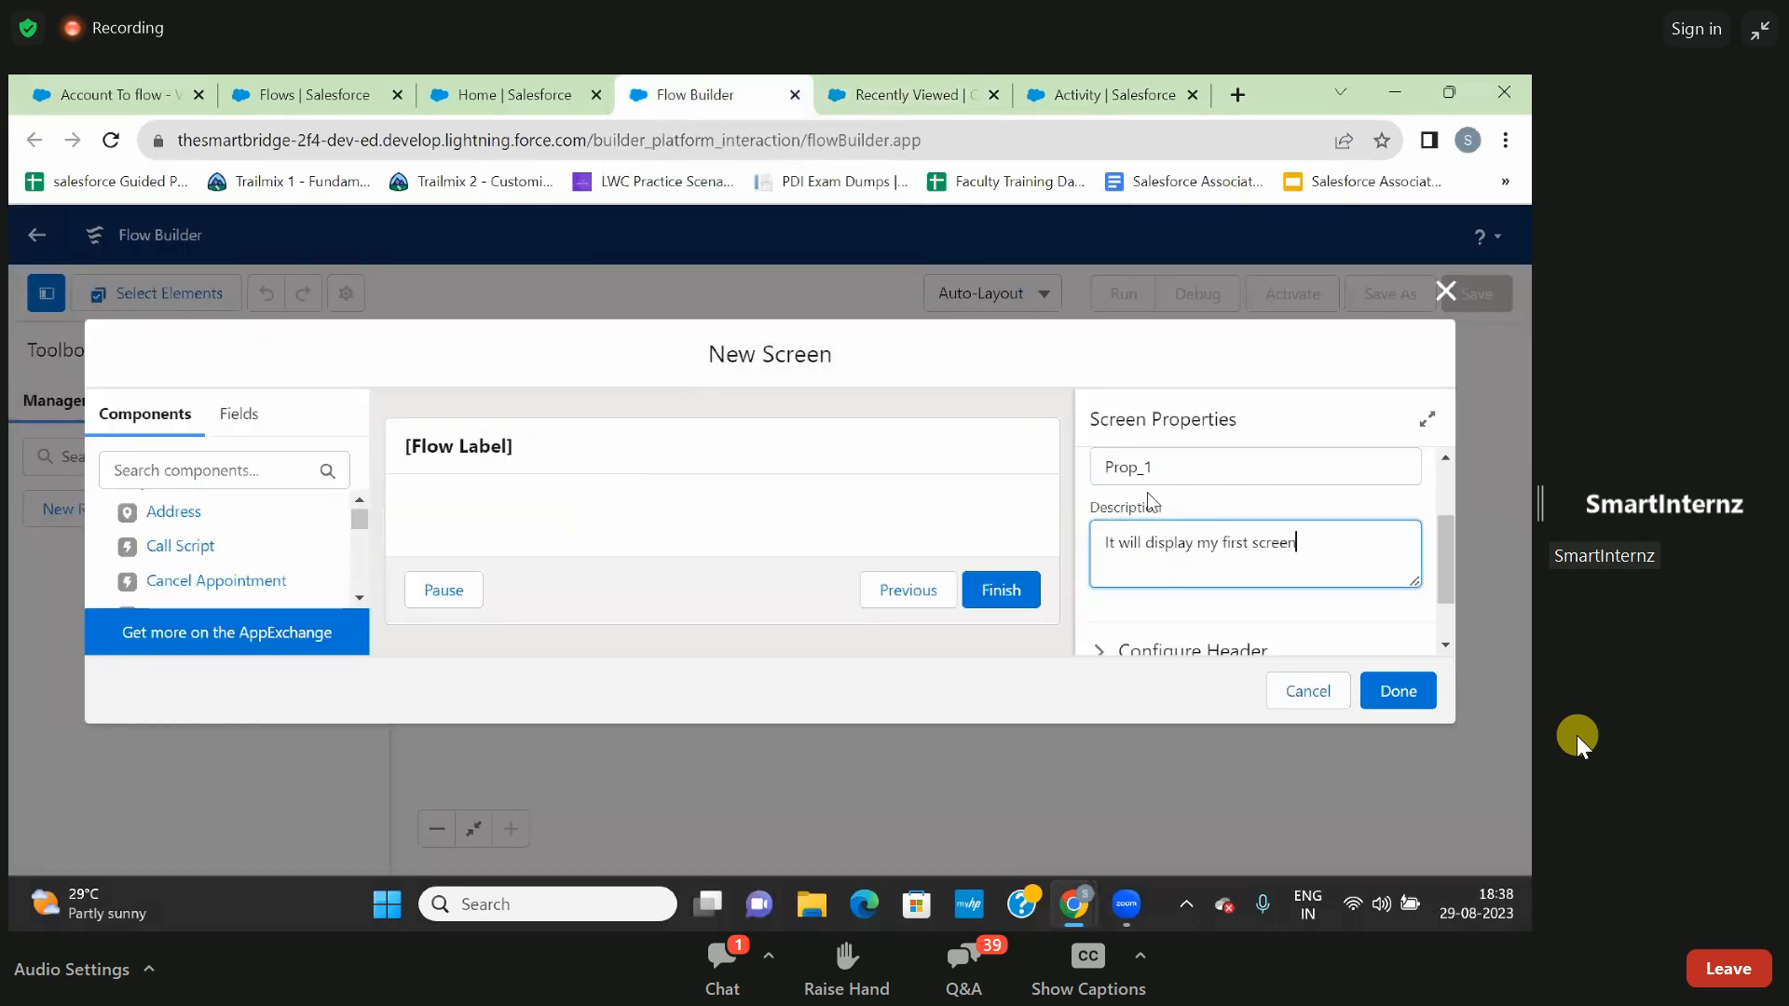
{"action": "left_click", "coordinate": [831, 457]}
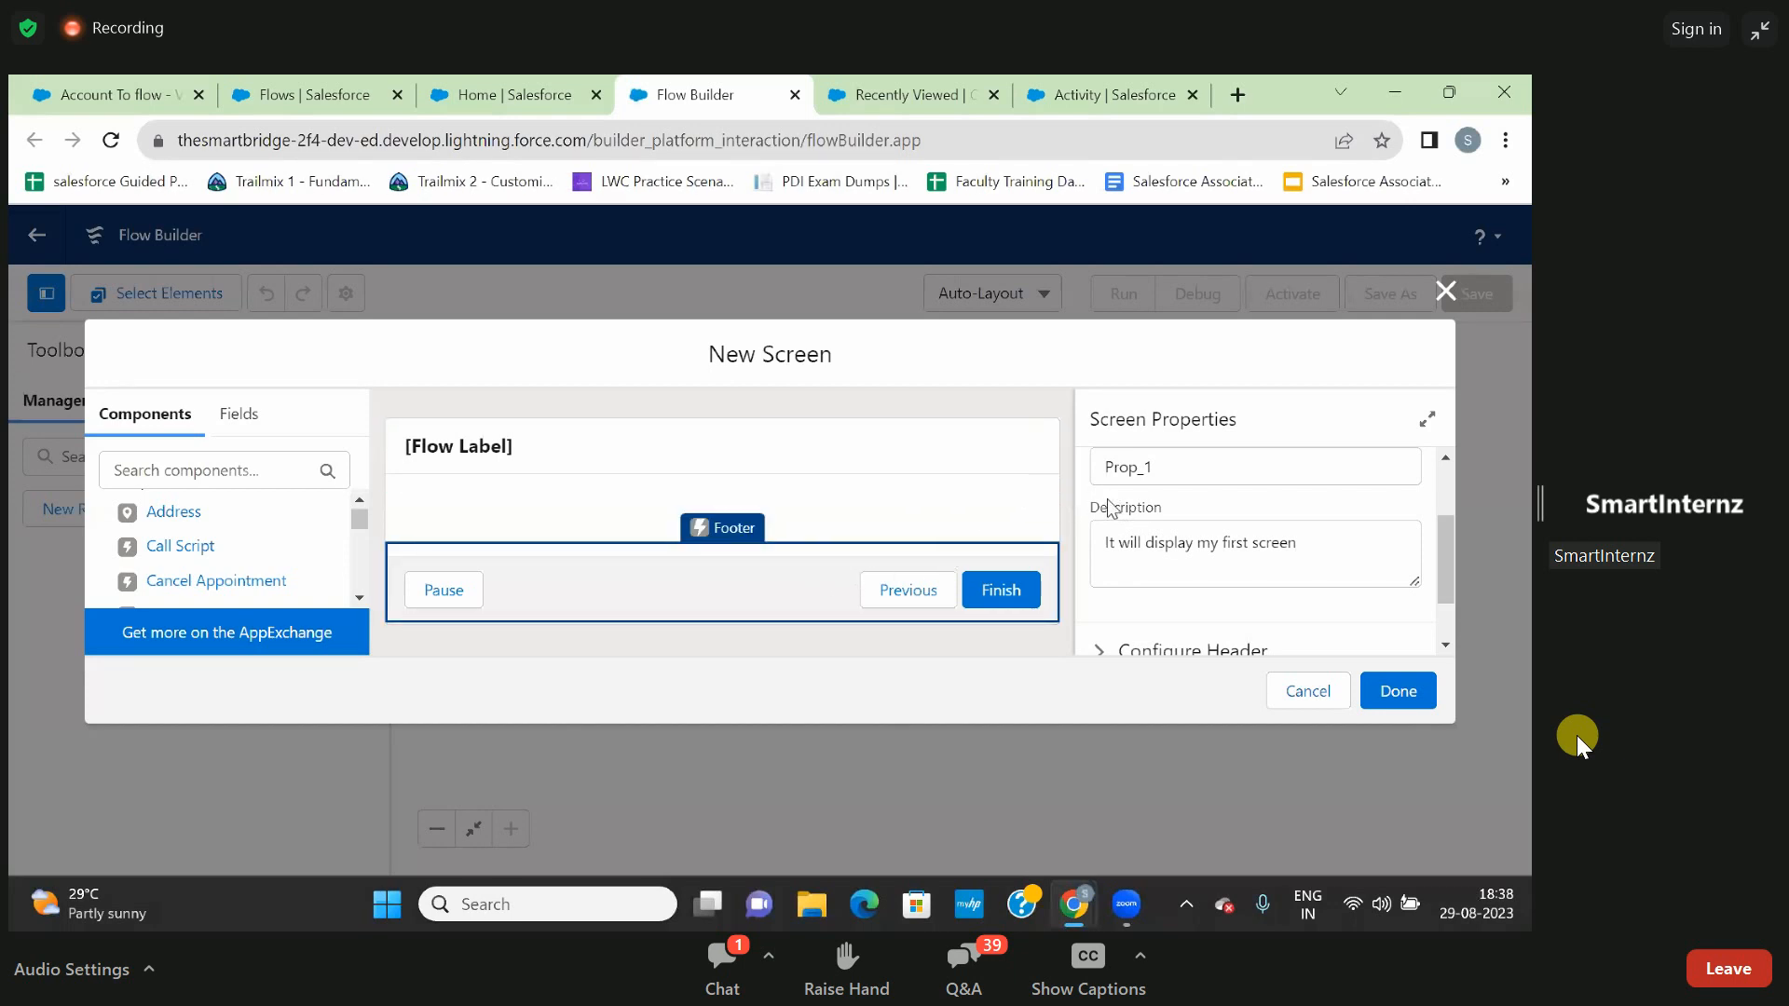
- Expand the screen's header configuration and try hiding the header, restoring it again
{"action": "scroll", "coordinate": [1187, 512], "scroll_direction": "down", "scroll_amount": 1}
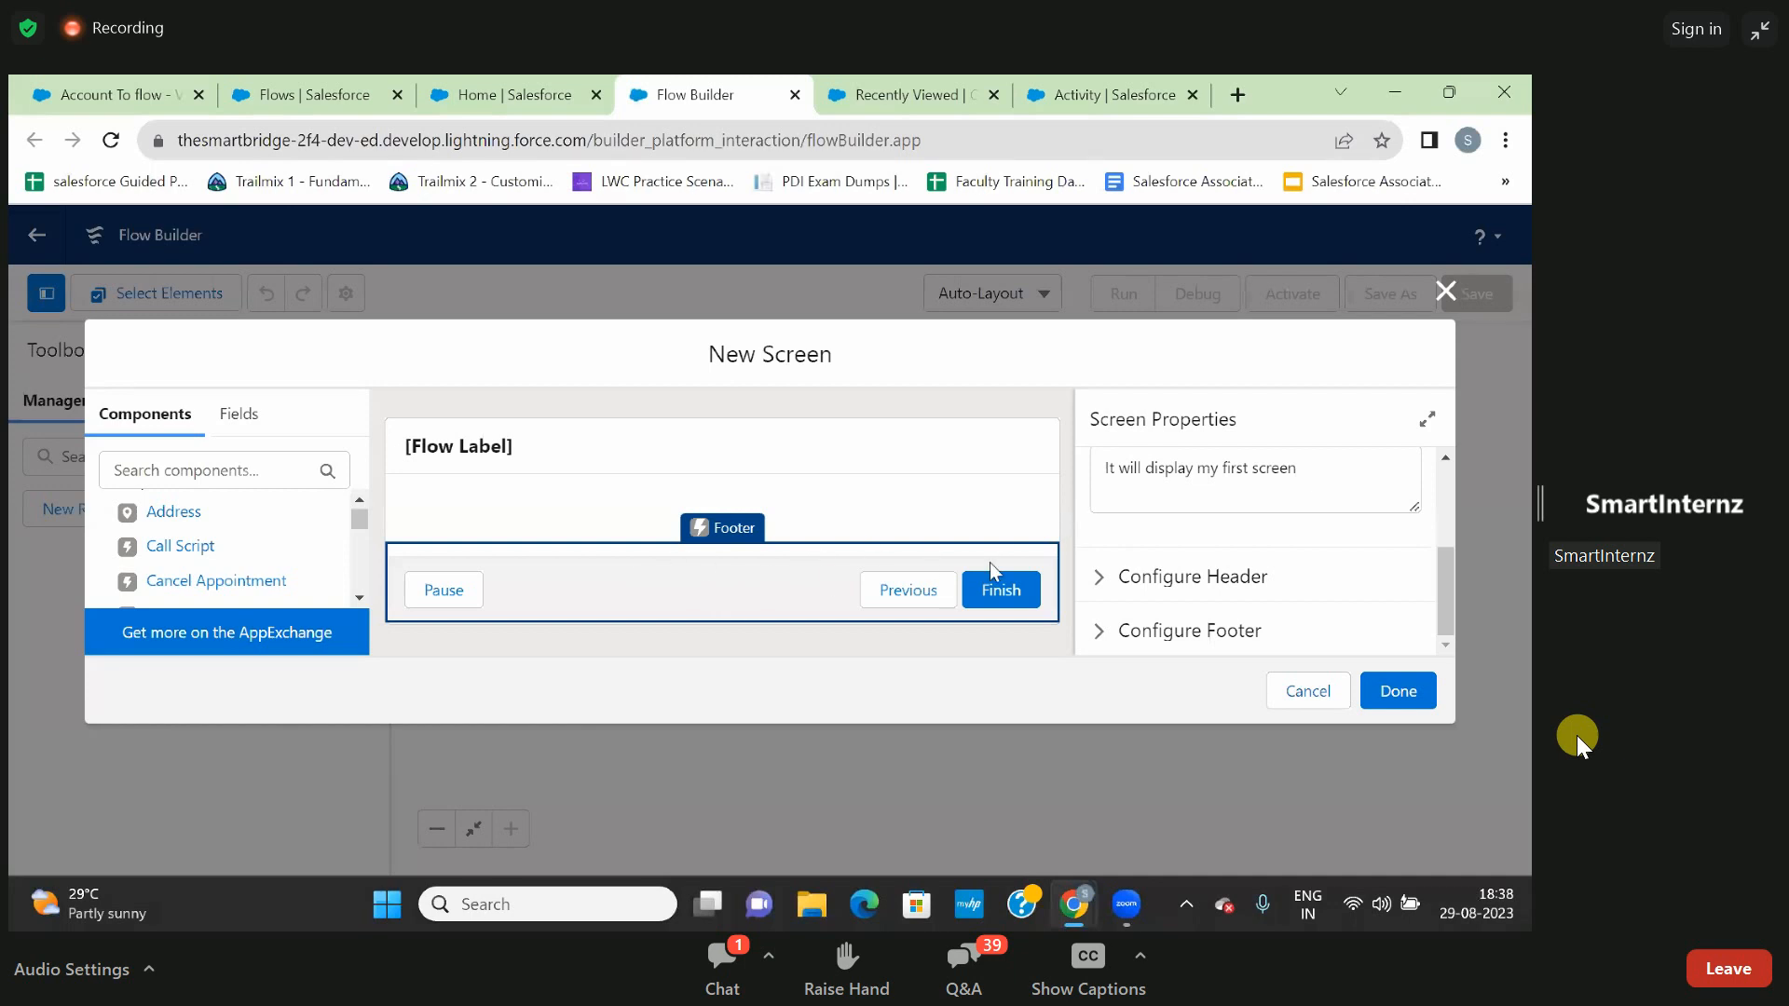
{"action": "left_click", "coordinate": [1100, 576]}
{"action": "scroll", "coordinate": [1107, 585], "scroll_direction": "down", "scroll_amount": 1}
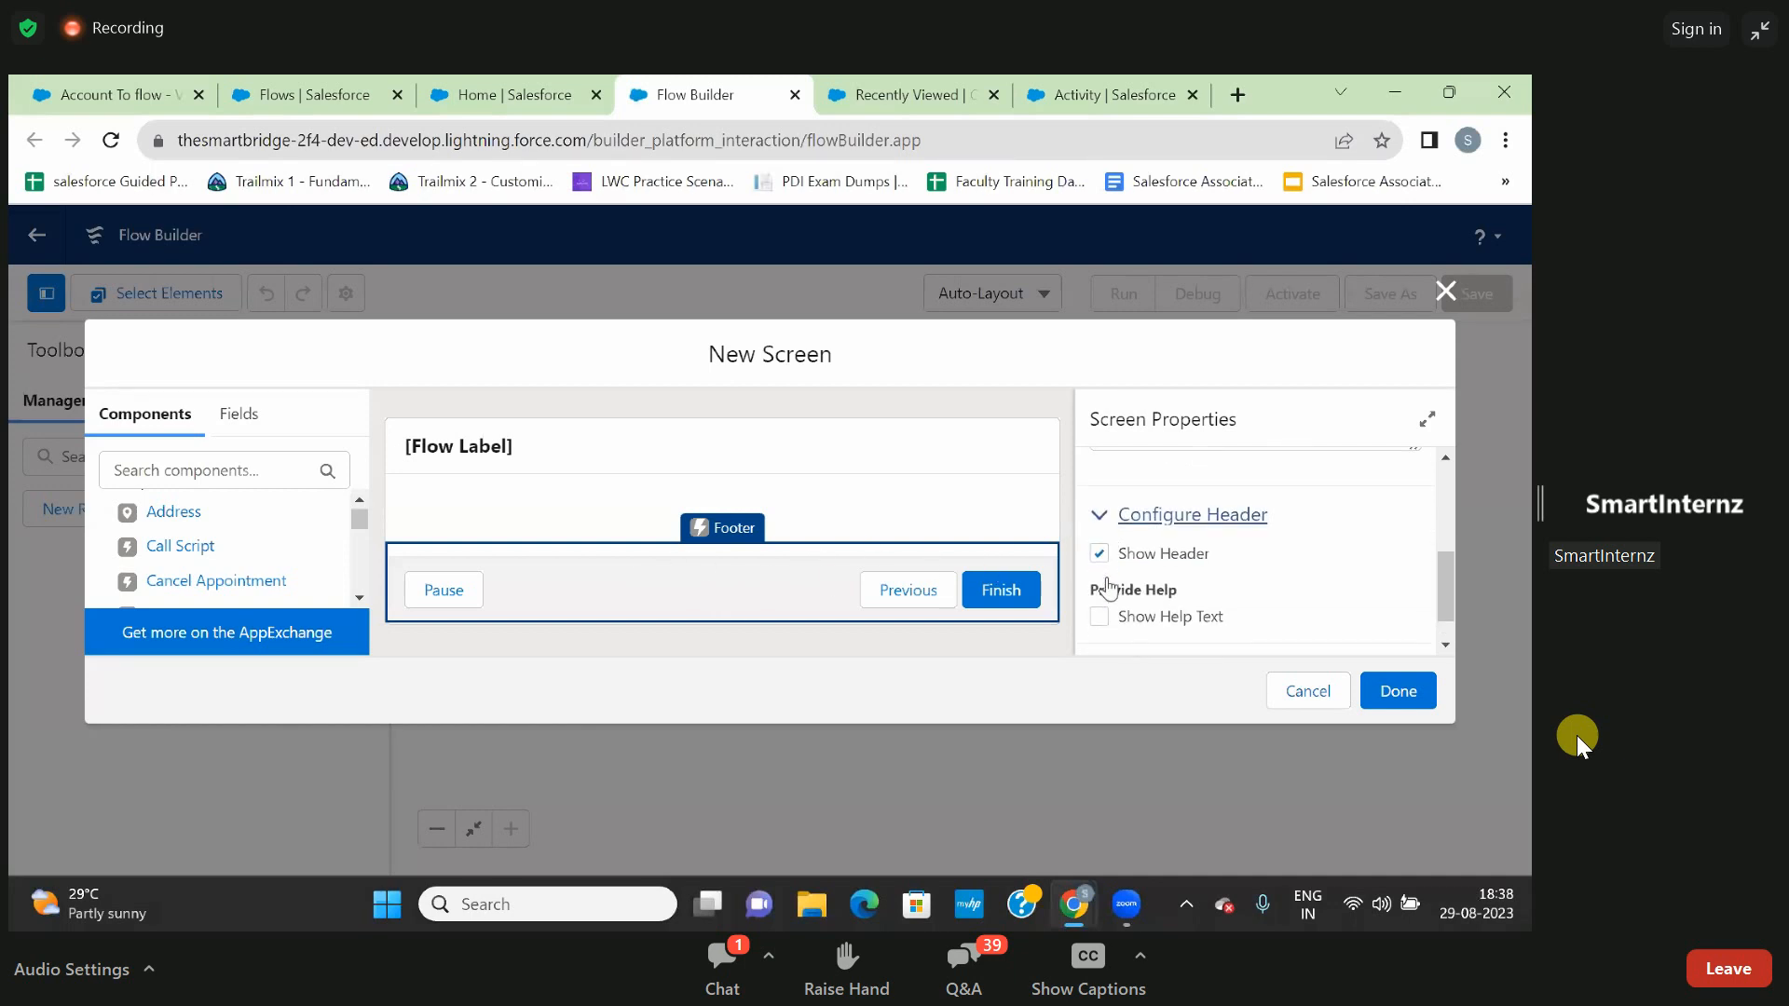
{"action": "scroll", "coordinate": [1107, 586], "scroll_direction": "down", "scroll_amount": 1}
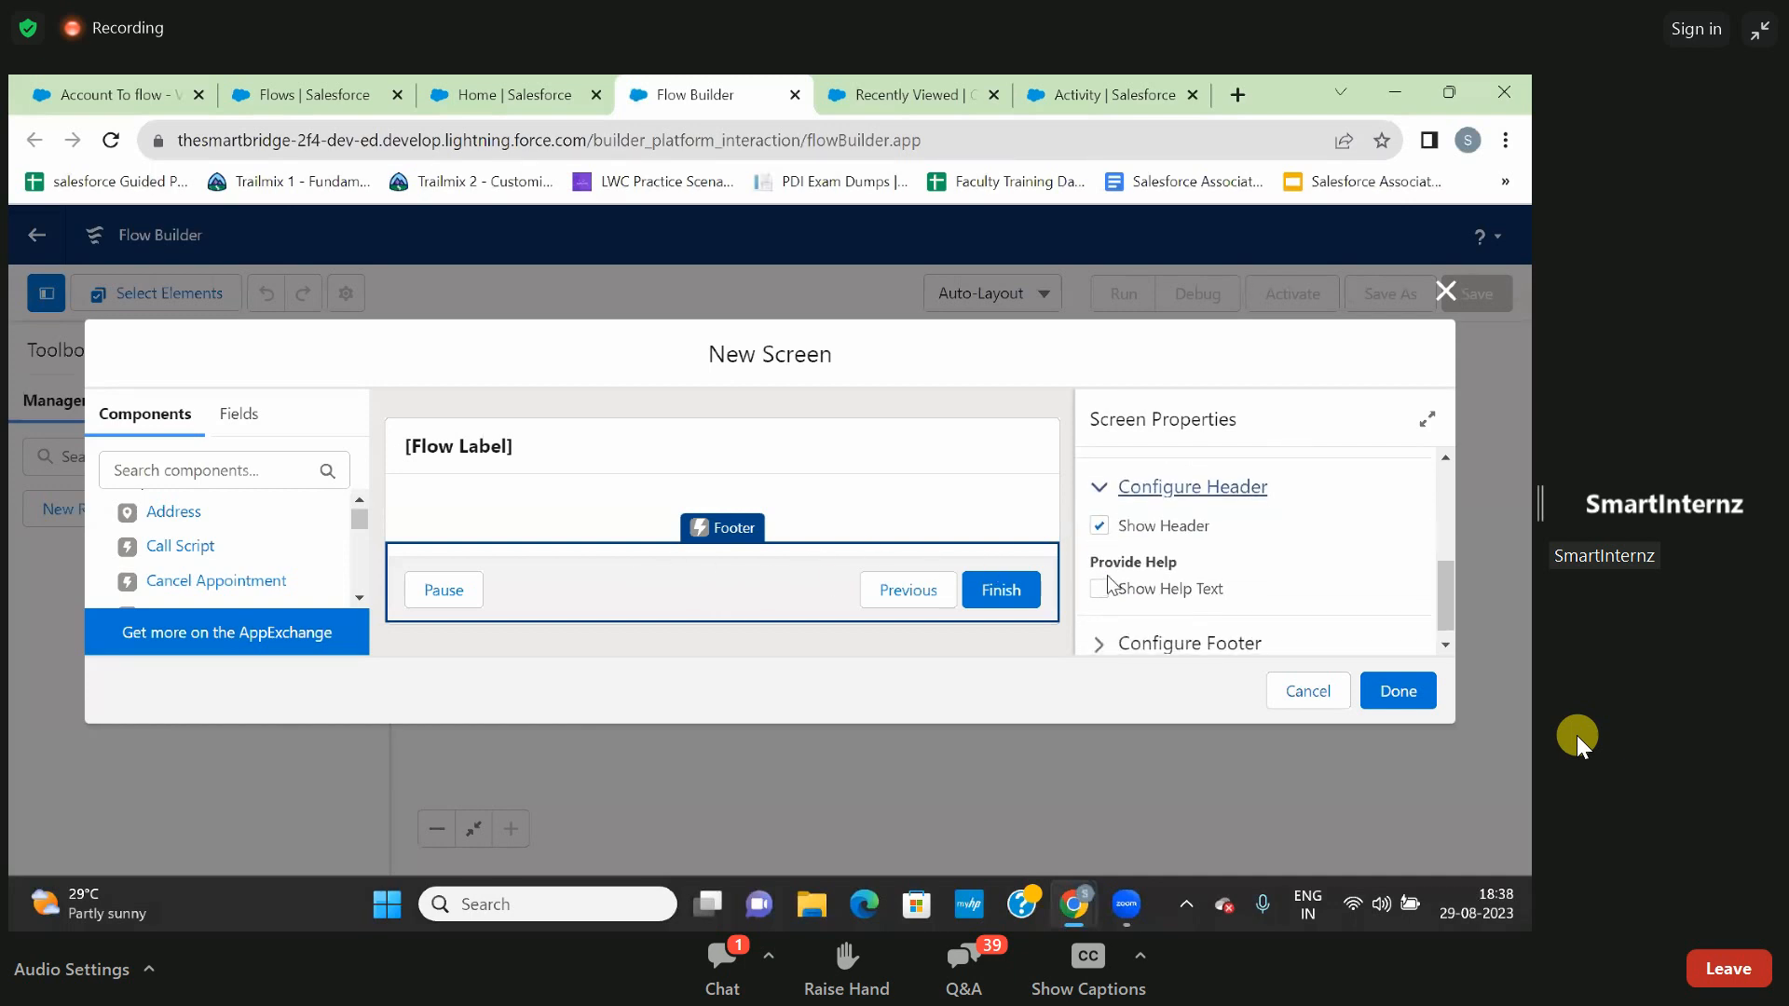
{"action": "left_click", "coordinate": [1100, 527]}
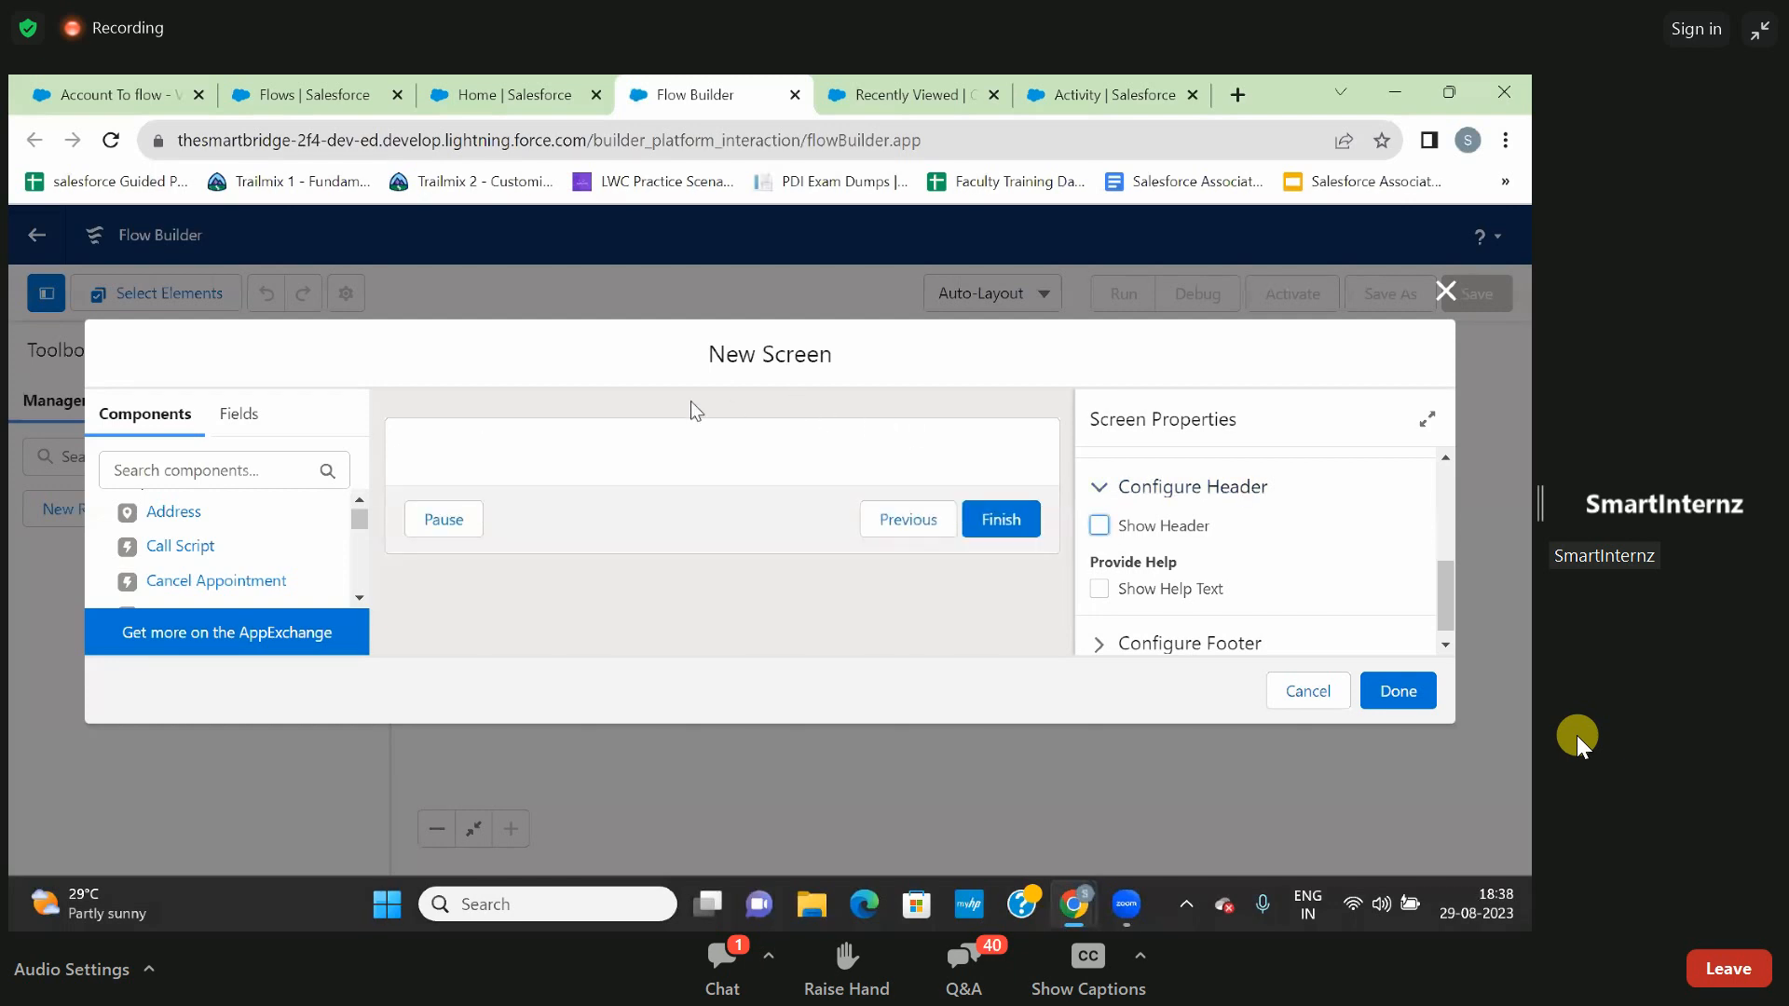
{"action": "left_click", "coordinate": [1099, 527]}
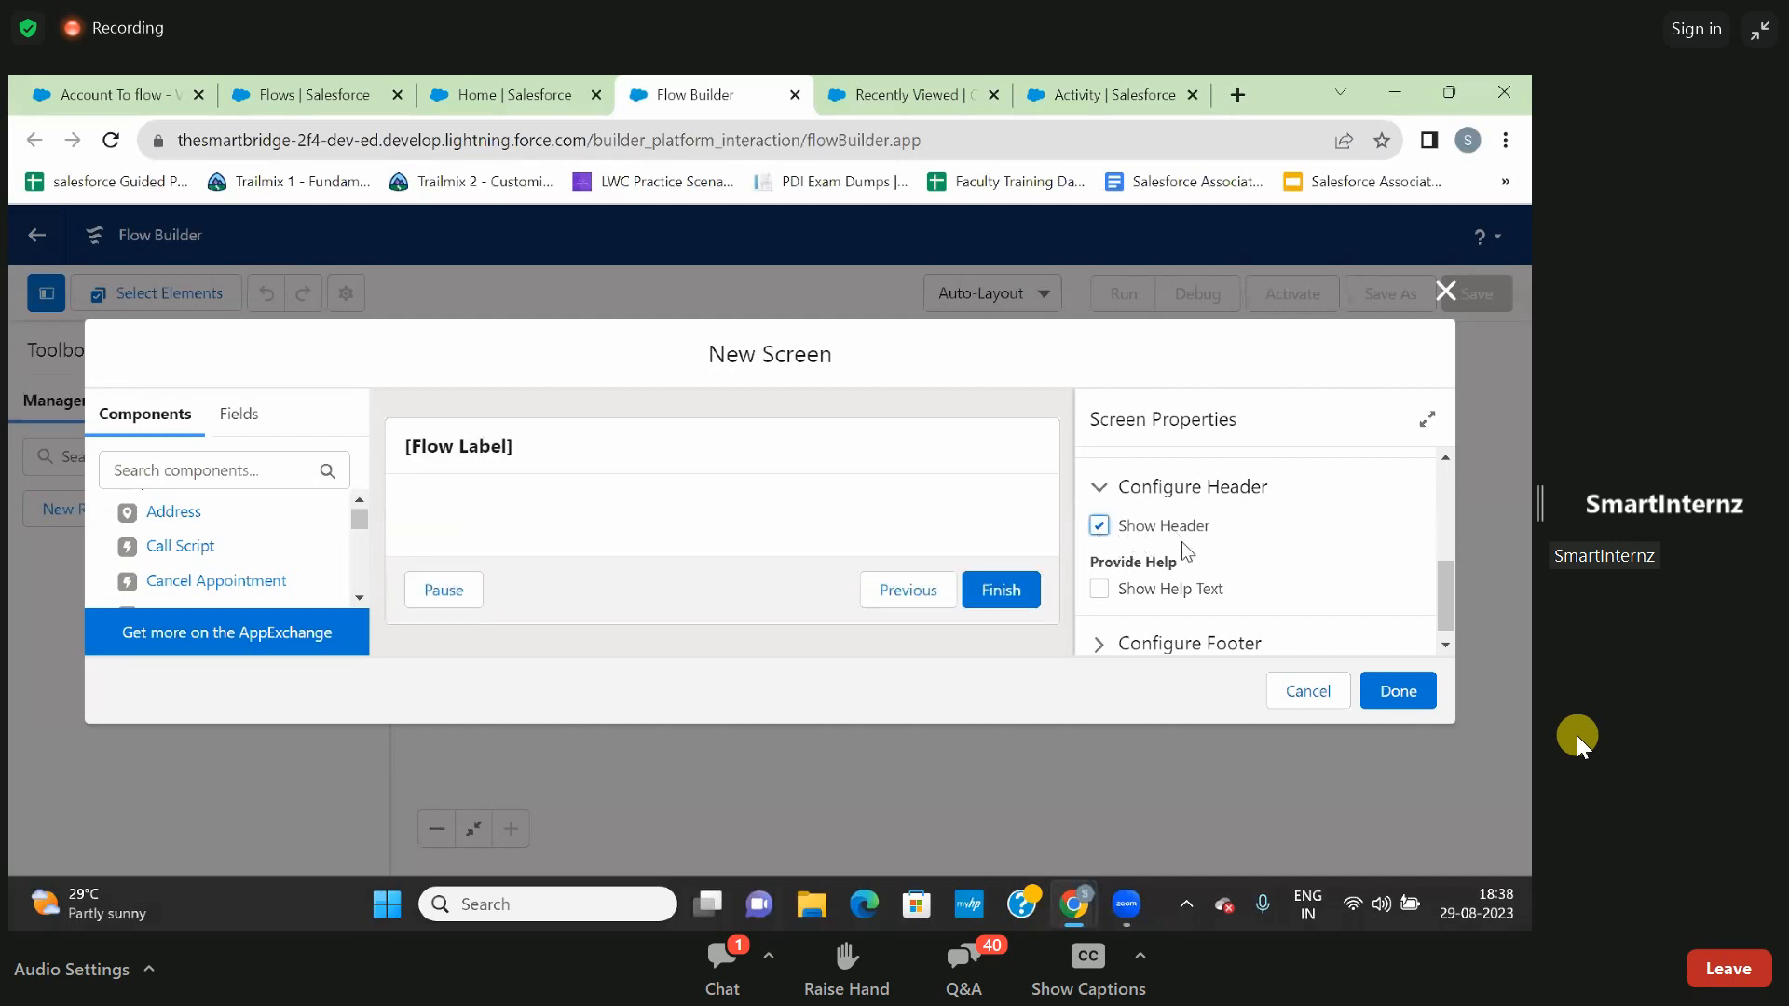
- Try enabling help text for the screen and turn it off again without entering any text
{"action": "scroll", "coordinate": [1182, 544], "scroll_direction": "down", "scroll_amount": 1}
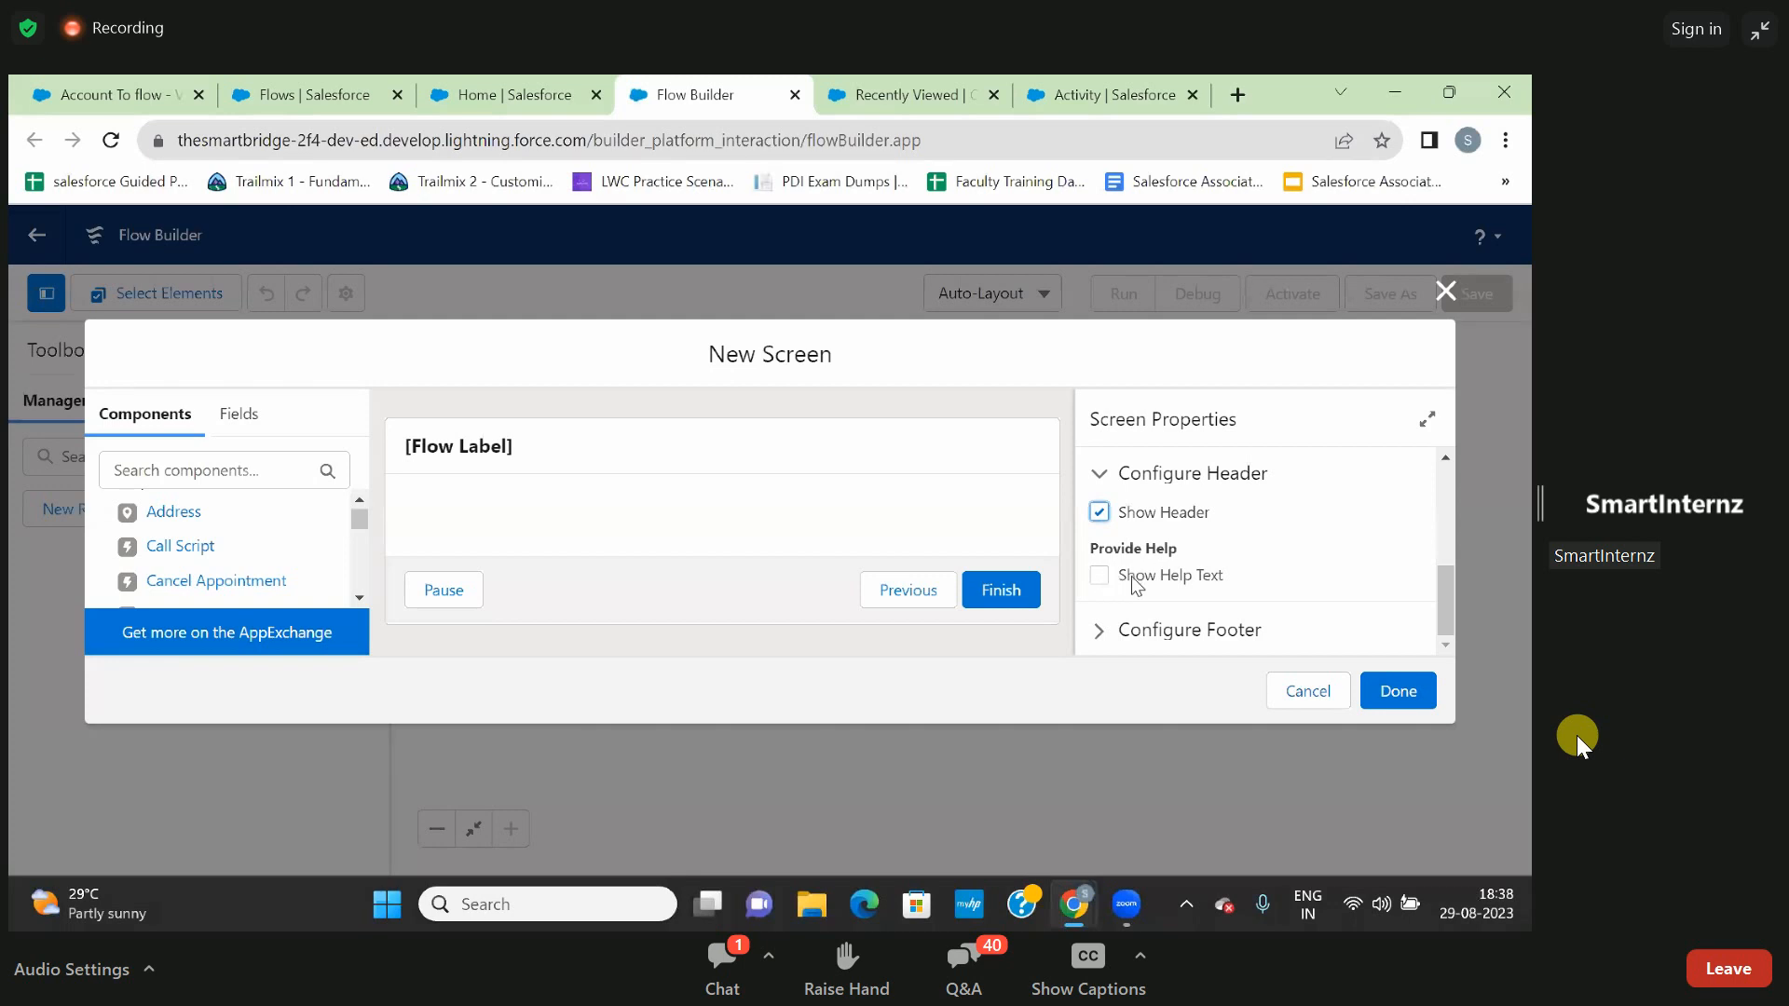
{"action": "left_click", "coordinate": [1098, 577]}
{"action": "scroll", "coordinate": [1099, 577], "scroll_direction": "down", "scroll_amount": 3}
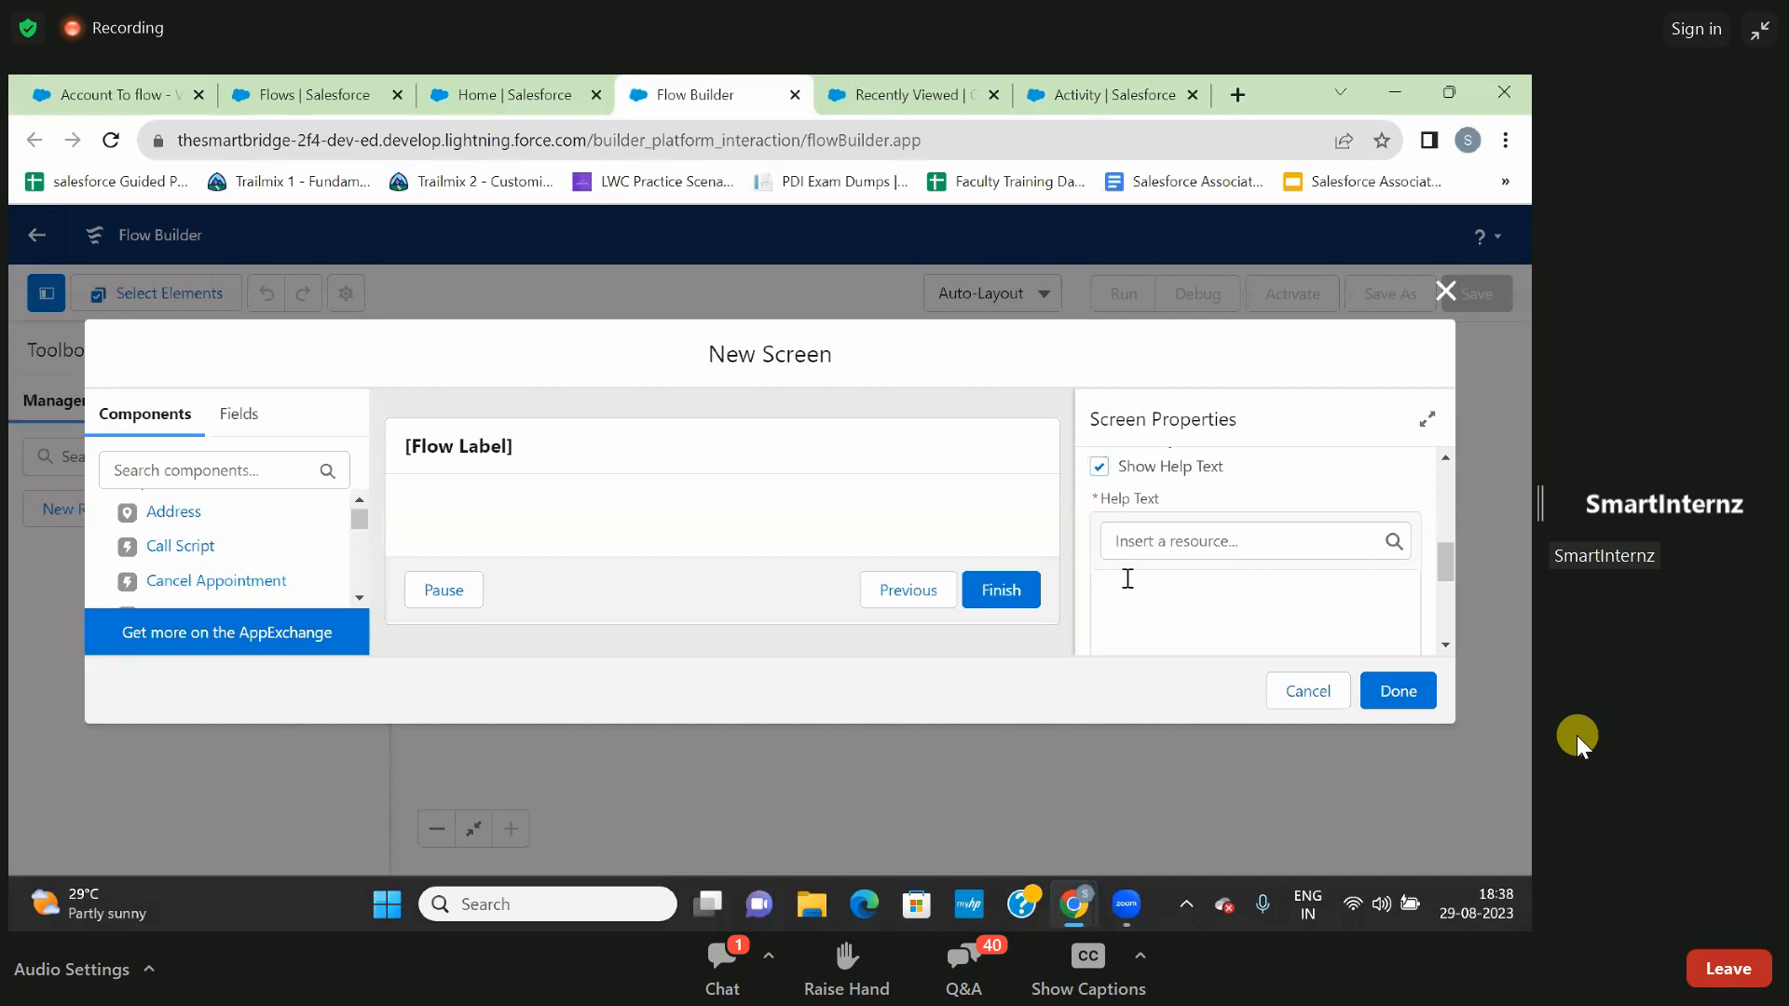
{"action": "left_click", "coordinate": [1128, 580]}
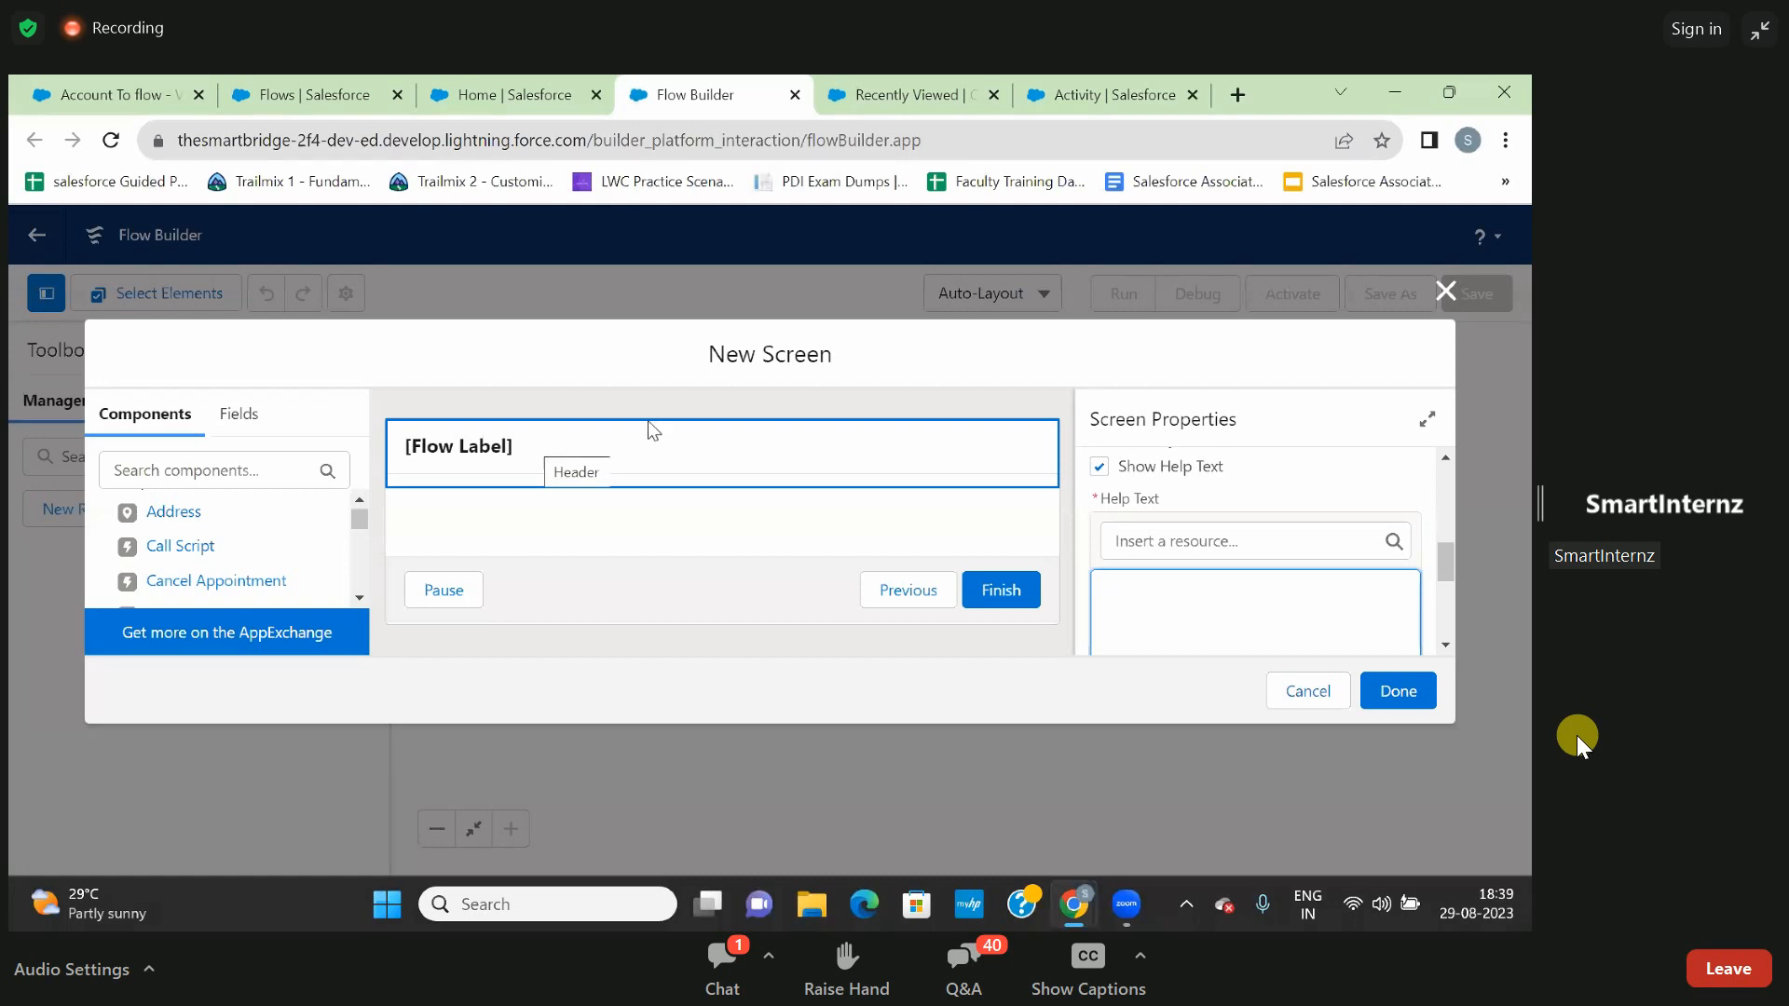
{"action": "left_click", "coordinate": [1100, 465]}
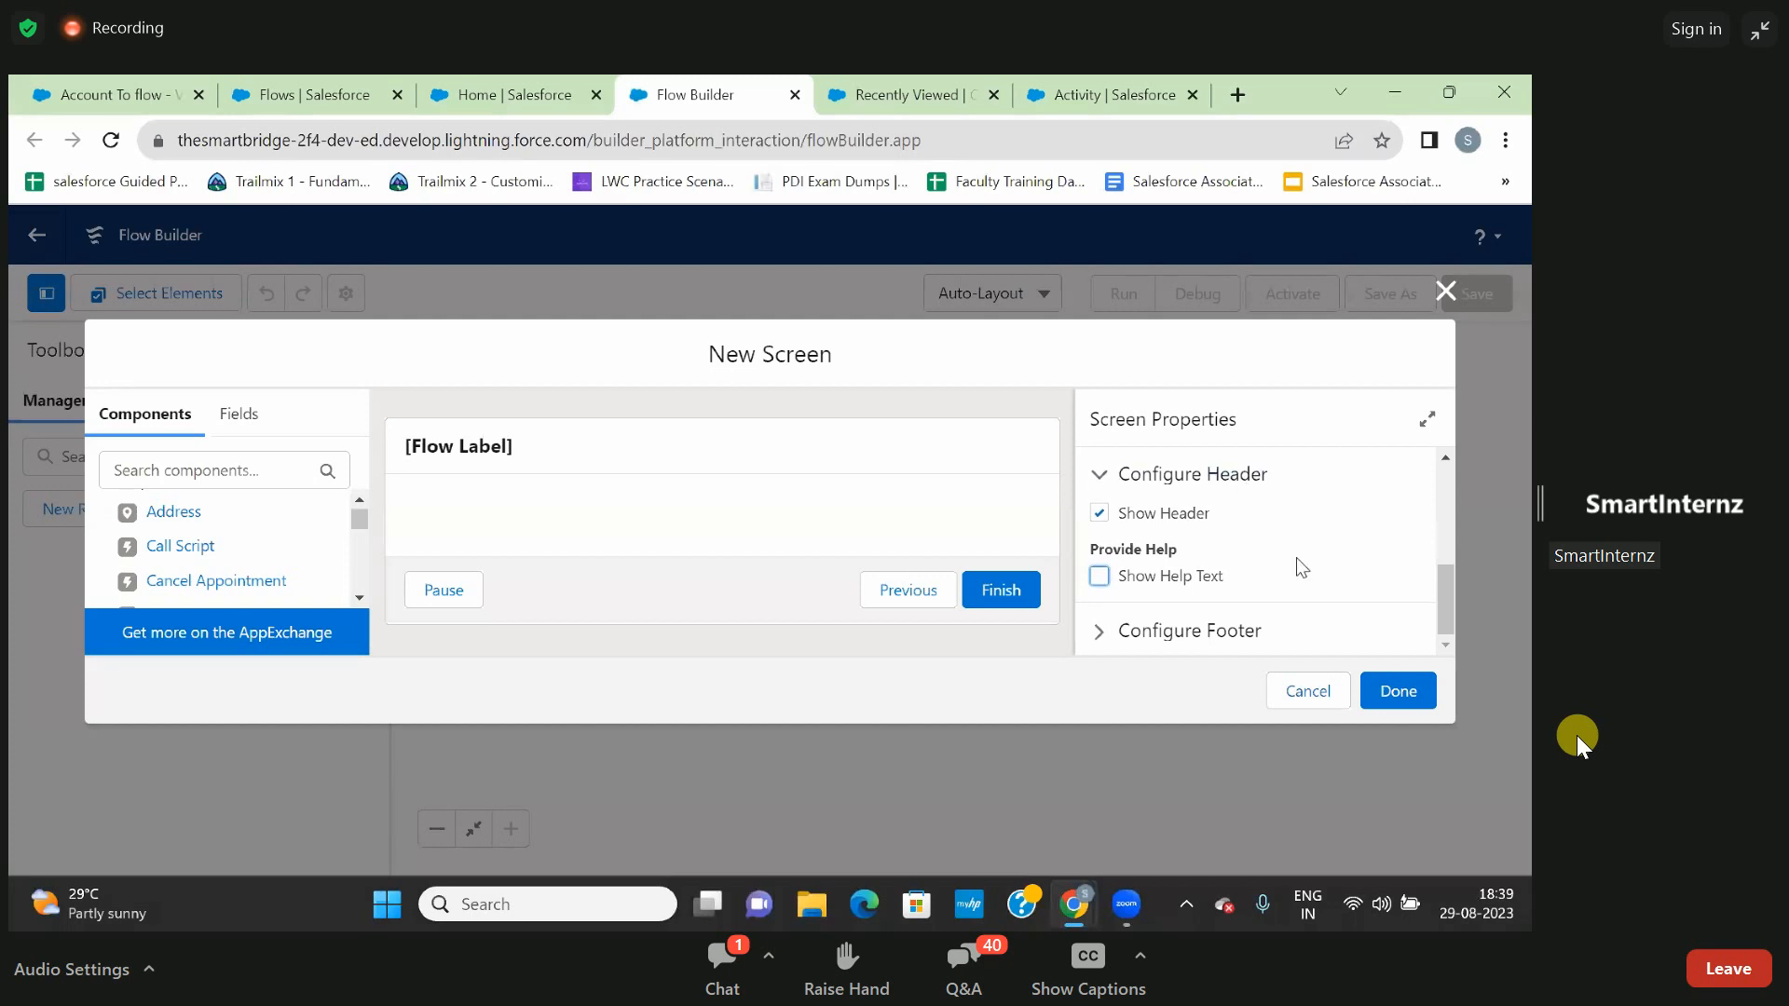
- Expand the footer configuration and try hiding the footer and the Next or Finish button, restoring both
{"action": "left_click", "coordinate": [1099, 634]}
{"action": "scroll", "coordinate": [1224, 600], "scroll_direction": "down", "scroll_amount": 4}
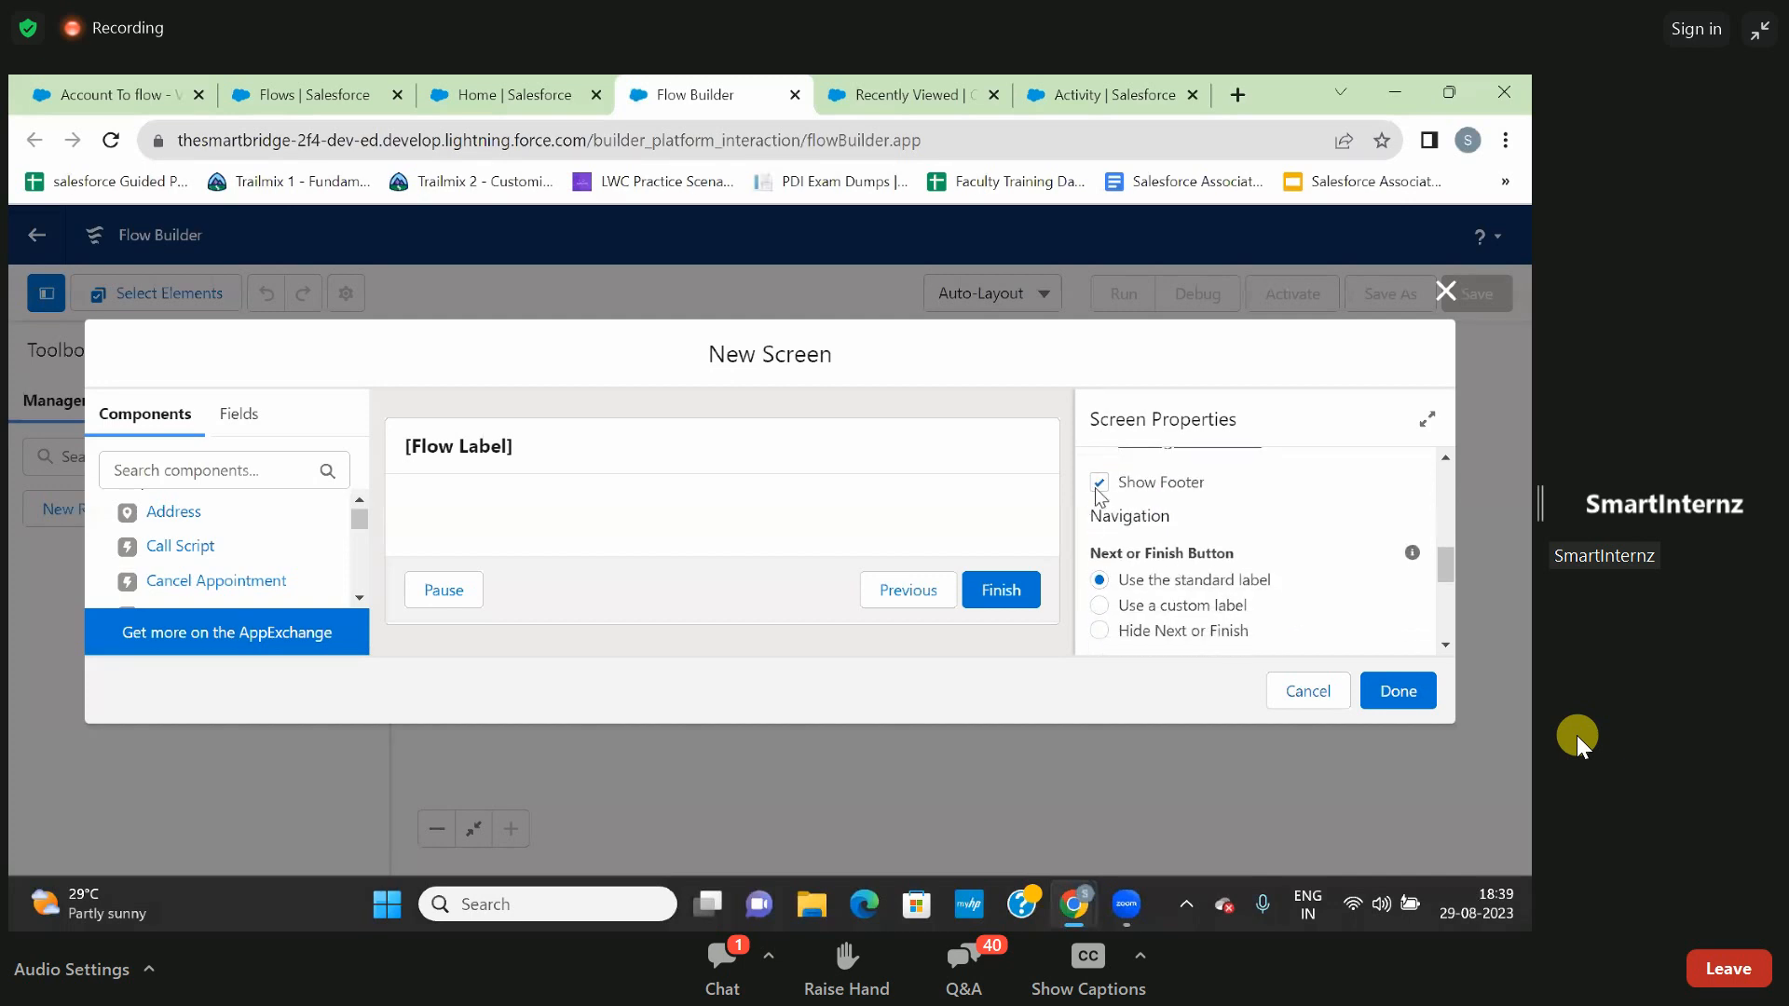
{"action": "left_click", "coordinate": [1100, 484]}
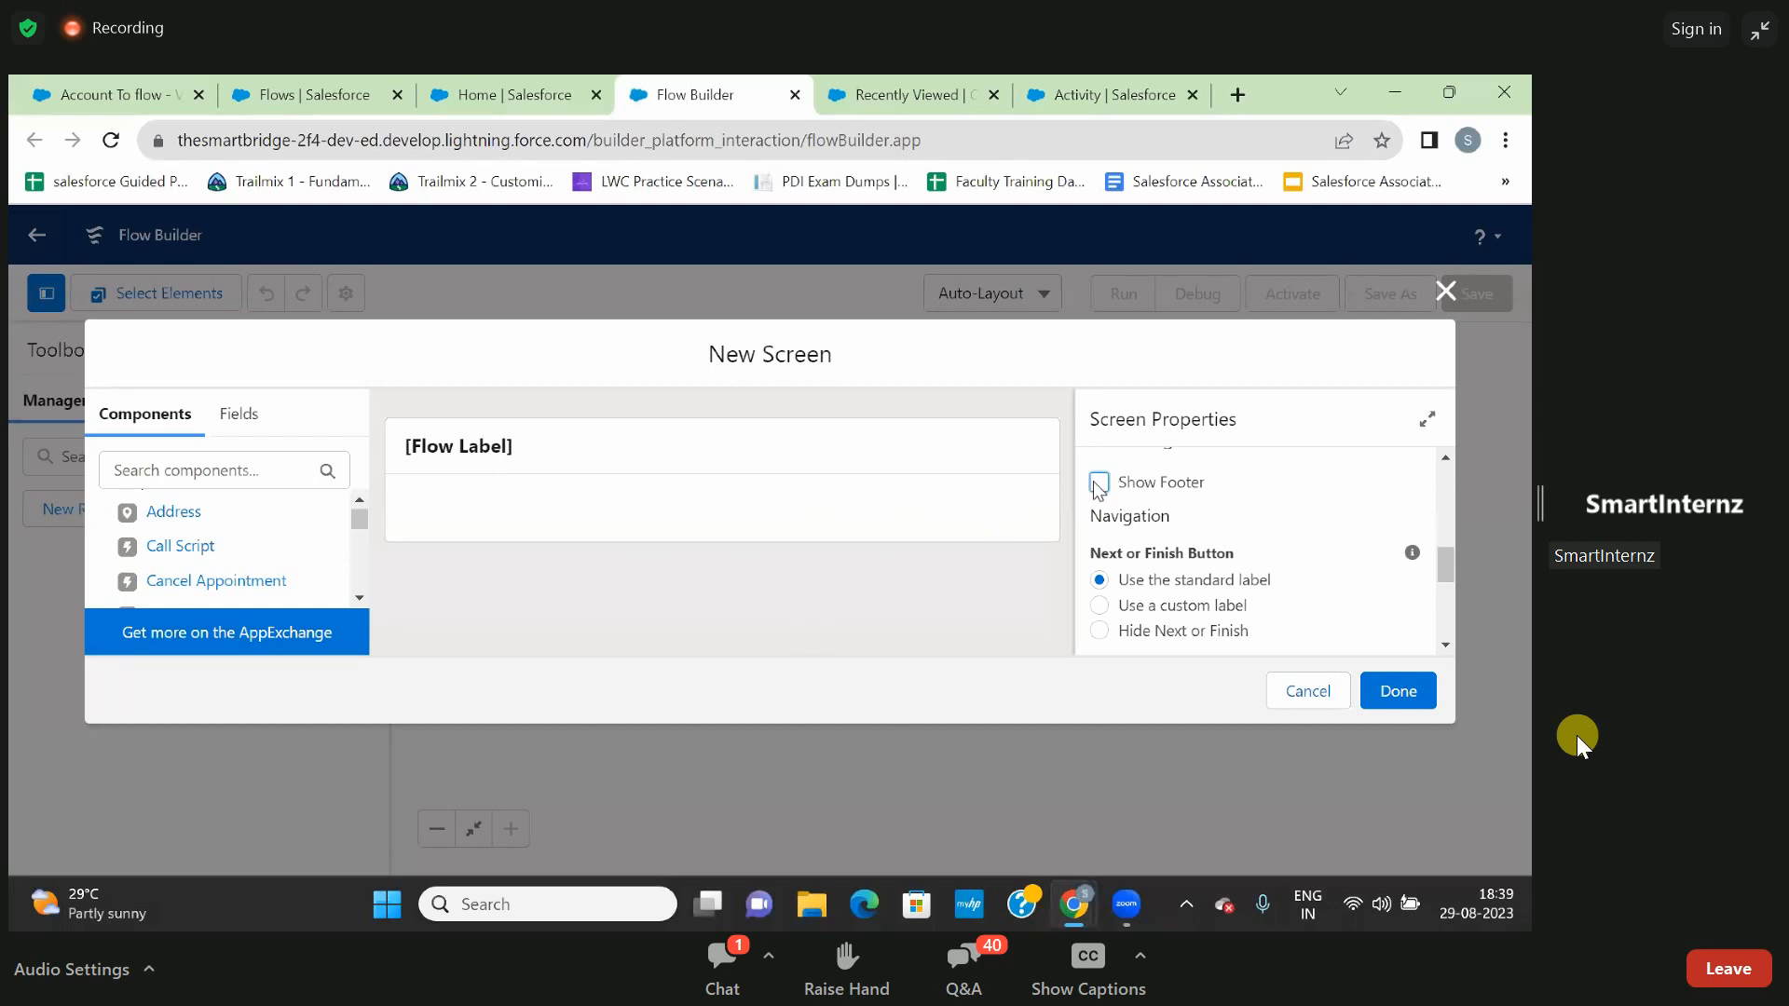
{"action": "left_click", "coordinate": [1099, 483]}
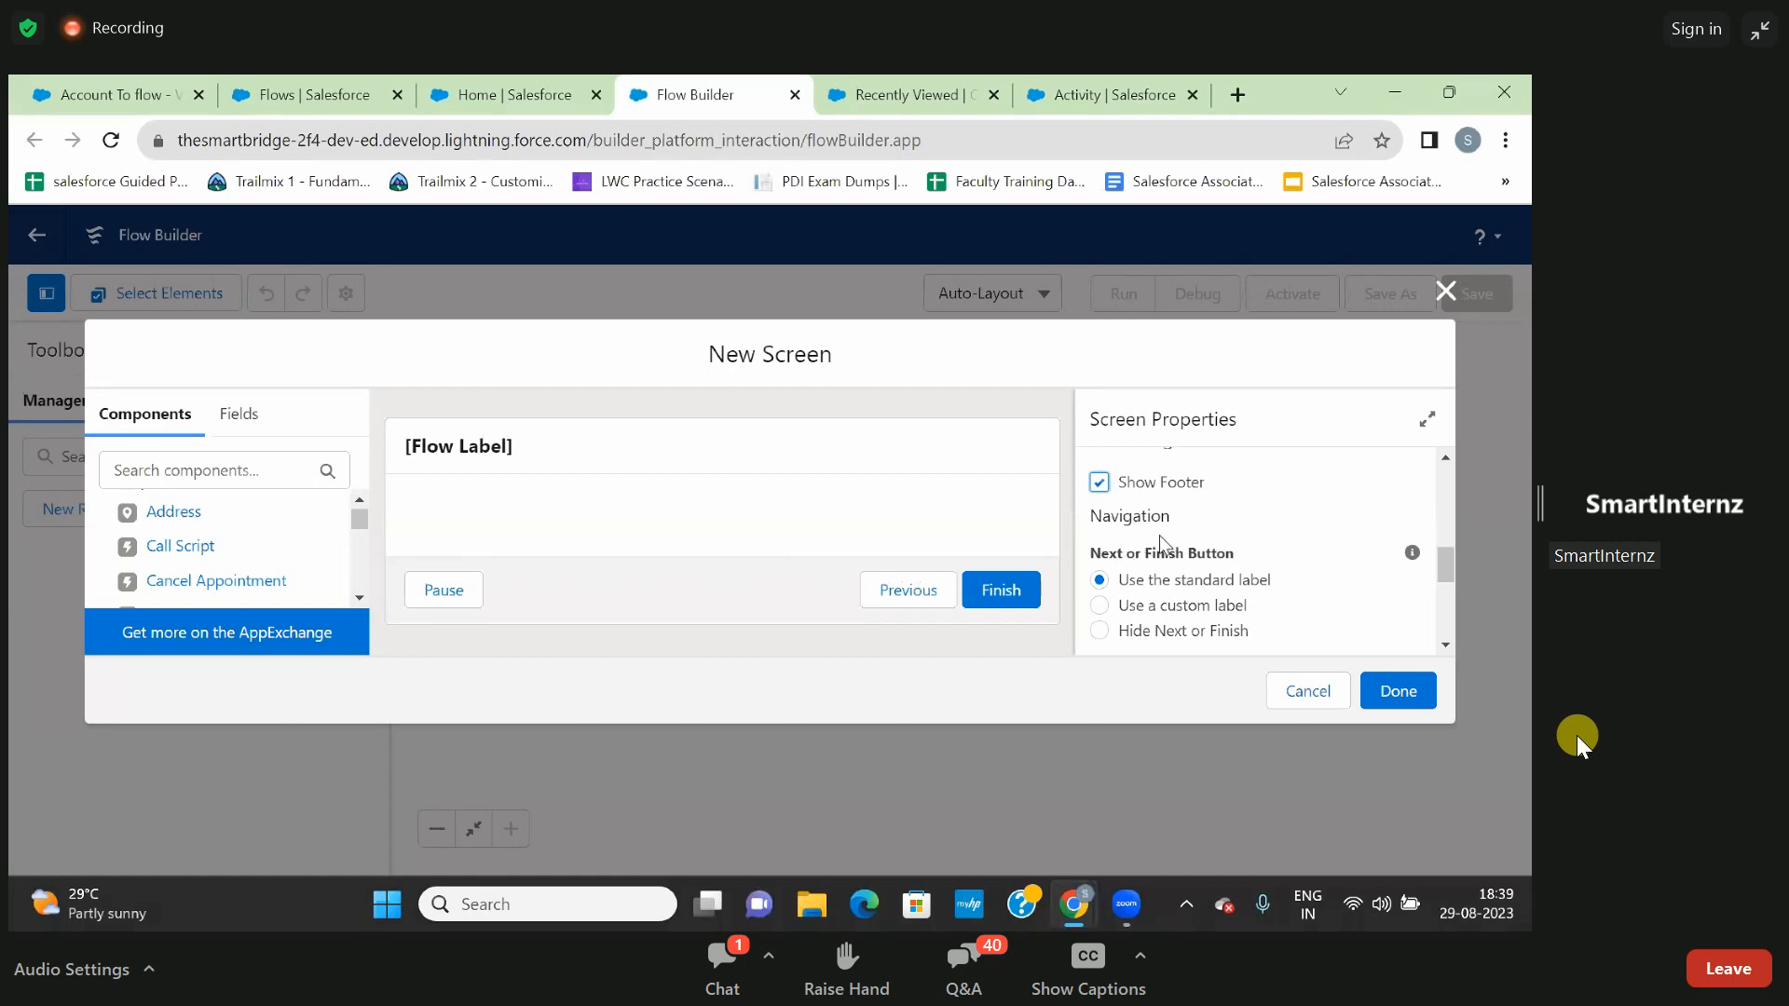
{"action": "scroll", "coordinate": [1163, 545], "scroll_direction": "down", "scroll_amount": 1}
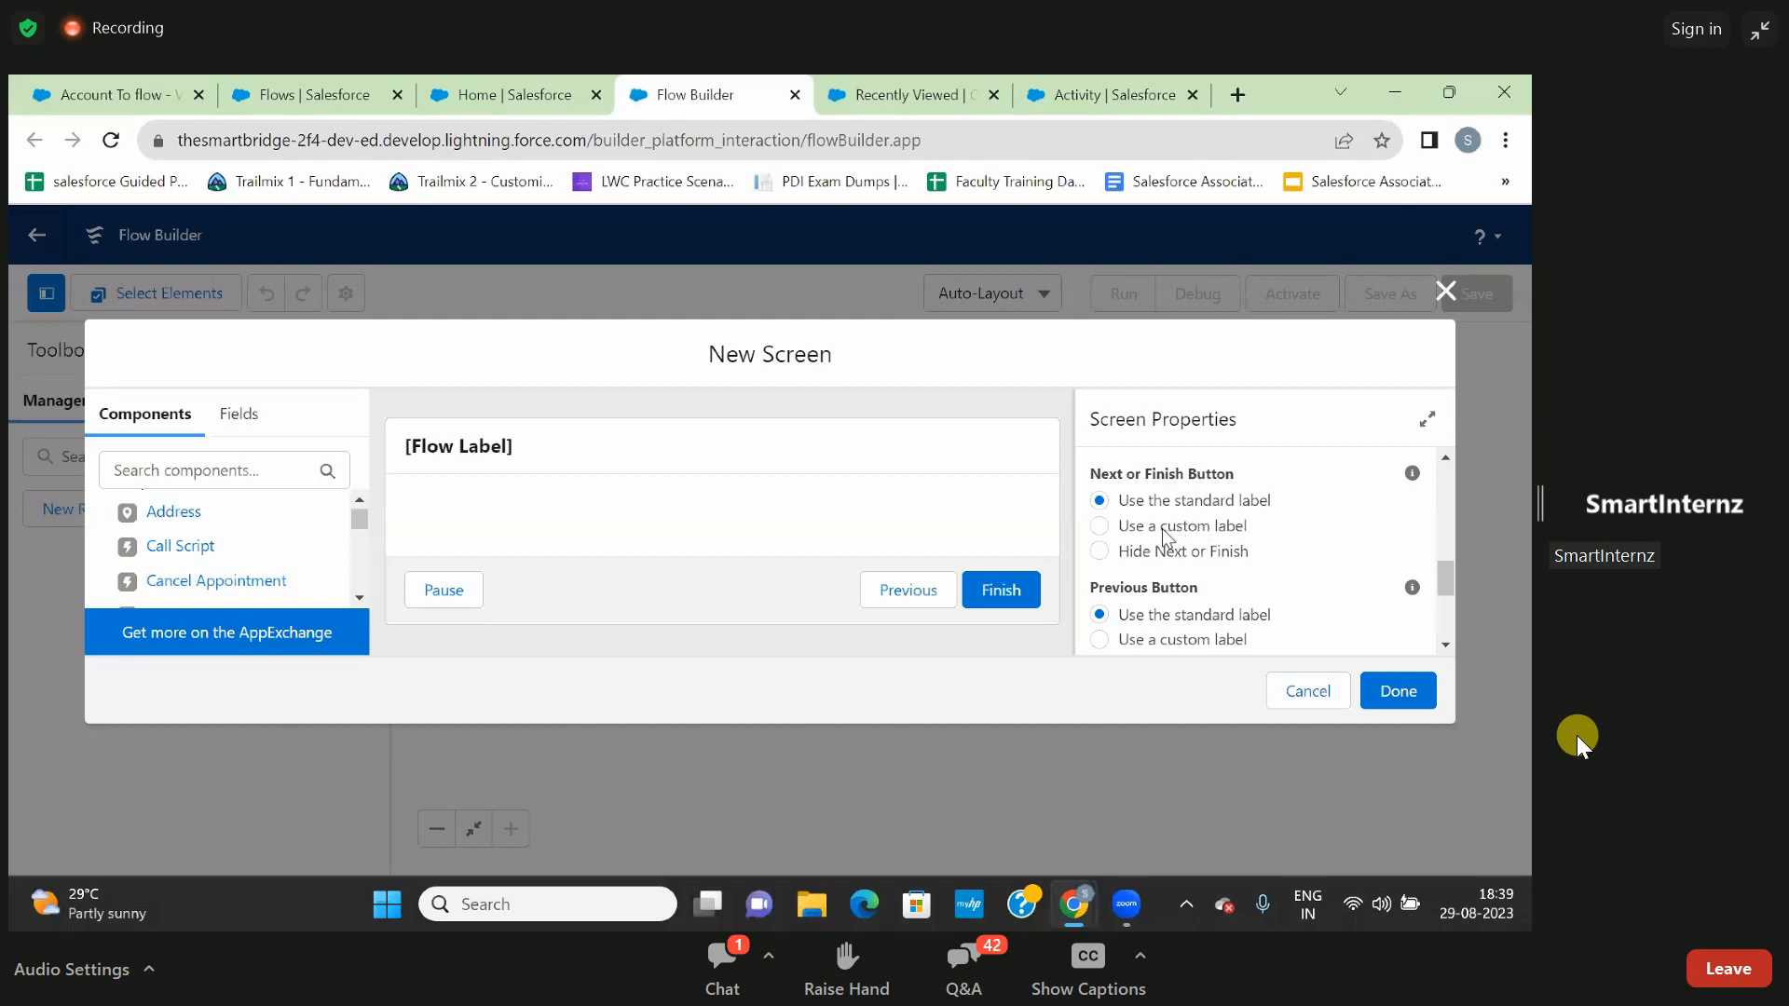
{"action": "left_click", "coordinate": [1099, 551]}
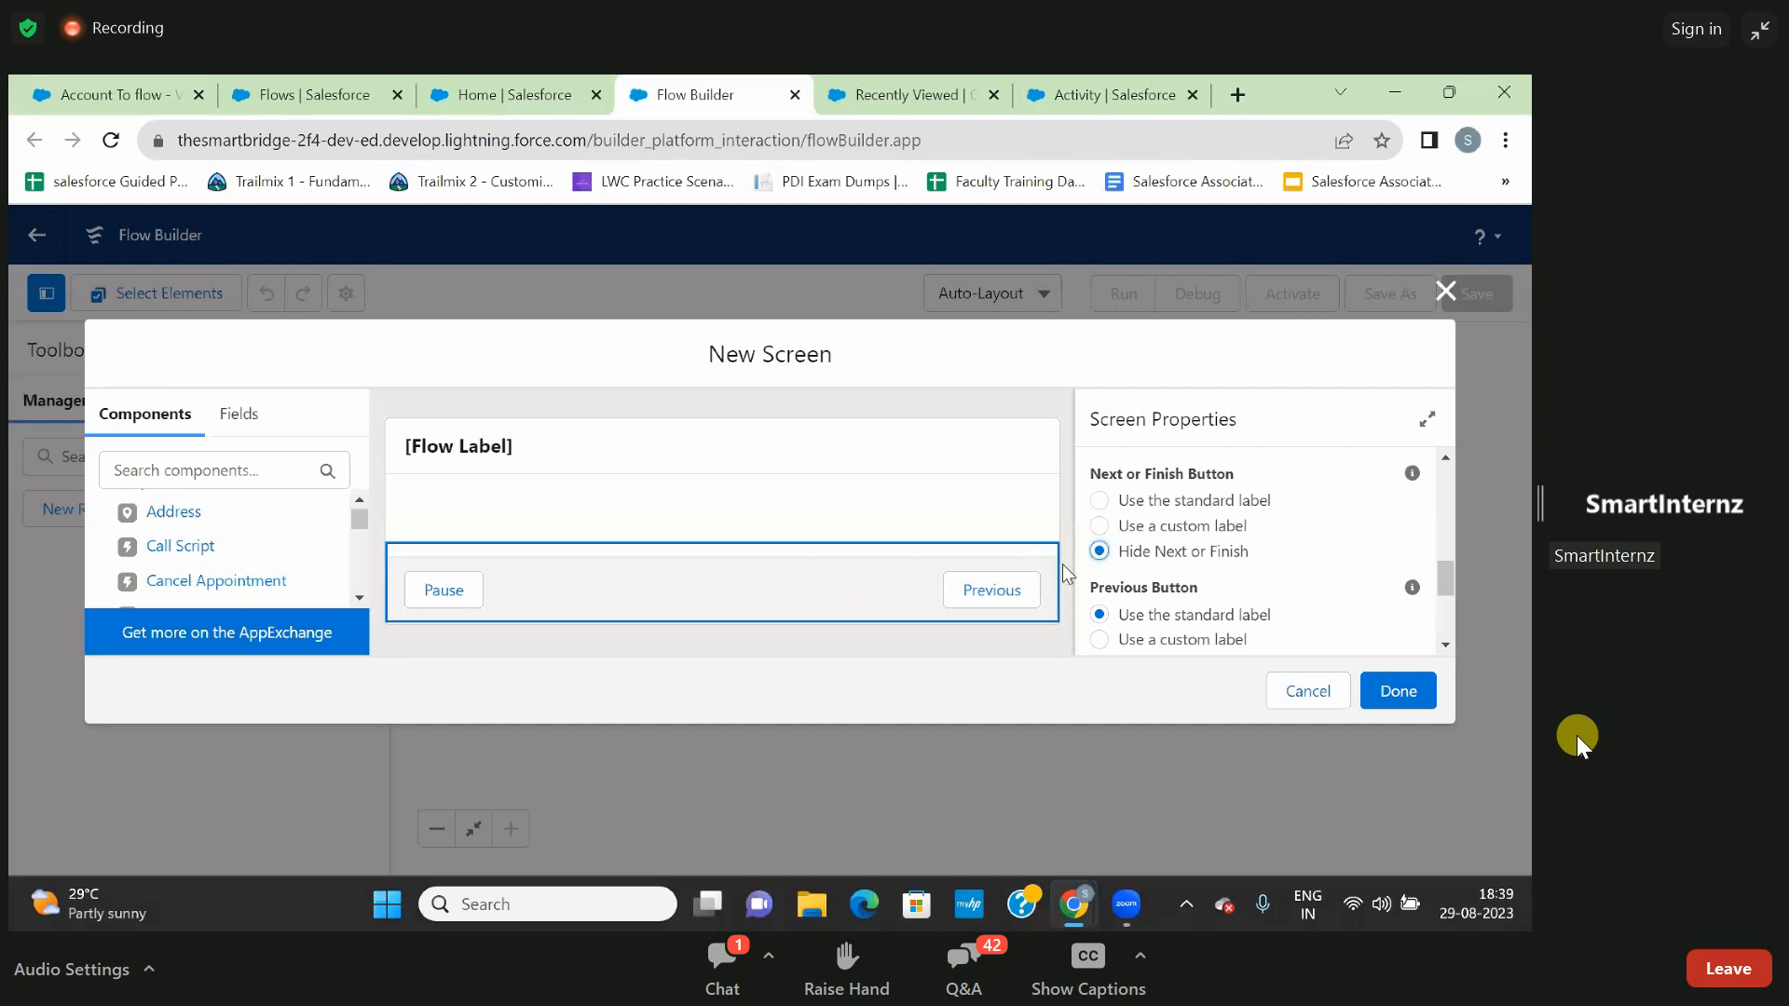
{"action": "left_click", "coordinate": [1101, 504]}
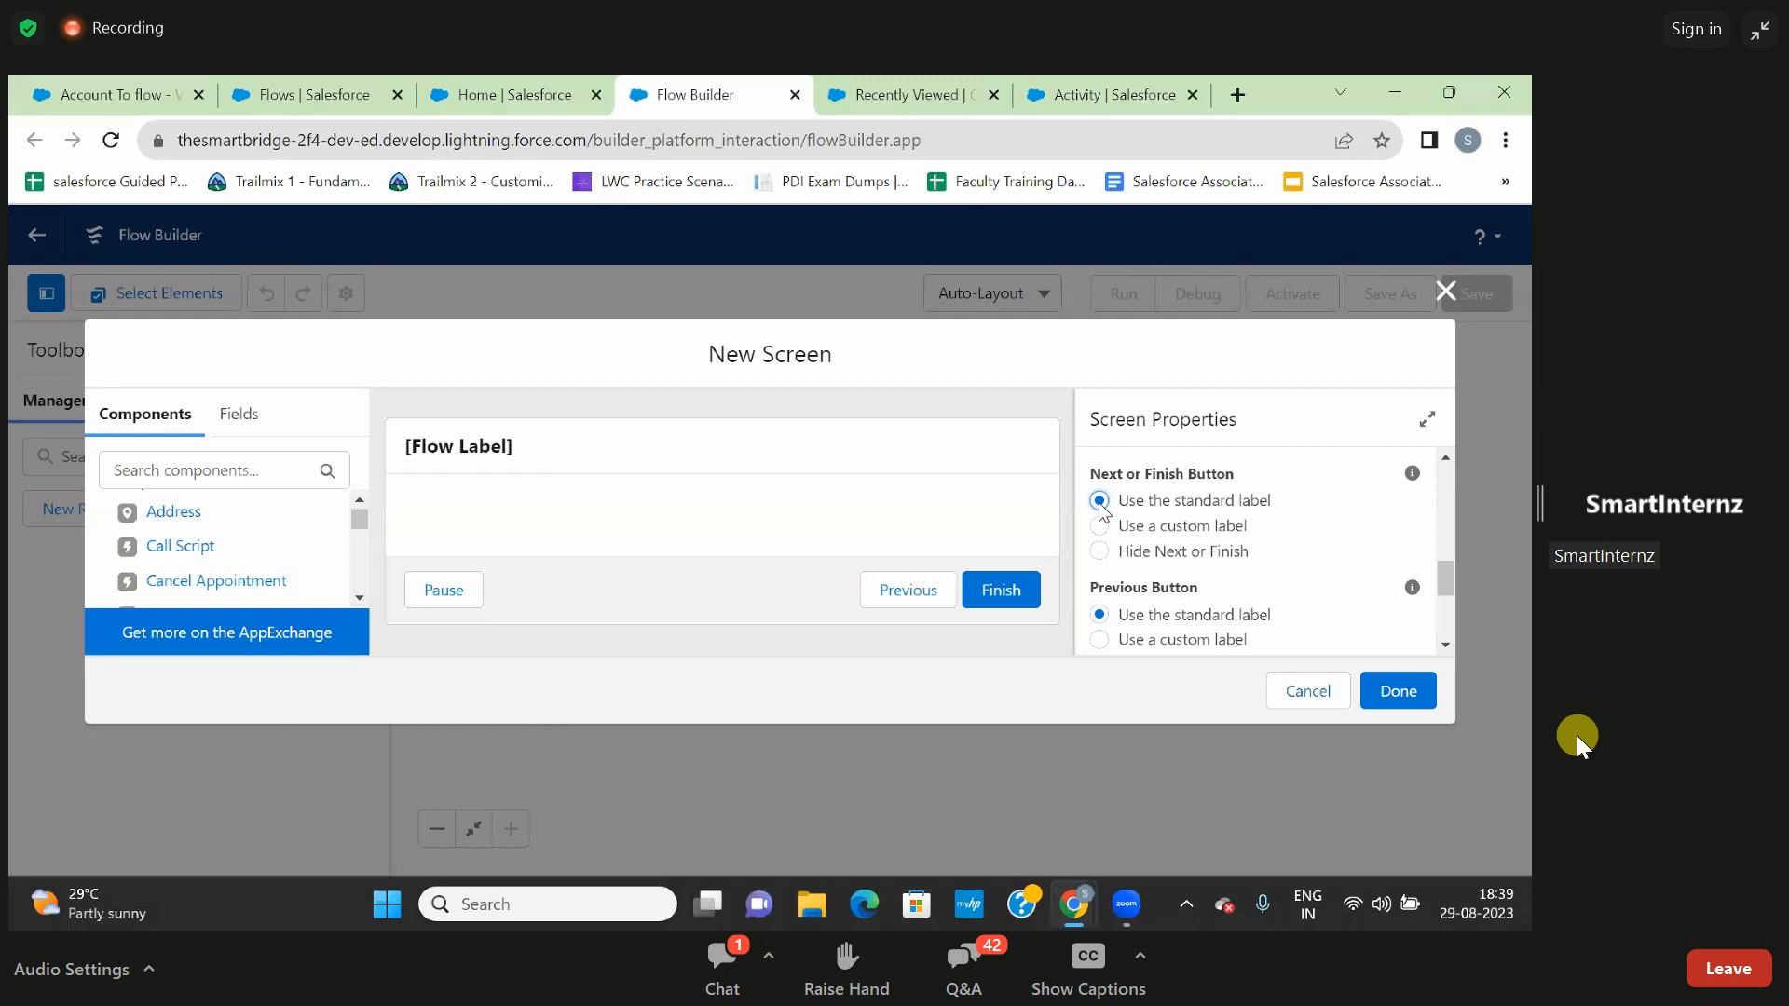
- Hide the Previous and Pause buttons in the screen's footer configuration
{"action": "scroll", "coordinate": [1318, 551], "scroll_direction": "down", "scroll_amount": 1}
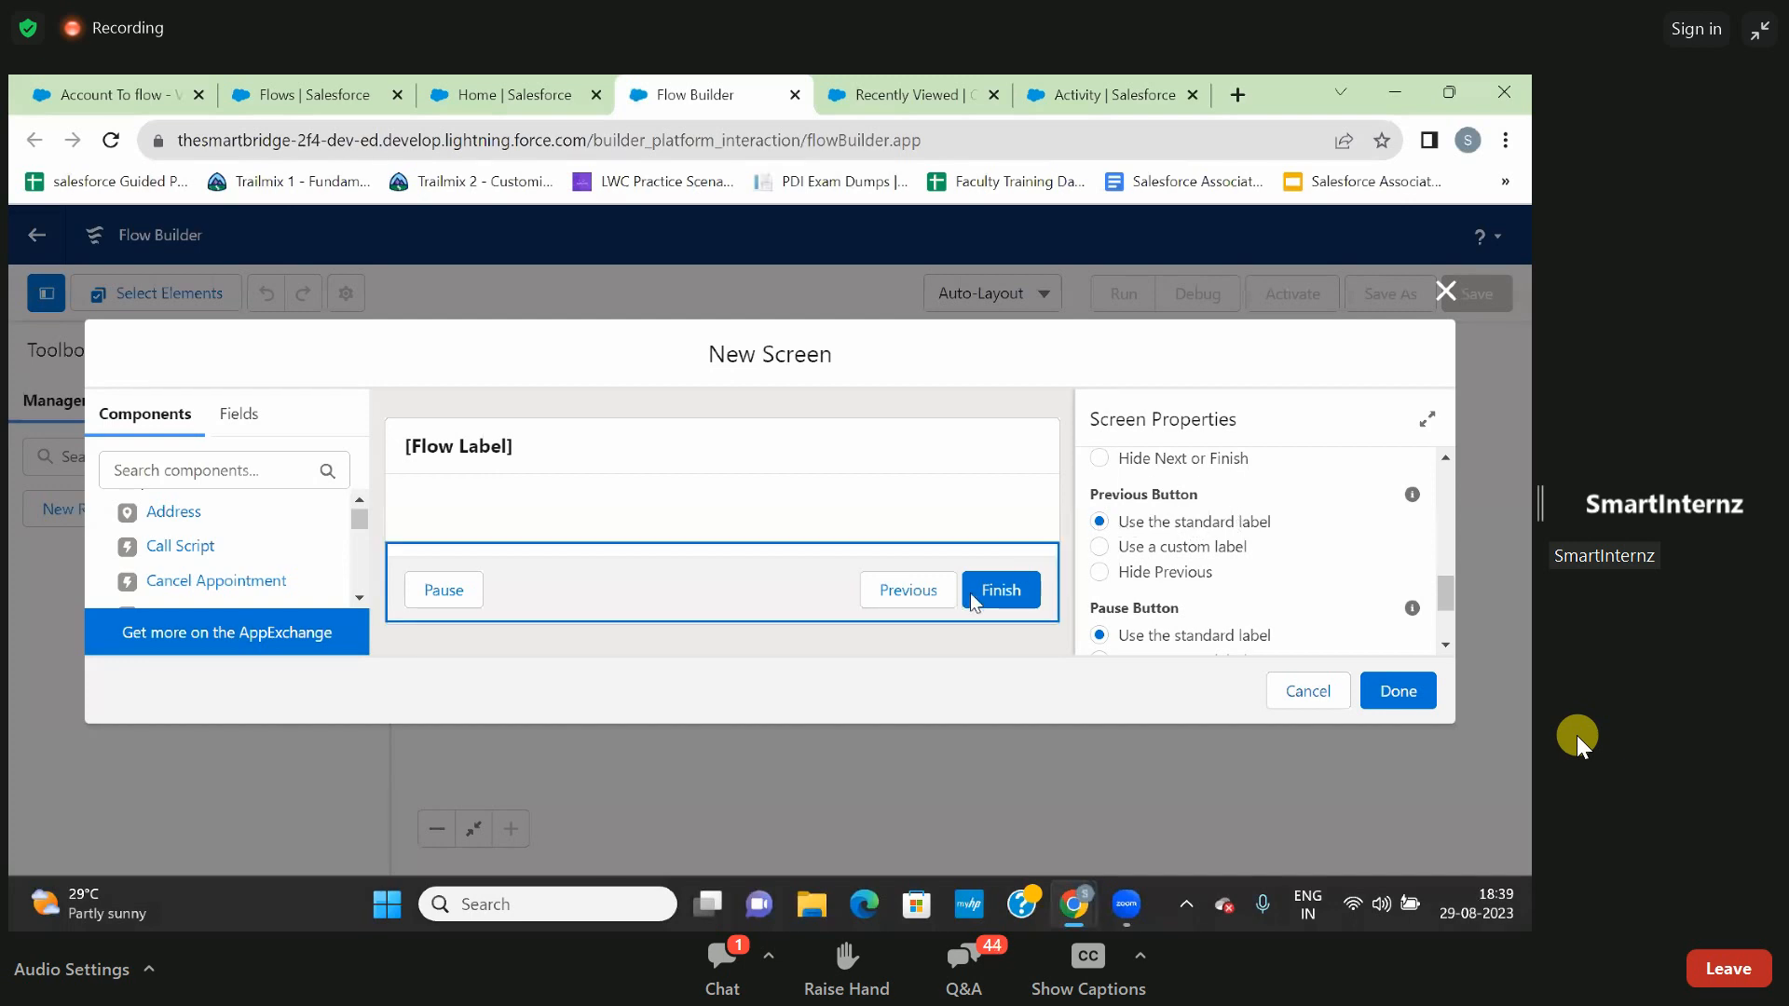
{"action": "left_click", "coordinate": [1109, 573]}
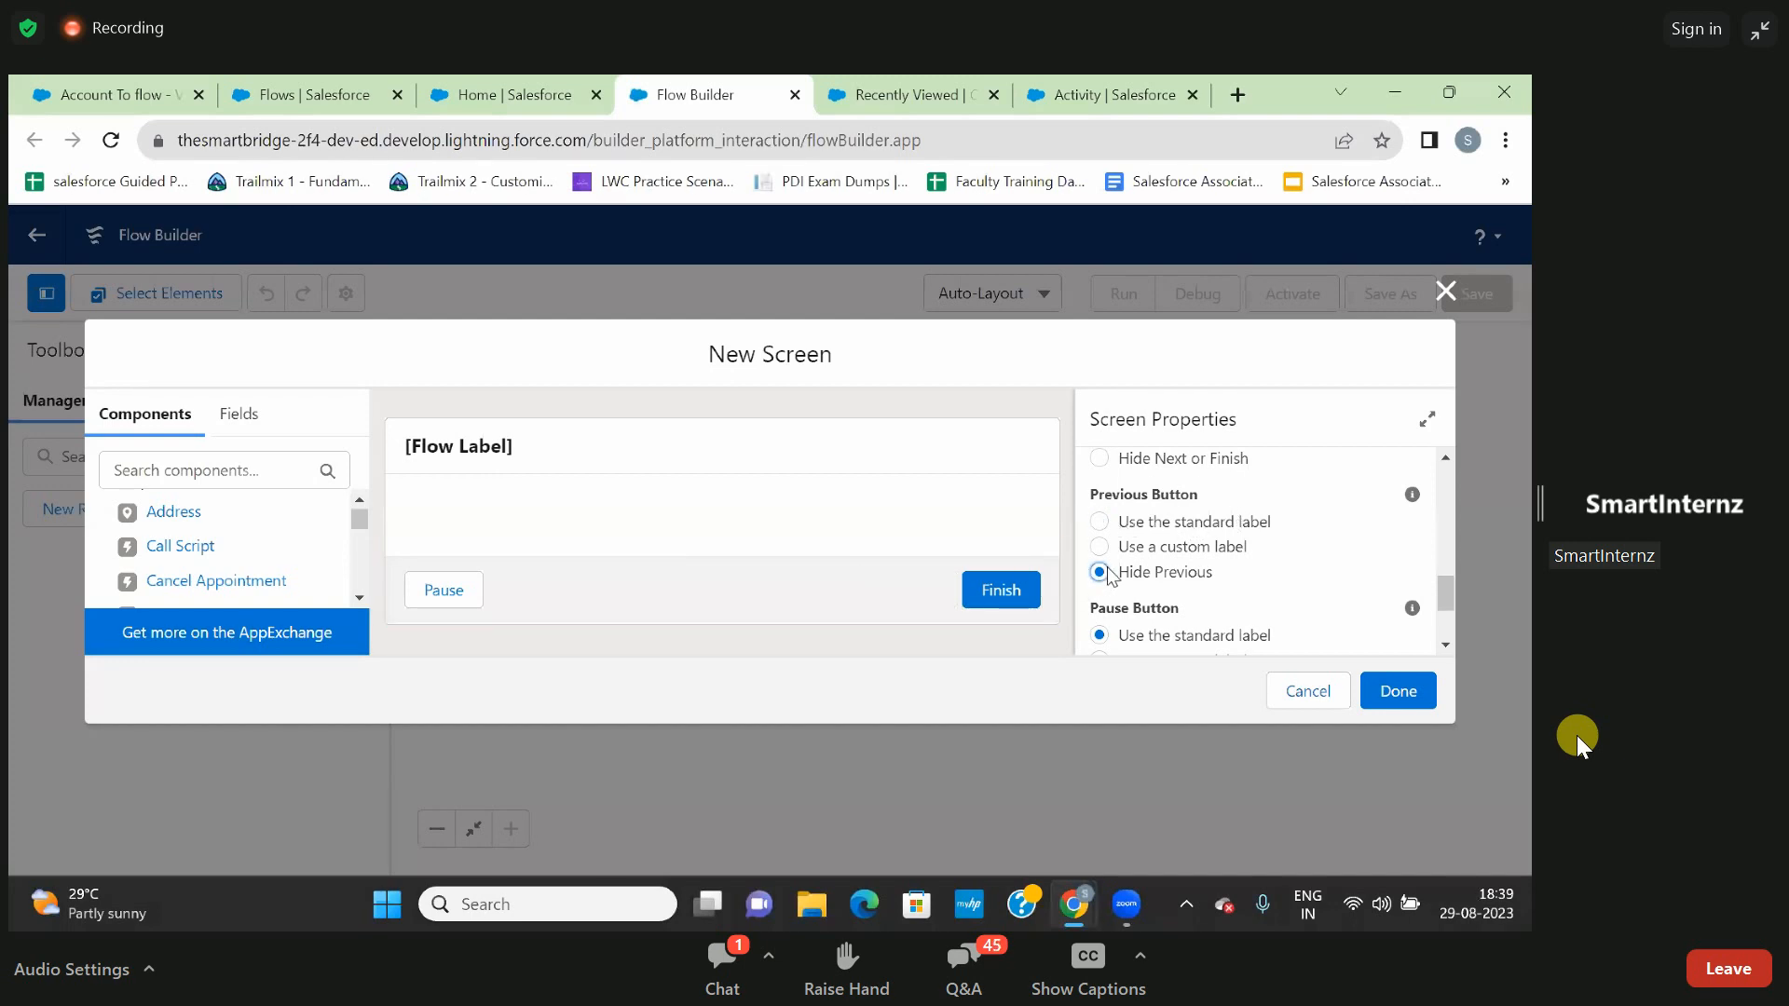
{"action": "scroll", "coordinate": [1198, 574], "scroll_direction": "down", "scroll_amount": 2}
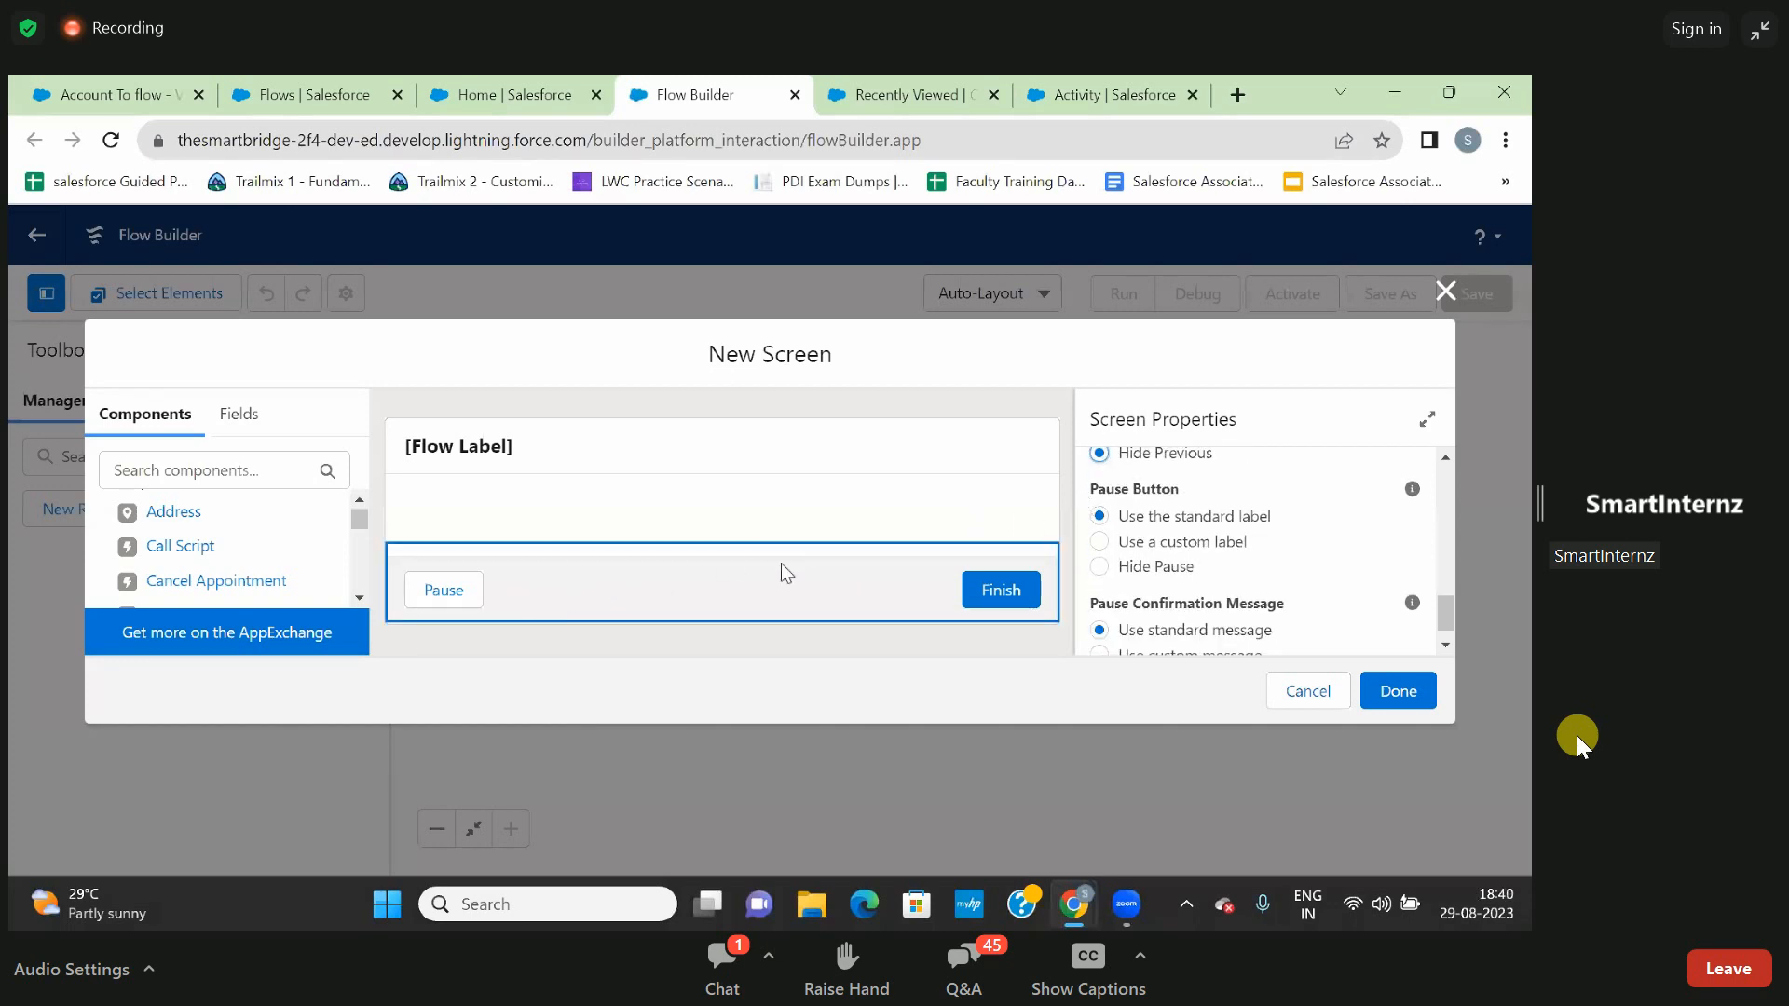
{"action": "left_click", "coordinate": [1101, 567]}
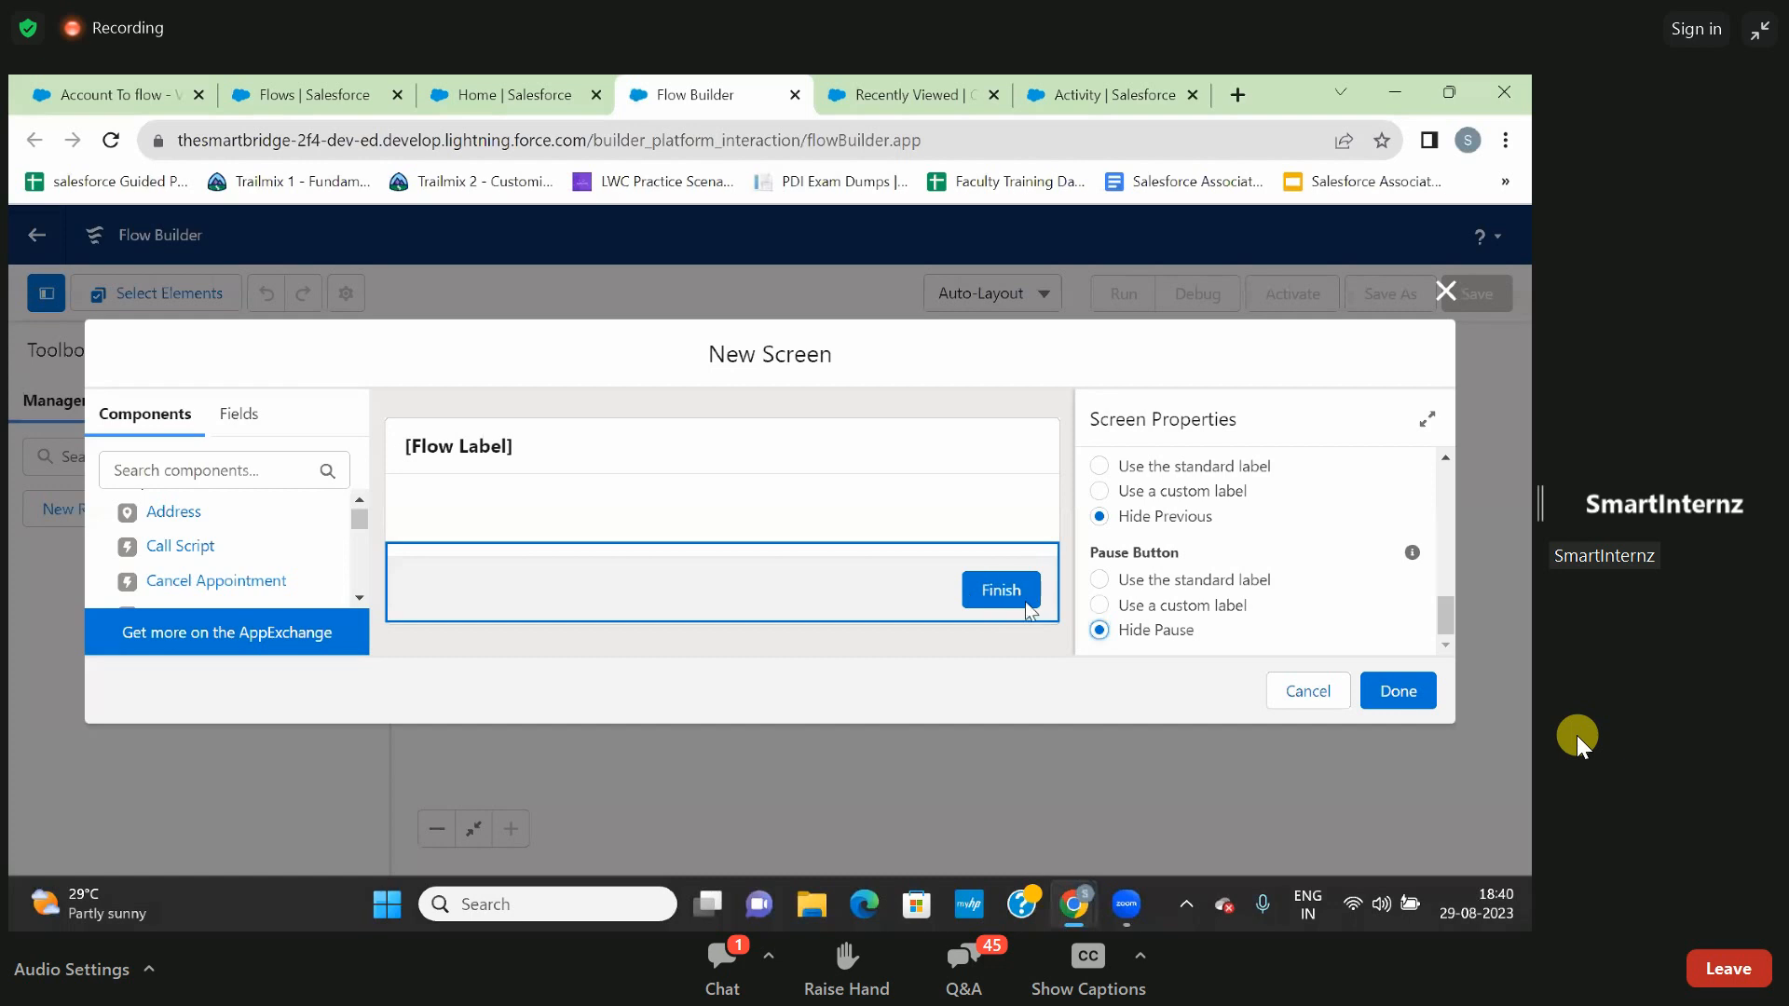
- Search the components for "tex" and add a Text input to the screen's body, between the header and footer
{"action": "scroll", "coordinate": [1236, 561], "scroll_direction": "up", "scroll_amount": 3}
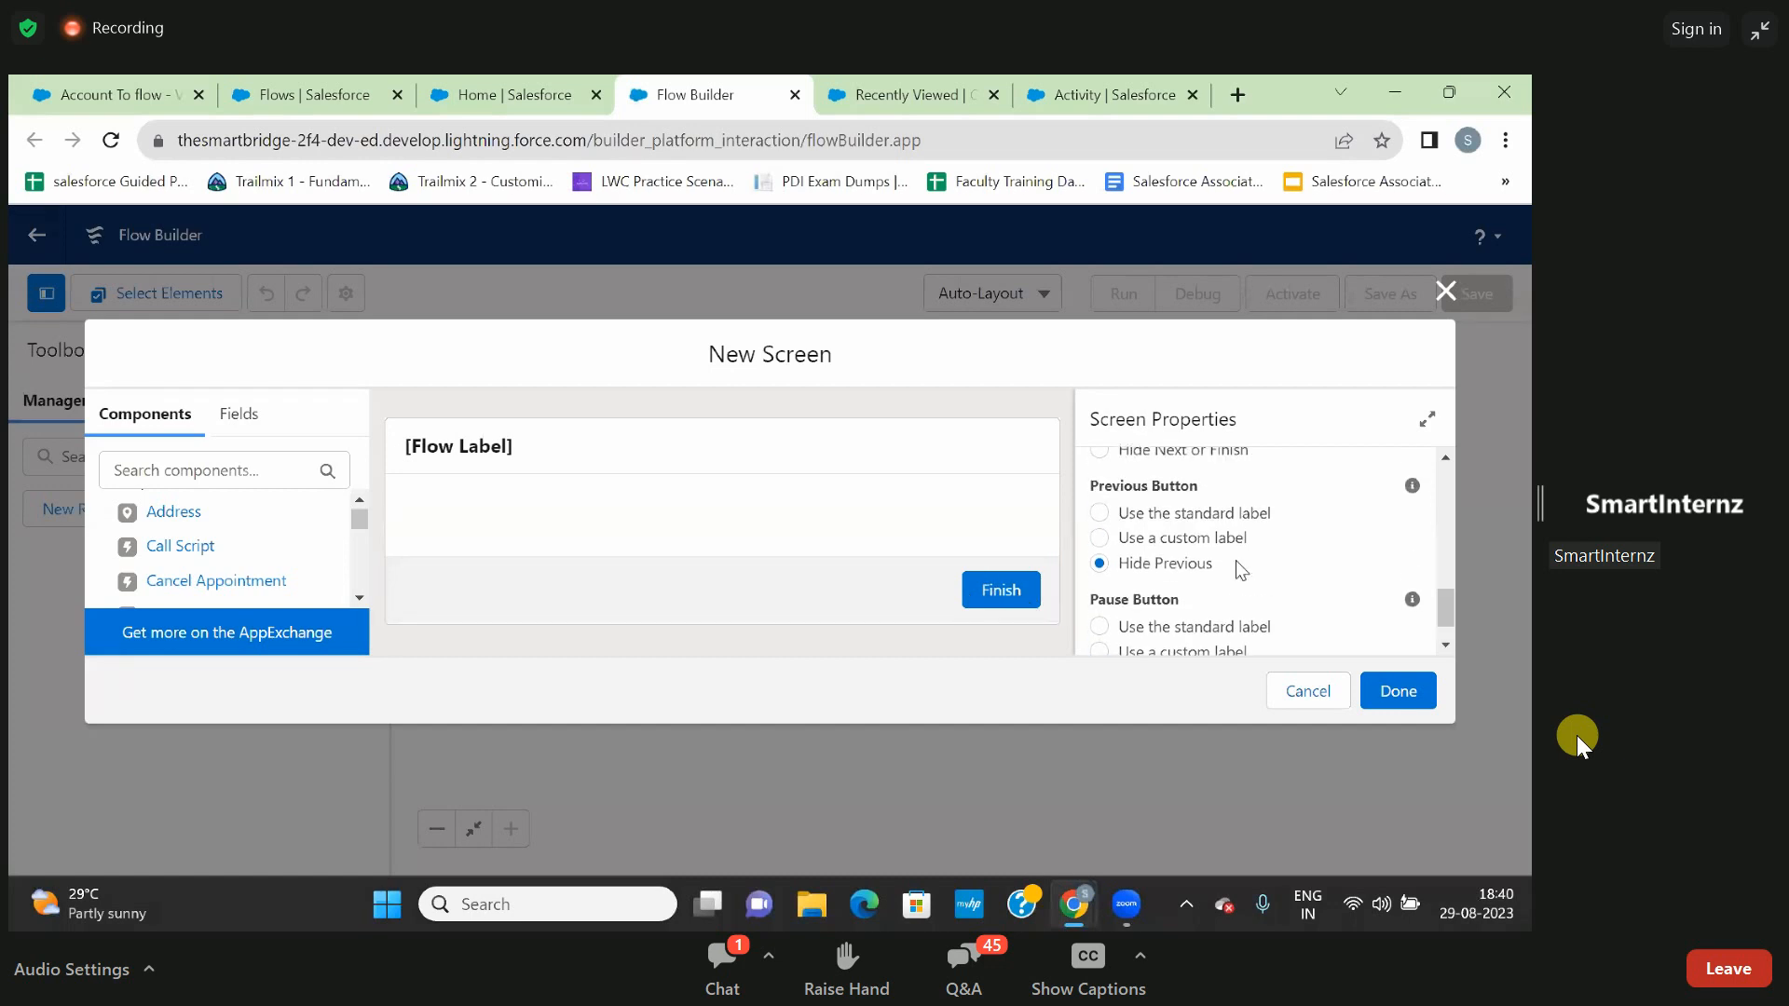
{"action": "scroll", "coordinate": [1236, 561], "scroll_direction": "up", "scroll_amount": 5}
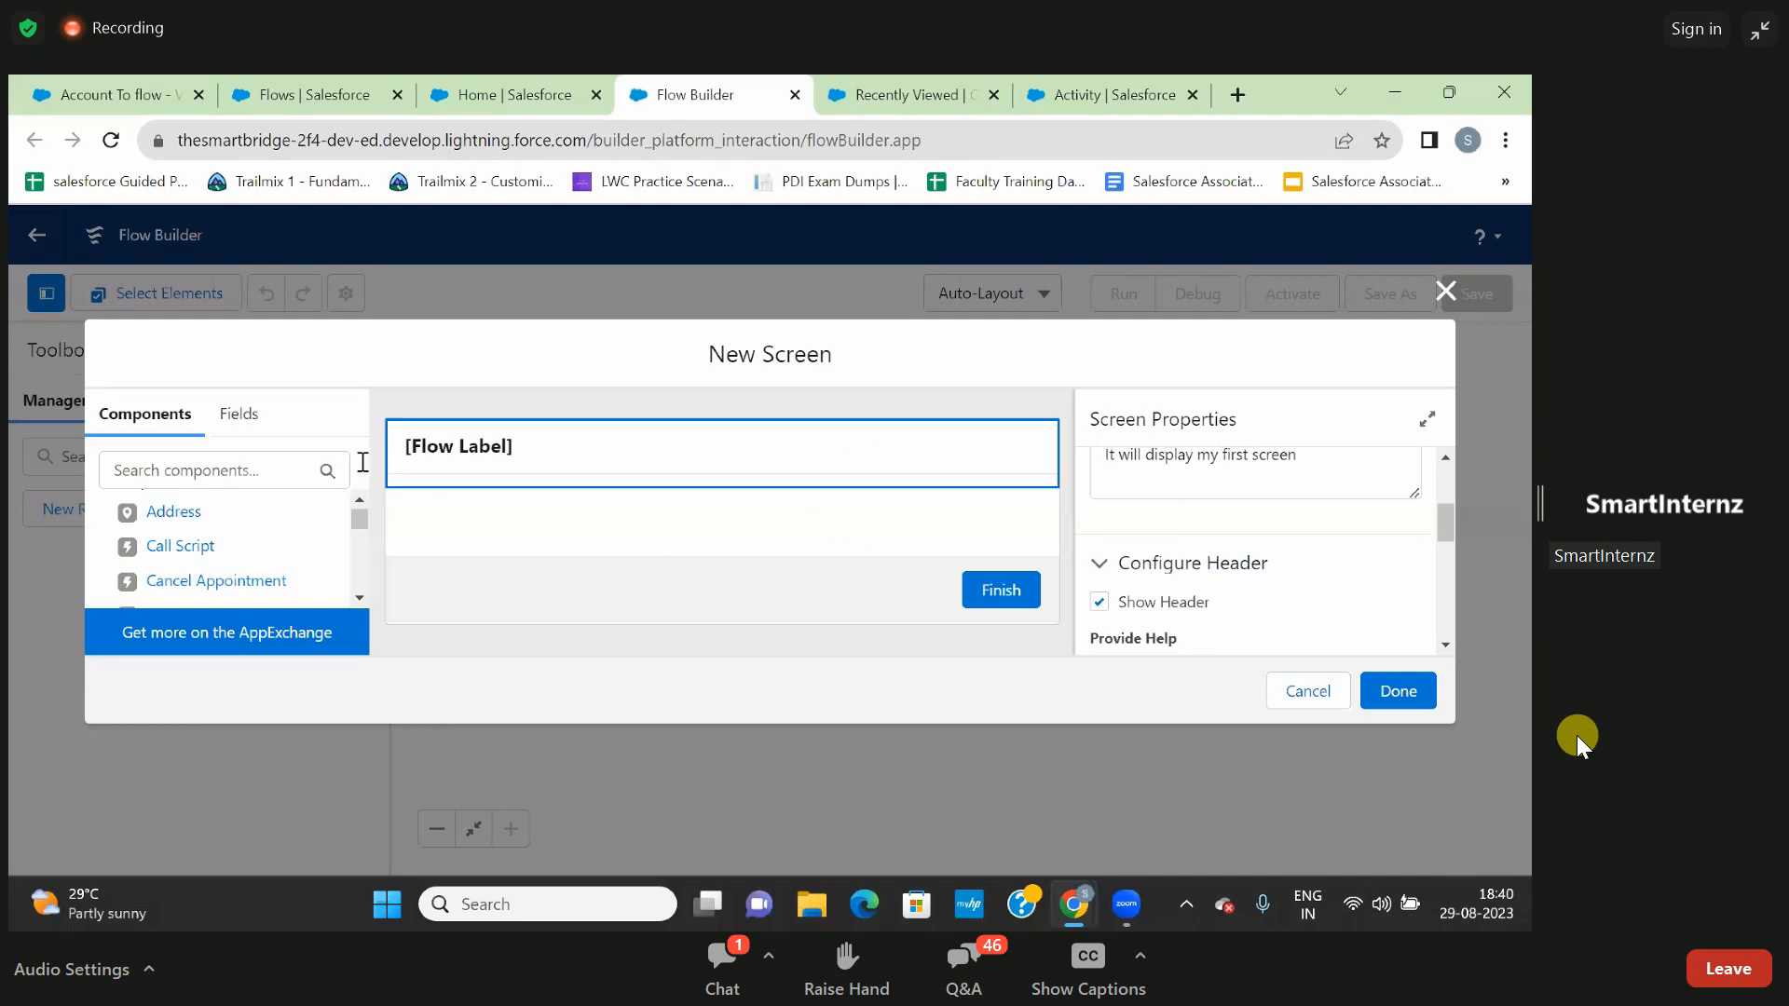
{"action": "left_click", "coordinate": [232, 471]}
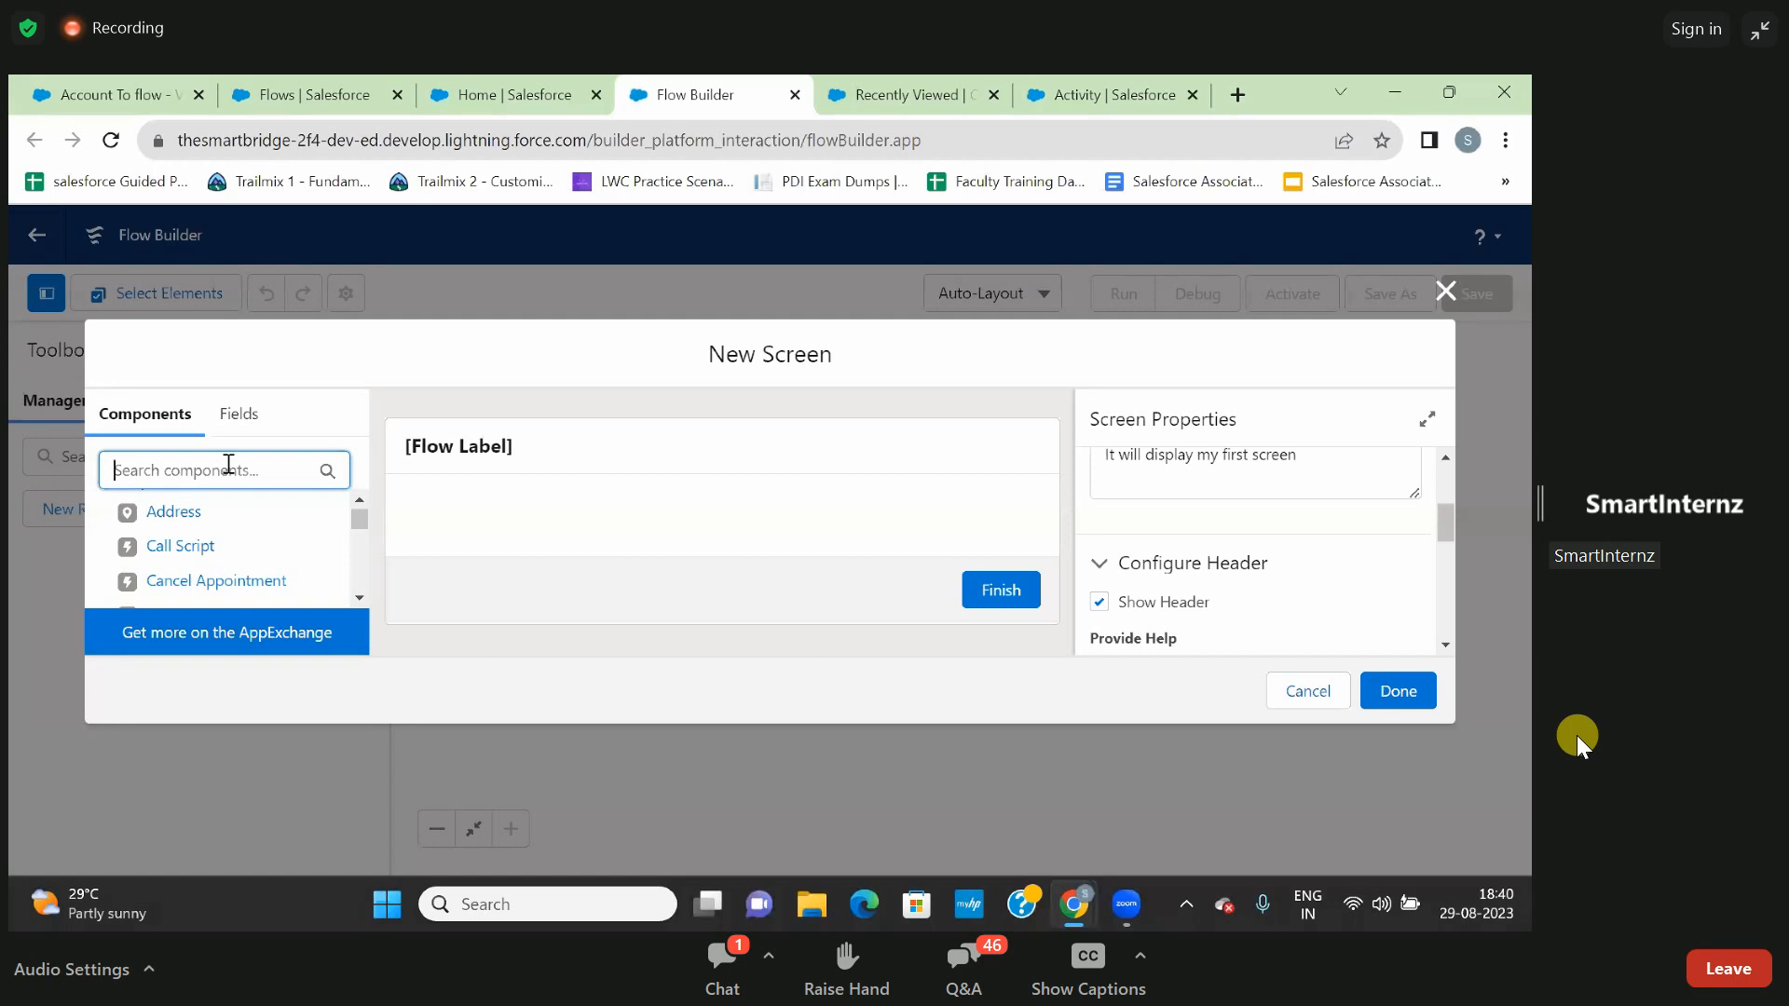
{"action": "type", "text": "te"}
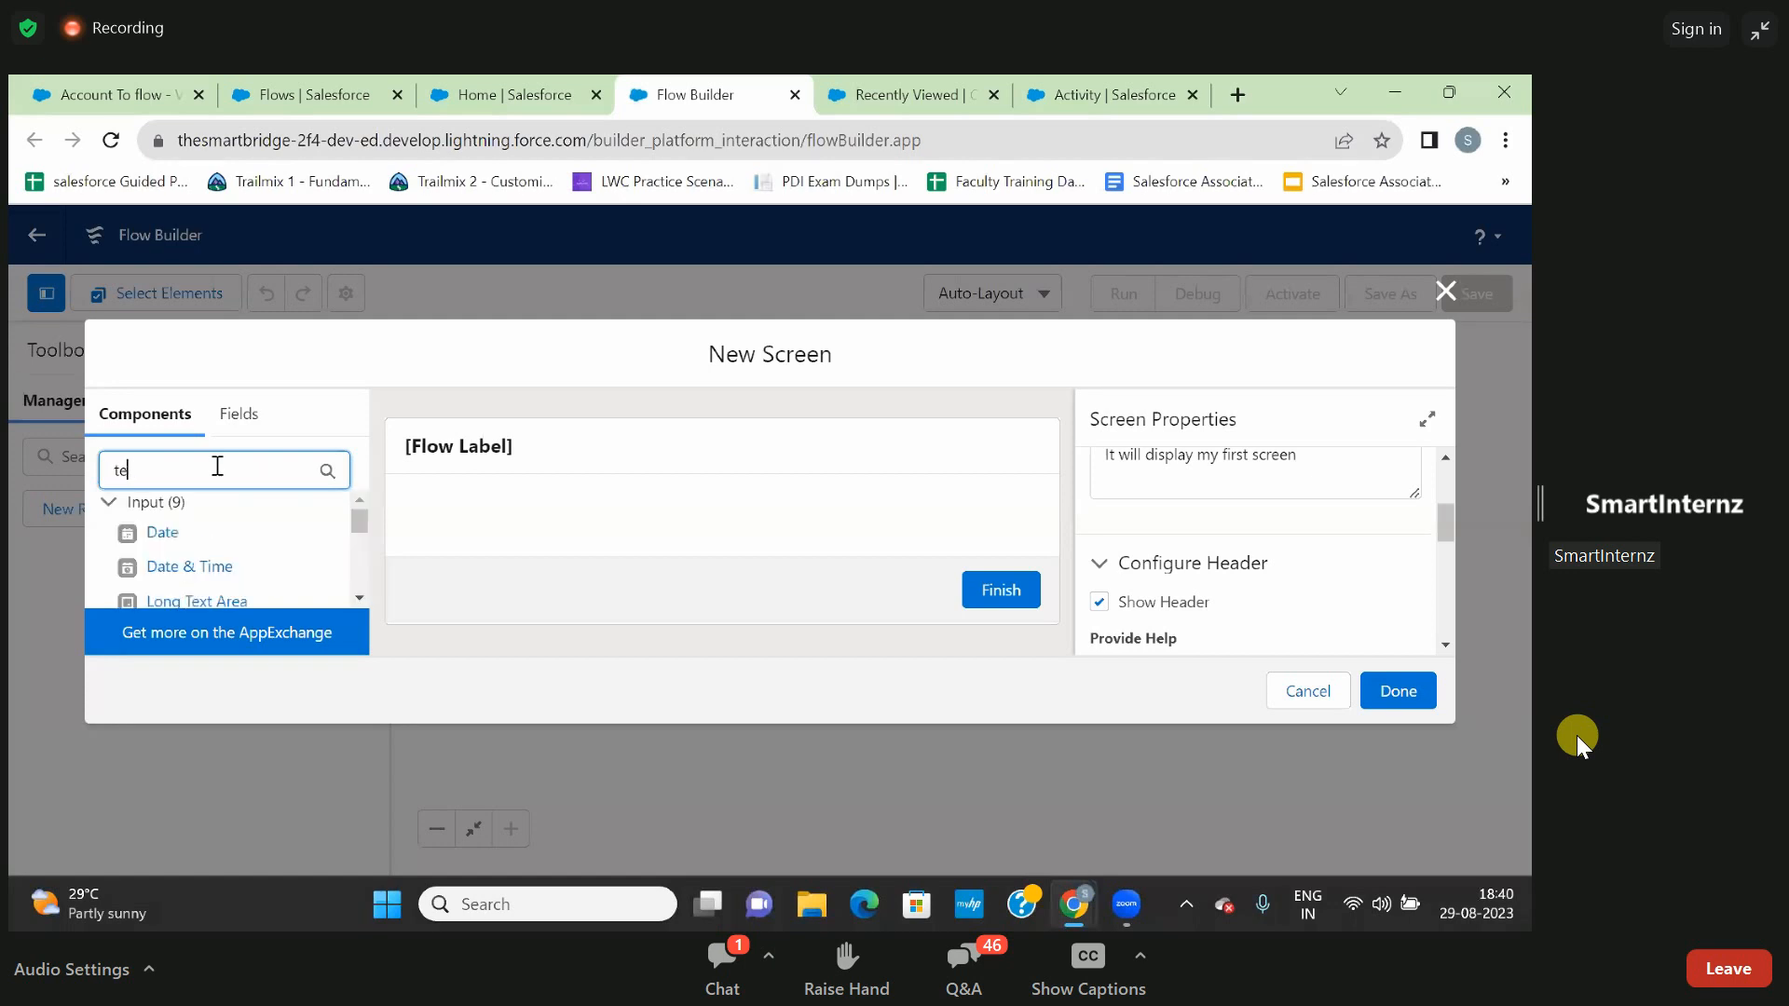
{"action": "type", "text": "x"}
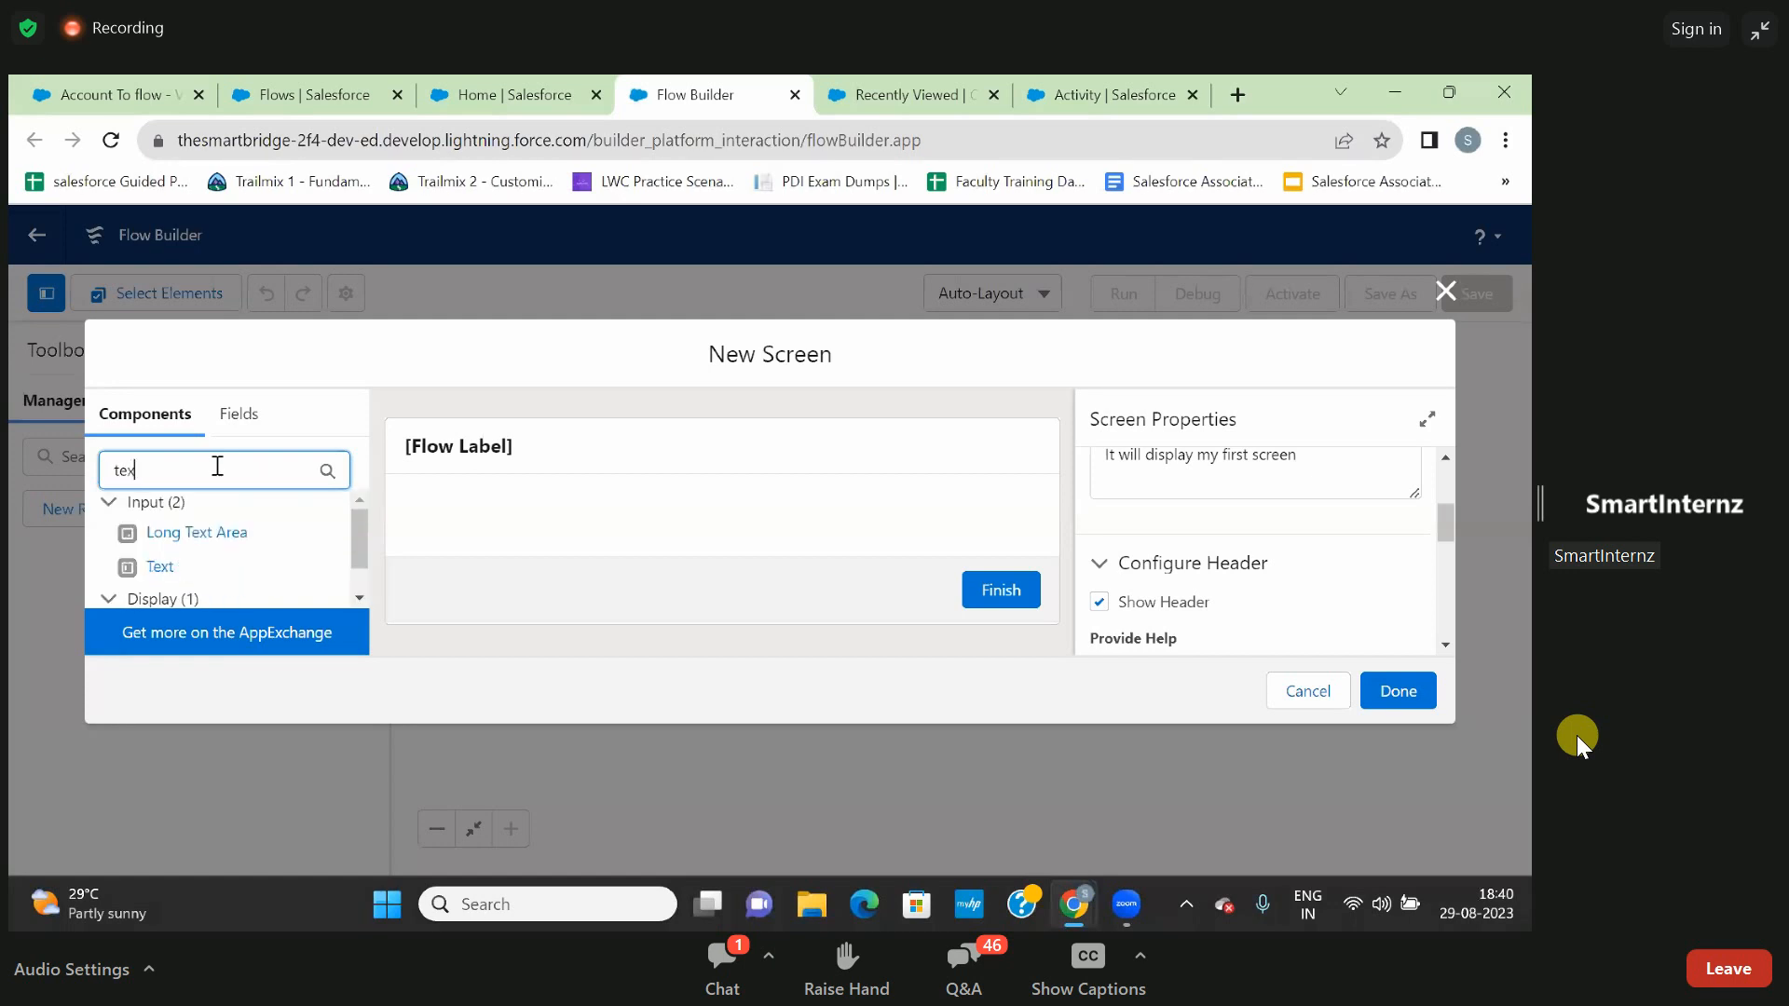
{"action": "left_click", "coordinate": [161, 573]}
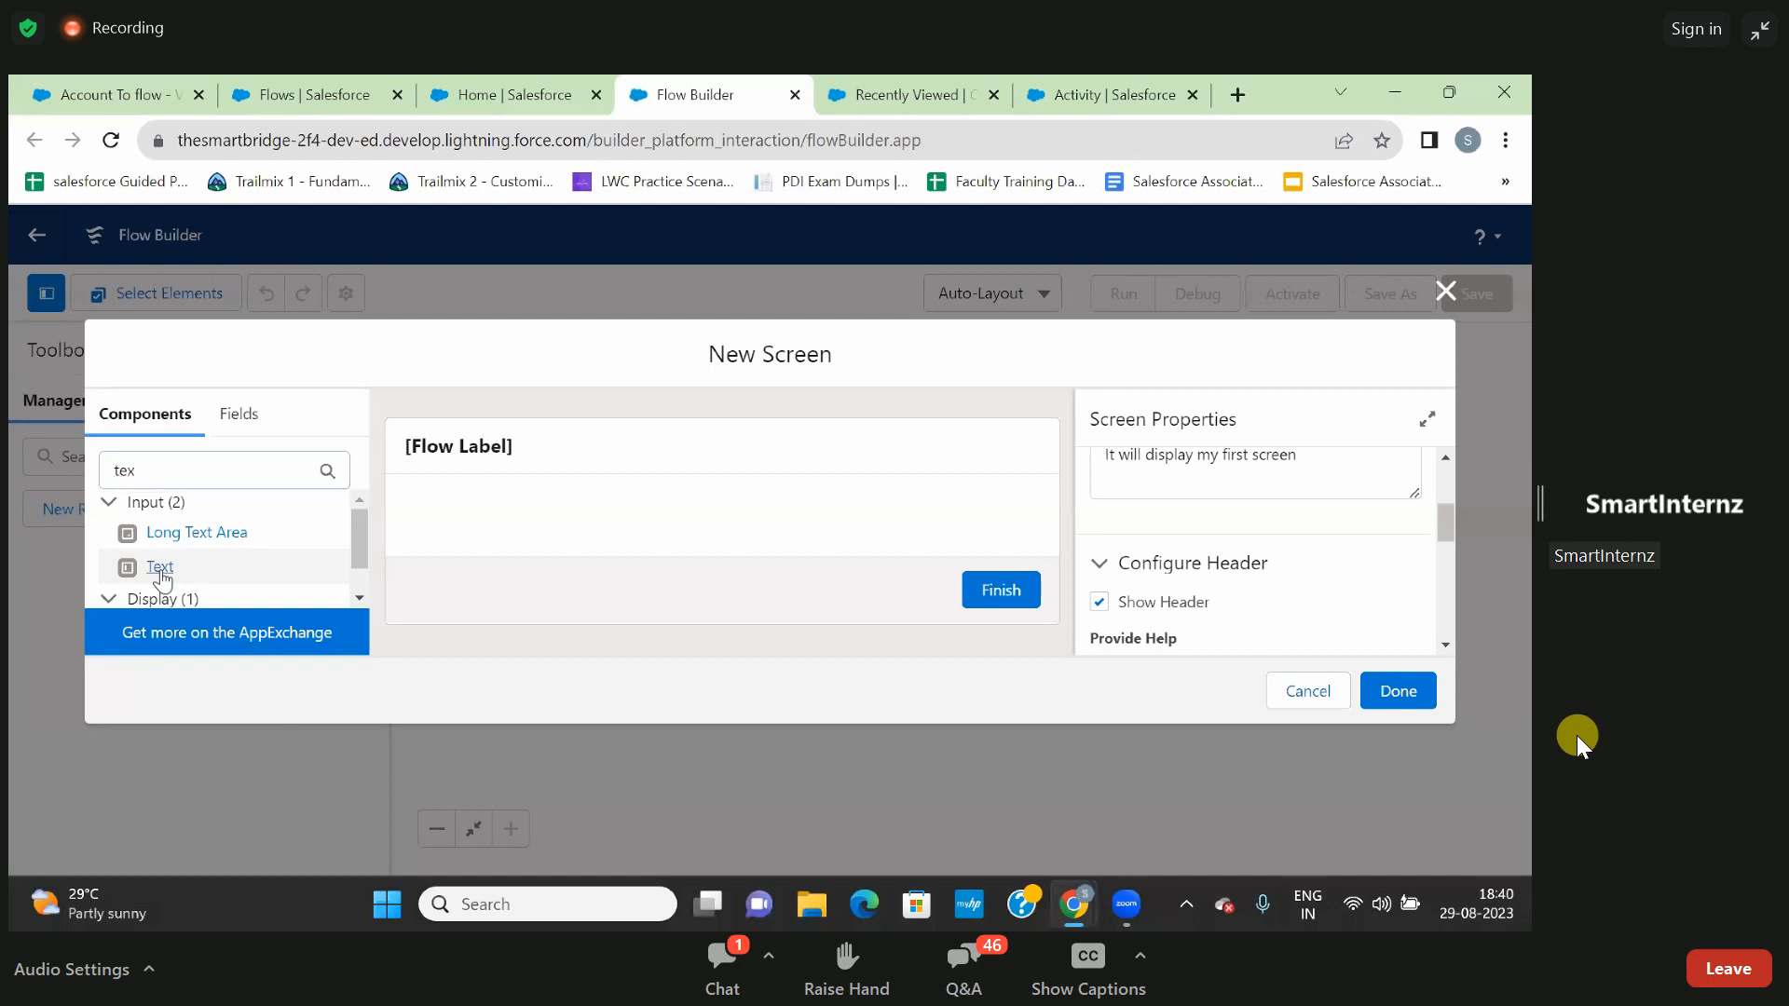
{"action": "left_click_drag", "start_coordinate": [160, 573], "coordinate": [572, 527]}
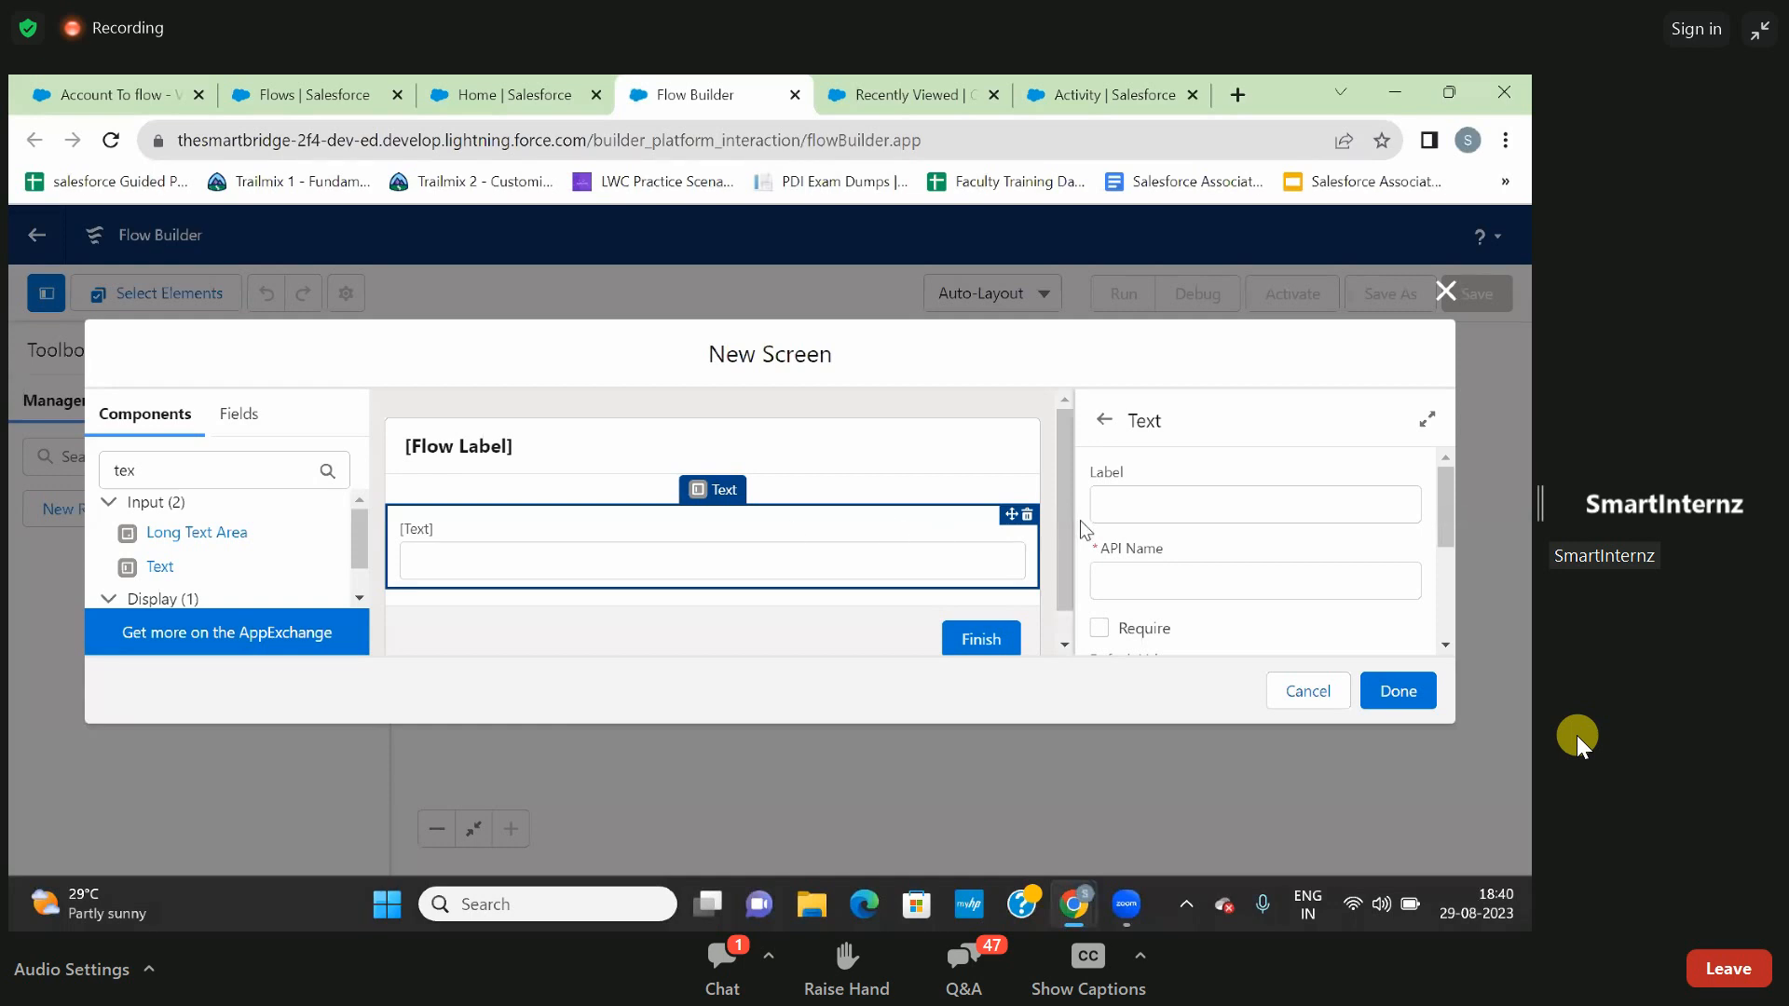
- Label the new text input Name, with Name as its API name
{"action": "left_click", "coordinate": [1150, 507]}
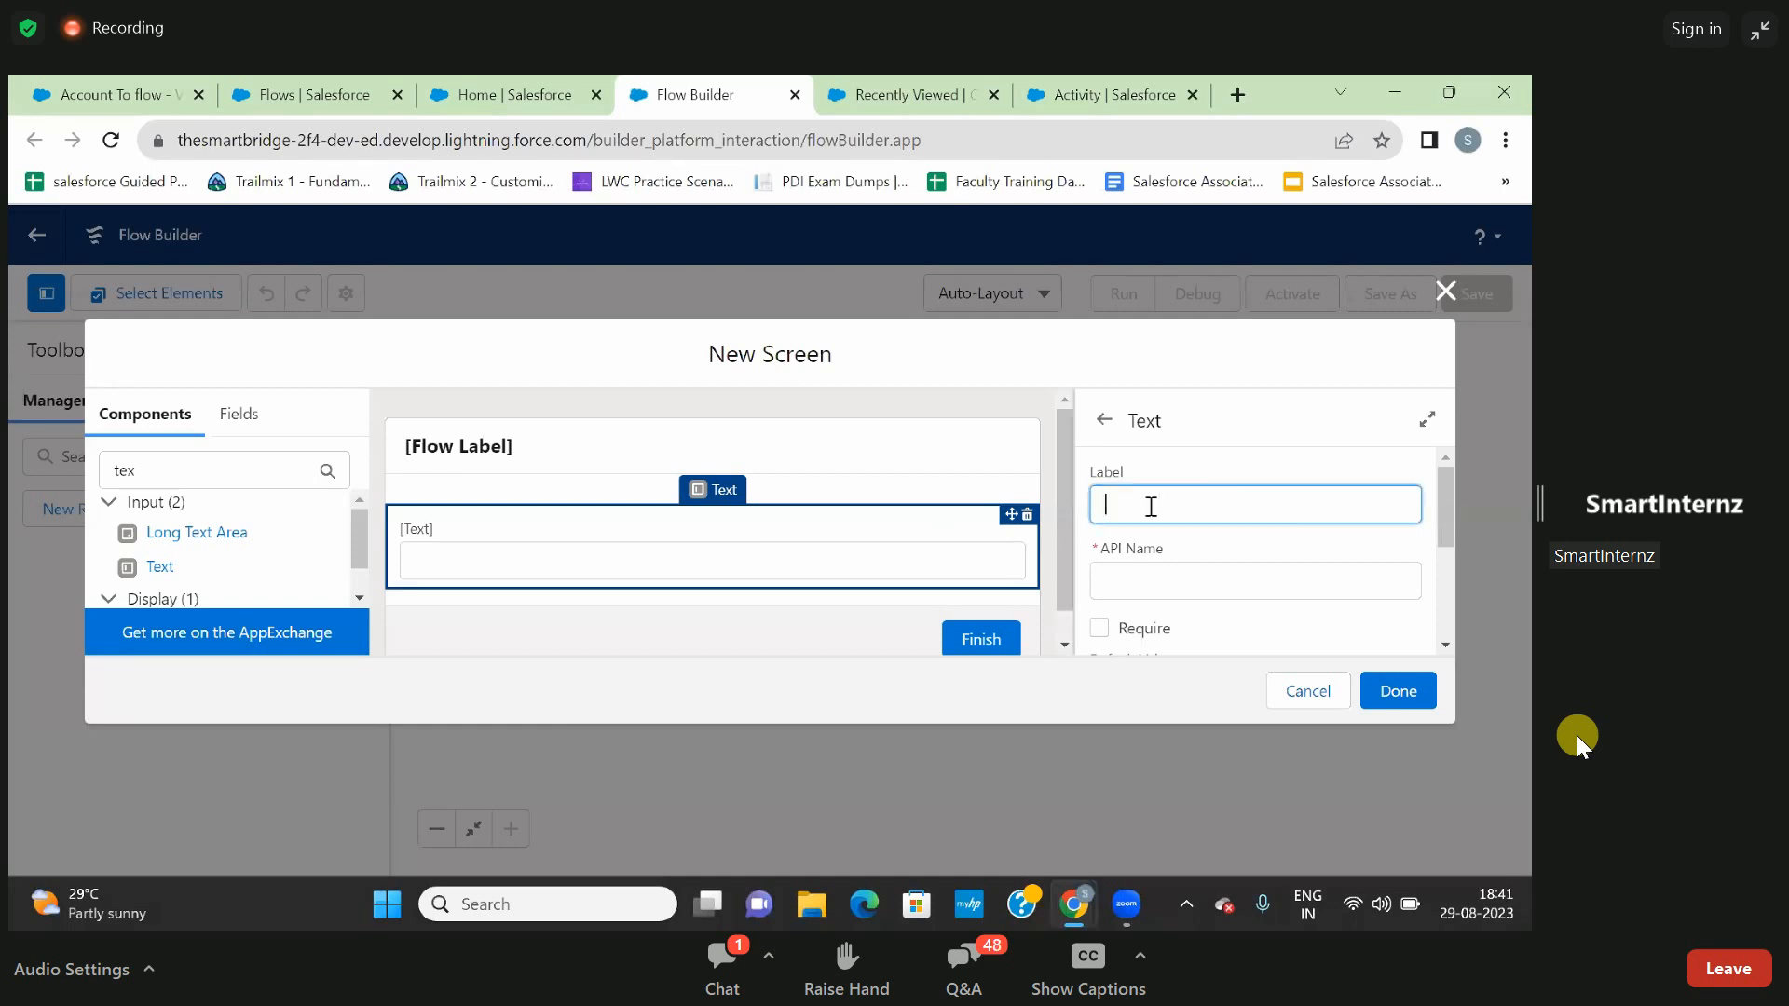
{"action": "type", "text": "Name"}
{"action": "left_click", "coordinate": [1200, 449]}
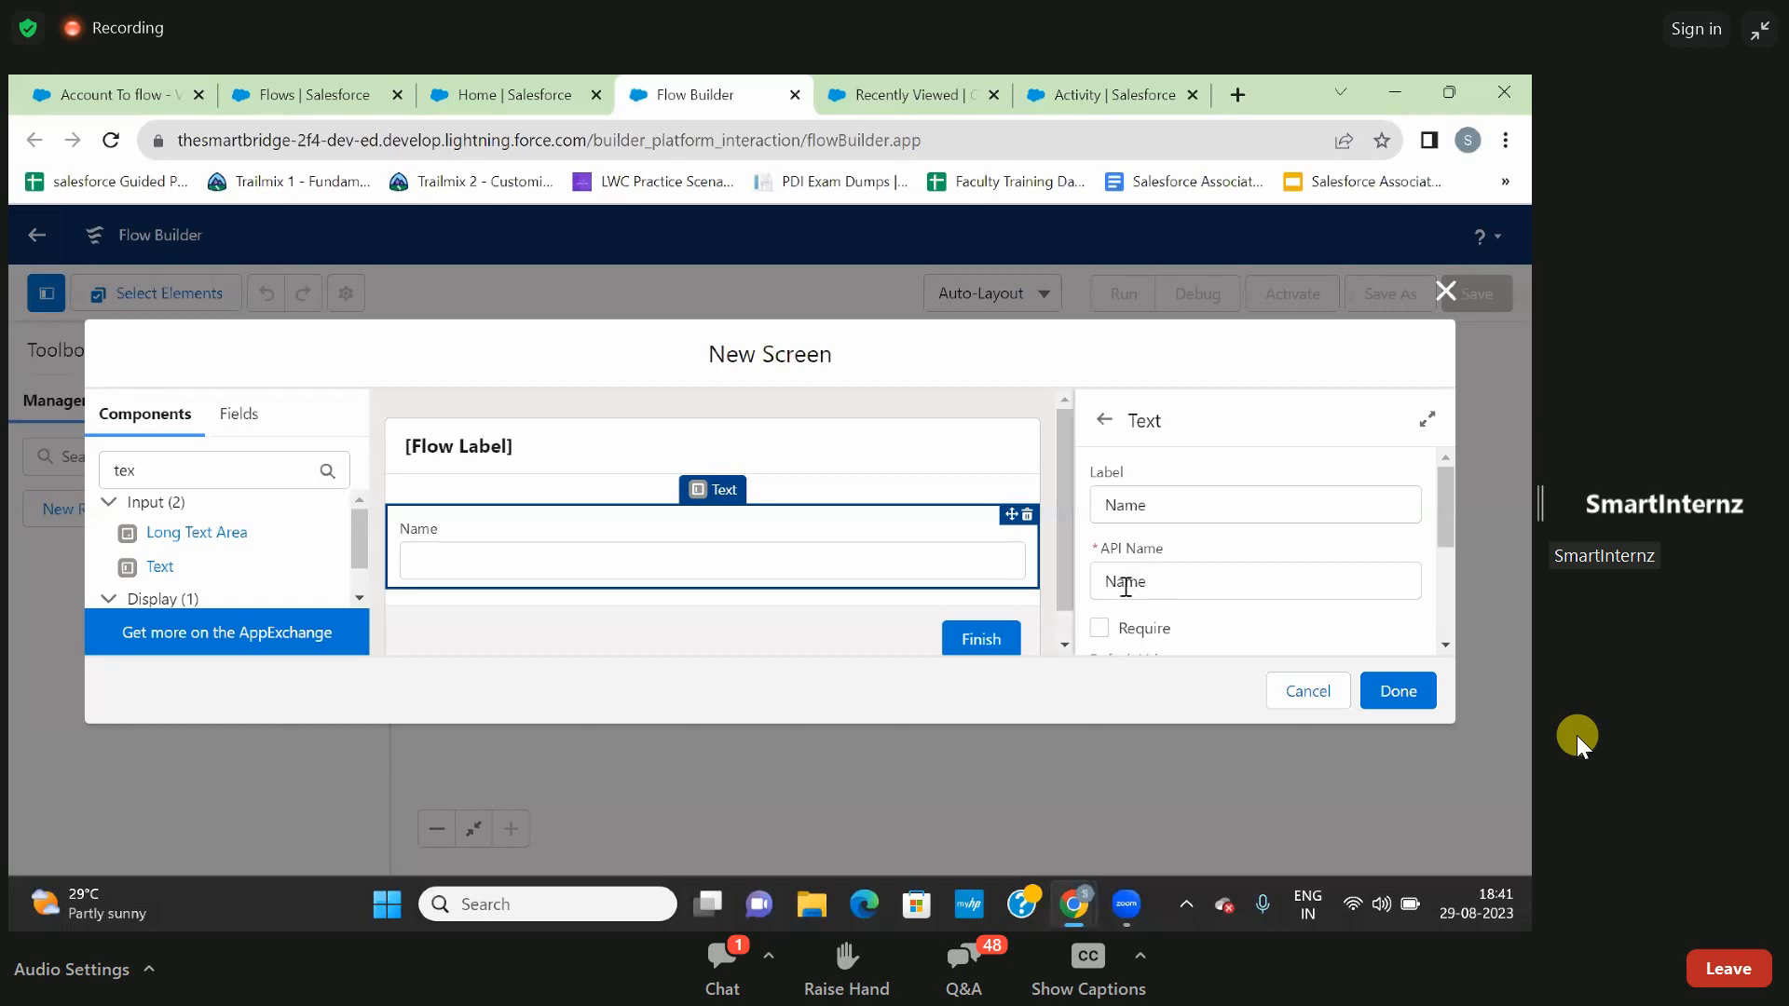
- Look at the screen's own properties through its header, and reopen the properties of the Name text input
{"action": "left_click", "coordinate": [902, 456]}
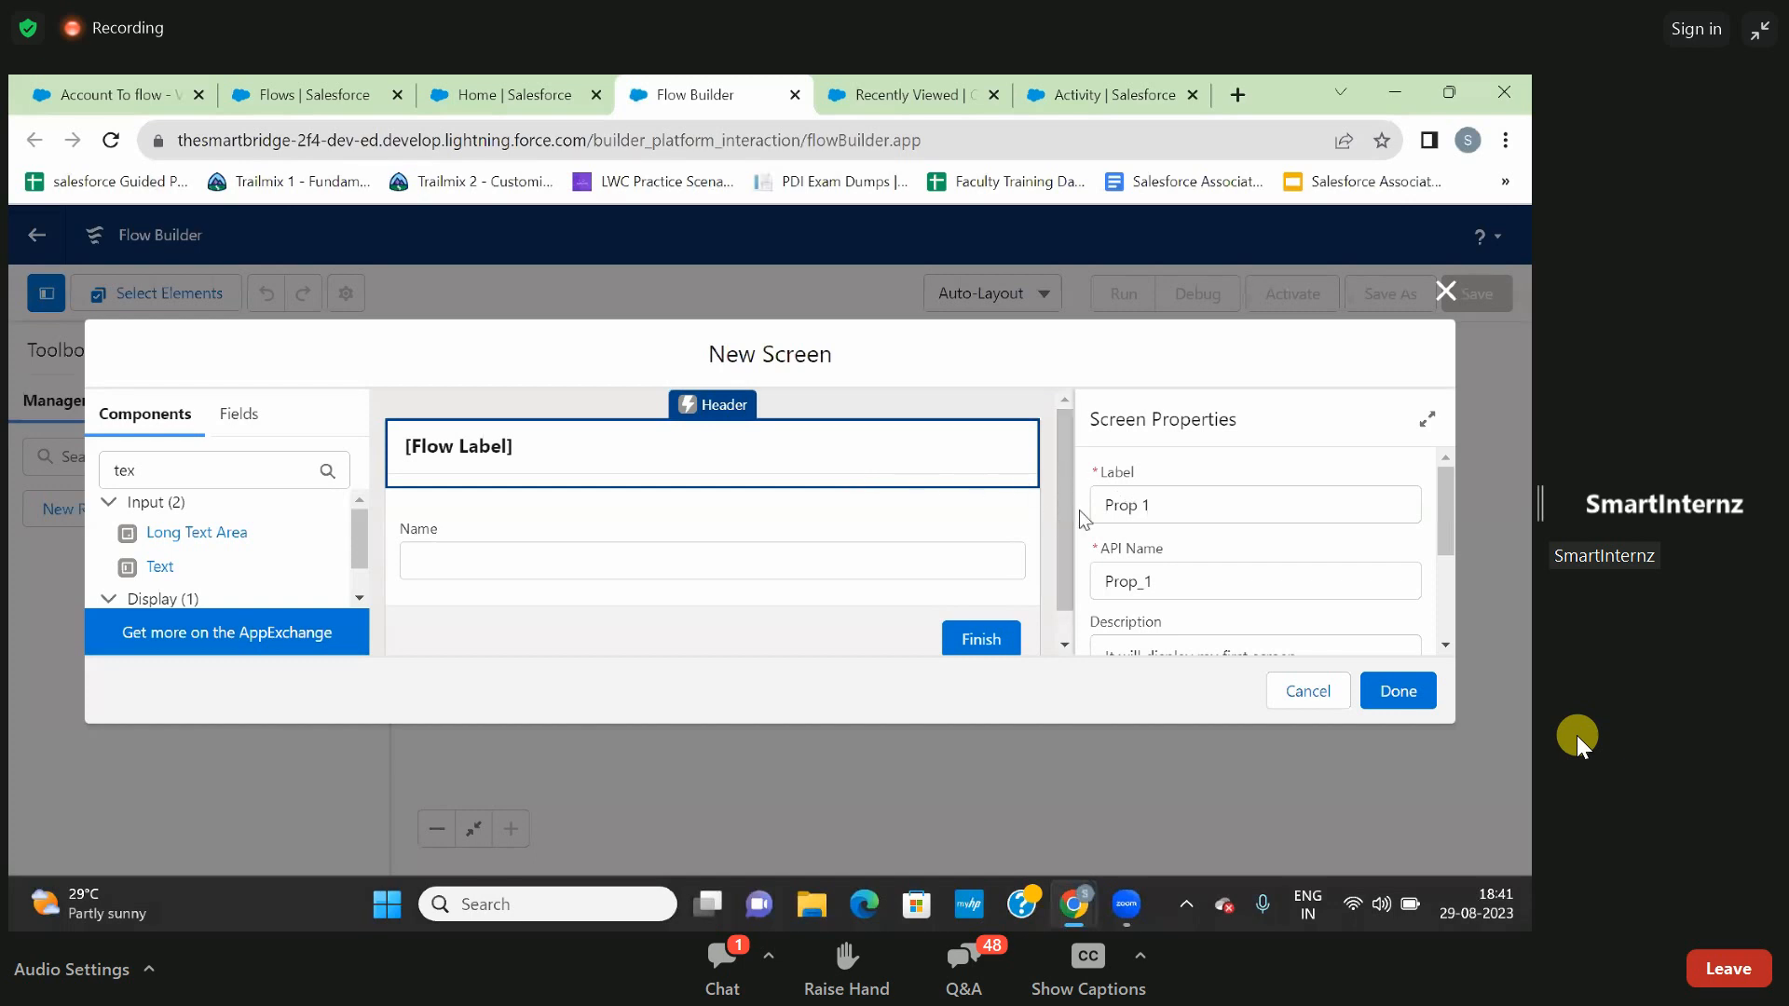
{"action": "key", "text": "XF86AudioRaiseVolume"}
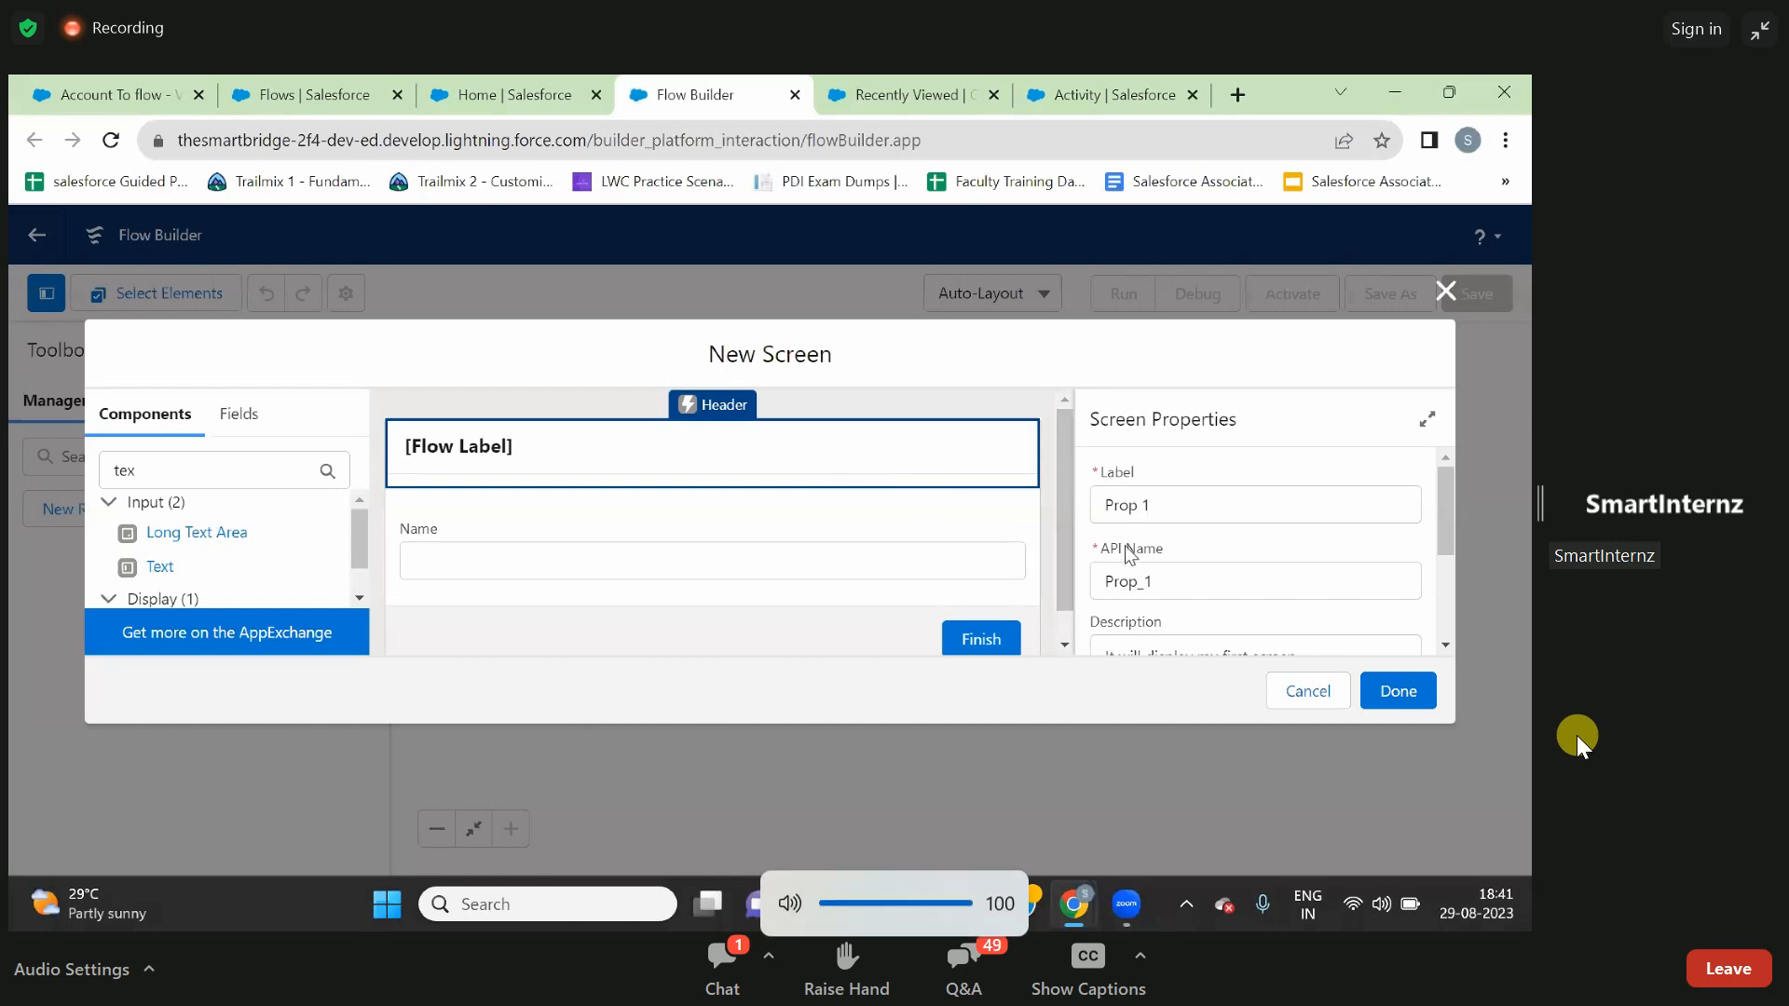
{"action": "left_click", "coordinate": [909, 563]}
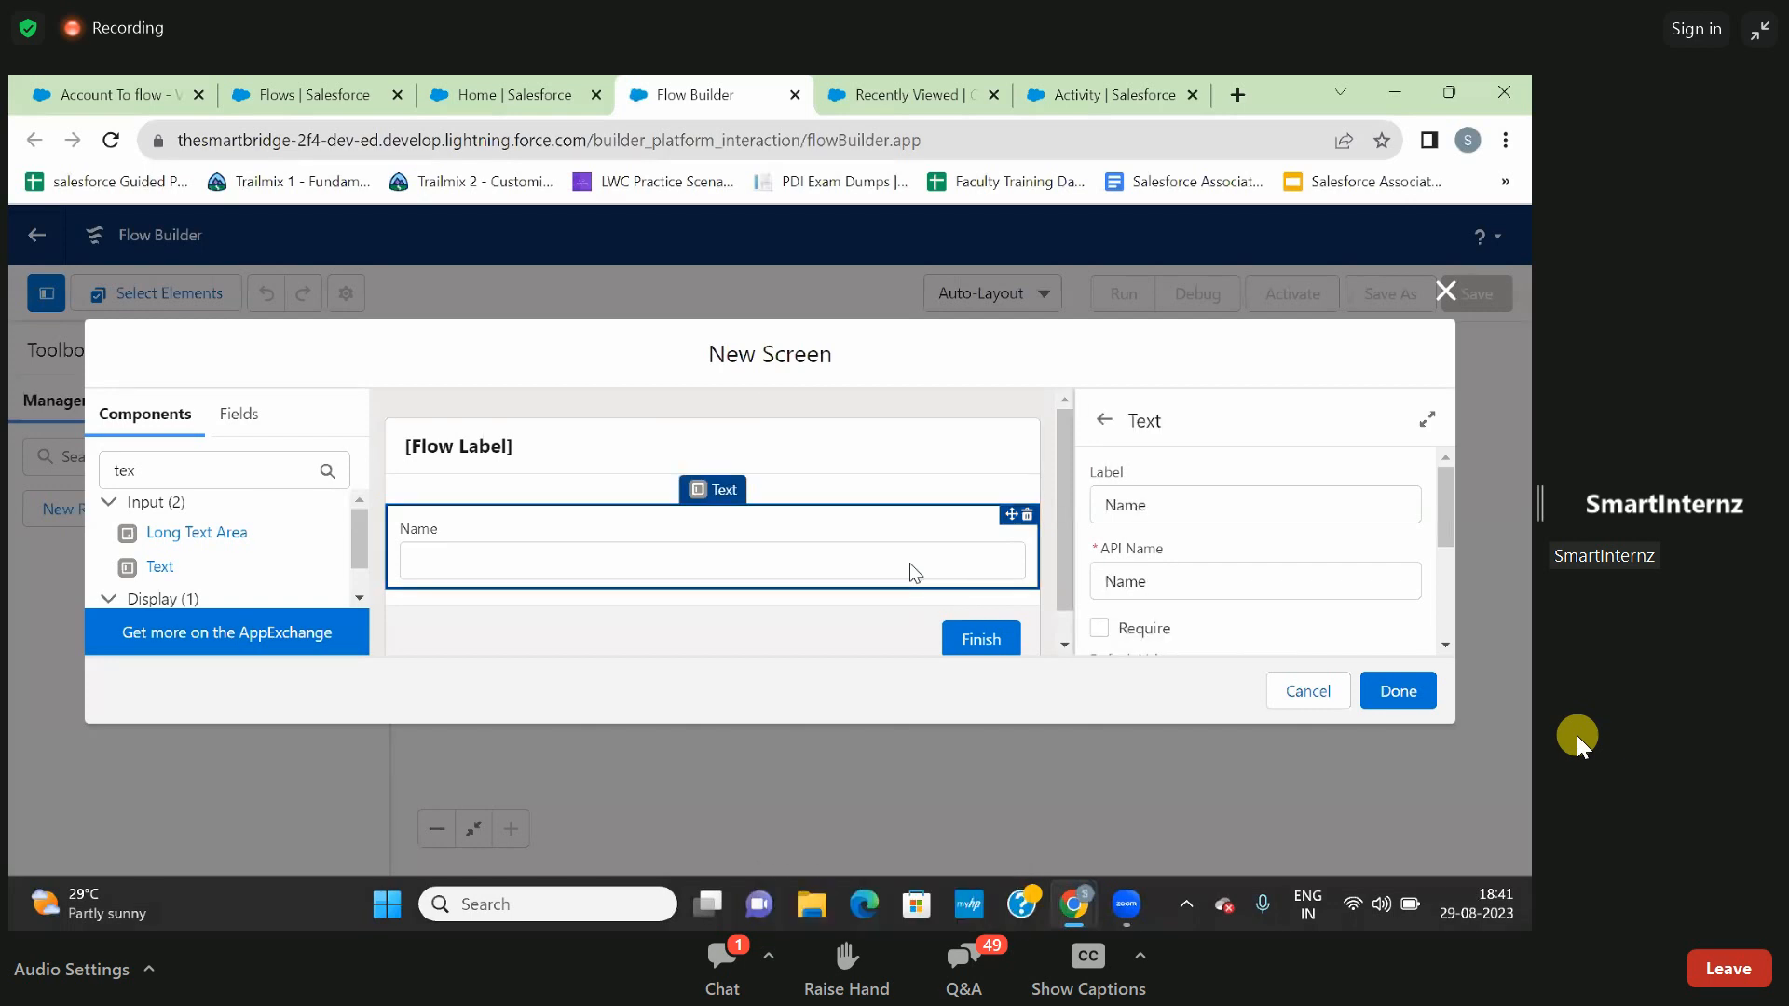
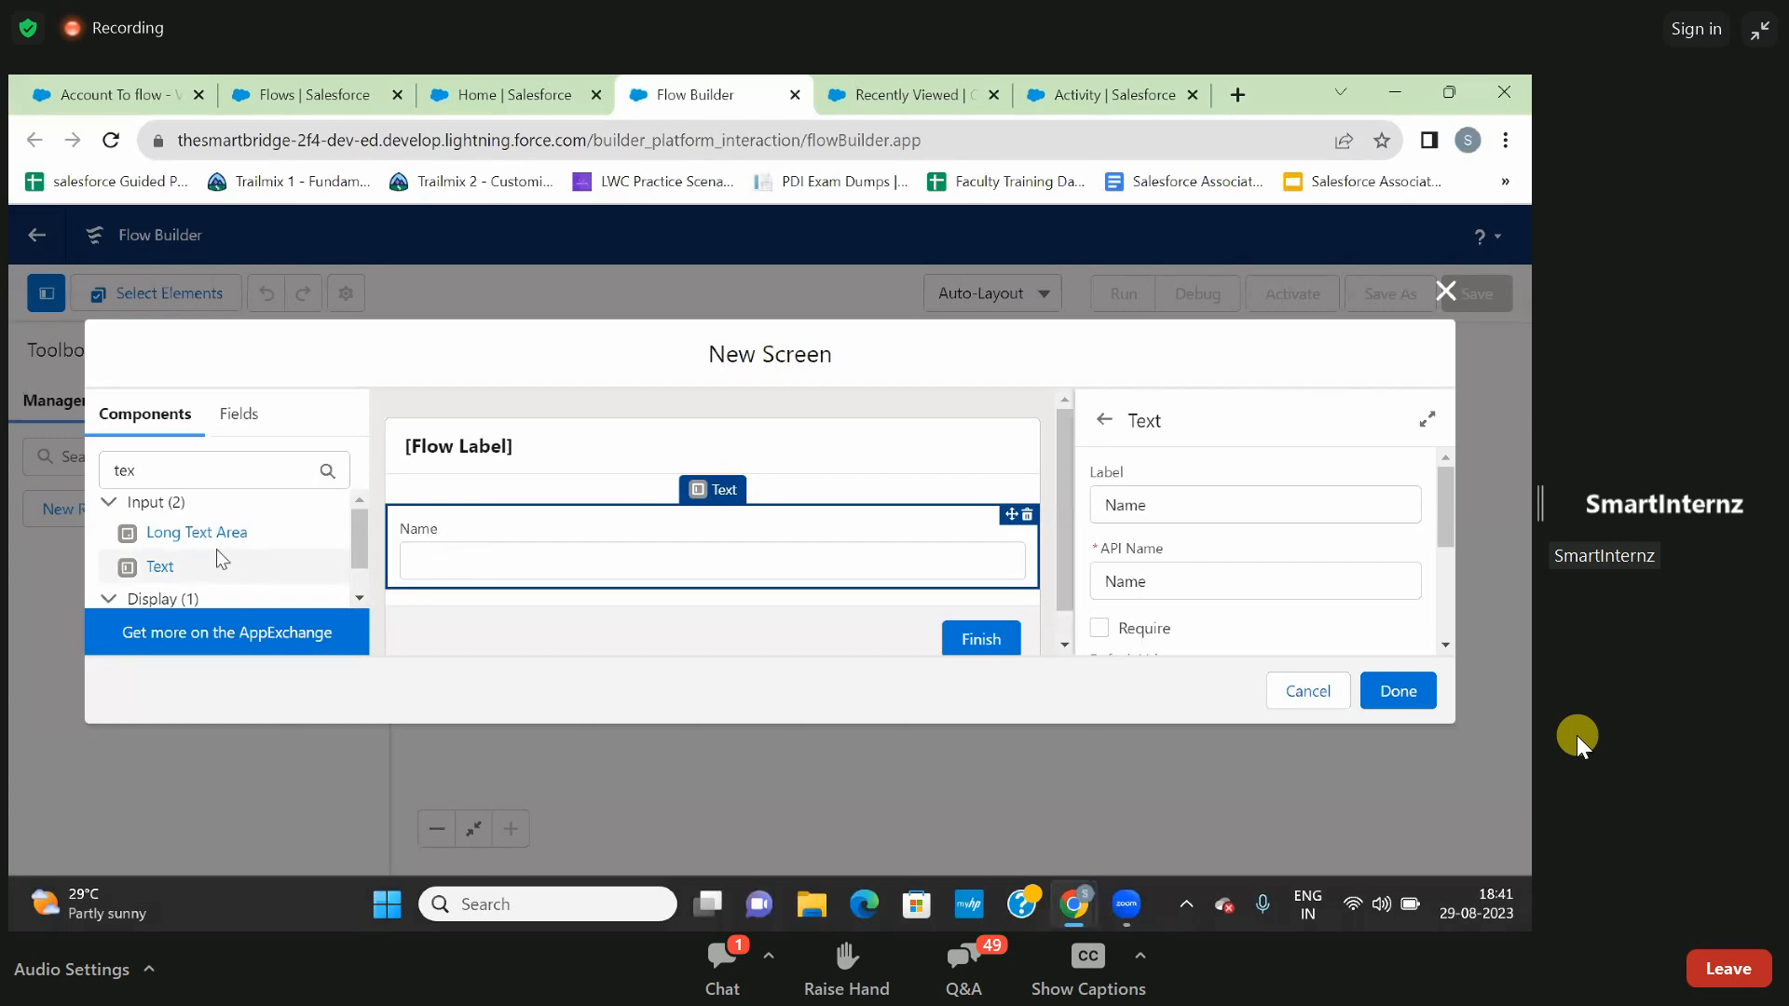
- Add a second Text input below Name and label it Last Name, with Last_Name as its API name
{"action": "left_click", "coordinate": [160, 567]}
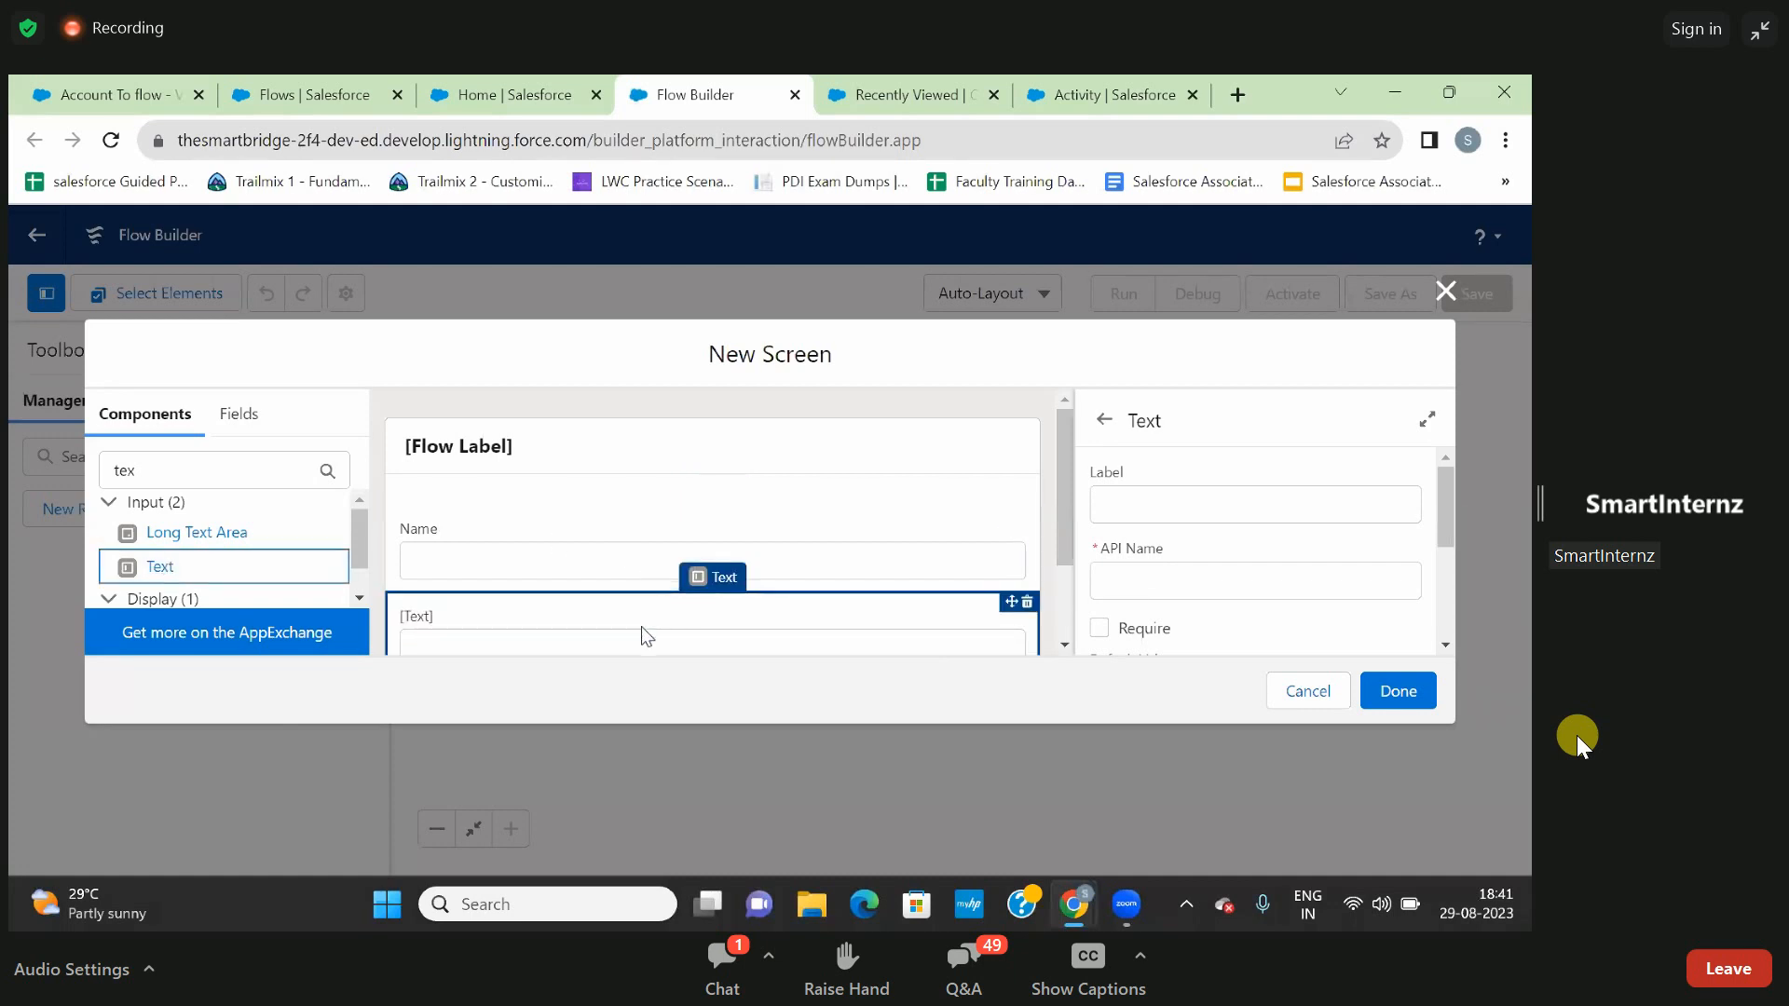
{"action": "scroll", "coordinate": [641, 633], "scroll_direction": "down", "scroll_amount": 2}
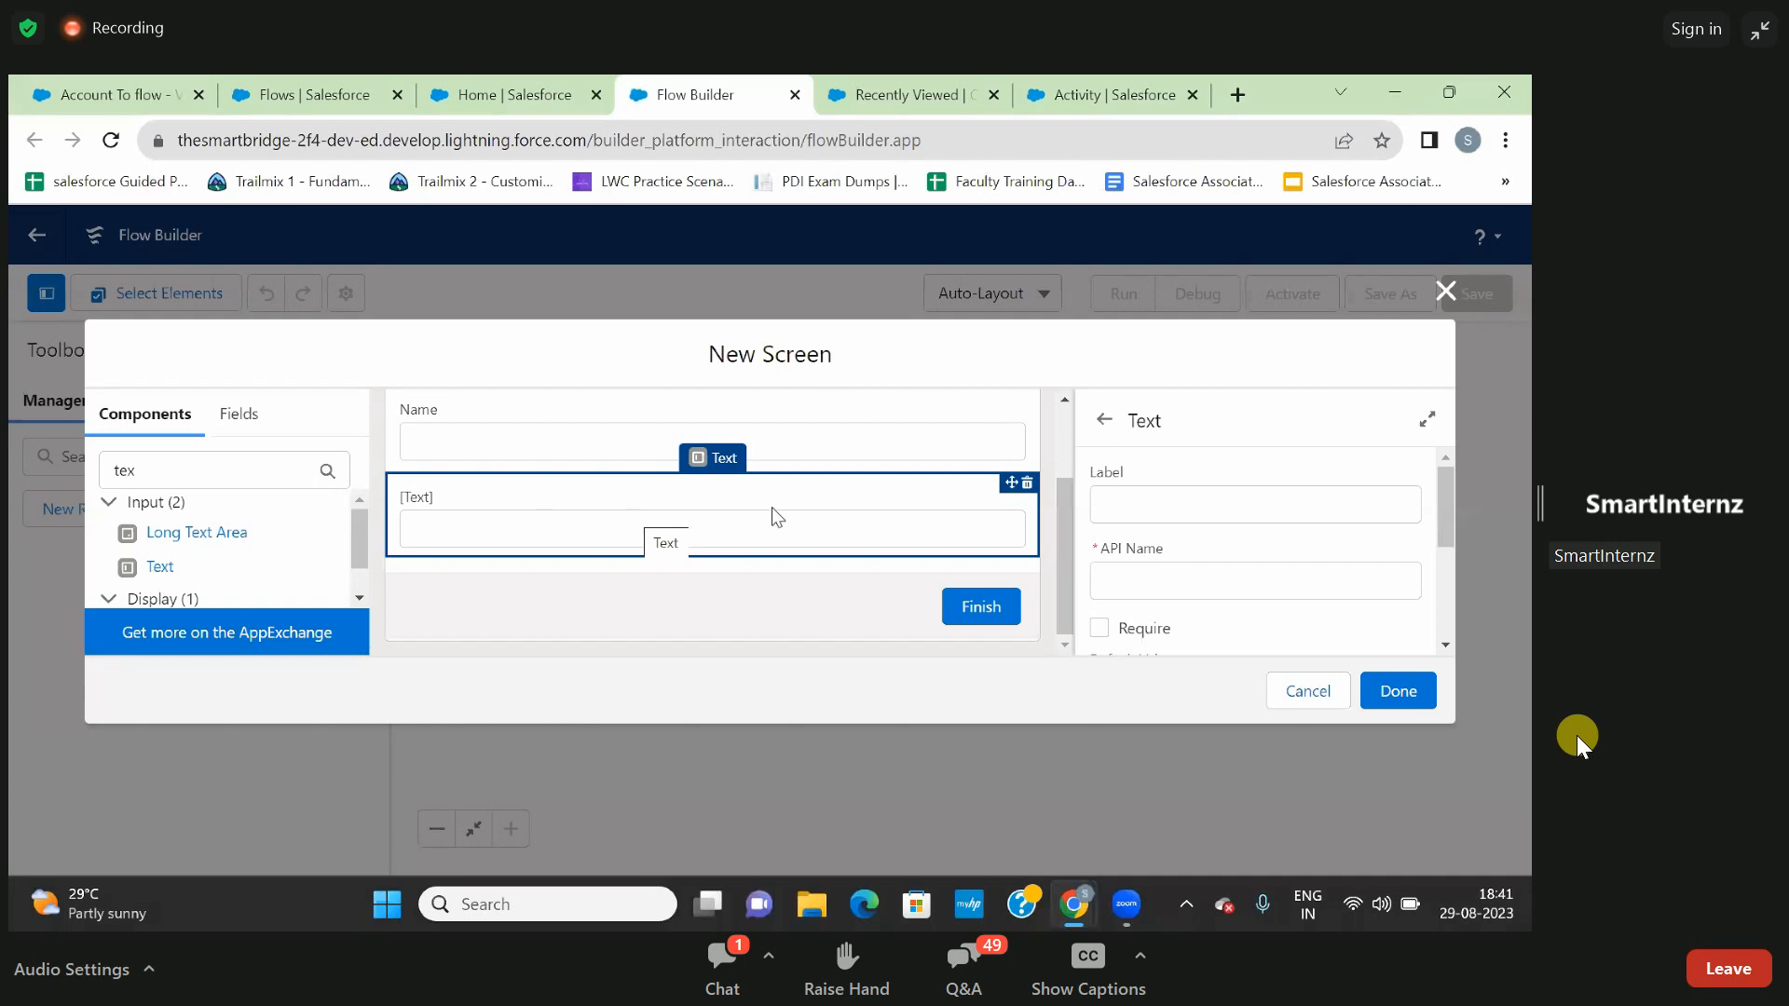
{"action": "left_click", "coordinate": [1169, 500]}
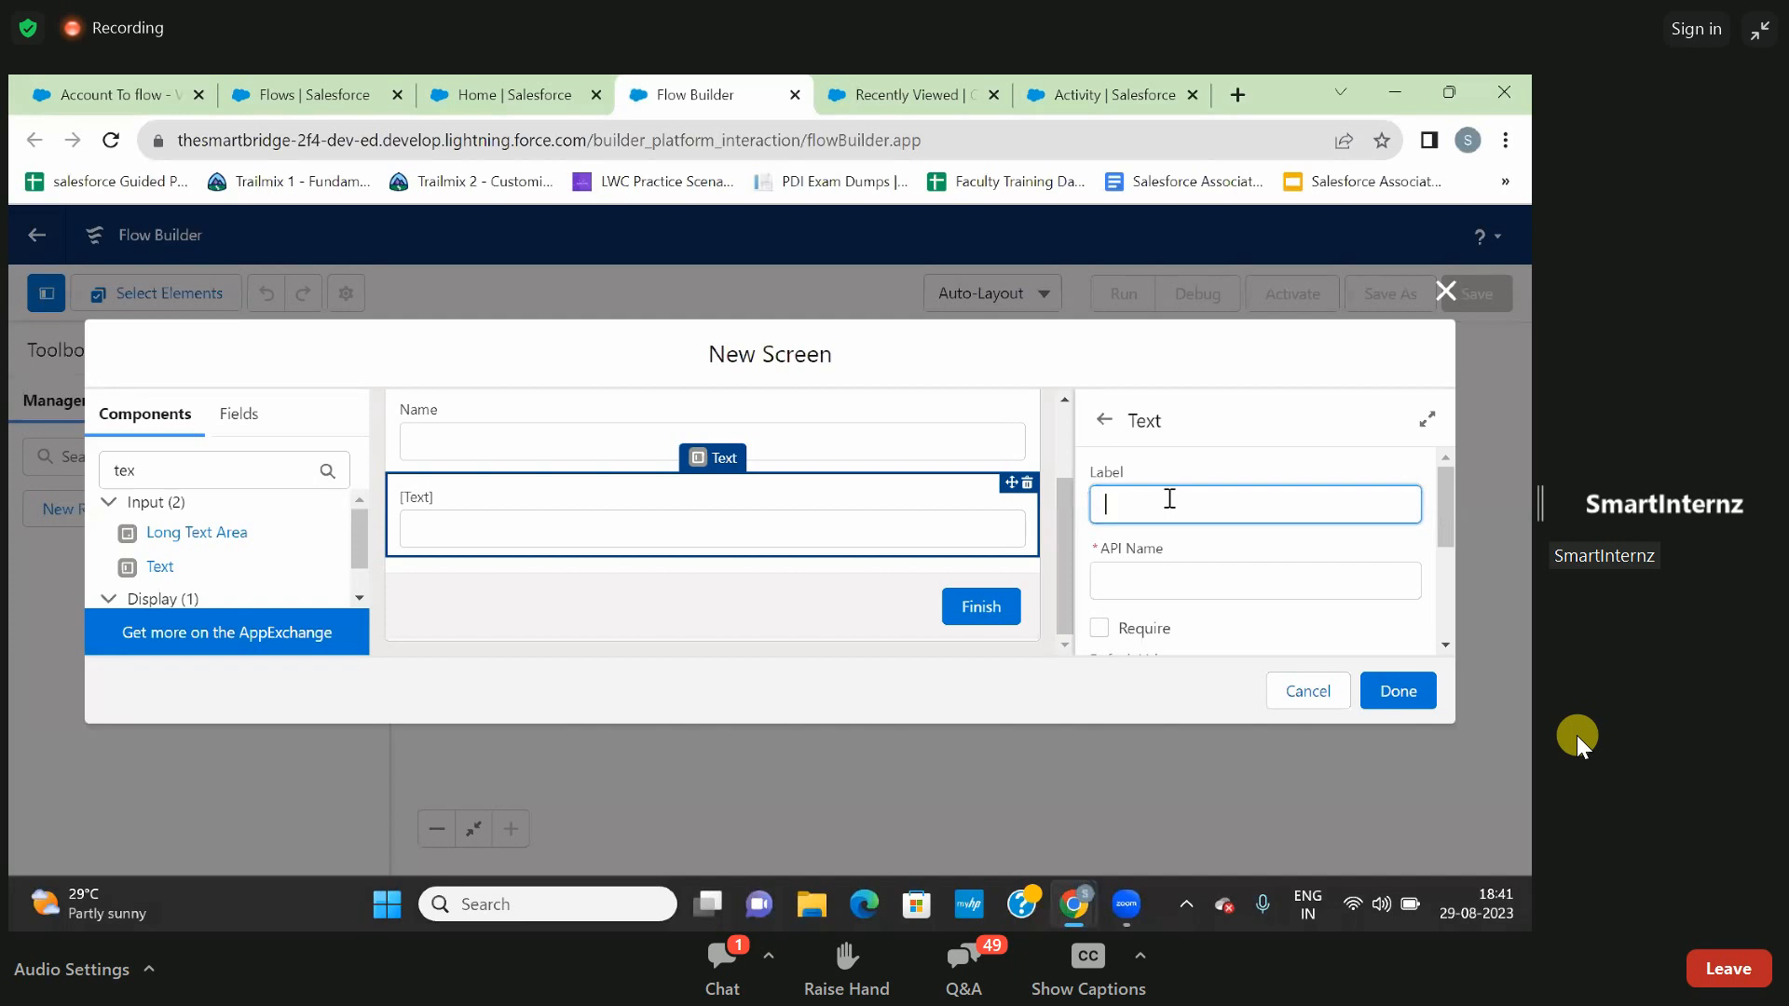
{"action": "type", "text": "Last Name"}
{"action": "left_click", "coordinate": [1219, 453]}
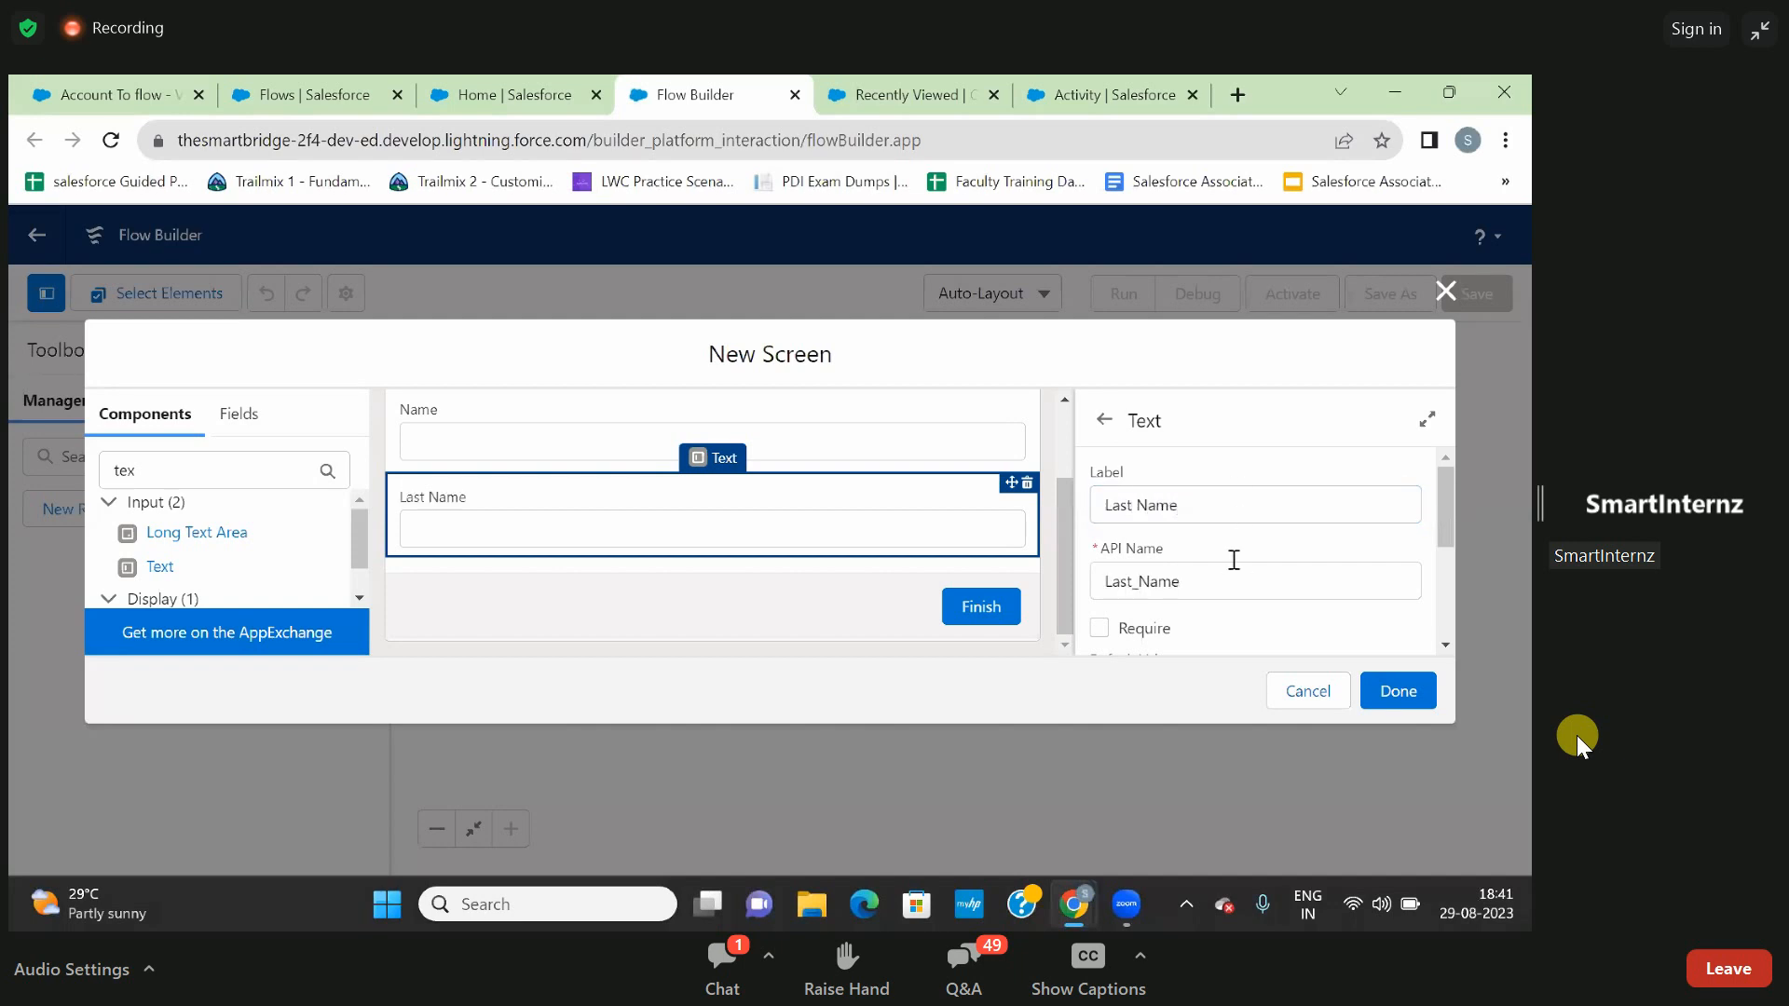
- Make the Last Name text input required
{"action": "scroll", "coordinate": [1233, 560], "scroll_direction": "down", "scroll_amount": 3}
{"action": "scroll", "coordinate": [1233, 560], "scroll_direction": "up", "scroll_amount": 2}
{"action": "scroll", "coordinate": [1232, 560], "scroll_direction": "up", "scroll_amount": 1}
{"action": "scroll", "coordinate": [1232, 564], "scroll_direction": "down", "scroll_amount": 3}
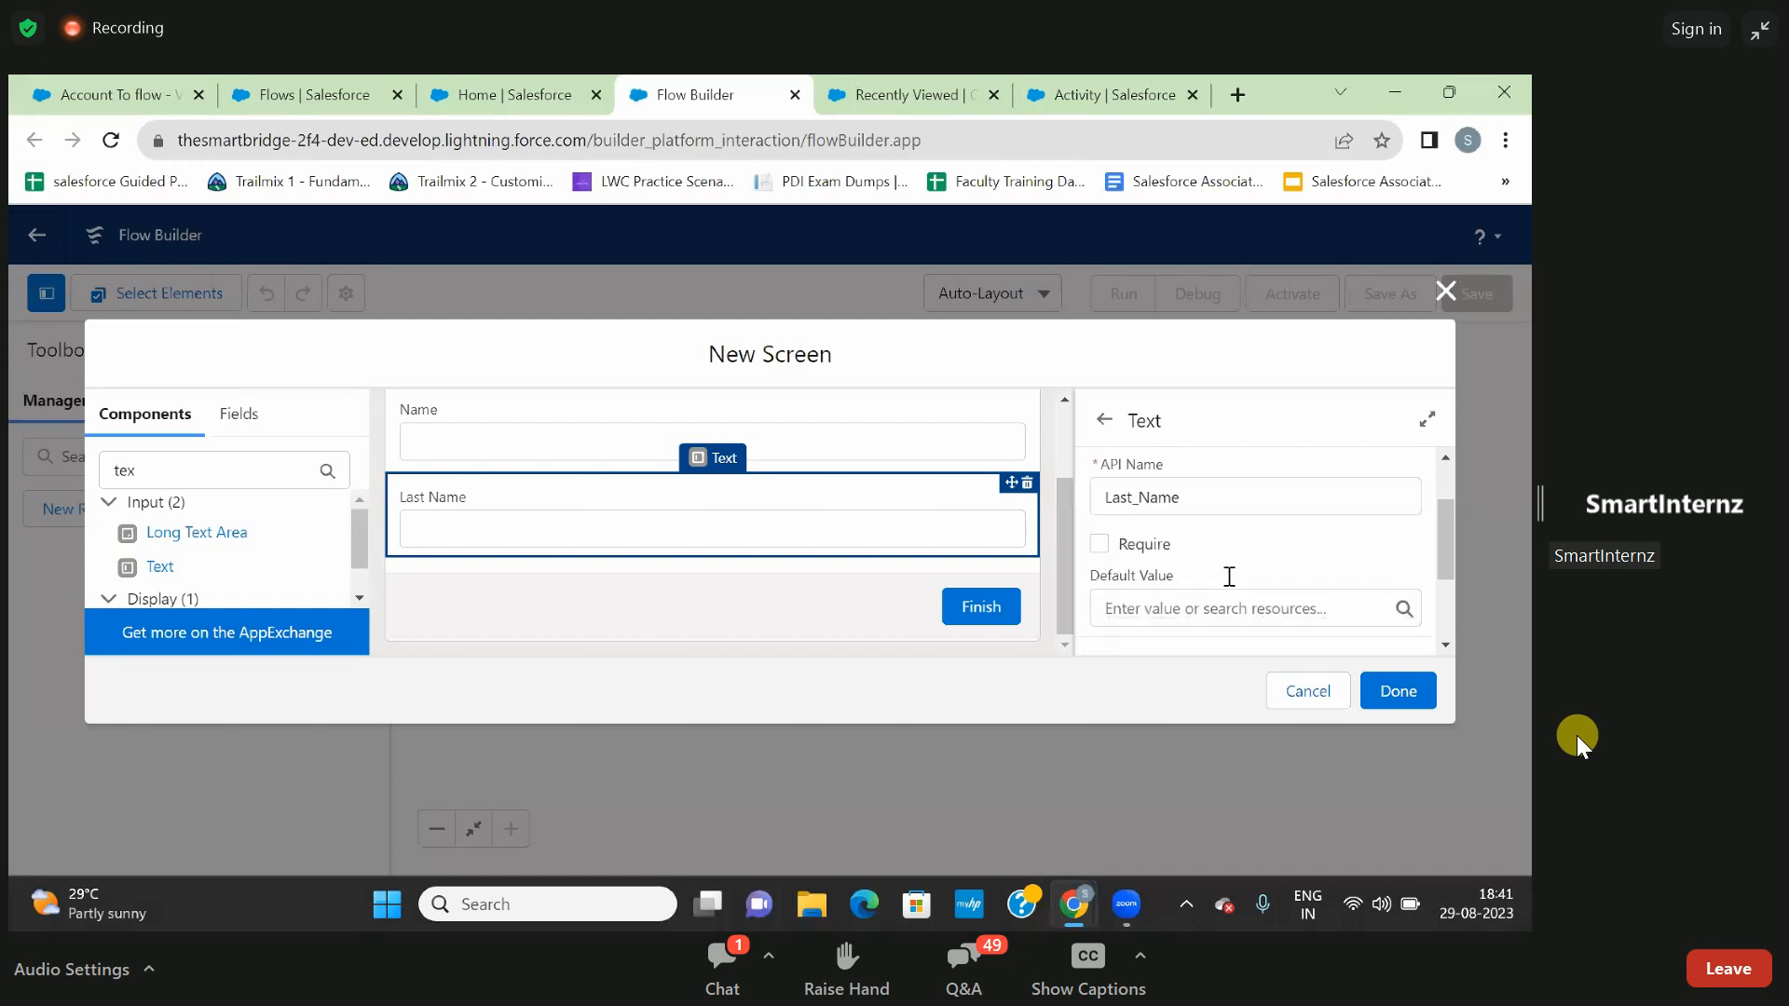
{"action": "left_click", "coordinate": [1100, 506]}
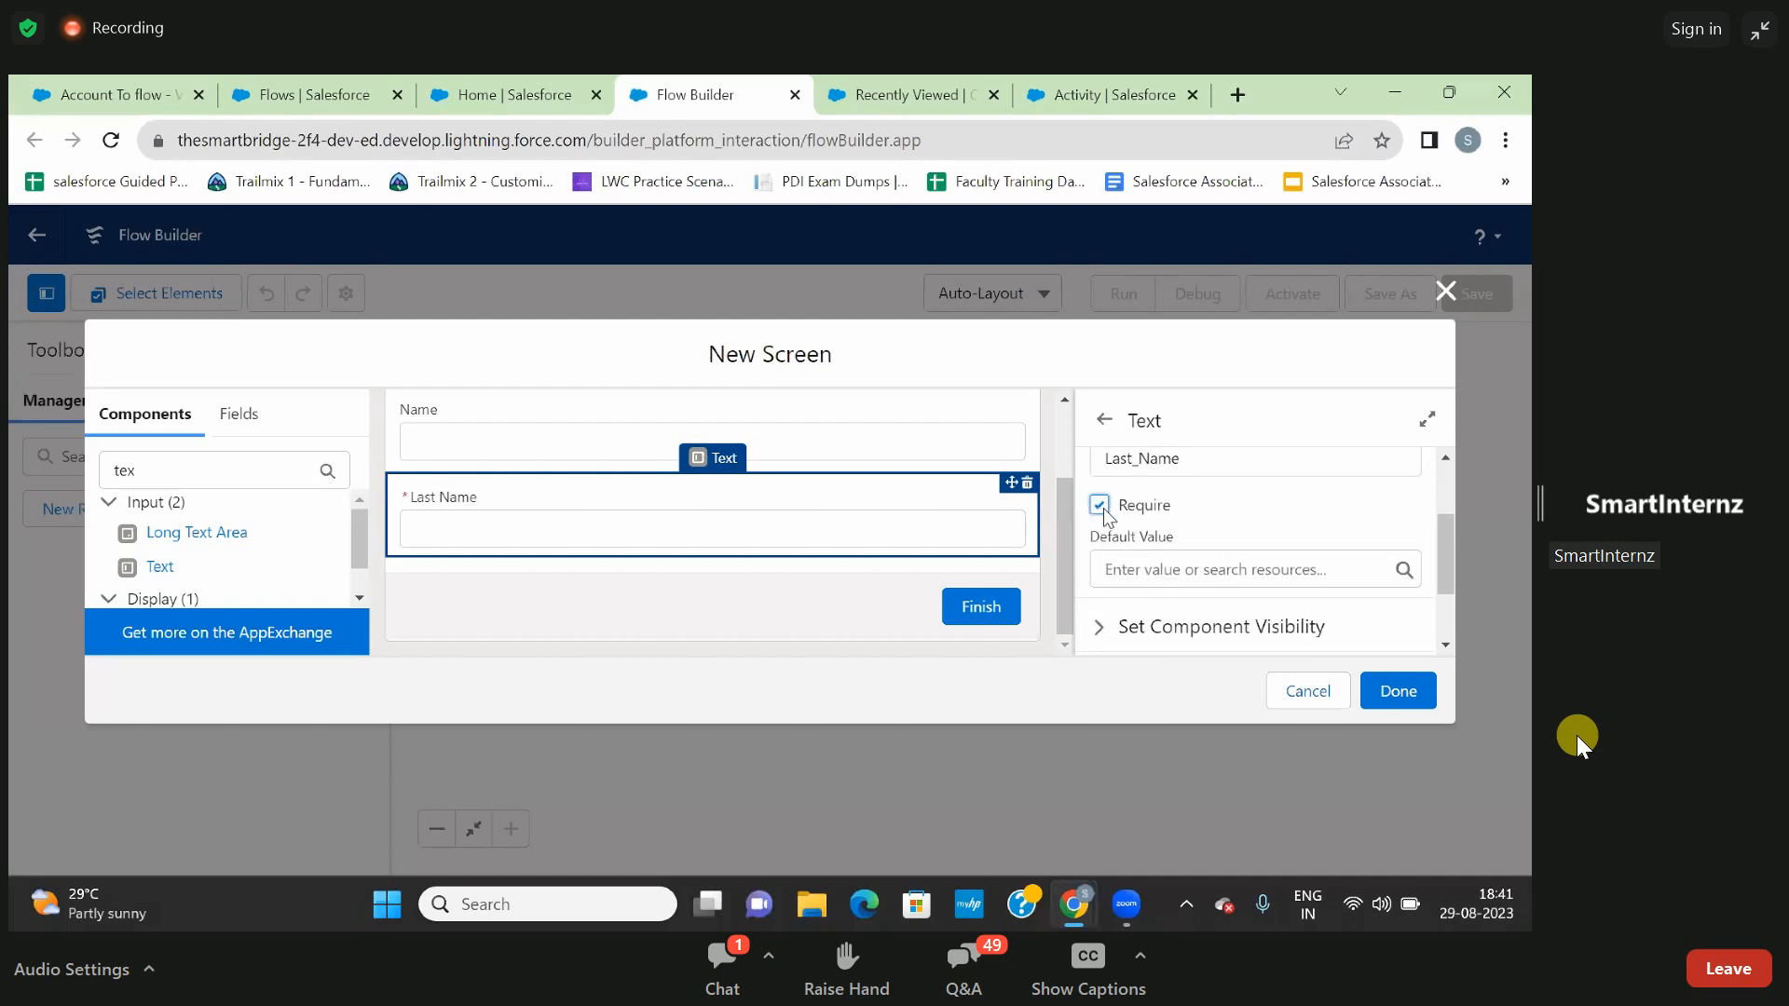
{"action": "scroll", "coordinate": [1103, 507], "scroll_direction": "up", "scroll_amount": 1}
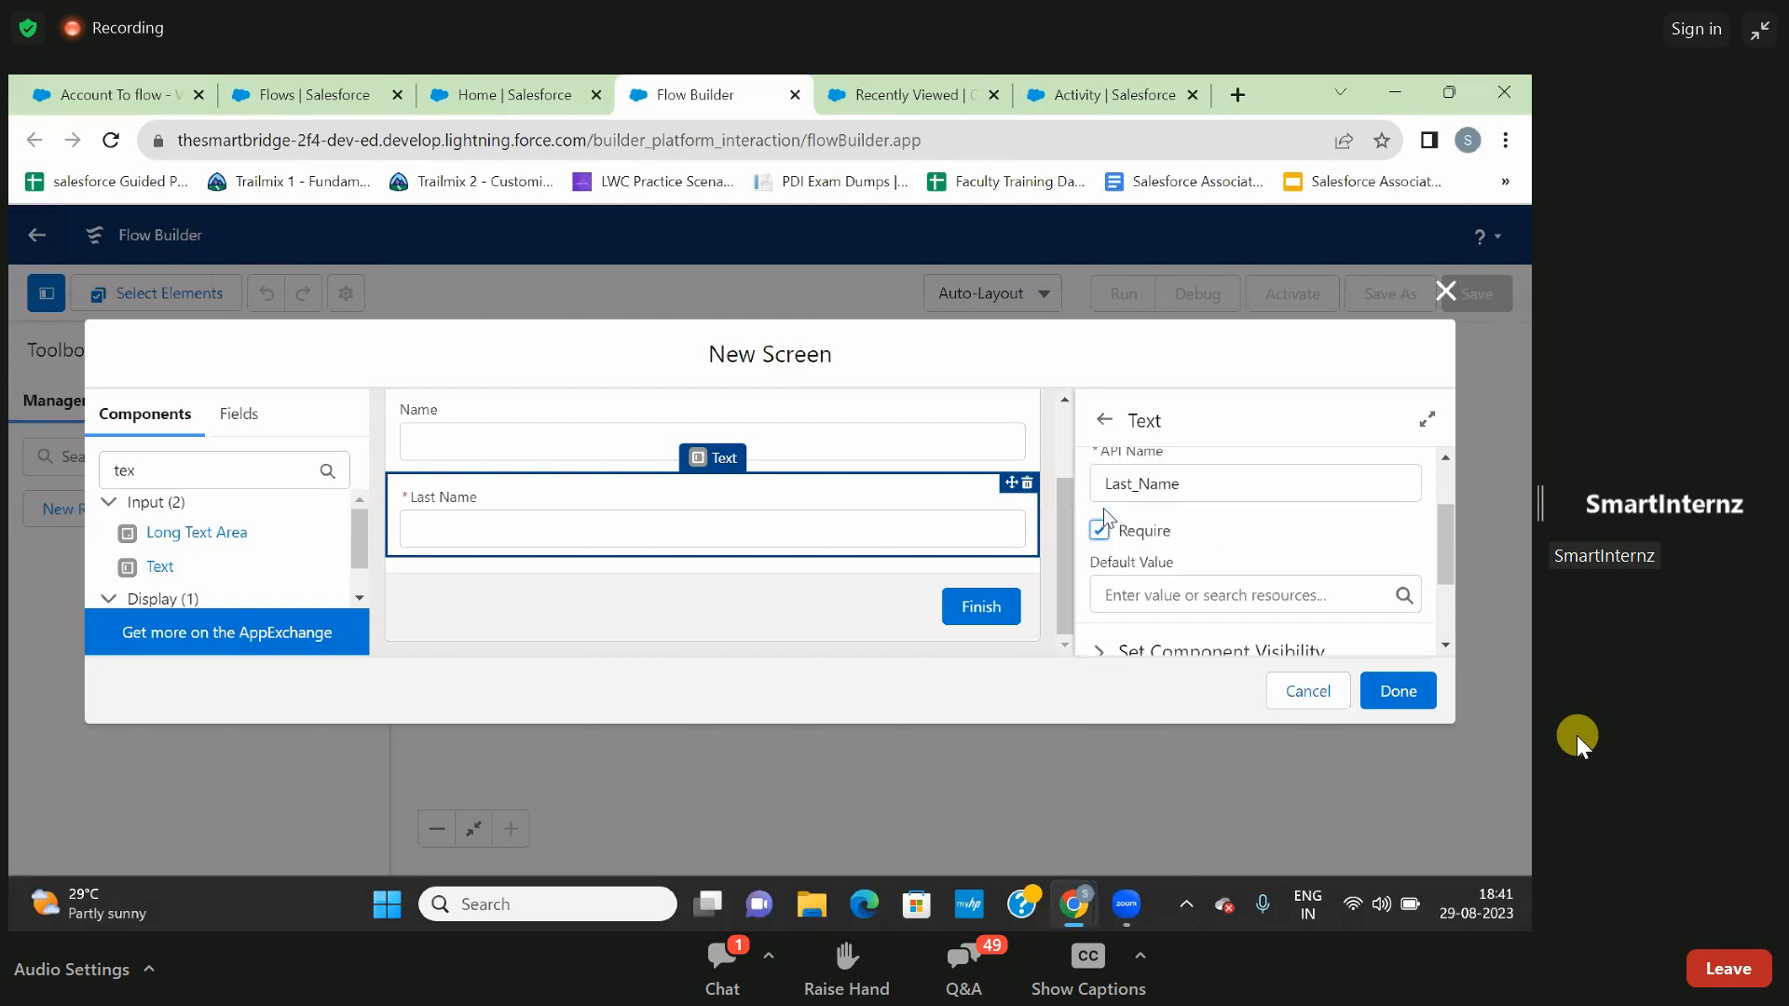
- Select the Name text input on the screen and make it required too
{"action": "left_click", "coordinate": [902, 417]}
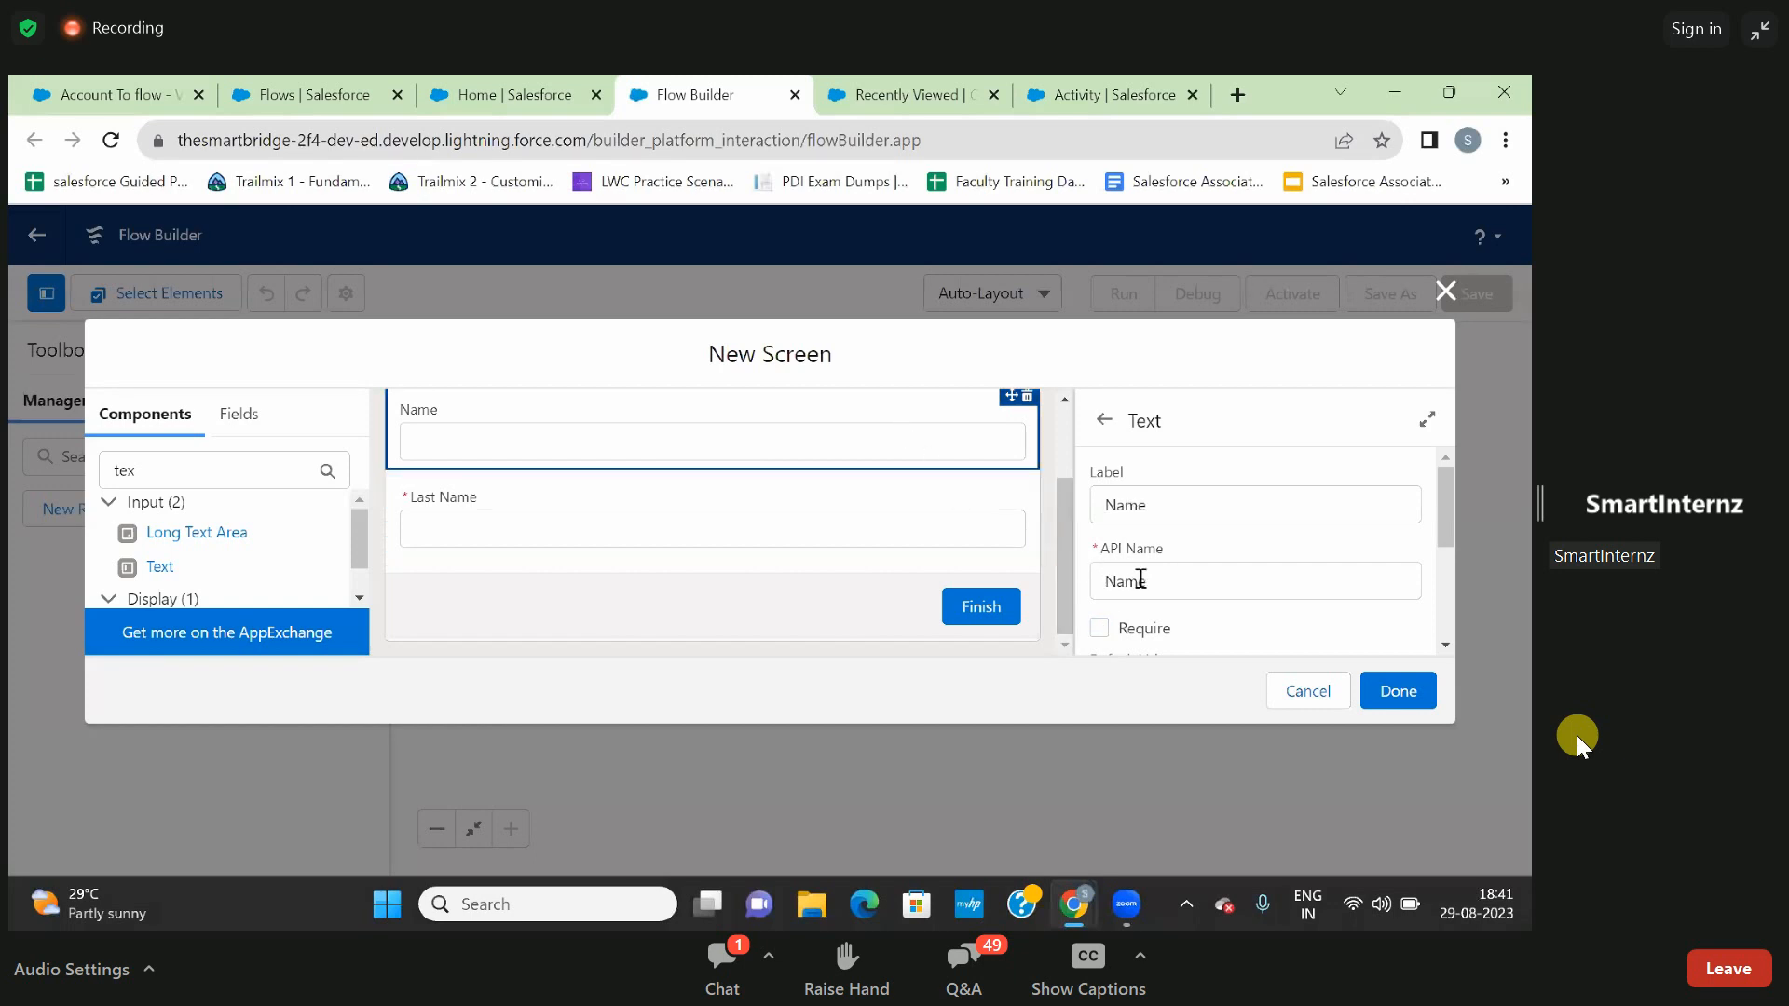
{"action": "scroll", "coordinate": [1113, 570], "scroll_direction": "down", "scroll_amount": 1}
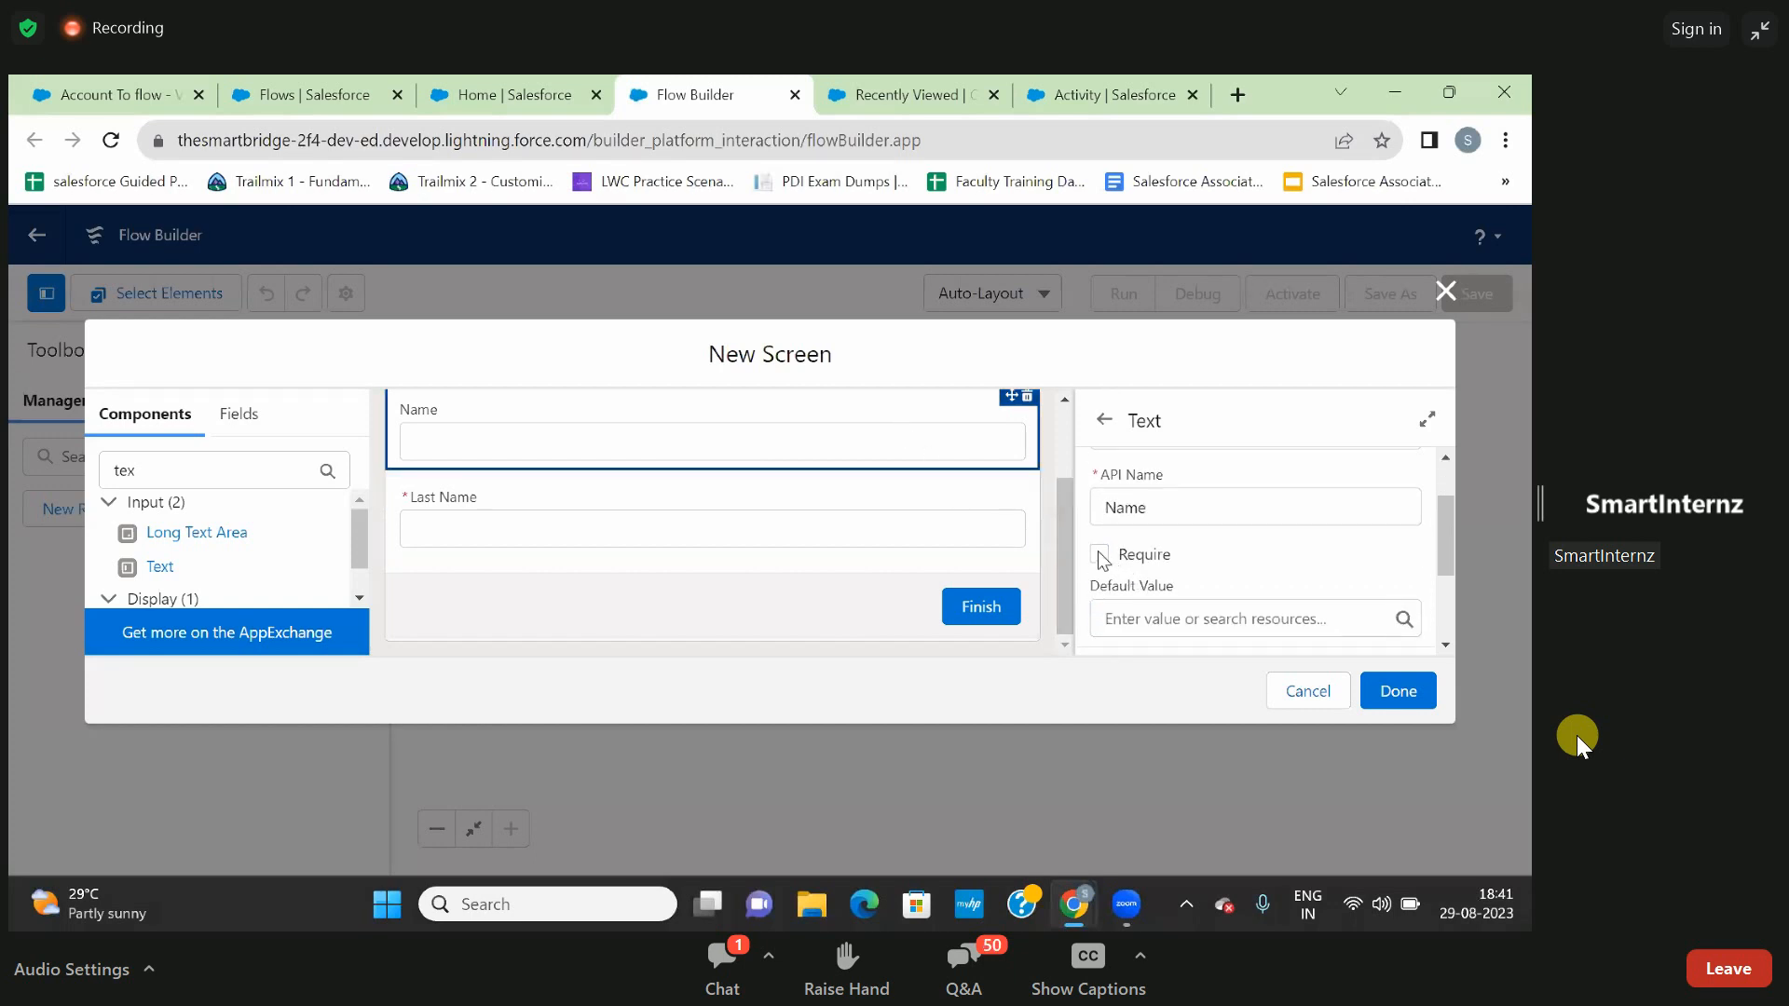
{"action": "left_click", "coordinate": [1100, 556]}
{"action": "scroll", "coordinate": [1216, 545], "scroll_direction": "down", "scroll_amount": 2}
{"action": "scroll", "coordinate": [1216, 545], "scroll_direction": "up", "scroll_amount": 1}
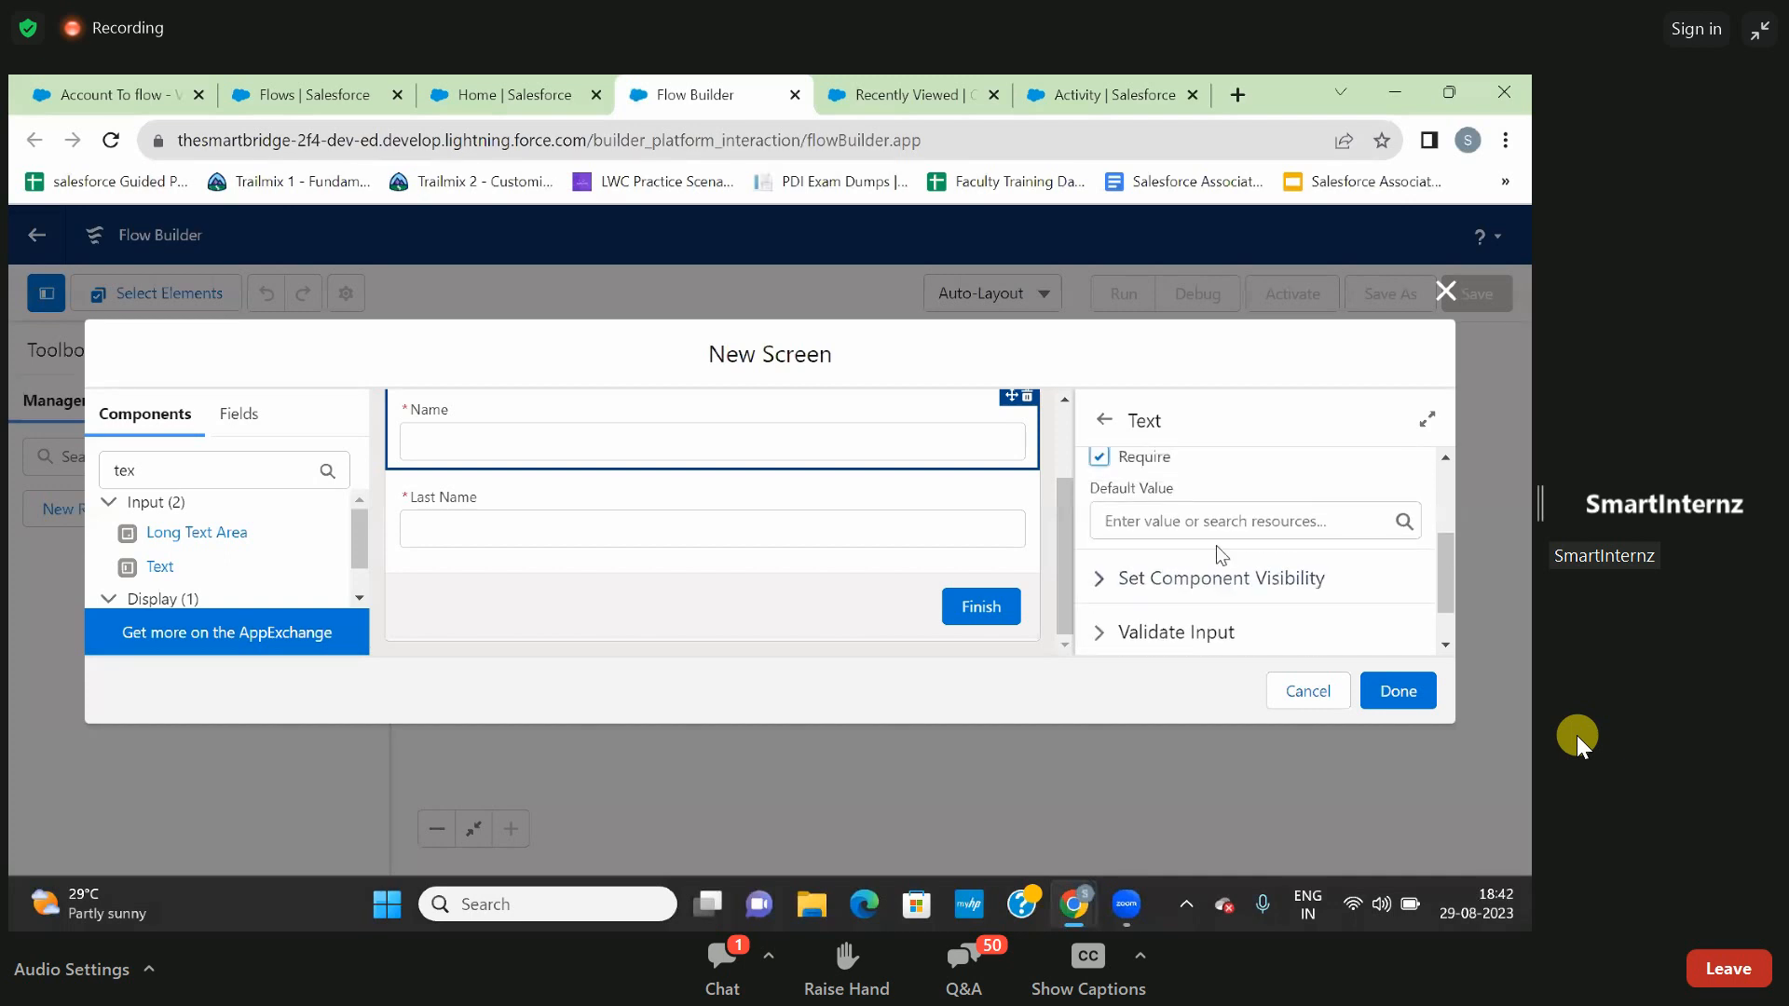
- Look through the Name input's default value resources and its component visibility options without changing them
{"action": "left_click", "coordinate": [1202, 526]}
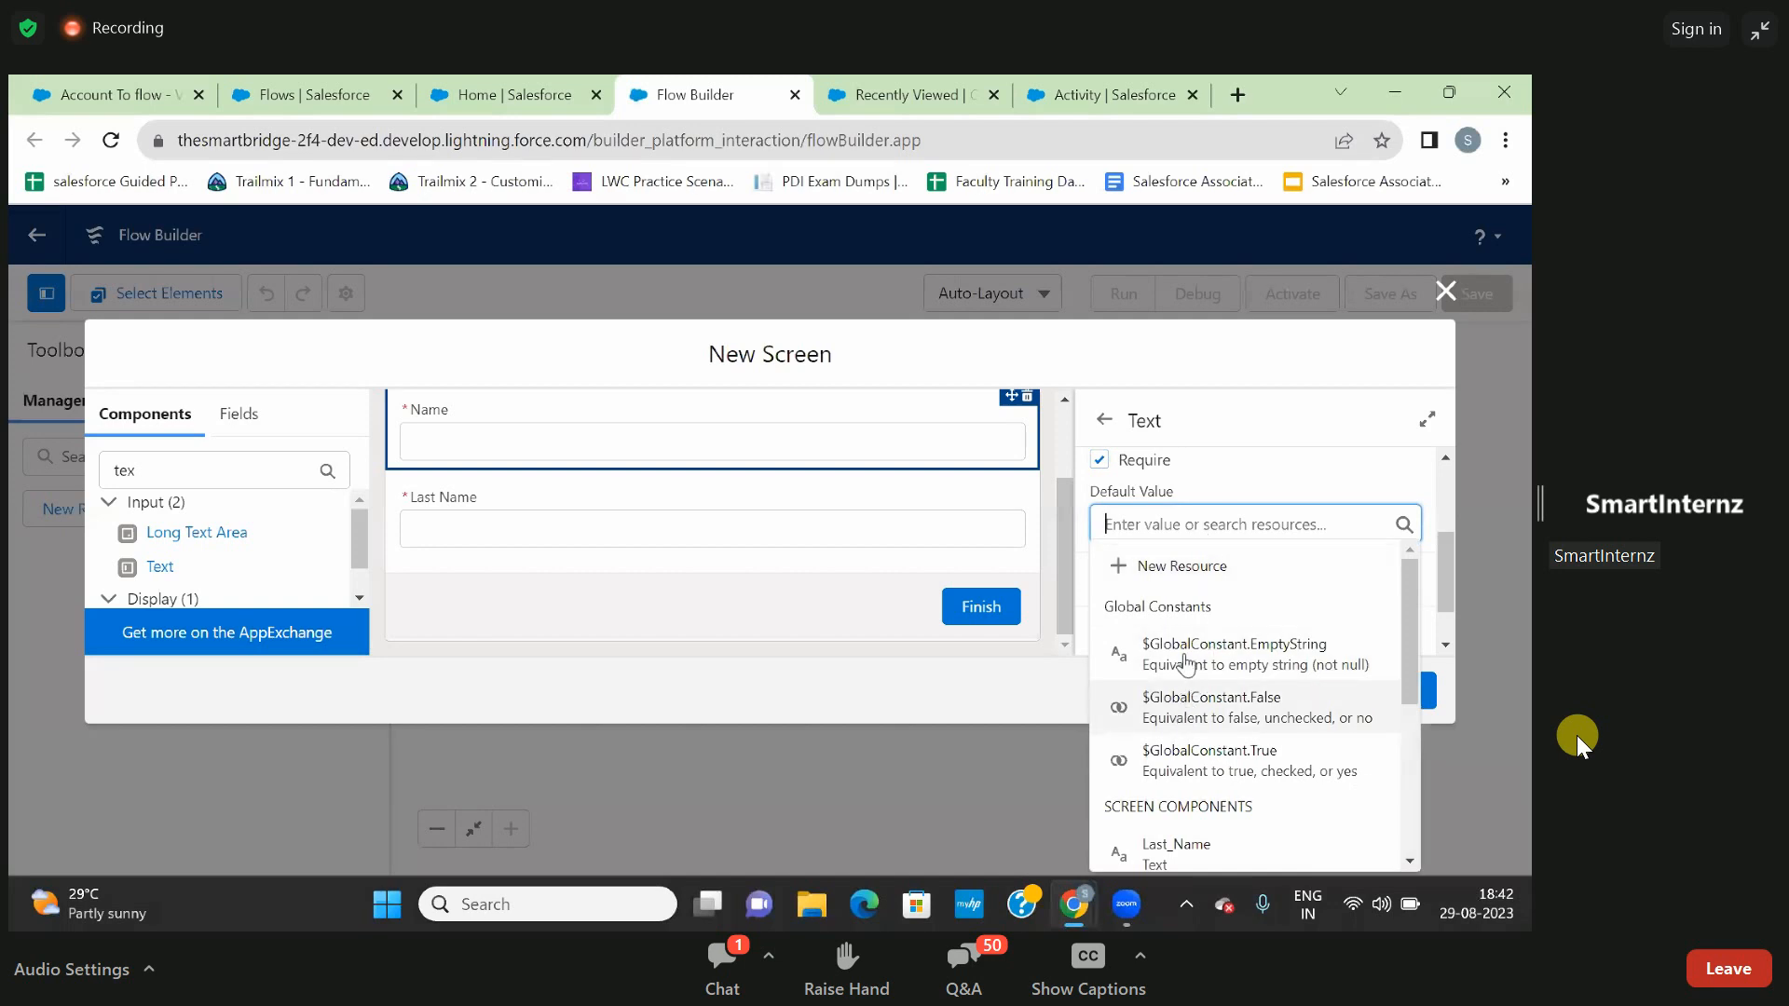
{"action": "left_click", "coordinate": [1240, 462]}
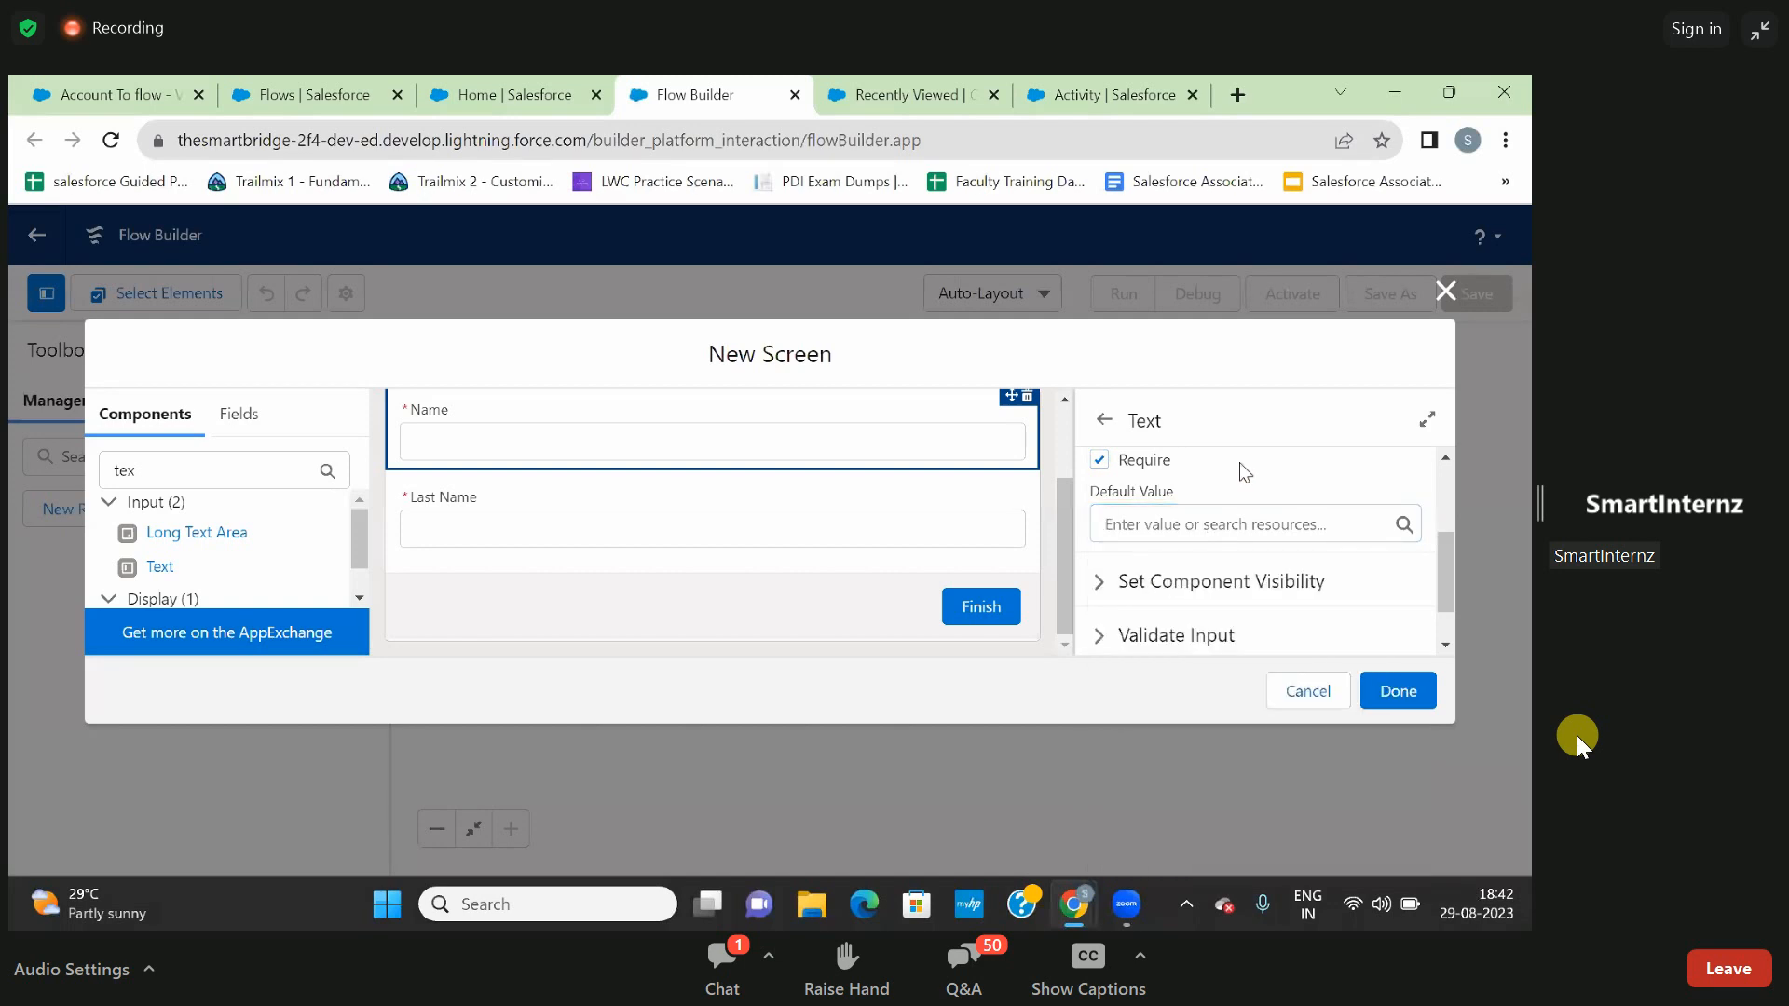
{"action": "left_click", "coordinate": [1111, 587]}
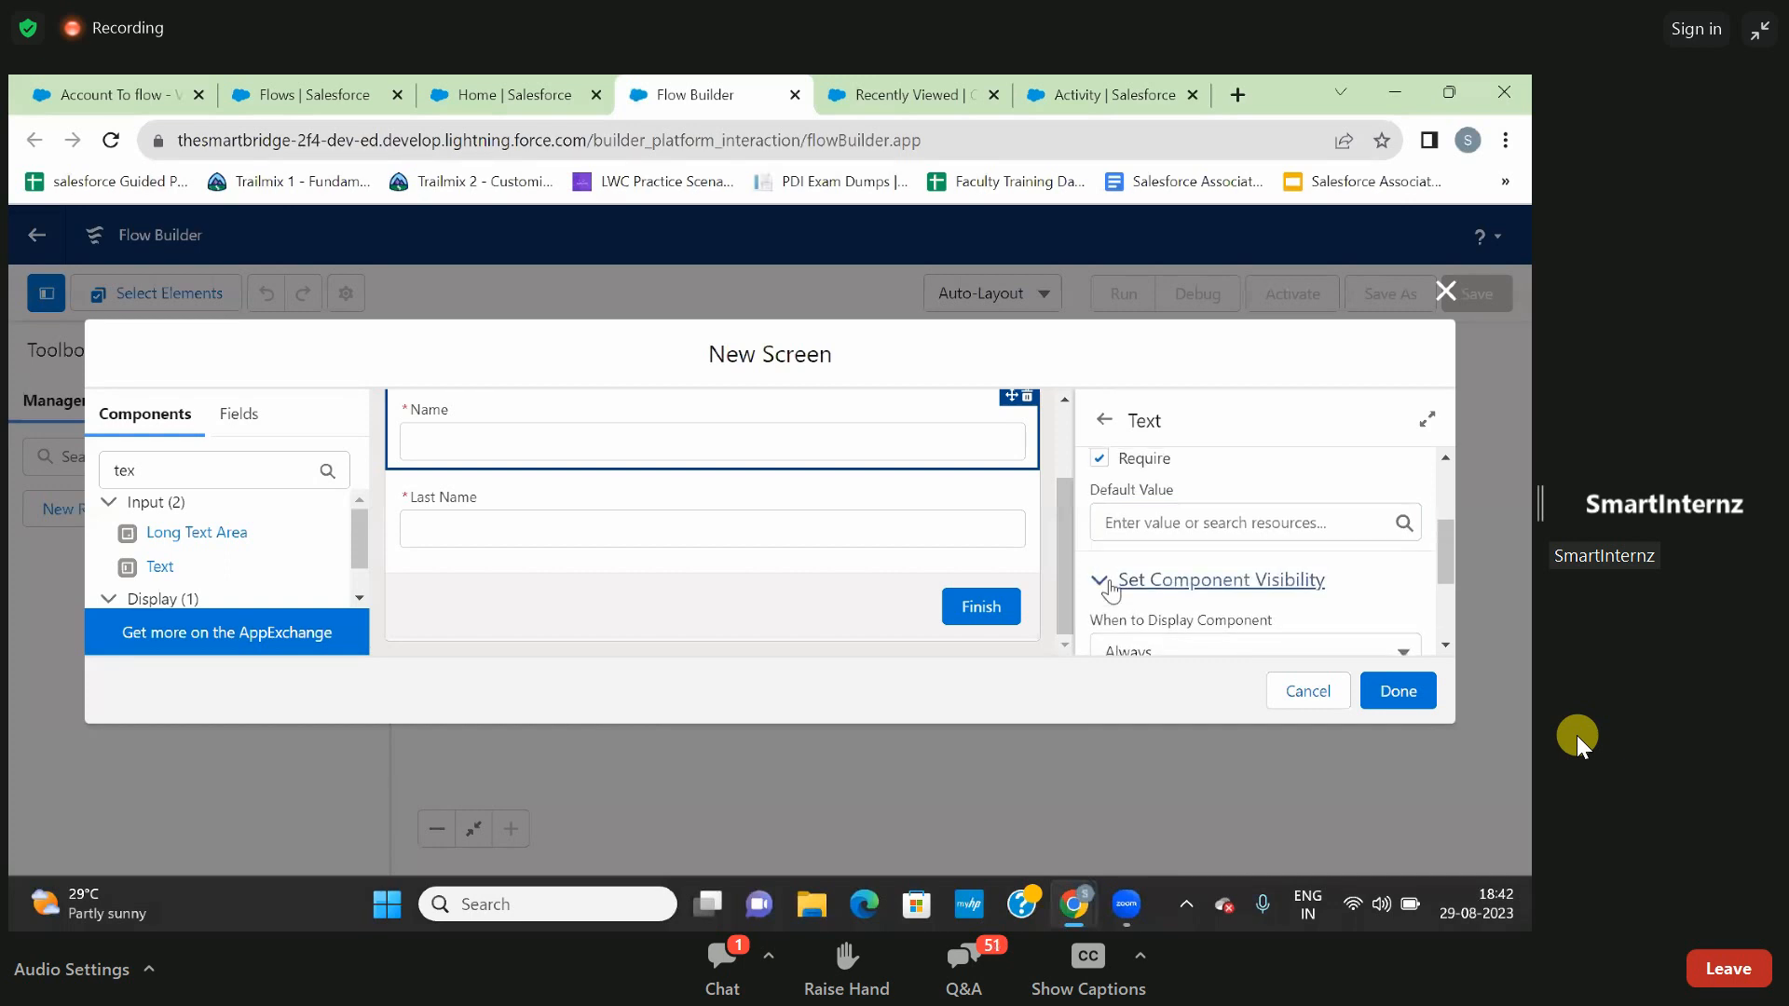
{"action": "scroll", "coordinate": [1110, 587], "scroll_direction": "down", "scroll_amount": 1}
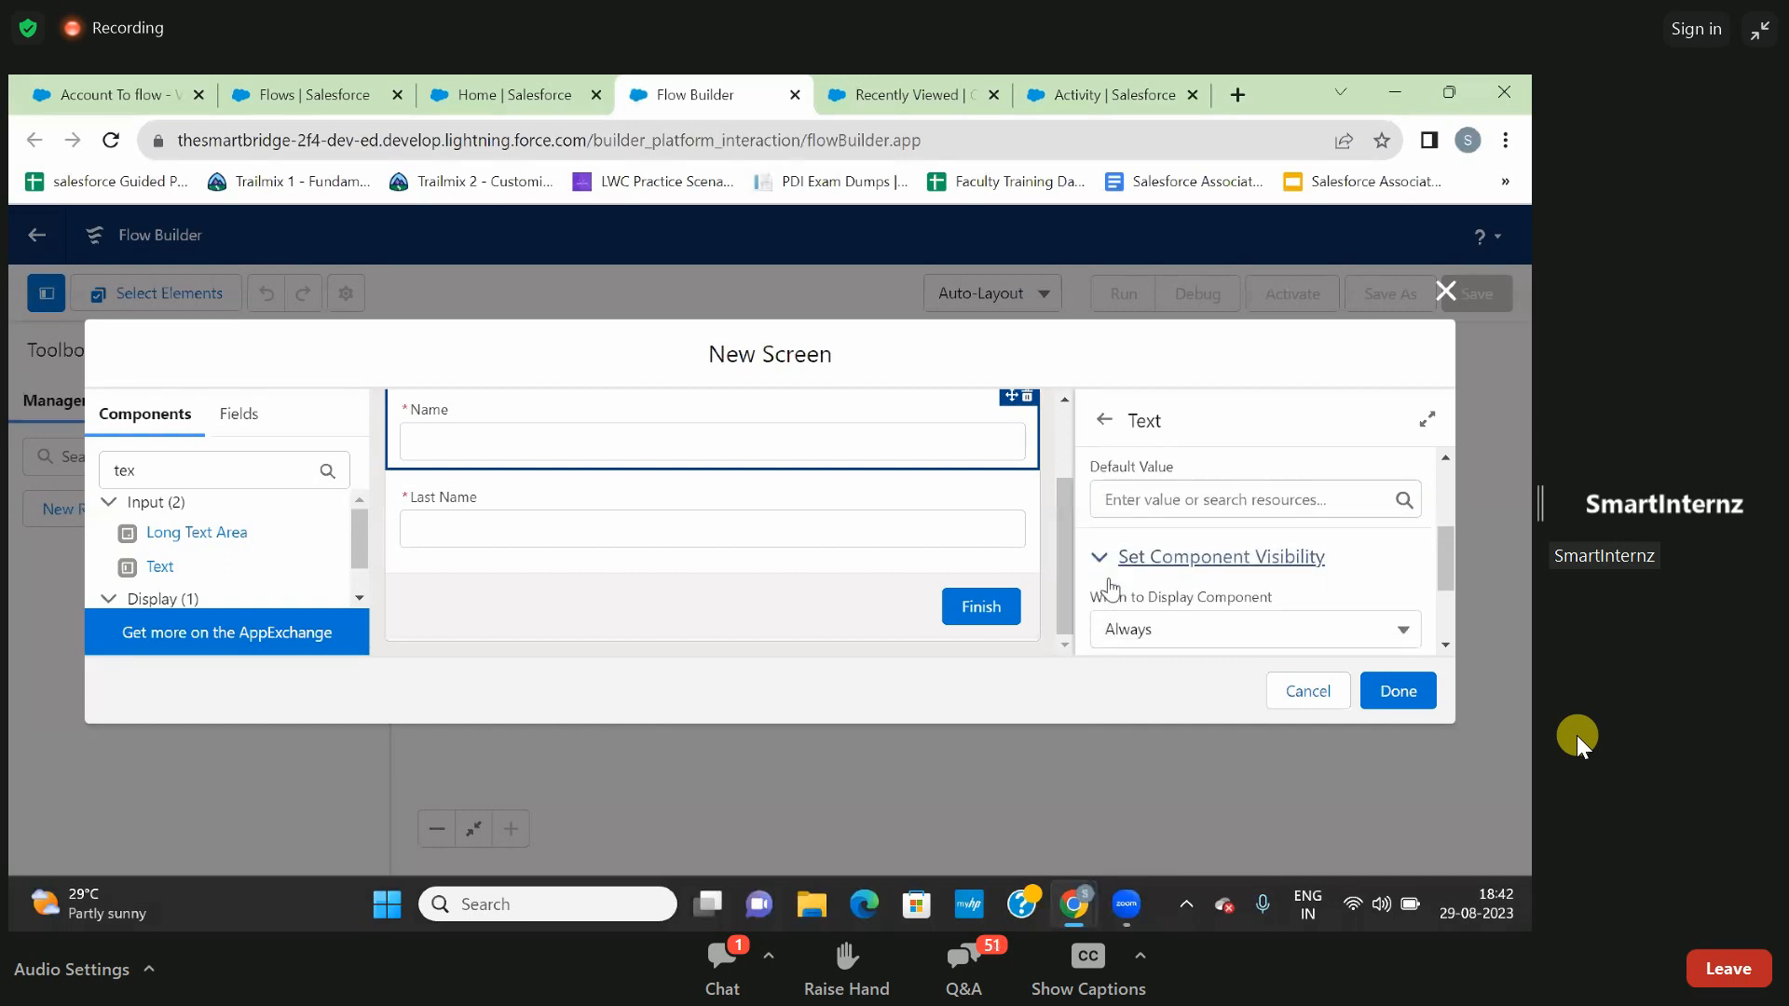
{"action": "left_click", "coordinate": [1140, 610]}
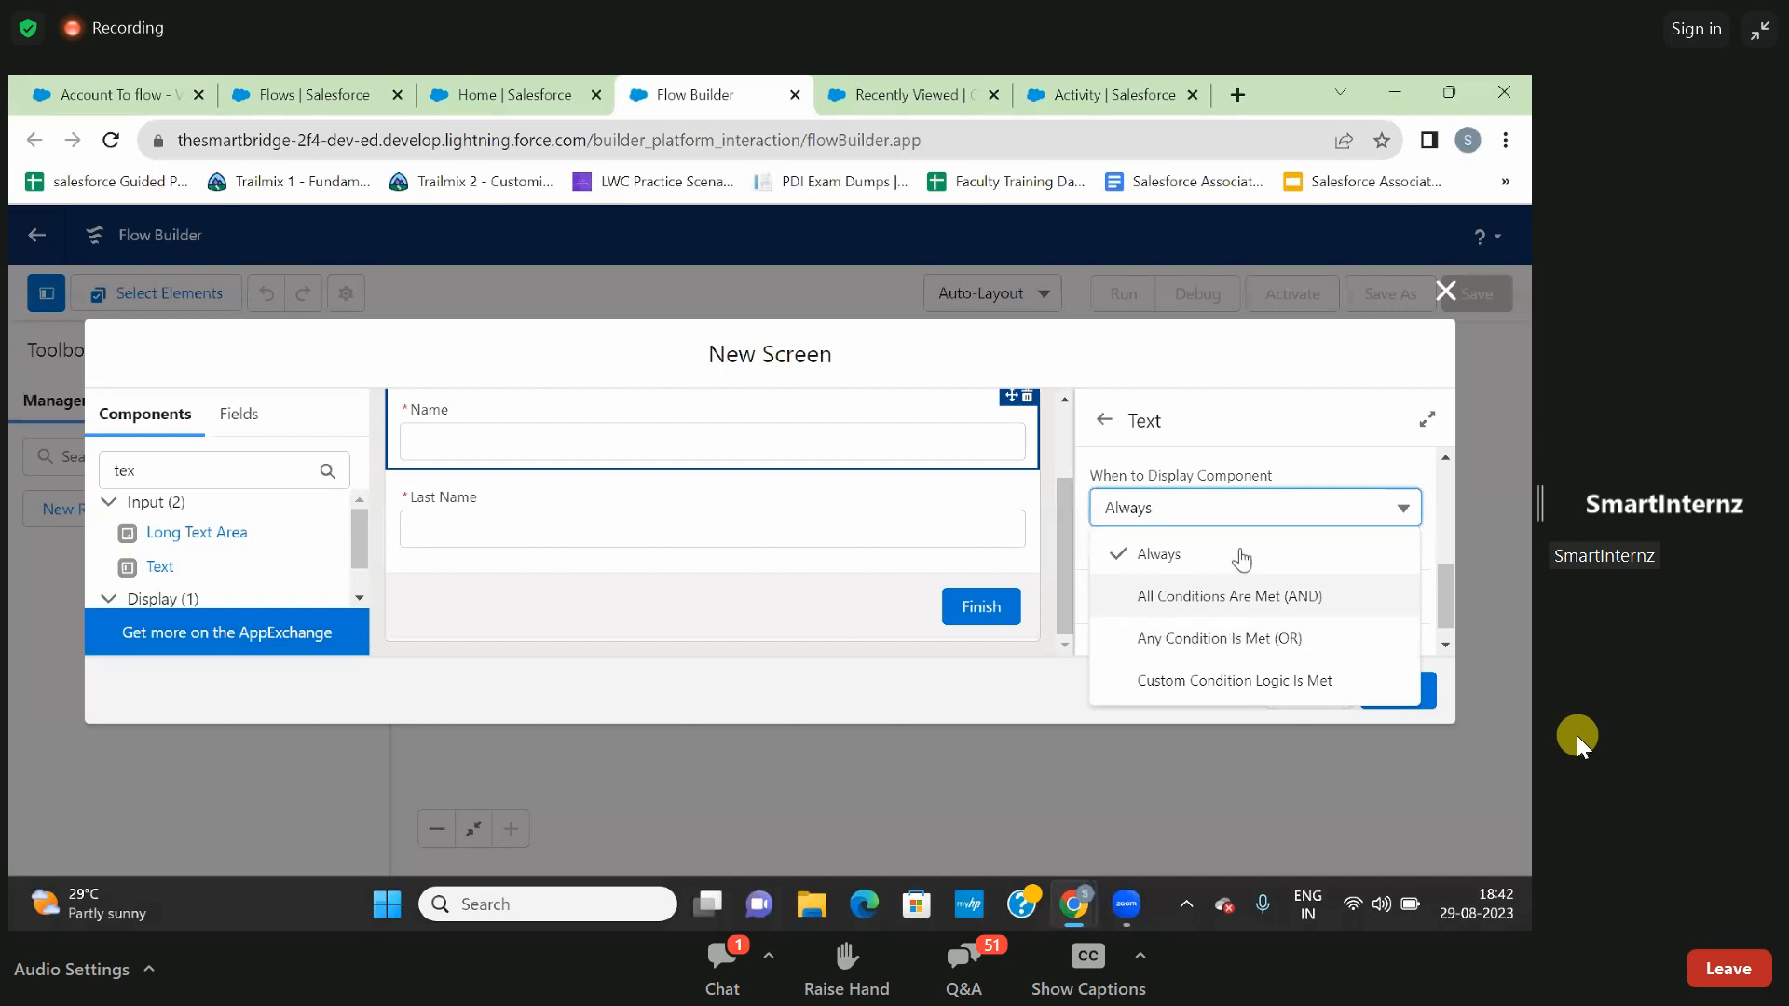
{"action": "left_click", "coordinate": [1291, 463]}
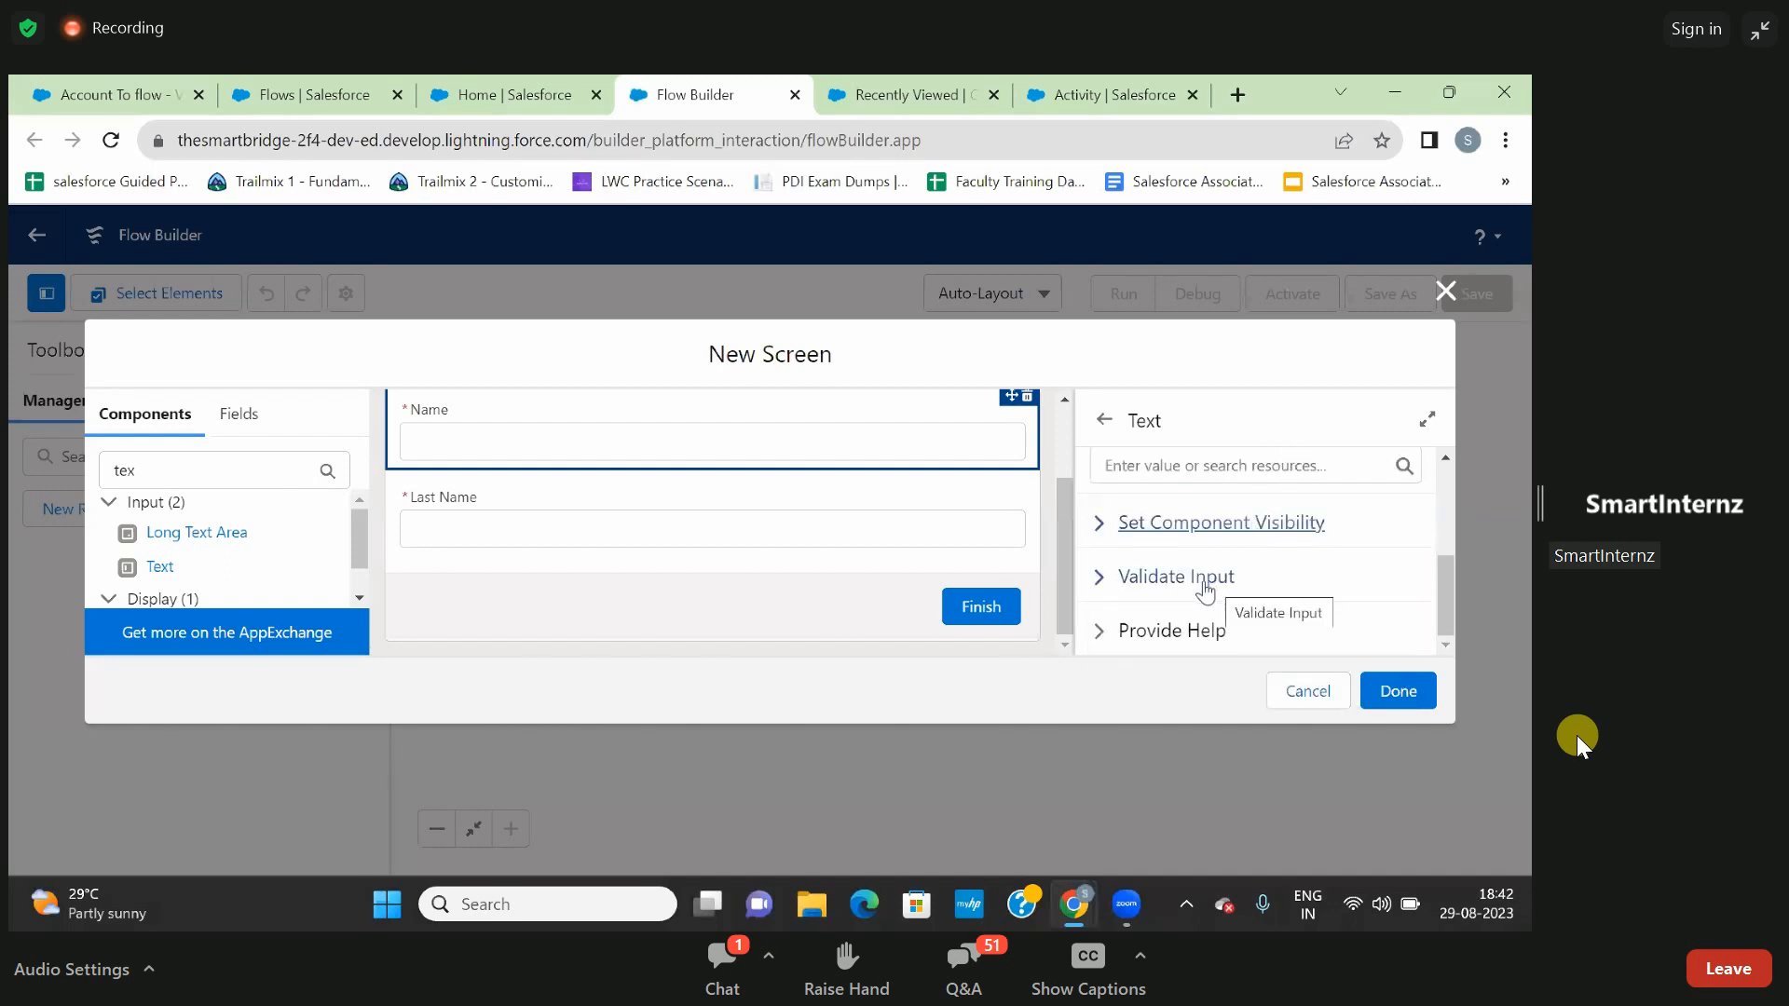
- Examine the Validate Input settings of the Name input, including its error message editor
{"action": "left_click", "coordinate": [1100, 582]}
{"action": "scroll", "coordinate": [1152, 624], "scroll_direction": "down", "scroll_amount": 1}
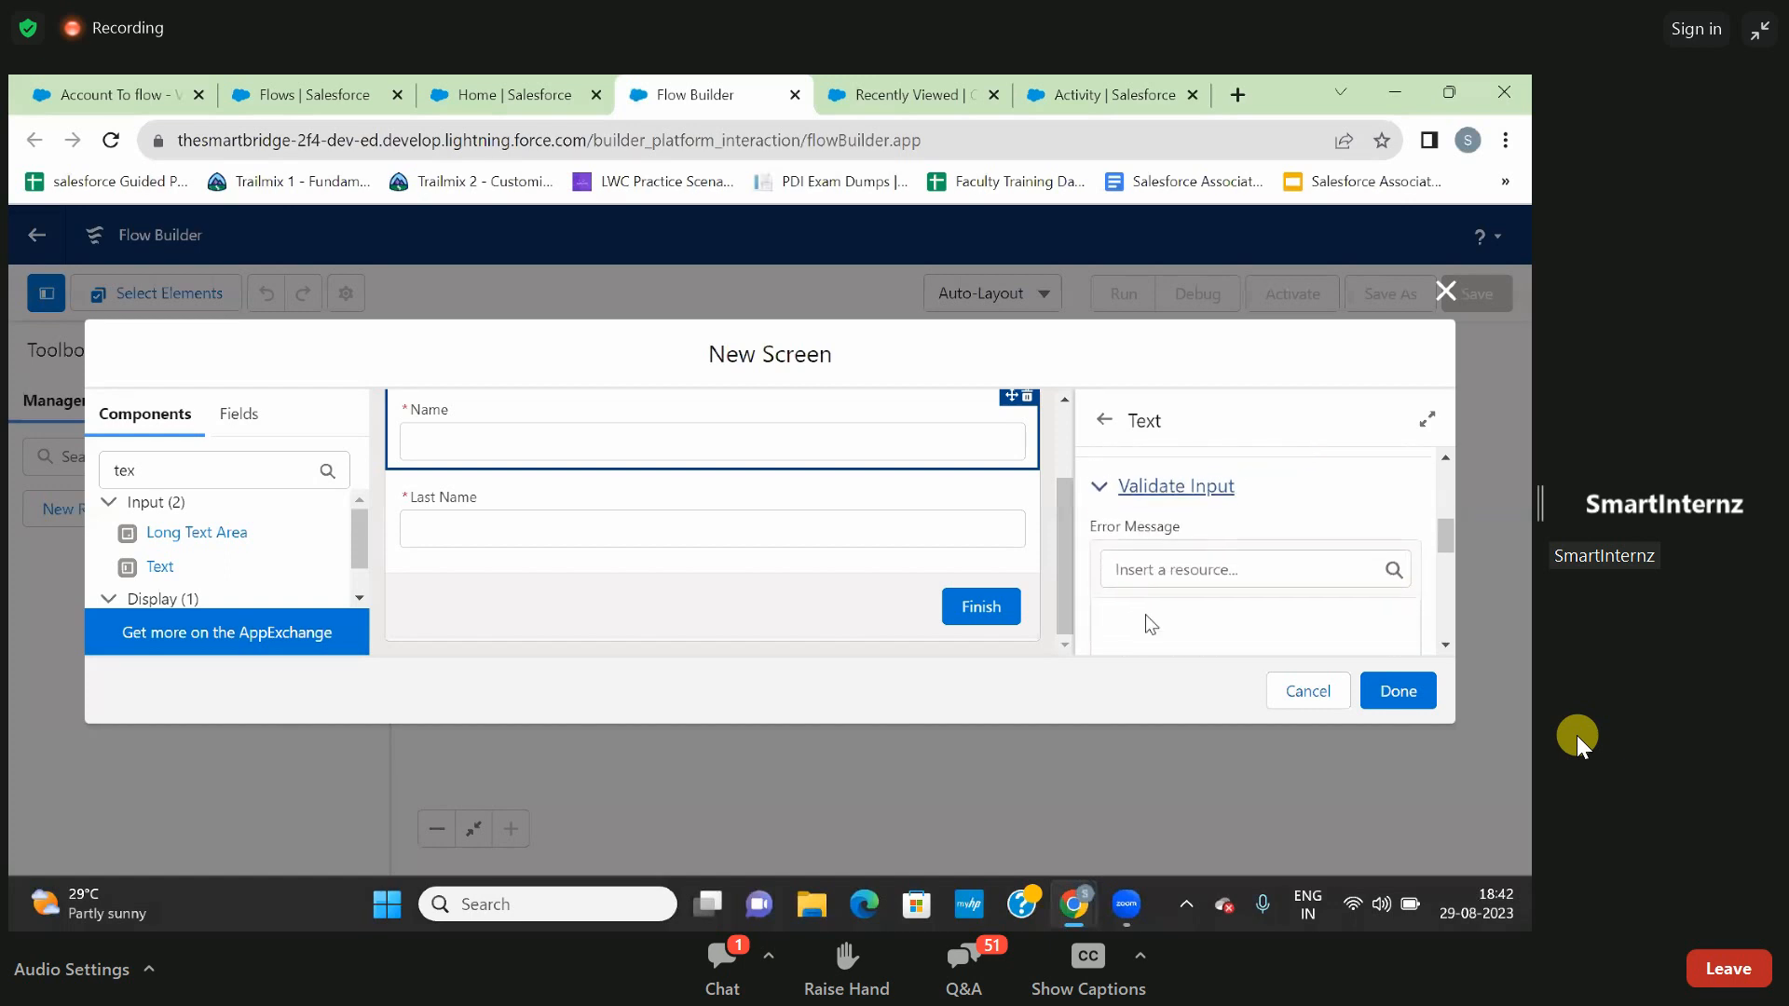
{"action": "scroll", "coordinate": [1152, 570], "scroll_direction": "down", "scroll_amount": 1}
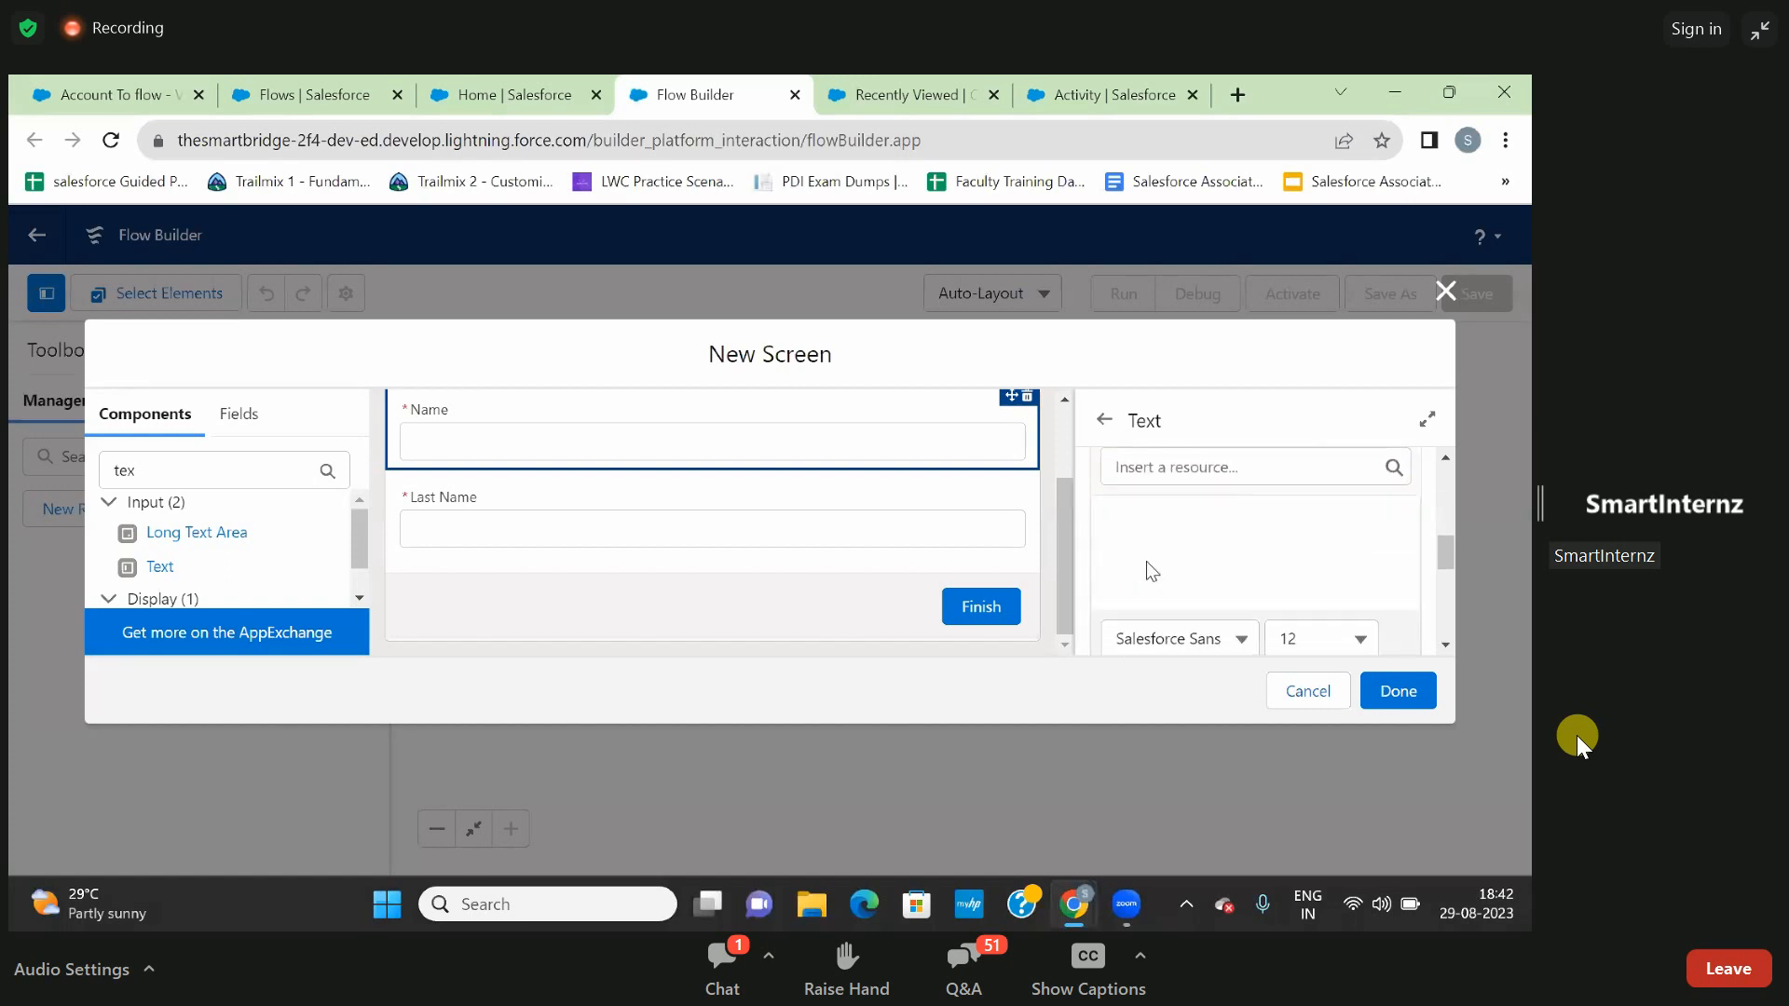
{"action": "scroll", "coordinate": [1146, 561], "scroll_direction": "down", "scroll_amount": 1}
{"action": "scroll", "coordinate": [1146, 561], "scroll_direction": "up", "scroll_amount": 2}
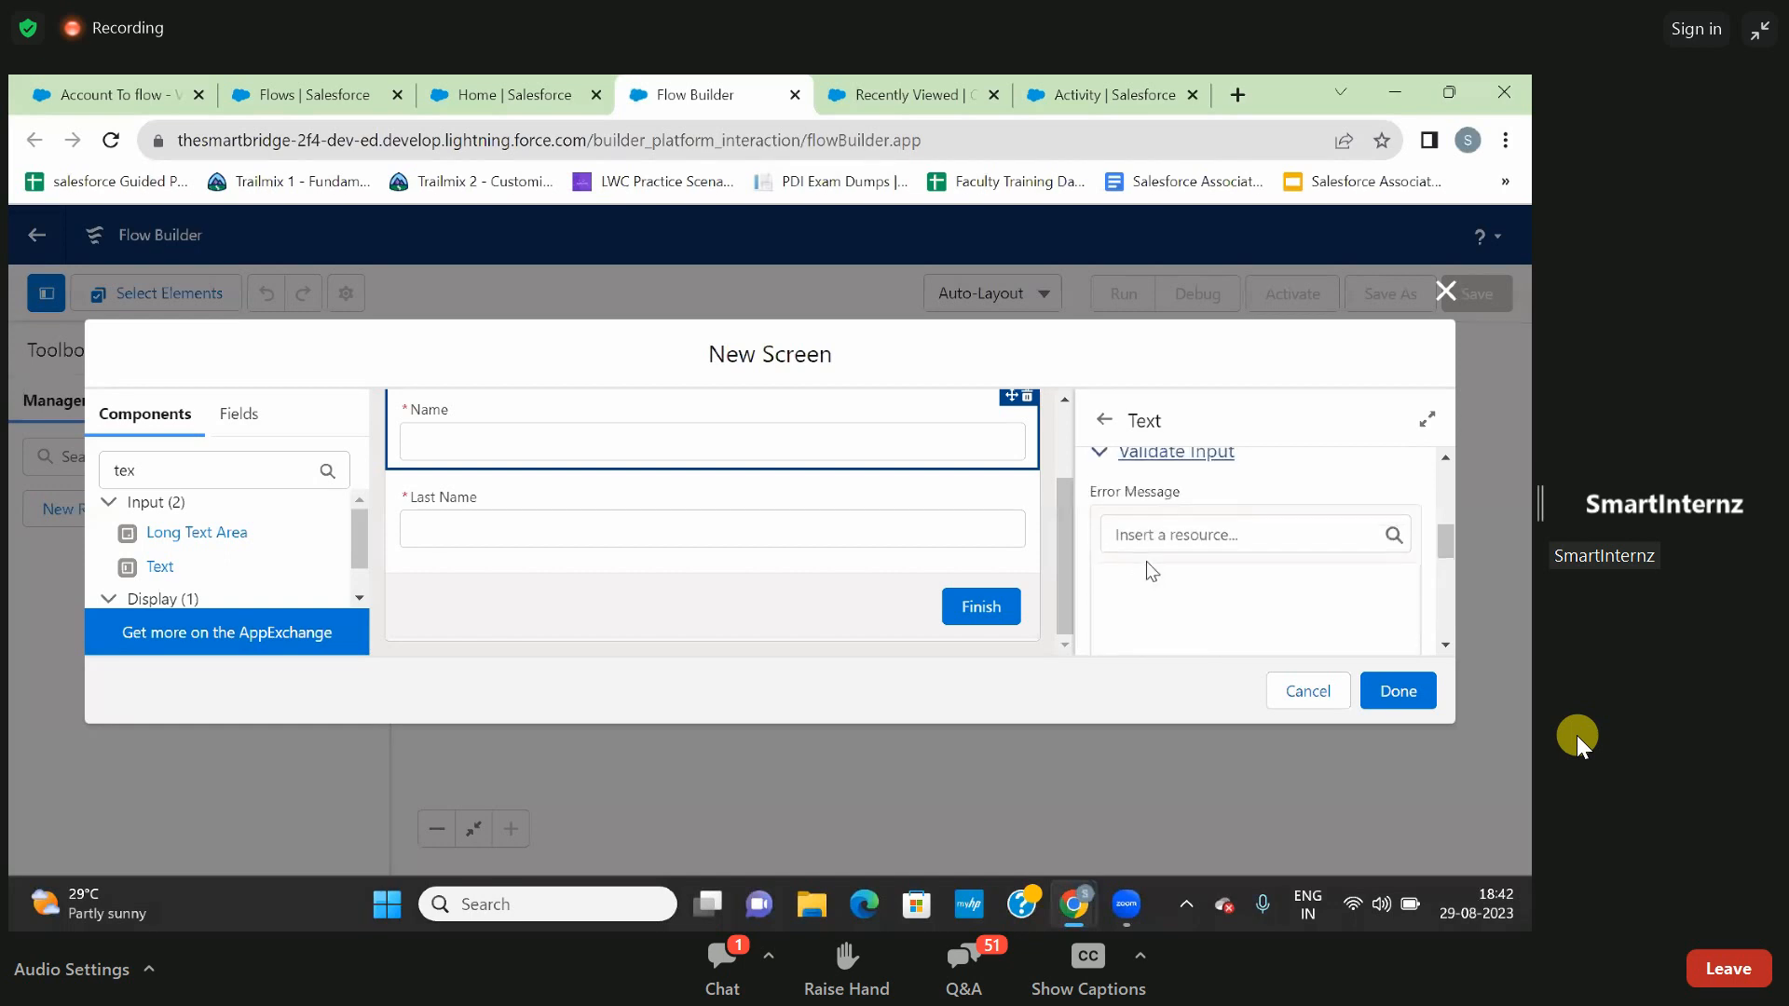
{"action": "scroll", "coordinate": [1147, 561], "scroll_direction": "up", "scroll_amount": 1}
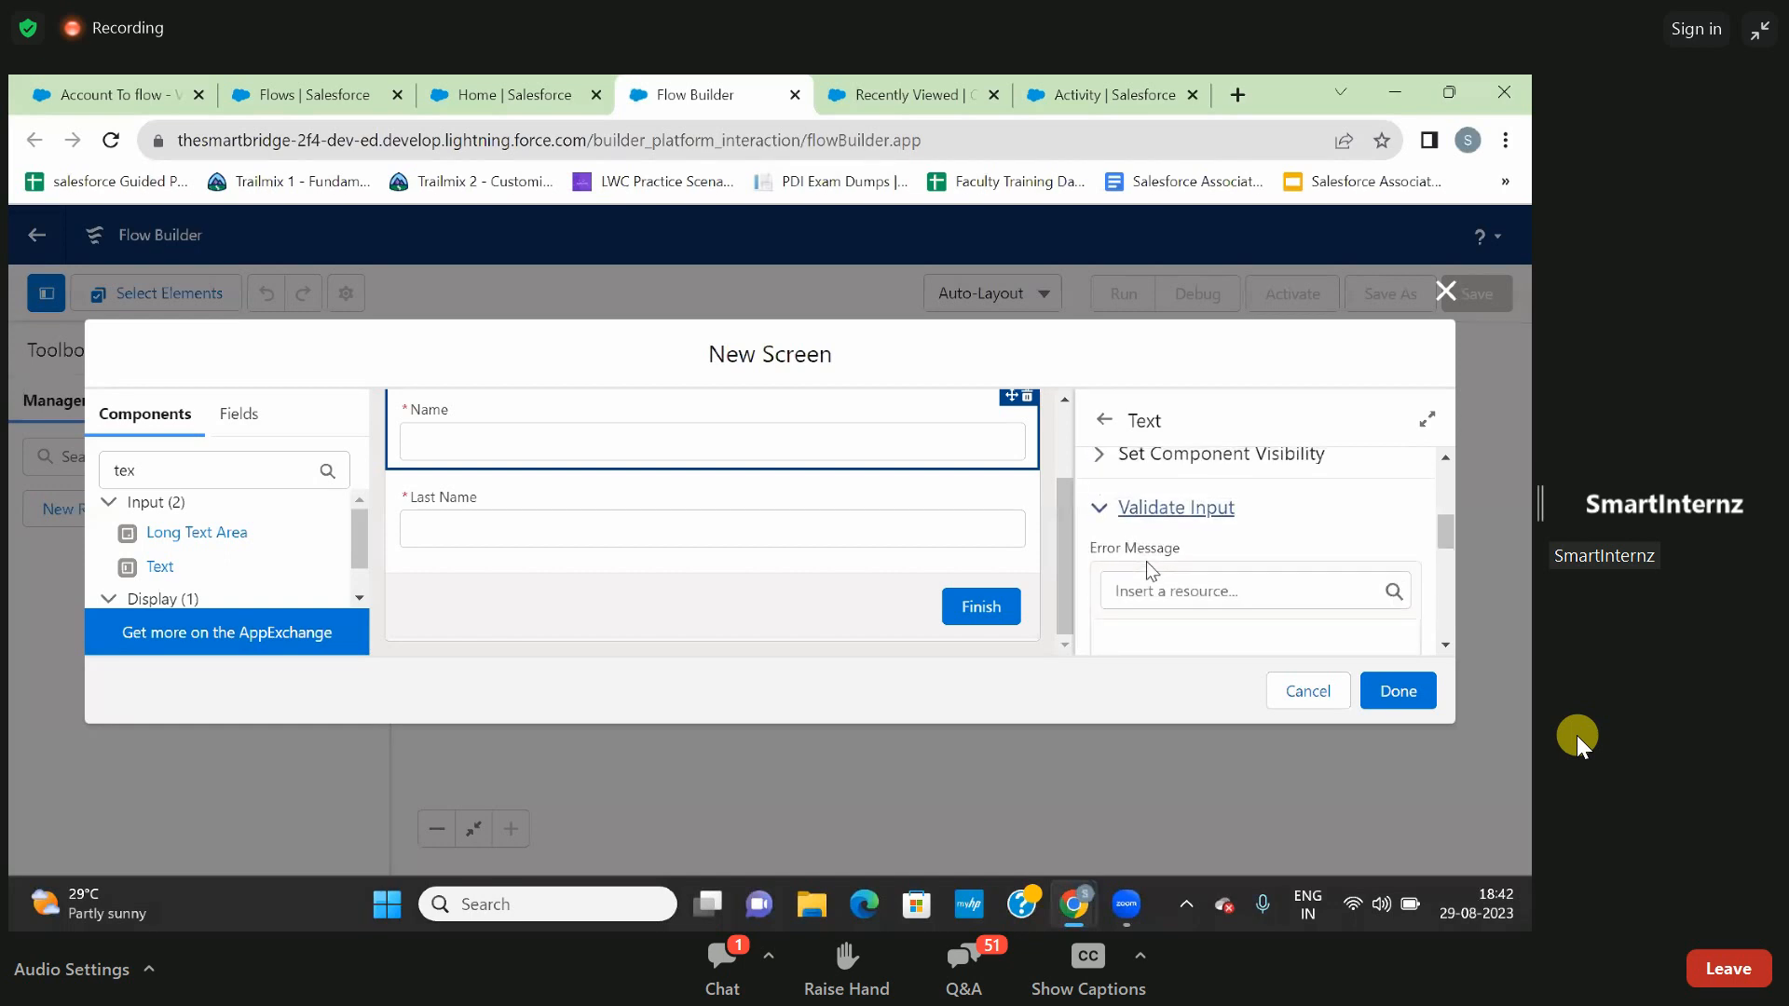
{"action": "left_click", "coordinate": [1101, 514]}
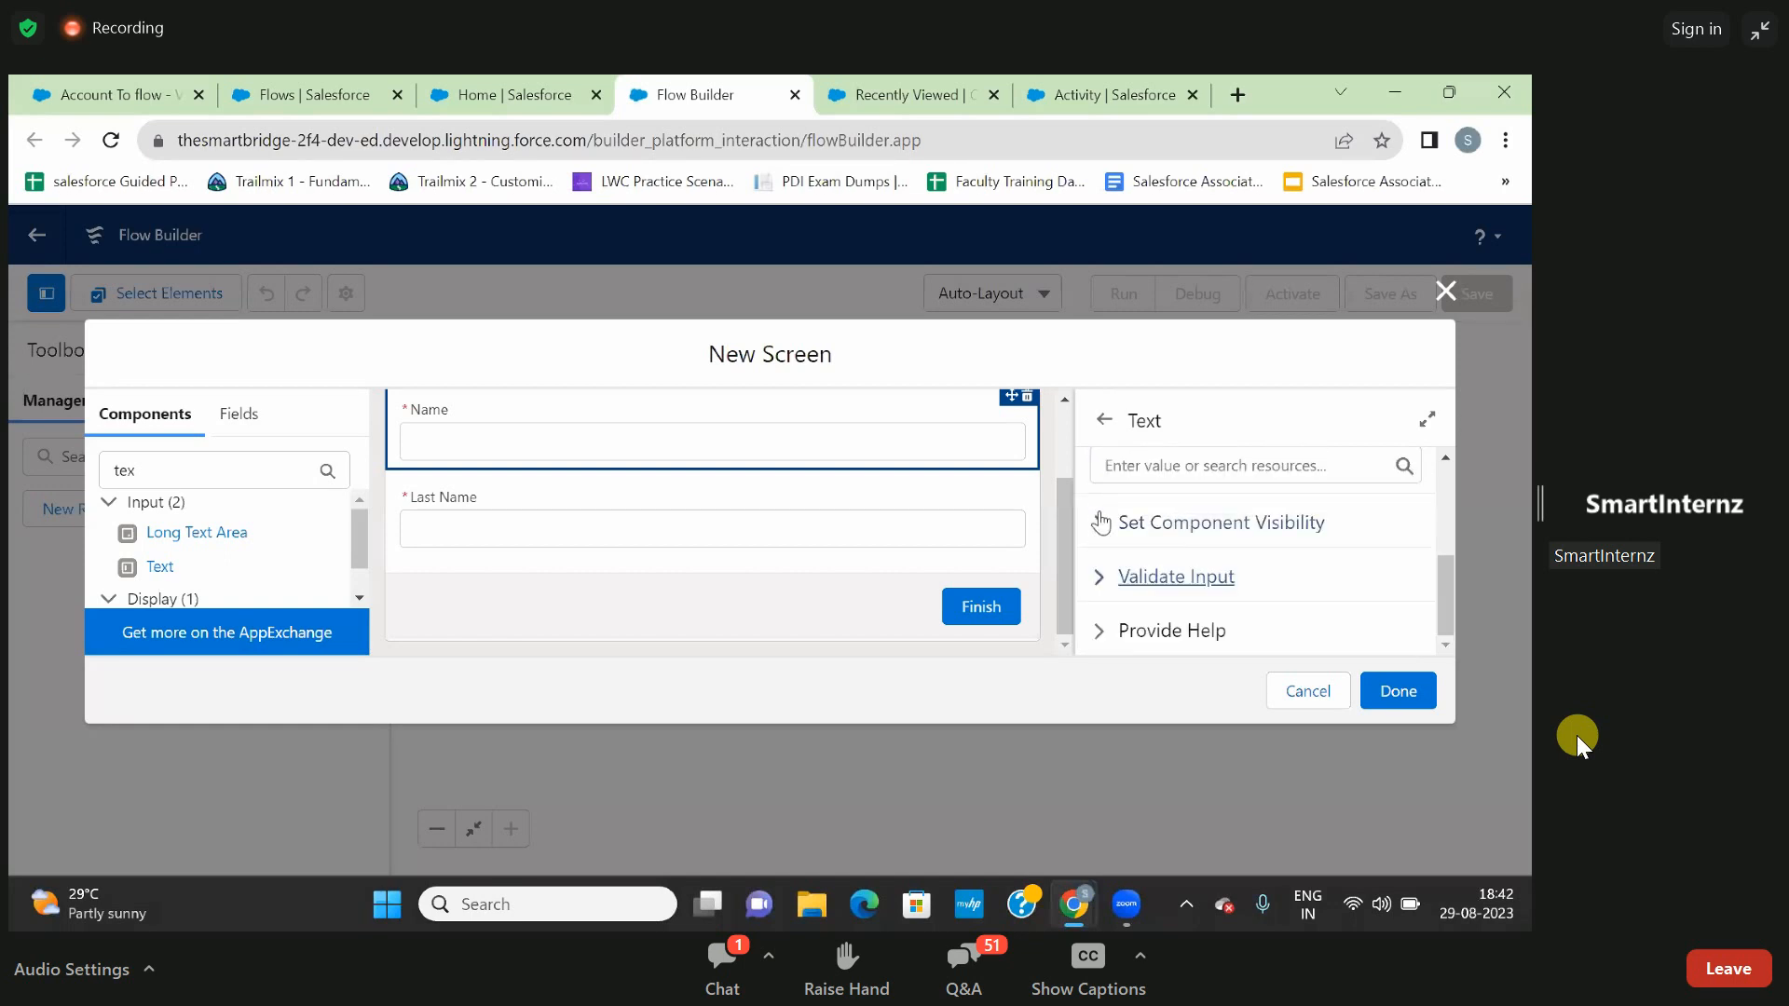
- Write a help text for the Name input about providing the Name to create the Record
{"action": "left_click", "coordinate": [1108, 643]}
{"action": "scroll", "coordinate": [1108, 643], "scroll_direction": "down", "scroll_amount": 1}
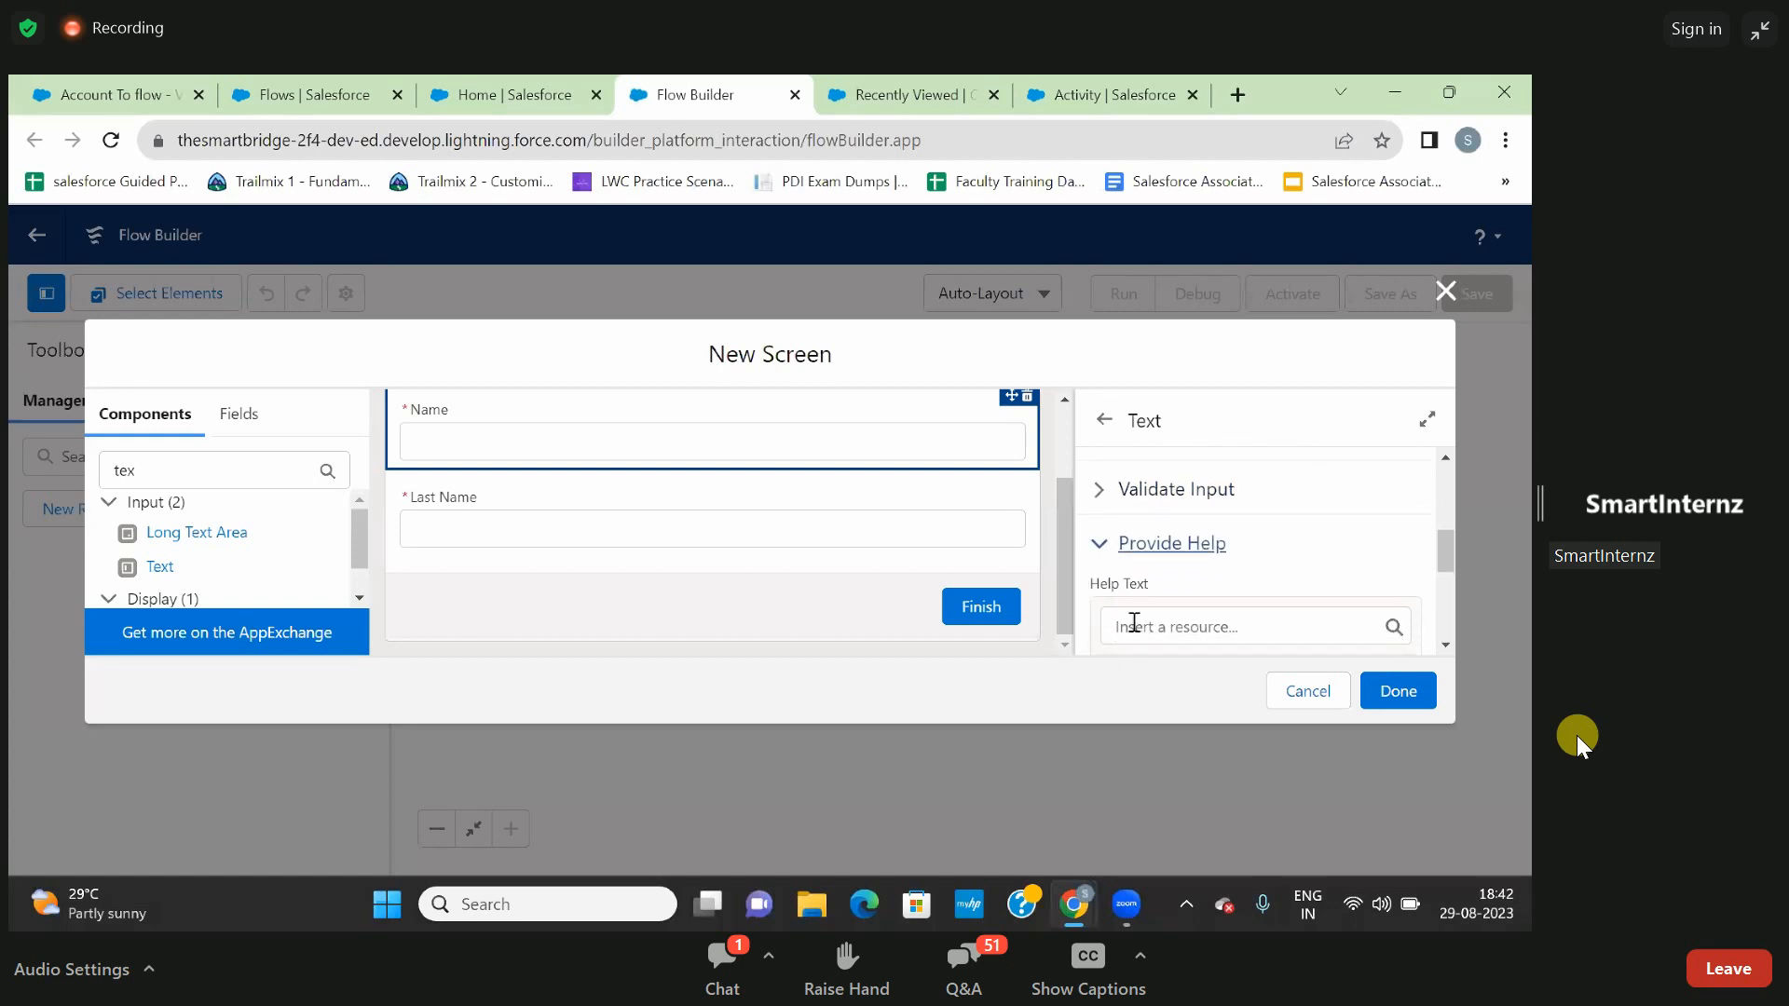
{"action": "scroll", "coordinate": [1132, 623], "scroll_direction": "down", "scroll_amount": 1}
{"action": "left_click", "coordinate": [1128, 599]}
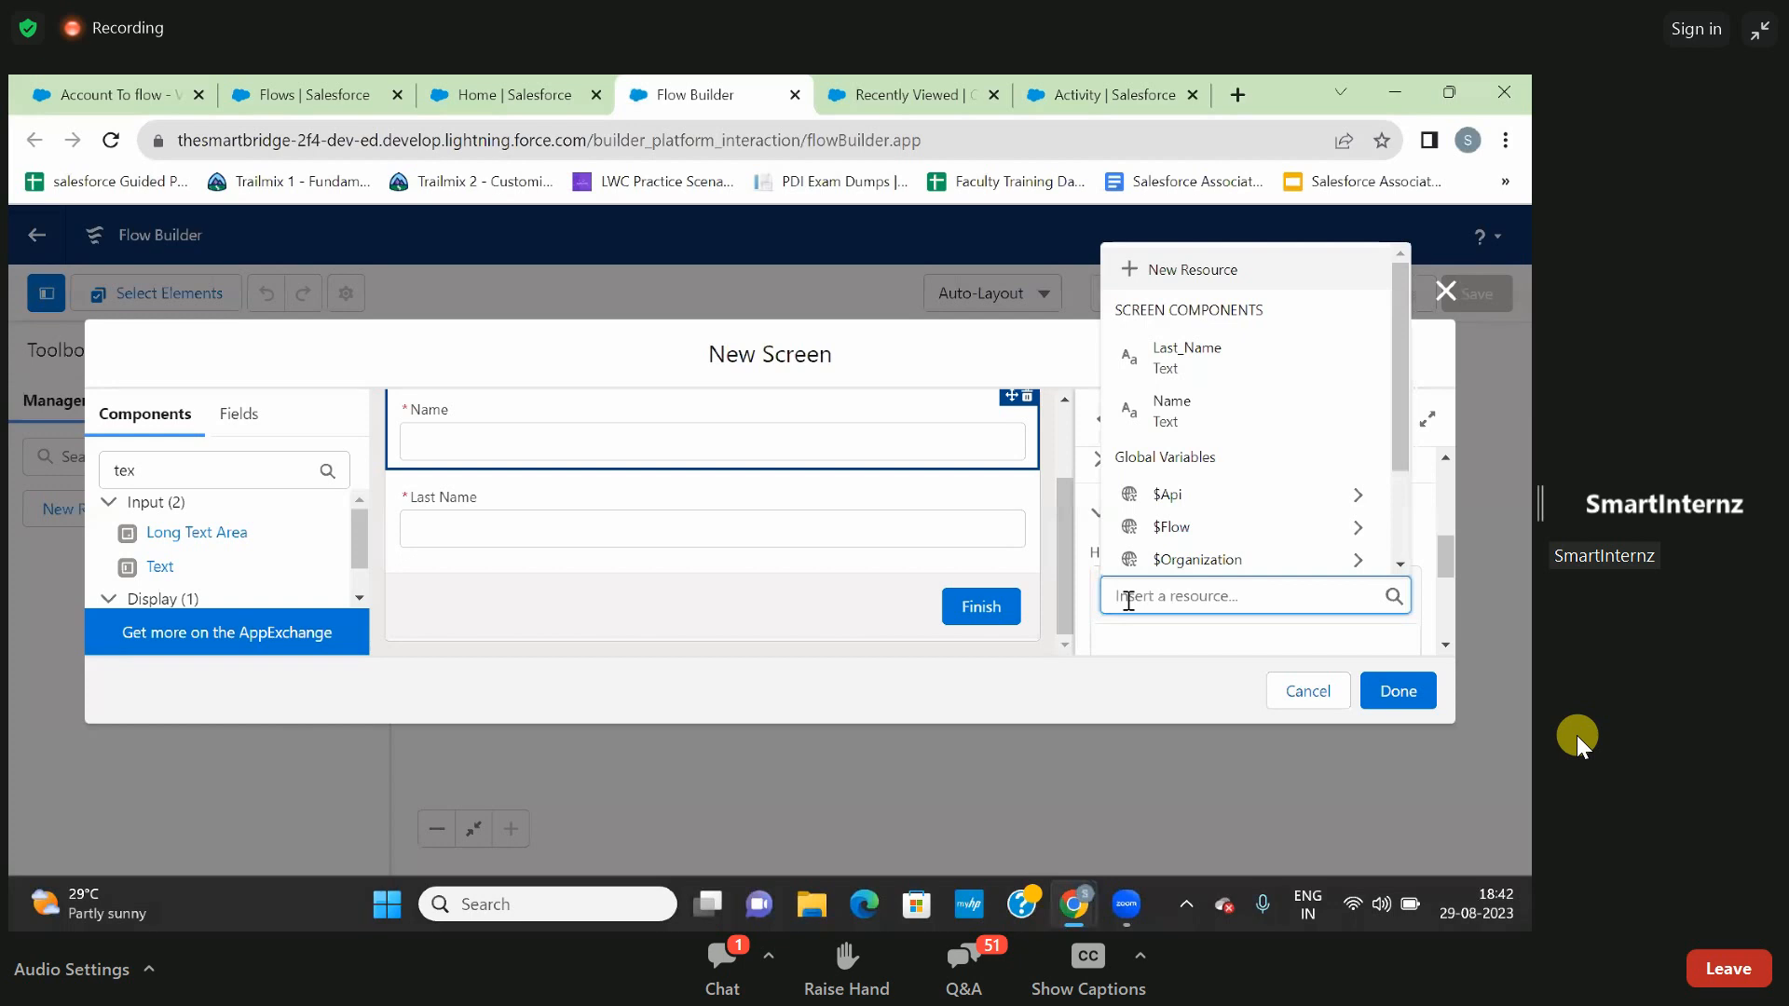
{"action": "type", "text": "Provide"}
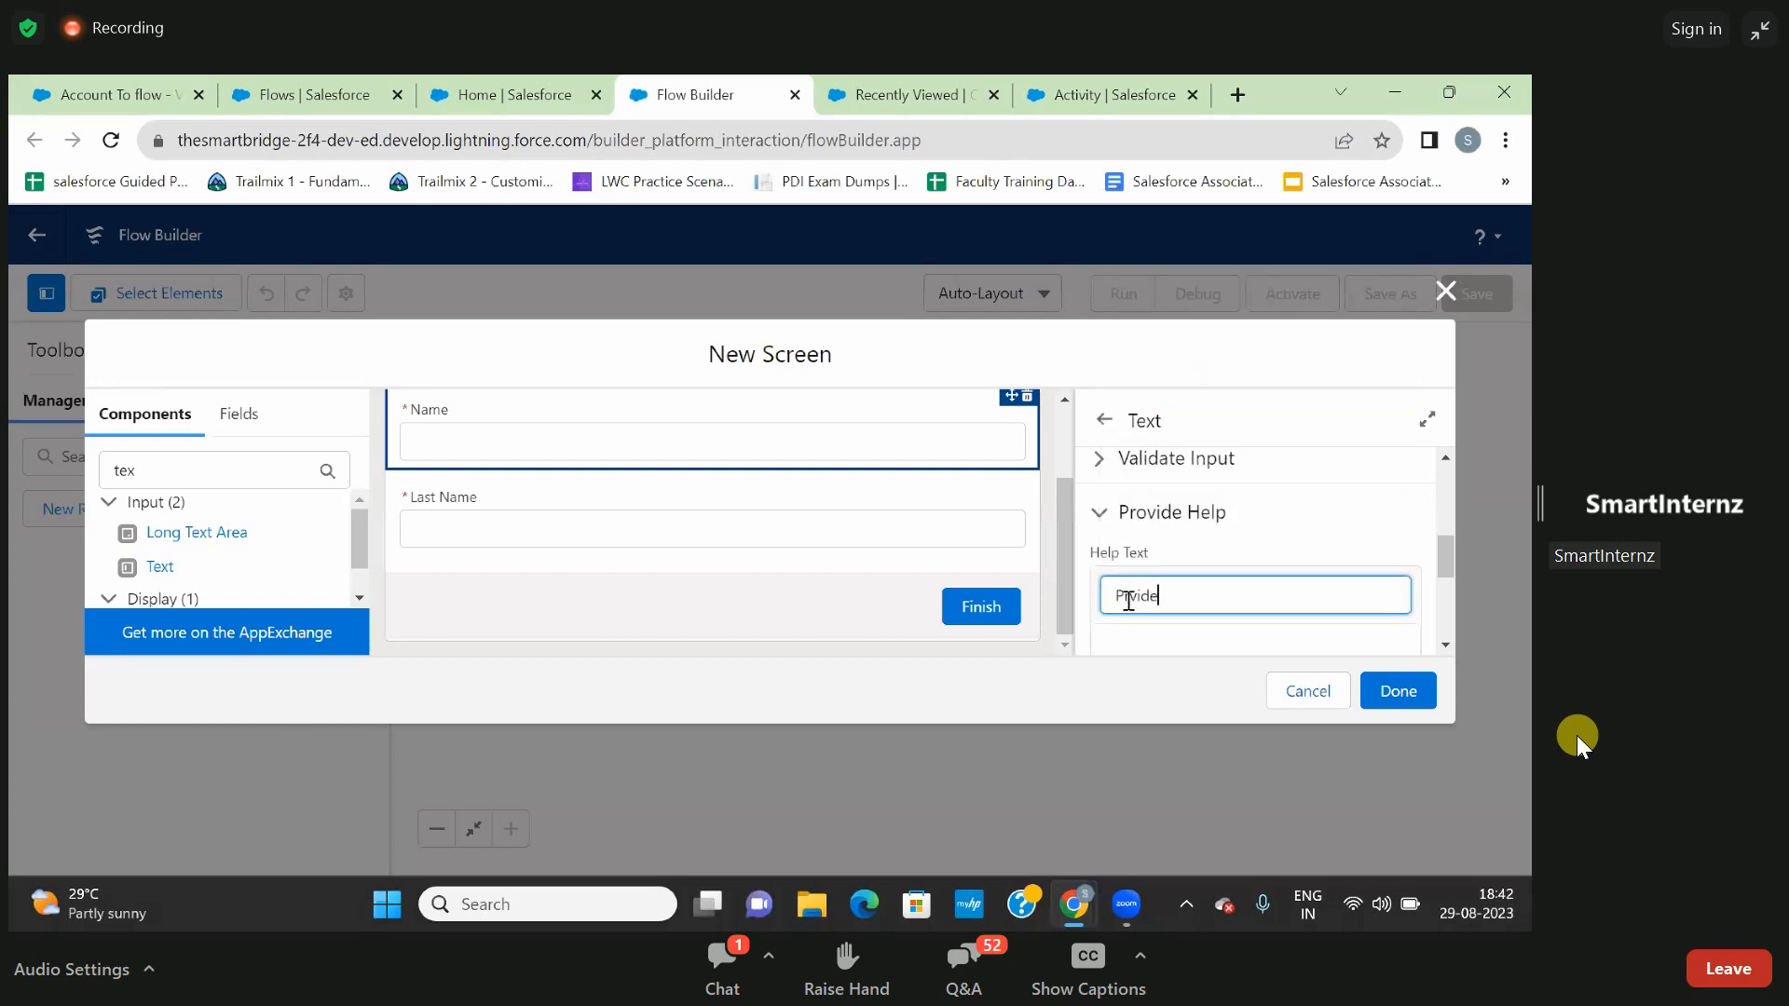
{"action": "type", "text": " the Mna"}
{"action": "key", "text": "BackSpace"}
{"action": "type", "text": "Name to create the Rec"}
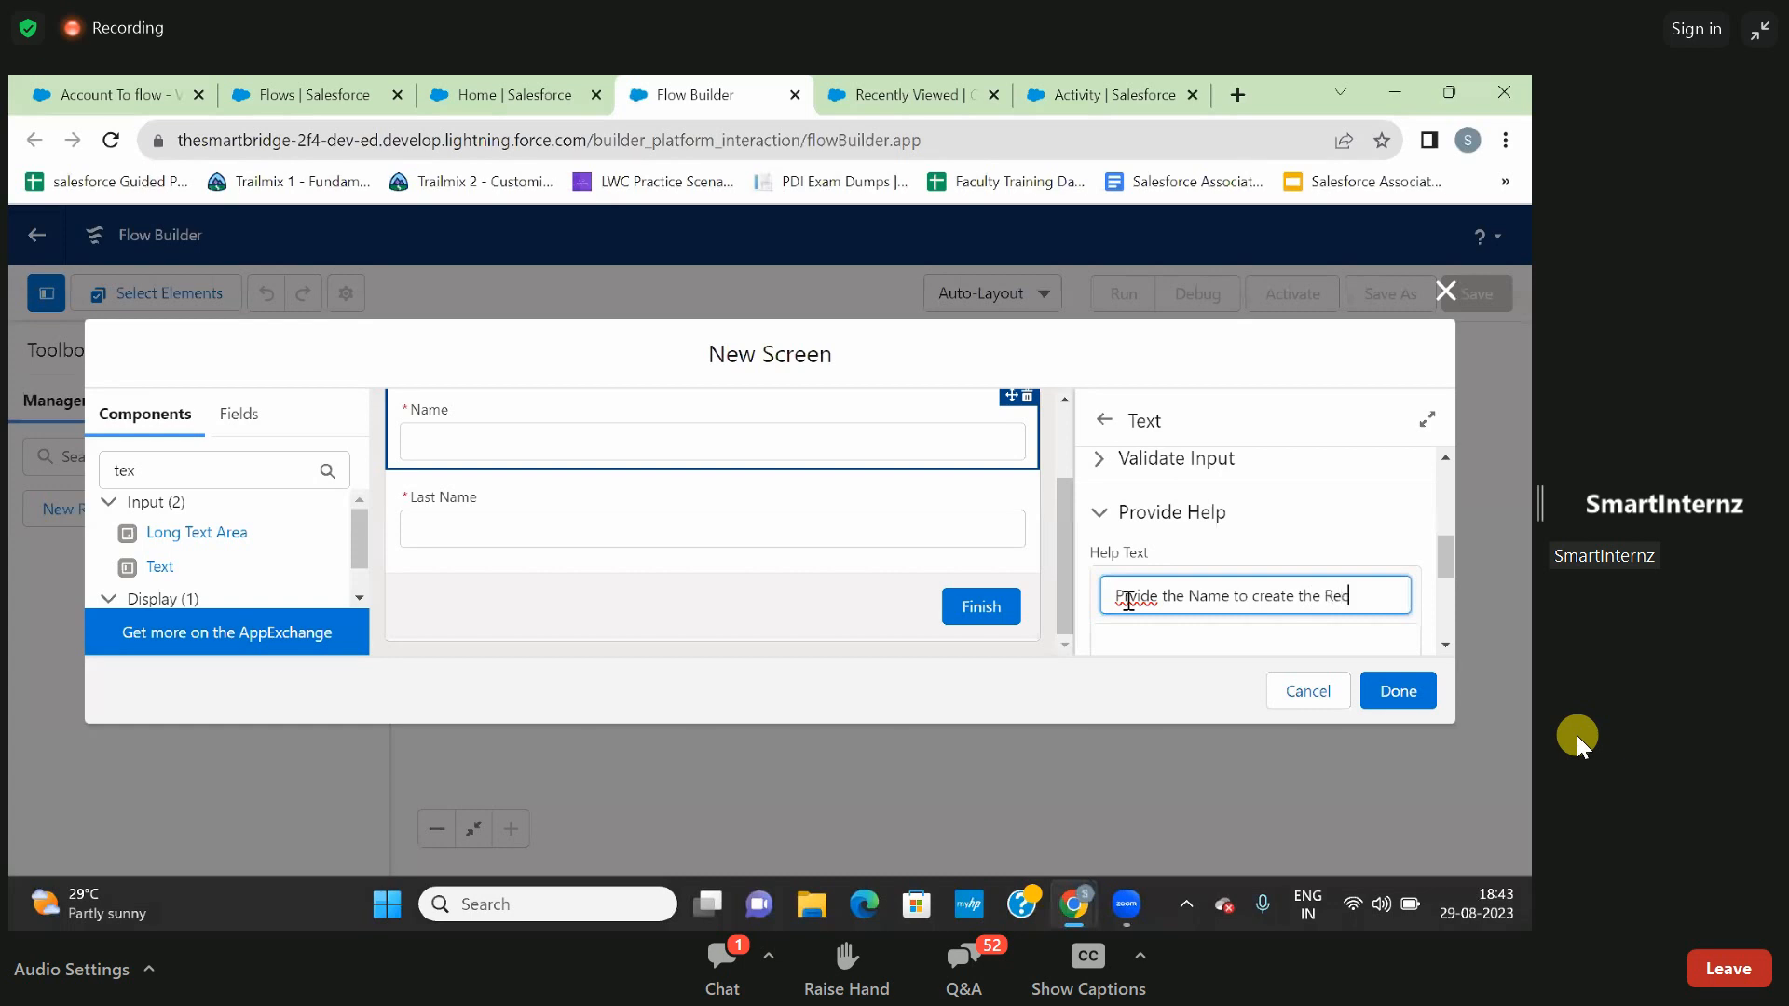
{"action": "type", "text": "cord"}
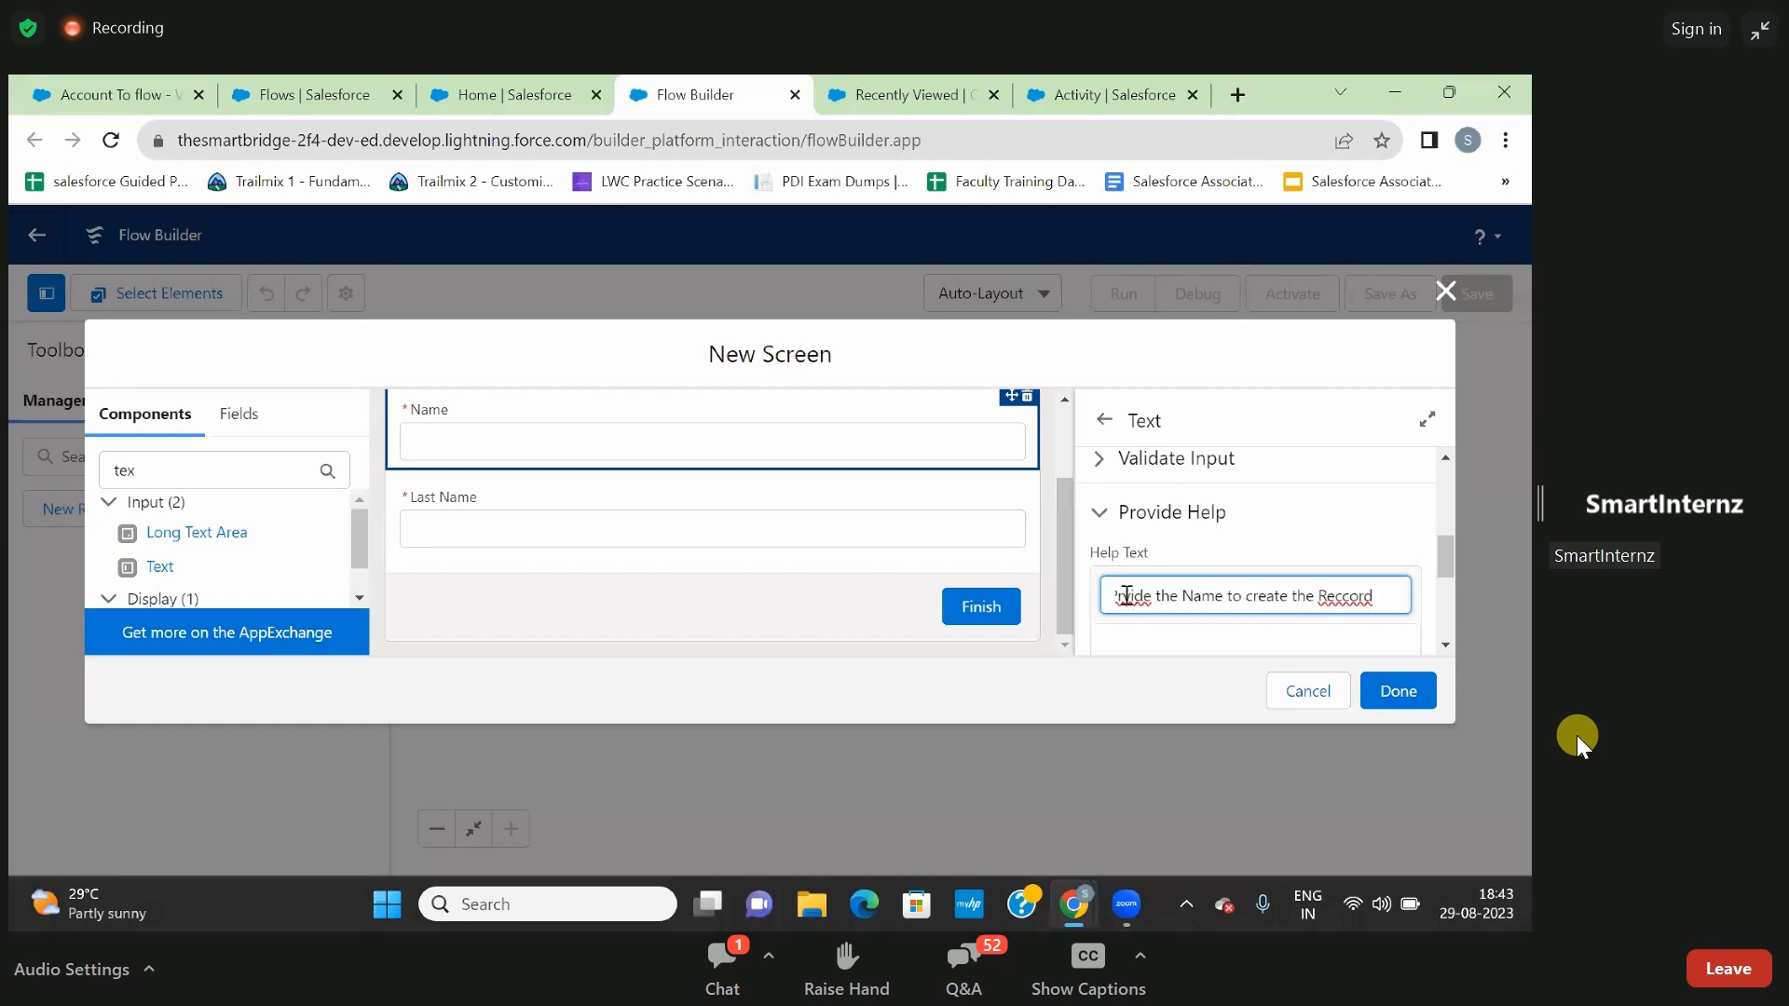
- Correct the spelling in the Name input's help text to read "Provide the Name to create the Record"
{"action": "left_click", "coordinate": [1126, 597]}
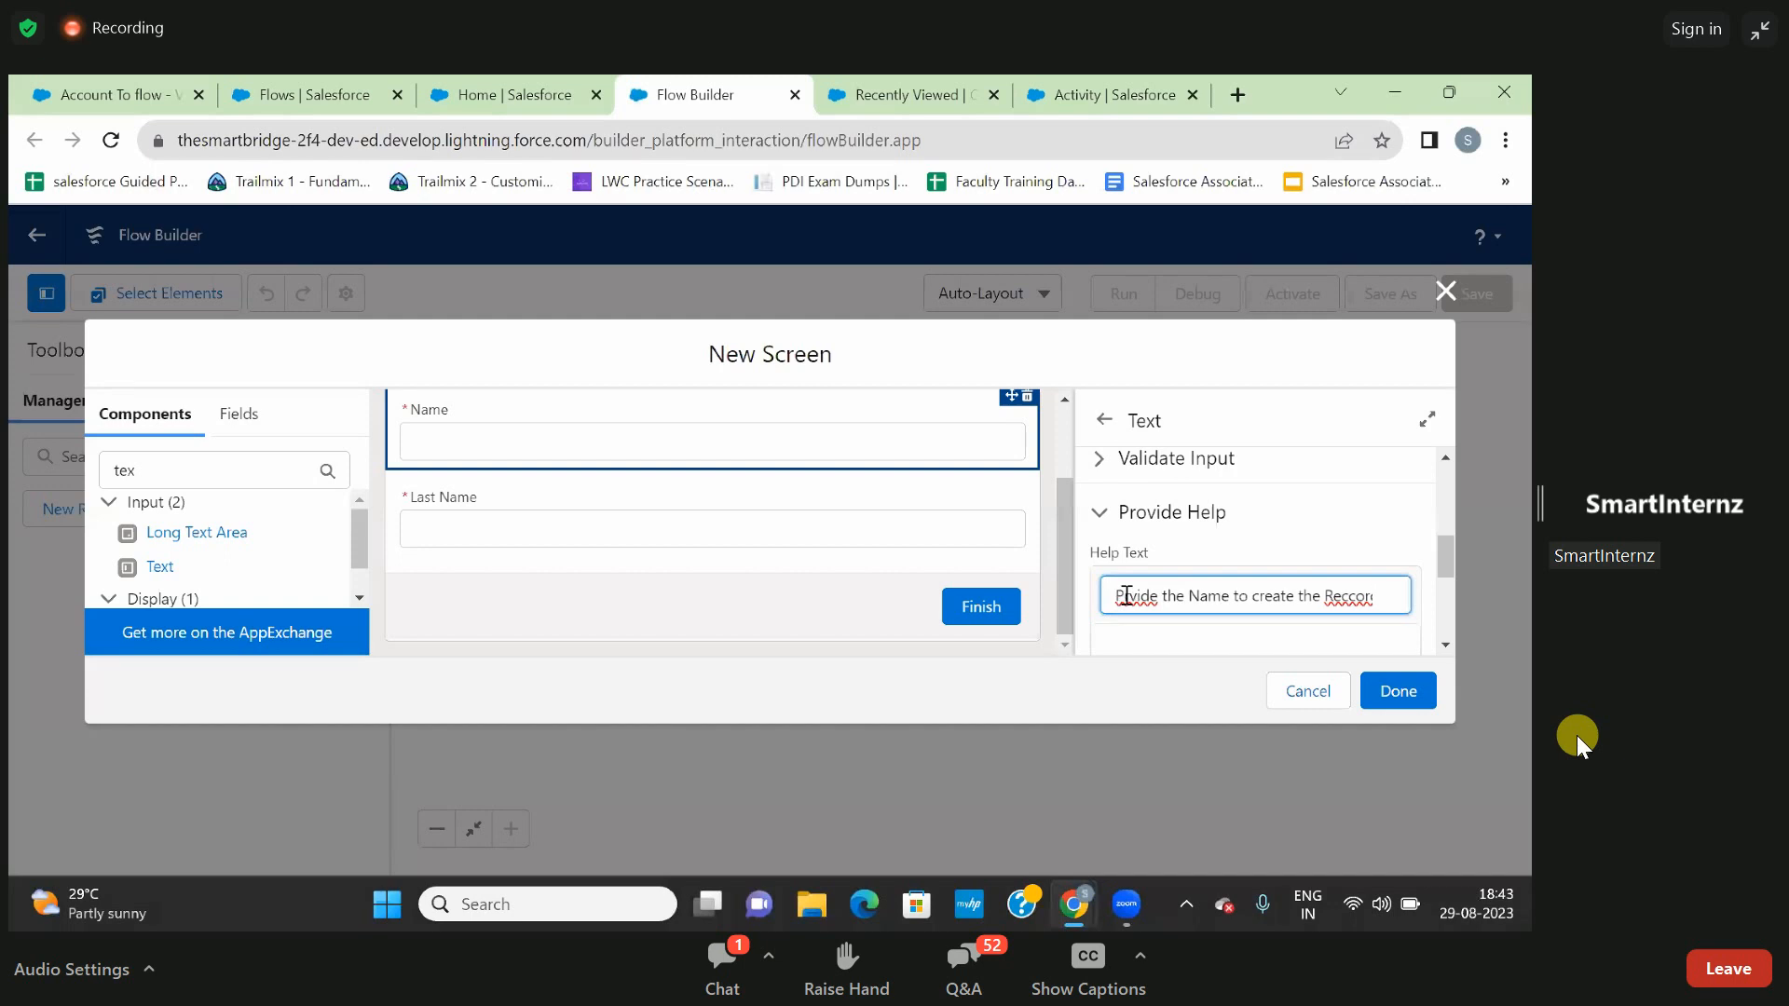
{"action": "key", "text": "End"}
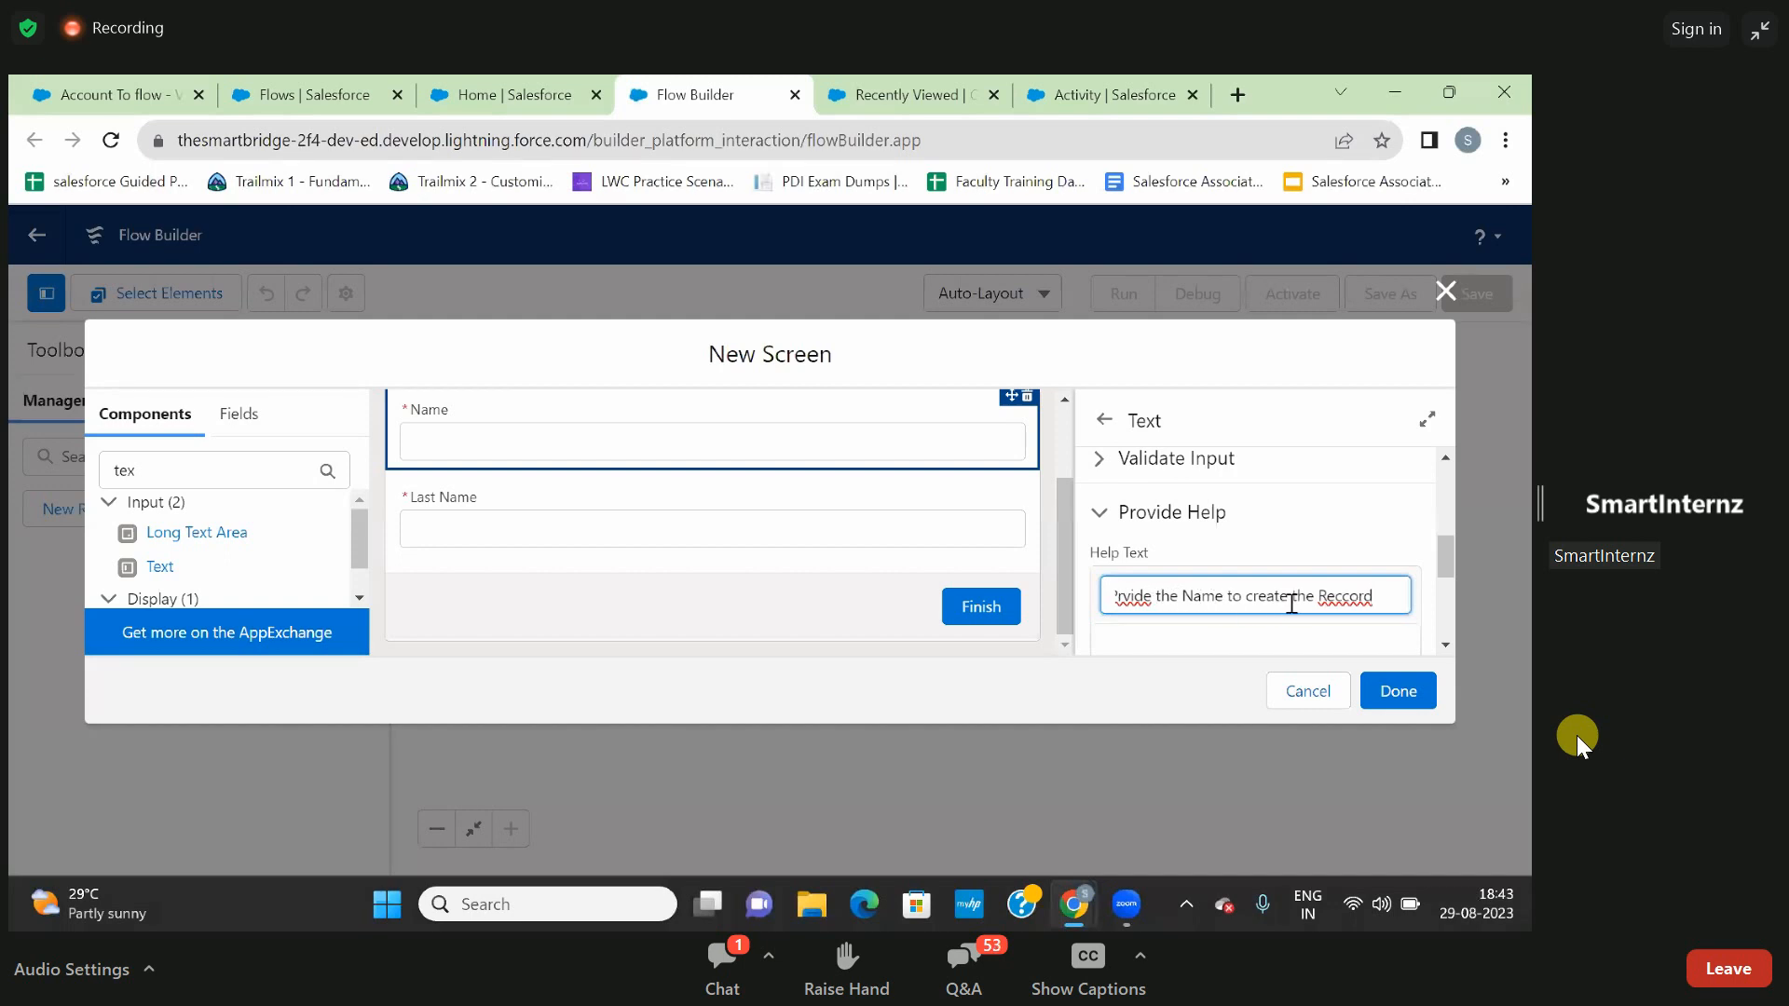
{"action": "left_click", "coordinate": [1345, 599]}
{"action": "key", "text": "BackSpace"}
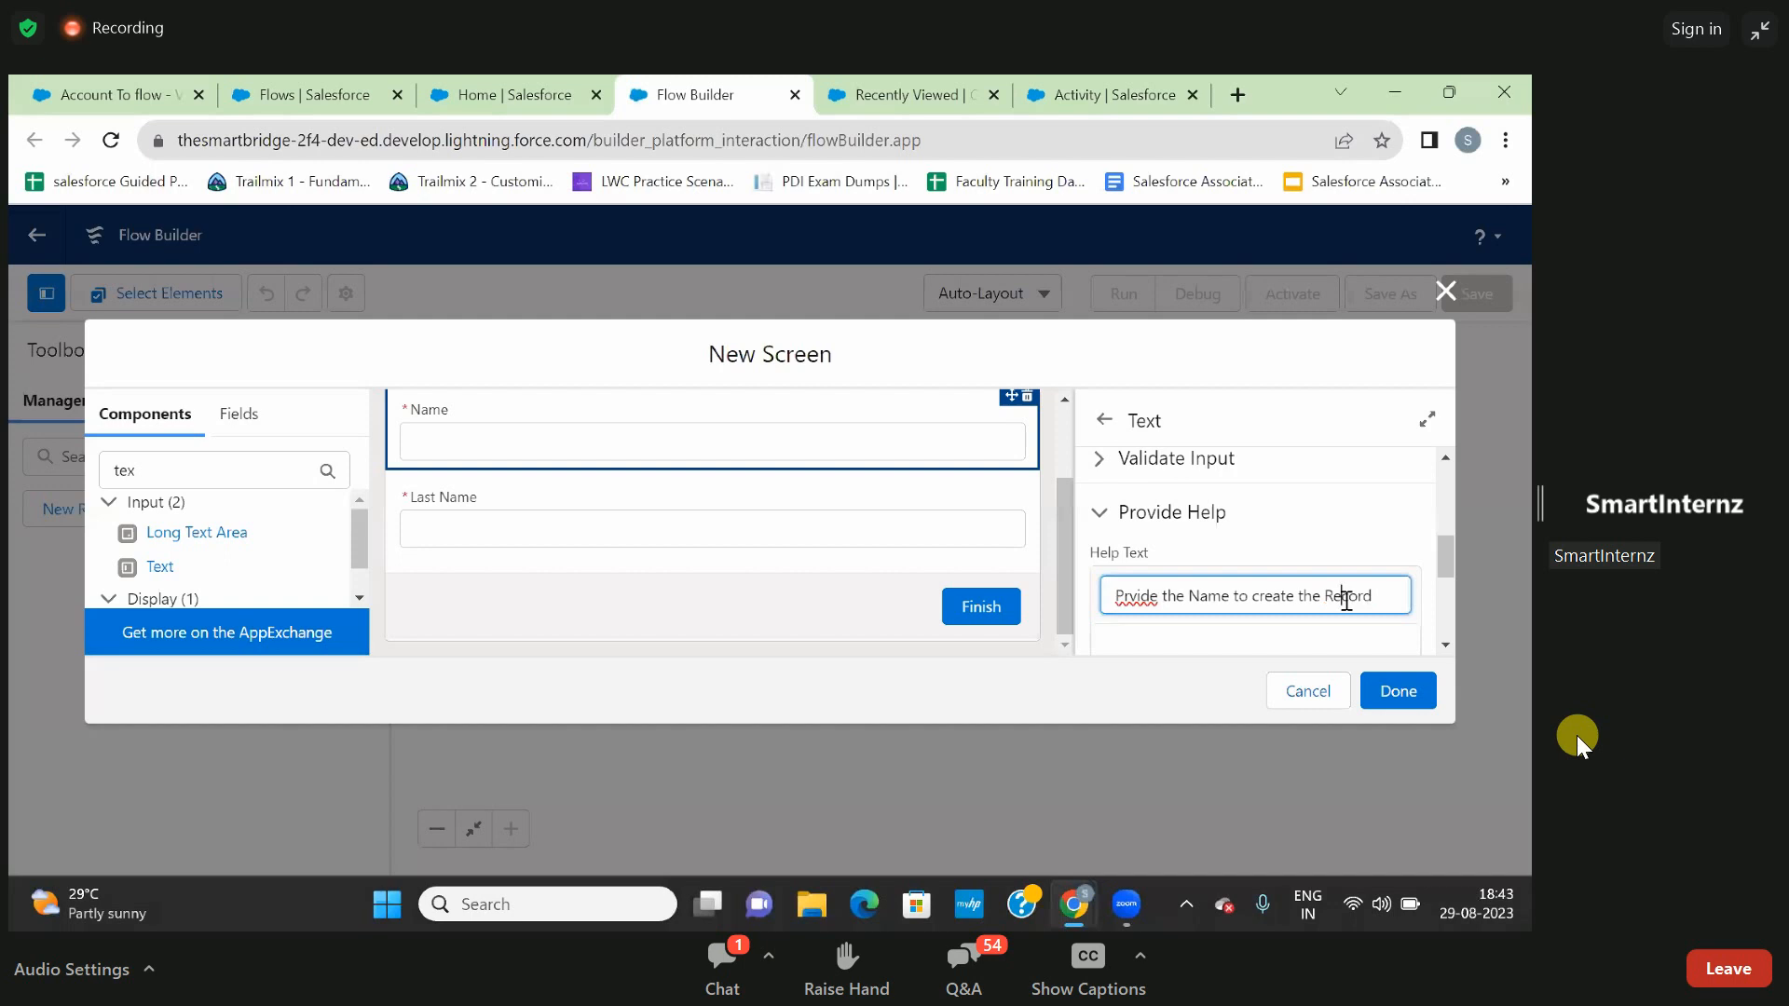
{"action": "left_click", "coordinate": [1131, 597]}
{"action": "type", "text": "o"}
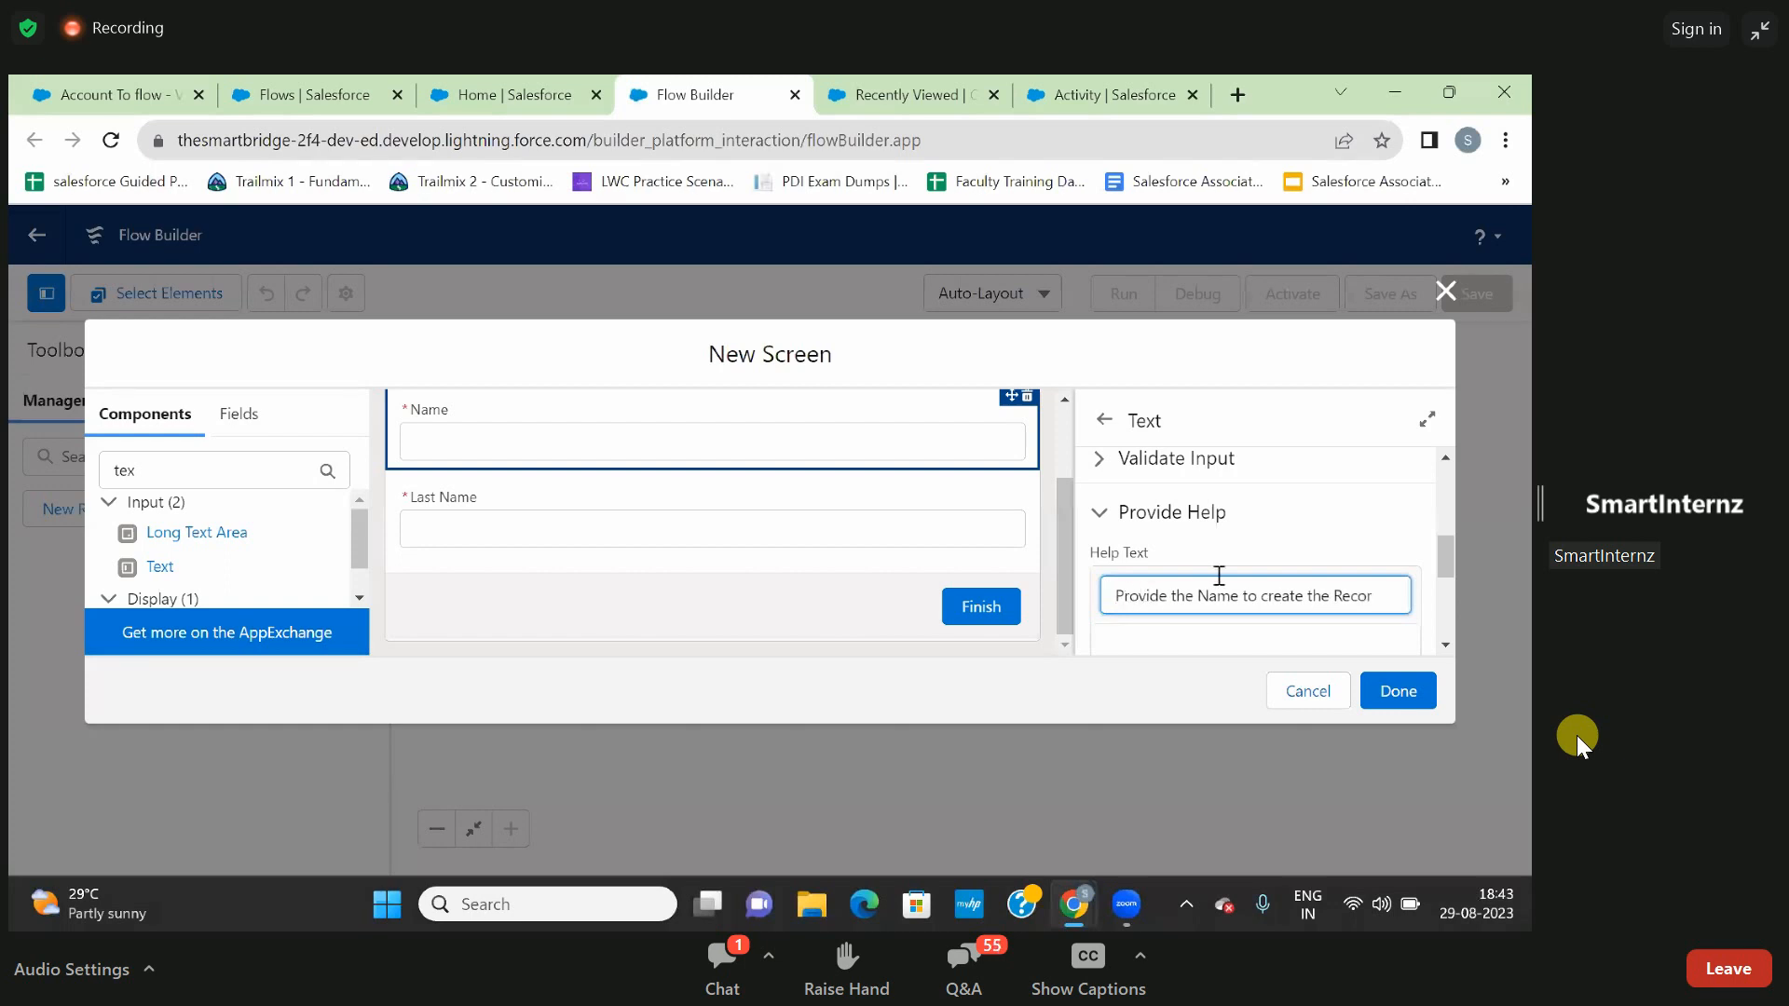
{"action": "left_click", "coordinate": [1265, 533]}
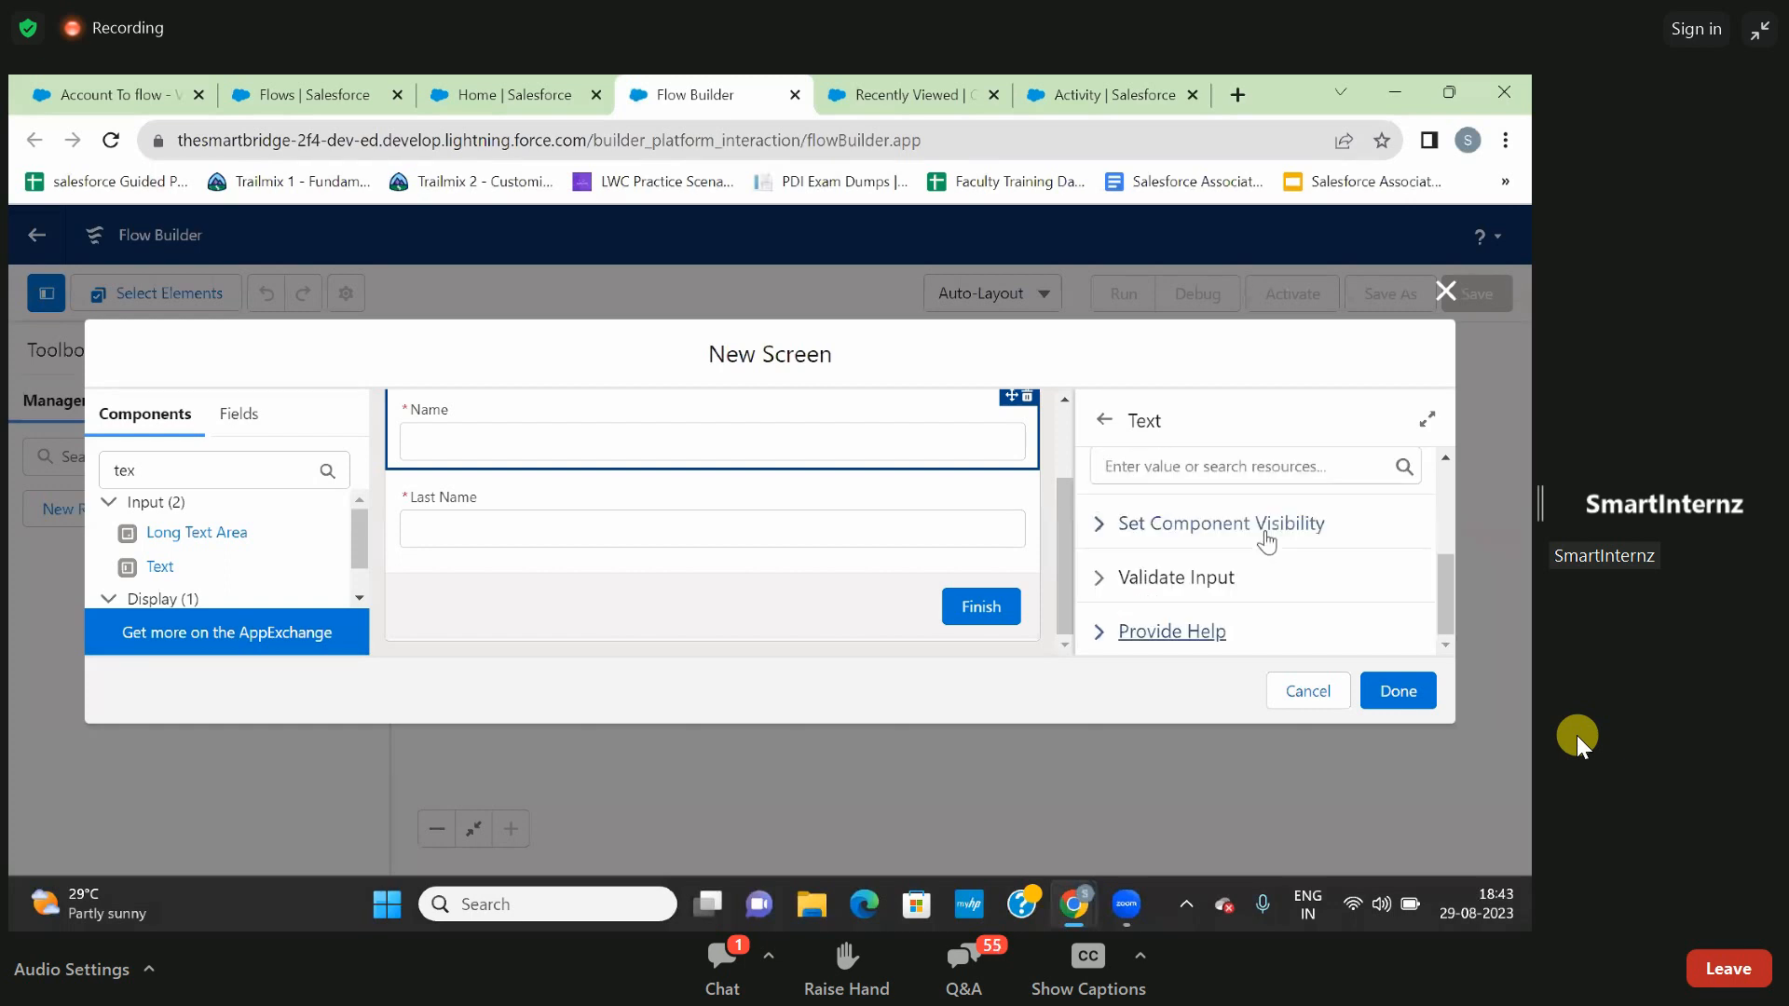
- Review the Name input's validation settings and its help text with the formatting options
{"action": "left_click", "coordinate": [1103, 580]}
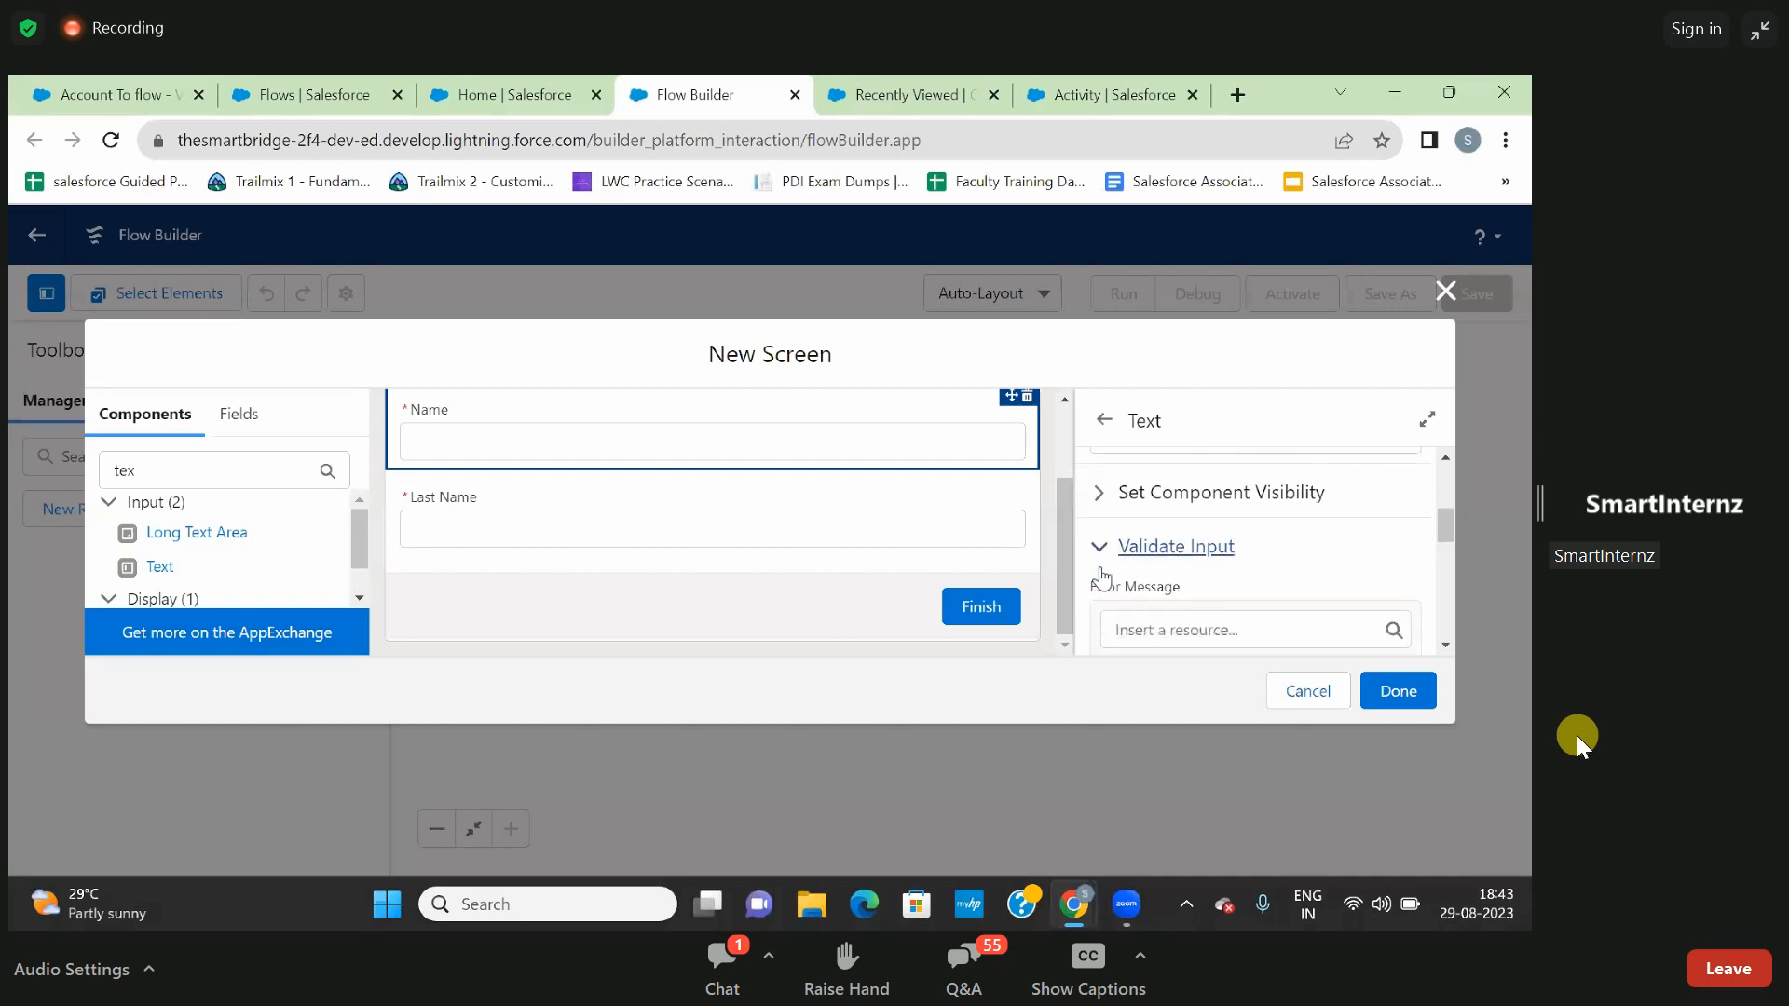
{"action": "scroll", "coordinate": [1102, 580], "scroll_direction": "down", "scroll_amount": 3}
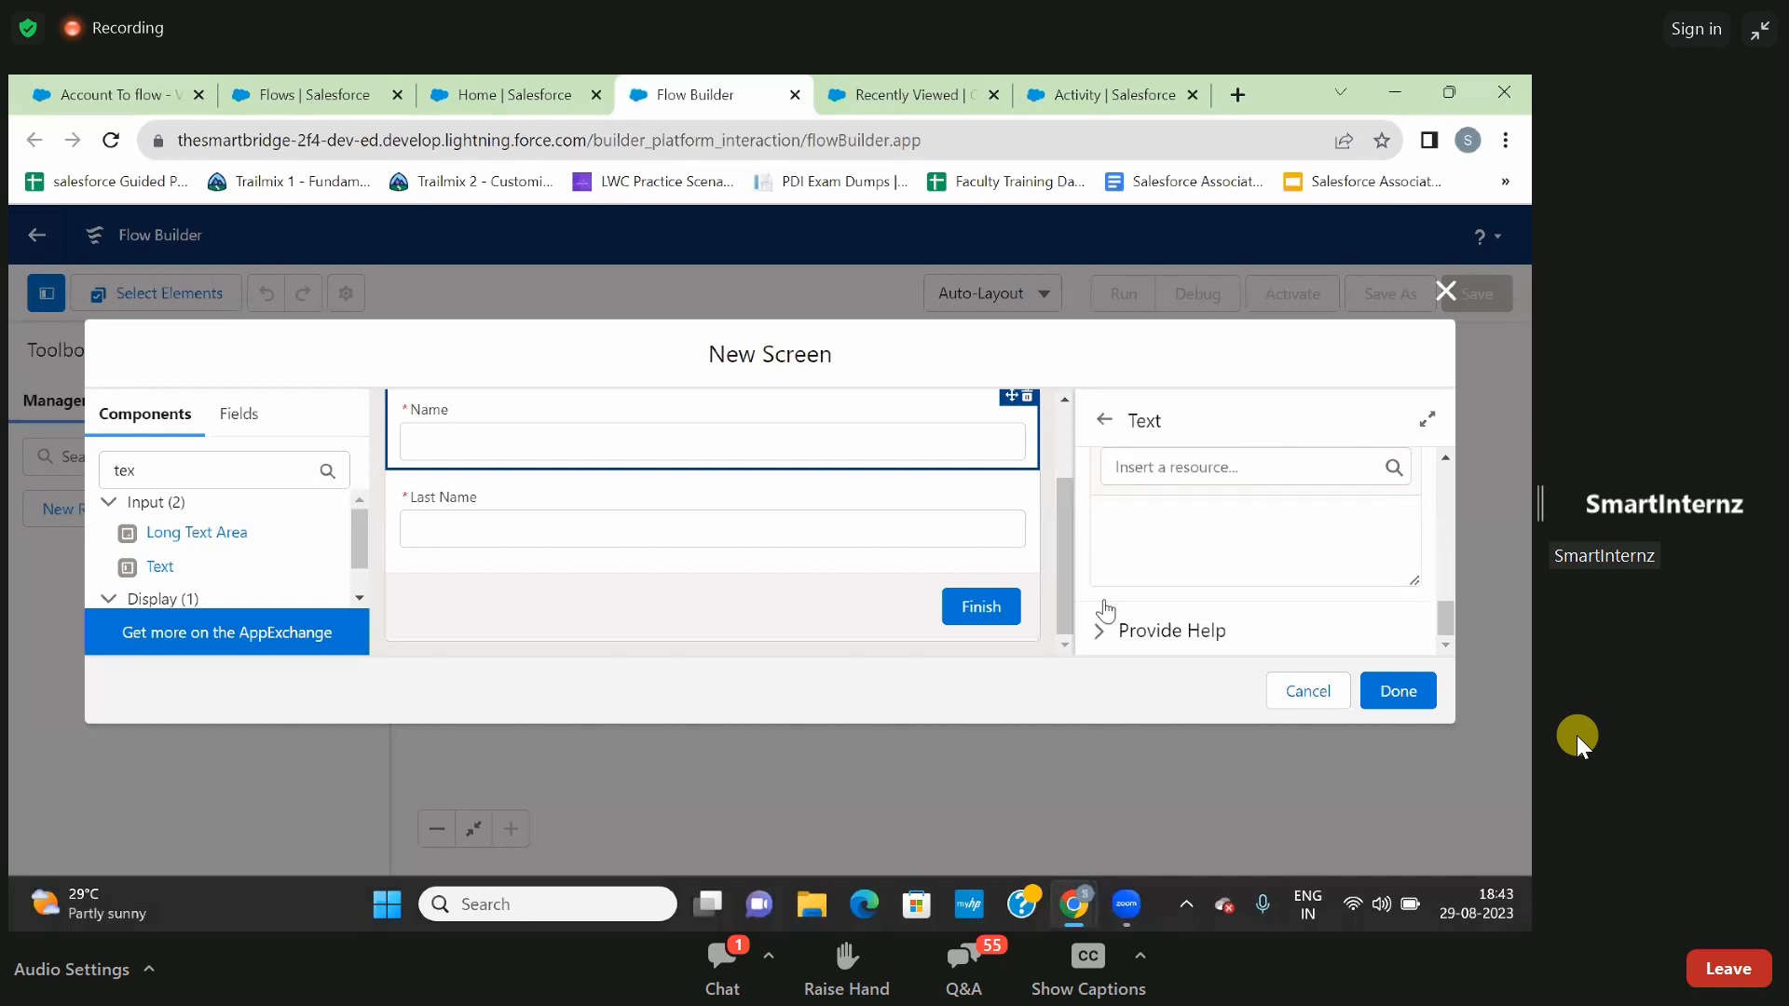
{"action": "left_click", "coordinate": [1107, 630]}
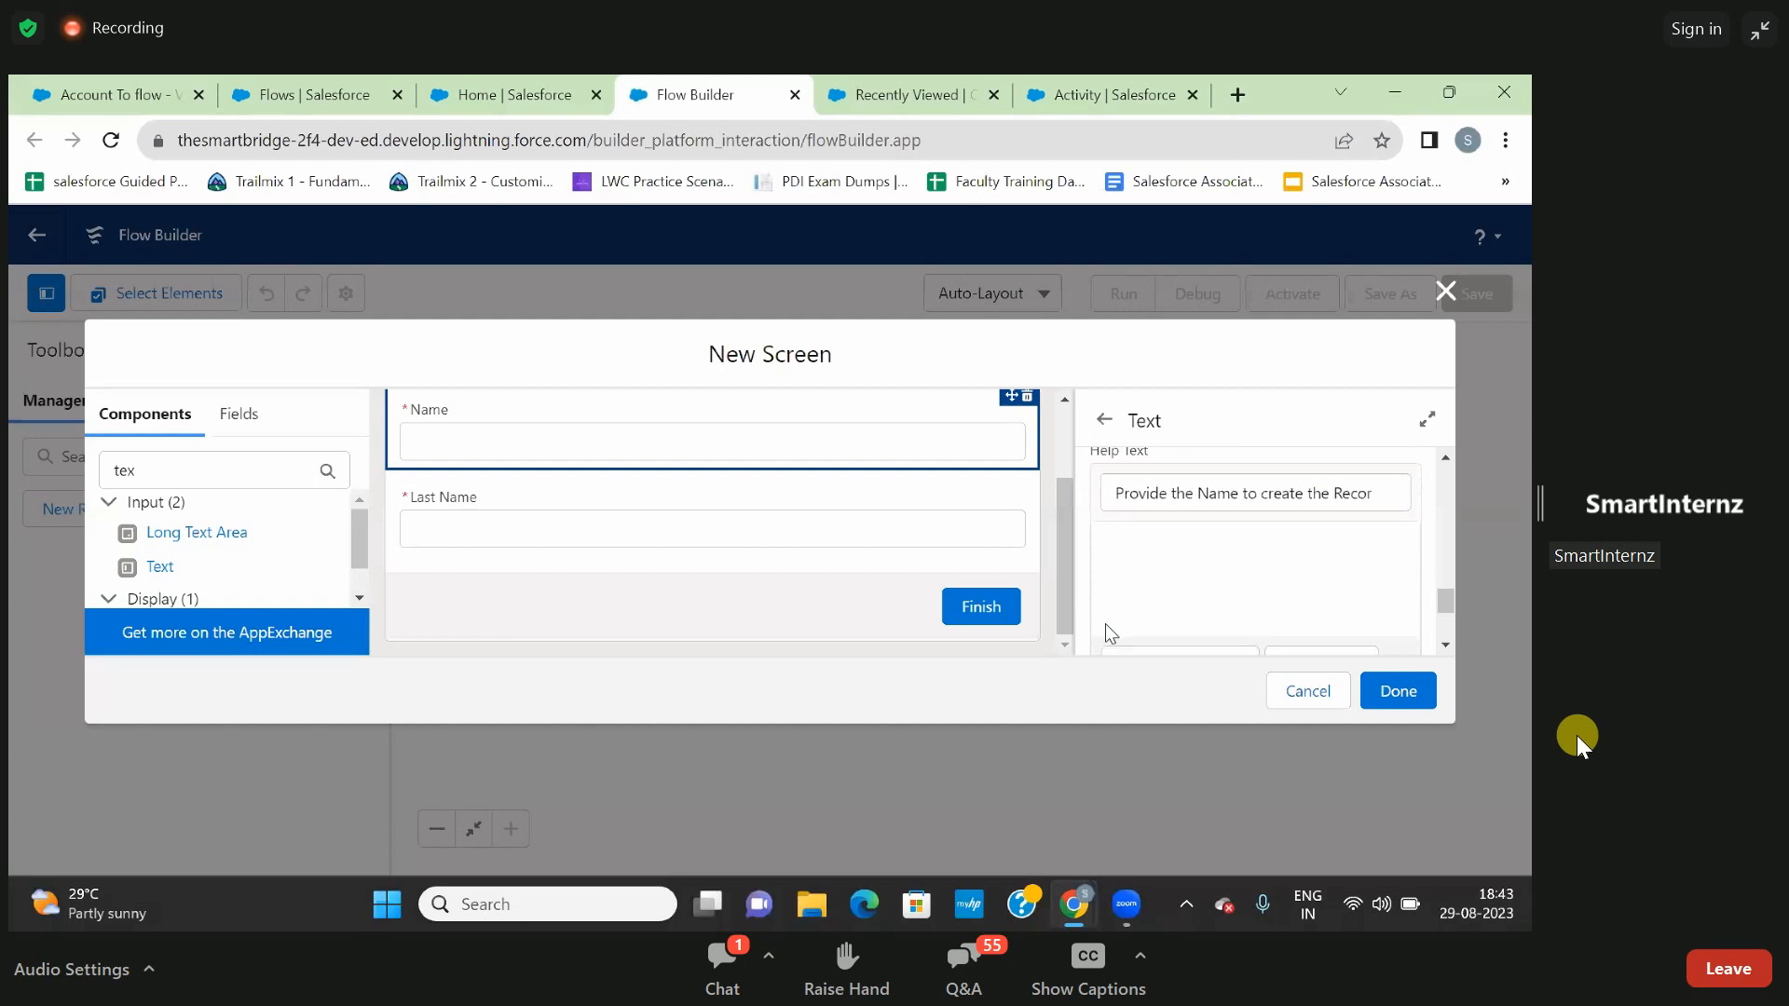
{"action": "scroll", "coordinate": [1105, 624], "scroll_direction": "down", "scroll_amount": 2}
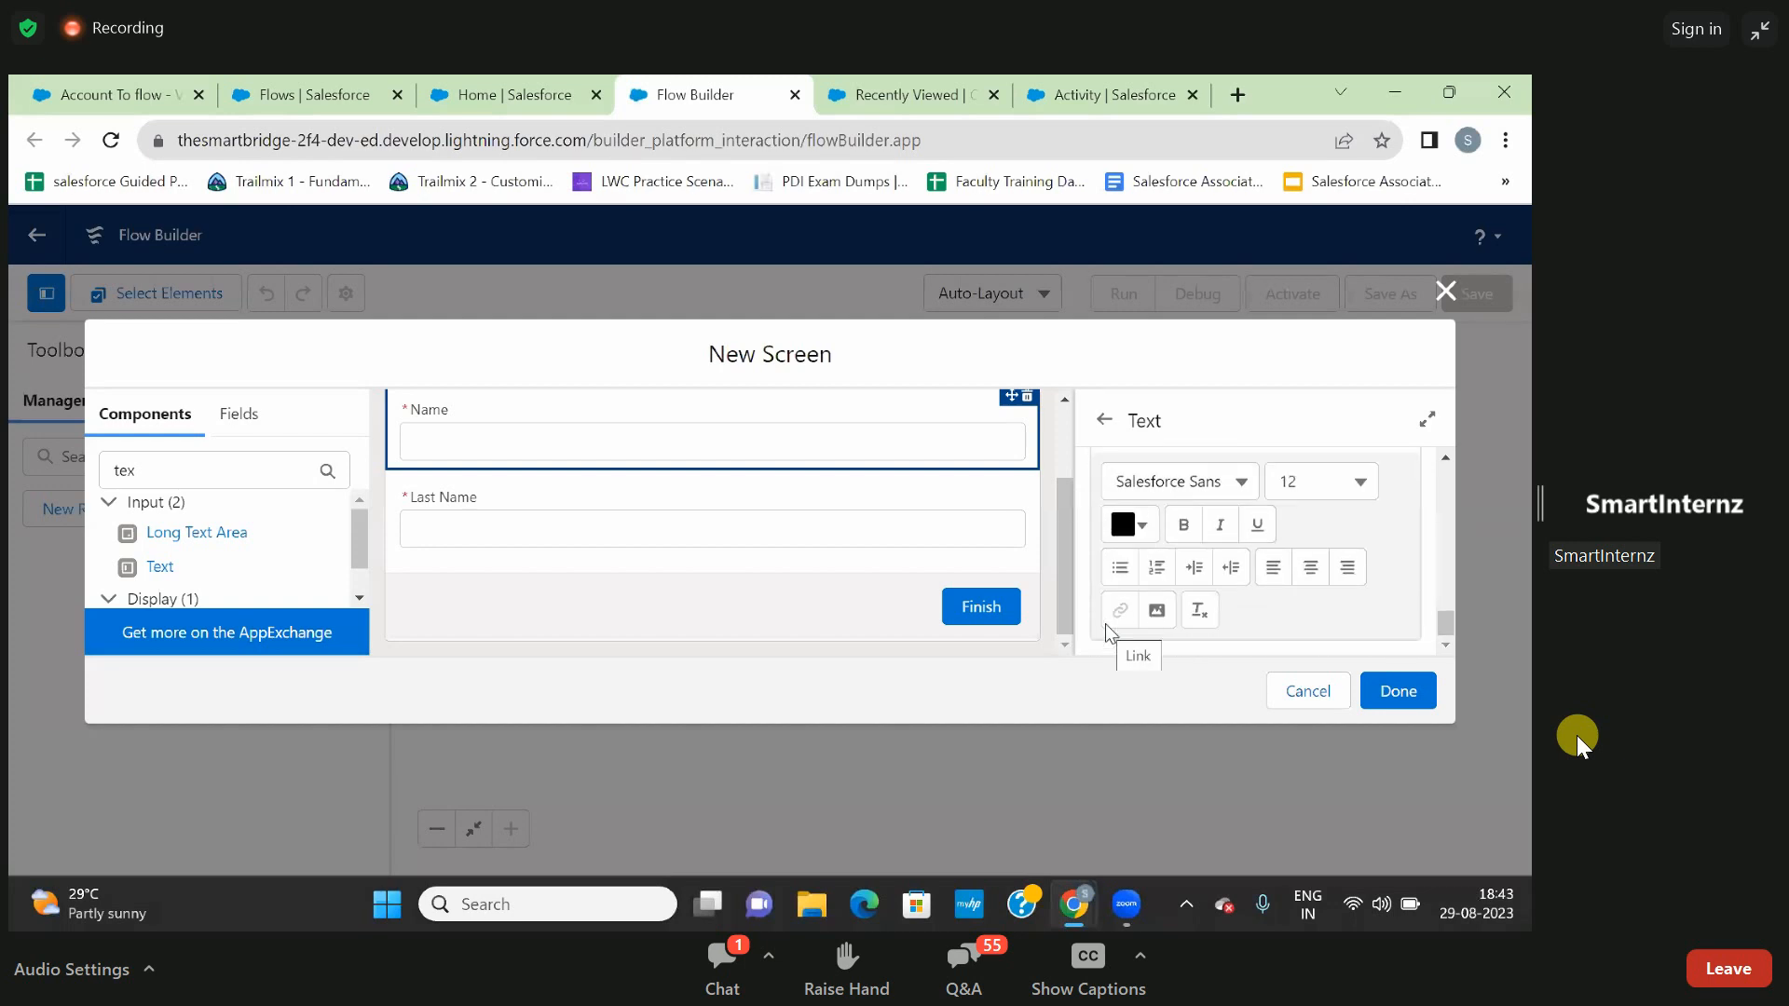
- Select the Last Name input on the screen canvas and expand its Provide Help settings
{"action": "scroll", "coordinate": [1106, 624], "scroll_direction": "up", "scroll_amount": 1}
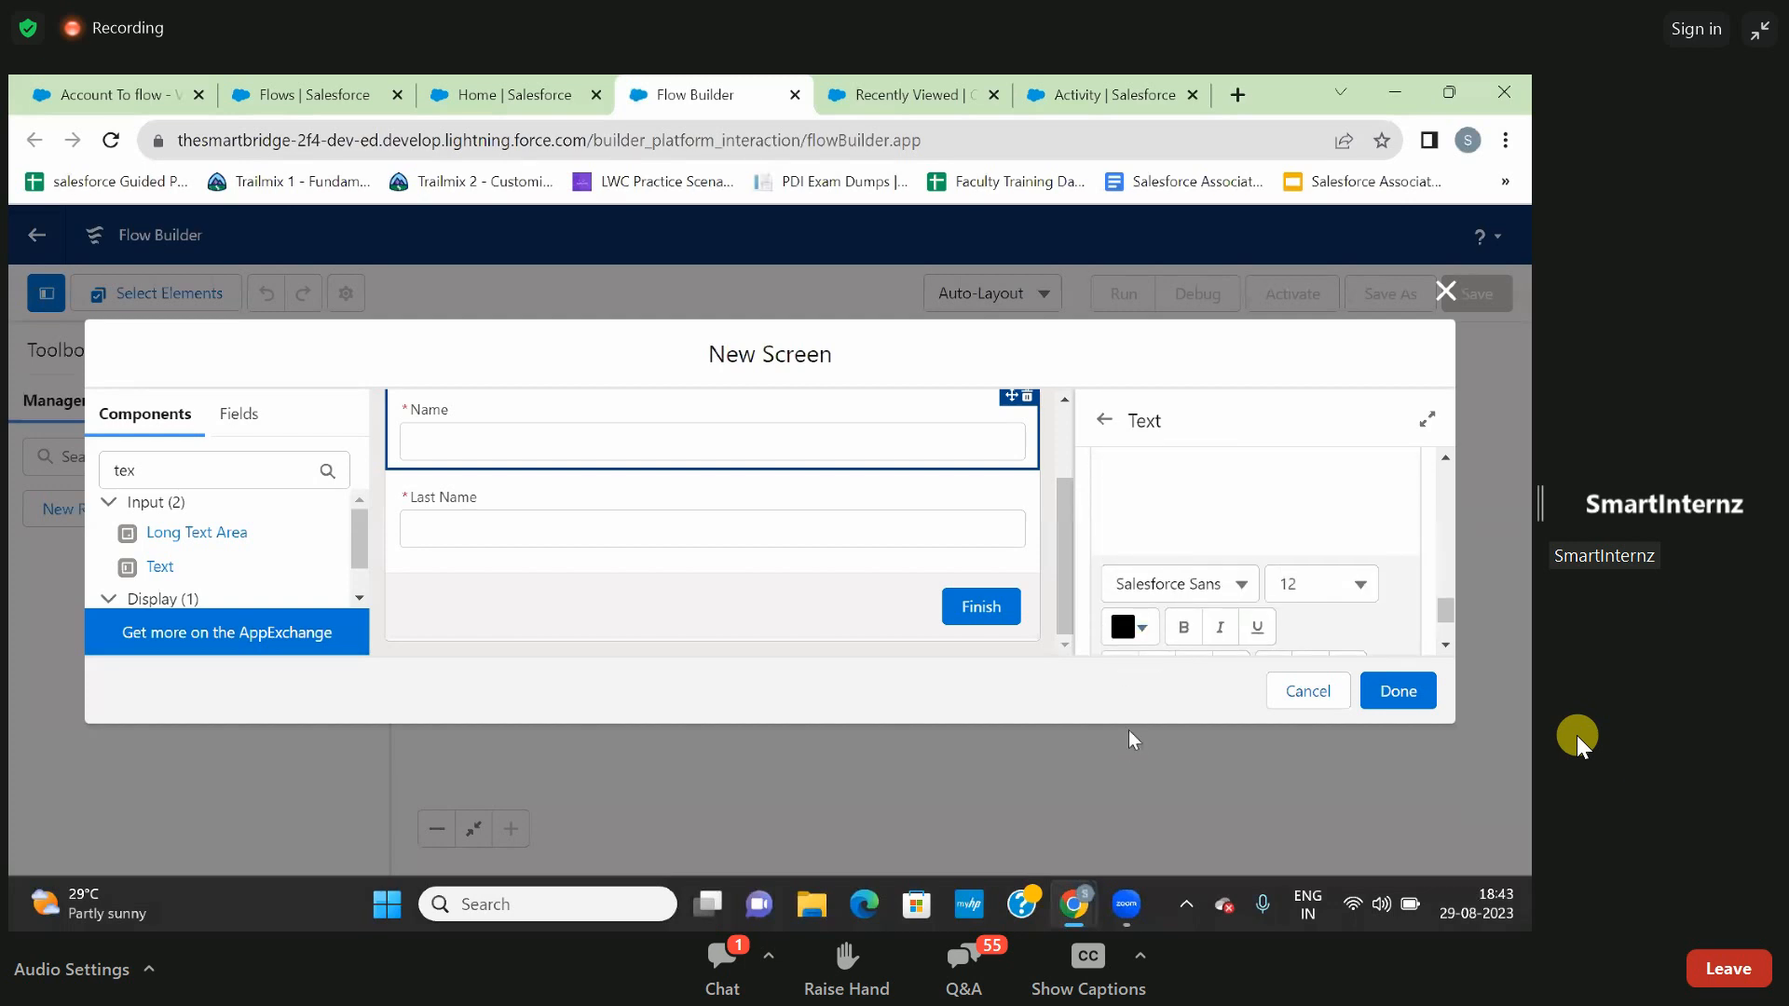
{"action": "scroll", "coordinate": [1214, 478], "scroll_direction": "down", "scroll_amount": 2}
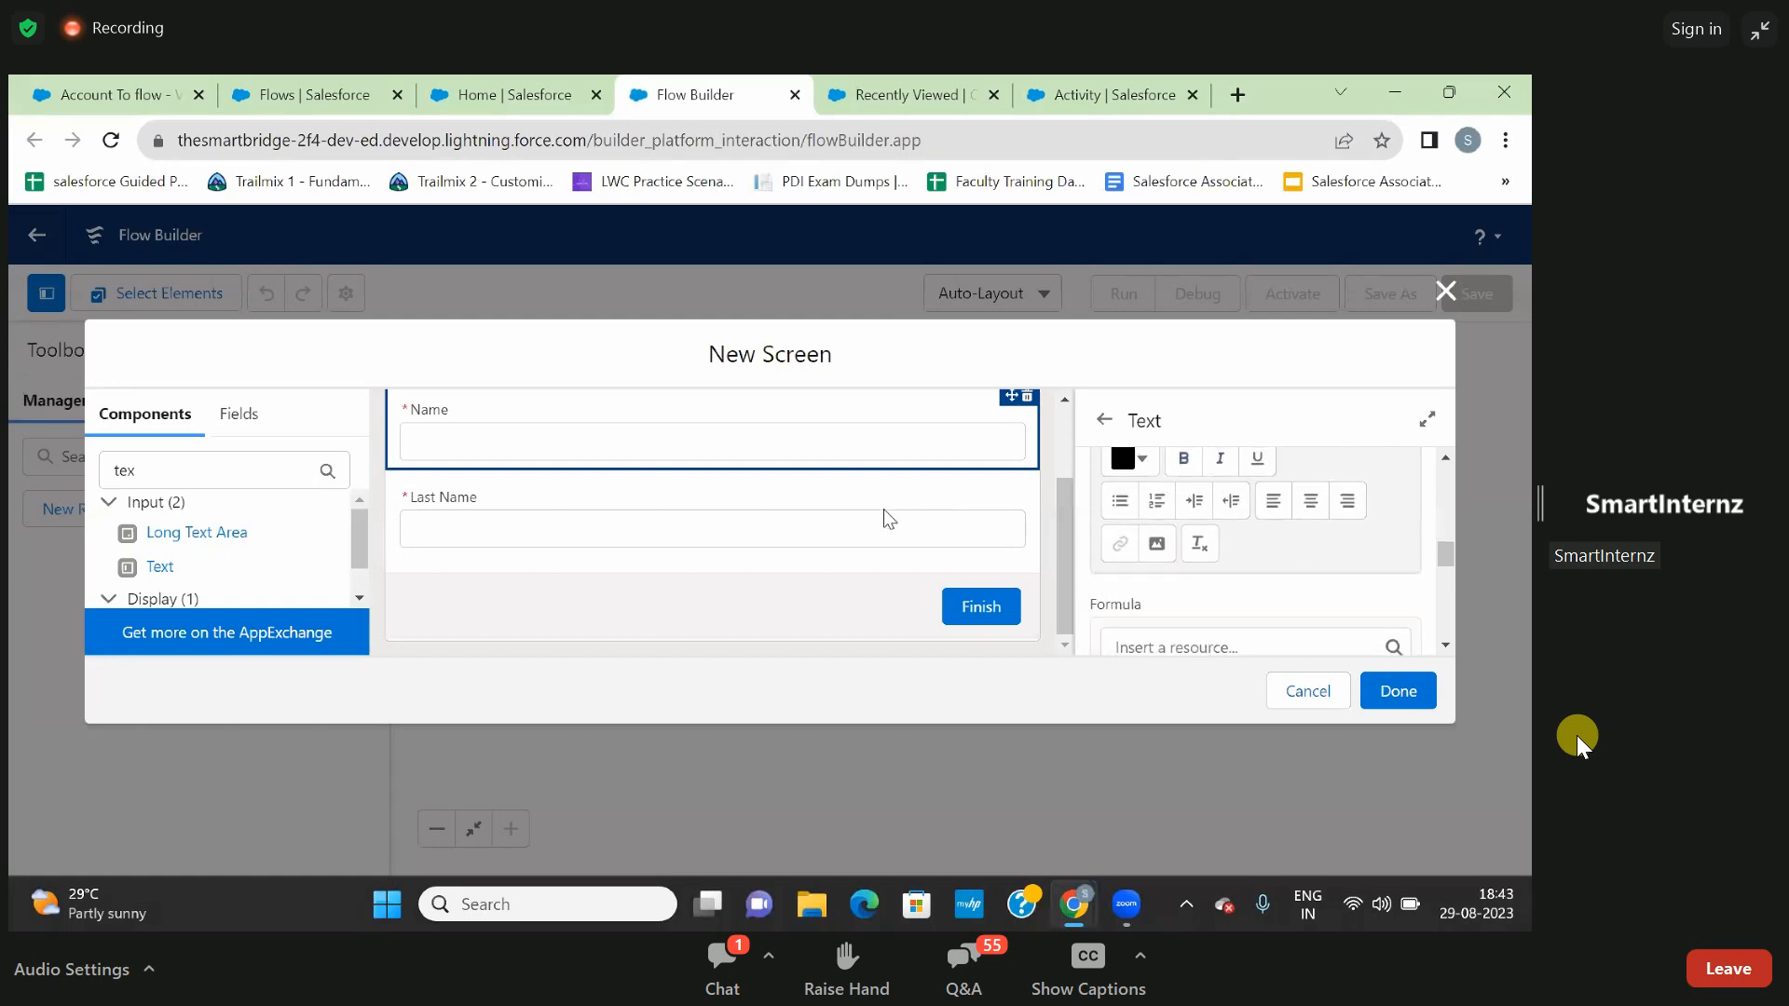
{"action": "left_click", "coordinate": [835, 525]}
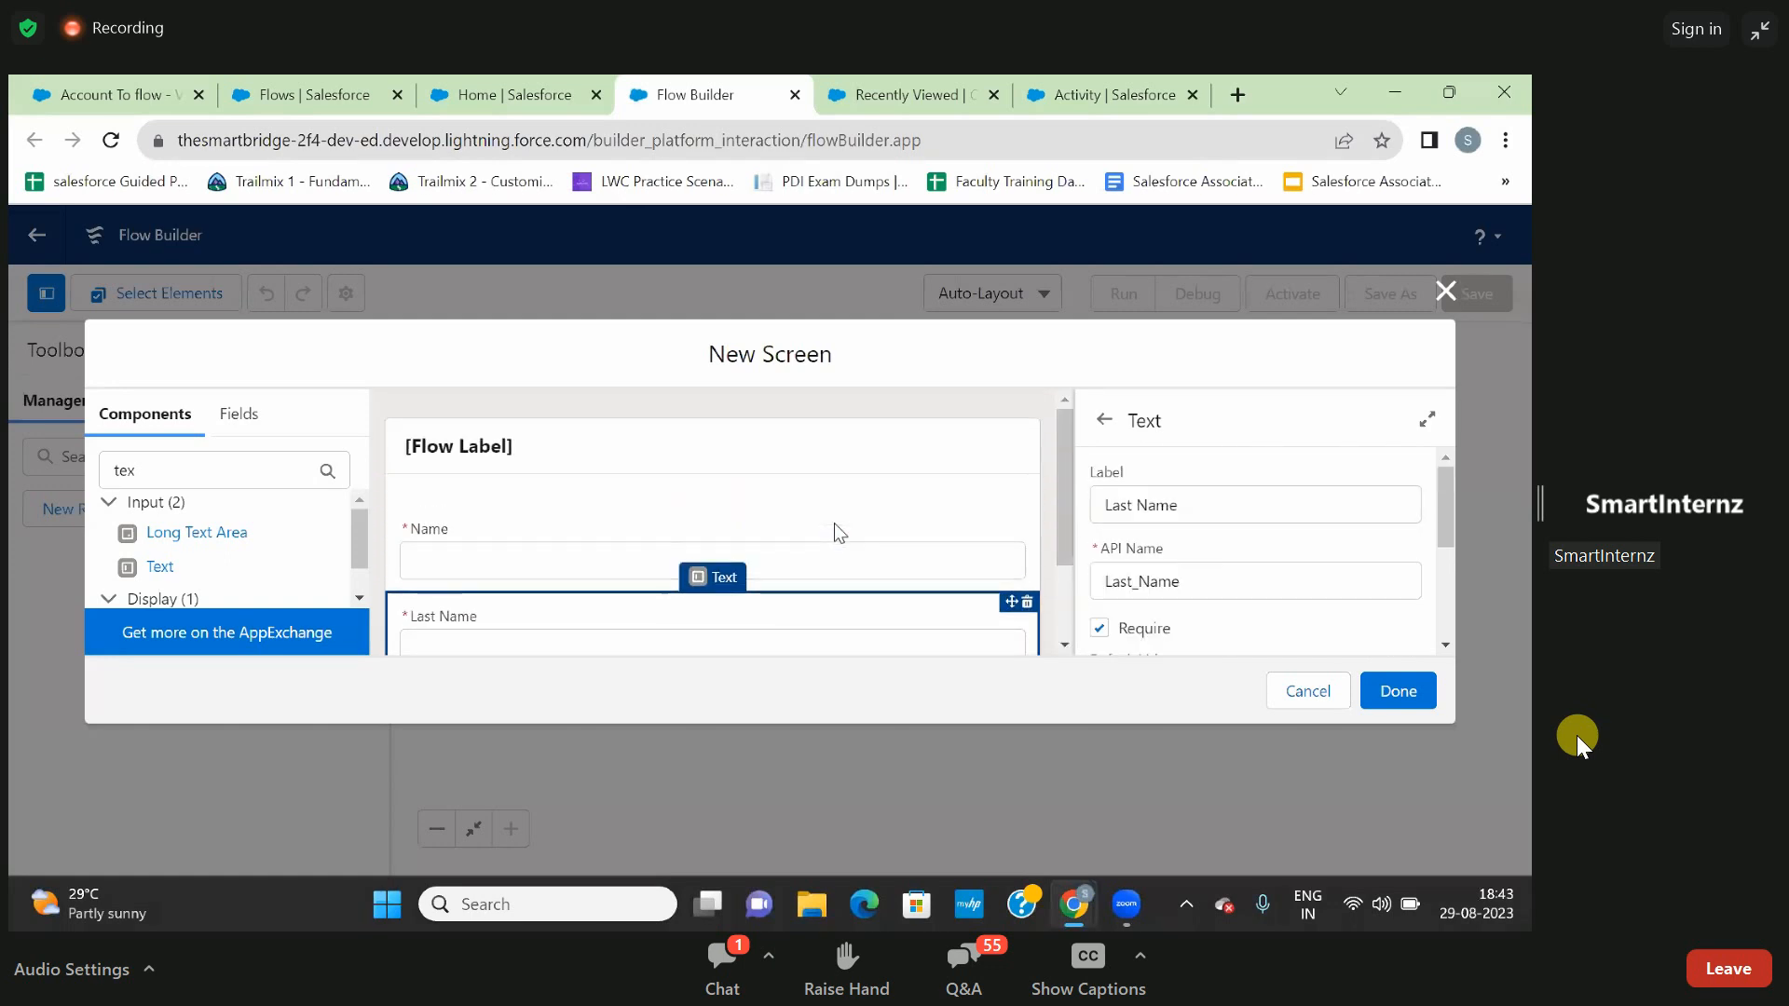
{"action": "scroll", "coordinate": [835, 523], "scroll_direction": "down", "scroll_amount": 1}
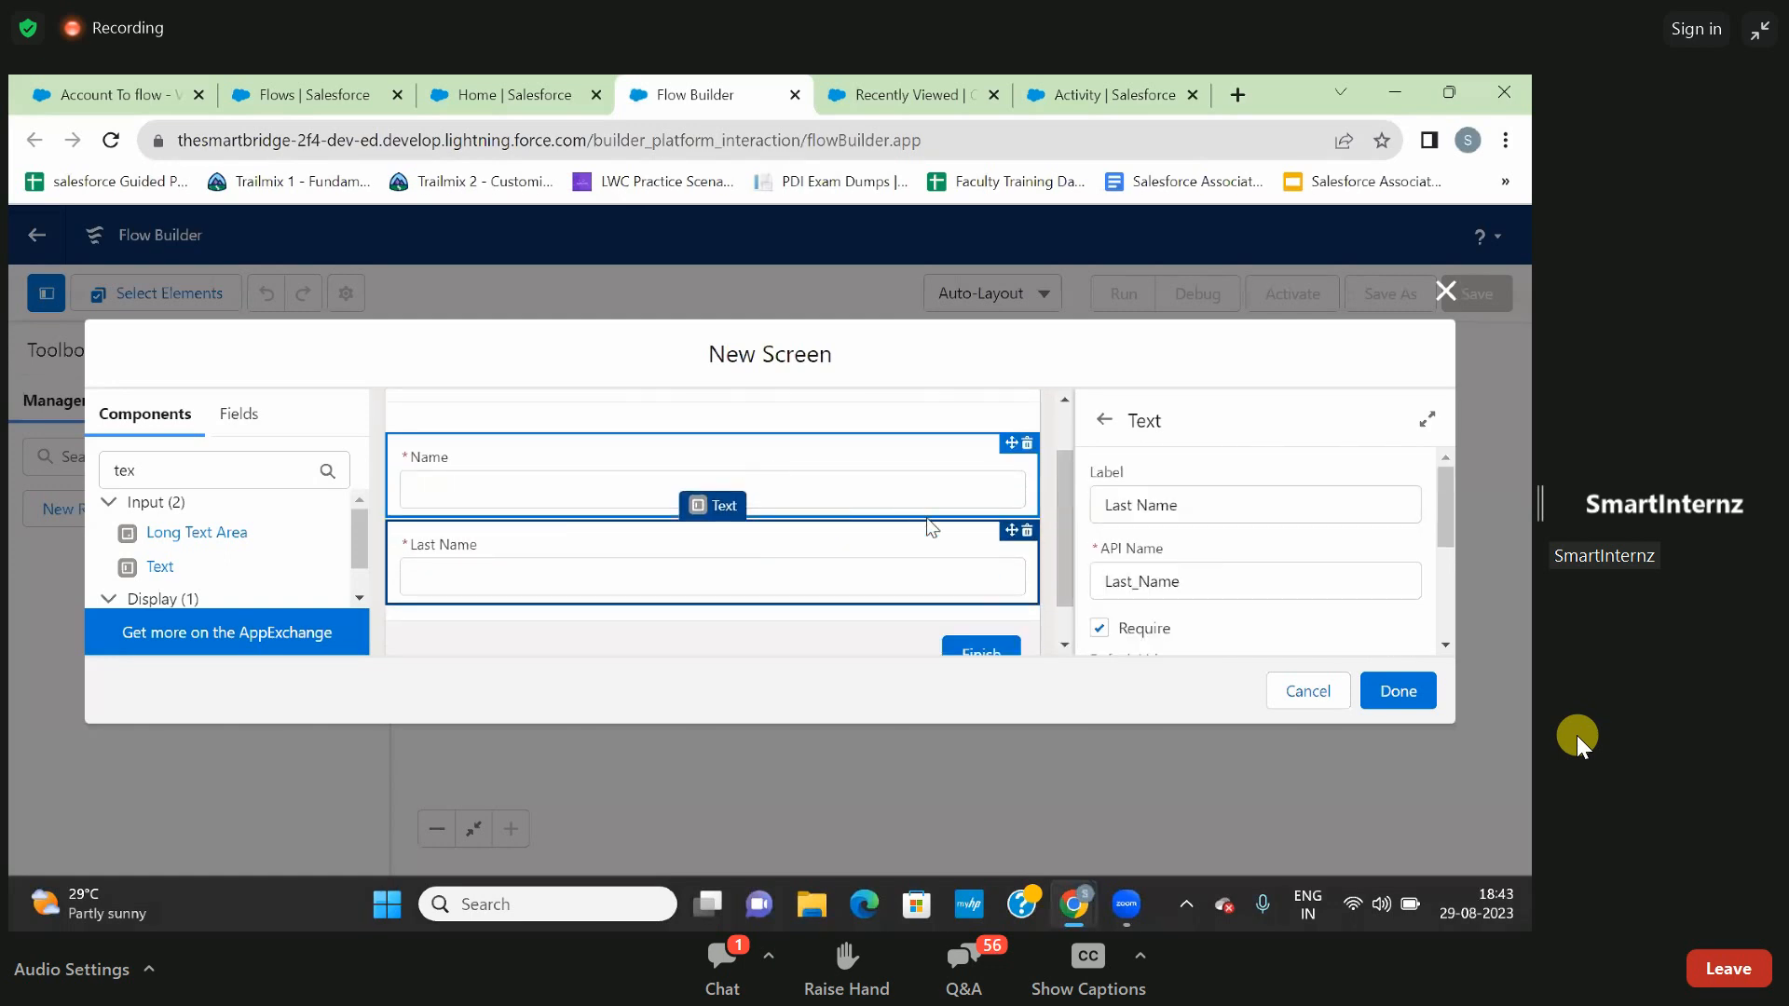
{"action": "scroll", "coordinate": [1188, 607], "scroll_direction": "down", "scroll_amount": 5}
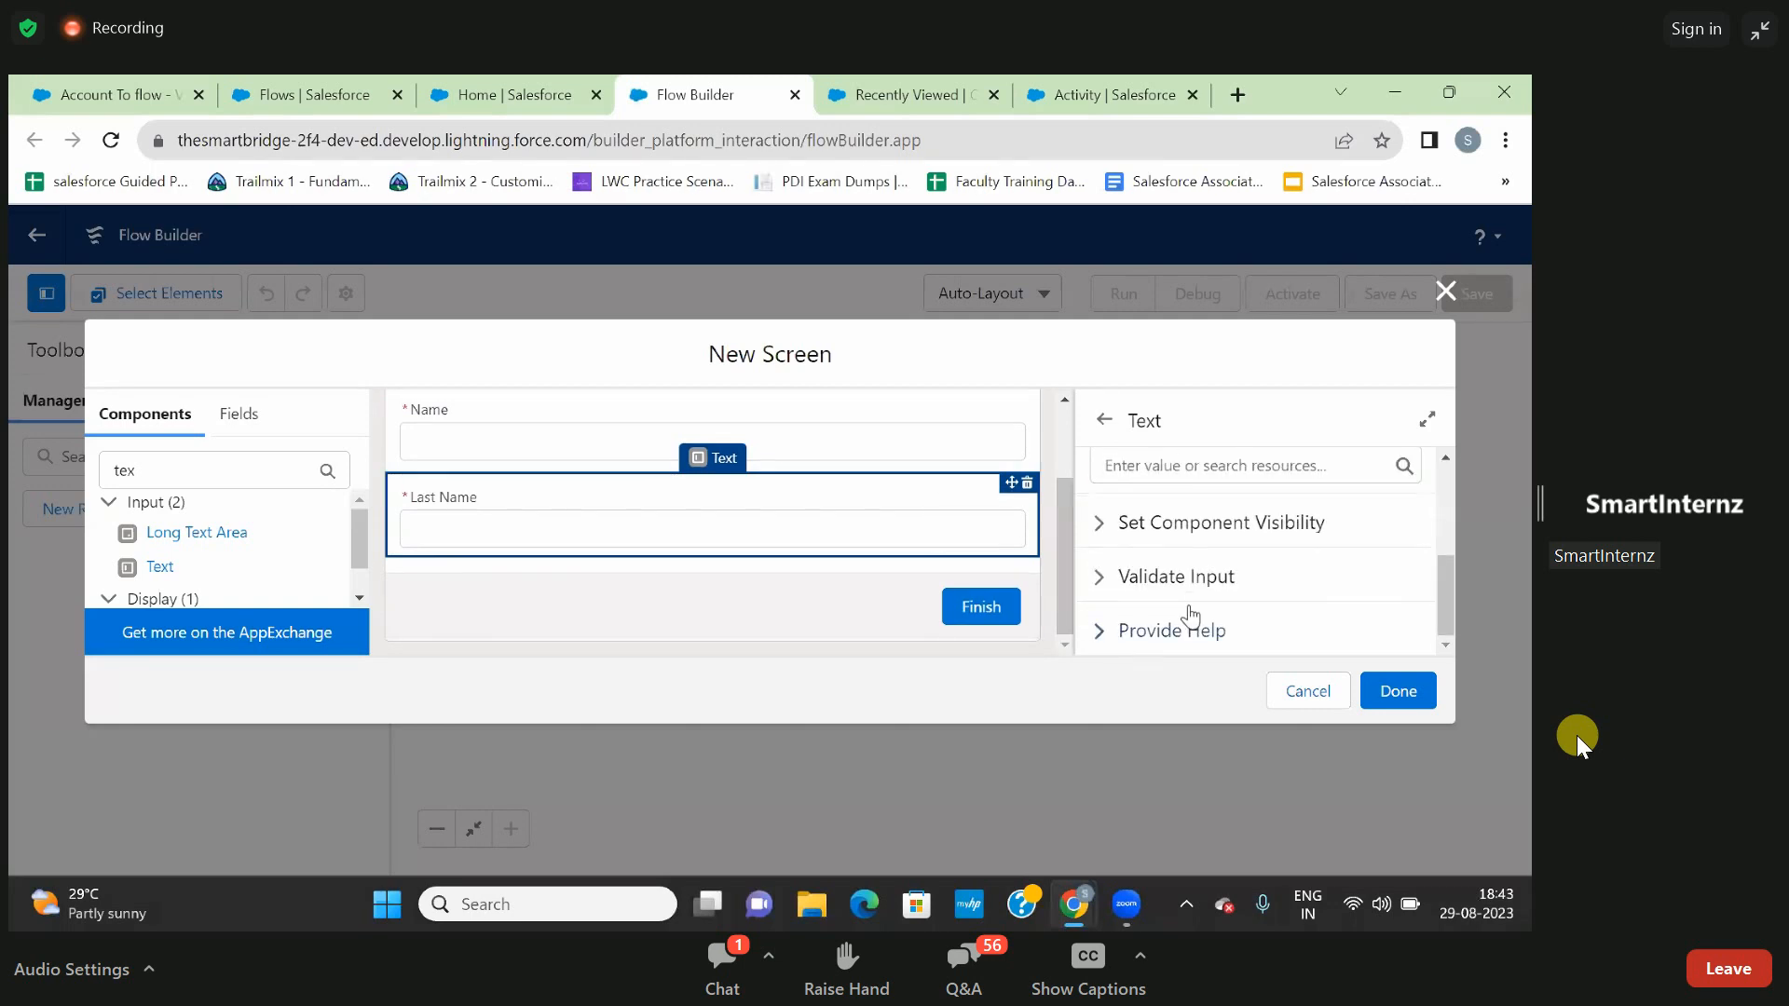
{"action": "left_click", "coordinate": [1107, 631]}
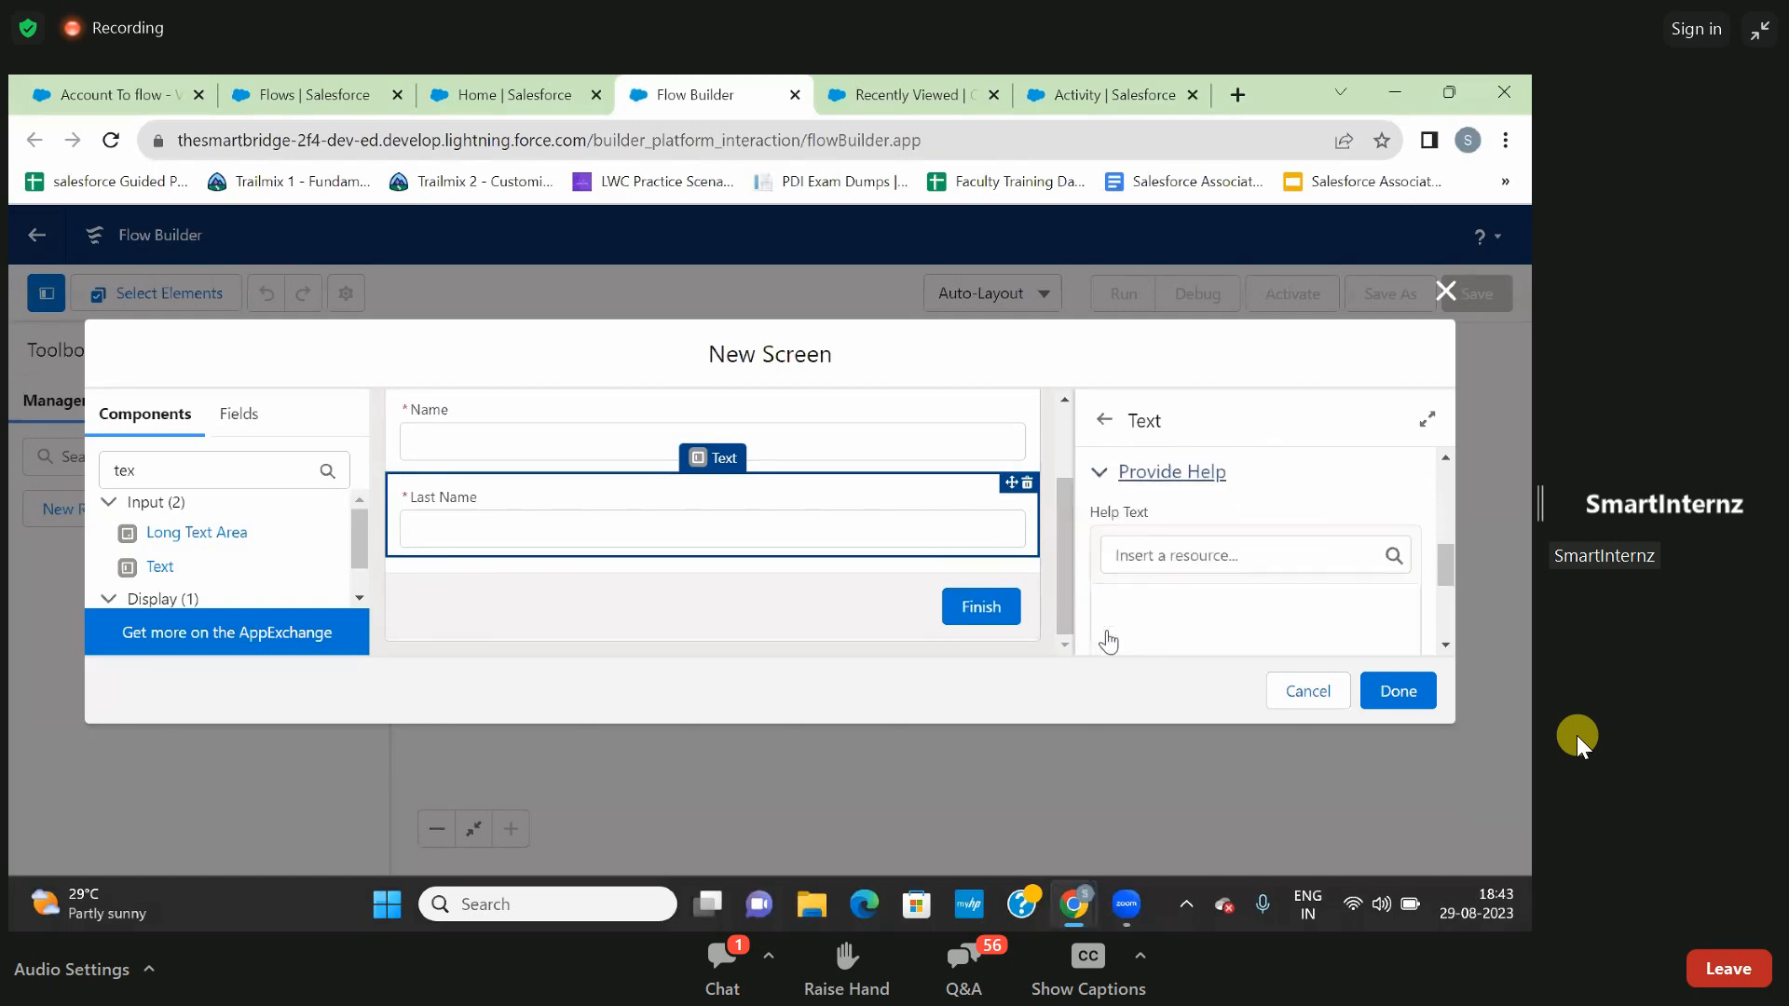
- Insert the Name screen component as a resource into the Last Name input's help text
{"action": "left_click", "coordinate": [1160, 490]}
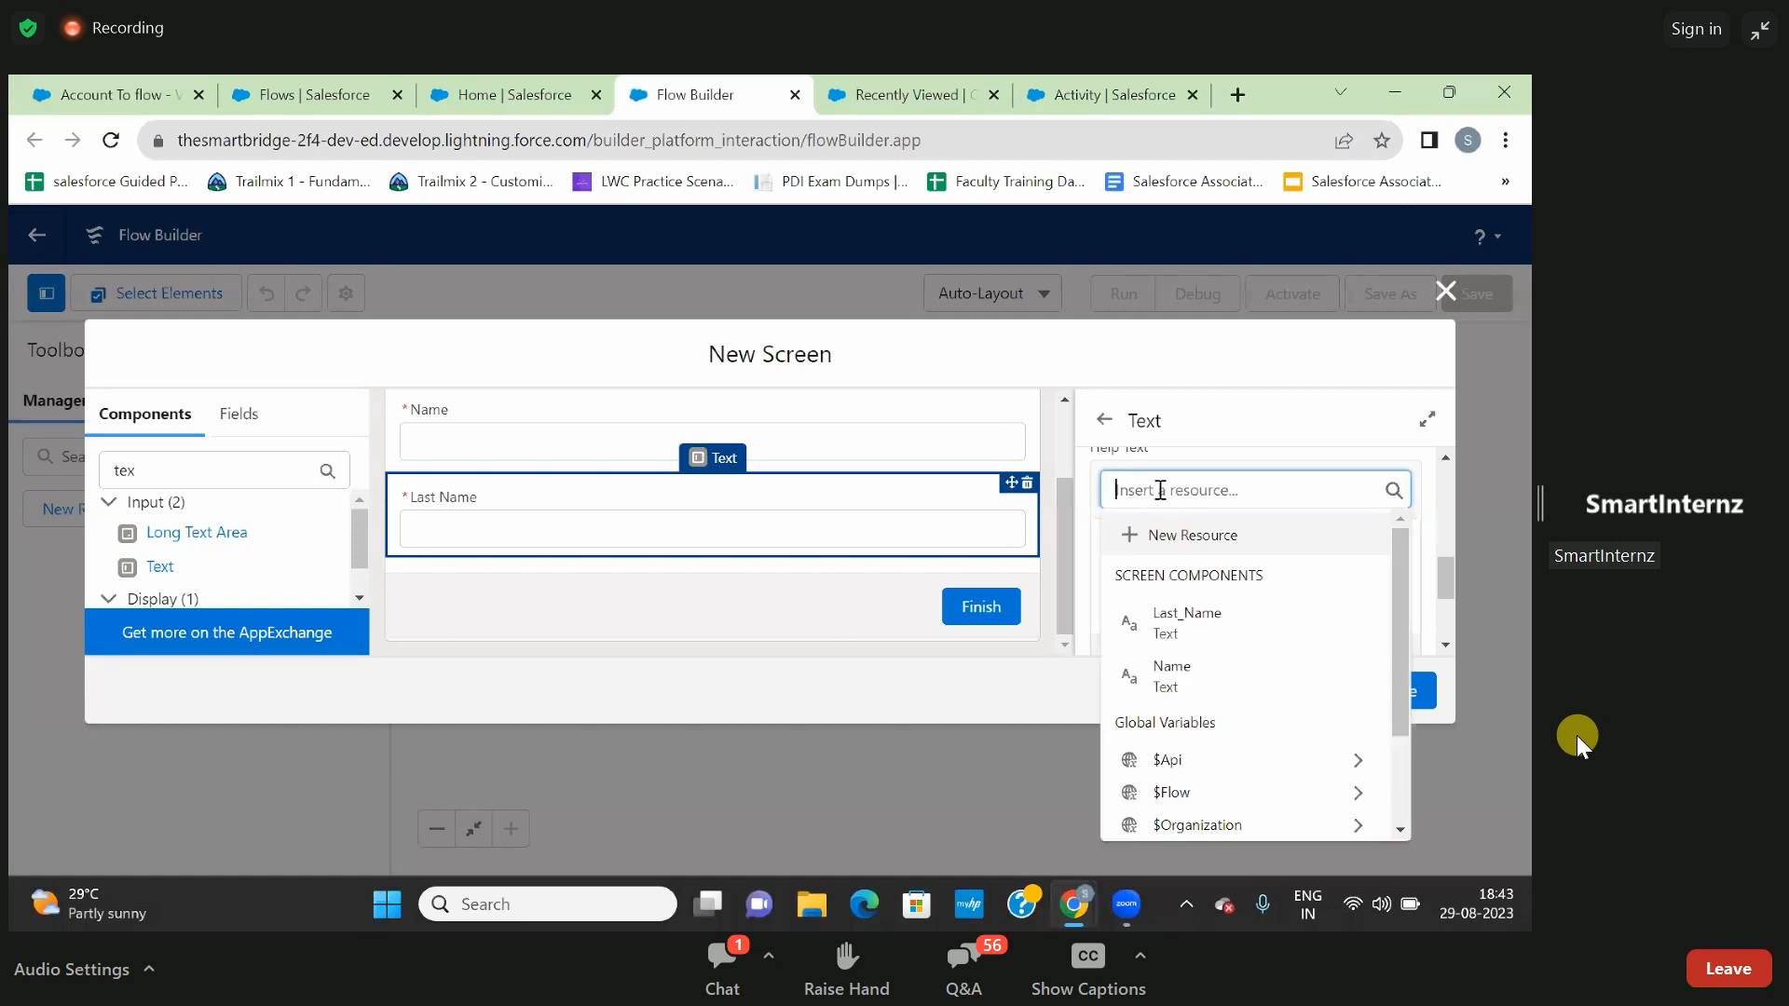
{"action": "left_click", "coordinate": [1210, 436]}
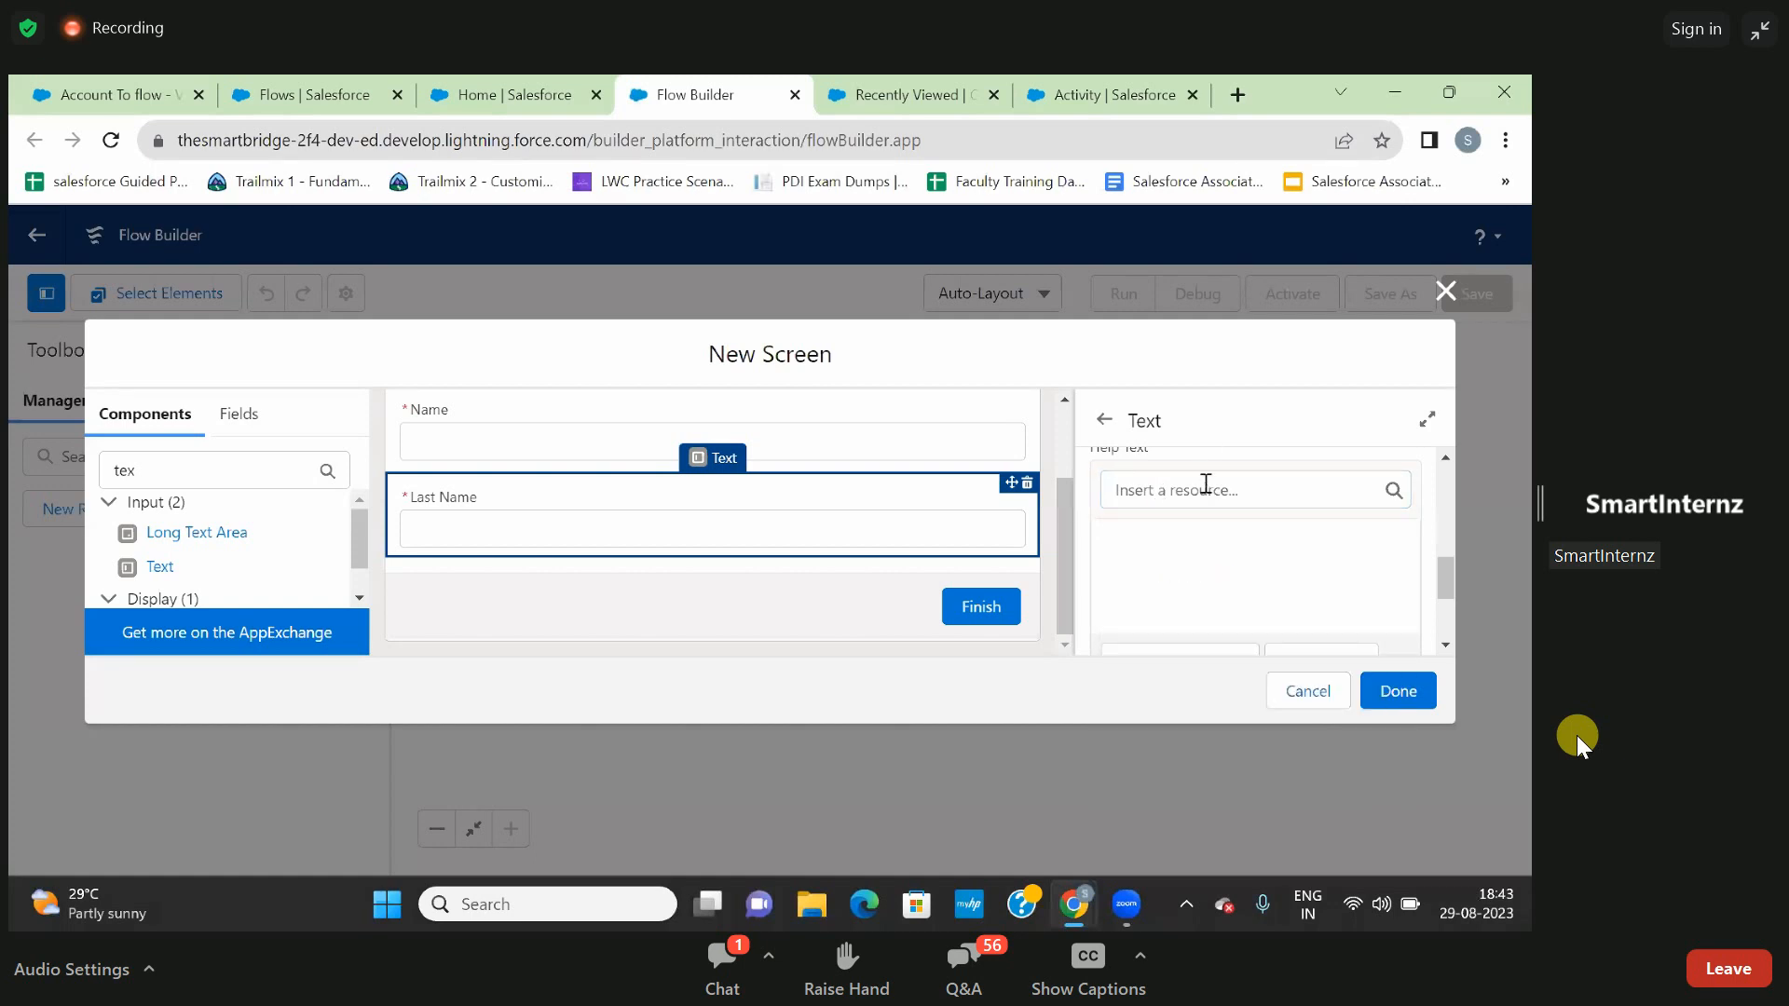
{"action": "scroll", "coordinate": [1206, 484], "scroll_direction": "up", "scroll_amount": 1}
{"action": "scroll", "coordinate": [1206, 484], "scroll_direction": "down", "scroll_amount": 1}
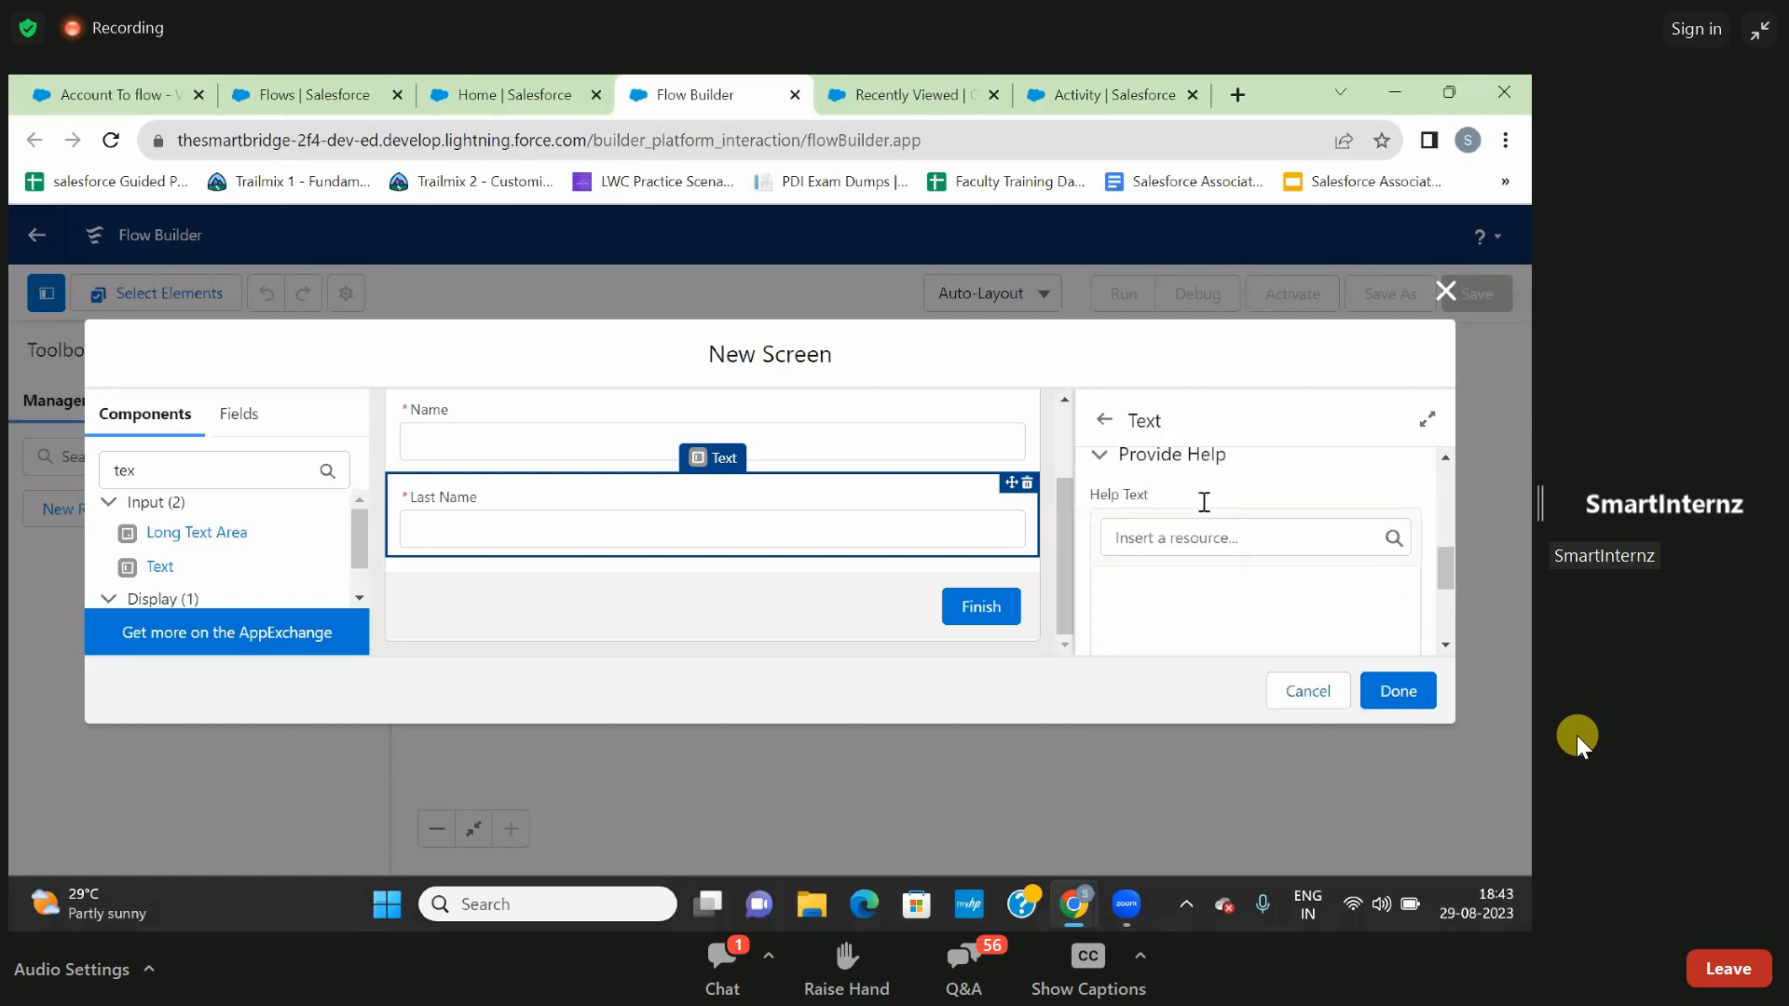
{"action": "left_click", "coordinate": [1189, 539]}
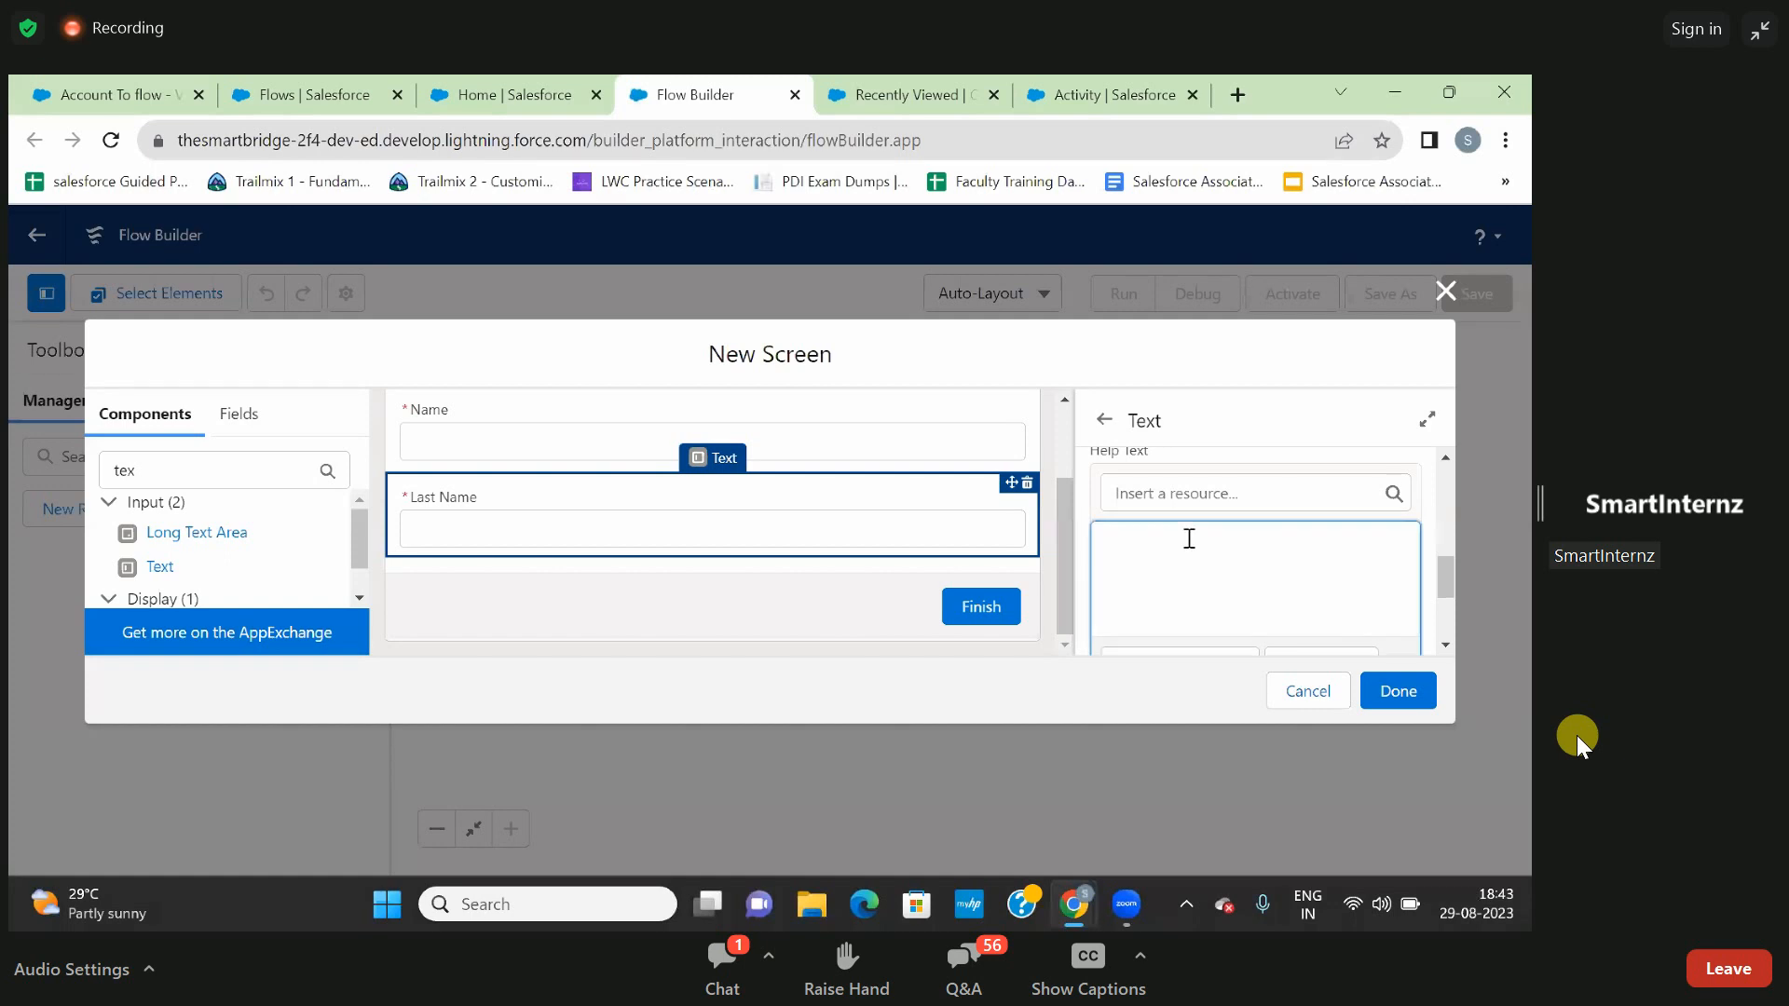
{"action": "left_click", "coordinate": [1173, 502]}
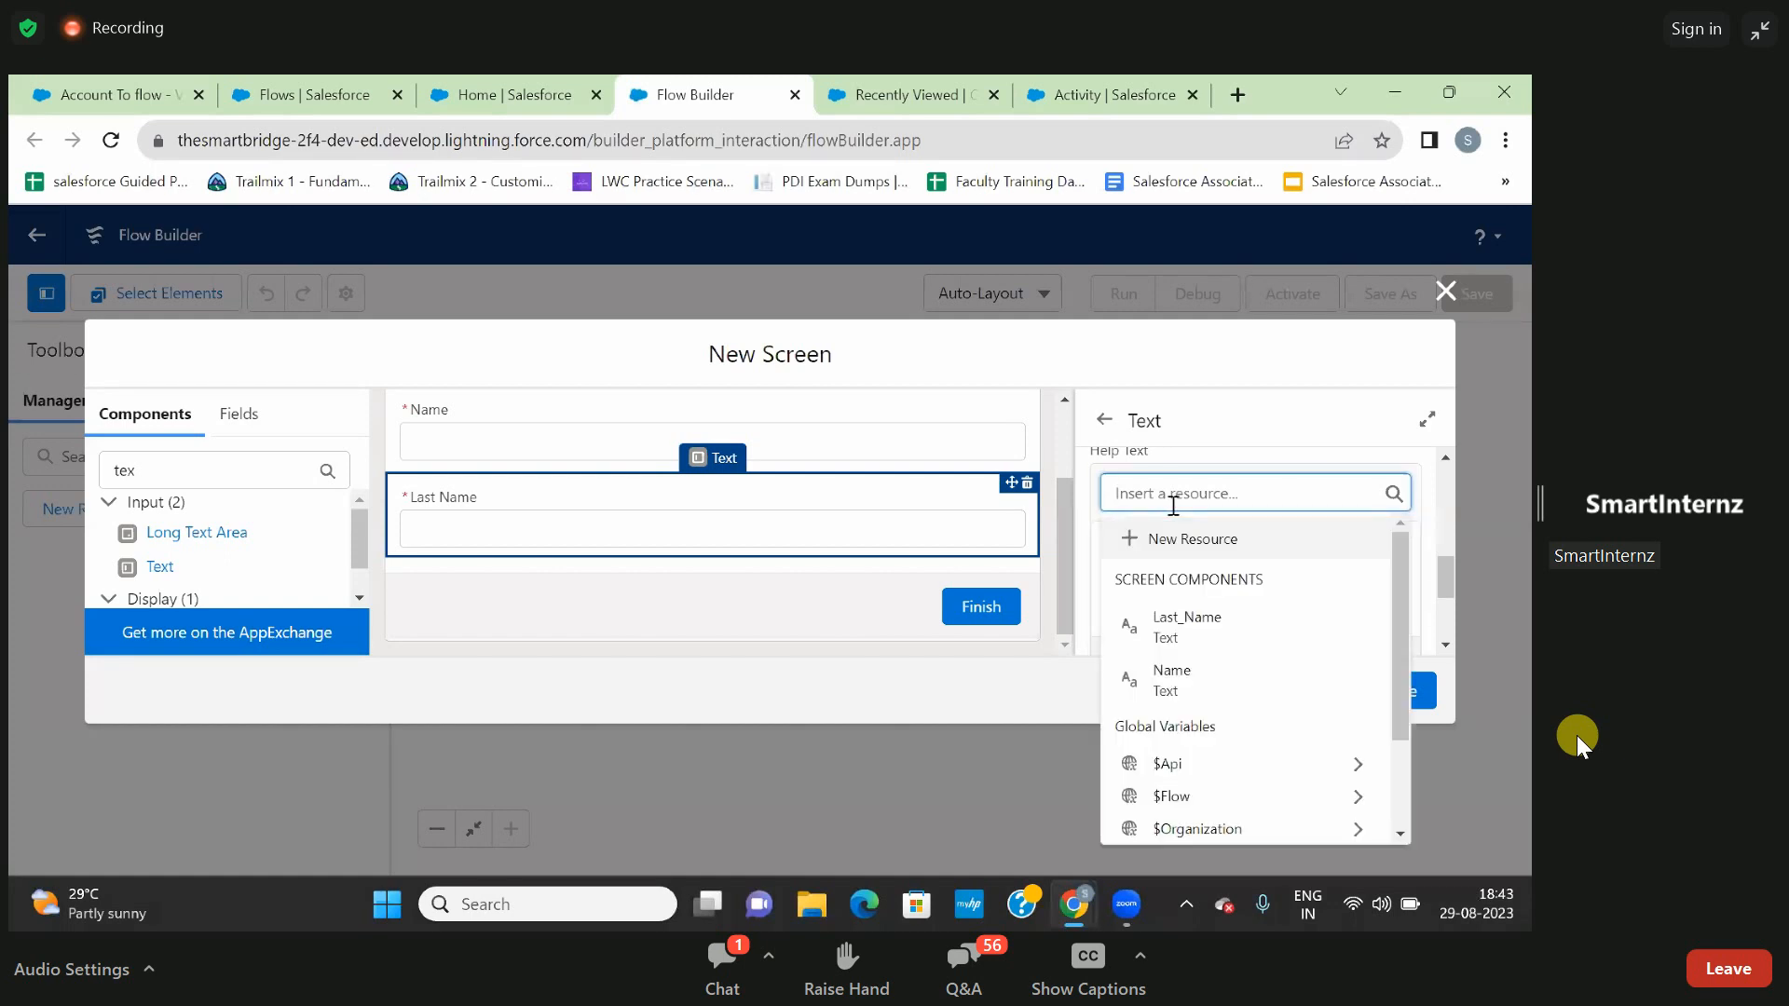
{"action": "left_click", "coordinate": [1172, 679]}
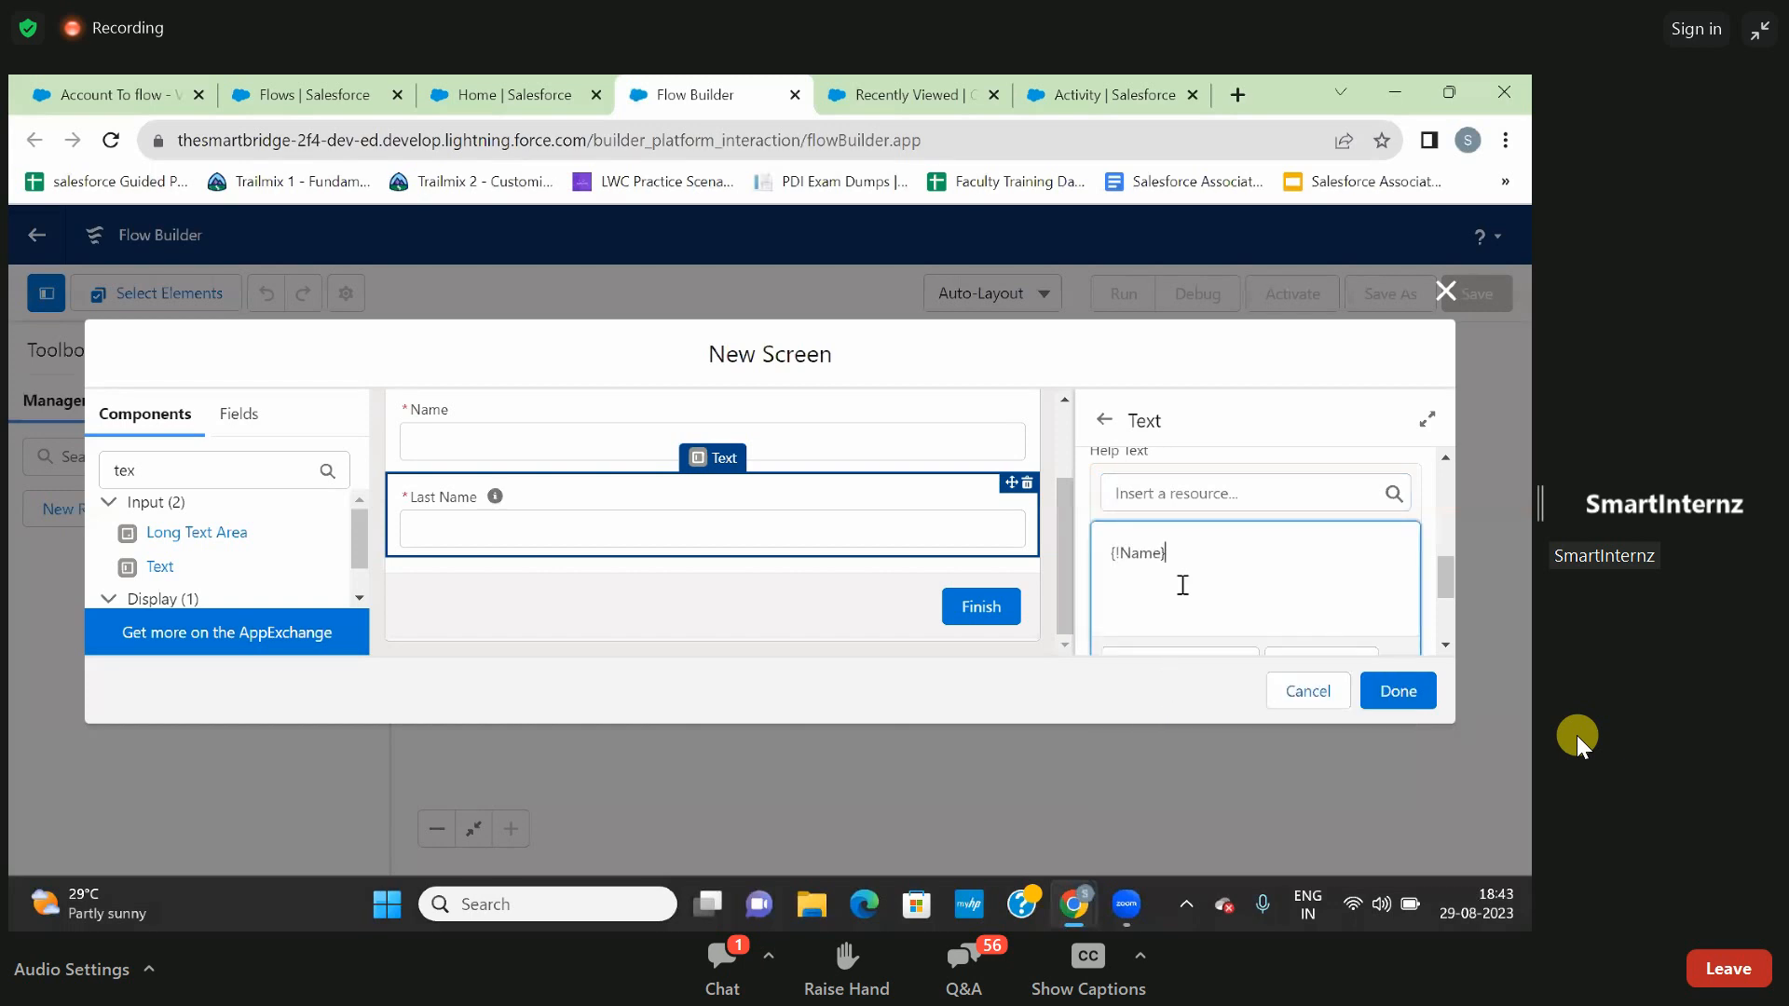
- Add "YOU have to insert the record name" after the {!Name} resource in the Last Name input's help text
{"action": "type", "text": "YOU HAVE"}
{"action": "key", "text": "BackSpace"}
{"action": "key", "text": "BackSpace"}
{"action": "key", "text": "BackSpace"}
{"action": "key", "text": "BackSpace"}
{"action": "type", "text": "have to insert the record n"}
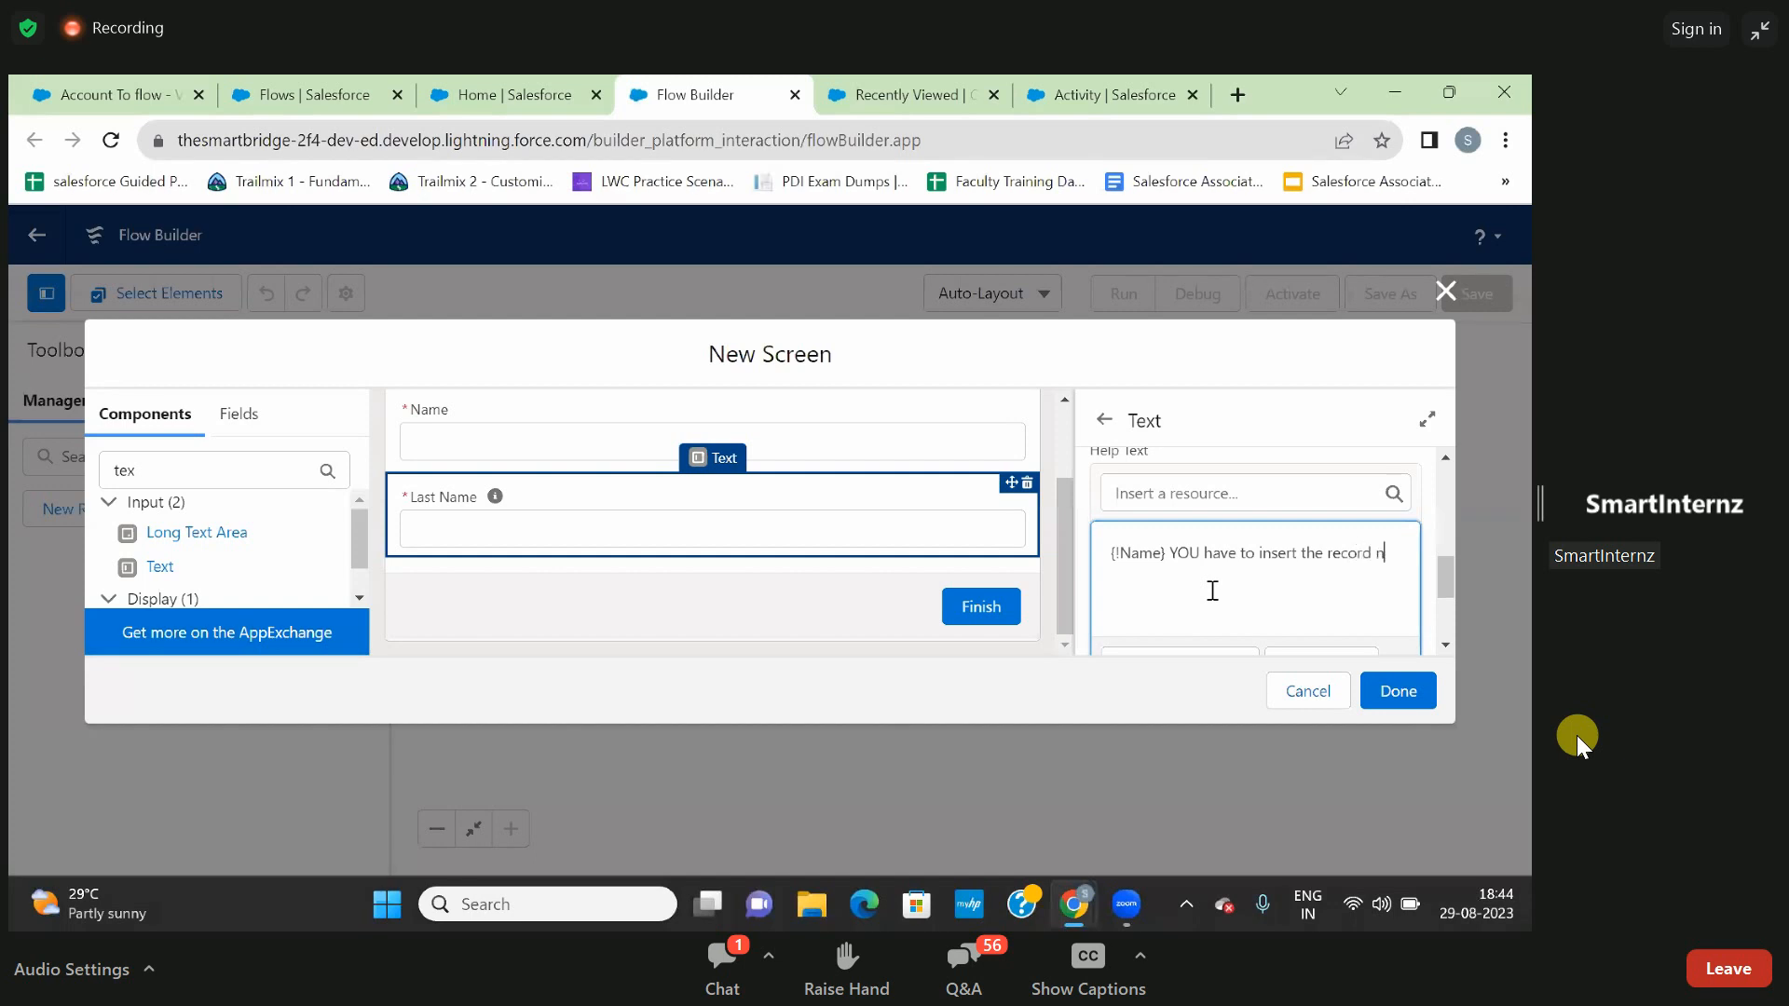
{"action": "type", "text": "ame"}
{"action": "left_click", "coordinate": [1433, 494]}
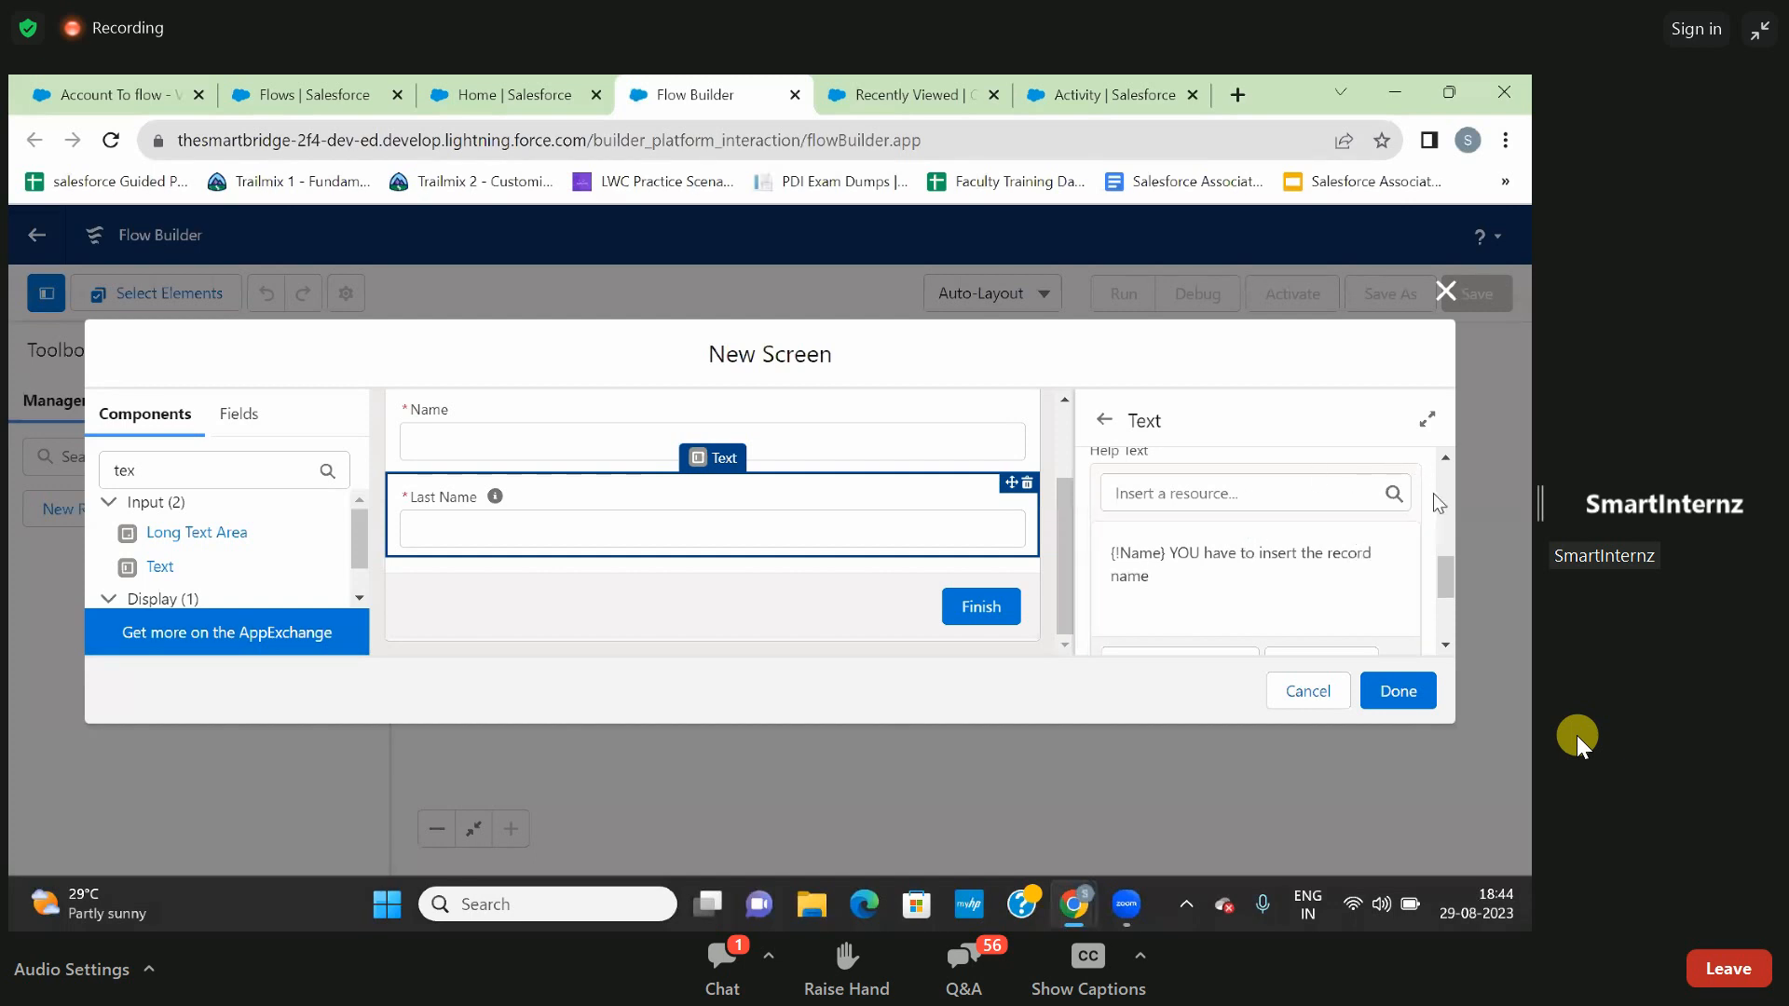
{"action": "left_click", "coordinate": [1295, 565]}
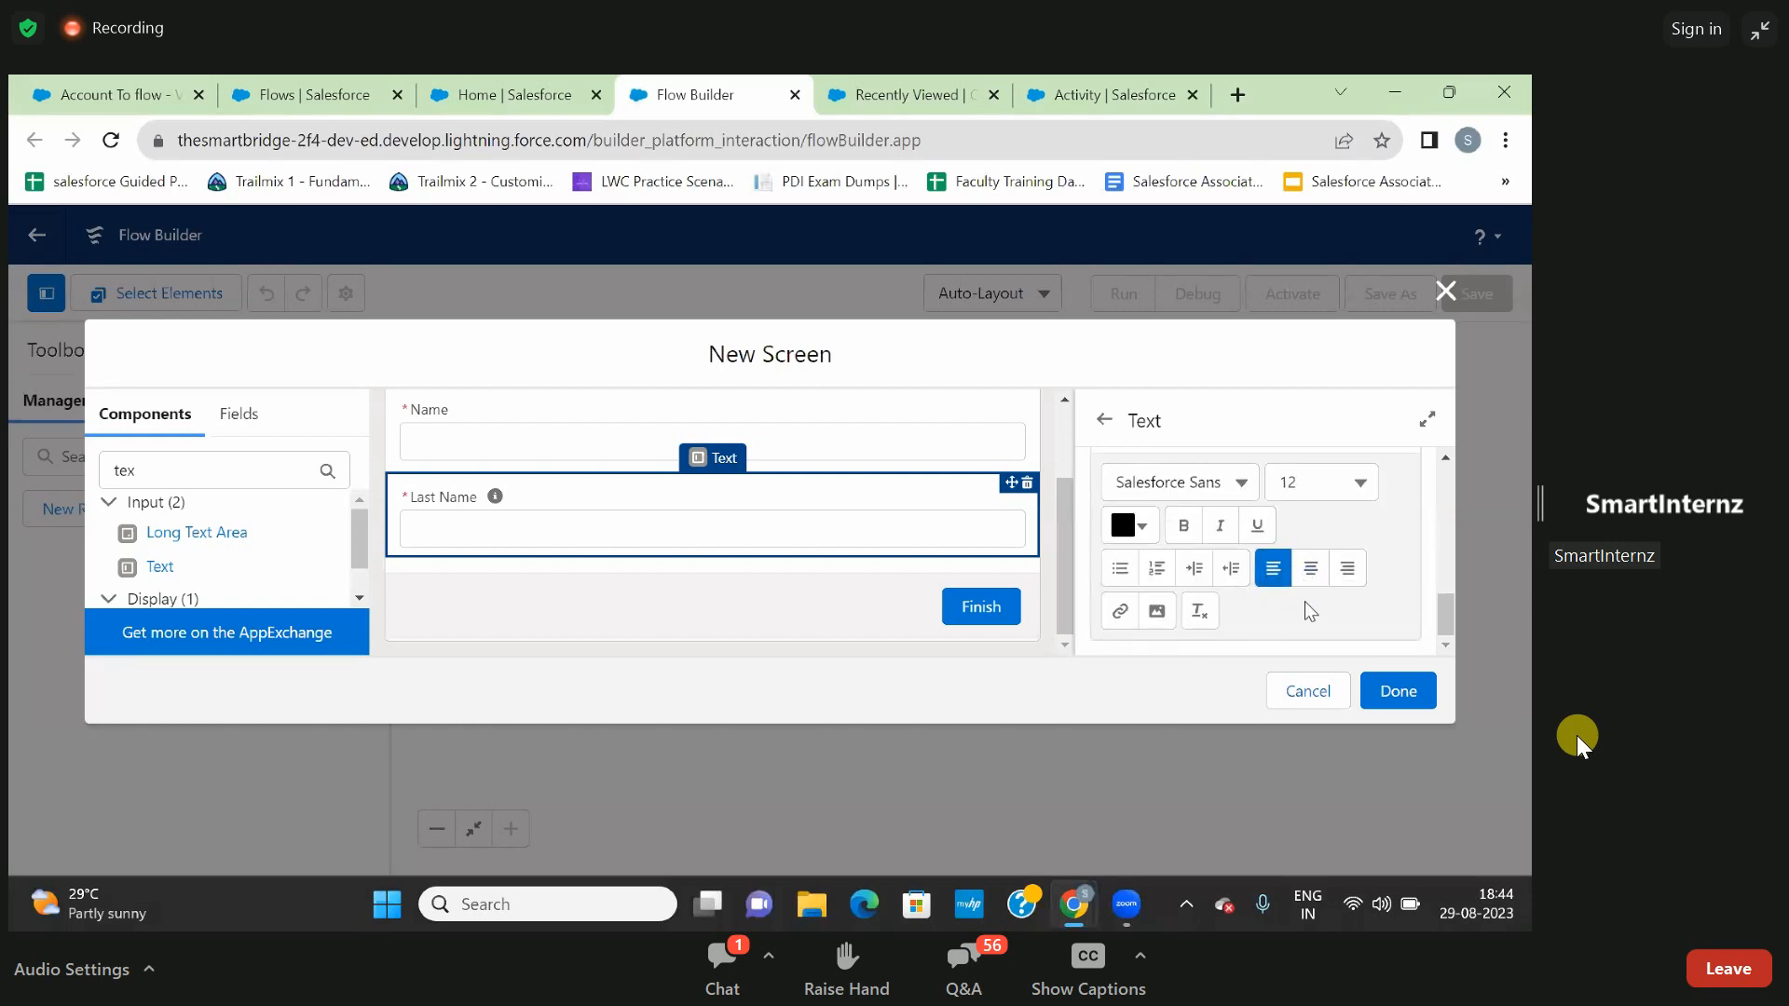
{"action": "scroll", "coordinate": [1283, 617], "scroll_direction": "up", "scroll_amount": 4}
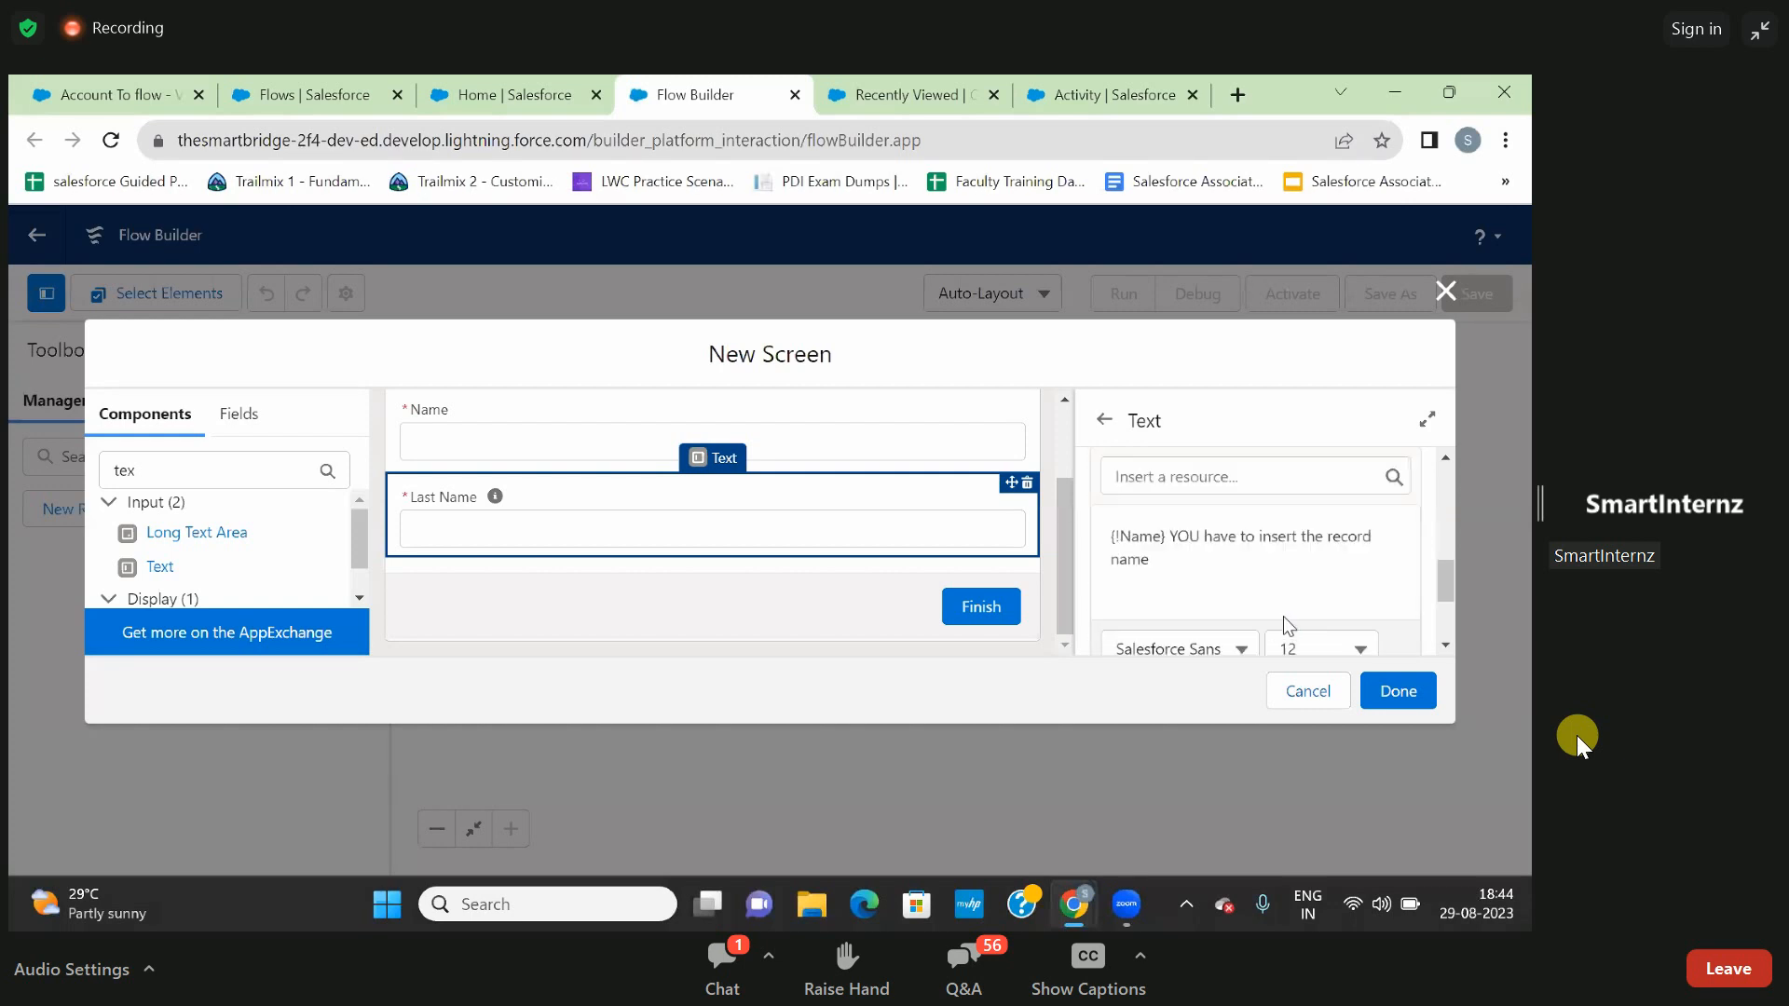
- Select the Name input and review both text inputs on the canvas, including the Last Name help icon
{"action": "left_click", "coordinate": [818, 408]}
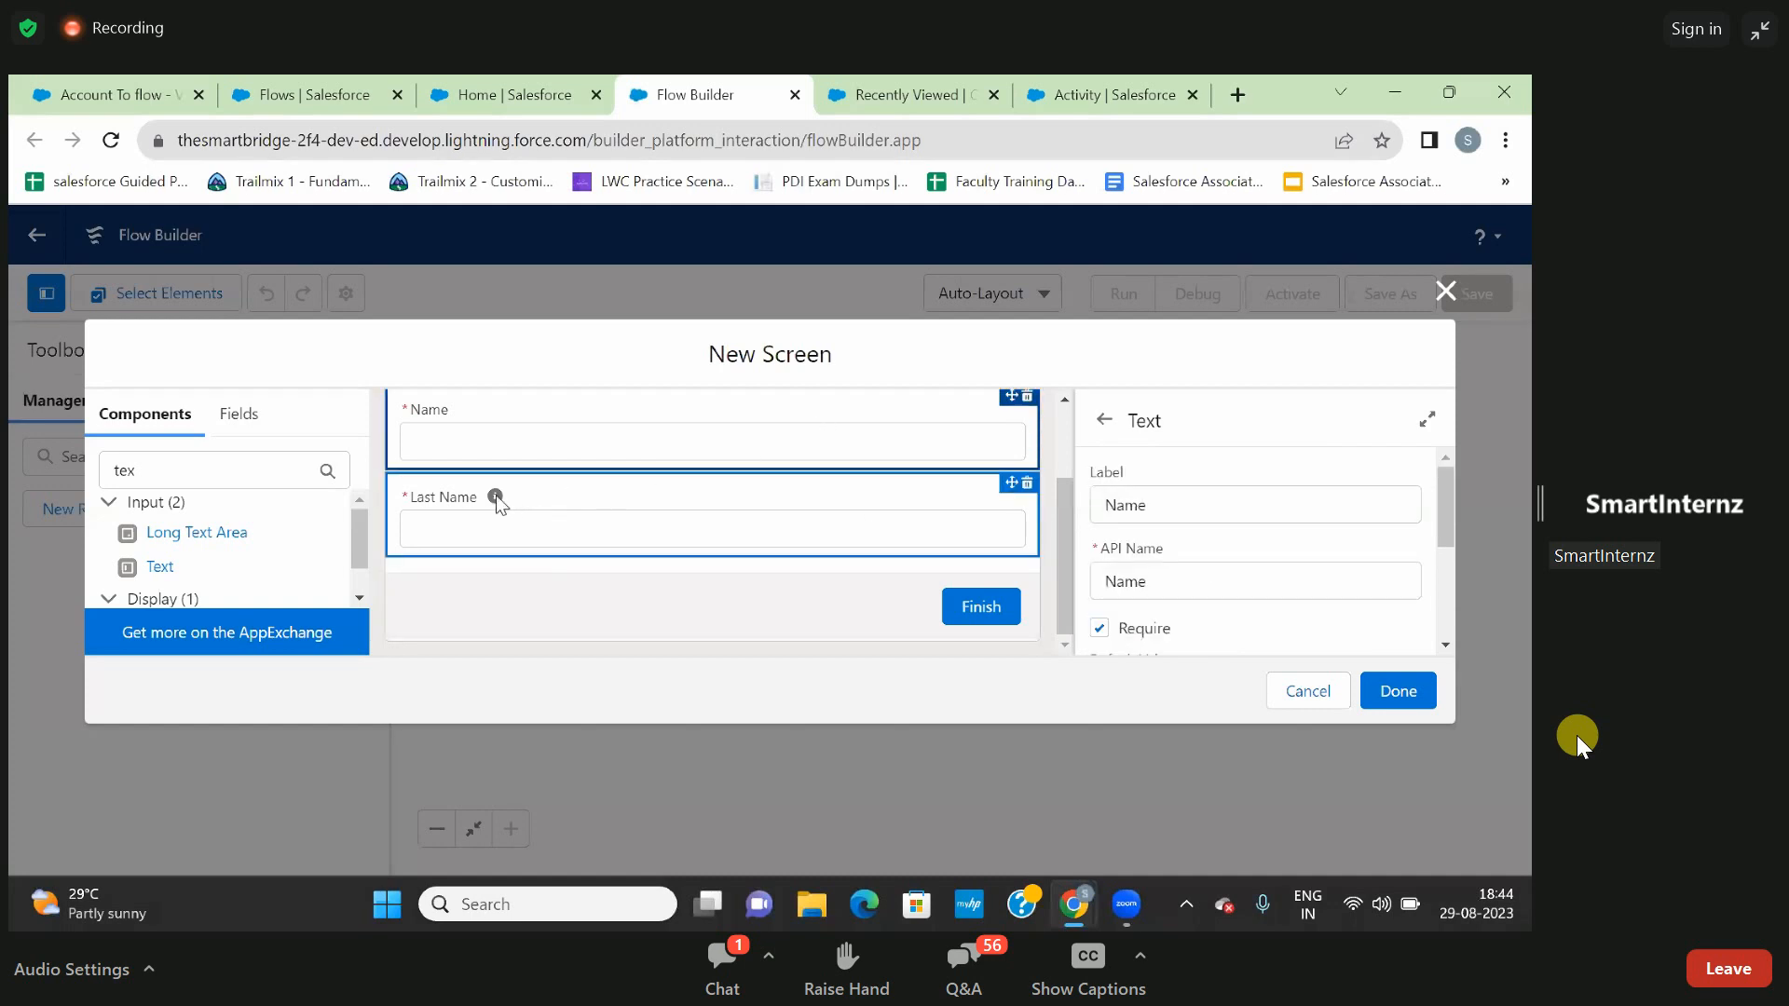
{"action": "mouse_move", "coordinate": [496, 498]}
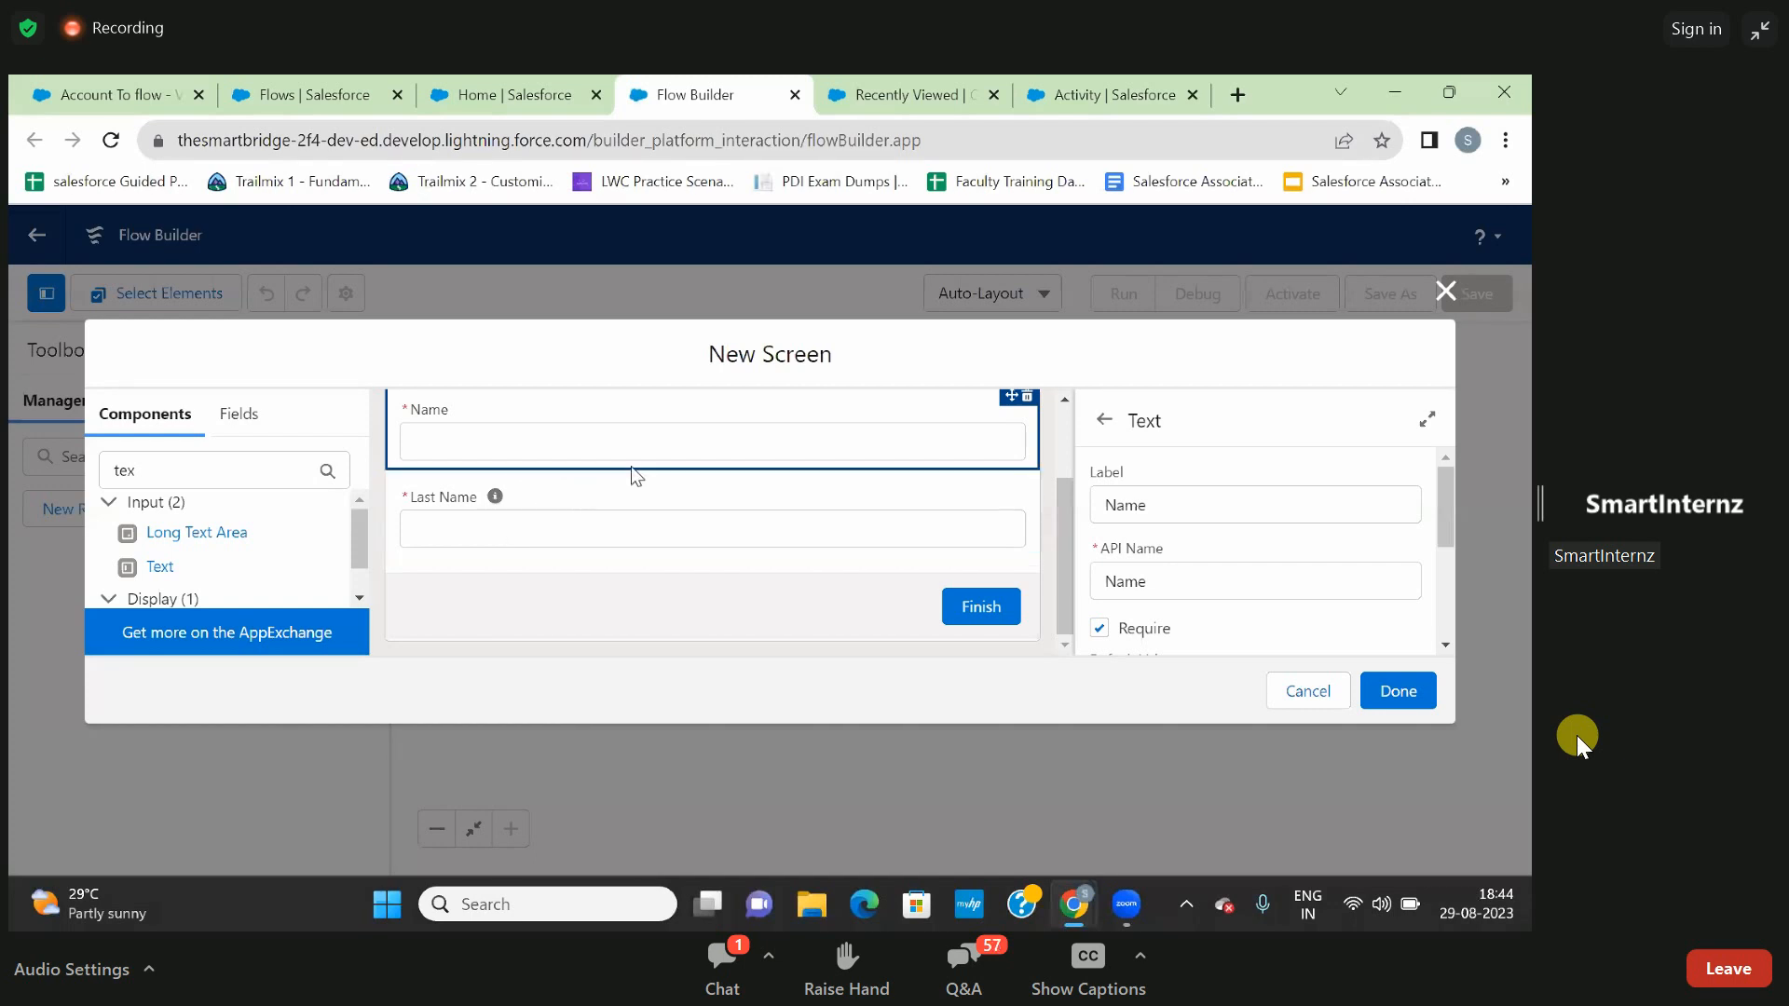
{"action": "scroll", "coordinate": [680, 453], "scroll_direction": "up", "scroll_amount": 2}
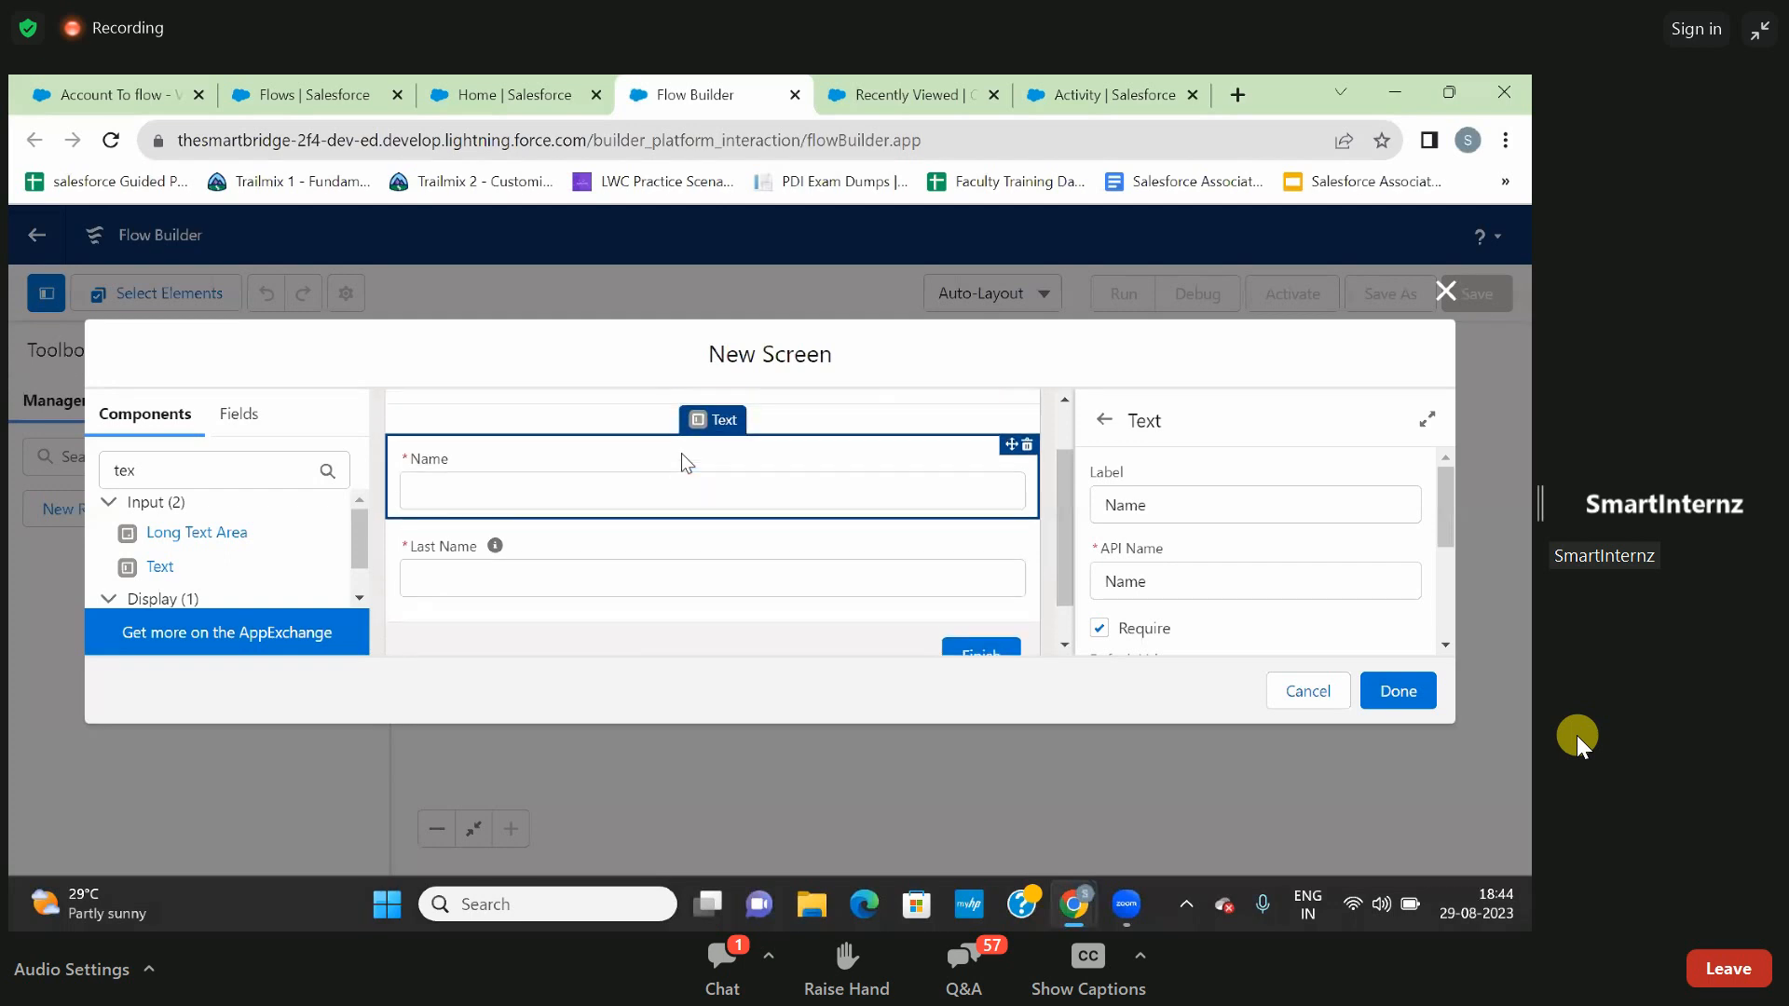
{"action": "scroll", "coordinate": [680, 453], "scroll_direction": "down", "scroll_amount": 2}
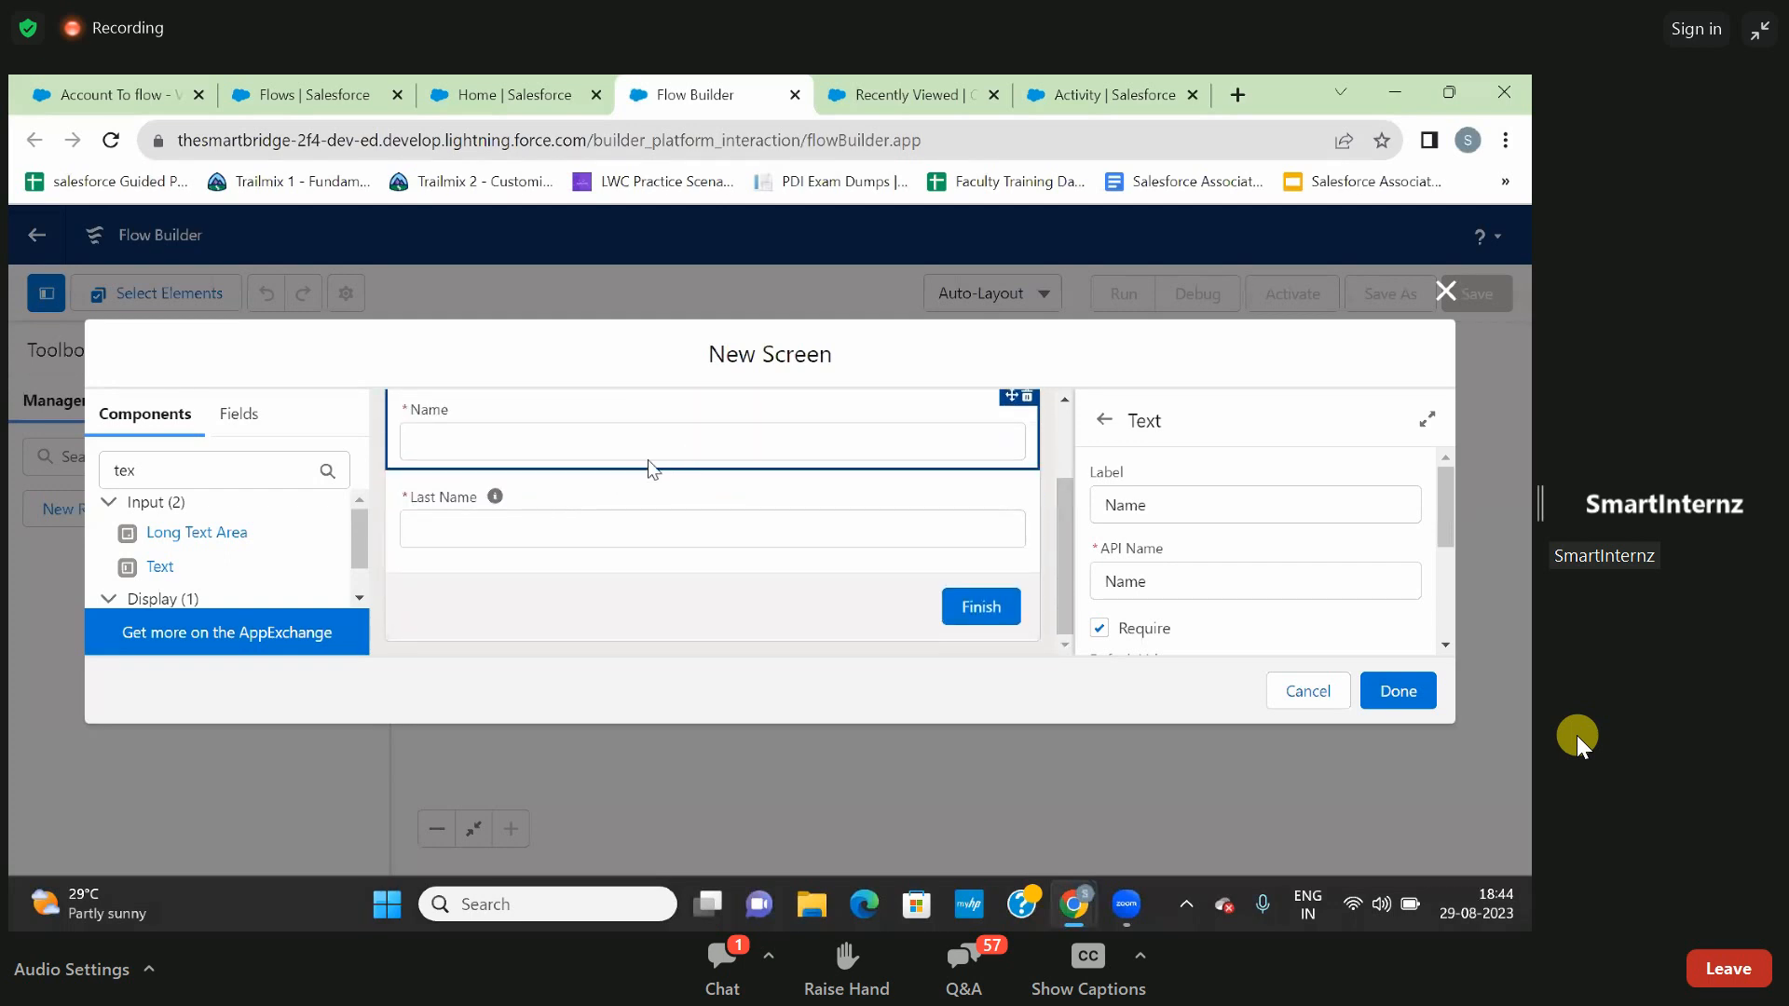
{"action": "scroll", "coordinate": [685, 481], "scroll_direction": "up", "scroll_amount": 2}
{"action": "scroll", "coordinate": [686, 482], "scroll_direction": "down", "scroll_amount": 2}
{"action": "double_click", "coordinate": [214, 468]}
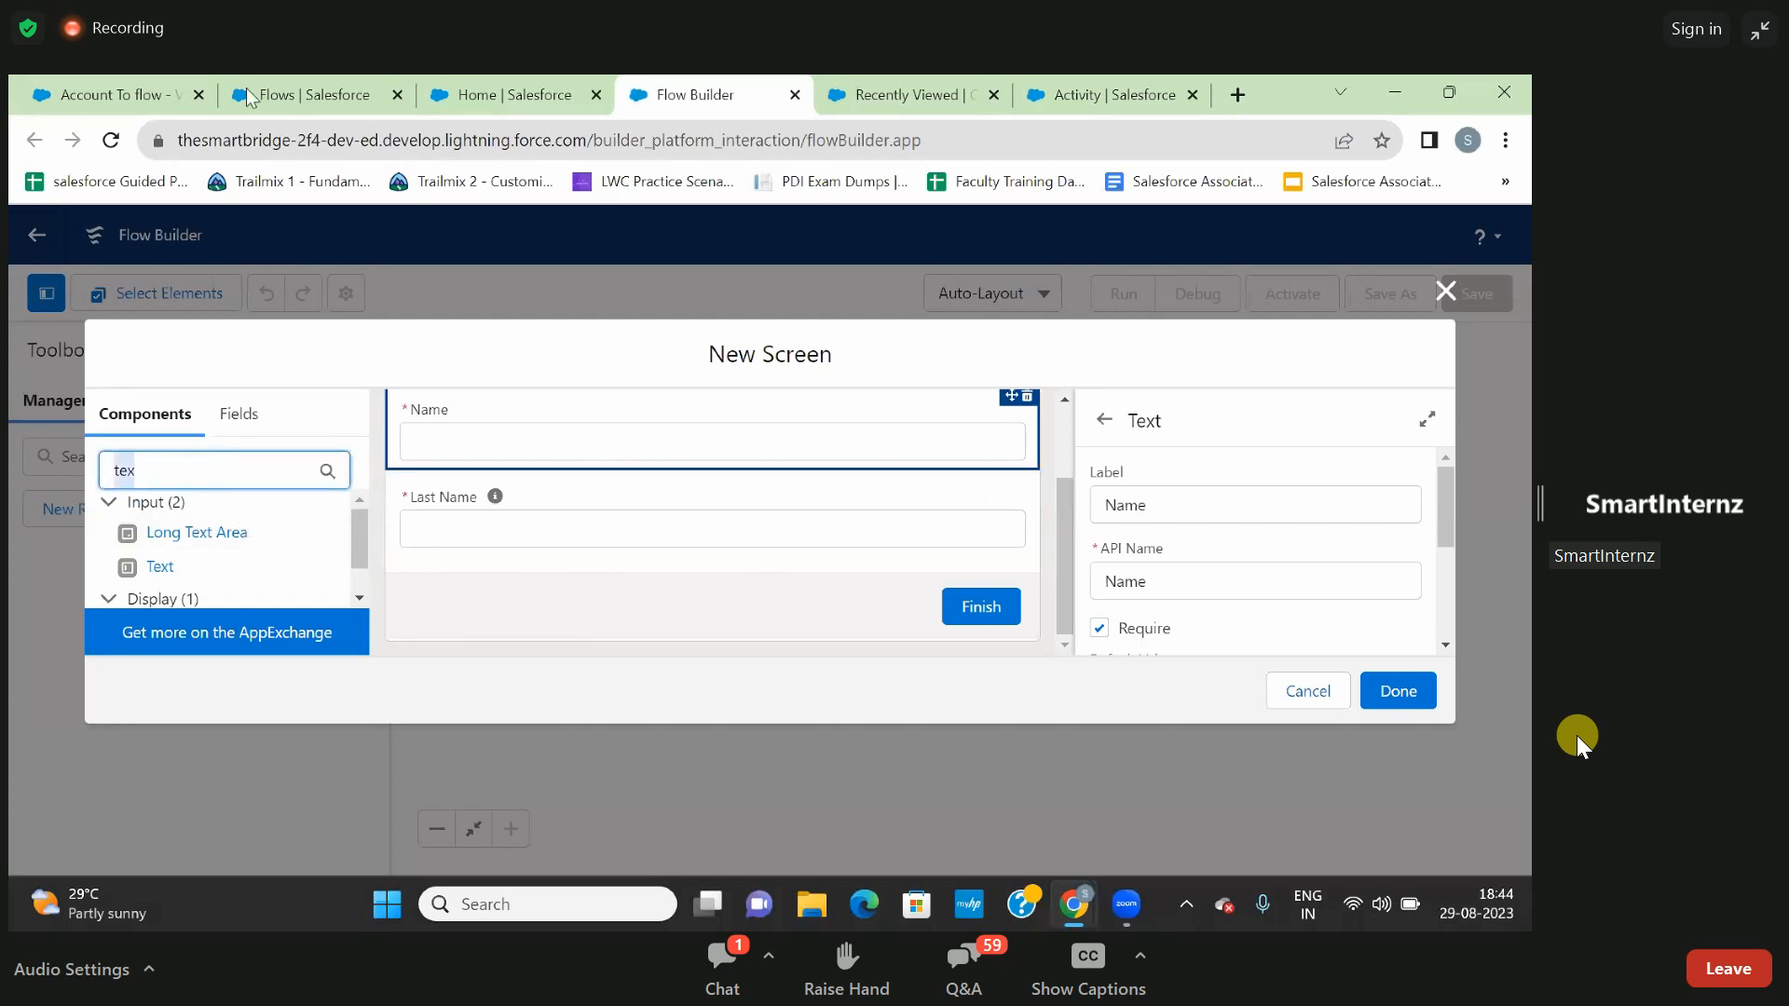
- Look through the open Salesforce browser tabs and move the Flow Builder tab next to the Activity tab
{"action": "left_click", "coordinate": [84, 97]}
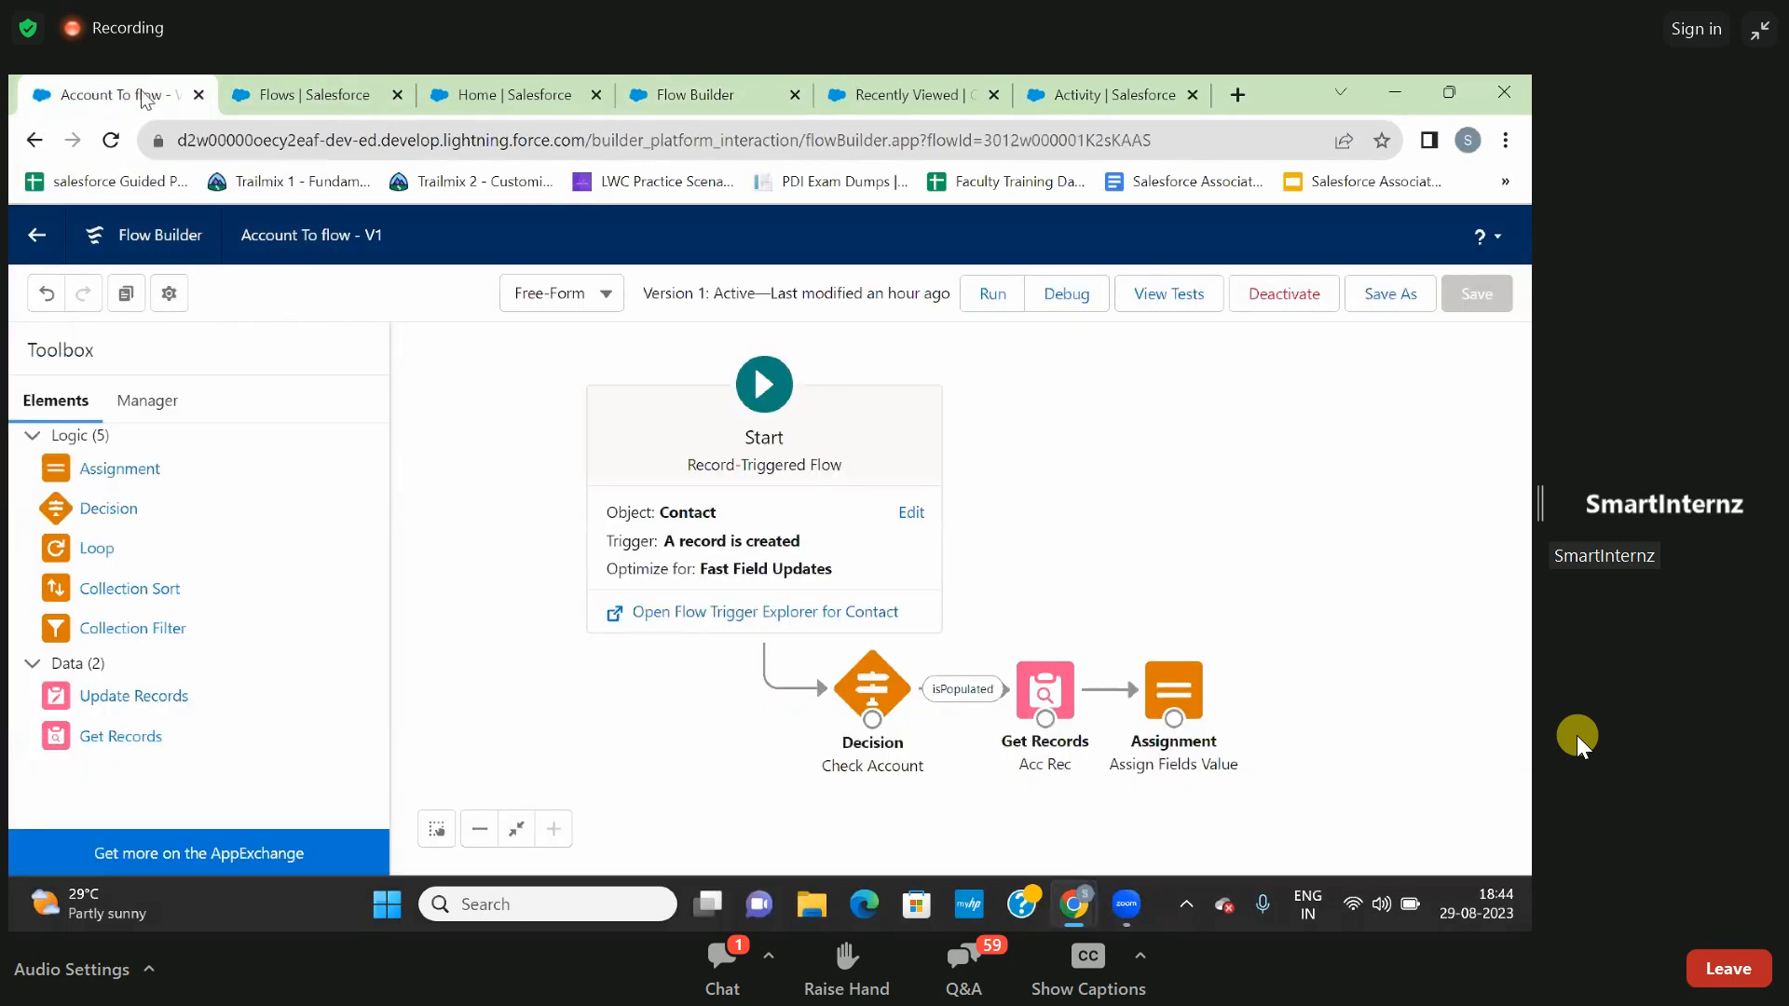
{"action": "left_click", "coordinate": [1086, 93]}
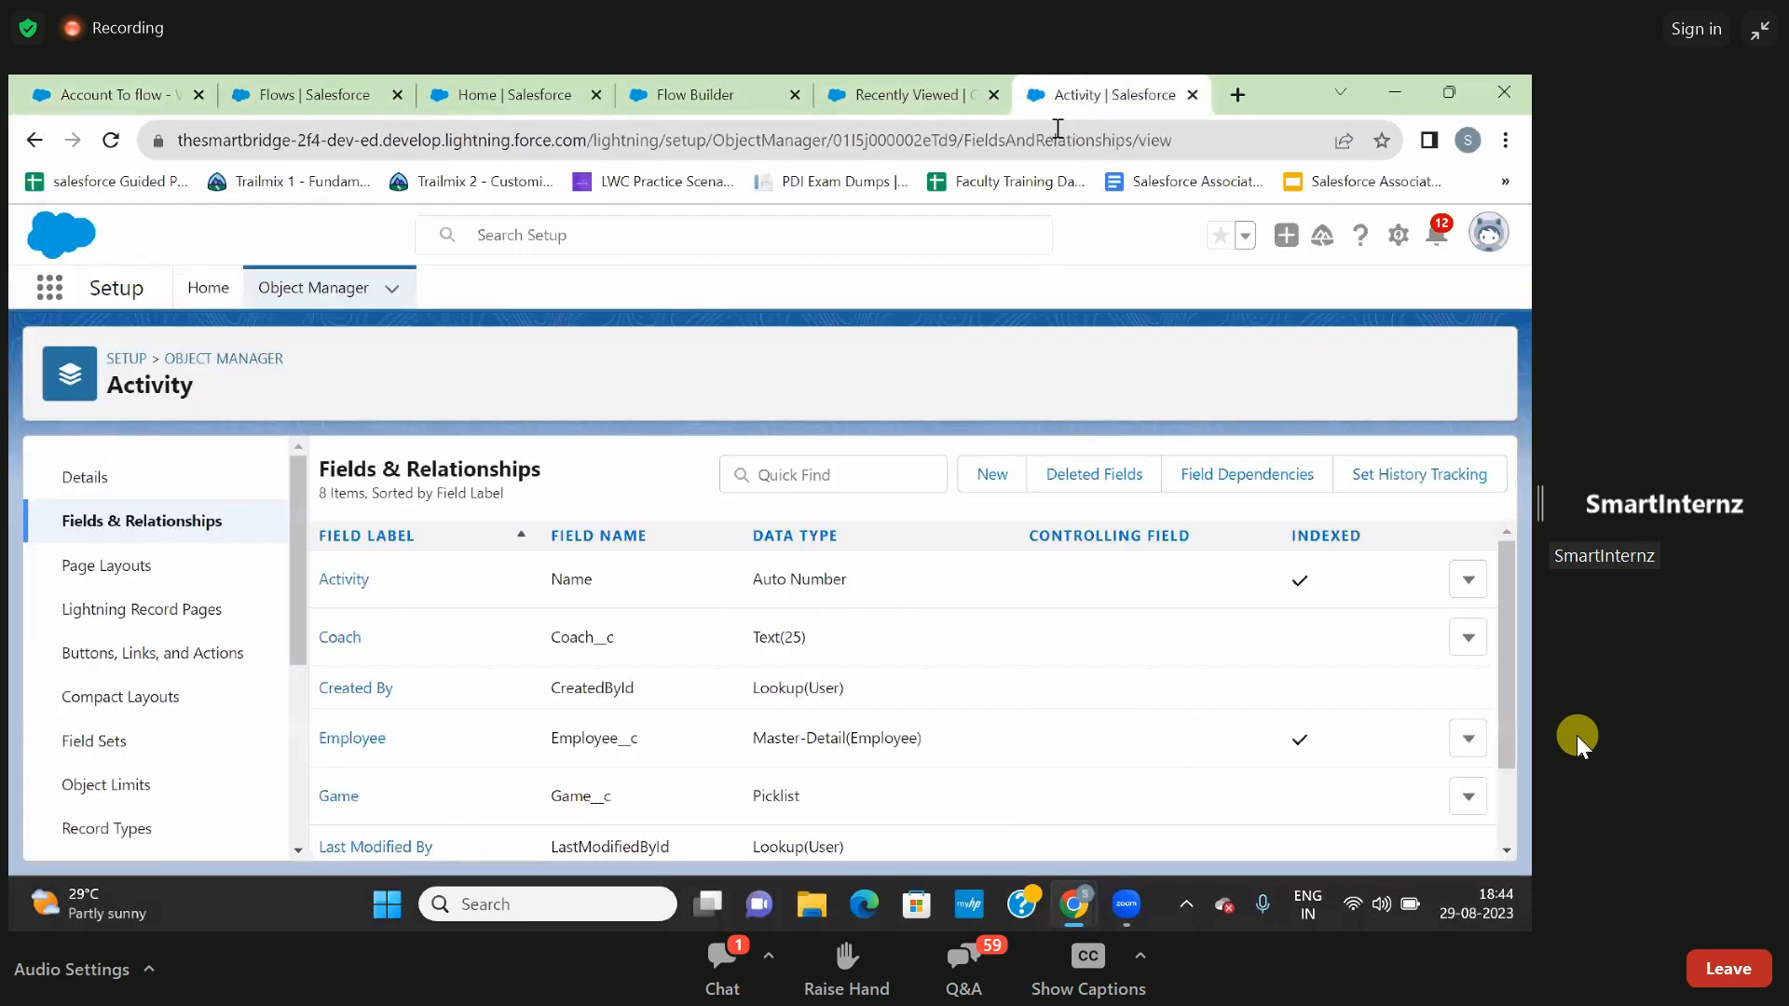
{"action": "left_click_drag", "start_coordinate": [941, 93], "coordinate": [818, 97]}
{"action": "left_click", "coordinate": [528, 78]}
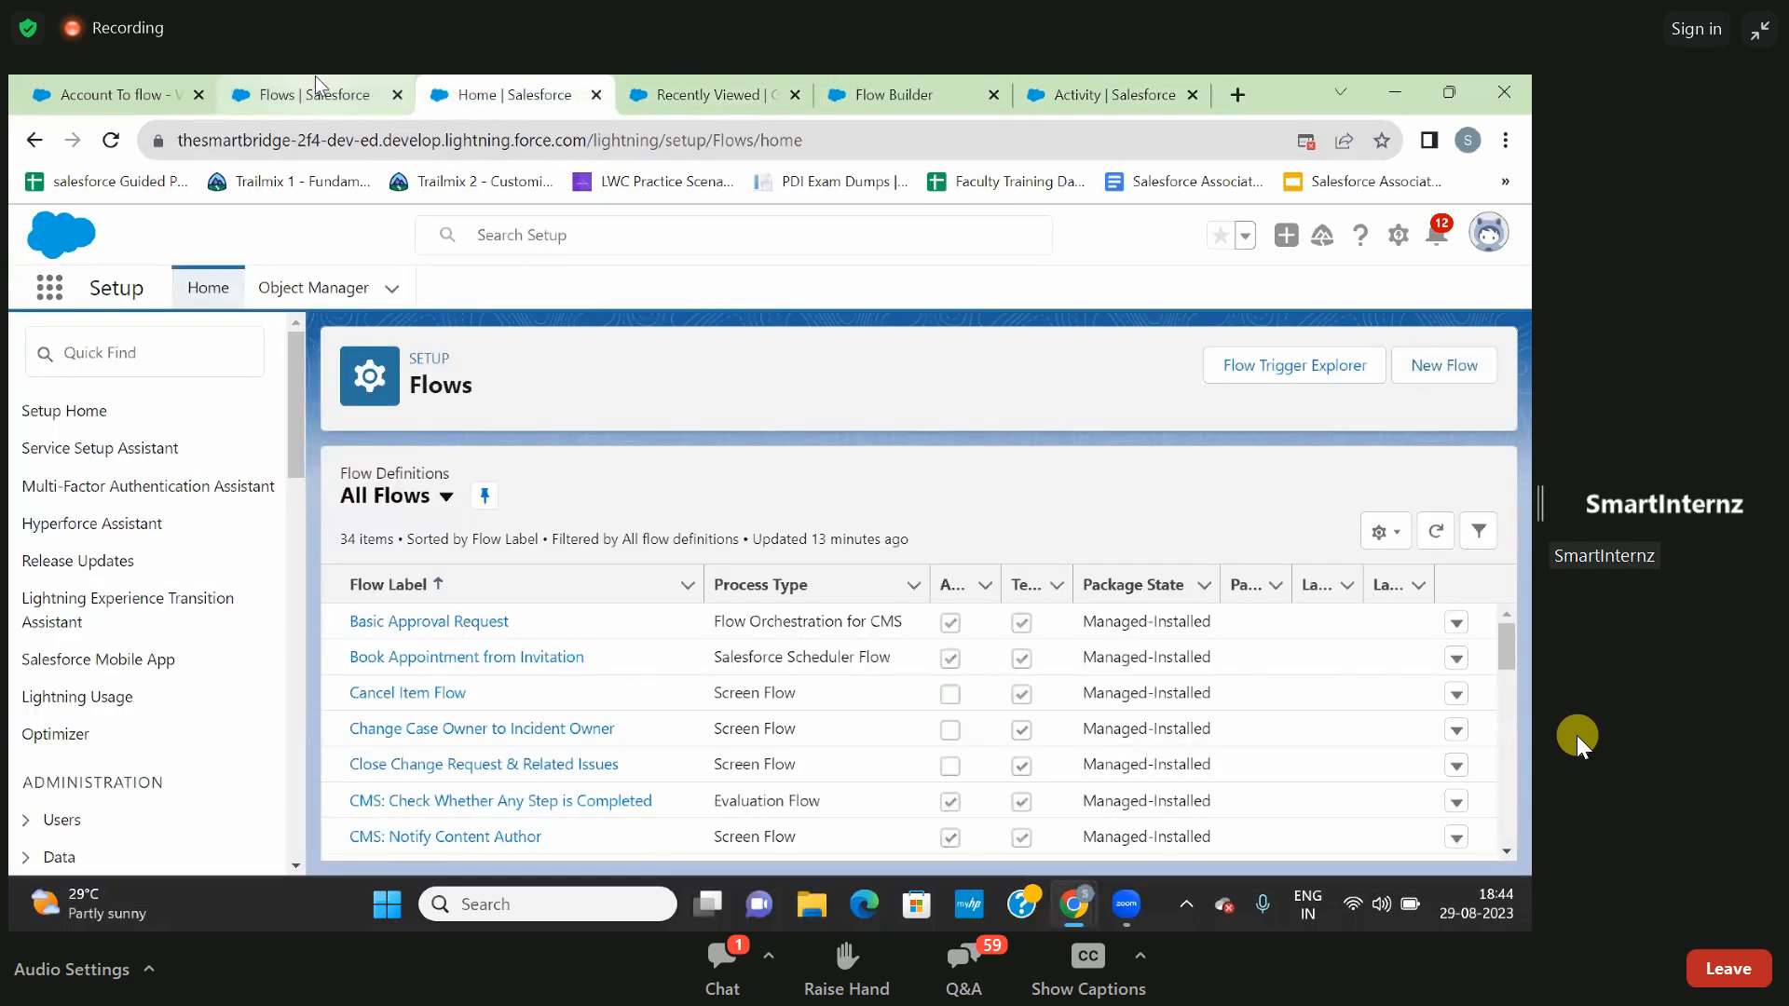
{"action": "key", "text": "alt+Tab"}
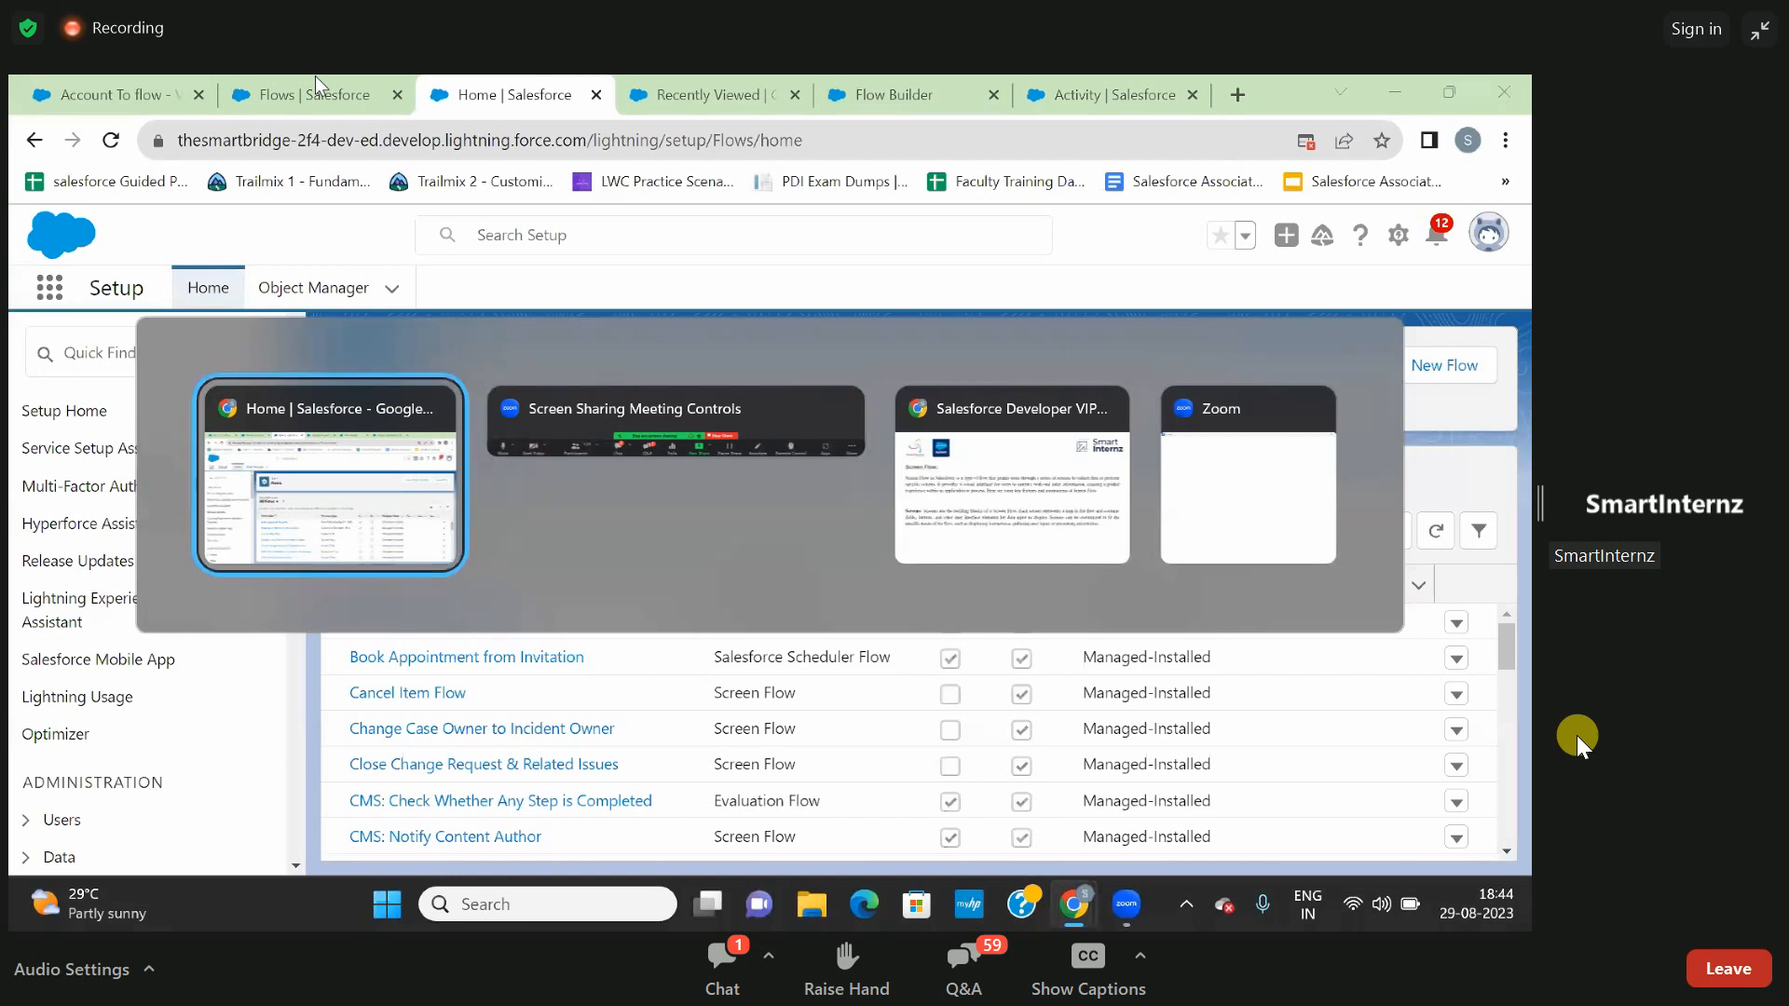
- Open a new contact form from the Recently Viewed contacts list and review its input fields
{"action": "left_click", "coordinate": [690, 94]}
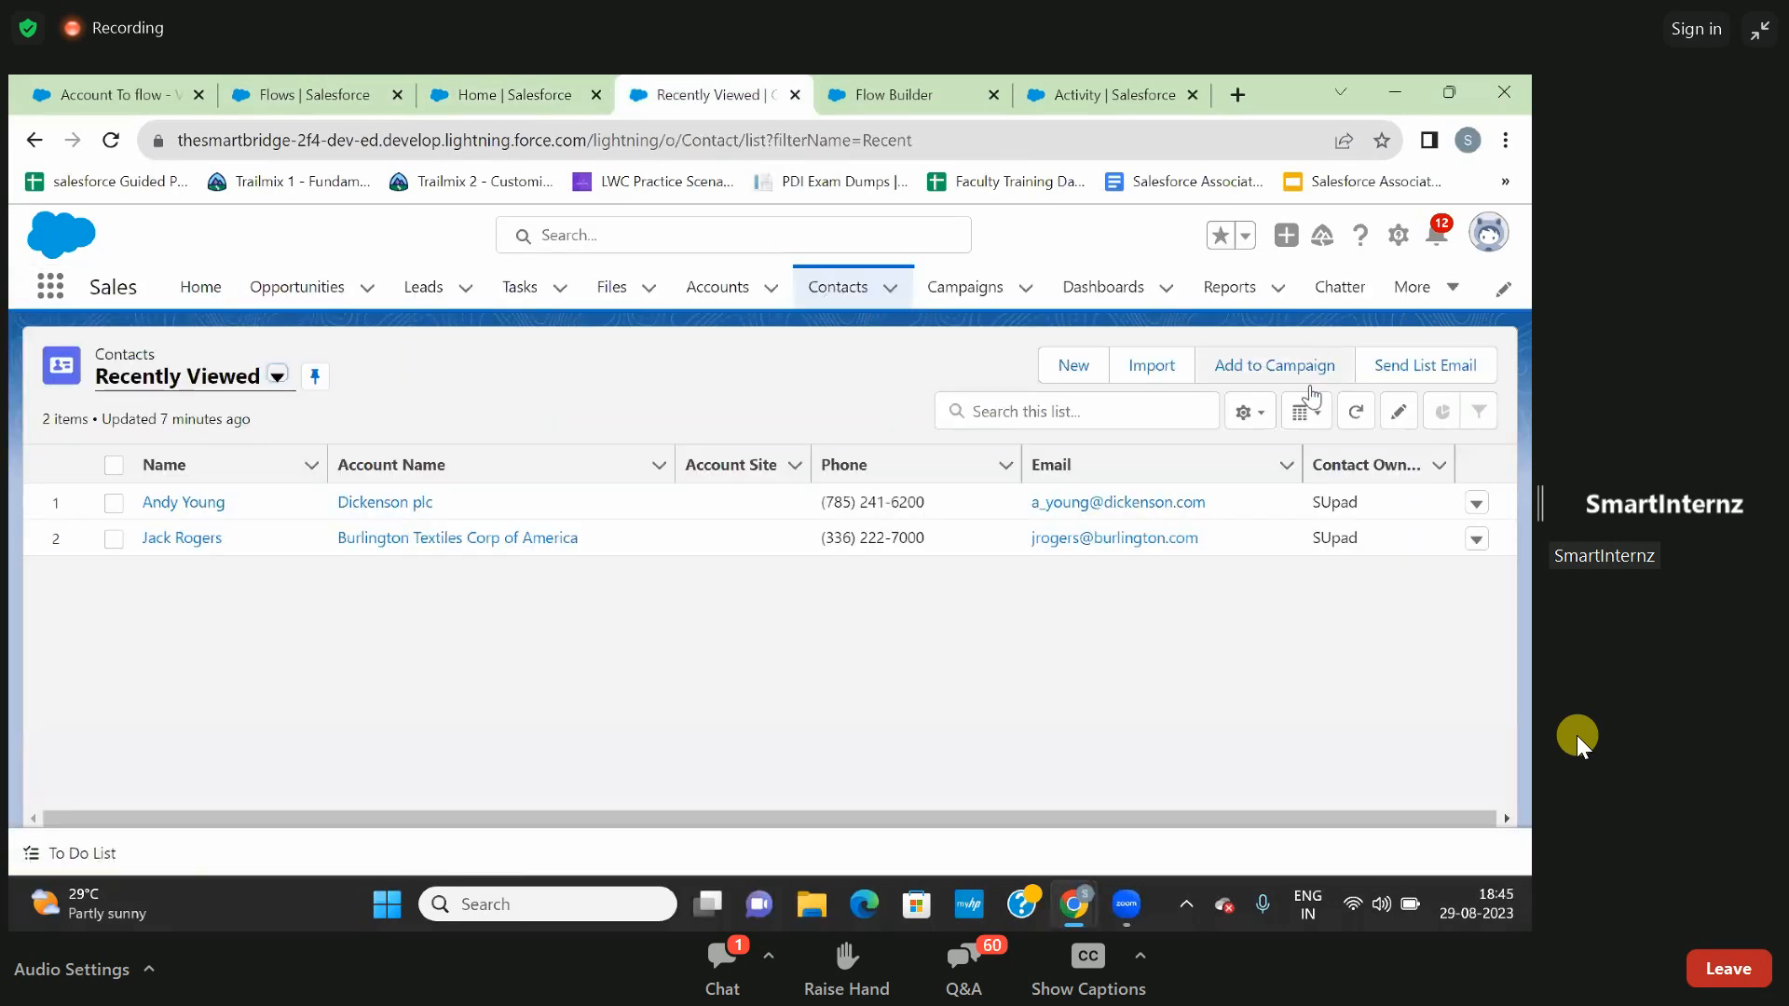
{"action": "left_click", "coordinate": [1158, 457]}
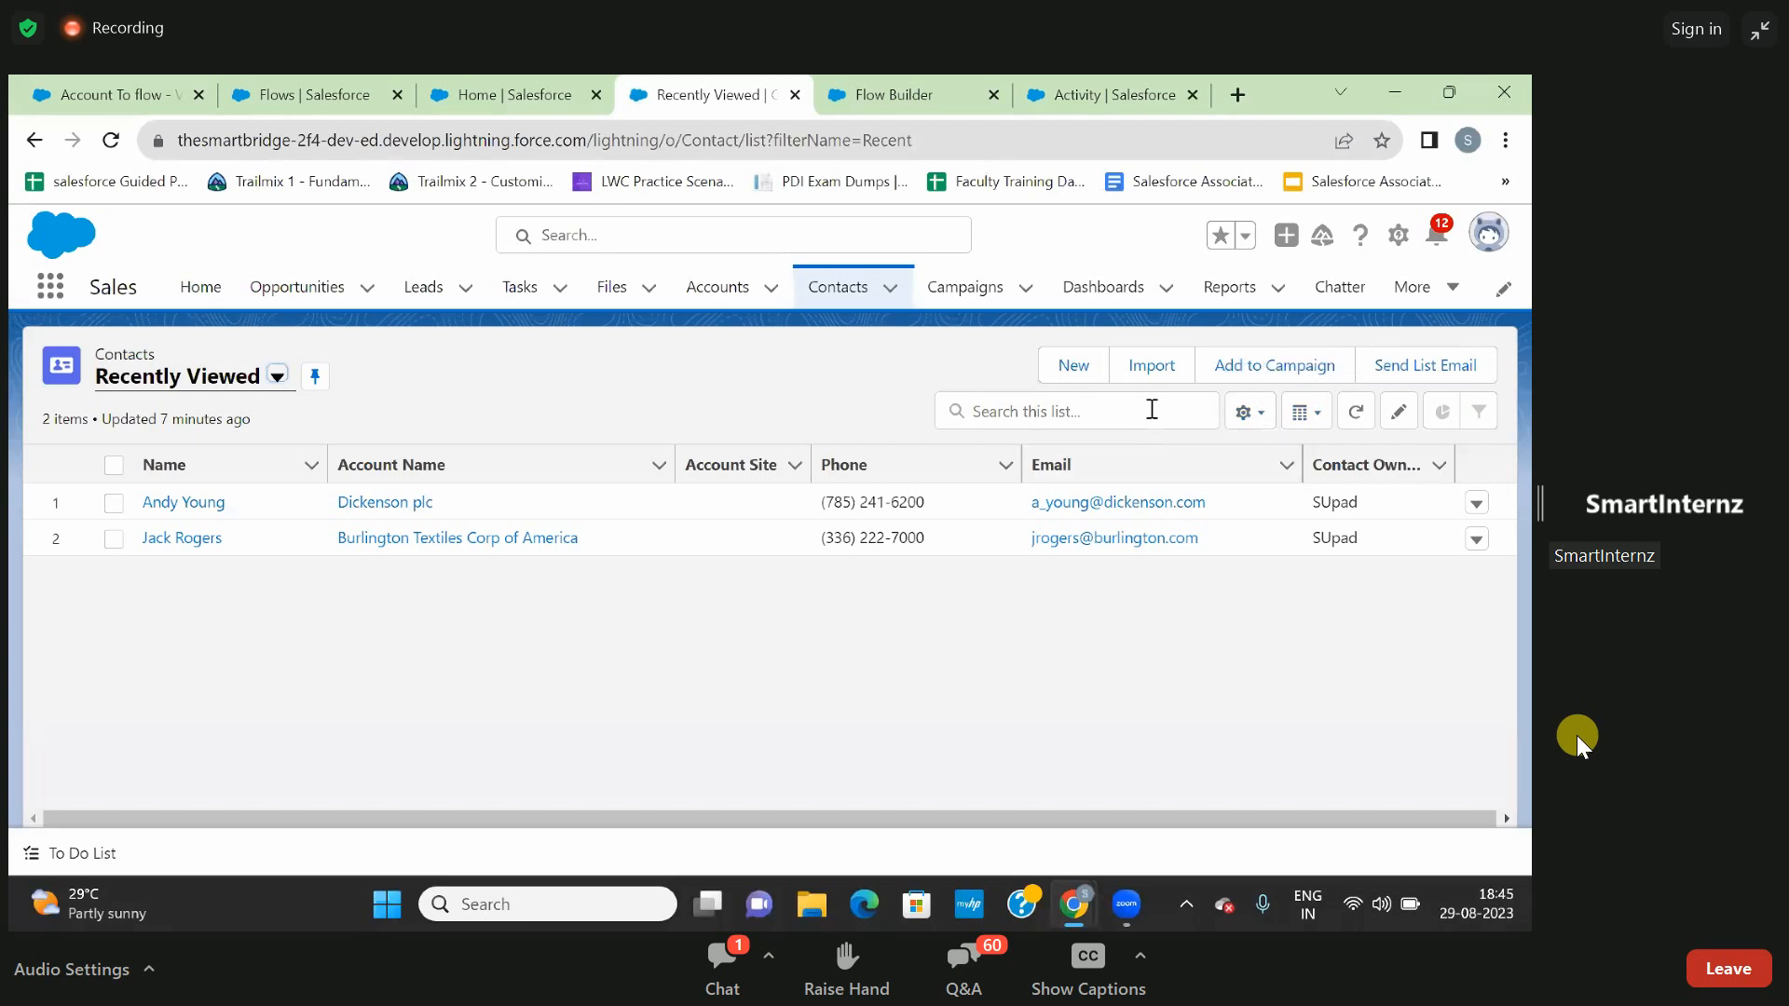
{"action": "left_click", "coordinate": [1062, 373]}
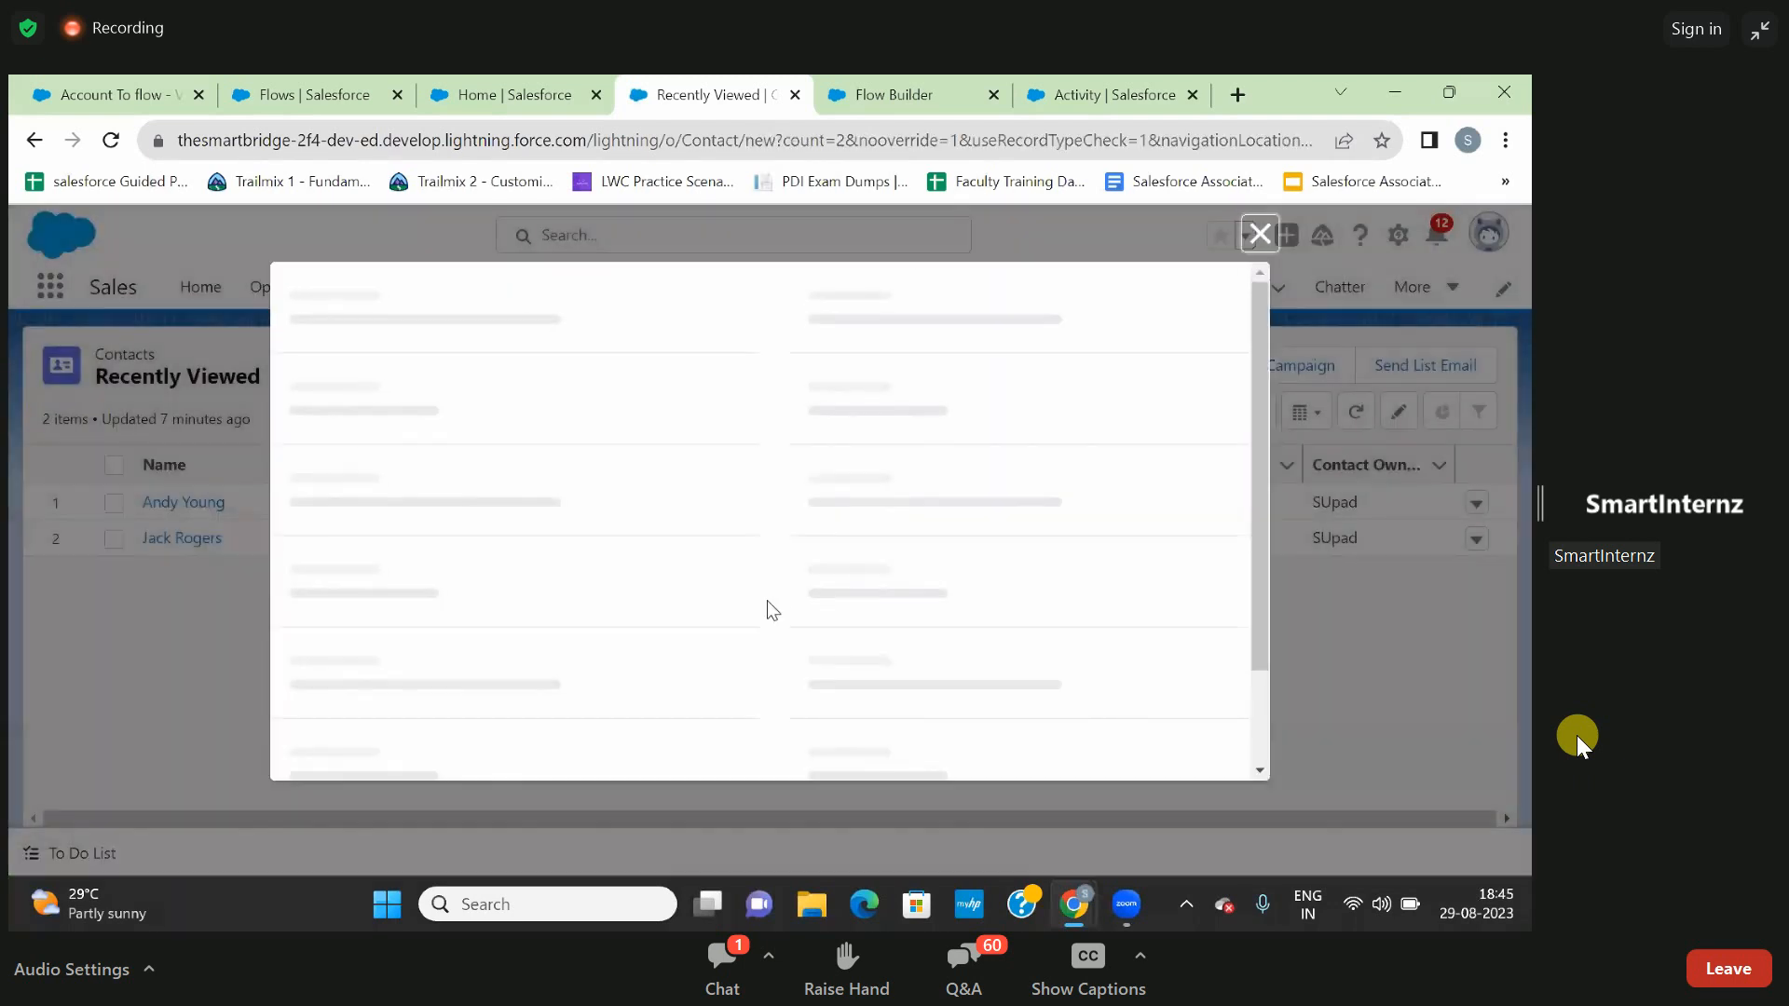
{"action": "scroll", "coordinate": [630, 596], "scroll_direction": "down", "scroll_amount": 4}
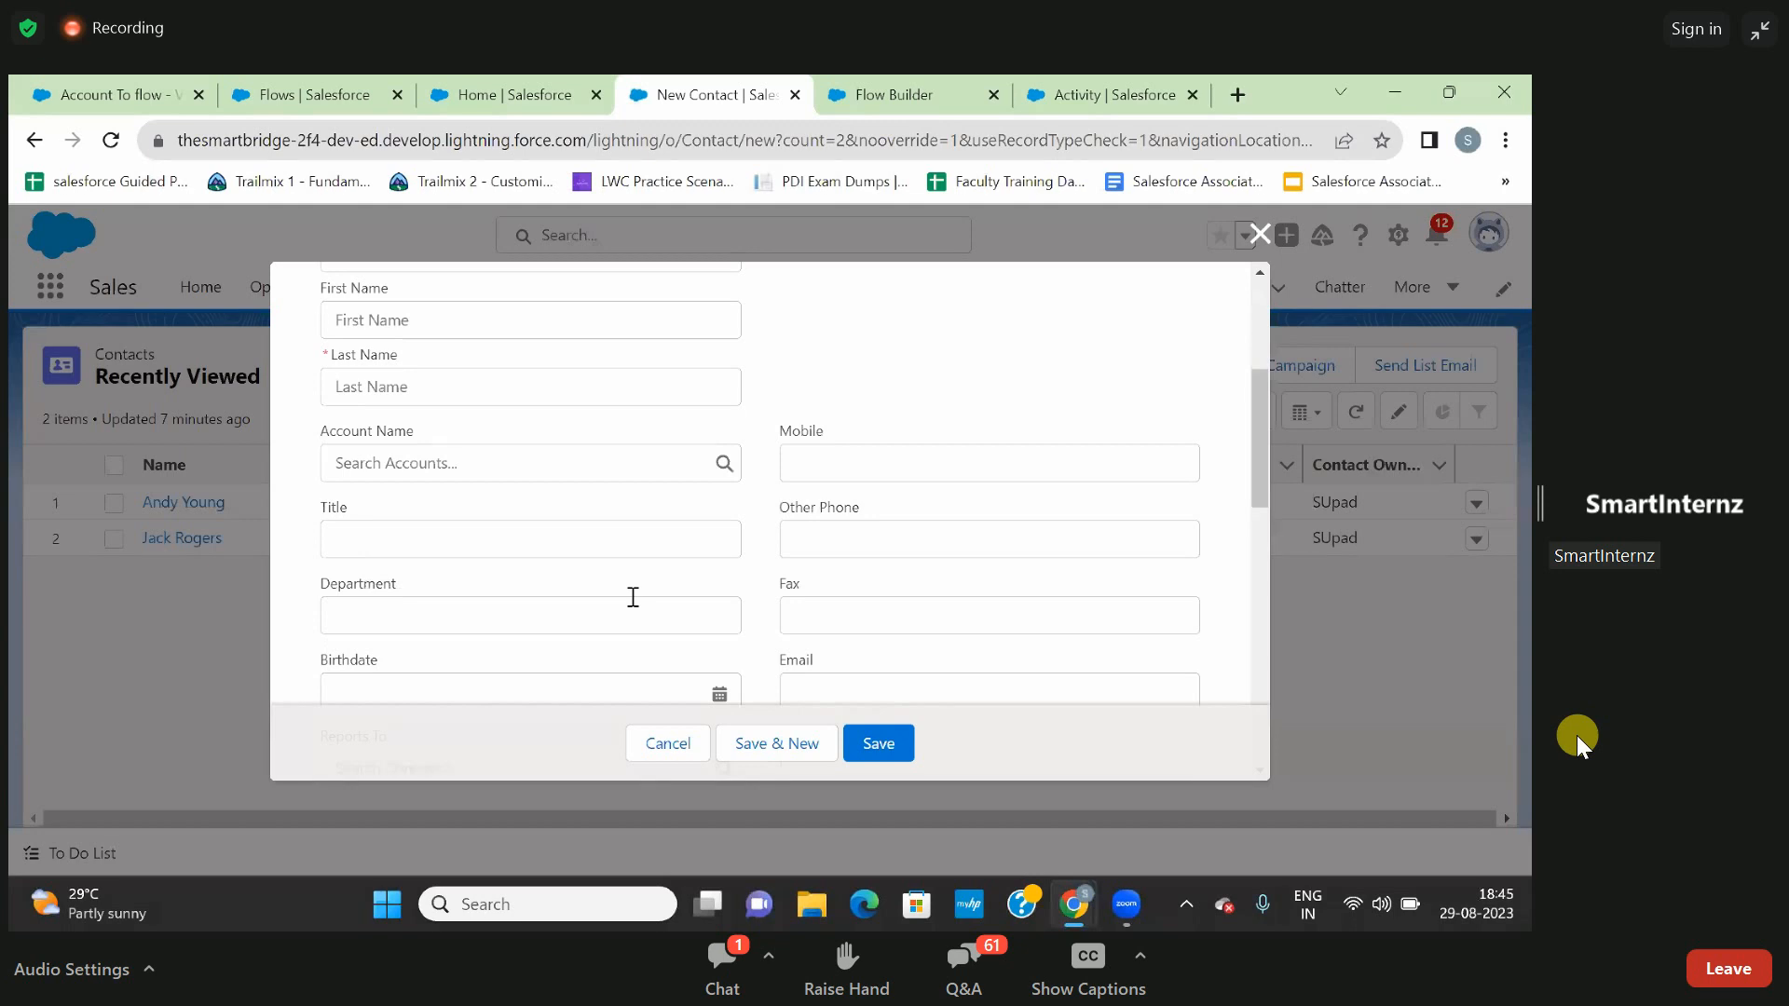
{"action": "scroll", "coordinate": [631, 599], "scroll_direction": "up", "scroll_amount": 1}
{"action": "scroll", "coordinate": [631, 599], "scroll_direction": "down", "scroll_amount": 4}
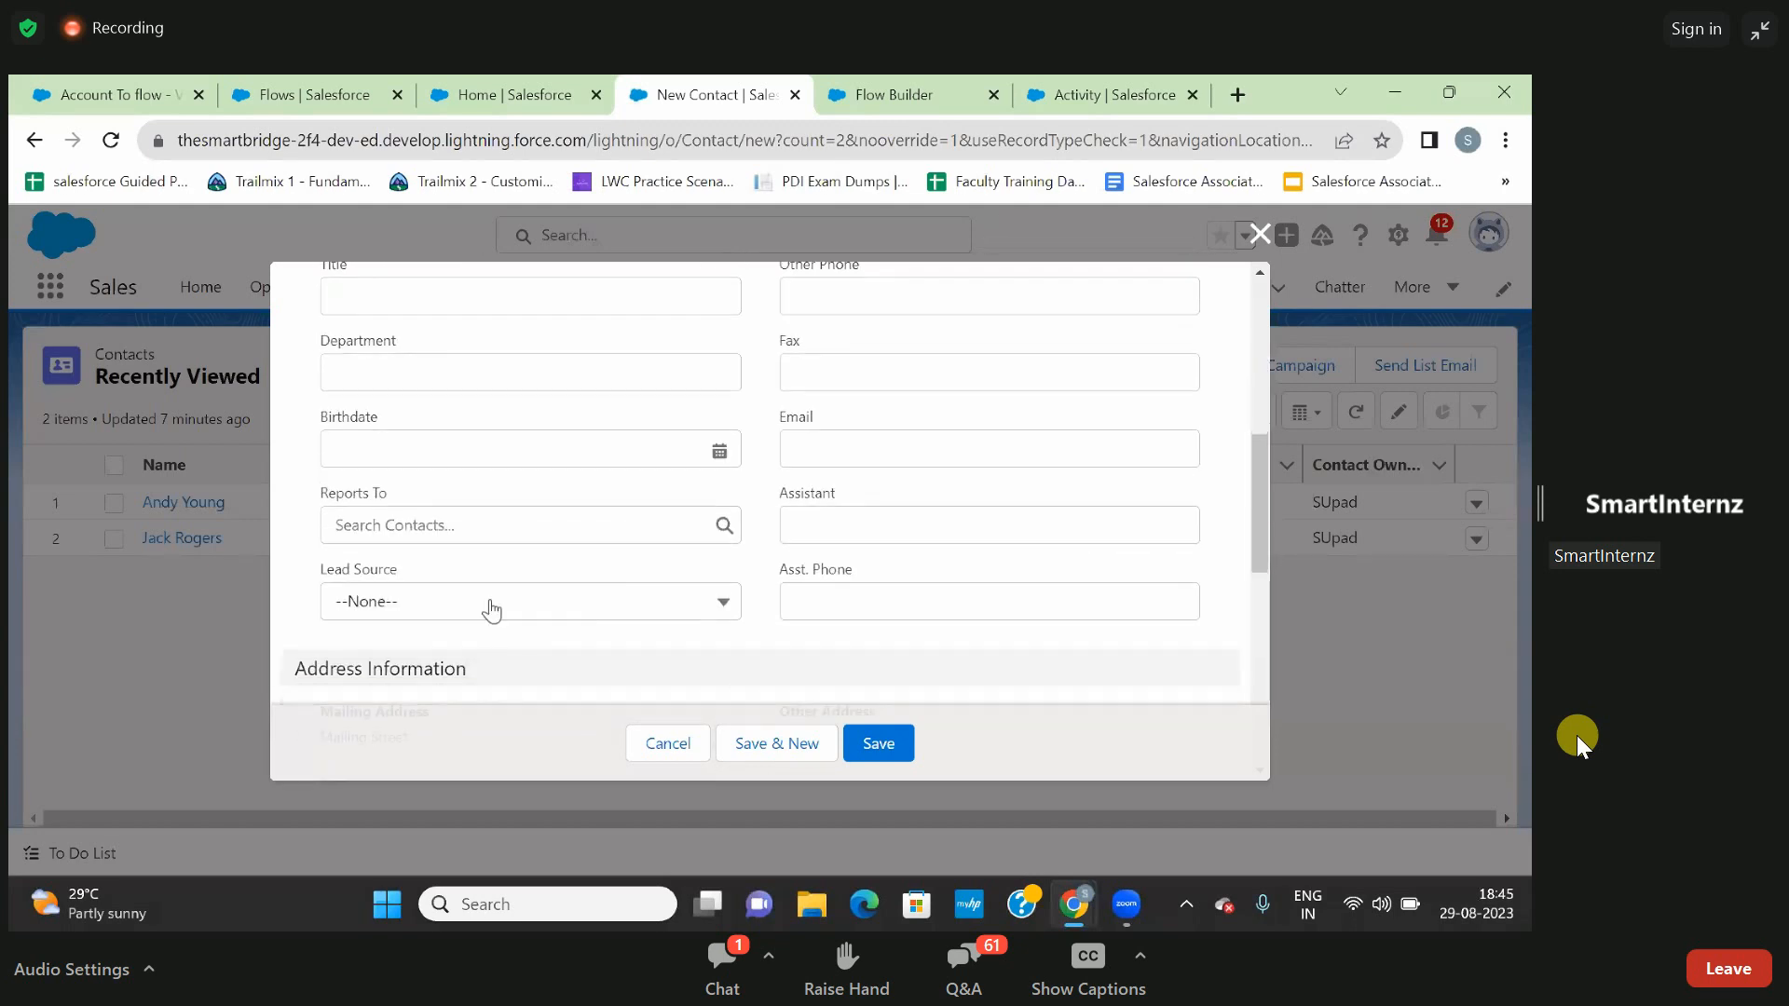
- Return to the New Screen editor in Flow Builder and close the Account To flow browser tab
{"action": "key", "text": "alt+Tab"}
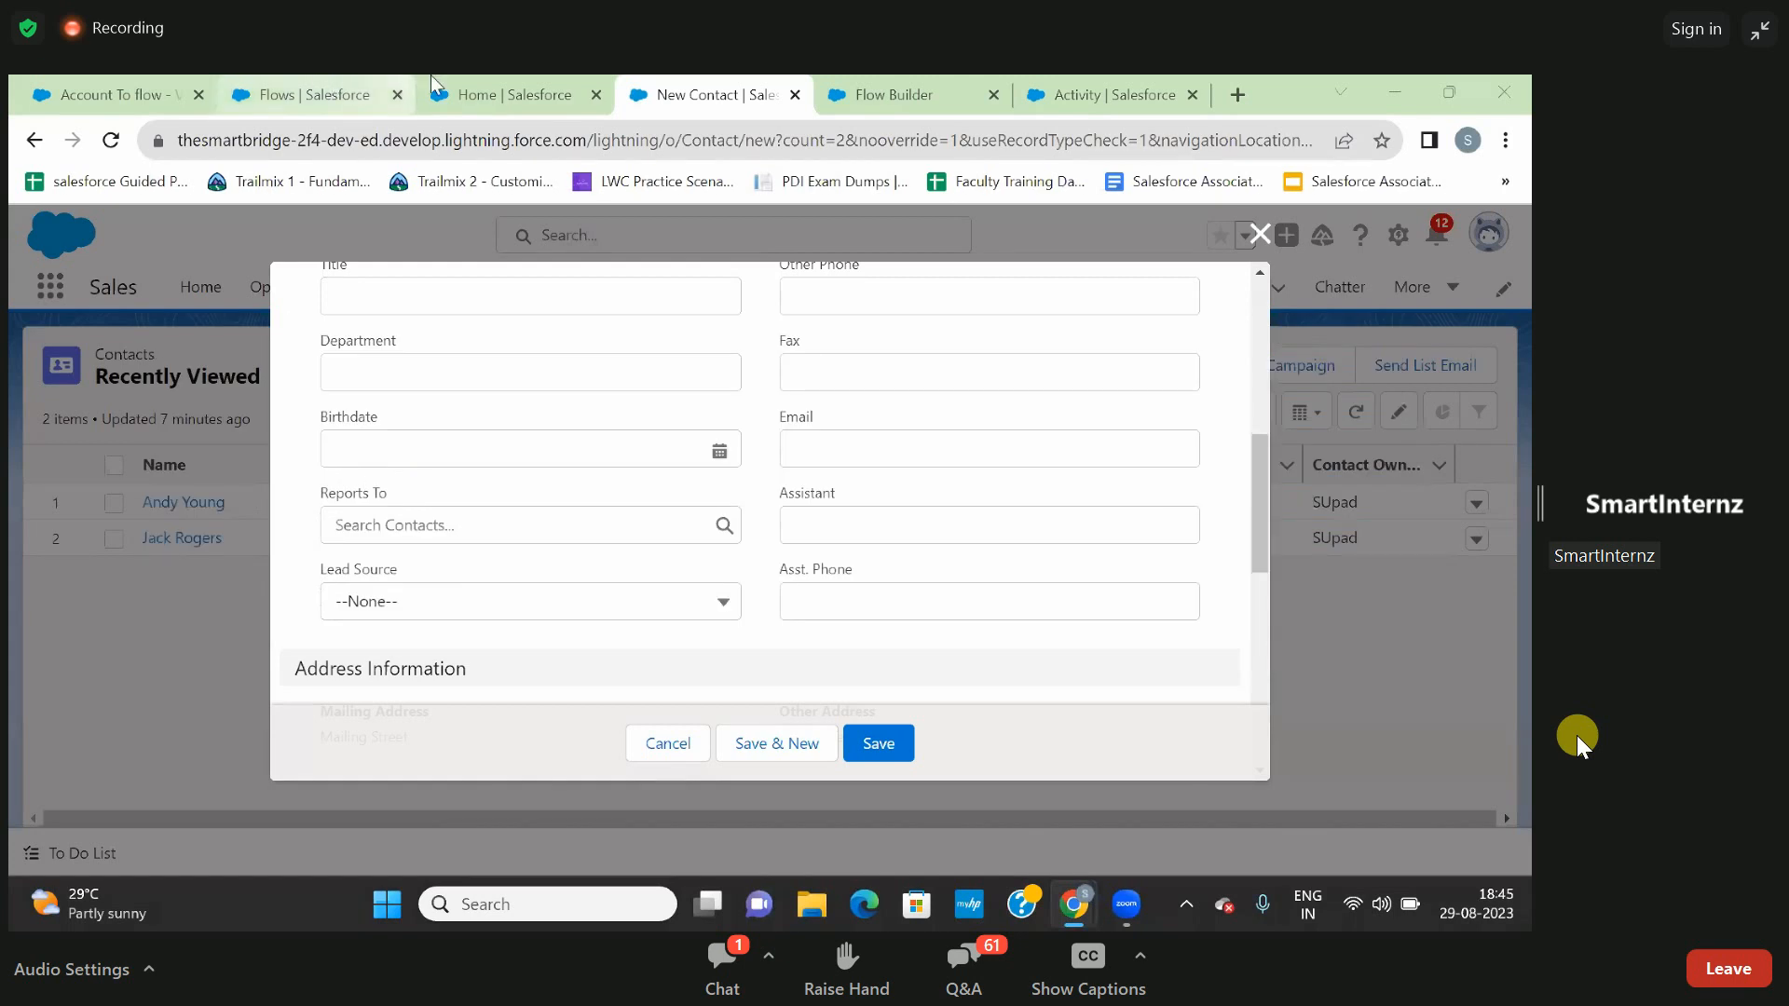
{"action": "left_click", "coordinate": [373, 95]}
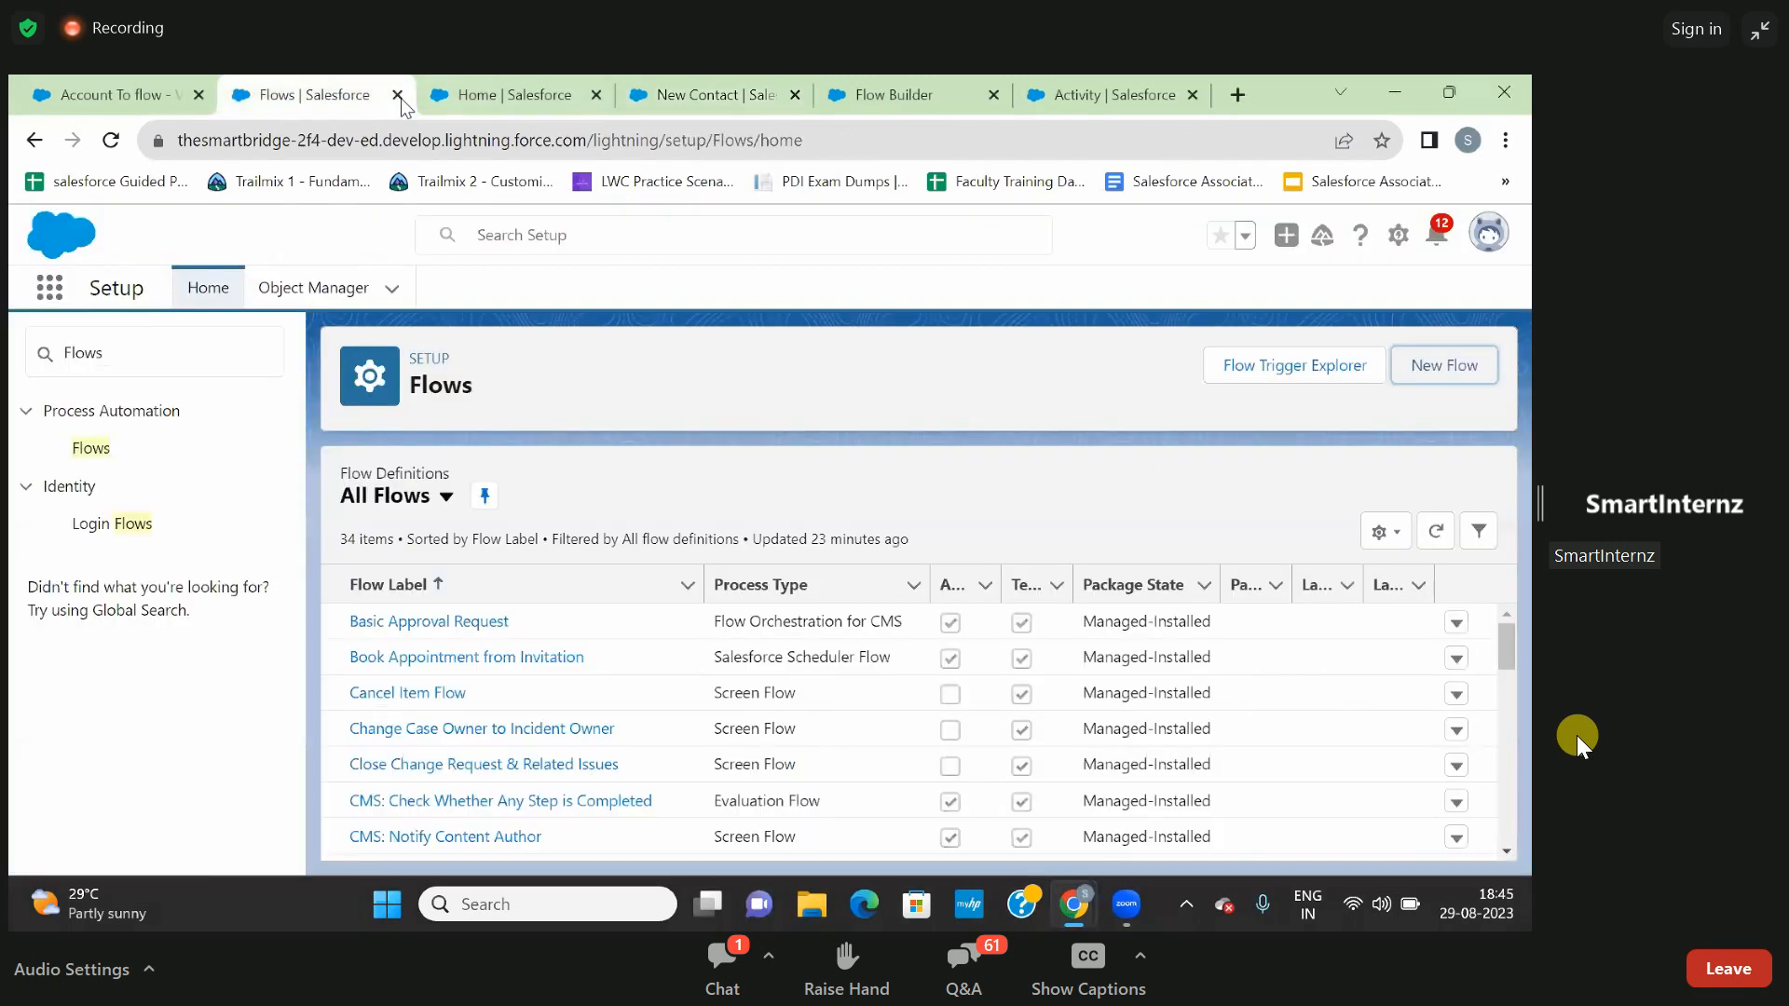
{"action": "left_click", "coordinate": [492, 97]}
{"action": "left_click", "coordinate": [110, 94]}
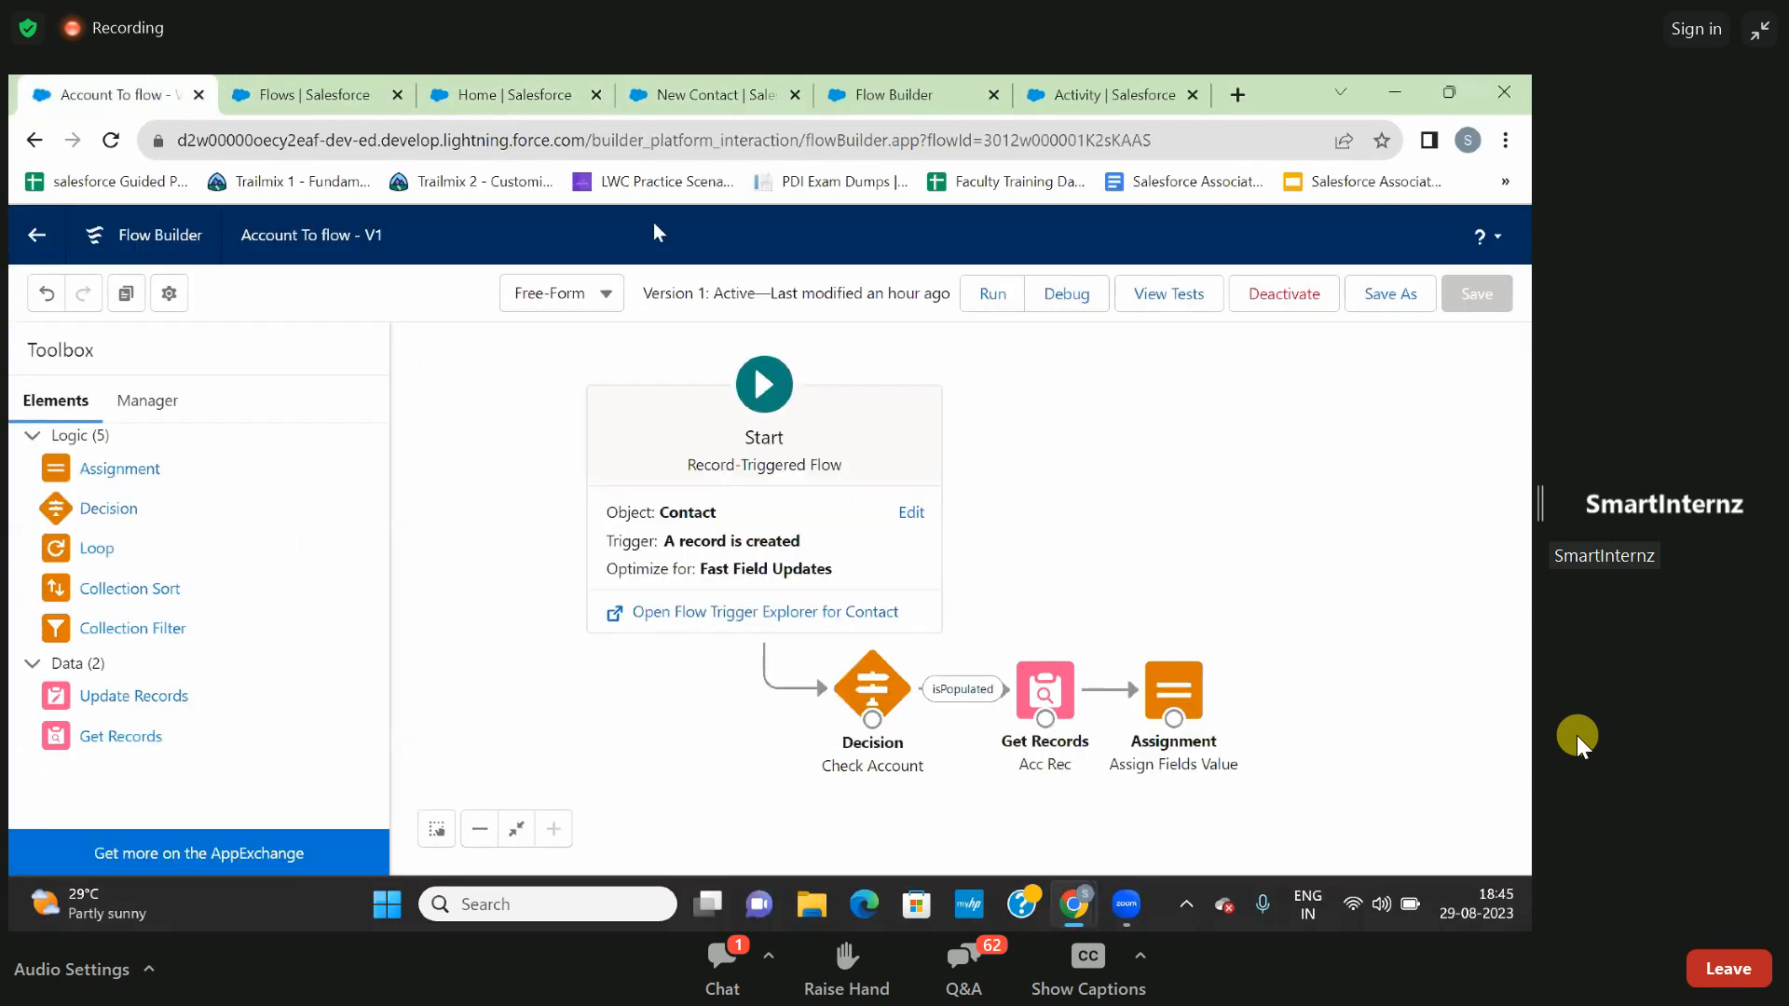
{"action": "left_click", "coordinate": [876, 82]}
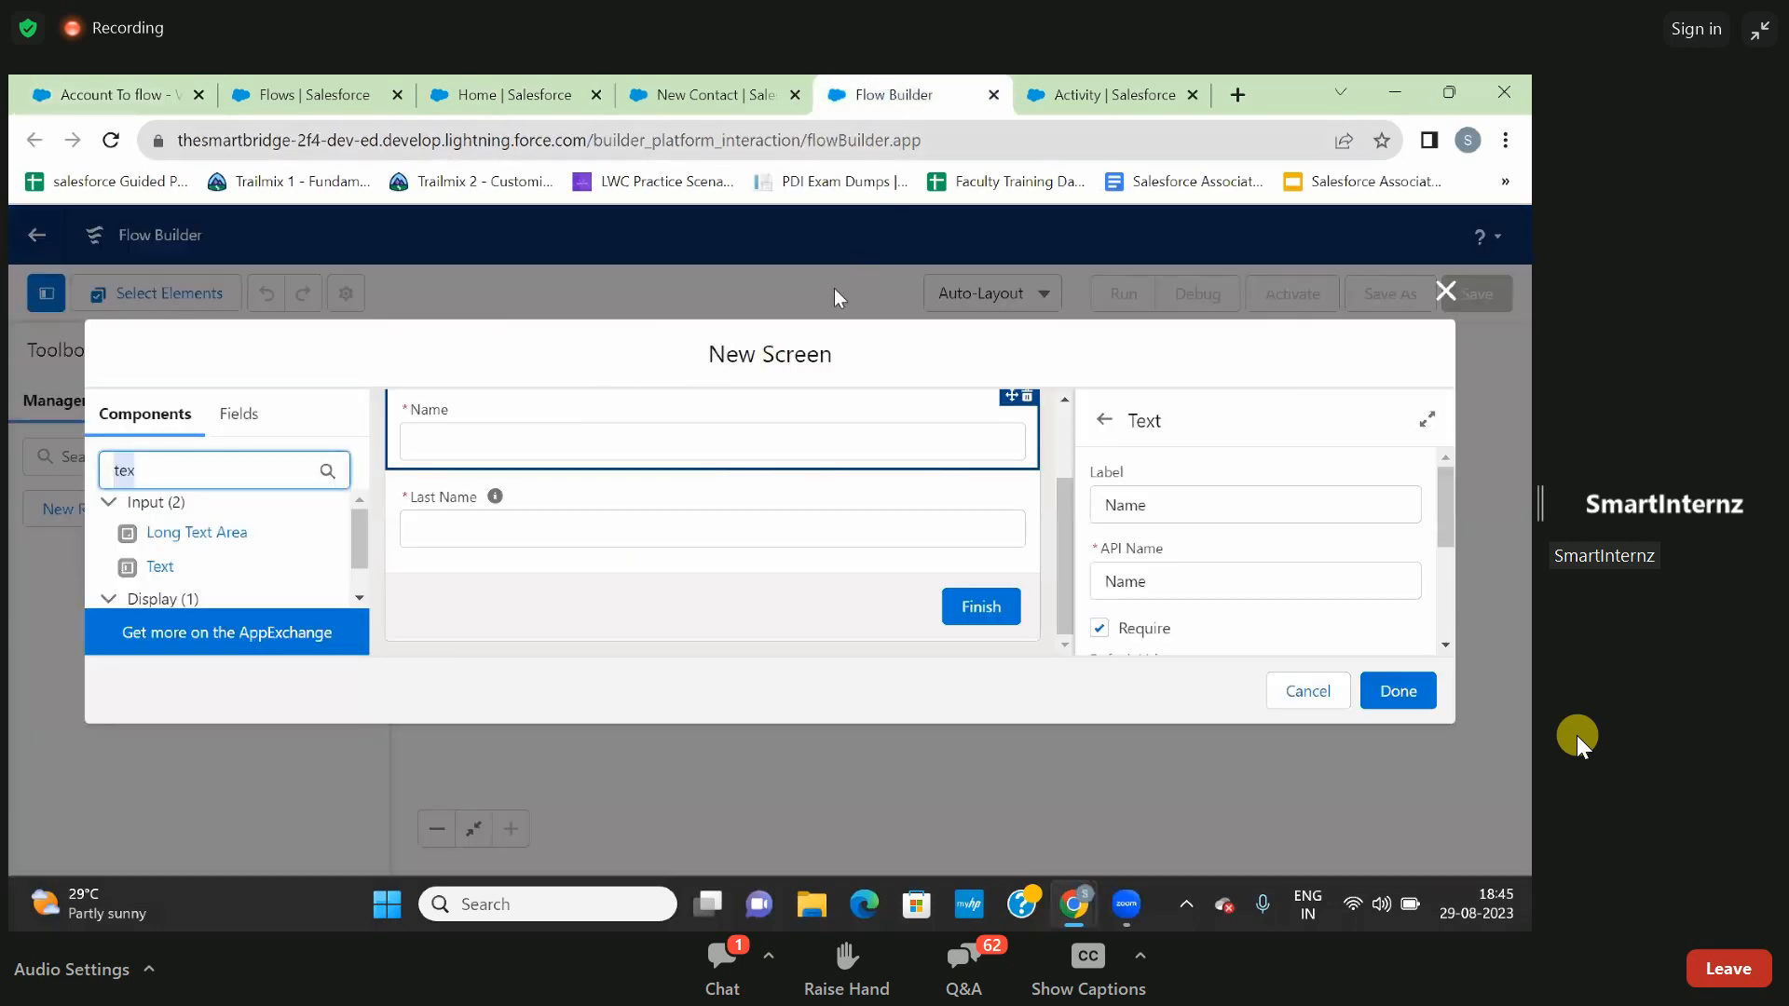
{"action": "left_click", "coordinate": [198, 96]}
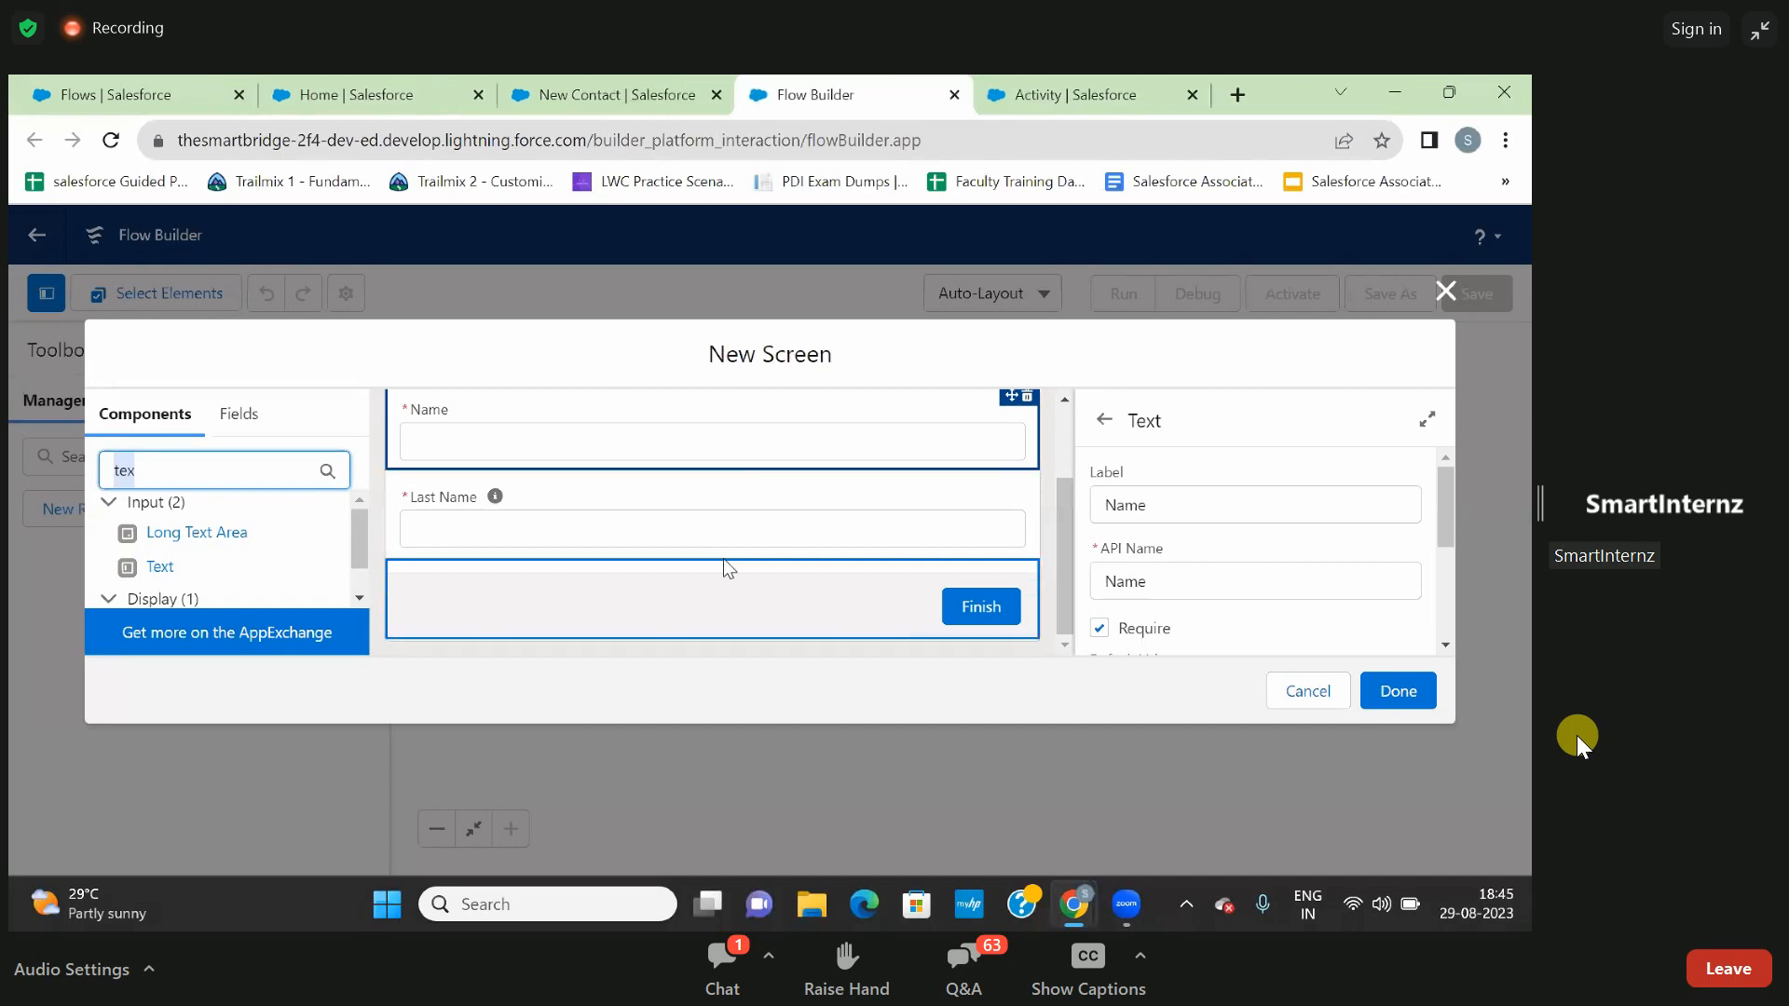
- Search the components for picklists and add a Picklist below the Last Name input on the screen
{"action": "key", "text": "BackSpace"}
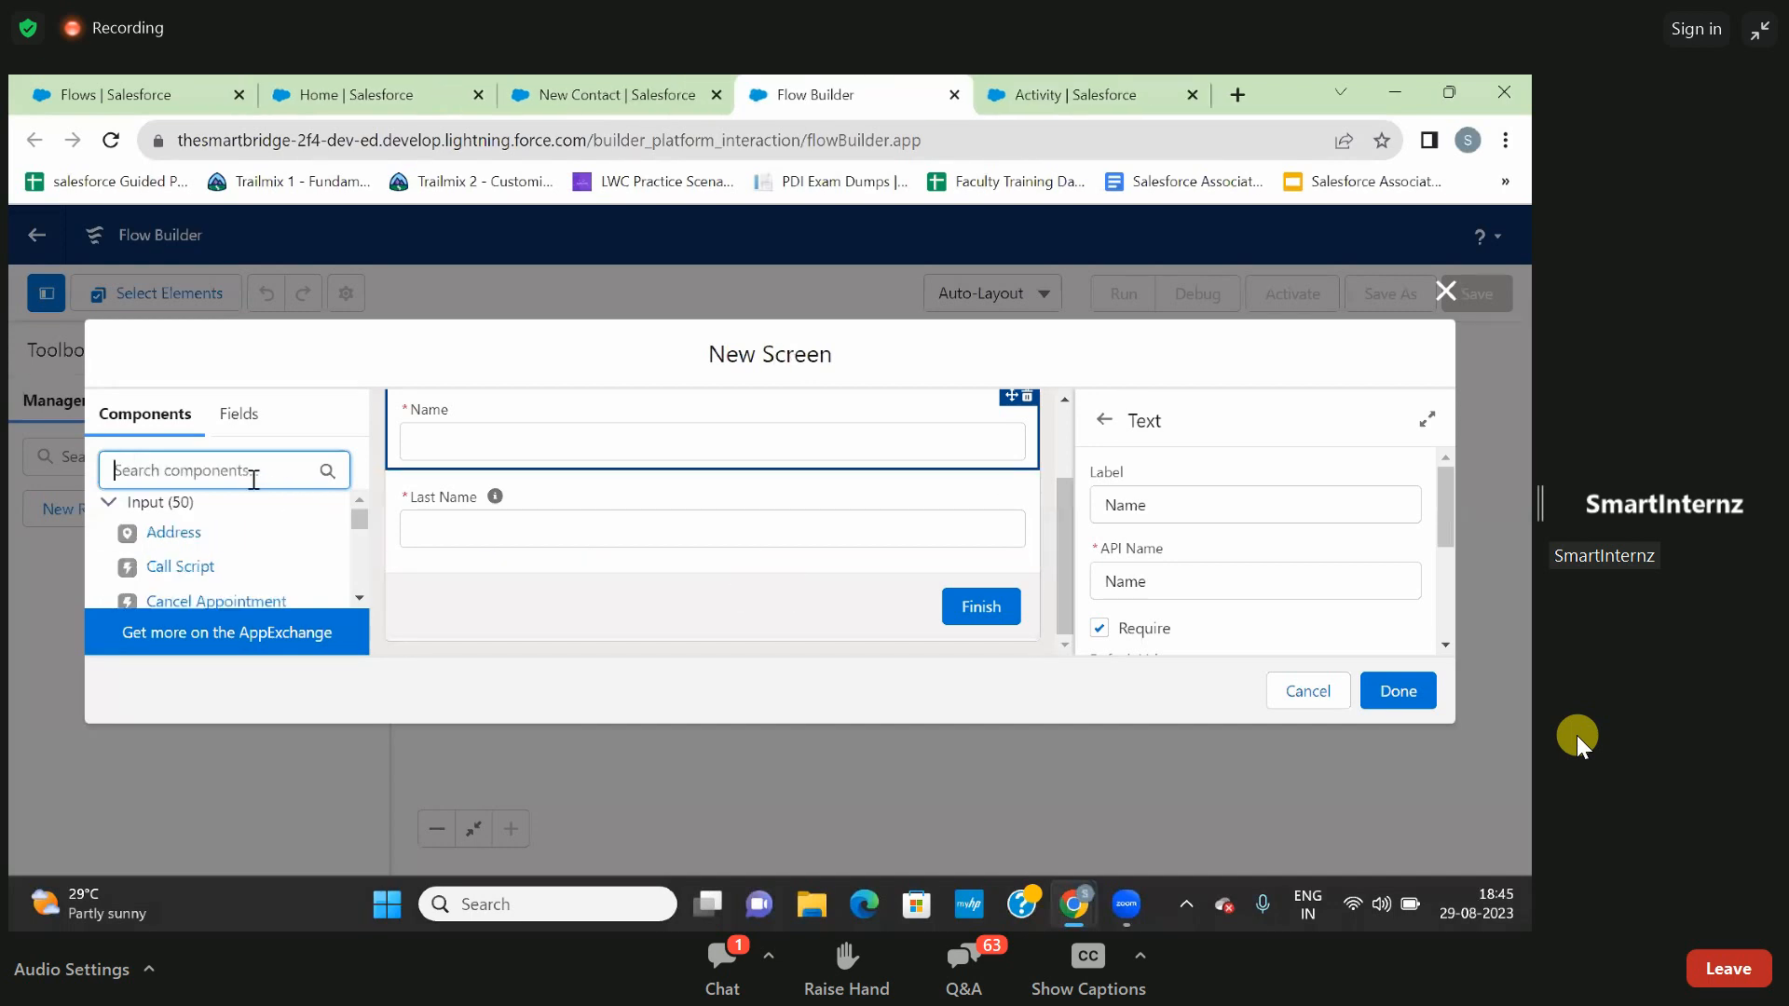
{"action": "type", "text": "pic"}
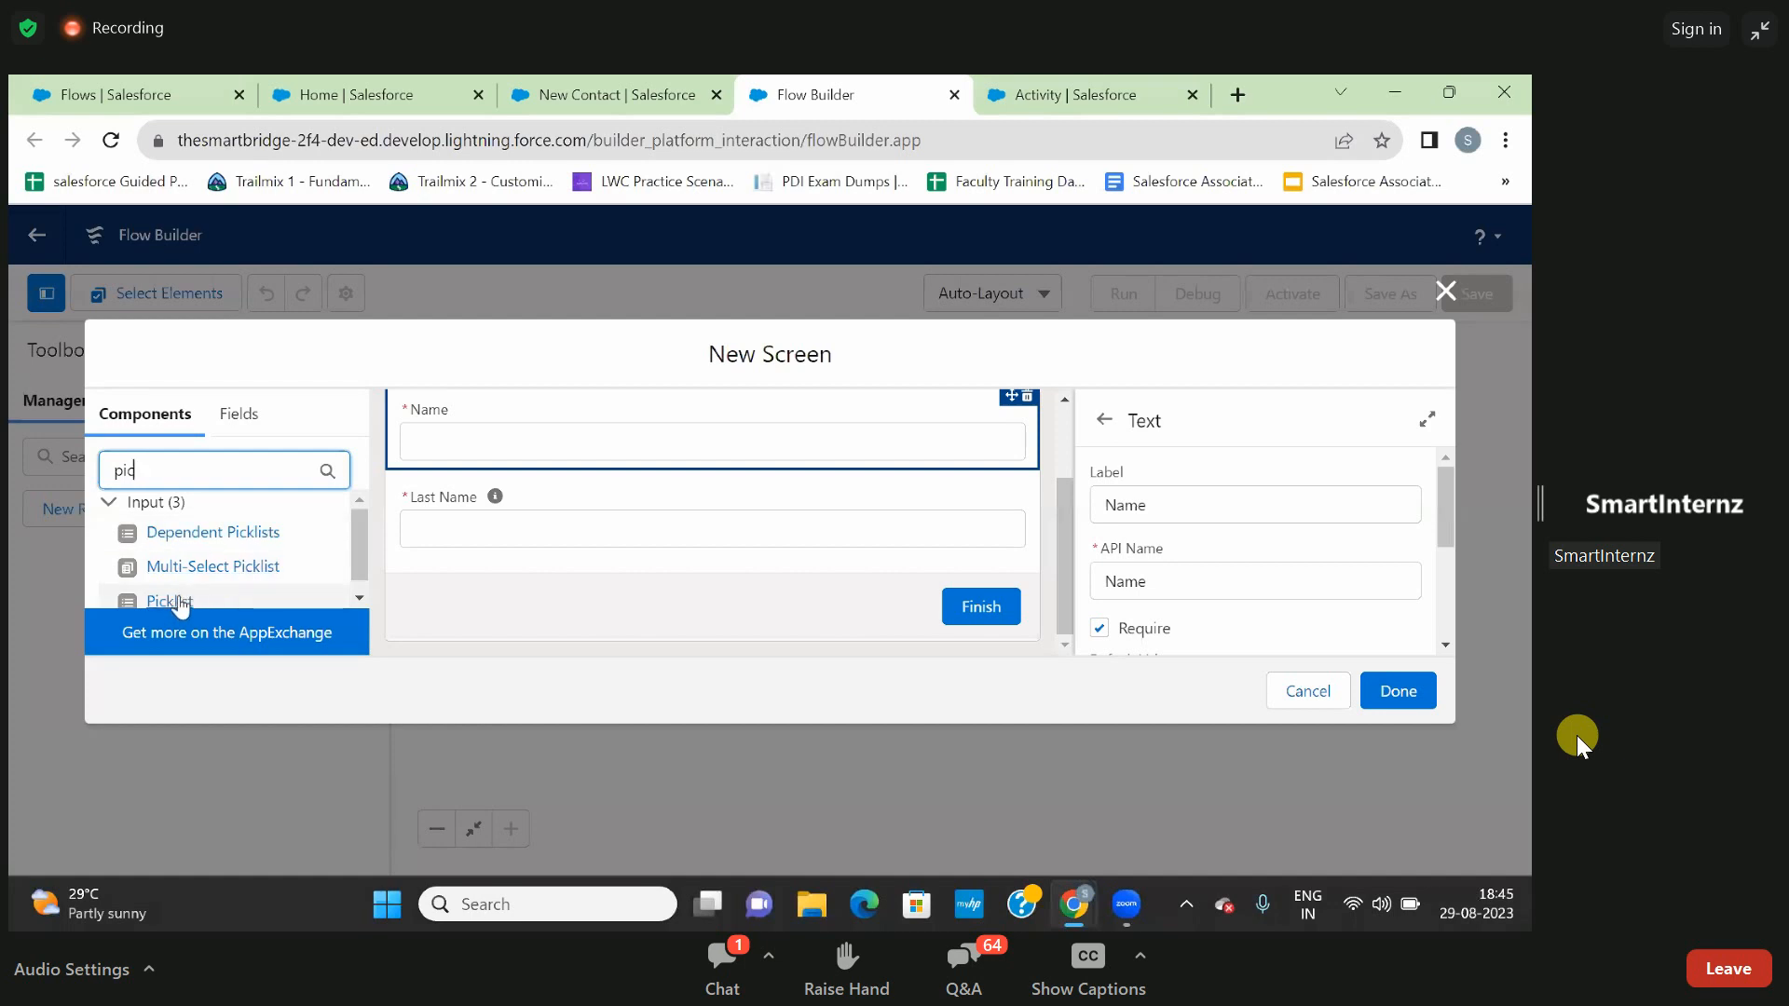
{"action": "scroll", "coordinate": [180, 606], "scroll_direction": "down", "scroll_amount": 1}
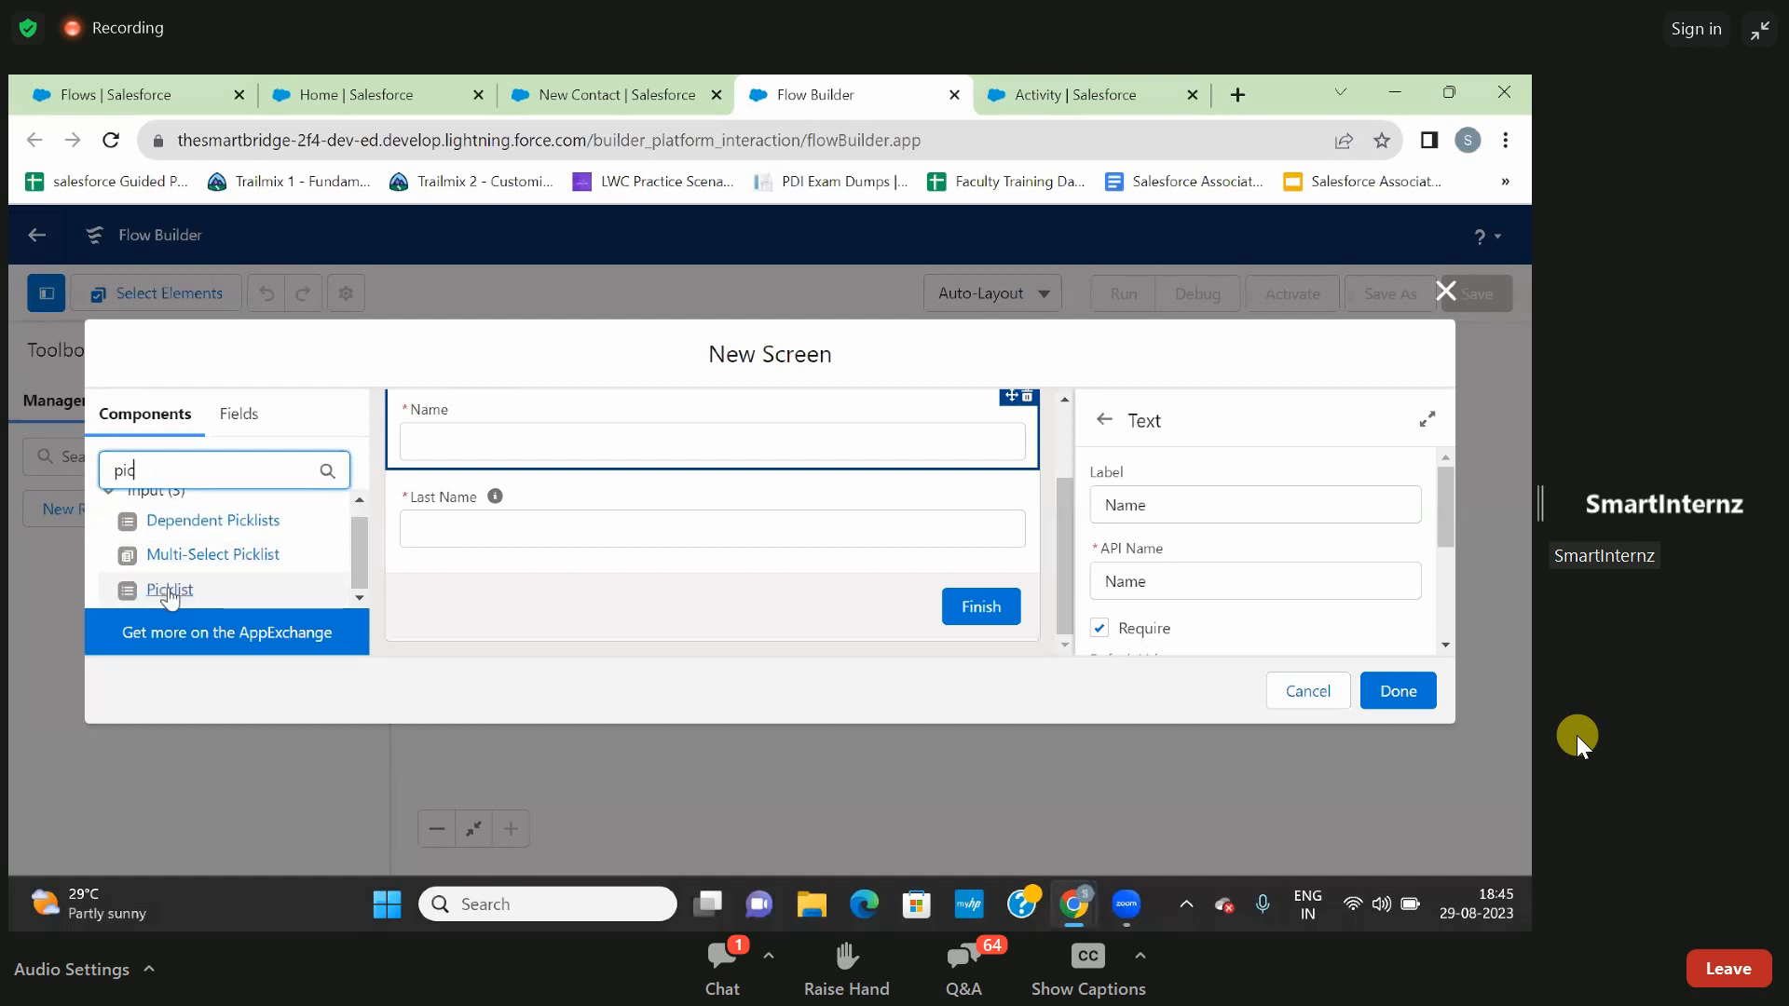
{"action": "left_click", "coordinate": [169, 591]}
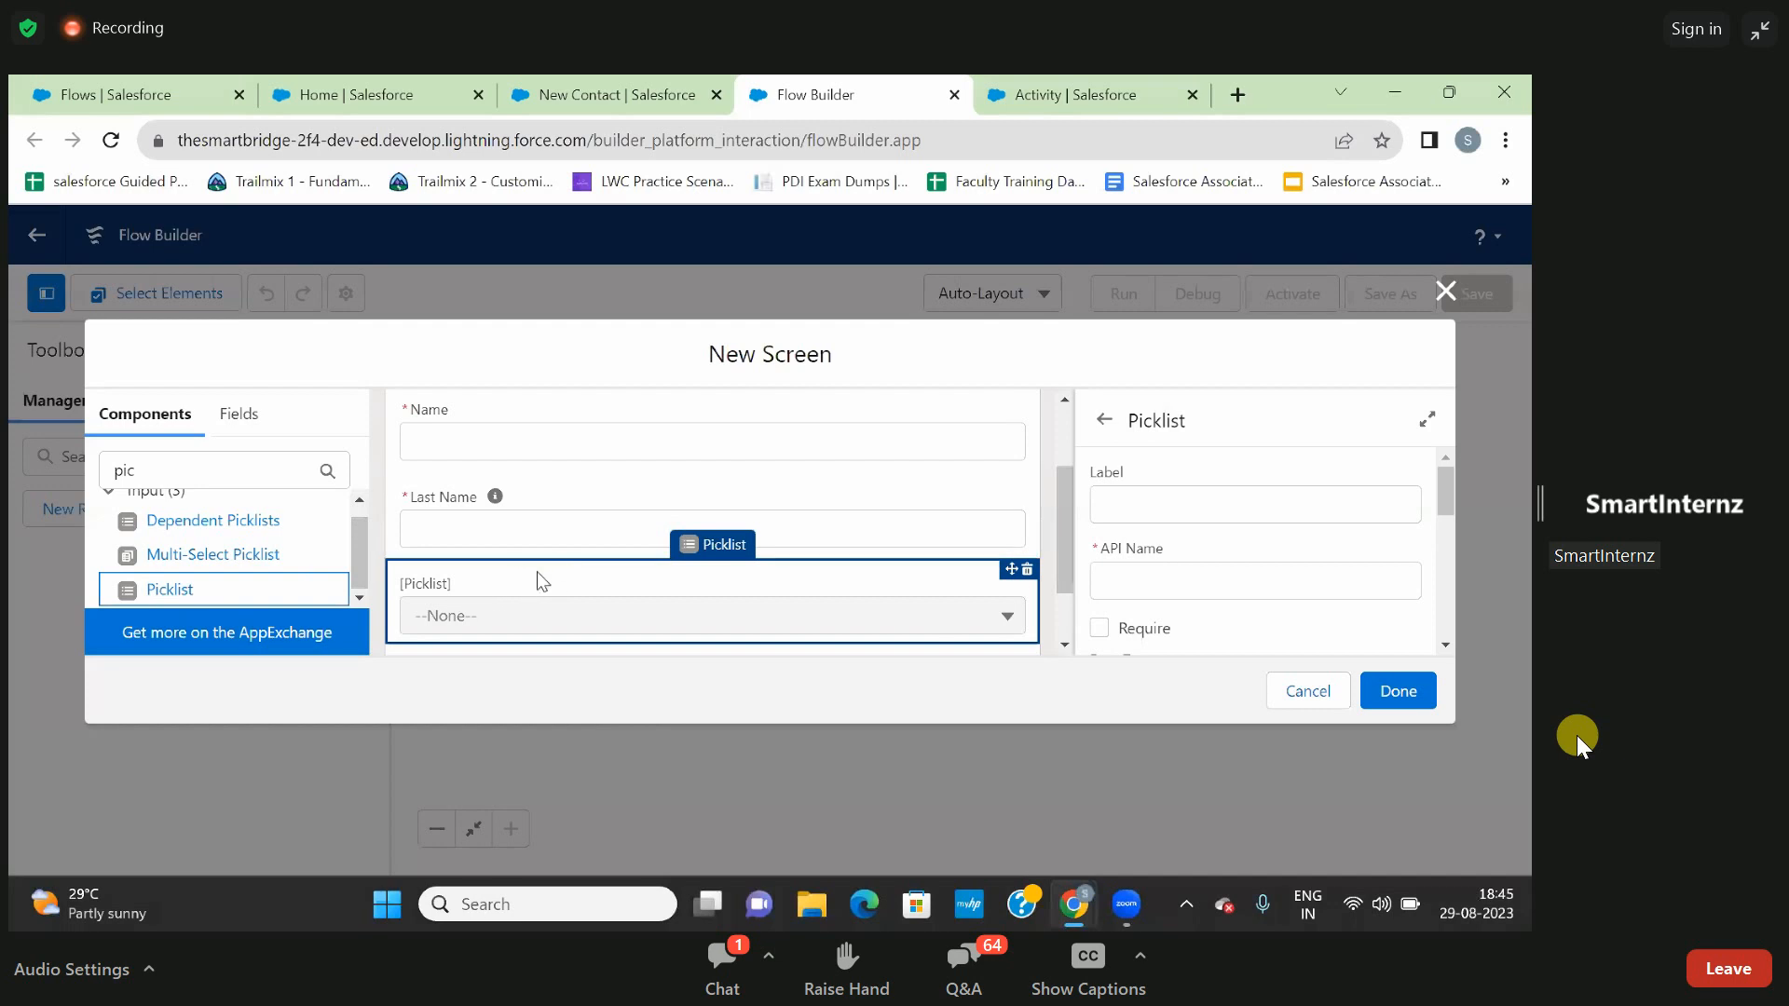
- Set the label of the new picklist component to Lead Source
{"action": "left_click", "coordinate": [1133, 500]}
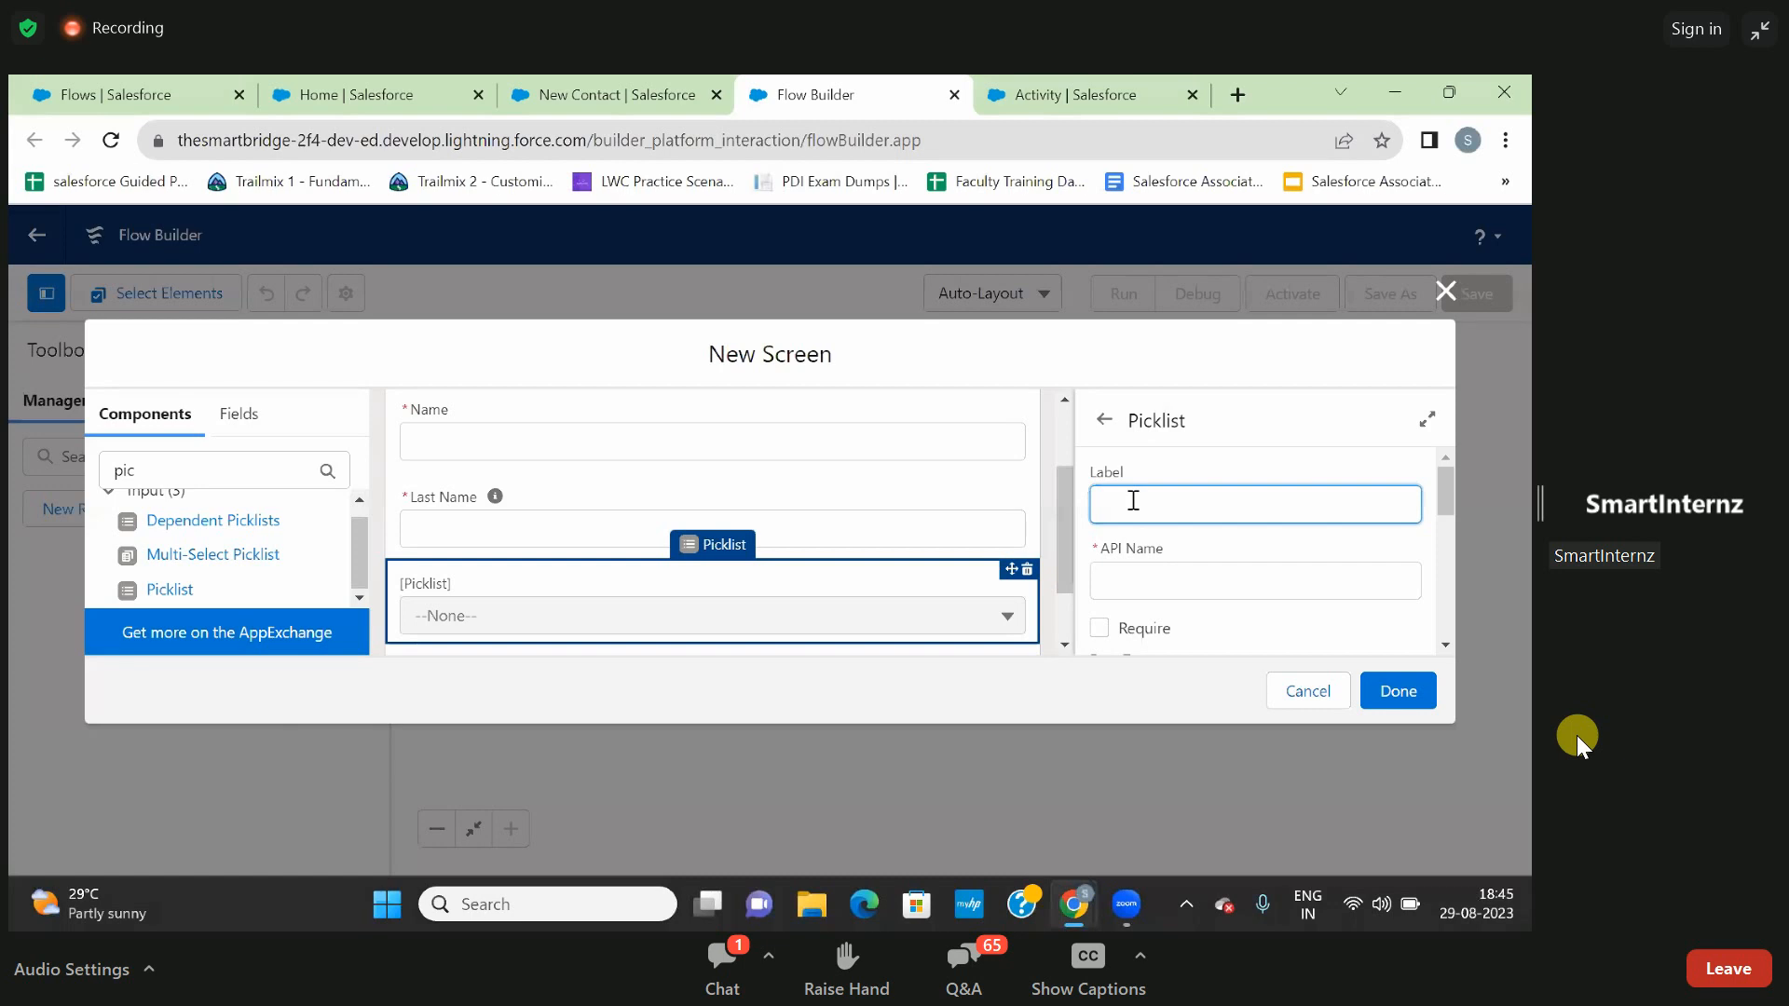
{"action": "type", "text": "Lead Source"}
{"action": "left_click", "coordinate": [1221, 453]}
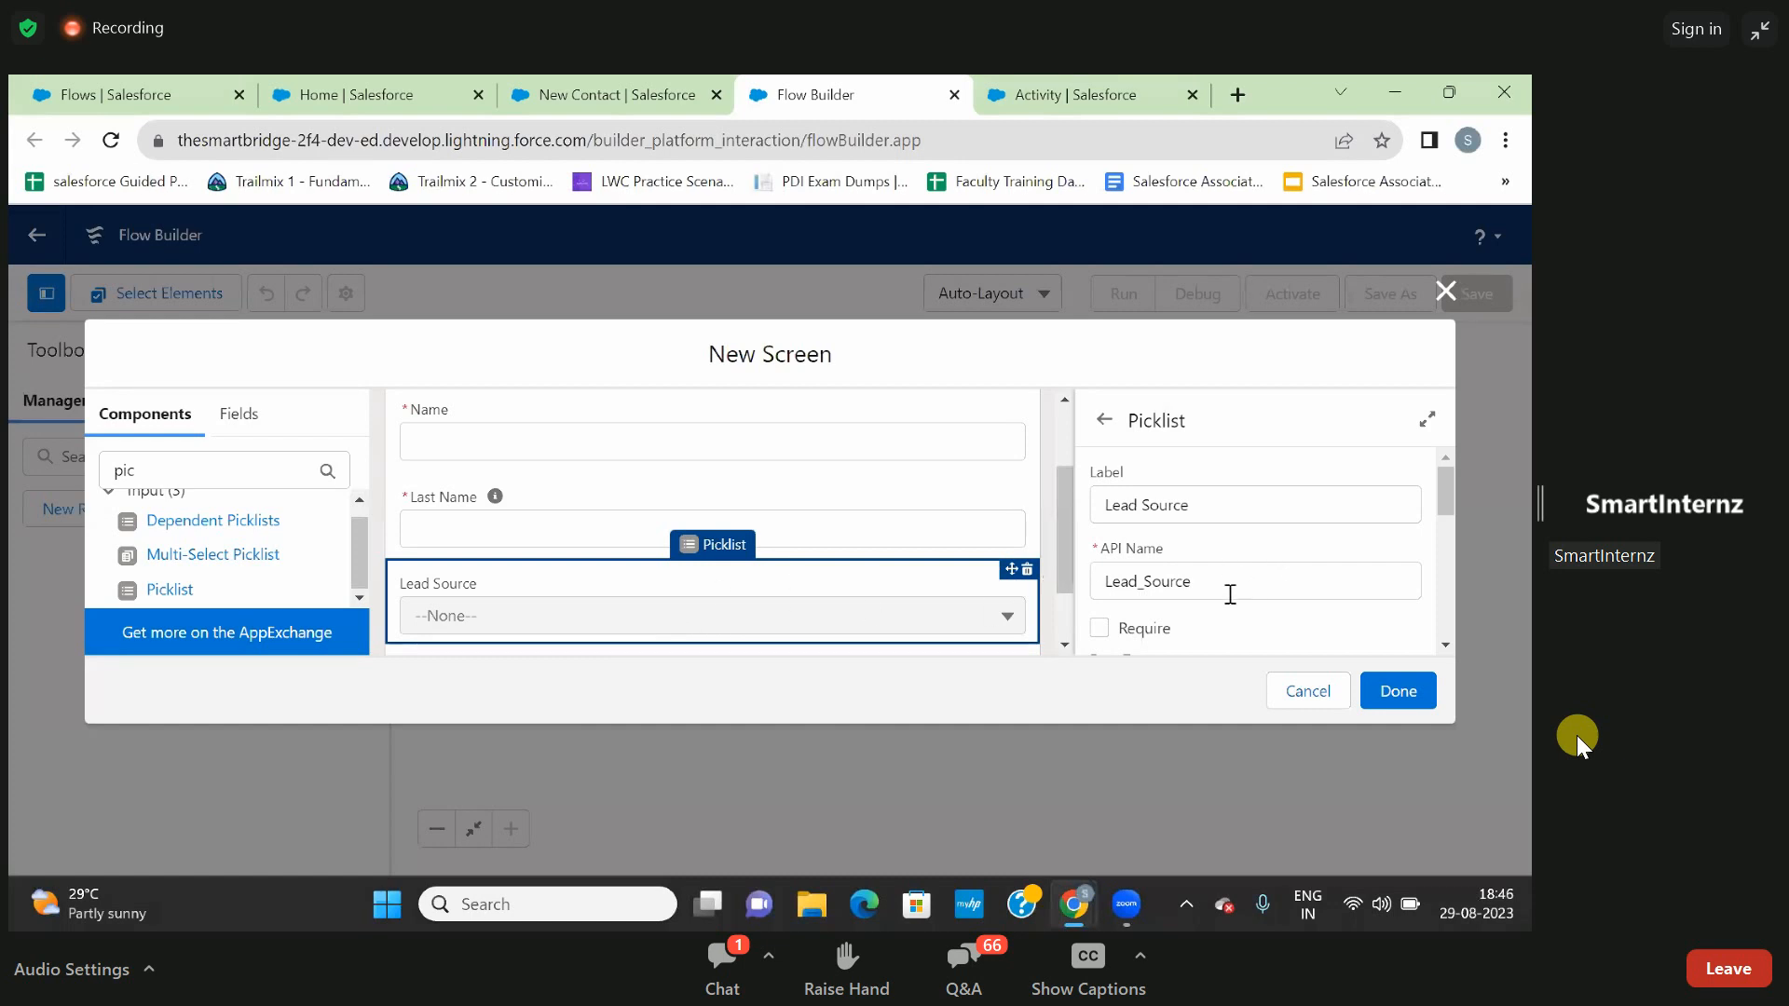
- Make the Lead Source picklist required with ContactLeadSource as its choice, and finish editing the screen
{"action": "scroll", "coordinate": [1230, 594], "scroll_direction": "down", "scroll_amount": 1}
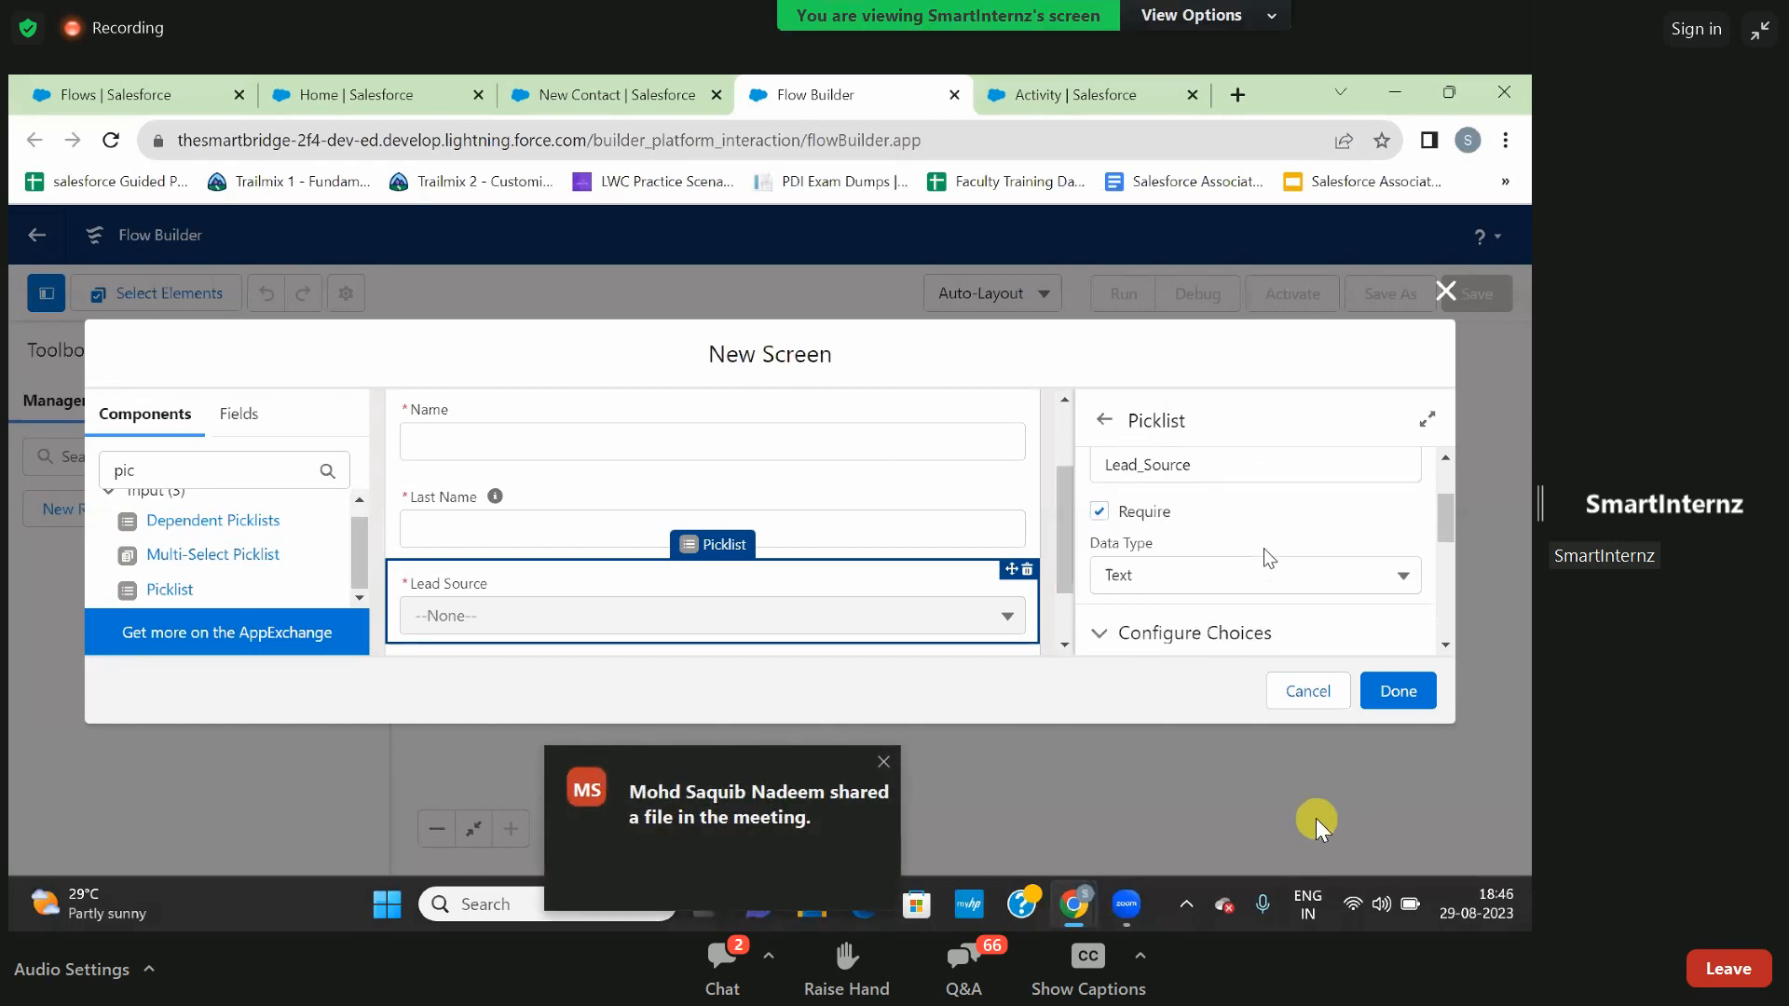
{"action": "left_click", "coordinate": [881, 762]}
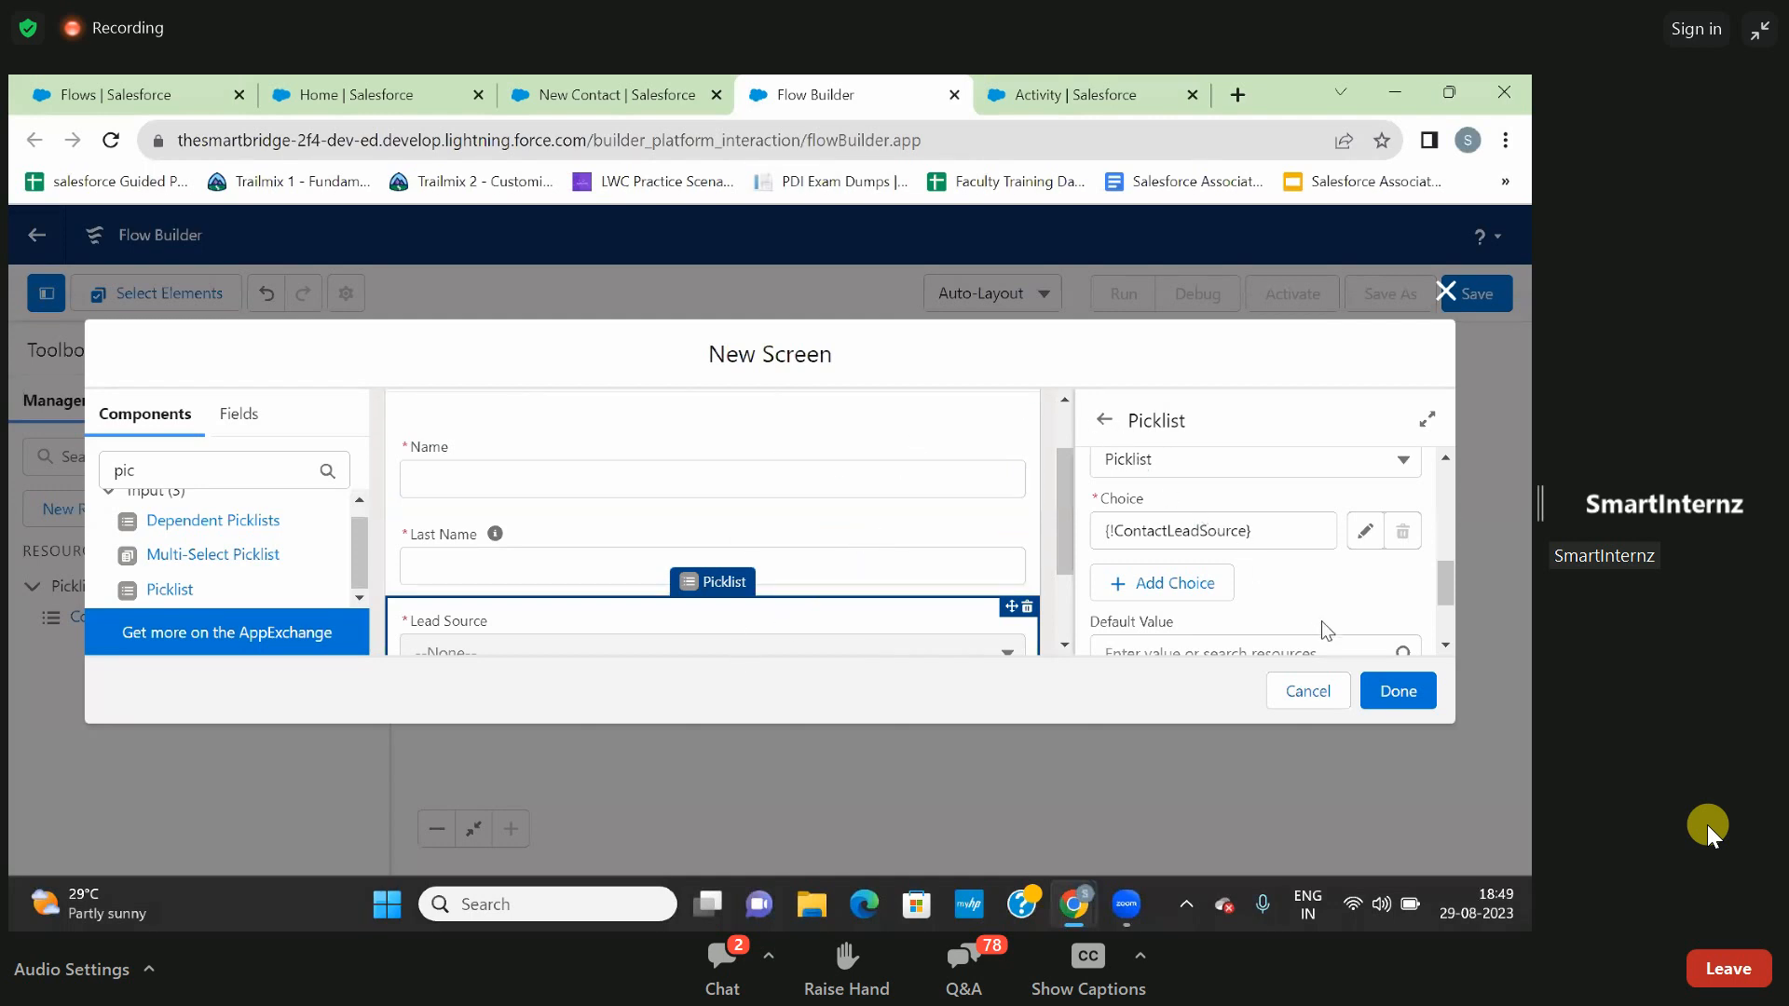
{"action": "left_click", "coordinate": [1390, 692]}
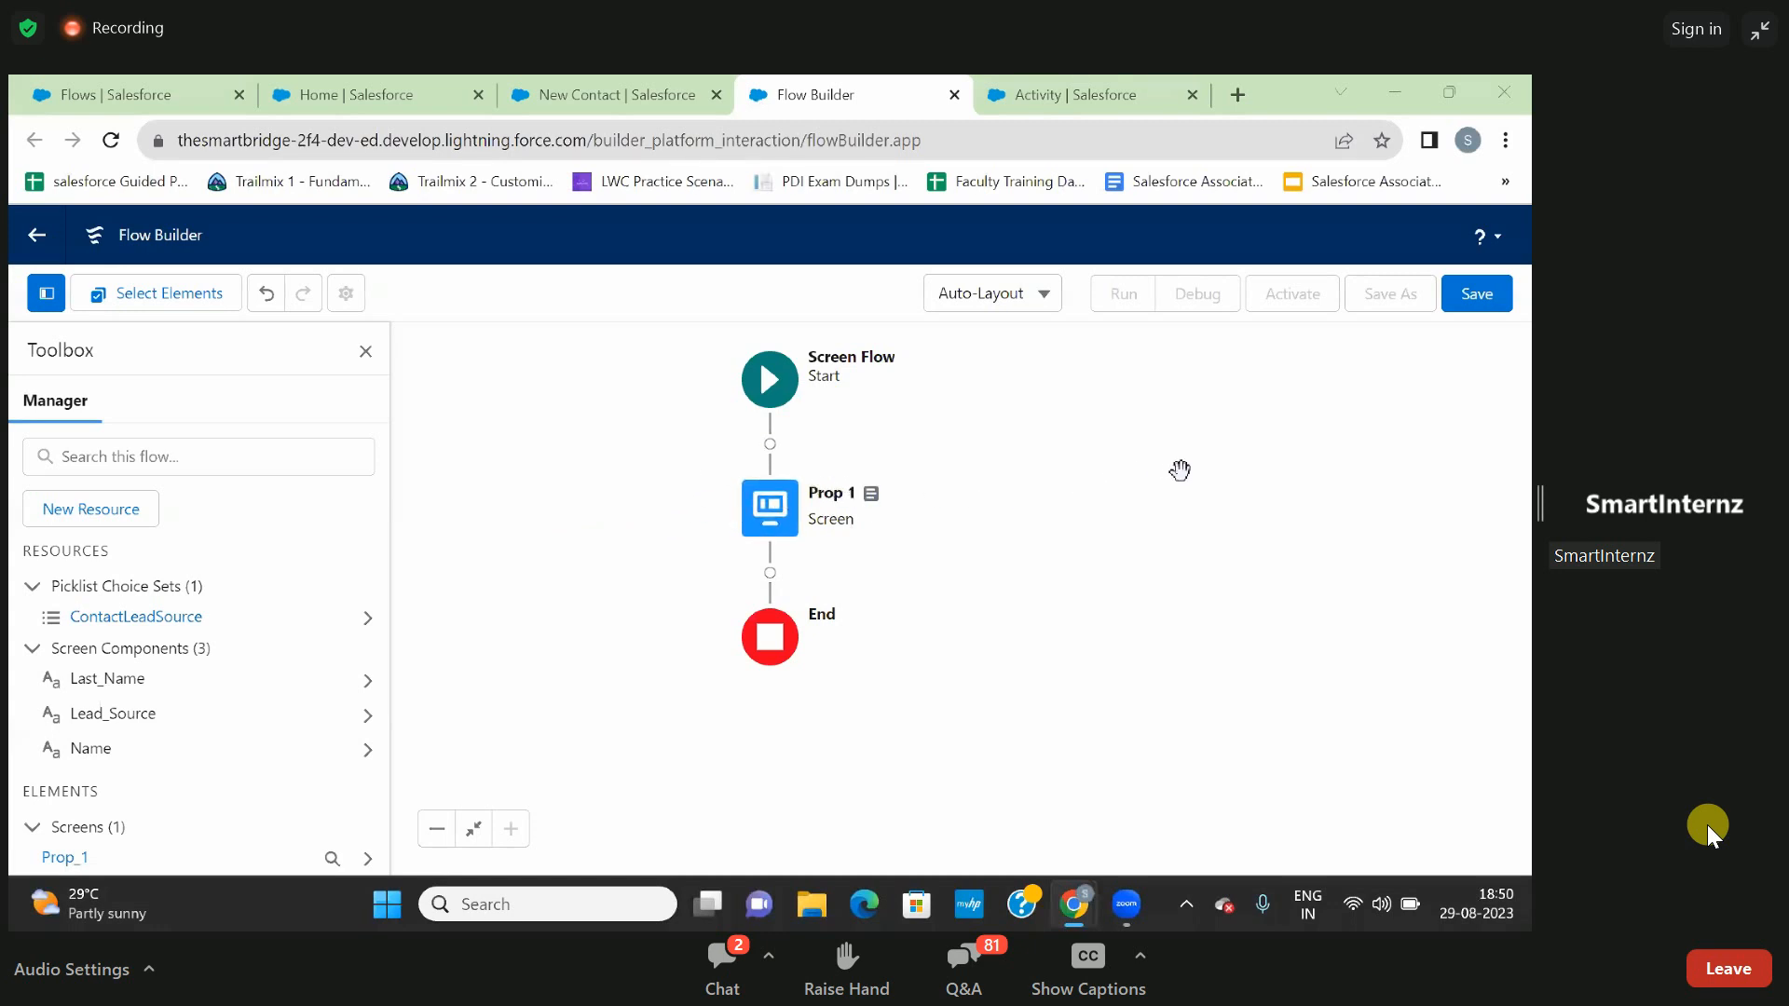
- Start saving the flow and set its label to Contact Record To Account
{"action": "left_click", "coordinate": [1477, 295]}
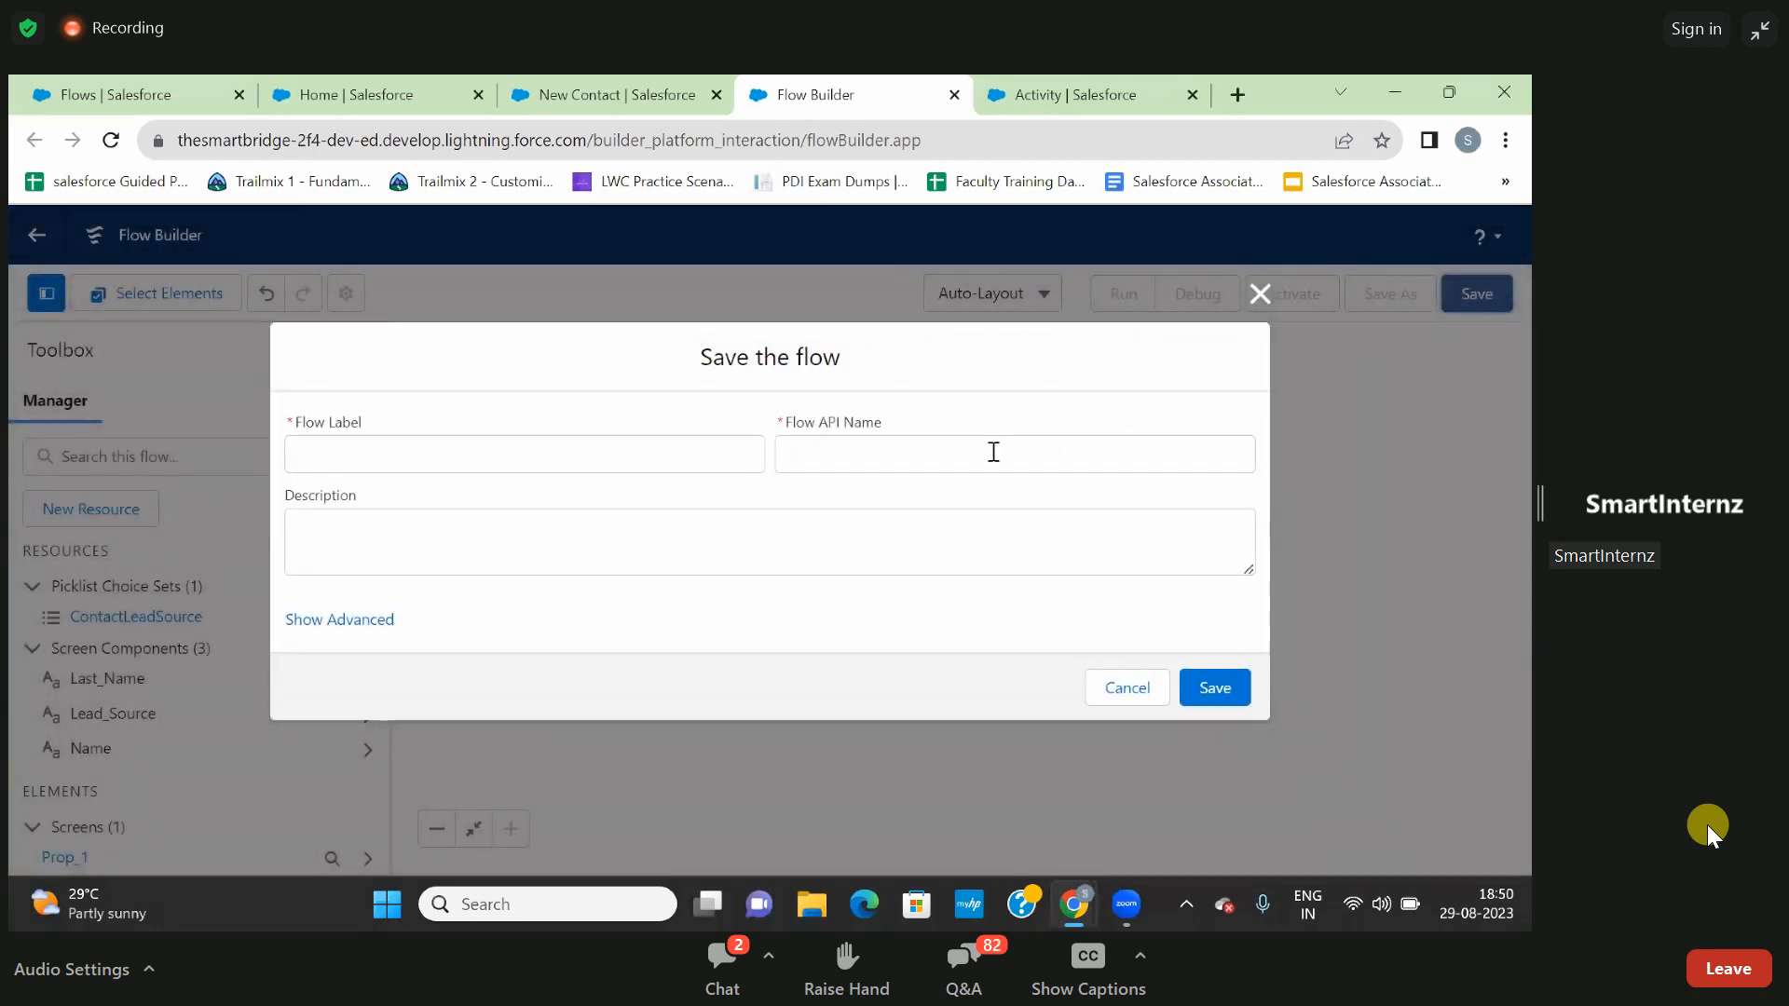
{"action": "left_click", "coordinate": [693, 455]}
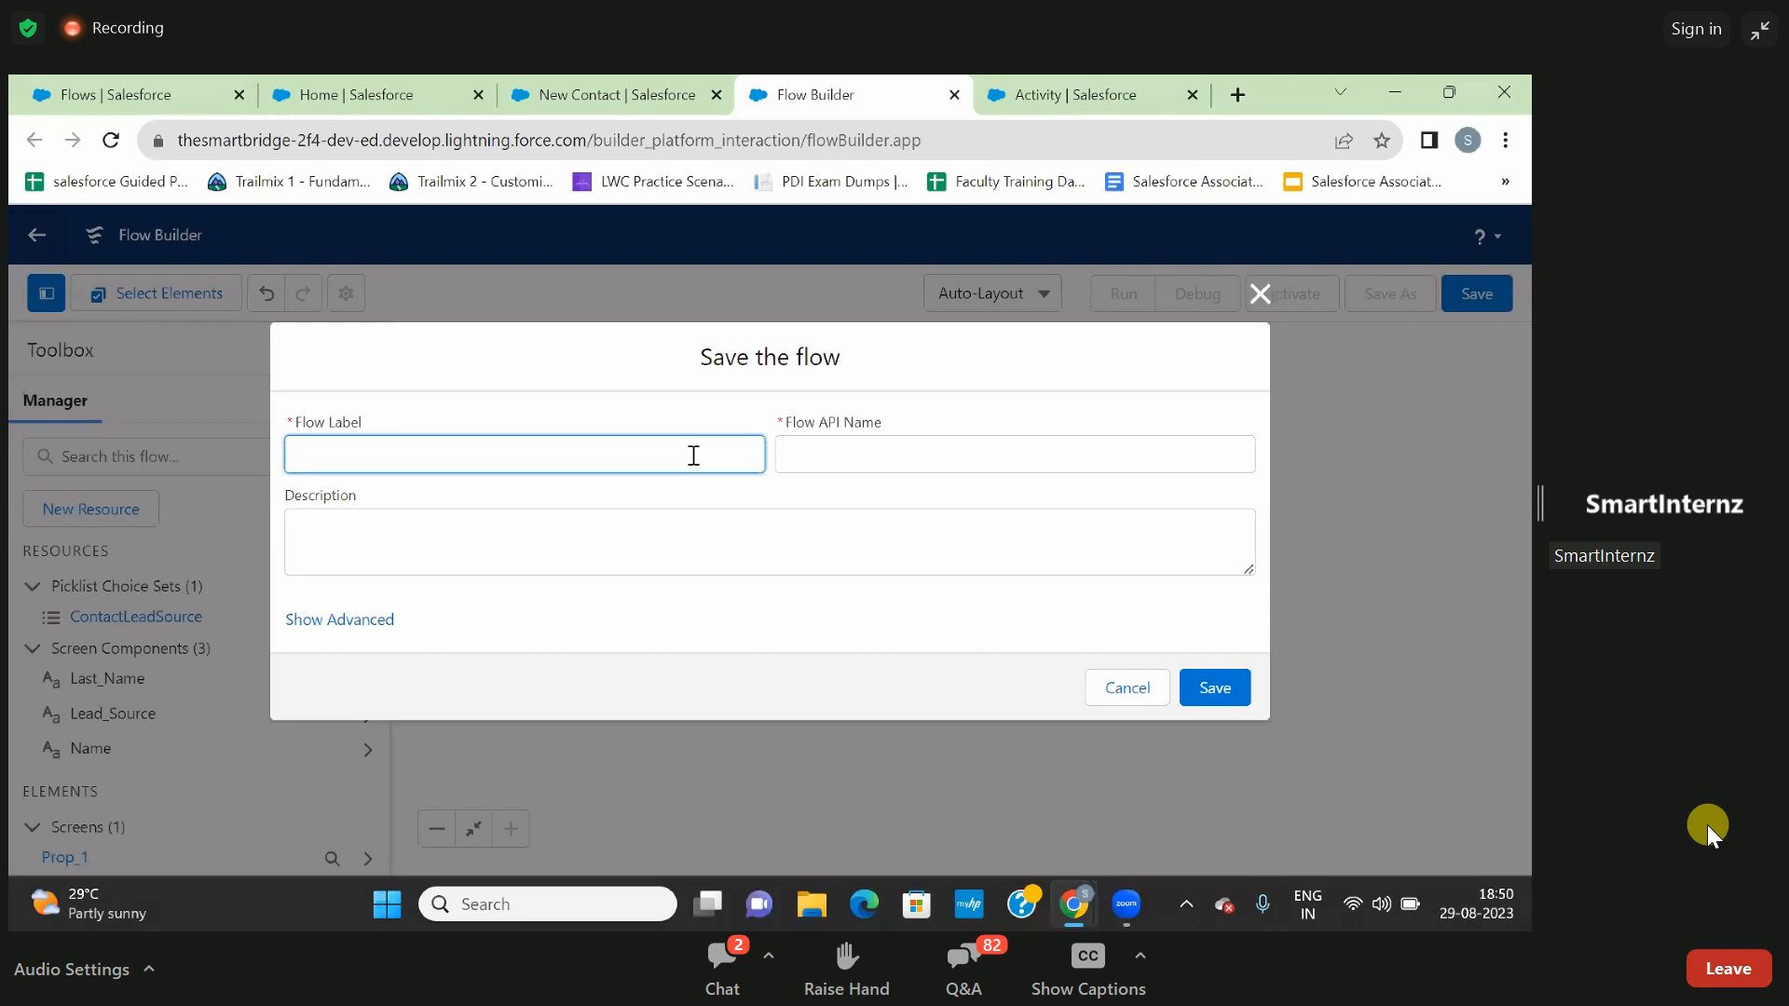
{"action": "type", "text": "C"}
{"action": "type", "text": "ob"}
{"action": "type", "text": "ta"}
{"action": "type", "text": "ct ton"}
{"action": "type", "text": "Rec"}
{"action": "type", "text": "ord T"}
{"action": "type", "text": "o A"}
{"action": "type", "text": "ccount"}
{"action": "left_click", "coordinate": [768, 490]}
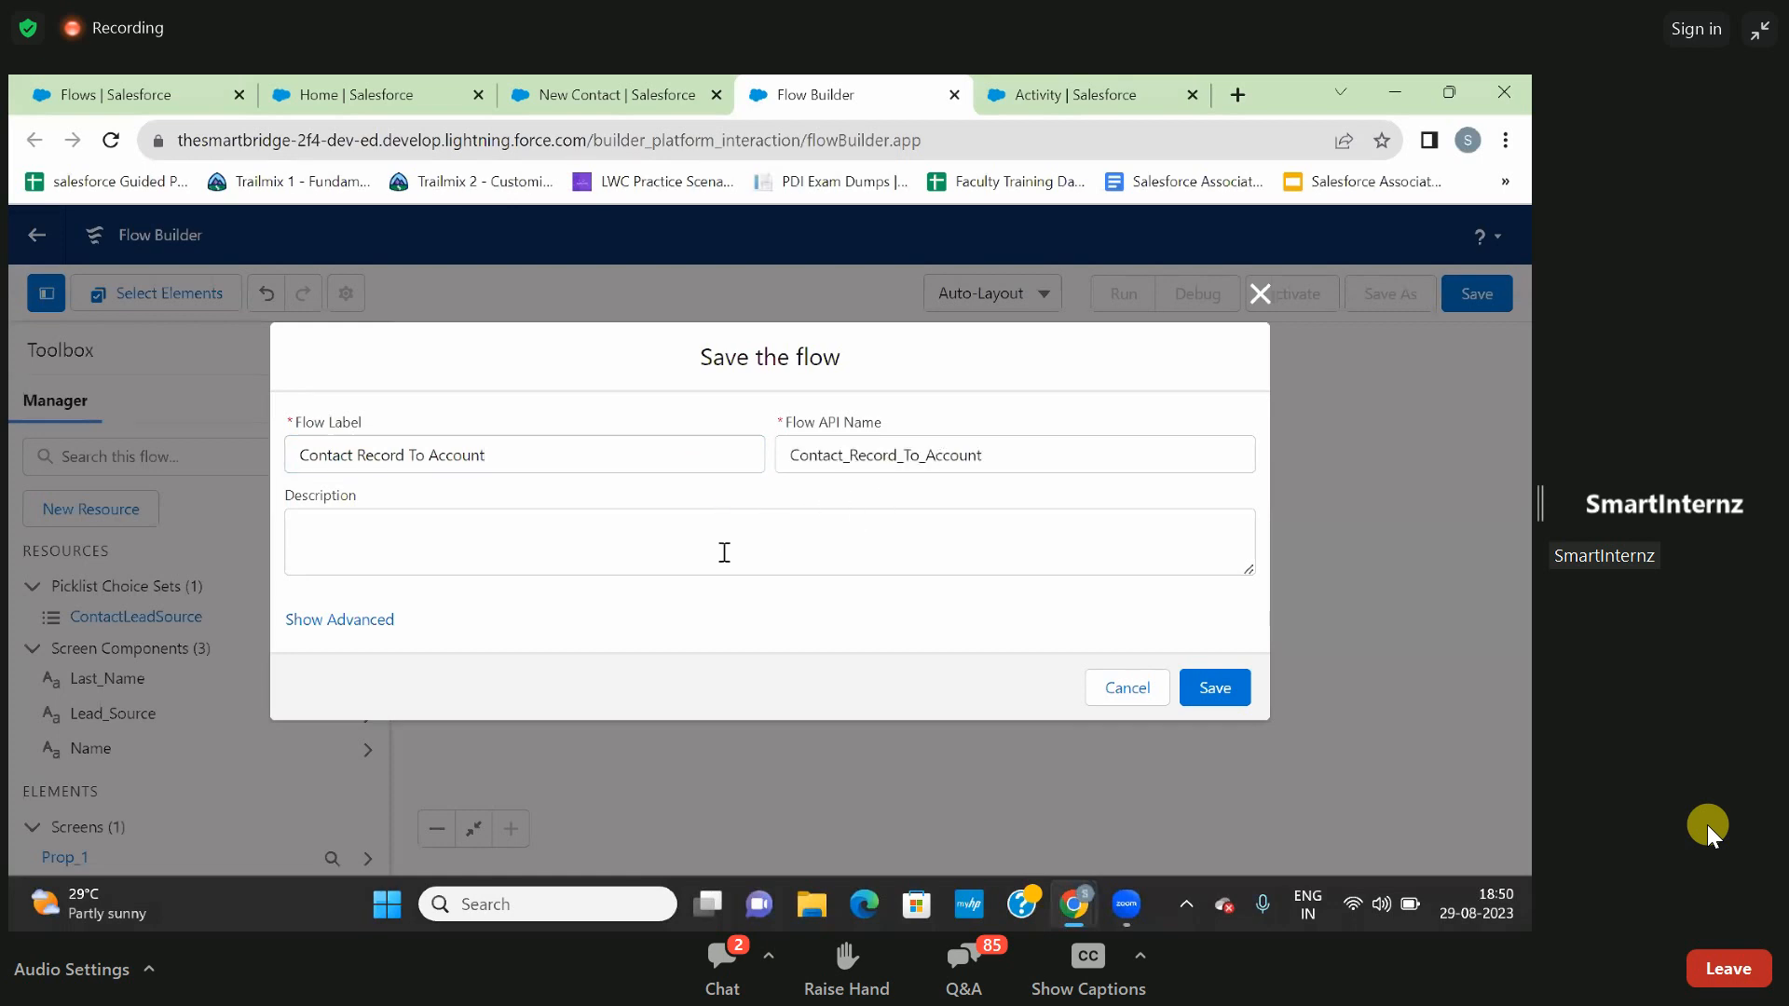
- Enter a flow description saying that contact records will be displayed in the Accounts related type
{"action": "left_click", "coordinate": [695, 532]}
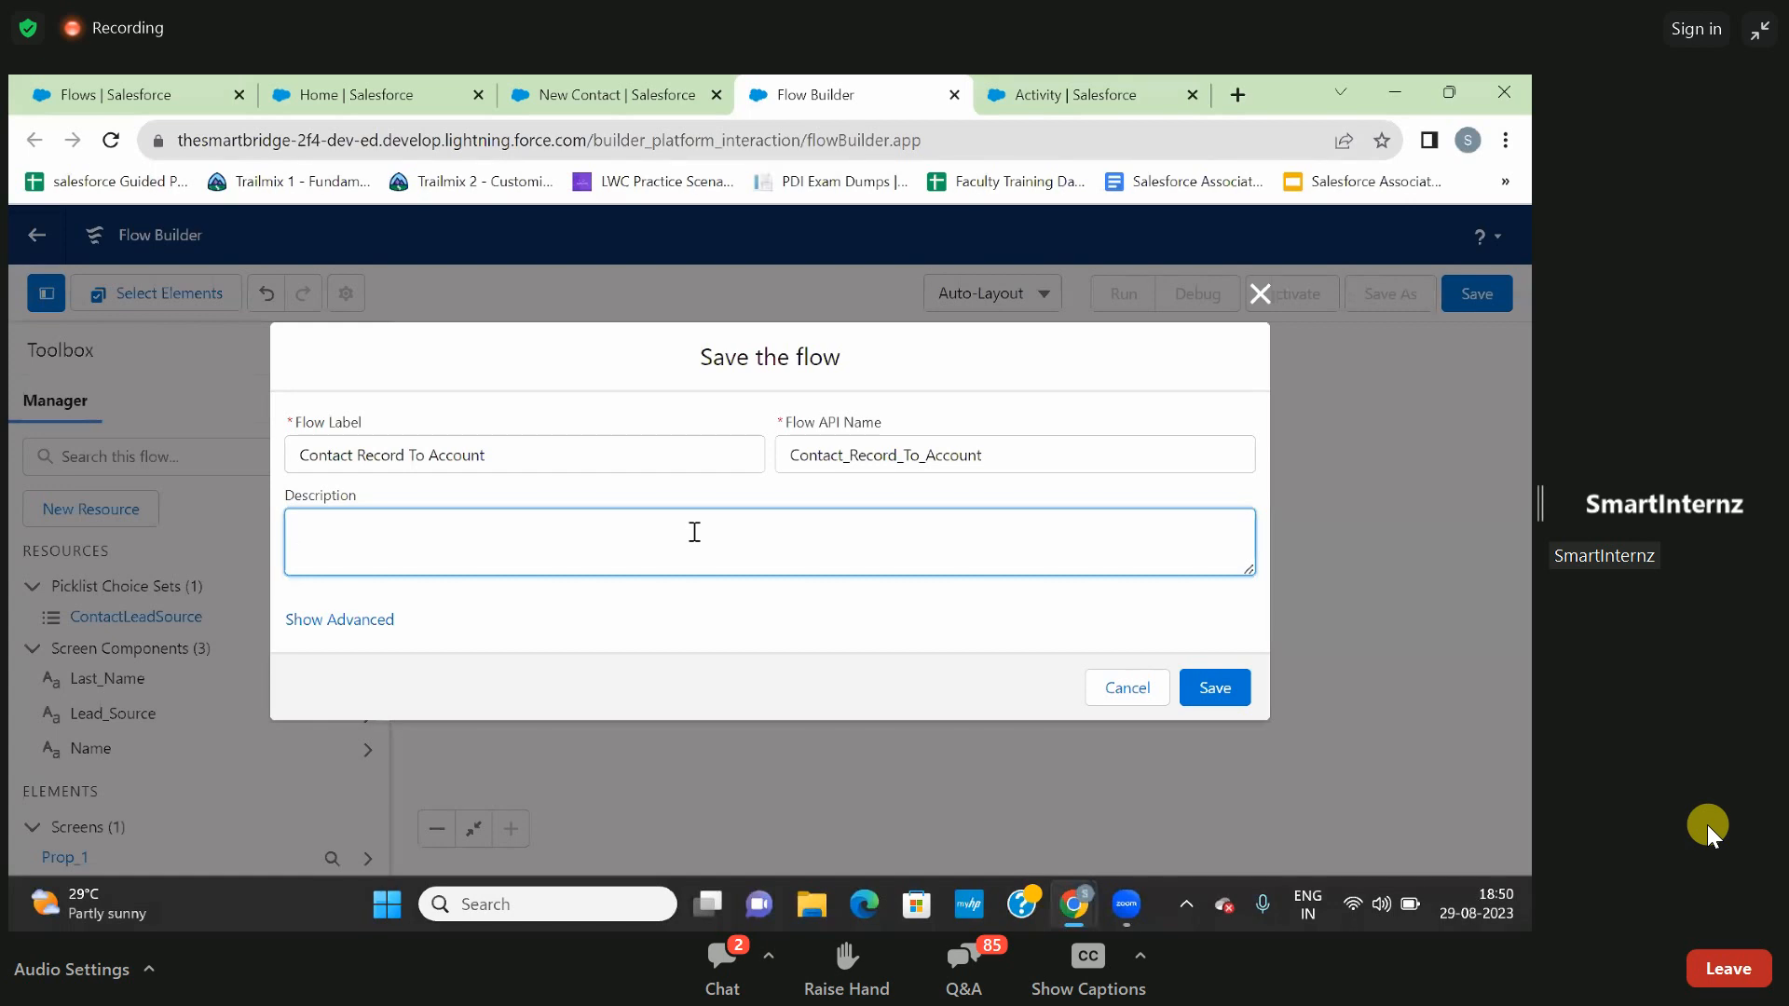
{"action": "type", "text": "Cotact rewcords will be s"}
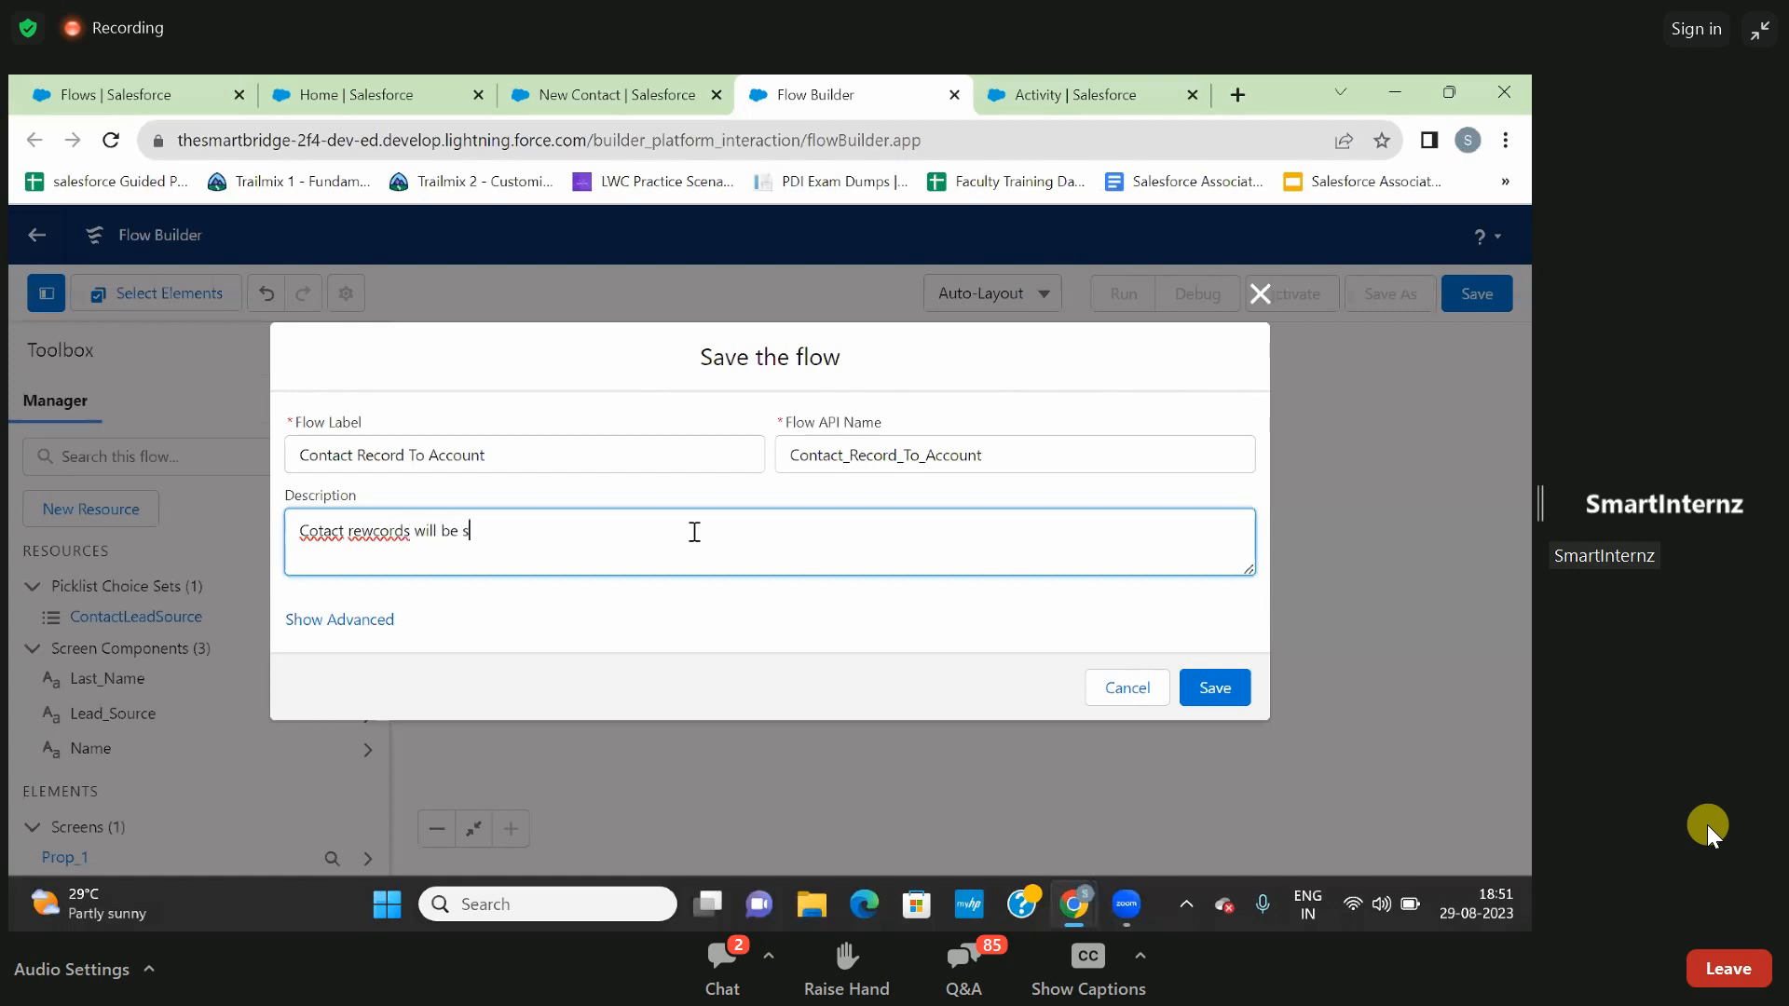
{"action": "key", "text": "BackSpace"}
{"action": "type", "text": "displayed in the Accounts related typ"}
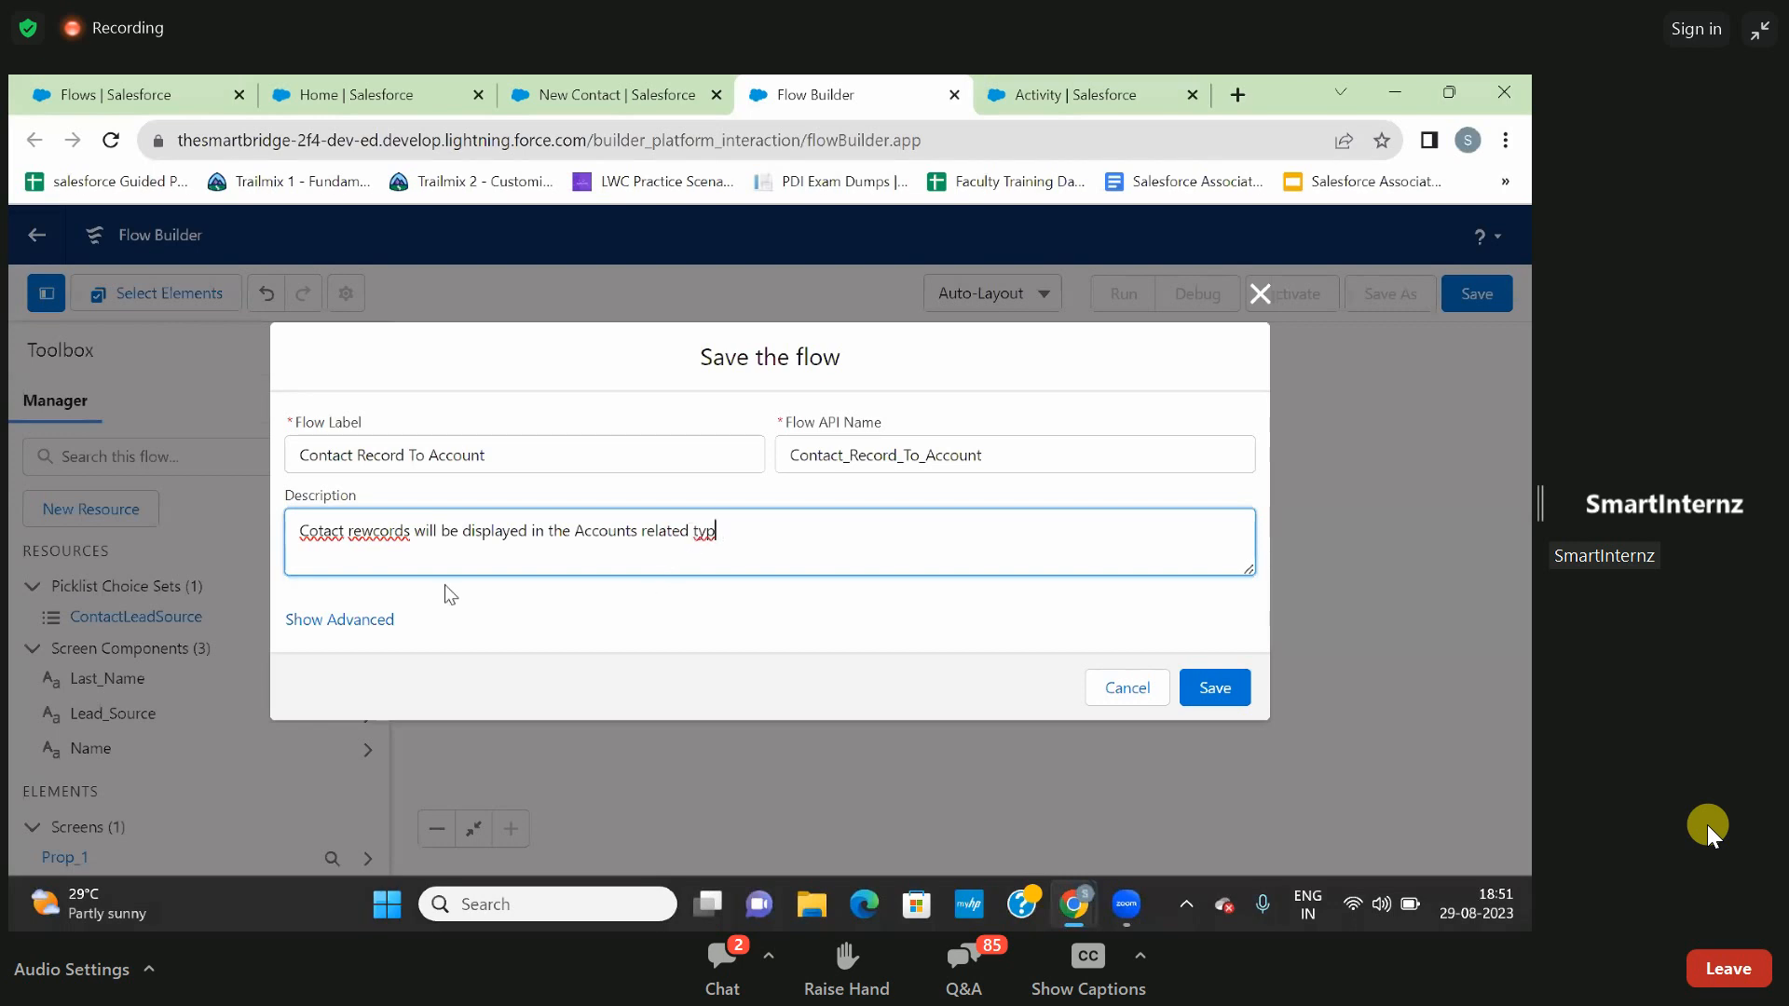
- Correct the description's spelling to read "Contact records will be displayed in the Accounts related type" and save the flow
{"action": "left_click", "coordinate": [319, 531]}
{"action": "type", "text": "n"}
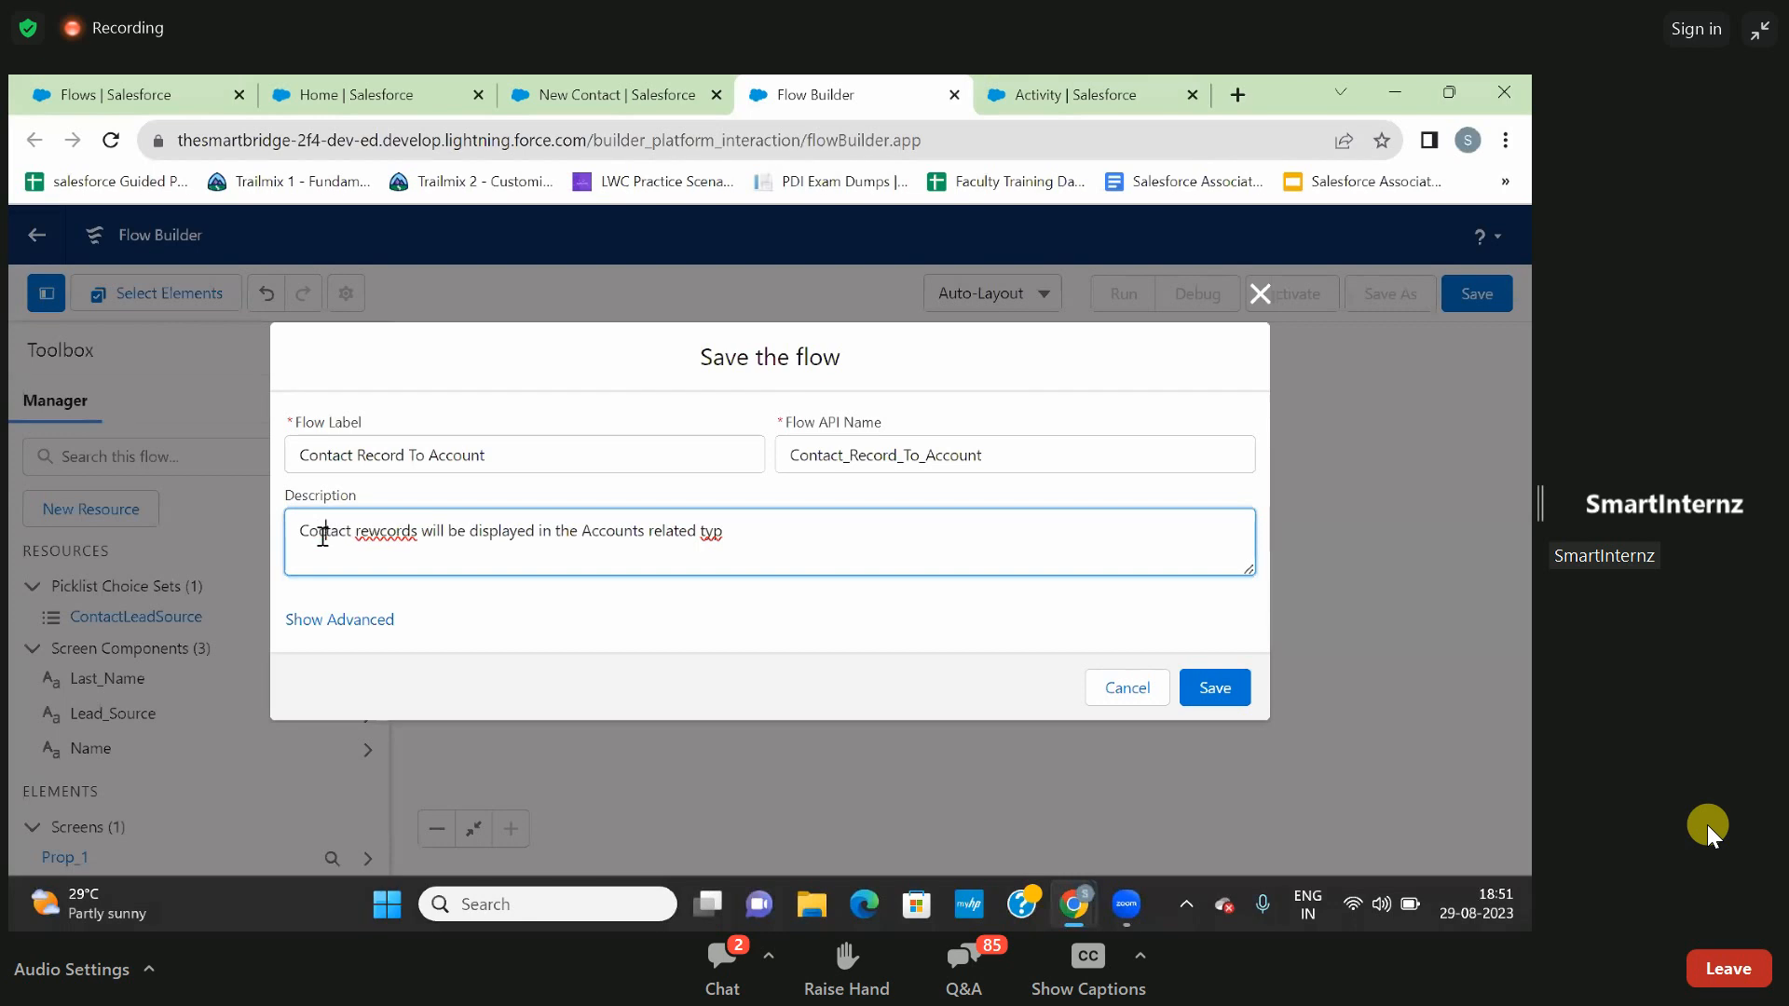
{"action": "left_click", "coordinate": [383, 533]}
{"action": "key", "text": "BackSpace"}
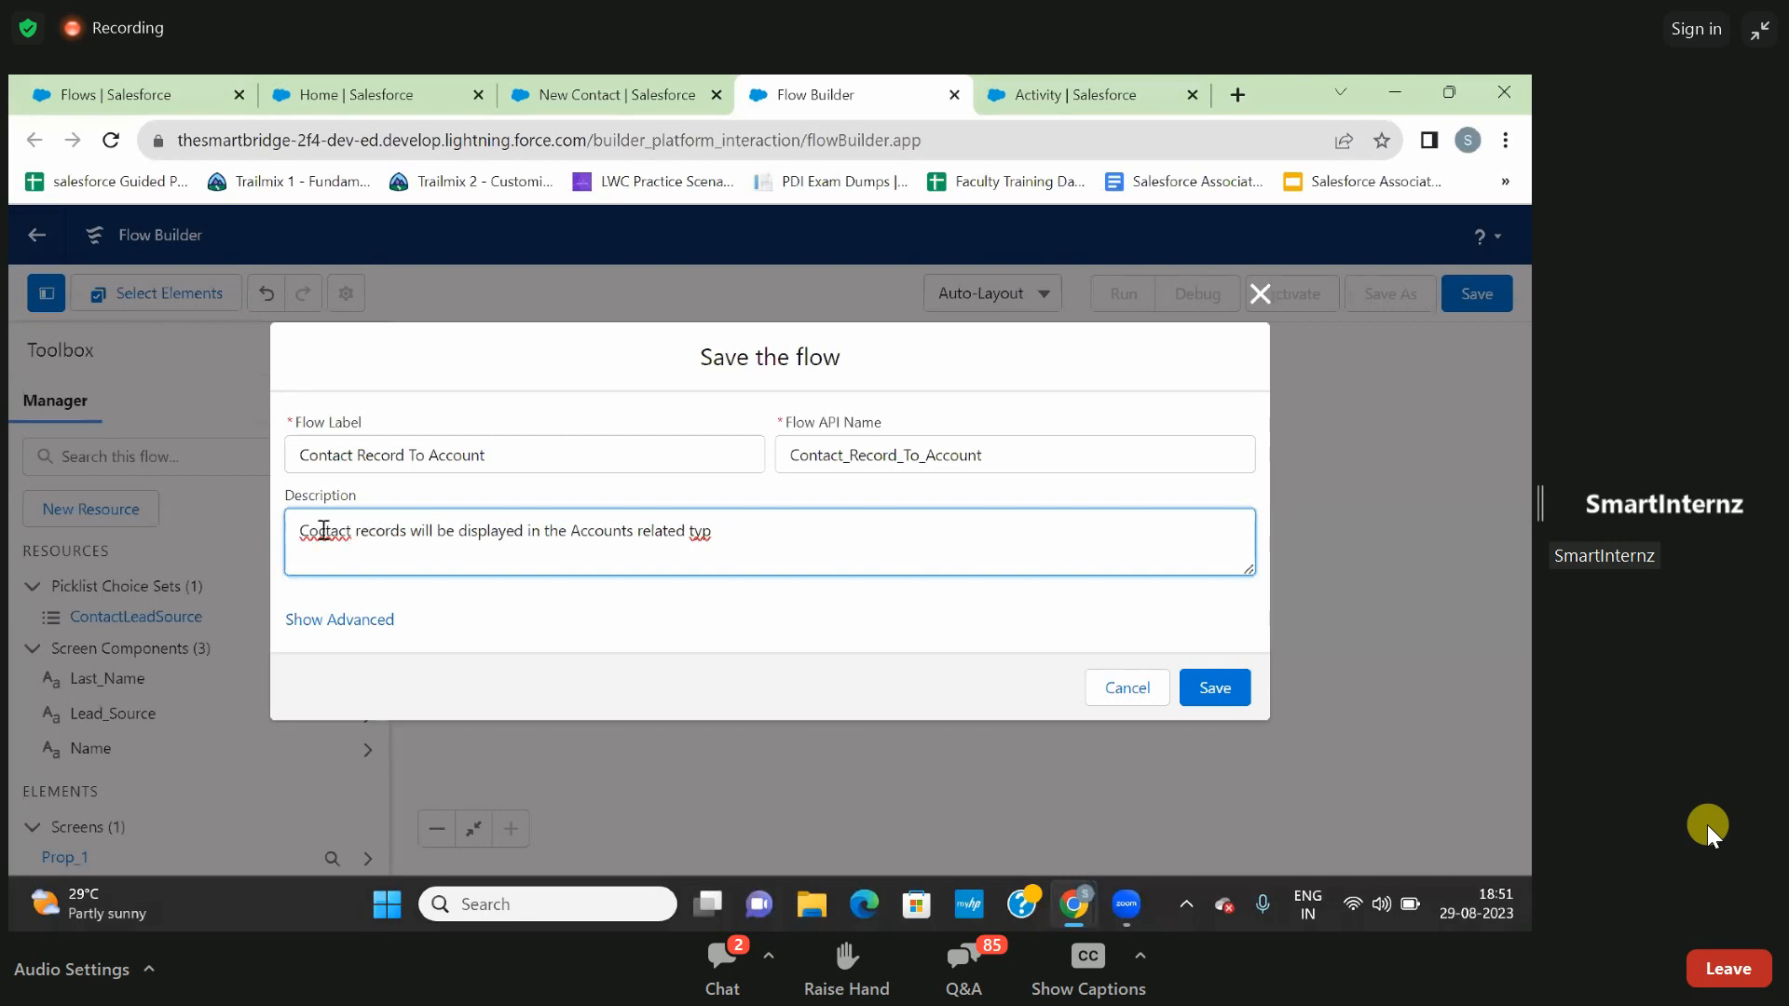
{"action": "left_click", "coordinate": [325, 531]}
{"action": "key", "text": "BackSpace"}
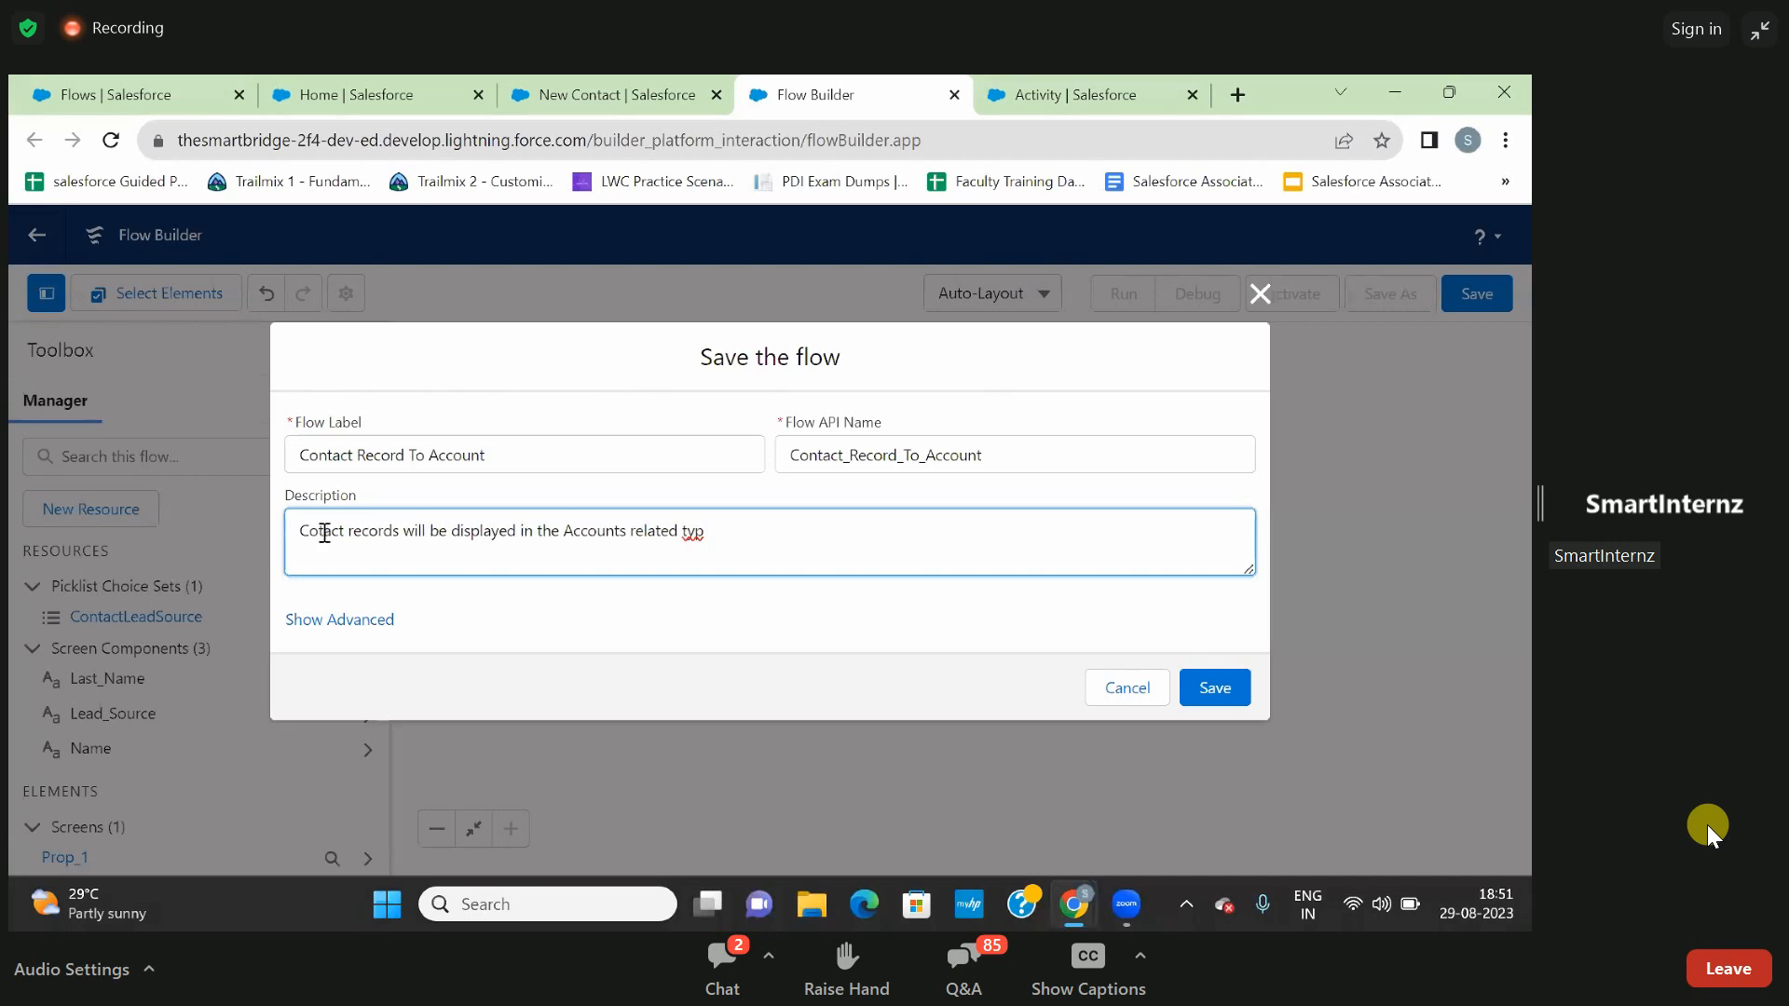
{"action": "type", "text": "n"}
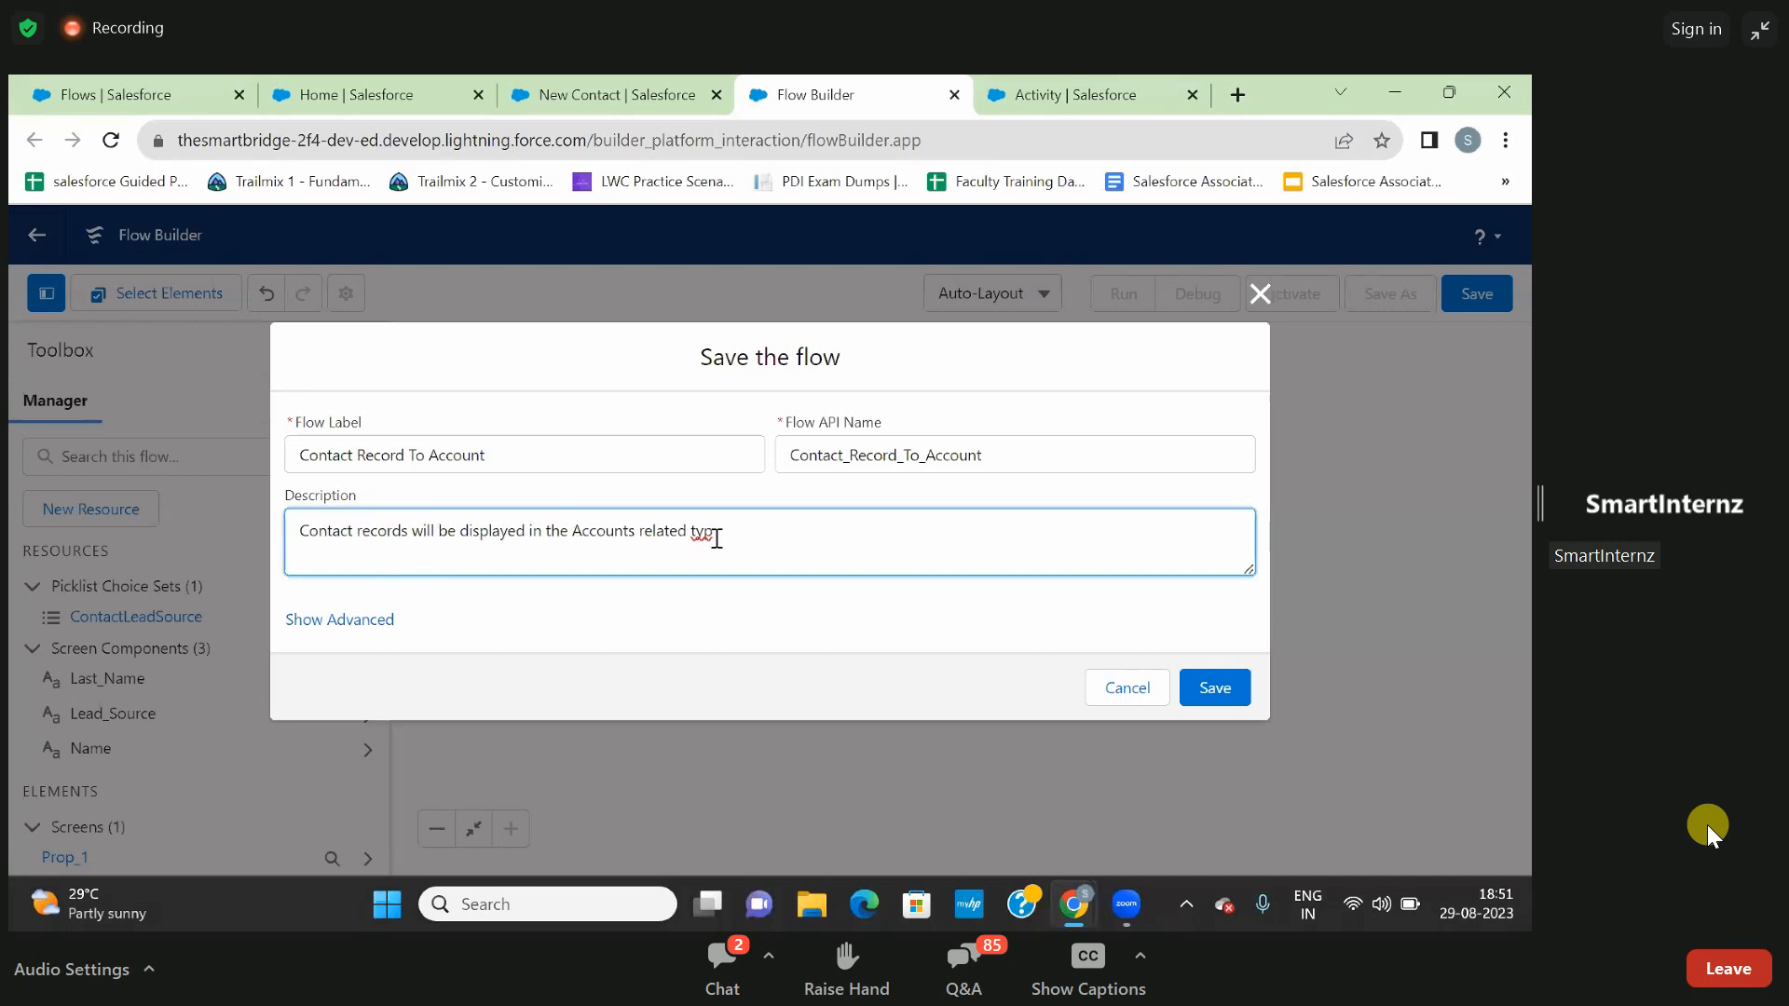
{"action": "left_click", "coordinate": [717, 539]}
{"action": "type", "text": "e"}
{"action": "left_click", "coordinate": [1216, 688]}
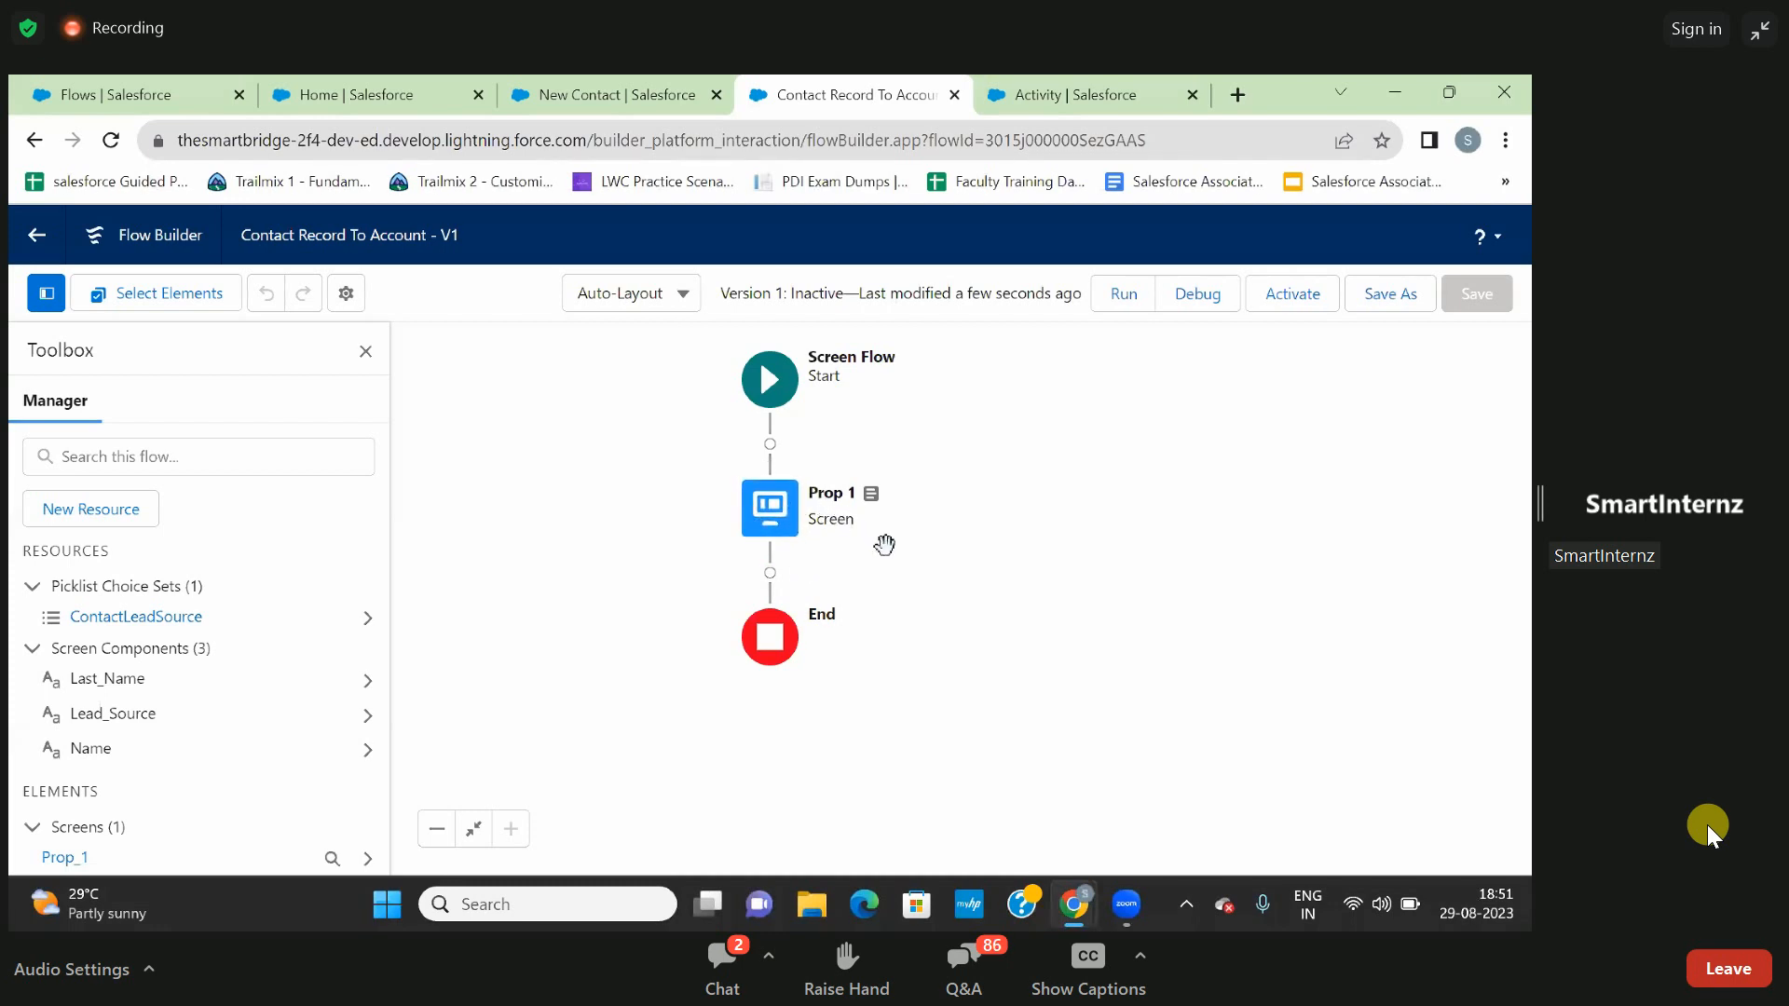
{"action": "left_click", "coordinate": [781, 526]}
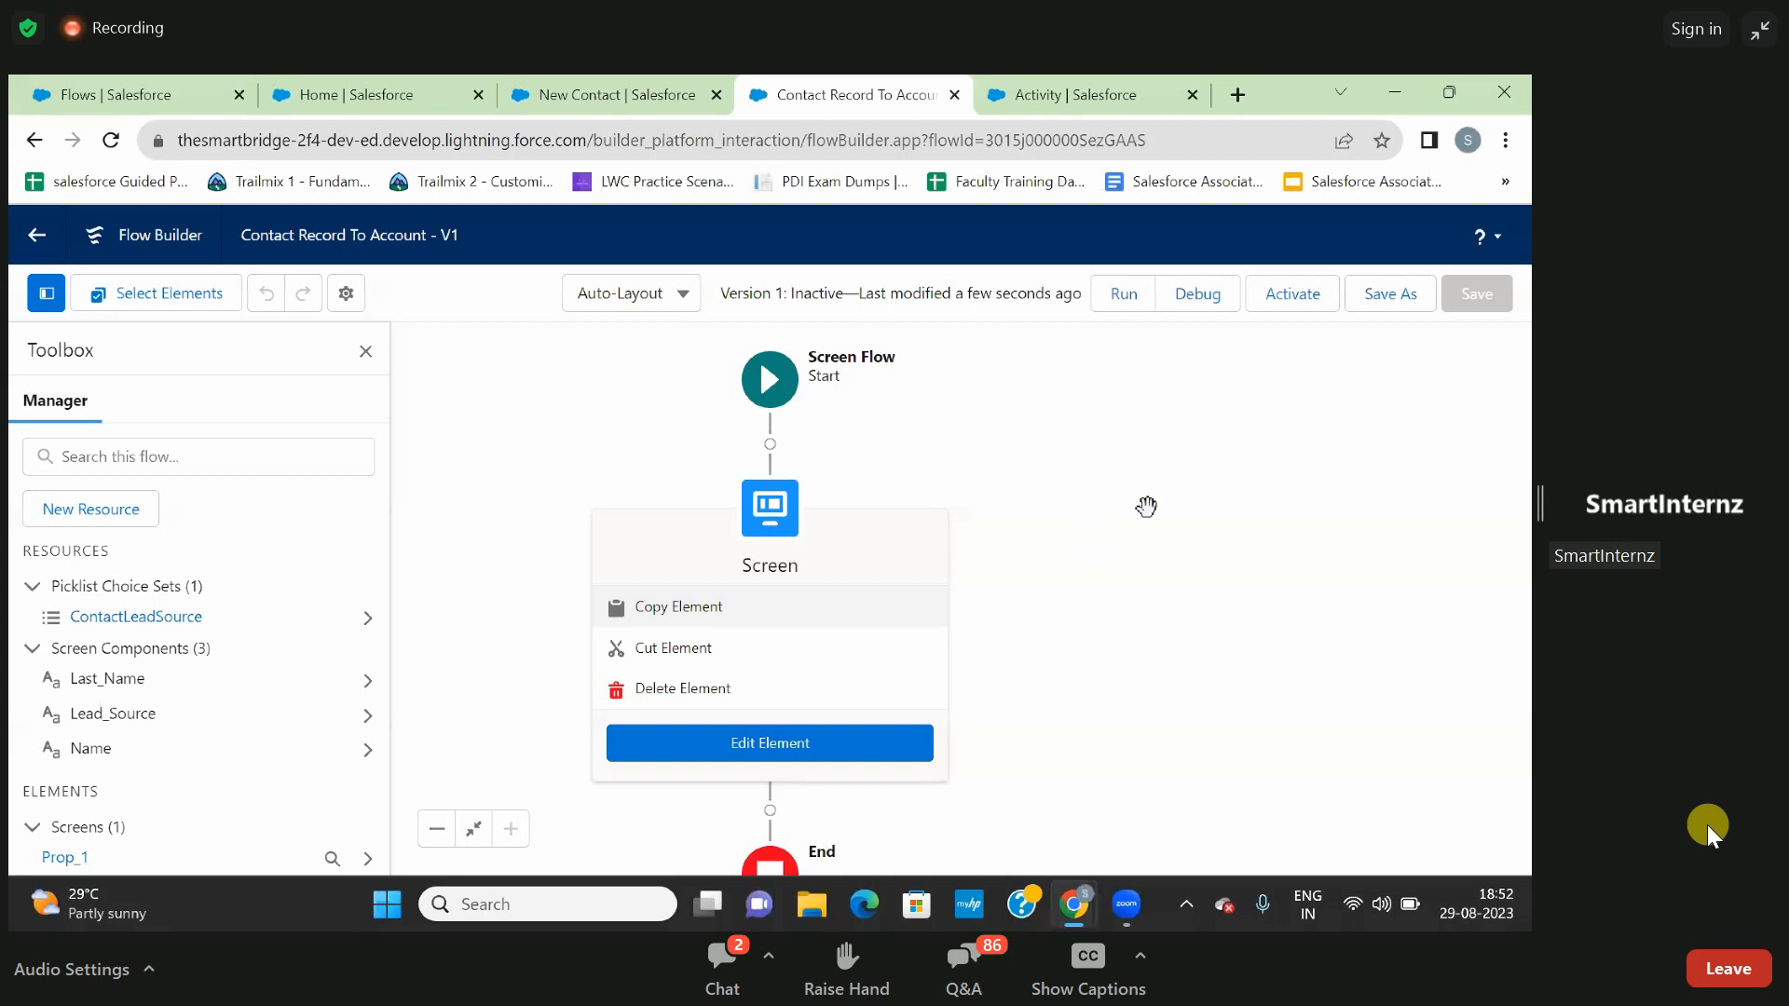
{"action": "left_click", "coordinate": [1071, 508]}
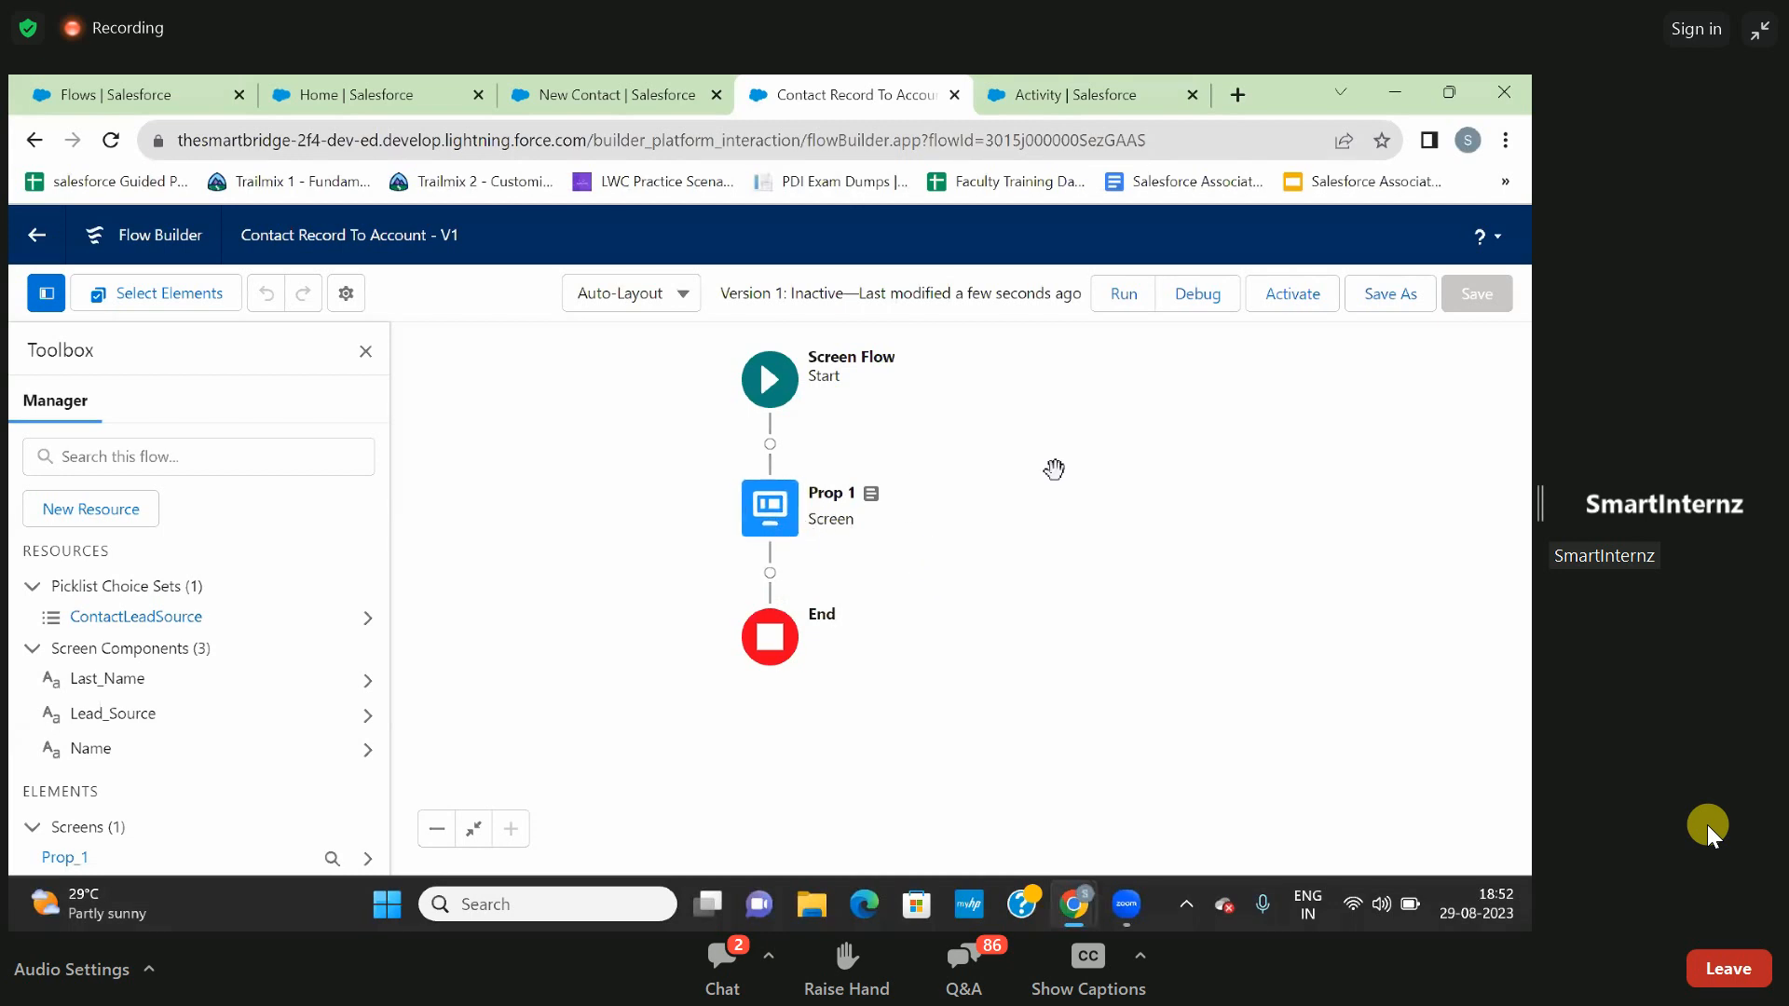
- Try to debug and run the saved flow, reload the debug page, and close the opened test tabs
{"action": "left_click", "coordinate": [1186, 309]}
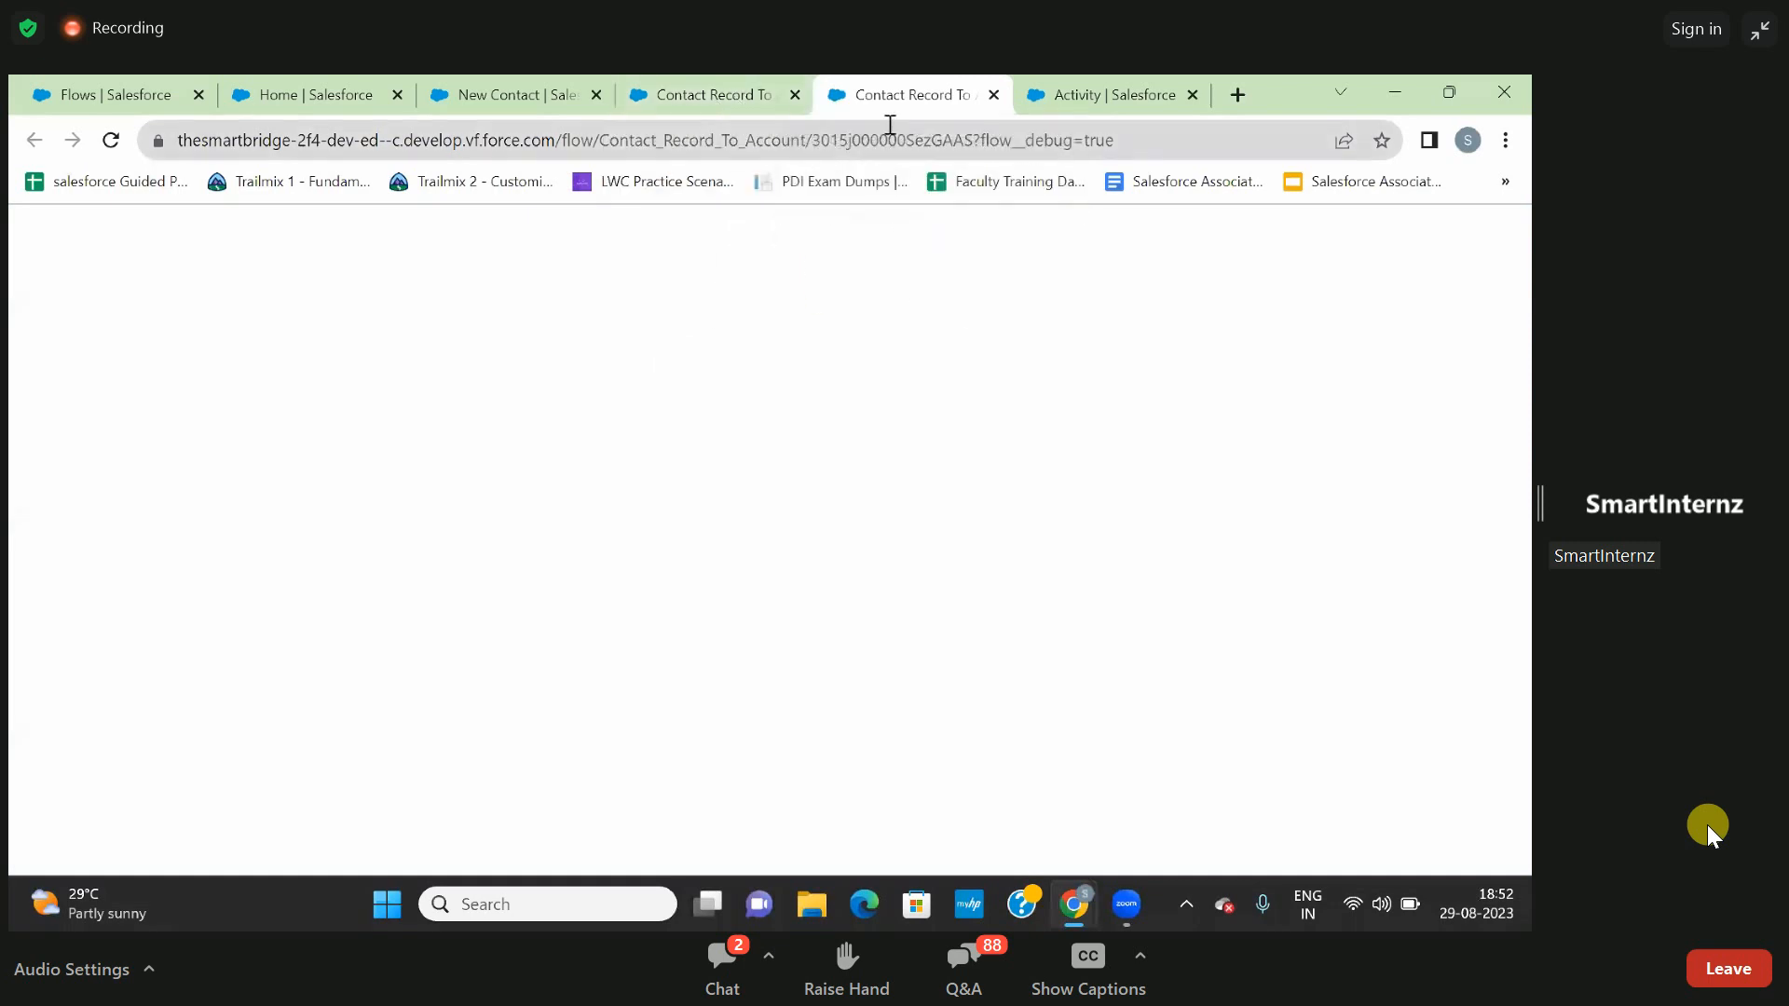
{"action": "left_click", "coordinate": [730, 93]}
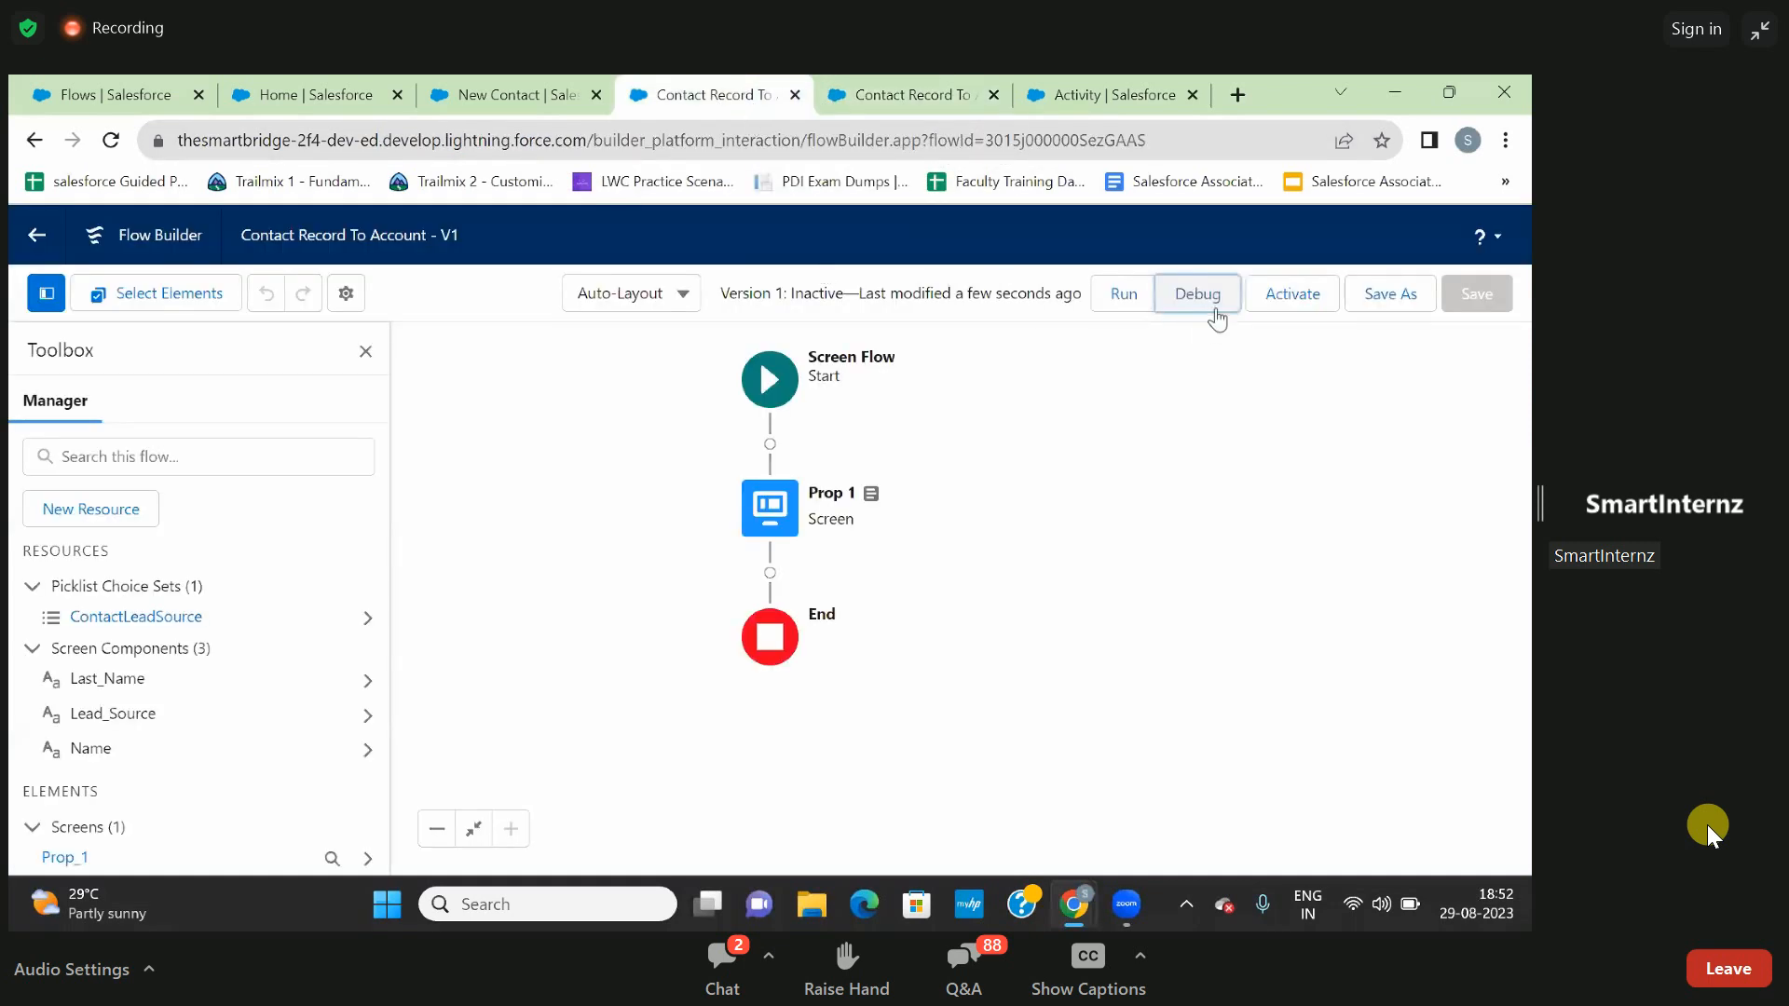
{"action": "left_click", "coordinate": [1170, 293]}
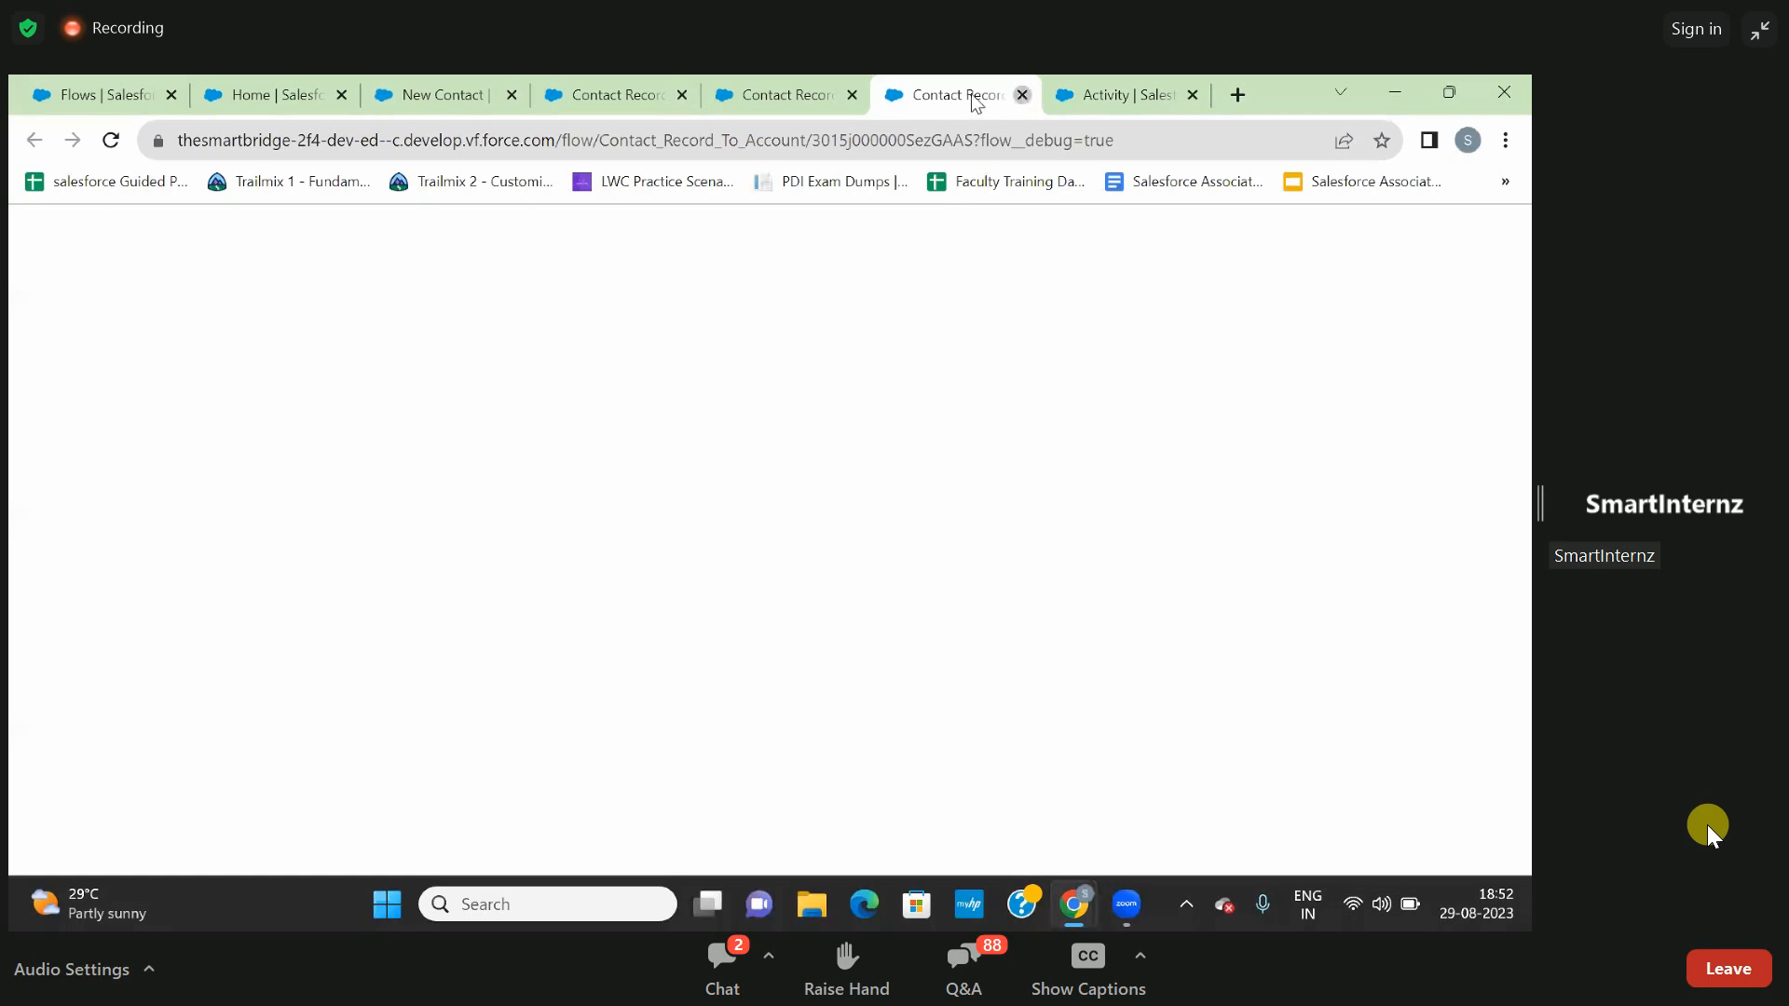
{"action": "left_click", "coordinate": [1021, 95]}
{"action": "left_click", "coordinate": [823, 97]}
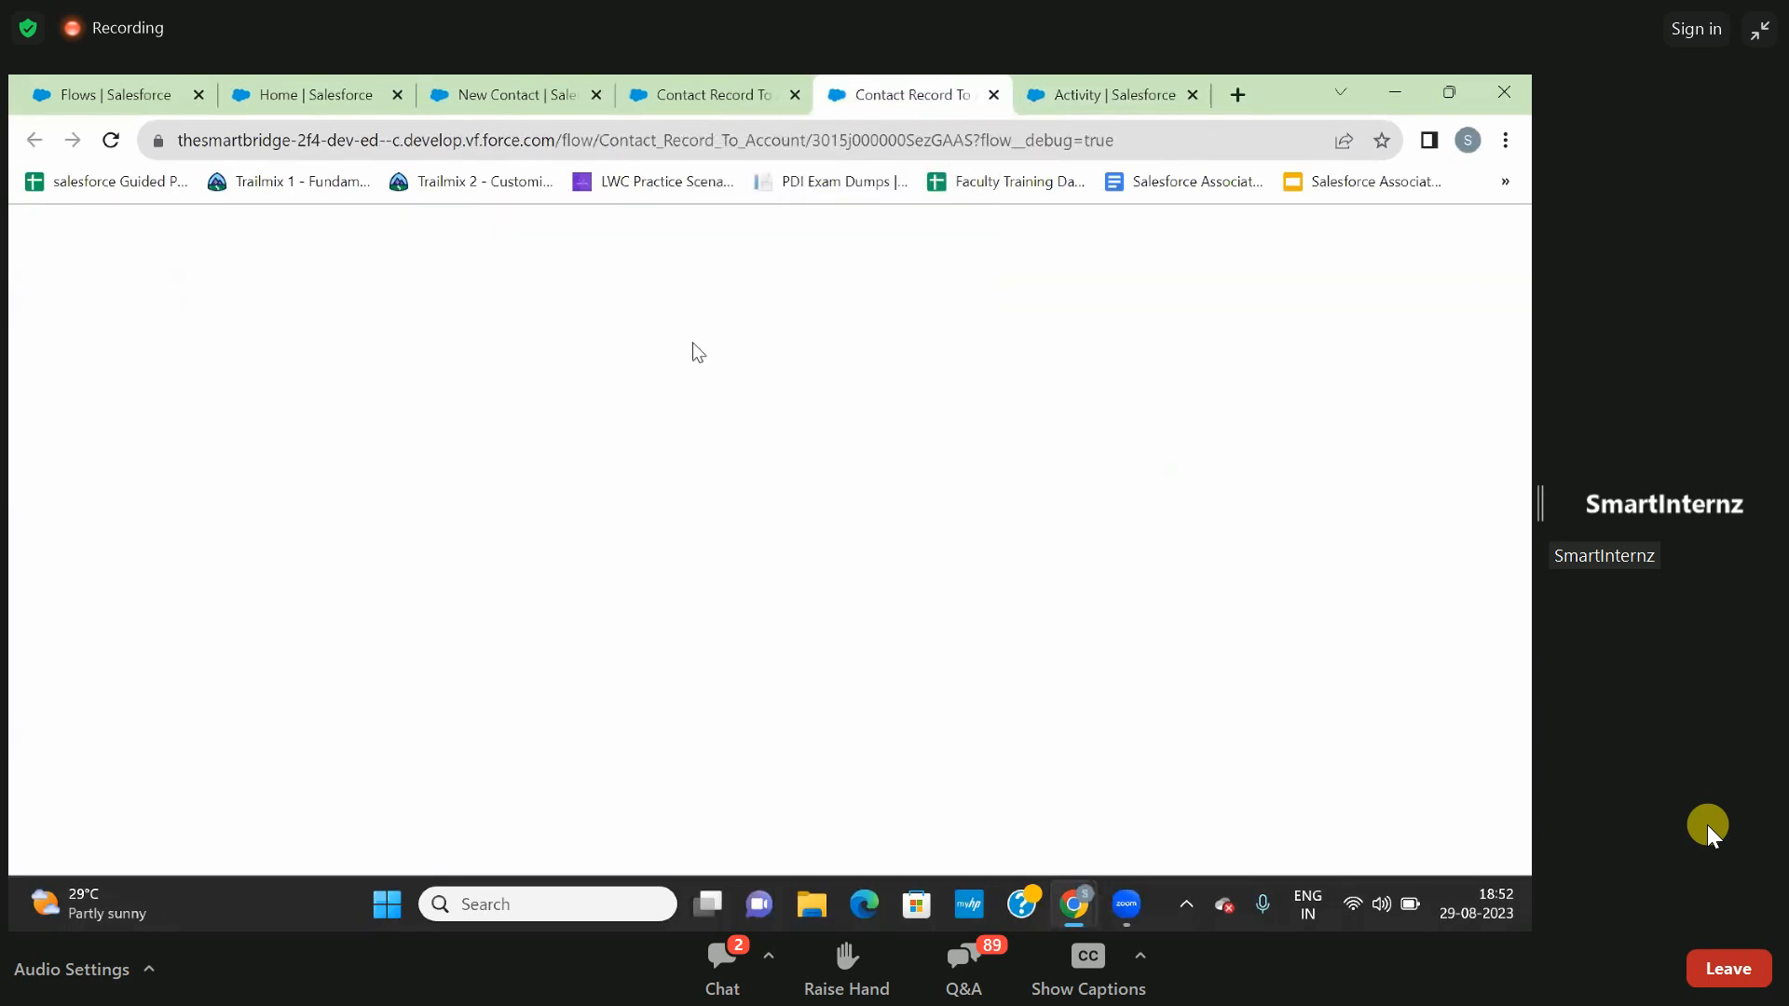
{"action": "left_click", "coordinate": [109, 139]}
{"action": "left_click", "coordinate": [994, 96]}
{"action": "left_click", "coordinate": [686, 89]}
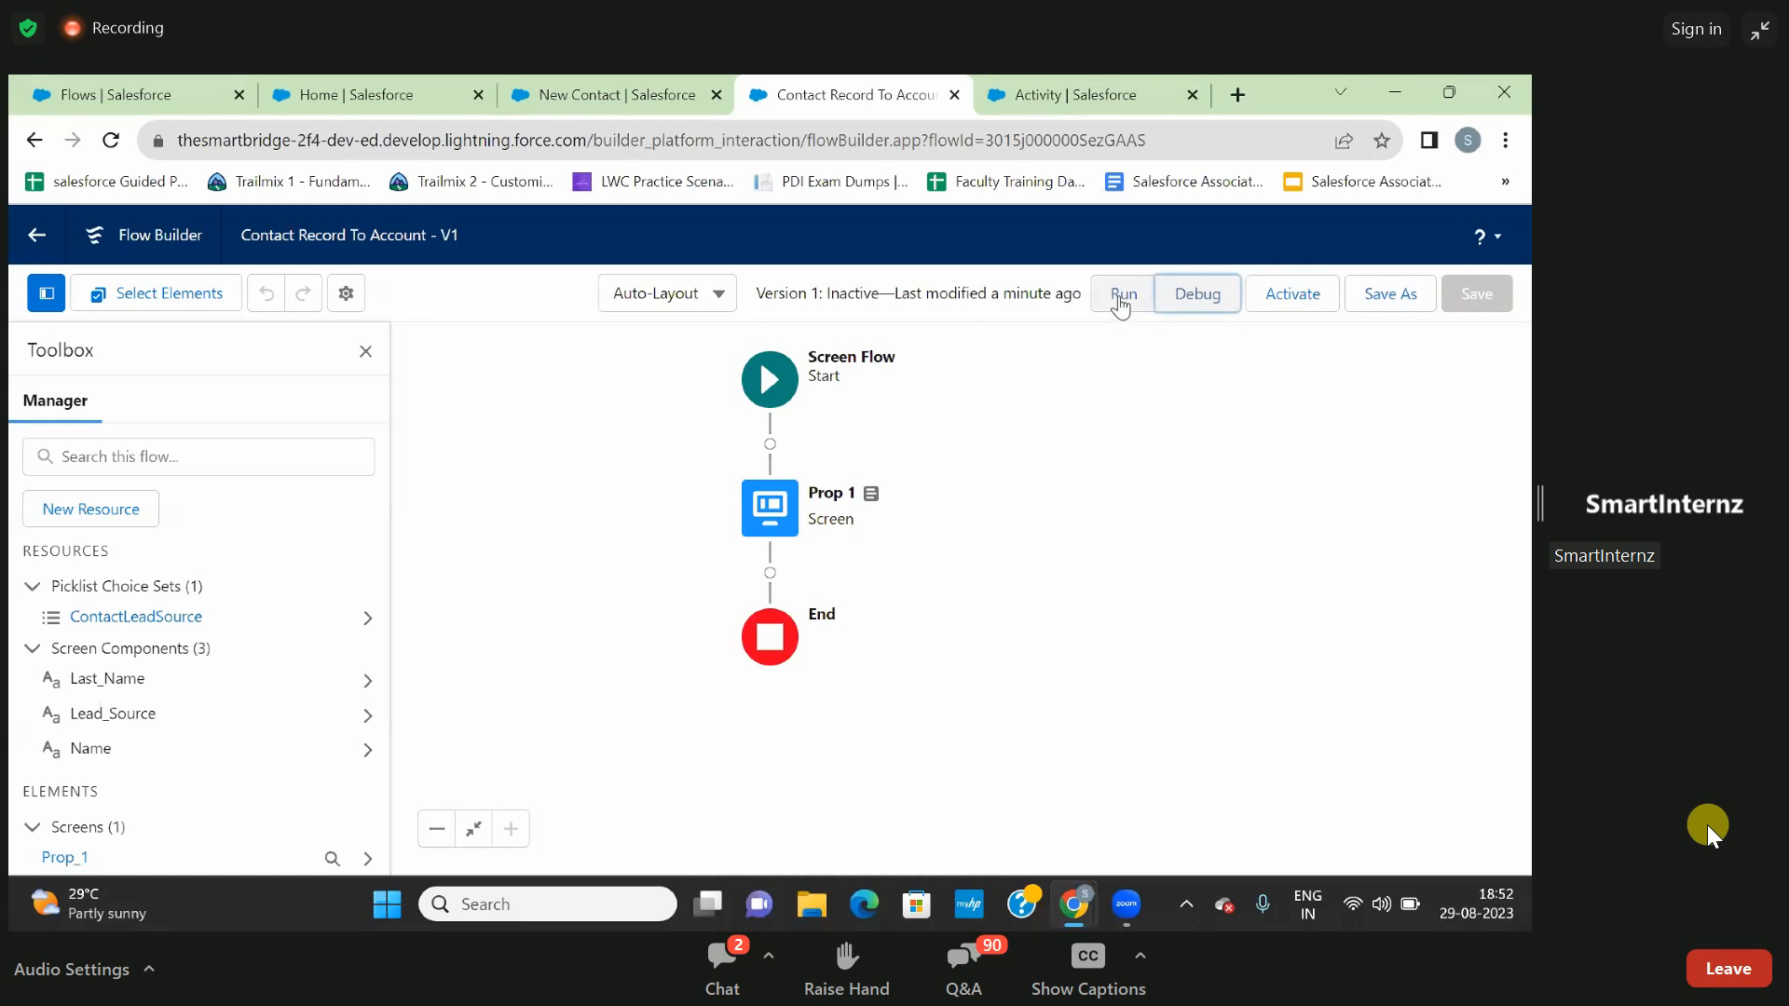
{"action": "left_click", "coordinate": [1123, 299]}
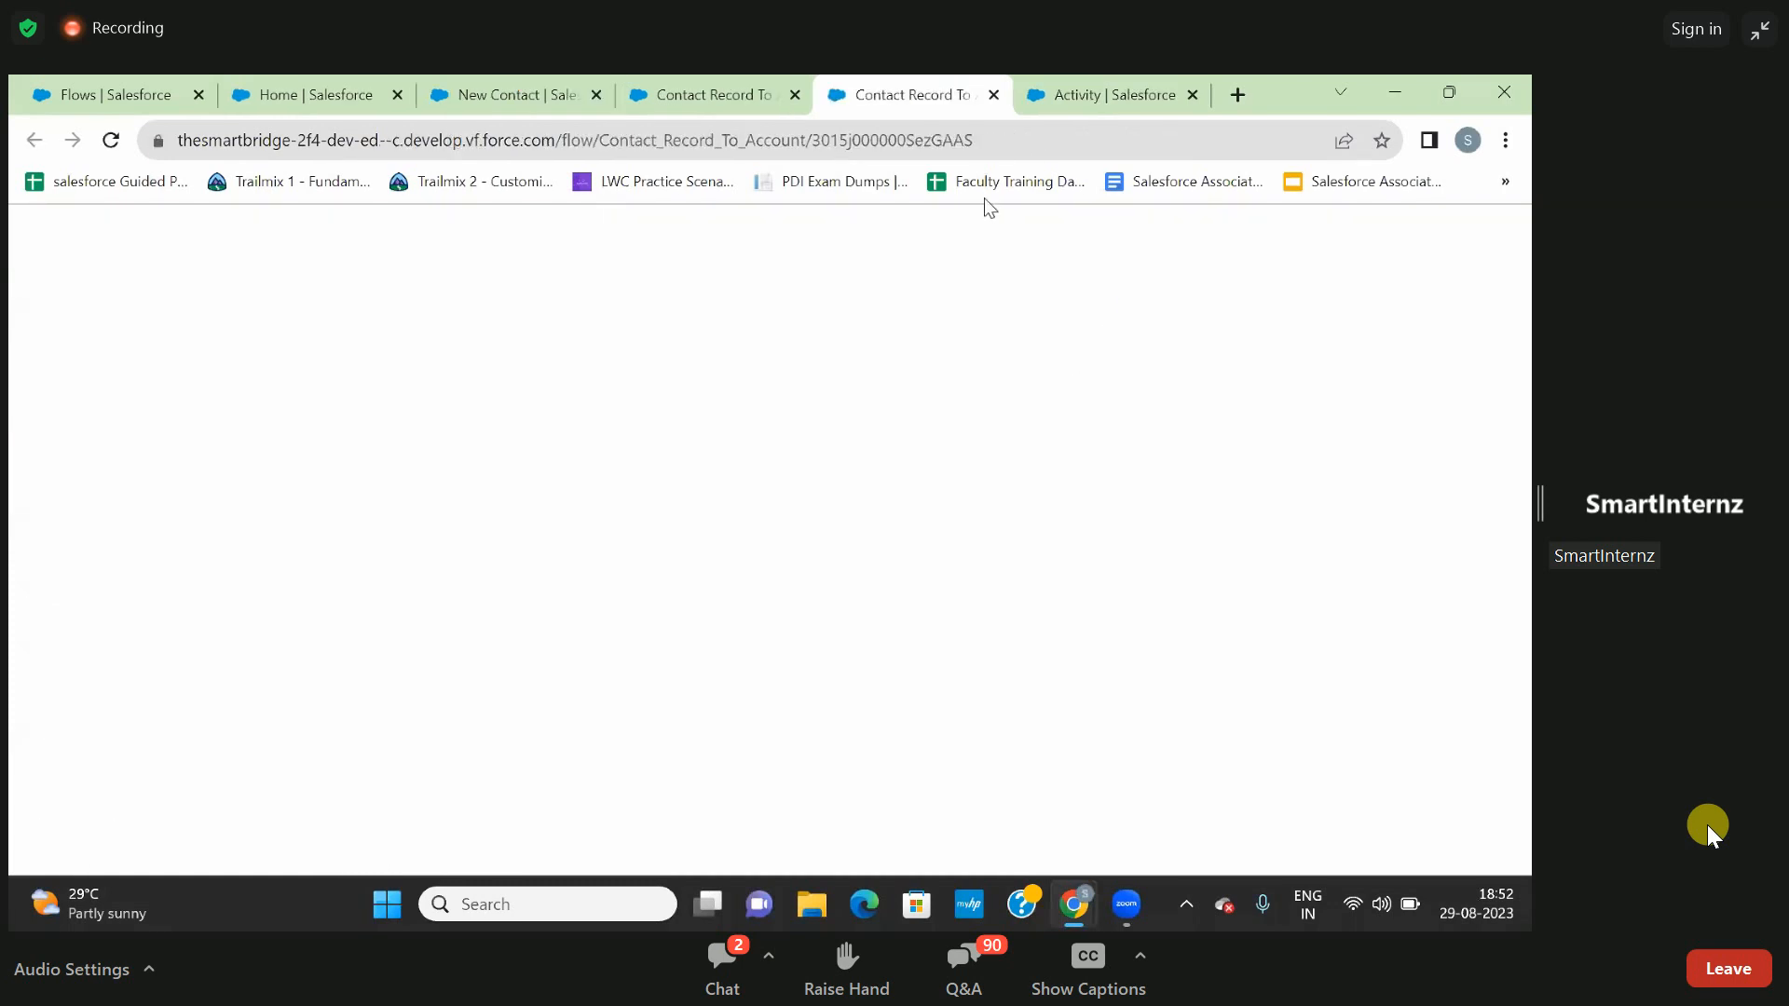
{"action": "left_click", "coordinate": [994, 95]}
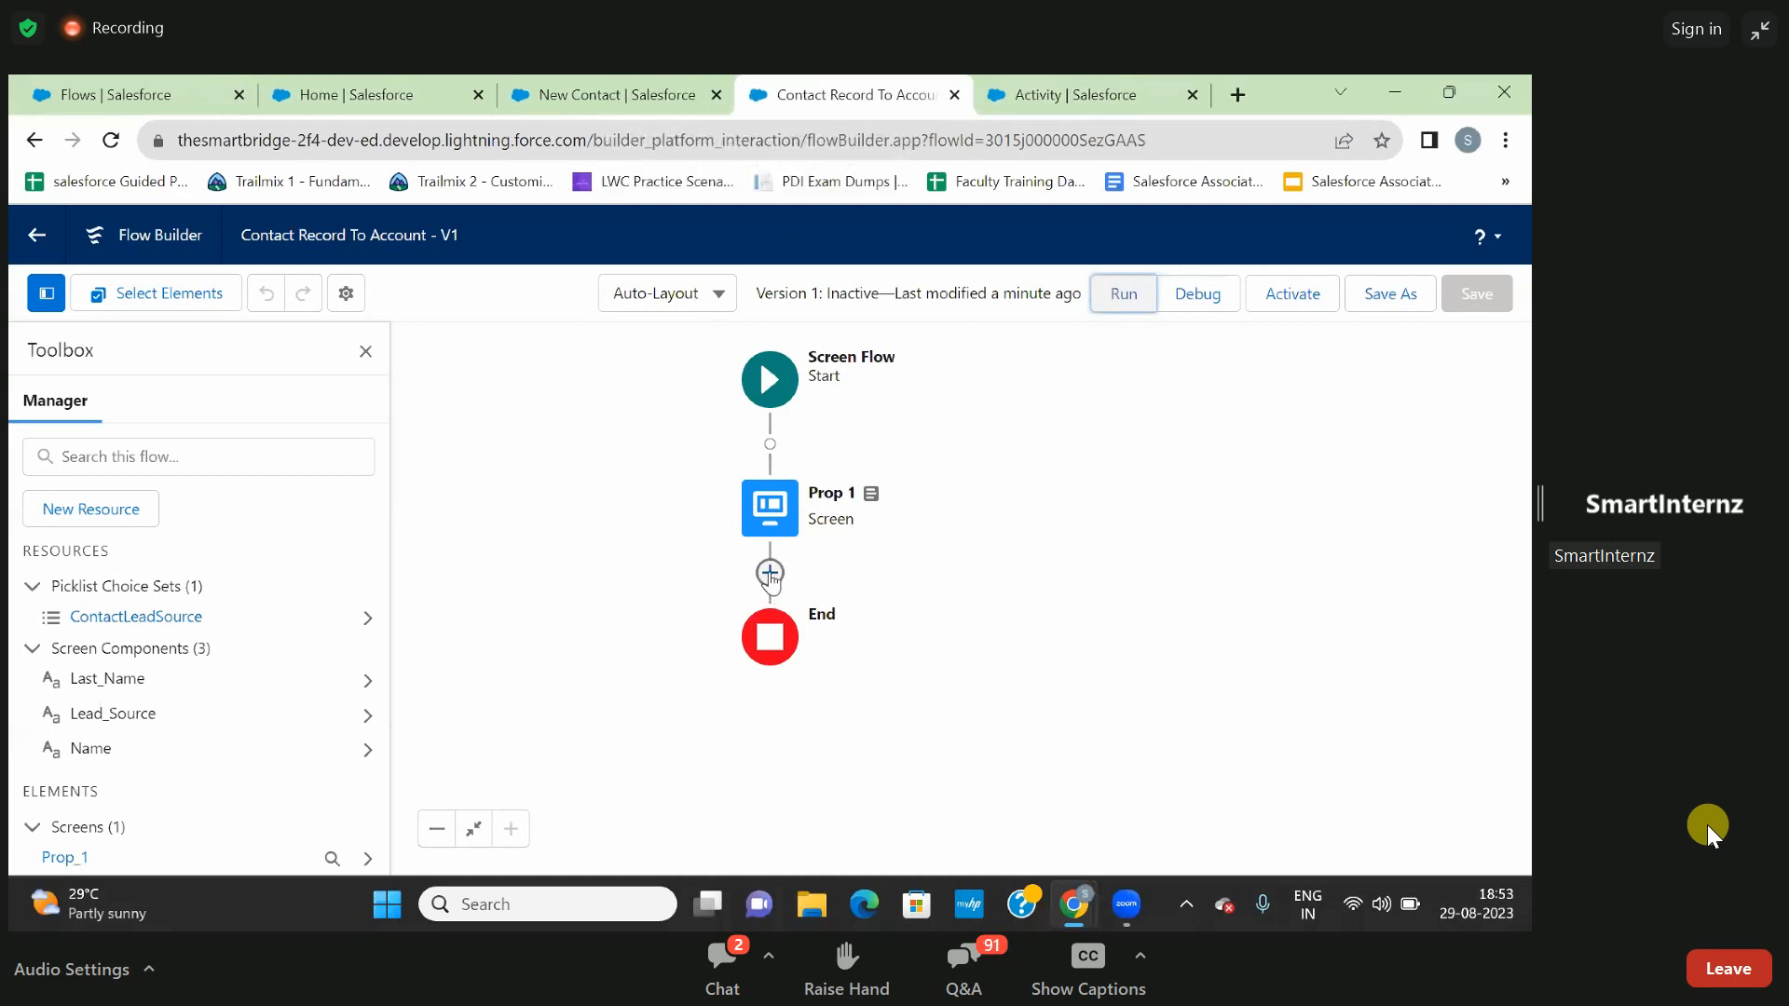
- Add a Create Records element after the Prop 1 screen and label it Selected Contact Fields
{"action": "left_click", "coordinate": [770, 573]}
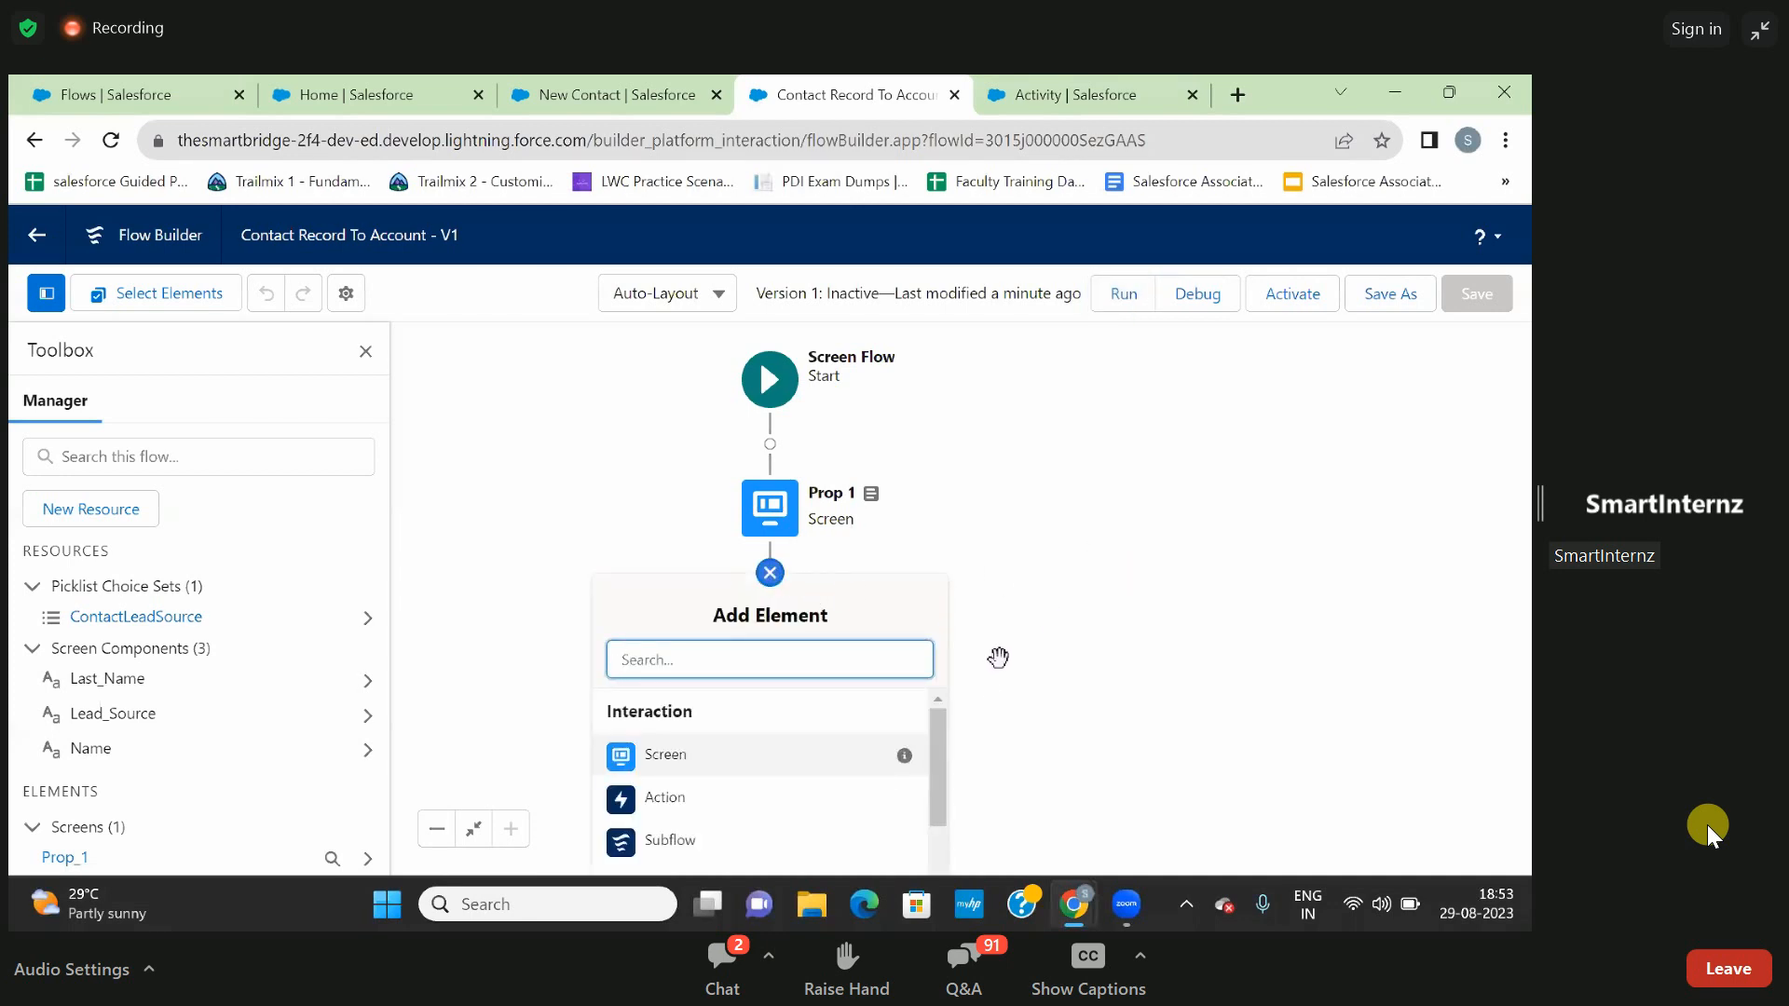
{"action": "scroll", "coordinate": [825, 757], "scroll_direction": "down", "scroll_amount": 1}
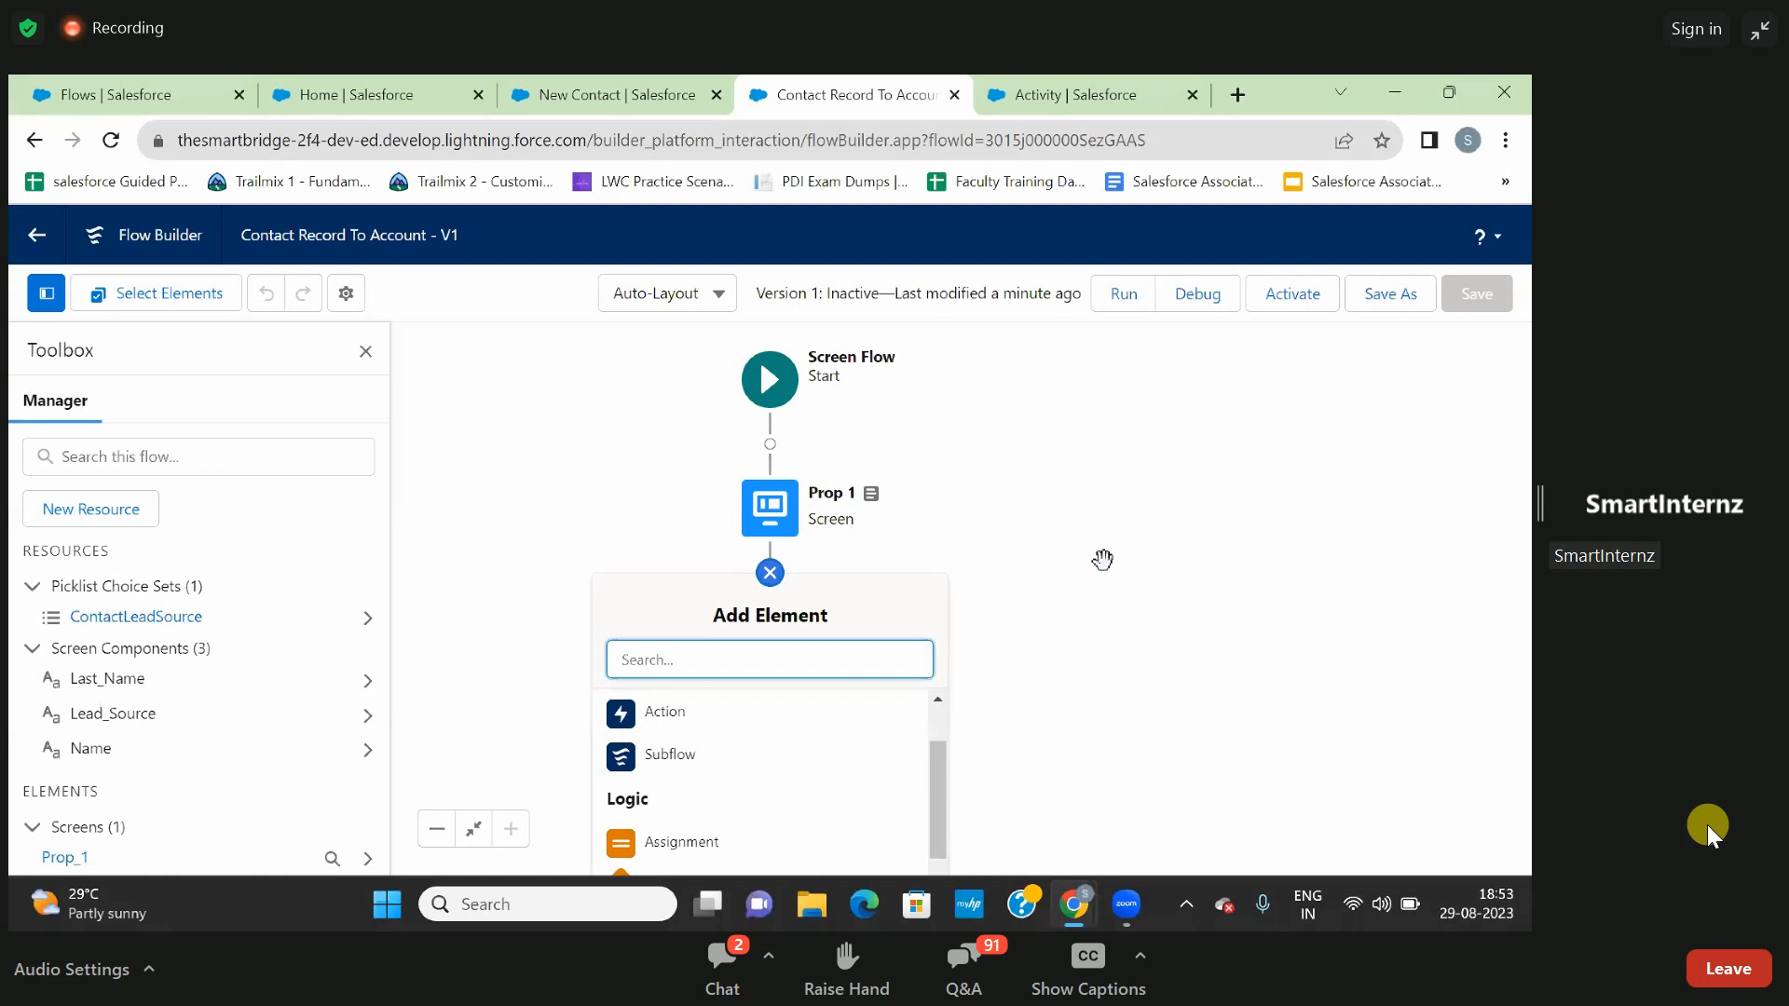
{"action": "left_click_drag", "start_coordinate": [1103, 562], "coordinate": [1110, 360]}
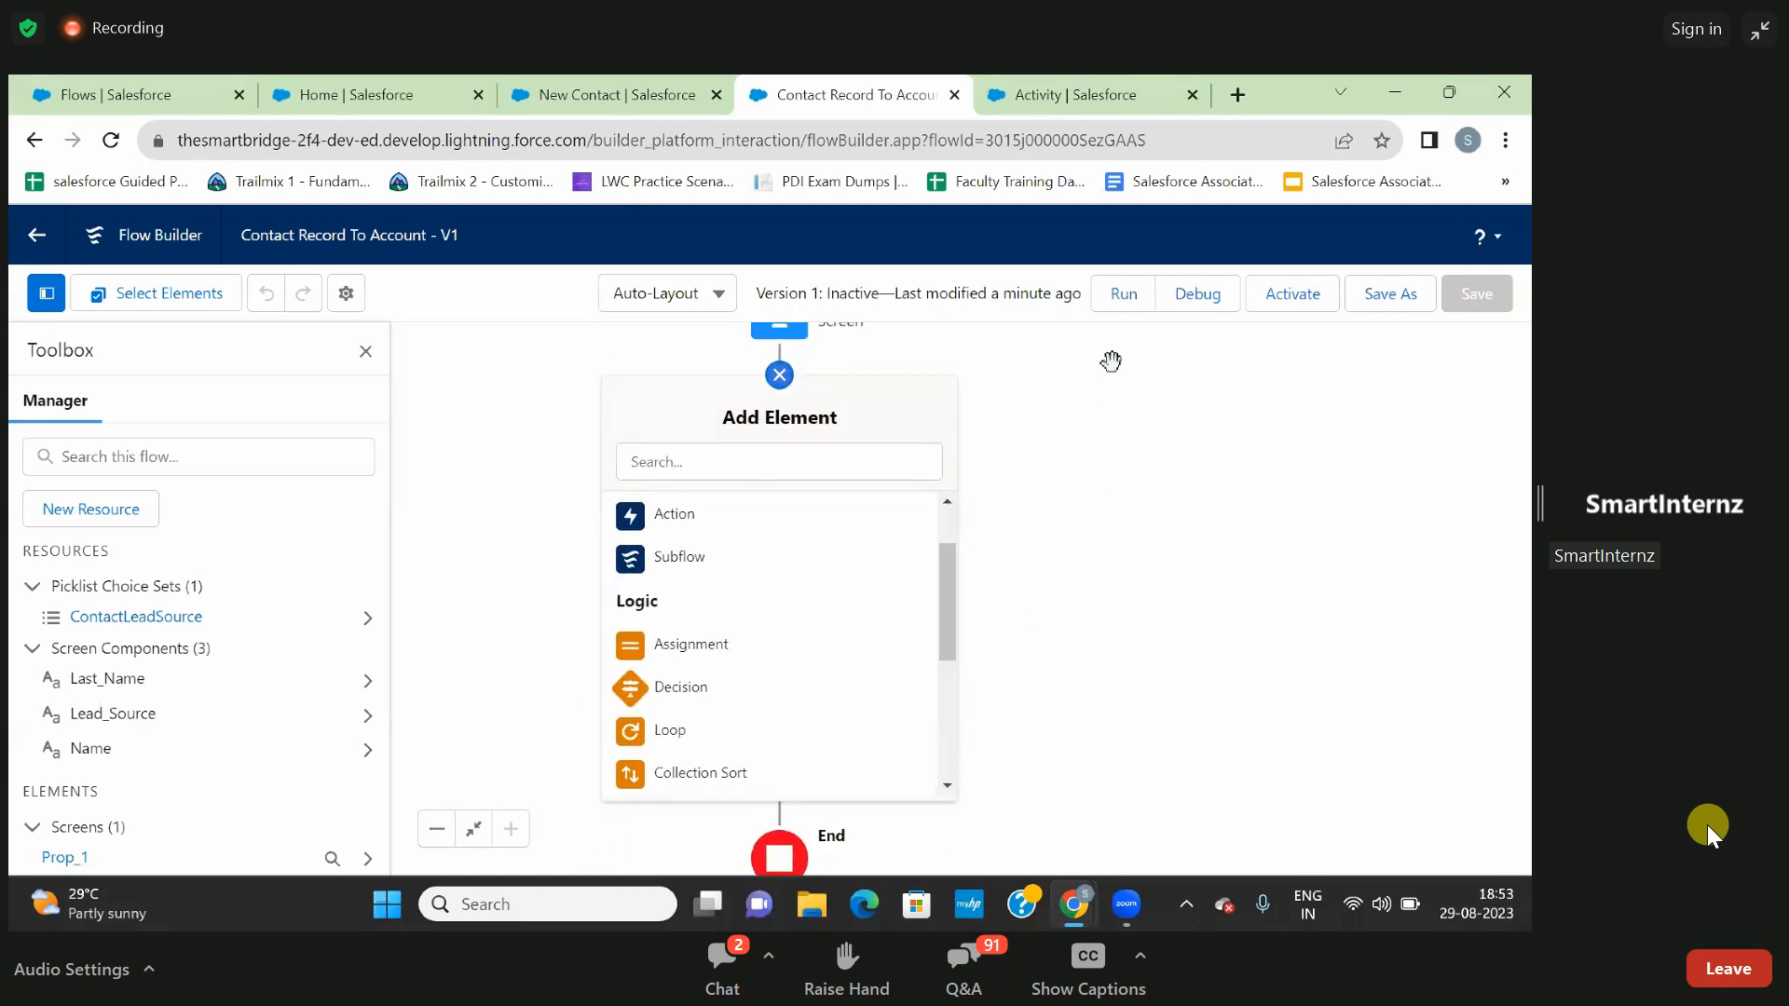
{"action": "scroll", "coordinate": [743, 678], "scroll_direction": "down", "scroll_amount": 3}
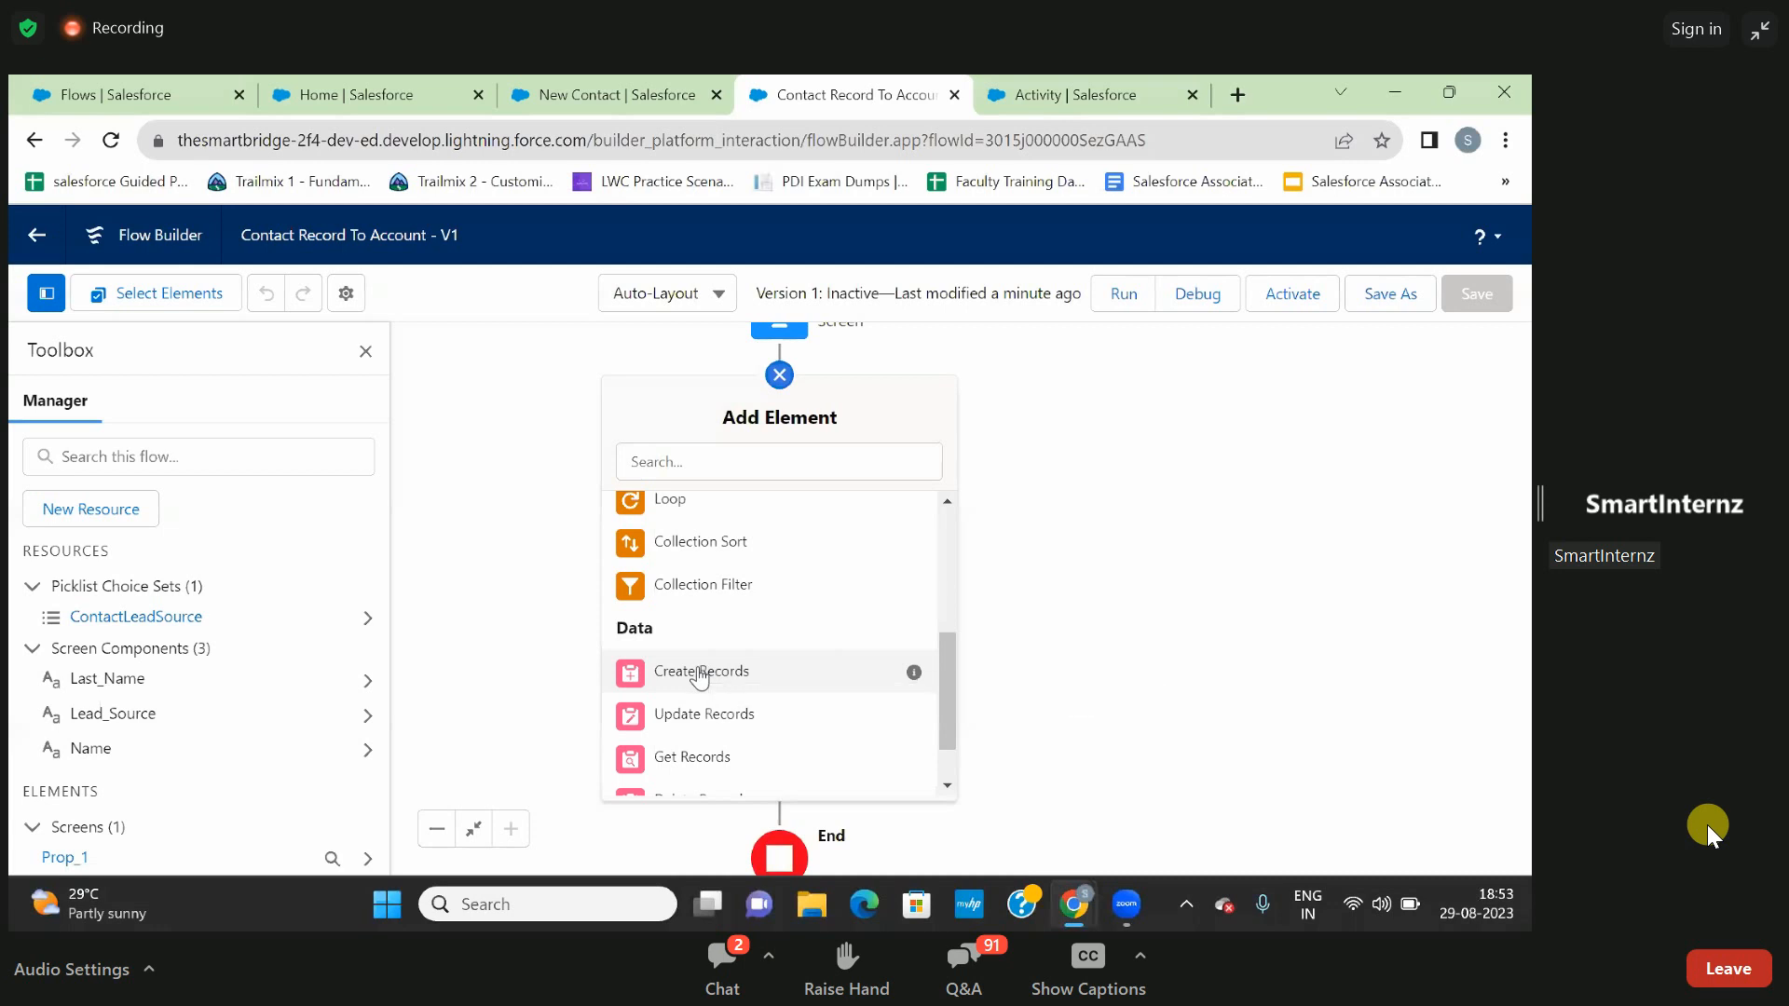
{"action": "left_click", "coordinate": [701, 673]}
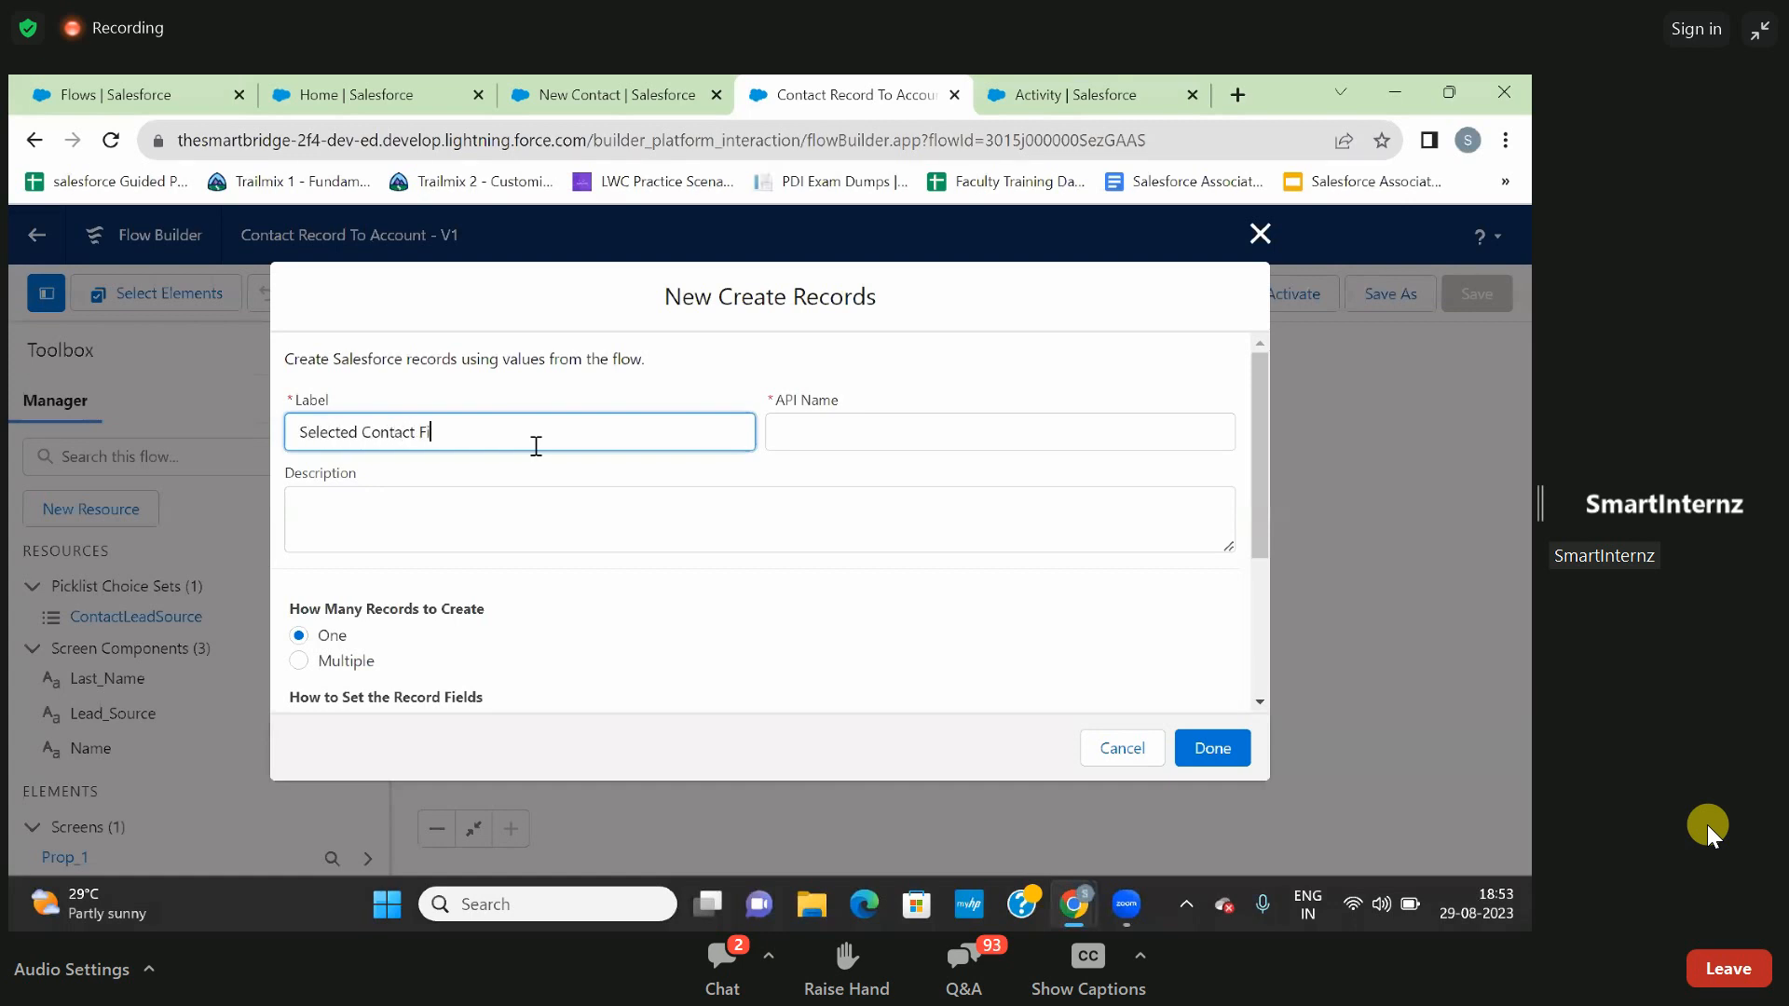
{"action": "left_click", "coordinate": [577, 476]}
{"action": "scroll", "coordinate": [758, 467], "scroll_direction": "down", "scroll_amount": 2}
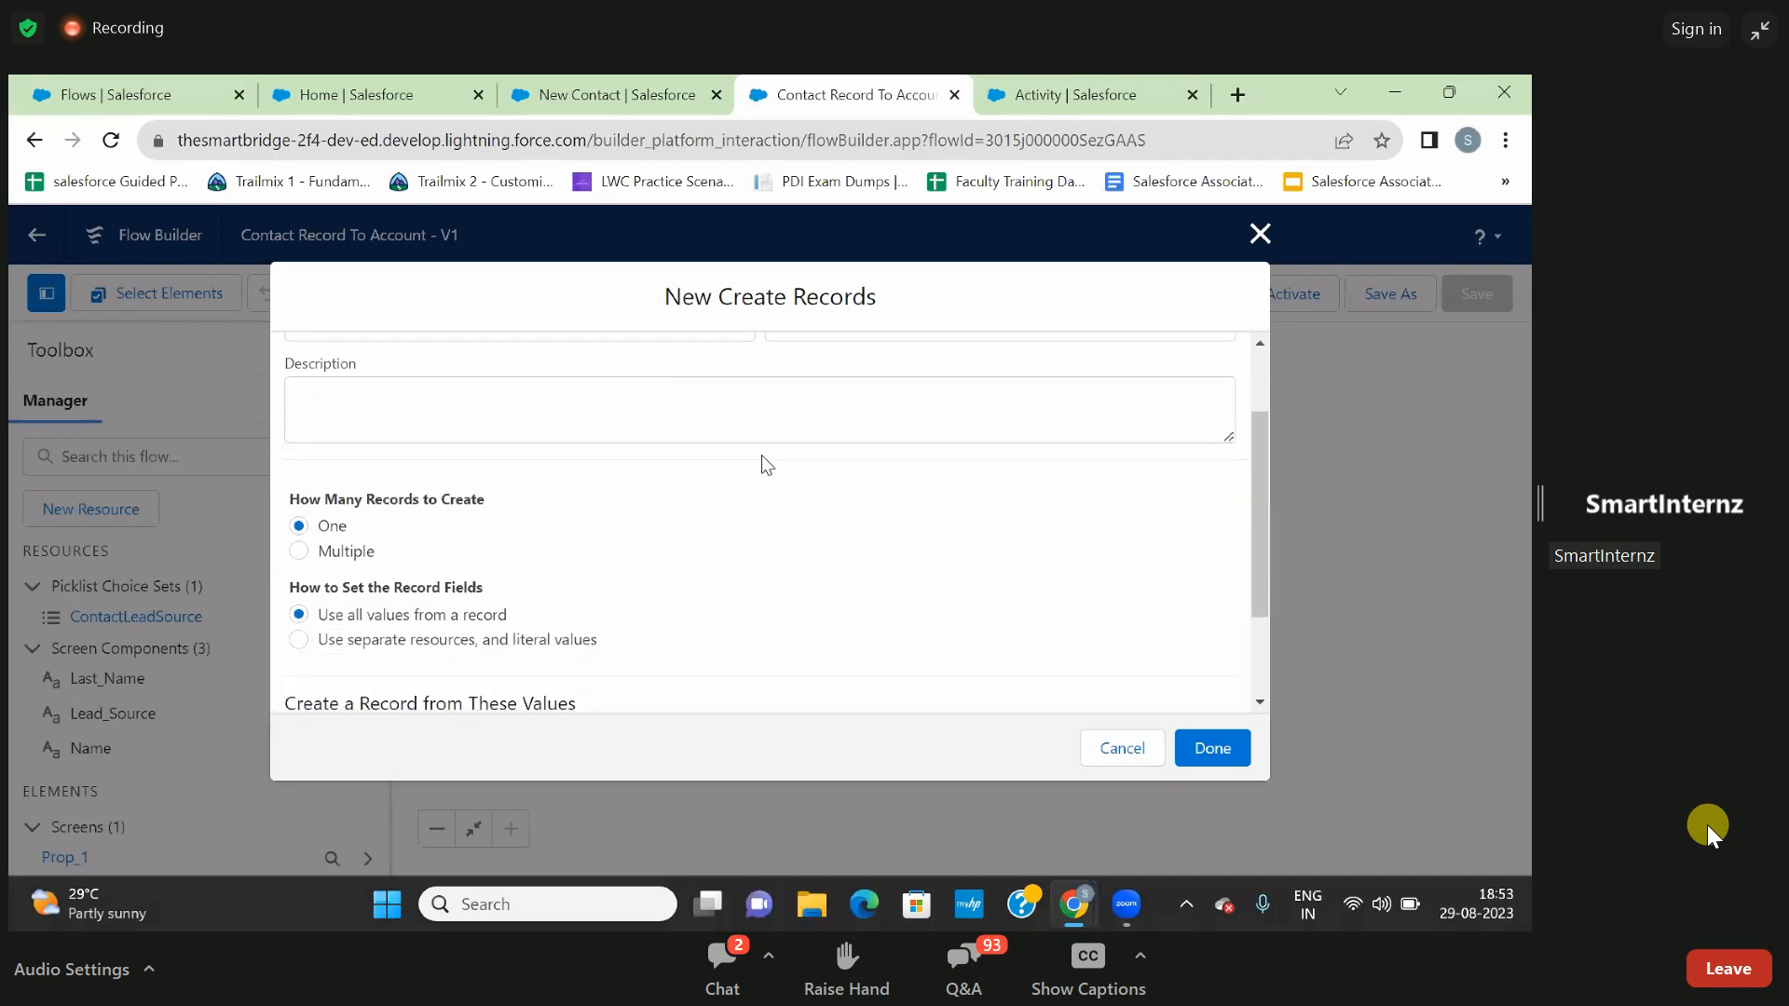
{"action": "scroll", "coordinate": [766, 464], "scroll_direction": "down", "scroll_amount": 2}
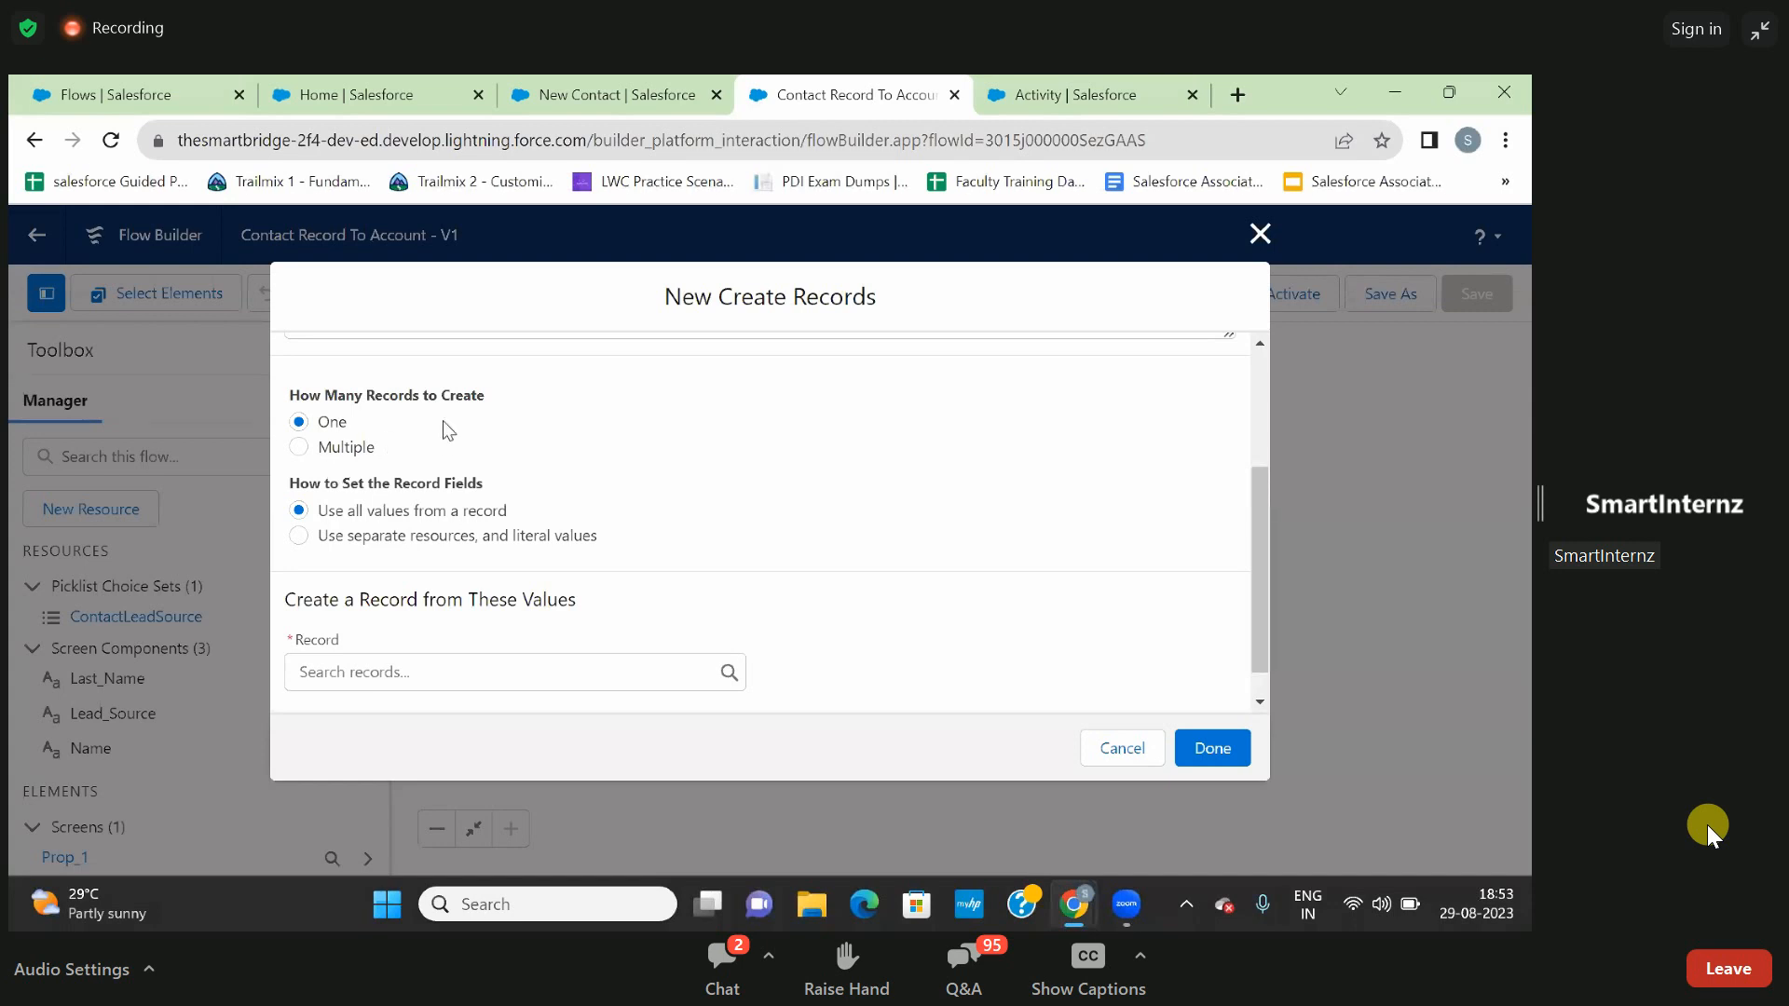
{"action": "left_click", "coordinate": [299, 448]}
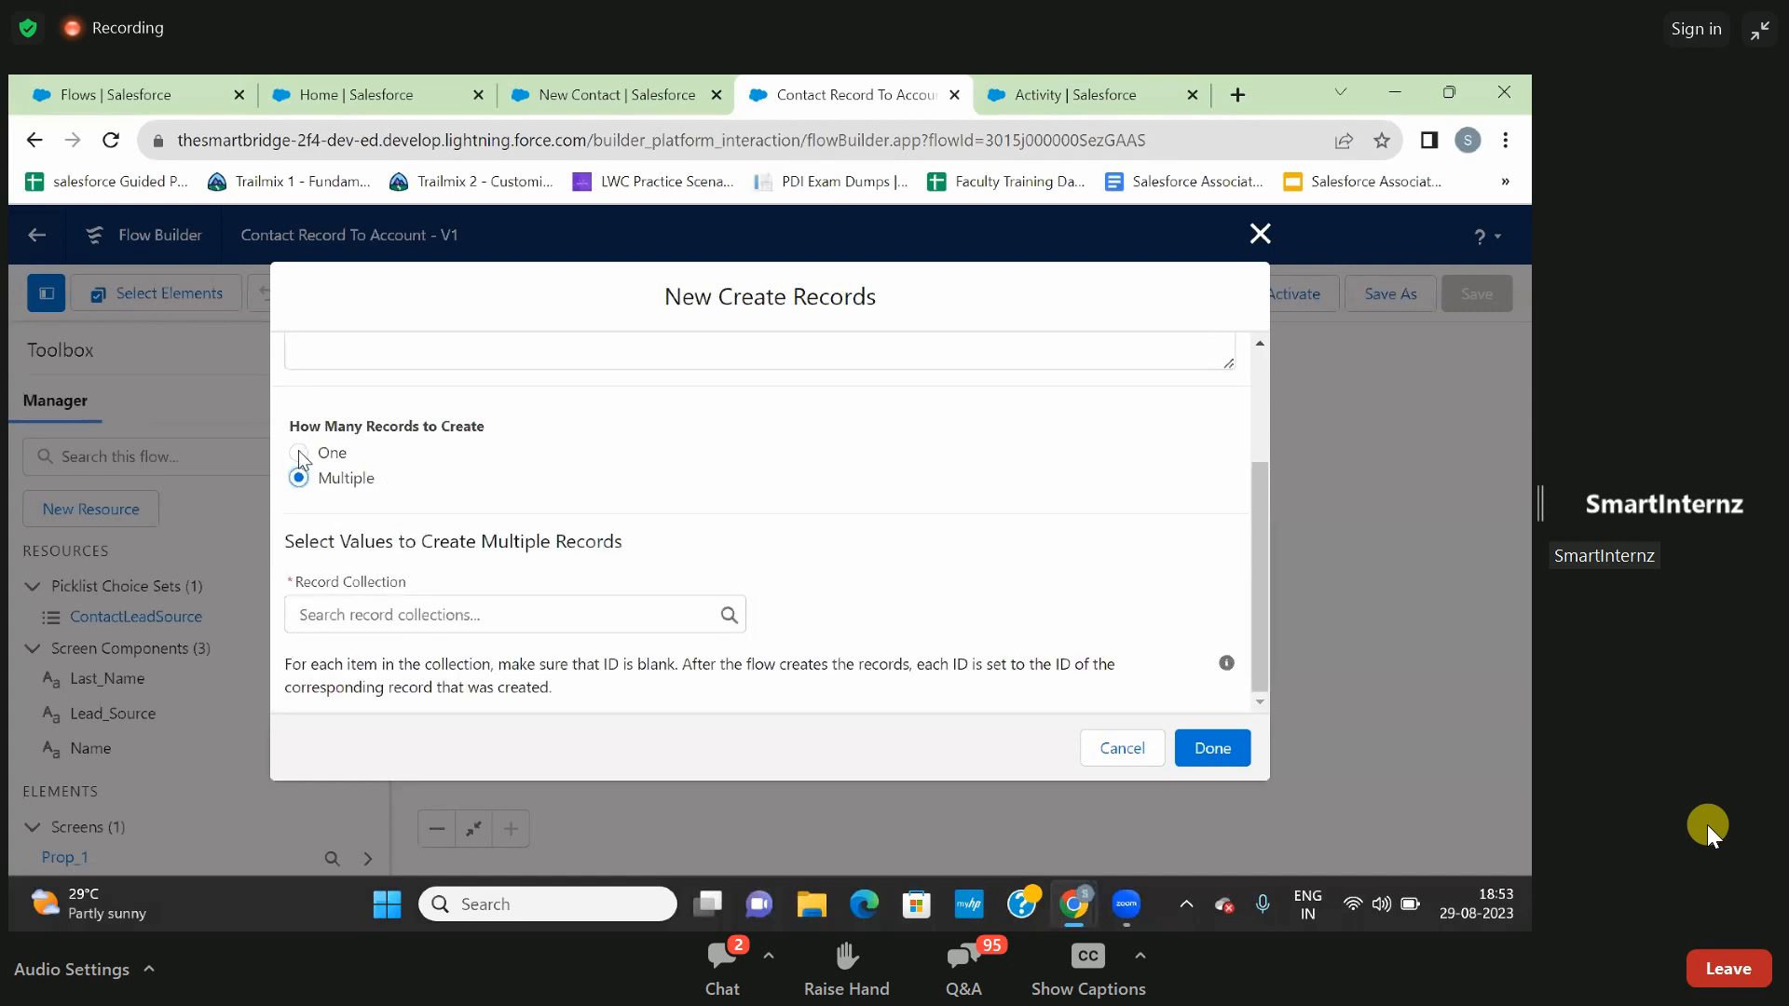
{"action": "left_click", "coordinate": [299, 453]}
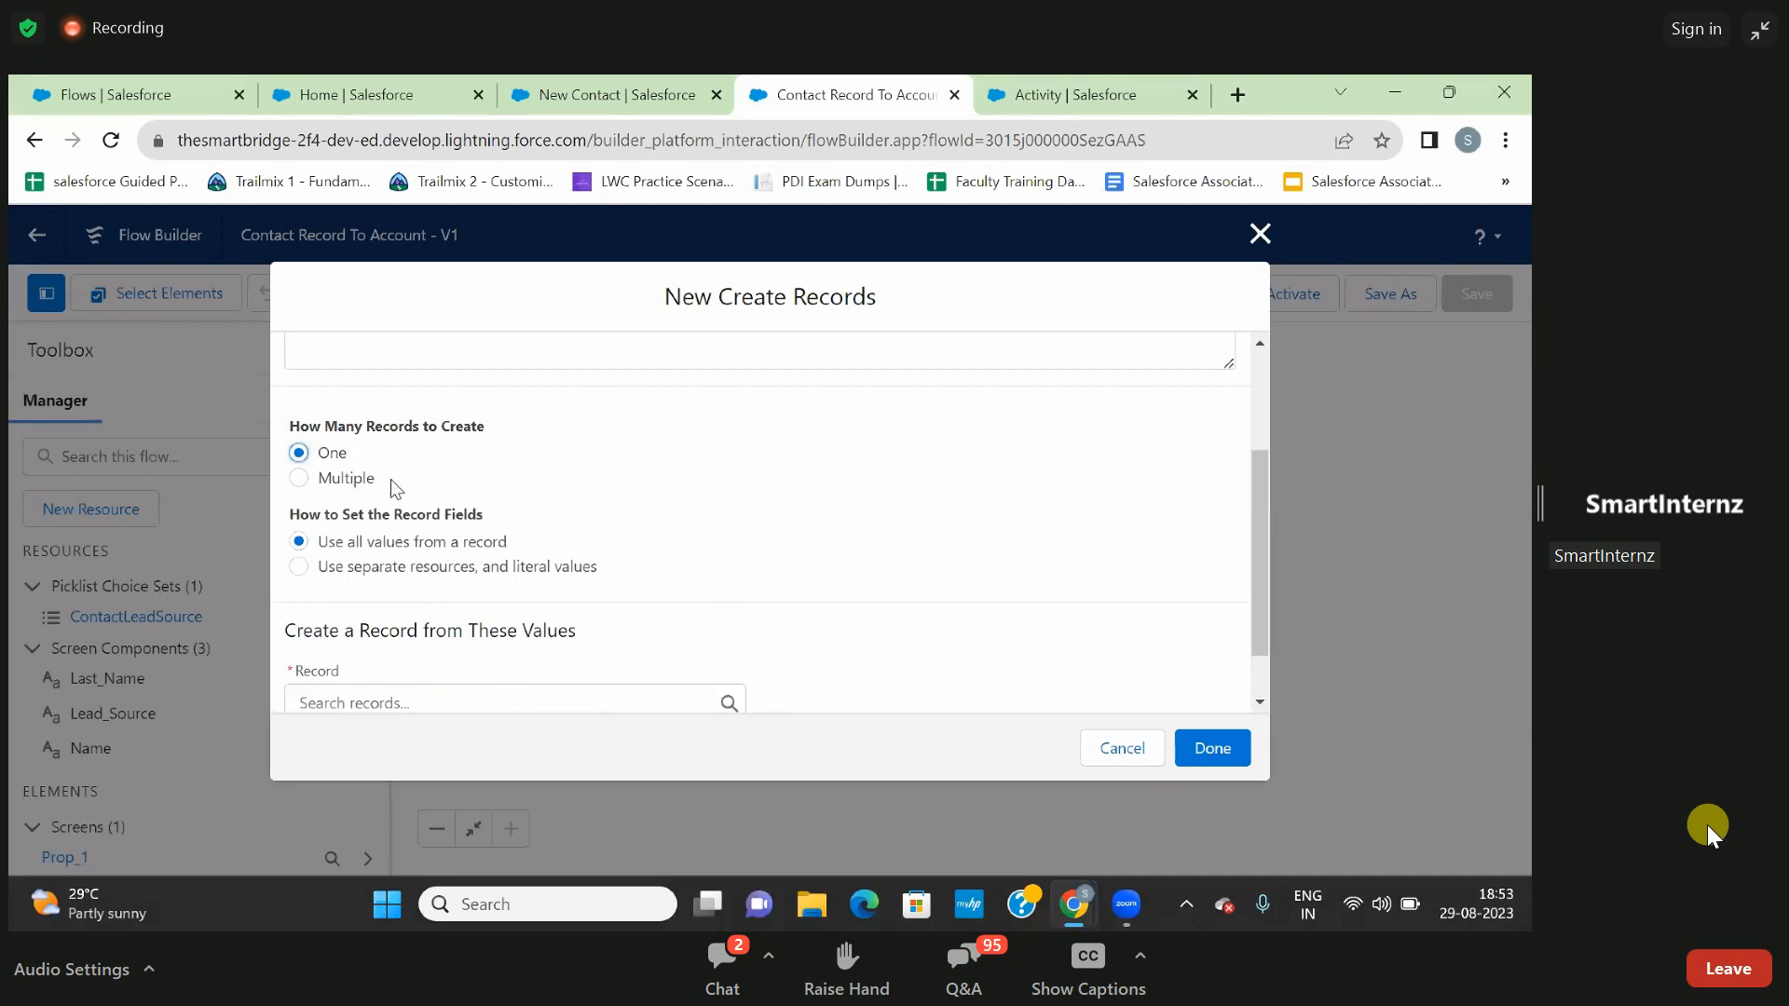
{"action": "scroll", "coordinate": [378, 466], "scroll_direction": "down", "scroll_amount": 1}
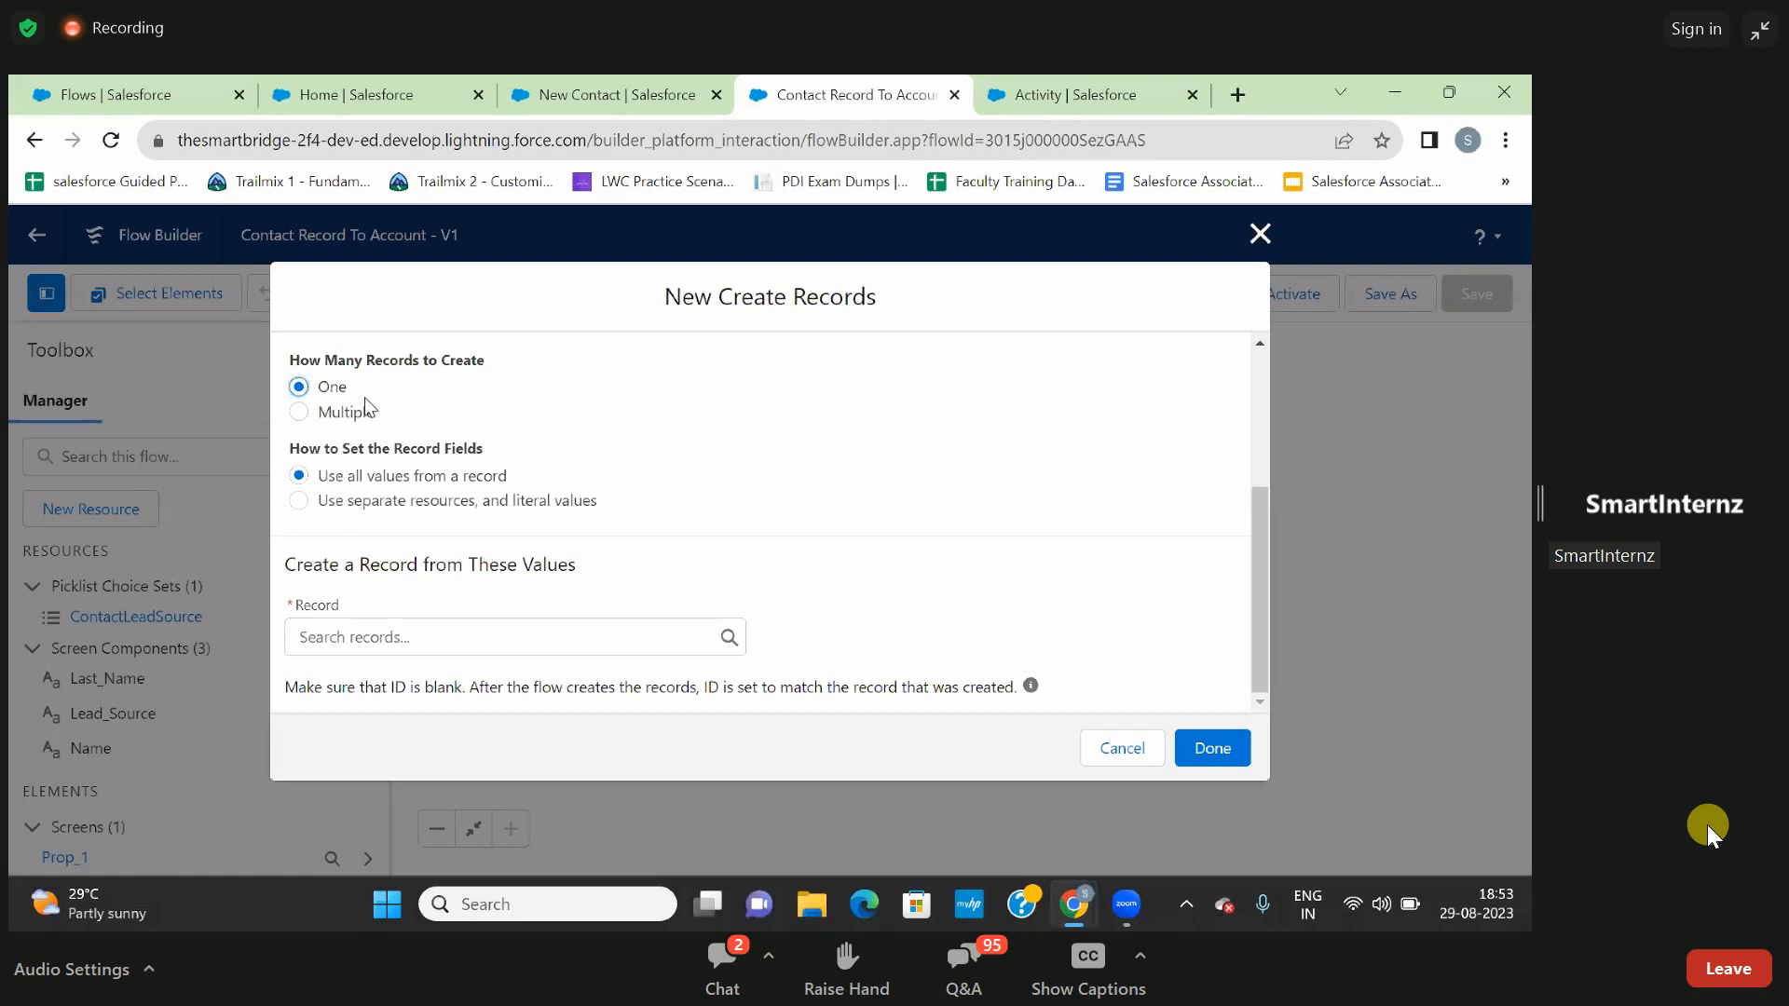
{"action": "left_click", "coordinate": [299, 503]}
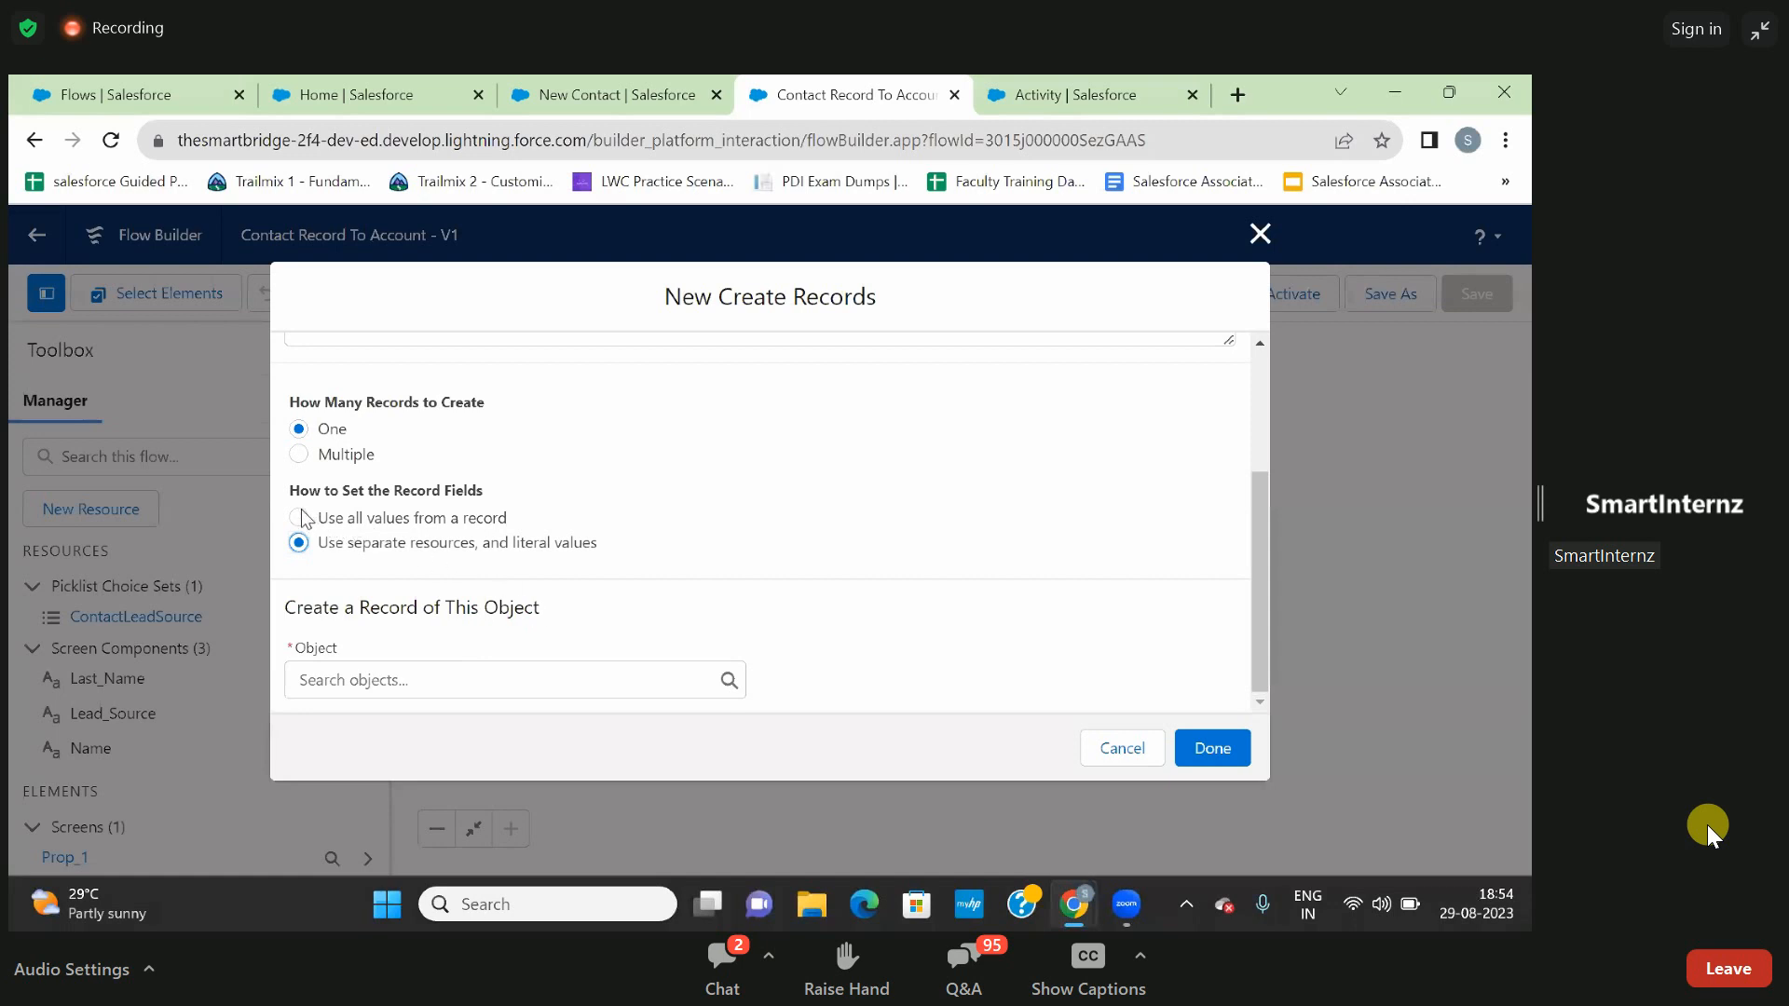
{"action": "left_click", "coordinate": [297, 456]}
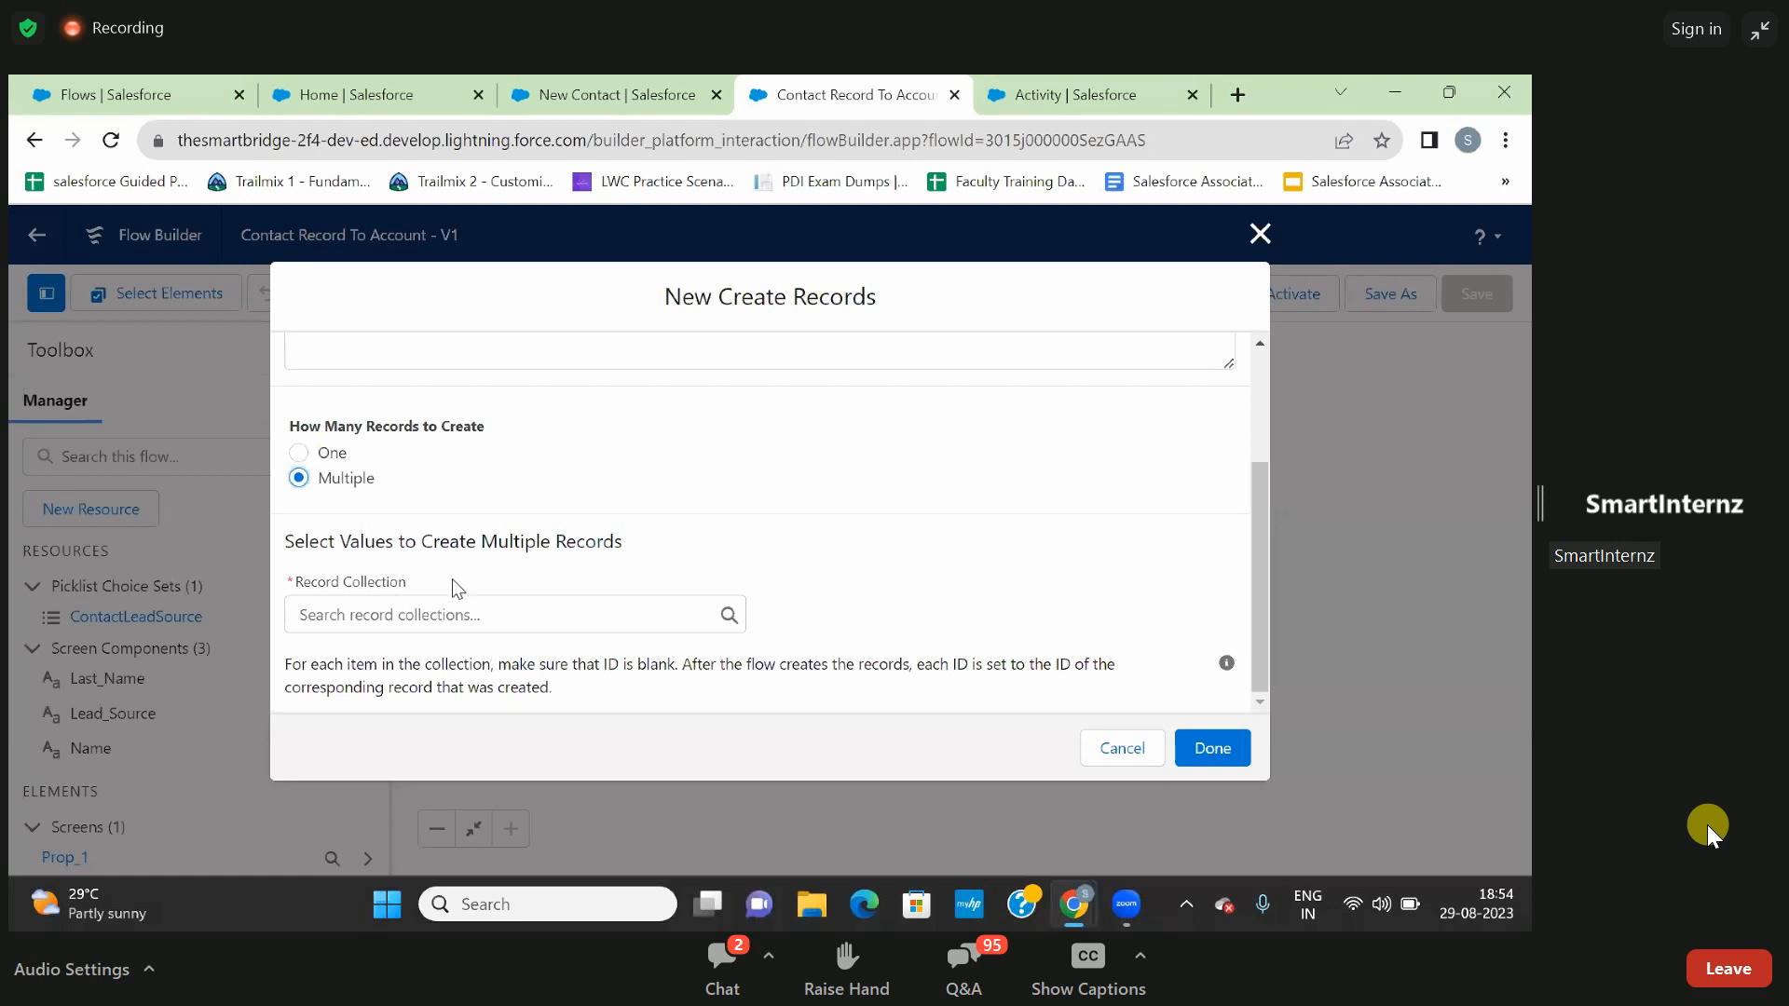
{"action": "left_click", "coordinate": [298, 454]}
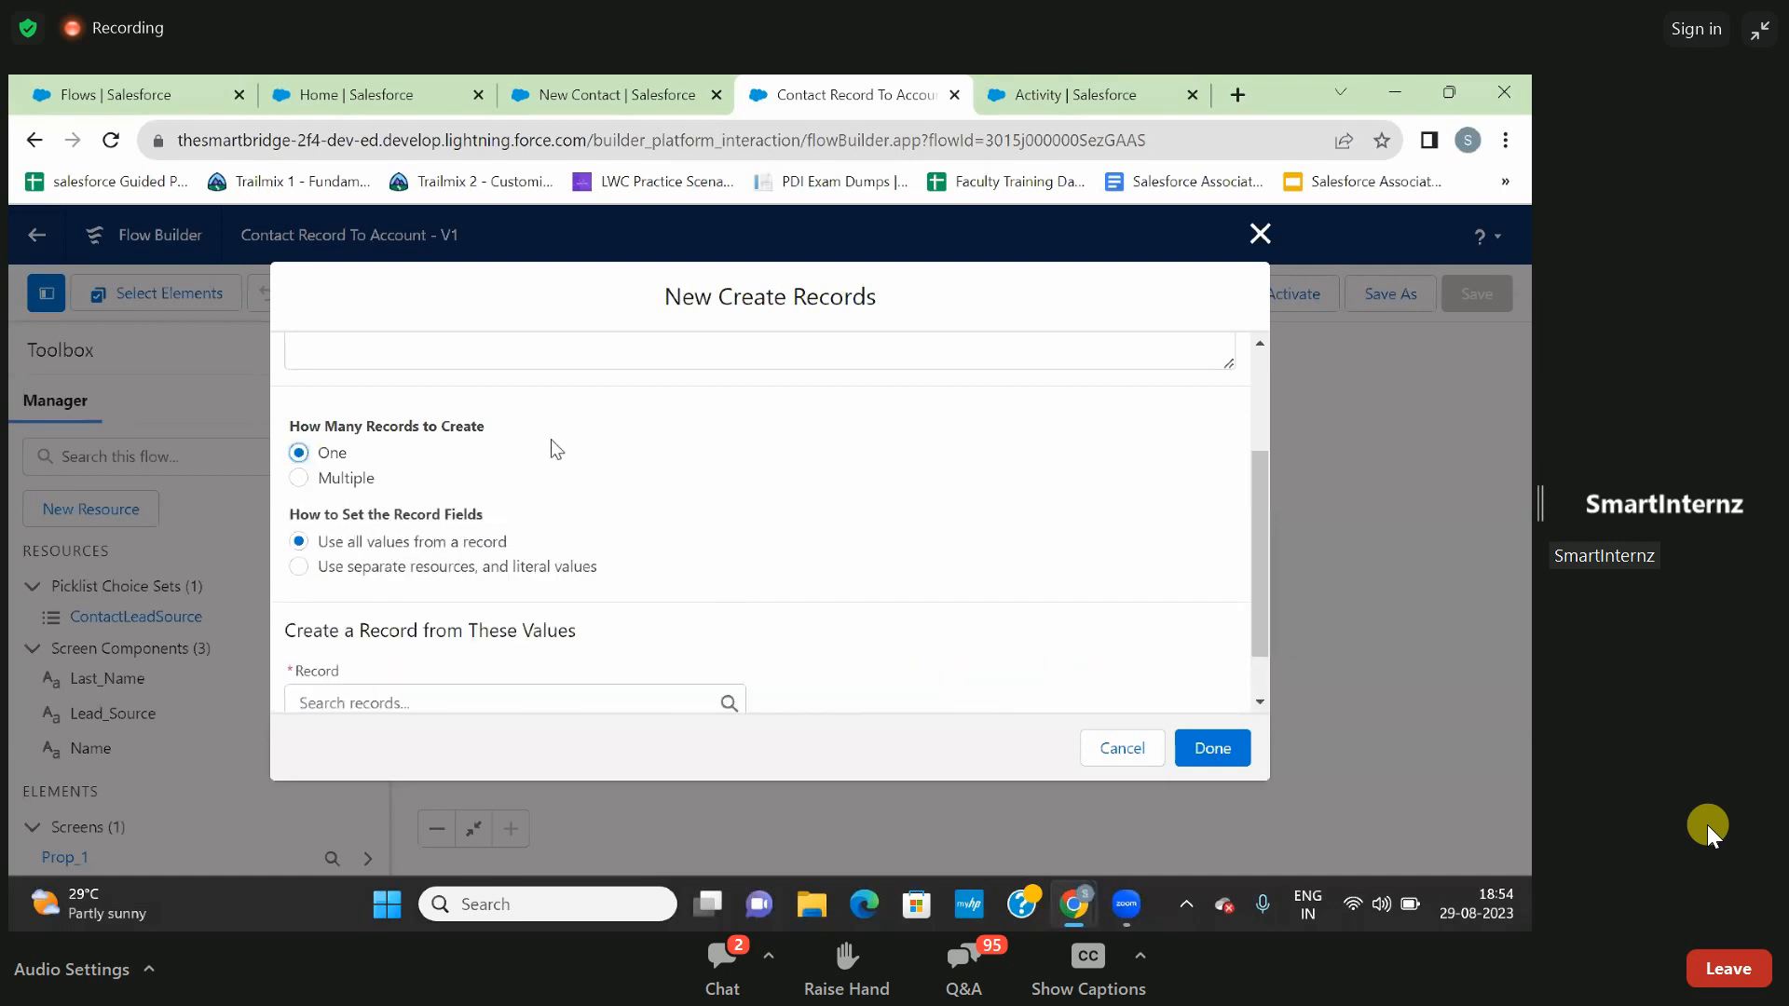
- Set the record fields to use separate resources and literal values, with Contact as the object to create
{"action": "scroll", "coordinate": [556, 449], "scroll_direction": "down", "scroll_amount": 1}
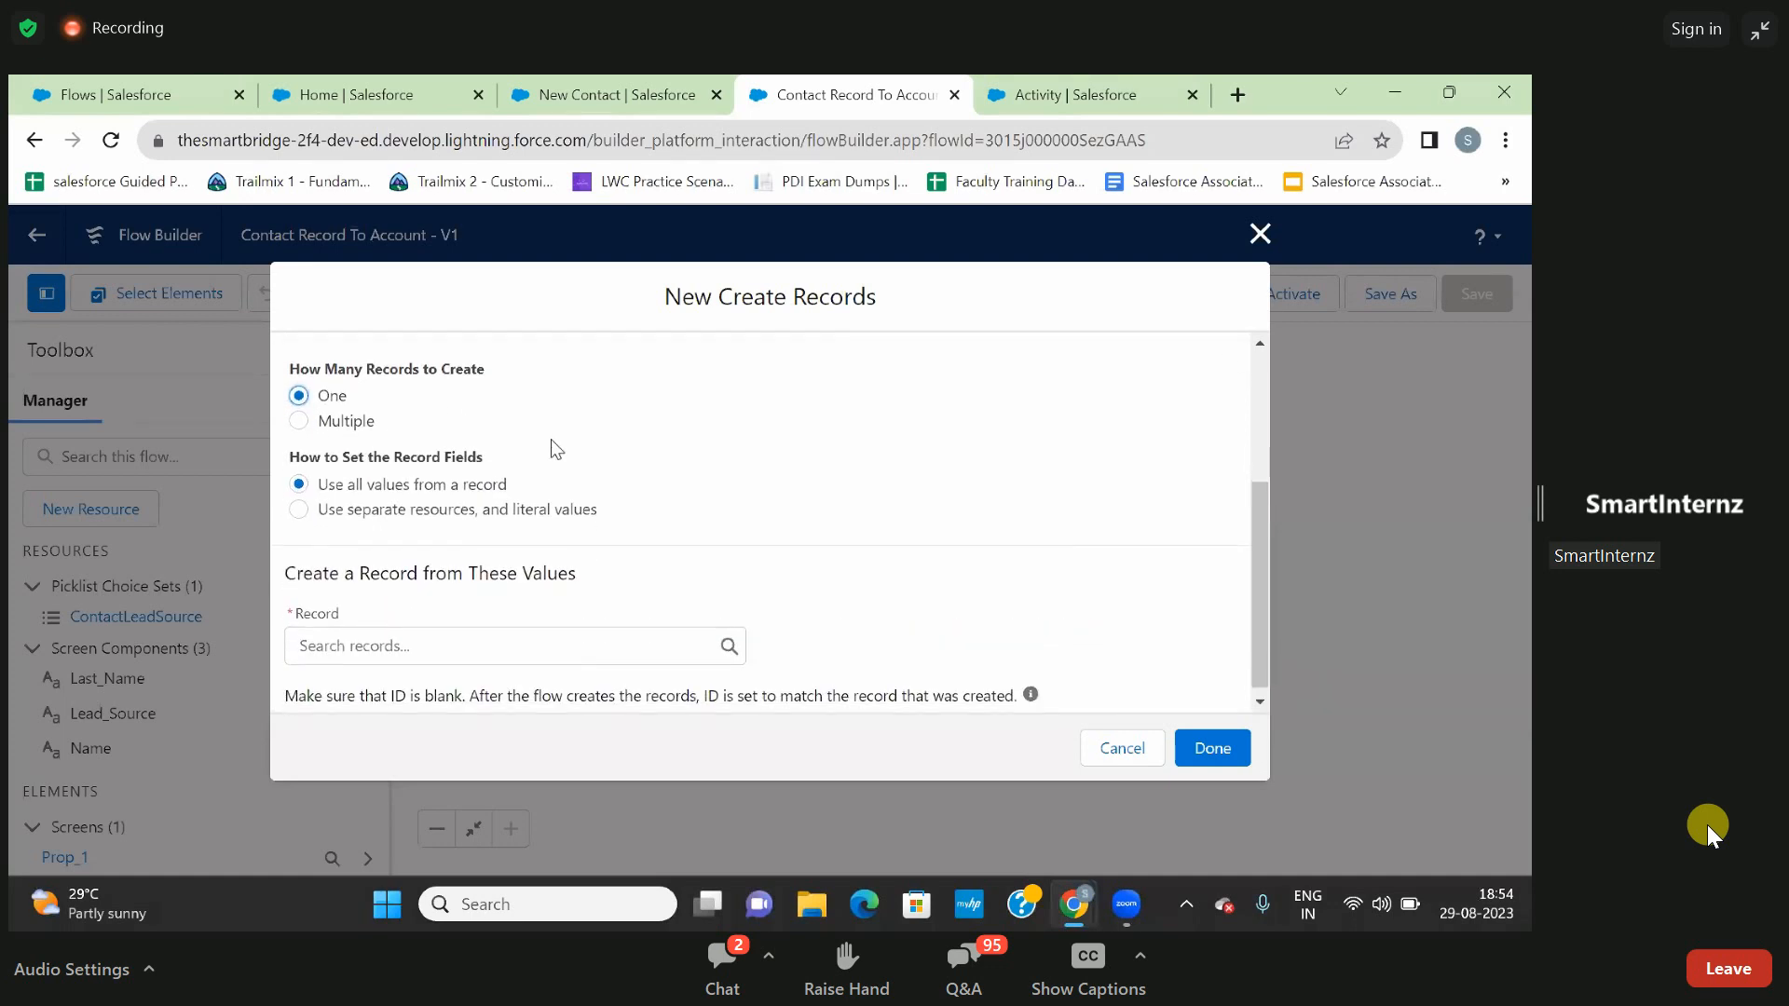
{"action": "left_click", "coordinate": [299, 511]}
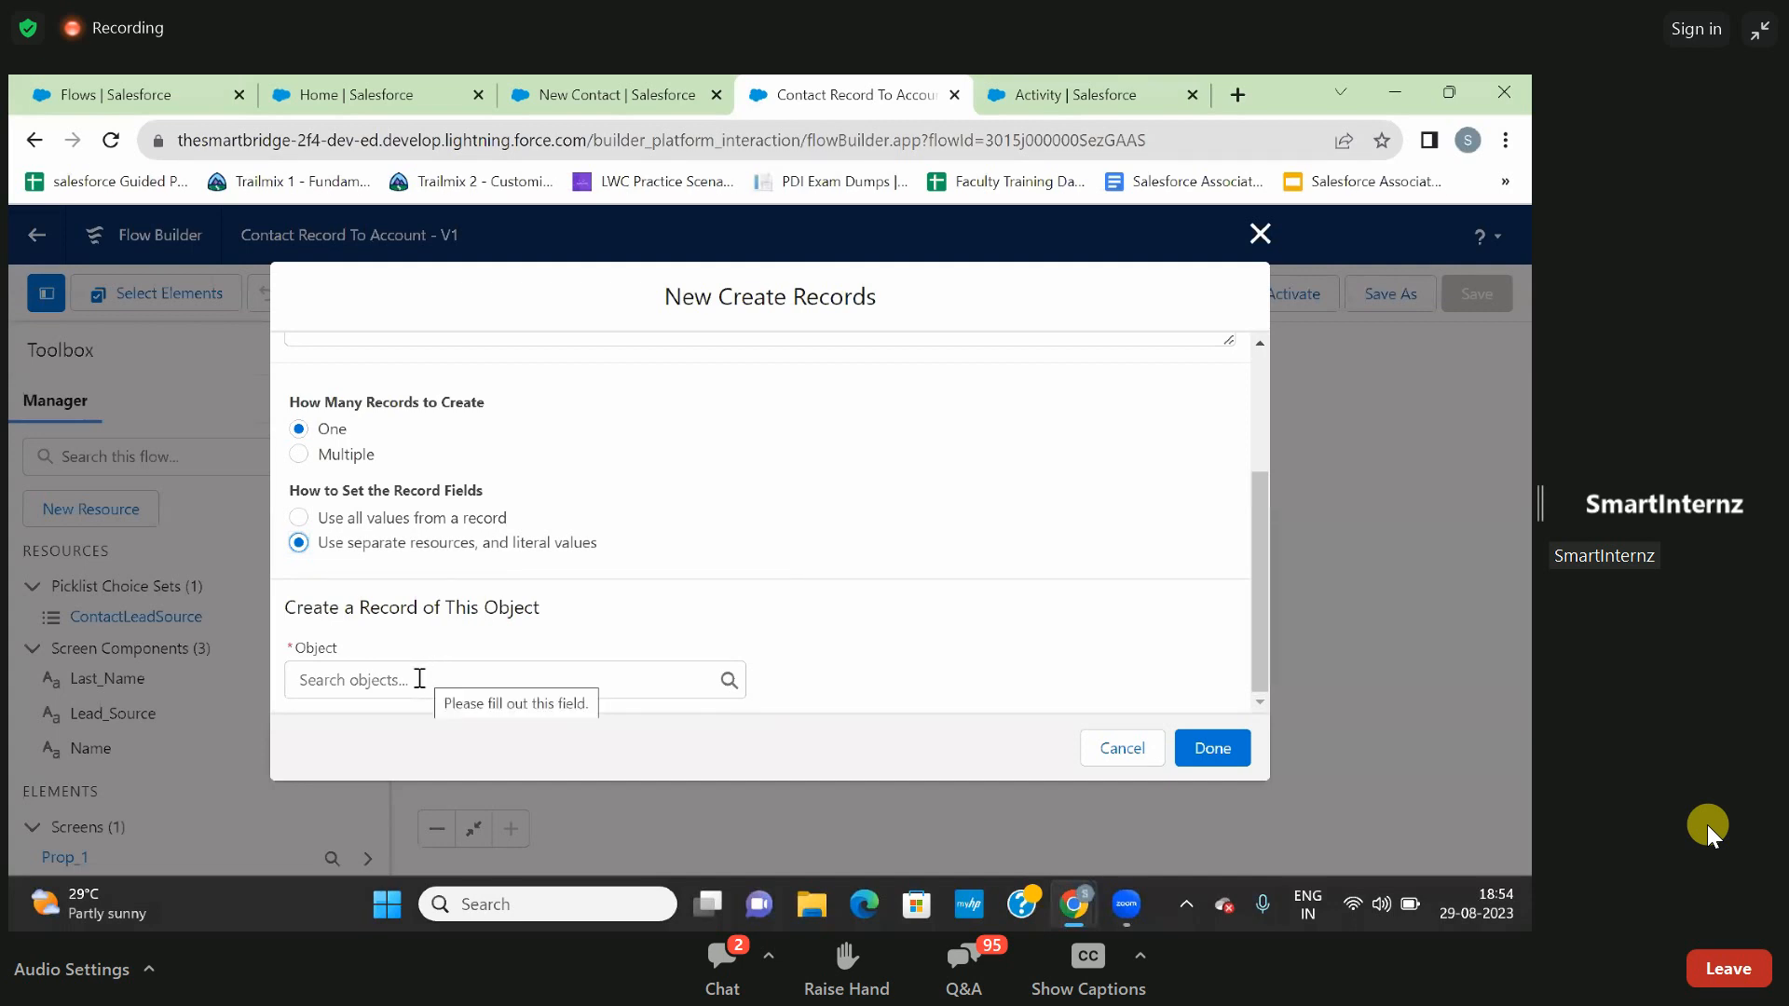
{"action": "left_click", "coordinate": [418, 682]}
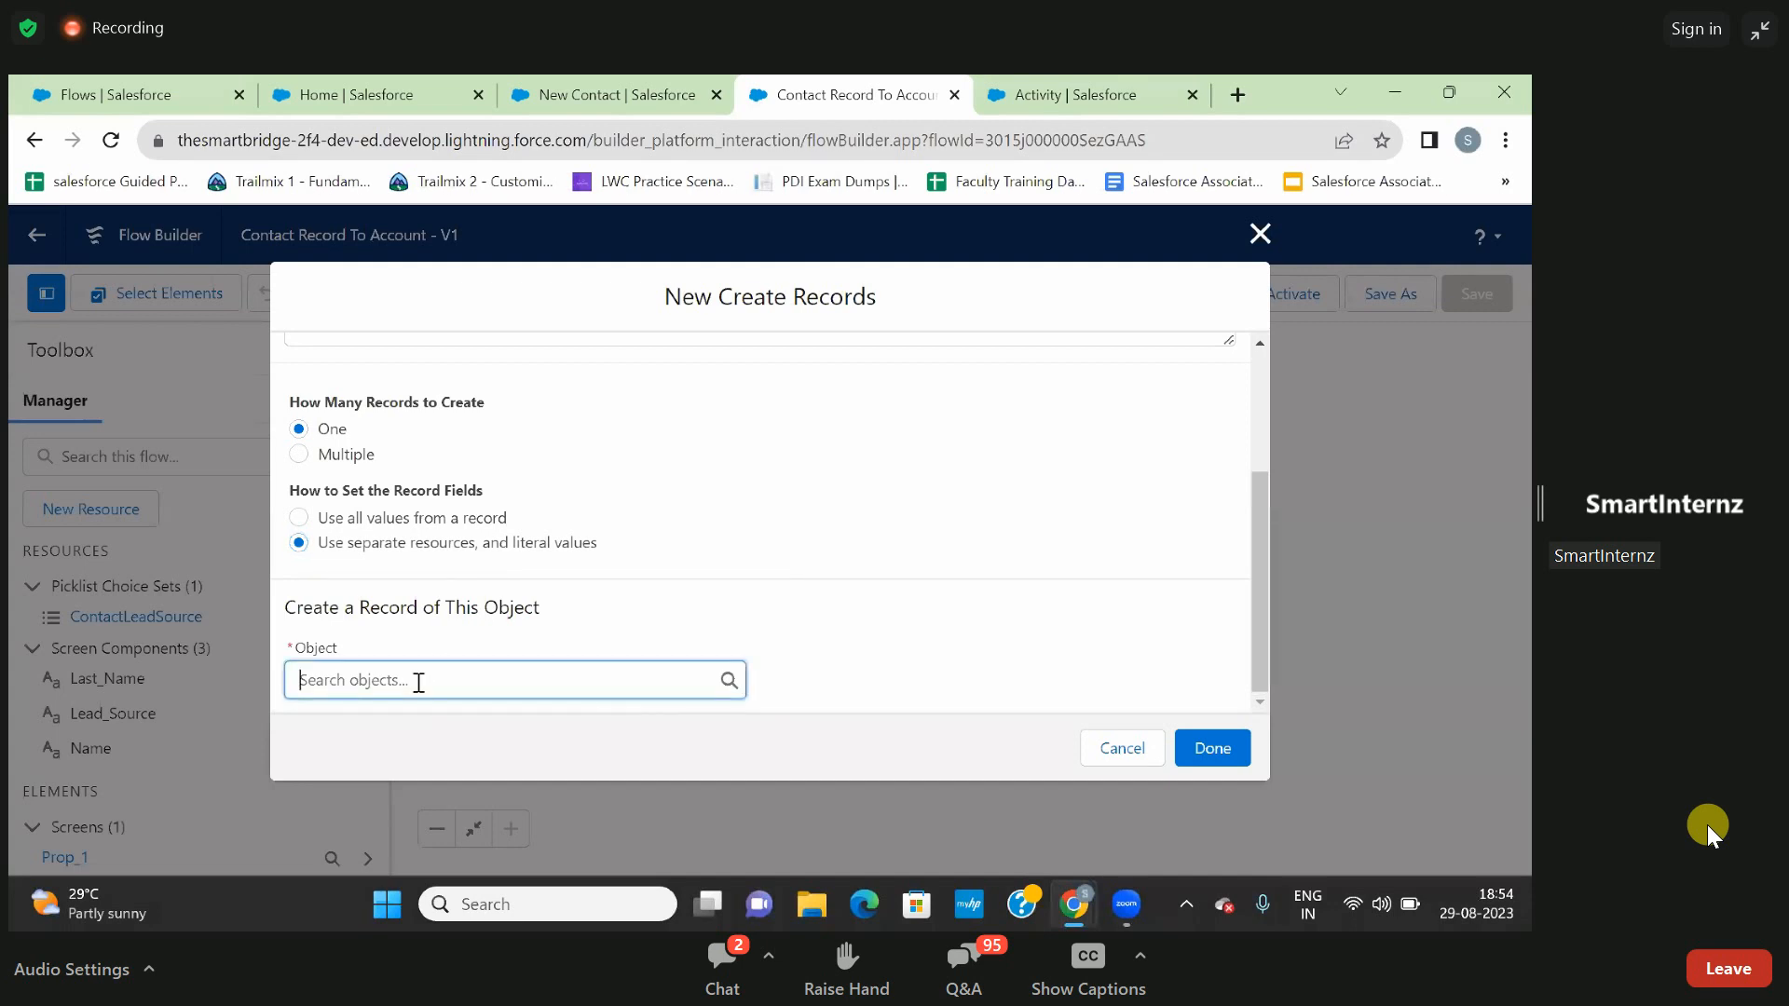
{"action": "type", "text": "contact"}
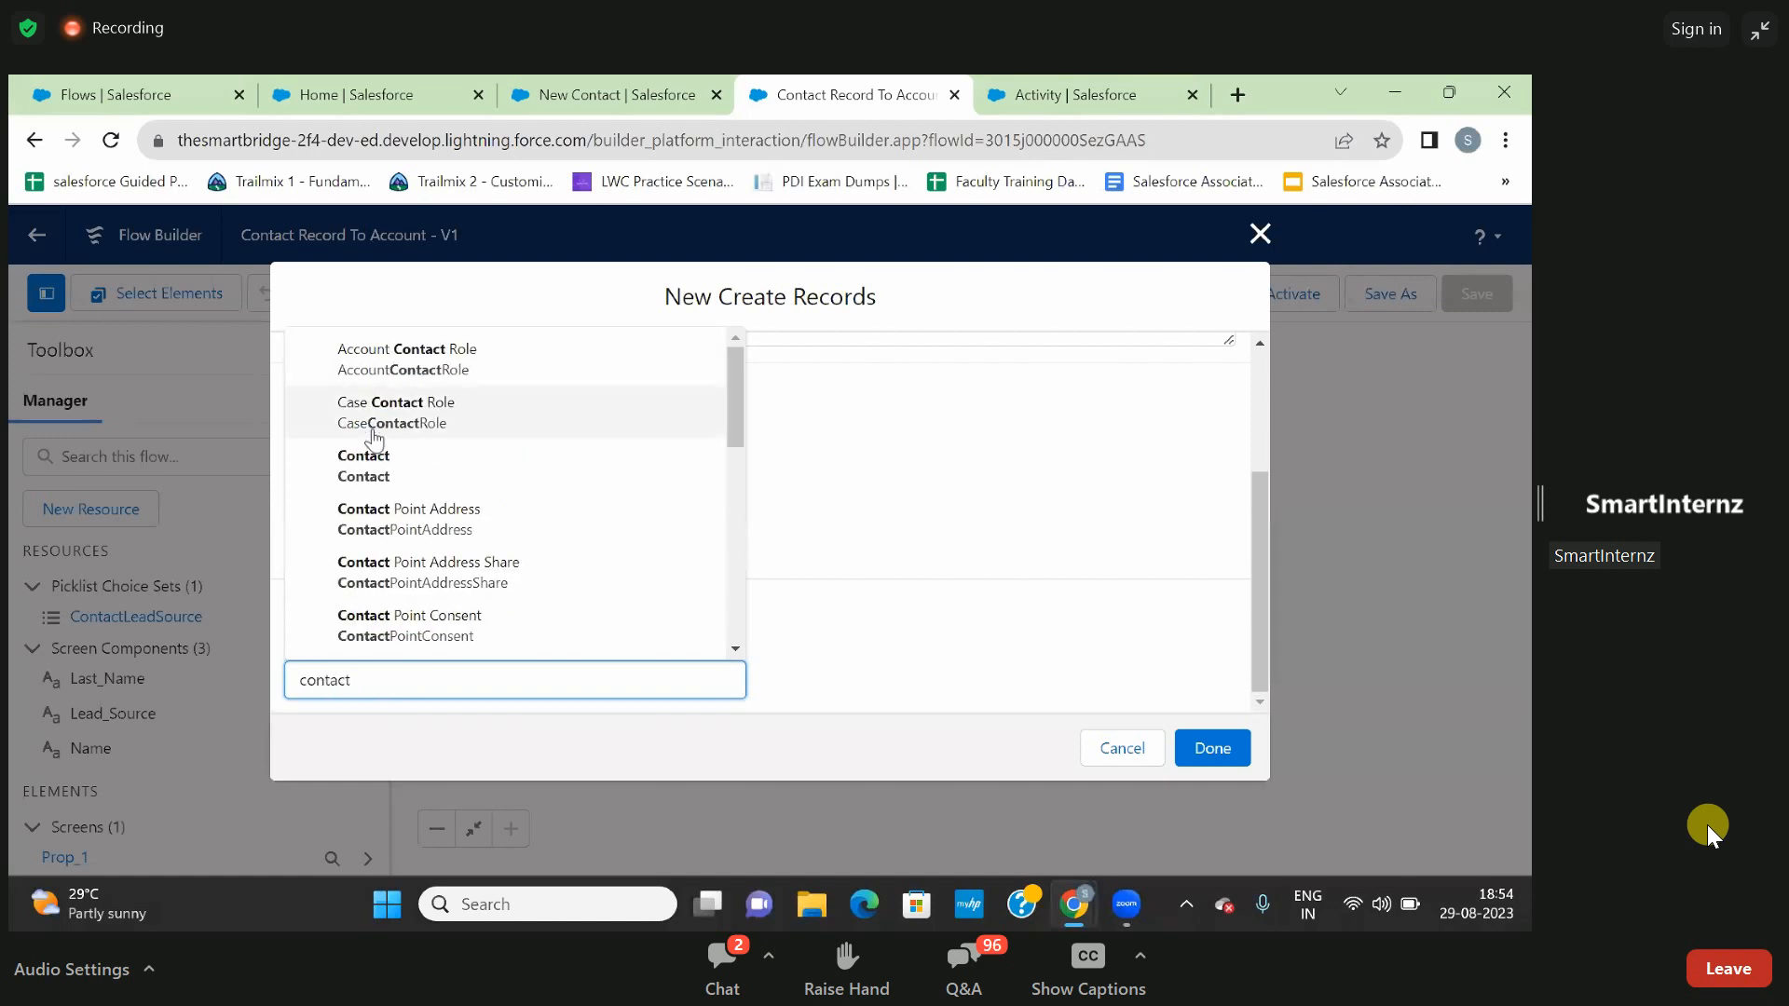
{"action": "left_click", "coordinate": [375, 469]}
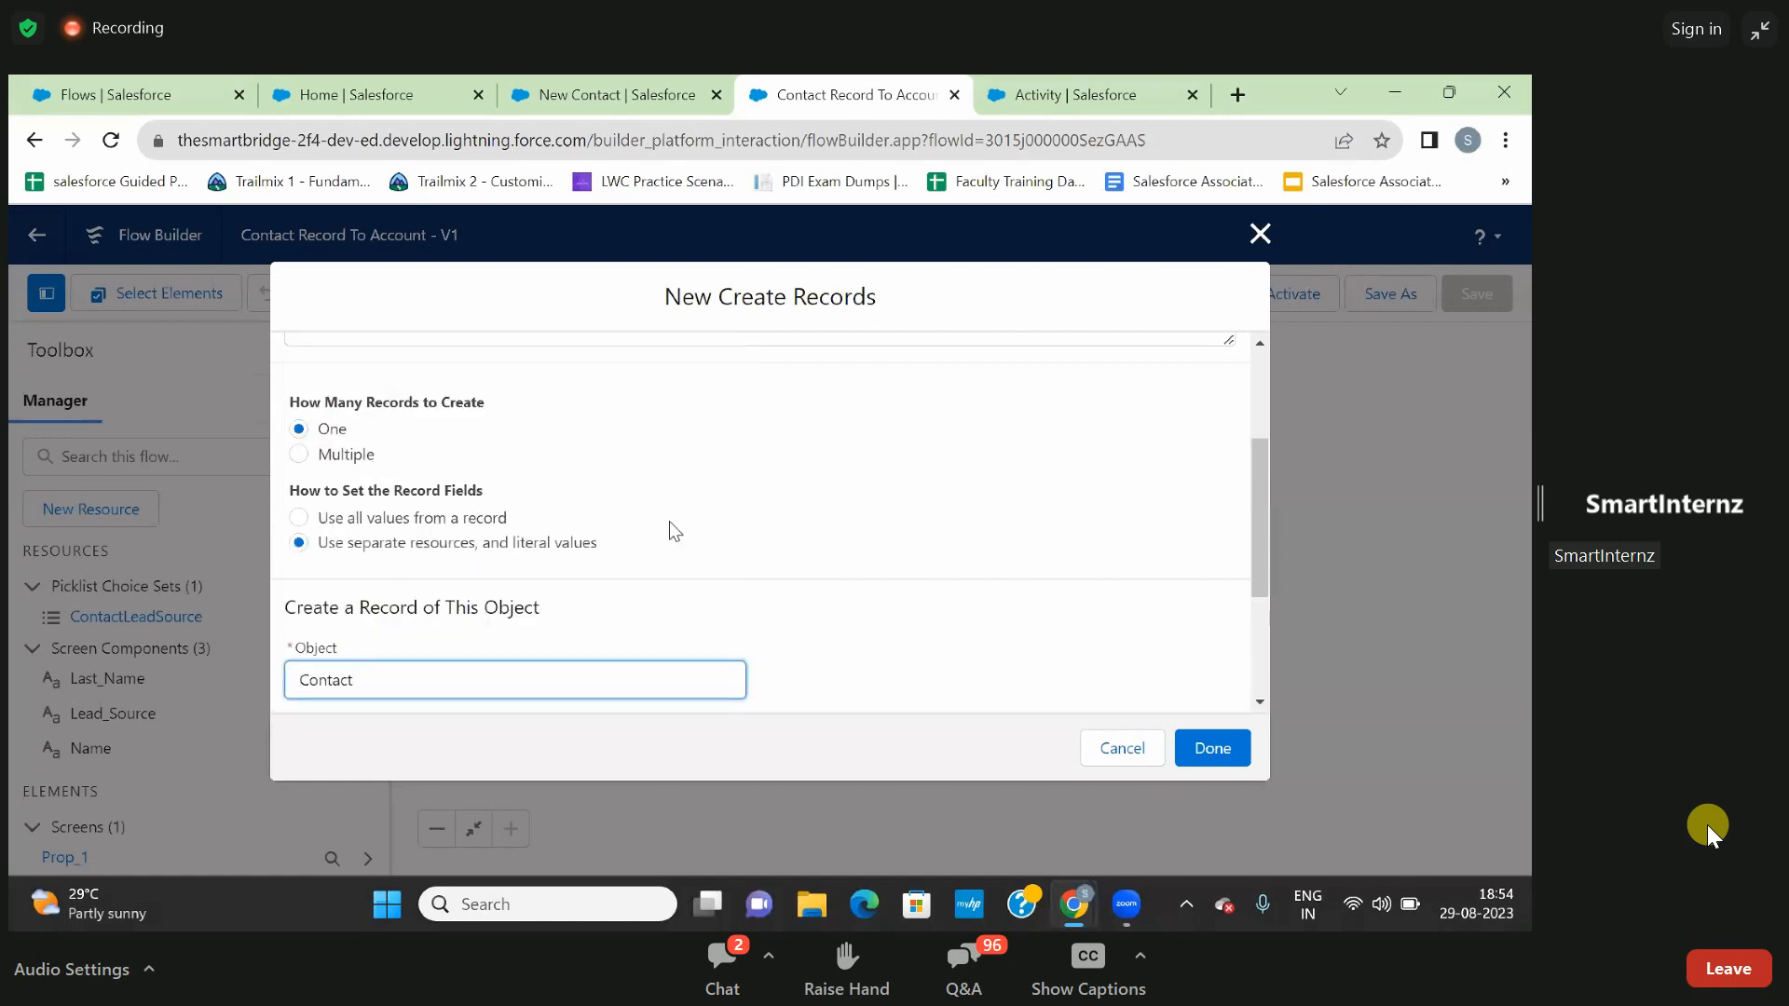
{"action": "scroll", "coordinate": [686, 541], "scroll_direction": "down", "scroll_amount": 3}
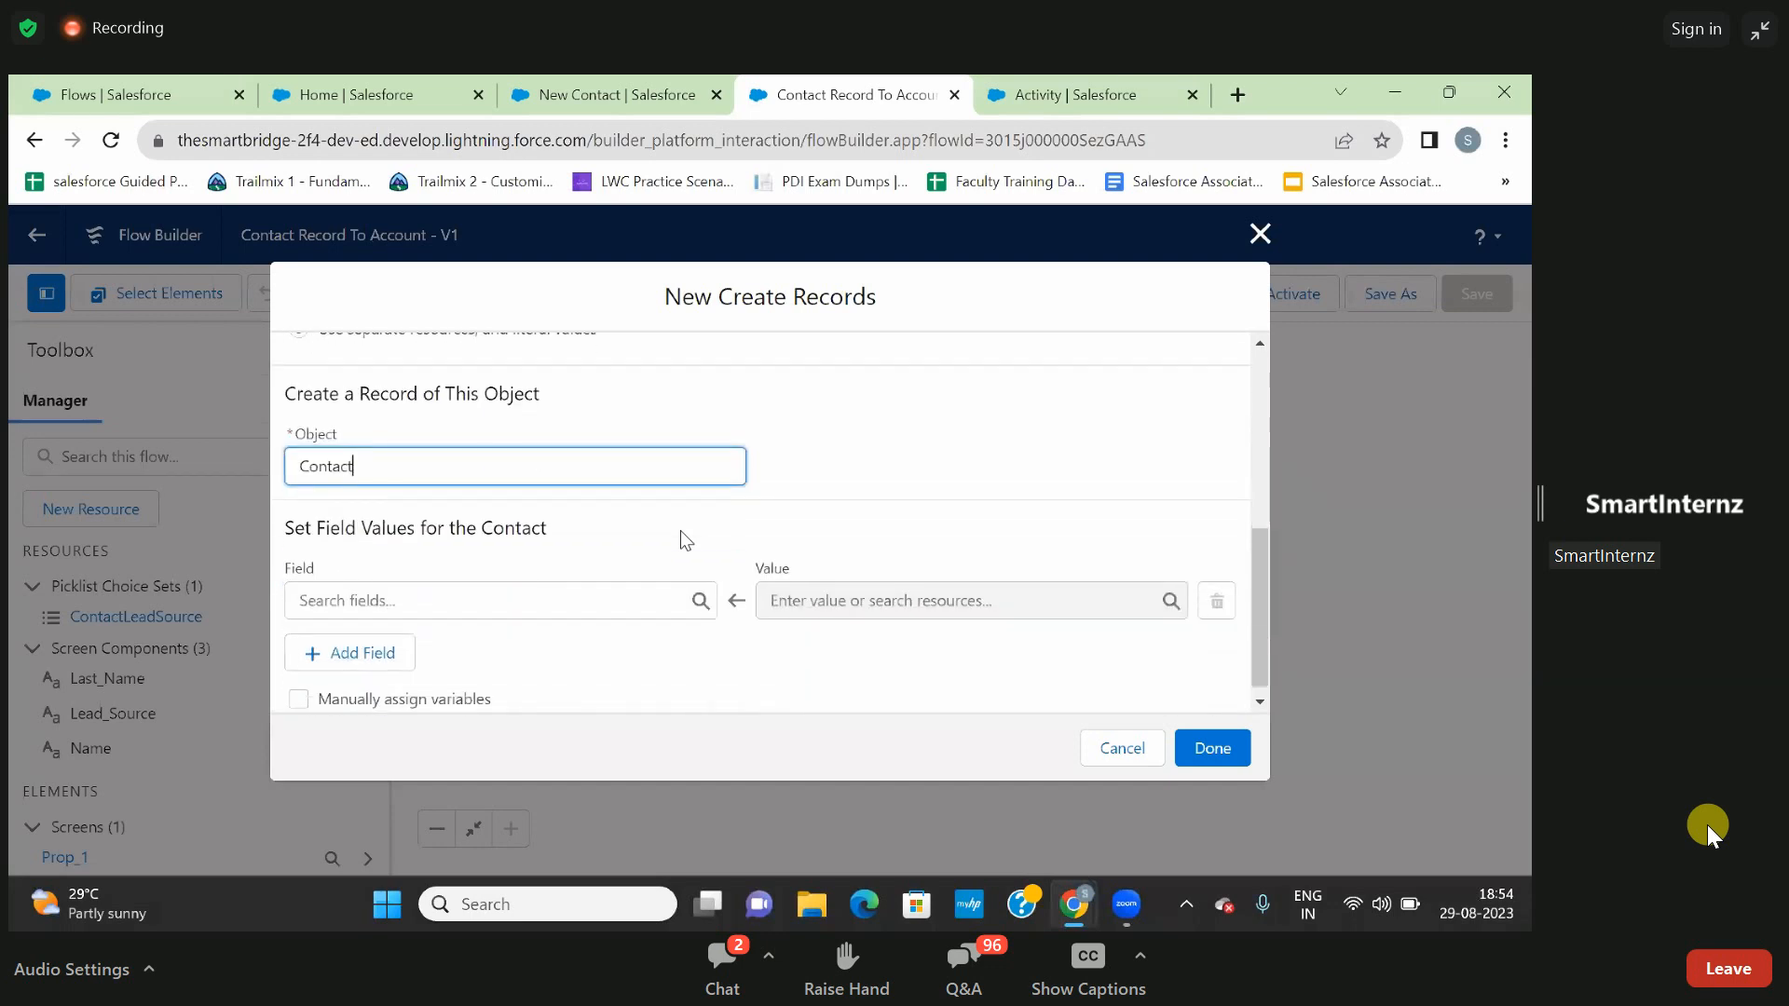
{"action": "left_click", "coordinate": [886, 455]}
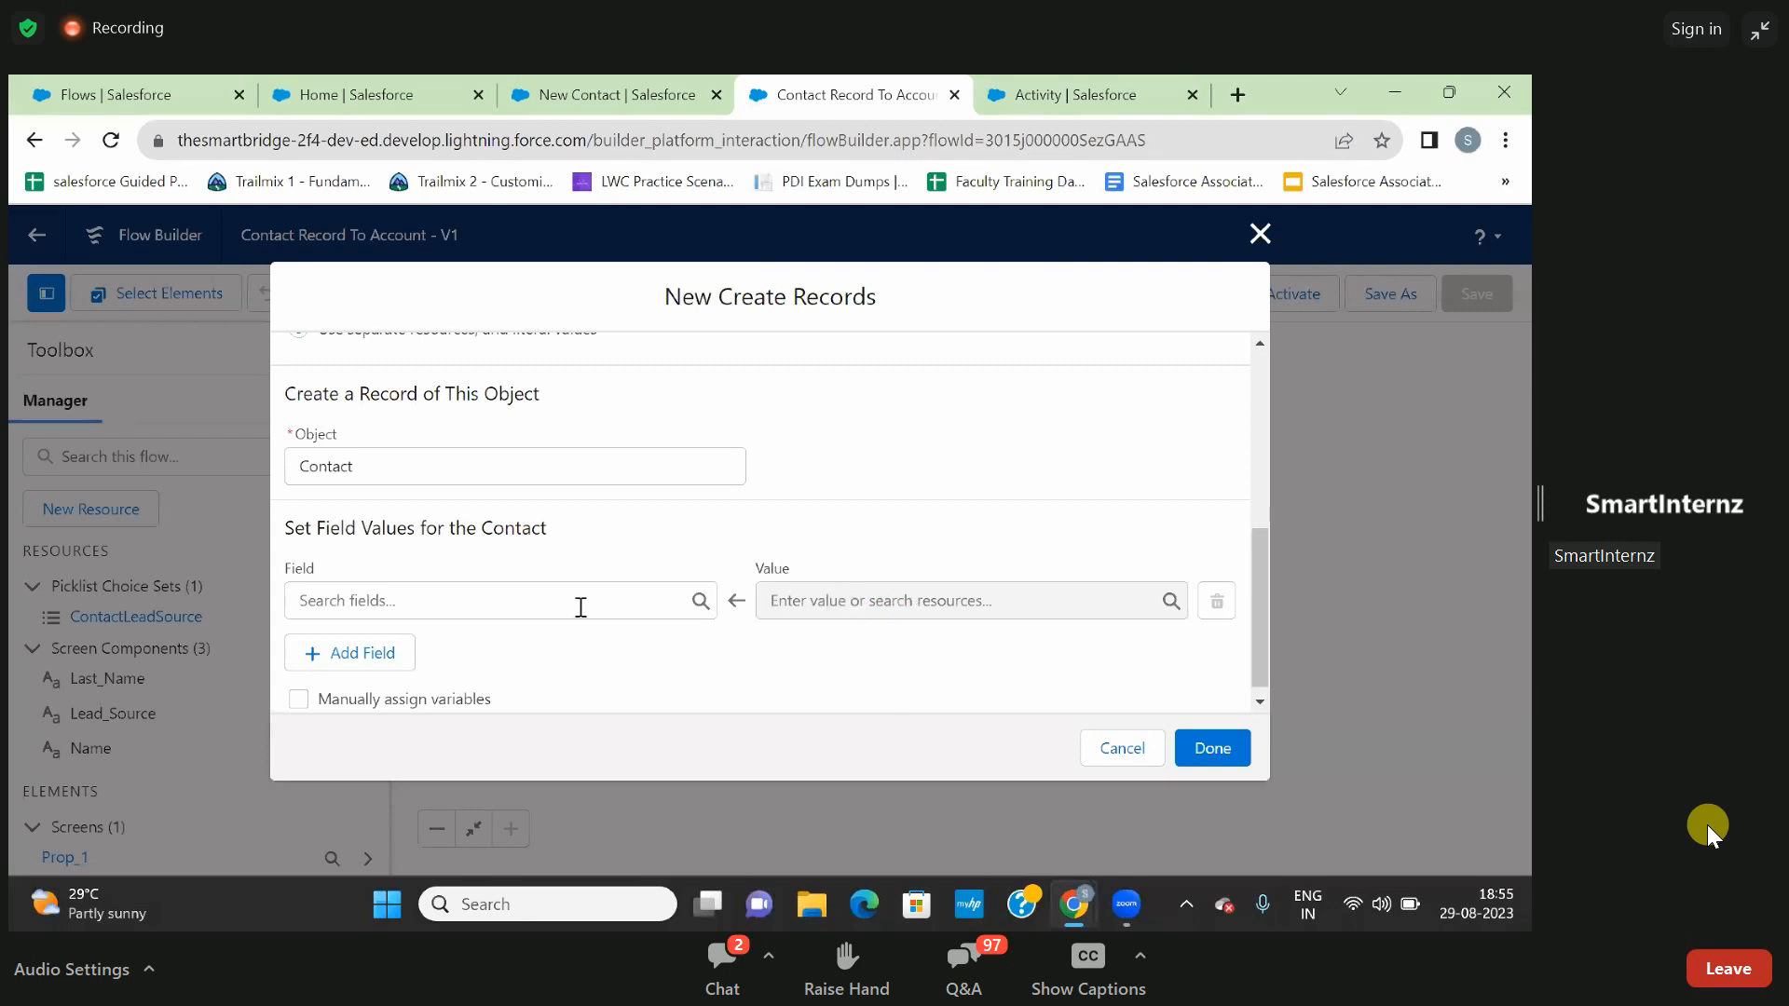
- Set the contact's FirstName field value from the Name screen component
{"action": "left_click", "coordinate": [581, 607]}
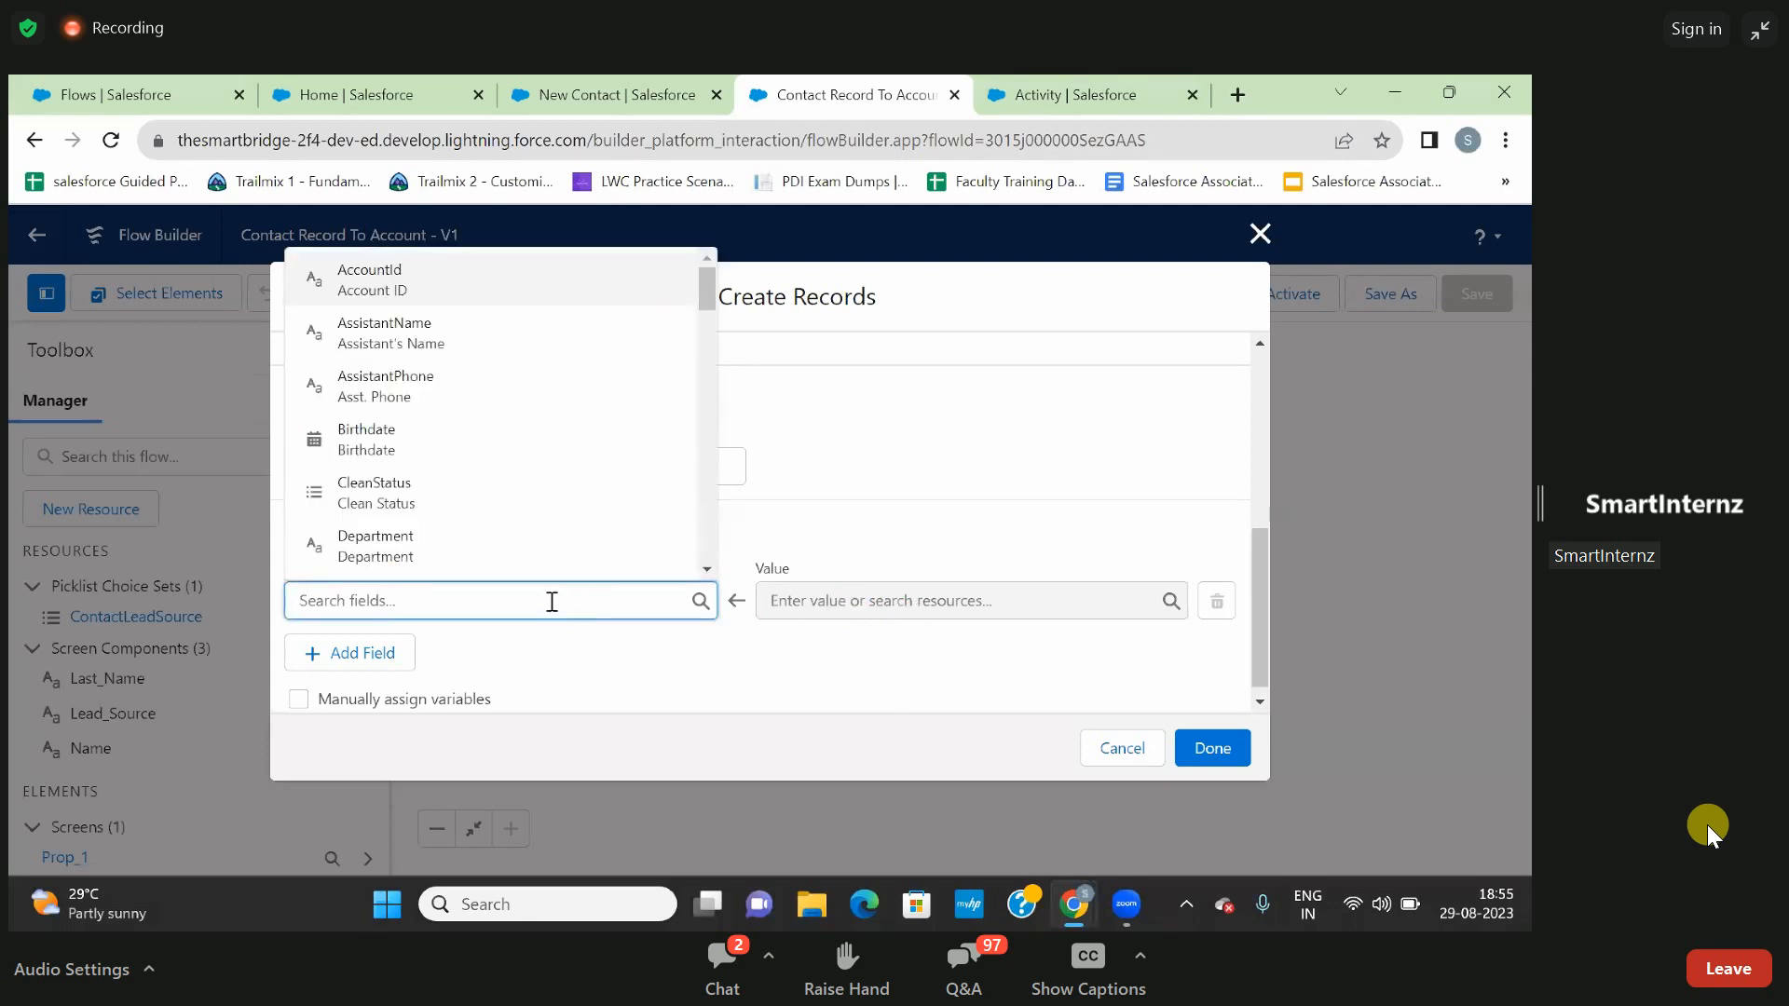
{"action": "scroll", "coordinate": [542, 577], "scroll_direction": "down", "scroll_amount": 3}
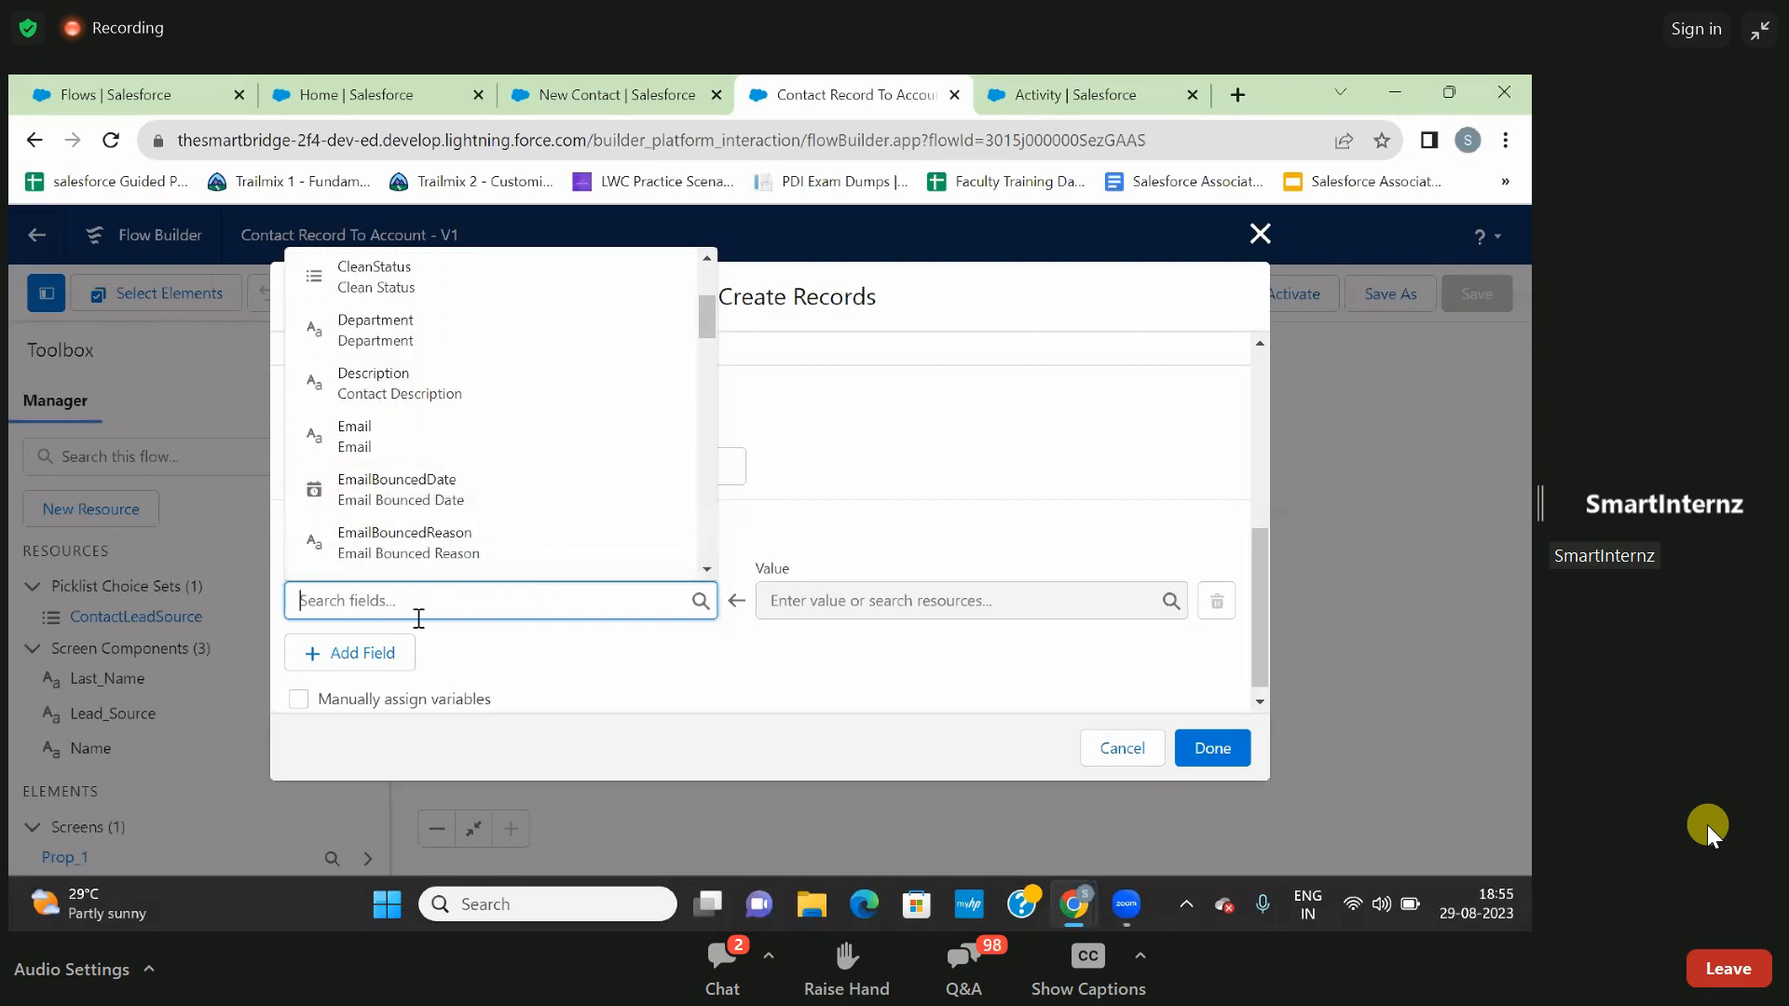
{"action": "type", "text": "na"}
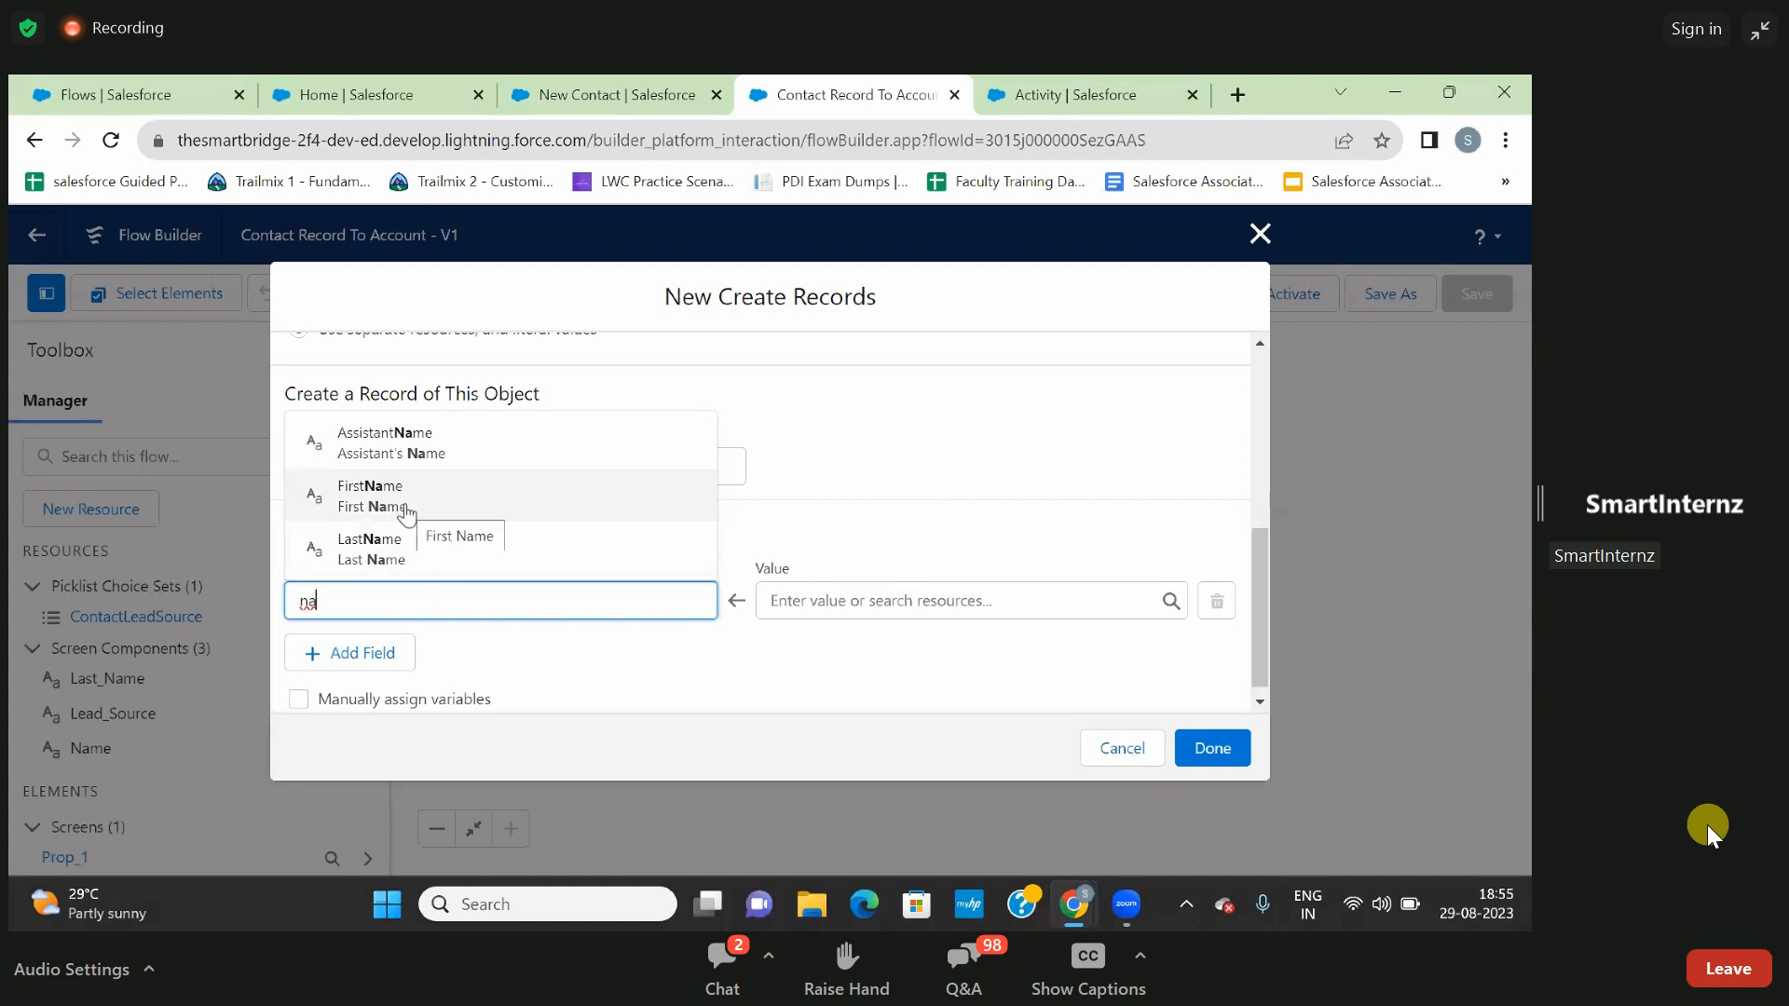
{"action": "left_click", "coordinate": [407, 511]}
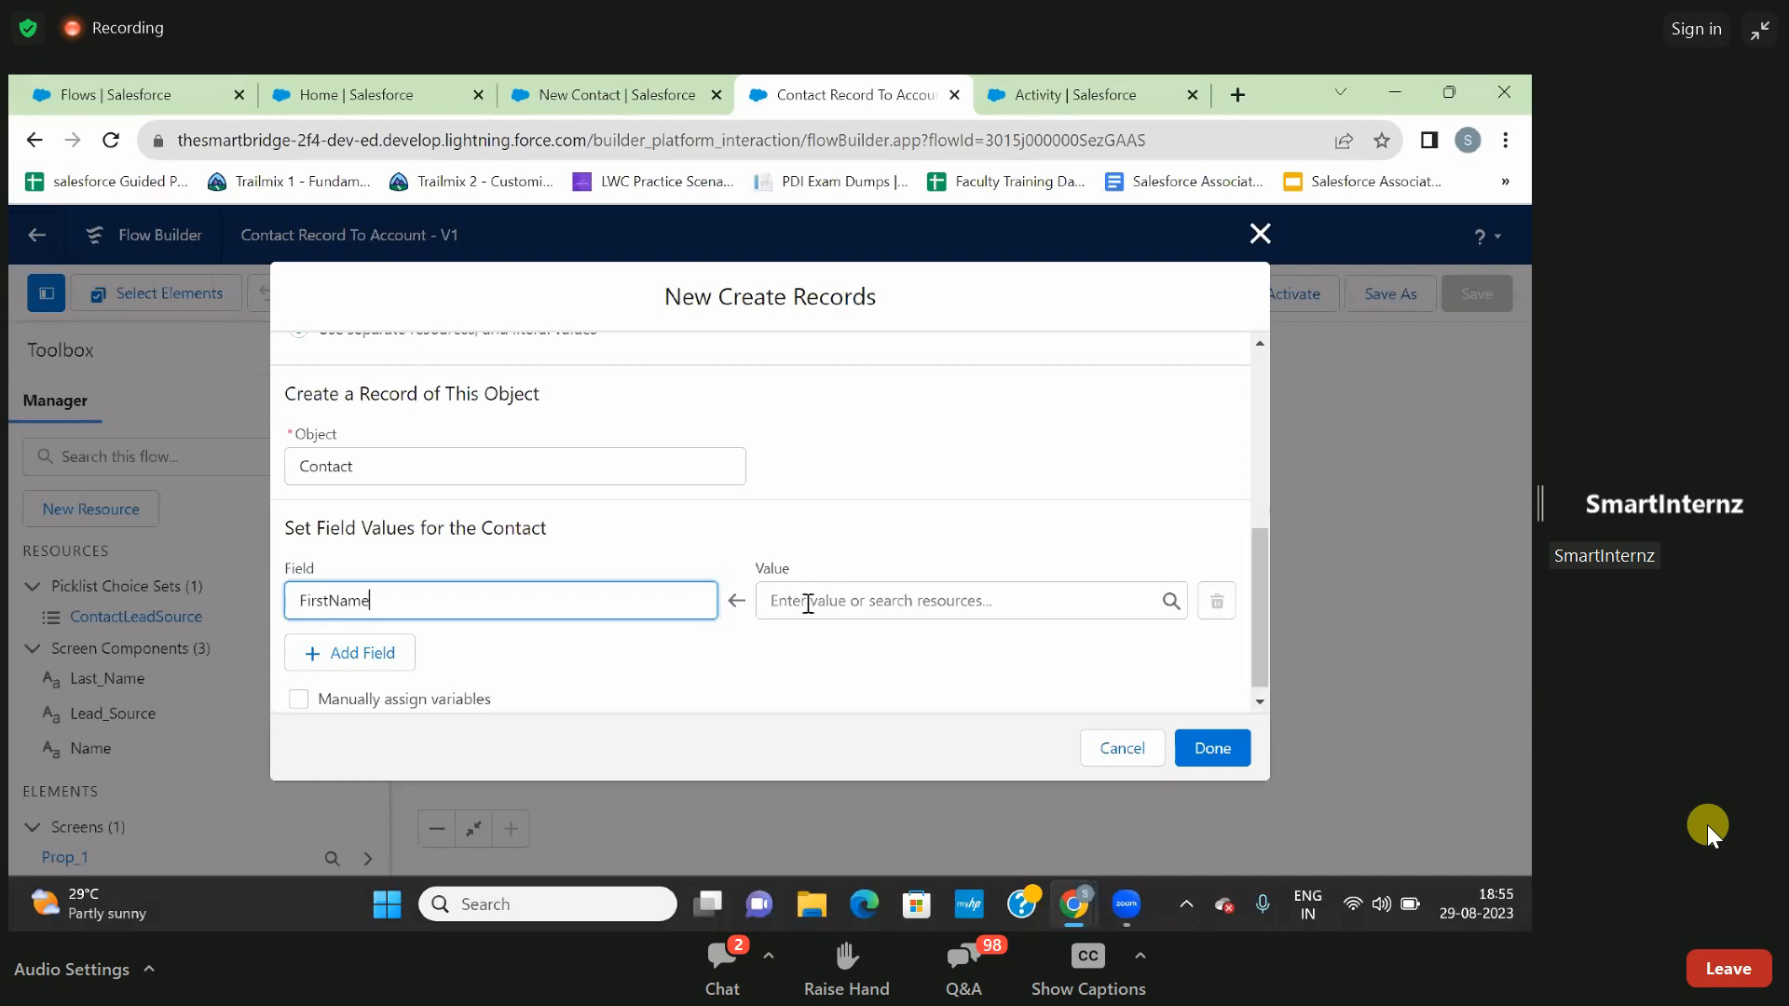
{"action": "left_click", "coordinate": [808, 603]}
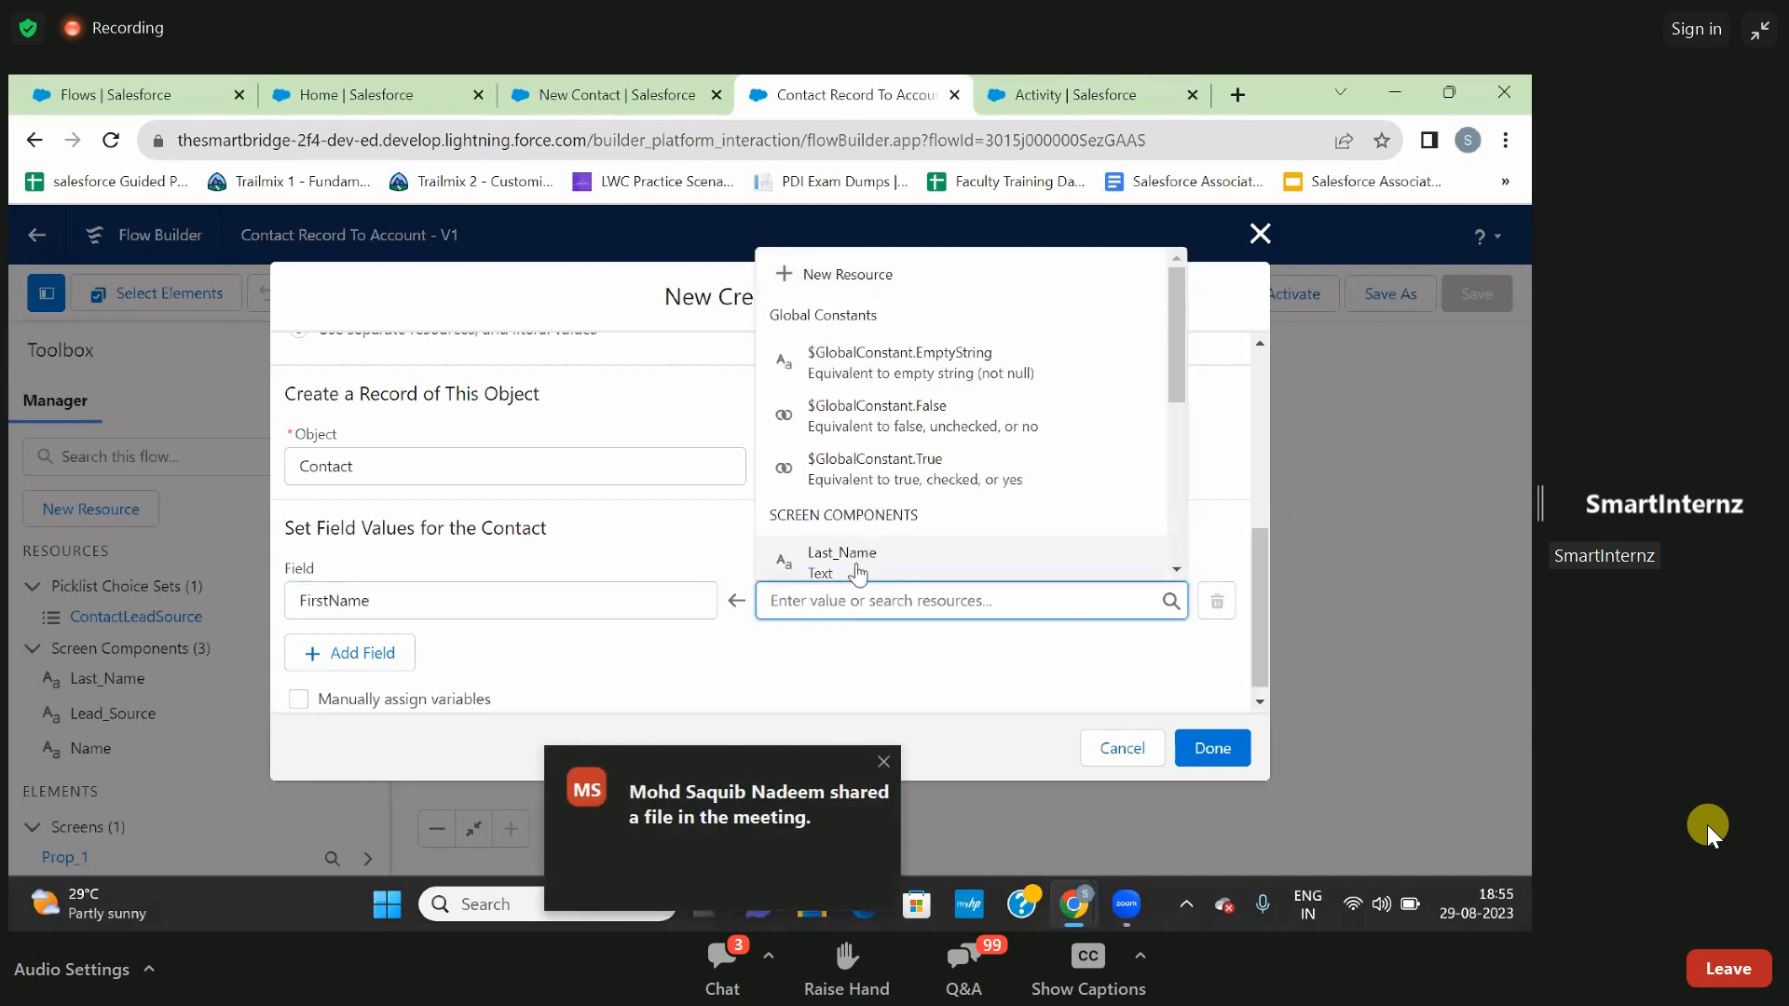
{"action": "type", "text": "na"}
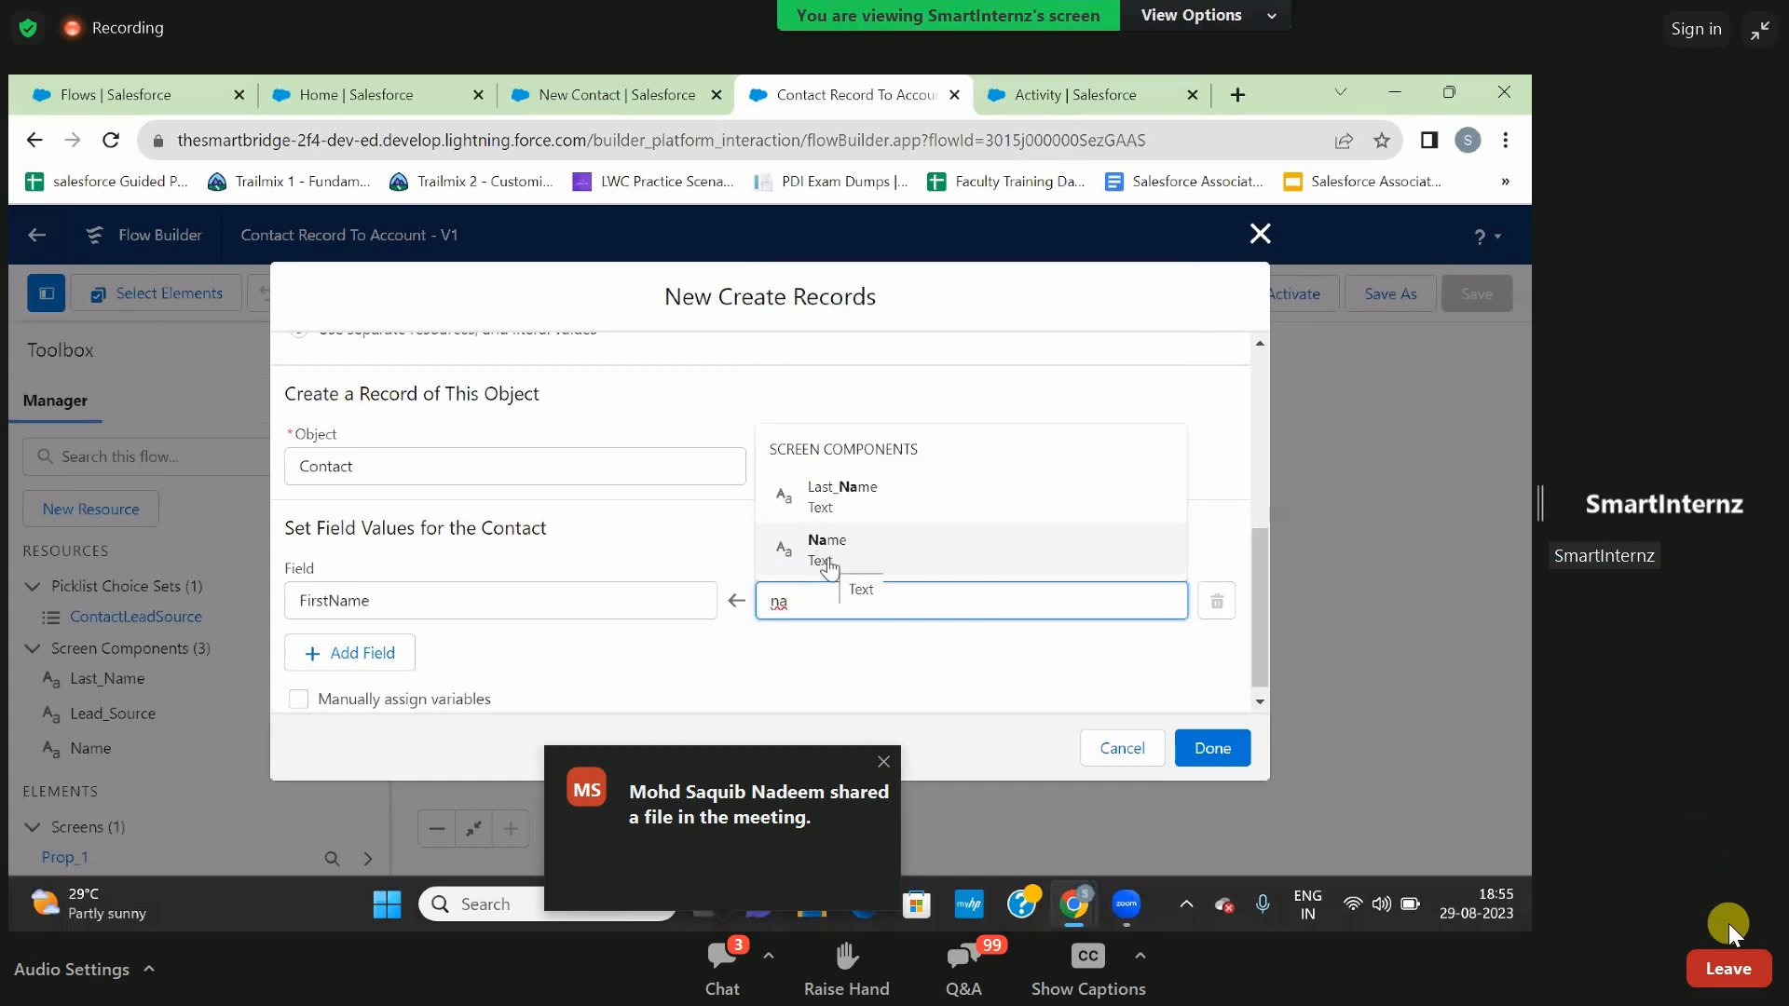
{"action": "left_click", "coordinate": [881, 764]}
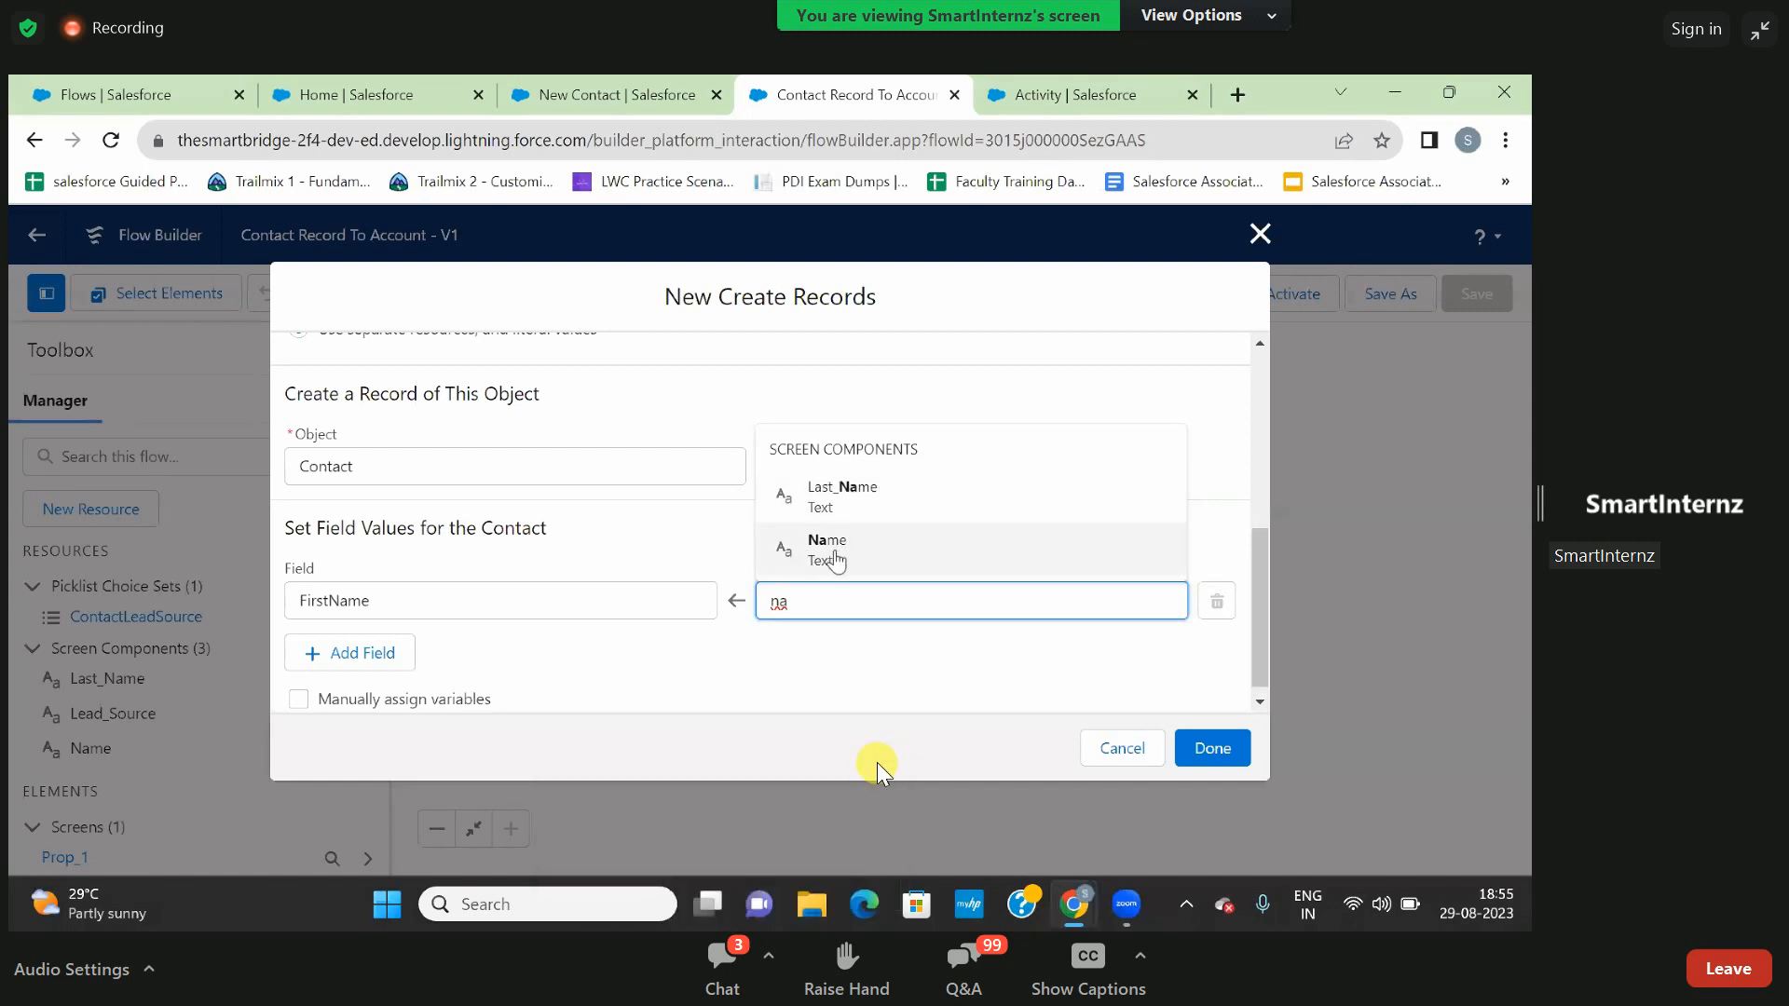
{"action": "left_click", "coordinate": [839, 559]}
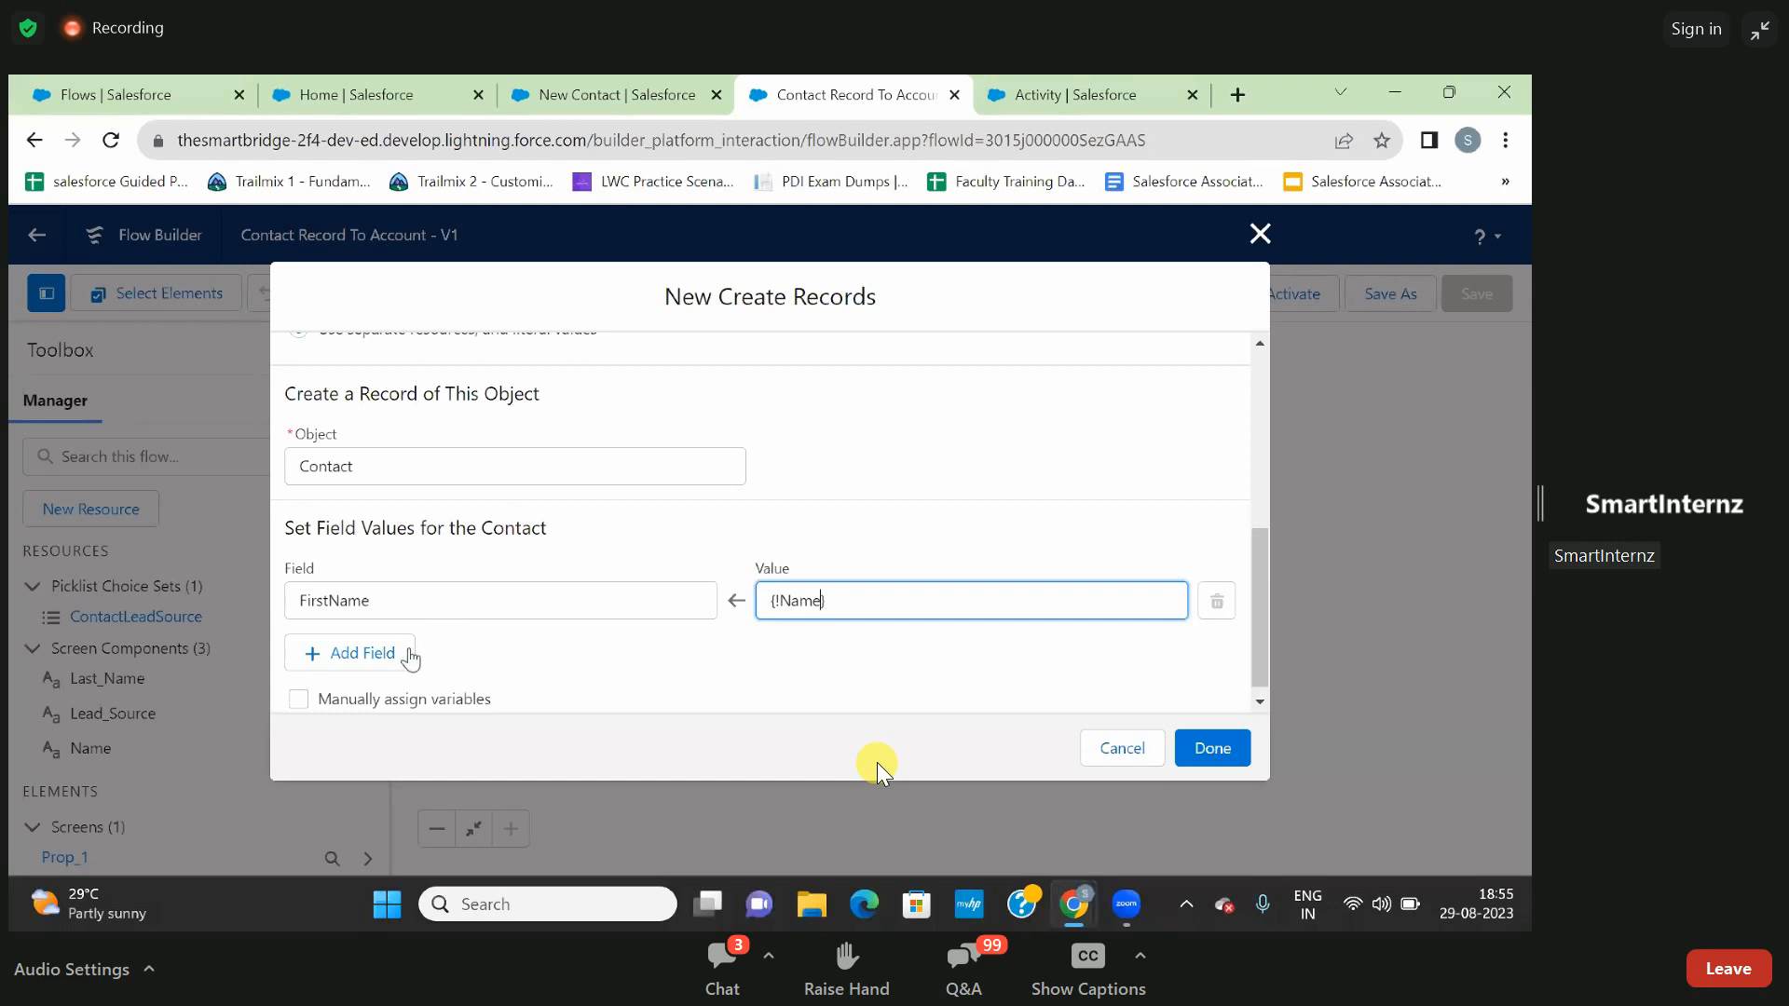
- Add a second field assignment that sets the contact's LastName from the Last_Name screen component
{"action": "left_click", "coordinate": [401, 653]}
{"action": "scroll", "coordinate": [486, 664], "scroll_direction": "down", "scroll_amount": 1}
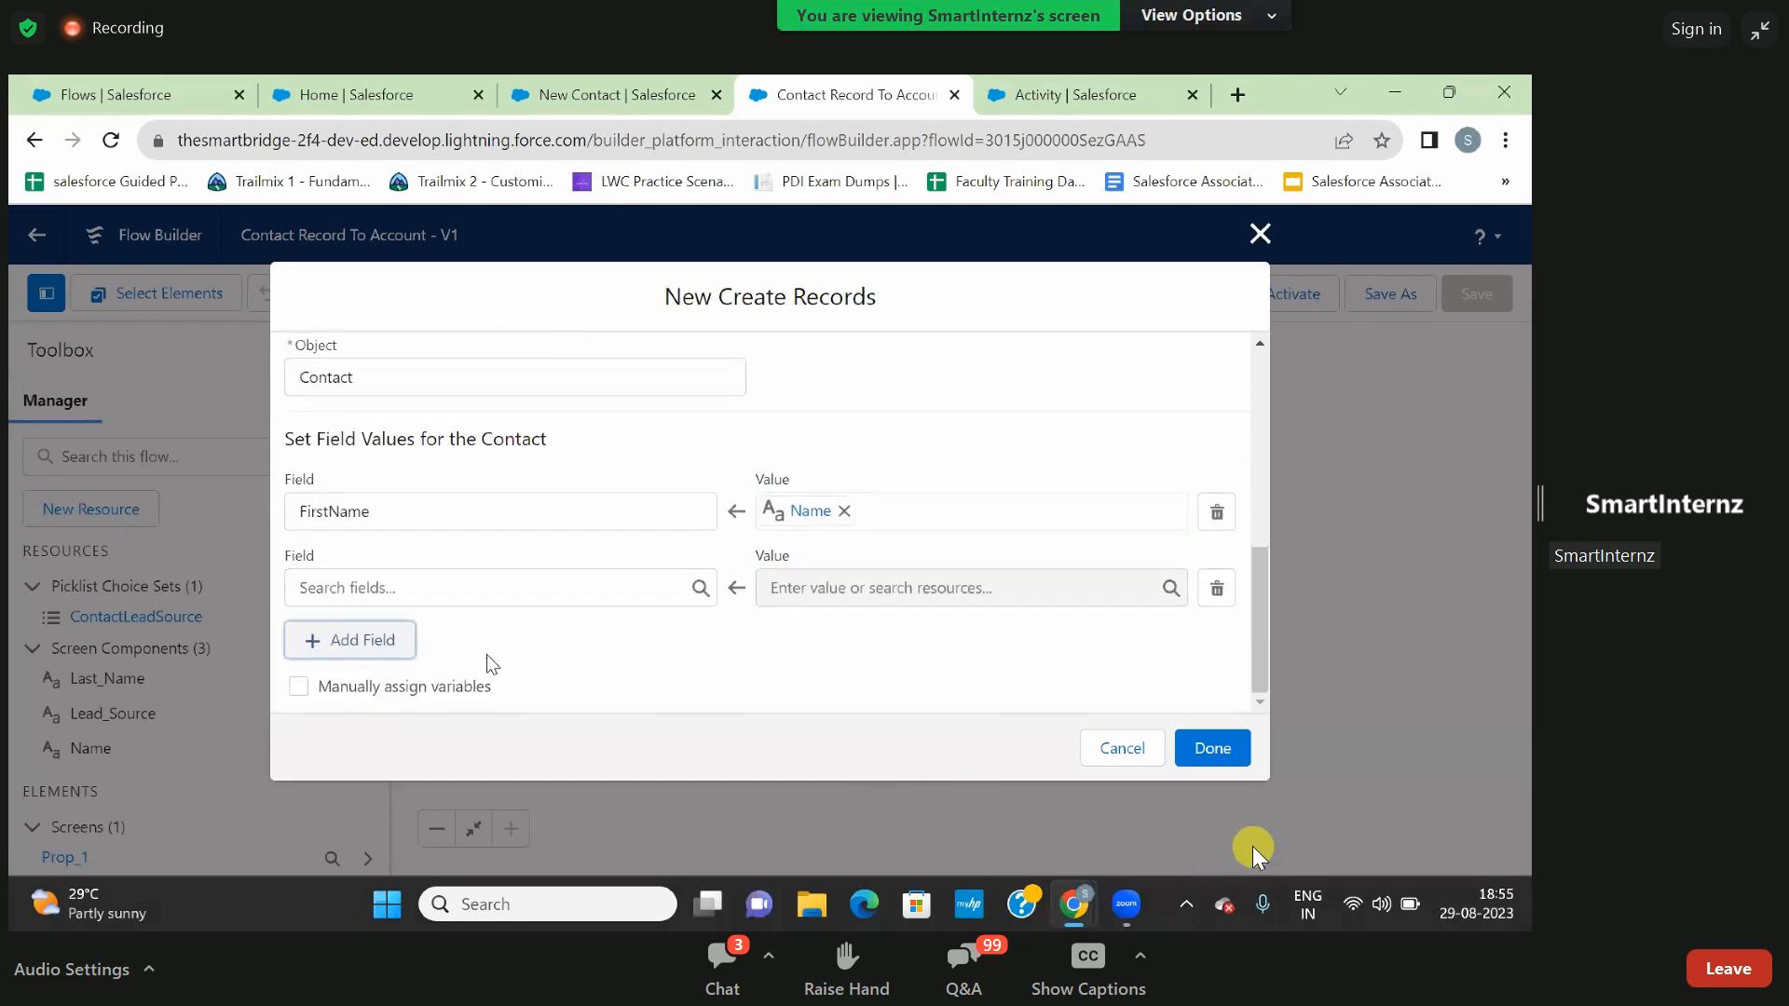
{"action": "left_click", "coordinate": [492, 588]}
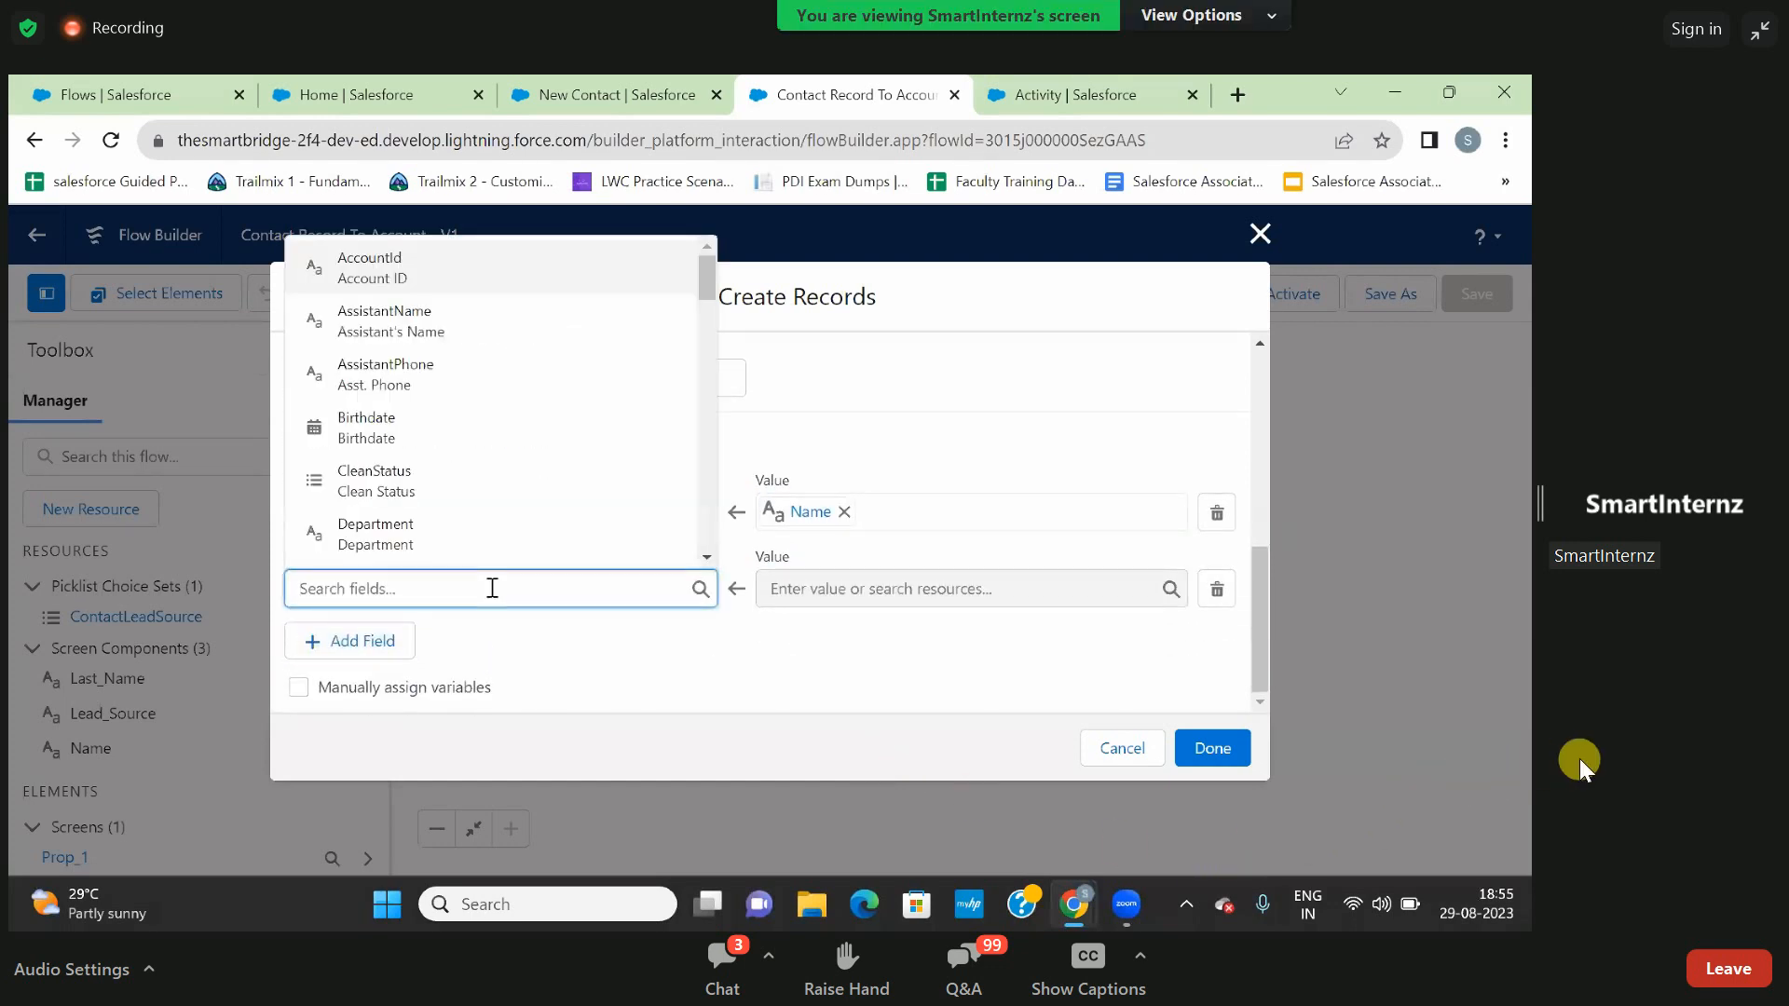
{"action": "type", "text": "las"}
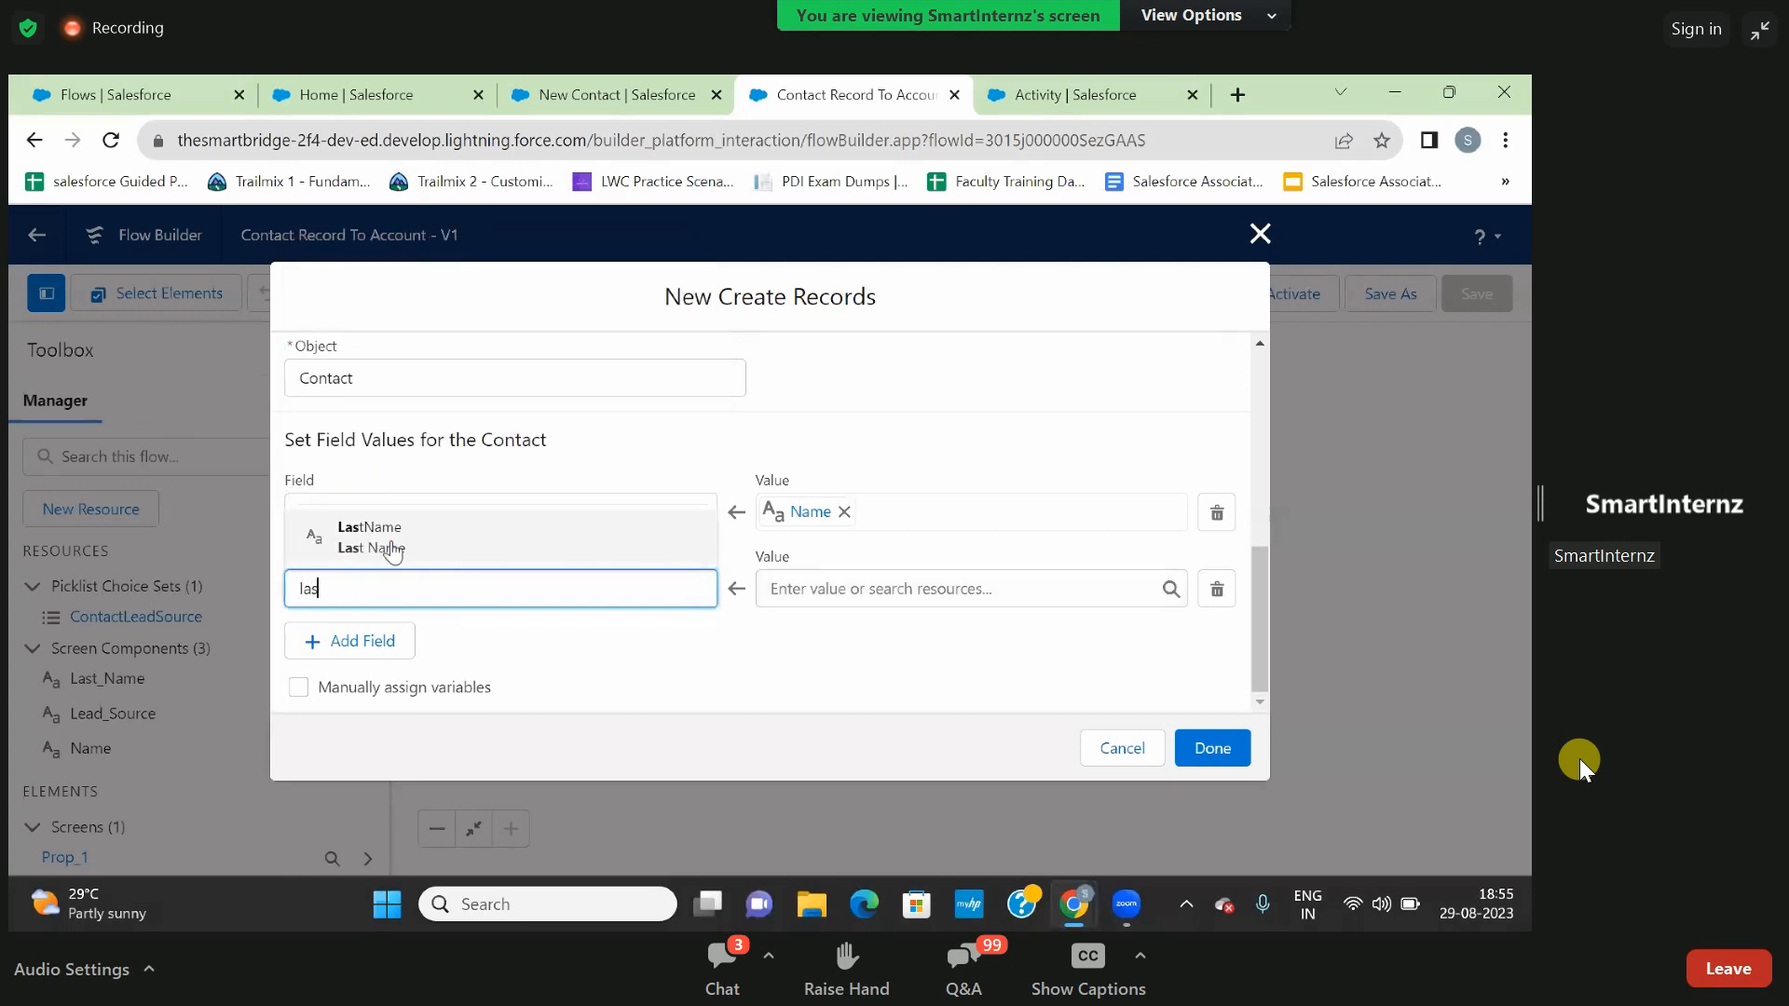
{"action": "left_click", "coordinate": [392, 540]}
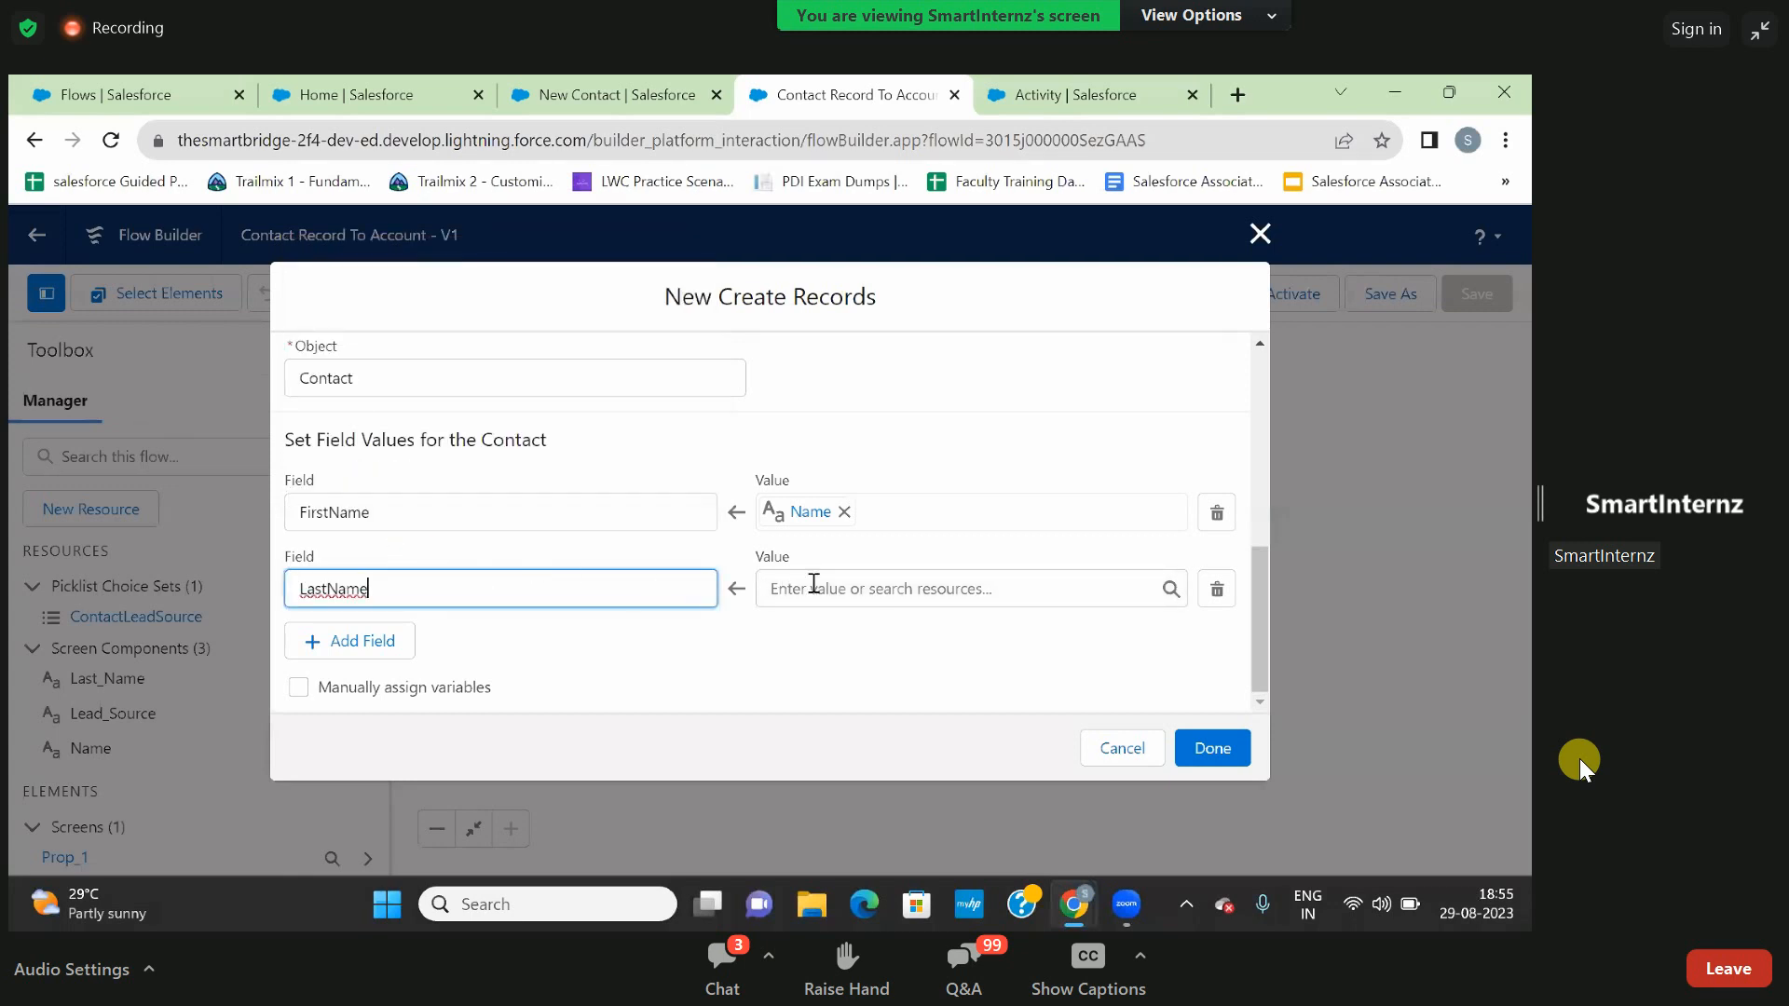
{"action": "left_click", "coordinate": [813, 587]}
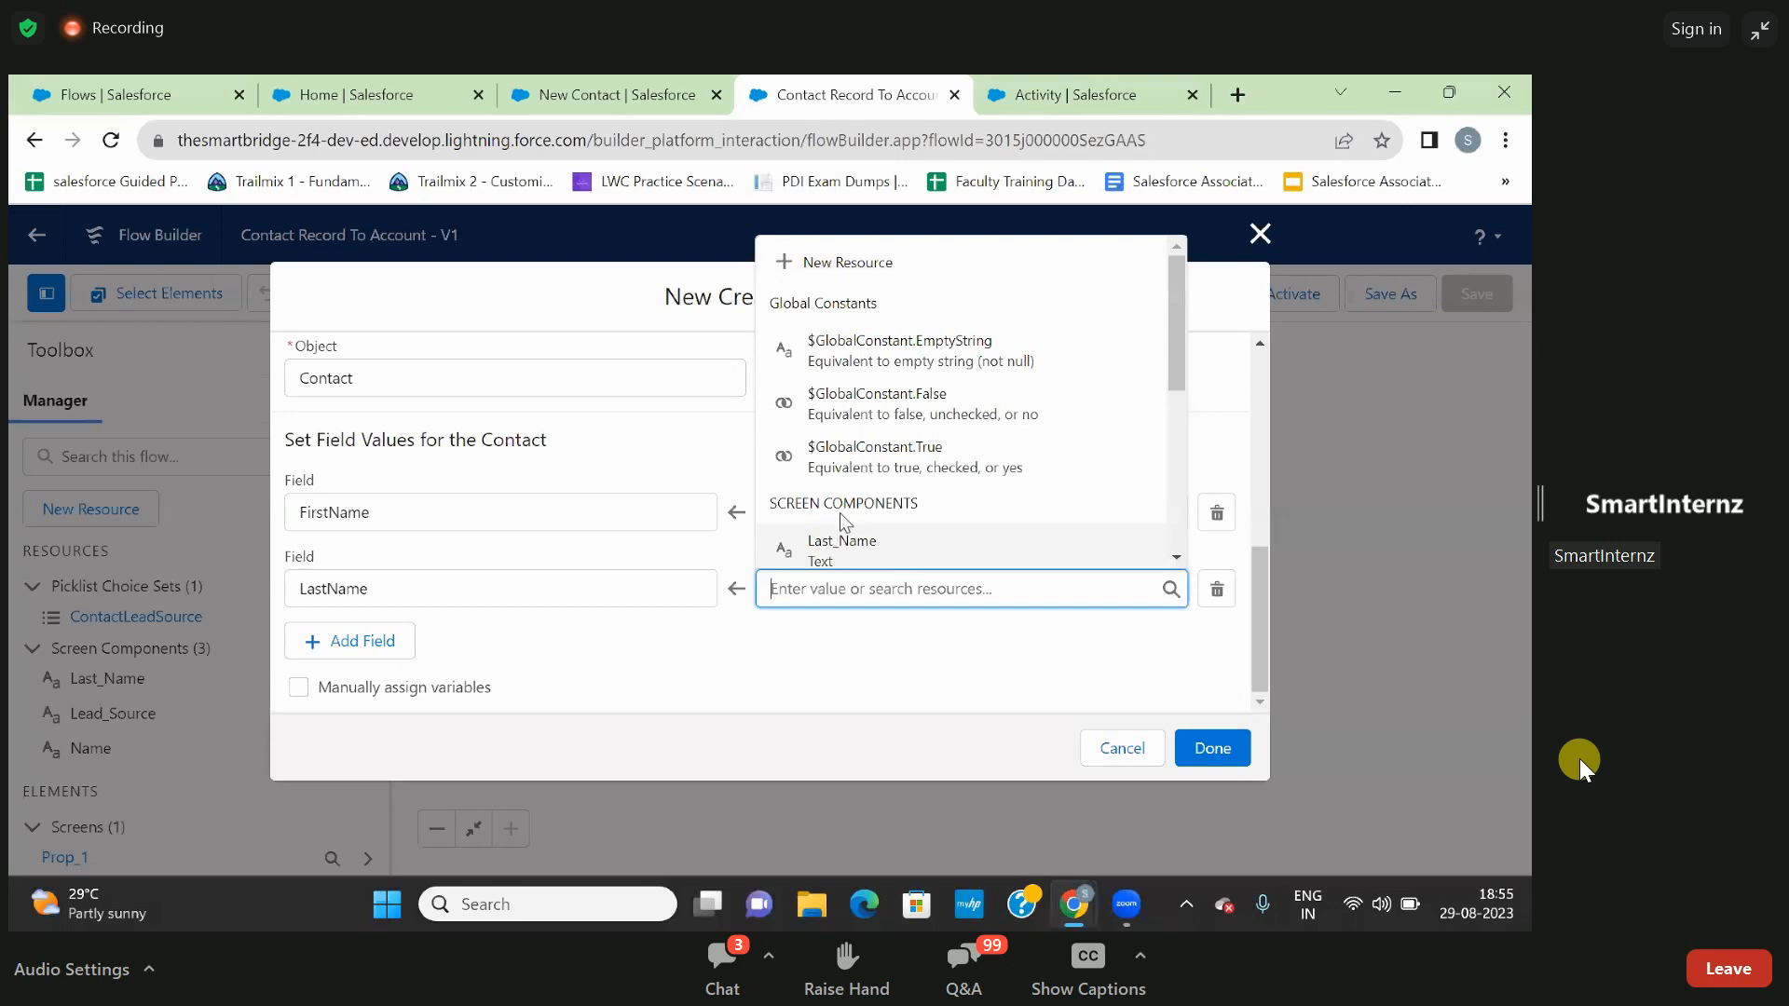
{"action": "scroll", "coordinate": [874, 512], "scroll_direction": "down", "scroll_amount": 1}
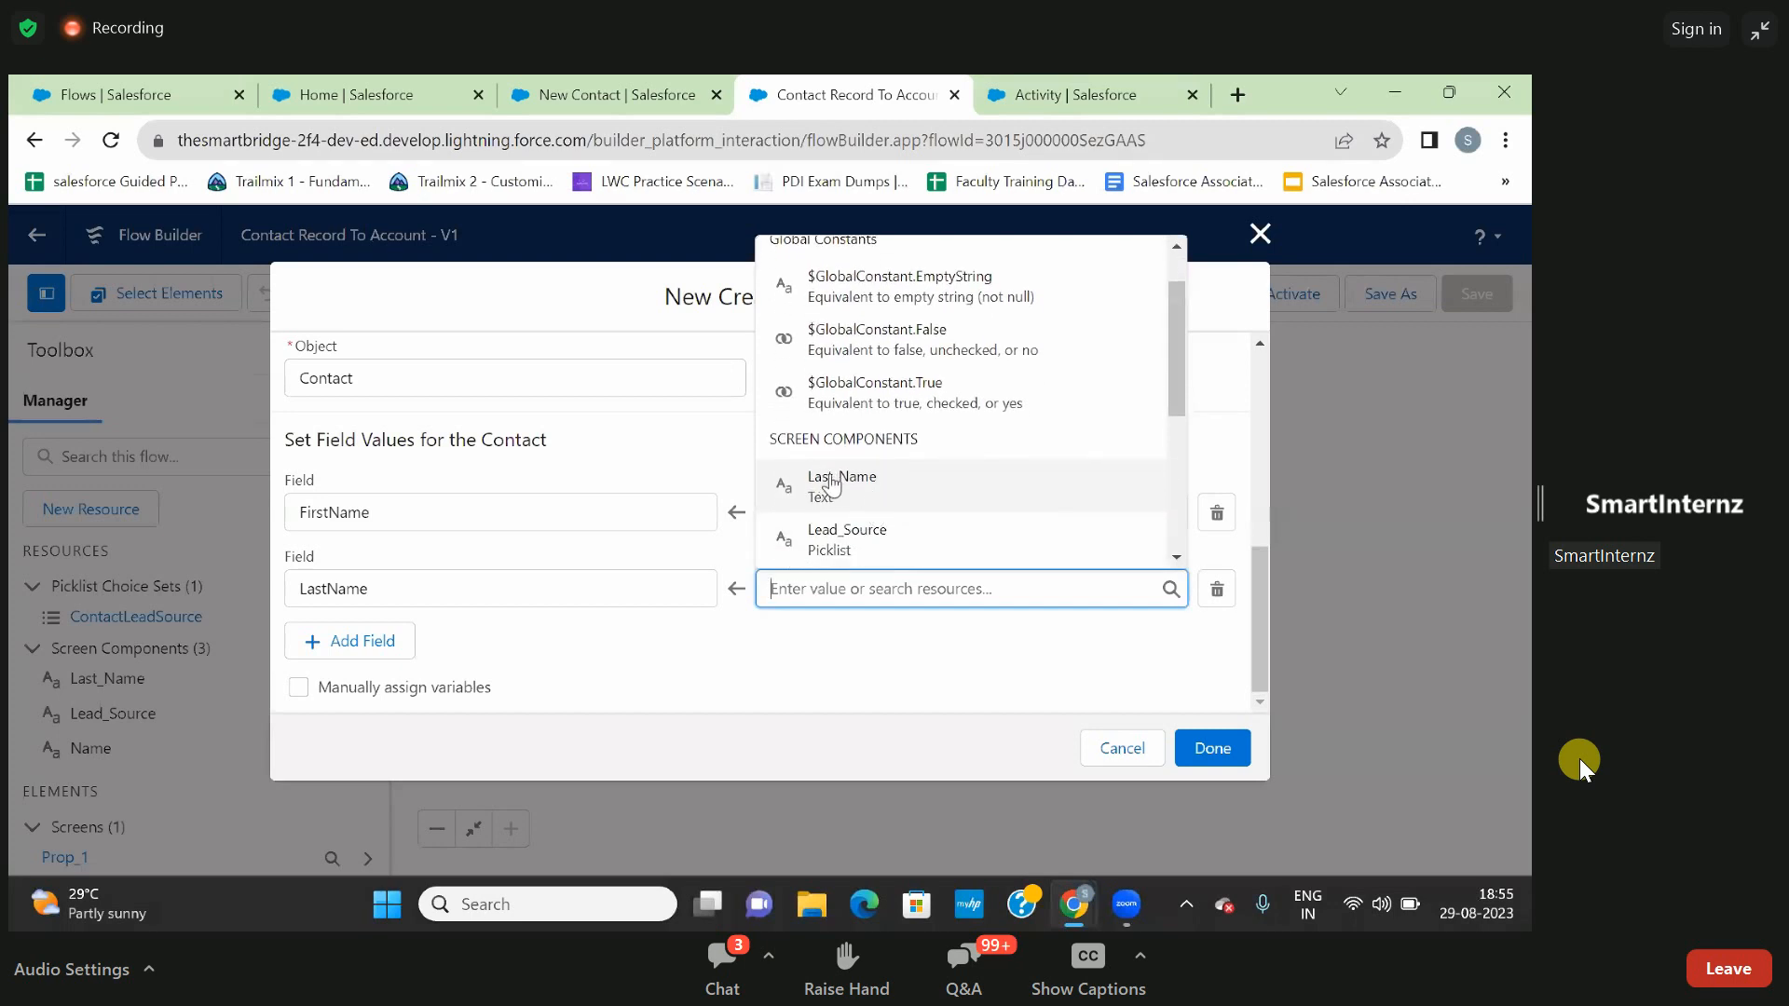
{"action": "left_click", "coordinate": [859, 502]}
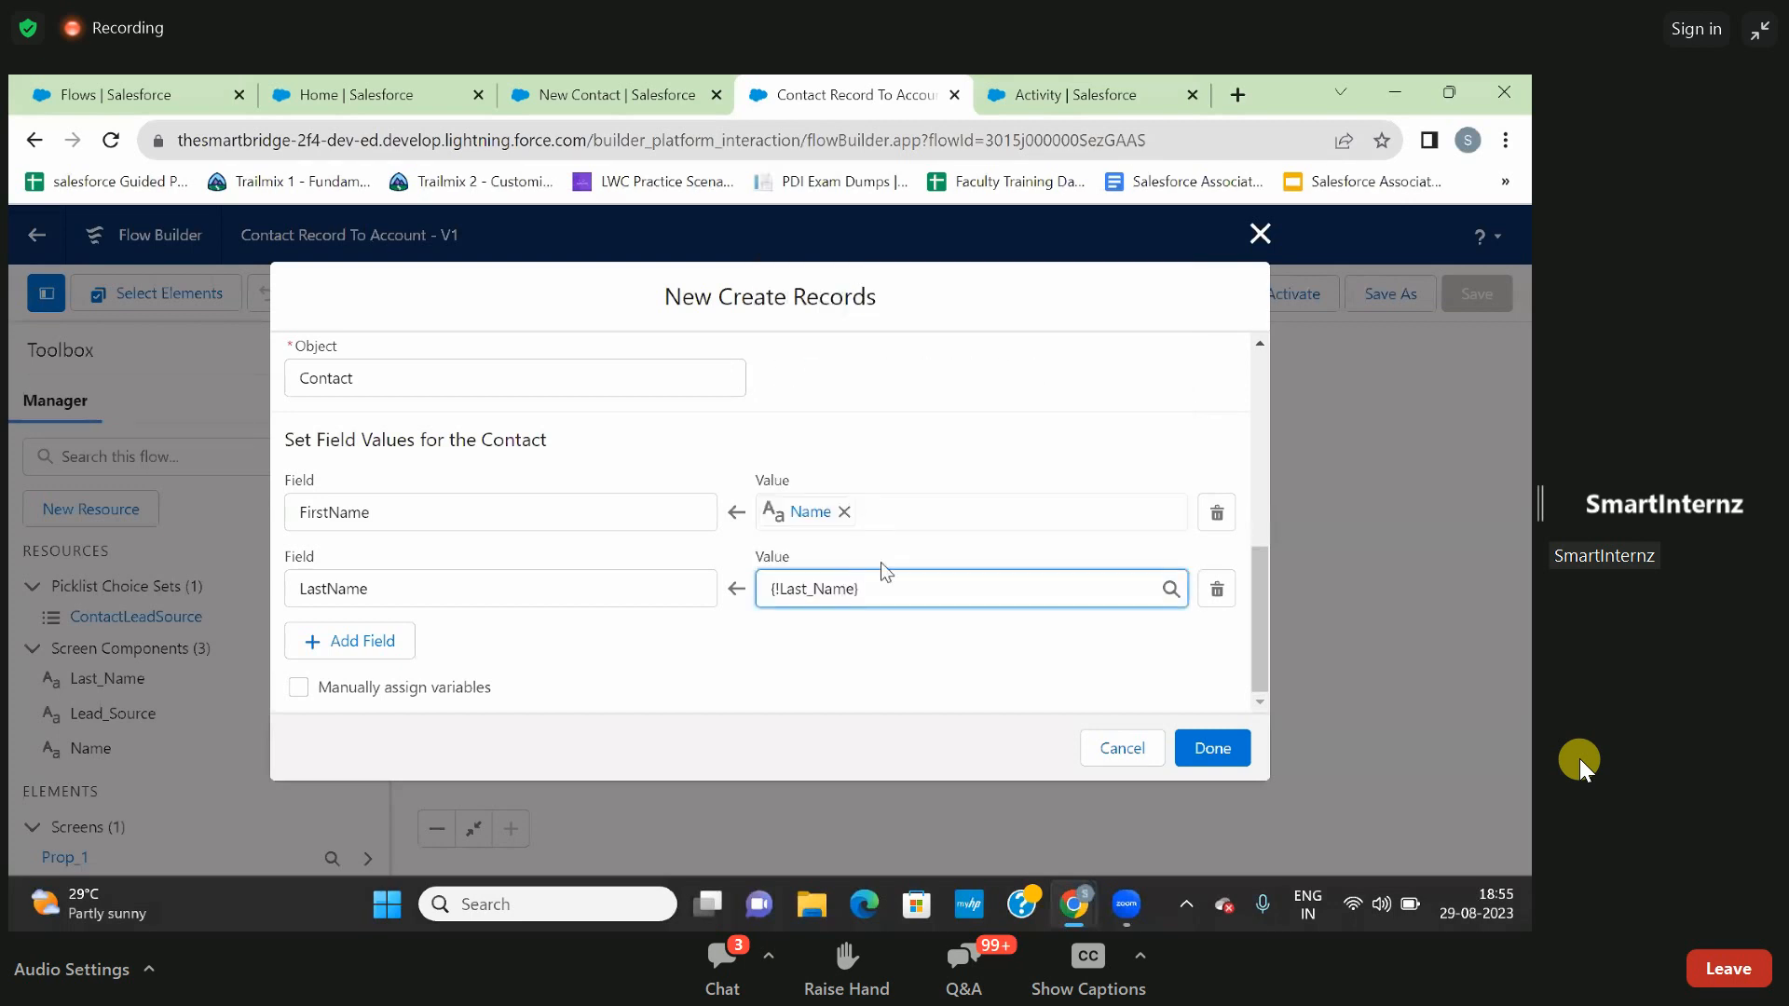
- Add a third field assignment that sets the contact's LeadSource from the Lead_Source screen component
{"action": "left_click", "coordinate": [910, 553]}
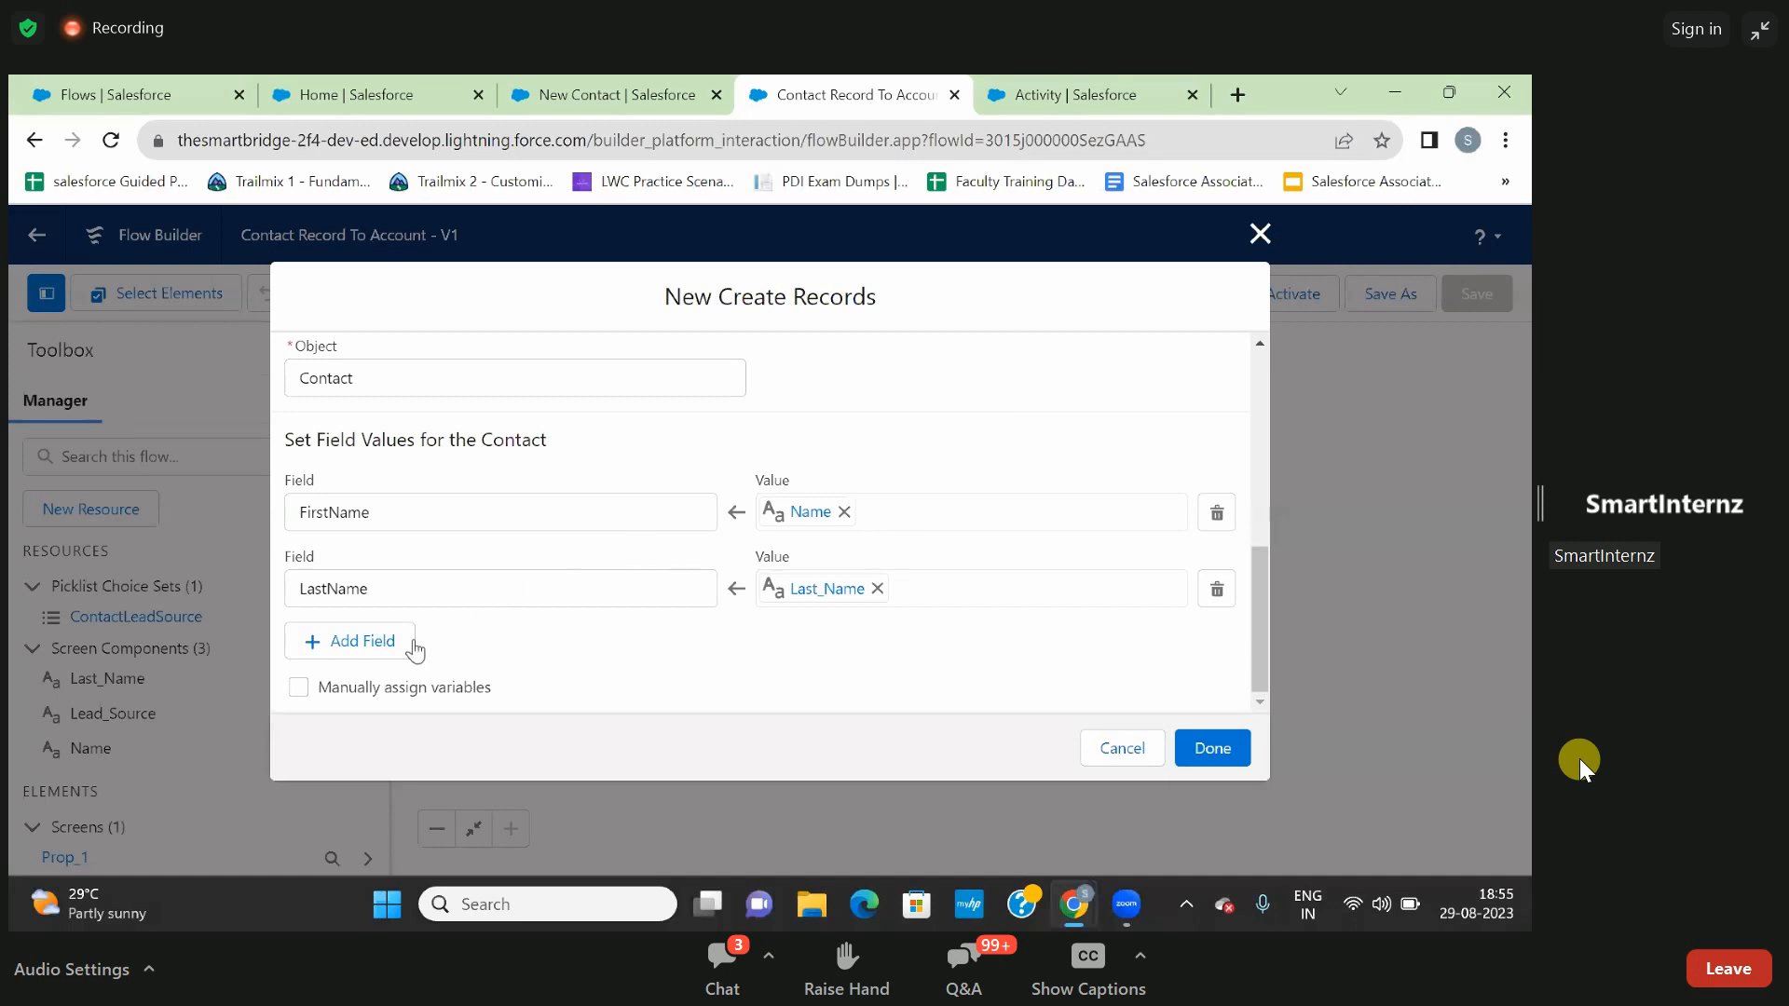
{"action": "left_click", "coordinate": [377, 641]}
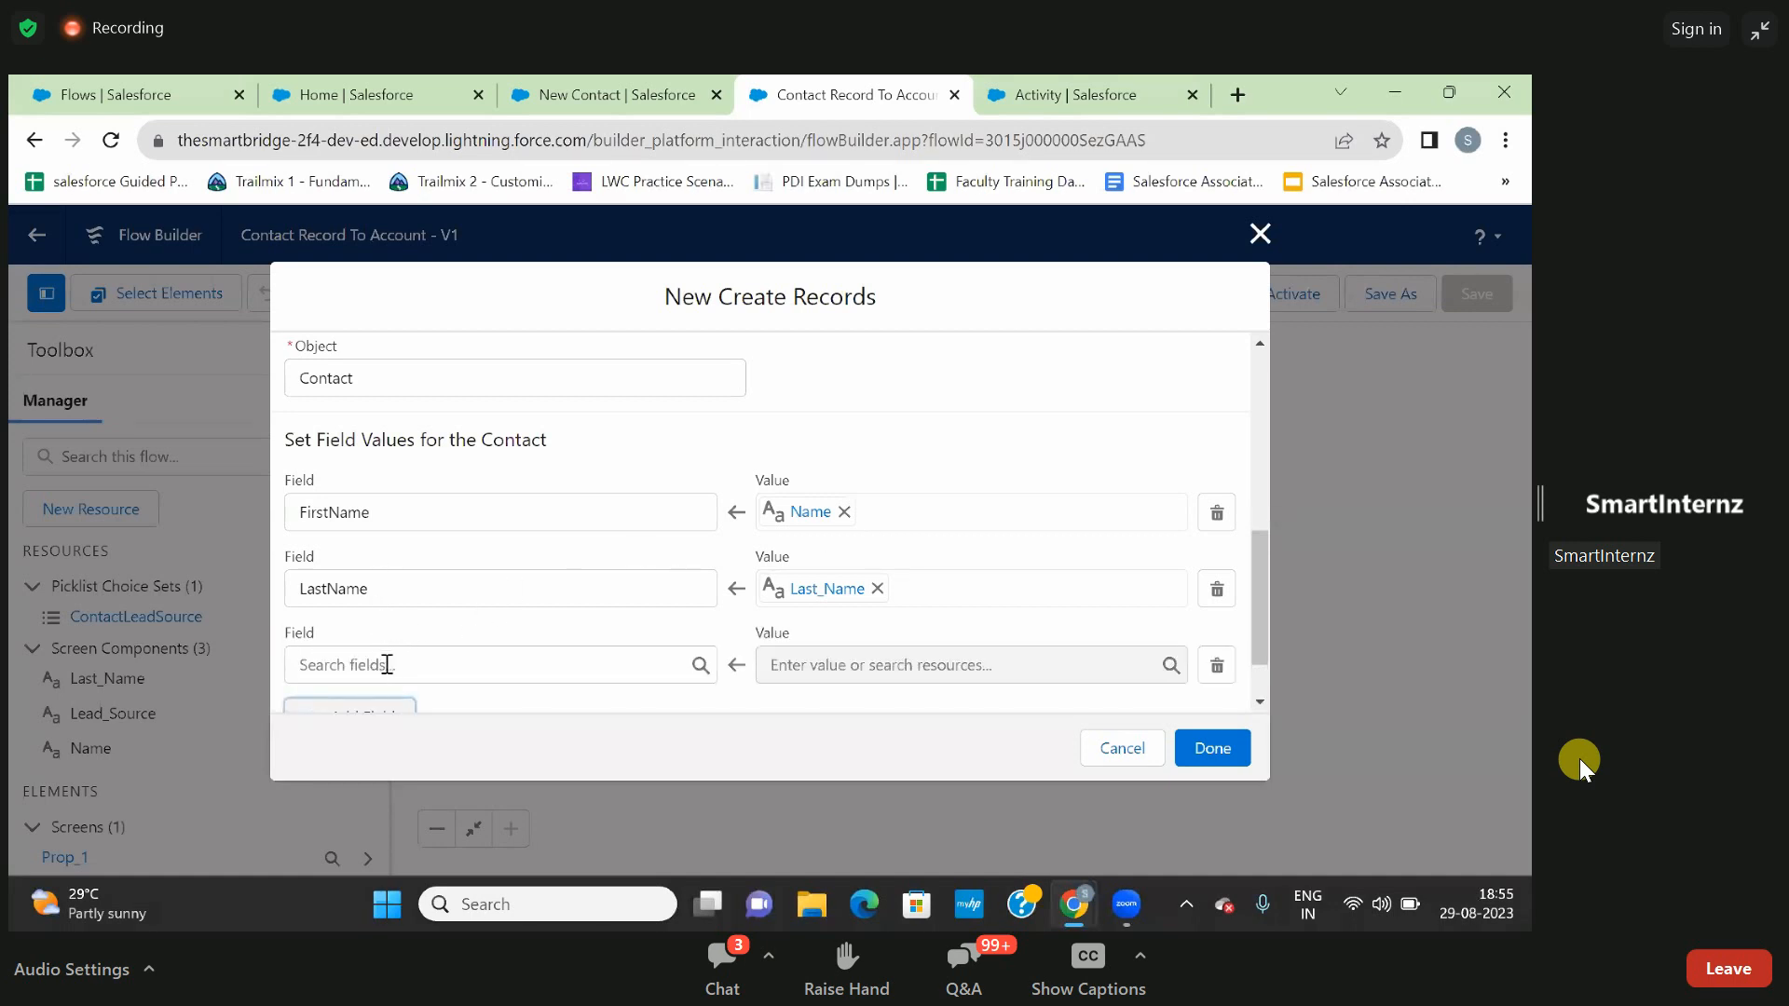
{"action": "left_click", "coordinate": [387, 664]}
{"action": "type", "text": "lea"}
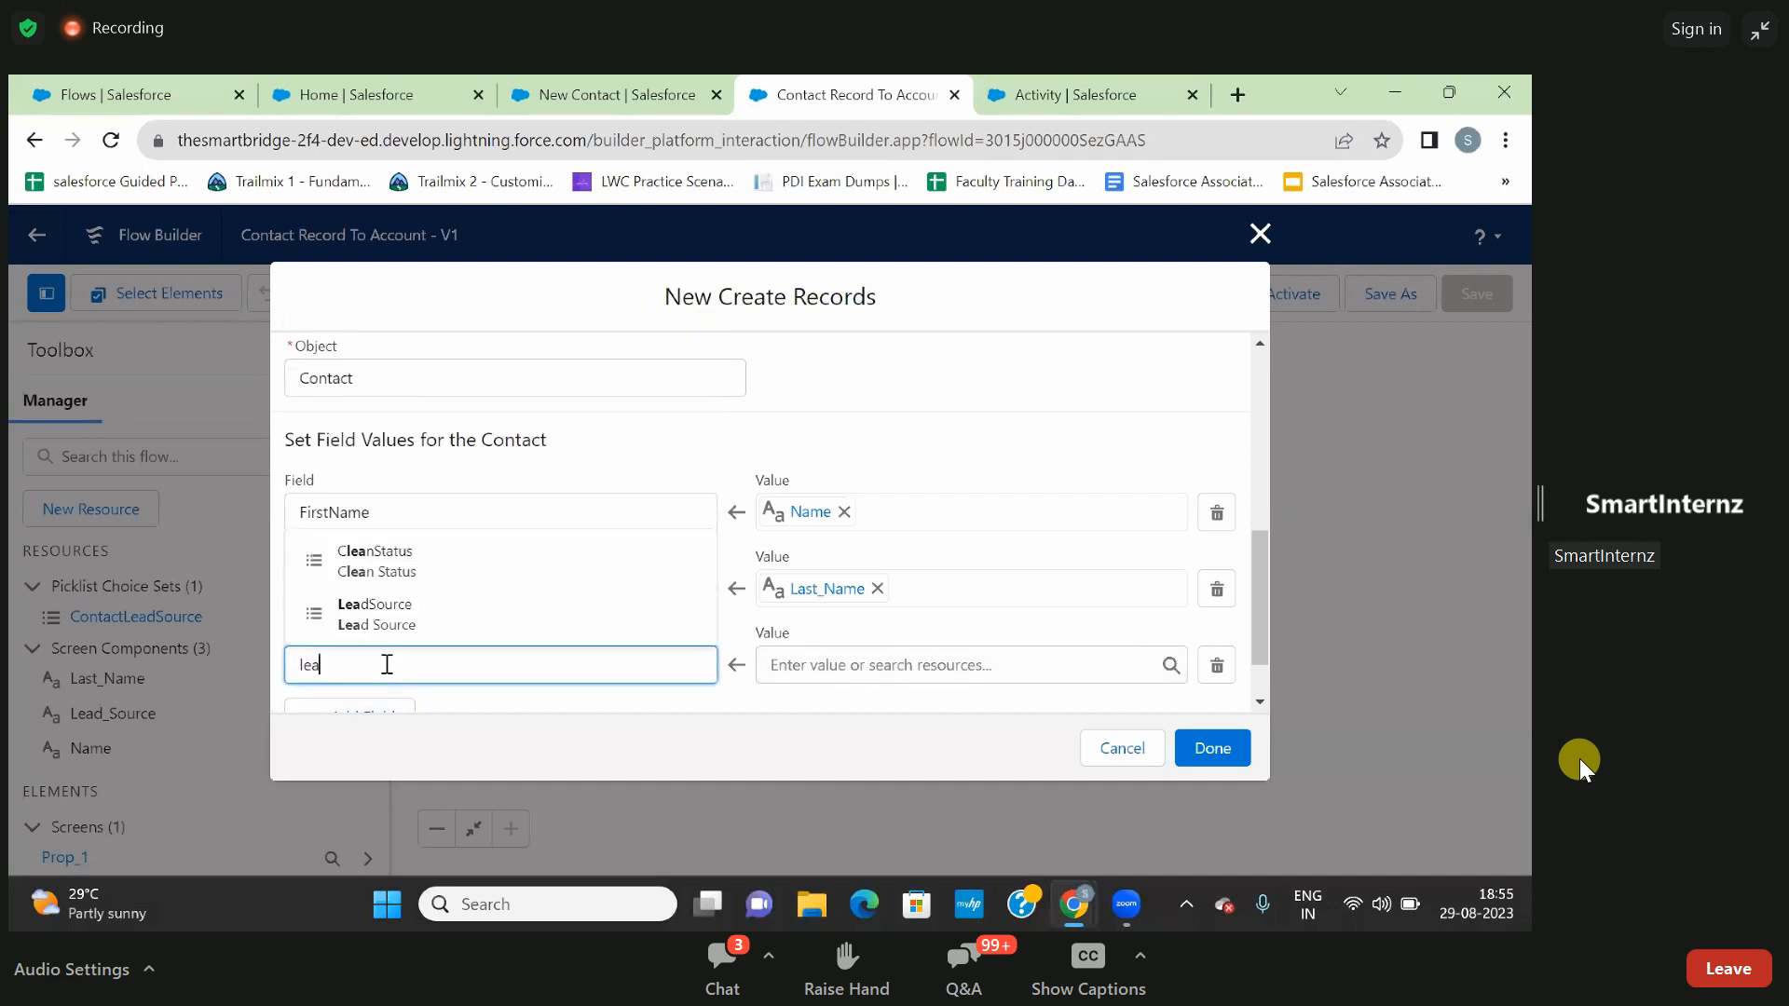
{"action": "left_click", "coordinate": [391, 615]}
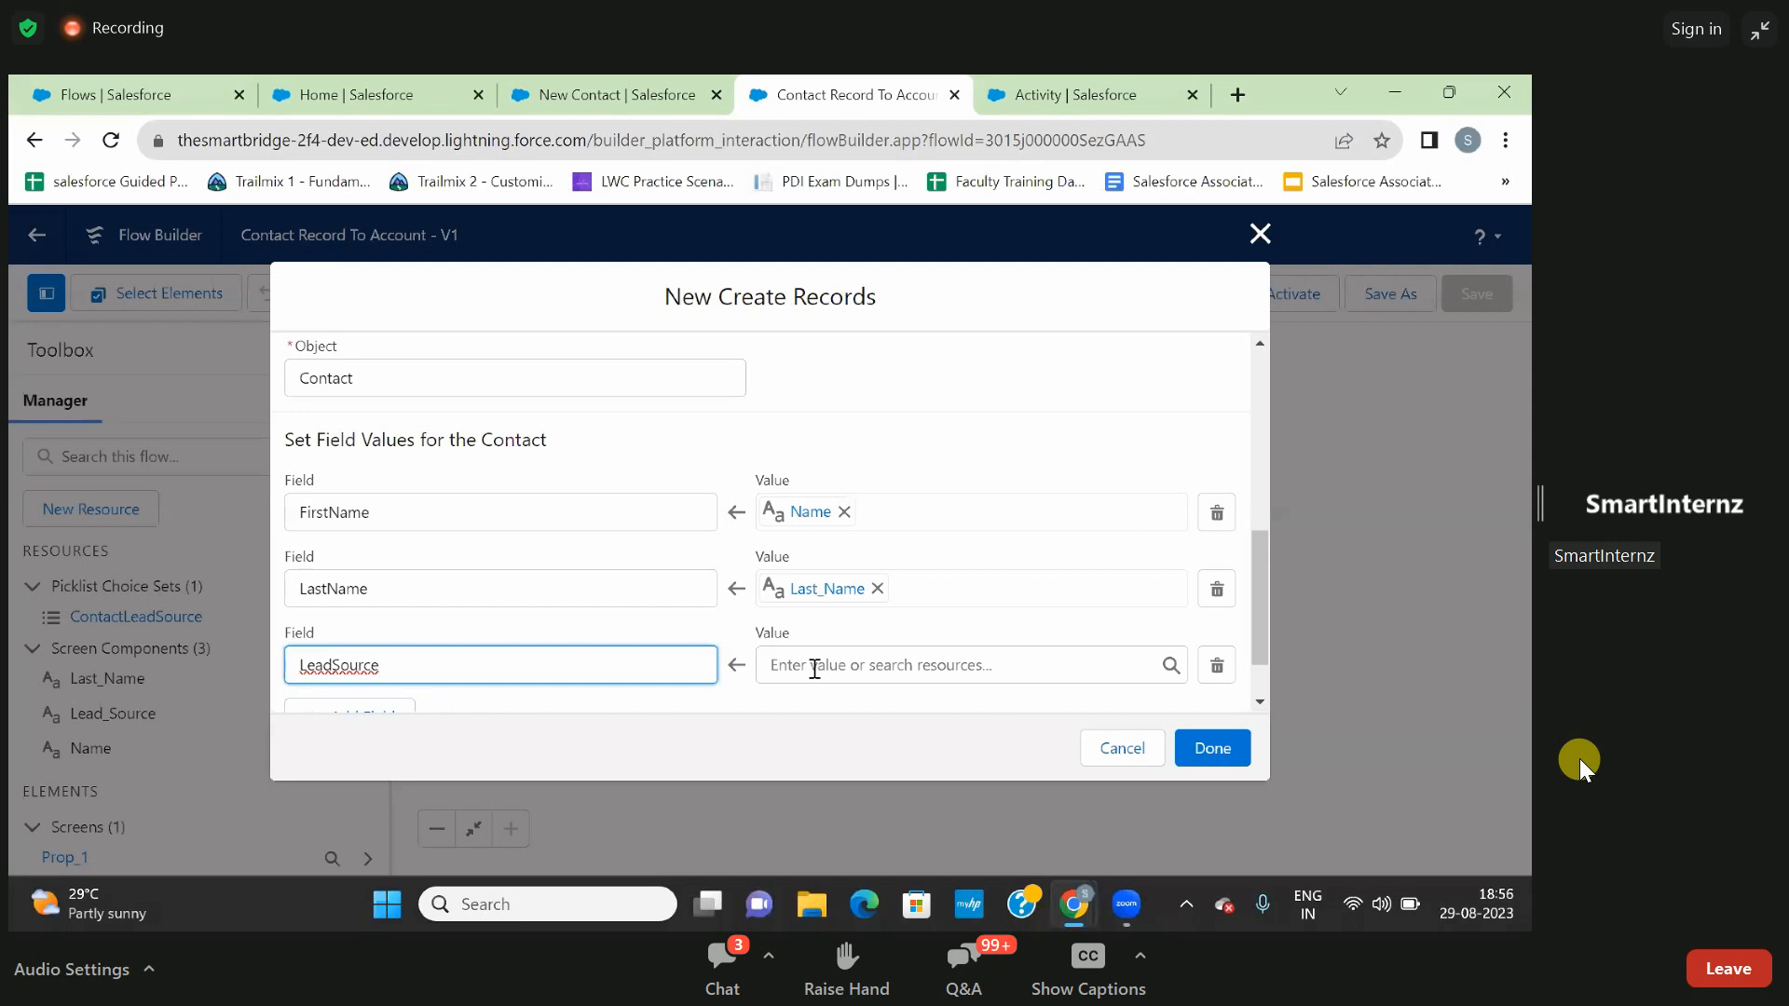
{"action": "left_click", "coordinate": [813, 668]}
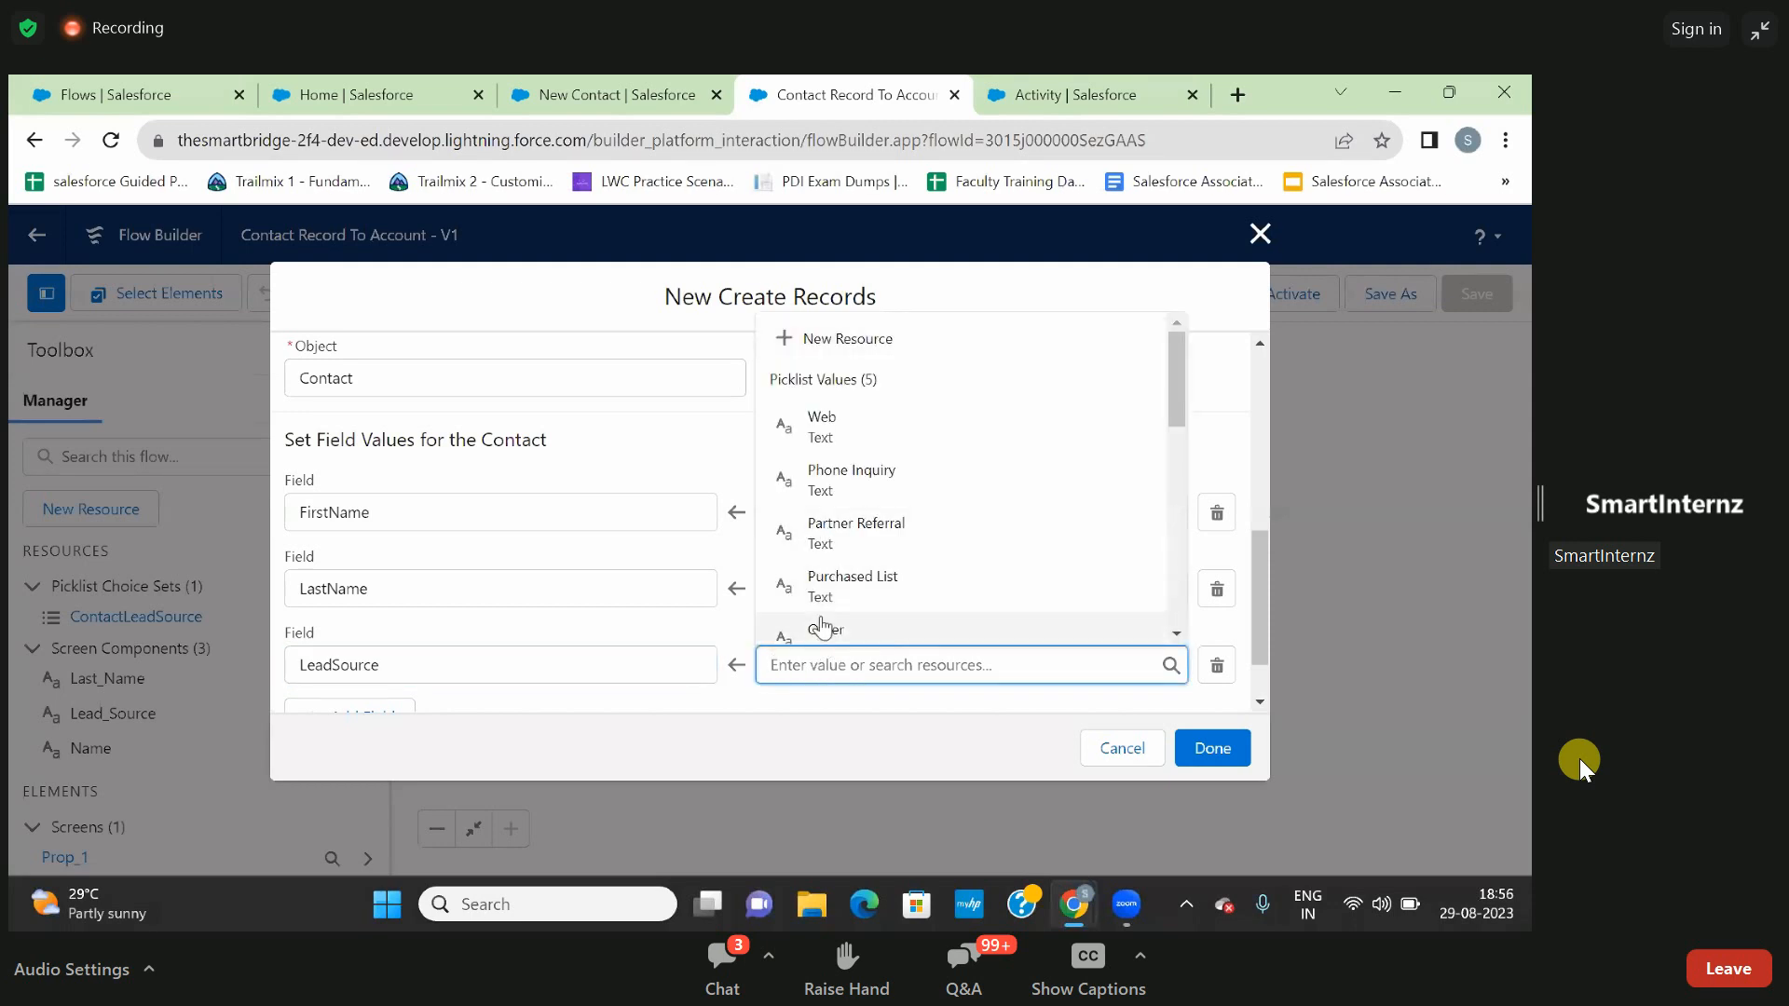
{"action": "scroll", "coordinate": [861, 577], "scroll_direction": "down", "scroll_amount": 1}
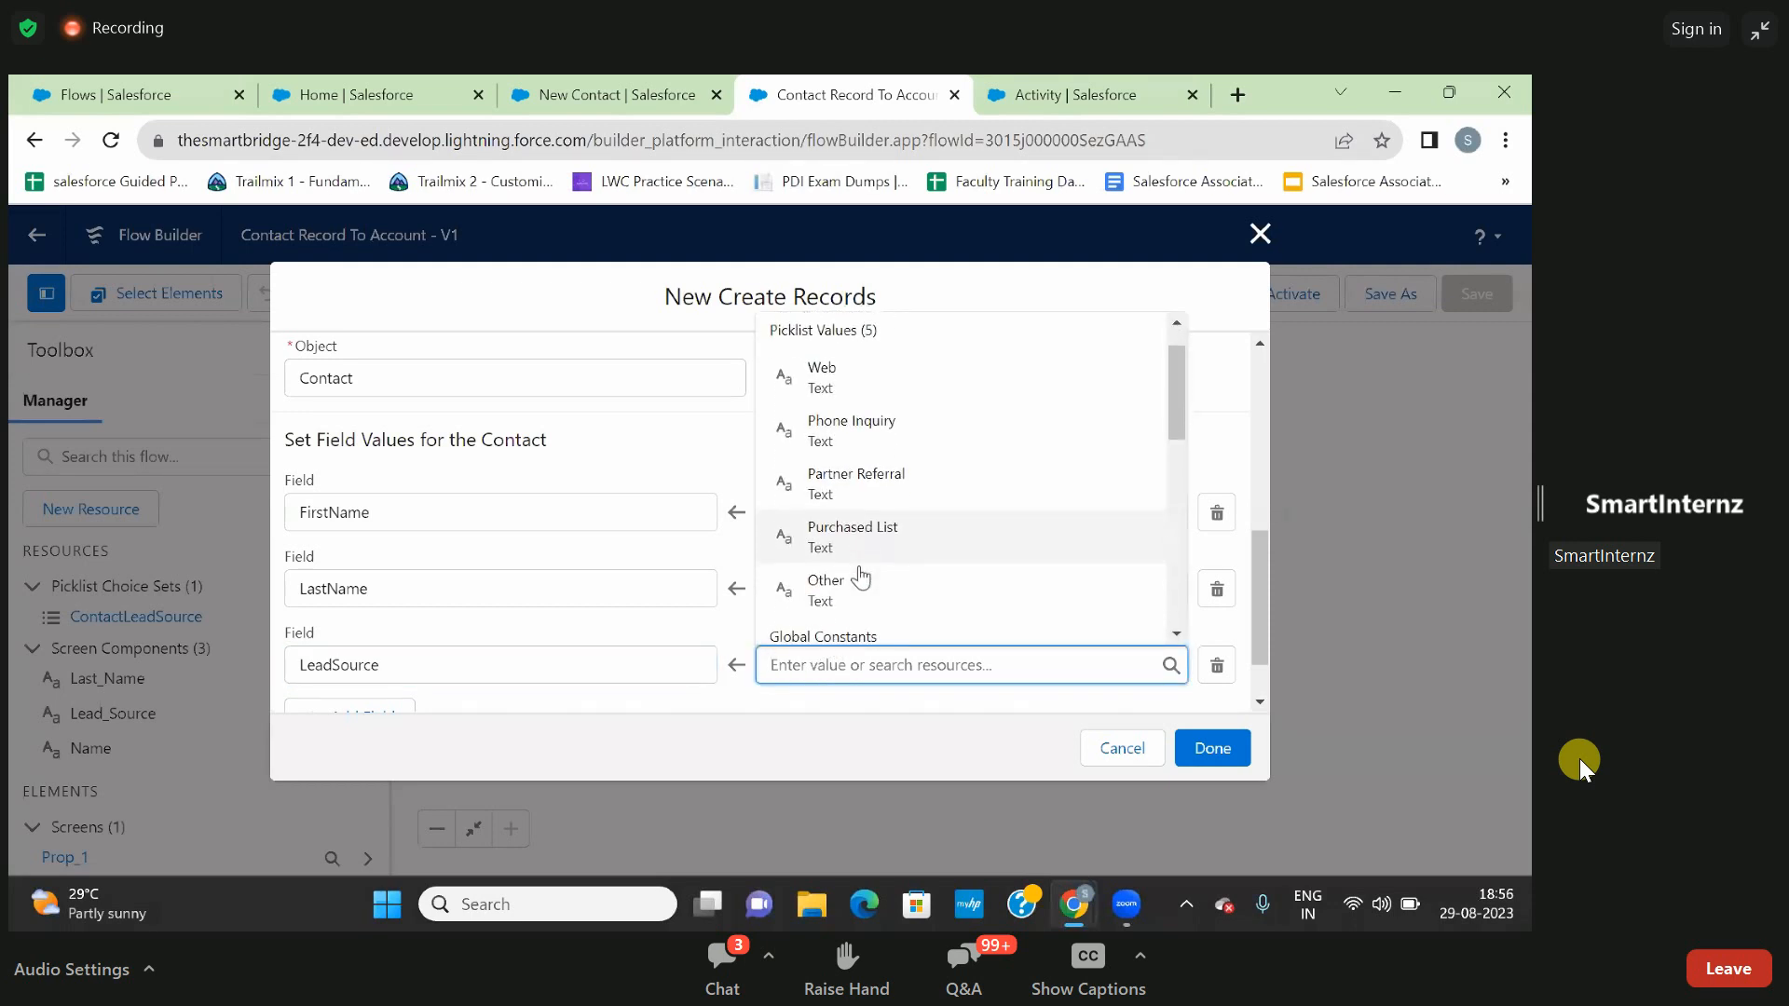
{"action": "scroll", "coordinate": [860, 578], "scroll_direction": "down", "scroll_amount": 1}
{"action": "scroll", "coordinate": [861, 578], "scroll_direction": "up", "scroll_amount": 1}
{"action": "scroll", "coordinate": [861, 578], "scroll_direction": "down", "scroll_amount": 3}
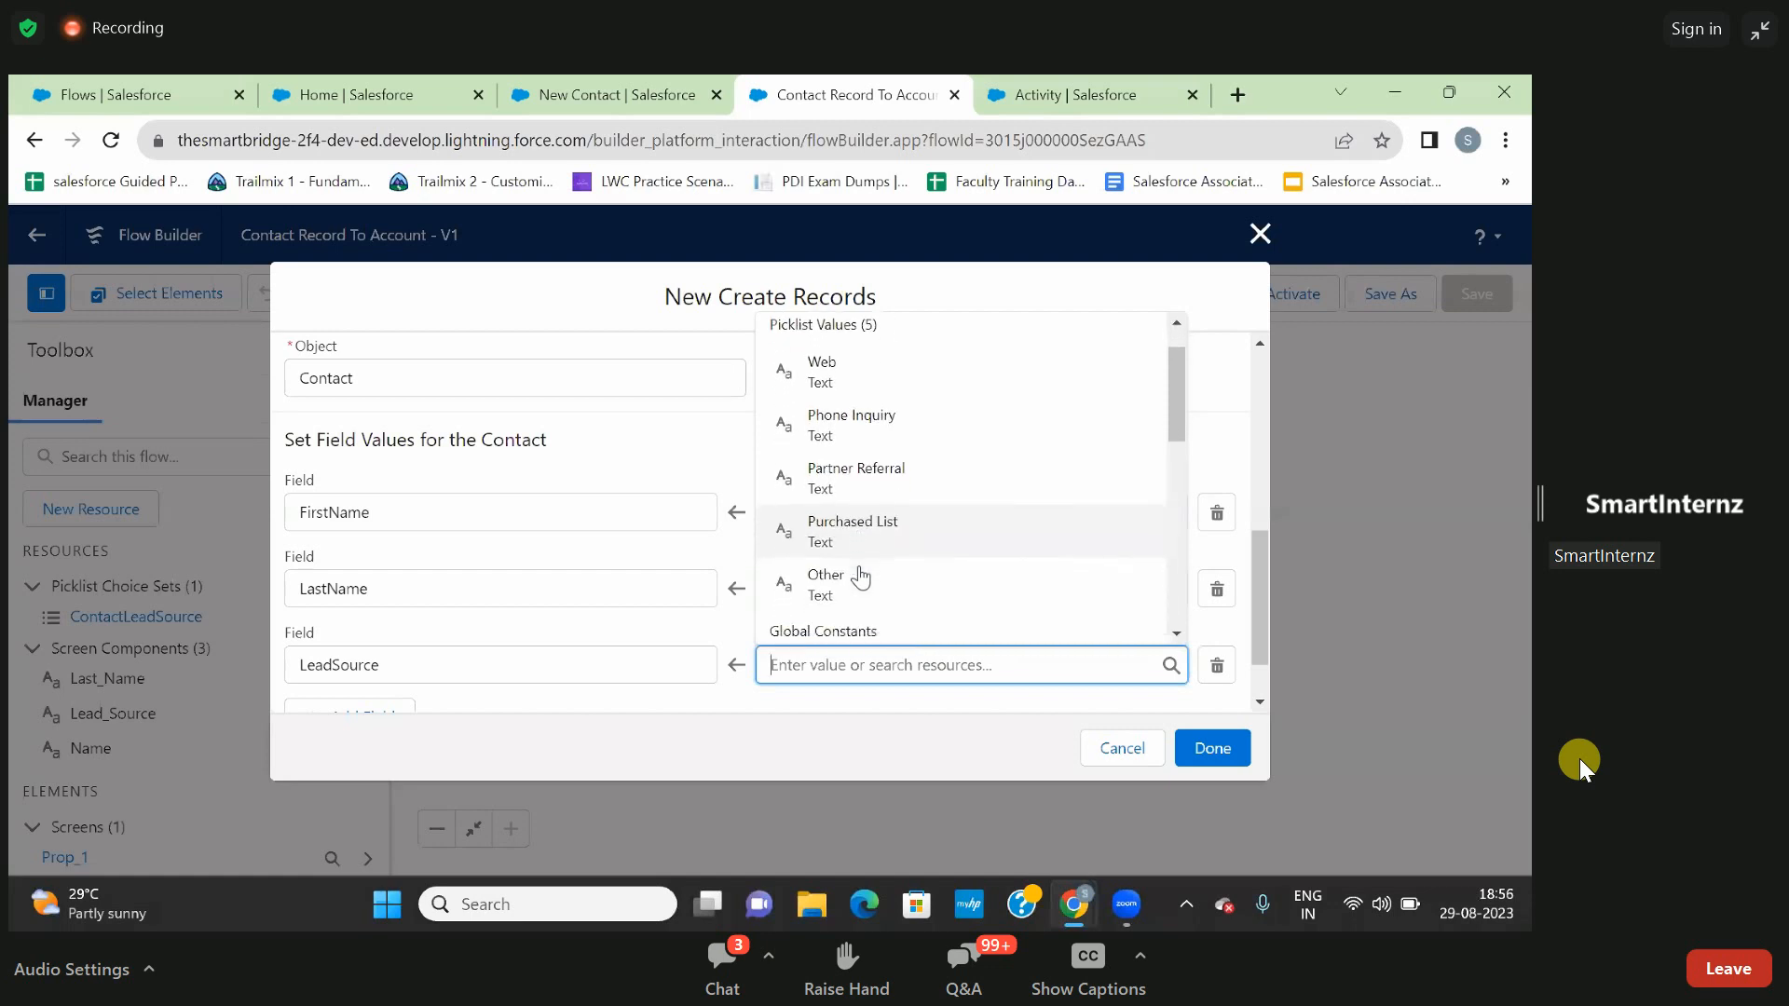
{"action": "scroll", "coordinate": [859, 578], "scroll_direction": "down", "scroll_amount": 2}
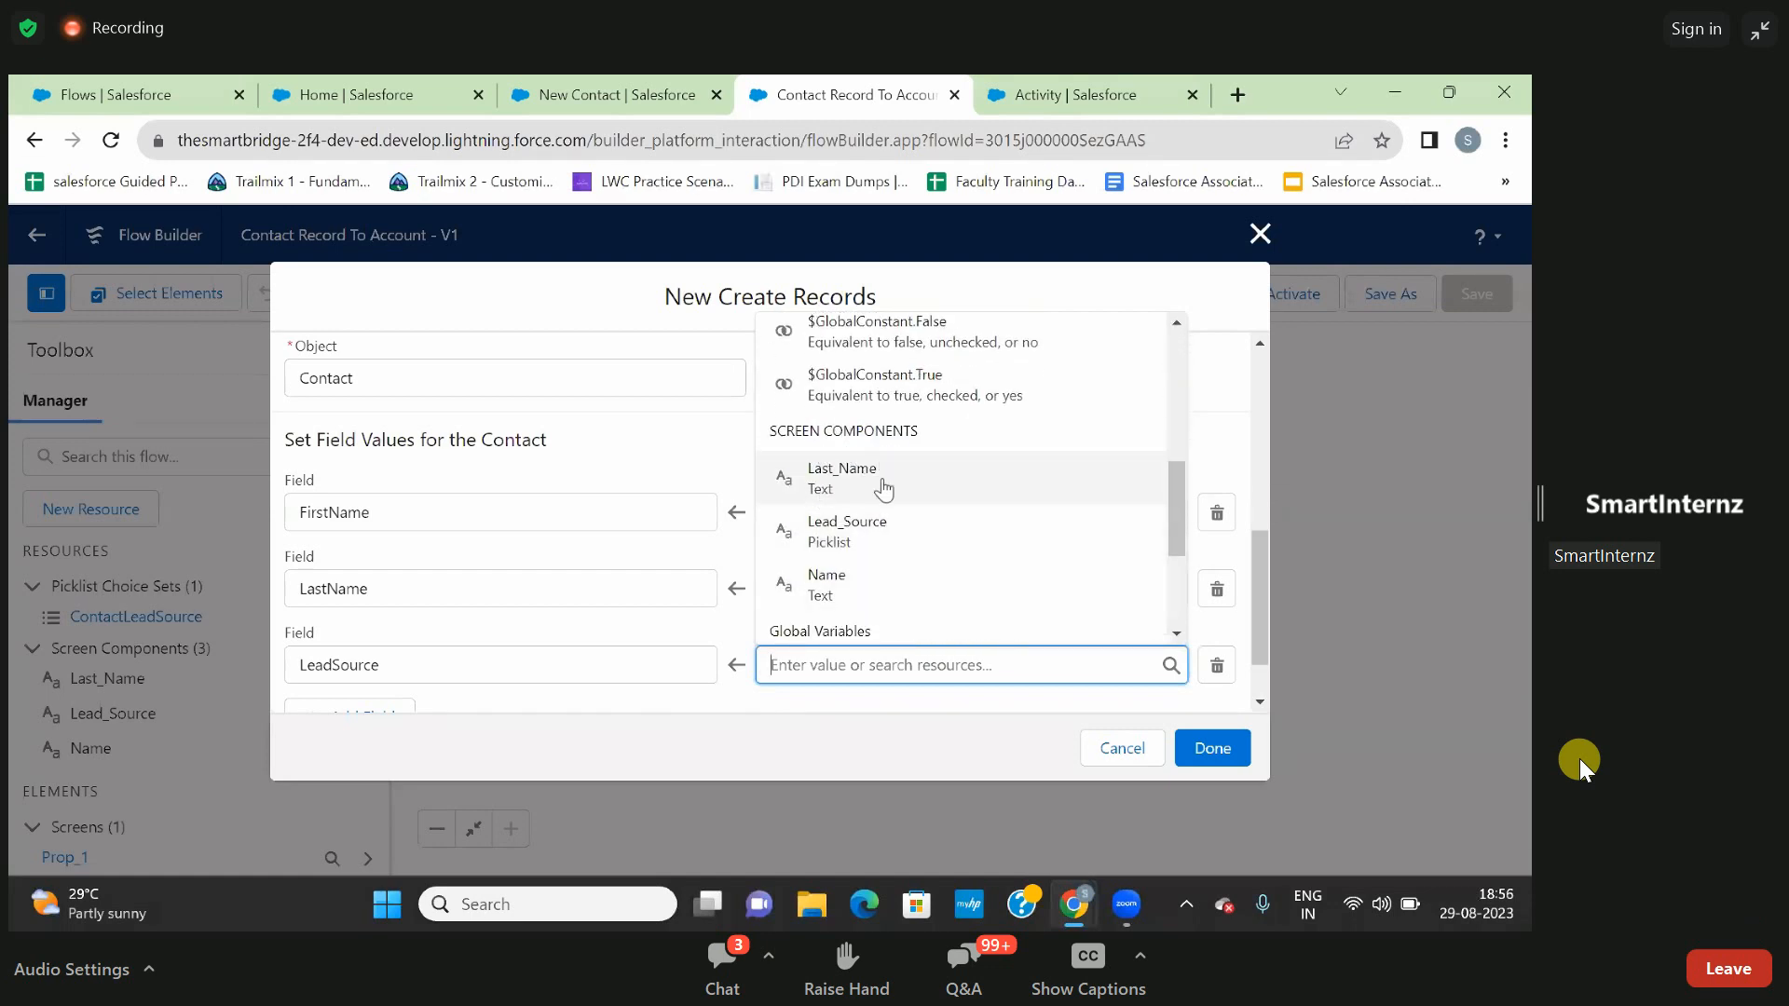
{"action": "left_click", "coordinate": [860, 541]}
{"action": "left_click", "coordinate": [861, 695]}
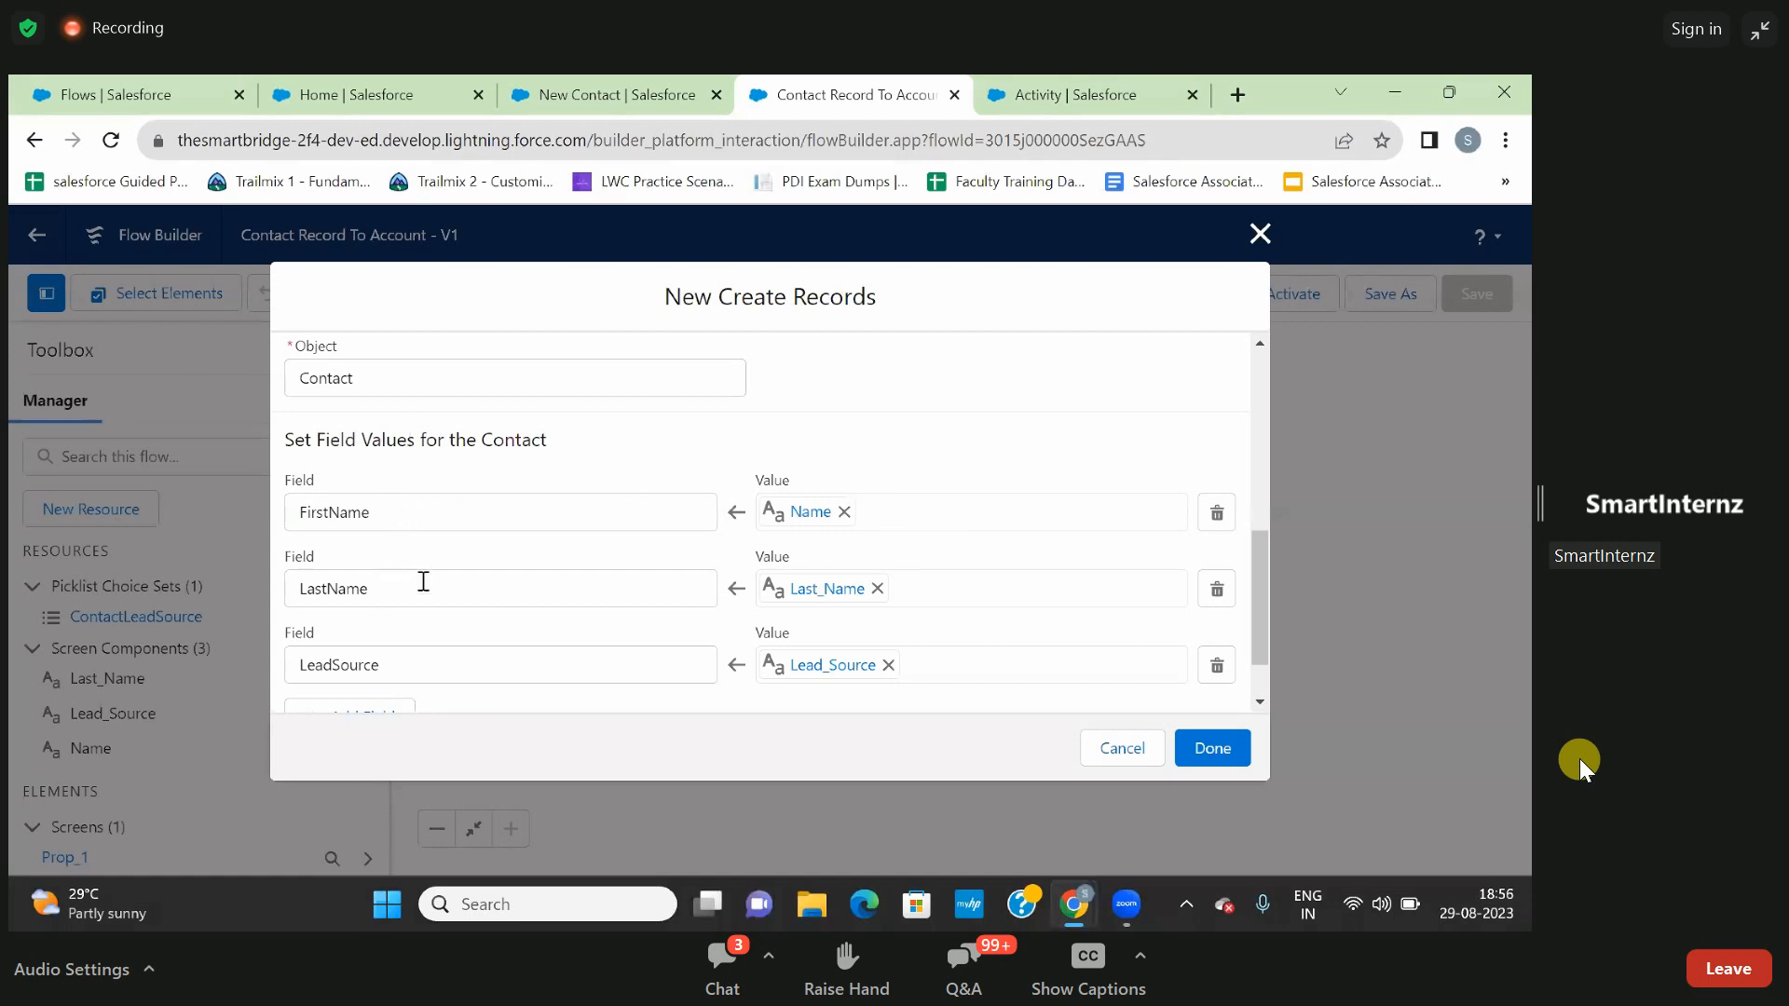
- Finish the Selected Contact Fields element with its three field assignments and save the flow
{"action": "scroll", "coordinate": [890, 438], "scroll_direction": "down", "scroll_amount": 2}
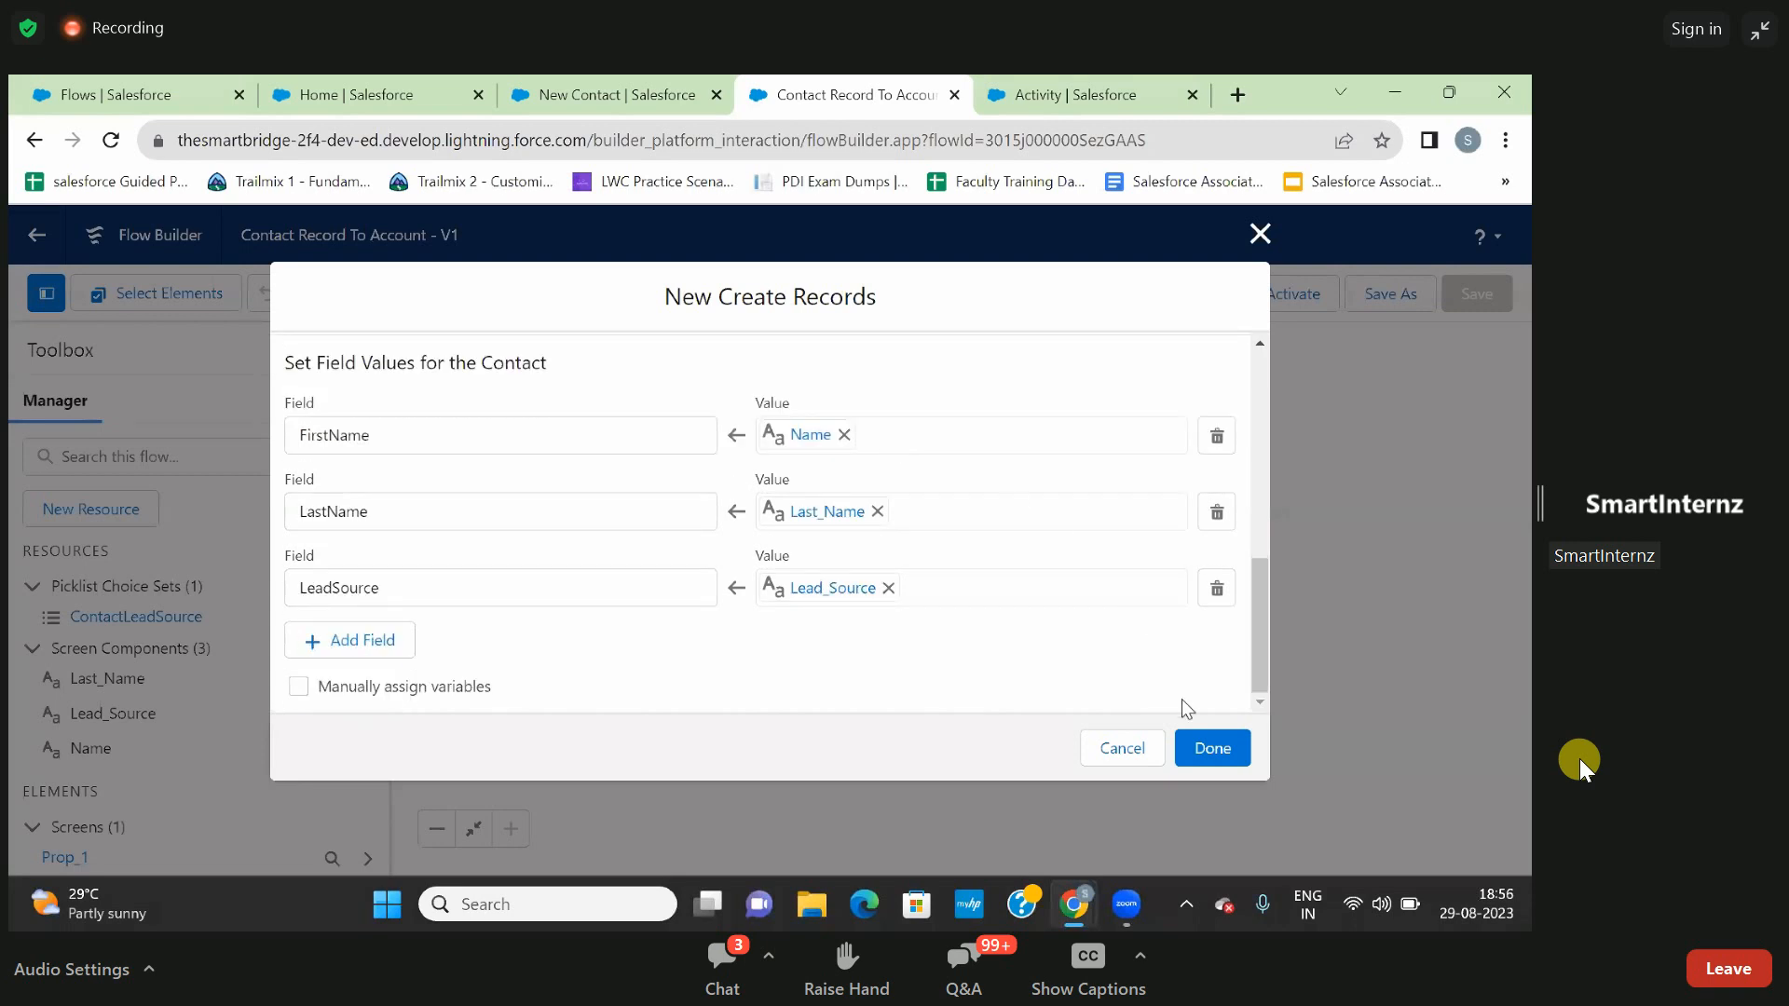
{"action": "left_click", "coordinate": [1210, 748]}
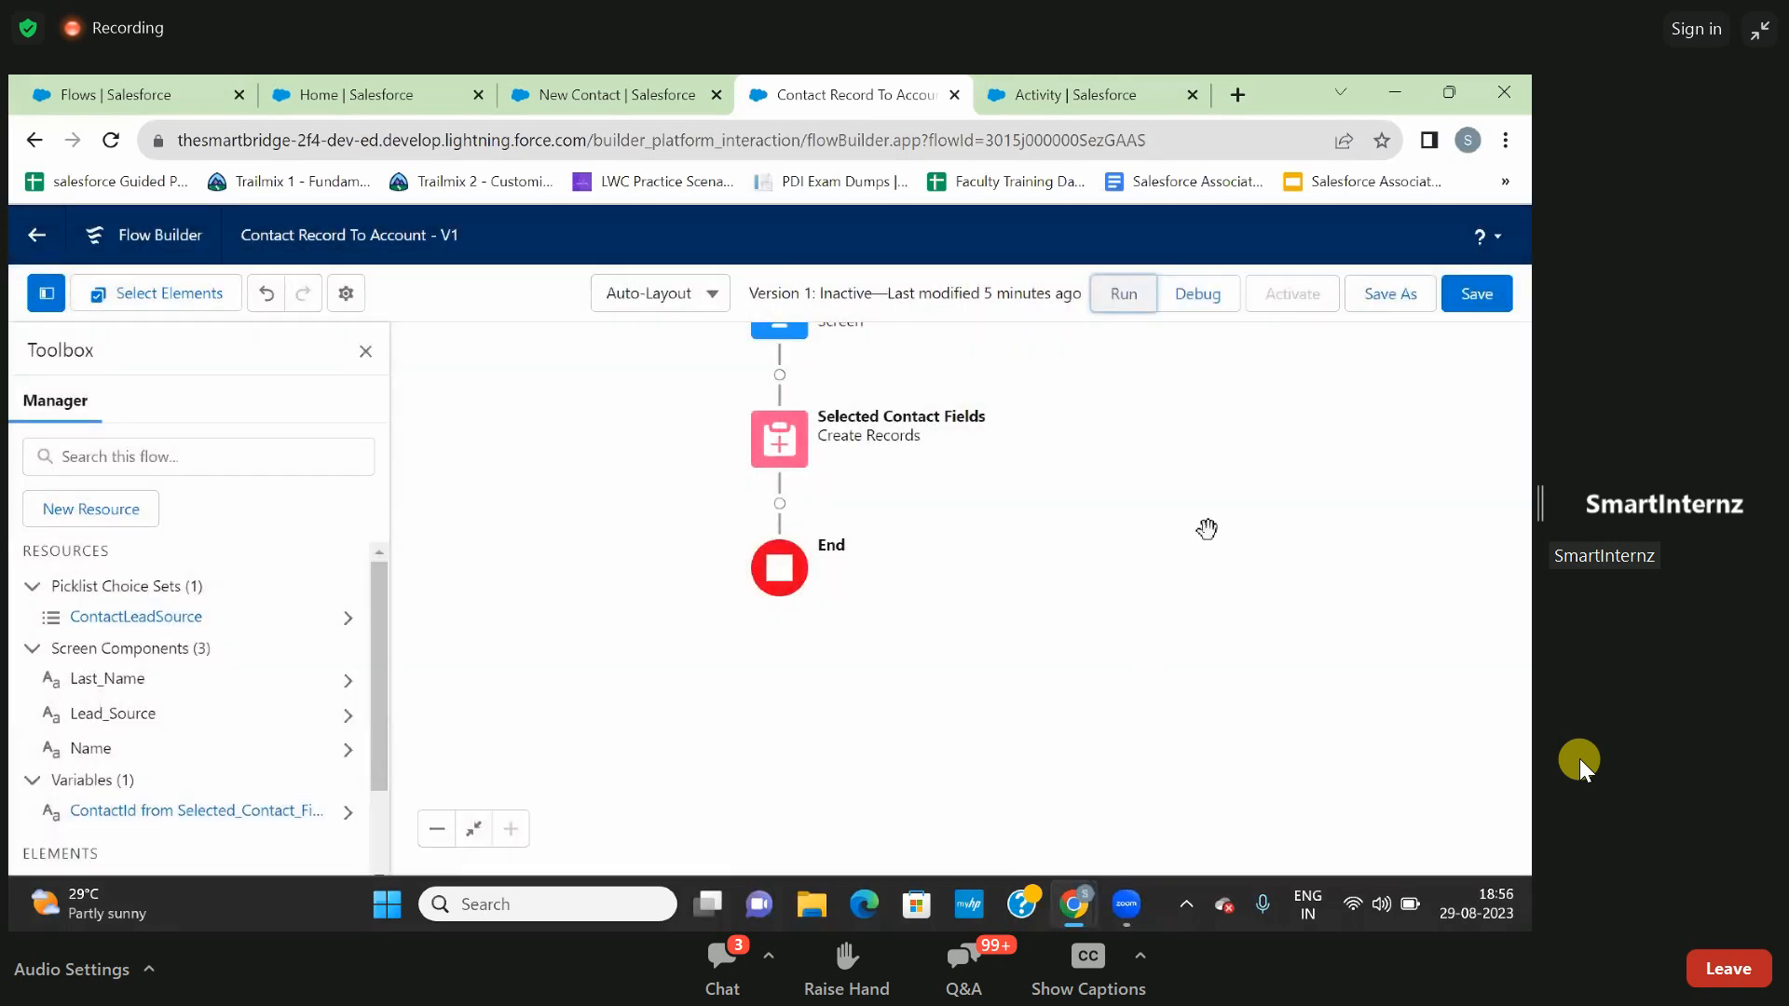
{"action": "left_click", "coordinate": [1479, 298]}
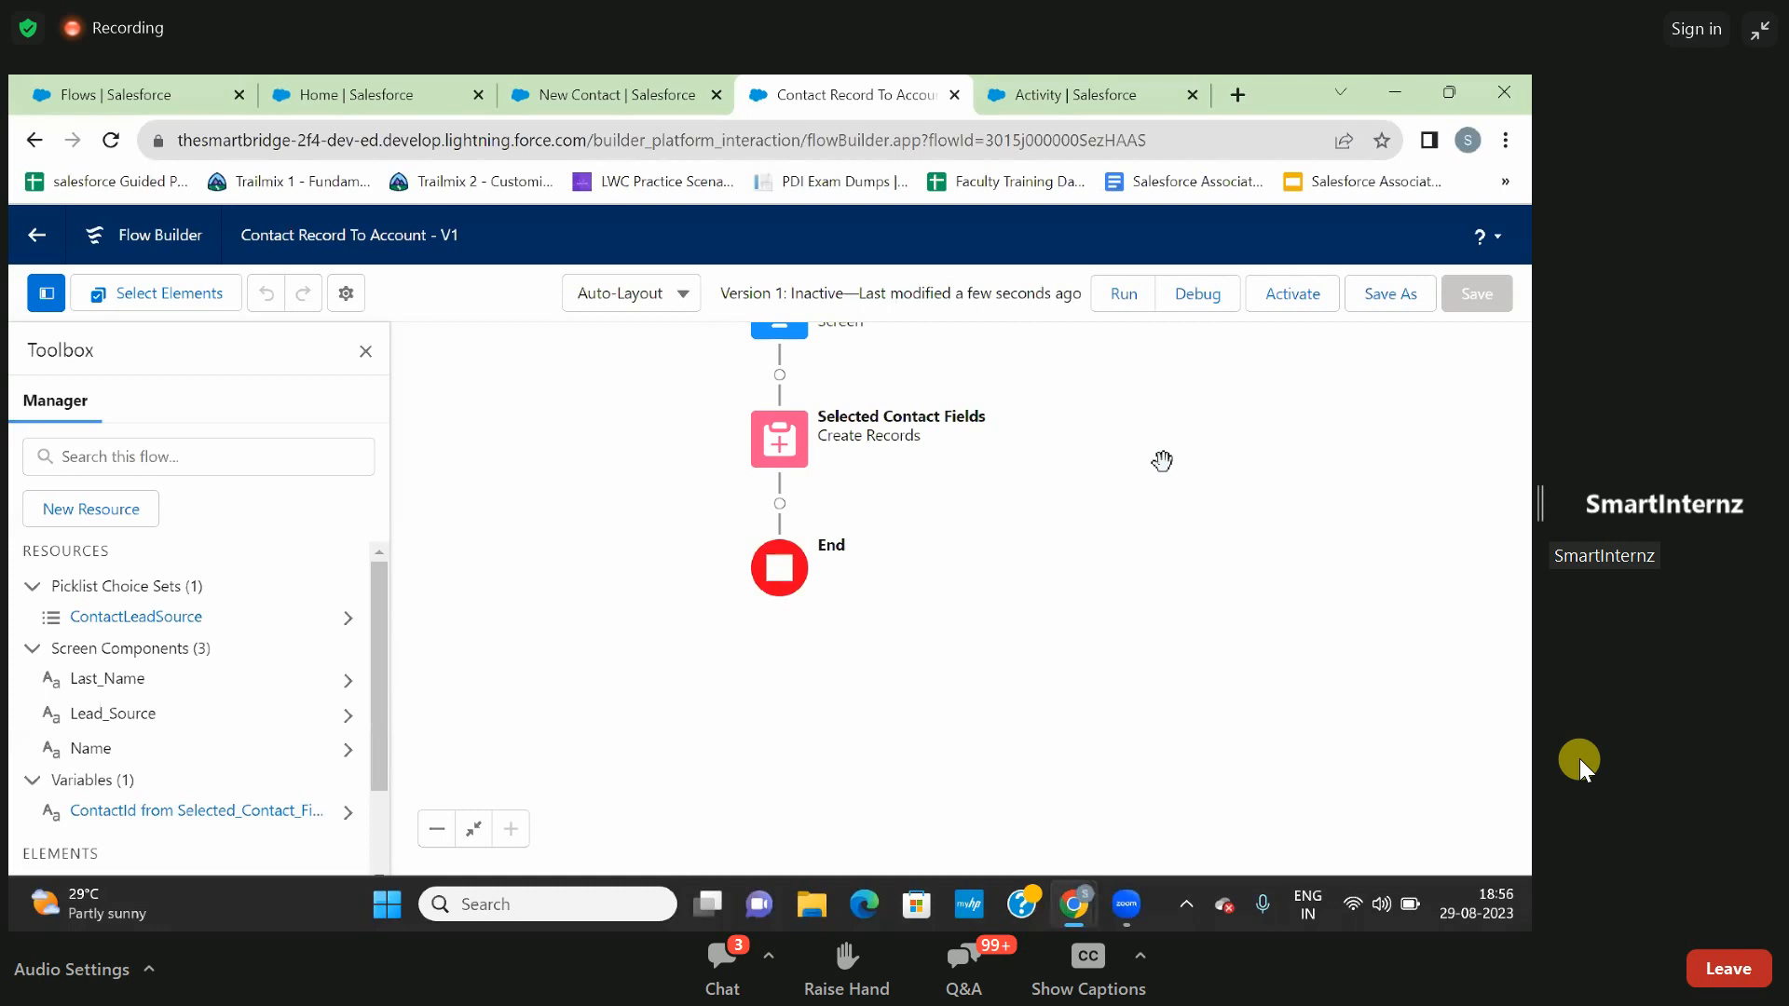
{"action": "left_click_drag", "start_coordinate": [1162, 462], "coordinate": [1181, 599]}
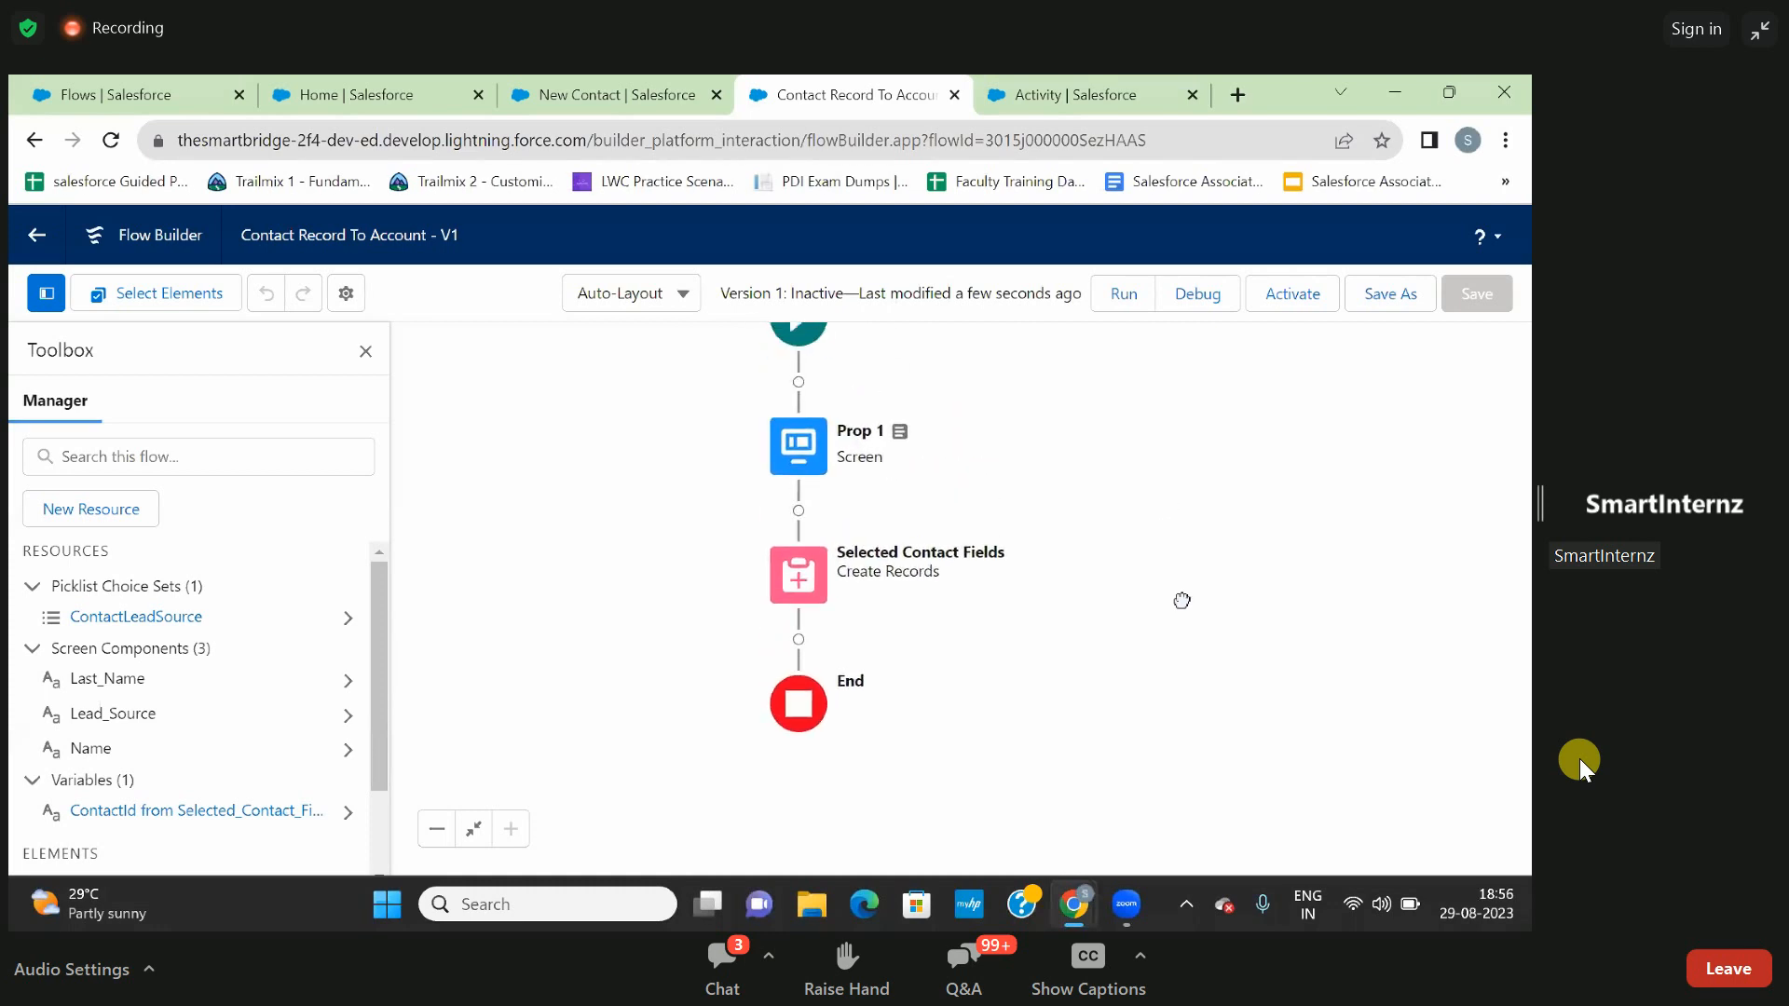
- Close the unneeded Flows browser tab and return to the Contact Record To Account flow
{"action": "left_click", "coordinate": [637, 101]}
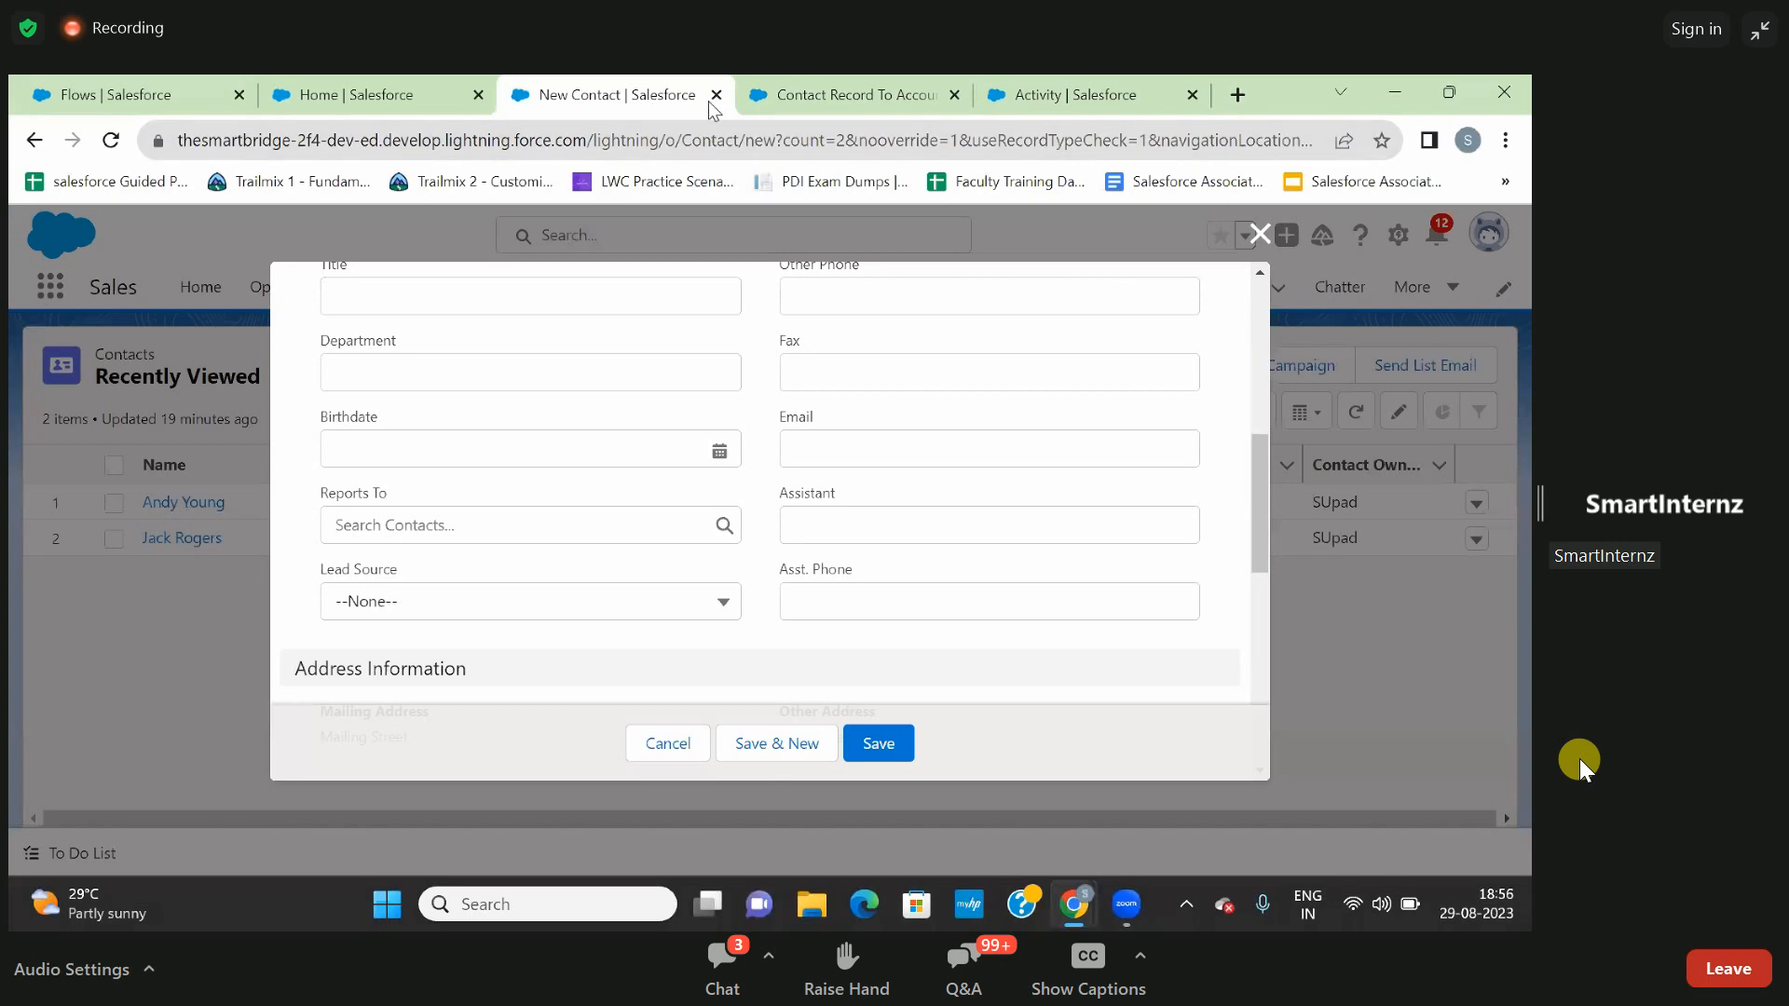
{"action": "left_click", "coordinate": [417, 93]}
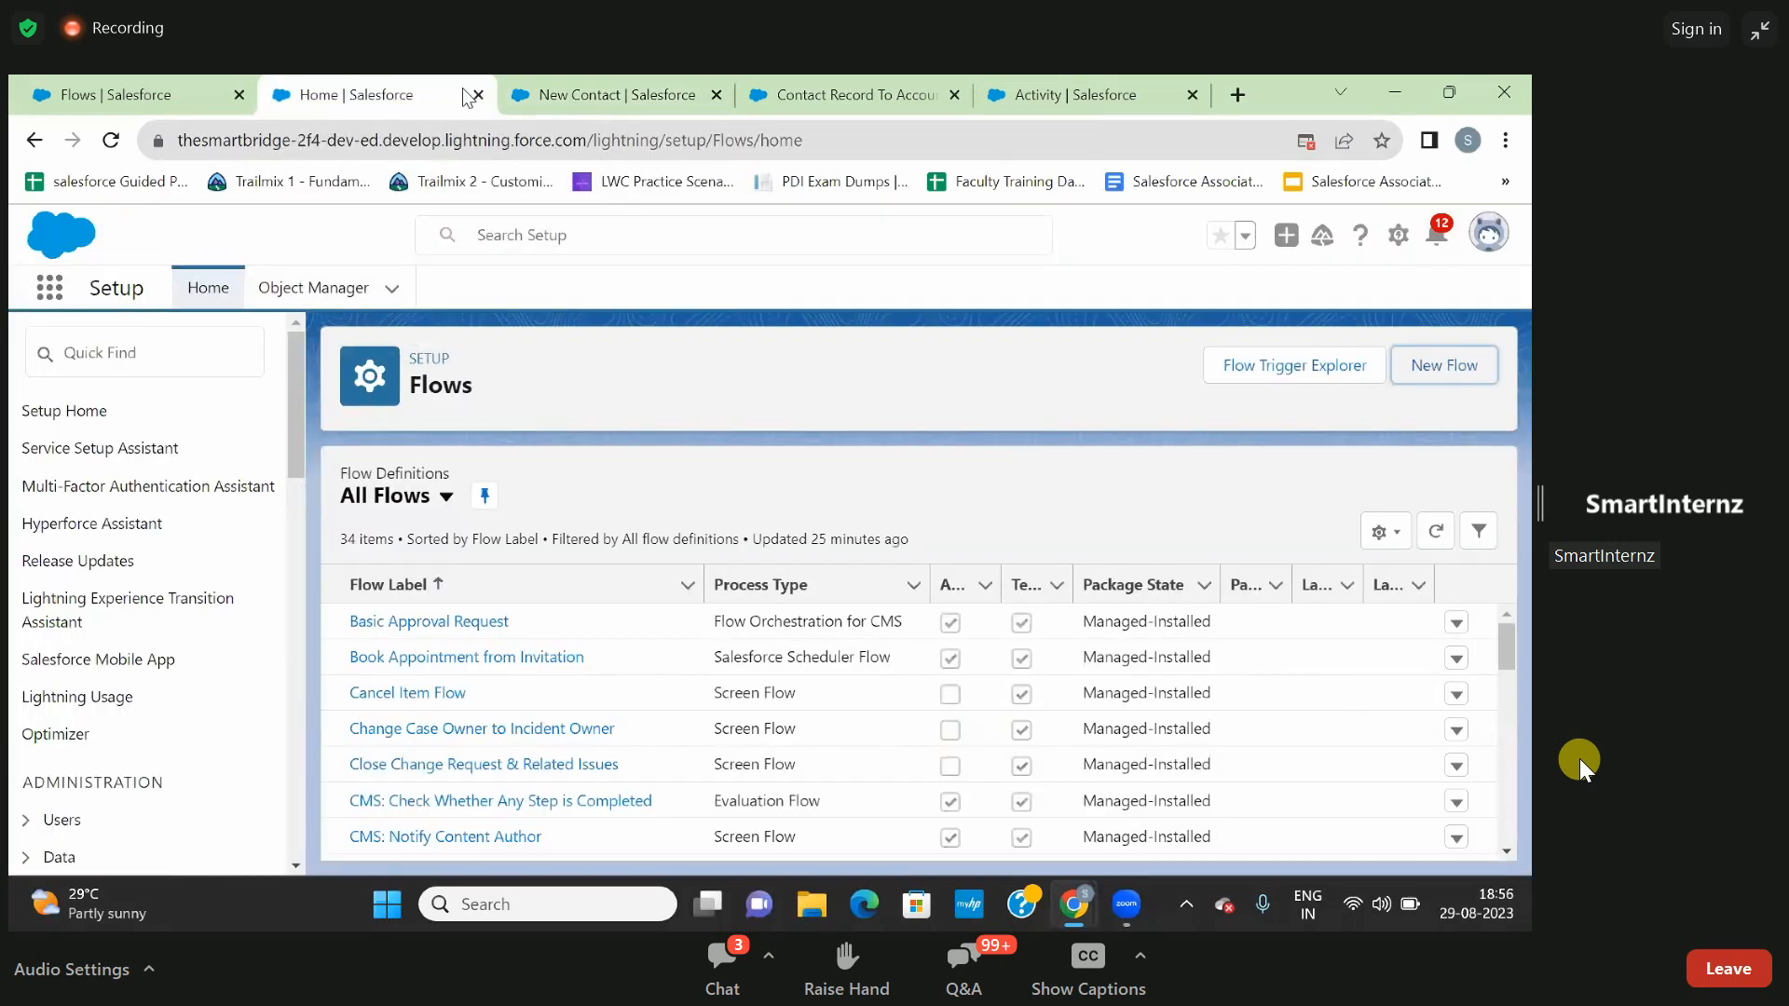
{"action": "left_click", "coordinate": [154, 76]}
{"action": "left_click", "coordinate": [240, 97]}
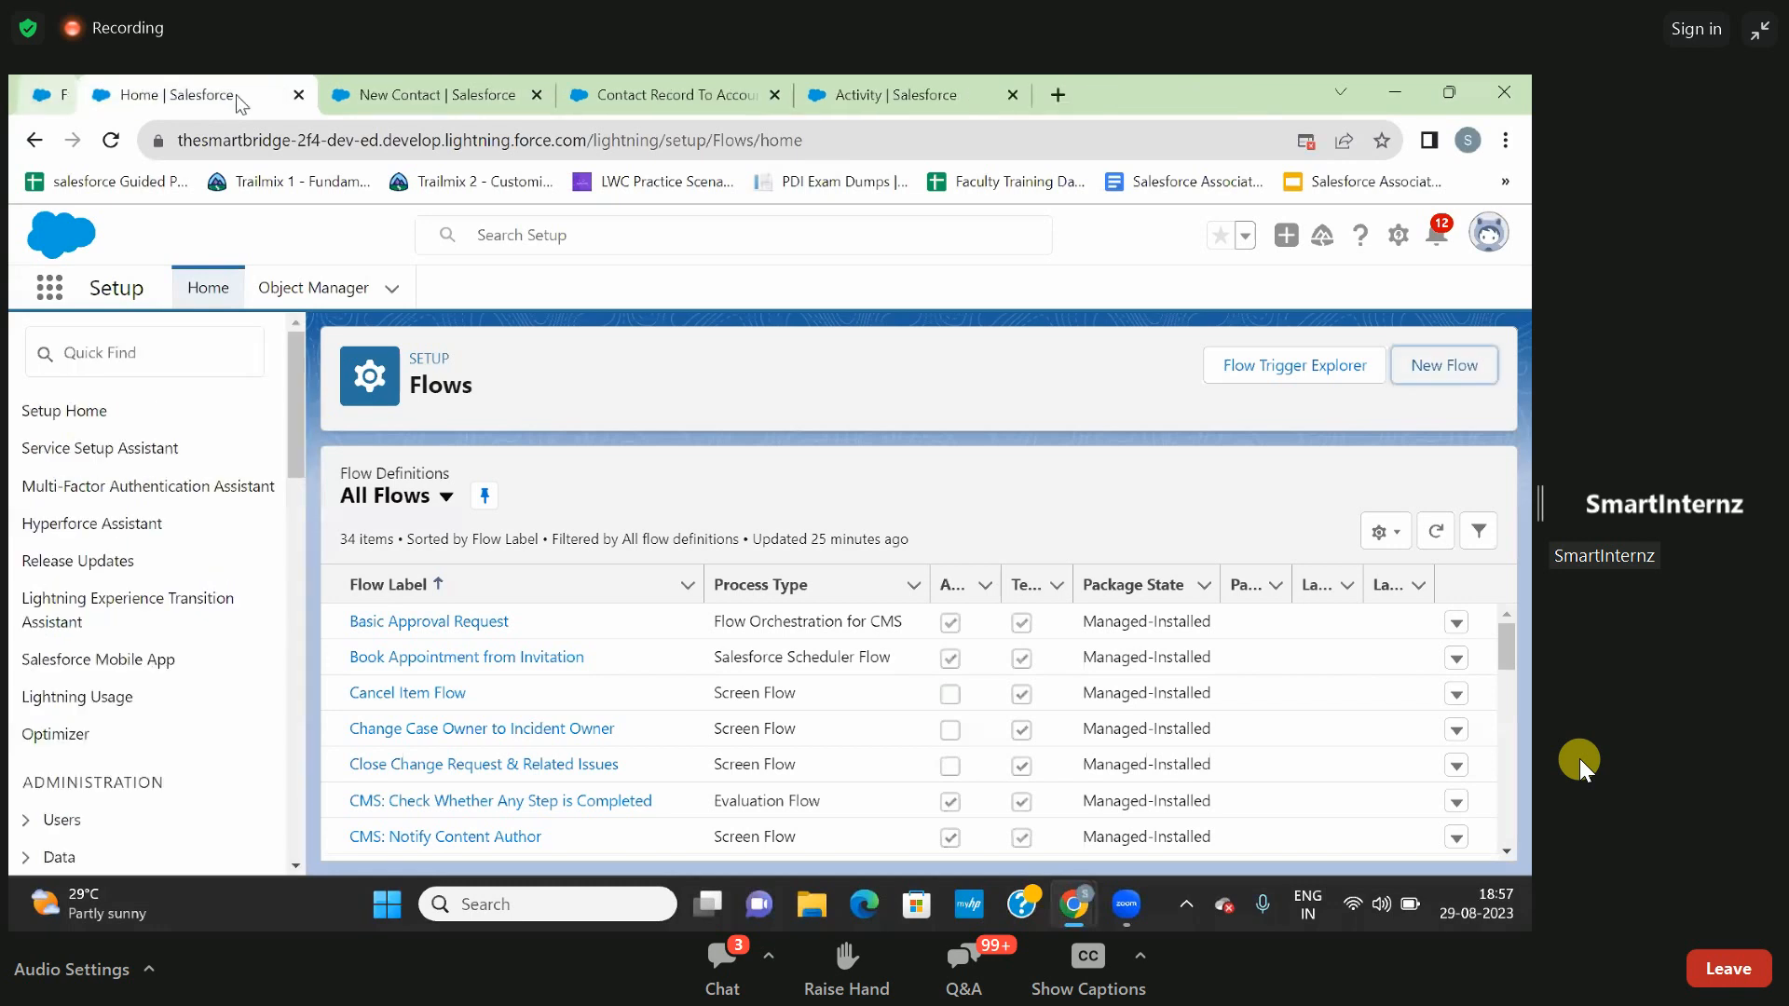
{"action": "left_click", "coordinate": [658, 97]}
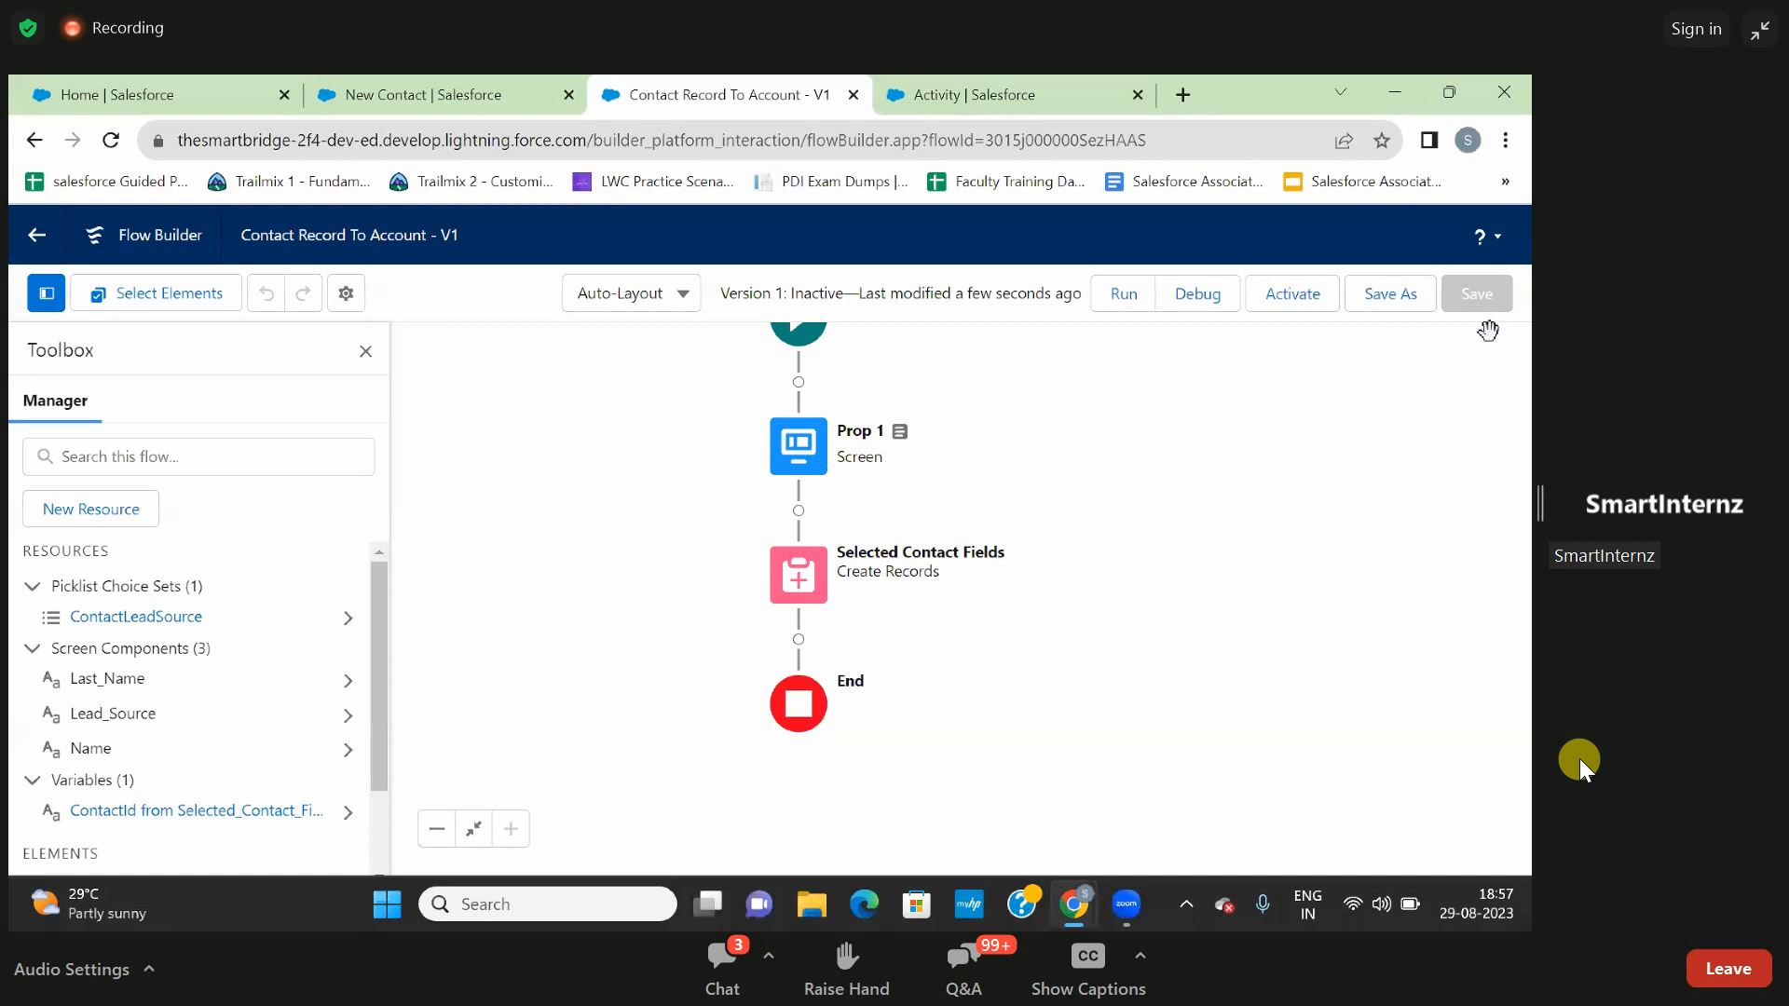
- Try to debug the Contact Record To Account flow, reload the debug page, and close it
{"action": "left_click", "coordinate": [1200, 305]}
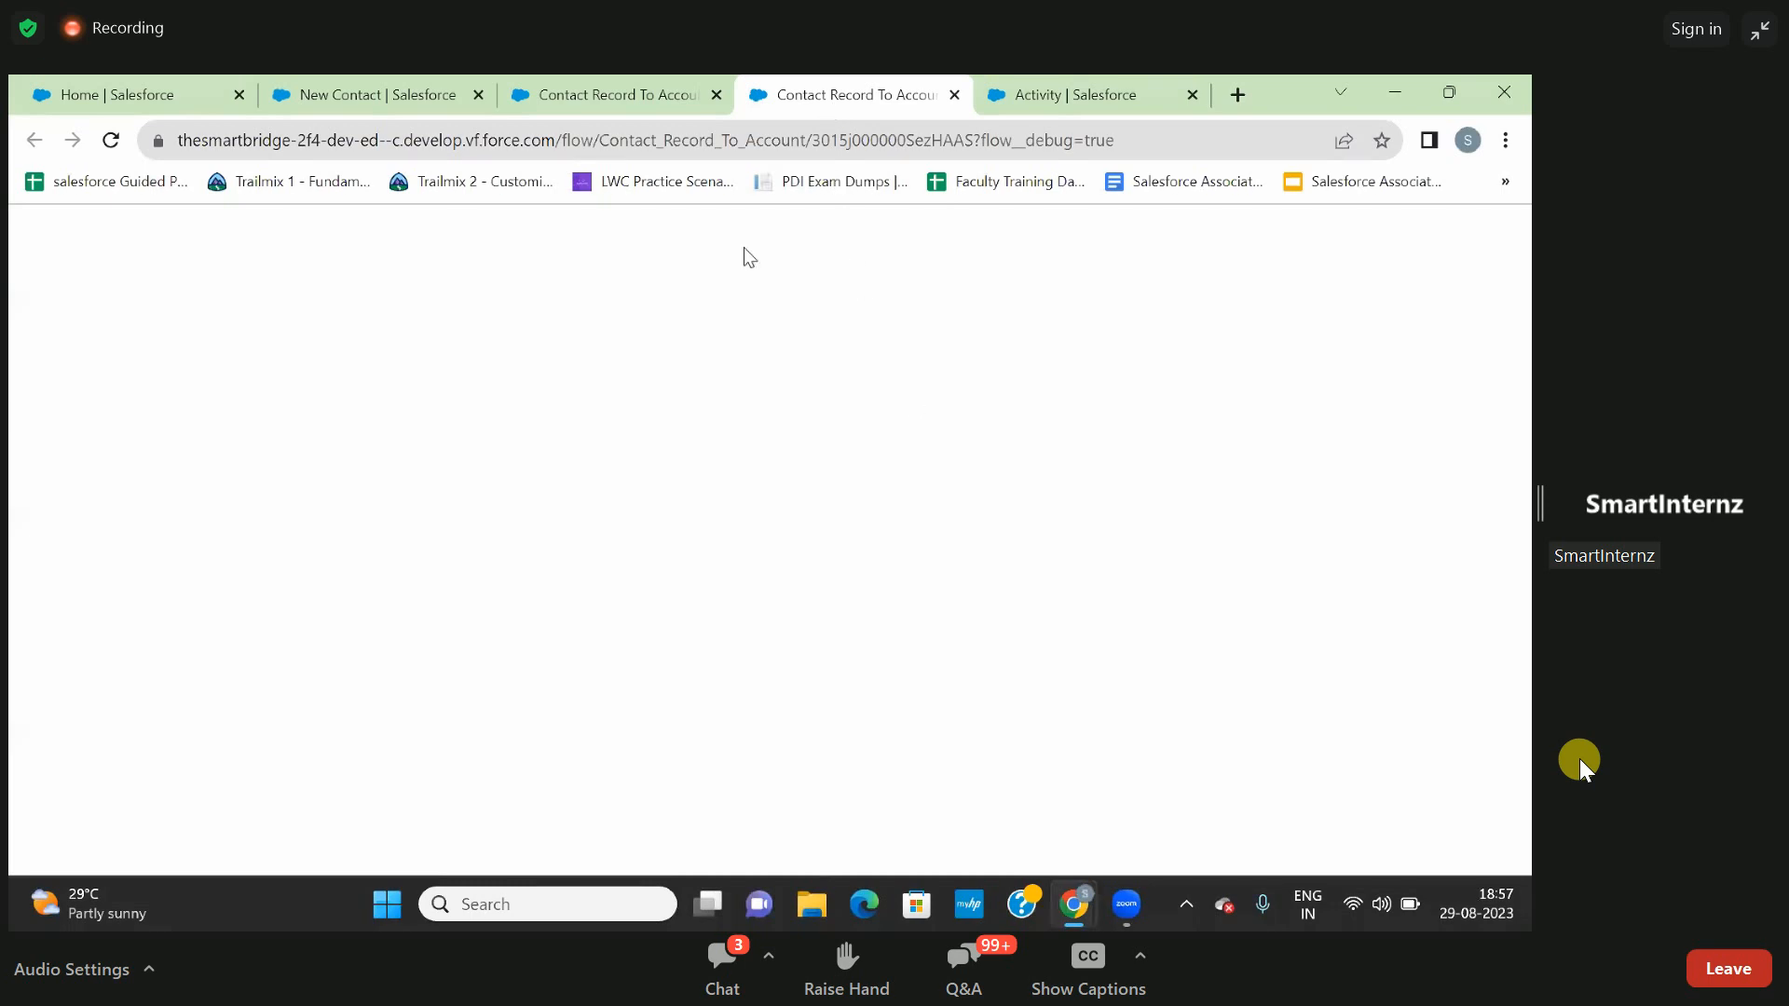
{"action": "left_click", "coordinate": [110, 139]}
{"action": "left_click", "coordinate": [615, 100]}
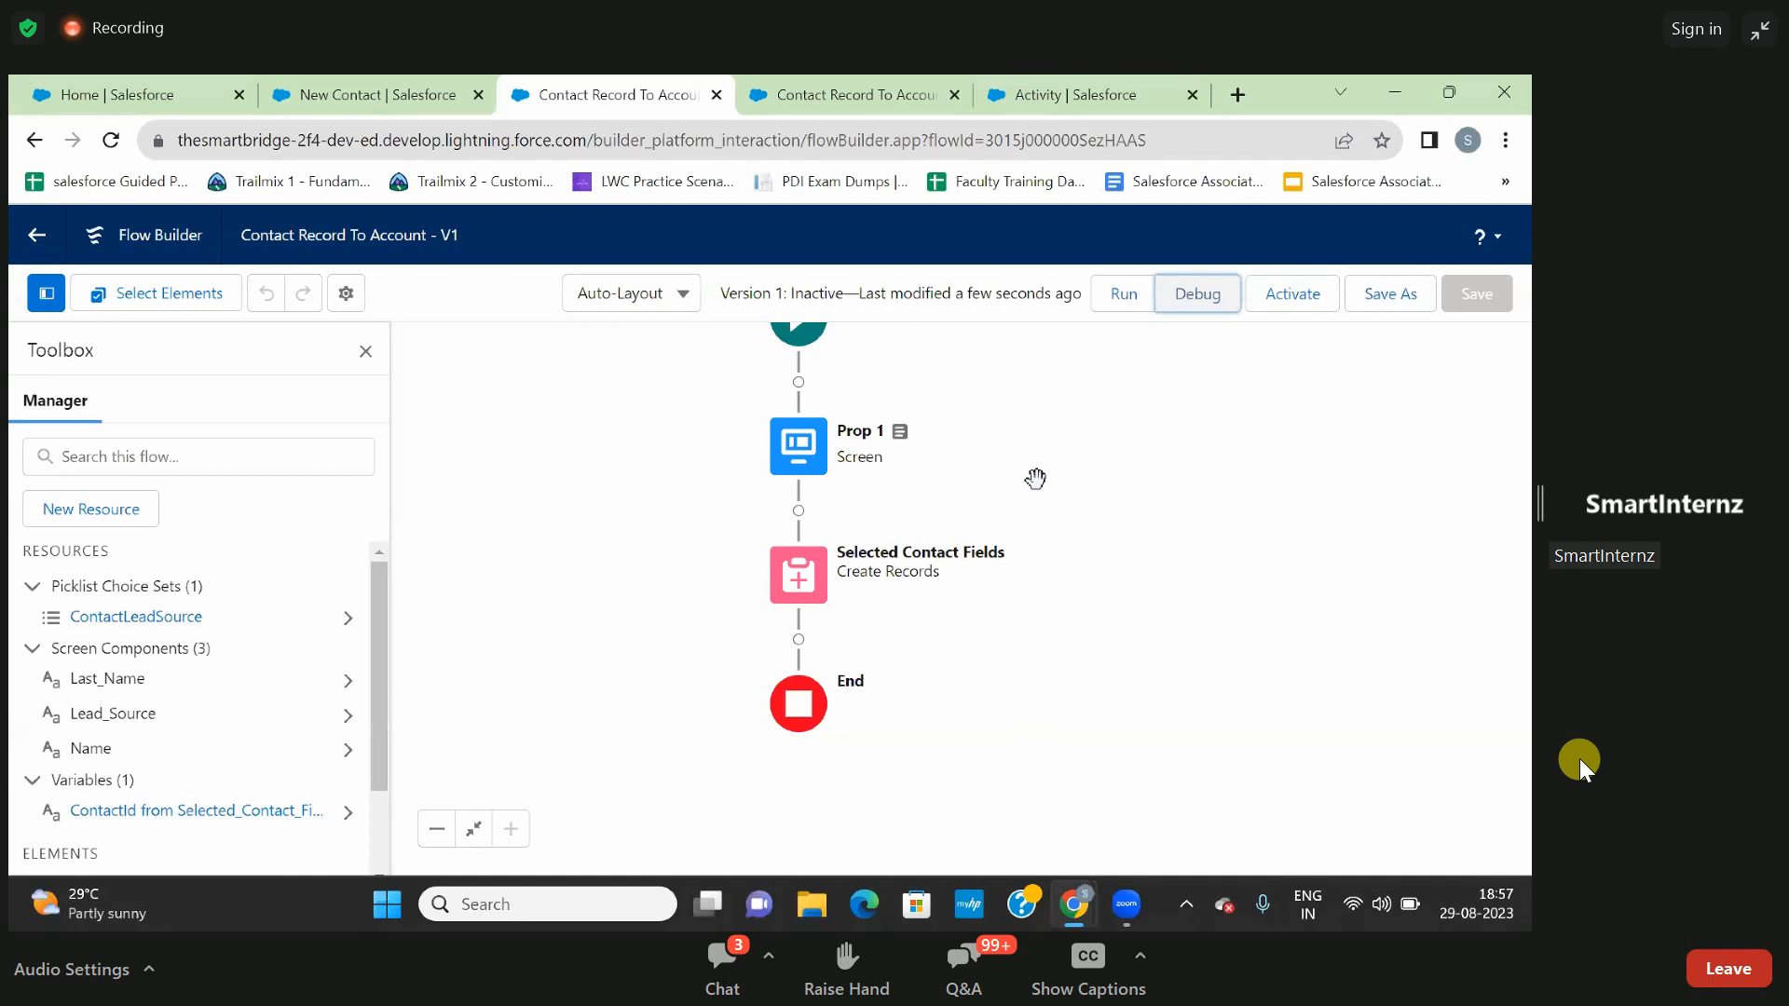
{"action": "left_click", "coordinate": [957, 94]}
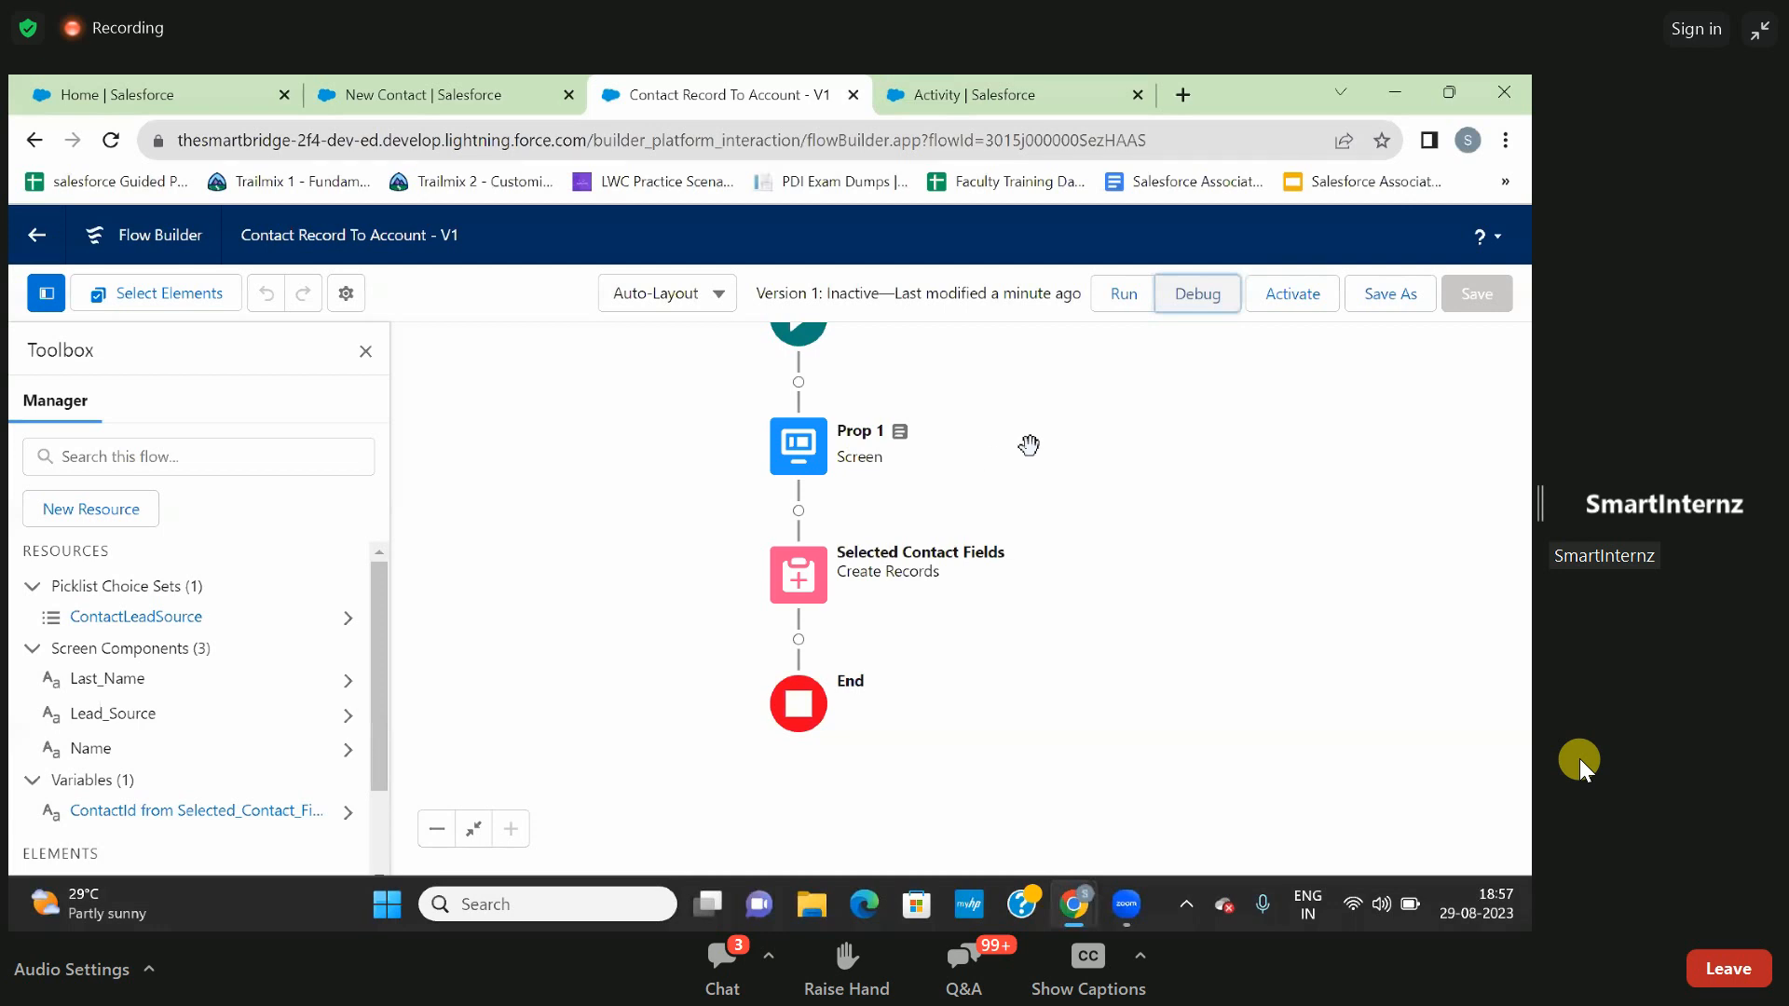
- Discard the blank New Contact form and review the related lists of the Burlington Textiles Corp of America account
{"action": "left_click_drag", "start_coordinate": [1047, 447], "coordinate": [1055, 484]}
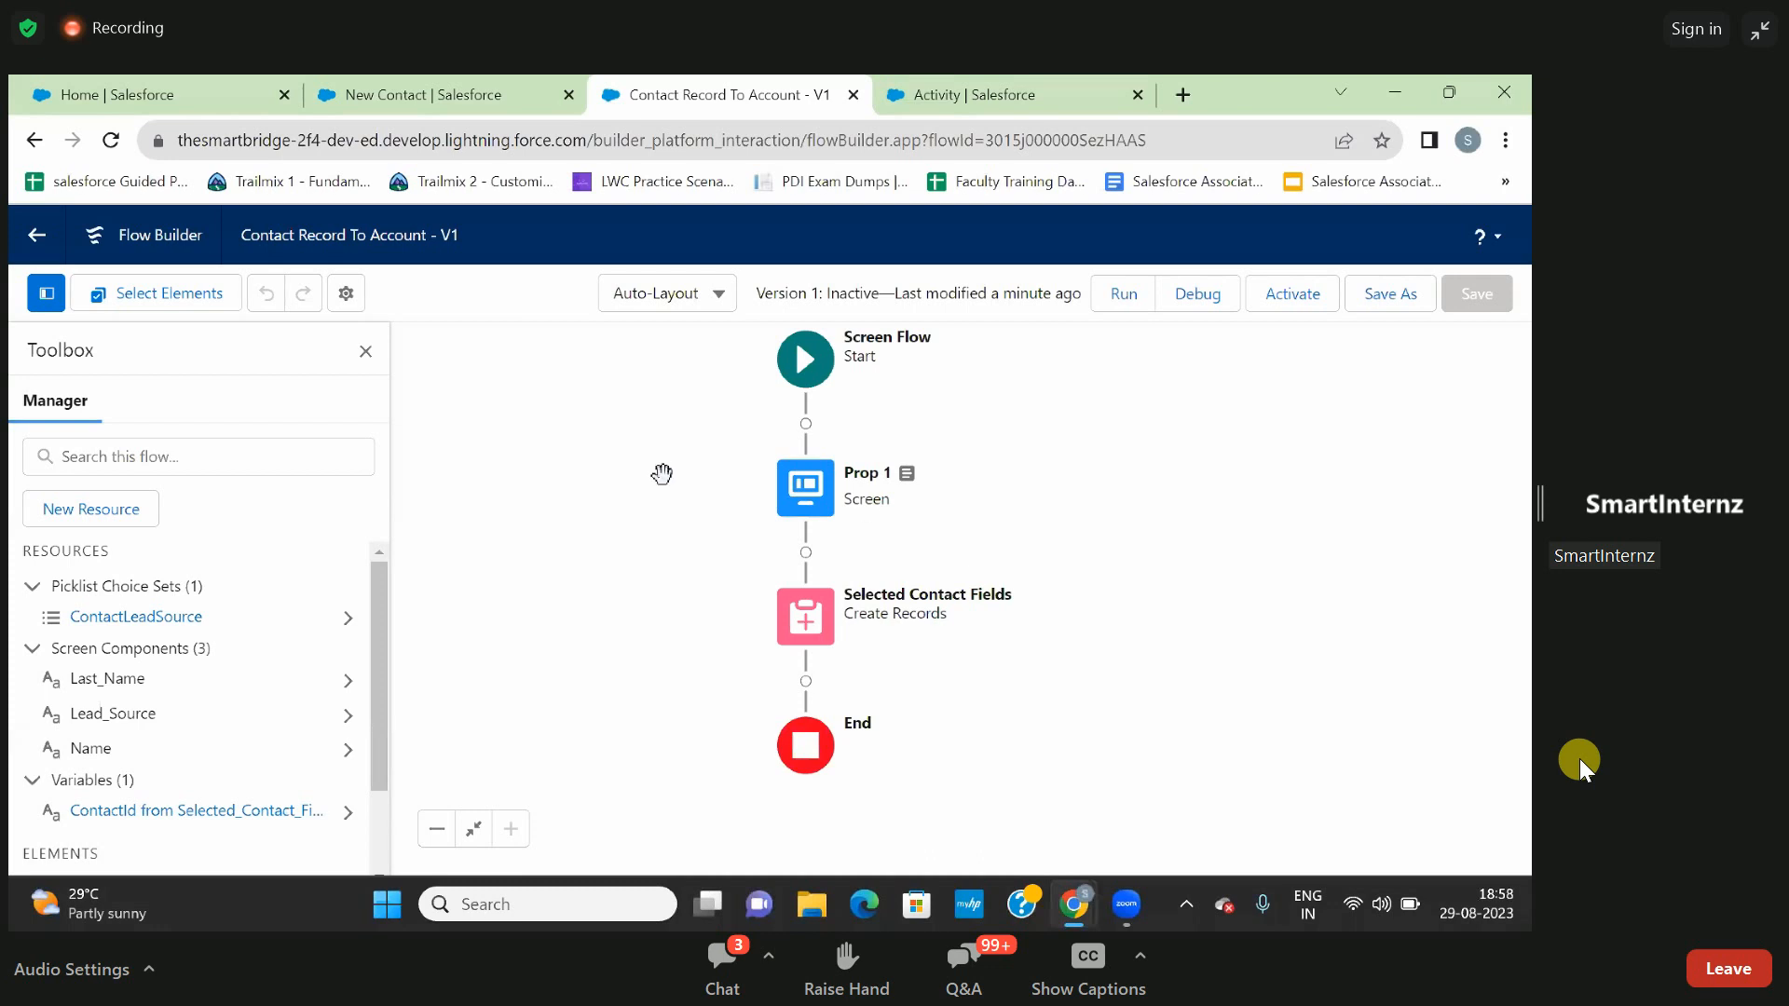
{"action": "left_click", "coordinate": [387, 92]}
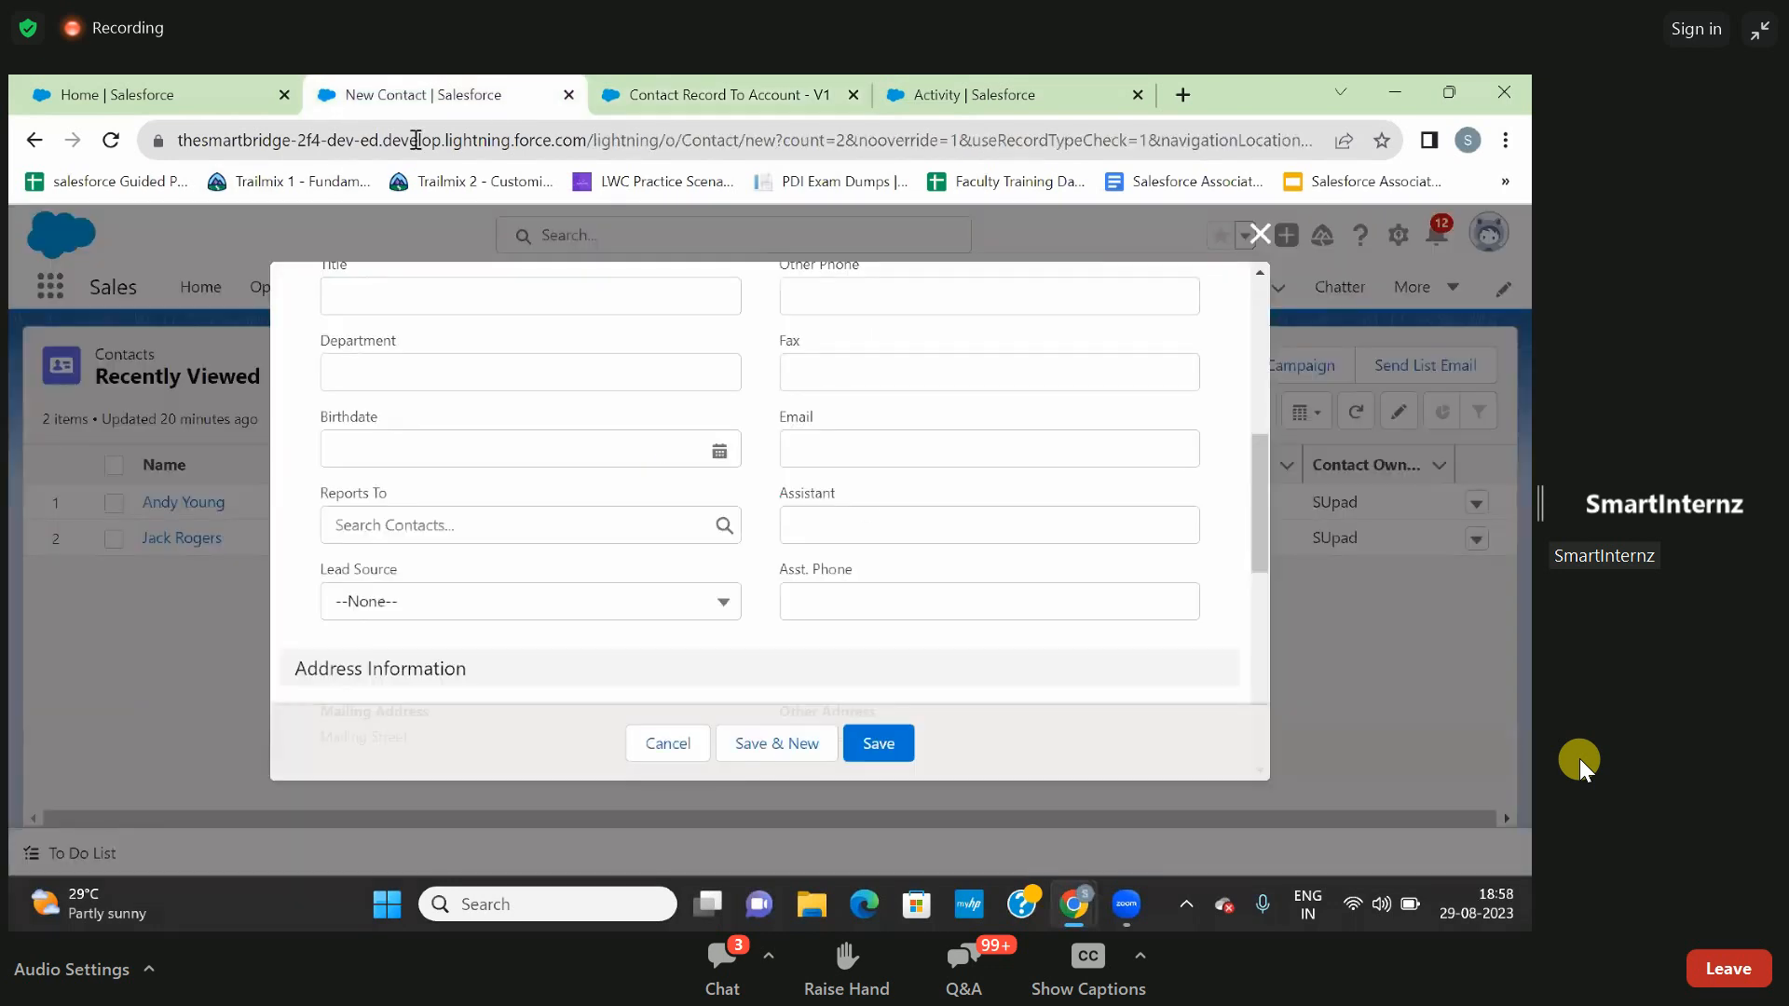
{"action": "left_click", "coordinate": [1260, 233]}
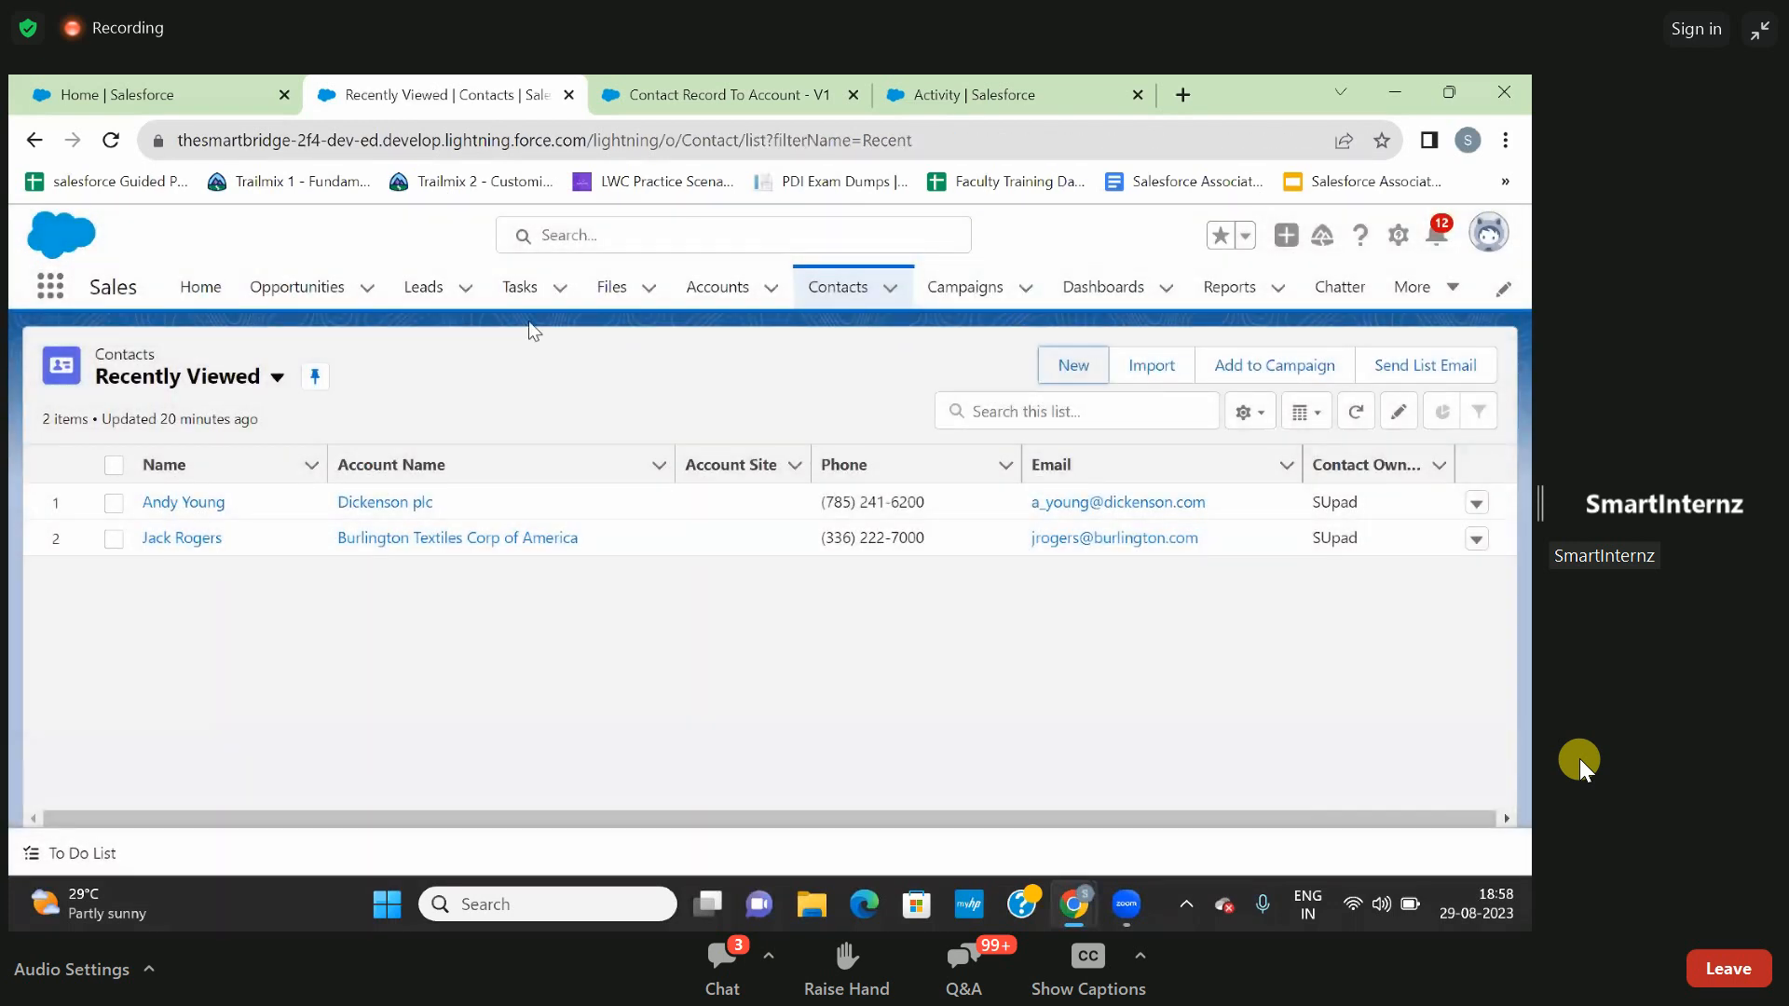
{"action": "left_click", "coordinate": [722, 293]}
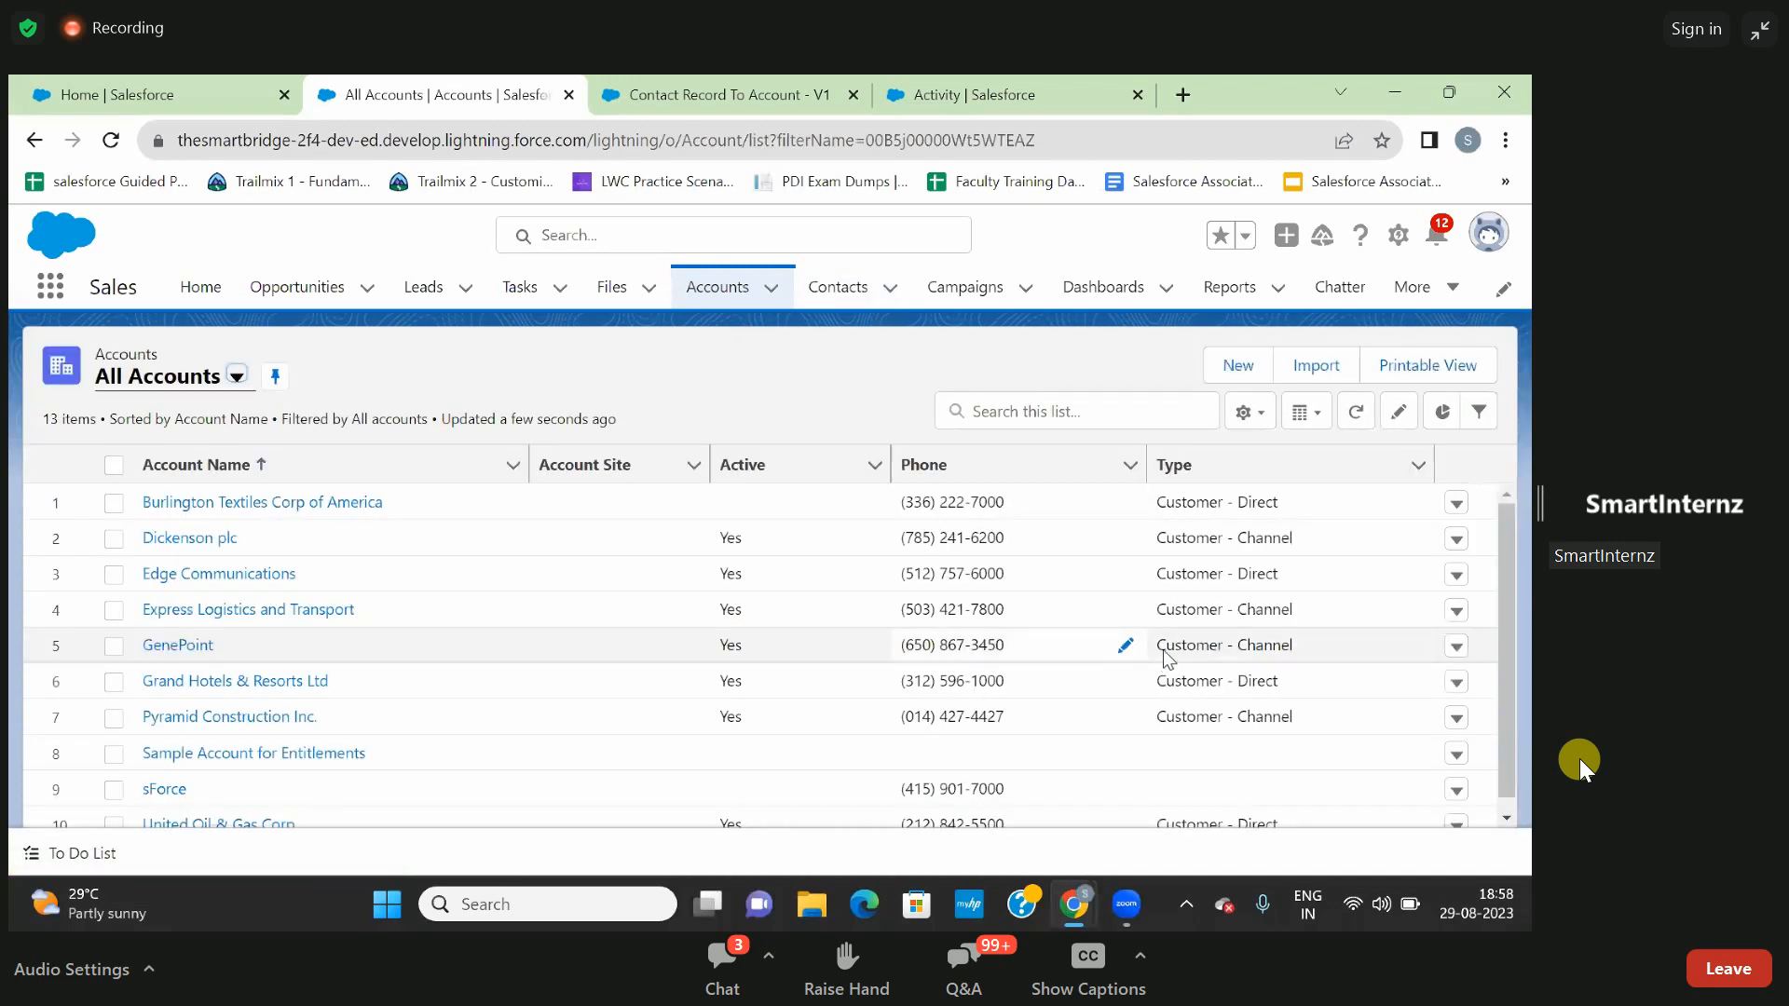
{"action": "left_click", "coordinate": [307, 504]}
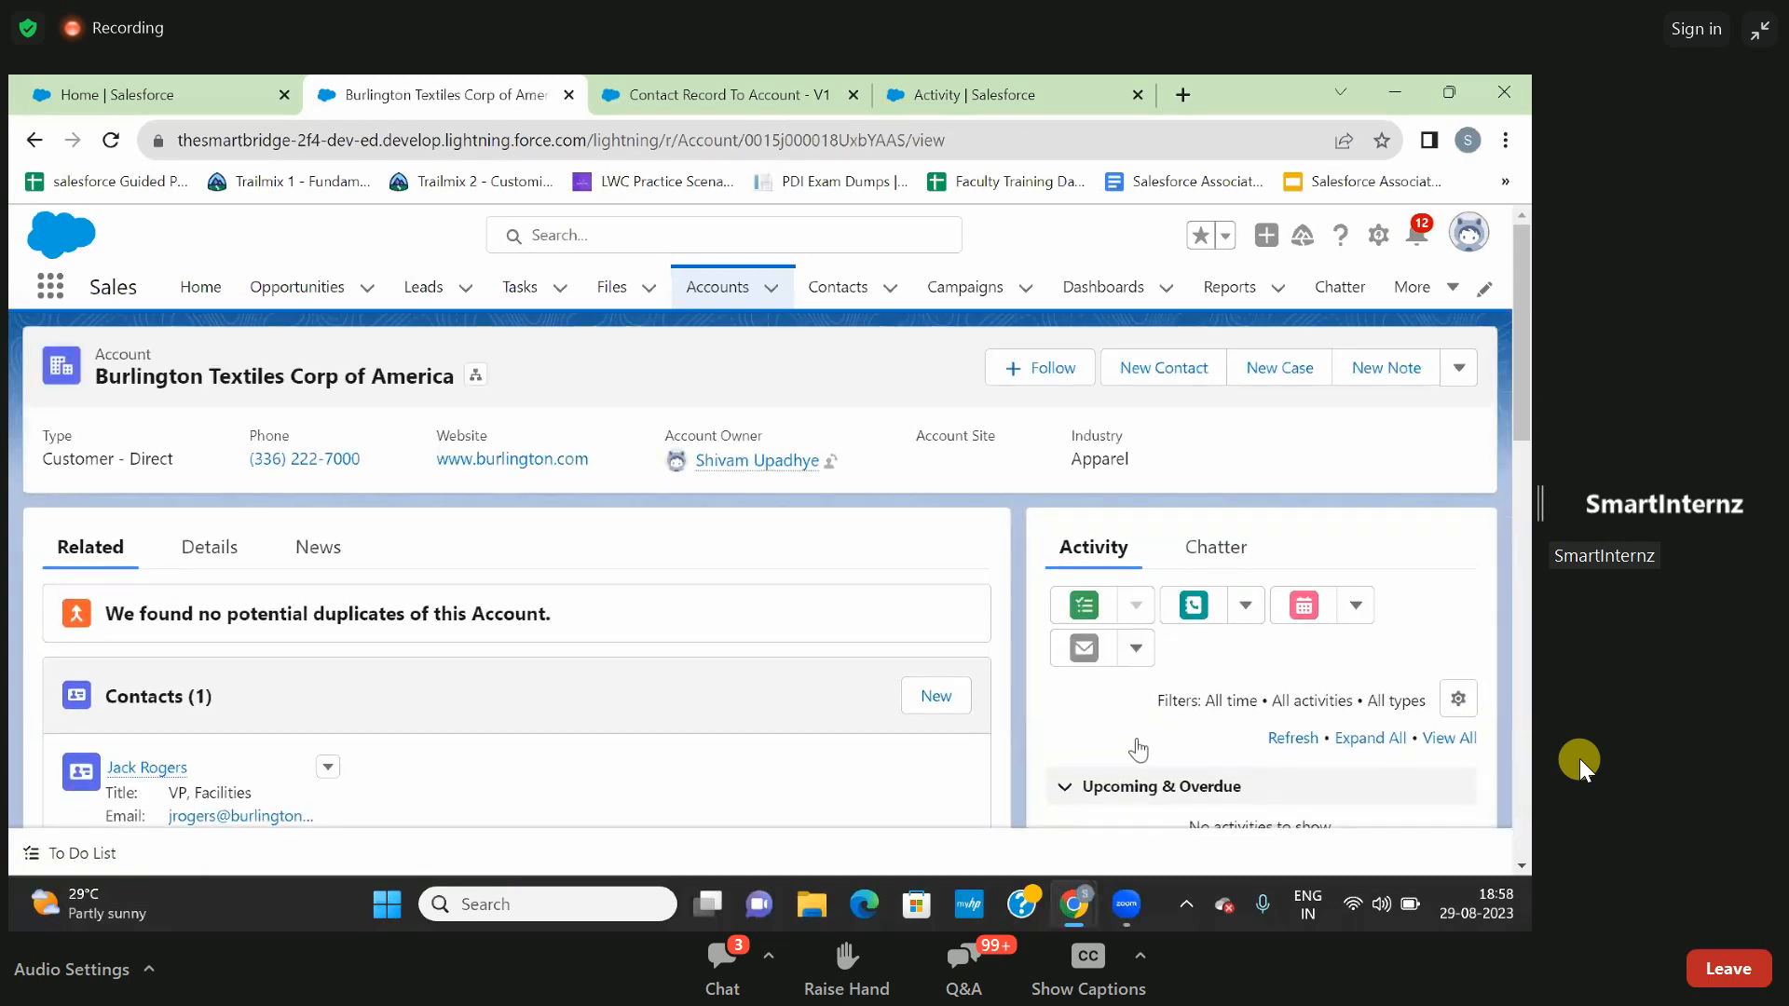
{"action": "scroll", "coordinate": [1137, 738], "scroll_direction": "down", "scroll_amount": 5}
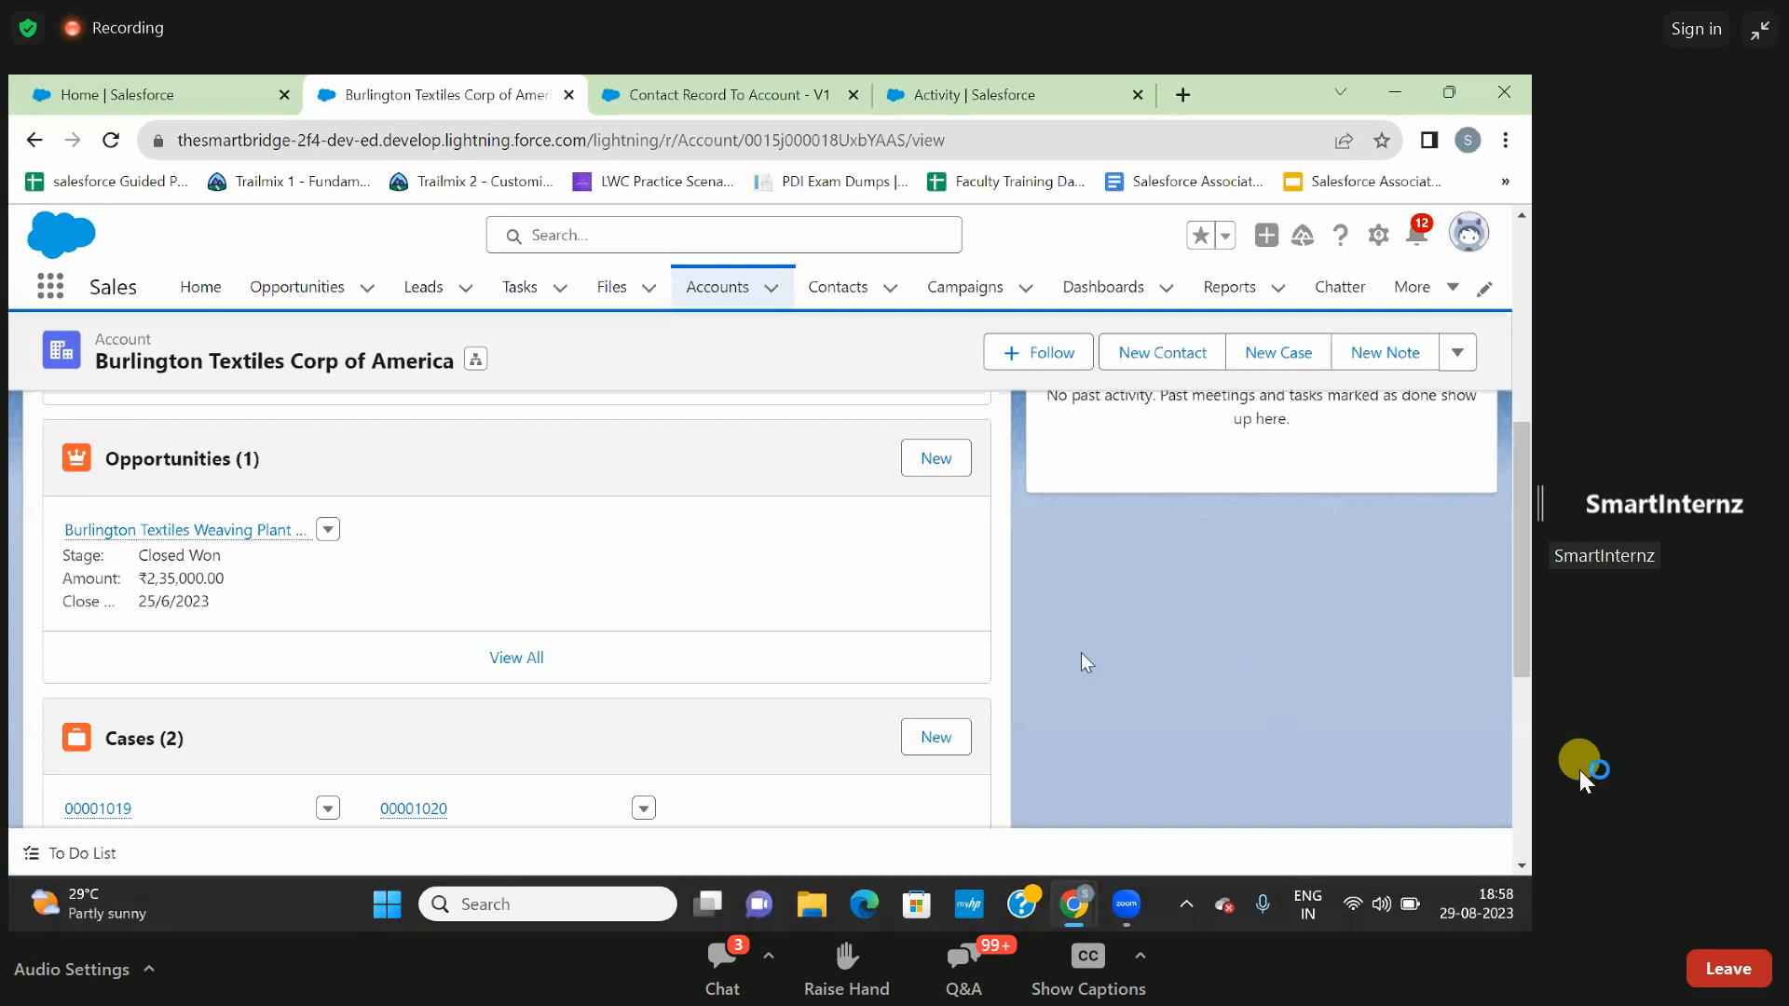
{"action": "scroll", "coordinate": [668, 647], "scroll_direction": "up", "scroll_amount": 3}
{"action": "scroll", "coordinate": [665, 639], "scroll_direction": "up", "scroll_amount": 1}
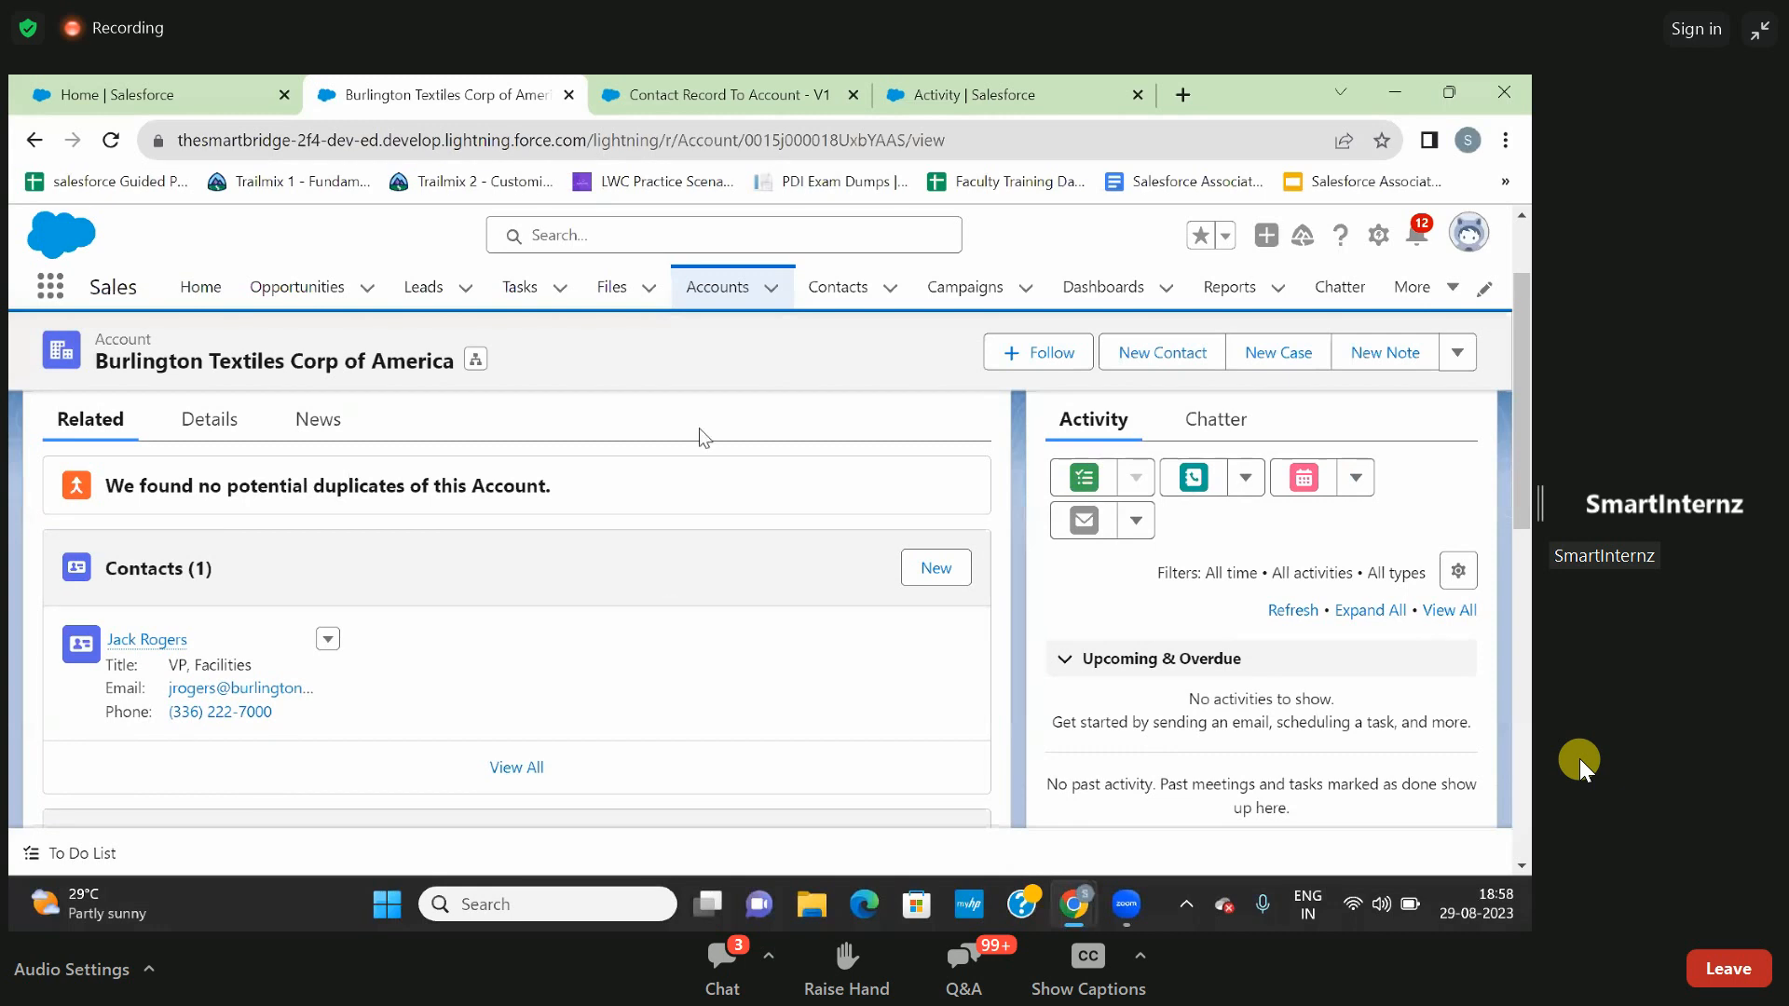
{"action": "left_click", "coordinate": [718, 288]}
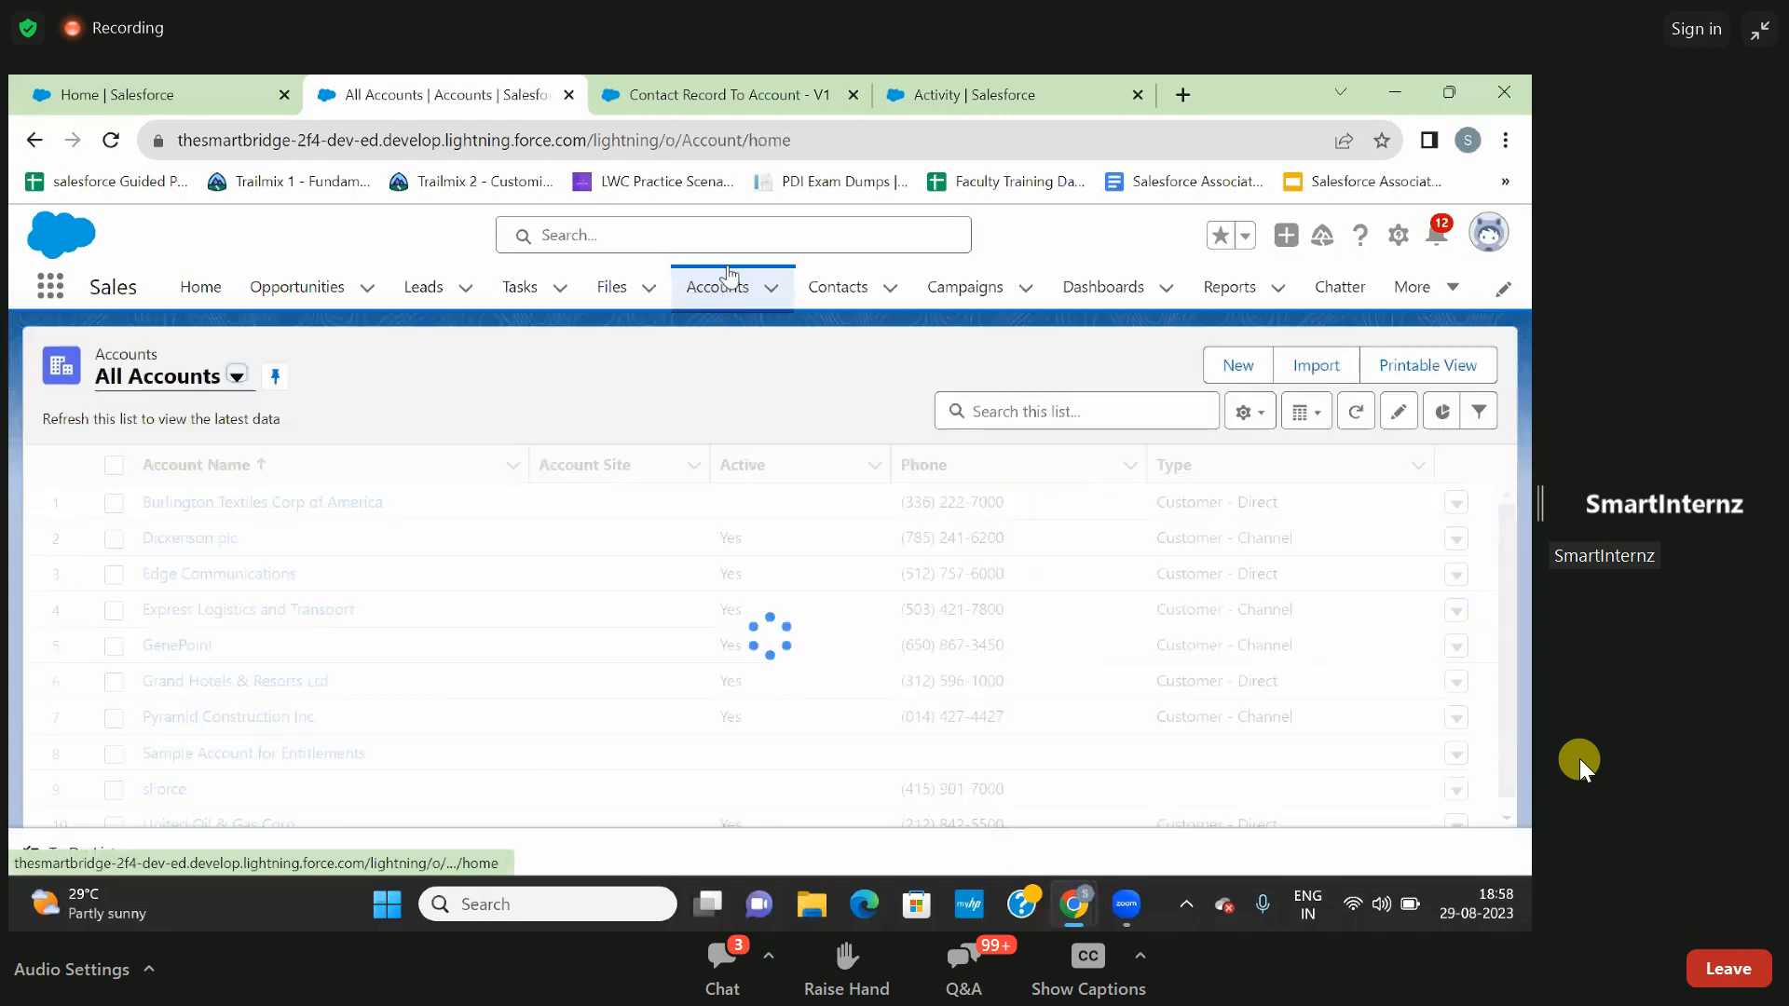
{"action": "left_click", "coordinate": [728, 97]}
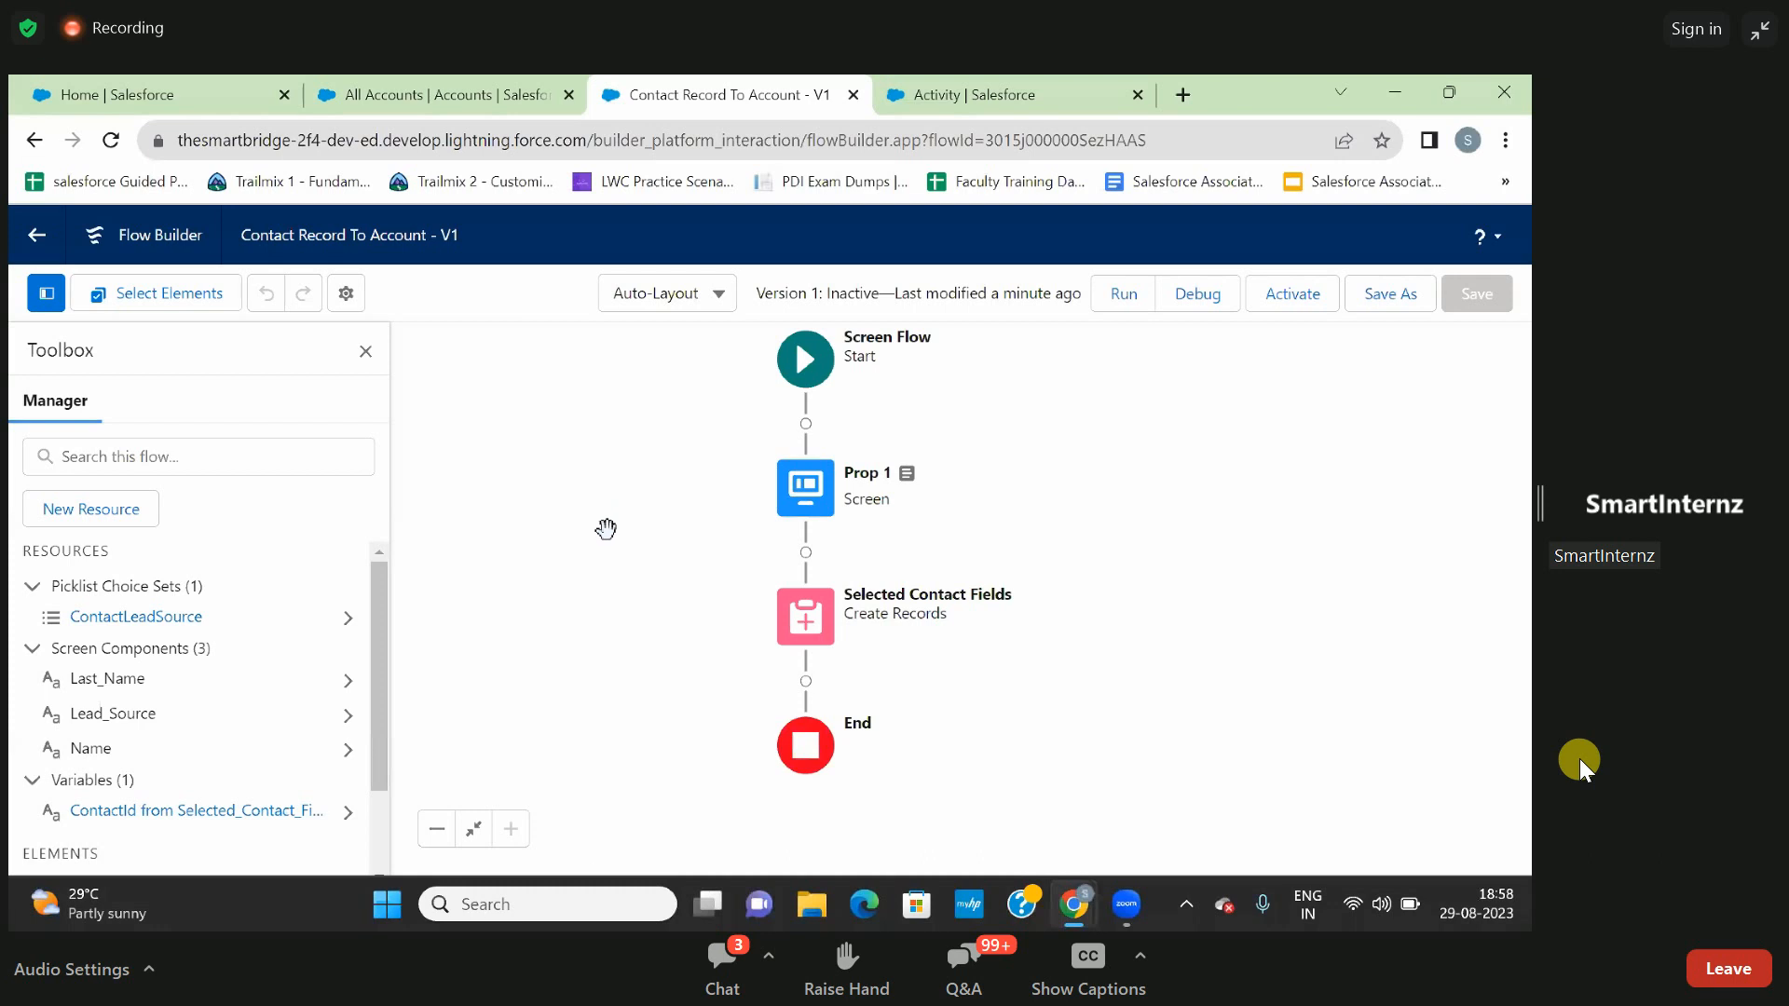
- Open a blank New Contact form, examine the account choices in its Account Name lookup, and discard the form
{"action": "left_click", "coordinate": [442, 98]}
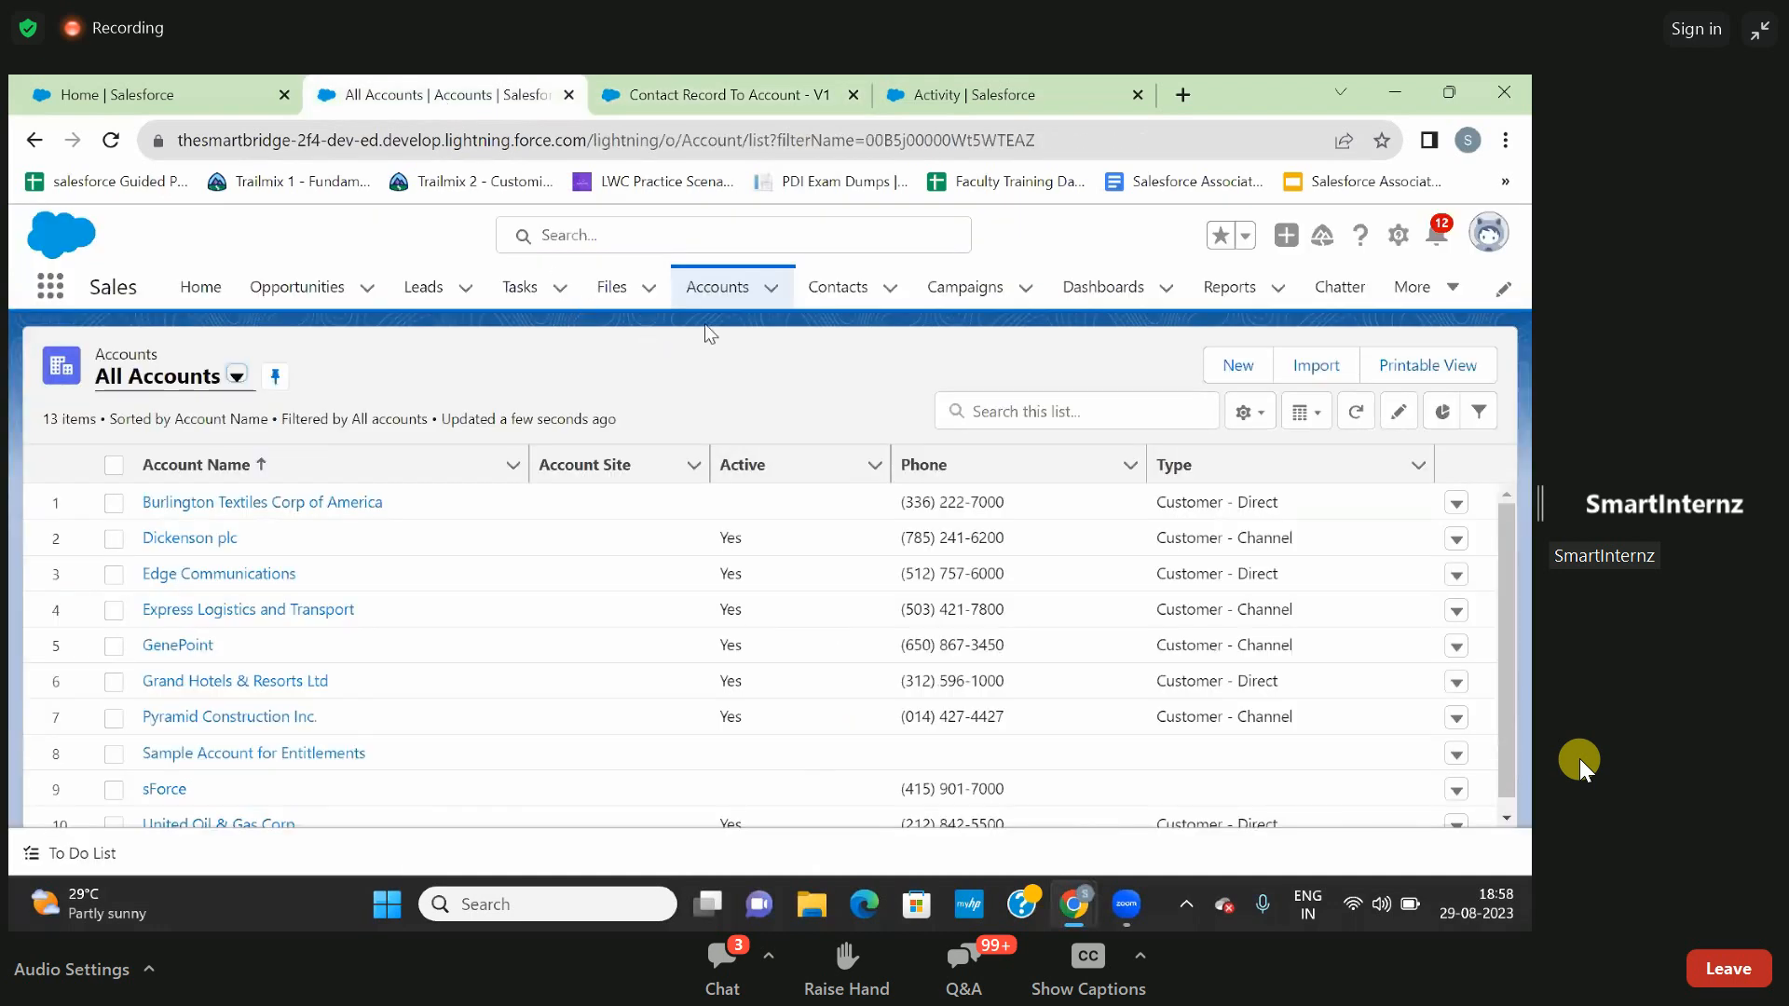
{"action": "left_click", "coordinate": [824, 290]}
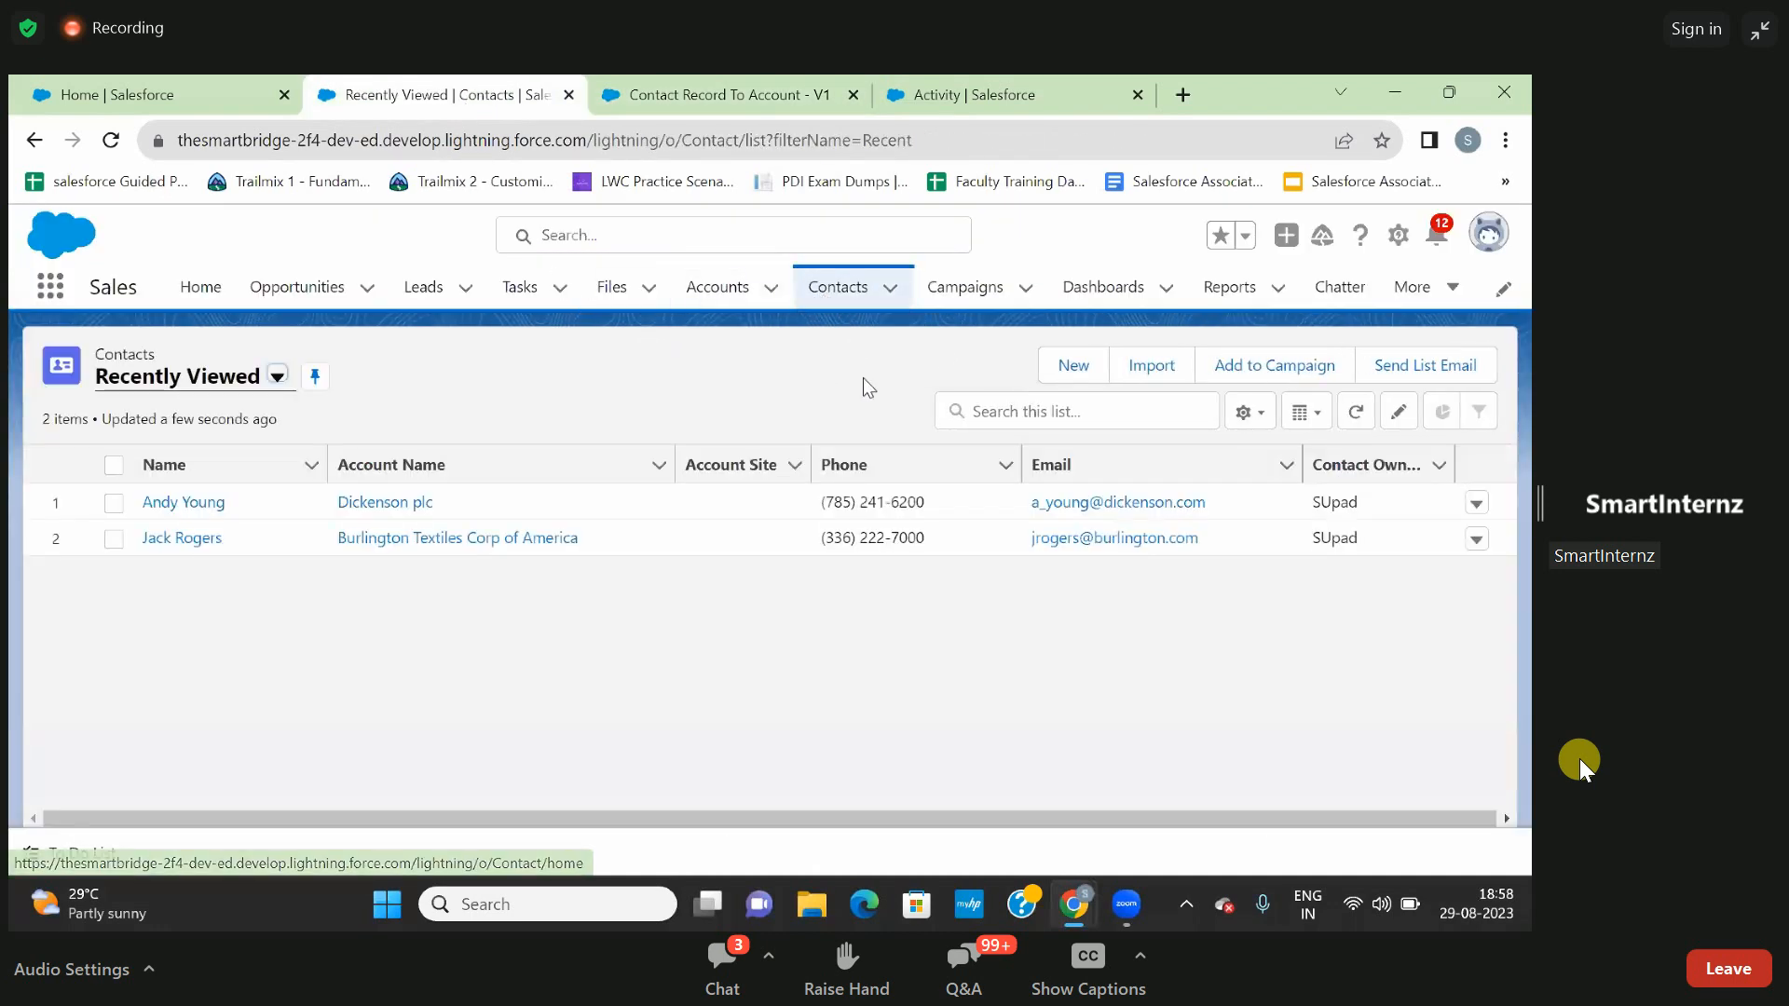
{"action": "left_click", "coordinate": [1073, 364]}
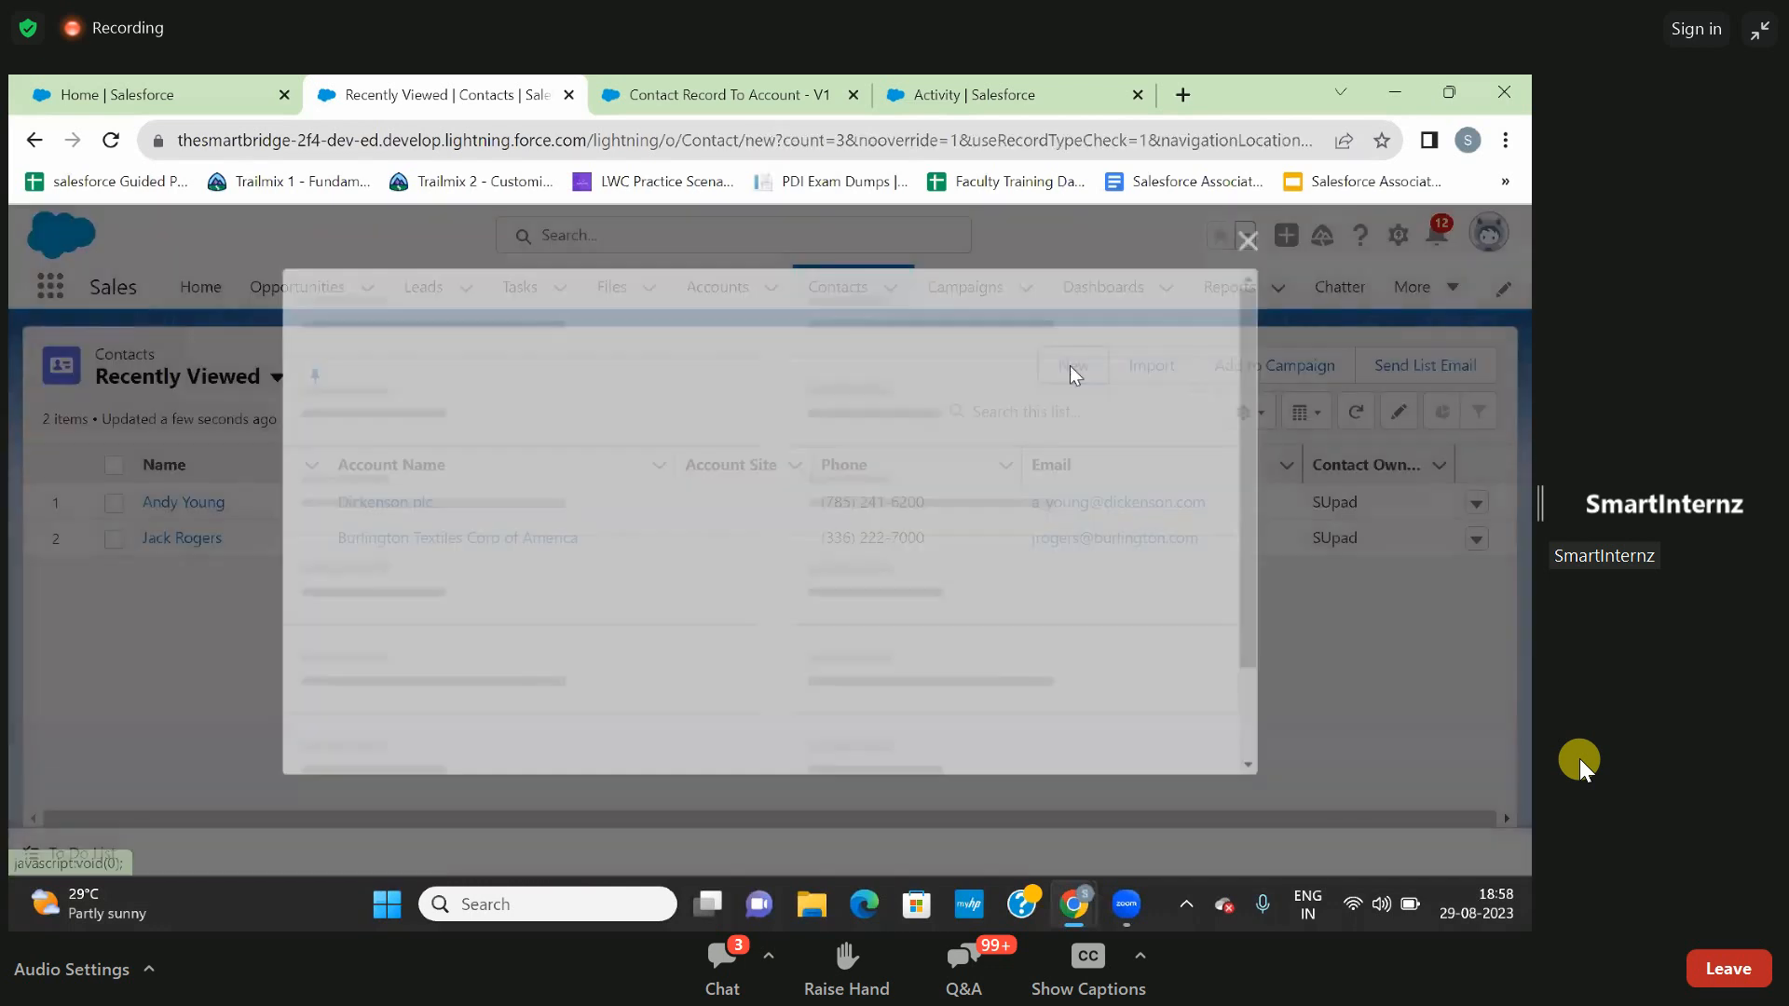
{"action": "scroll", "coordinate": [527, 677], "scroll_direction": "down", "scroll_amount": 2}
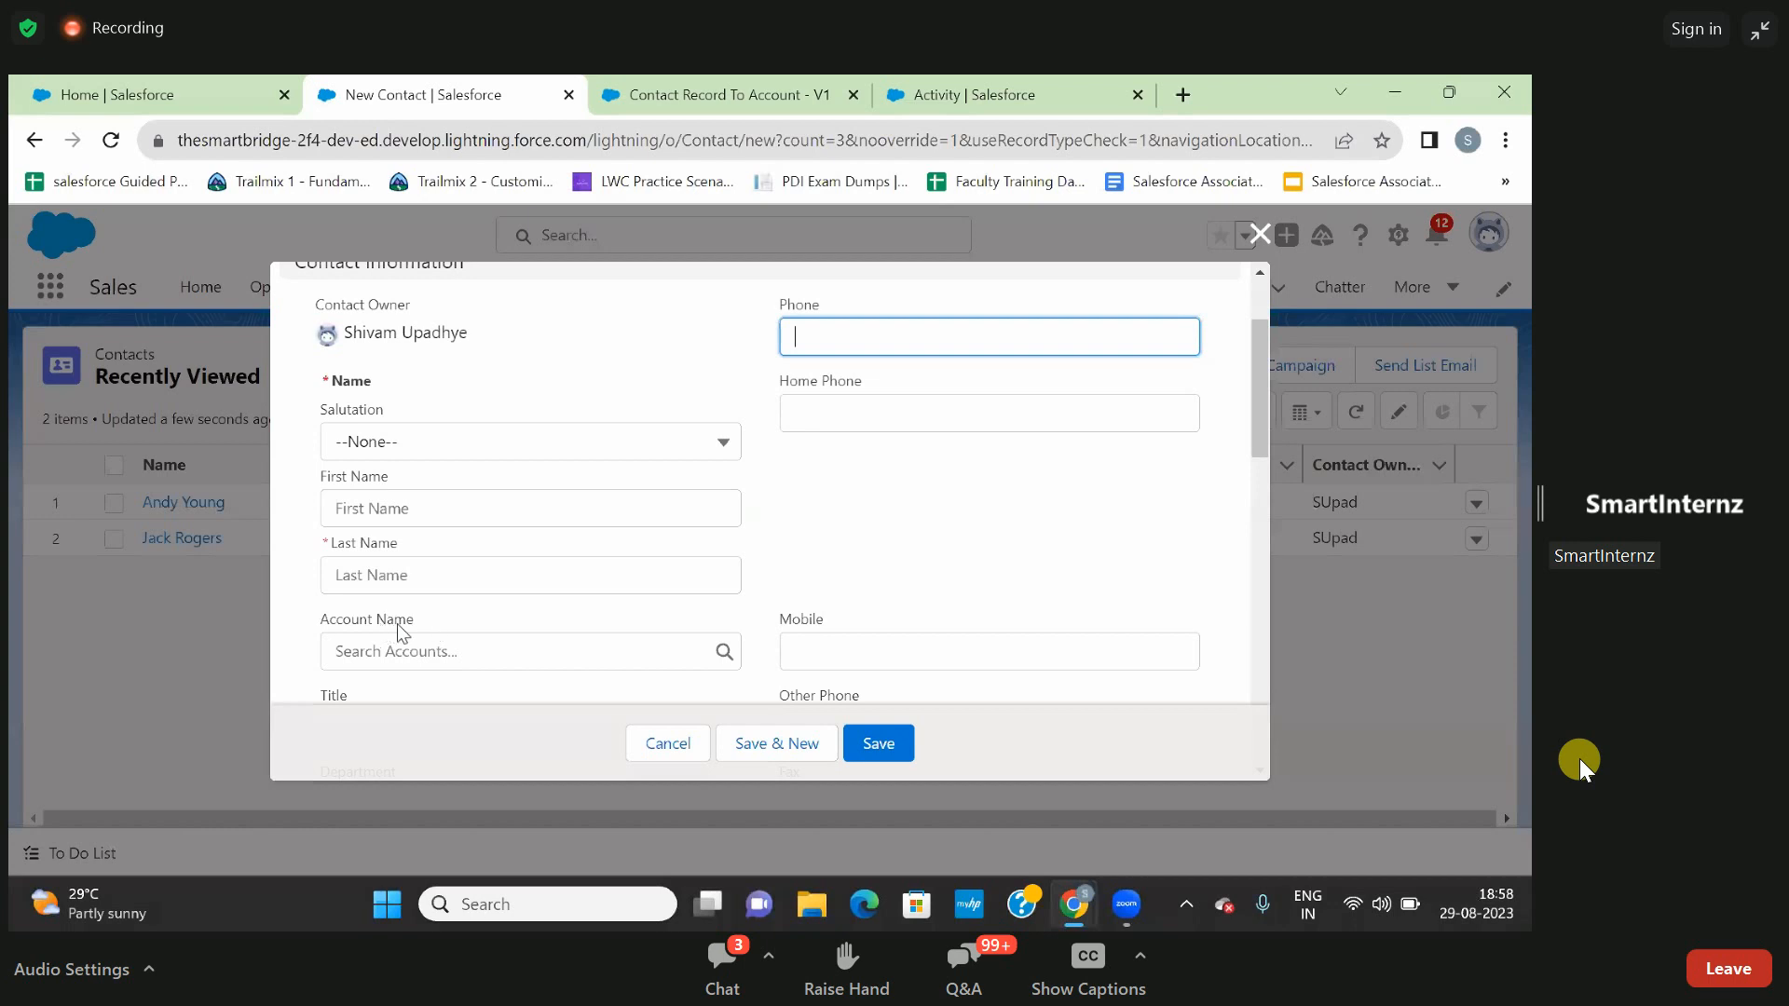
{"action": "left_click", "coordinate": [446, 651]}
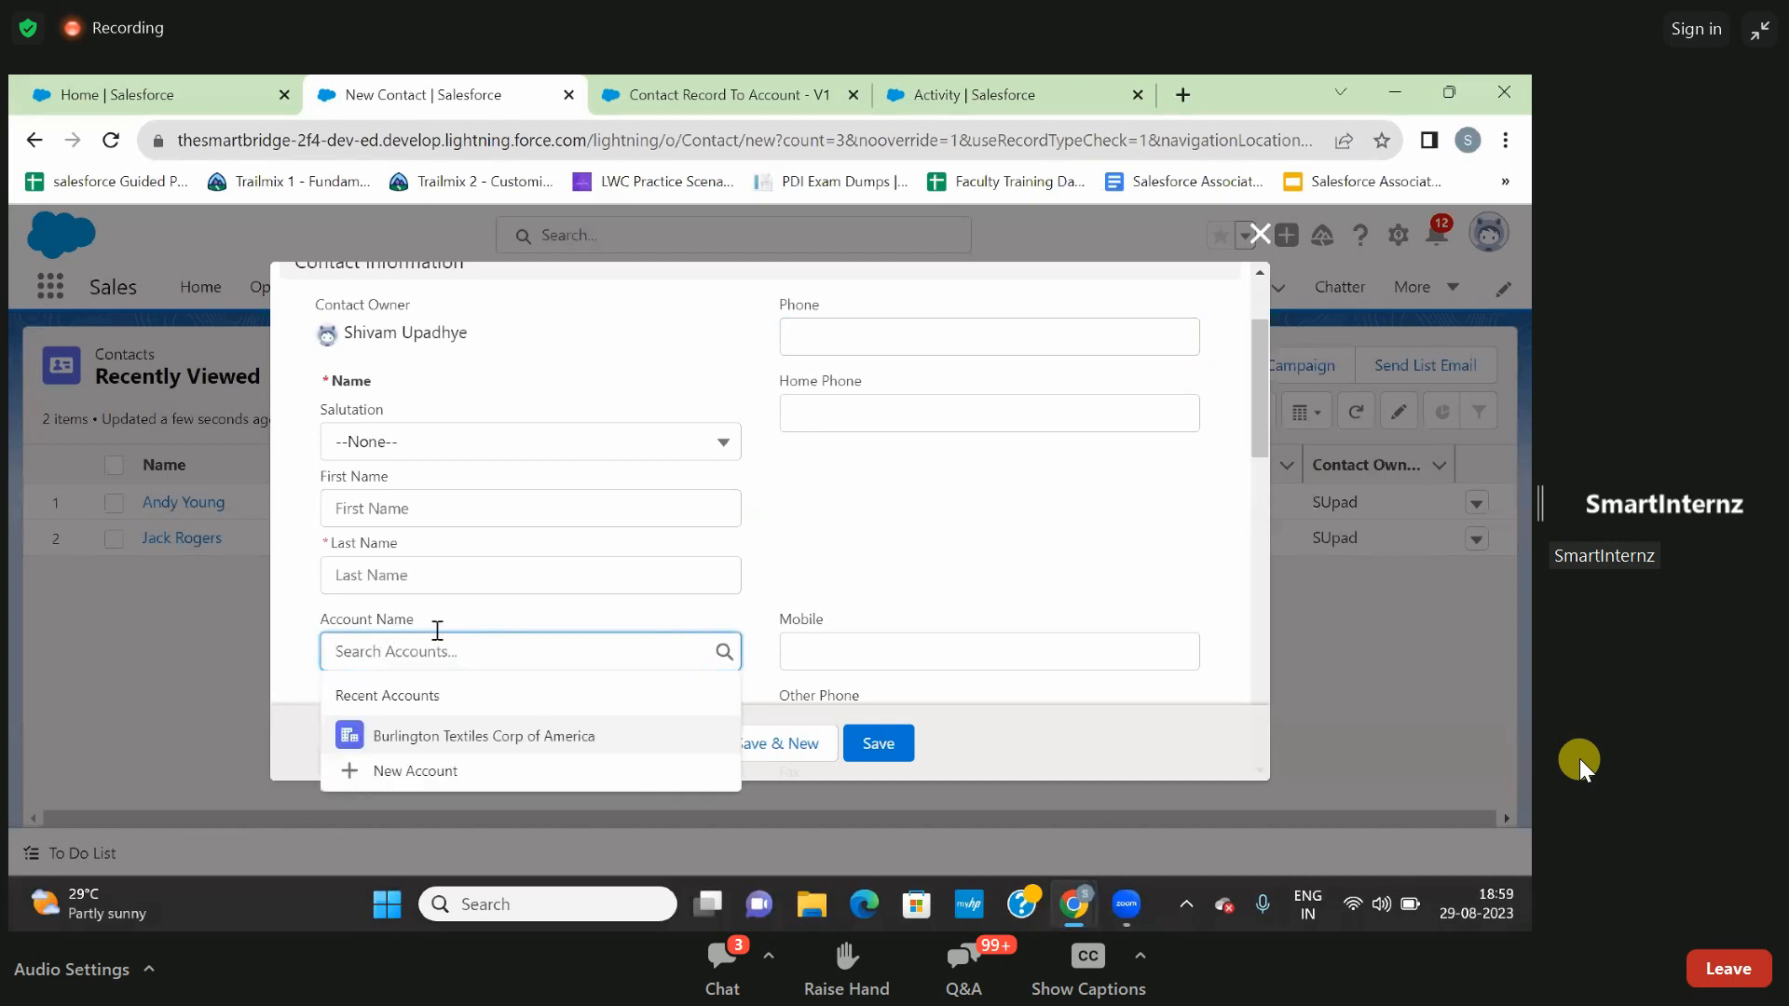
{"action": "scroll", "coordinate": [412, 664], "scroll_direction": "down", "scroll_amount": 1}
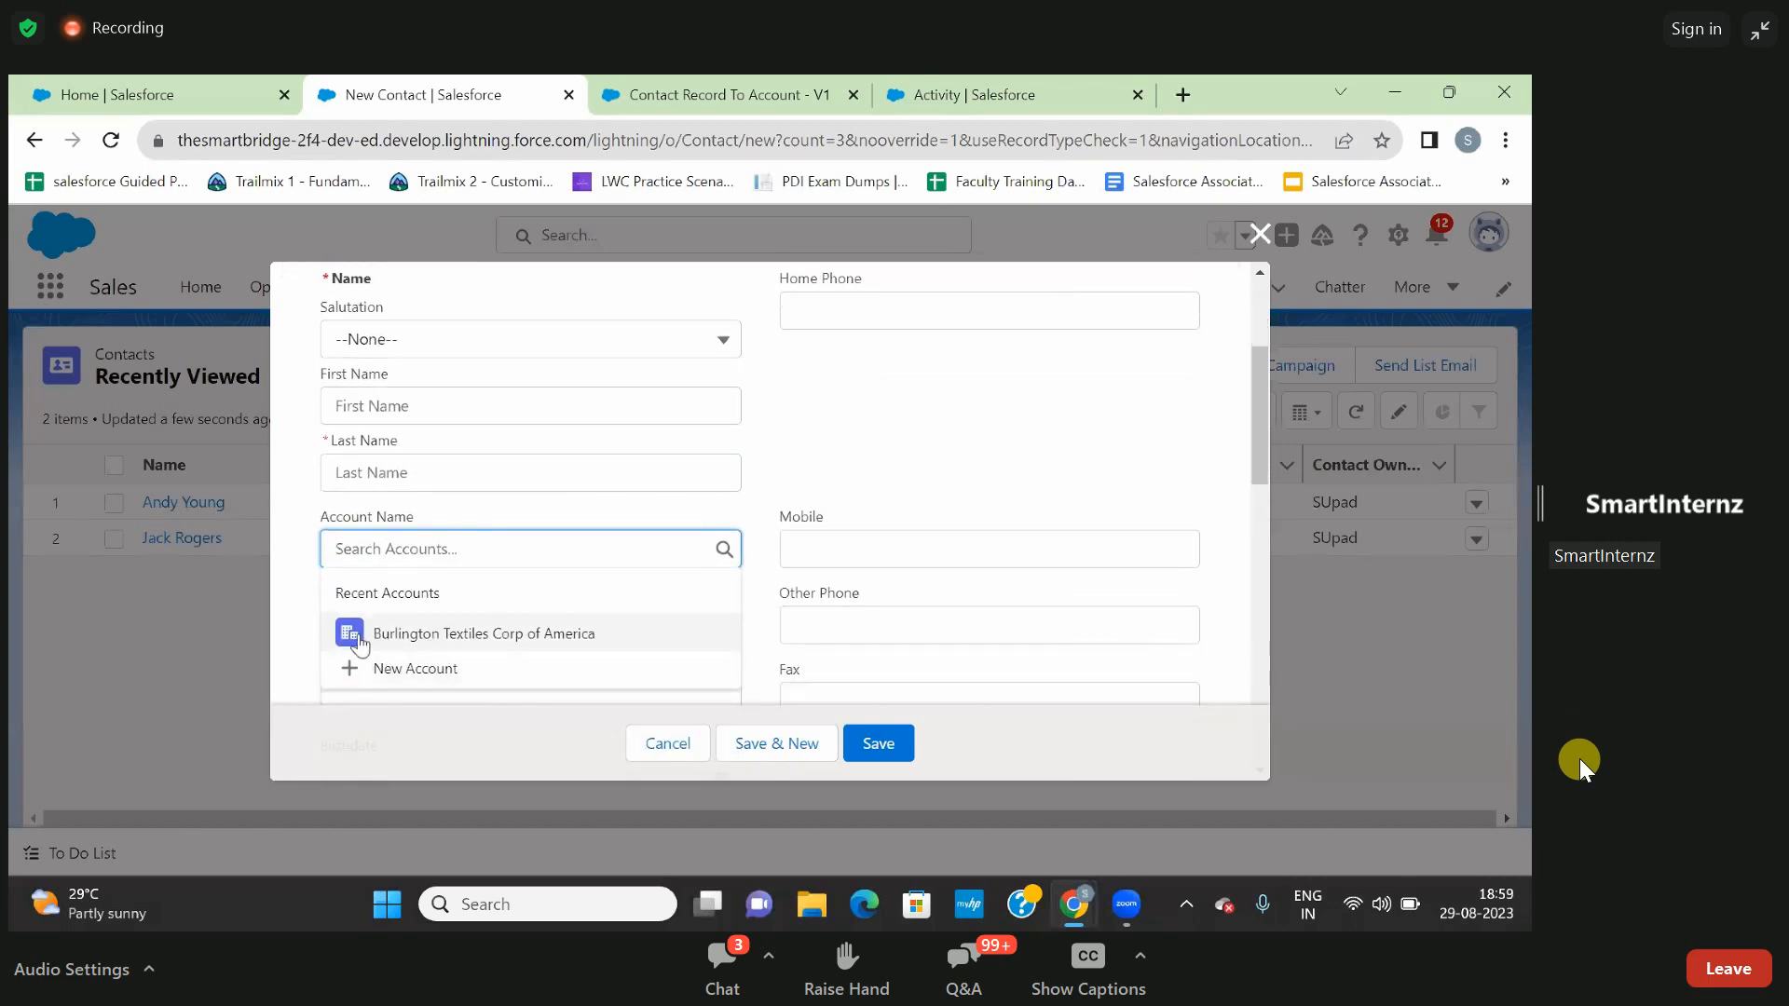
{"action": "left_click", "coordinate": [190, 606]}
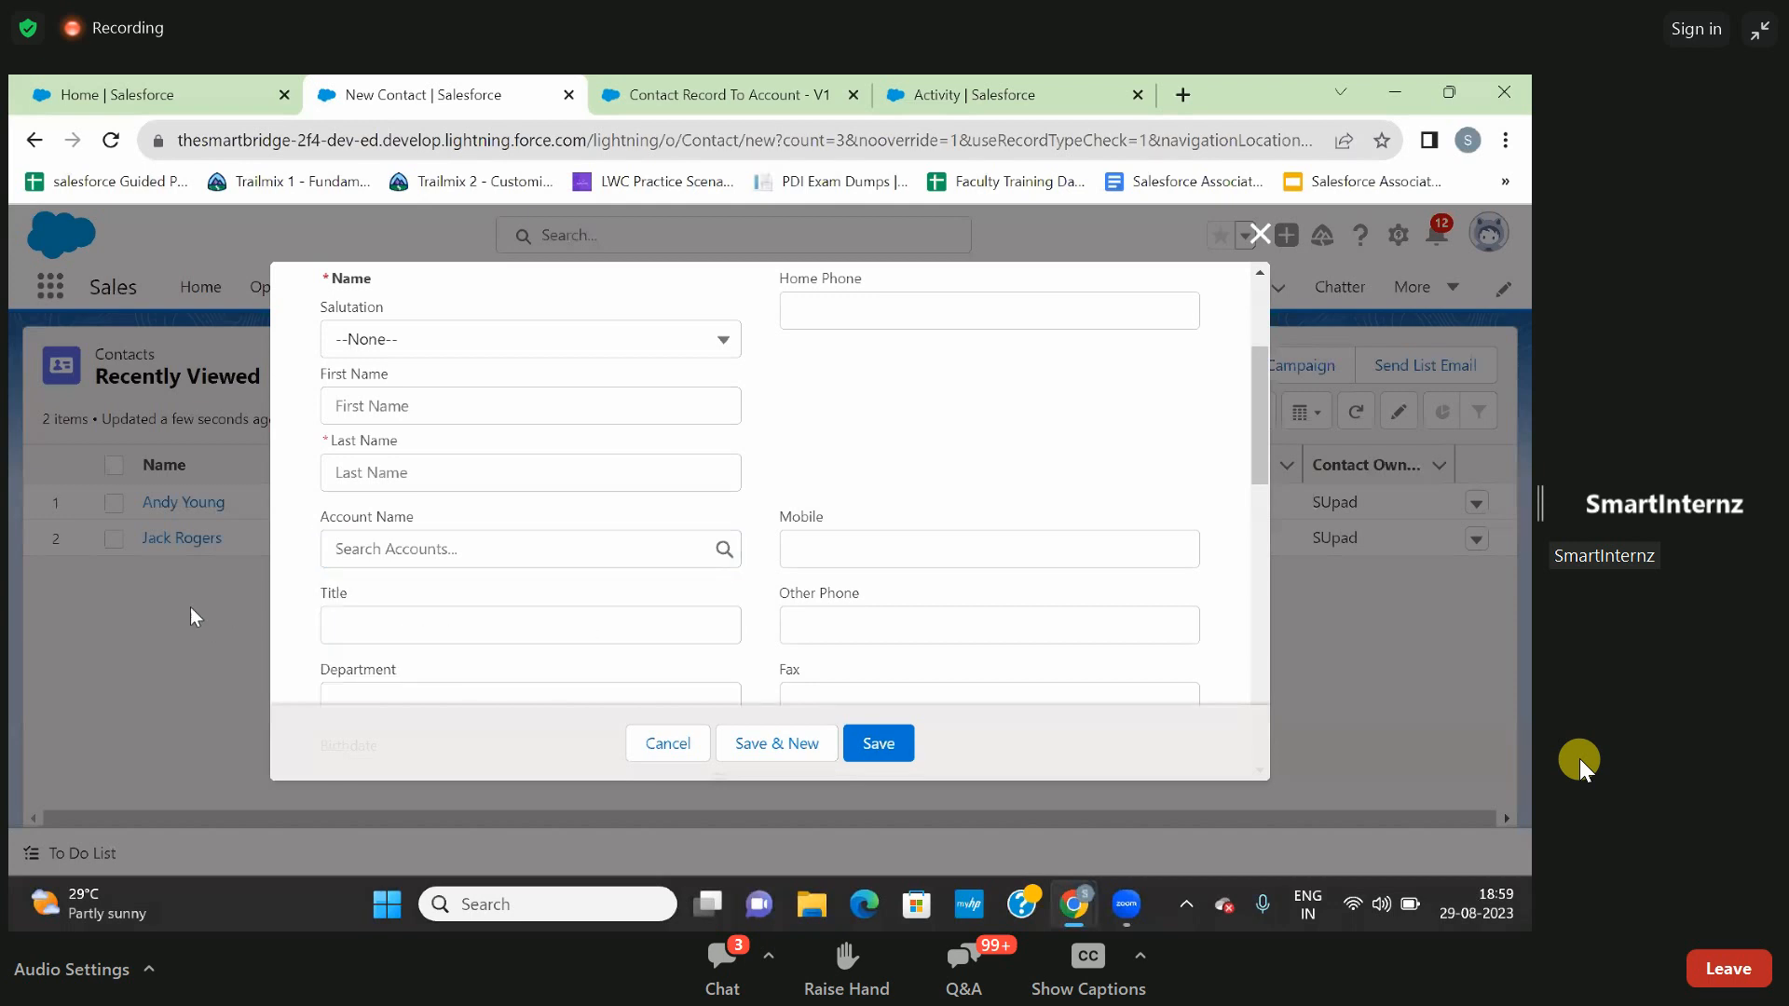
{"action": "left_click", "coordinate": [1260, 233]}
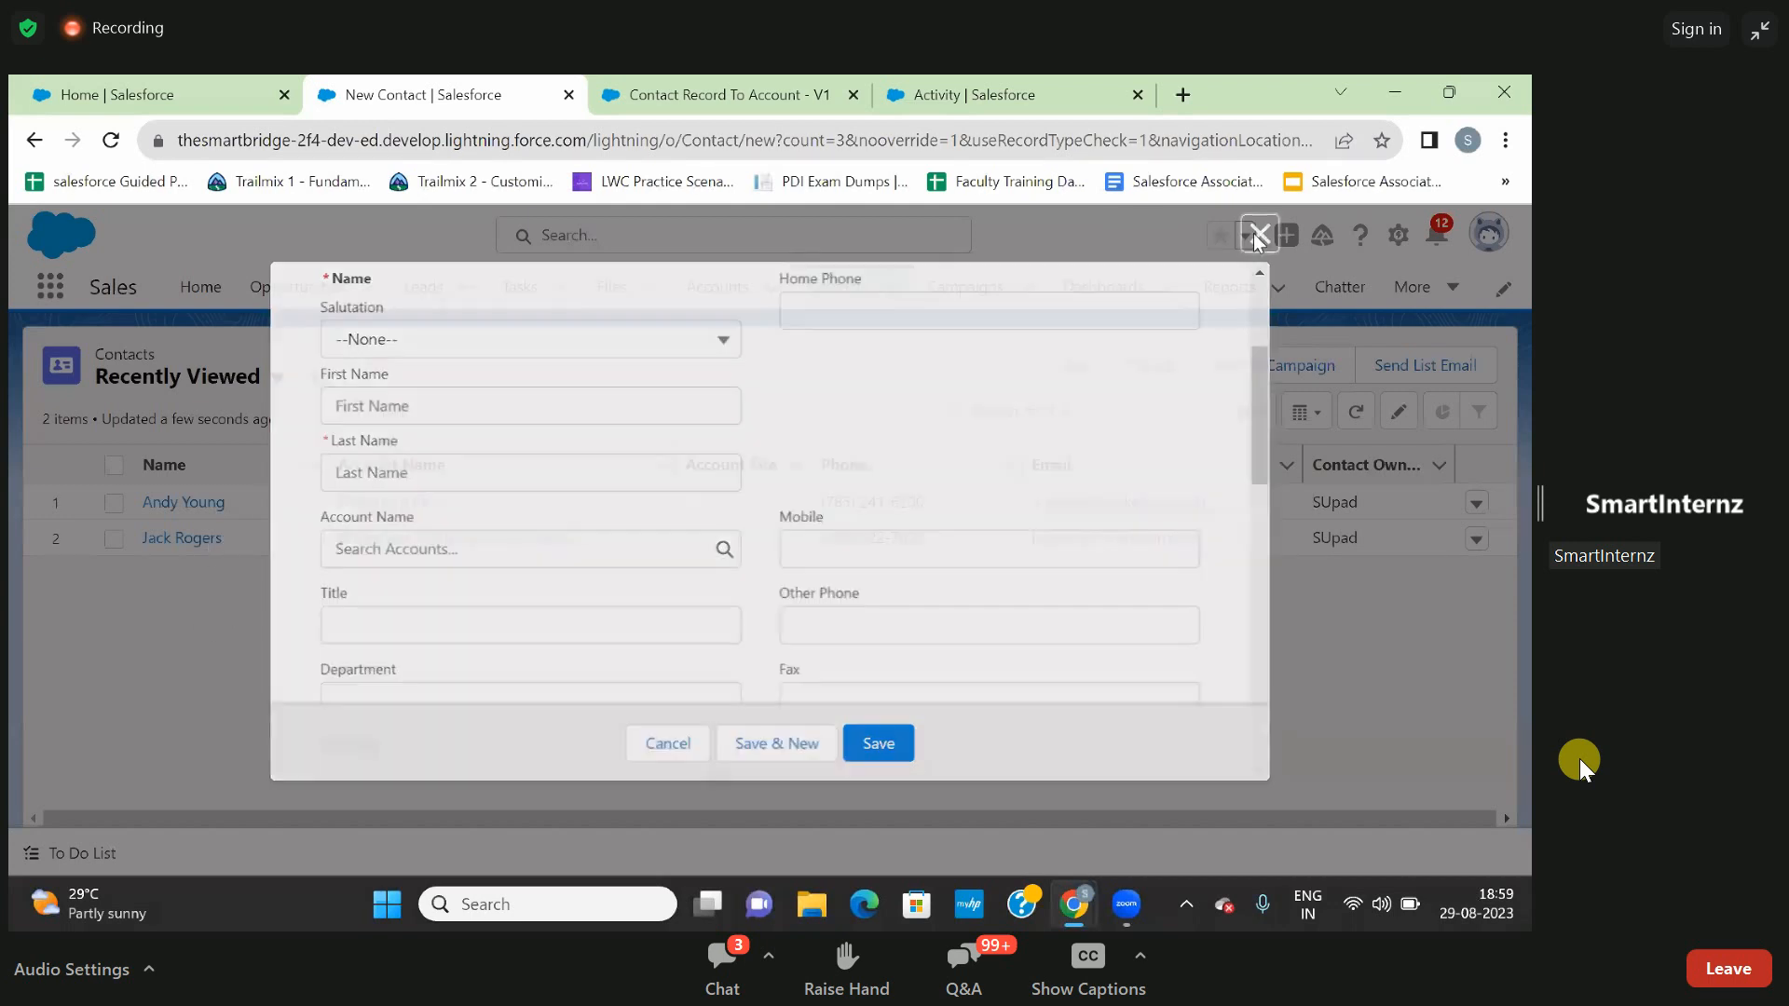
- Open the Burlington Textiles Corp of America account and highlight its record ID in the page address
{"action": "left_click", "coordinate": [756, 276]}
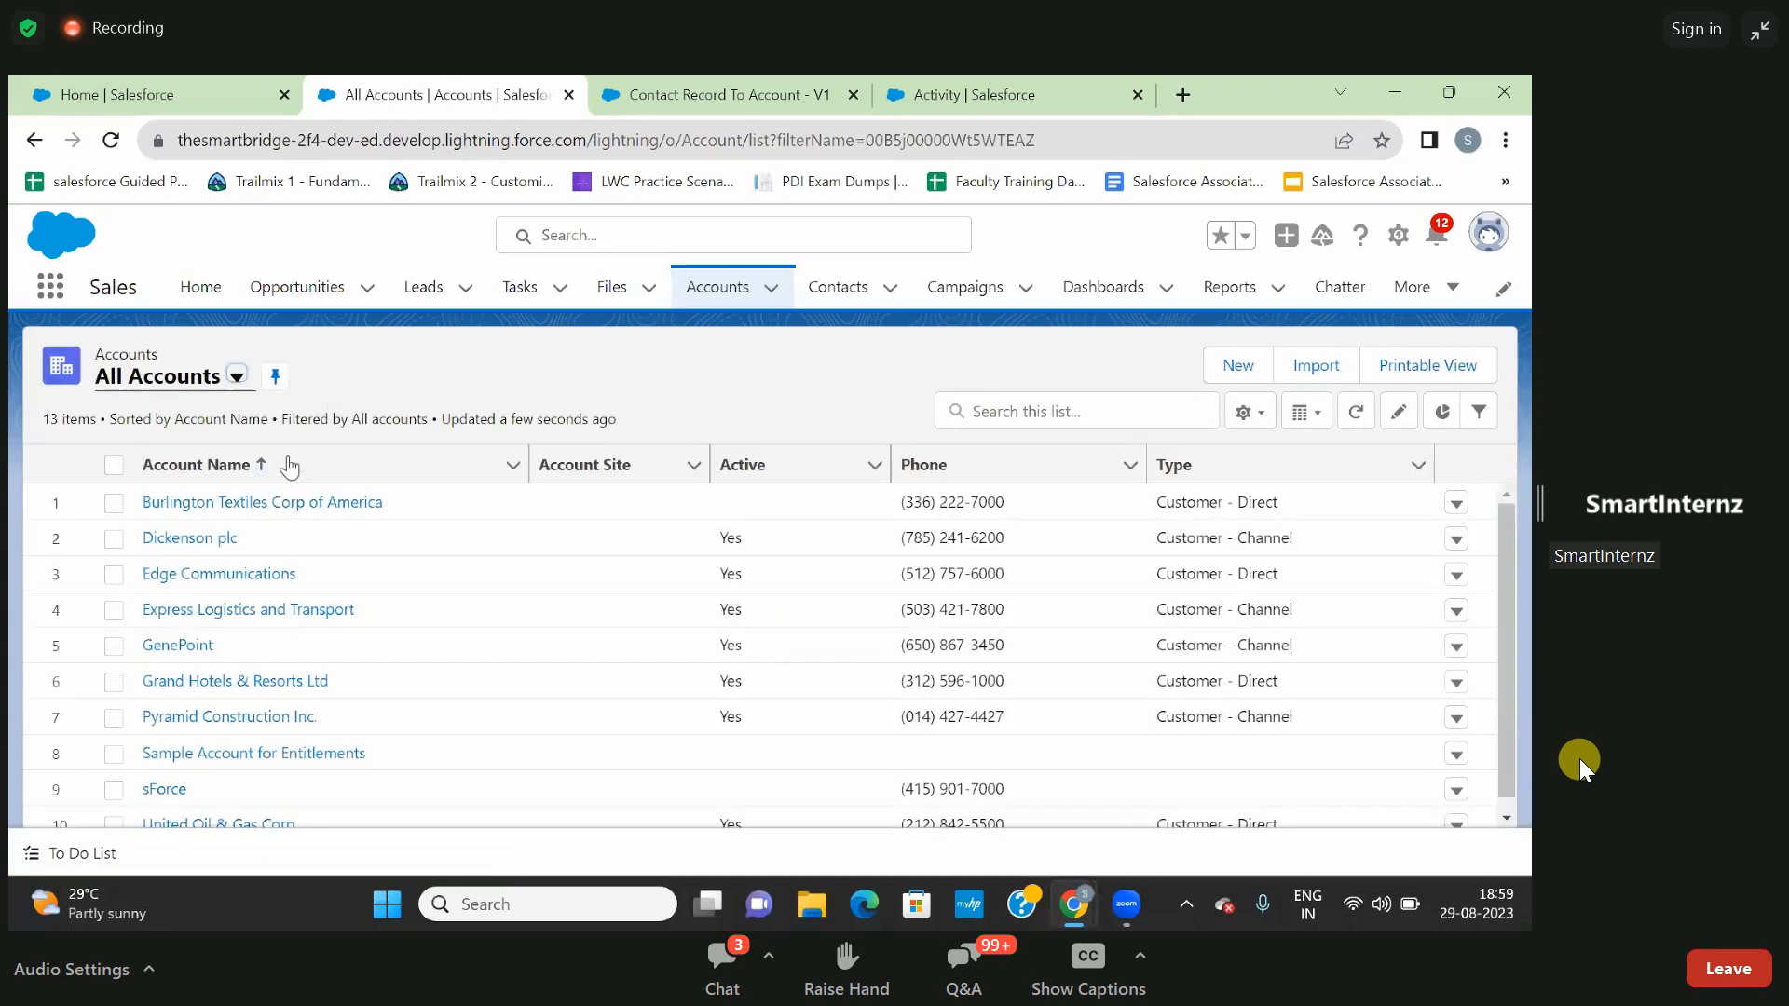
{"action": "left_click", "coordinate": [267, 509]}
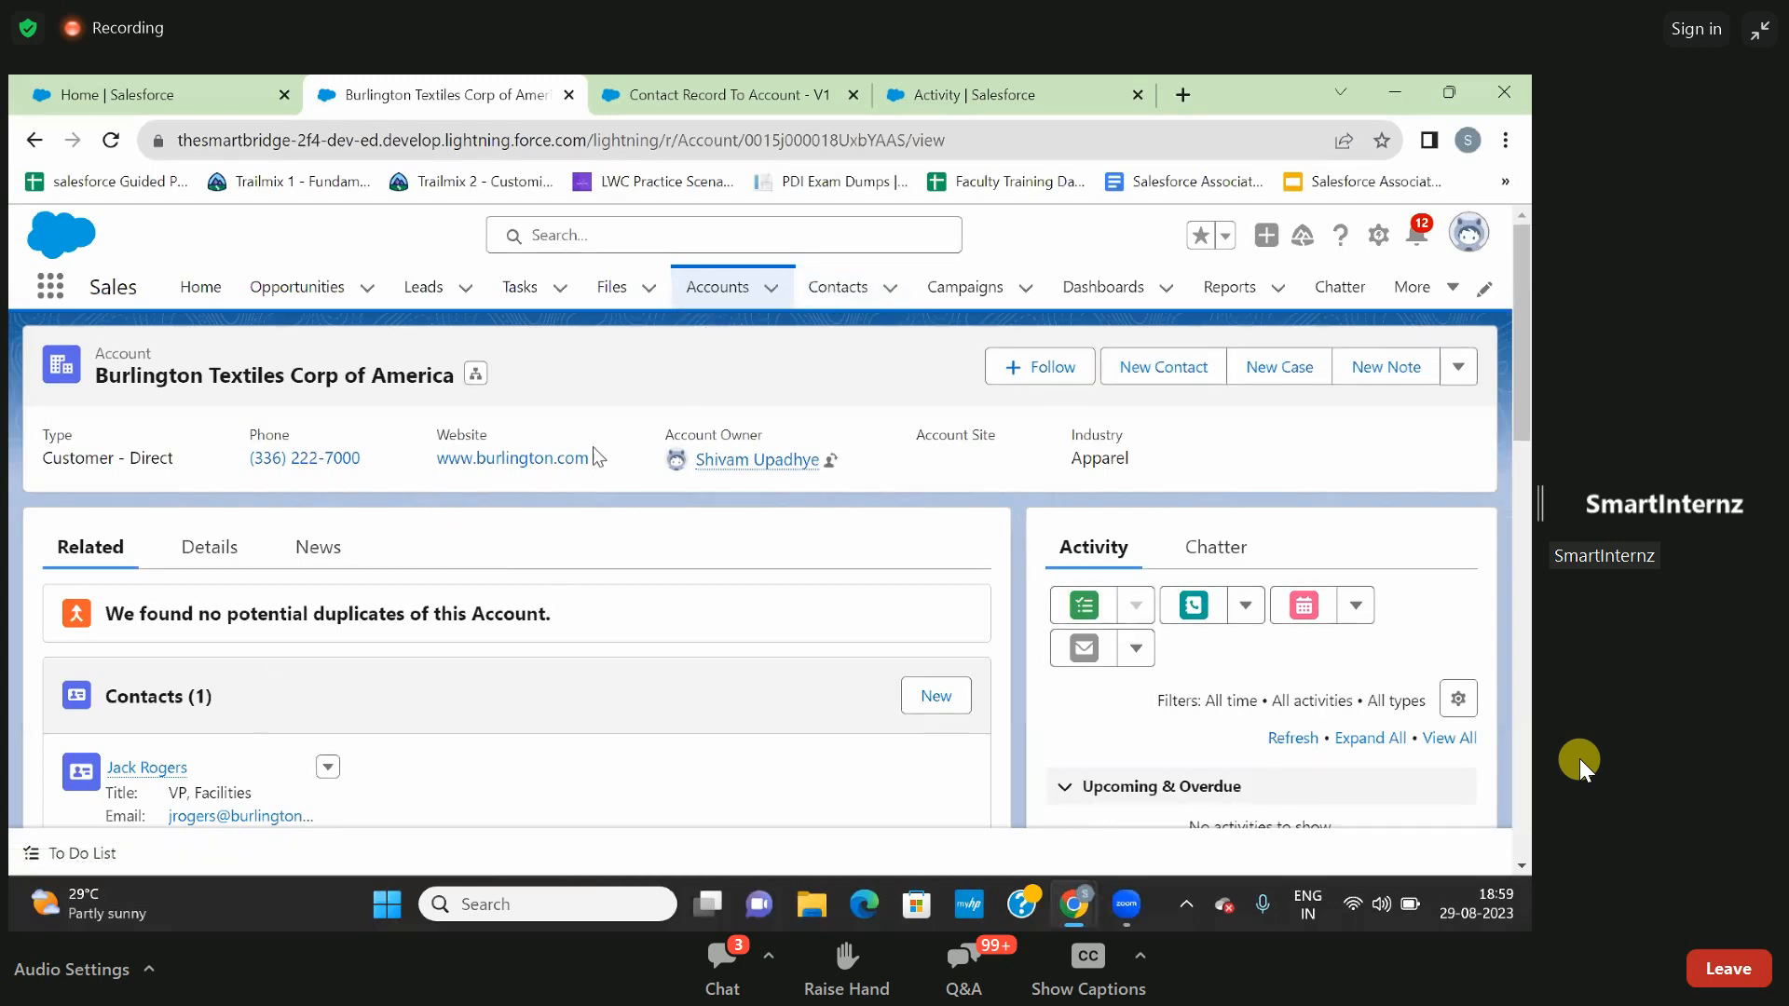
{"action": "double_click", "coordinate": [809, 143]}
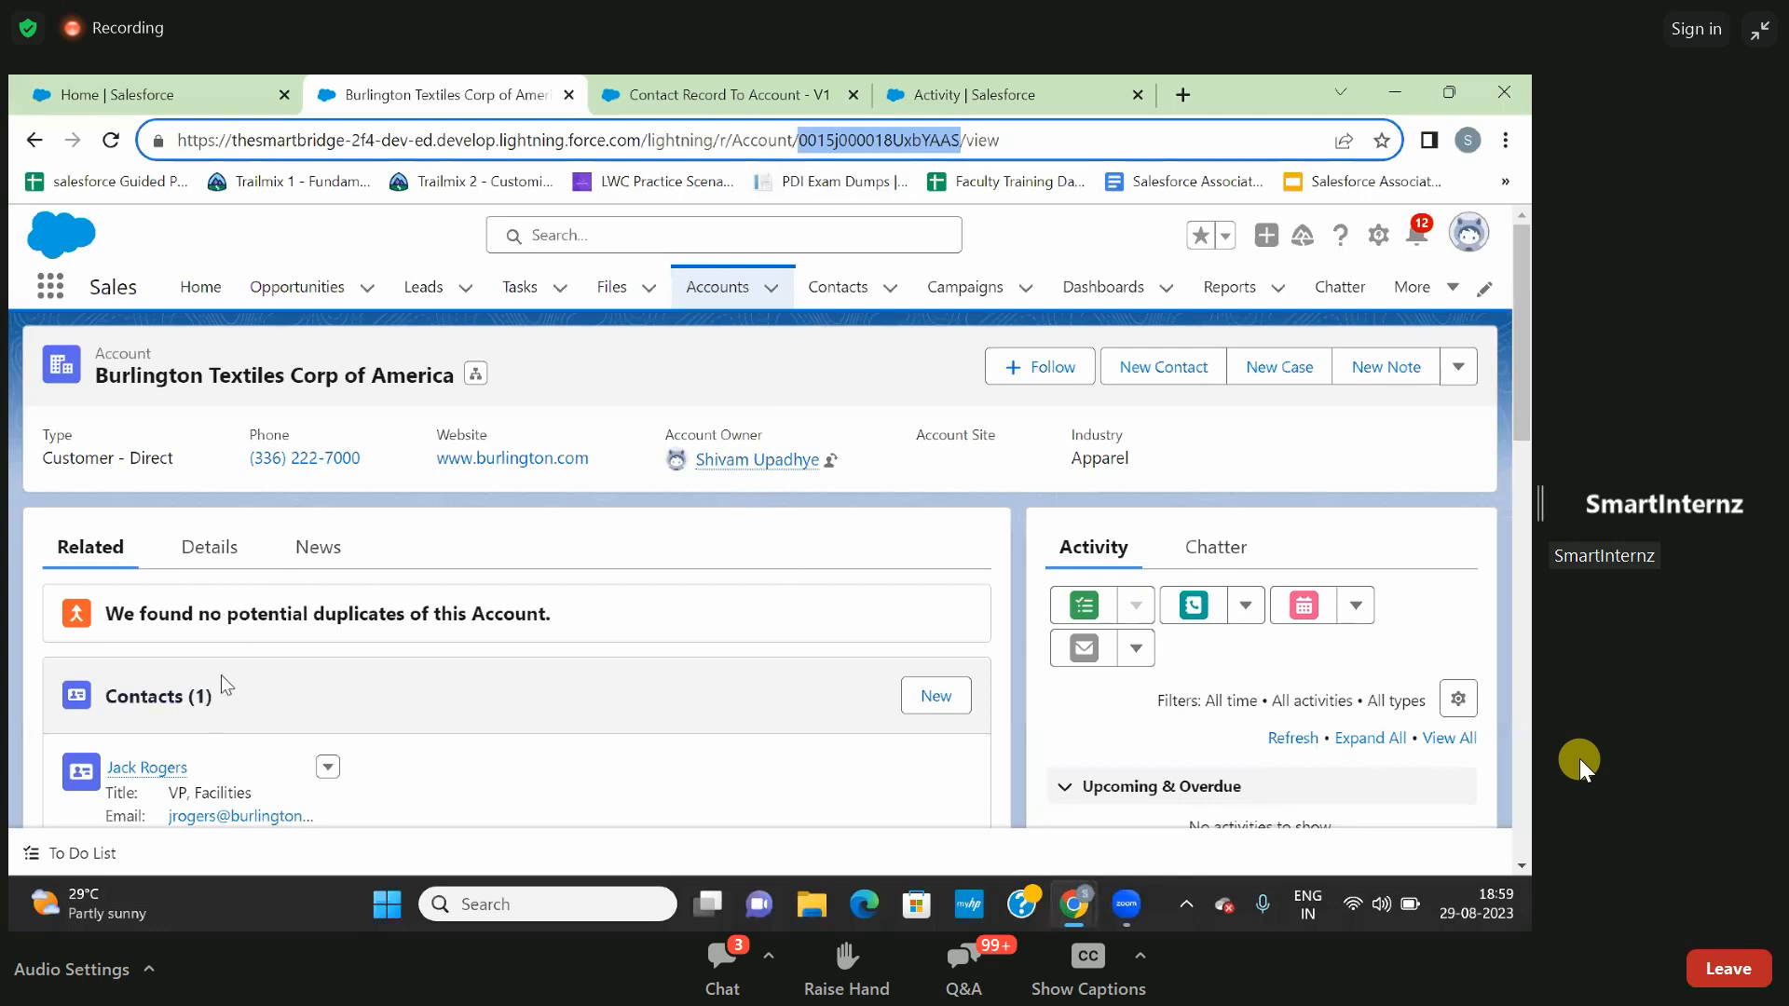
- Start a new contact with the salutation Dr. and fill in the contact's last name
{"action": "left_click", "coordinate": [836, 288]}
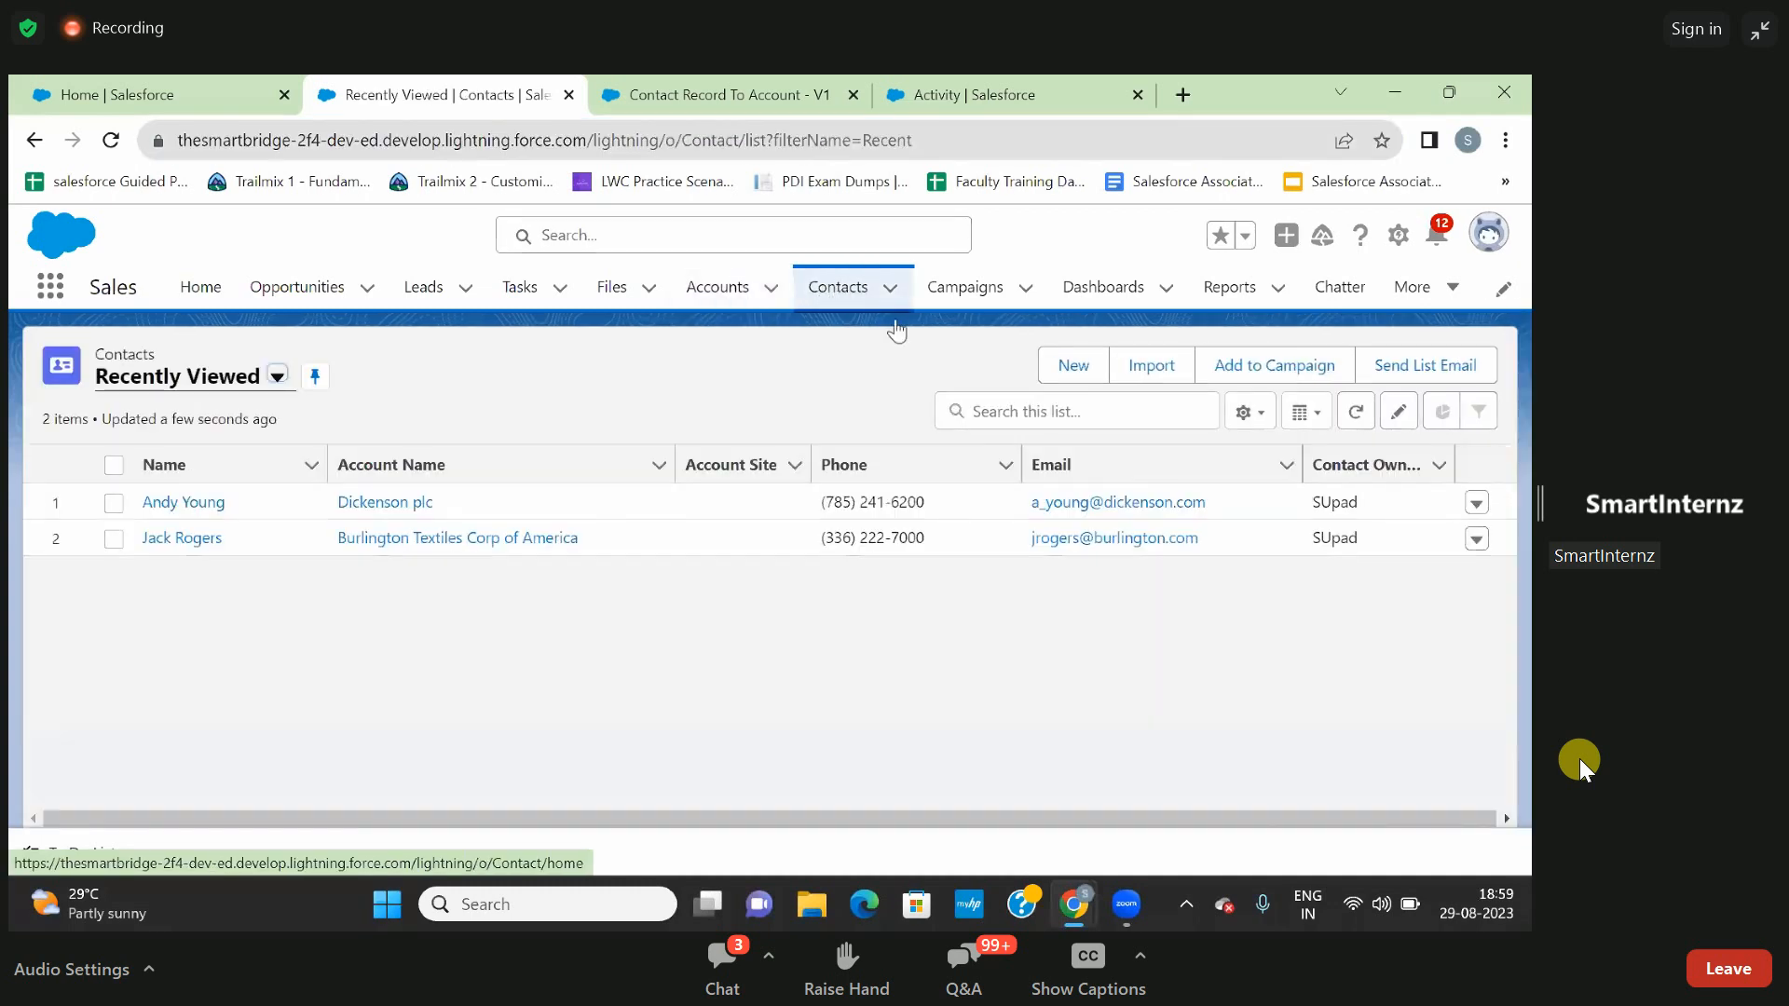
{"action": "left_click", "coordinate": [1056, 364]}
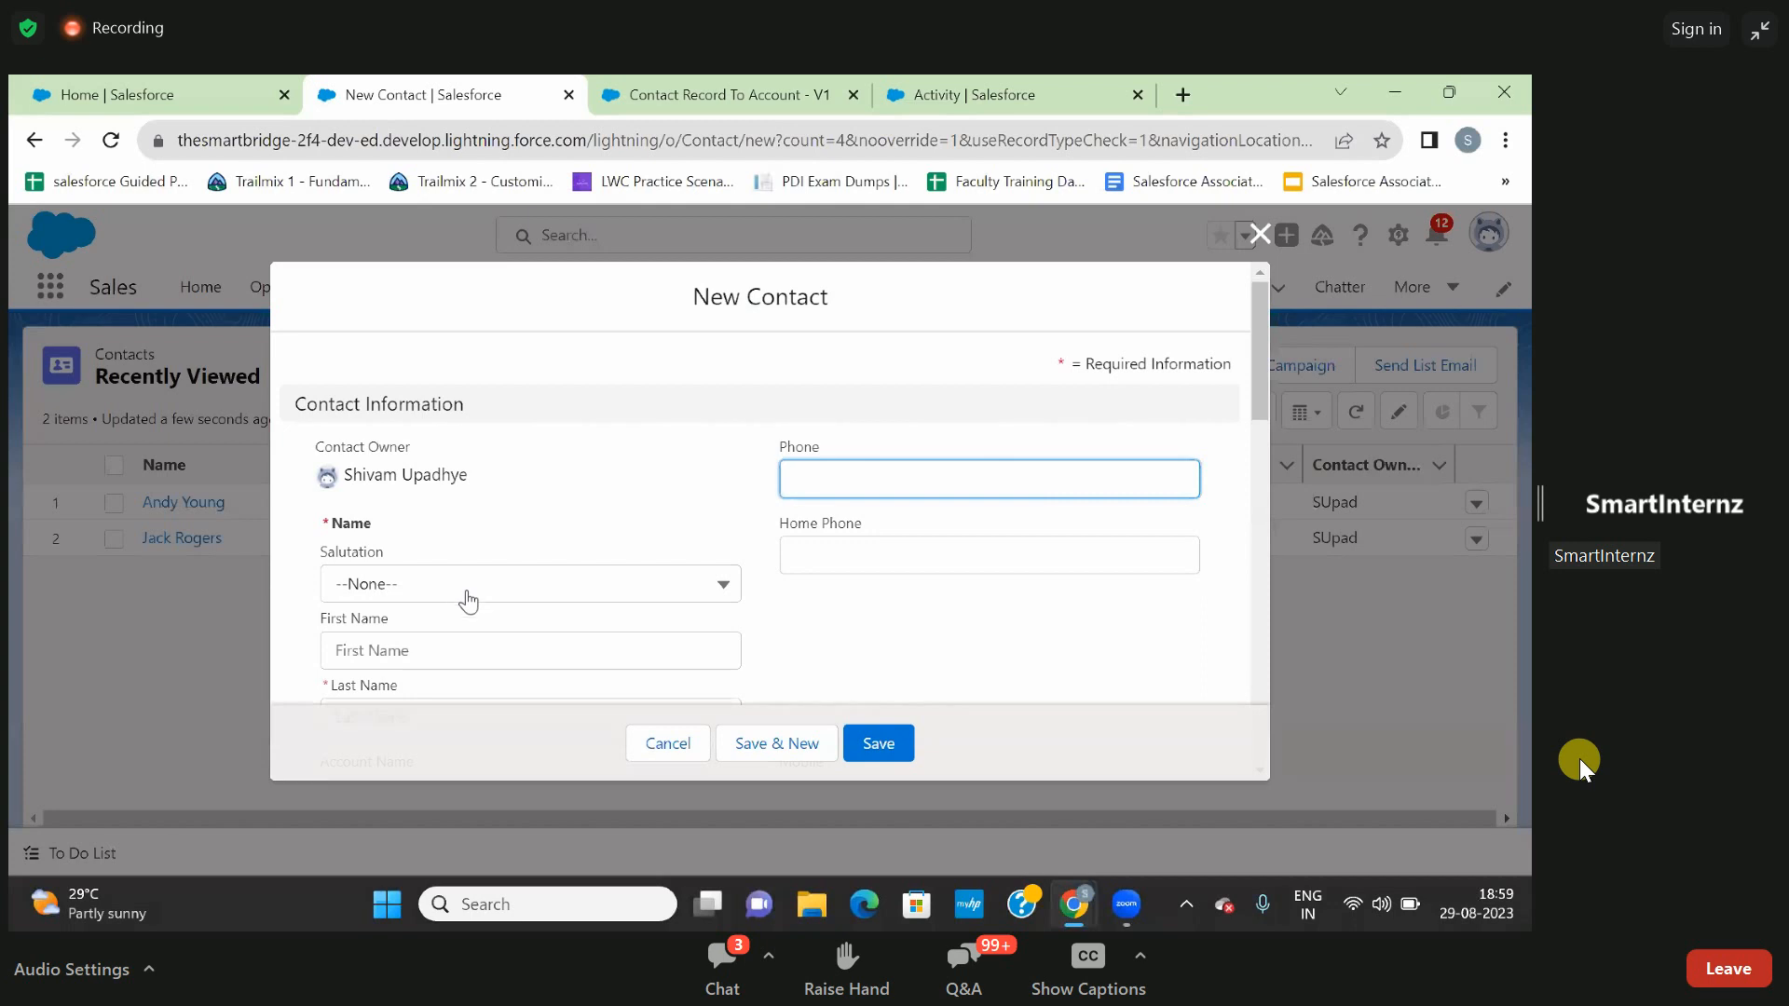
{"action": "left_click", "coordinate": [468, 601]}
{"action": "left_click", "coordinate": [442, 459]}
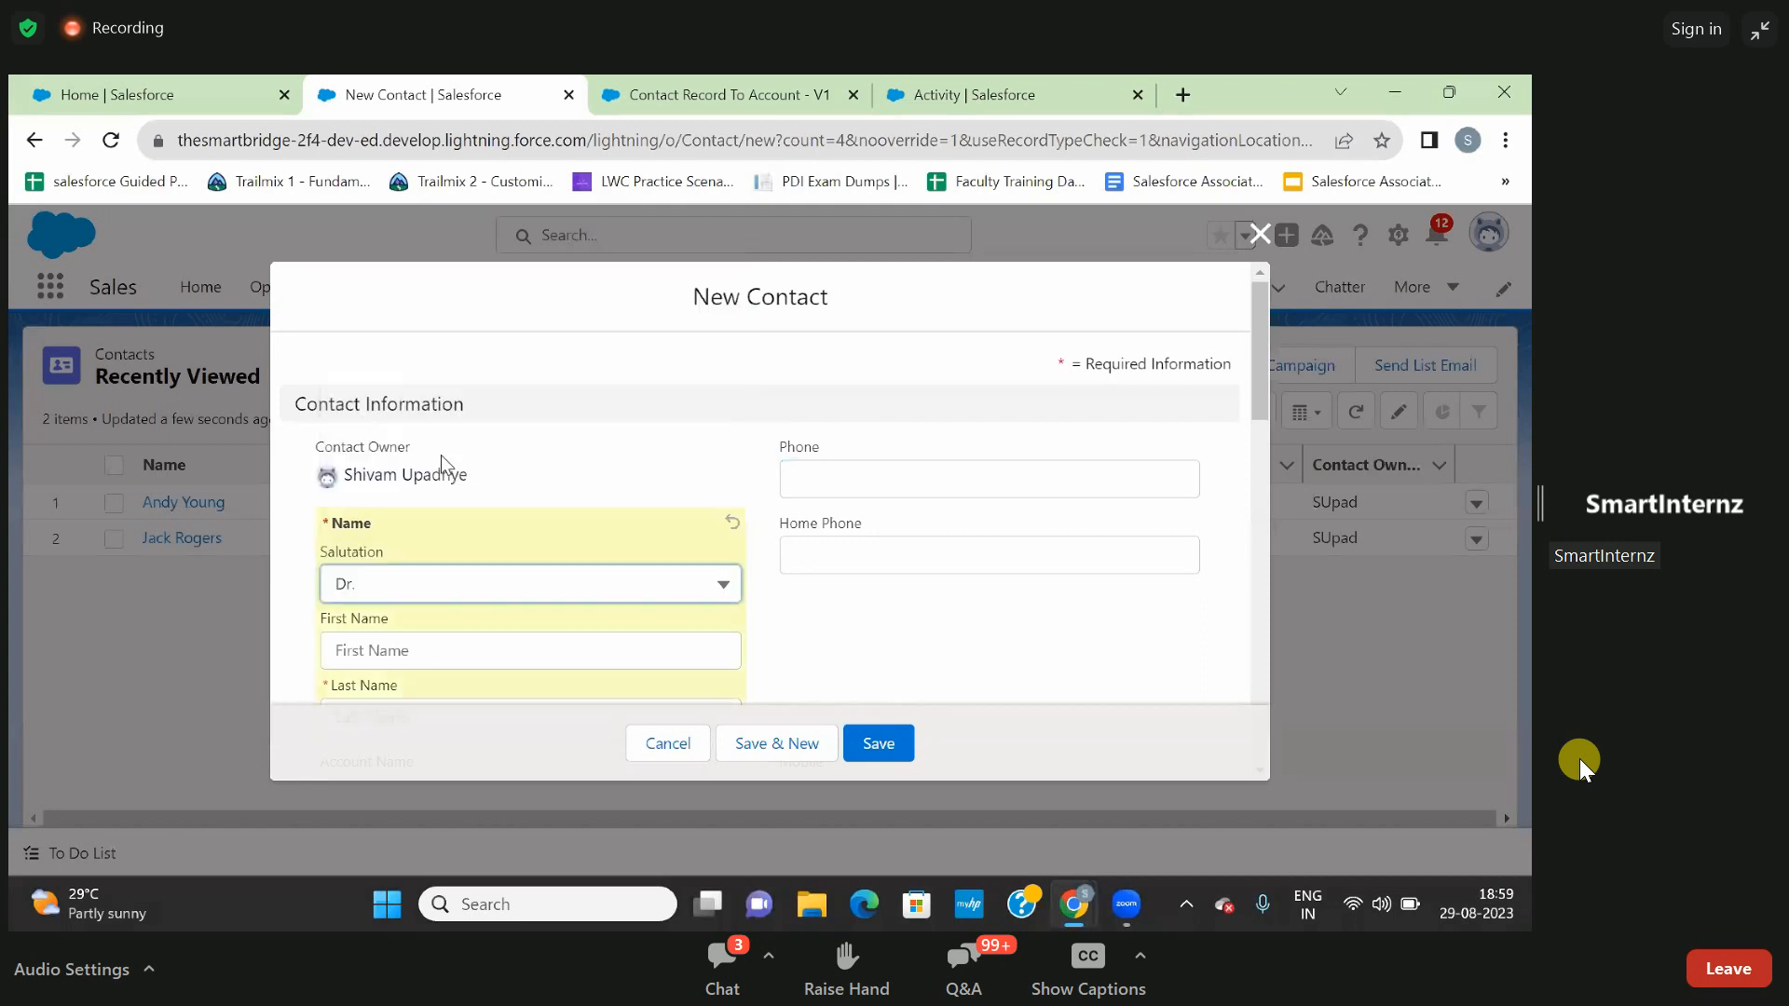
{"action": "scroll", "coordinate": [547, 601], "scroll_direction": "down", "scroll_amount": 2}
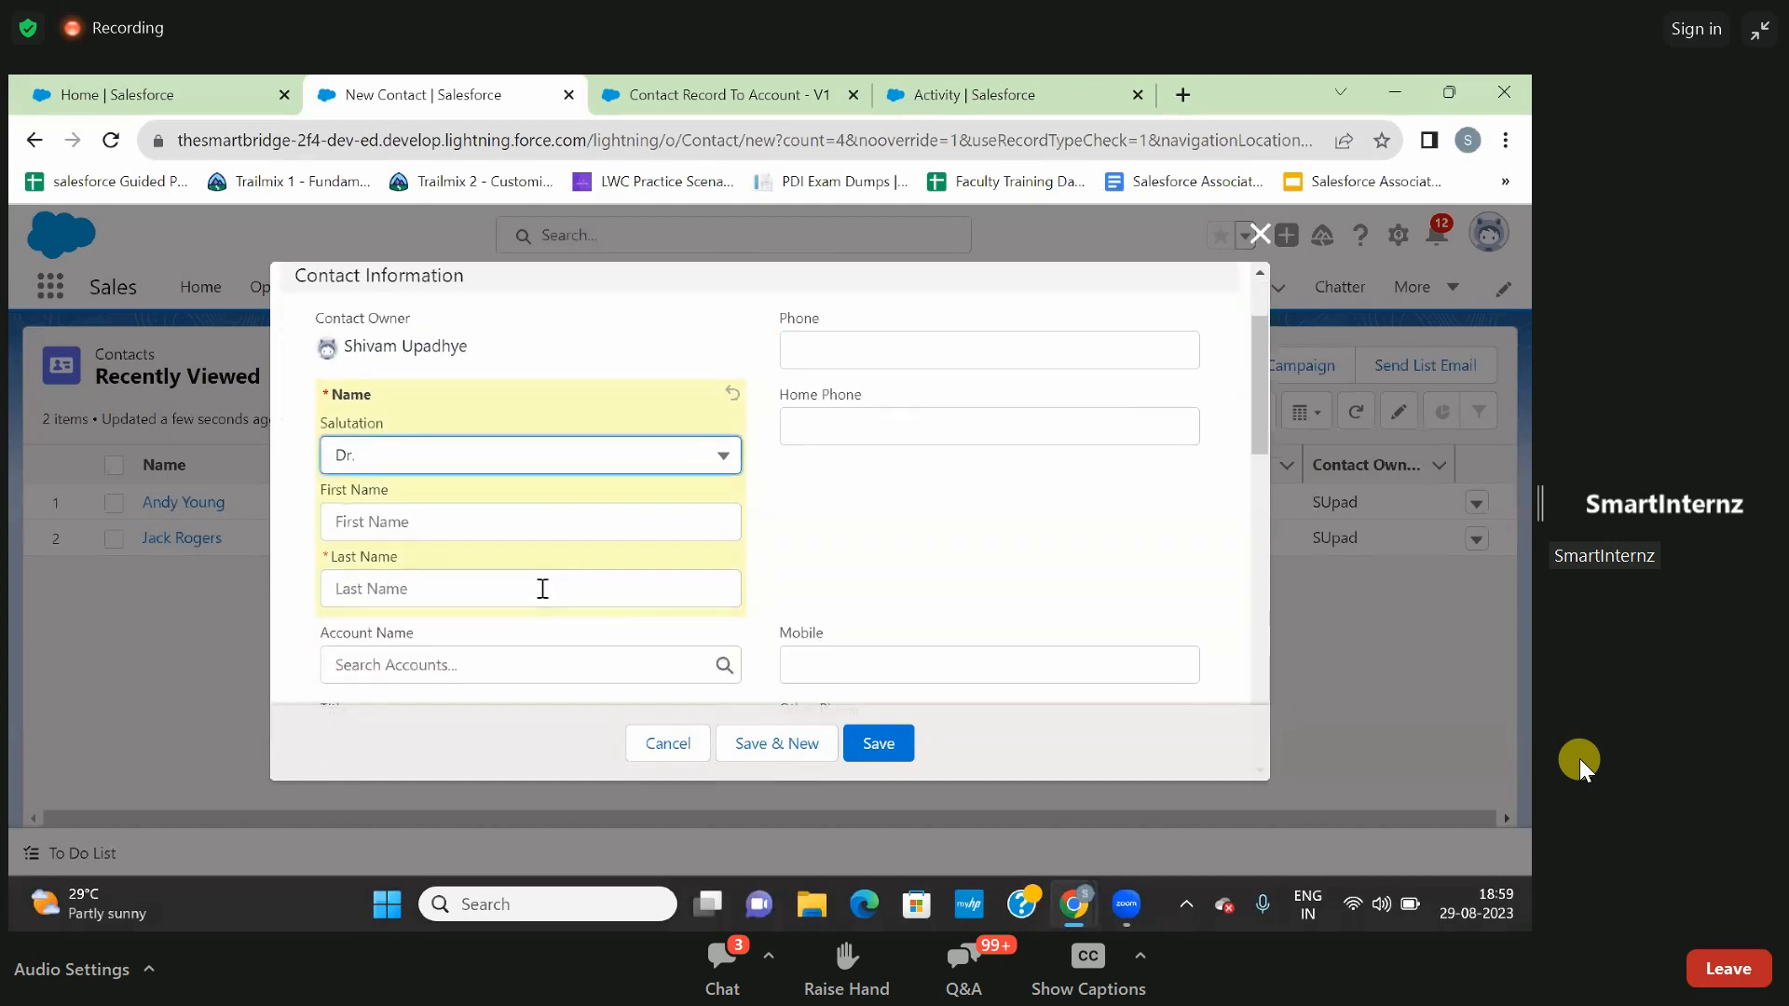
{"action": "left_click", "coordinate": [542, 589]}
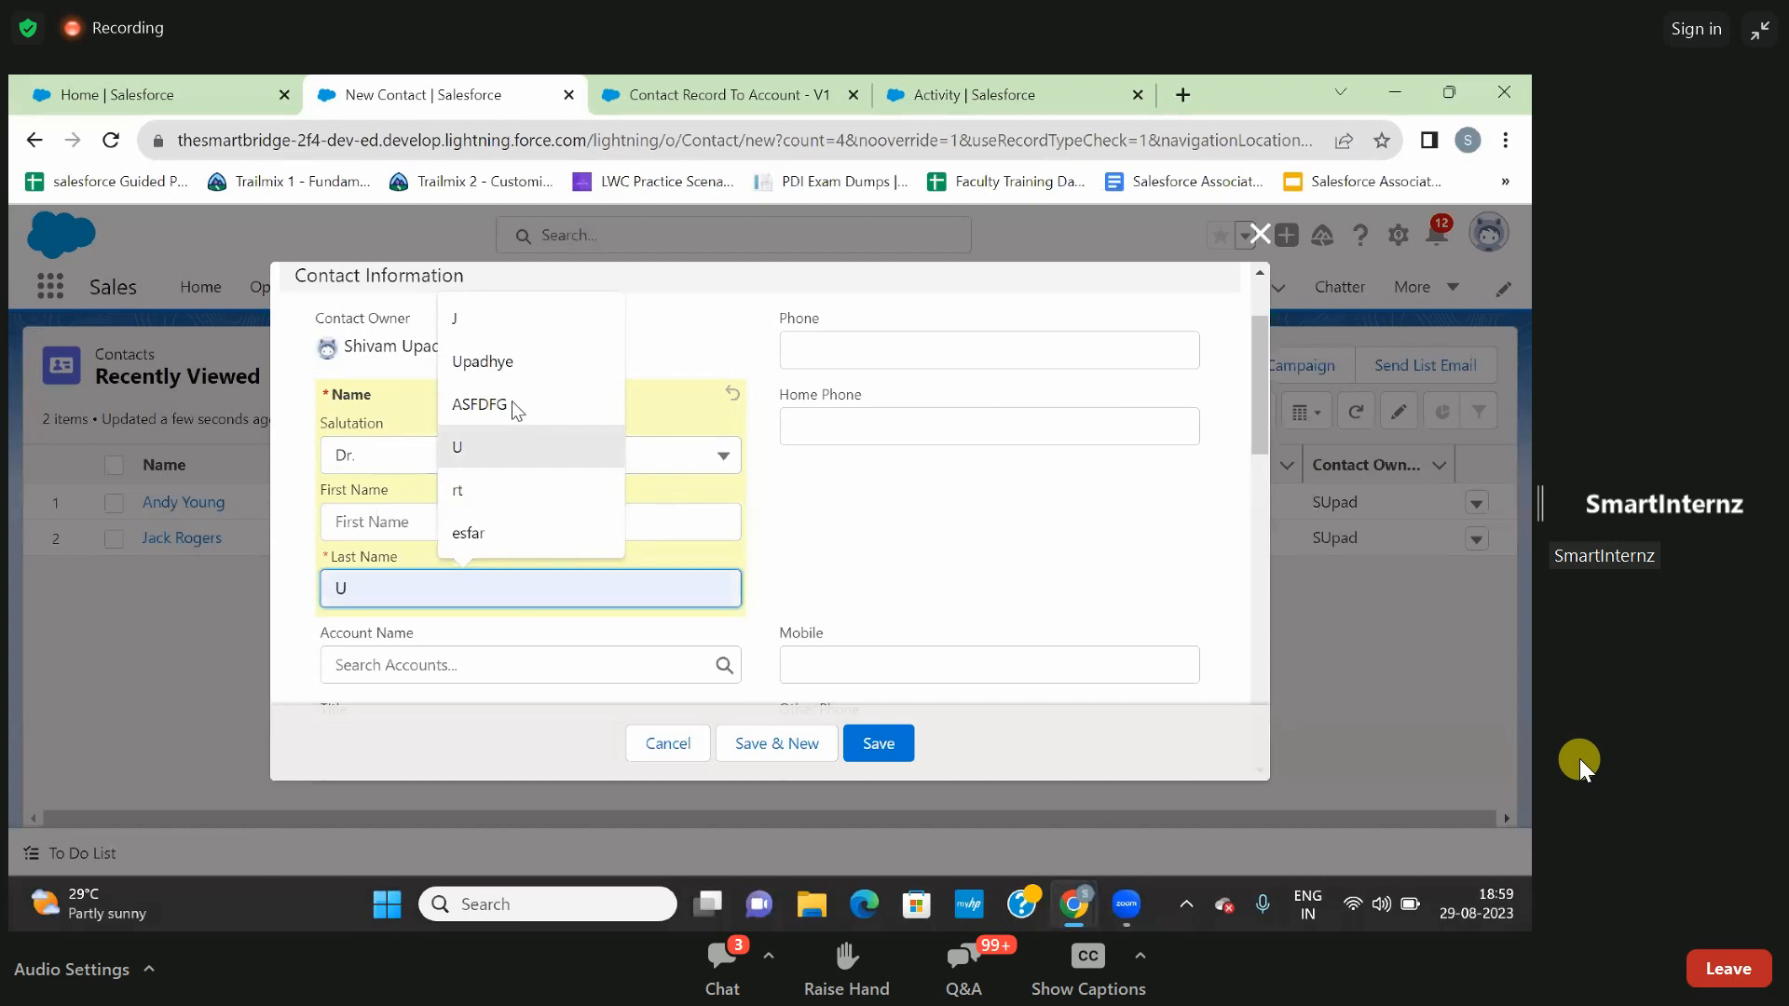
{"action": "left_click", "coordinate": [482, 362]}
{"action": "left_click", "coordinate": [283, 612]}
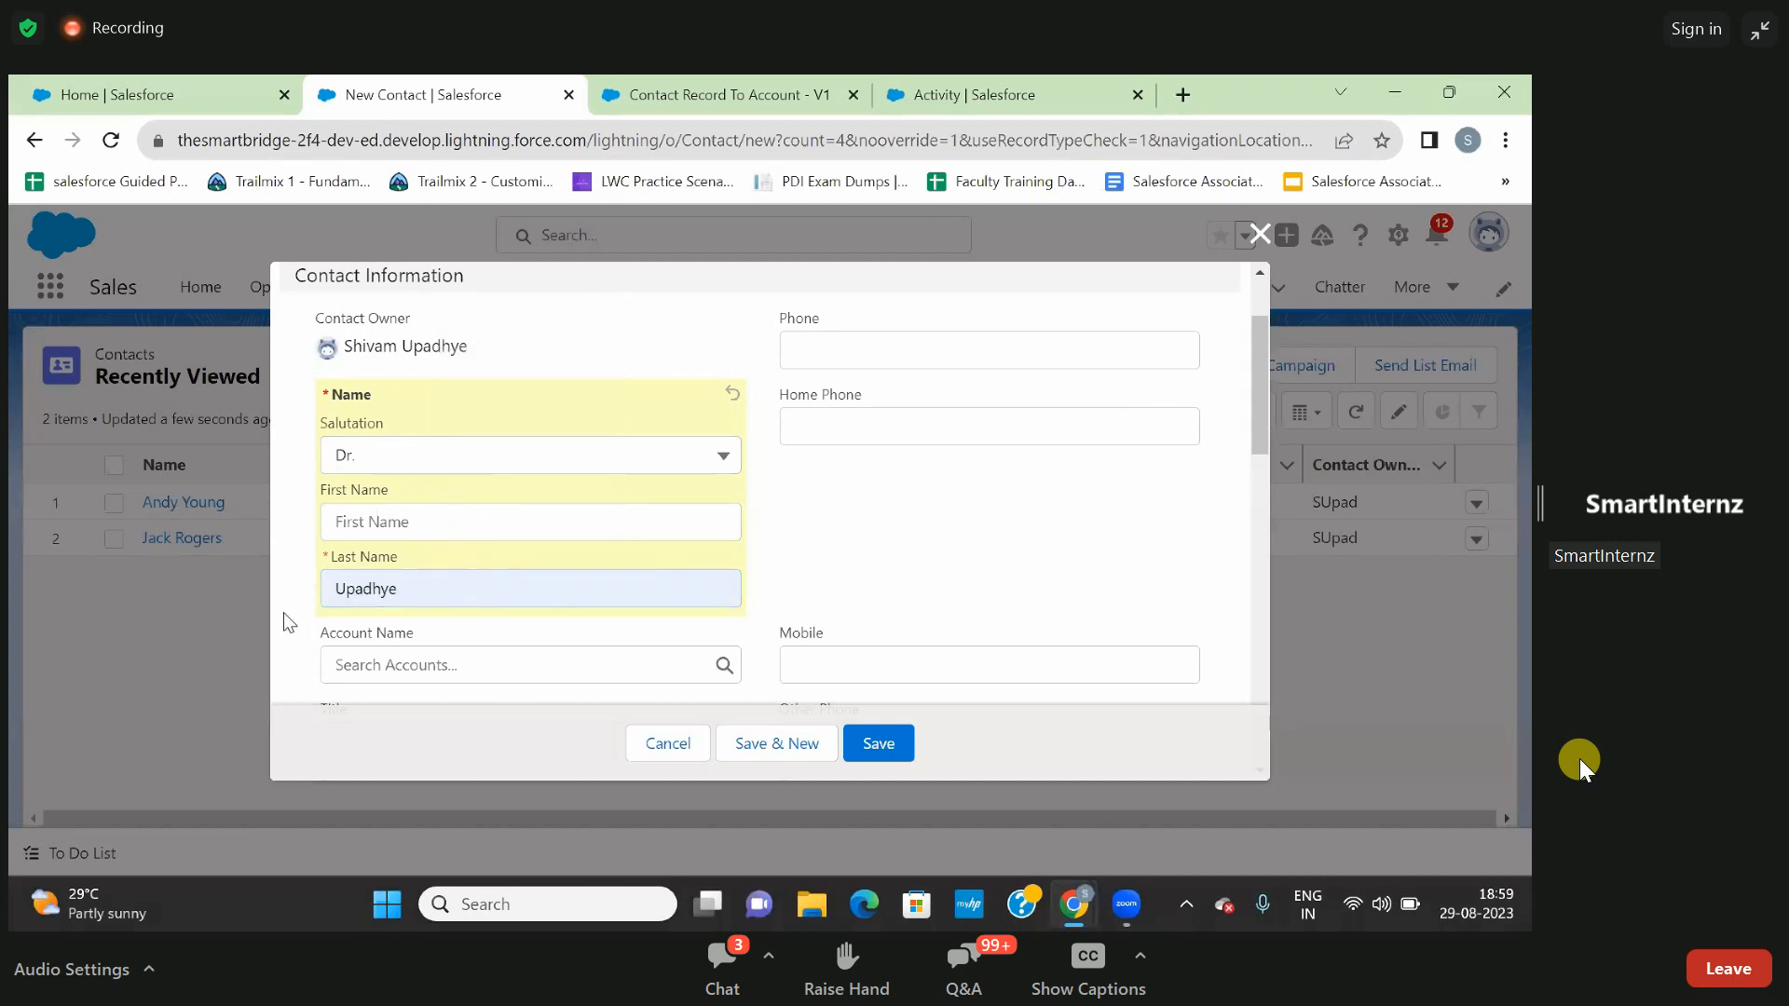
- Set the new contact's Account Name to Burlington Textiles Corp of America and save the contact
{"action": "left_click", "coordinate": [369, 657]}
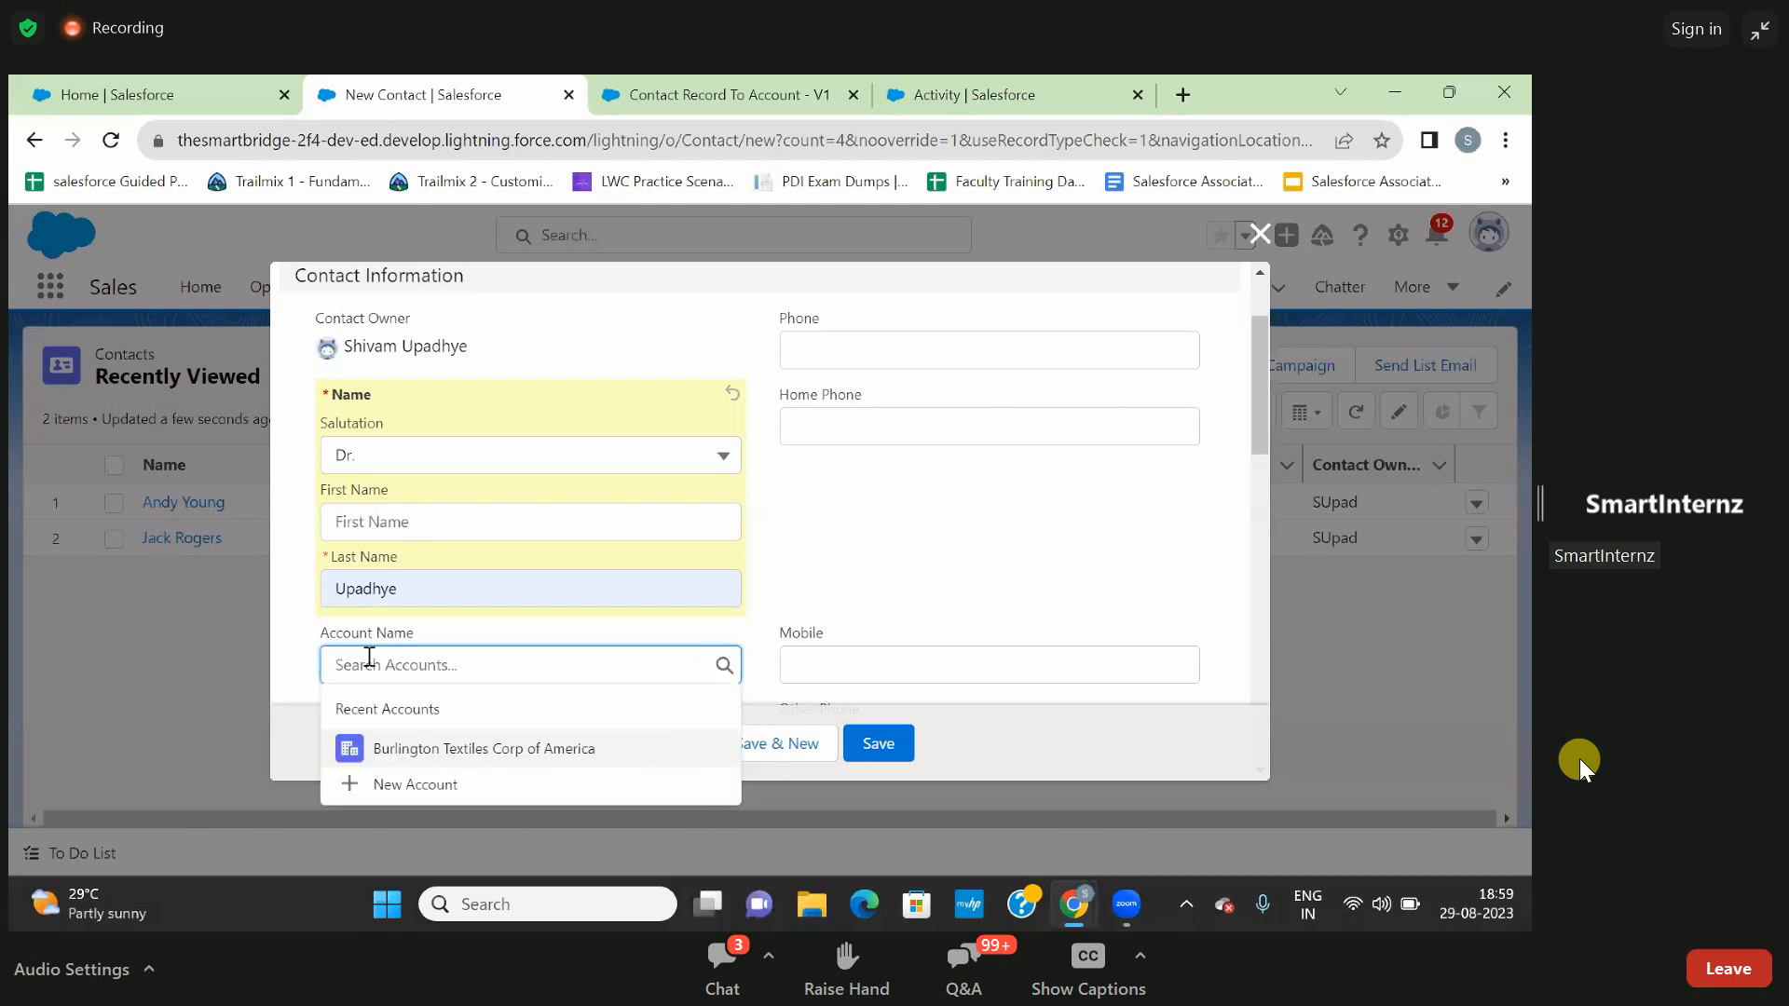
{"action": "left_click", "coordinate": [403, 748]}
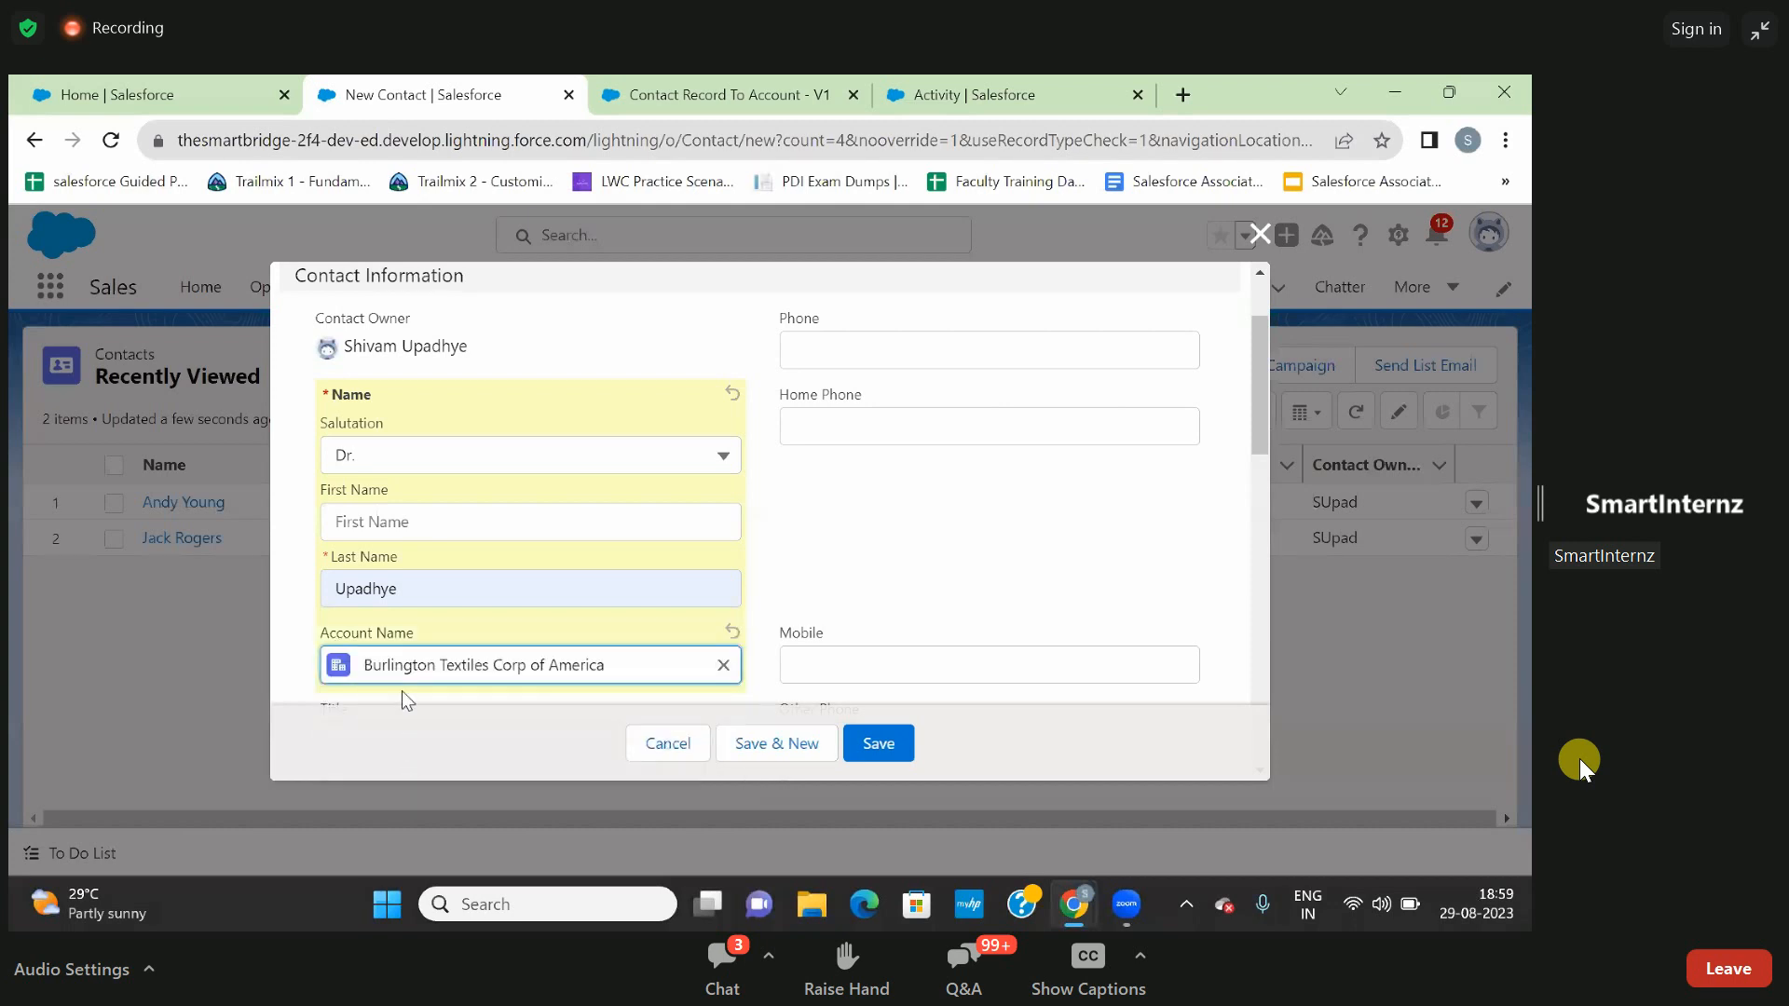
{"action": "left_click", "coordinate": [882, 745]}
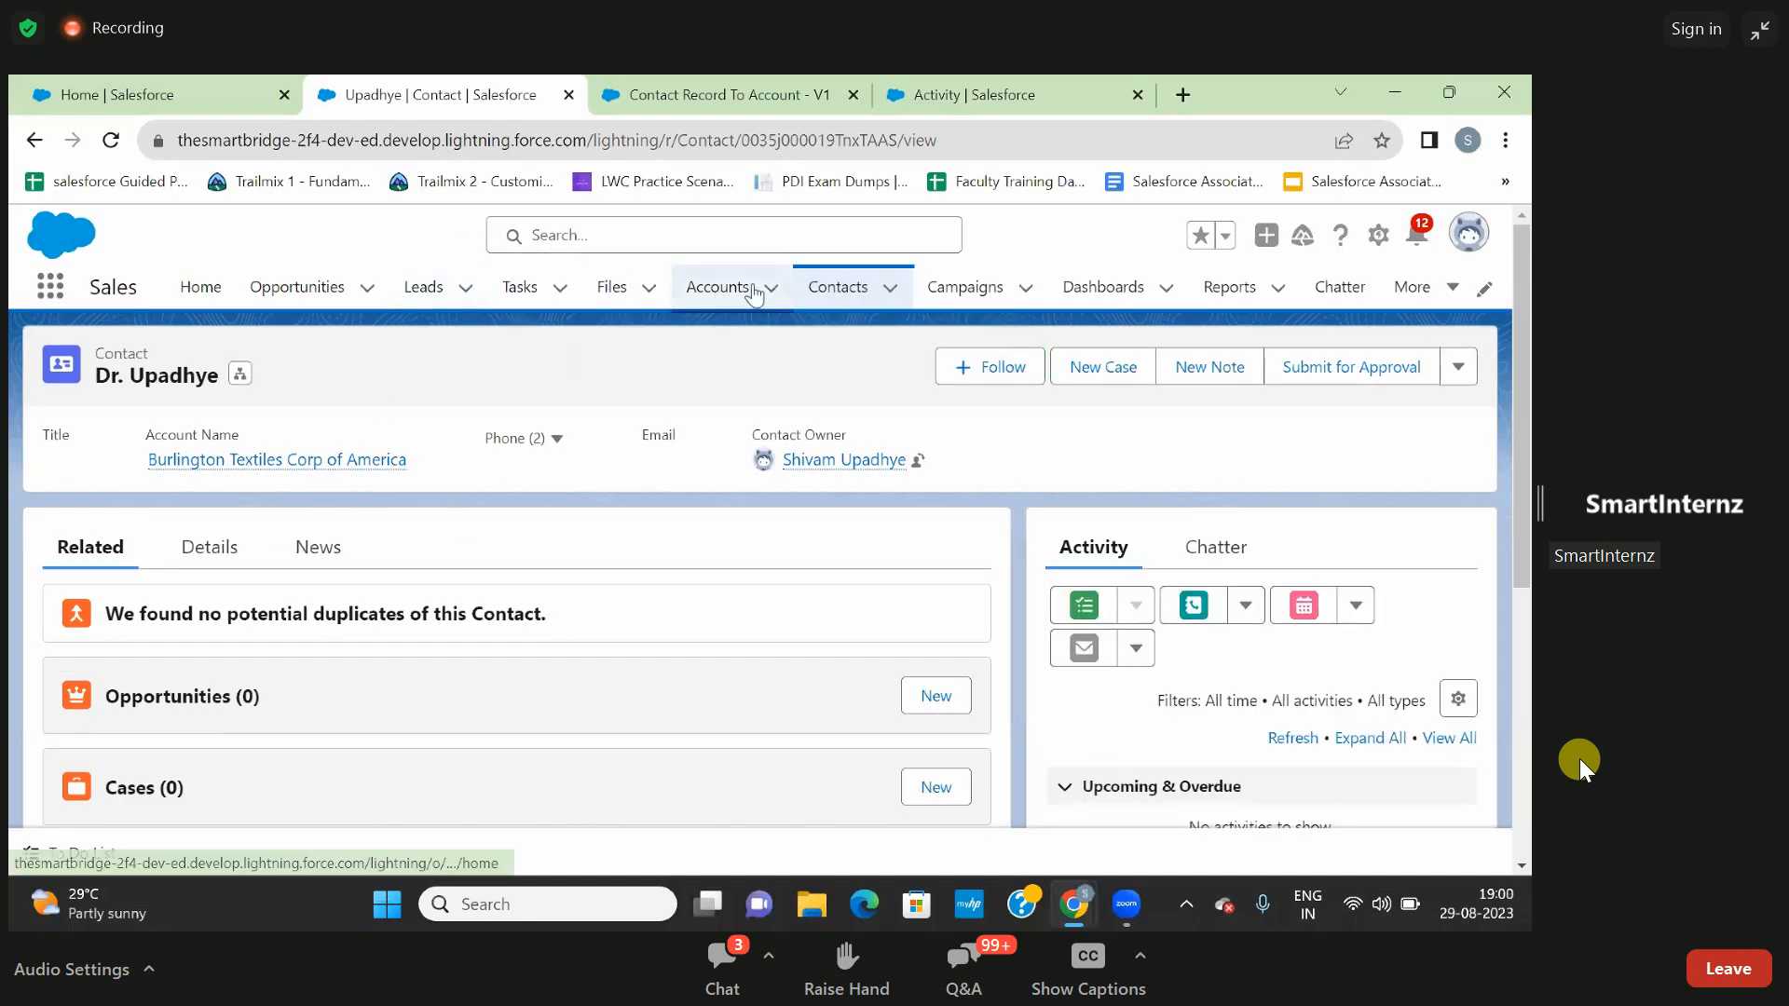
- Open the personal settings in a new tab, view the Personal Information page, and return to the All Accounts list
{"action": "left_click", "coordinate": [718, 297]}
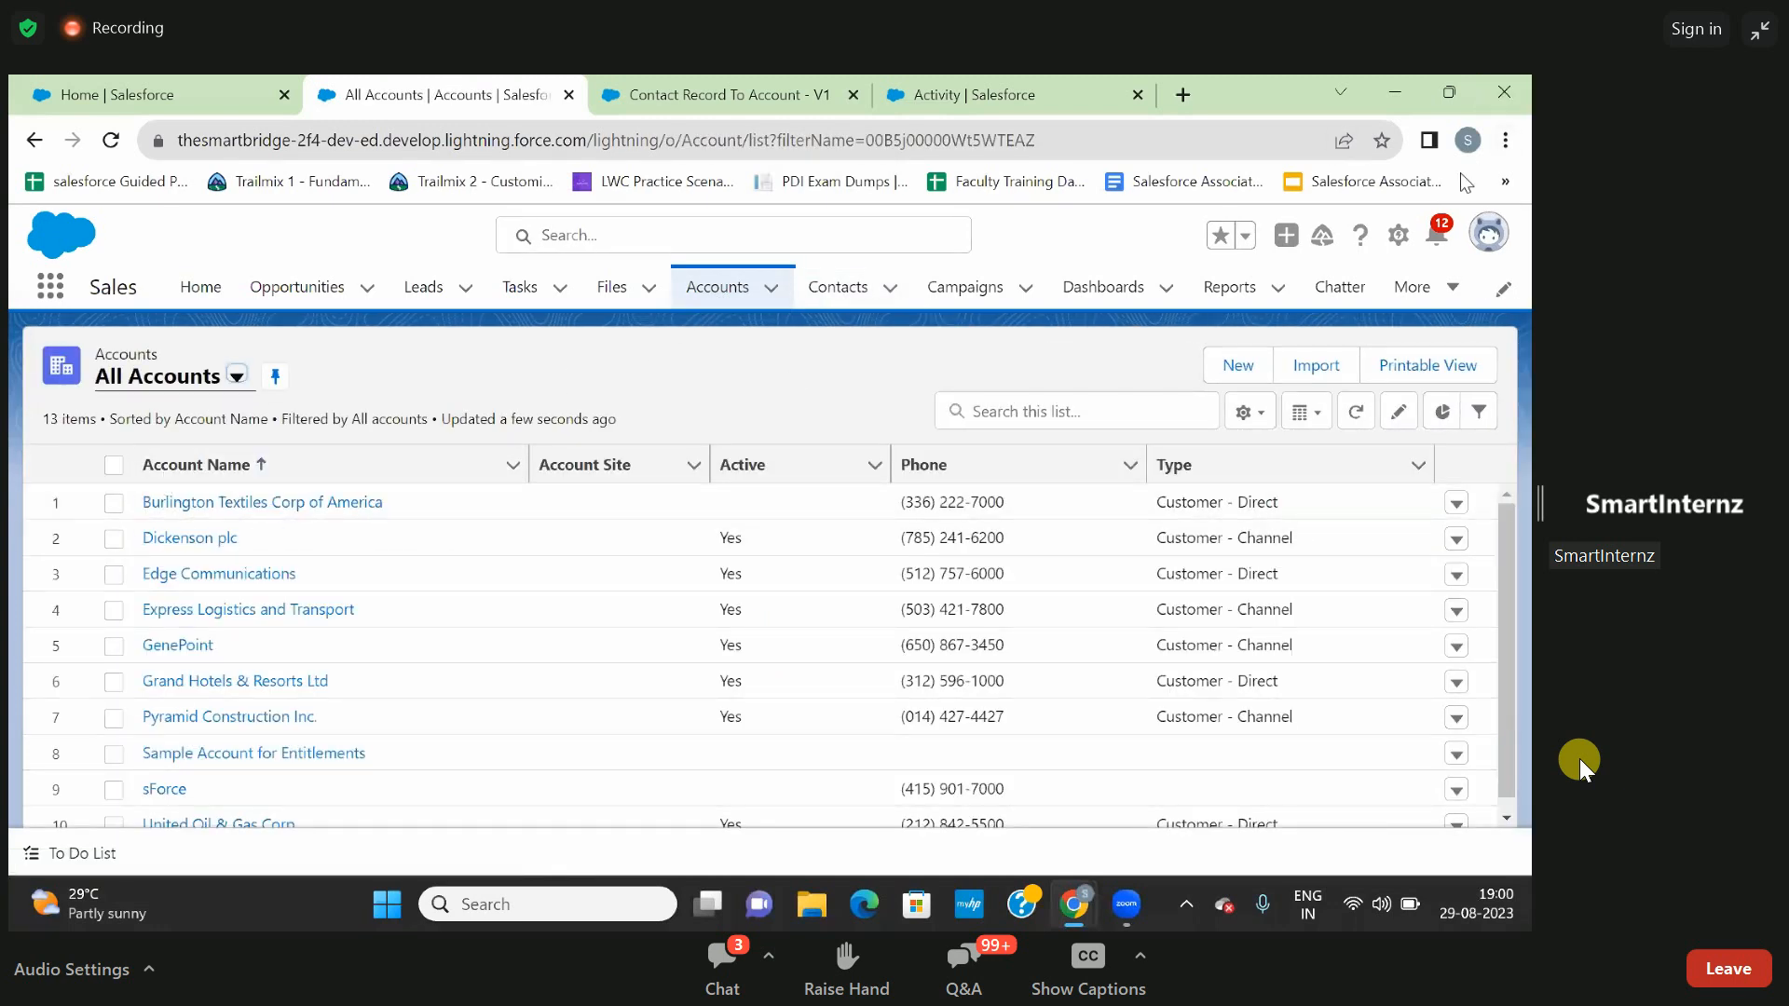
{"action": "left_click", "coordinate": [1489, 235]}
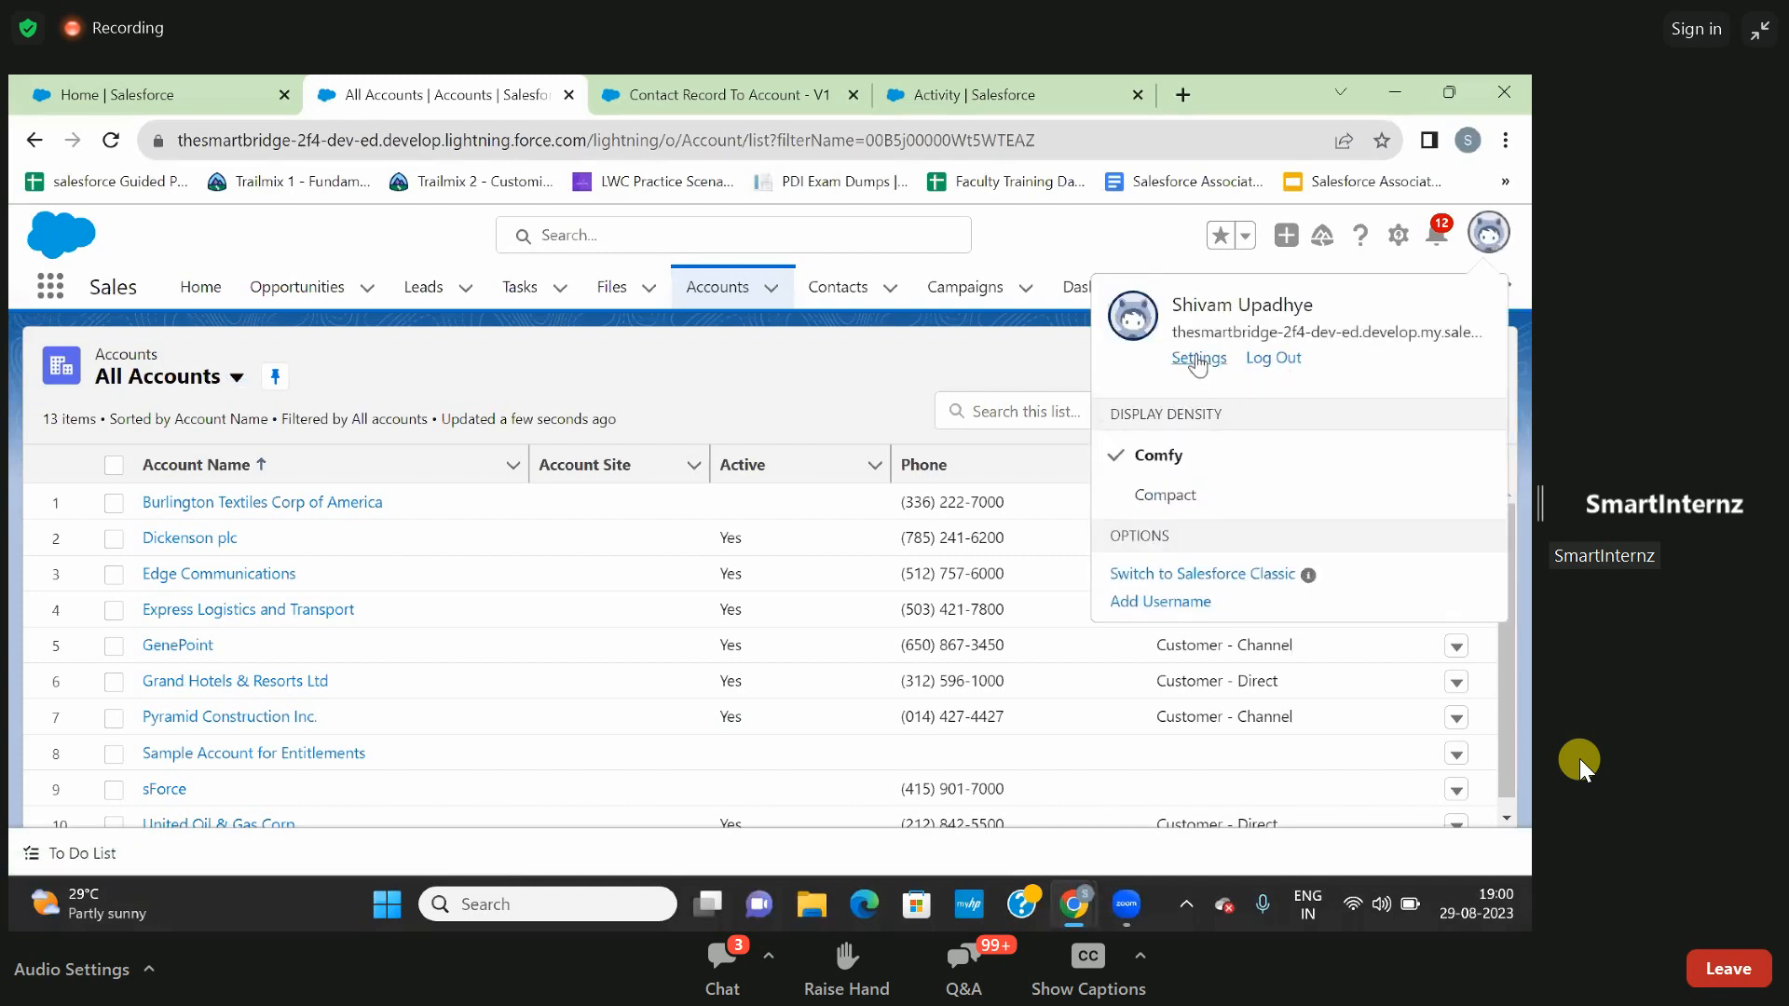
{"action": "right_click", "coordinate": [1201, 366]}
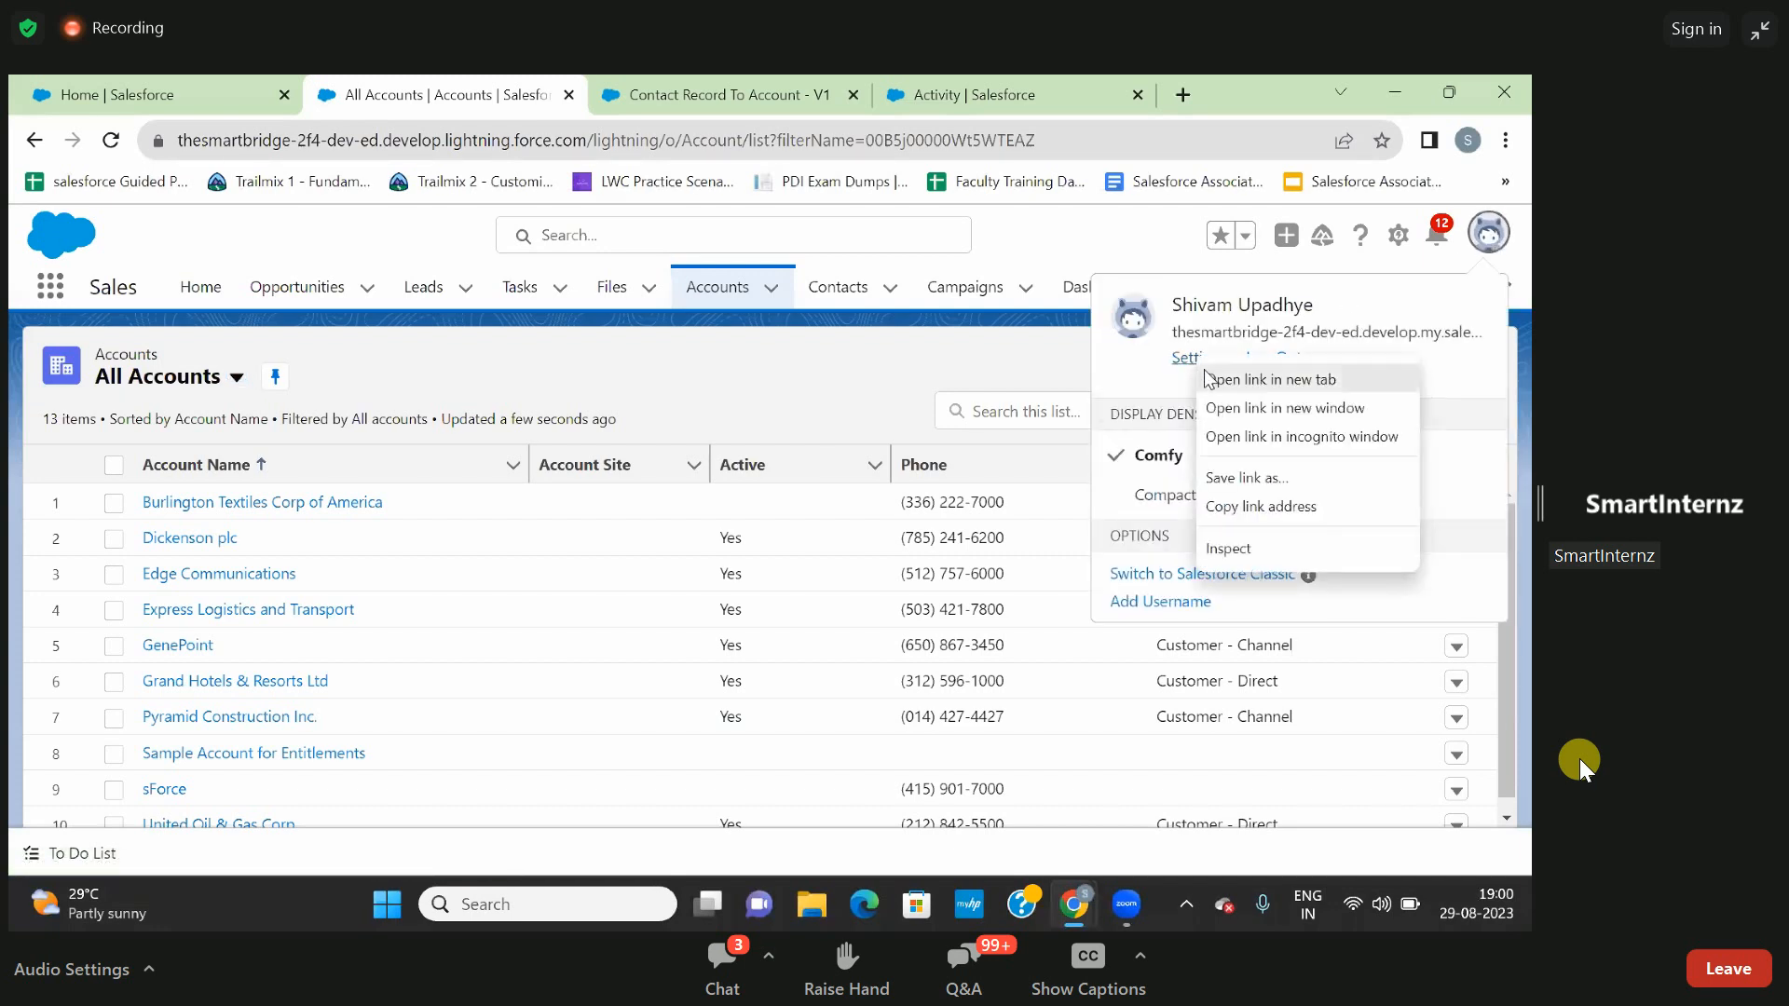
{"action": "left_click", "coordinate": [1212, 380]}
{"action": "left_click", "coordinate": [652, 94]}
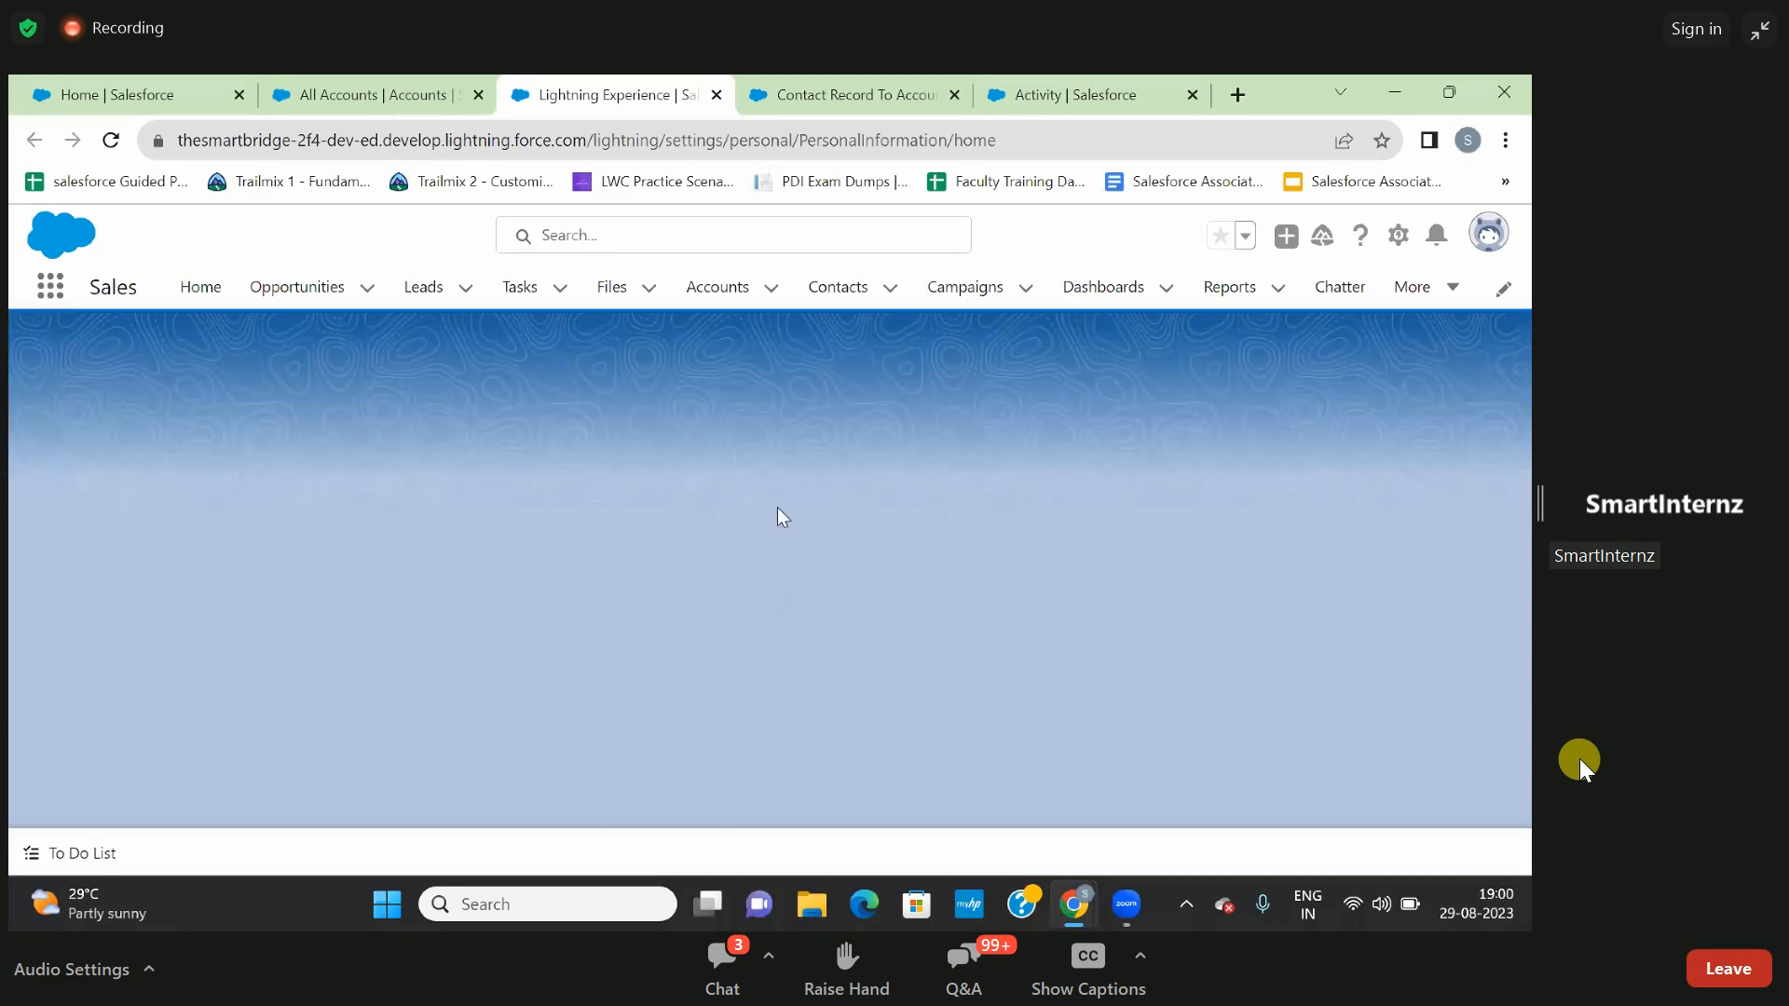
{"action": "left_click", "coordinate": [392, 90]}
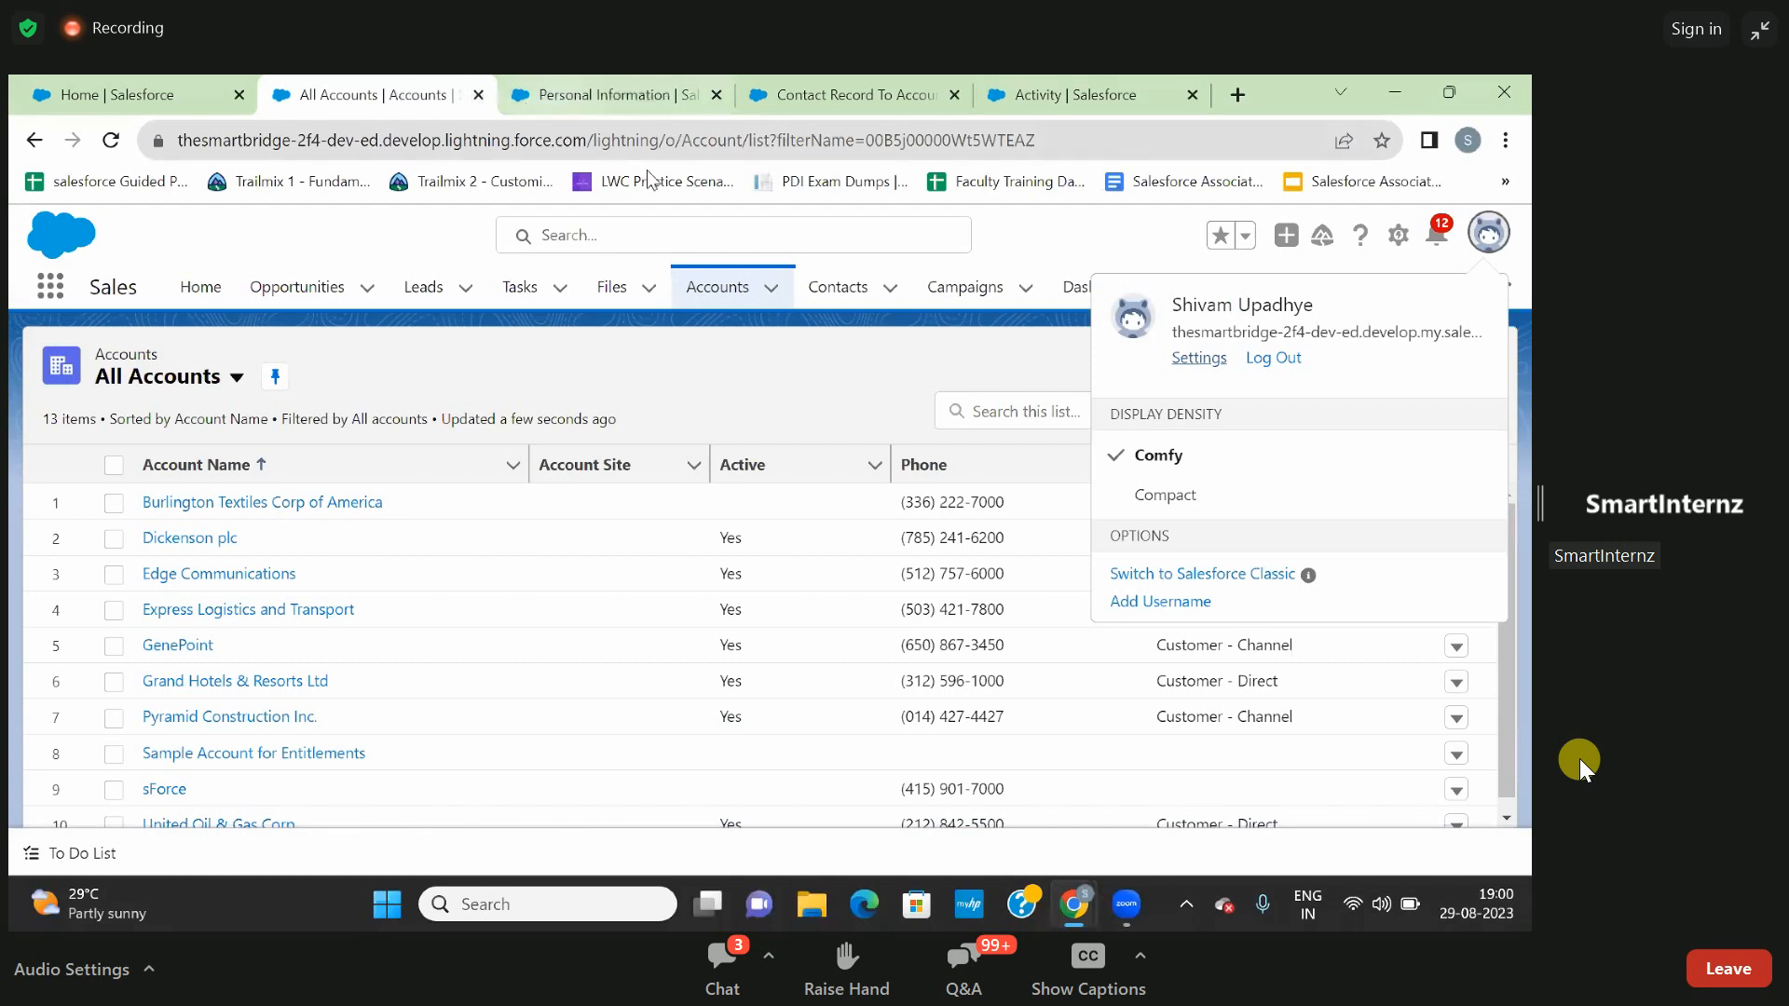
{"action": "key", "text": "Escape"}
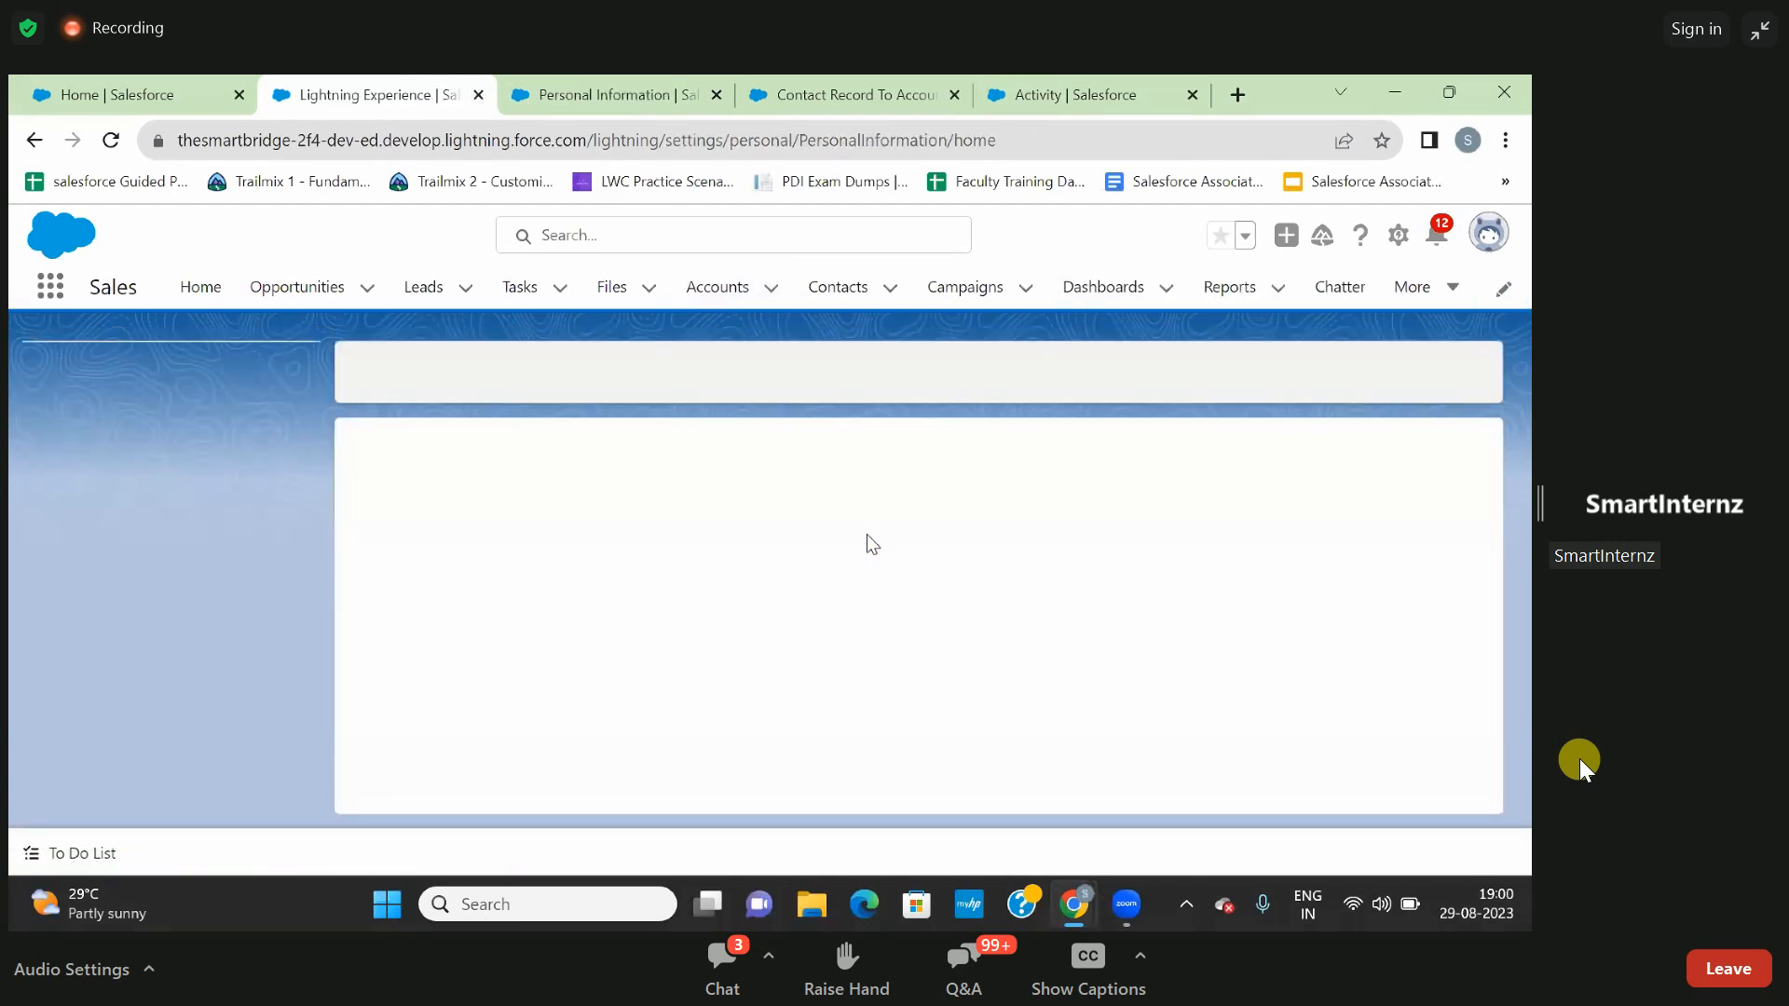
{"action": "scroll", "coordinate": [801, 601], "scroll_direction": "down", "scroll_amount": 1}
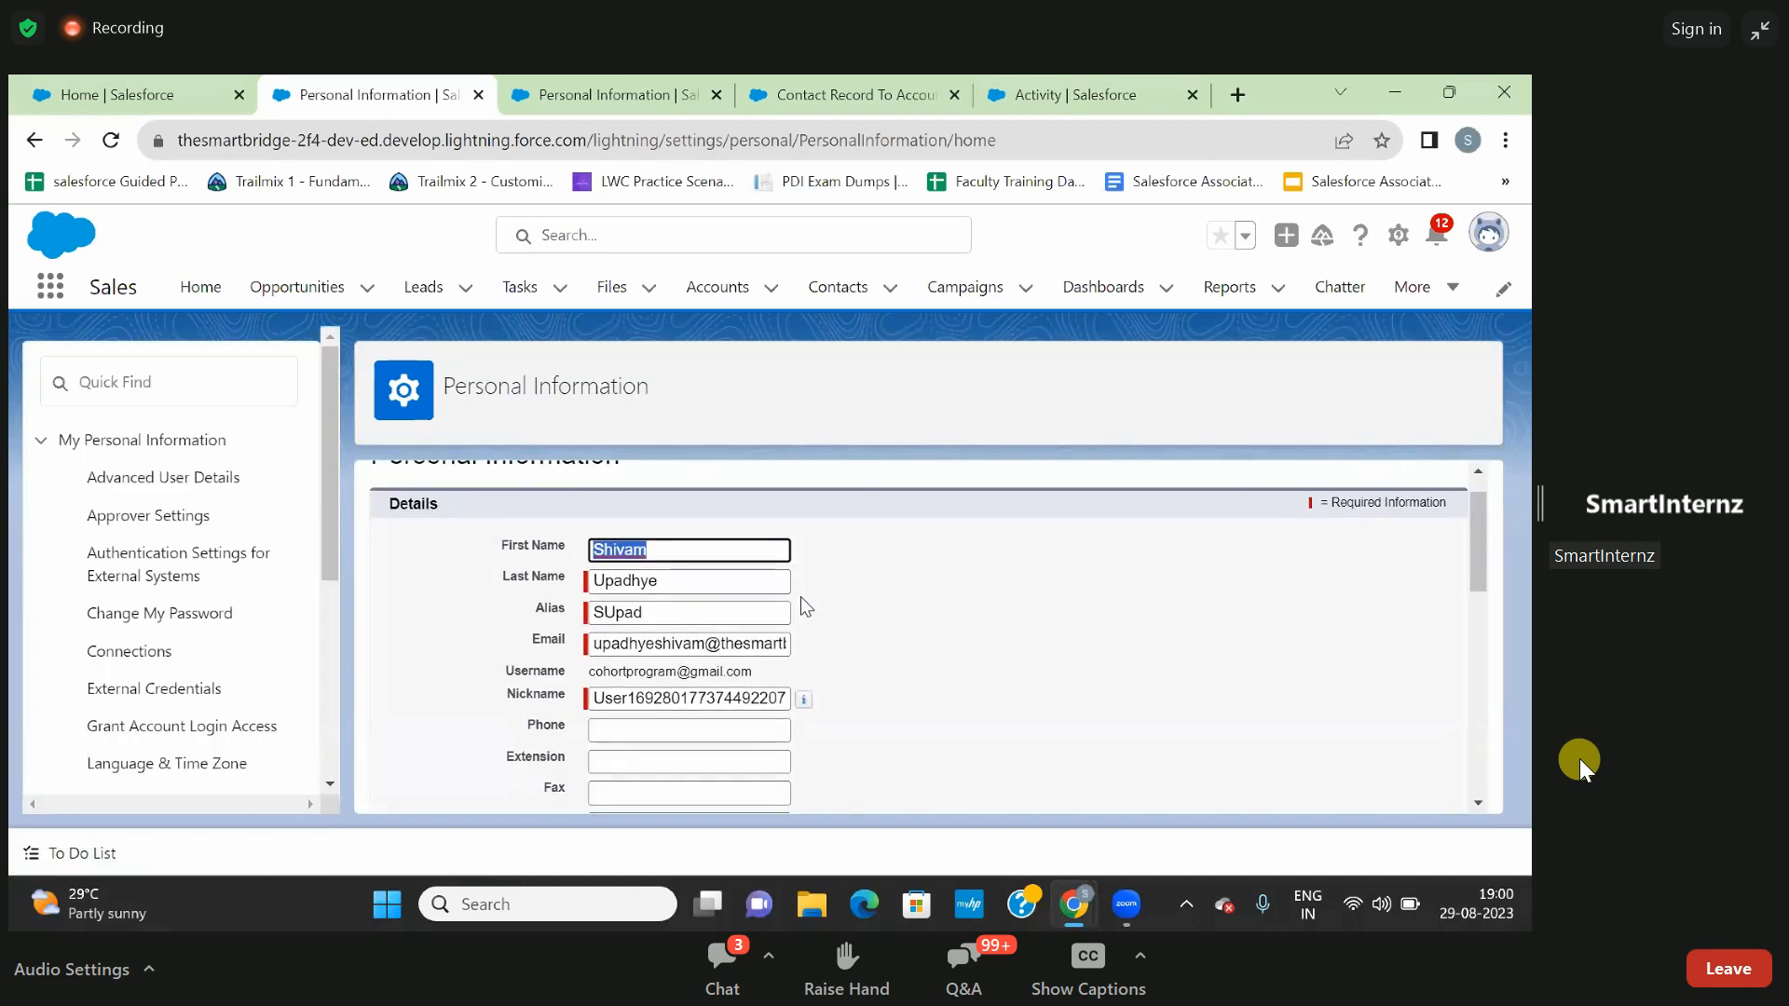
{"action": "left_click", "coordinate": [35, 140]}
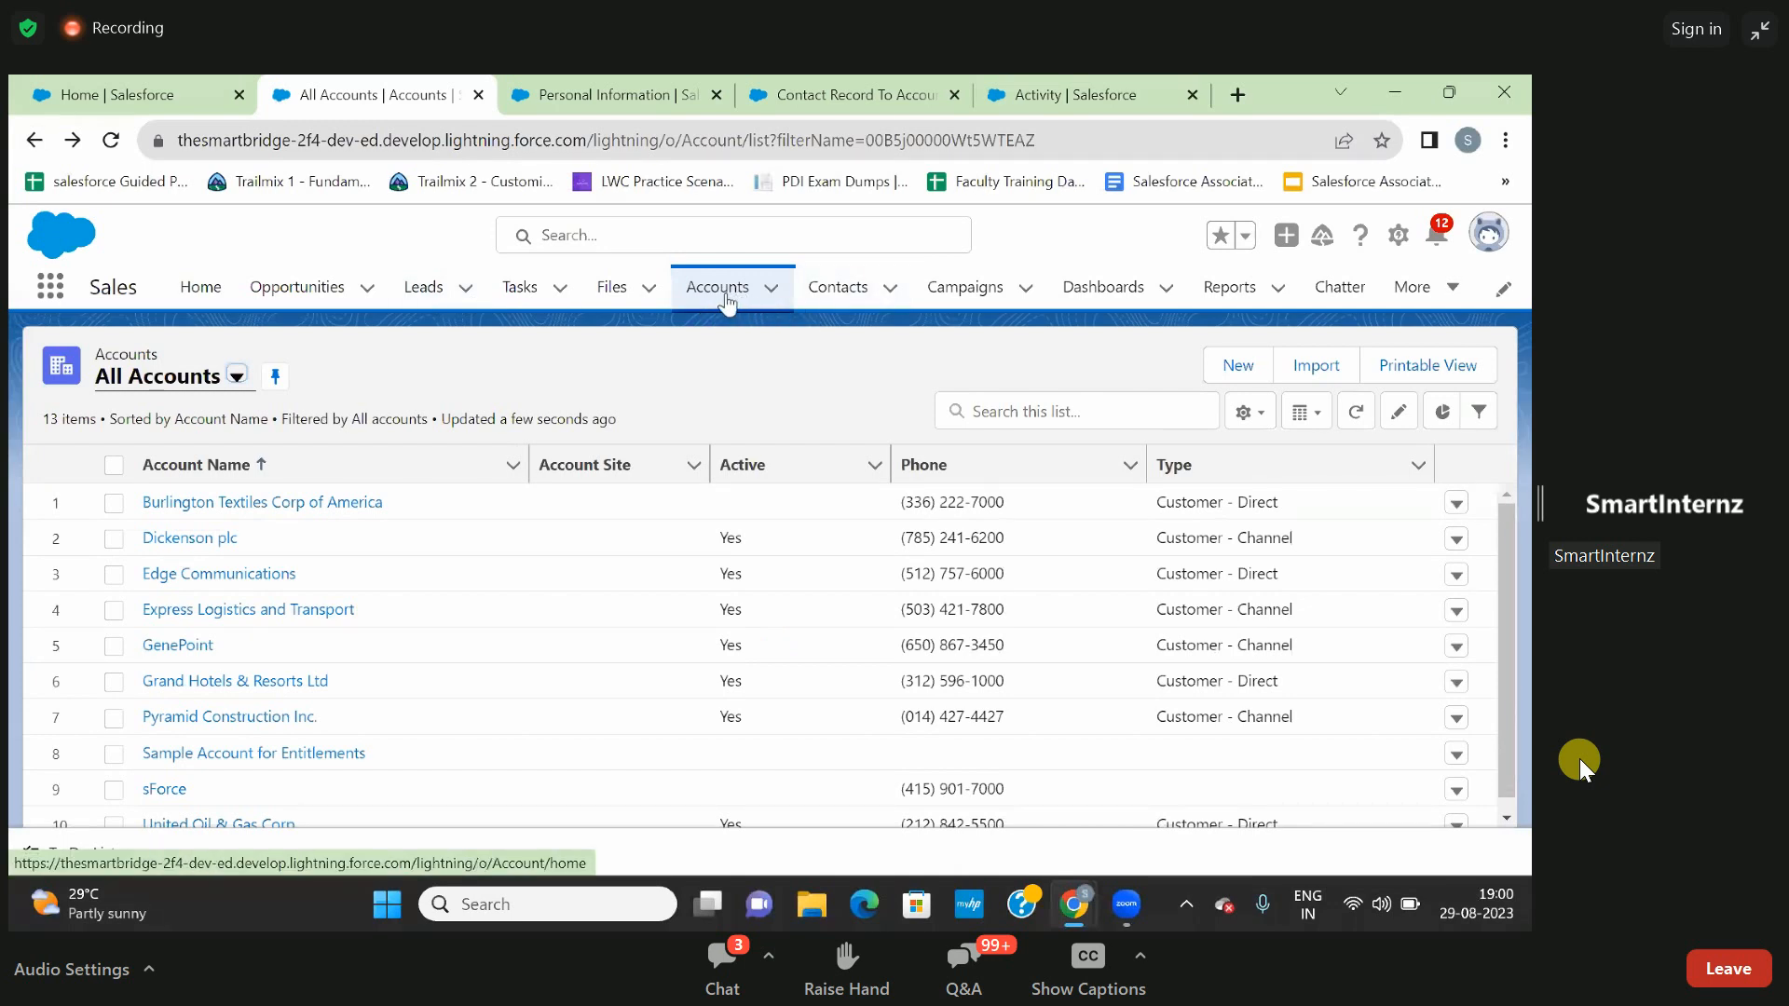
- Review the related contacts of the Burlington Textiles Corp of America account and highlight the account's record ID in the address
{"action": "left_click", "coordinate": [284, 510]}
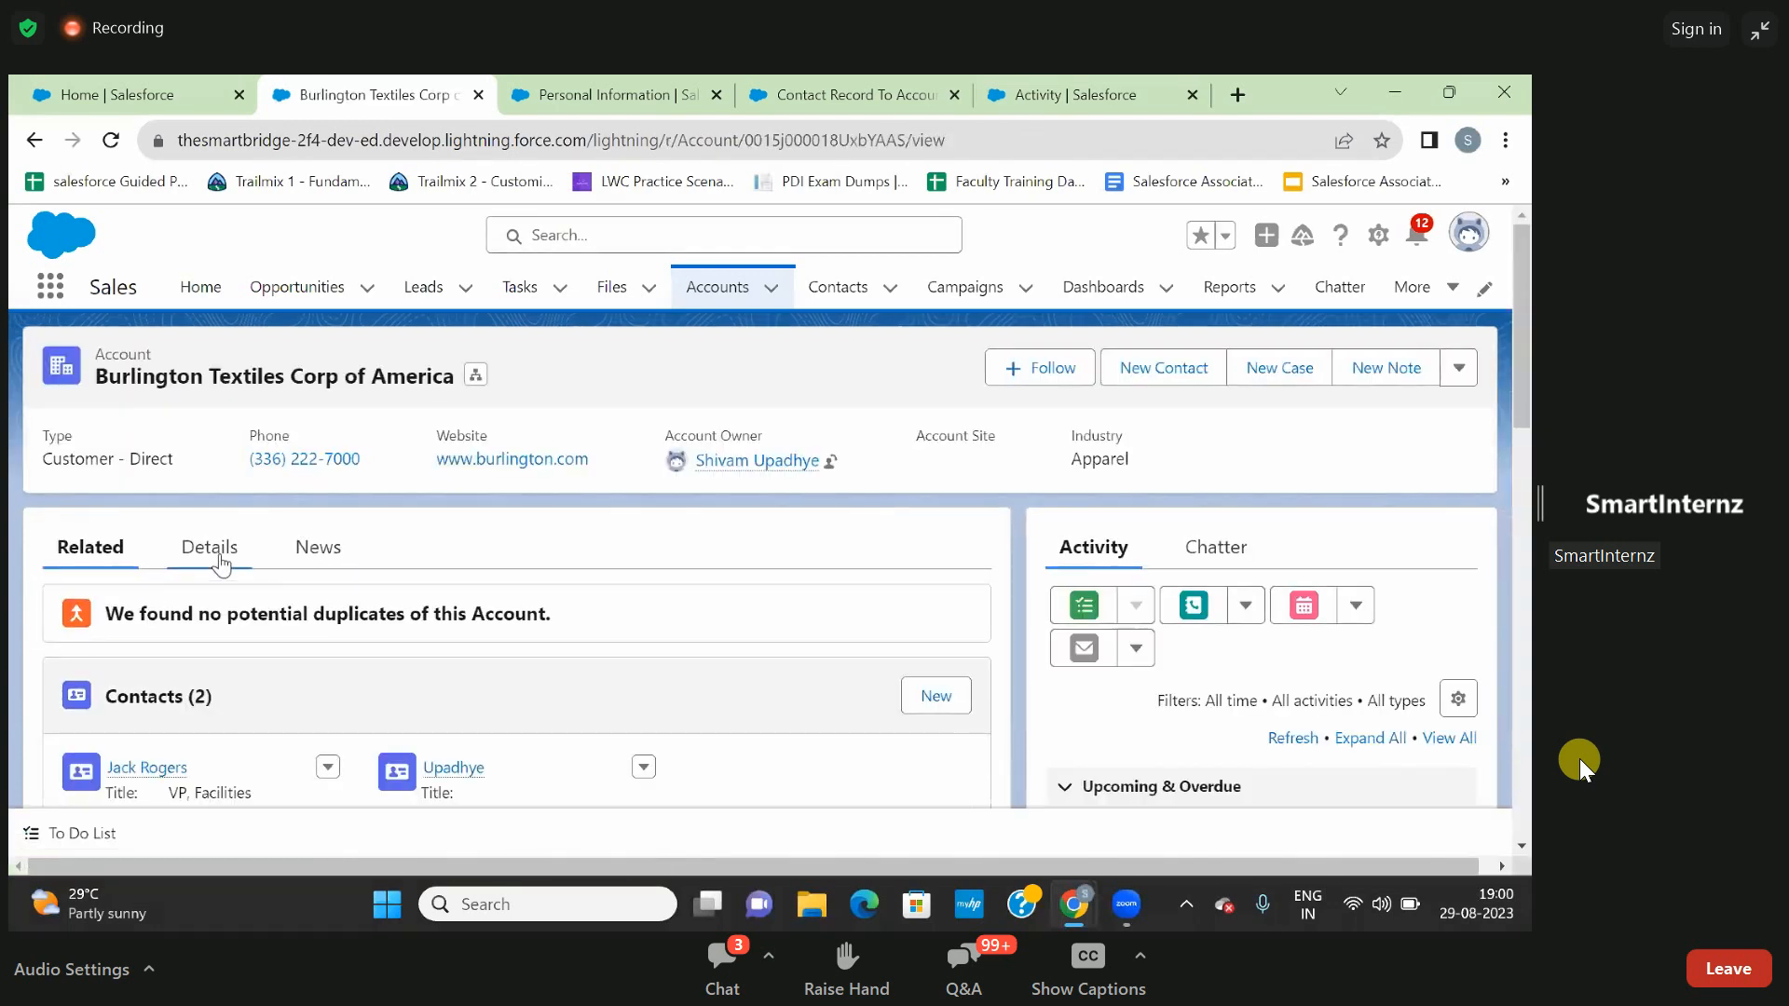
{"action": "scroll", "coordinate": [212, 638], "scroll_direction": "down", "scroll_amount": 1}
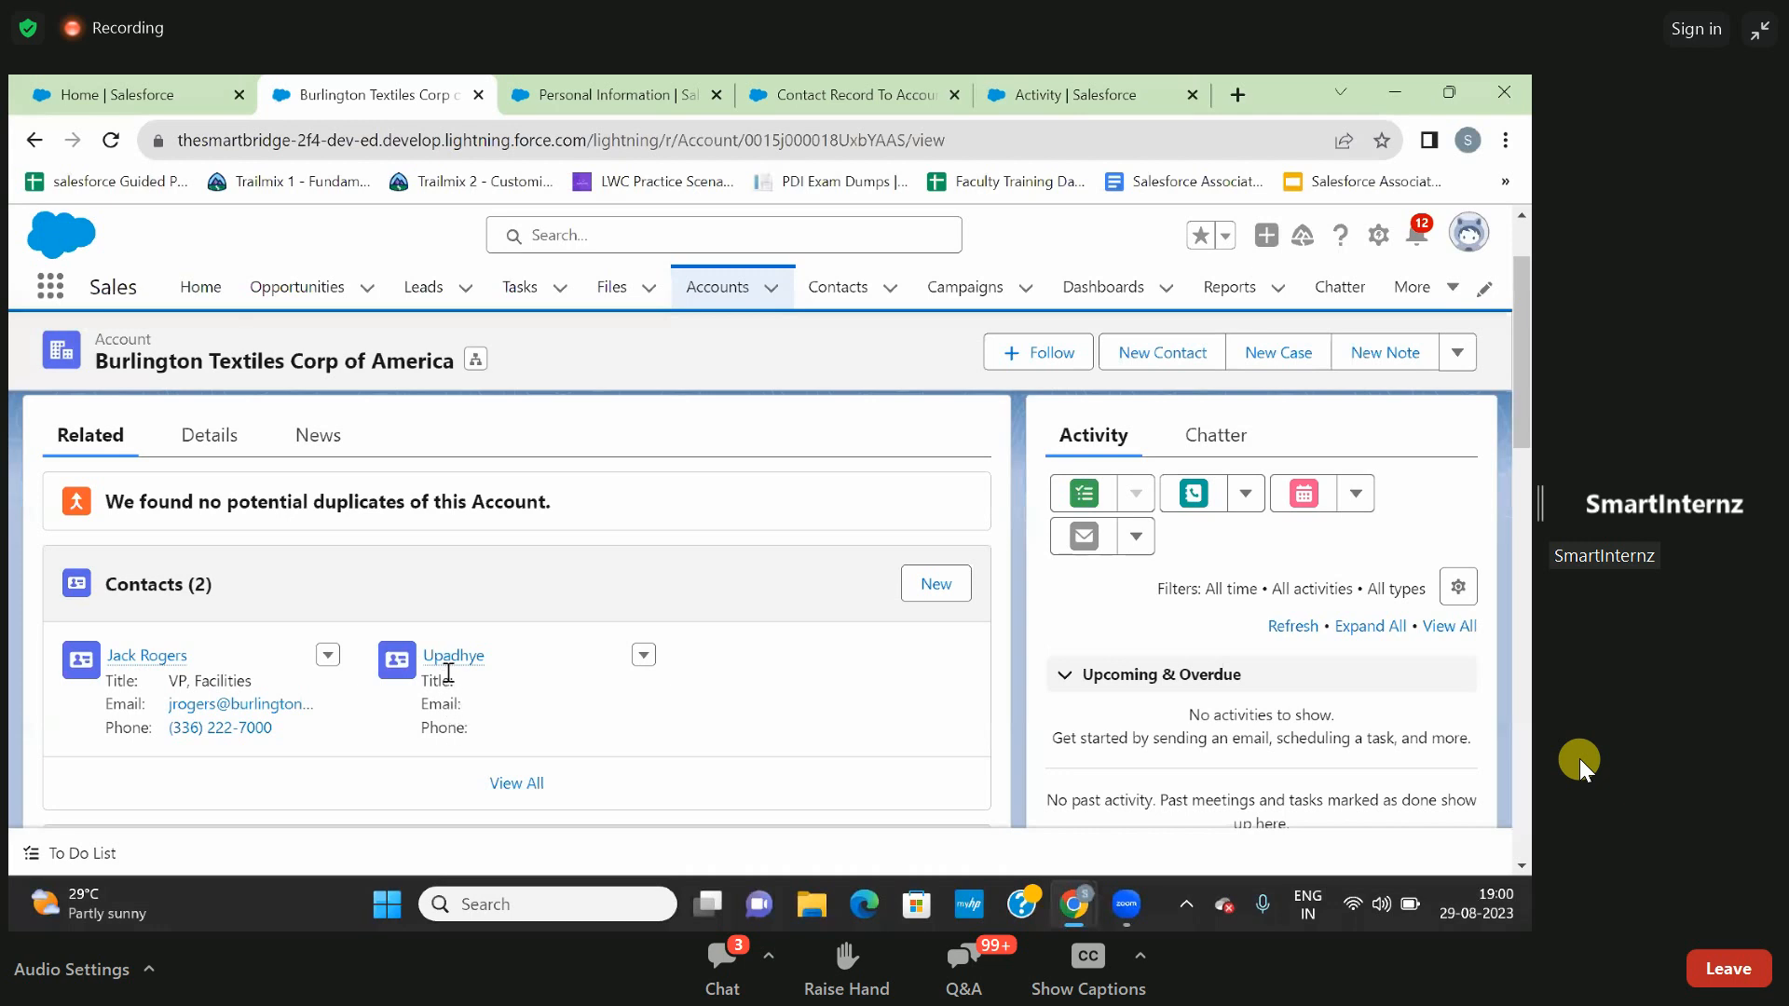
{"action": "mouse_move", "coordinate": [451, 664]}
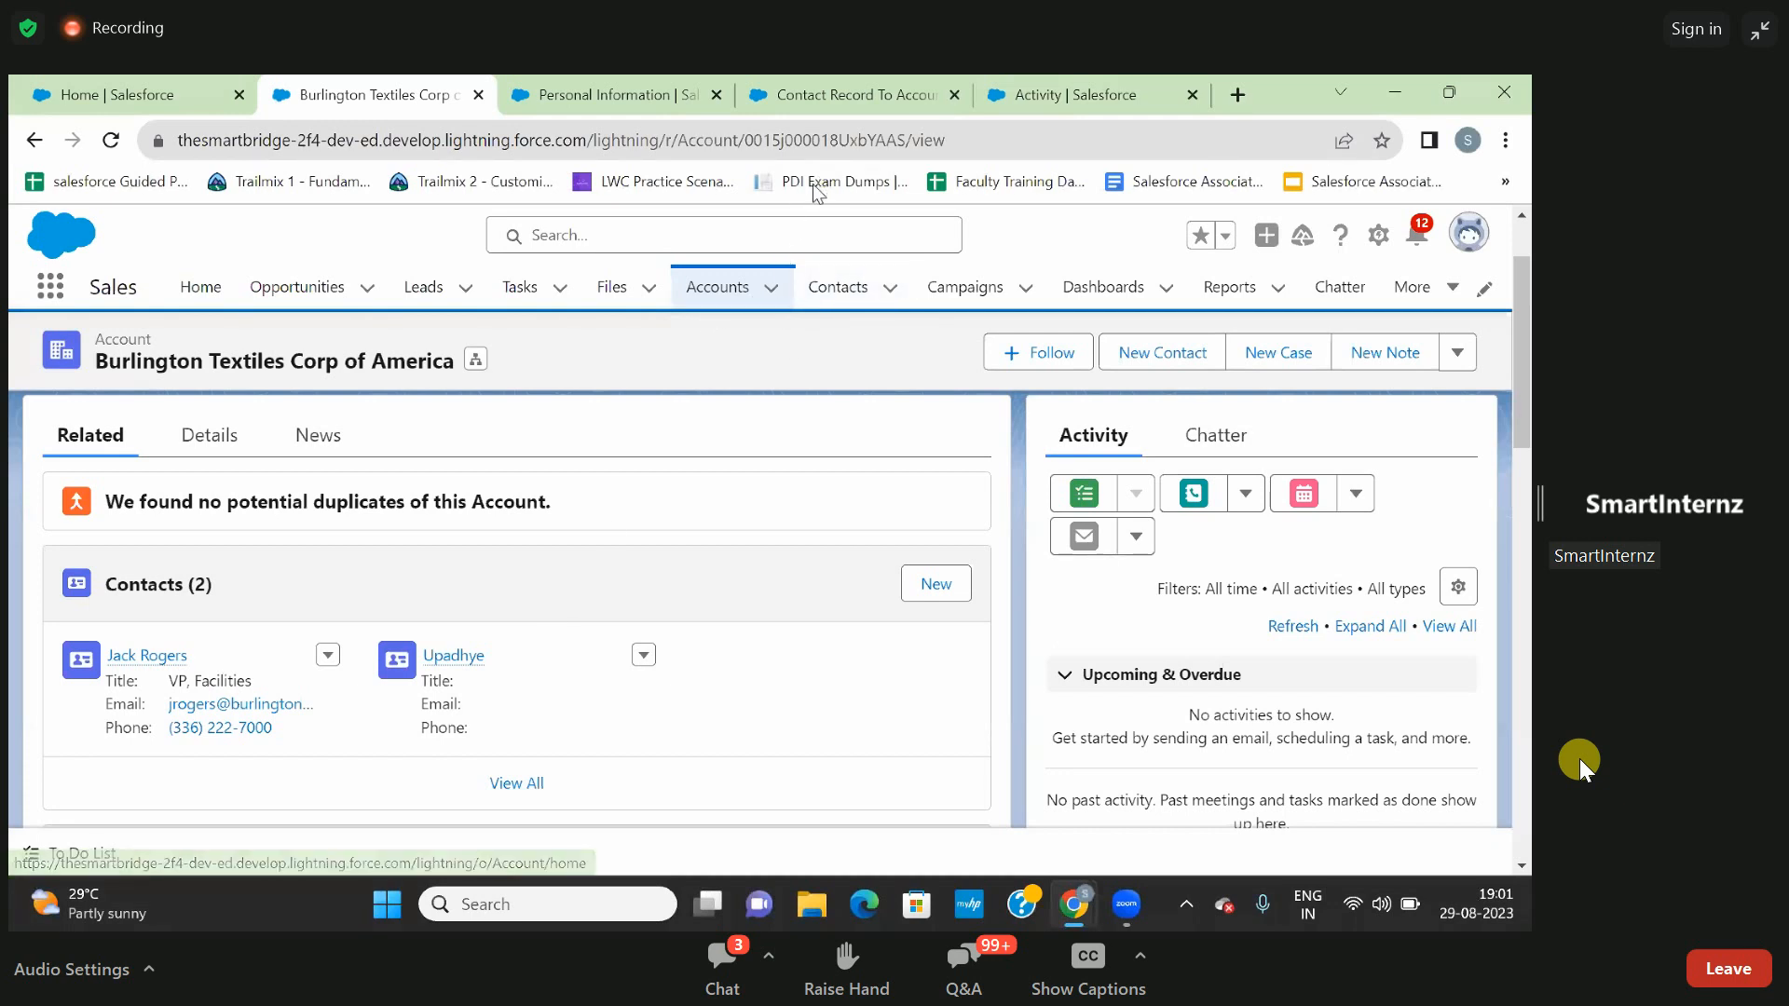
{"action": "left_click", "coordinate": [812, 141]}
{"action": "double_click", "coordinate": [846, 144]}
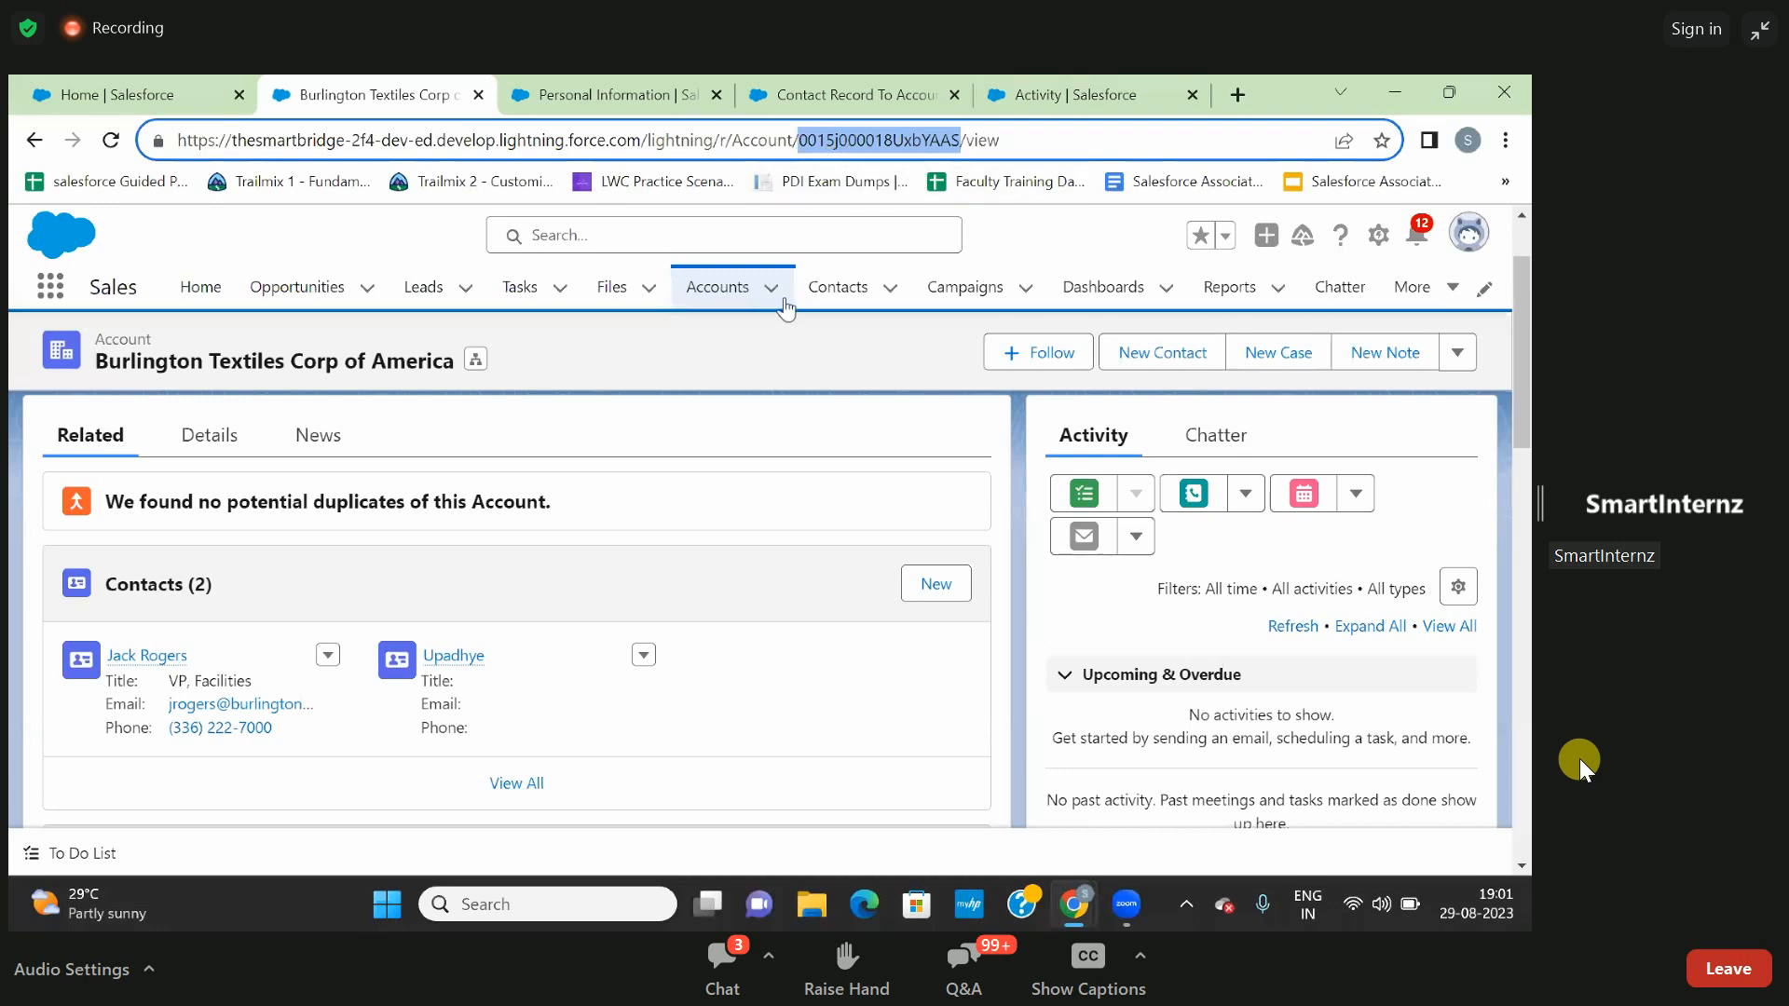
- Check the new contact's account in the Recently Viewed contacts list and return to the Contact Record To Account flow
{"action": "left_click", "coordinate": [832, 288]}
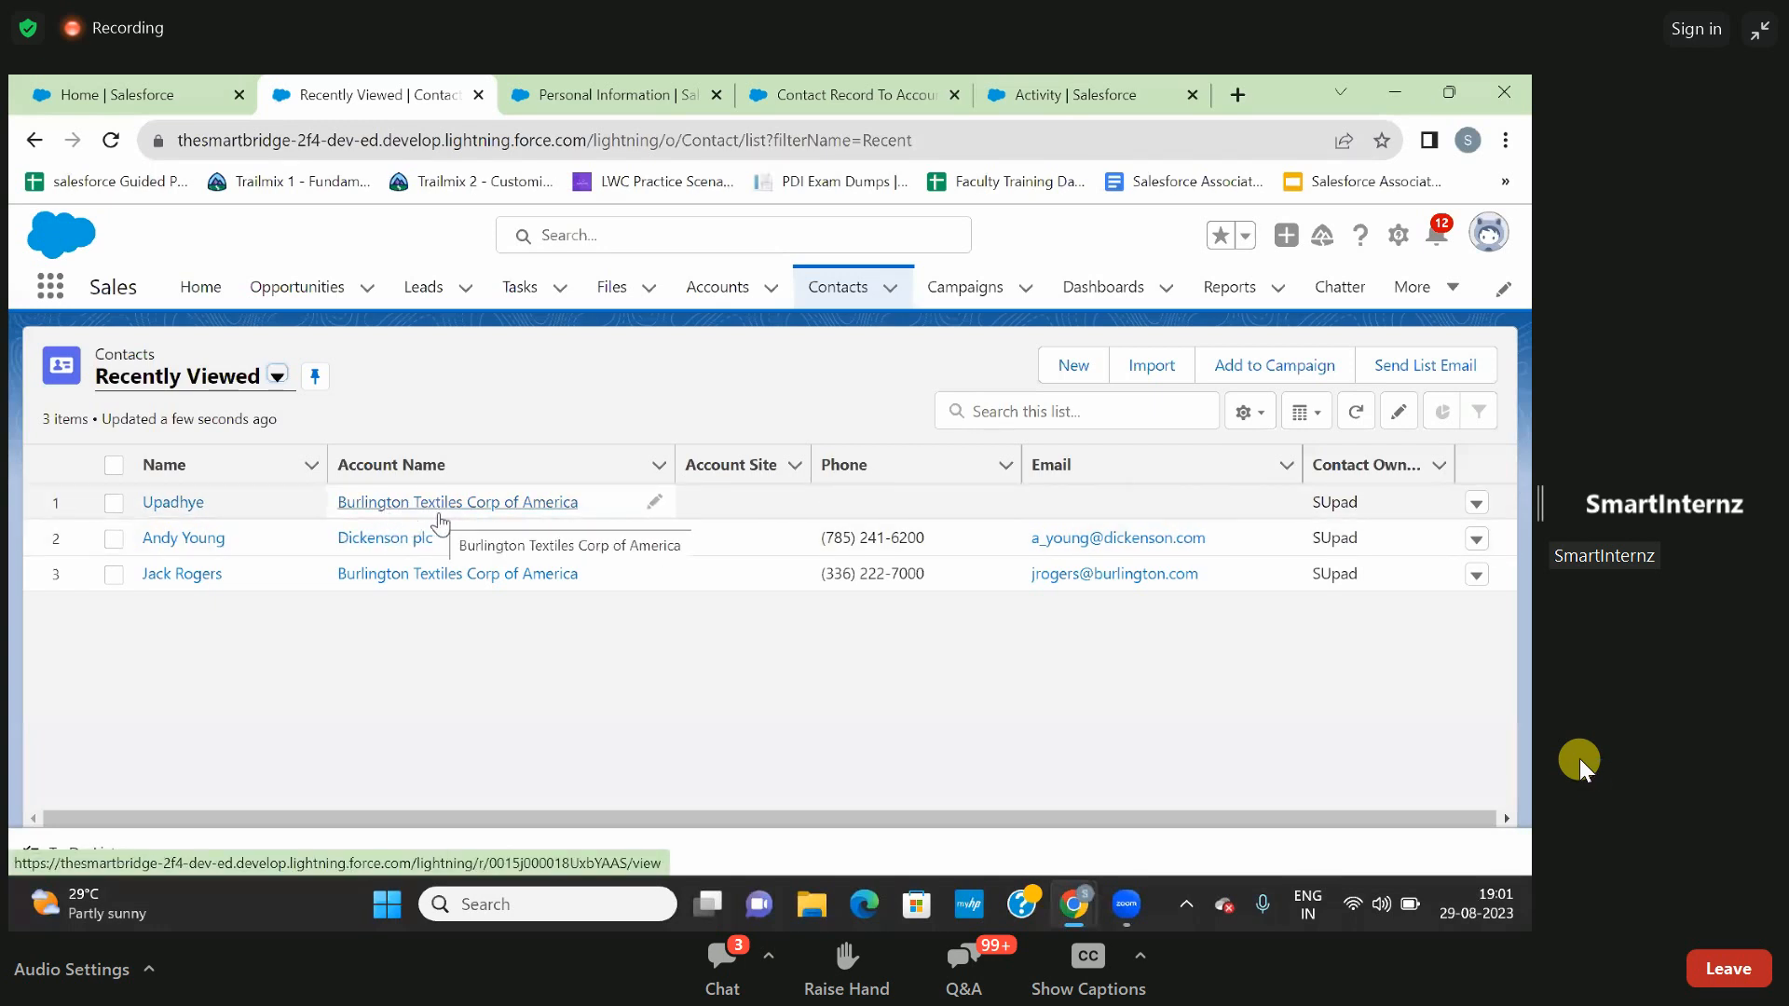
{"action": "left_click", "coordinate": [730, 291]}
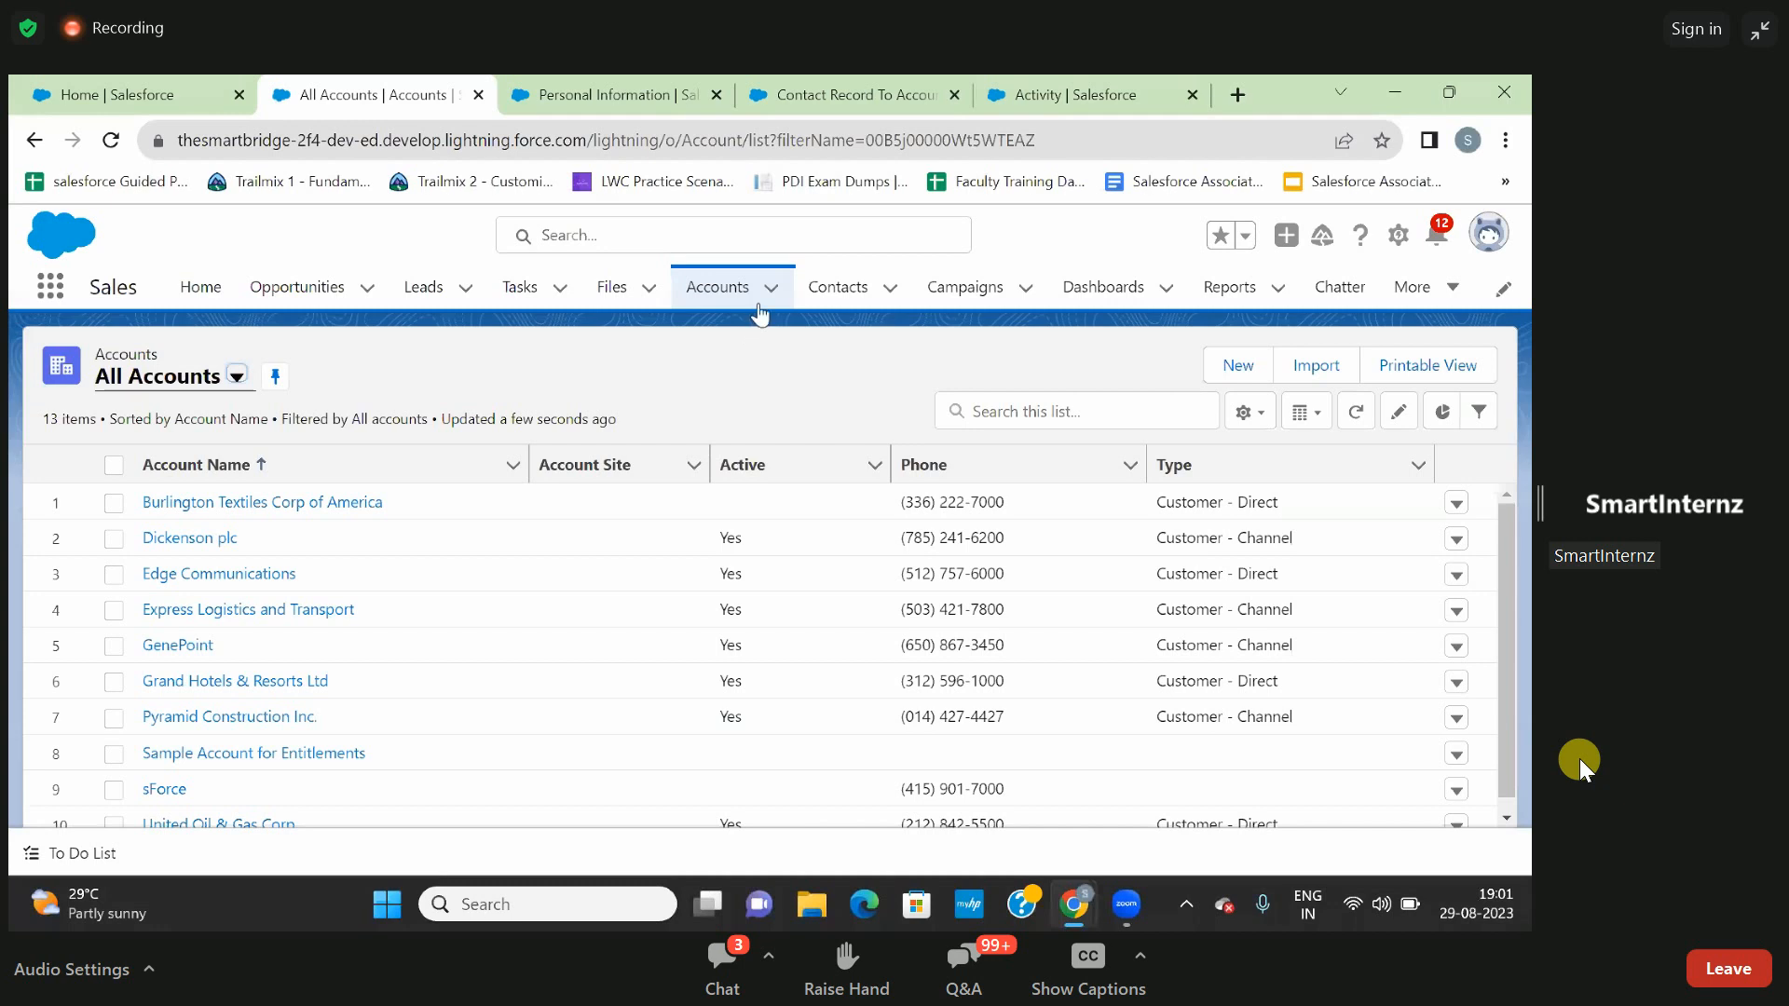
{"action": "left_click", "coordinate": [837, 92]}
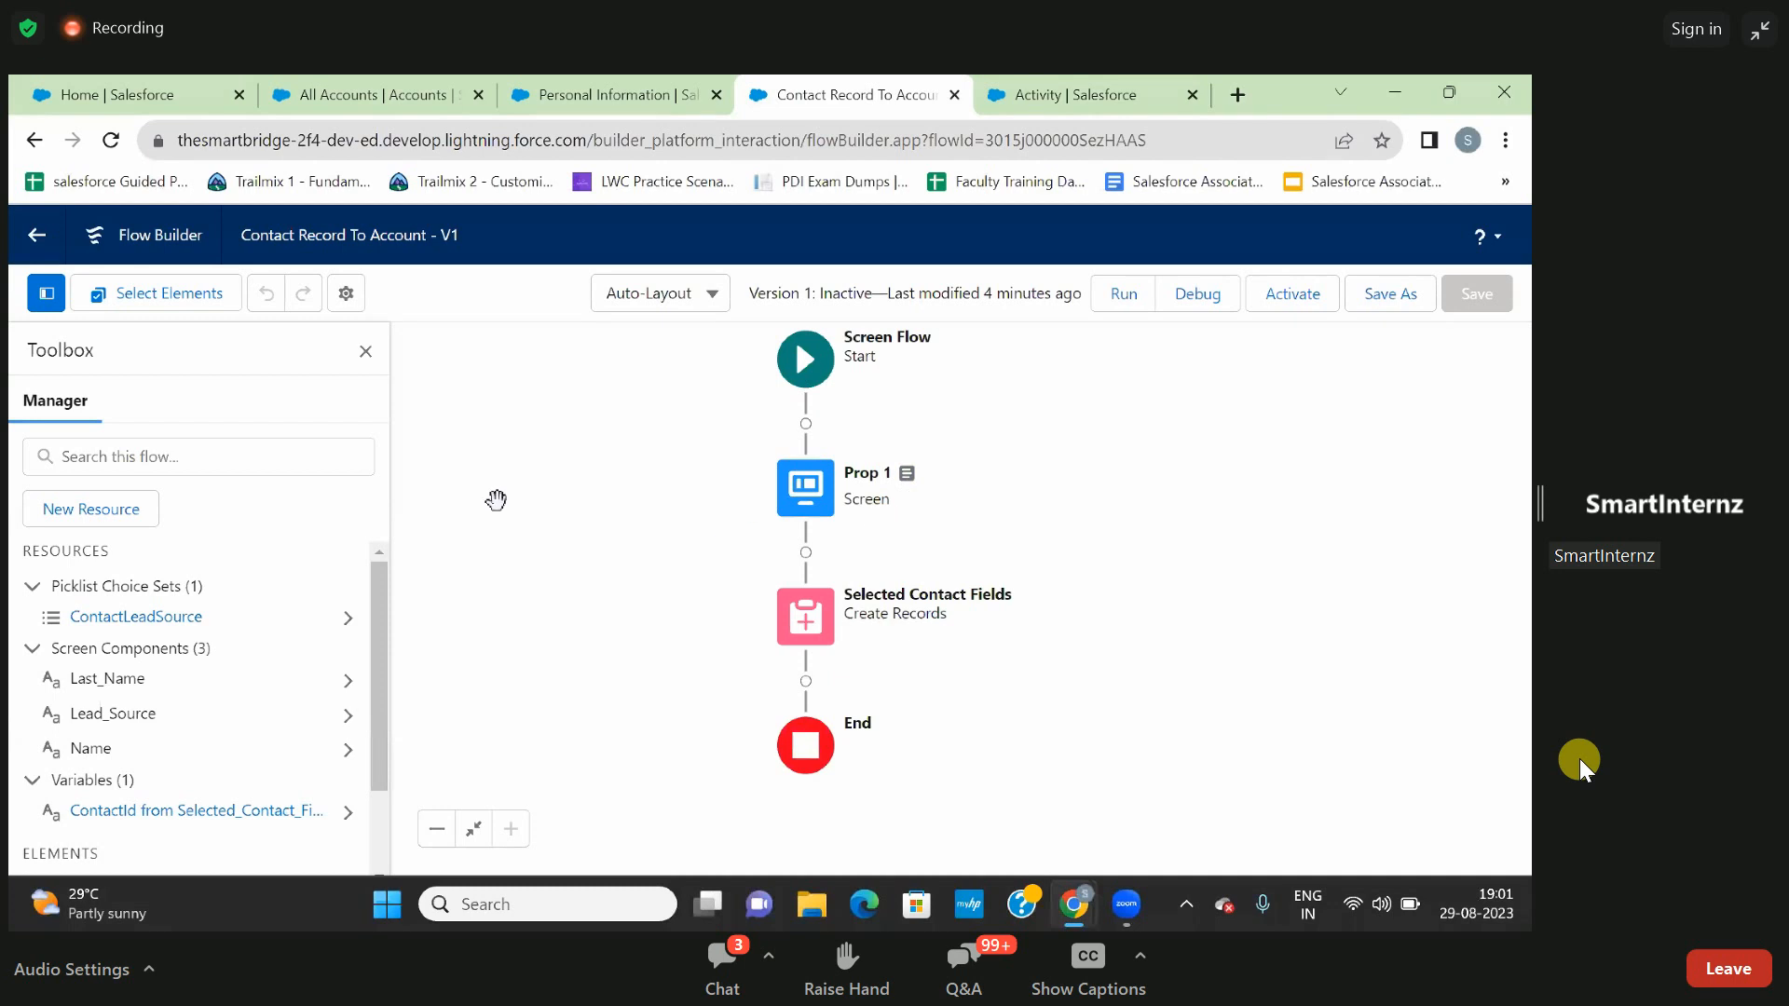
- Start a new flow resource of type Variable and give it the API name recordId
{"action": "left_click", "coordinate": [102, 507]}
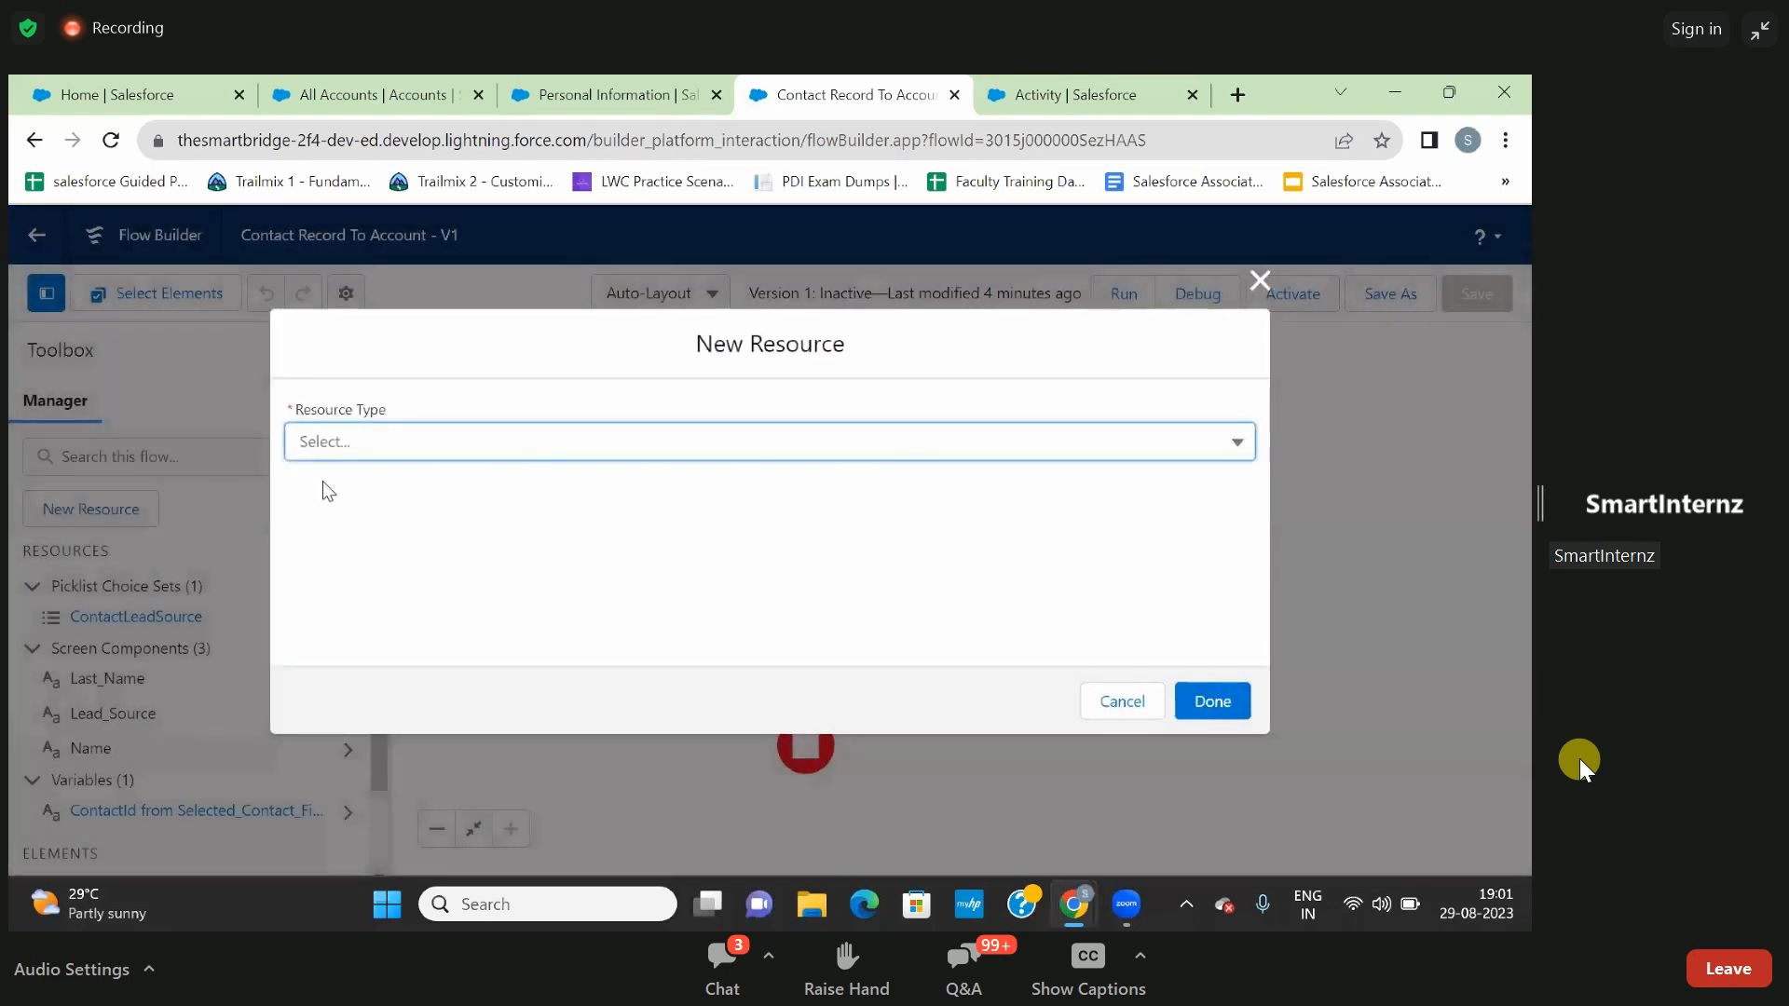
{"action": "left_click", "coordinate": [386, 460]}
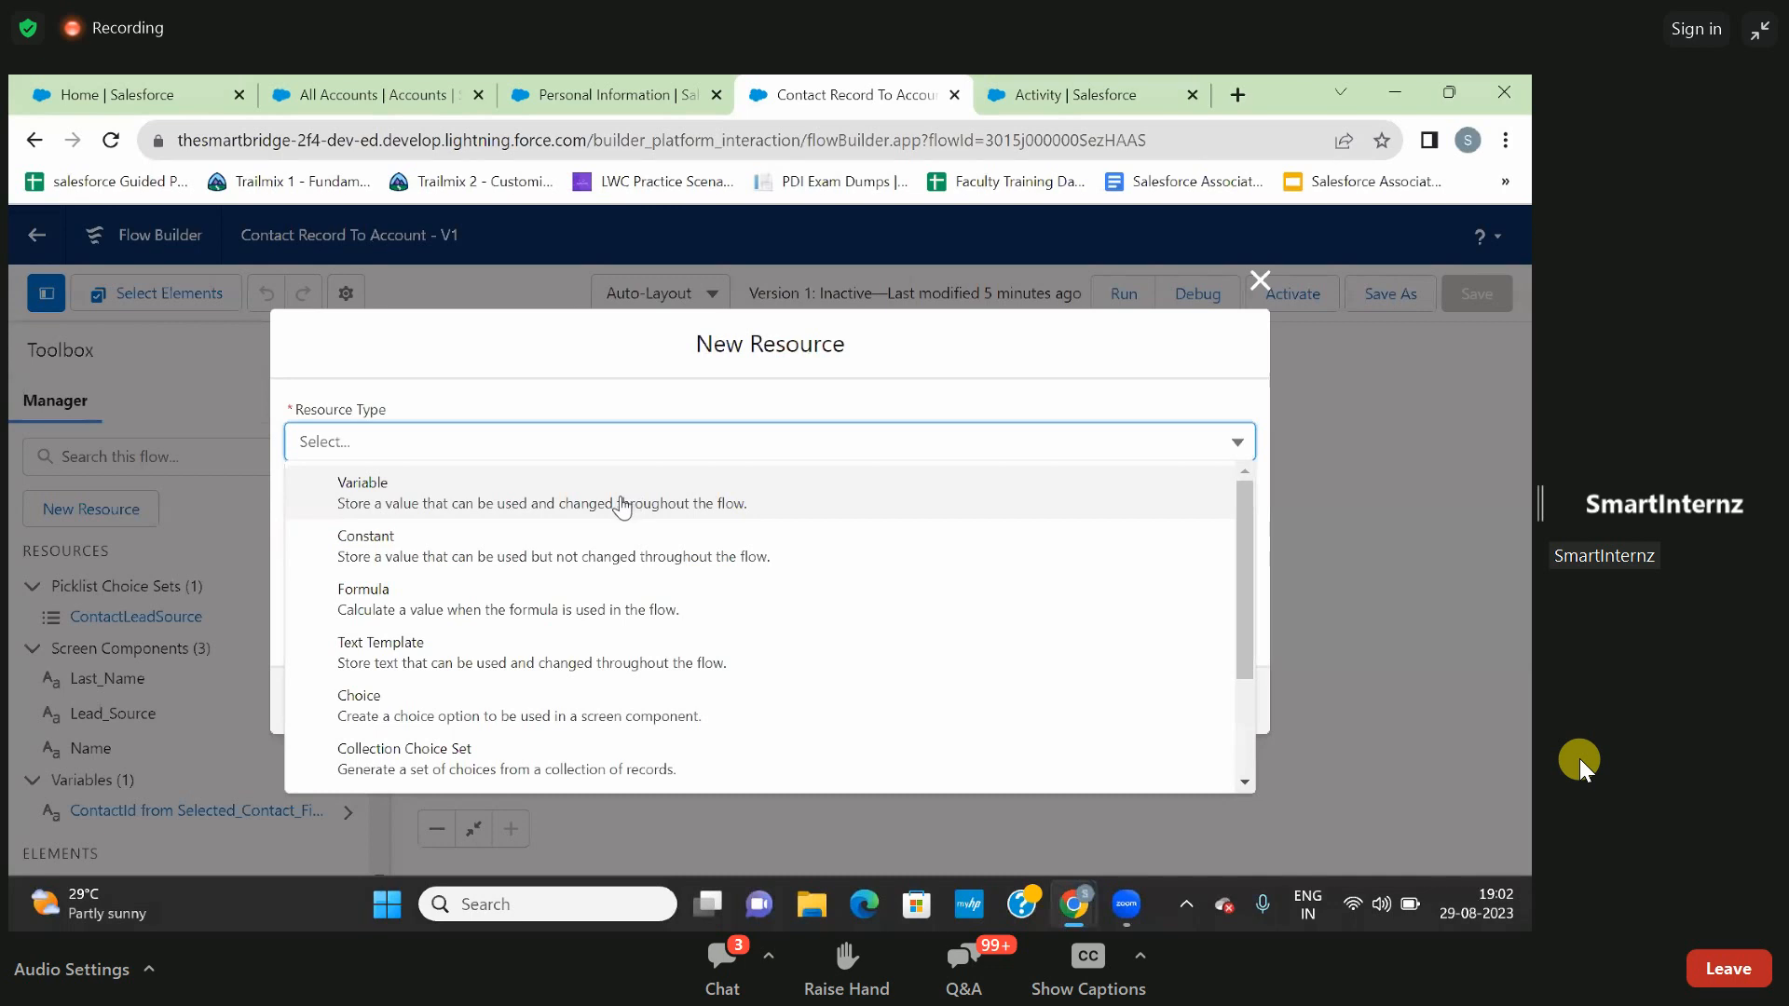
{"action": "left_click", "coordinate": [622, 508]}
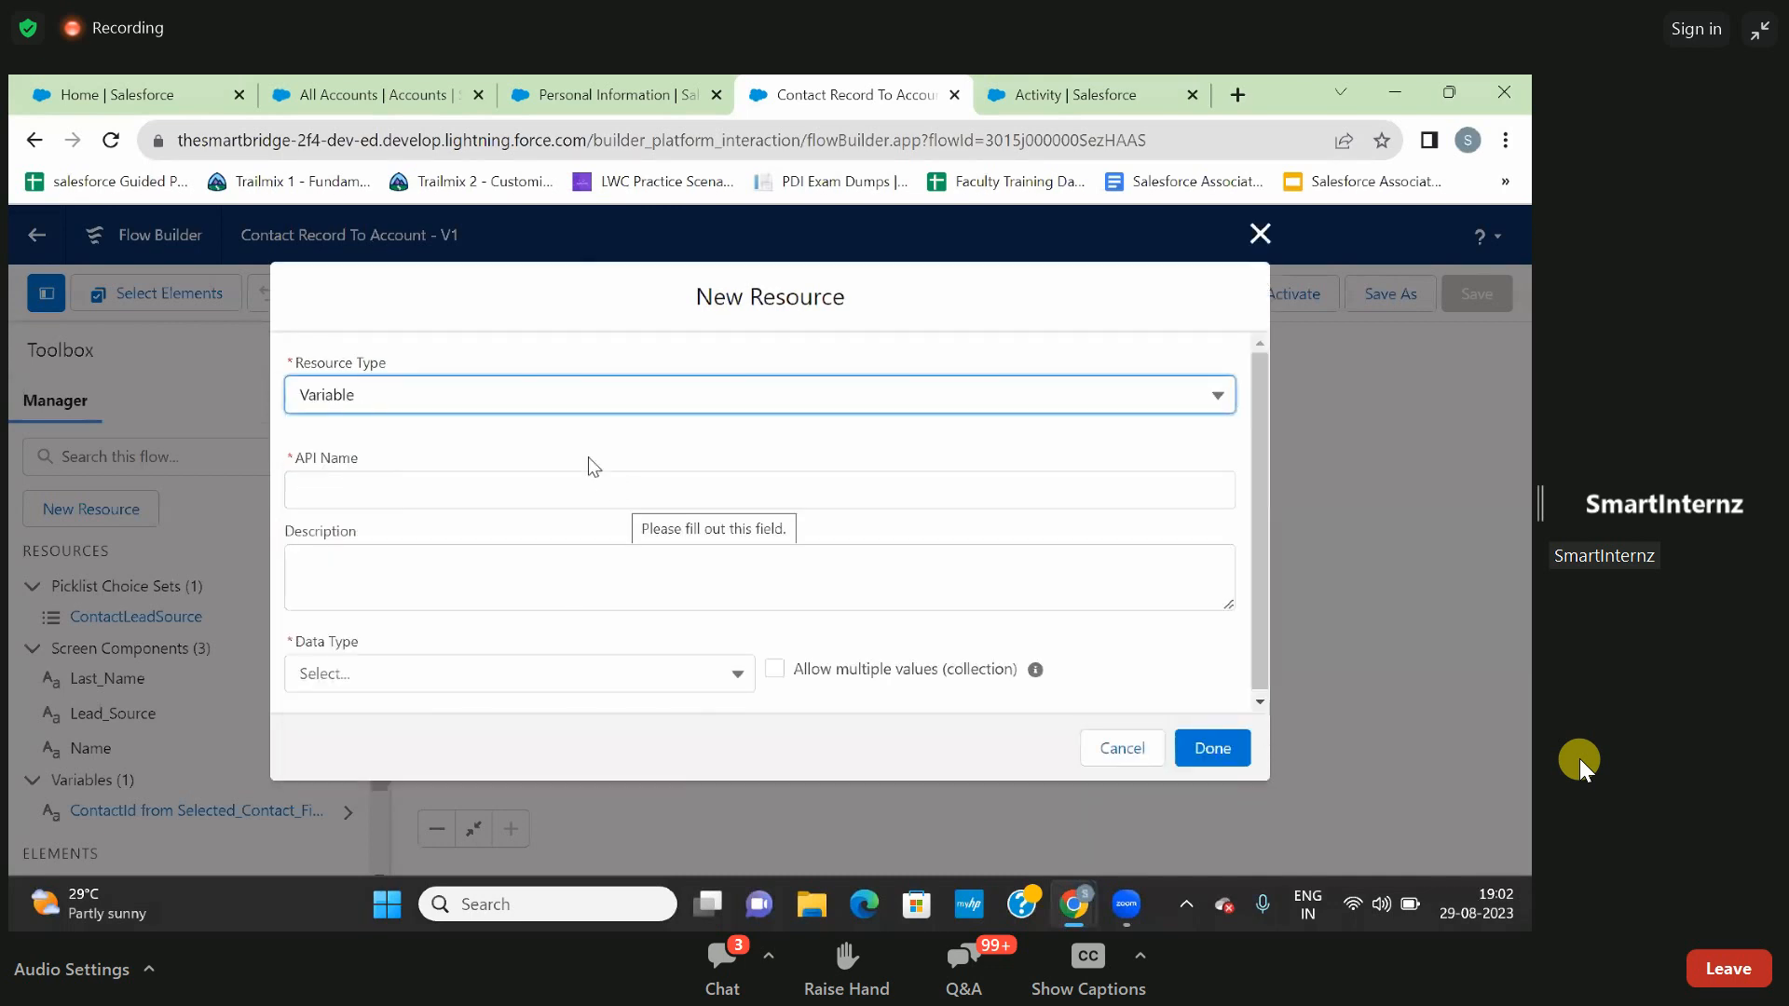
{"action": "left_click", "coordinate": [474, 493]}
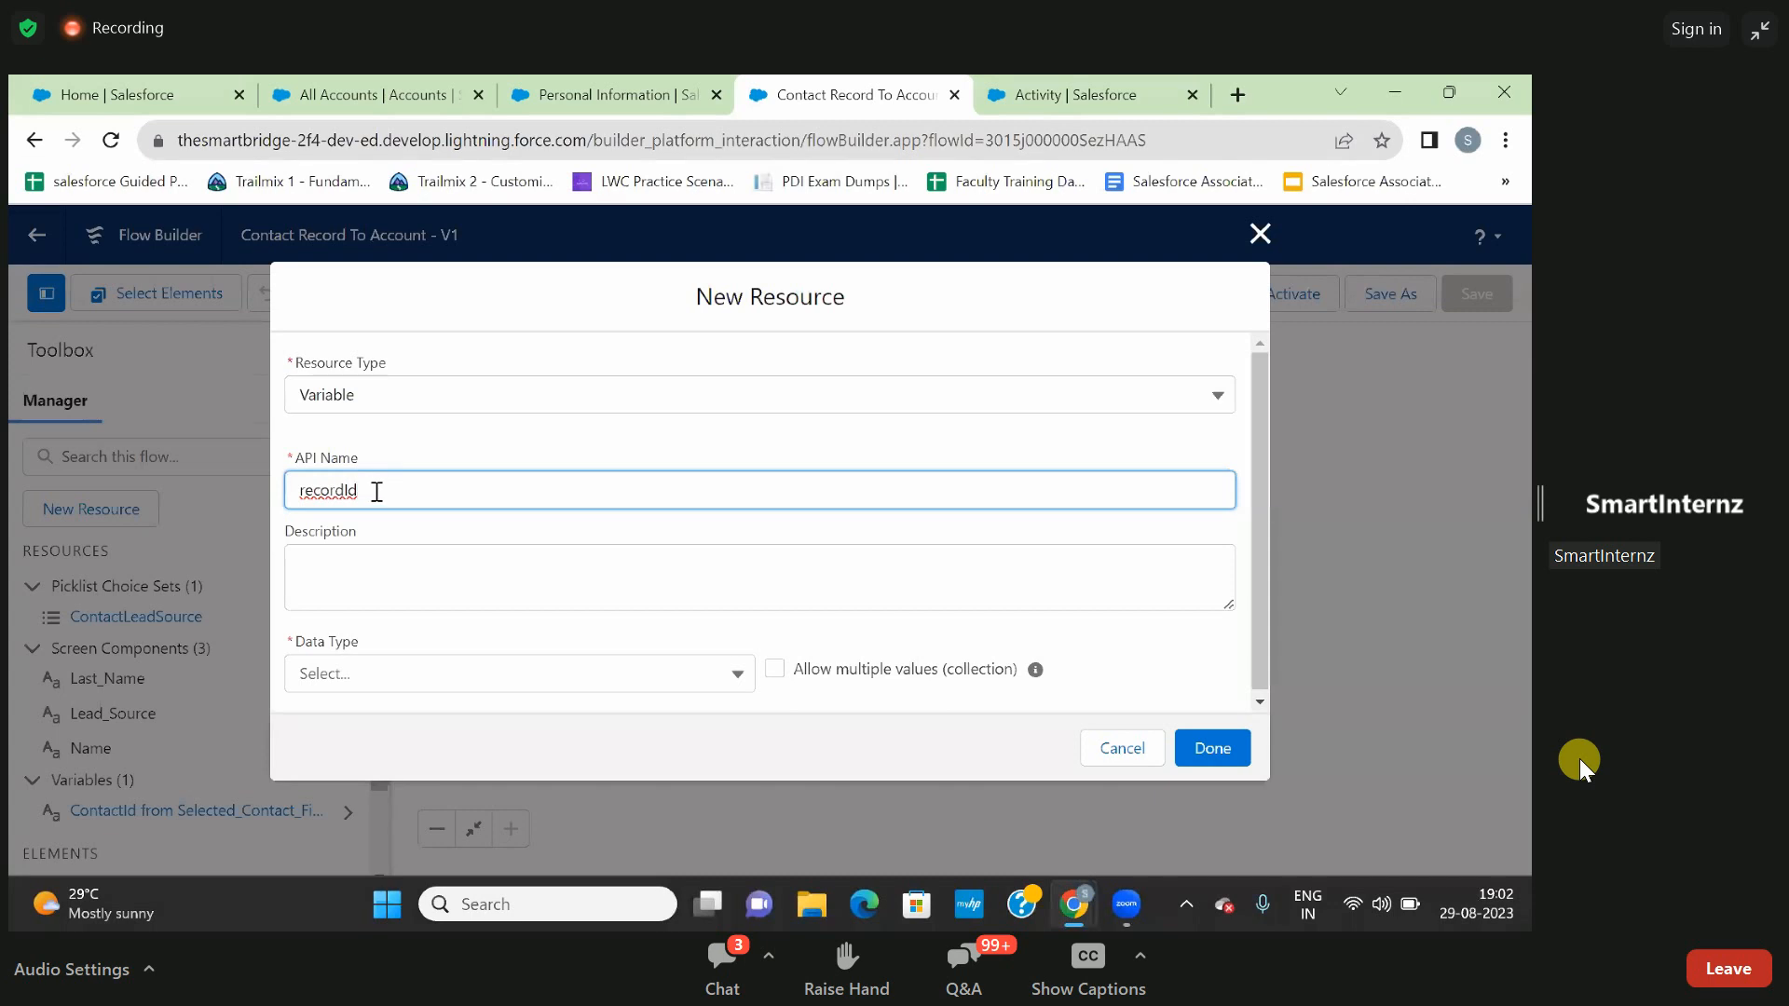
{"action": "left_click_drag", "start_coordinate": [362, 492], "coordinate": [284, 508]}
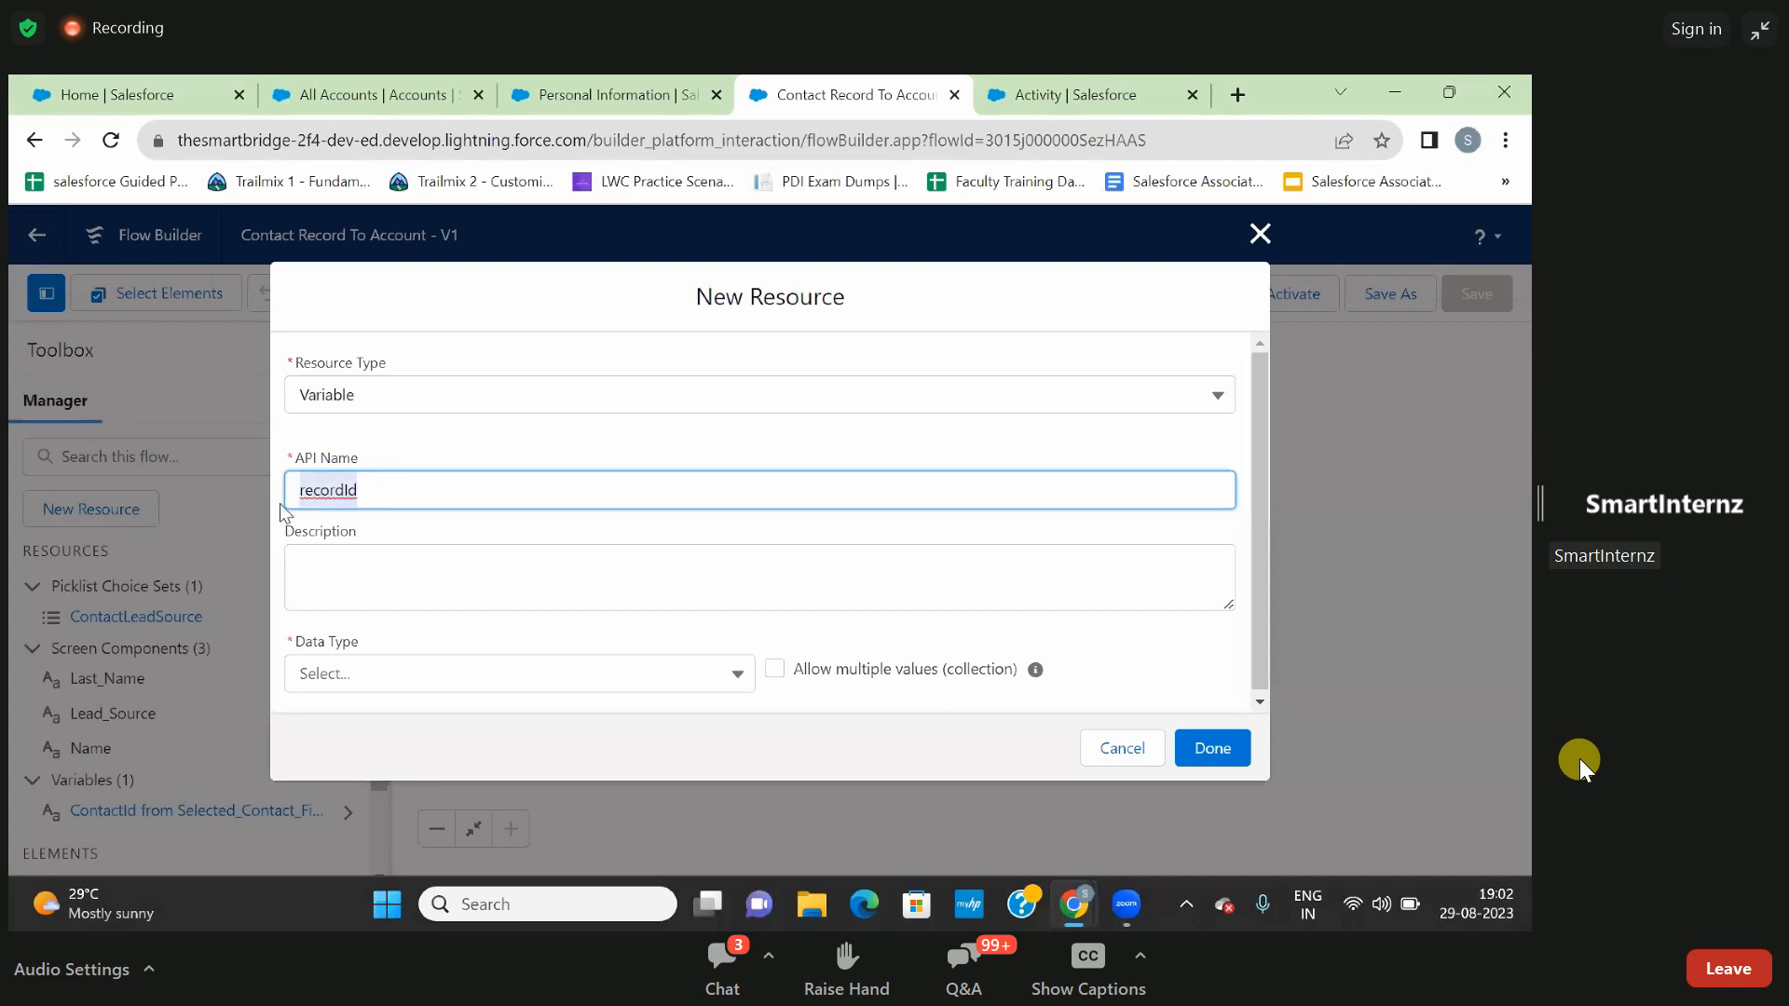
{"action": "left_click", "coordinate": [410, 527]}
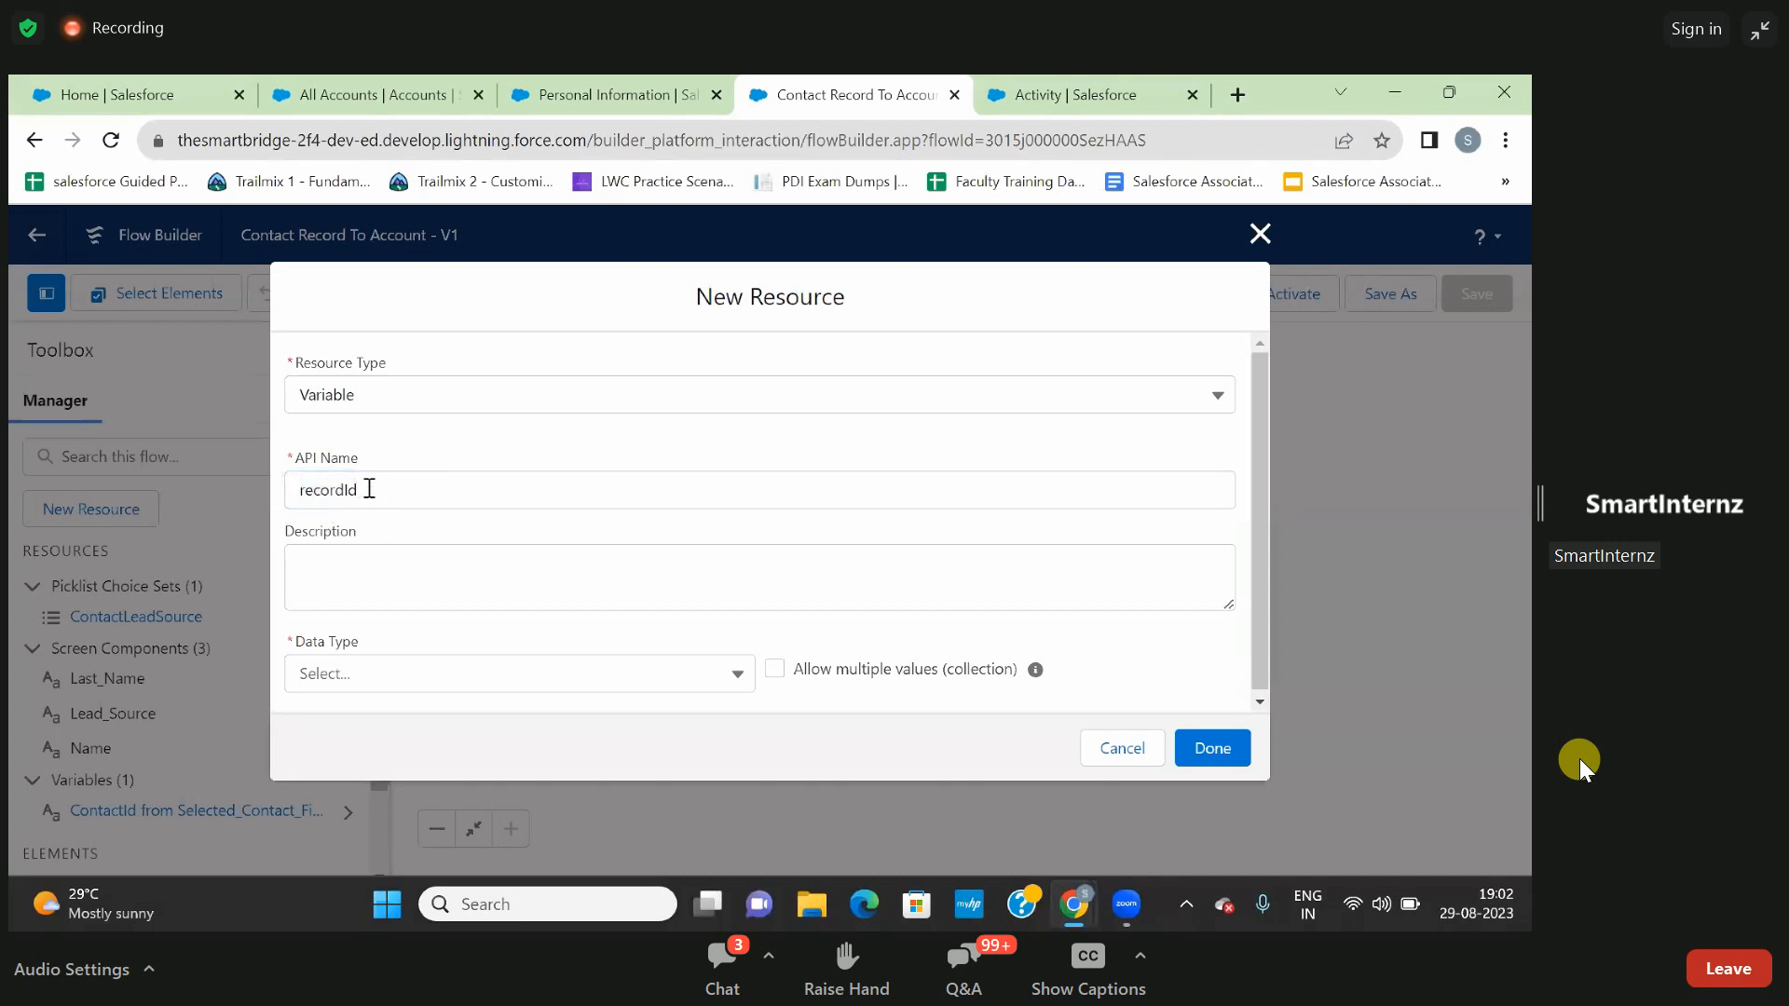
{"action": "left_click", "coordinate": [367, 488]}
{"action": "left_click_drag", "start_coordinate": [367, 488], "coordinate": [291, 489]}
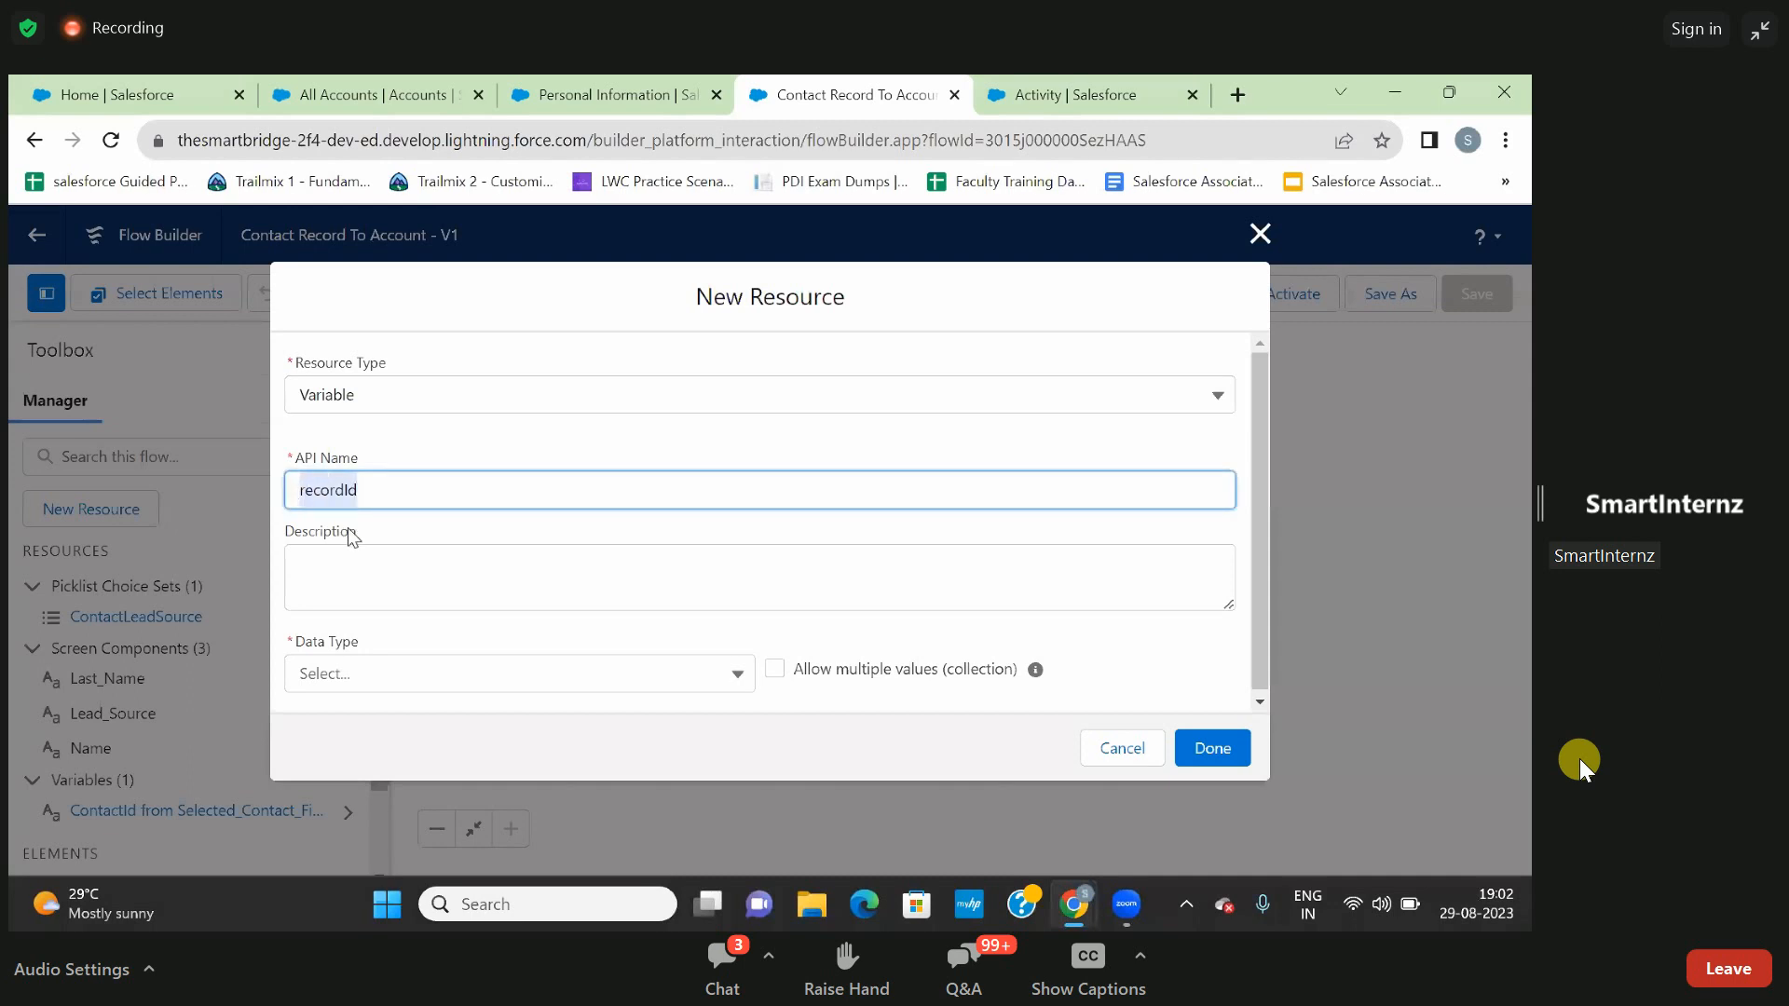
{"action": "left_click", "coordinate": [374, 527]}
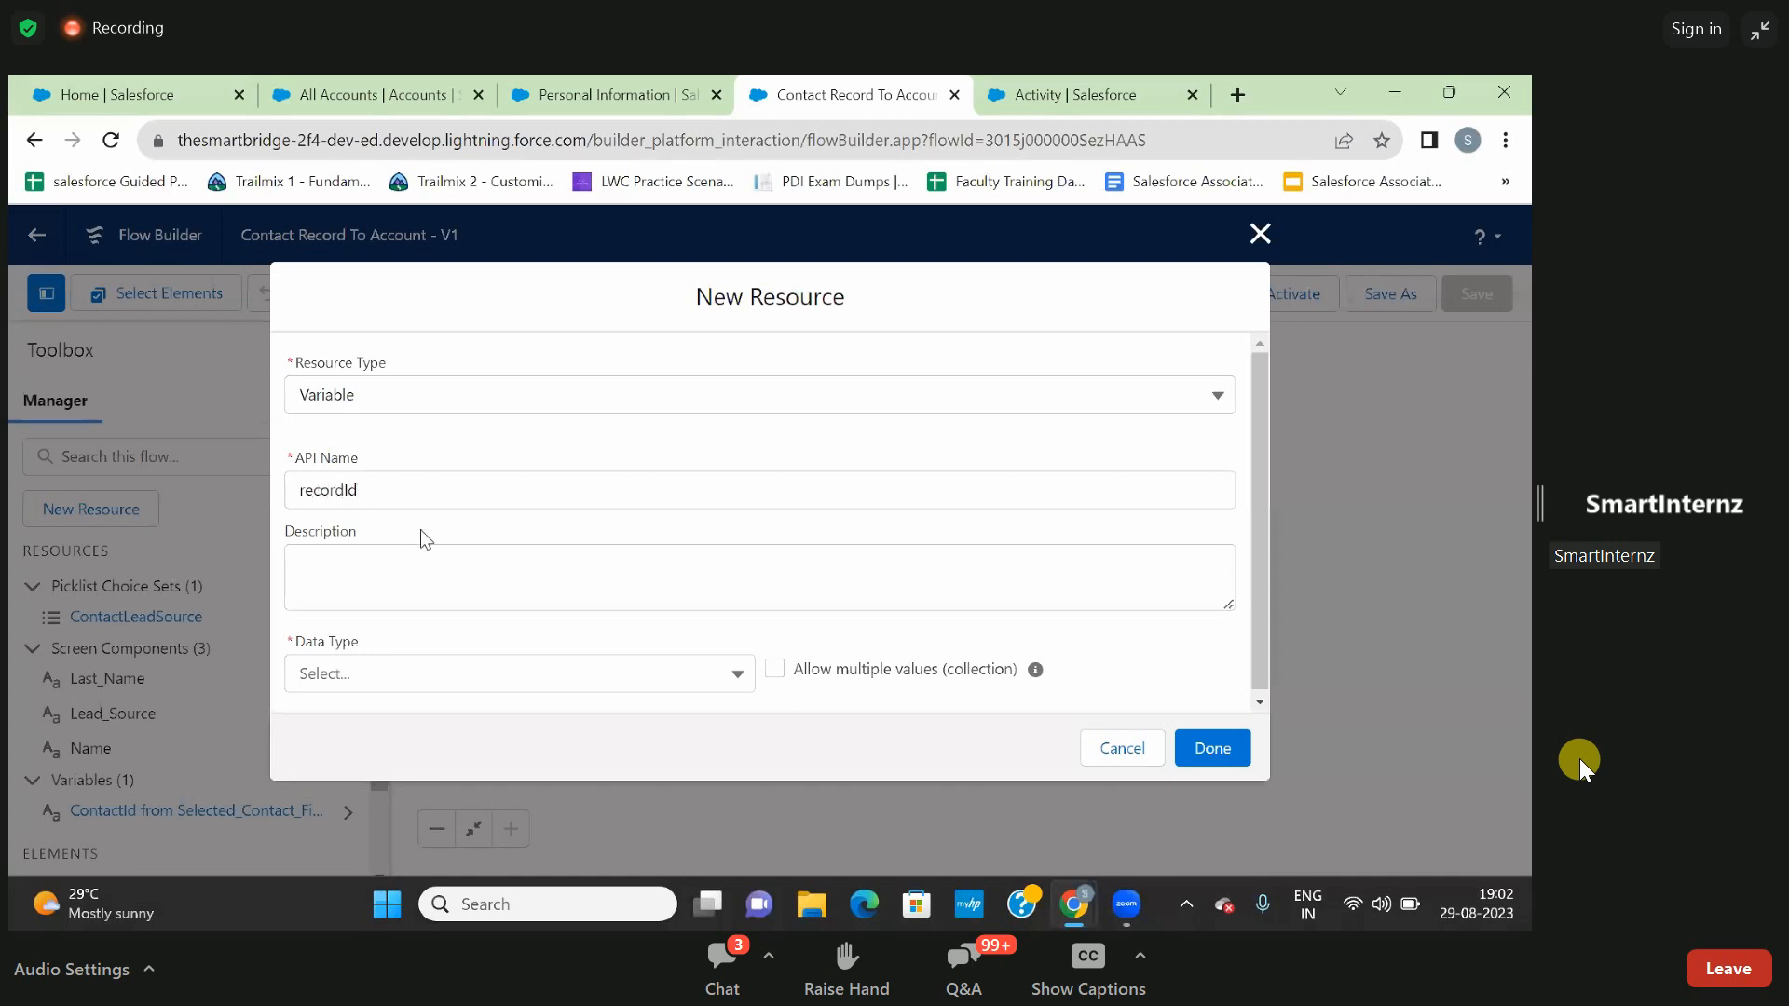
- Enter the description "Select the related accounts id" for the recordId variable
{"action": "left_click", "coordinate": [426, 560]}
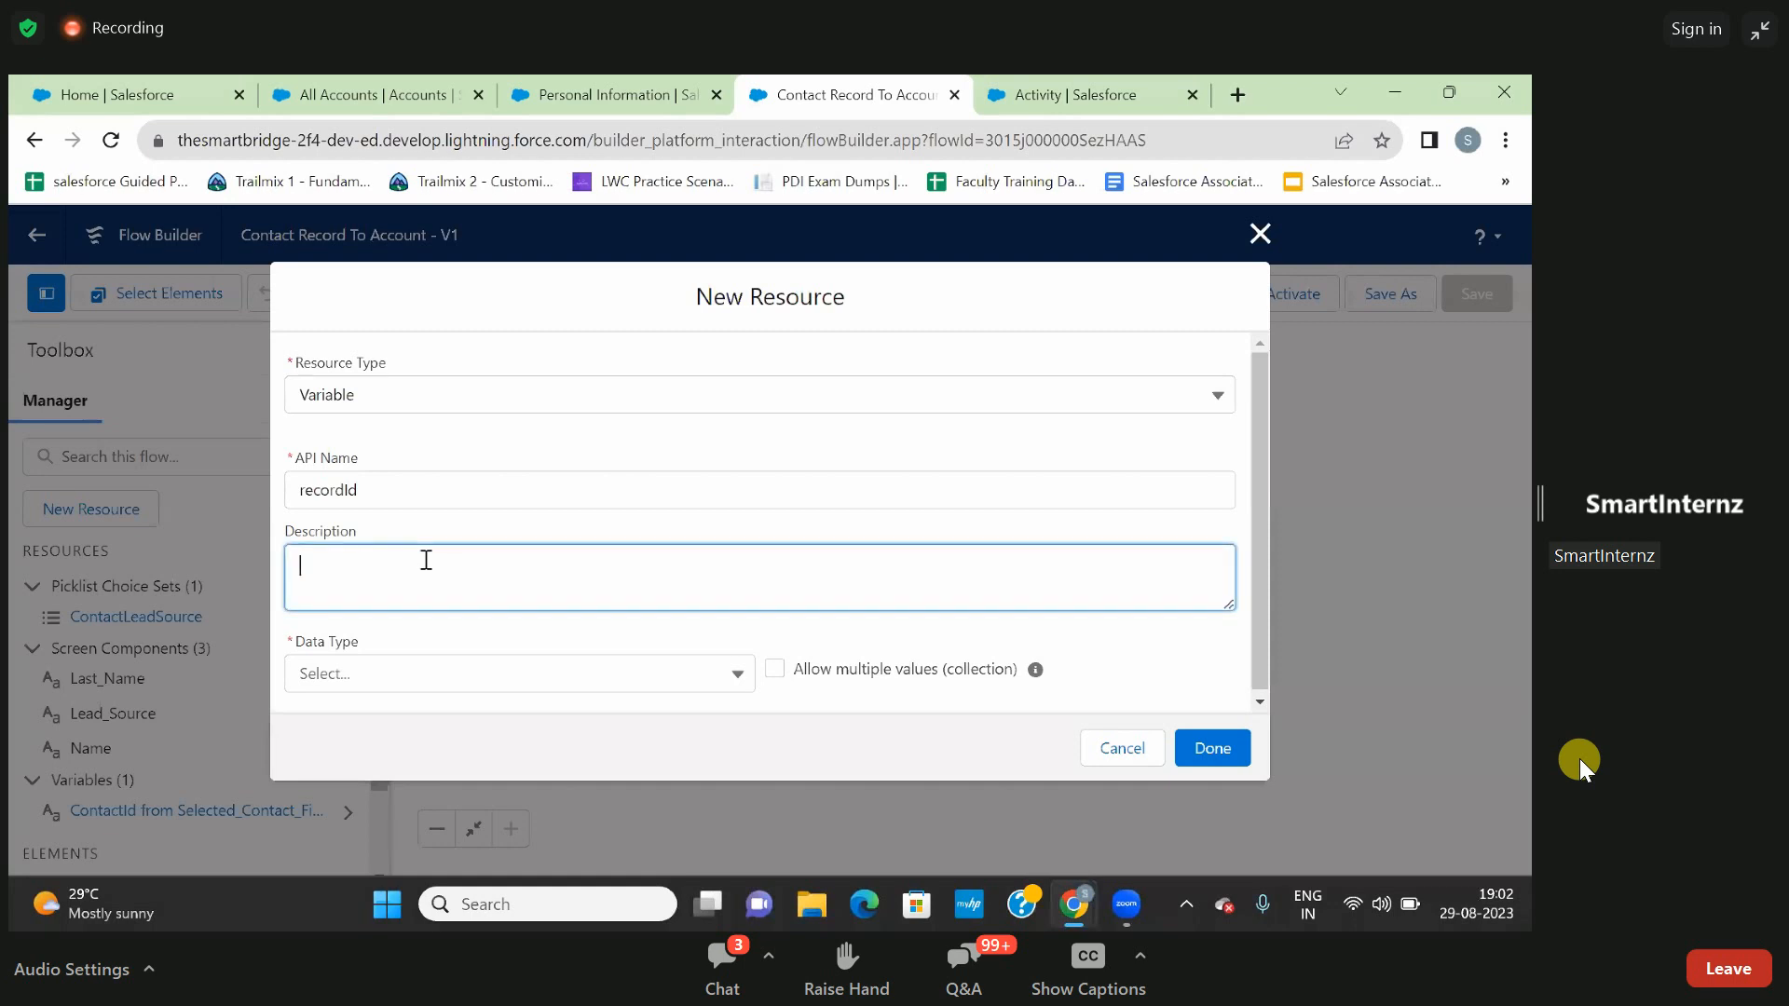
{"action": "type", "text": "leecte"}
{"action": "key", "text": "BackSpace"}
{"action": "key", "text": "BackSpace"}
{"action": "key", "text": "BackSpace"}
{"action": "key", "text": "BackSpace"}
{"action": "key", "text": "BackSpace"}
{"action": "type", "text": "elex"}
{"action": "key", "text": "BackSpace"}
{"action": "type", "text": "ct the related accounts id"}
{"action": "left_click", "coordinate": [646, 522]}
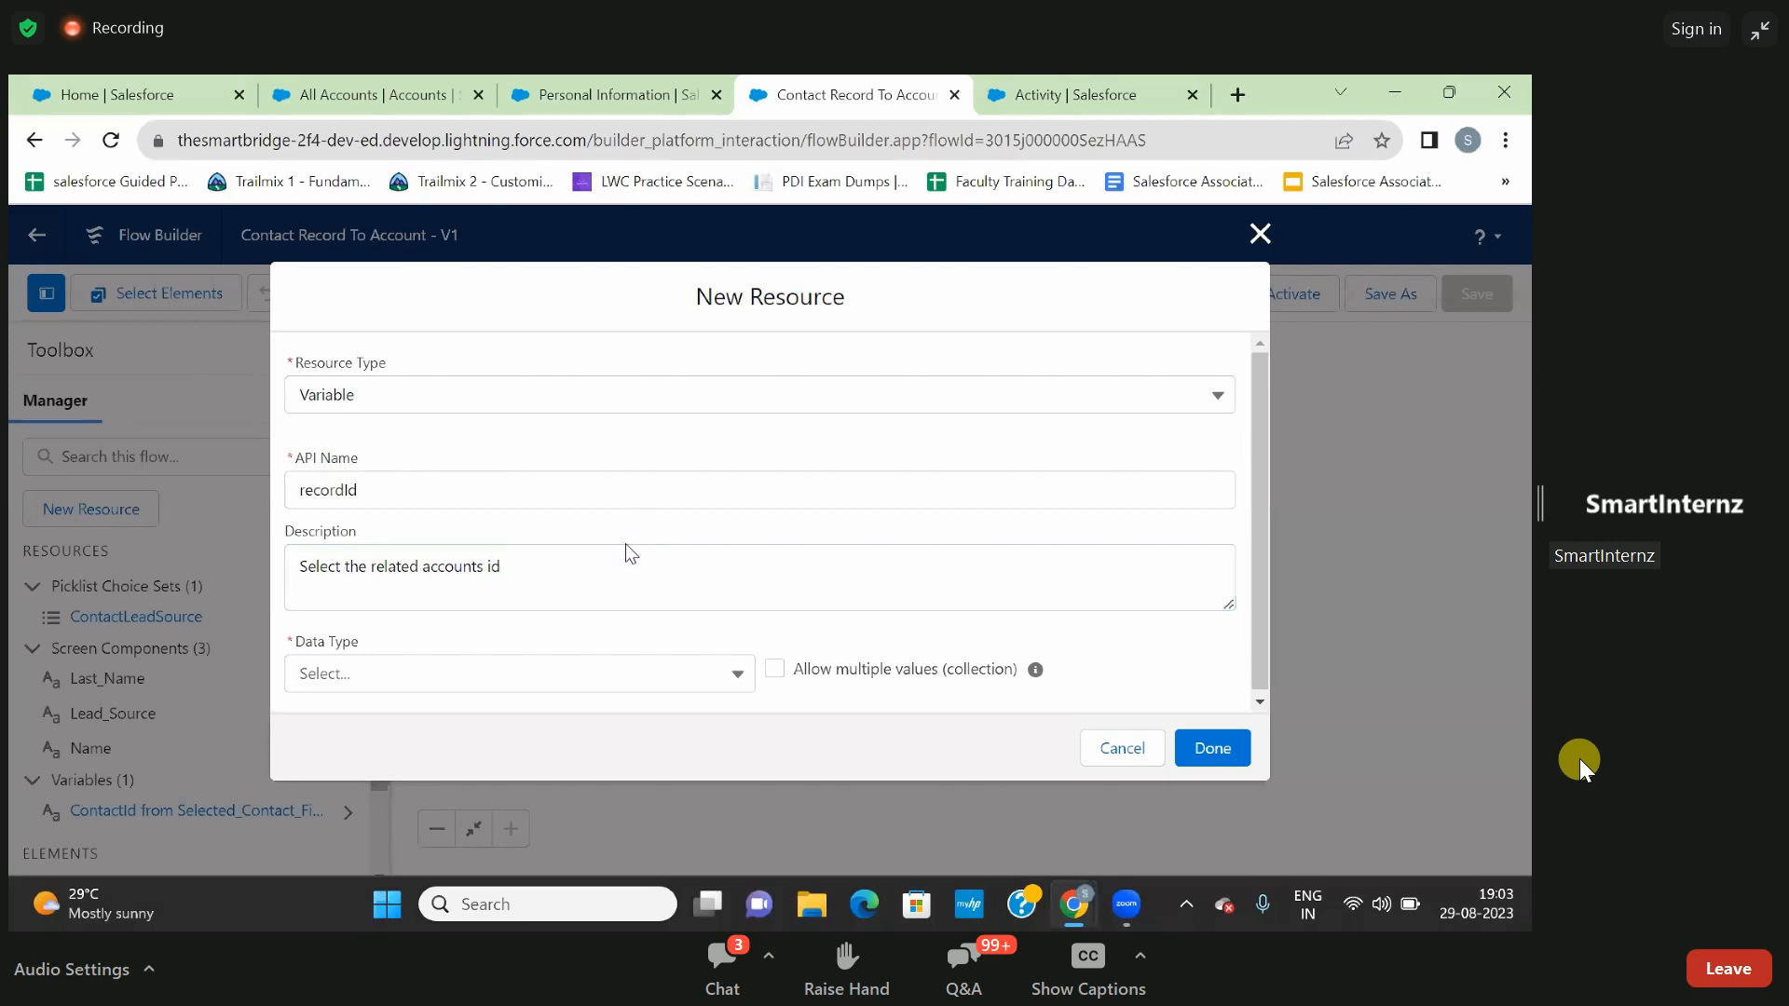
- Set the recordId variable's data type to Text and make it available for input only outside the flow
{"action": "scroll", "coordinate": [568, 596], "scroll_direction": "down", "scroll_amount": 1}
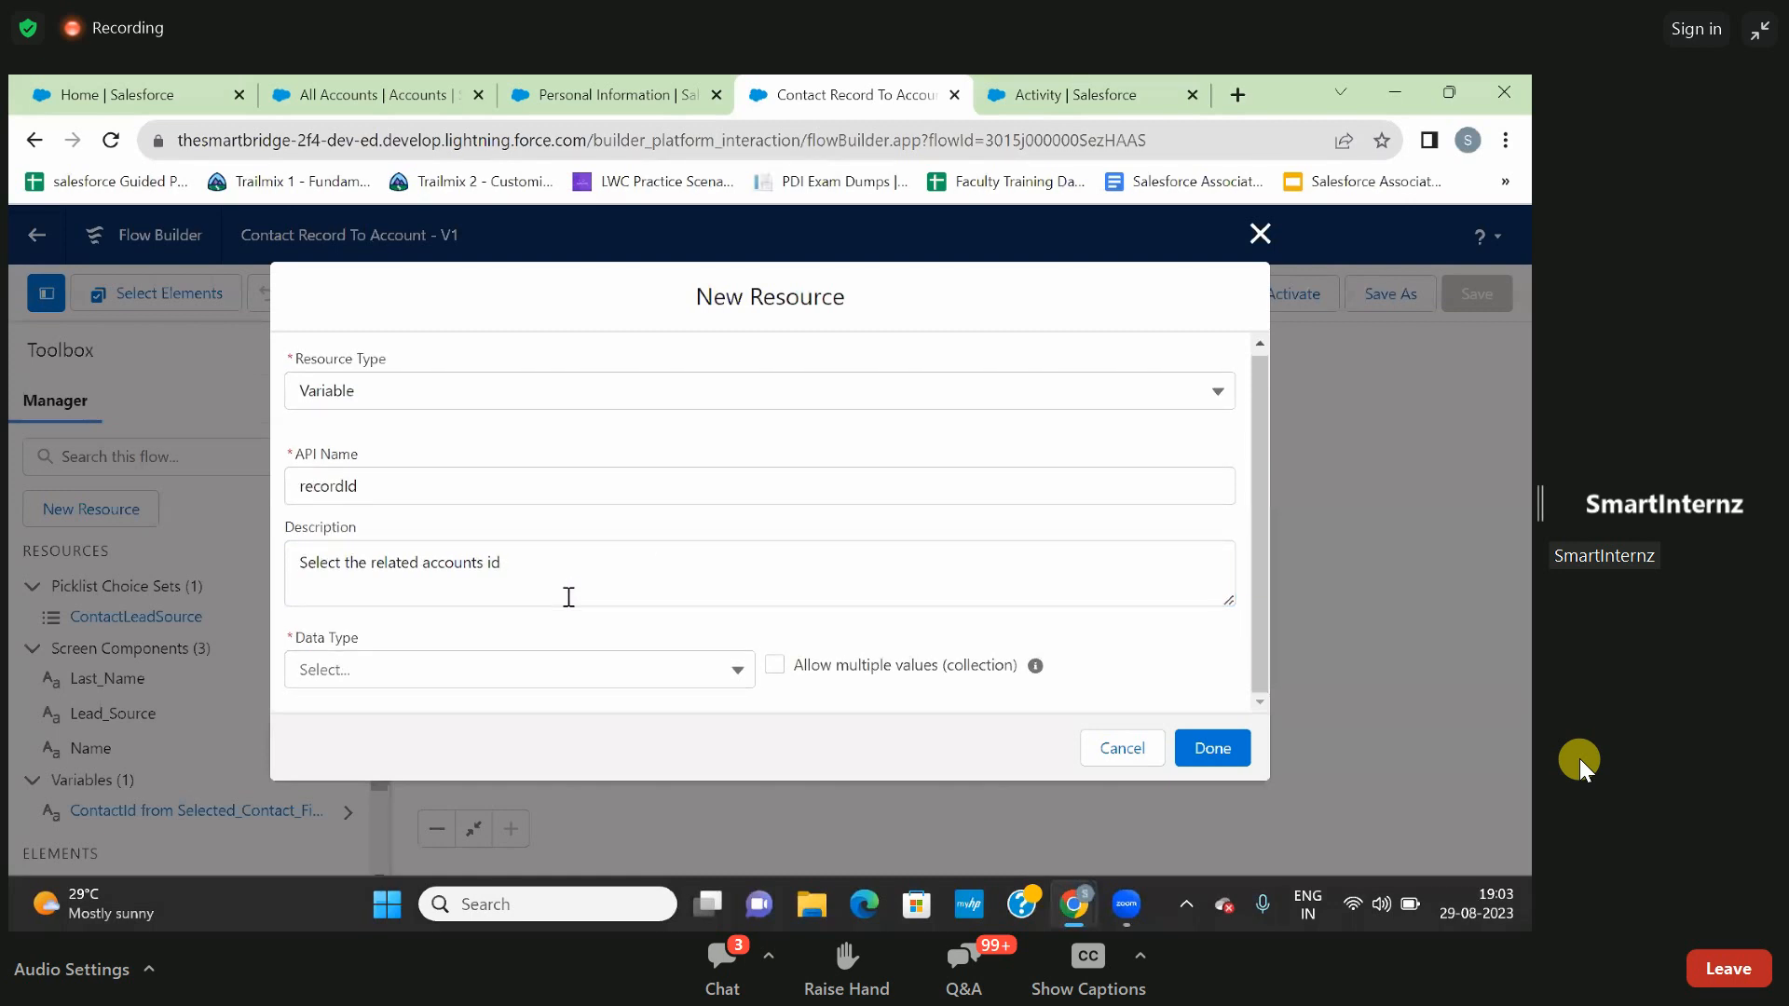
{"action": "left_click", "coordinate": [476, 684]}
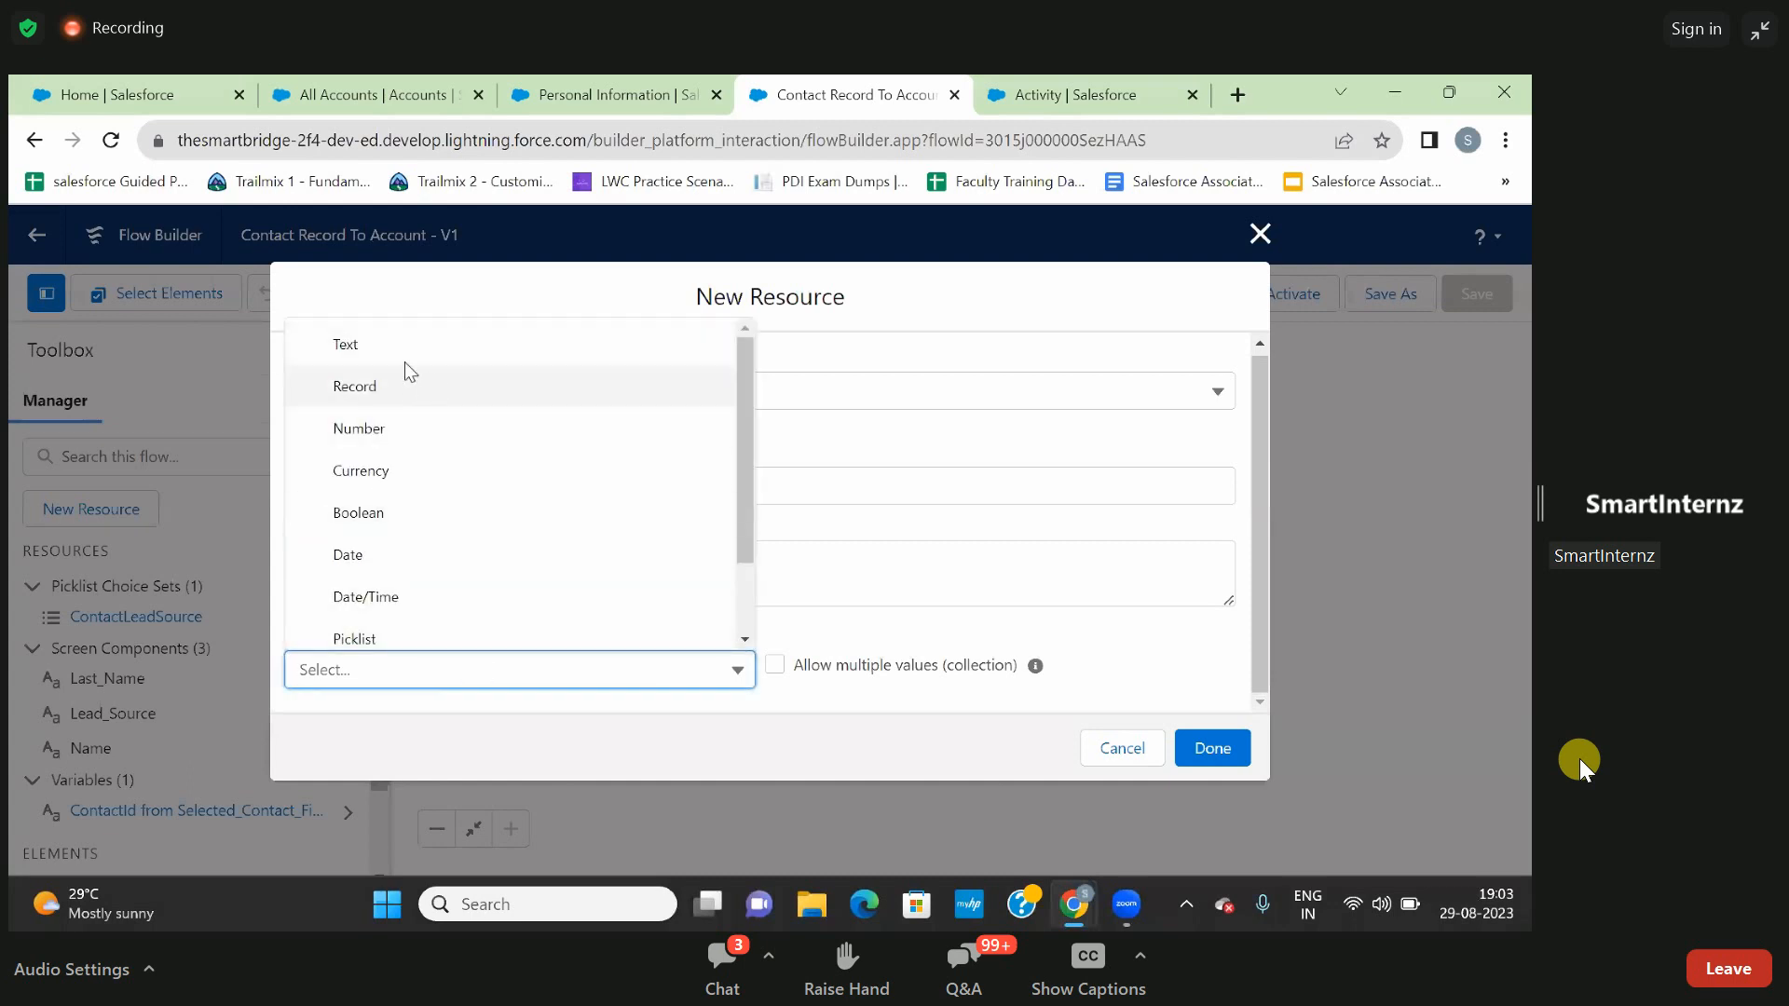
{"action": "left_click", "coordinate": [347, 351]}
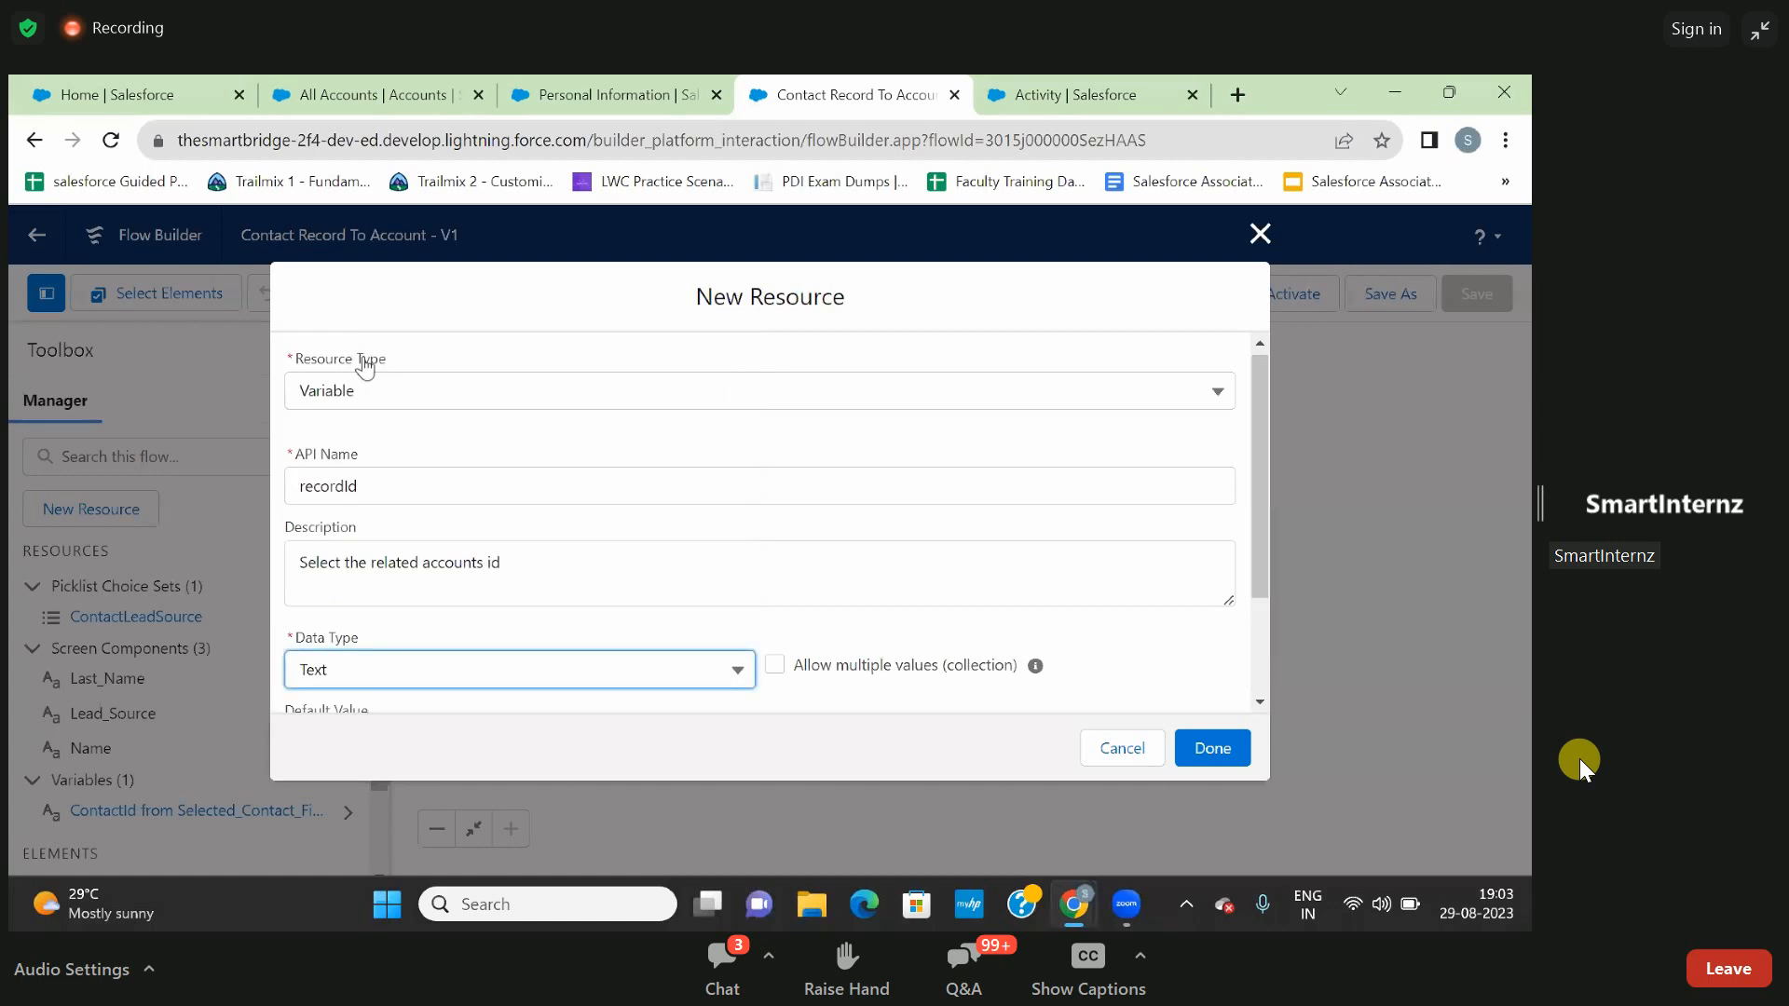
{"action": "scroll", "coordinate": [708, 551], "scroll_direction": "down", "scroll_amount": 1}
{"action": "scroll", "coordinate": [708, 552], "scroll_direction": "down", "scroll_amount": 1}
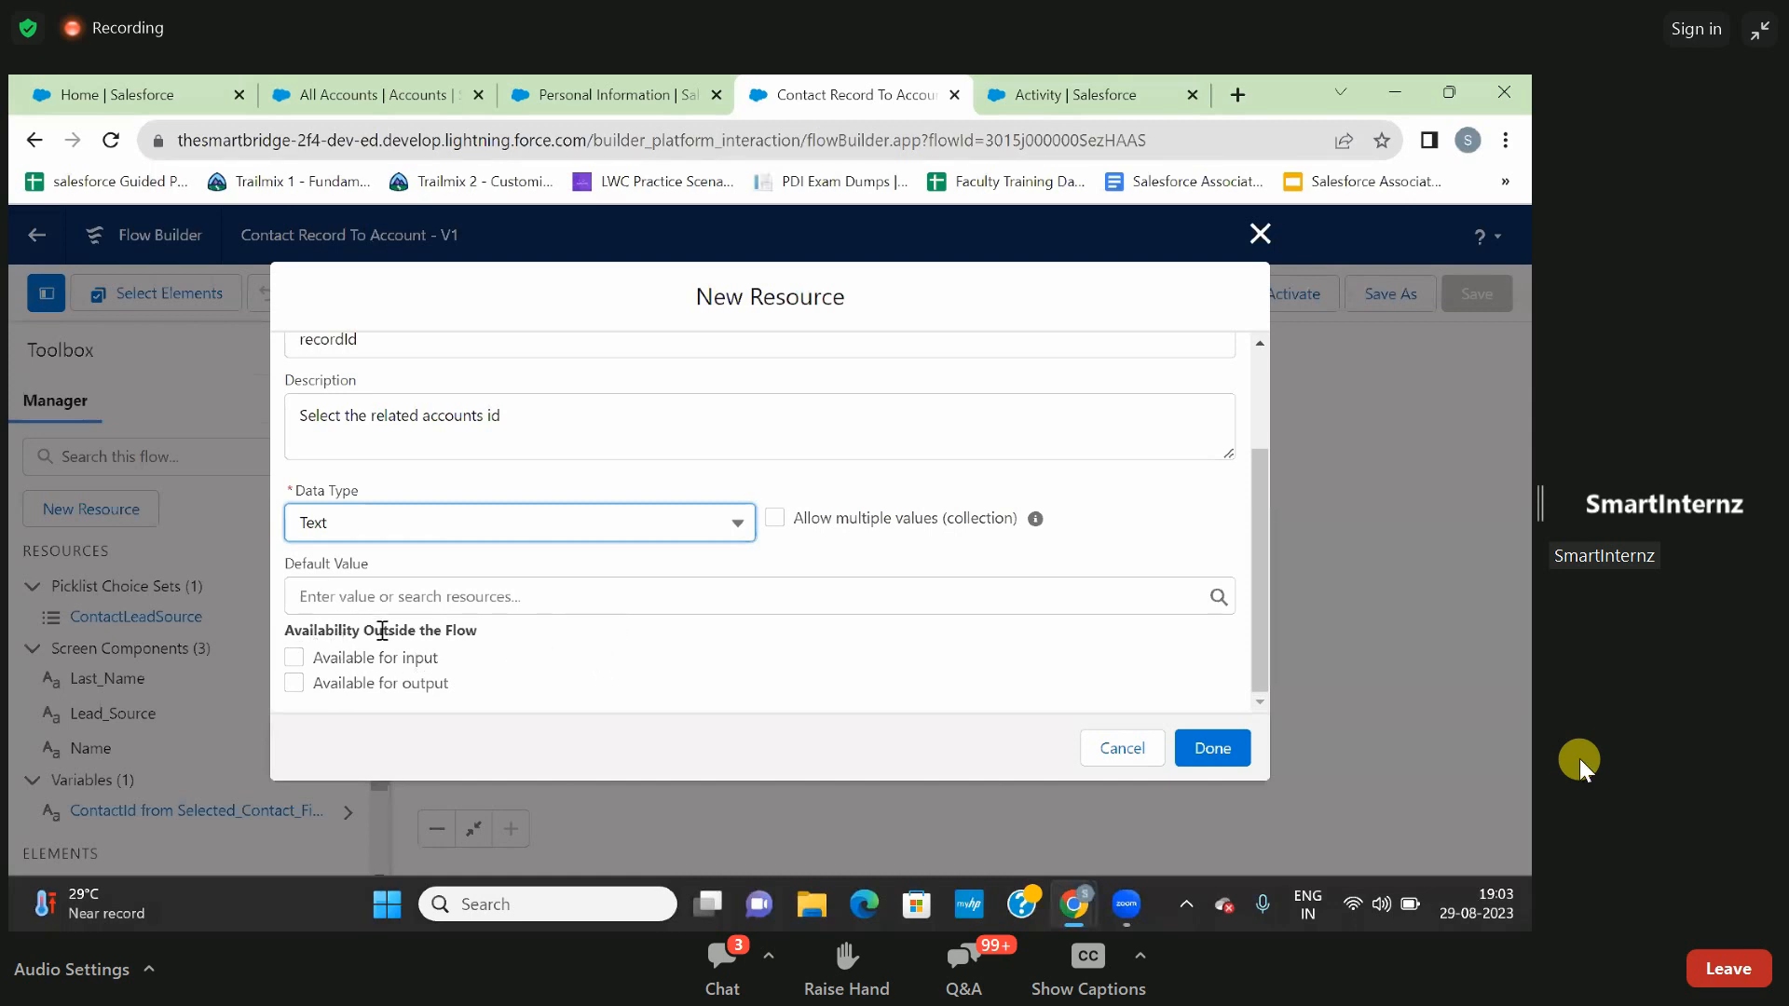
{"action": "left_click", "coordinate": [297, 658]}
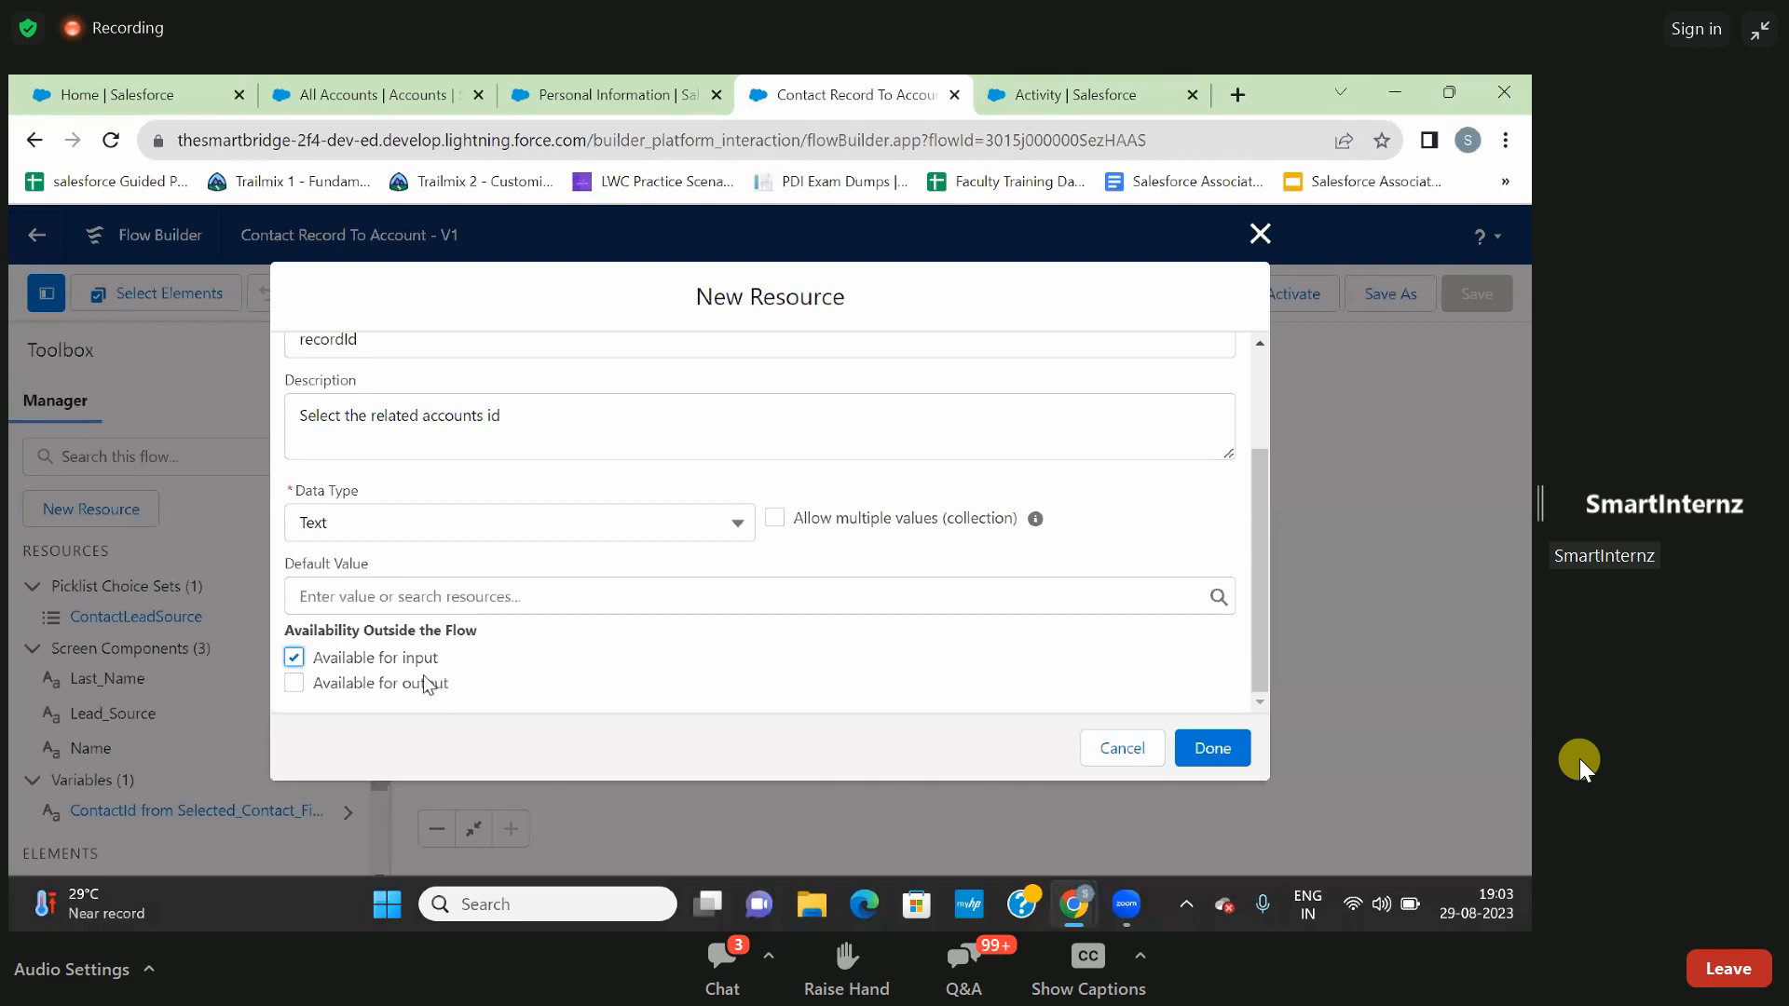
{"action": "left_click", "coordinate": [294, 687]}
{"action": "left_click", "coordinate": [295, 683]}
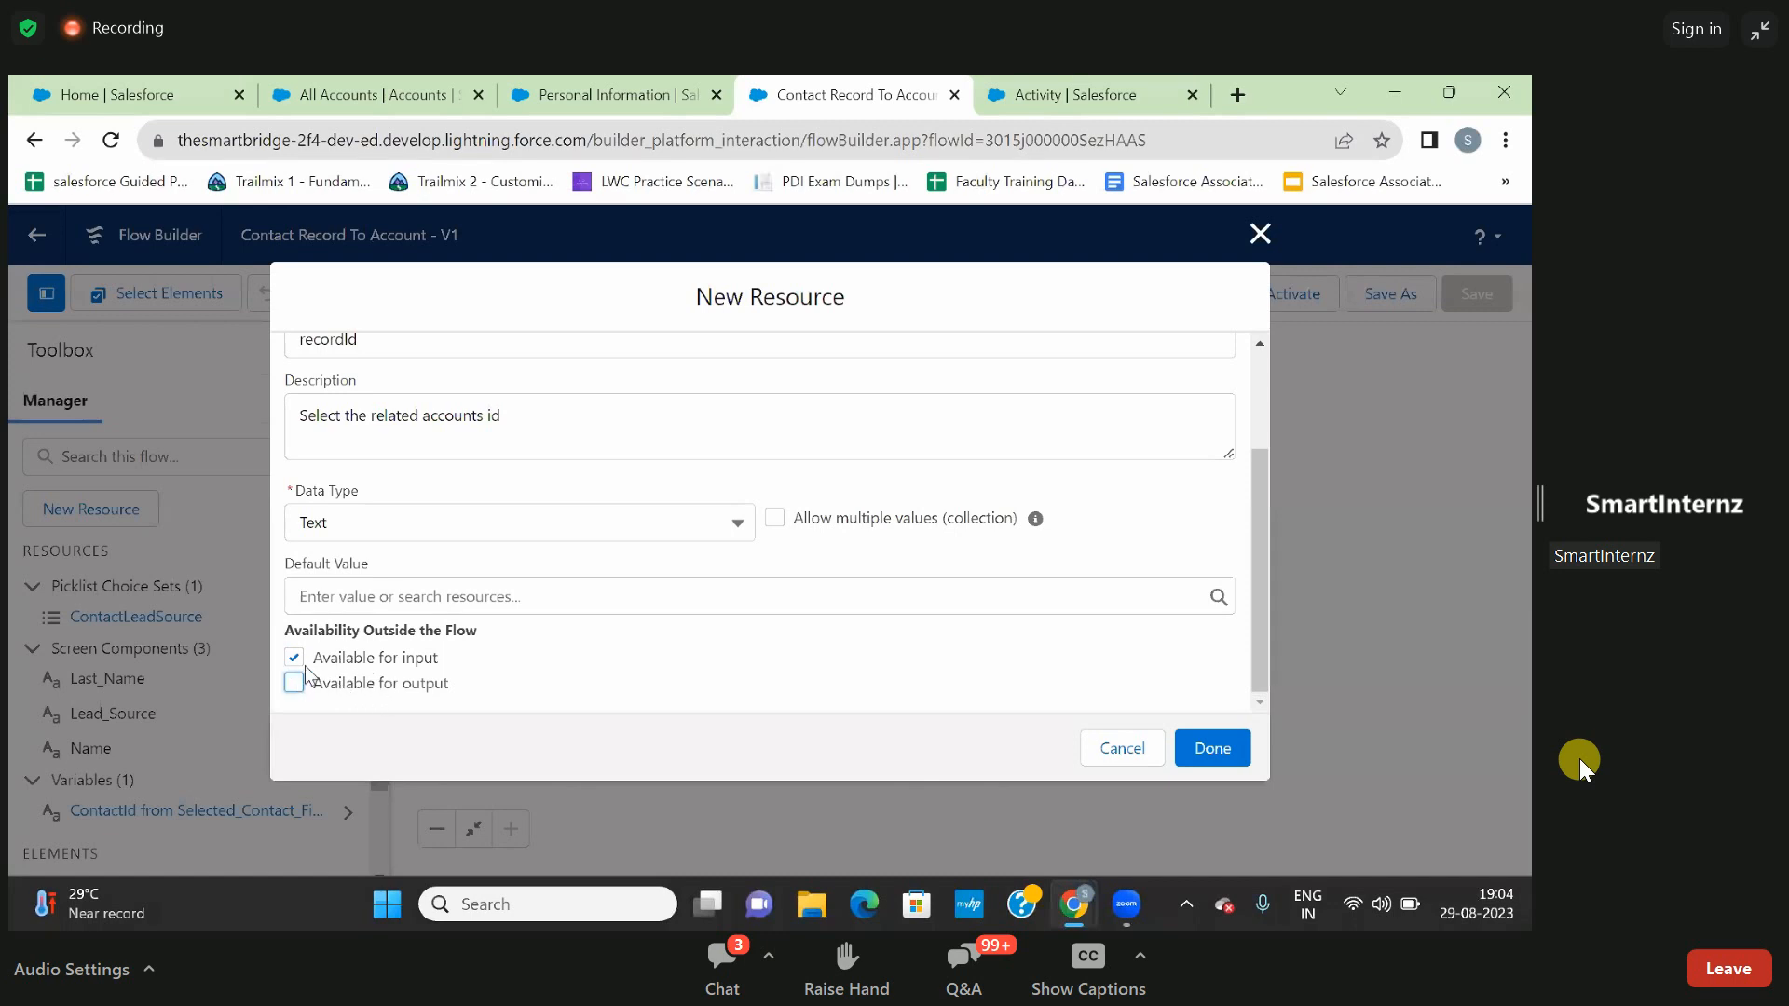
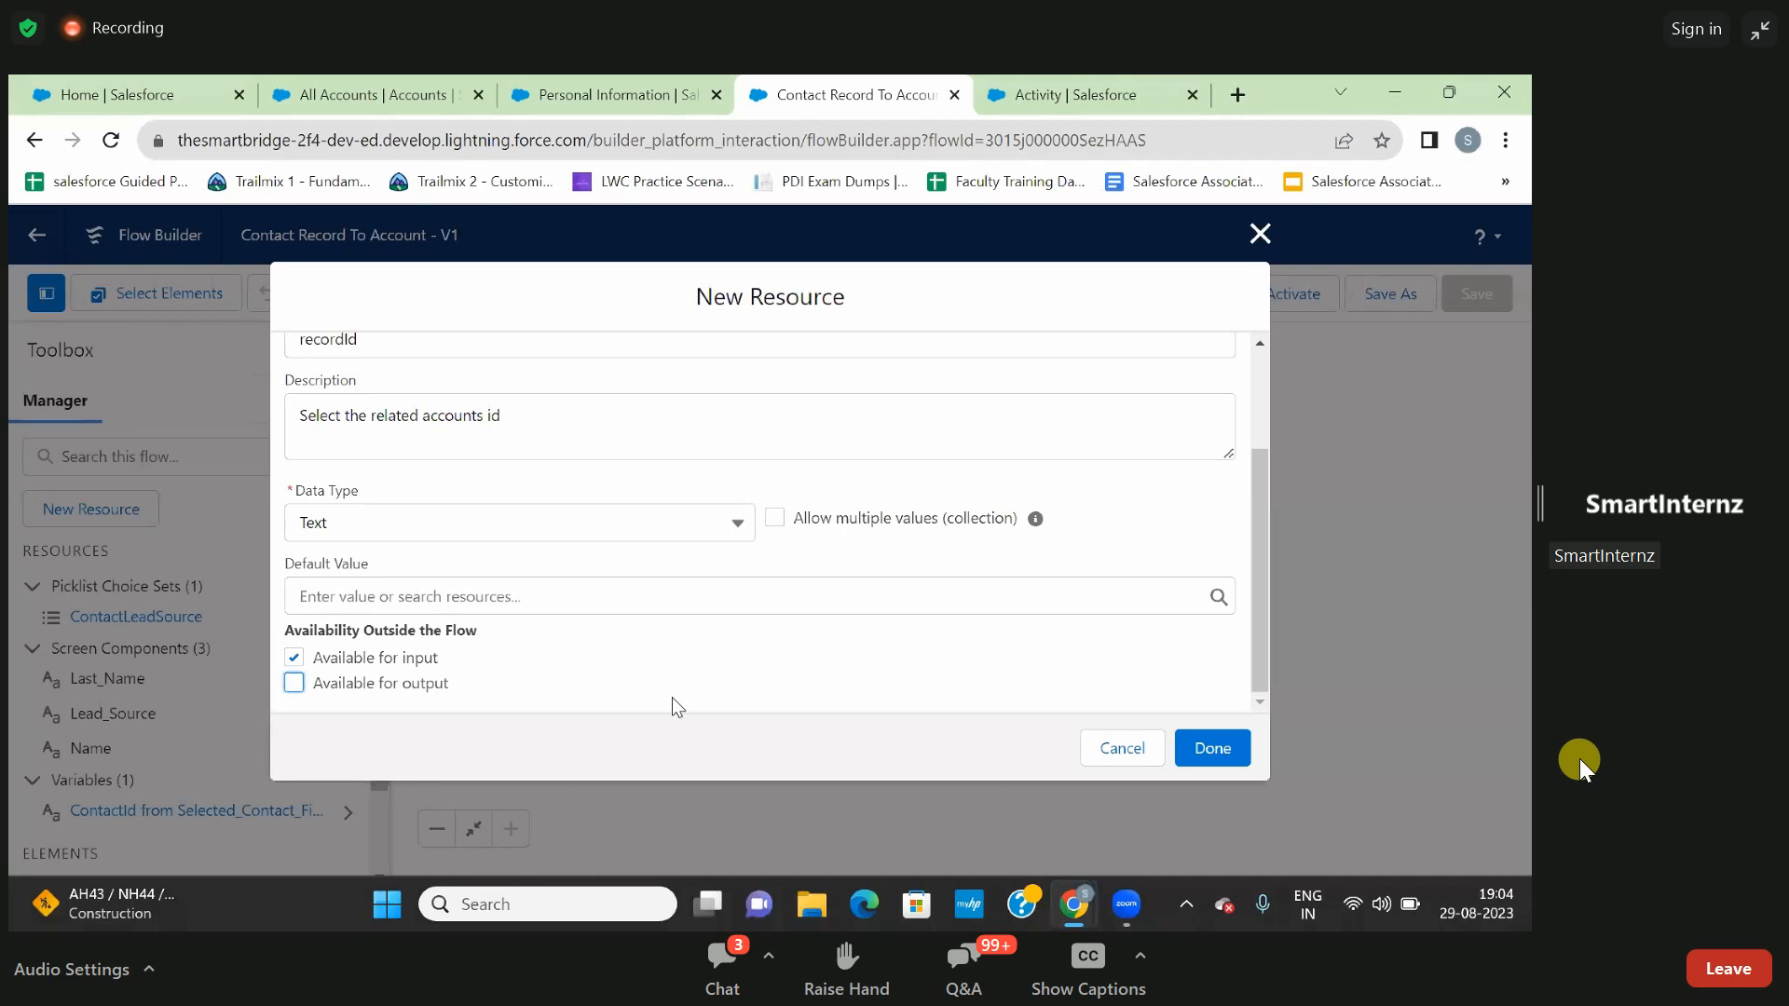
- Finish creating the recordId variable and open the Selected Contact Fields Create Records element for editing
{"action": "left_click", "coordinate": [1208, 749]}
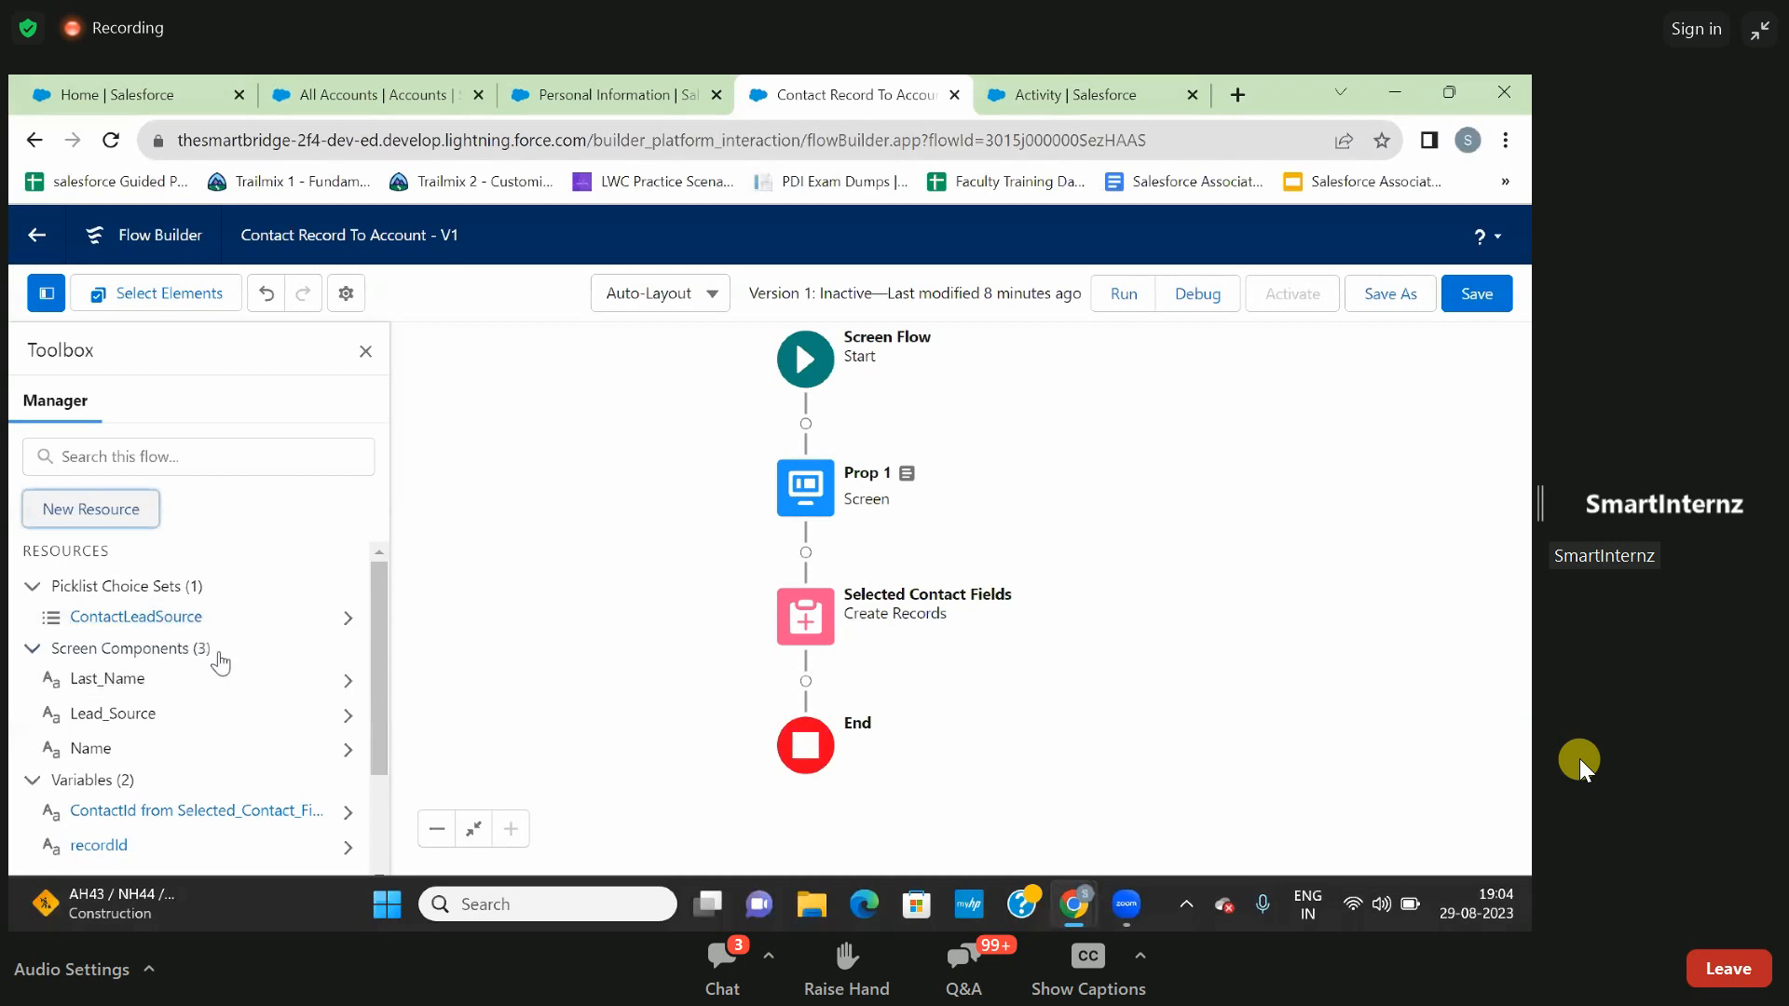
{"action": "scroll", "coordinate": [220, 659], "scroll_direction": "down", "scroll_amount": 1}
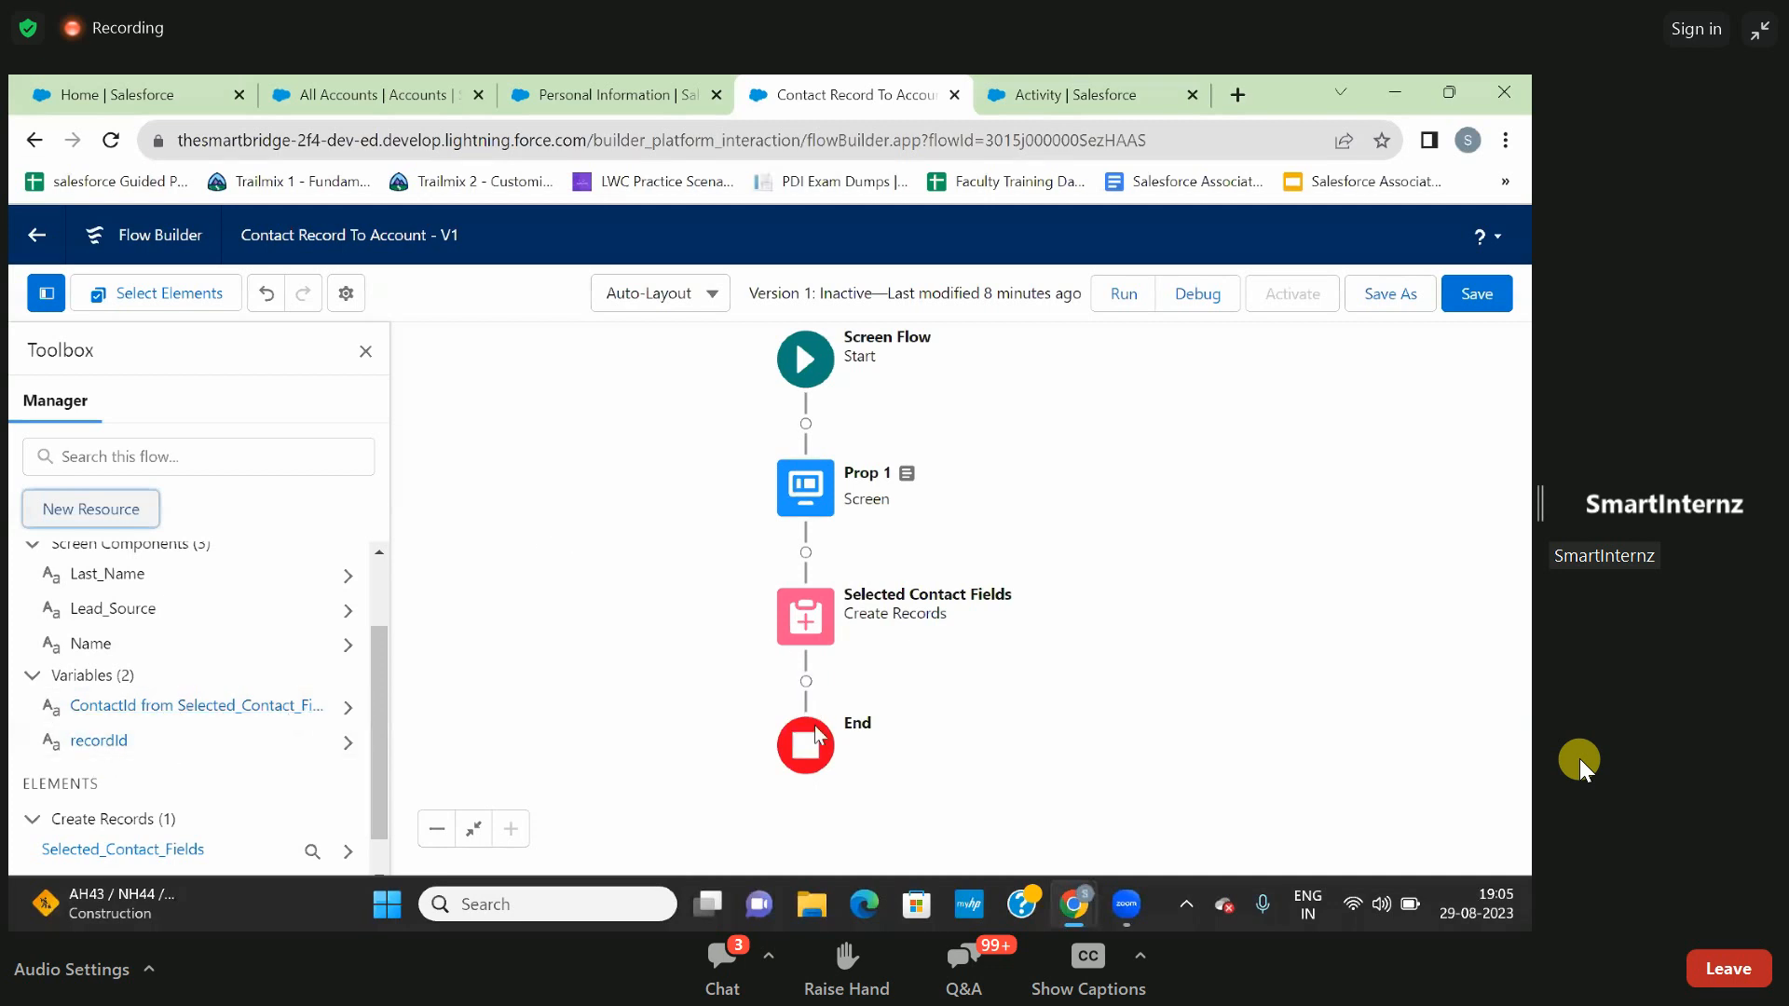
{"action": "double_click", "coordinate": [807, 619]}
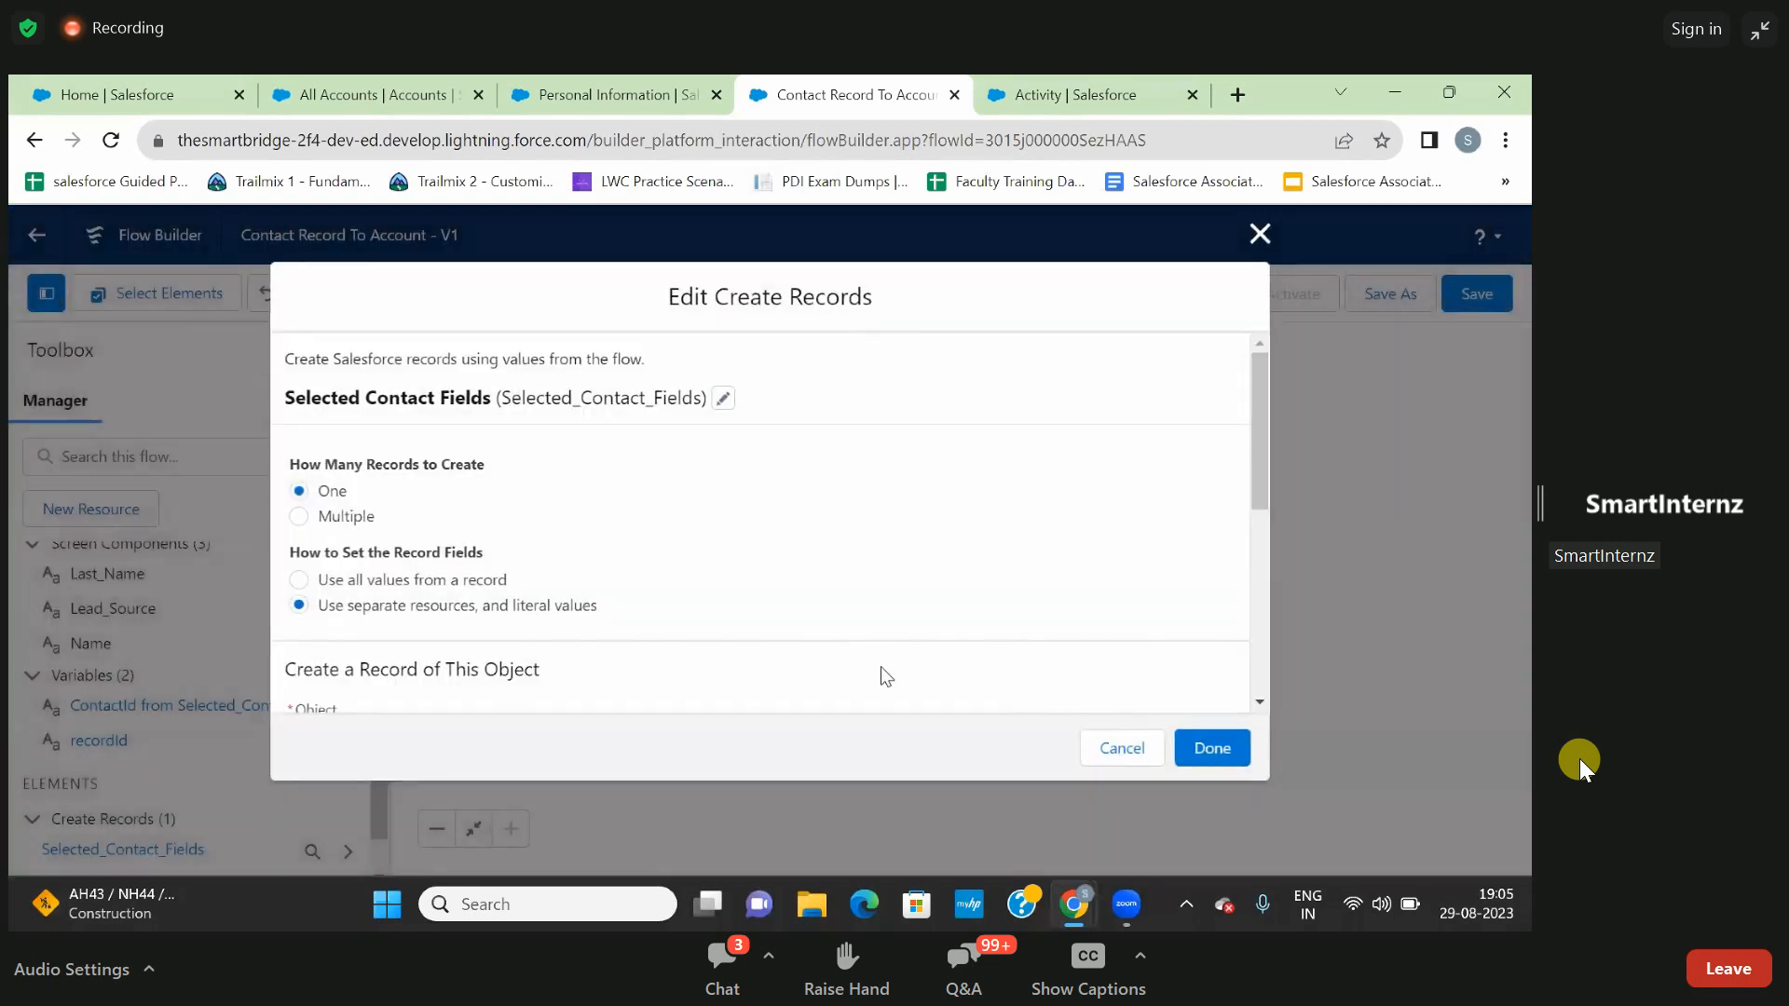
{"action": "scroll", "coordinate": [872, 612], "scroll_direction": "down", "scroll_amount": 3}
{"action": "scroll", "coordinate": [878, 621], "scroll_direction": "down", "scroll_amount": 3}
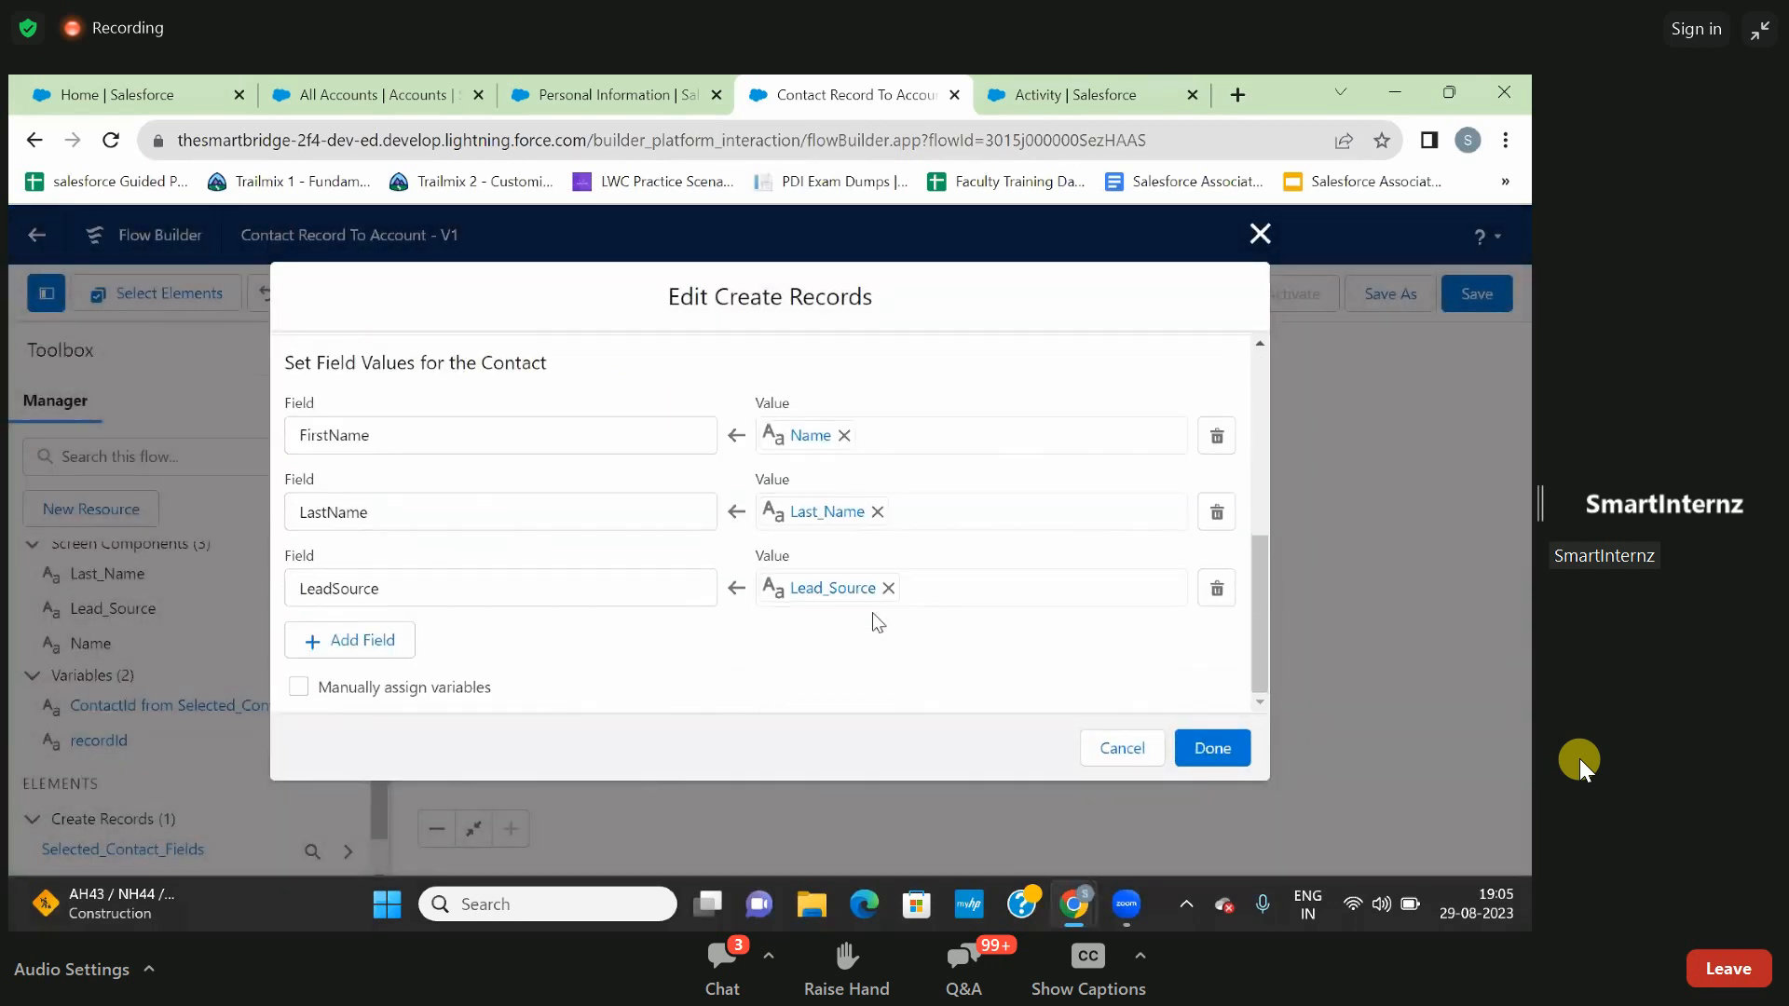
- Add an AccountId field set to the recordId variable in the Create Records element and save the flow
{"action": "left_click", "coordinate": [373, 645]}
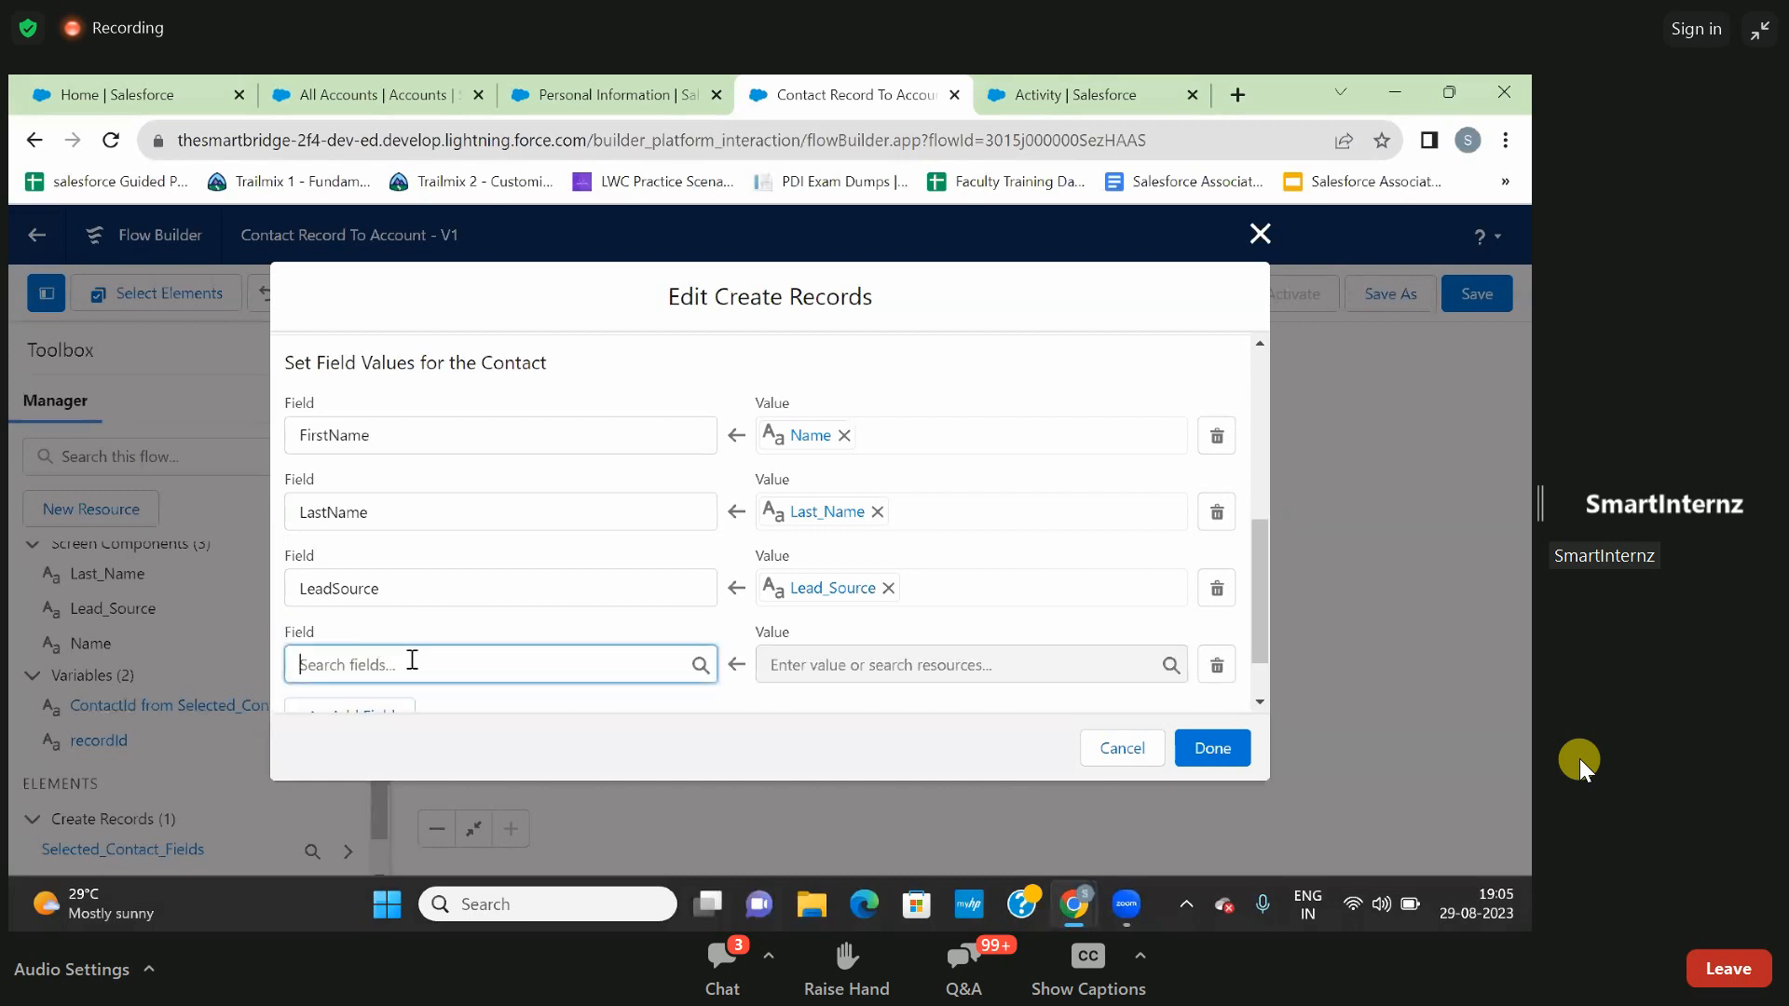
{"action": "left_click", "coordinate": [412, 659]}
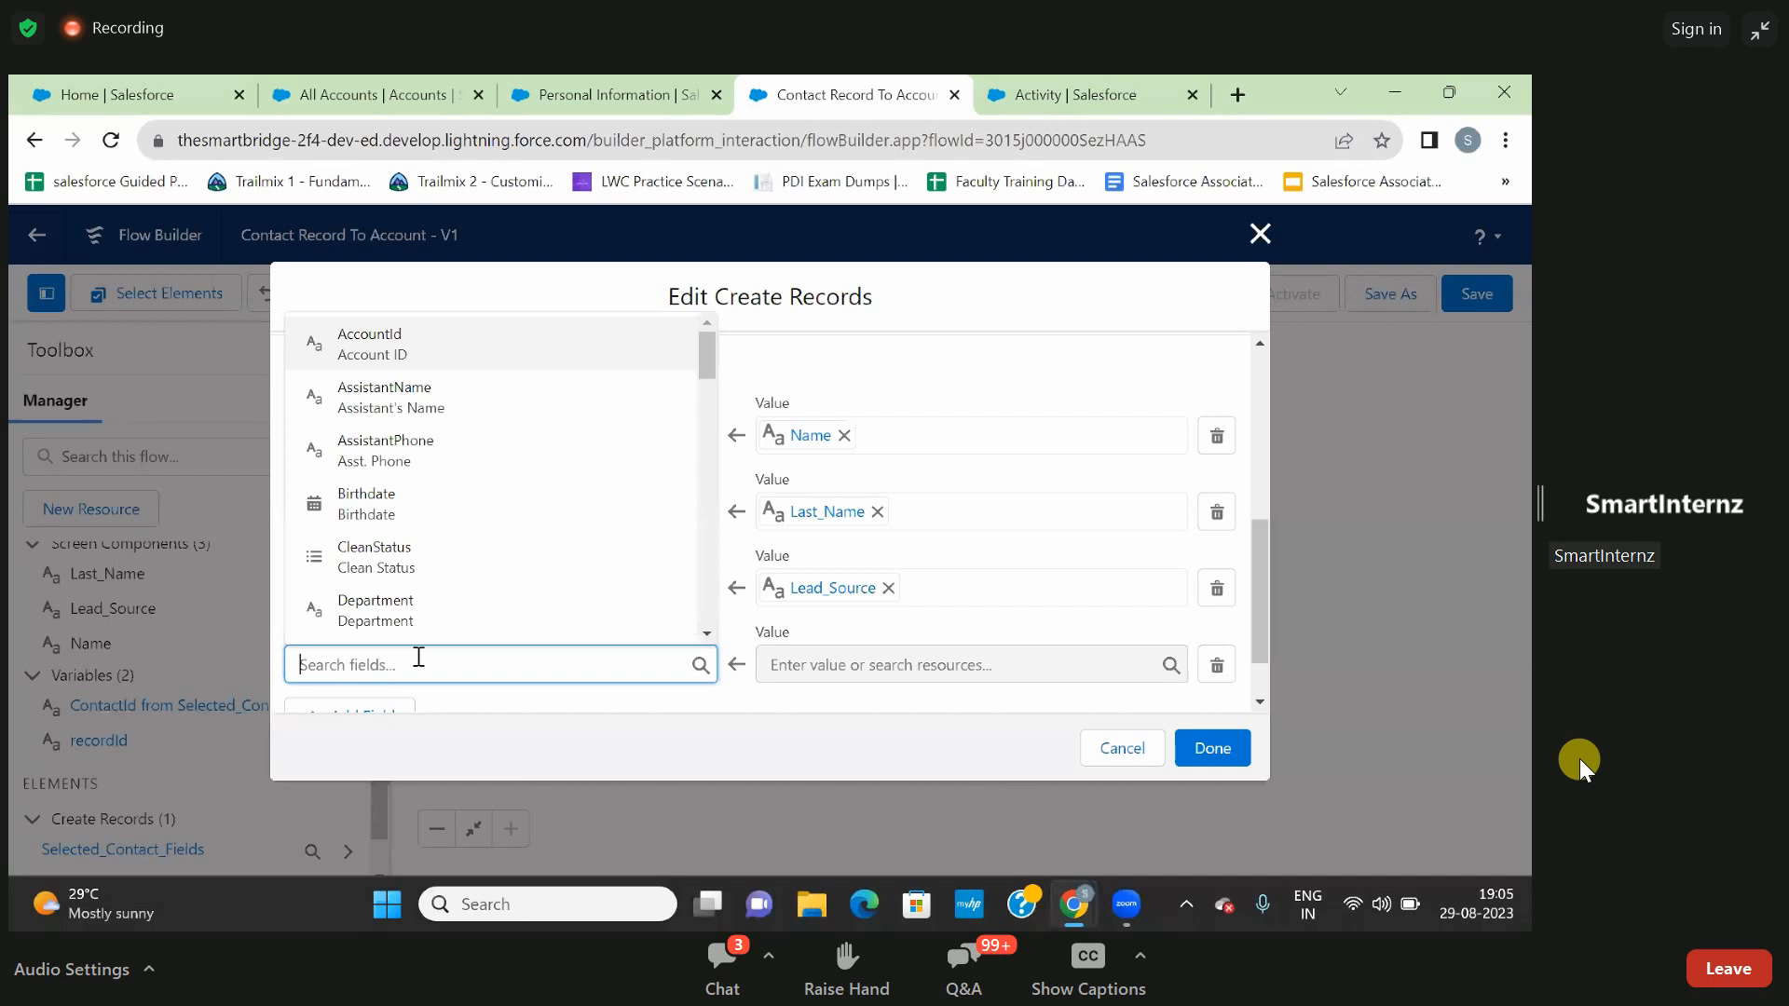
{"action": "type", "text": "accou"}
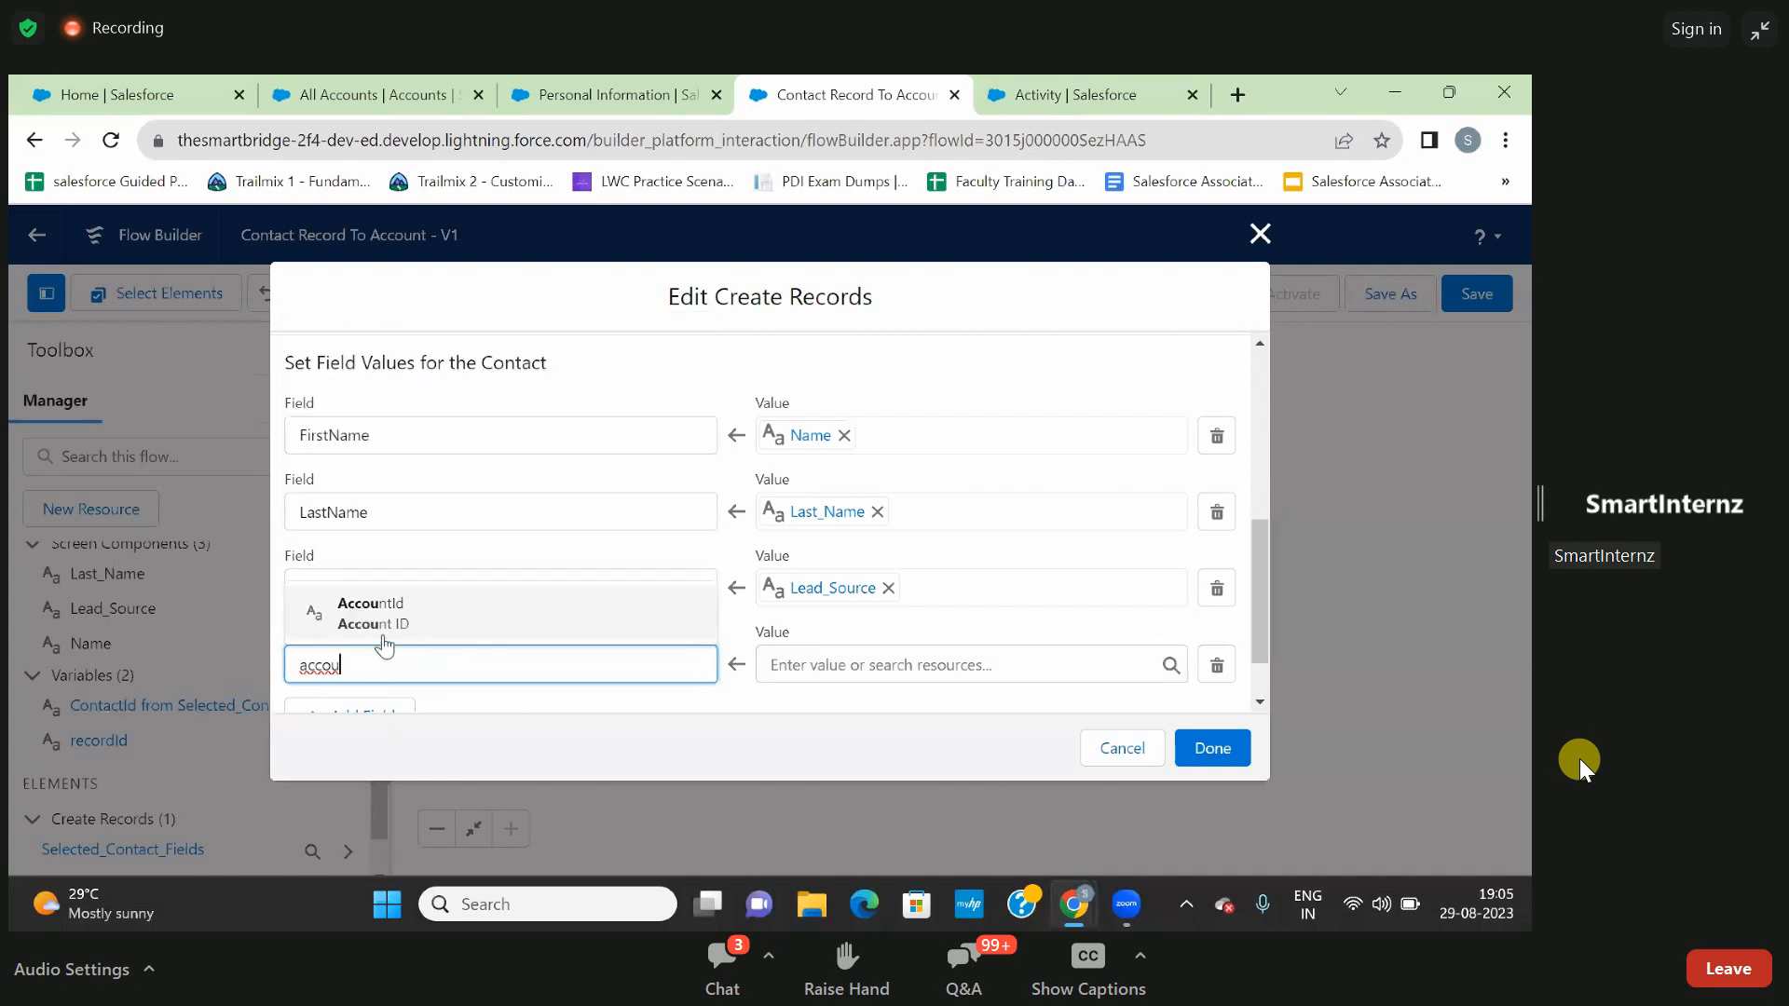
{"action": "left_click", "coordinate": [401, 624]}
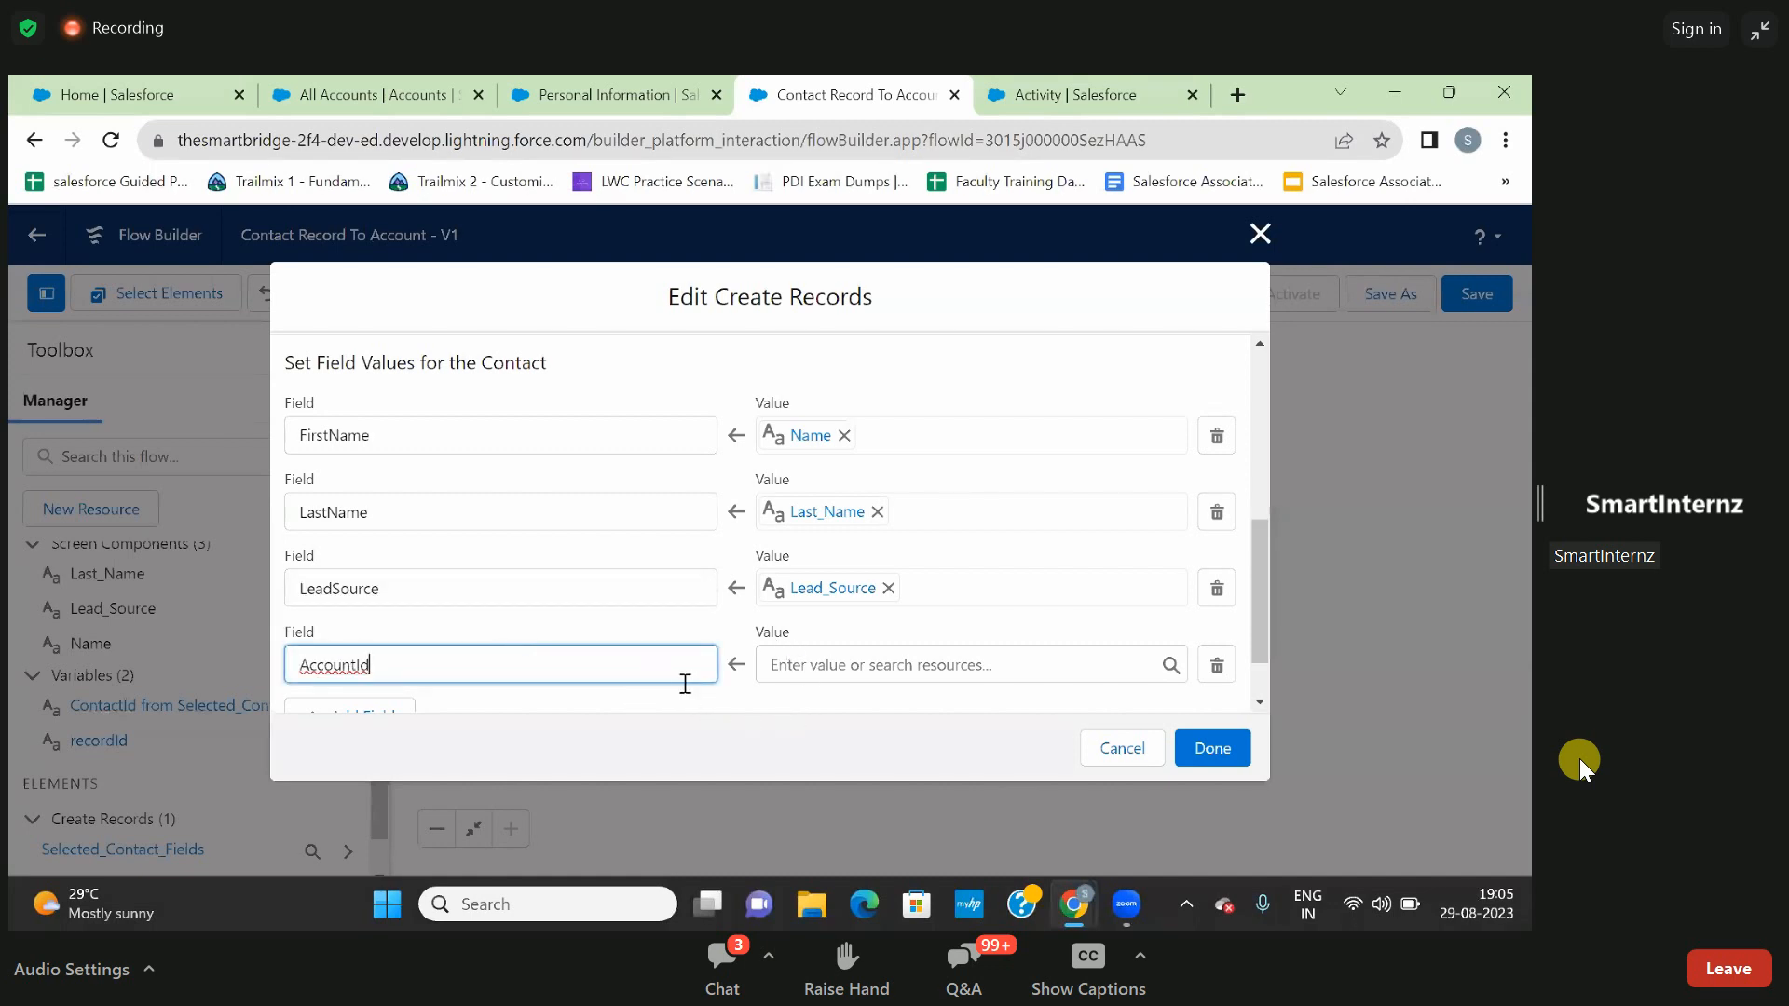
{"action": "left_click", "coordinate": [732, 685]}
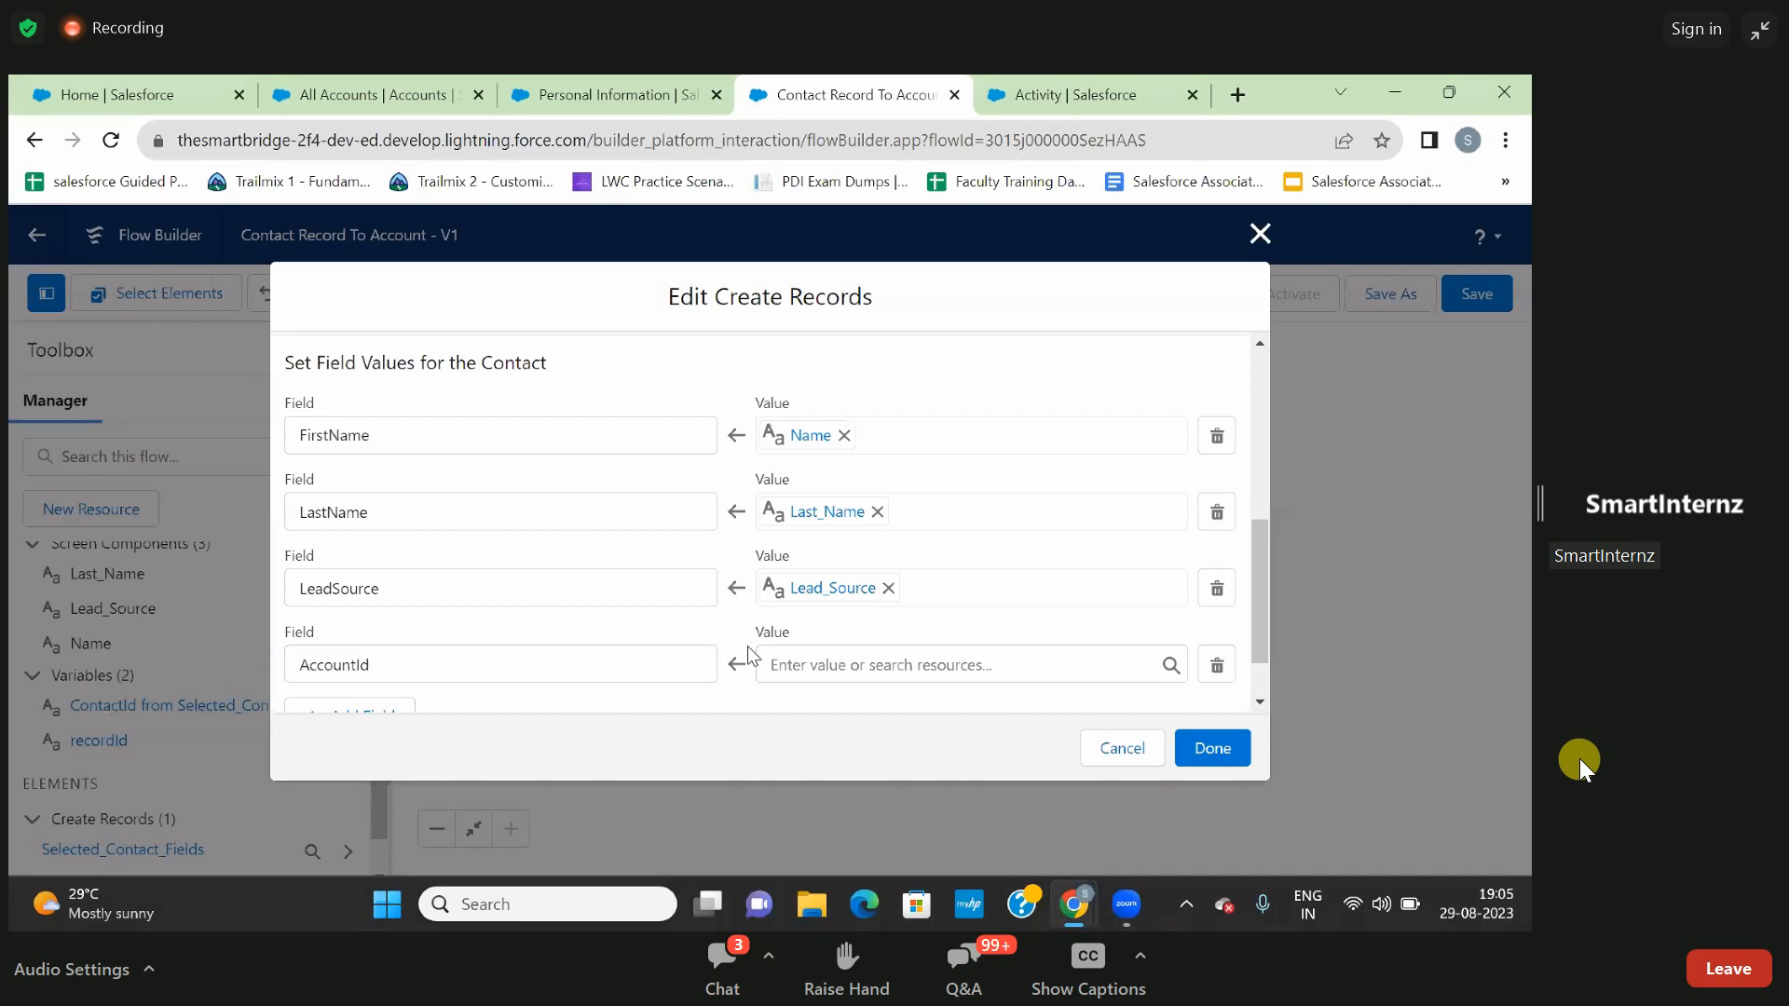
{"action": "left_click", "coordinate": [801, 670]}
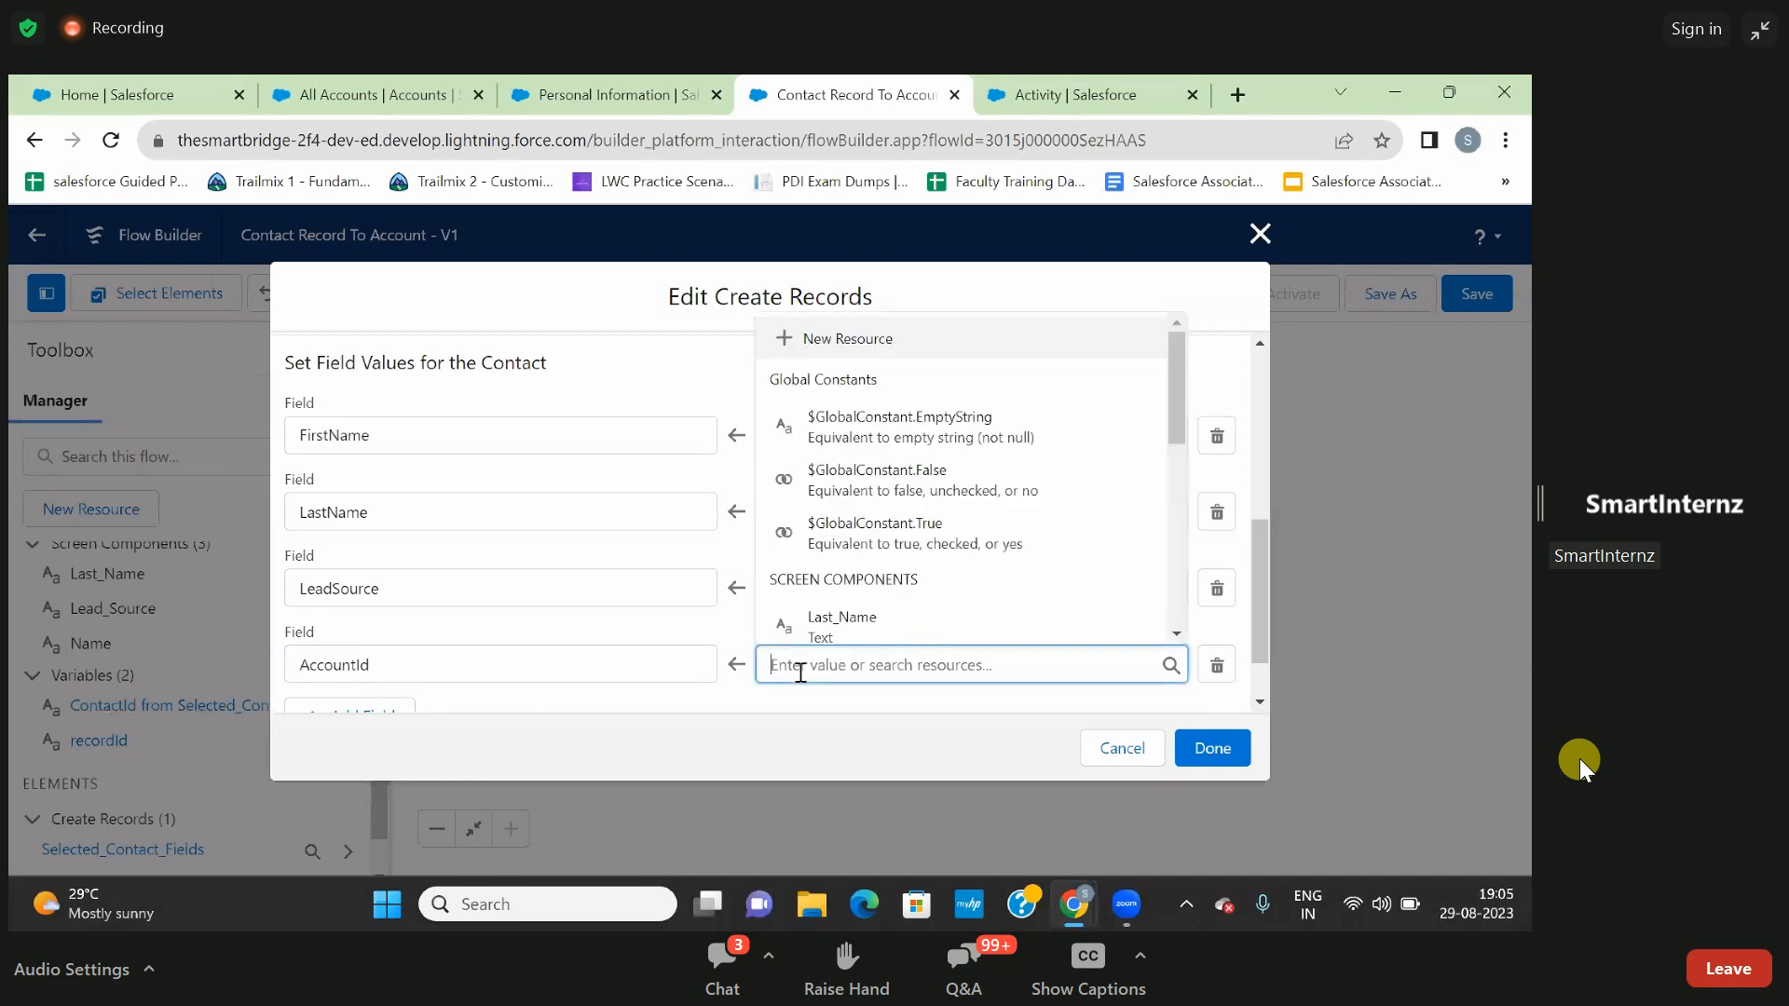
{"action": "type", "text": "re"}
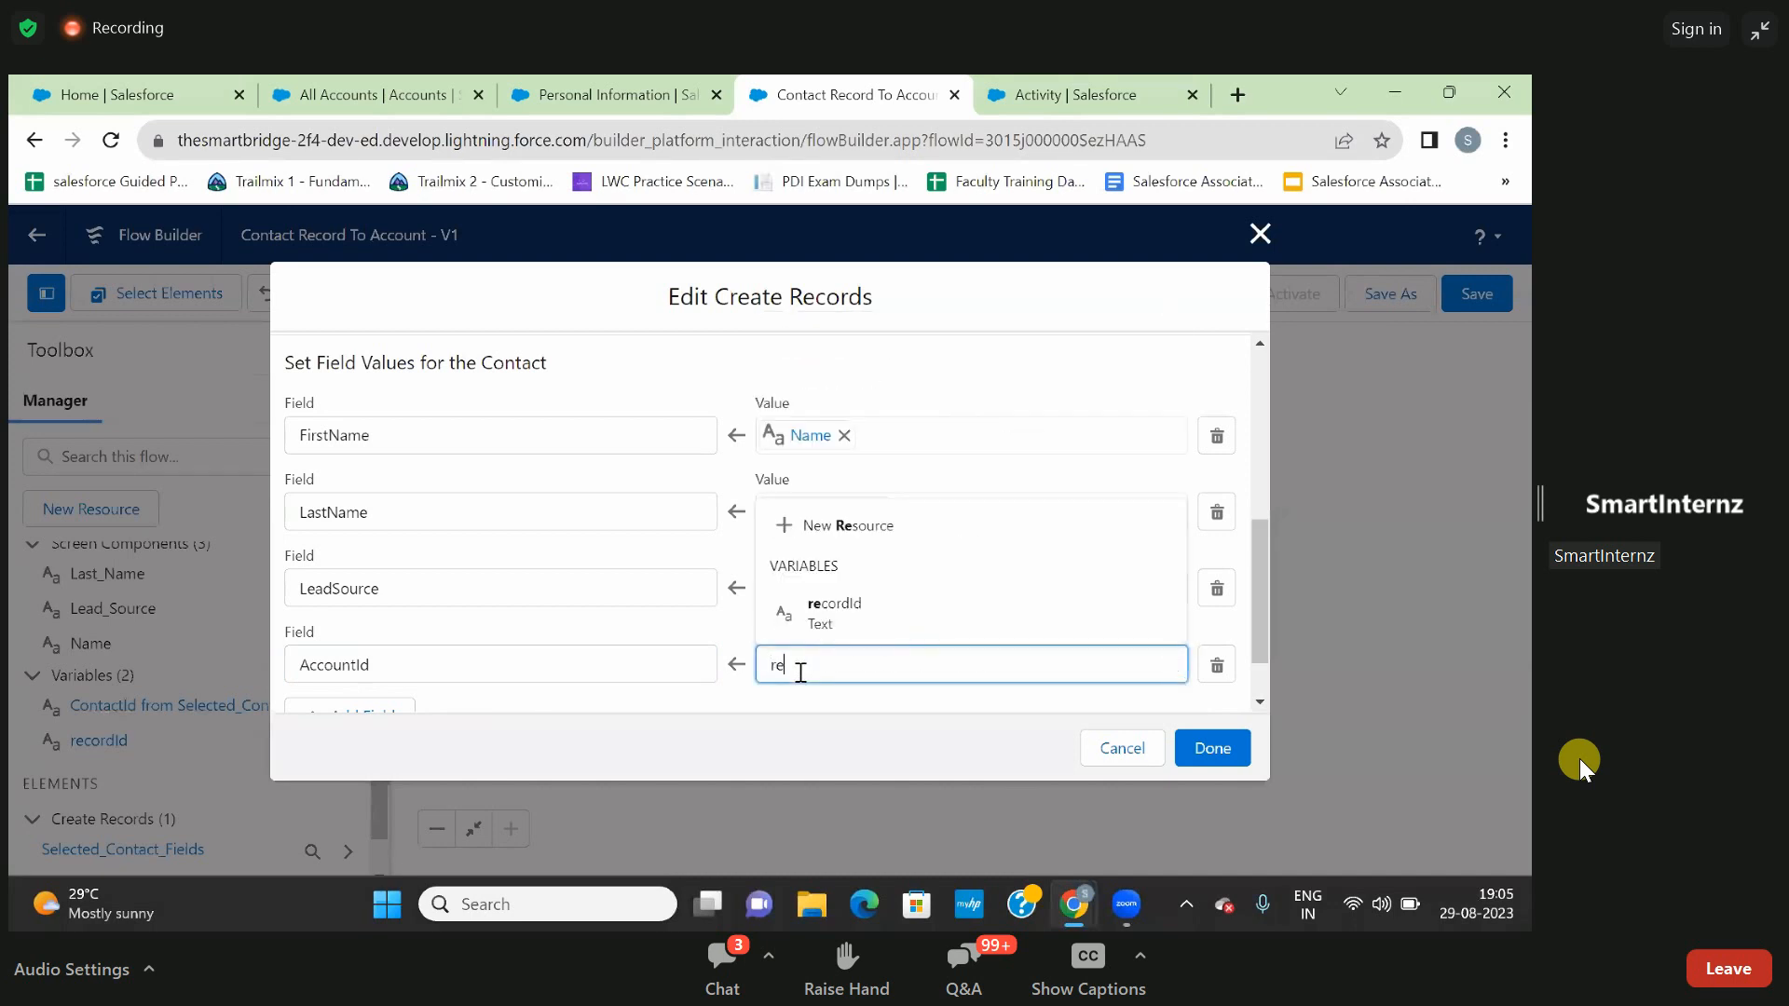
{"action": "left_click", "coordinate": [849, 615]}
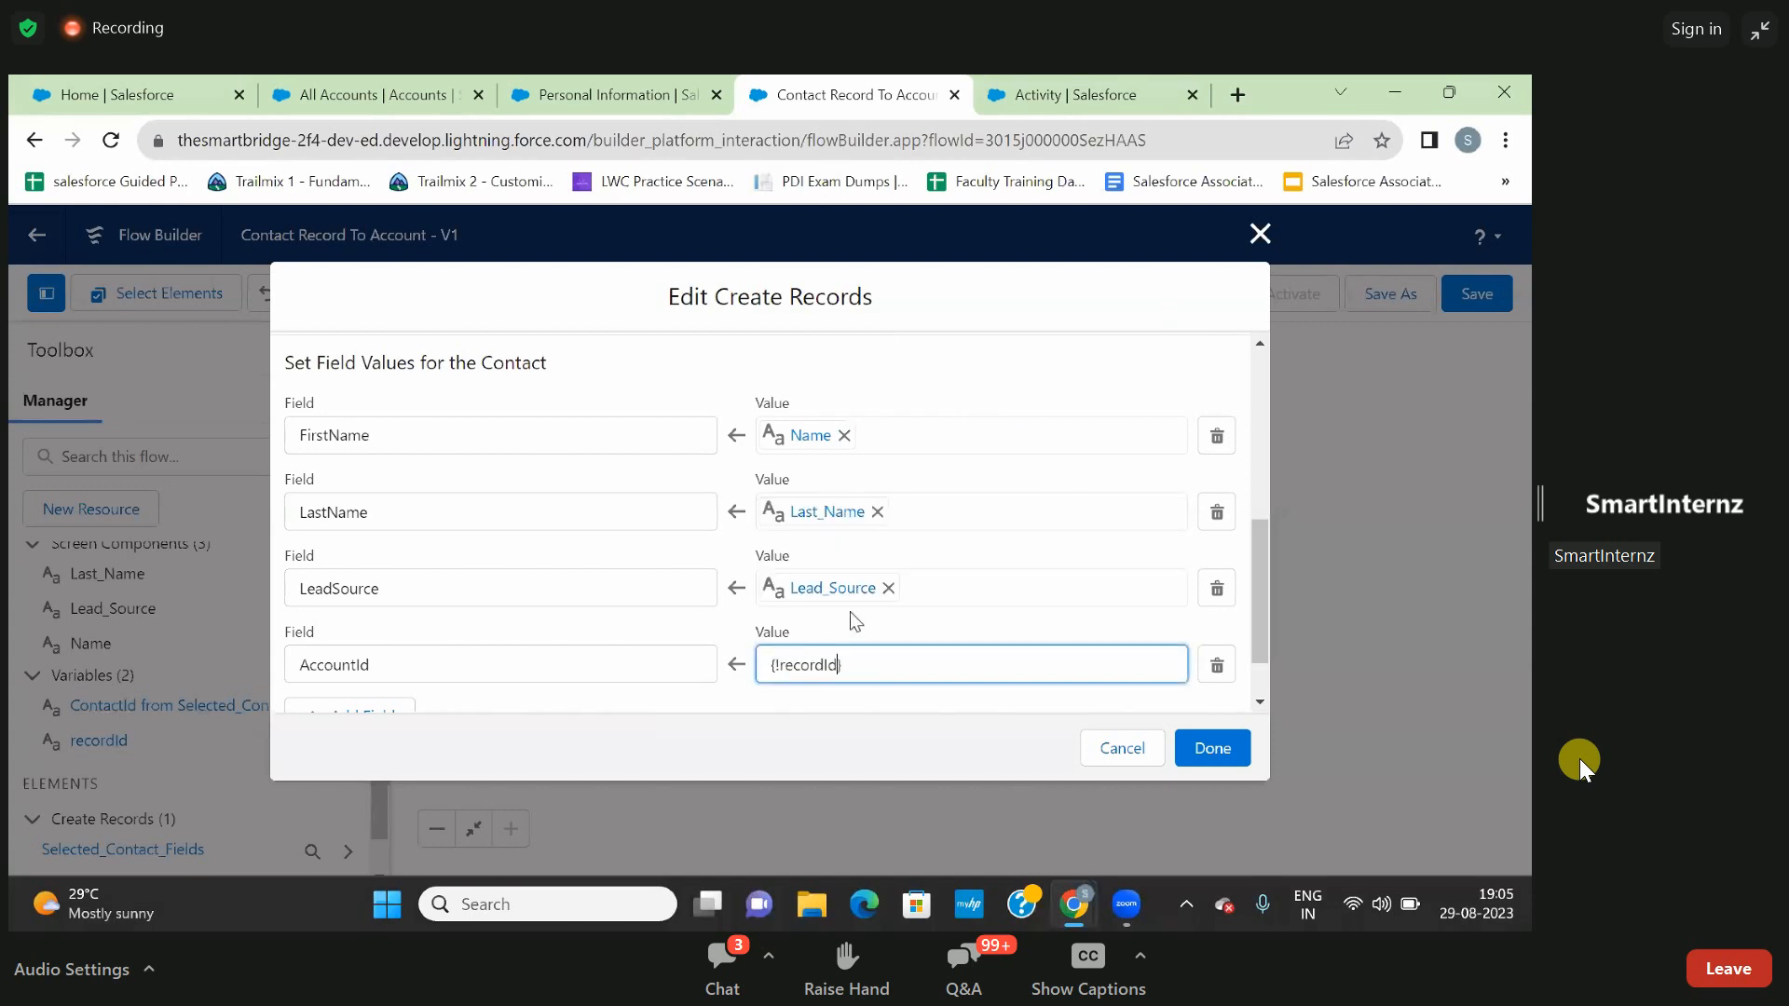
{"action": "left_click", "coordinate": [1211, 747]}
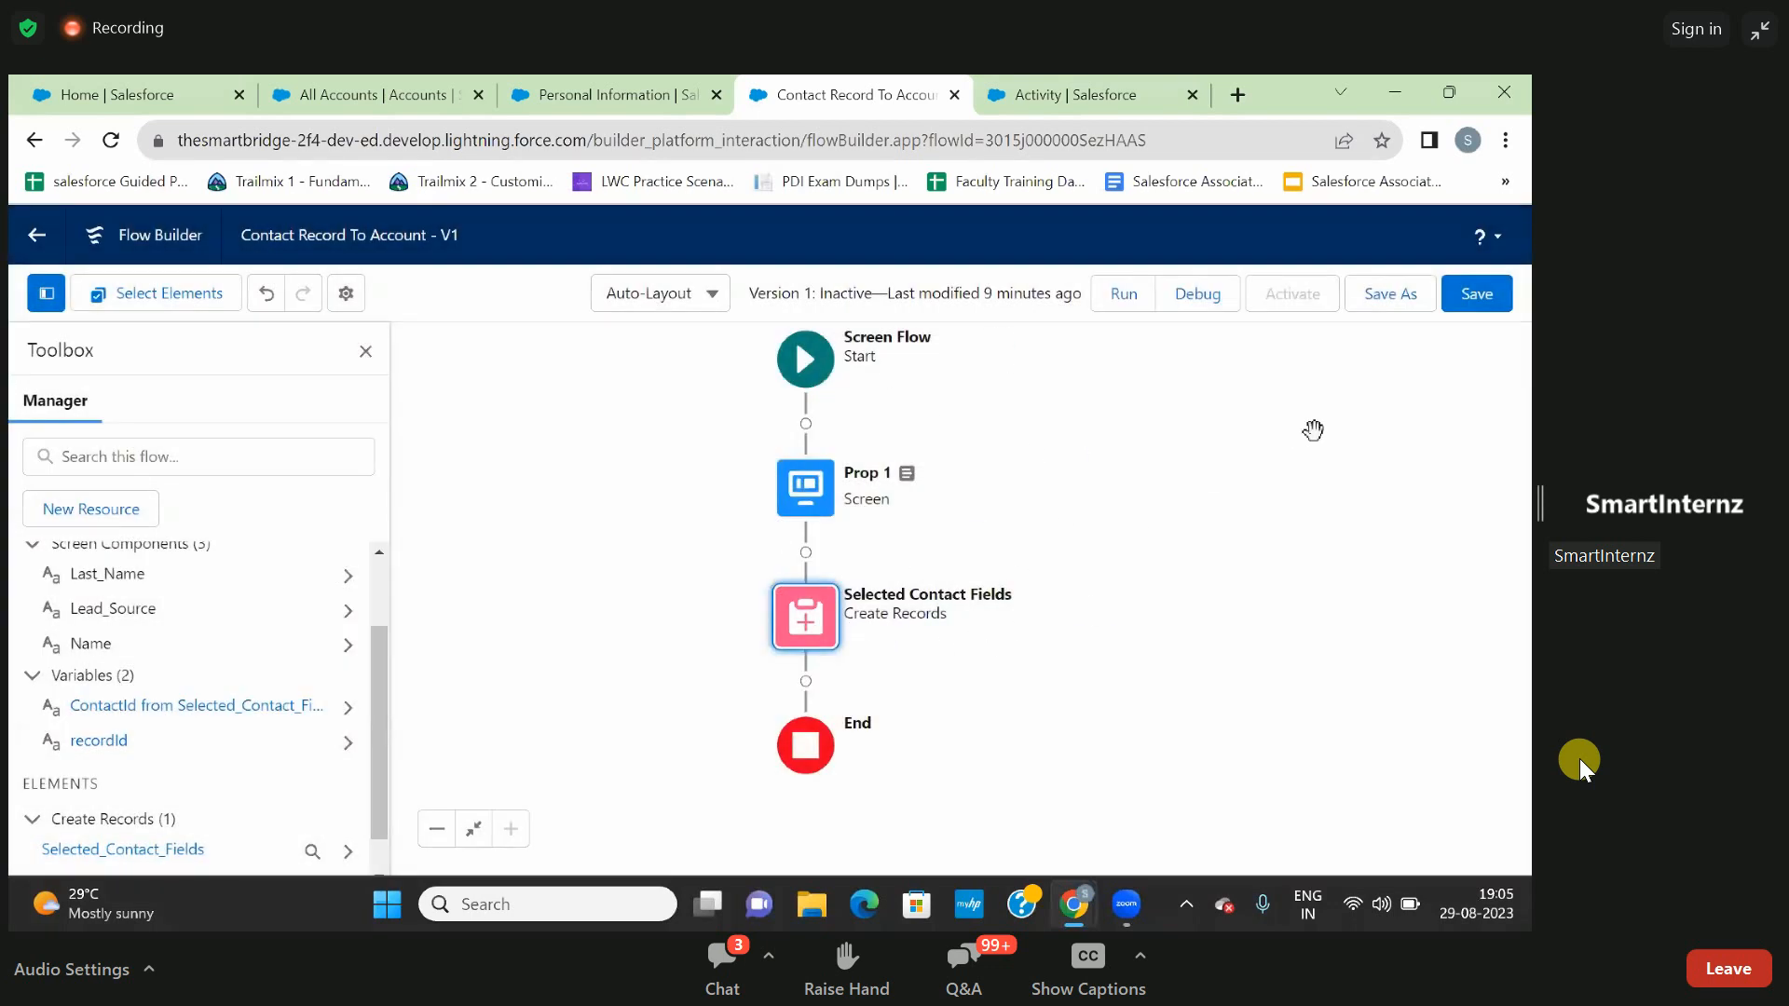
{"action": "left_click", "coordinate": [1473, 303]}
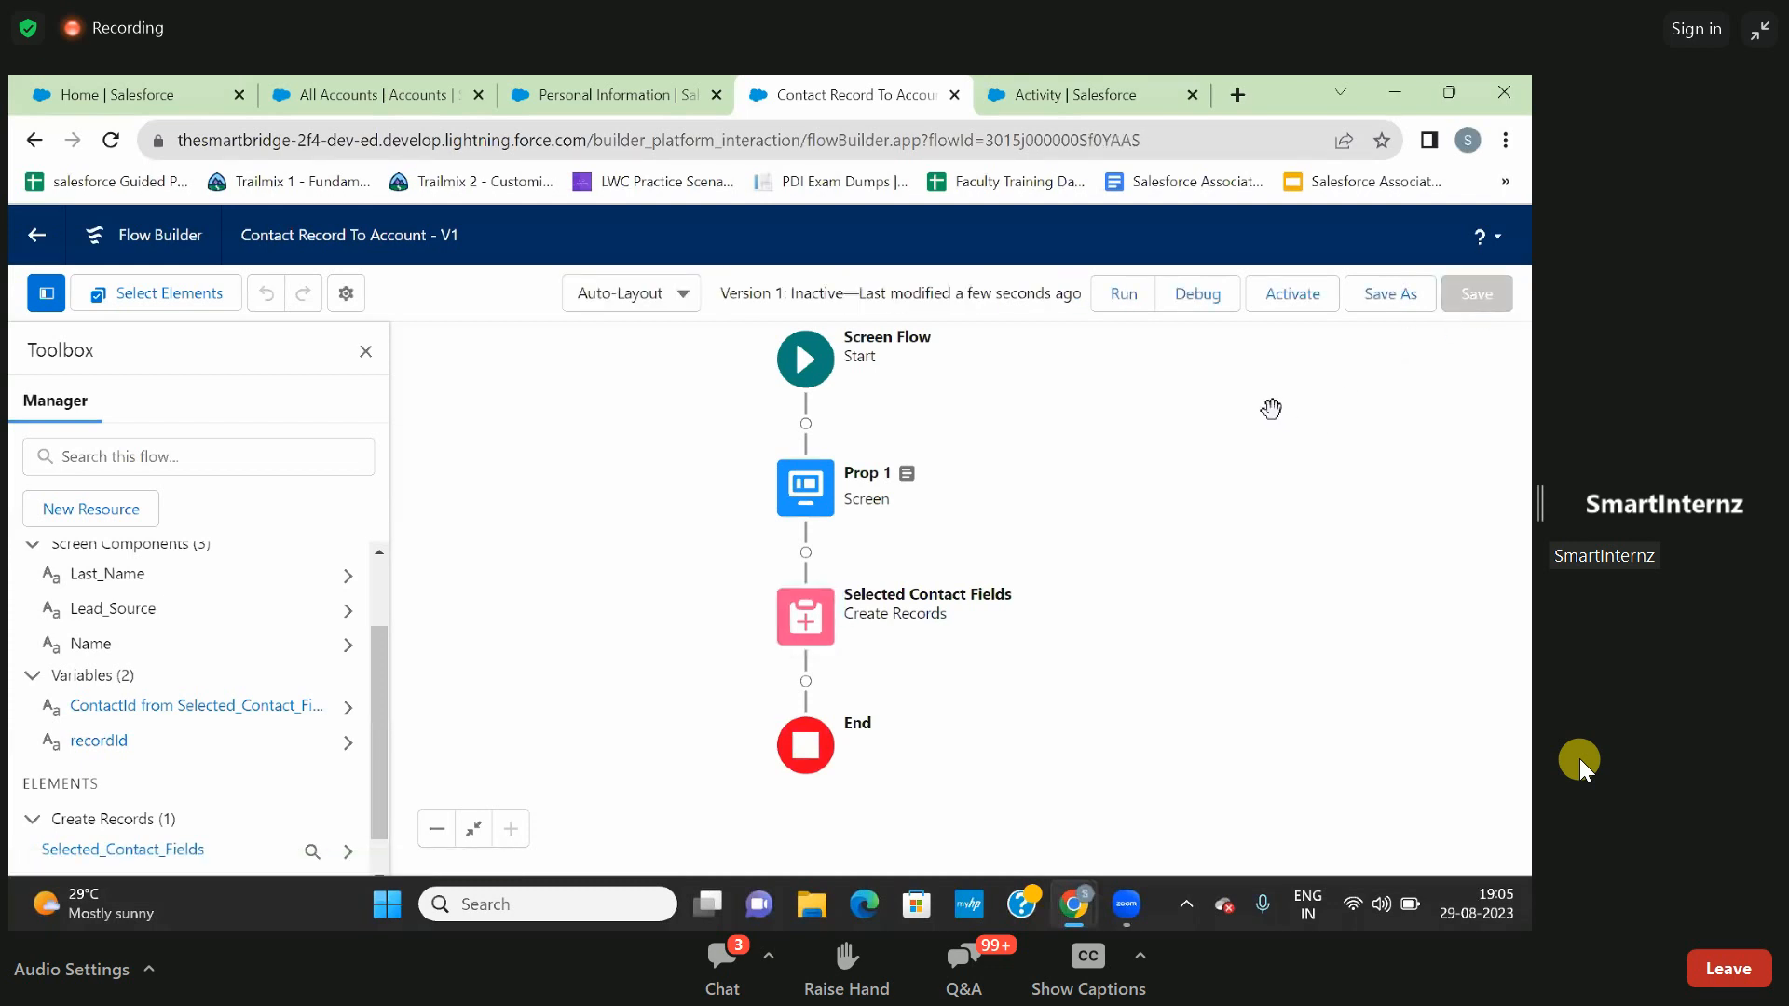
- Try launching the saved flow in debug mode and in run mode, and close both test pages
{"action": "left_click", "coordinate": [1199, 301]}
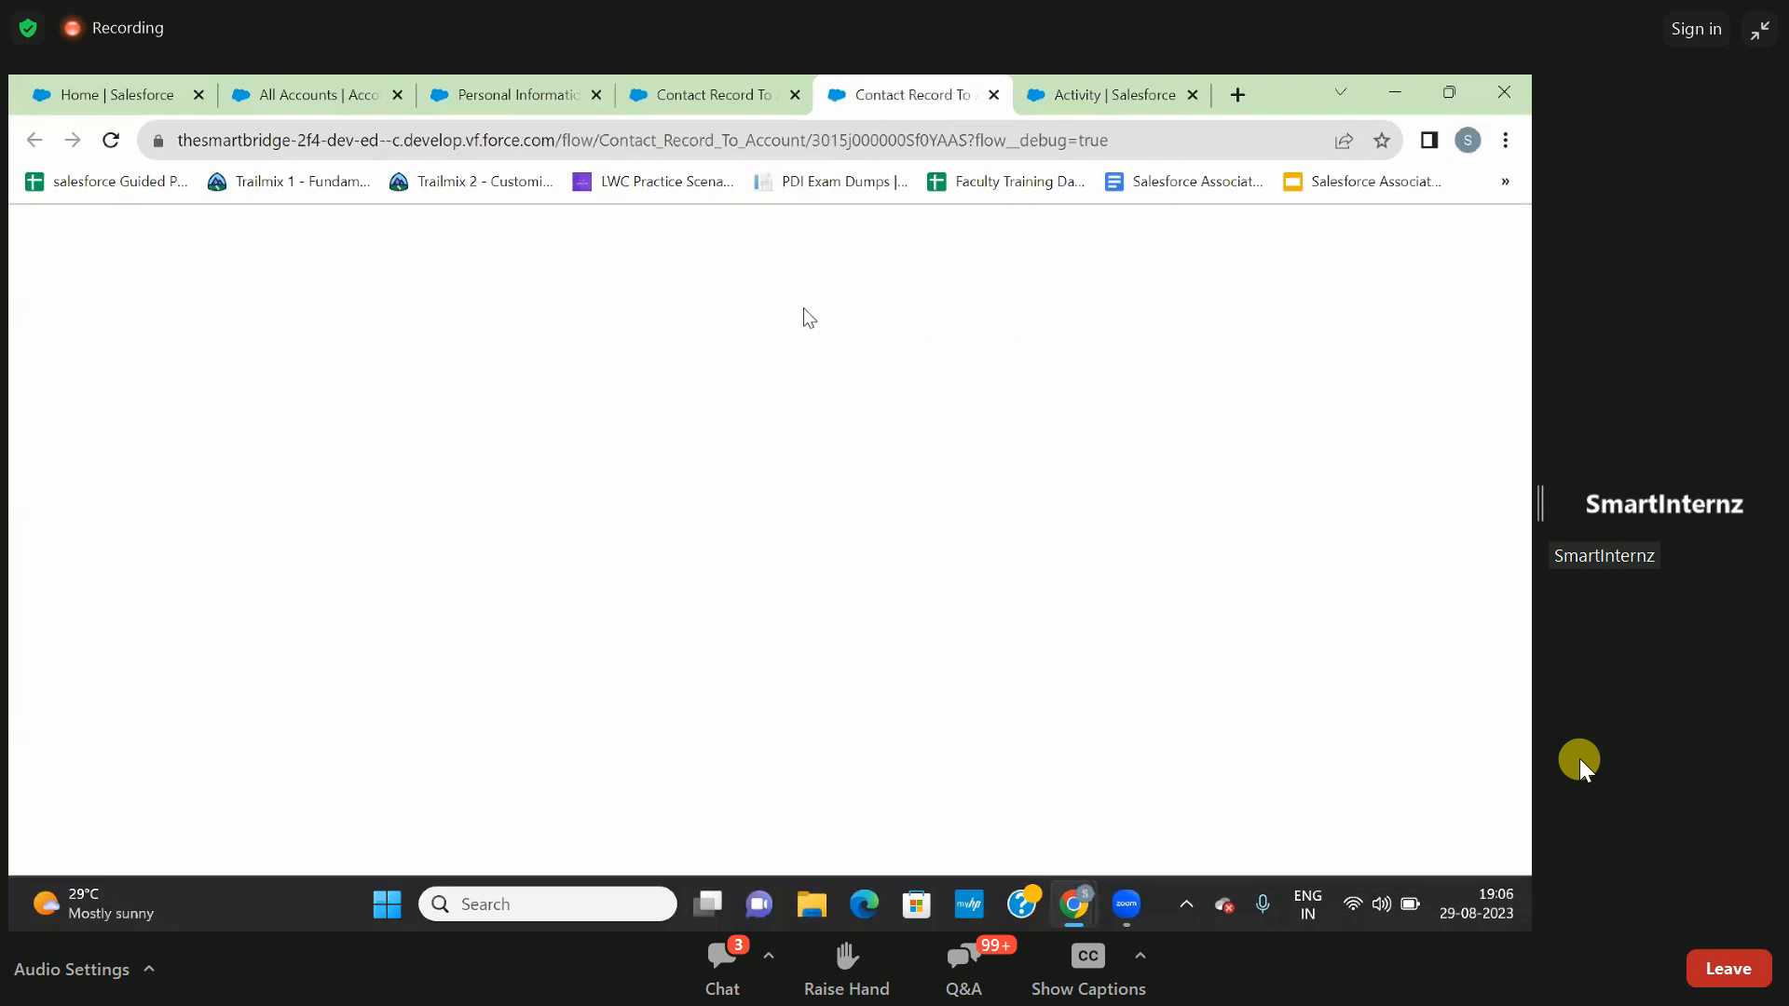
{"action": "left_click", "coordinate": [741, 94]}
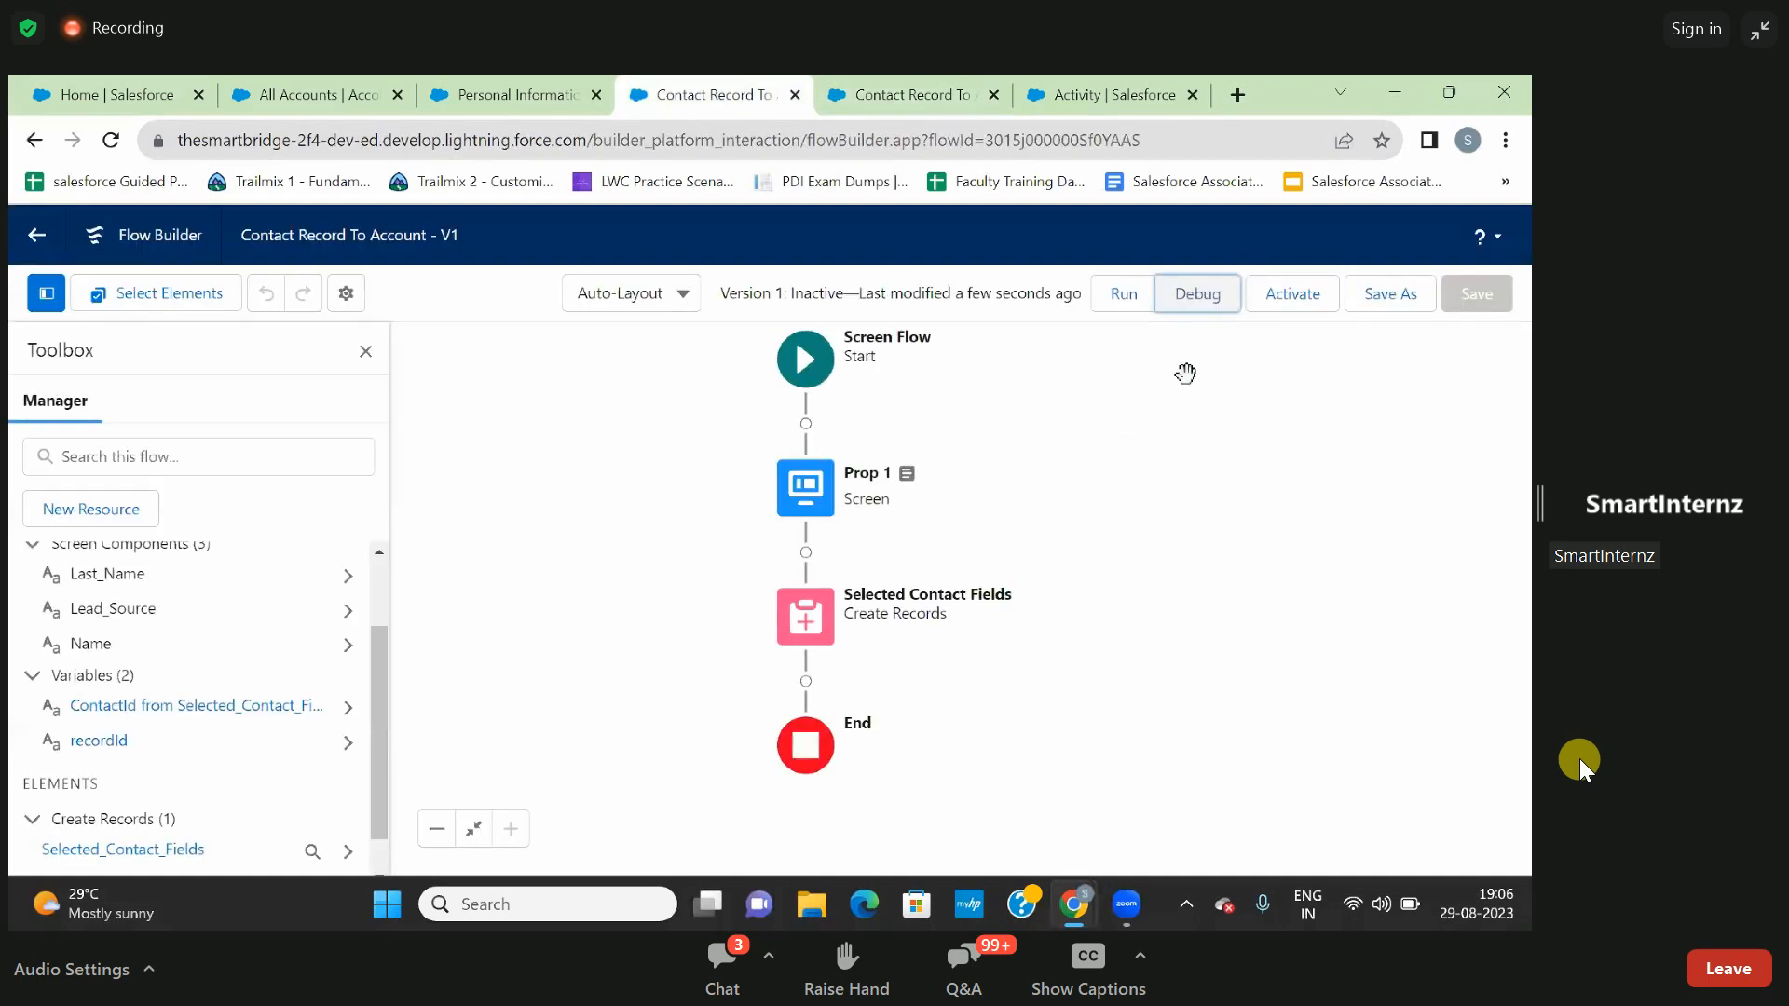
{"action": "left_click", "coordinate": [1121, 297]}
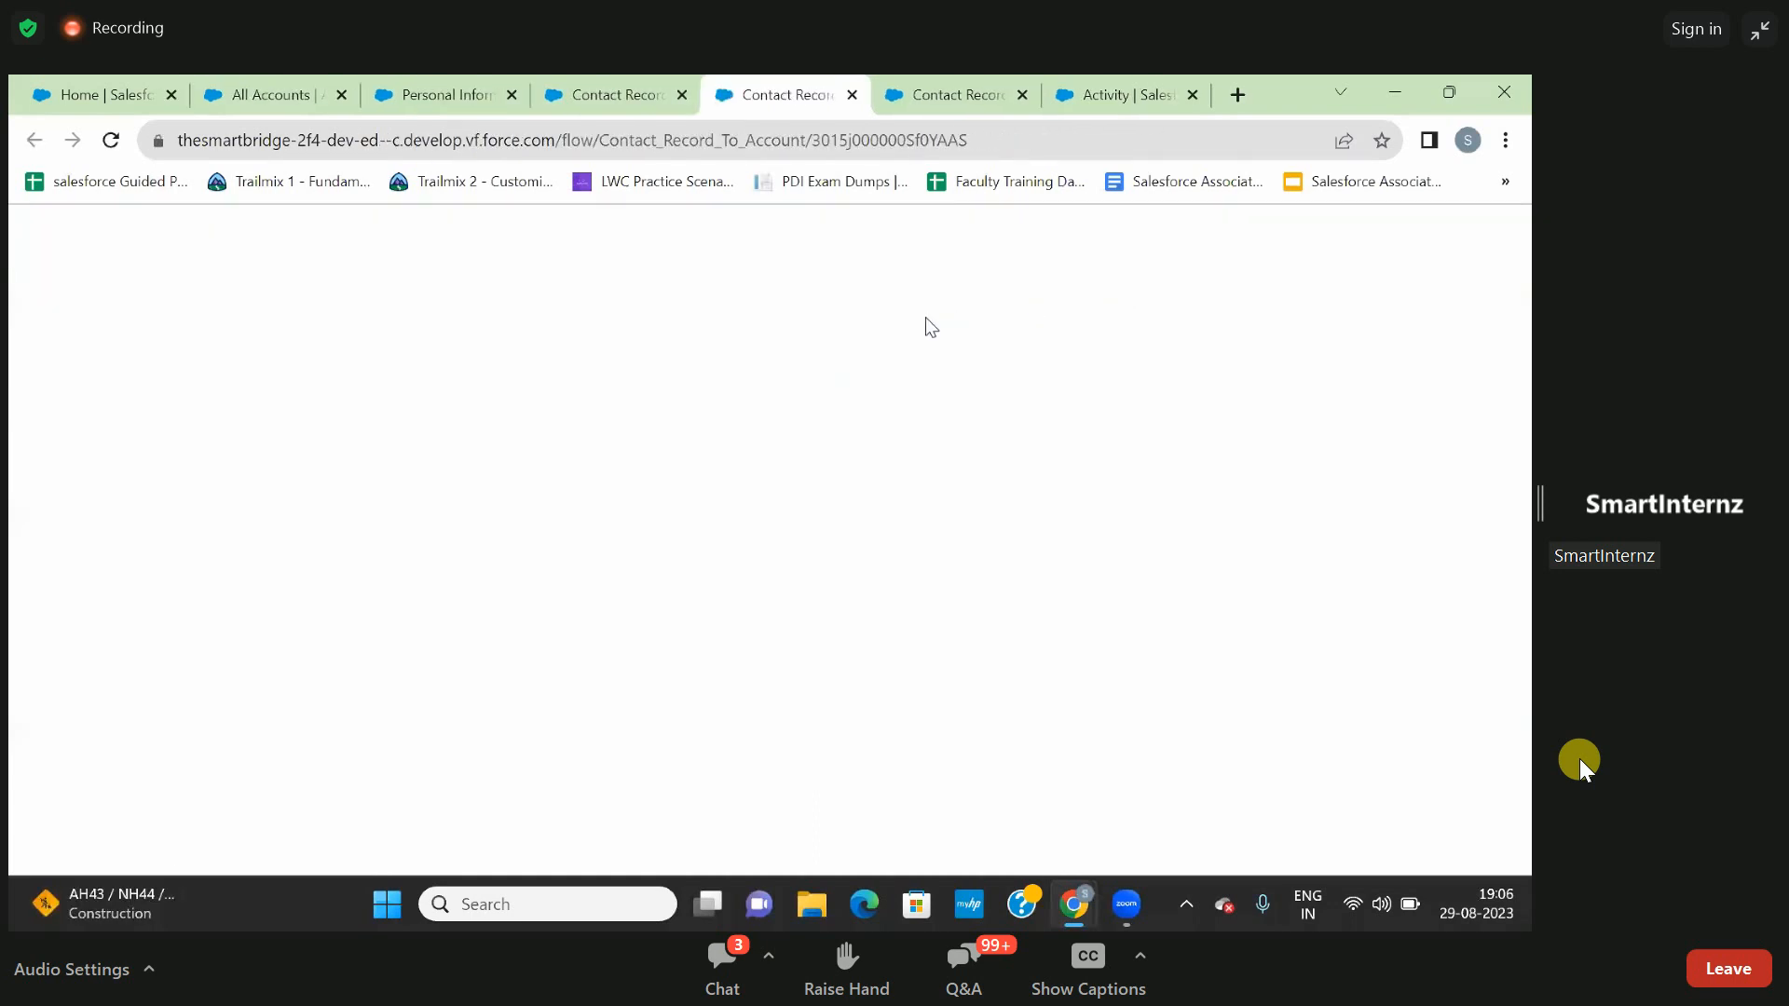
{"action": "left_click", "coordinate": [852, 95]}
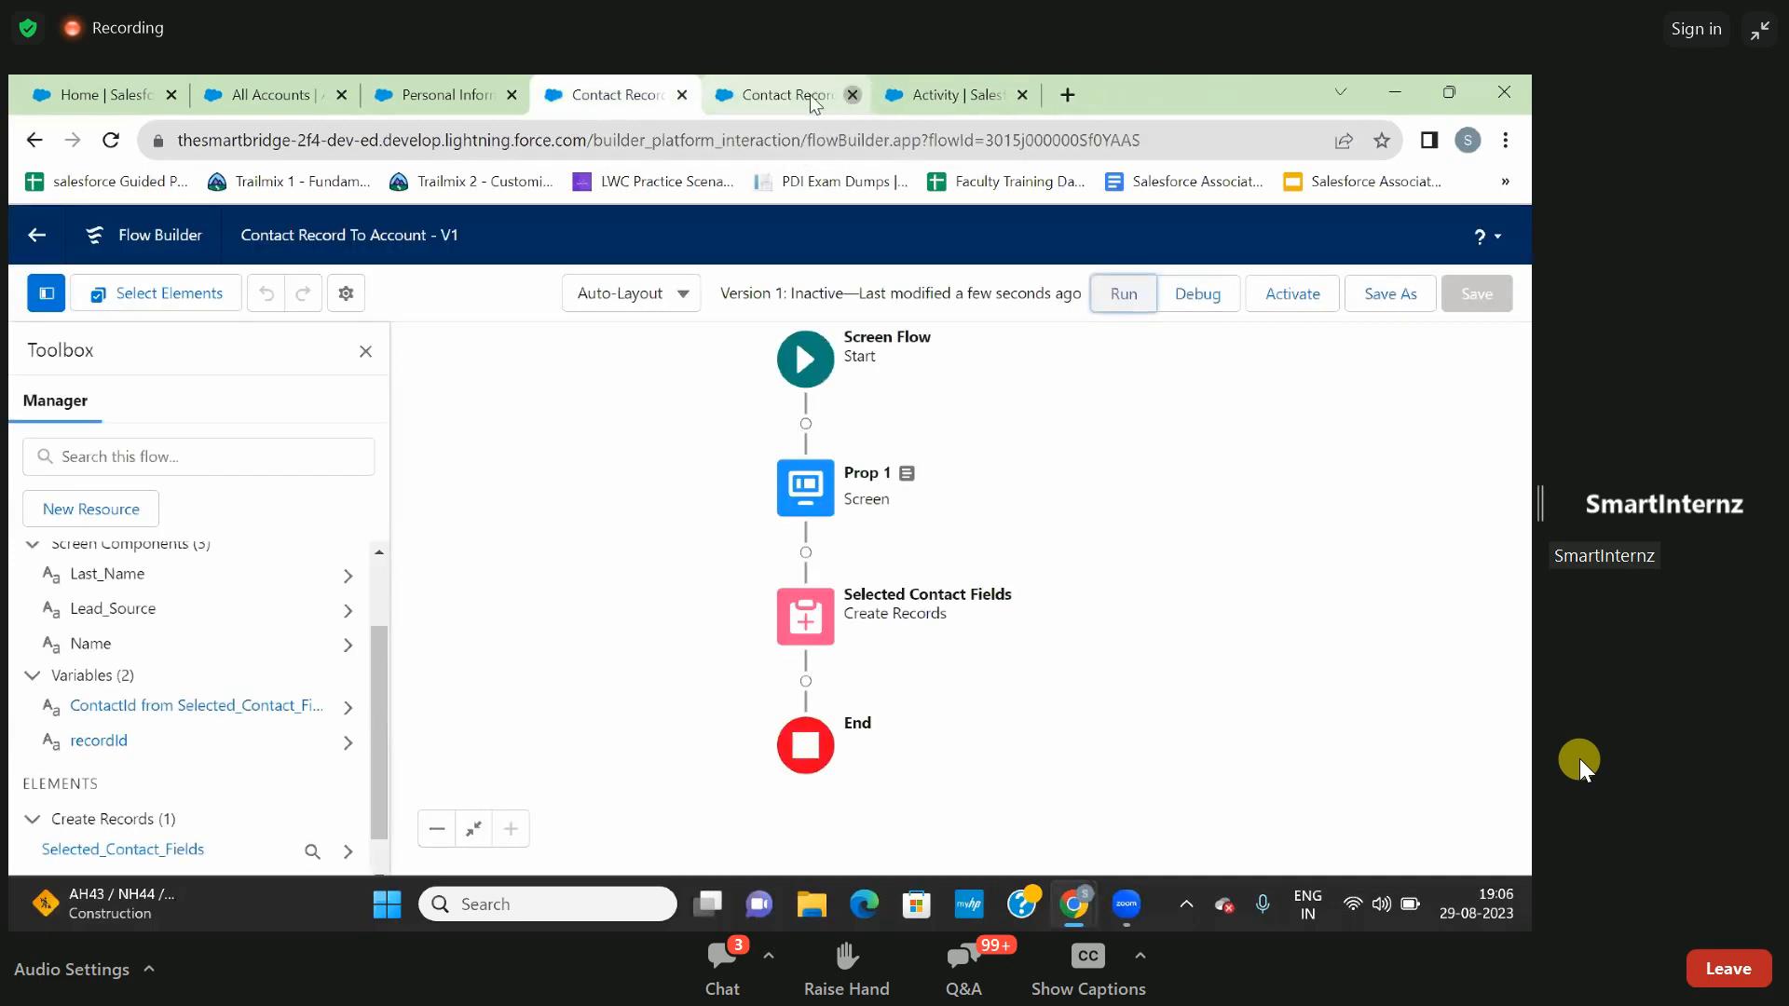
{"action": "left_click", "coordinate": [853, 95]}
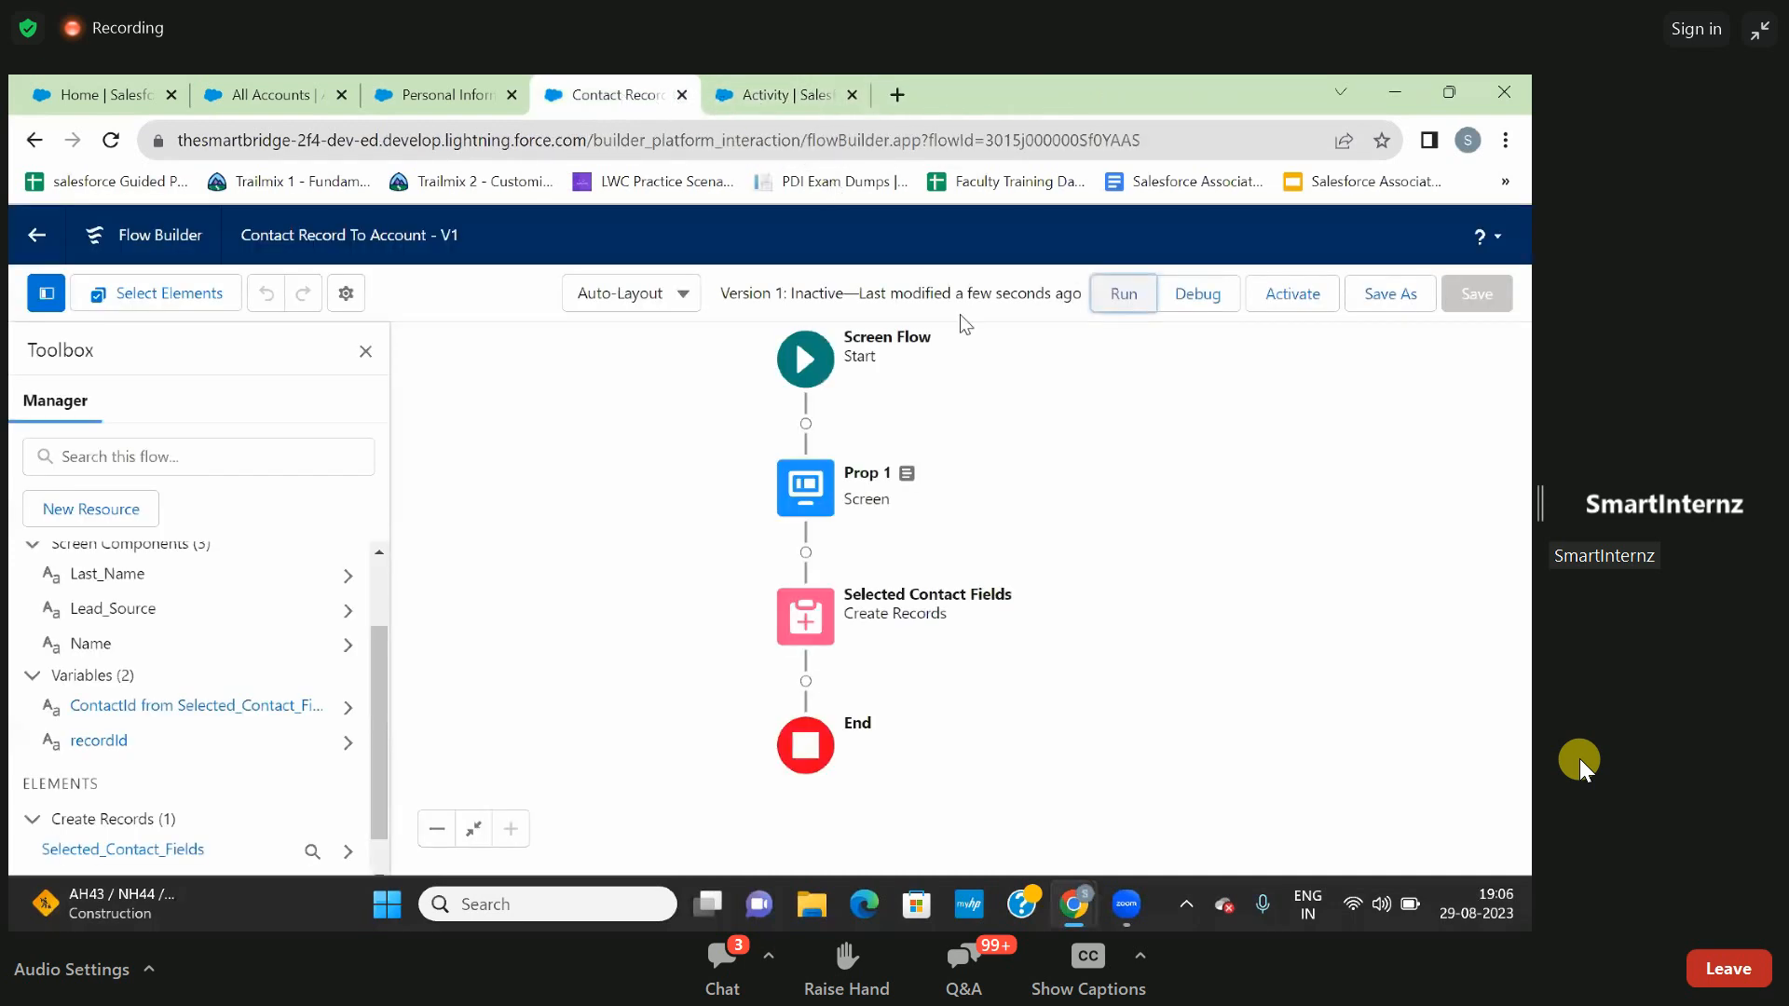
- Activate version 1 of the flow, try debugging it again and close the test page
{"action": "left_click", "coordinate": [1288, 303]}
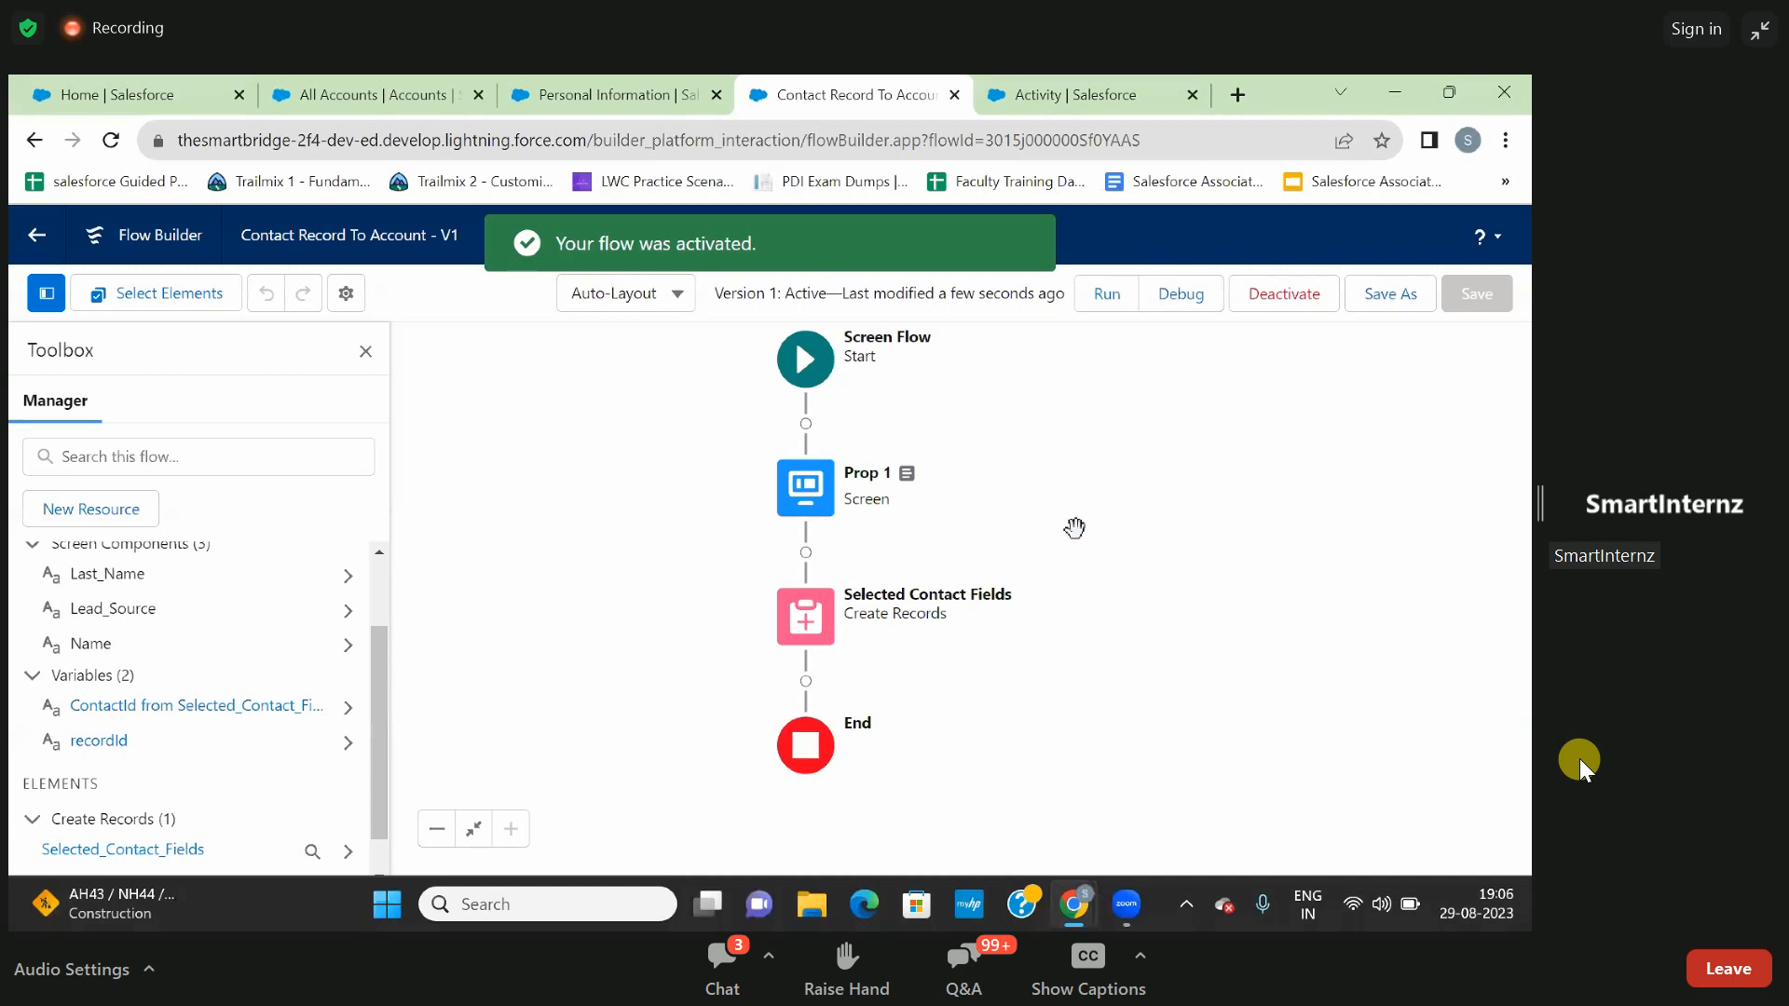
{"action": "left_click", "coordinate": [1182, 293]}
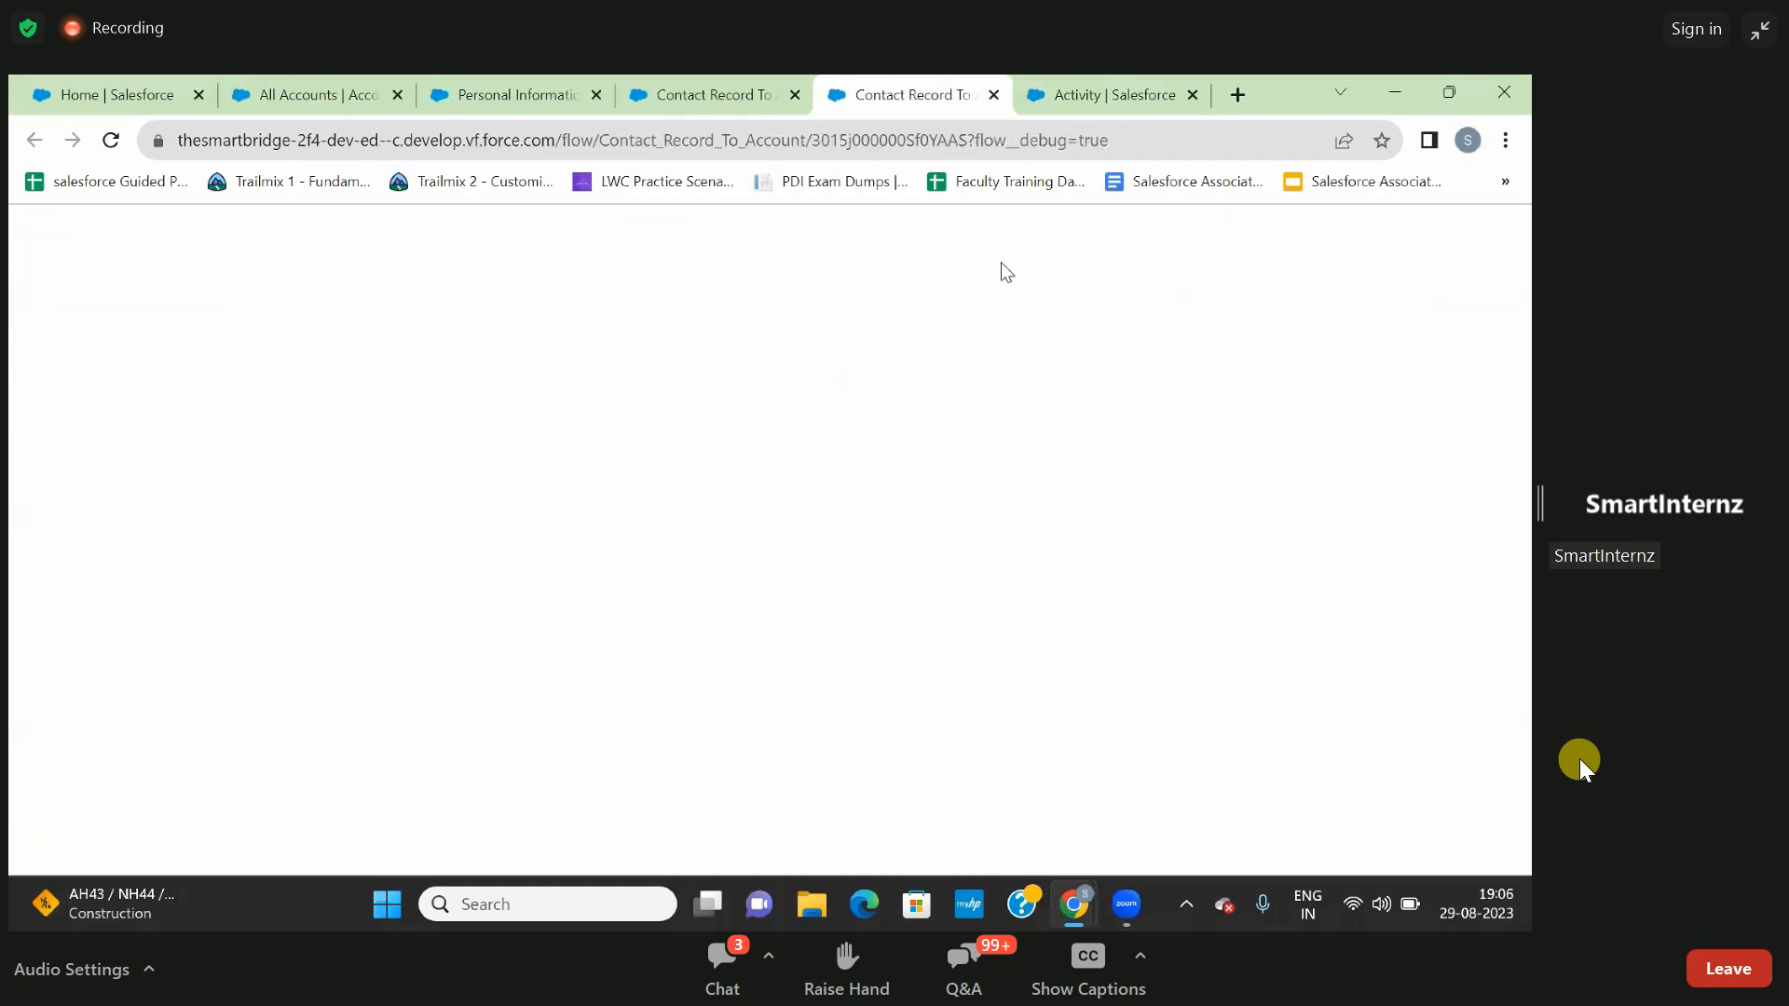
{"action": "left_click", "coordinate": [994, 95]}
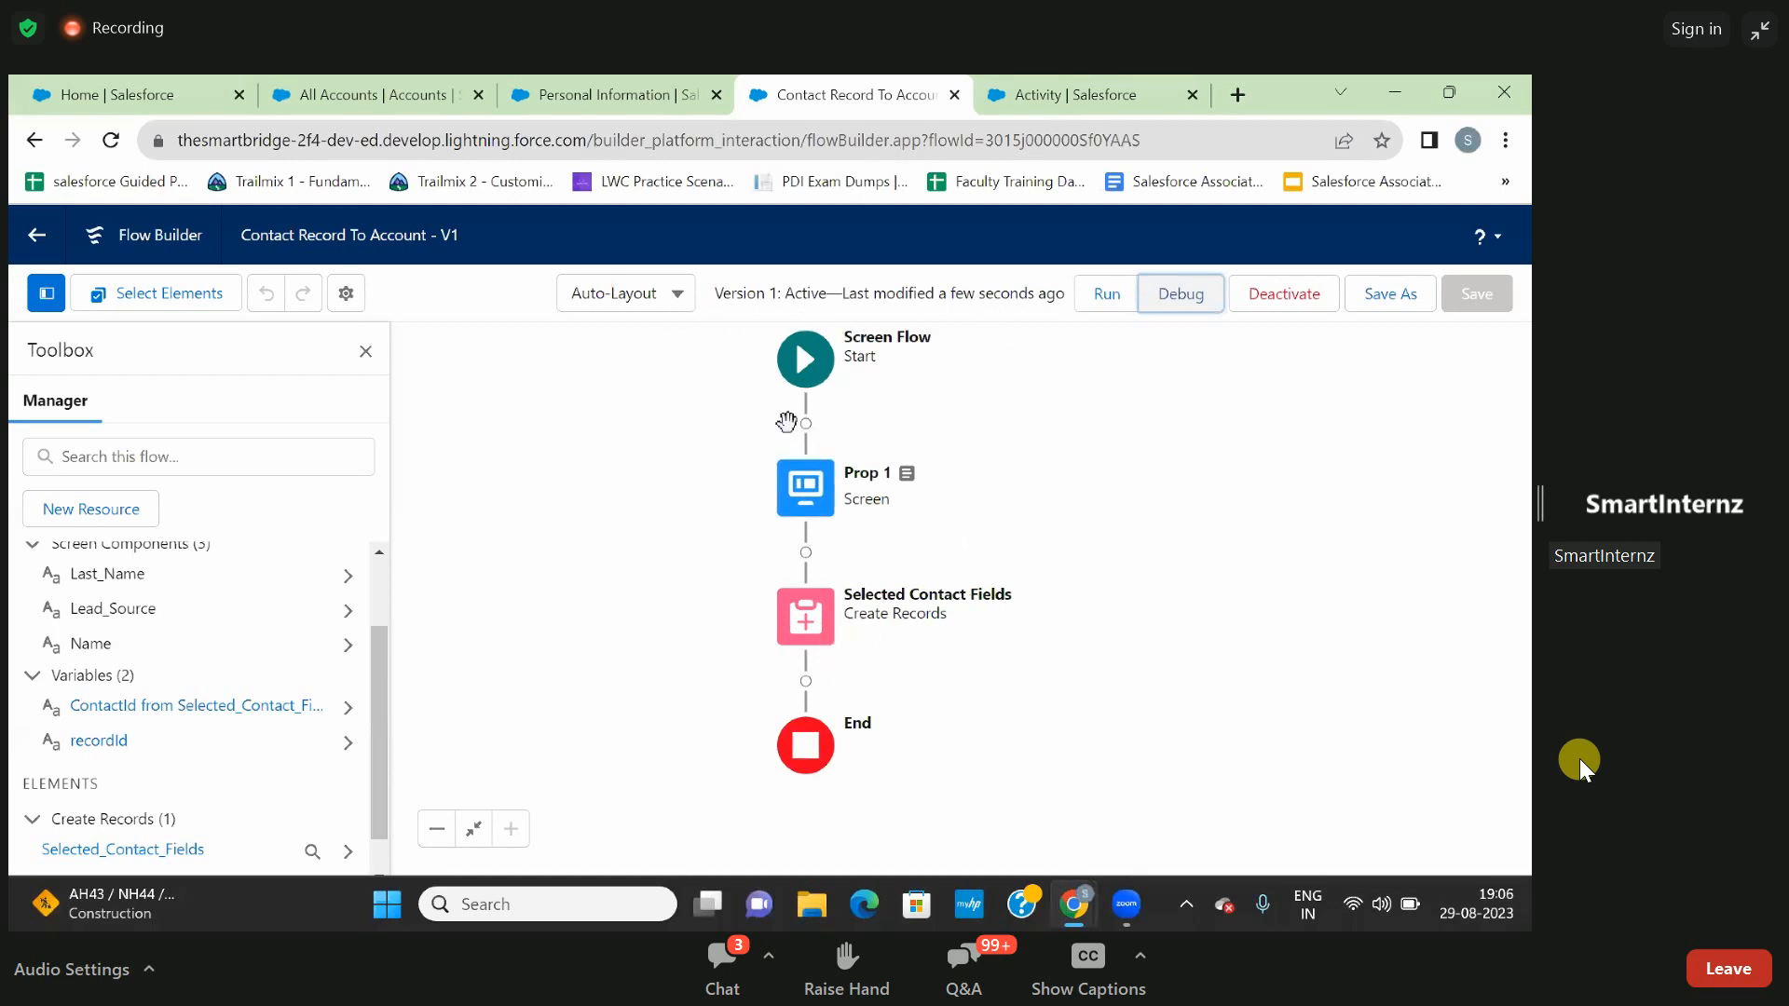
- Switch the flow canvas to Free-Form layout and spread the Prop 1 screen and Create Records elements apart below Start
{"action": "left_click", "coordinate": [670, 296]}
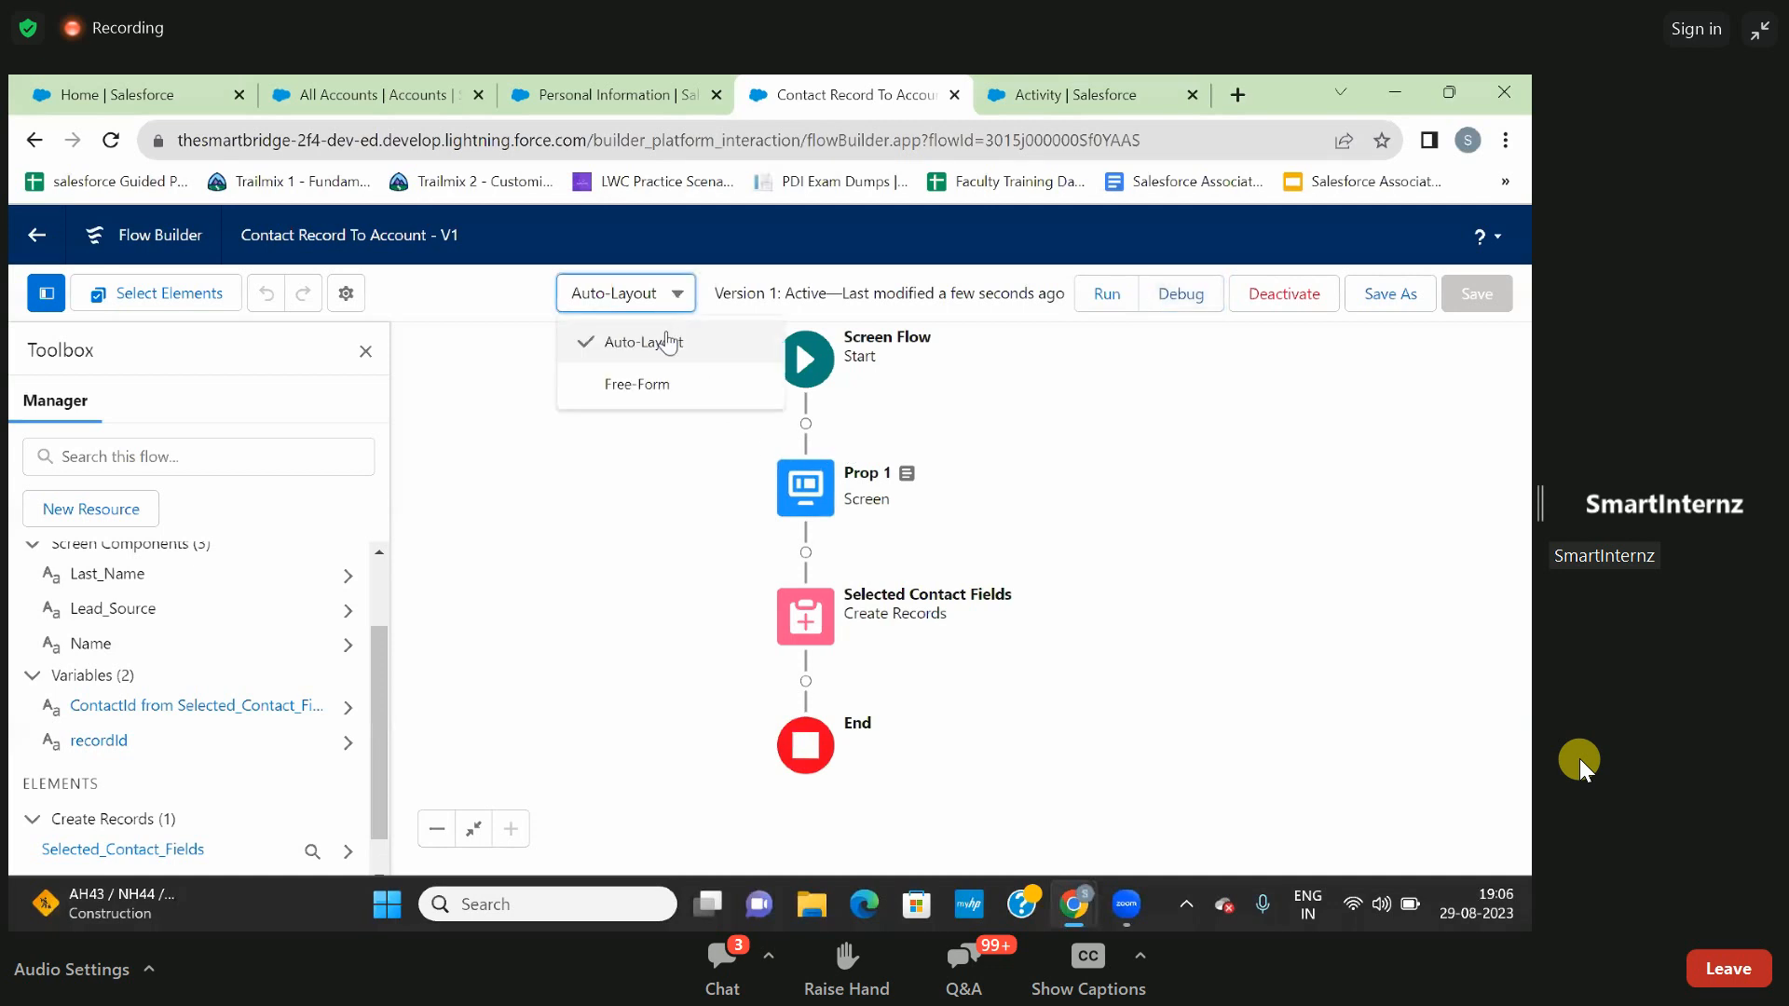
{"action": "left_click", "coordinate": [651, 401]}
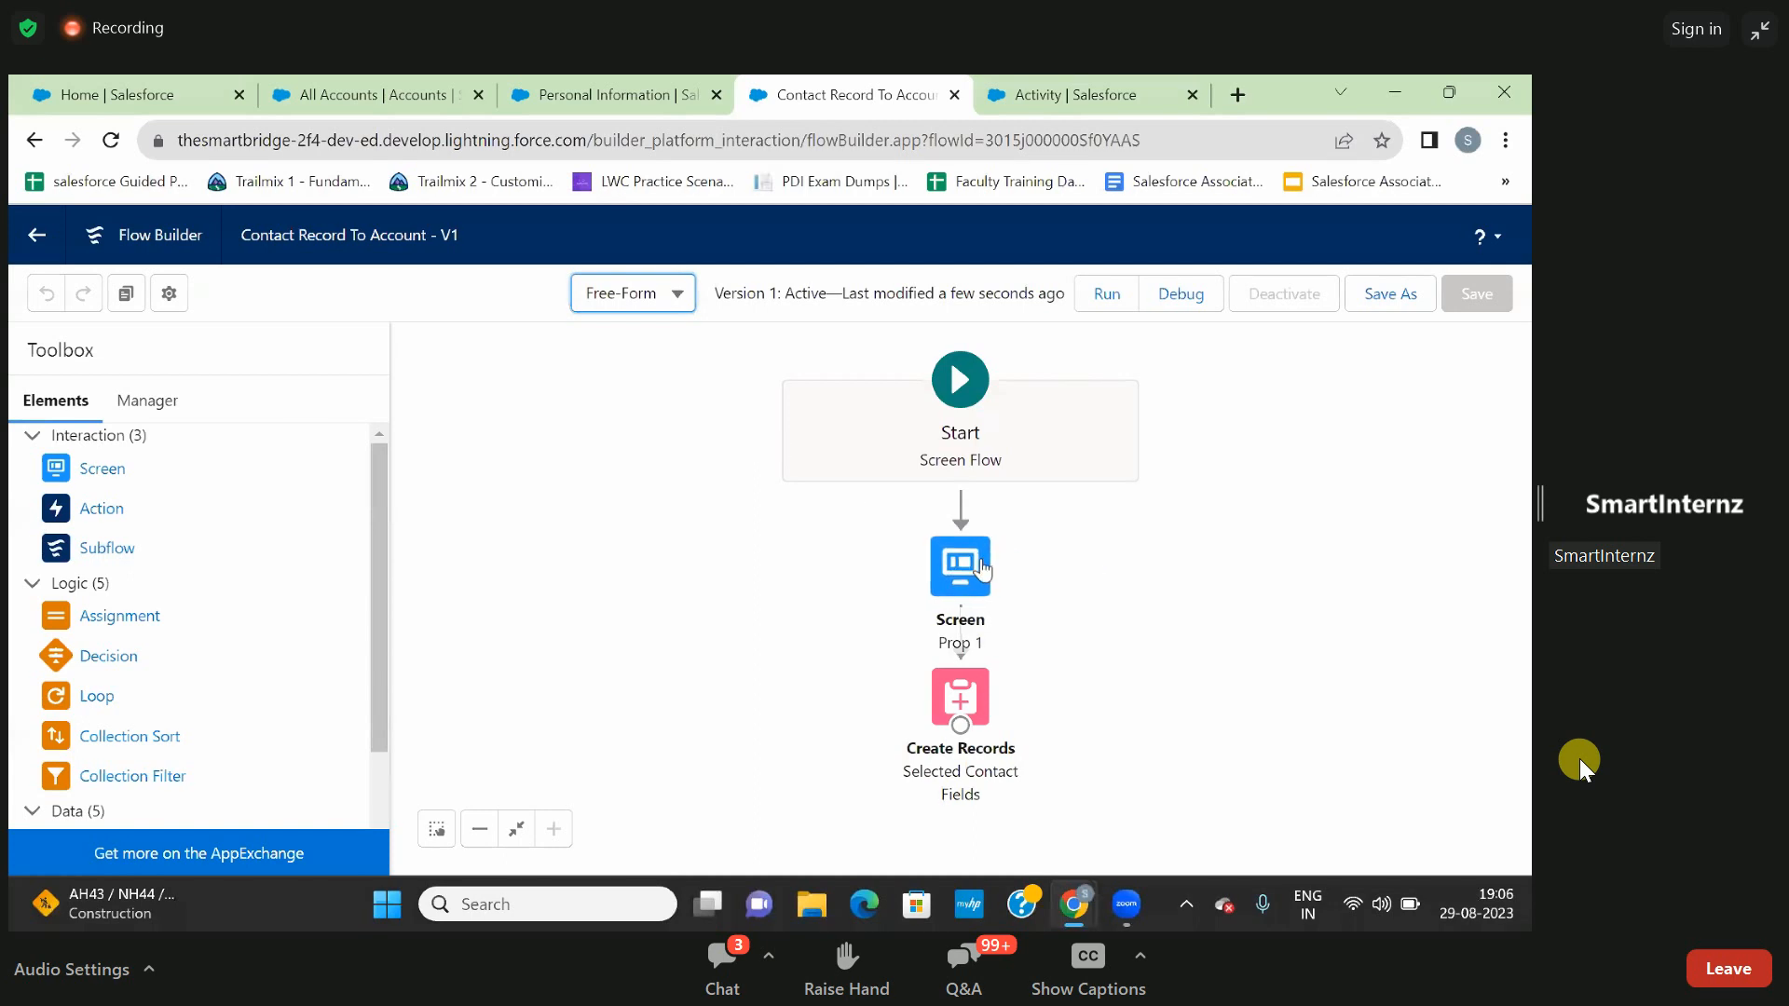
{"action": "left_click_drag", "start_coordinate": [974, 570], "coordinate": [626, 572]}
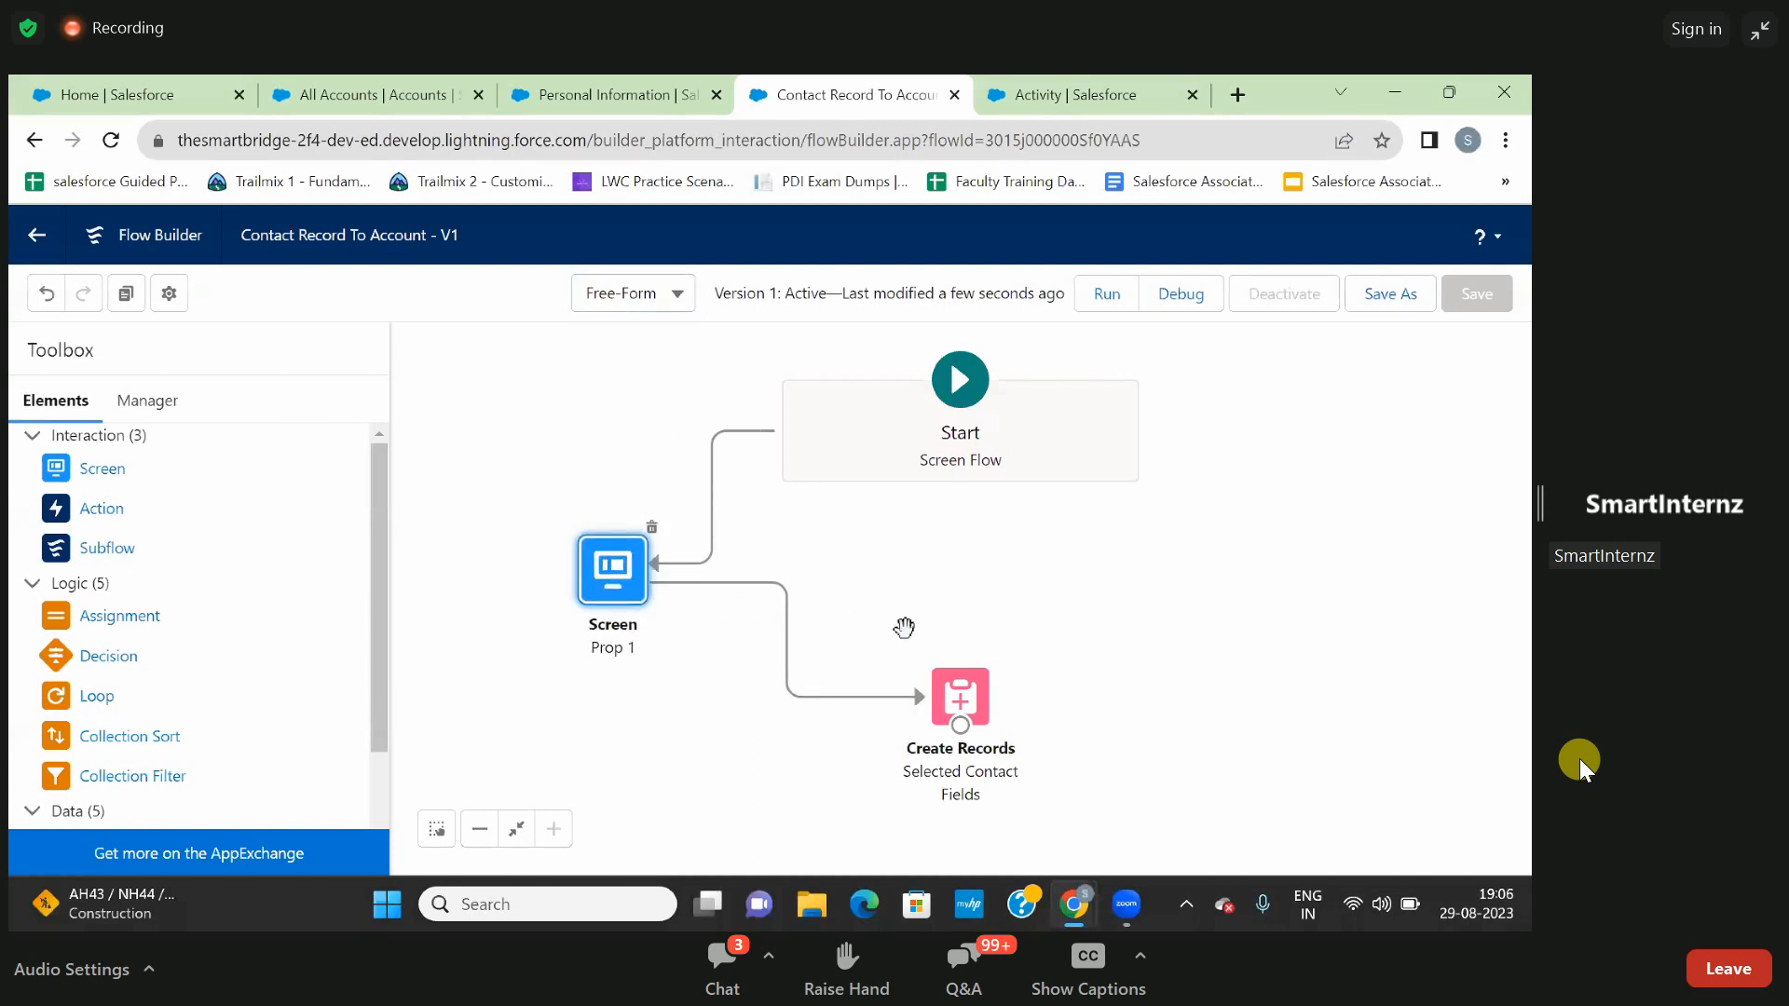
{"action": "left_click_drag", "start_coordinate": [959, 701], "coordinate": [1299, 634]}
{"action": "left_click_drag", "start_coordinate": [587, 585], "coordinate": [807, 746]}
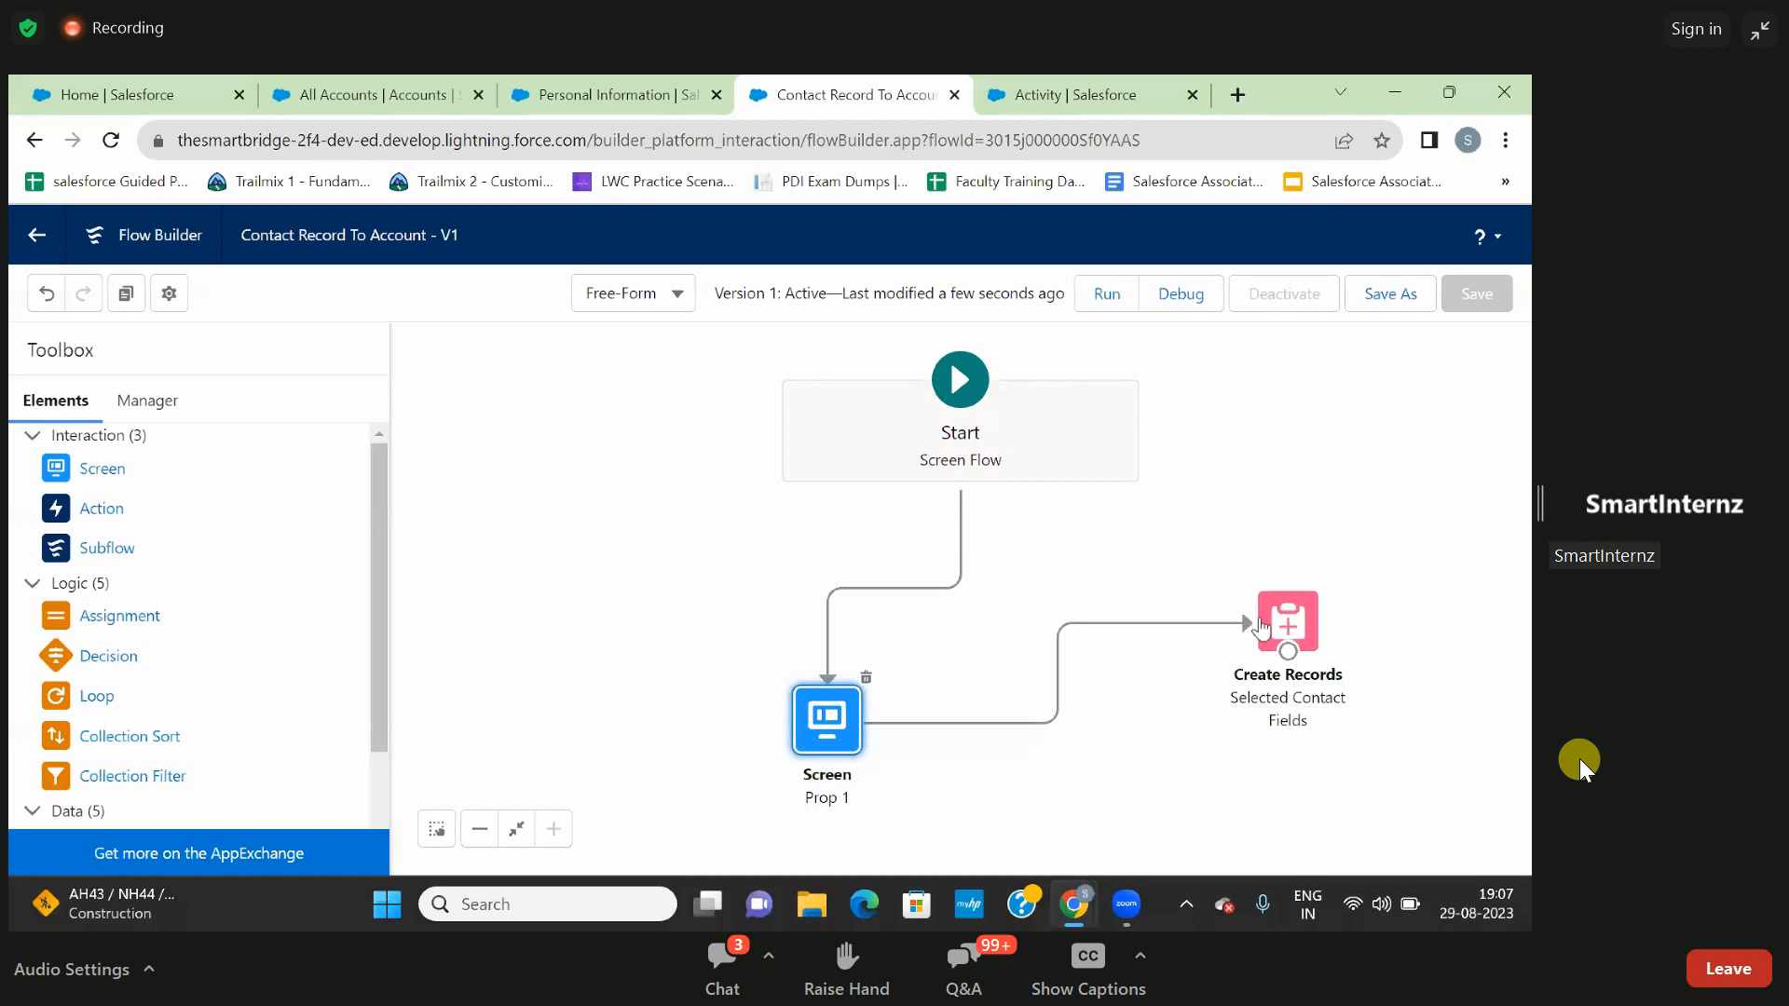
{"action": "left_click_drag", "start_coordinate": [1300, 632], "coordinate": [1179, 588]}
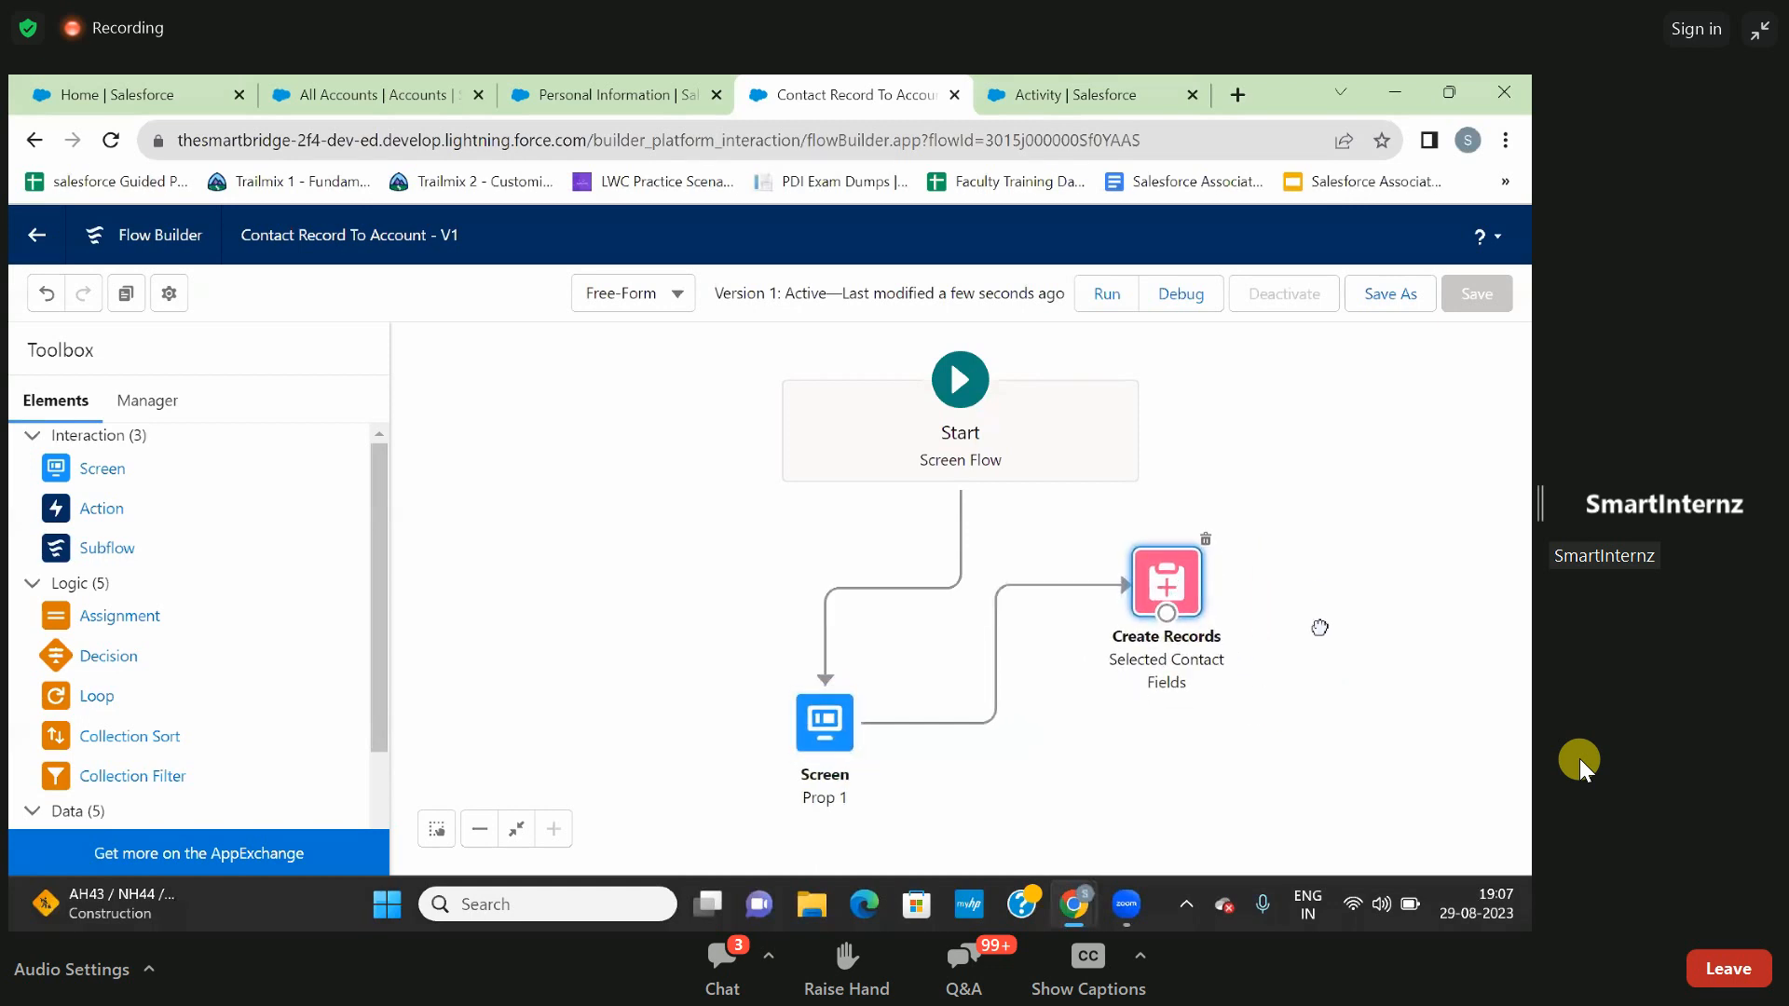
{"action": "left_click_drag", "start_coordinate": [1319, 627], "coordinate": [1226, 594]}
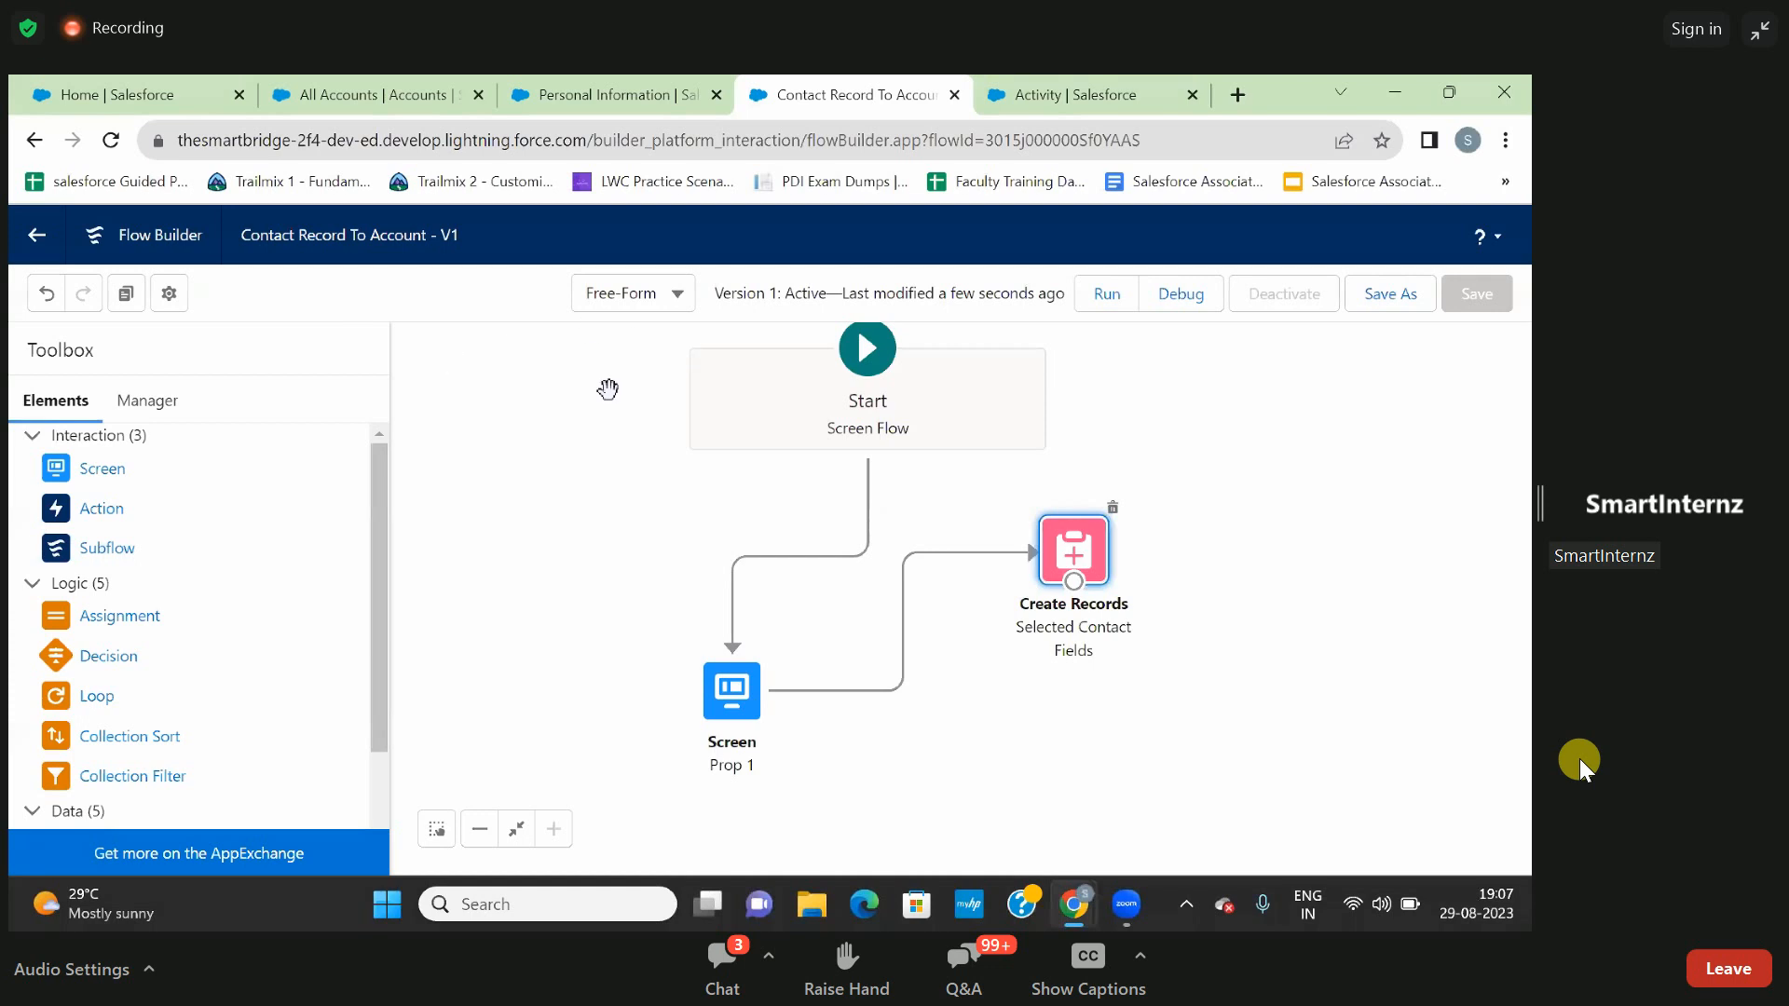
- Open the Burlington Textiles Corp of America record from the All Accounts list and start editing its record page
{"action": "left_click", "coordinate": [380, 87]}
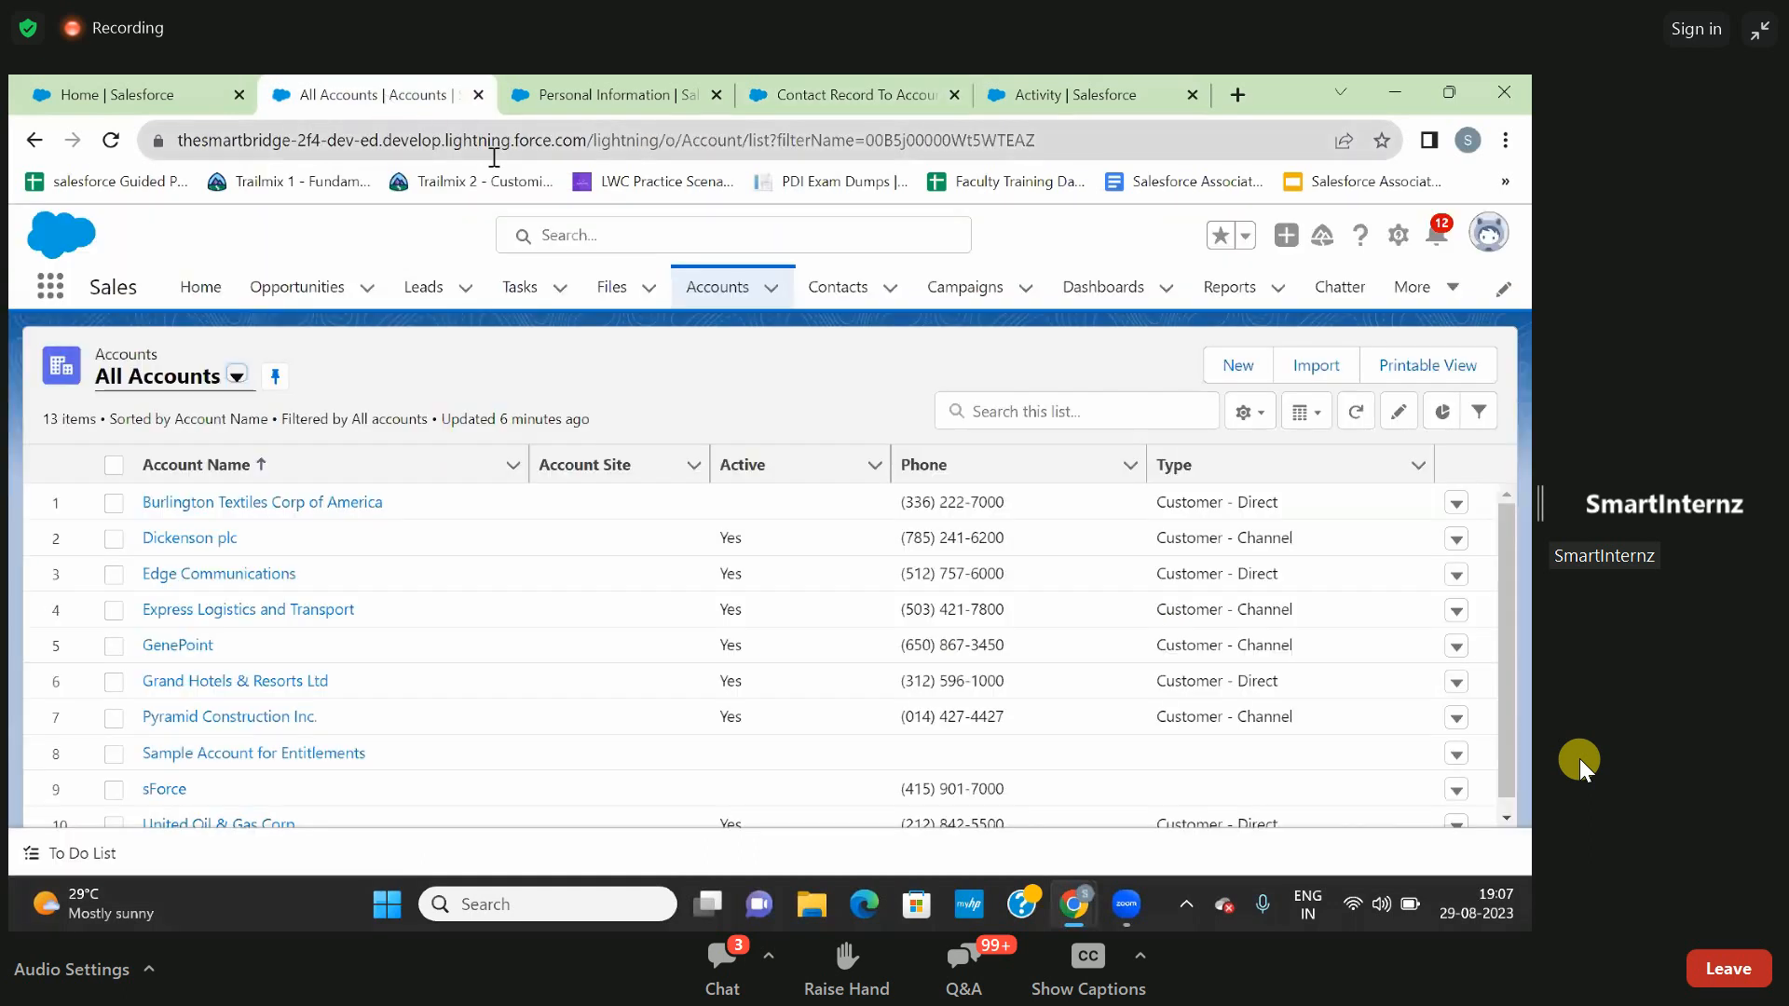
{"action": "left_click", "coordinate": [746, 296]}
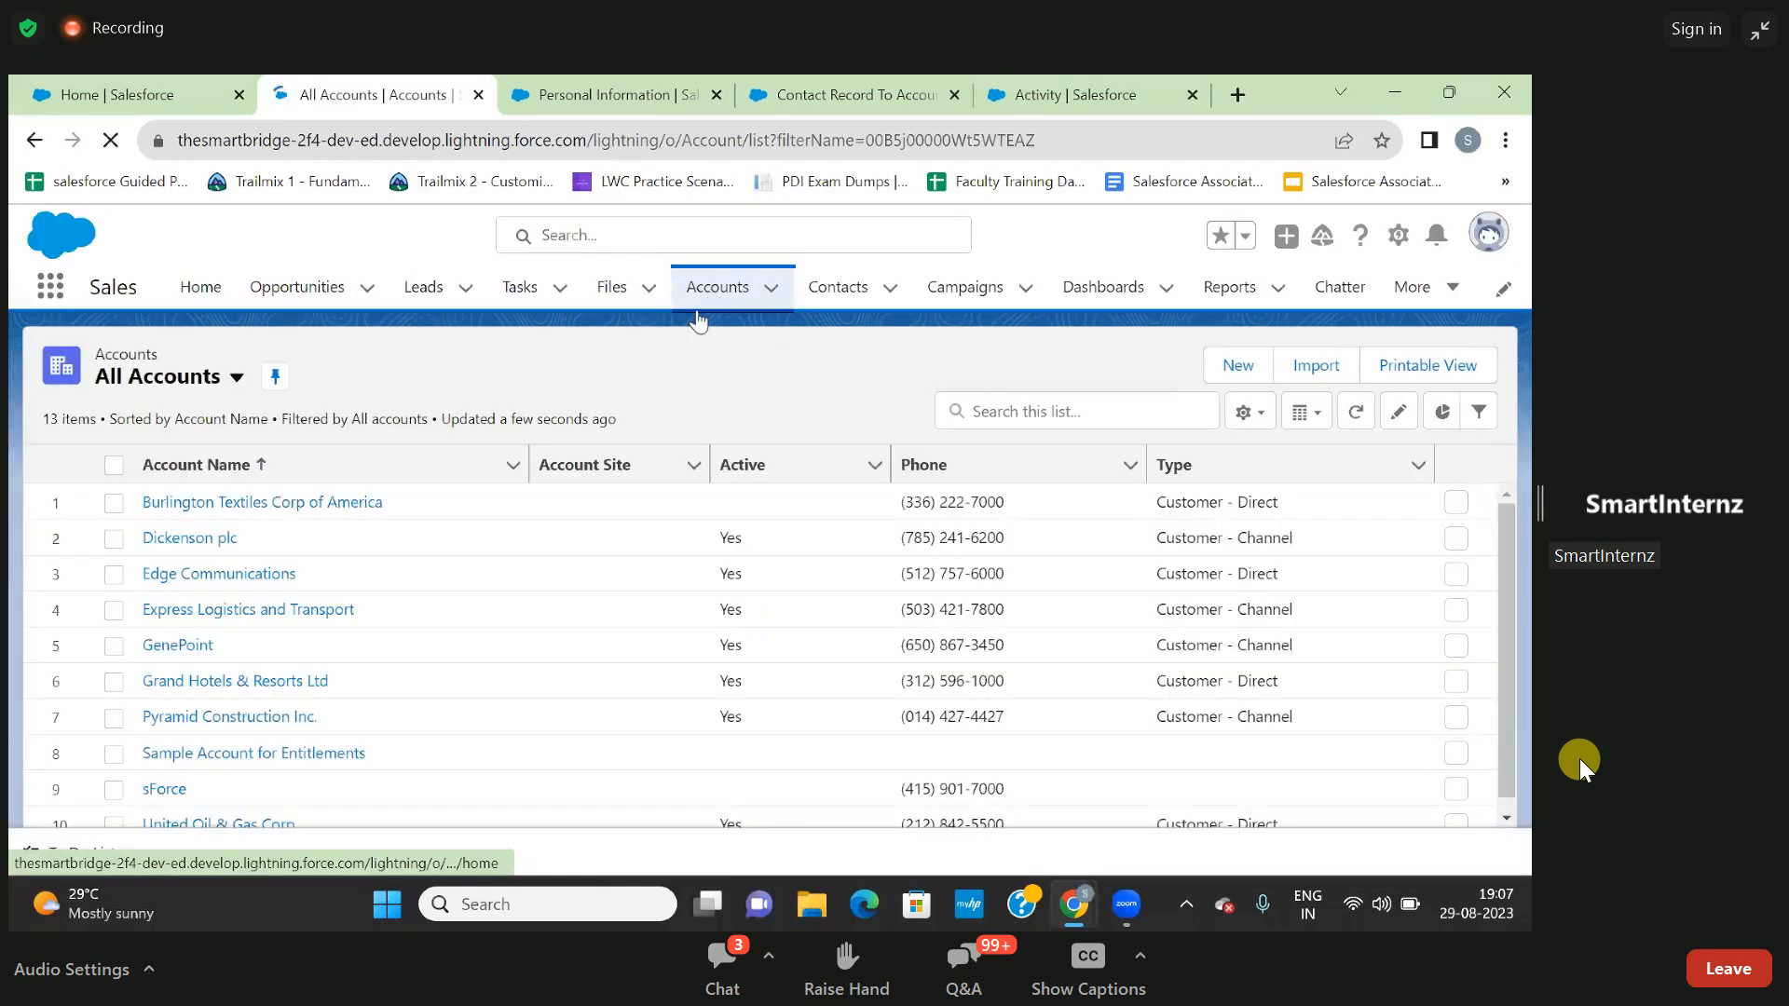
{"action": "left_click", "coordinate": [297, 505]}
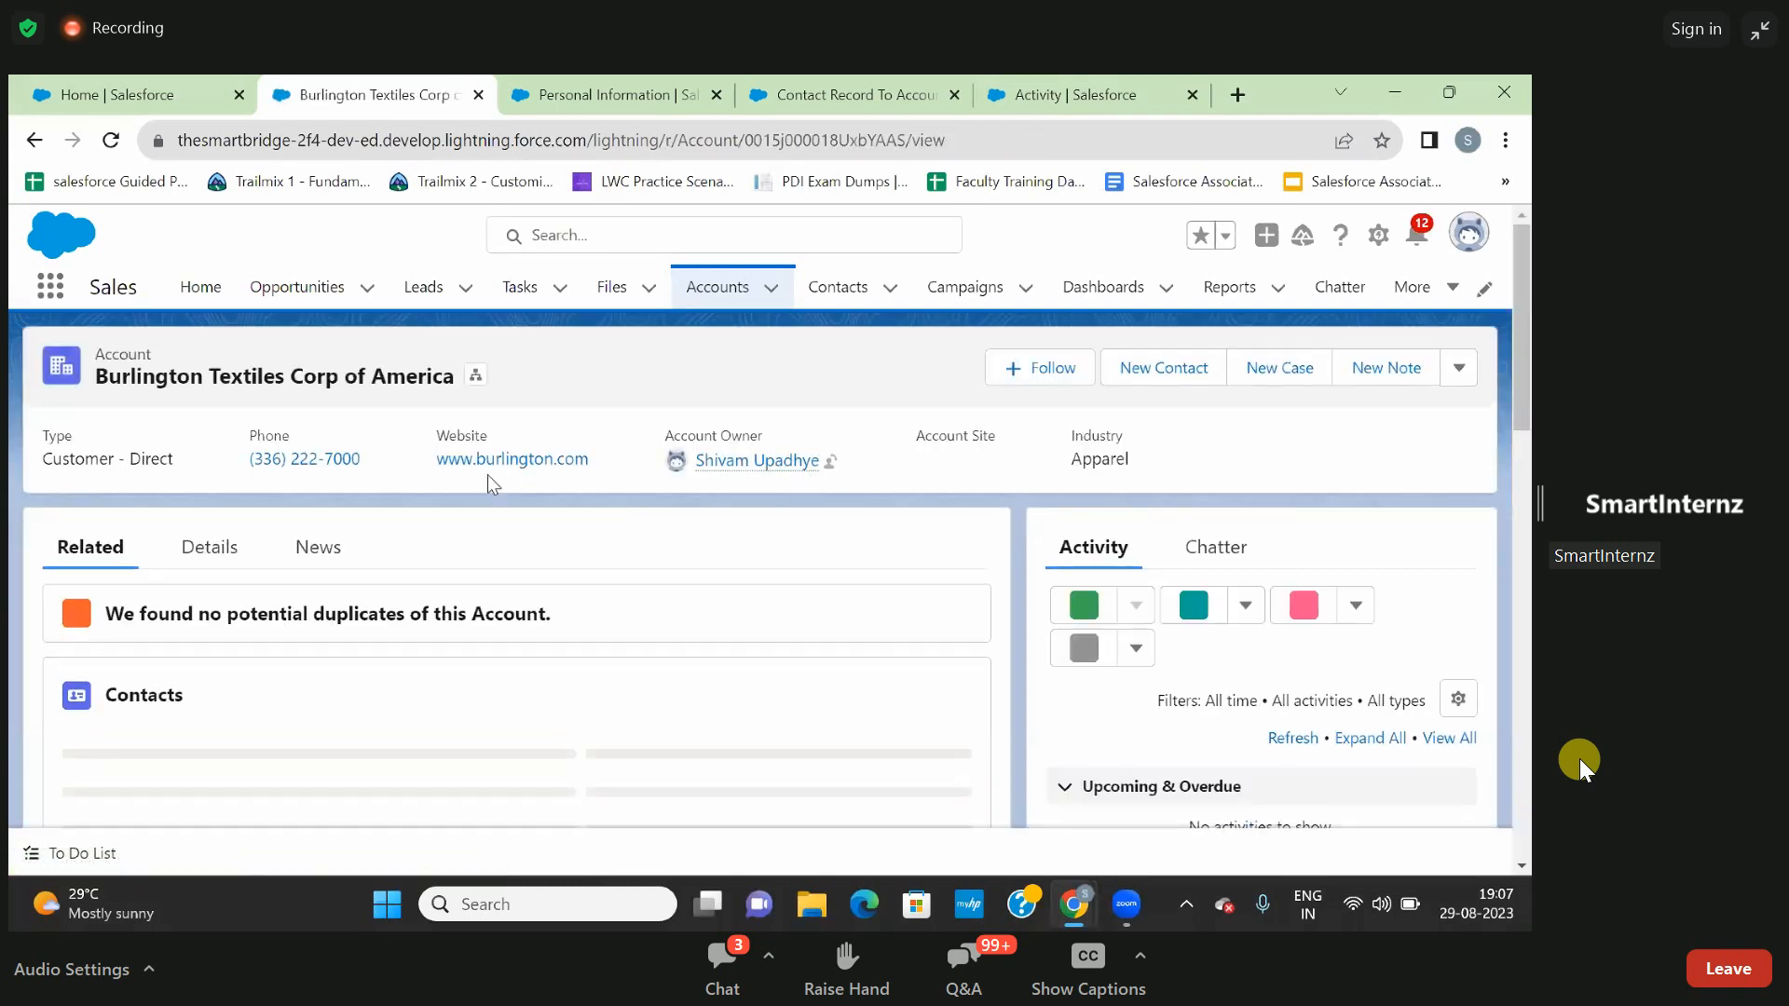
{"action": "left_click", "coordinate": [1378, 236]}
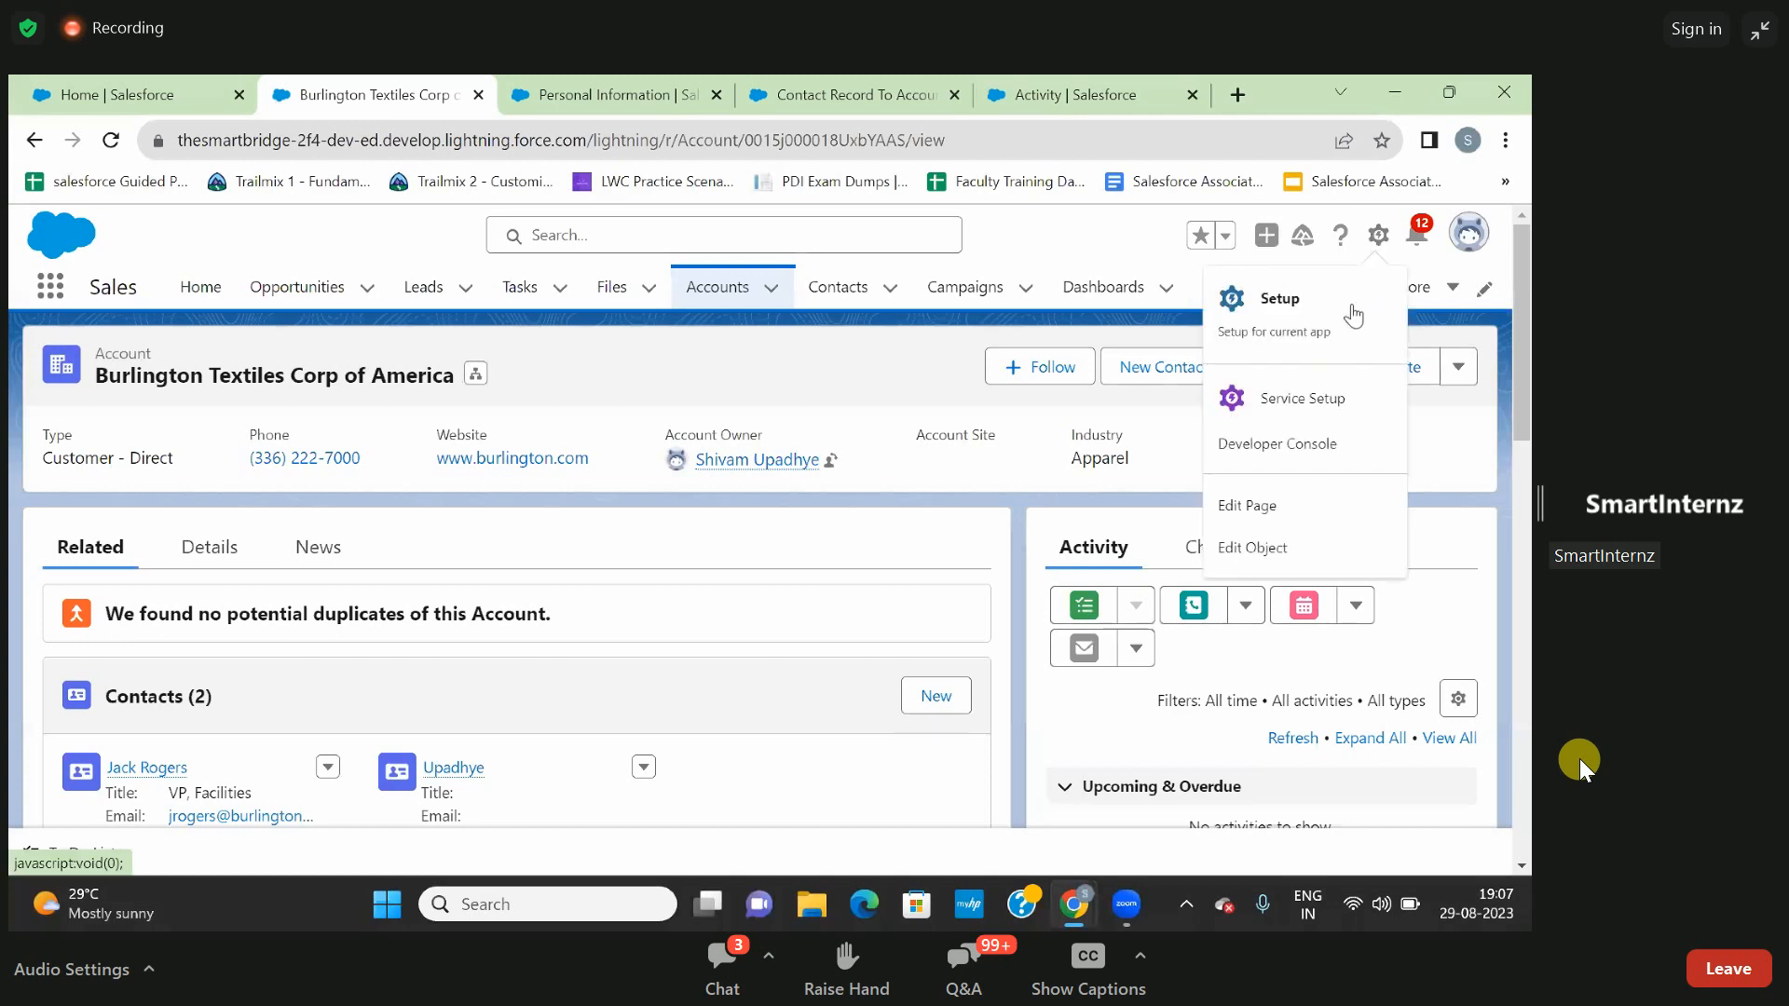
{"action": "left_click", "coordinate": [1257, 508]}
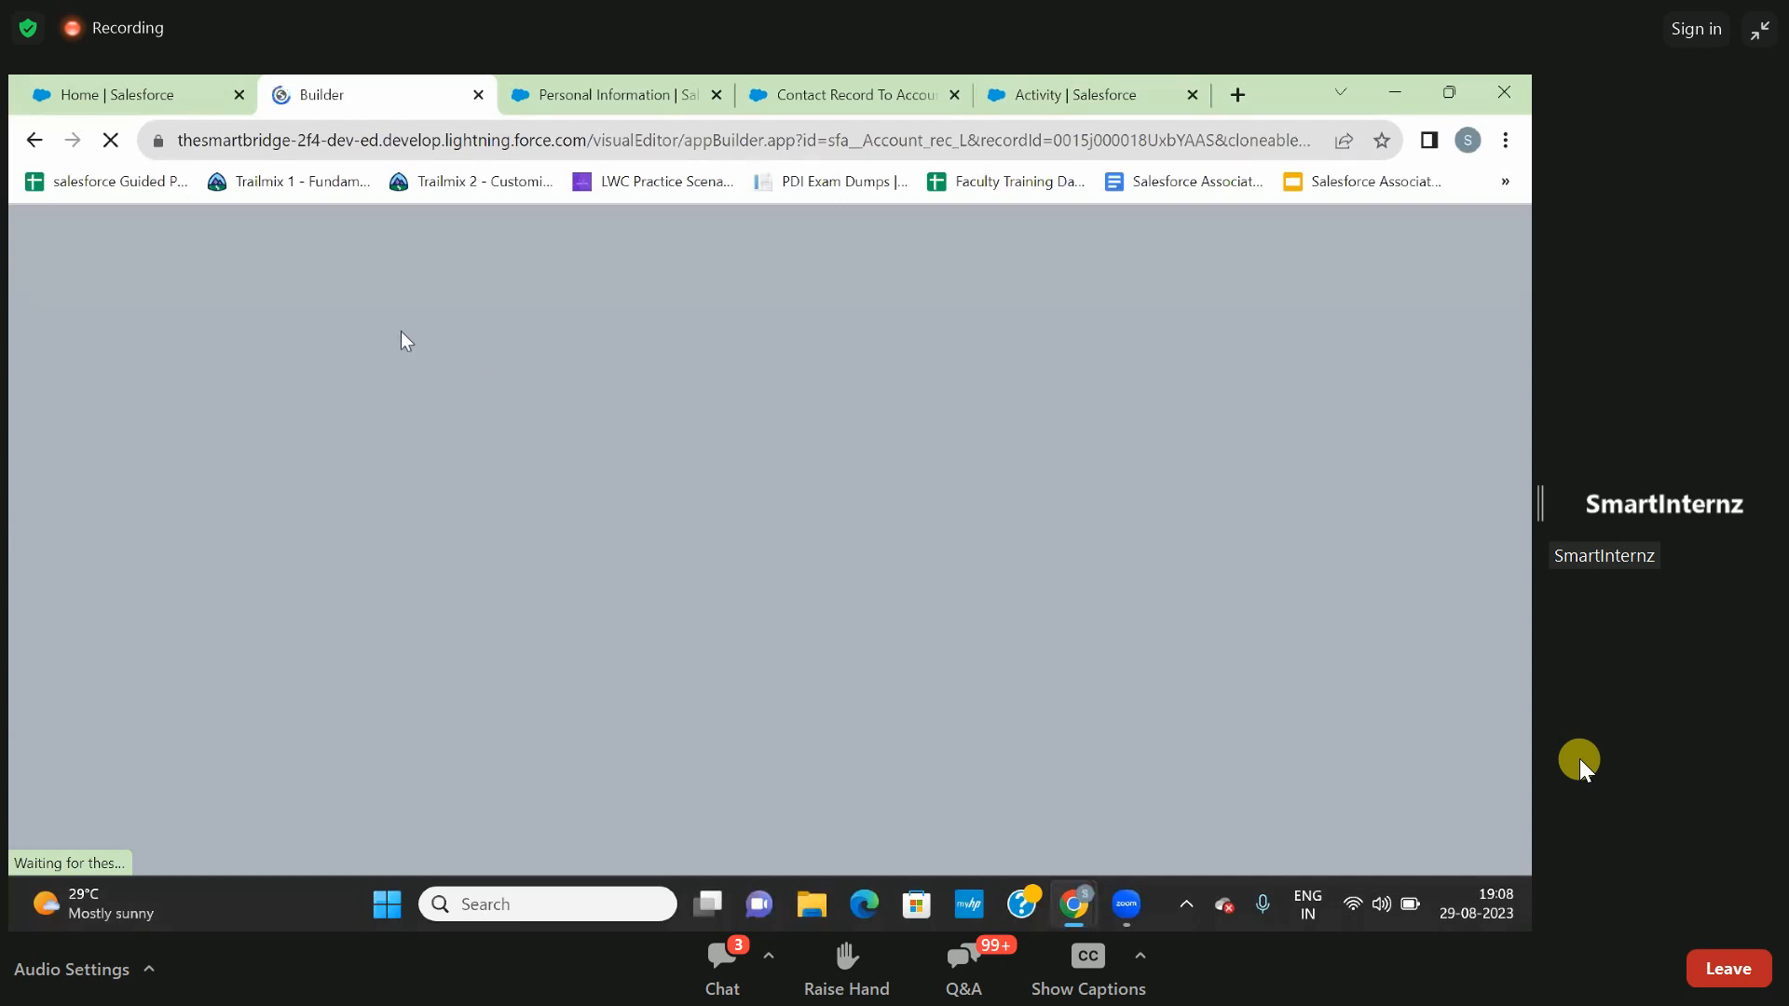
{"action": "left_click", "coordinate": [162, 99]}
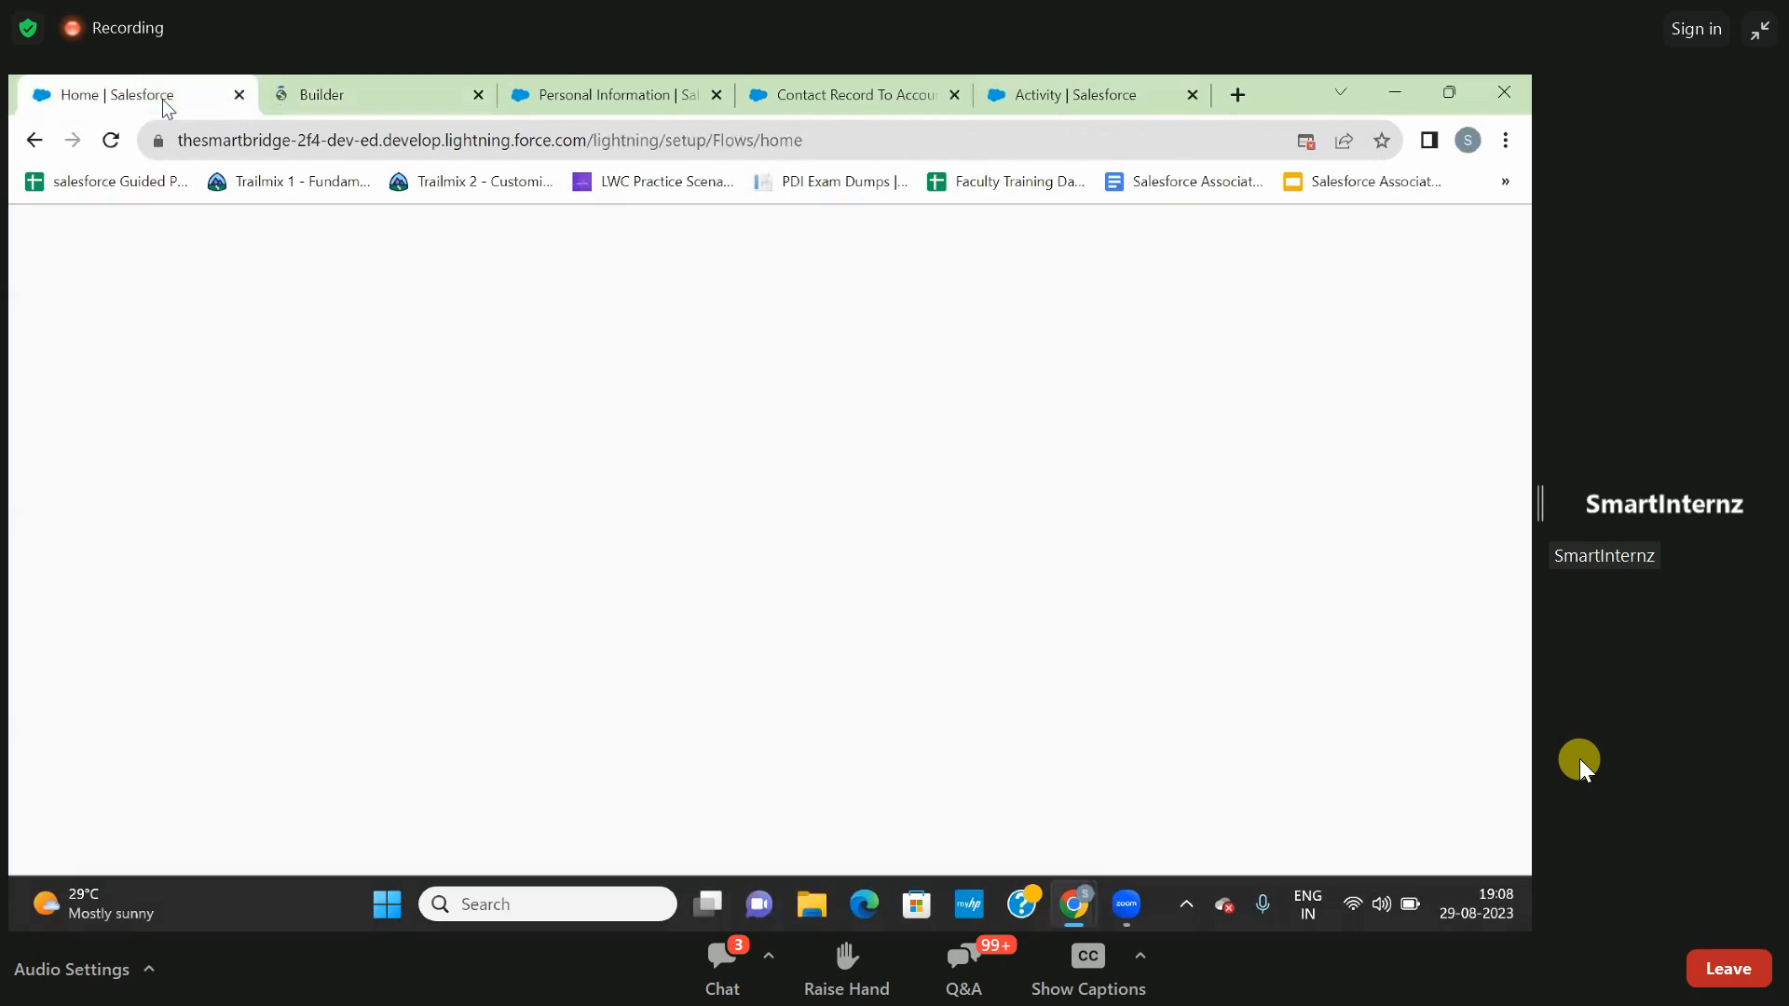
{"action": "left_click", "coordinate": [577, 89]}
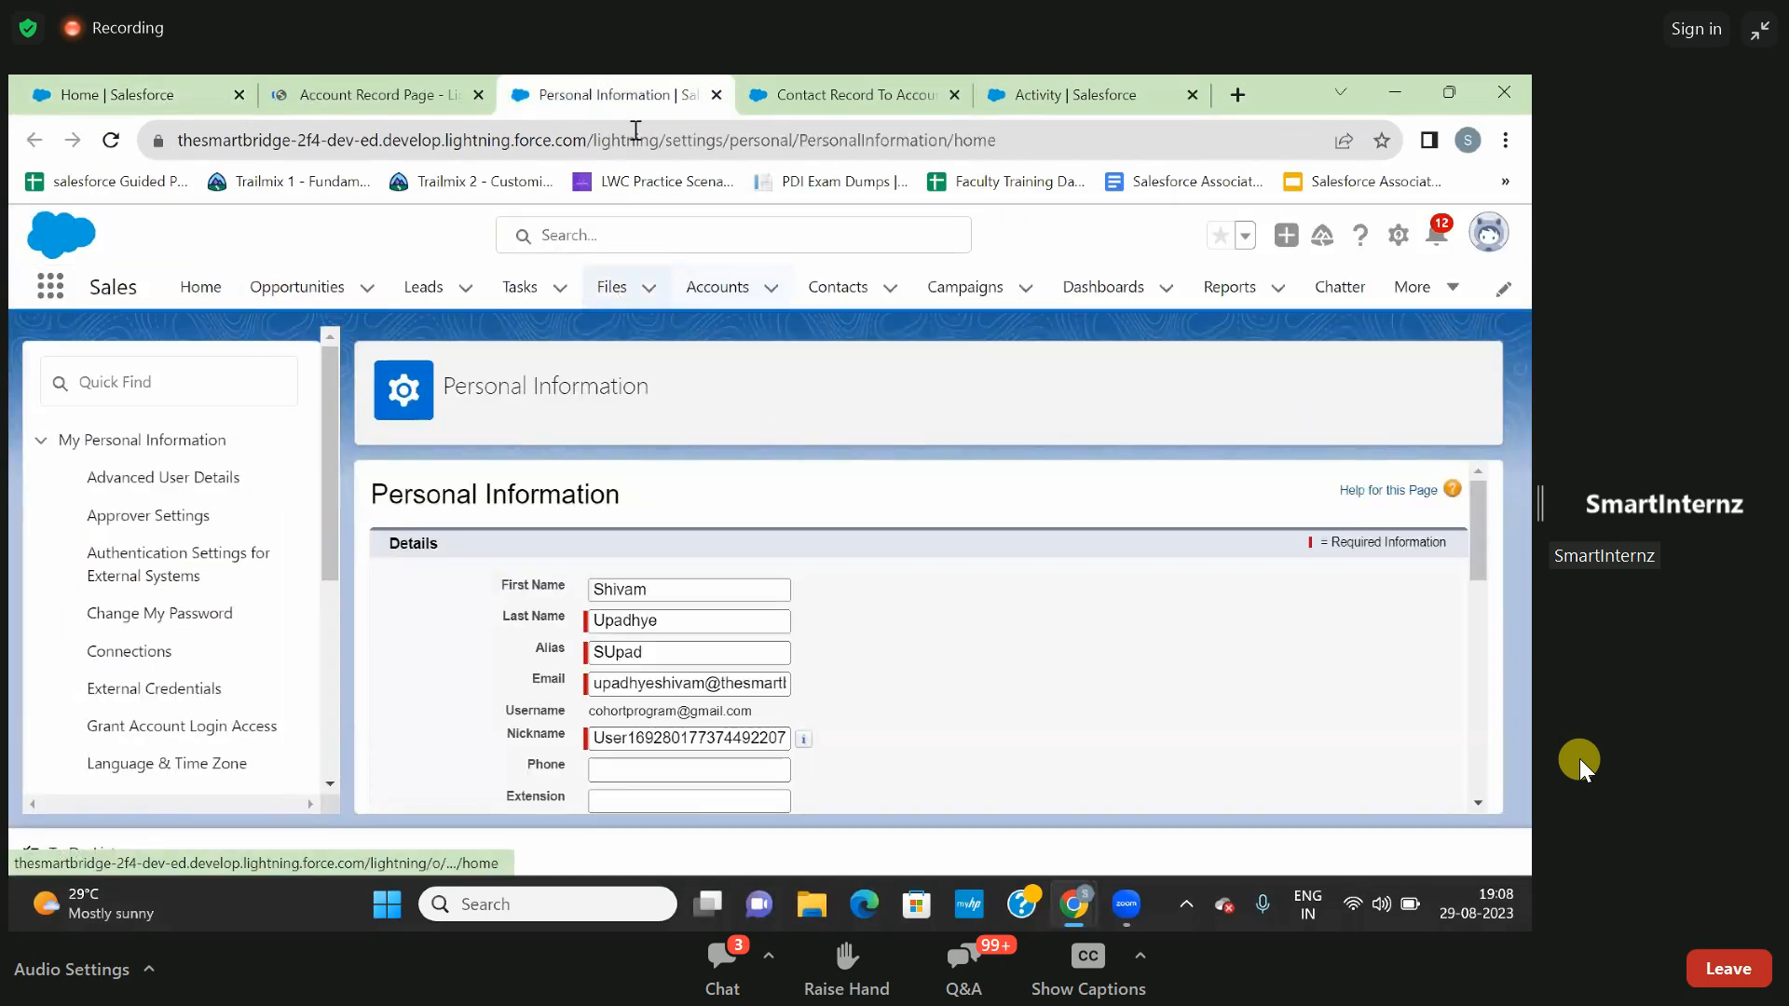
- Save the Contact Record To Account flow as a new version and activate that version
{"action": "left_click", "coordinate": [796, 99]}
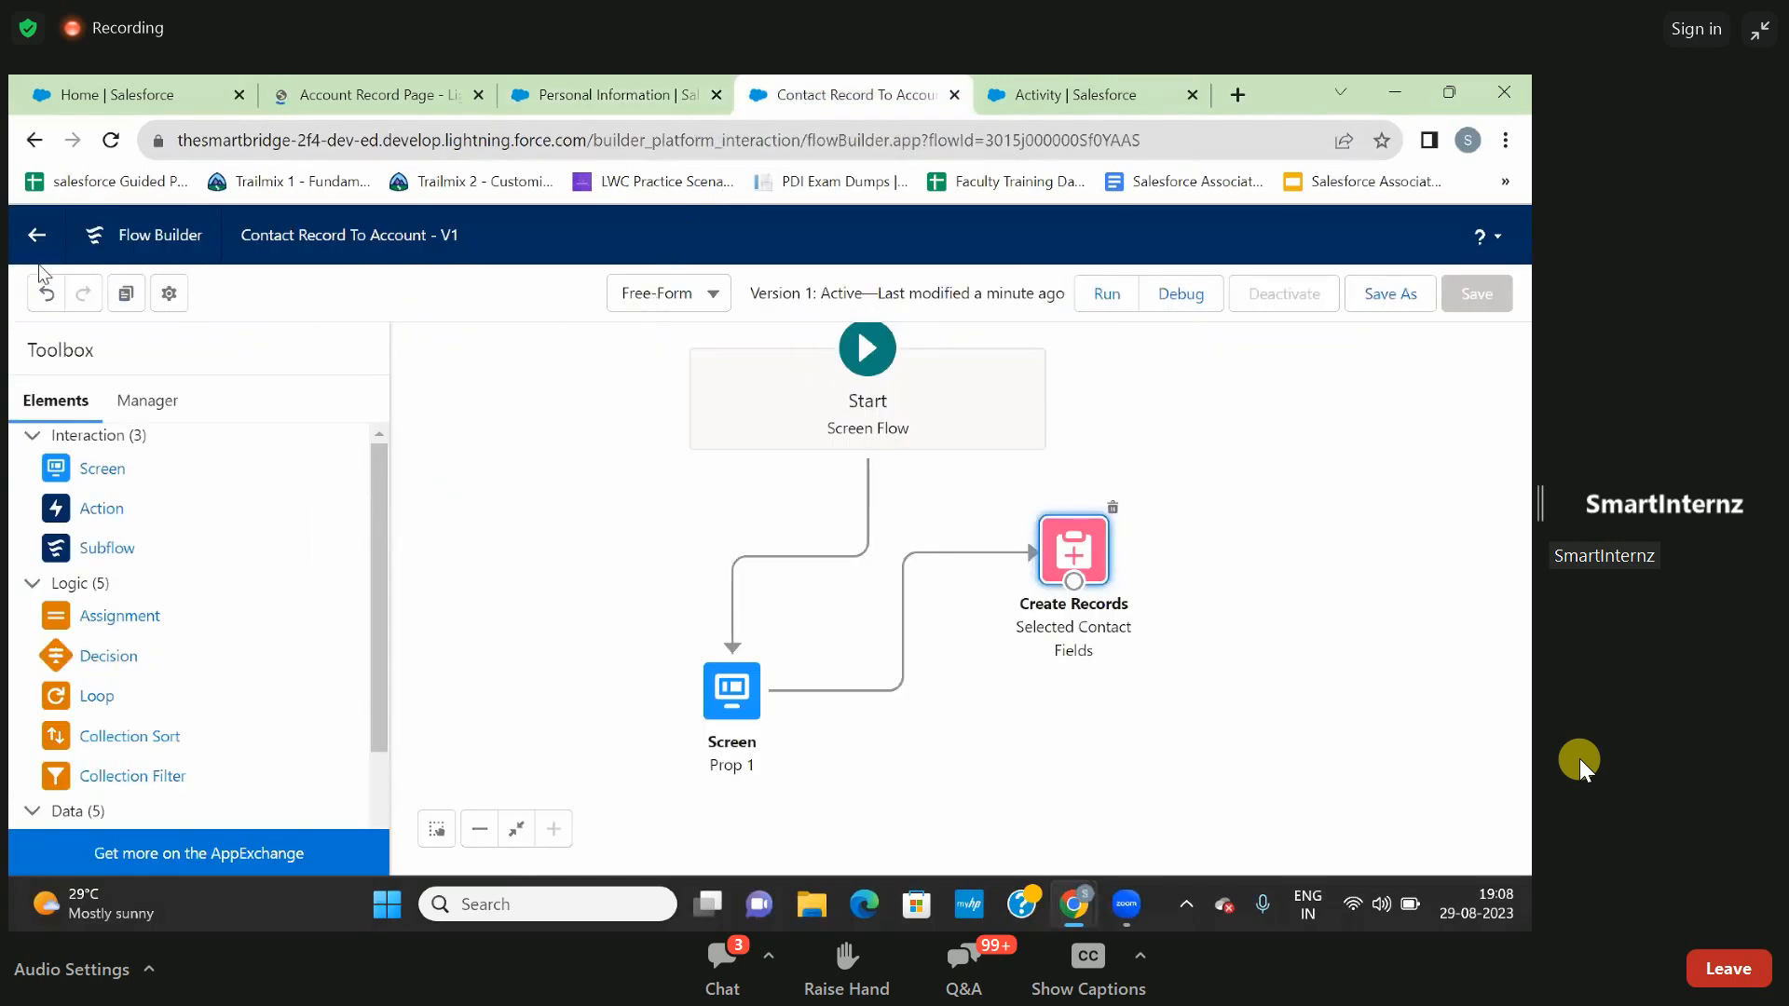
{"action": "left_click", "coordinate": [36, 240]}
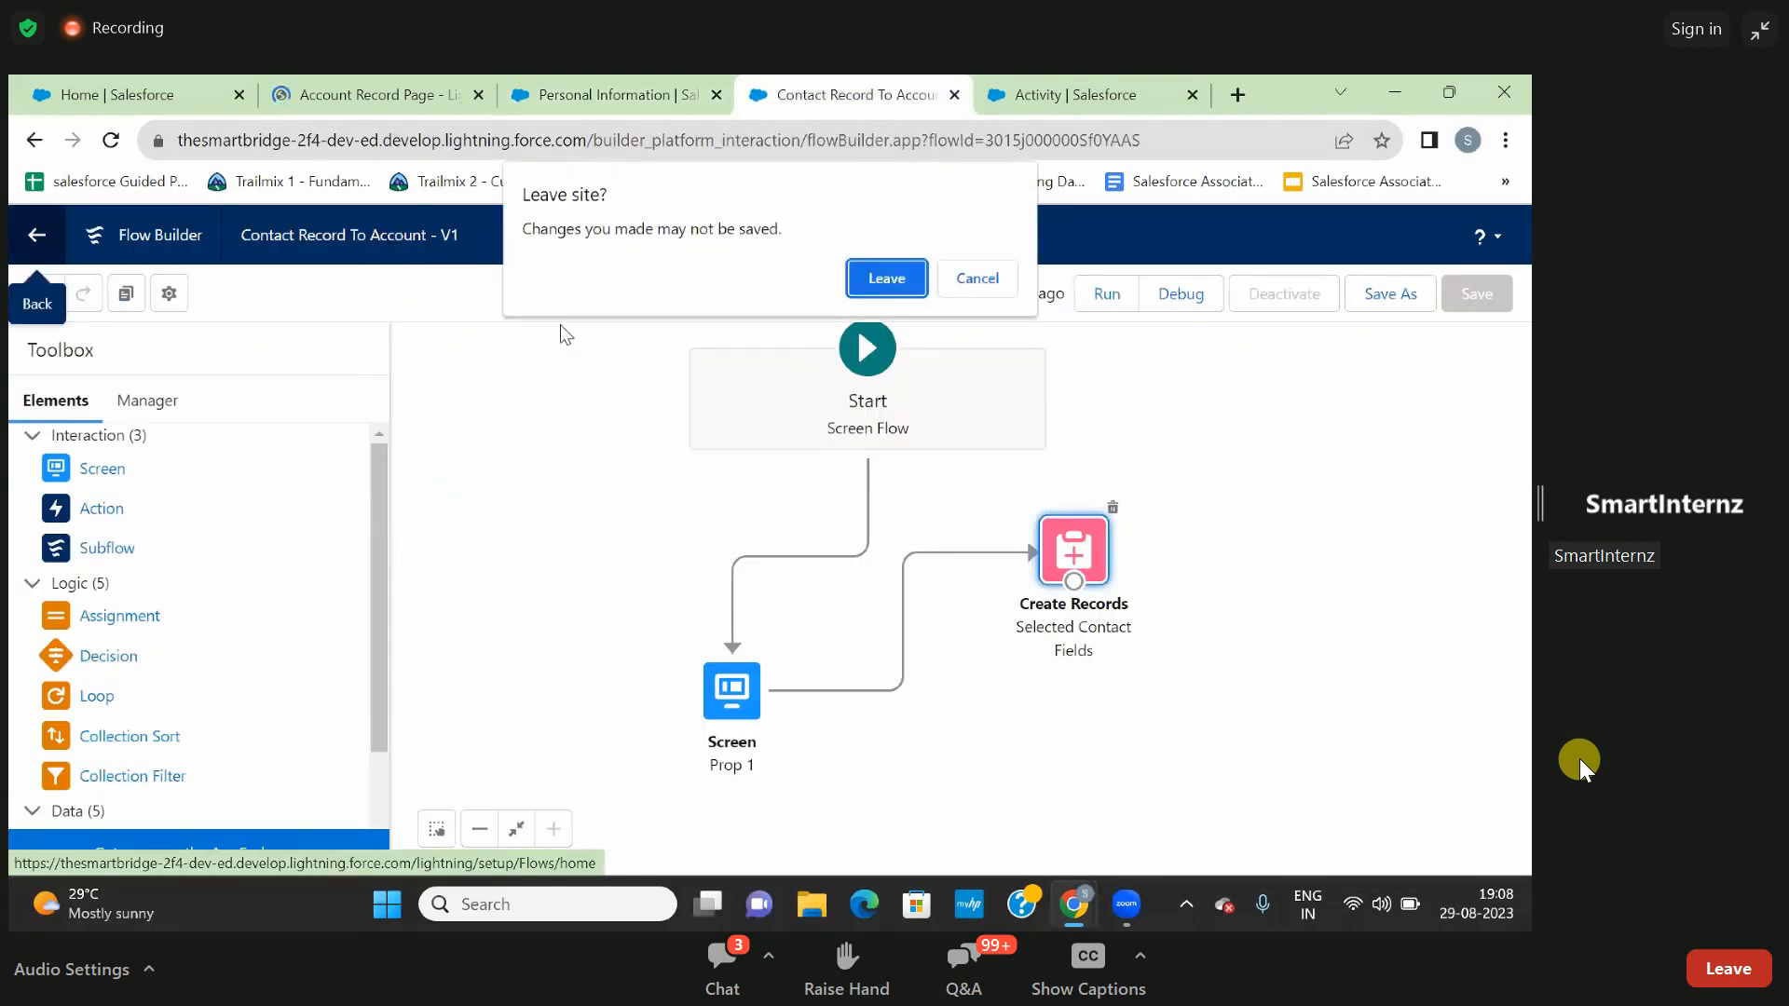
{"action": "left_click", "coordinate": [971, 289]}
{"action": "left_click", "coordinate": [1392, 294]}
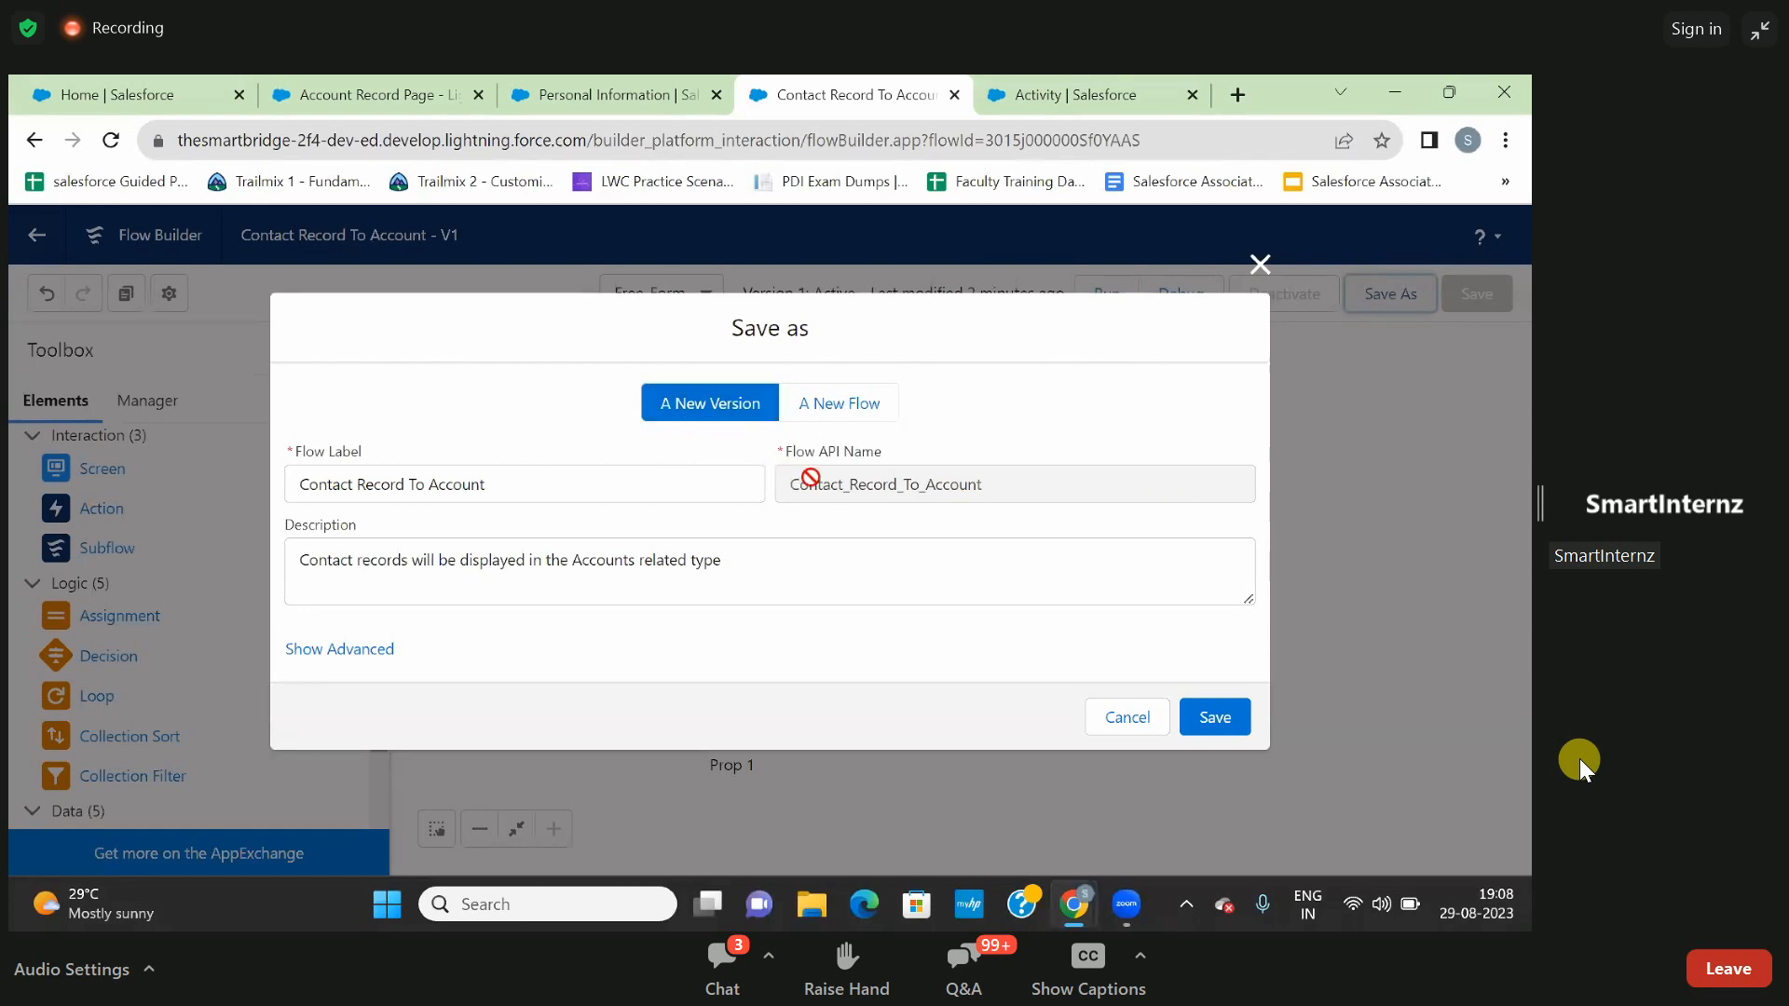
{"action": "left_click", "coordinate": [1220, 723]}
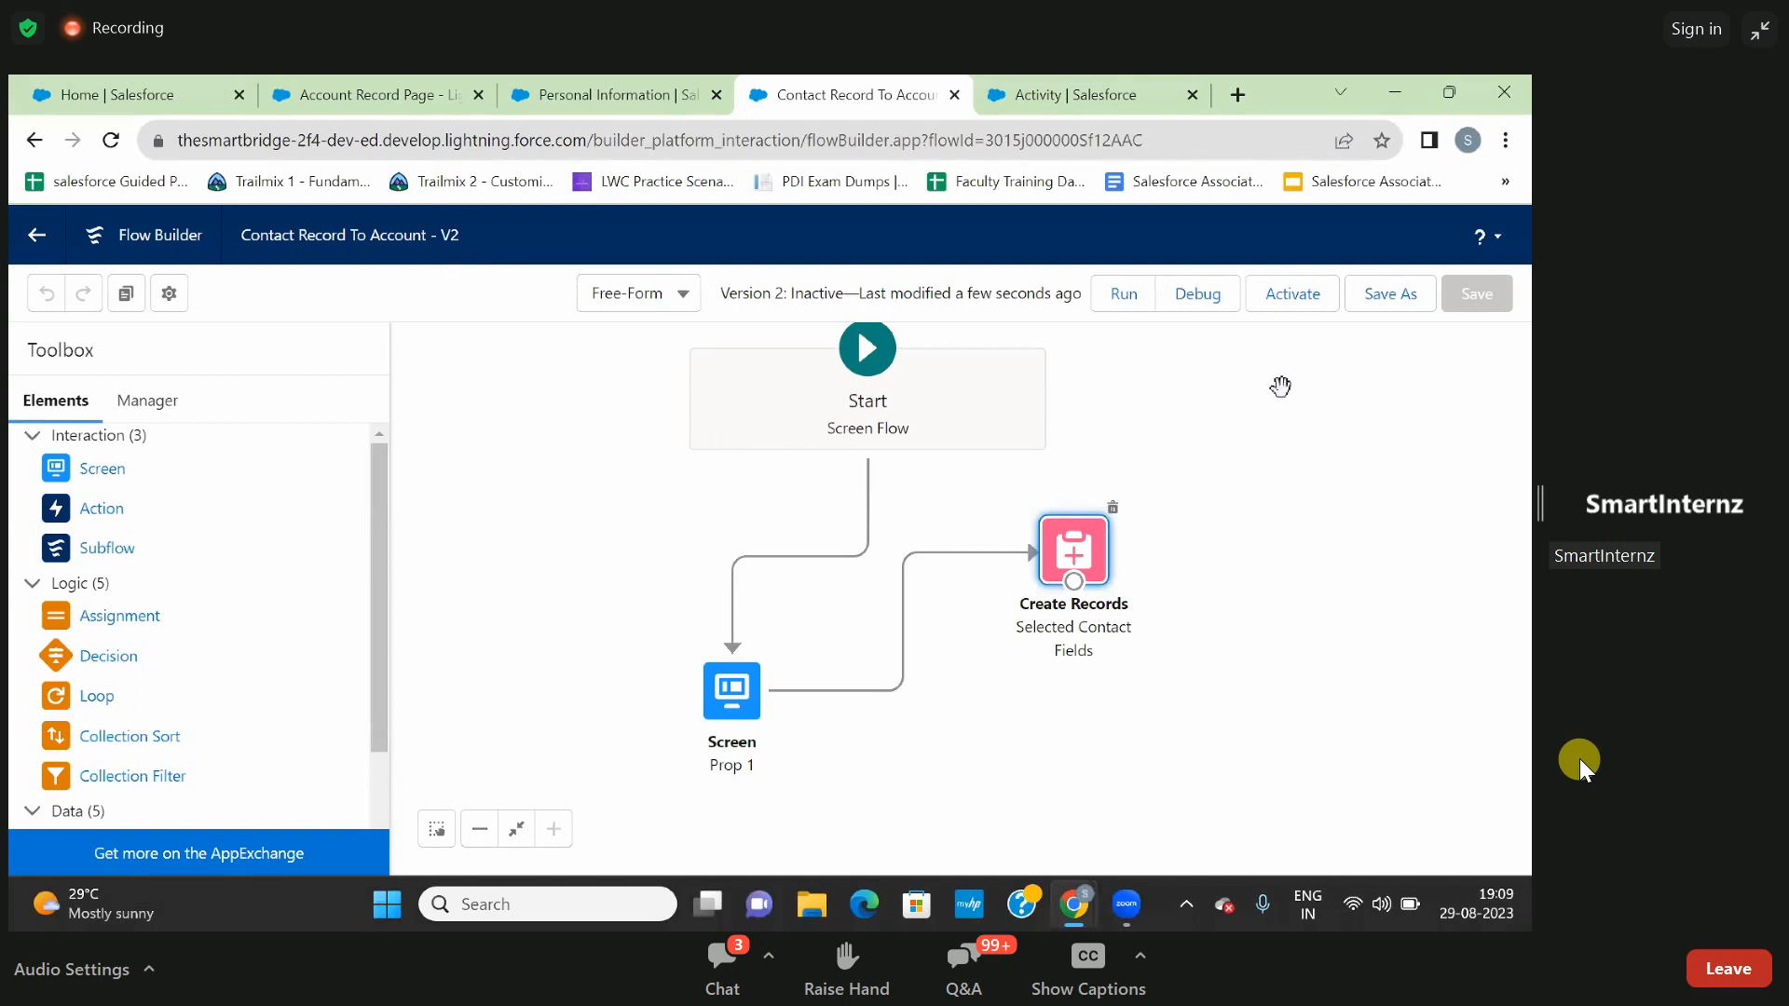
{"action": "left_click", "coordinate": [1294, 295]}
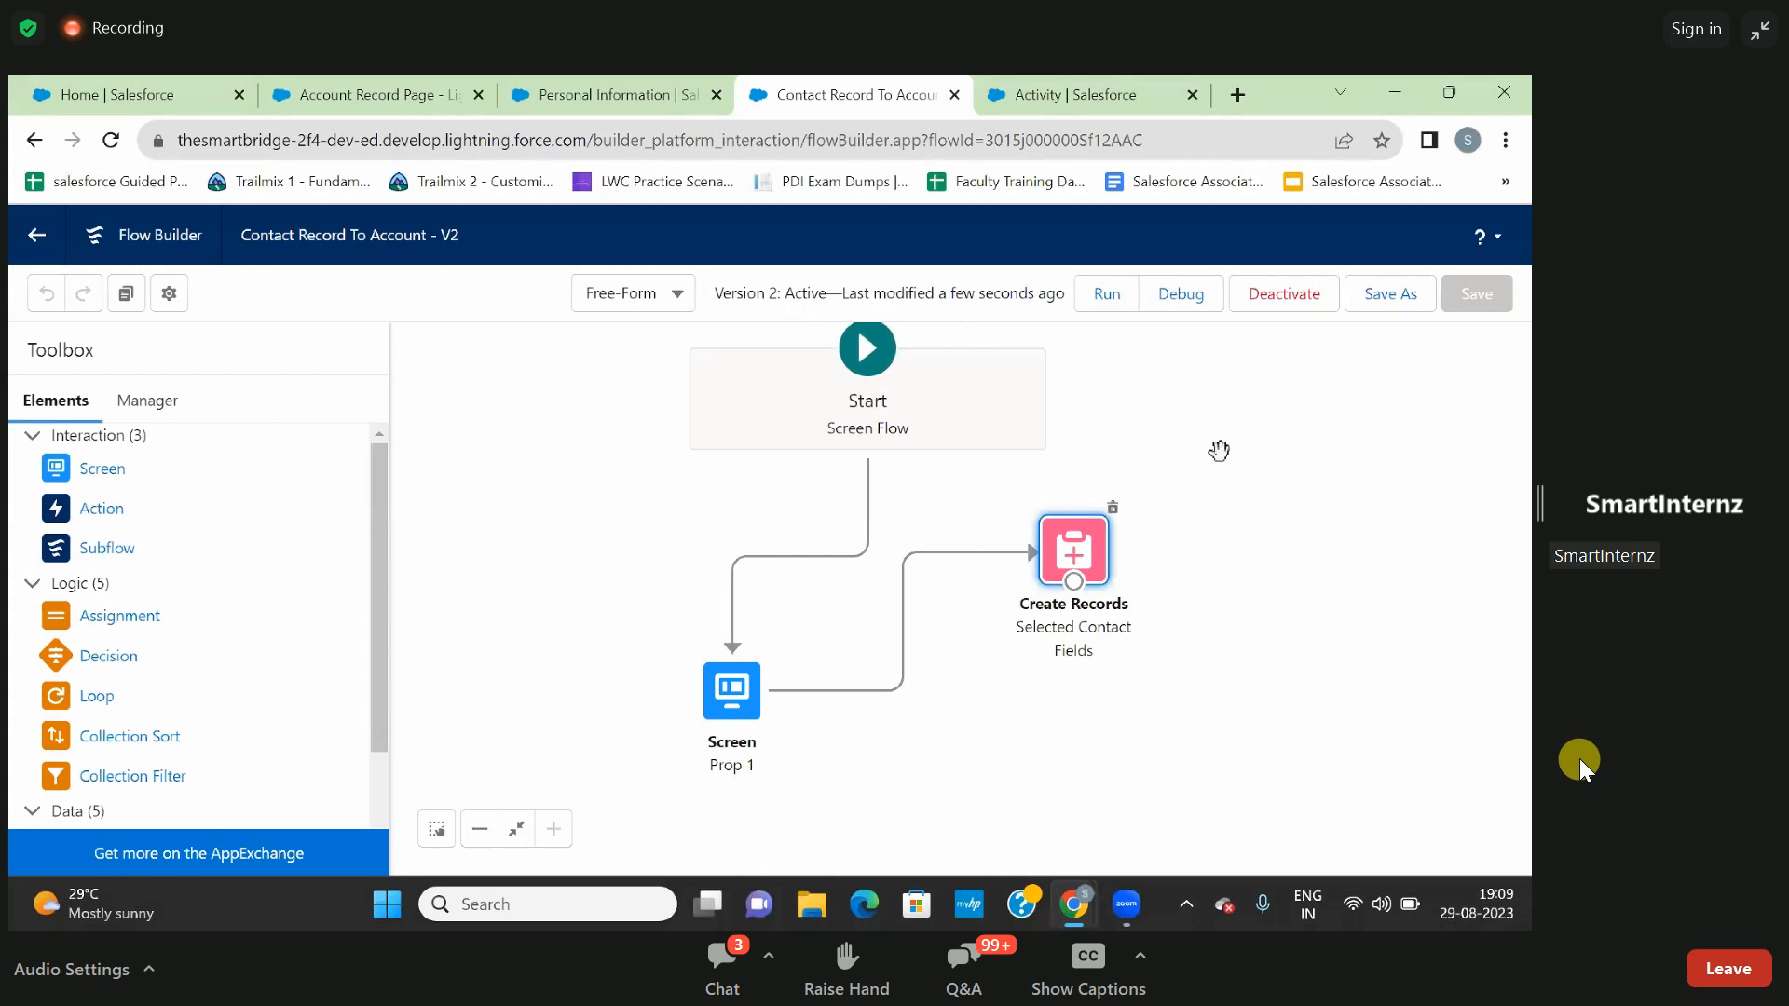
- Try debugging version 2 of the flow and close the test page
{"action": "left_click", "coordinate": [1171, 300]}
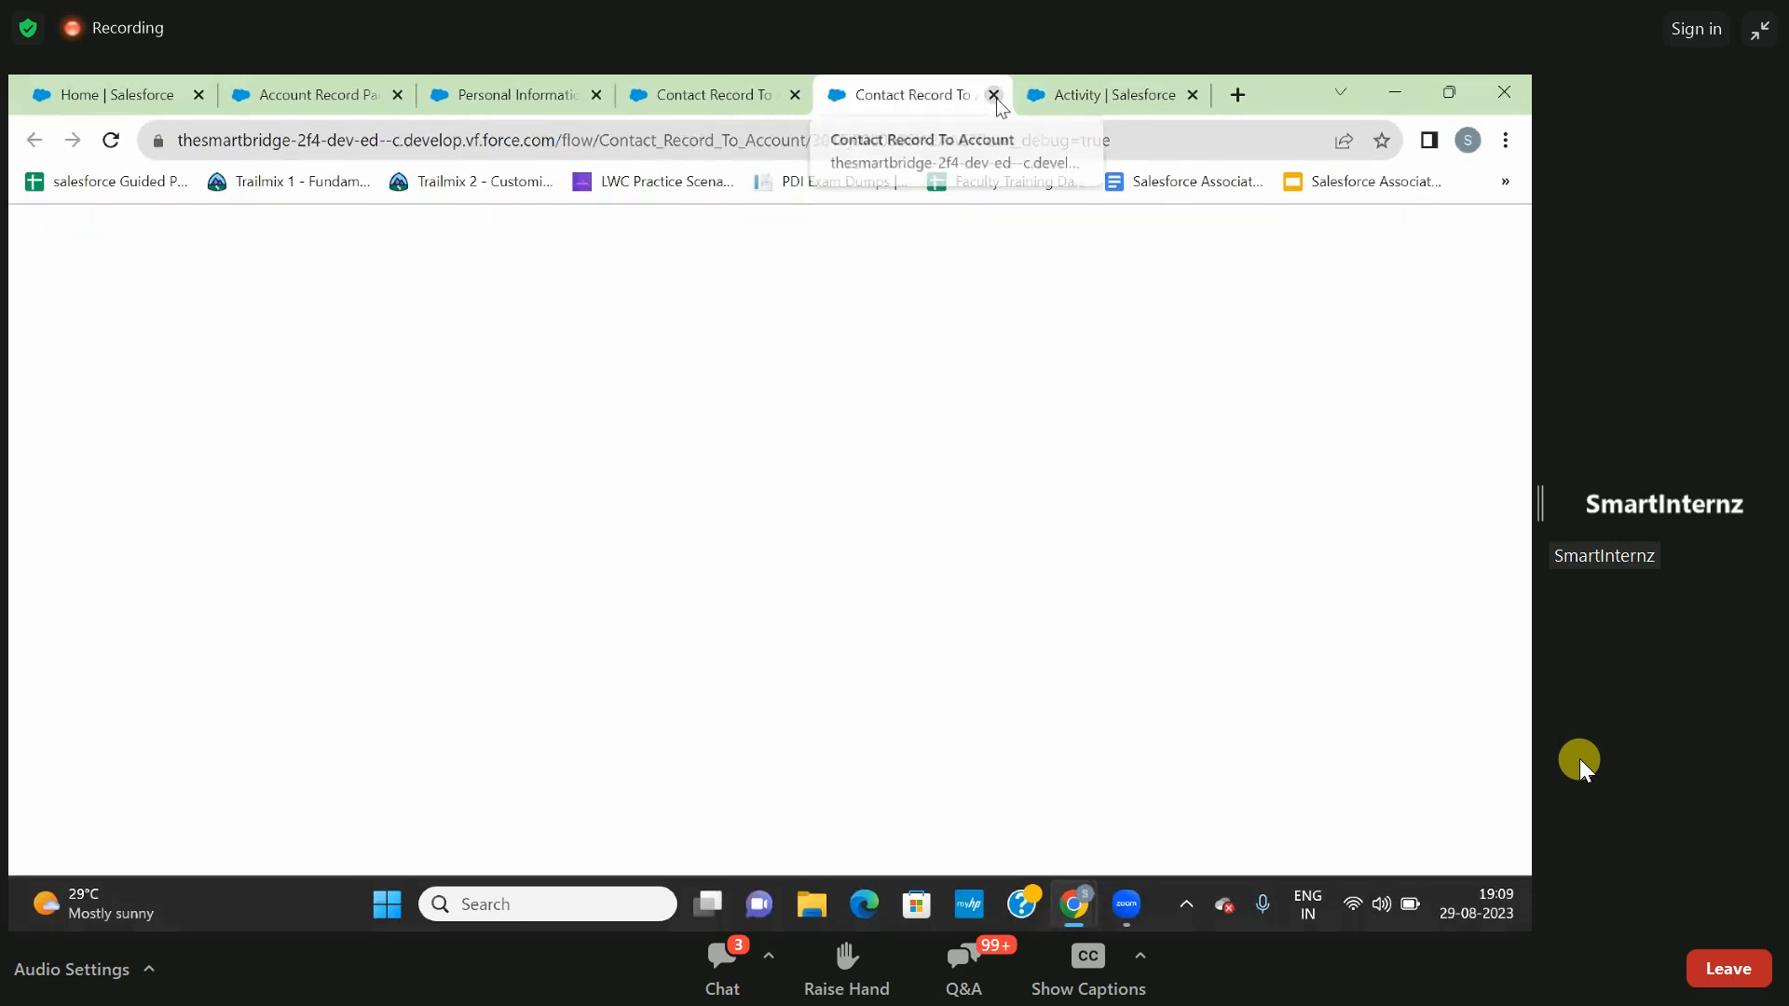
{"action": "left_click", "coordinate": [994, 95]}
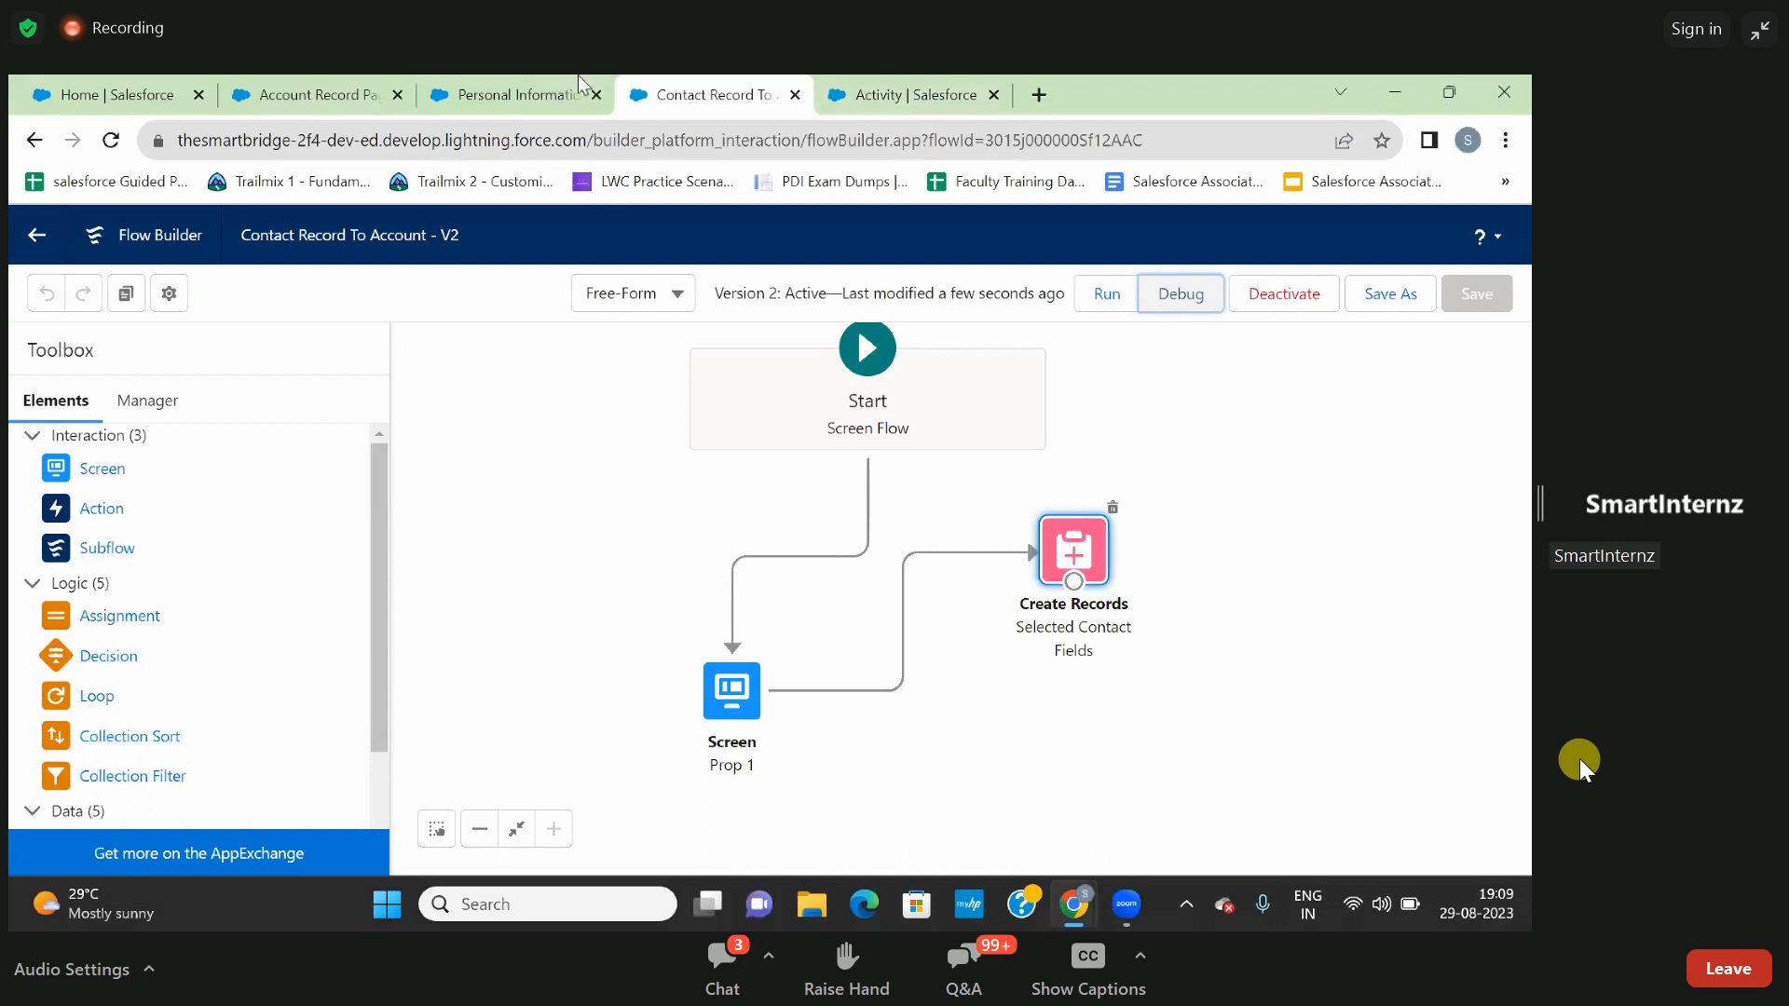
- Return to the Account Record Page being edited and dismiss the page analysis, walkthrough tip and Spring '21 notices
{"action": "left_click", "coordinate": [541, 94]}
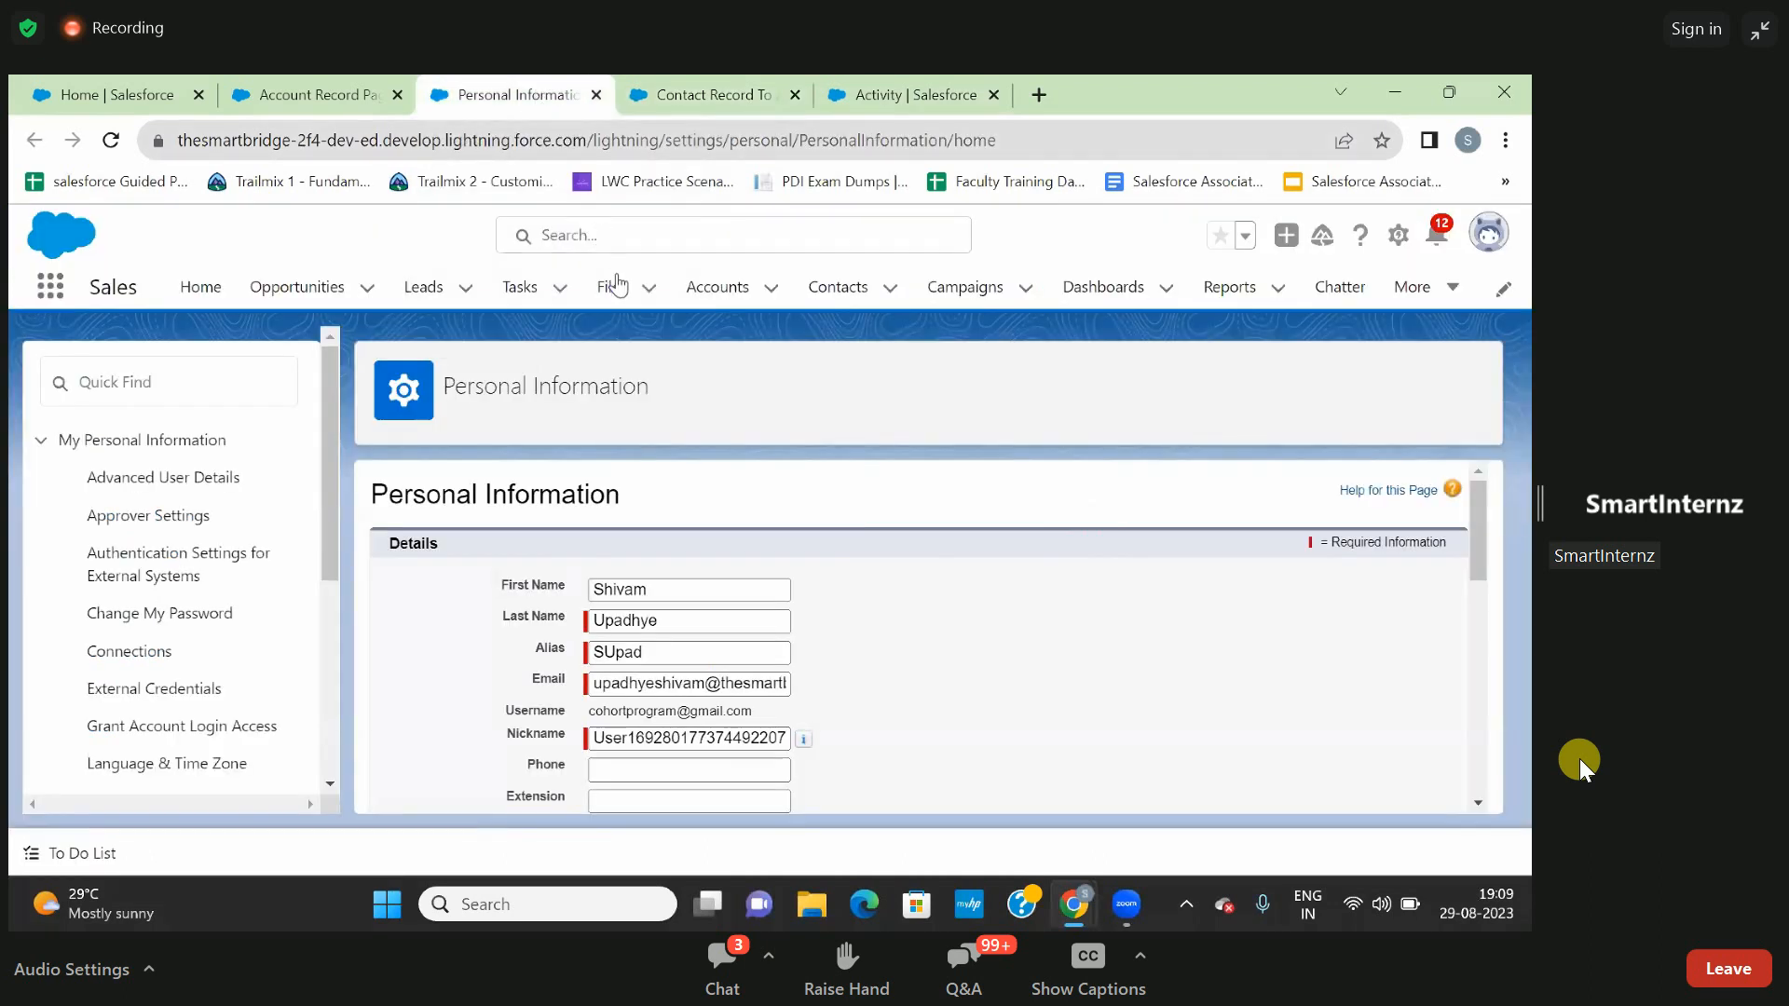
{"action": "left_click", "coordinate": [358, 97]}
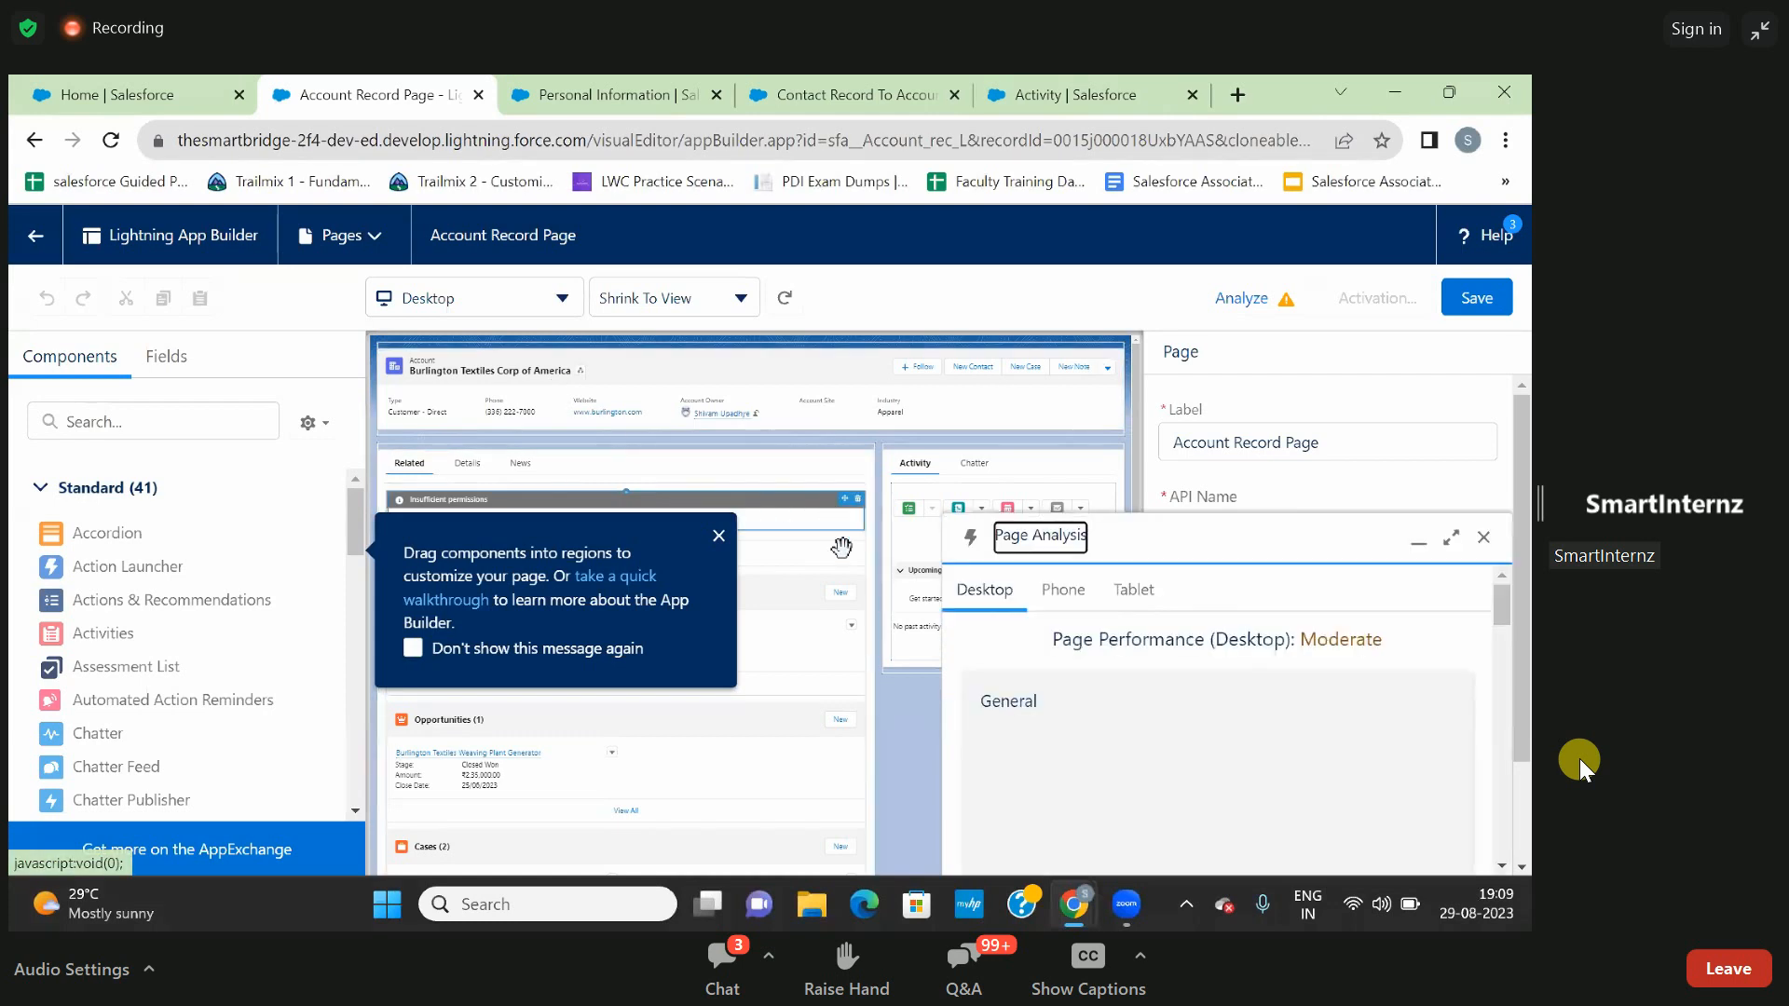
{"action": "scroll", "coordinate": [858, 559], "scroll_direction": "down", "scroll_amount": 1}
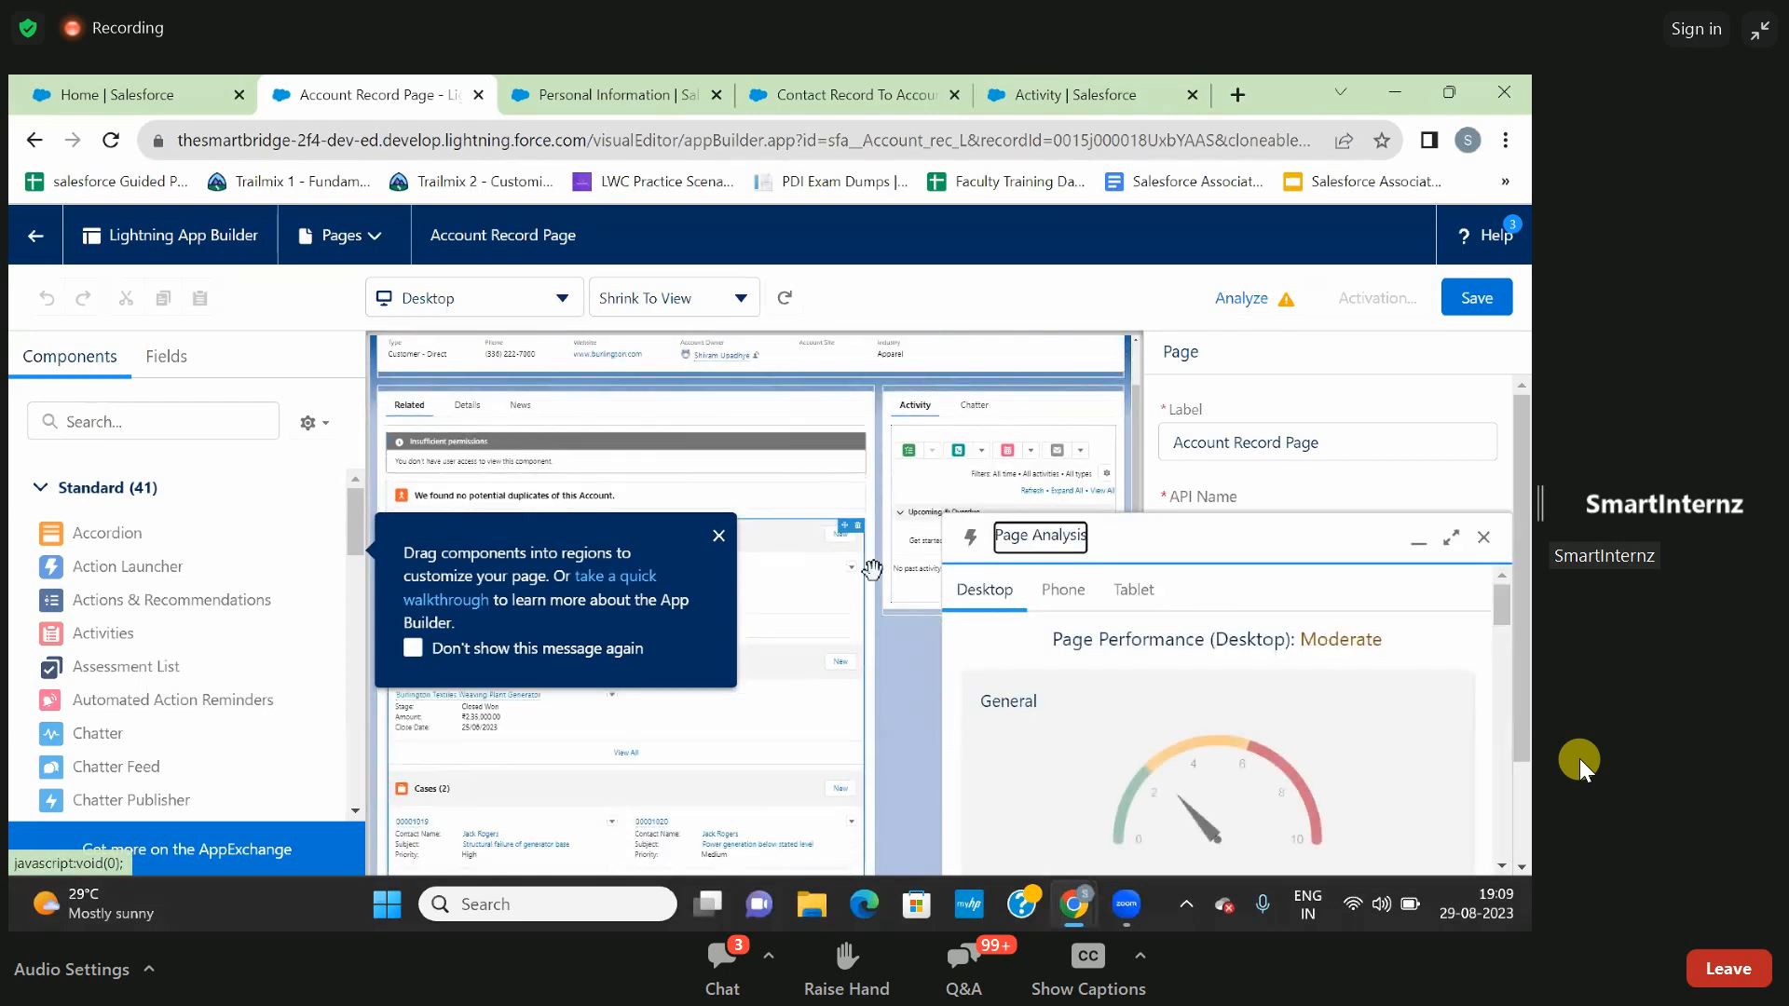
{"action": "left_click", "coordinate": [1484, 537]}
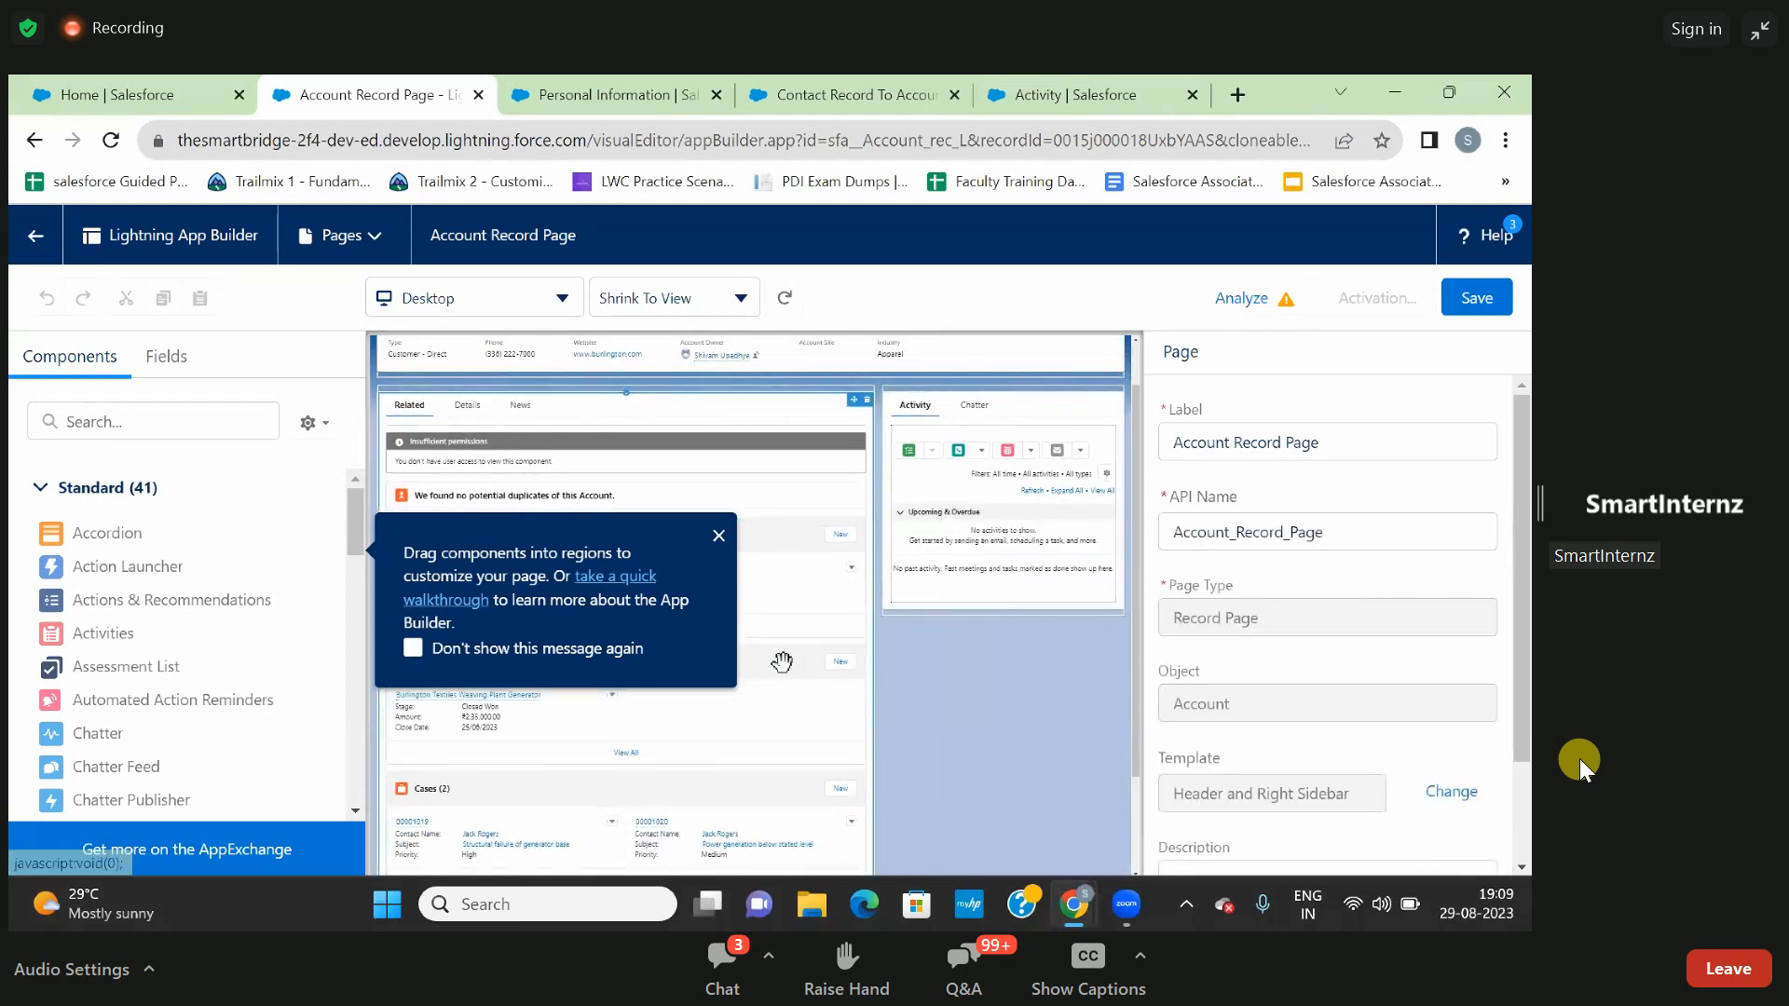
{"action": "left_click", "coordinate": [719, 539]}
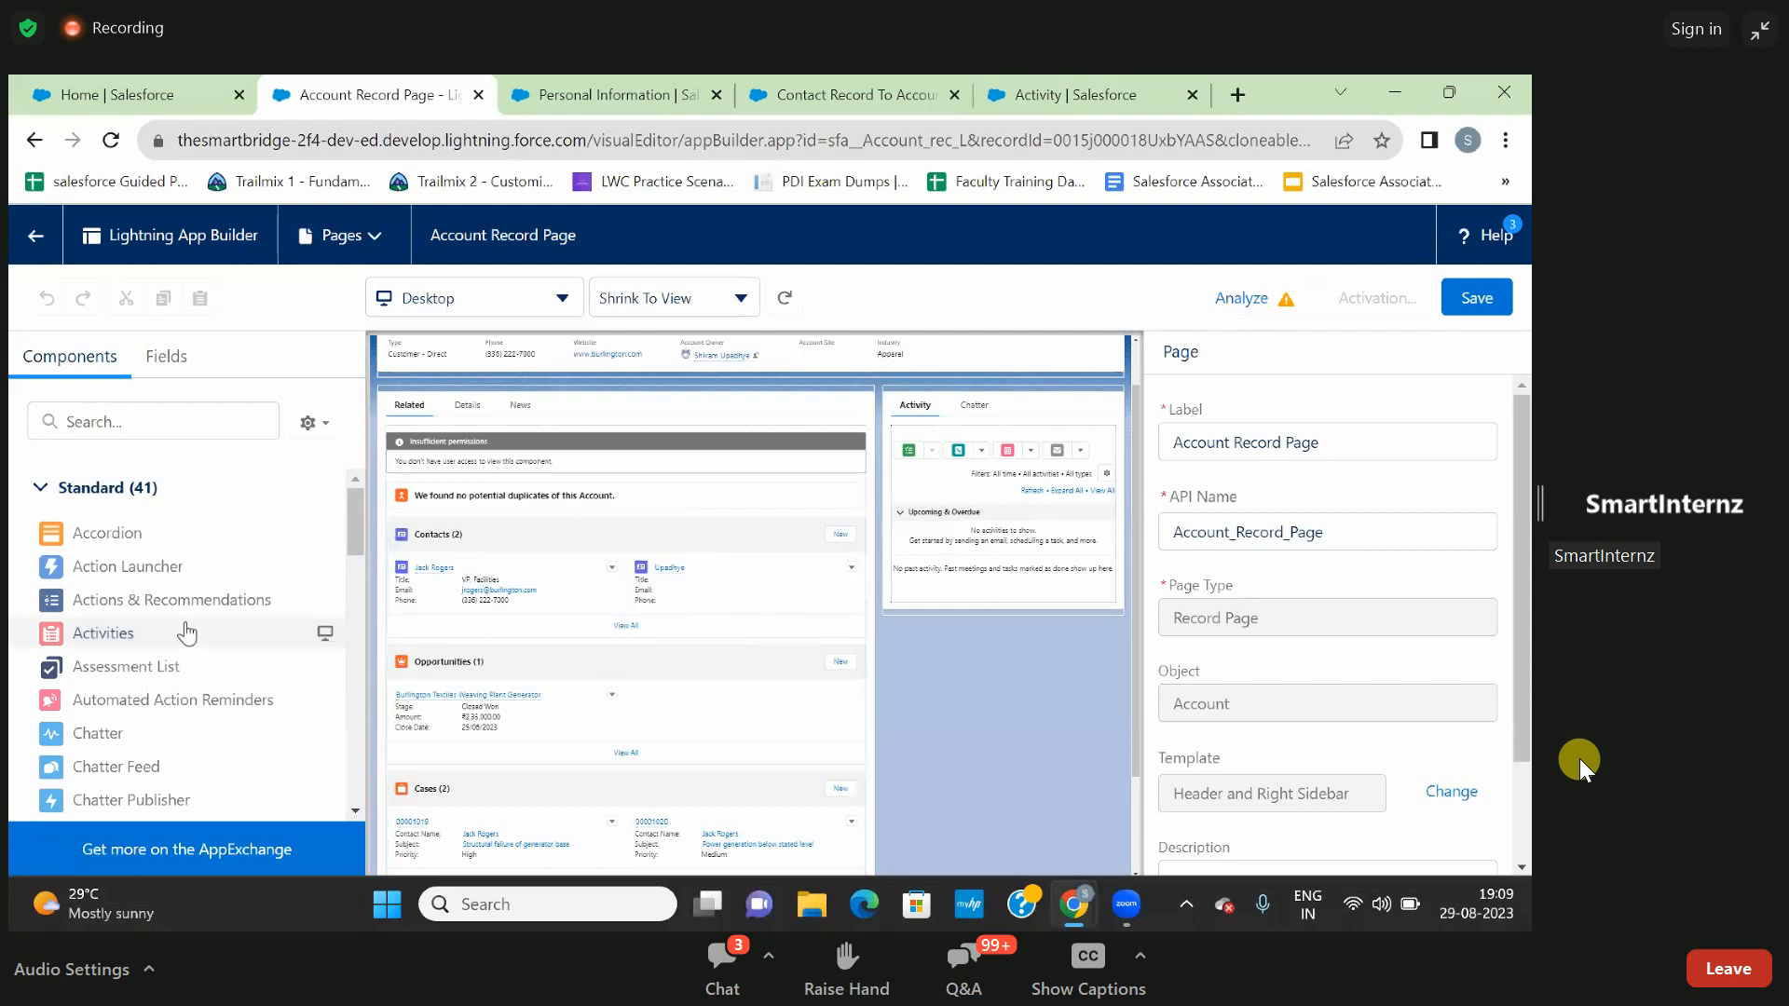
{"action": "scroll", "coordinate": [186, 634], "scroll_direction": "down", "scroll_amount": 2}
{"action": "scroll", "coordinate": [177, 634], "scroll_direction": "down", "scroll_amount": 4}
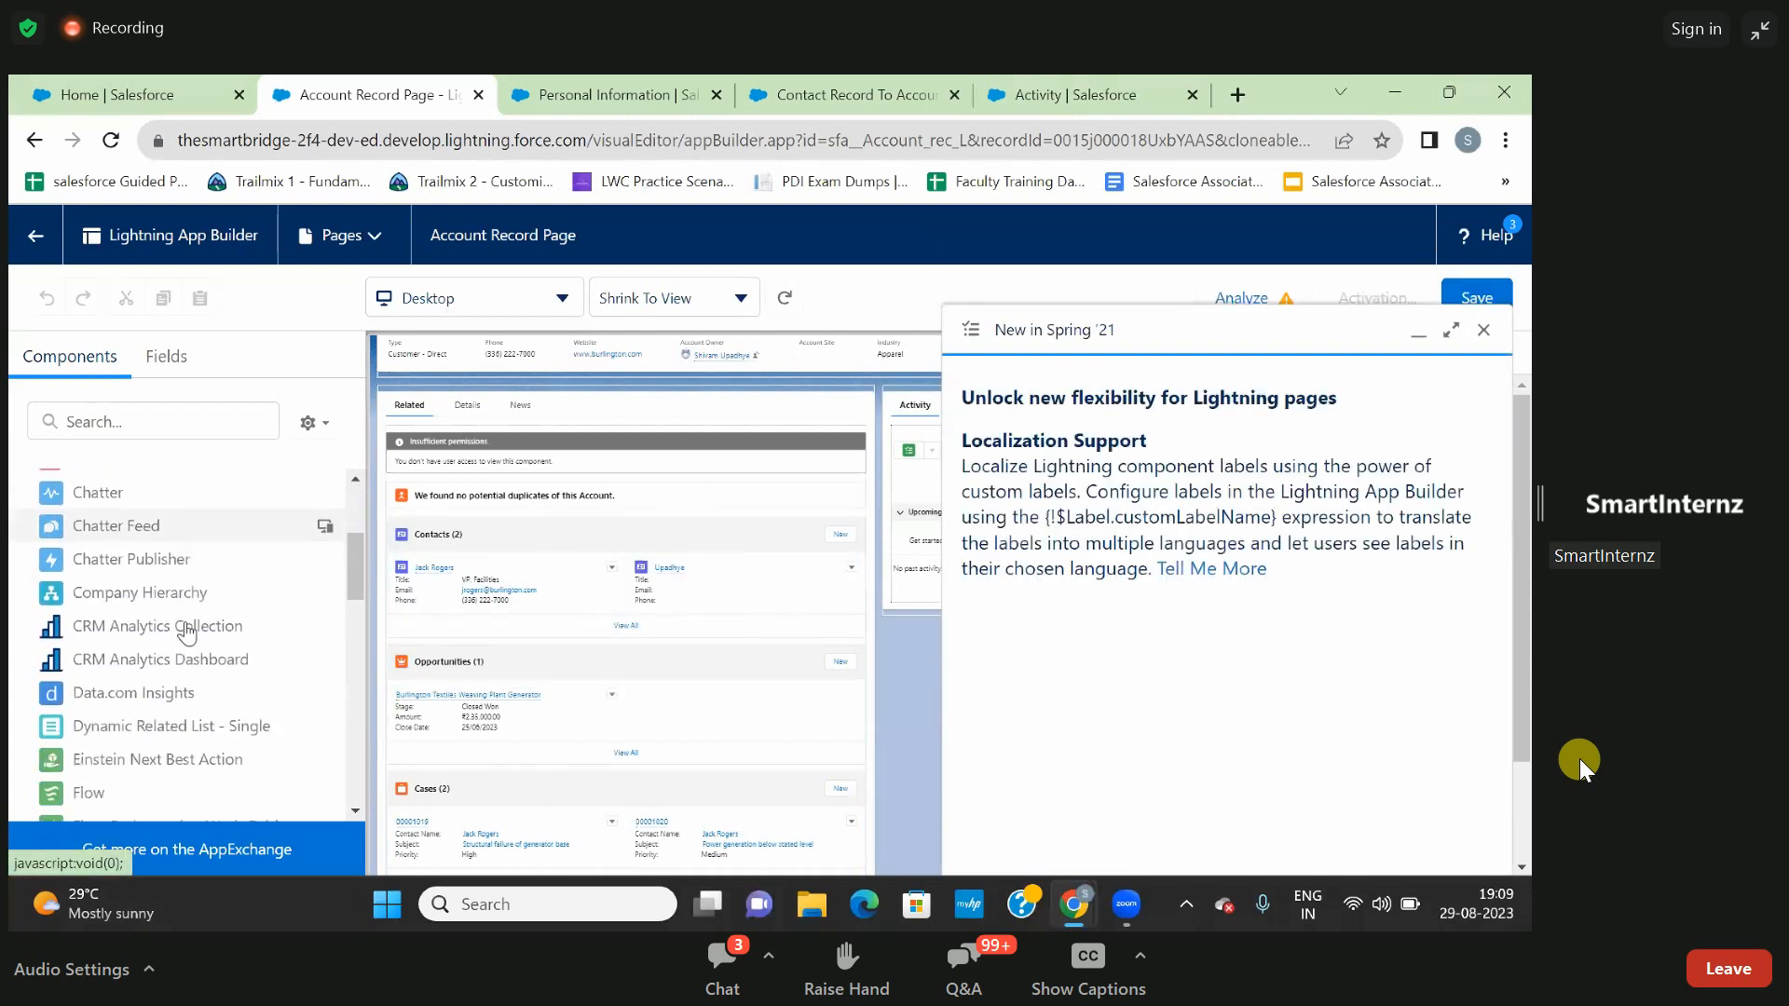
{"action": "scroll", "coordinate": [68, 634], "scroll_direction": "up", "scroll_amount": 6}
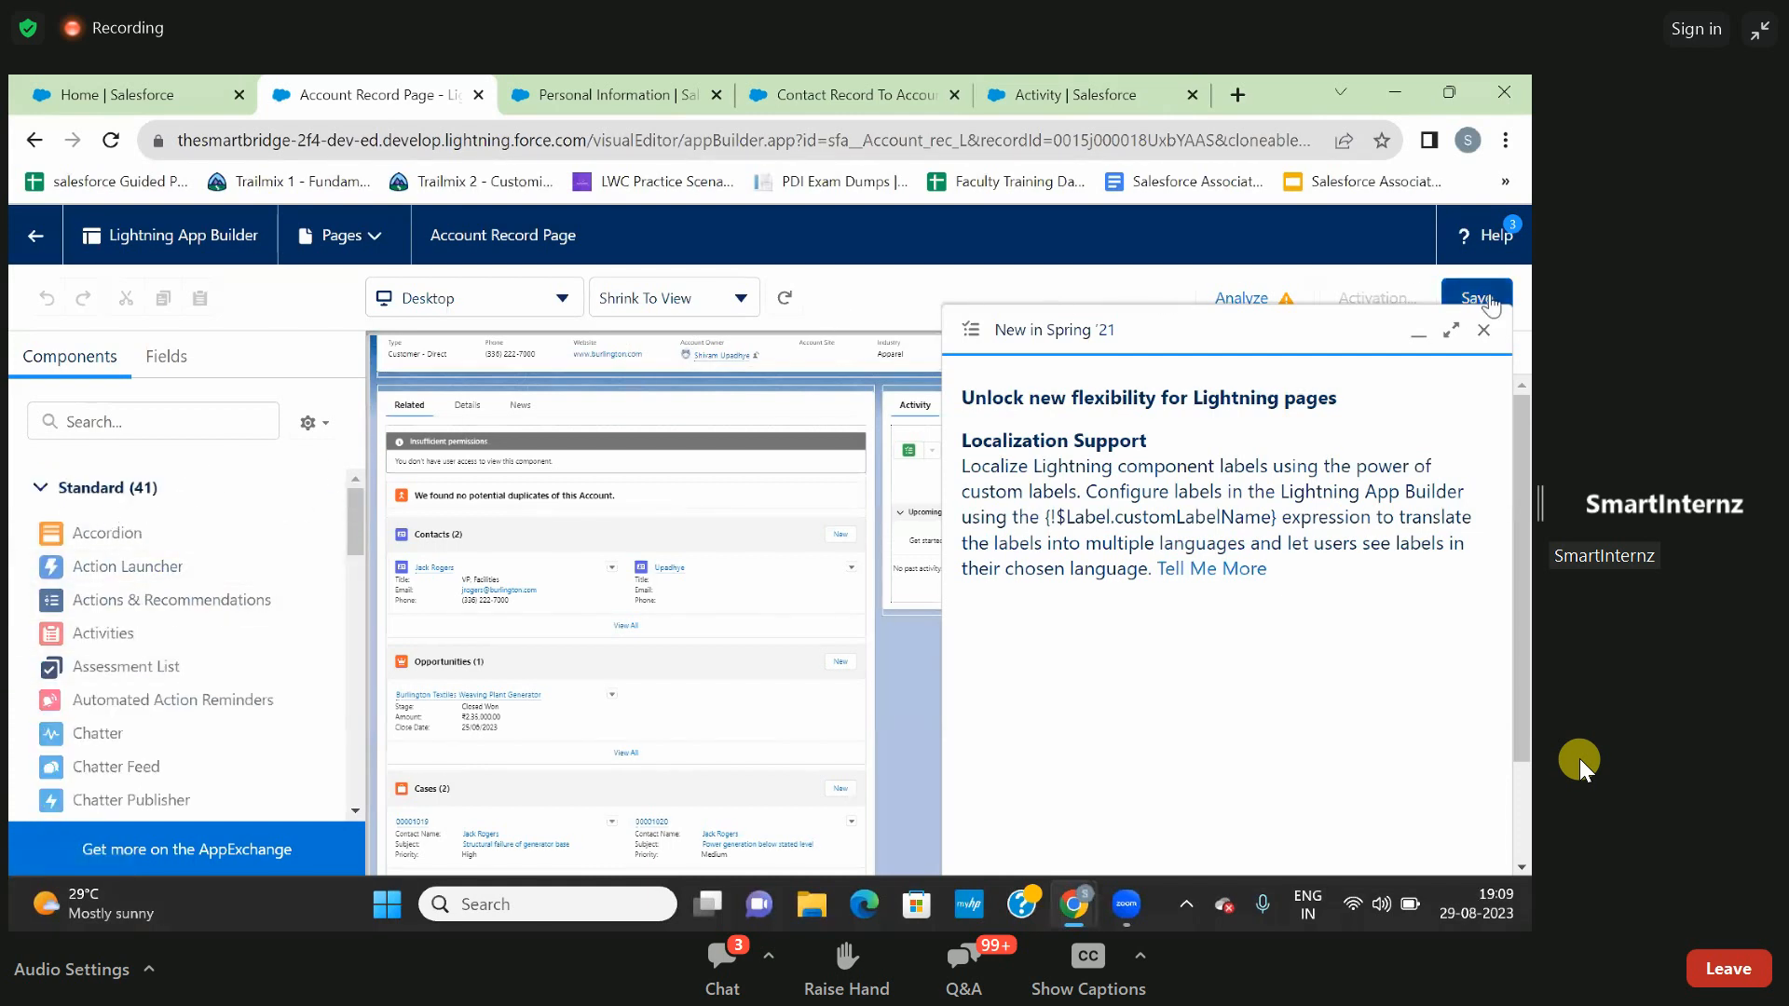
{"action": "left_click", "coordinate": [1483, 330]}
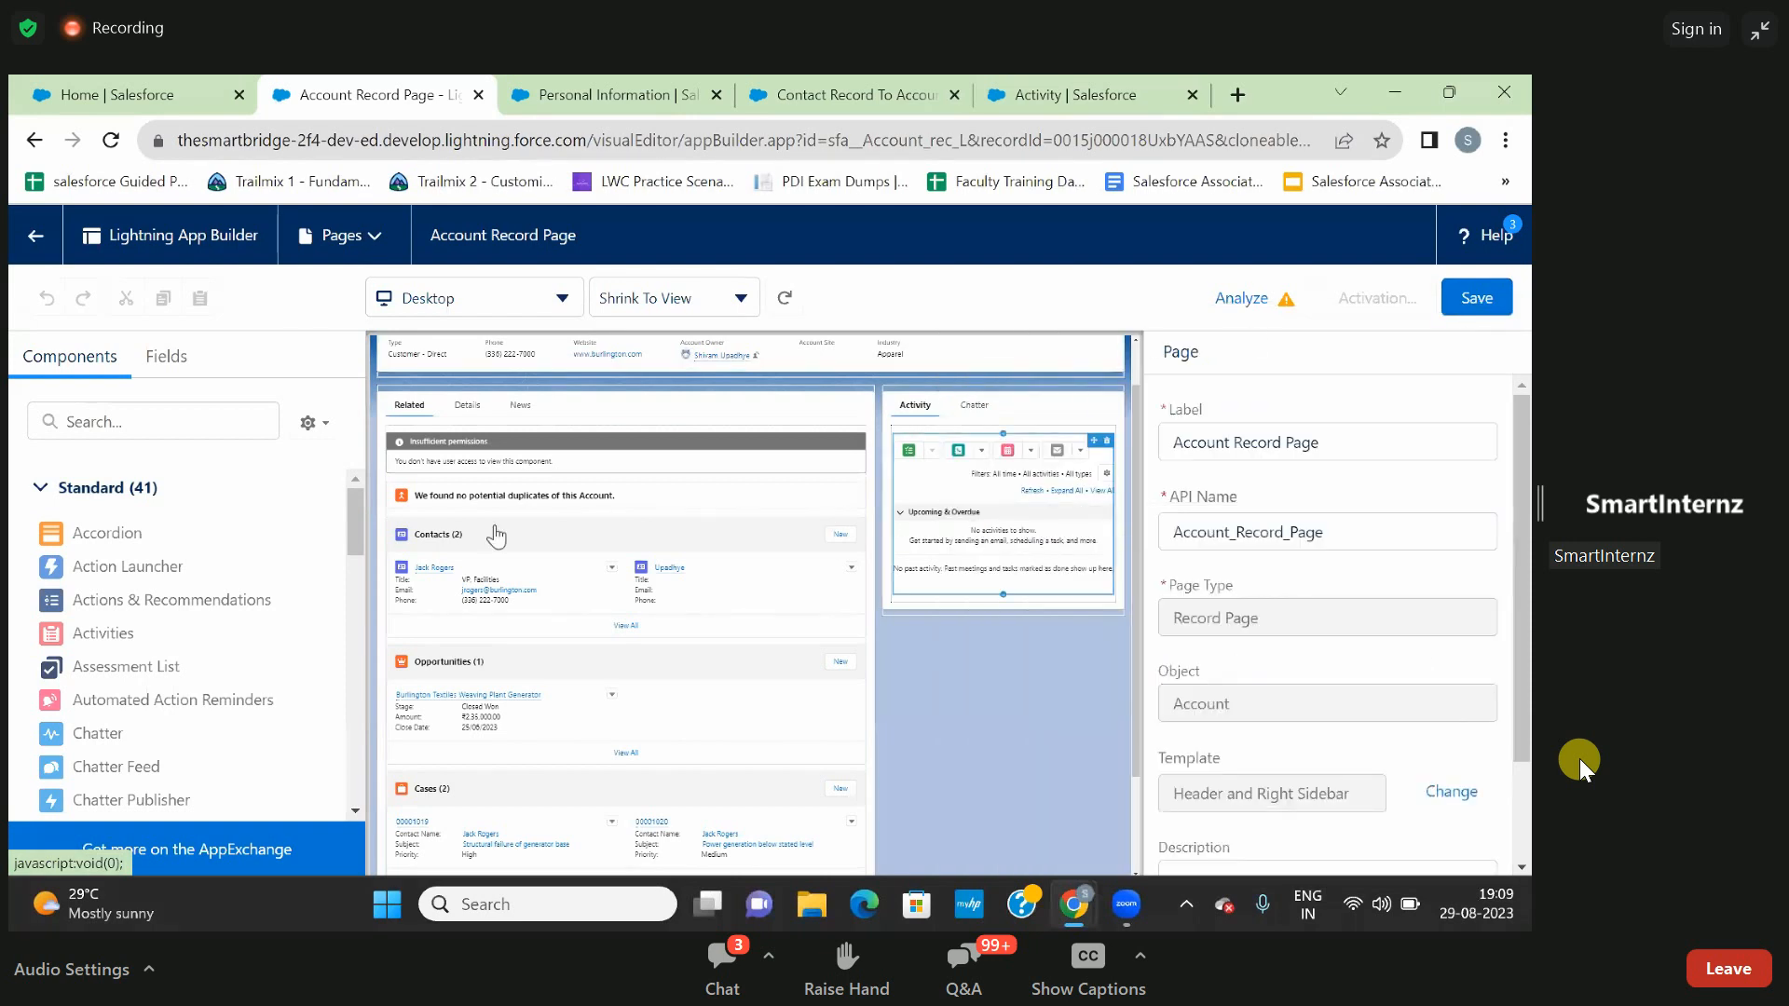
- Add a Flow component to the Account page's sidebar, below the Activity and Chatter tabs
{"action": "scroll", "coordinate": [126, 601], "scroll_direction": "down", "scroll_amount": 2}
{"action": "scroll", "coordinate": [125, 601], "scroll_direction": "down", "scroll_amount": 3}
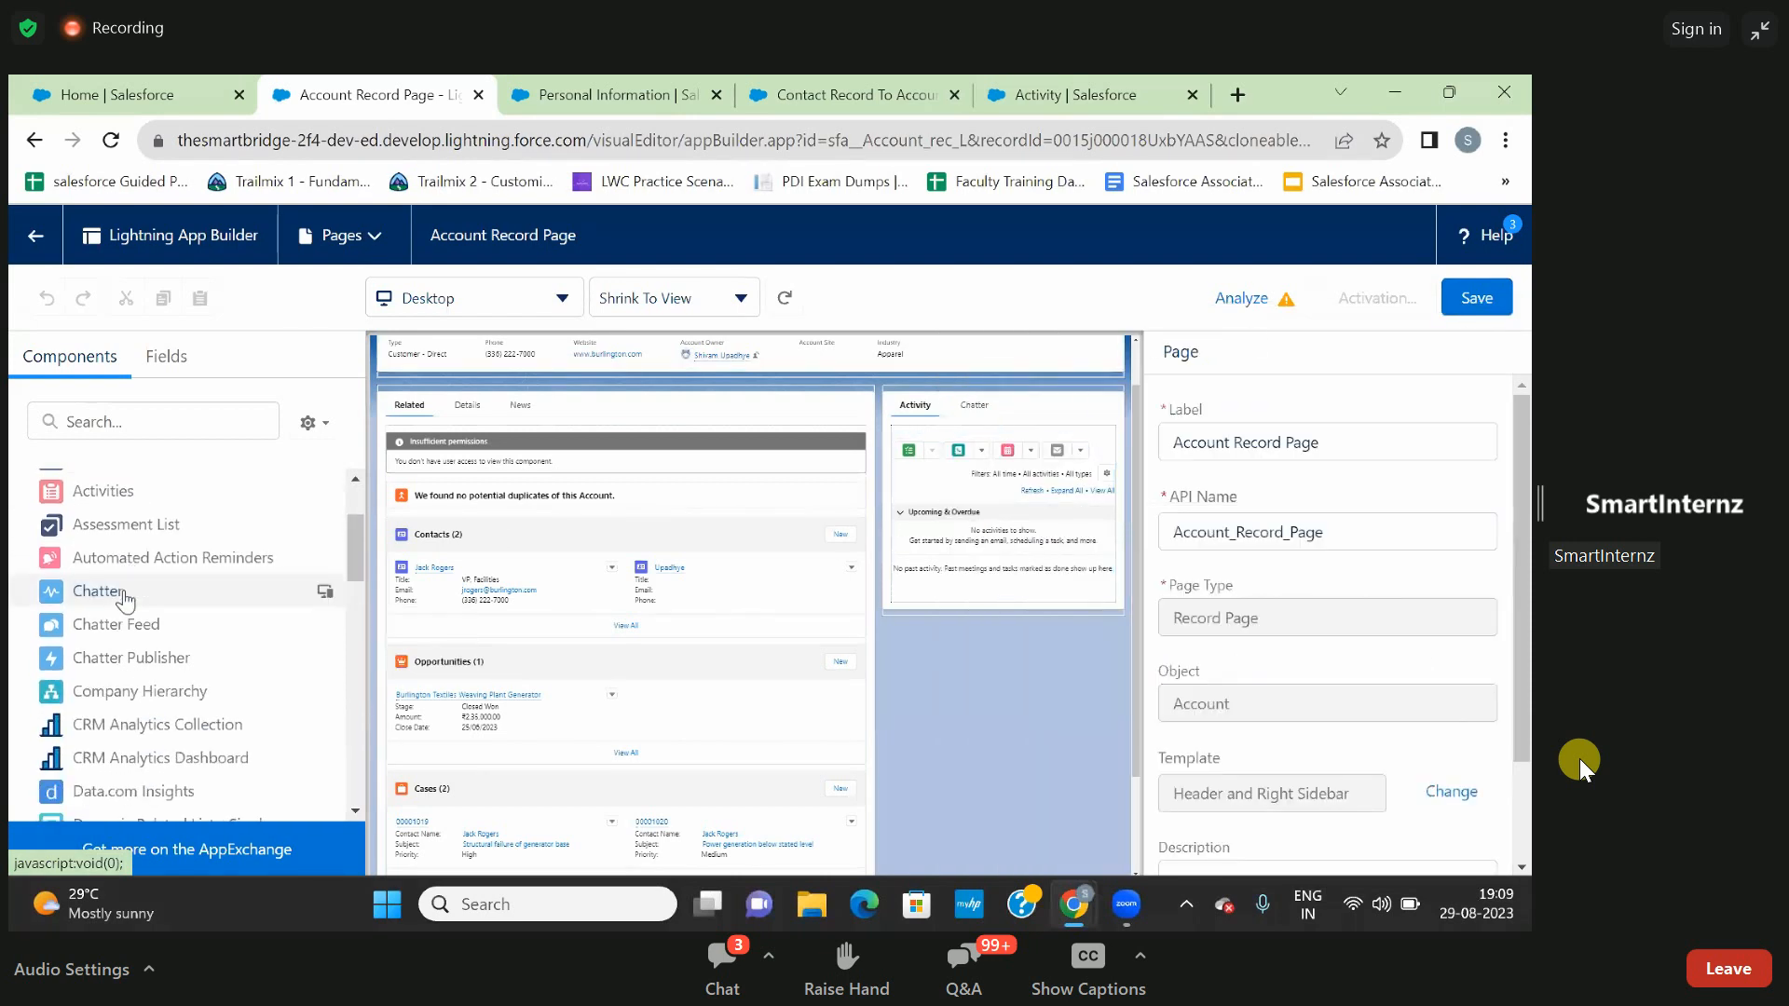
{"action": "scroll", "coordinate": [126, 601], "scroll_direction": "up", "scroll_amount": 5}
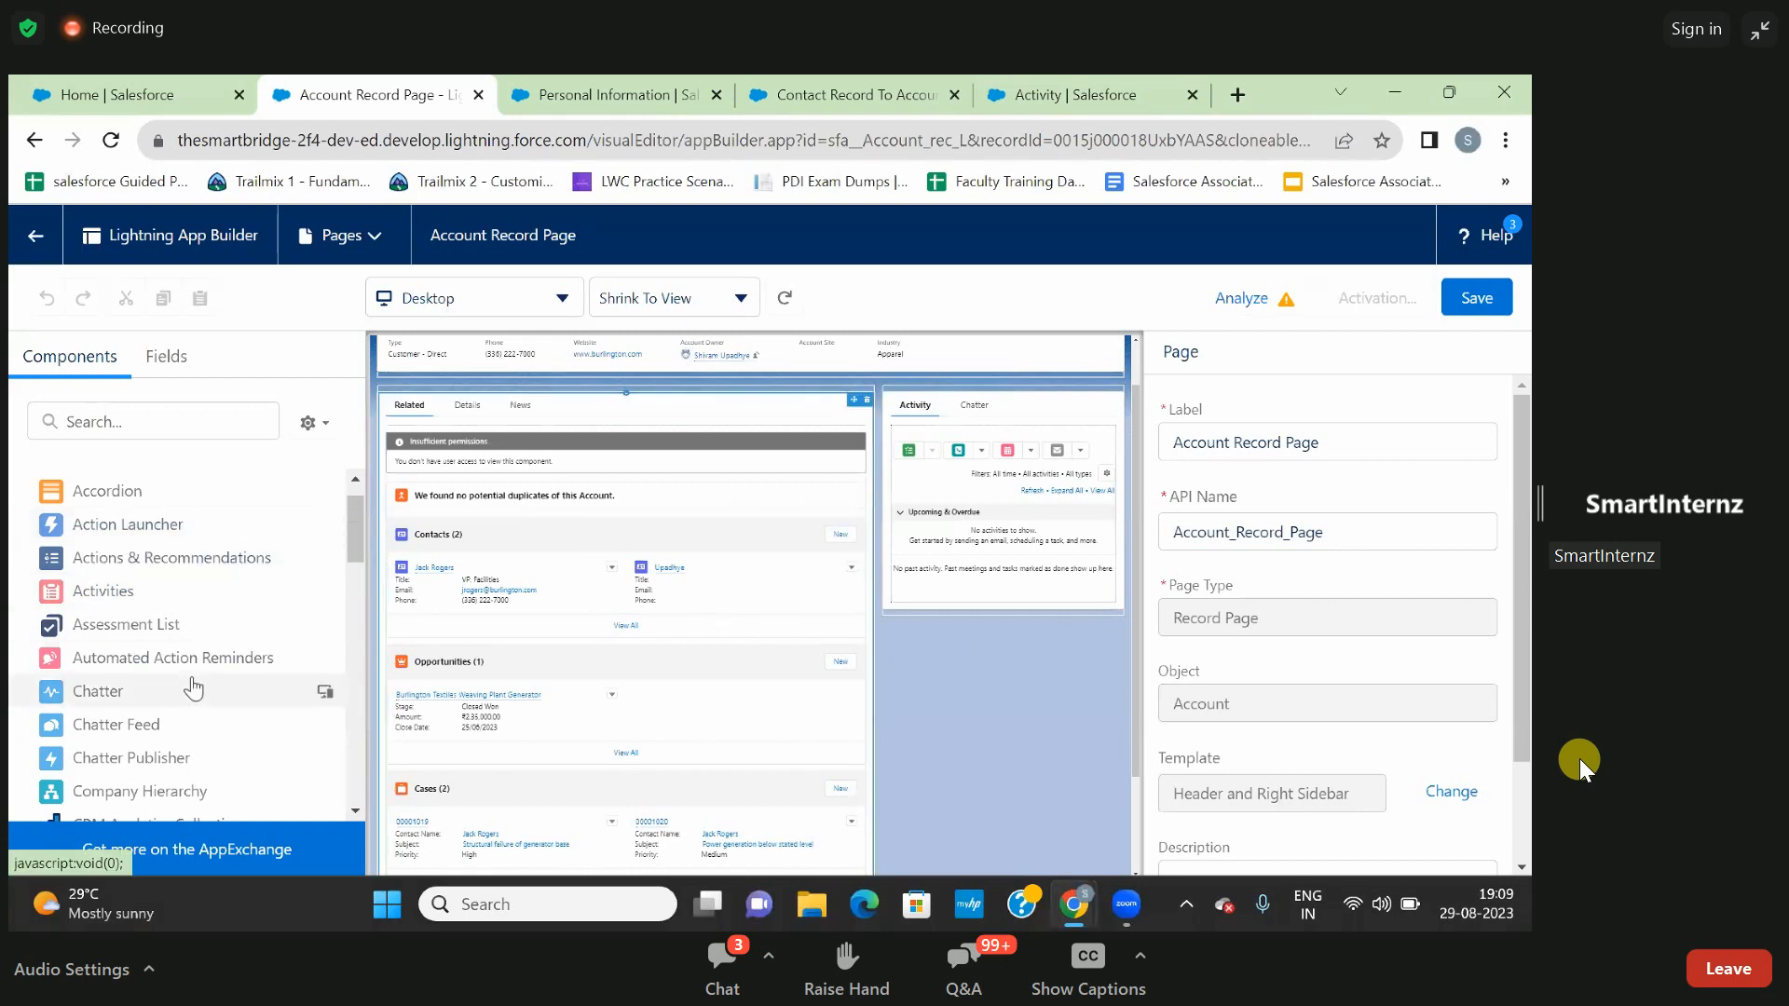
{"action": "scroll", "coordinate": [193, 680], "scroll_direction": "down", "scroll_amount": 3}
{"action": "scroll", "coordinate": [193, 686], "scroll_direction": "down", "scroll_amount": 2}
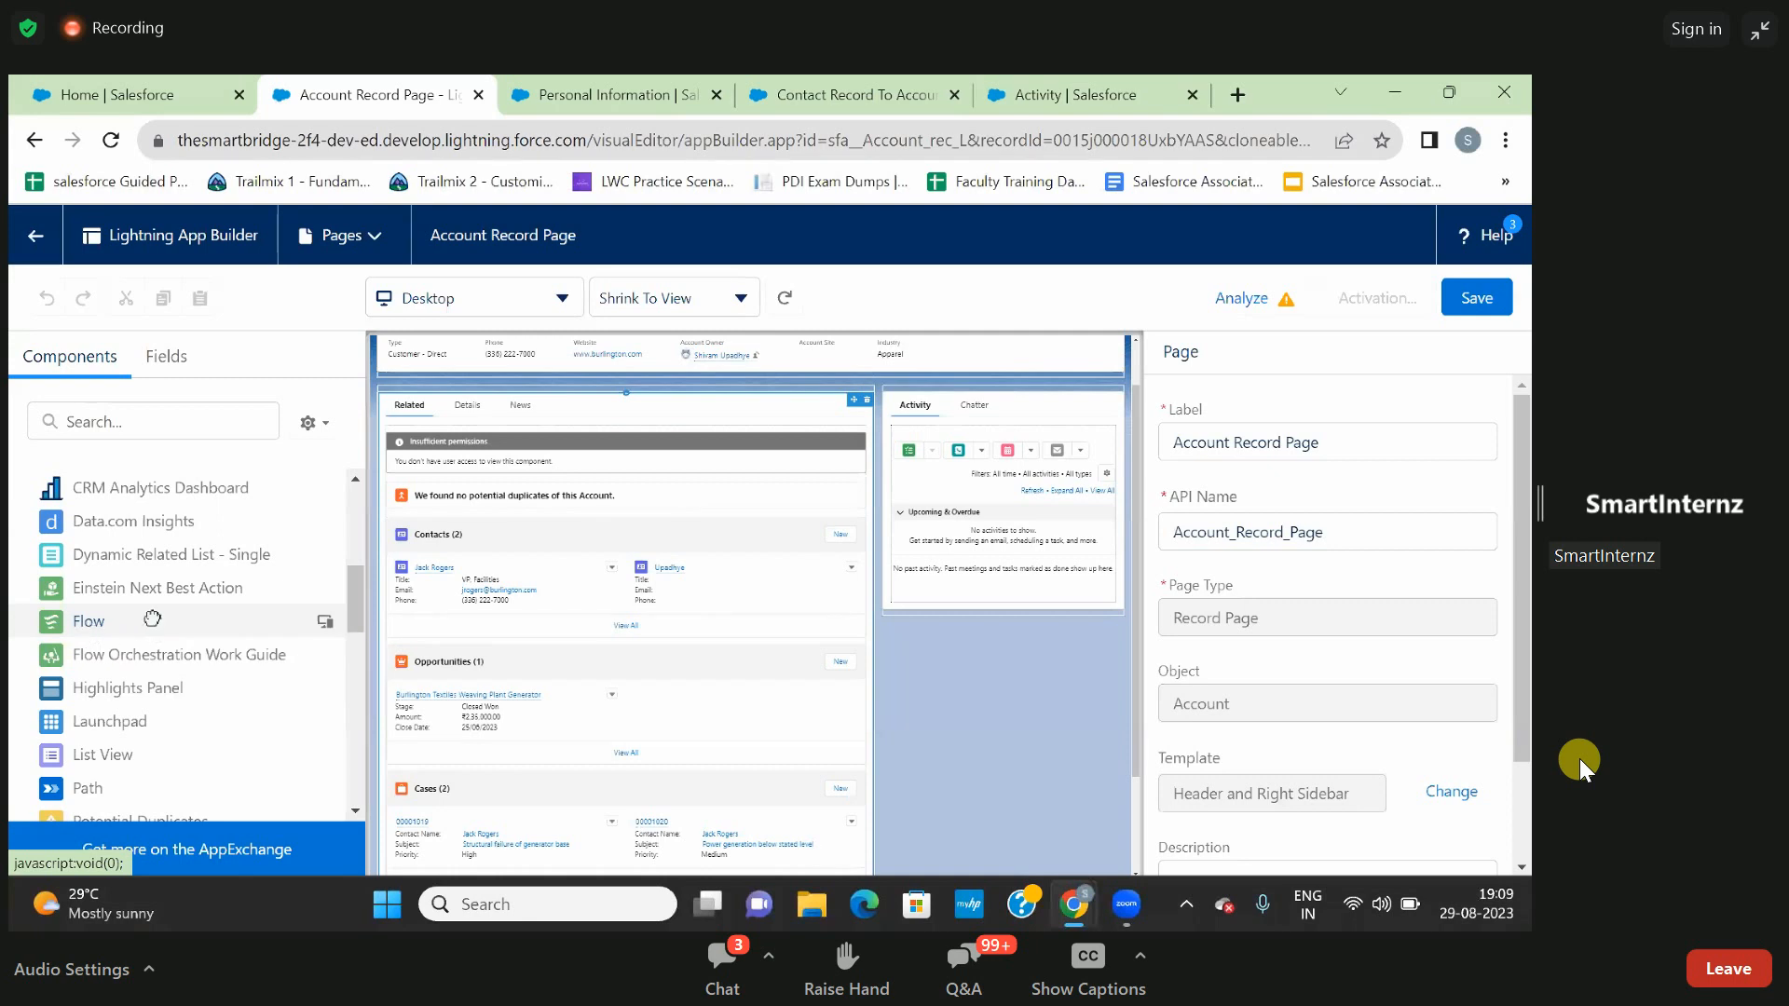
{"action": "left_click_drag", "start_coordinate": [90, 631], "coordinate": [902, 640]}
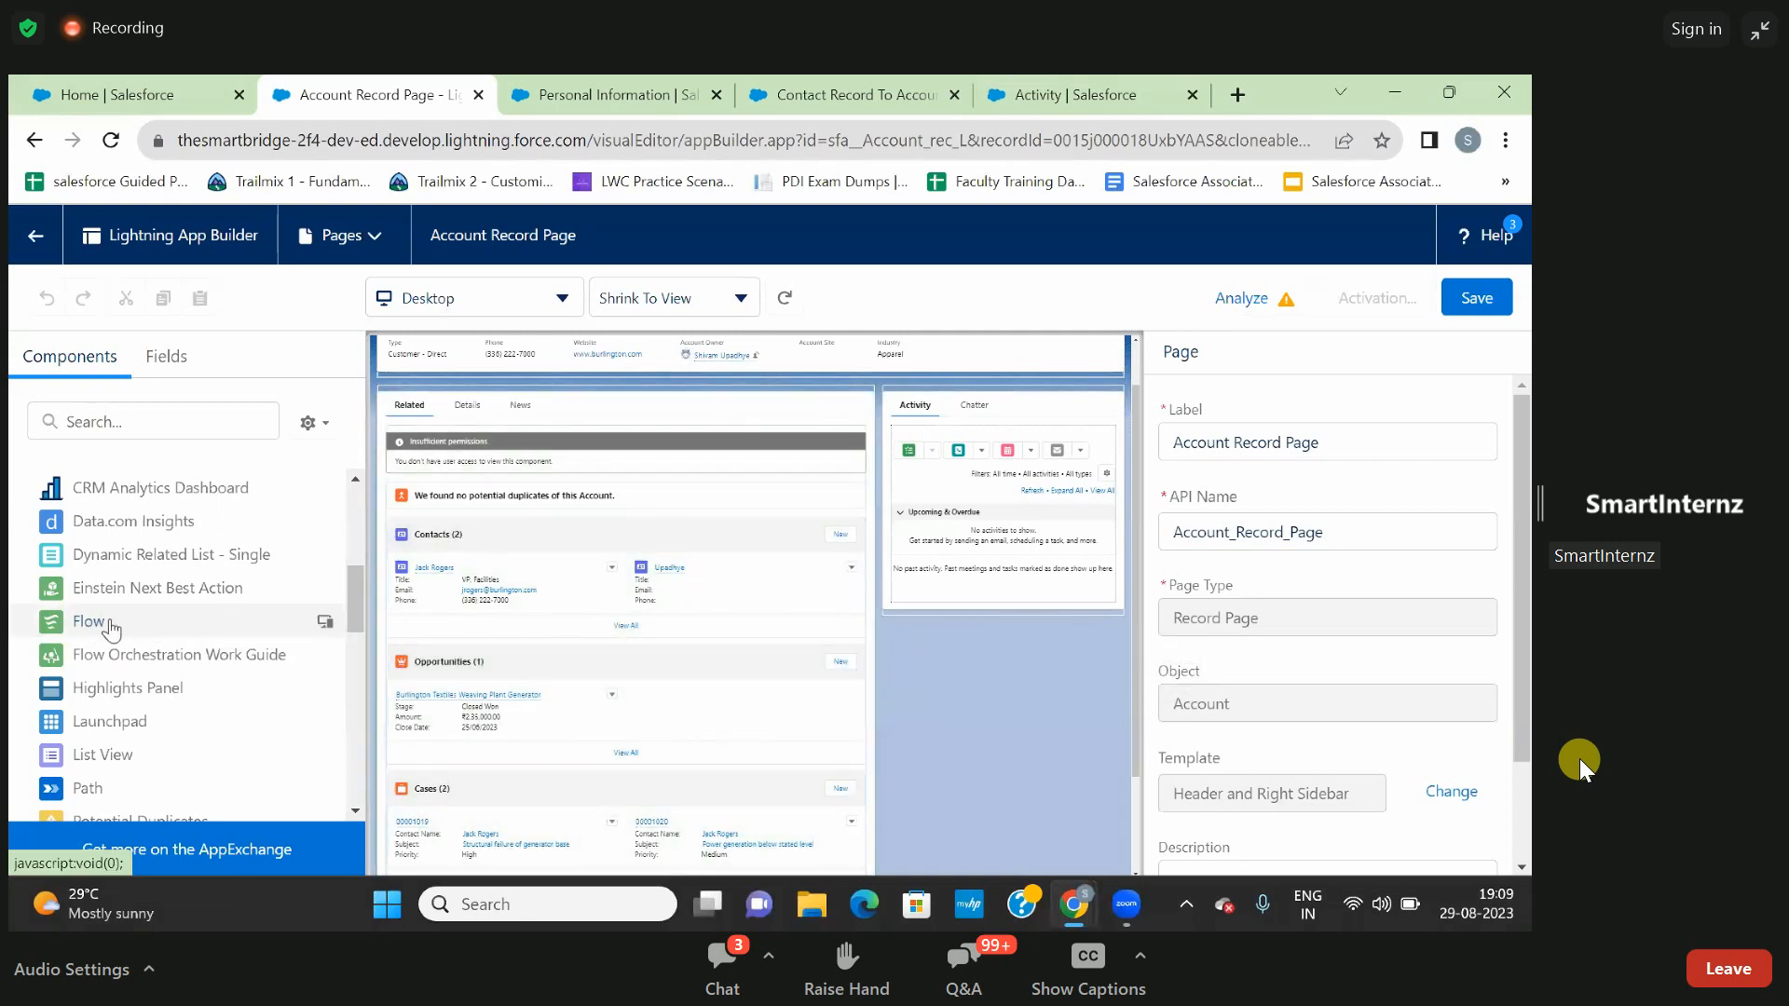
{"action": "left_click_drag", "start_coordinate": [126, 626], "coordinate": [894, 593]}
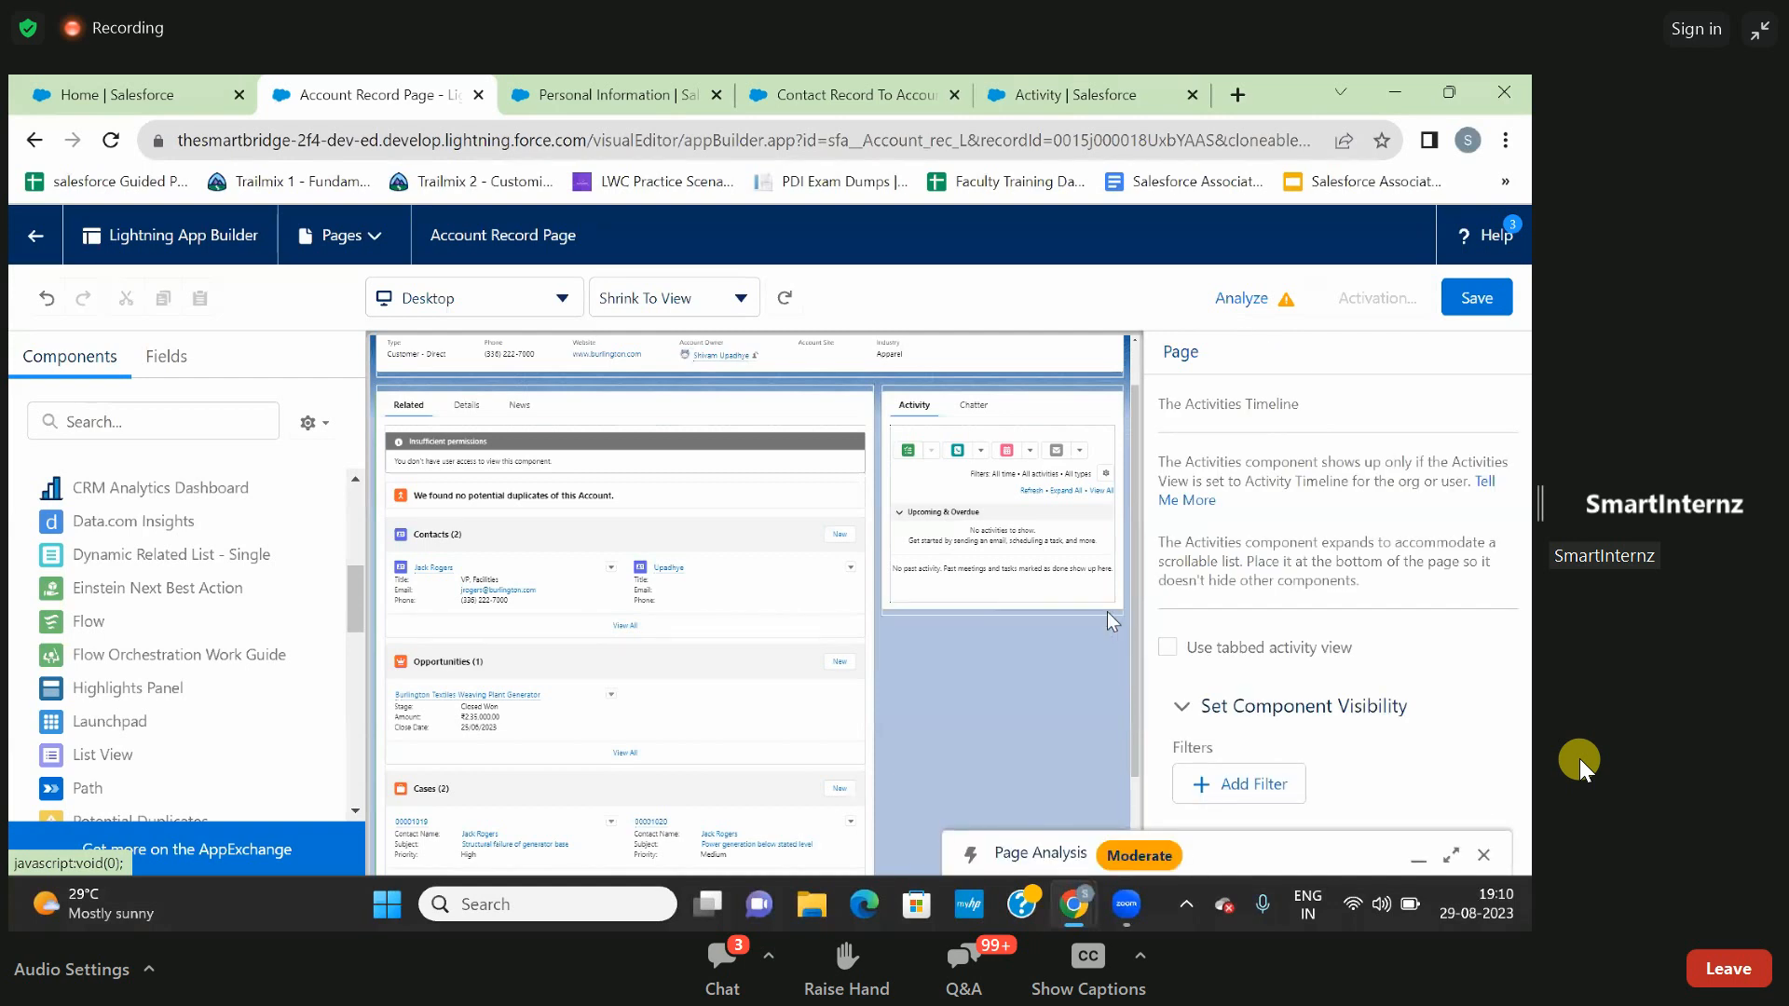
{"action": "left_click", "coordinate": [1107, 614]}
{"action": "left_click_drag", "start_coordinate": [90, 626], "coordinate": [901, 622]}
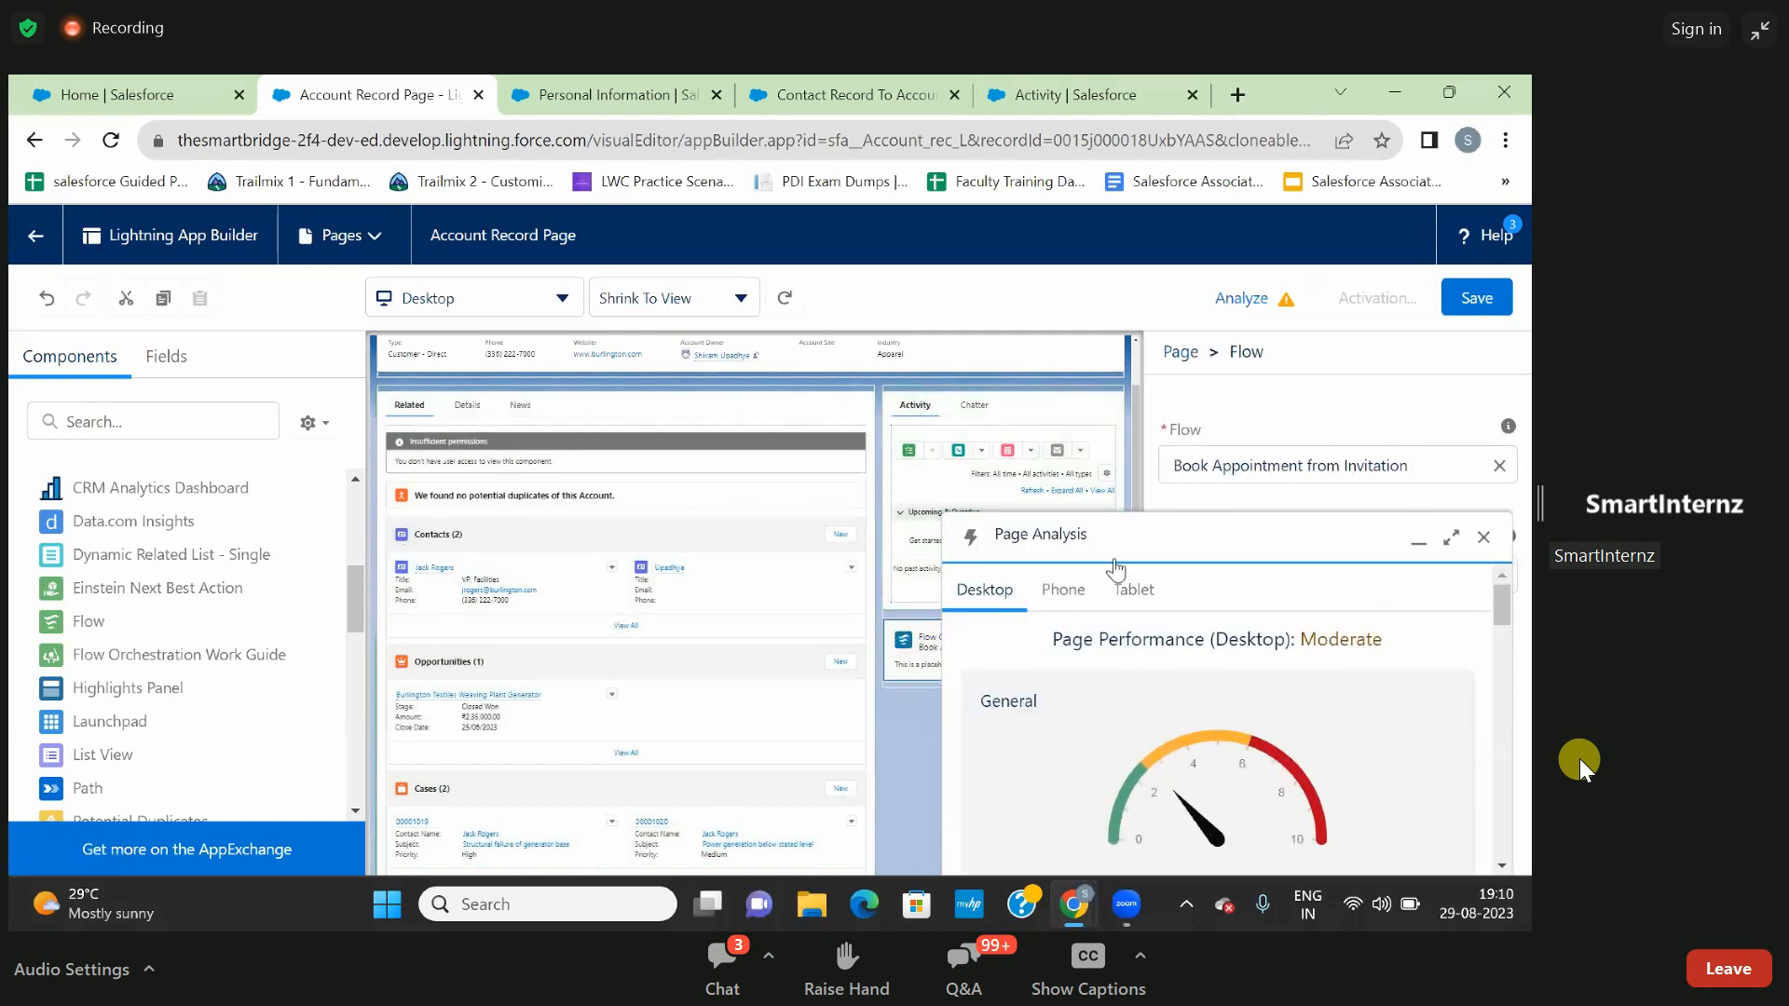
- Set the component's flow to Contact Record To Account, dismissing the page analysis whenever it covers the properties
{"action": "left_click", "coordinate": [1485, 539]}
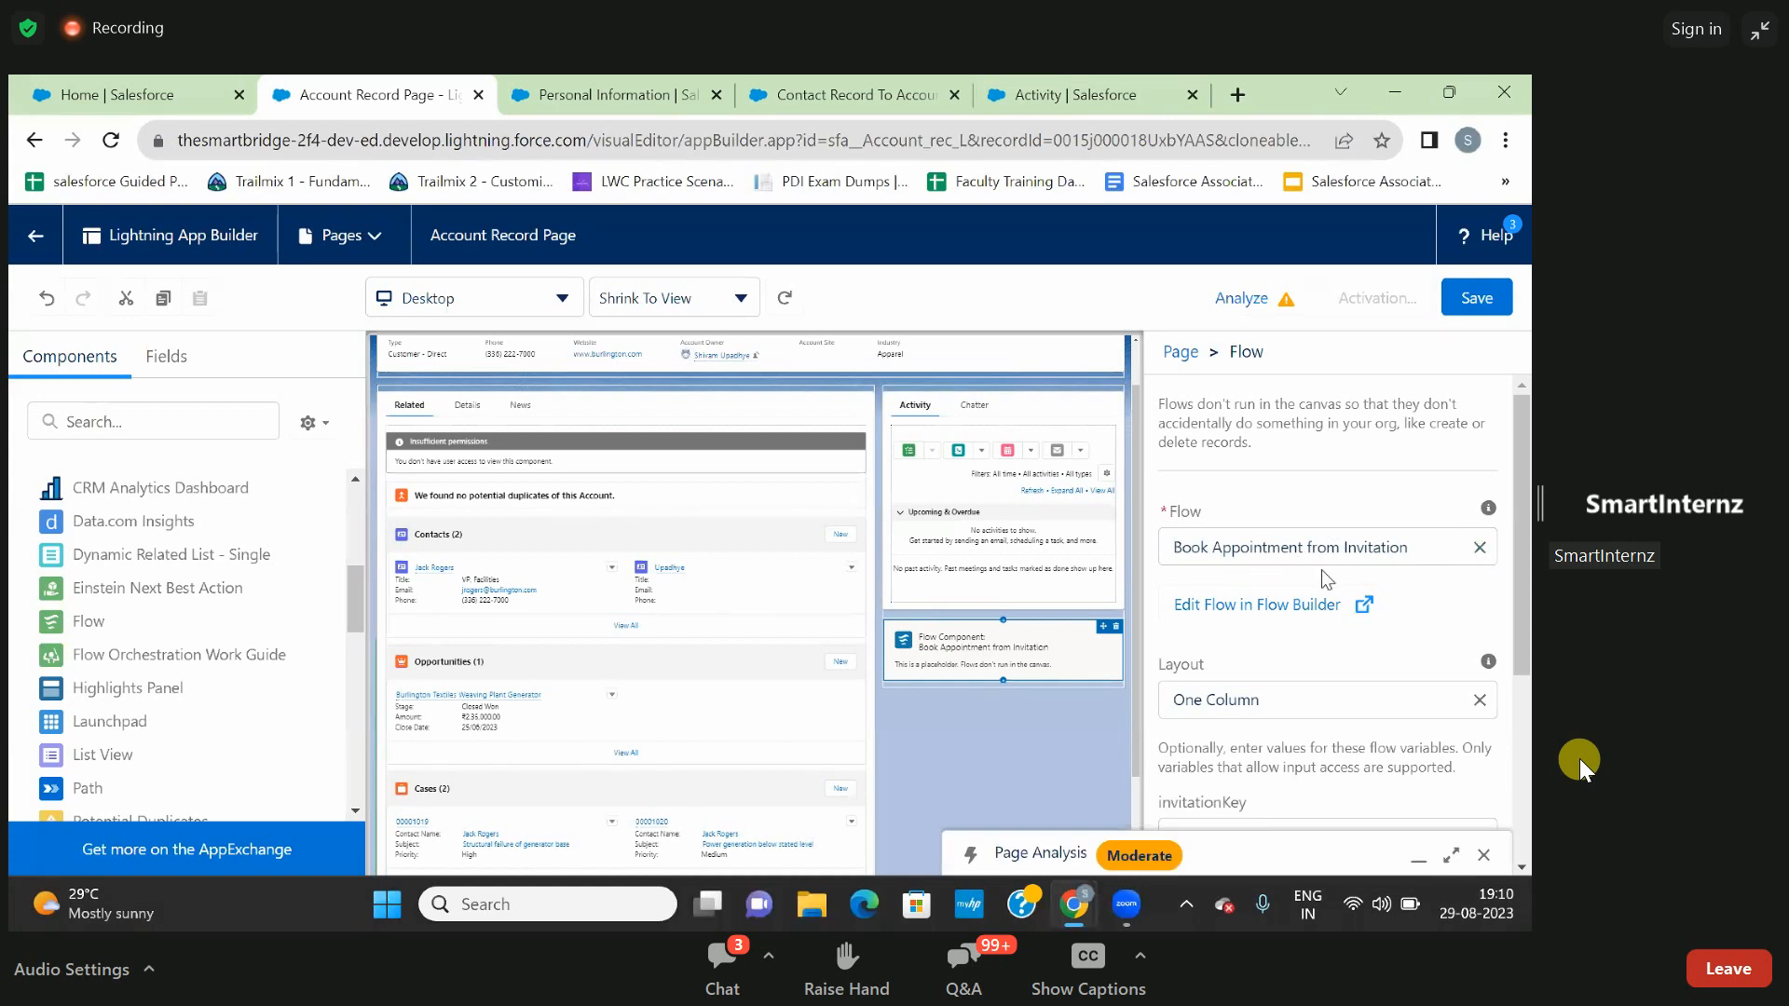
{"action": "left_click", "coordinate": [1480, 550]}
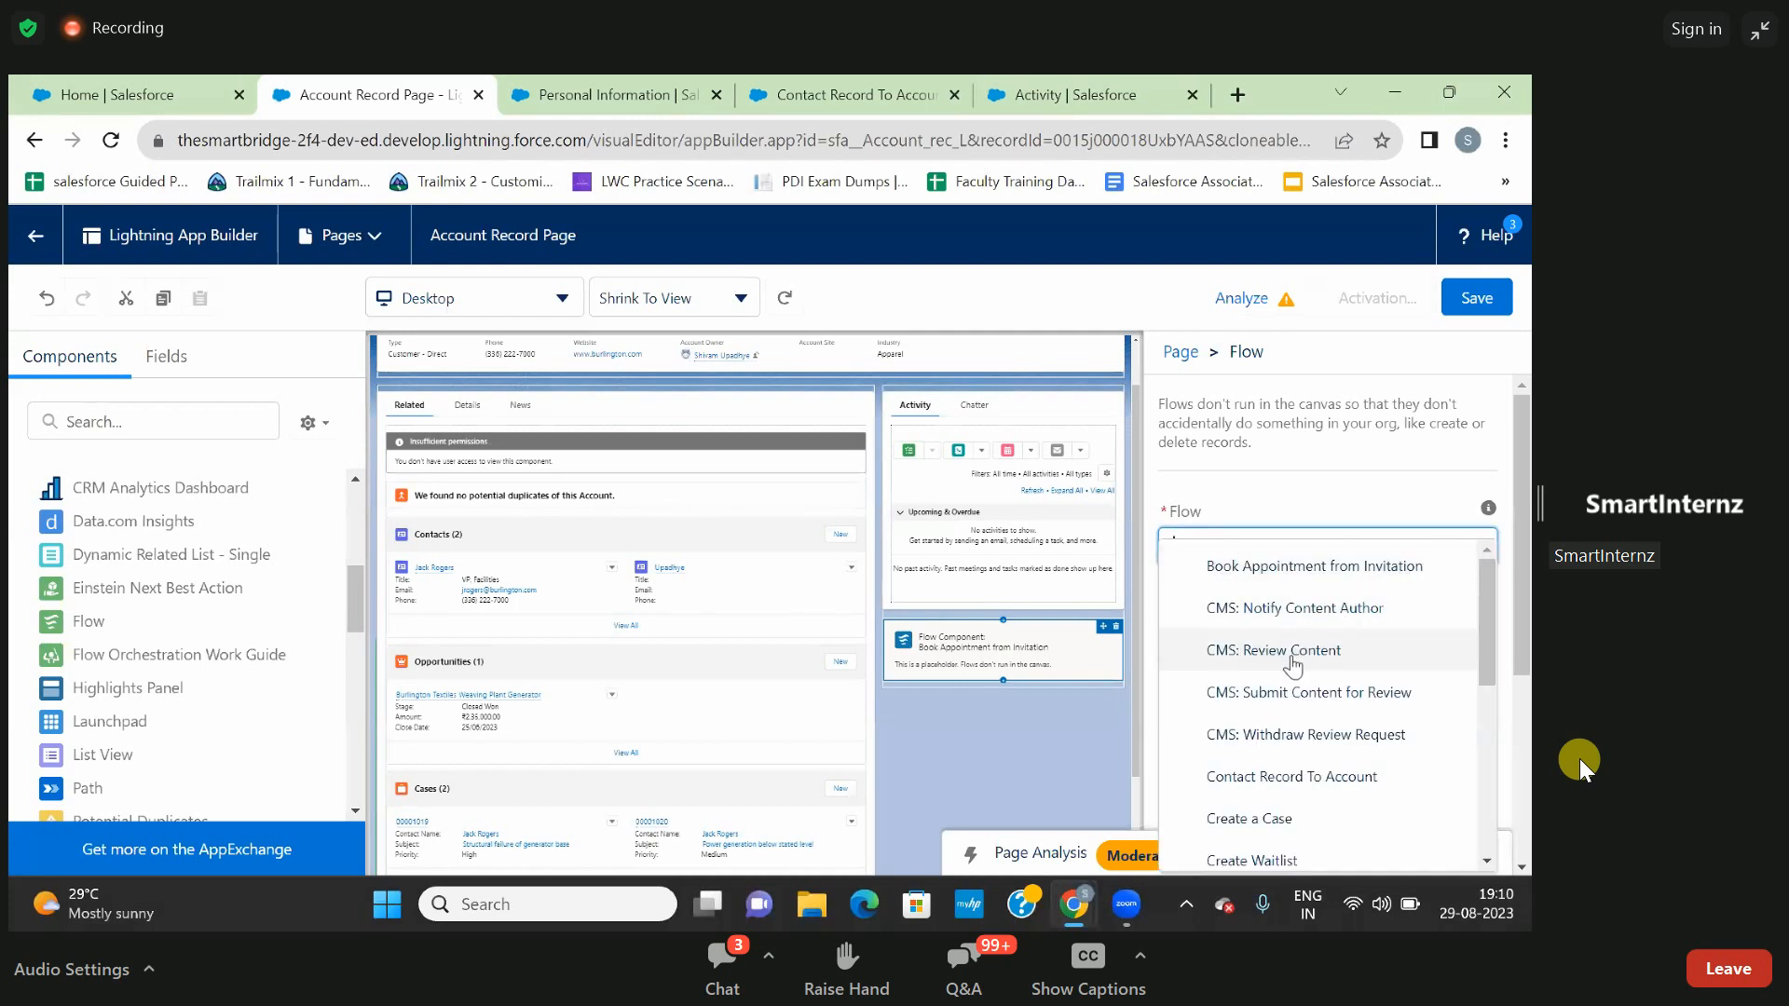
{"action": "scroll", "coordinate": [1291, 680], "scroll_direction": "down", "scroll_amount": 2}
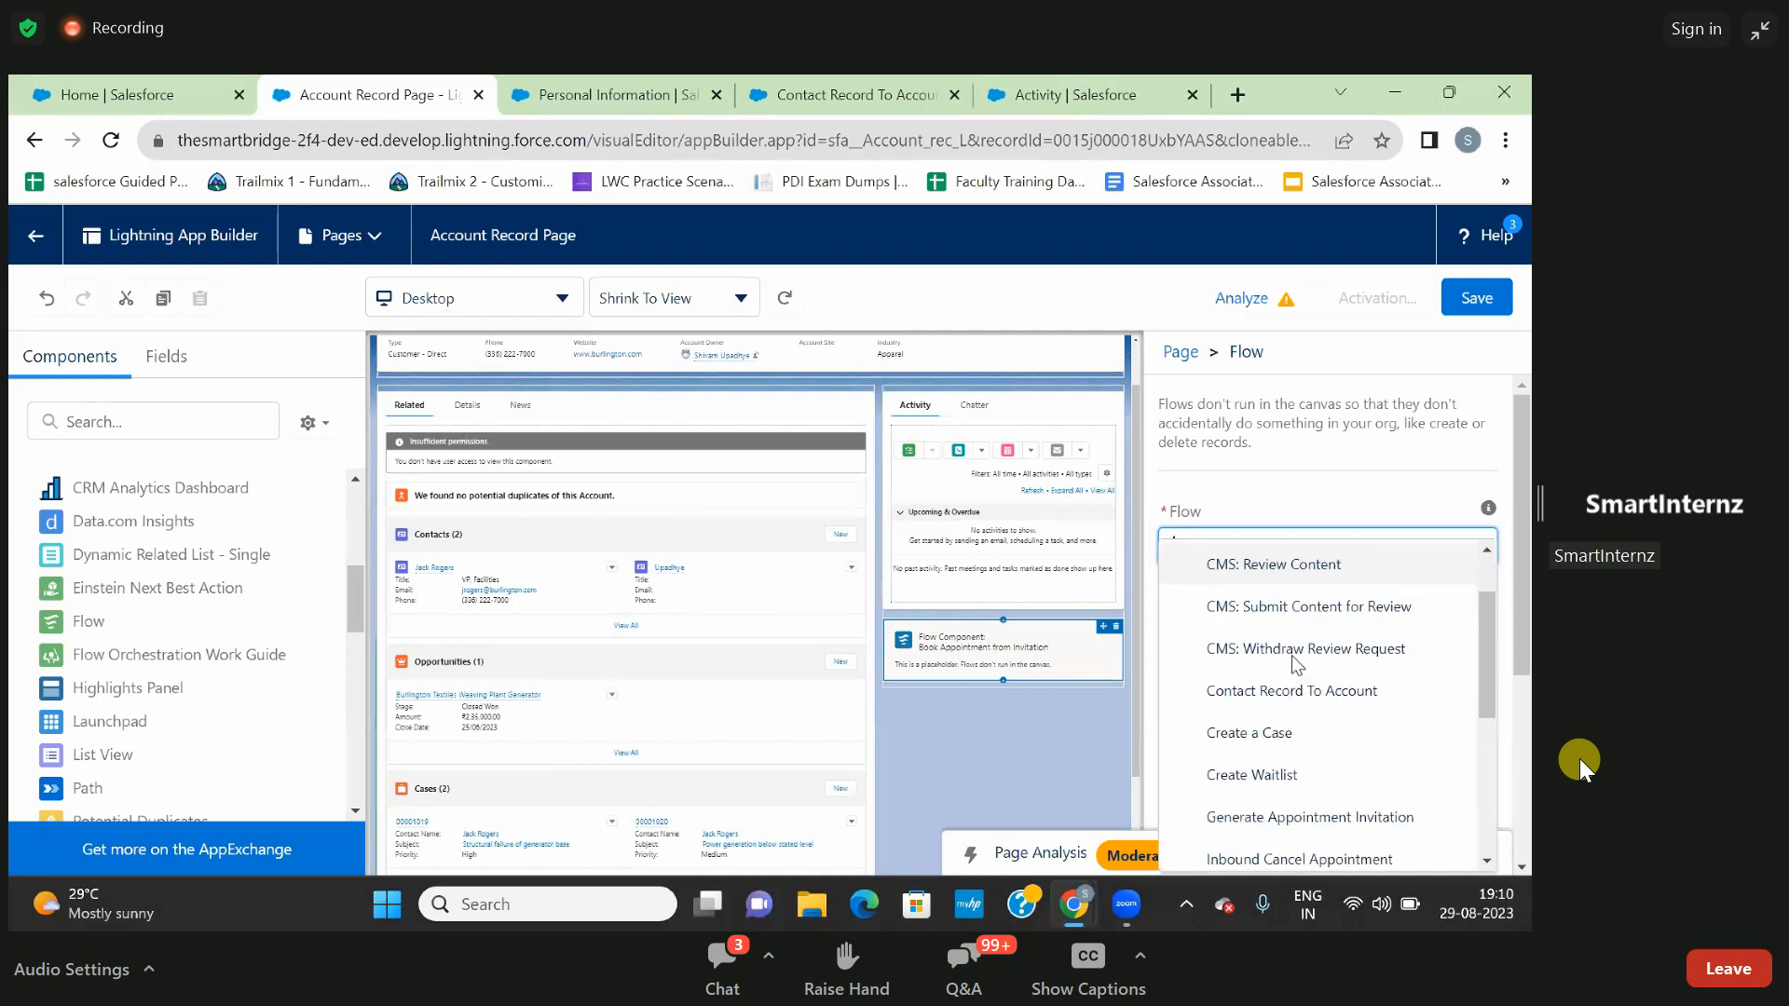
{"action": "left_click", "coordinate": [1328, 698]}
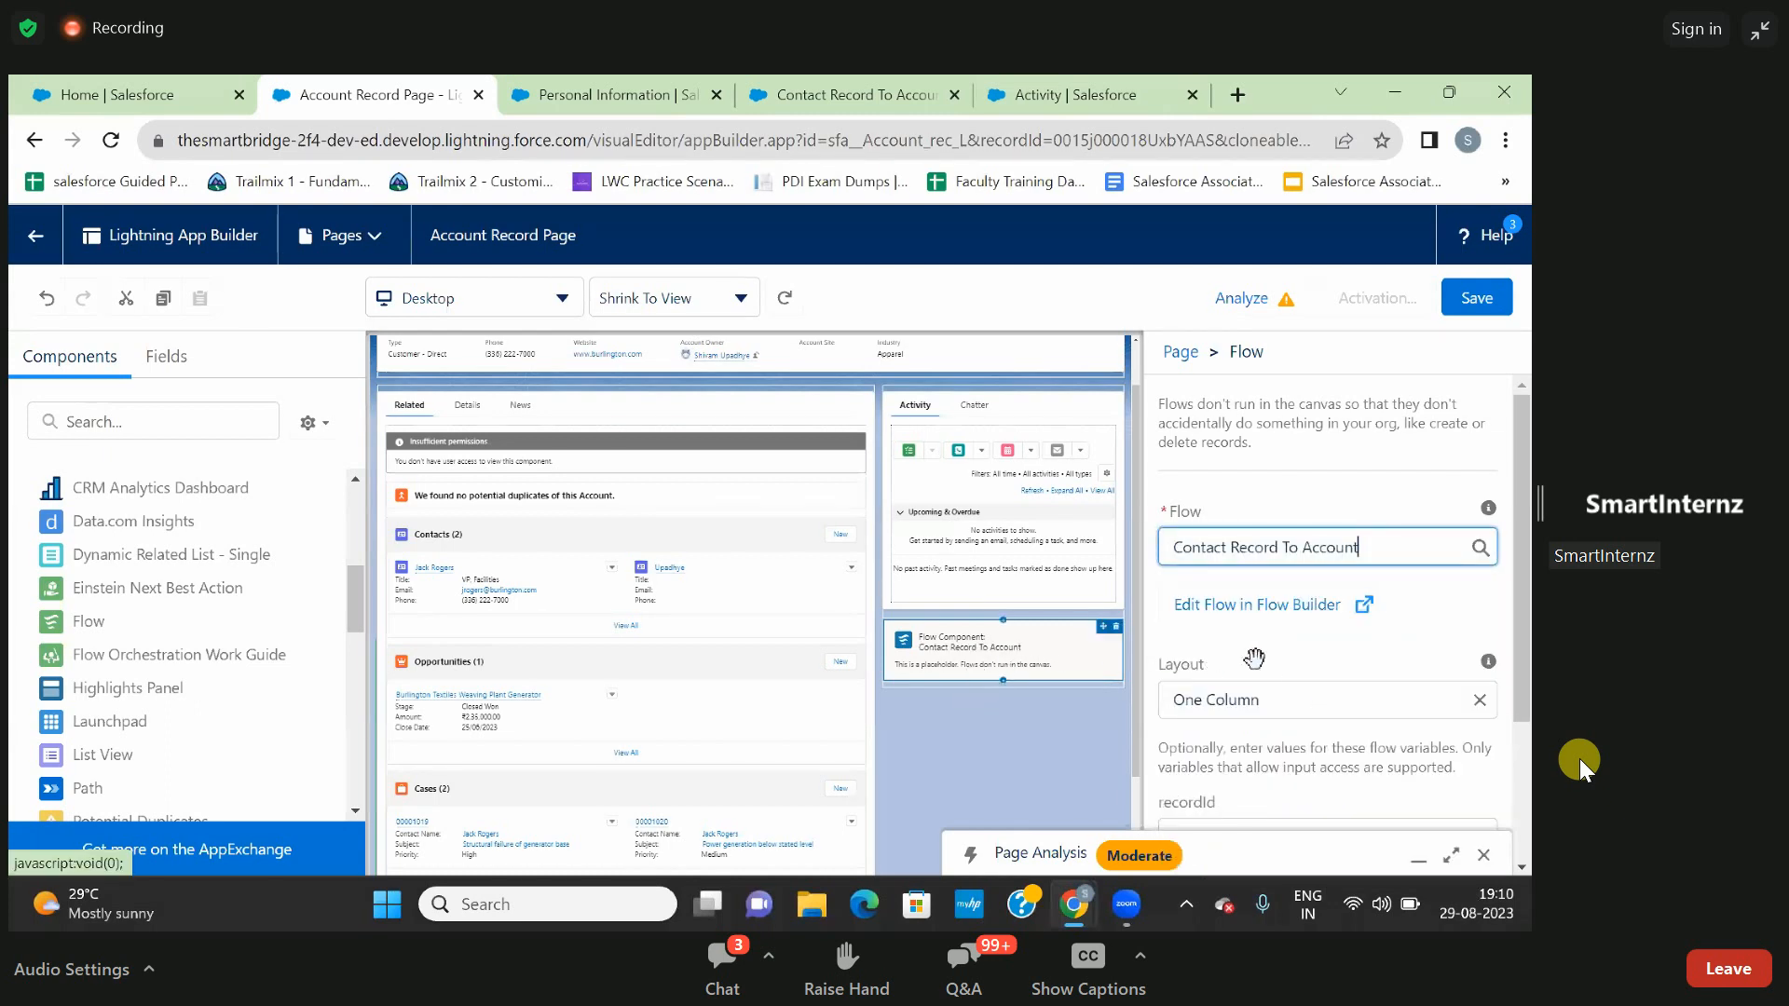
{"action": "scroll", "coordinate": [1271, 660], "scroll_direction": "down", "scroll_amount": 1}
{"action": "scroll", "coordinate": [1271, 664], "scroll_direction": "up", "scroll_amount": 1}
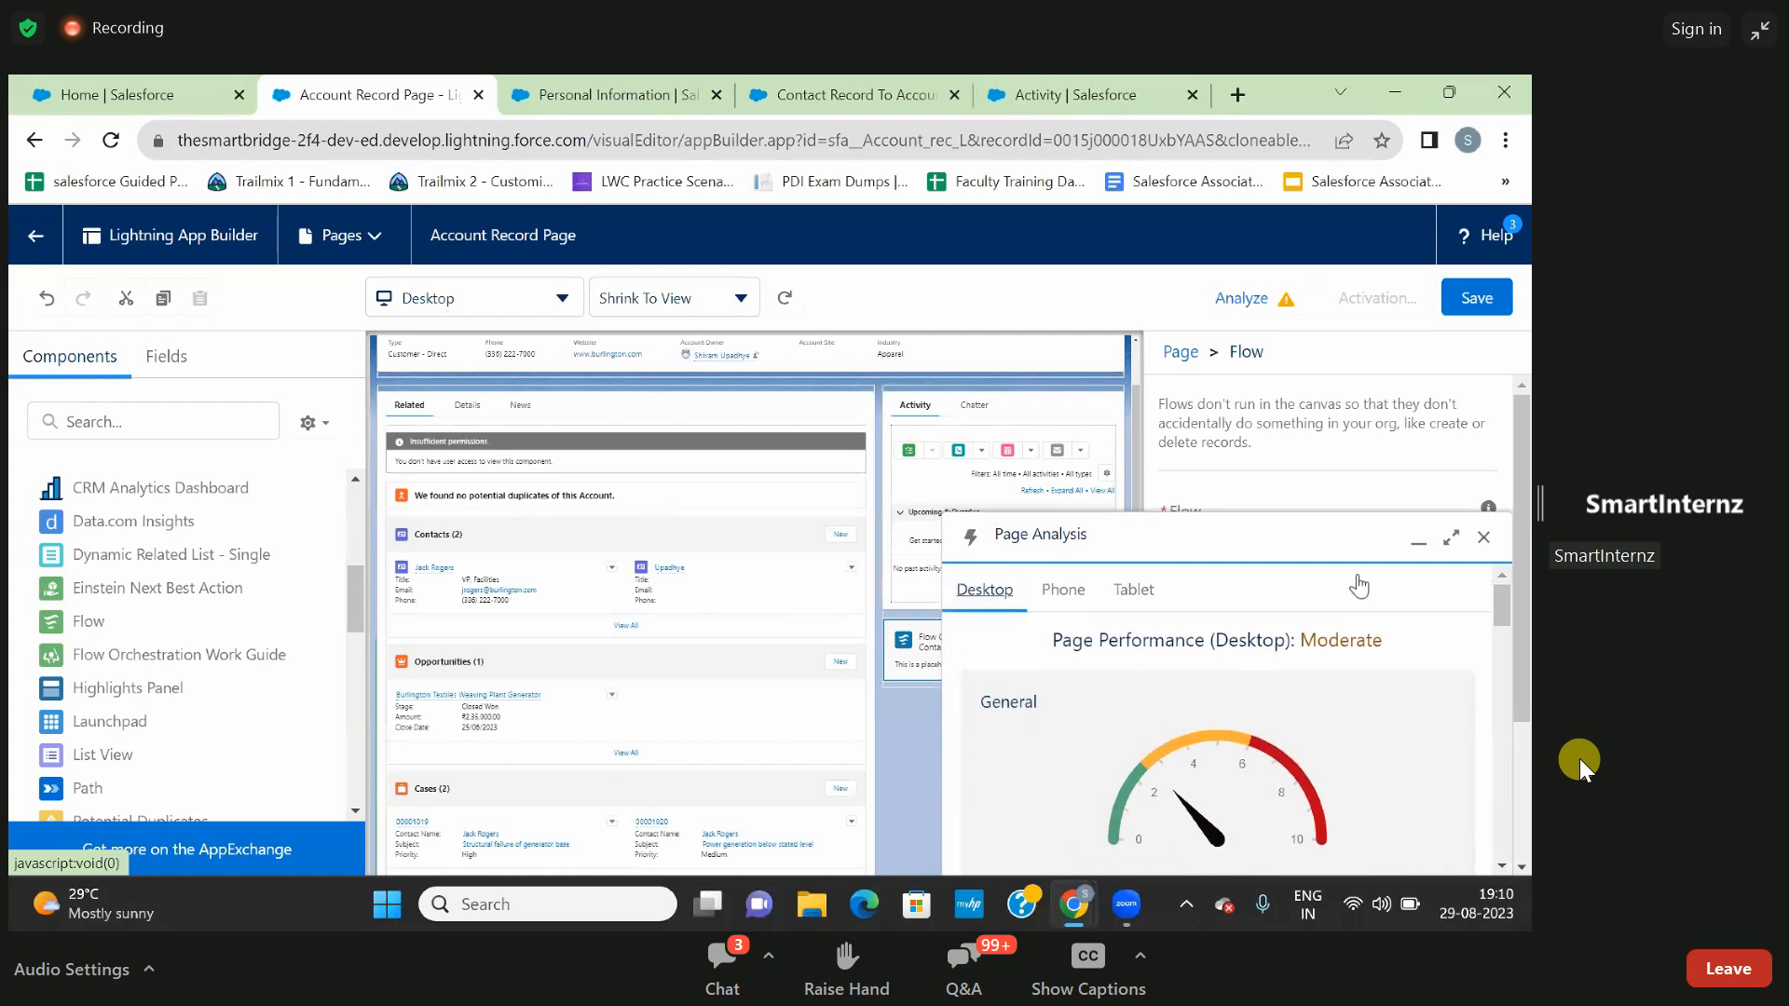
{"action": "left_click", "coordinate": [1485, 540]}
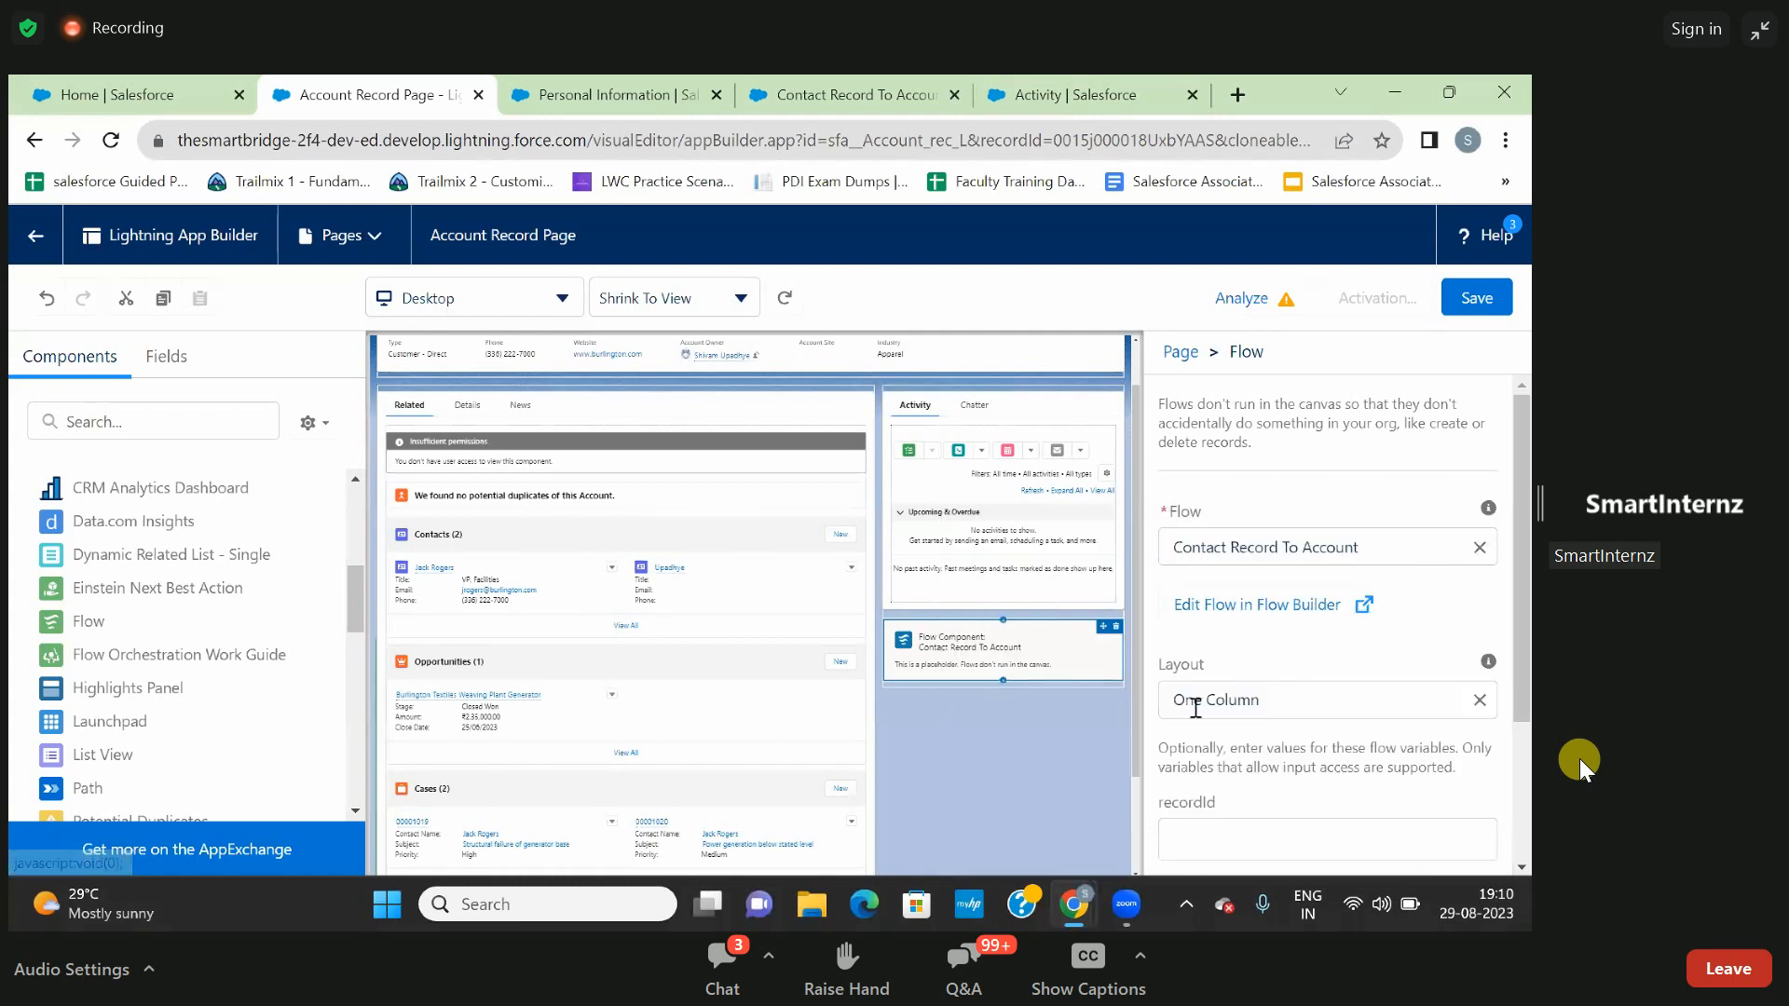
- Check the Flow component's placement and variable settings, and save the Account Record Page
{"action": "scroll", "coordinate": [1070, 738], "scroll_direction": "down", "scroll_amount": 1}
{"action": "scroll", "coordinate": [1067, 736], "scroll_direction": "down", "scroll_amount": 2}
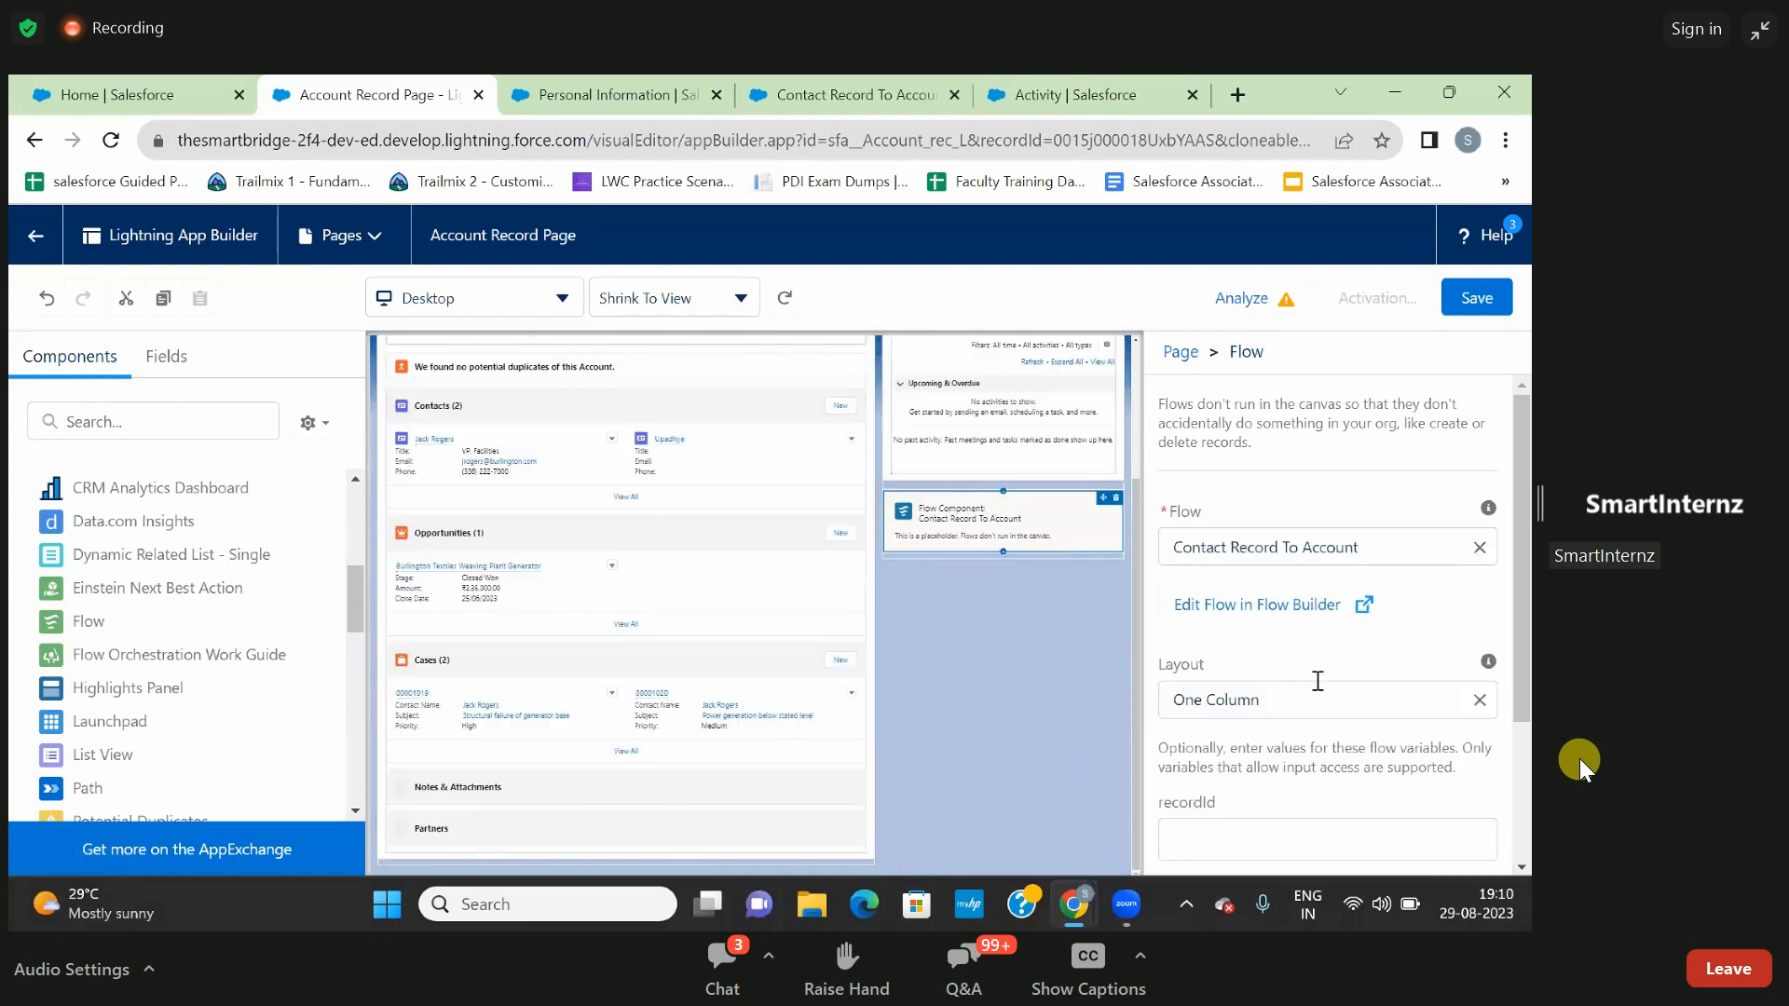
{"action": "scroll", "coordinate": [1313, 654], "scroll_direction": "down", "scroll_amount": 2}
{"action": "scroll", "coordinate": [1312, 651], "scroll_direction": "up", "scroll_amount": 2}
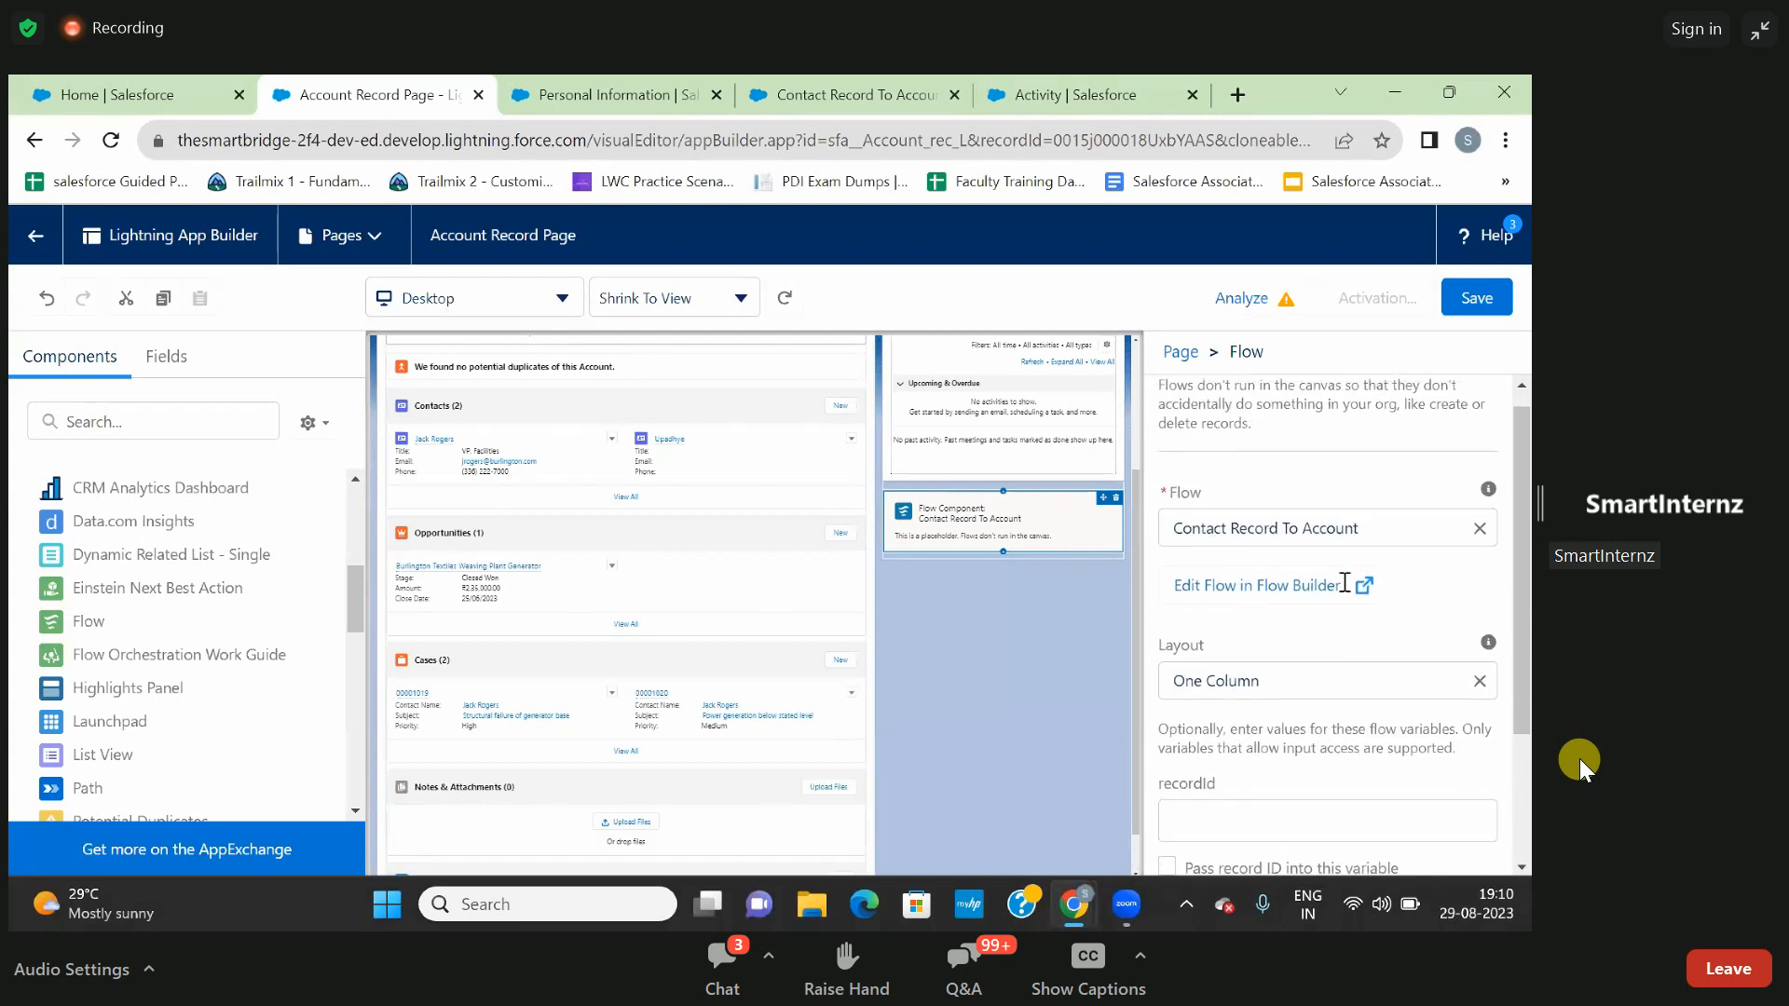
{"action": "left_click", "coordinate": [1476, 300]}
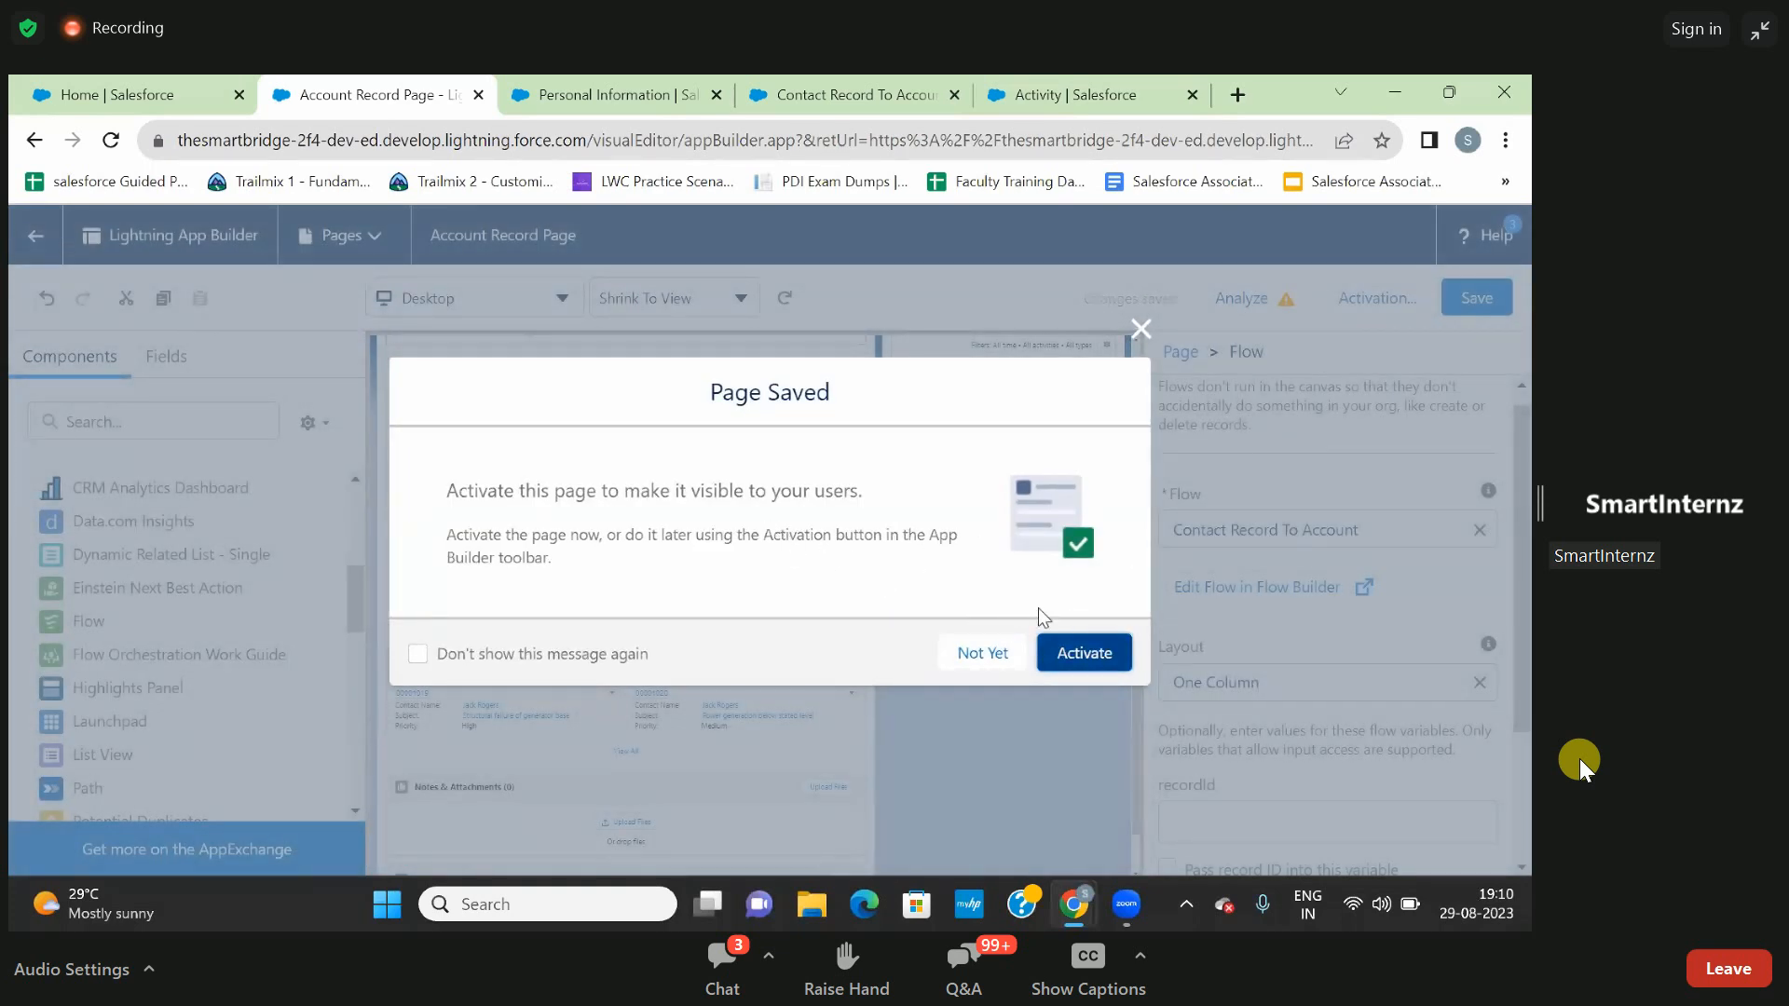
- Activate the Account Record Page as the org default for desktop and phone
{"action": "left_click", "coordinate": [1078, 656]}
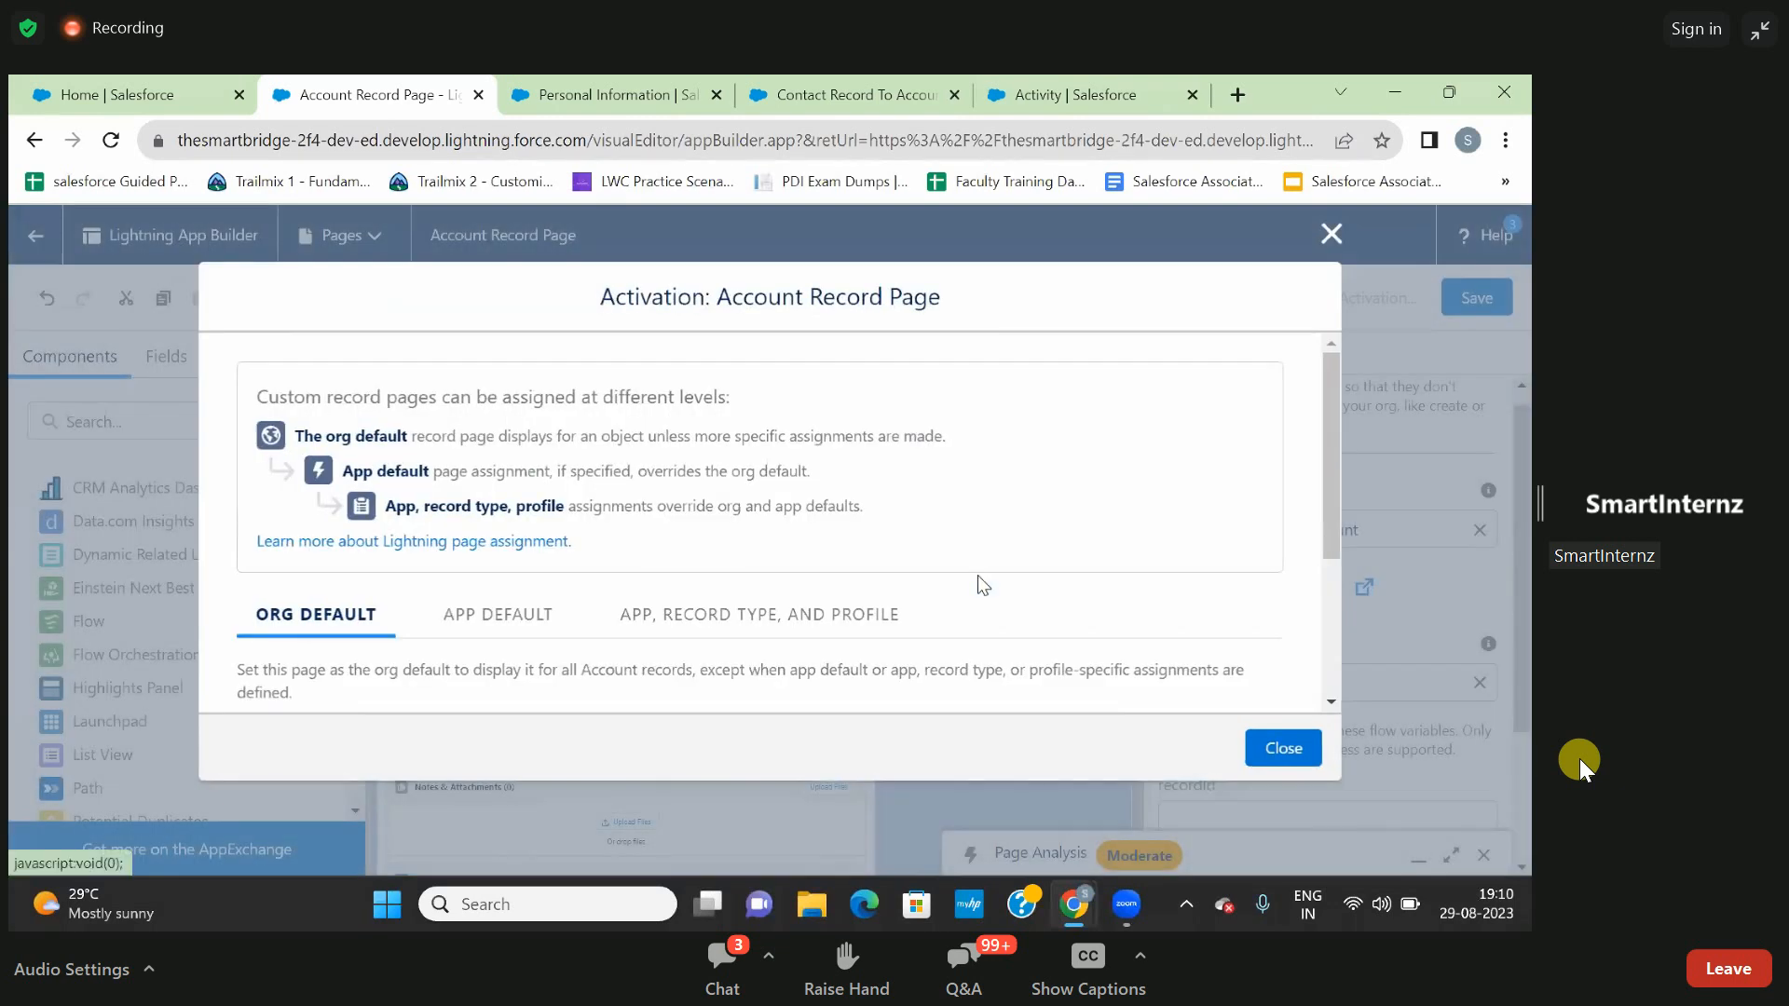
{"action": "scroll", "coordinate": [769, 596], "scroll_direction": "down", "scroll_amount": 3}
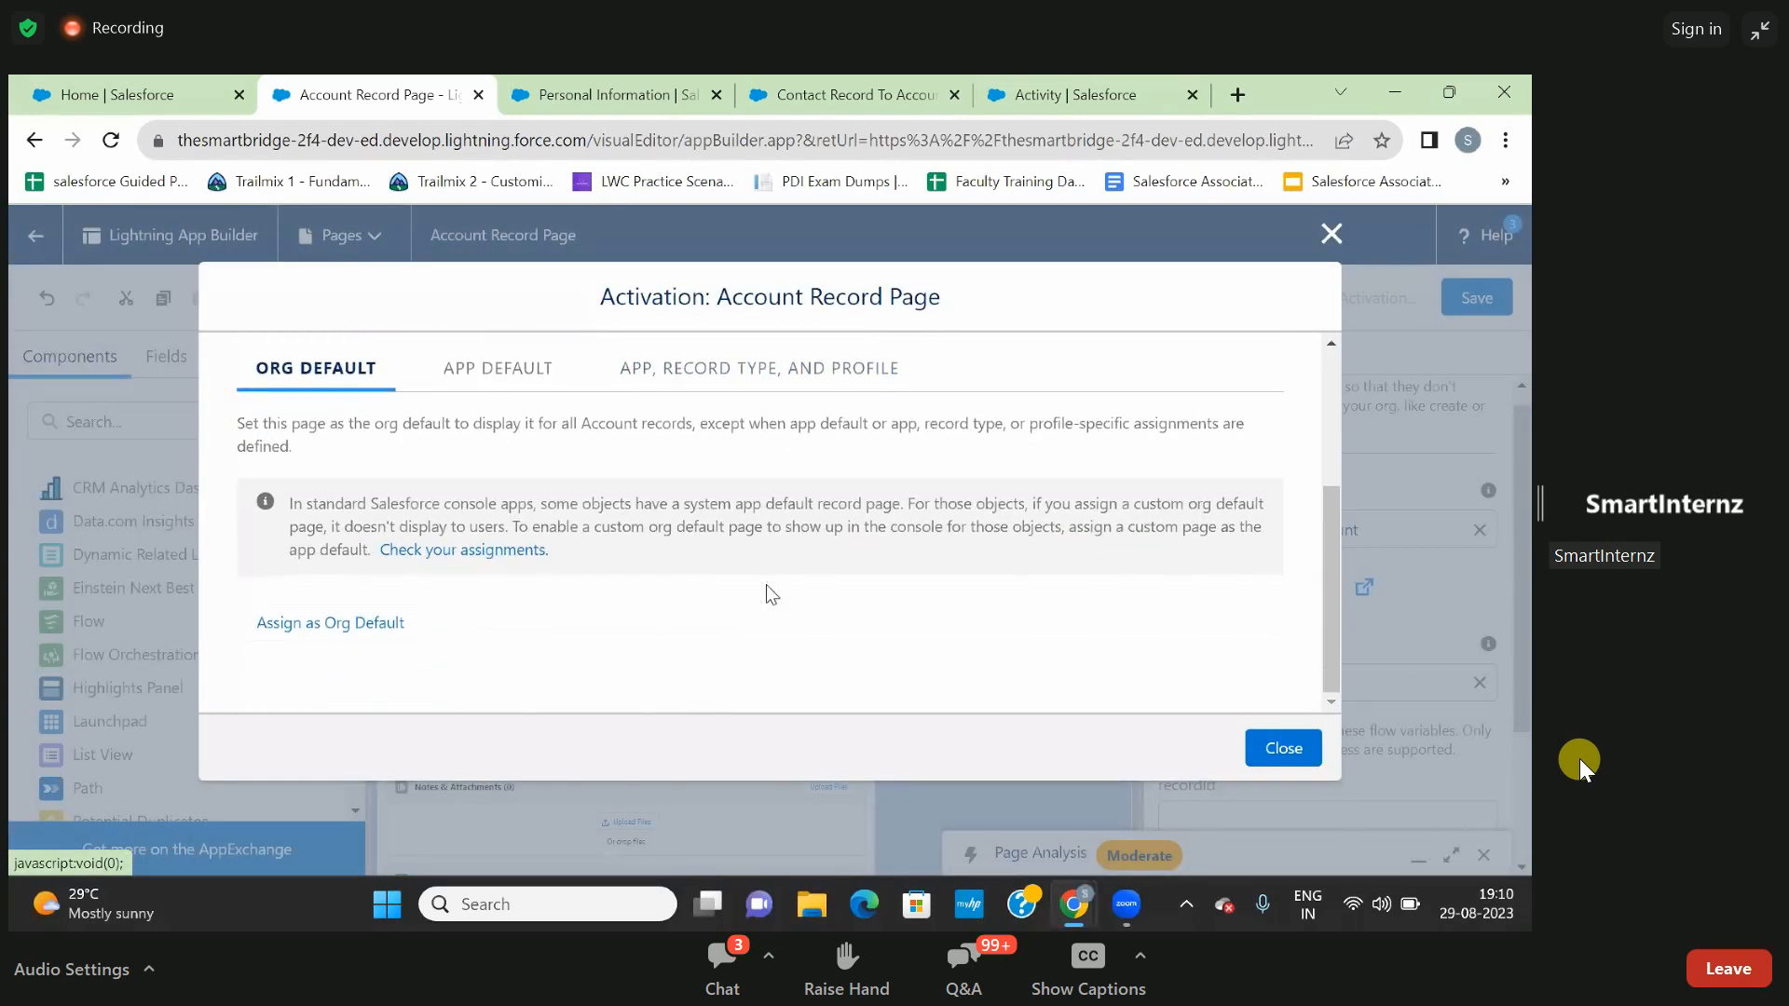
{"action": "left_click", "coordinate": [377, 630]}
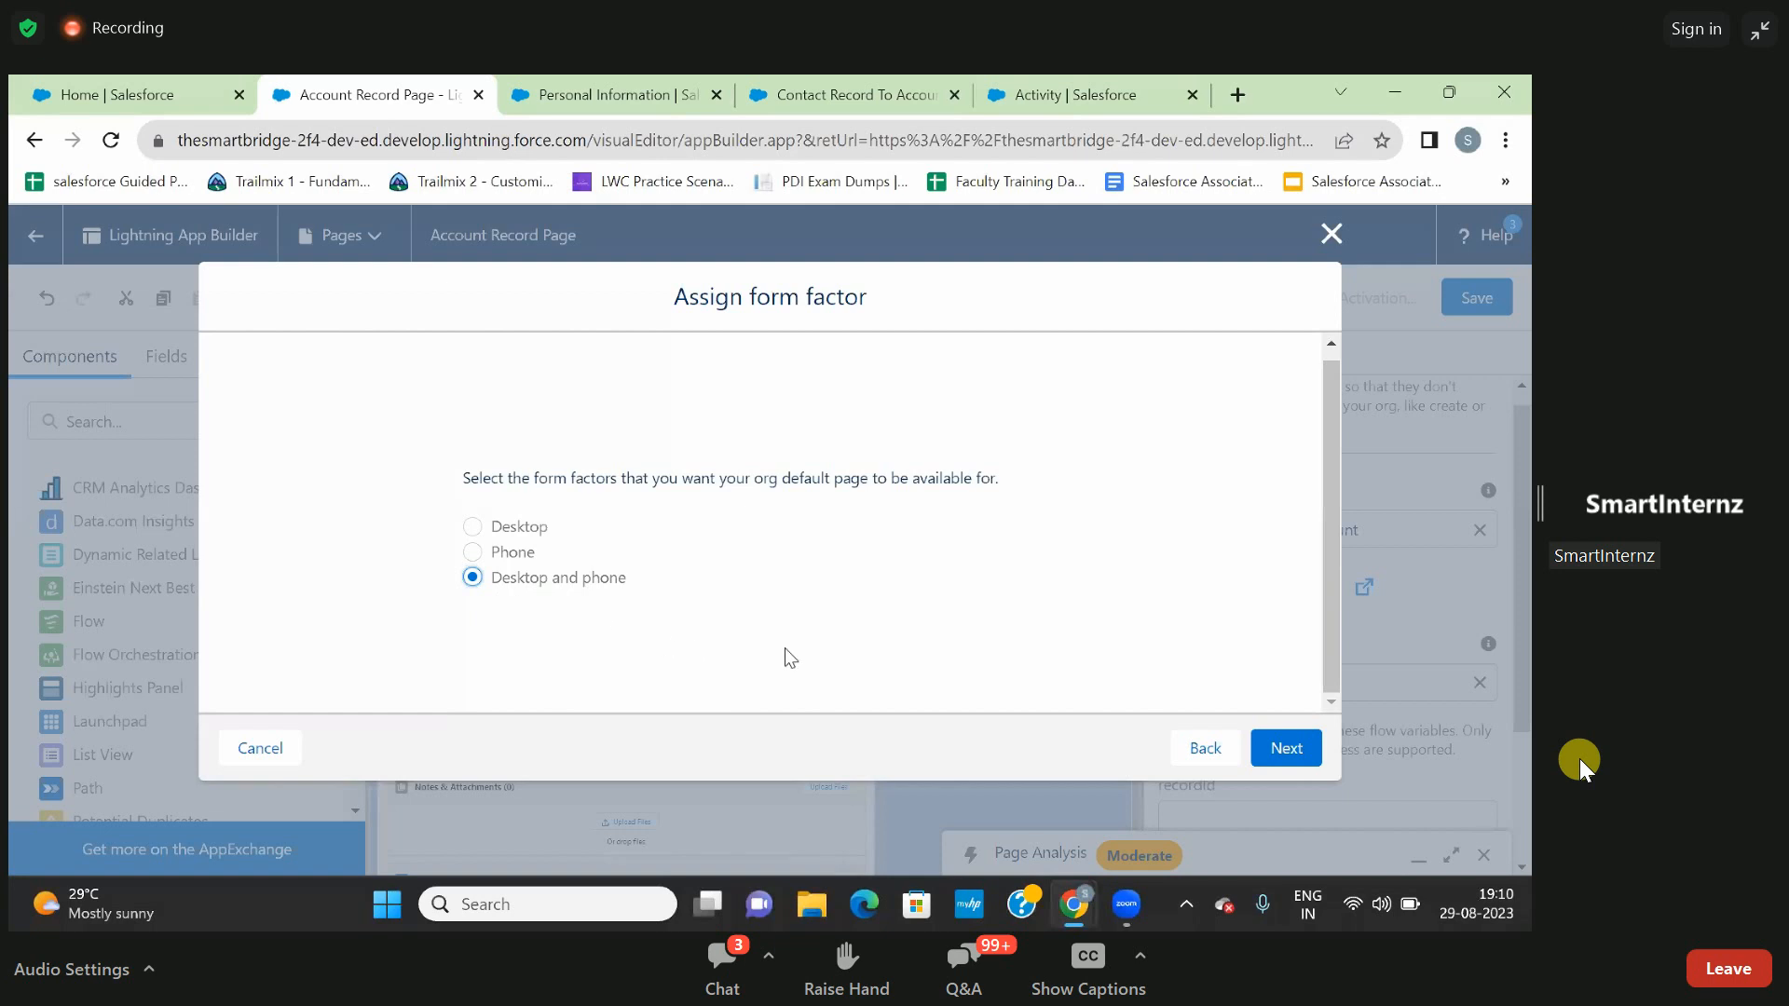
{"action": "left_click", "coordinate": [1287, 751]}
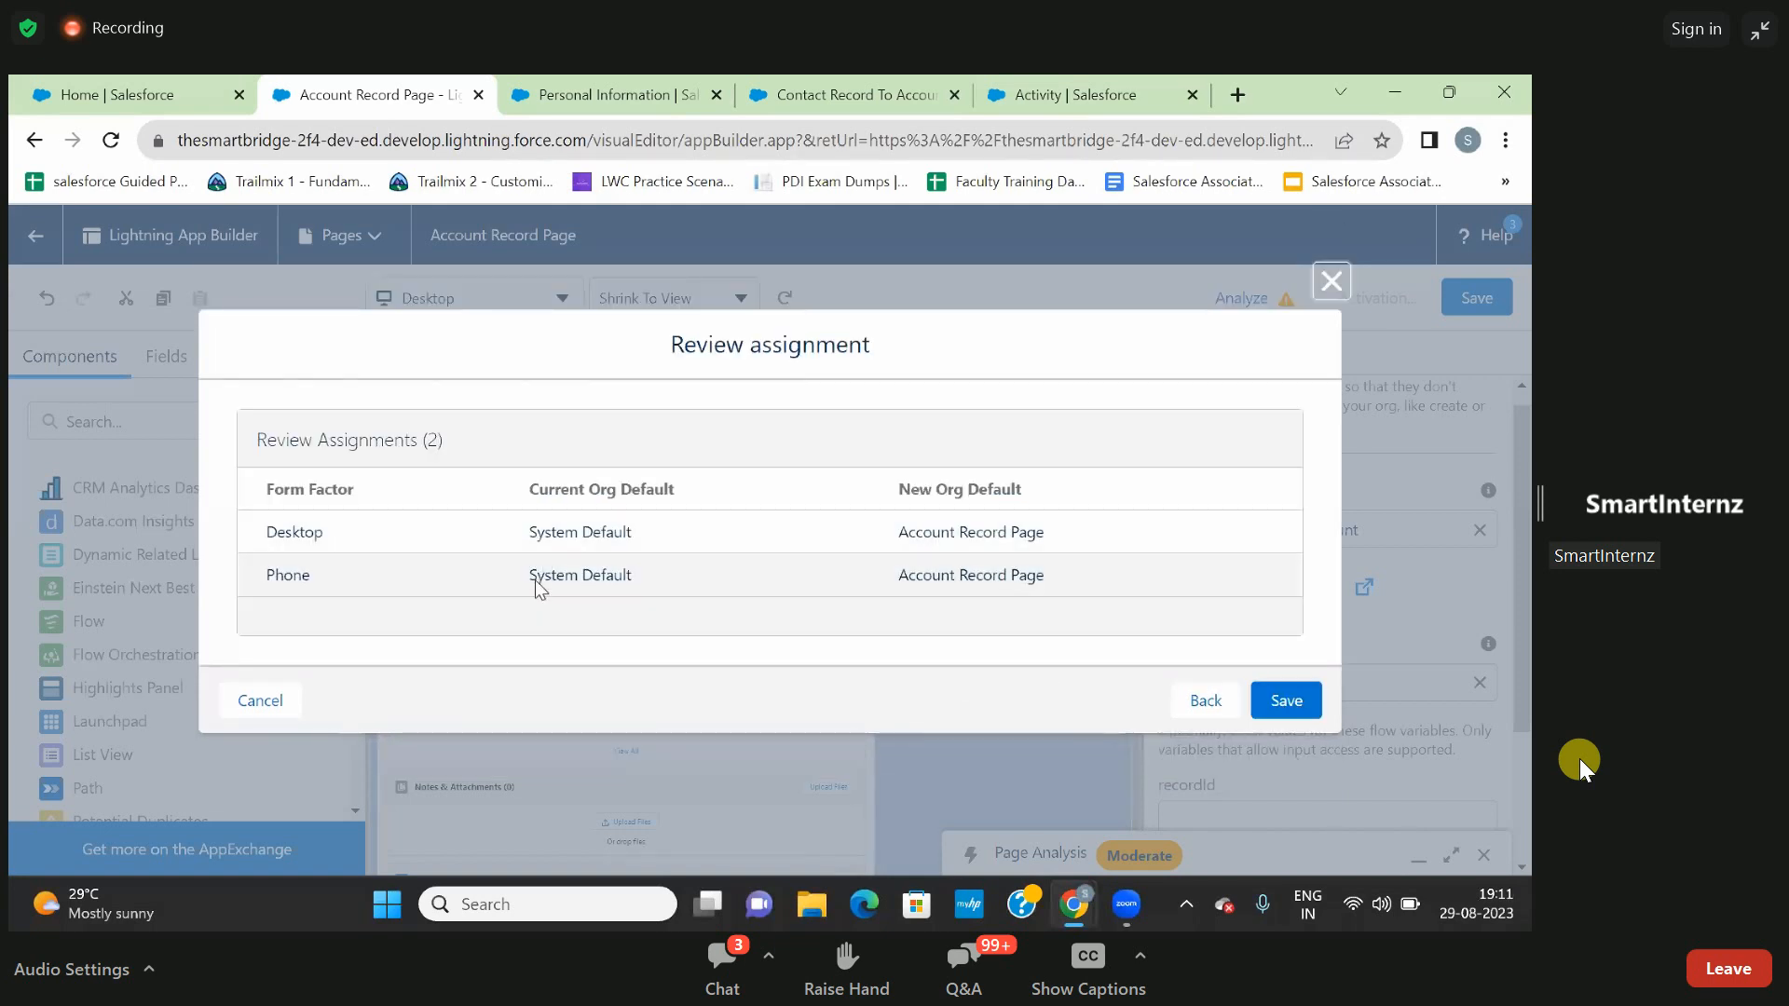
{"action": "left_click", "coordinate": [1278, 702]}
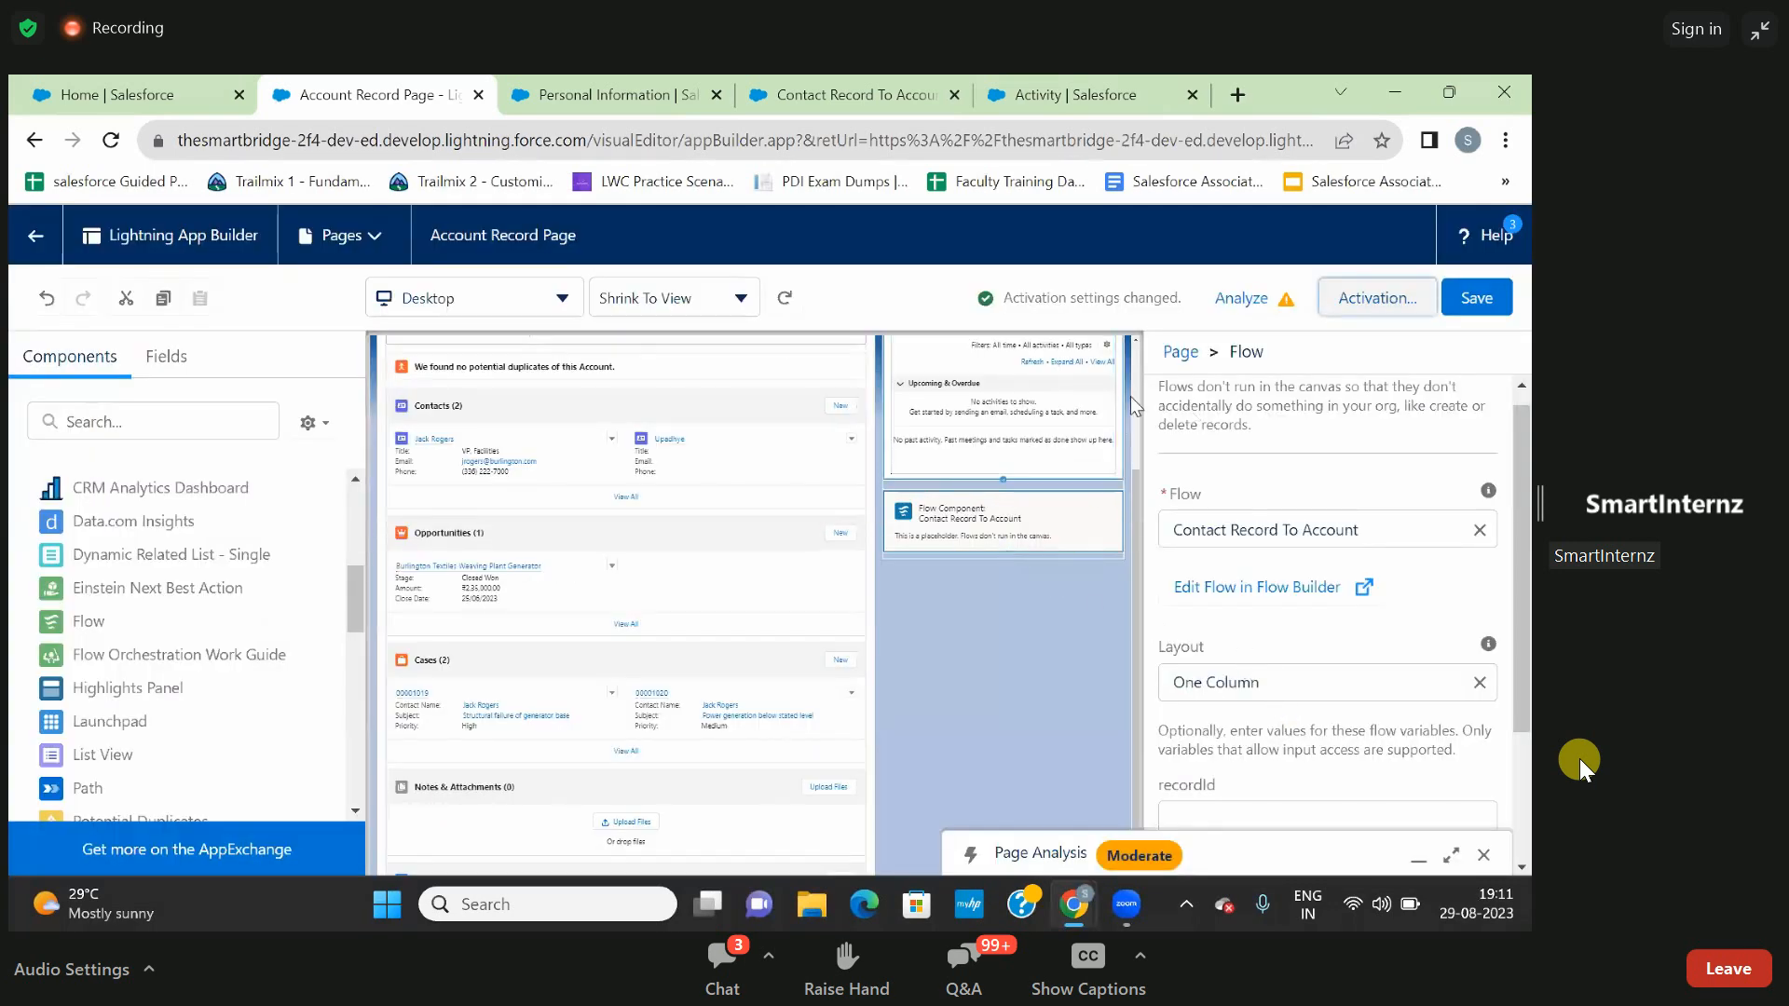
- Return from the page editor to the Burlington Textiles Corp of America account and locate the embedded Contact Record To Account form
{"action": "scroll", "coordinate": [1213, 454], "scroll_direction": "down", "scroll_amount": 3}
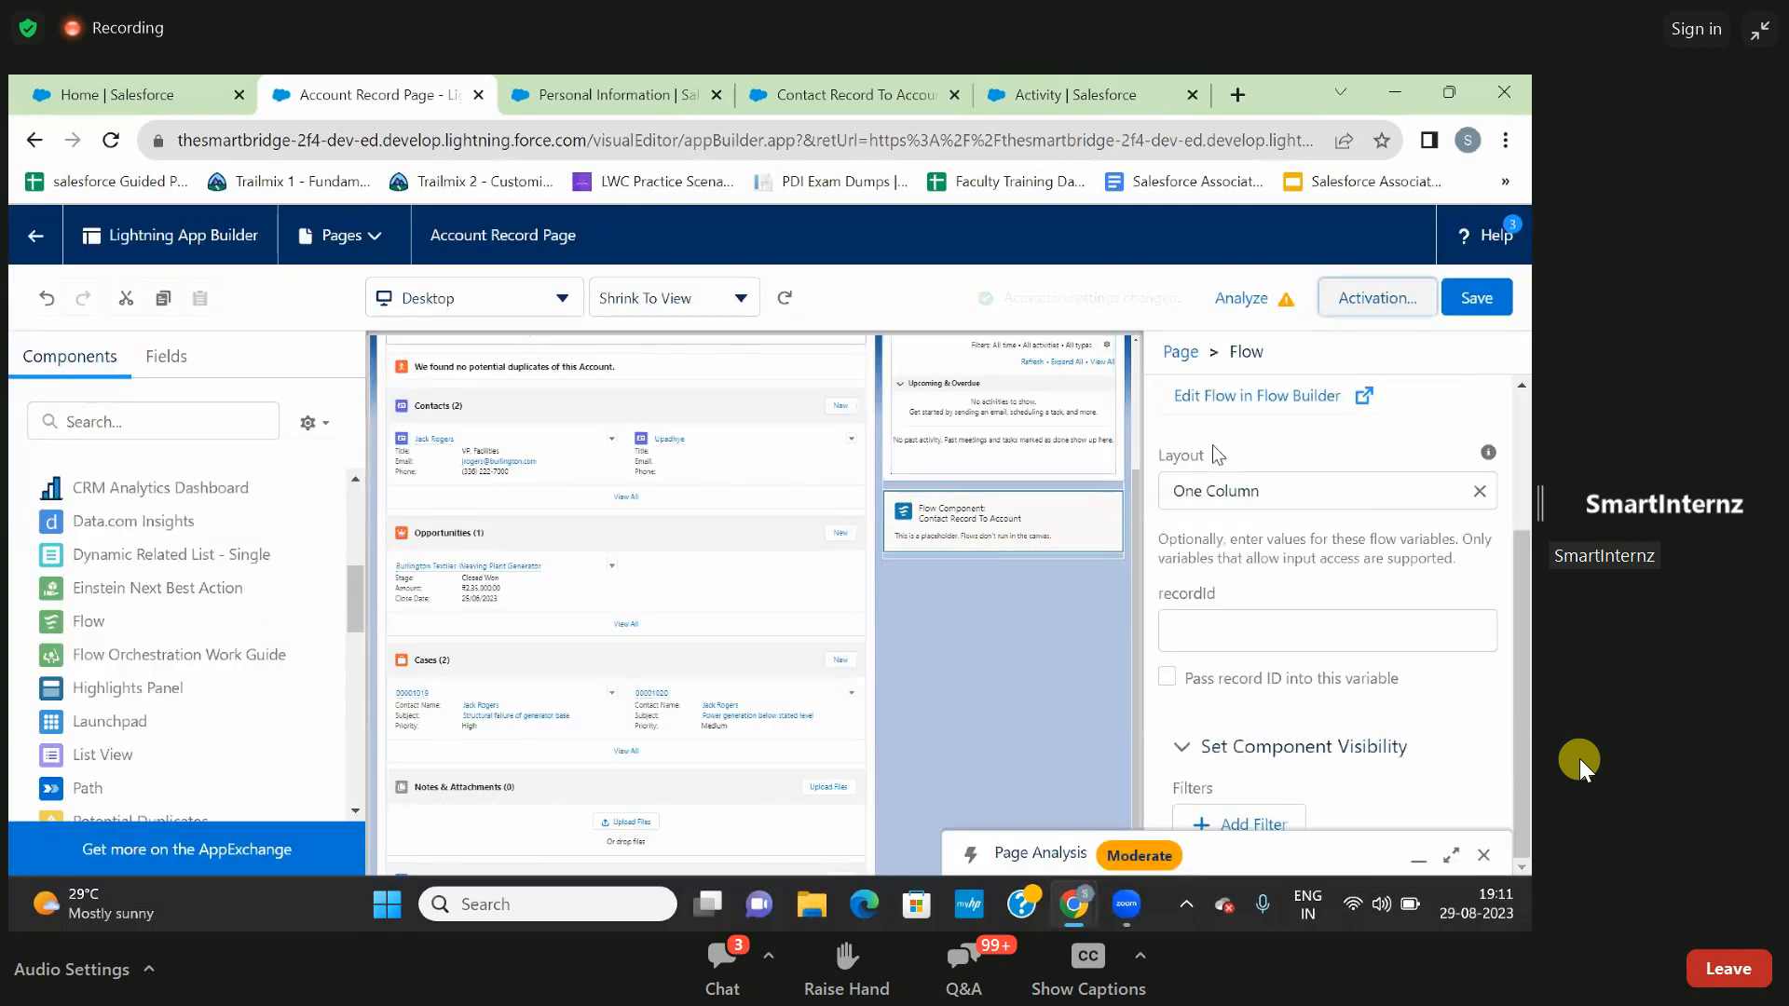
{"action": "scroll", "coordinate": [1213, 453], "scroll_direction": "up", "scroll_amount": 4}
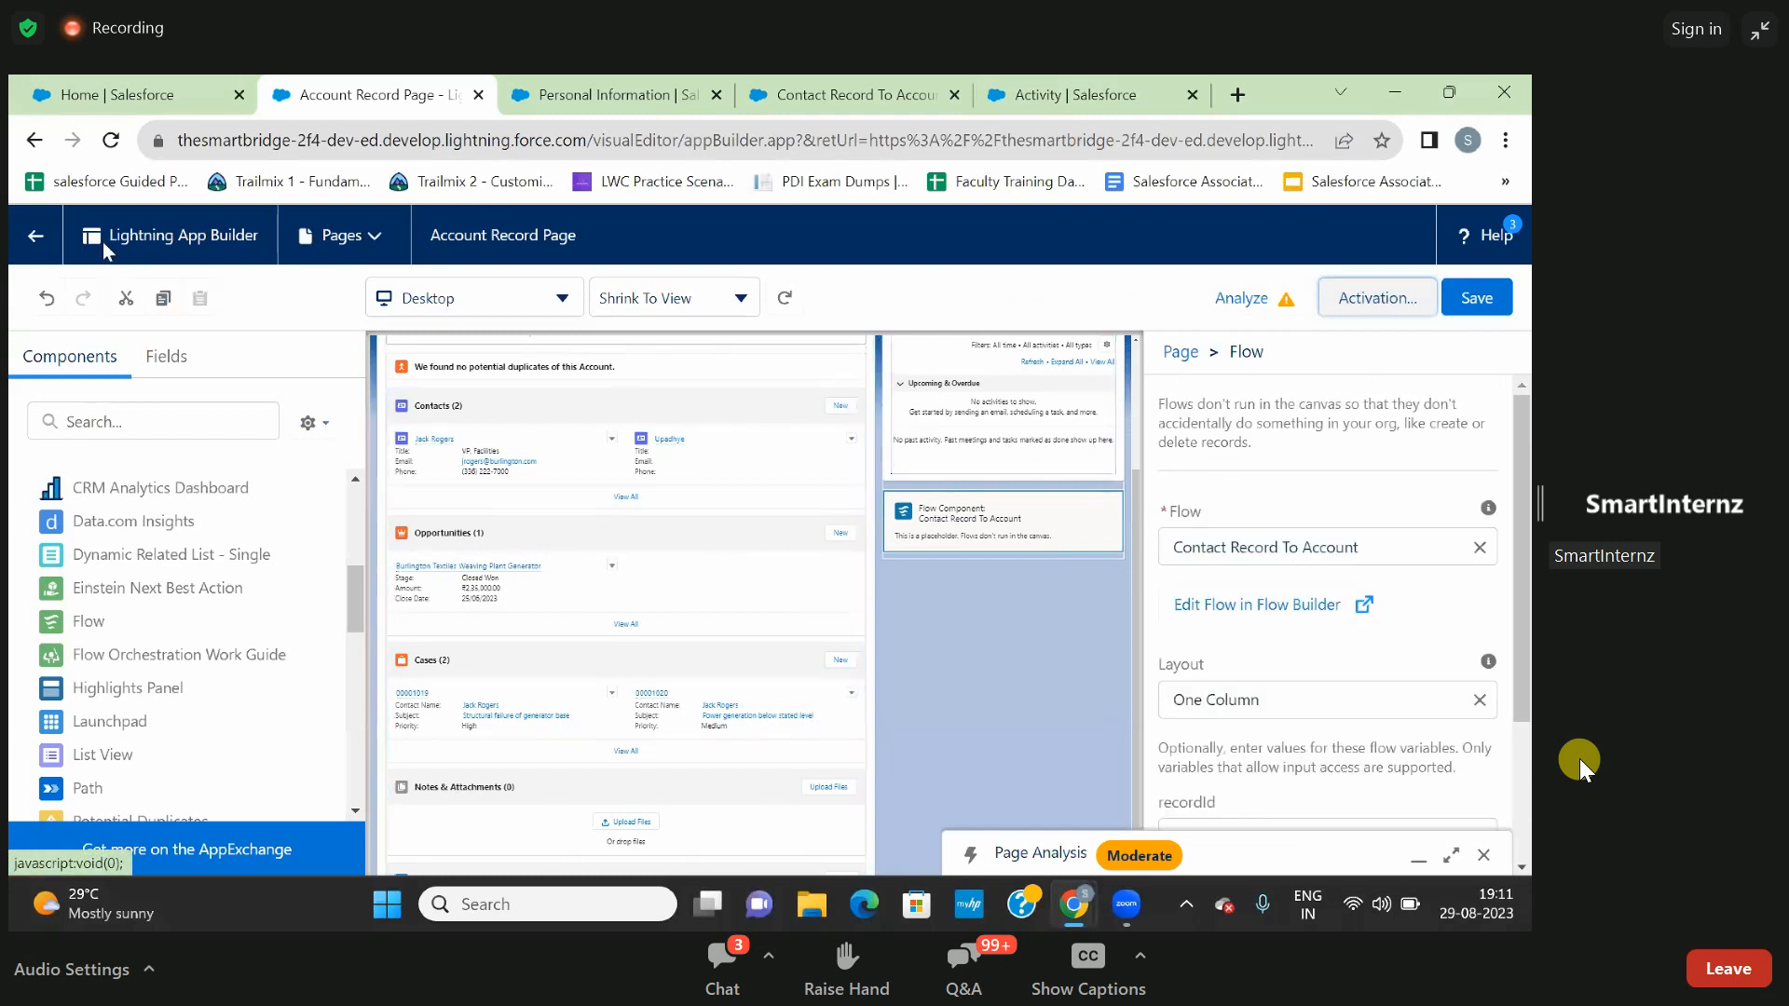
{"action": "left_click", "coordinate": [37, 242]}
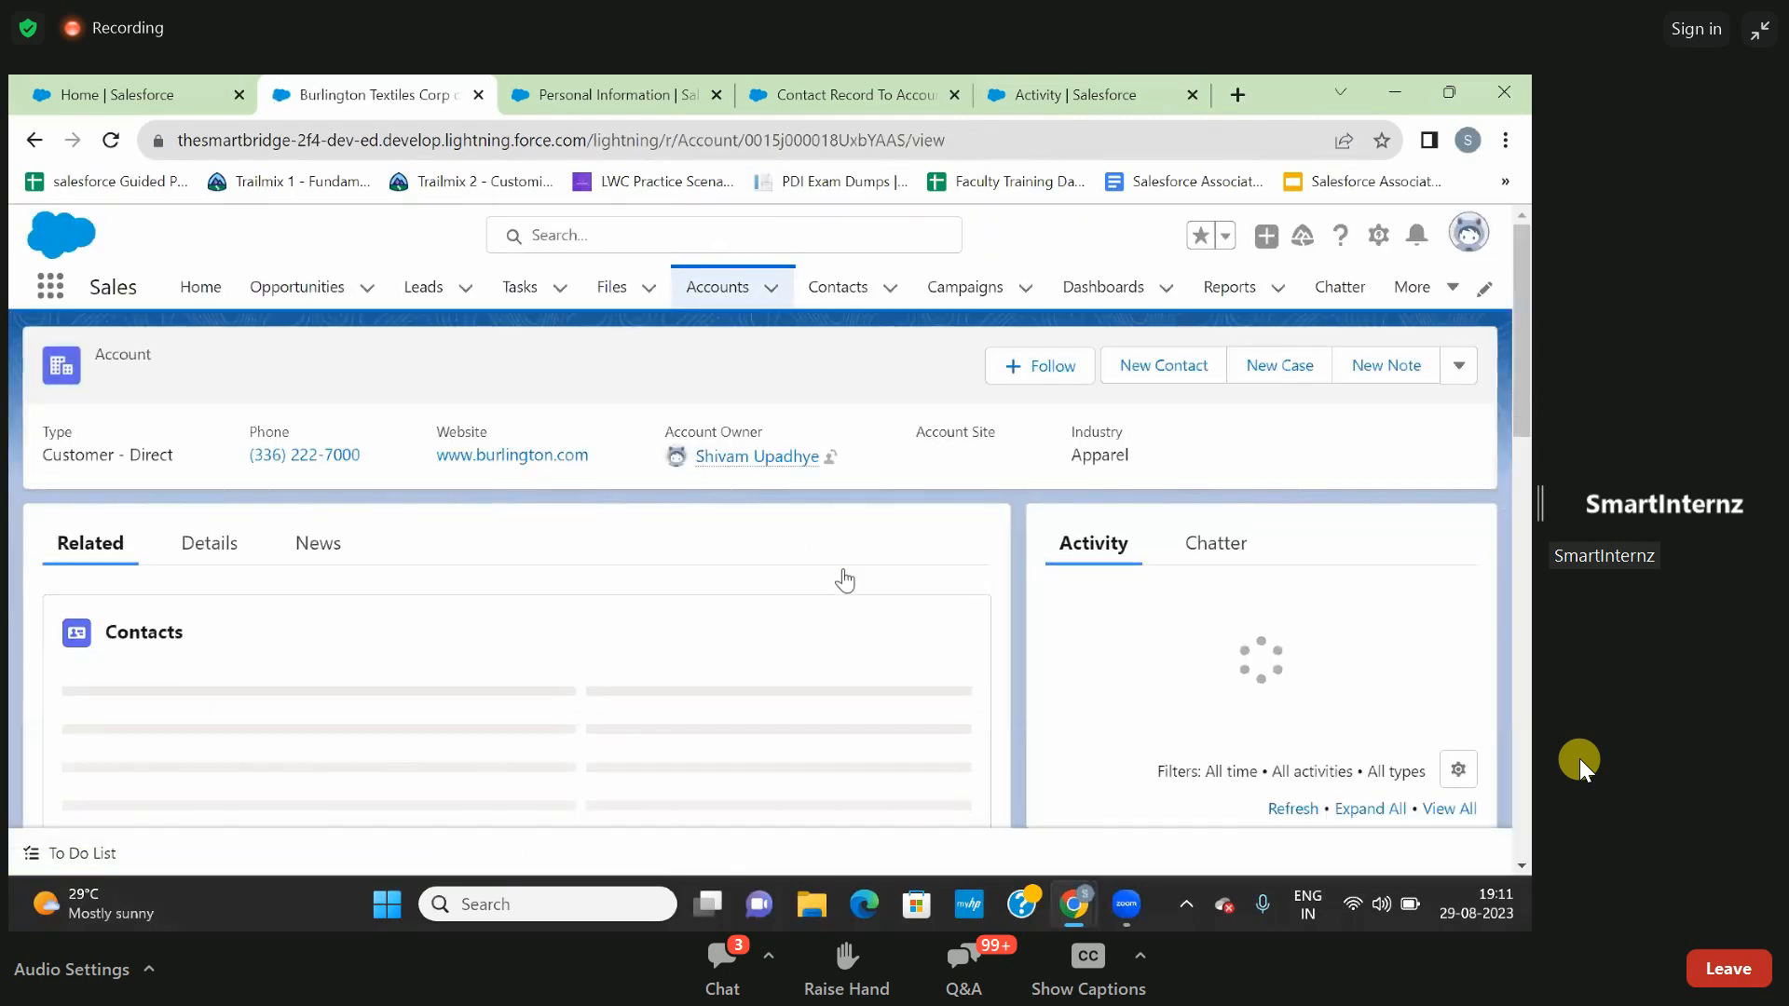
{"action": "scroll", "coordinate": [1265, 617], "scroll_direction": "down", "scroll_amount": 5}
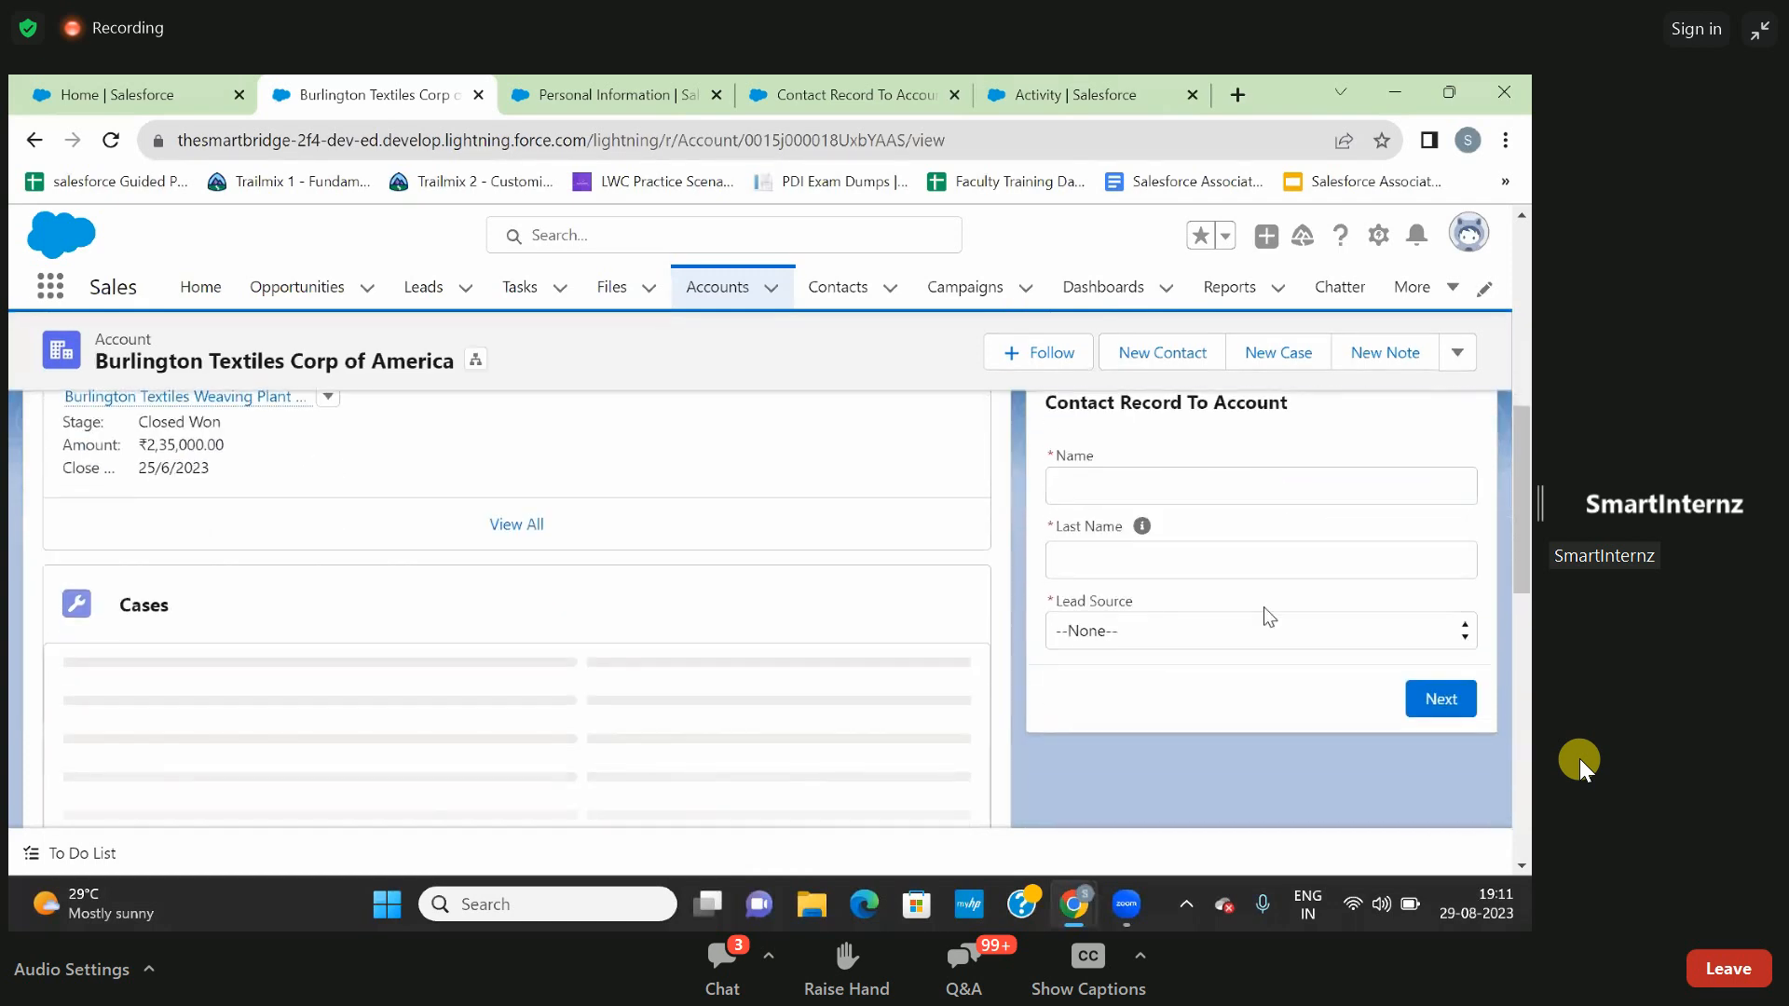
{"action": "scroll", "coordinate": [1265, 608], "scroll_direction": "up", "scroll_amount": 1}
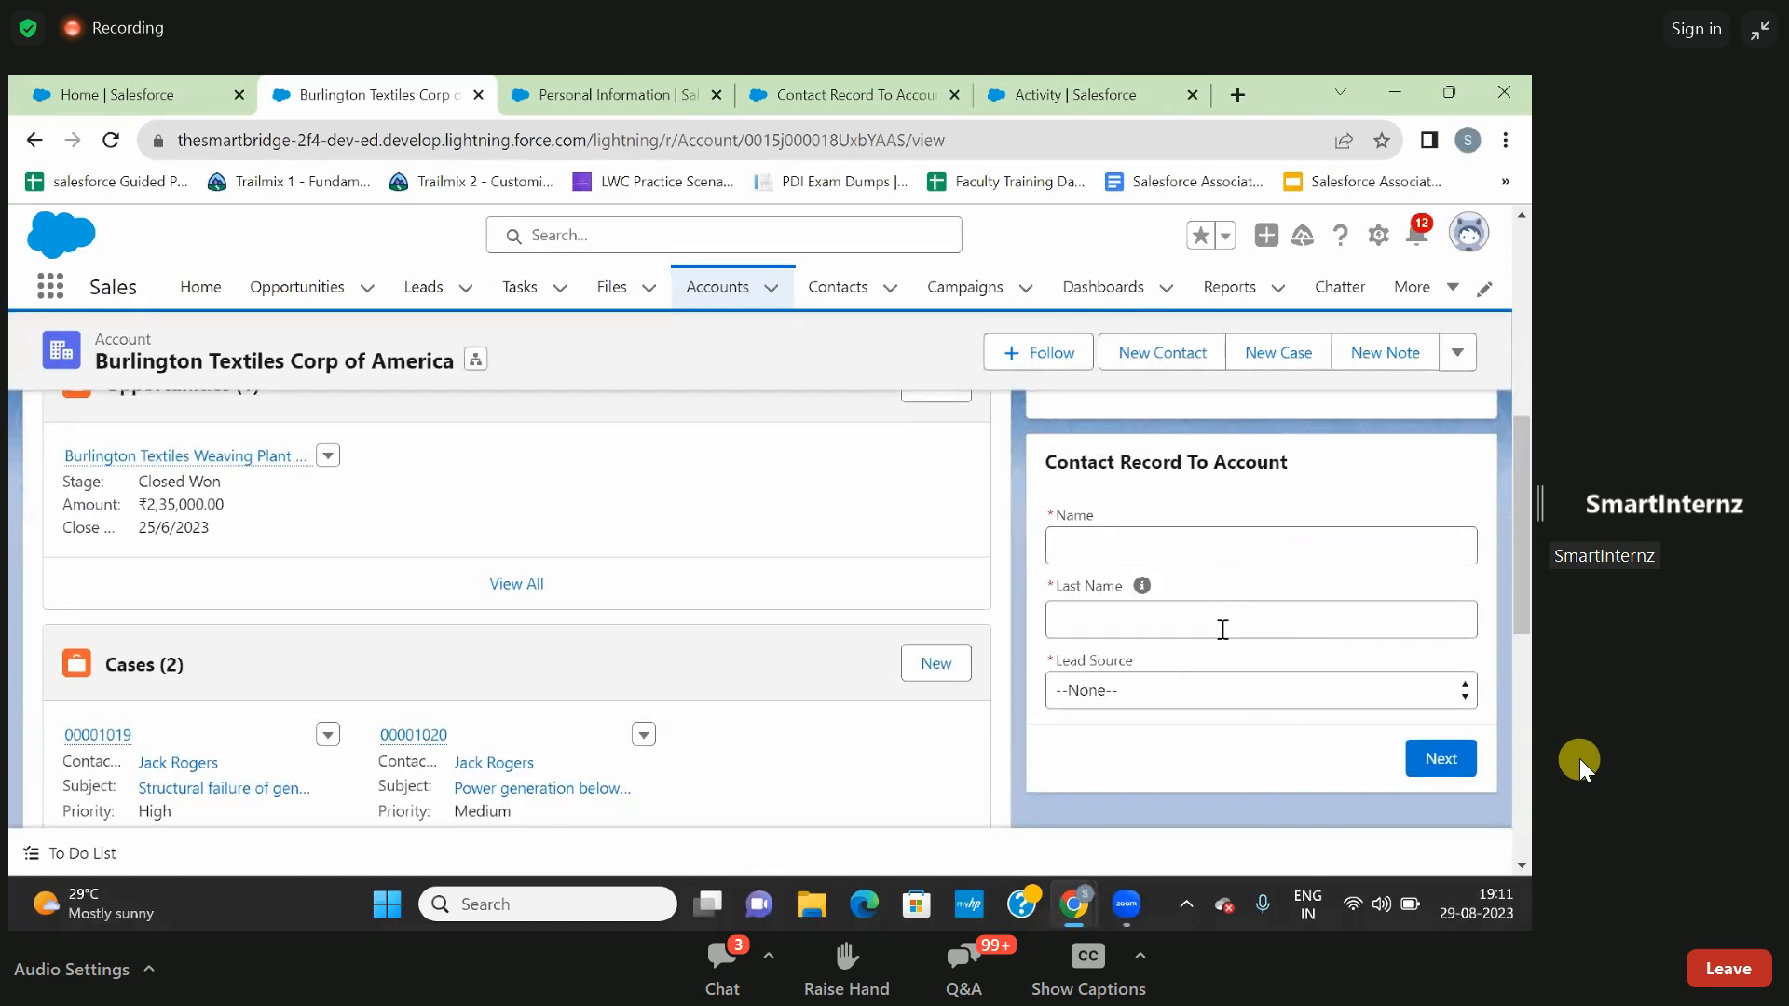
{"action": "scroll", "coordinate": [1222, 630], "scroll_direction": "up", "scroll_amount": 4}
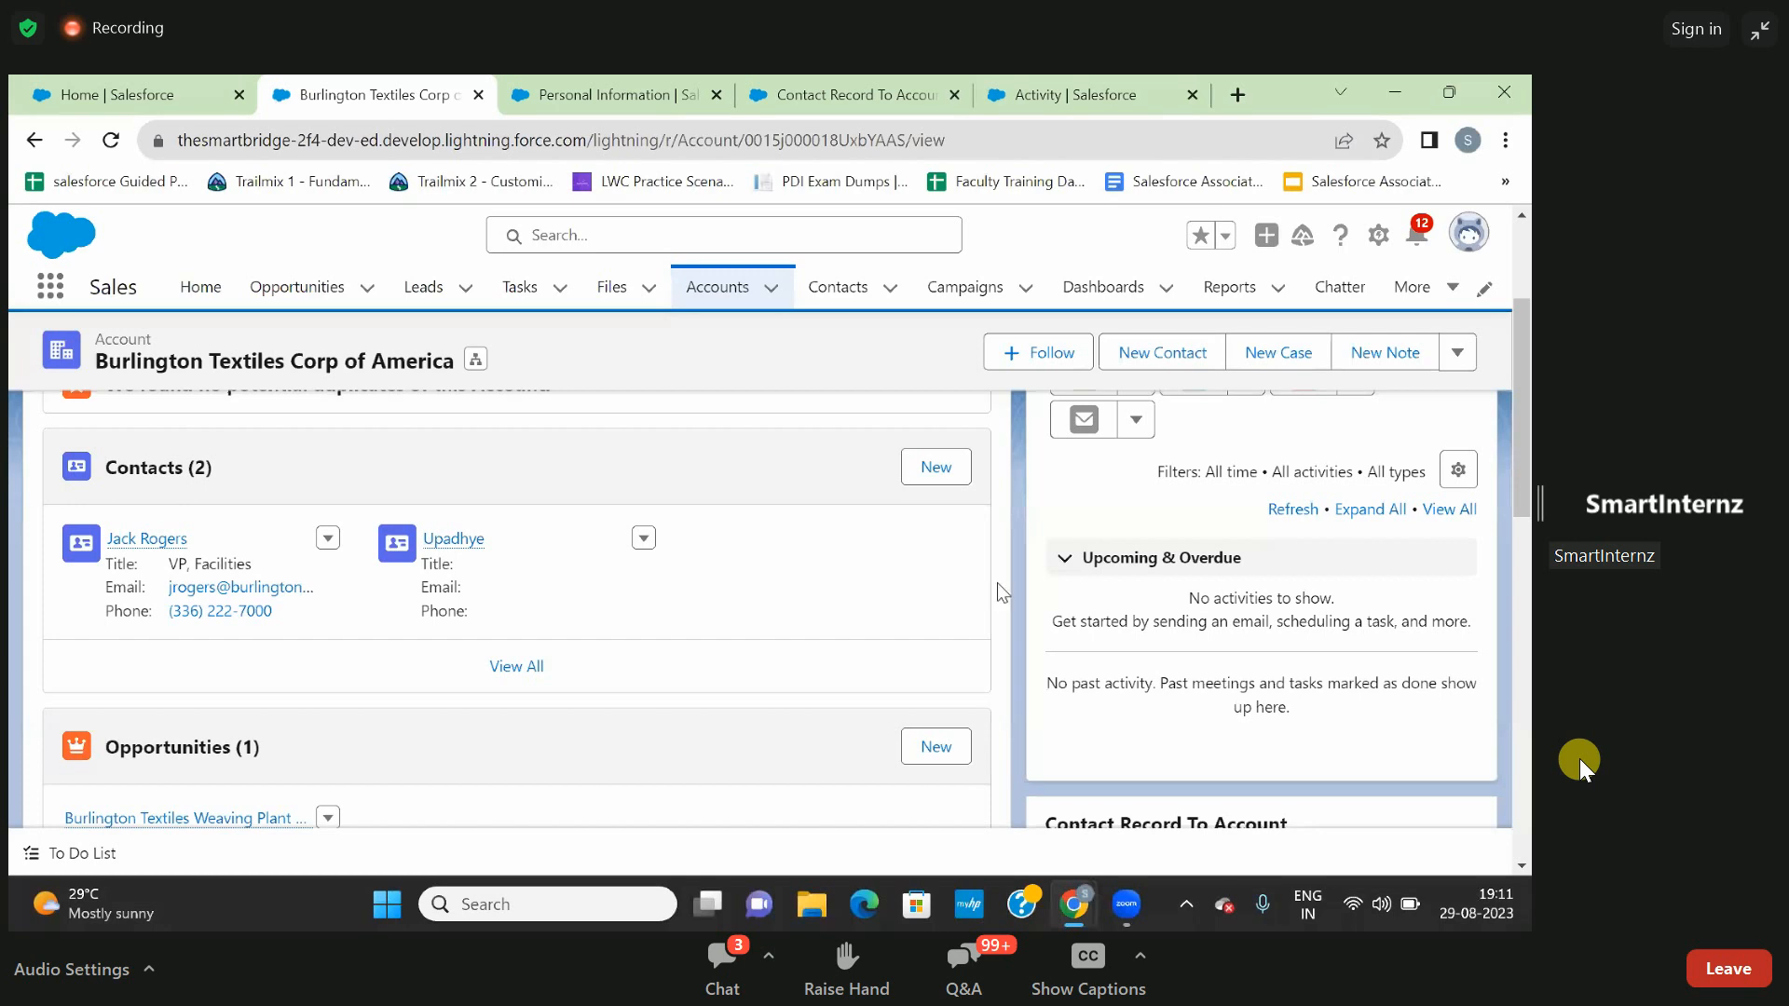
{"action": "scroll", "coordinate": [1219, 583], "scroll_direction": "down", "scroll_amount": 4}
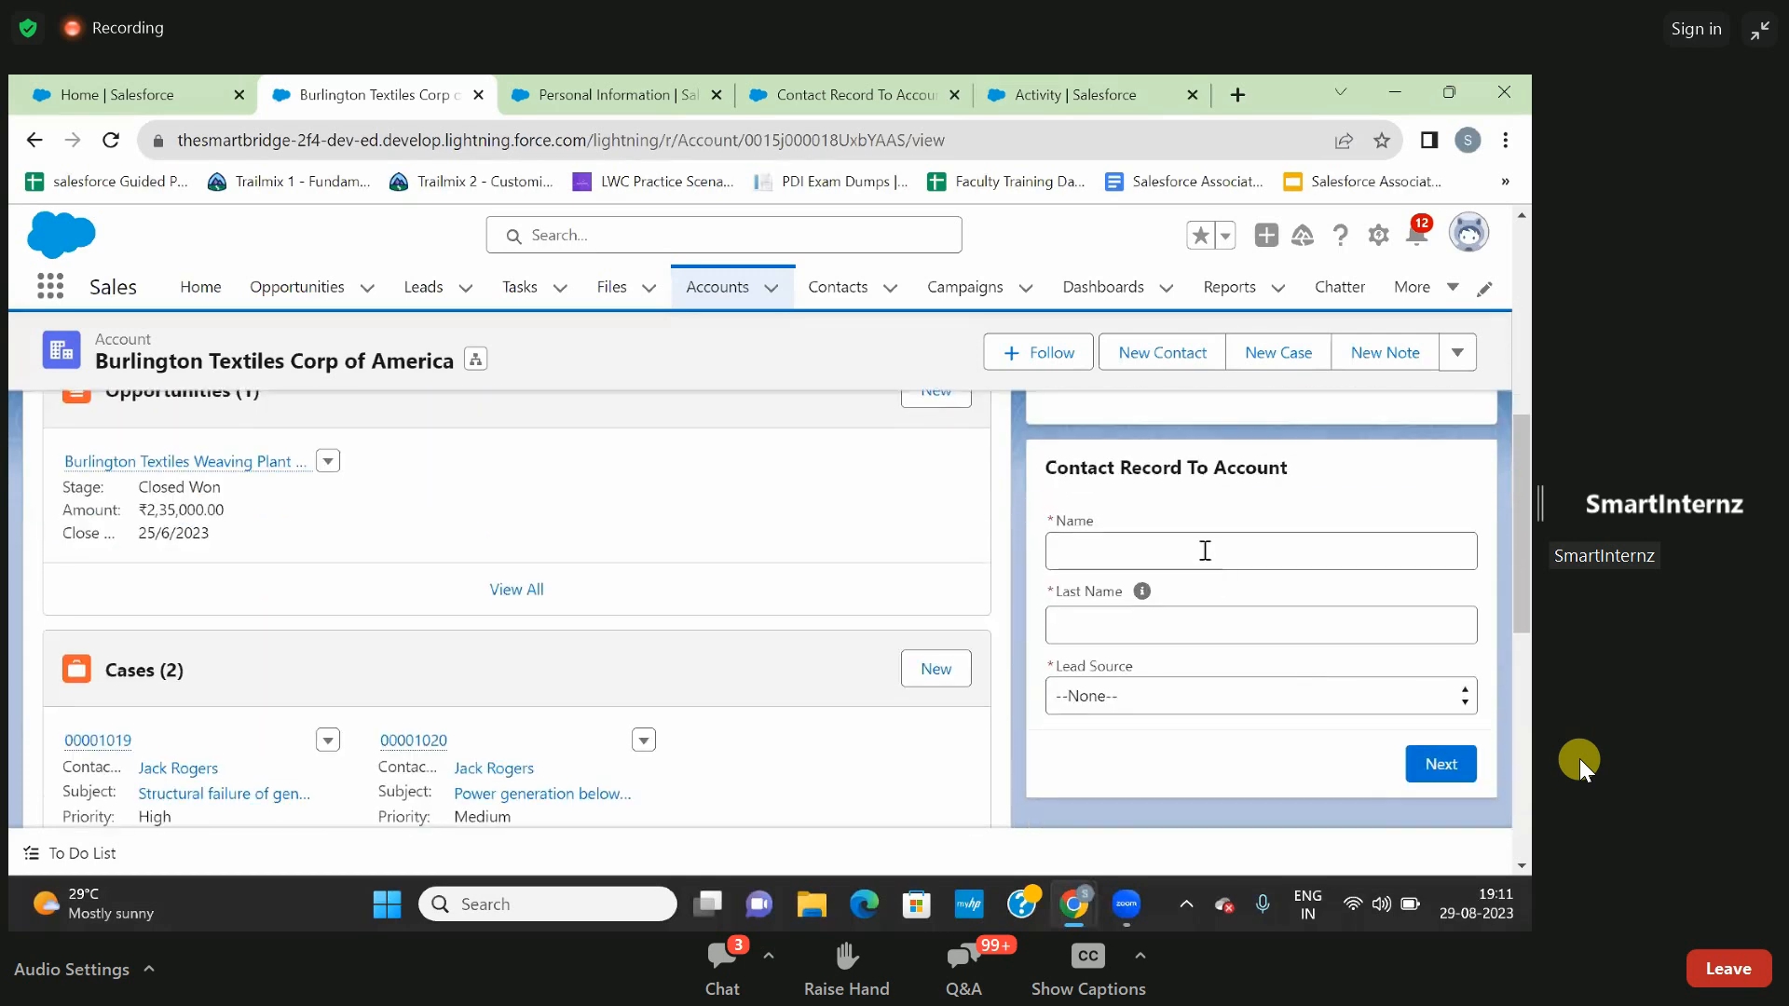
- Submit the Contact Record To Account form with the contact's first name, last name and lead source Partner Referral, and check the related contacts
{"action": "left_click", "coordinate": [1204, 550]}
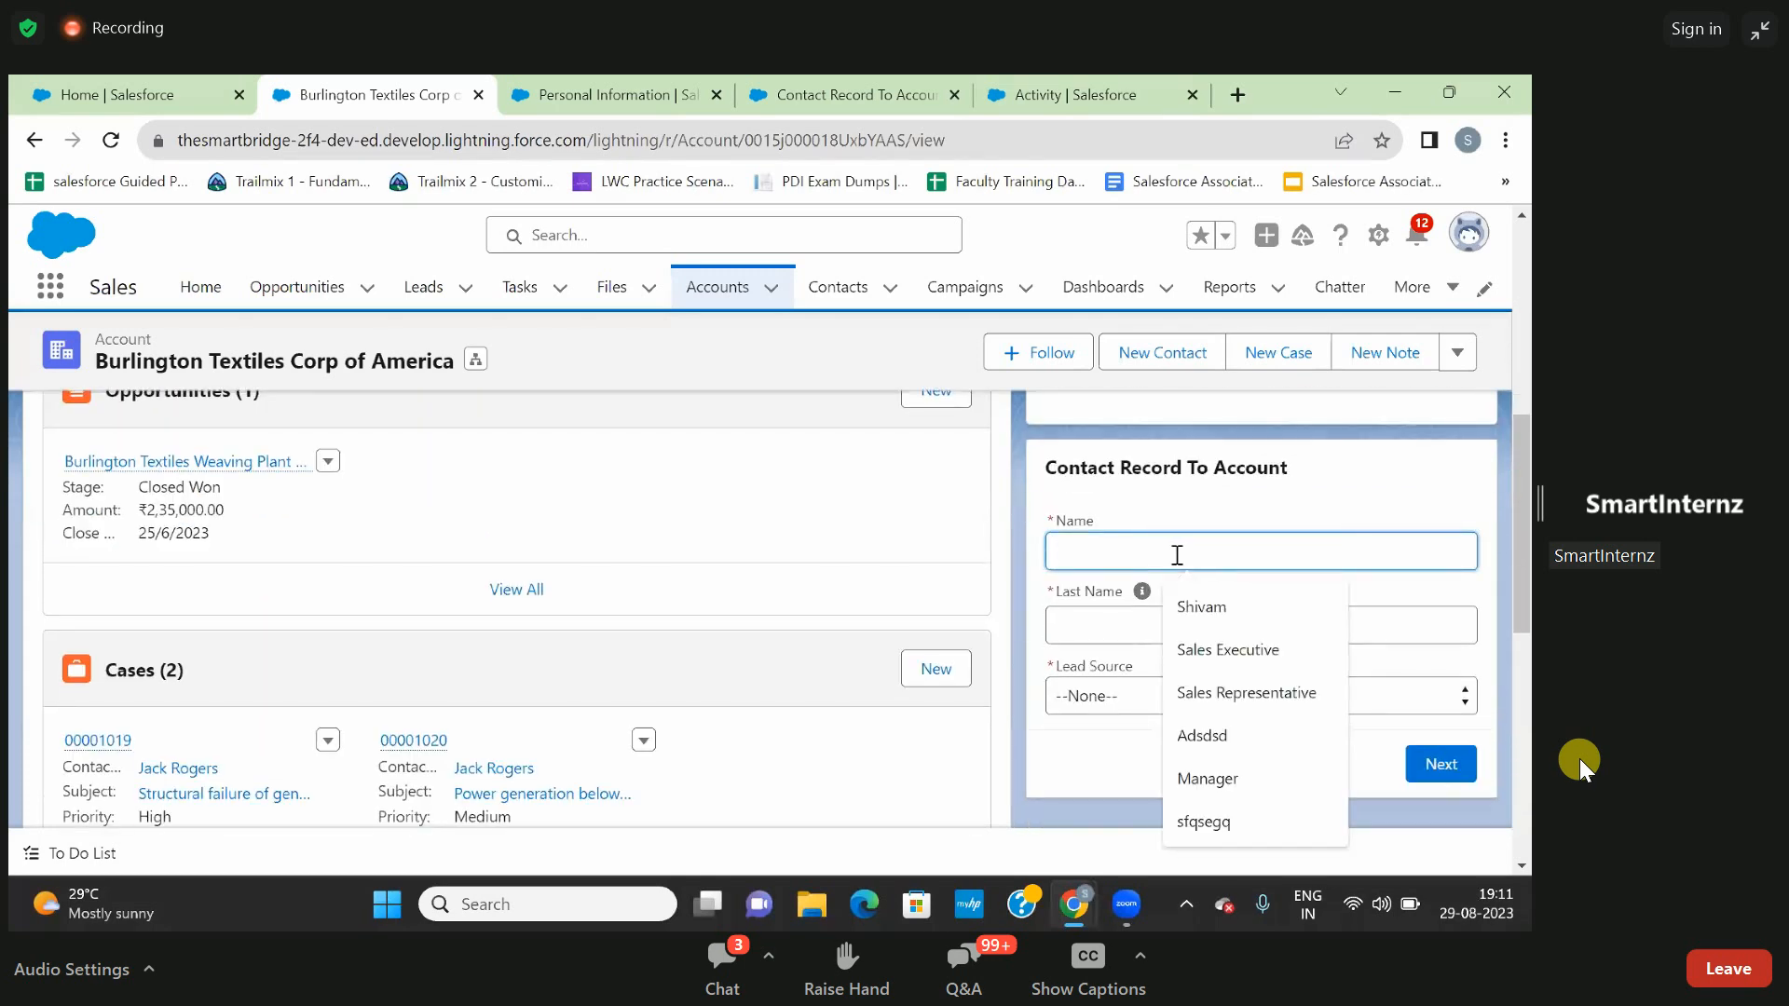
{"action": "type", "text": "Nad"}
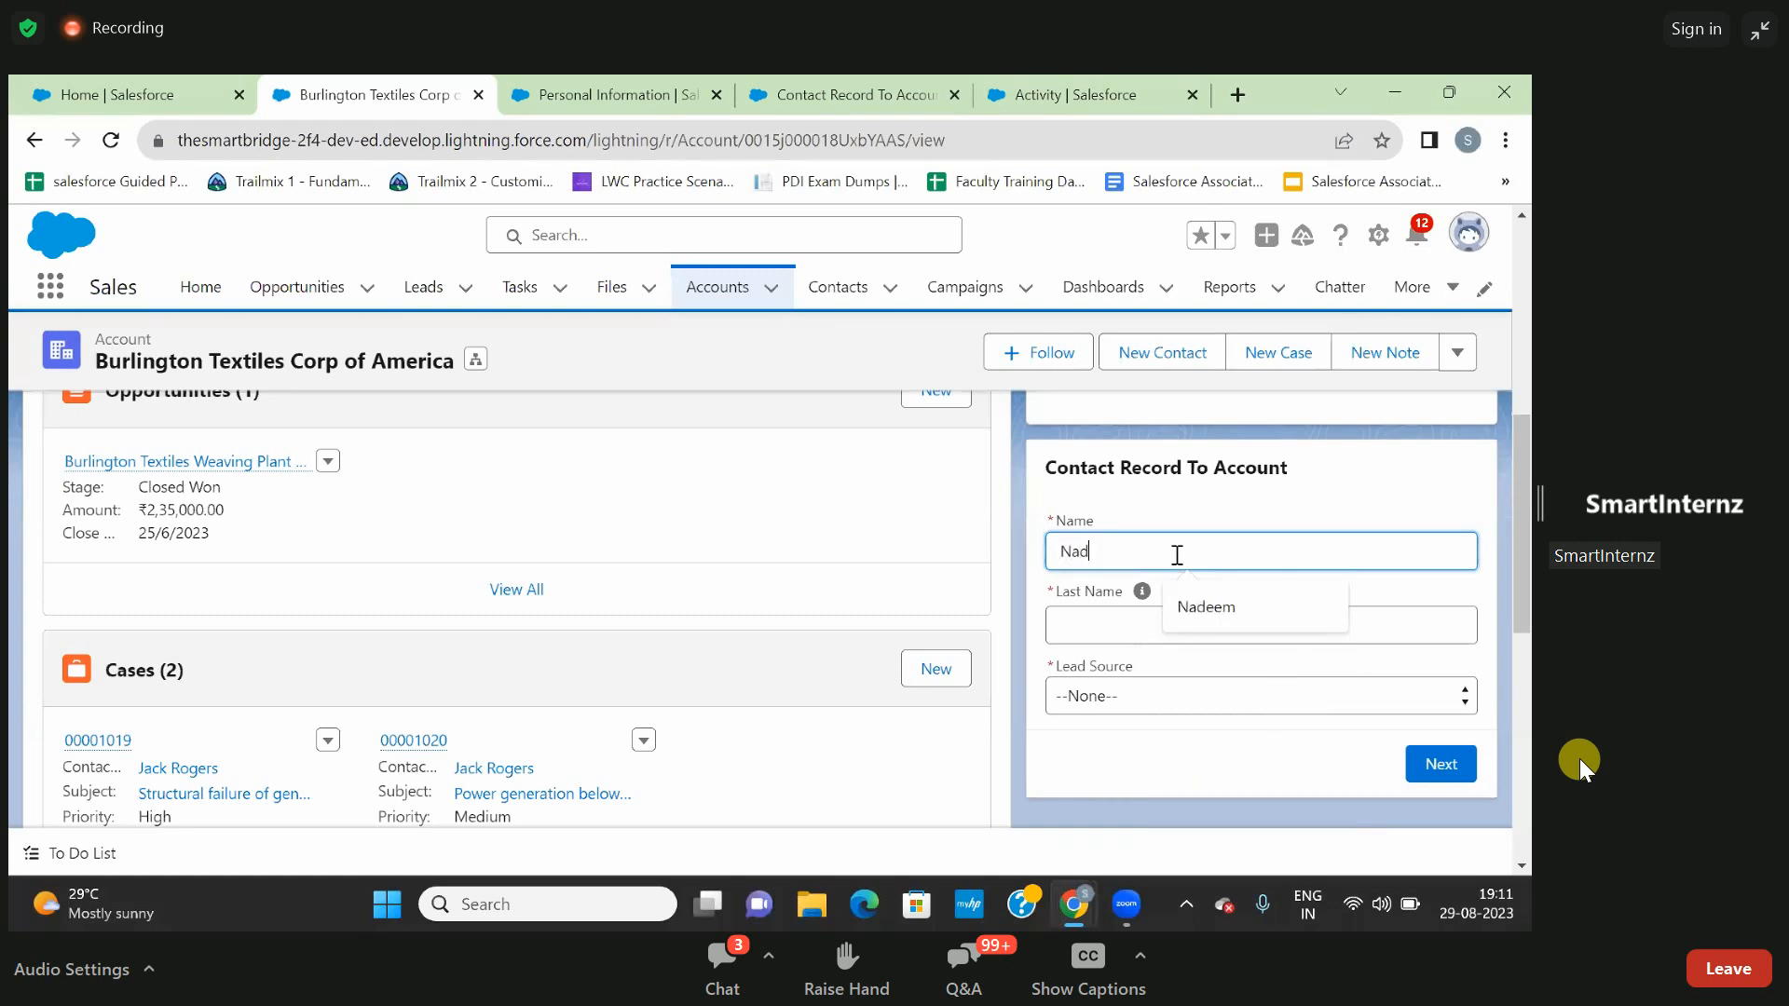
{"action": "type", "text": "eem"}
{"action": "left_click", "coordinate": [1126, 621]}
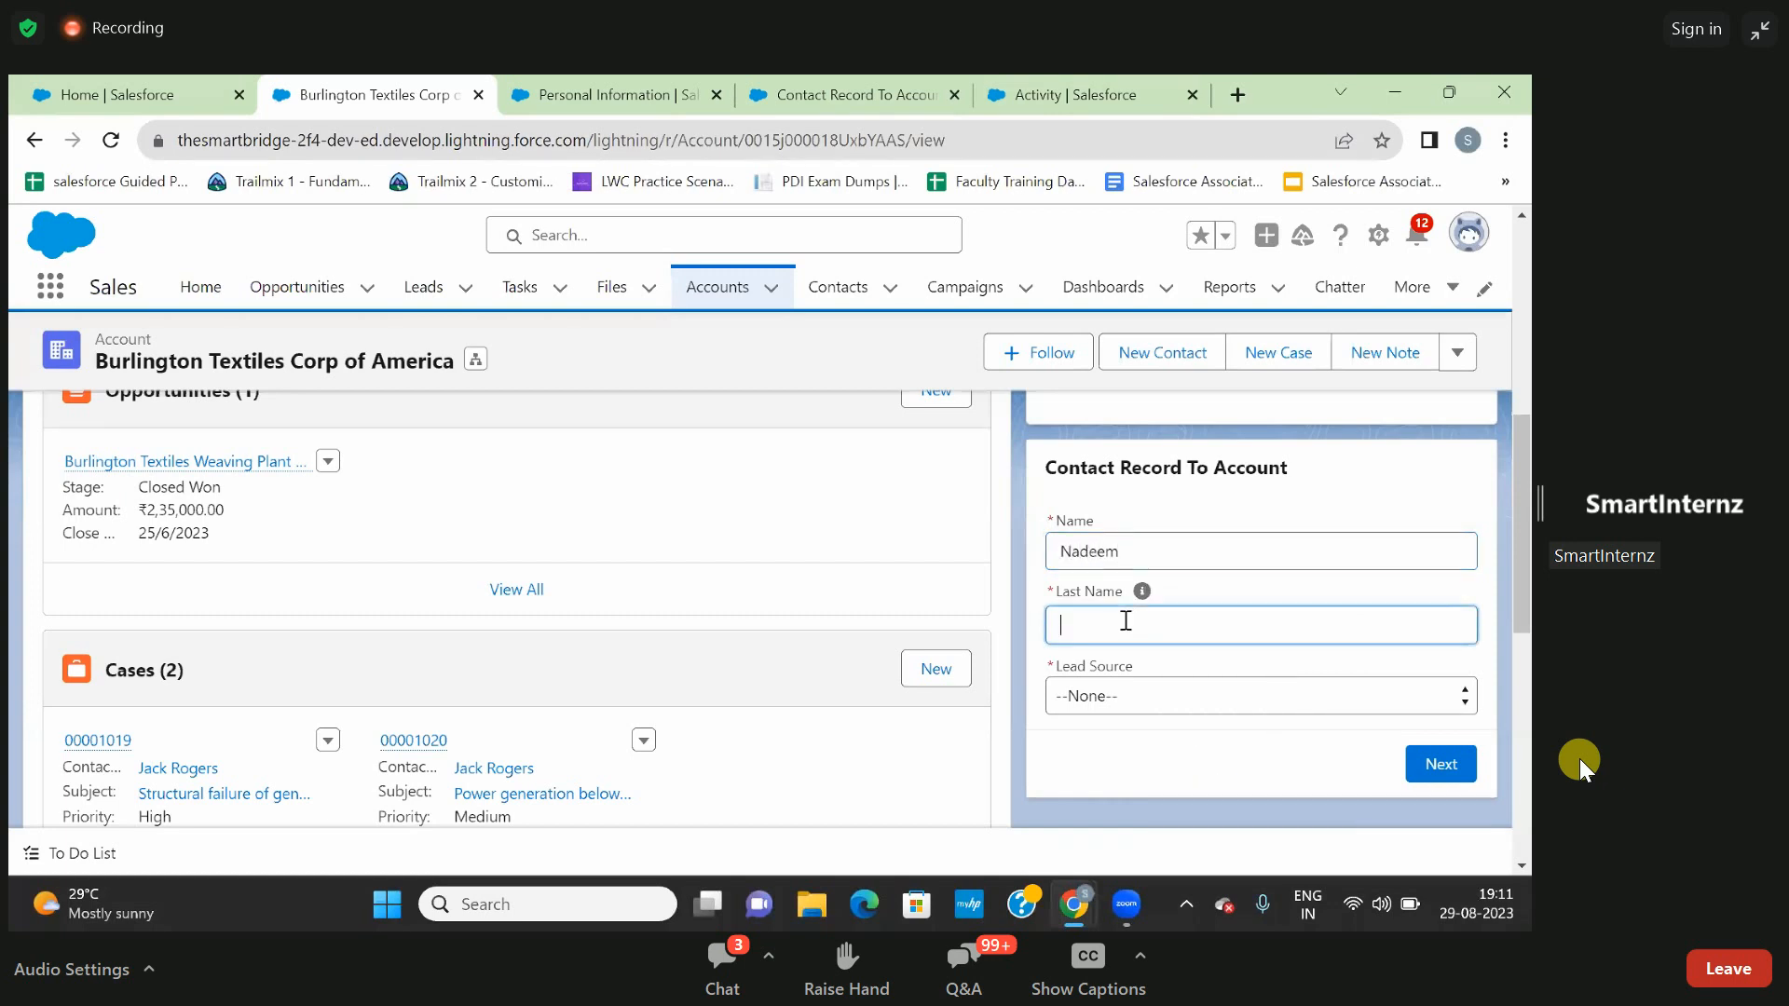
{"action": "type", "text": "M"}
{"action": "left_click", "coordinate": [1111, 702]}
{"action": "scroll", "coordinate": [1111, 702], "scroll_direction": "down", "scroll_amount": 1}
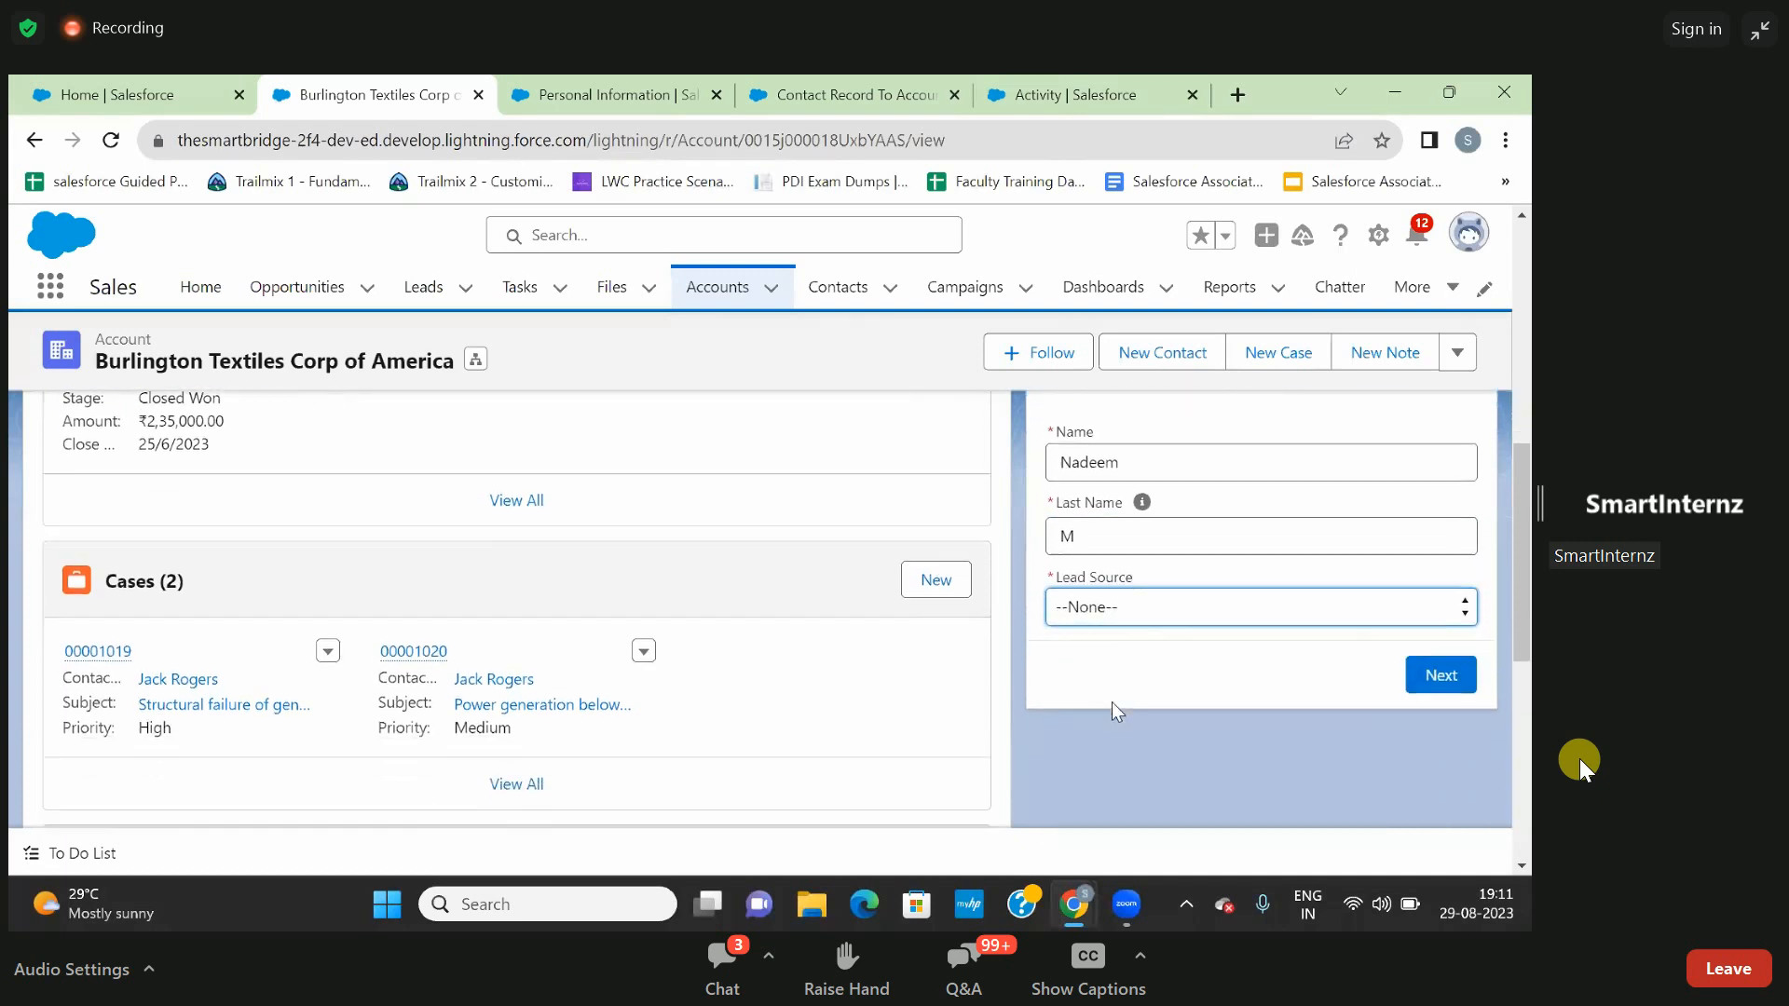
{"action": "left_click", "coordinate": [1120, 584]}
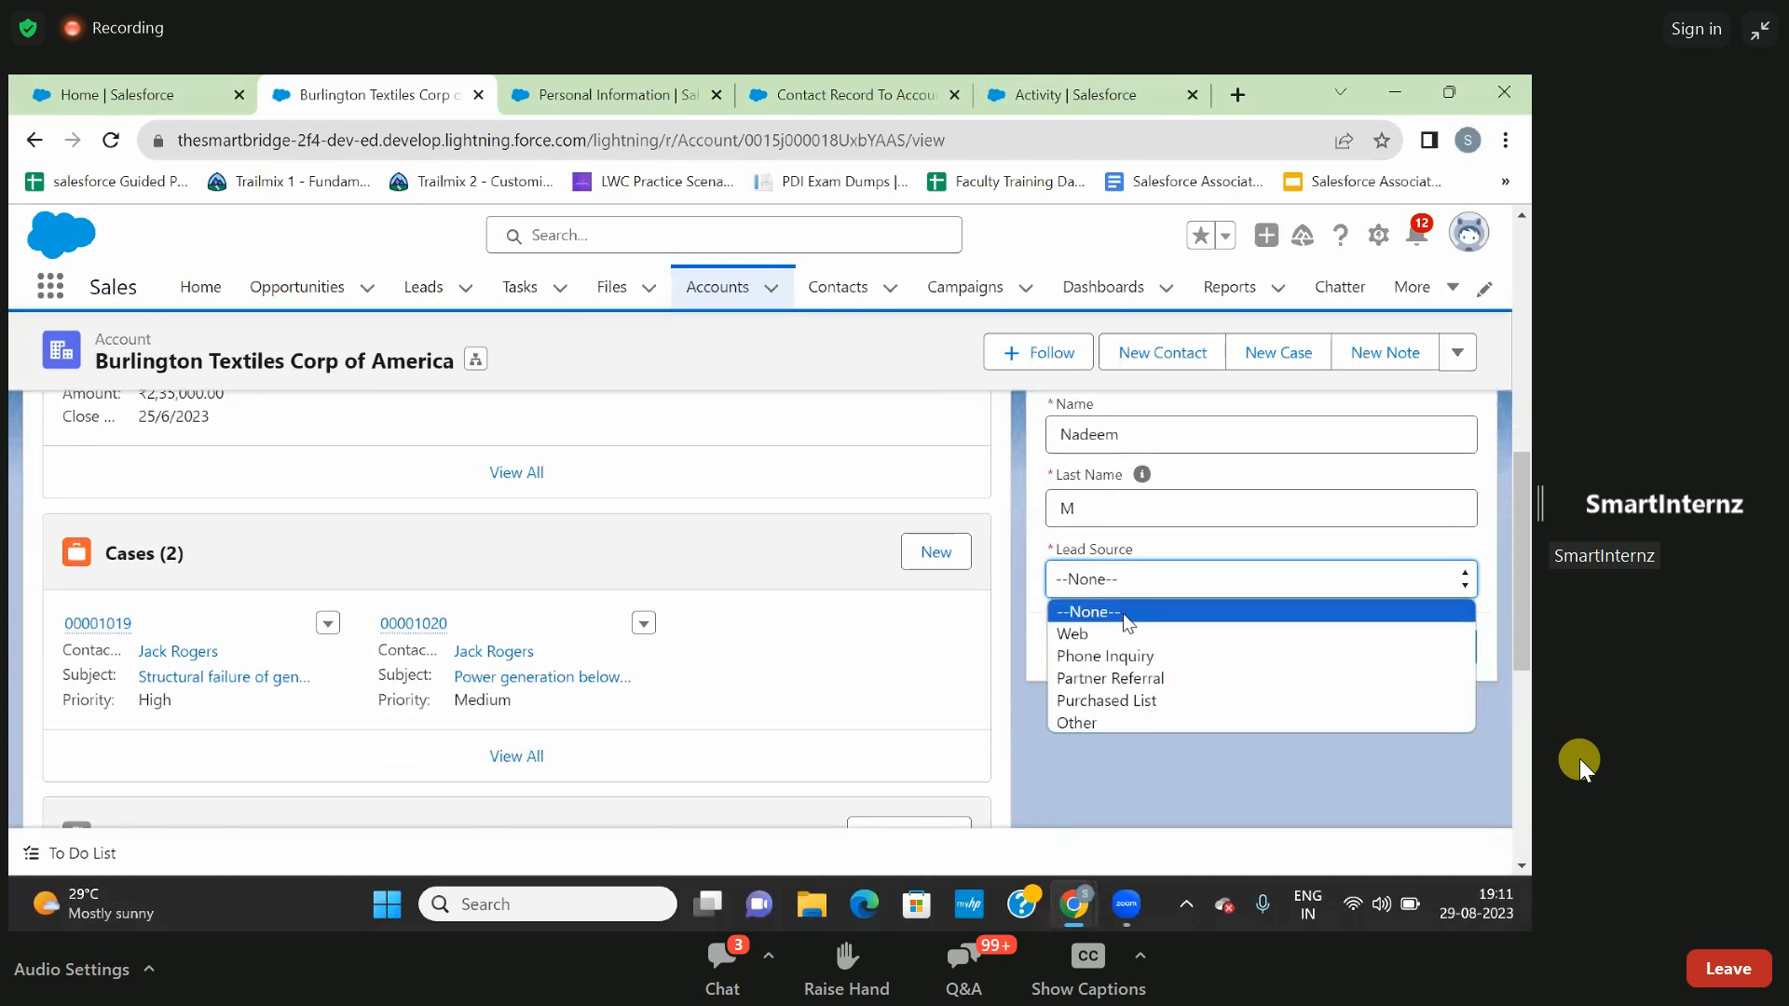
{"action": "left_click", "coordinate": [1136, 680]}
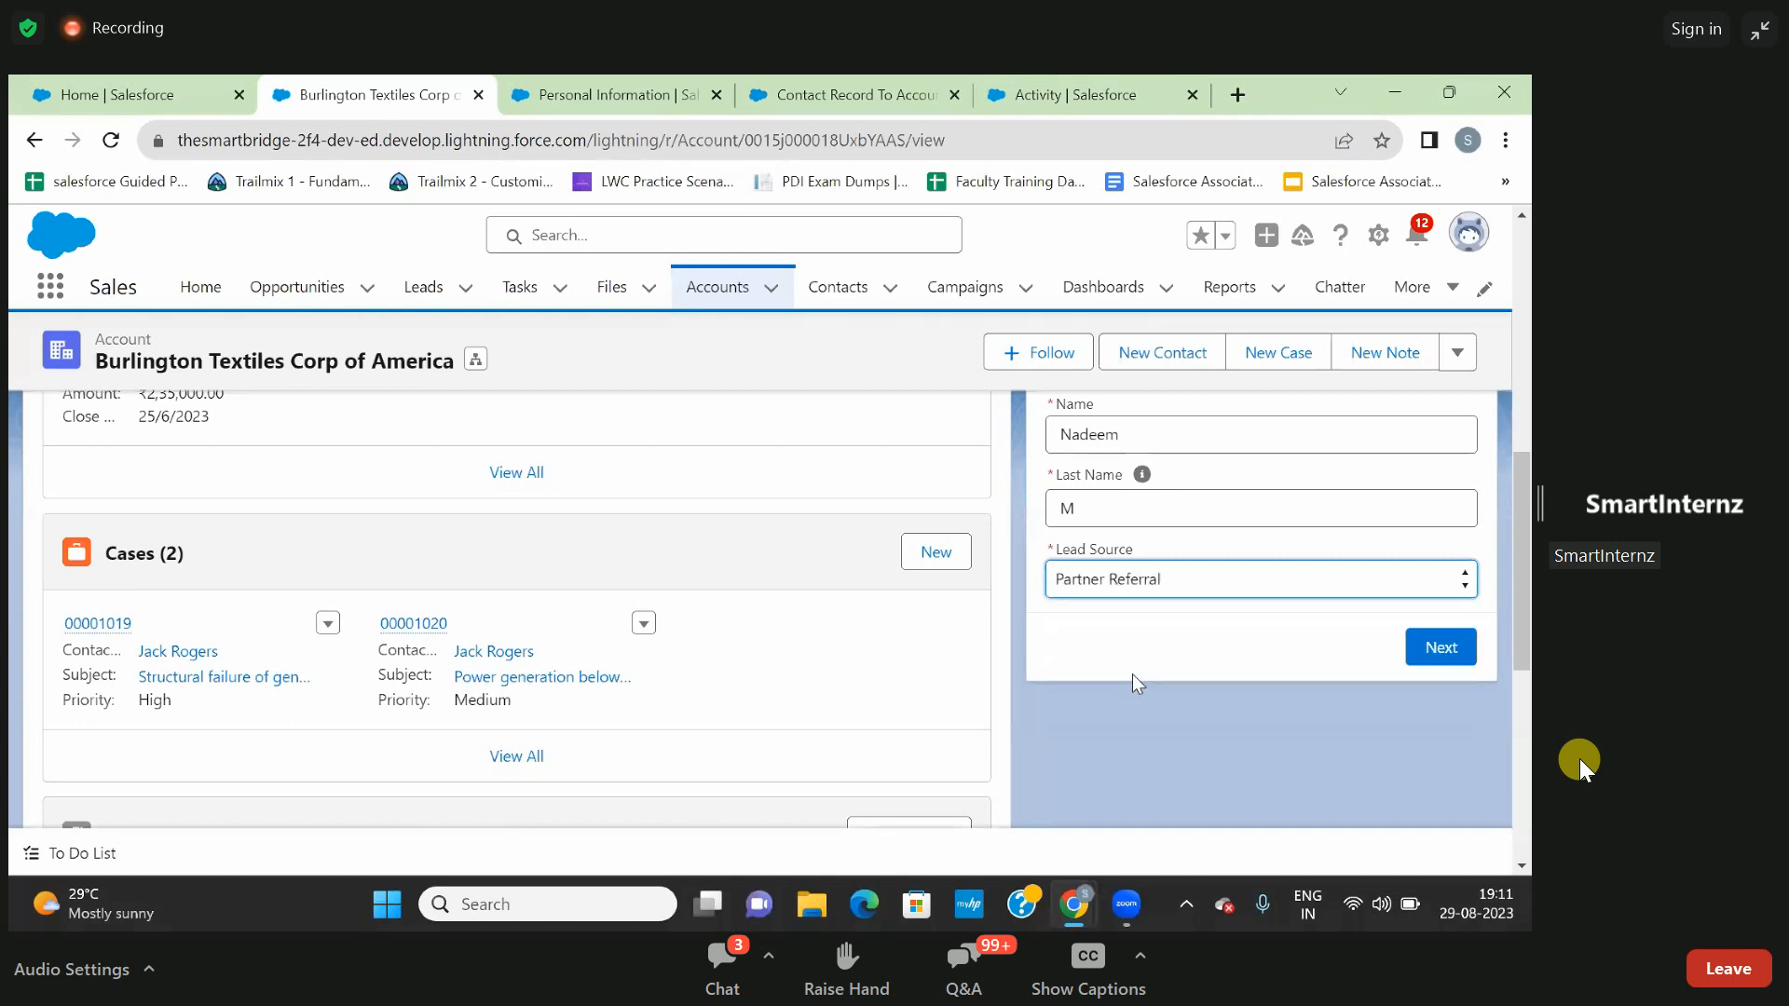
{"action": "left_click", "coordinate": [1446, 650]}
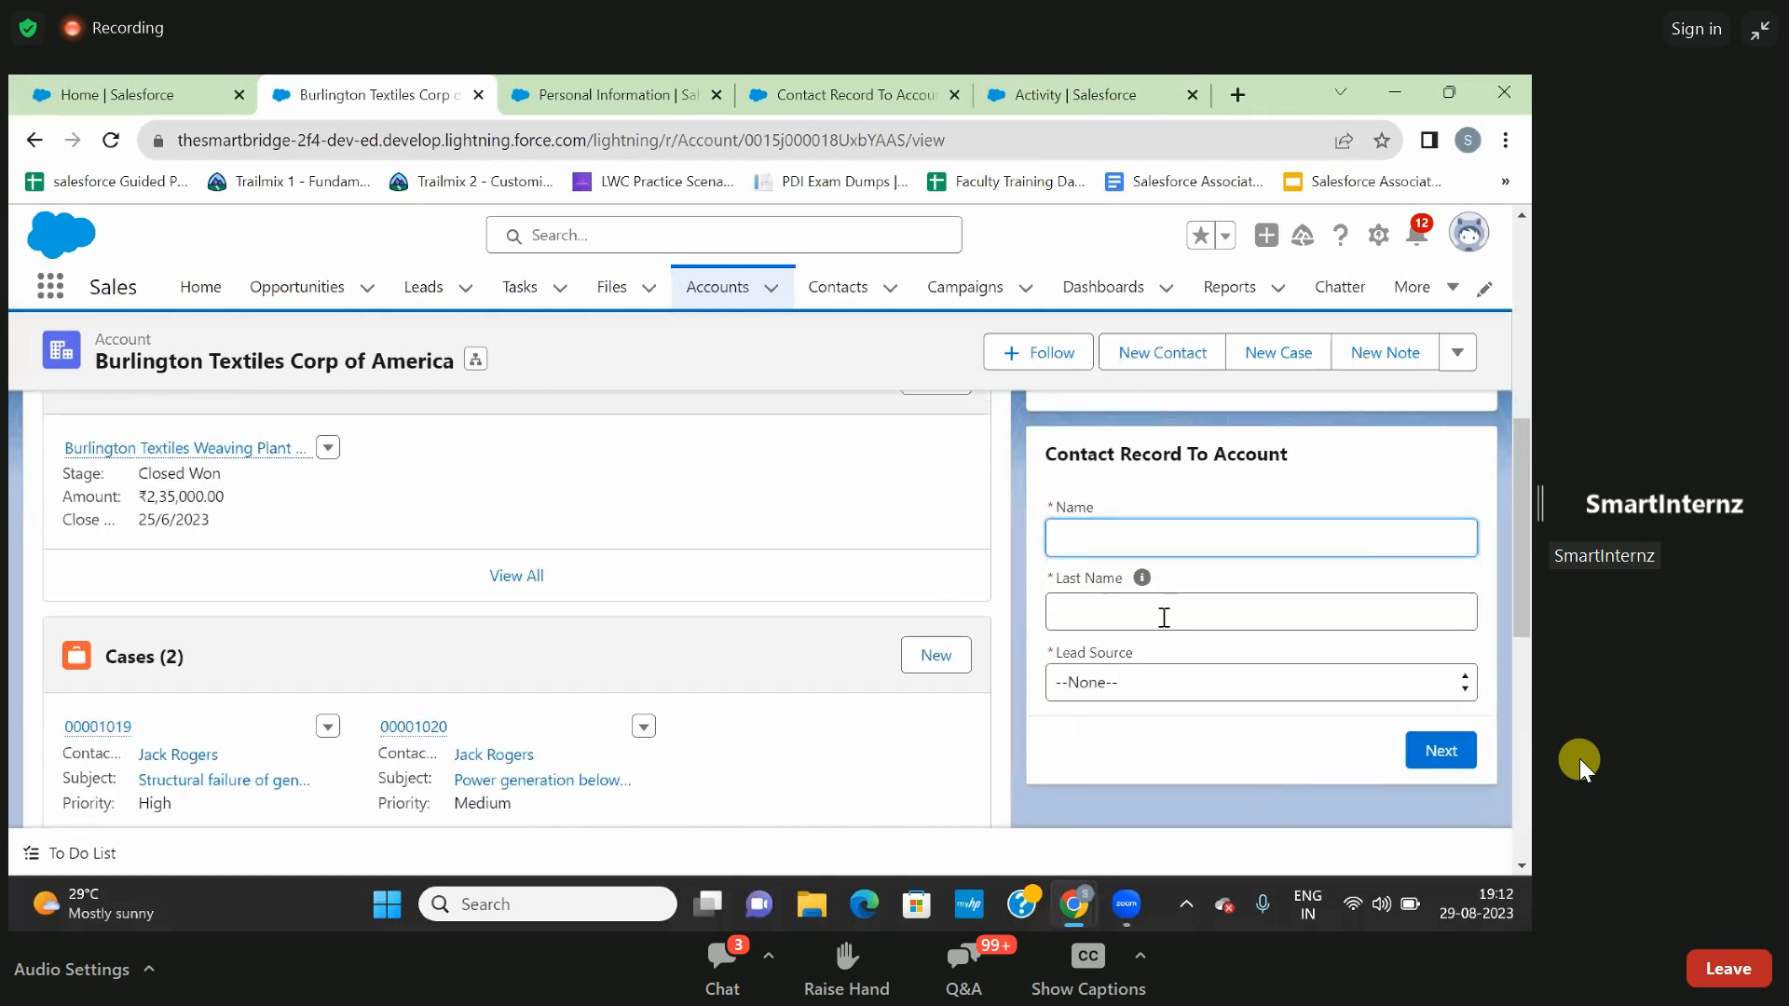
{"action": "scroll", "coordinate": [875, 555], "scroll_direction": "up", "scroll_amount": 3}
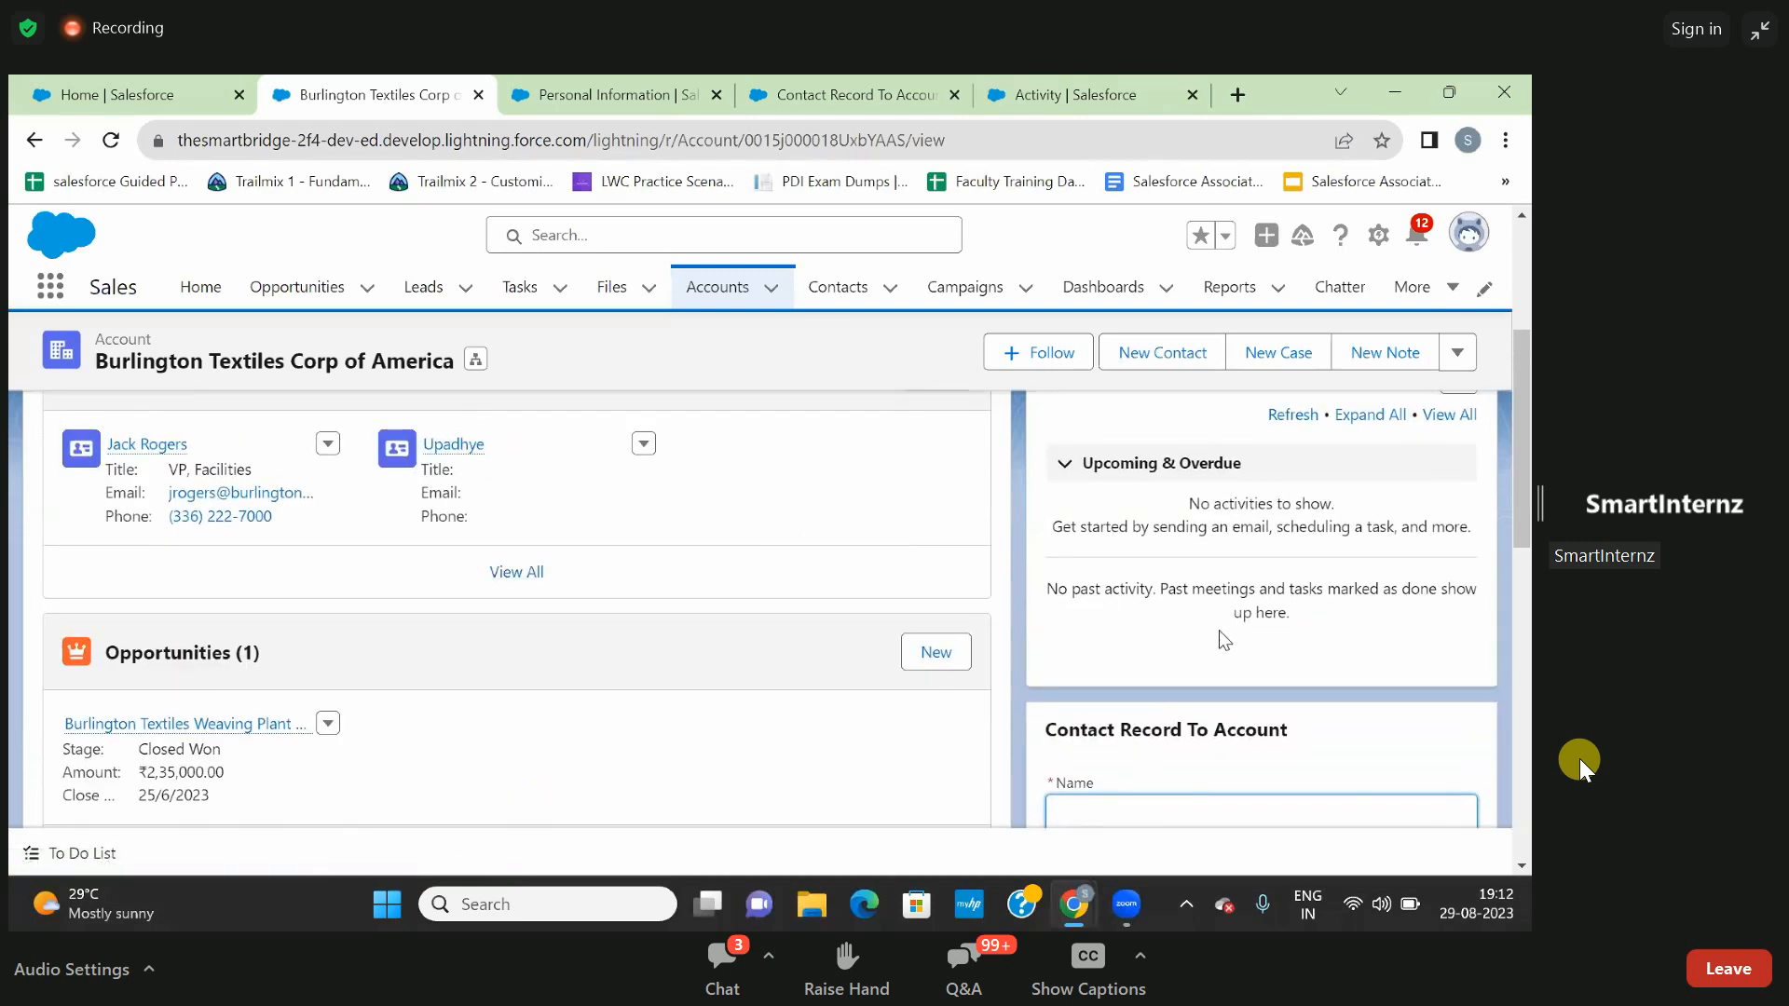
- Submit a second contact through the form with first name, last name and lead source Phone Inquiry, and check the account's contacts list
{"action": "scroll", "coordinate": [1219, 630], "scroll_direction": "down", "scroll_amount": 4}
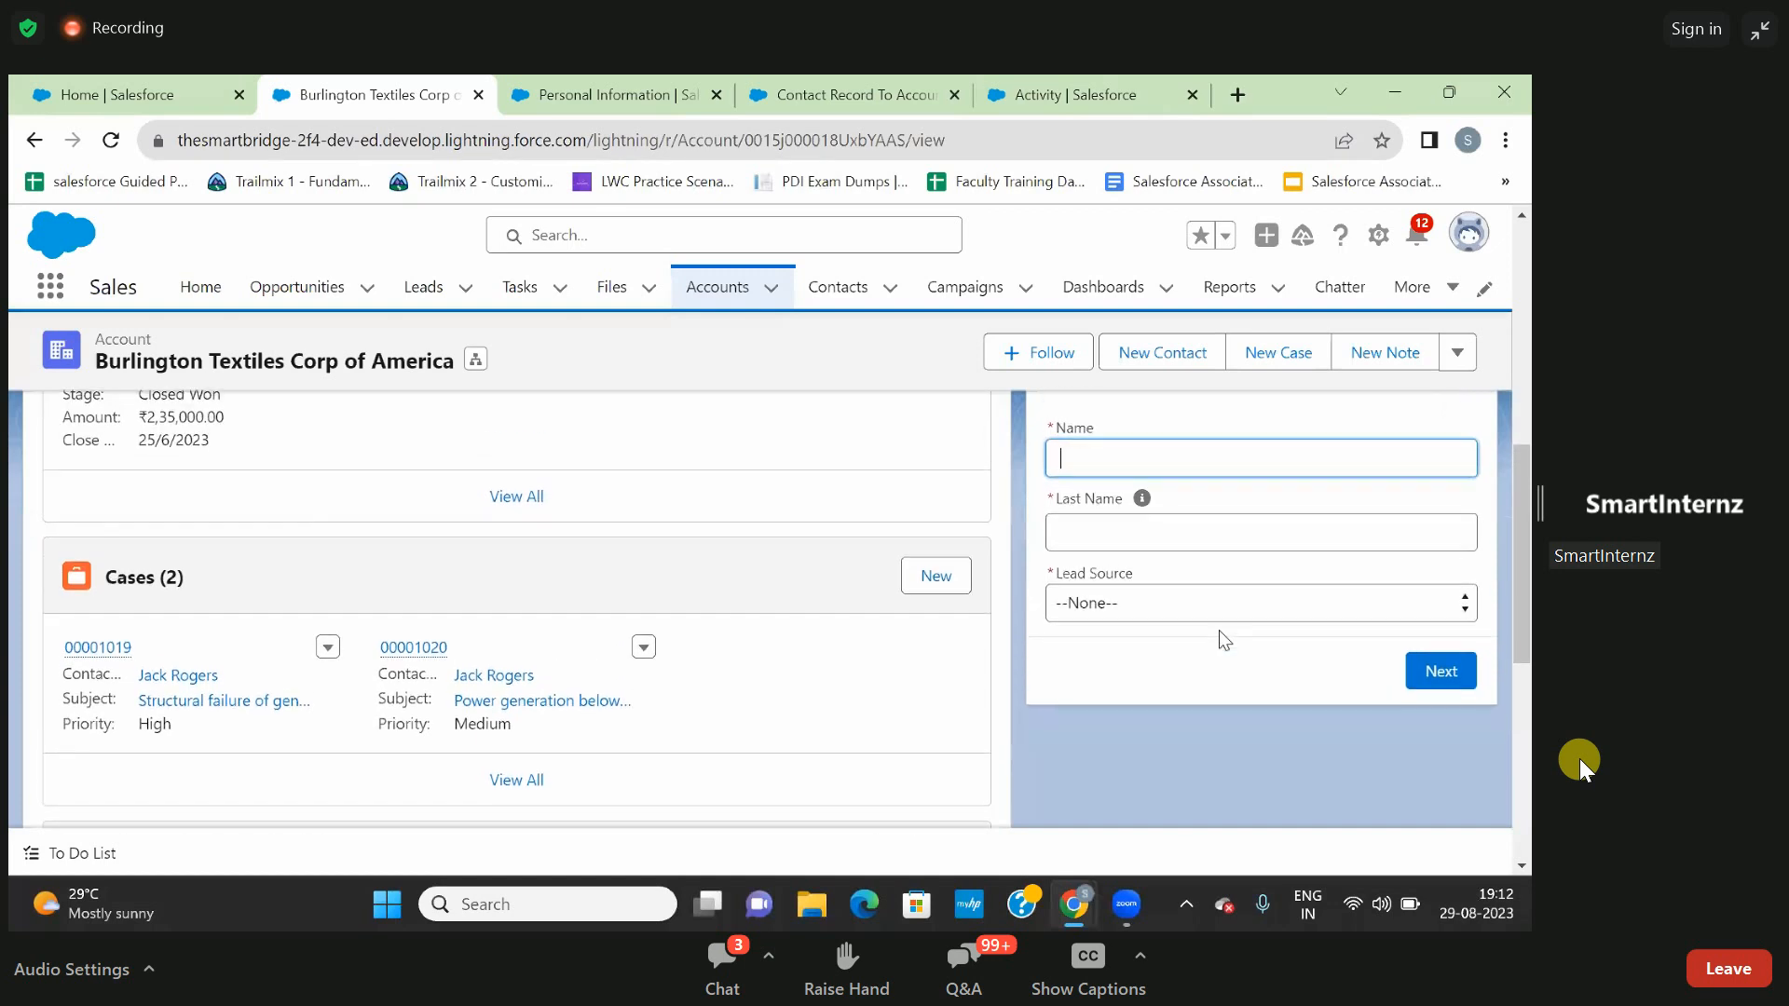
{"action": "left_click", "coordinate": [1178, 528]}
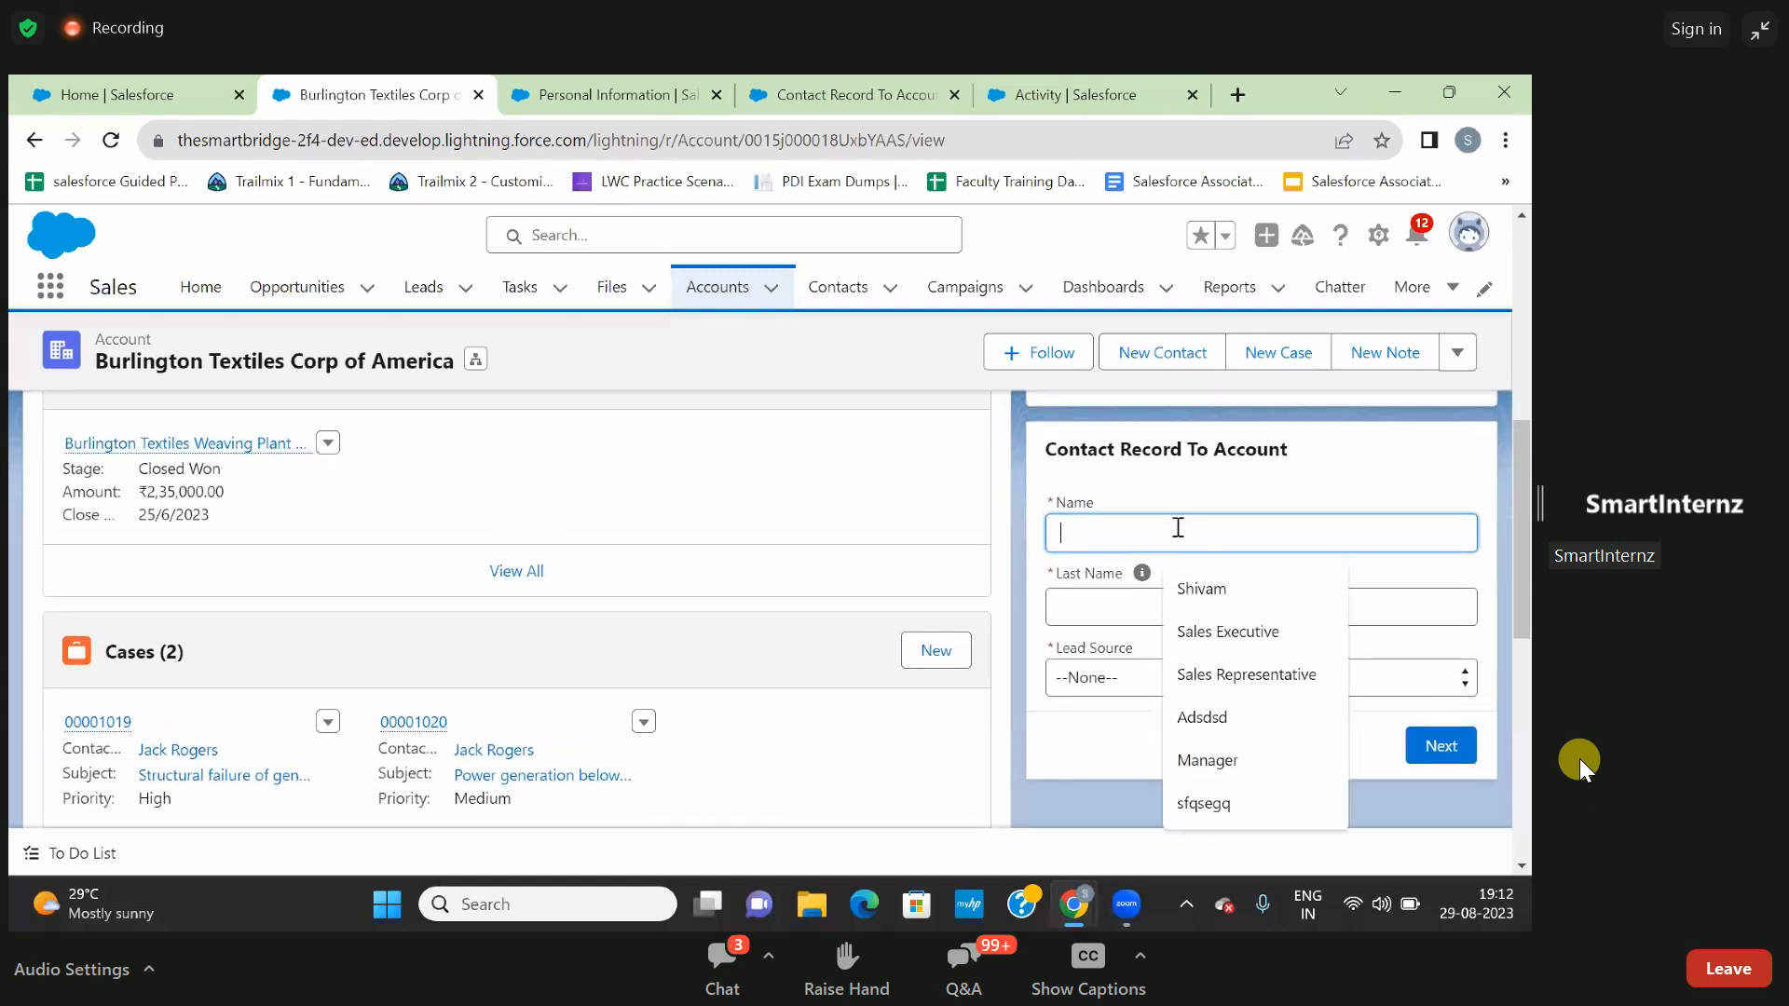
{"action": "left_click", "coordinate": [1202, 597]}
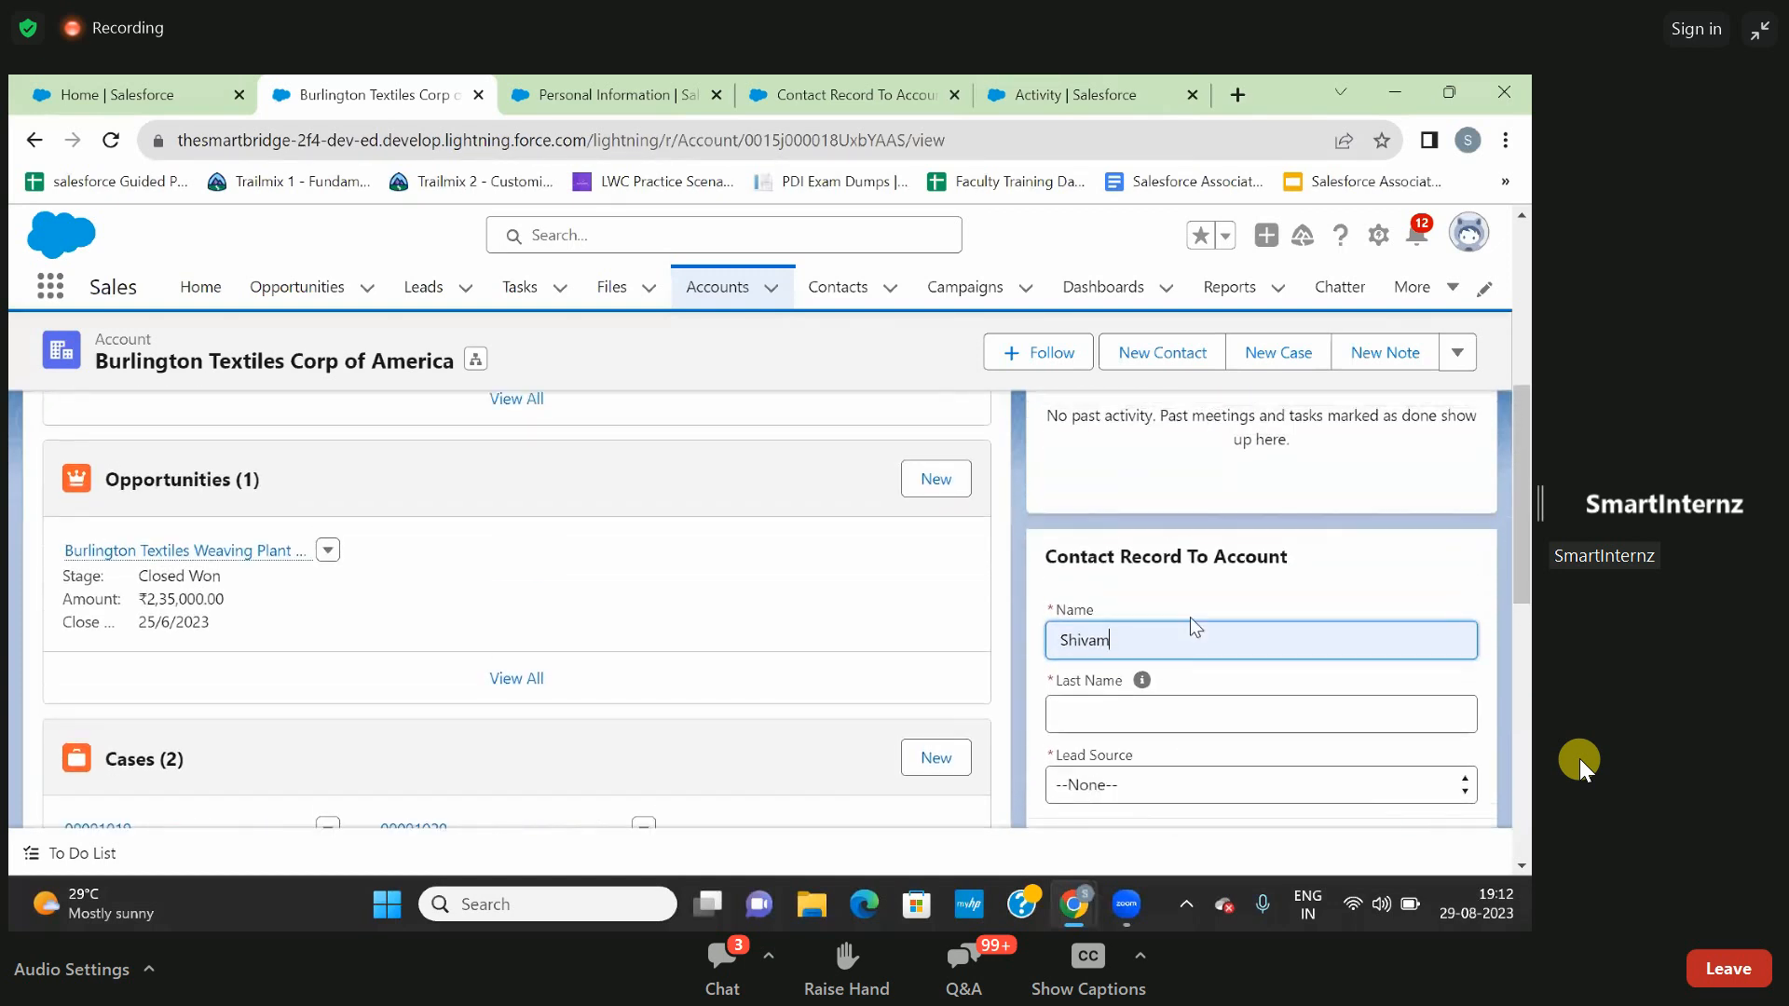
{"action": "scroll", "coordinate": [1189, 617], "scroll_direction": "down", "scroll_amount": 3}
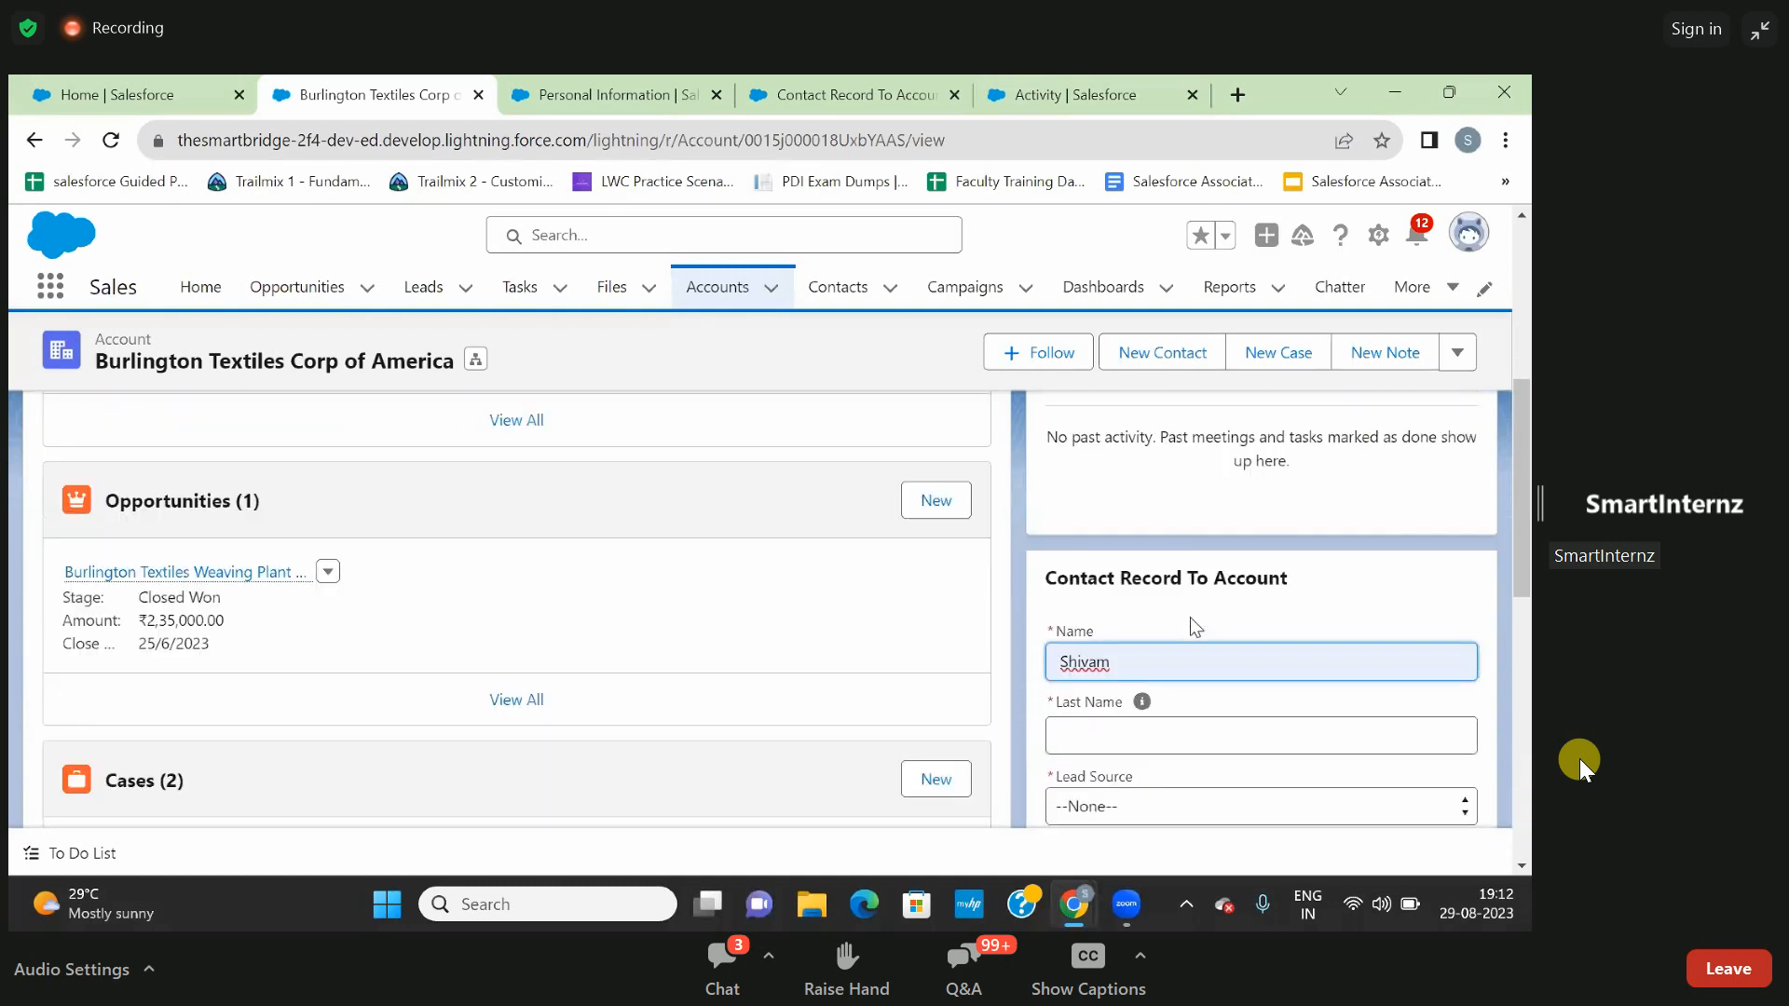
{"action": "left_click", "coordinate": [1187, 600]}
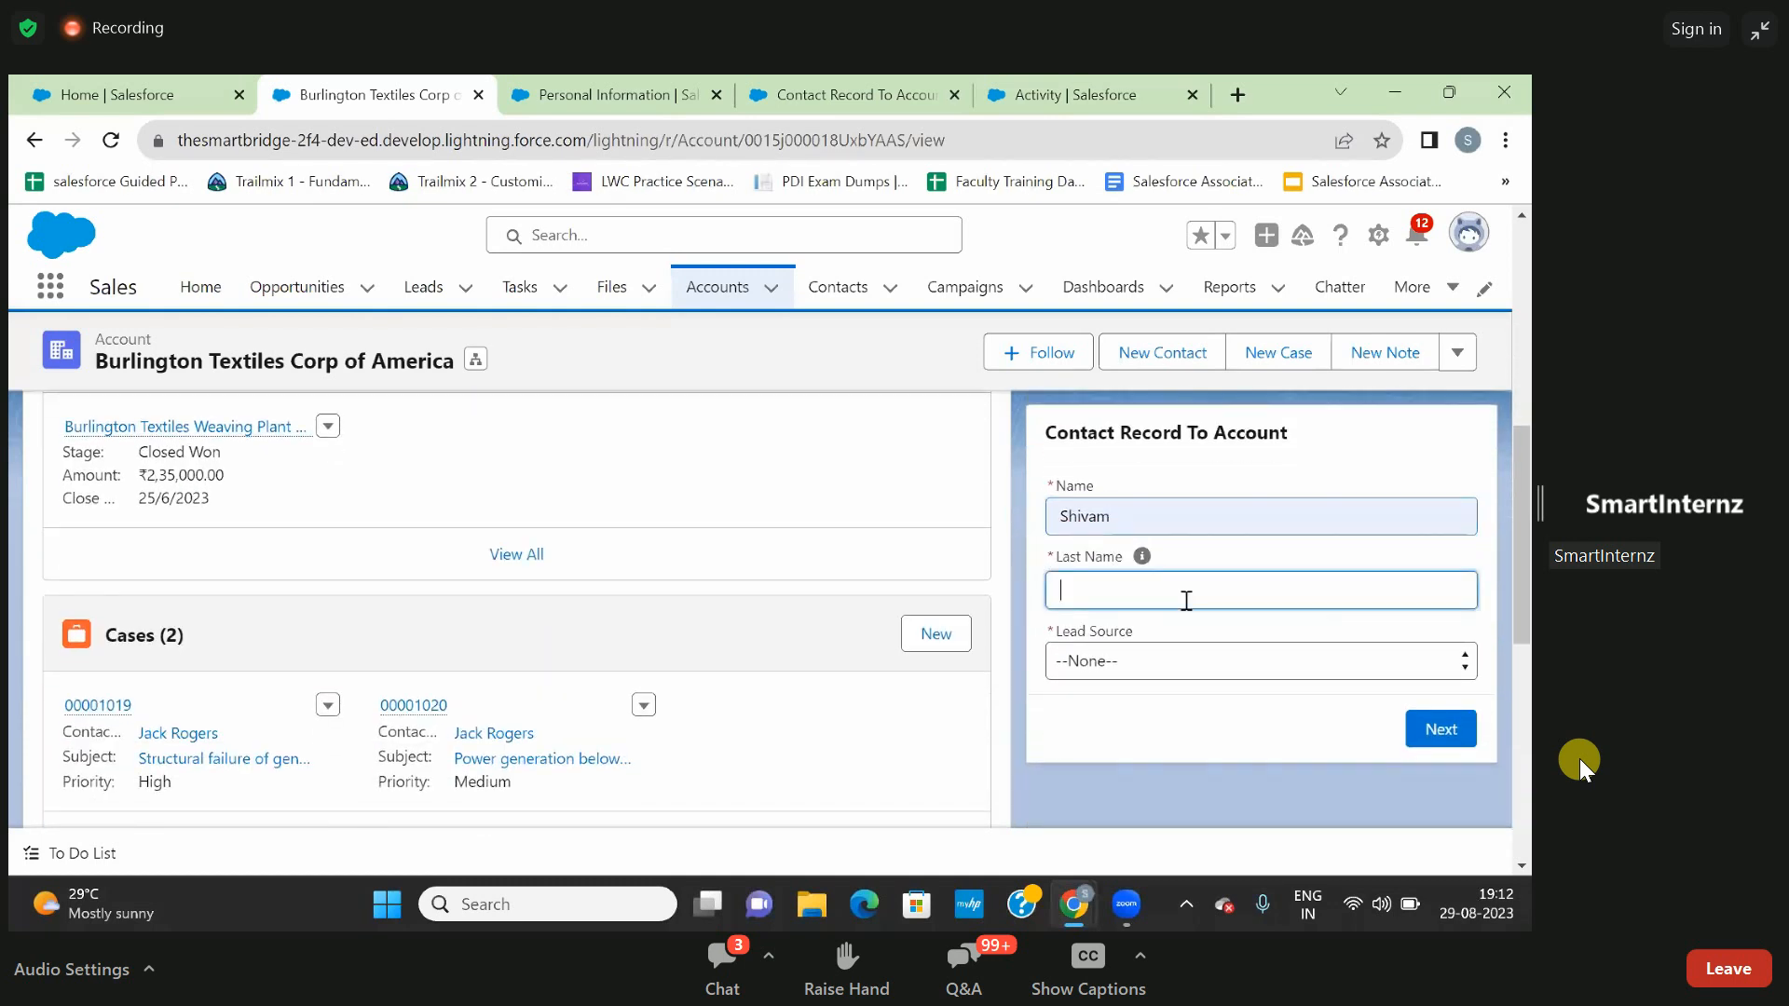
{"action": "left_click", "coordinate": [1178, 656]}
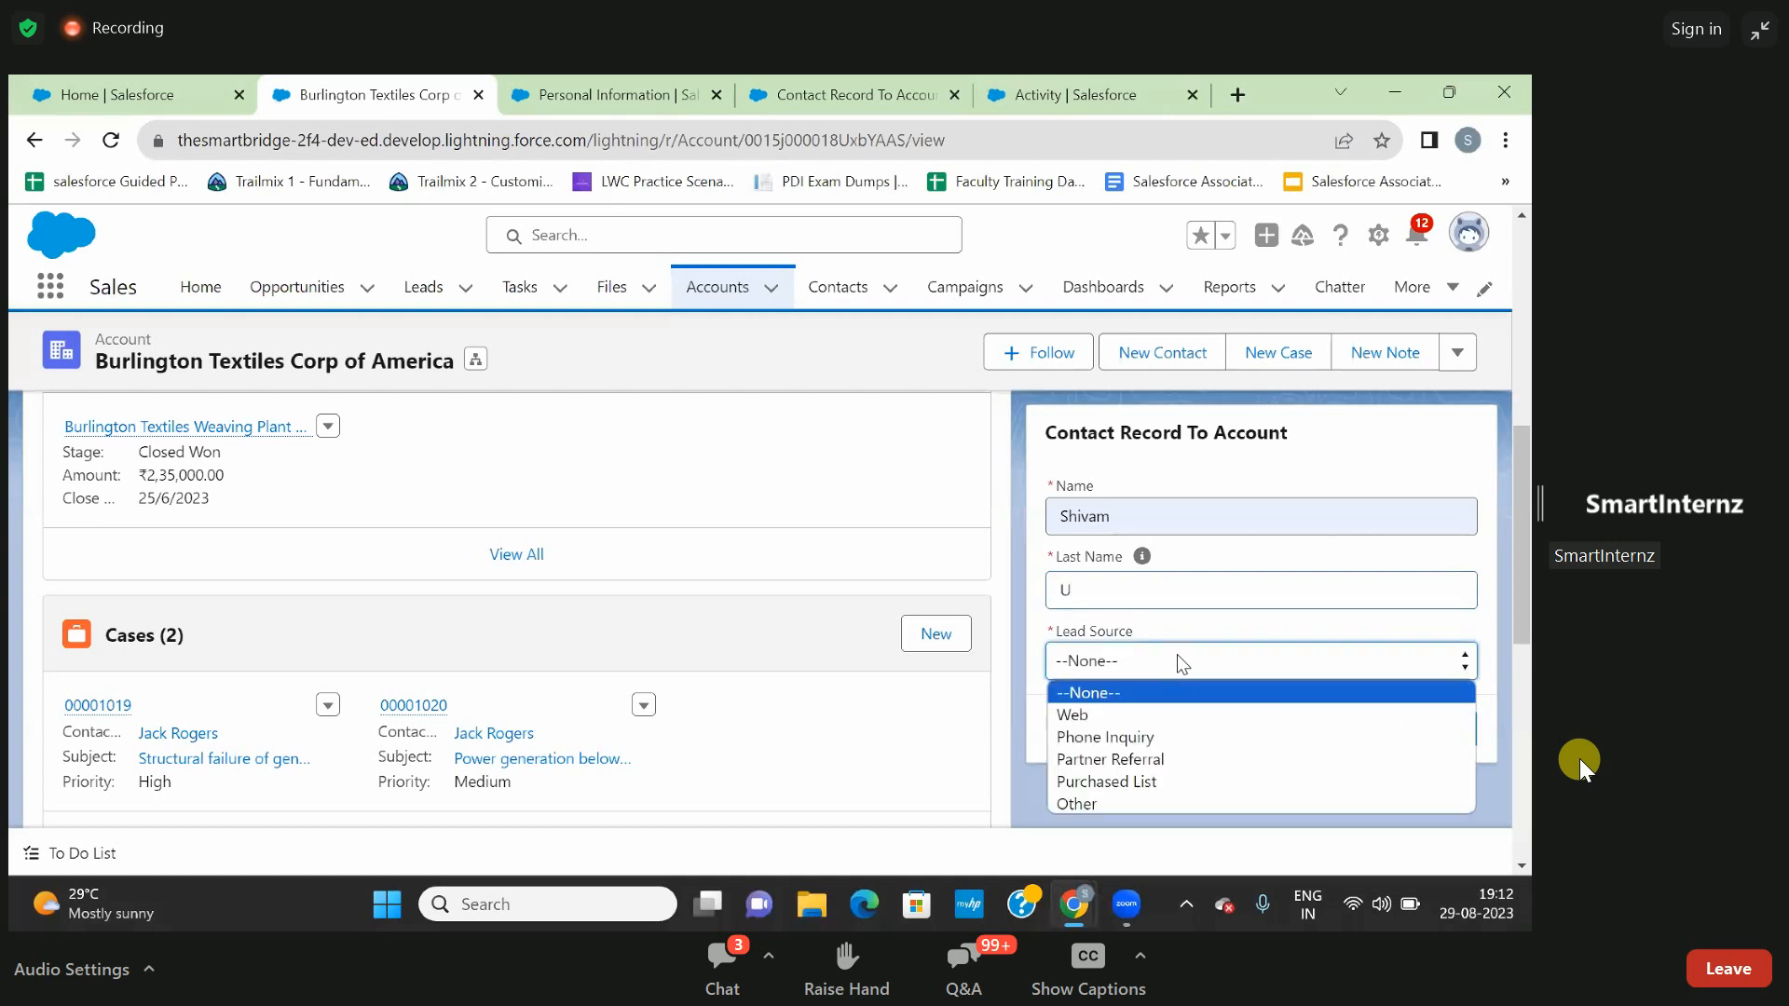
{"action": "left_click", "coordinate": [1155, 741]}
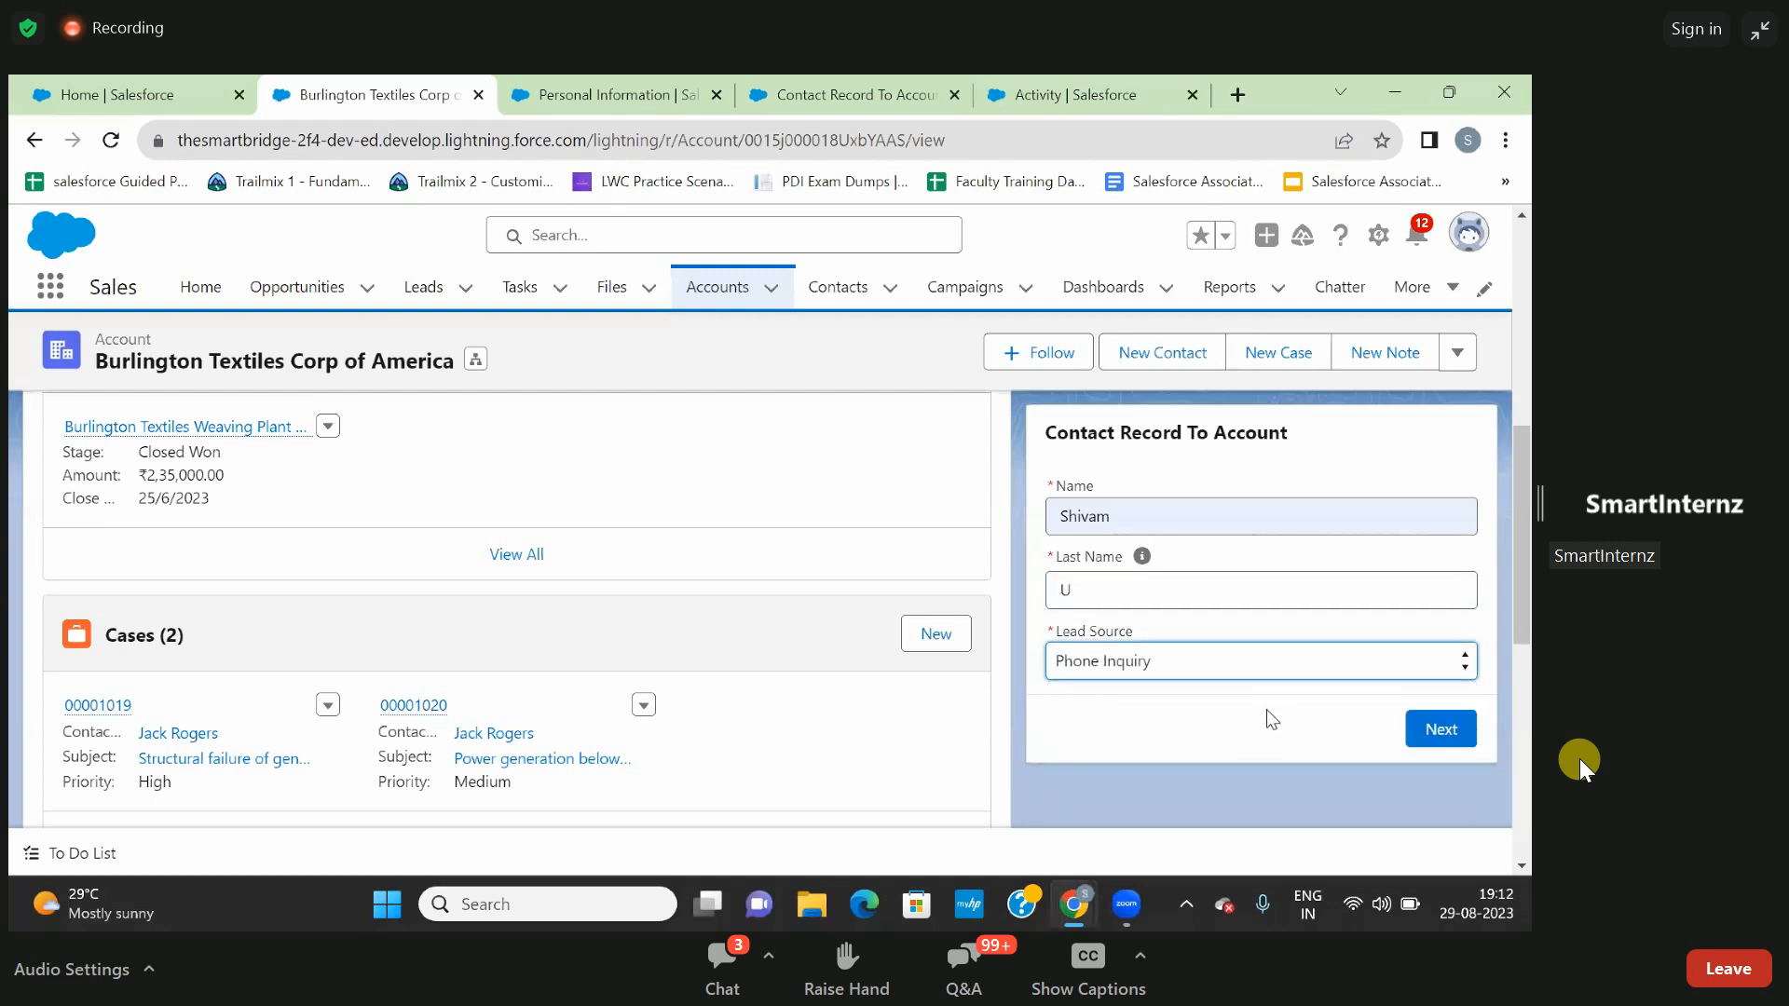
{"action": "left_click", "coordinate": [1442, 723]}
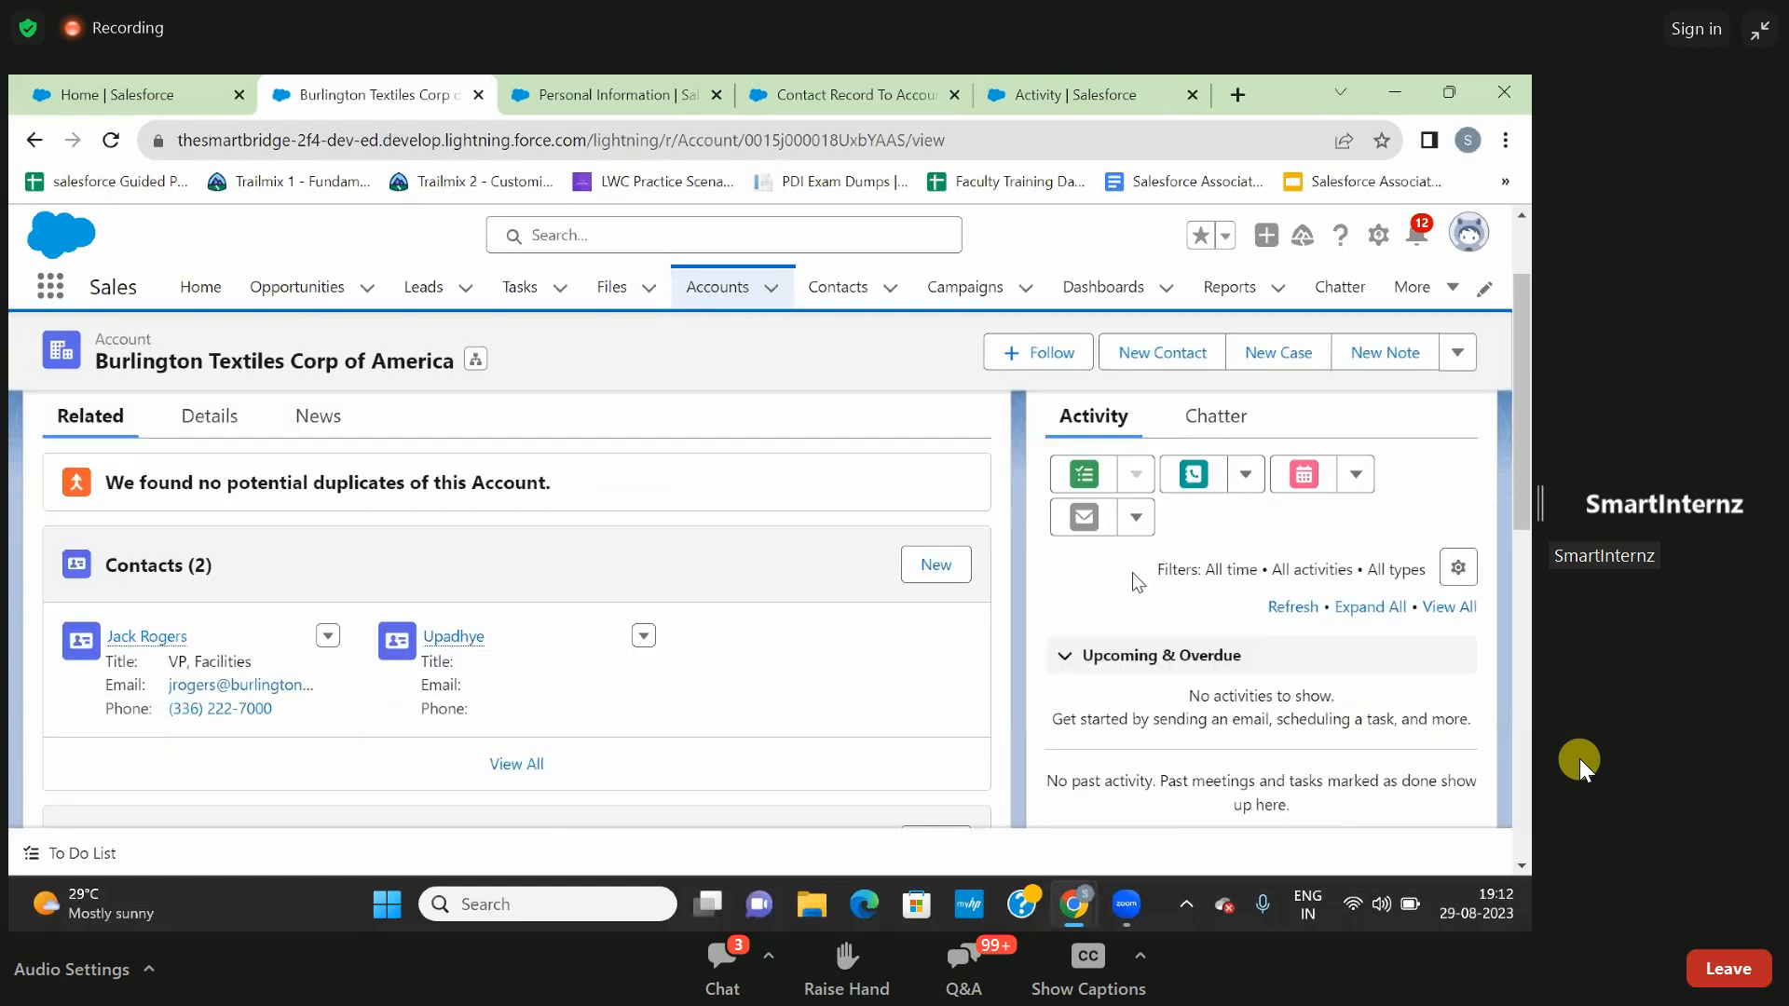
{"action": "scroll", "coordinate": [1132, 572], "scroll_direction": "down", "scroll_amount": 2}
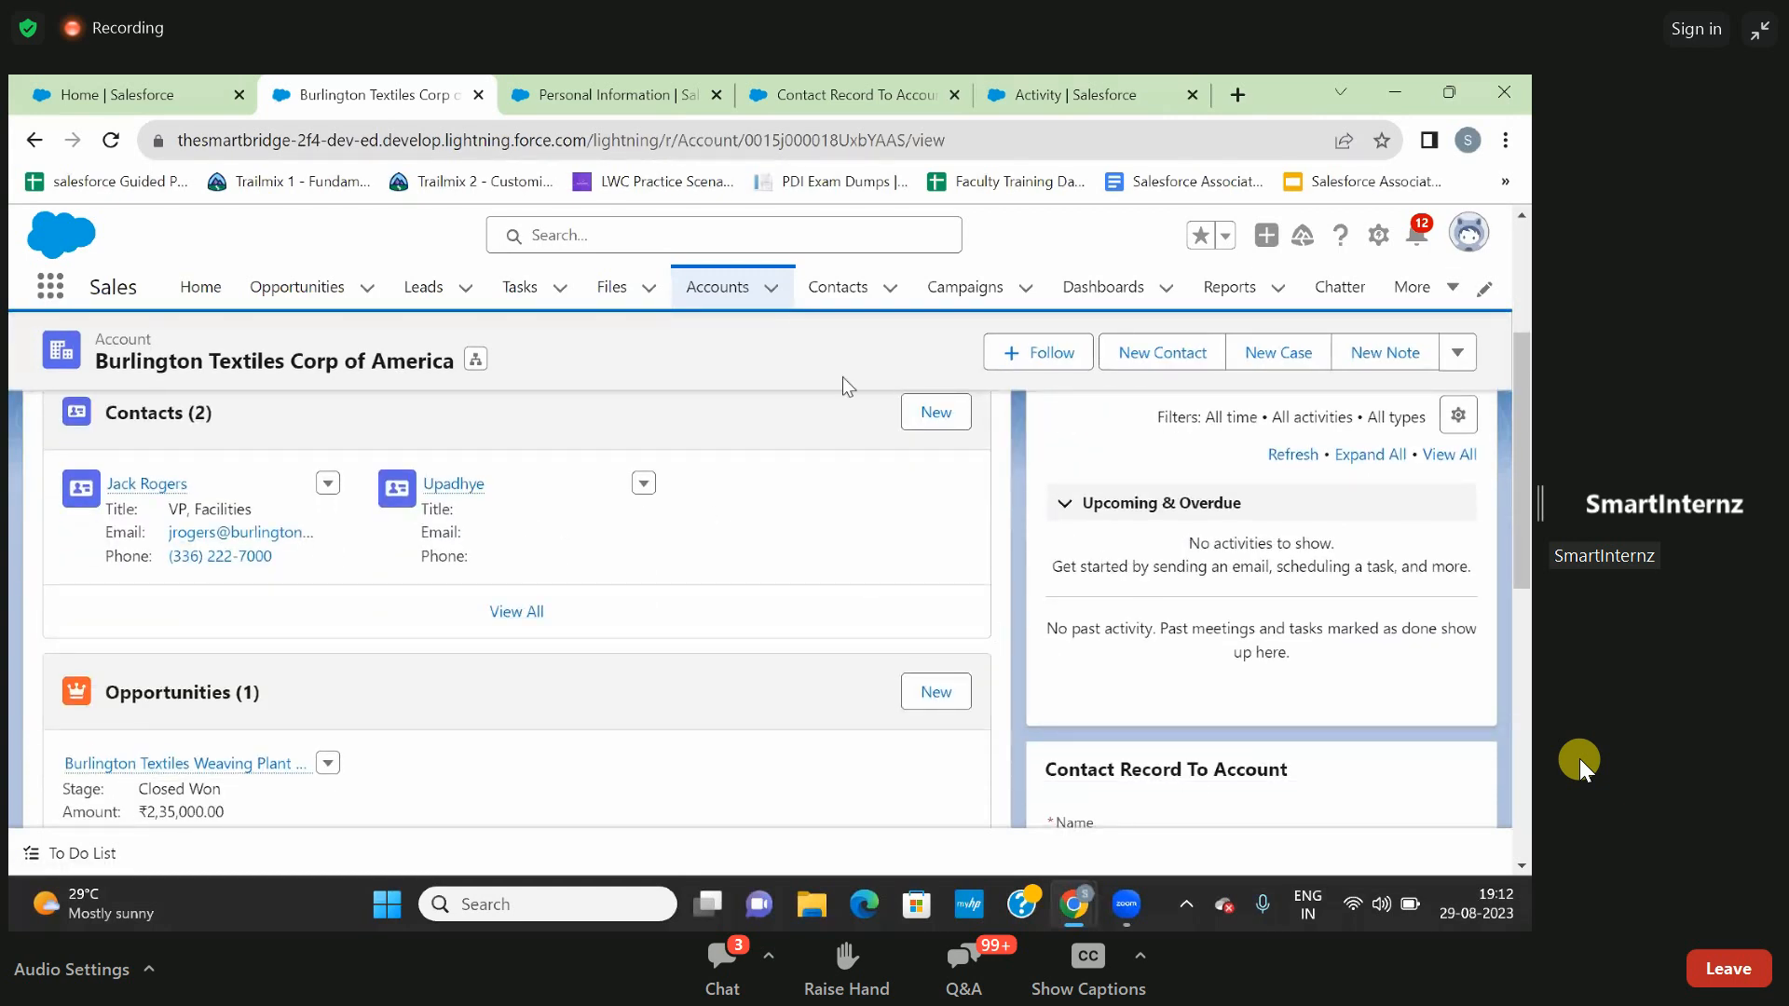
- Switch to the Contact Record To Account flow and leave Flow Builder for the Flows setup page
{"action": "left_click", "coordinate": [645, 84]}
{"action": "left_click", "coordinate": [807, 89]}
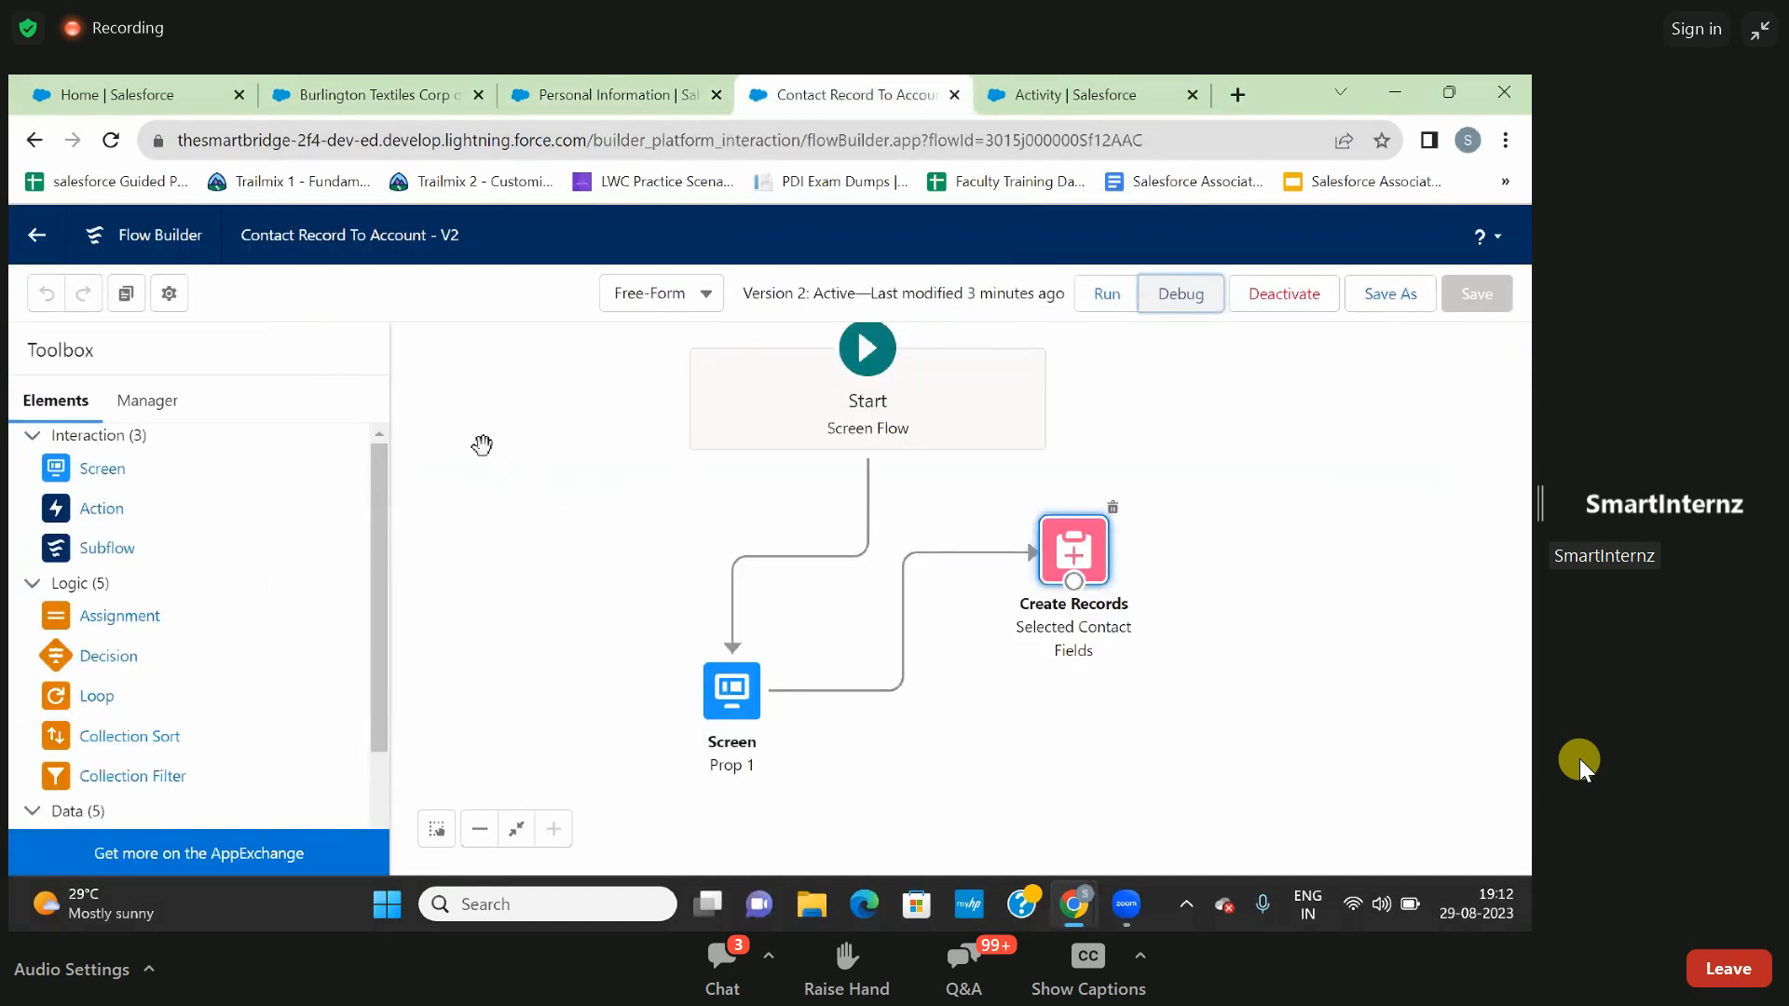
{"action": "left_click", "coordinate": [35, 246]}
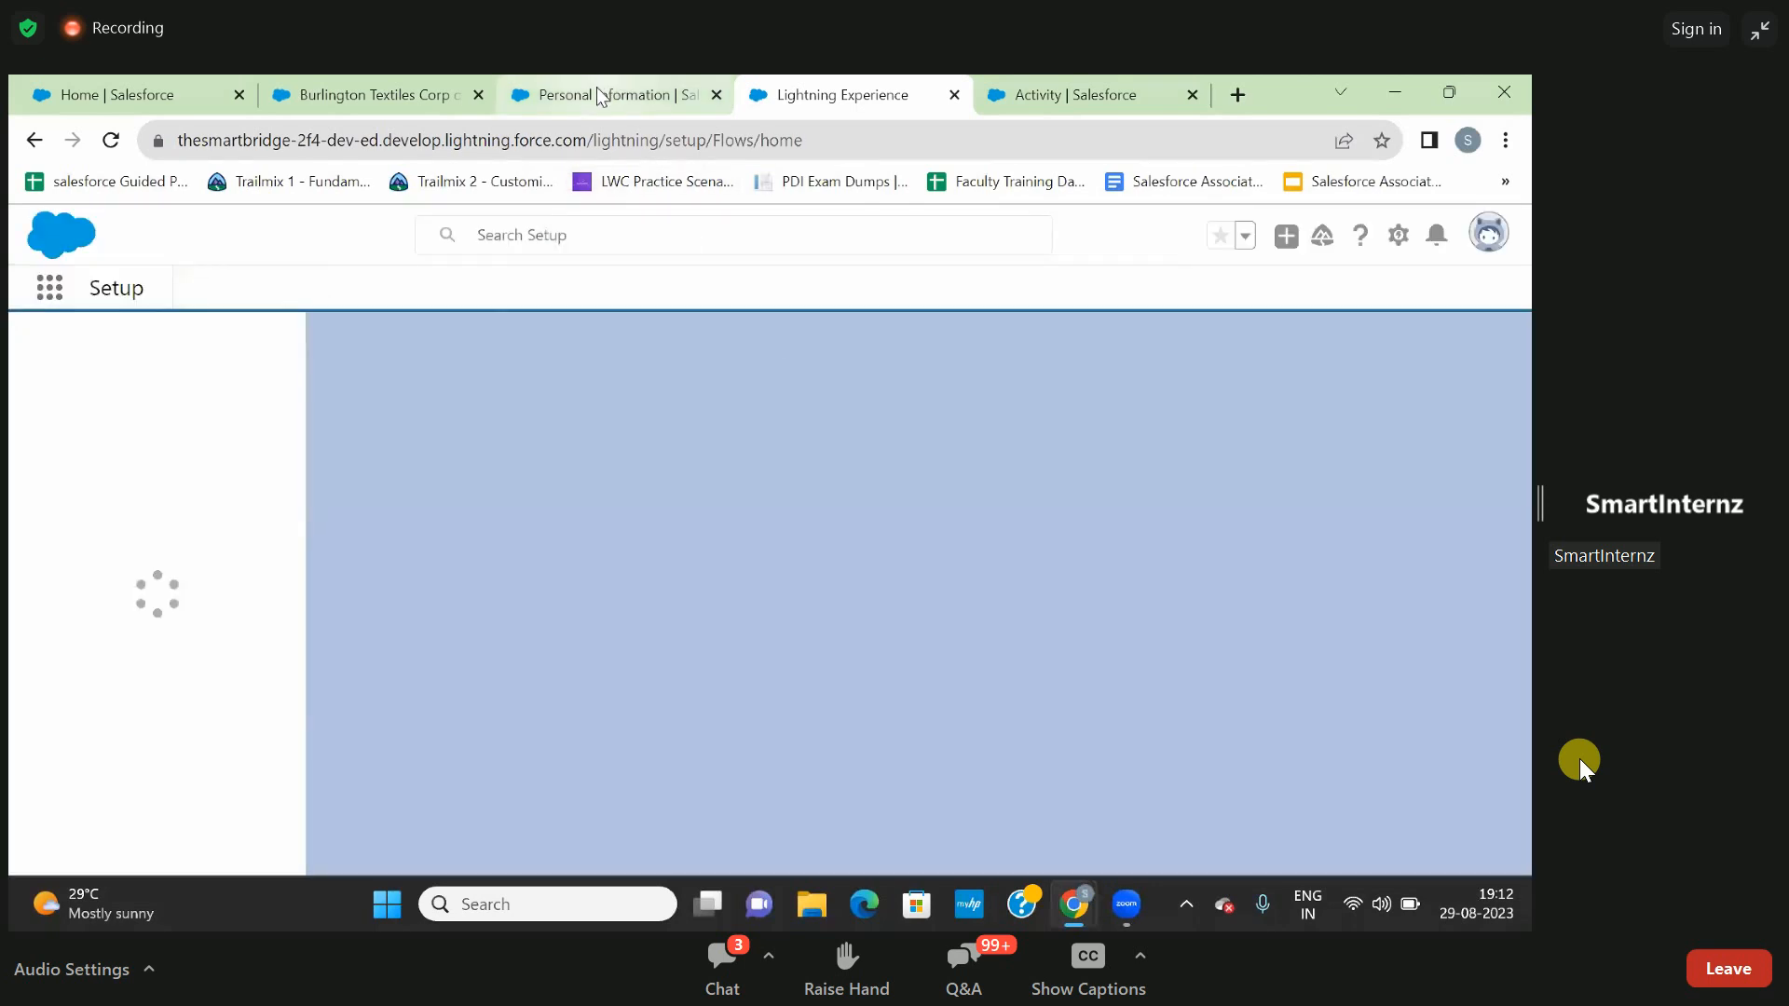
- Close the Flows setup, Activity and Personal Information browser pages, leaving the Burlington Textiles account open
{"action": "left_click", "coordinate": [601, 95]}
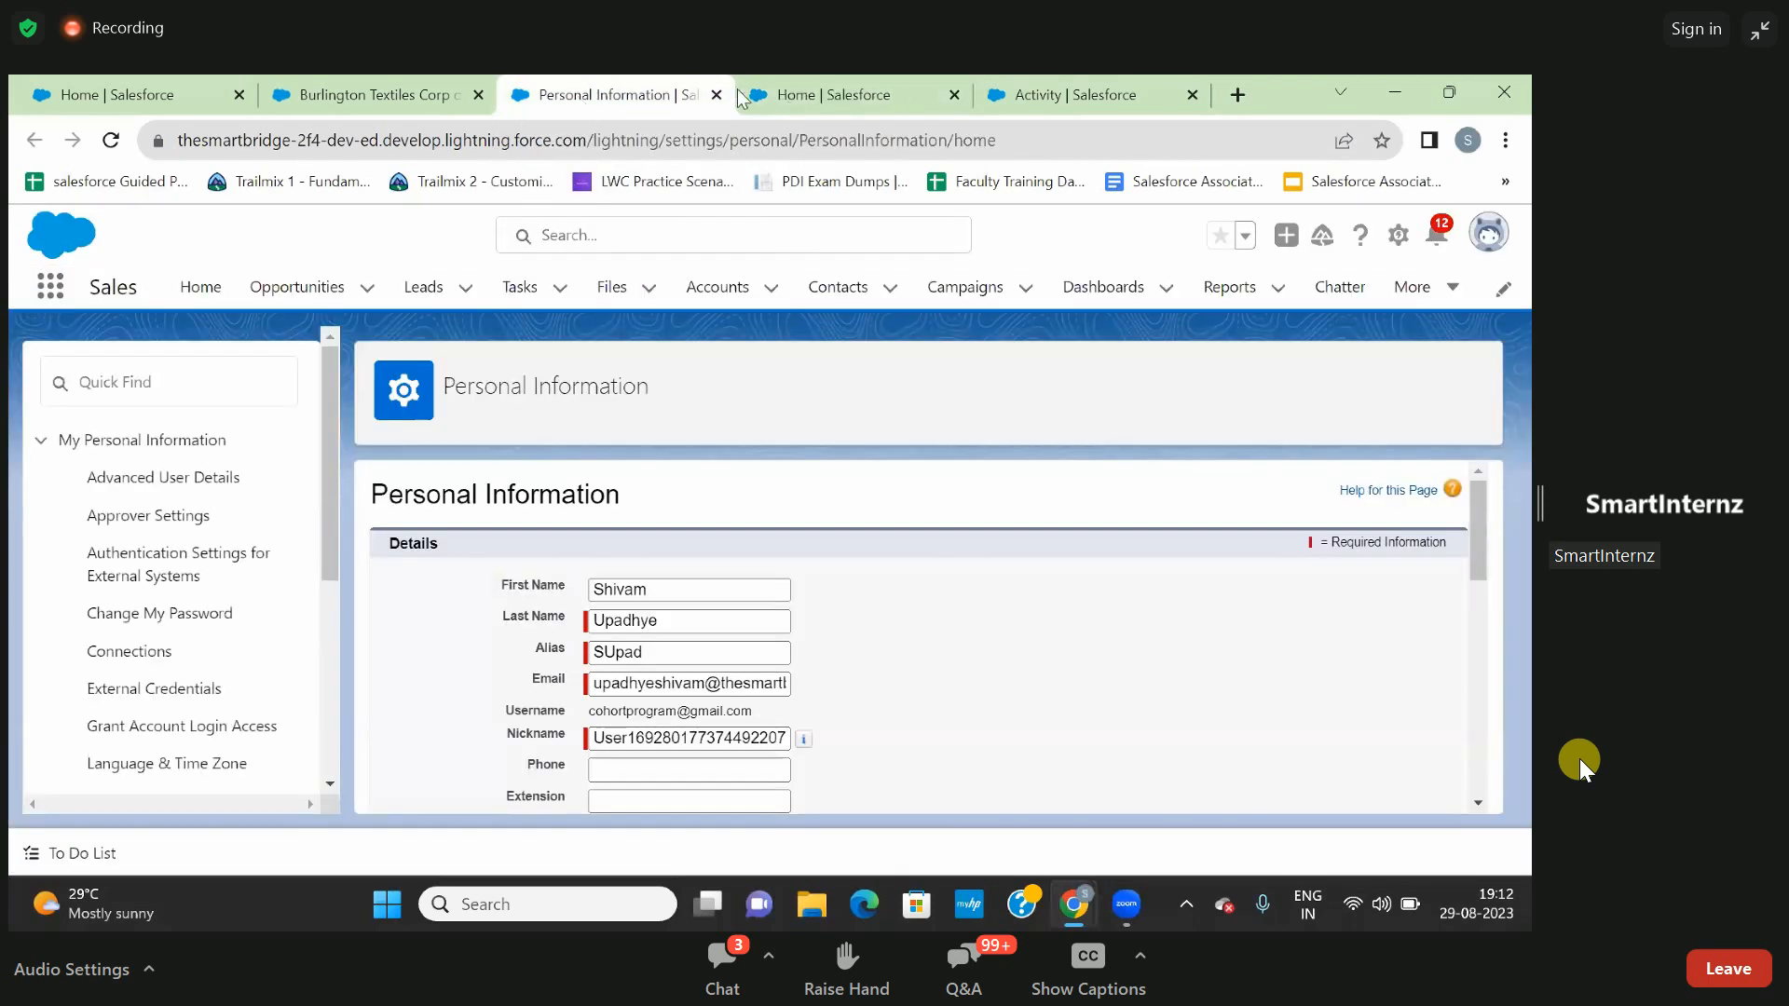
{"action": "left_click", "coordinate": [839, 95]}
{"action": "left_click", "coordinate": [389, 93]}
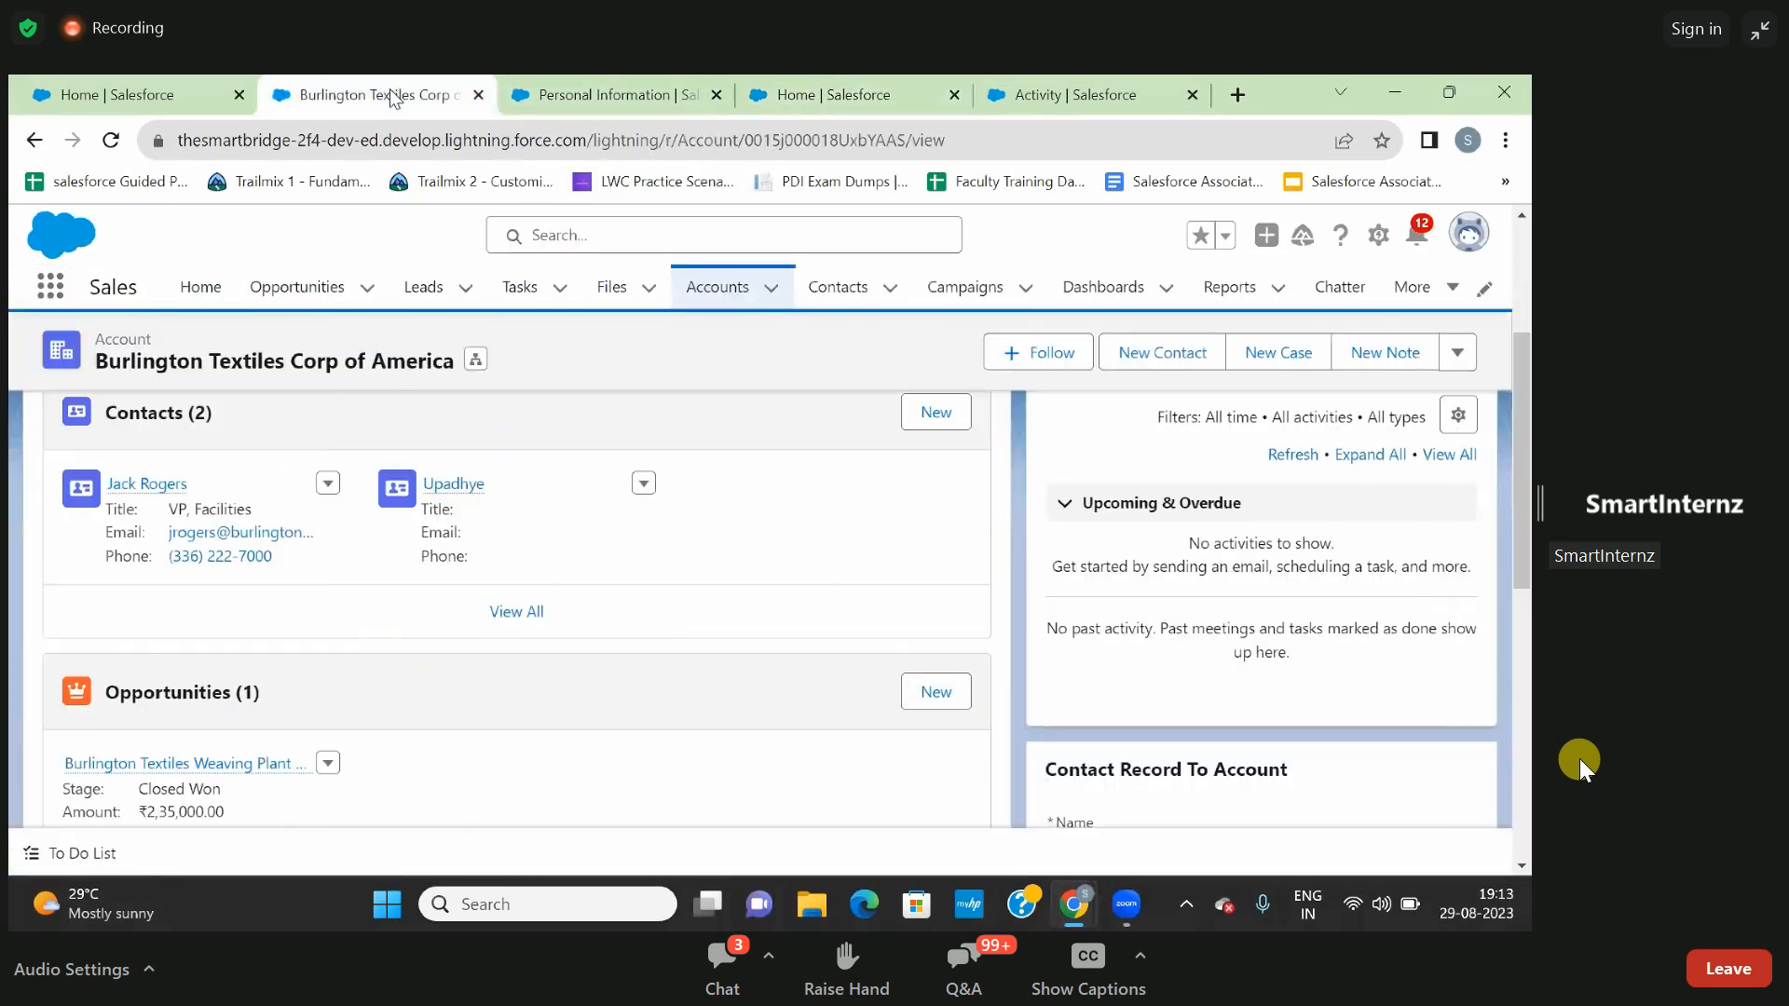
{"action": "left_click", "coordinate": [643, 85]}
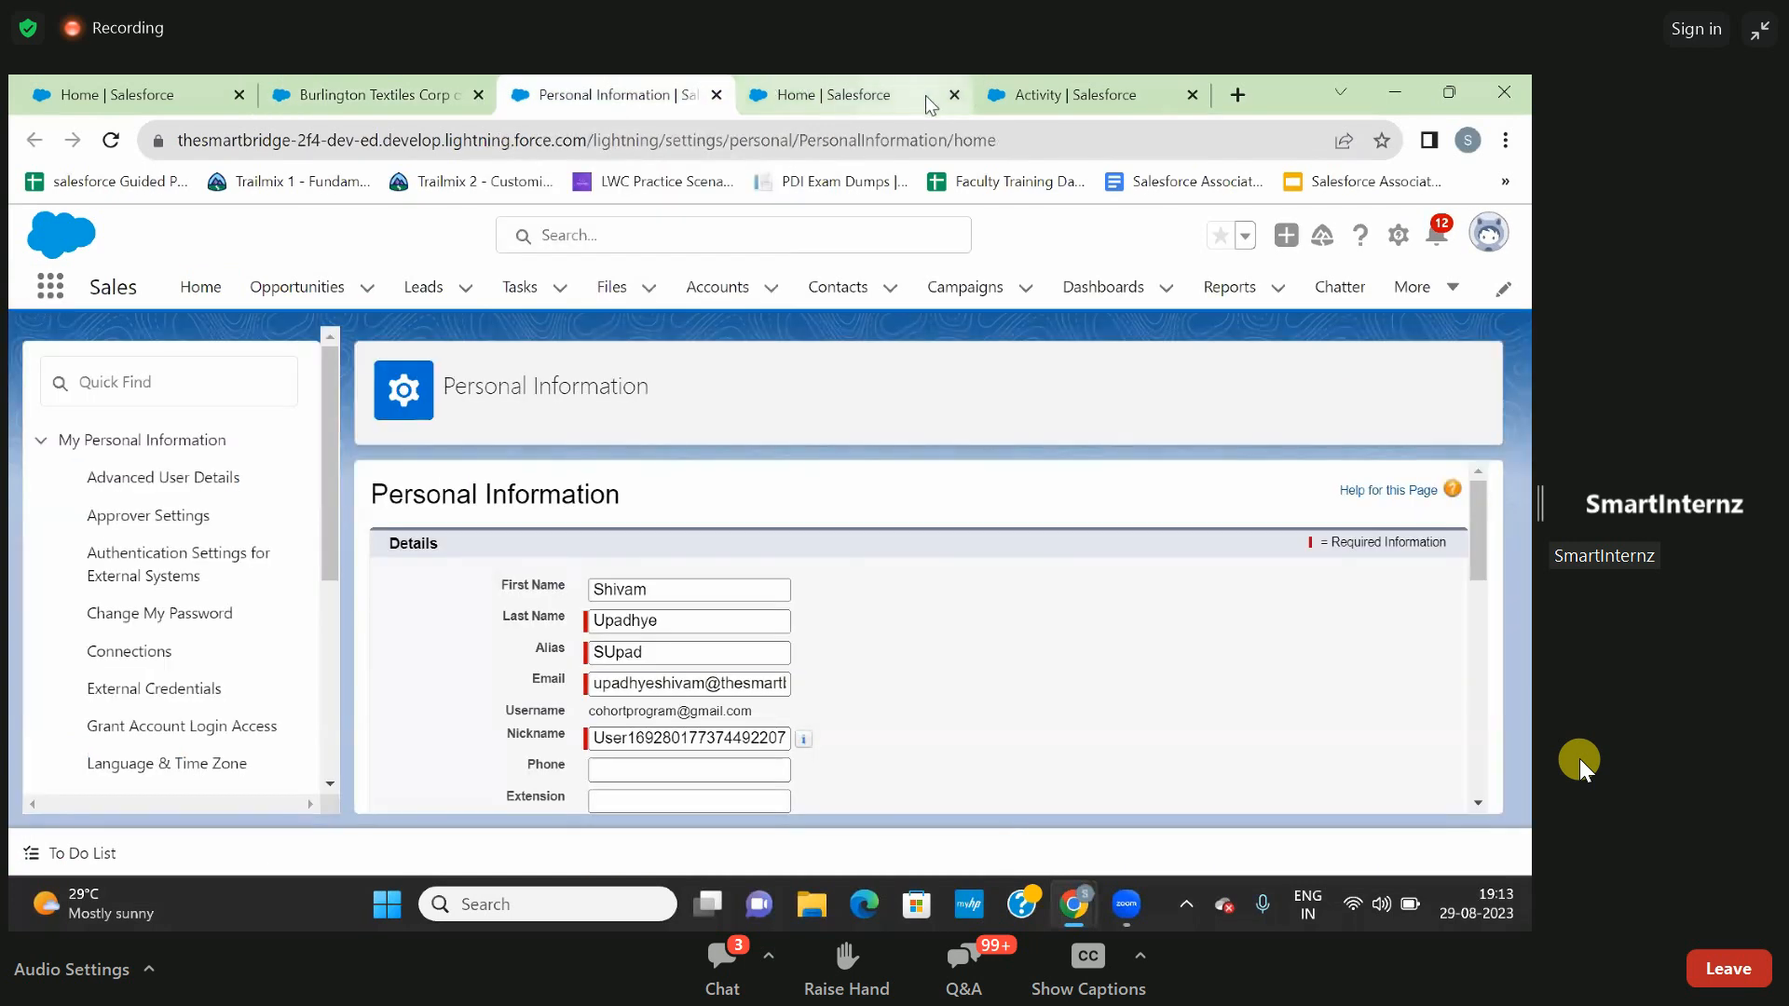
{"action": "left_click", "coordinate": [954, 95]}
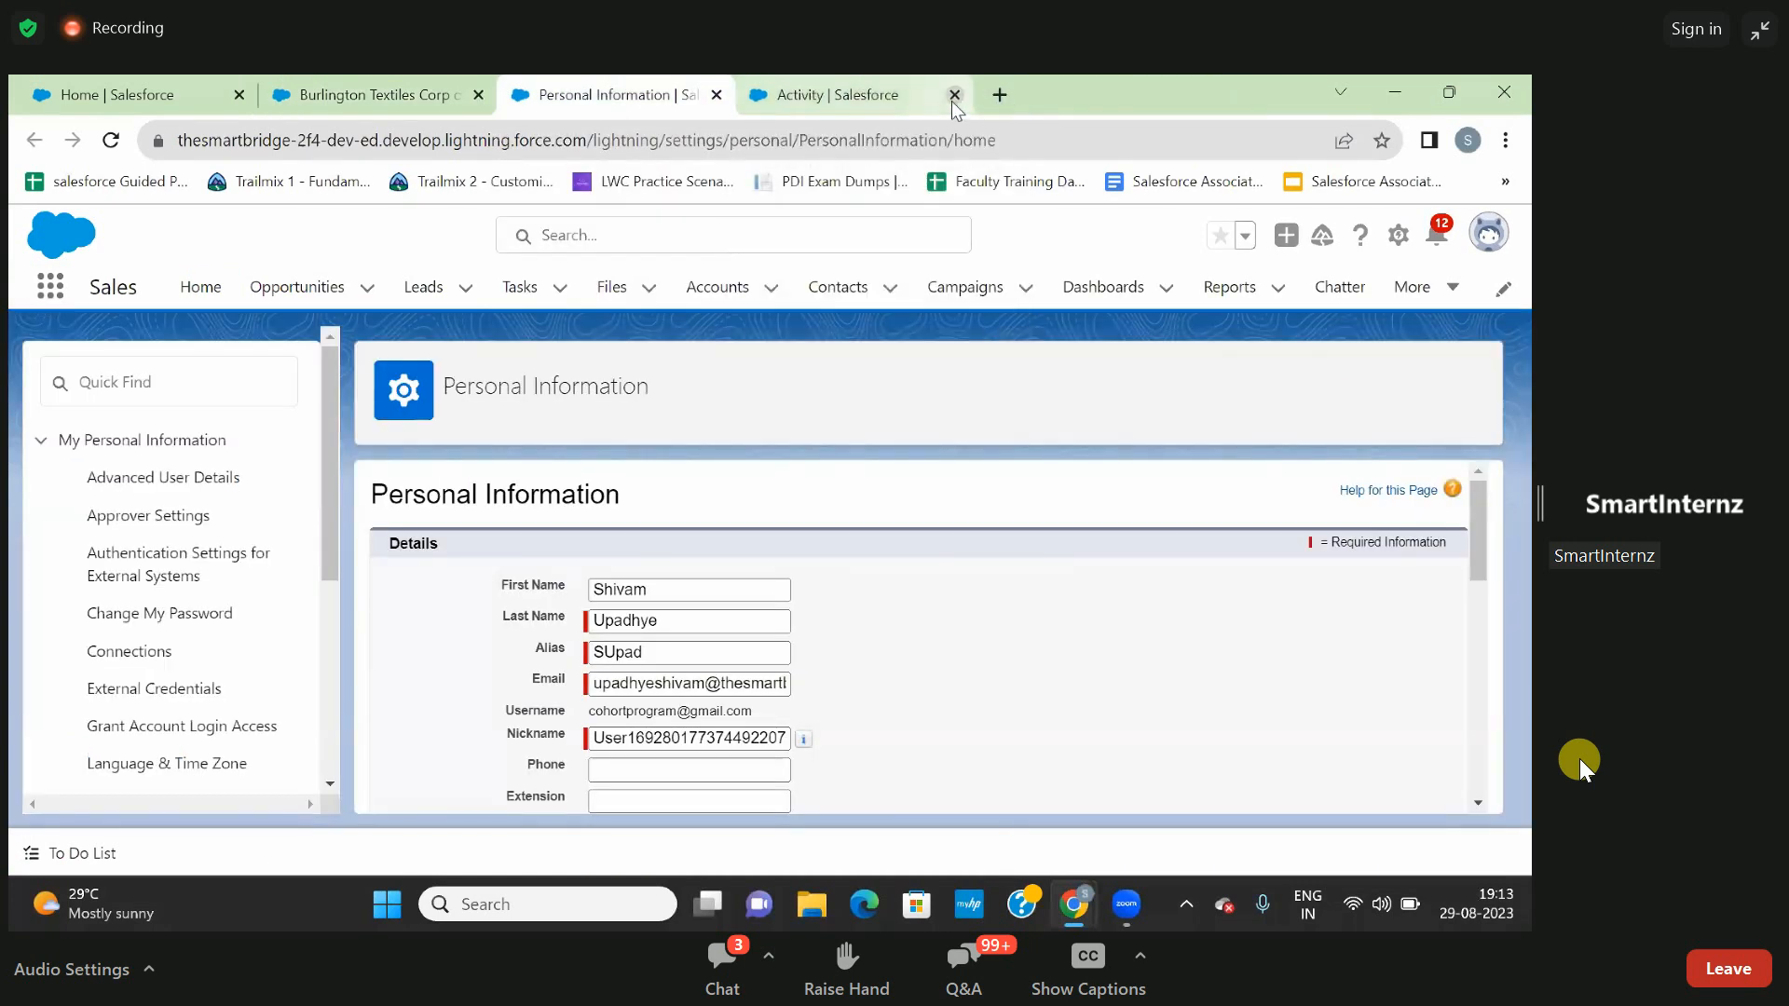
{"action": "left_click", "coordinate": [952, 97]}
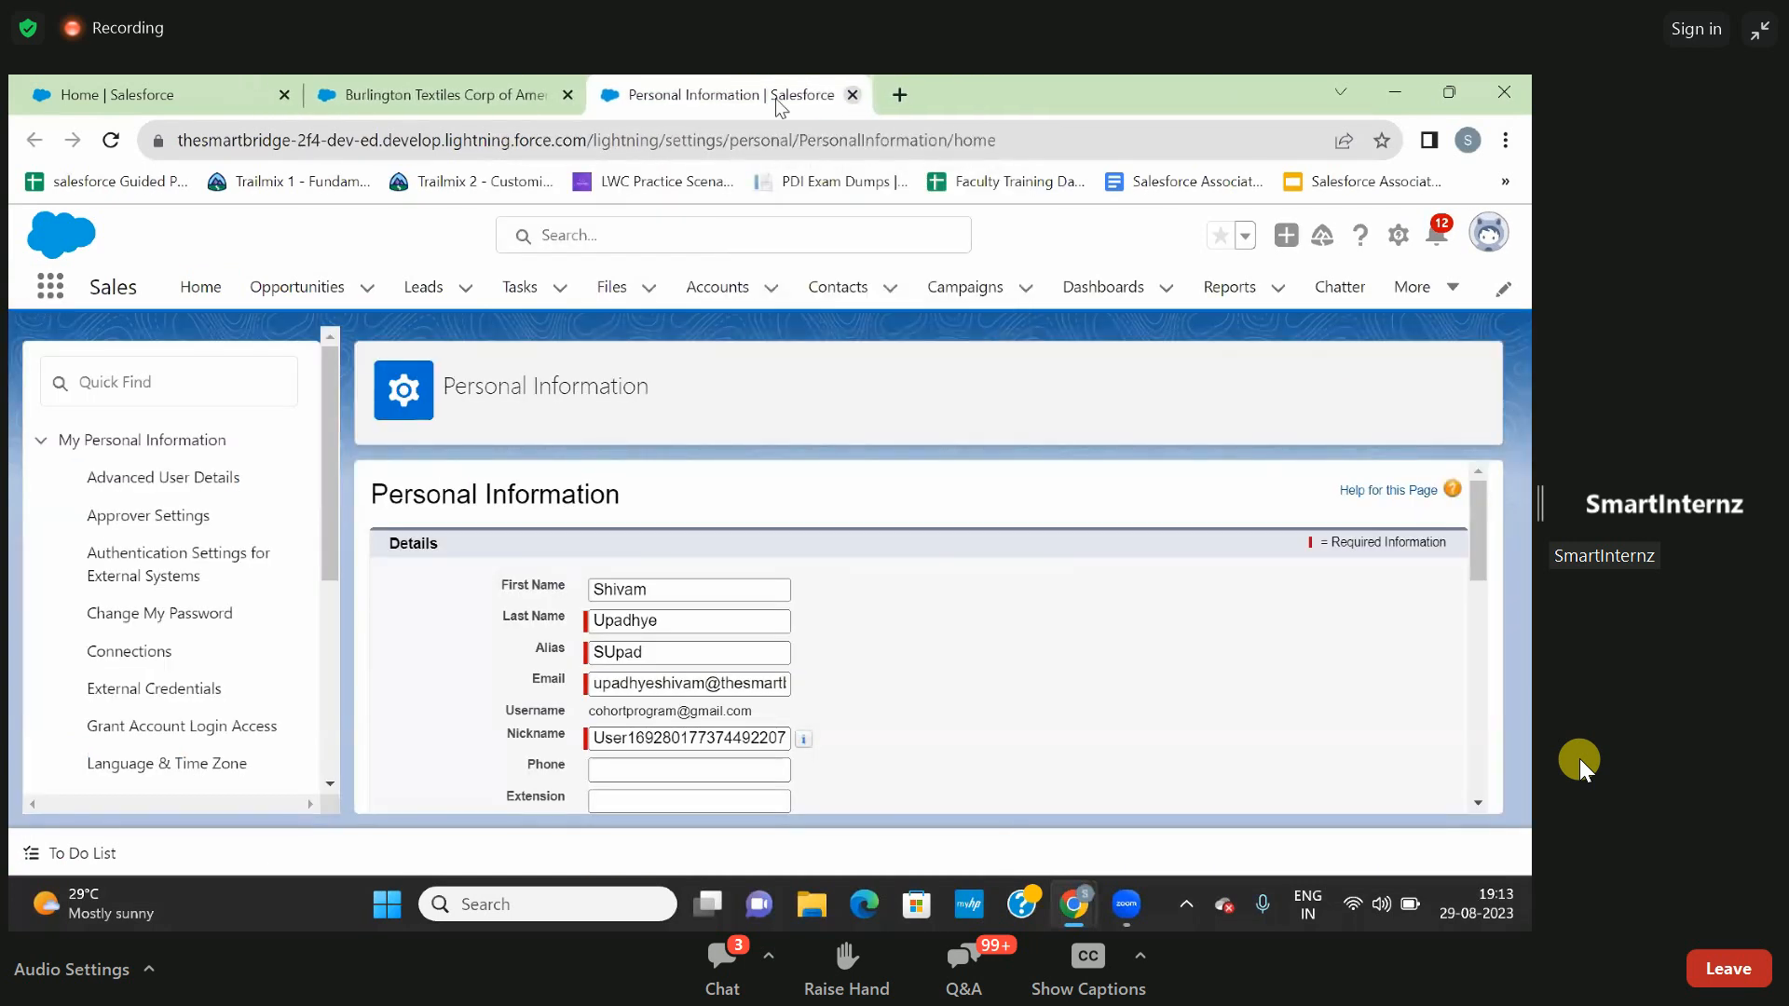
{"action": "left_click", "coordinate": [861, 94]}
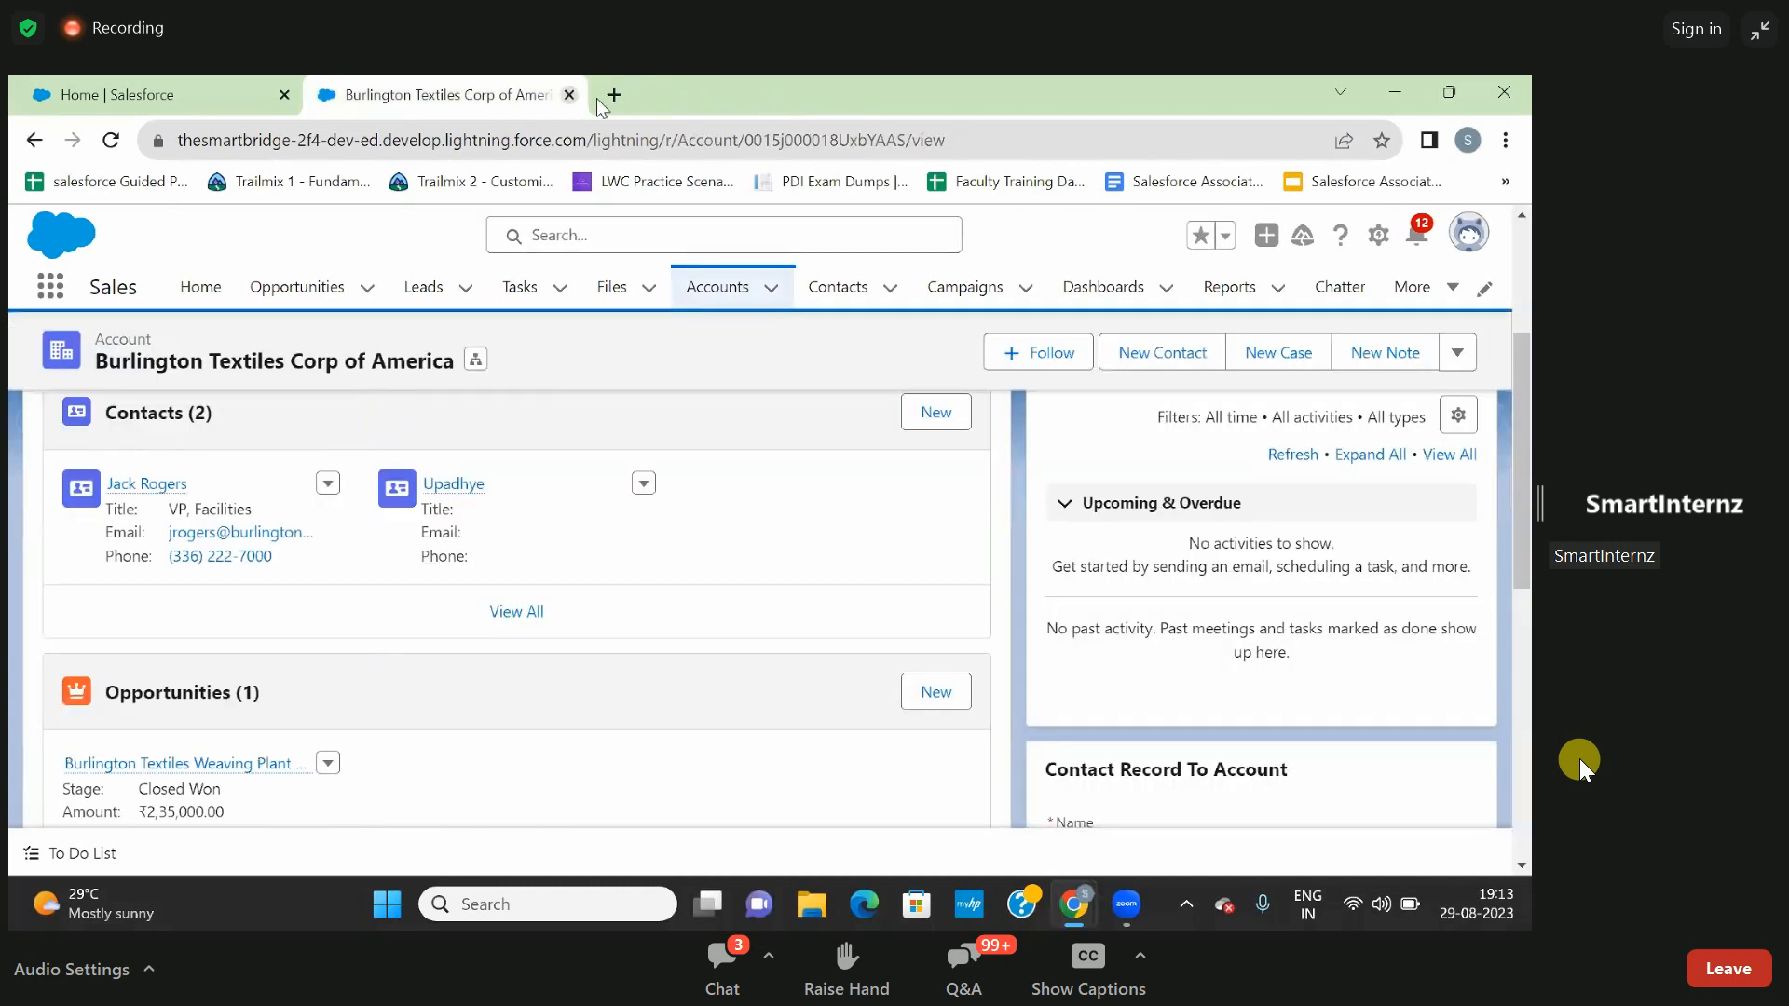
{"action": "left_click", "coordinate": [621, 97]}
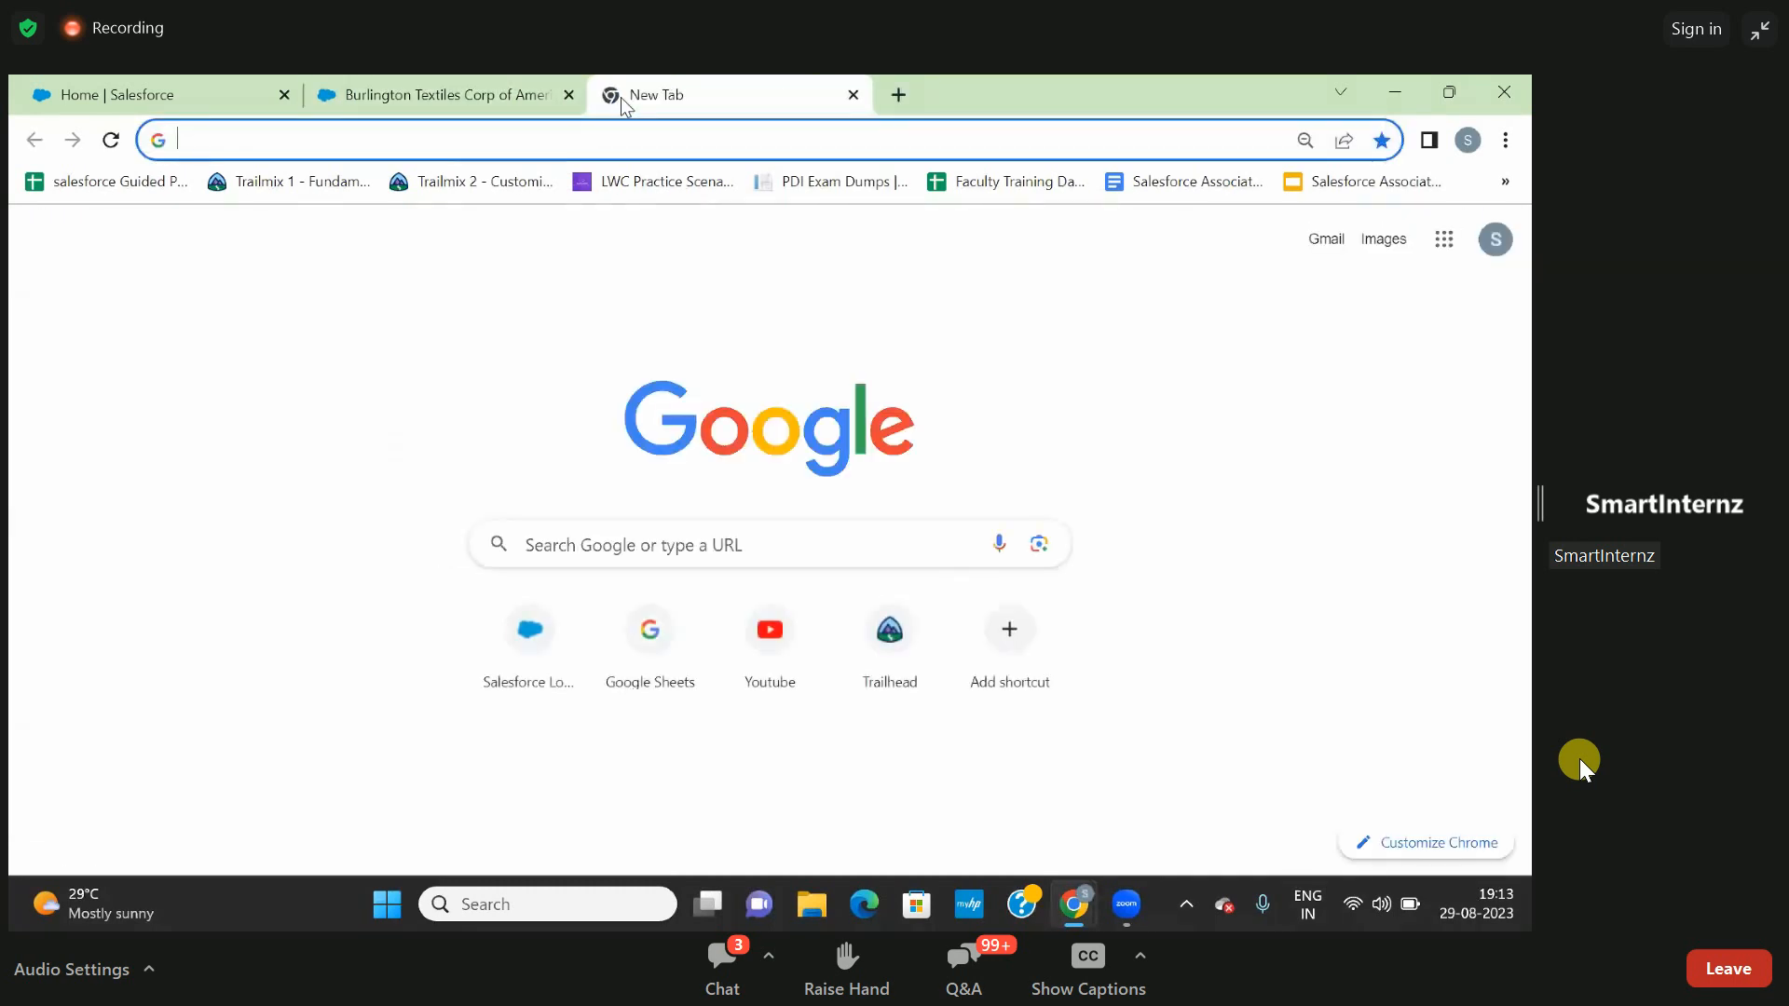
{"action": "left_click", "coordinate": [613, 546]}
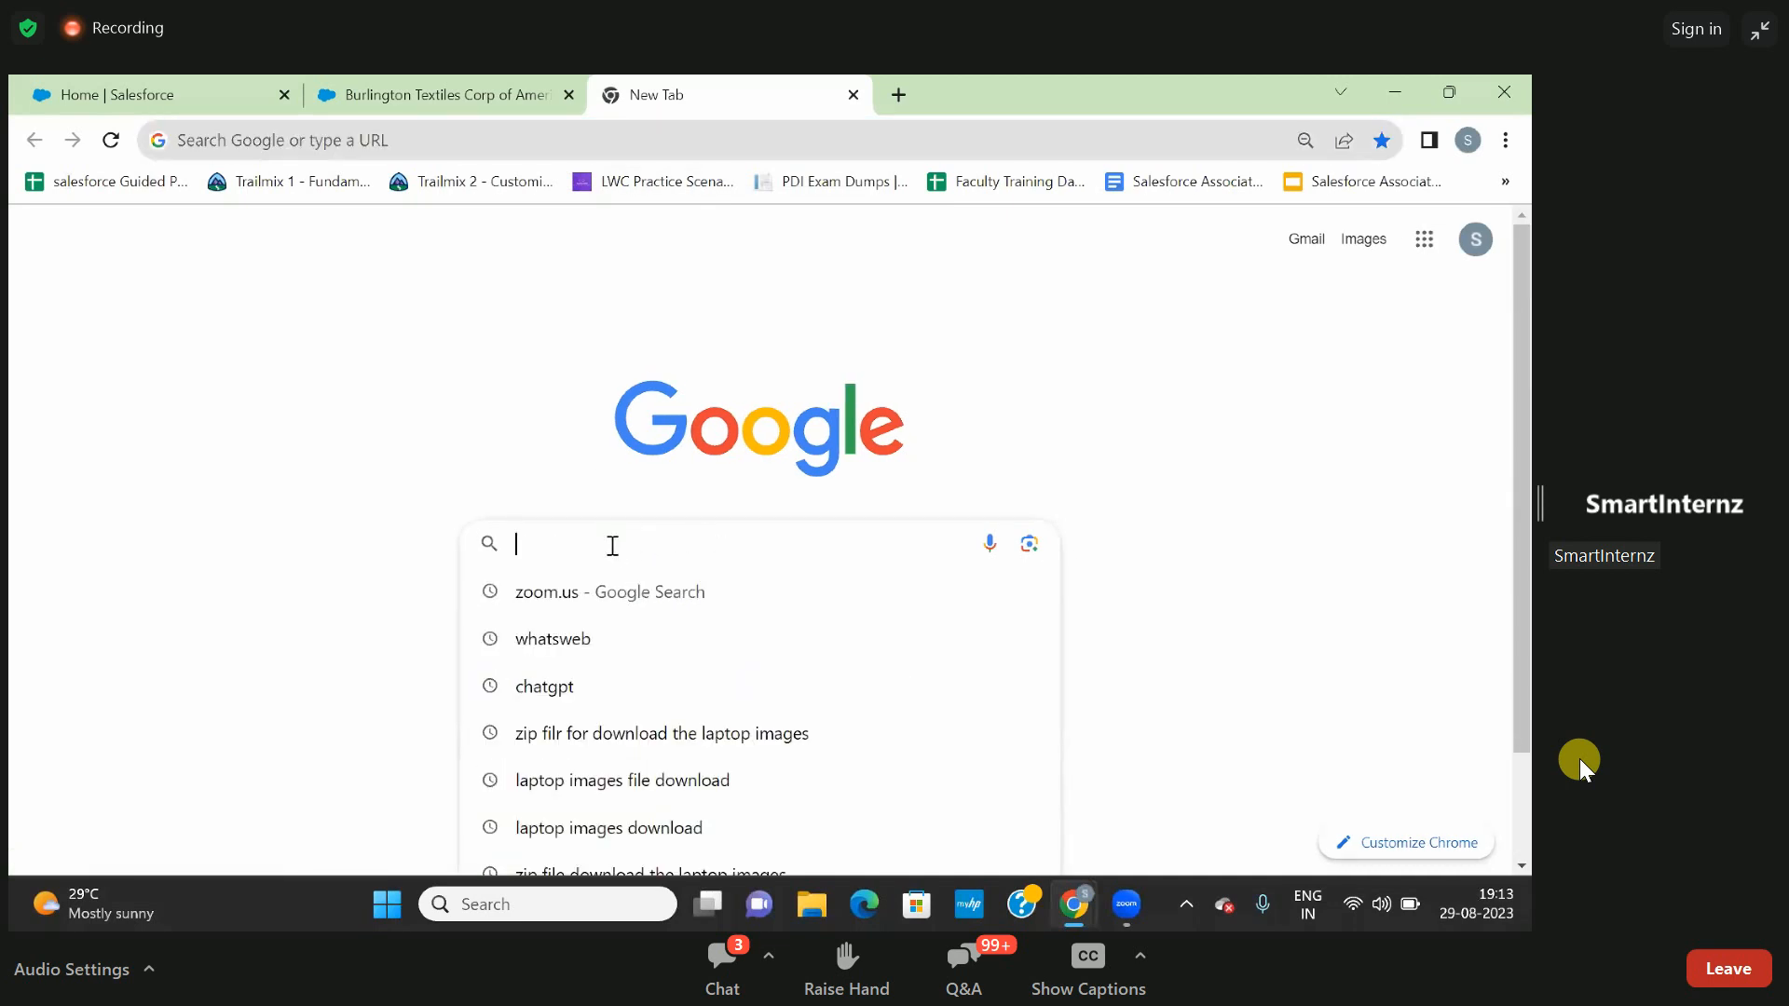
{"action": "left_click", "coordinate": [492, 80]}
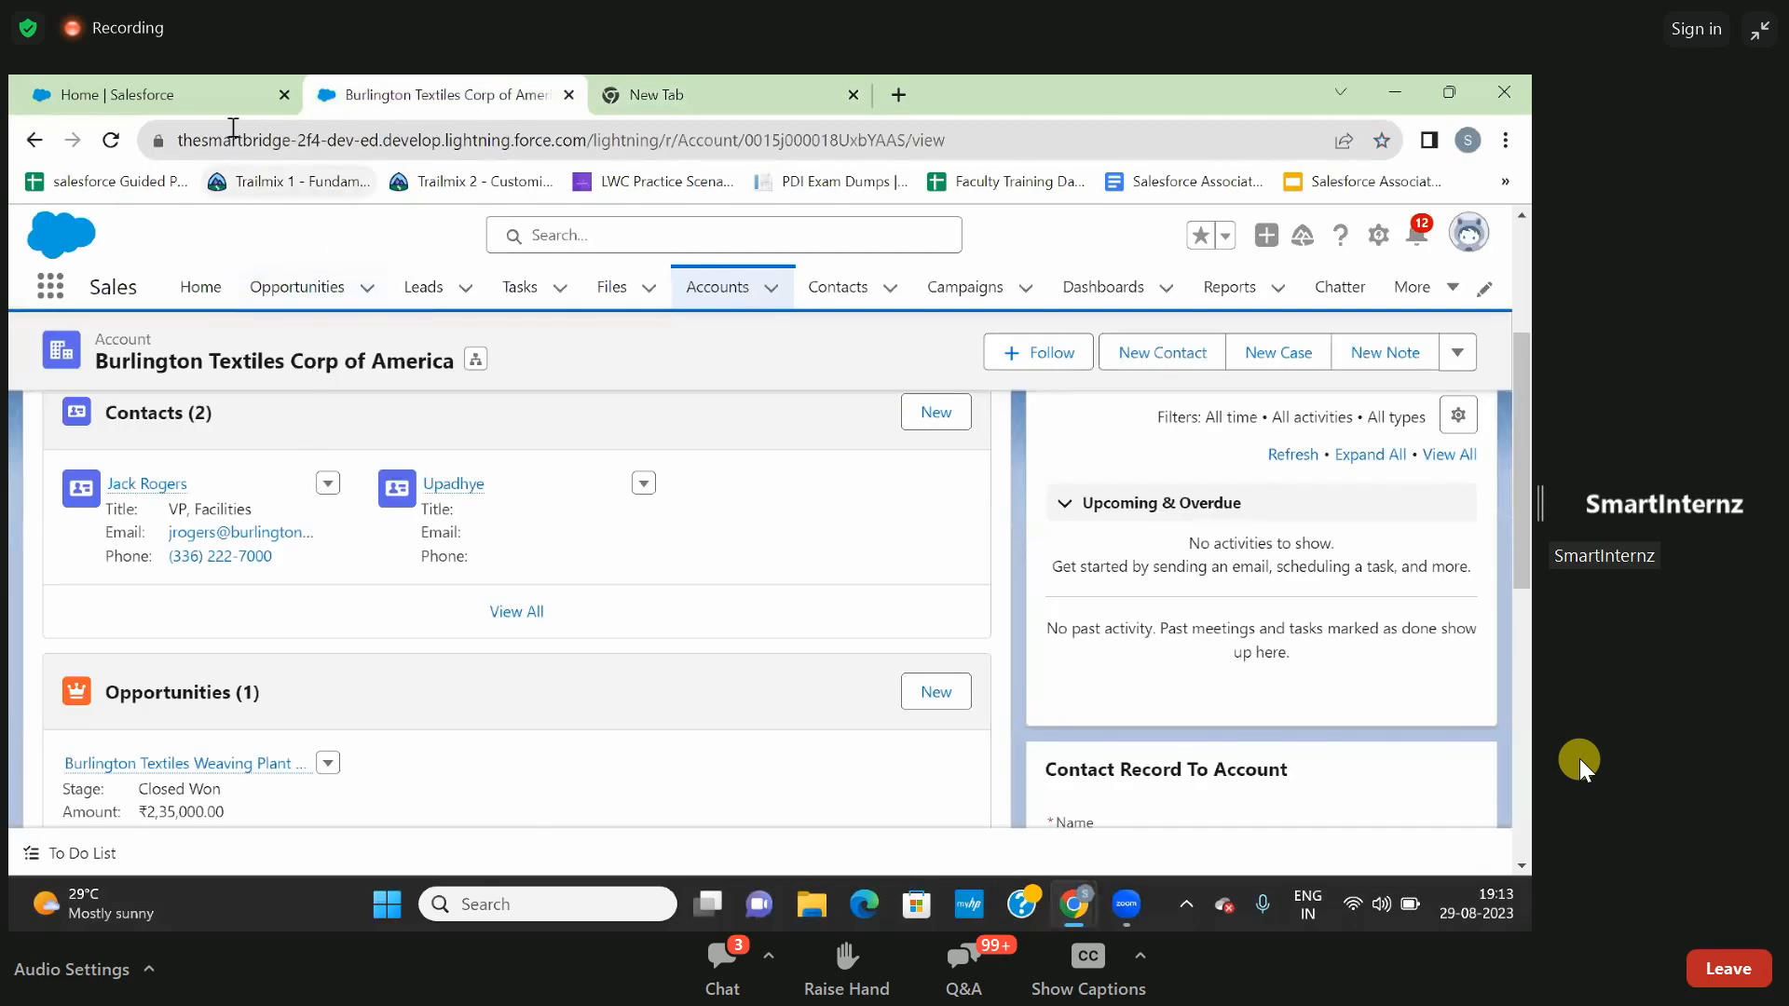
- Close the empty new browser page and return to the Burlington Textiles account
{"action": "left_click", "coordinate": [175, 105]}
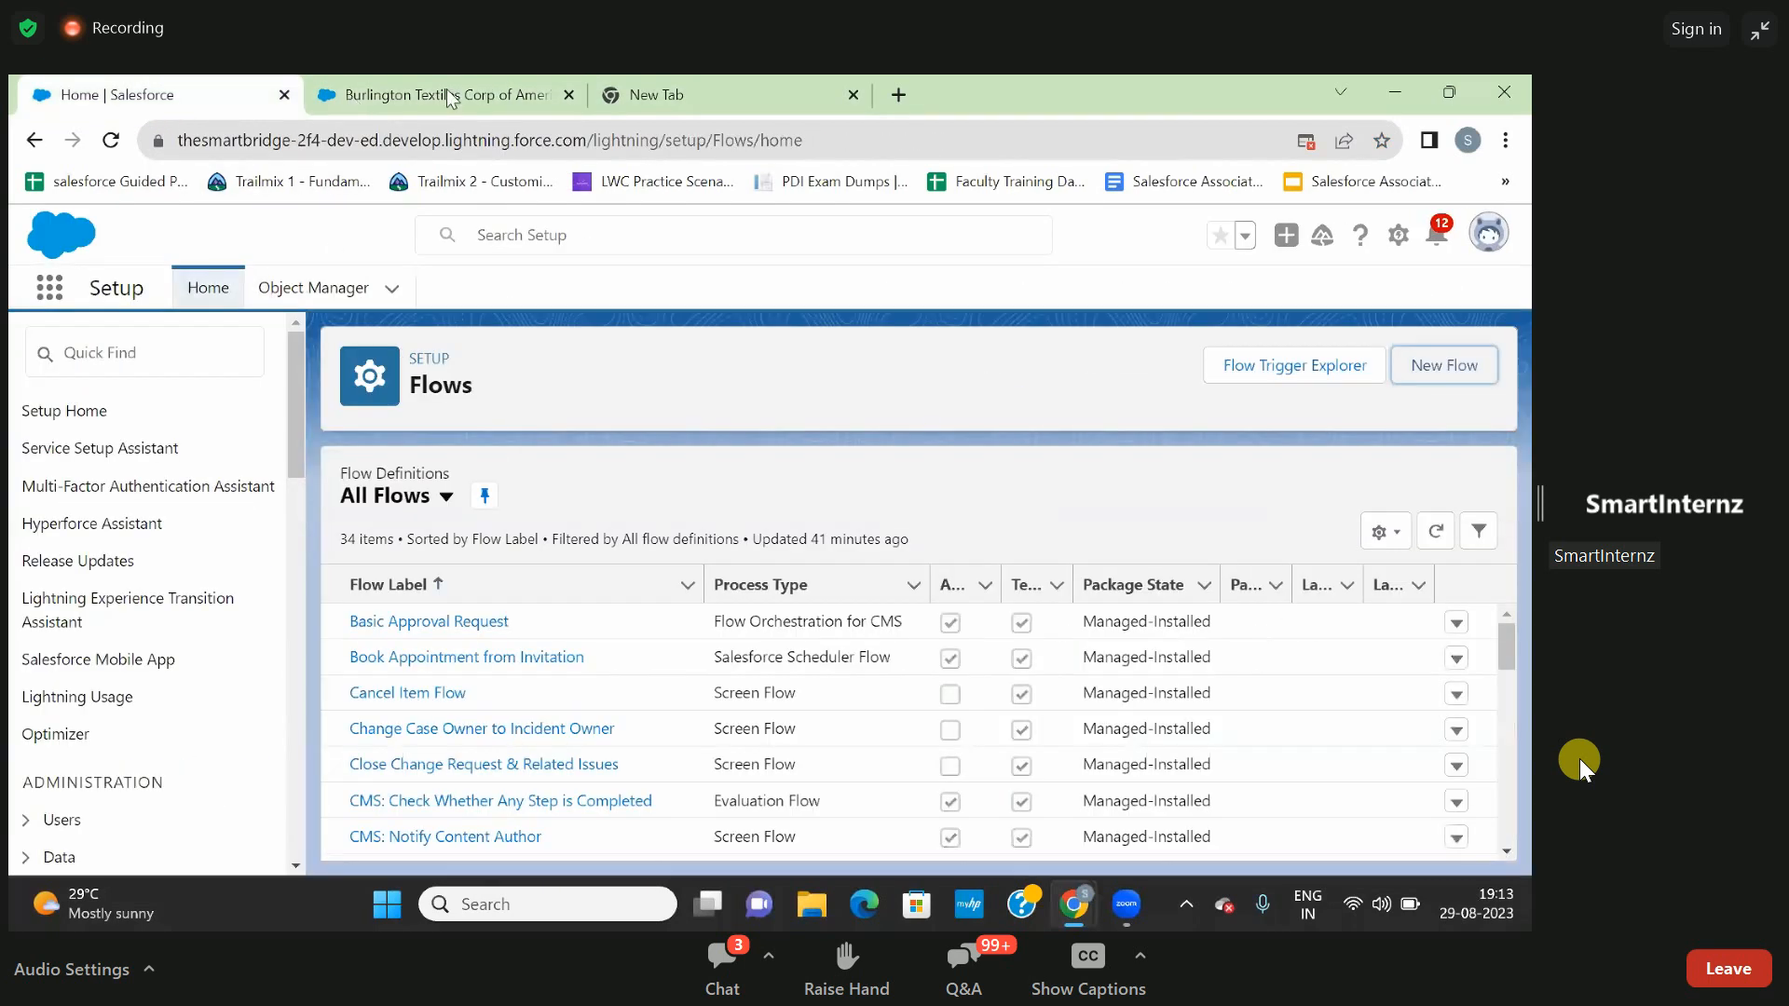
{"action": "left_click", "coordinate": [719, 81]}
{"action": "left_click", "coordinate": [852, 95]}
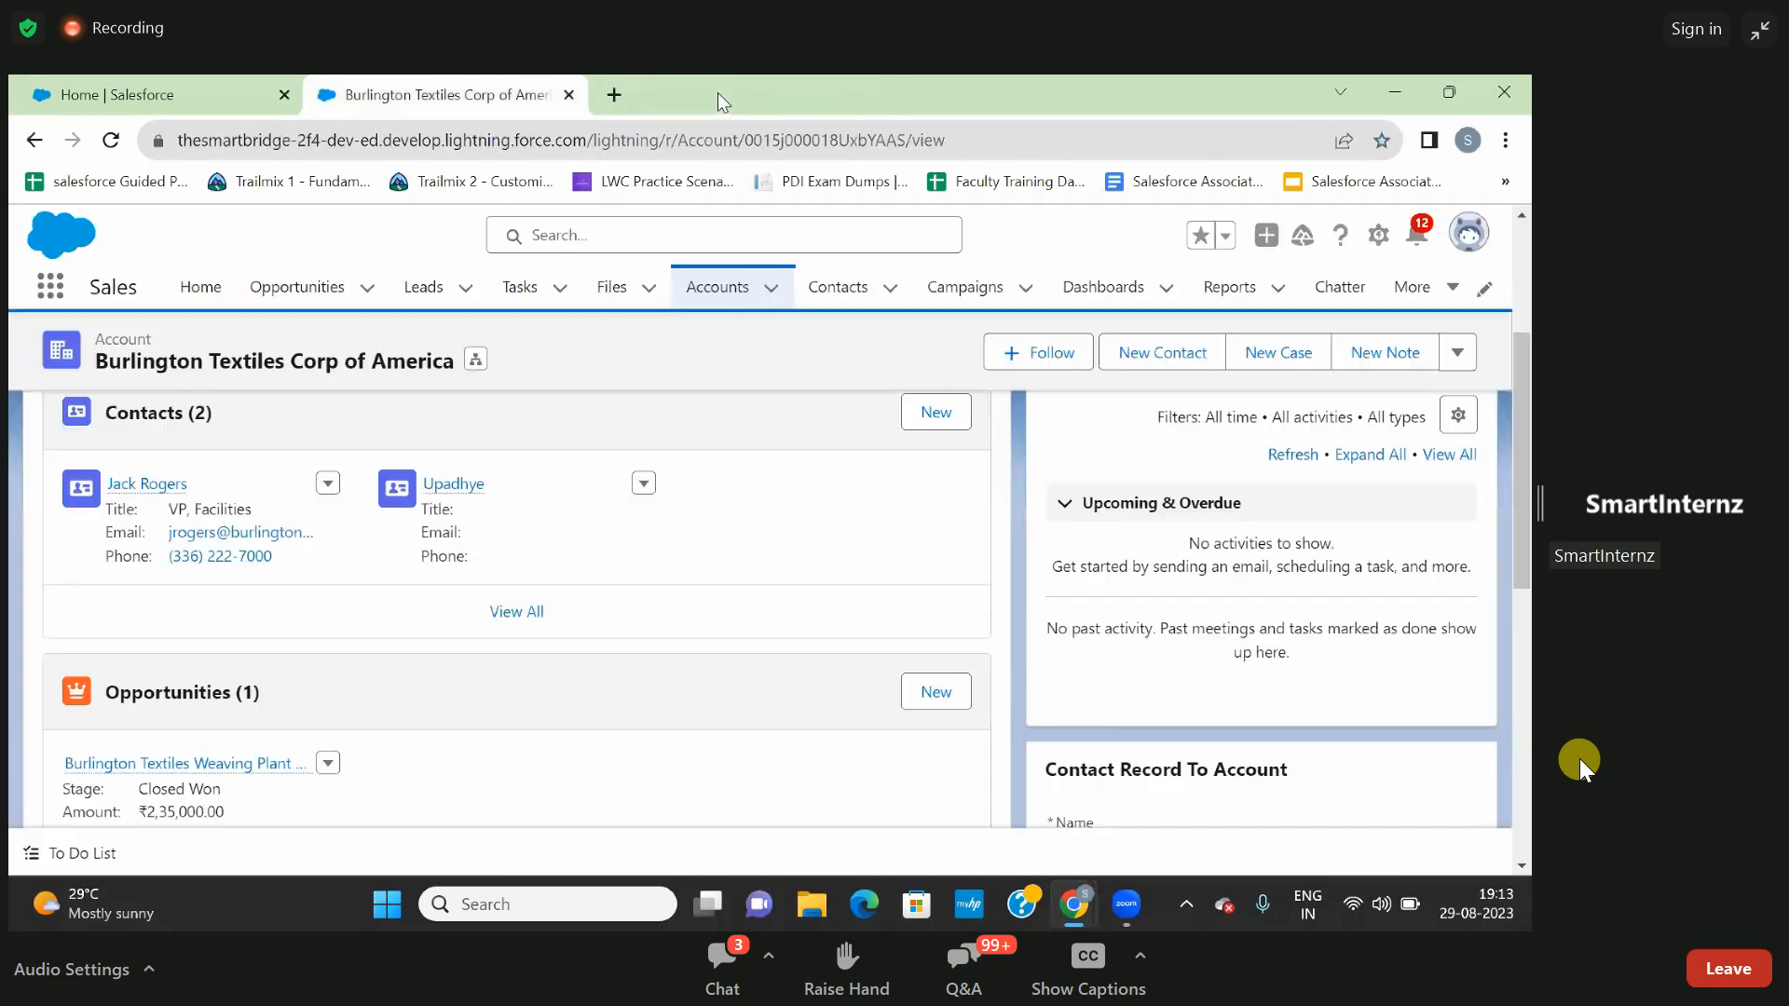
- Open Setup in a new browser page and find the Flows page by searching for "flow"
{"action": "left_click", "coordinate": [1378, 240]}
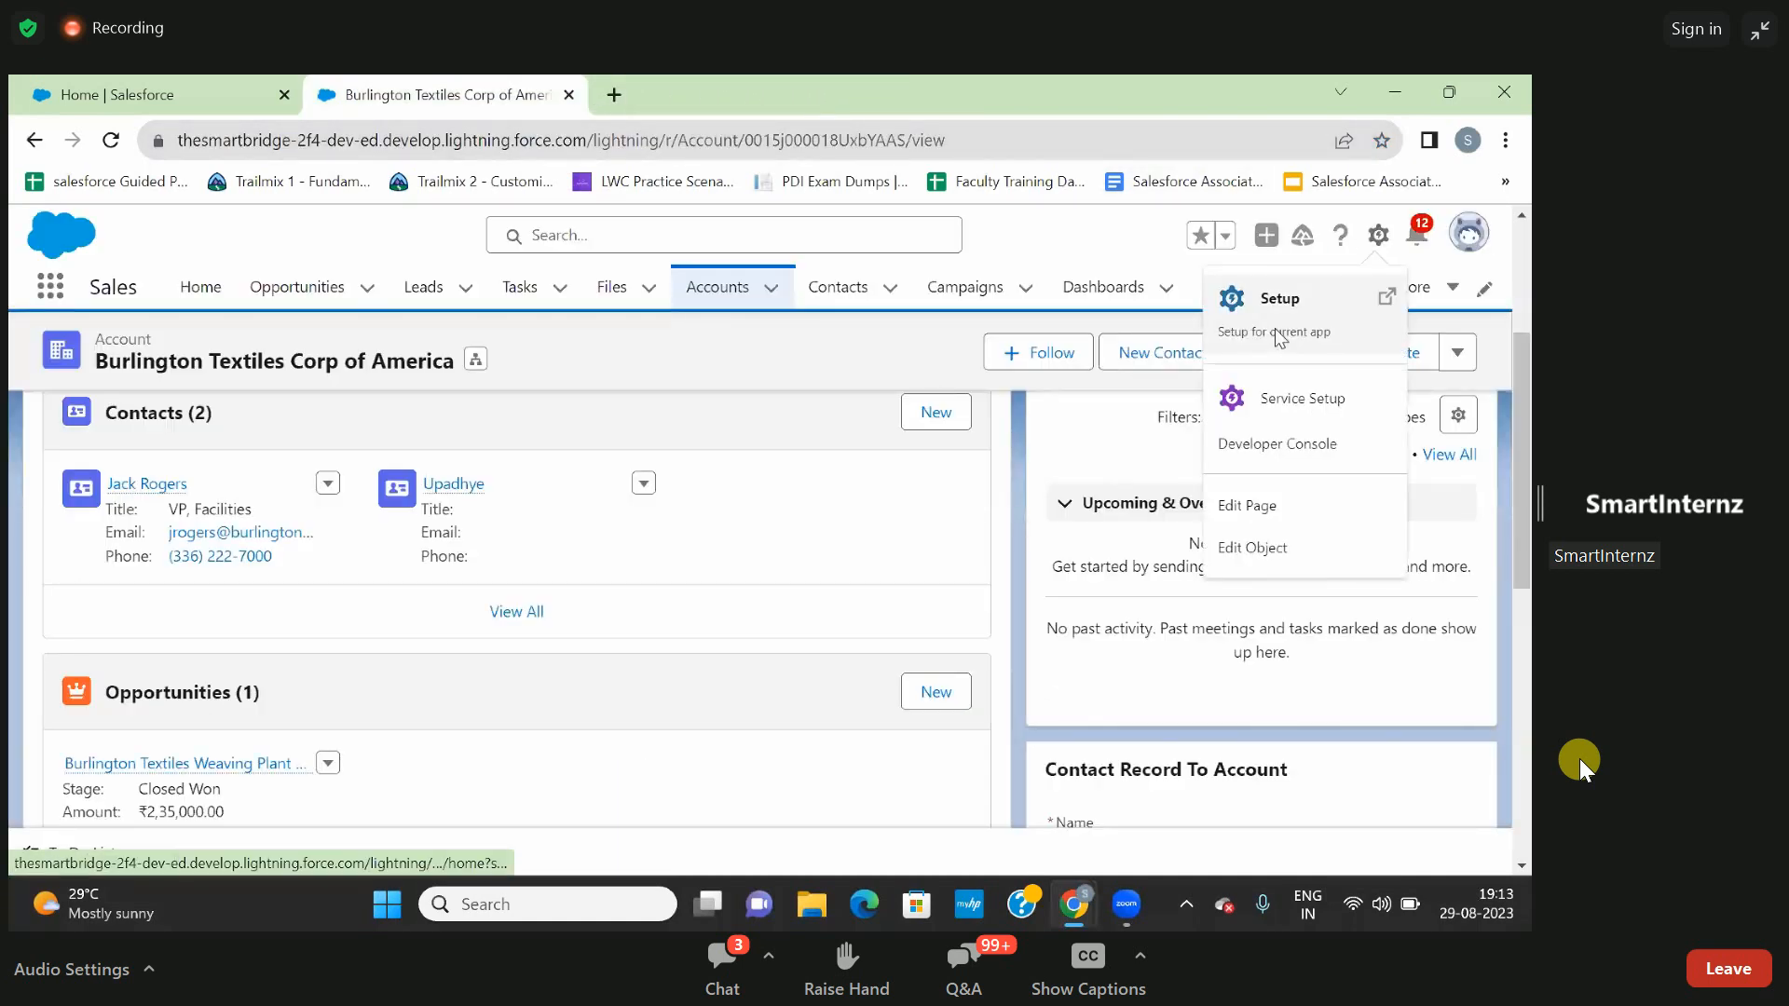
{"action": "left_click", "coordinate": [1278, 335]}
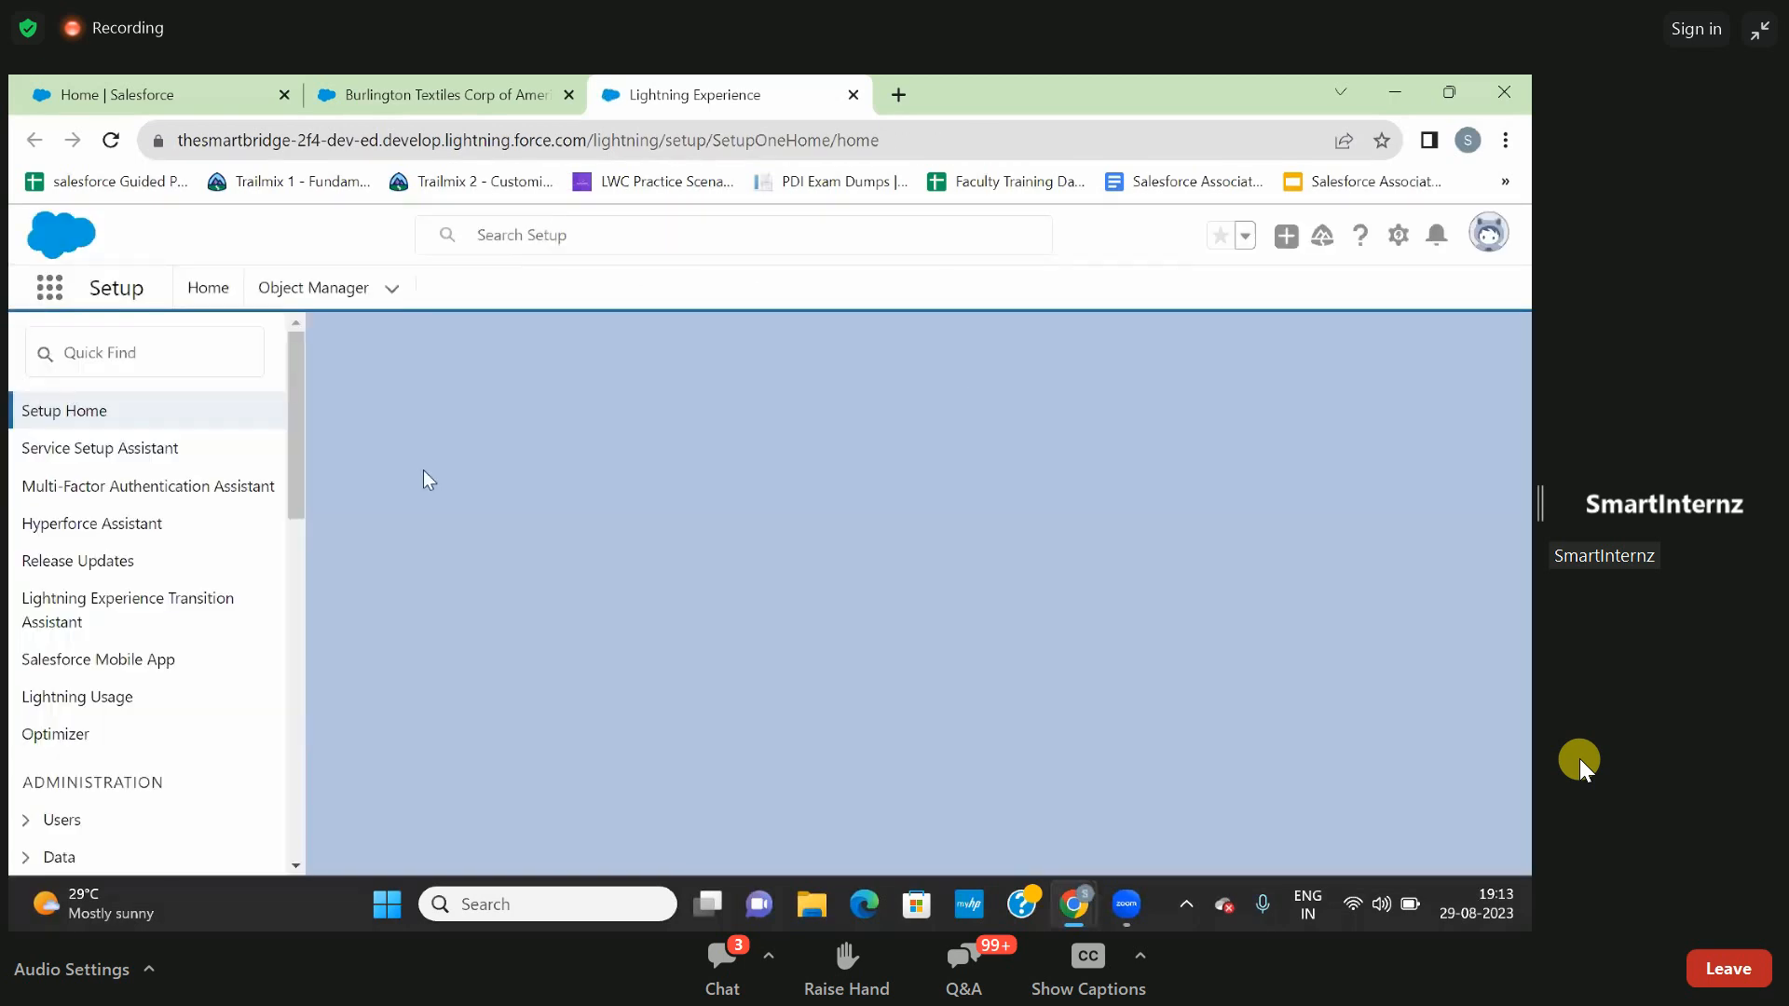
{"action": "left_click", "coordinate": [195, 363]}
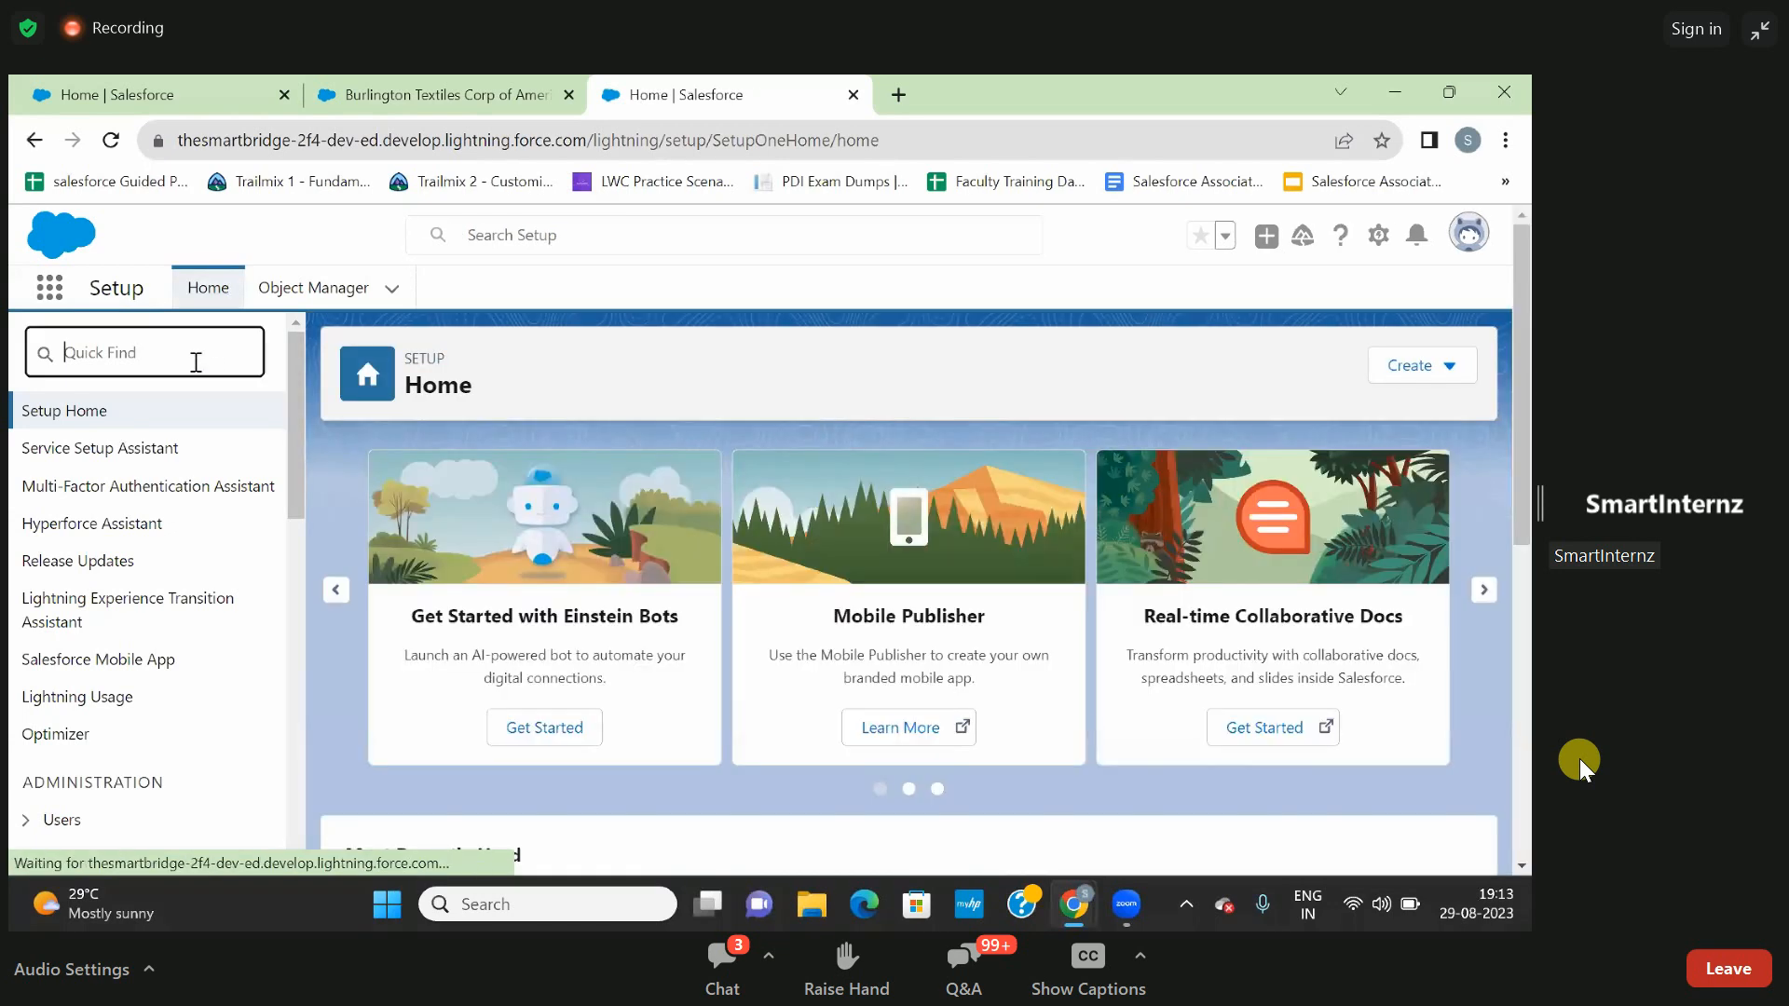
{"action": "type", "text": "flo"}
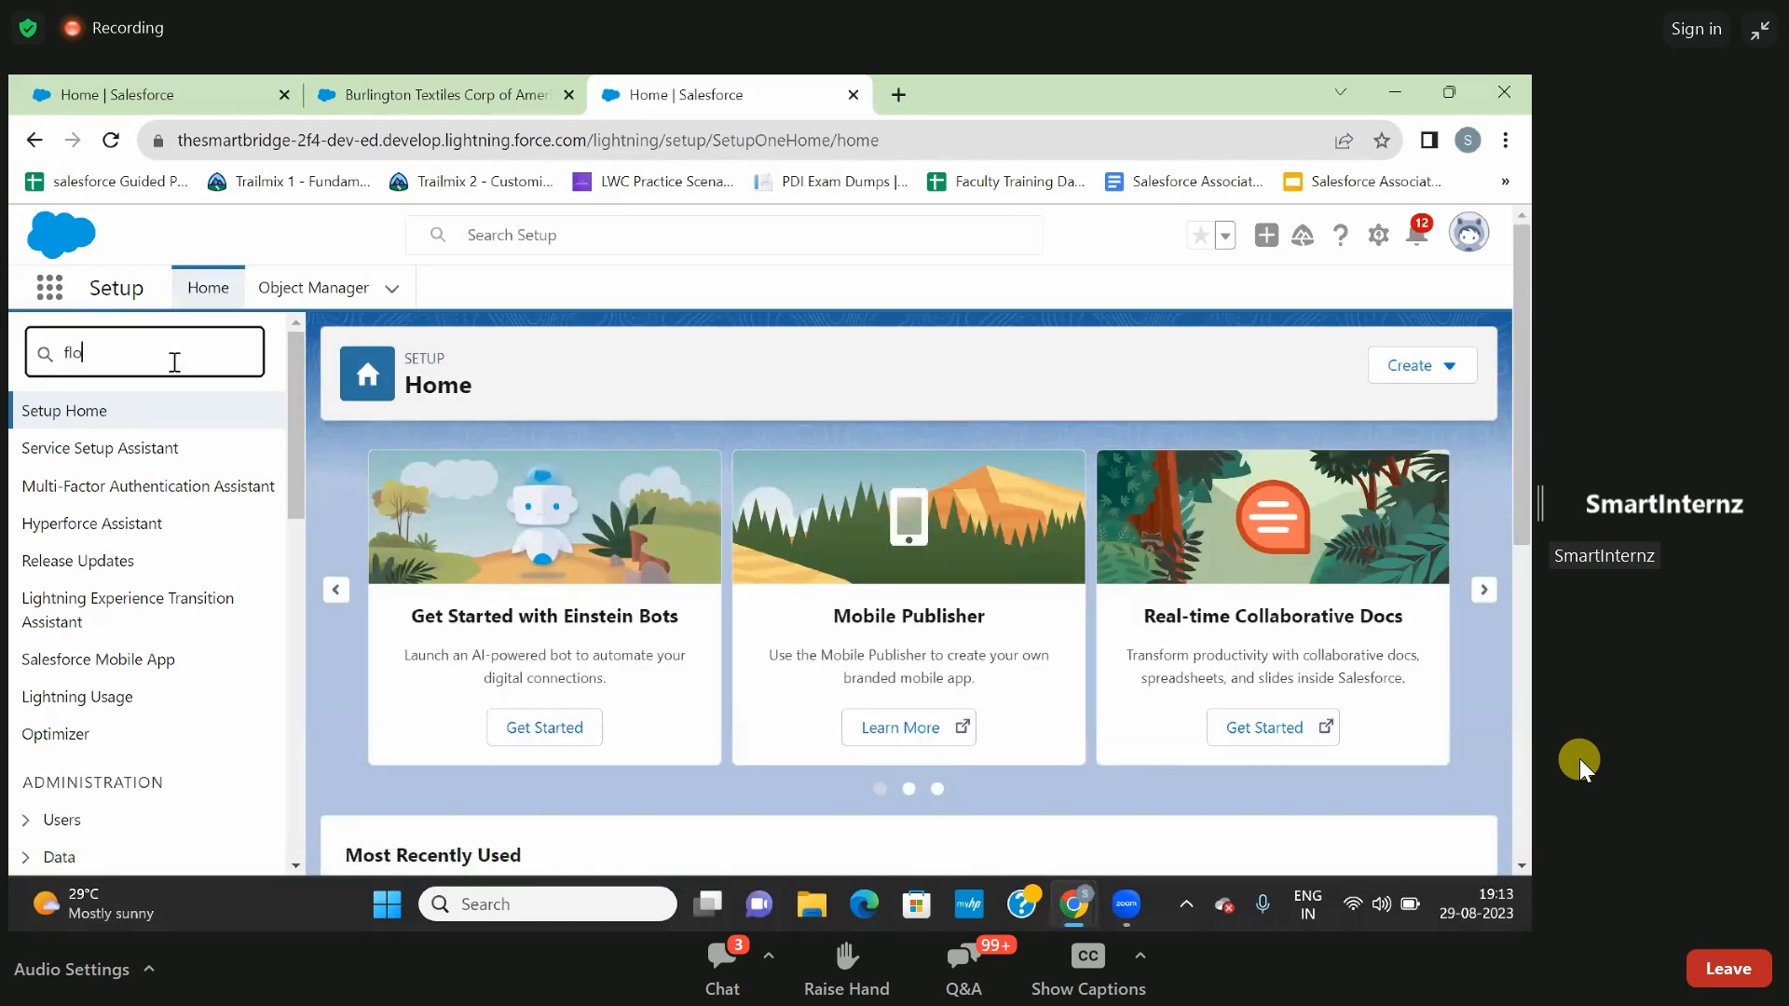
{"action": "type", "text": "w"}
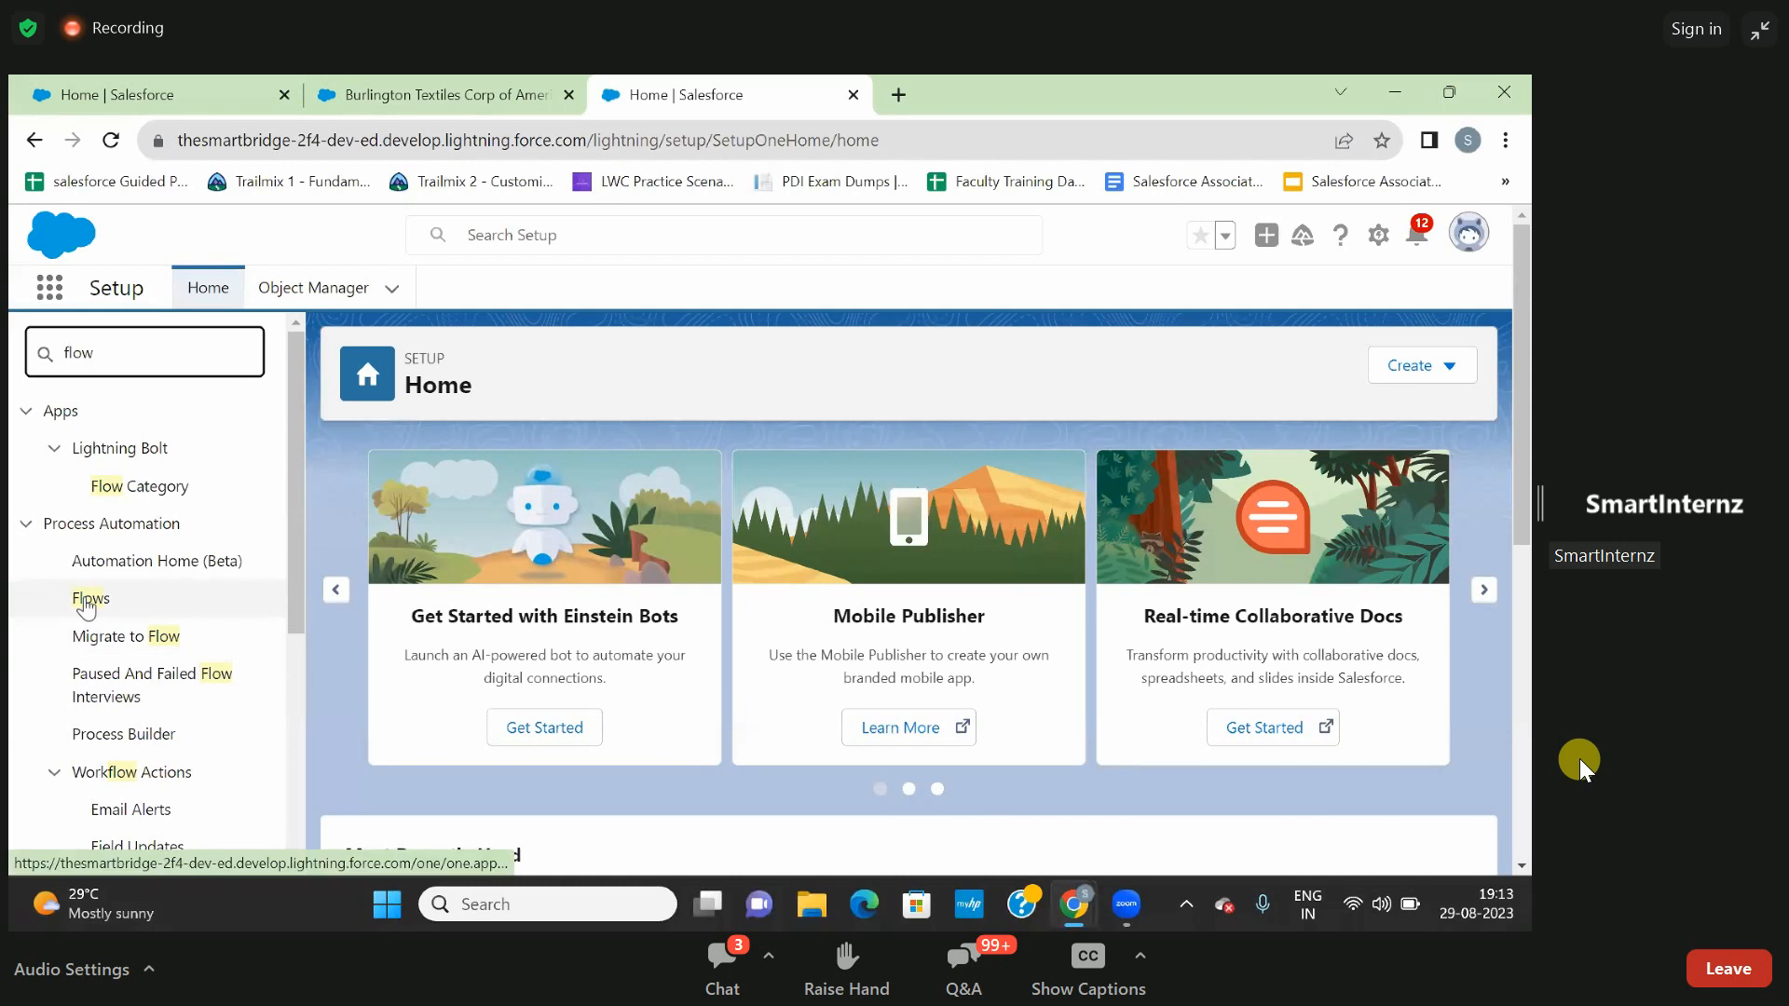
{"action": "left_click", "coordinate": [87, 601]}
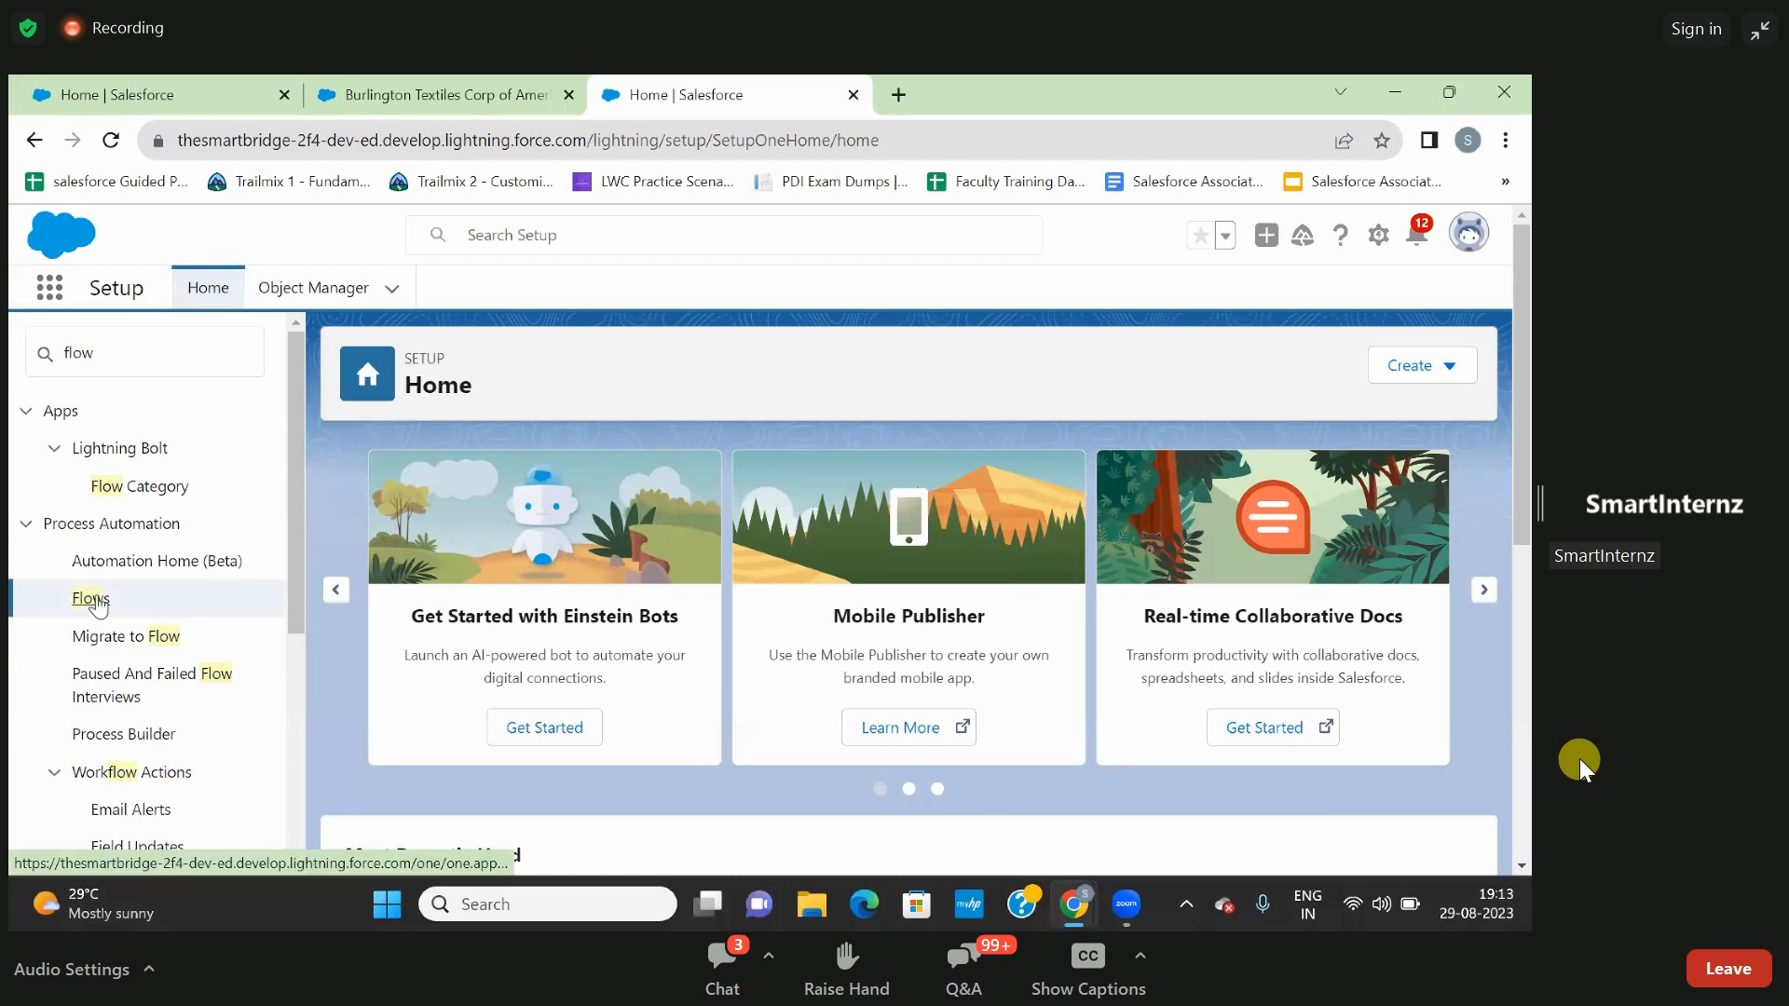
- Open the Activities list in the Organization Management app and check the record types offered for a new activity
{"action": "left_click", "coordinate": [383, 102]}
{"action": "left_click", "coordinate": [62, 296]}
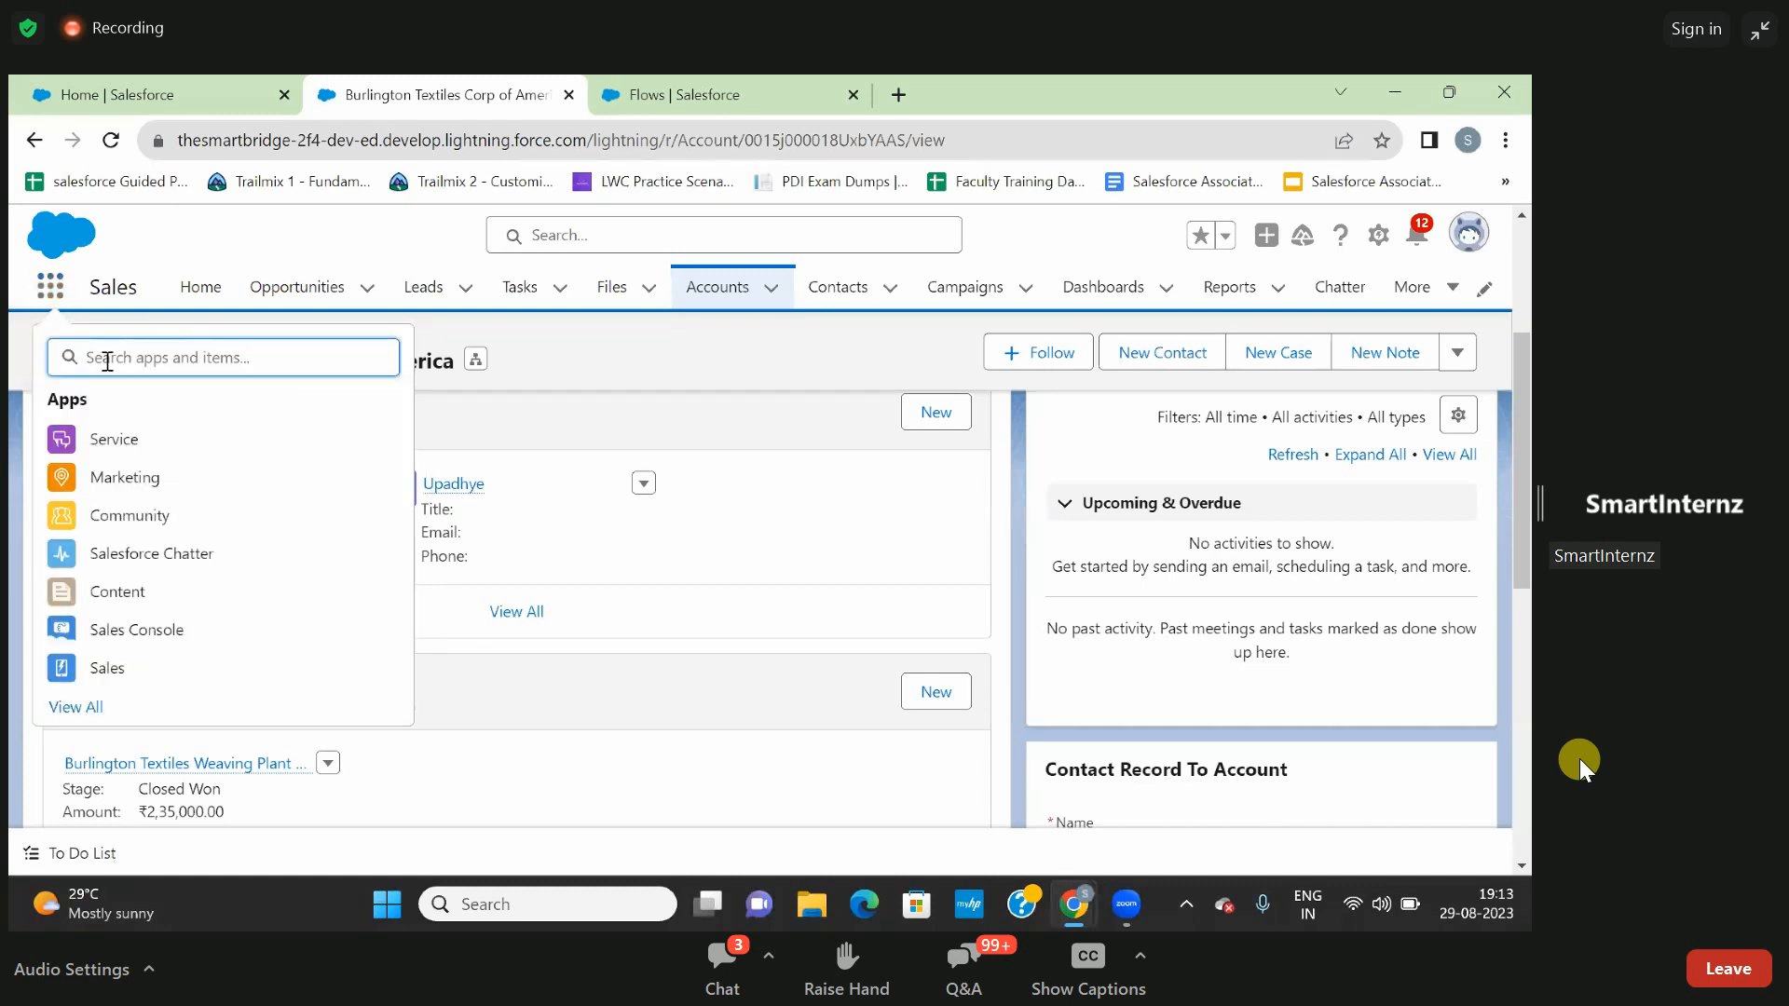
{"action": "type", "text": "organi"}
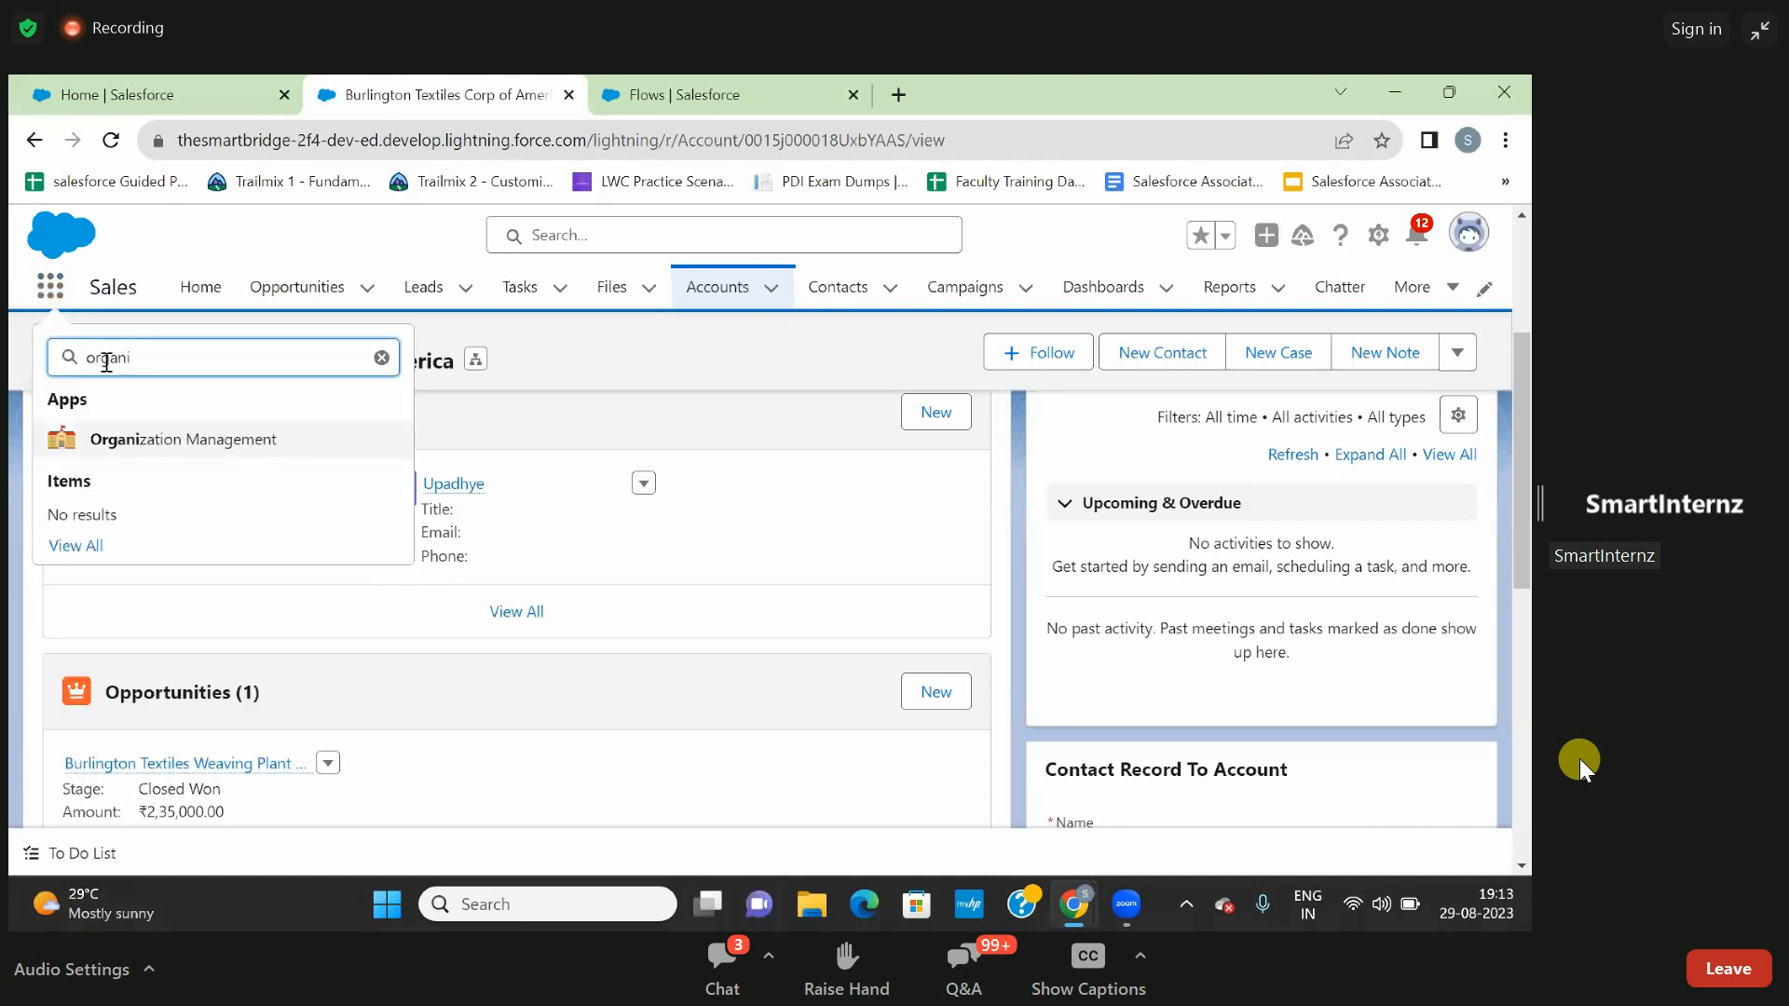
{"action": "left_click", "coordinate": [104, 441]}
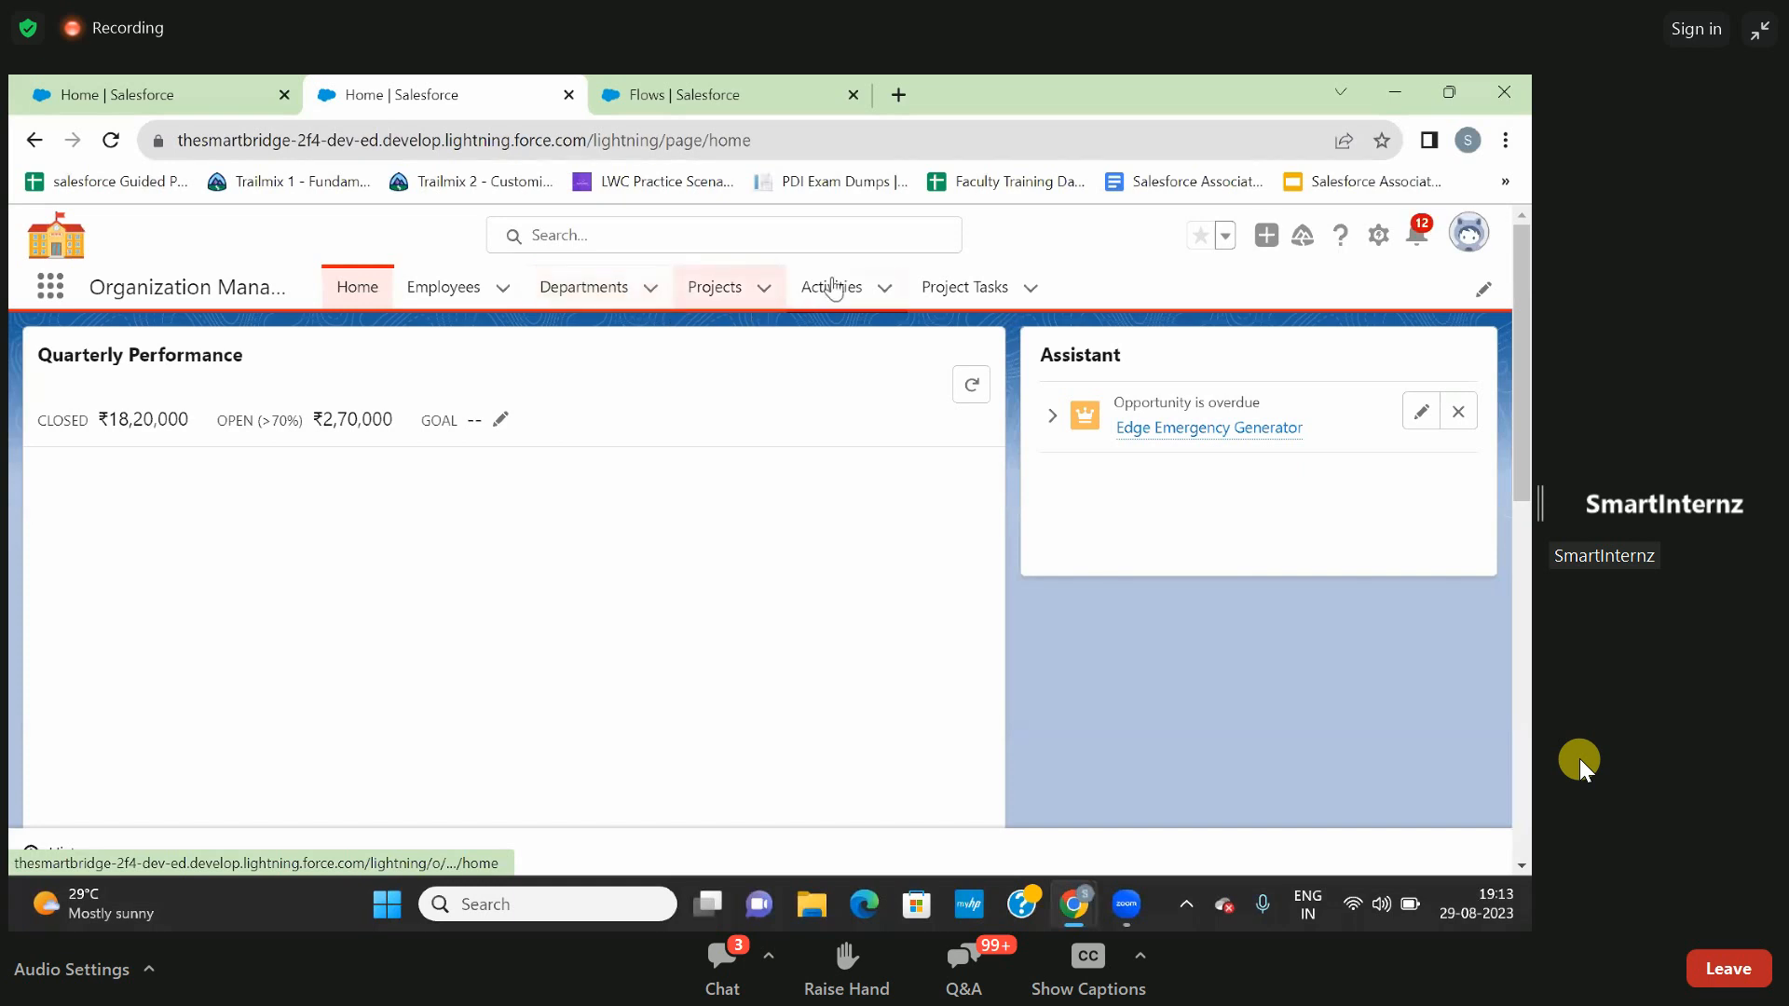
{"action": "left_click", "coordinate": [832, 287]}
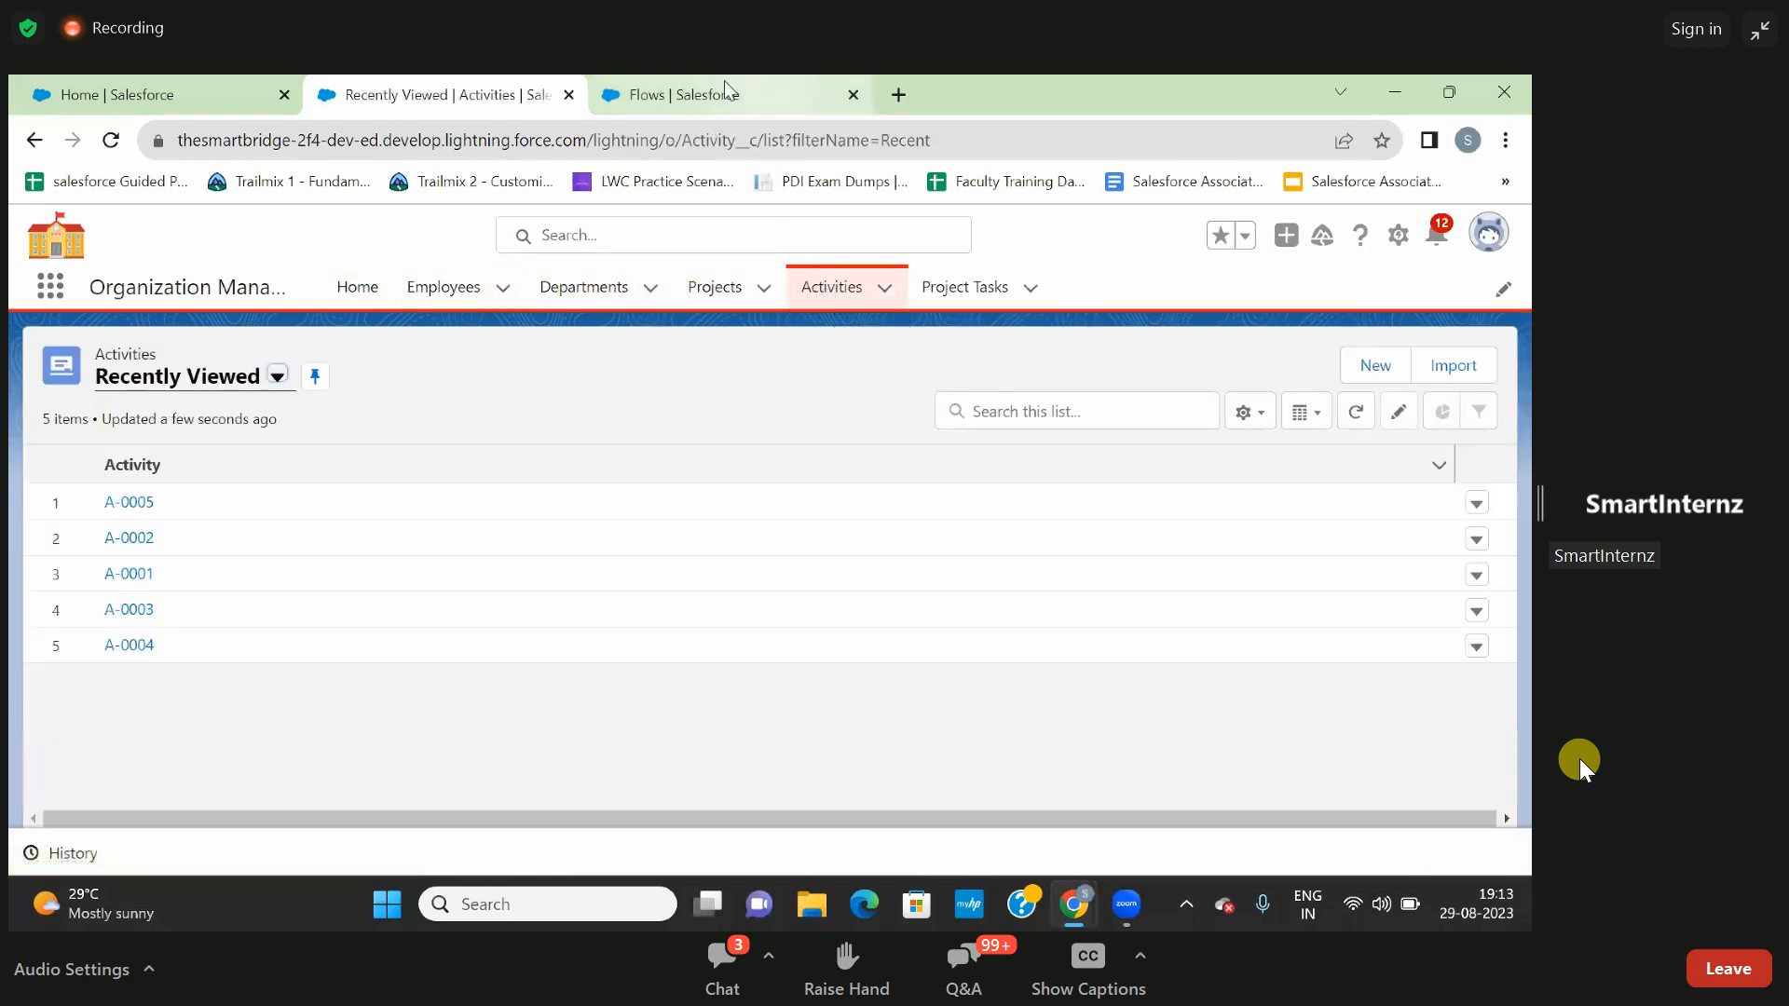
{"action": "left_click", "coordinate": [1371, 369]}
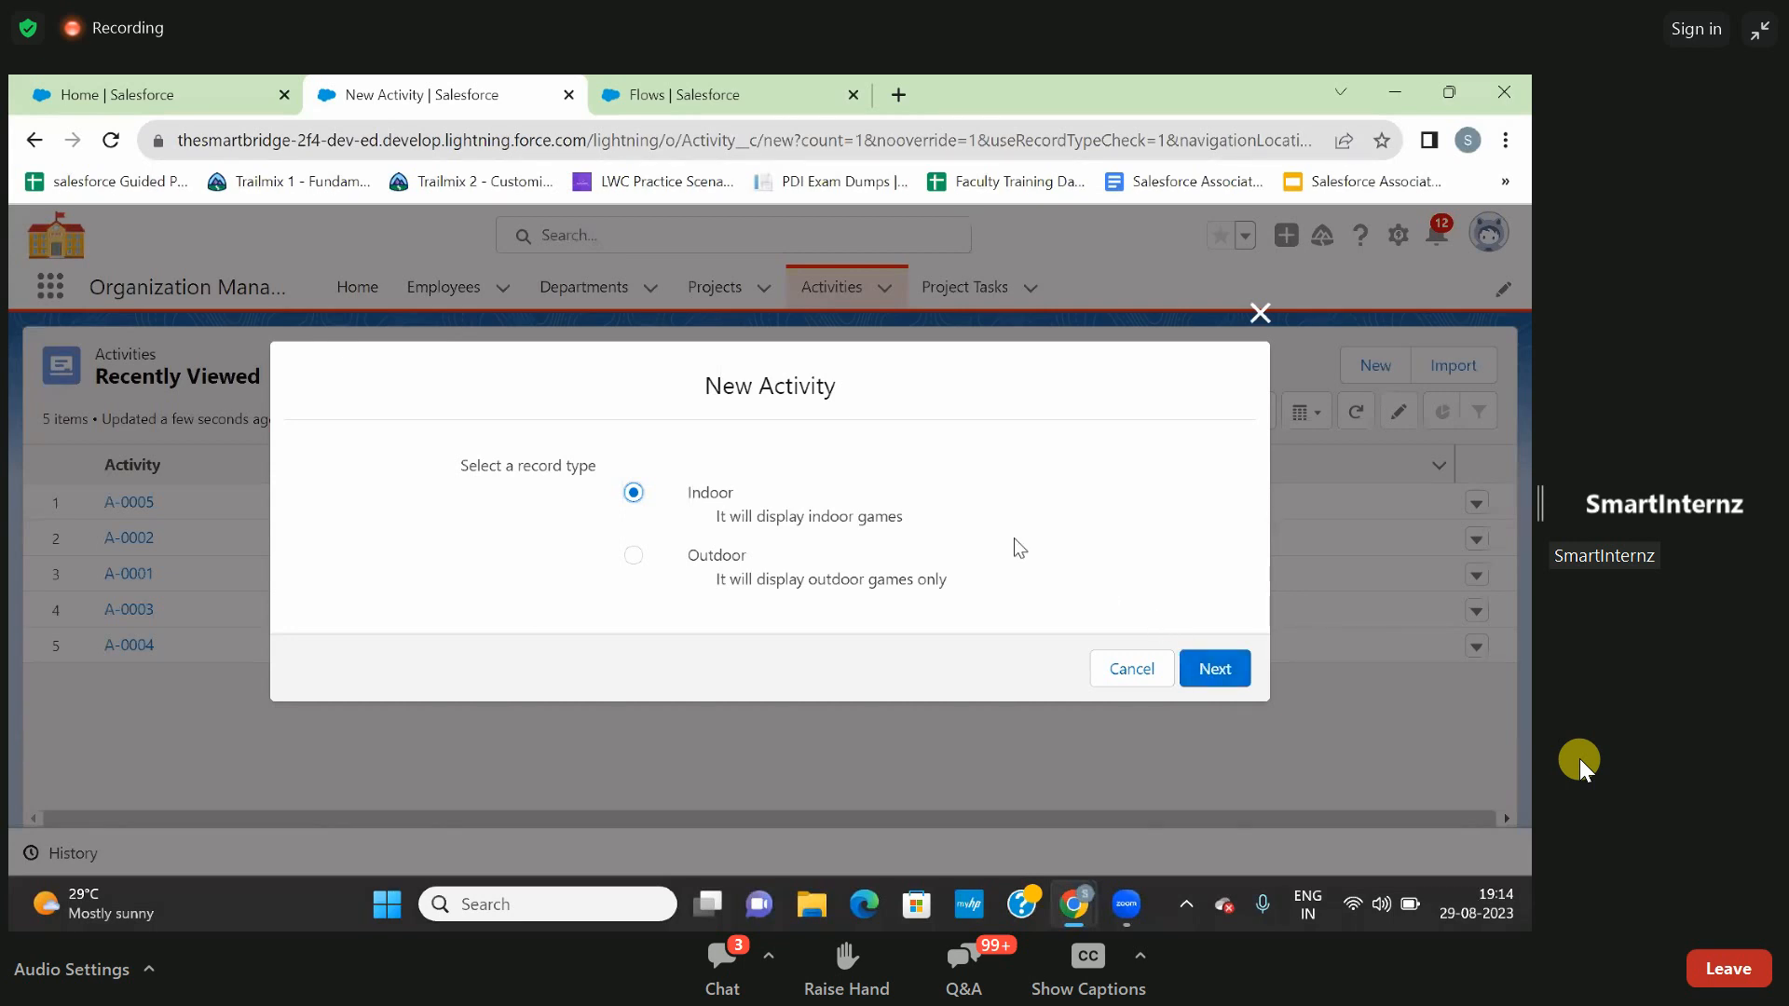
{"action": "left_click", "coordinate": [1260, 313]}
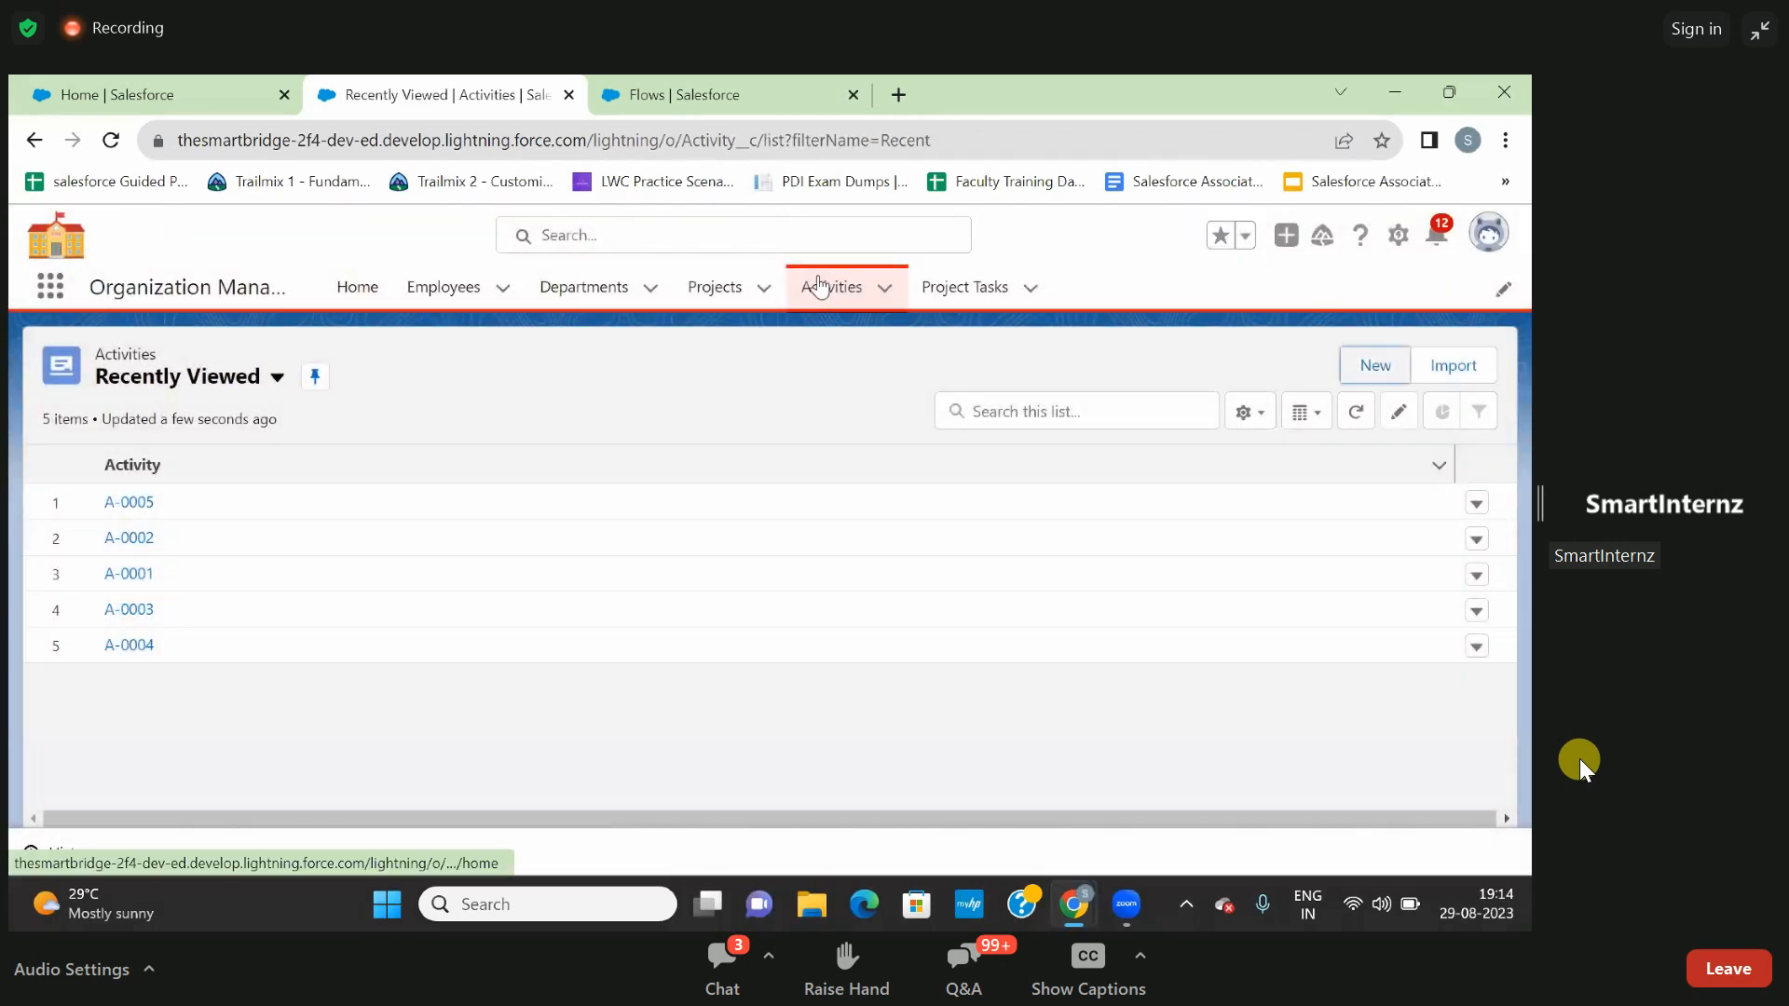
- Open the Activity object's settings and bring up its record types
{"action": "left_click", "coordinate": [1396, 240]}
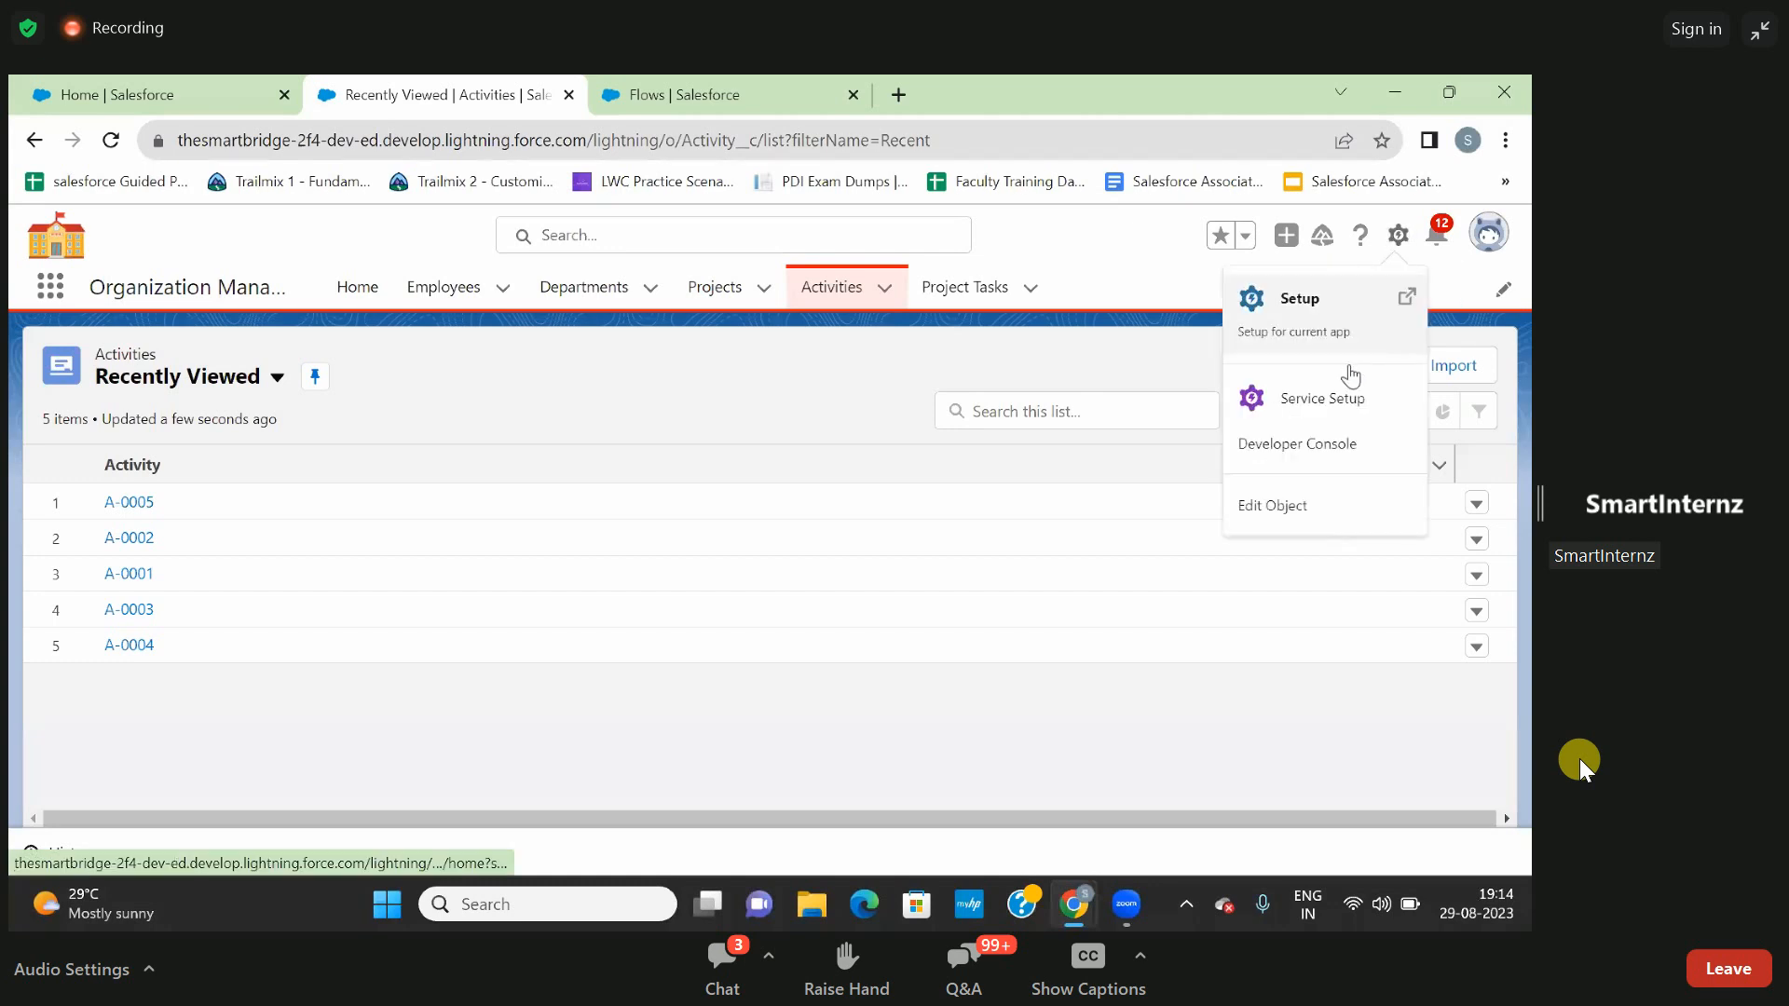
{"action": "left_click", "coordinate": [1297, 508]}
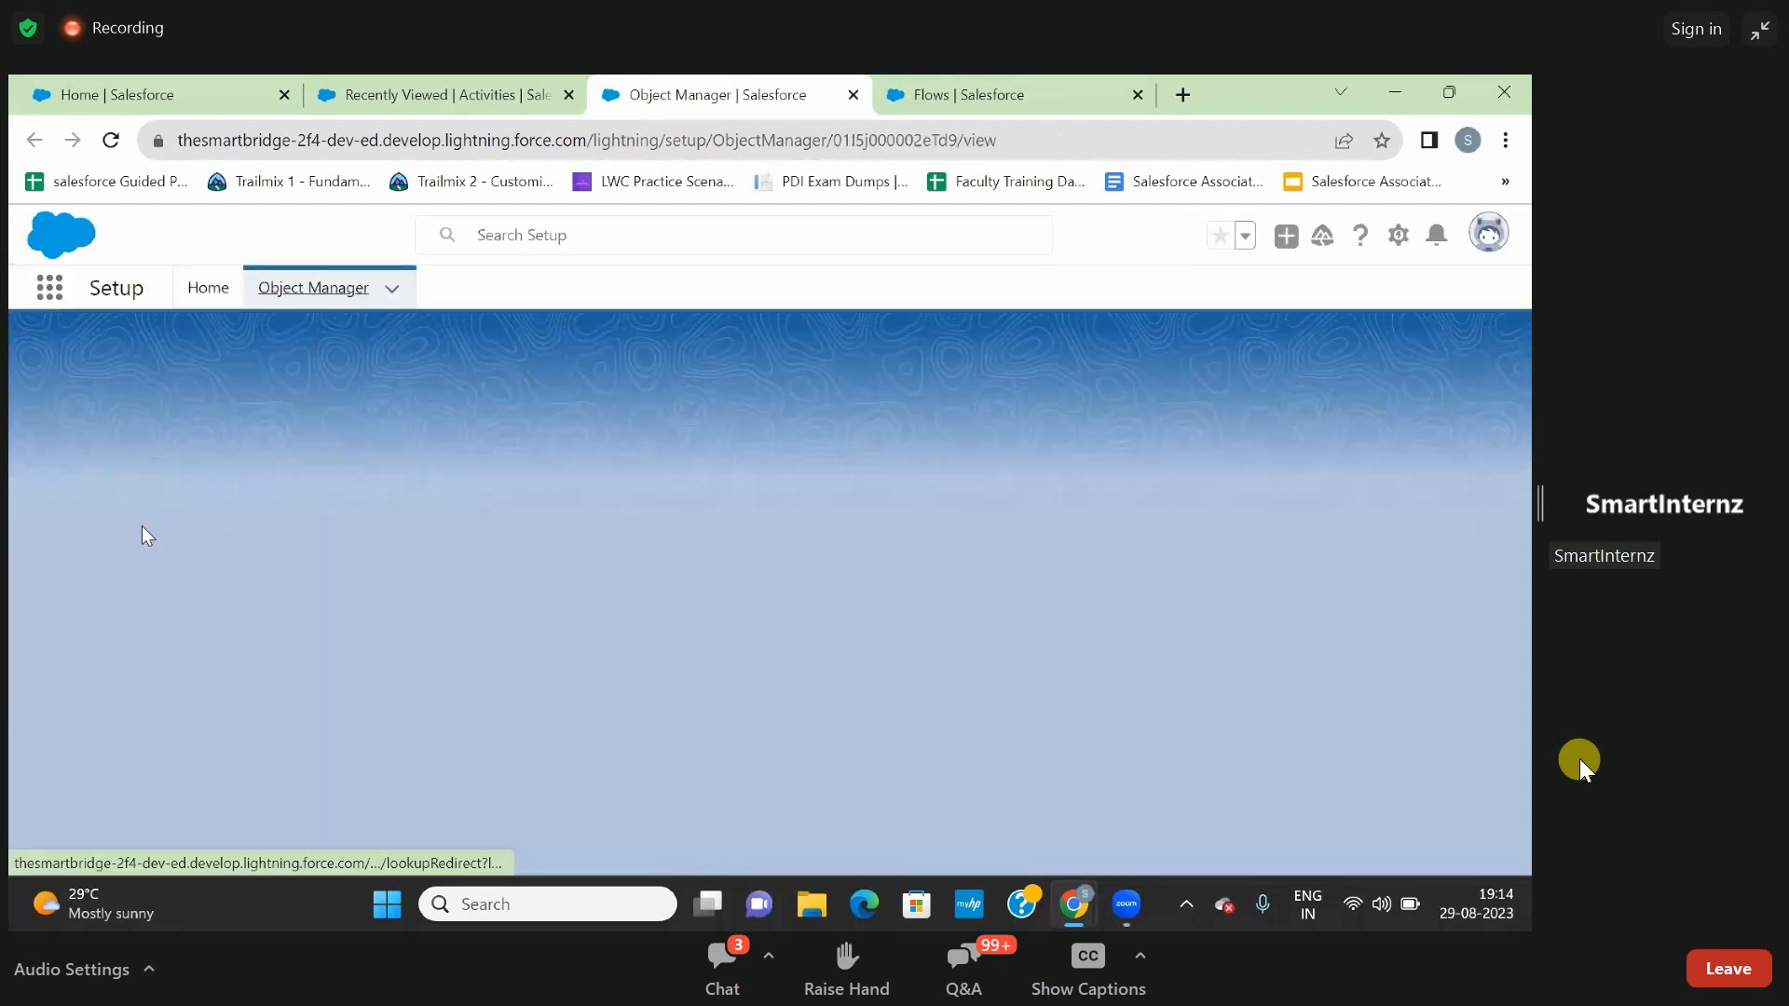
{"action": "scroll", "coordinate": [143, 533], "scroll_direction": "down", "scroll_amount": 5}
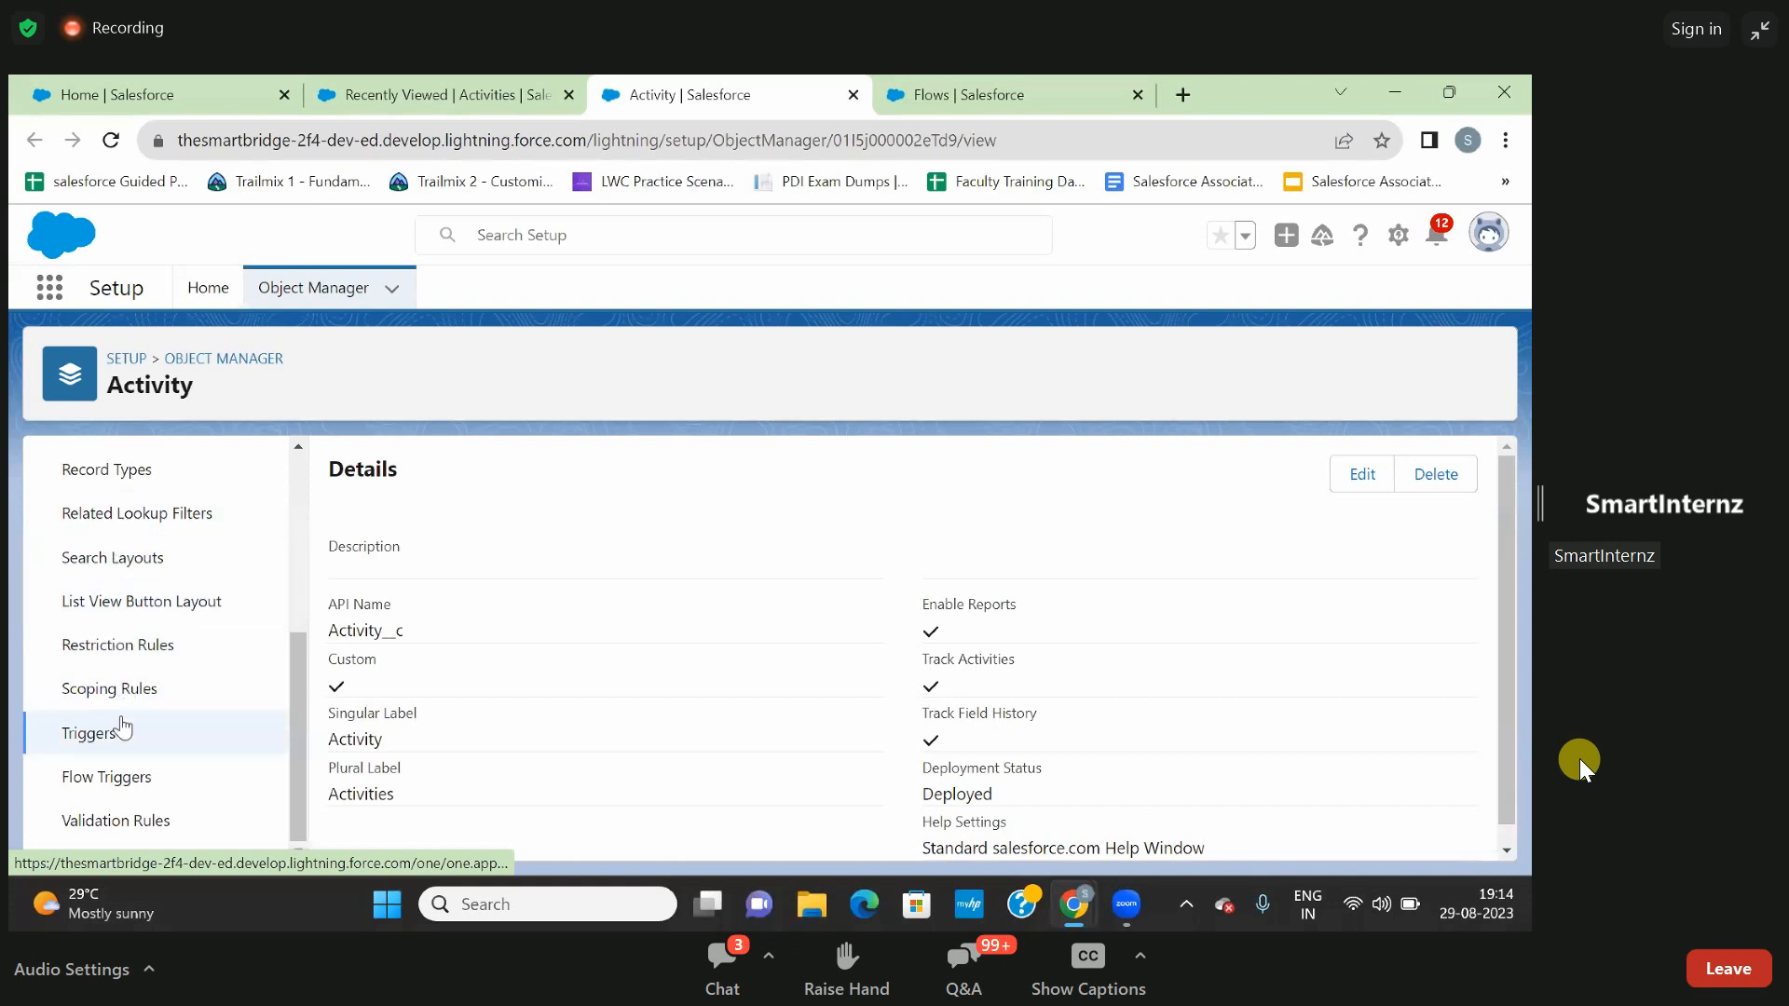
{"action": "scroll", "coordinate": [121, 726], "scroll_direction": "up", "scroll_amount": 5}
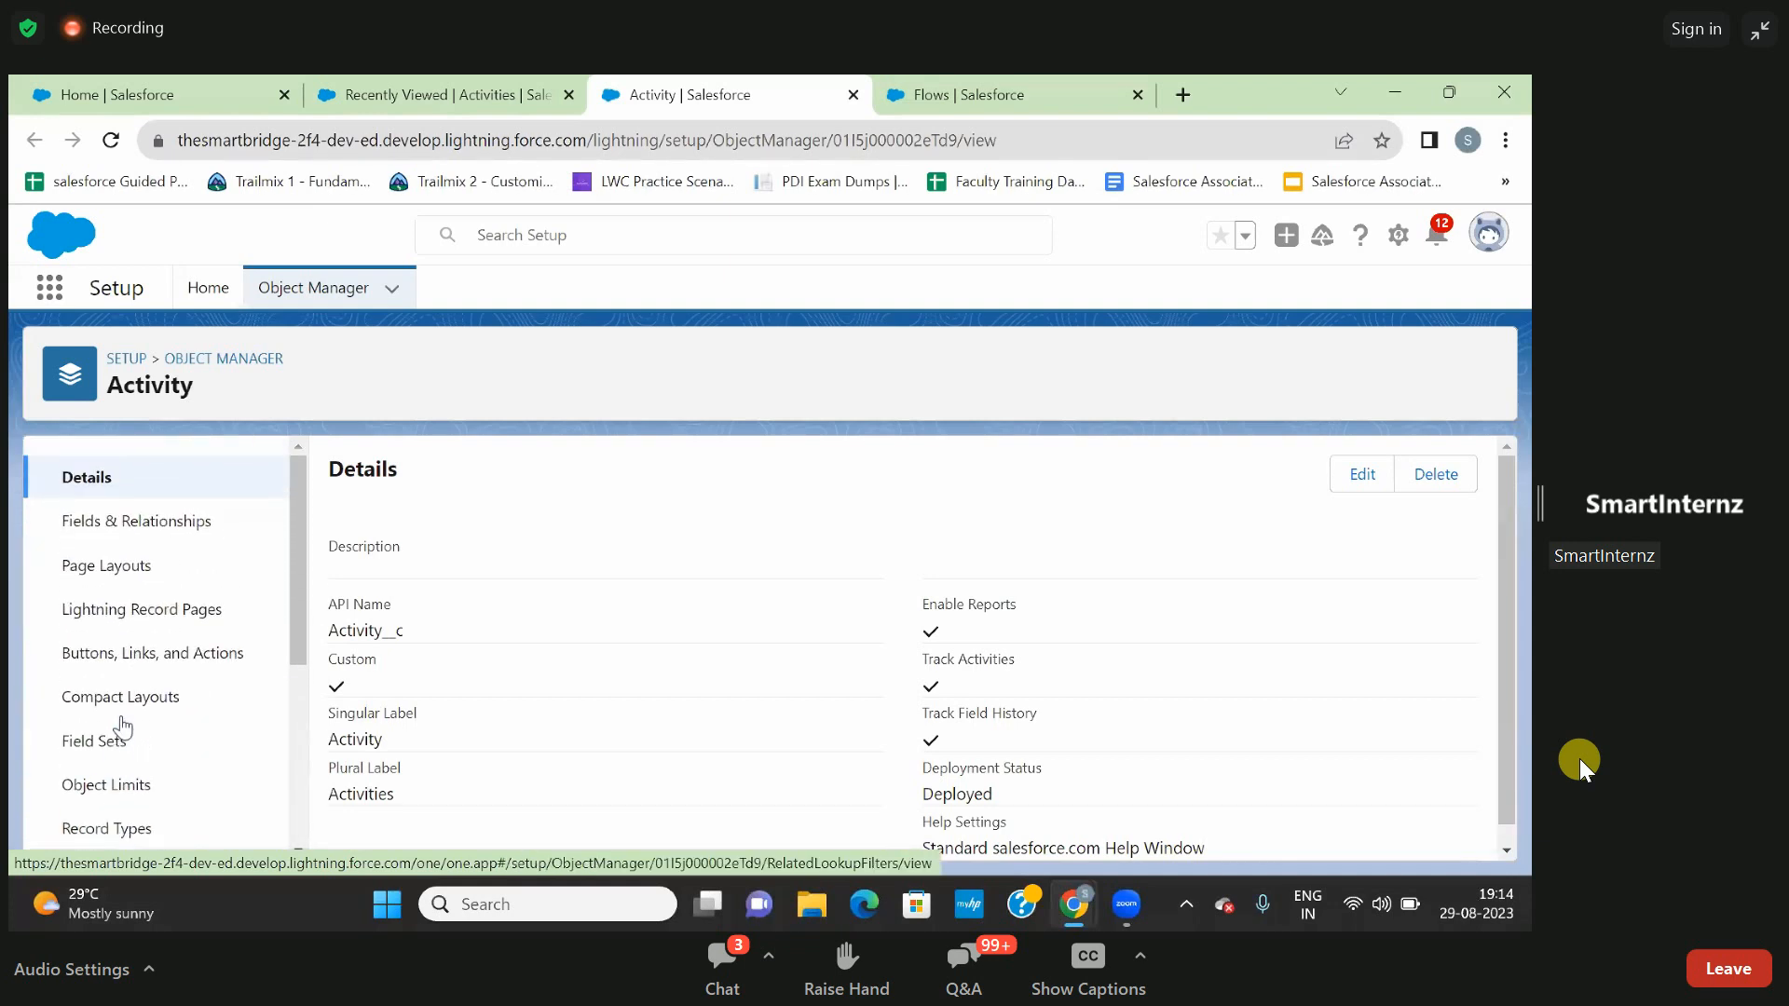
{"action": "scroll", "coordinate": [121, 727], "scroll_direction": "down", "scroll_amount": 4}
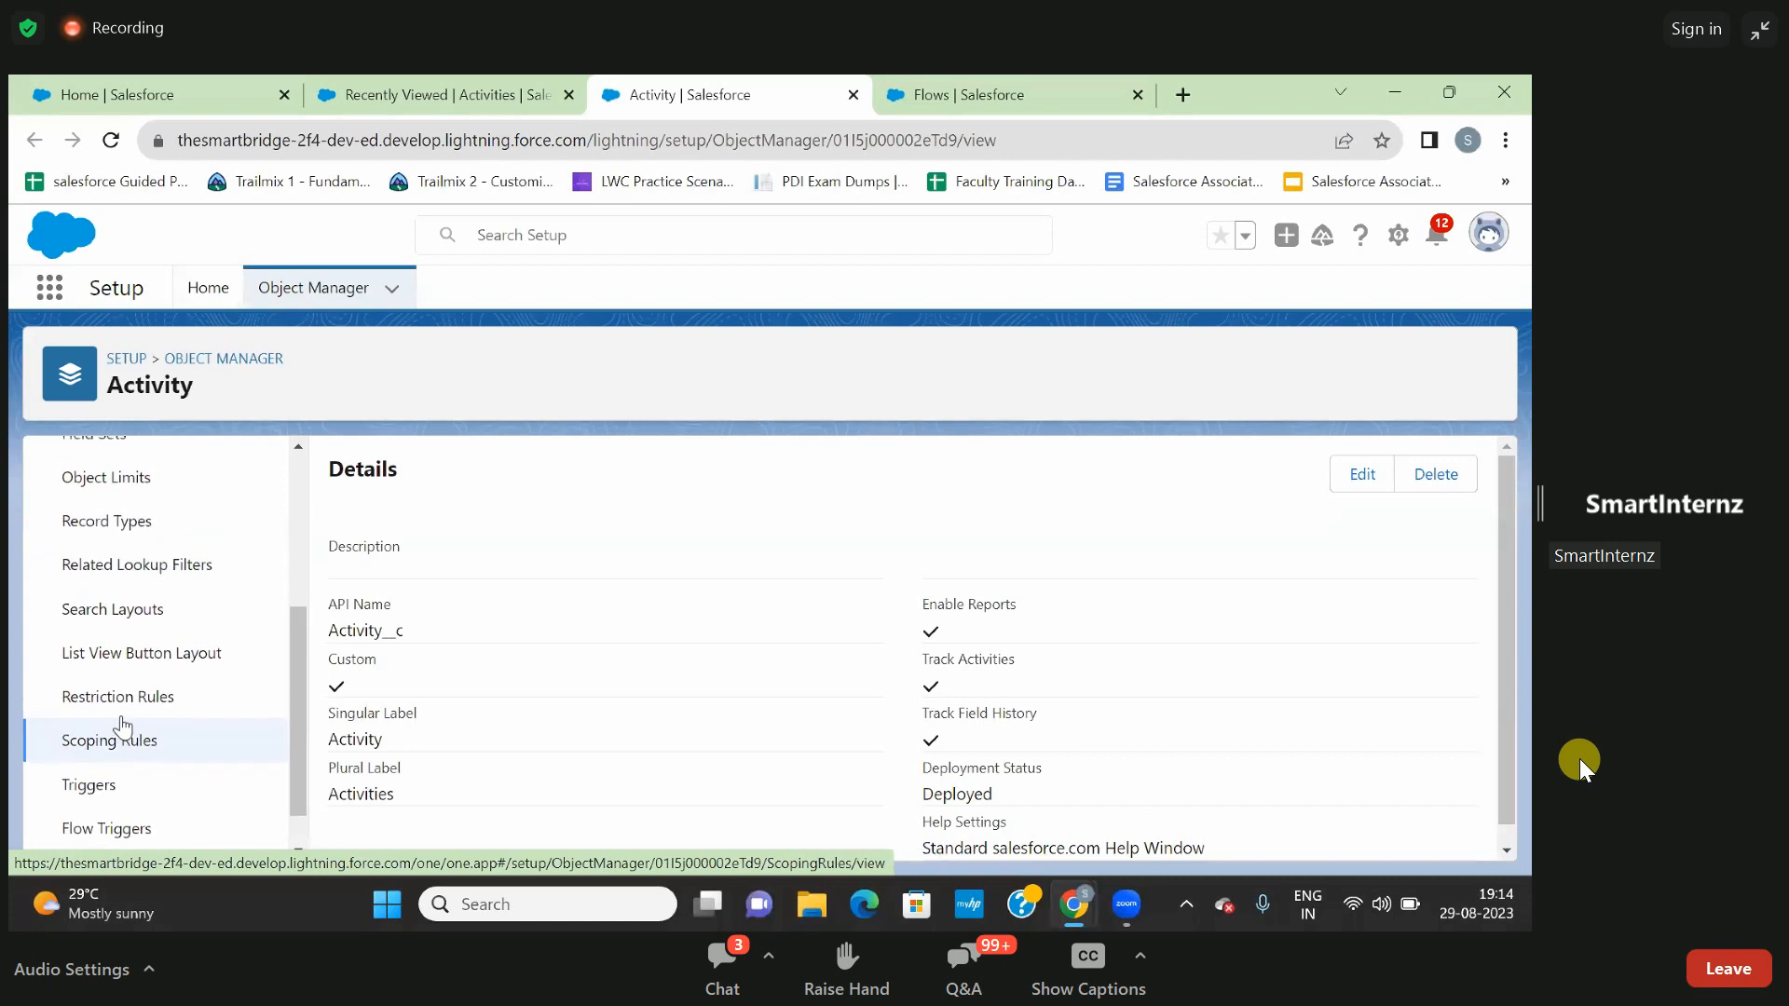
{"action": "left_click", "coordinate": [107, 519]}
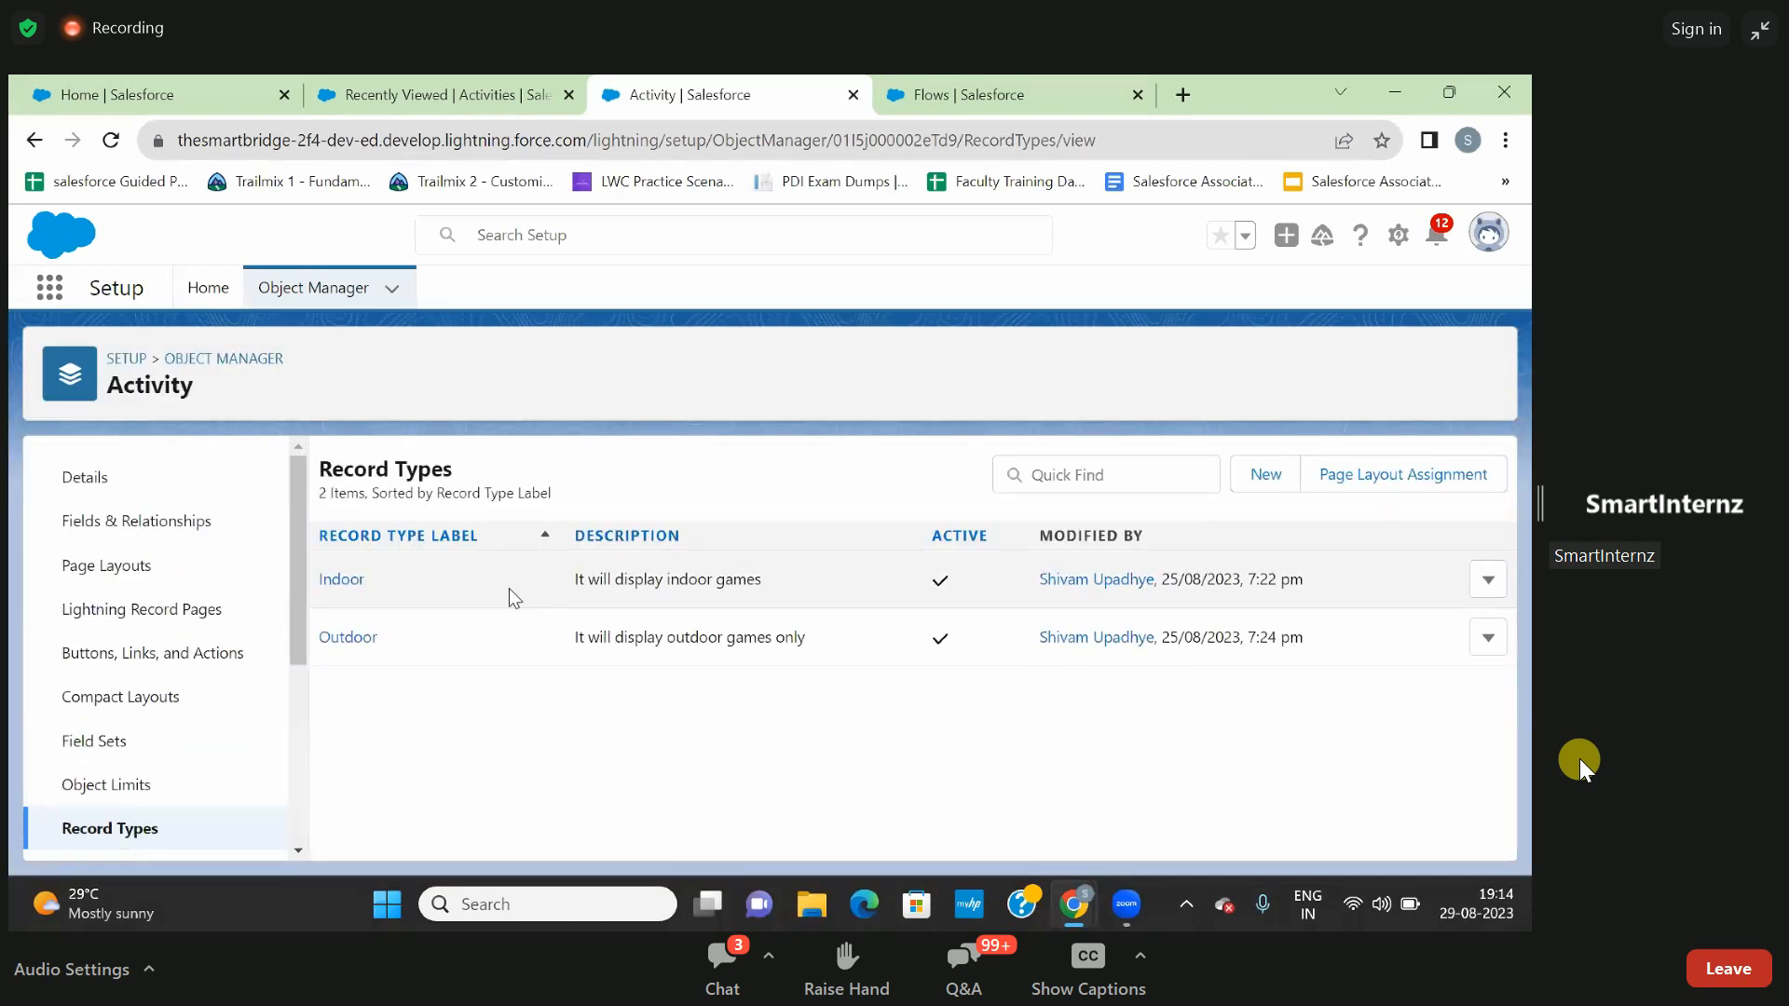
- Try to deactivate the Indoor record type of the Activity object, review the profiles using it, and return to the record types list
{"action": "left_click", "coordinate": [337, 579]}
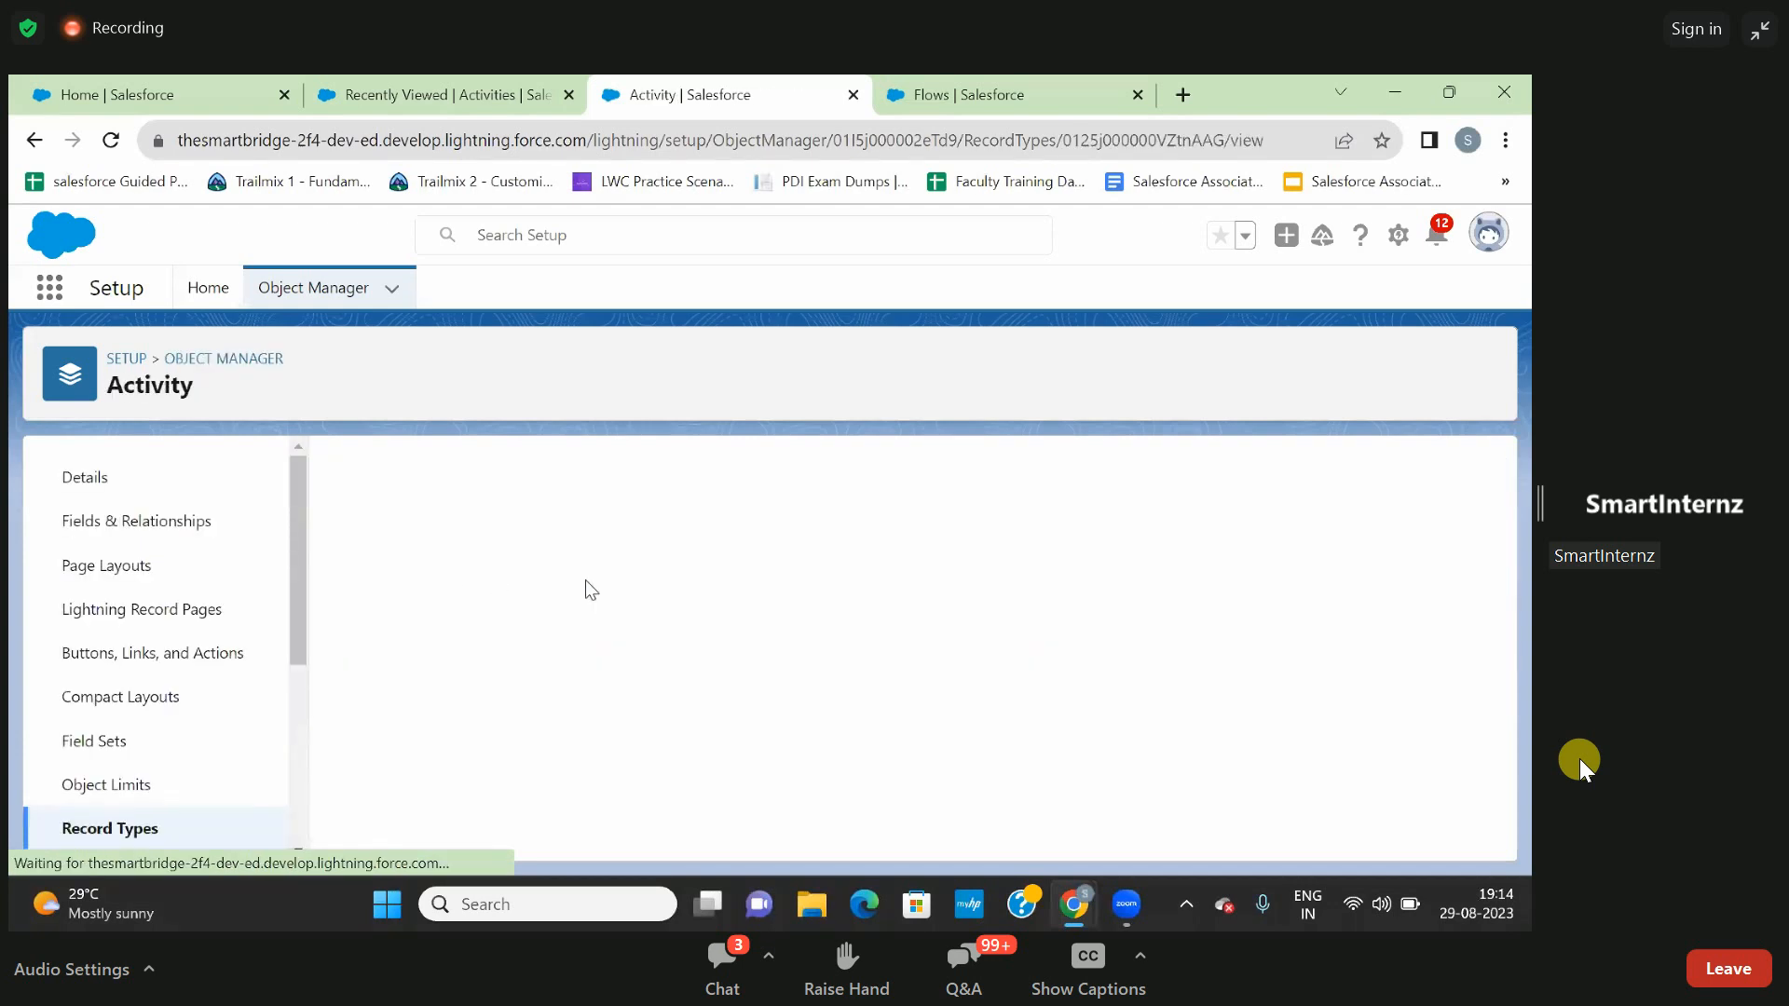
{"action": "left_click", "coordinate": [709, 615]}
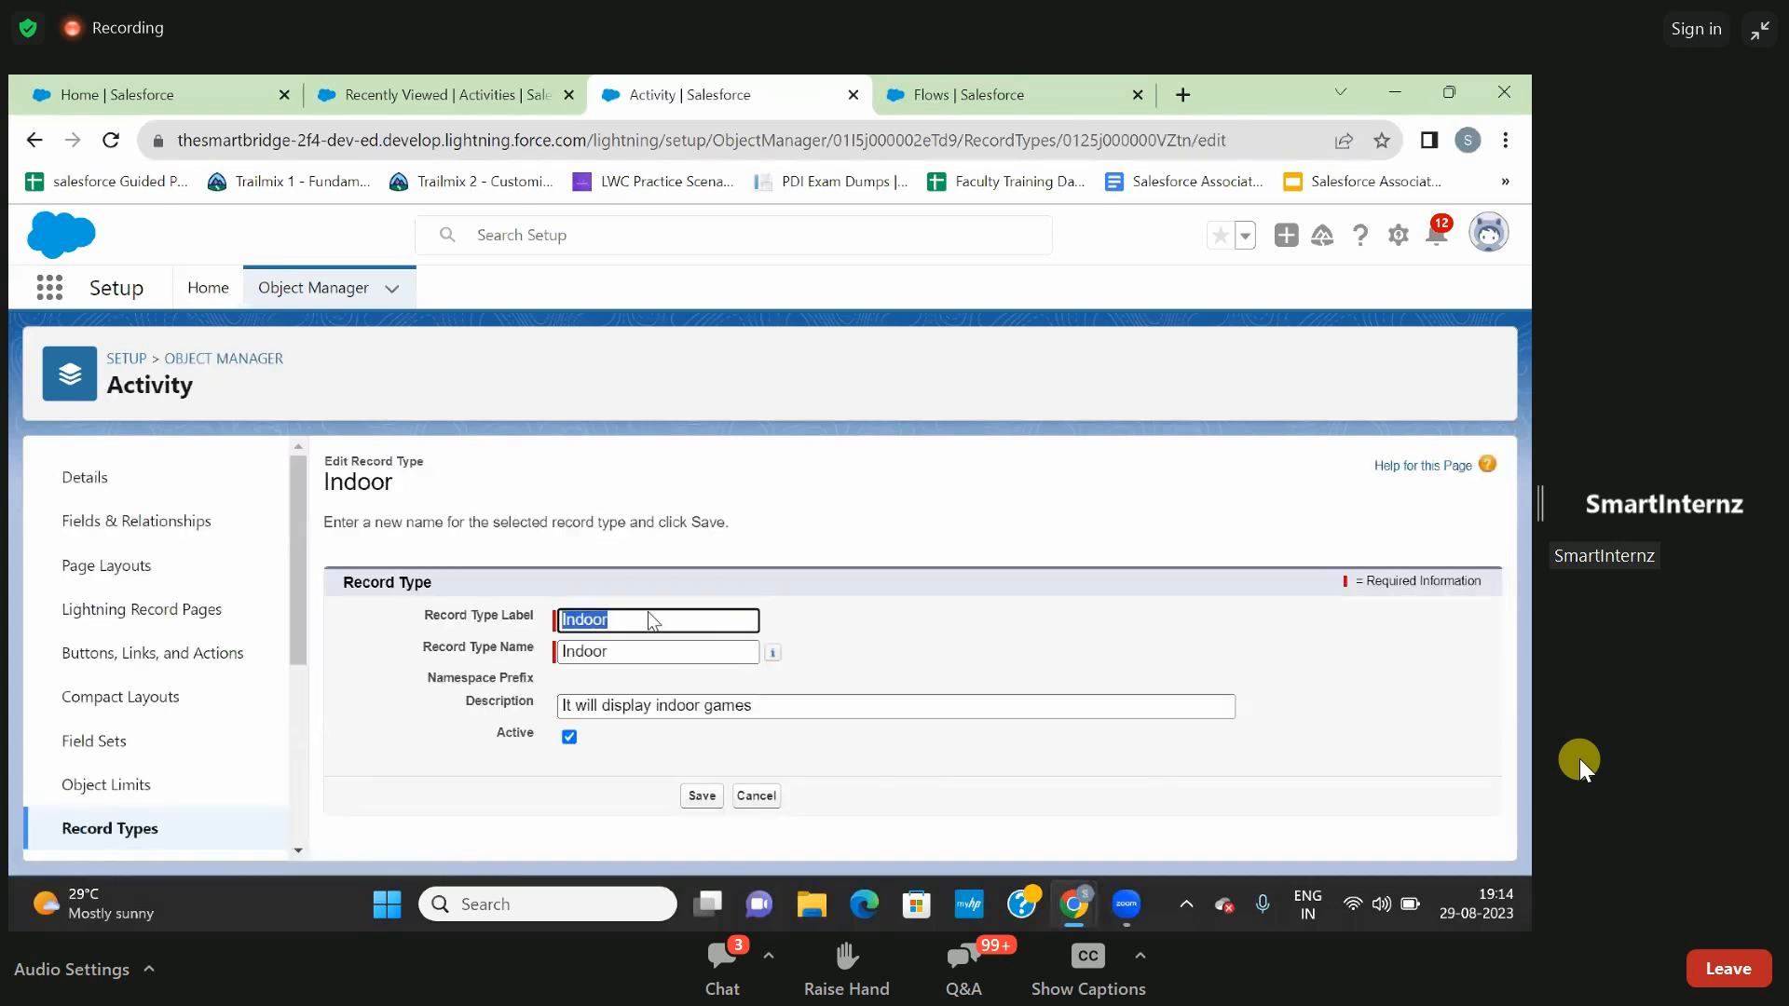
{"action": "left_click", "coordinate": [568, 736]}
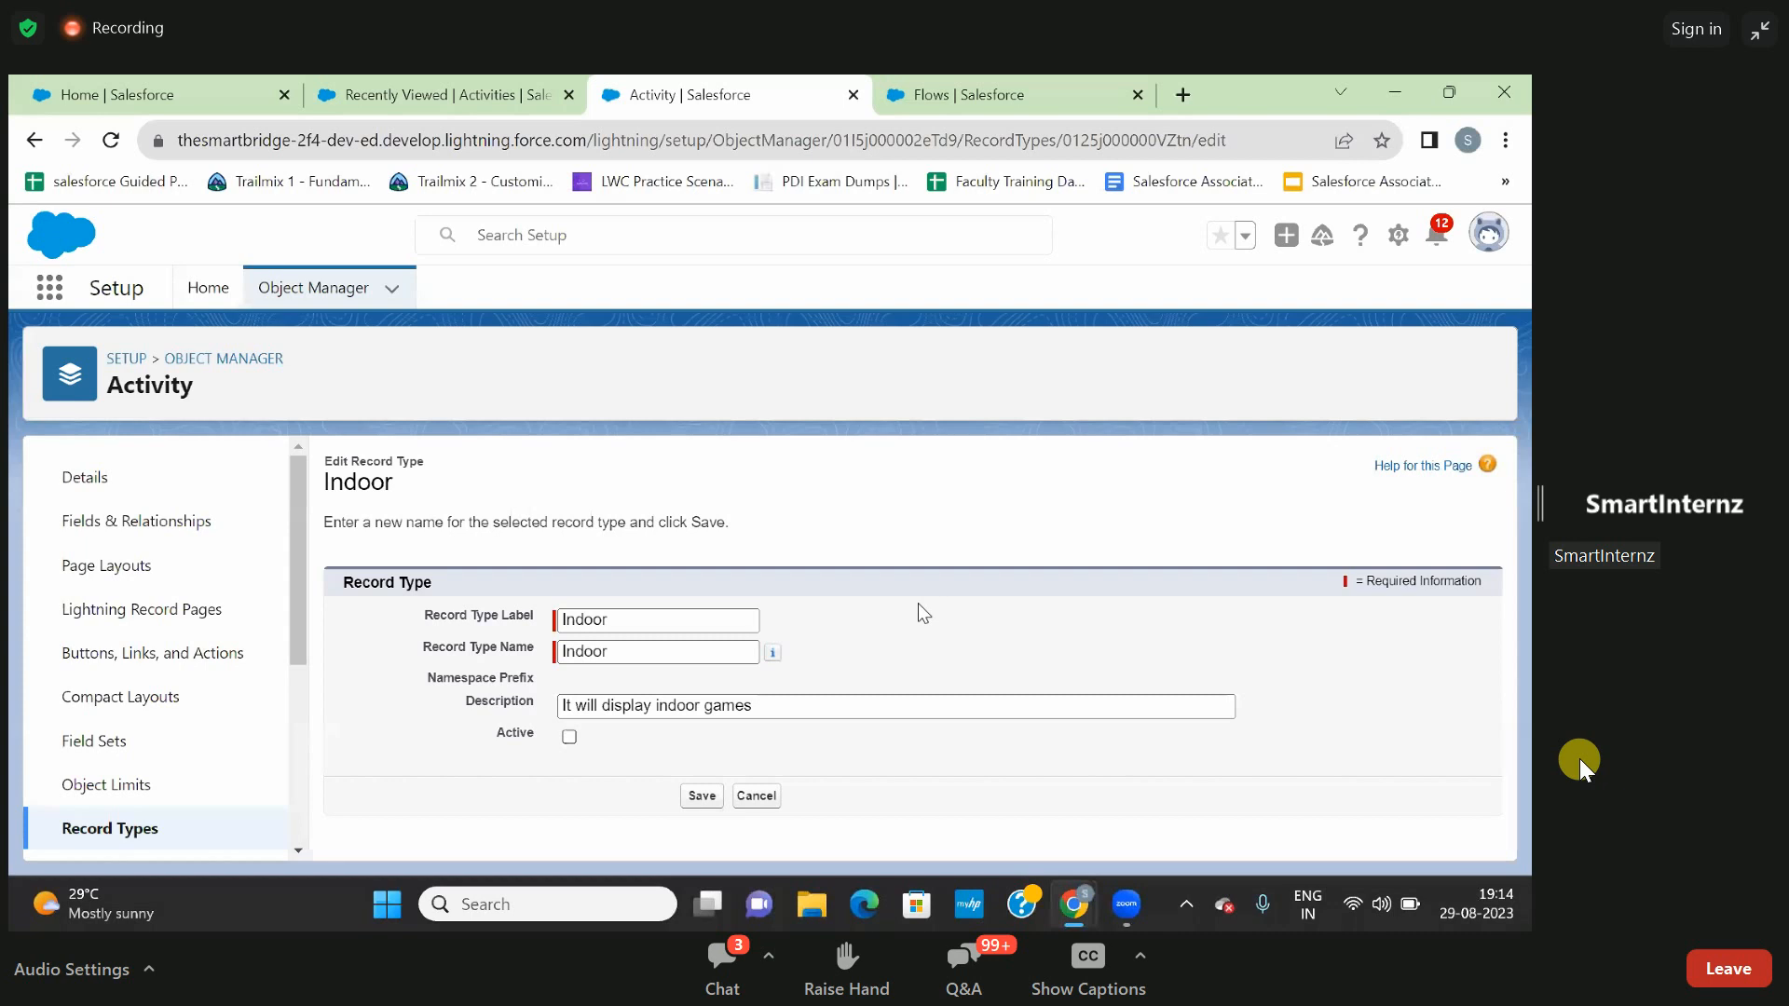
{"action": "left_click", "coordinate": [694, 797]}
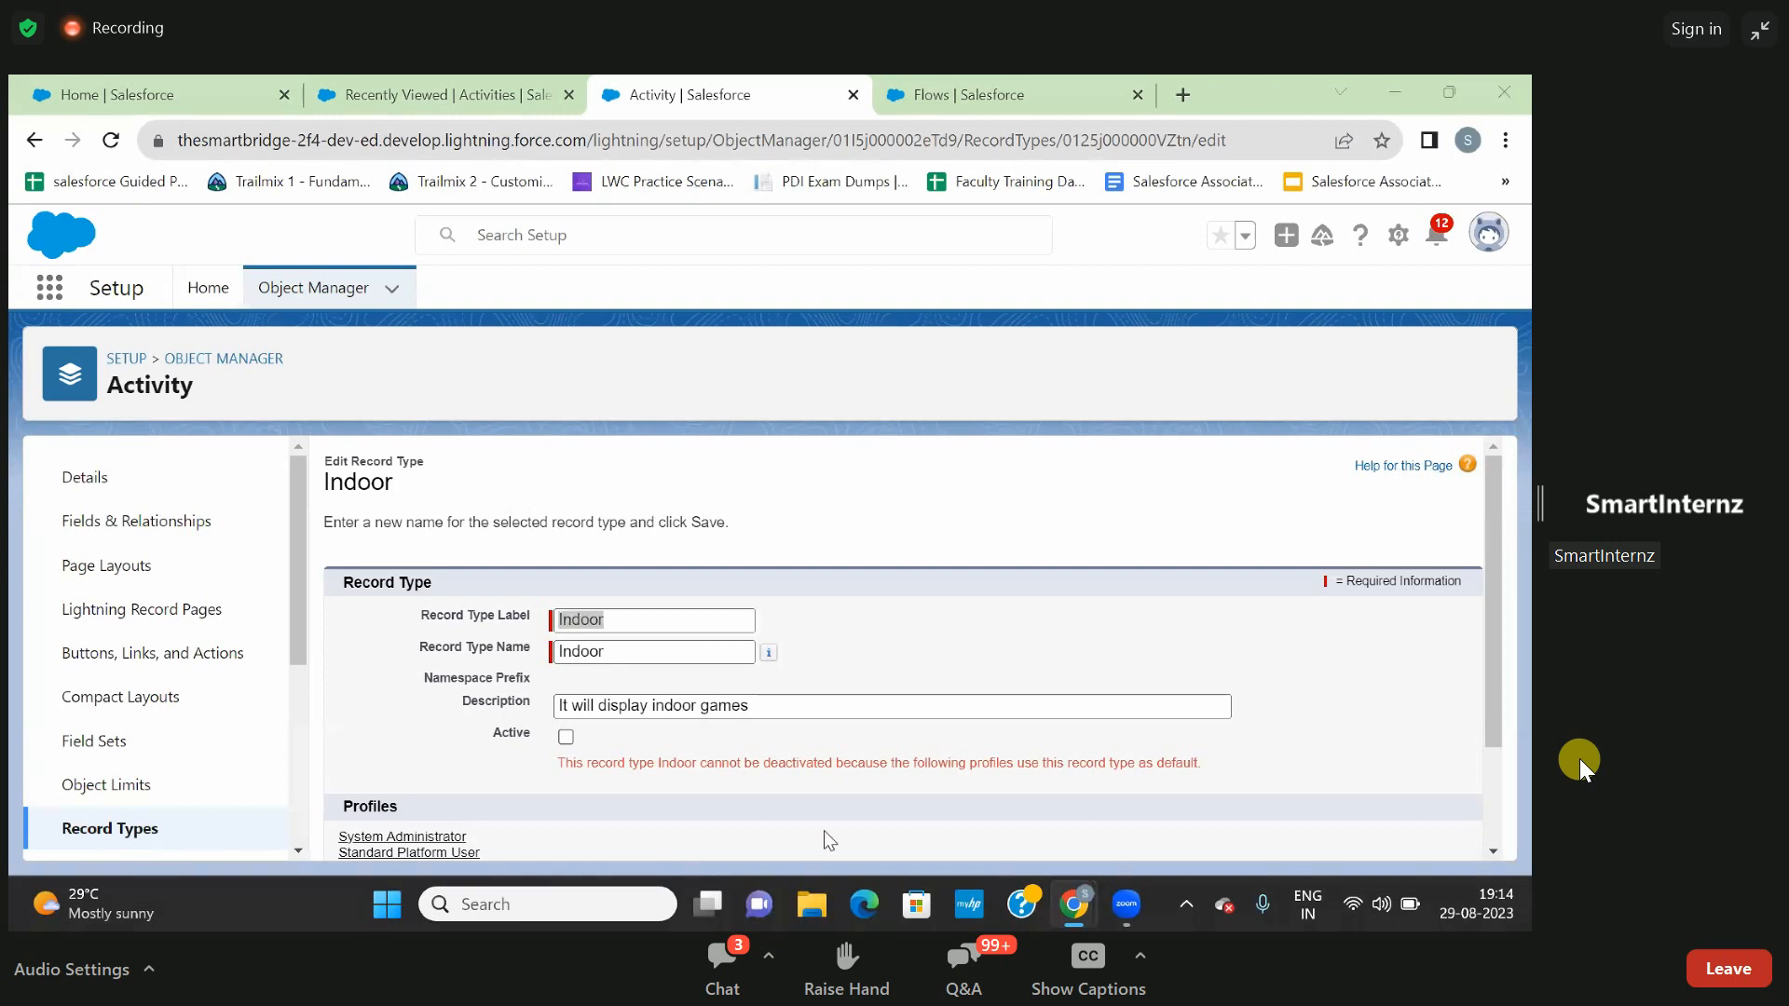
{"action": "scroll", "coordinate": [841, 639], "scroll_direction": "down", "scroll_amount": 2}
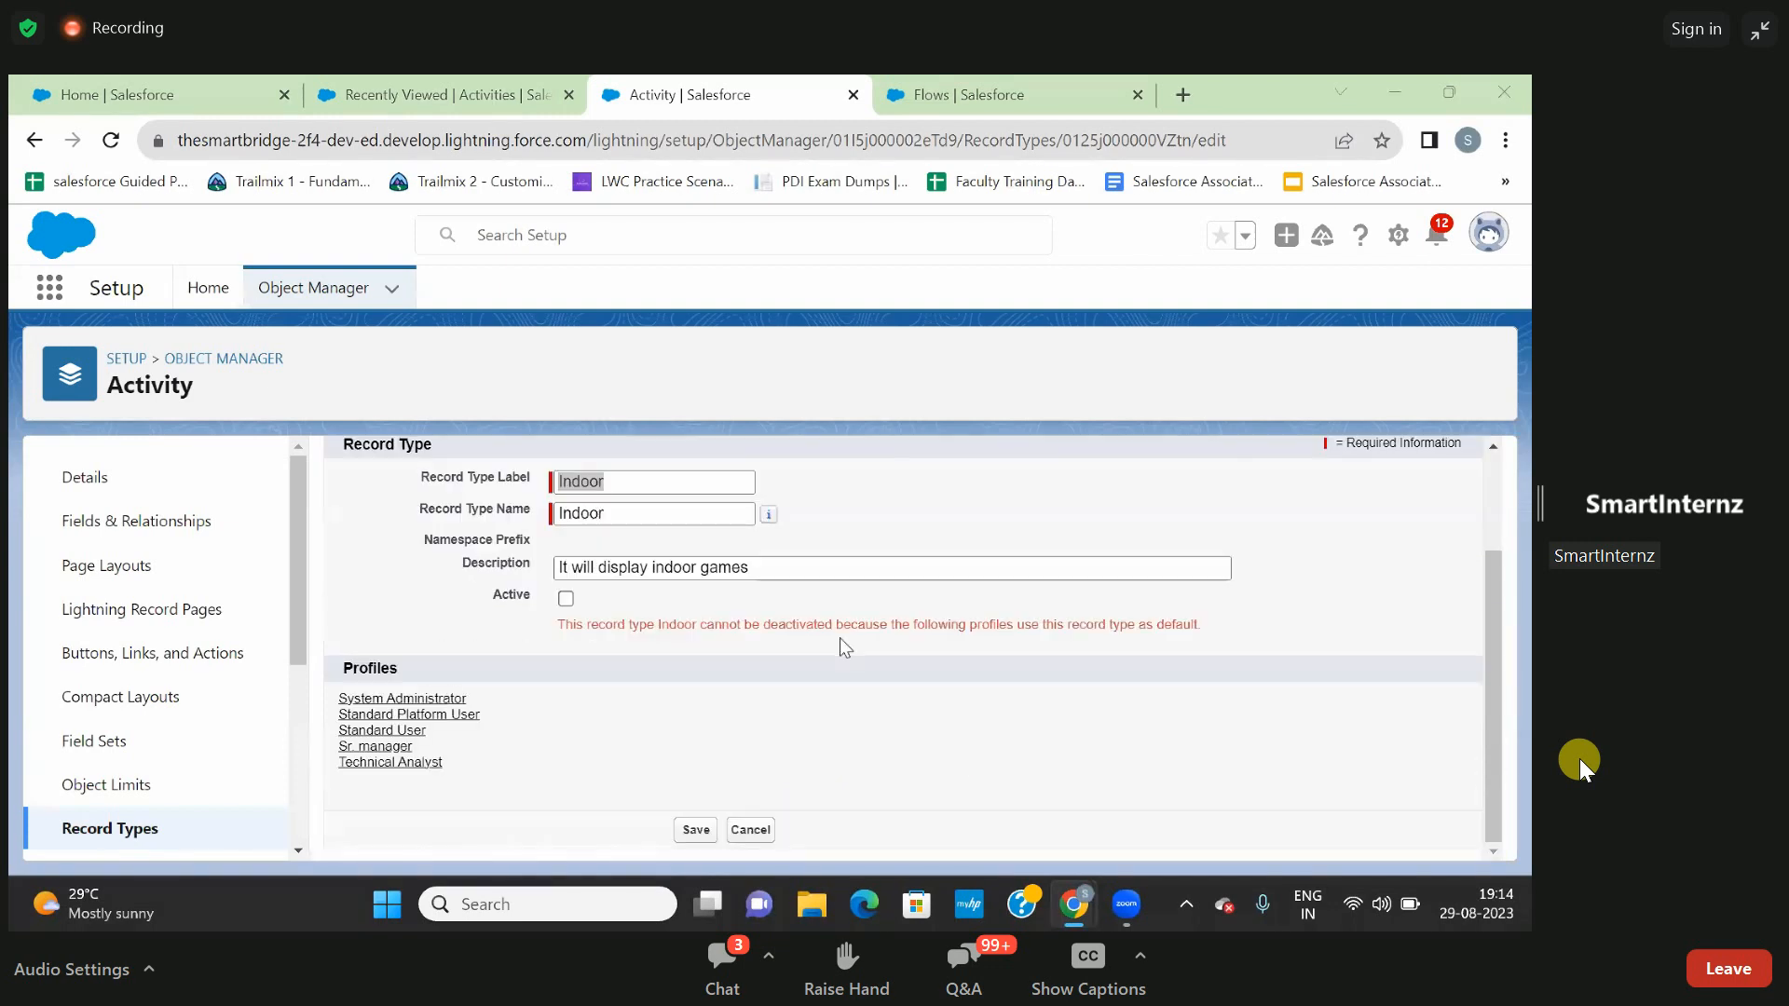
{"action": "scroll", "coordinate": [841, 639], "scroll_direction": "up", "scroll_amount": 2}
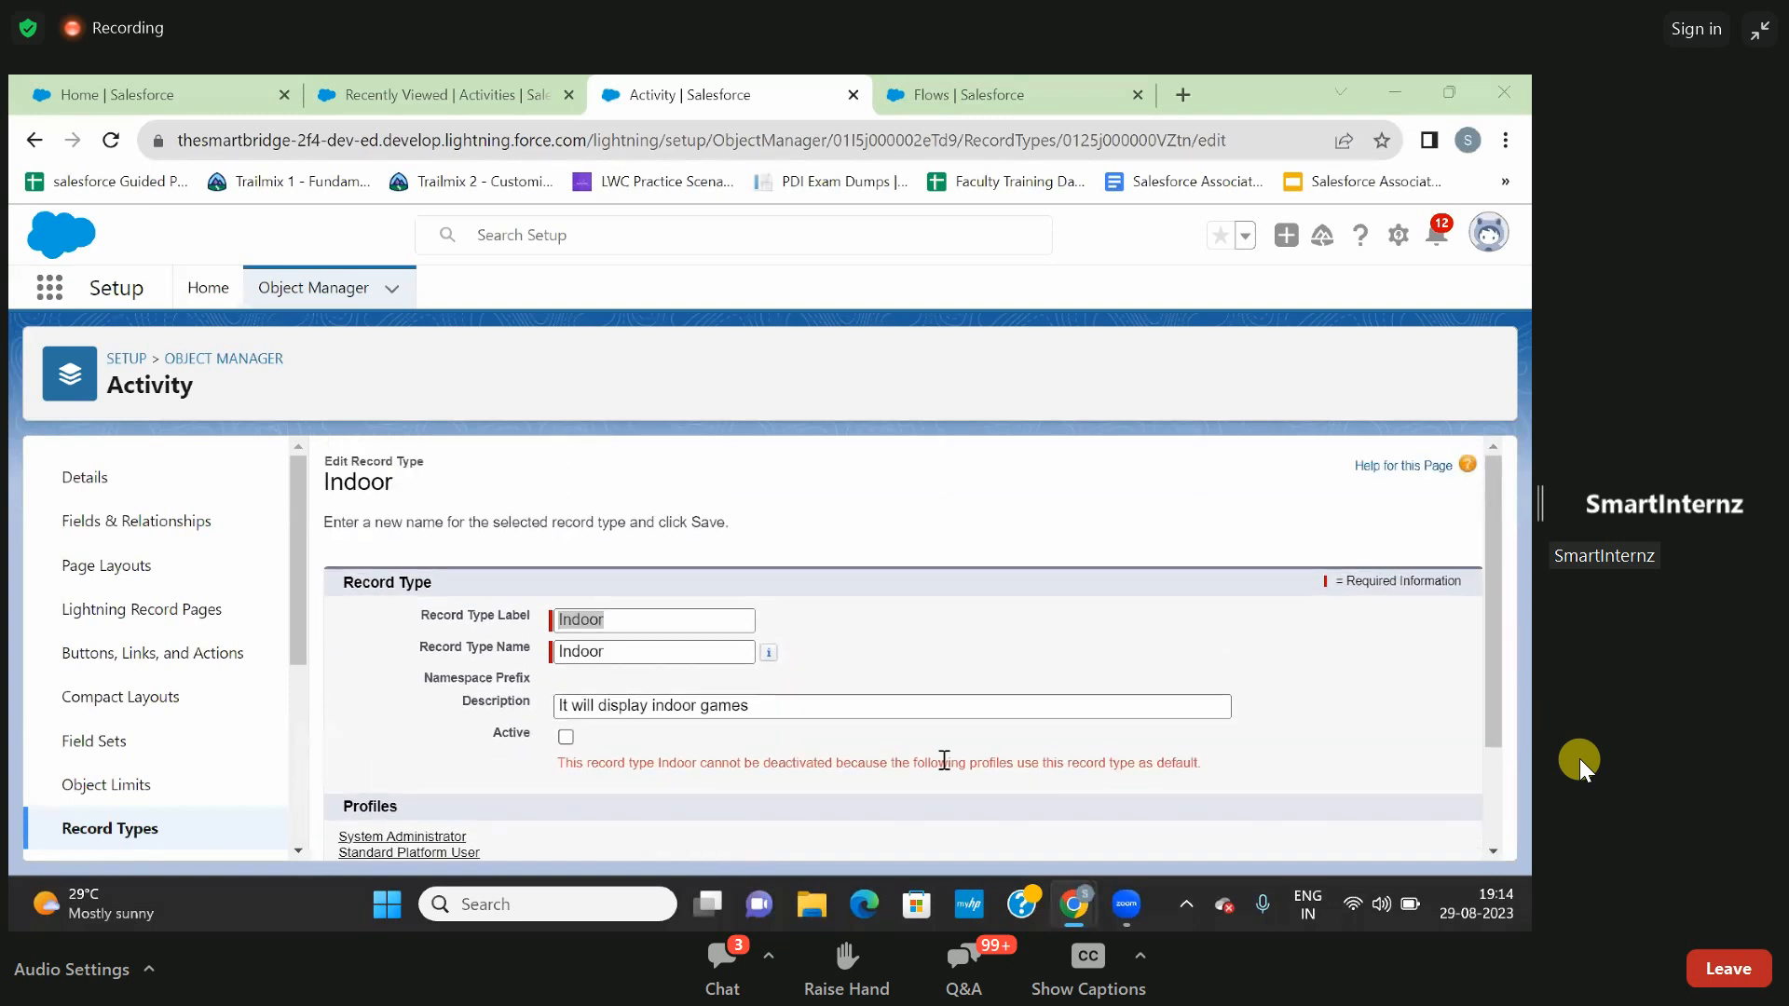
{"action": "left_click", "coordinate": [565, 737]}
{"action": "left_click", "coordinate": [34, 141]}
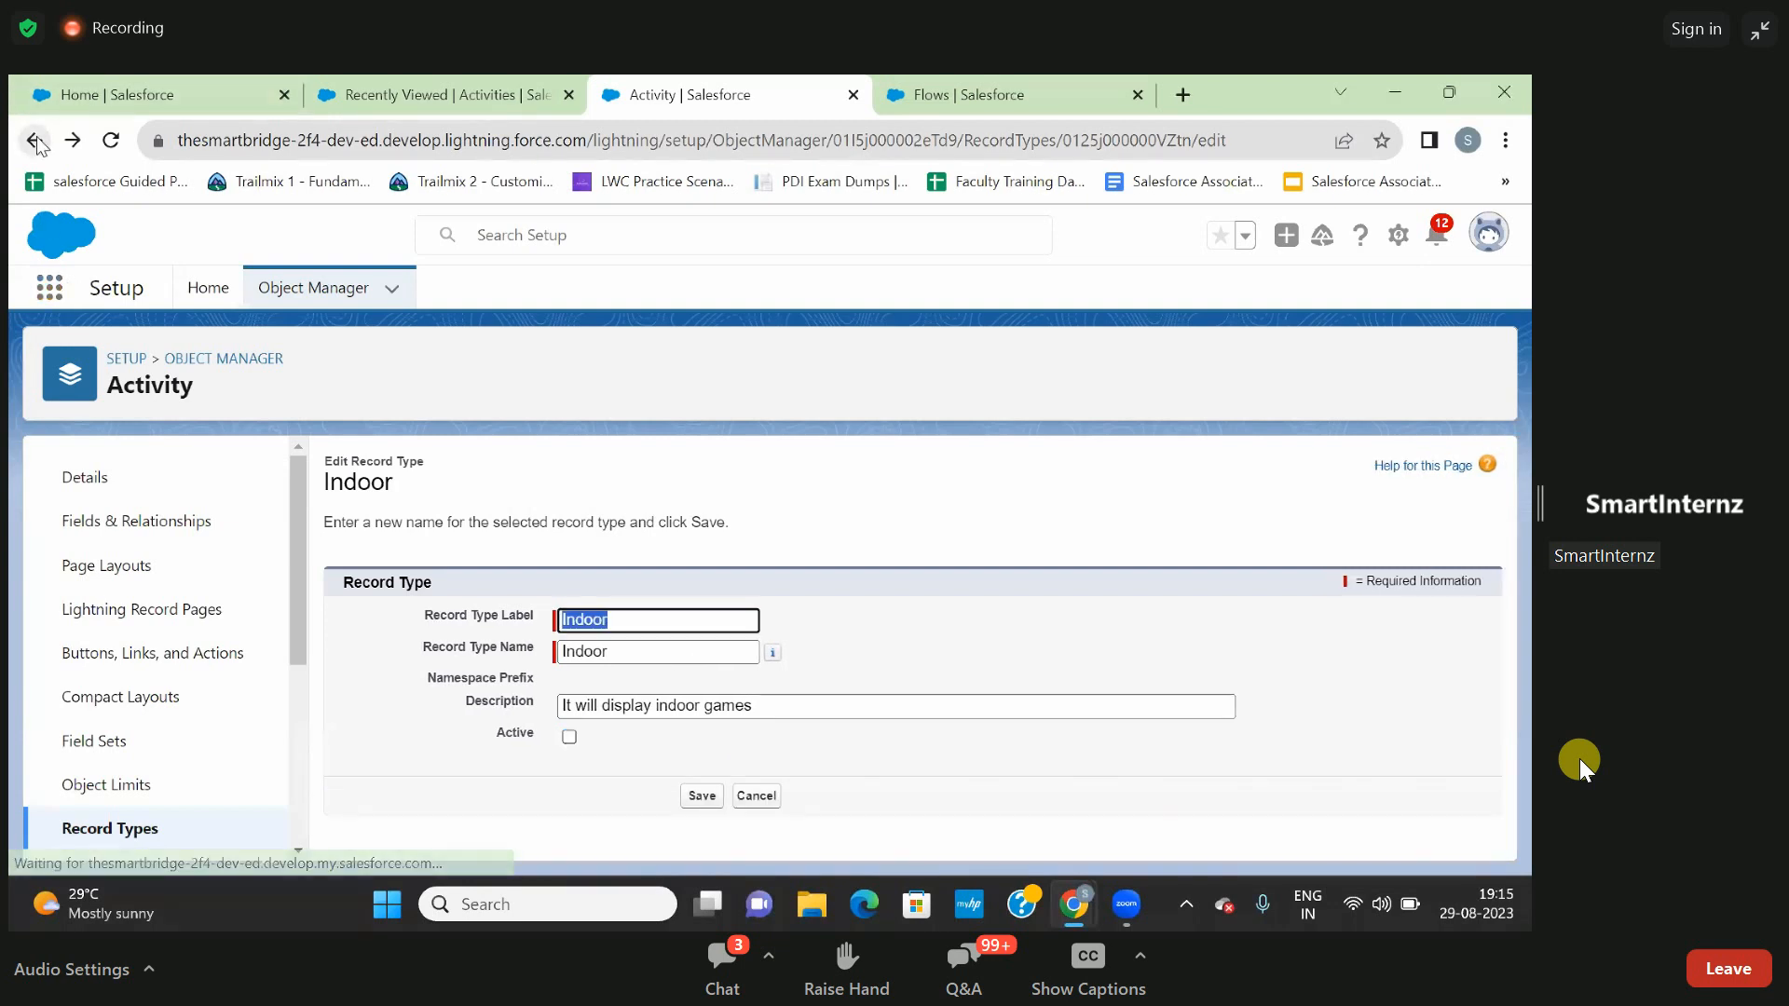
{"action": "left_click", "coordinate": [33, 140]}
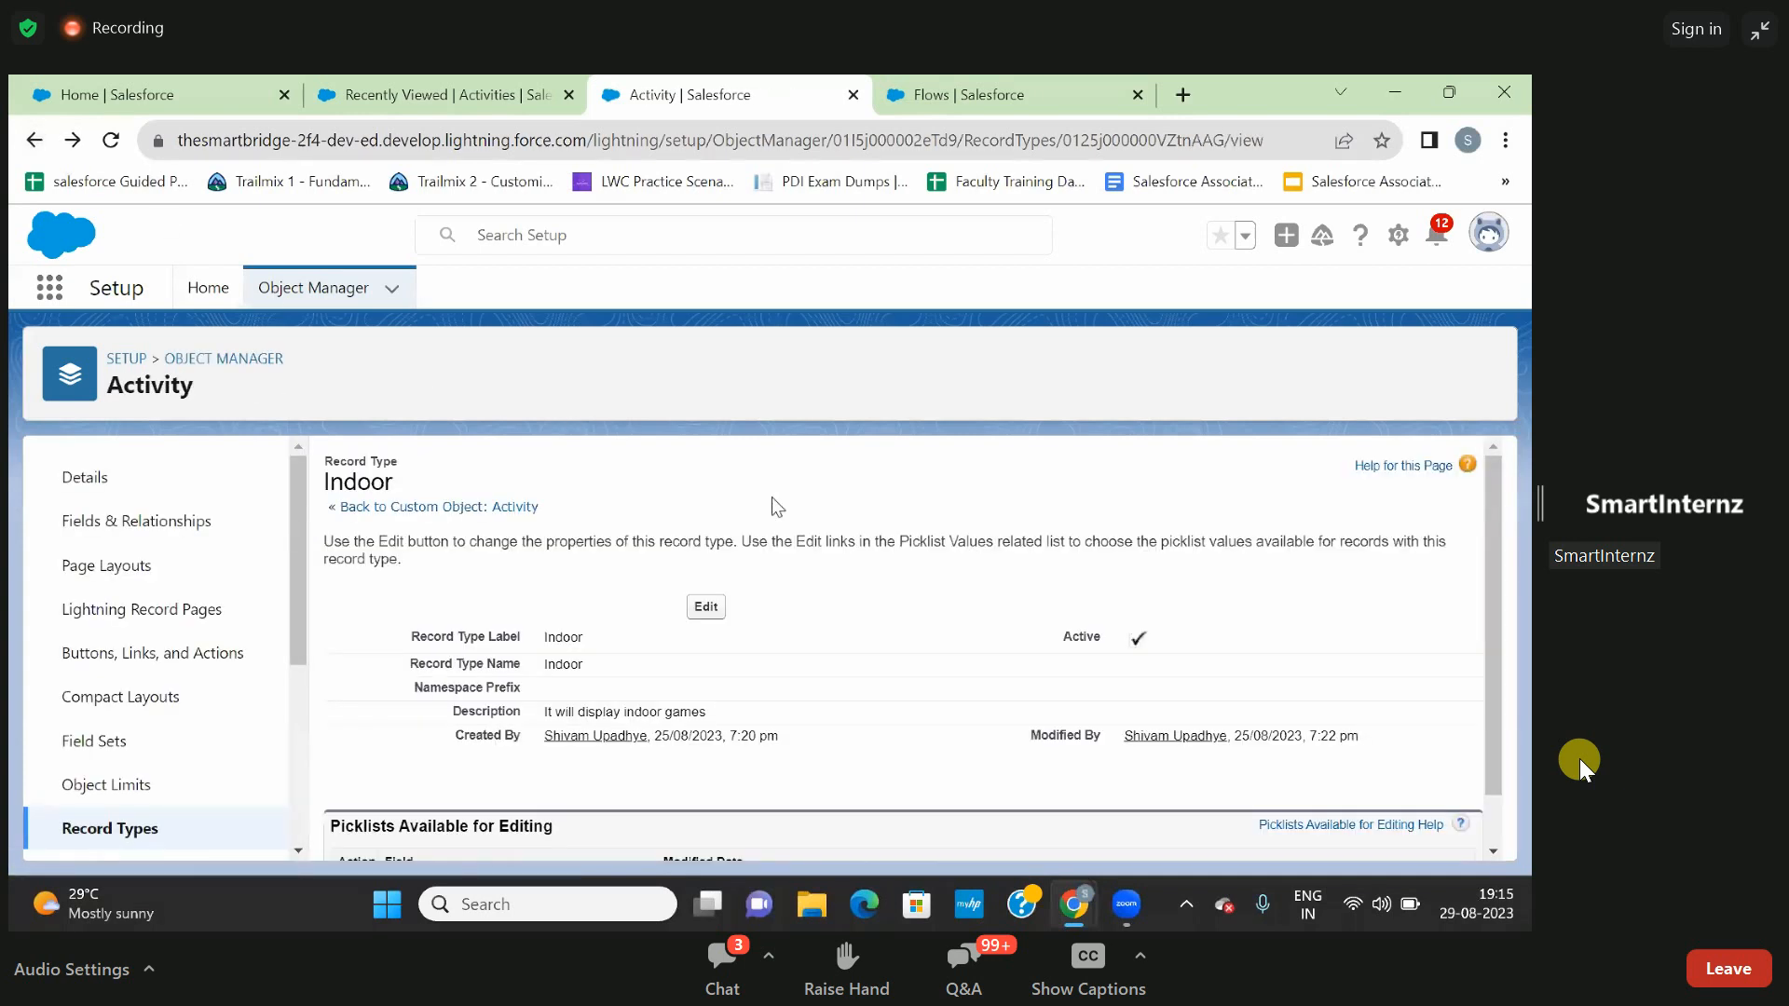
{"action": "left_click", "coordinate": [34, 140]}
- Return to the Flows setup page and create a new Screen Flow
{"action": "left_click", "coordinate": [480, 82]}
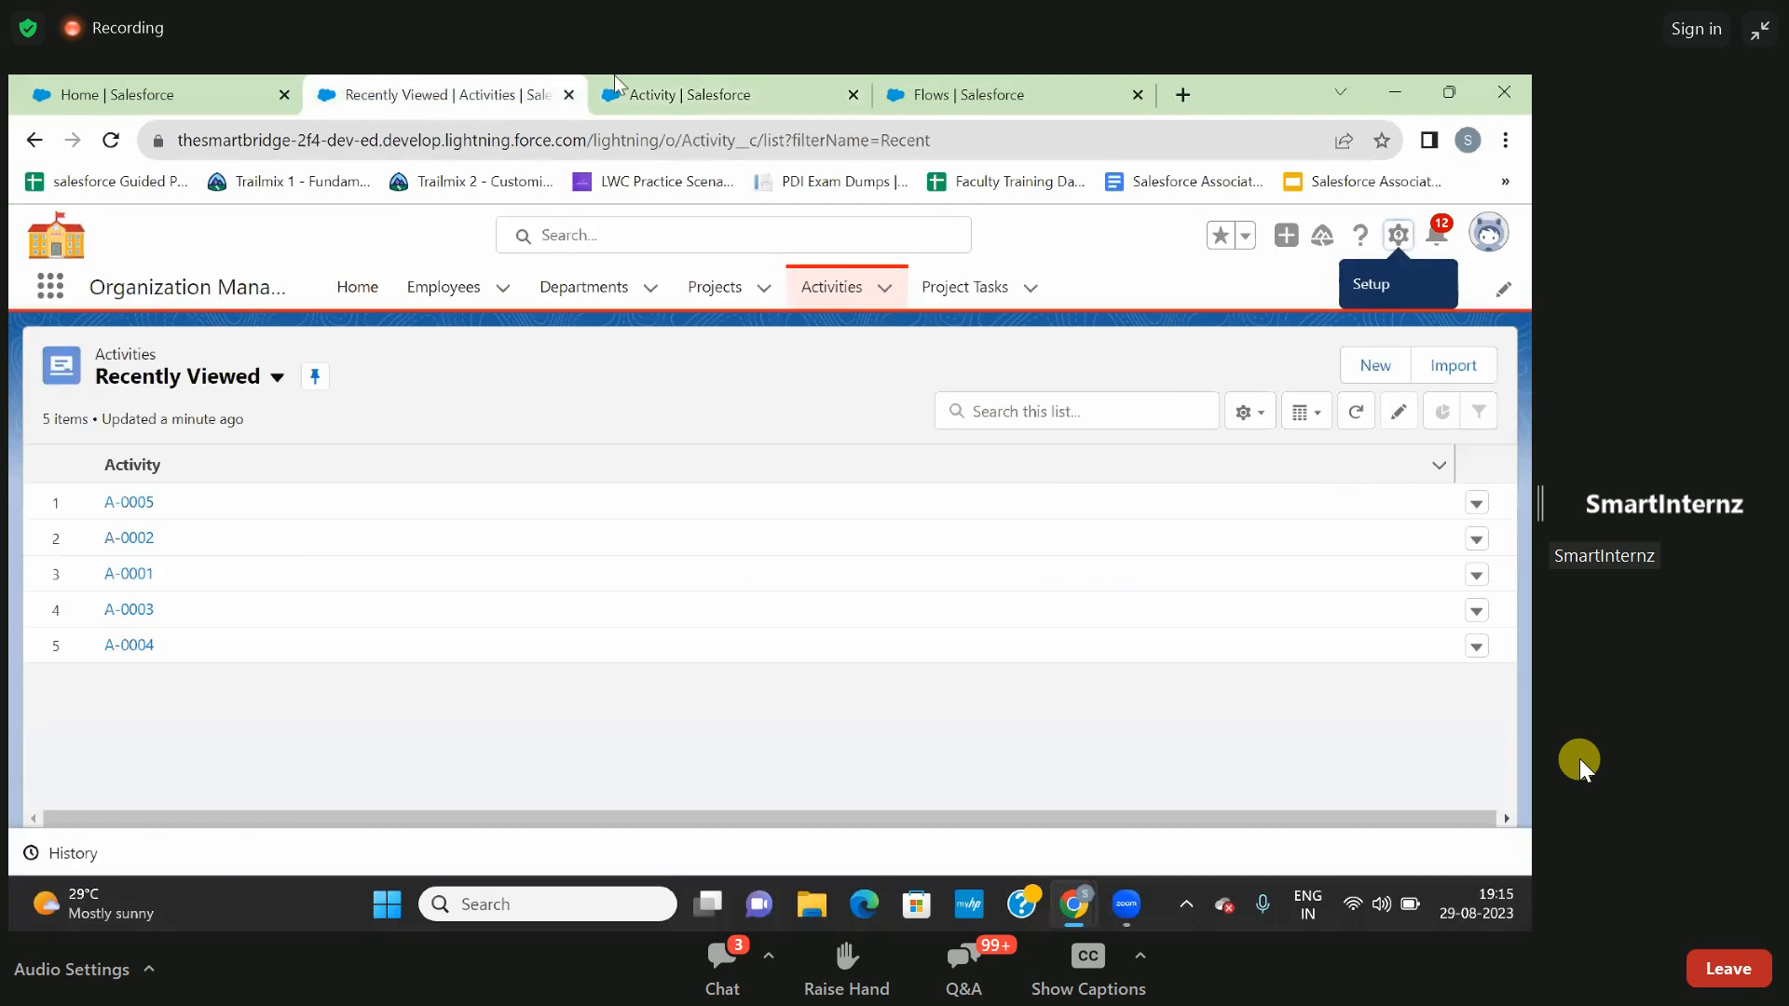
{"action": "left_click", "coordinate": [668, 96]}
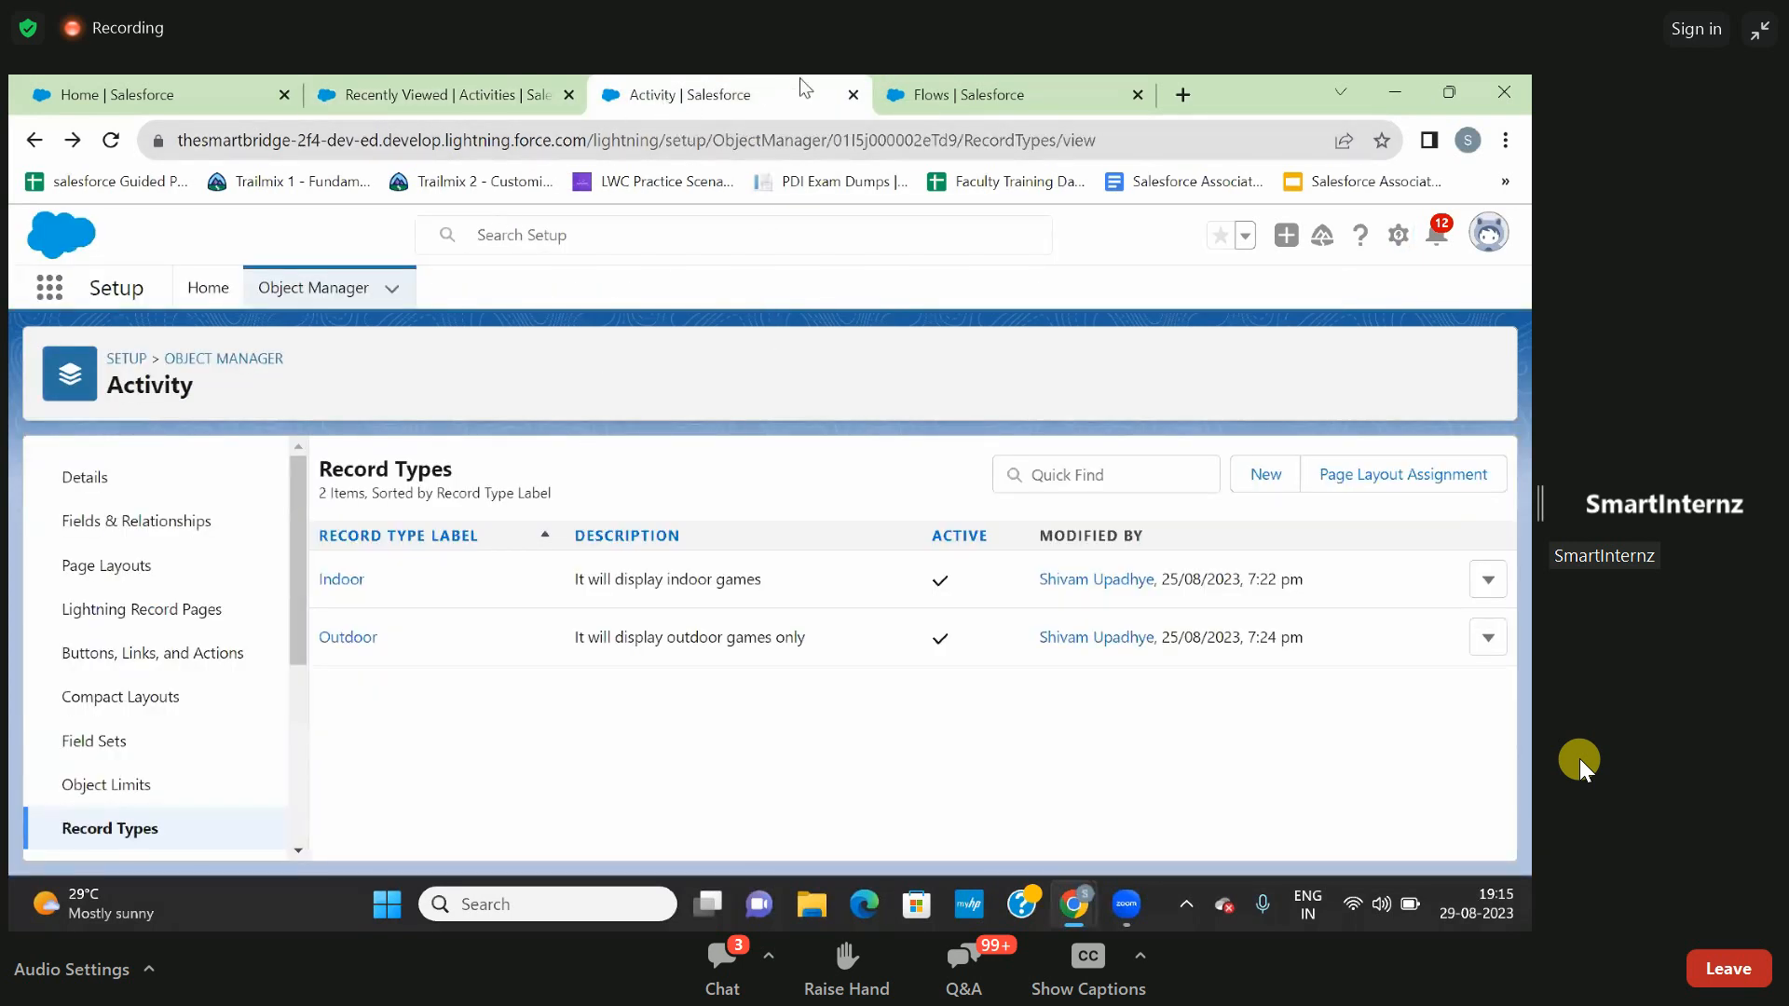
{"action": "left_click", "coordinate": [931, 75]}
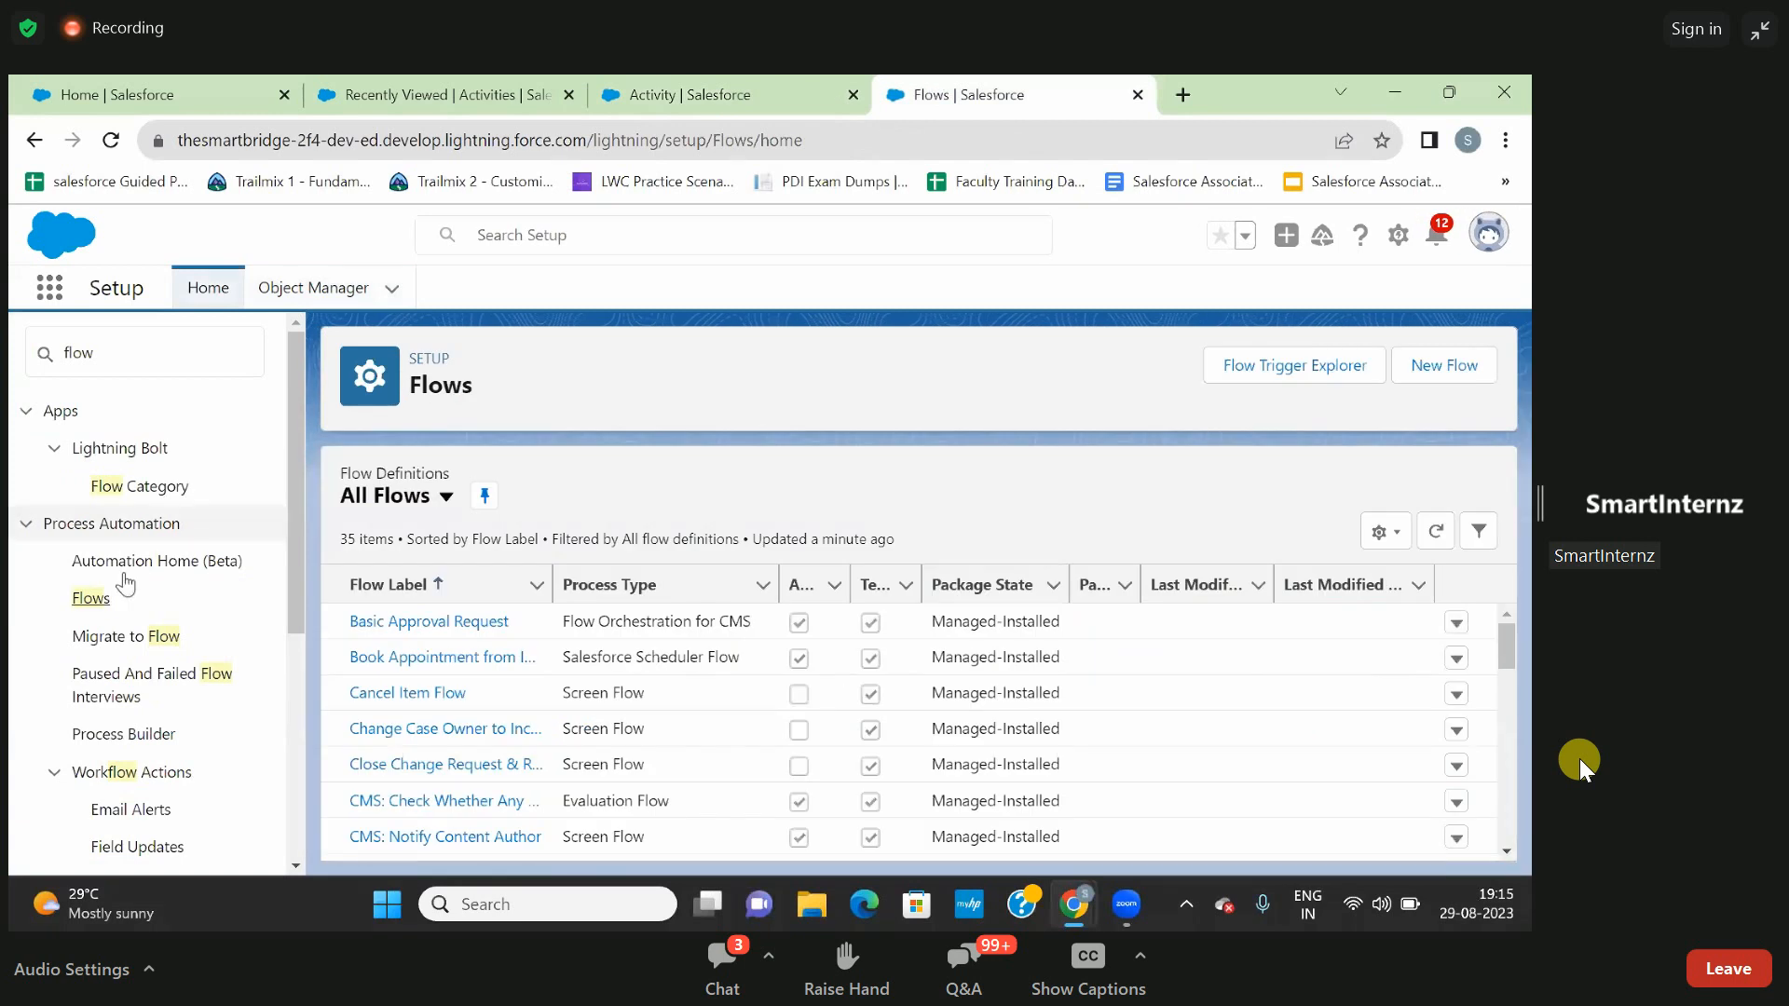
{"action": "left_click", "coordinate": [91, 598]}
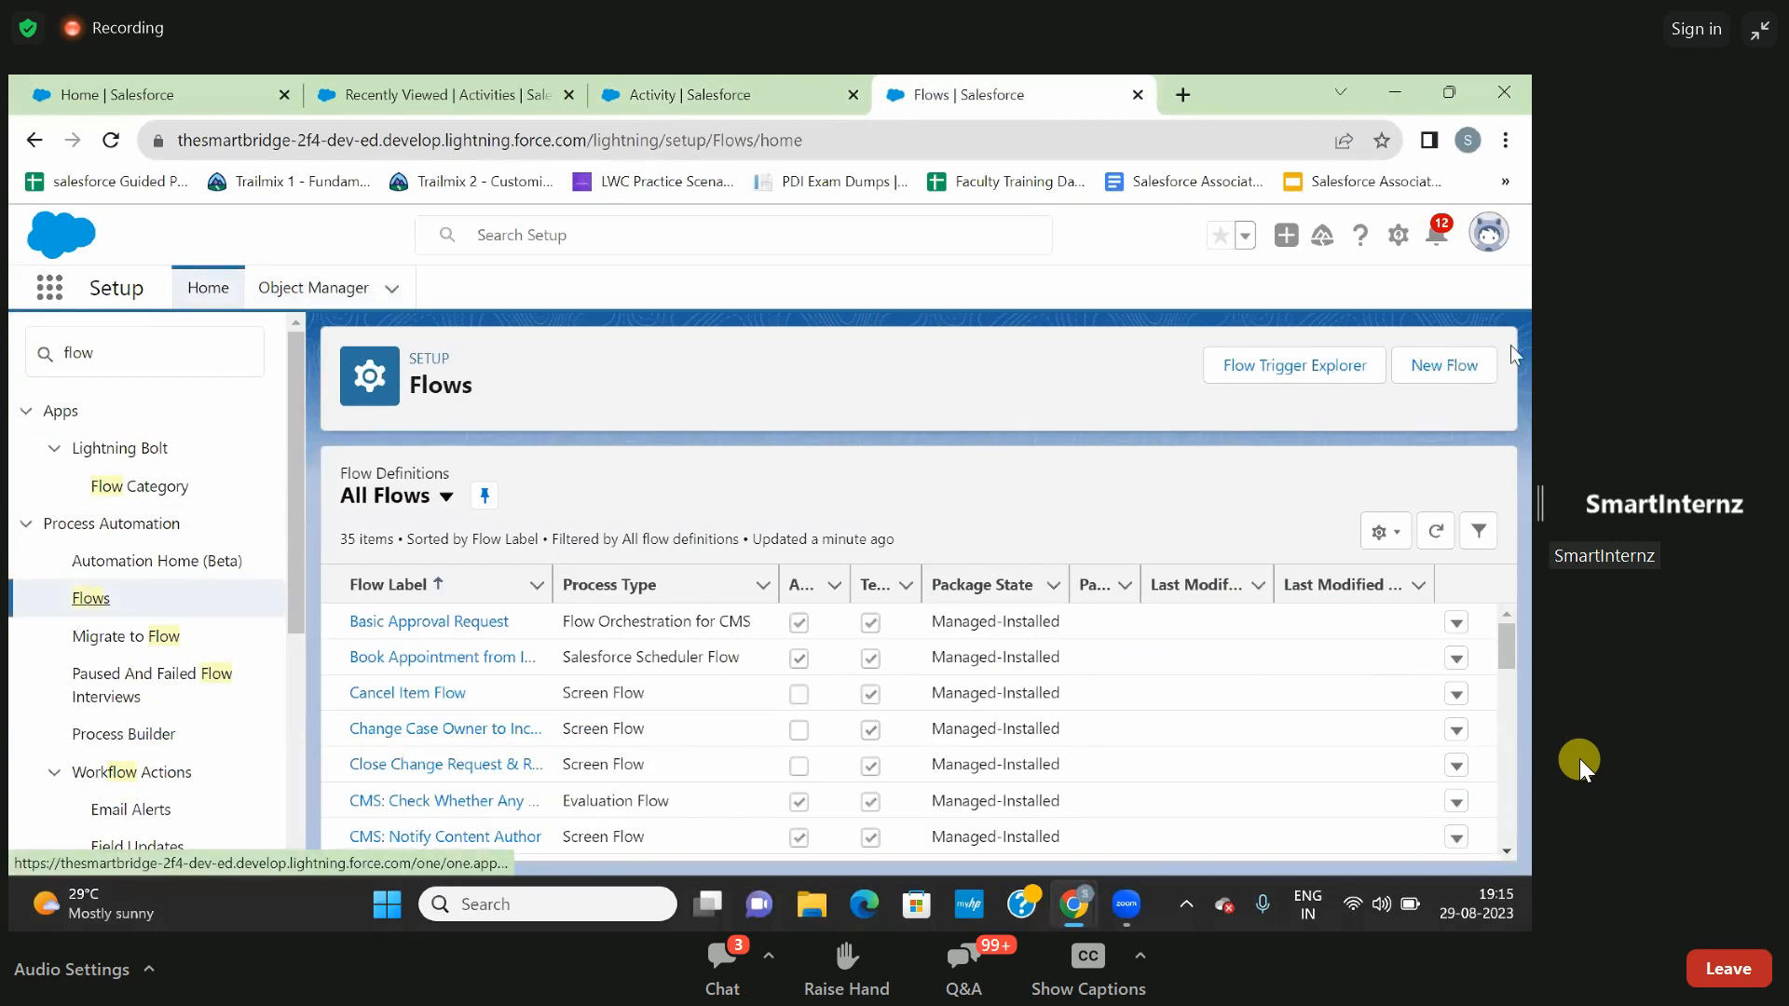
{"action": "left_click", "coordinate": [1461, 367]}
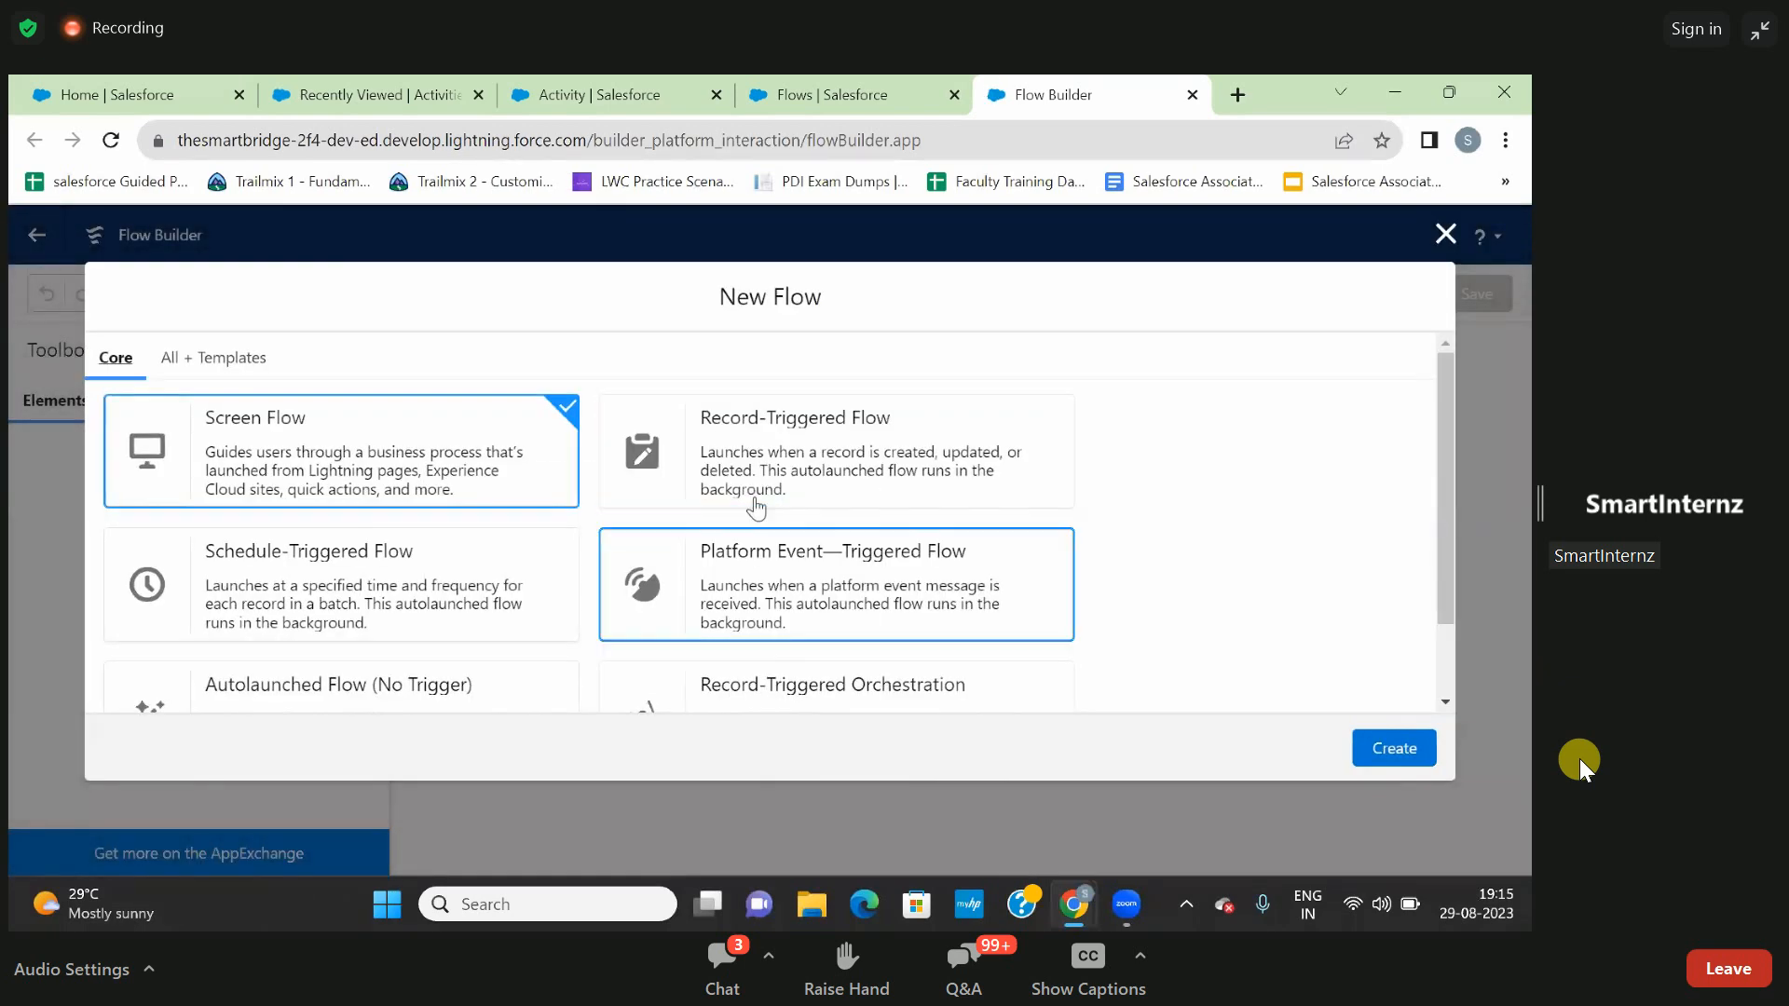
{"action": "left_click", "coordinate": [1384, 753]}
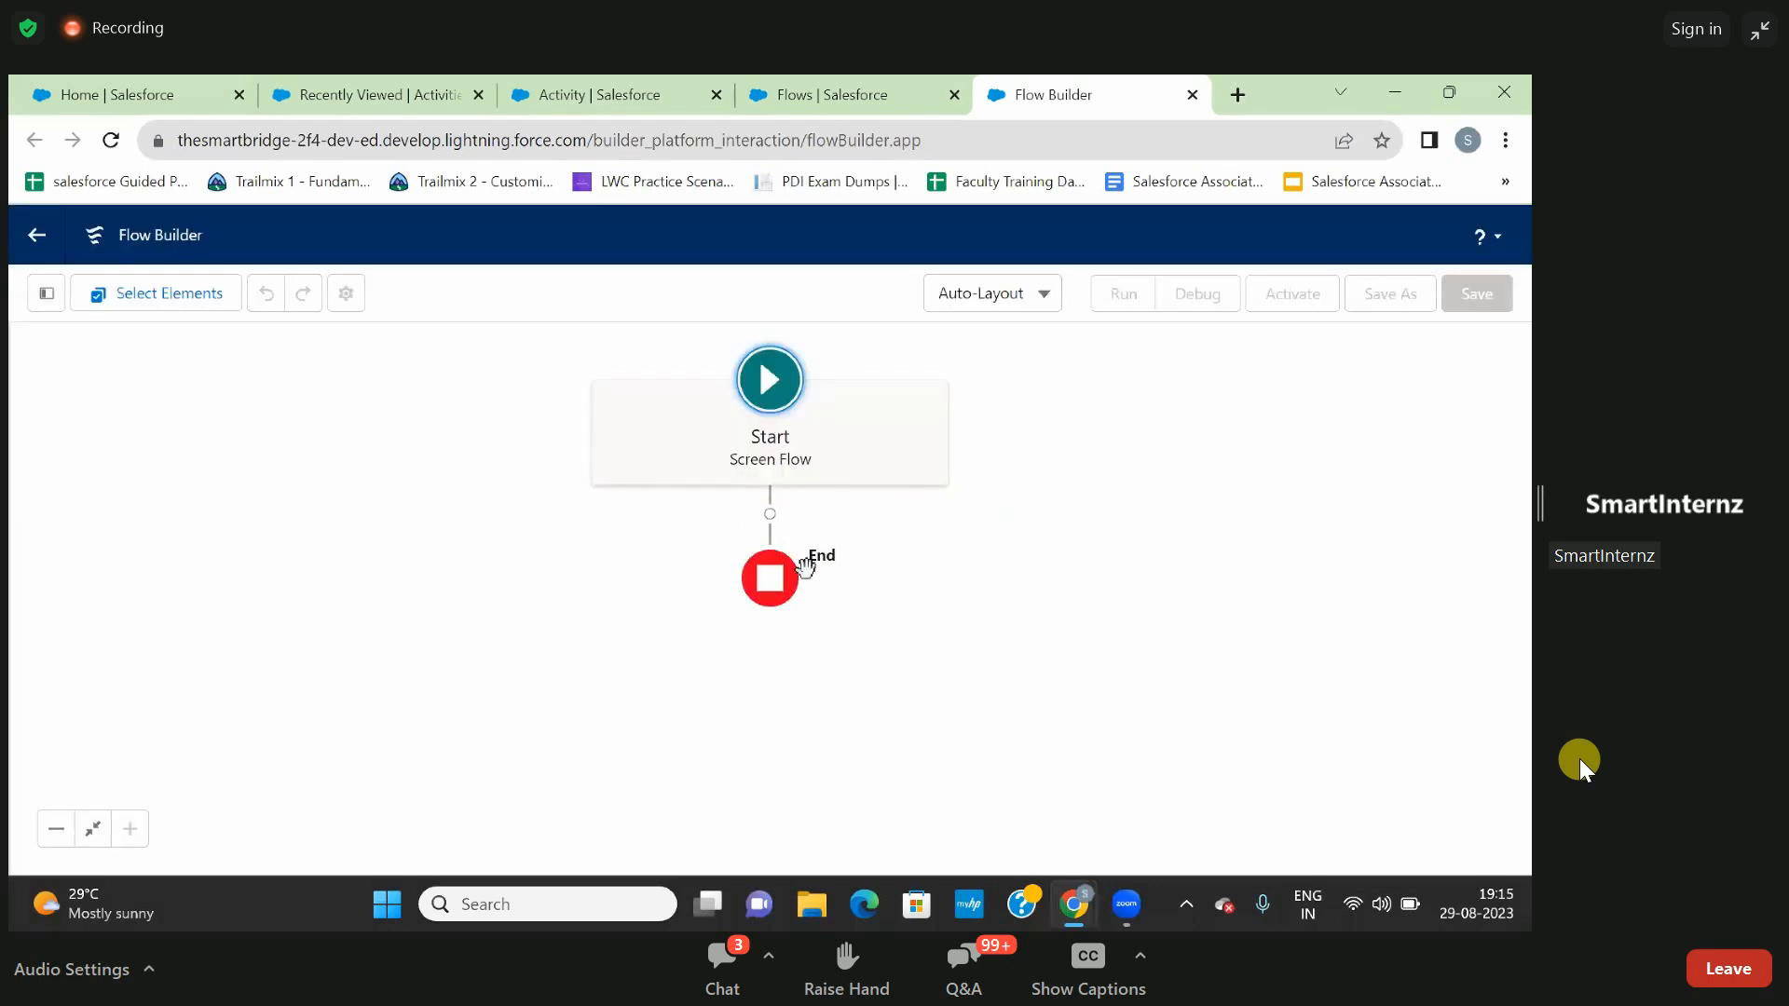
- Add a Screen element after the flow's Start and label it Prop1
{"action": "left_click", "coordinate": [770, 514]}
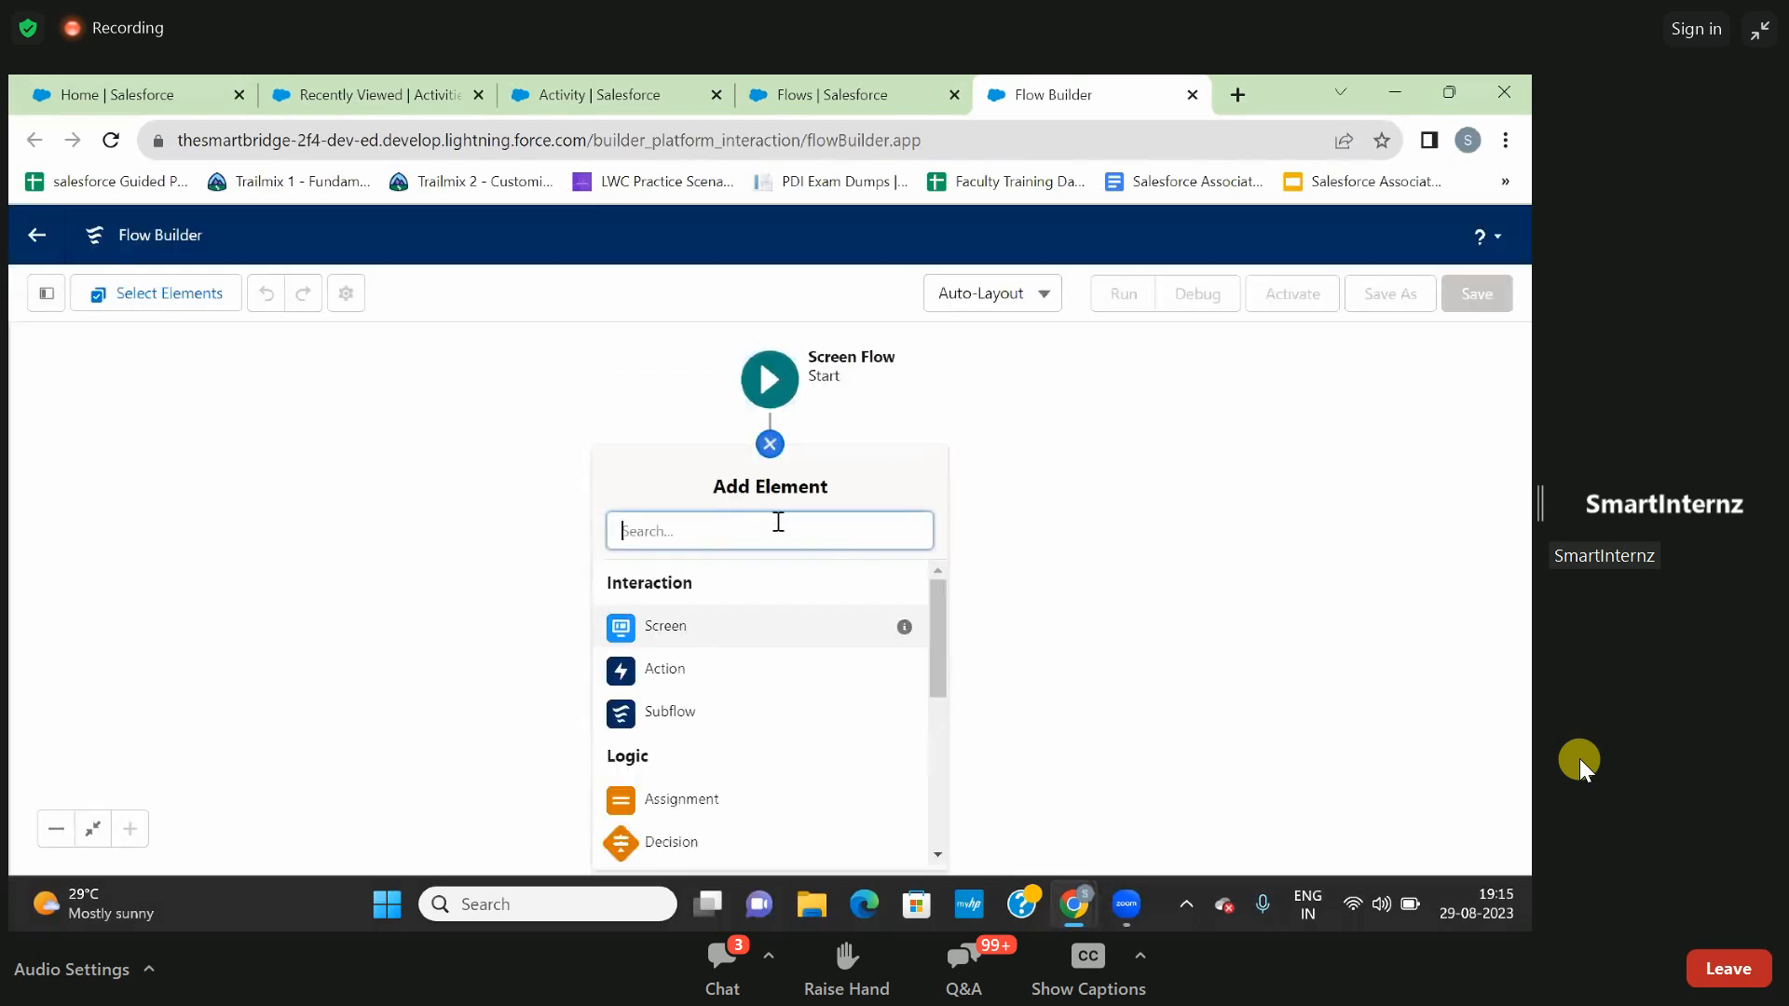
{"action": "left_click", "coordinate": [718, 629]}
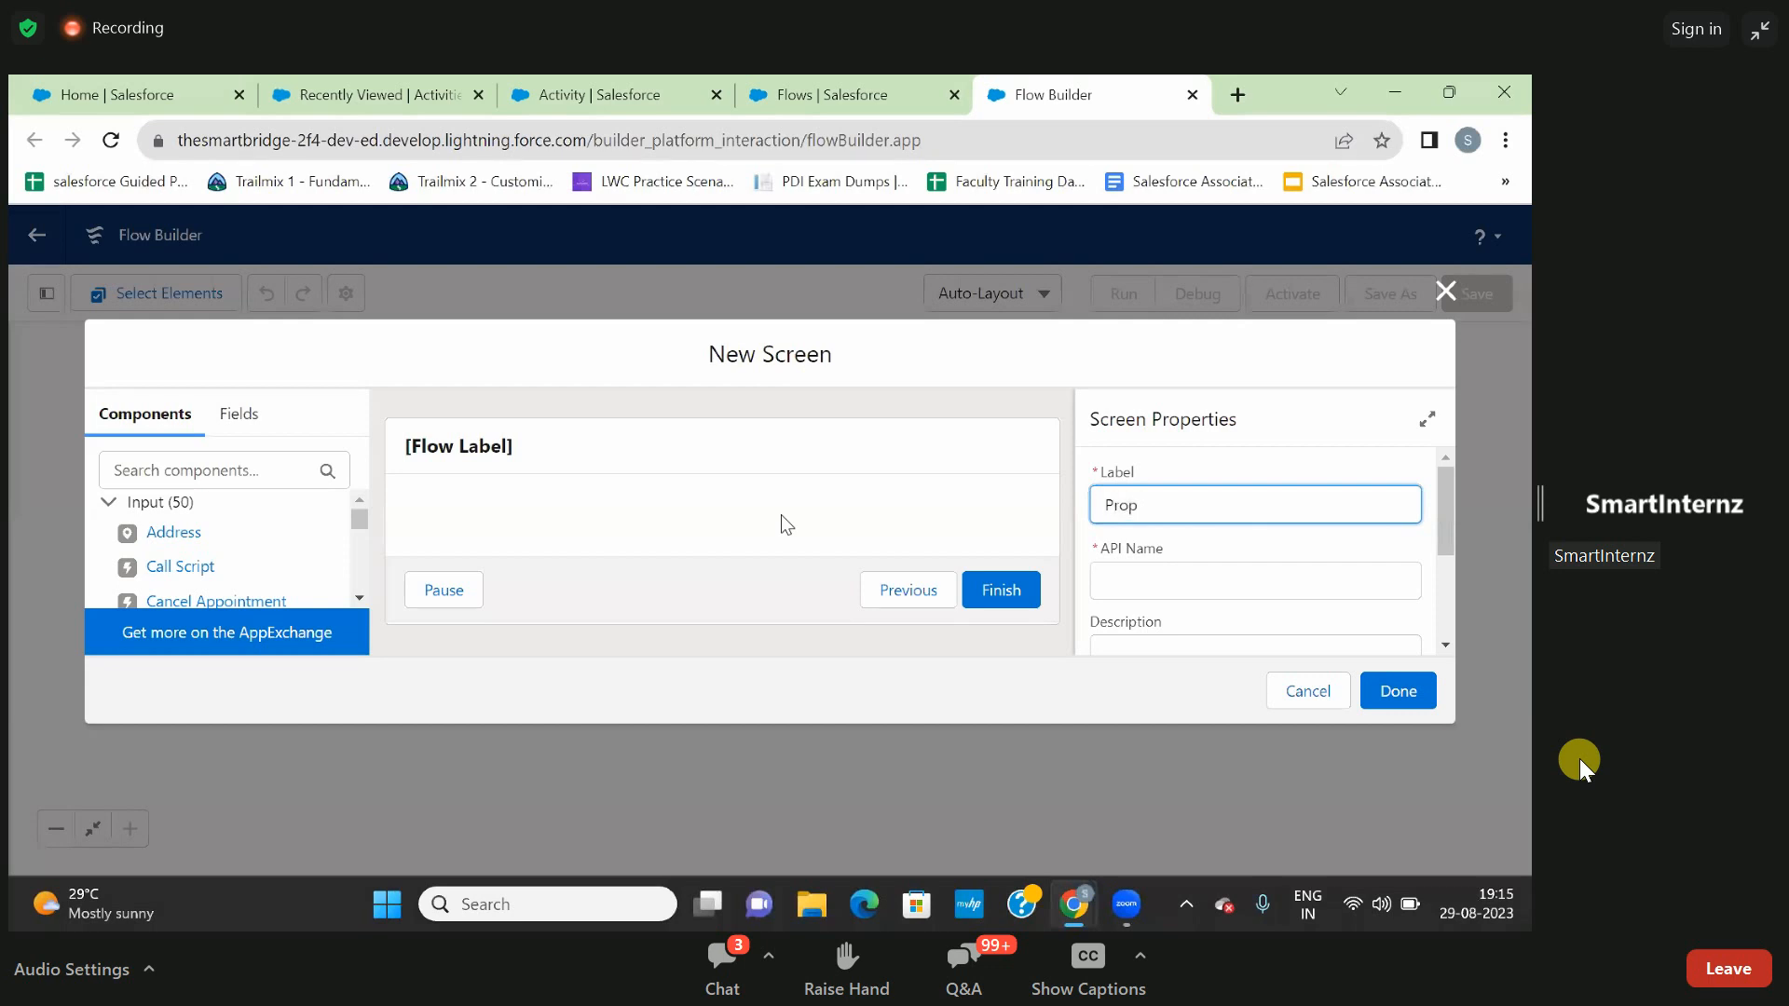
{"action": "type", "text": "Prop1"}
{"action": "left_click", "coordinate": [1169, 577]}
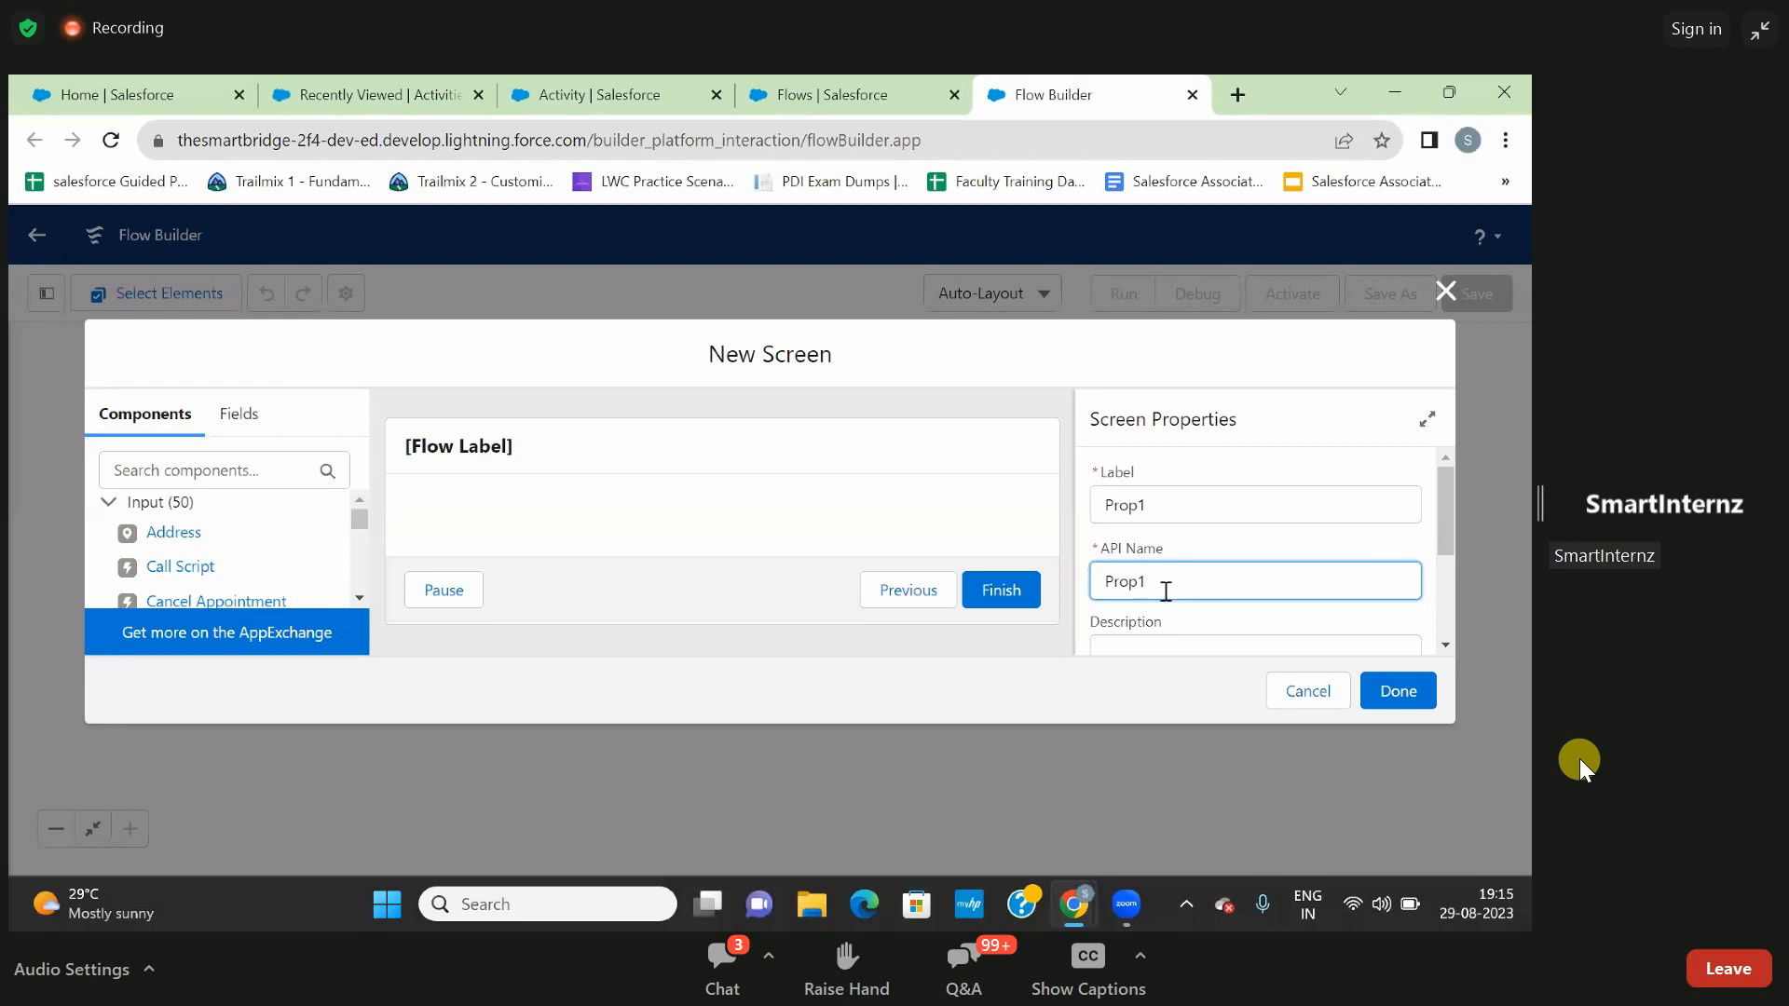
- Configure the footer of the Prop1 screen to hide the Previous and Pause buttons
{"action": "scroll", "coordinate": [1166, 592], "scroll_direction": "down", "scroll_amount": 1}
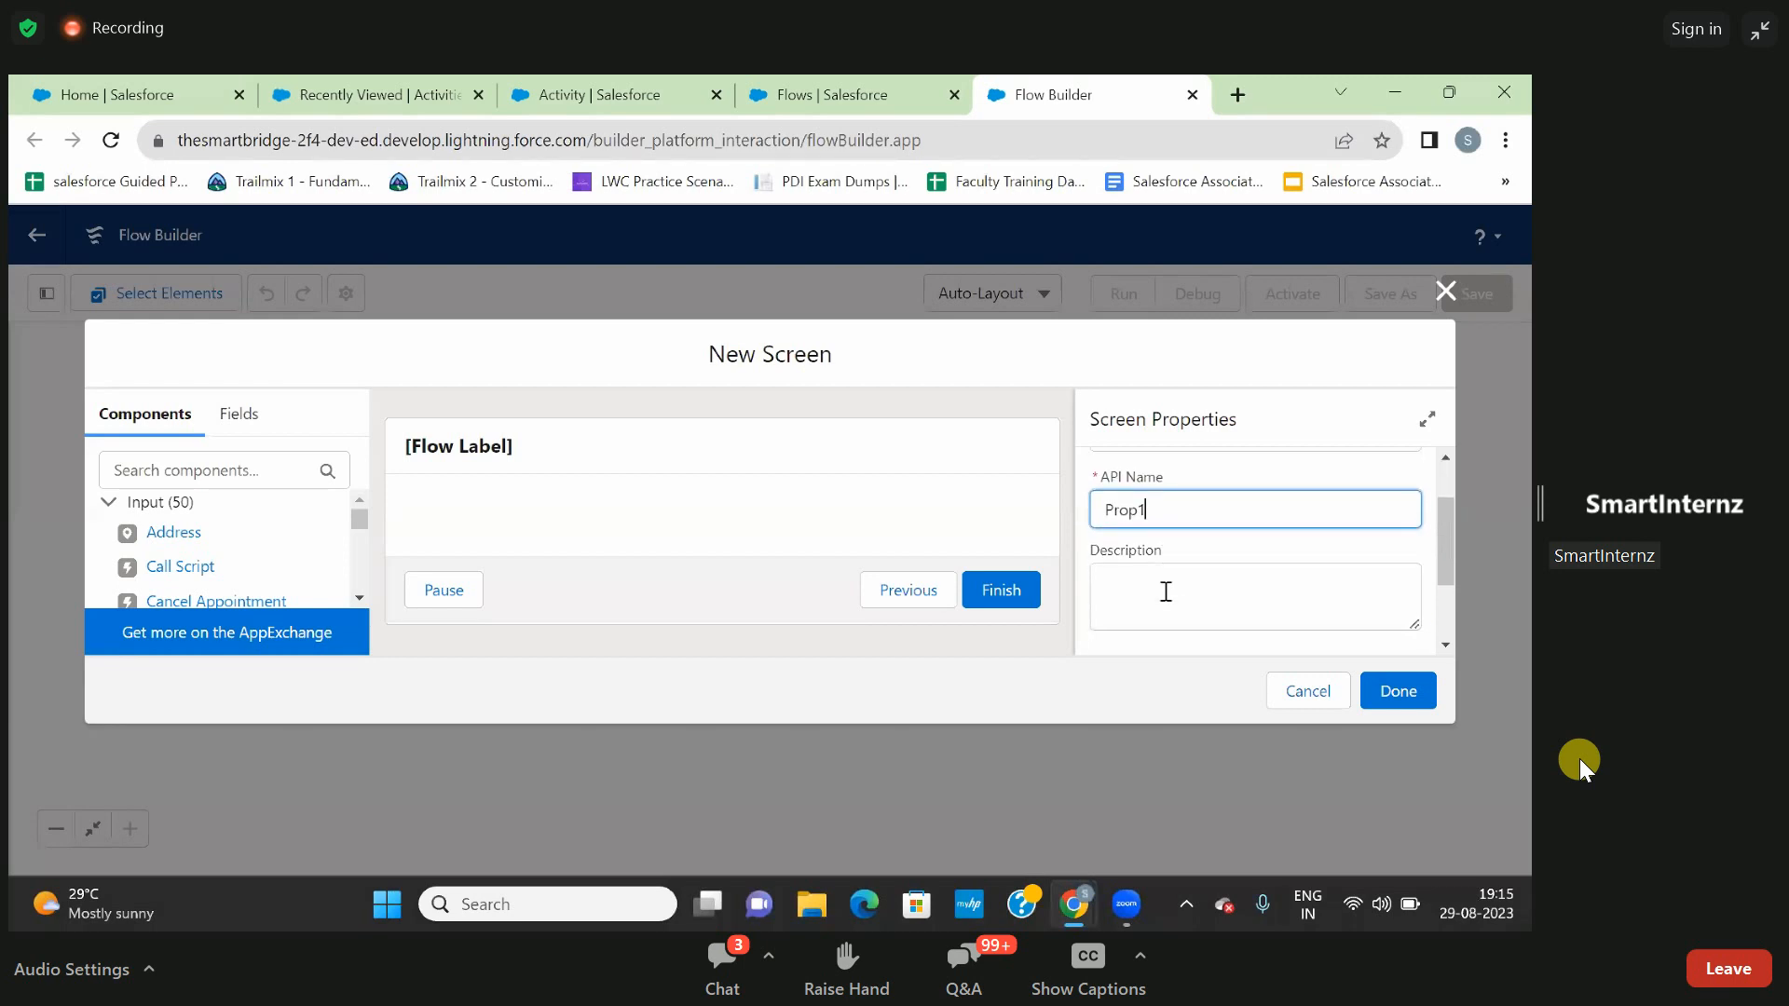
{"action": "left_click", "coordinate": [803, 594]}
{"action": "scroll", "coordinate": [1162, 566], "scroll_direction": "down", "scroll_amount": 1}
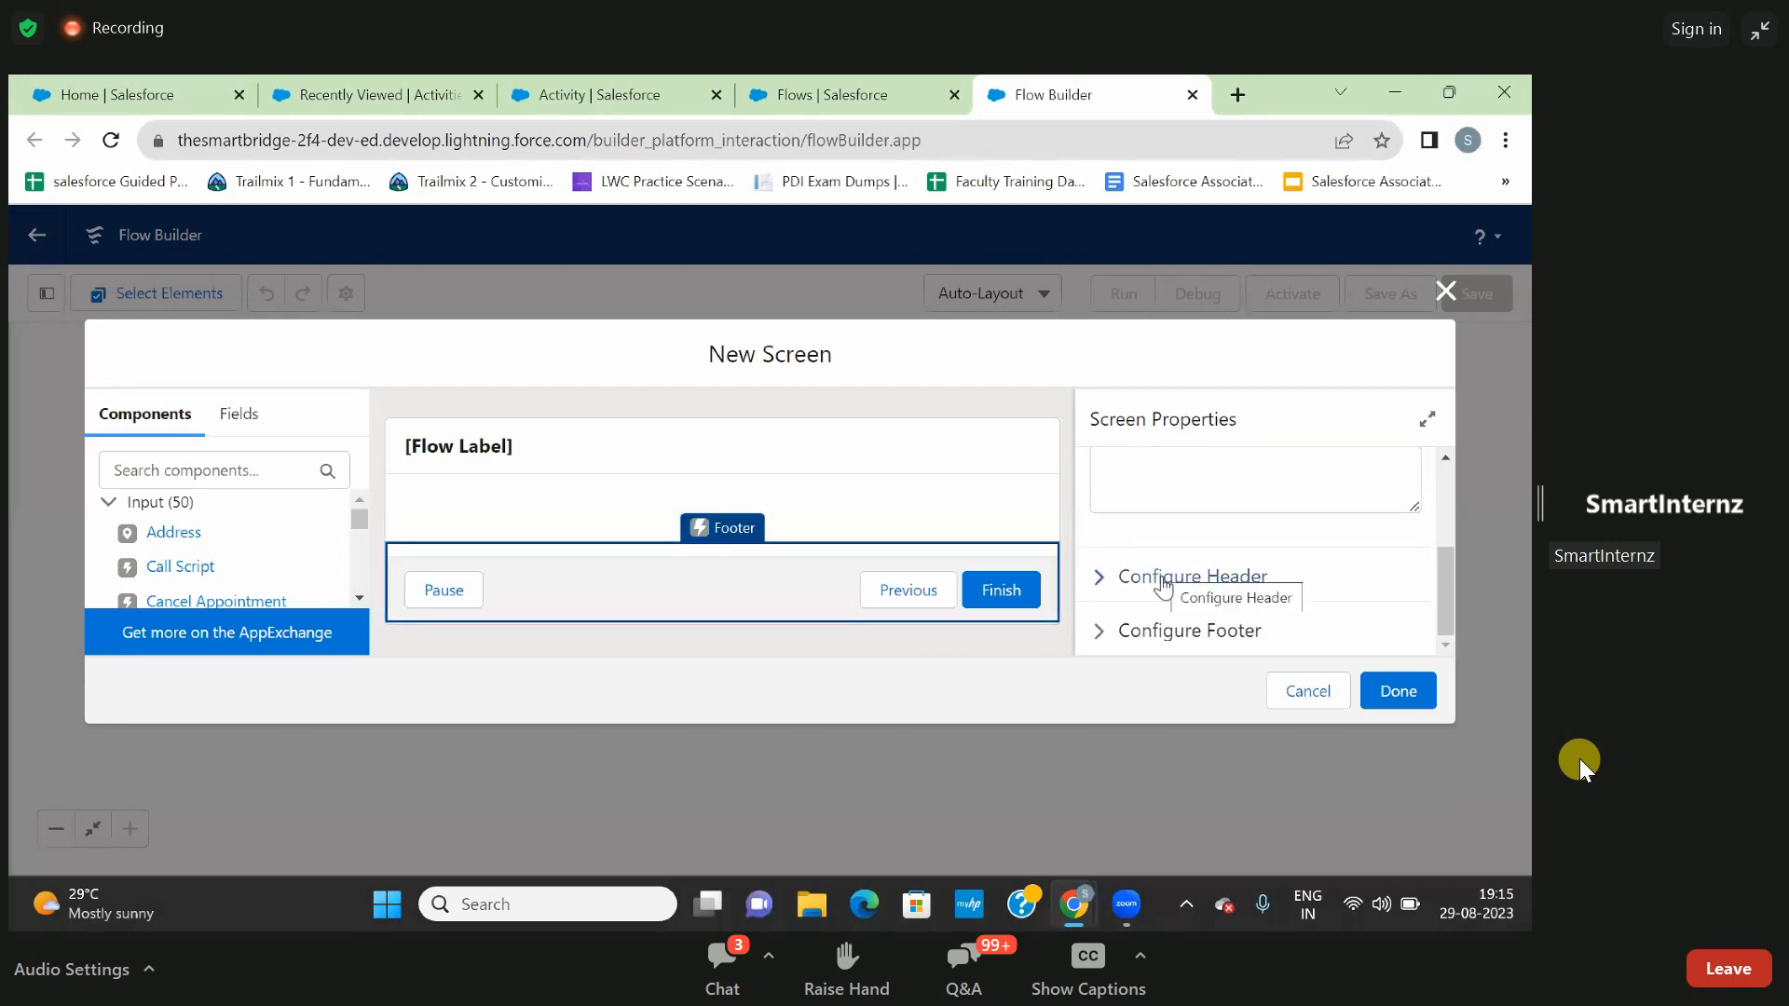
{"action": "left_click", "coordinate": [1142, 635]}
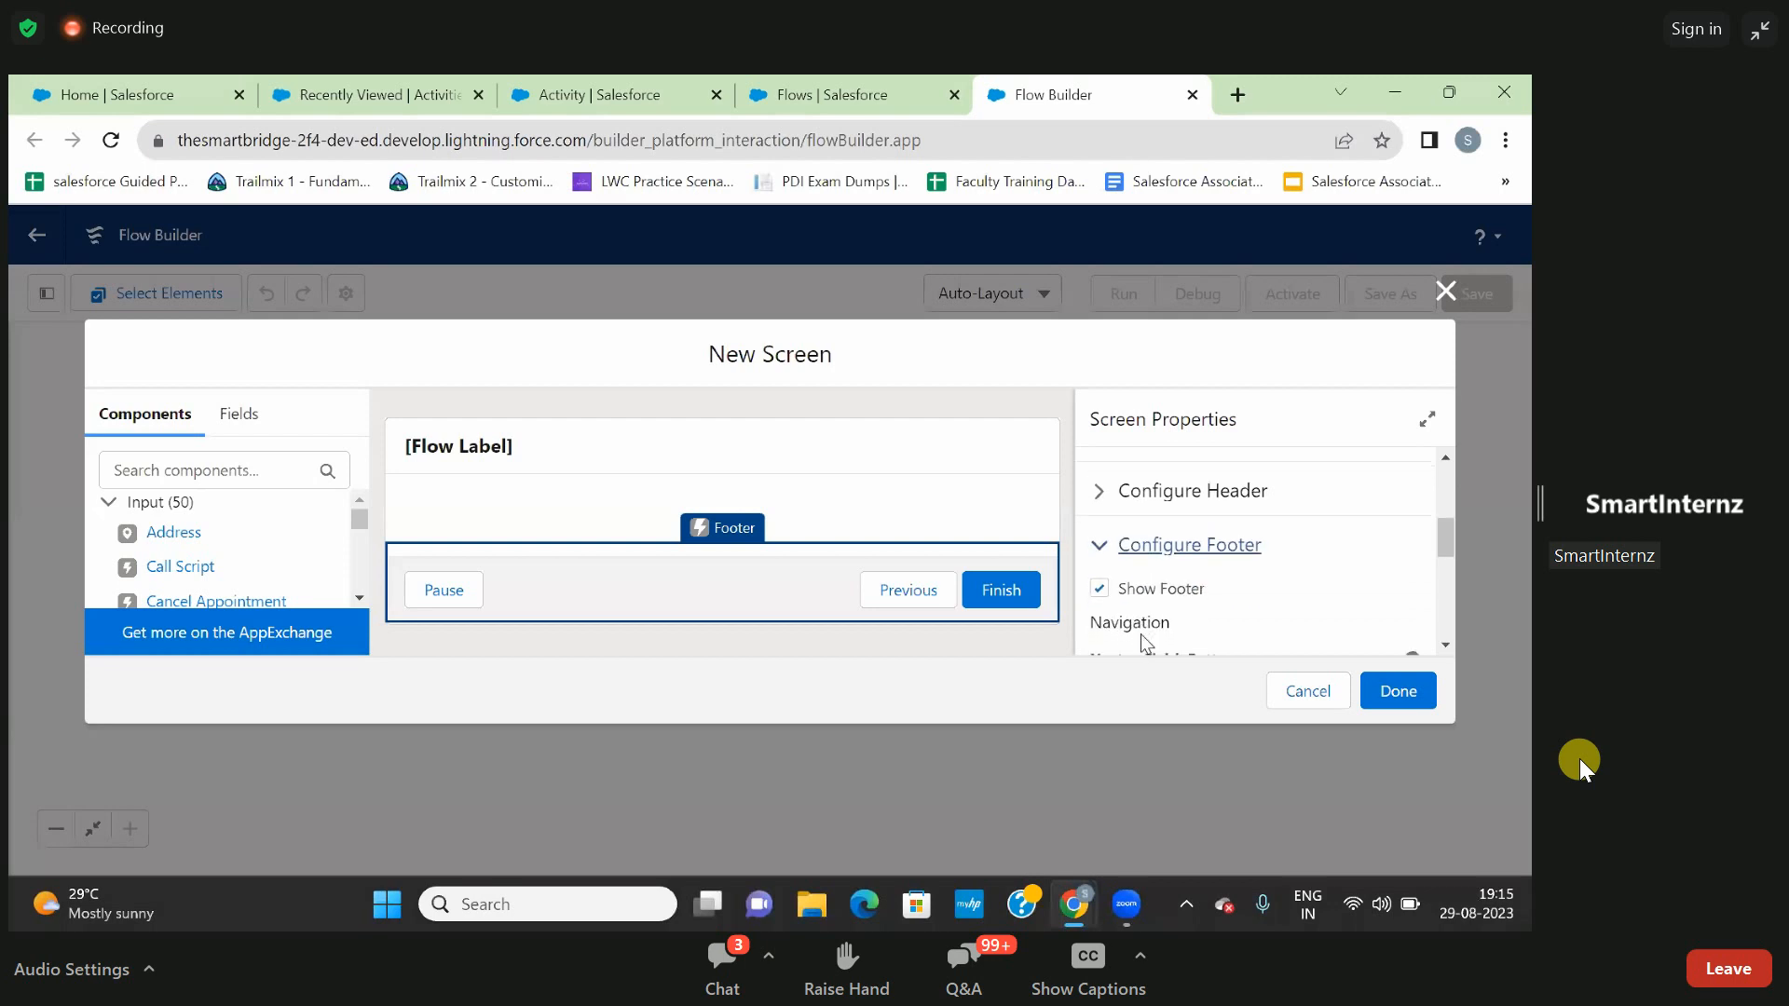
{"action": "scroll", "coordinate": [1145, 622], "scroll_direction": "down", "scroll_amount": 1}
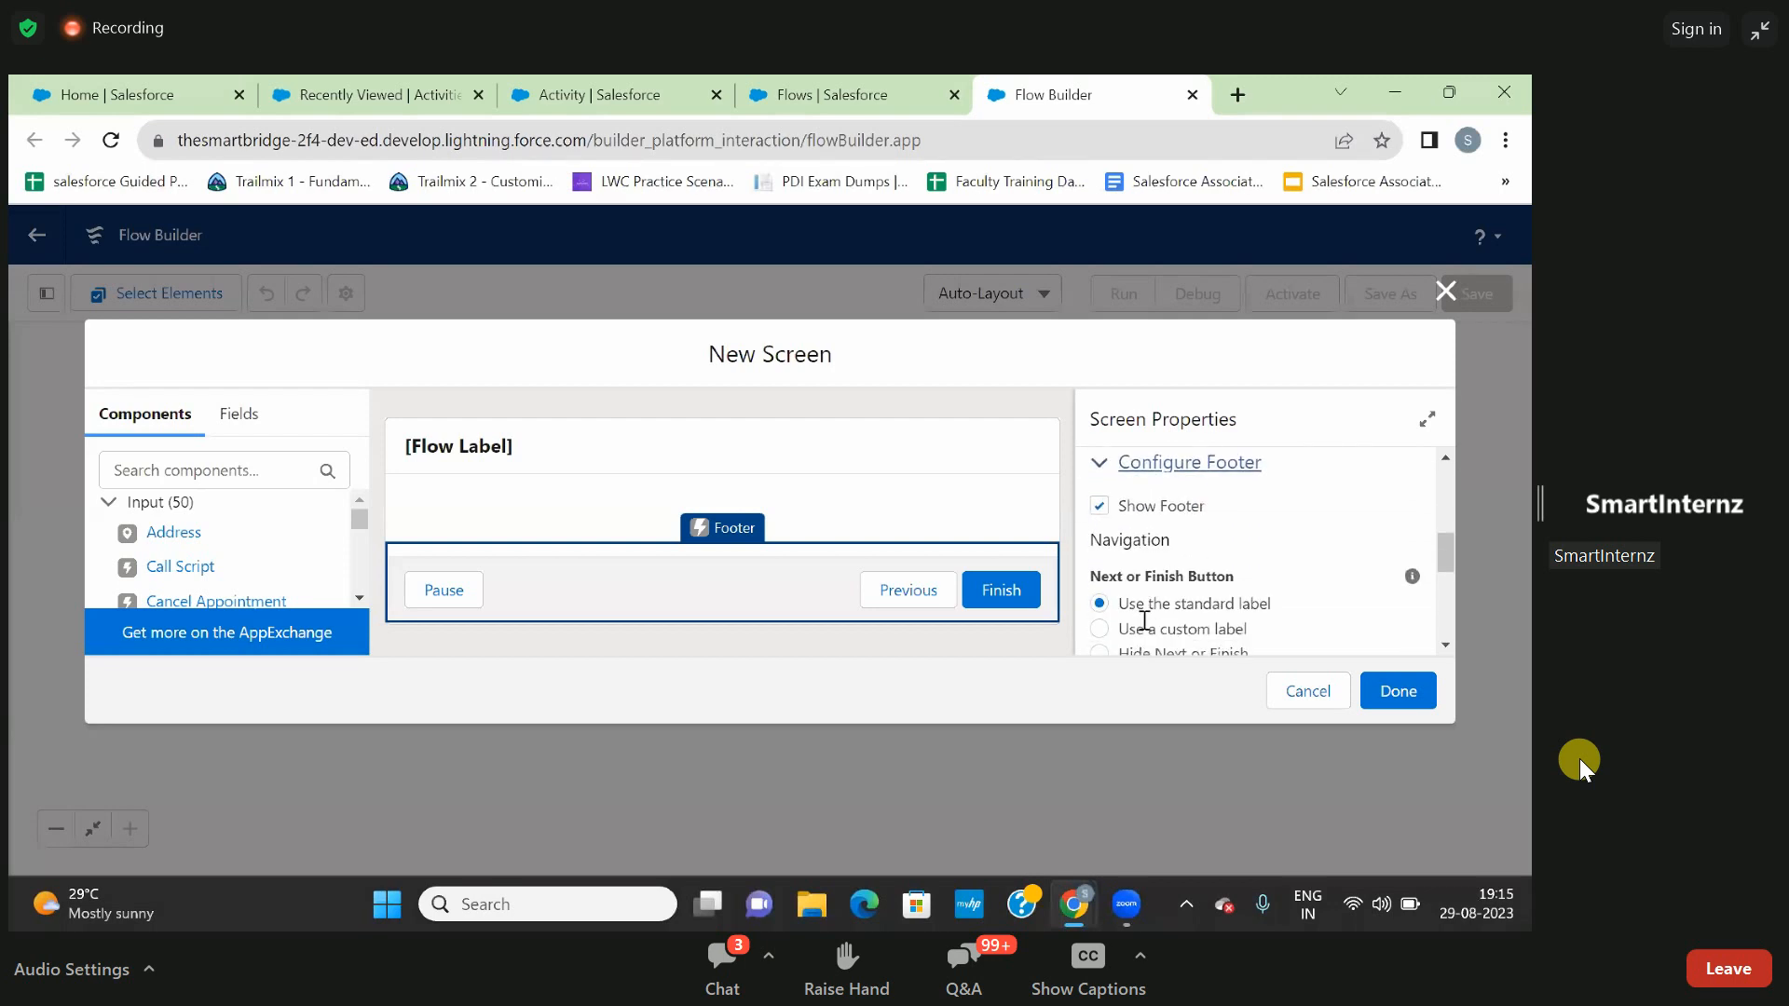
{"action": "scroll", "coordinate": [1141, 609], "scroll_direction": "down", "scroll_amount": 1}
{"action": "scroll", "coordinate": [1141, 608], "scroll_direction": "down", "scroll_amount": 1}
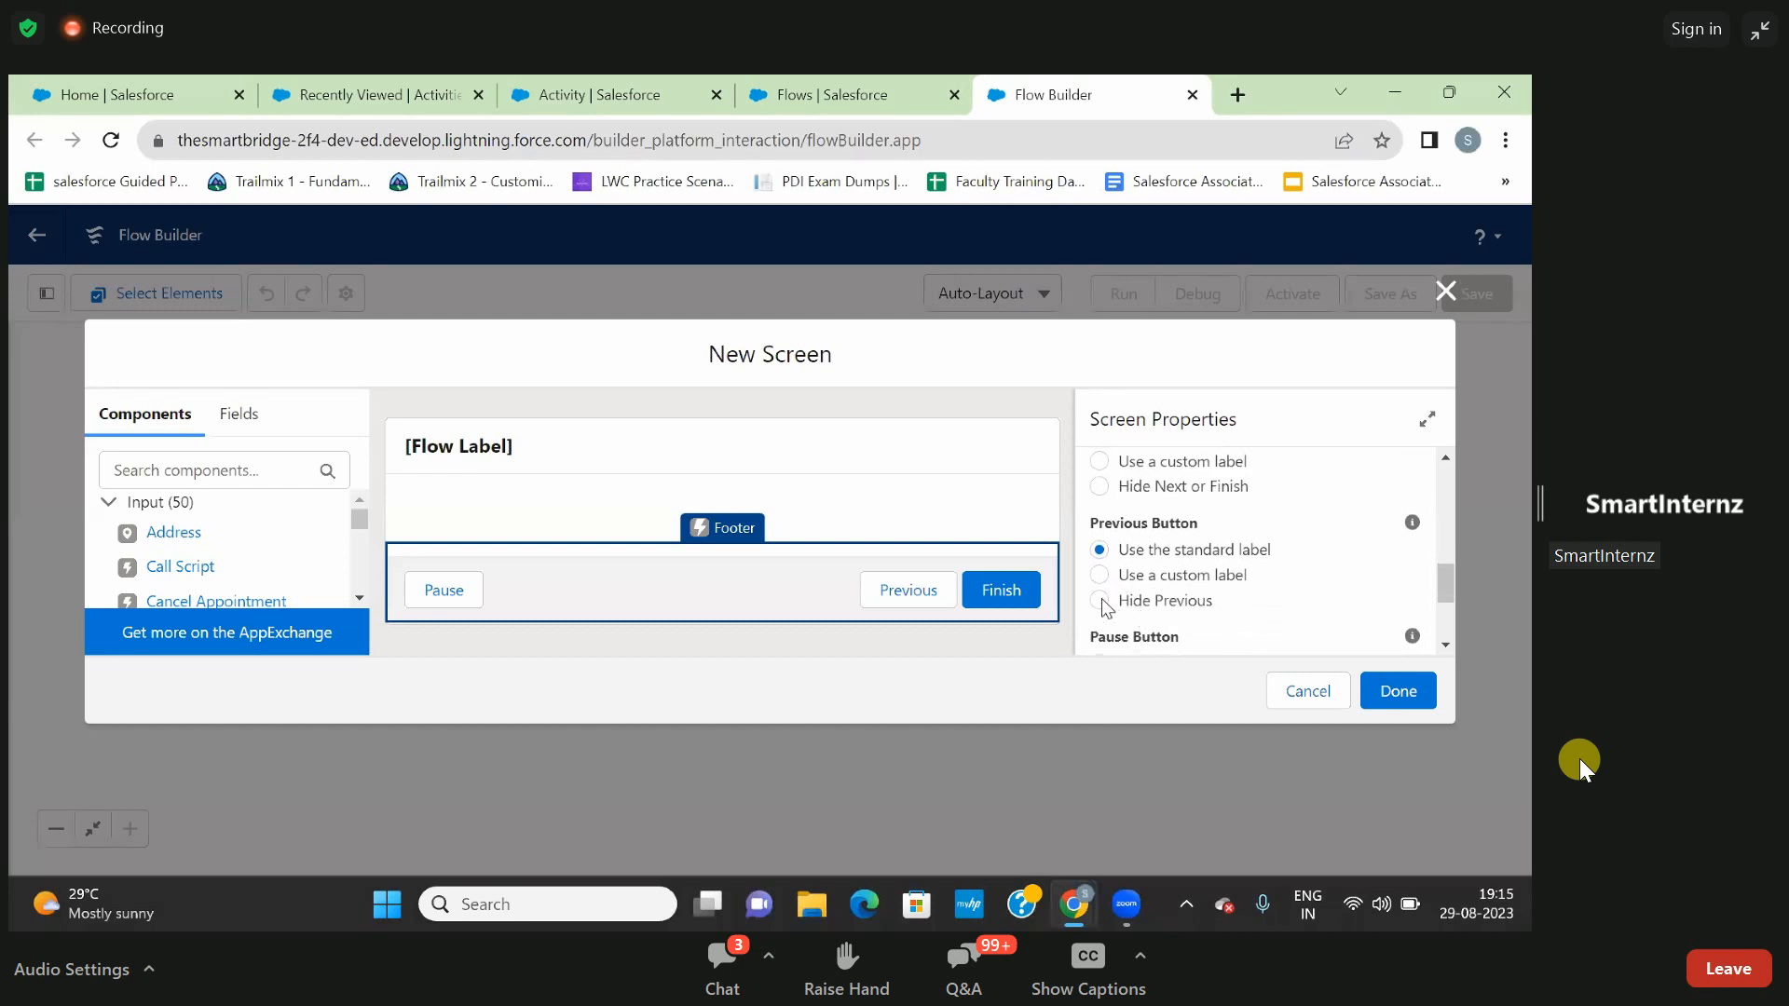
{"action": "left_click", "coordinate": [1103, 600]}
{"action": "scroll", "coordinate": [1101, 559], "scroll_direction": "down", "scroll_amount": 2}
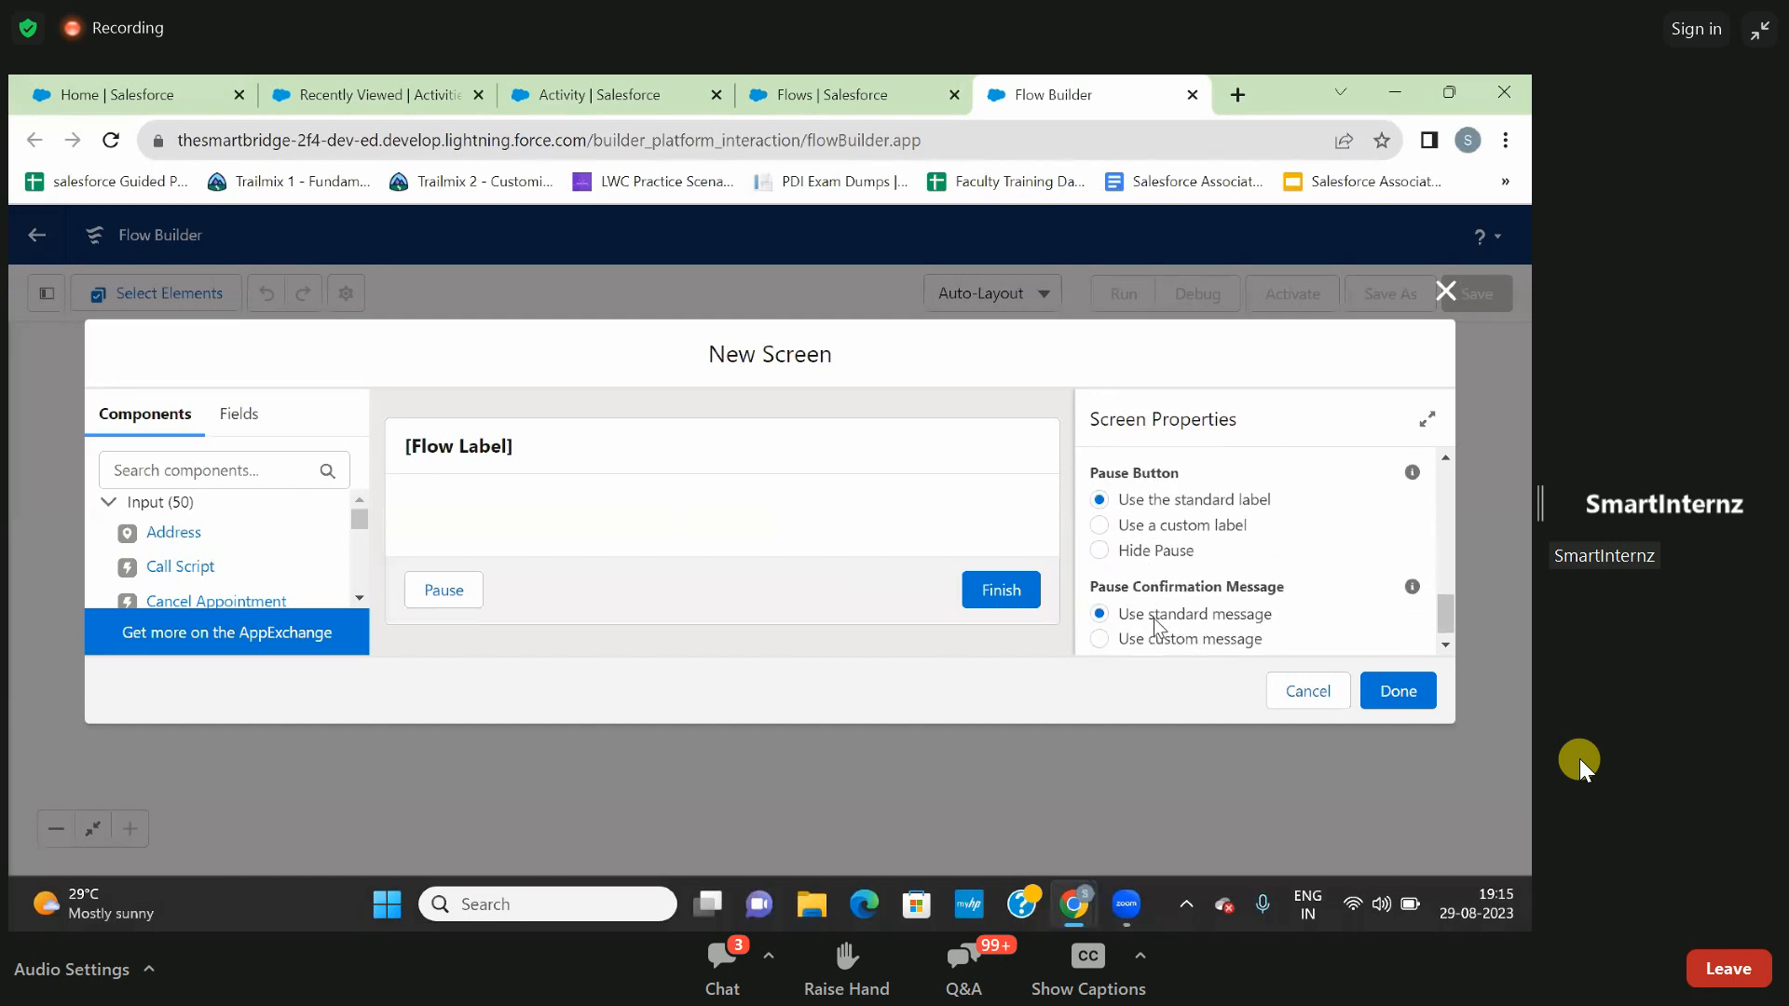
{"action": "left_click", "coordinate": [1105, 553]}
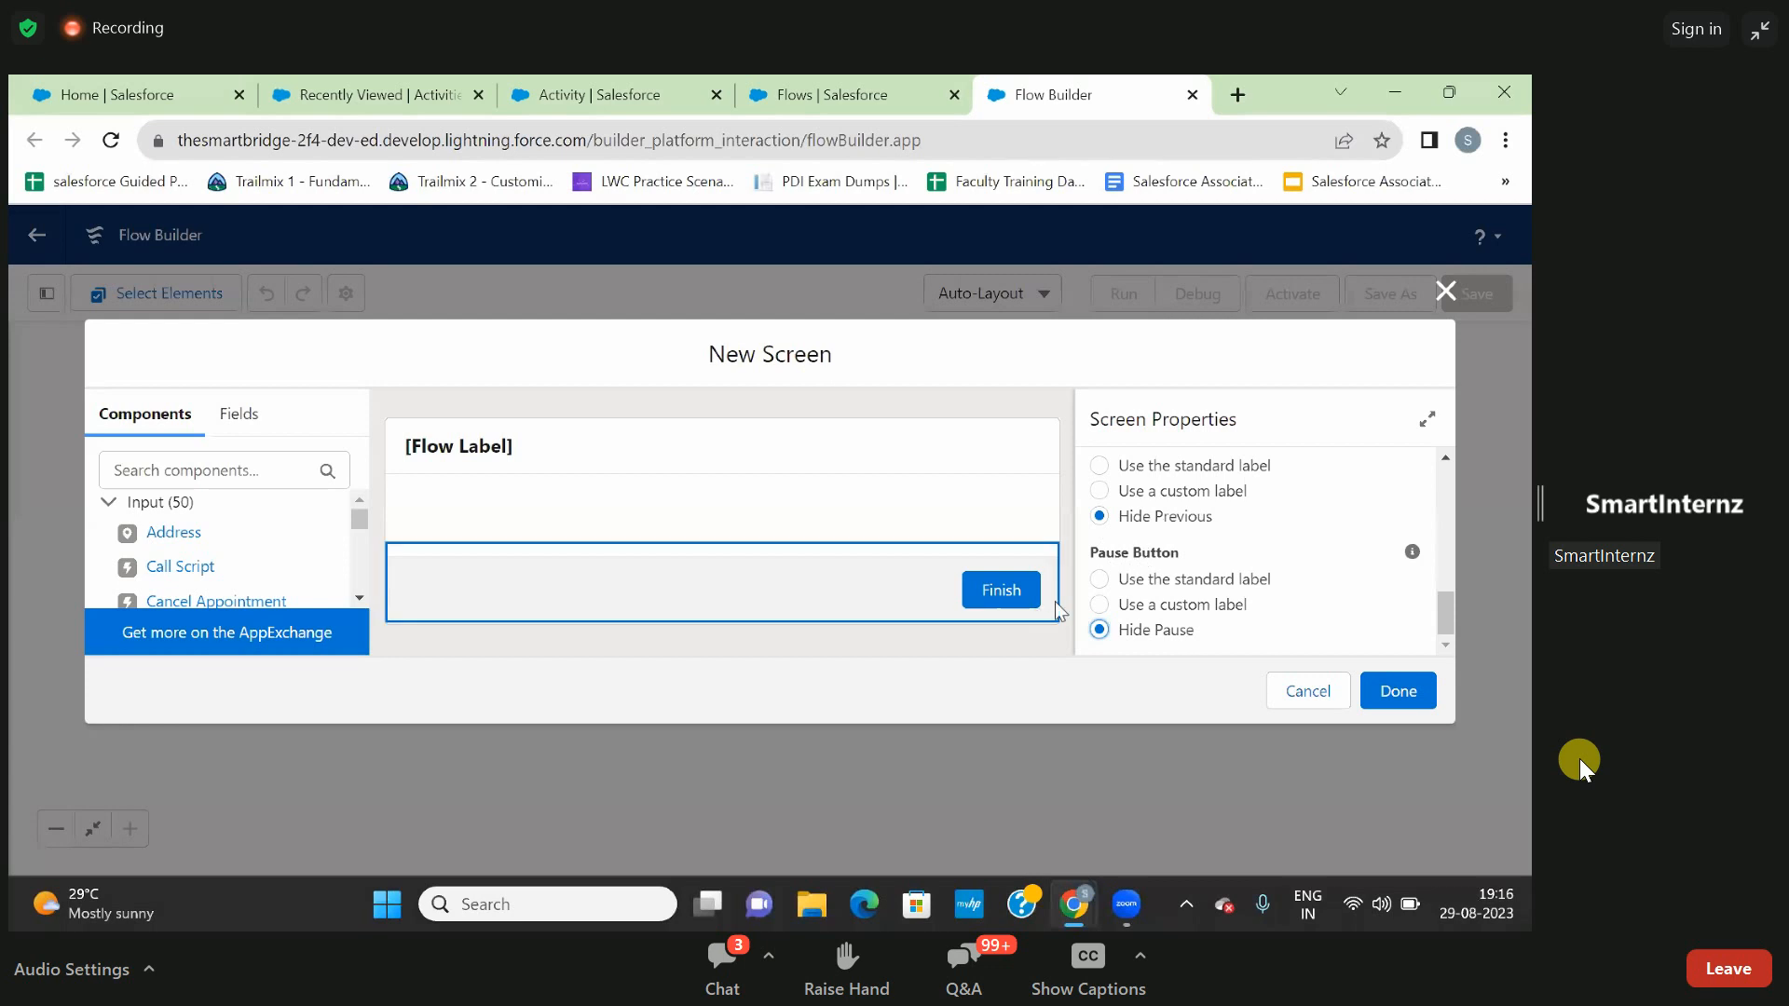
{"action": "left_click_drag", "start_coordinate": [1185, 579], "coordinate": [846, 488]}
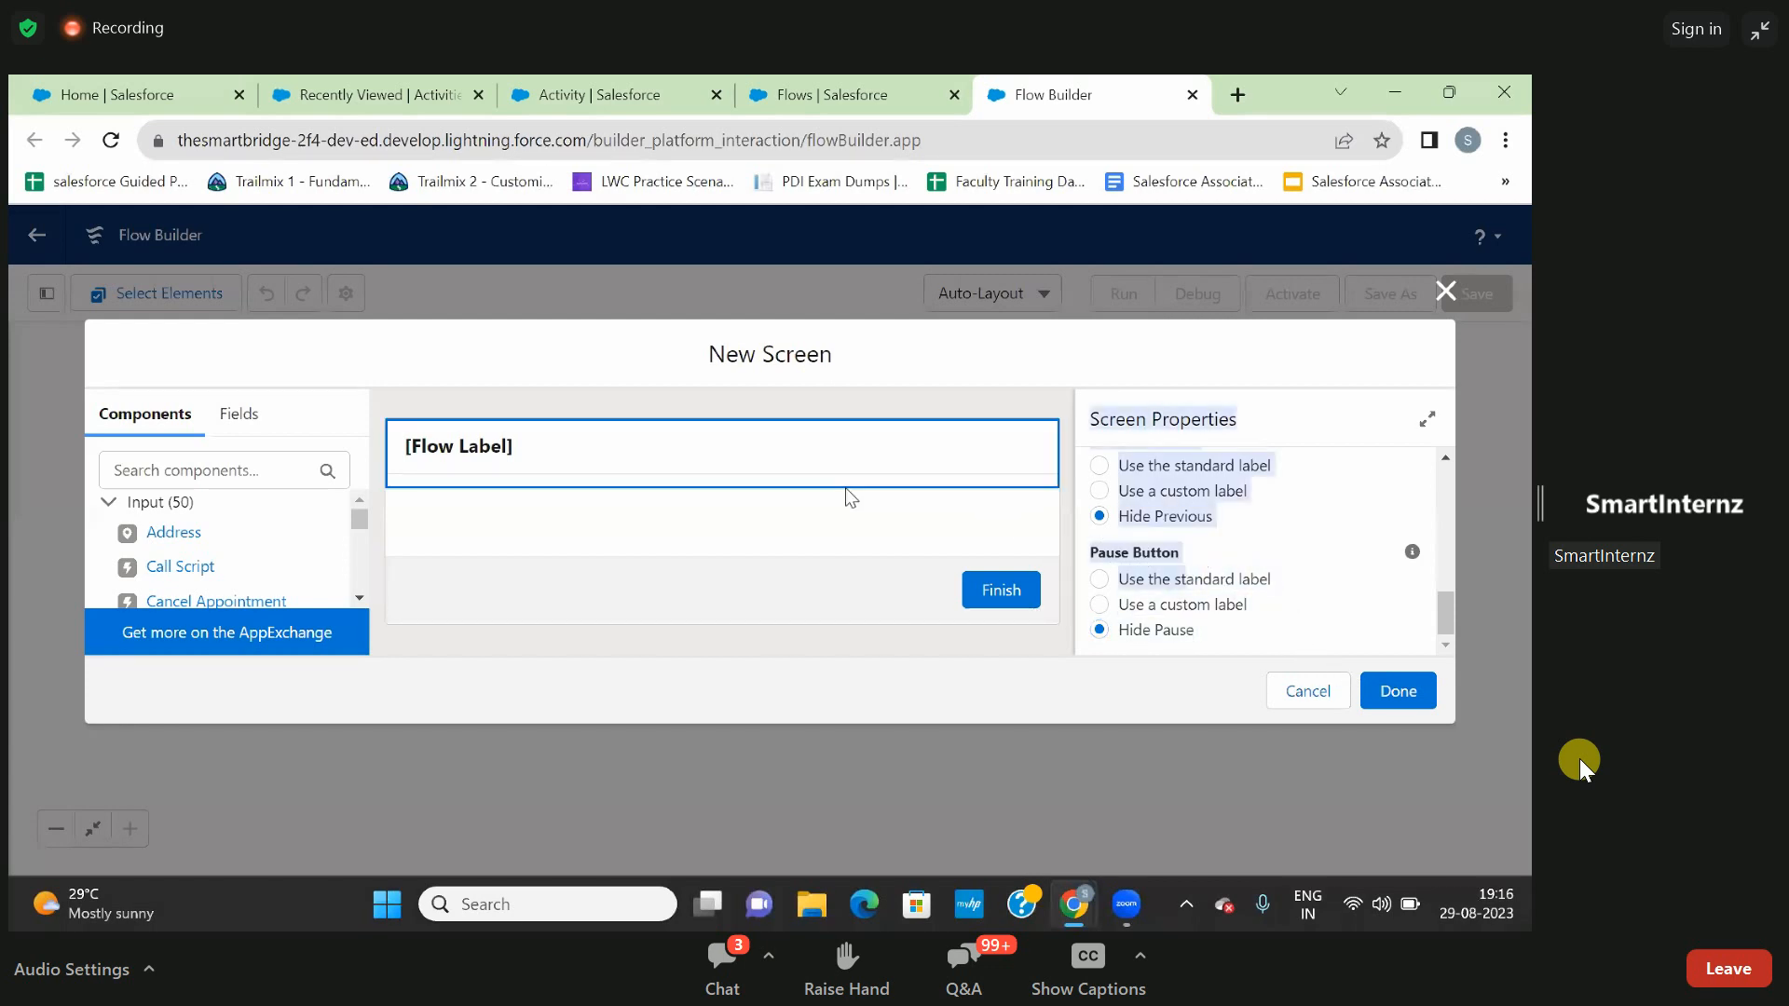
{"action": "left_click", "coordinate": [846, 489]}
- Check which fields the new Indoor activity form in the Organization Management app contains, close it, and return to the Flow Builder screen
{"action": "left_click", "coordinate": [813, 94]}
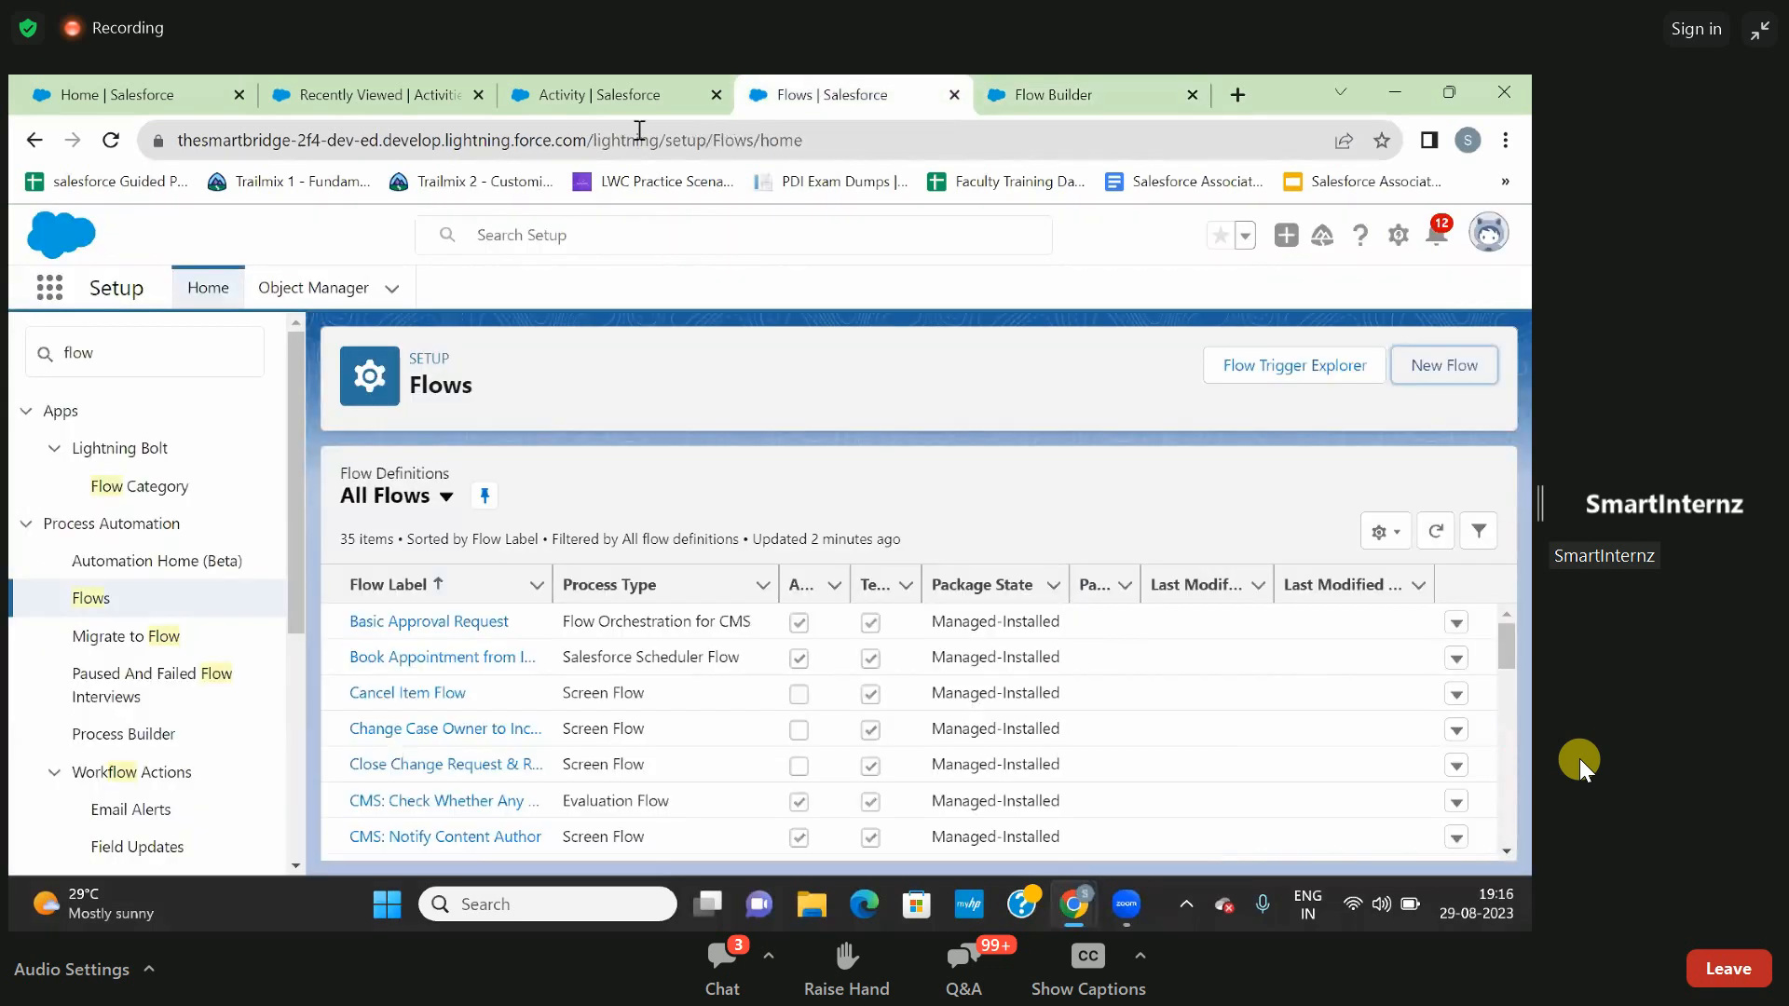
{"action": "left_click", "coordinate": [632, 98]}
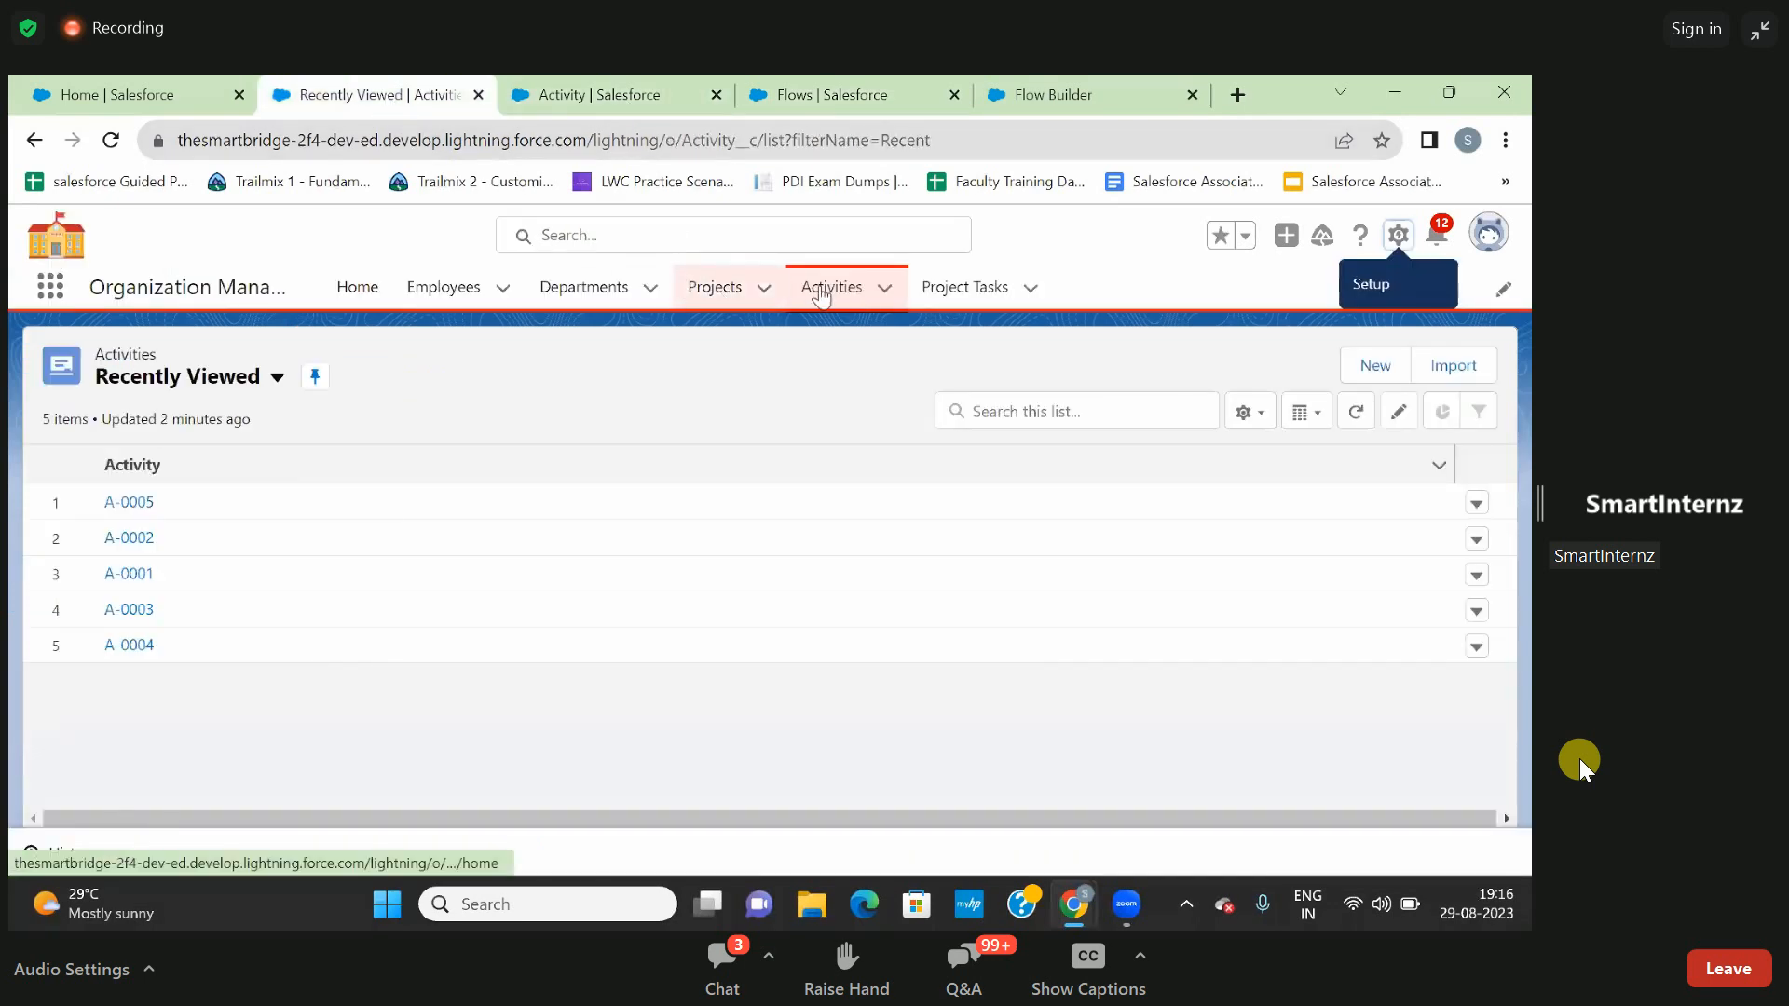
{"action": "left_click", "coordinate": [1354, 368]}
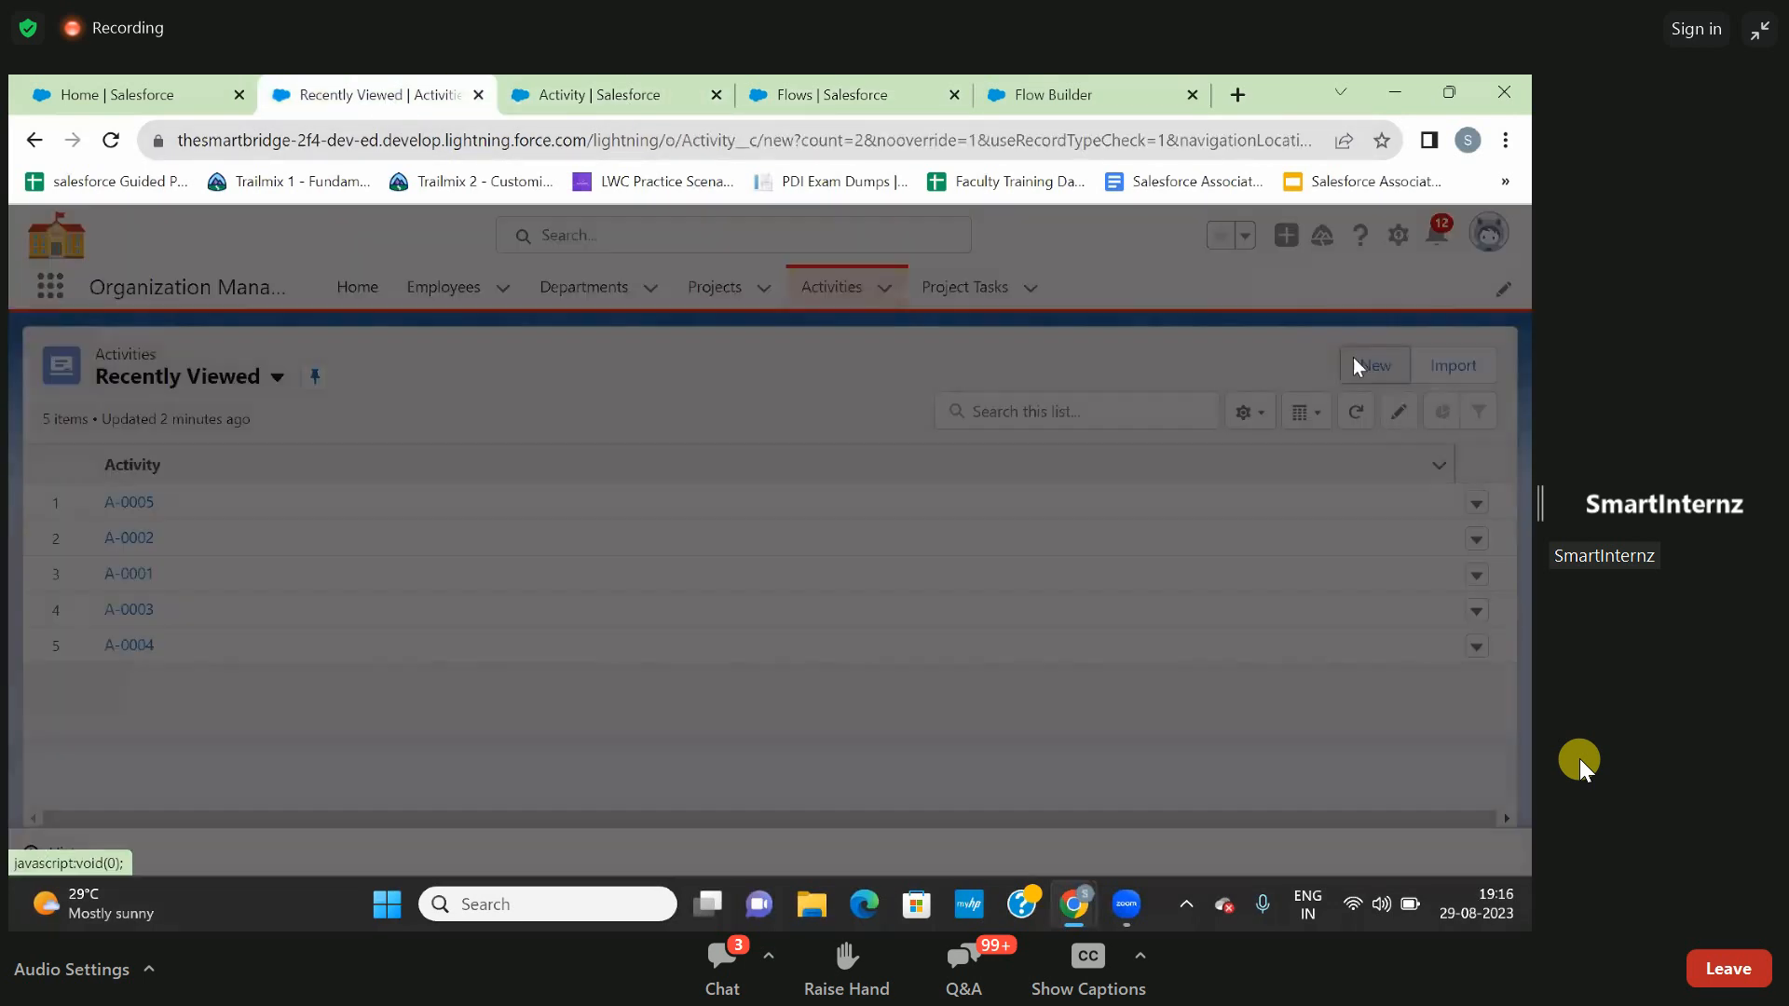
{"action": "left_click", "coordinate": [1215, 669]}
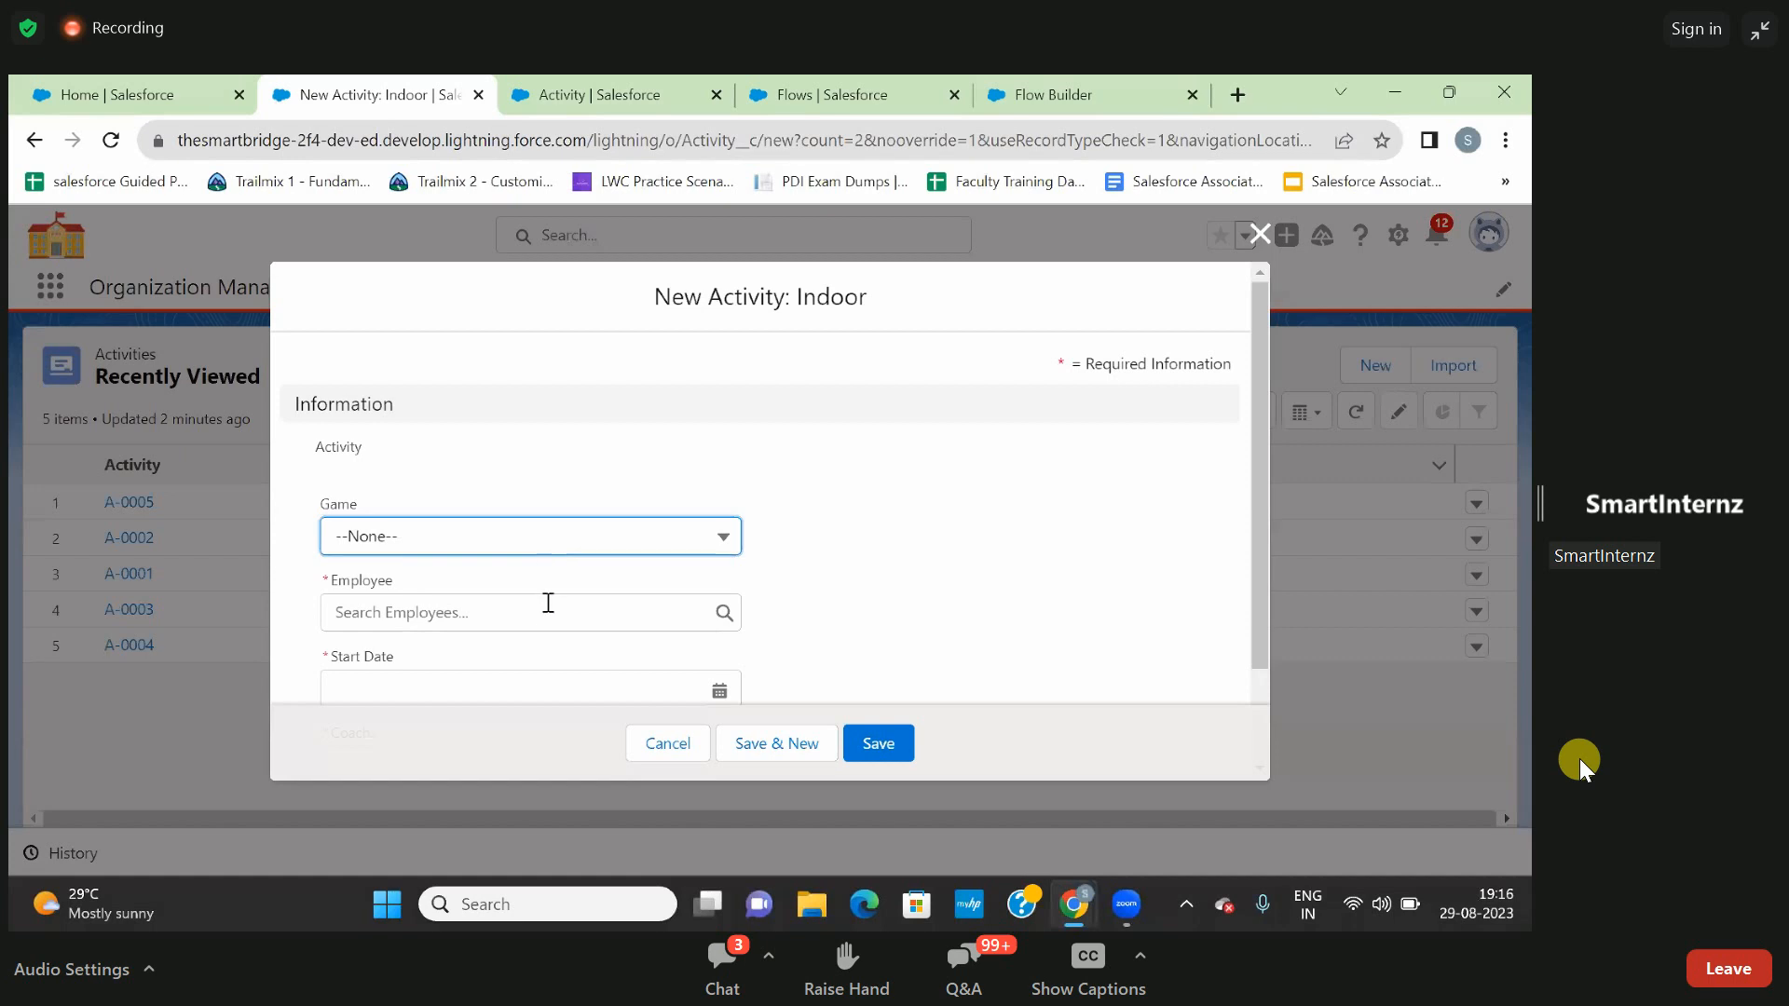
{"action": "scroll", "coordinate": [538, 637], "scroll_direction": "down", "scroll_amount": 1}
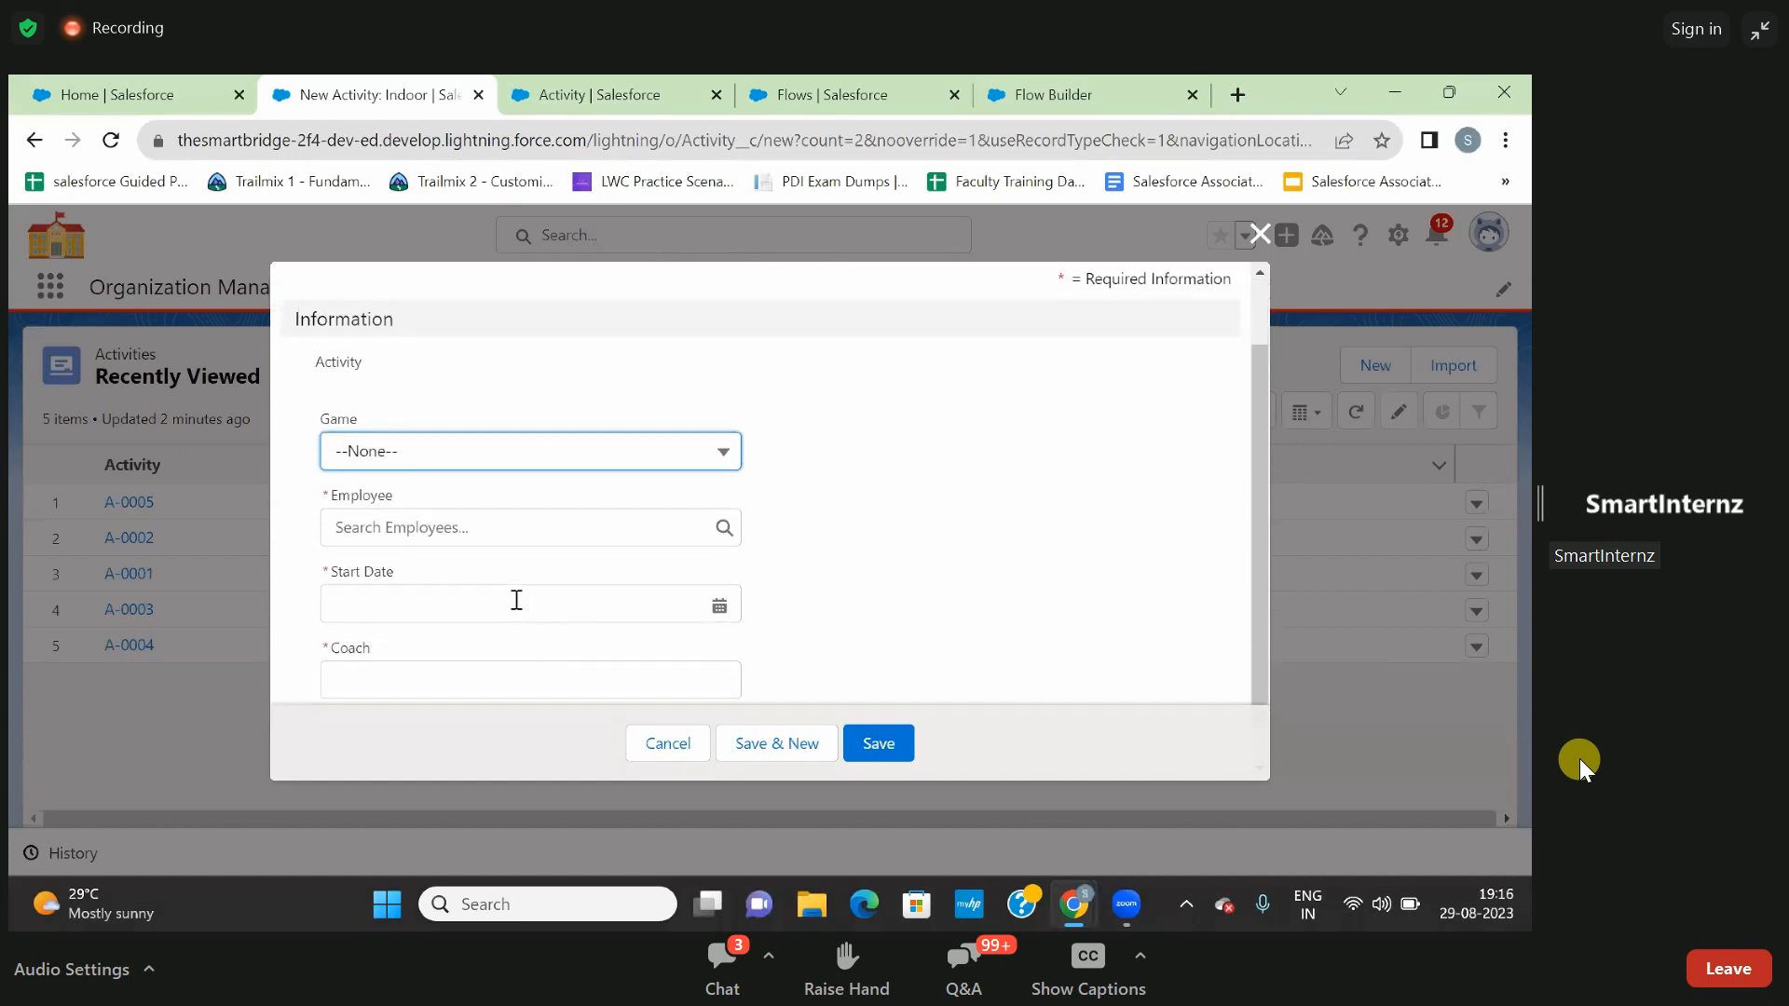
{"action": "scroll", "coordinate": [517, 600], "scroll_direction": "down", "scroll_amount": 1}
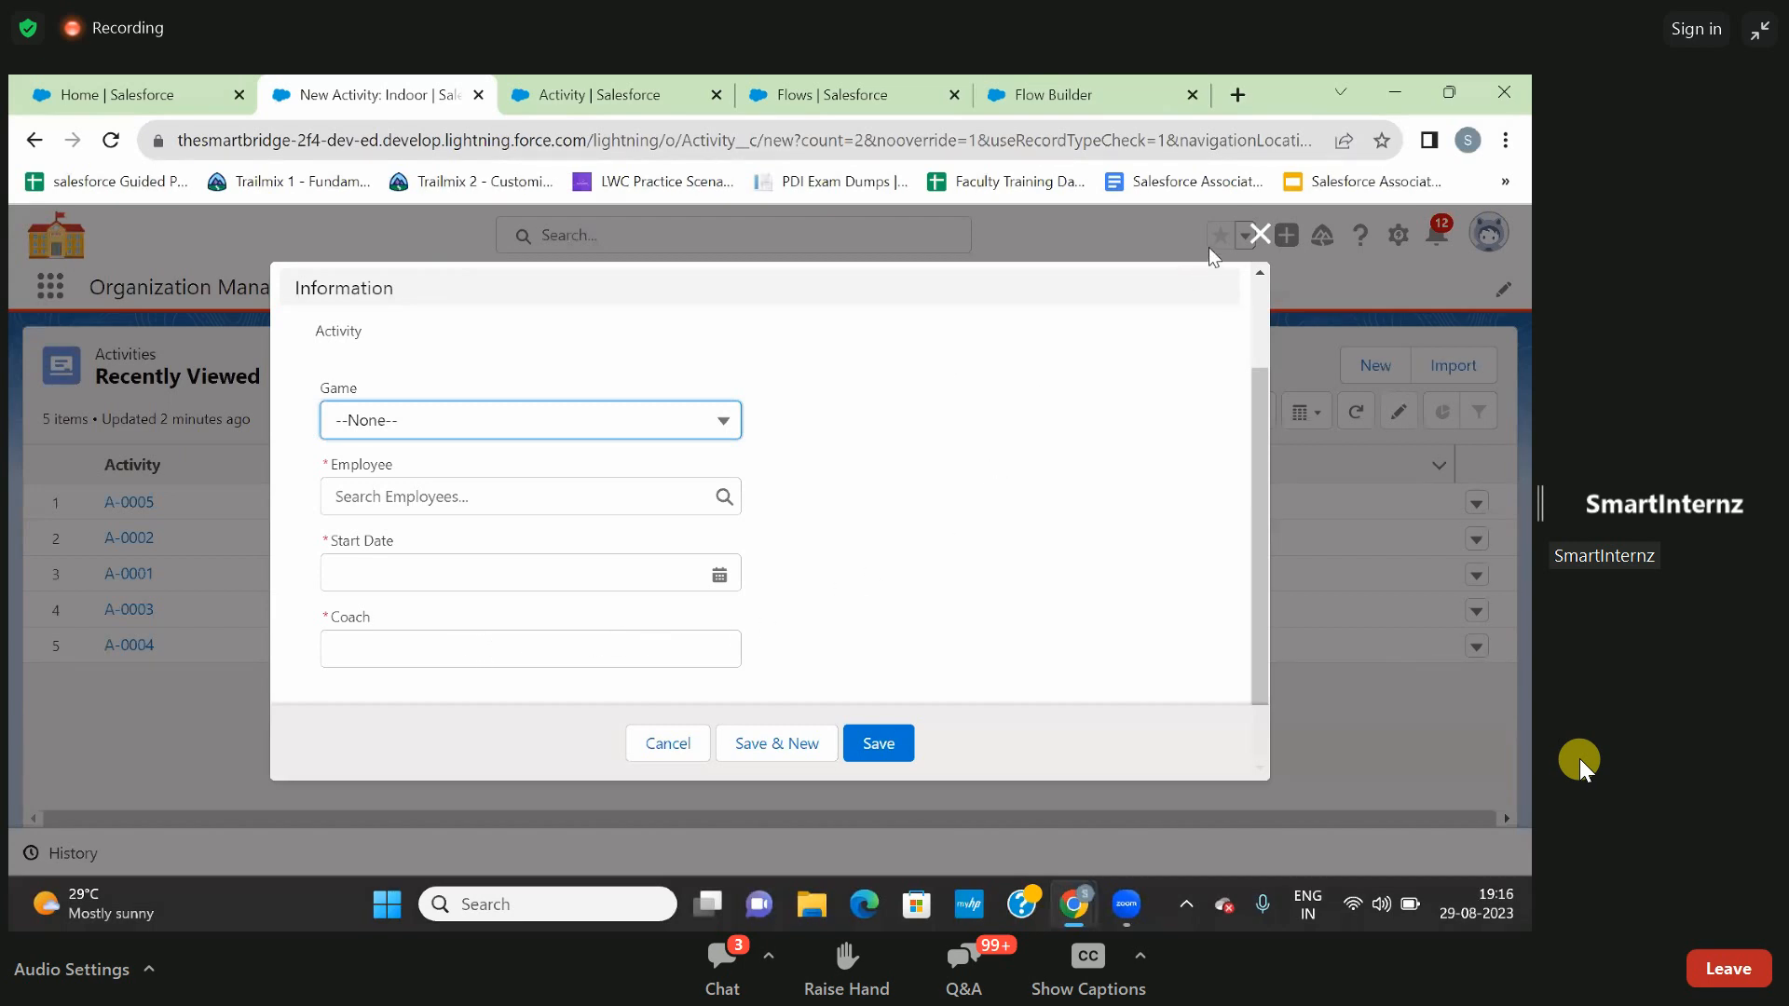
{"action": "left_click", "coordinate": [1260, 234]}
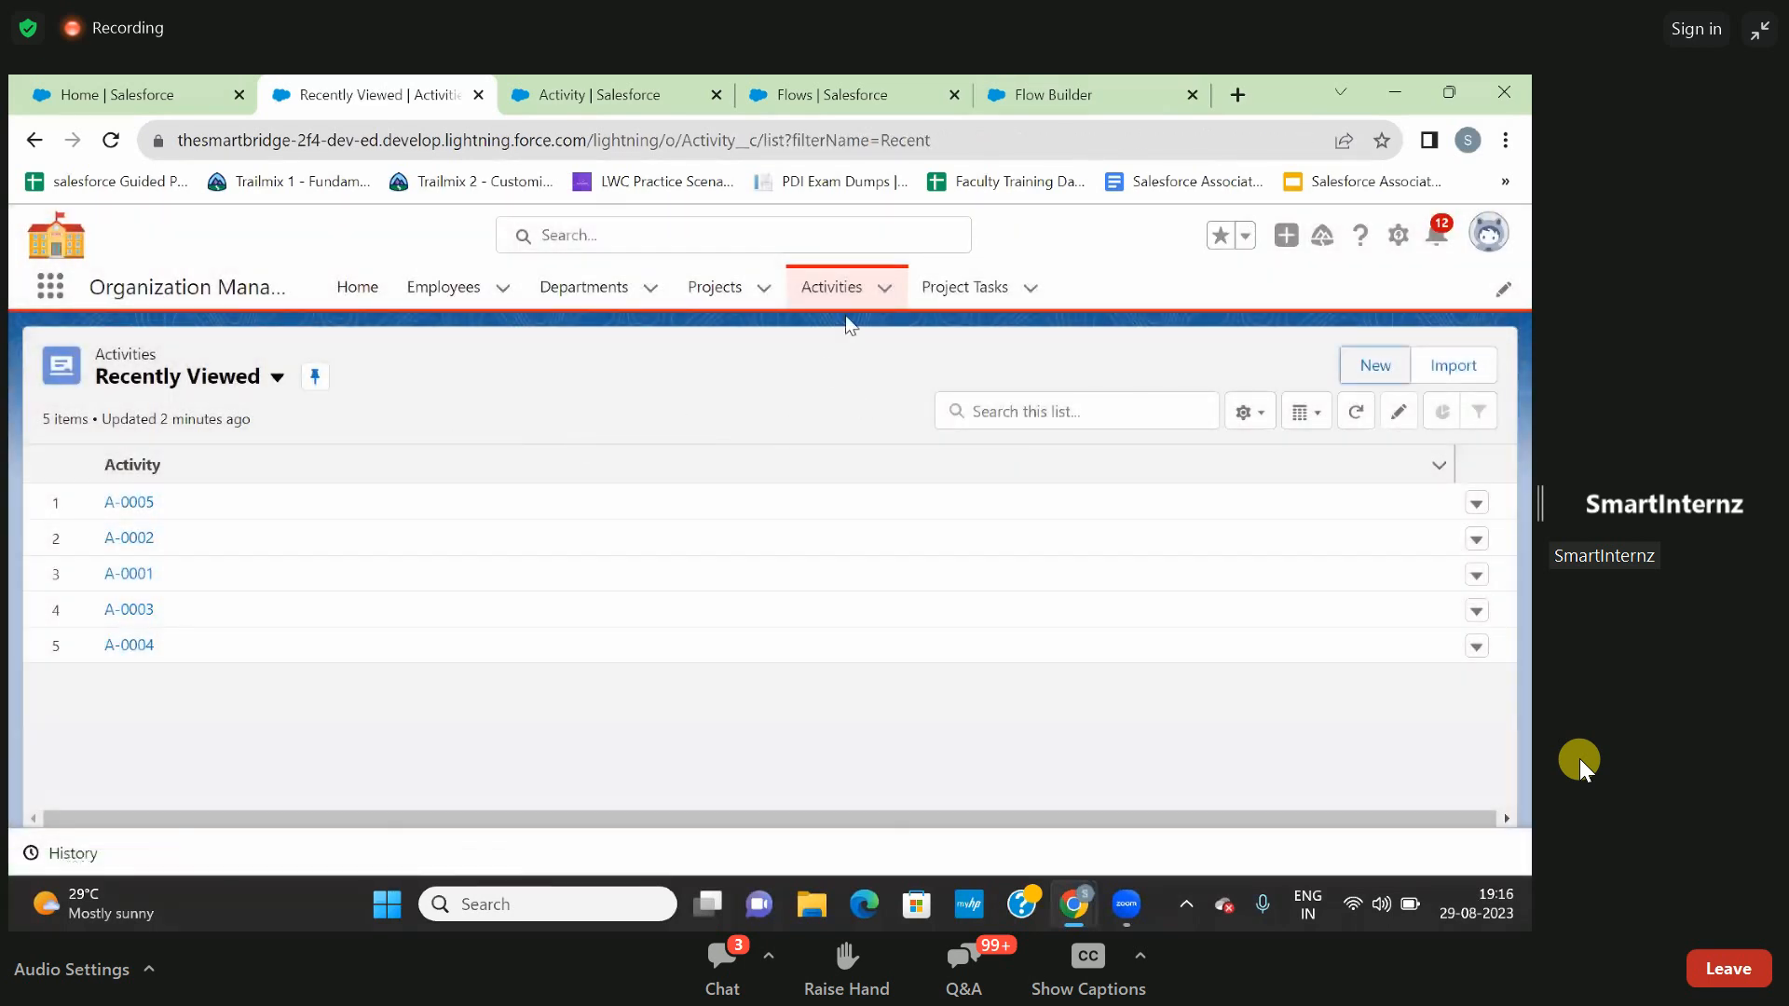
{"action": "left_click", "coordinate": [846, 95]}
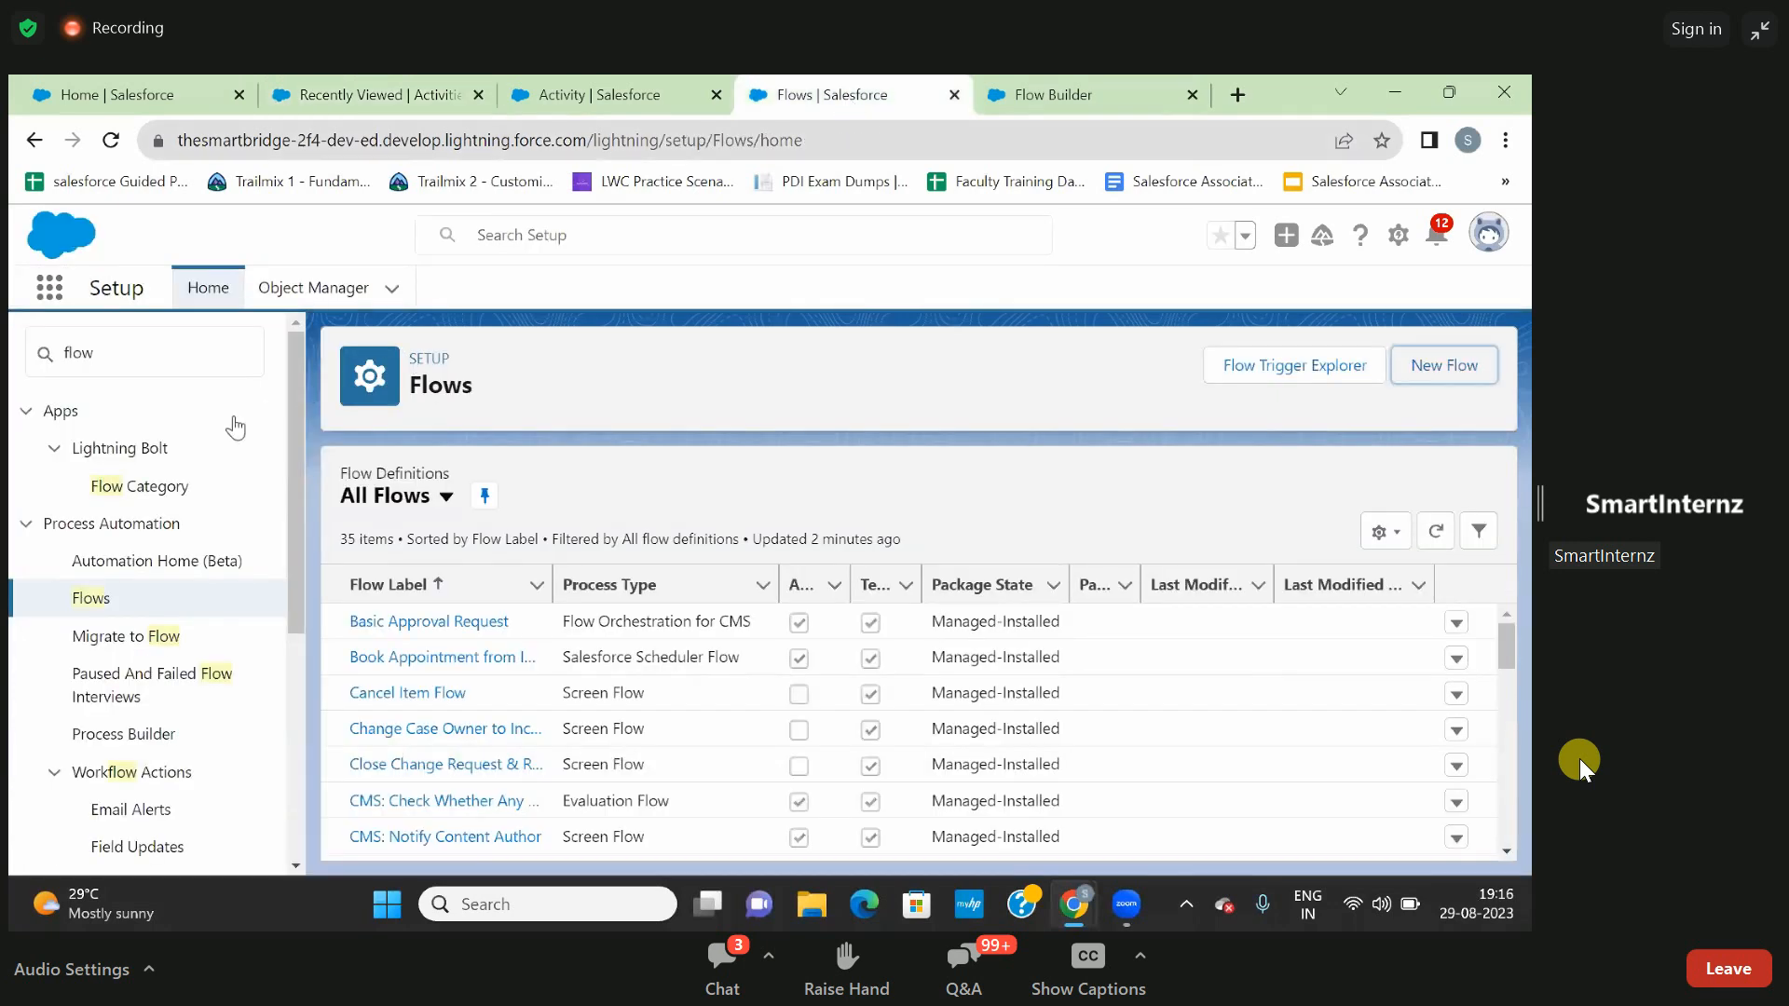
{"action": "left_click", "coordinate": [600, 78]}
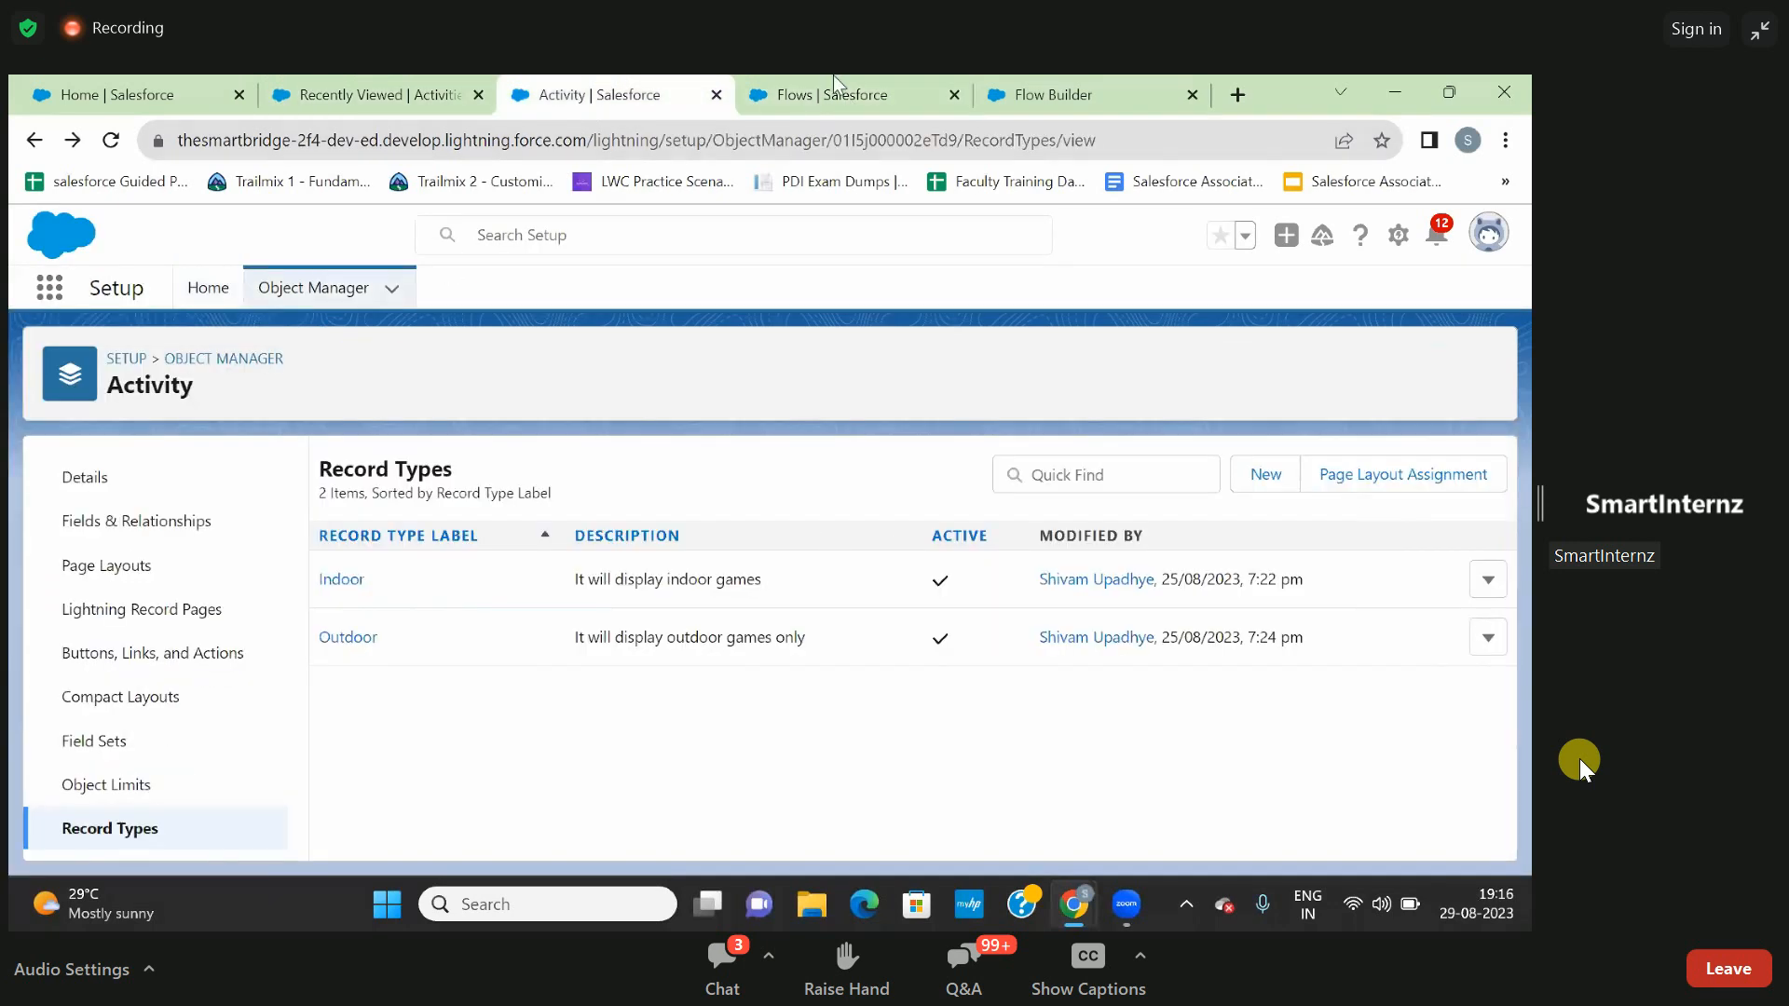
{"action": "left_click", "coordinate": [1025, 93]}
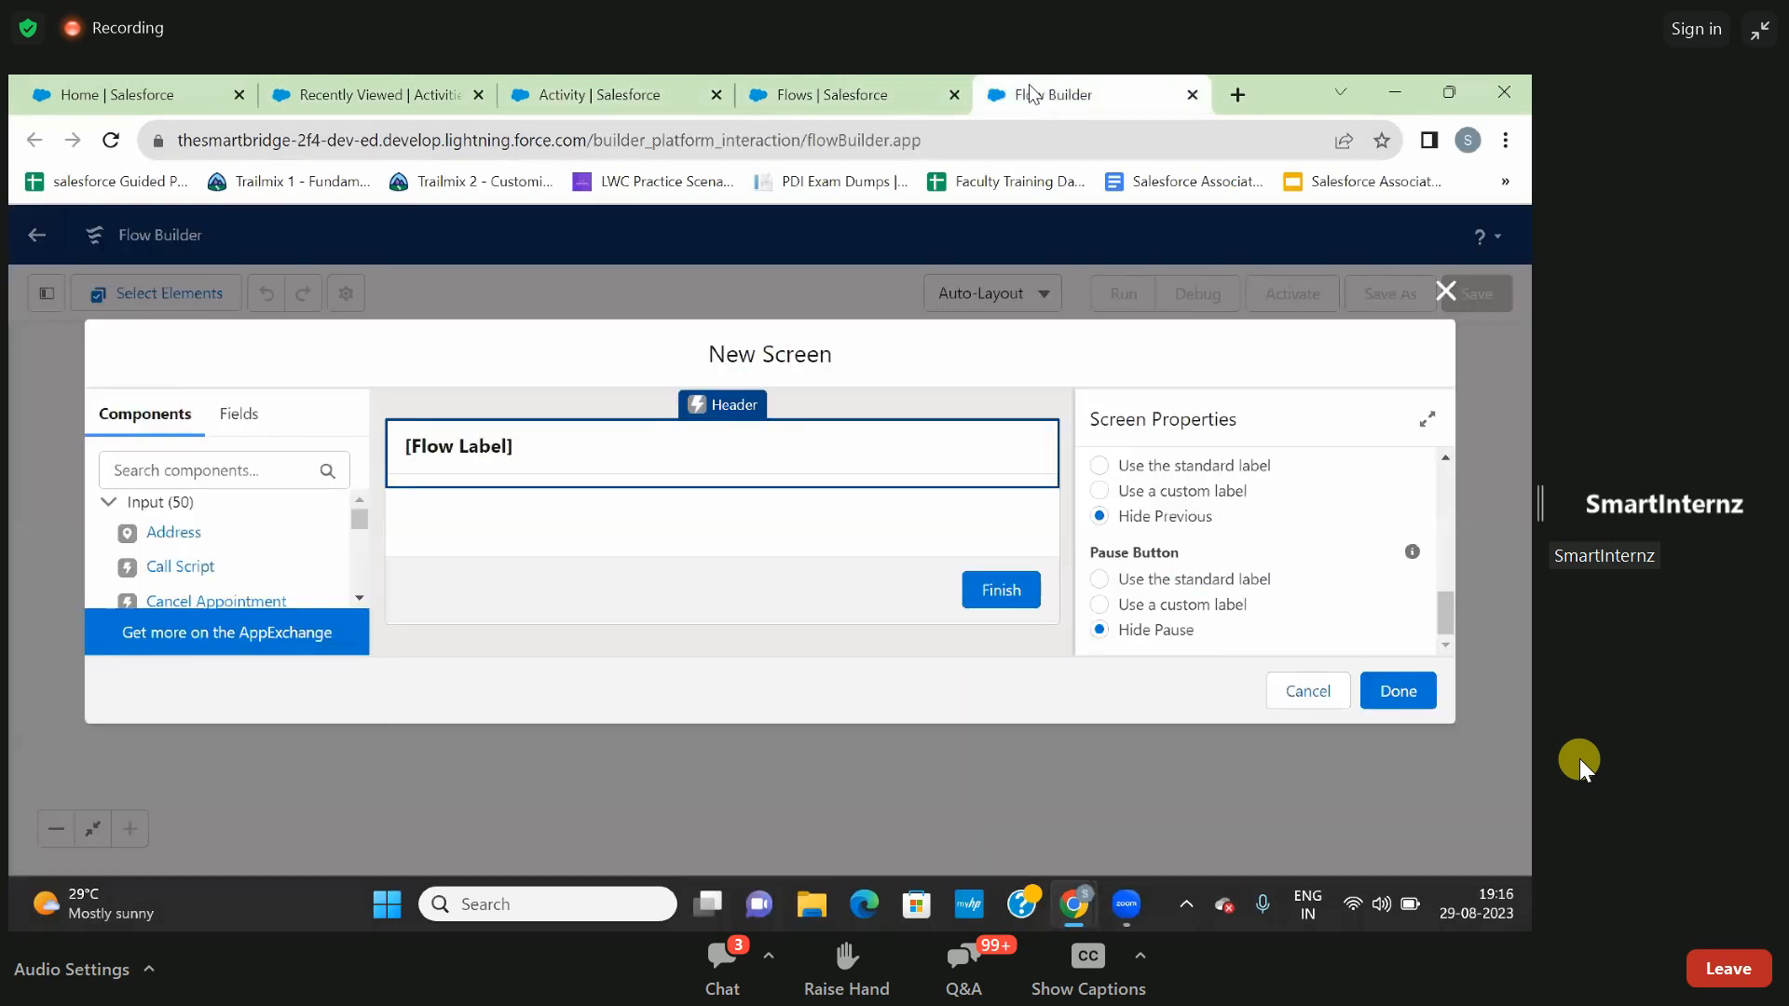
- Add a Text input component labelled Coach to the Prop1 screen and make it required
{"action": "left_click", "coordinate": [195, 451]}
{"action": "type", "text": "te"}
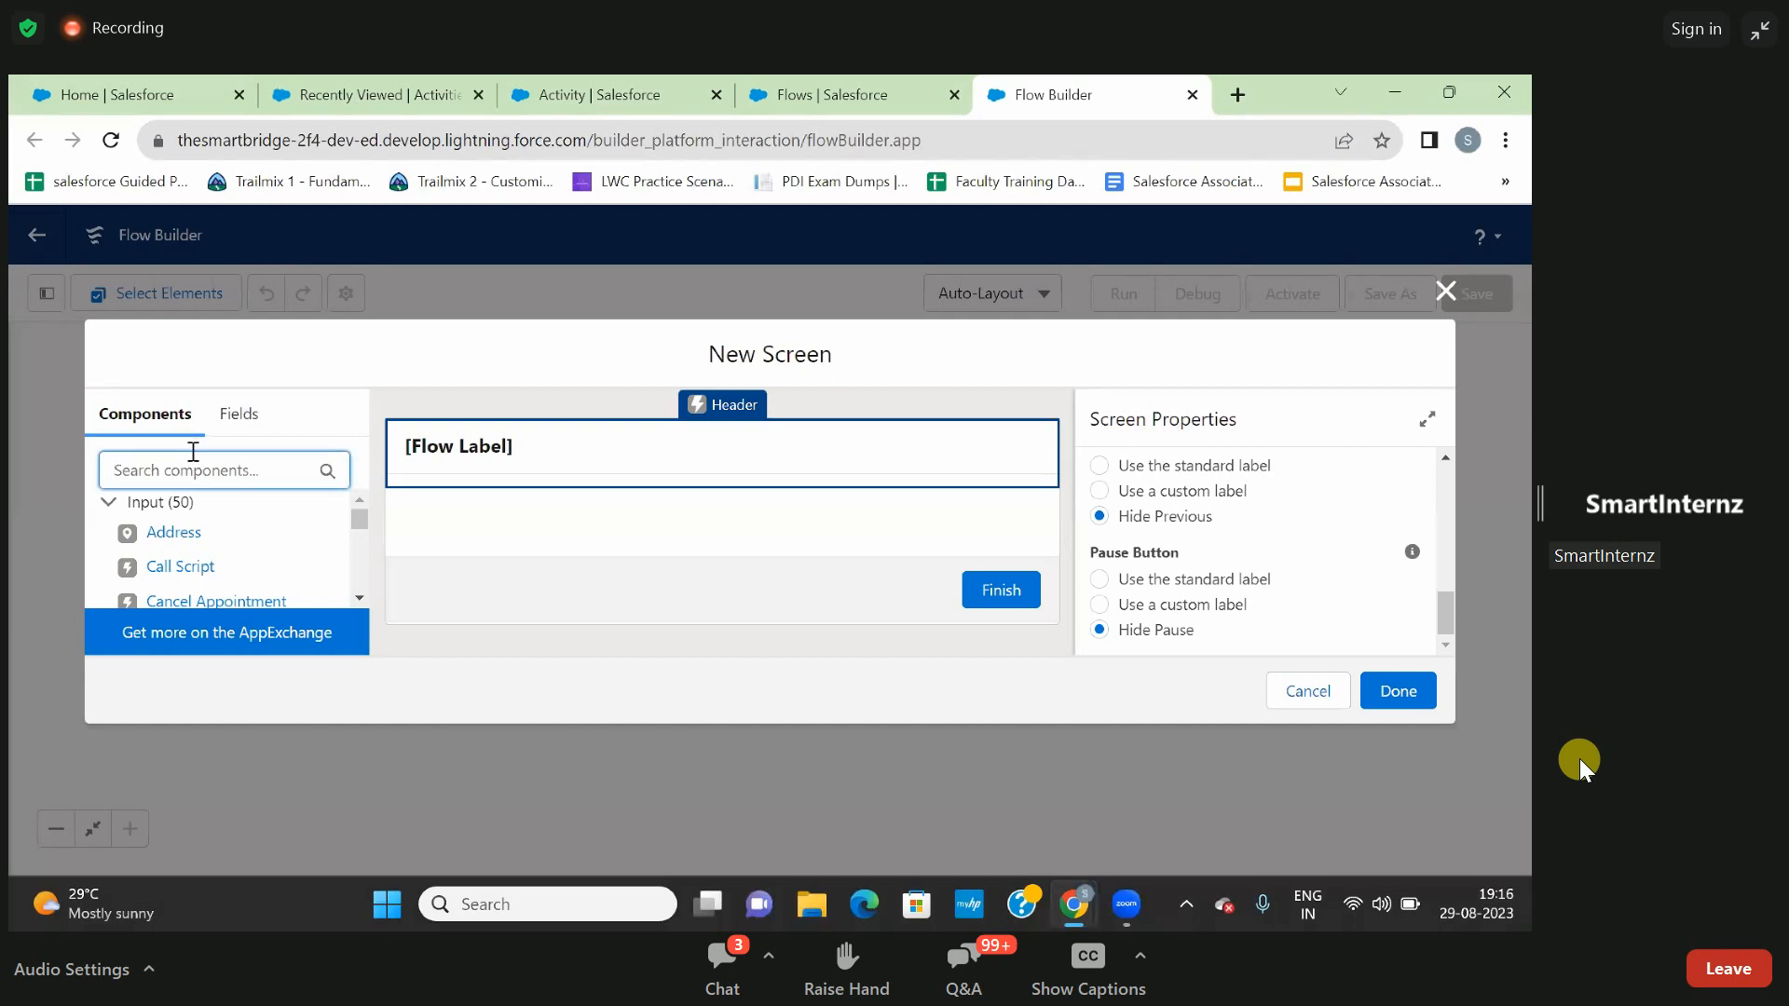
{"action": "type", "text": "xt"}
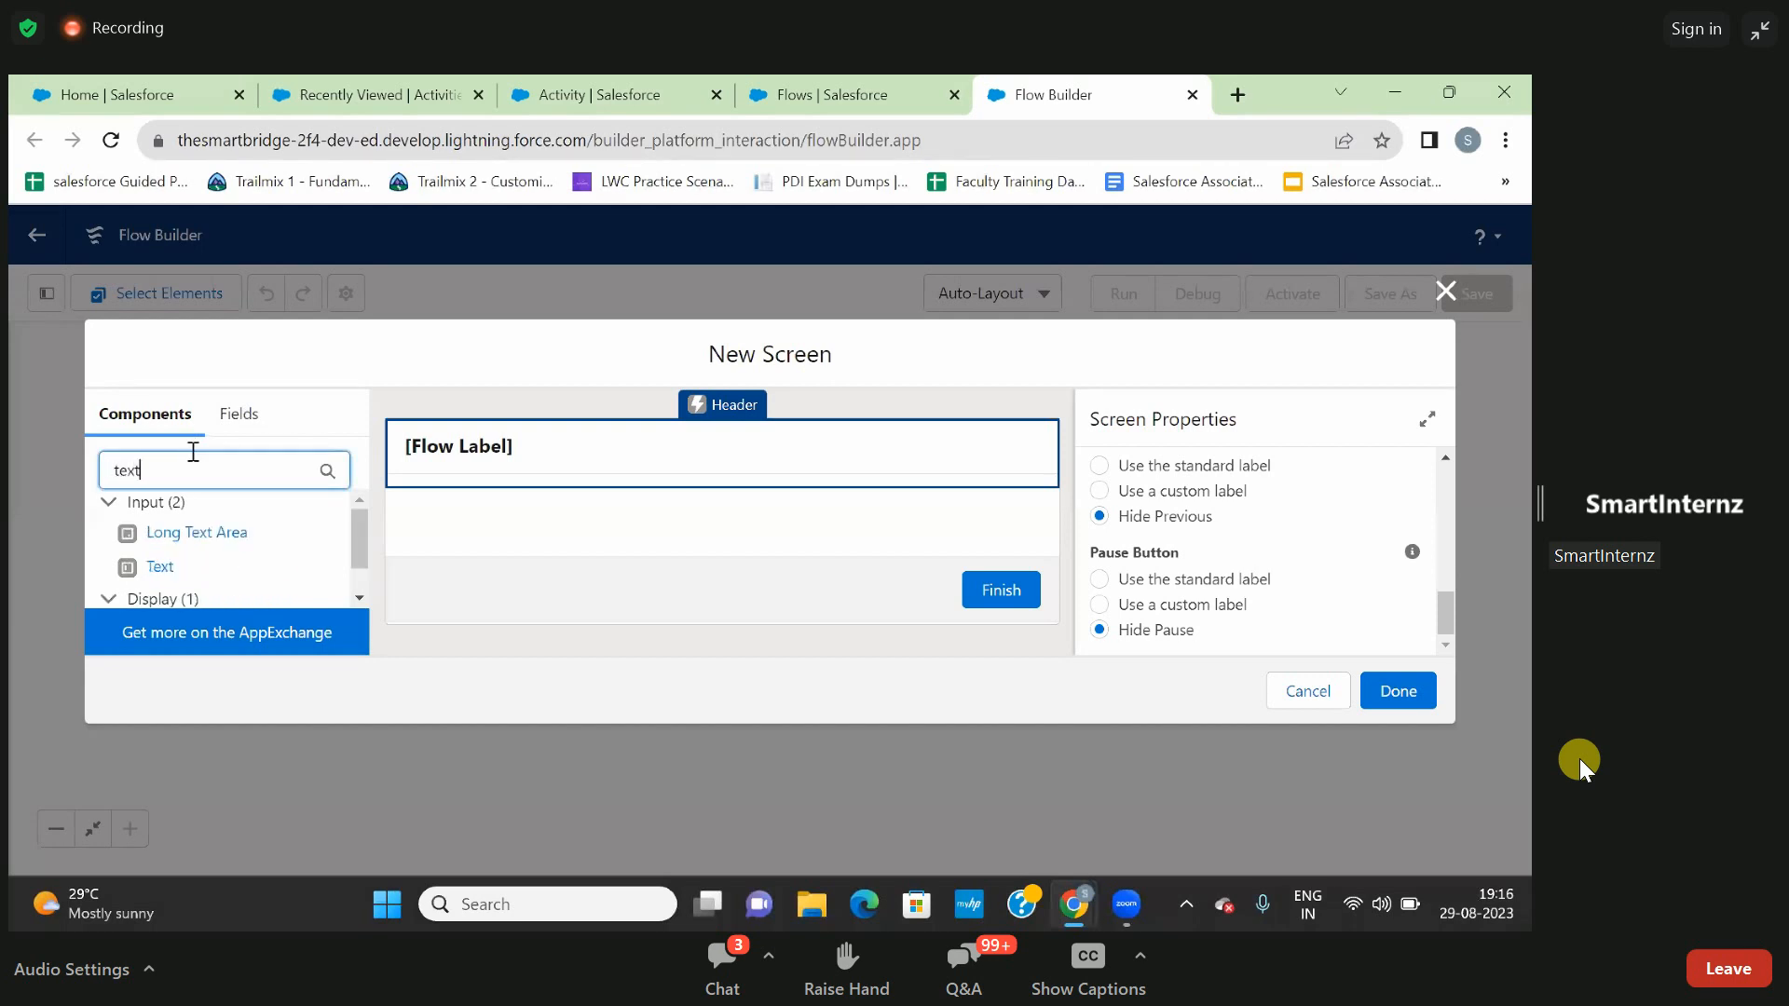
{"action": "left_click", "coordinate": [168, 578]}
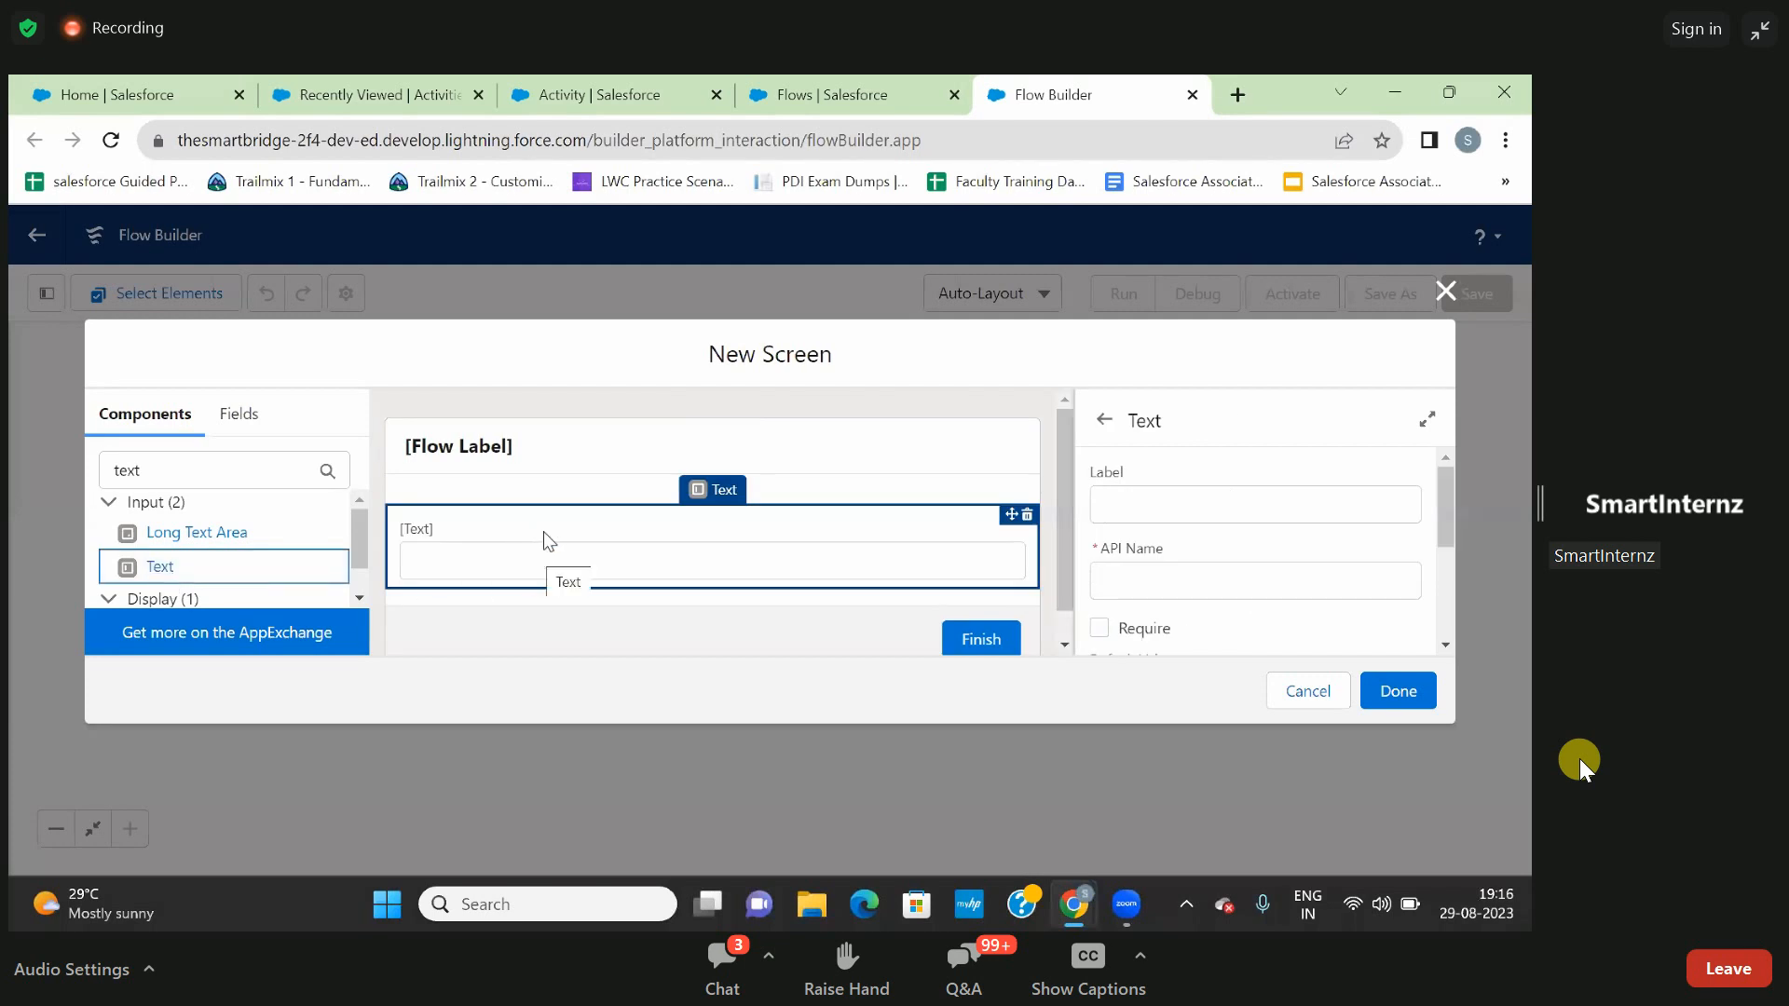
{"action": "left_click", "coordinate": [1118, 494]}
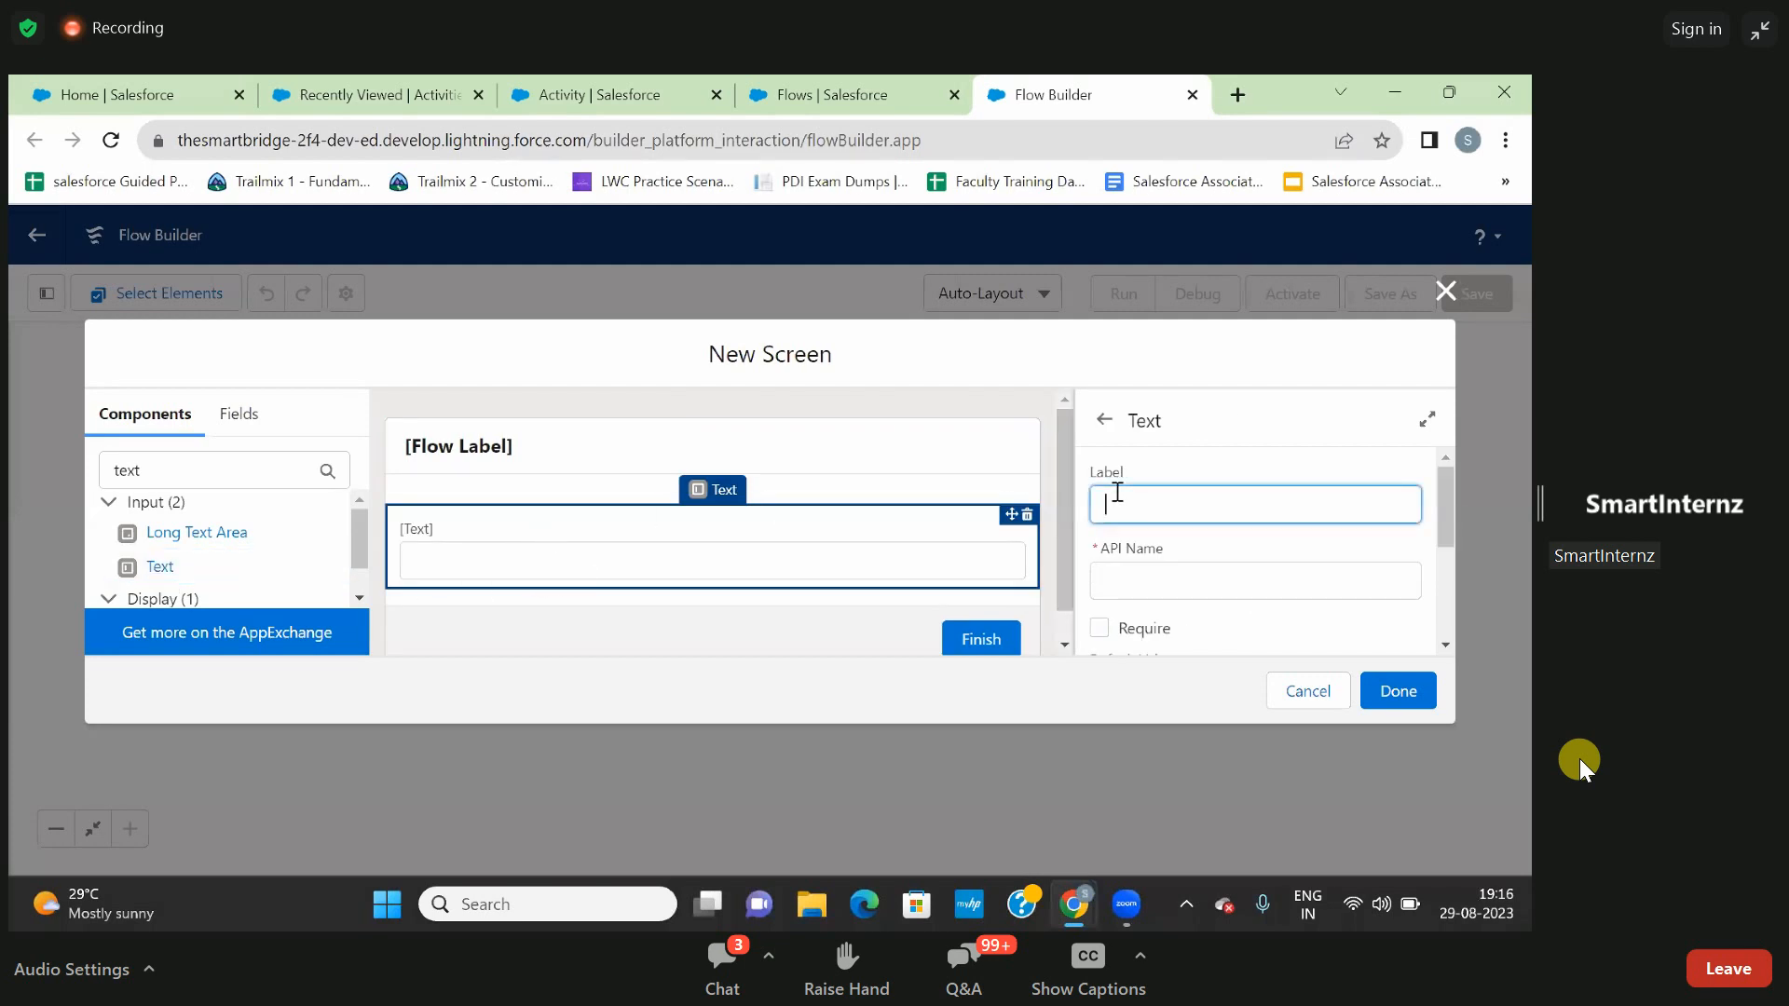
{"action": "type", "text": "Coach"}
{"action": "left_click", "coordinate": [1133, 576]}
{"action": "scroll", "coordinate": [1130, 580], "scroll_direction": "down", "scroll_amount": 2}
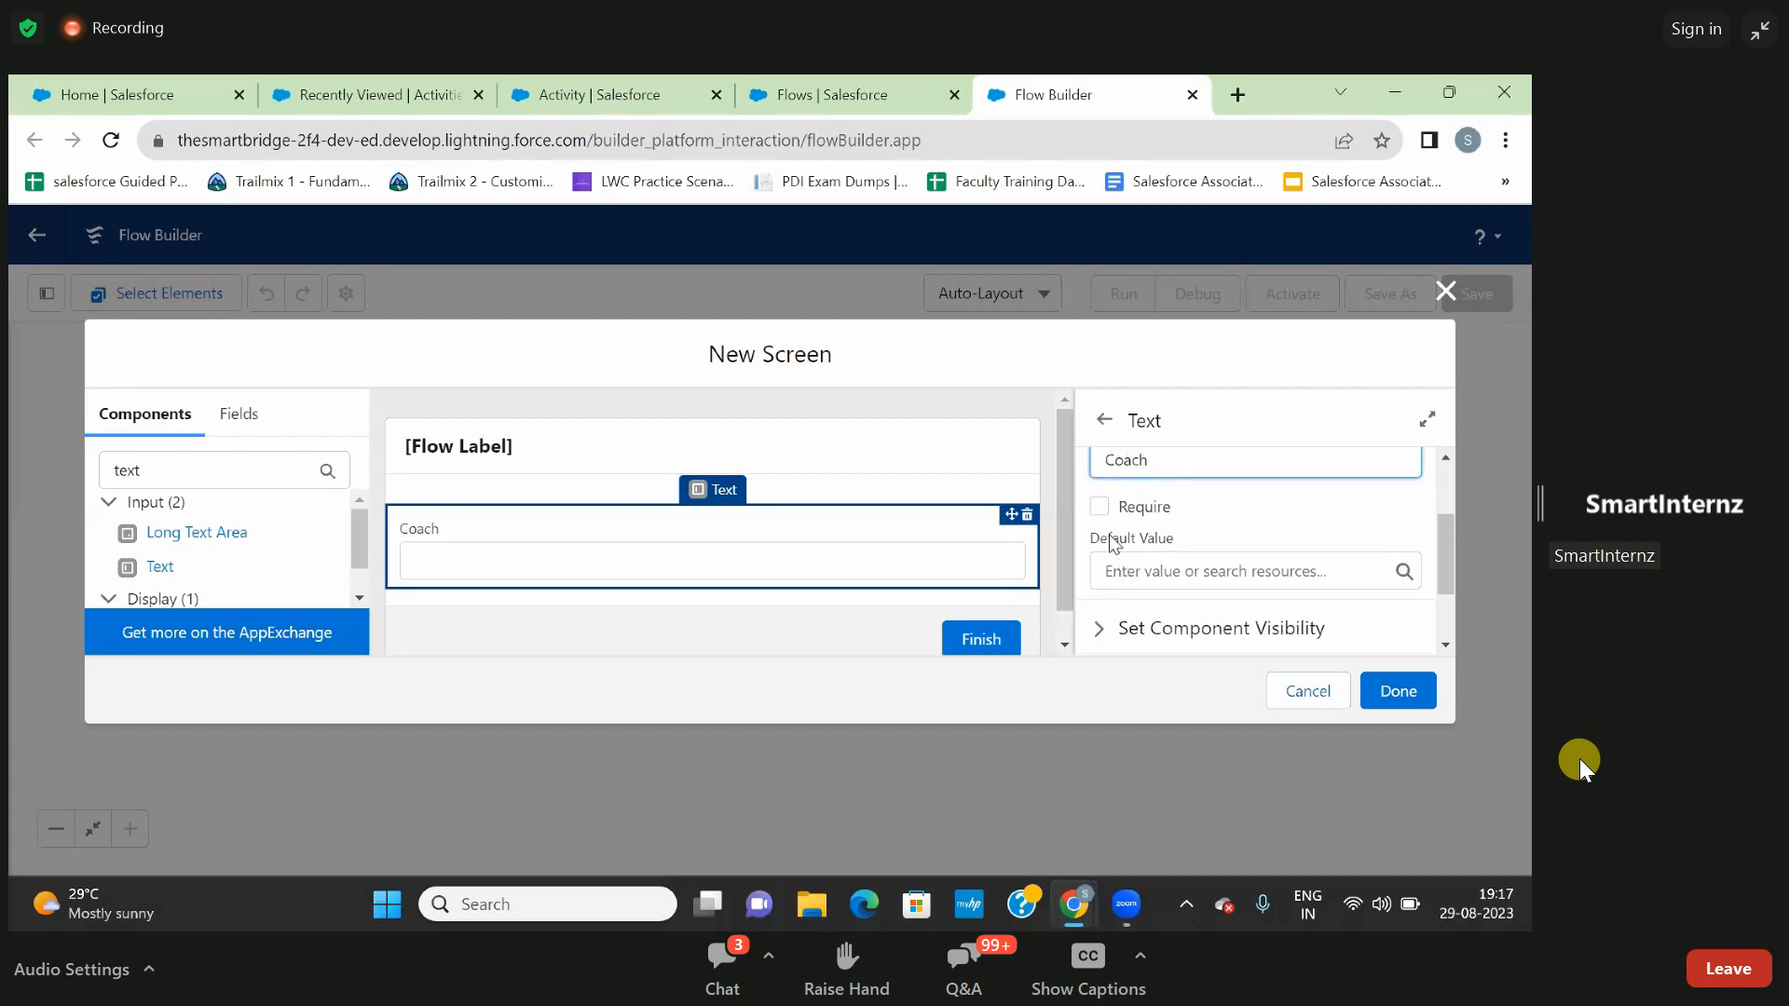
{"action": "left_click", "coordinate": [1097, 506]}
{"action": "scroll", "coordinate": [1210, 513], "scroll_direction": "down", "scroll_amount": 2}
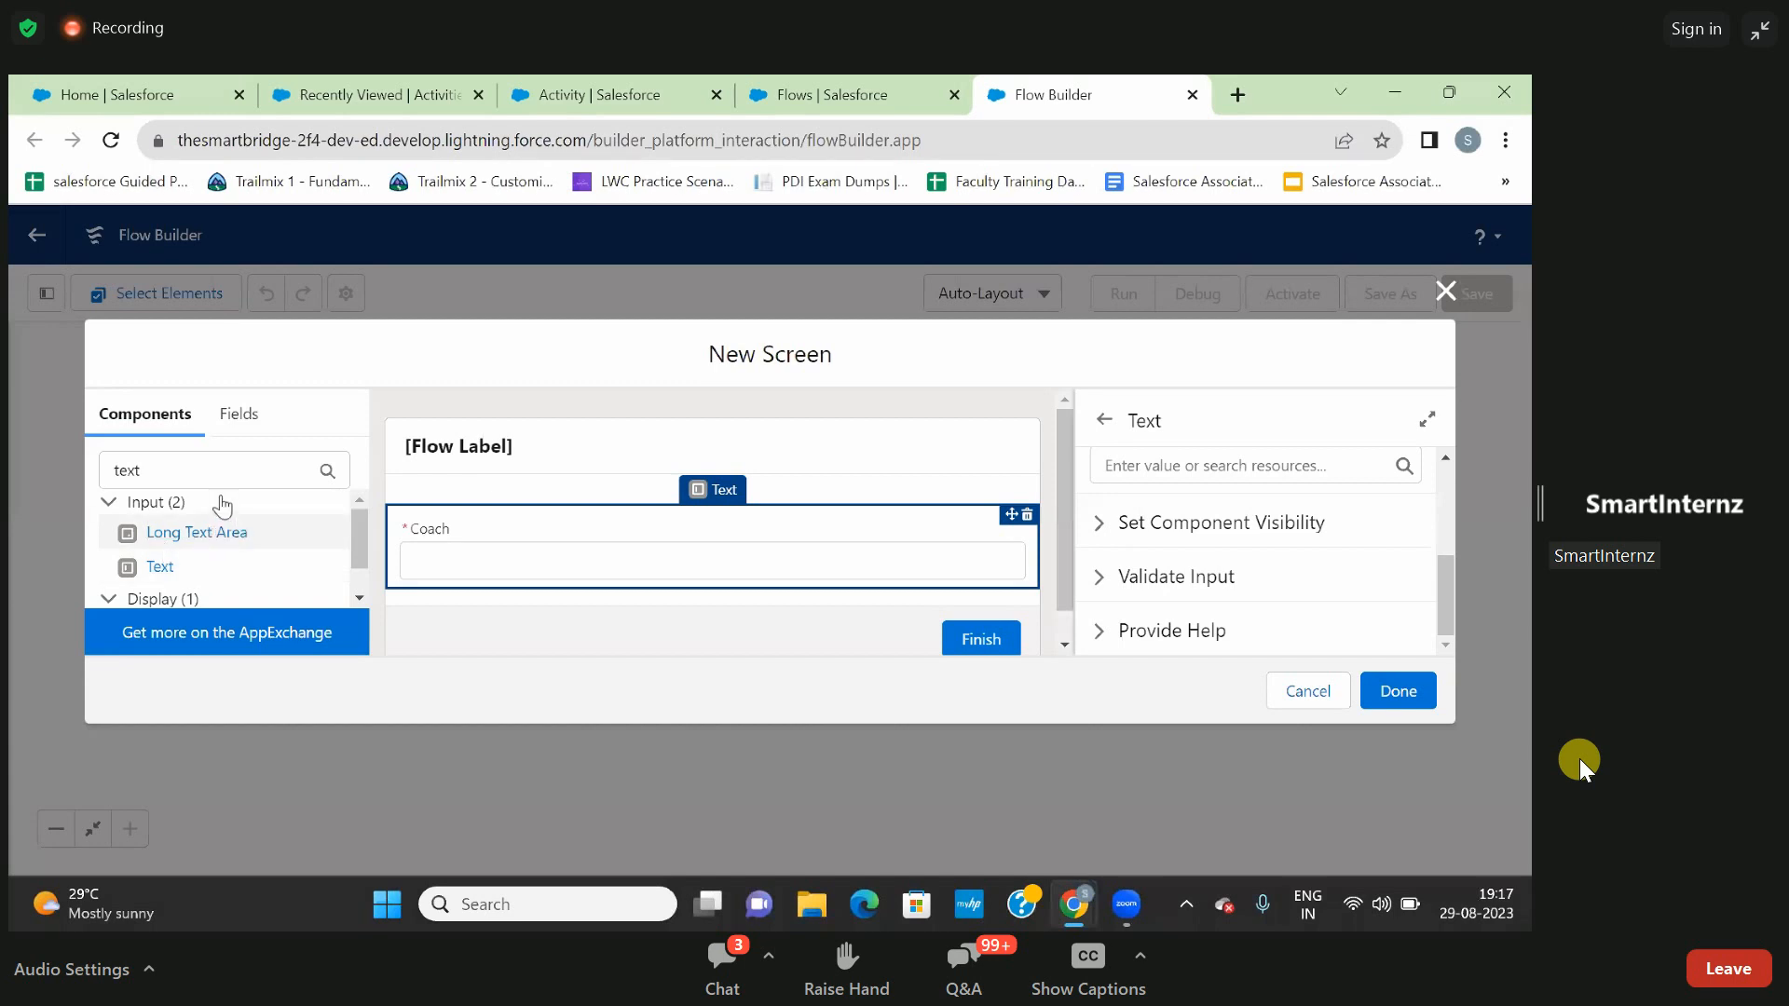
- Add a required Date component labelled Start Date below Coach, and complete the Prop1 screen
{"action": "double_click", "coordinate": [204, 471]}
{"action": "key", "text": "BackSpace"}
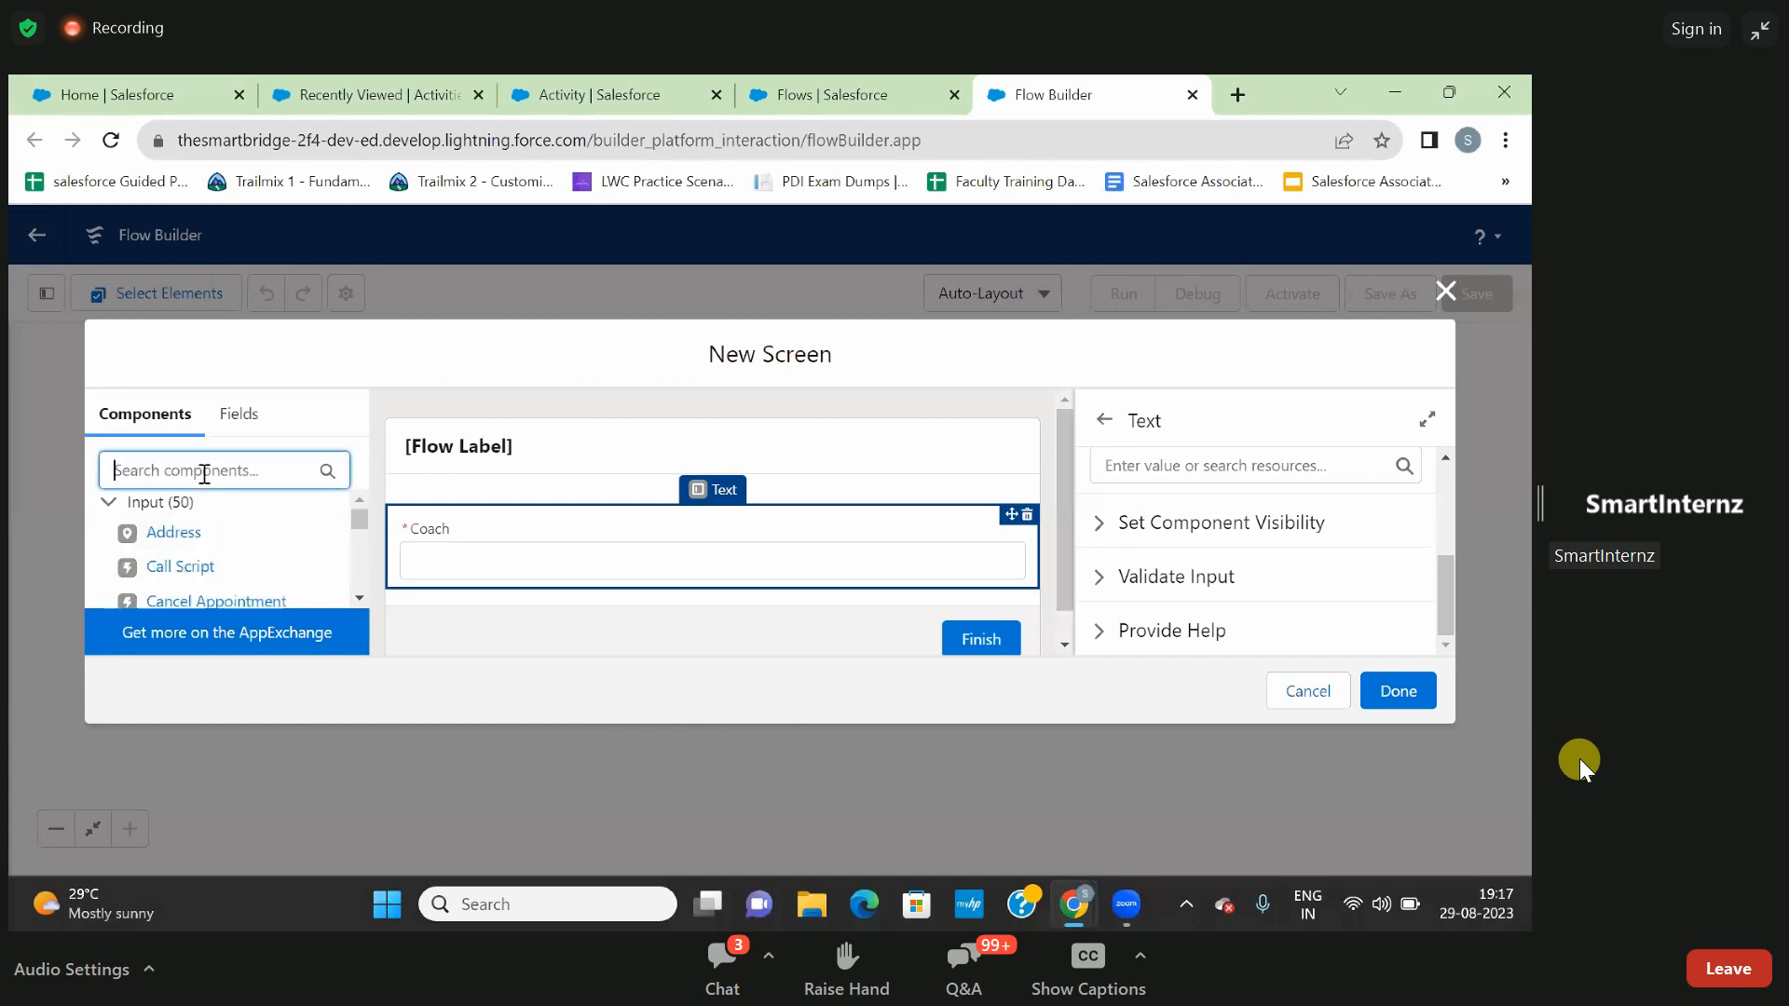
{"action": "type", "text": "dat"}
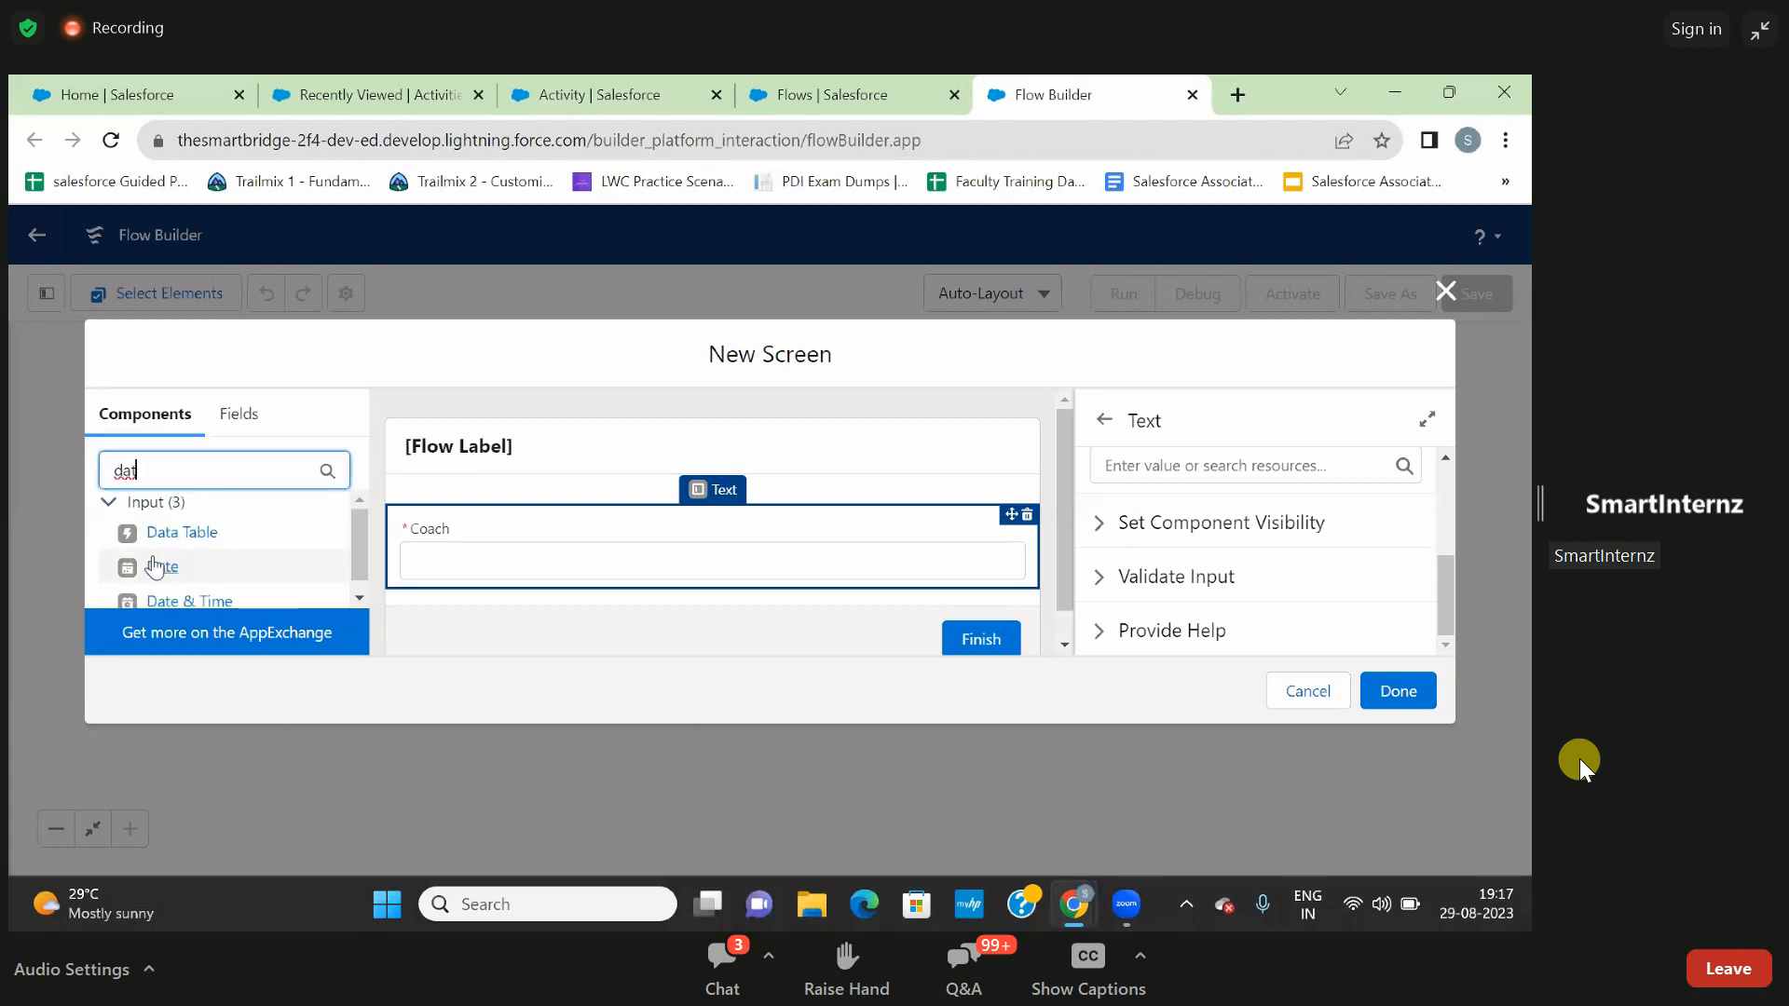
{"action": "left_click", "coordinate": [156, 565]}
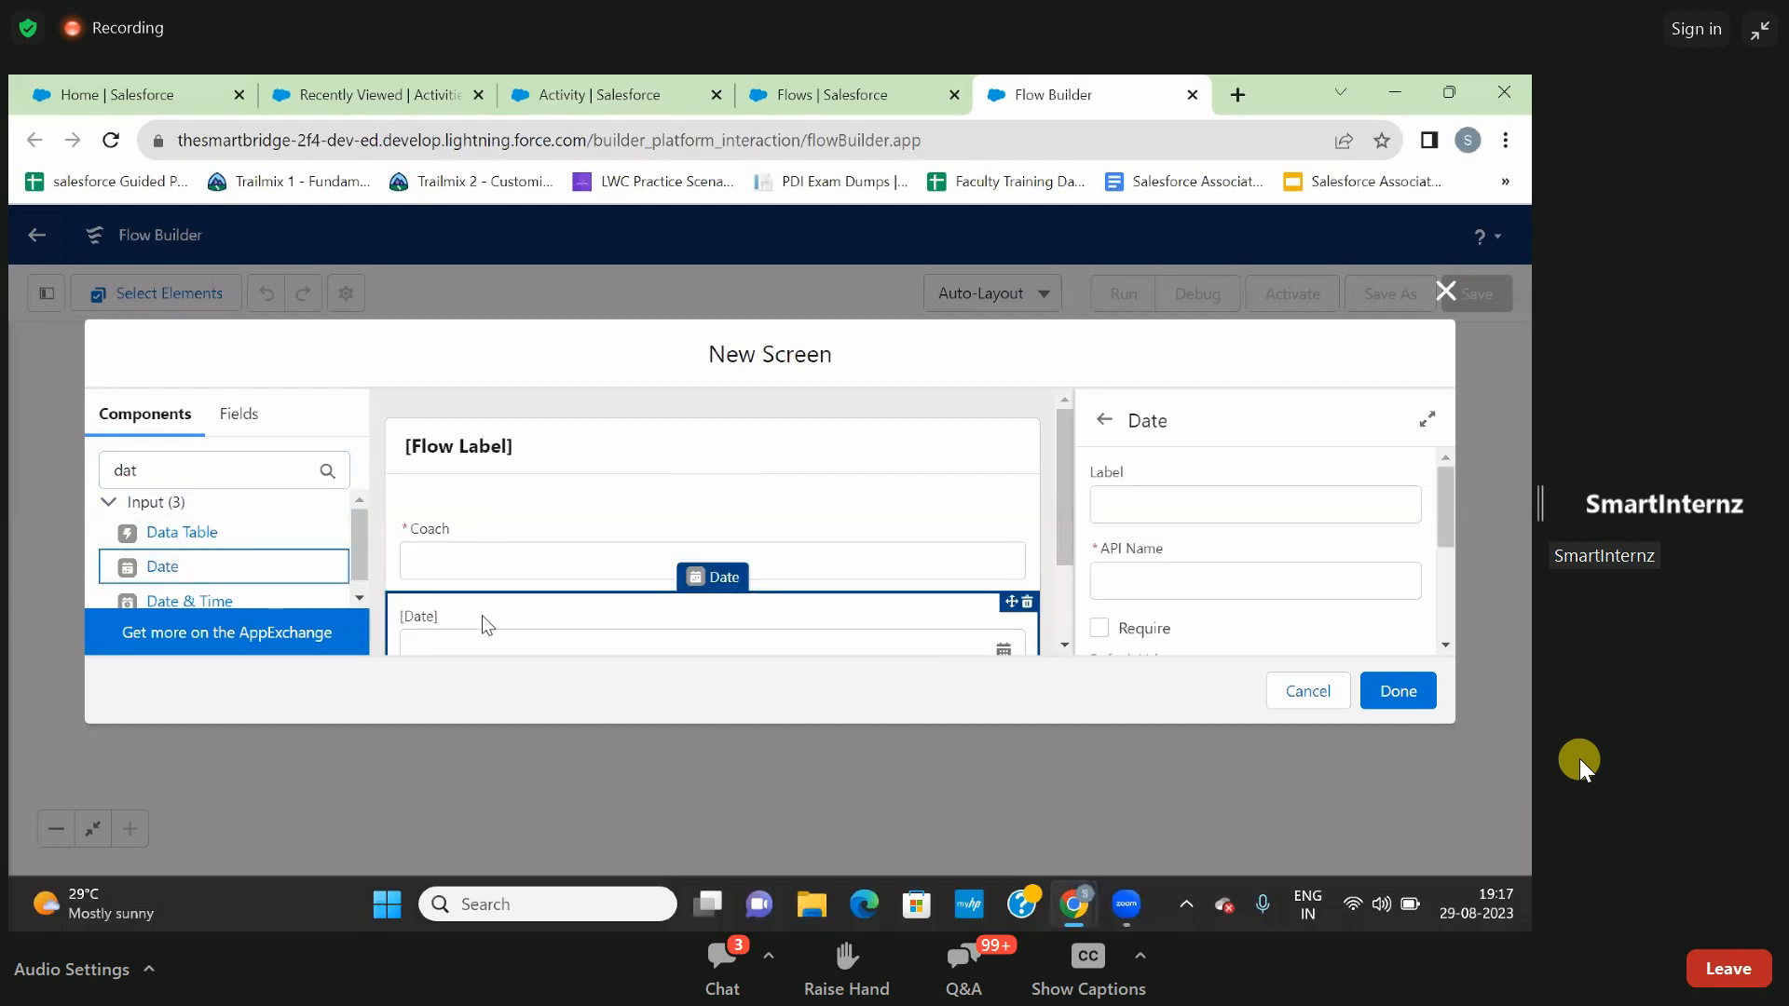
{"action": "left_click", "coordinate": [596, 635]}
{"action": "left_click", "coordinate": [1138, 501]}
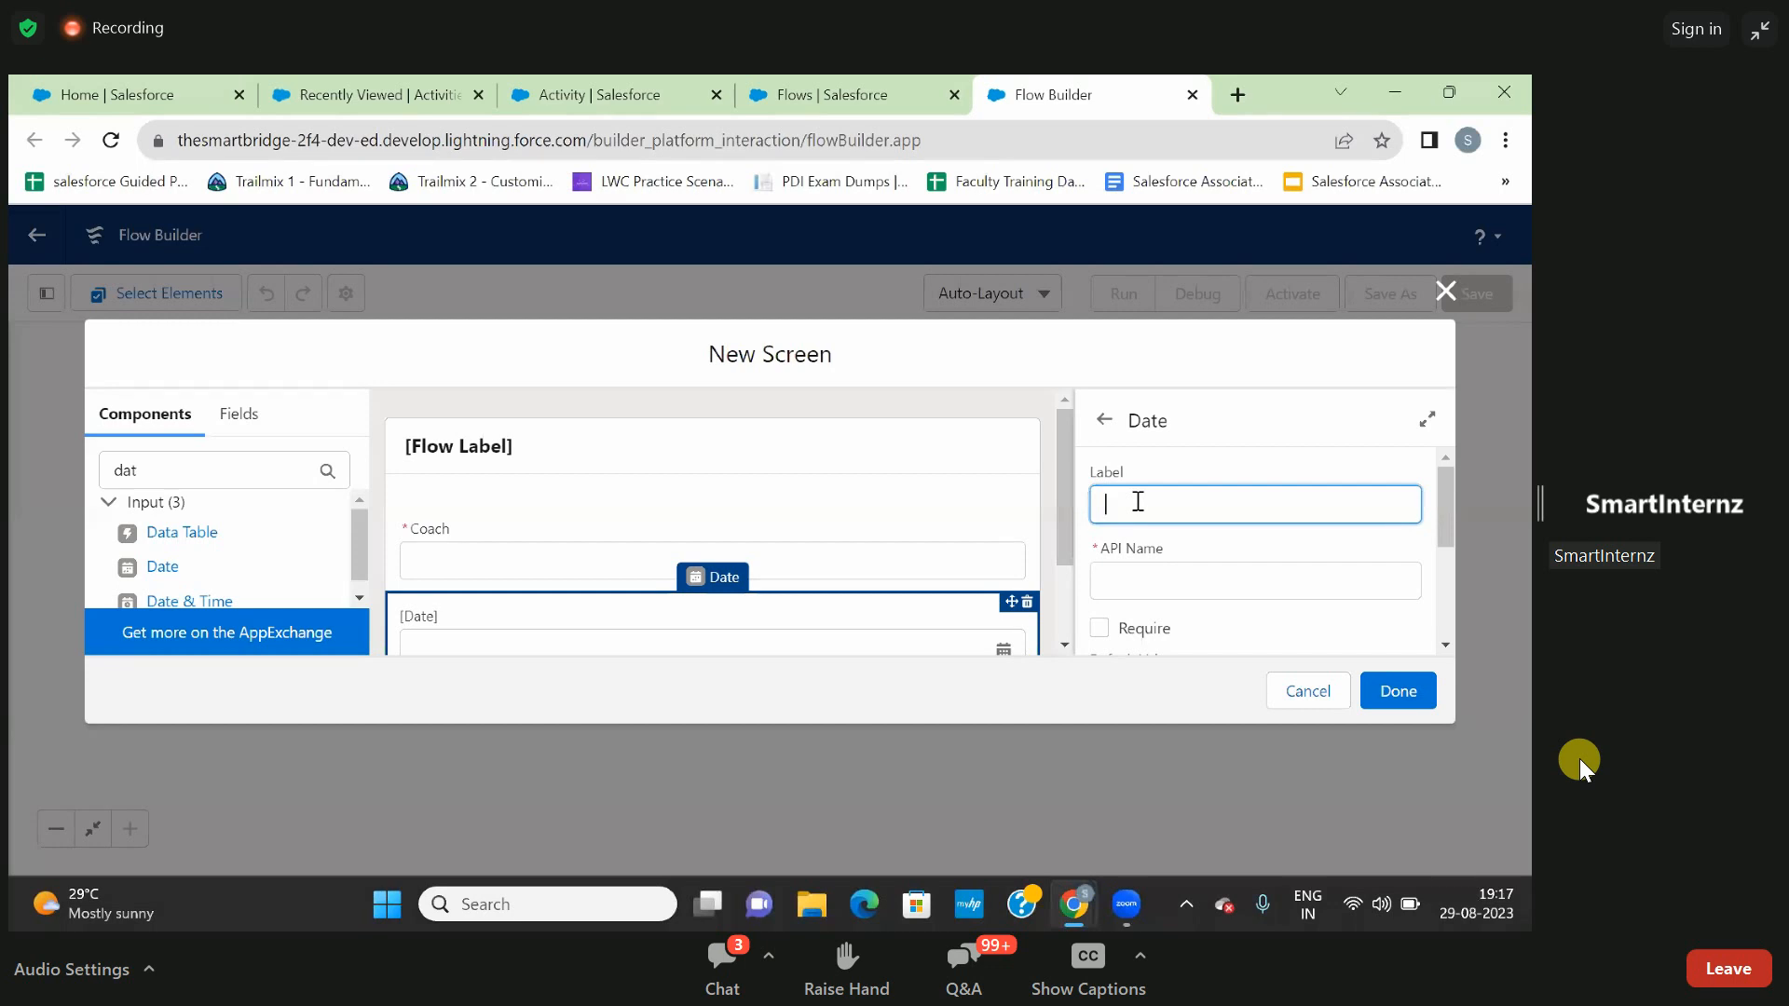
{"action": "type", "text": "Start Date"}
{"action": "left_click", "coordinate": [1227, 451]}
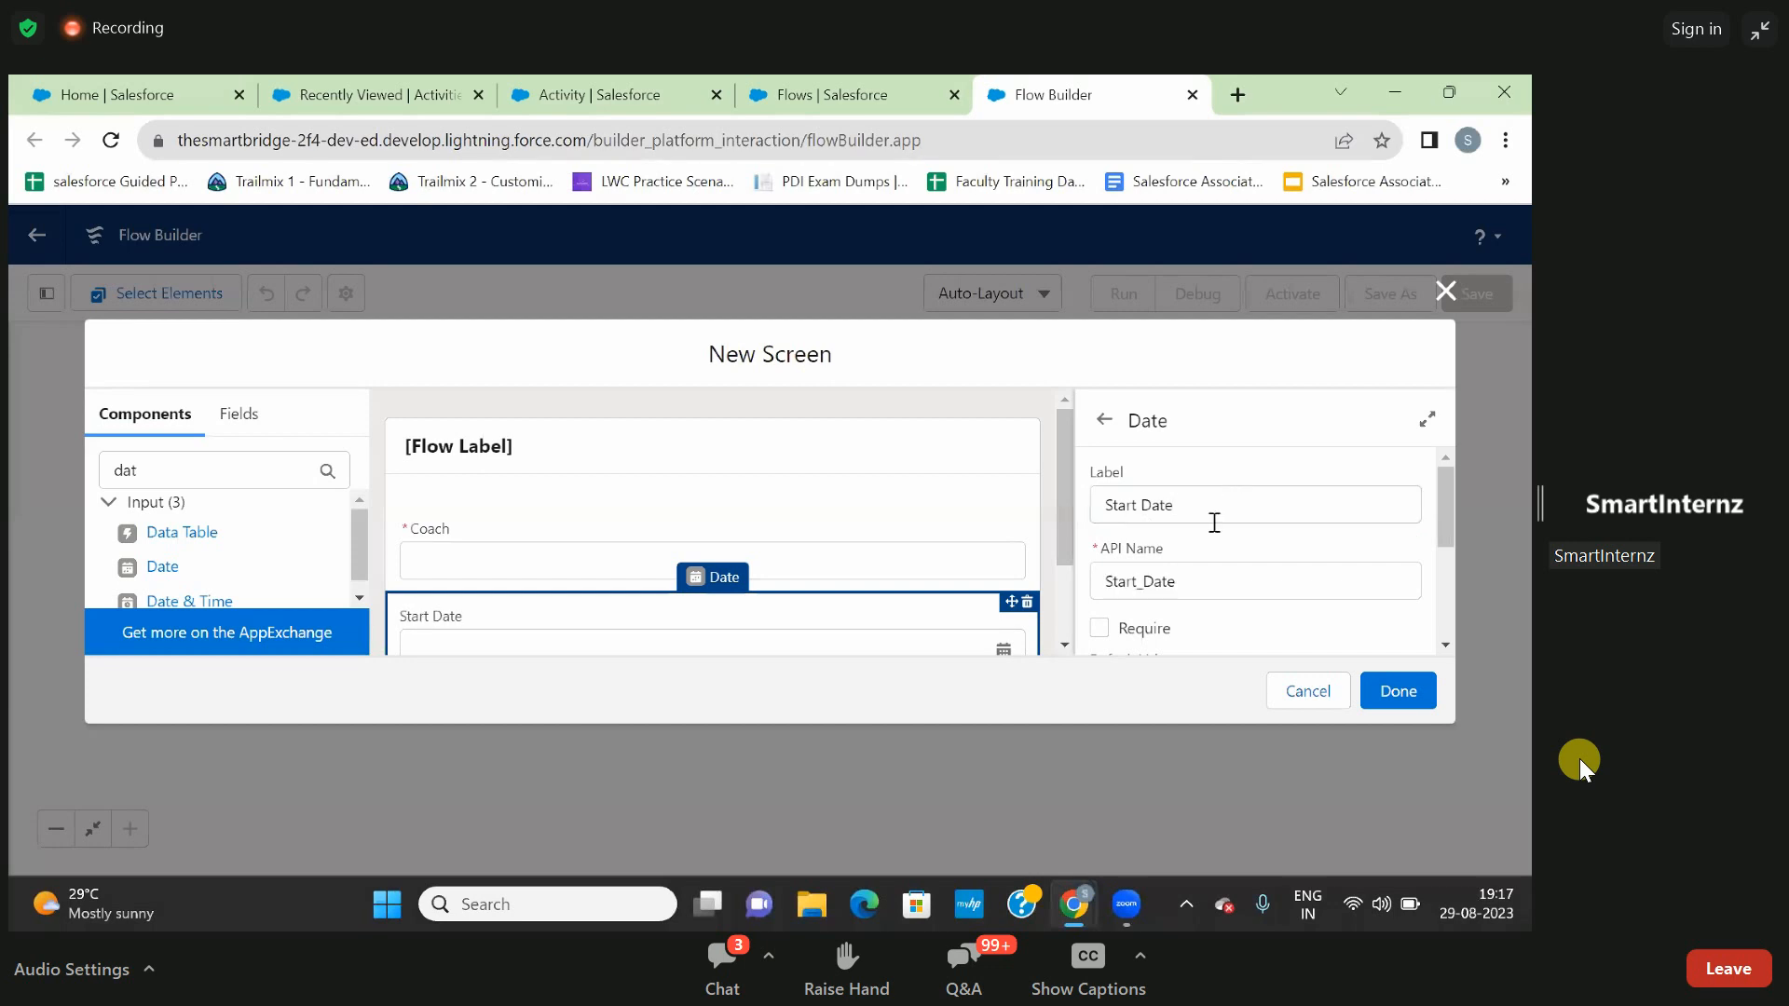
{"action": "scroll", "coordinate": [1208, 541], "scroll_direction": "down", "scroll_amount": 1}
{"action": "scroll", "coordinate": [1208, 540], "scroll_direction": "down", "scroll_amount": 1}
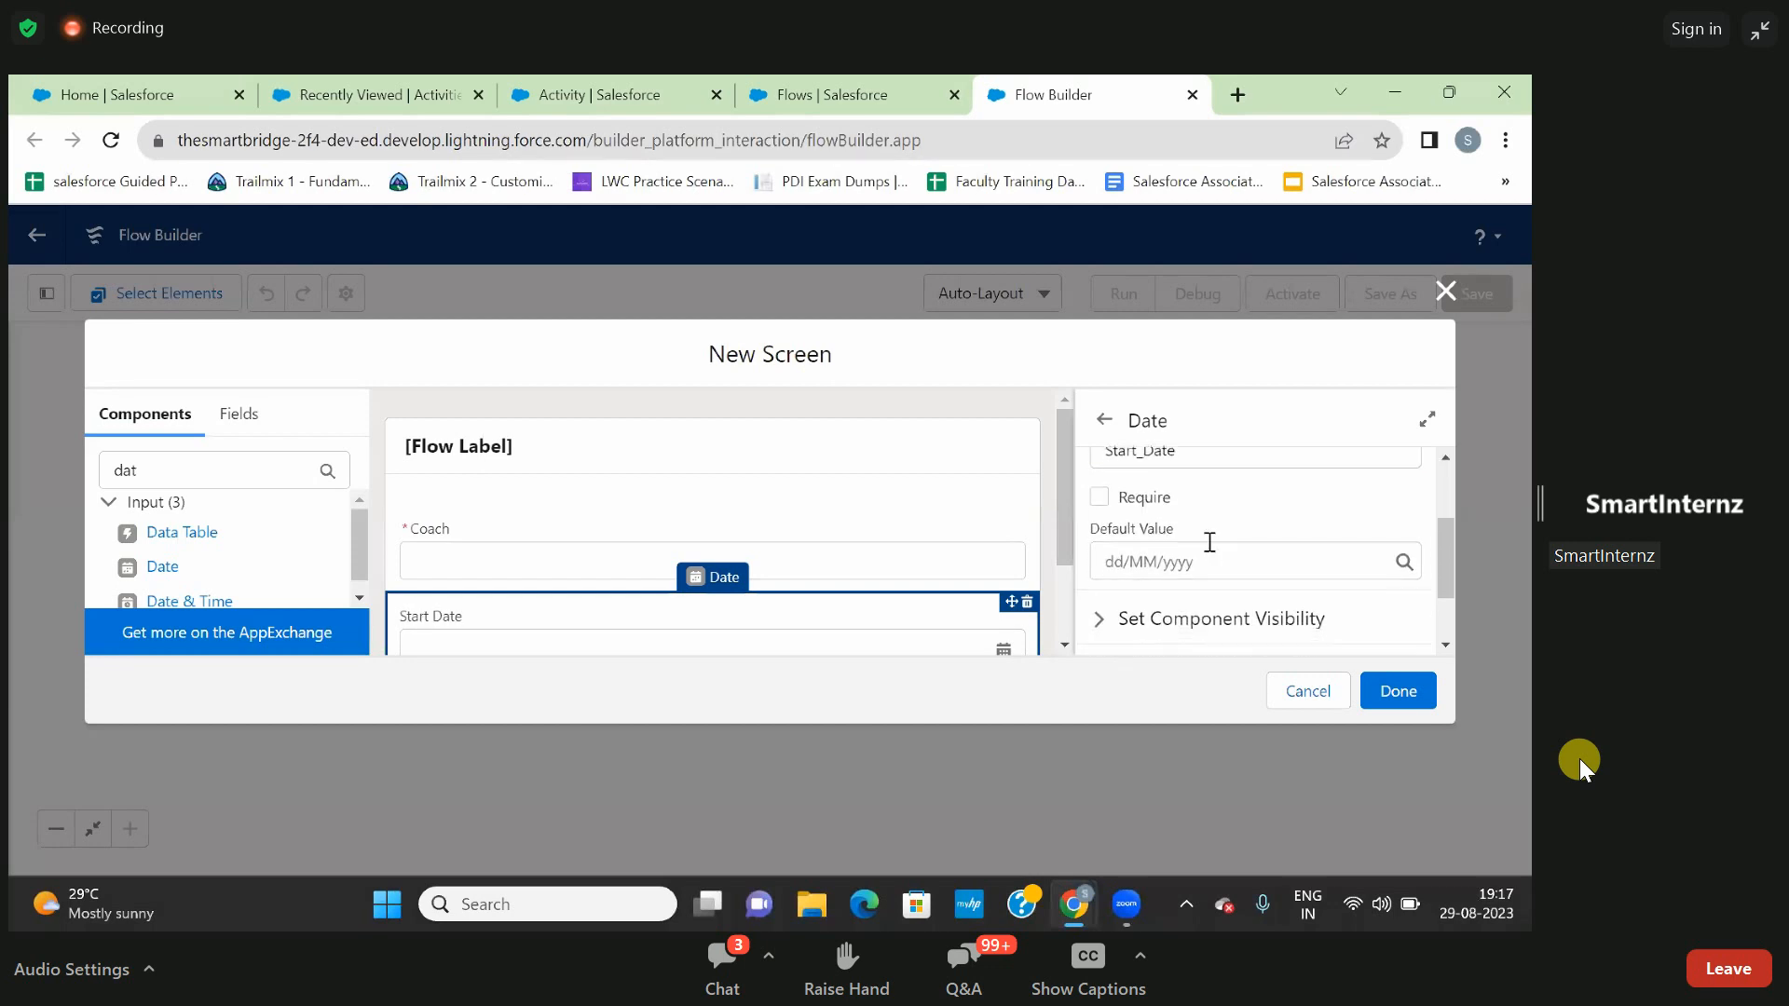
{"action": "left_click", "coordinate": [1097, 499]}
{"action": "scroll", "coordinate": [1289, 559], "scroll_direction": "down", "scroll_amount": 1}
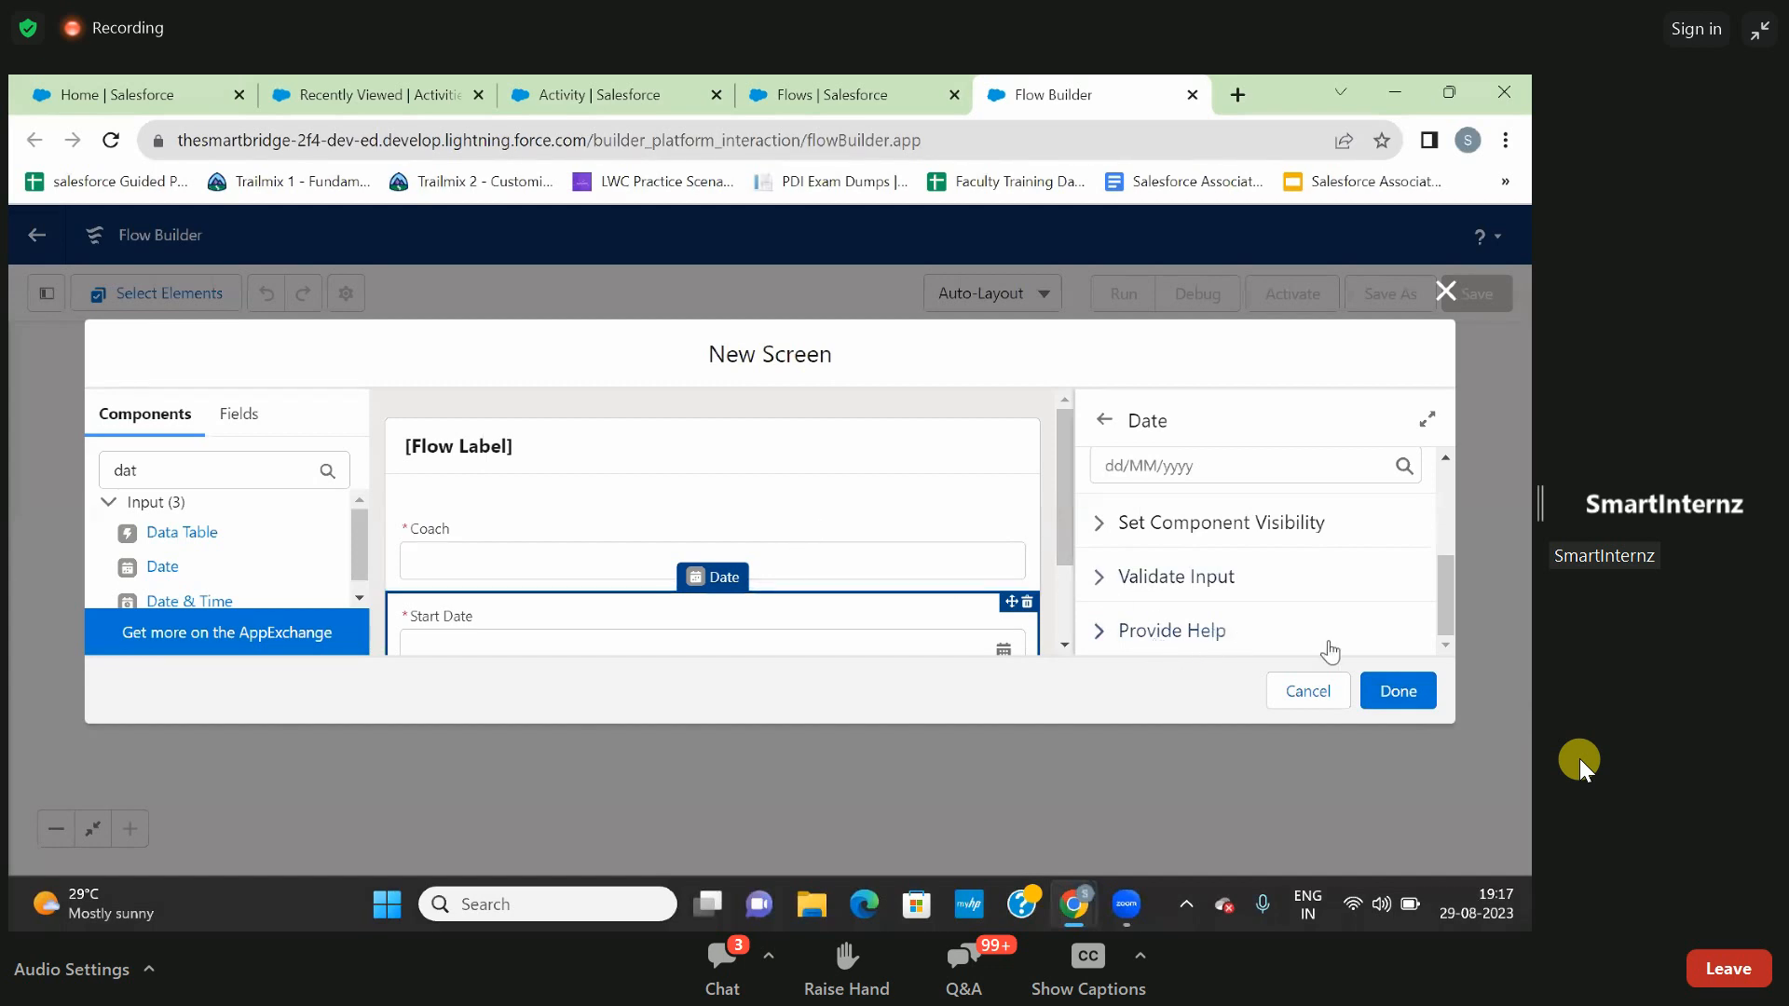
{"action": "left_click", "coordinate": [1407, 694]}
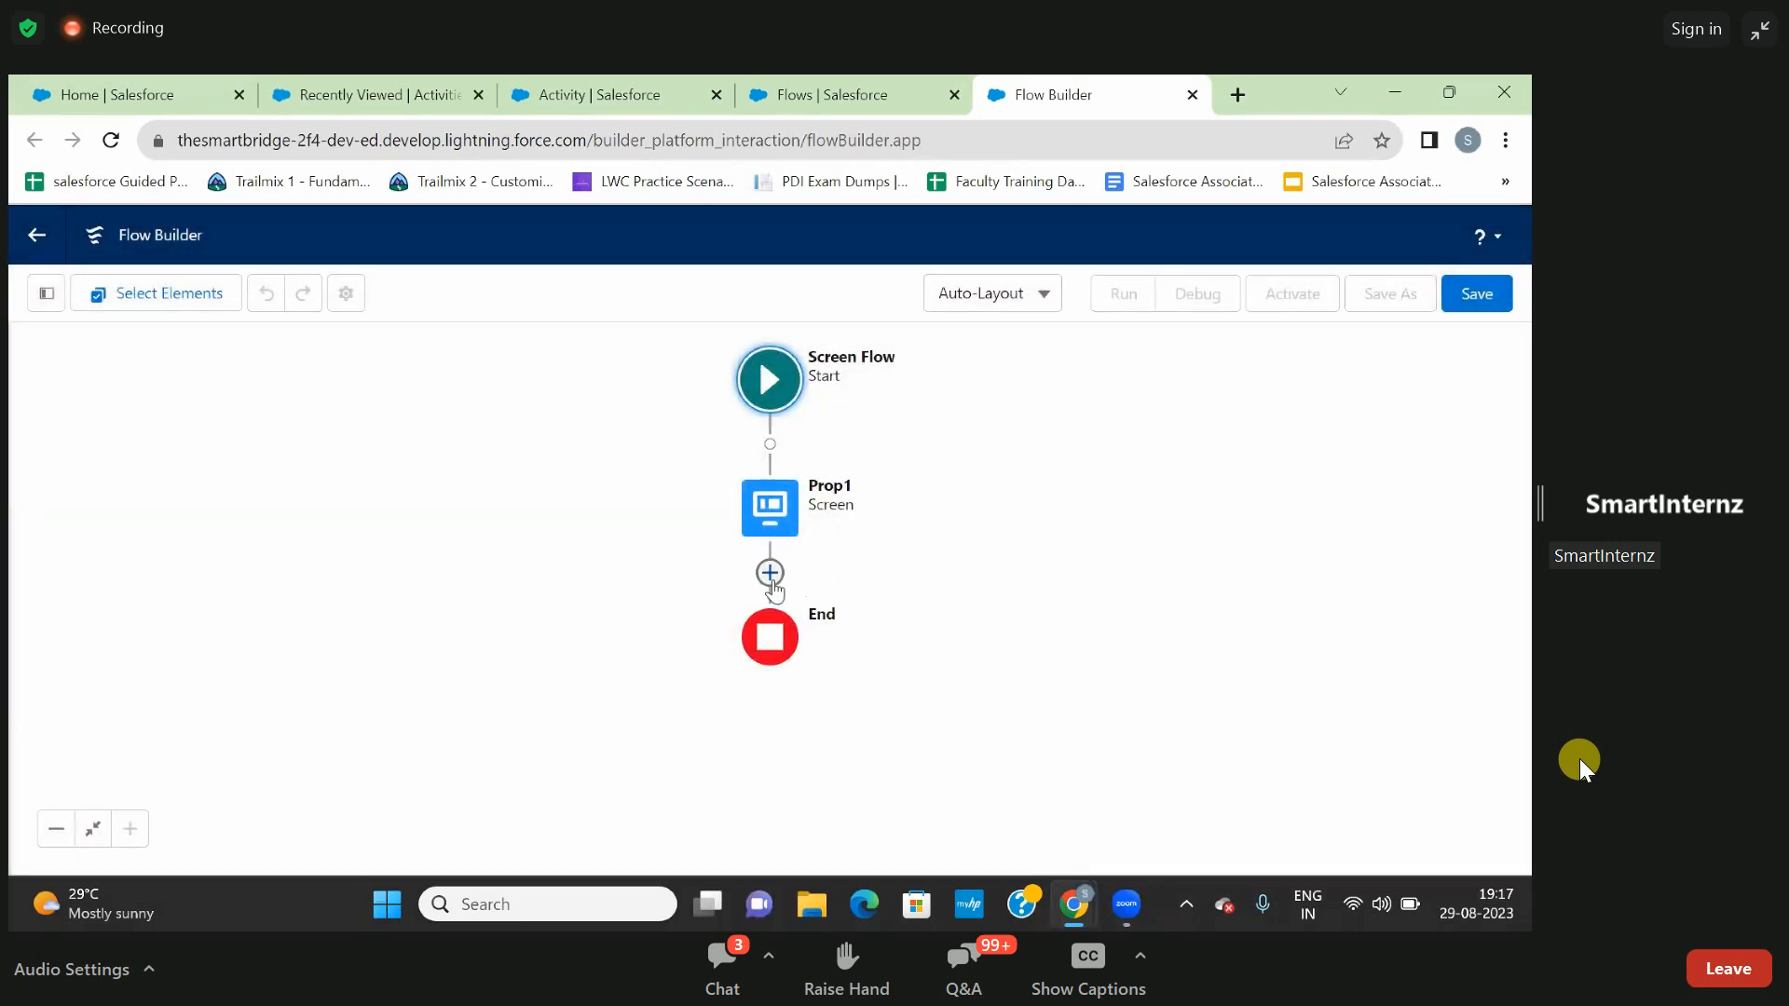
- Add a Screen element between Prop1 and the end of the flow and label it "prop 2"
{"action": "left_click", "coordinate": [770, 573]}
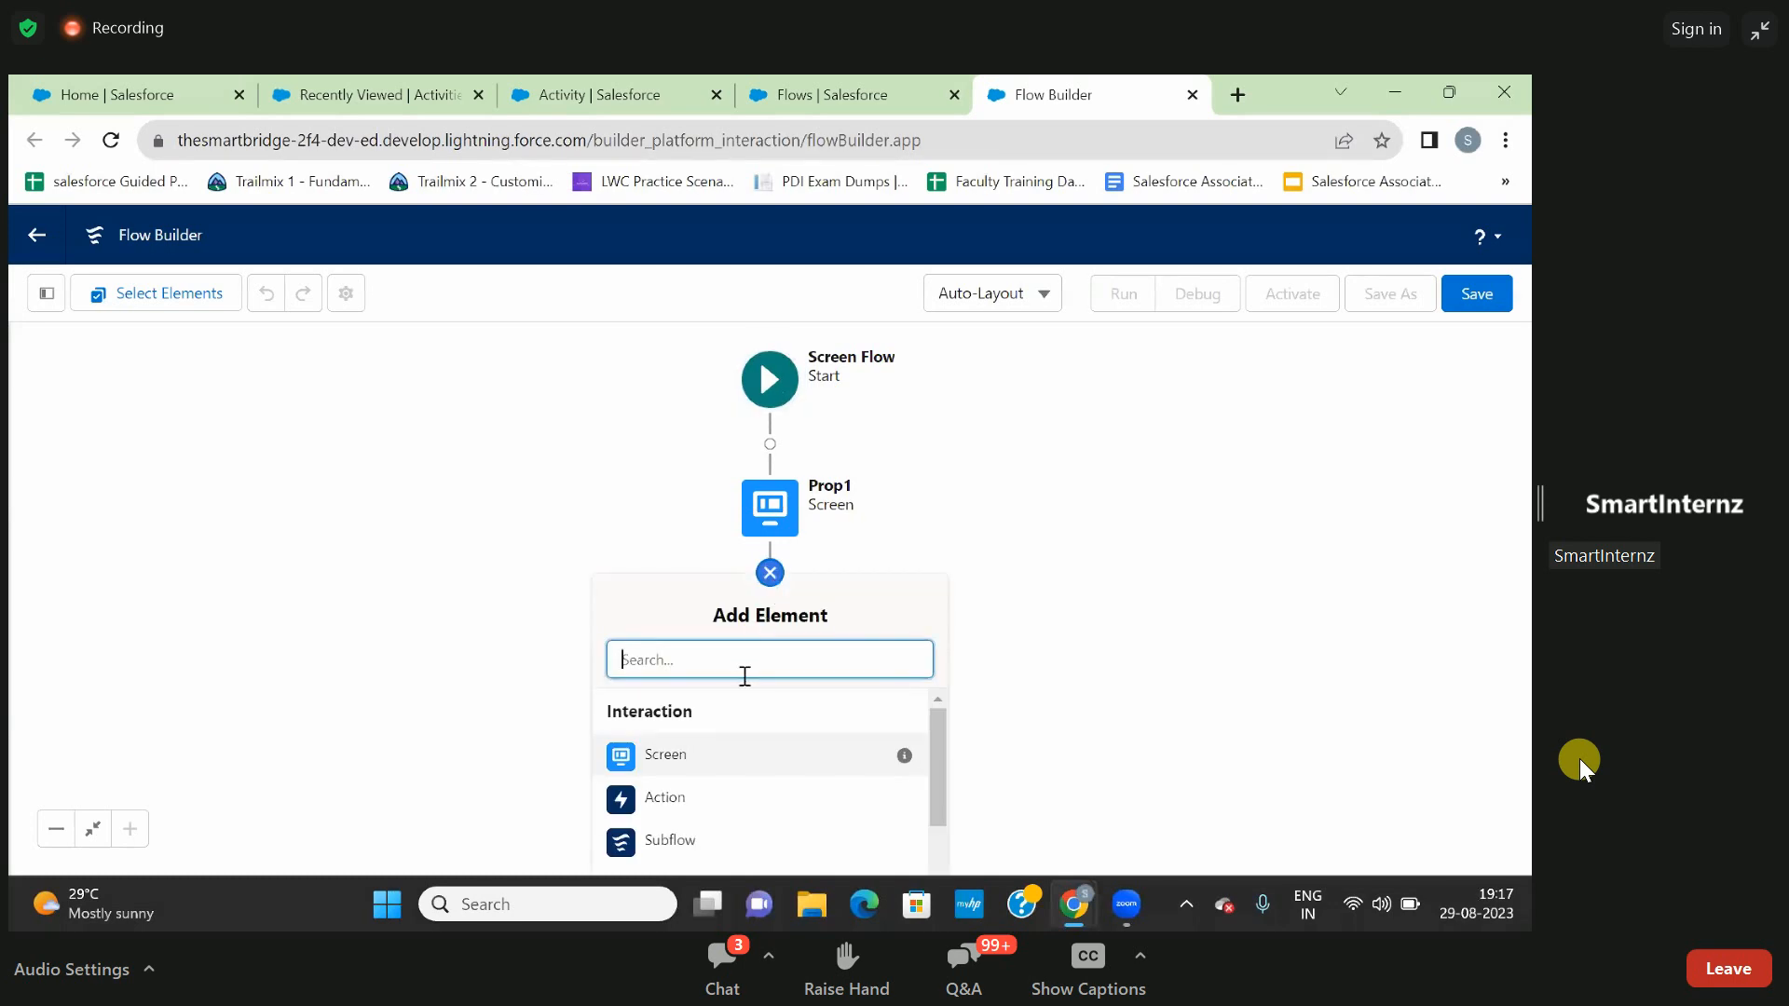
{"action": "left_click", "coordinate": [710, 770]}
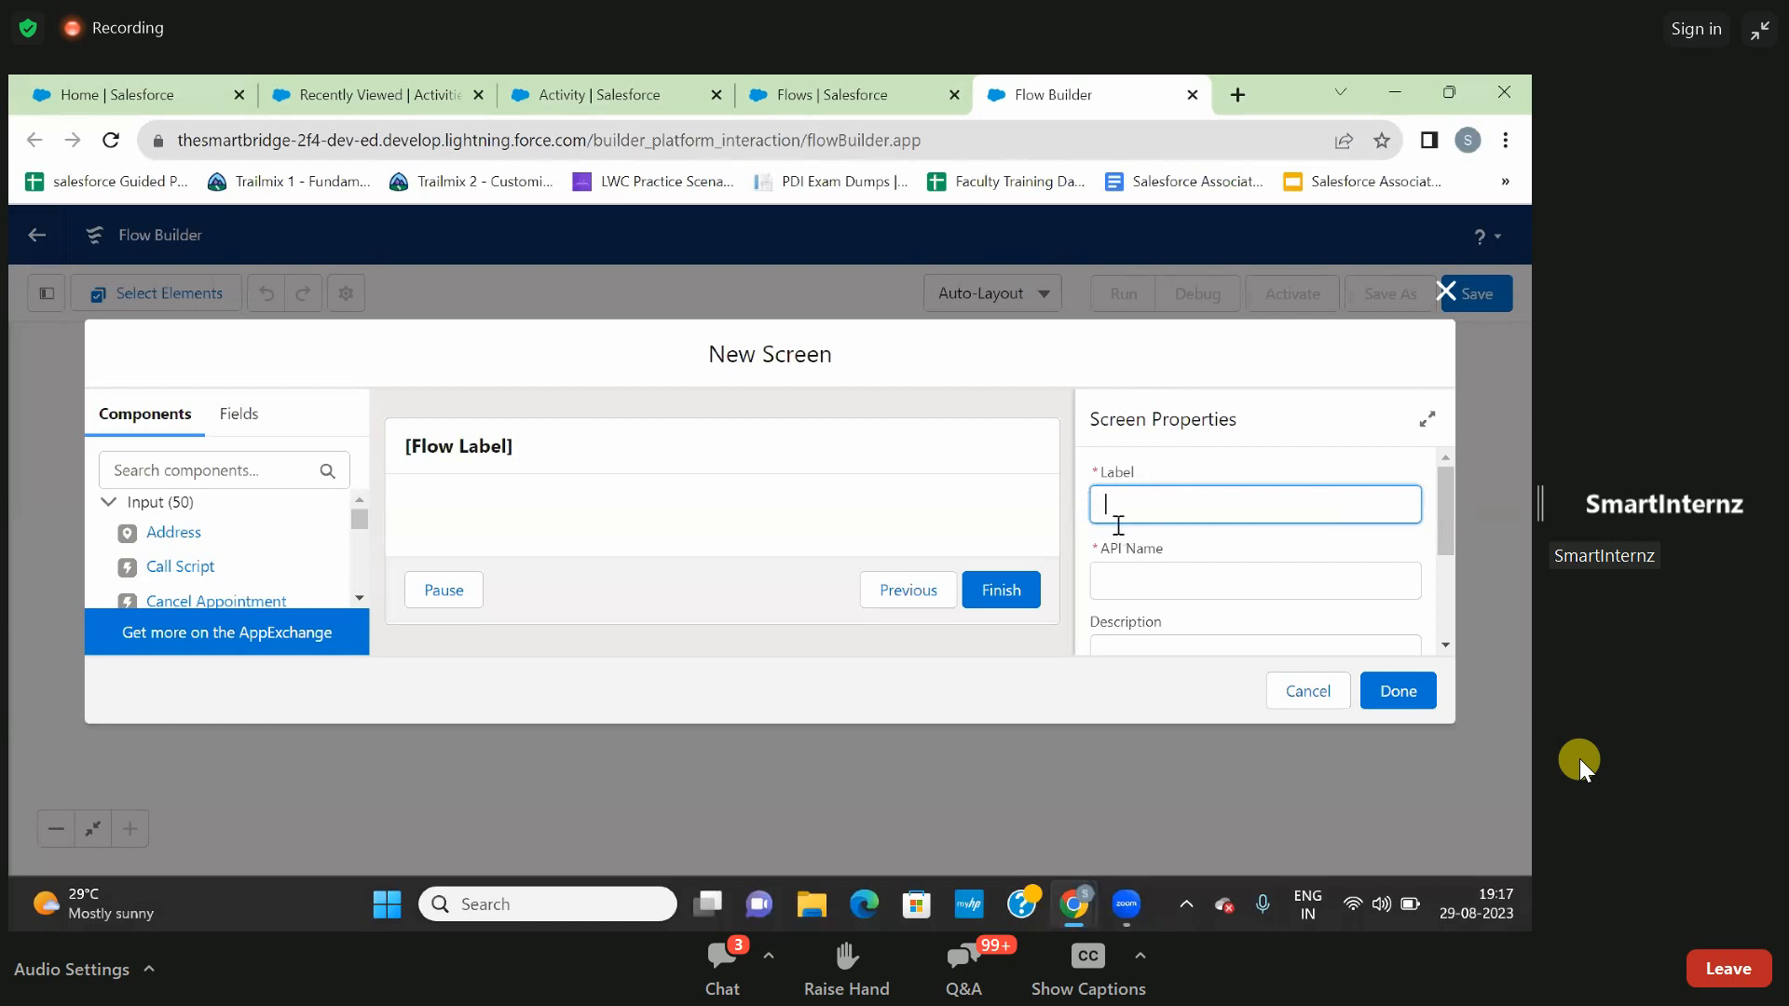
{"action": "left_click", "coordinate": [200, 469]}
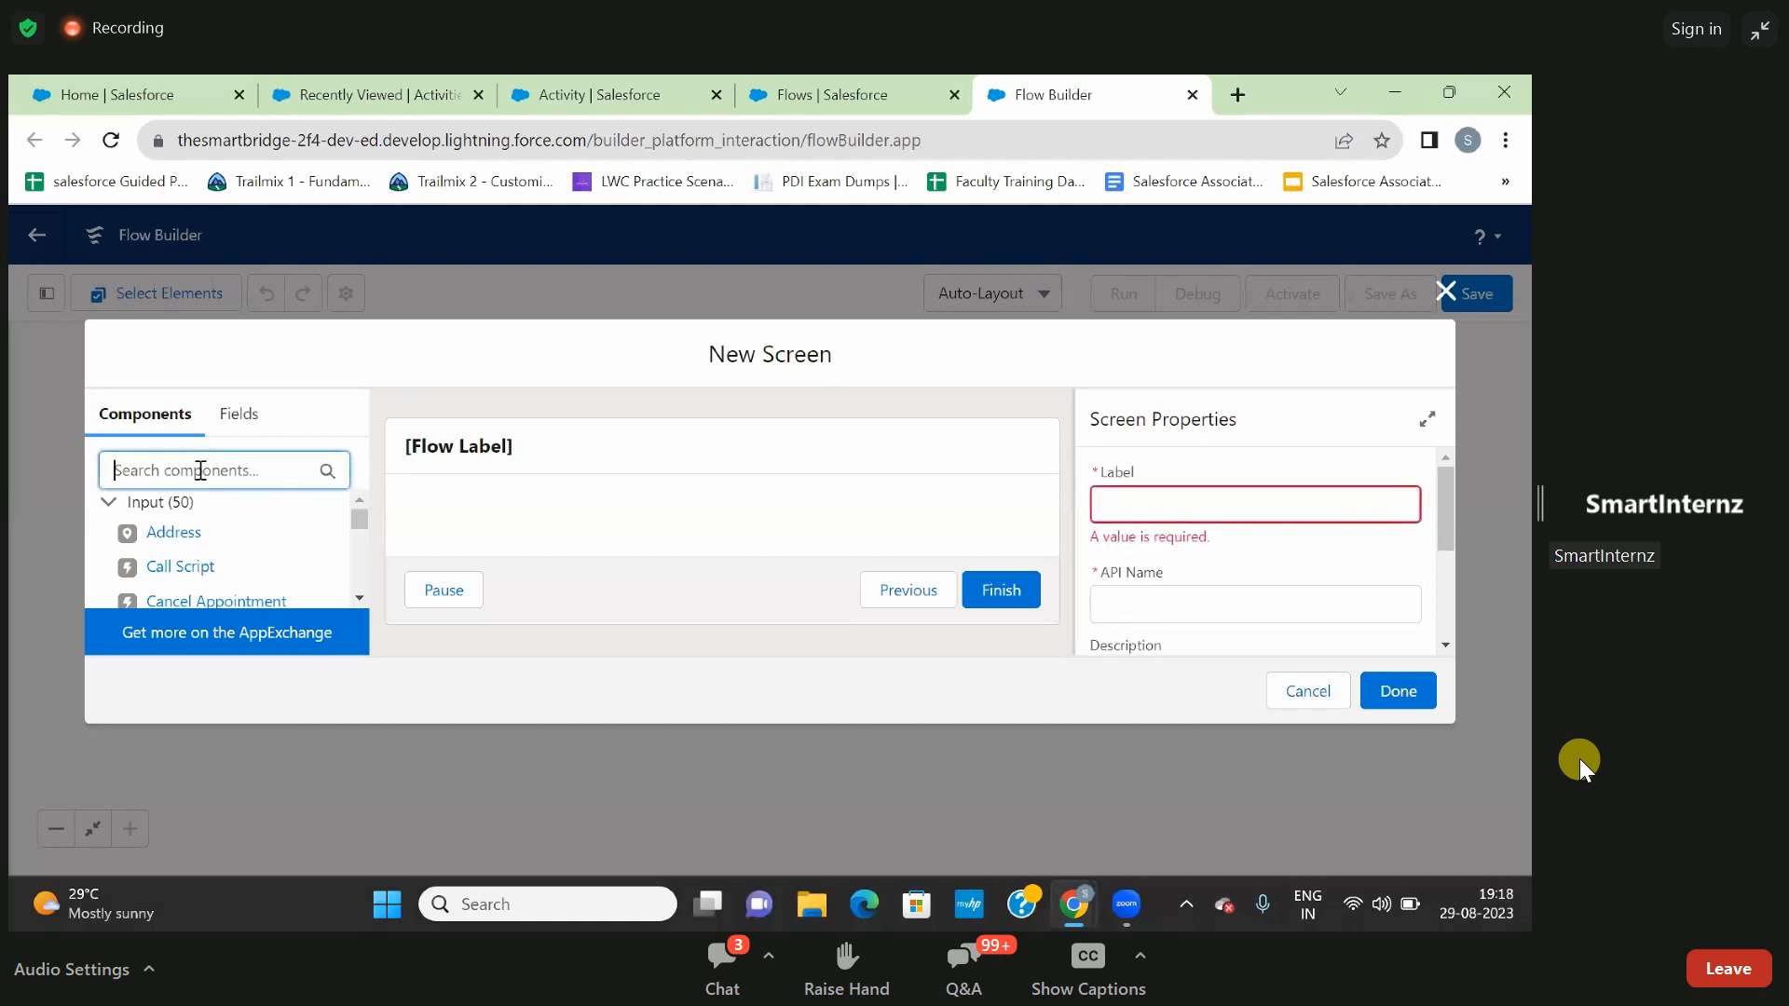
{"action": "left_click", "coordinate": [1120, 487]}
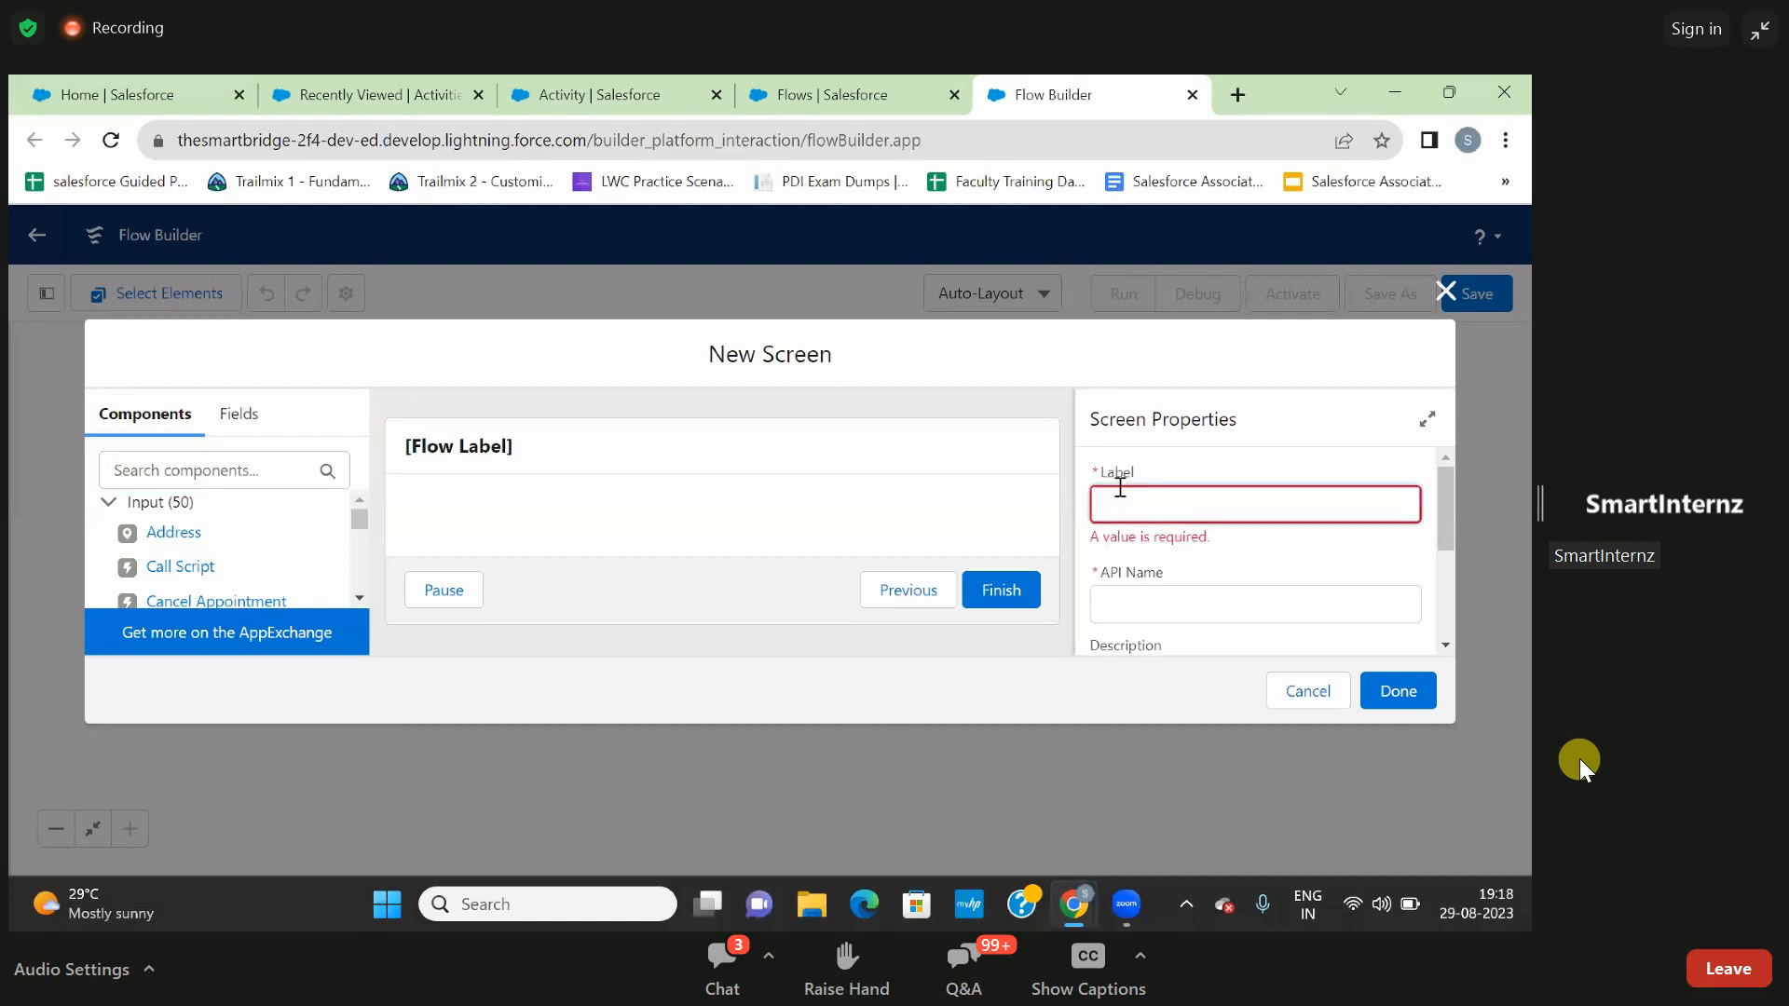
{"action": "type", "text": "p"}
{"action": "type", "text": "opr"}
{"action": "key", "text": "BackSpace"}
{"action": "key", "text": "BackSpace"}
{"action": "type", "text": "rop 2"}
{"action": "left_click", "coordinate": [1209, 558]}
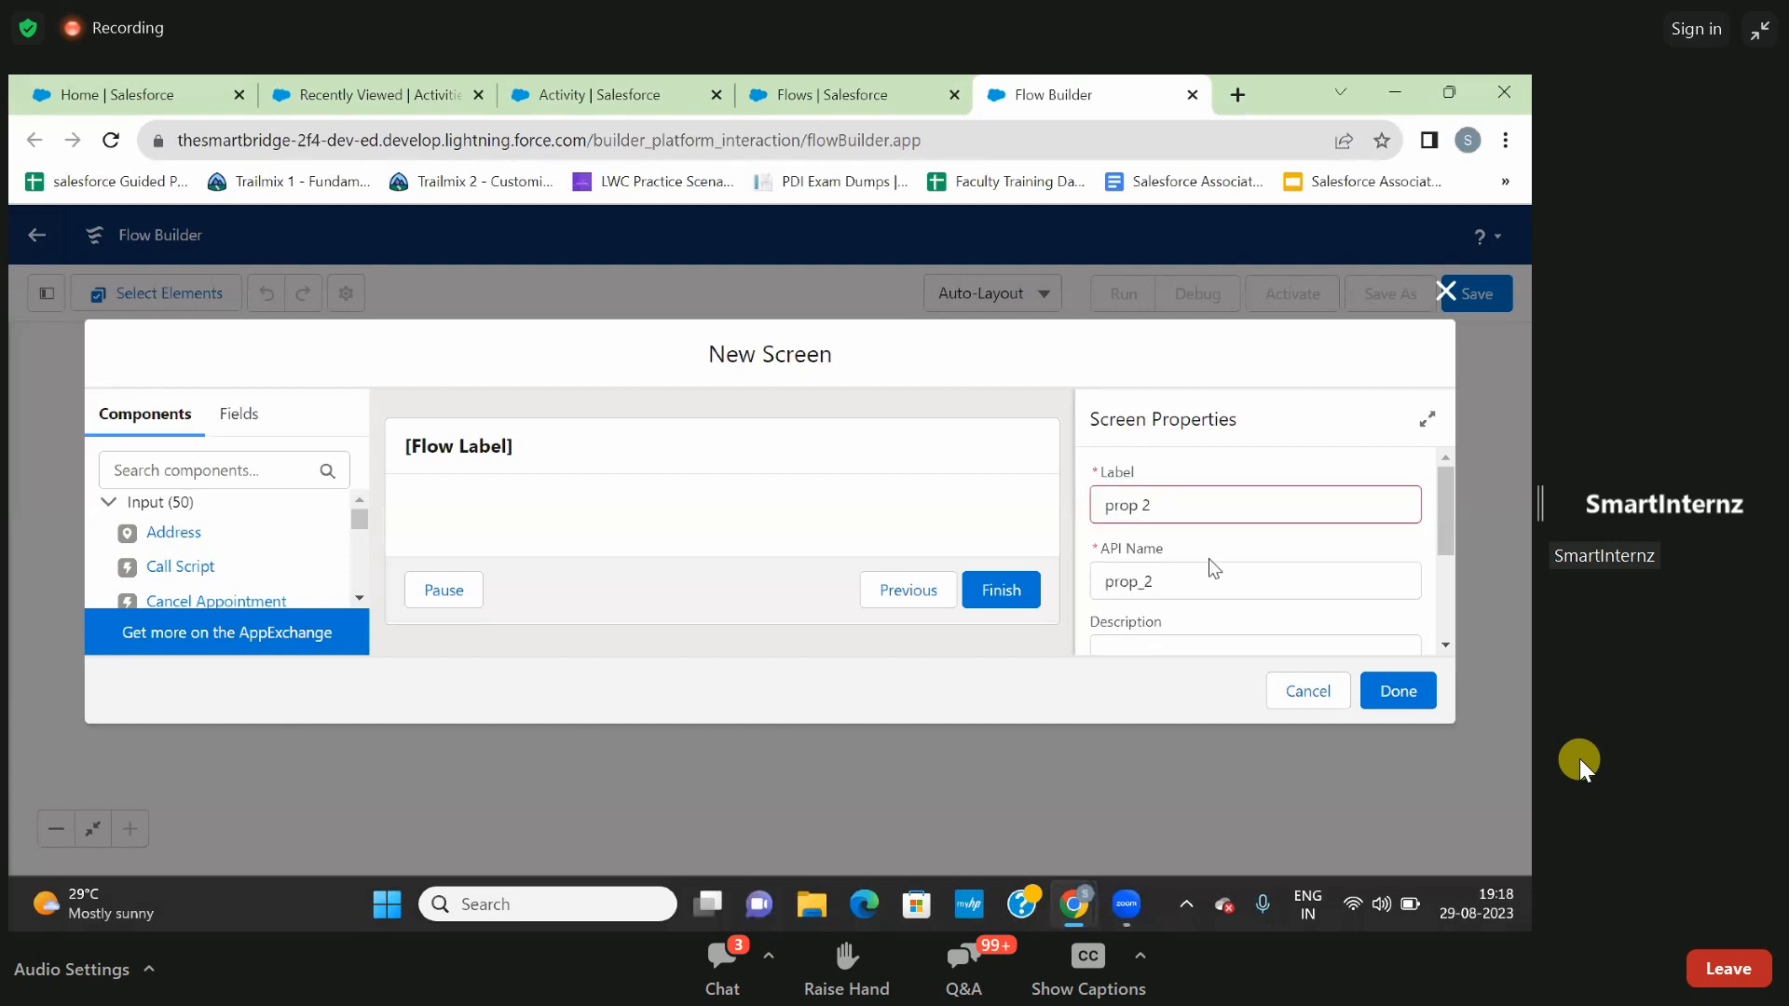
- Configure the footer of the prop 2 screen to hide the Pause and Previous buttons
{"action": "scroll", "coordinate": [1210, 557], "scroll_direction": "down", "scroll_amount": 5}
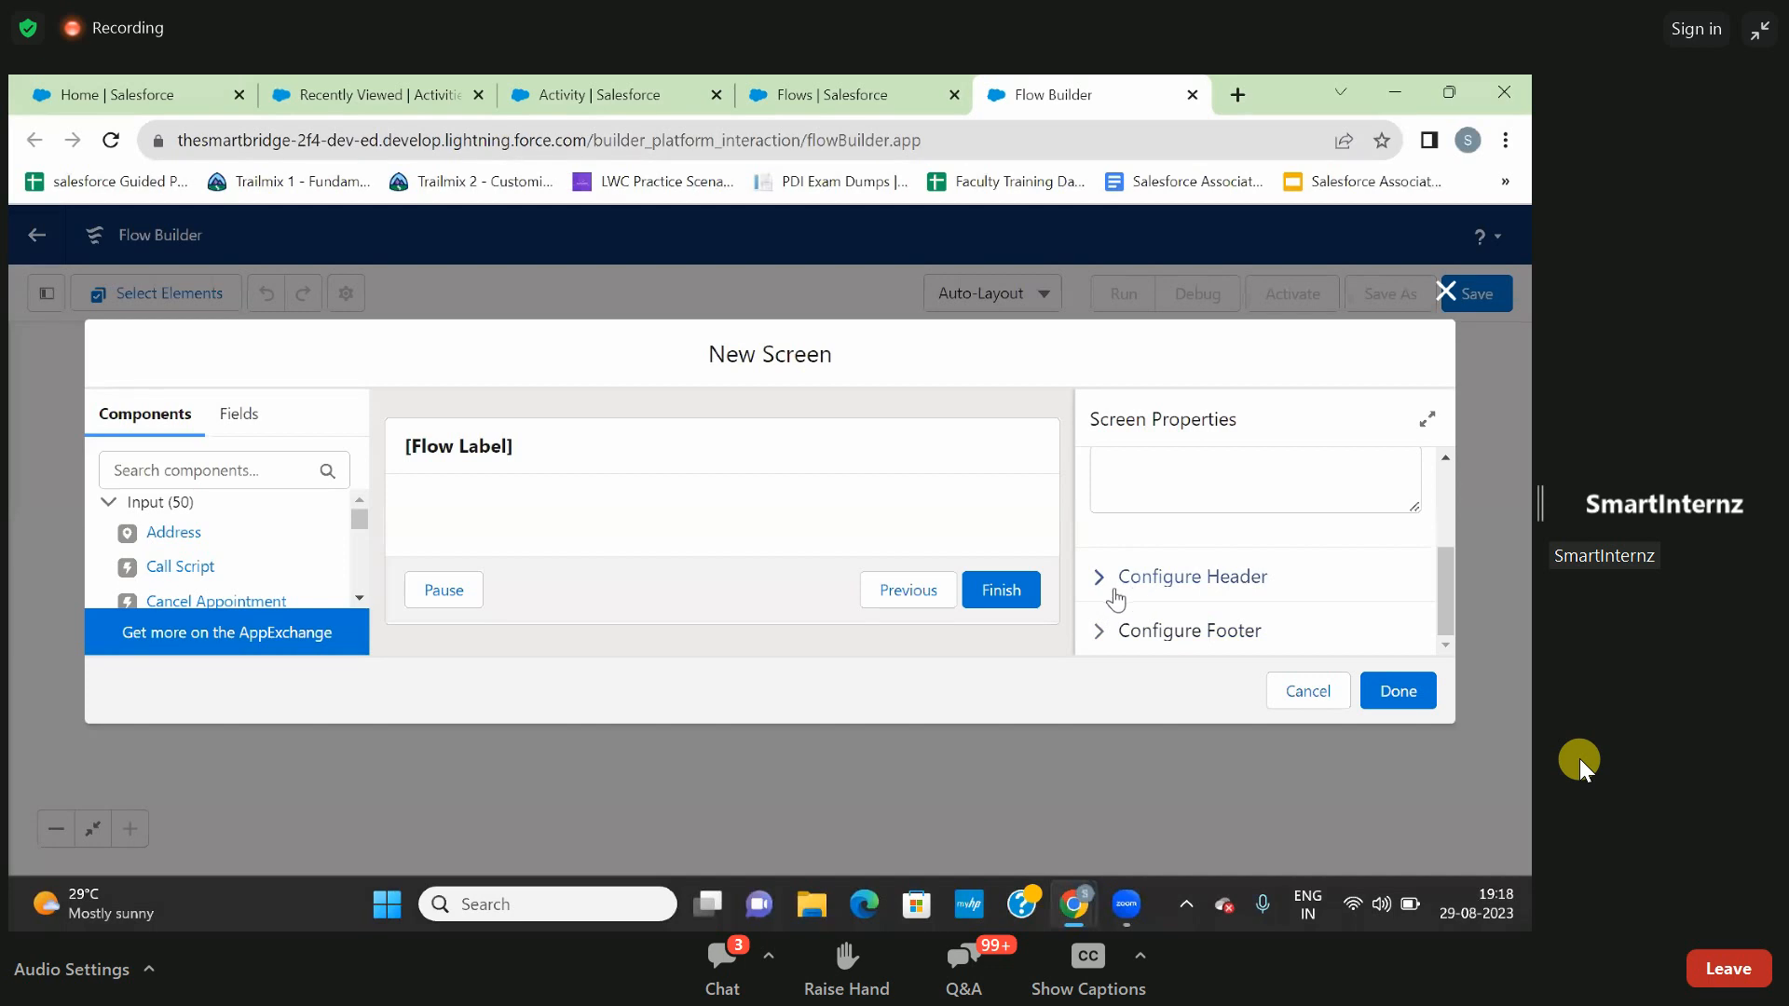
{"action": "left_click", "coordinate": [1121, 639]}
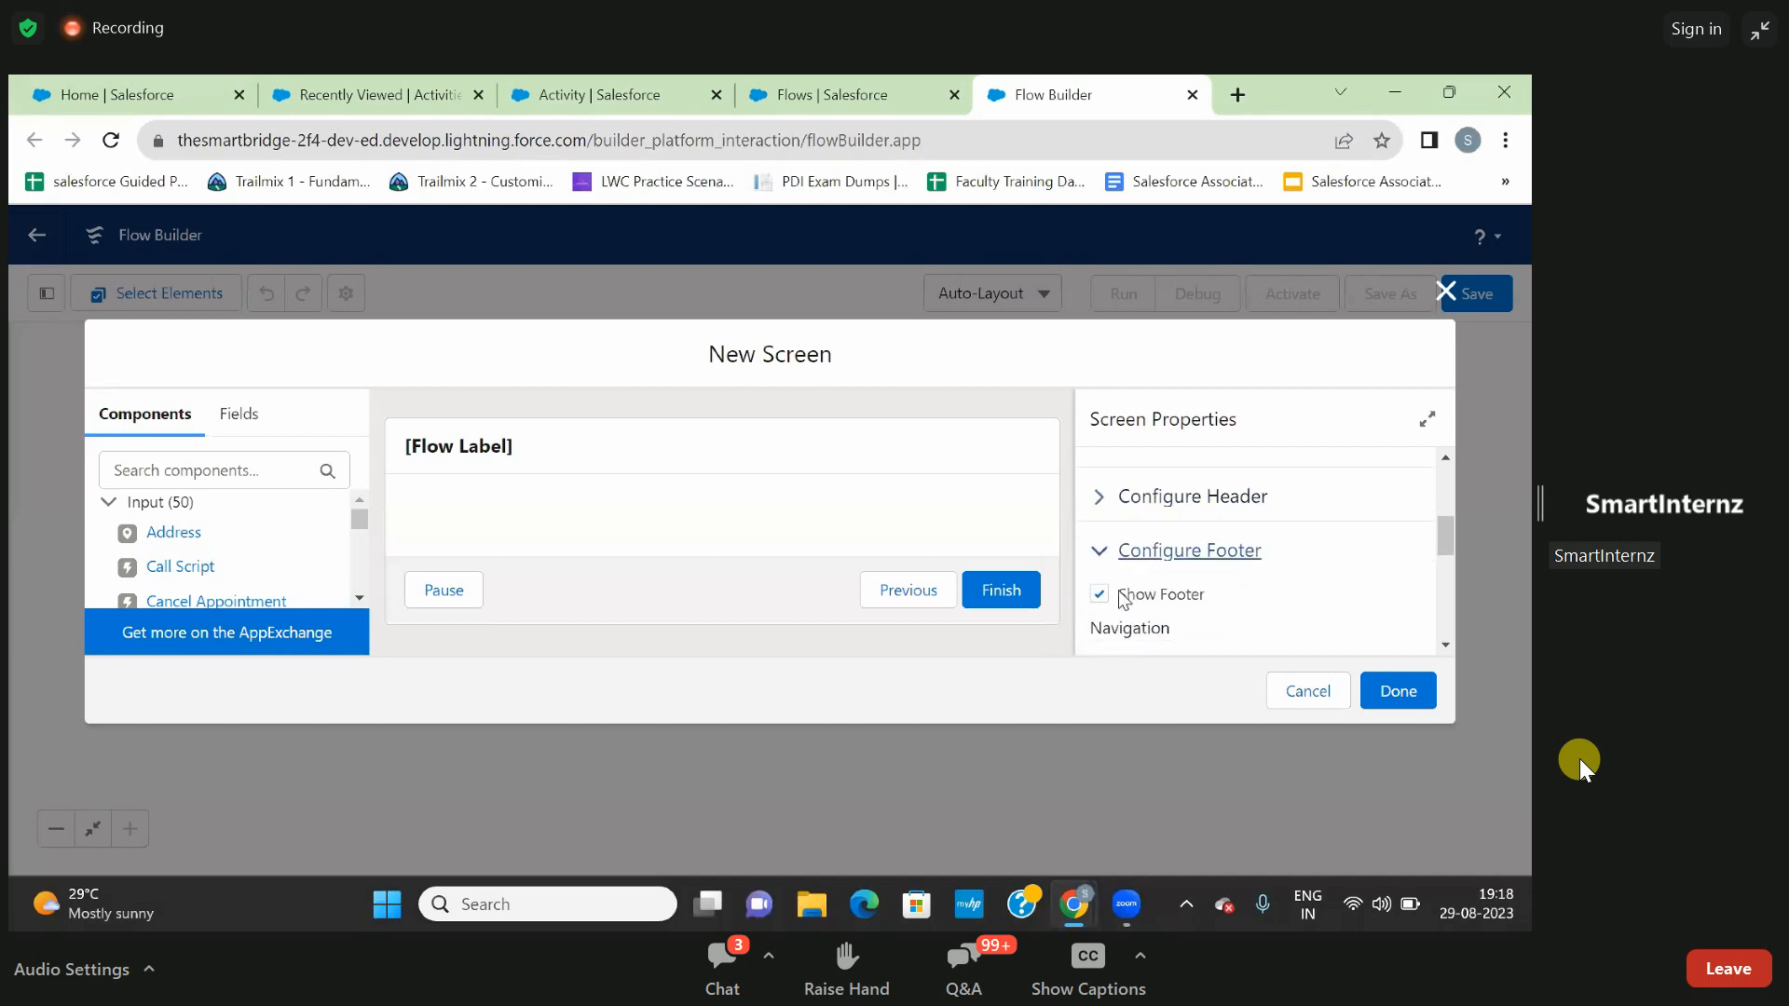
{"action": "scroll", "coordinate": [1162, 599], "scroll_direction": "down", "scroll_amount": 3}
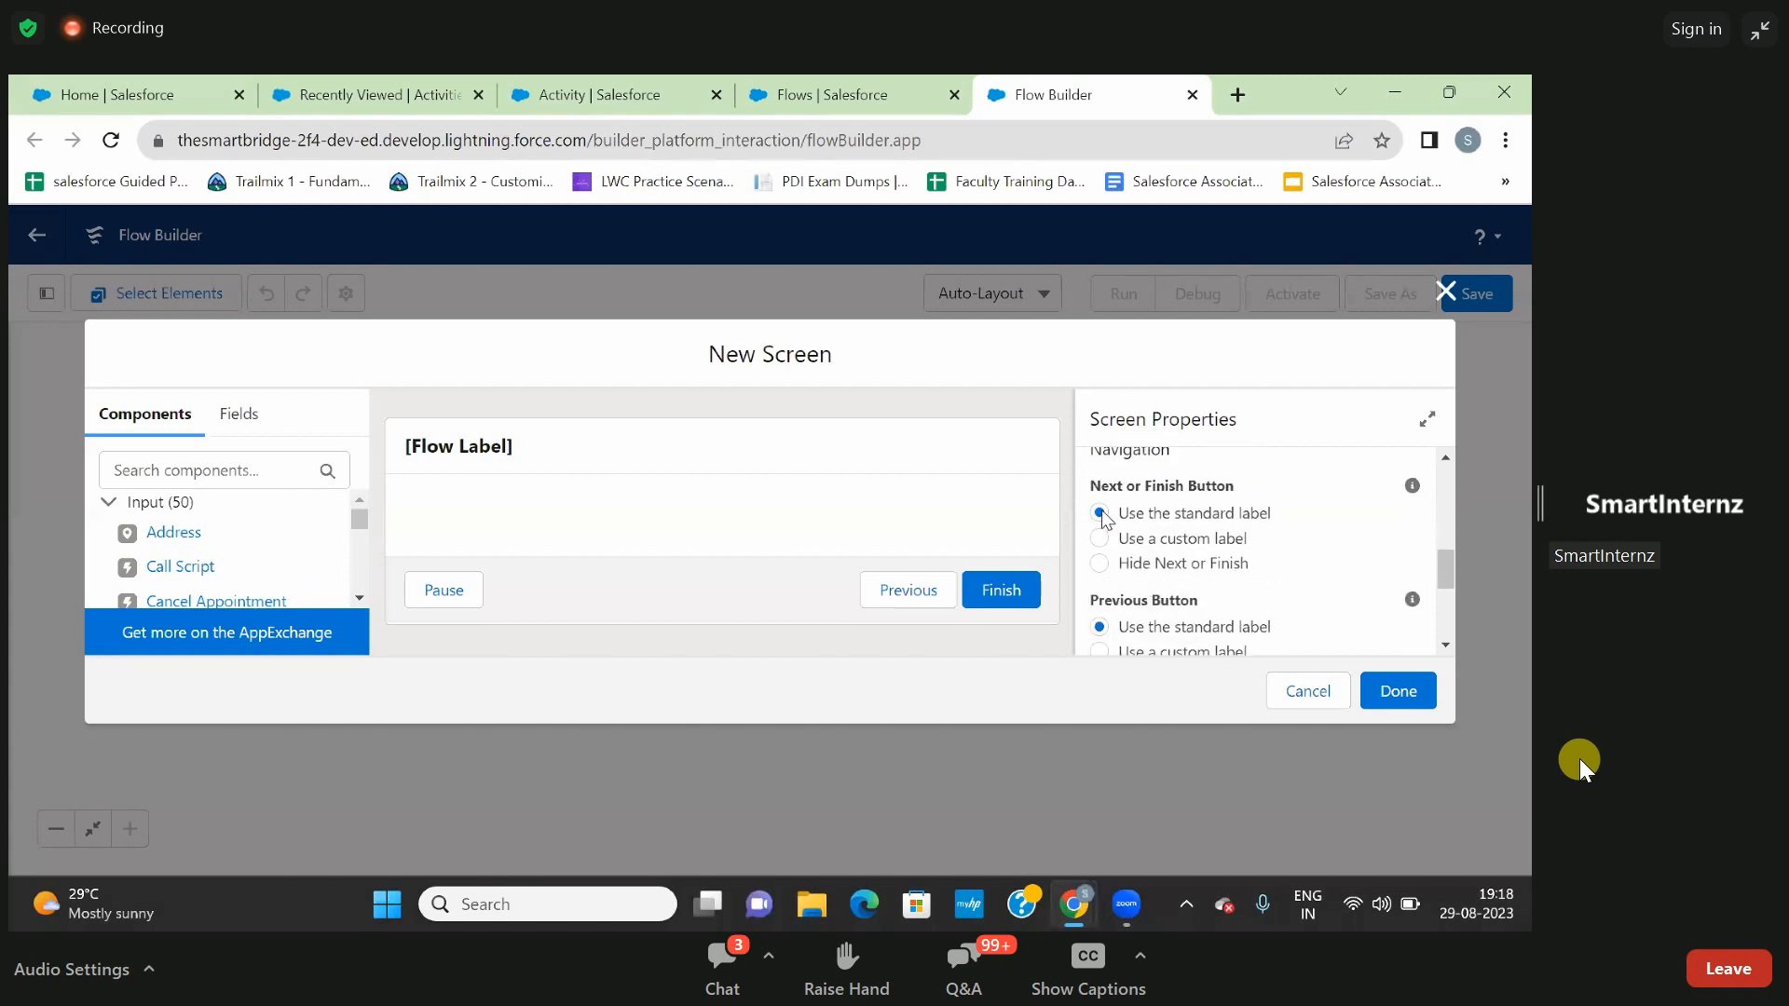
{"action": "scroll", "coordinate": [1104, 633], "scroll_direction": "down", "scroll_amount": 2}
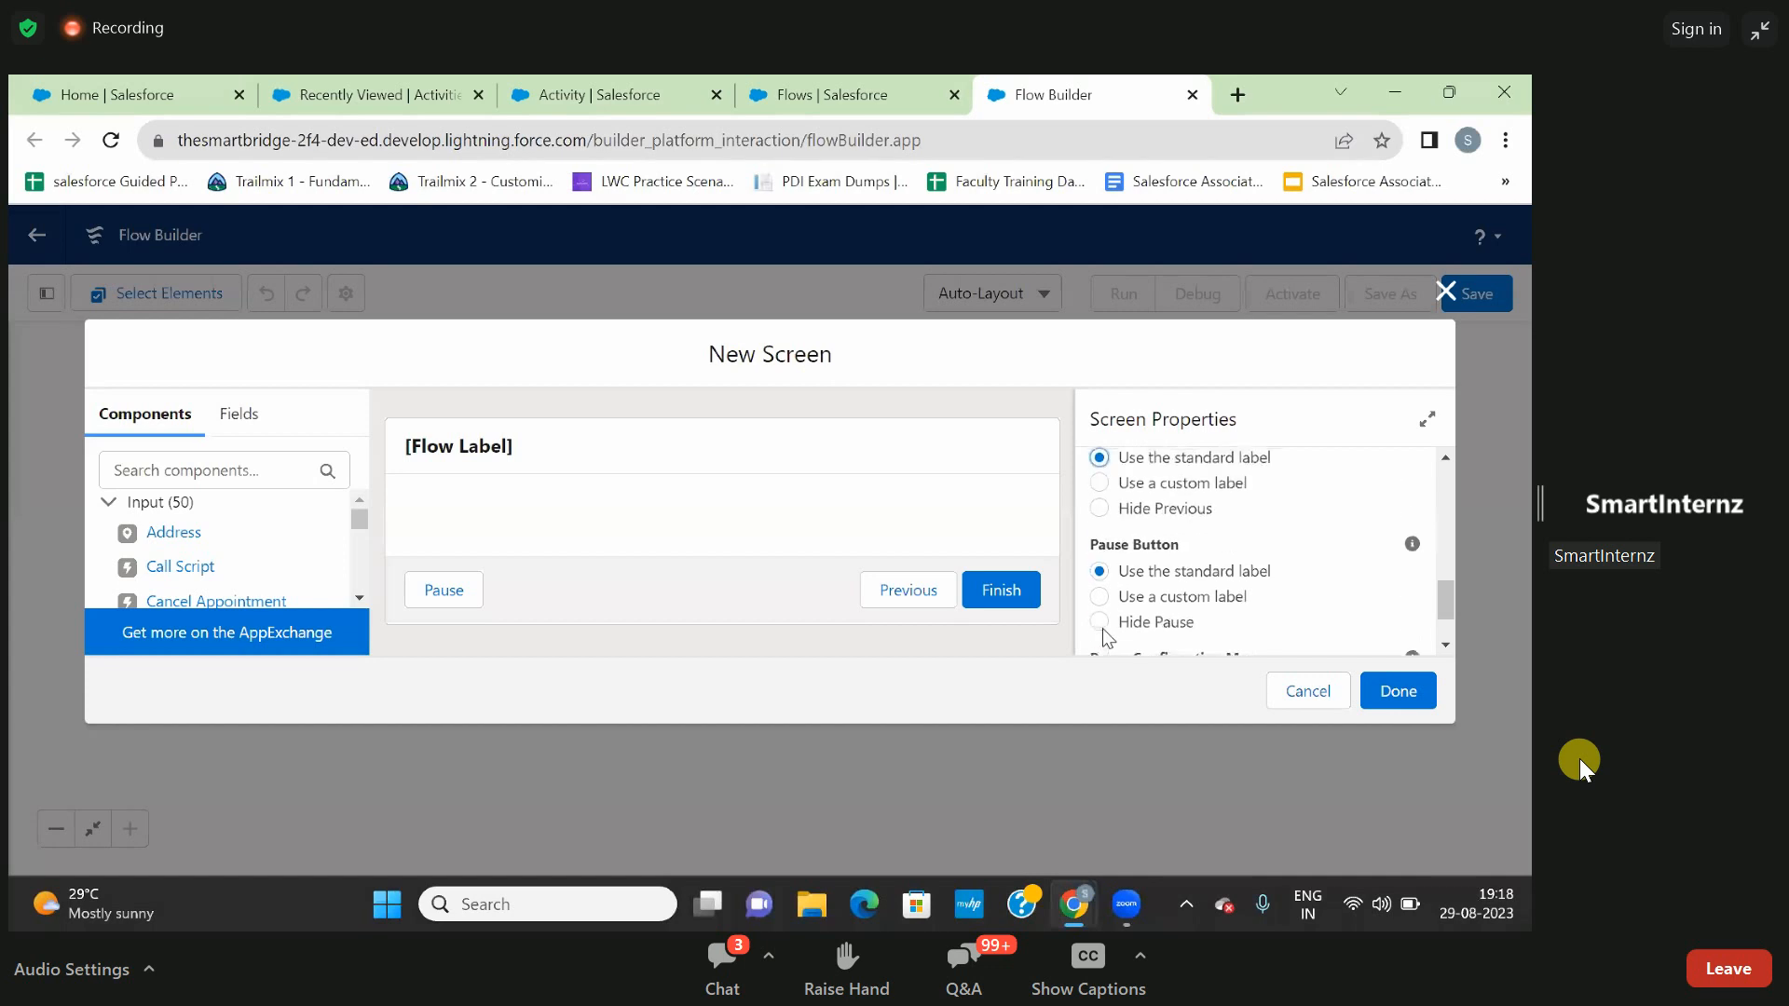
{"action": "left_click", "coordinate": [1100, 622]}
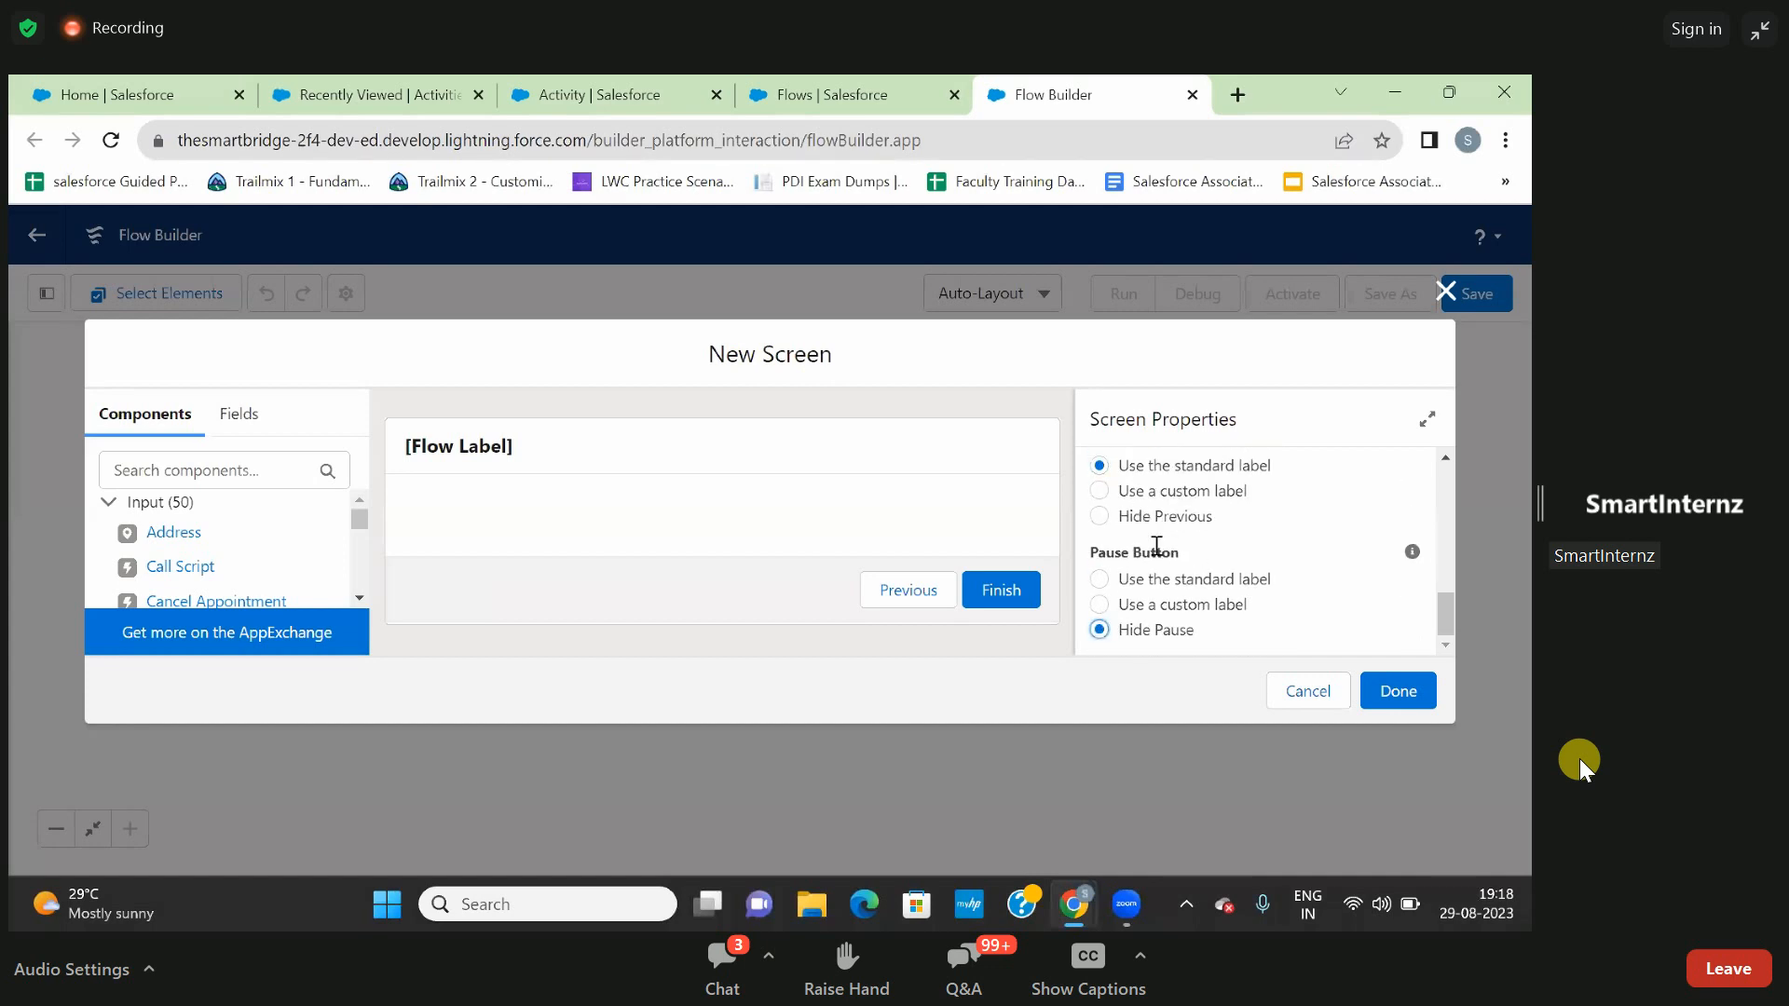
{"action": "scroll", "coordinate": [1156, 546], "scroll_direction": "up", "scroll_amount": 1}
{"action": "left_click", "coordinate": [1099, 559]}
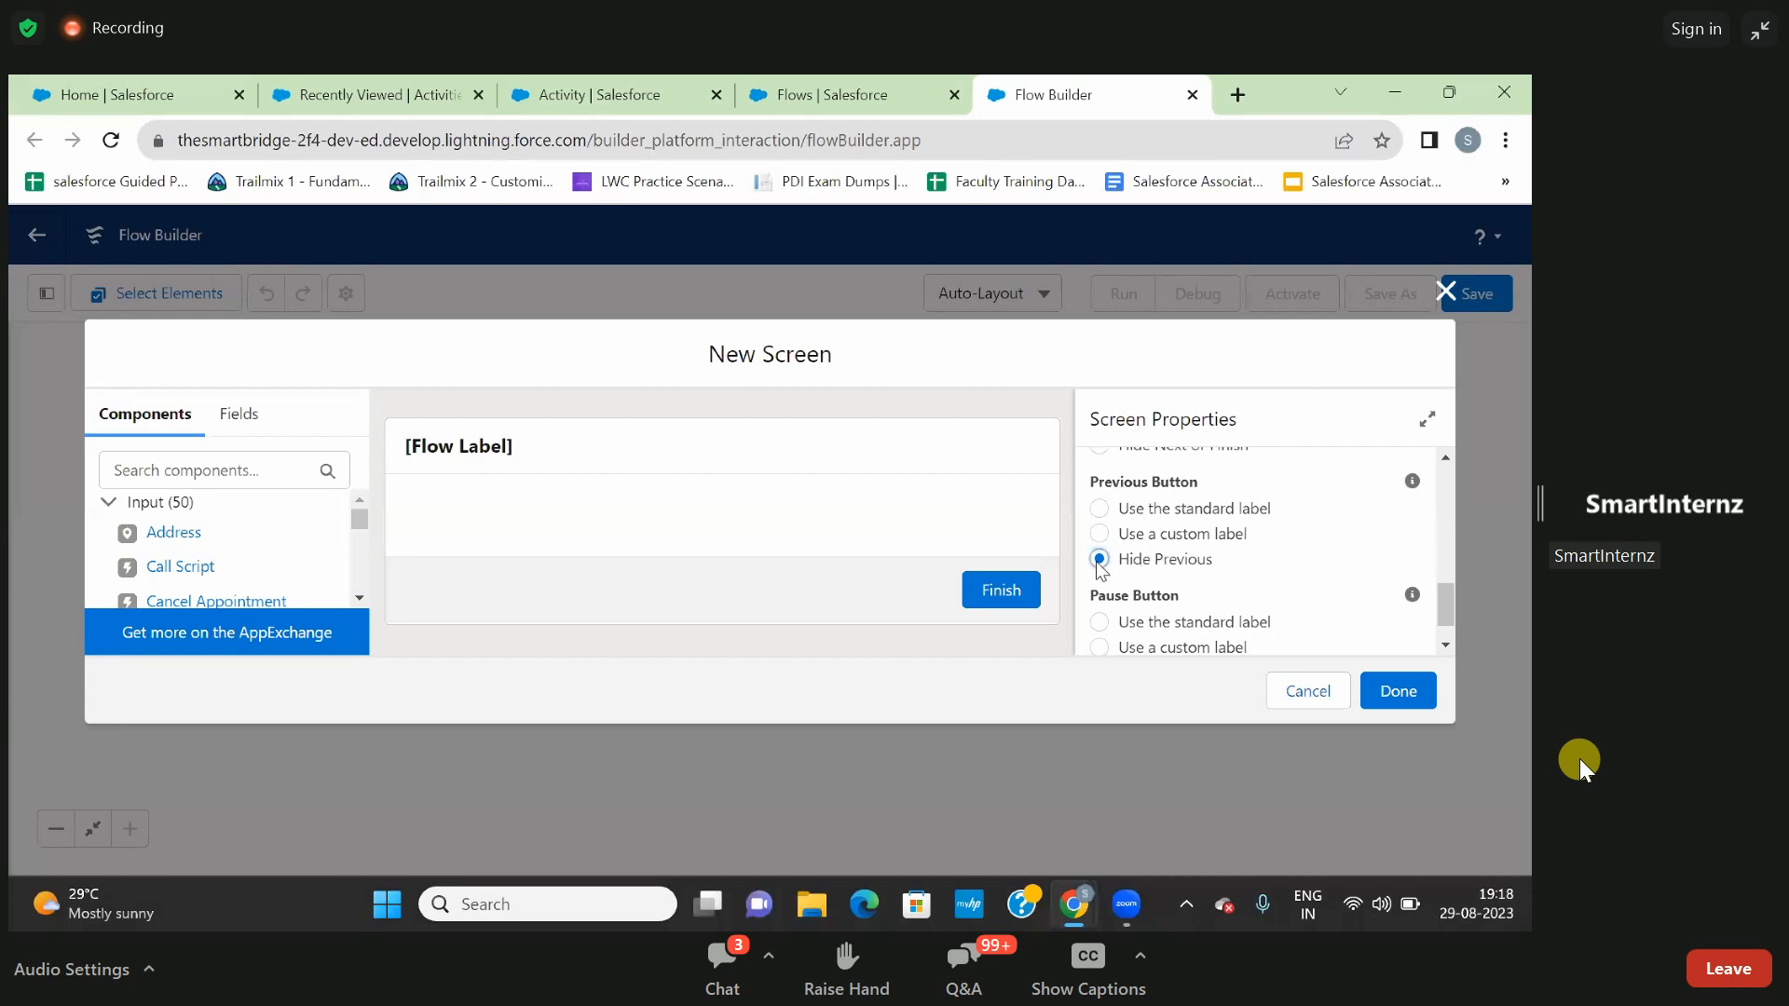
- Add a Picklist component labelled Game to the prop 2 screen
{"action": "left_click", "coordinate": [224, 470]}
{"action": "type", "text": "pic"}
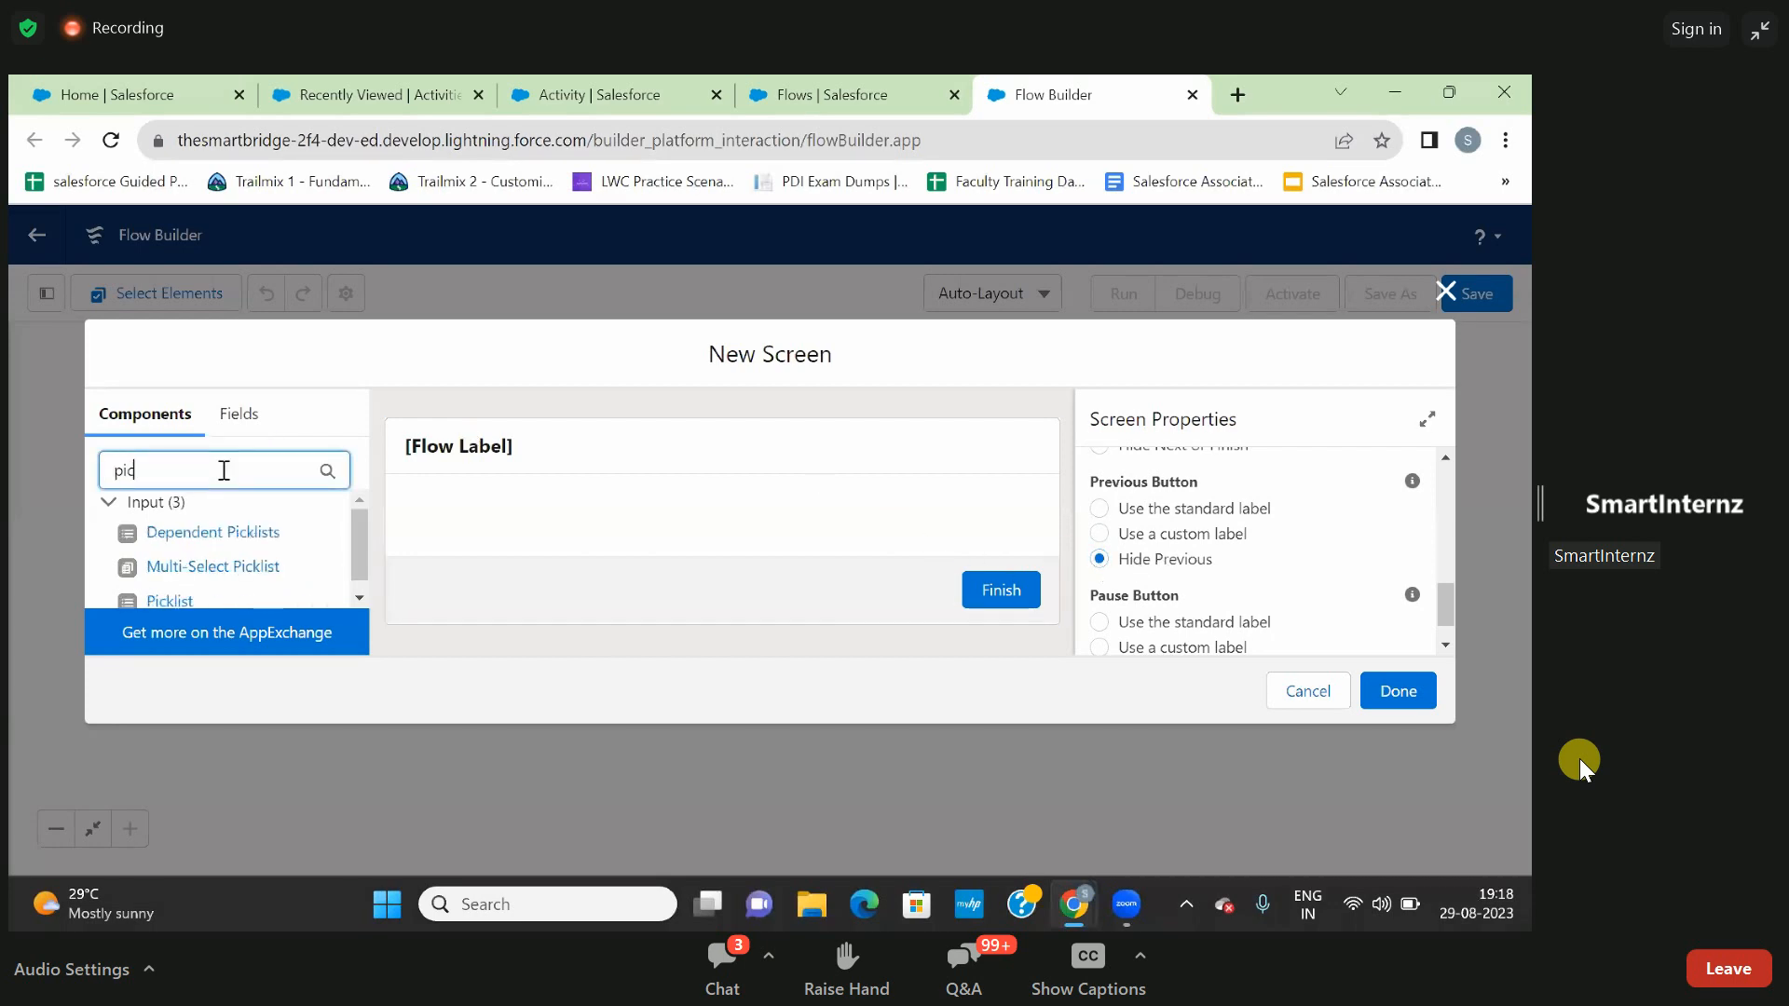
{"action": "left_click", "coordinate": [182, 610]}
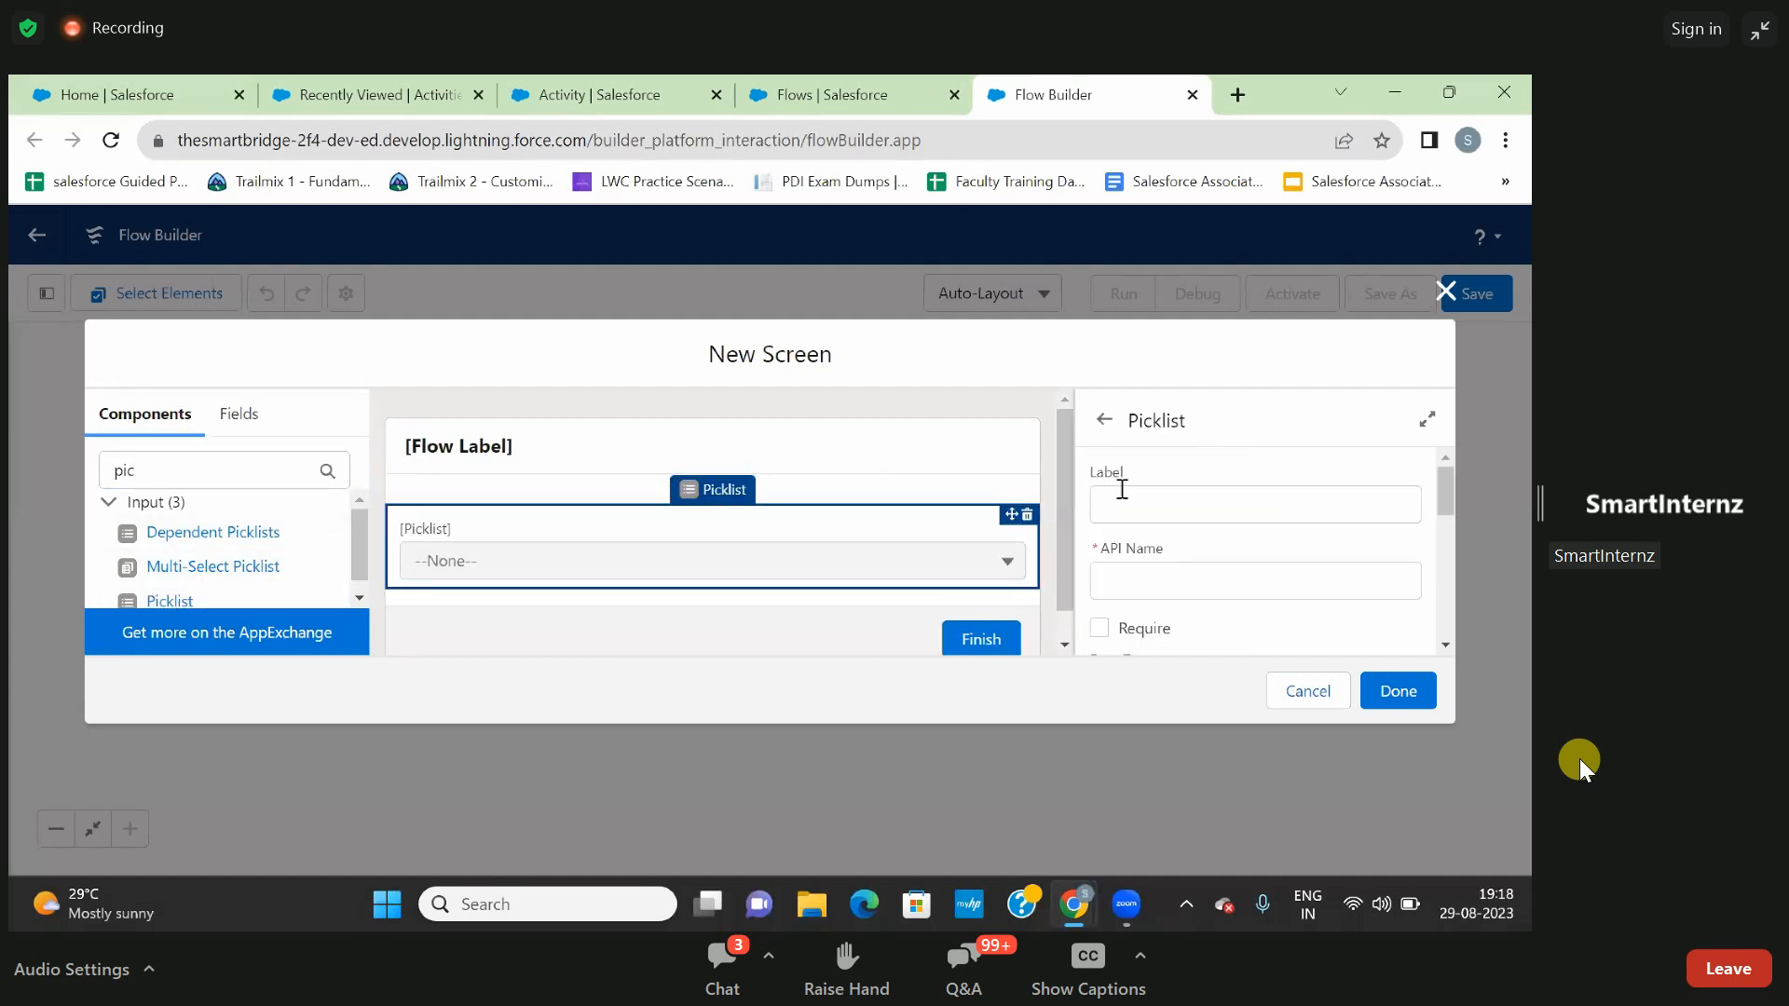
{"action": "left_click", "coordinate": [1138, 515]}
{"action": "type", "text": "Gam"}
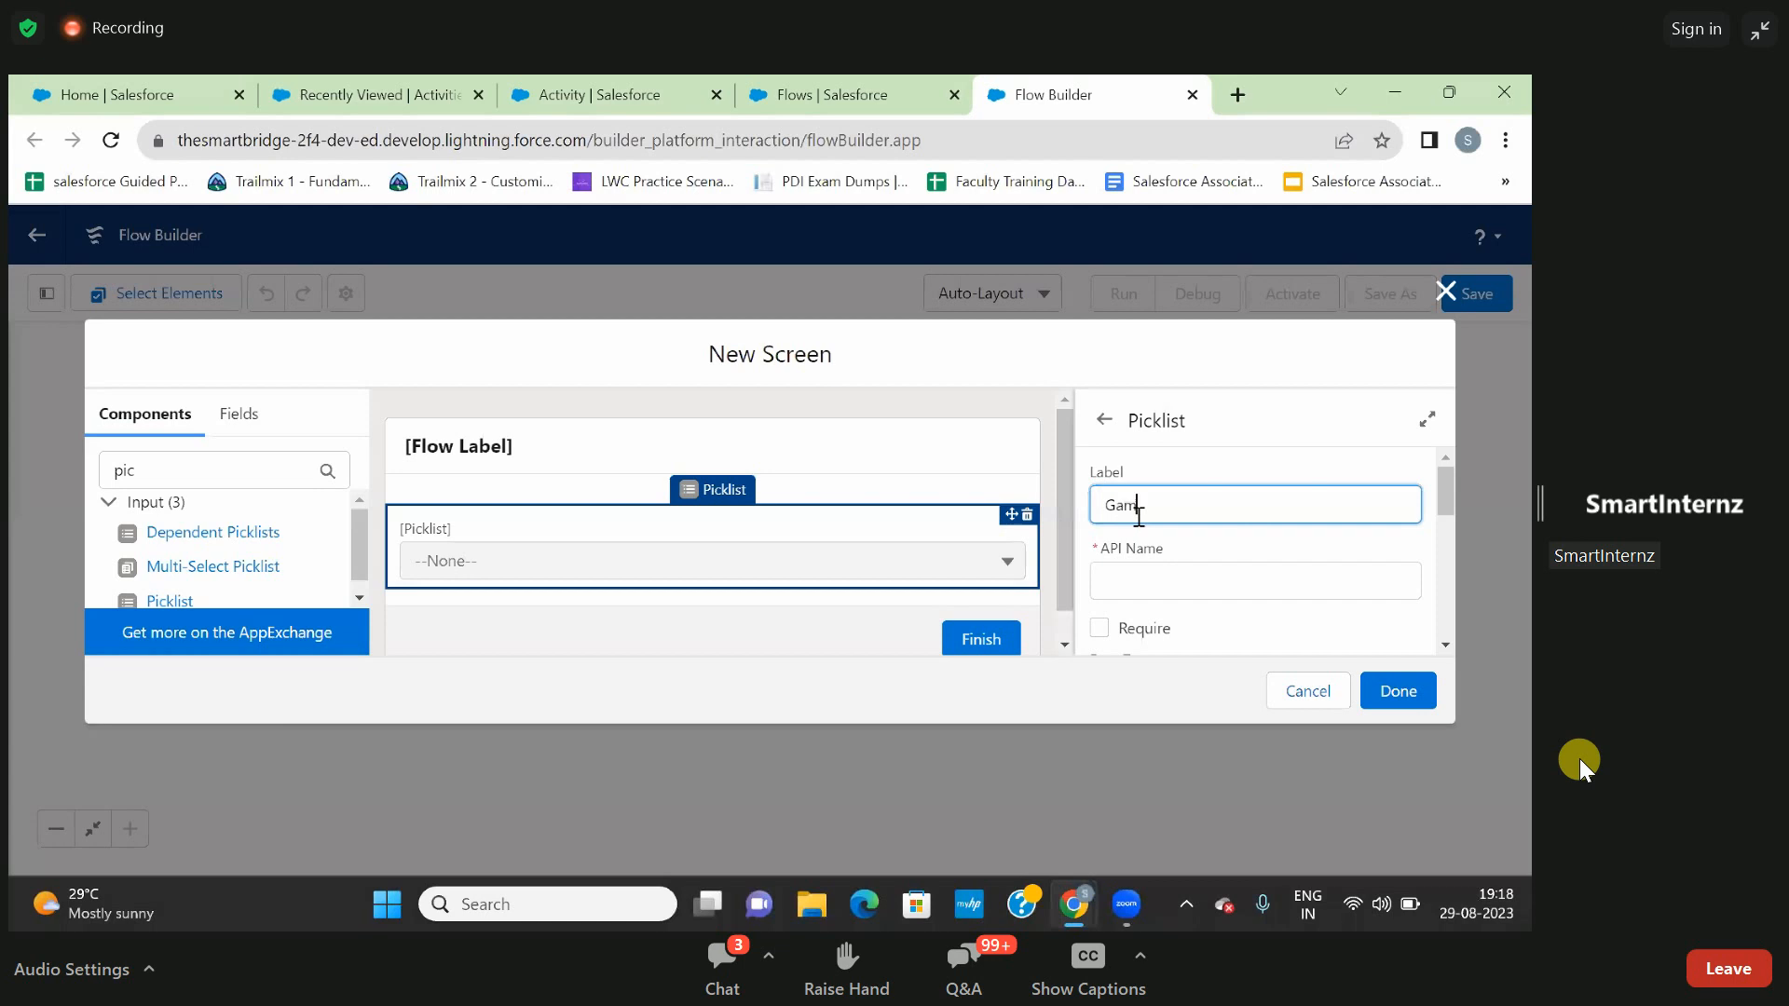
{"action": "type", "text": "e"}
{"action": "left_click", "coordinate": [1245, 548]}
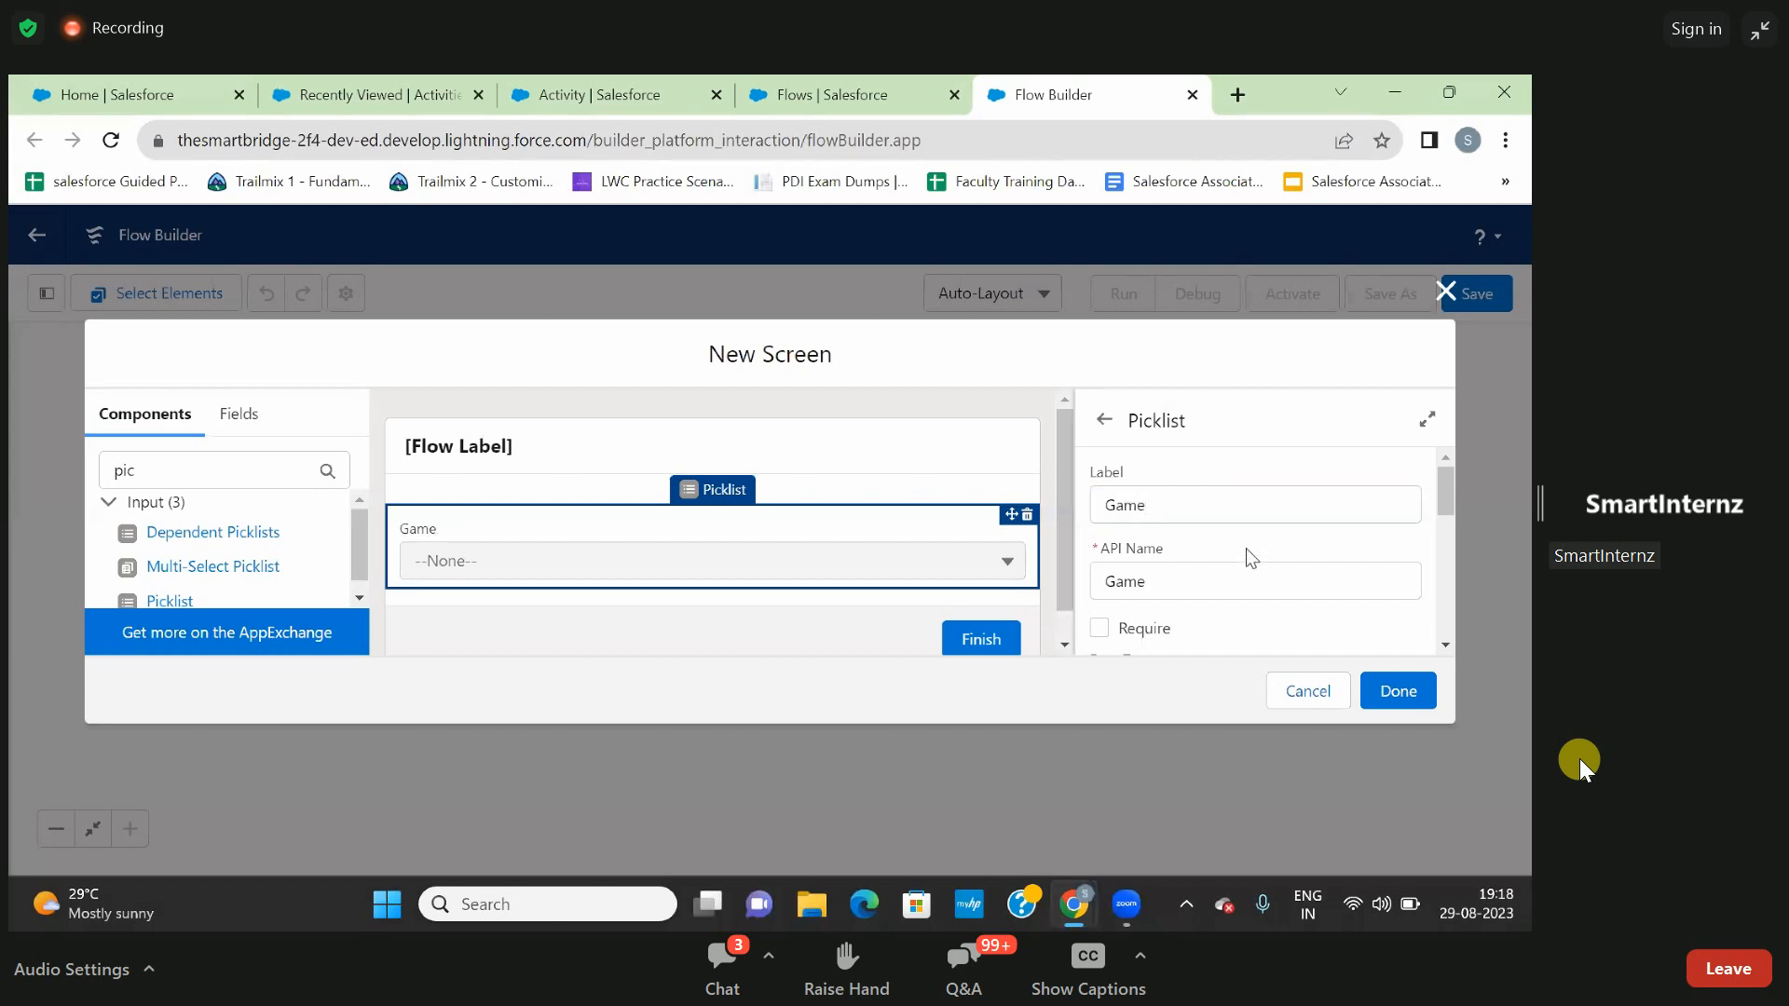
- Start a new choice resource for the Game picklist with the resource type Picklist Choice Set
{"action": "scroll", "coordinate": [1245, 548], "scroll_direction": "down", "scroll_amount": 2}
{"action": "scroll", "coordinate": [1246, 550], "scroll_direction": "down", "scroll_amount": 1}
{"action": "scroll", "coordinate": [1246, 550], "scroll_direction": "up", "scroll_amount": 2}
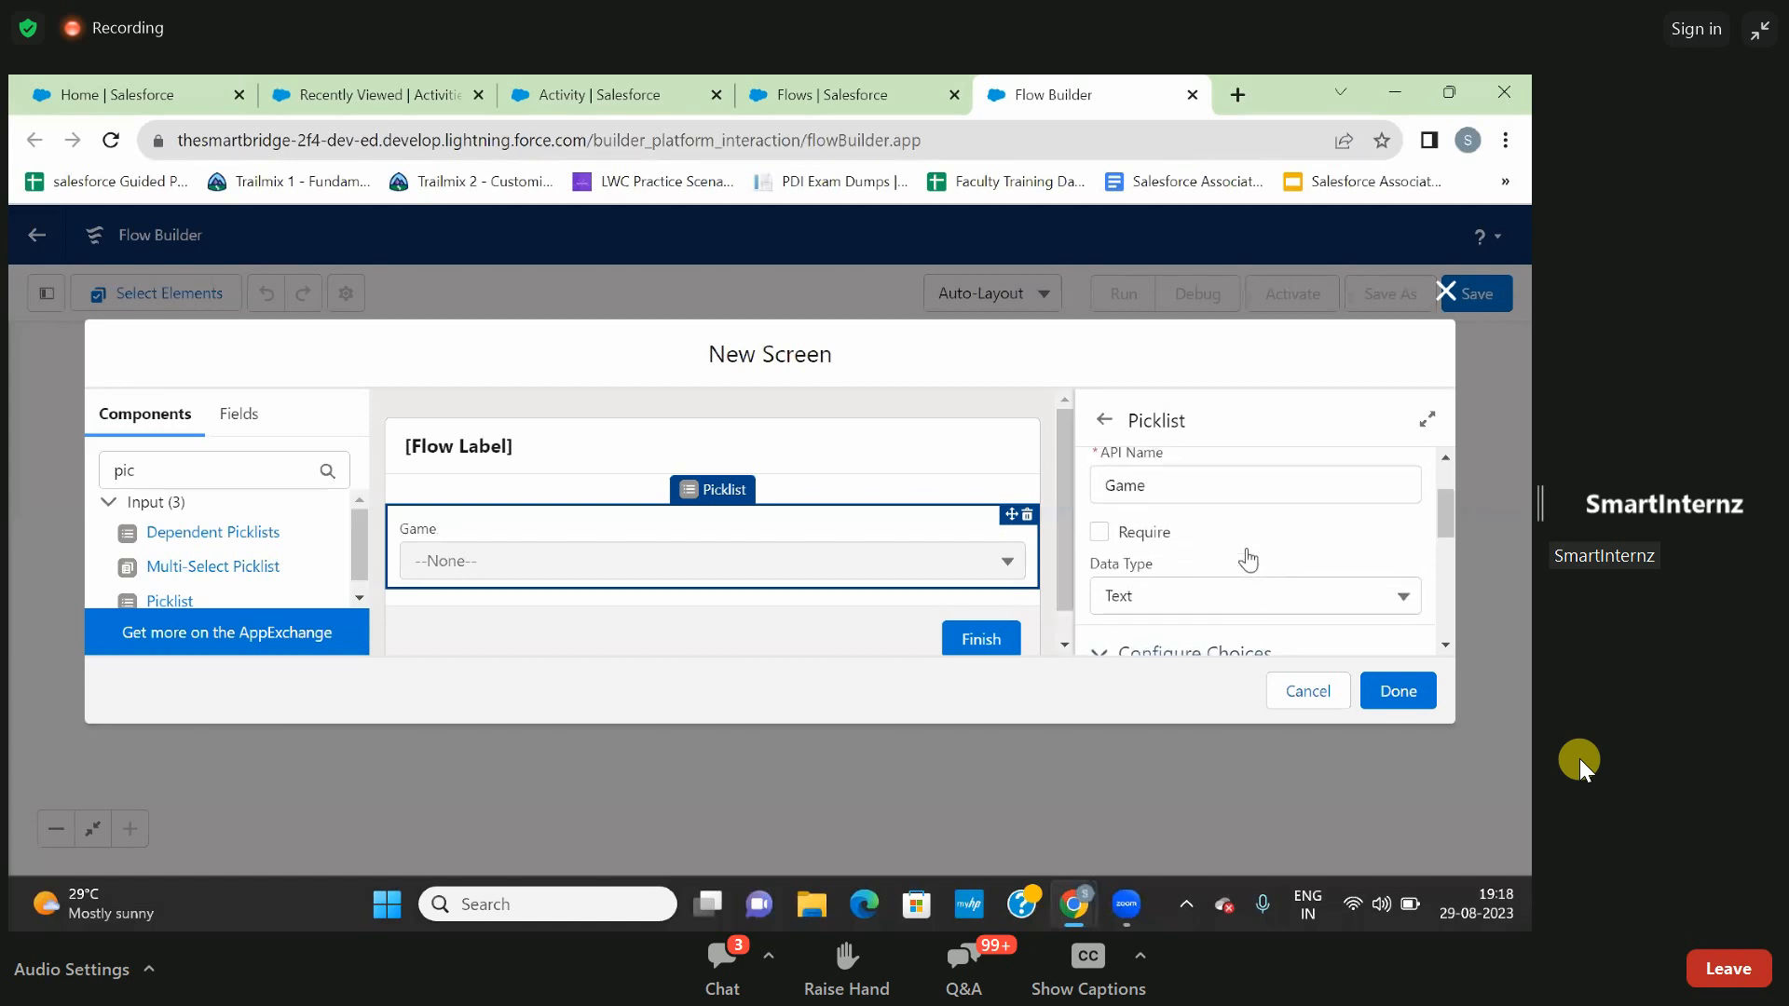
{"action": "scroll", "coordinate": [1248, 557], "scroll_direction": "down", "scroll_amount": 2}
{"action": "scroll", "coordinate": [1249, 558], "scroll_direction": "down", "scroll_amount": 4}
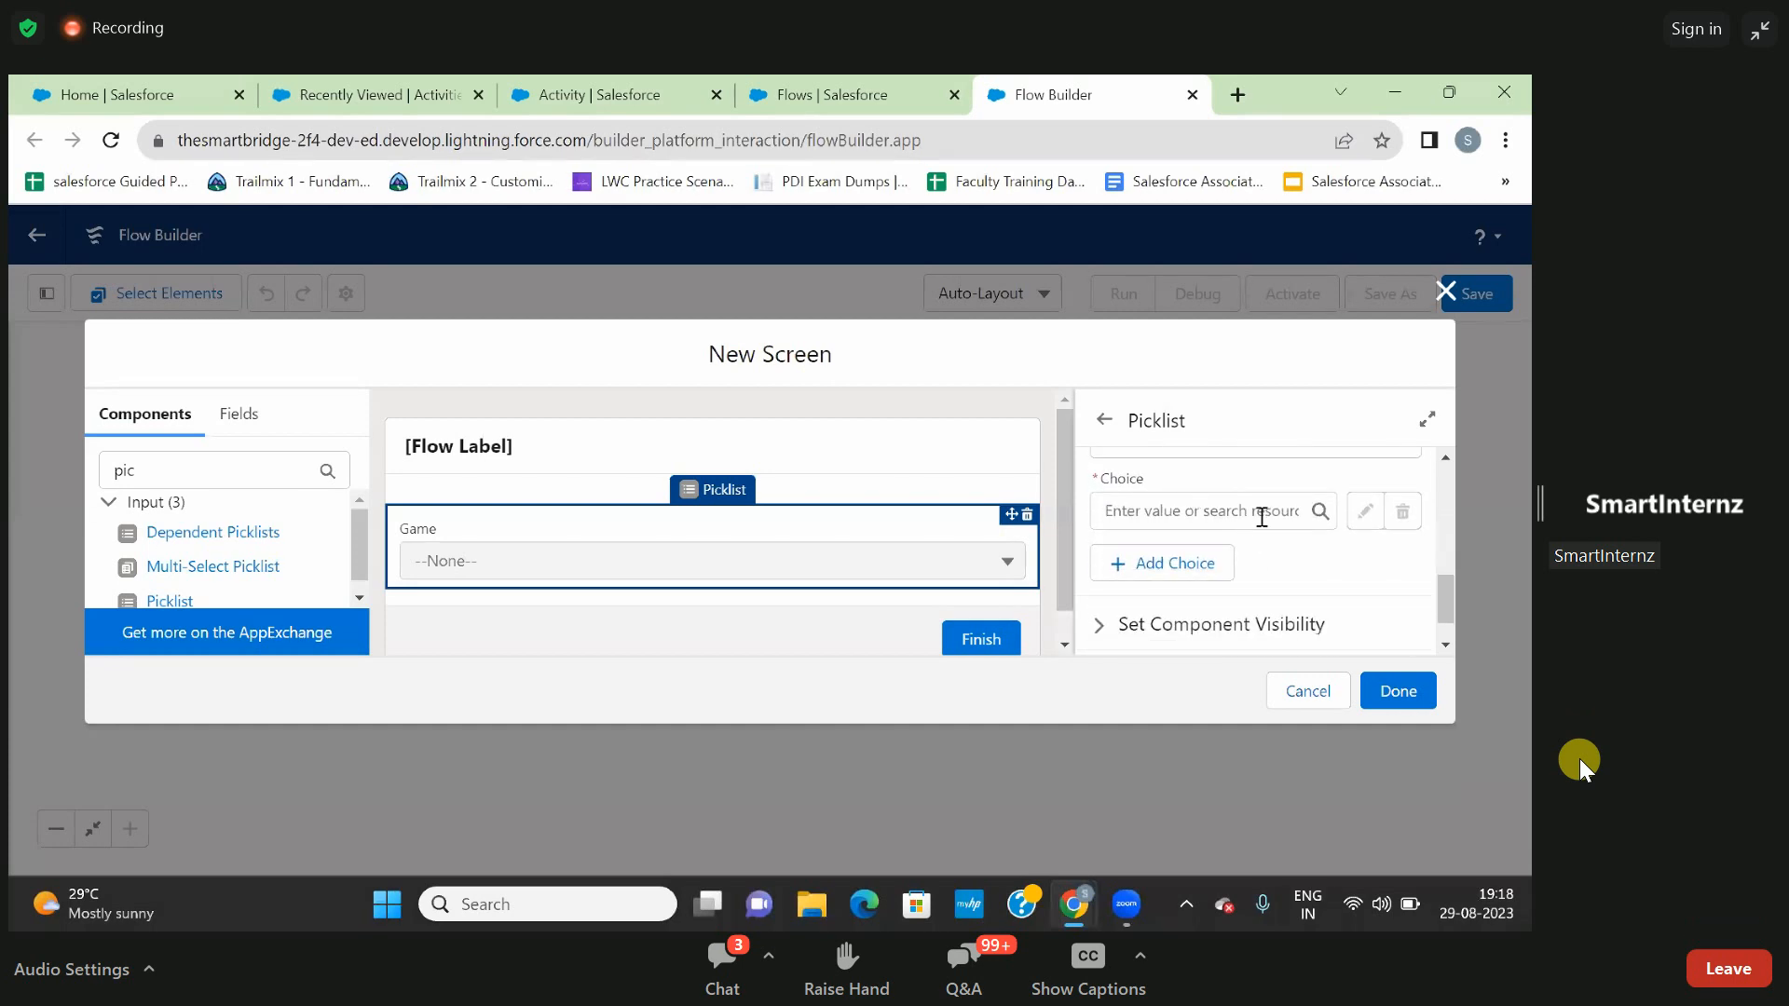
{"action": "left_click", "coordinate": [1324, 518]}
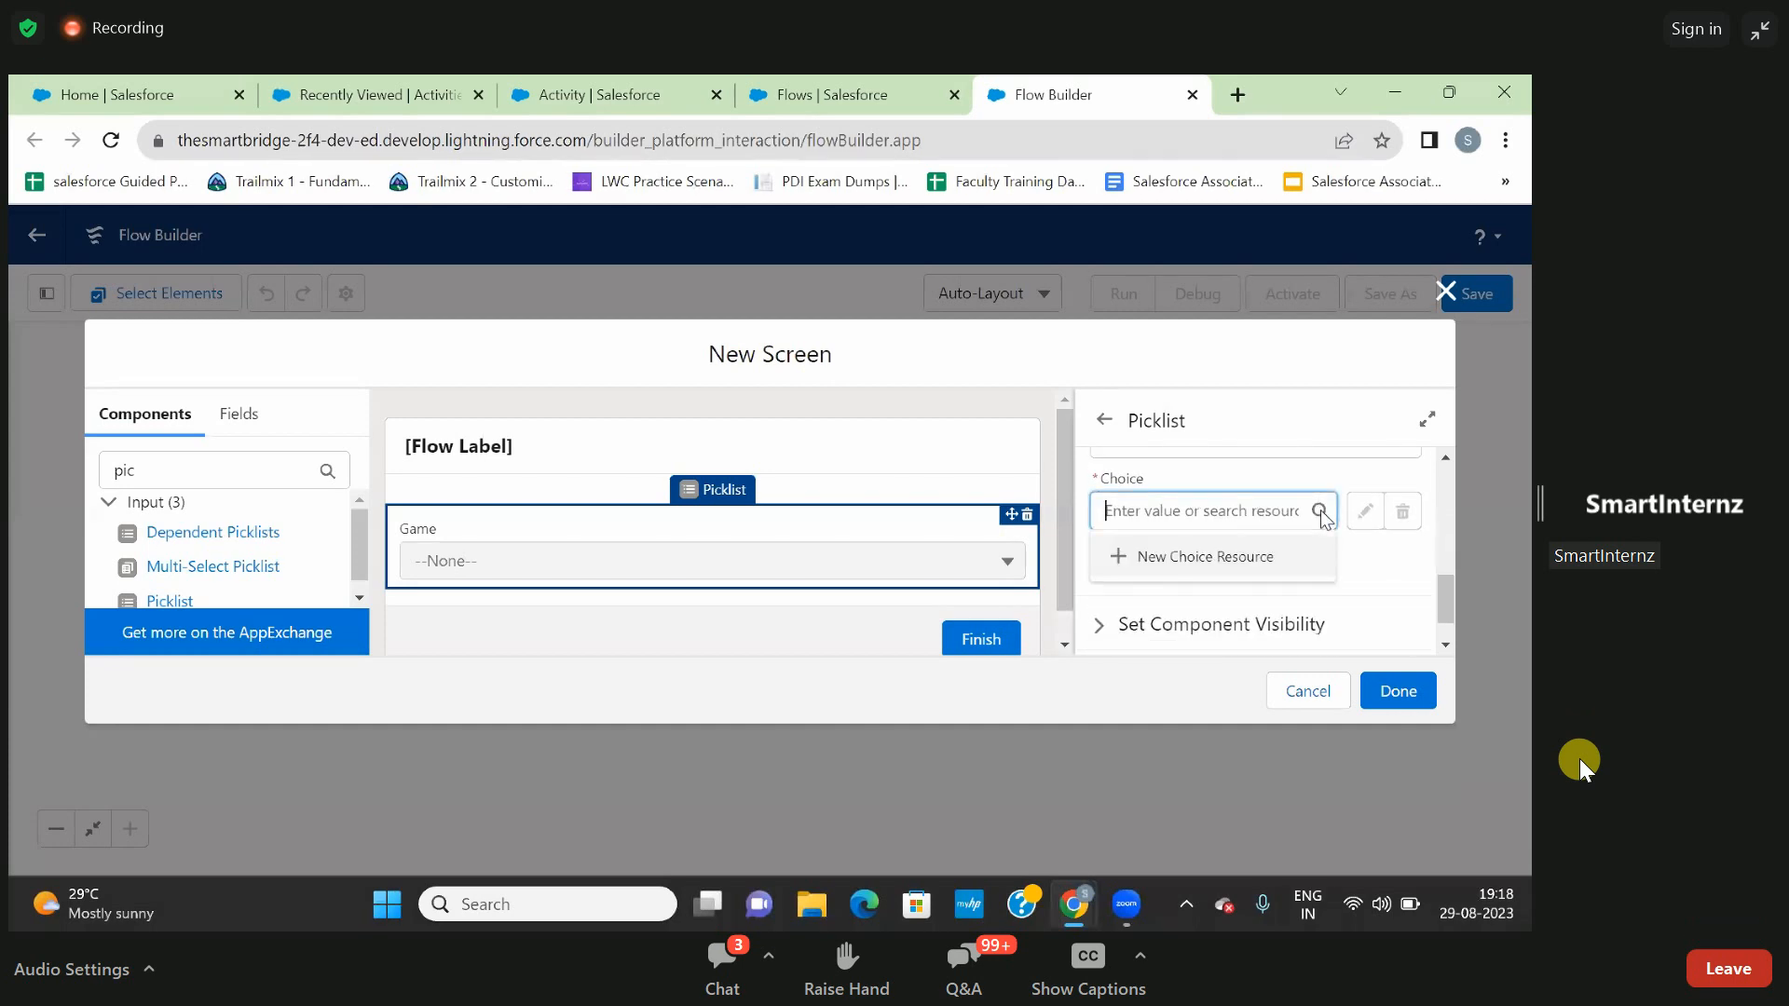
{"action": "left_click", "coordinate": [1213, 559]}
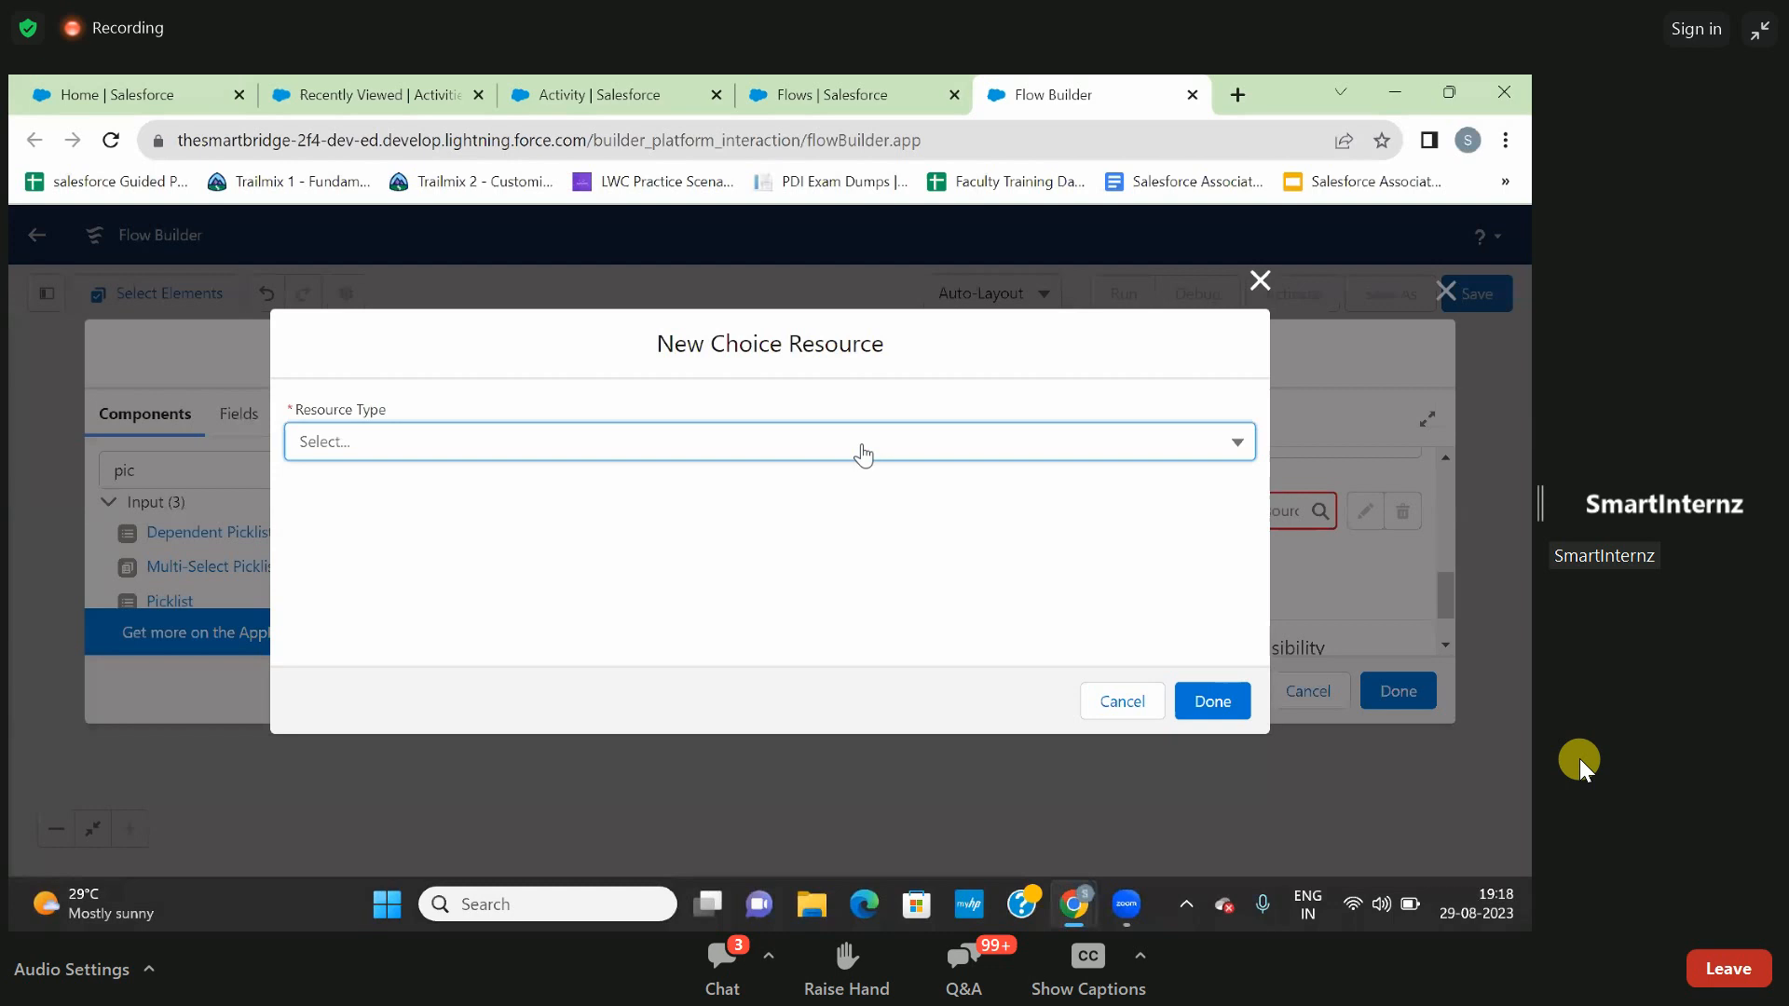
{"action": "left_click", "coordinate": [862, 454]}
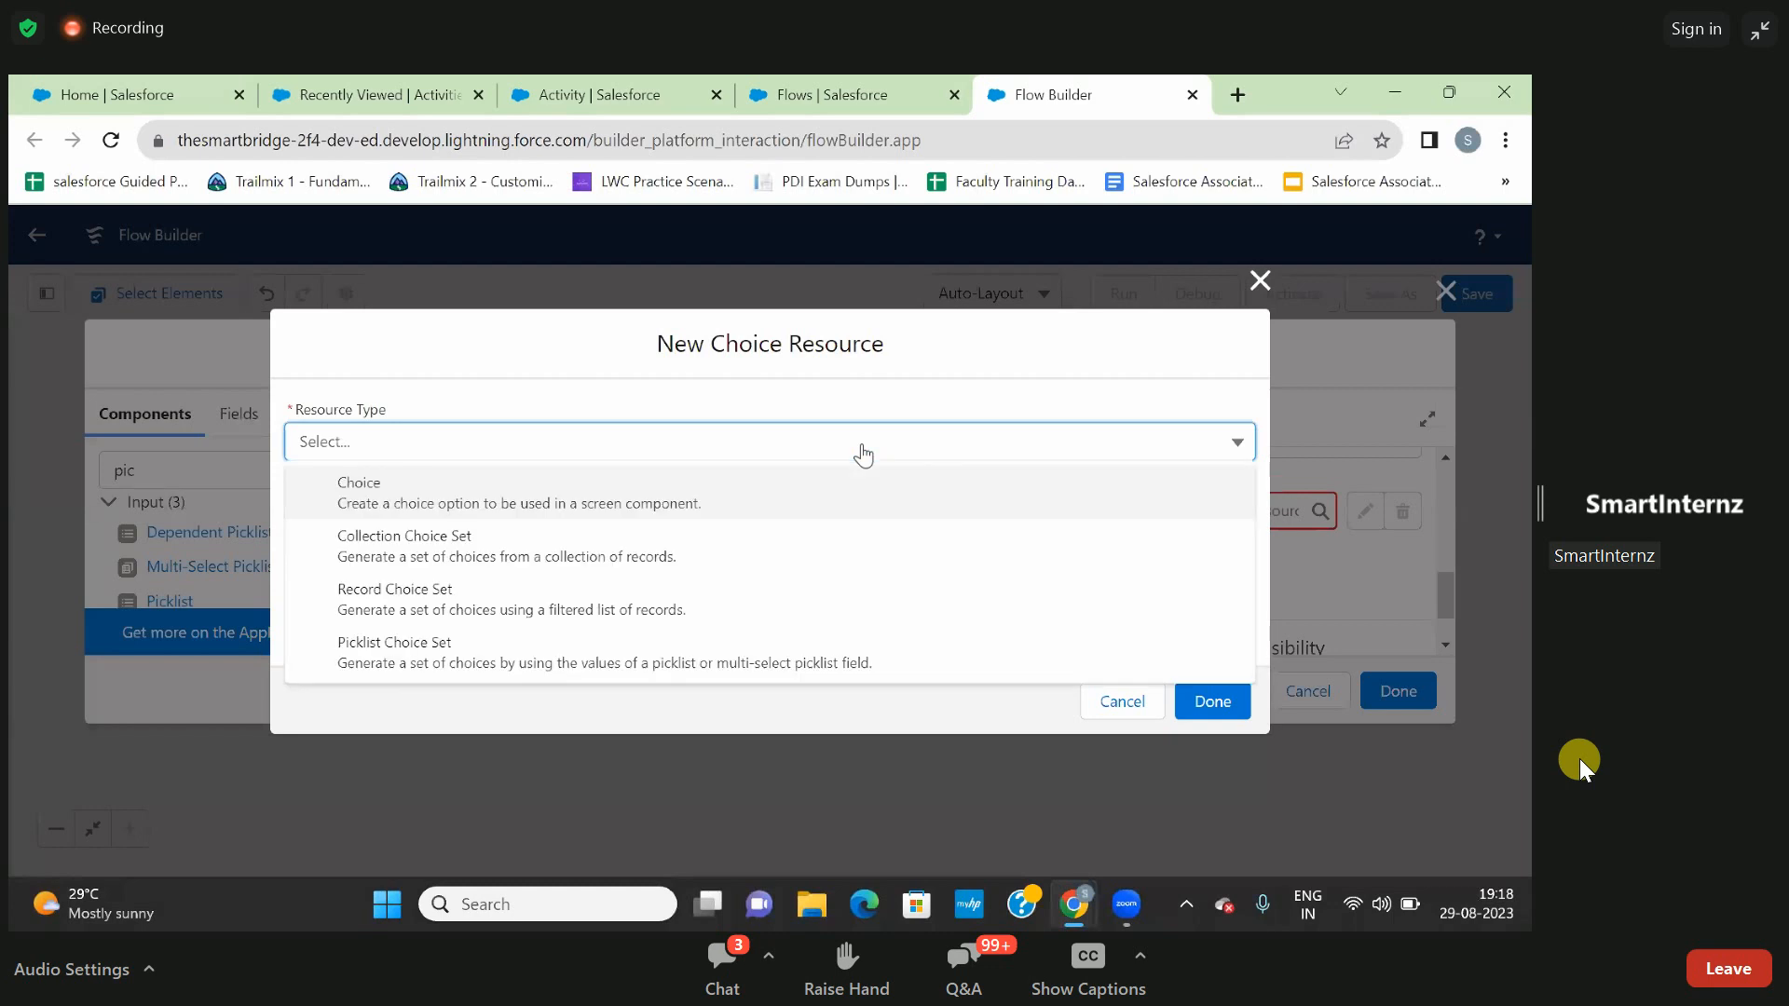
{"action": "left_click", "coordinate": [708, 661]}
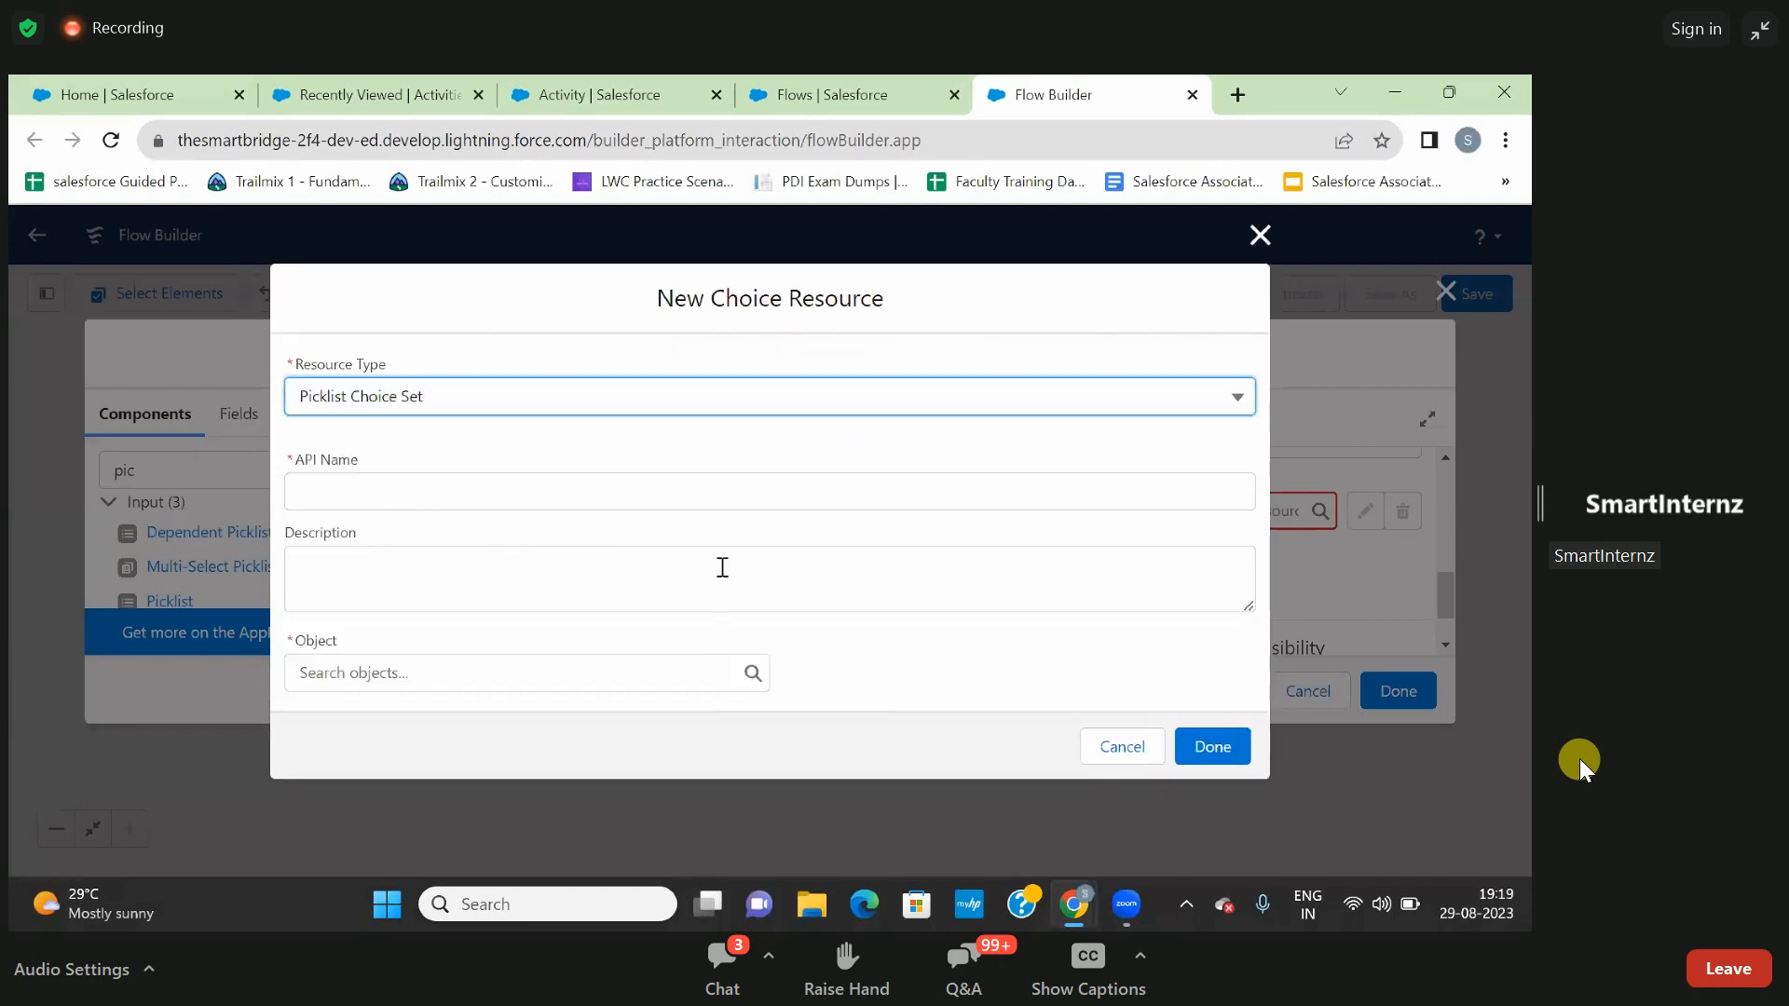
- Give the new picklist choice set the API name ActivityRec
{"action": "left_click", "coordinate": [690, 455]}
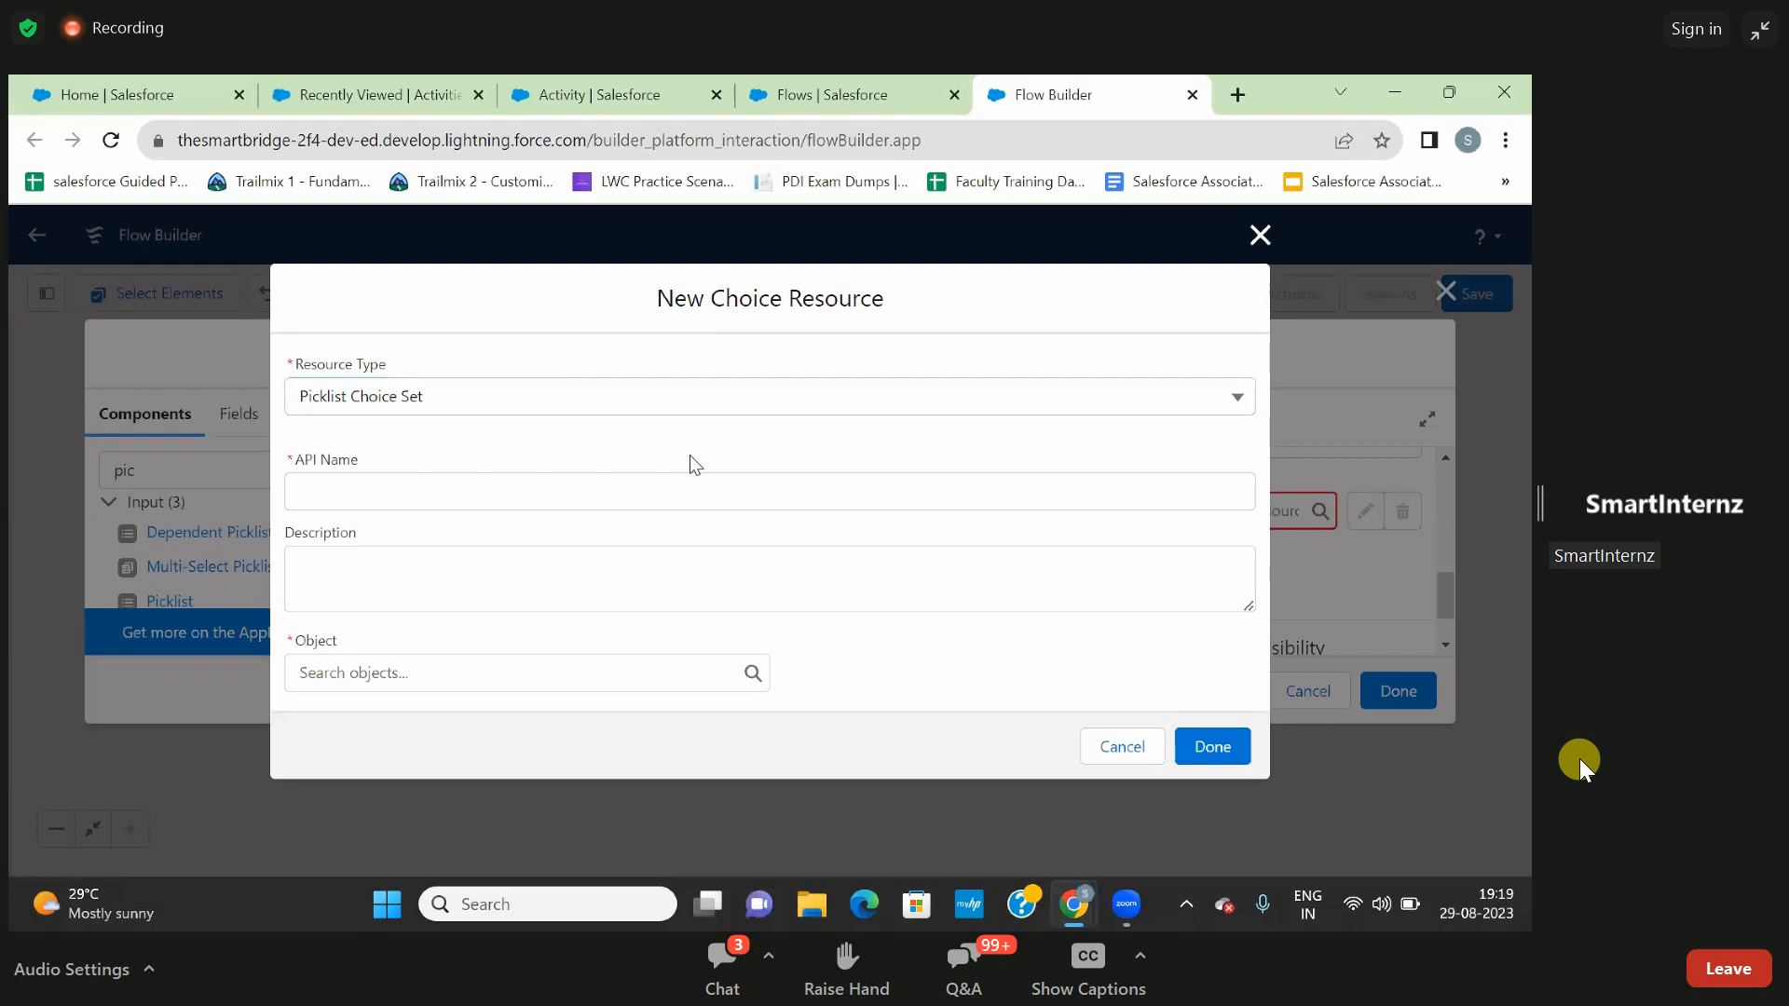
{"action": "left_click", "coordinate": [625, 501]}
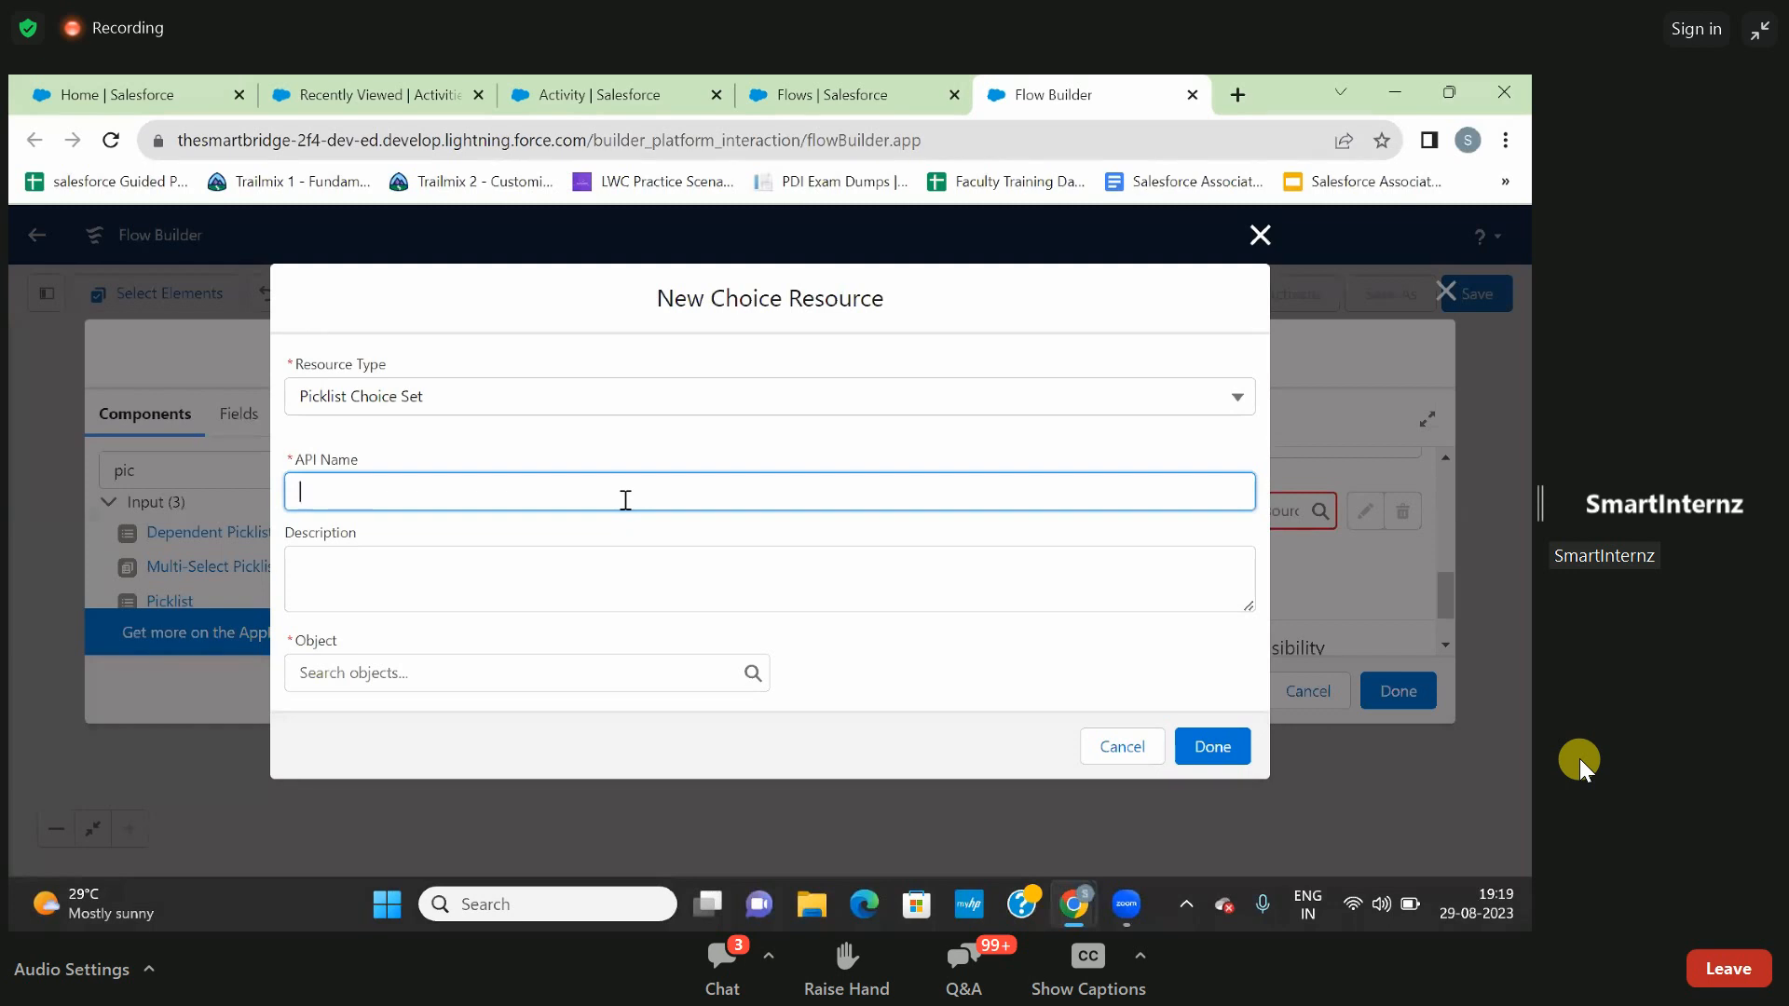
{"action": "type", "text": "ActivityRec"}
{"action": "left_click", "coordinate": [589, 529]}
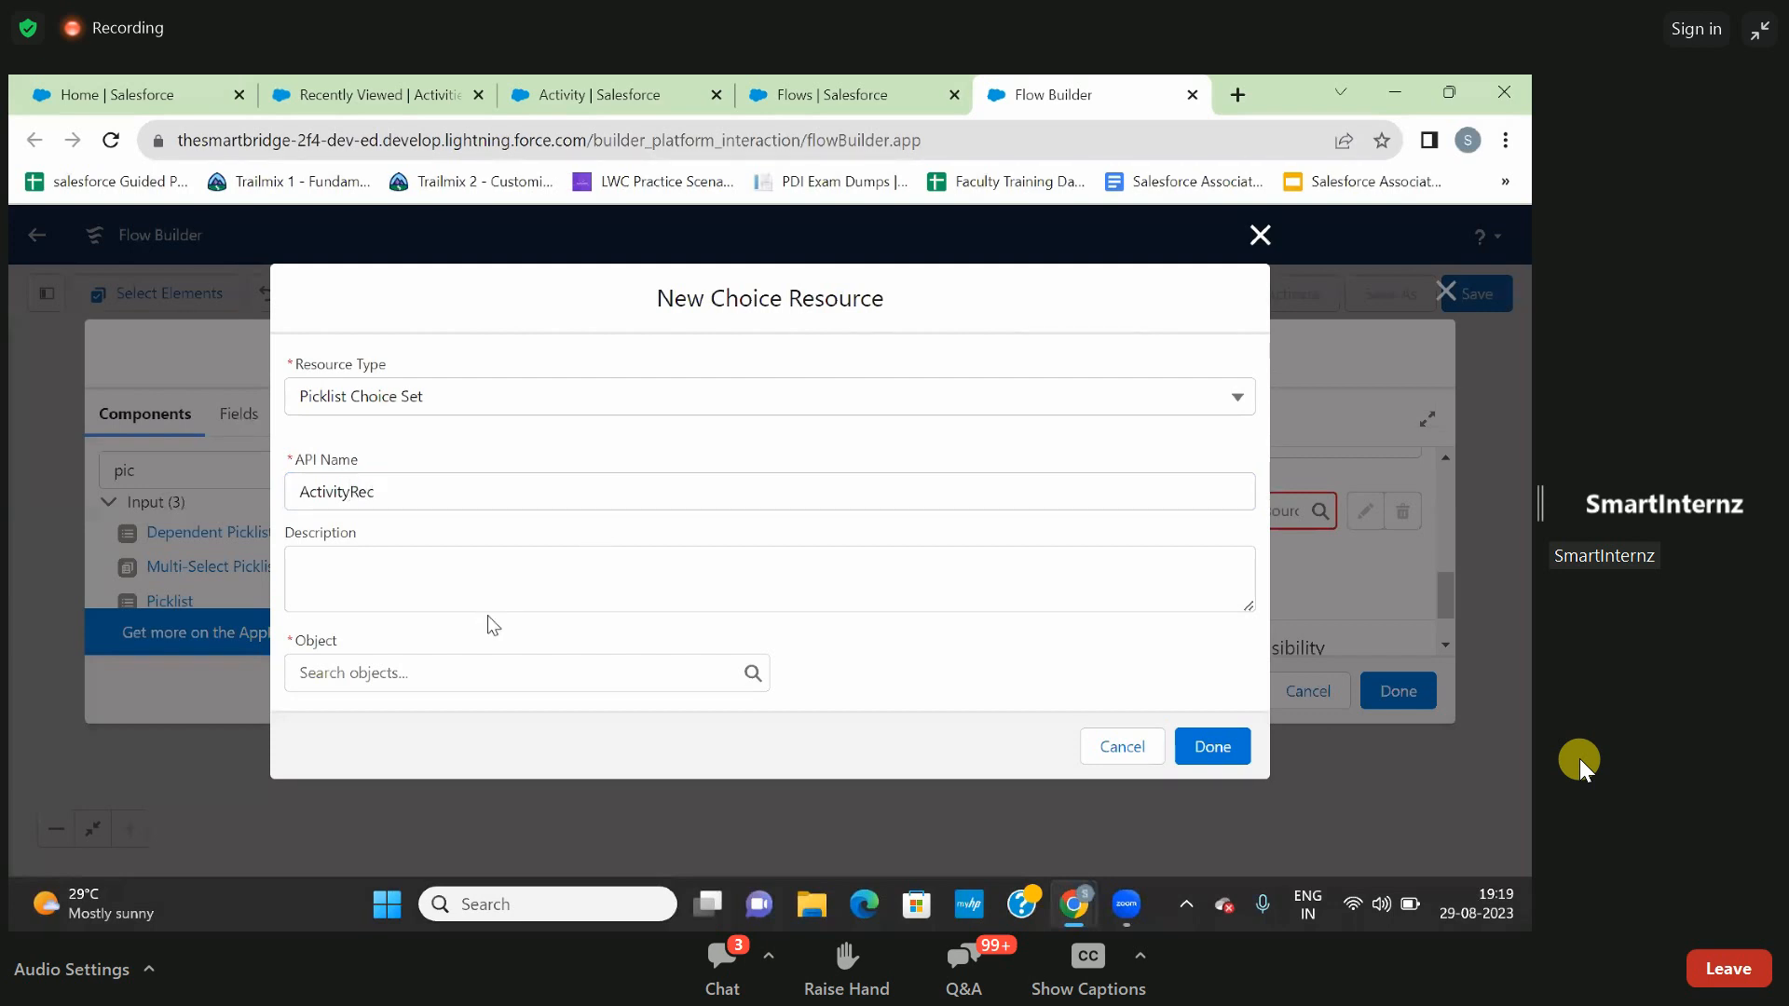
{"action": "left_click", "coordinate": [379, 674]}
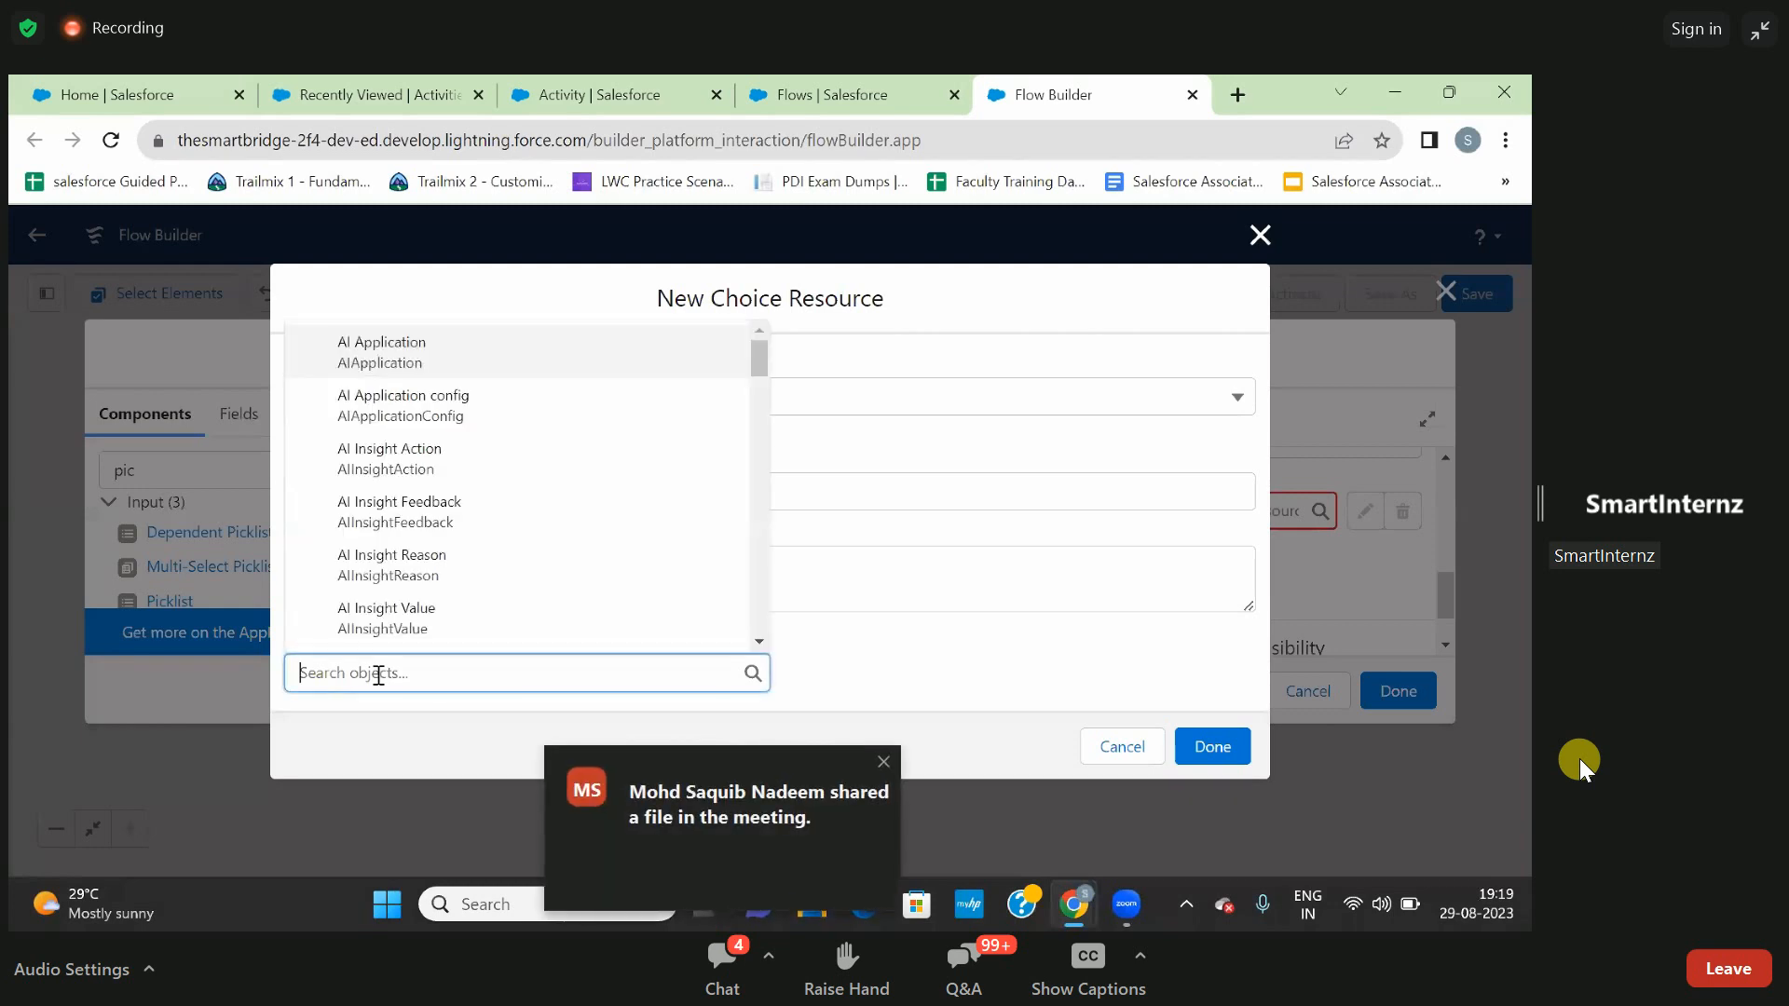
{"action": "type", "text": "act"}
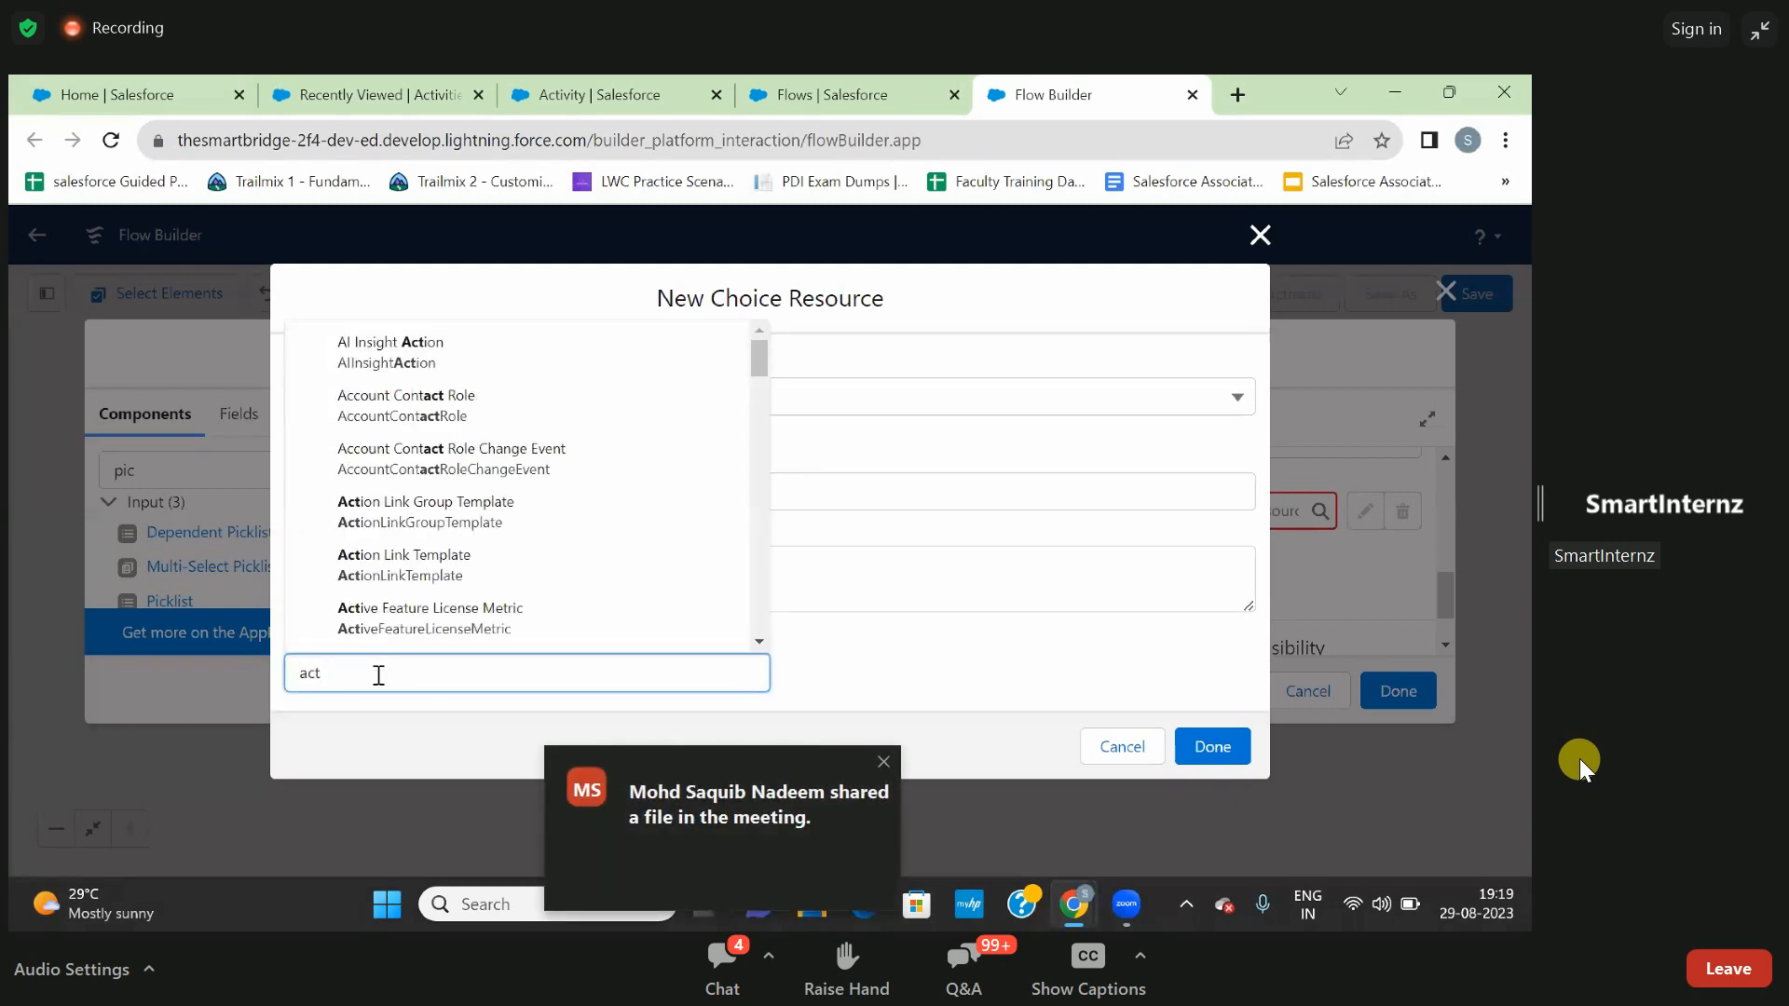
{"action": "type", "text": "ivi"}
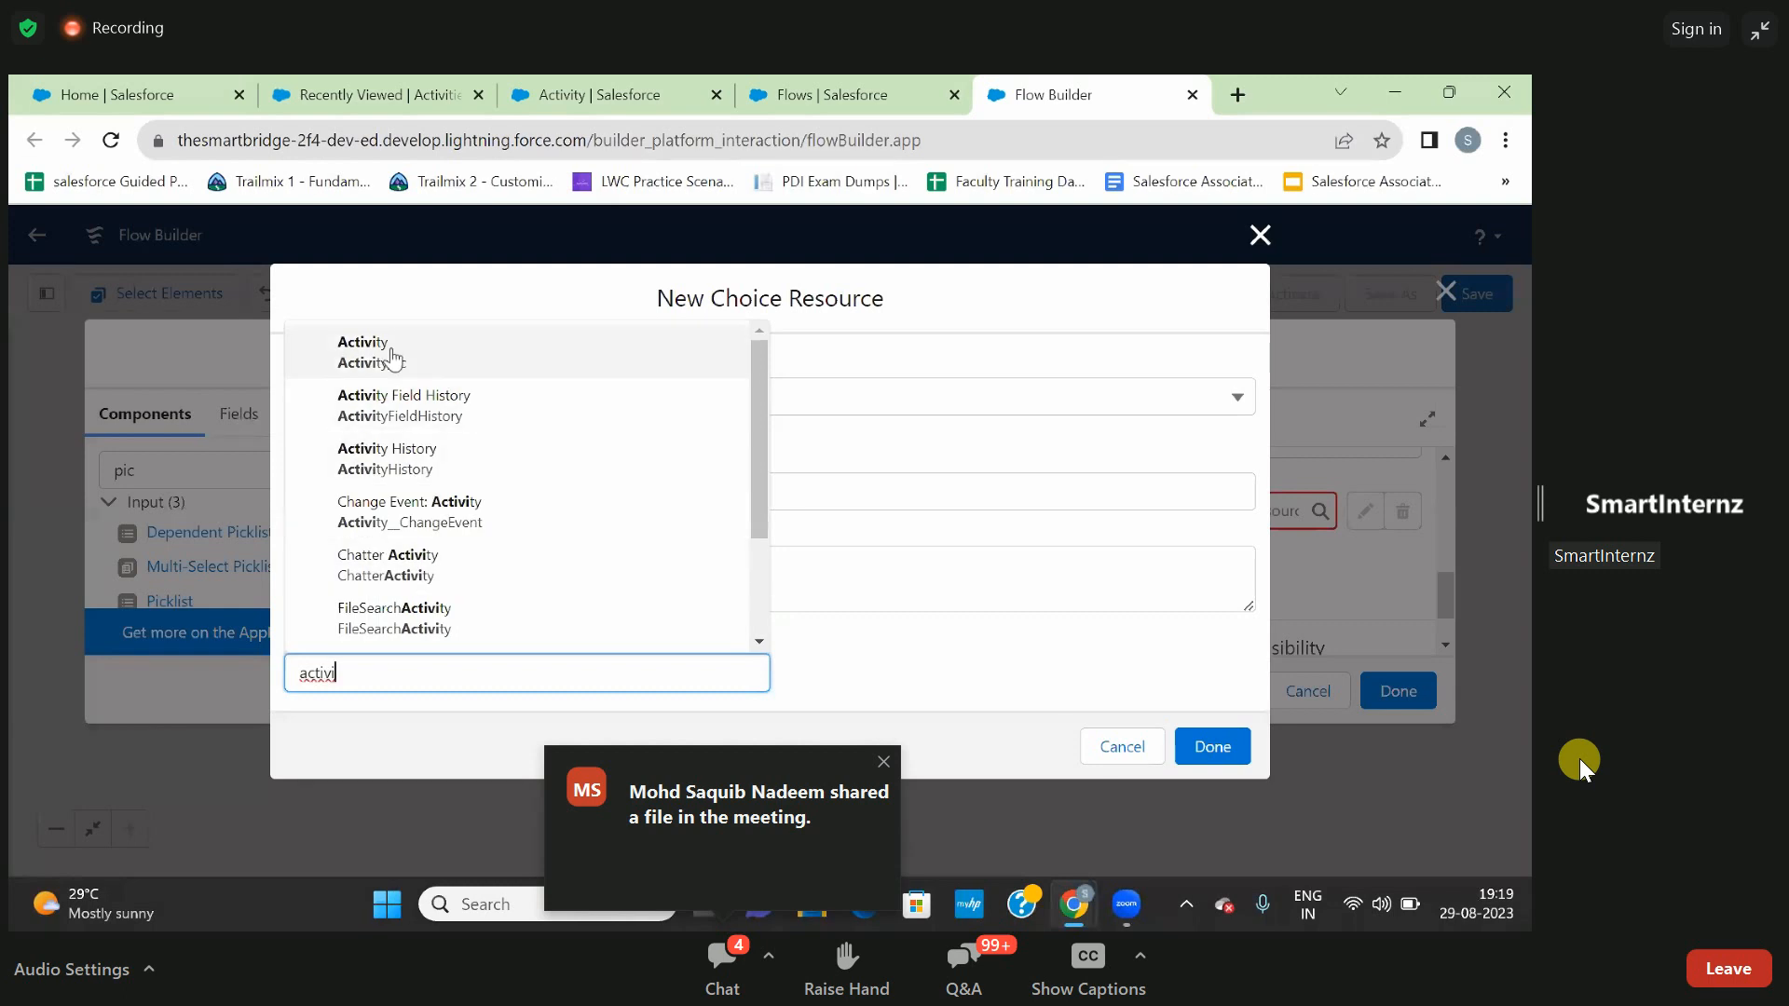
{"action": "left_click", "coordinate": [393, 359]}
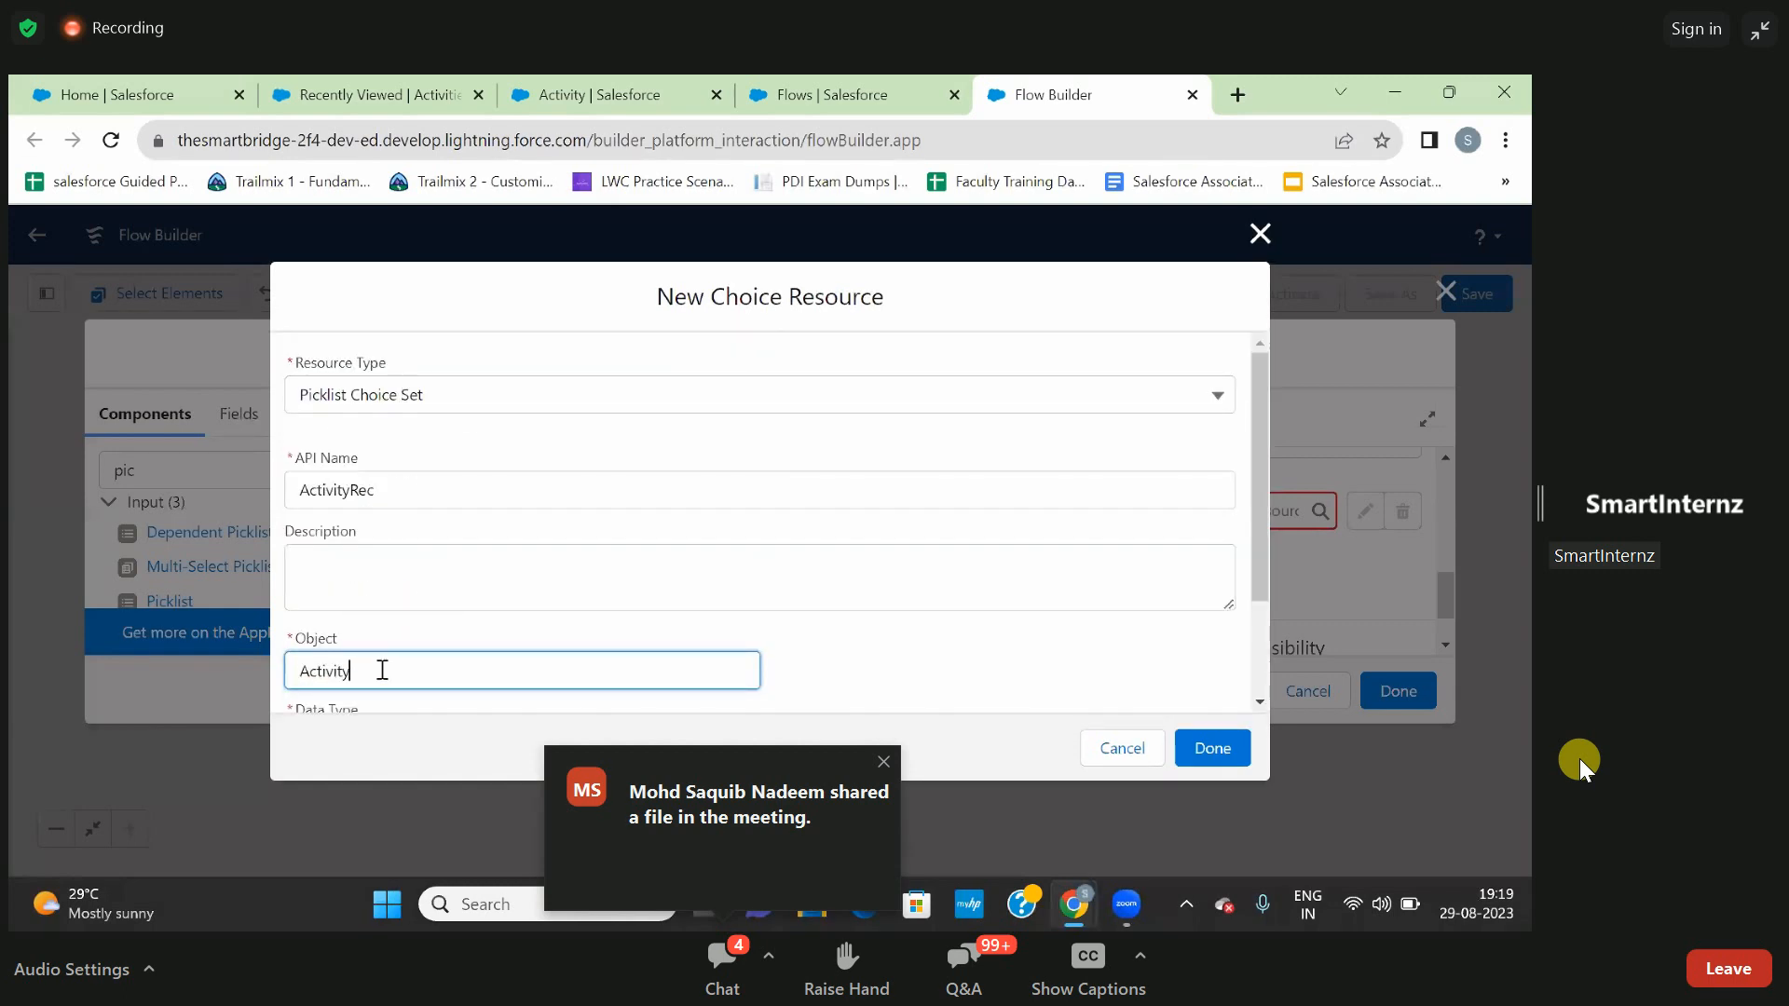
{"action": "key", "text": "BackSpace"}
{"action": "key", "text": "BackSpace"}
{"action": "key", "text": "BackSpace"}
{"action": "key", "text": "BackSpace"}
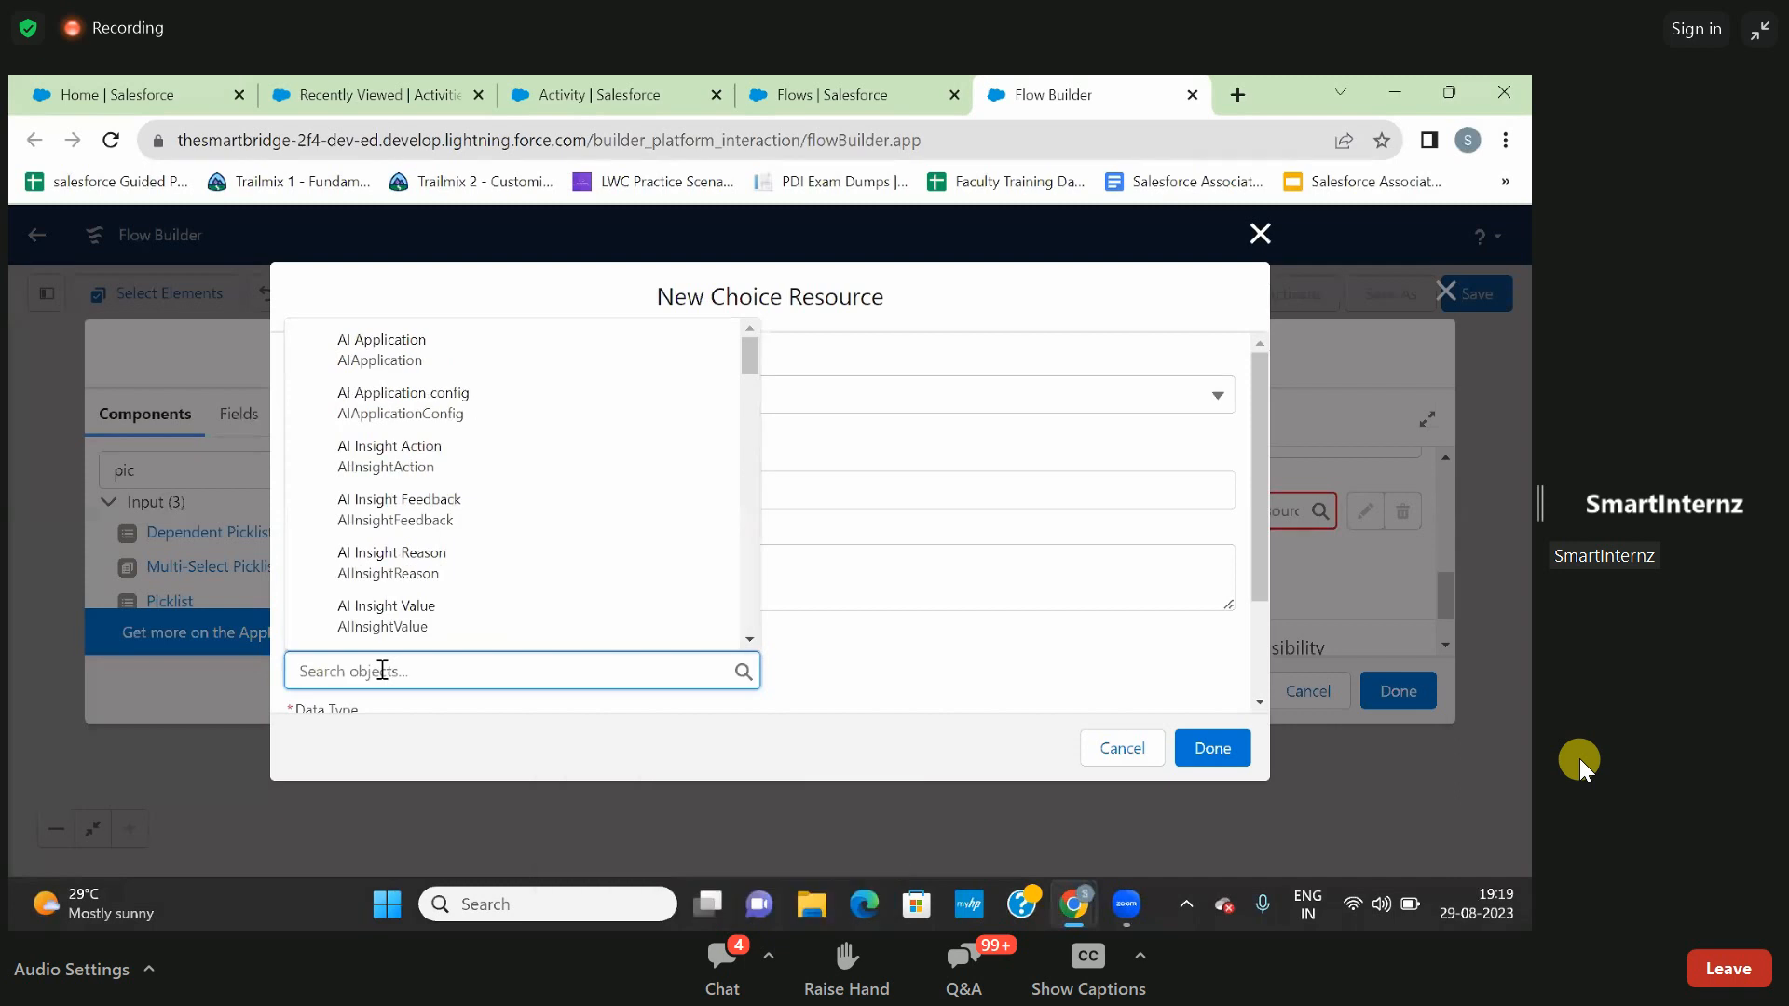
- Set the object of the ActivityRec choice set to the custom object Activity (Activity__c)
{"action": "type", "text": "actv"}
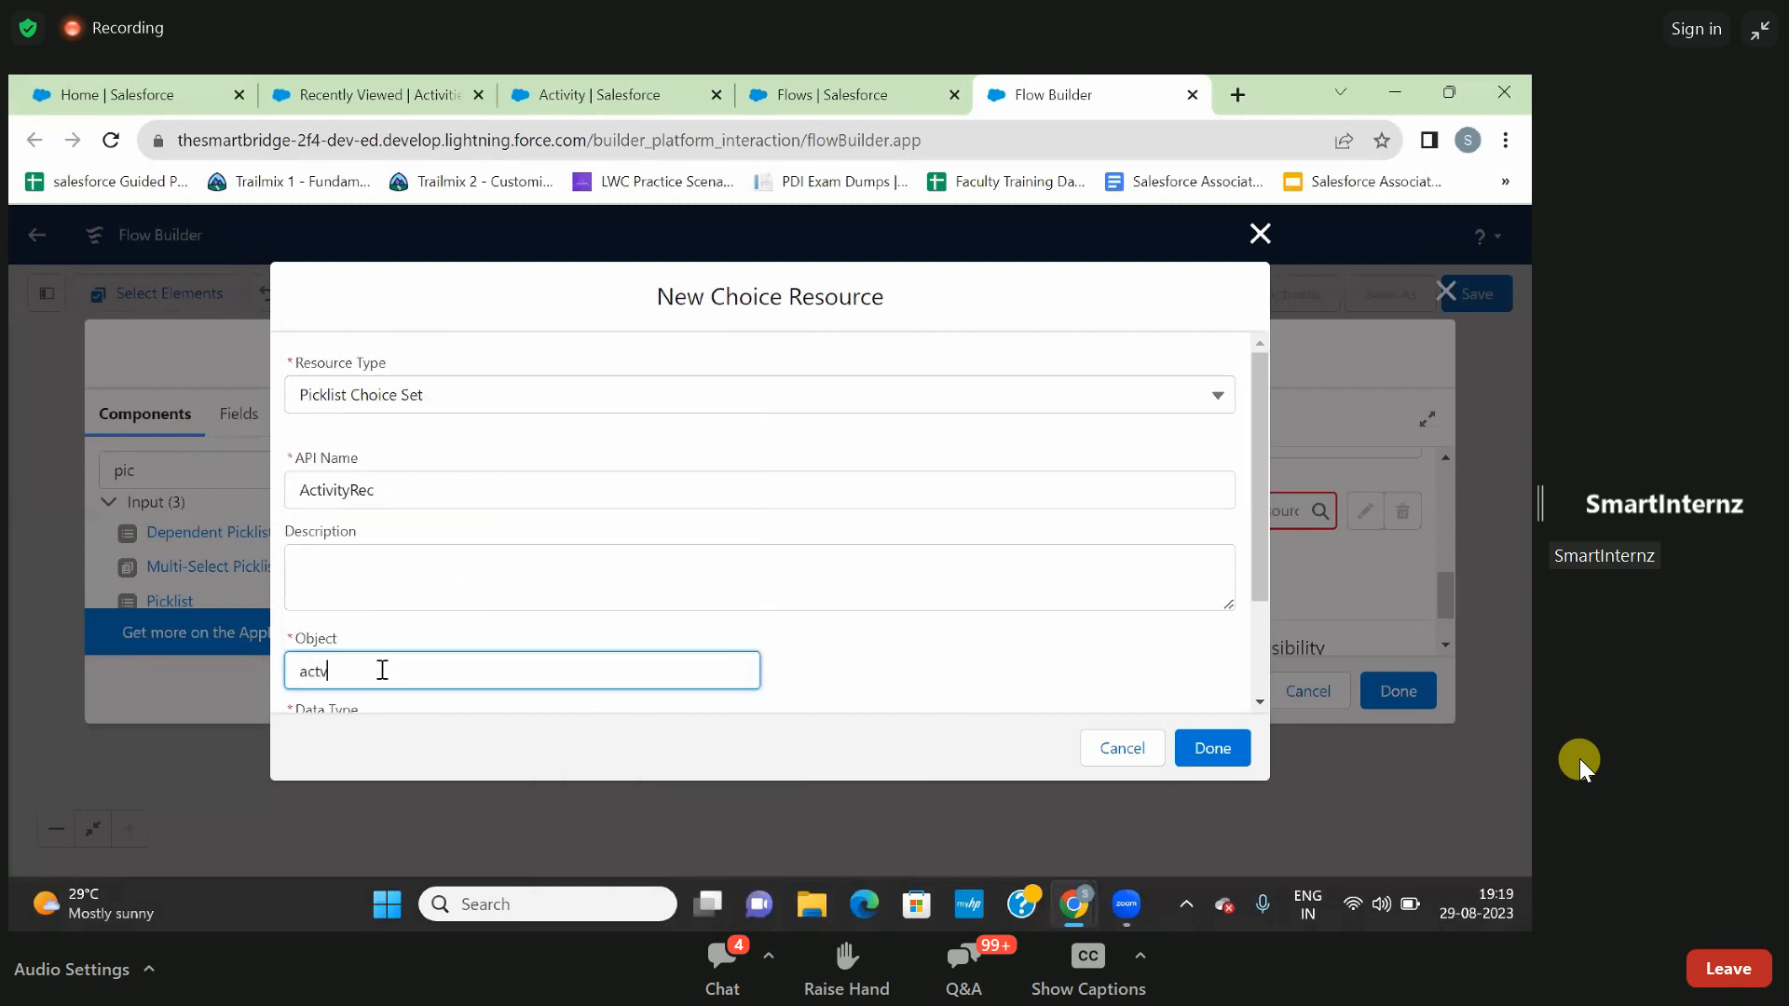
{"action": "type", "text": "i"}
{"action": "key", "text": "BackSpace"}
{"action": "key", "text": "BackSpace"}
{"action": "type", "text": "i"}
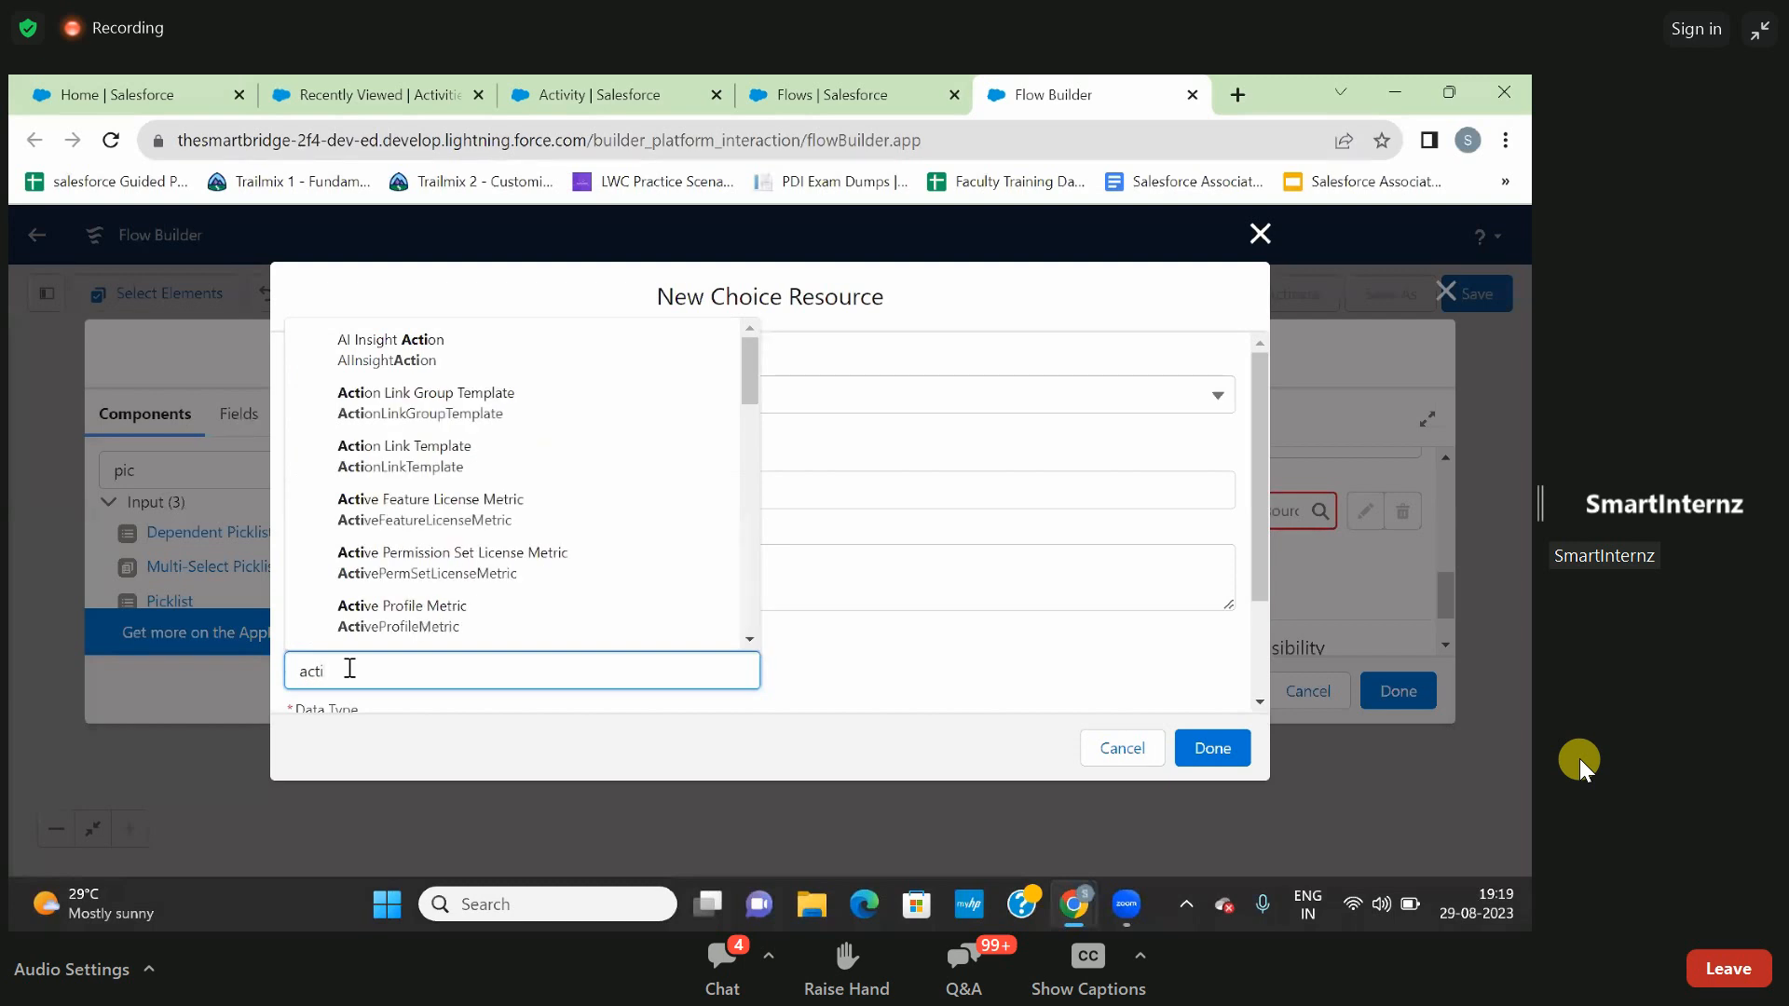
{"action": "type", "text": "vi"}
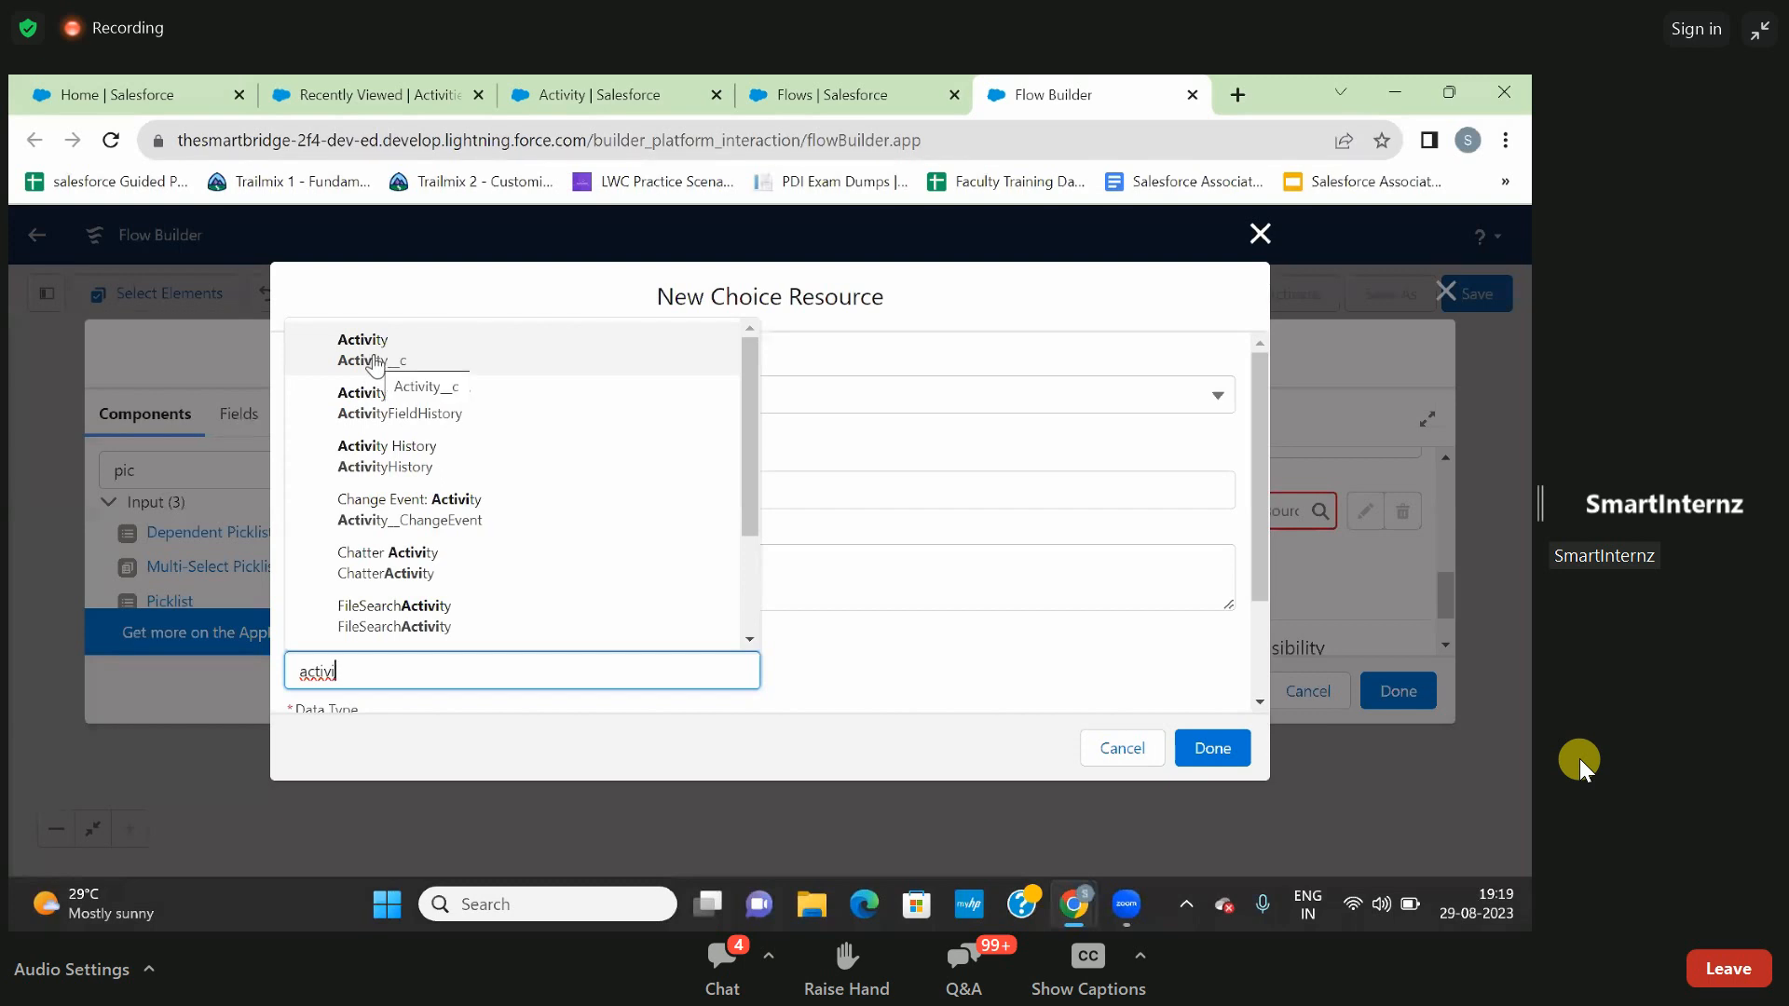
{"action": "left_click", "coordinate": [375, 363]}
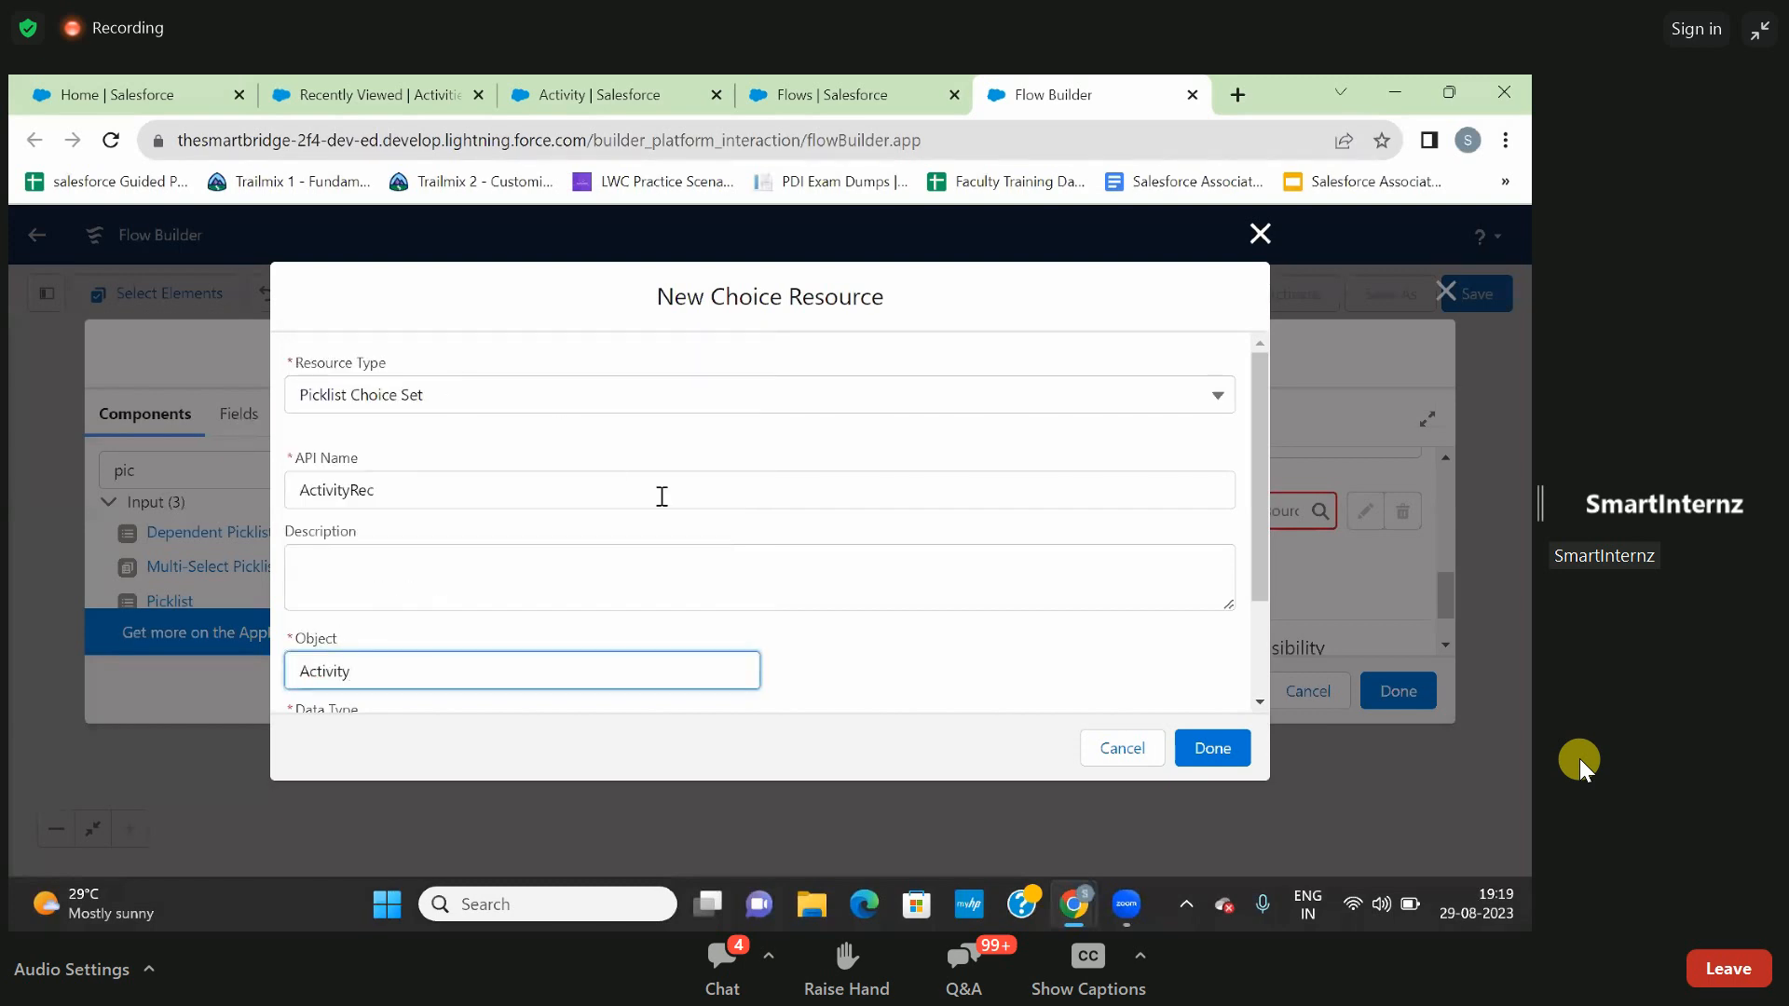
- Set the ActivityRec choice set's data type to Picklist and its field to Game__c, and complete the choice resource
{"action": "scroll", "coordinate": [943, 637], "scroll_direction": "down", "scroll_amount": 2}
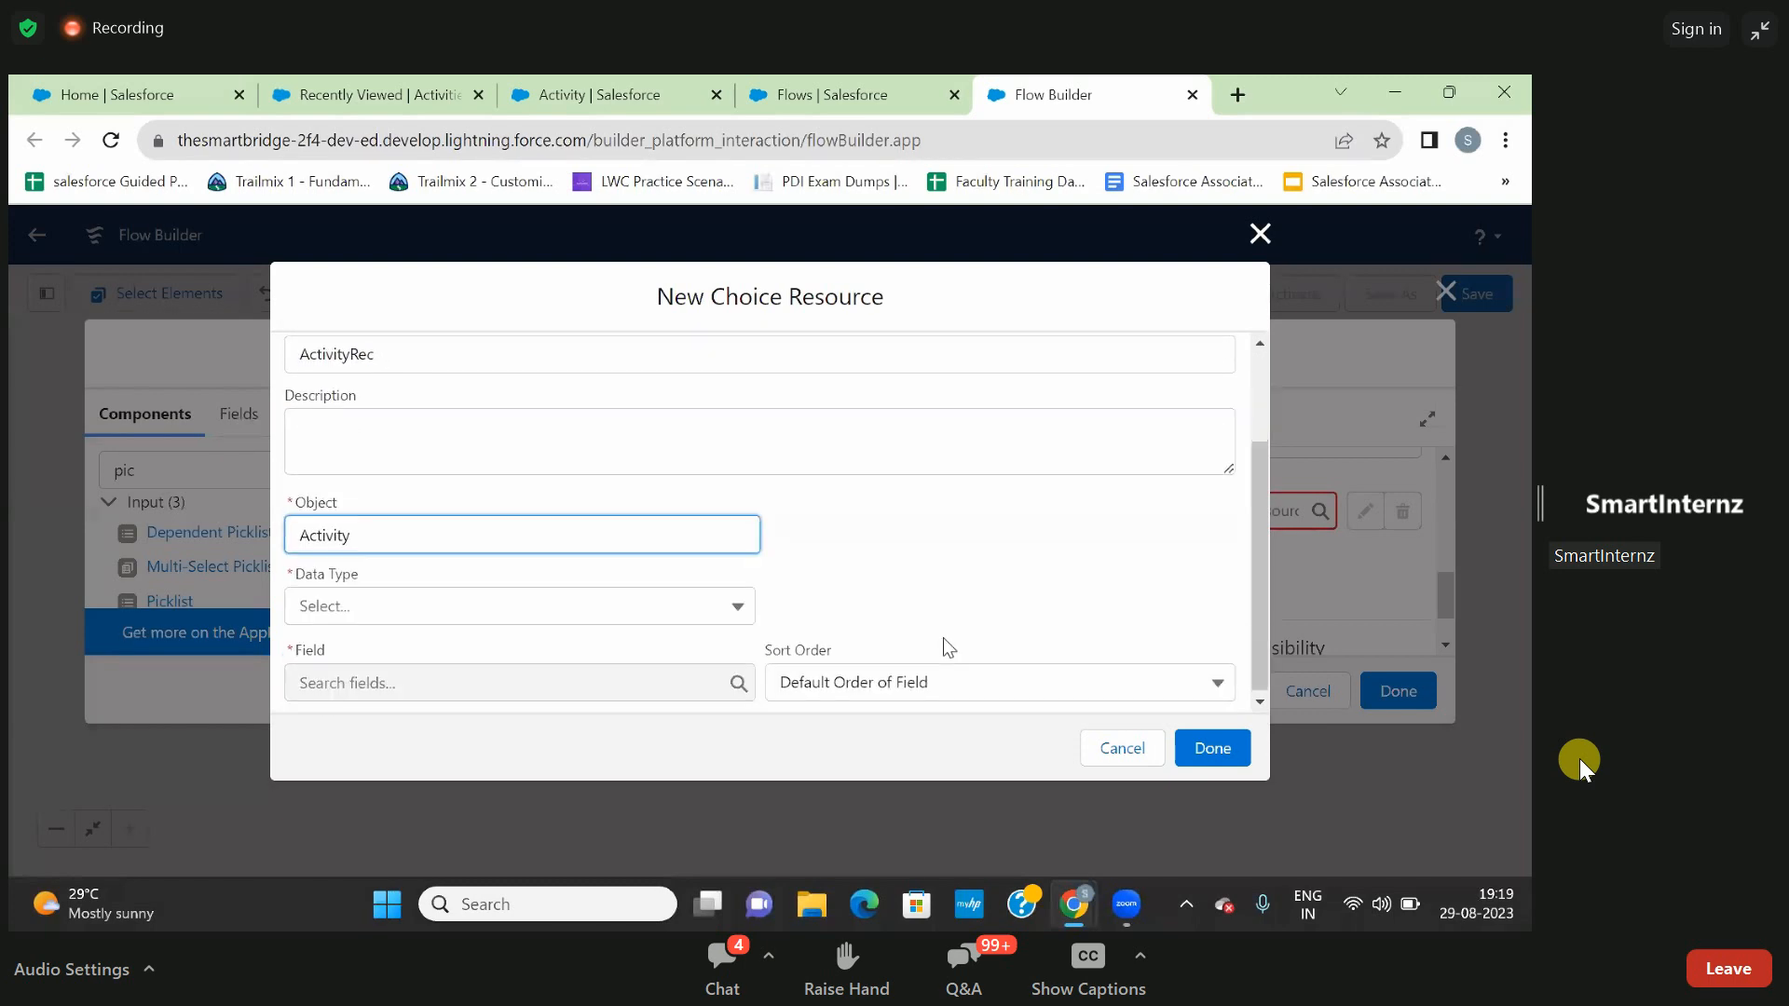
{"action": "left_click", "coordinate": [597, 619]}
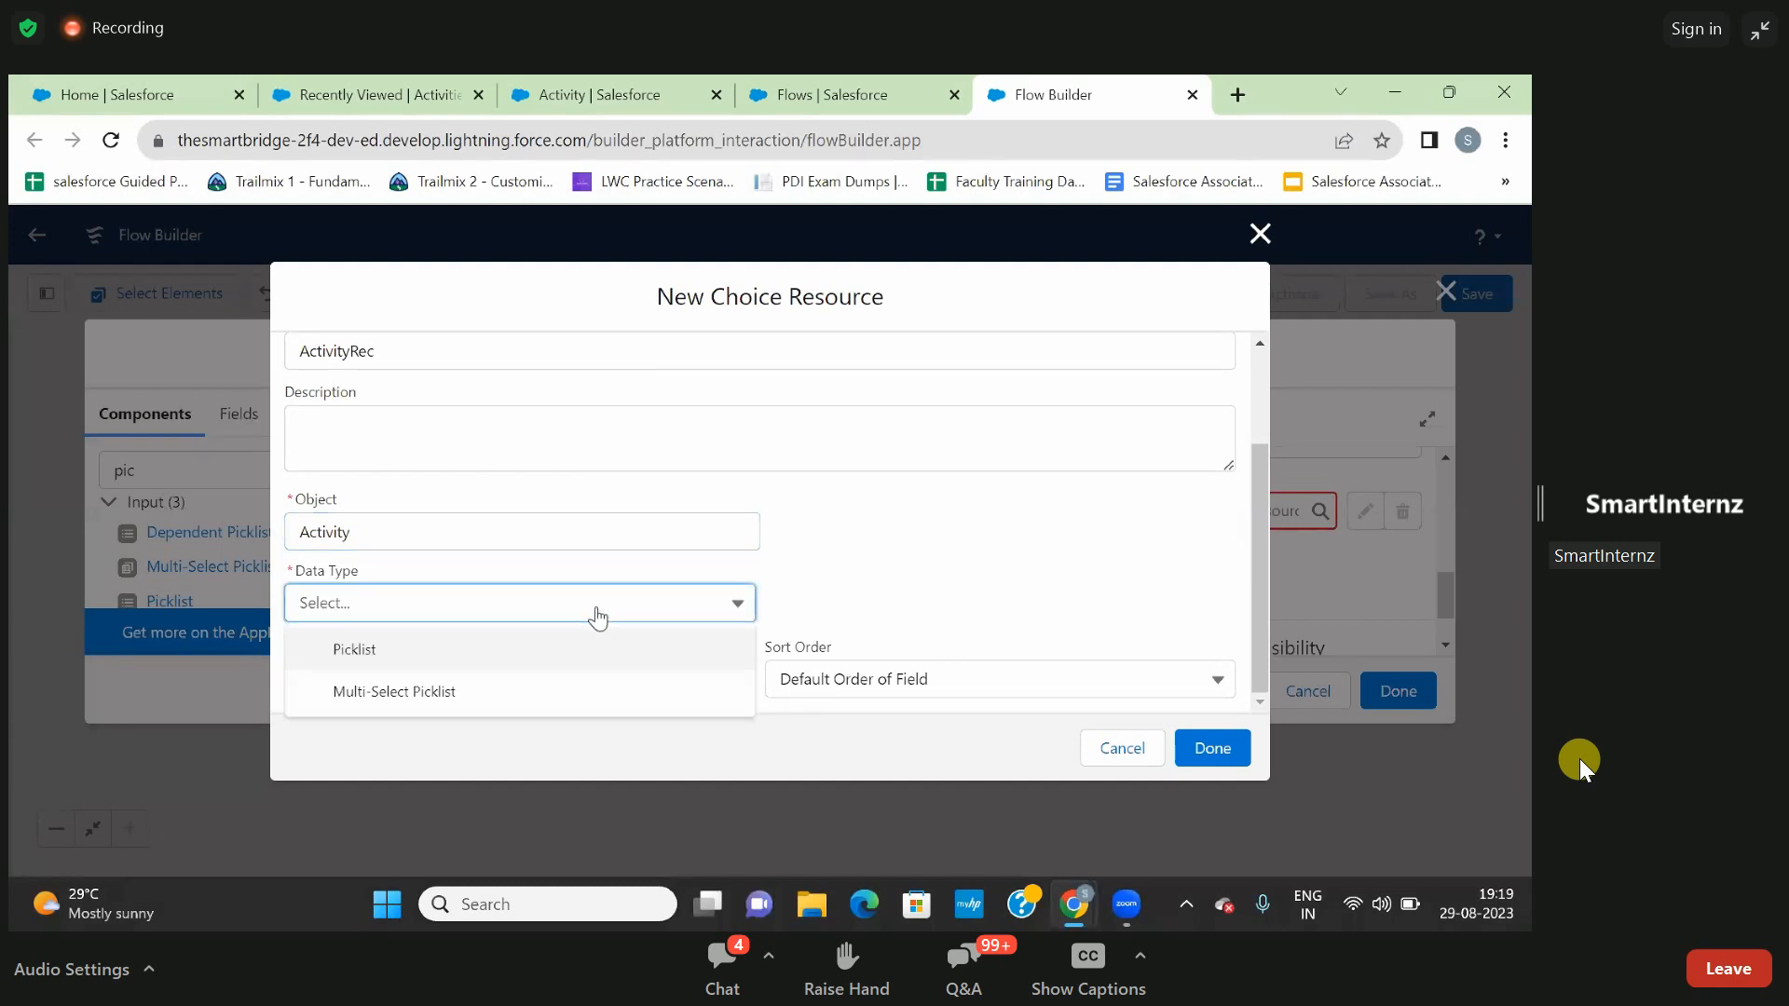
{"action": "left_click", "coordinate": [513, 663]}
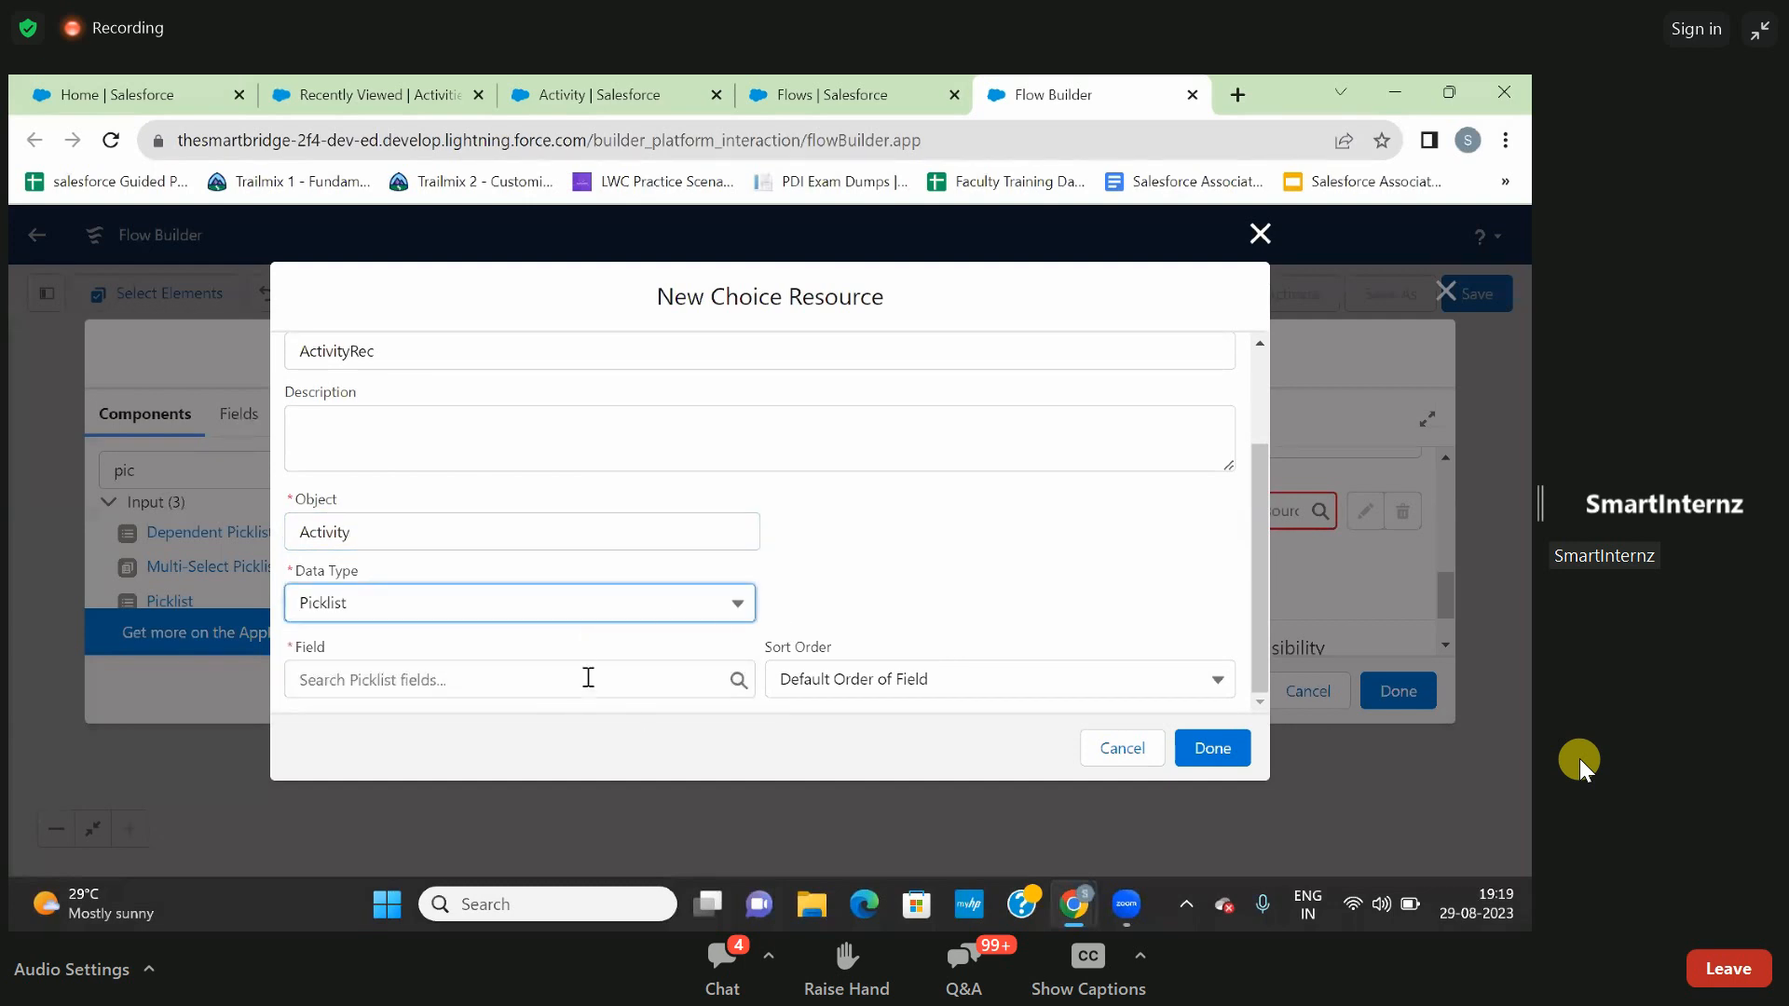
{"action": "left_click", "coordinate": [588, 677]}
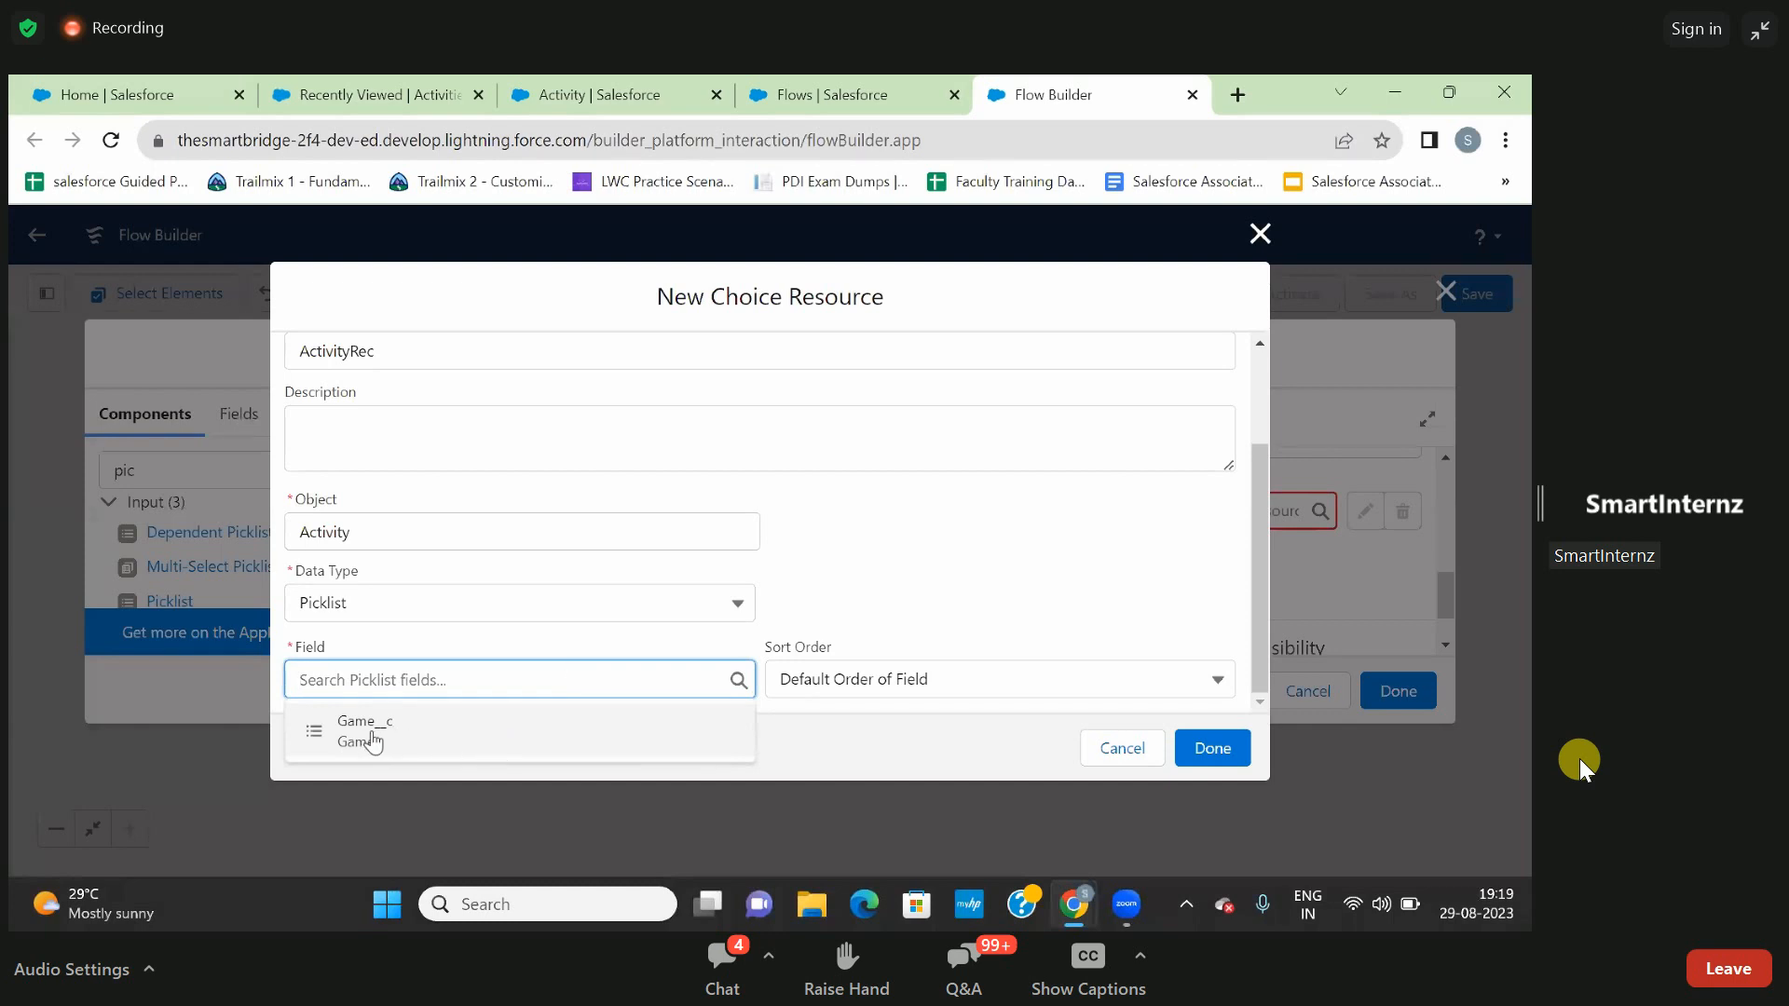
{"action": "left_click", "coordinate": [374, 738]}
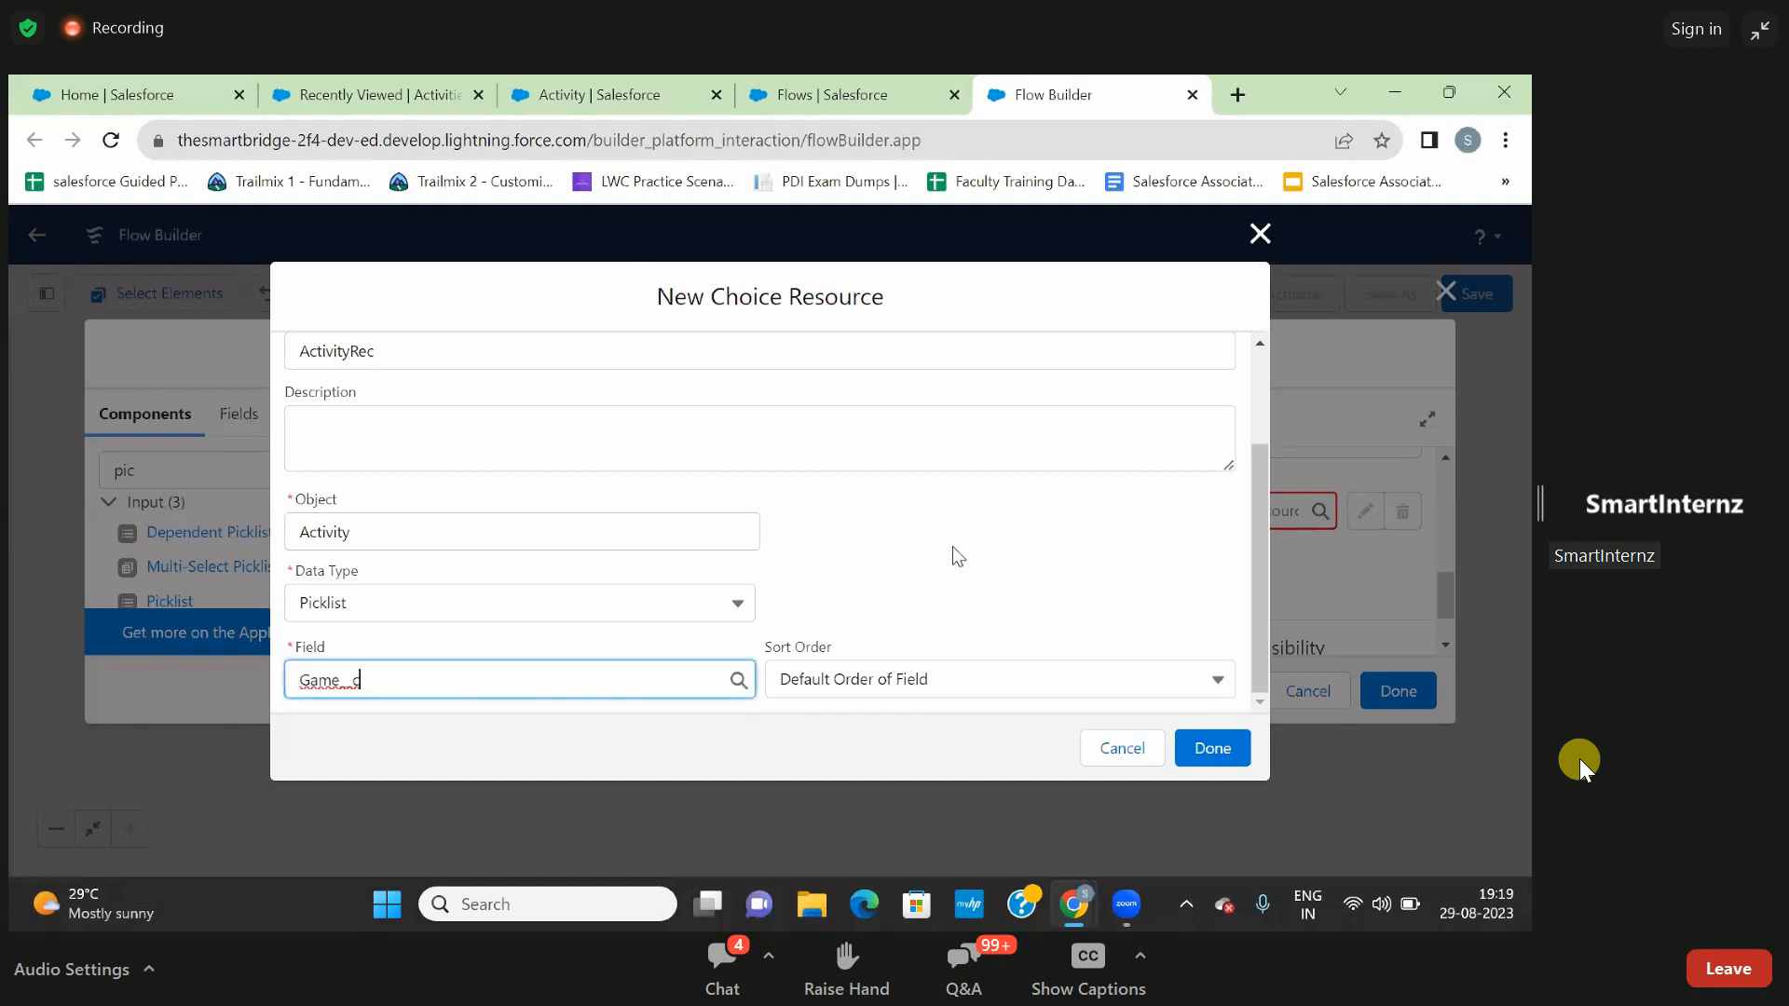
{"action": "left_click", "coordinate": [1213, 749]}
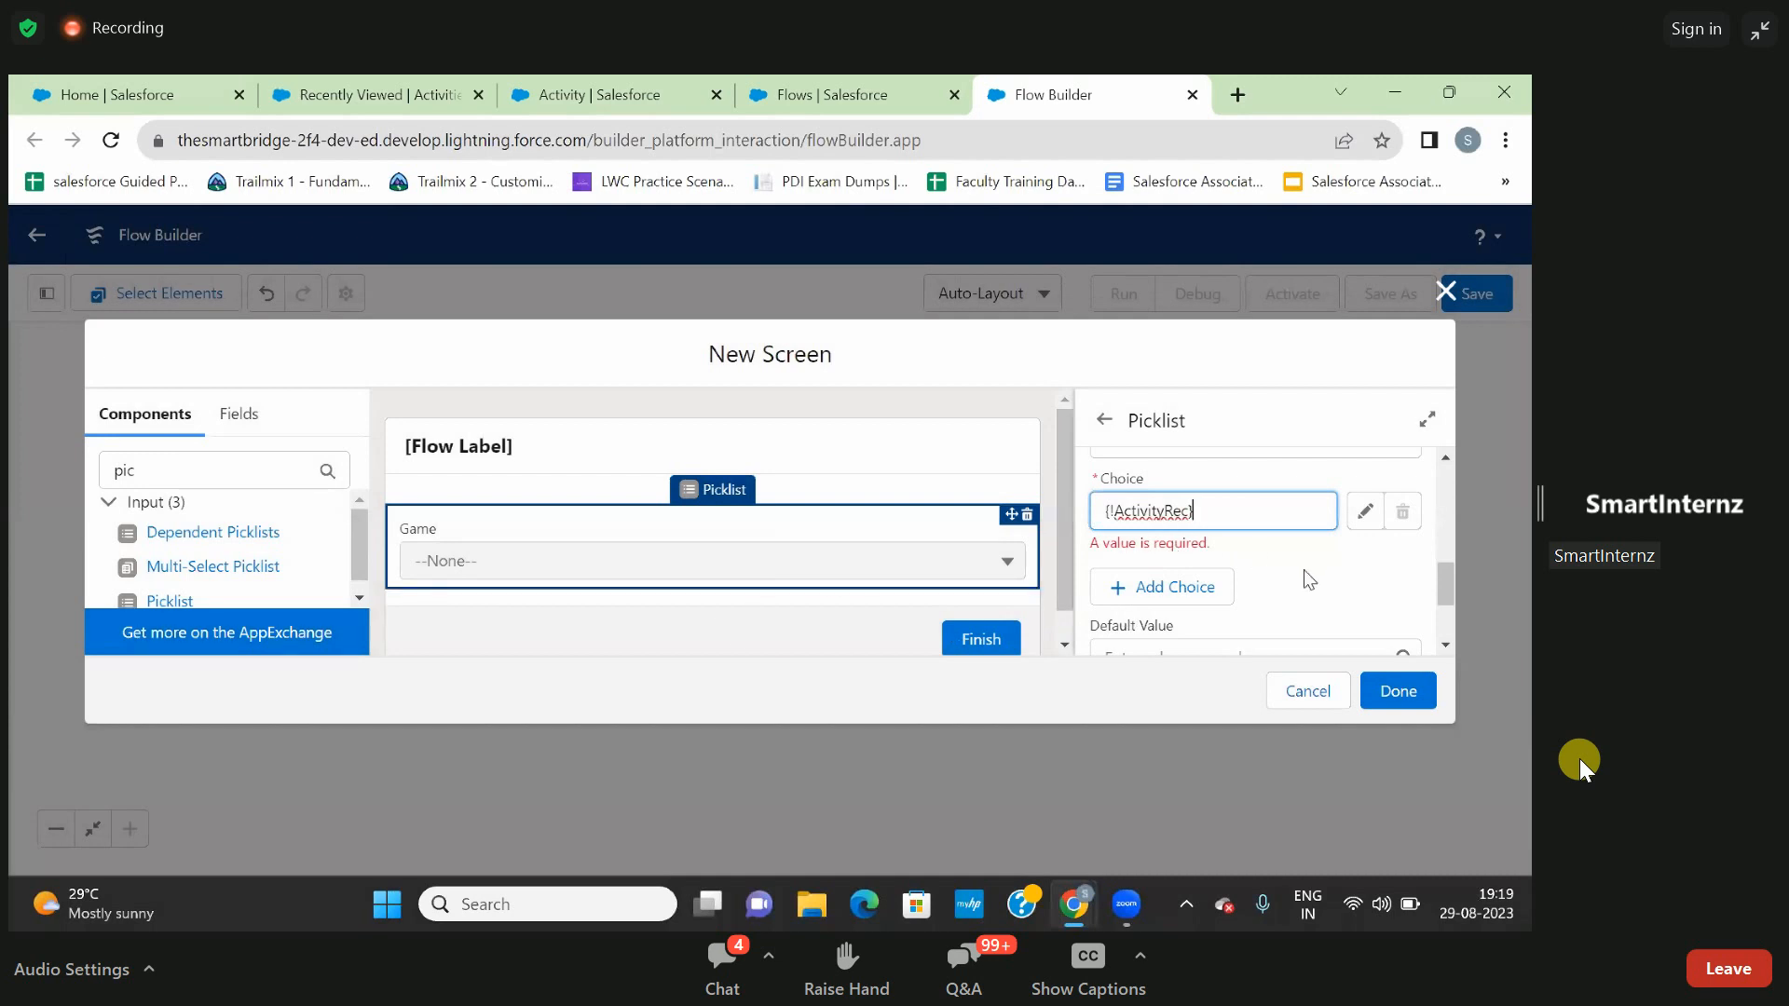
- Complete the prop 2 screen with the ActivityRec choice set assigned to the Game picklist
{"action": "scroll", "coordinate": [1291, 582], "scroll_direction": "down", "scroll_amount": 2}
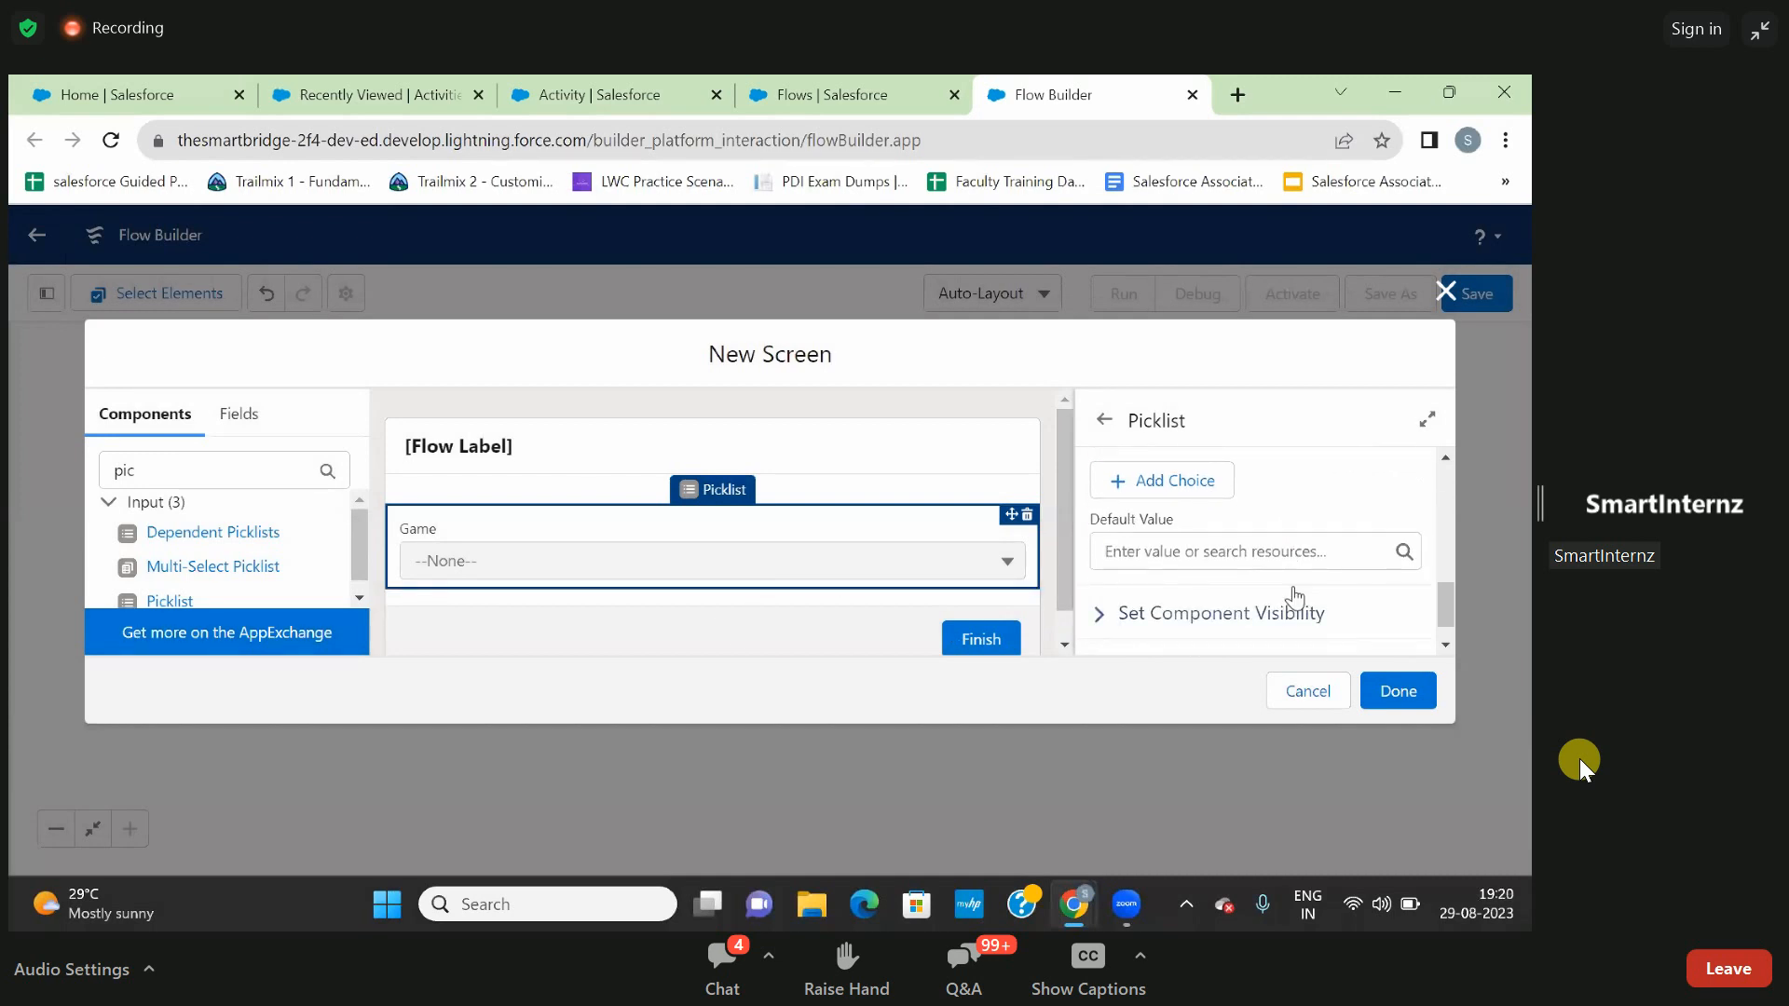
{"action": "scroll", "coordinate": [1293, 596], "scroll_direction": "down", "scroll_amount": 1}
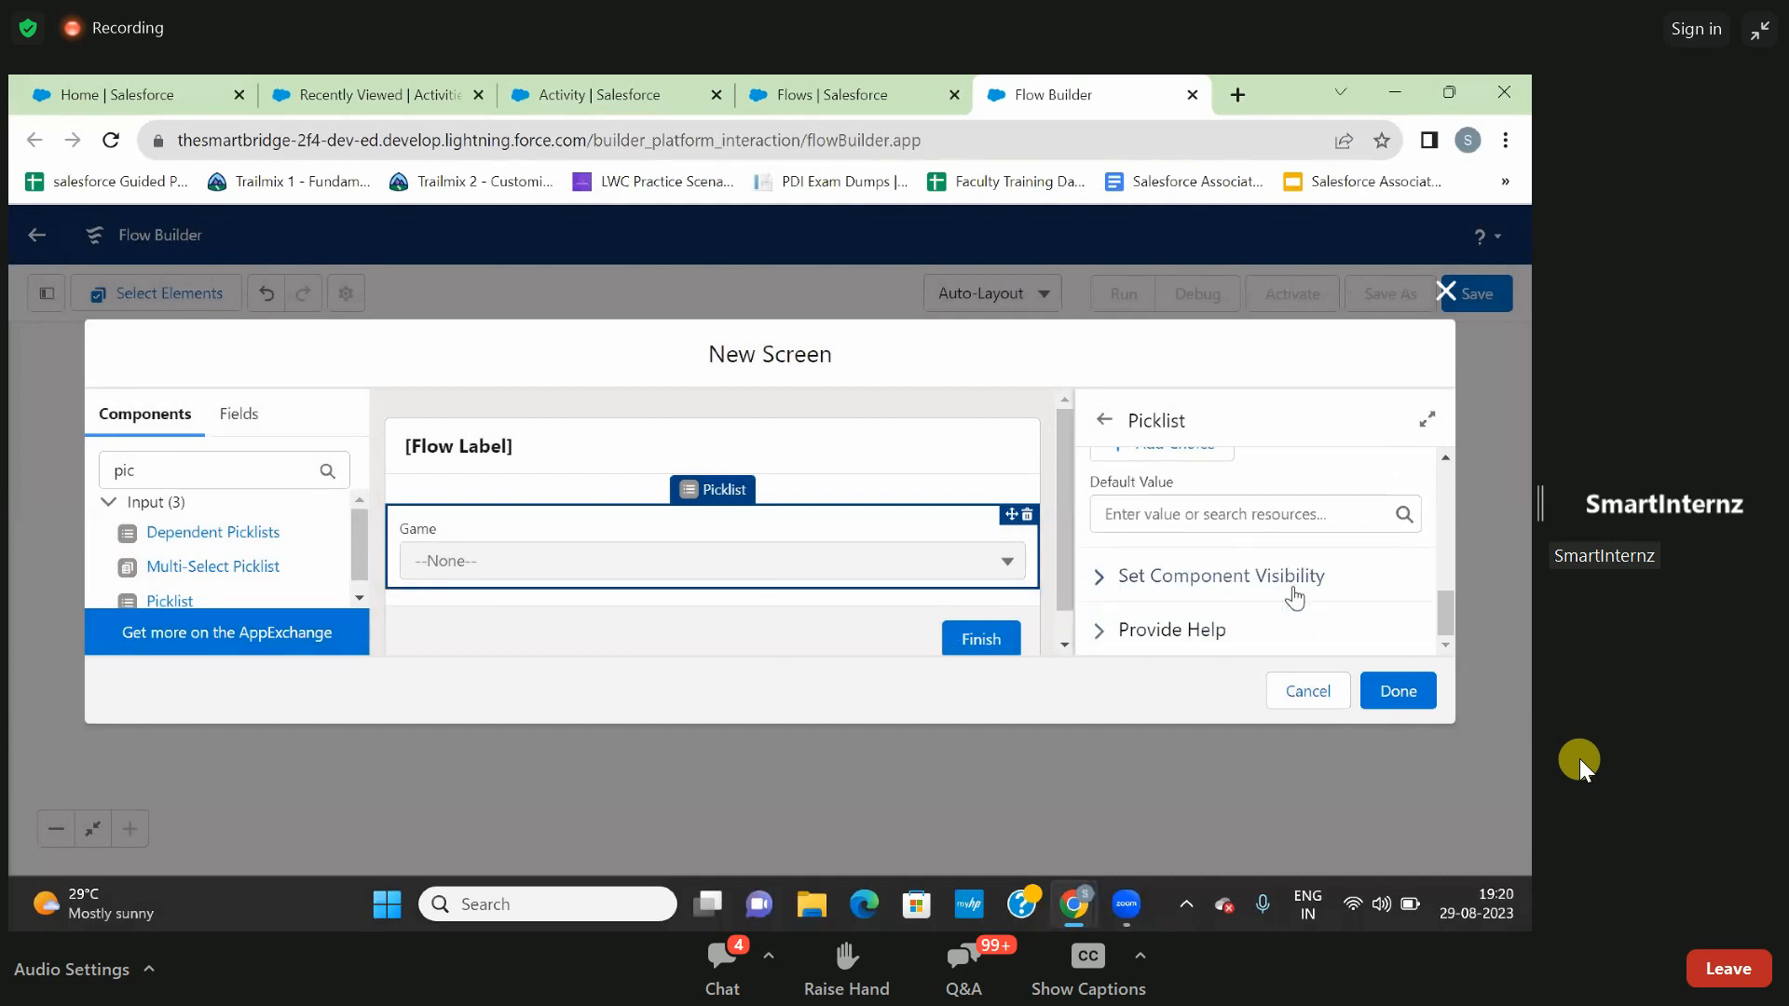
{"action": "left_click", "coordinate": [1405, 704]}
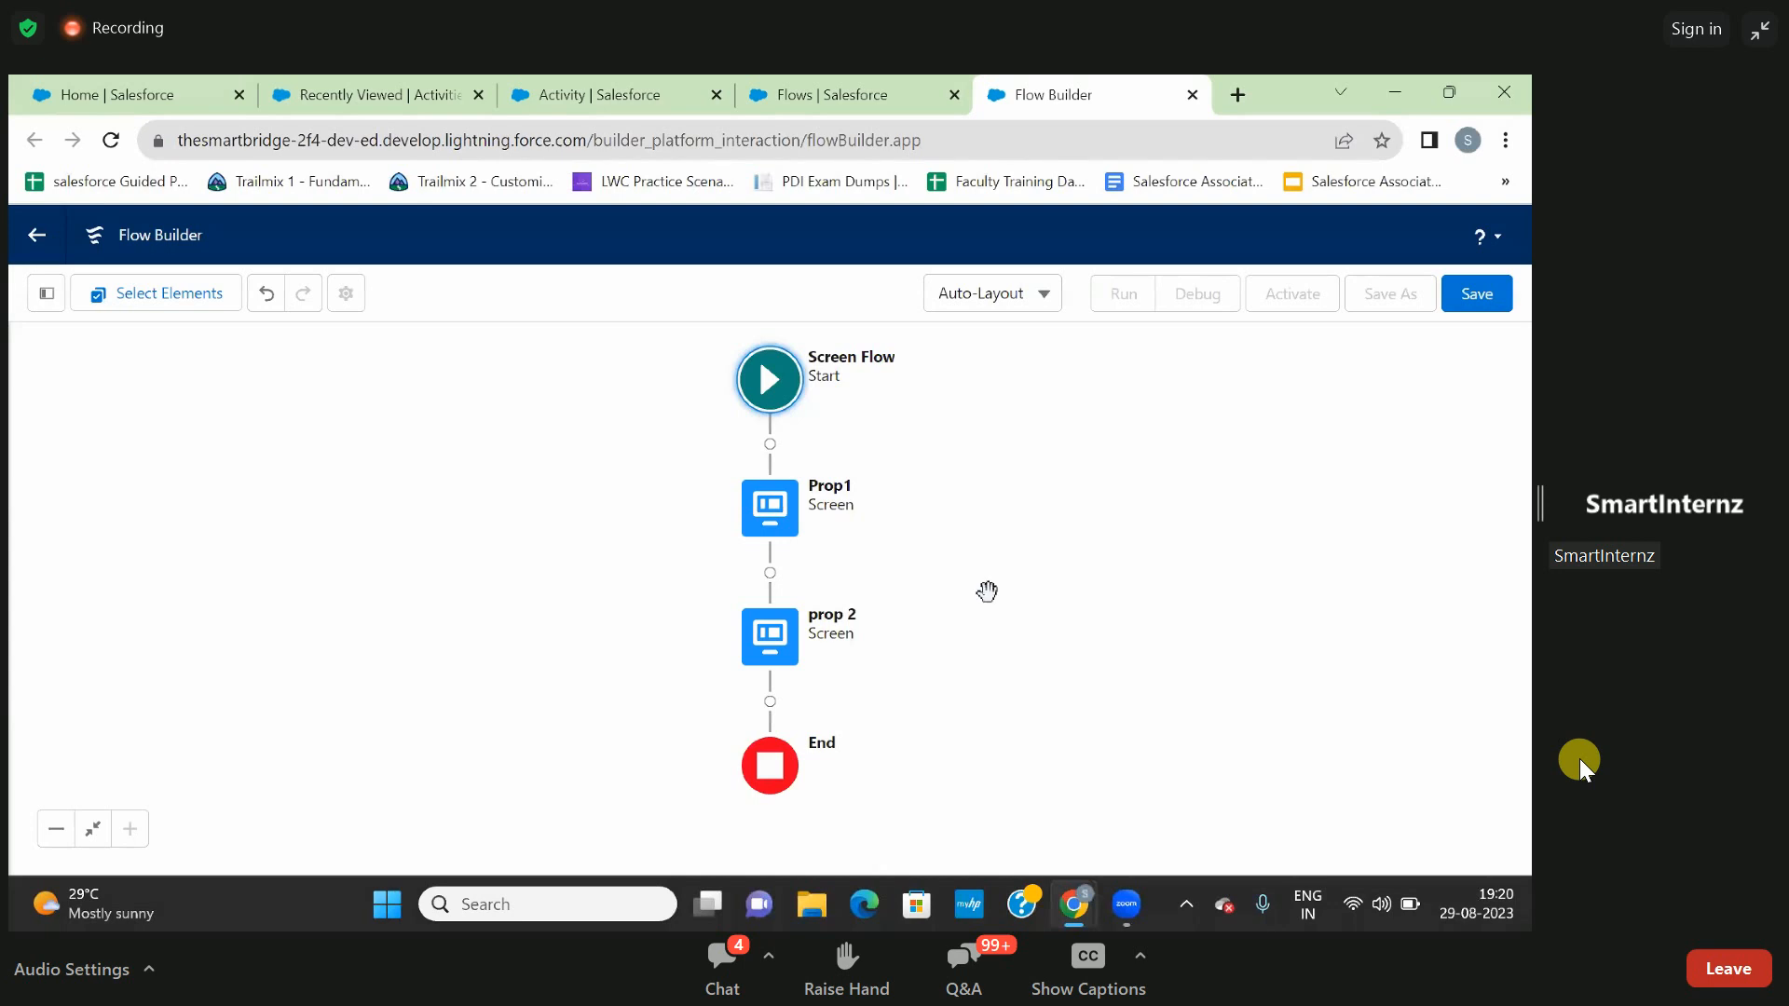
- Save the flow with the label "Activity Record to Employee"
{"action": "left_click", "coordinate": [1473, 296]}
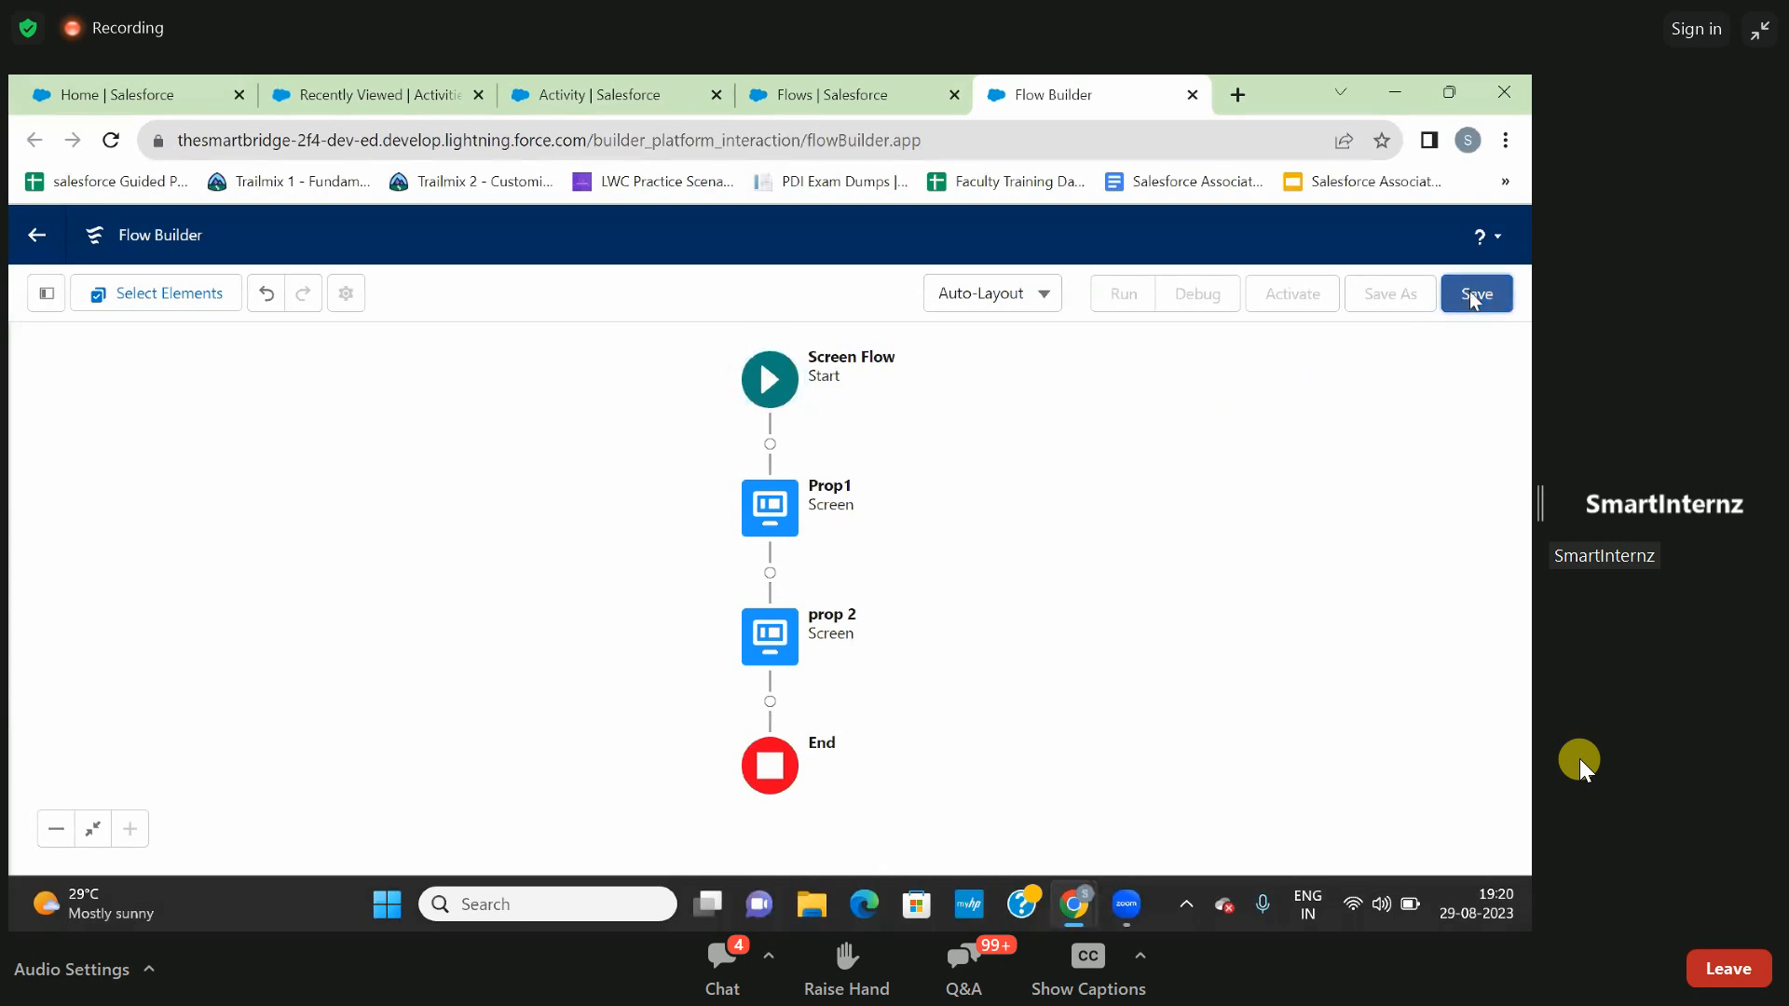
{"action": "left_click", "coordinate": [703, 452]}
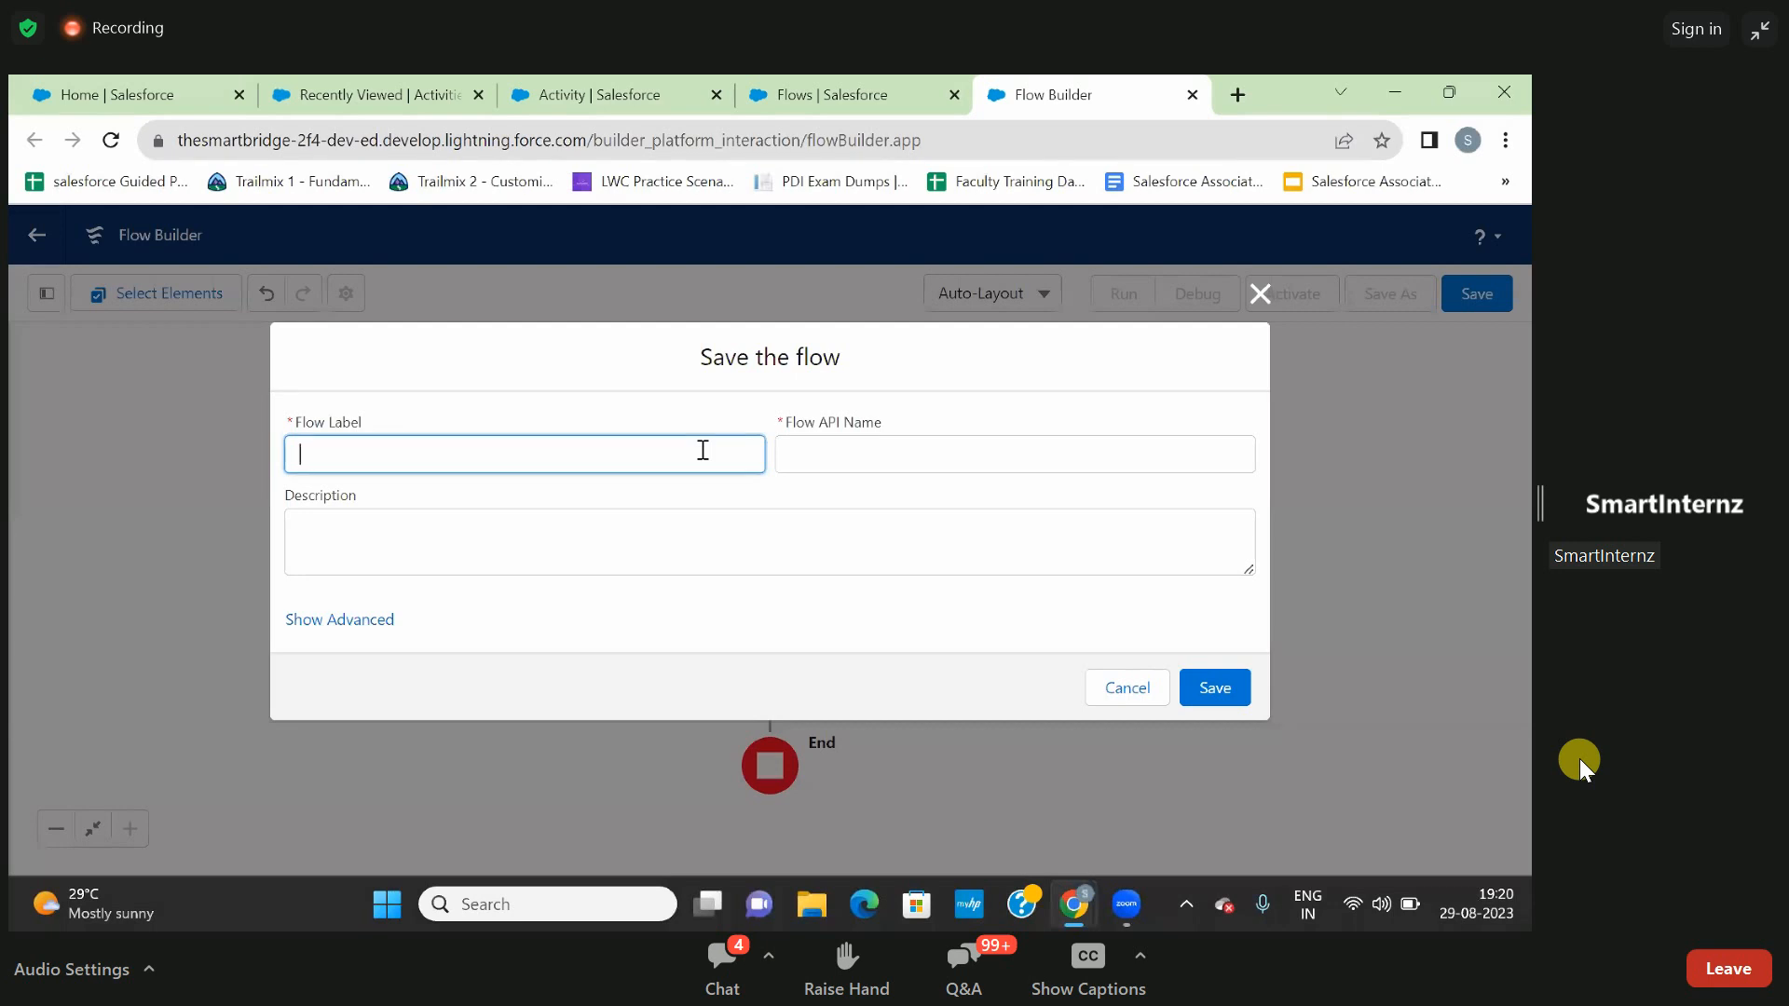
{"action": "type", "text": "Activity Record to Employee"}
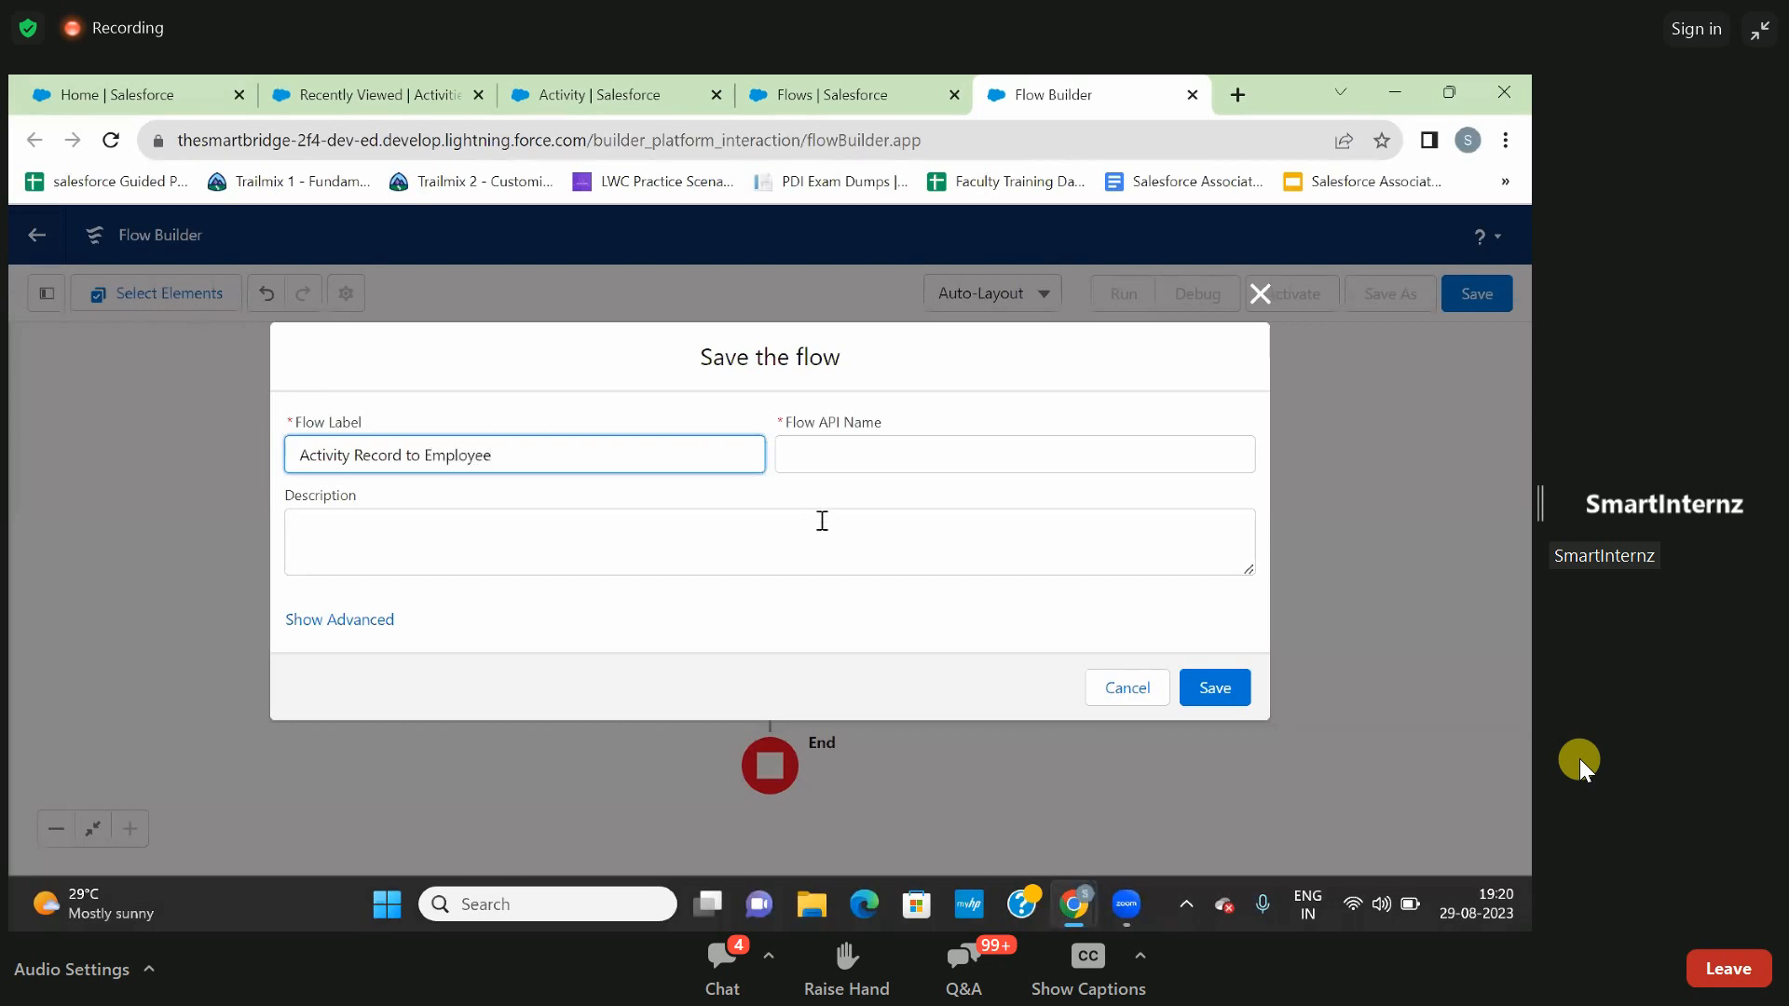
{"action": "left_click", "coordinate": [1221, 690]}
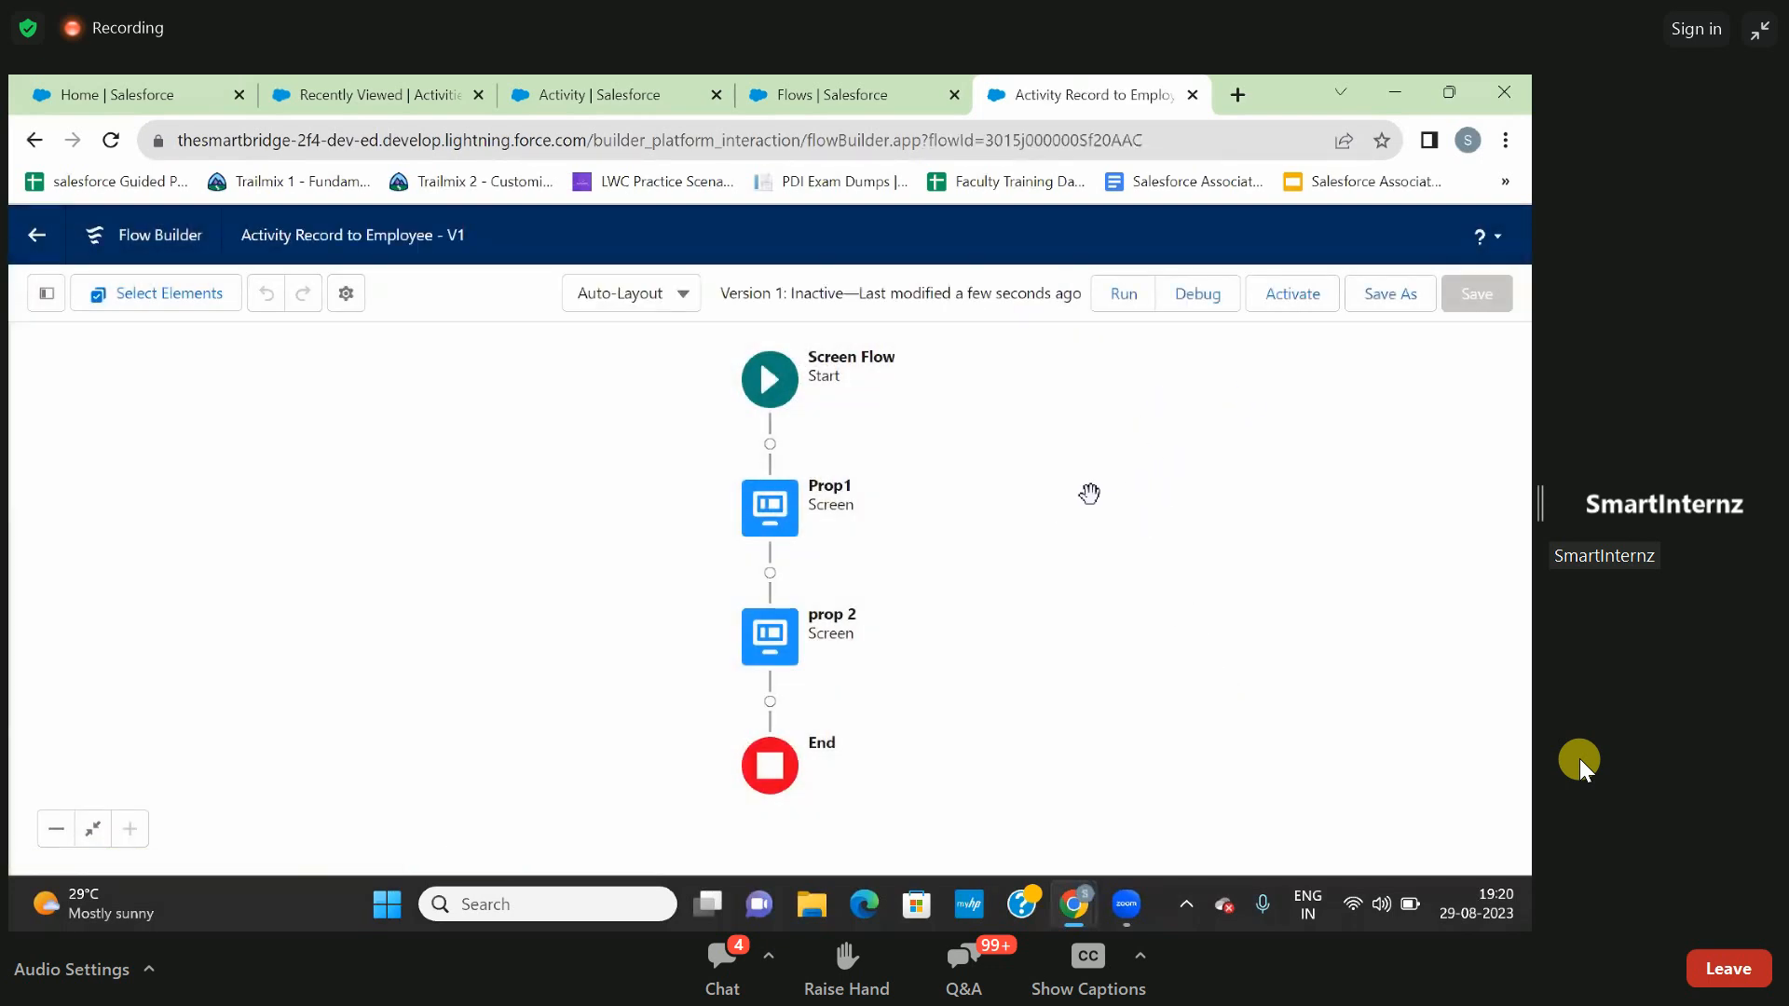
- Try to debug the Activity Record to Employee flow, reload the debug page, and close it
{"action": "left_click", "coordinate": [1198, 295]}
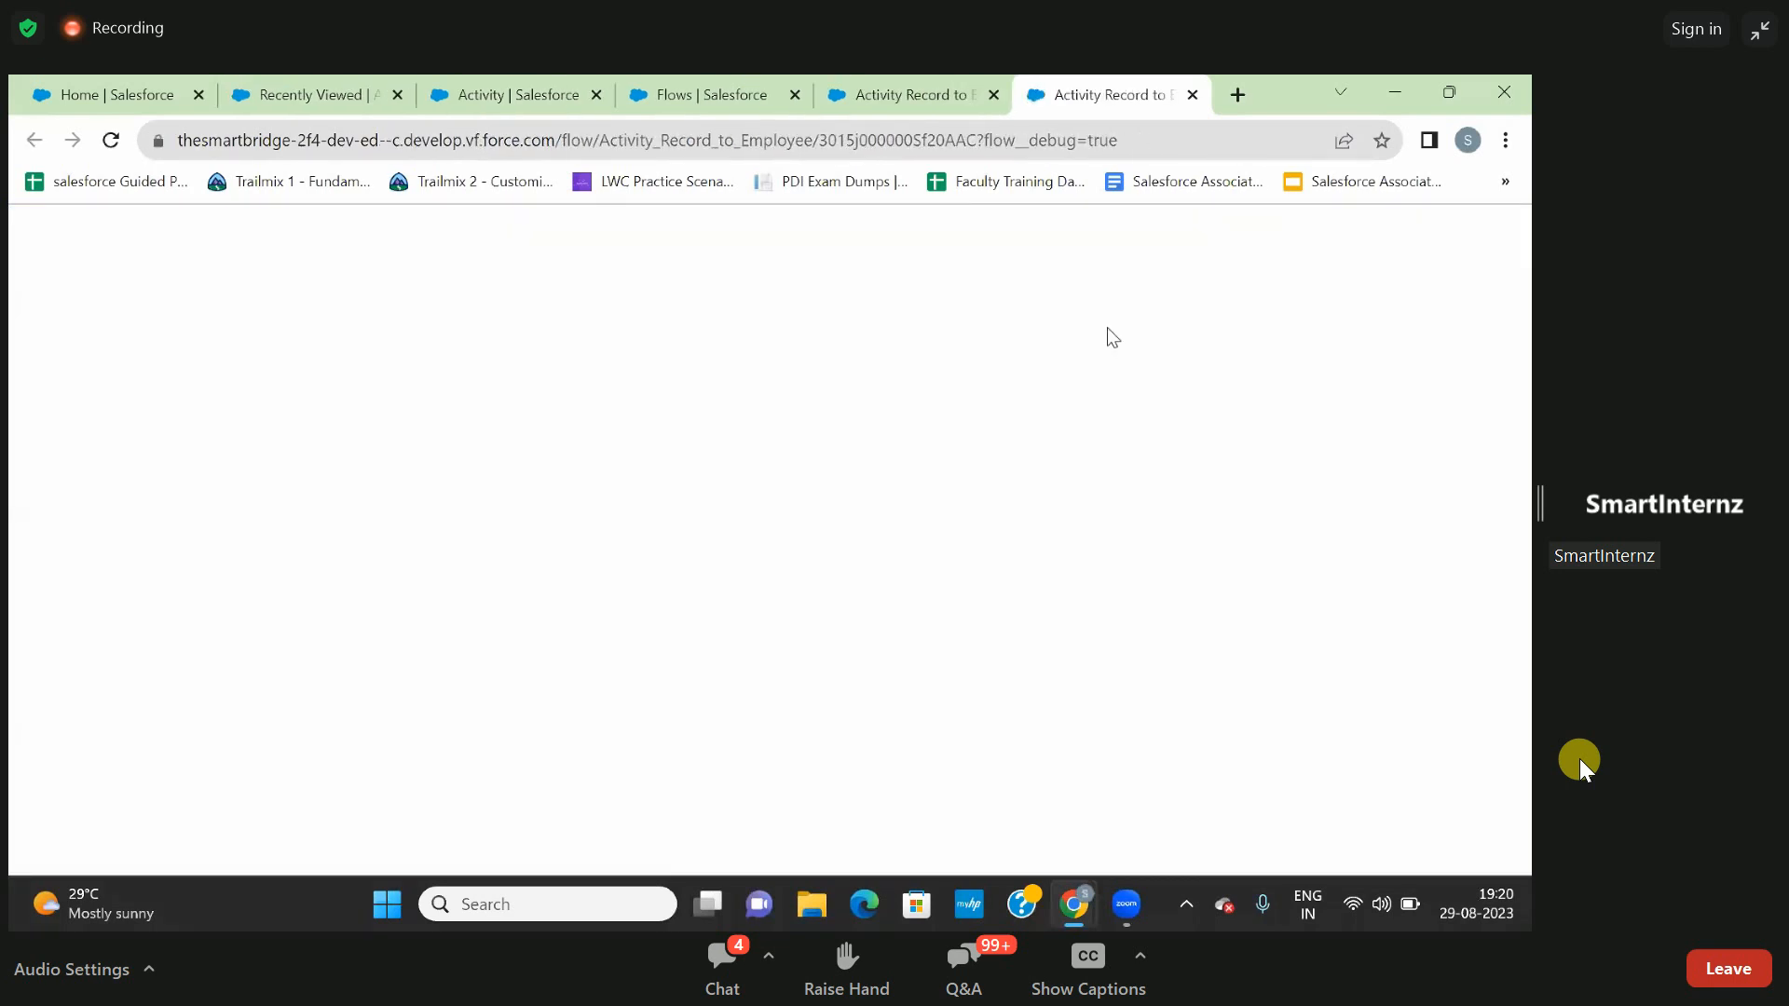
{"action": "left_click", "coordinate": [111, 142]}
{"action": "left_click", "coordinate": [1192, 96]}
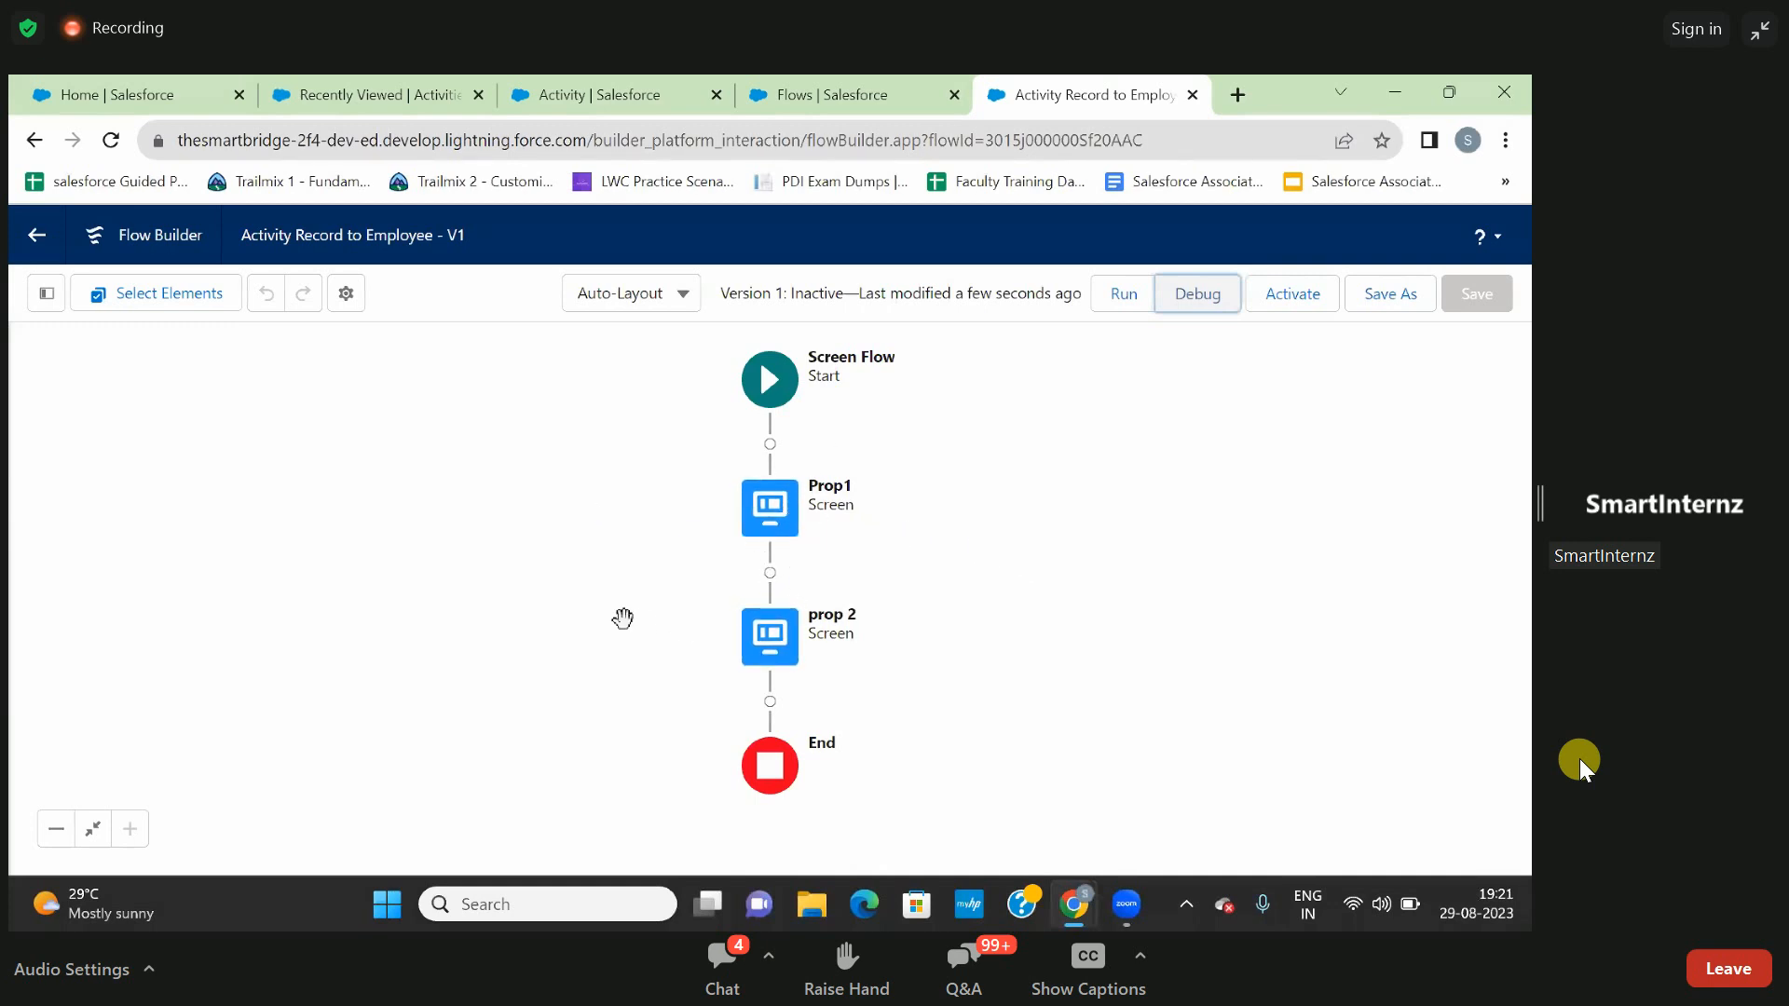
- Add a Create Records element between the prop 2 screen and the end of the flow
{"action": "left_click", "coordinate": [770, 703]}
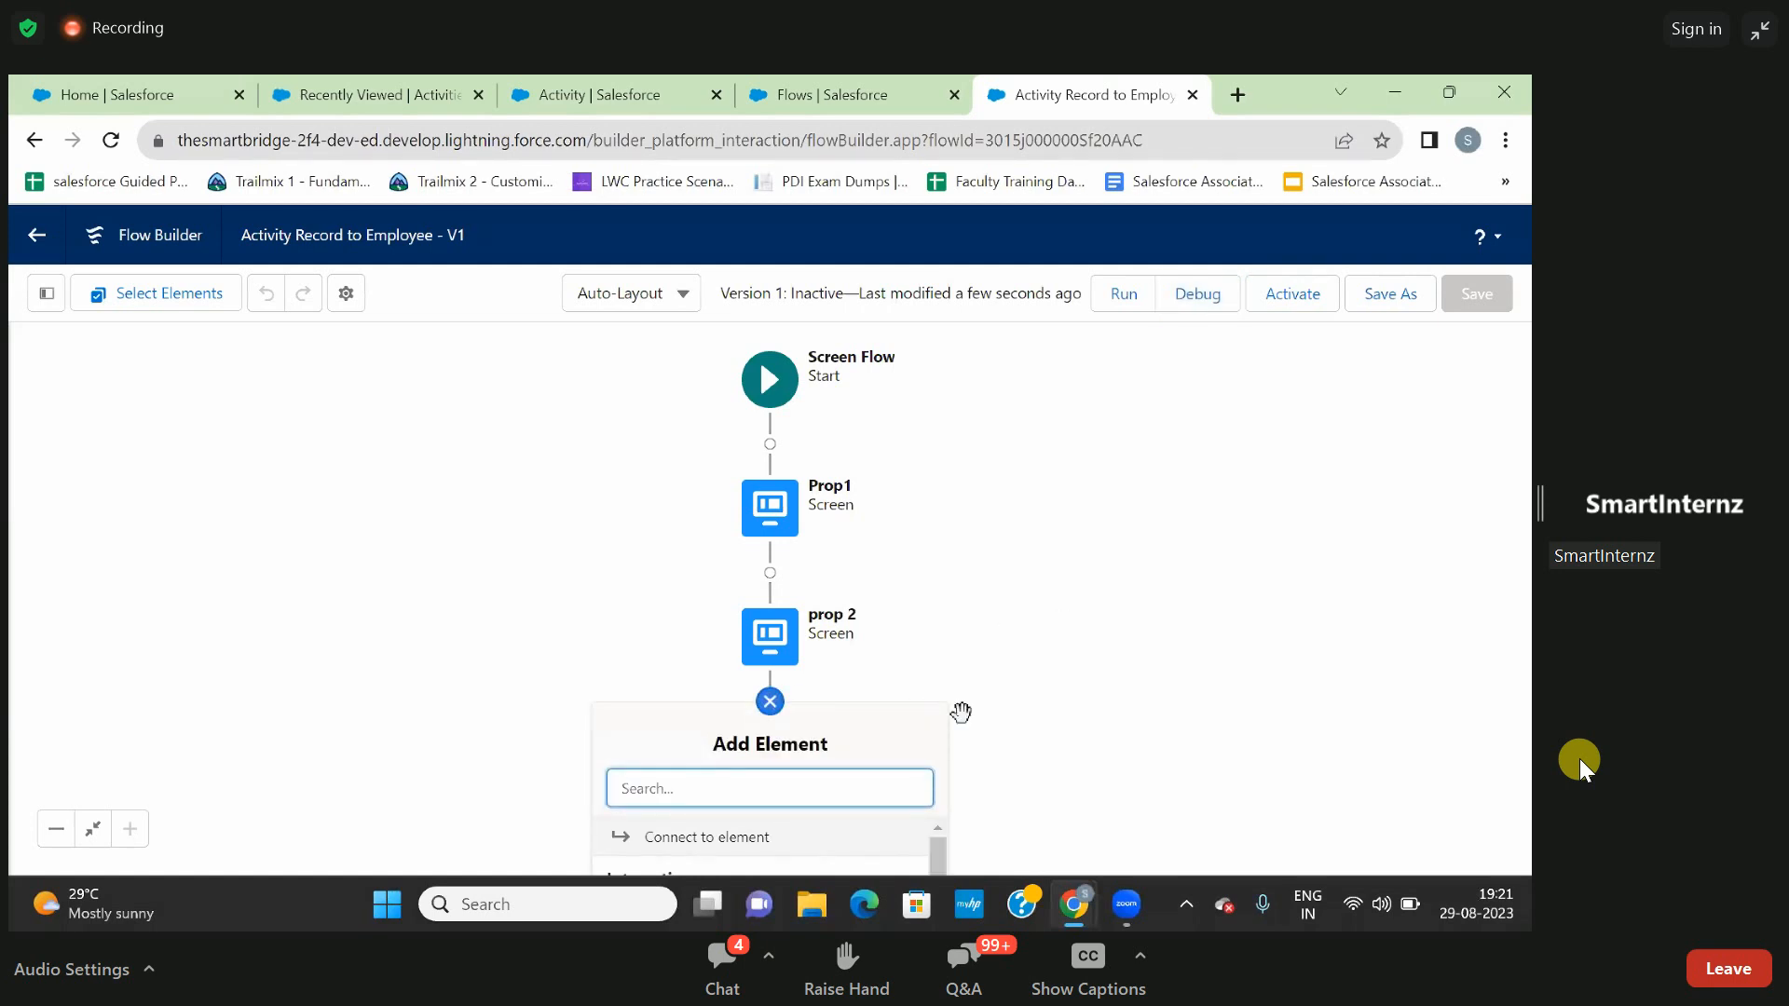
{"action": "left_click_drag", "start_coordinate": [966, 582], "coordinate": [936, 312]}
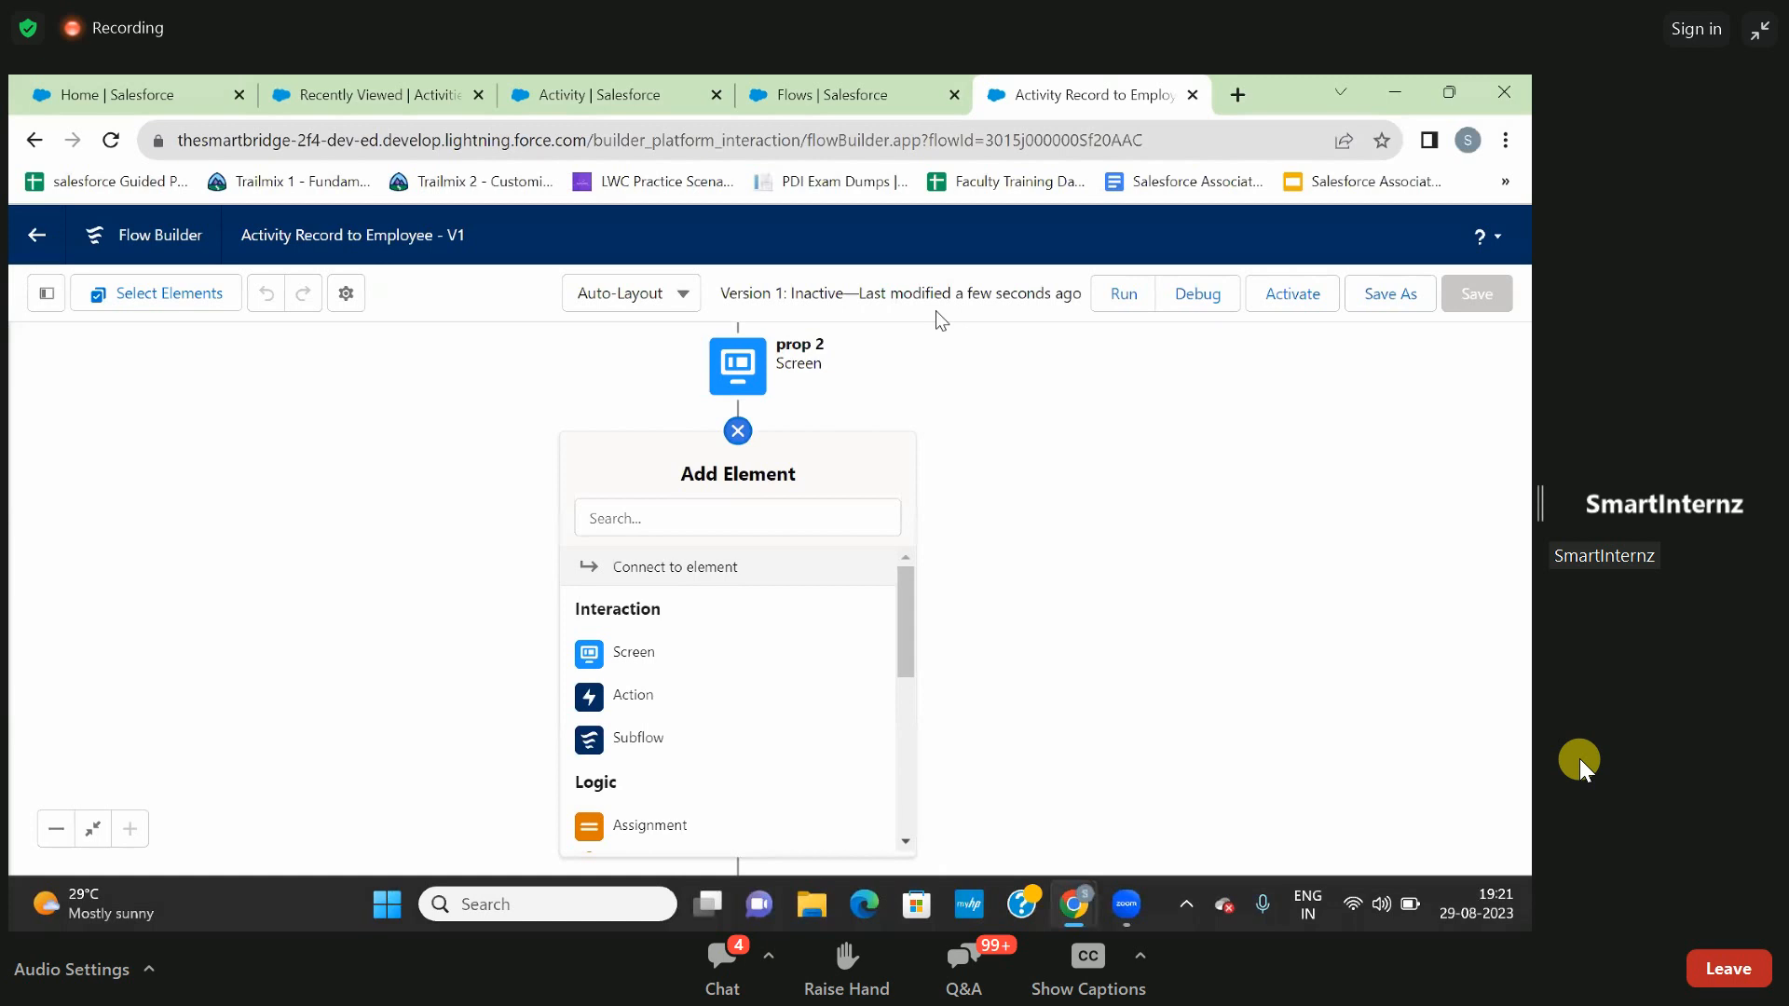
{"action": "left_click", "coordinate": [736, 525]}
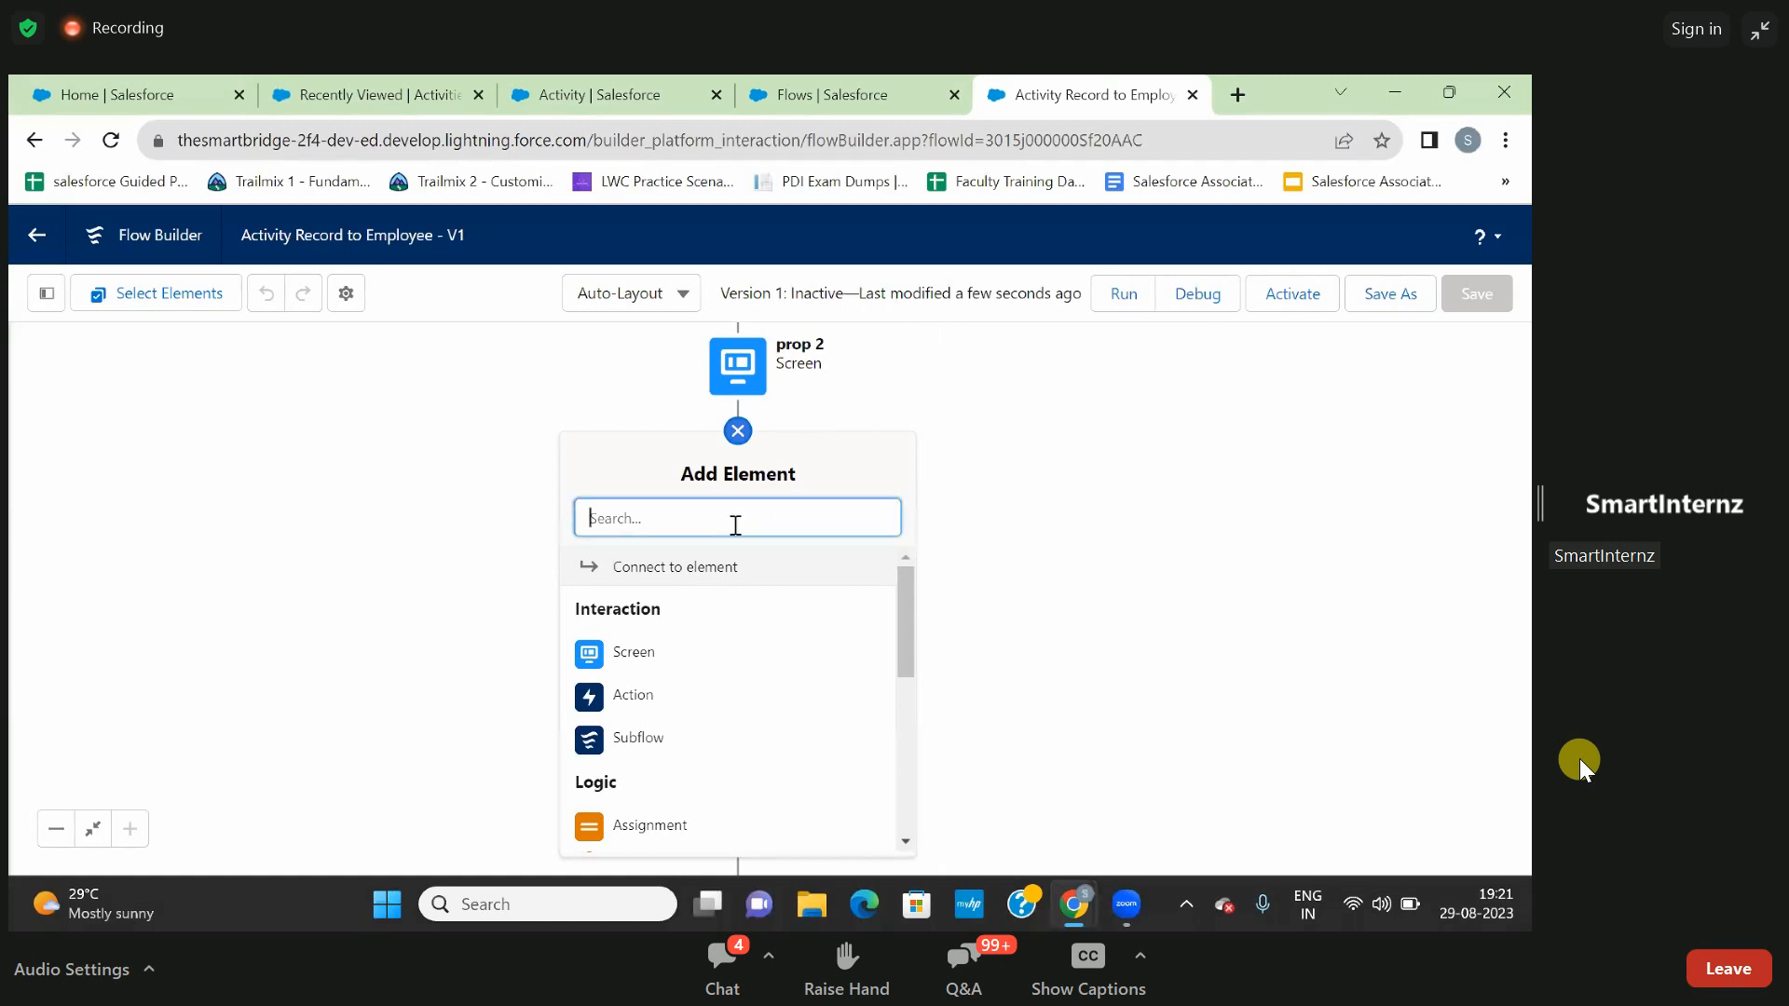
{"action": "type", "text": "creat"}
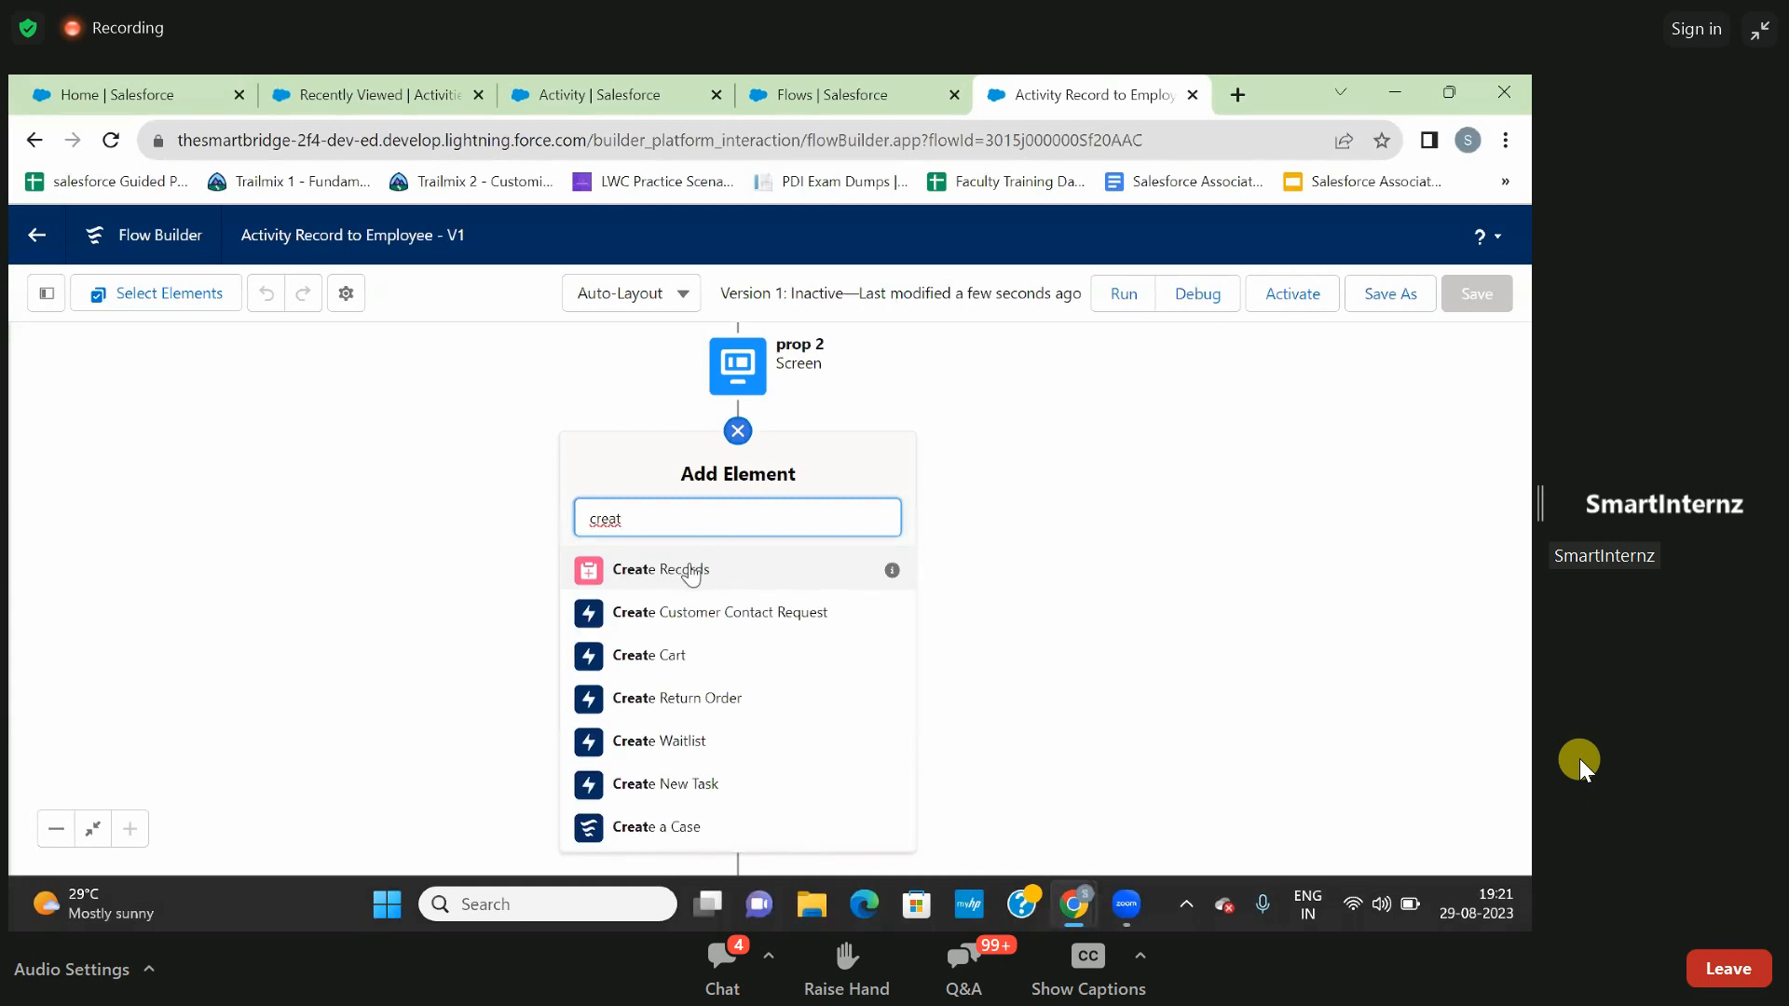
{"action": "left_click", "coordinate": [690, 570]}
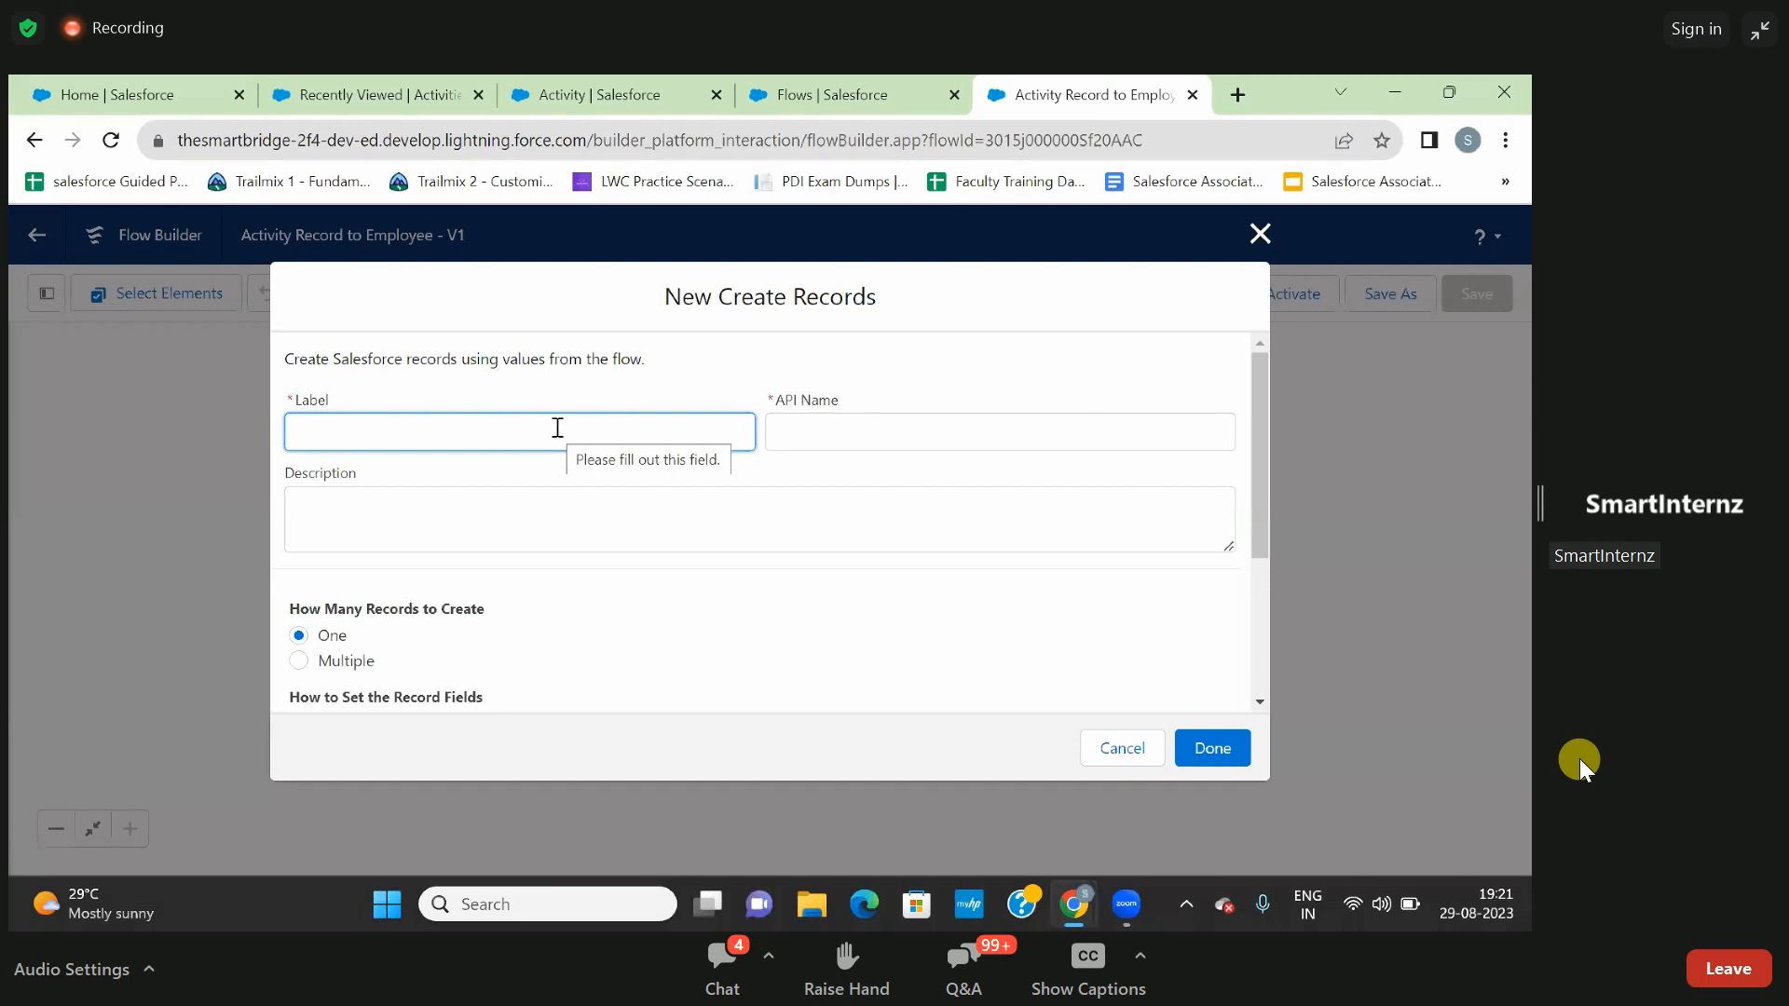
- Label the new Create Records element "Fielf To Map"
{"action": "type", "text": "F"}
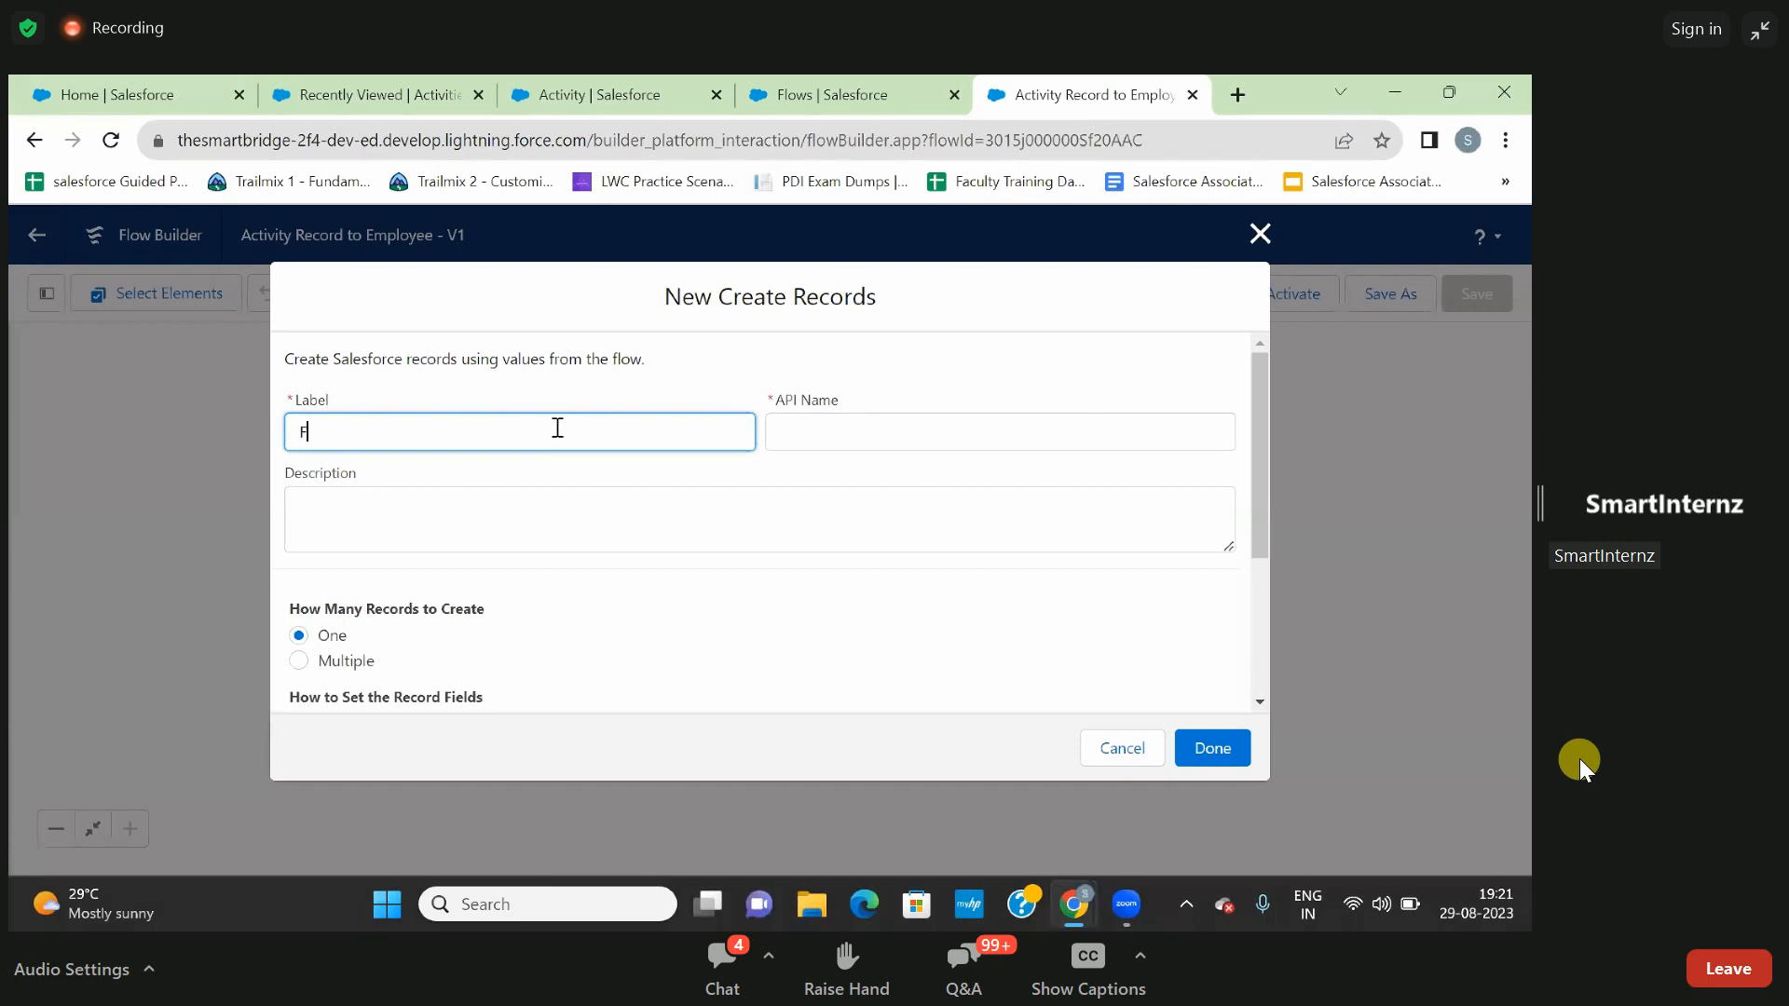
{"action": "type", "text": "ielf"}
{"action": "type", "text": " To Map"}
{"action": "left_click", "coordinate": [522, 477]}
- Set the record fields to use separate resources and literal values, and choose the custom object Activity (Activity__c)
{"action": "scroll", "coordinate": [667, 547], "scroll_direction": "down", "scroll_amount": 1}
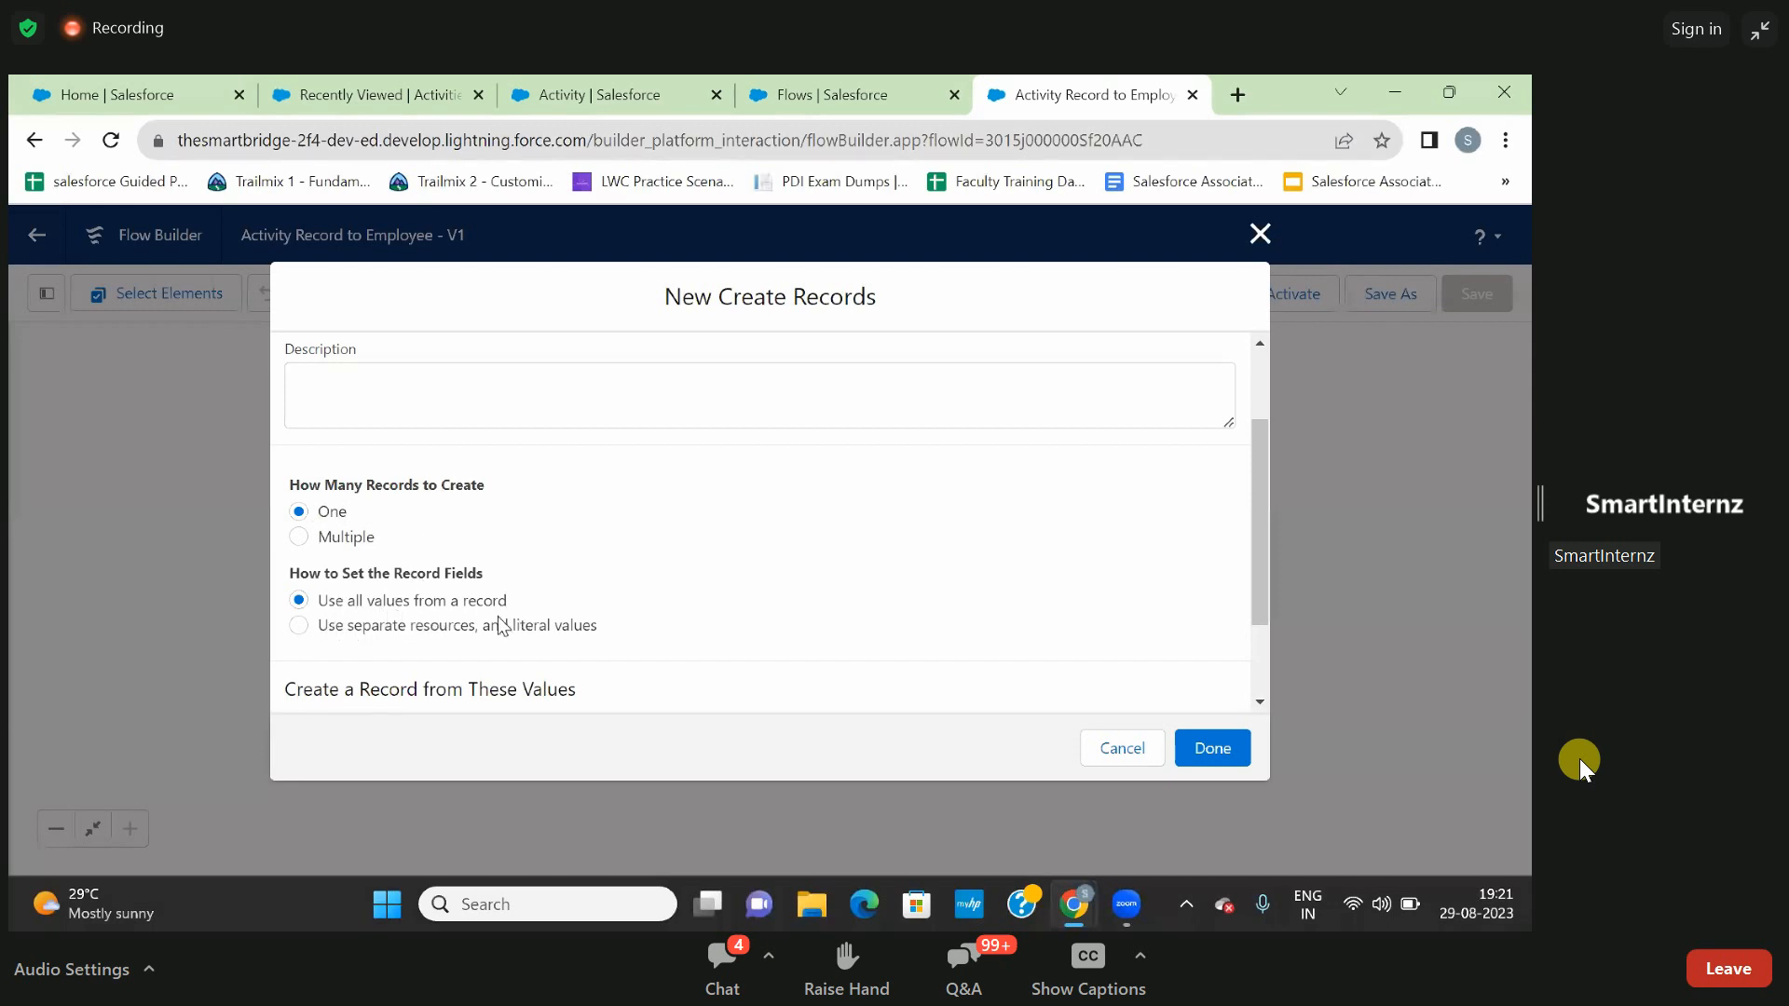
{"action": "left_click", "coordinate": [298, 627]}
{"action": "scroll", "coordinate": [551, 630], "scroll_direction": "down", "scroll_amount": 1}
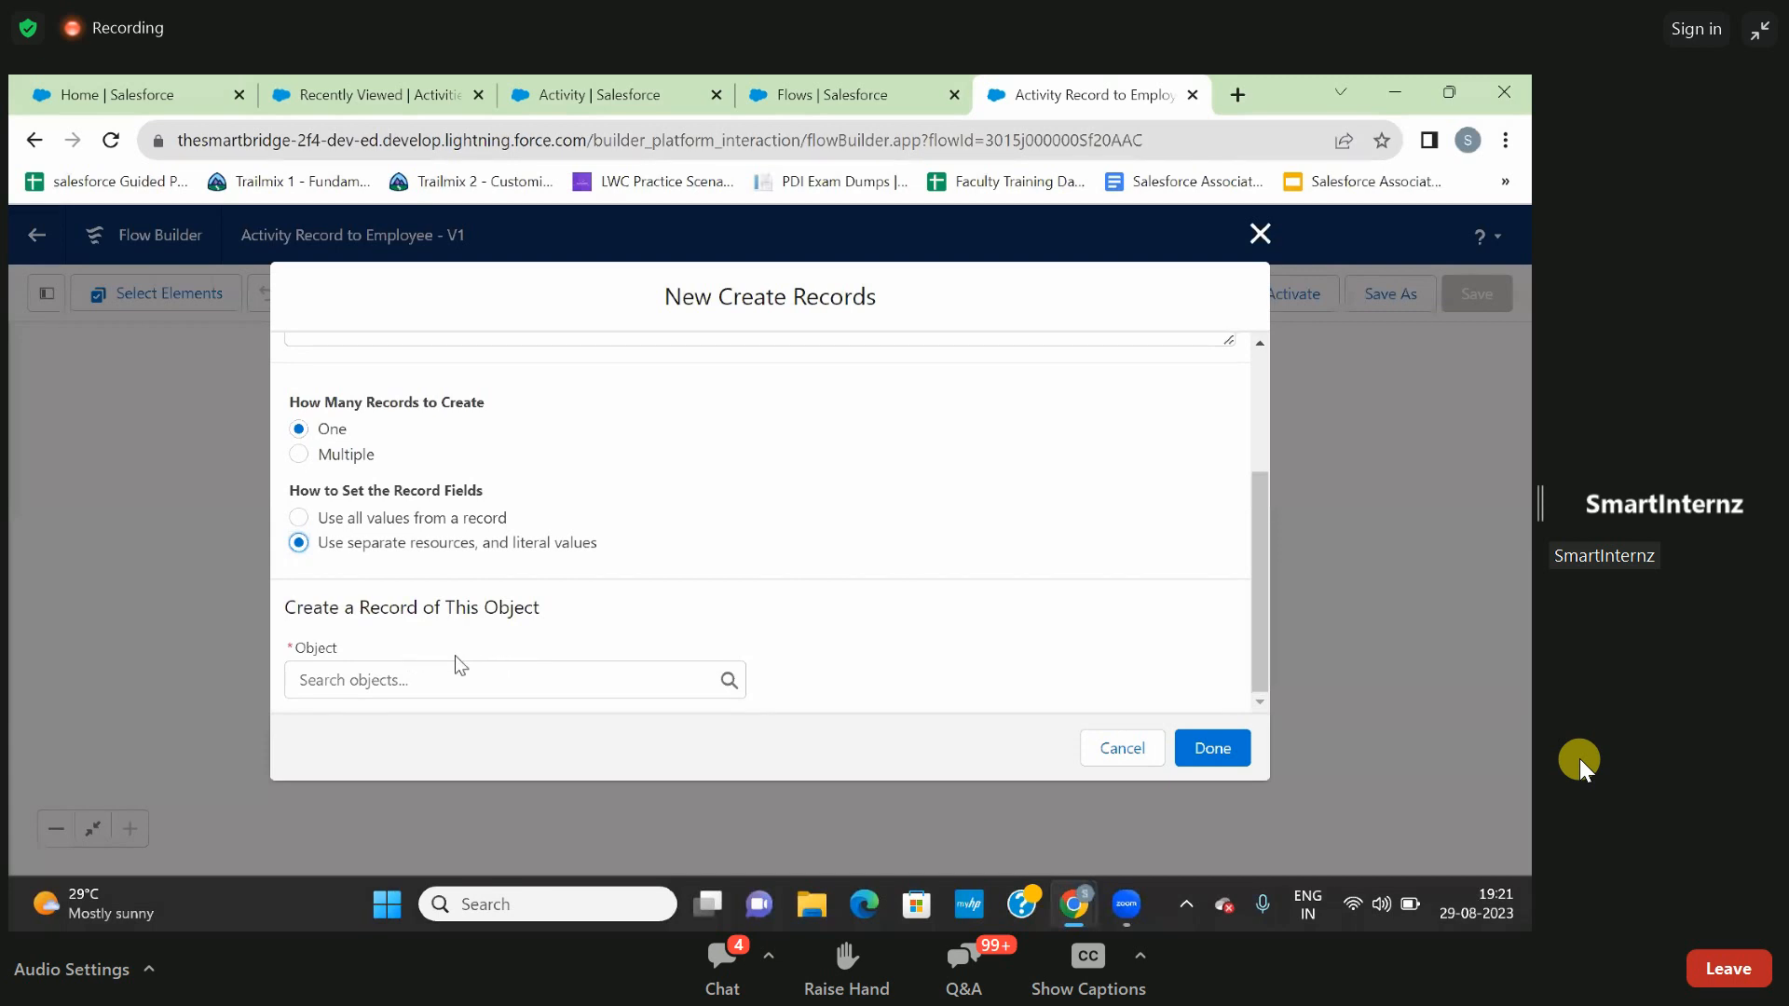
{"action": "left_click", "coordinate": [462, 680]}
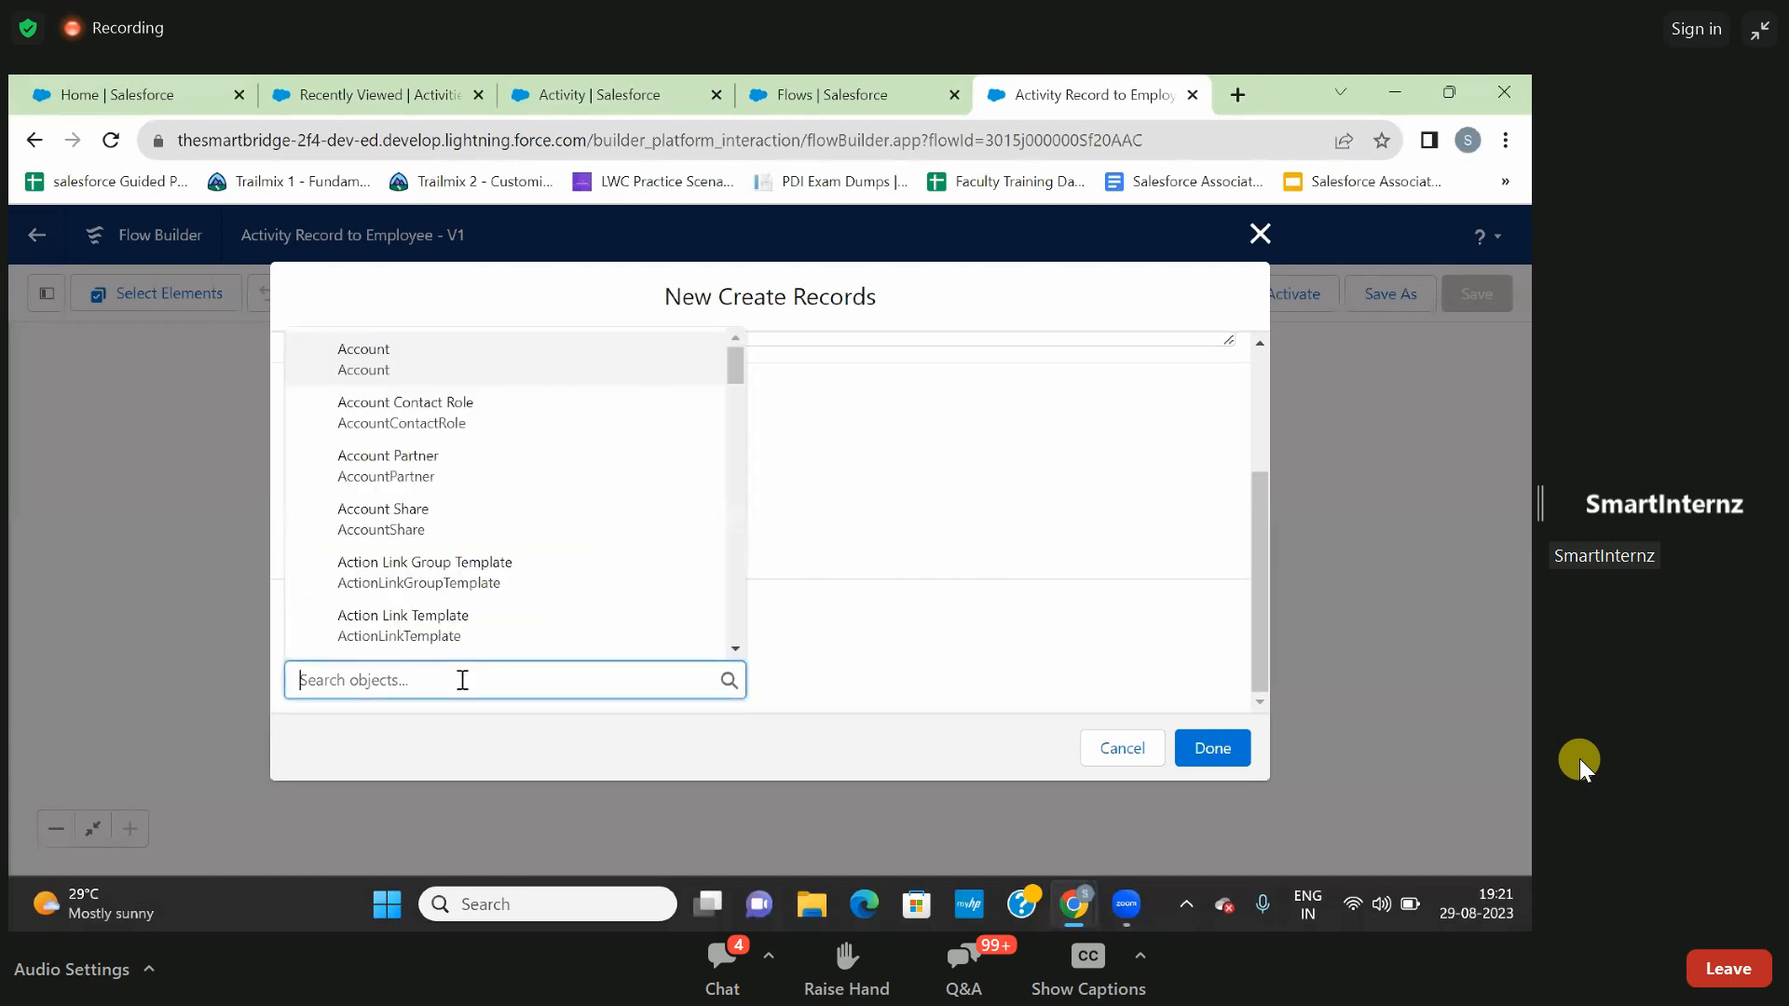
{"action": "type", "text": "act"}
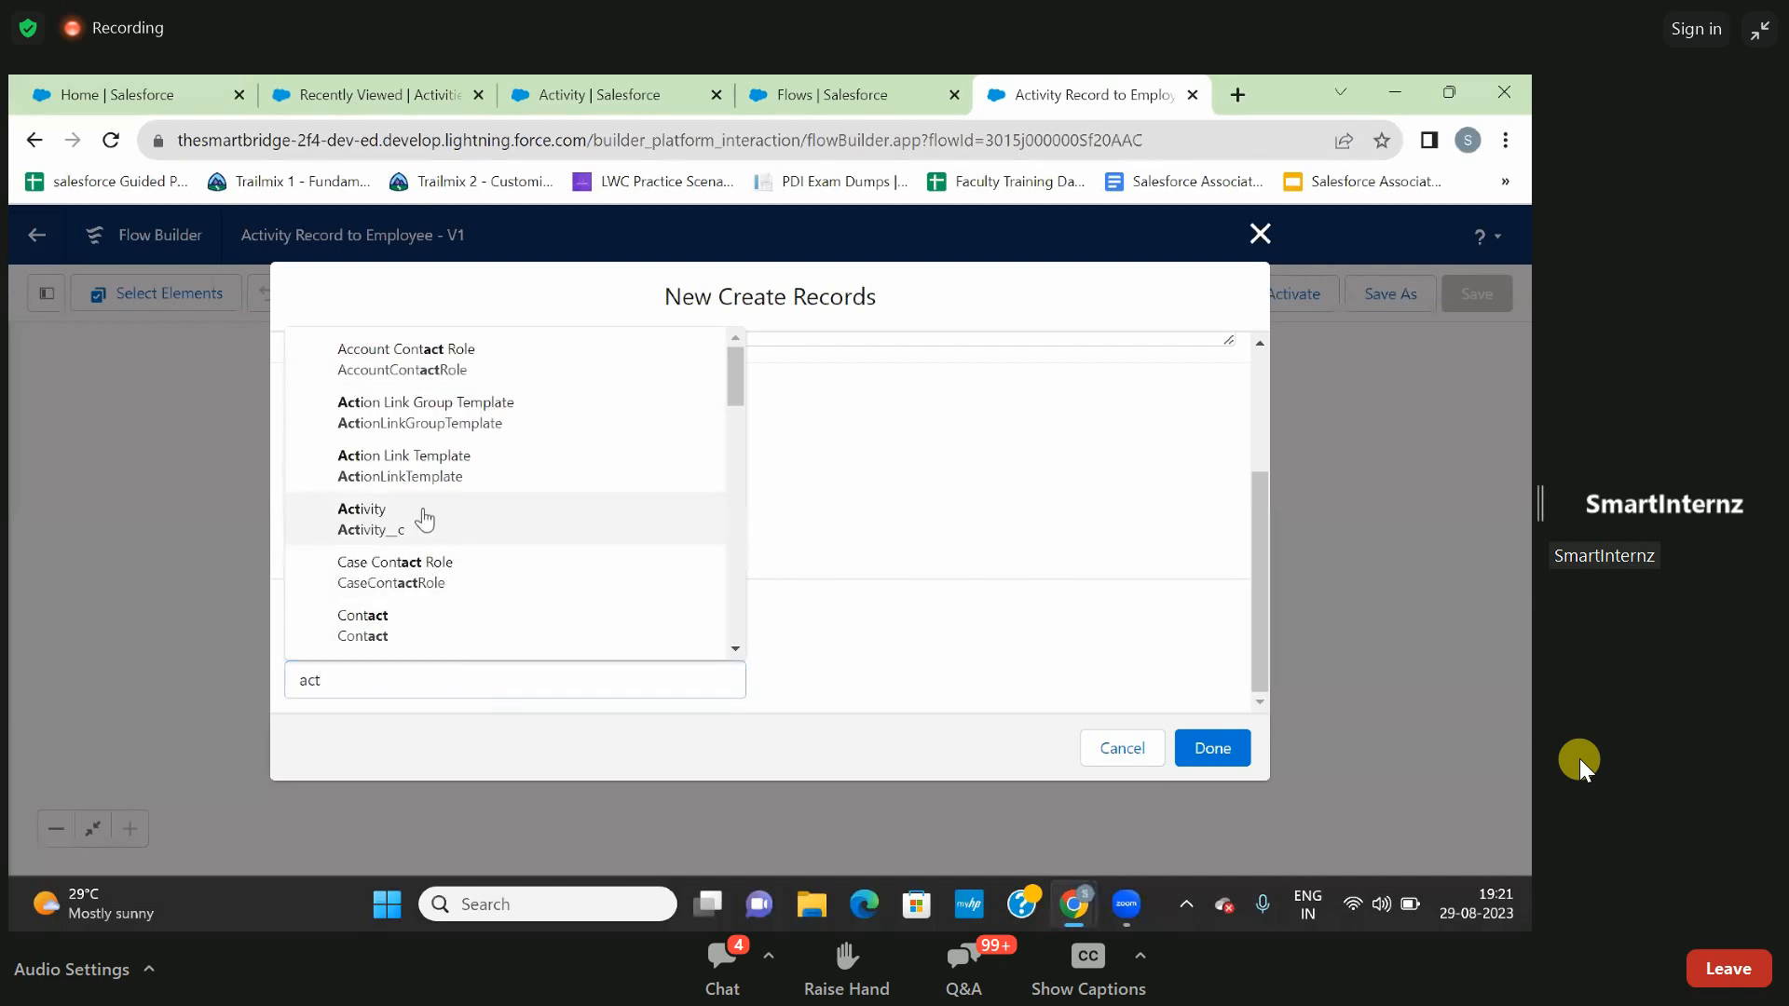
{"action": "left_click", "coordinate": [421, 519]}
{"action": "scroll", "coordinate": [641, 595], "scroll_direction": "down", "scroll_amount": 3}
{"action": "scroll", "coordinate": [642, 597], "scroll_direction": "down", "scroll_amount": 1}
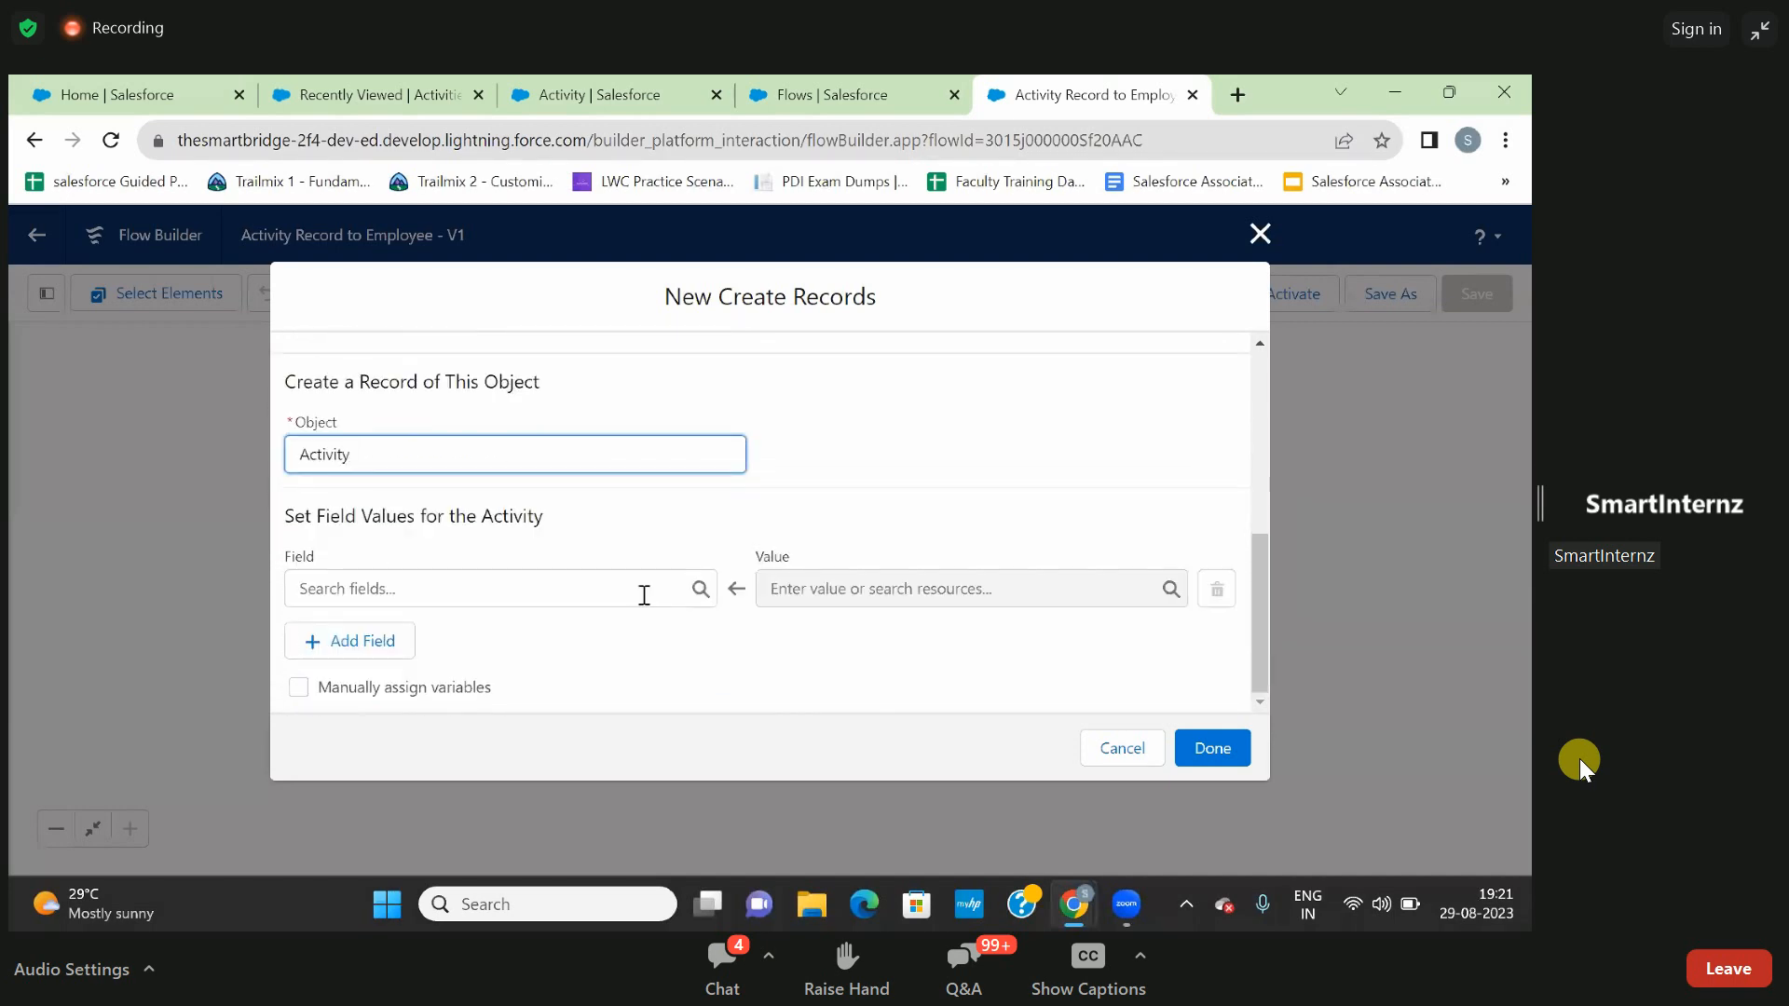
- Map the Activity field Start_Date__c to the Start_Date screen component
{"action": "left_click", "coordinate": [478, 601]}
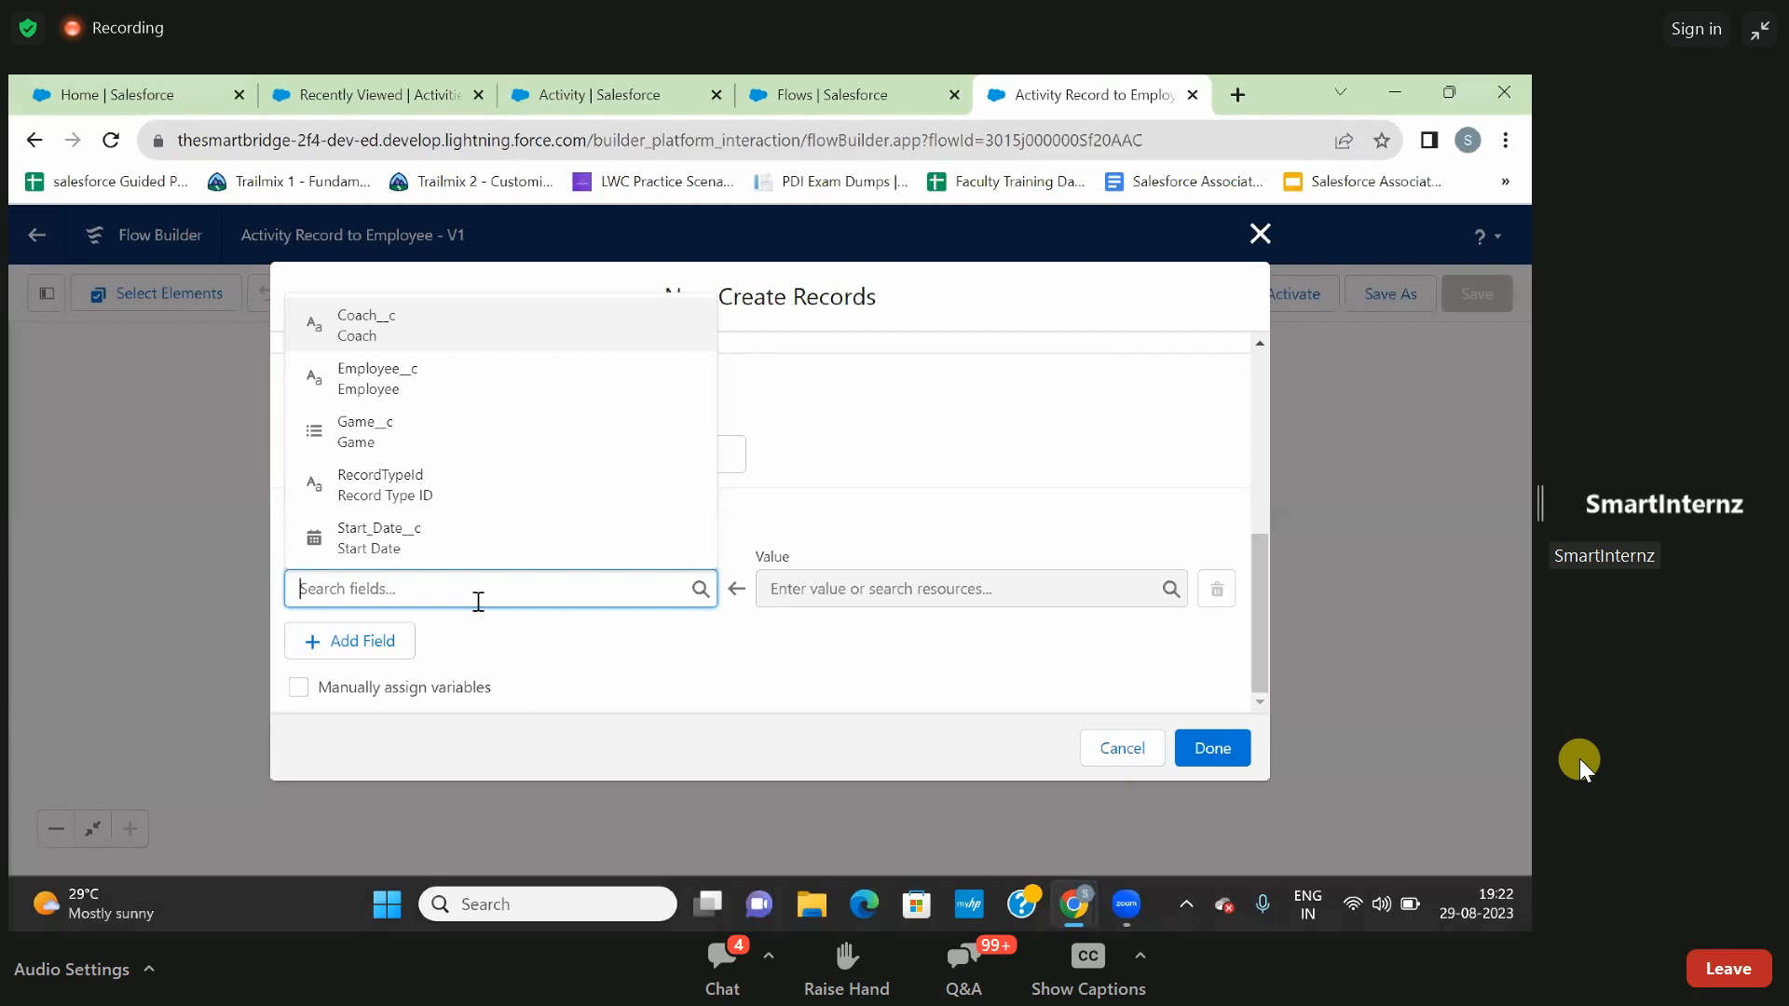
{"action": "type", "text": "sta"}
{"action": "left_click", "coordinate": [450, 544]}
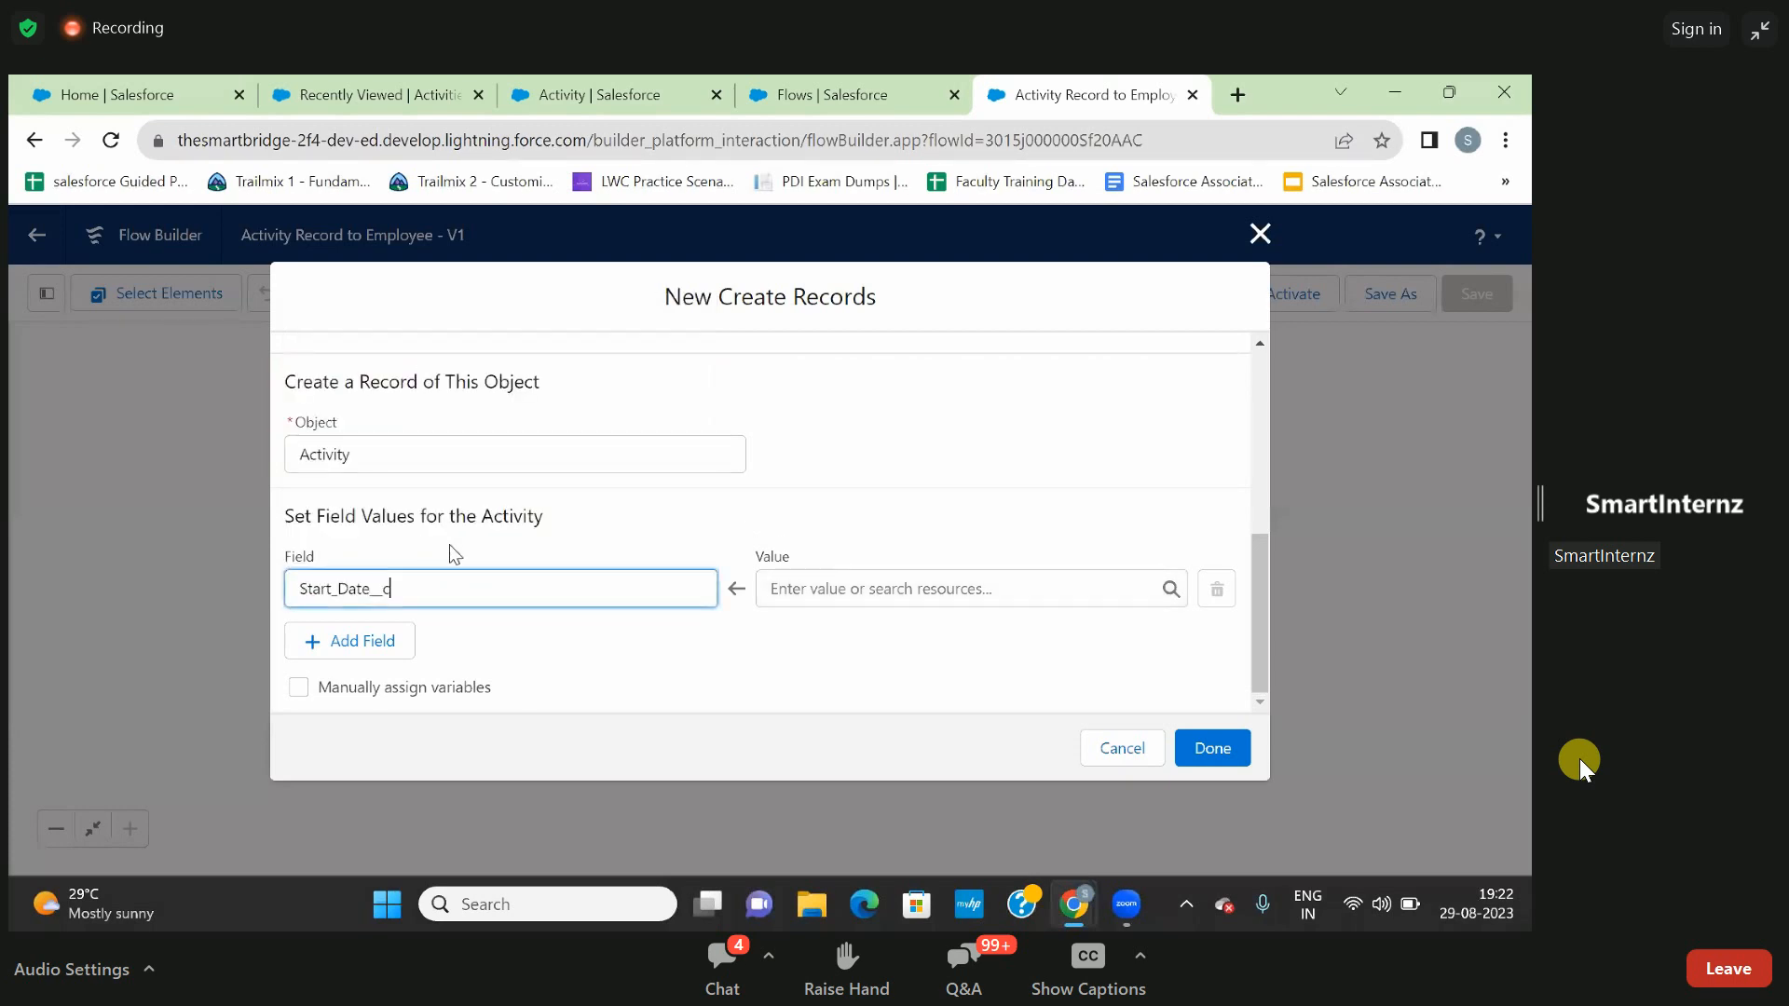
{"action": "left_click", "coordinate": [825, 590]}
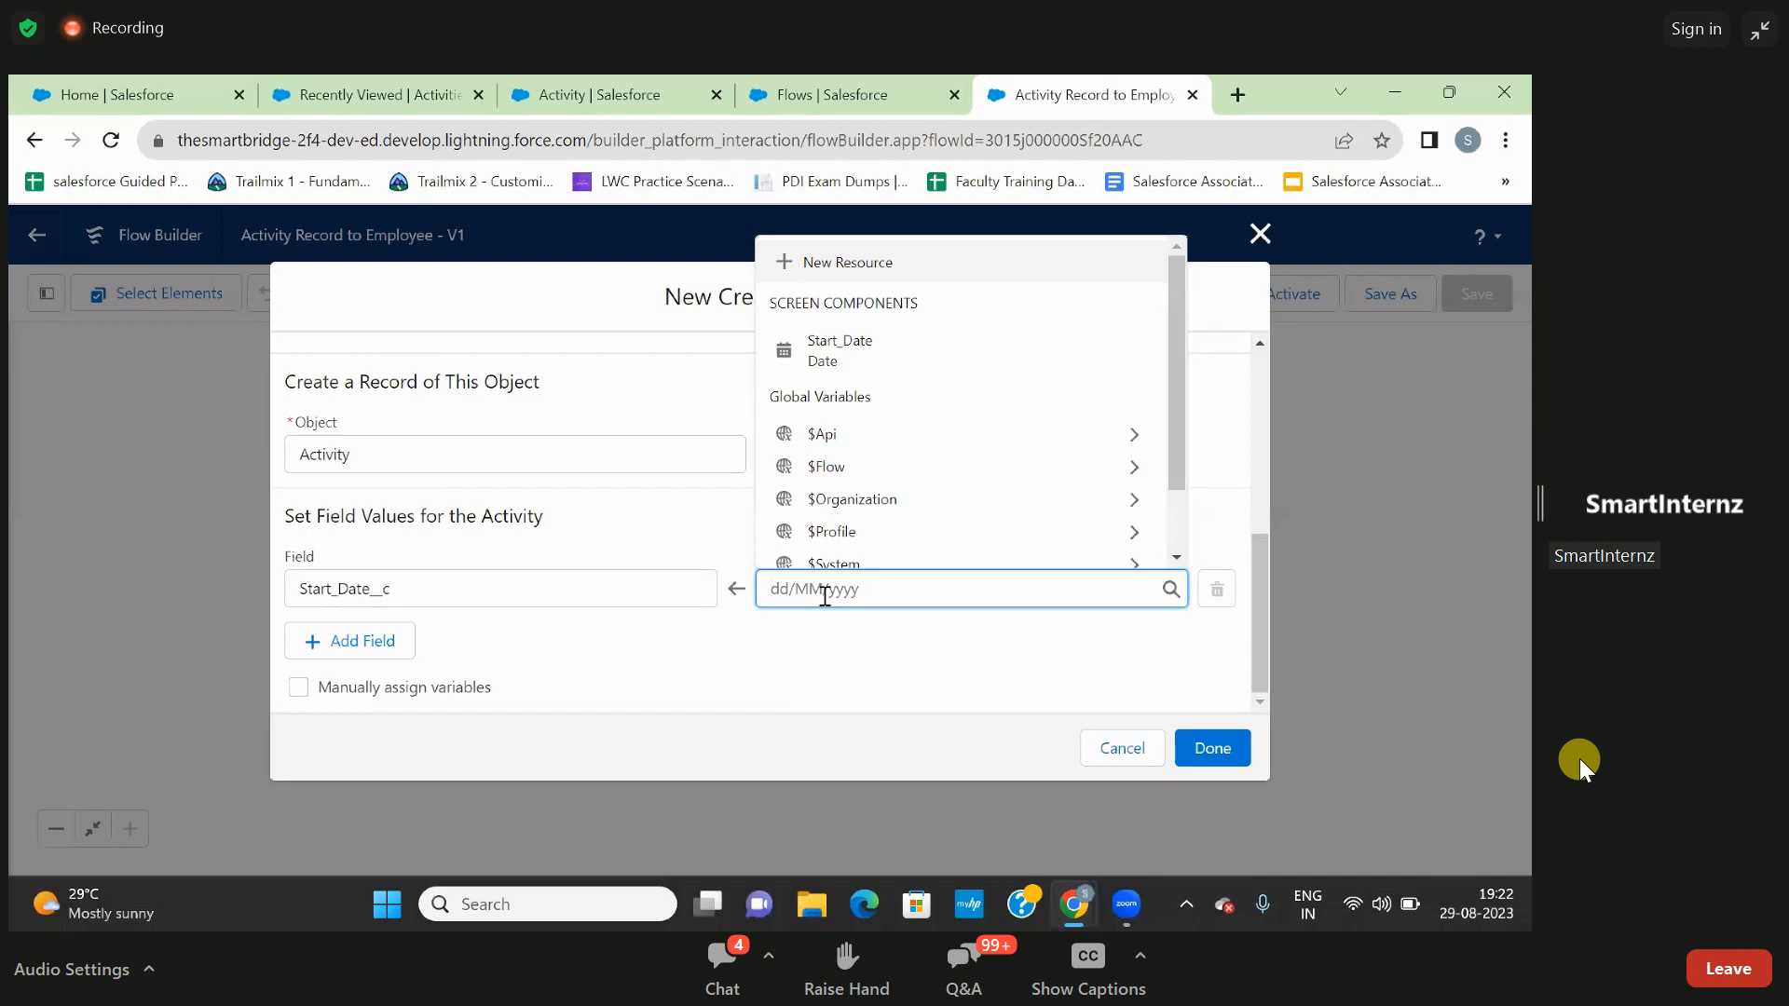
{"action": "type", "text": "sta"}
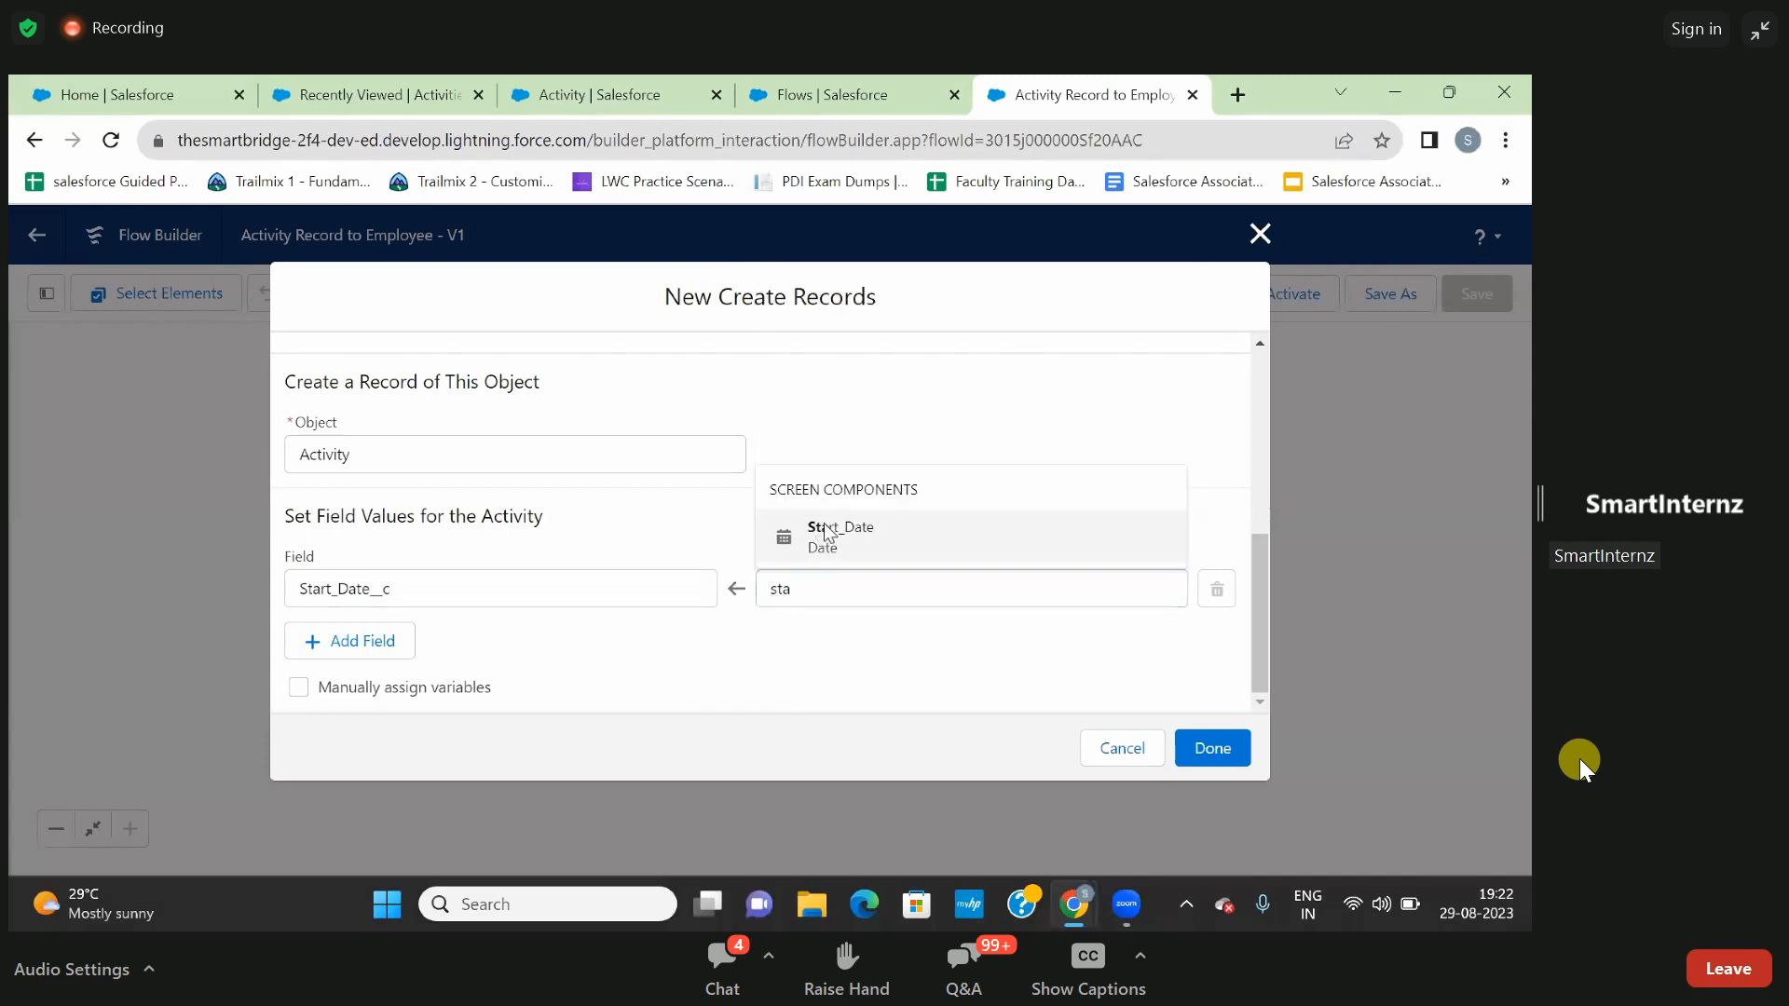
{"action": "left_click", "coordinate": [824, 523]}
- Add a second field mapping that sets the Activity field Coach__c from the Coach screen component
{"action": "left_click", "coordinate": [383, 641]}
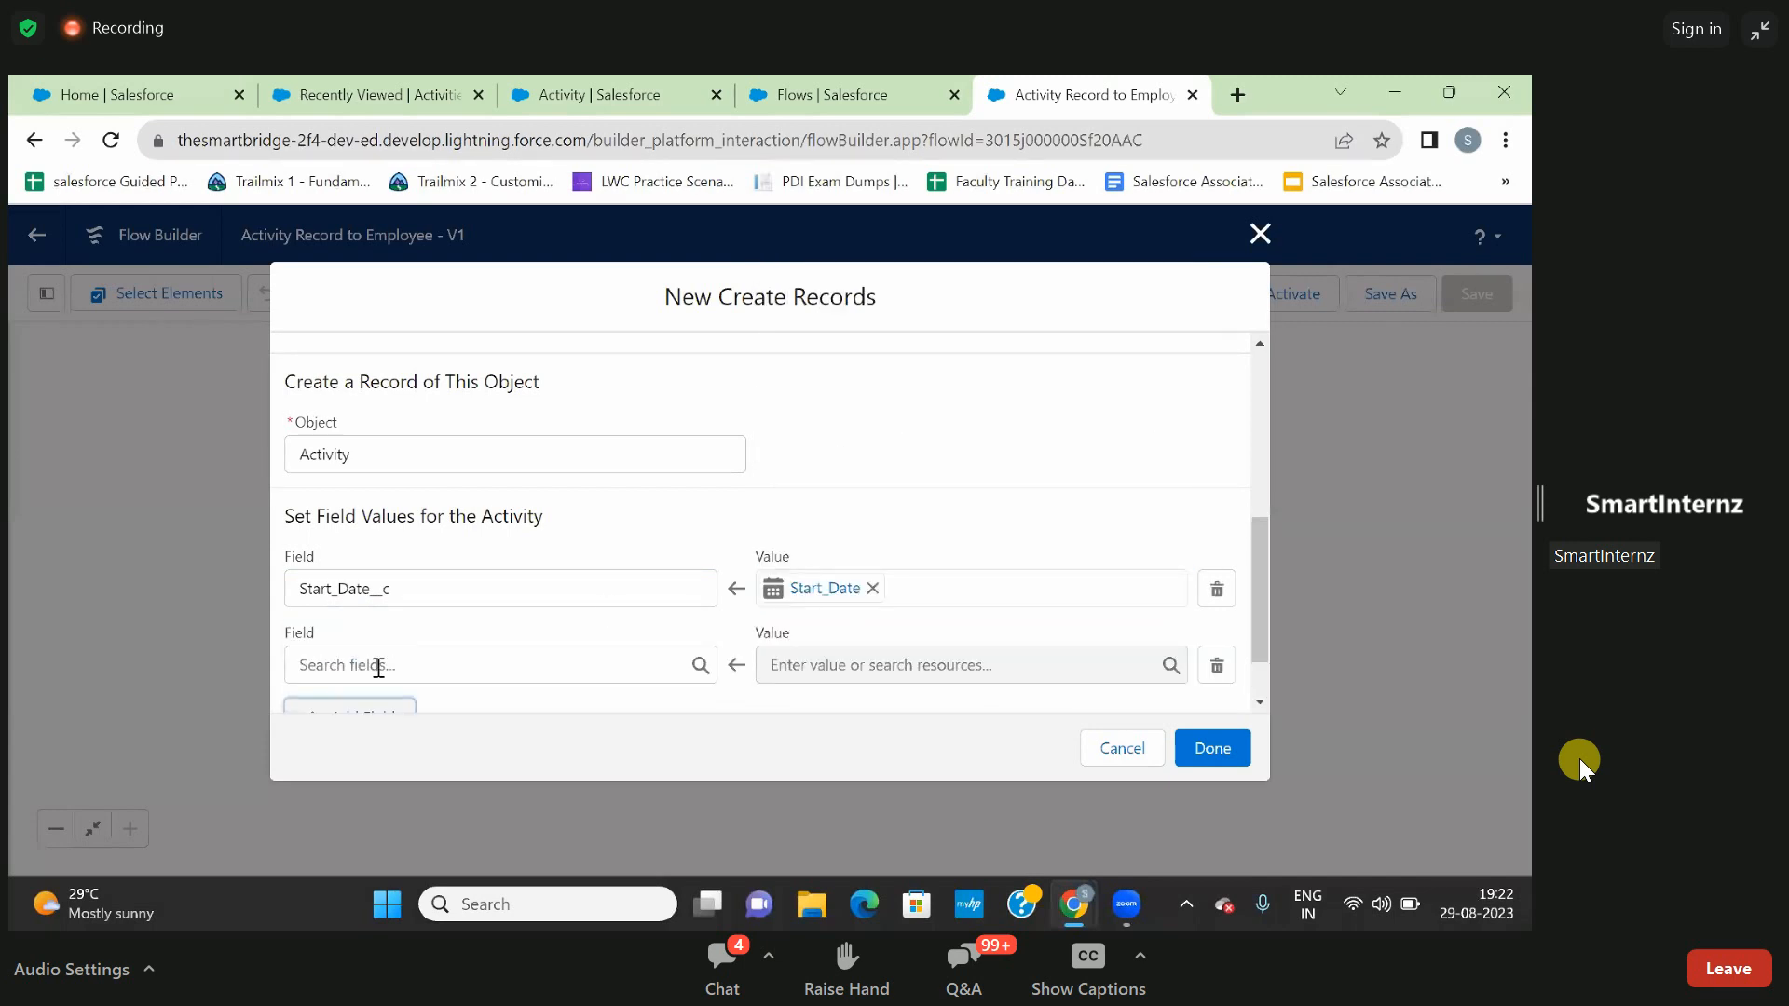
{"action": "left_click", "coordinate": [378, 668]}
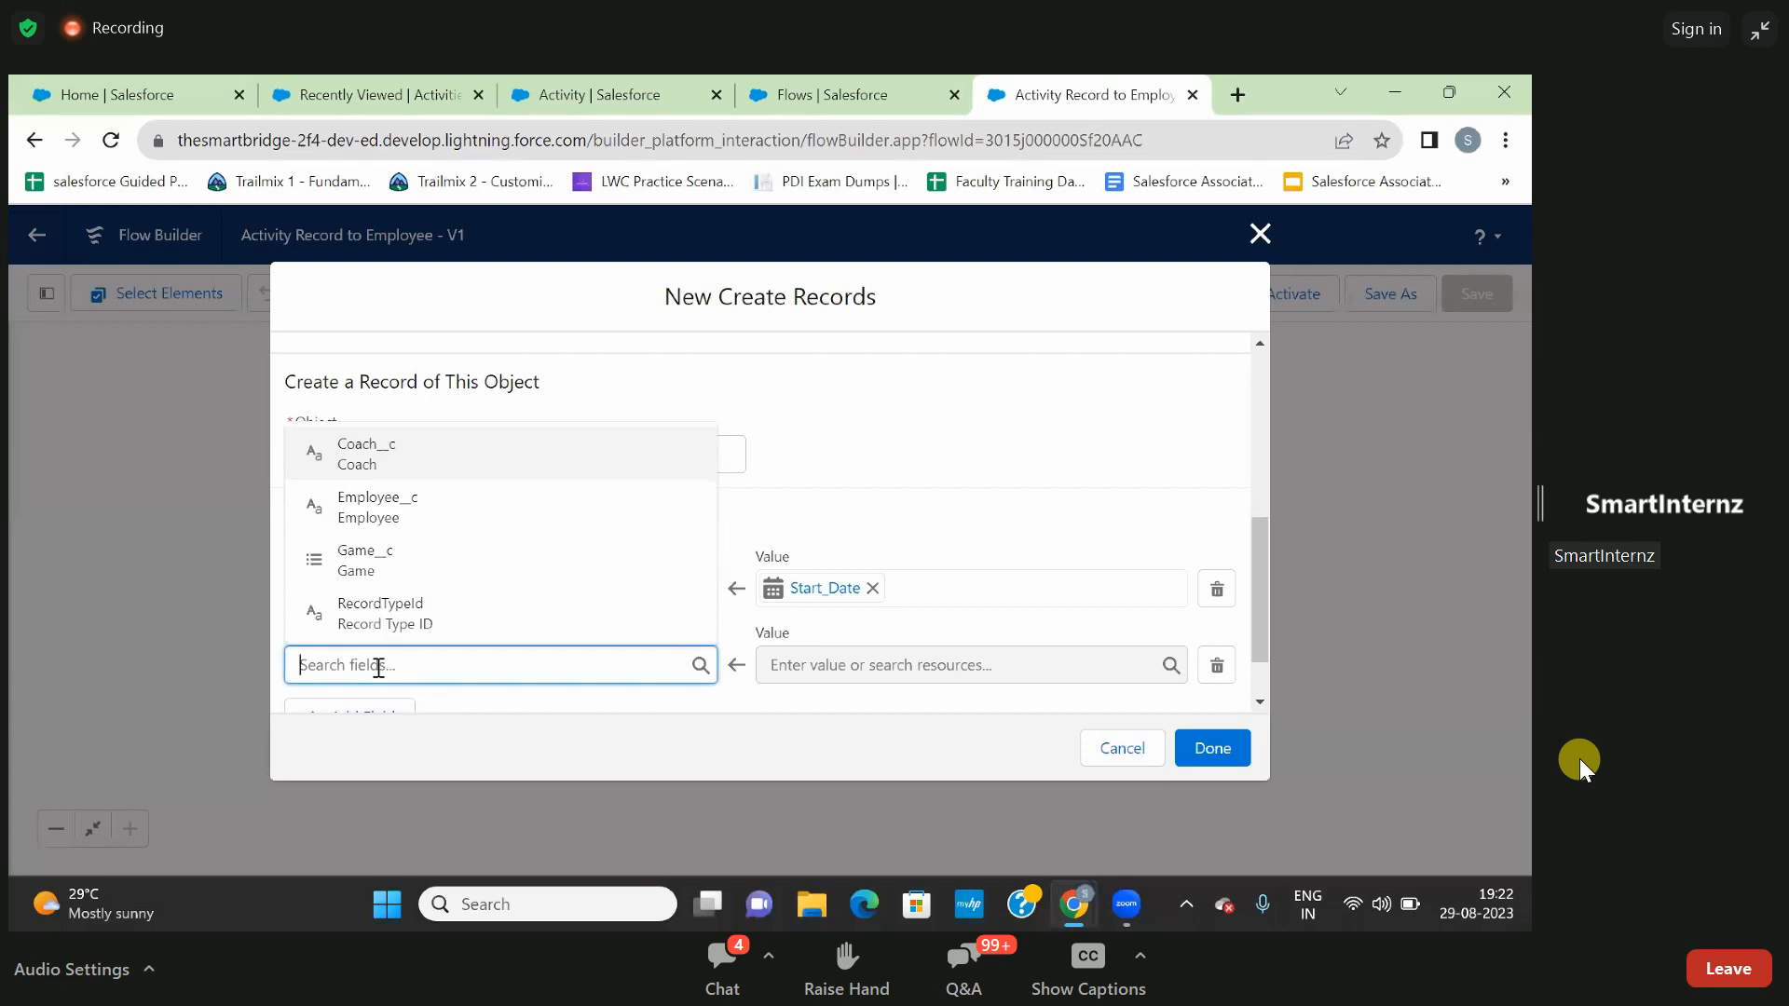
{"action": "type", "text": "coa"}
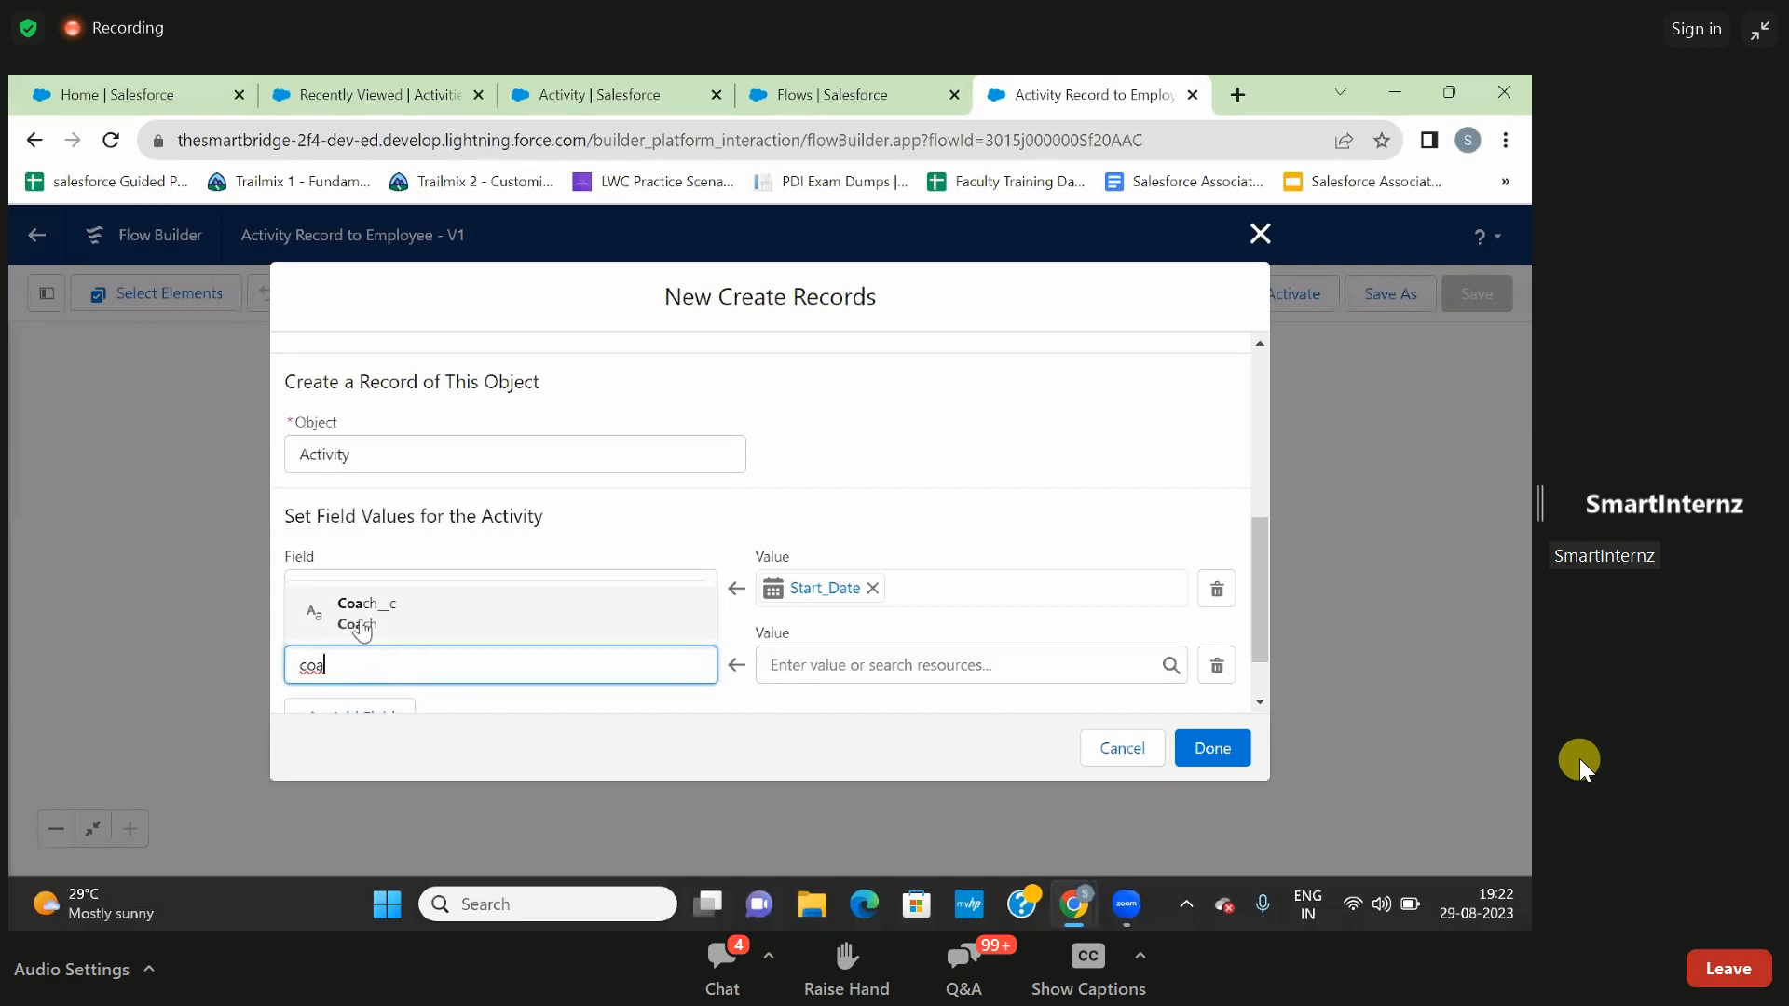
{"action": "left_click", "coordinate": [362, 625]}
{"action": "left_click", "coordinate": [836, 663]}
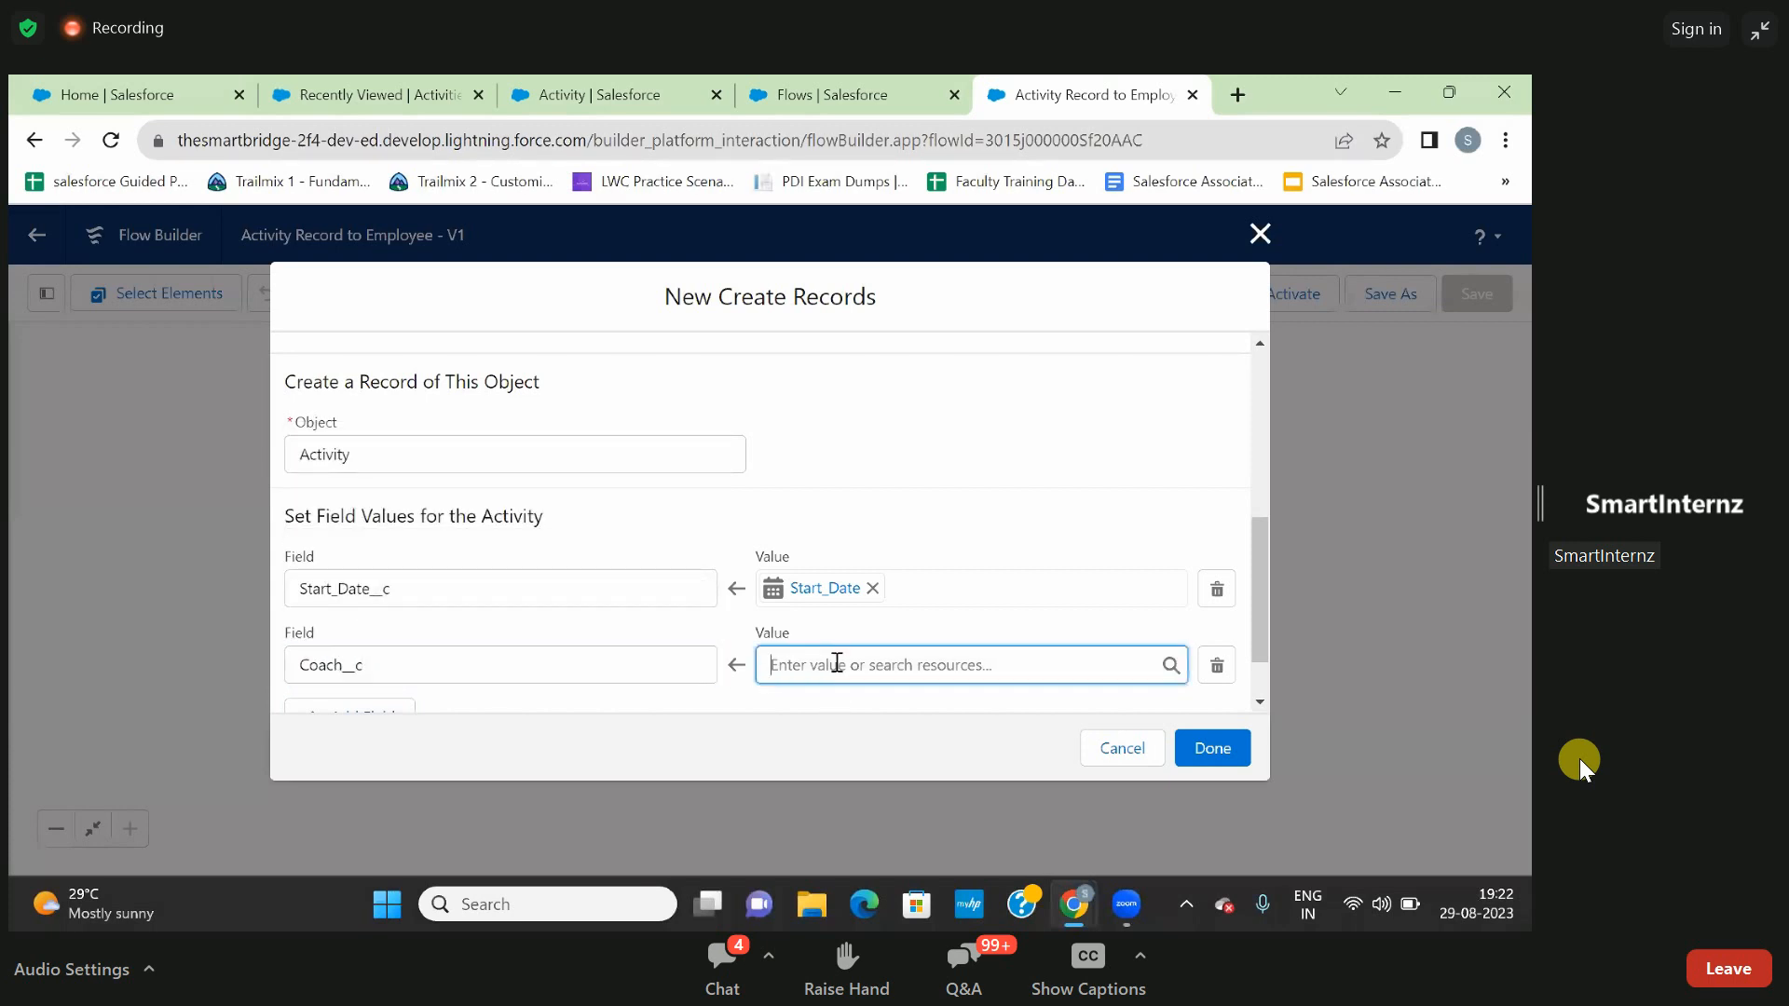
{"action": "type", "text": "Coa"}
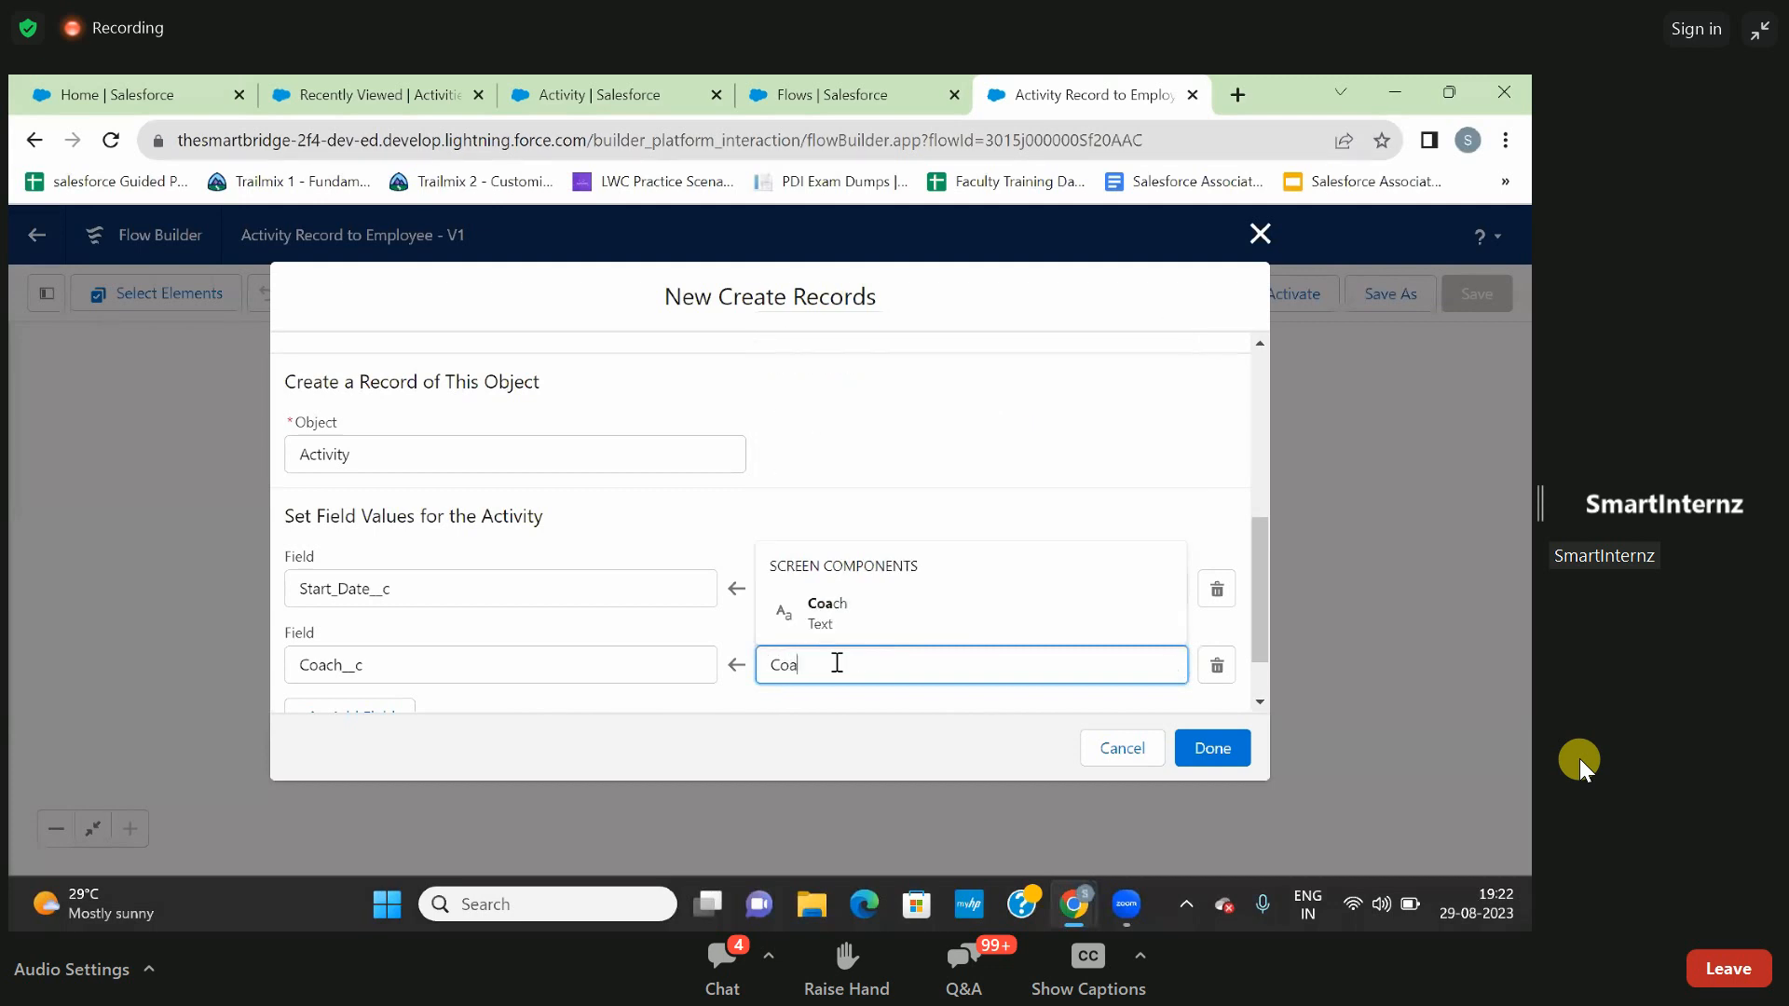
{"action": "type", "text": "c"}
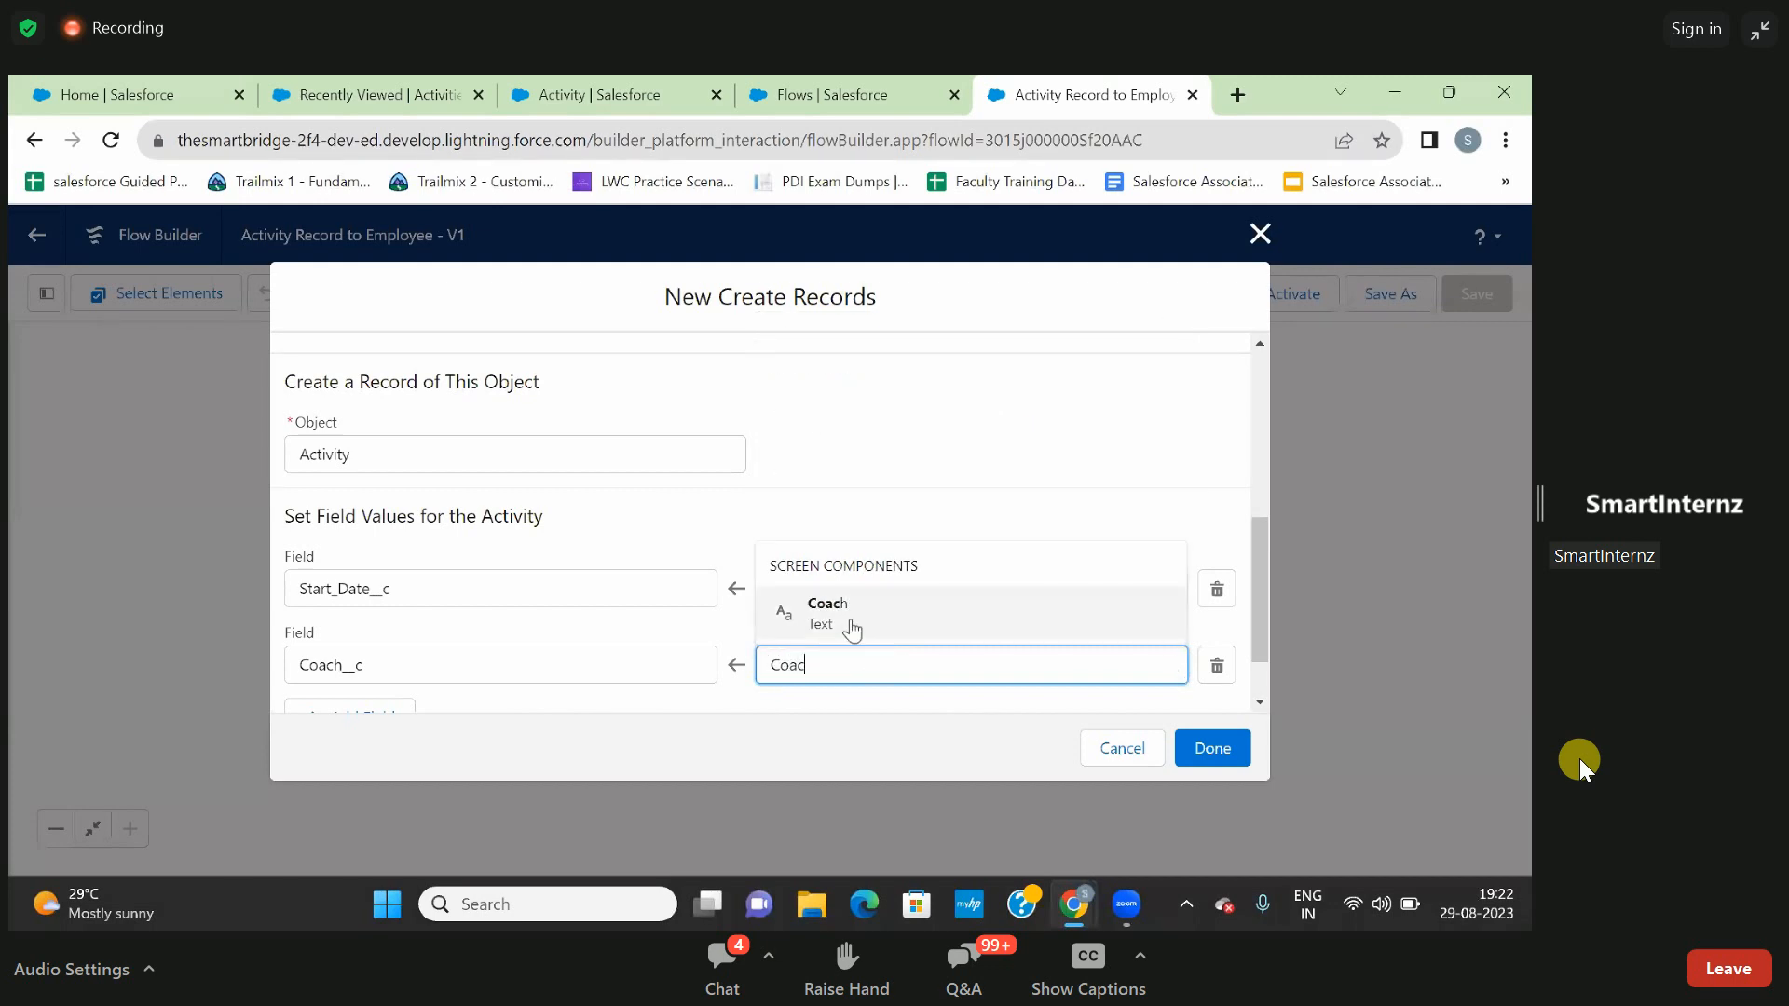
{"action": "left_click", "coordinate": [848, 619]}
- Add a third field mapping that sets Game__c from the Game screen component, and finish the Create Records element
{"action": "scroll", "coordinate": [882, 704], "scroll_direction": "down", "scroll_amount": 2}
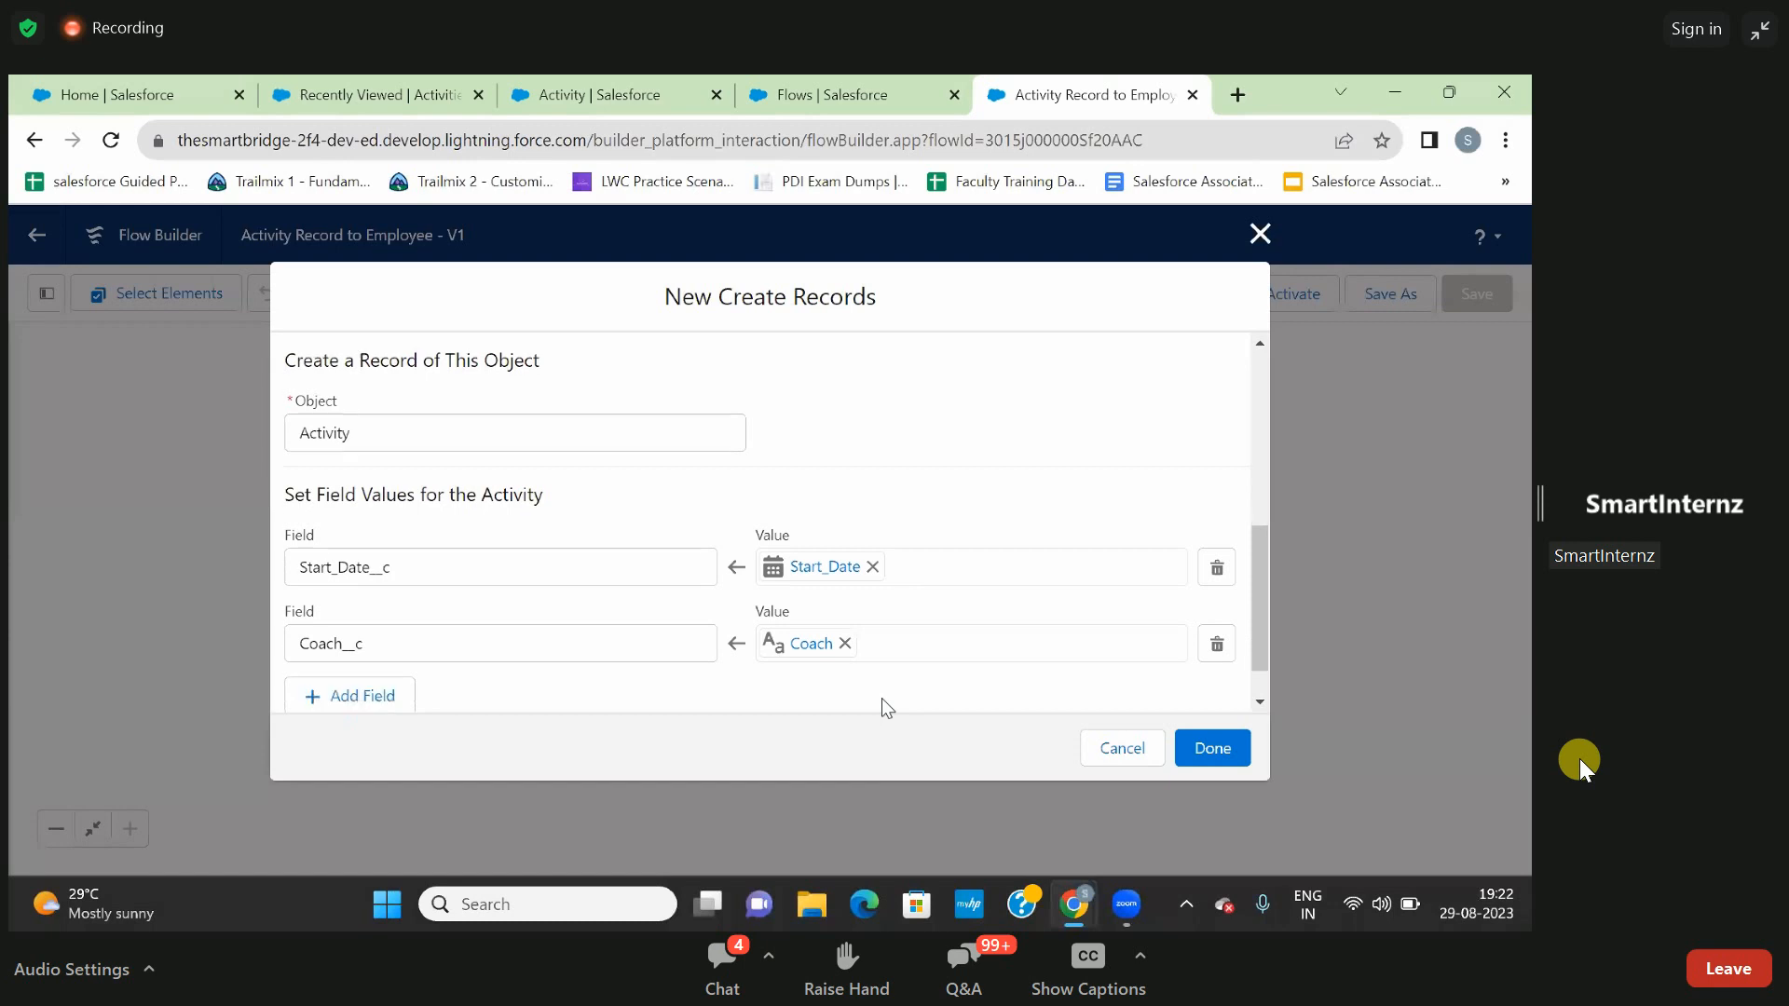
{"action": "left_click", "coordinate": [383, 643]}
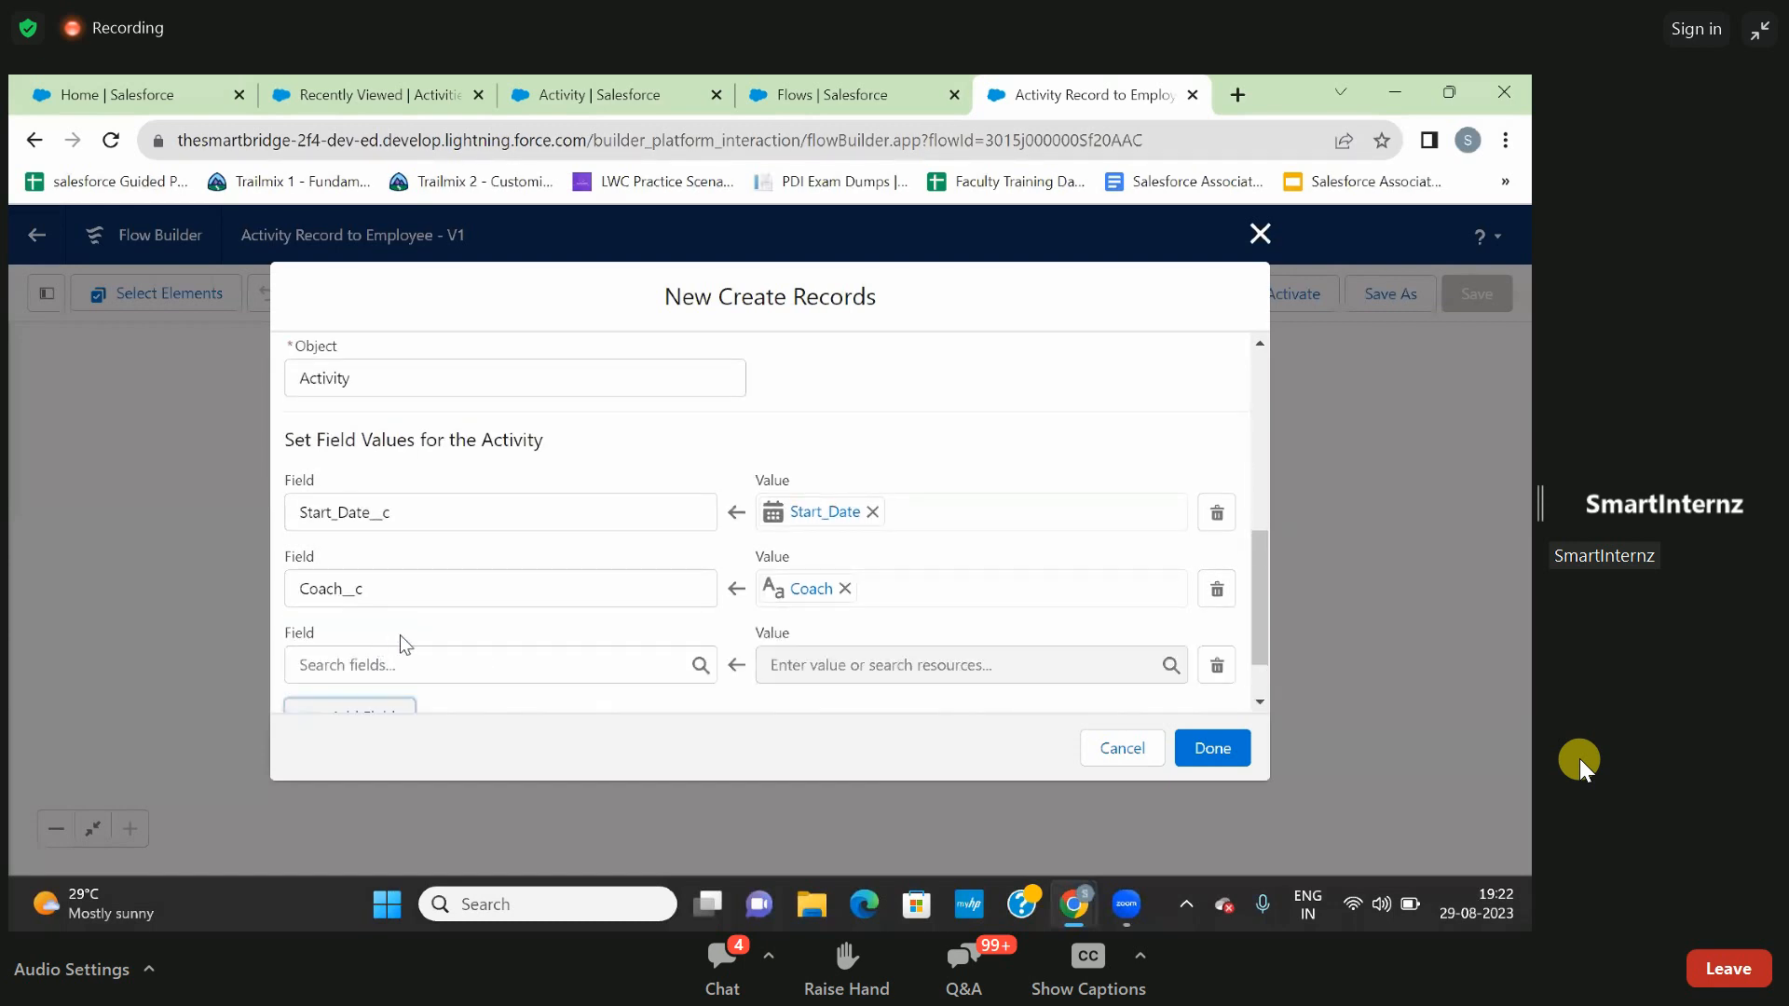
{"action": "left_click", "coordinate": [388, 666]}
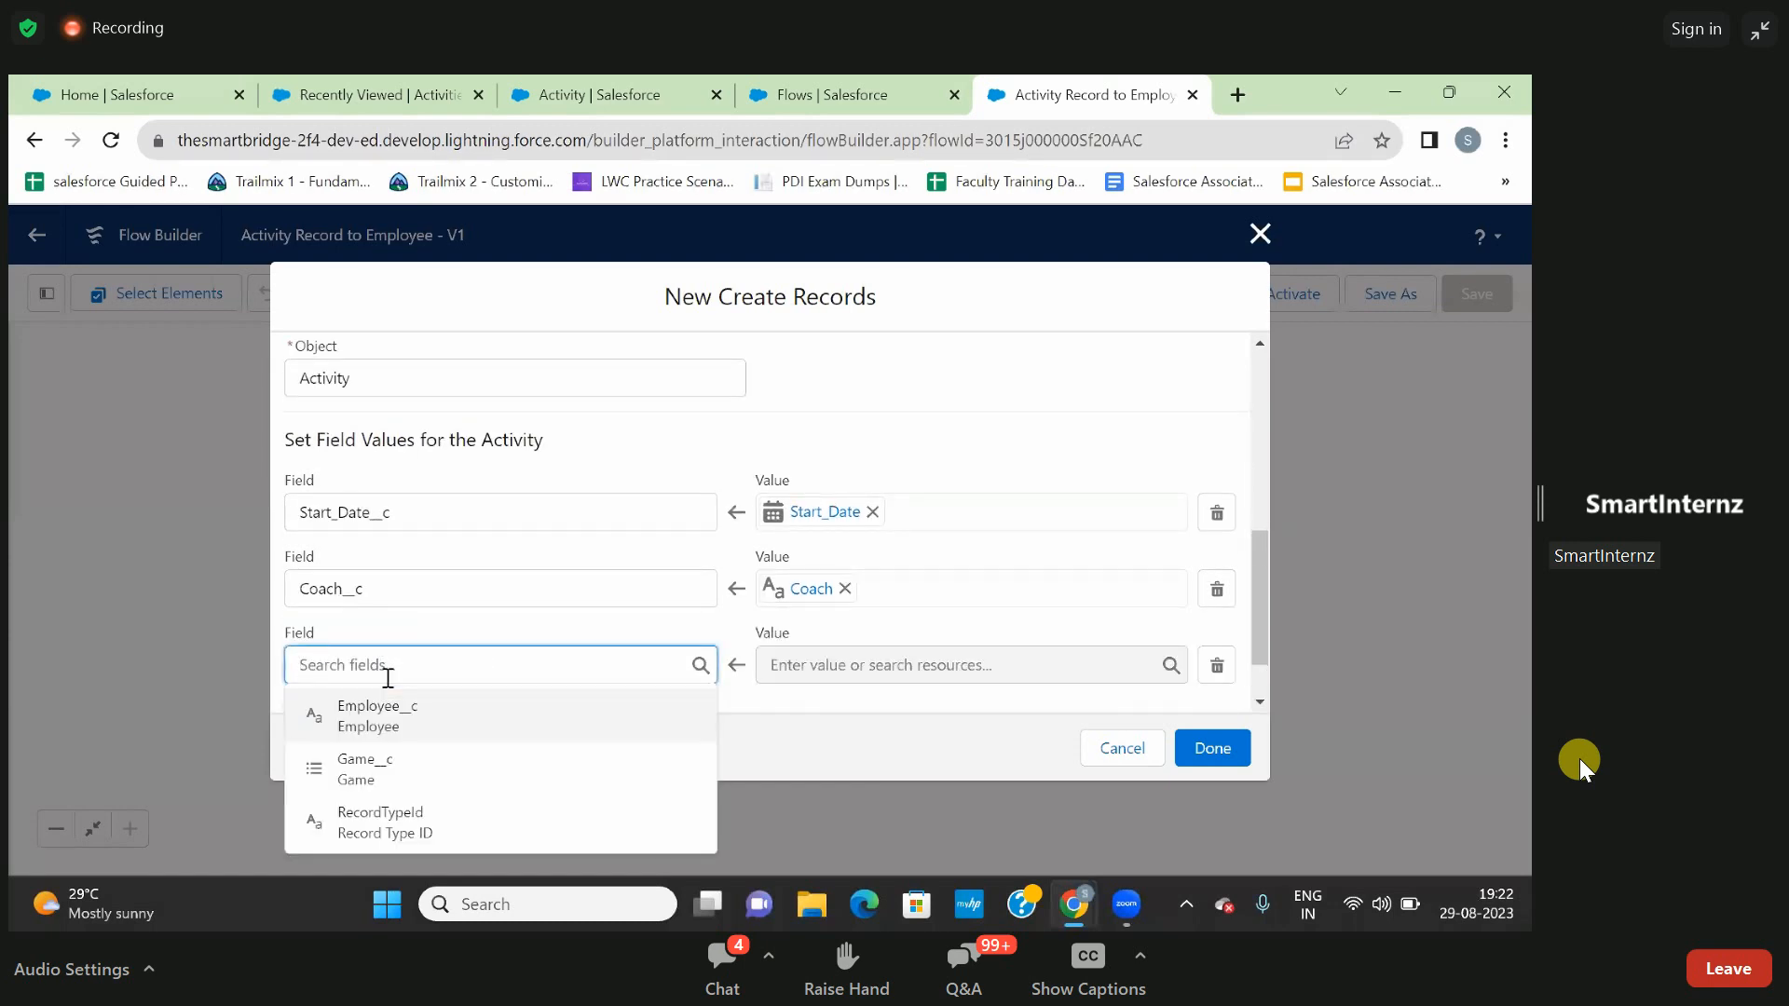
{"action": "left_click", "coordinate": [387, 769]}
{"action": "left_click", "coordinate": [849, 662]}
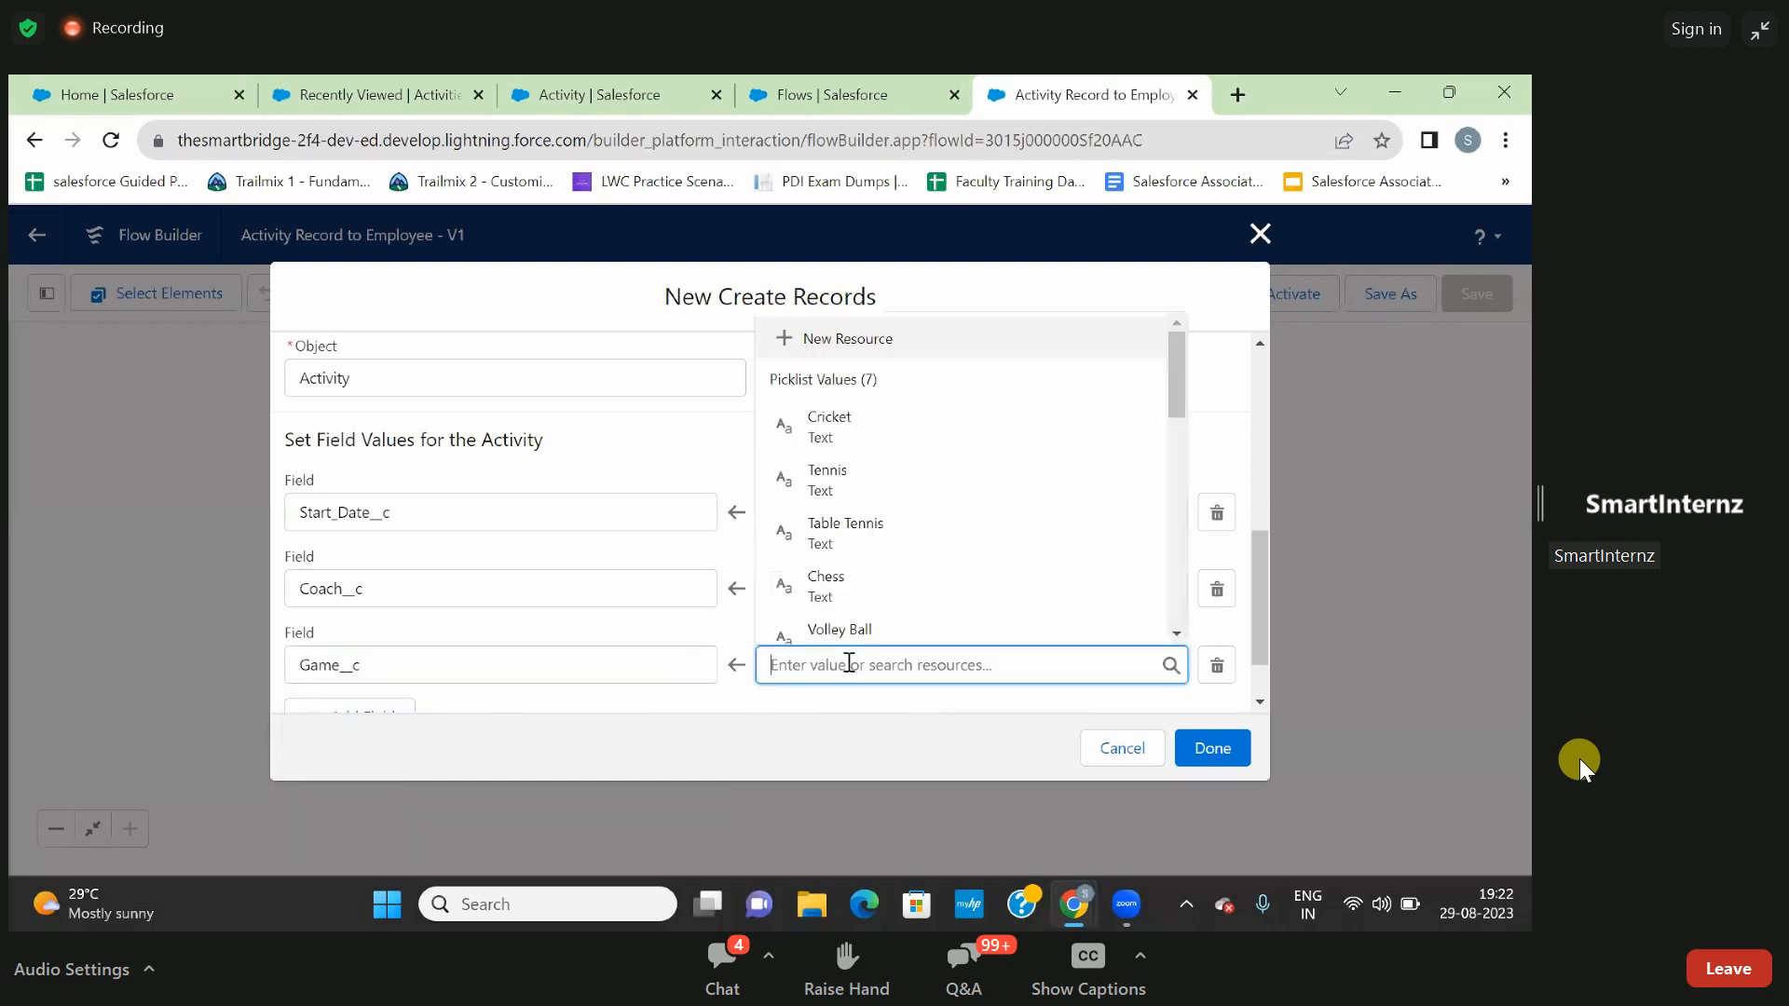
{"action": "type", "text": "Gam"}
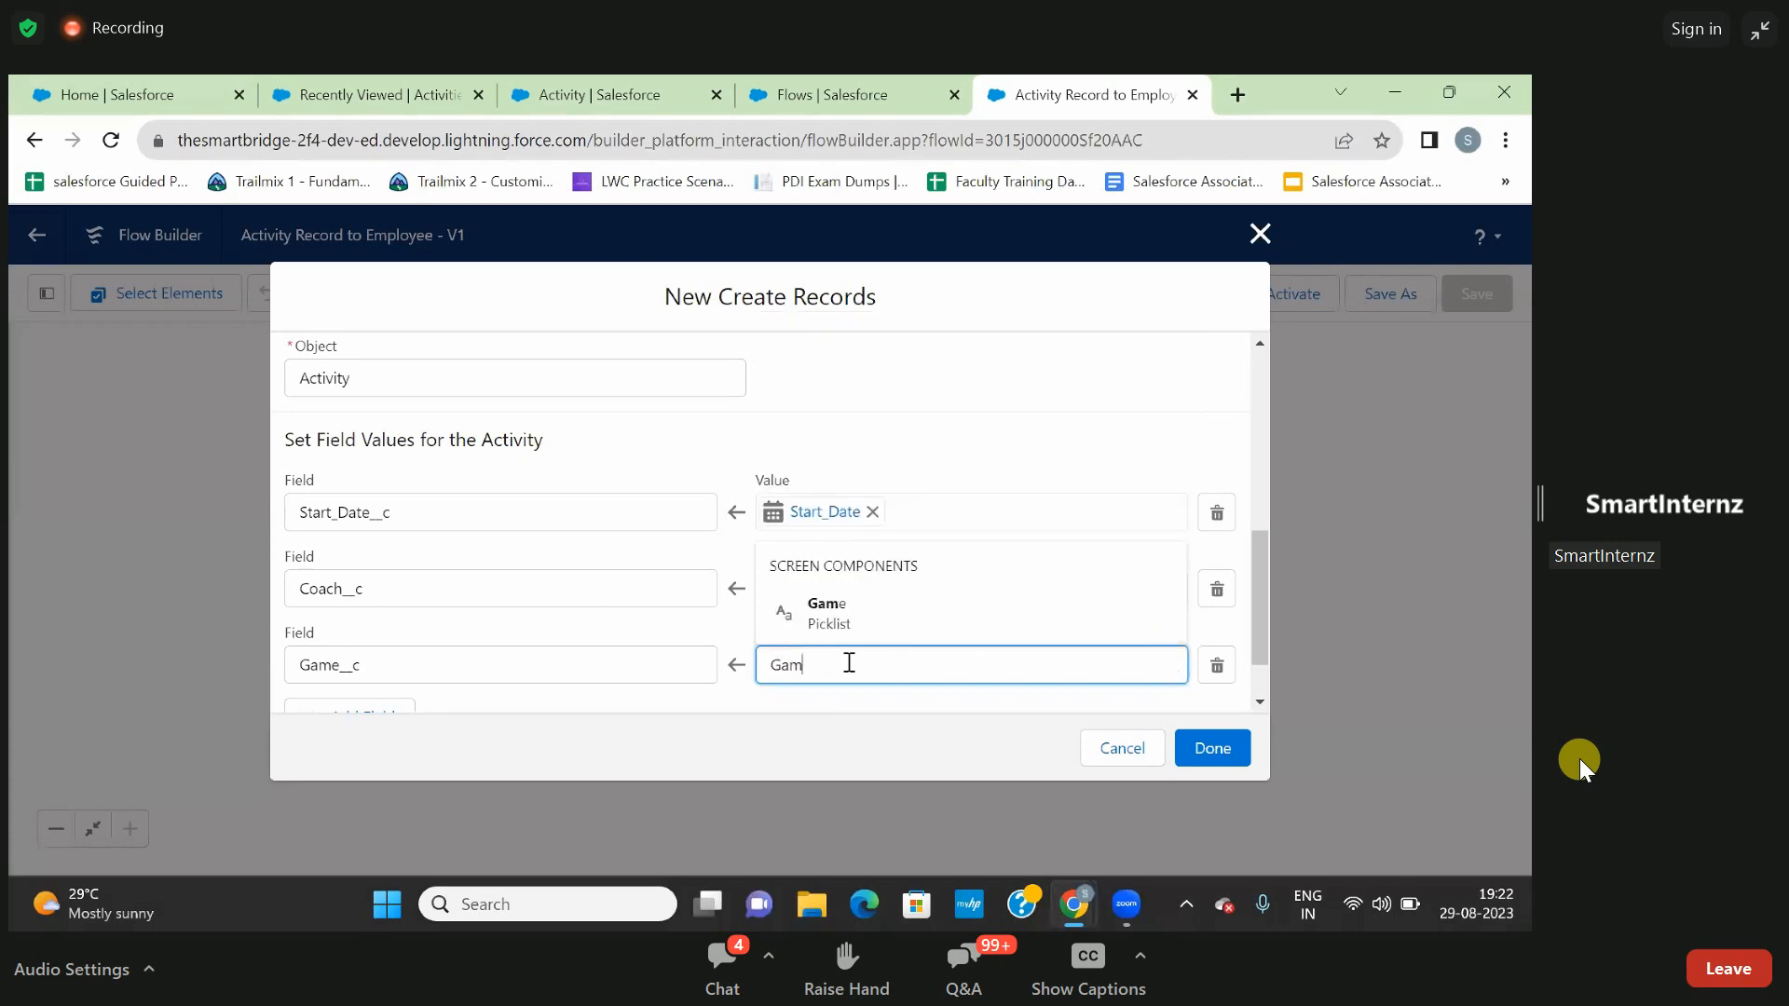
{"action": "left_click", "coordinate": [838, 622]}
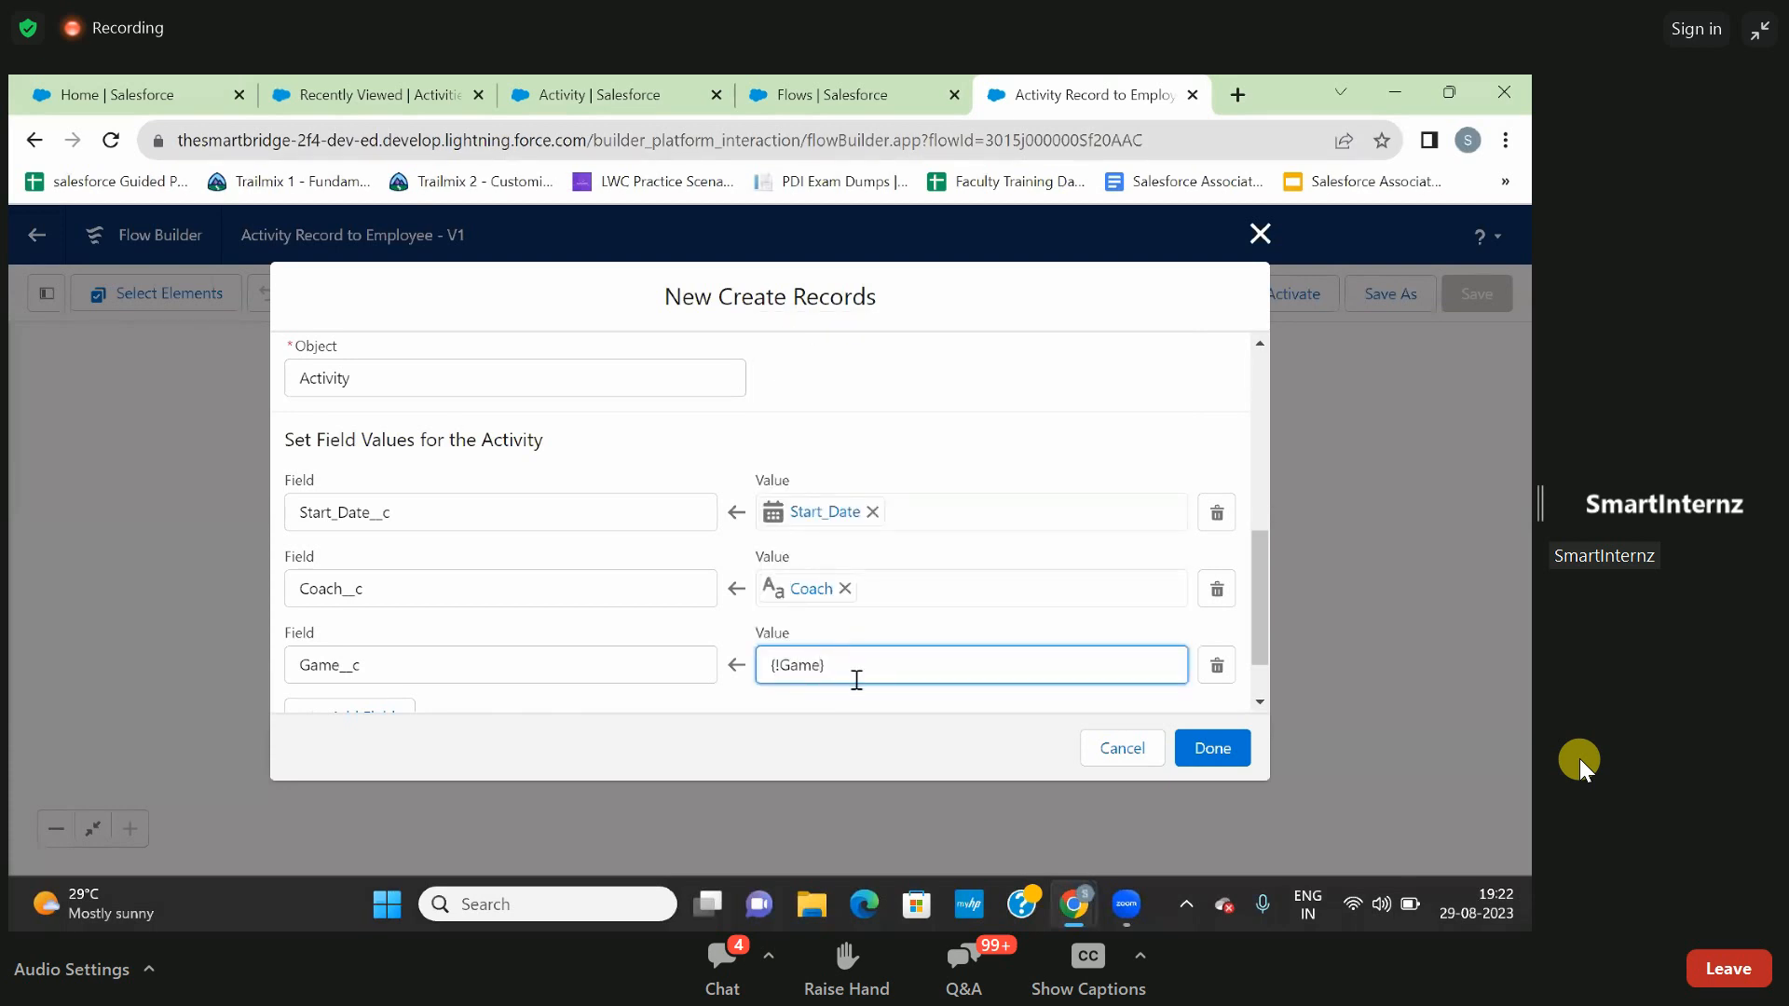
{"action": "scroll", "coordinate": [856, 690], "scroll_direction": "down", "scroll_amount": 1}
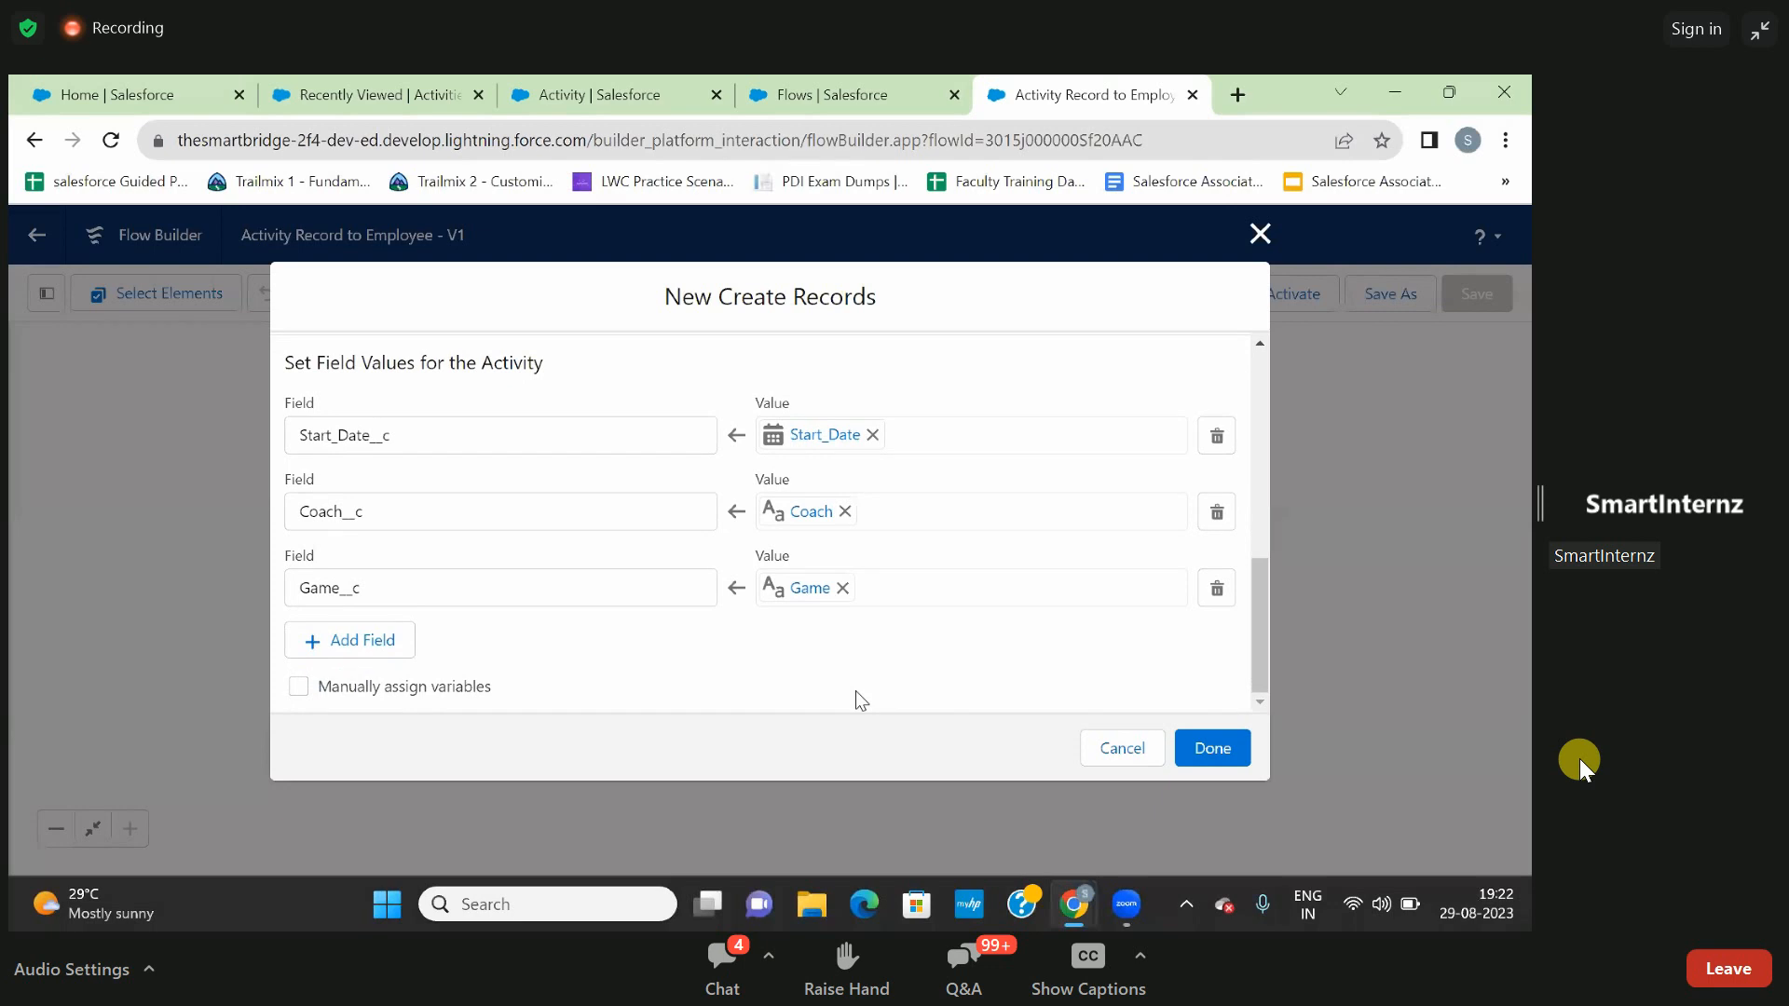
{"action": "scroll", "coordinate": [897, 690], "scroll_direction": "up", "scroll_amount": 2}
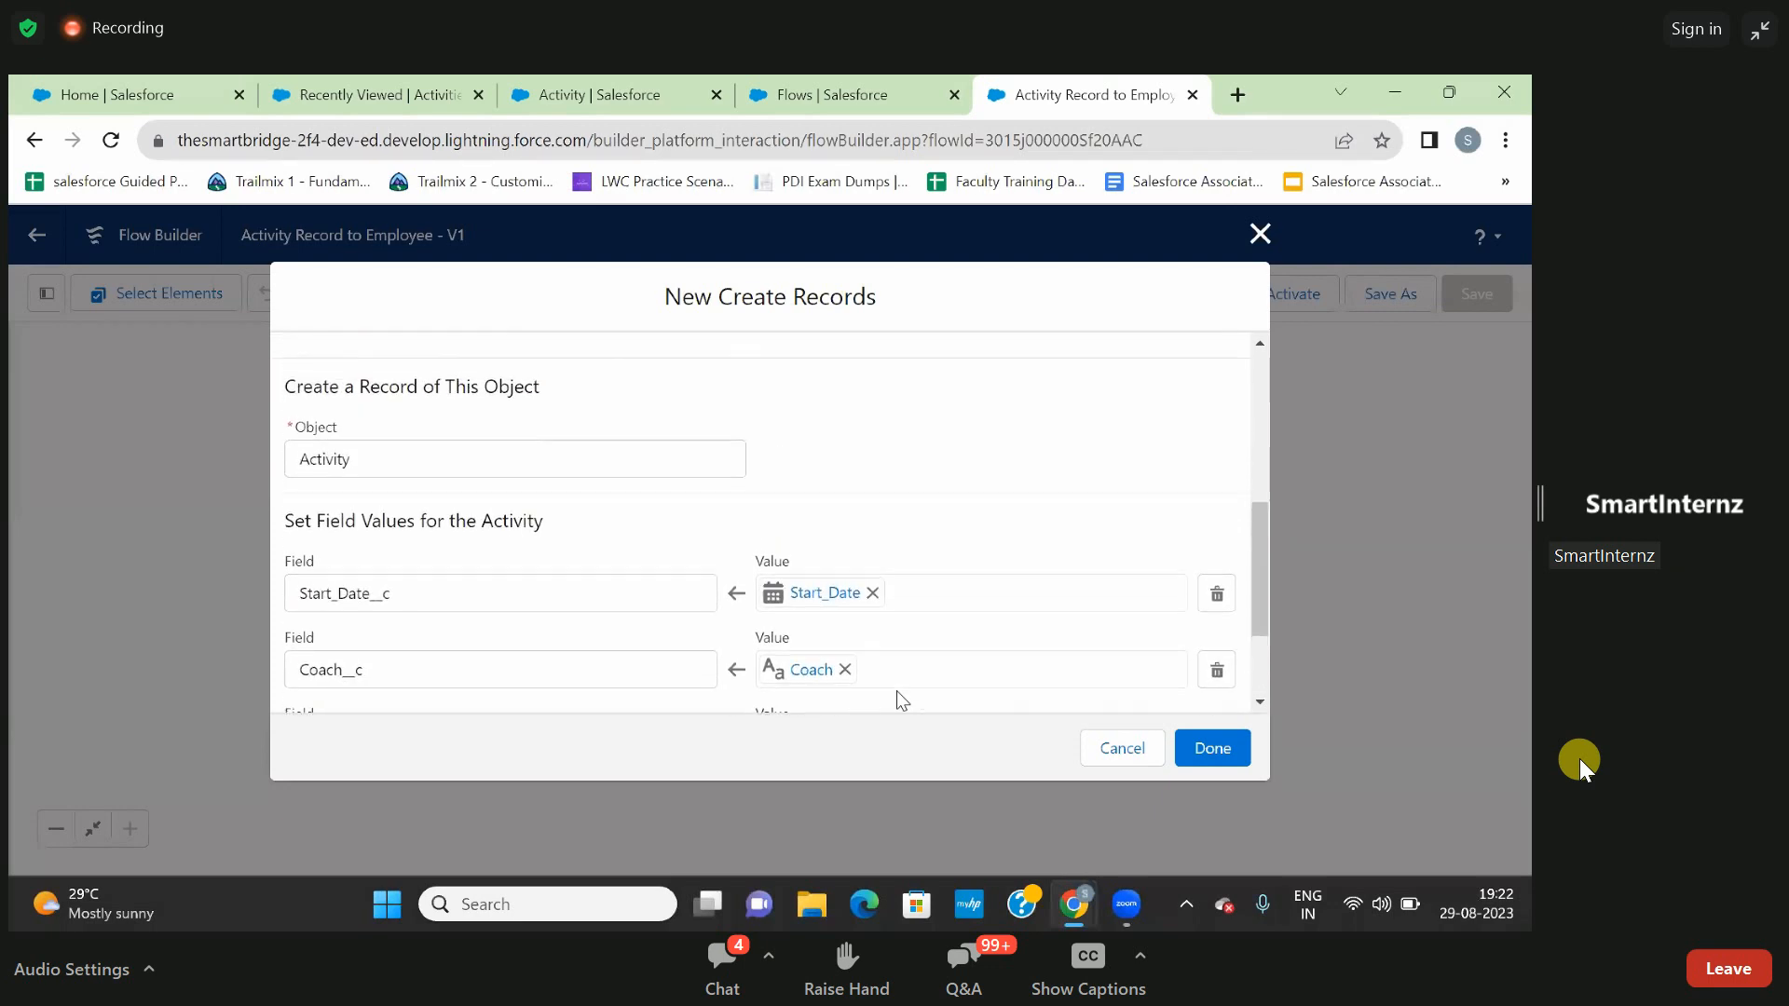
{"action": "left_click", "coordinate": [1209, 751]}
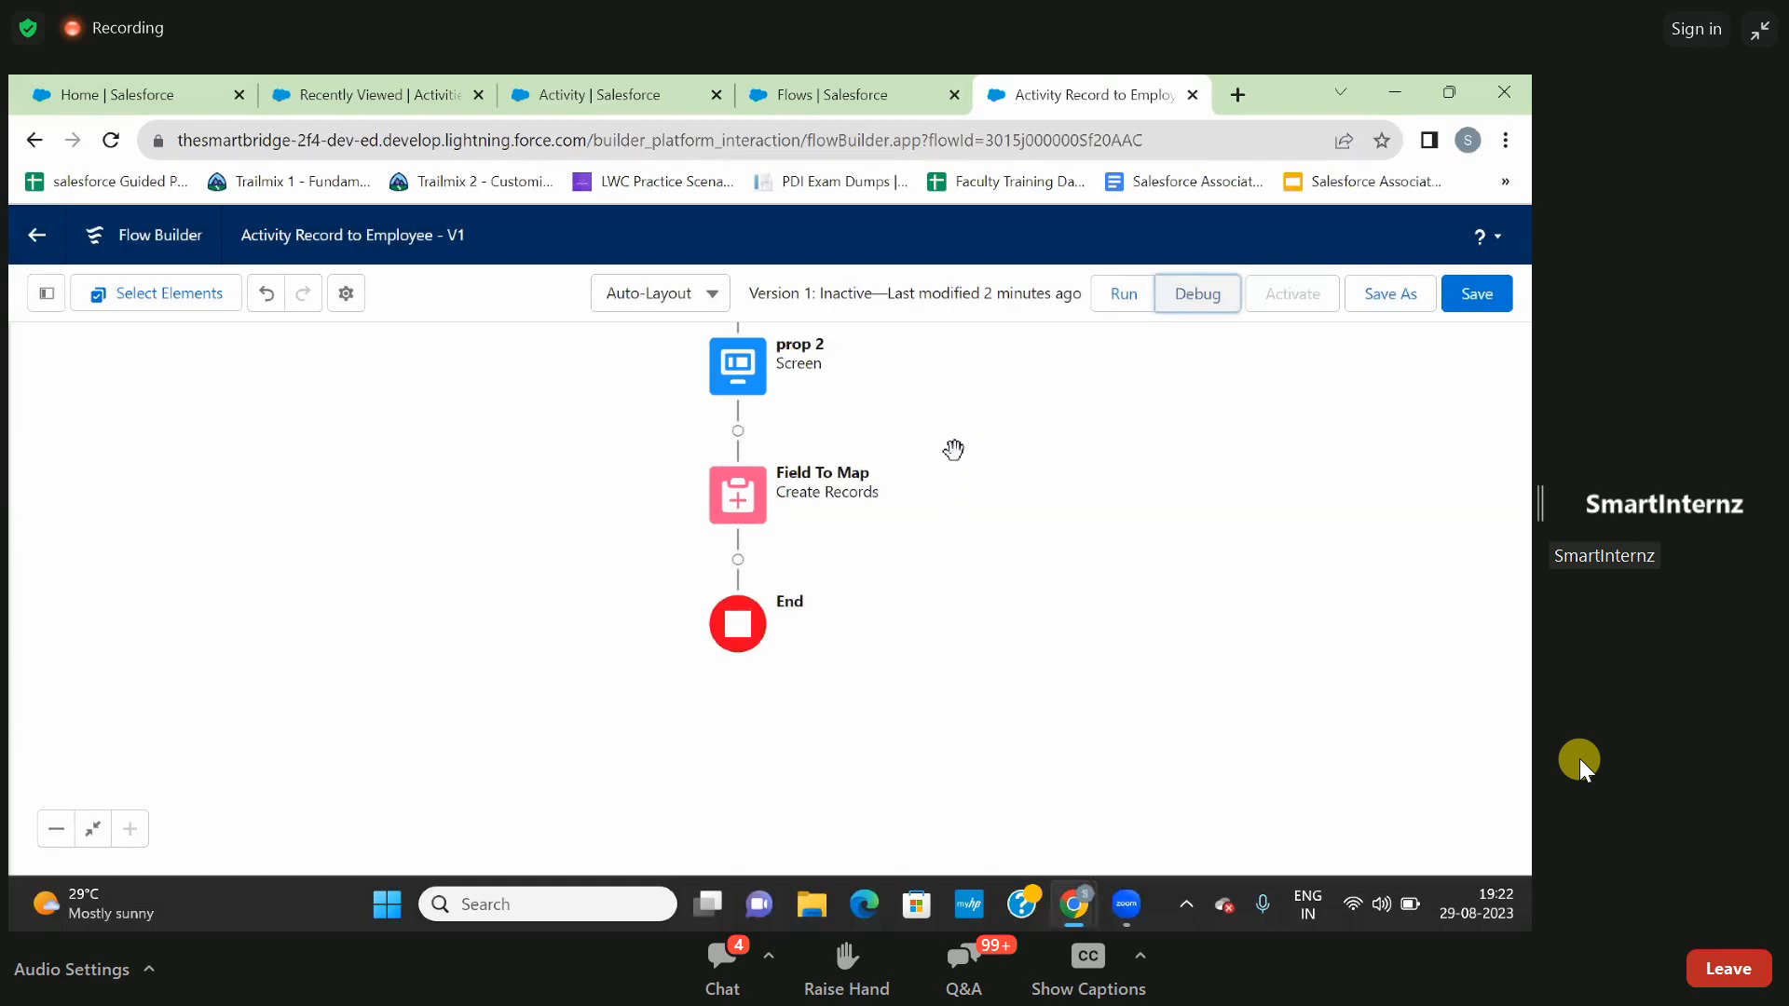
{"action": "left_click_drag", "start_coordinate": [955, 445], "coordinate": [949, 512]}
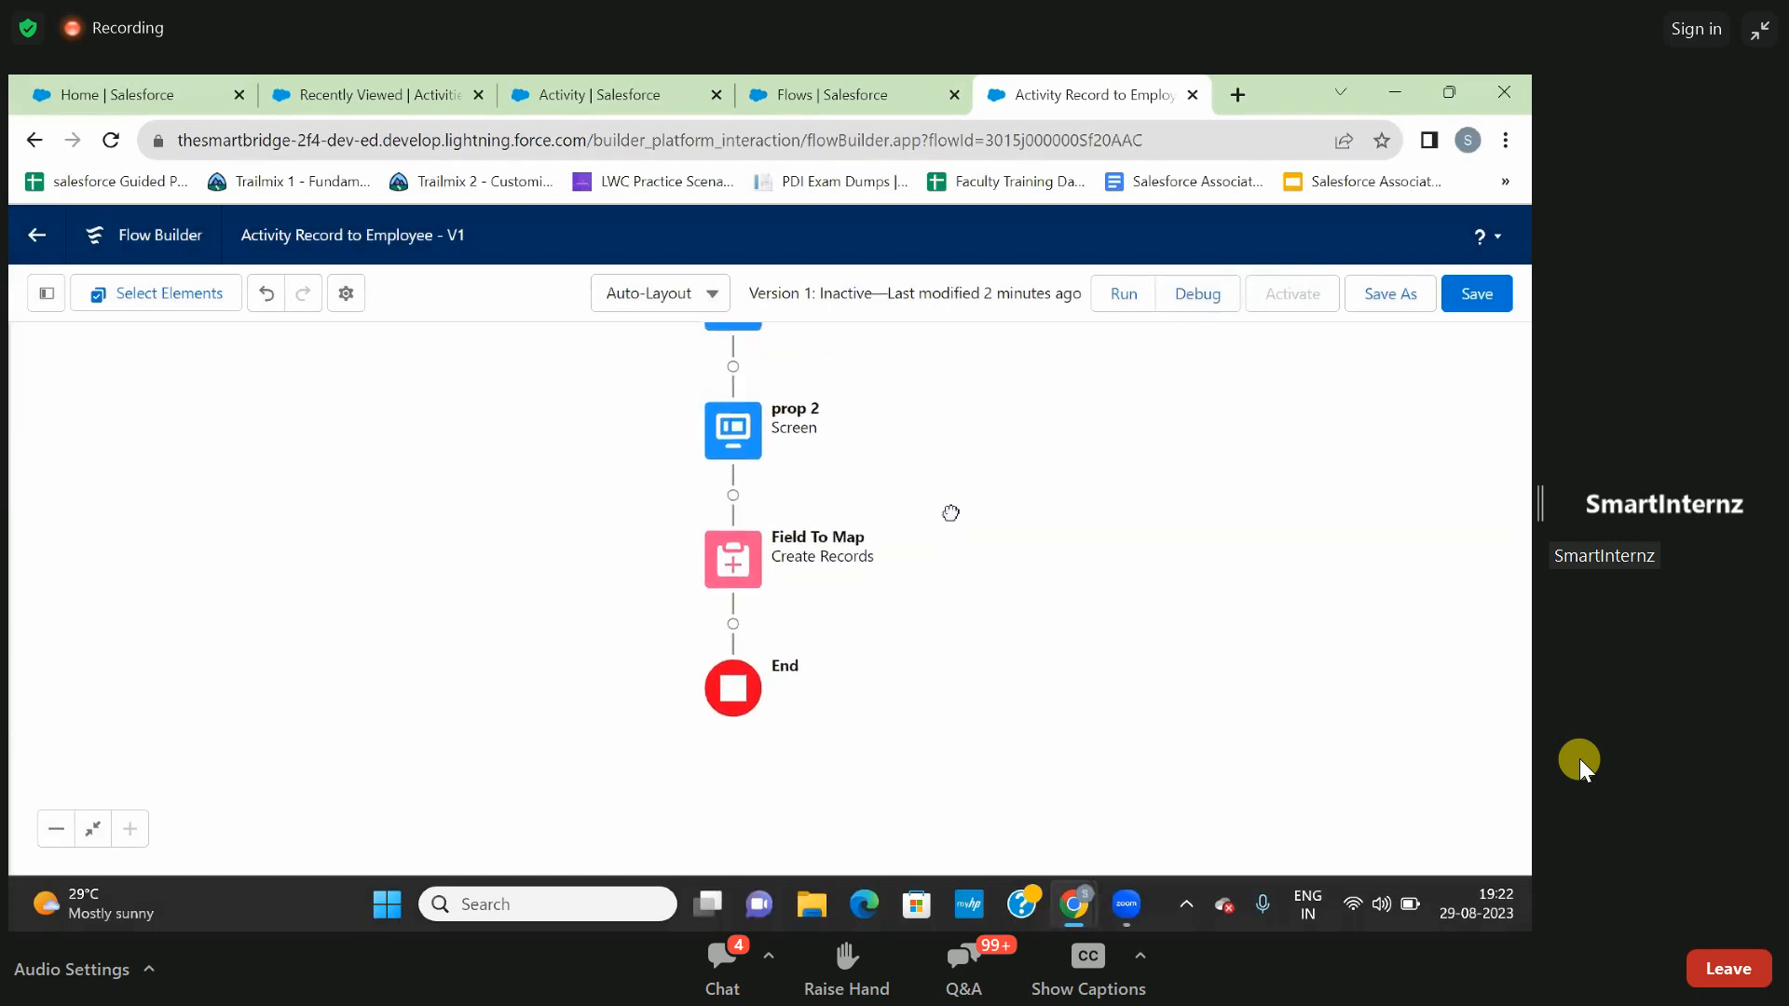
{"action": "right_click", "coordinate": [1191, 304]}
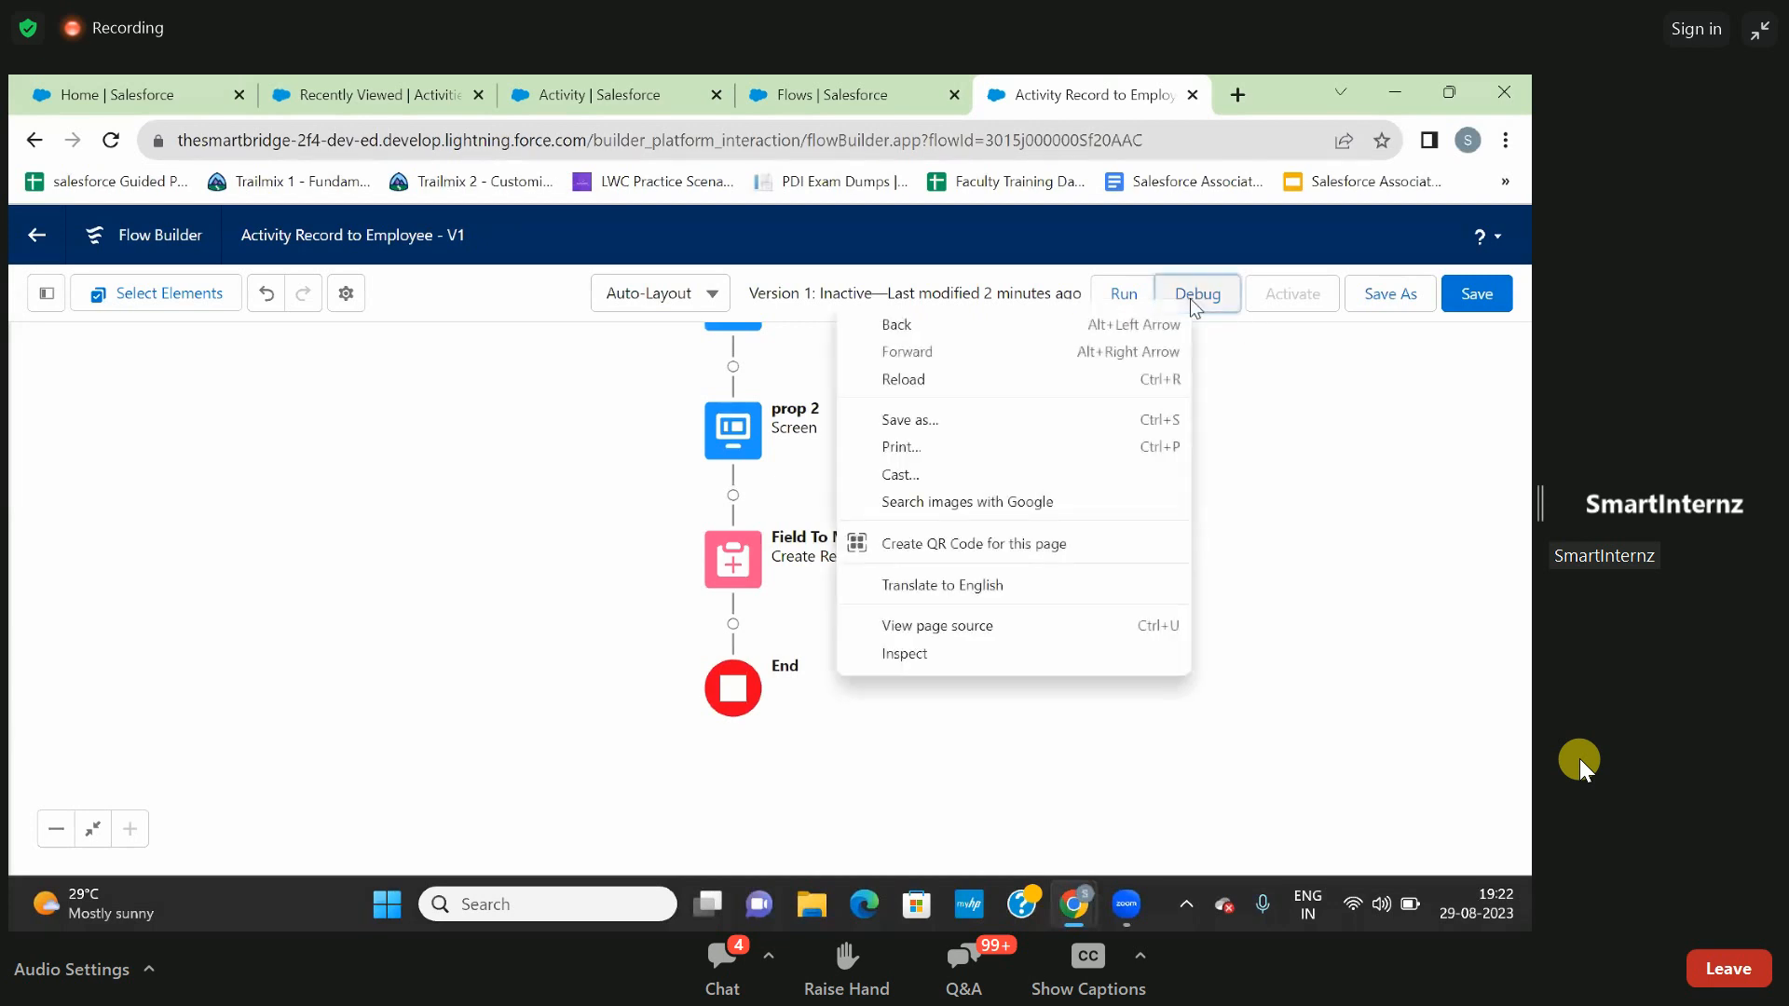
{"action": "left_click", "coordinate": [1319, 503]}
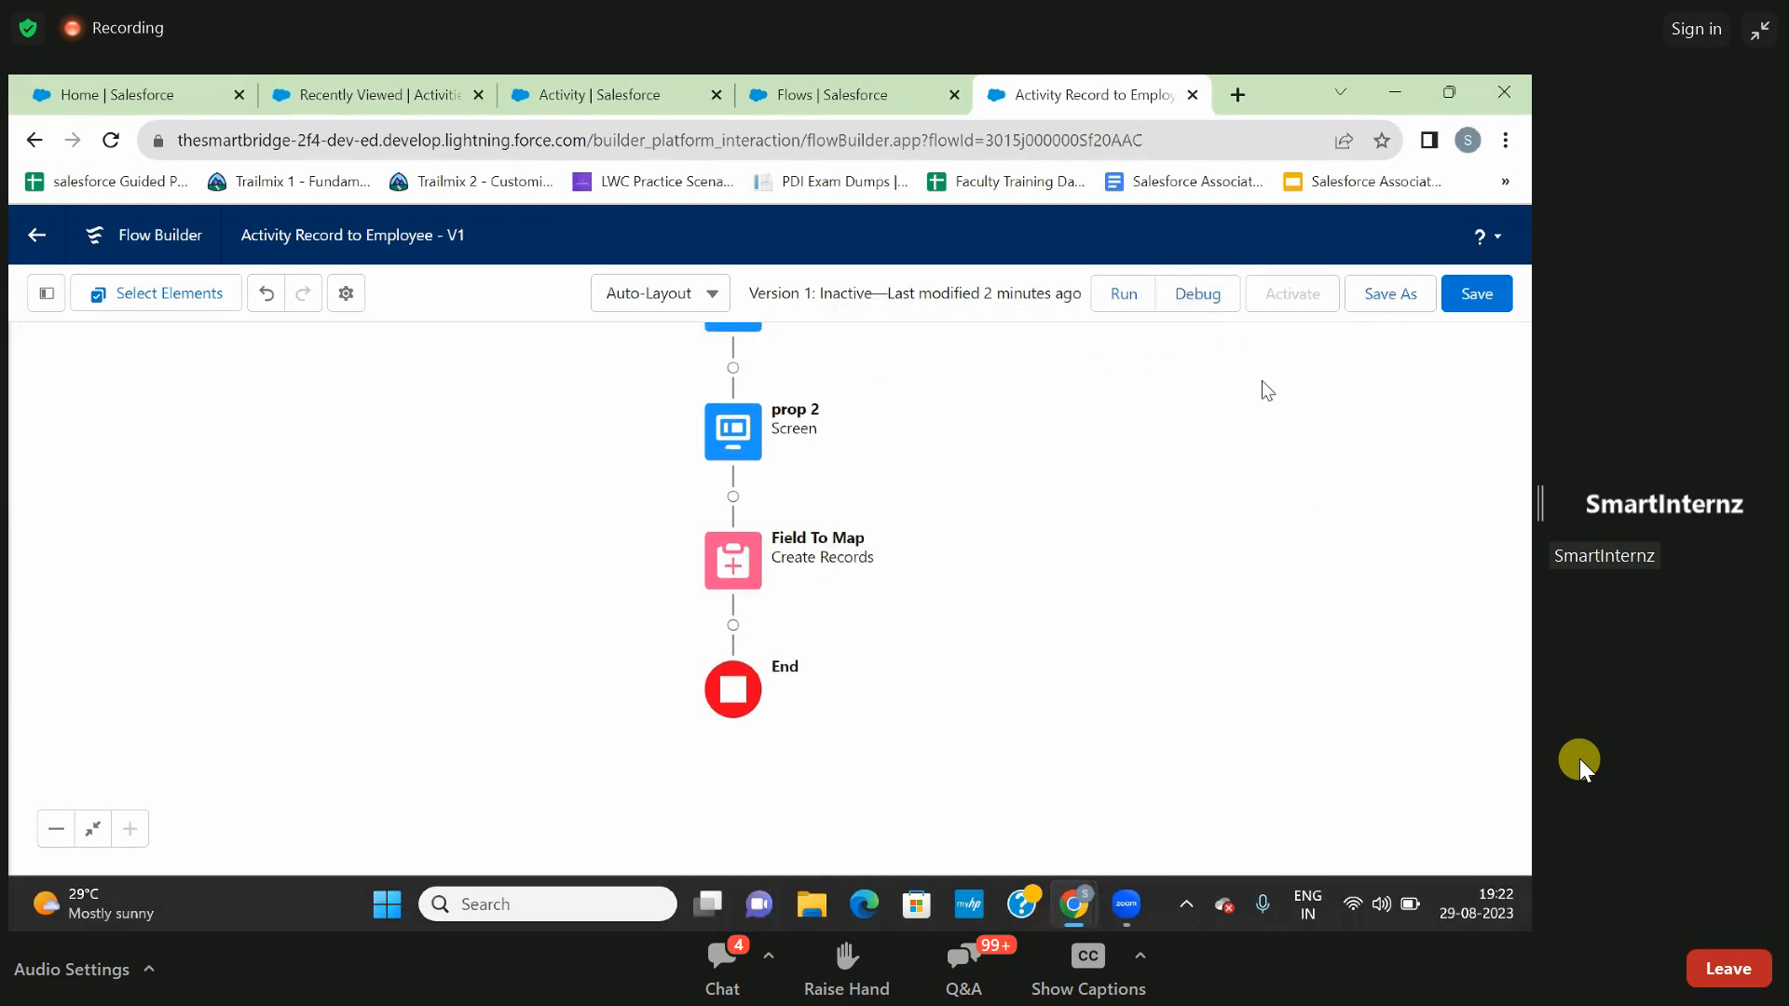
{"action": "left_click", "coordinate": [1197, 297]}
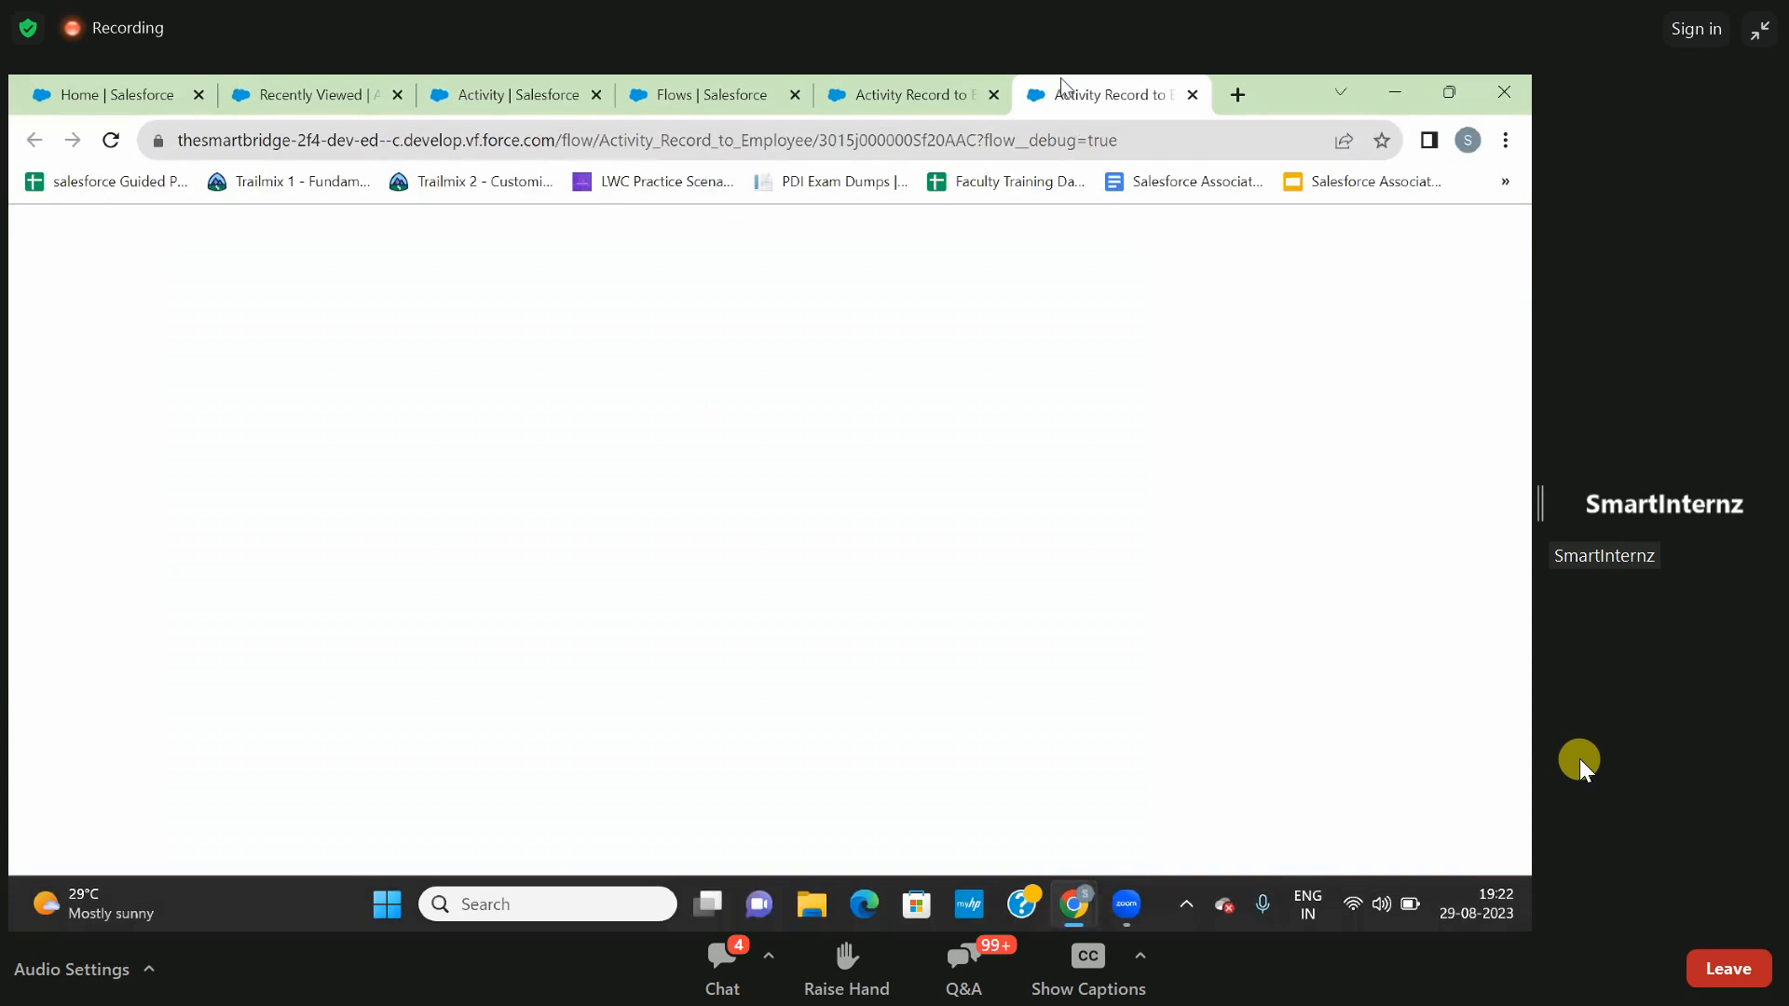
{"action": "left_click", "coordinate": [1192, 95]}
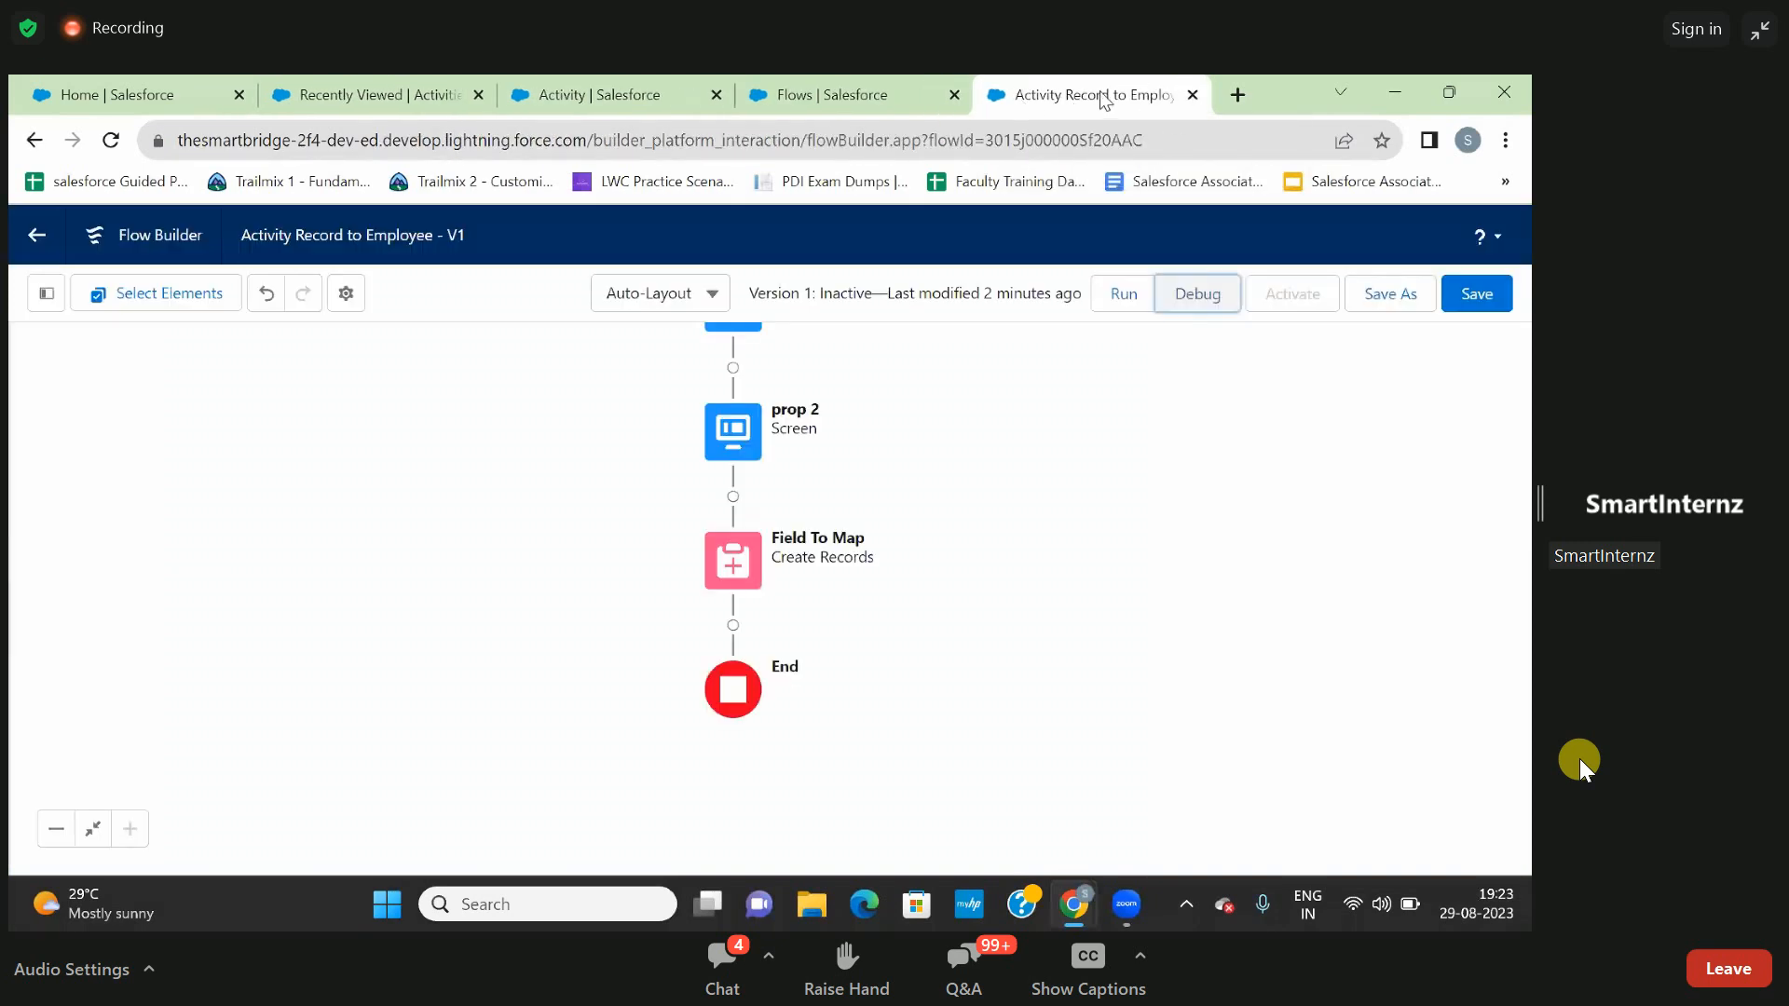
{"action": "left_click", "coordinate": [1193, 96]}
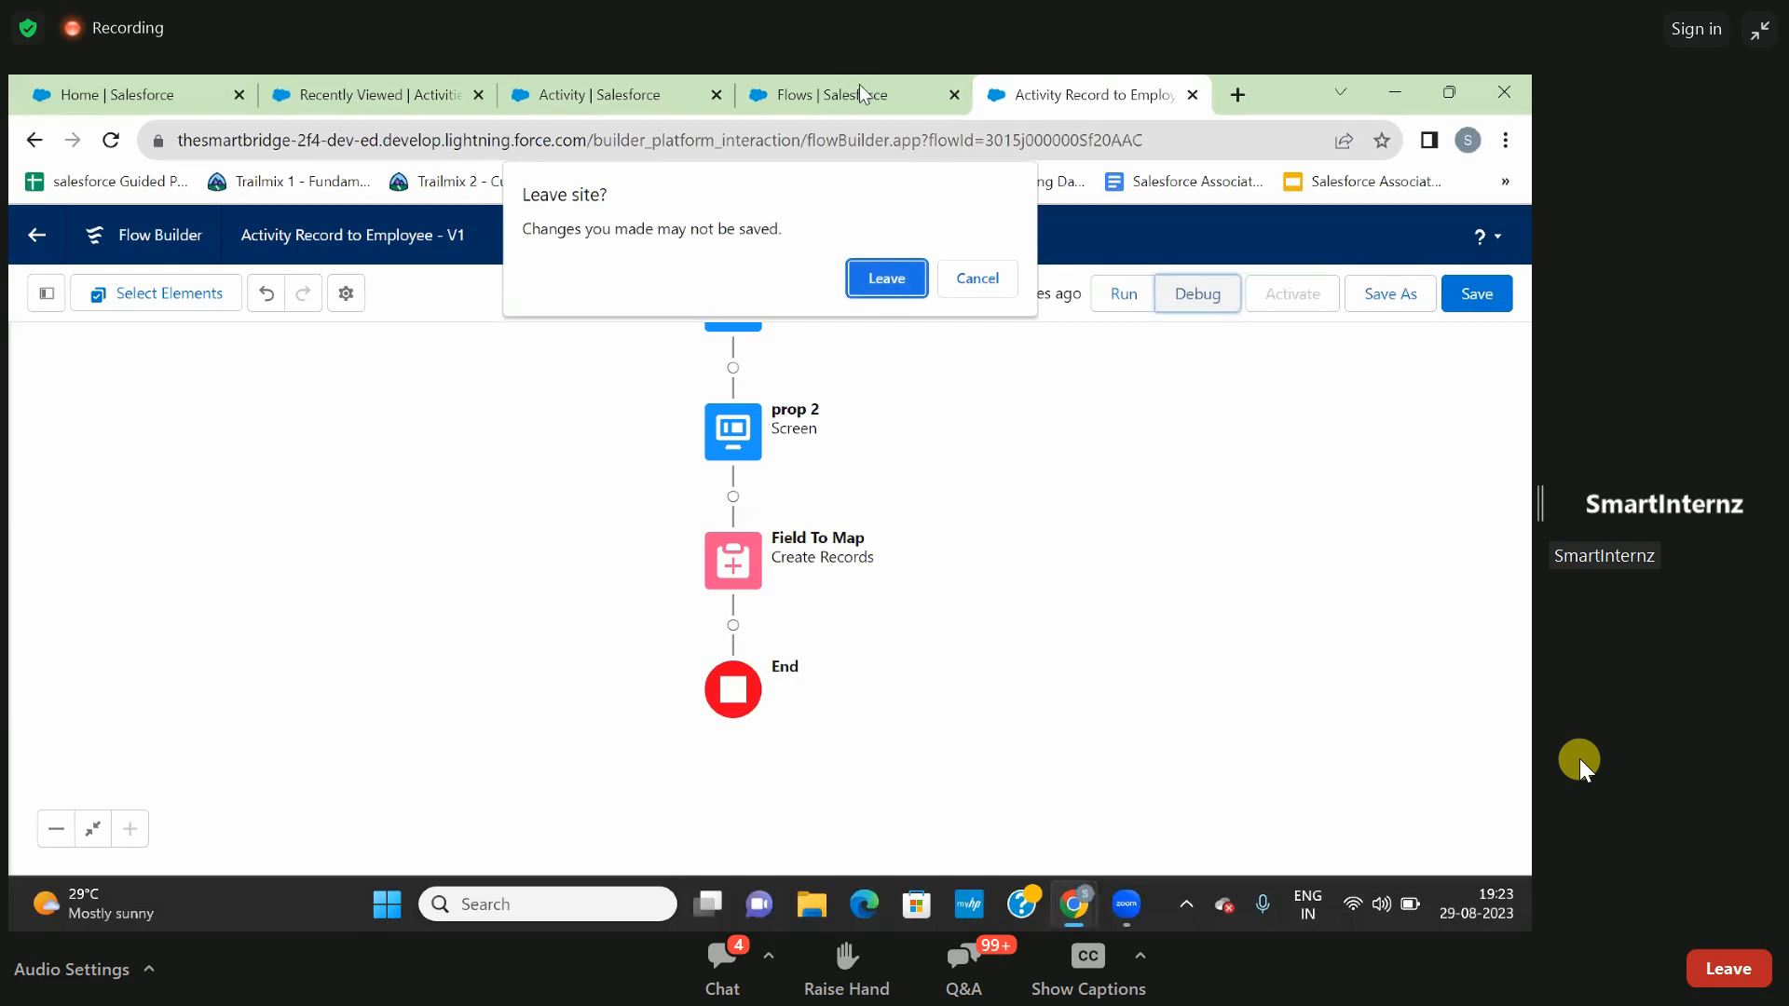
{"action": "left_click", "coordinate": [971, 277]}
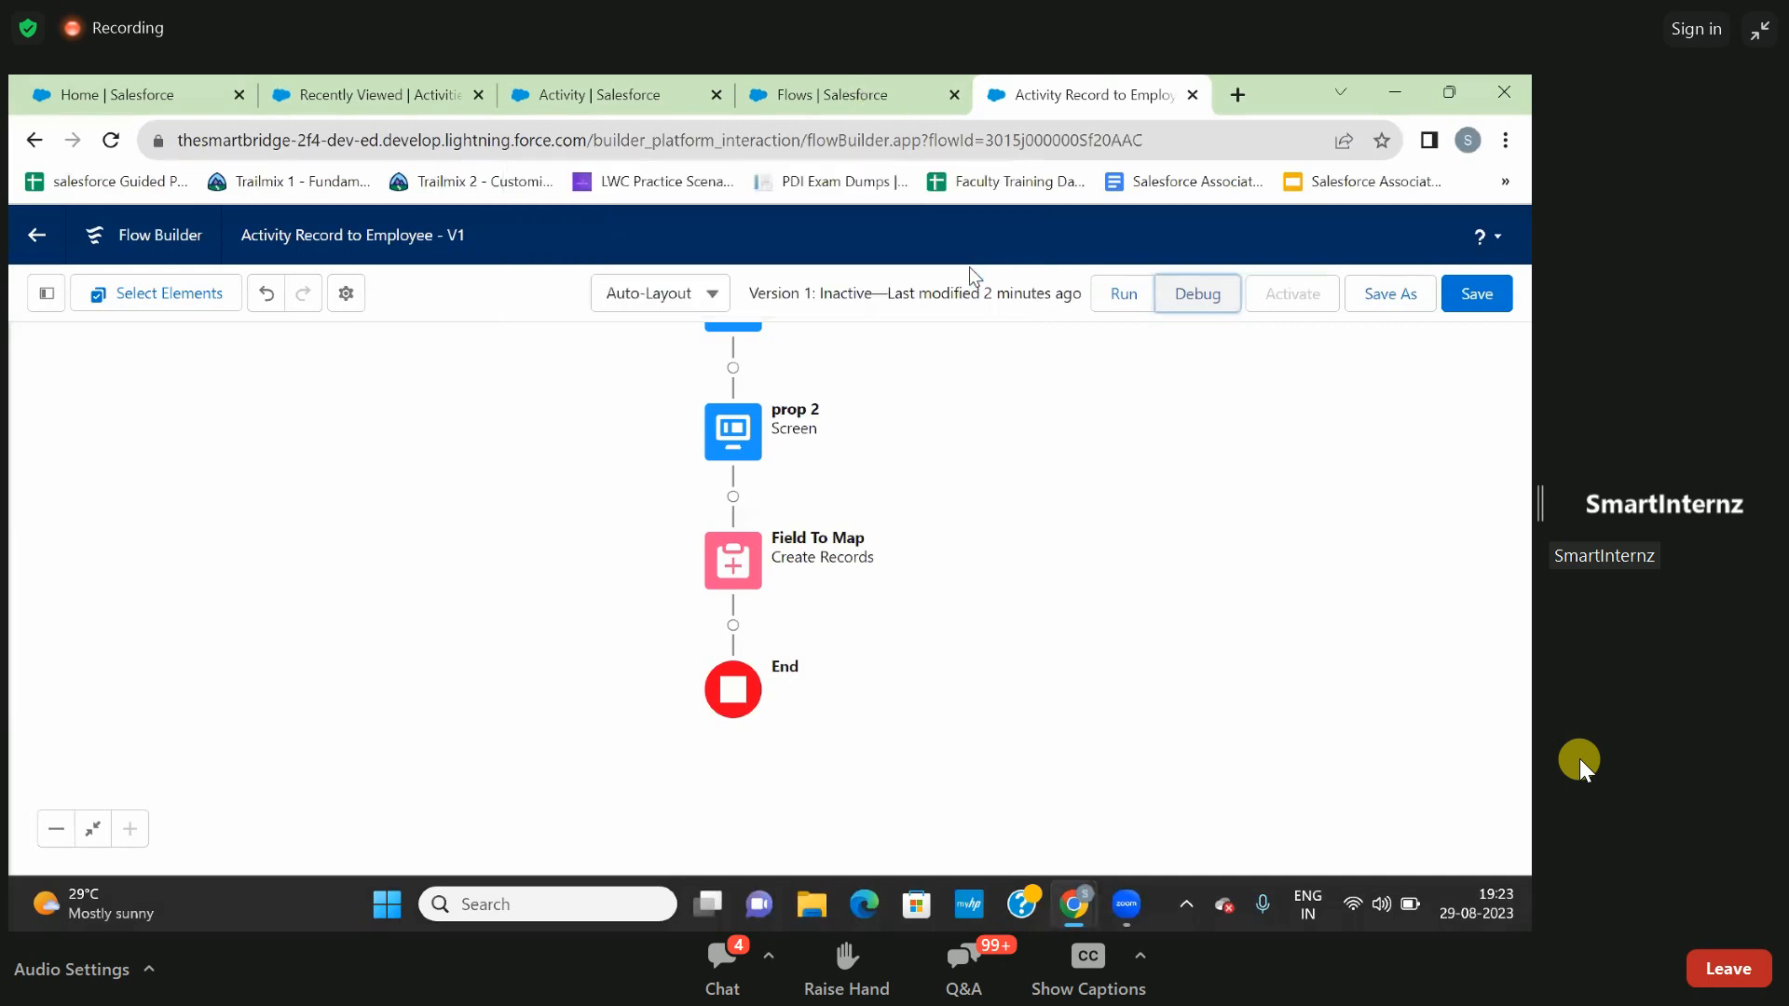
{"action": "left_click", "coordinate": [879, 105]}
{"action": "left_click", "coordinate": [990, 94]}
- Save the Activity Record to Employee flow with its new Create Records element
{"action": "left_click_drag", "start_coordinate": [971, 586], "coordinate": [931, 643]}
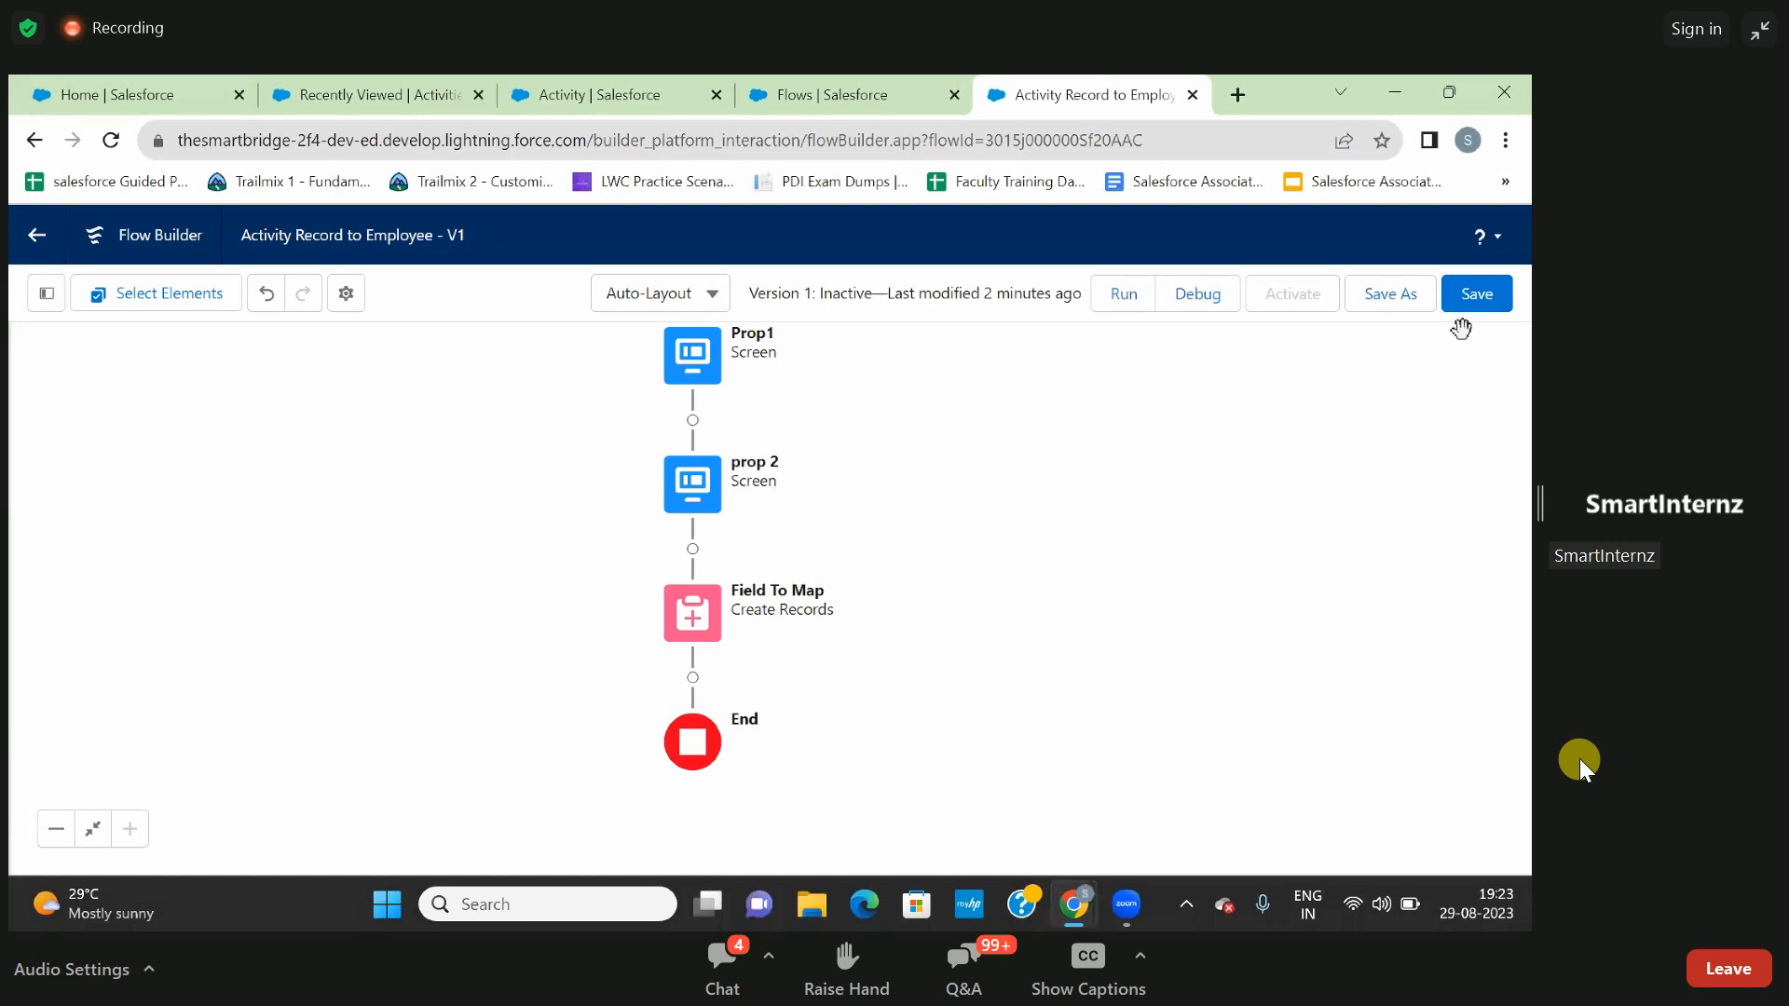
{"action": "left_click", "coordinate": [1483, 300]}
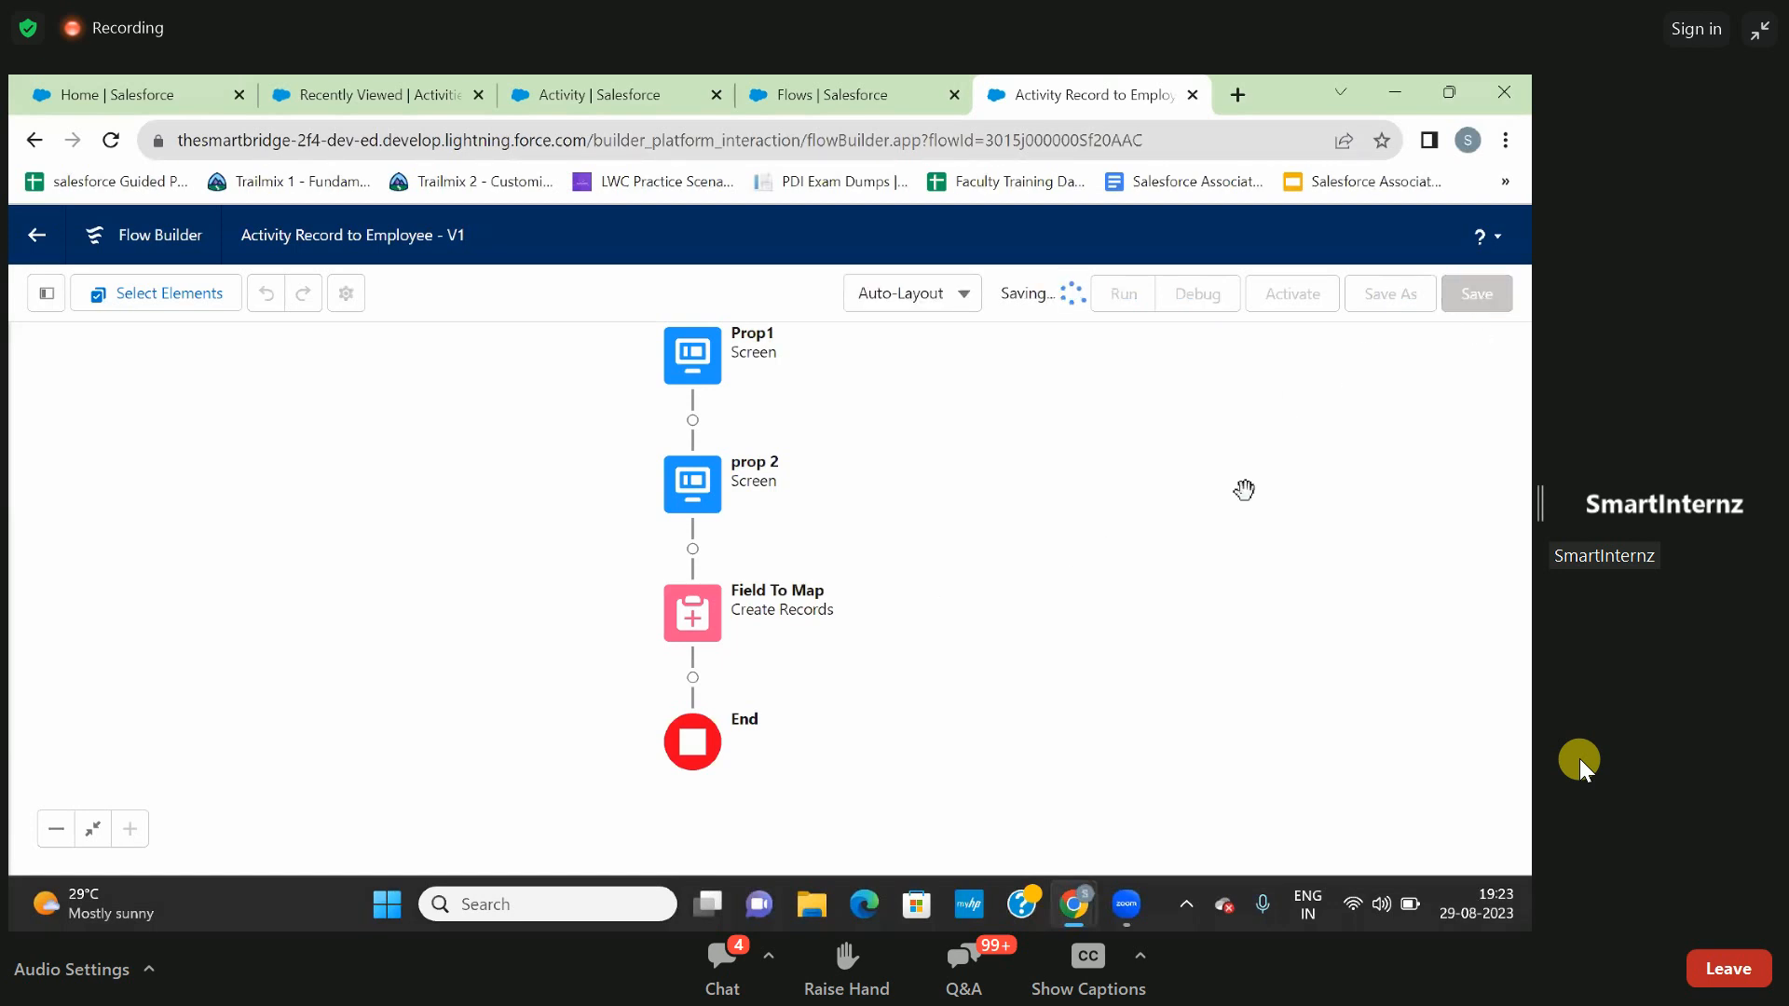
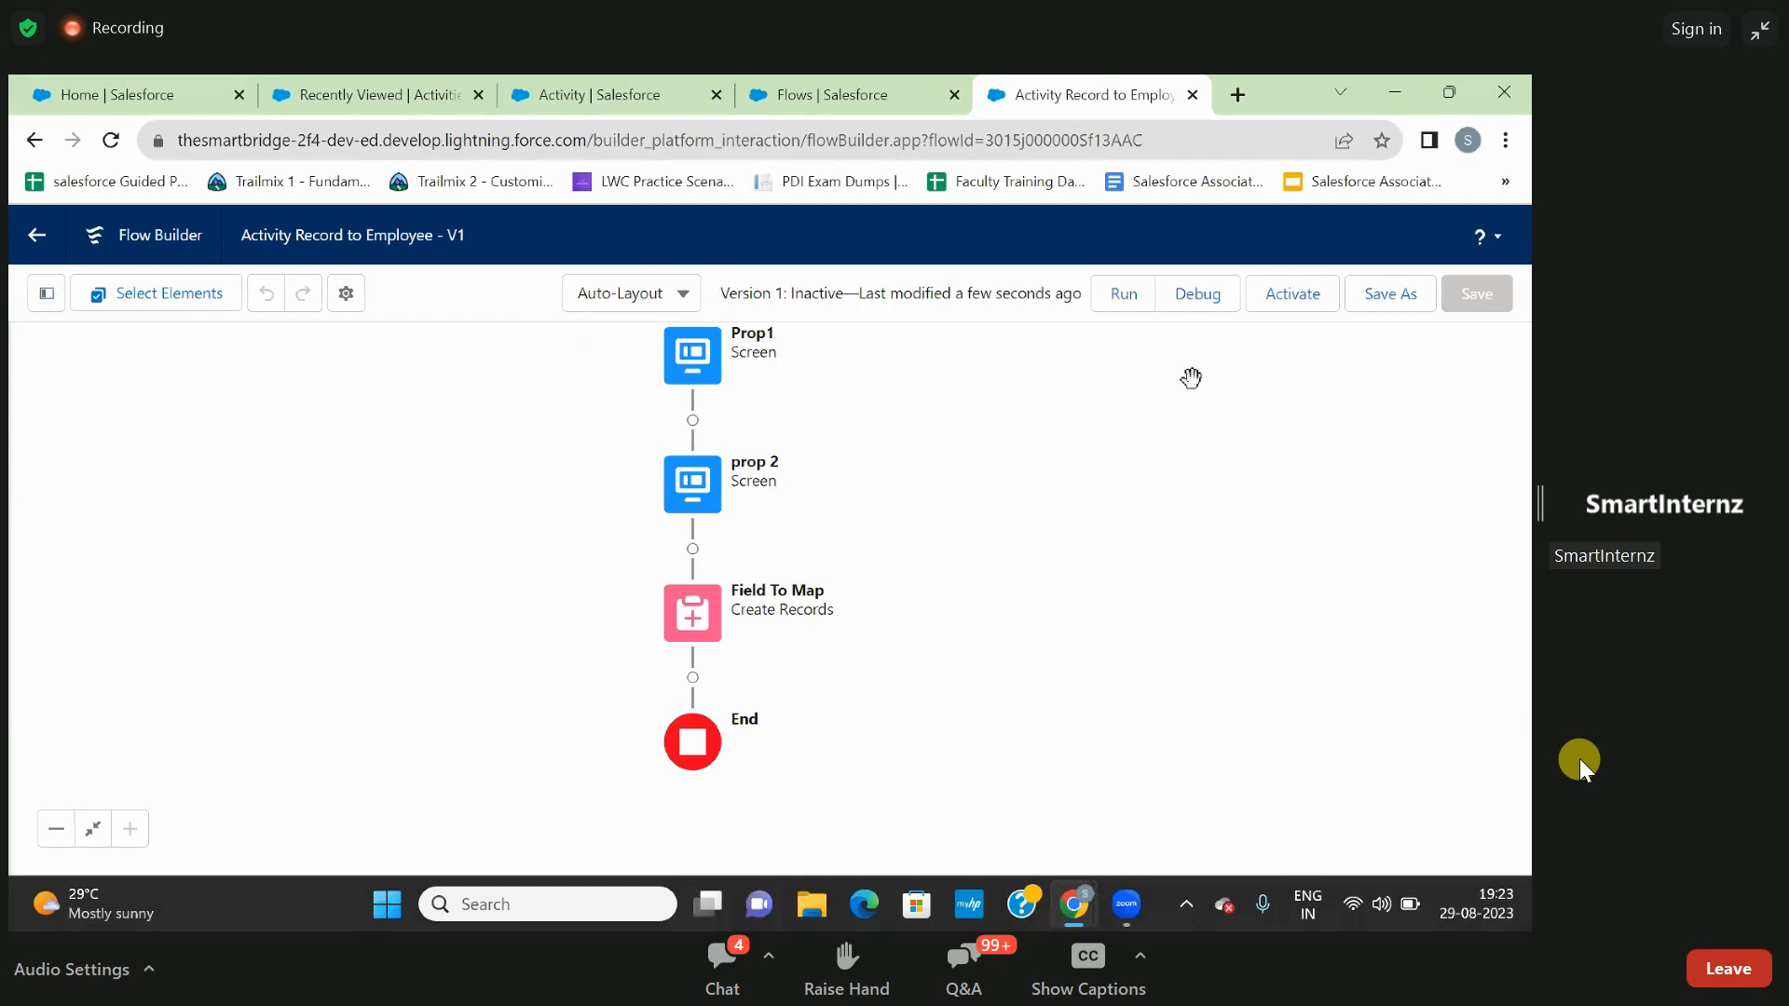
- Activate the Activity Record to Employee flow and replace all open Salesforce tabs with one new blank browser tab
{"action": "left_click", "coordinate": [1283, 306]}
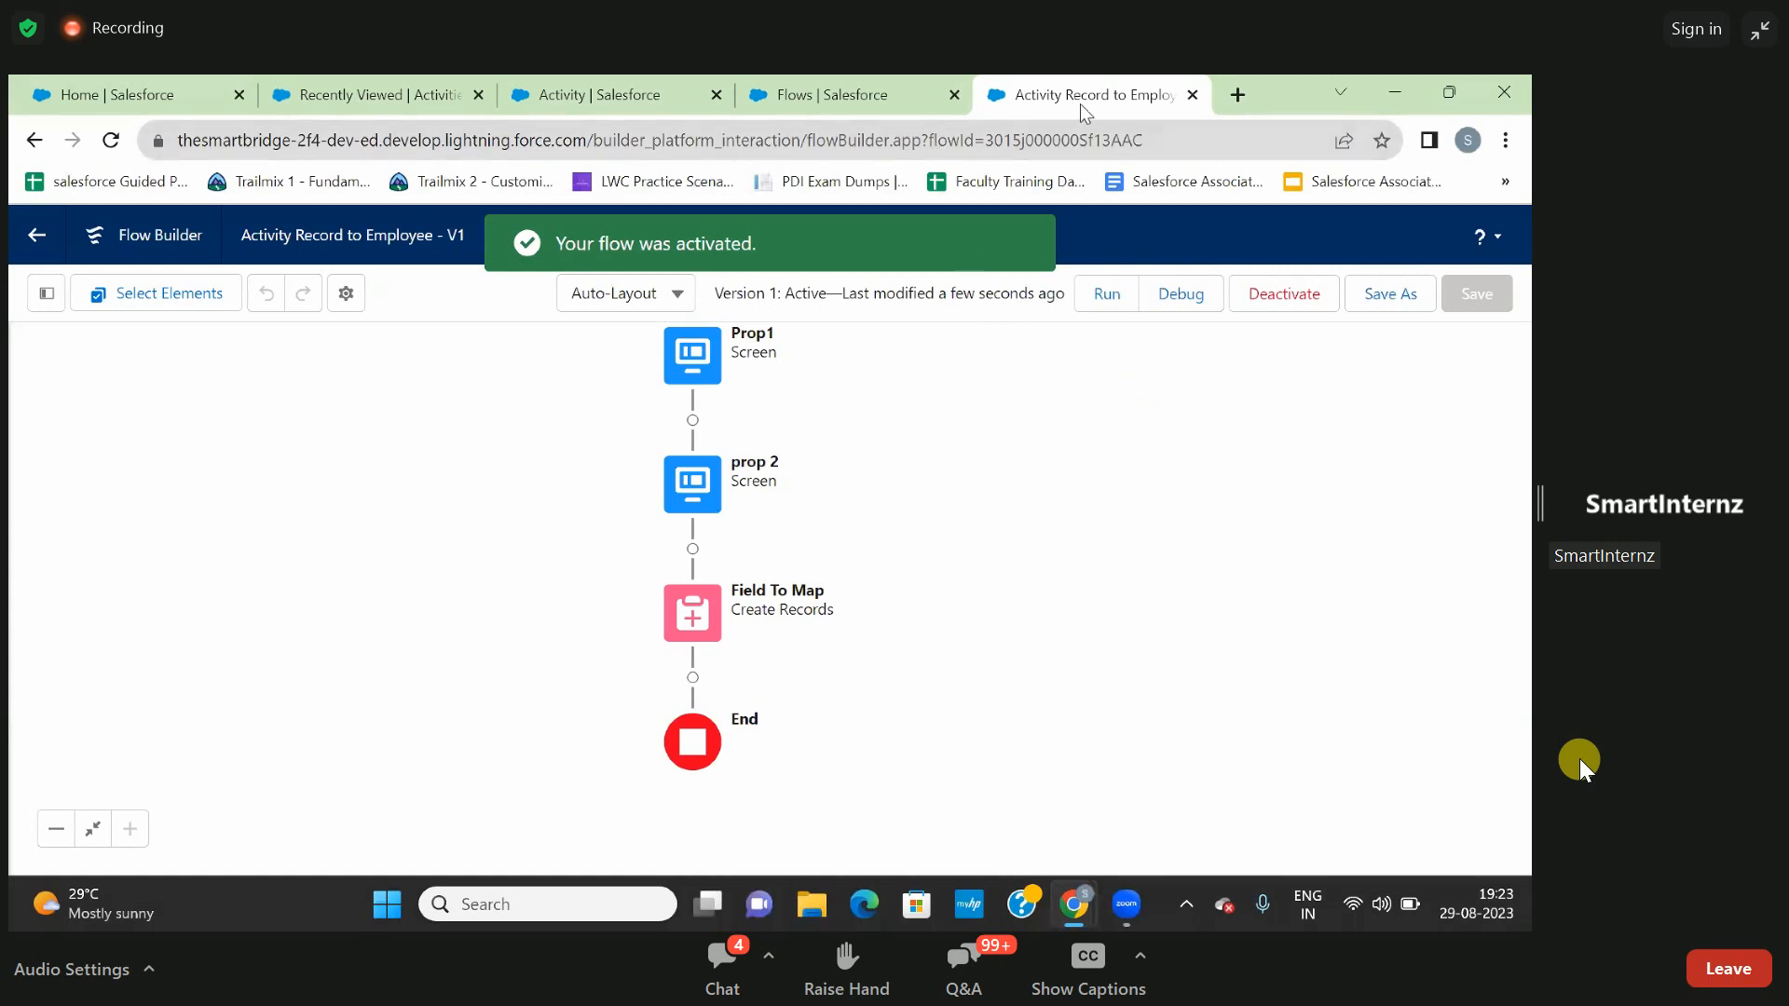
{"action": "left_click", "coordinate": [1193, 94]}
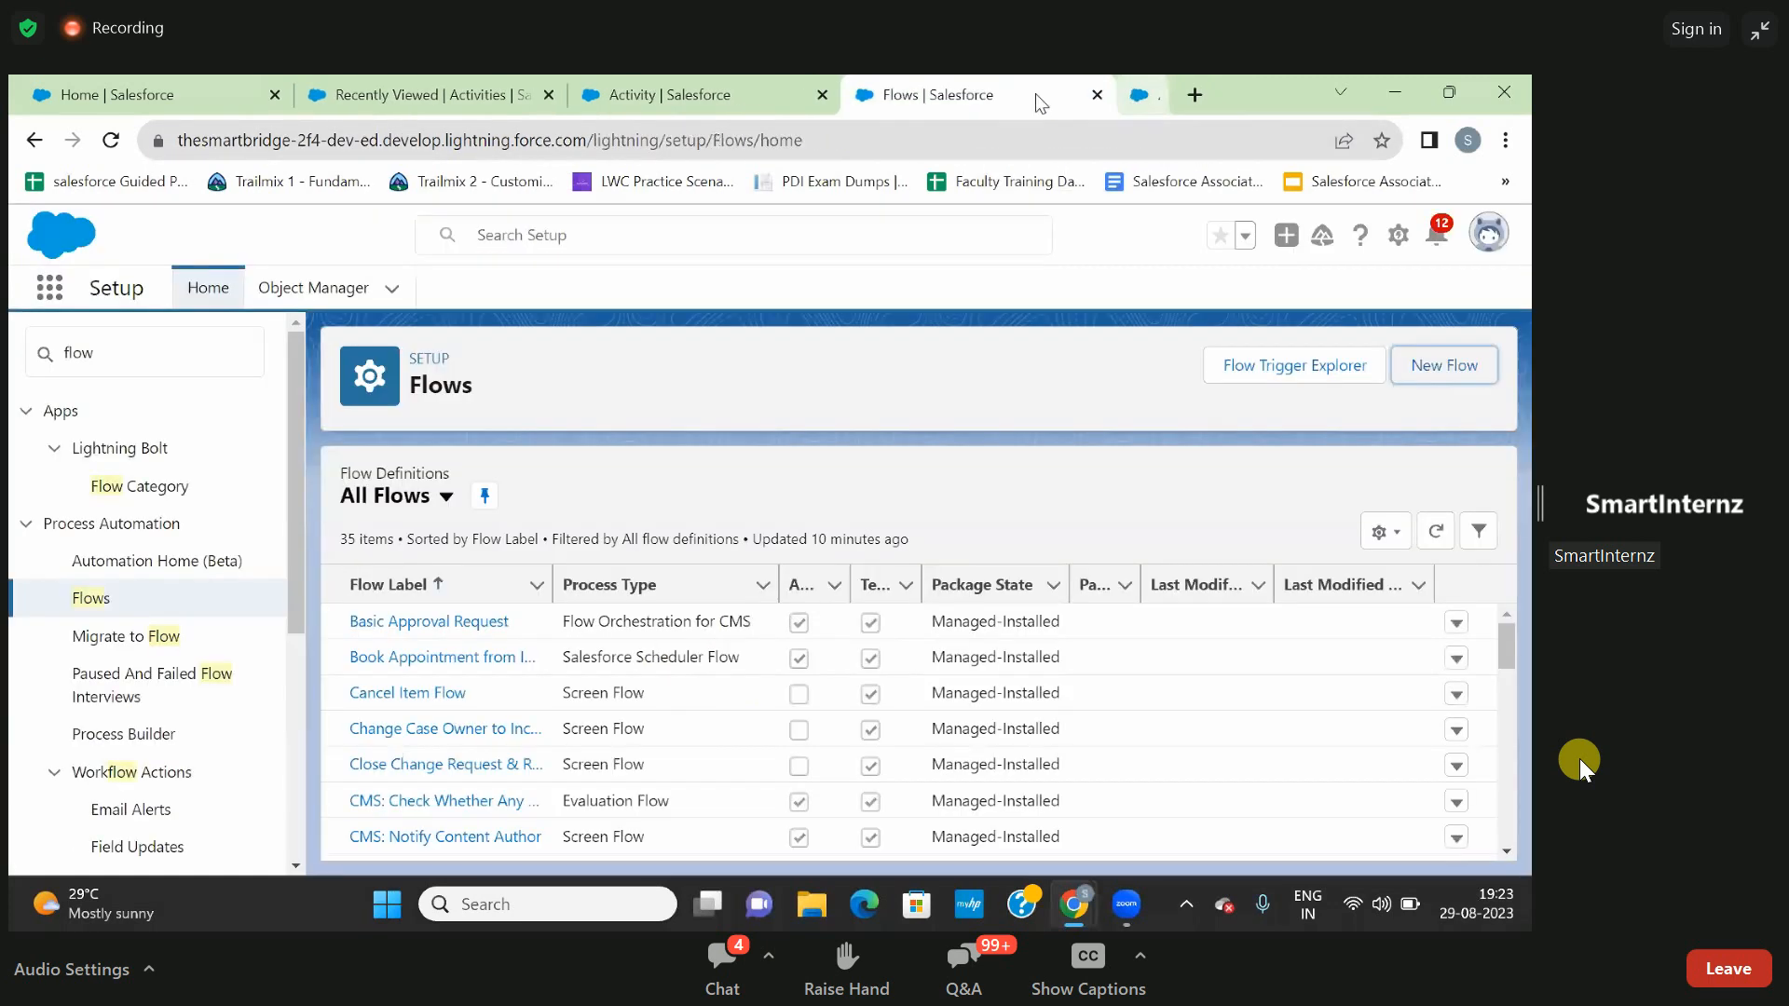
{"action": "left_click", "coordinate": [1137, 94]}
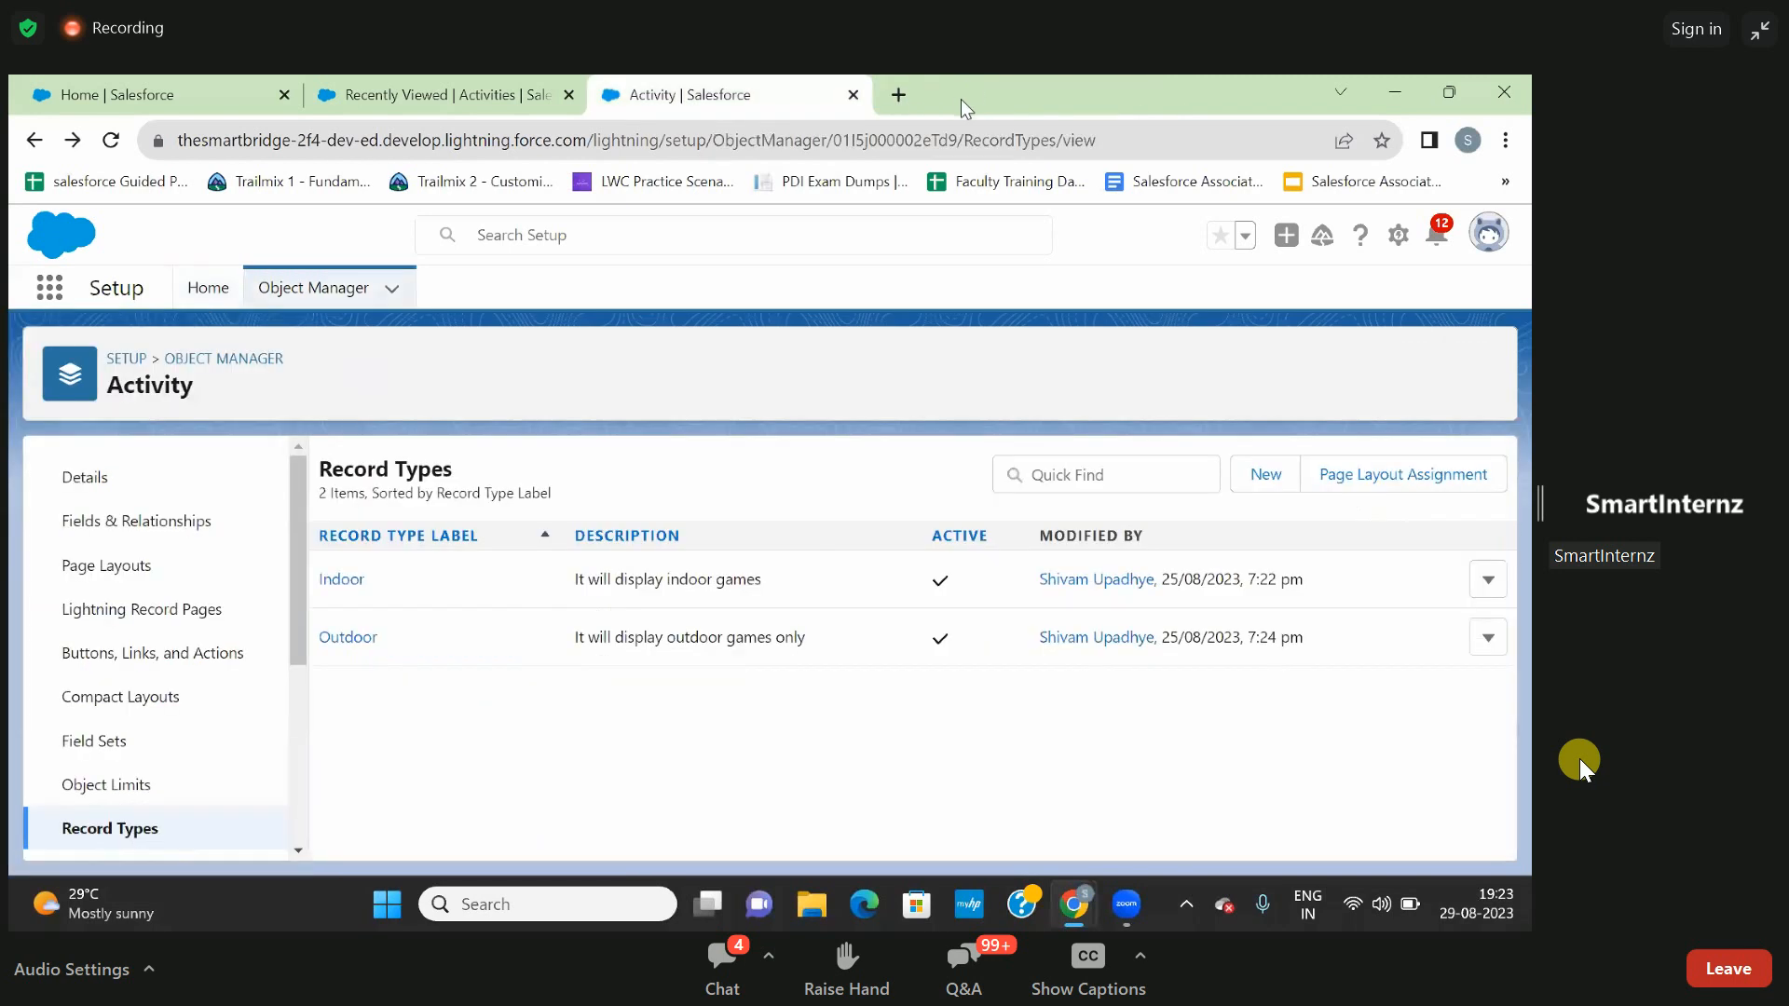
{"action": "left_click", "coordinate": [854, 95]}
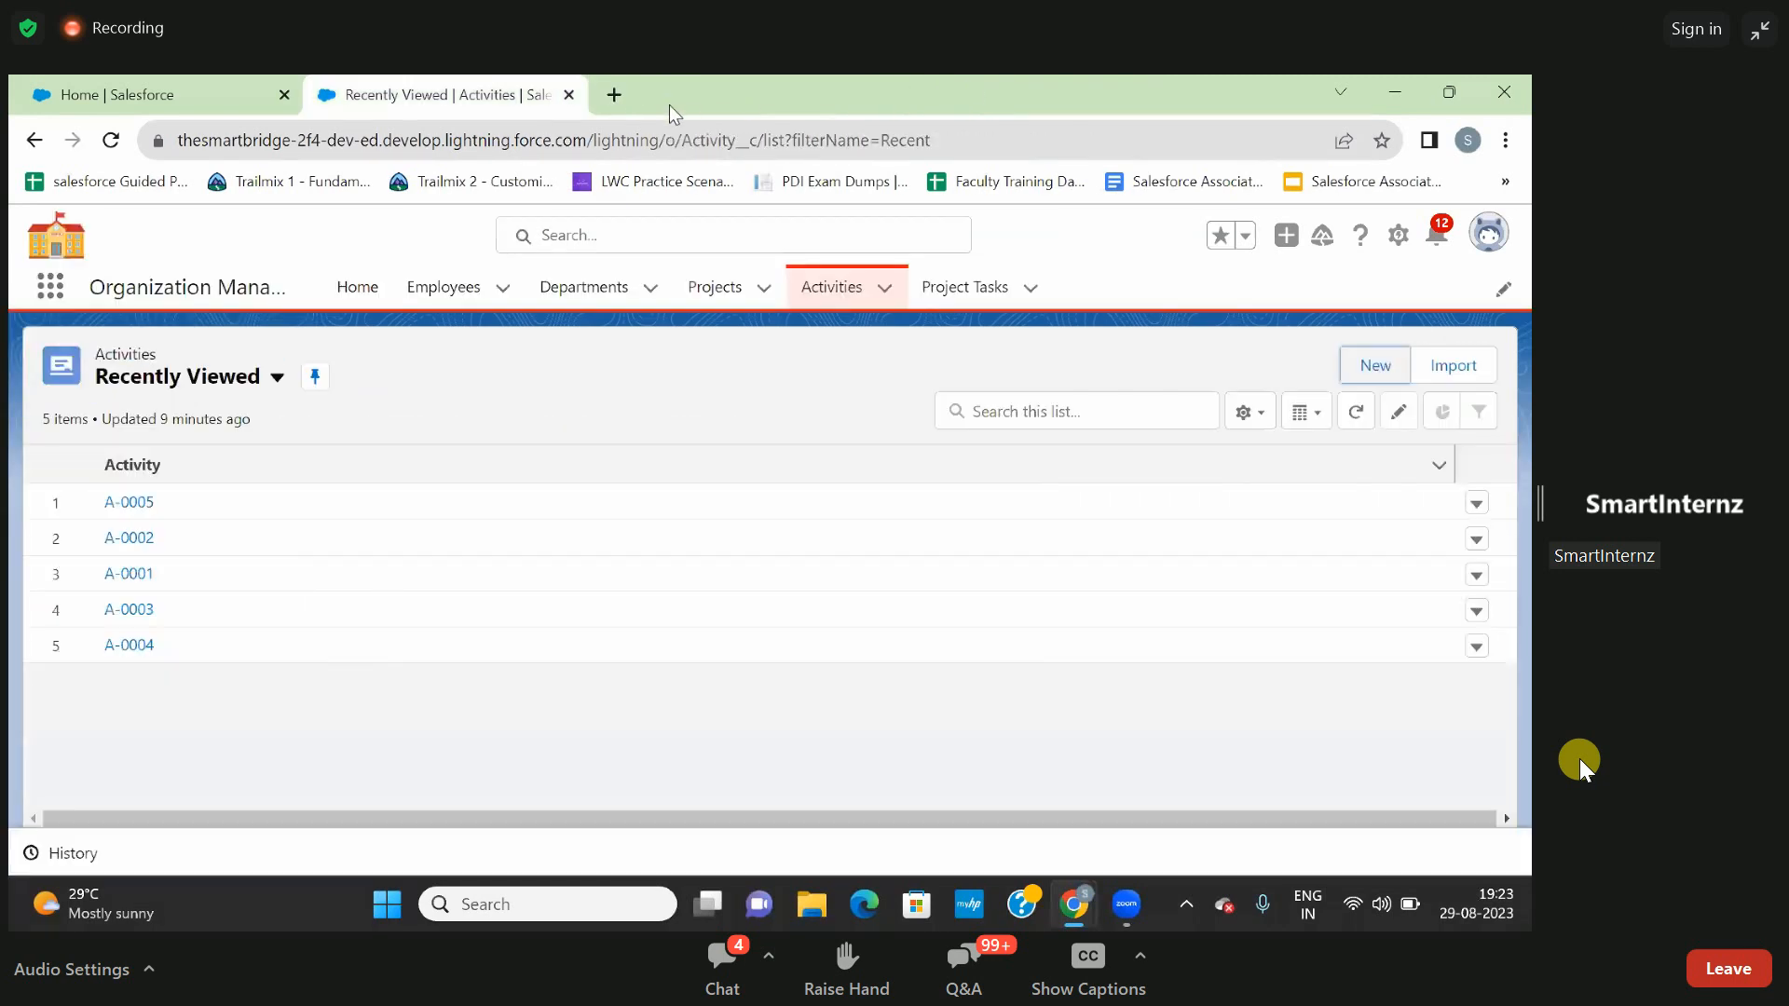
{"action": "left_click", "coordinate": [568, 95]}
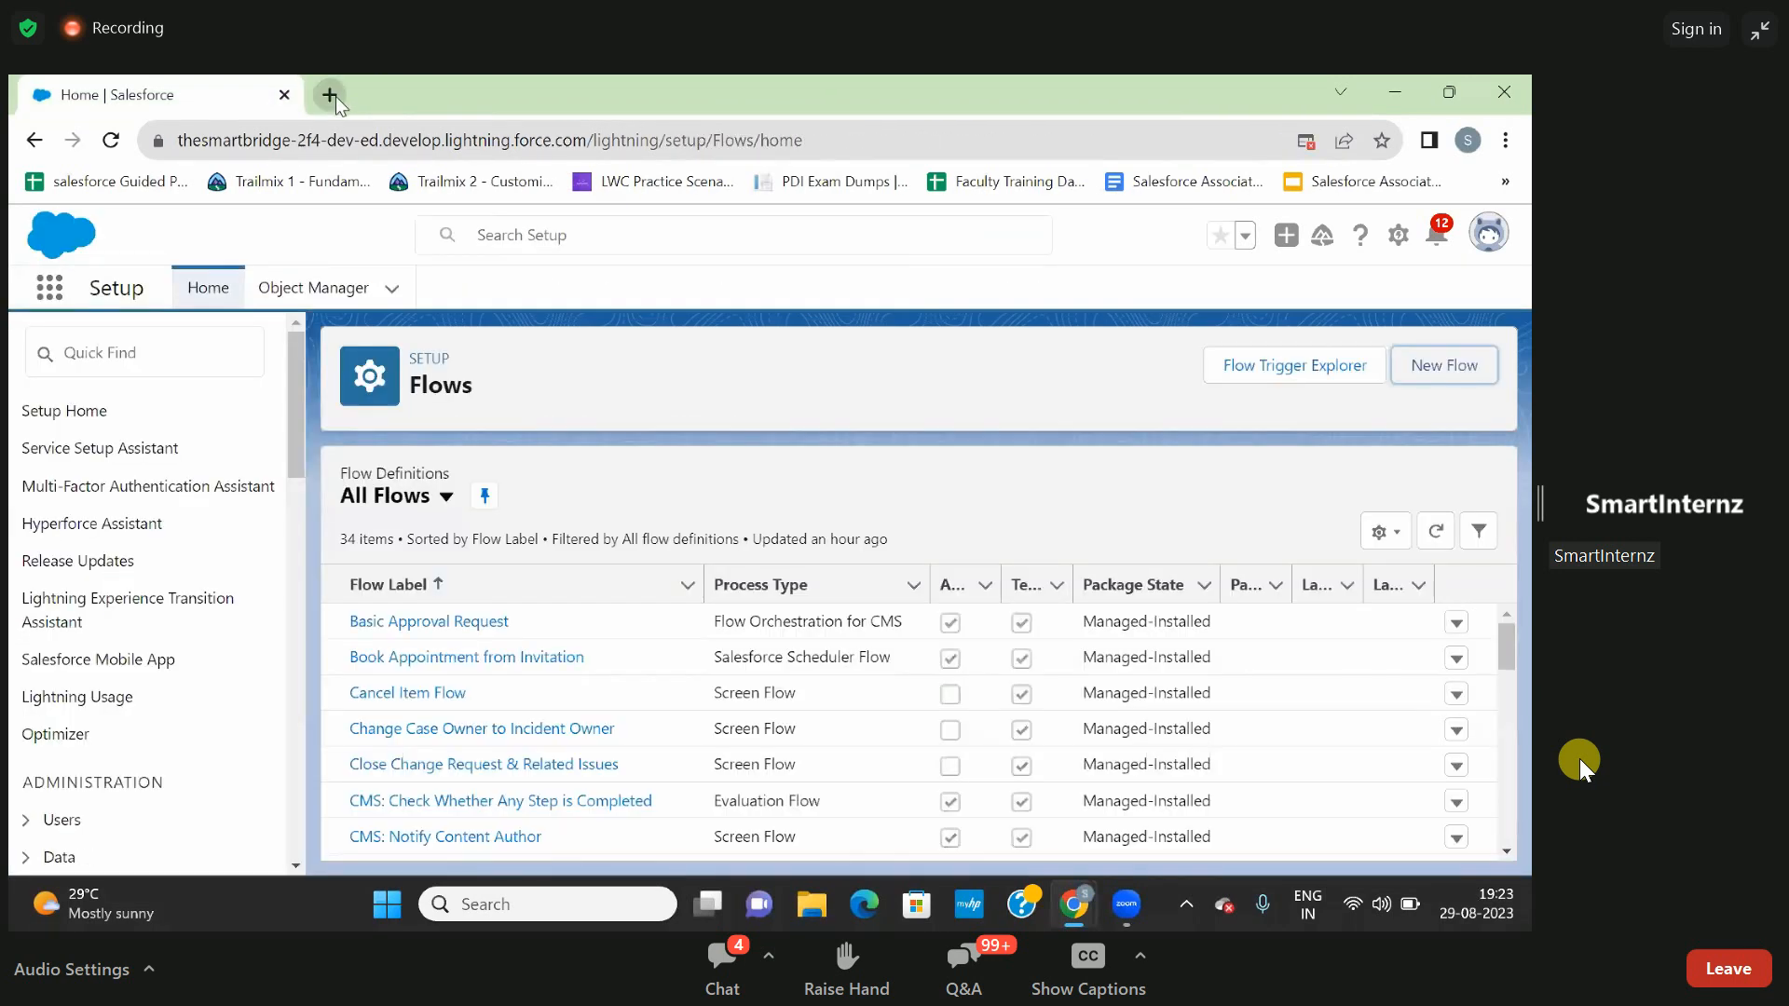
{"action": "left_click", "coordinate": [330, 95]}
{"action": "left_click", "coordinate": [283, 96]}
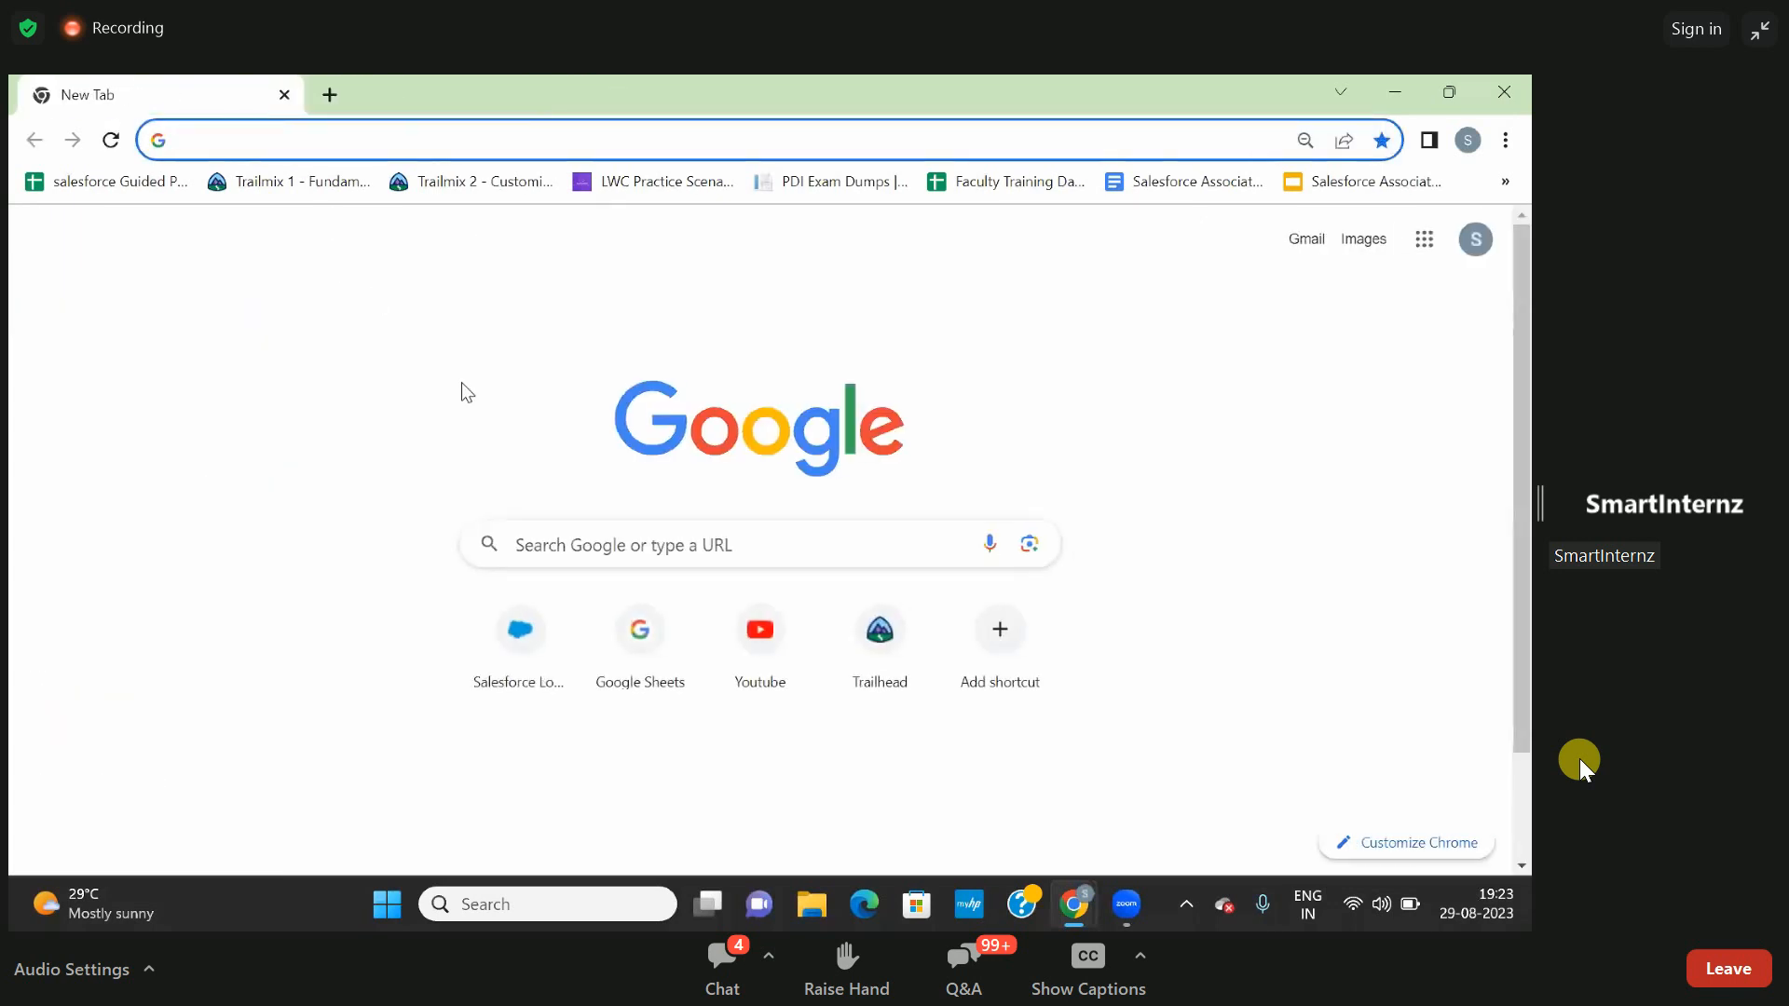
- Sign in to Salesforce with a saved account, entering the Windows Security PIN to fill in the account password
{"action": "left_click", "coordinate": [501, 662]}
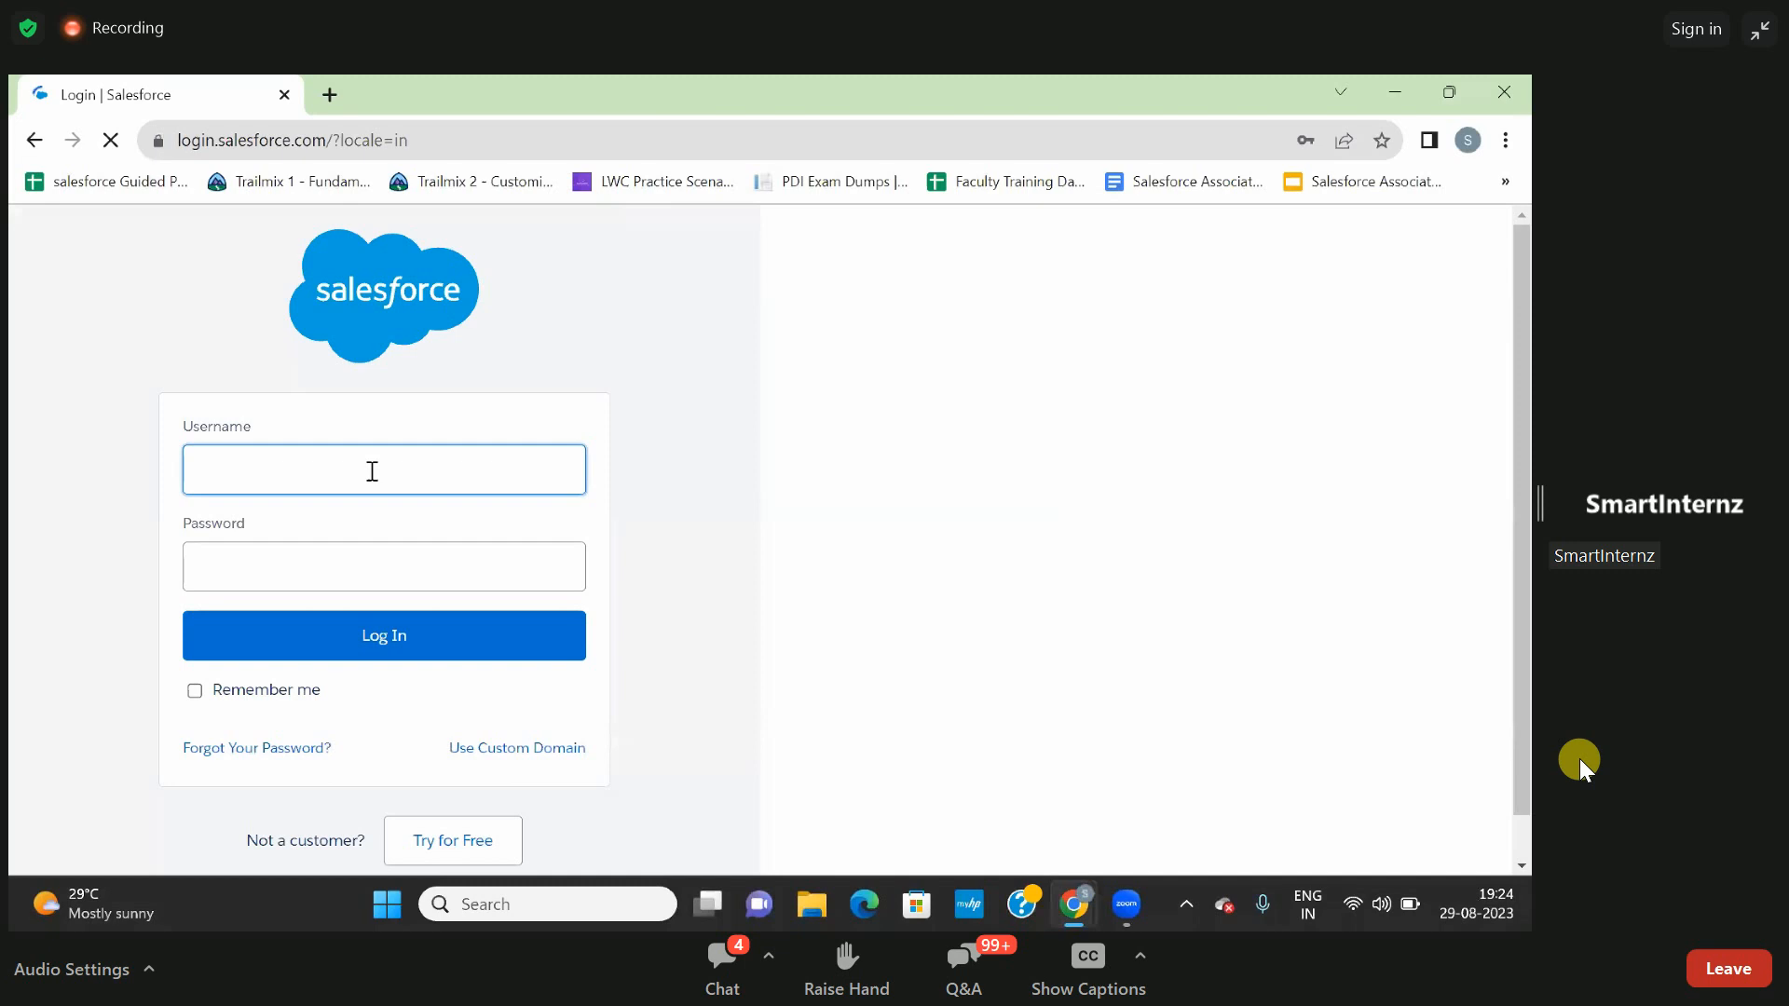
{"action": "left_click", "coordinate": [371, 471]}
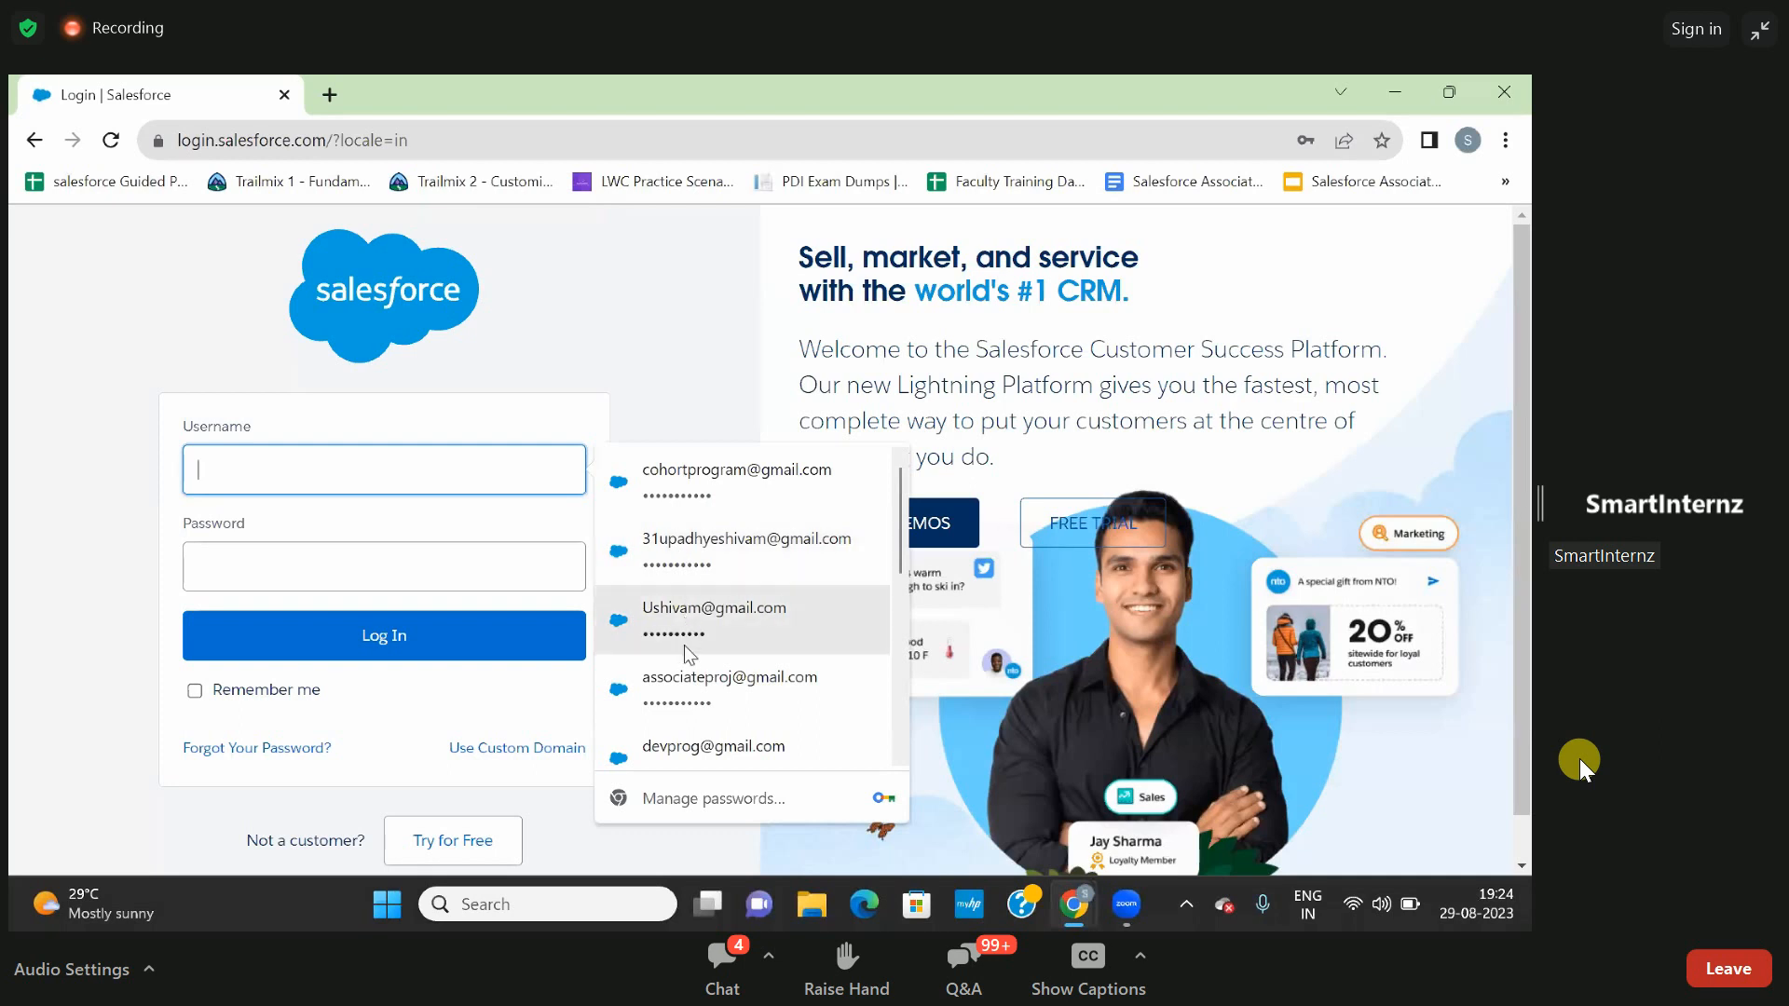
{"action": "left_click", "coordinate": [683, 549]}
{"action": "type", "text": "****"}
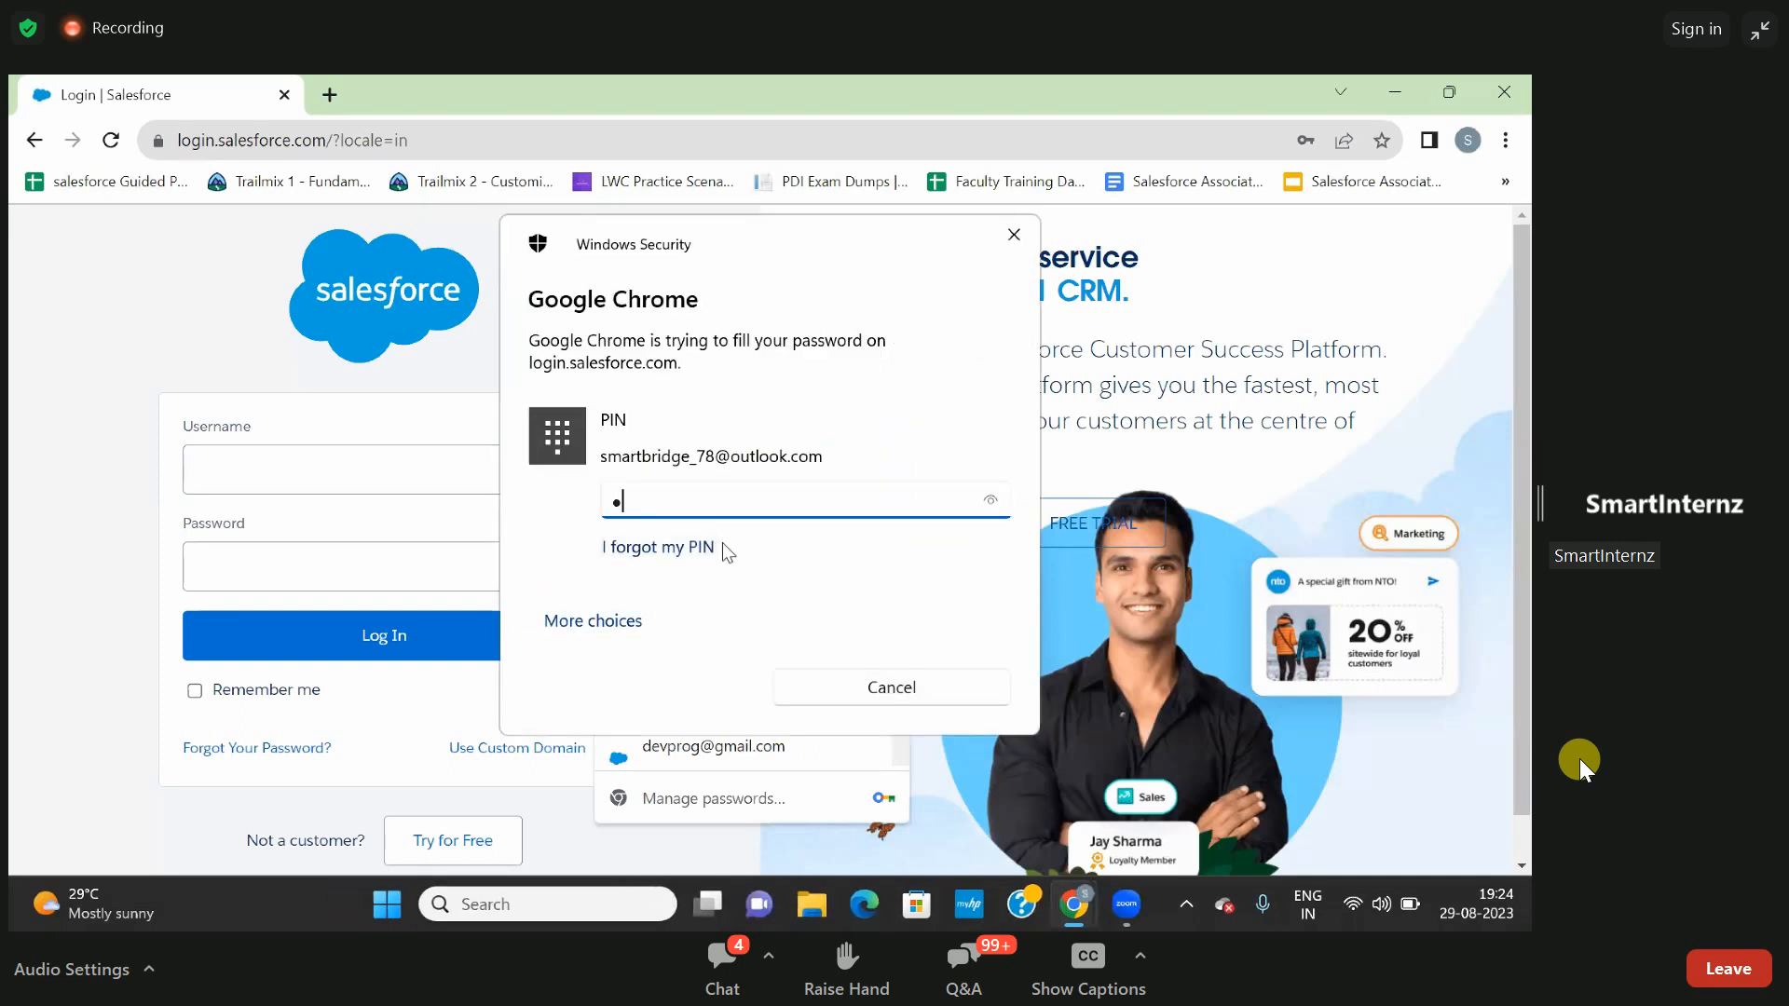
{"action": "left_click", "coordinate": [430, 643]}
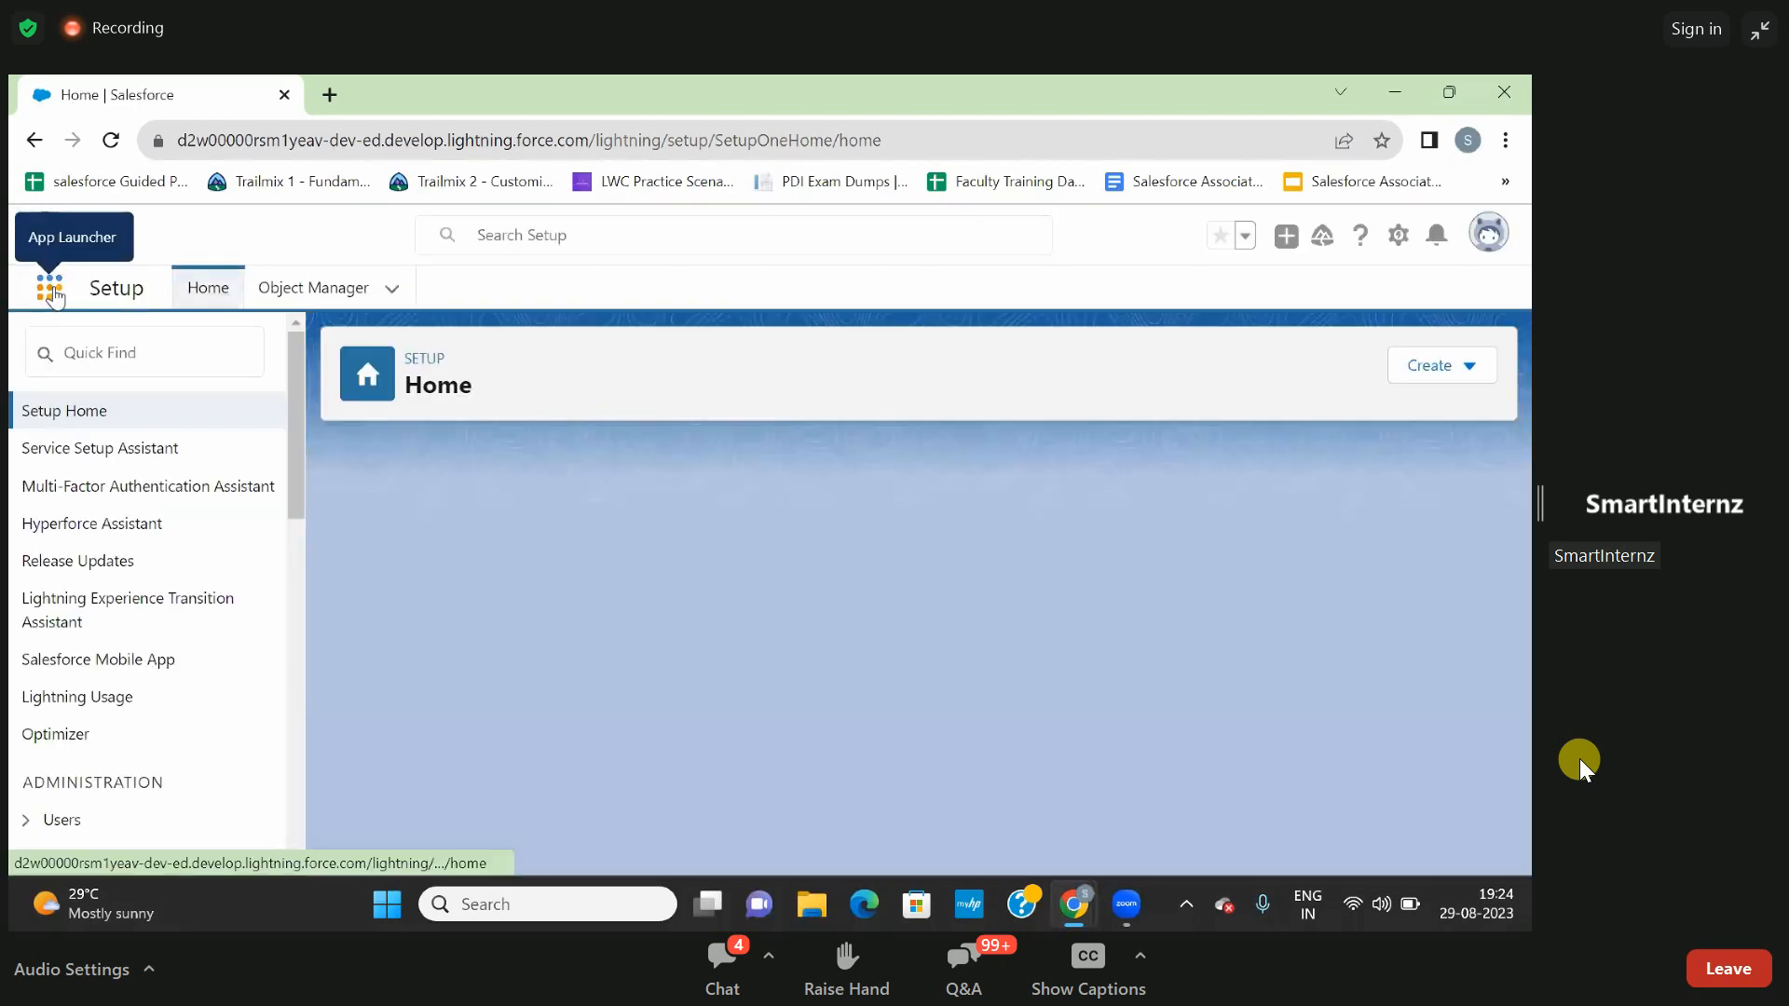
- Look through this org's full list of apps in the App Launcher and close it without opening an app
{"action": "left_click", "coordinate": [50, 291]}
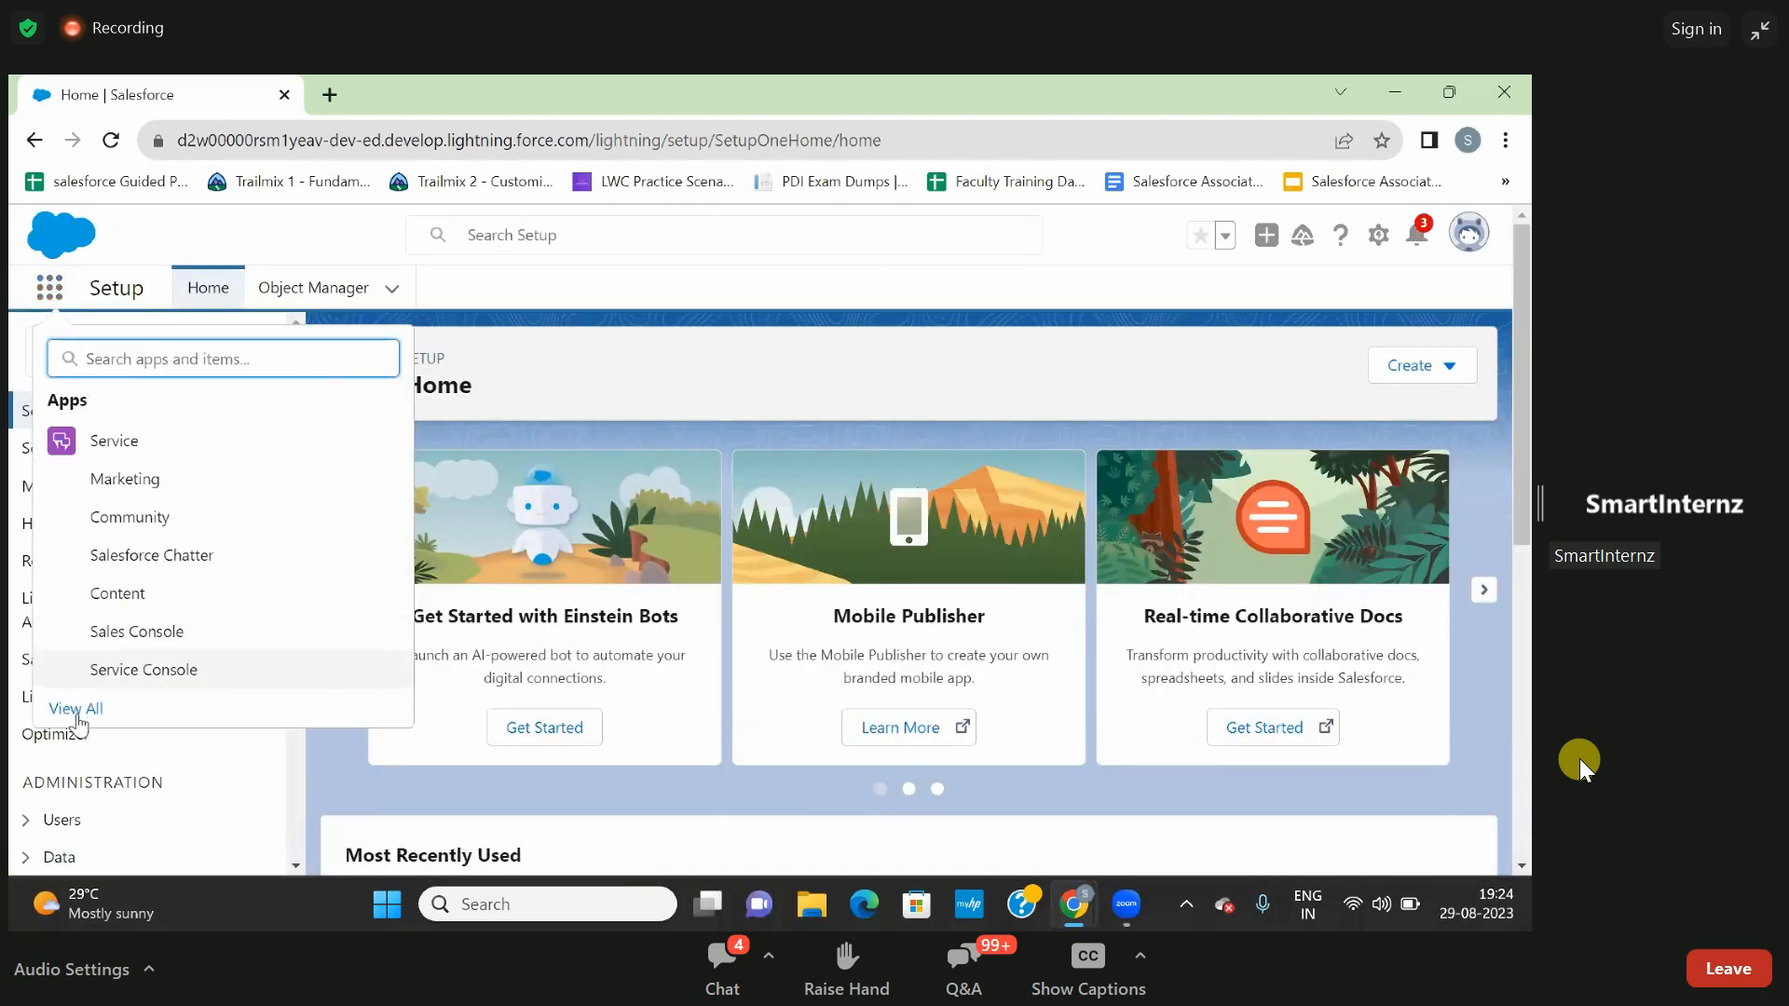
{"action": "left_click", "coordinate": [75, 708]}
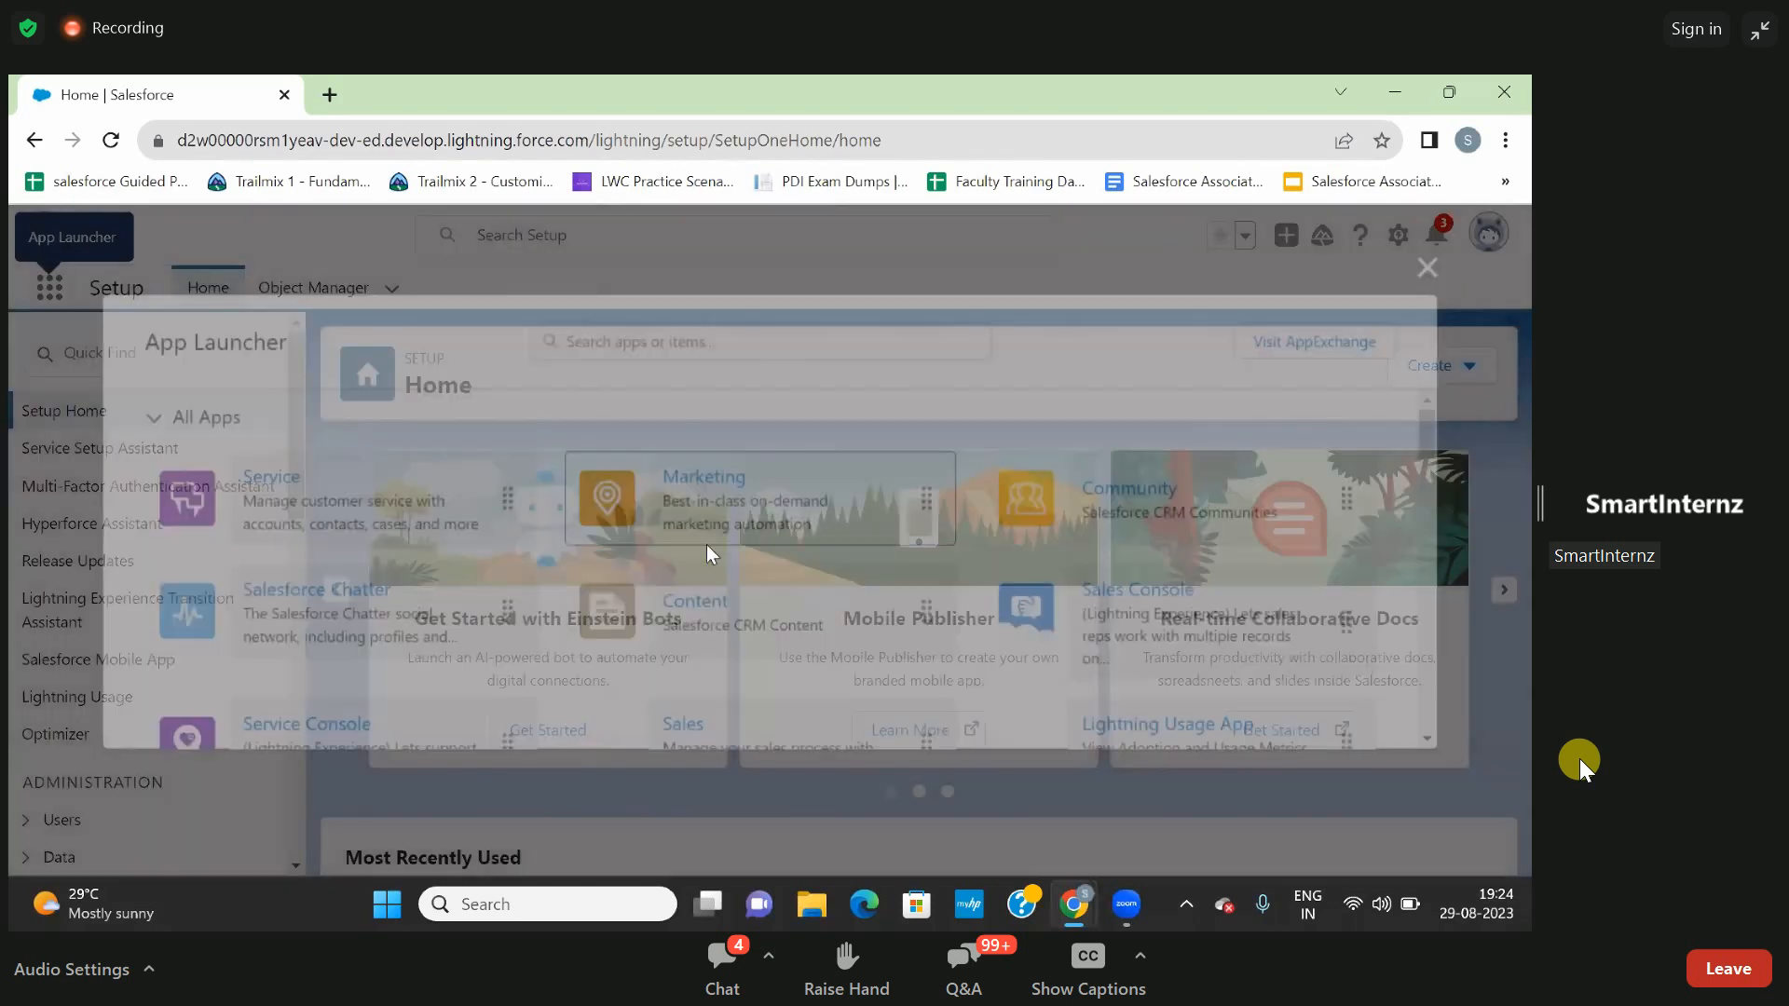
{"action": "scroll", "coordinate": [706, 544], "scroll_direction": "down", "scroll_amount": 3}
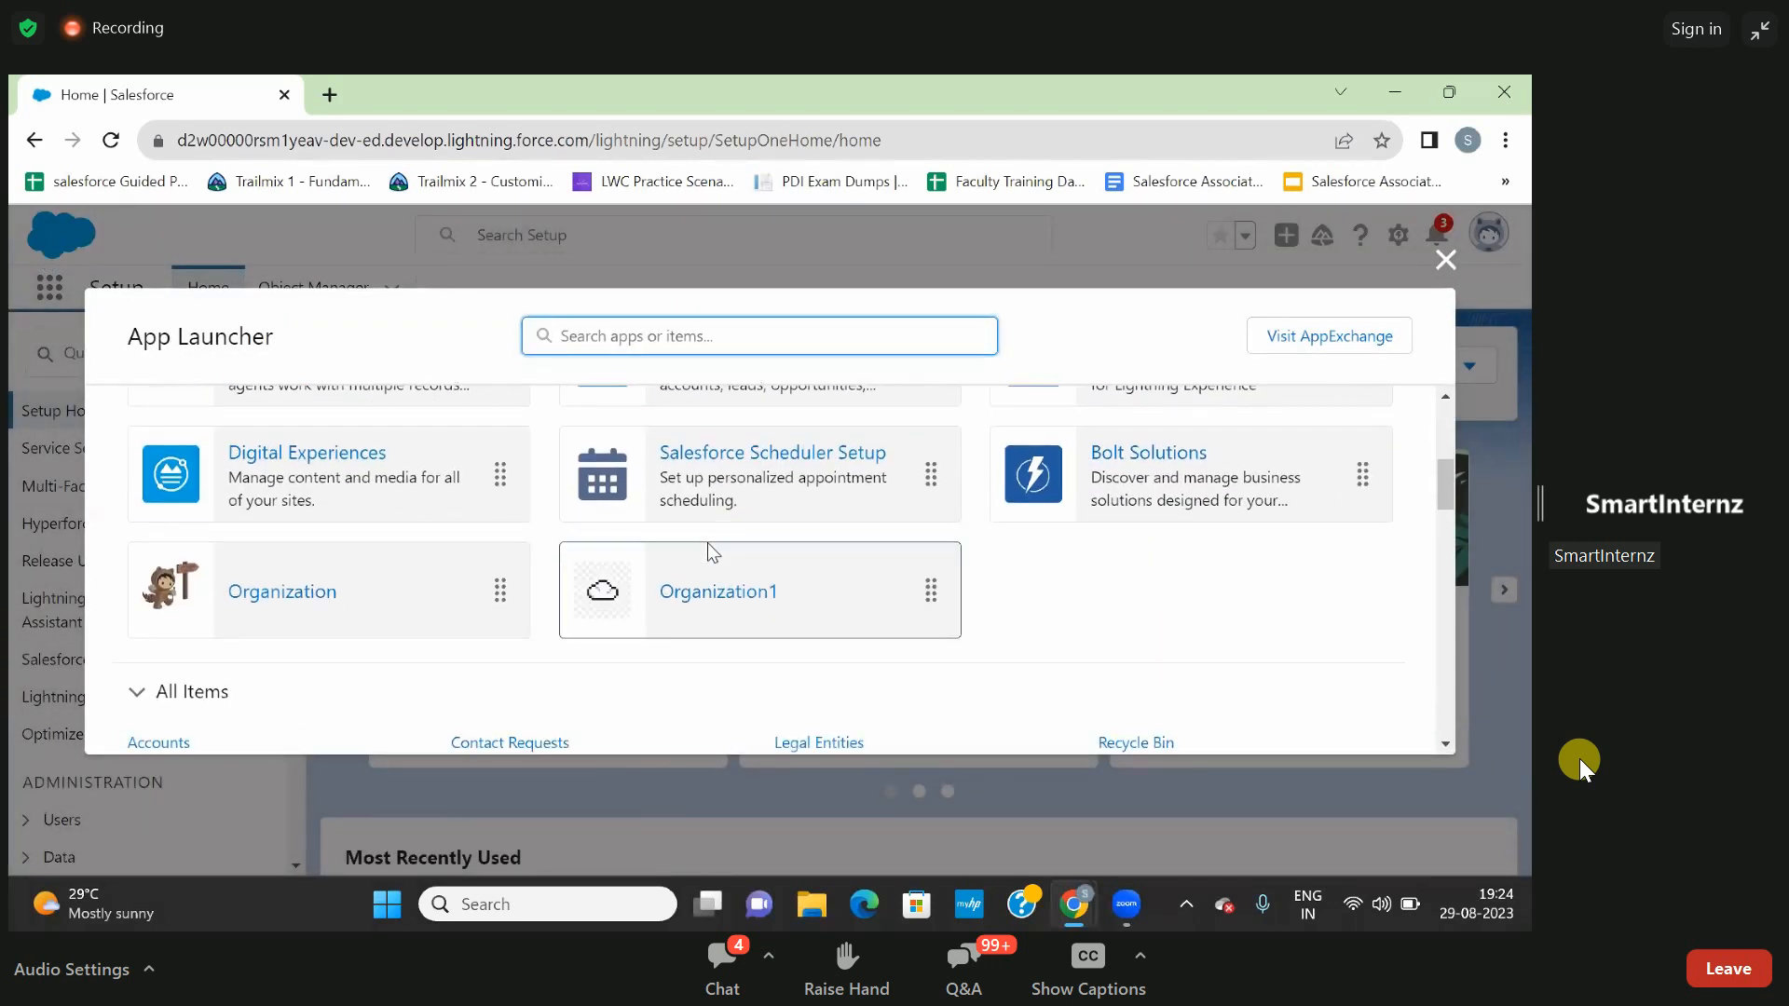
{"action": "scroll", "coordinate": [708, 543], "scroll_direction": "up", "scroll_amount": 2}
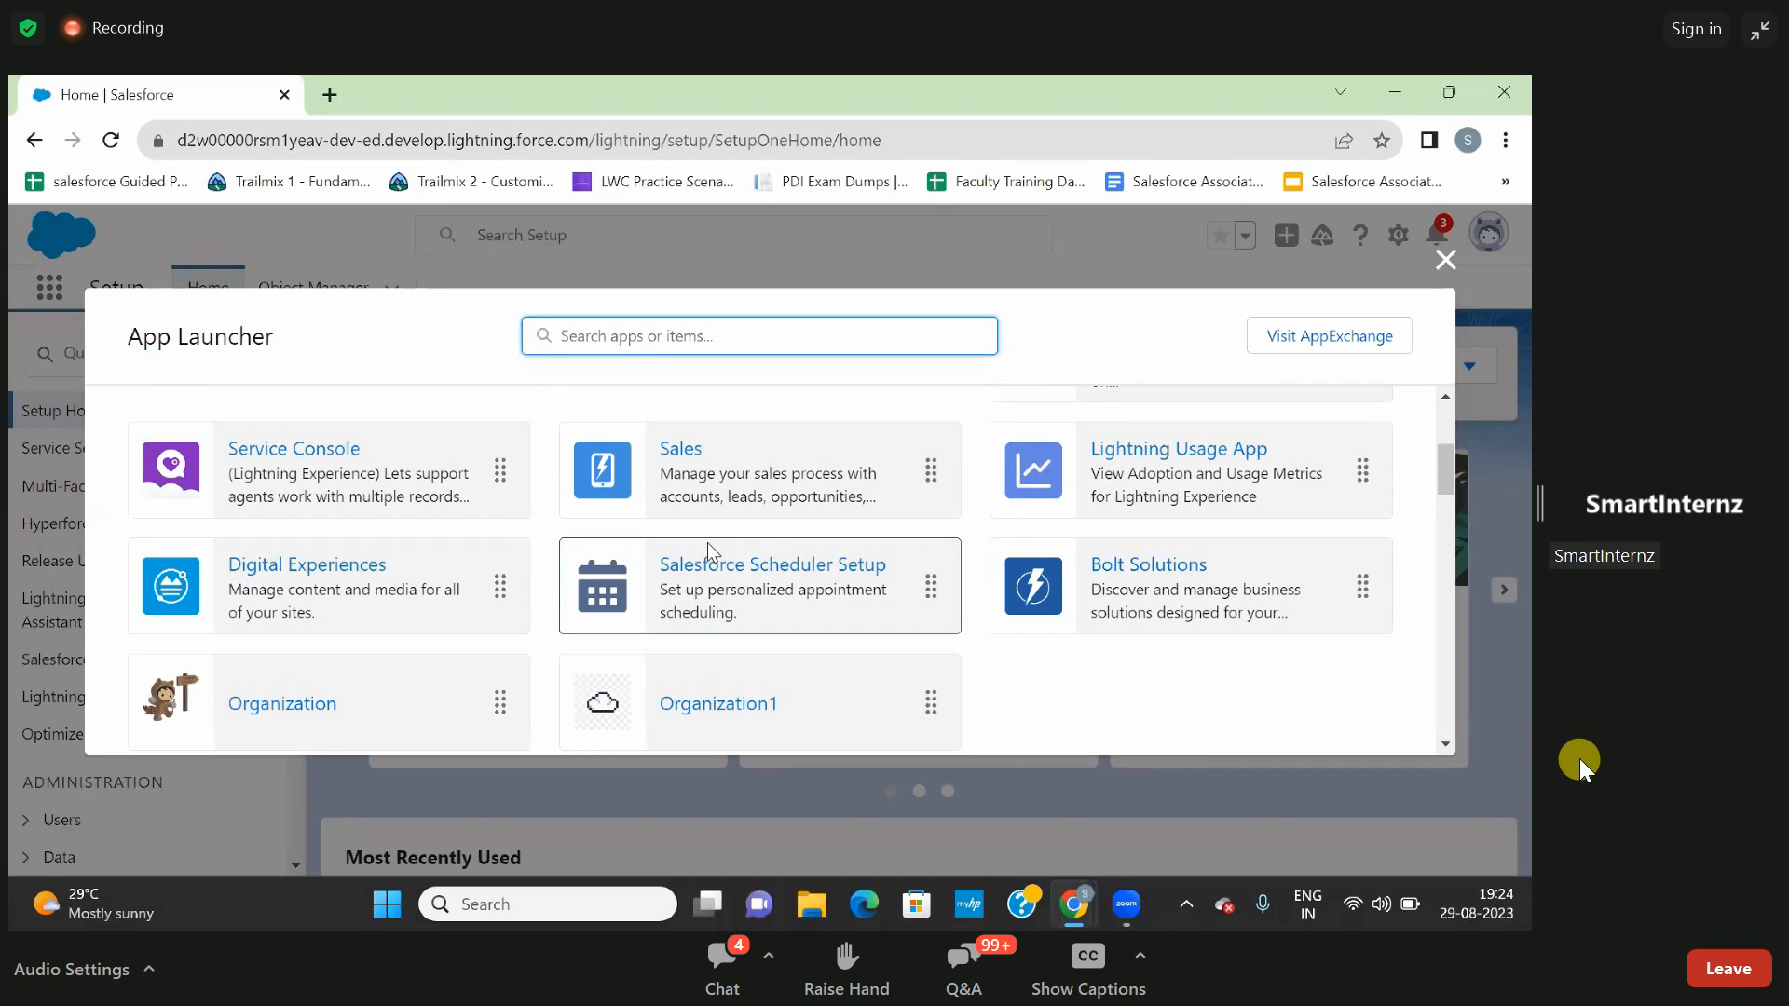
{"action": "scroll", "coordinate": [707, 542], "scroll_direction": "down", "scroll_amount": 1}
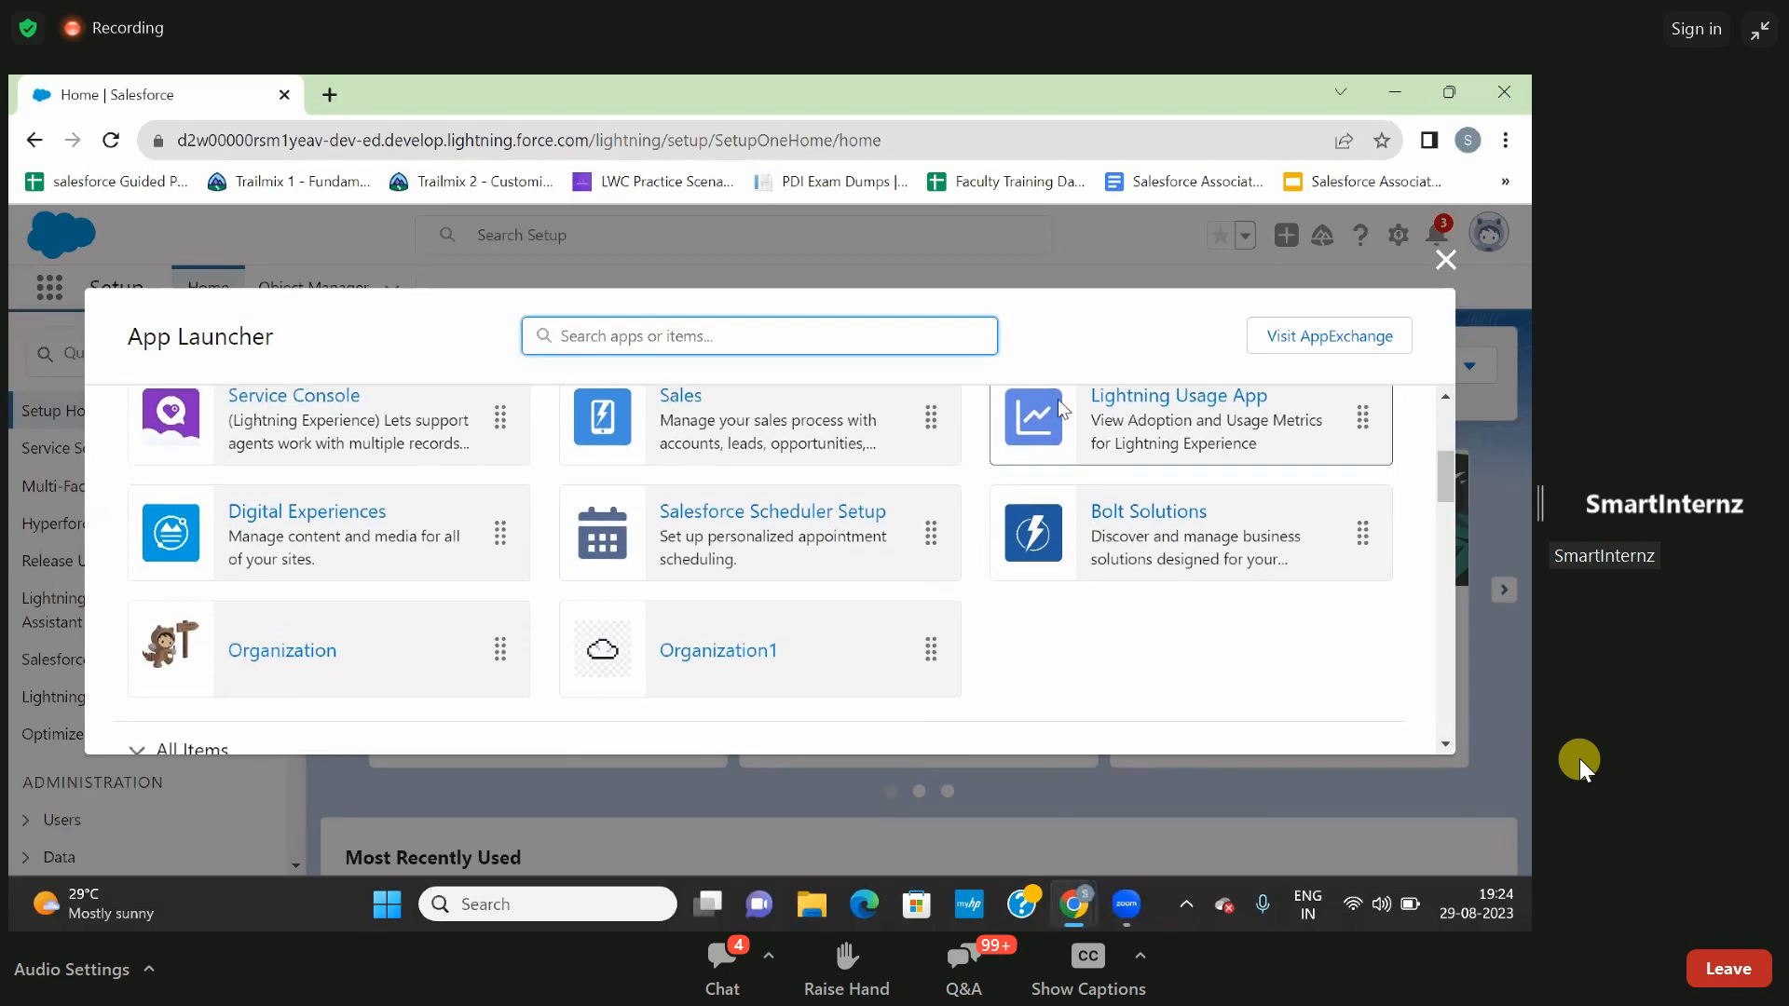
{"action": "left_click", "coordinate": [1440, 266]}
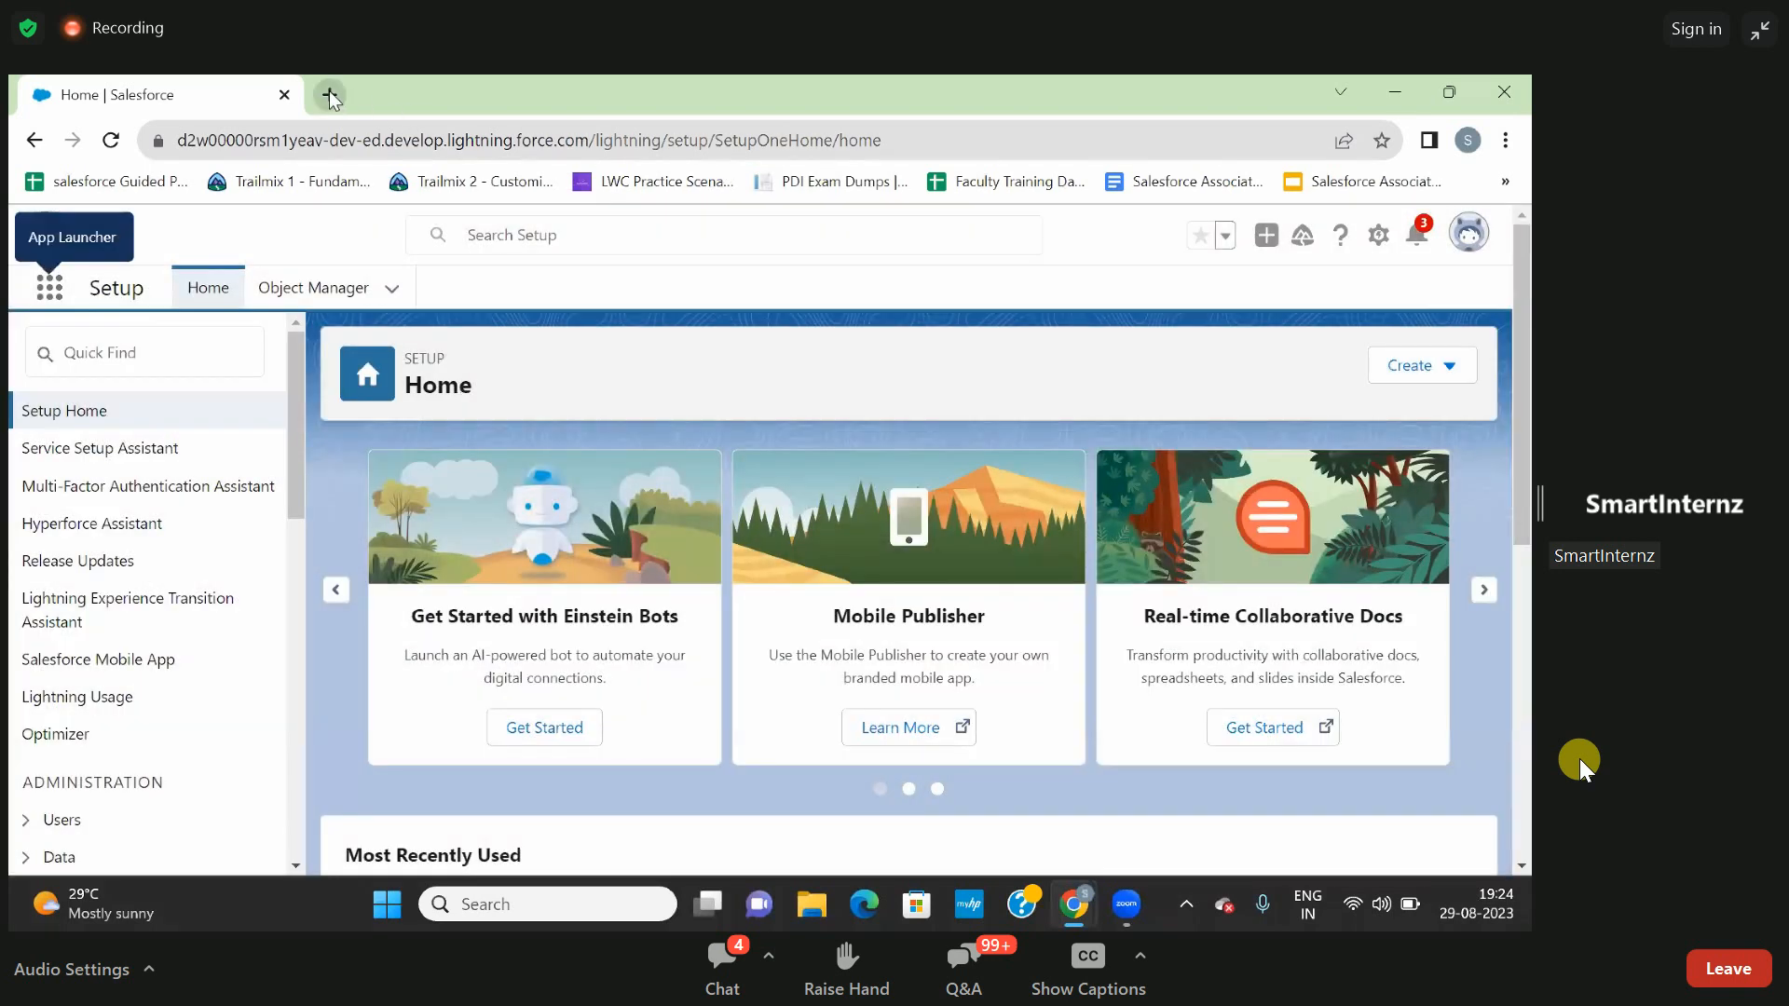
- In a fresh browser tab, sign in to Salesforce with a different saved account, filling in its stored username and password
{"action": "left_click", "coordinate": [329, 94]}
{"action": "left_click", "coordinate": [285, 94]}
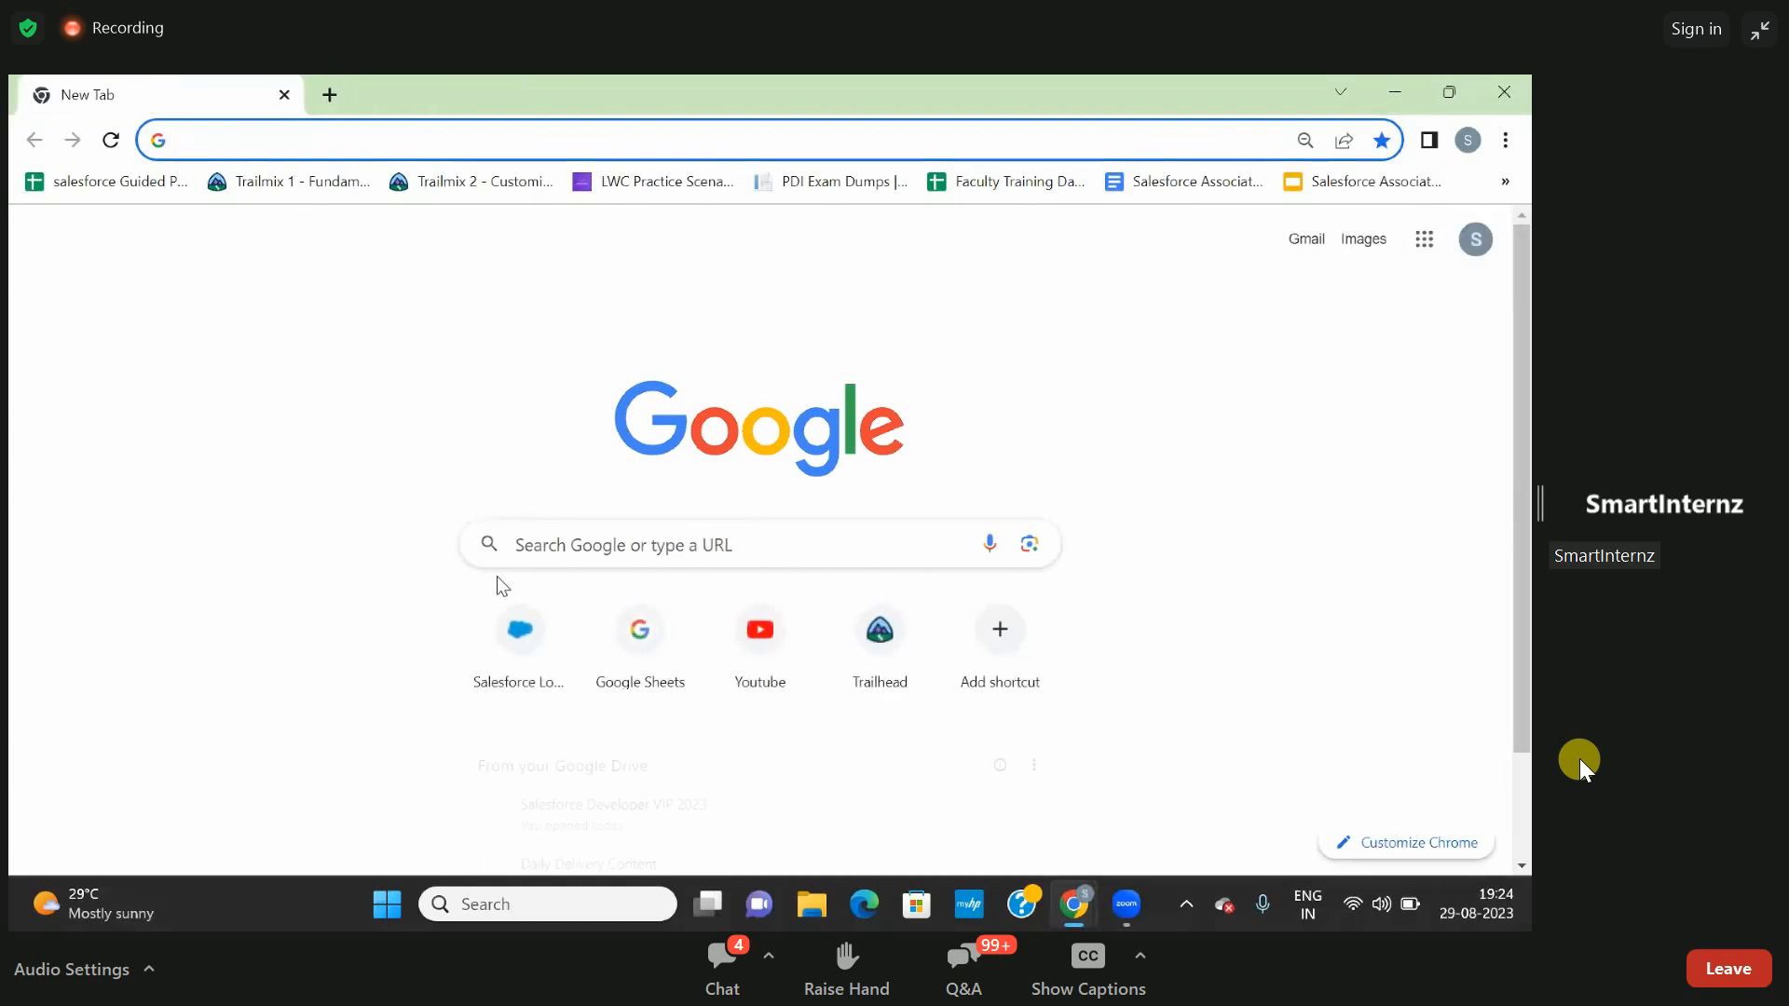
{"action": "left_click", "coordinate": [517, 639]}
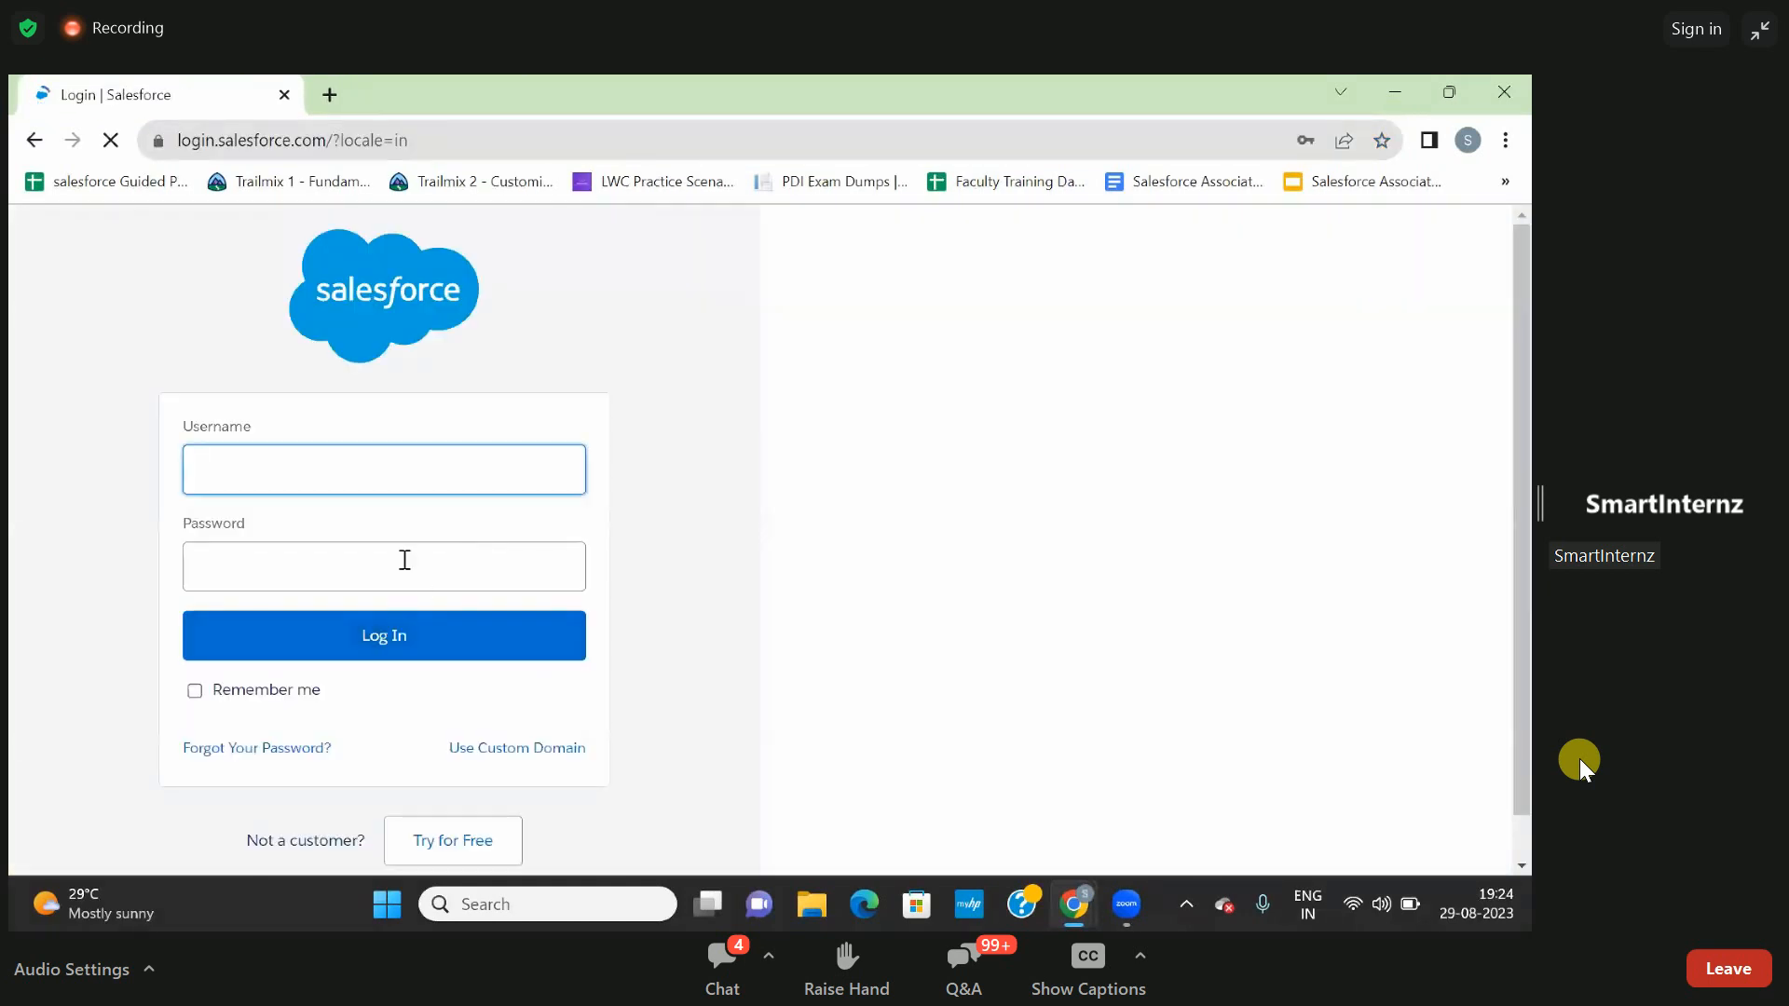
{"action": "left_click", "coordinate": [395, 467]}
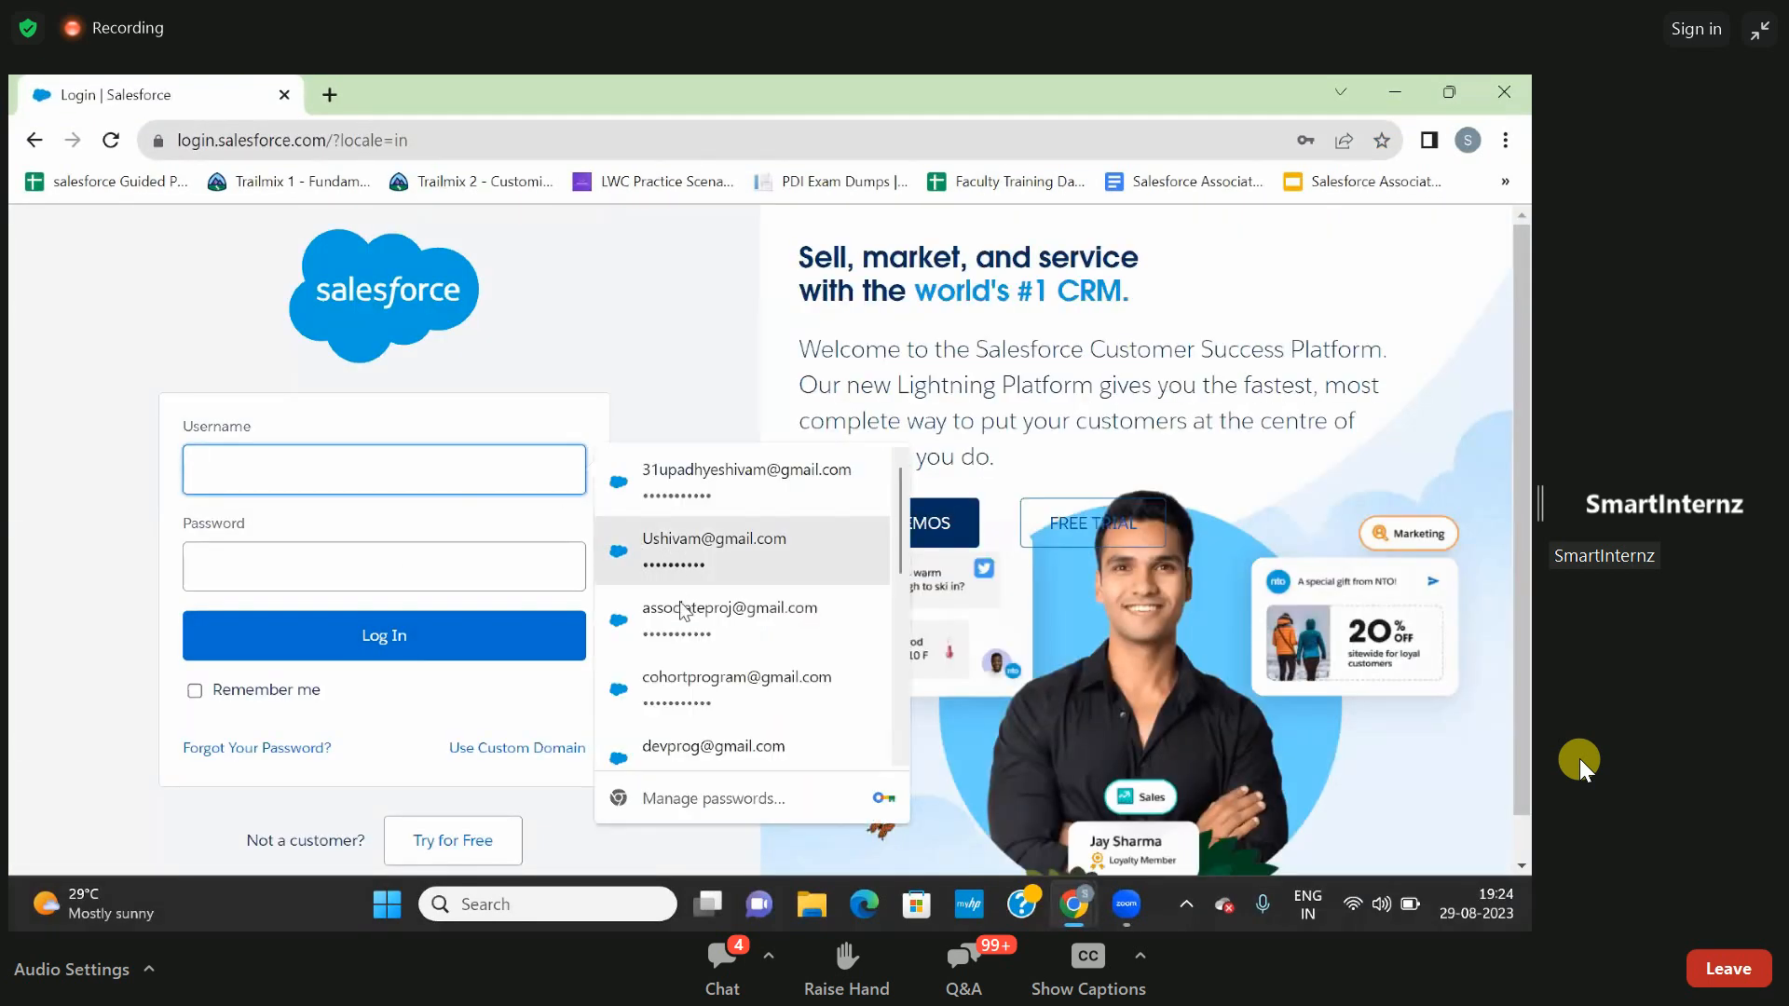
{"action": "scroll", "coordinate": [681, 622], "scroll_direction": "down", "scroll_amount": 3}
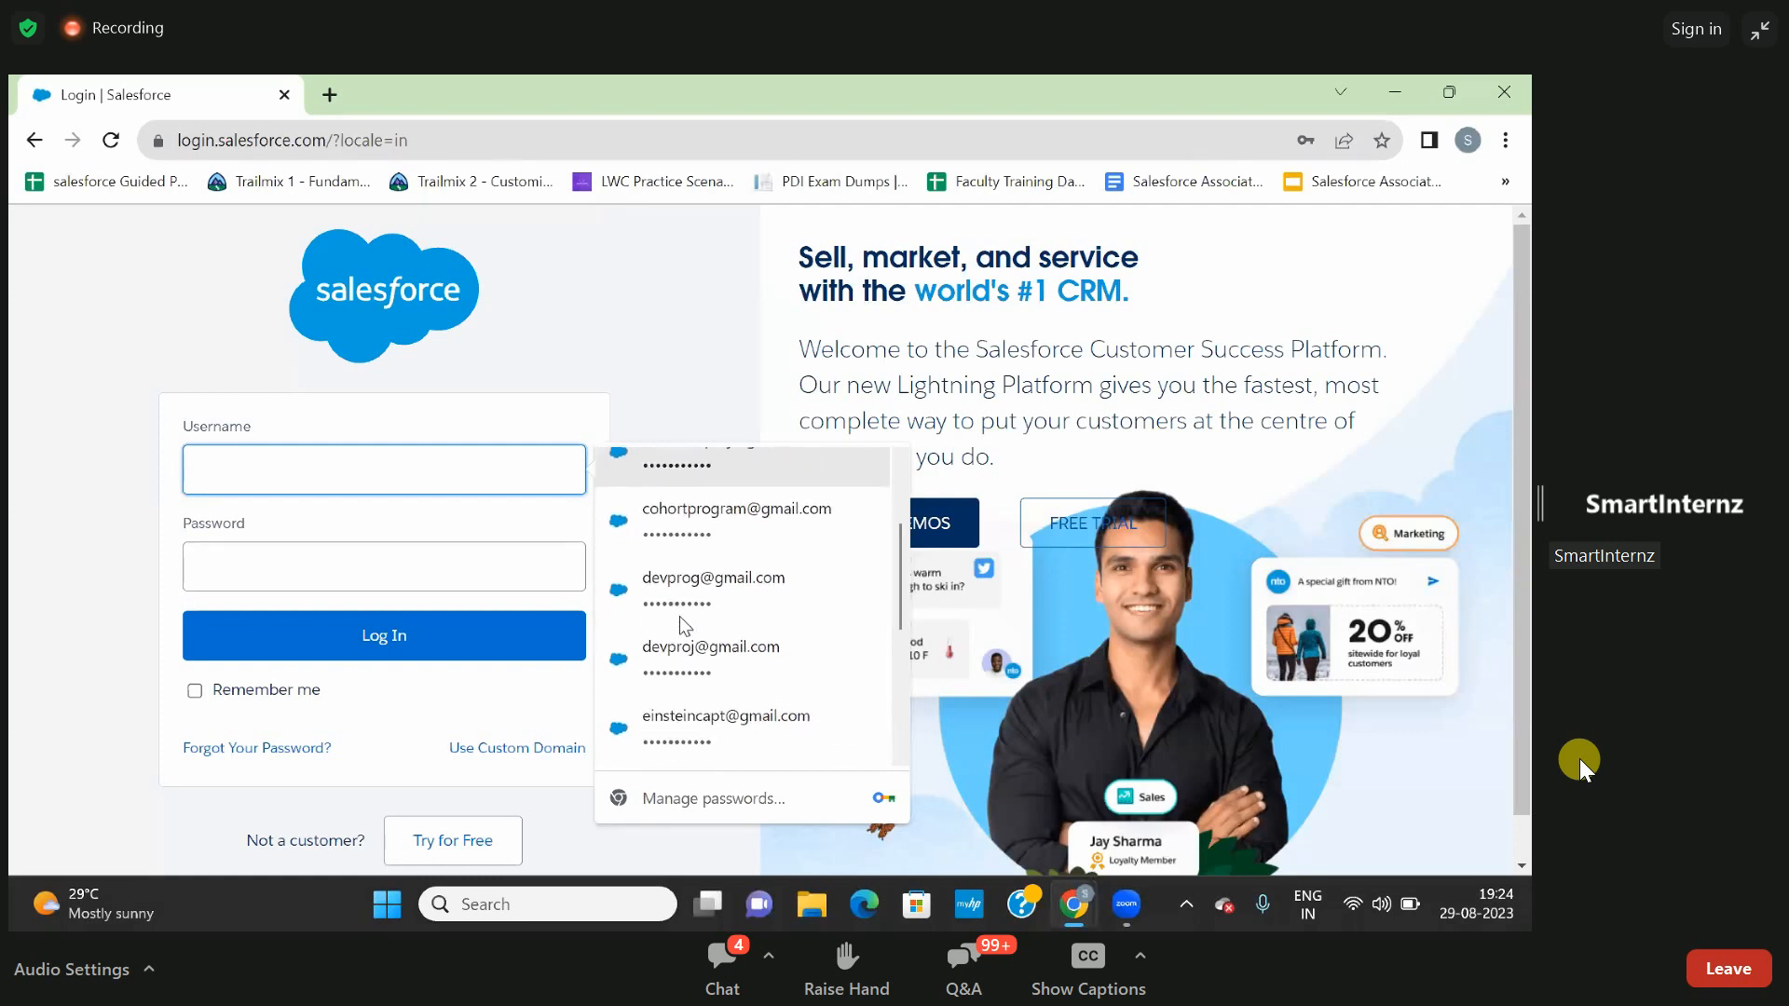
{"action": "scroll", "coordinate": [681, 625], "scroll_direction": "up", "scroll_amount": 3}
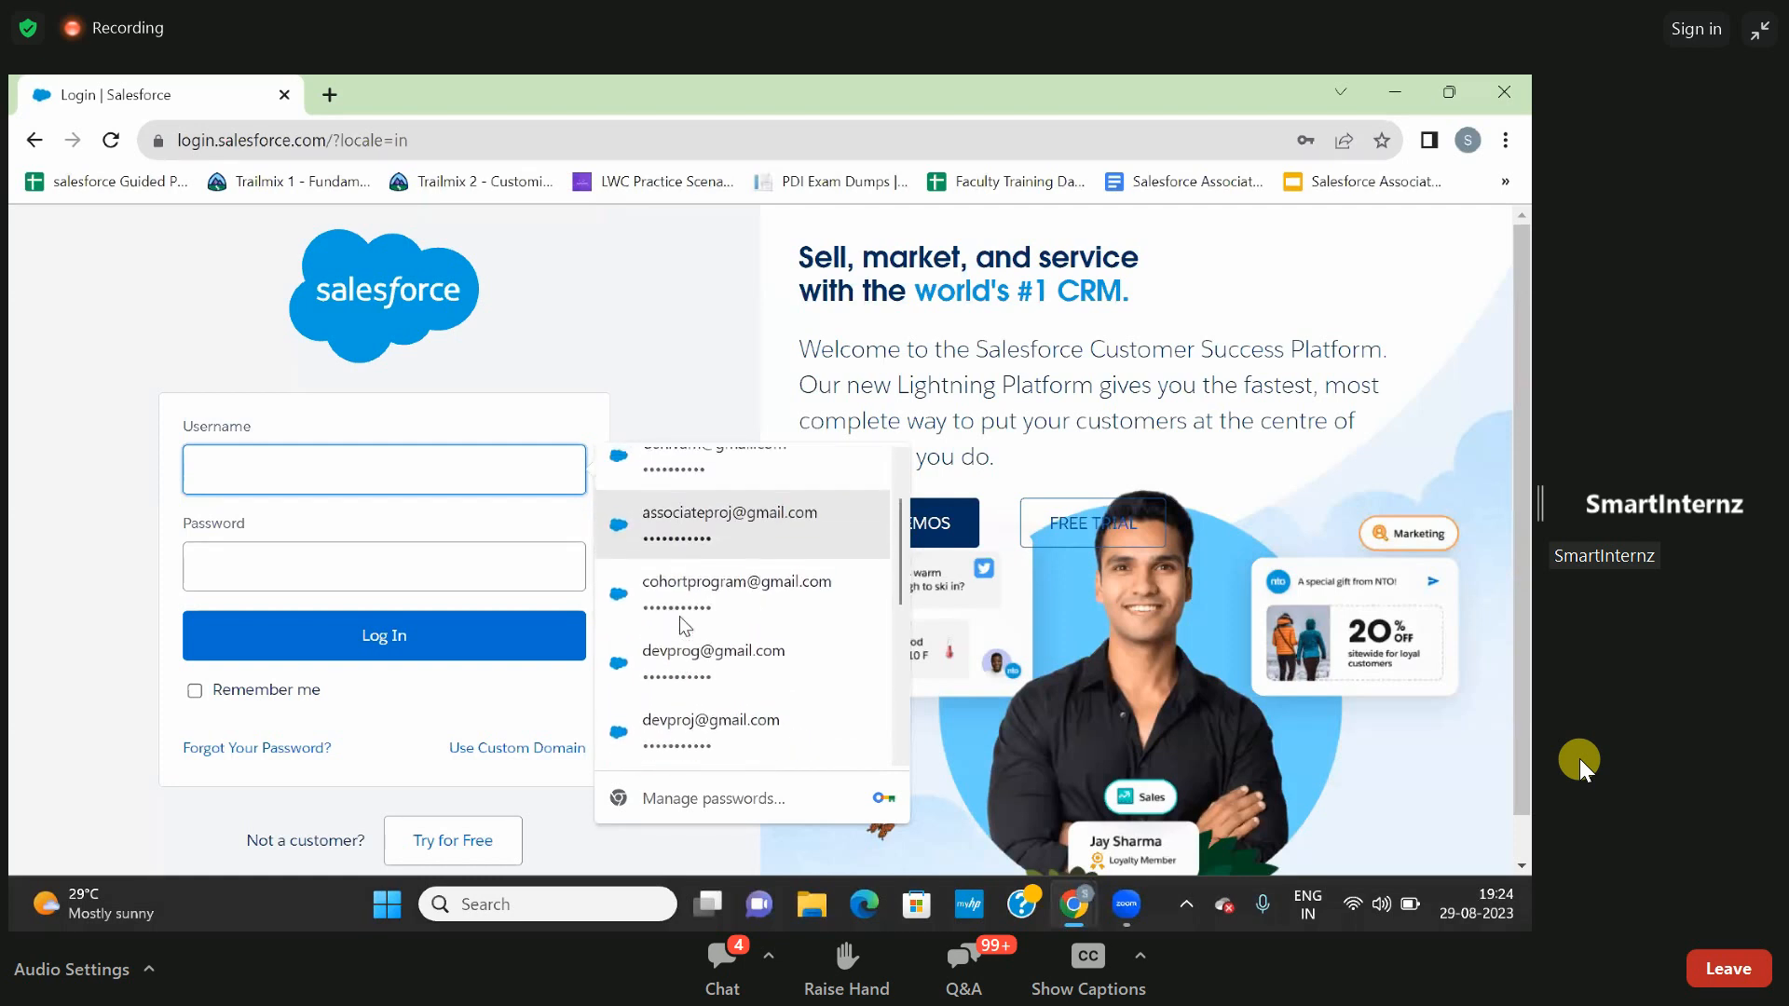
{"action": "left_click", "coordinate": [696, 591]}
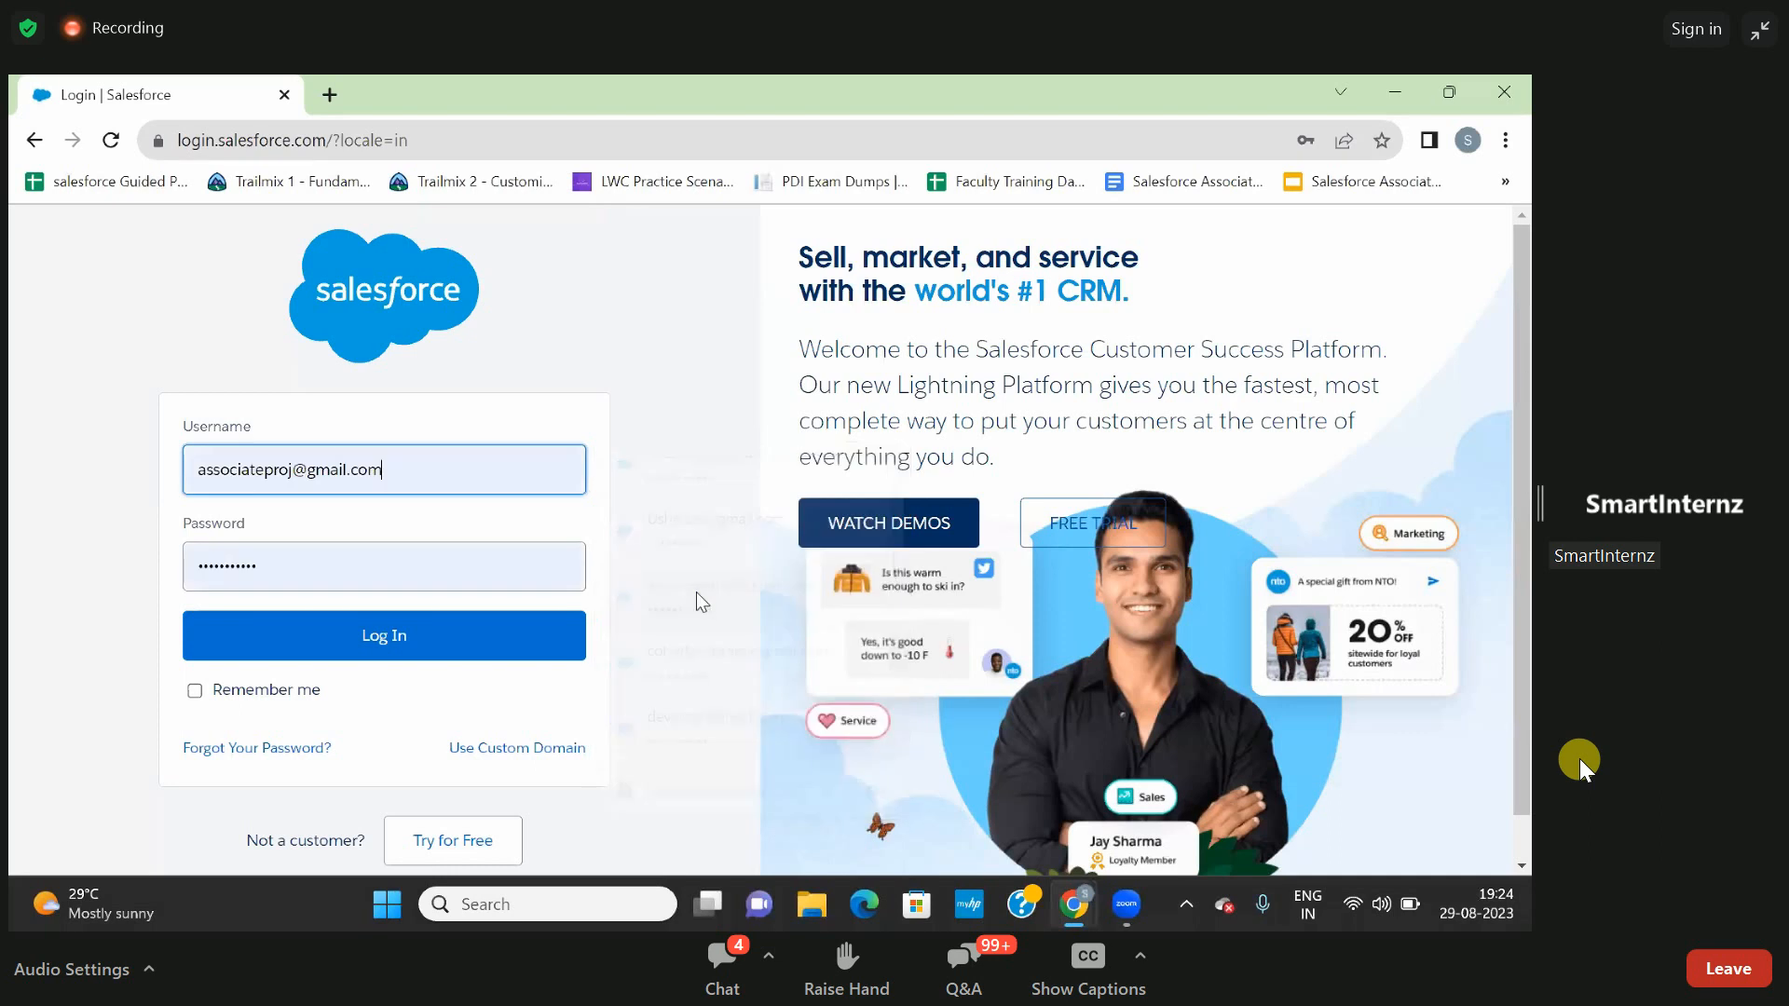
{"action": "left_click", "coordinate": [522, 652]}
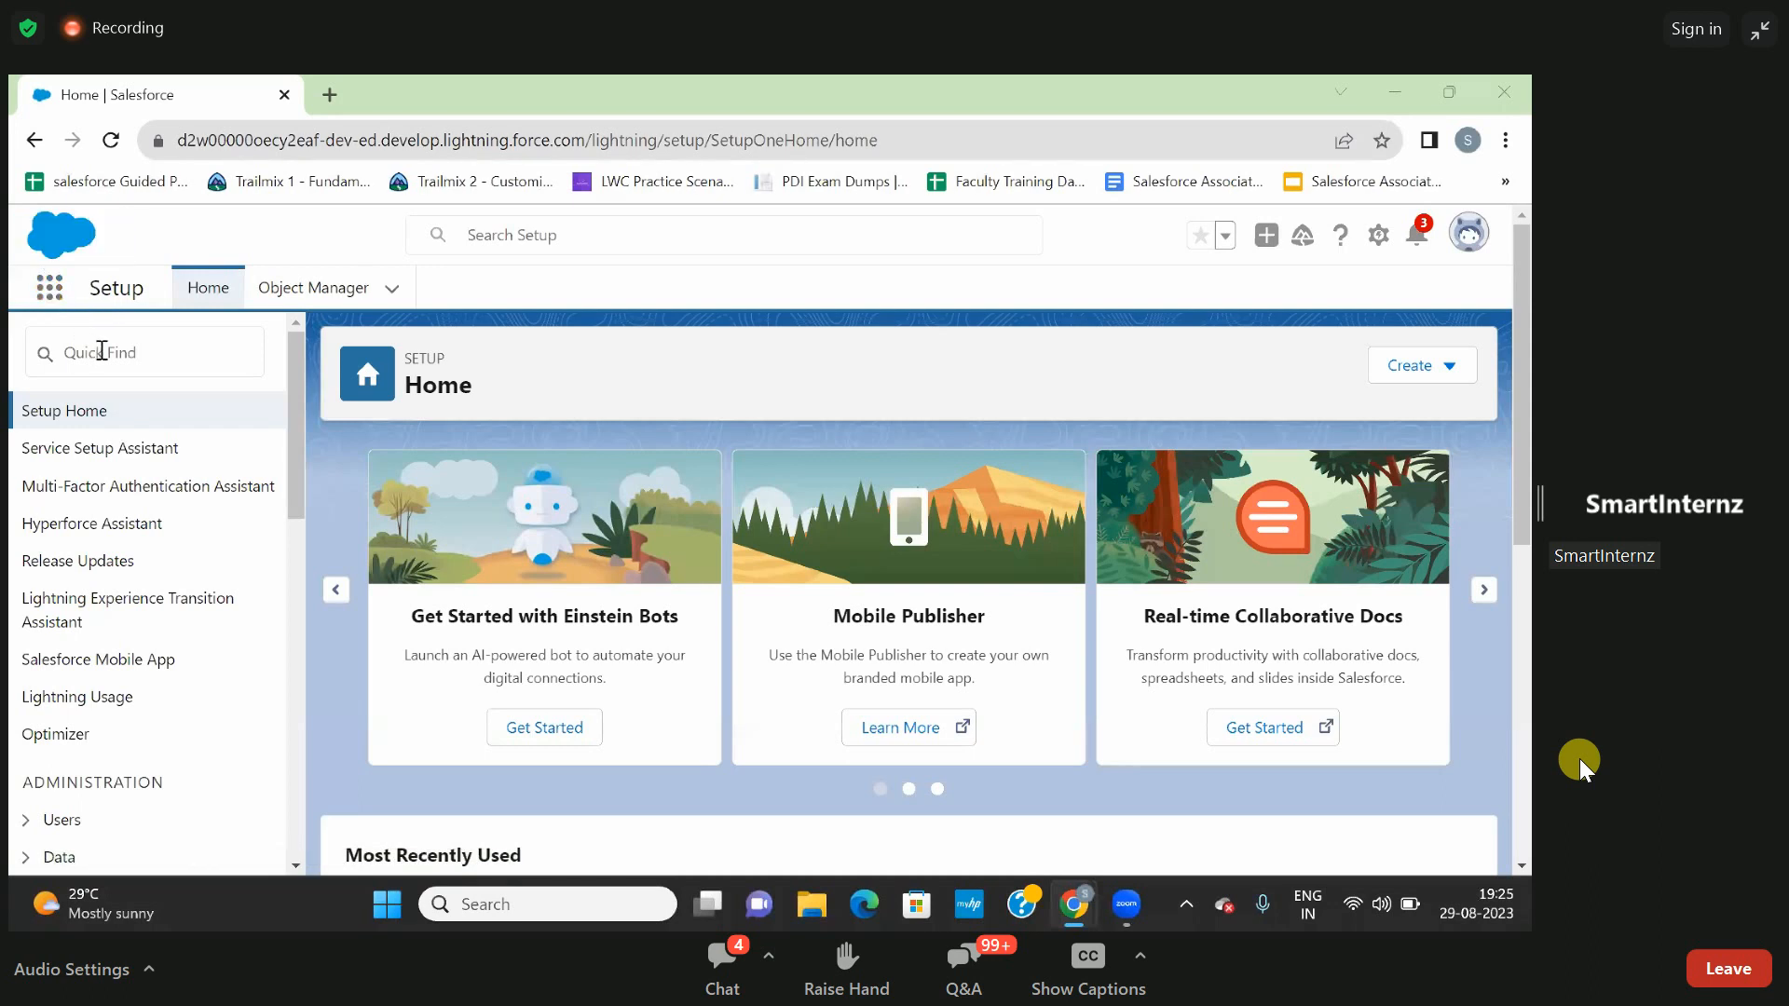
- Examine this org's full app list and its Object Manager list, and return to the Setup home page
{"action": "left_click", "coordinate": [50, 287]}
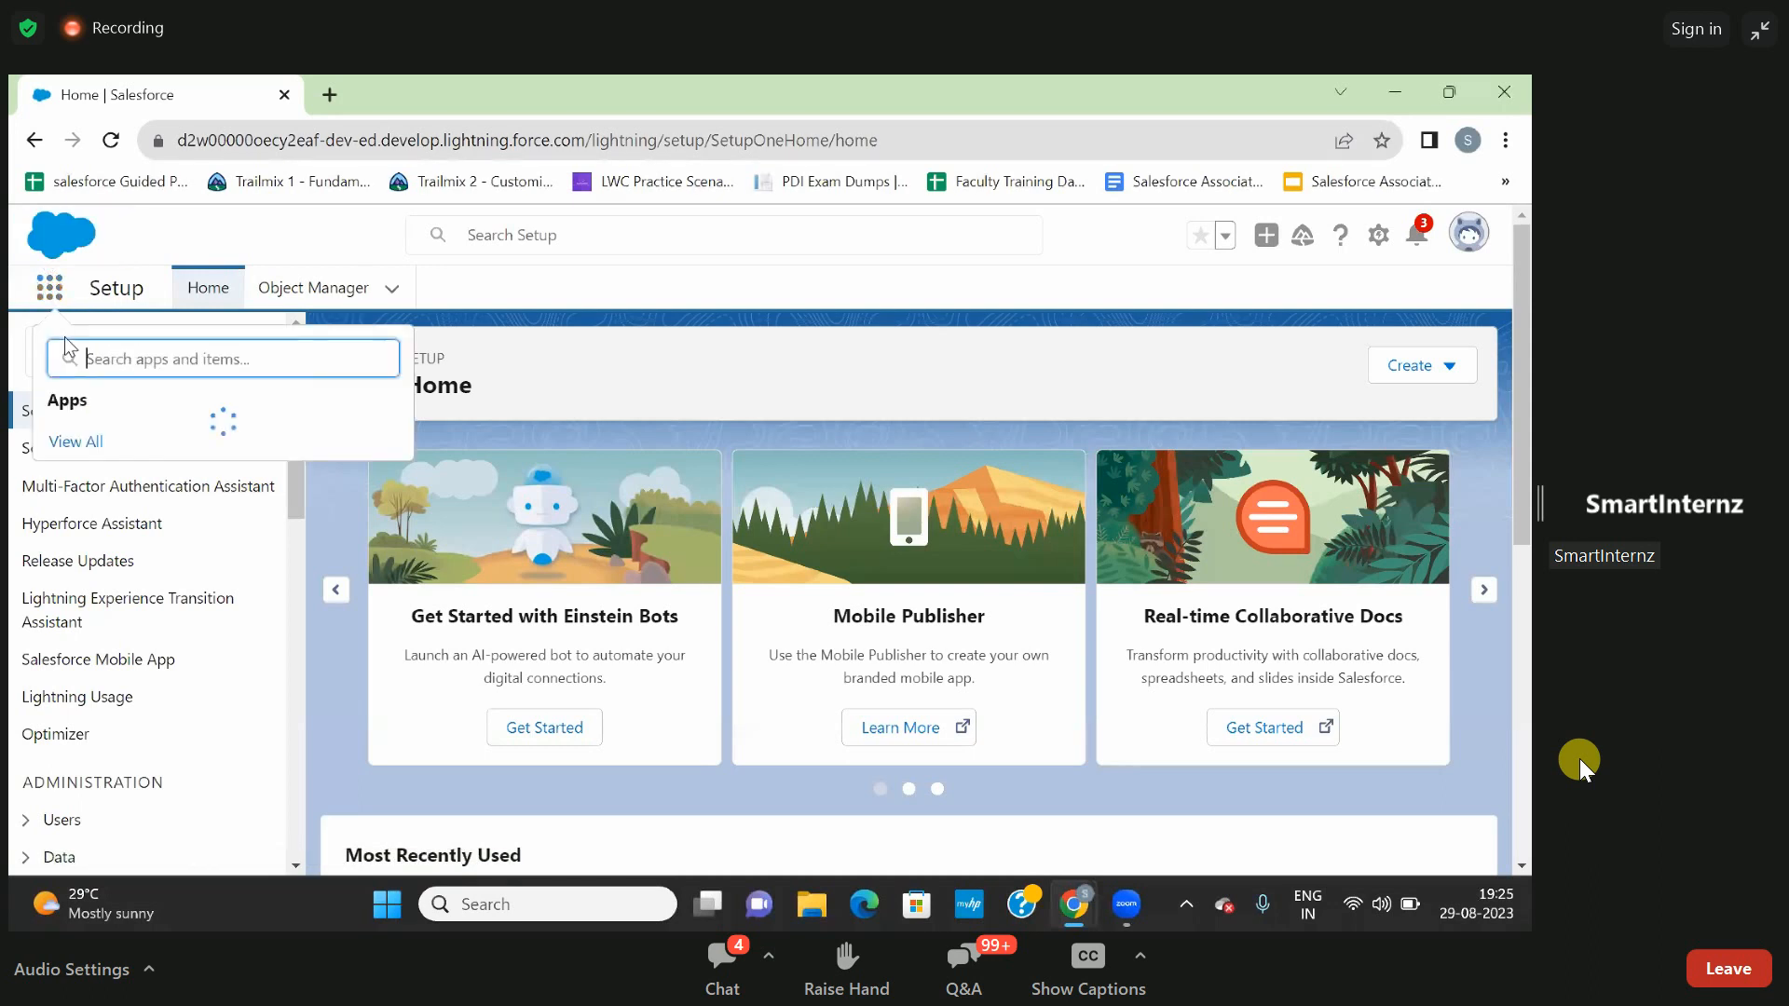
{"action": "left_click", "coordinate": [67, 708]}
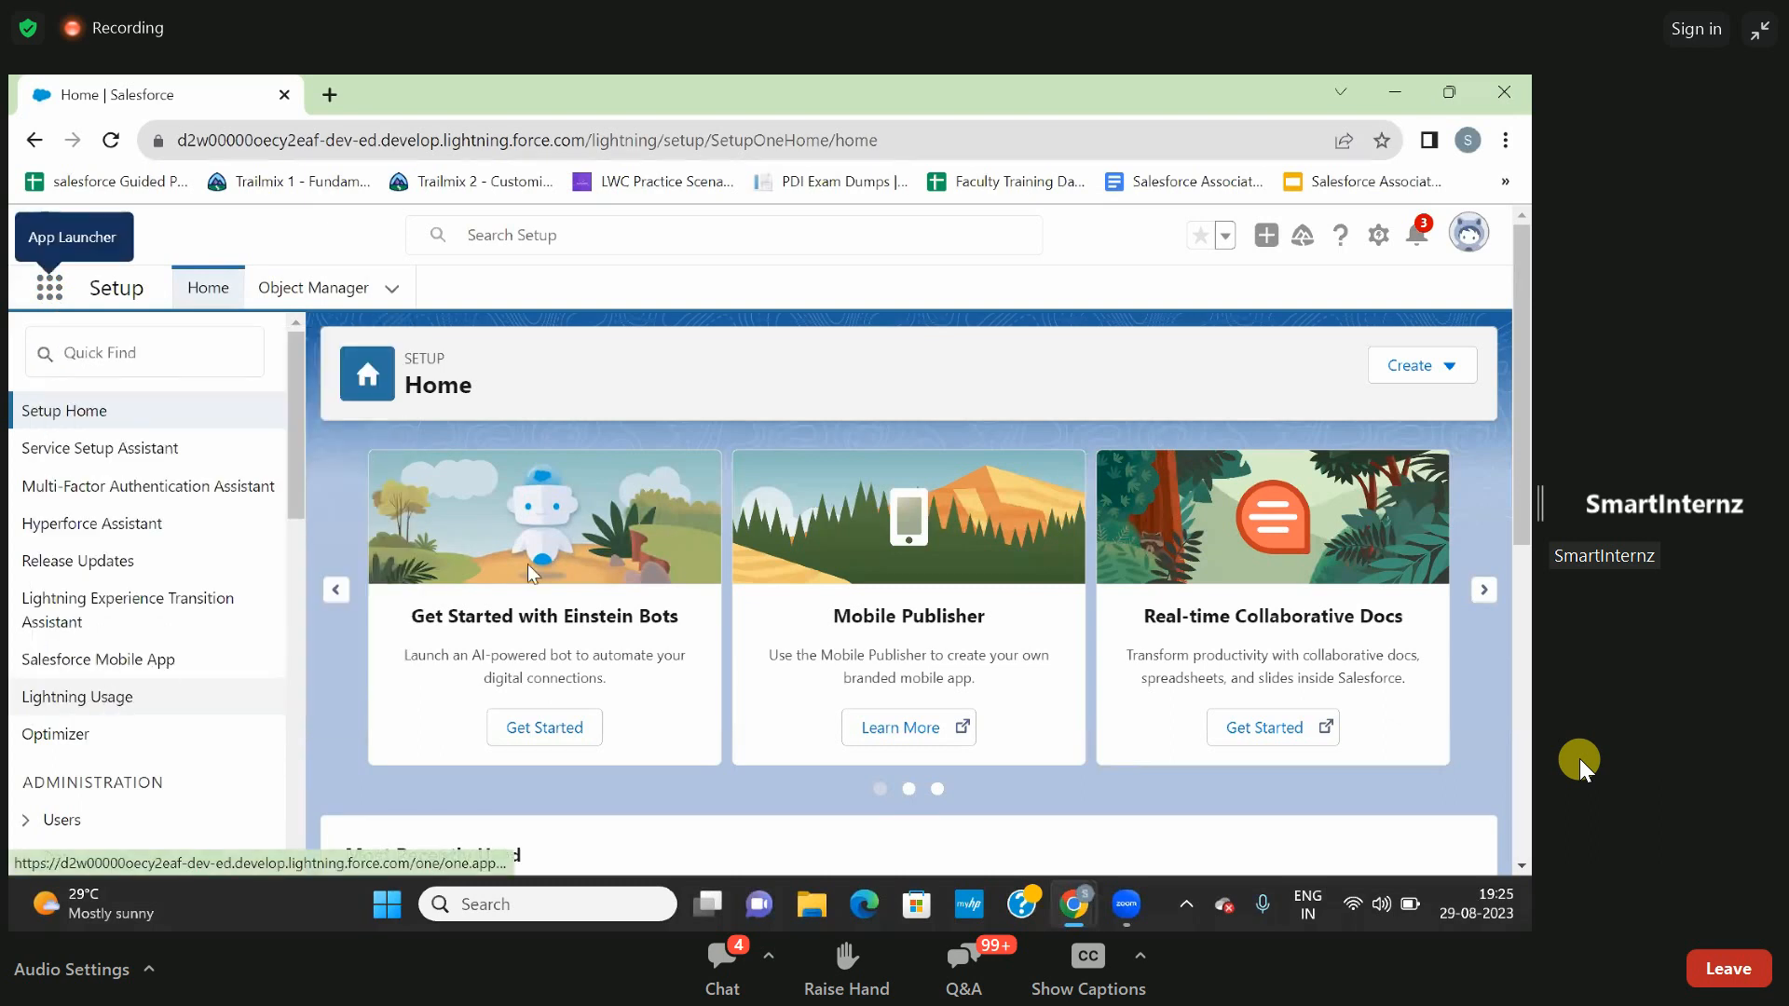
{"action": "scroll", "coordinate": [602, 552], "scroll_direction": "down", "scroll_amount": 4}
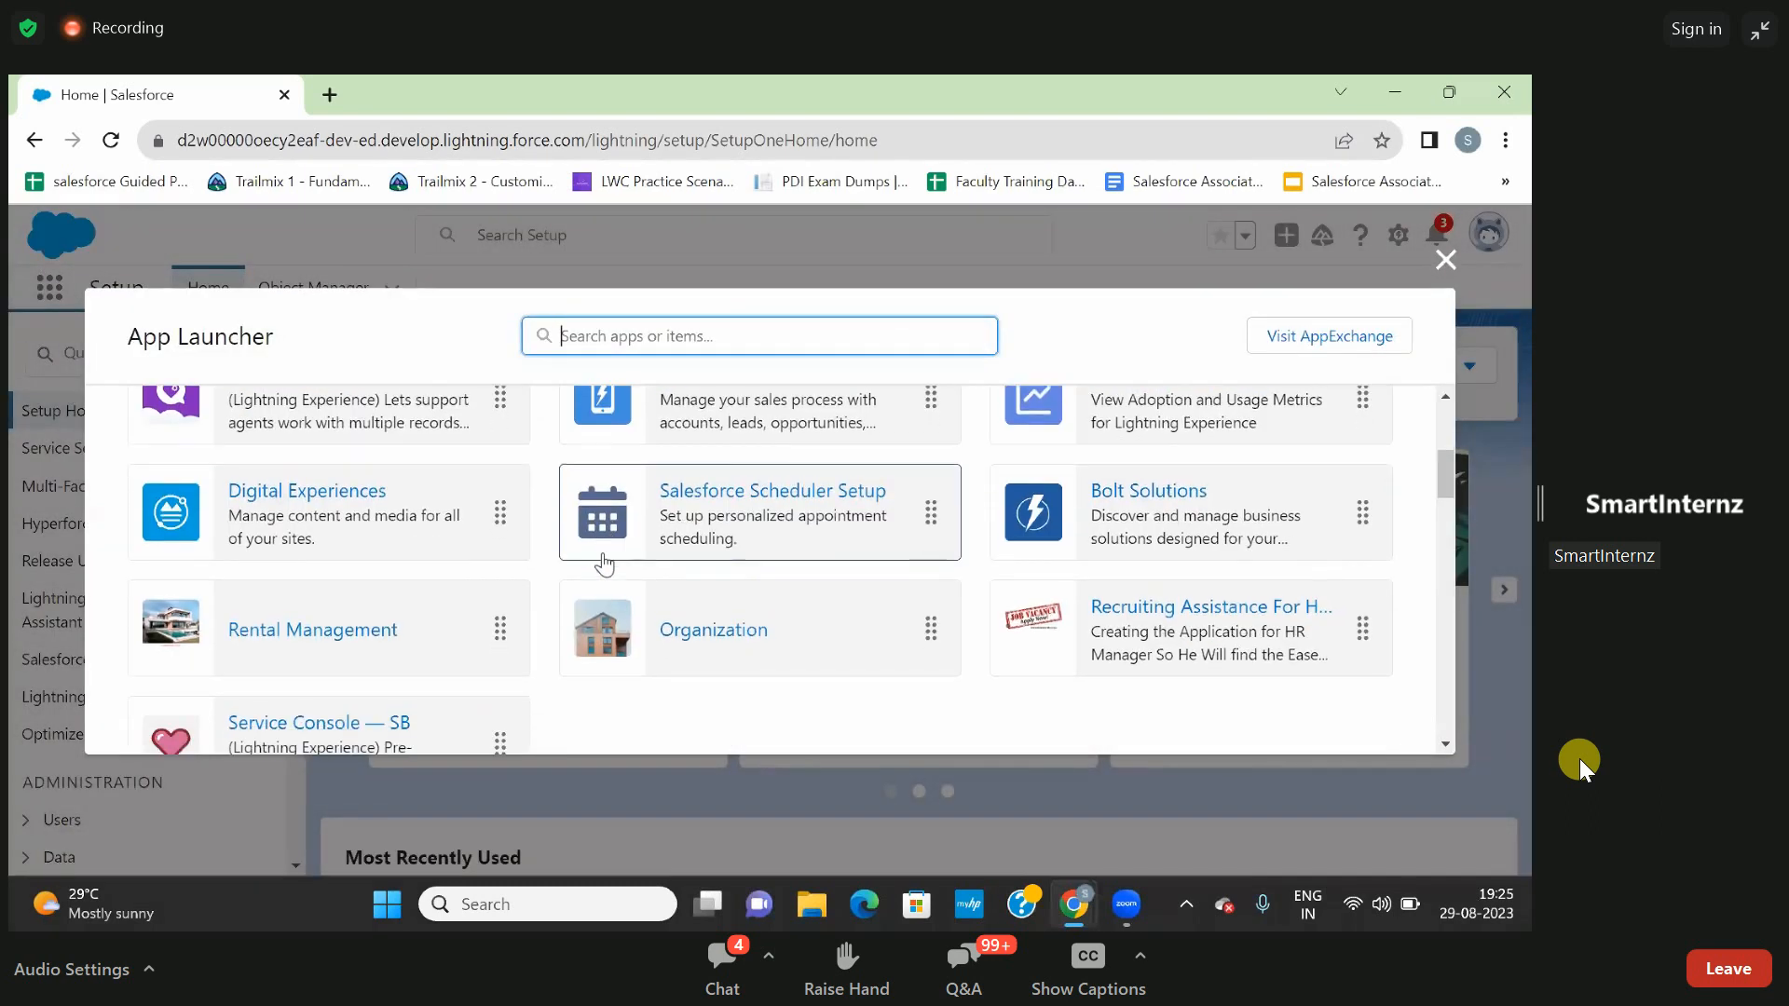
{"action": "left_click", "coordinate": [1442, 268]}
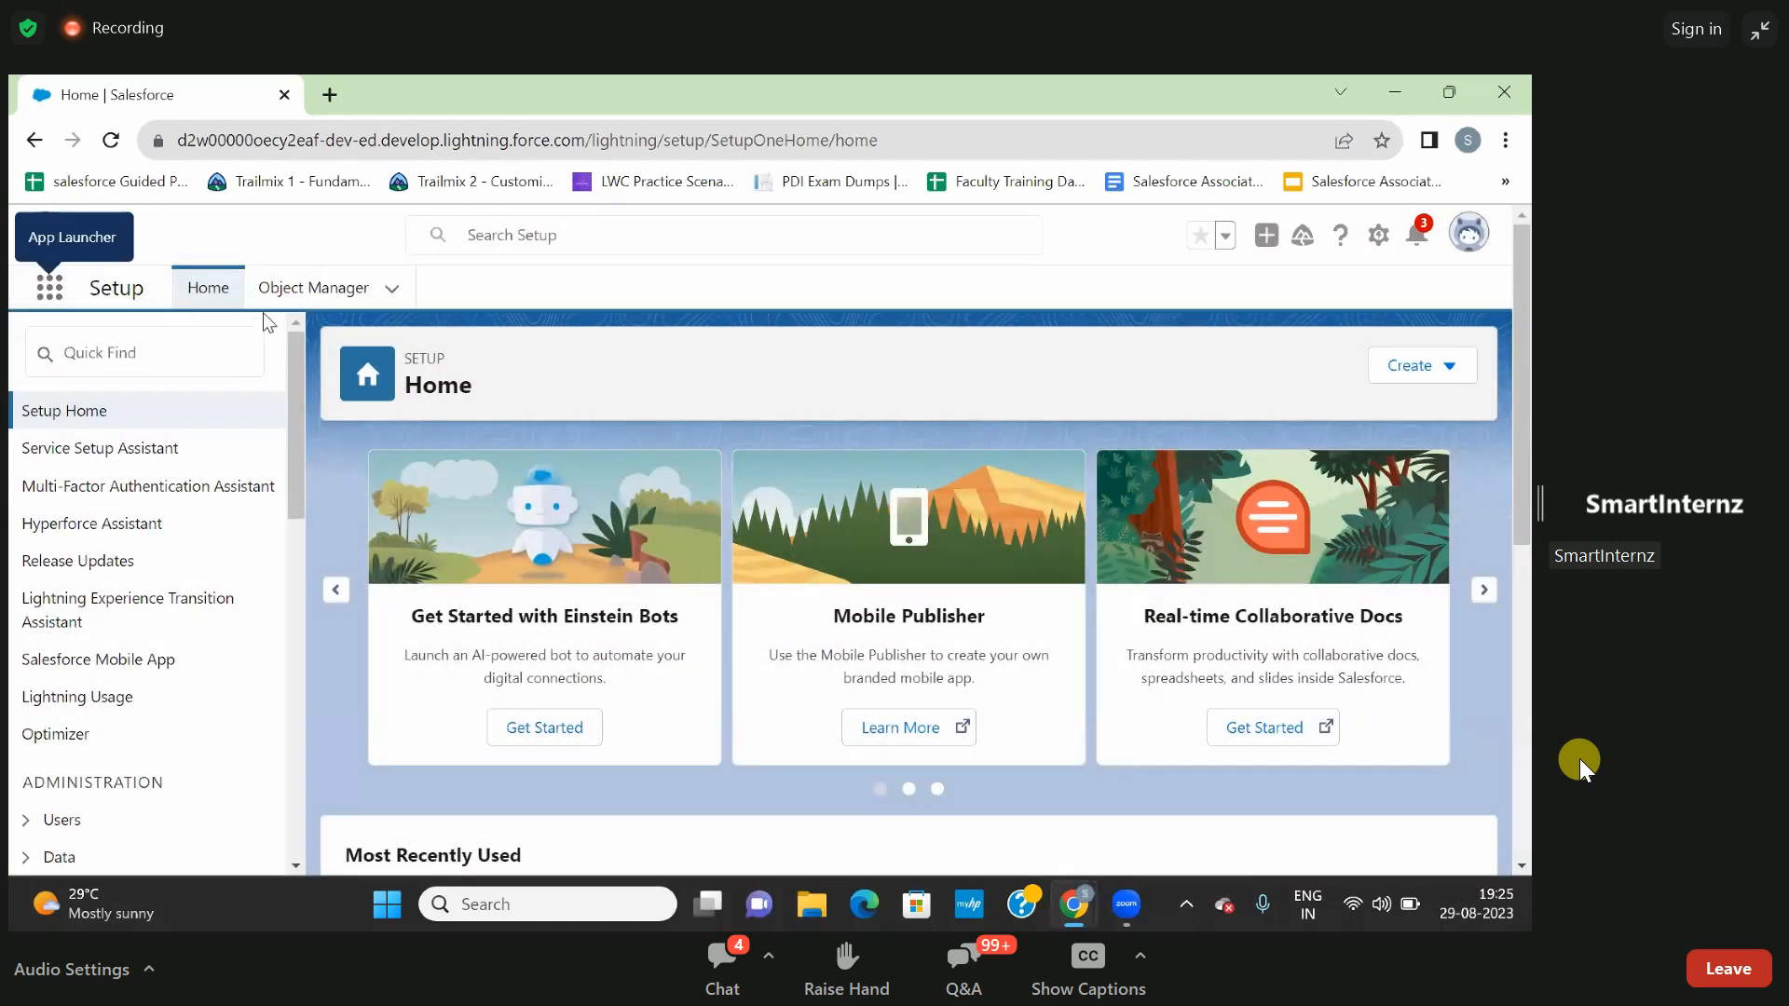
{"action": "left_click", "coordinate": [289, 289]}
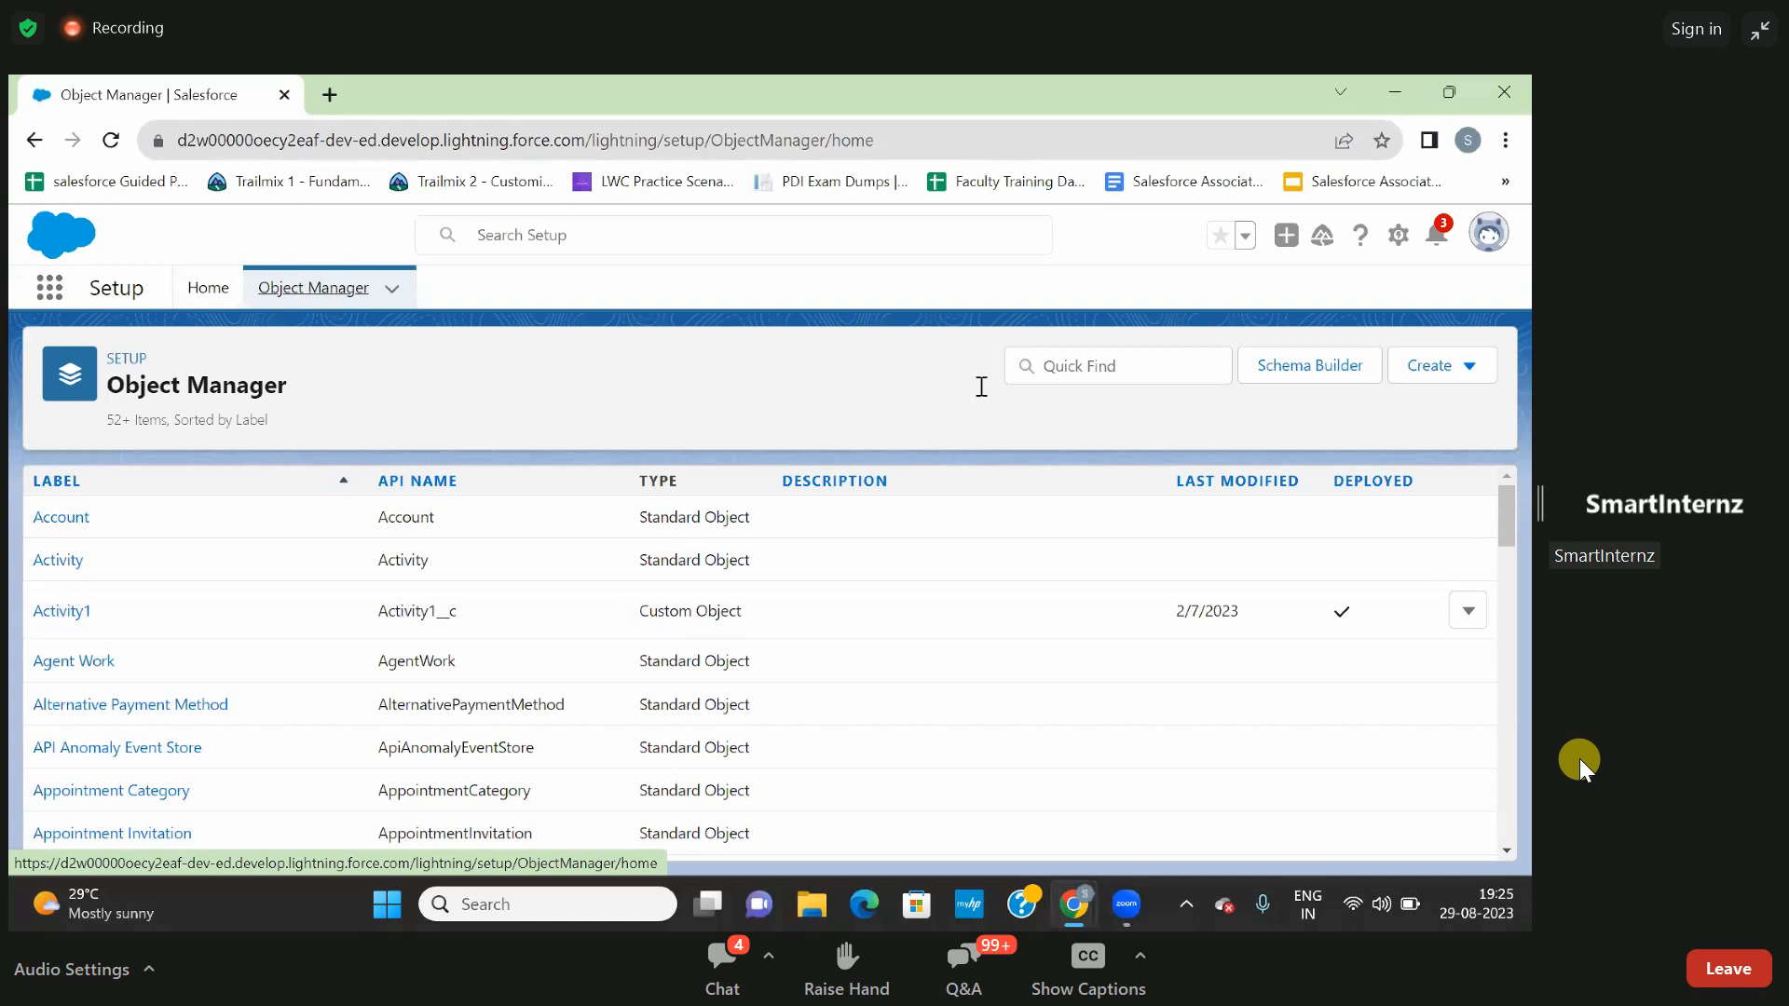
{"action": "left_click", "coordinate": [208, 287]}
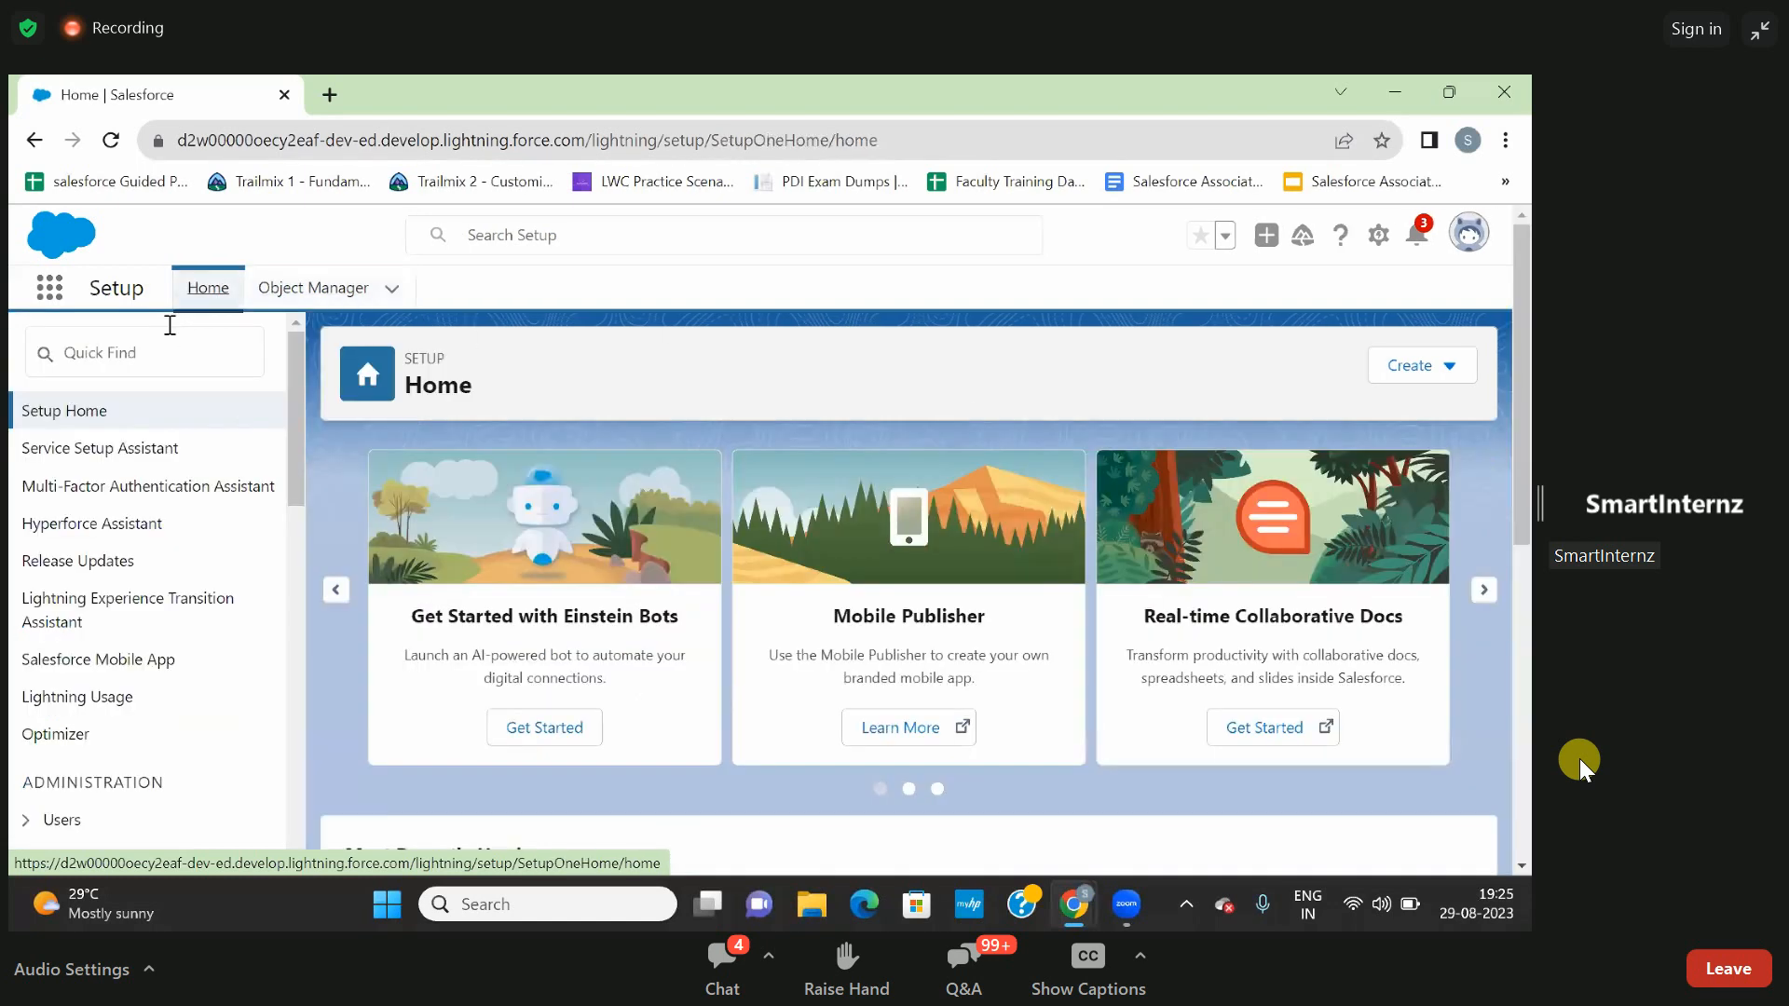
{"action": "left_click", "coordinate": [131, 360]}
{"action": "type", "text": "hom"}
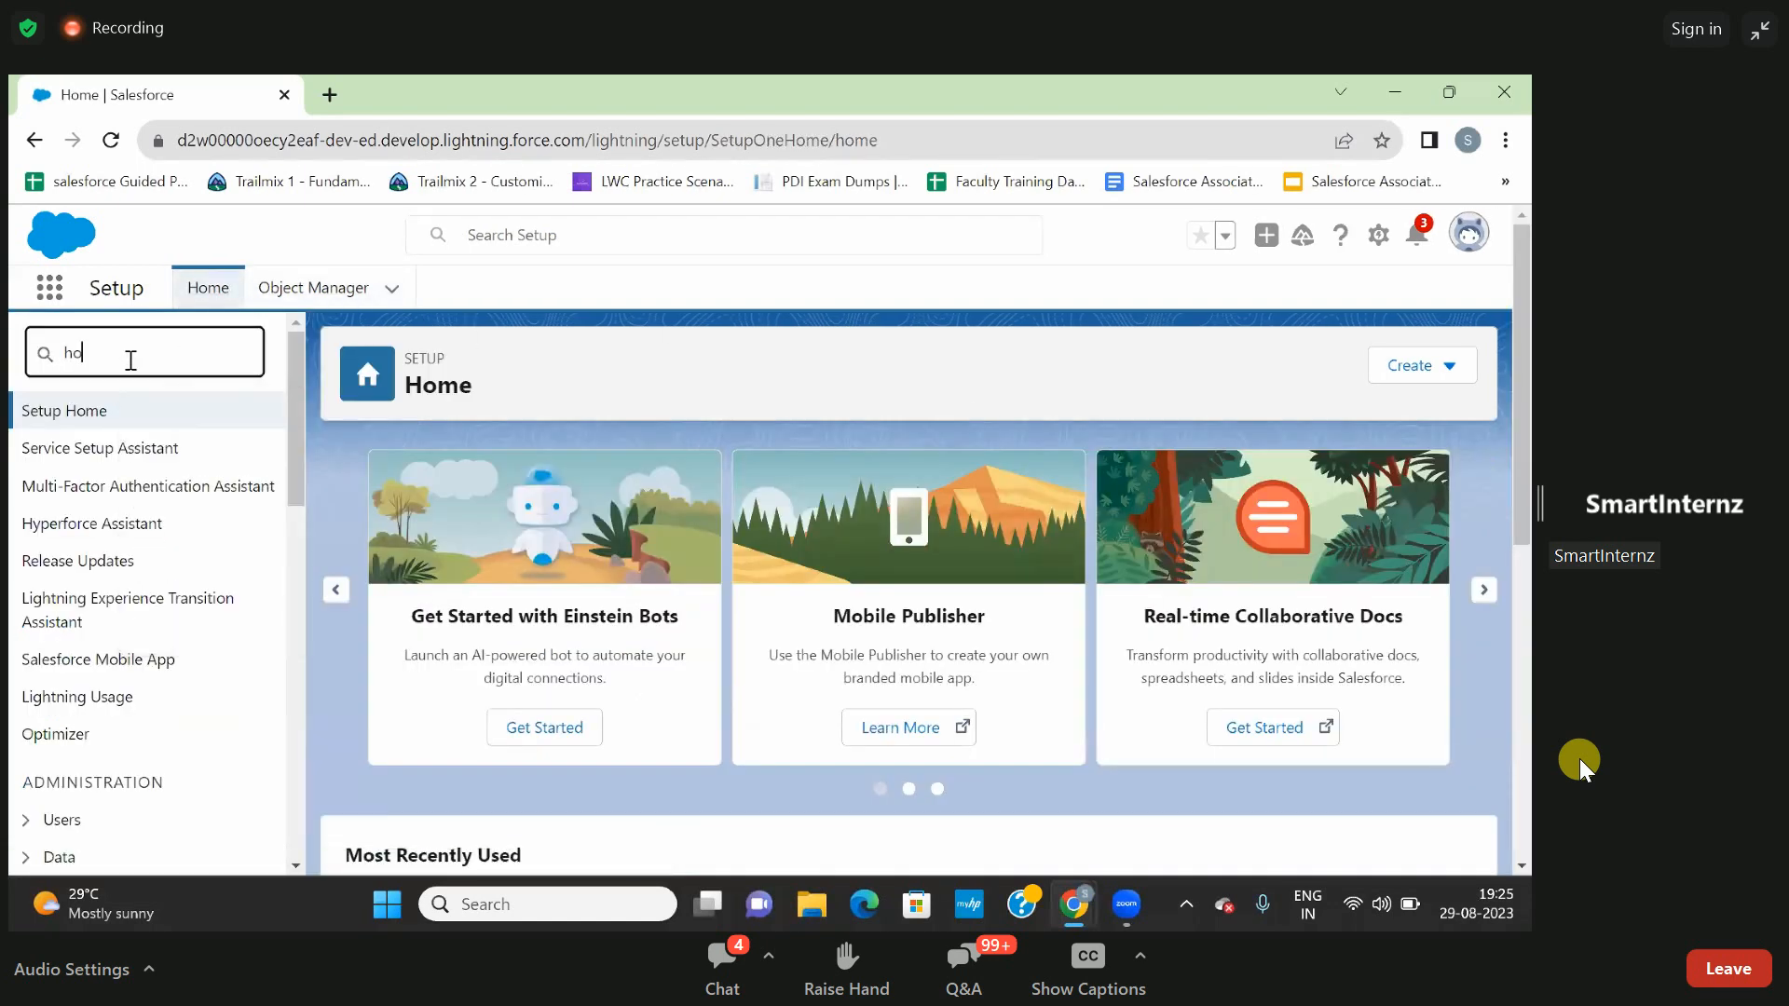
{"action": "key", "text": "BackSpace"}
{"action": "key", "text": "BackSpace"}
{"action": "key", "text": "BackSpace"}
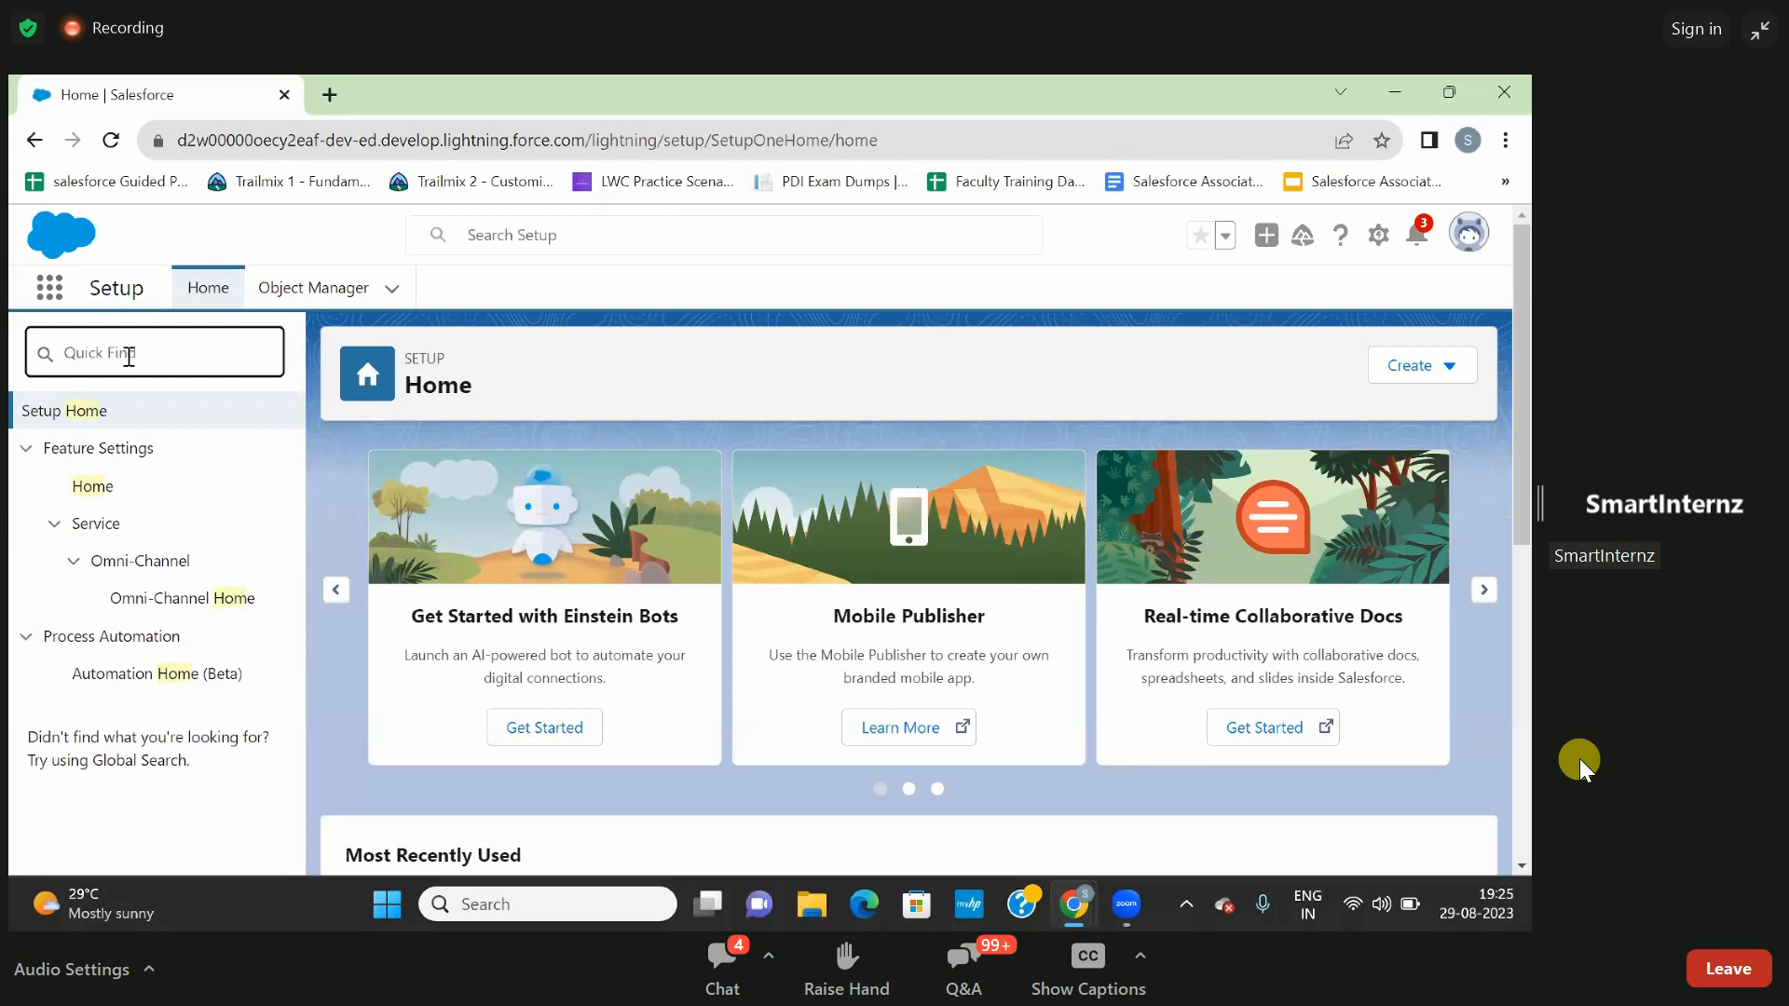
- Search Setup for "flow", open the Flows page and browse its list of flow definitions
{"action": "type", "text": "flow"}
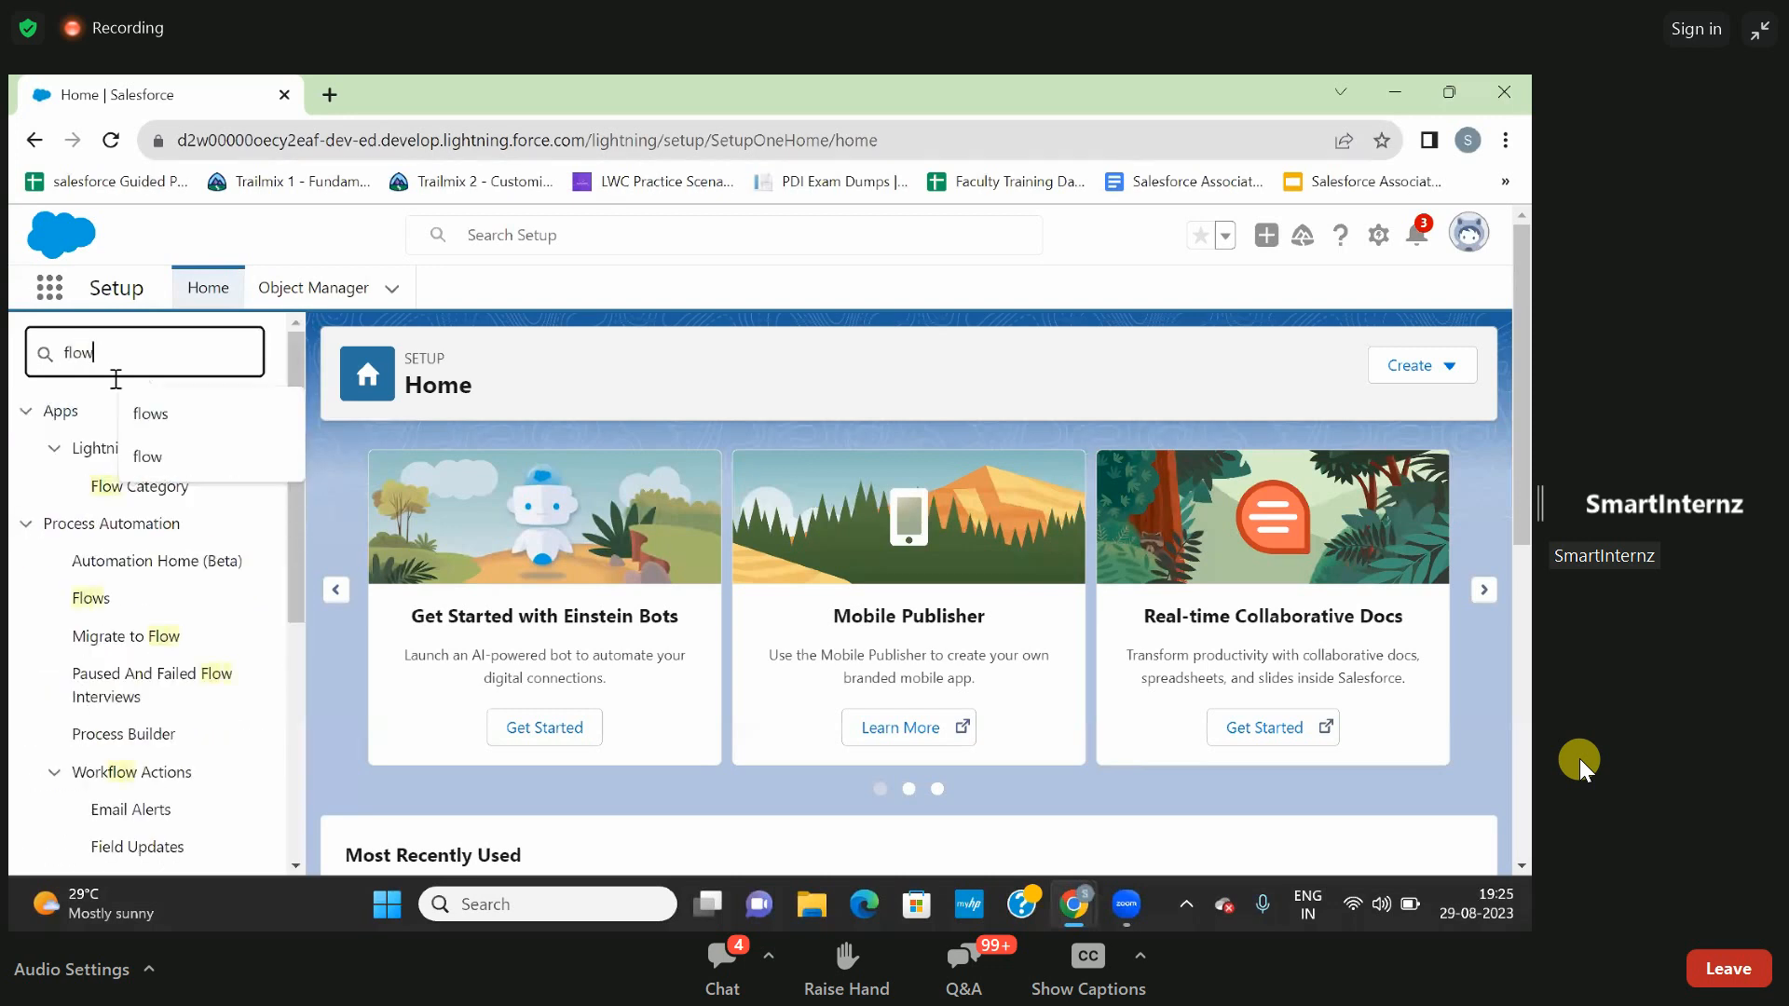
{"action": "left_click", "coordinate": [105, 598]}
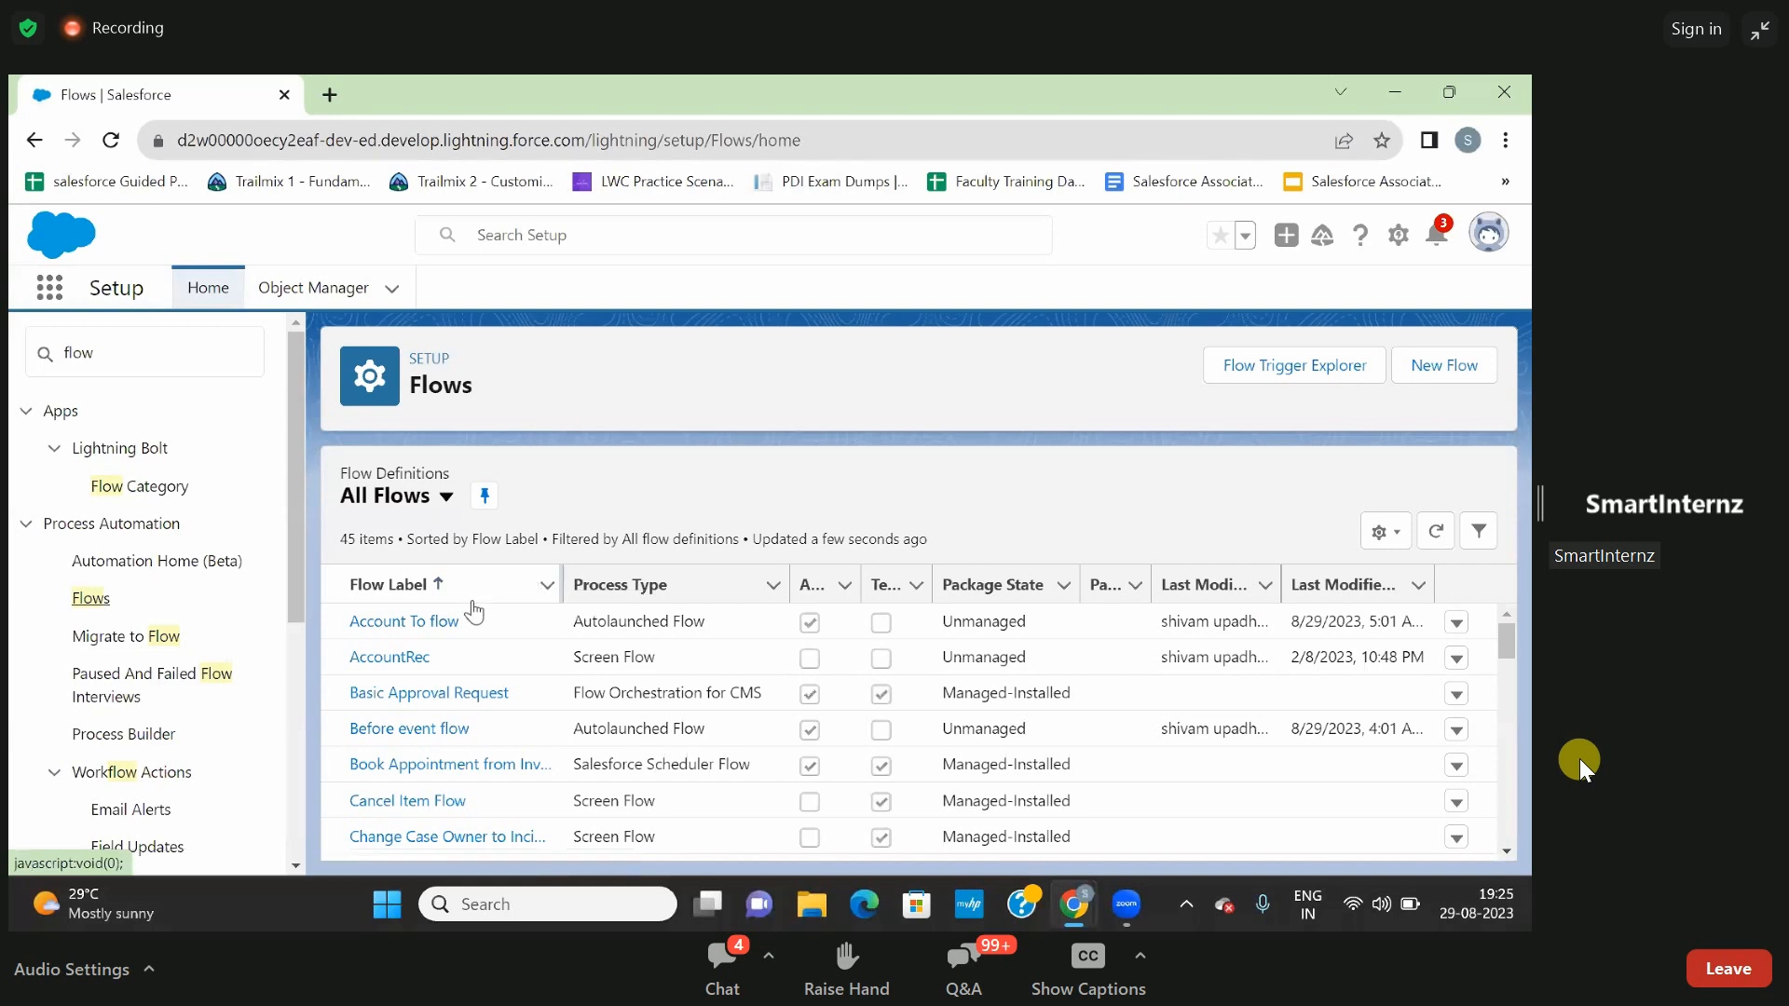
{"action": "scroll", "coordinate": [468, 624], "scroll_direction": "down", "scroll_amount": 1}
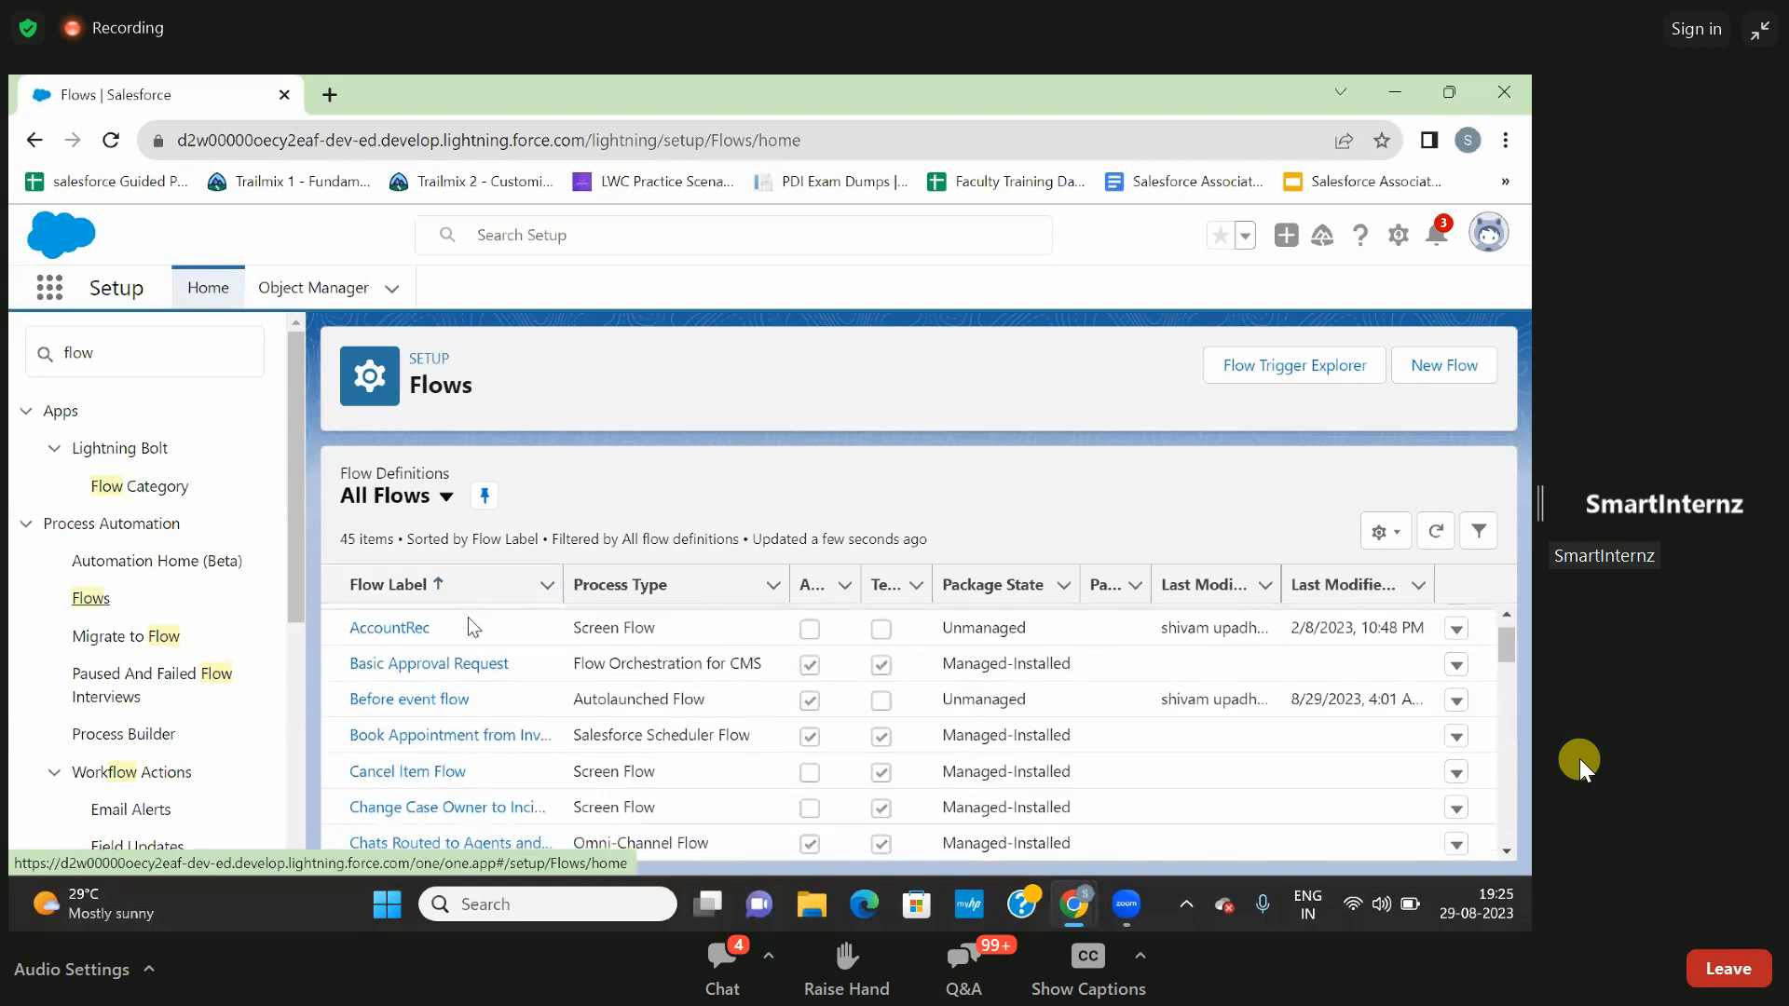
{"action": "scroll", "coordinate": [468, 626], "scroll_direction": "up", "scroll_amount": 1}
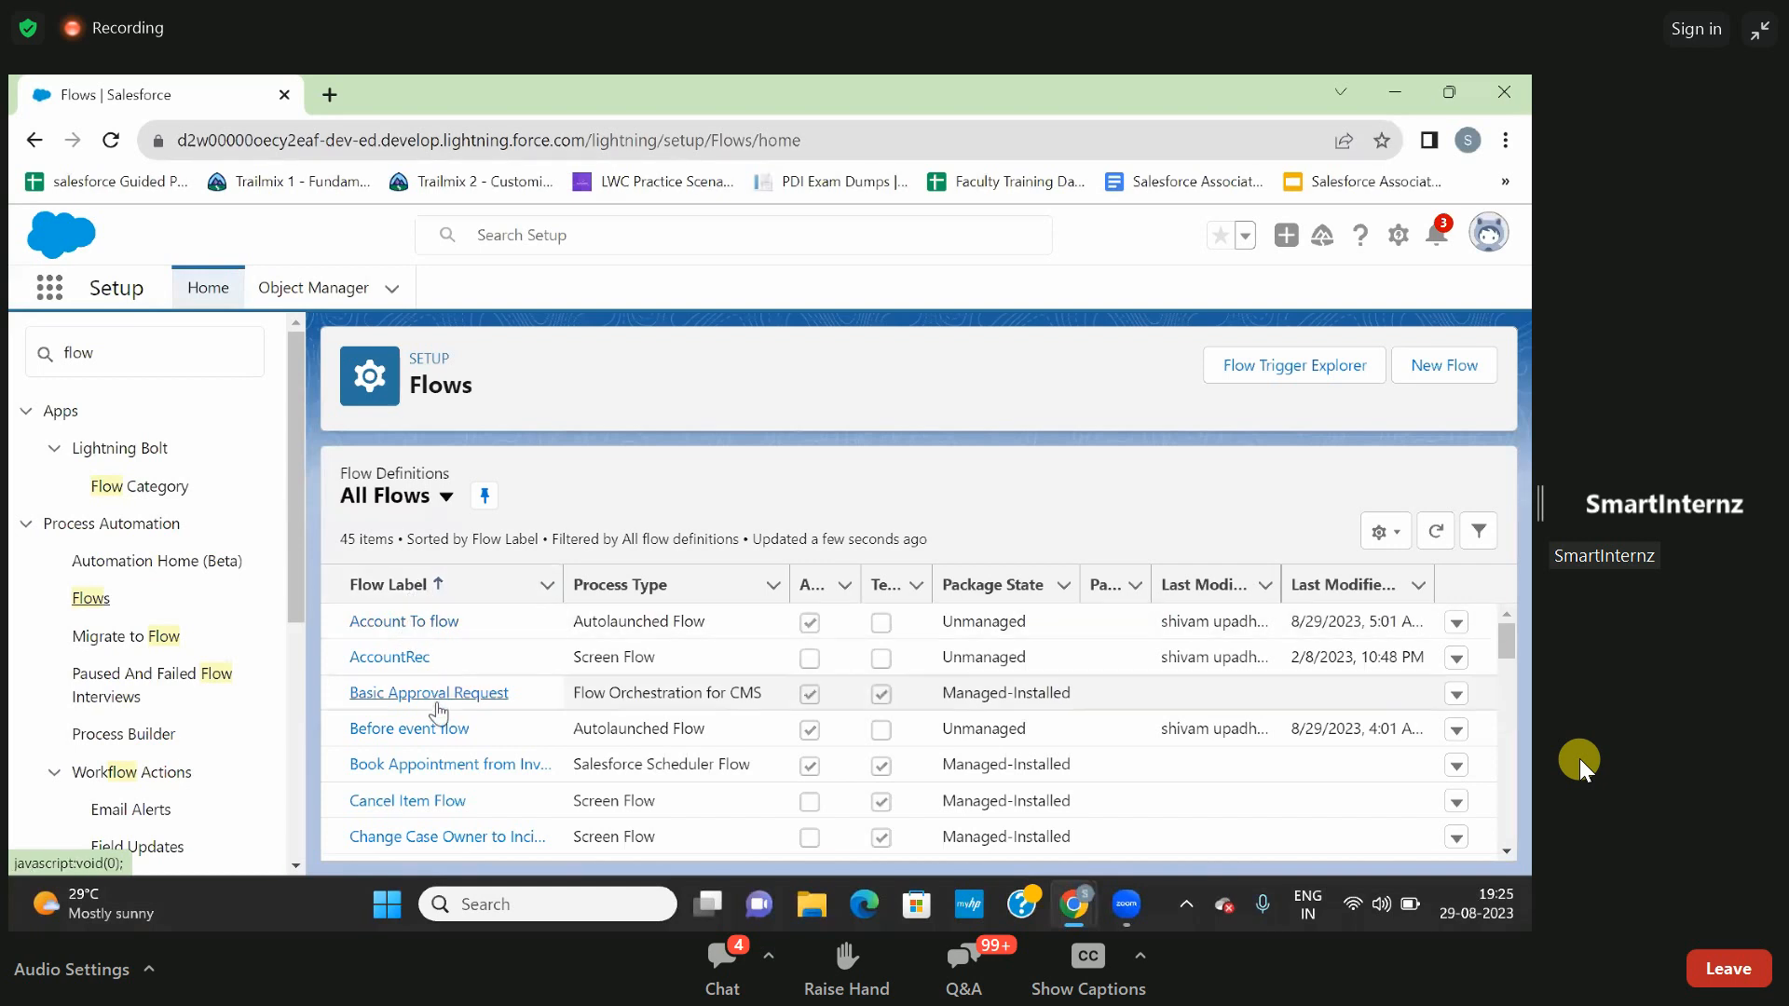
- Browse the flow definitions, open the Account To flow, view its debug options without running it, and close the flow
{"action": "scroll", "coordinate": [424, 680], "scroll_direction": "down", "scroll_amount": 5}
{"action": "scroll", "coordinate": [438, 704], "scroll_direction": "down", "scroll_amount": 2}
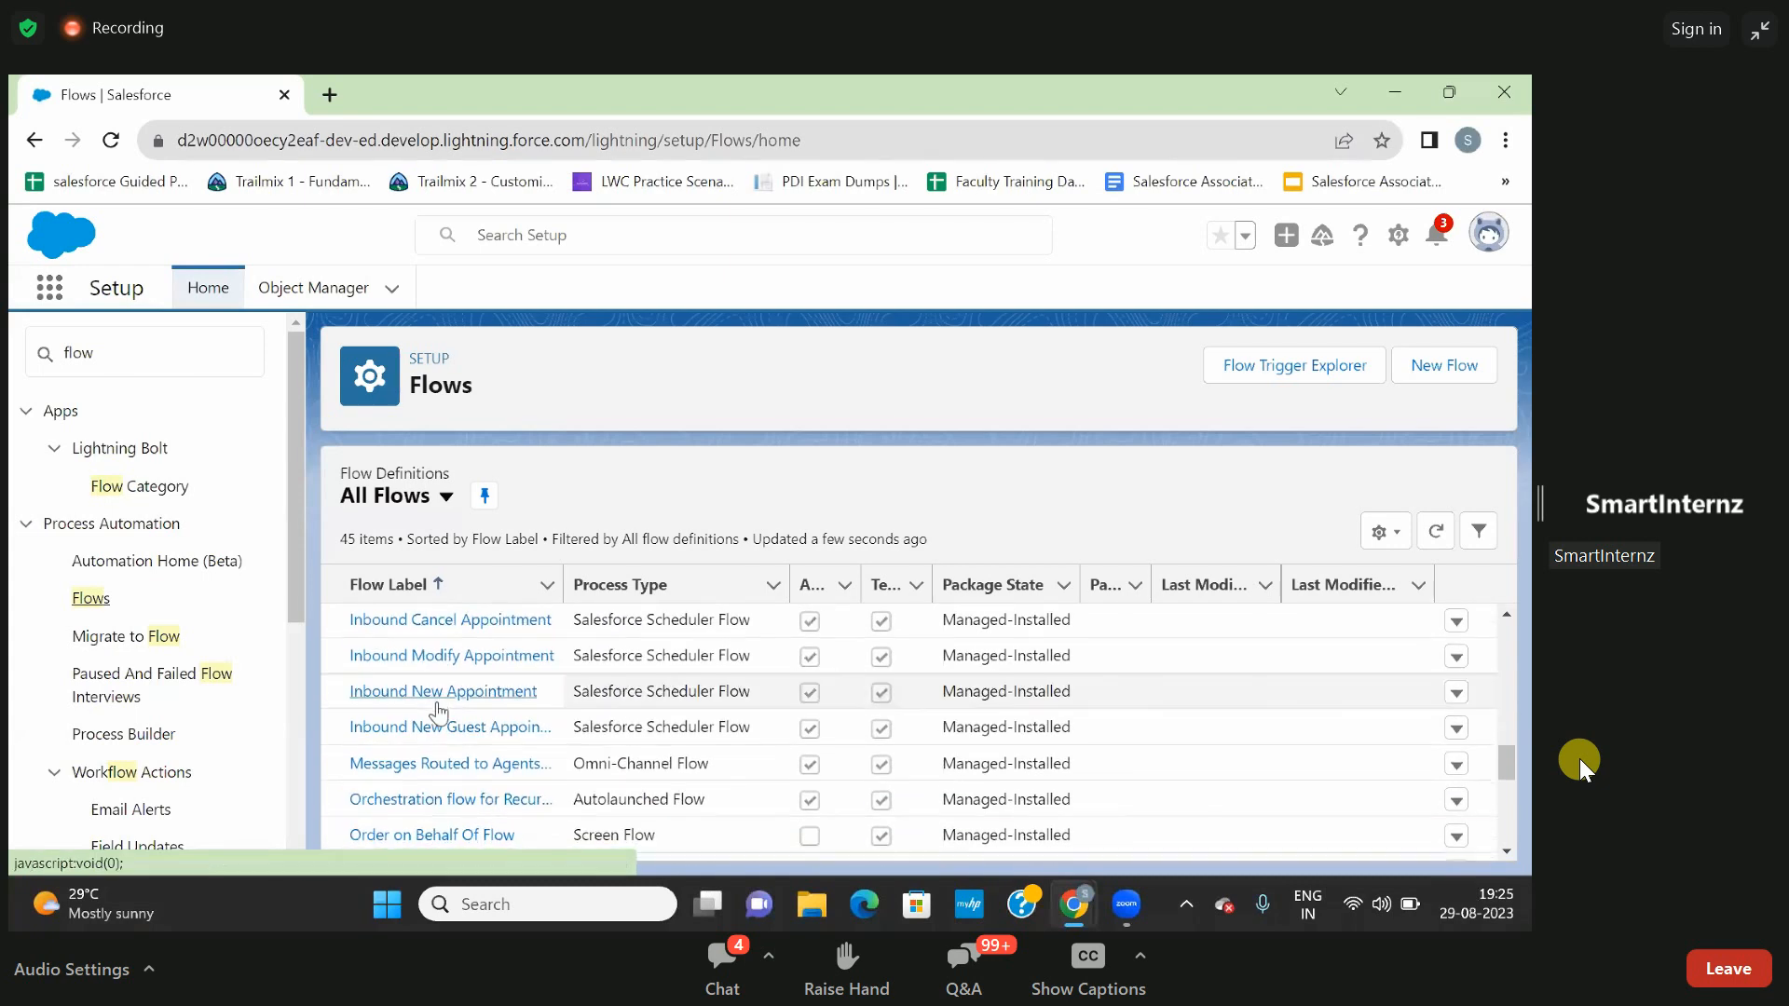
{"action": "scroll", "coordinate": [424, 671], "scroll_direction": "up", "scroll_amount": 8}
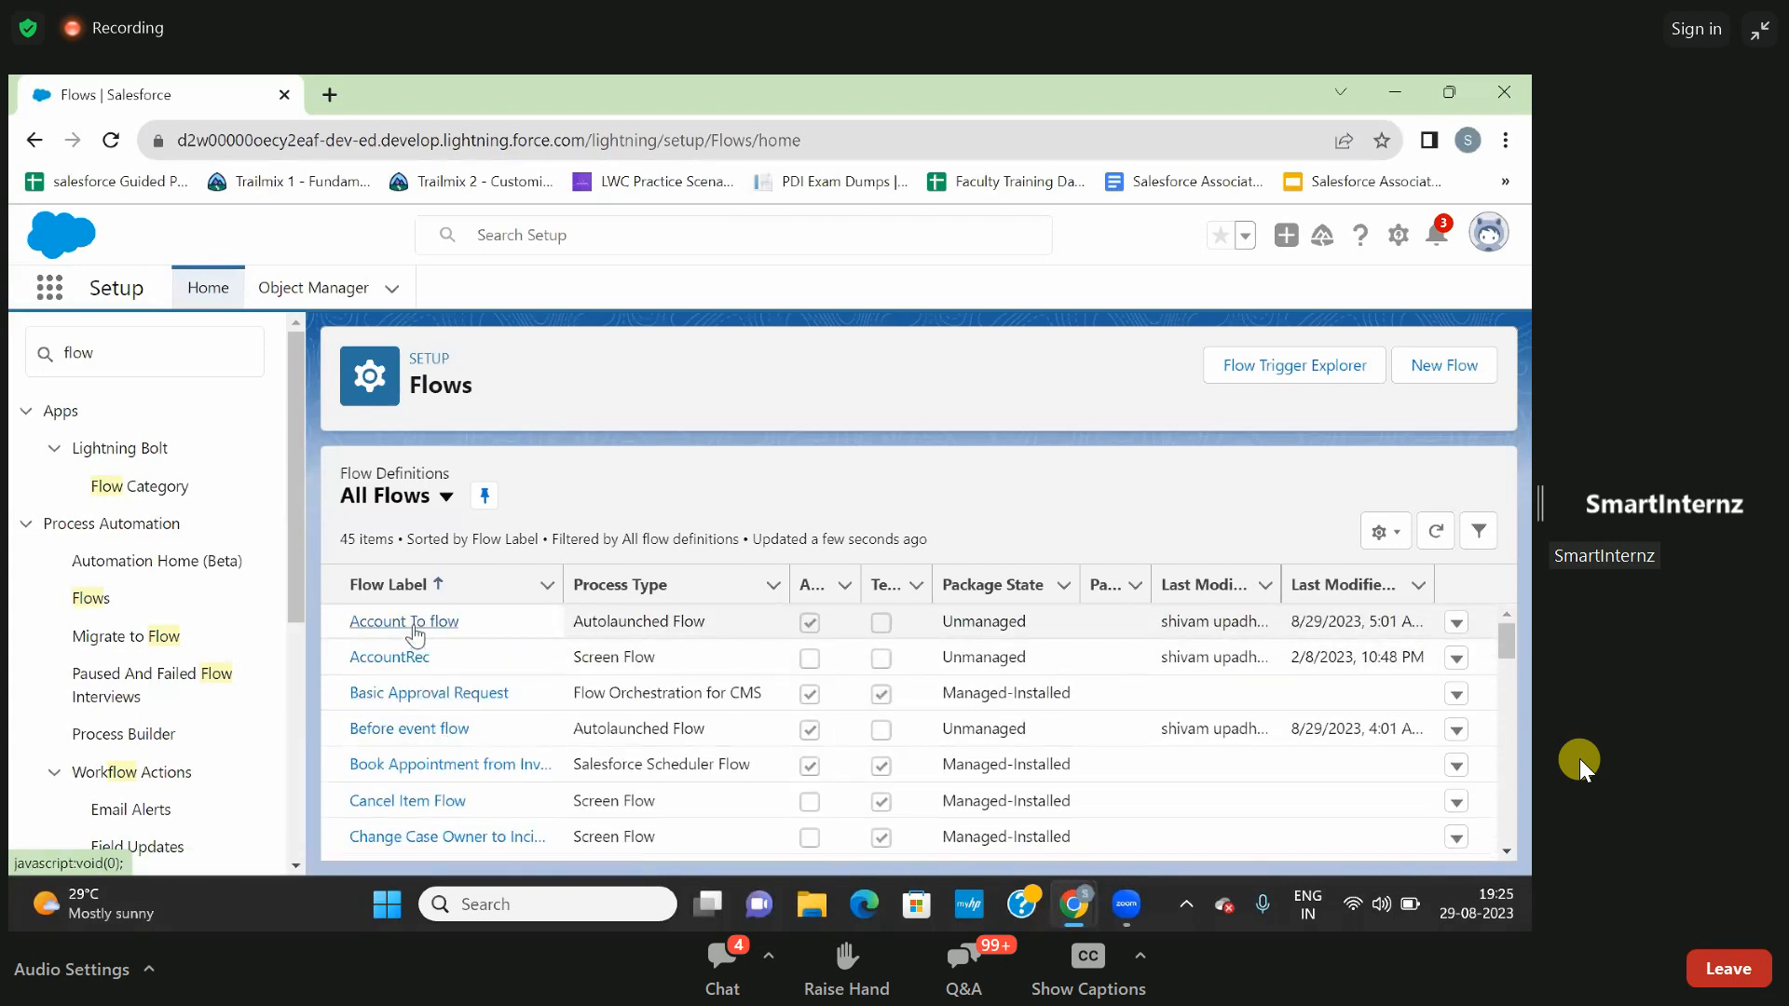
{"action": "left_click", "coordinate": [414, 624]}
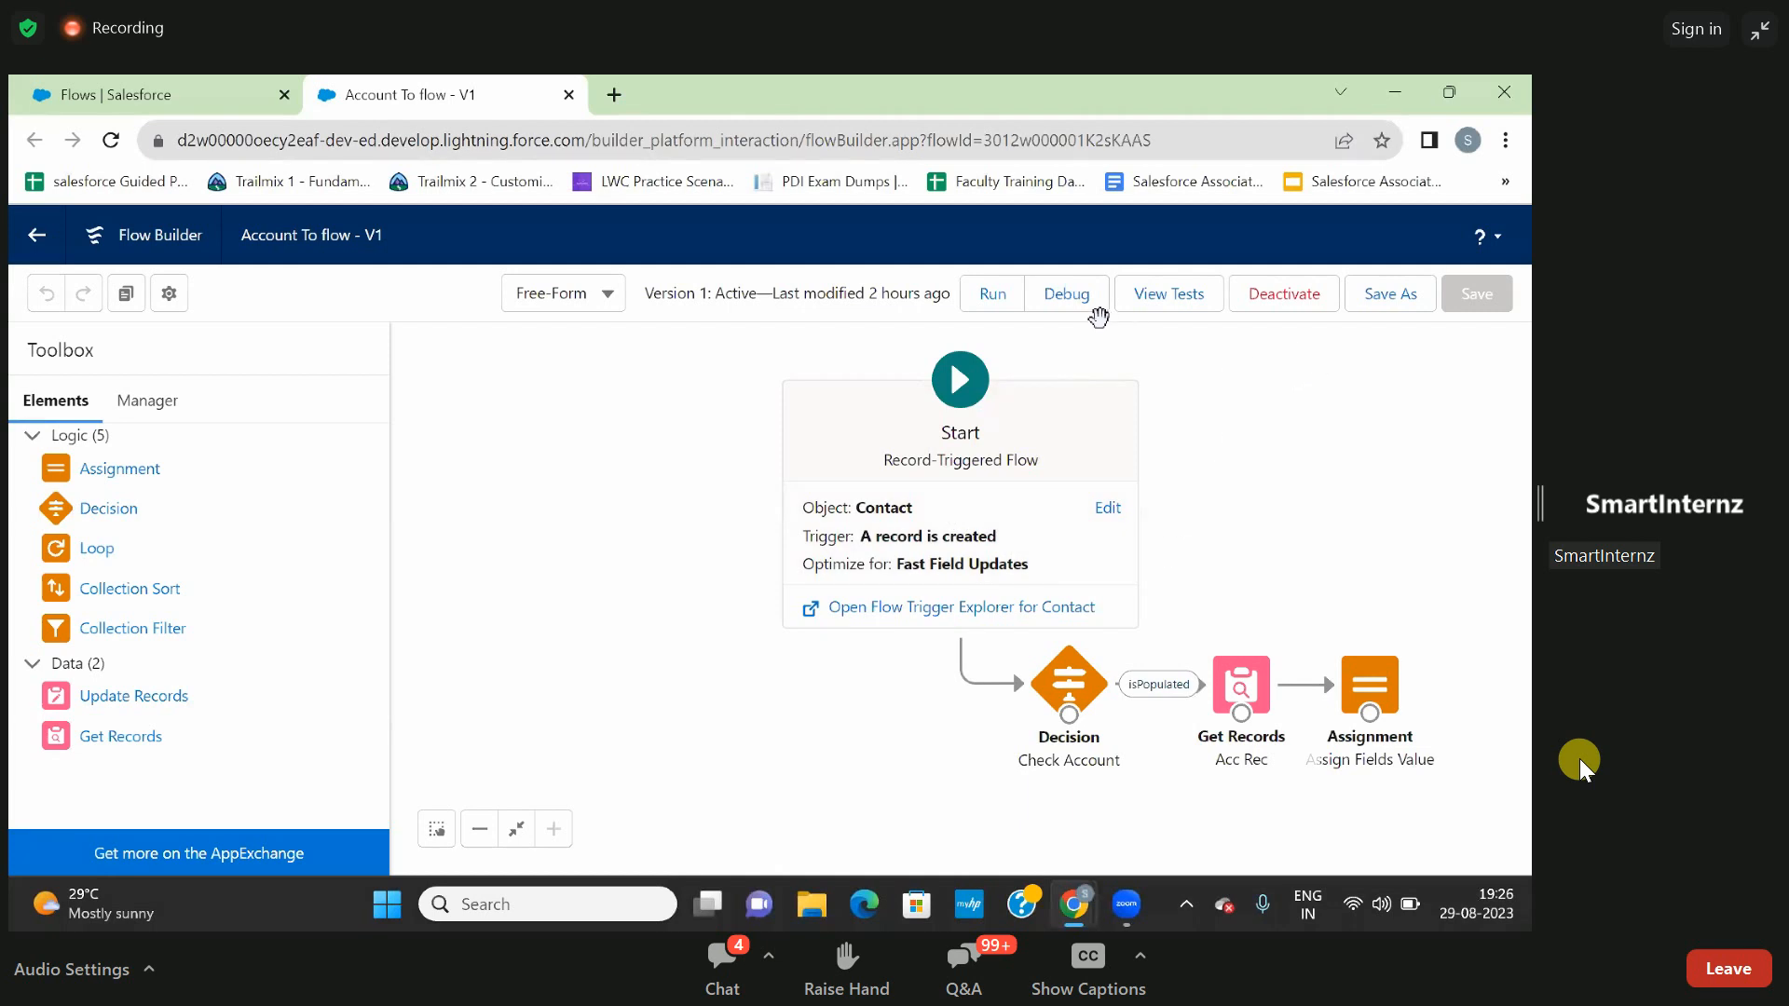
{"action": "left_click", "coordinate": [1075, 294]}
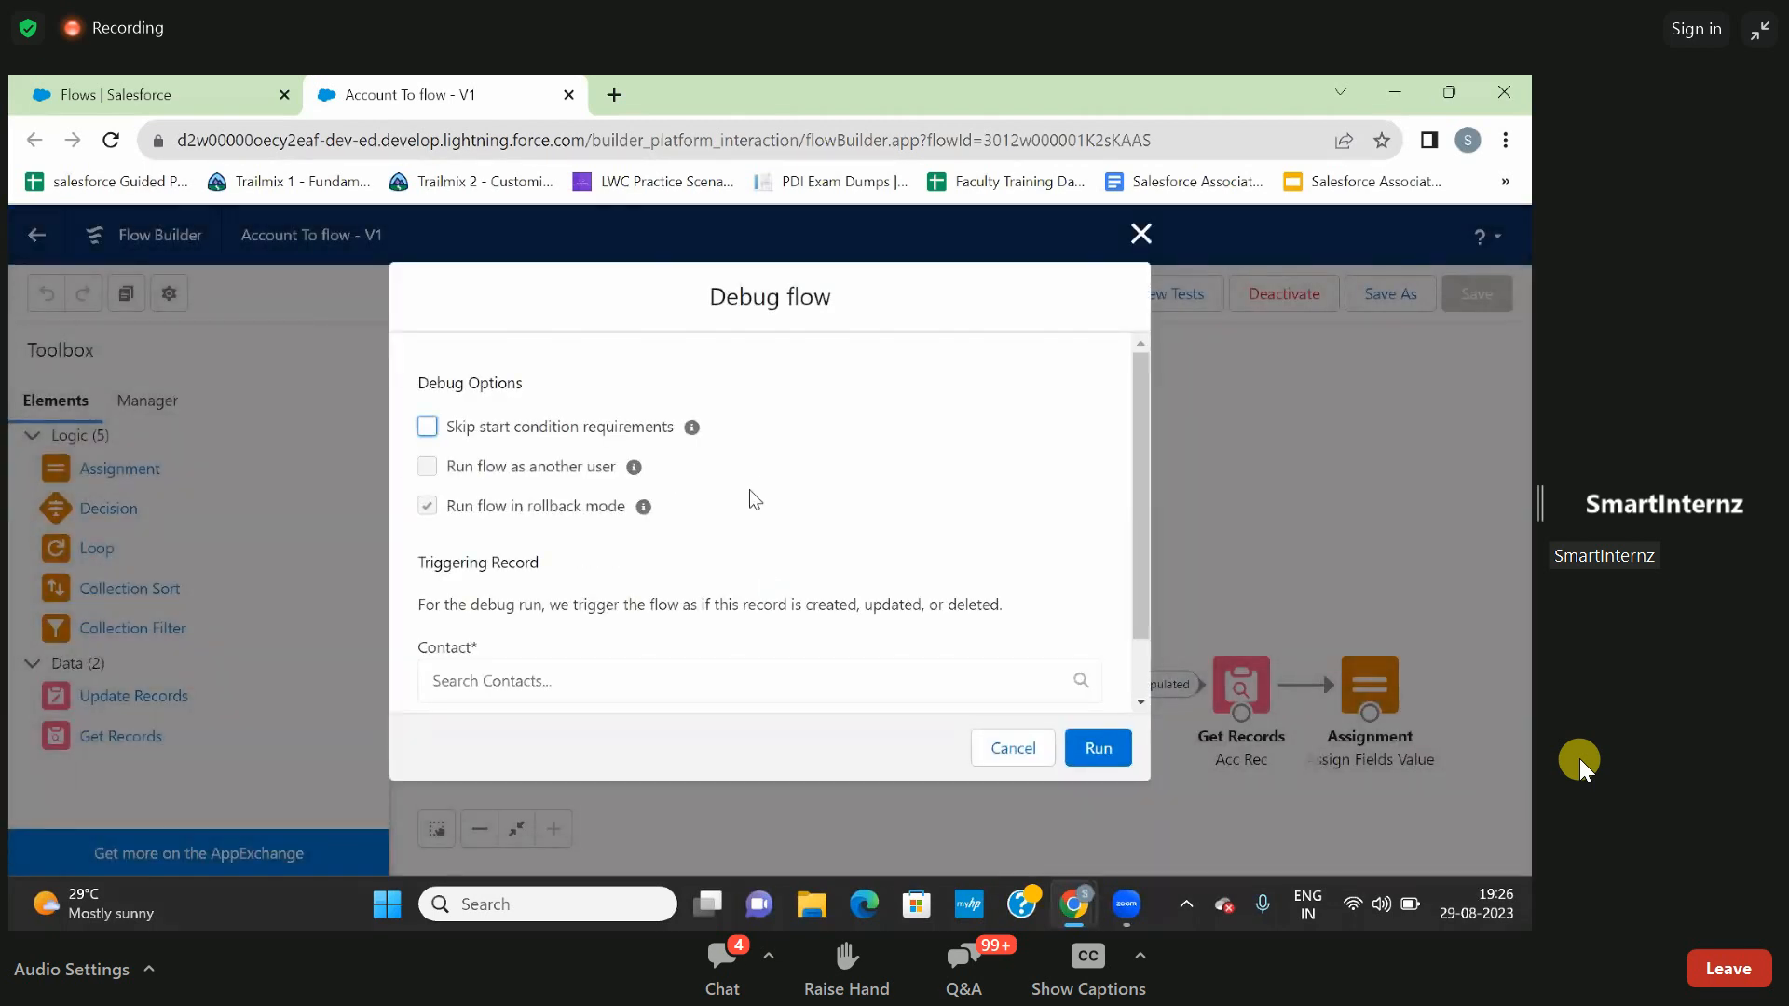
{"action": "scroll", "coordinate": [953, 417], "scroll_direction": "up", "scroll_amount": 1}
{"action": "left_click", "coordinate": [1002, 748]}
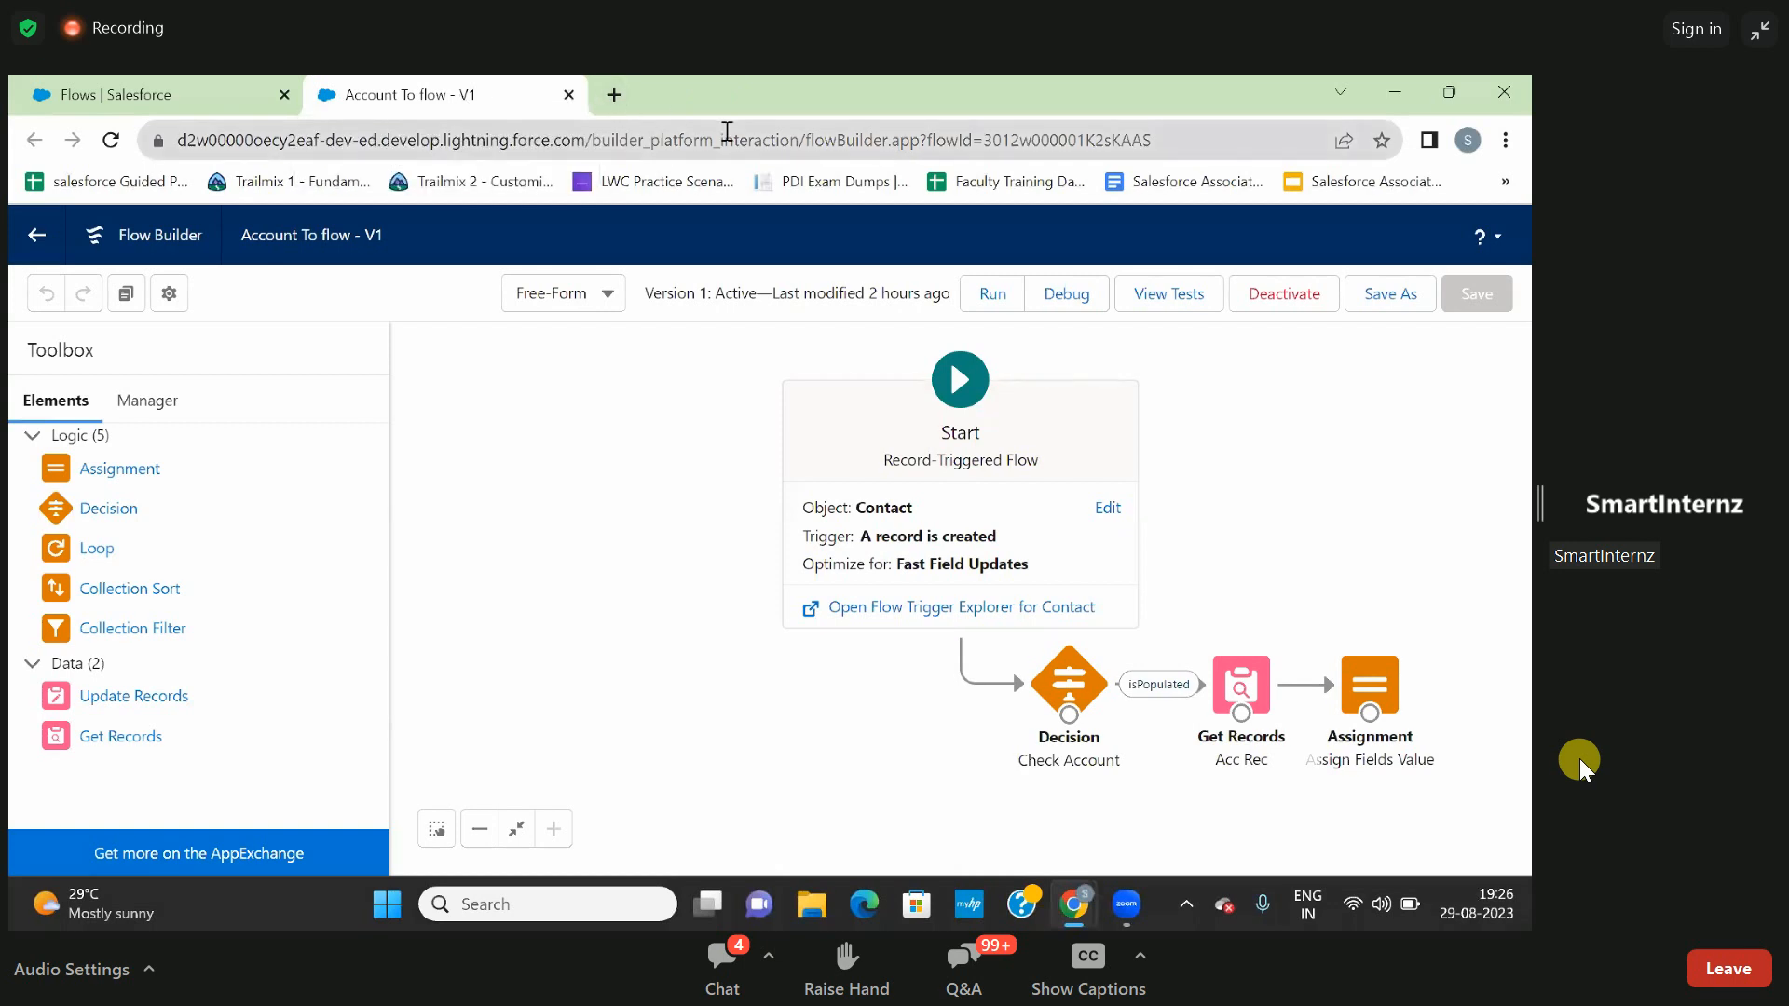
{"action": "left_click", "coordinate": [569, 95]}
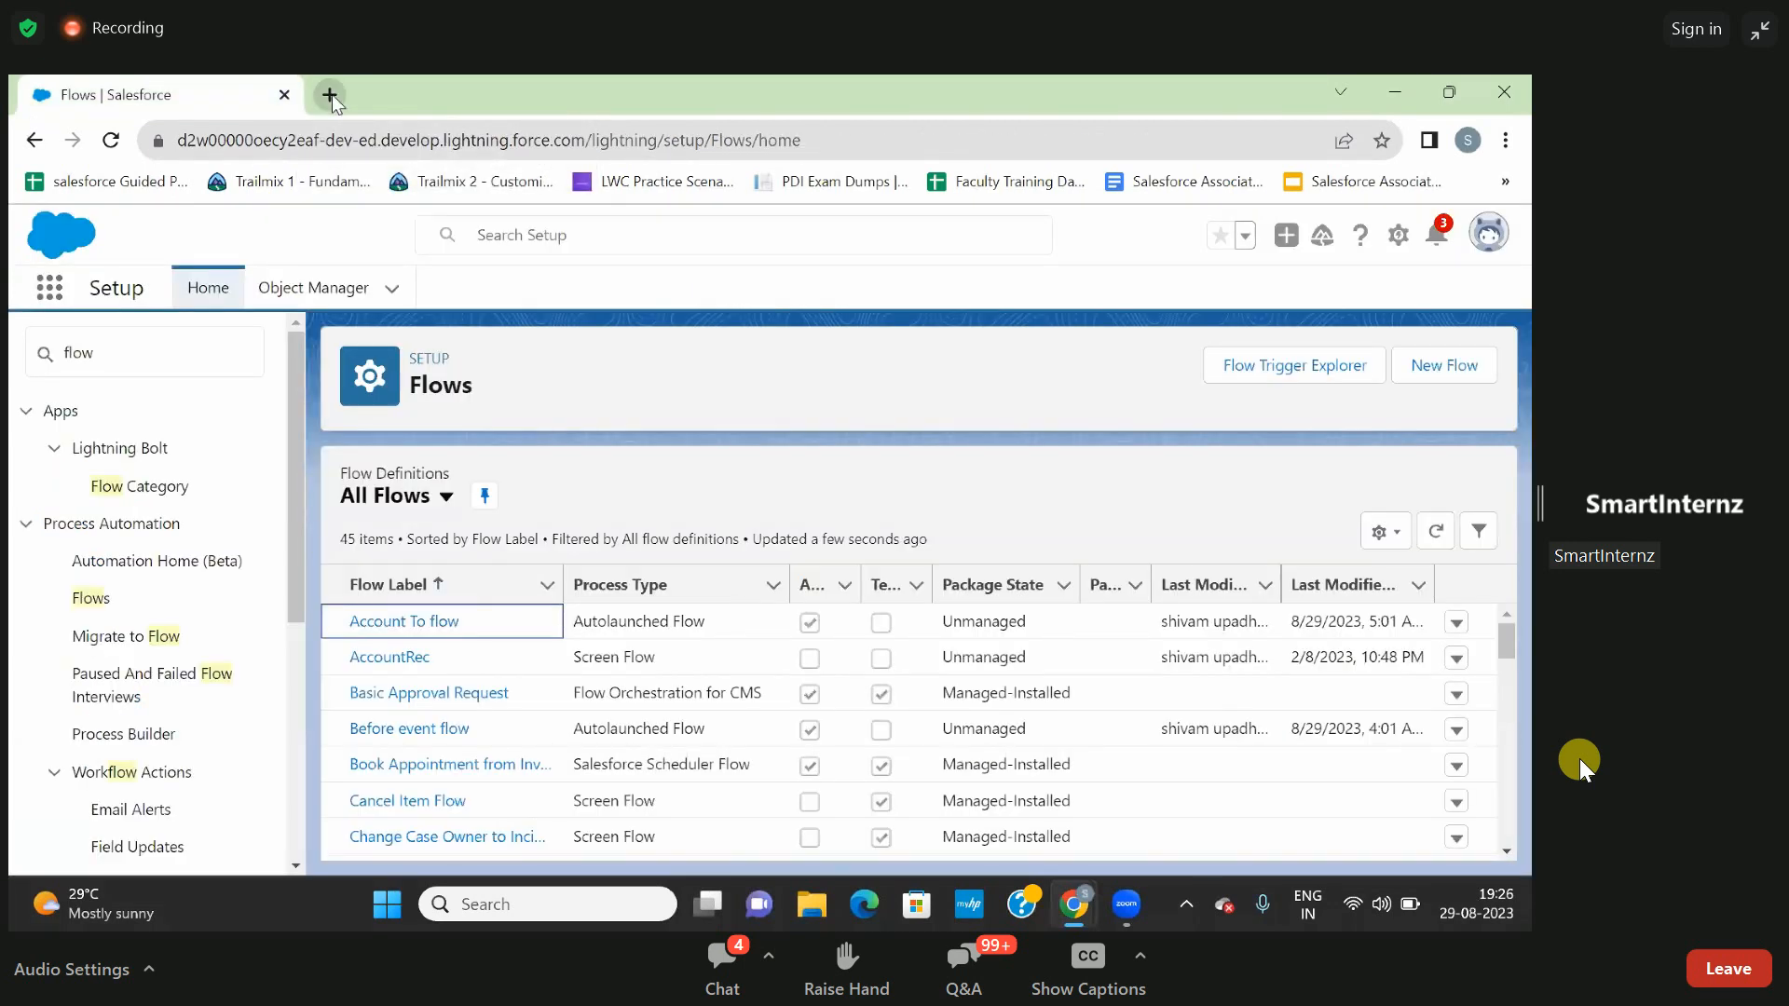
- Close this org and sign in to Salesforce from a fresh tab with another saved account, entering the Windows PIN to fill its stored credentials
{"action": "left_click", "coordinate": [331, 95]}
{"action": "left_click", "coordinate": [277, 101]}
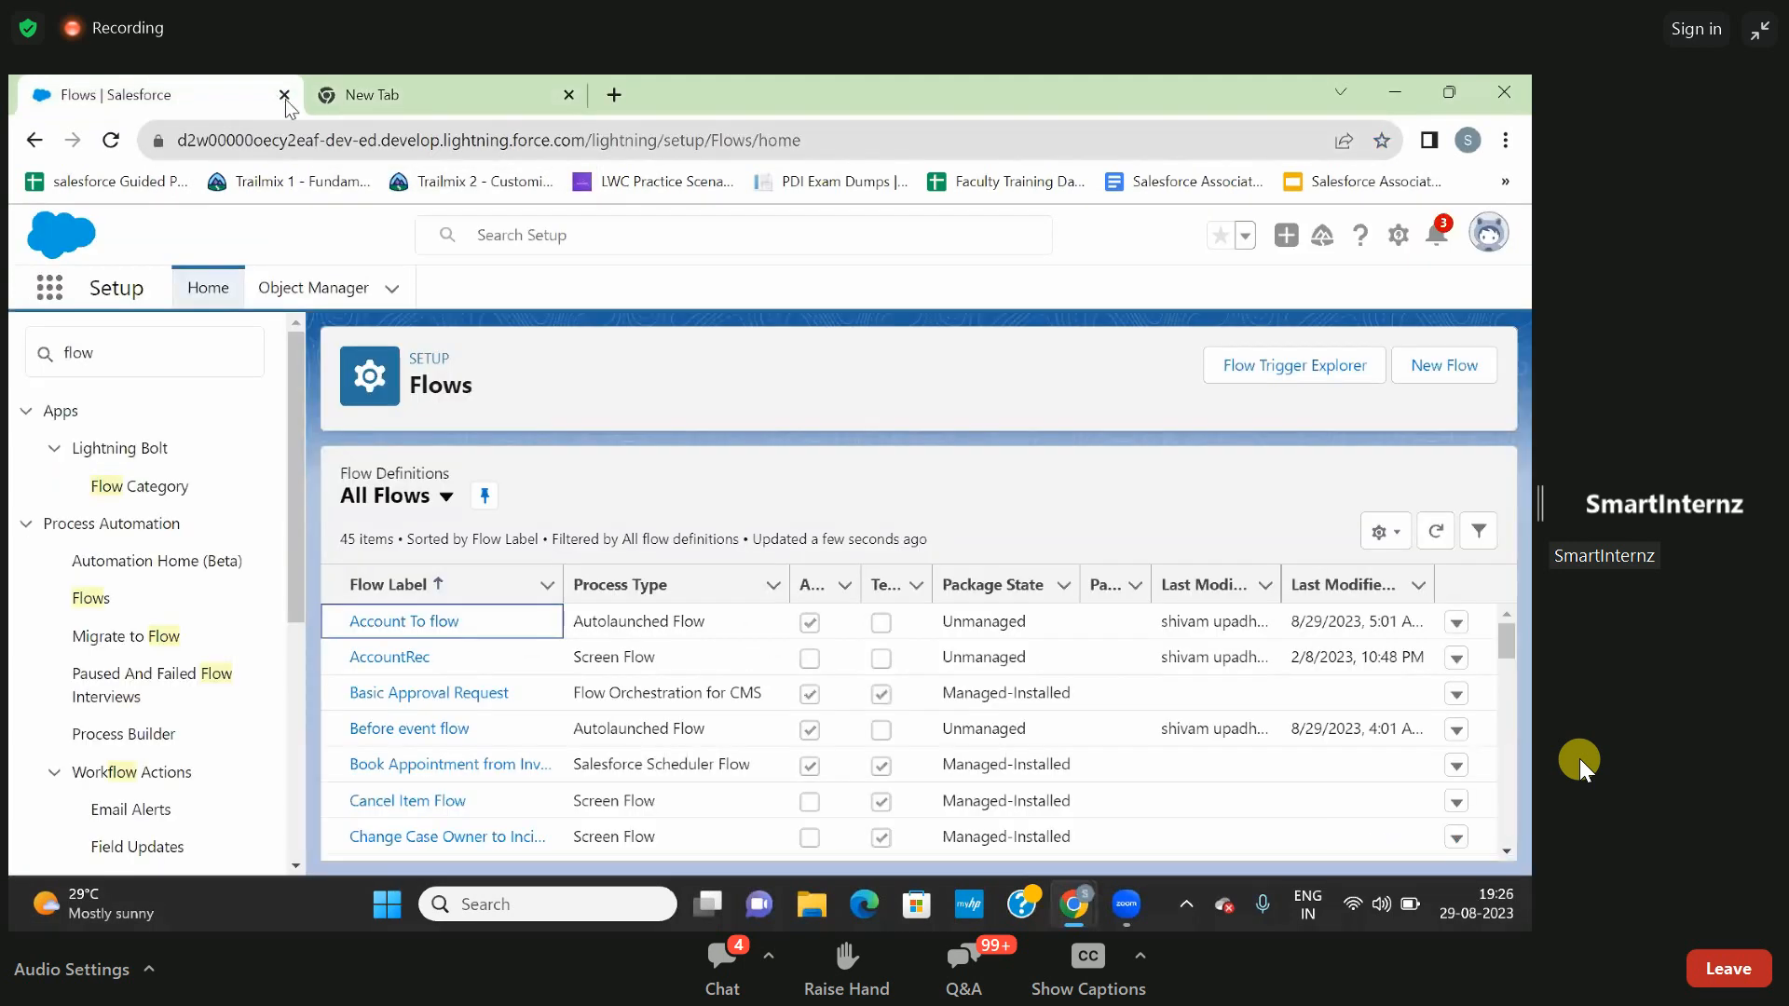
{"action": "left_click", "coordinate": [284, 95]}
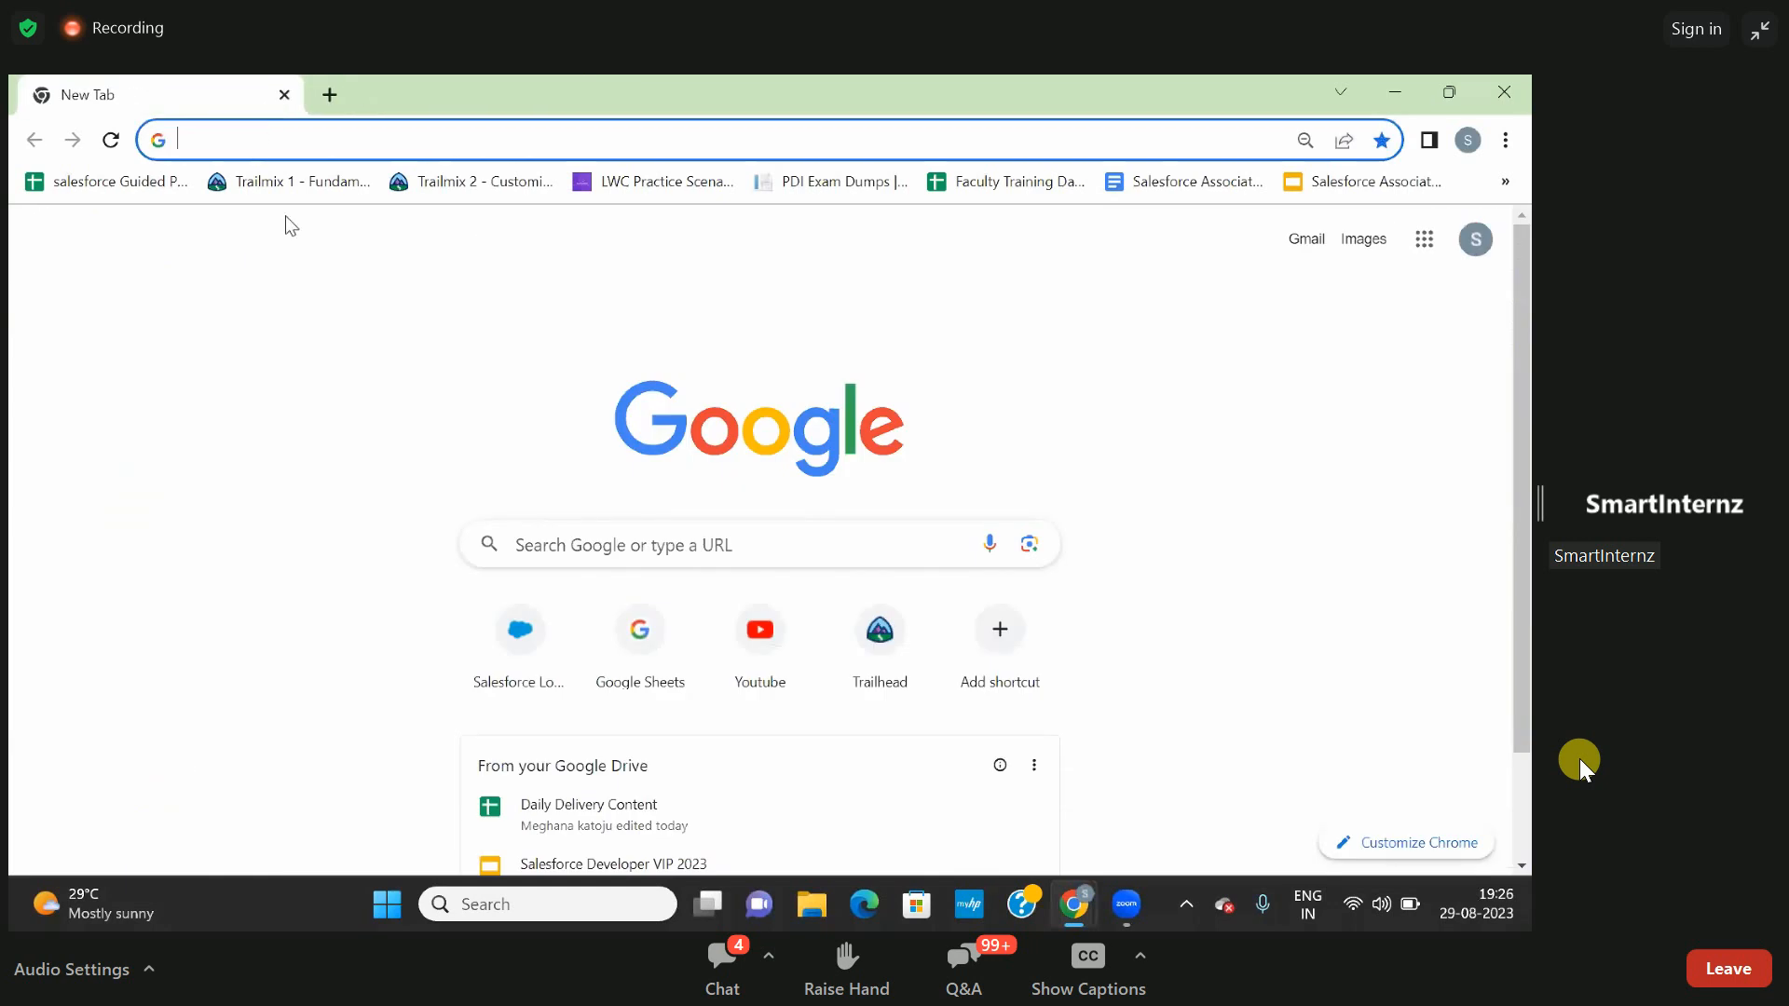
{"action": "left_click", "coordinate": [514, 637]}
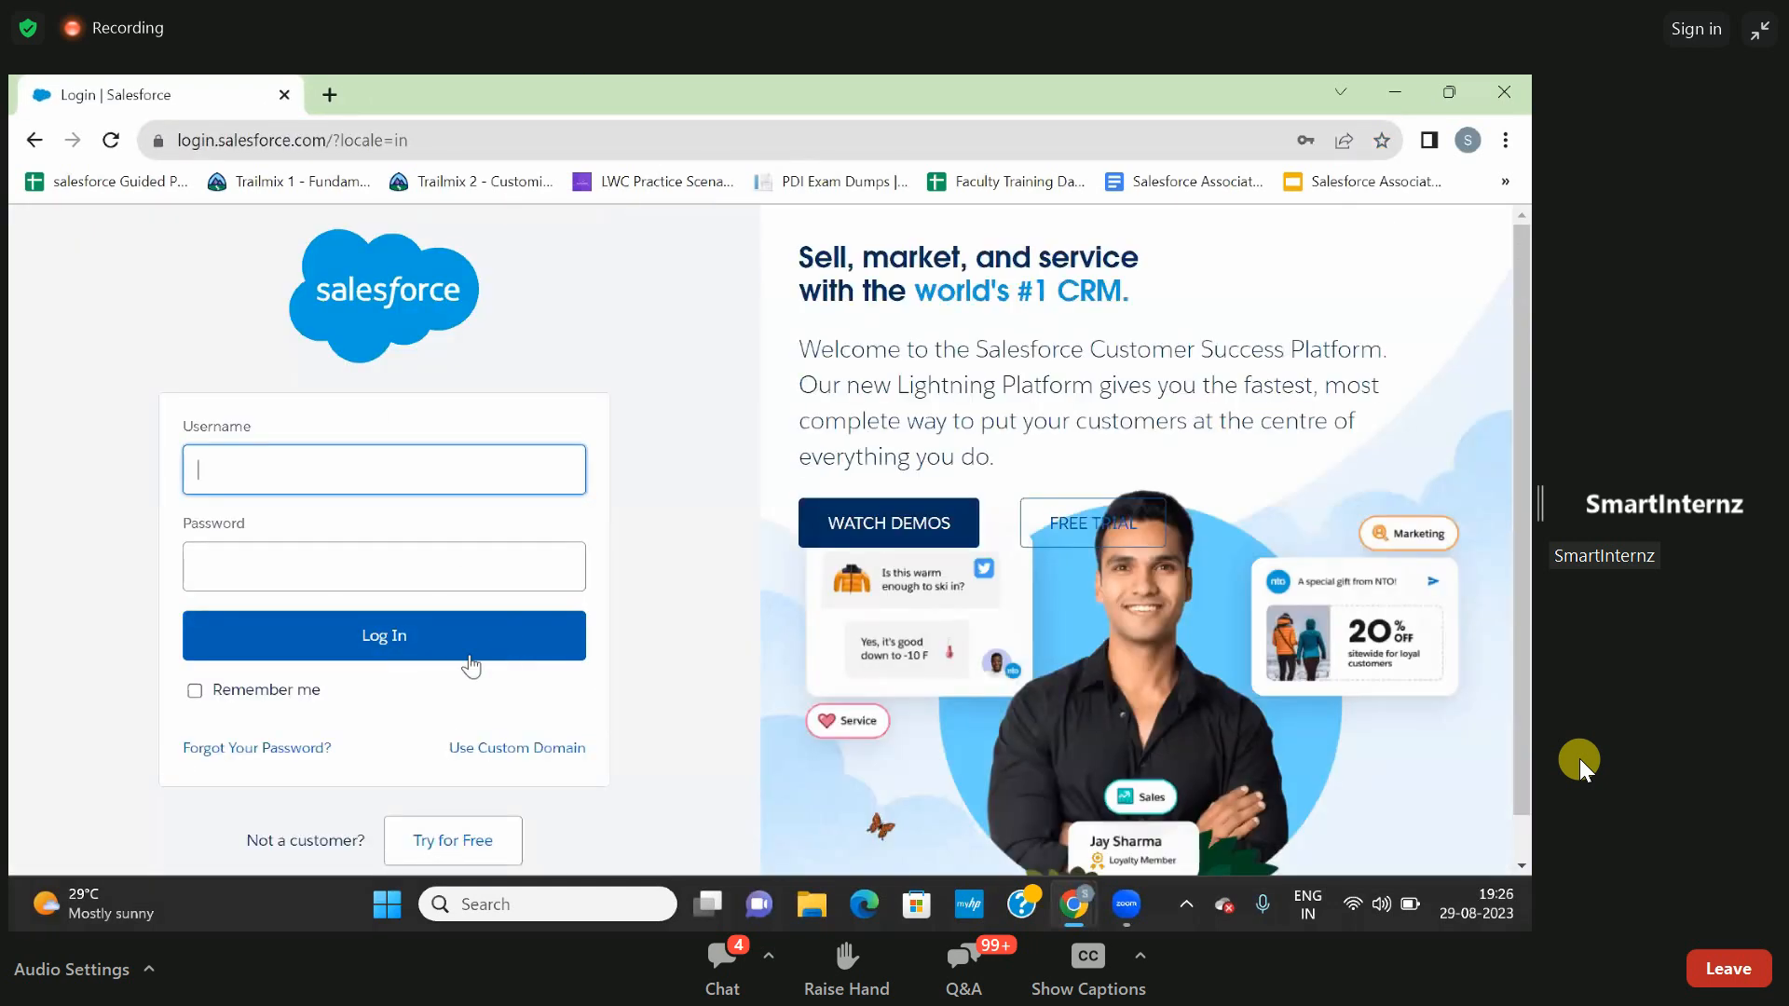
{"action": "left_click", "coordinate": [390, 483]}
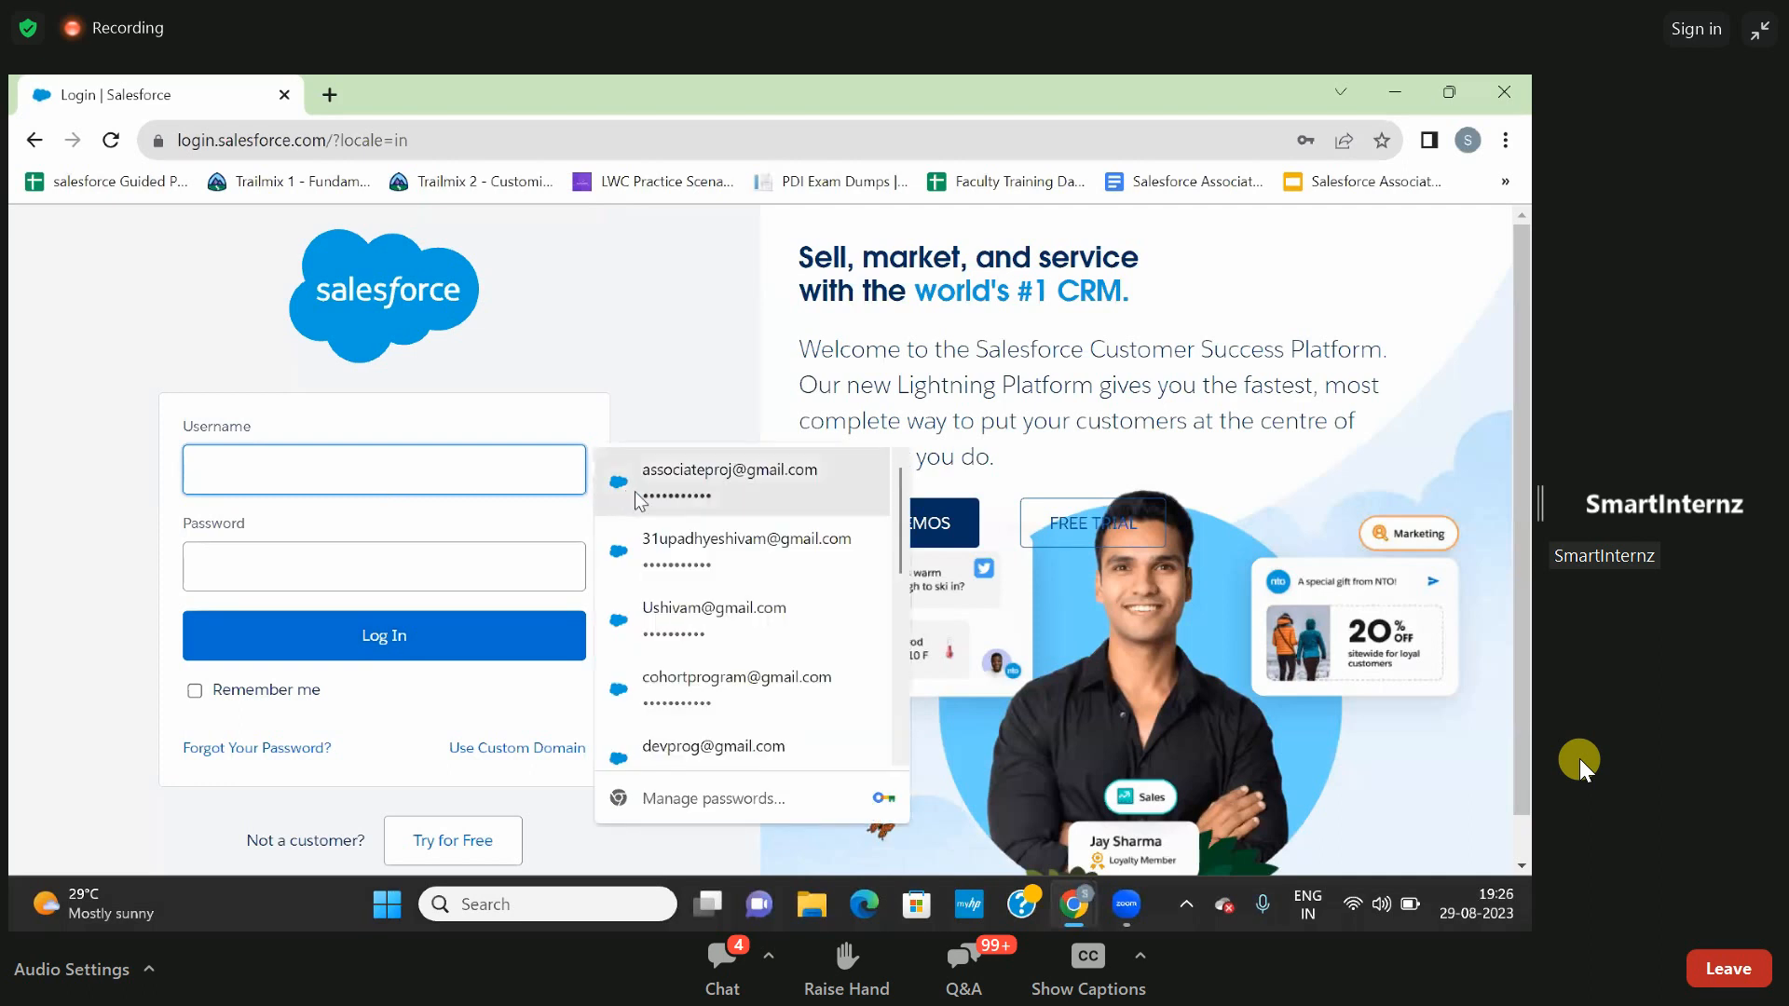
{"action": "left_click", "coordinate": [672, 687]}
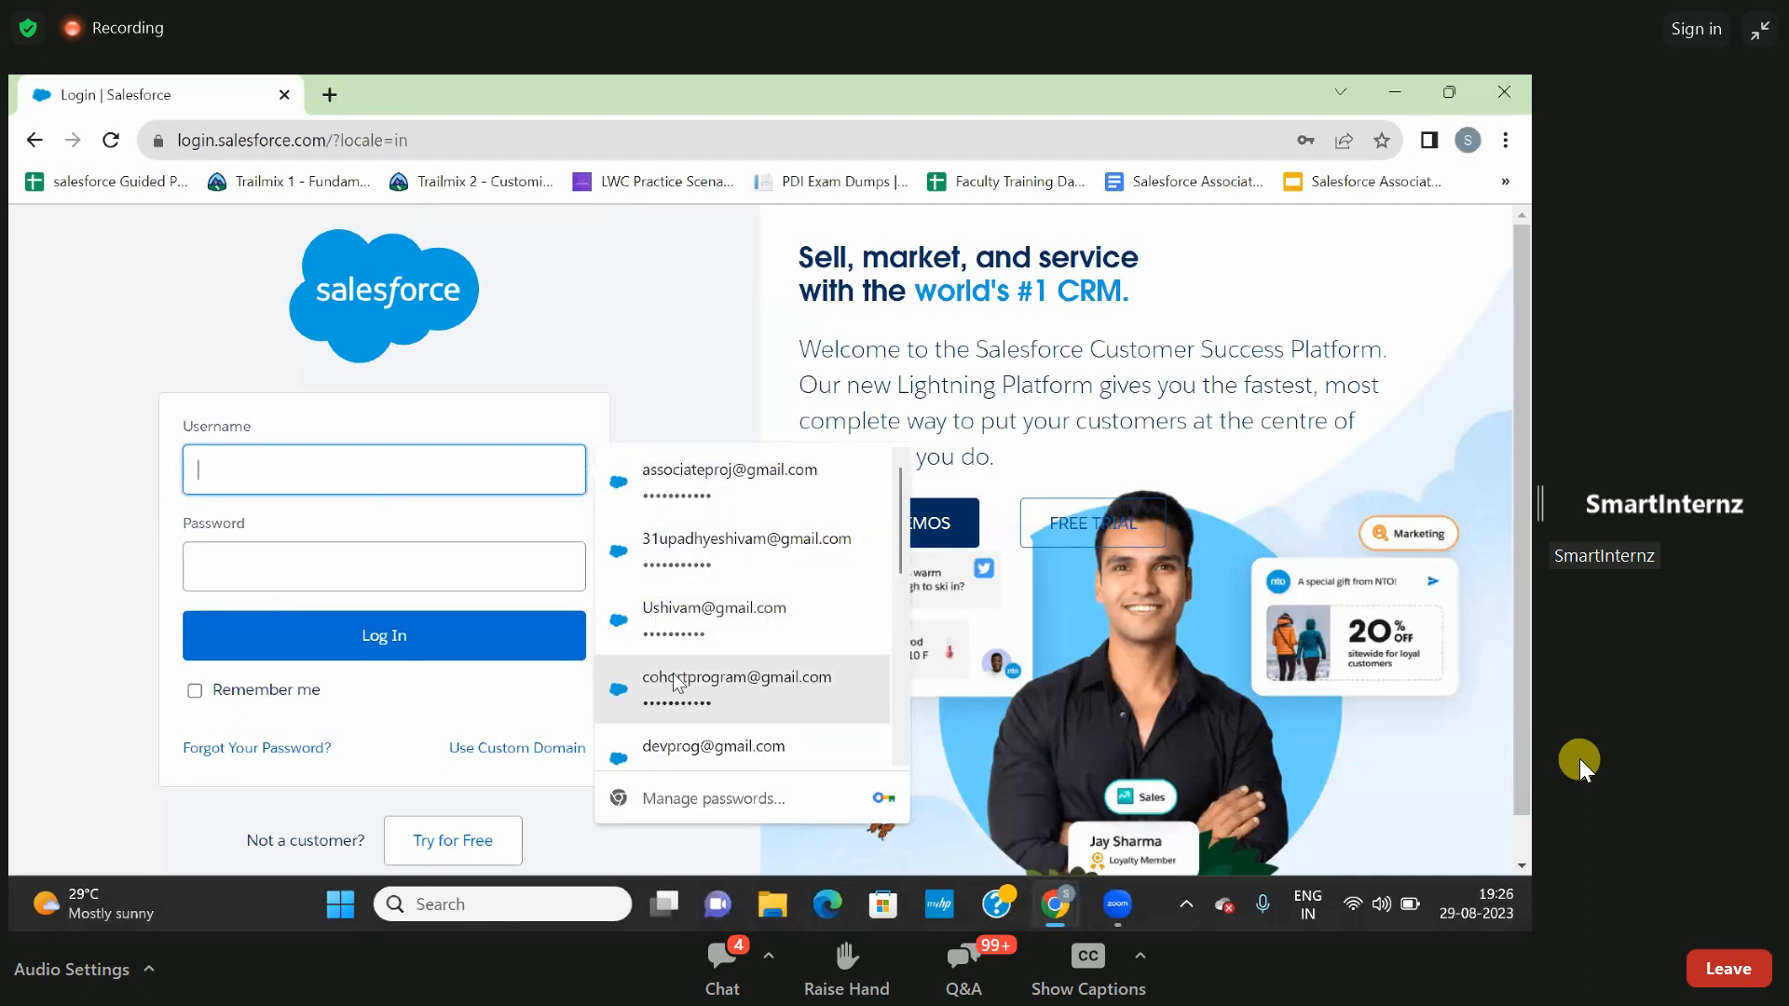
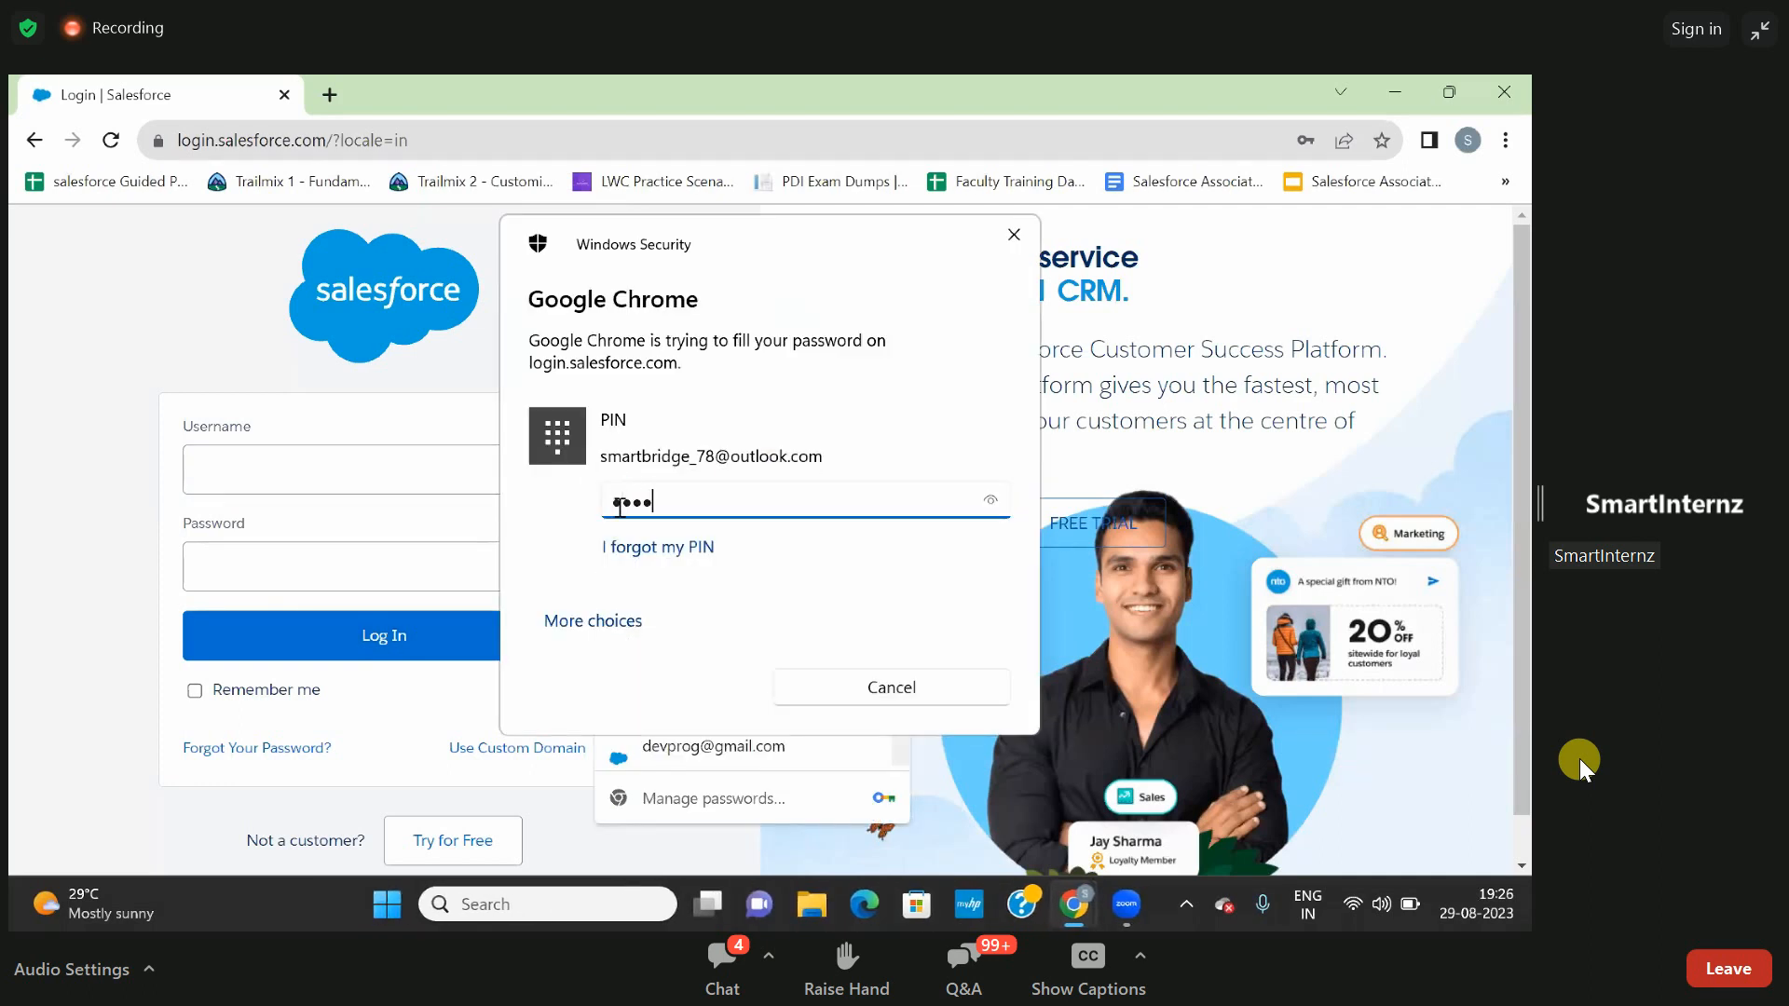
{"action": "left_click", "coordinate": [389, 638]}
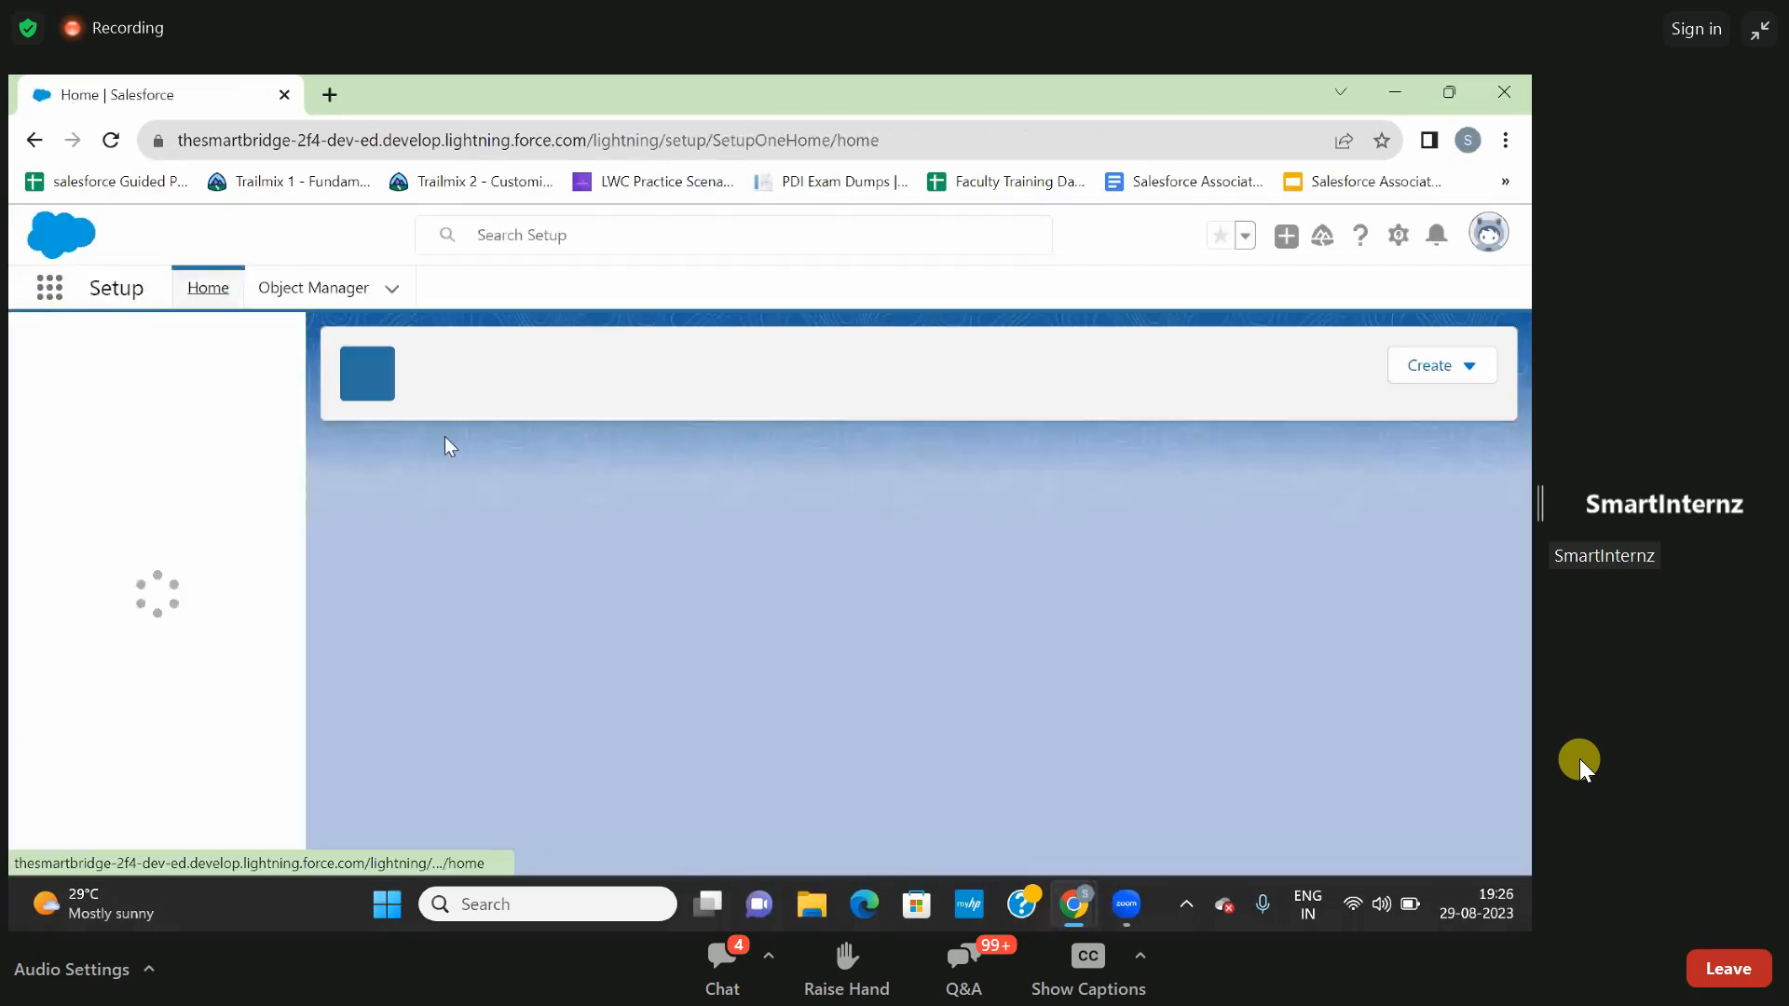
- Search this org's Setup for "flows" and open the Flows page
{"action": "left_click", "coordinate": [322, 293]}
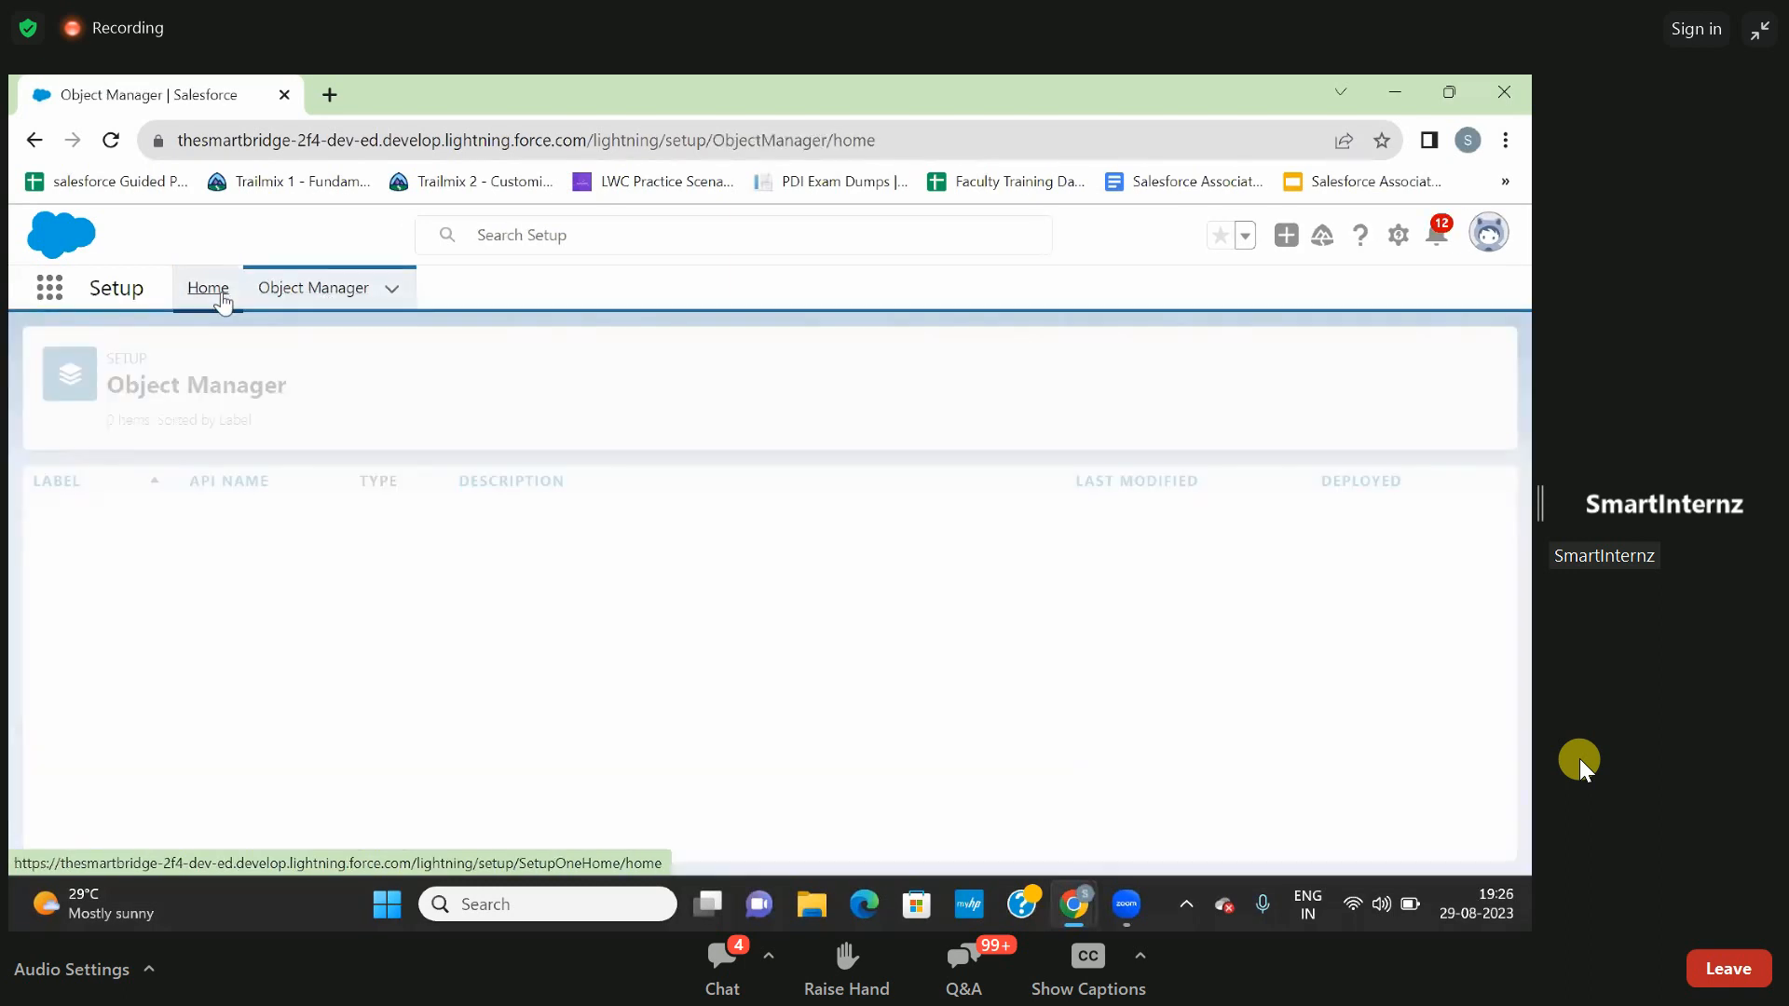
{"action": "left_click", "coordinate": [208, 288]}
{"action": "left_click", "coordinate": [151, 354]}
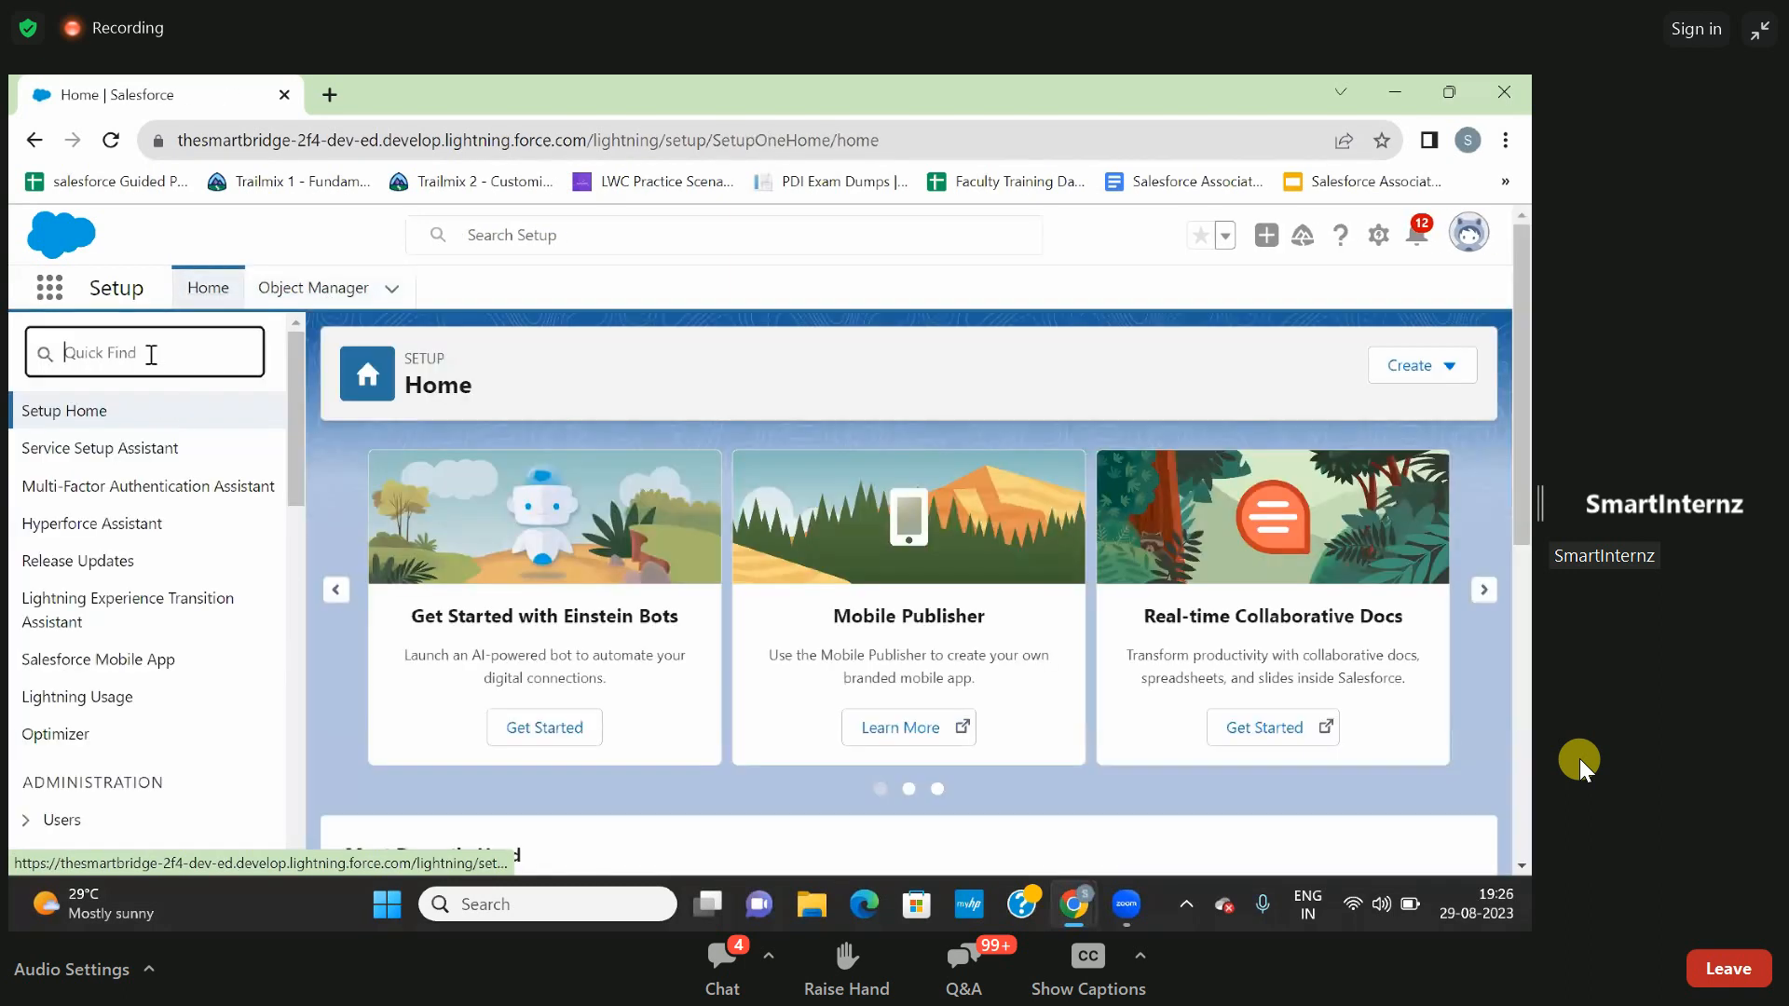
{"action": "type", "text": "flows"}
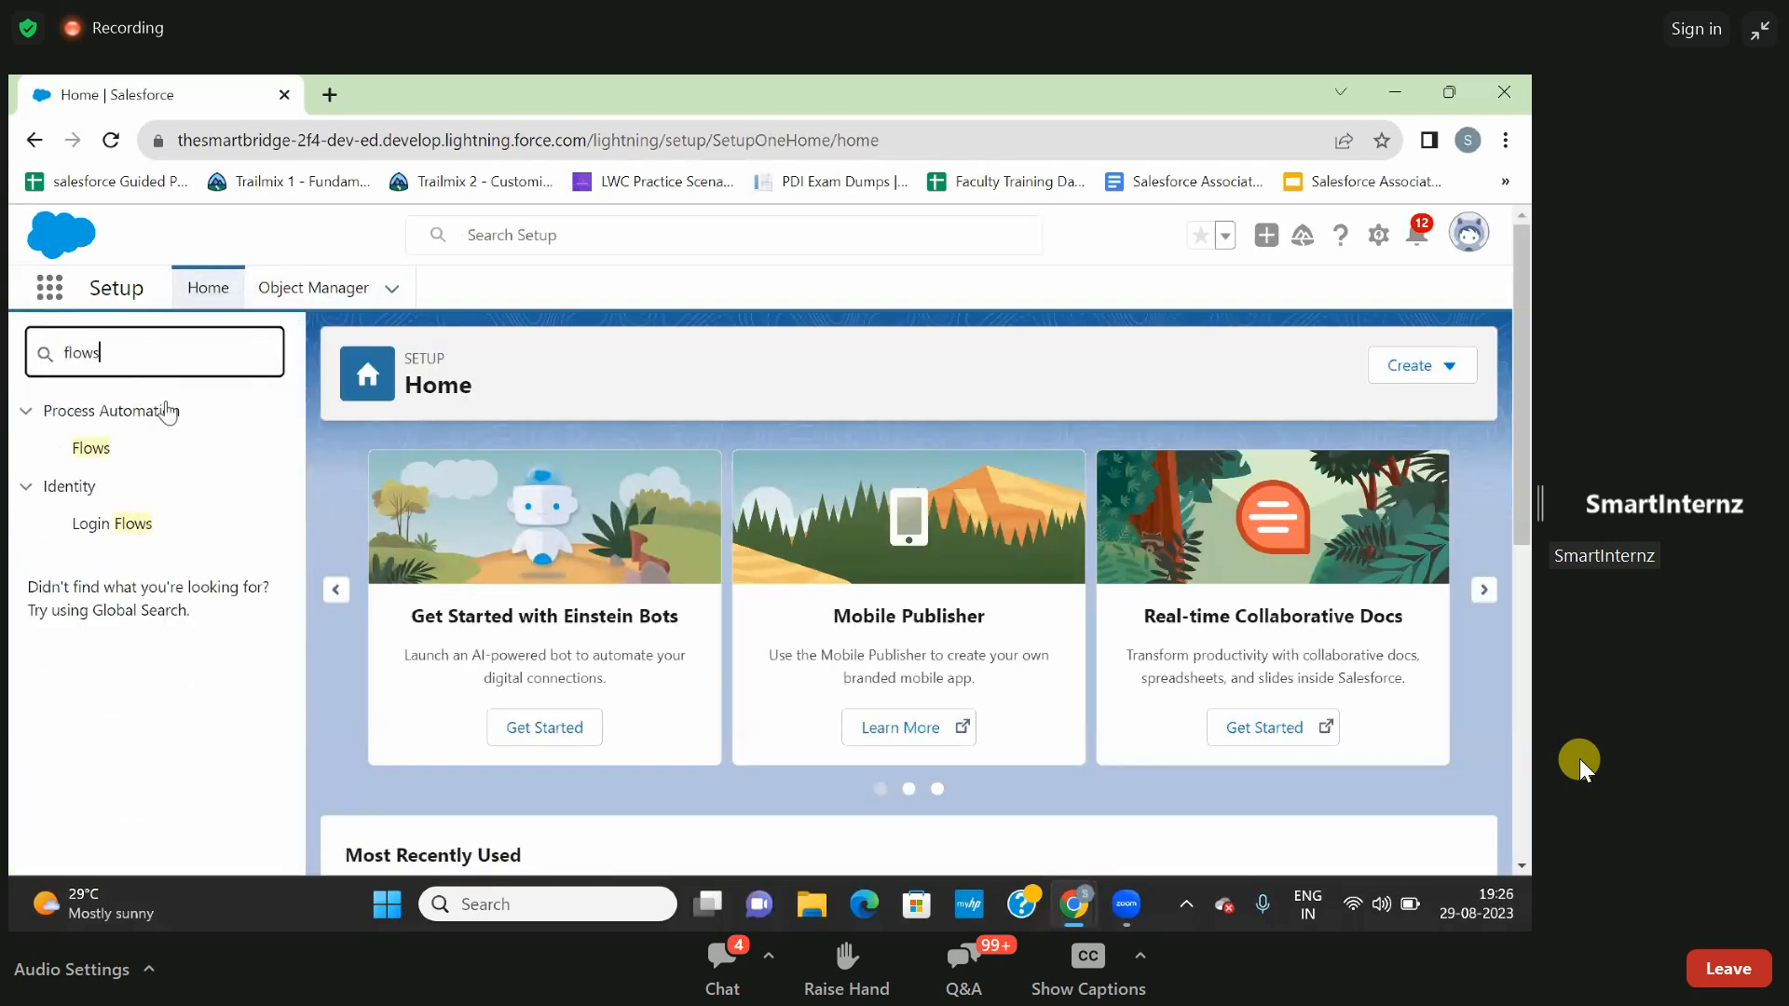
{"action": "left_click", "coordinate": [87, 456]}
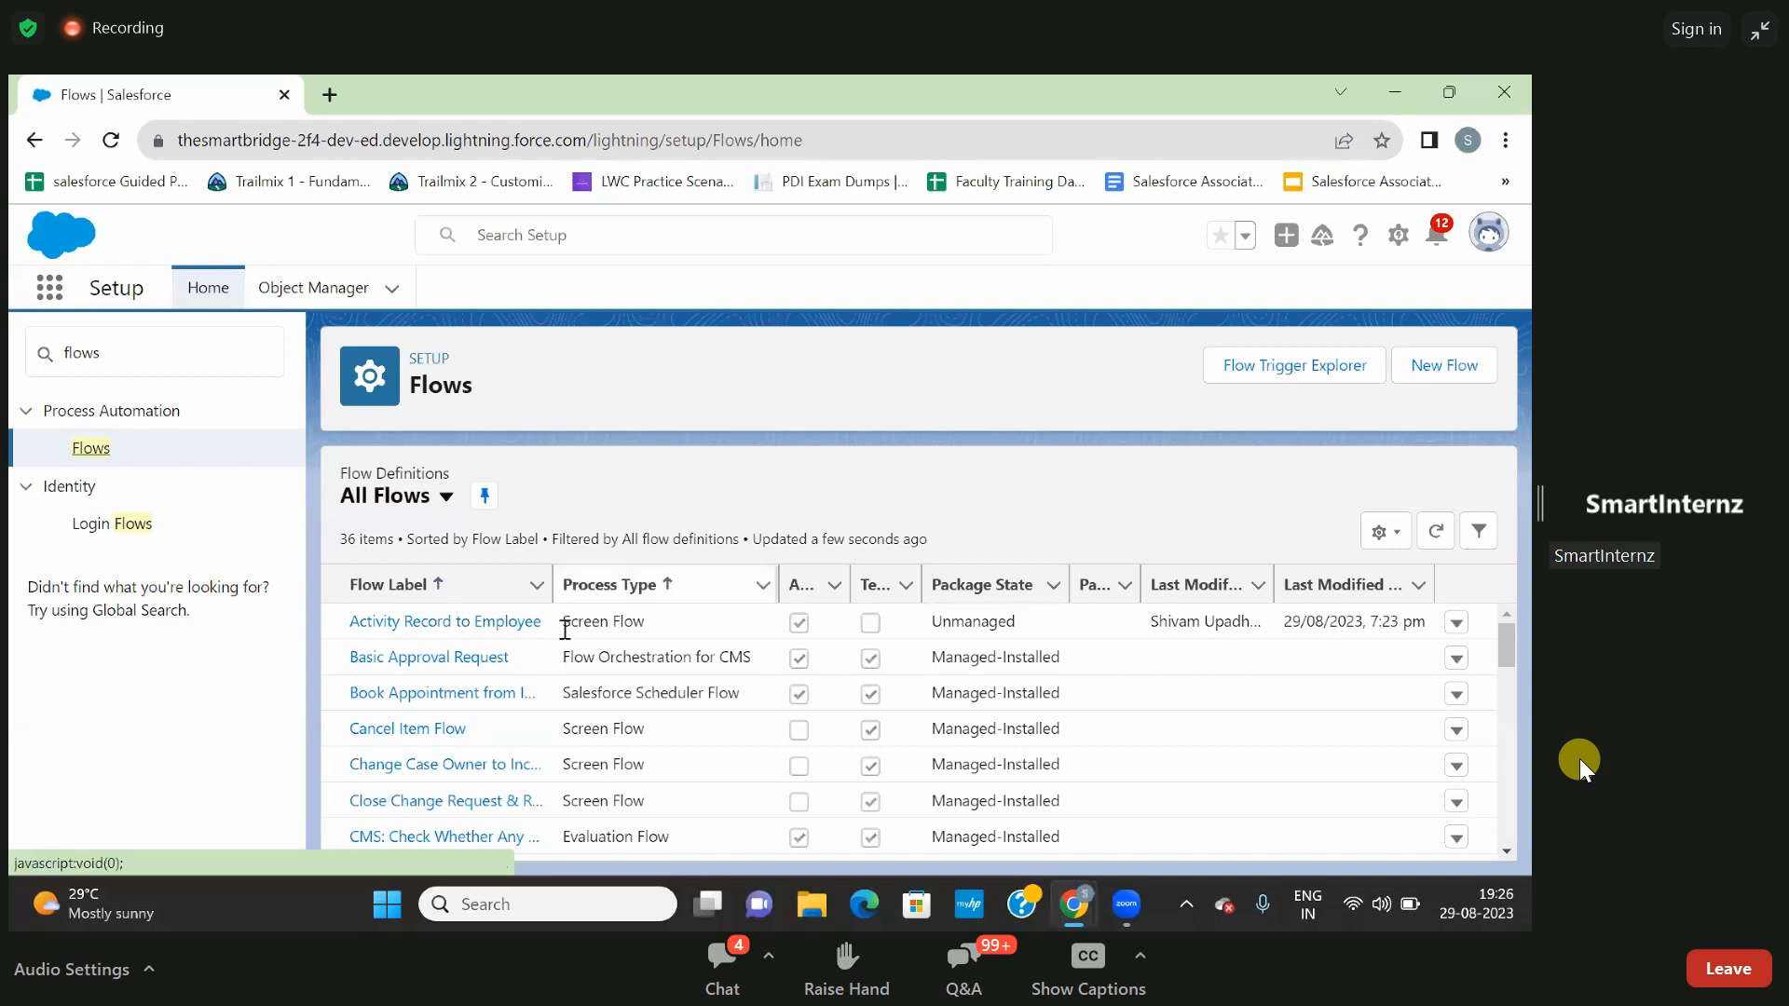
- Look through the flow definitions and open the Activity Record to Employee flow in Flow Builder
{"action": "scroll", "coordinate": [572, 674], "scroll_direction": "down", "scroll_amount": 1}
{"action": "scroll", "coordinate": [572, 675], "scroll_direction": "up", "scroll_amount": 1}
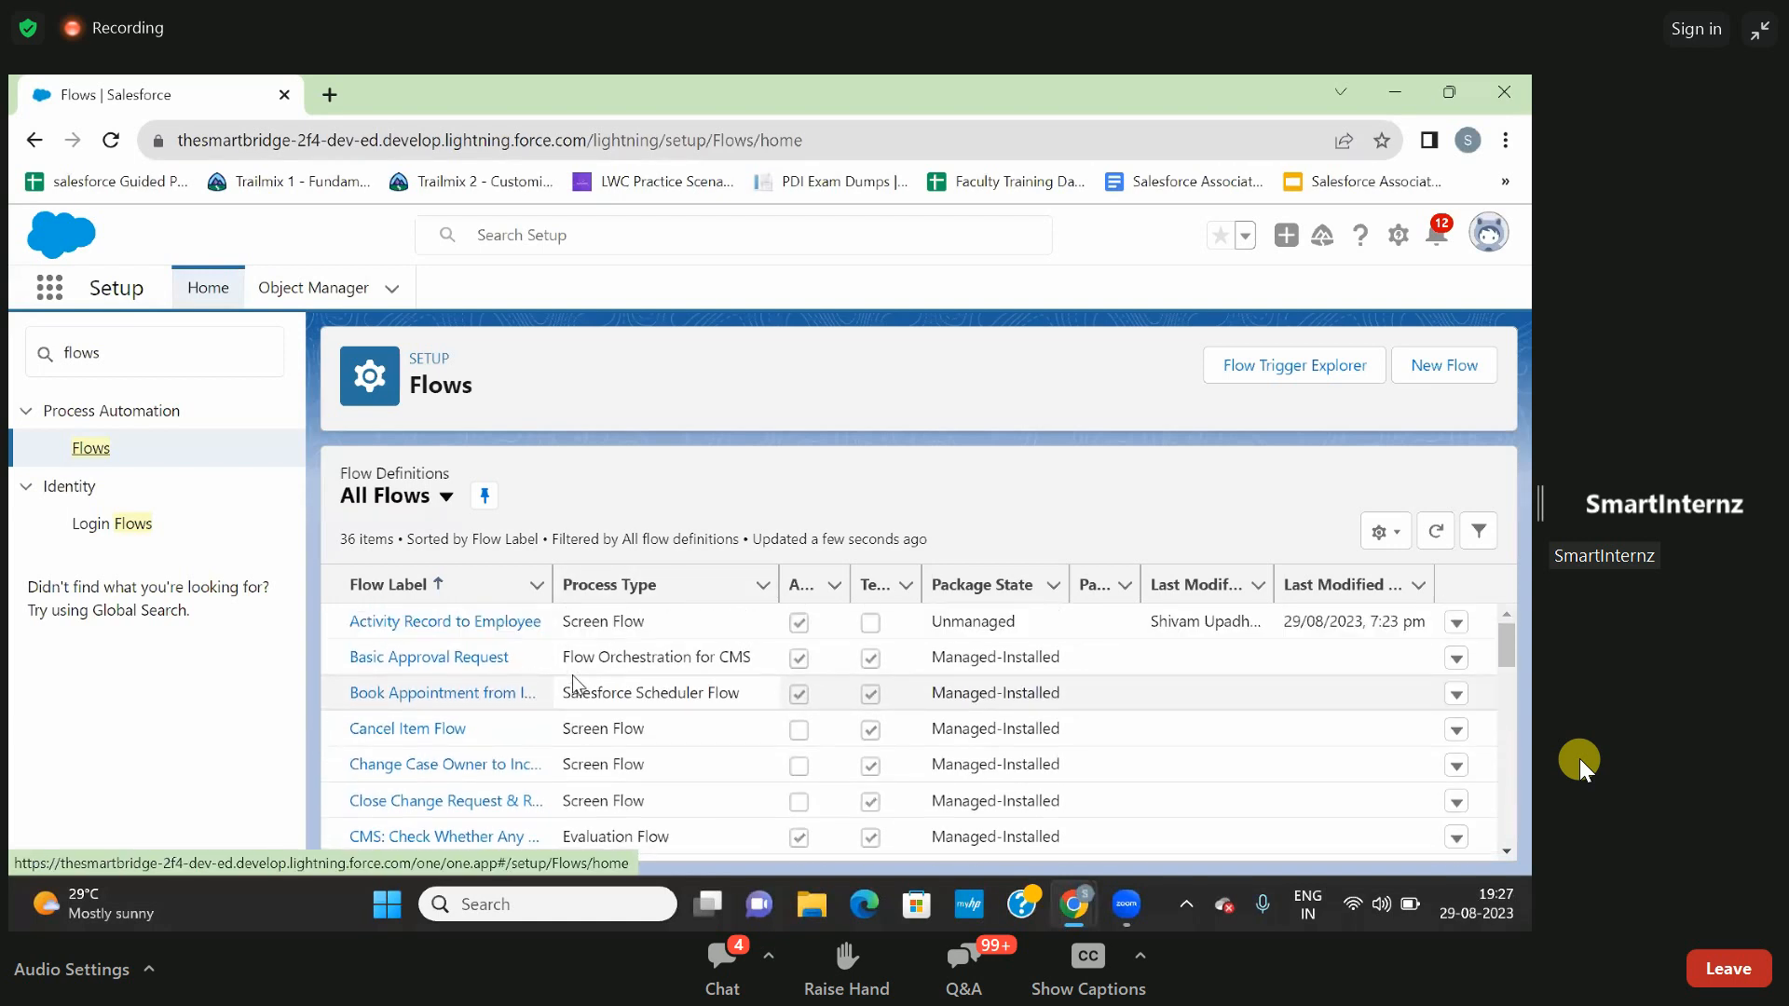
{"action": "scroll", "coordinate": [572, 674], "scroll_direction": "down", "scroll_amount": 1}
{"action": "scroll", "coordinate": [572, 674], "scroll_direction": "up", "scroll_amount": 1}
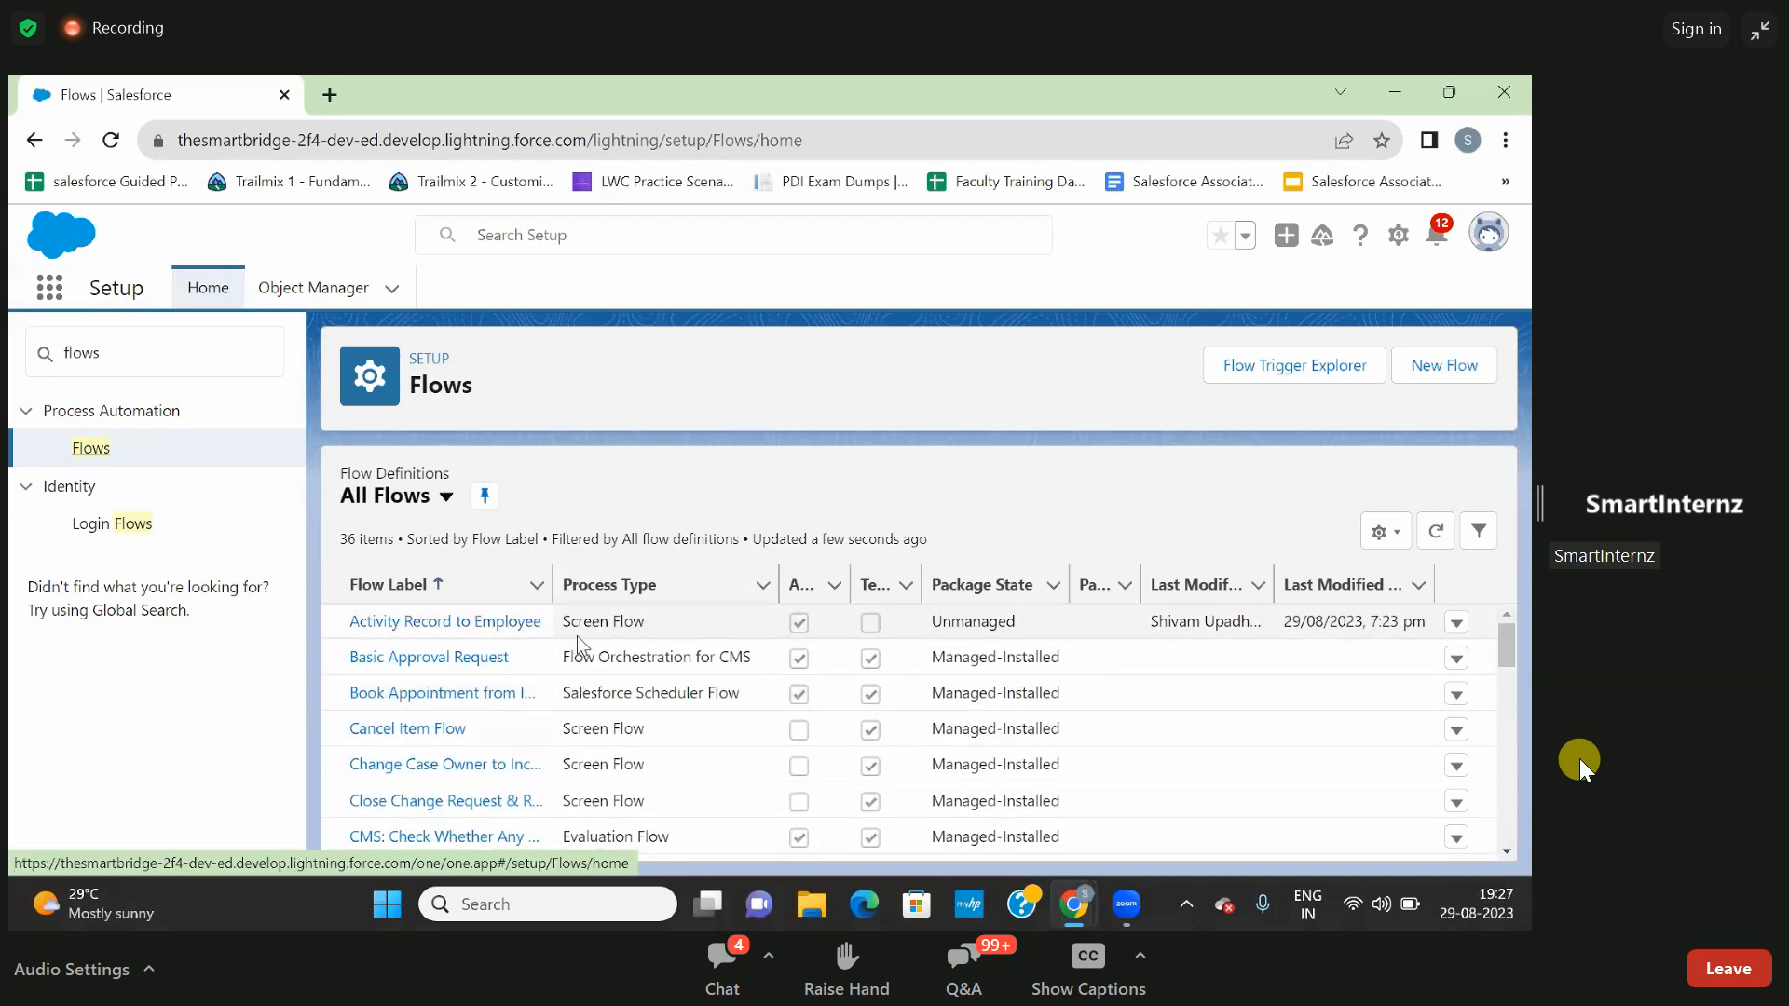
{"action": "left_click", "coordinate": [507, 626]}
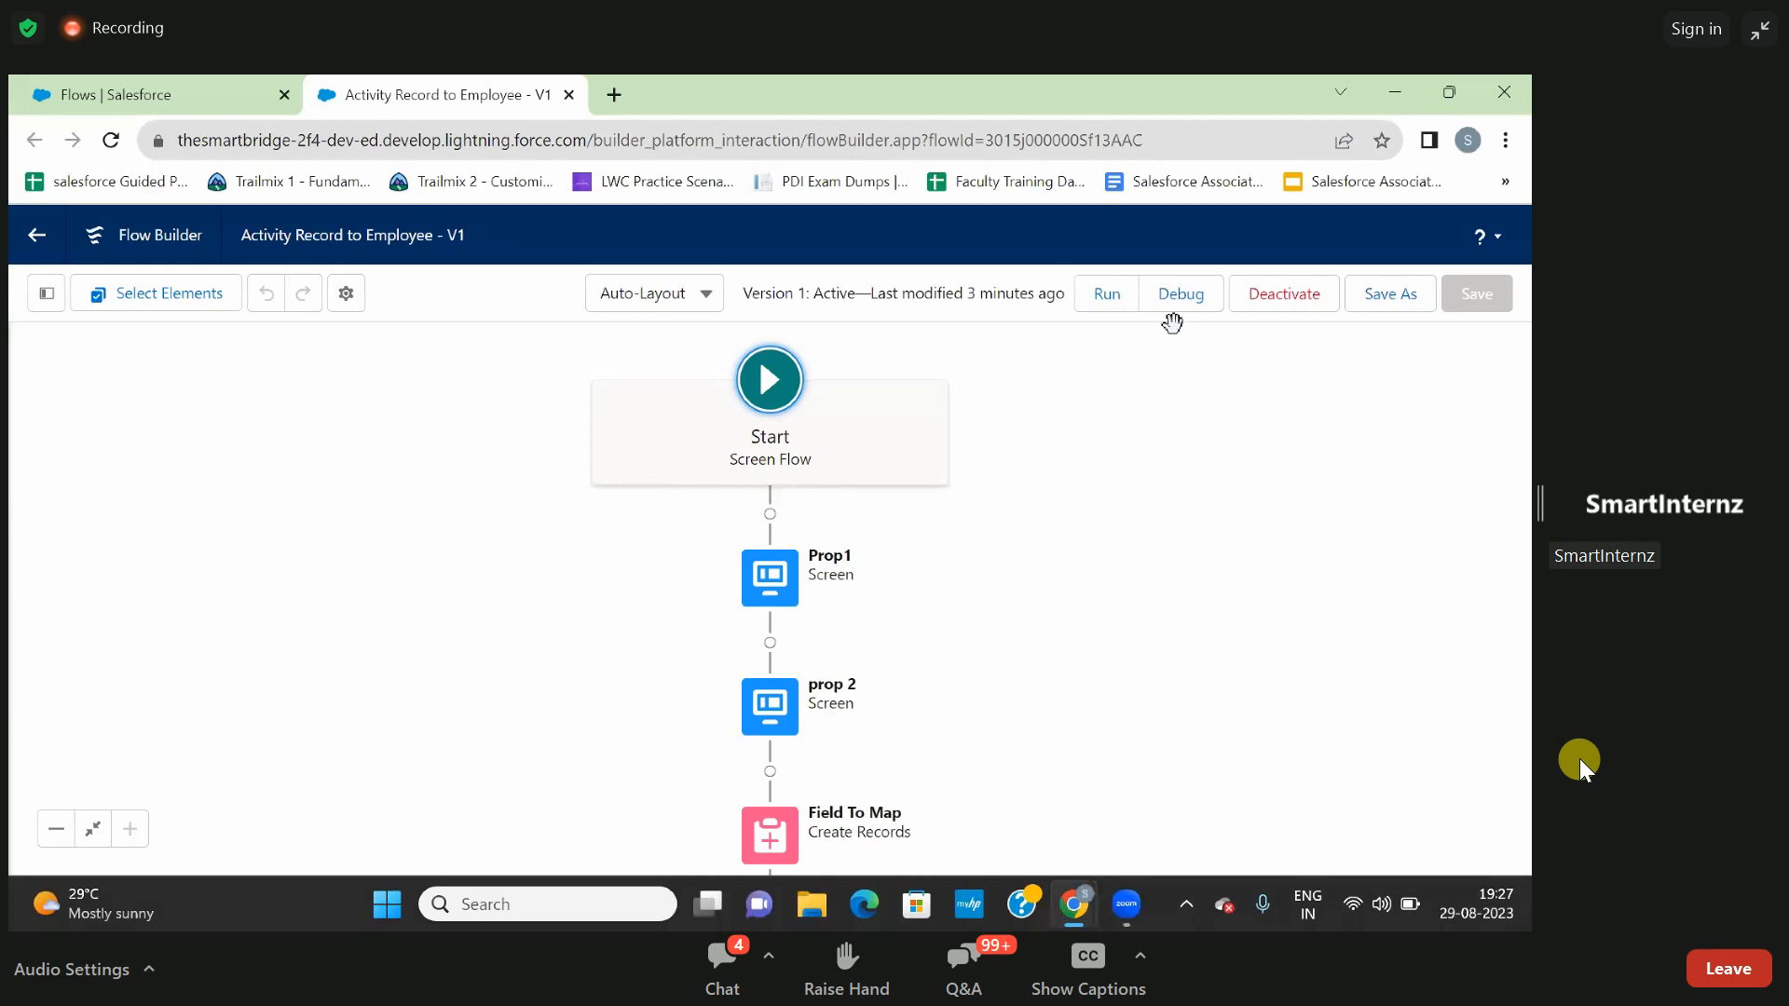
- Launch the debug page of the Activity Record to Employee flow, return to Flow Builder and close the debug page
{"action": "left_click", "coordinate": [1179, 298]}
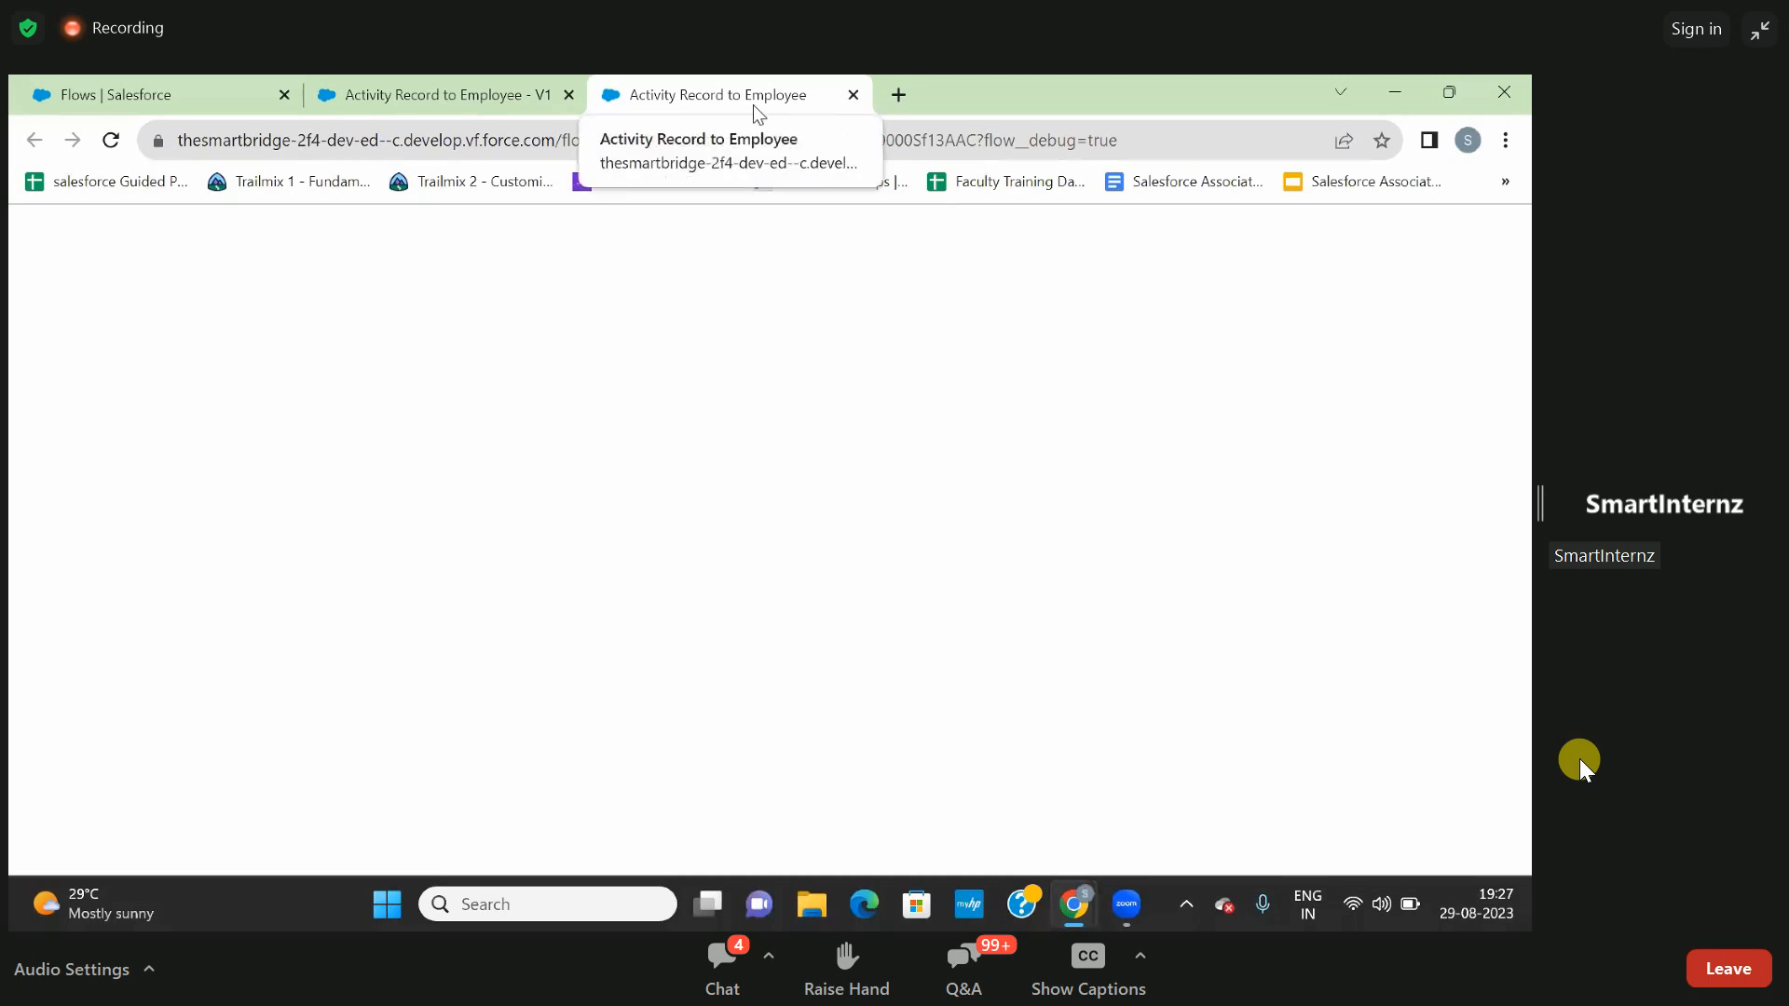
{"action": "left_click", "coordinate": [511, 95]}
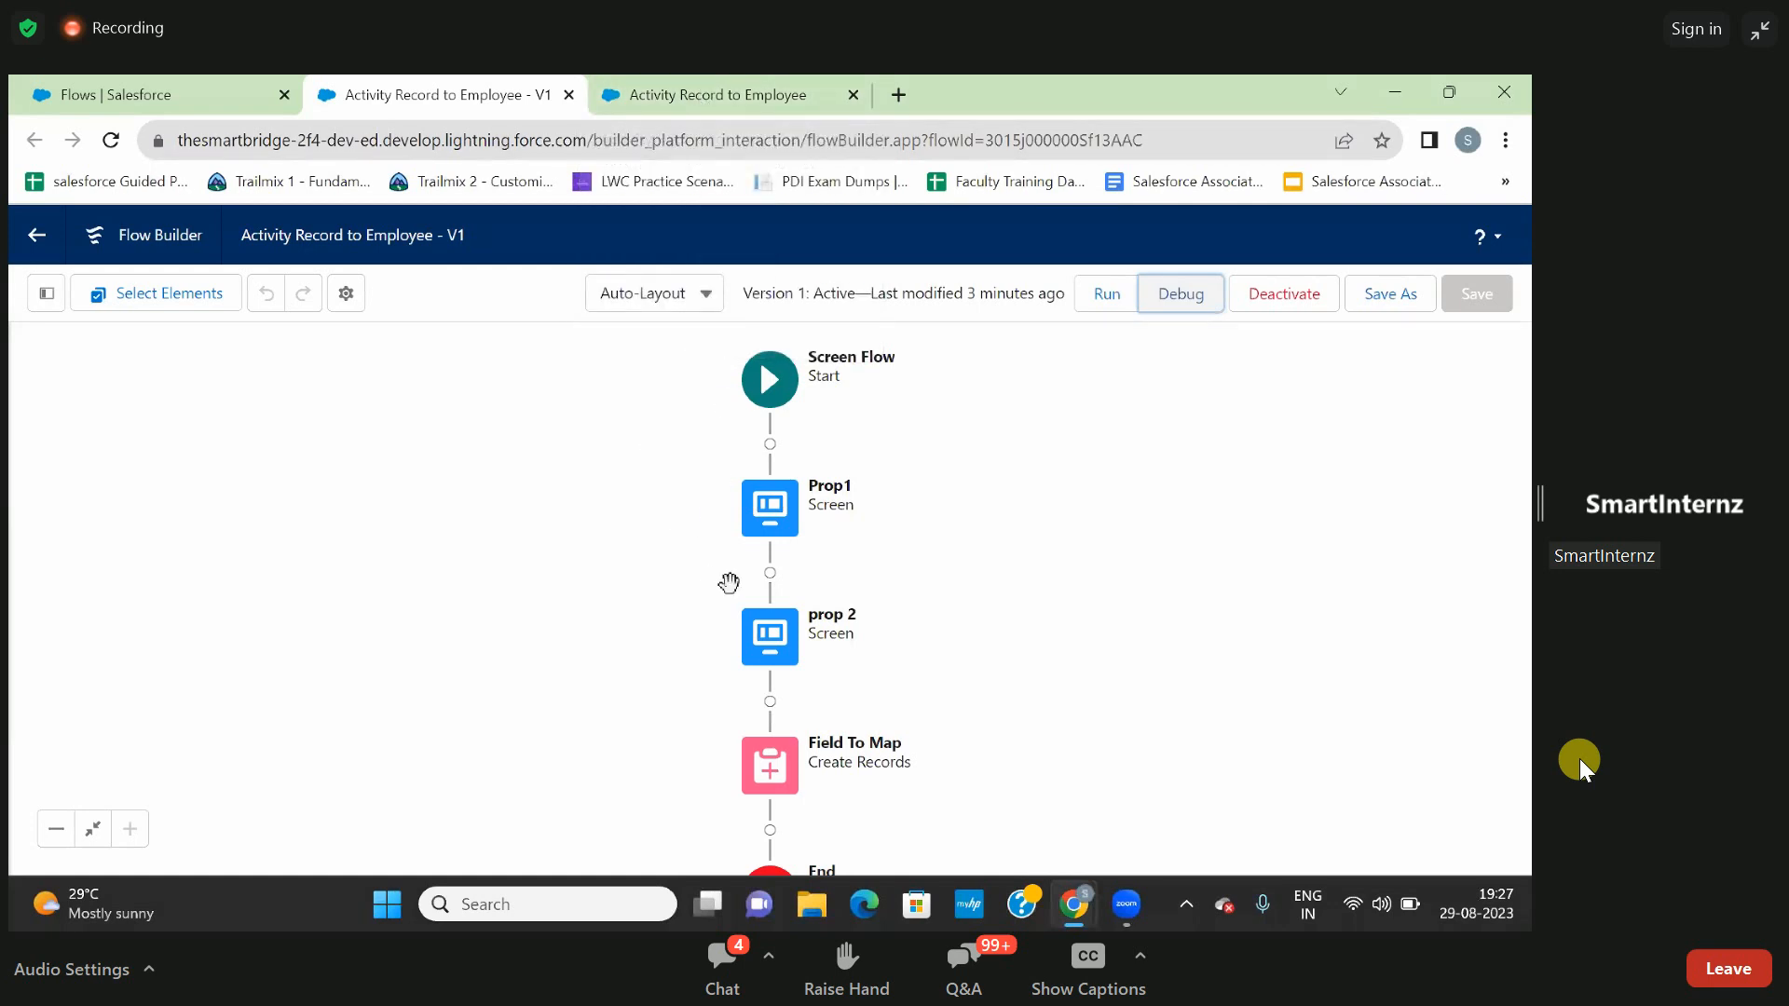
{"action": "left_click", "coordinate": [854, 95]}
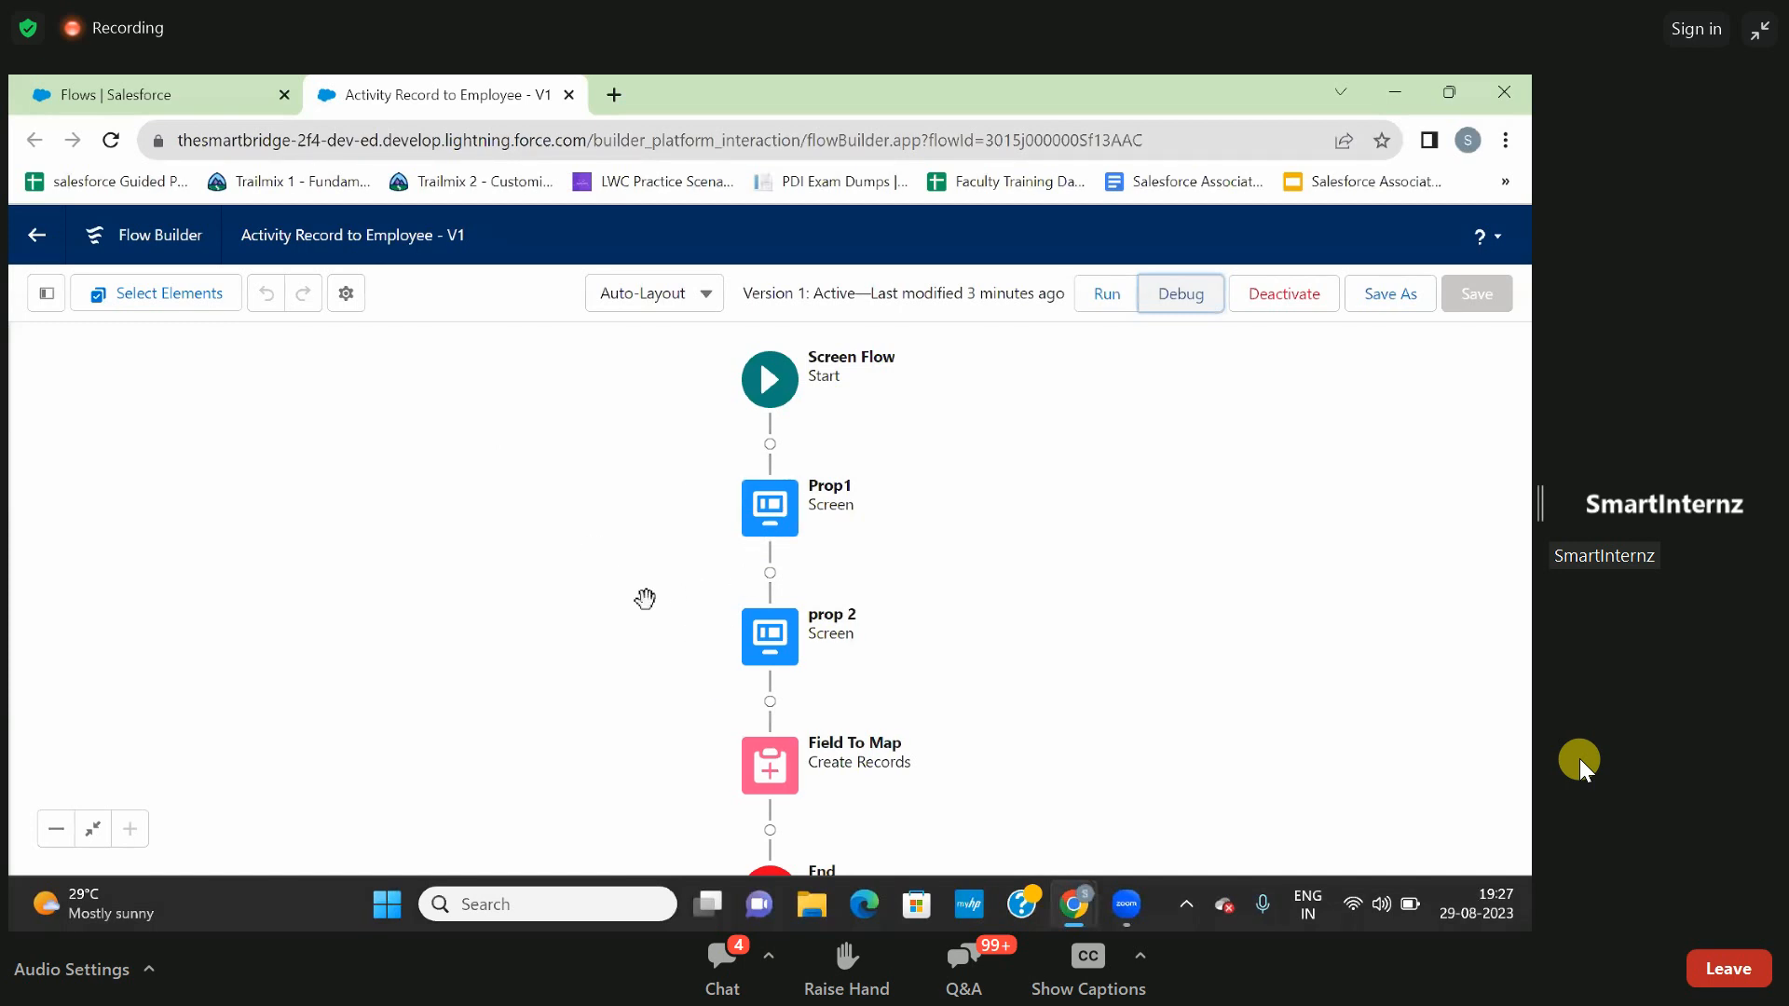
- Show the Toolbox of the Activity Record to Employee flow and look through its resources and elements
{"action": "left_click", "coordinate": [46, 293]}
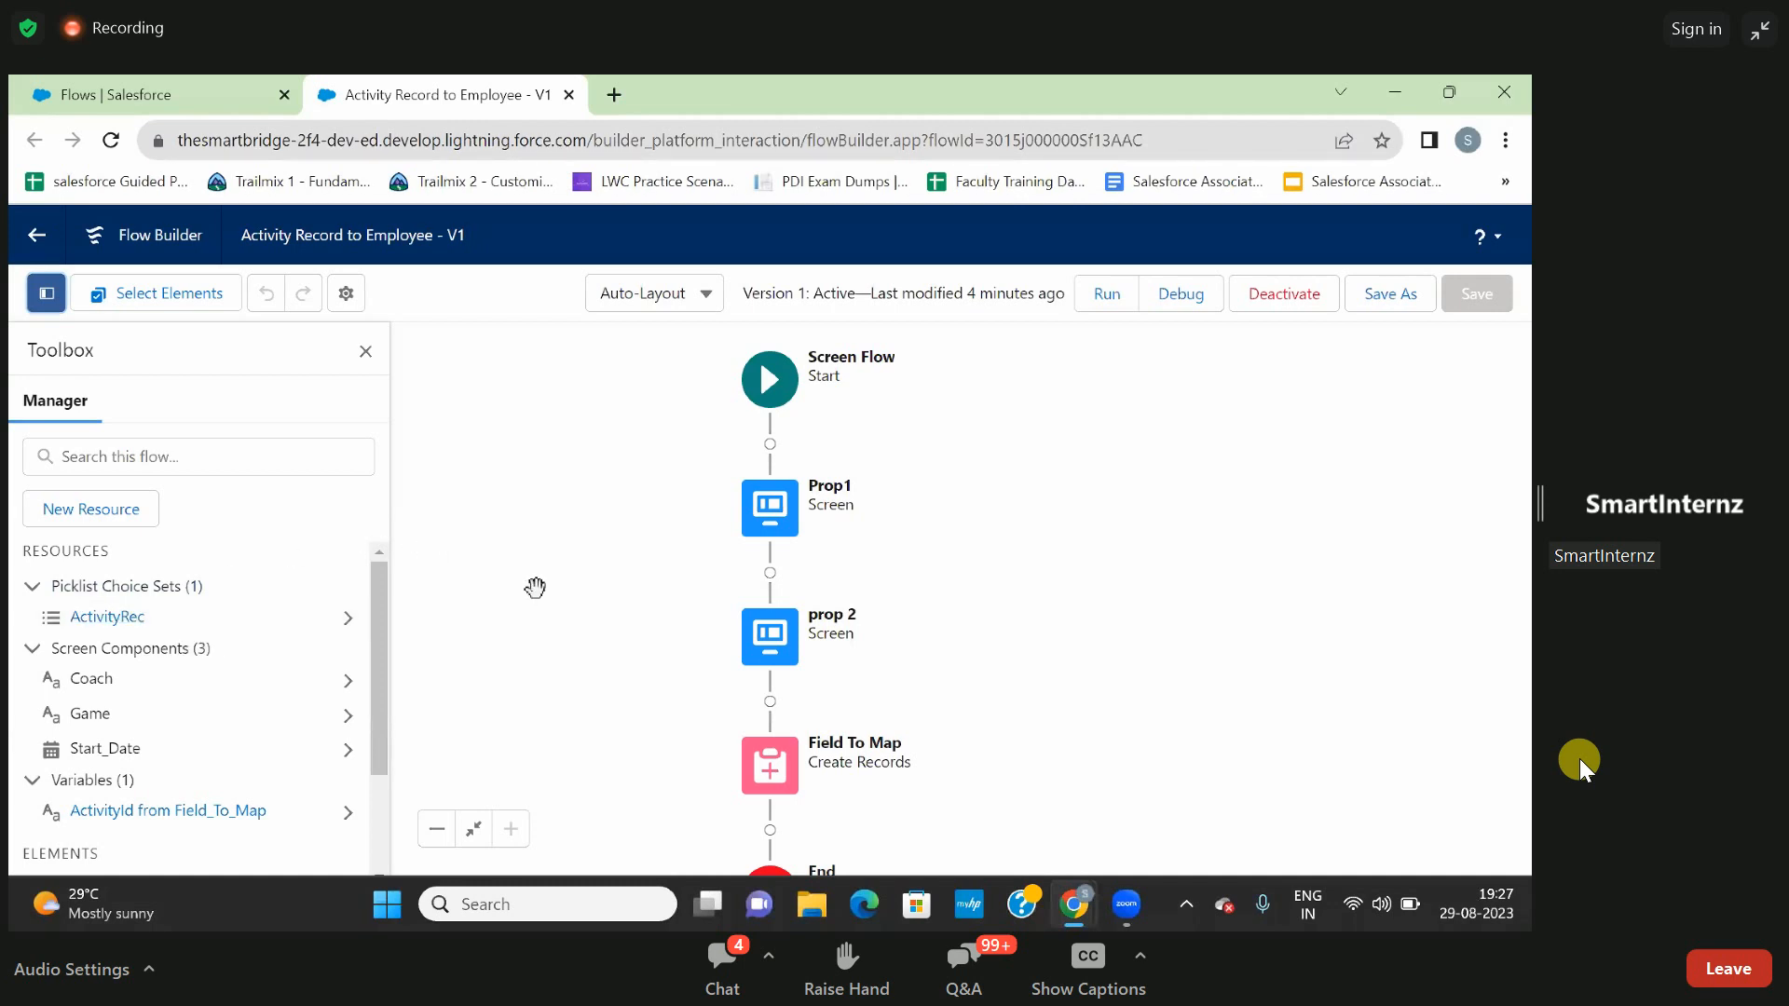
{"action": "left_click", "coordinate": [215, 460]}
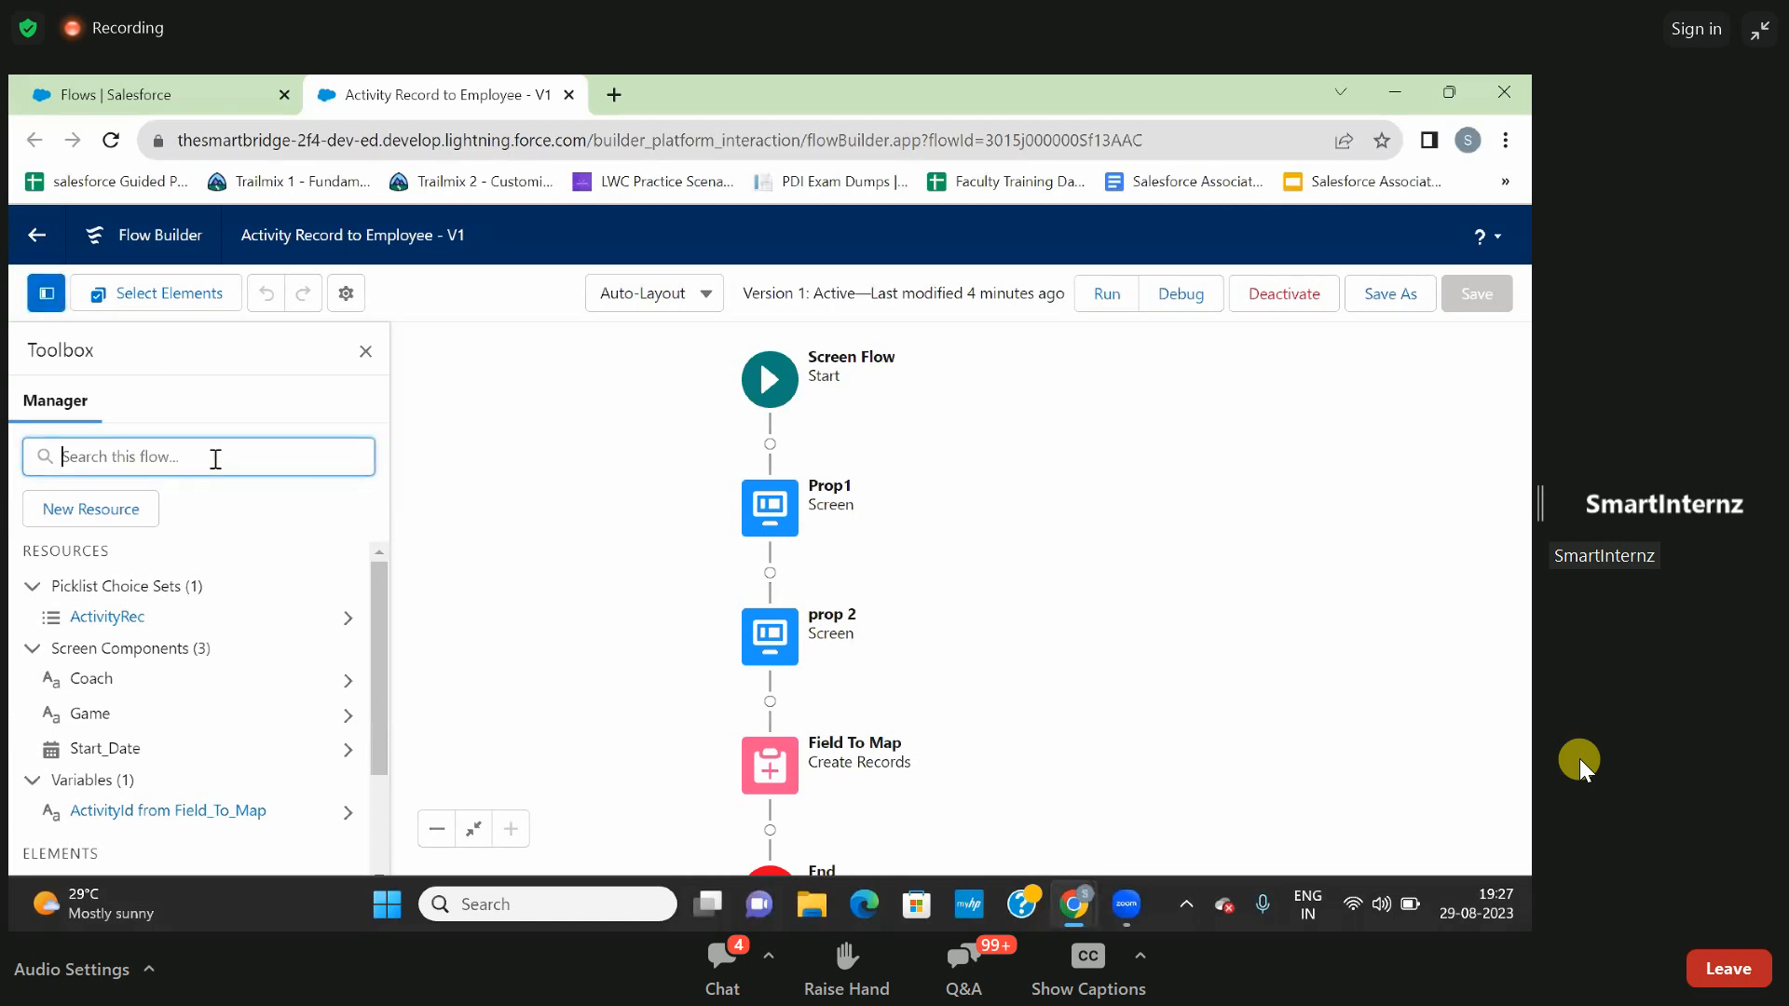
{"action": "left_click", "coordinate": [473, 519]}
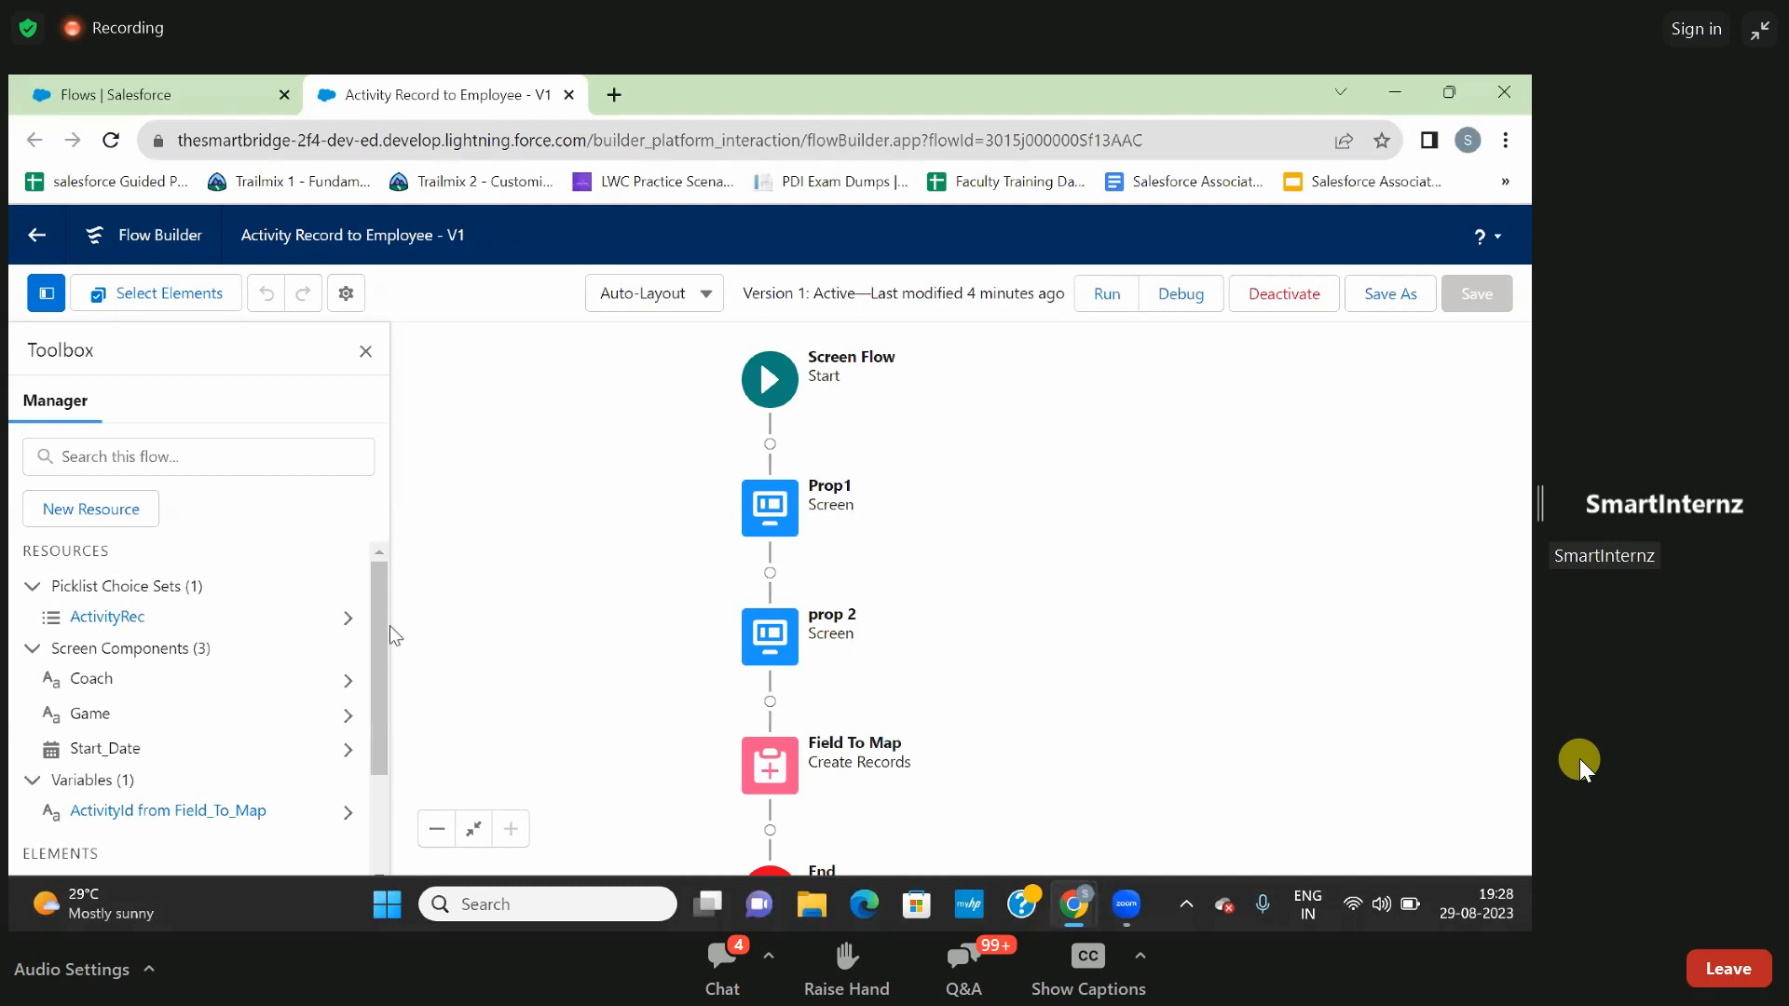
{"action": "scroll", "coordinate": [166, 792], "scroll_direction": "down", "scroll_amount": 2}
{"action": "scroll", "coordinate": [166, 795], "scroll_direction": "up", "scroll_amount": 2}
- Start a new resource of type Variable with the API name recordId and the data type Text
{"action": "left_click", "coordinate": [67, 503]}
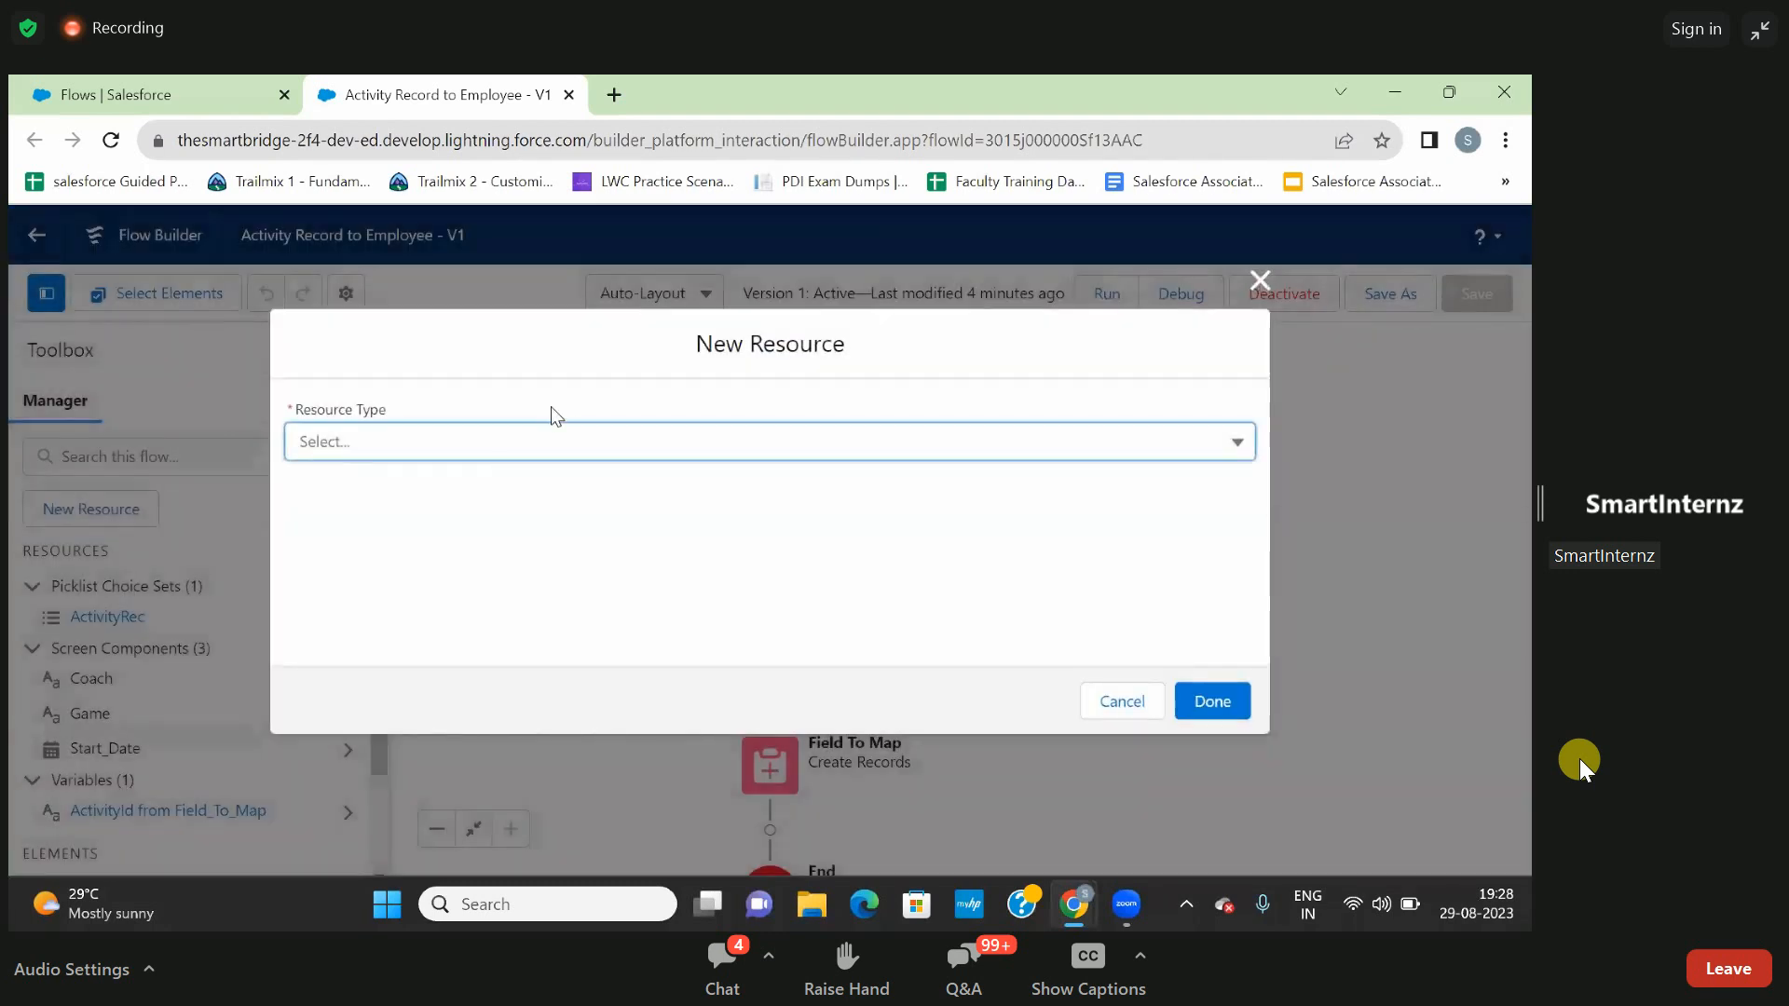
{"action": "left_click", "coordinate": [507, 450]}
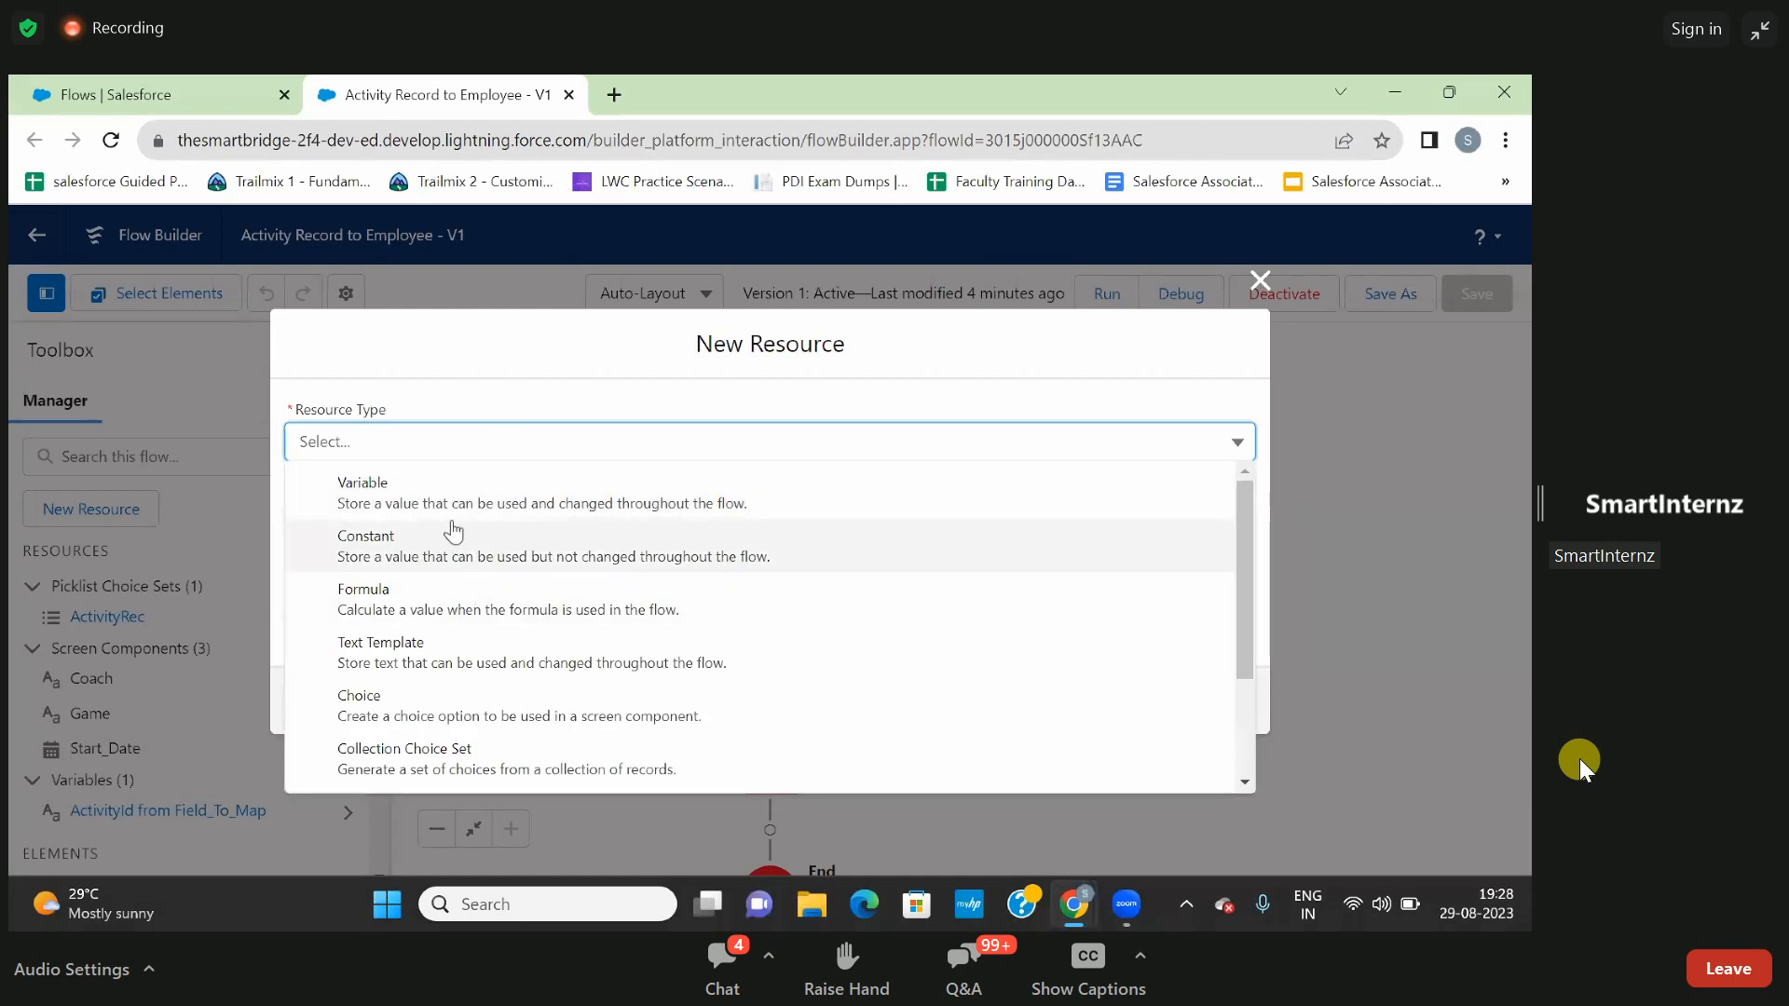
{"action": "left_click", "coordinate": [445, 494]}
{"action": "left_click", "coordinate": [427, 484]}
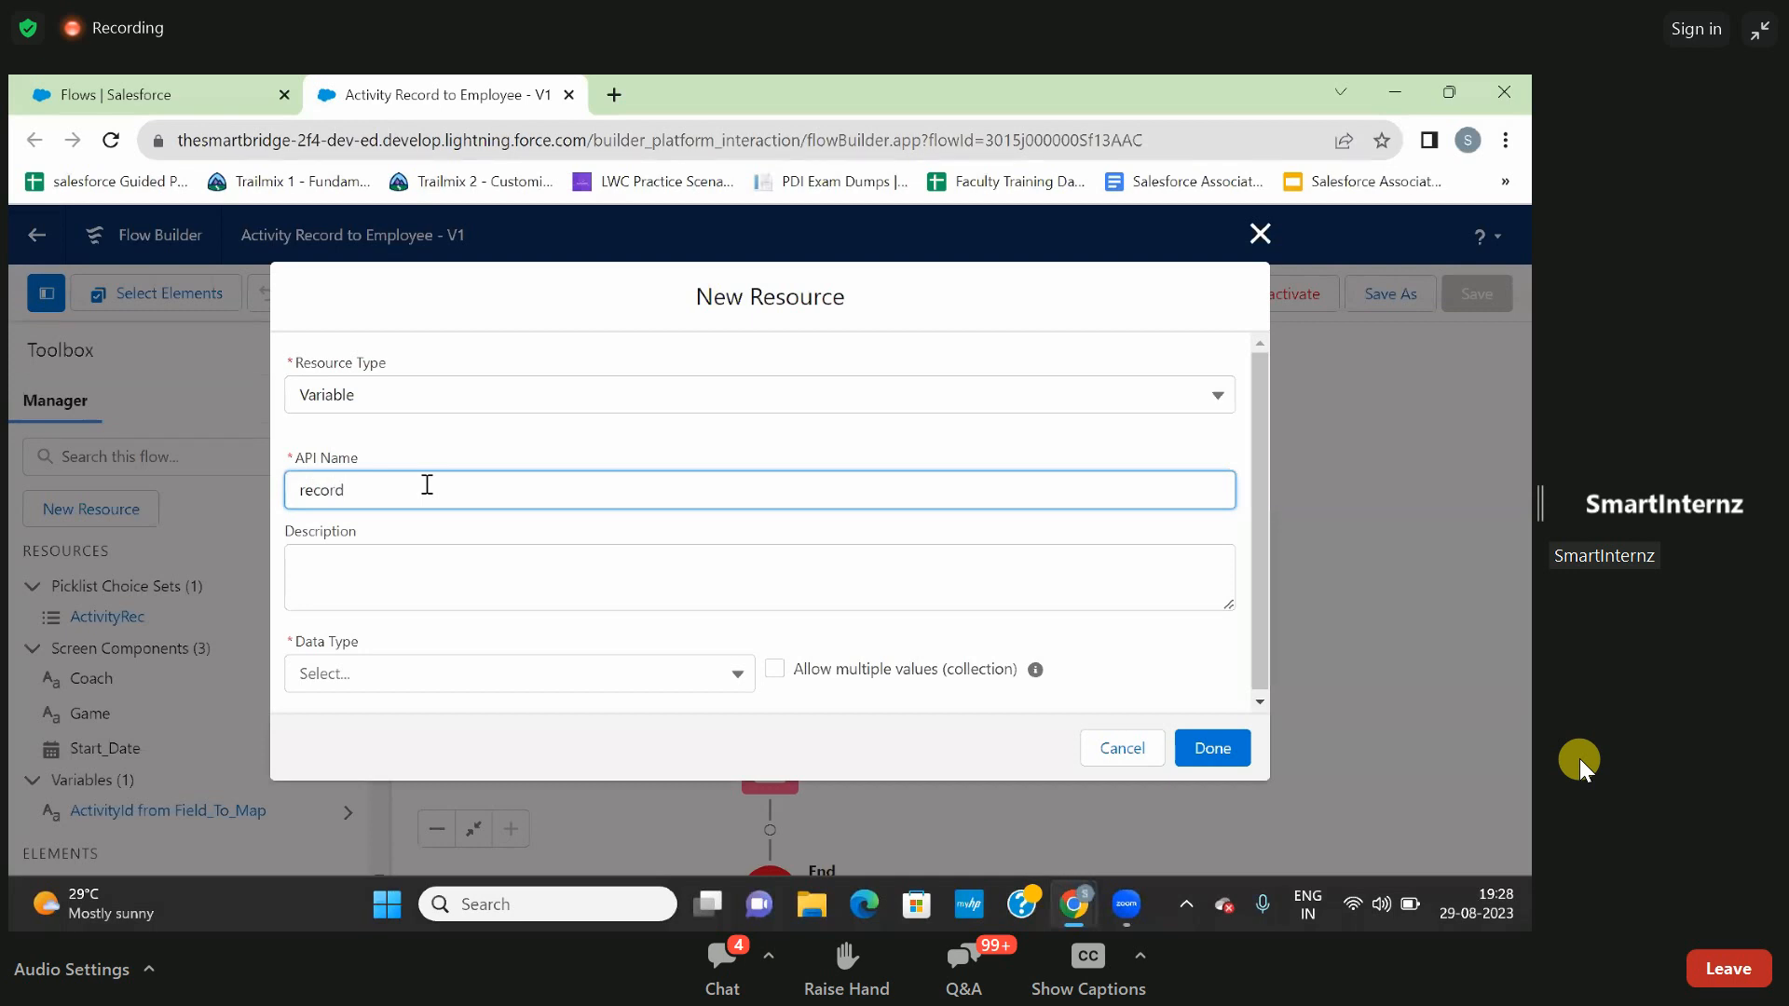
{"action": "left_click", "coordinate": [438, 536]}
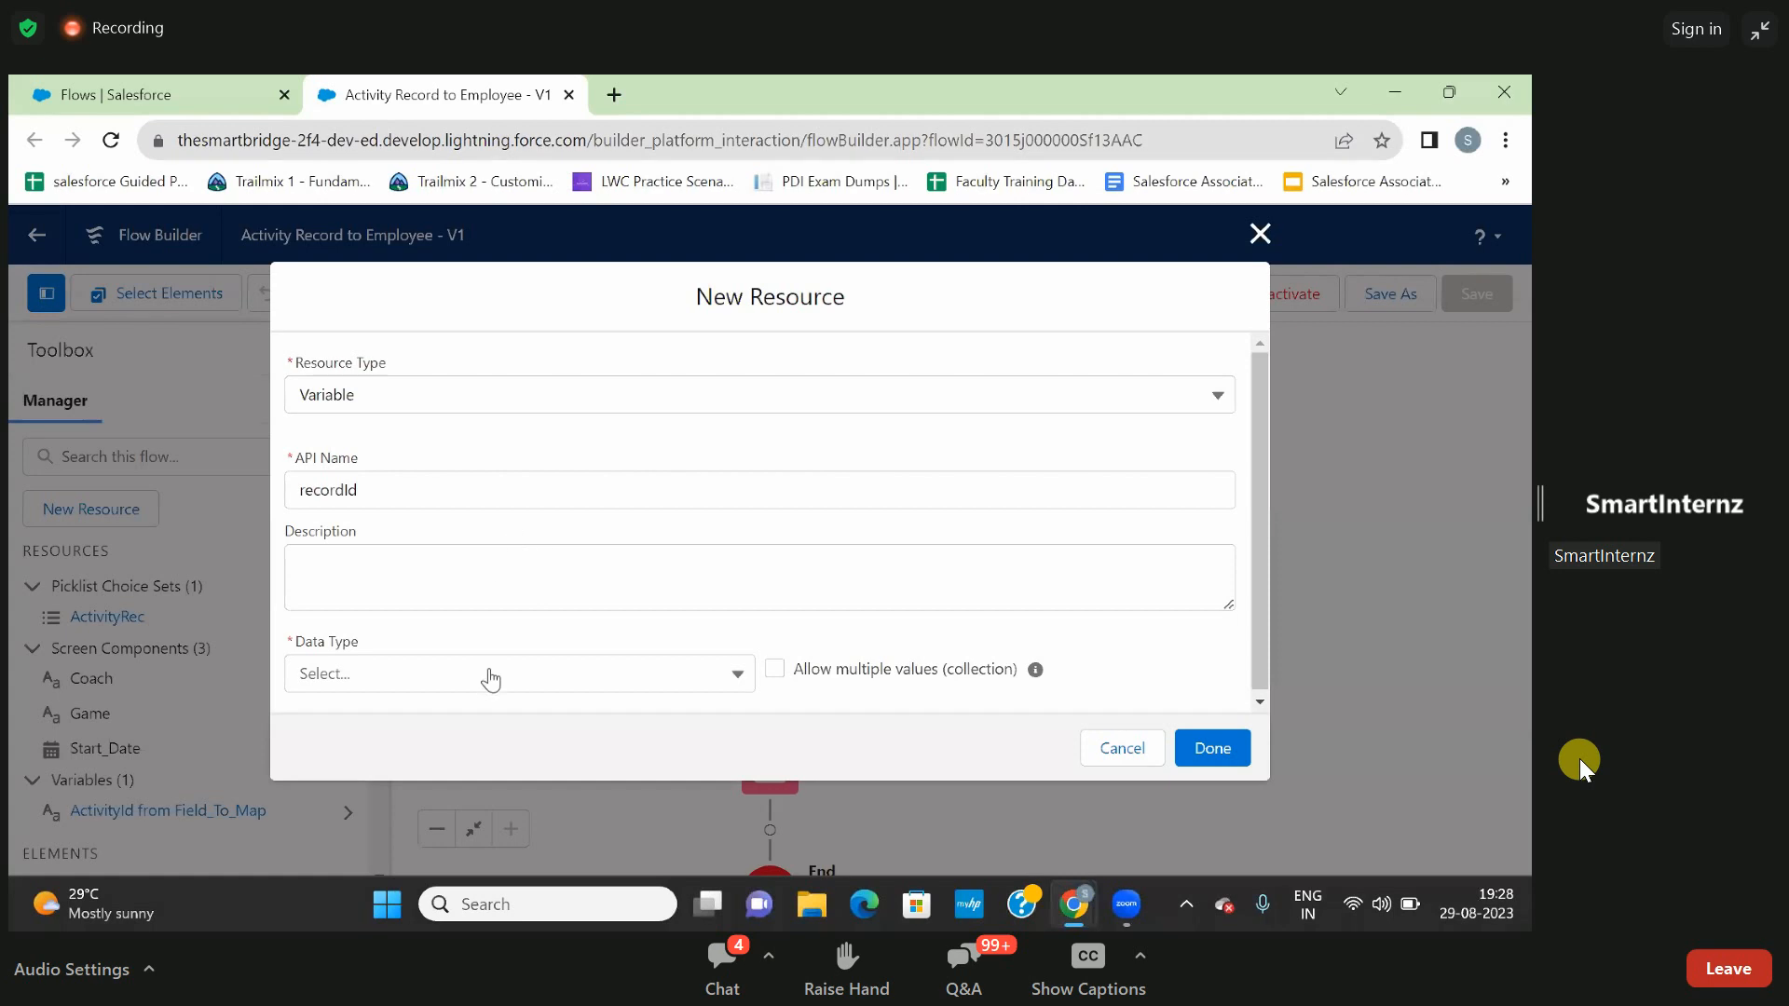
{"action": "left_click", "coordinate": [482, 671]}
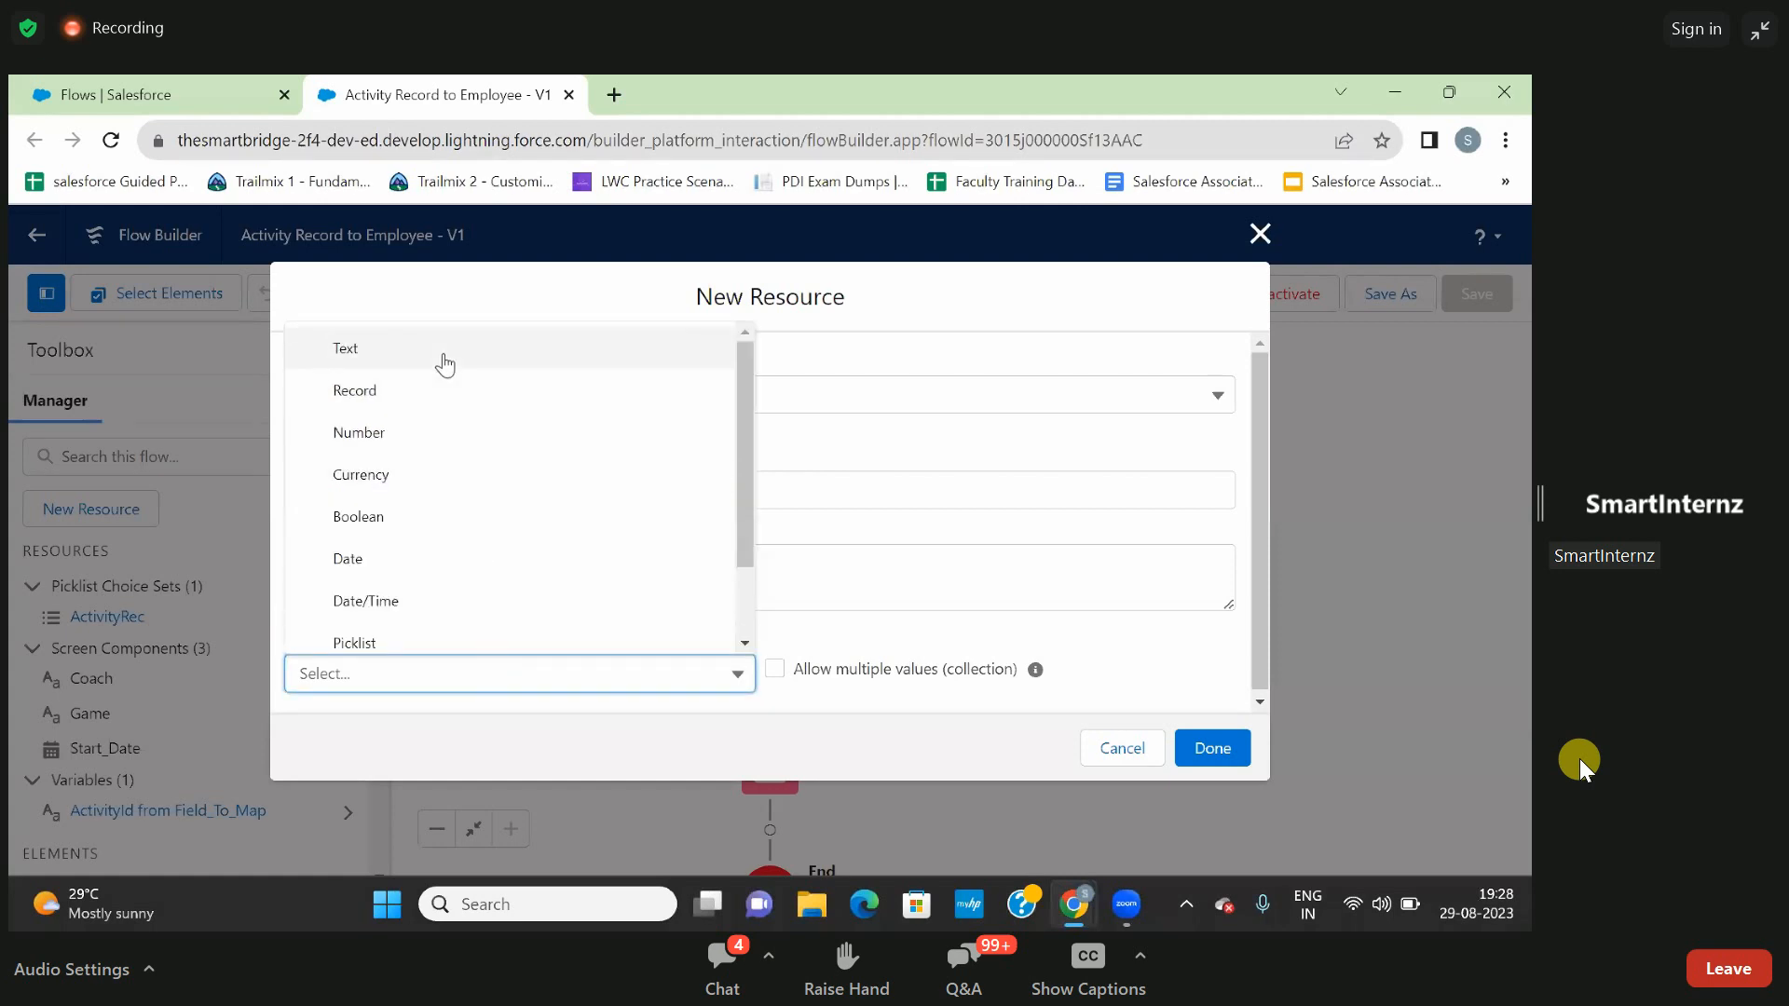
{"action": "left_click", "coordinate": [445, 364]}
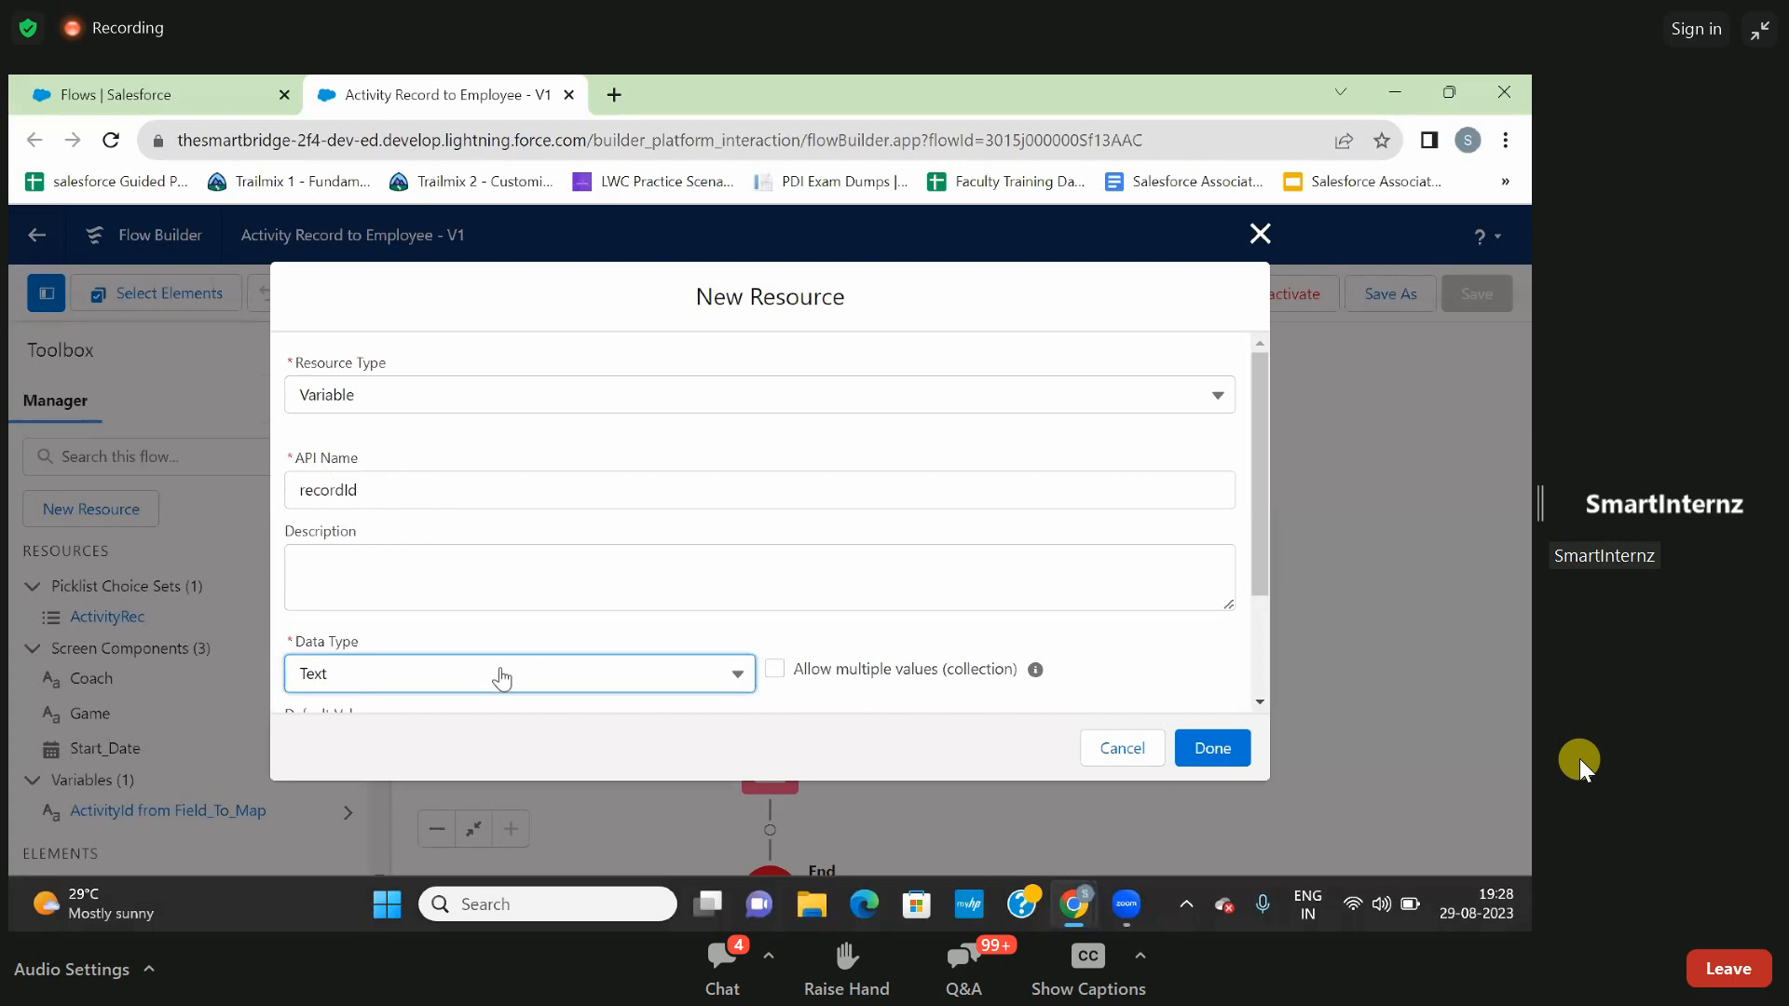
- Make the recordId variable available for input outside the flow and finish creating it
{"action": "scroll", "coordinate": [617, 622], "scroll_direction": "down", "scroll_amount": 1}
{"action": "scroll", "coordinate": [617, 621], "scroll_direction": "down", "scroll_amount": 2}
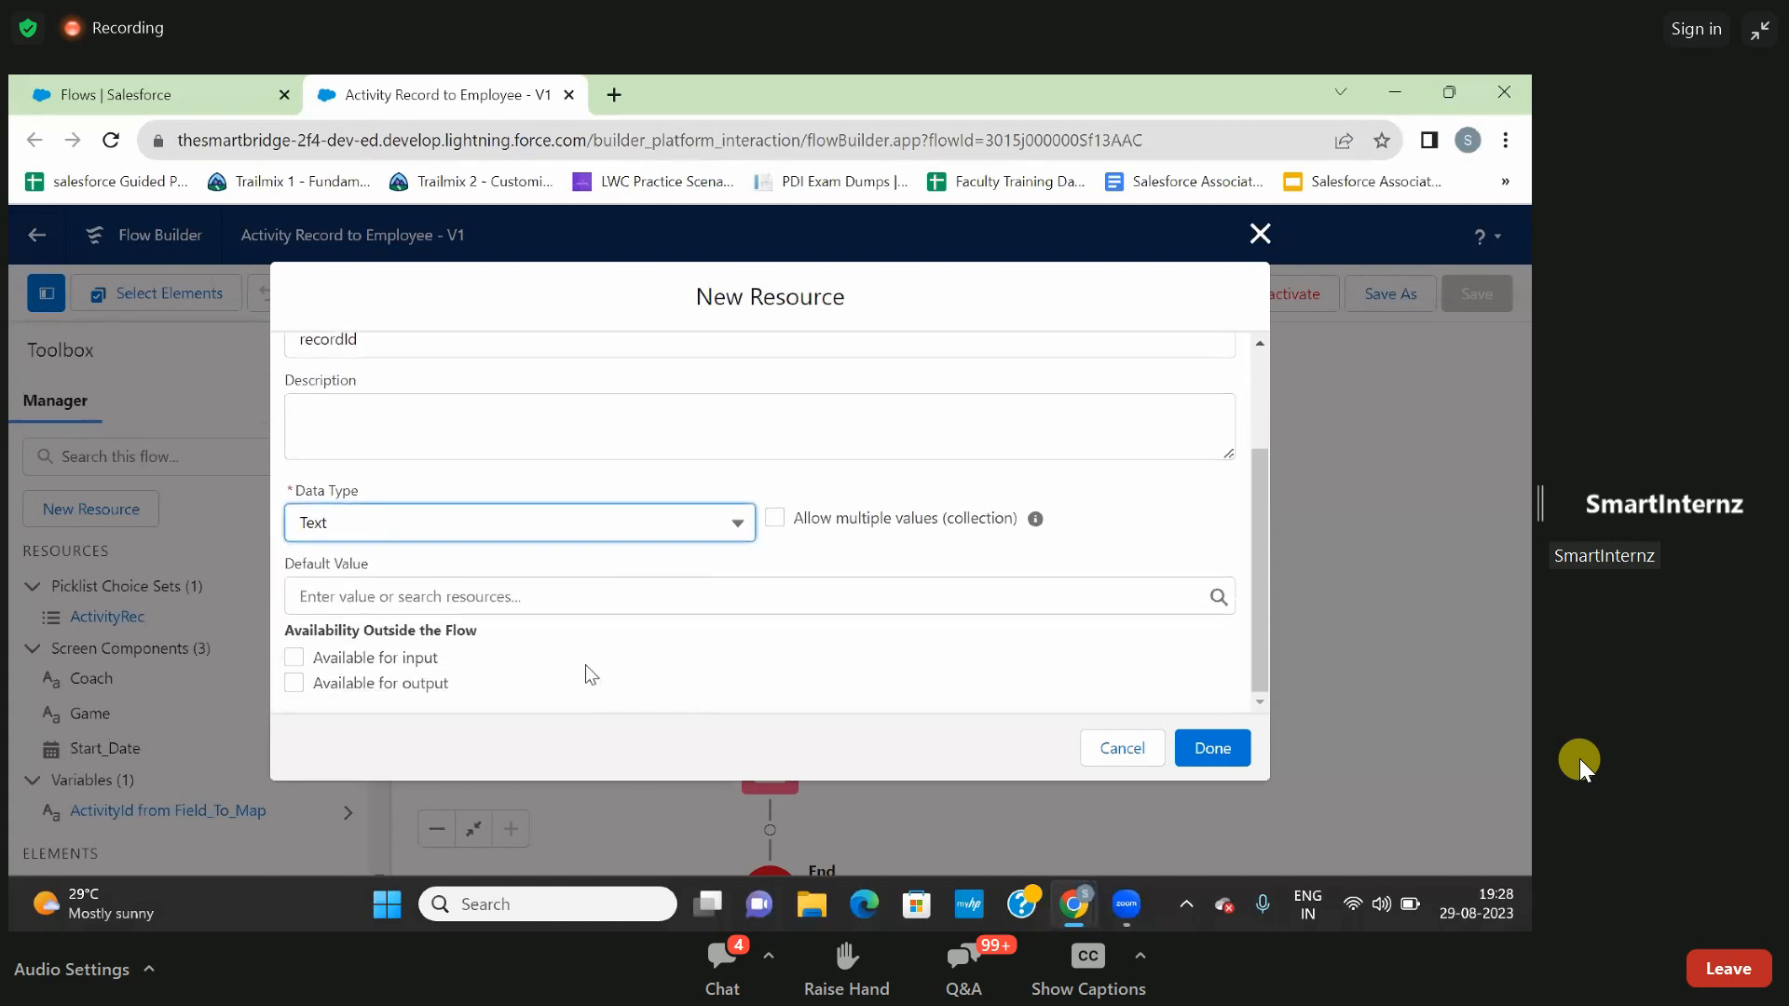
{"action": "left_click", "coordinate": [300, 658]}
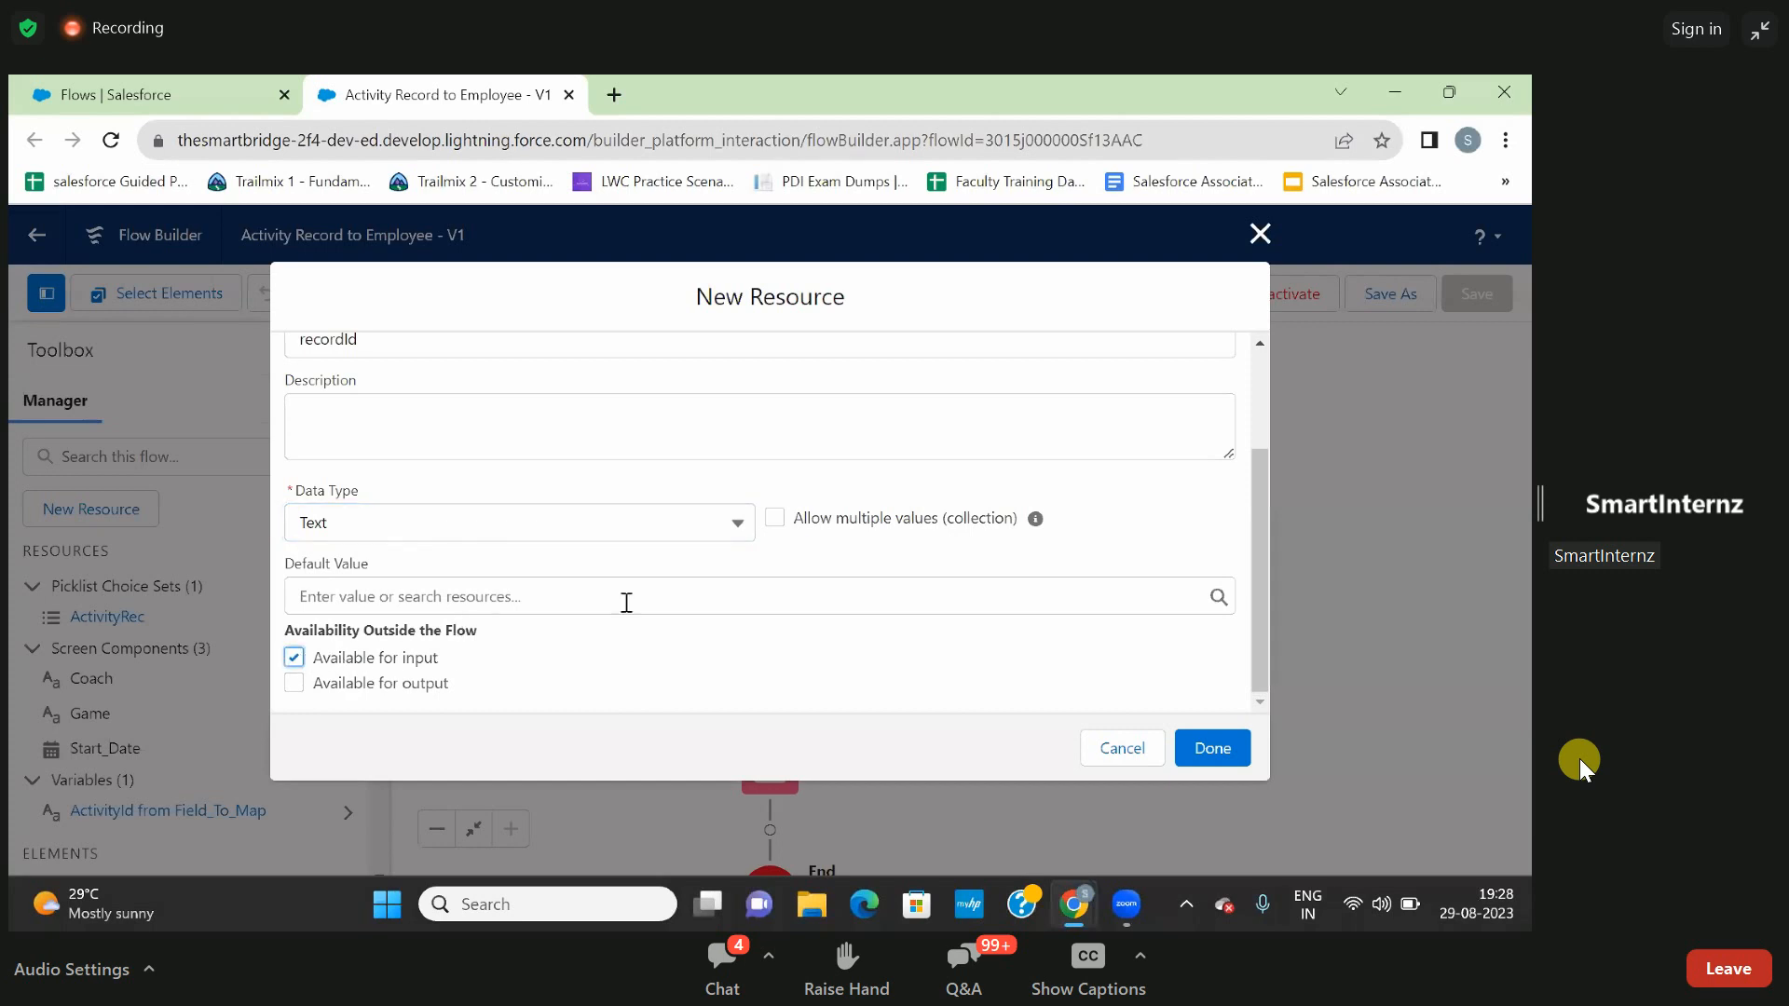
{"action": "left_click", "coordinate": [1212, 751]}
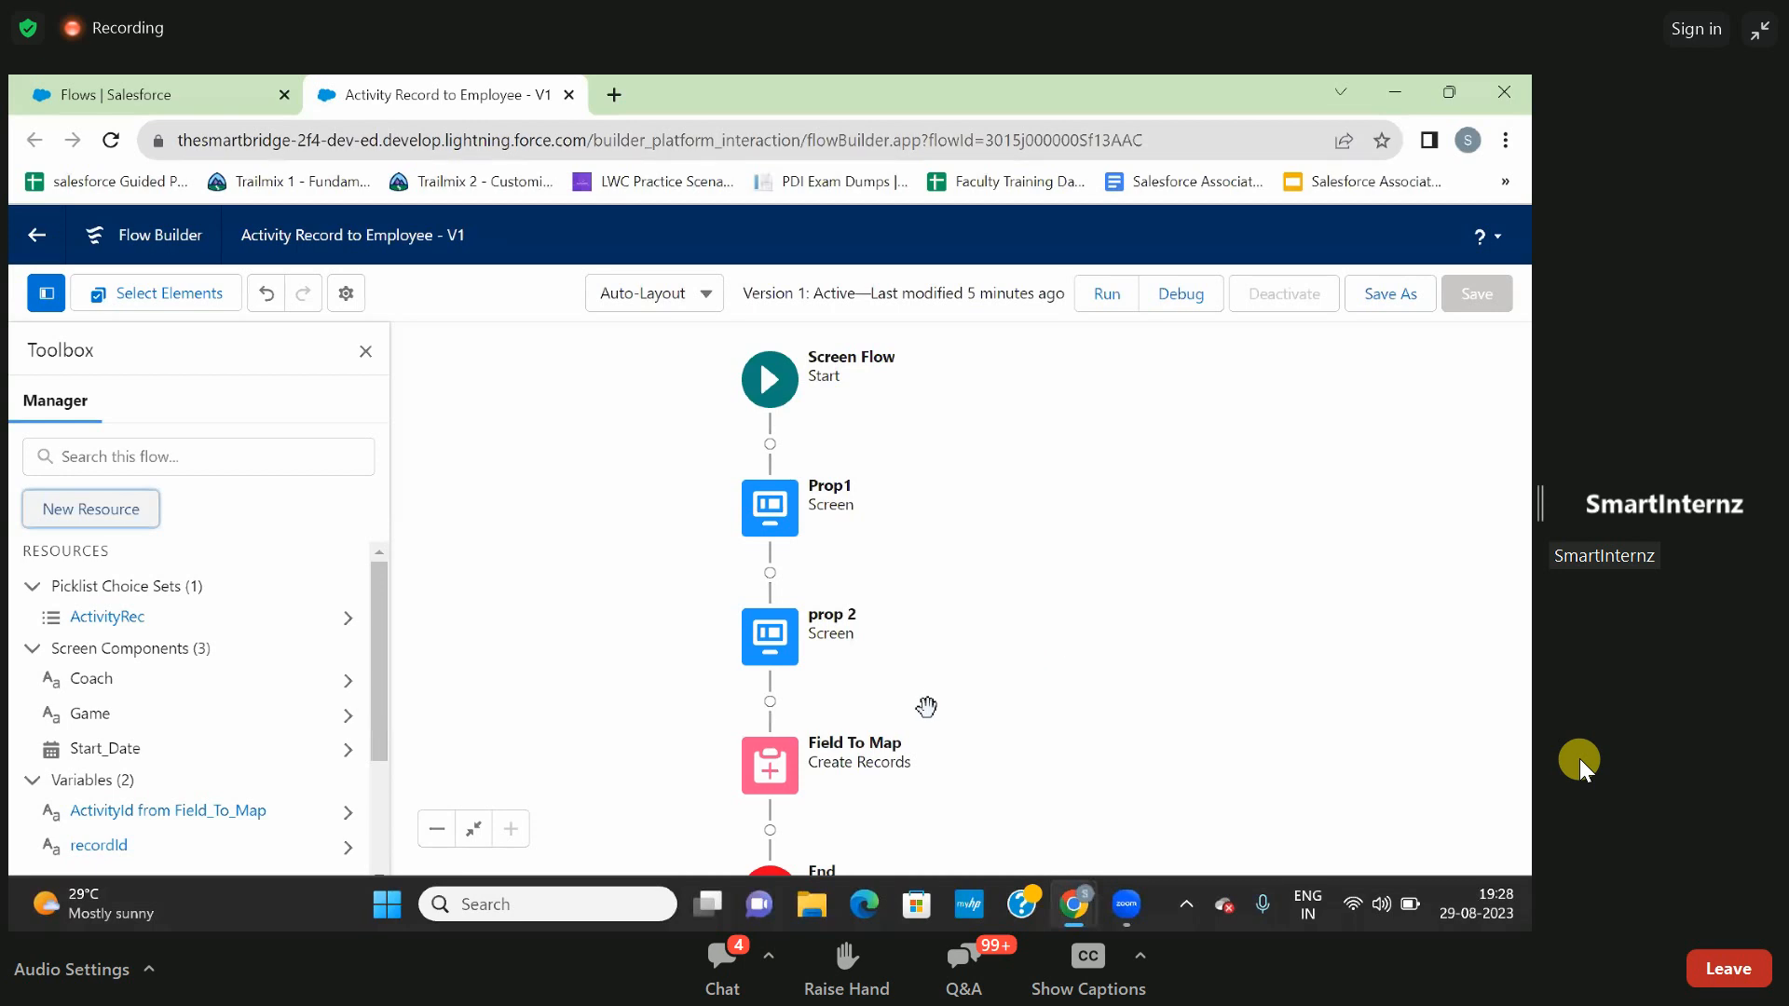
- Add the Employee__c field with the recordId variable as its value to the Field To Map Create Records element
{"action": "left_click", "coordinate": [774, 773]}
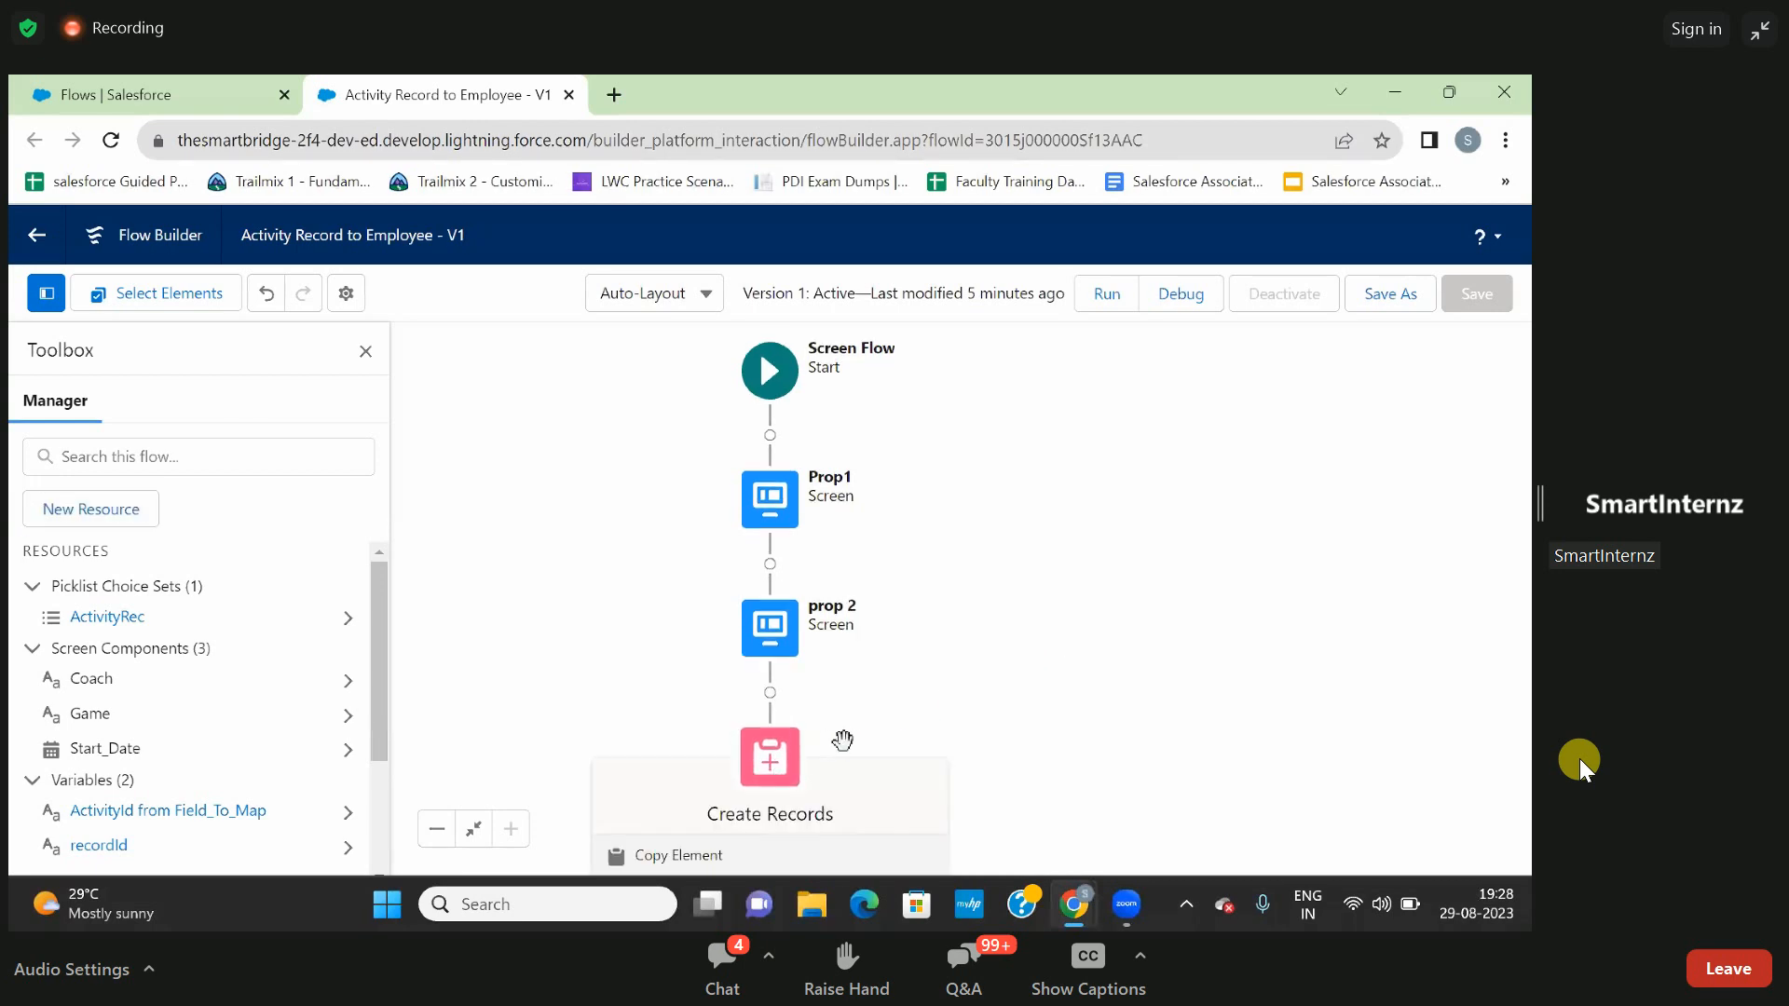
{"action": "left_click", "coordinate": [773, 770]}
{"action": "scroll", "coordinate": [876, 629], "scroll_direction": "down", "scroll_amount": 5}
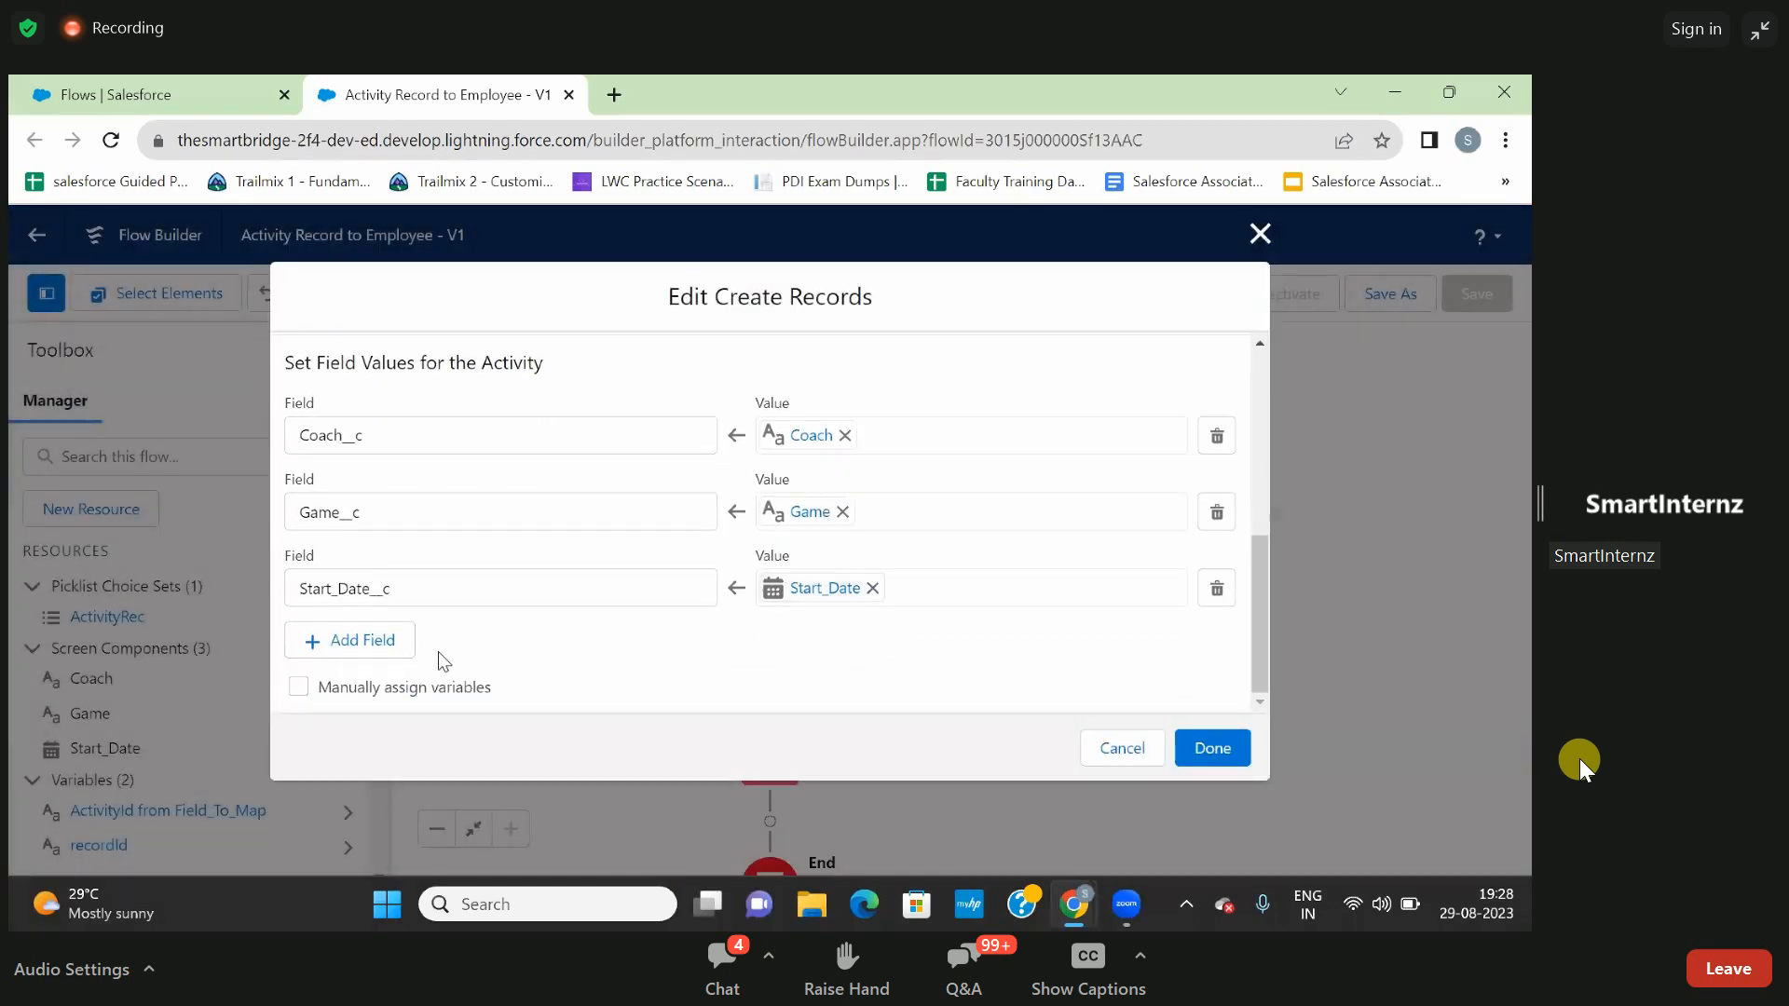
{"action": "left_click", "coordinate": [377, 640]}
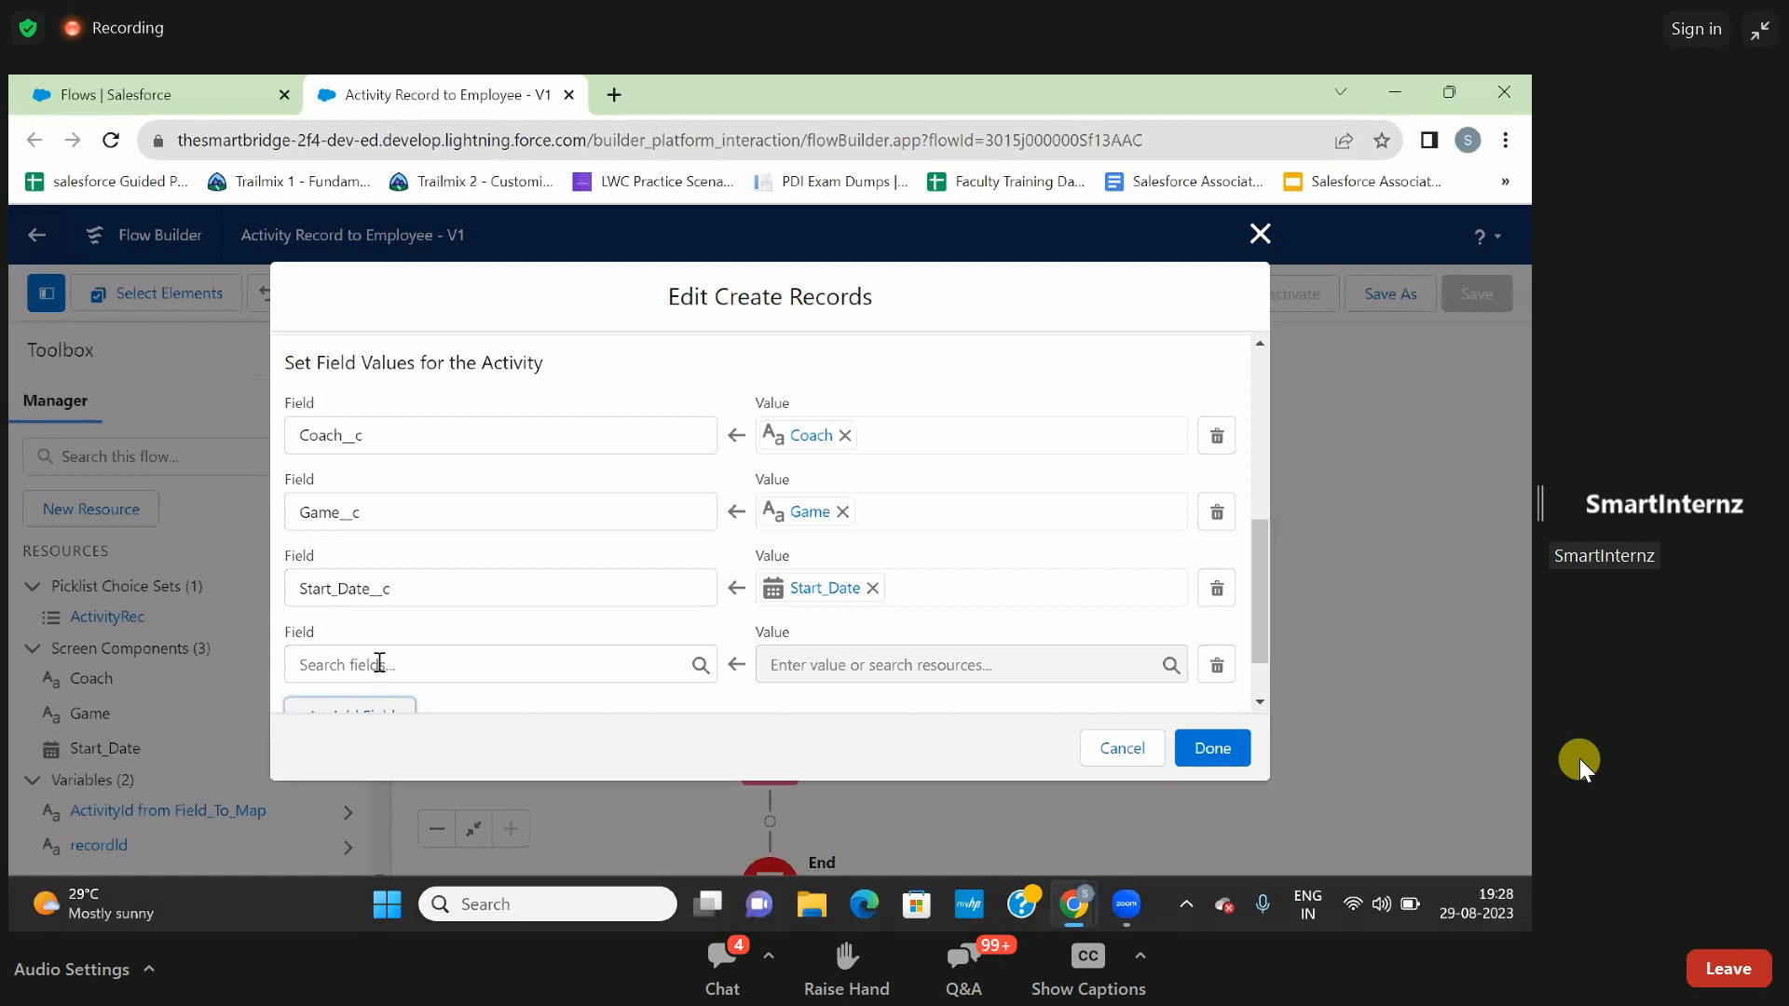
{"action": "left_click", "coordinate": [379, 662]}
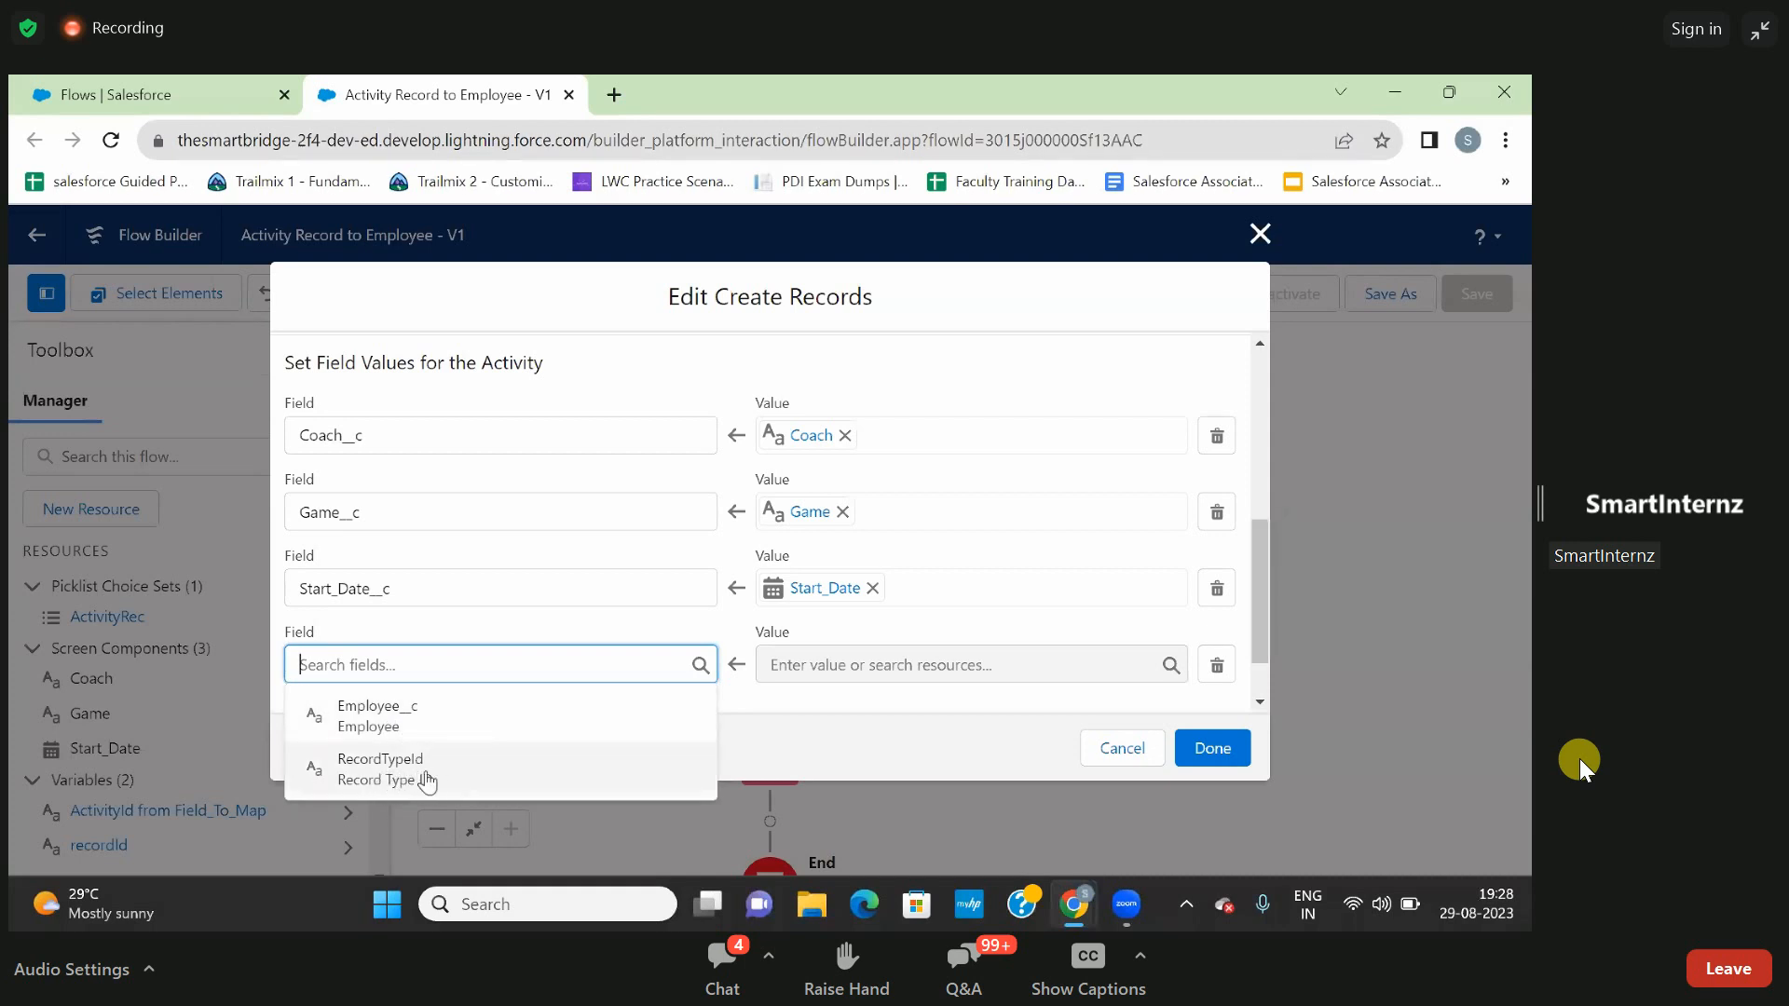
{"action": "left_click", "coordinate": [373, 717]}
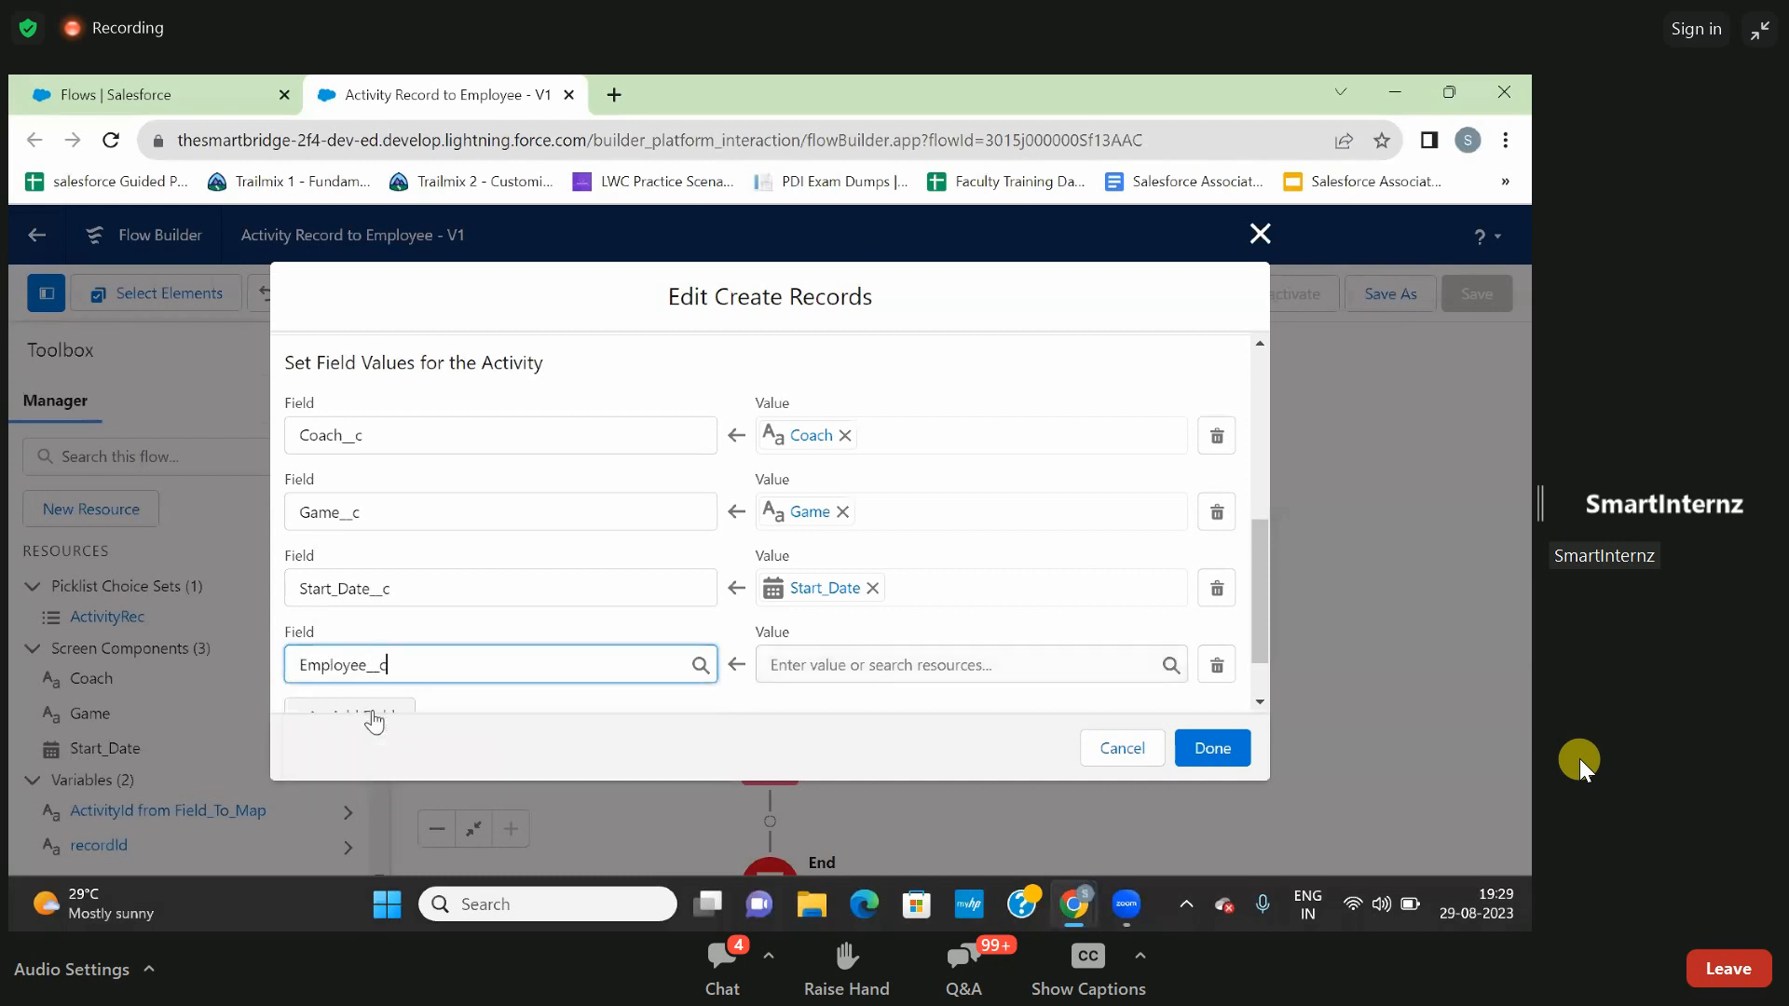
{"action": "left_click", "coordinate": [814, 665]}
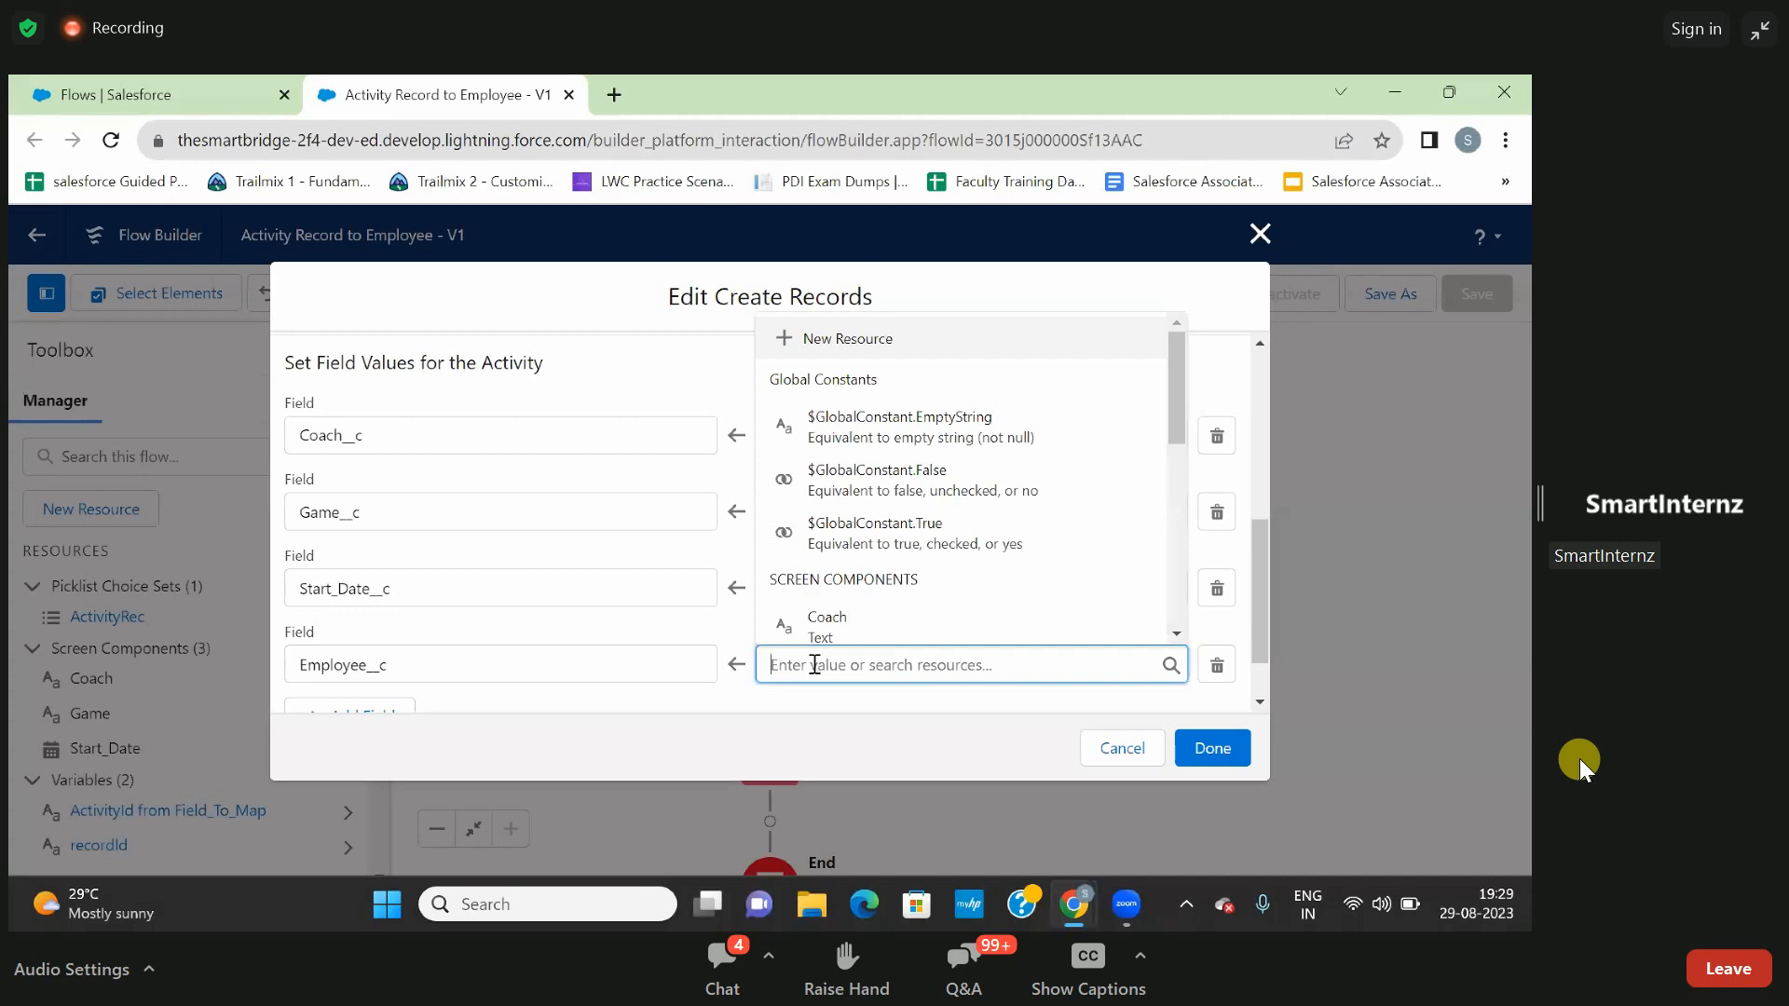
{"action": "type", "text": "rec"}
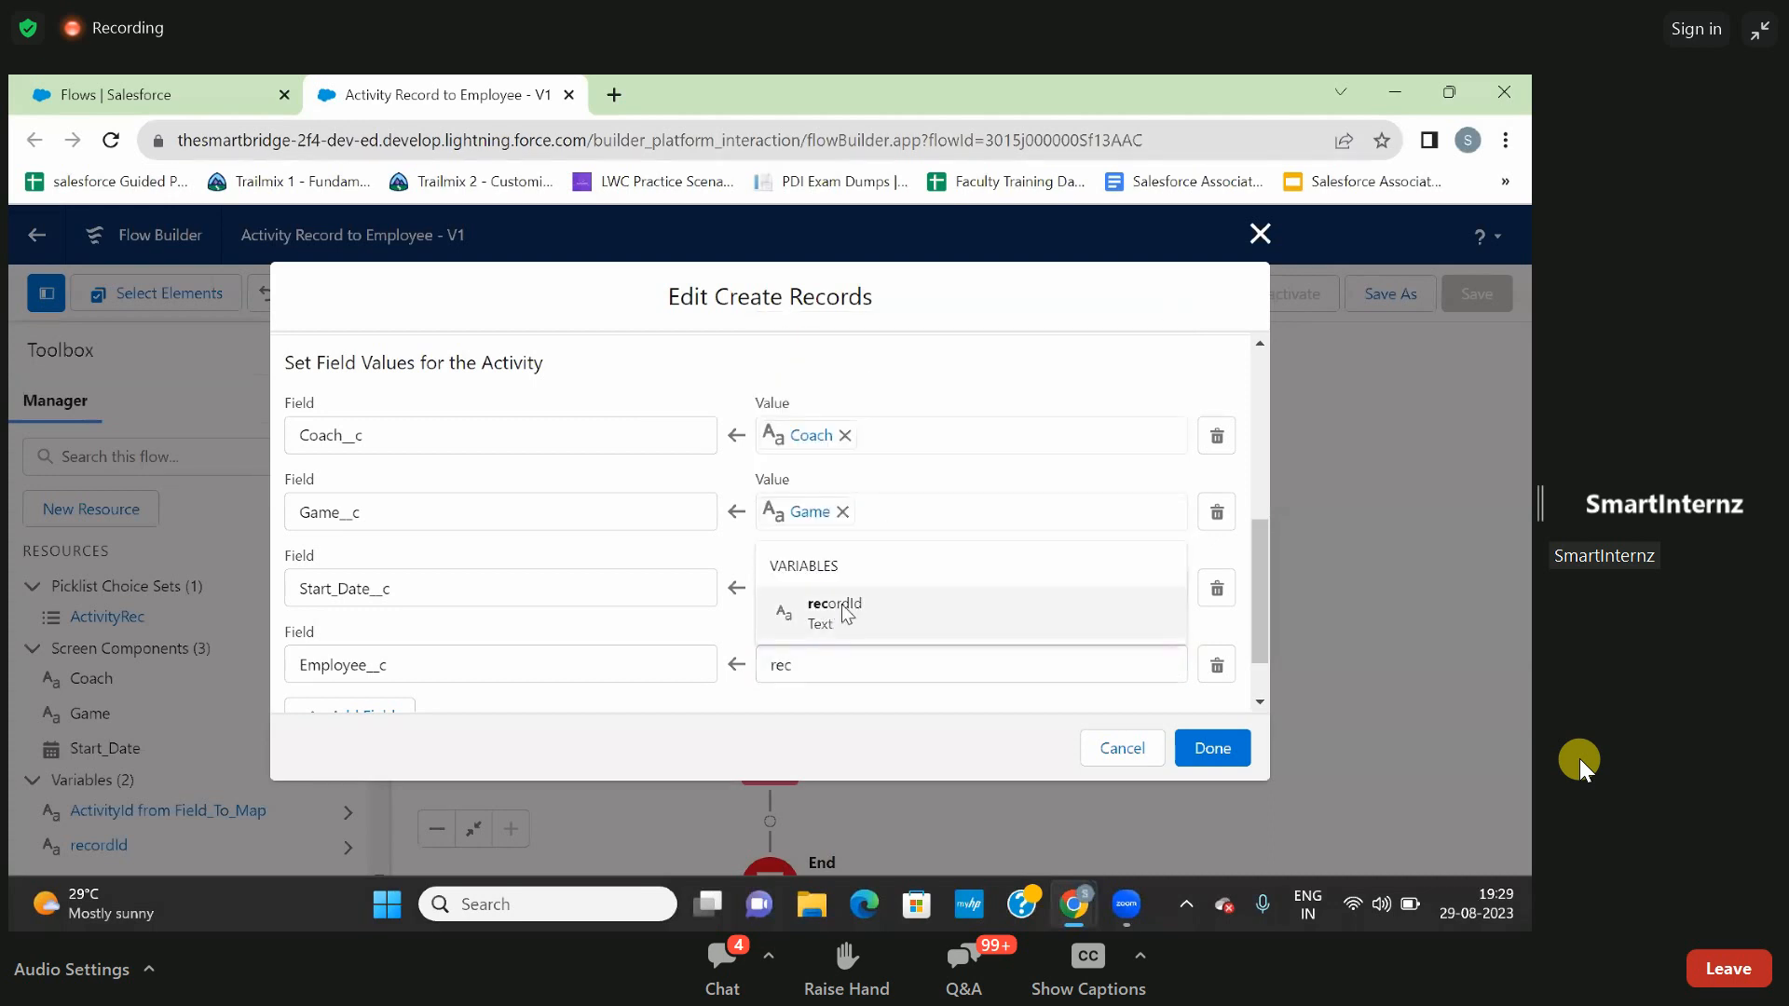
{"action": "left_click", "coordinate": [843, 612]}
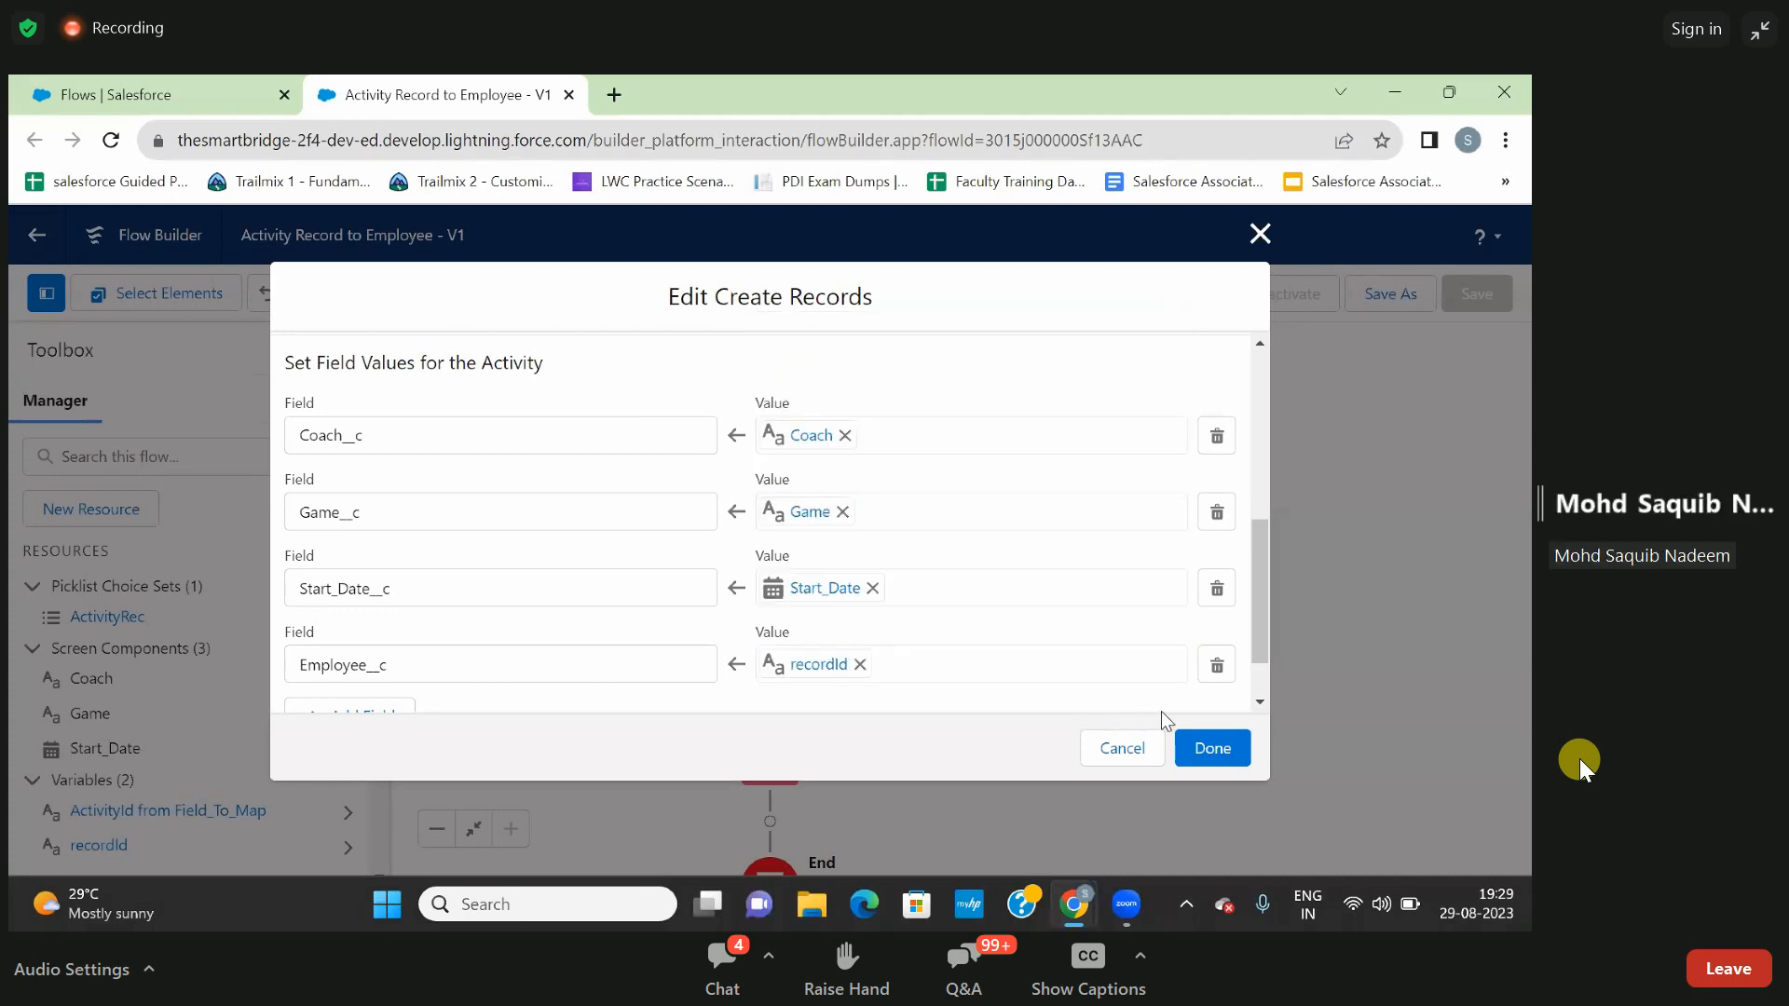
{"action": "left_click", "coordinate": [1212, 748]}
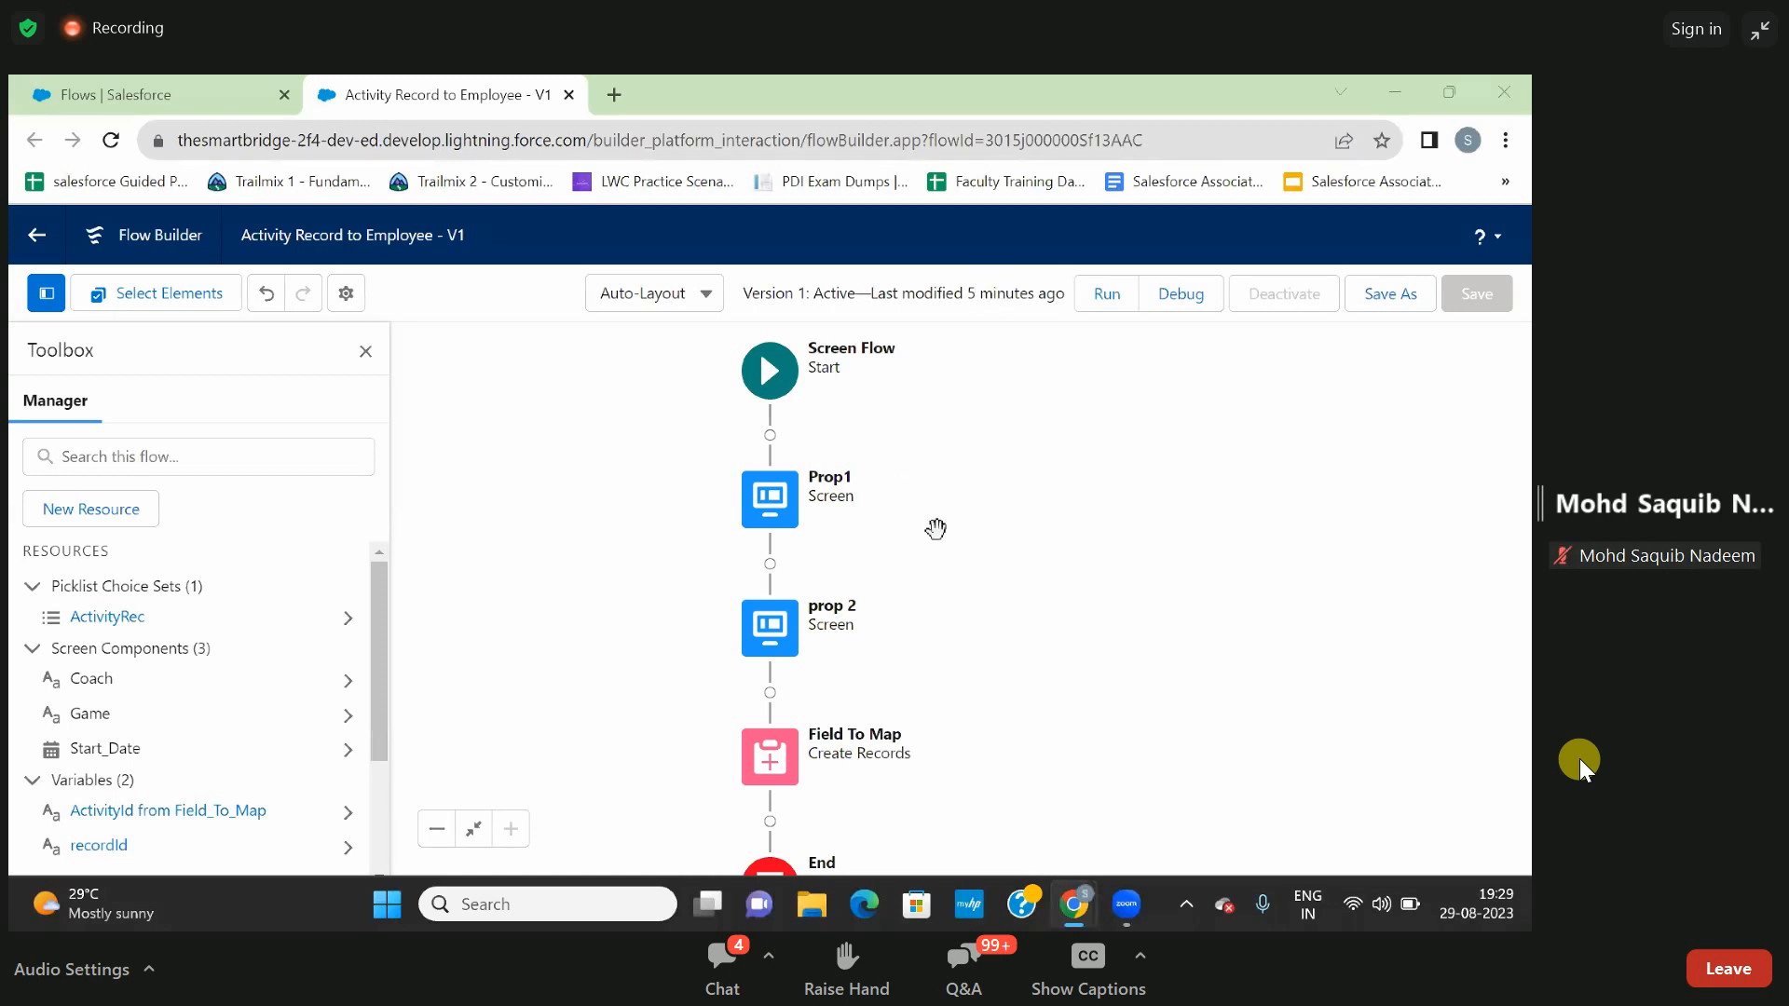
- Save the Activity Record to Employee flow as a new version
{"action": "left_click_drag", "start_coordinate": [967, 506], "coordinate": [1010, 467]}
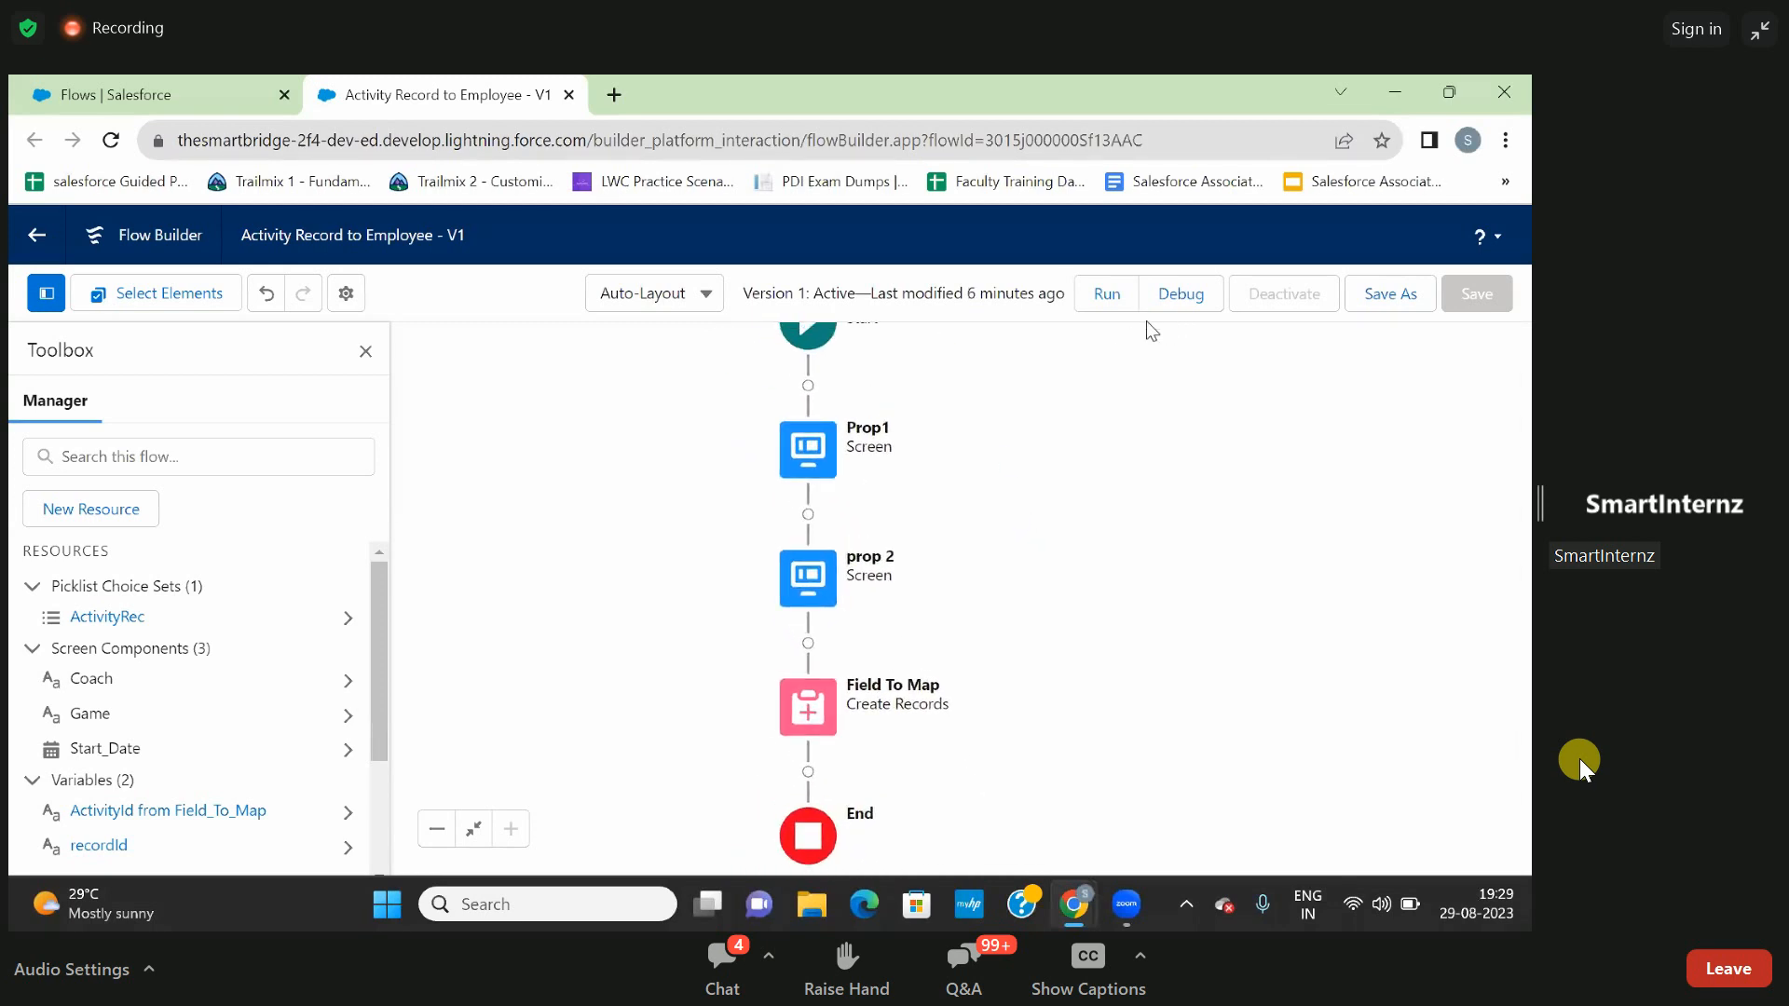
{"action": "left_click", "coordinate": [1385, 306]}
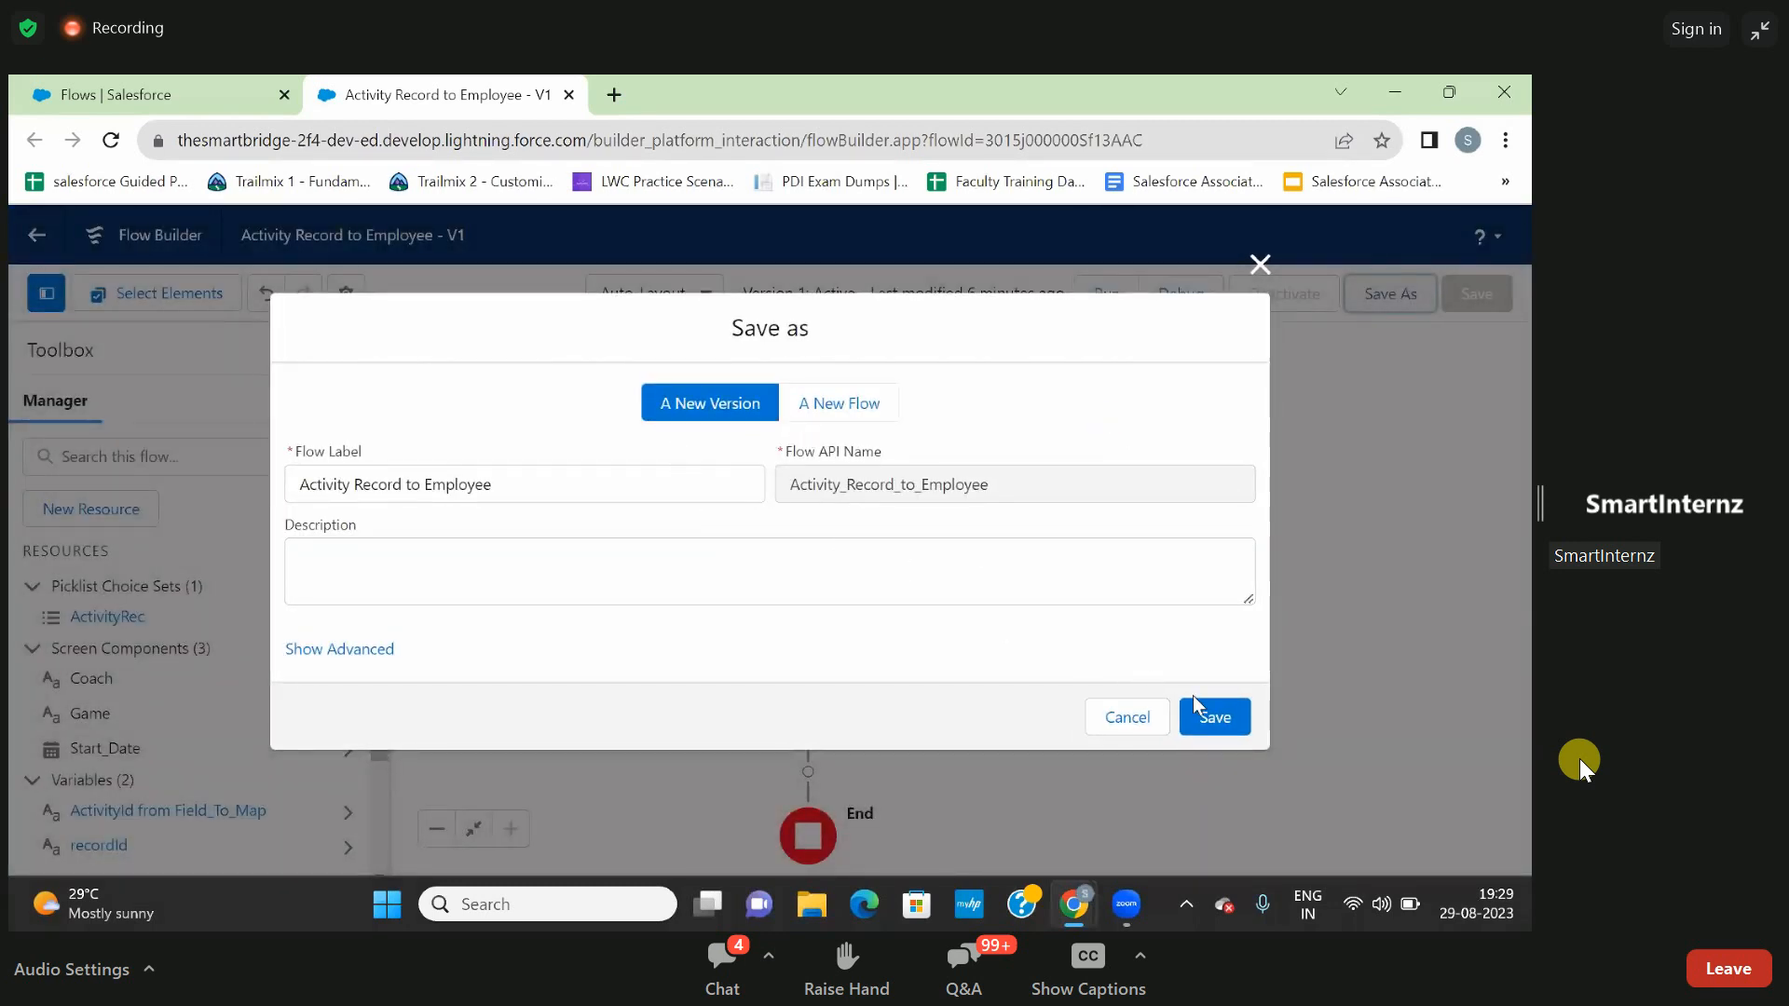
{"action": "left_click", "coordinate": [1212, 716]}
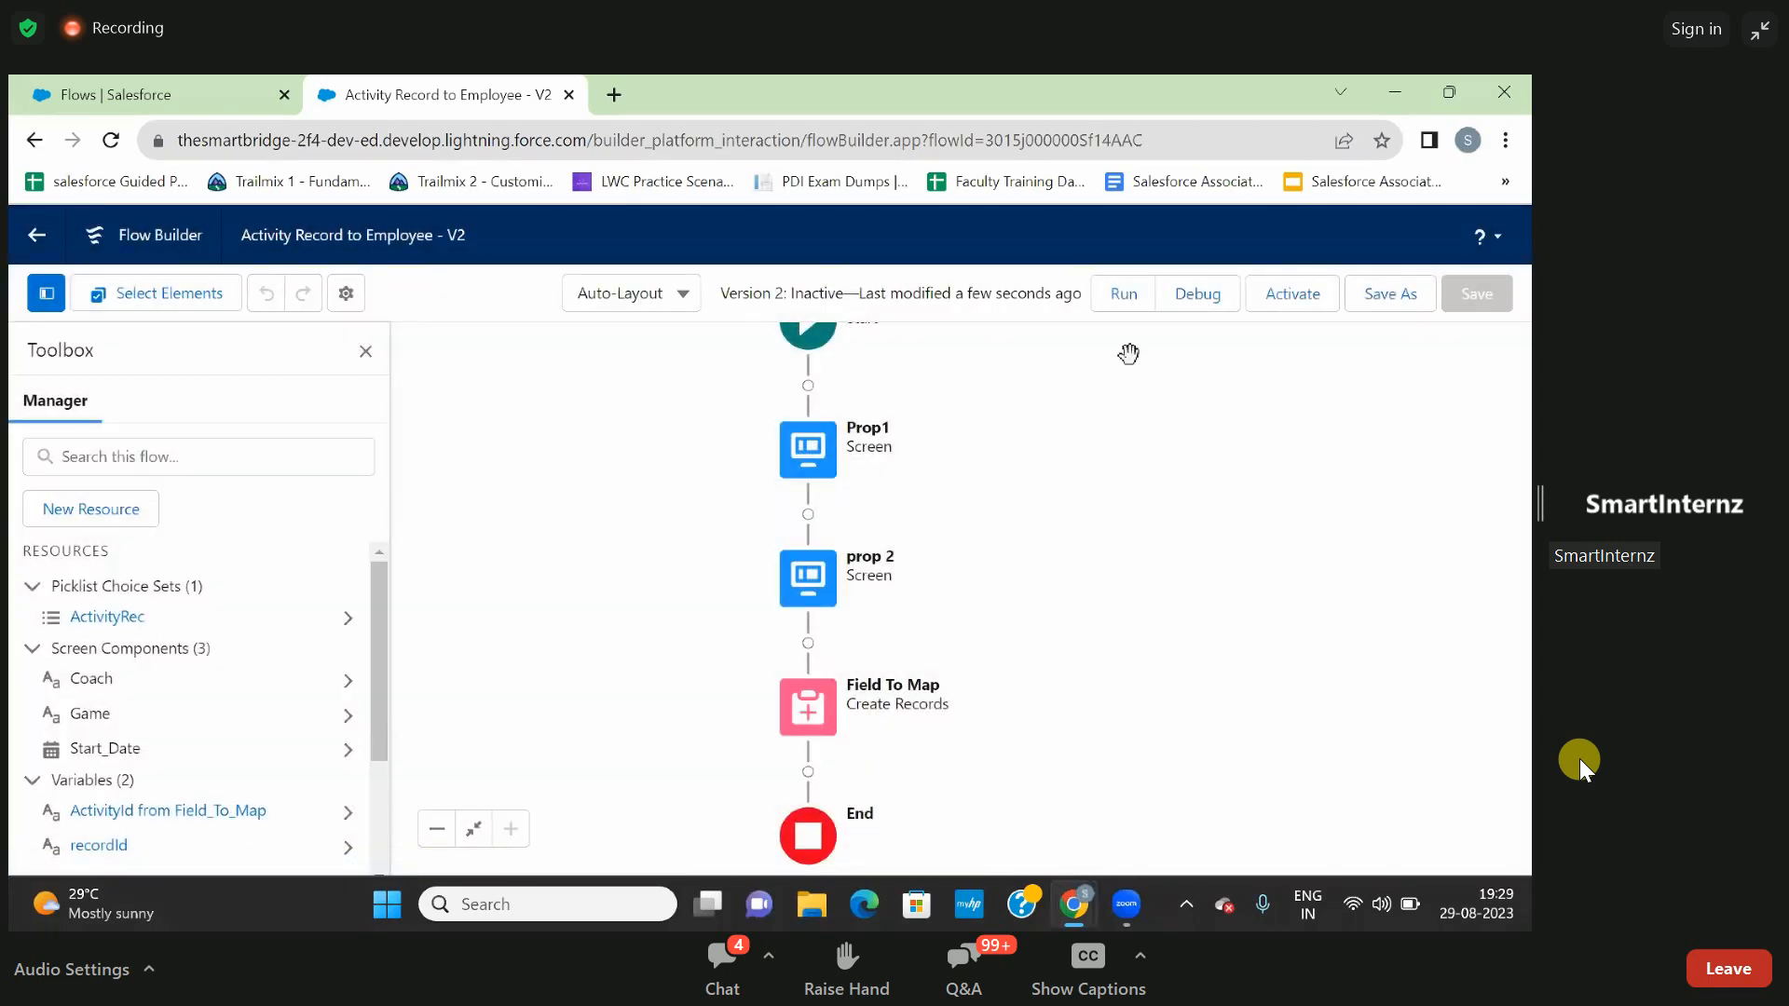
- Launch the debug page of the new flow version, reopening it after closing the first one
{"action": "left_click", "coordinate": [1194, 293]}
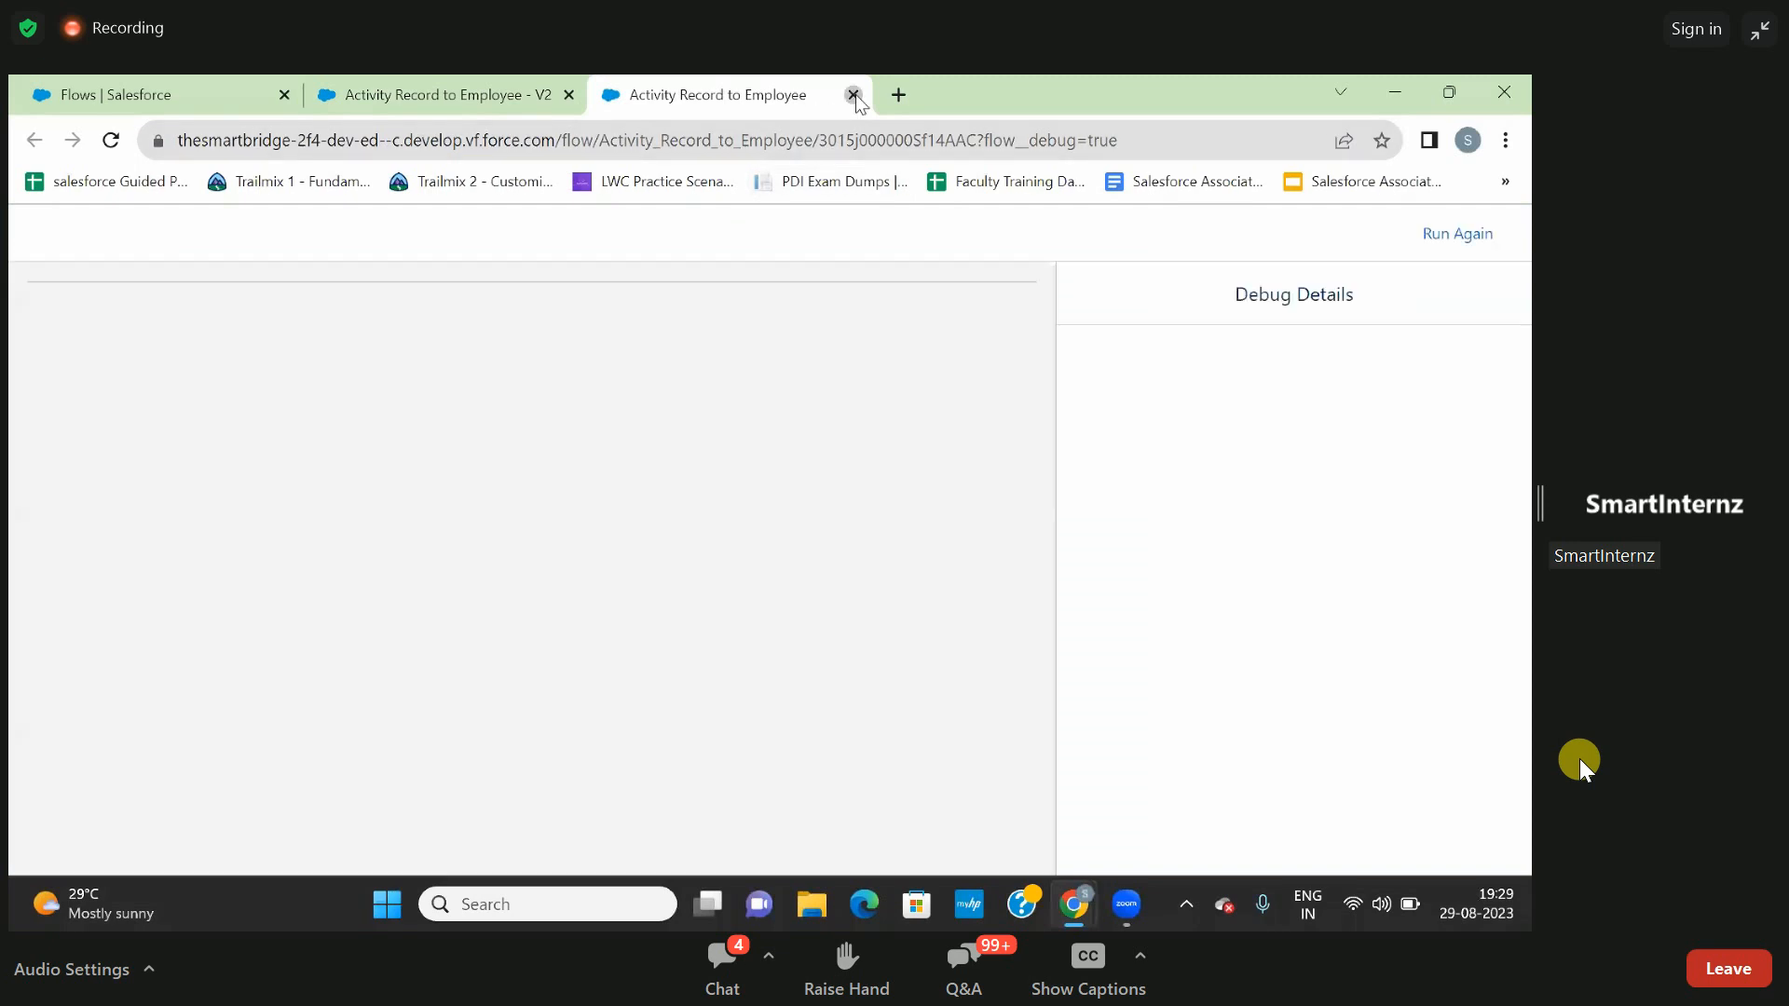
{"action": "left_click", "coordinate": [853, 95]}
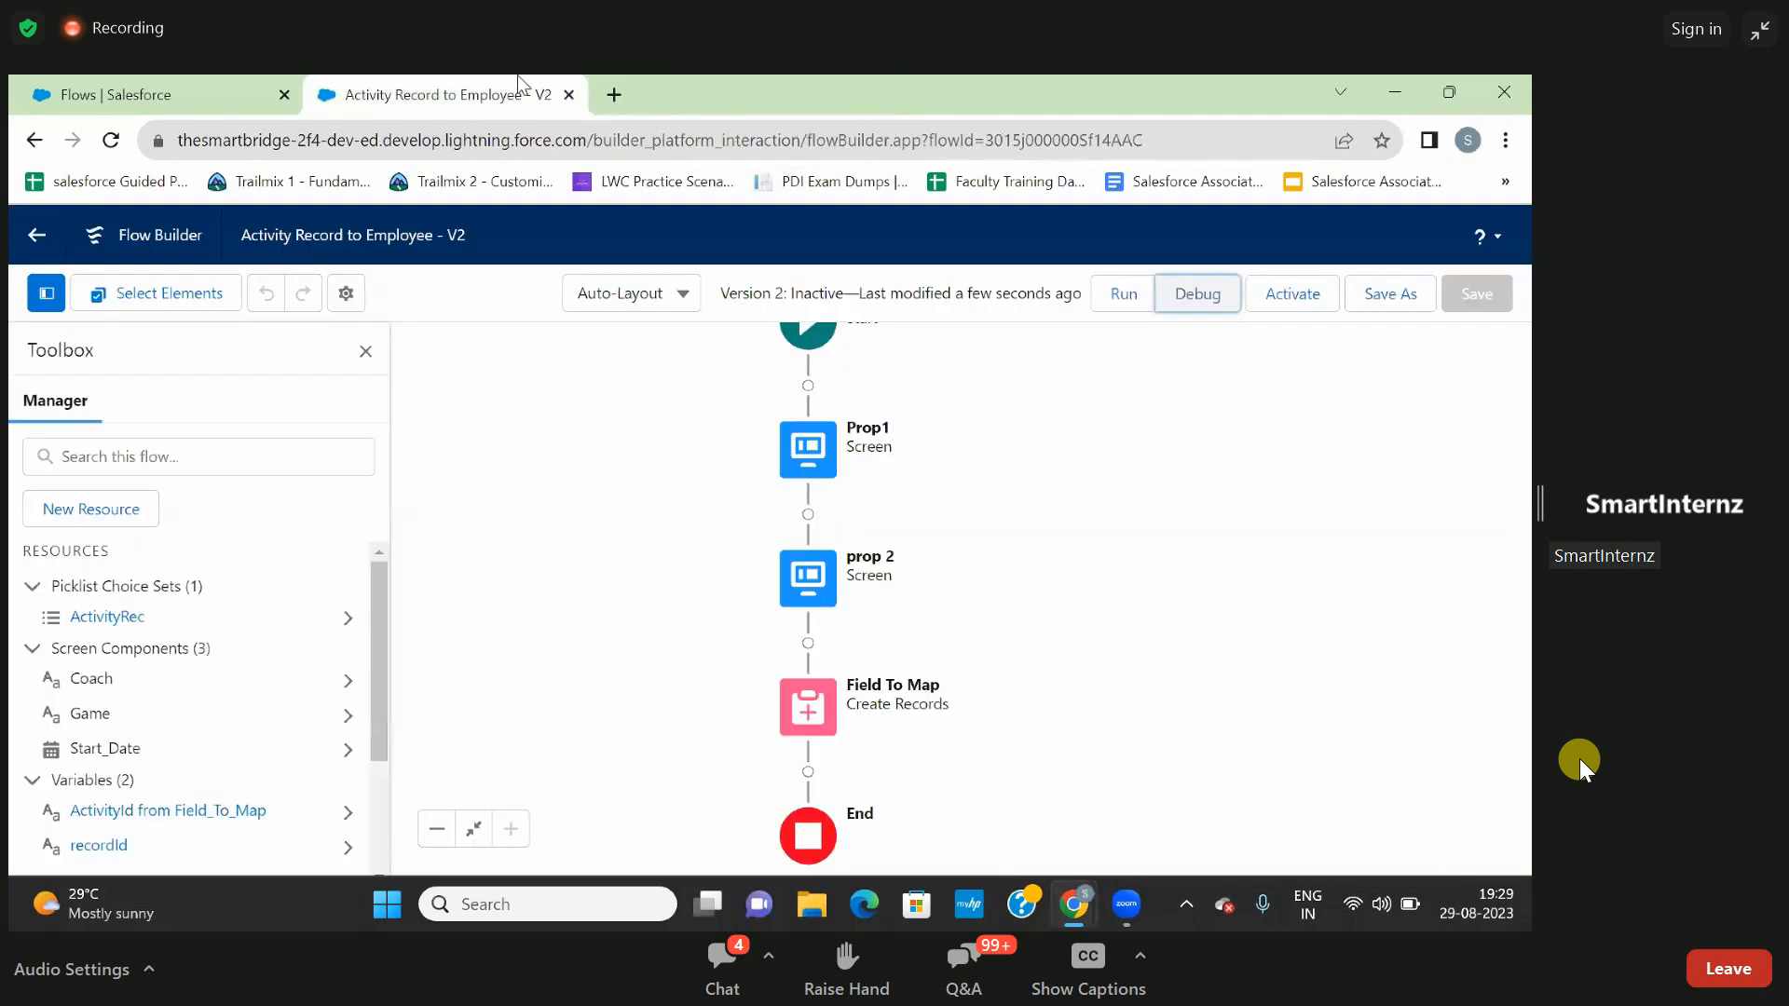
{"action": "left_click", "coordinate": [1196, 294]}
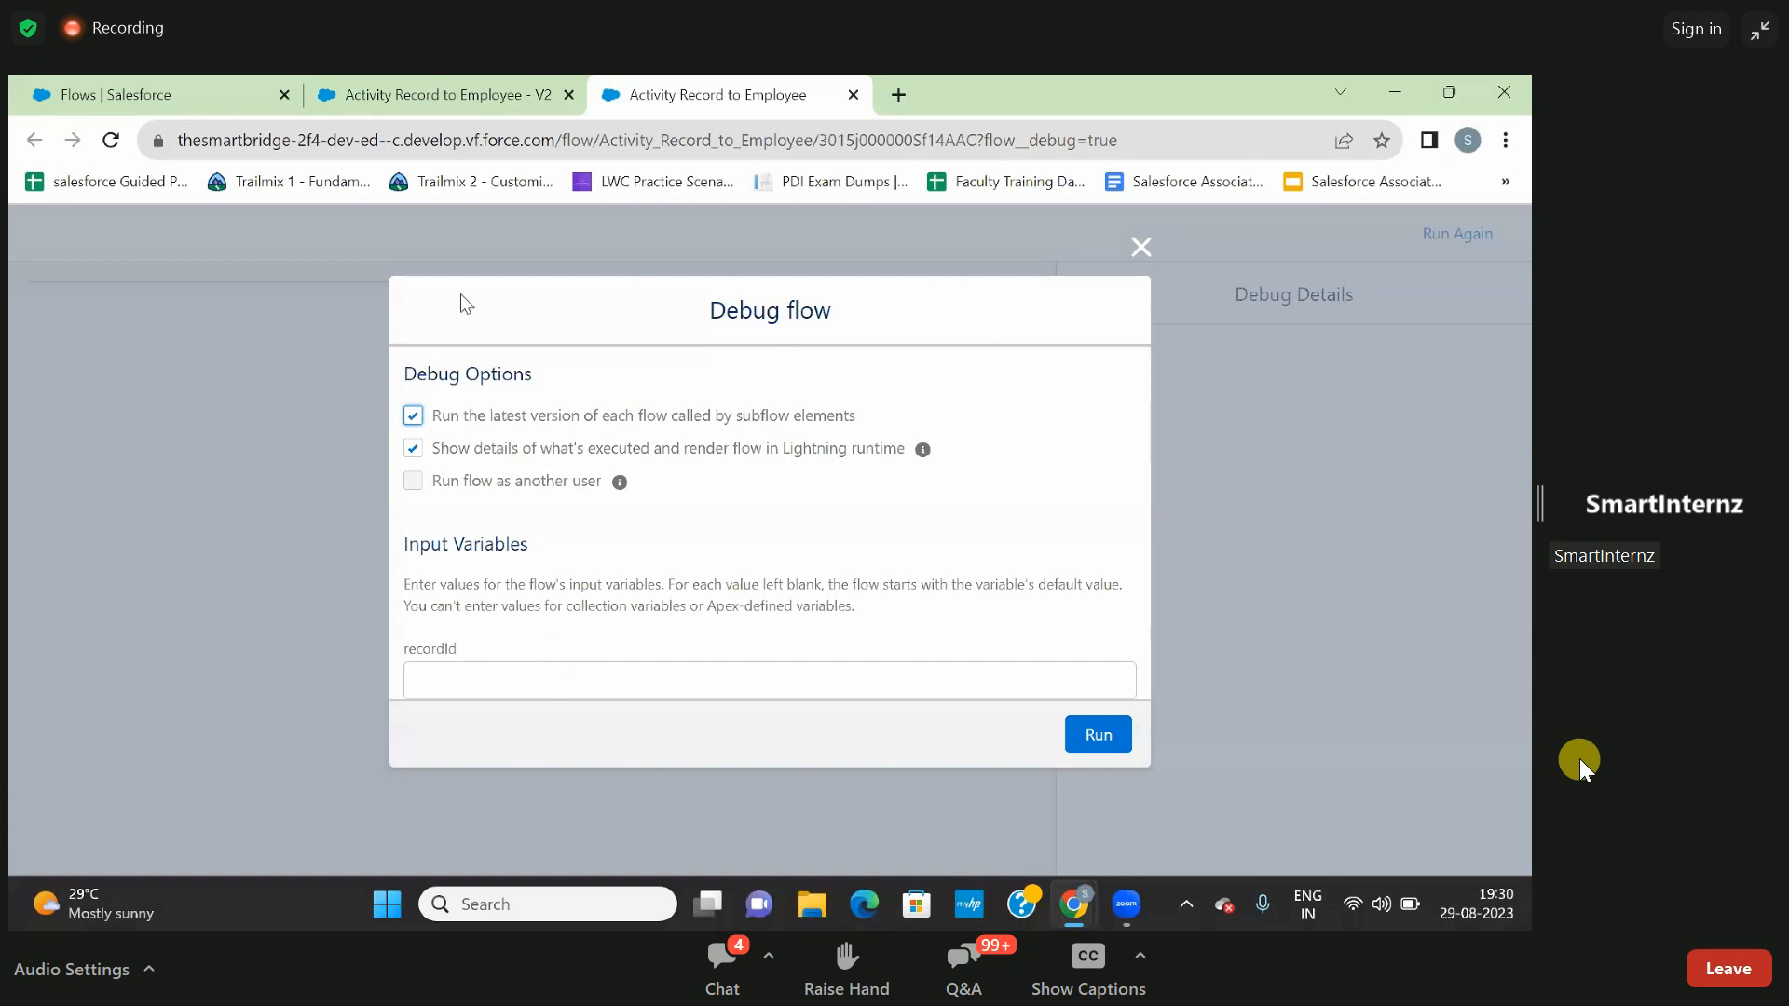
- Return to the Salesforce Setup page and open the Organization Management app
{"action": "left_click", "coordinate": [371, 90]}
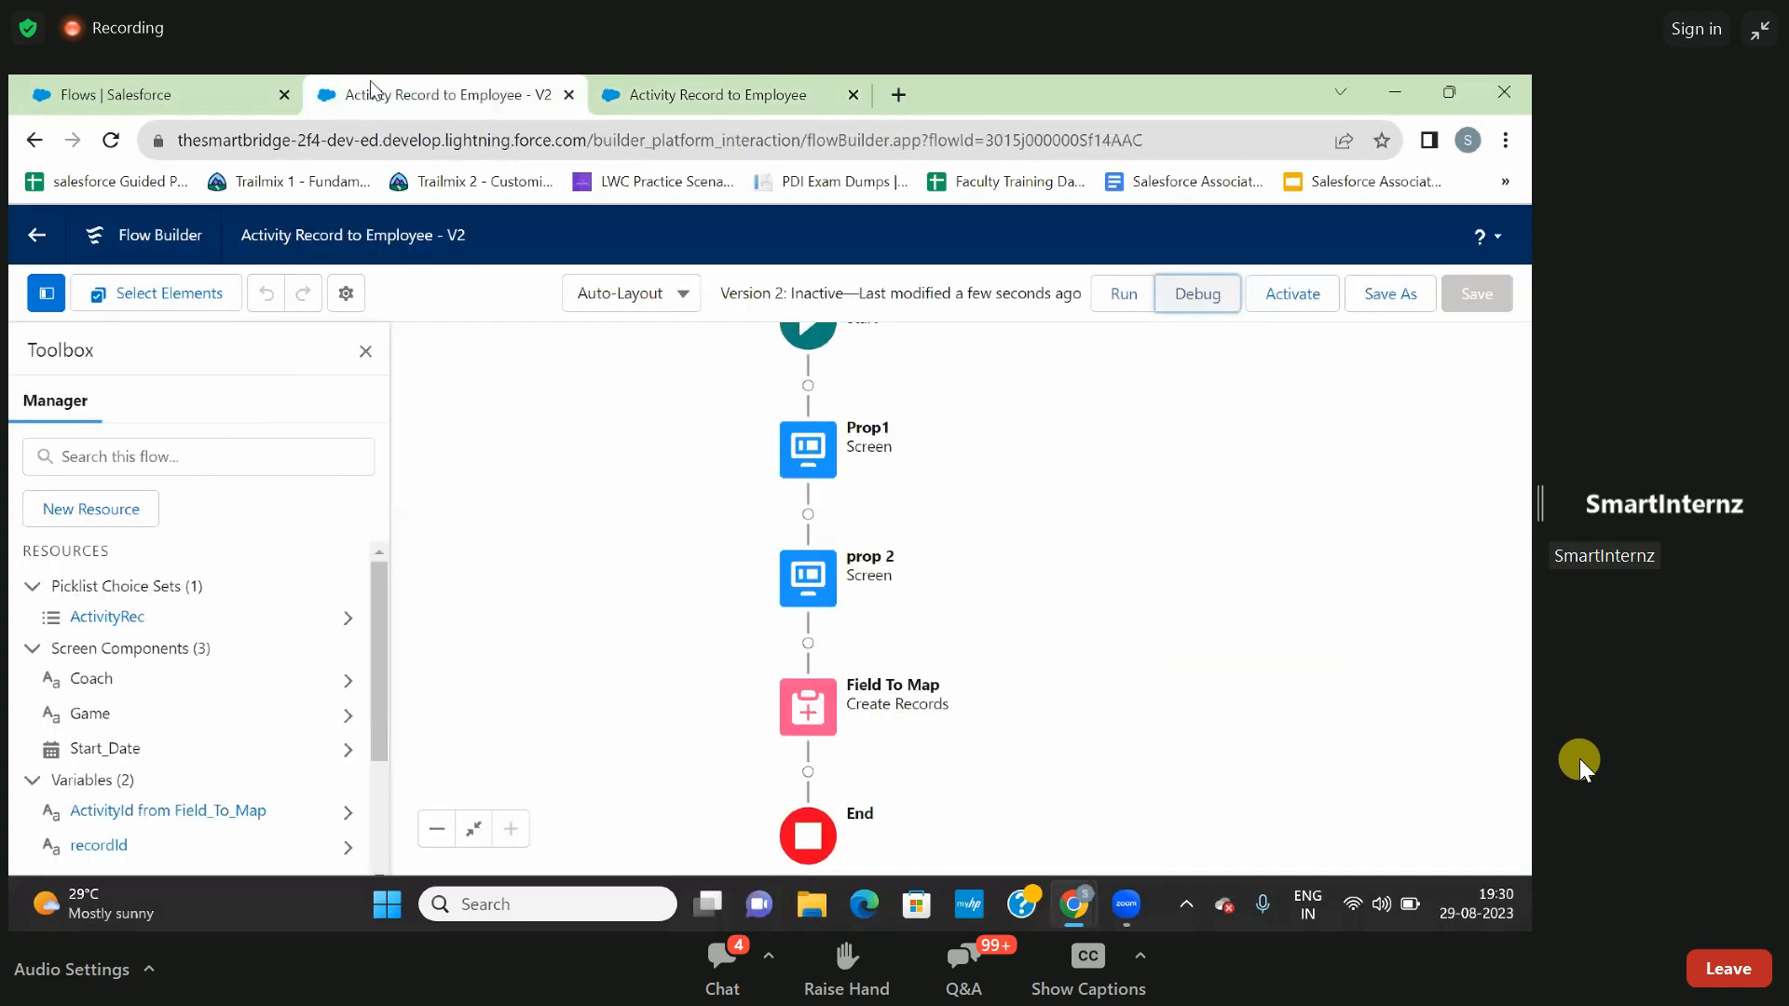
{"action": "left_click", "coordinate": [201, 90]}
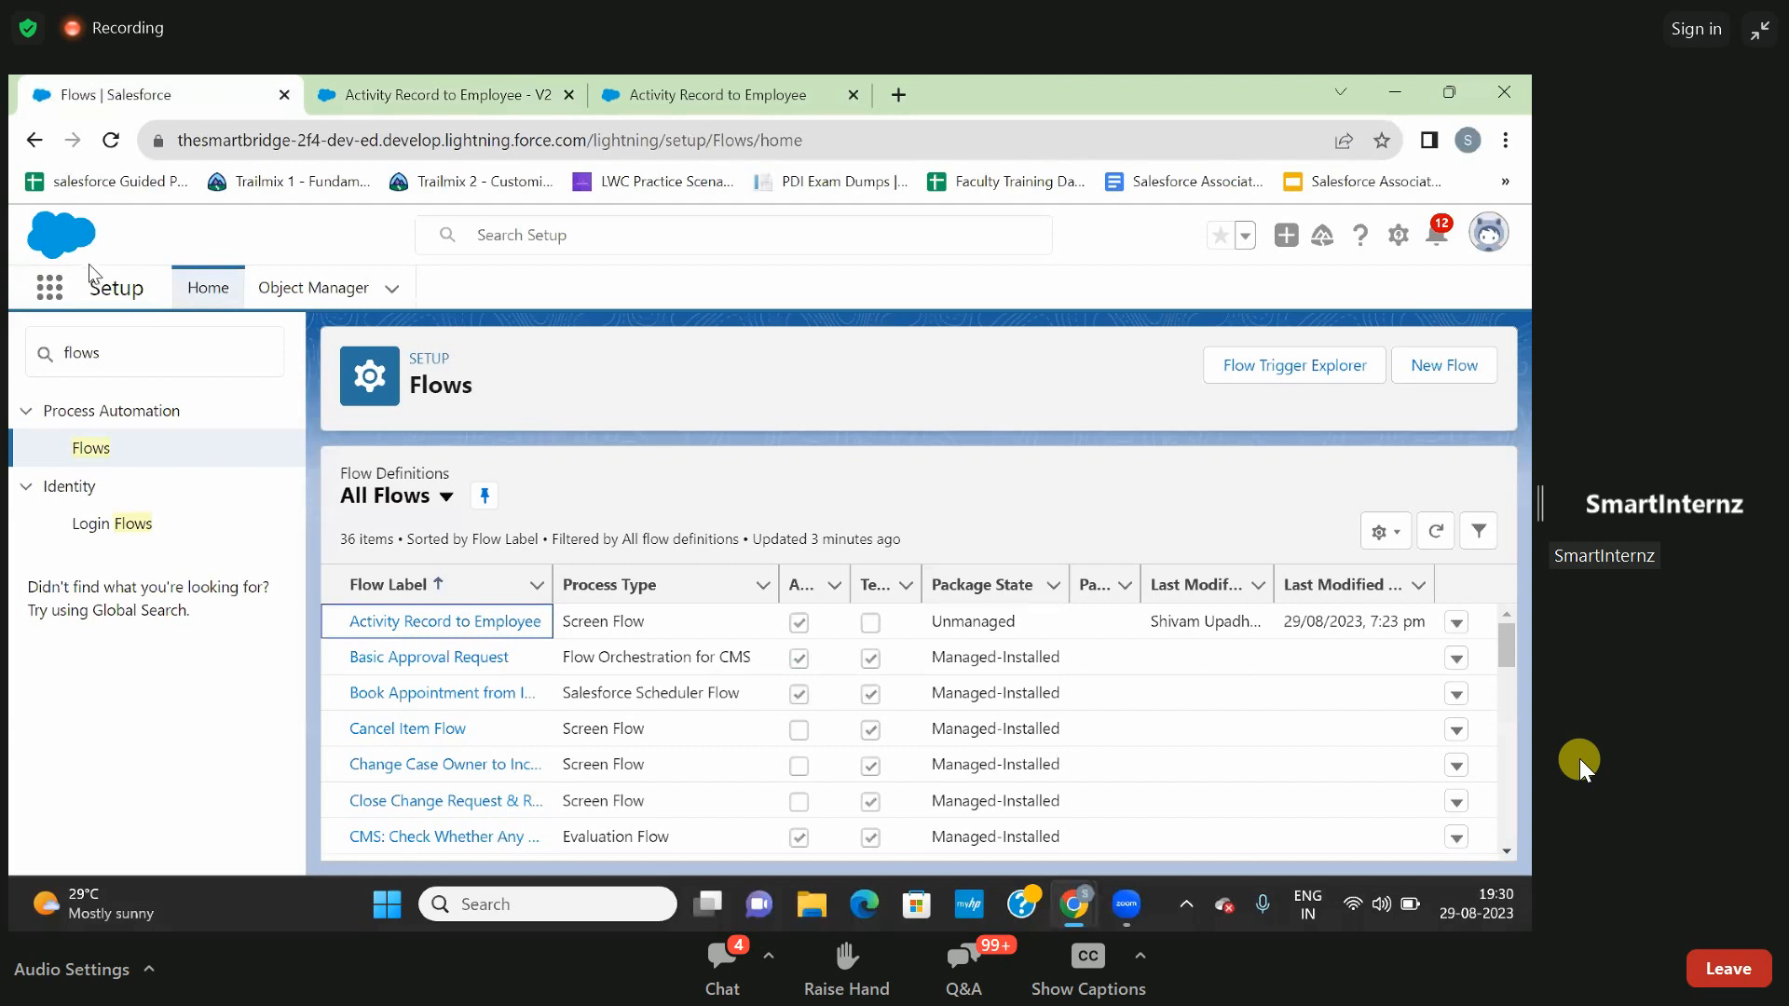
{"action": "left_click", "coordinate": [41, 296]}
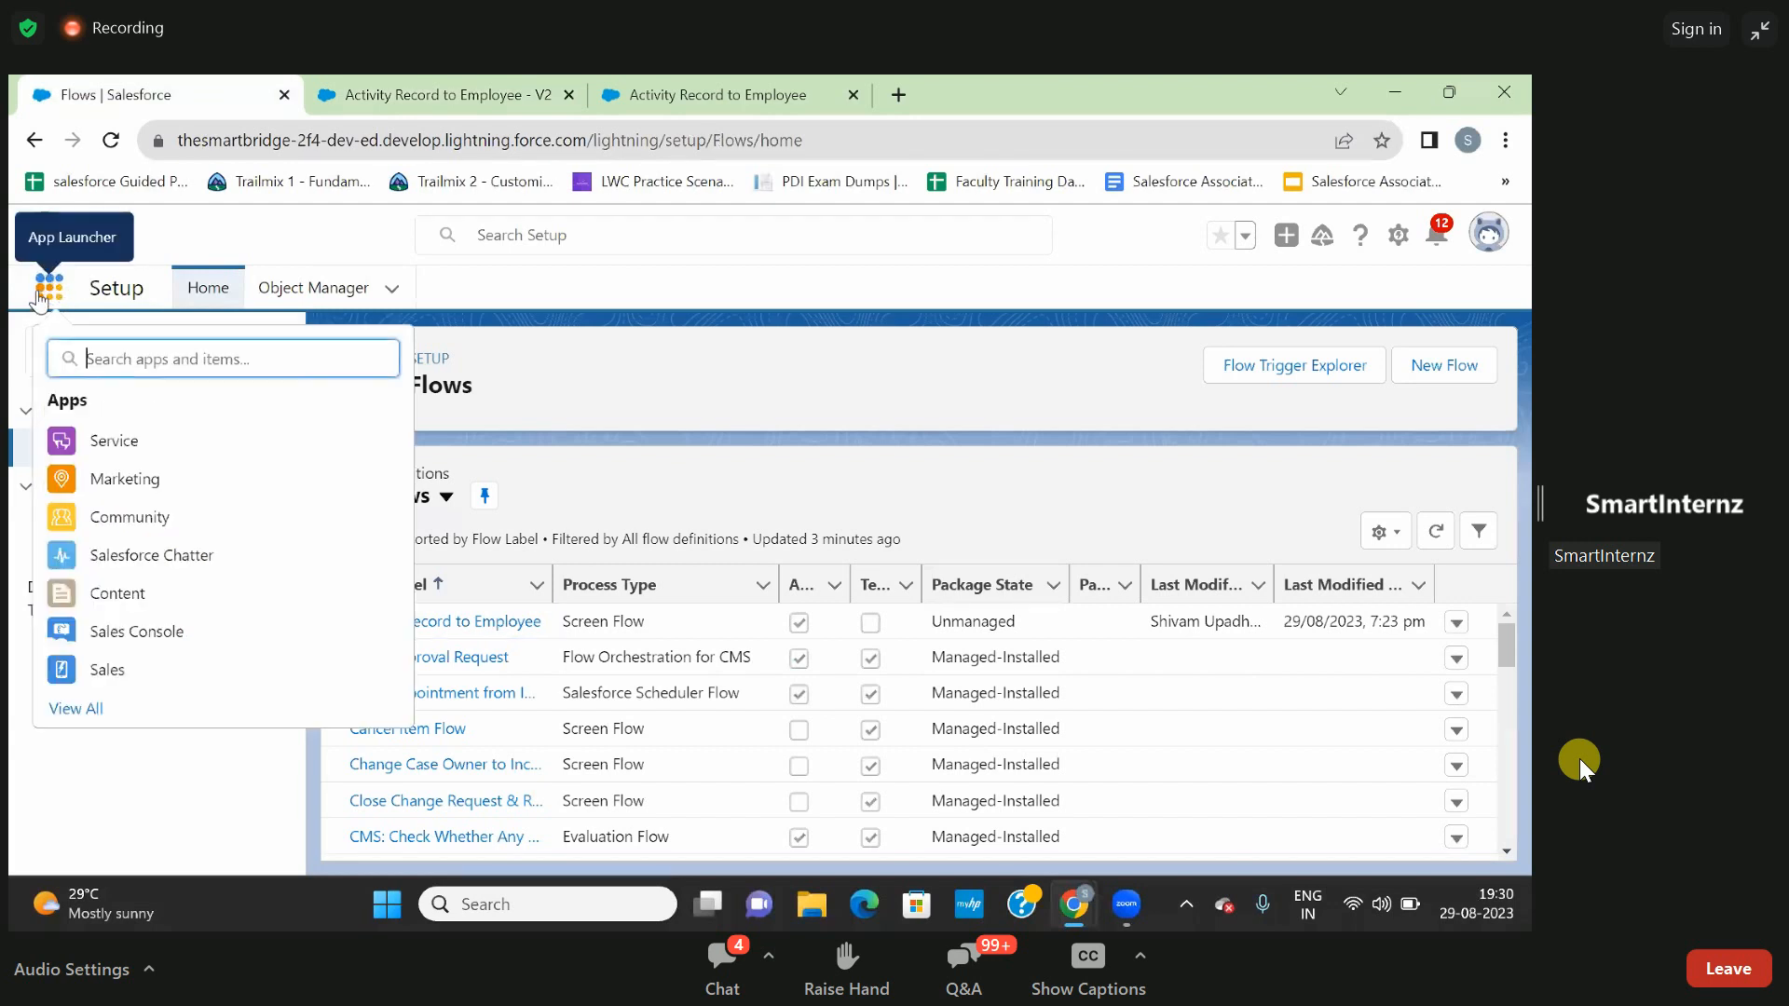
{"action": "type", "text": "or"}
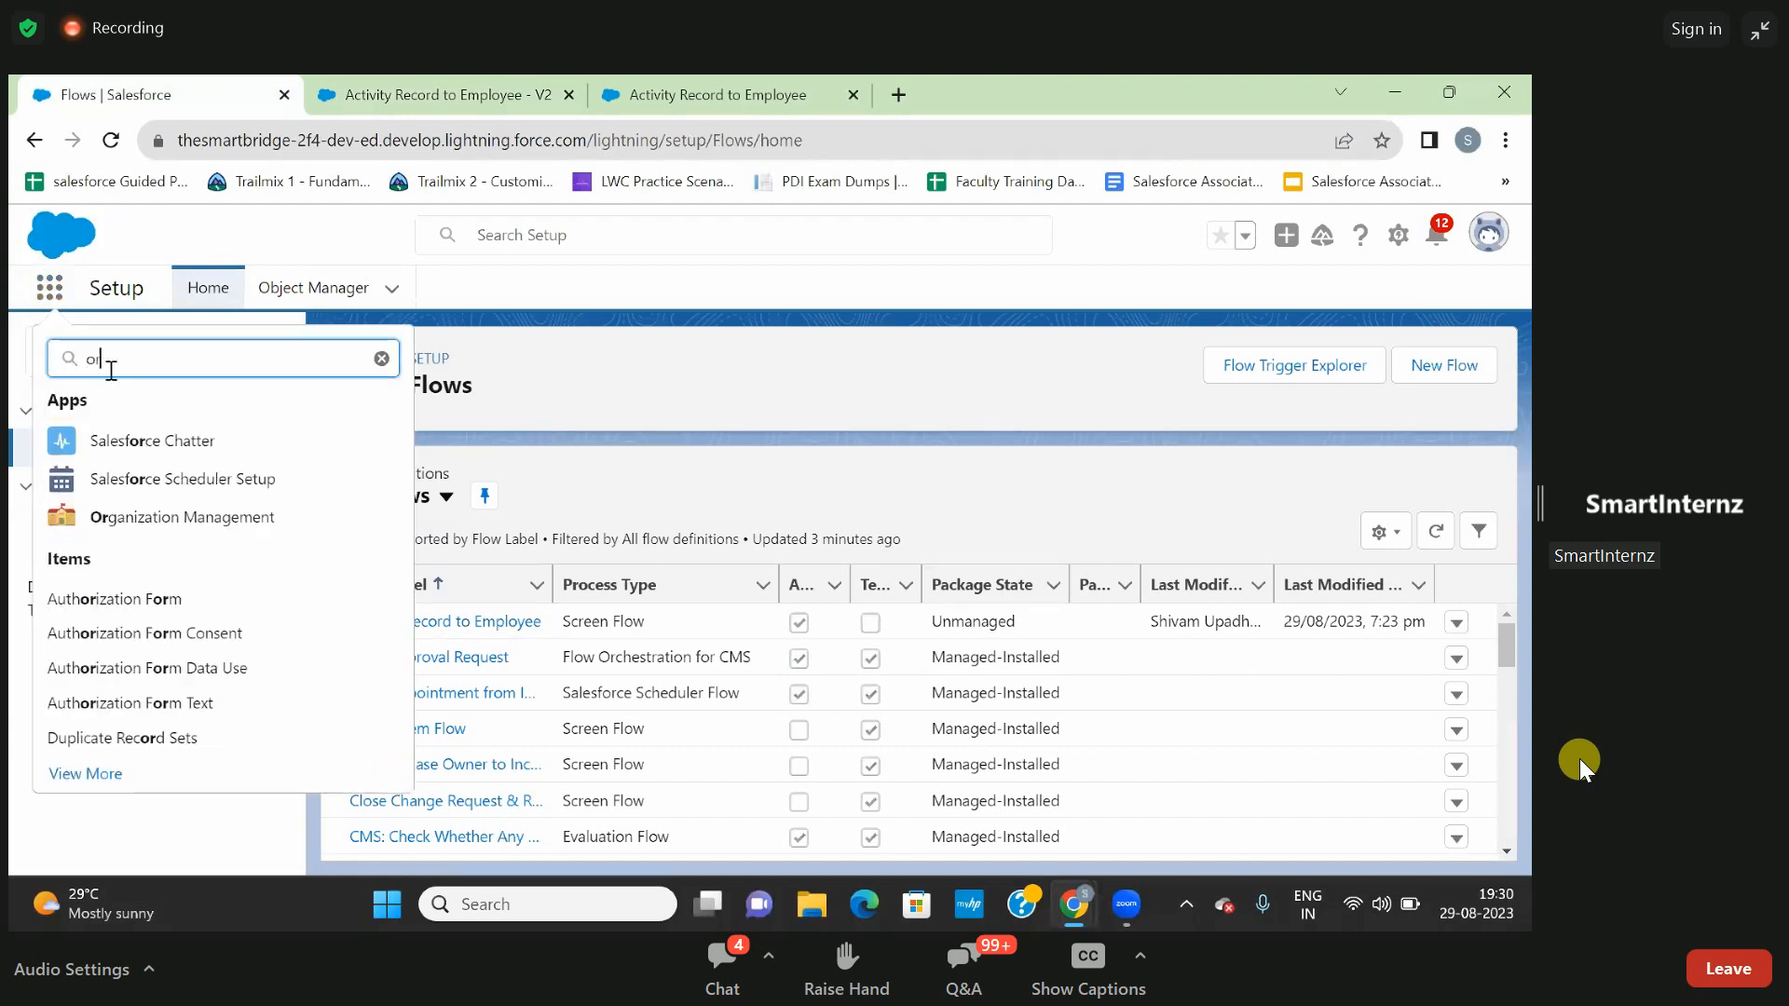
{"action": "type", "text": "gani"}
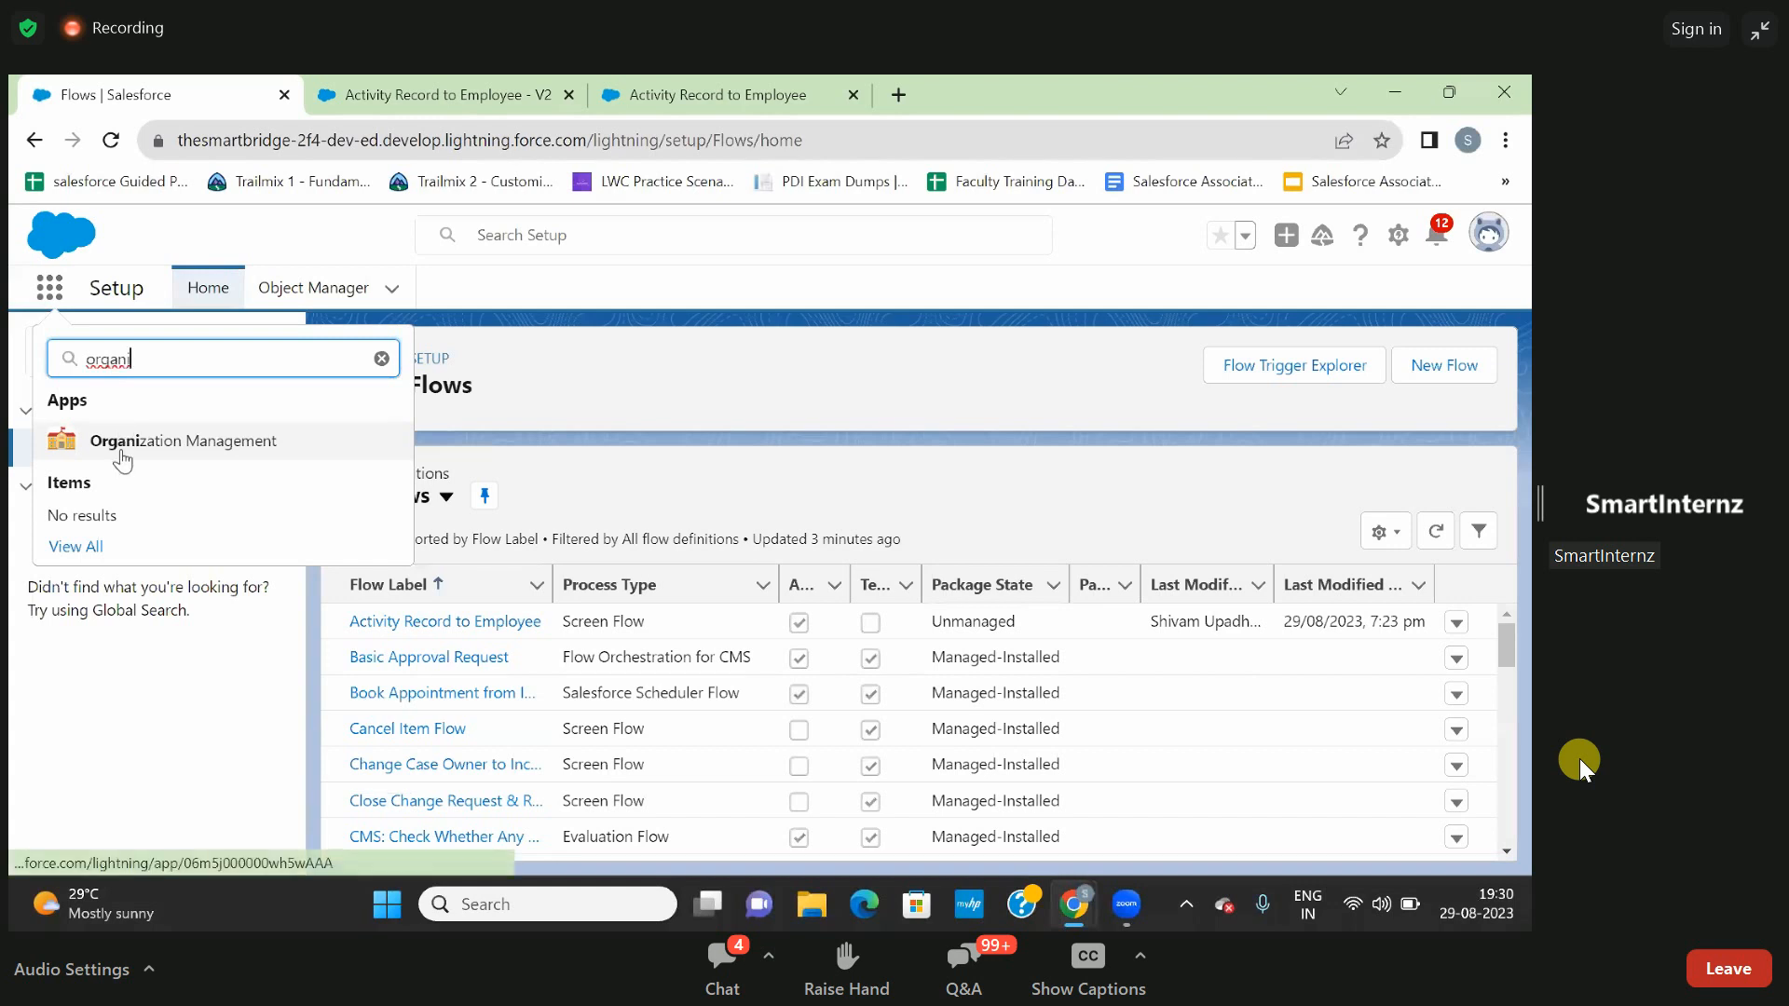
{"action": "left_click", "coordinate": [192, 453]}
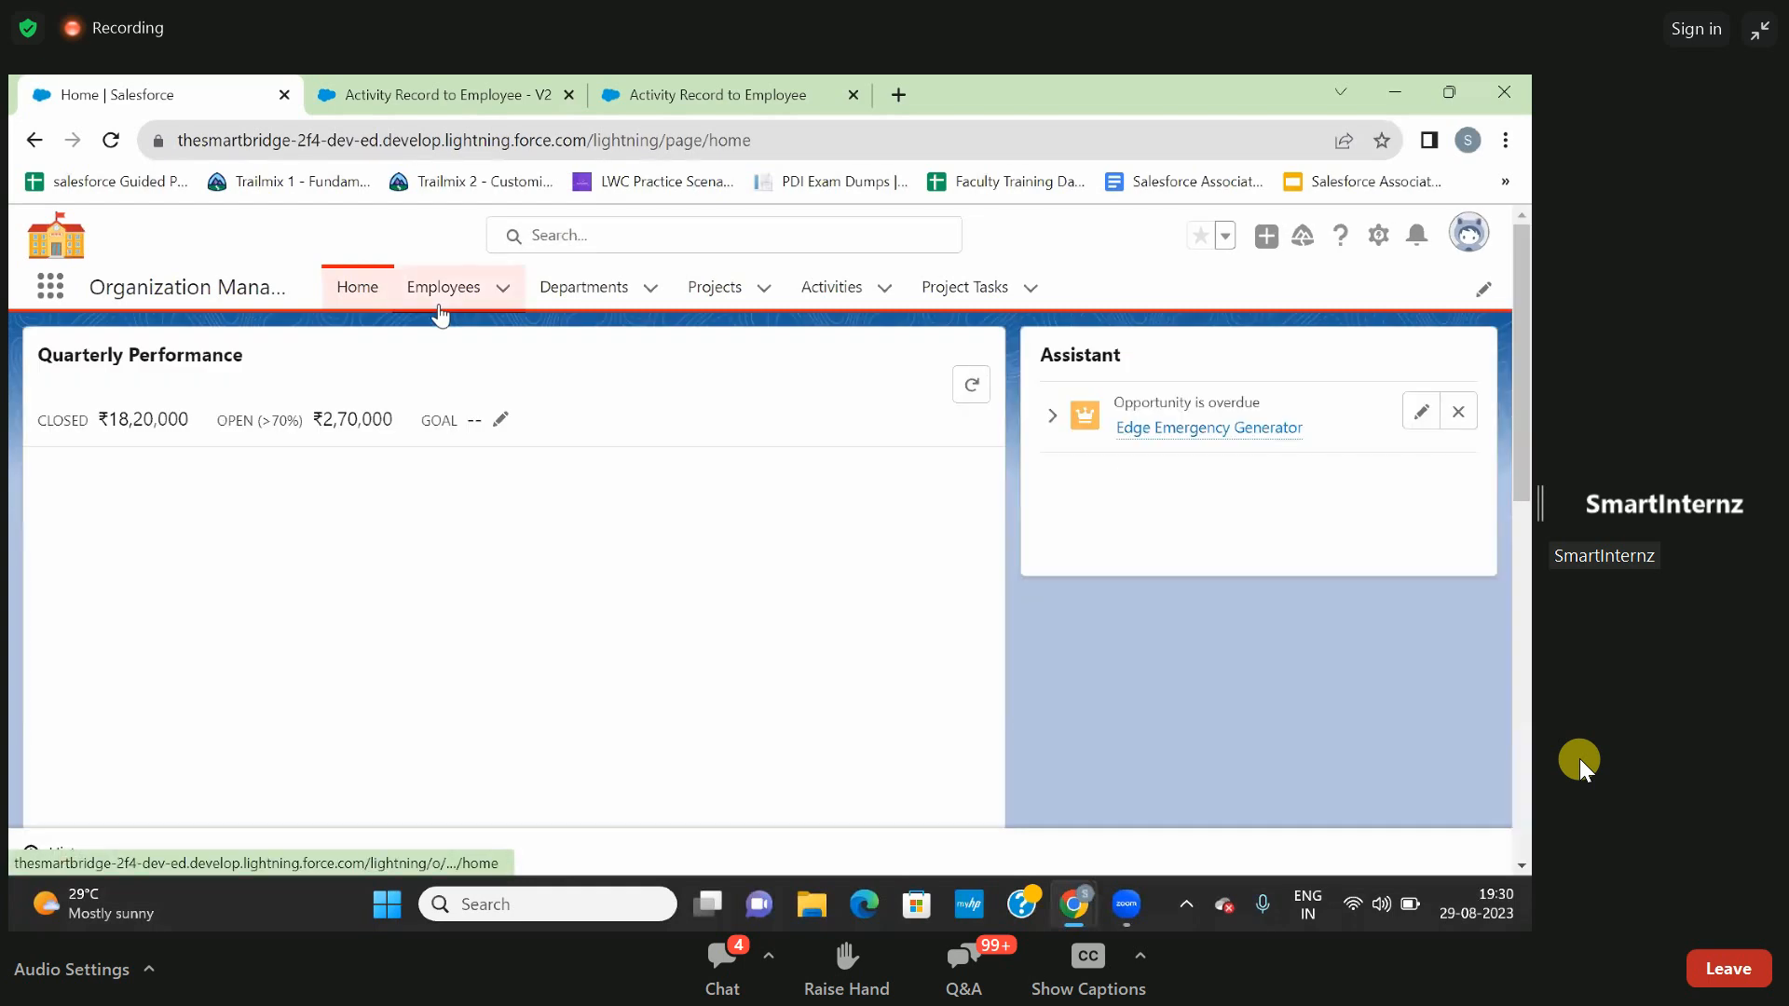
- Open the third employee record in the Employees list and copy its record ID from the page address
{"action": "left_click", "coordinate": [446, 300]}
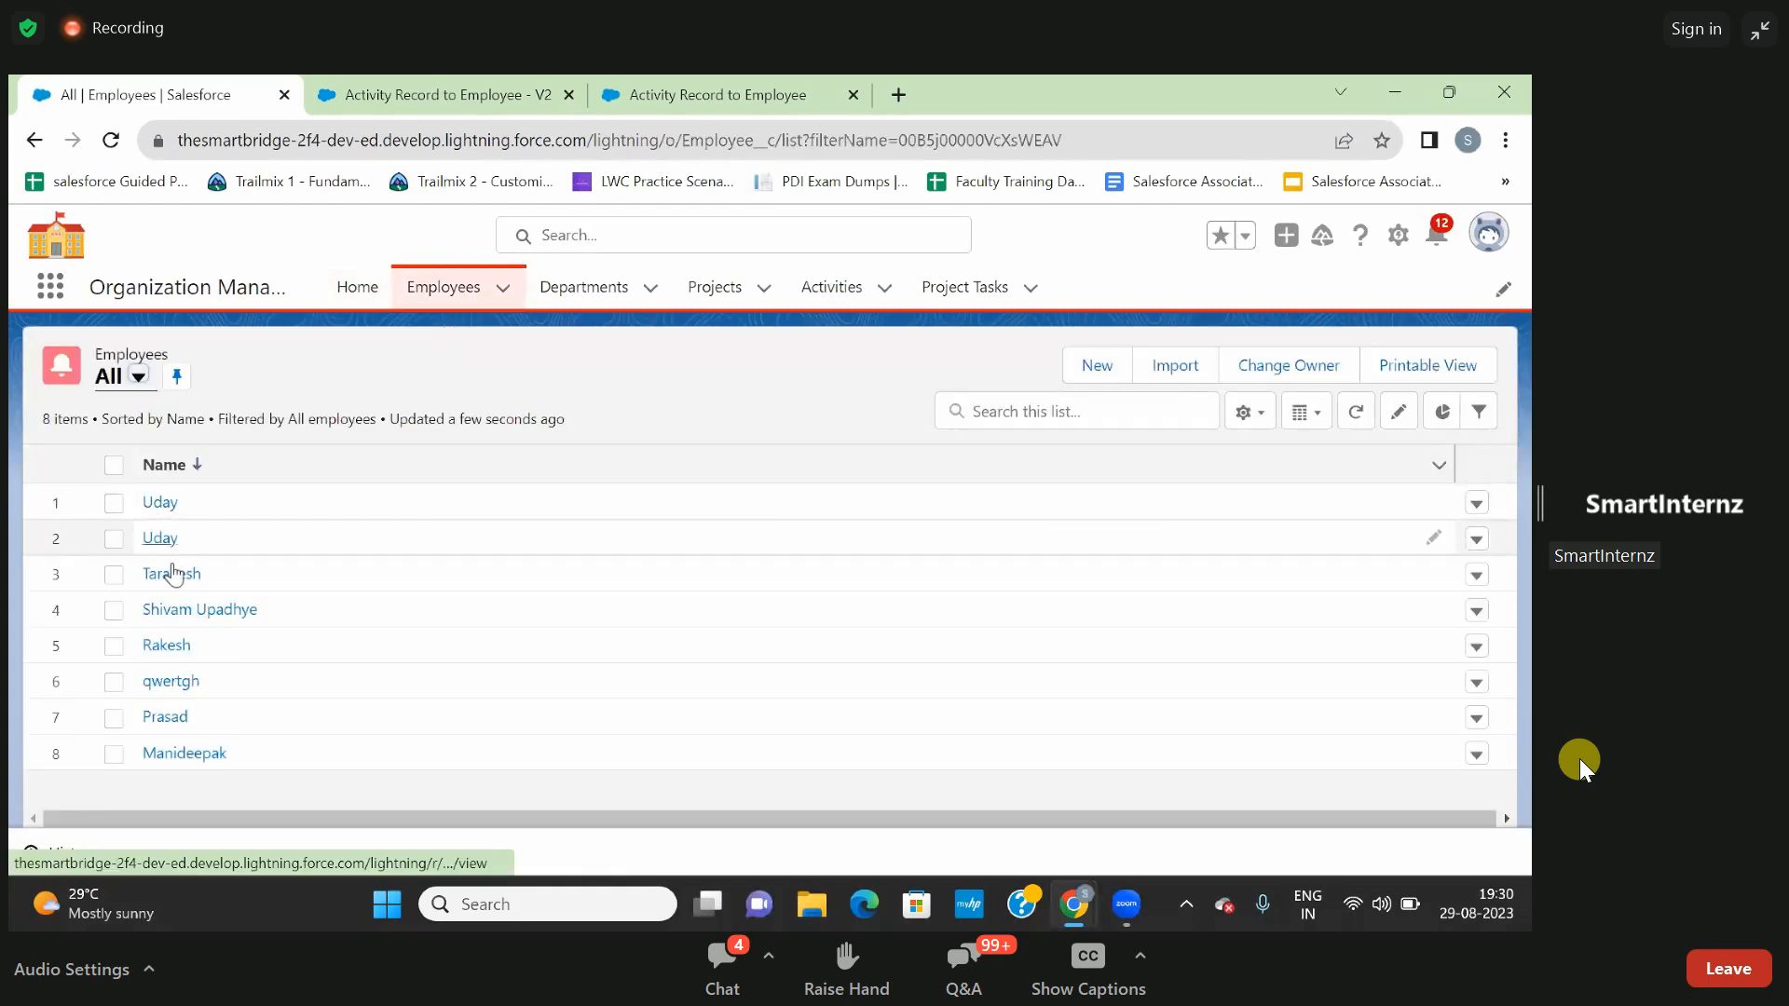
{"action": "left_click", "coordinate": [175, 574]}
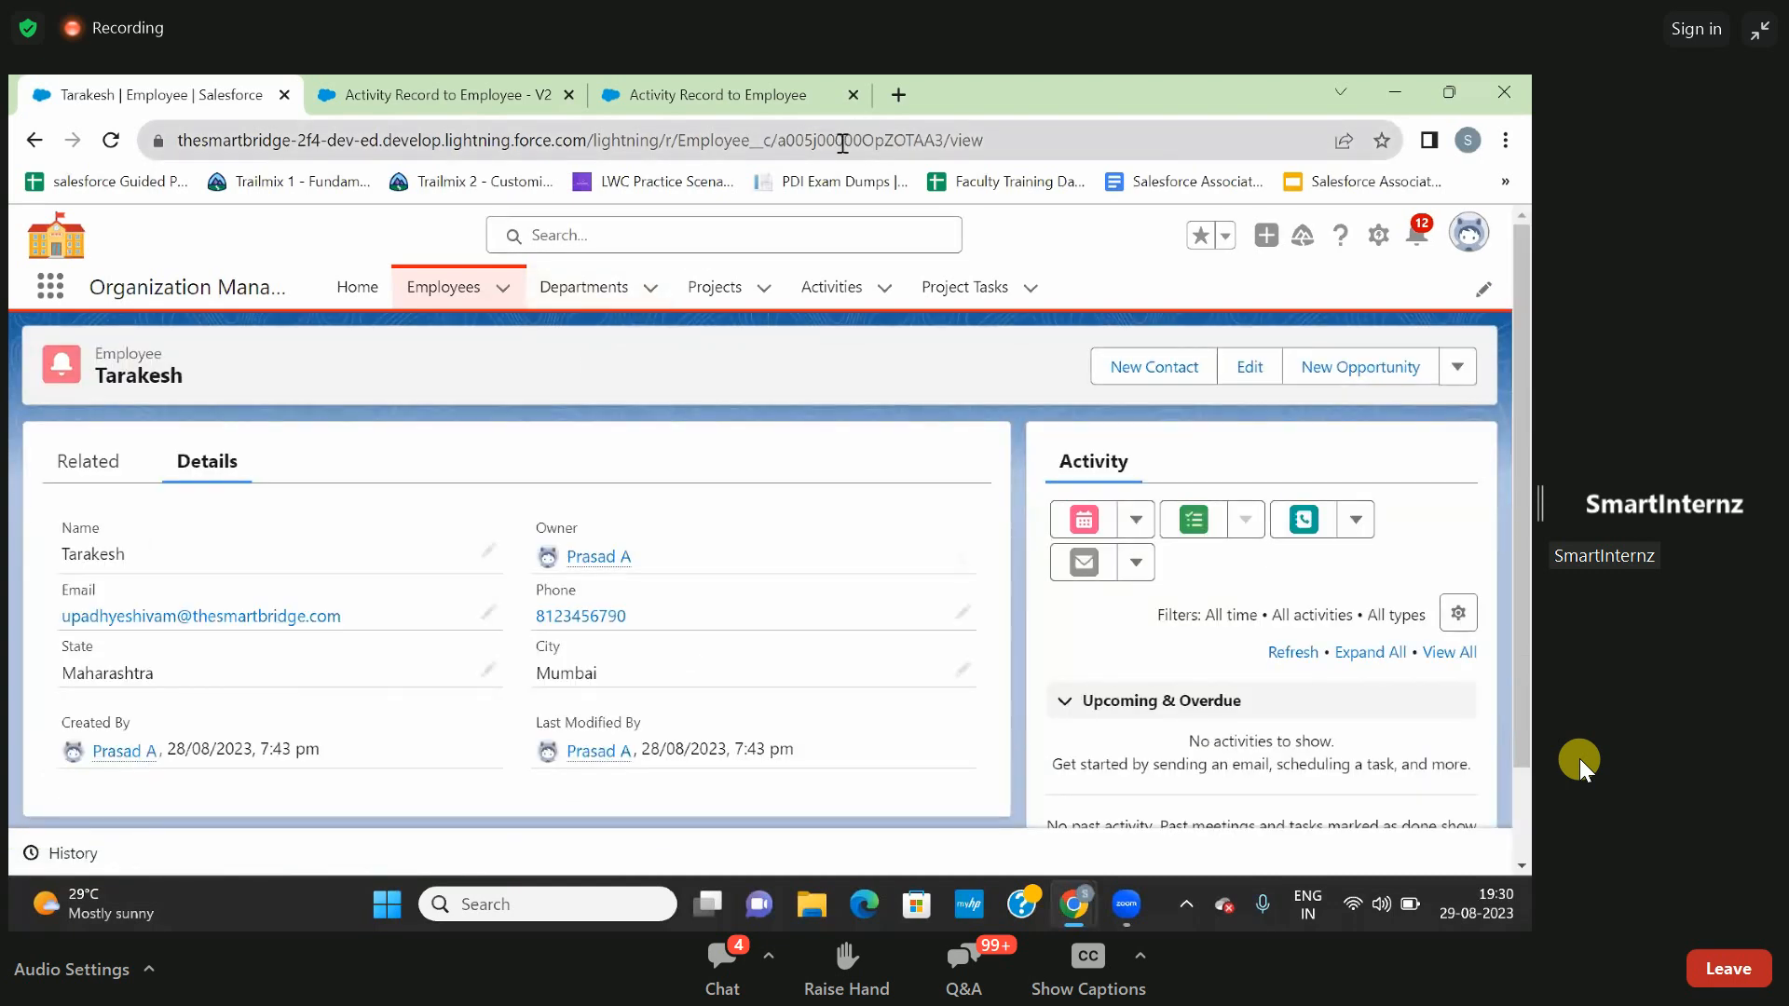
{"action": "left_click", "coordinate": [842, 142]}
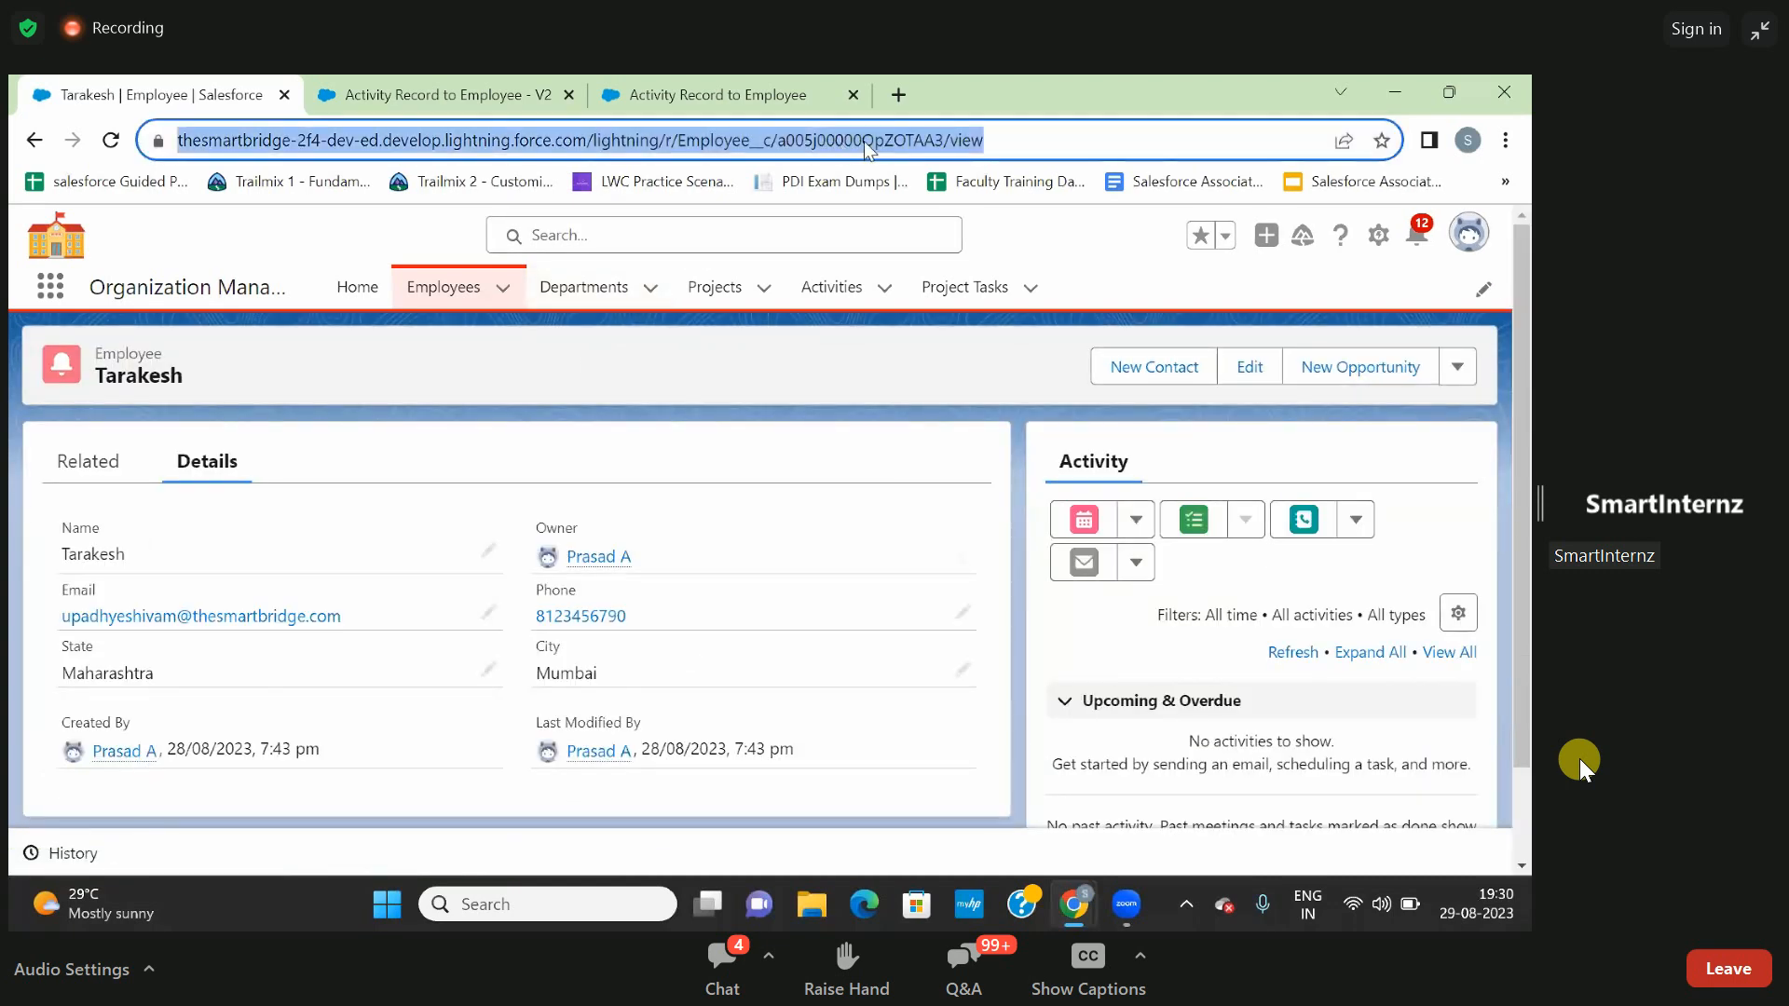
{"action": "double_click", "coordinate": [877, 142]}
{"action": "key", "text": "ctrl+c"}
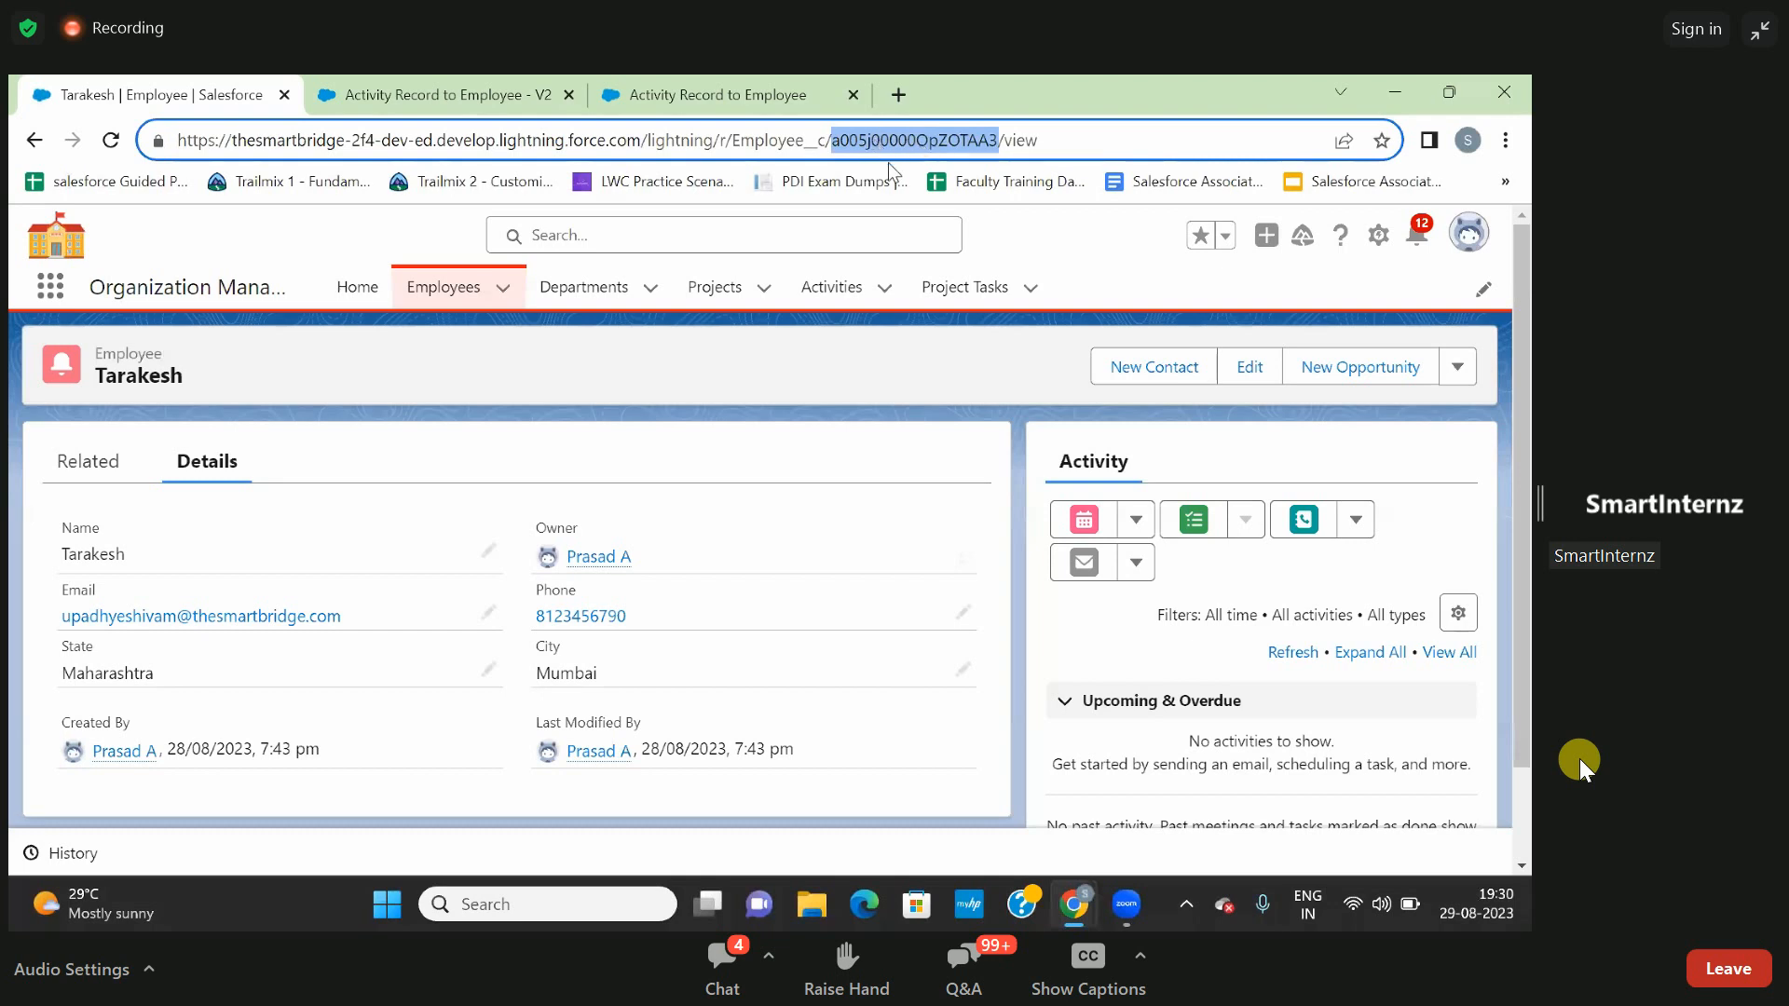
- Run the flow debug with the copied employee record ID as the recordId input variable
{"action": "left_click", "coordinate": [787, 96]}
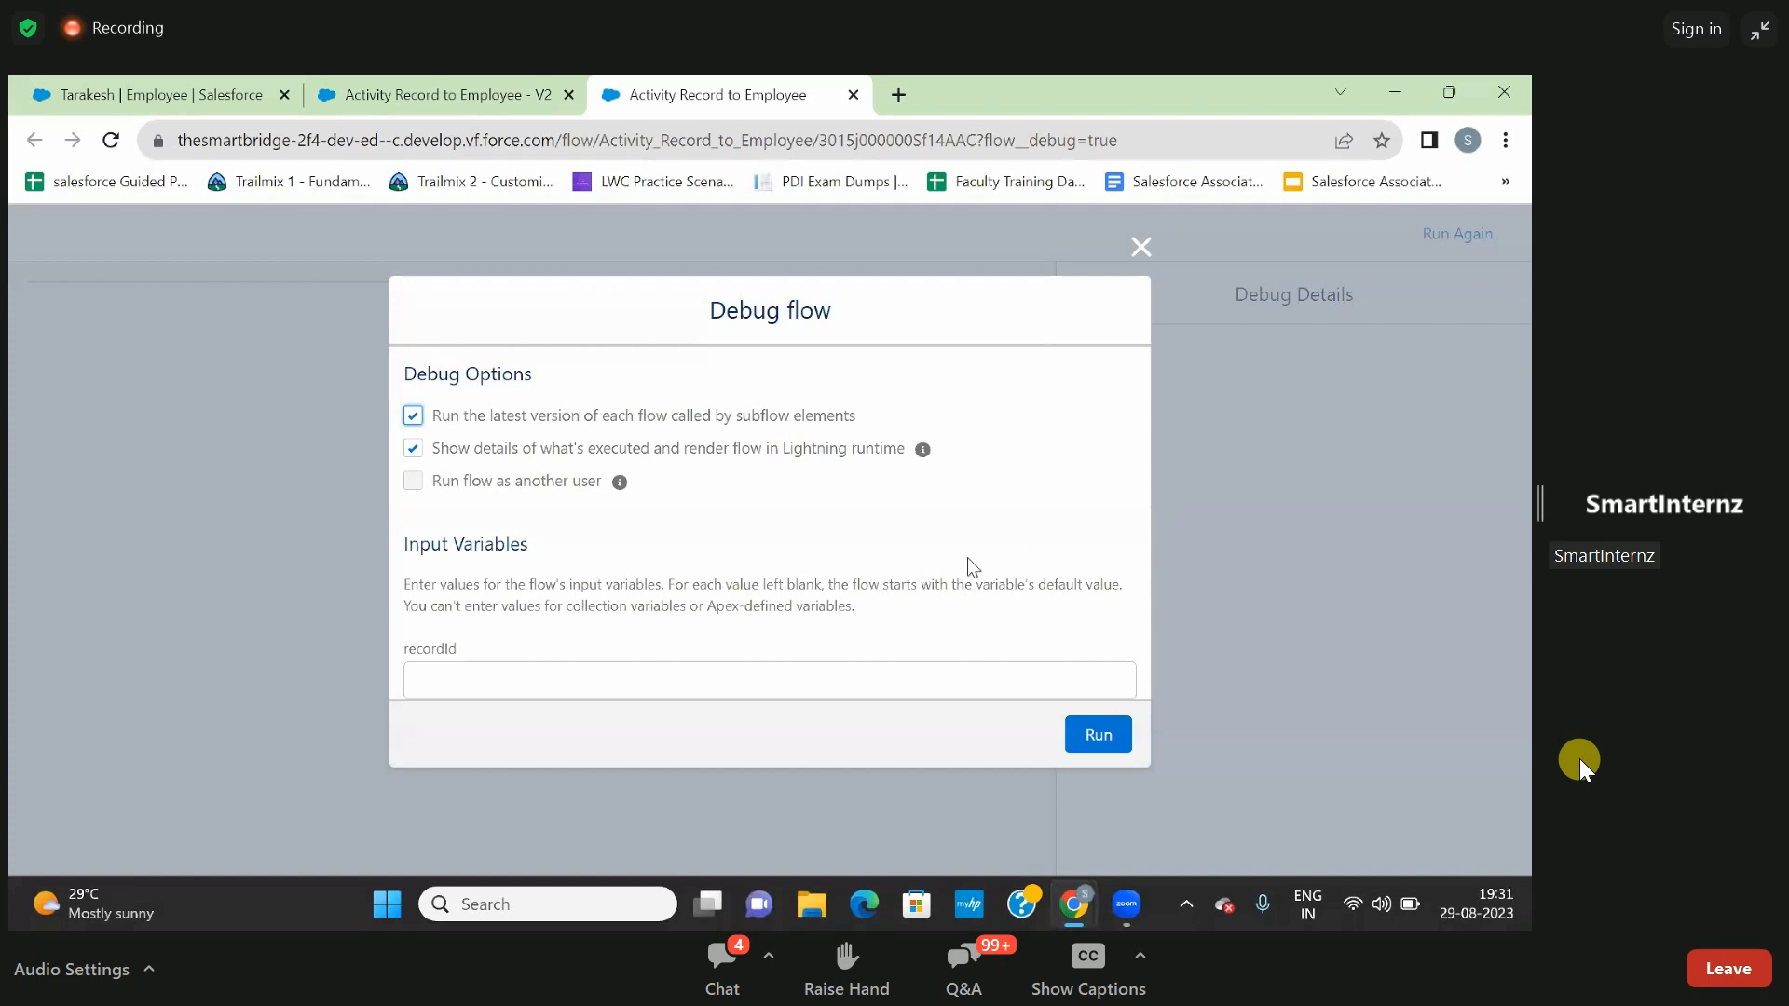
{"action": "left_click", "coordinate": [797, 686]}
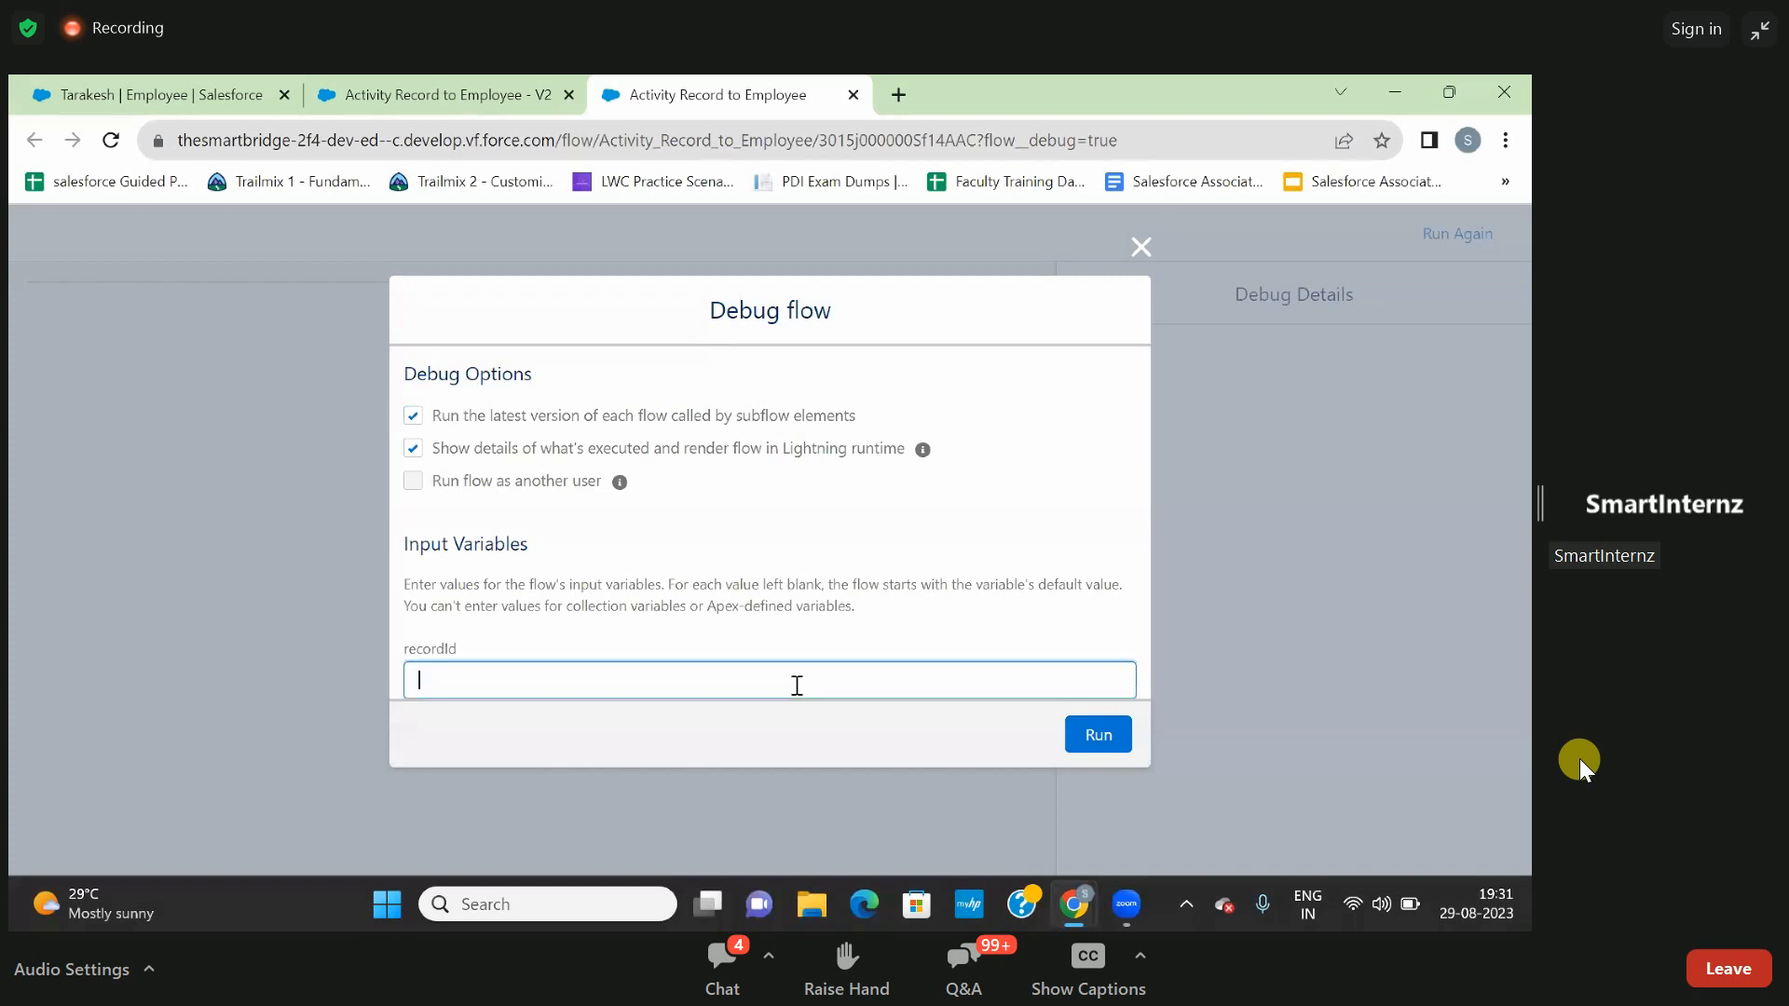
{"action": "key", "text": "ctrl+v"}
{"action": "left_click", "coordinate": [1093, 738]}
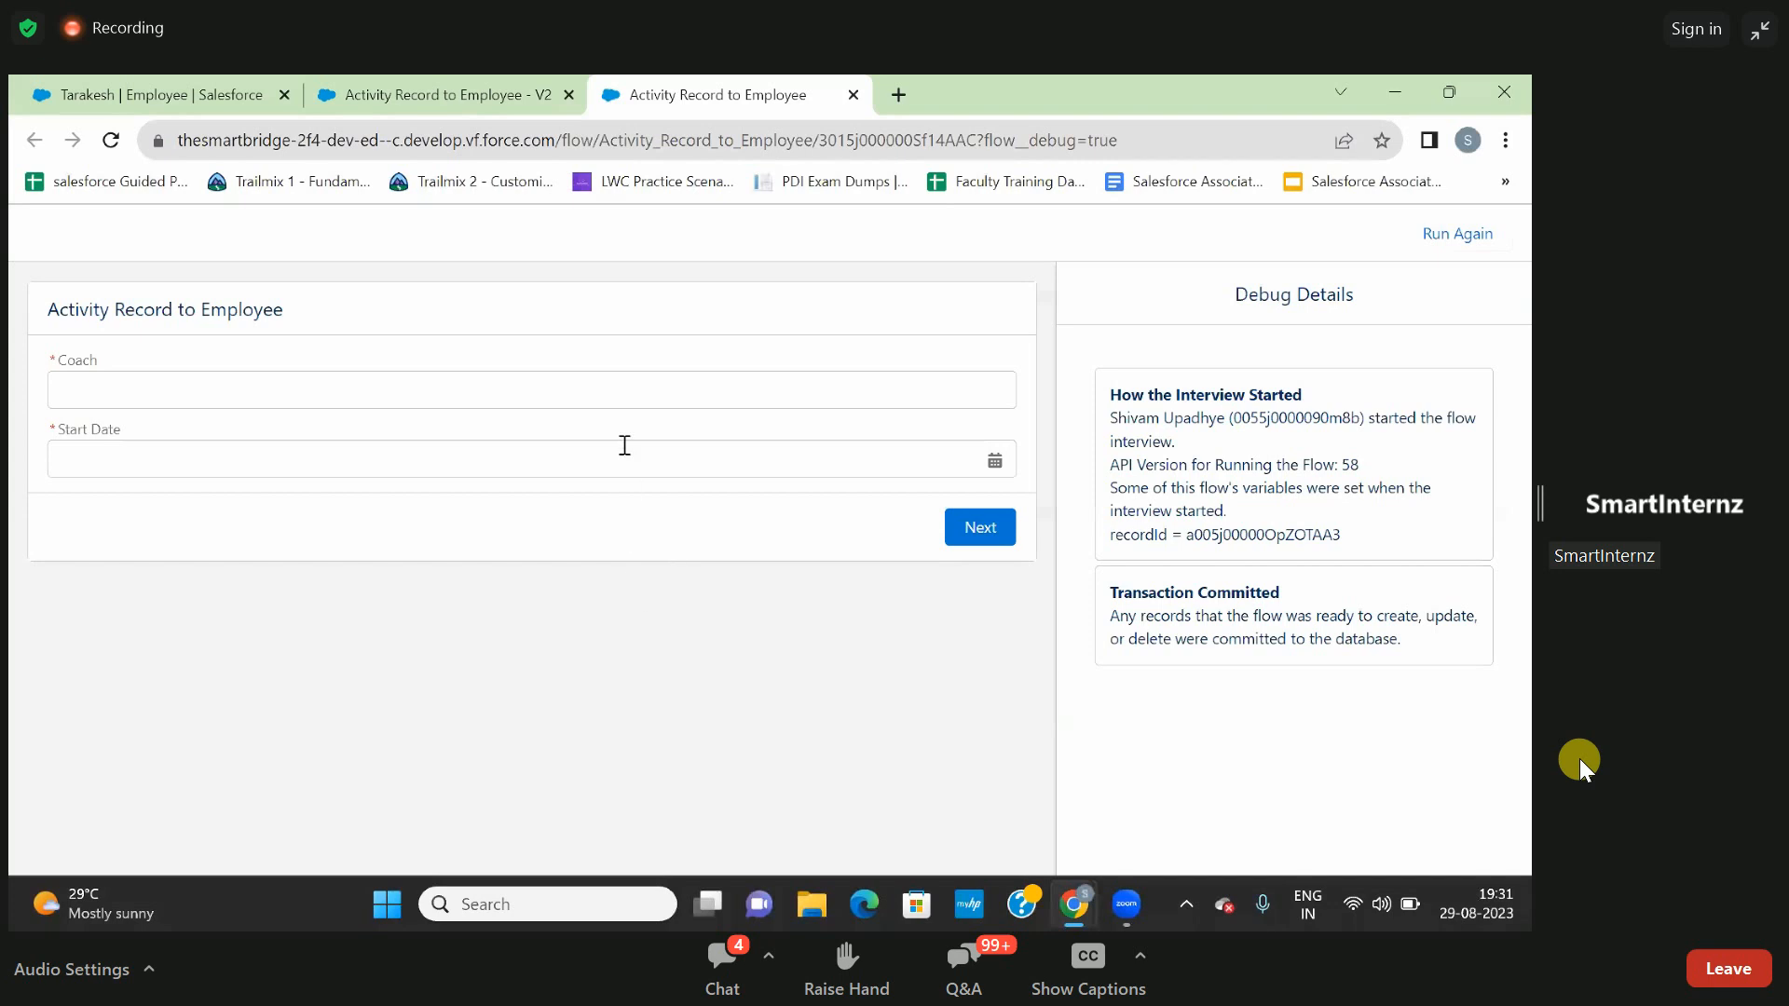
- Enter the coach's name, set Start Date to 16-Aug-2023 and continue to the flow's second screen
{"action": "left_click", "coordinate": [592, 396]}
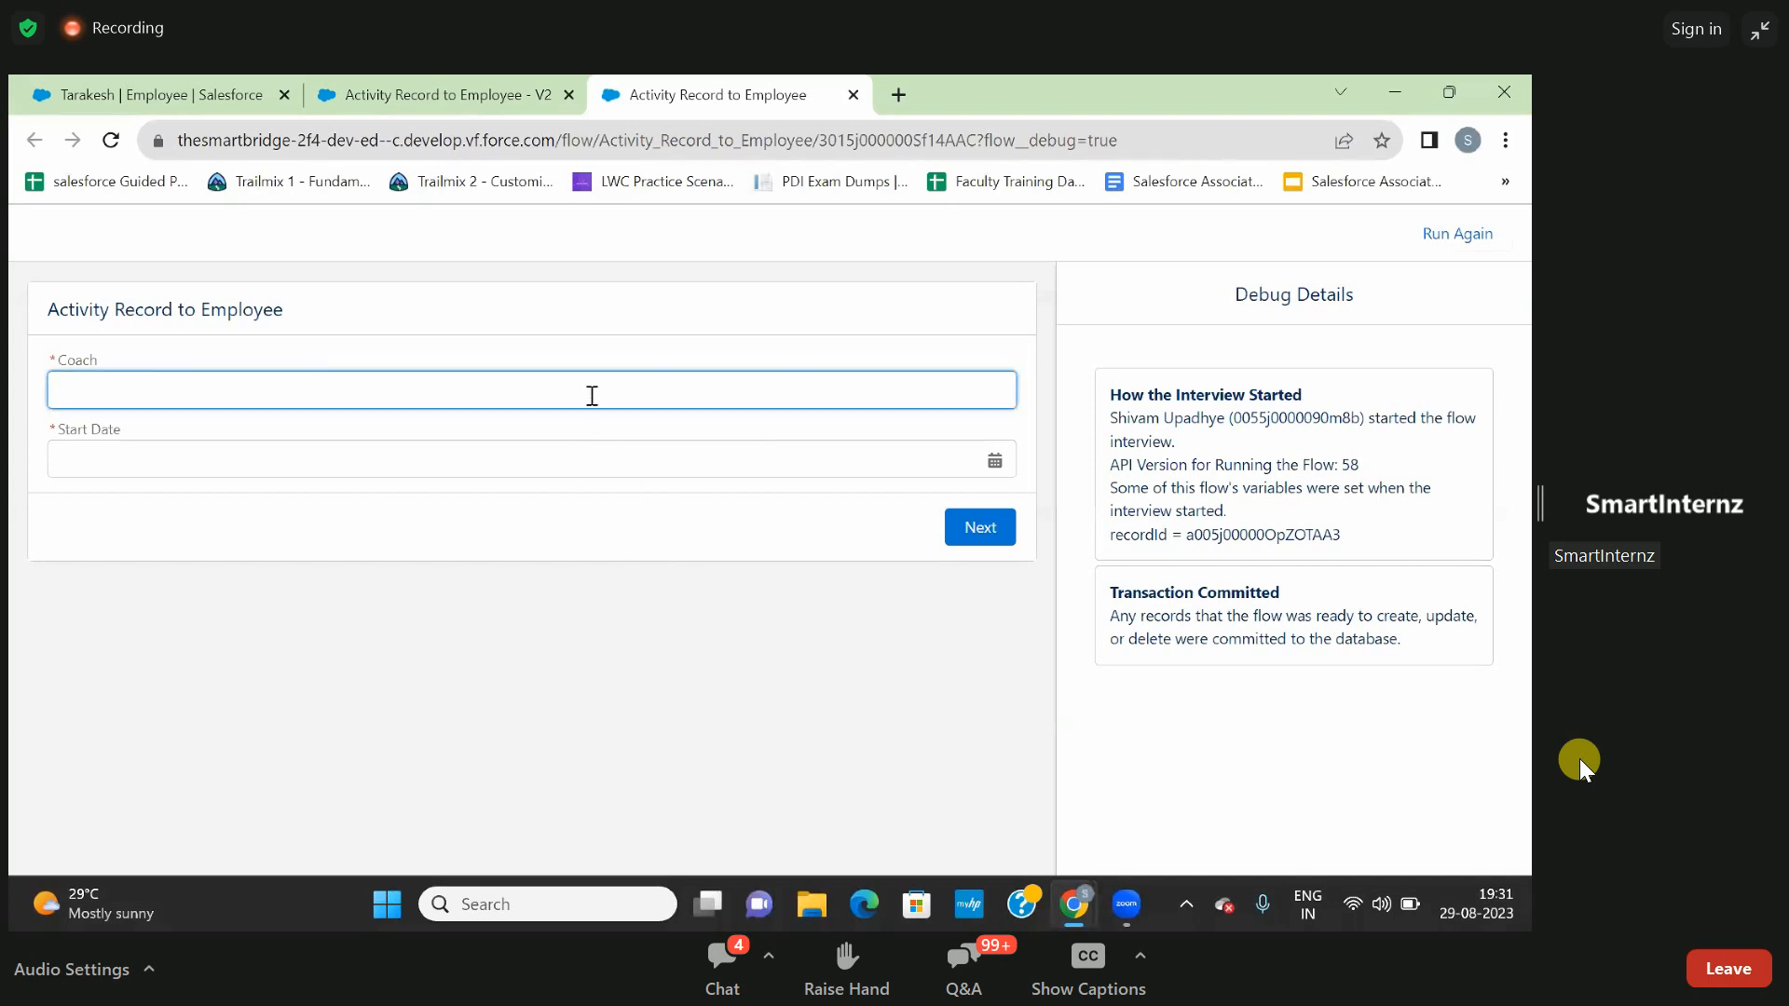
{"action": "type", "text": "N"}
{"action": "key", "text": "BackSpace"}
{"action": "type", "text": "Prasad"}
{"action": "left_click", "coordinate": [494, 564]}
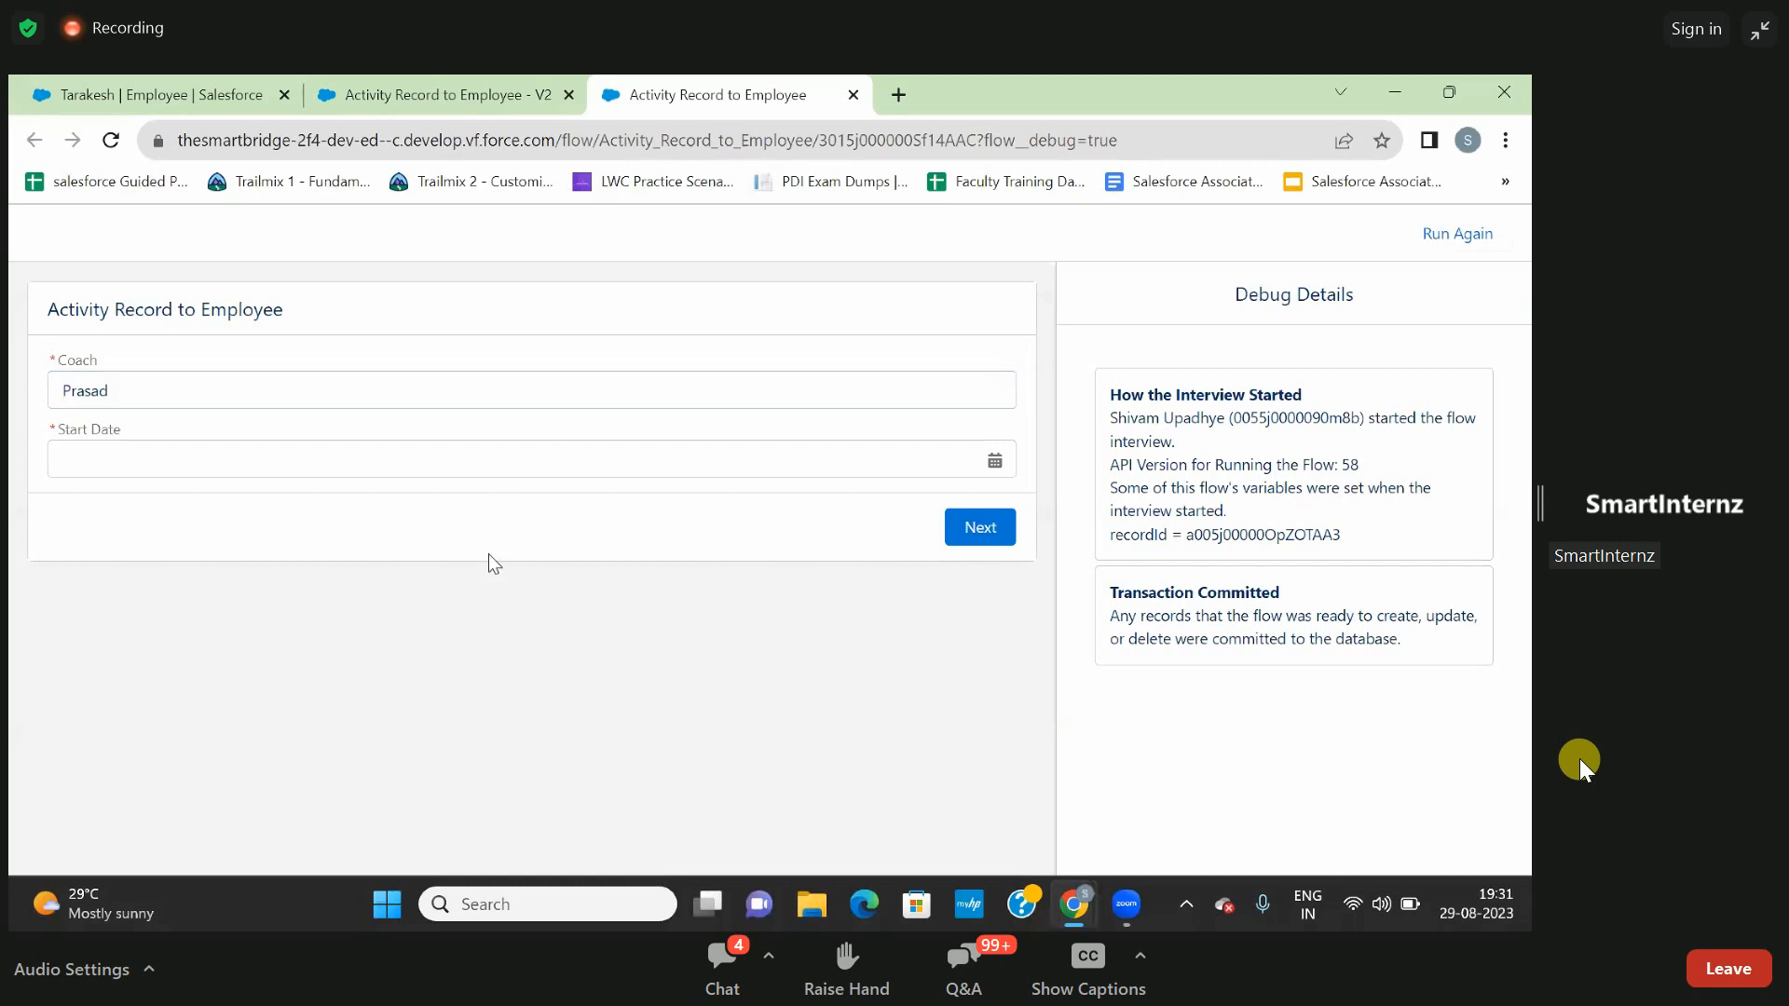
{"action": "left_click", "coordinate": [473, 468]}
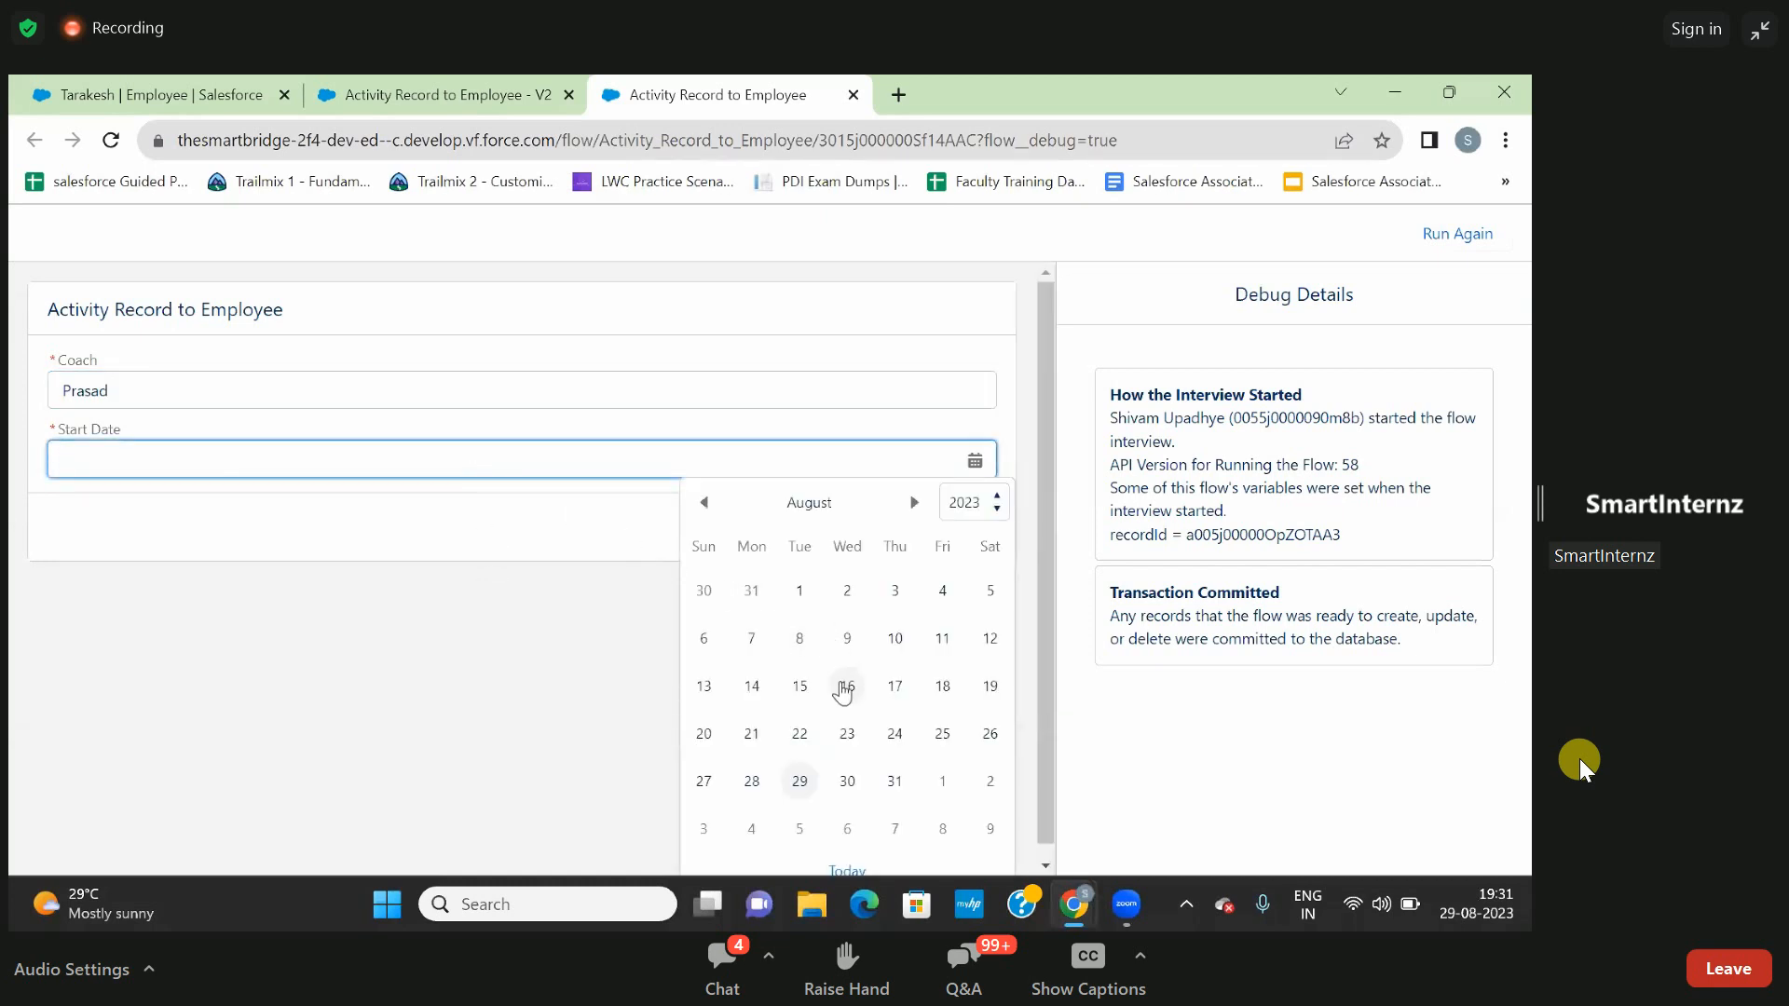
{"action": "left_click", "coordinate": [845, 687]}
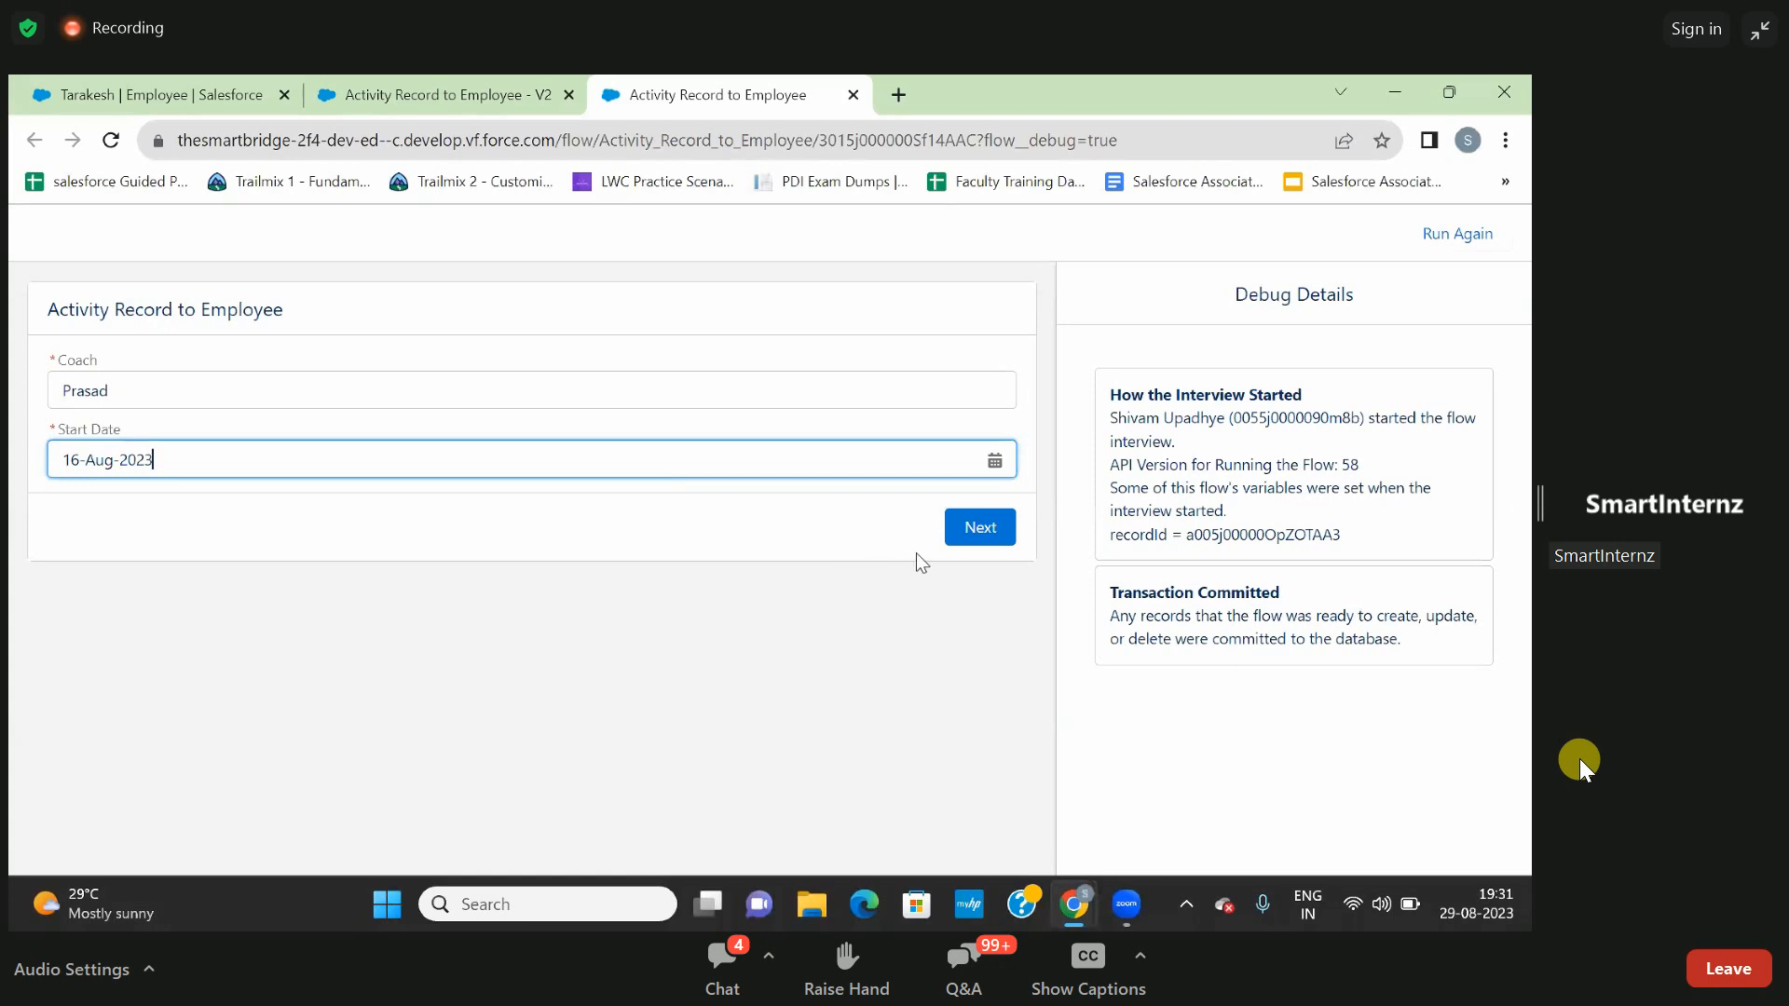
{"action": "left_click", "coordinate": [977, 529]}
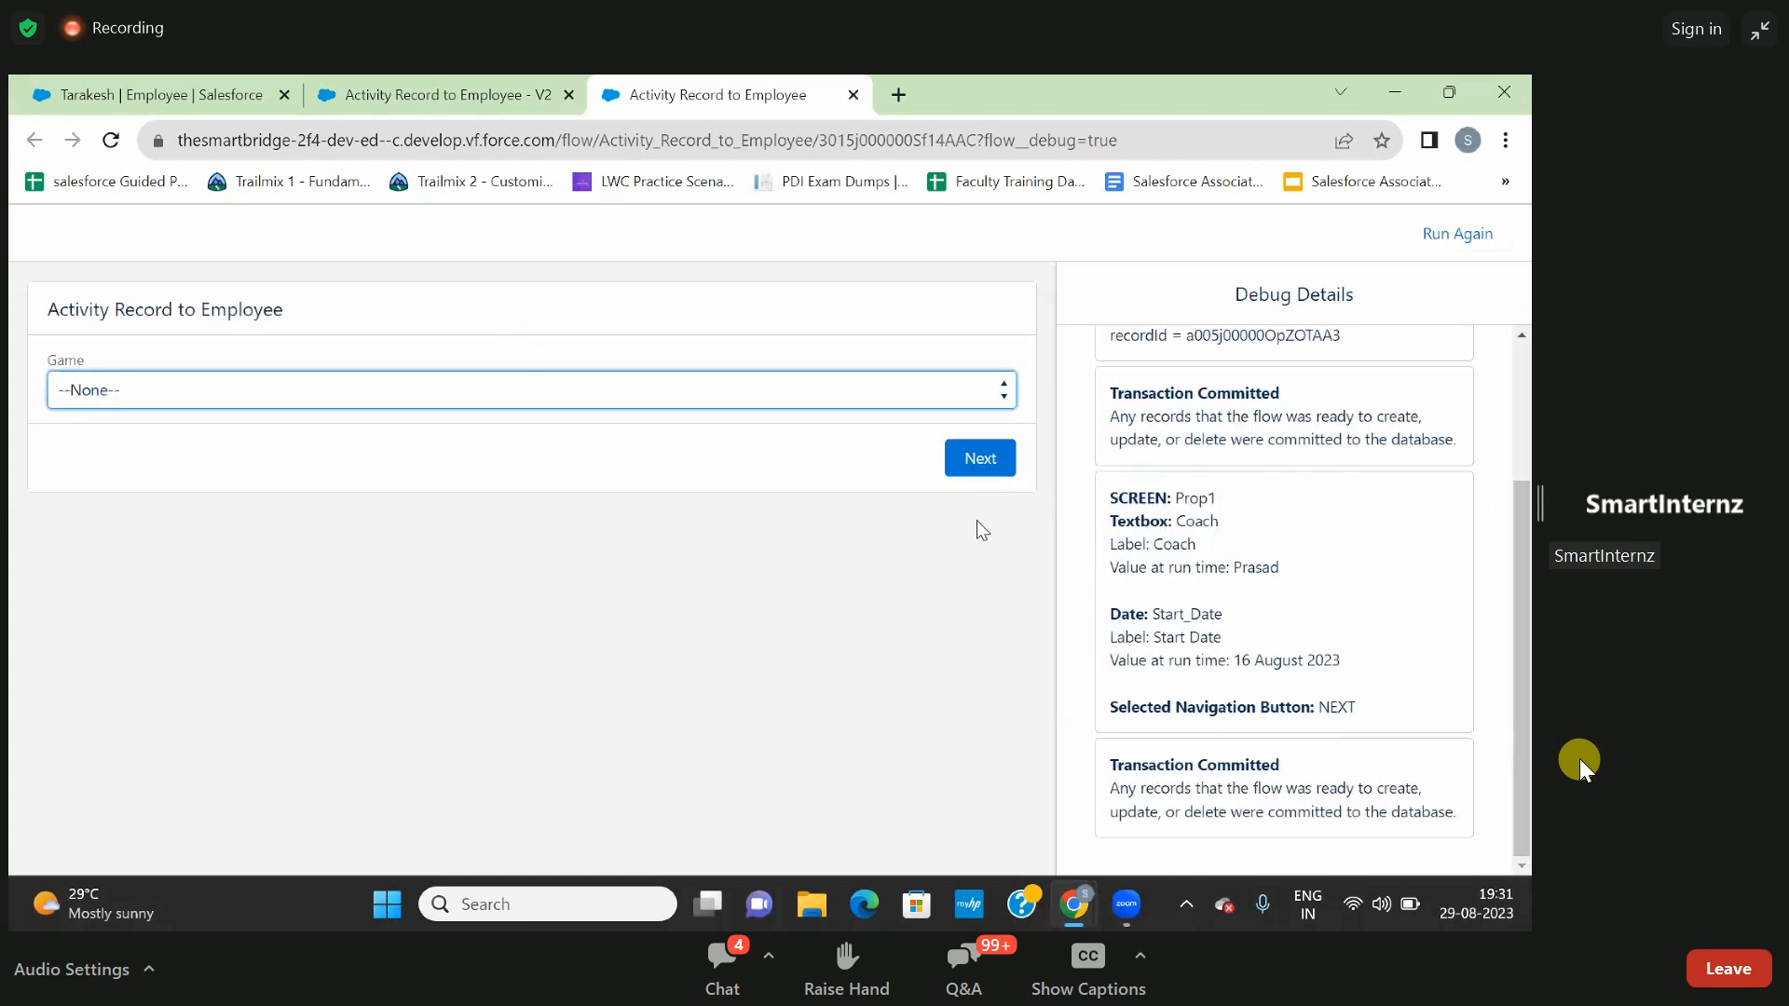
- Choose Cricket as the Game in the running flow
{"action": "left_click", "coordinate": [644, 410]}
{"action": "left_click", "coordinate": [645, 397]}
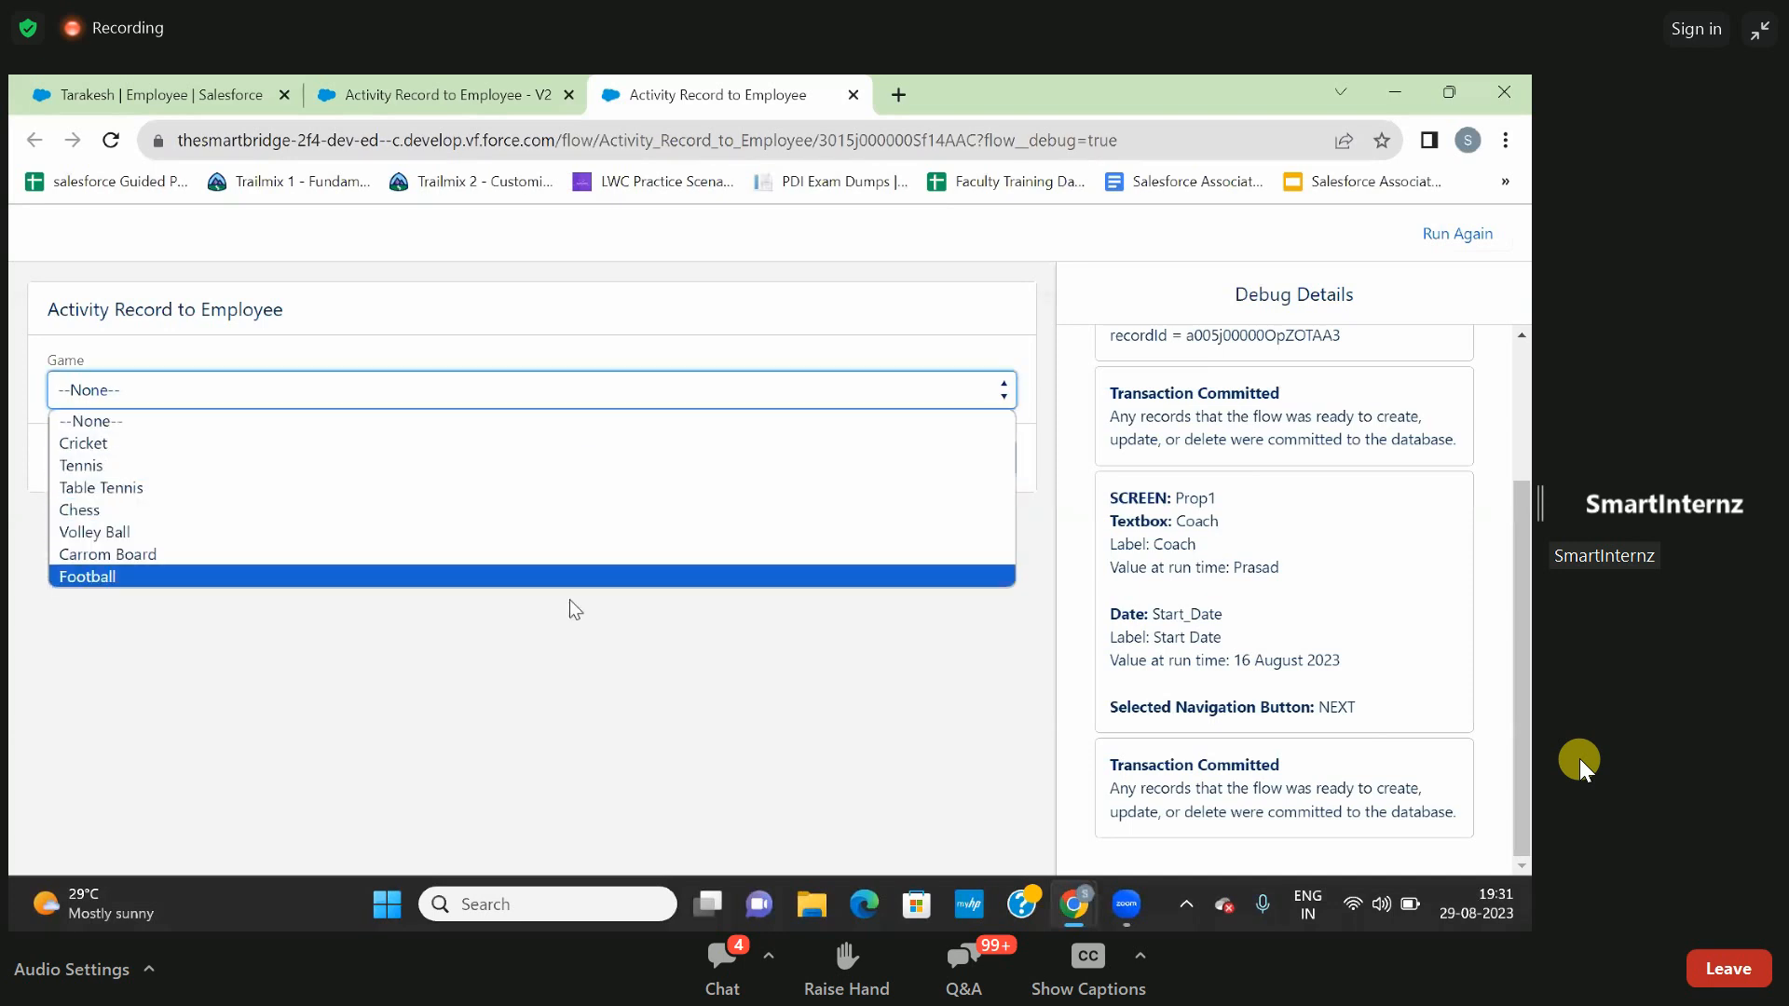
{"action": "left_click", "coordinate": [539, 455]}
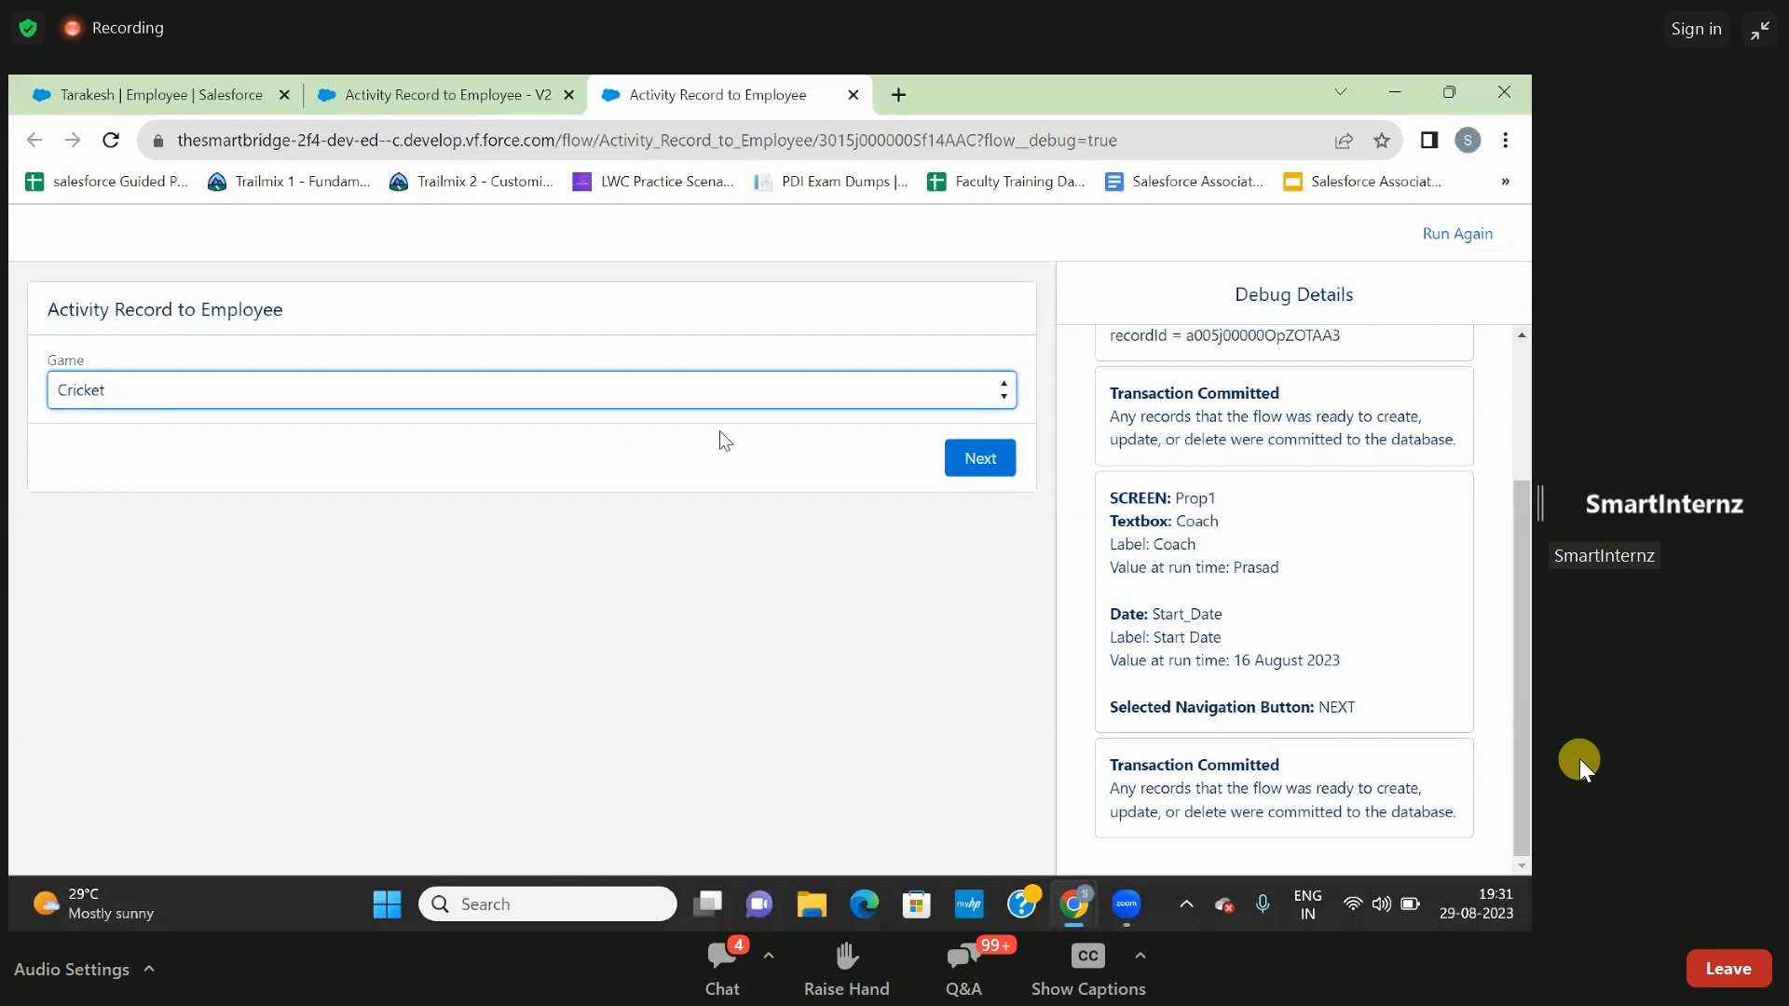
- Submit the Cricket choice in the running flow and examine the debug details of the record creation
{"action": "left_click", "coordinate": [969, 459]}
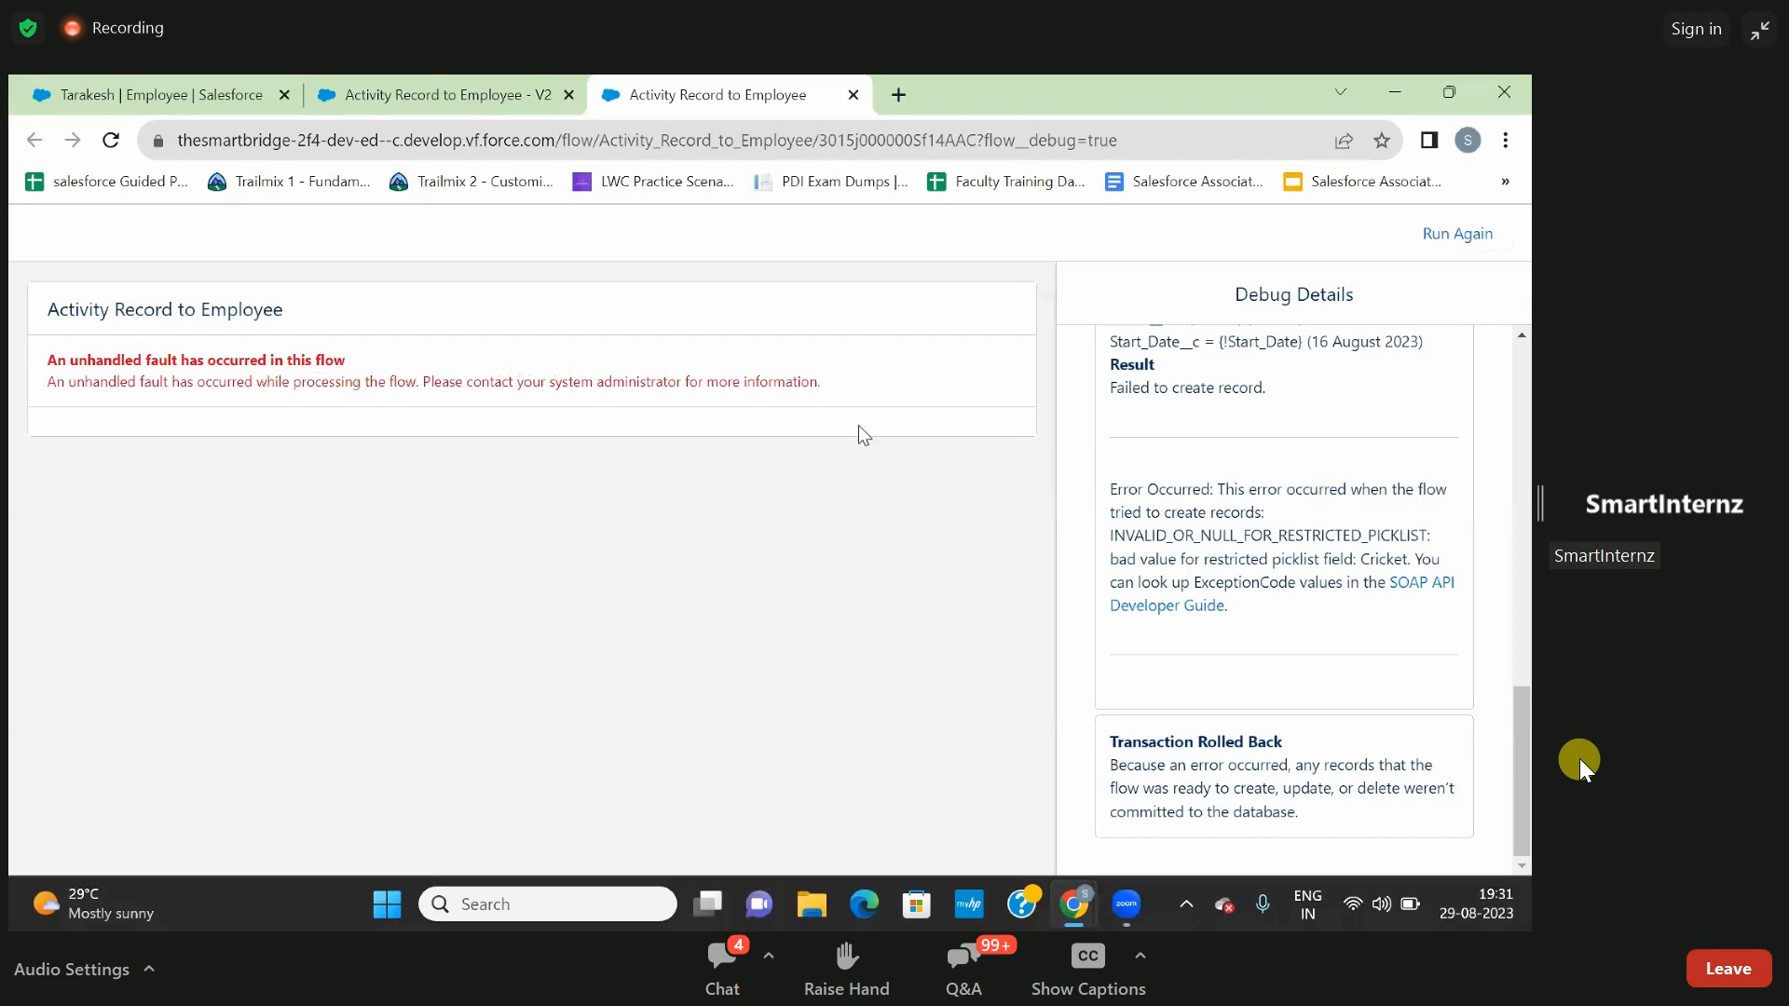
{"action": "scroll", "coordinate": [1112, 492], "scroll_direction": "up", "scroll_amount": 2}
{"action": "scroll", "coordinate": [1113, 492], "scroll_direction": "up", "scroll_amount": 3}
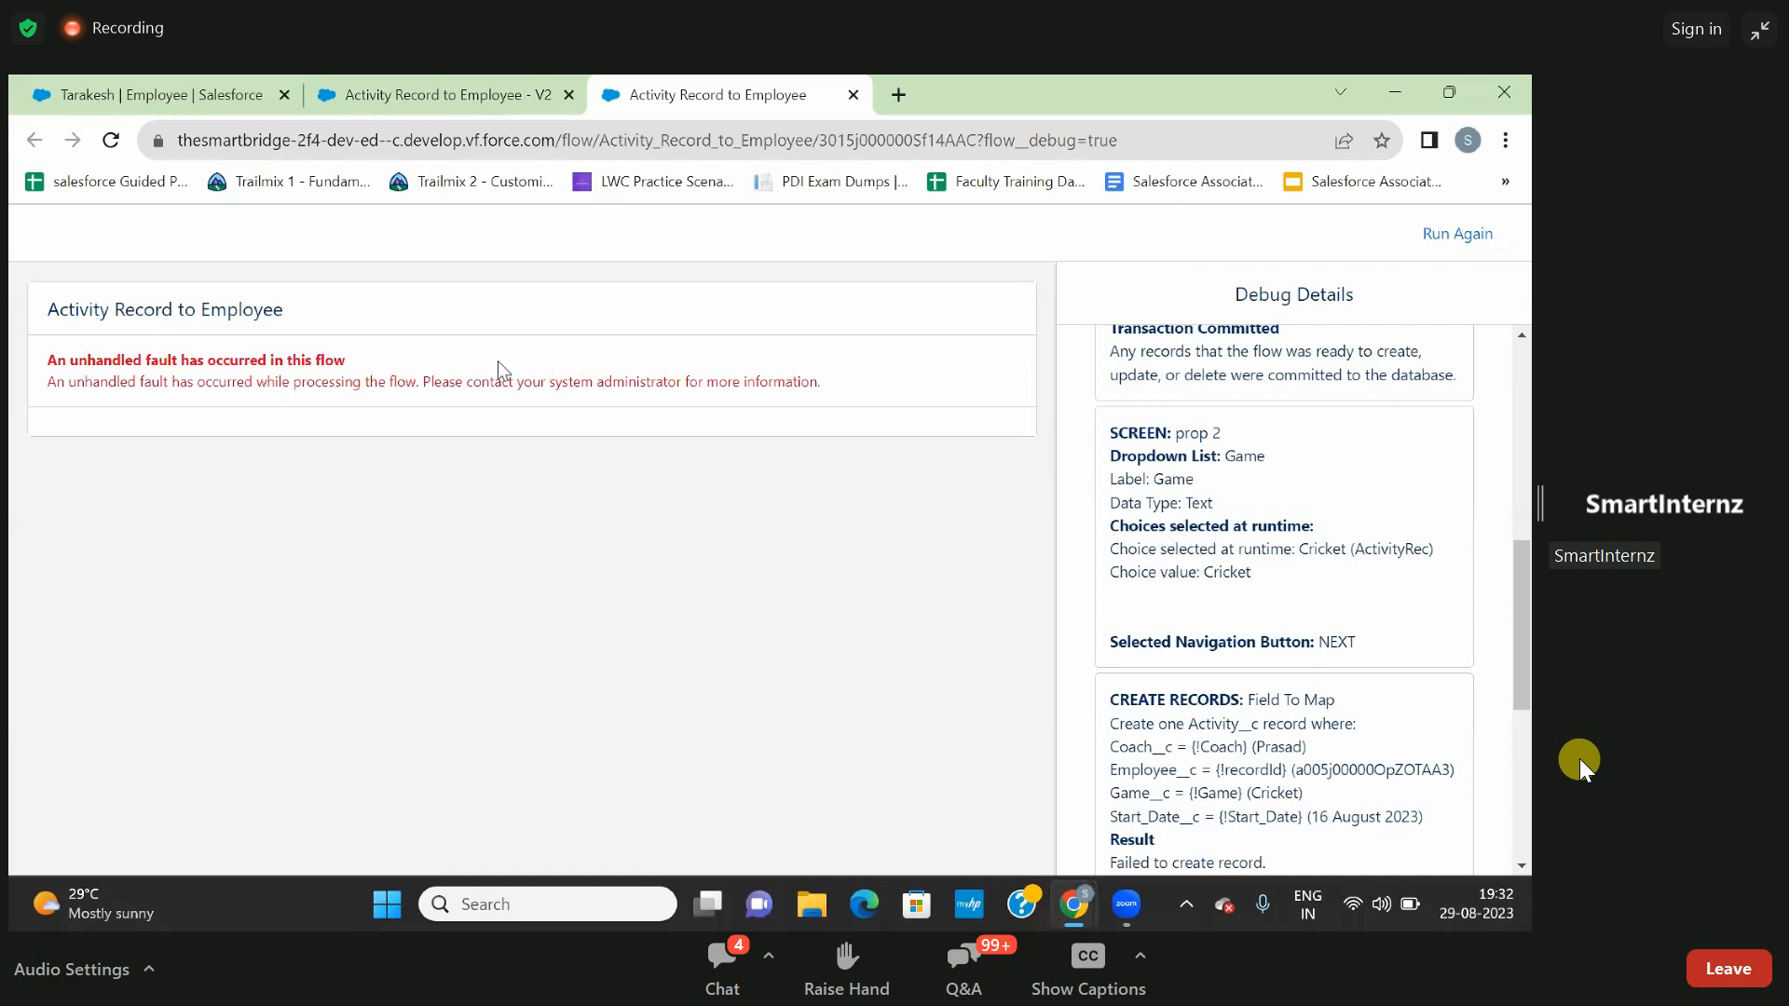
- Try to delete the prop 2 screen from the Activity Record to Employee flow in Flow Builder
{"action": "left_click", "coordinate": [468, 100]}
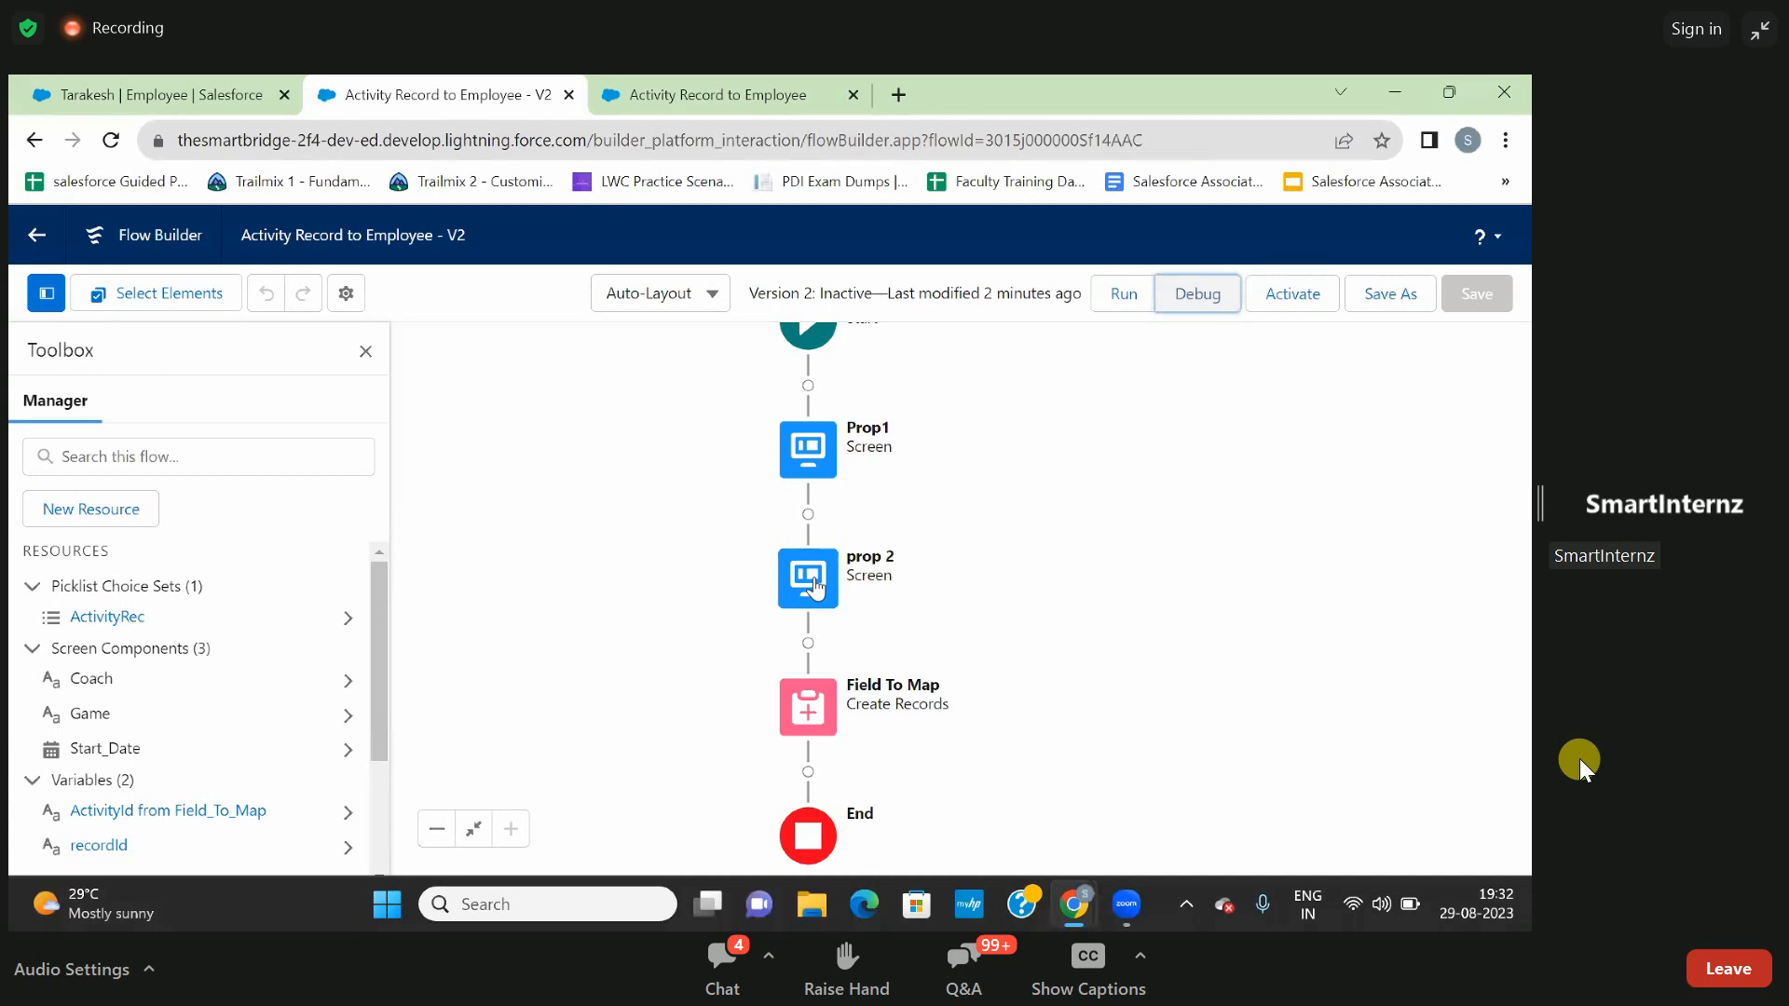
{"action": "left_click", "coordinate": [814, 587]}
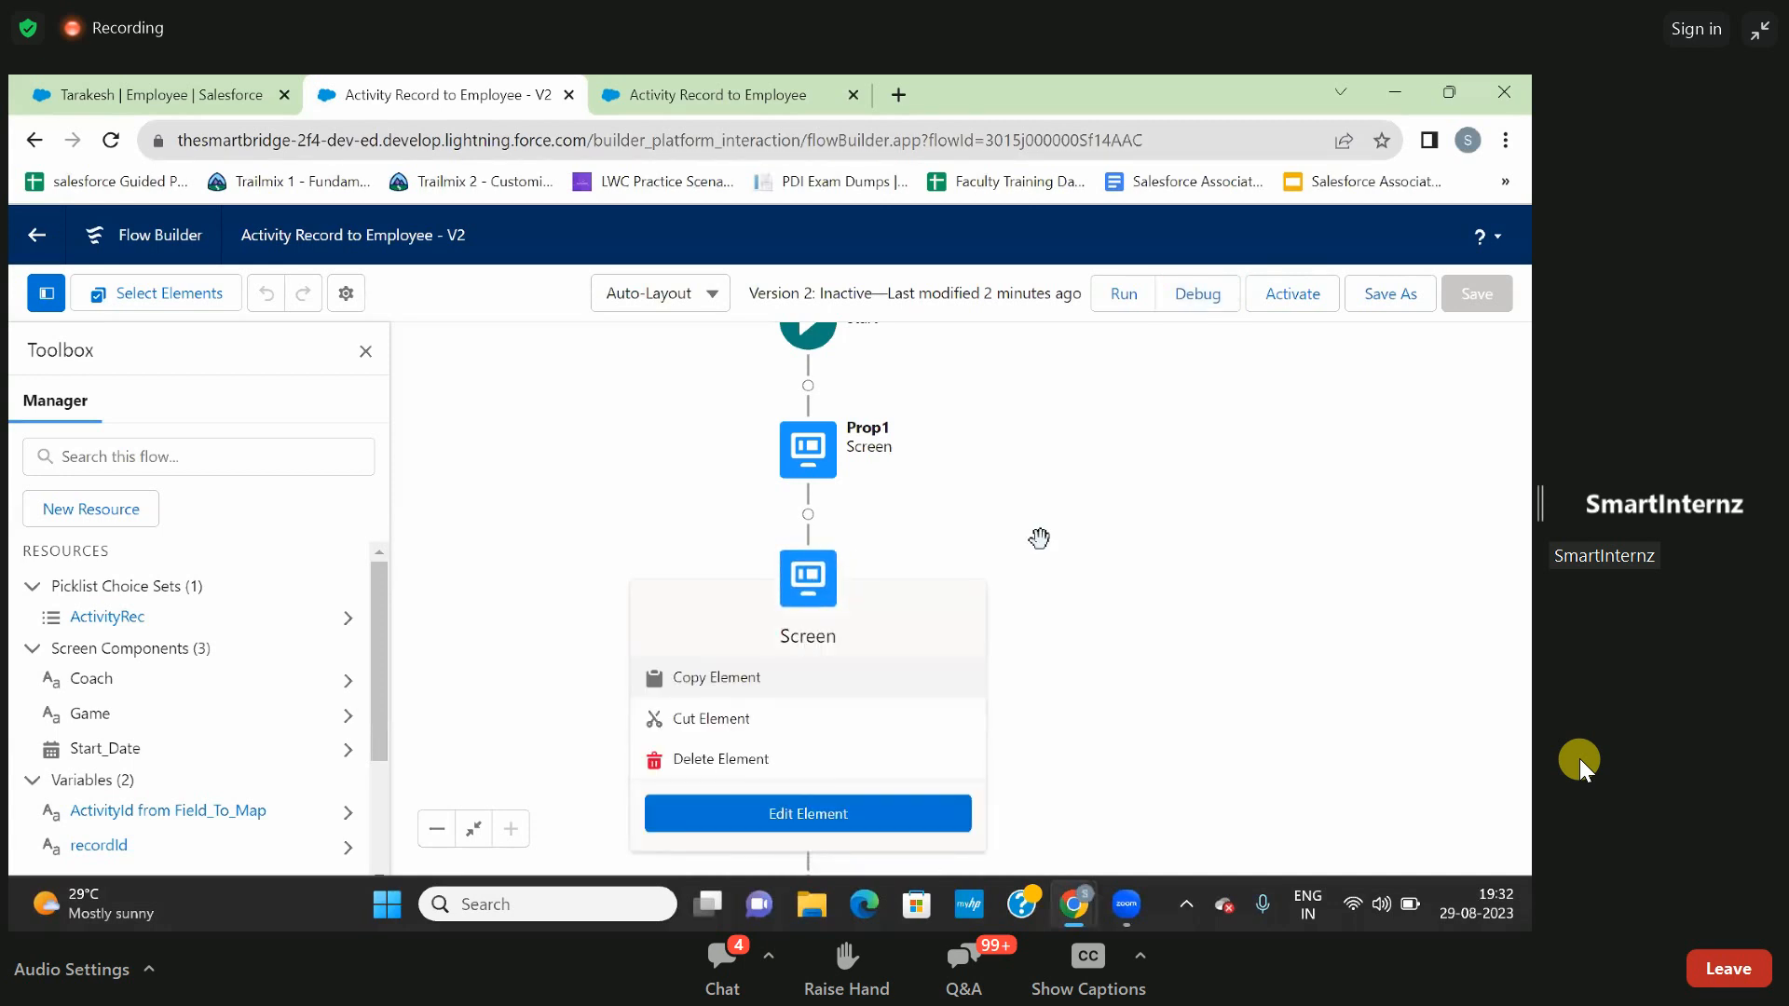
{"action": "left_click_drag", "start_coordinate": [1114, 514], "coordinate": [1090, 403]}
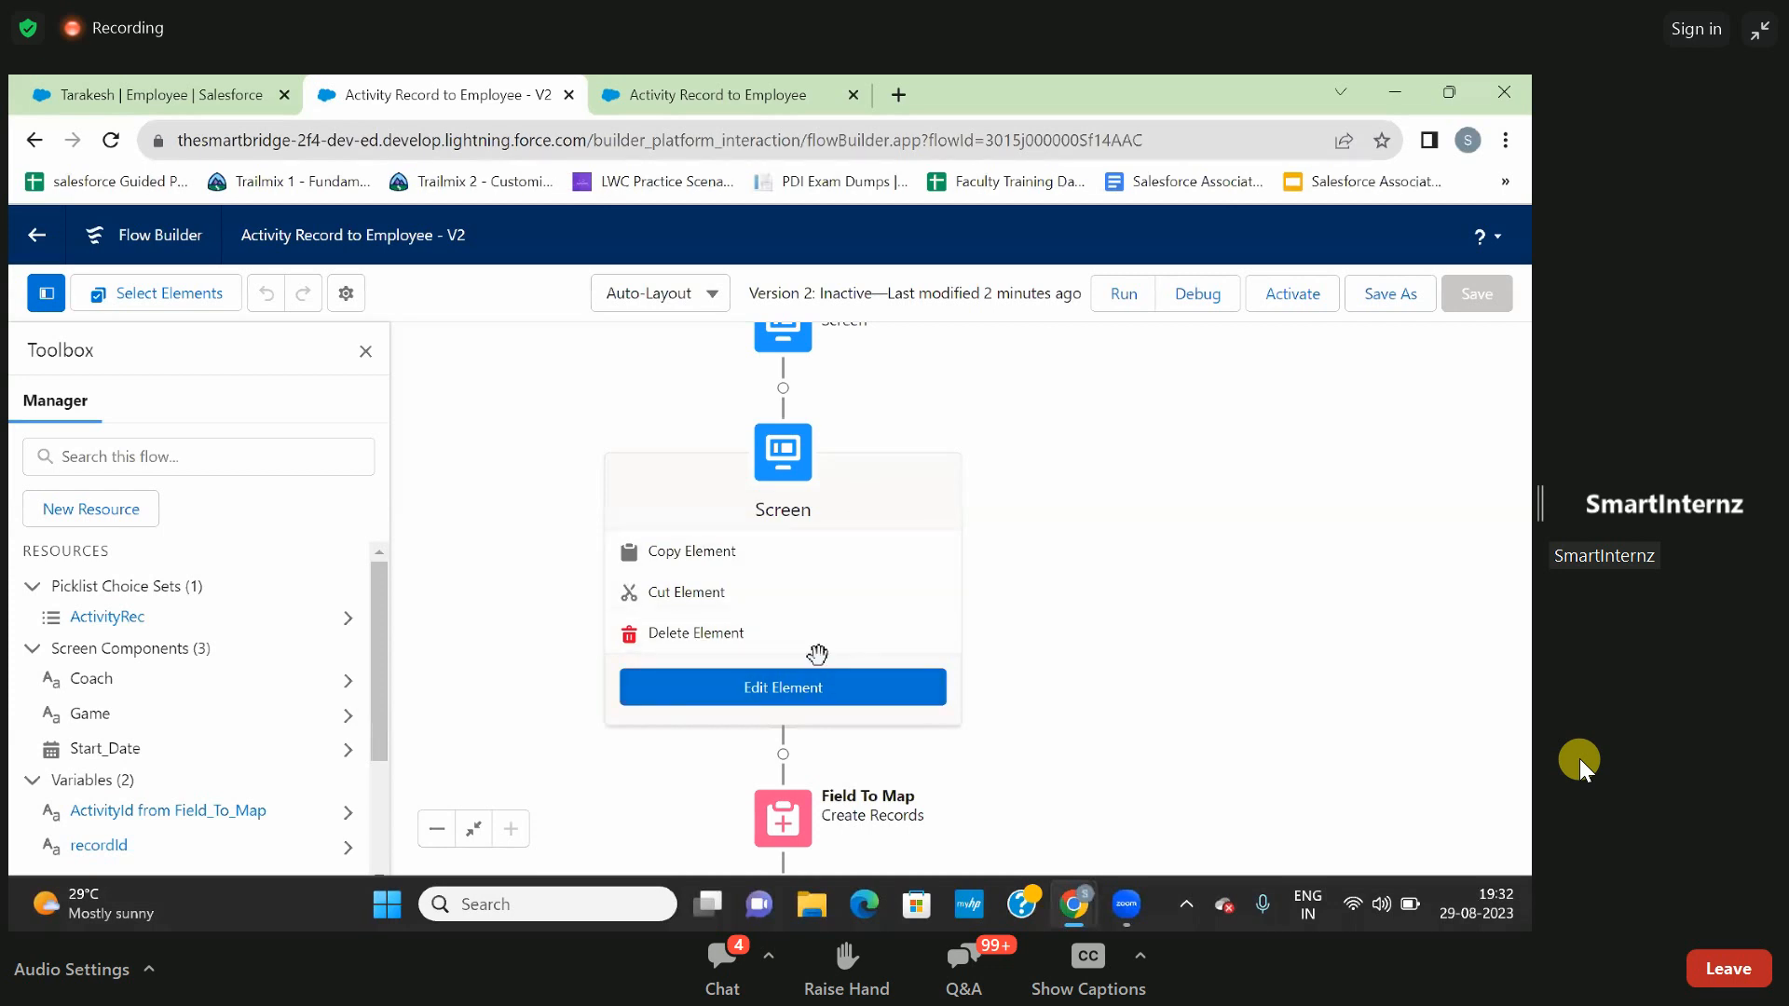
{"action": "left_click", "coordinate": [712, 641]}
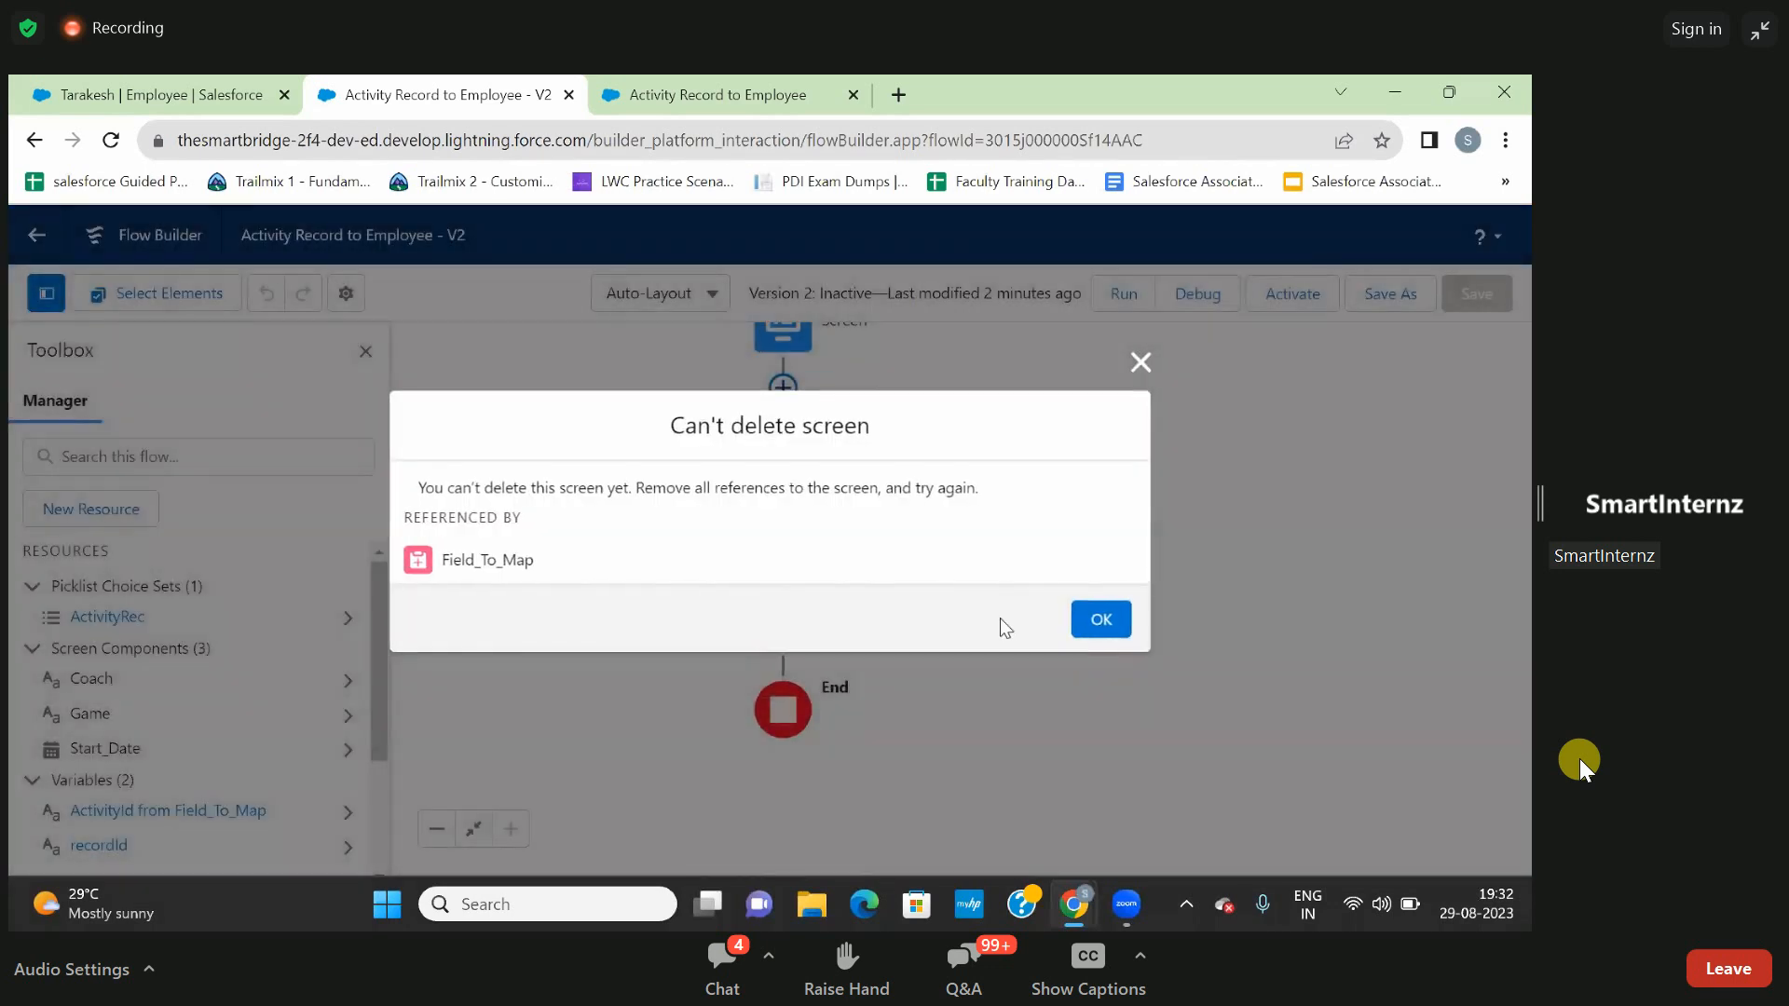
{"action": "left_click", "coordinate": [1100, 619]}
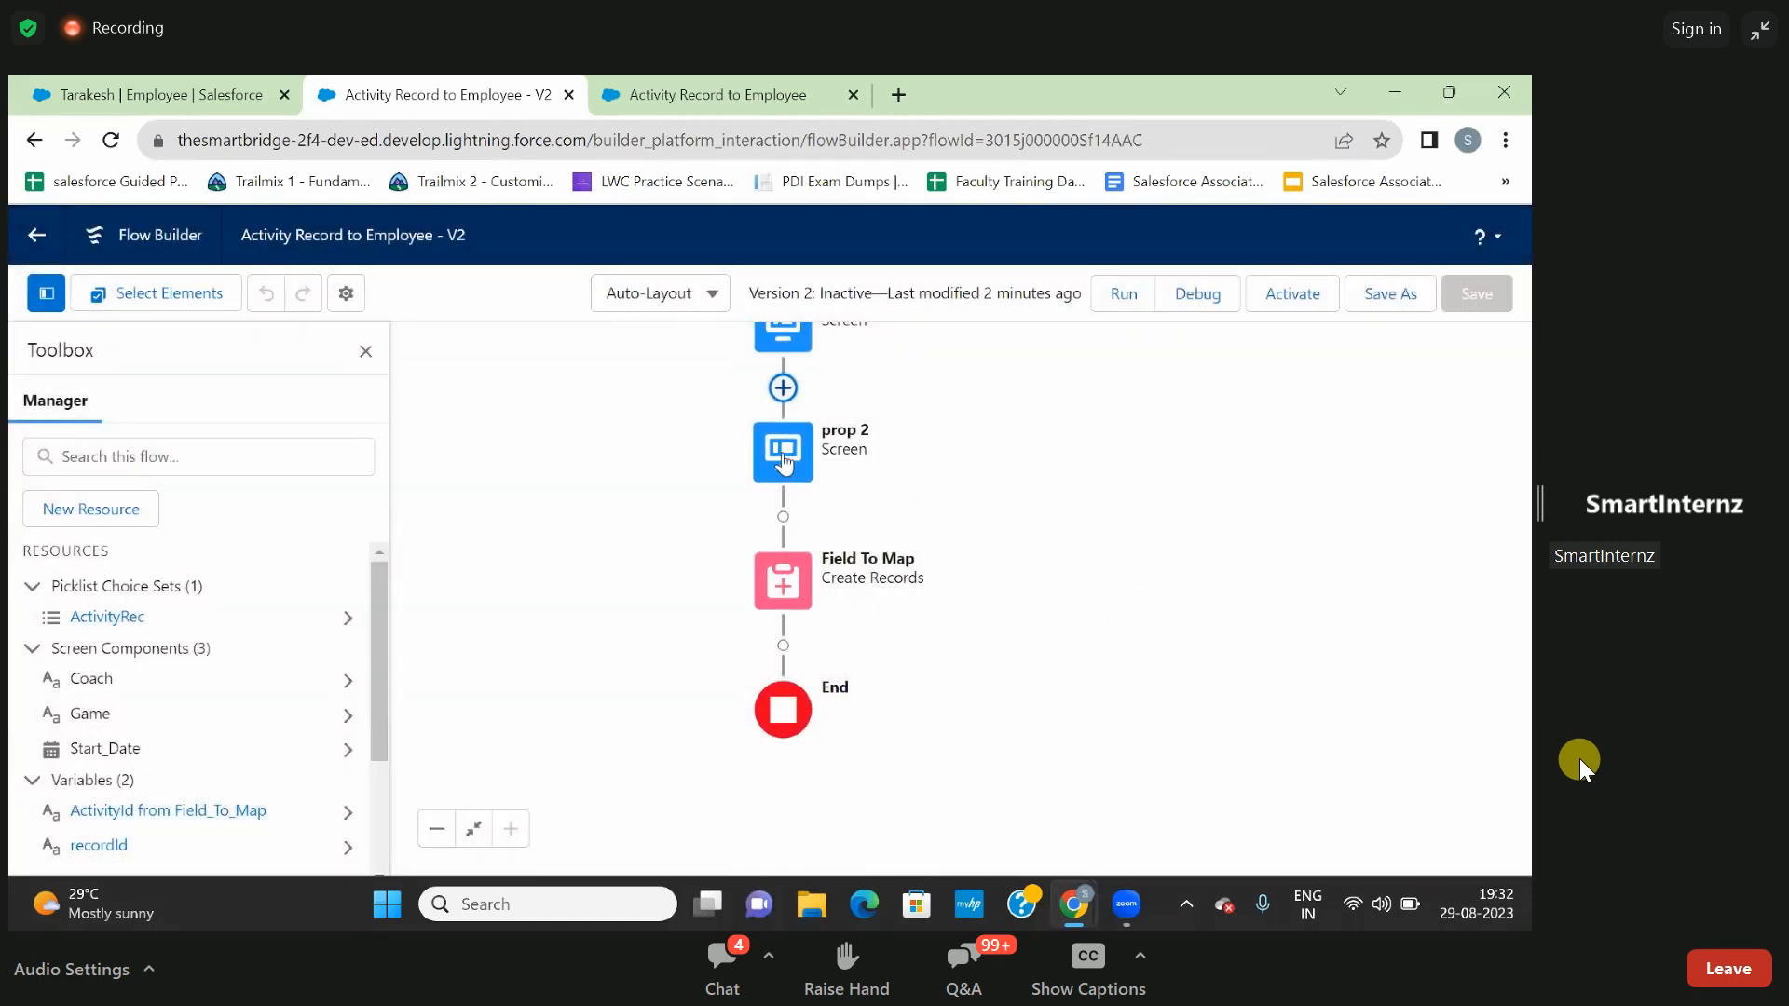
{"action": "left_click", "coordinate": [782, 457]}
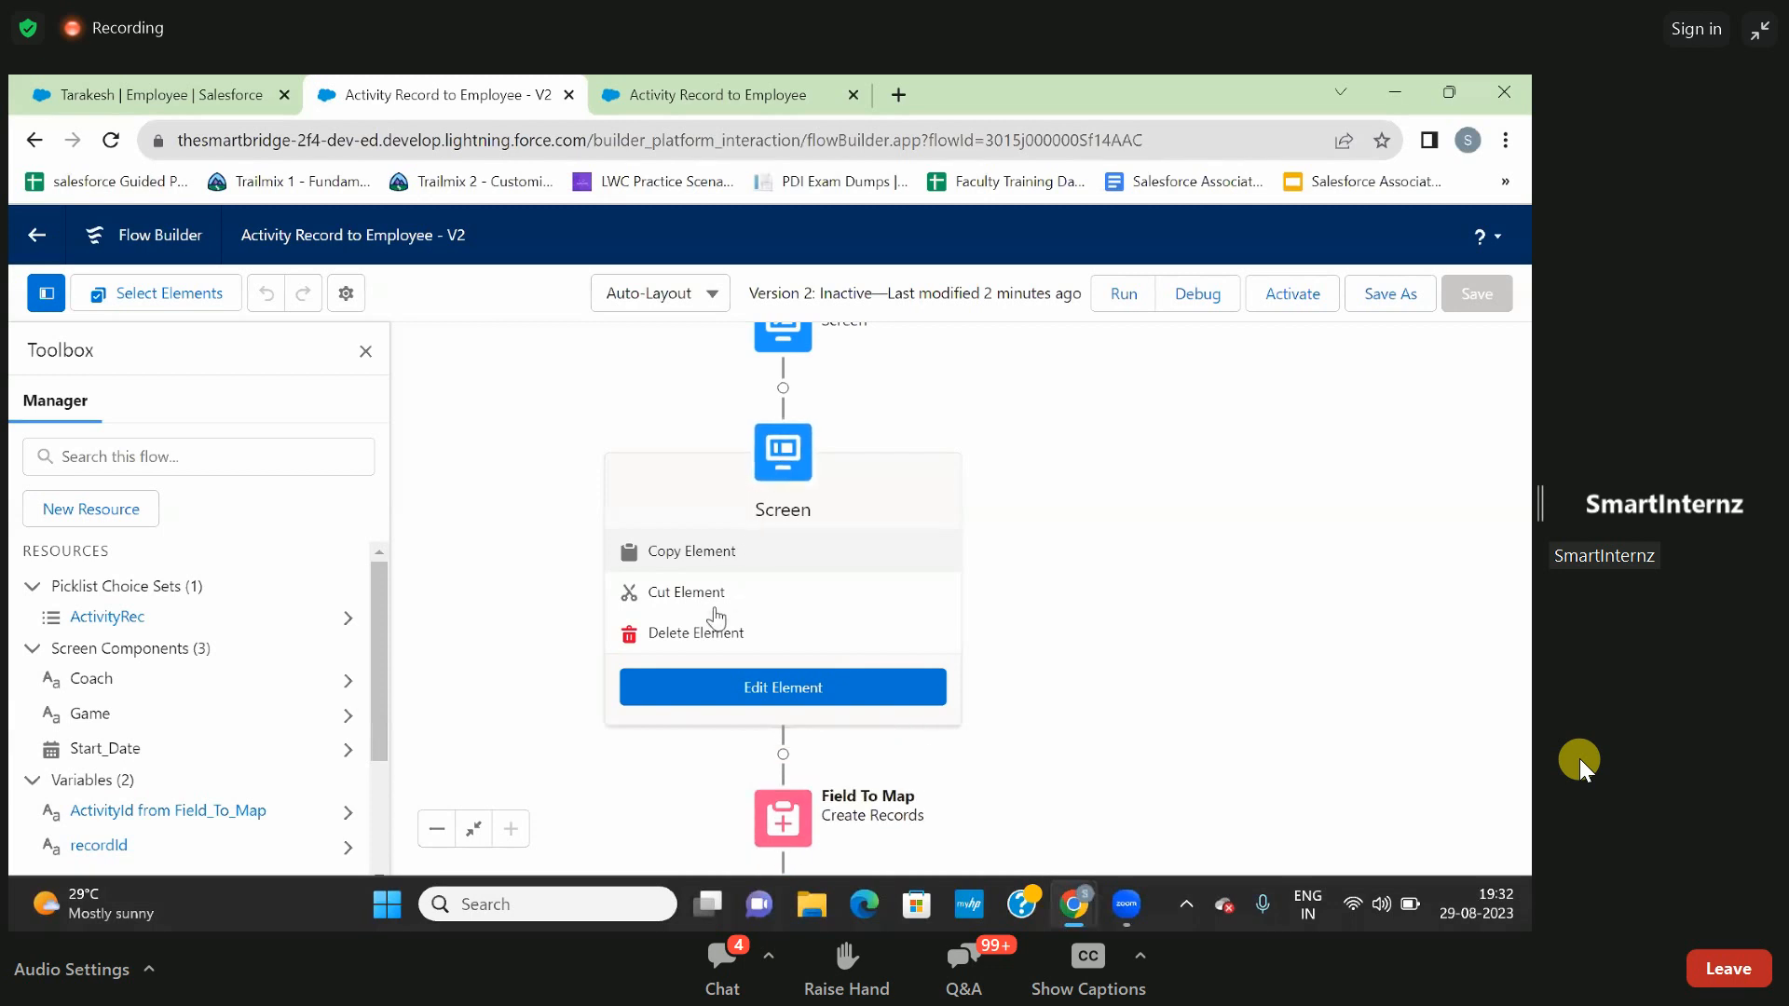
{"action": "left_click", "coordinate": [708, 633]}
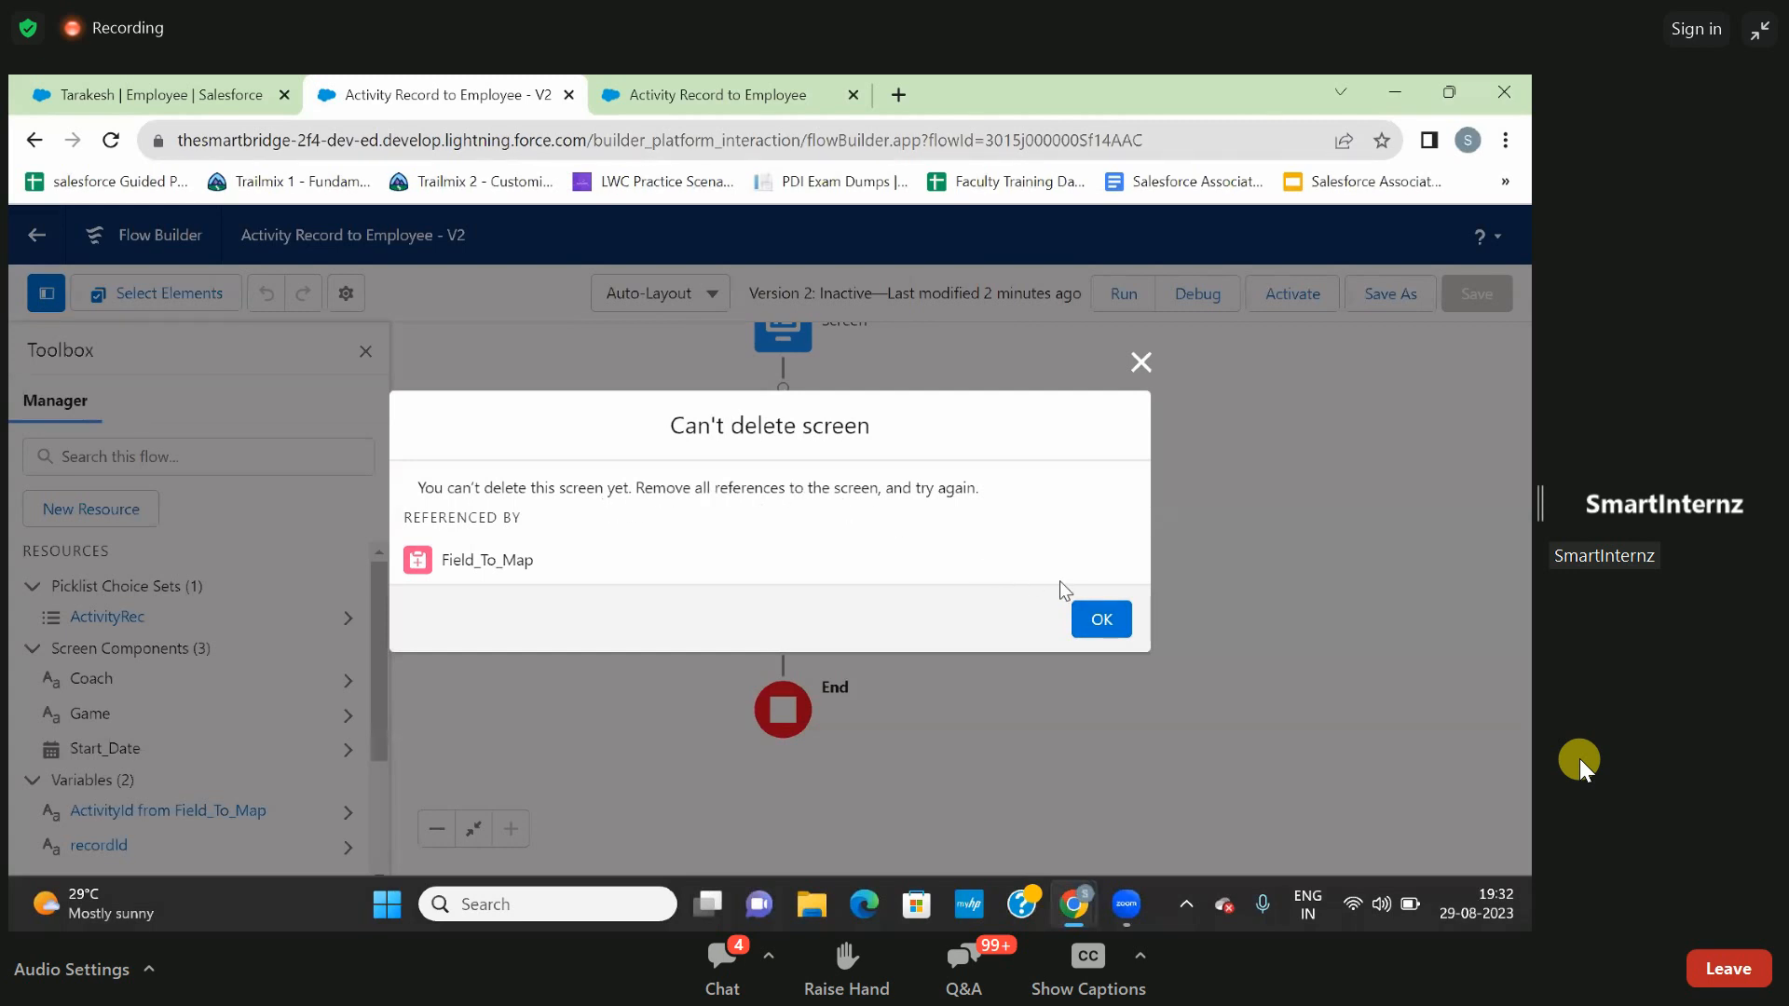
{"action": "left_click", "coordinate": [1102, 622]}
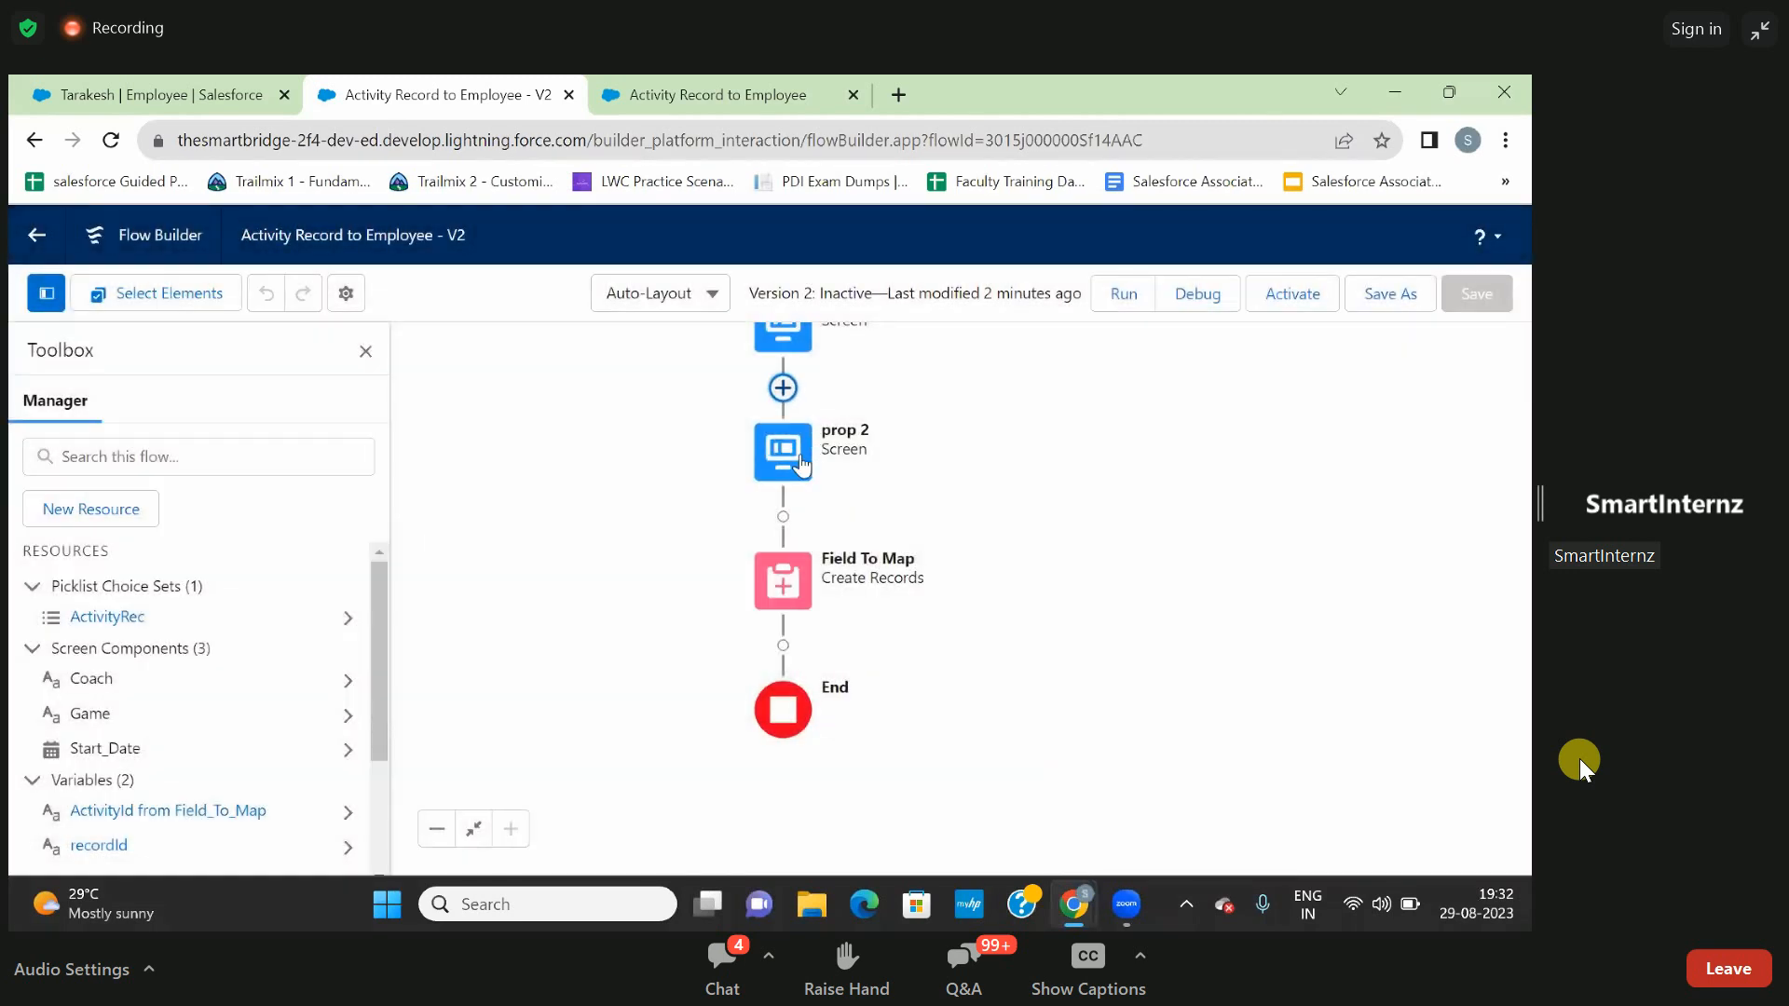
{"action": "double_click", "coordinate": [801, 454]}
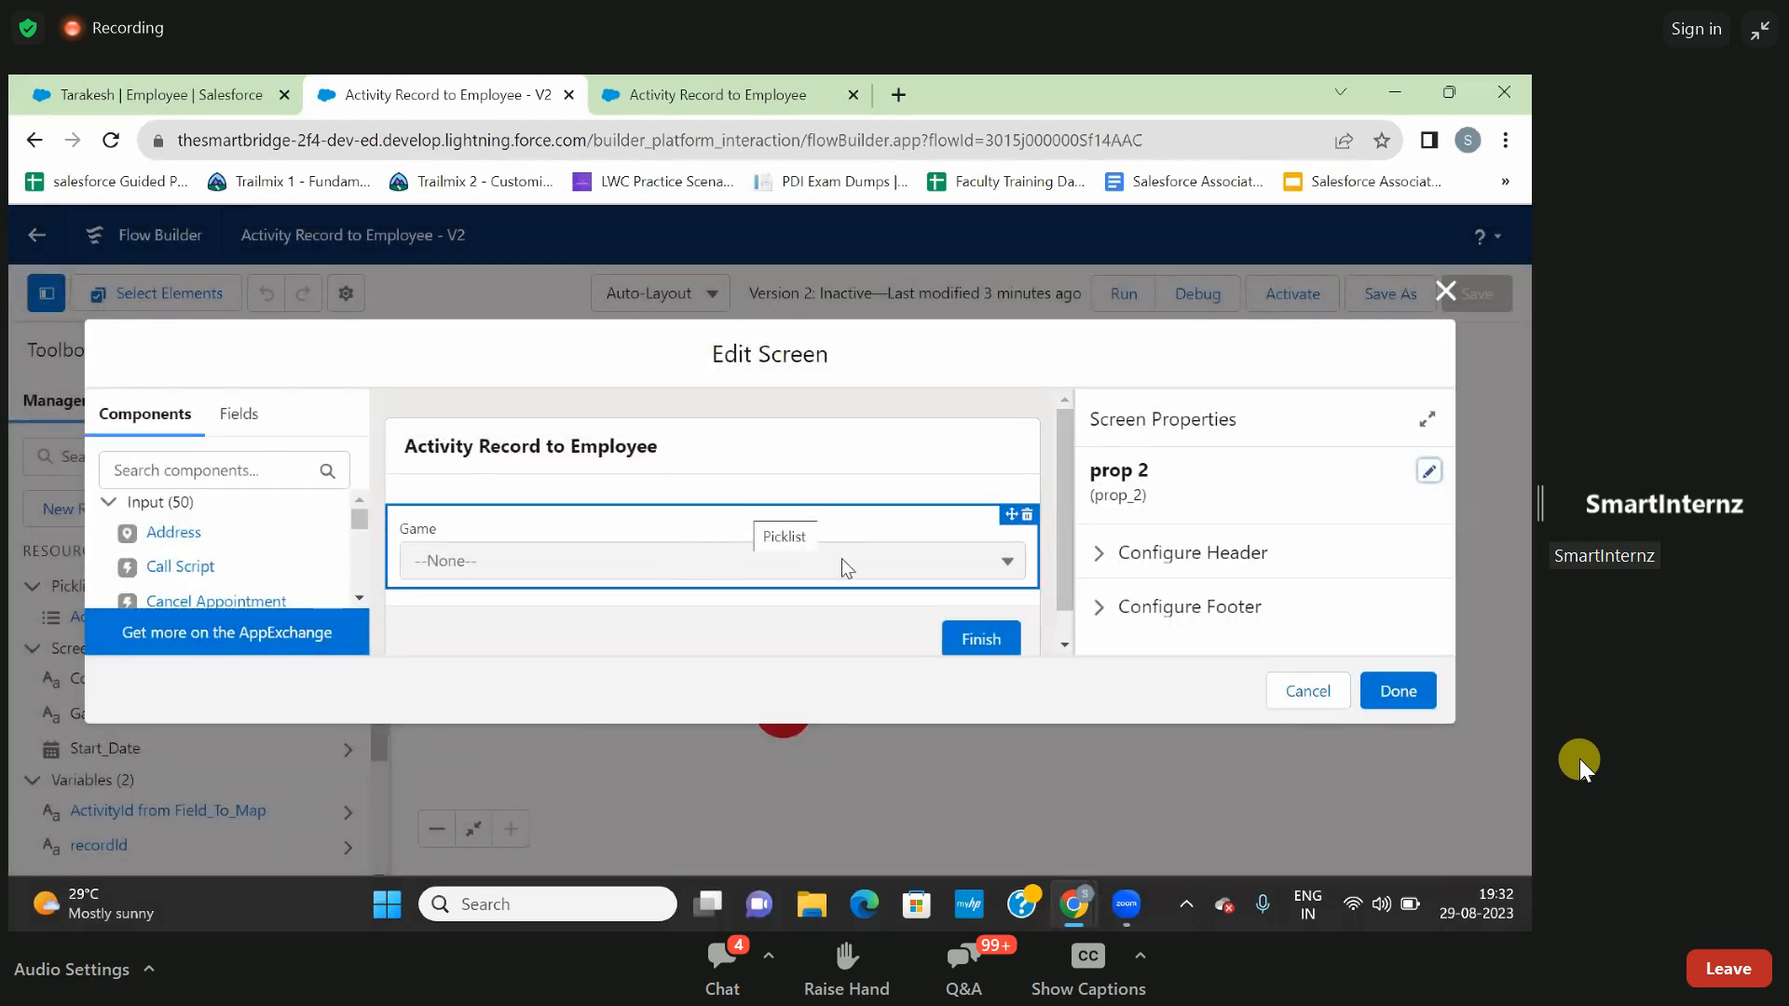
{"action": "left_click", "coordinate": [1444, 295]}
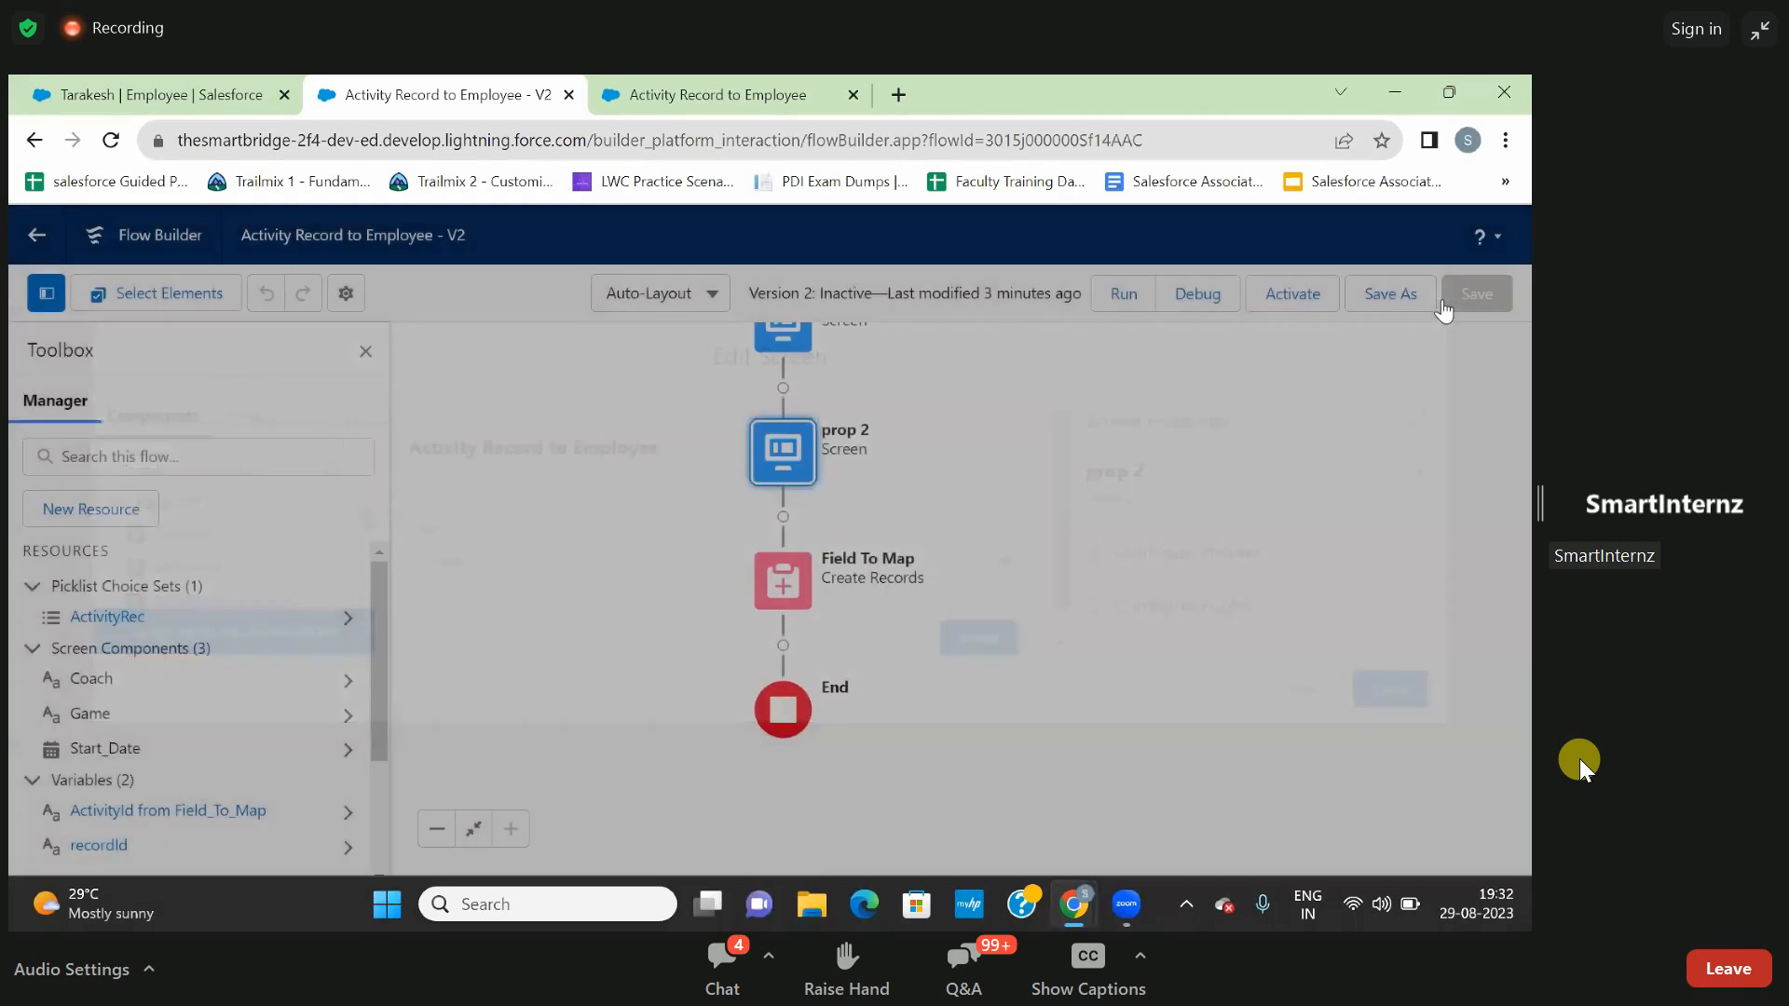
- Remove the Game__c field assignment from the Field To Map element and delete the prop 2 screen from the flow
{"action": "left_click", "coordinate": [799, 601]}
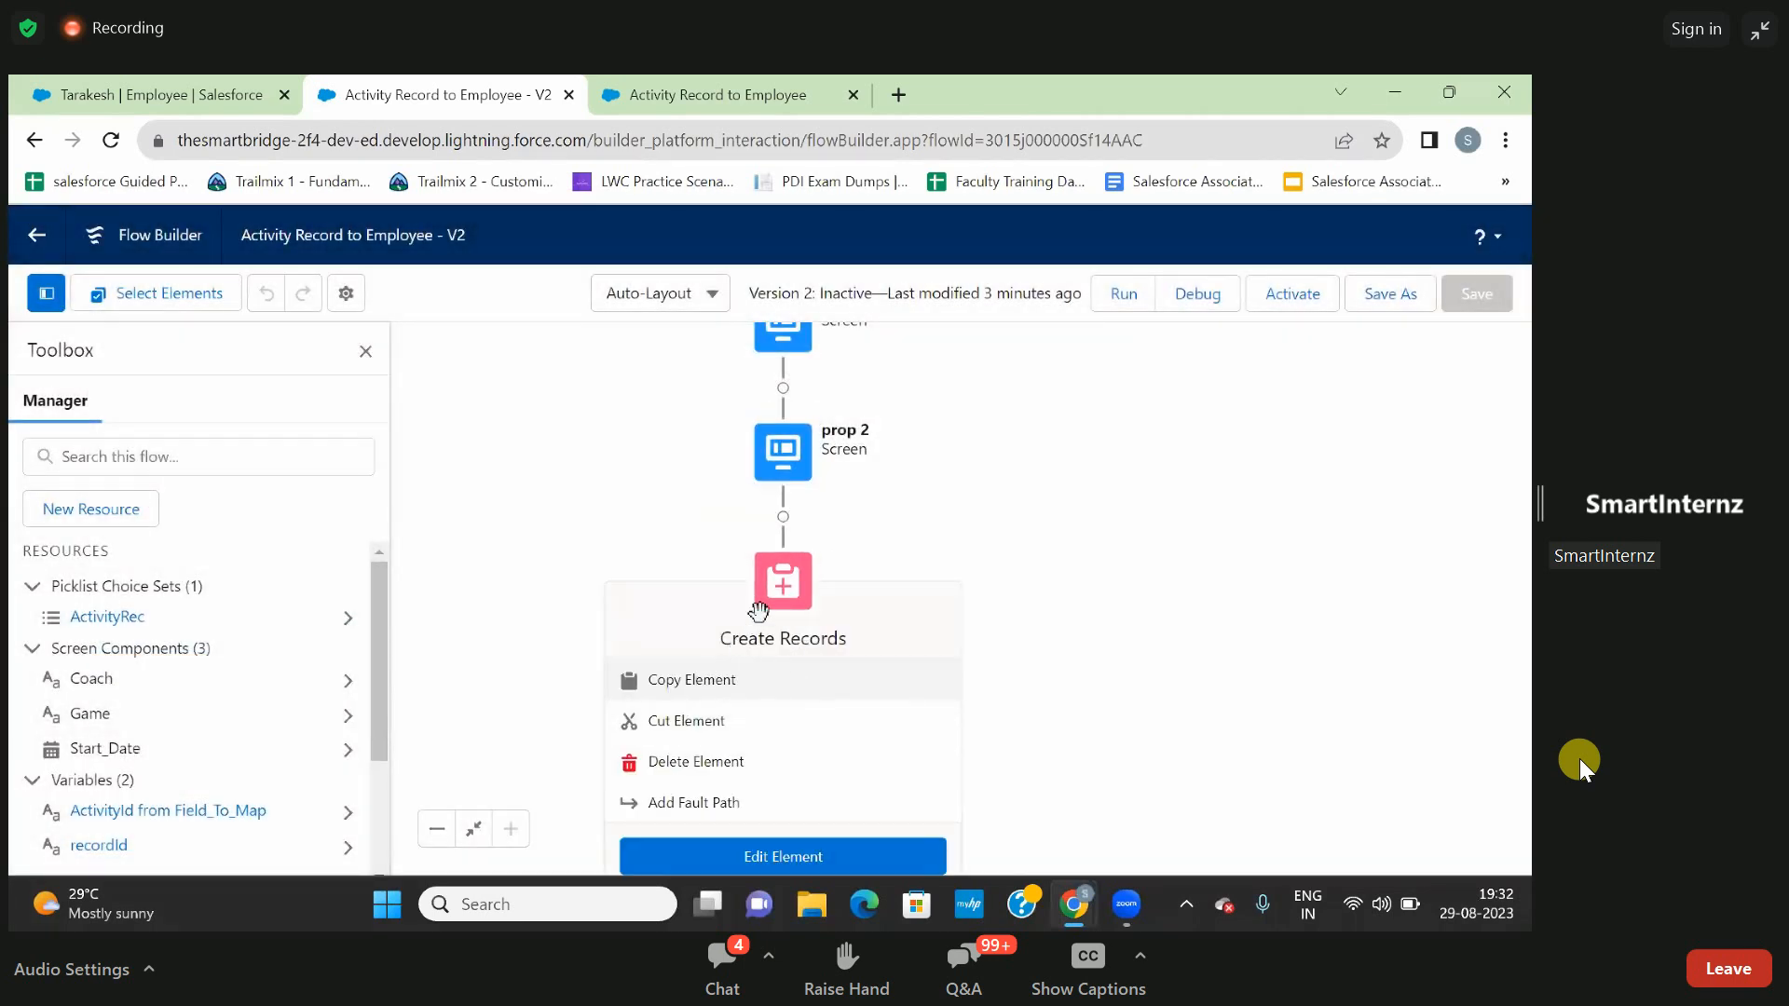
{"action": "double_click", "coordinate": [792, 582]}
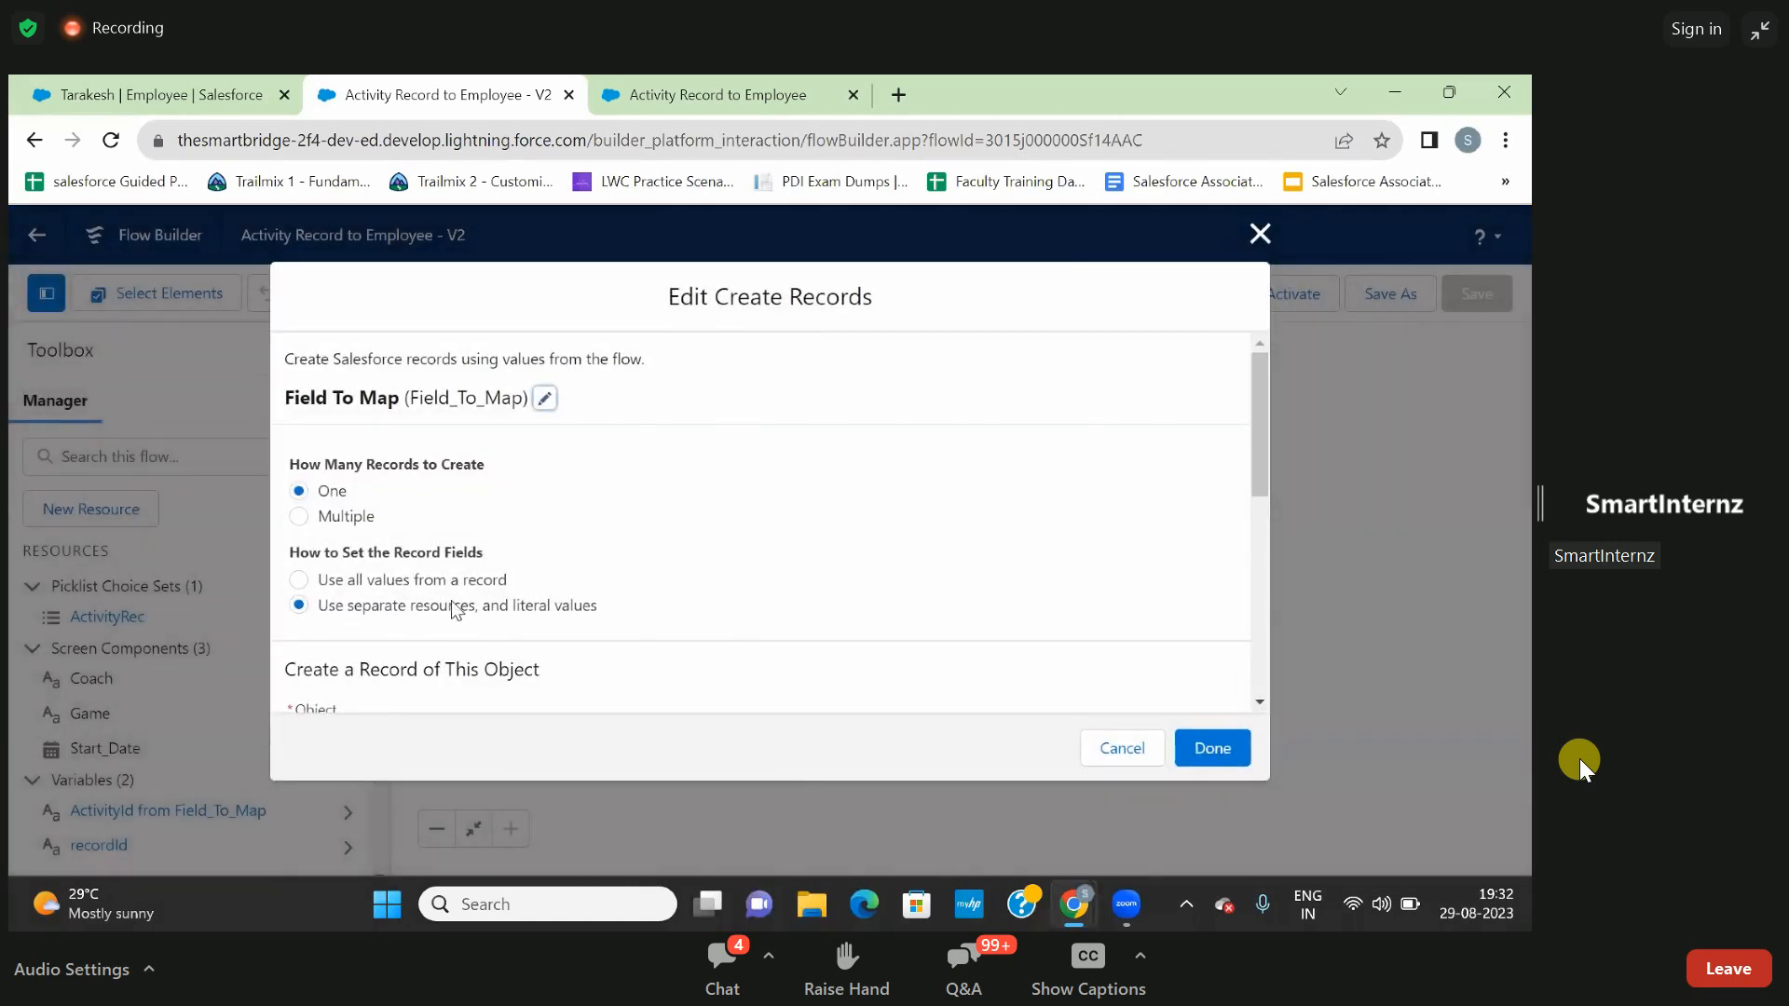
{"action": "scroll", "coordinate": [445, 605], "scroll_direction": "down", "scroll_amount": 5}
{"action": "scroll", "coordinate": [447, 587], "scroll_direction": "down", "scroll_amount": 1}
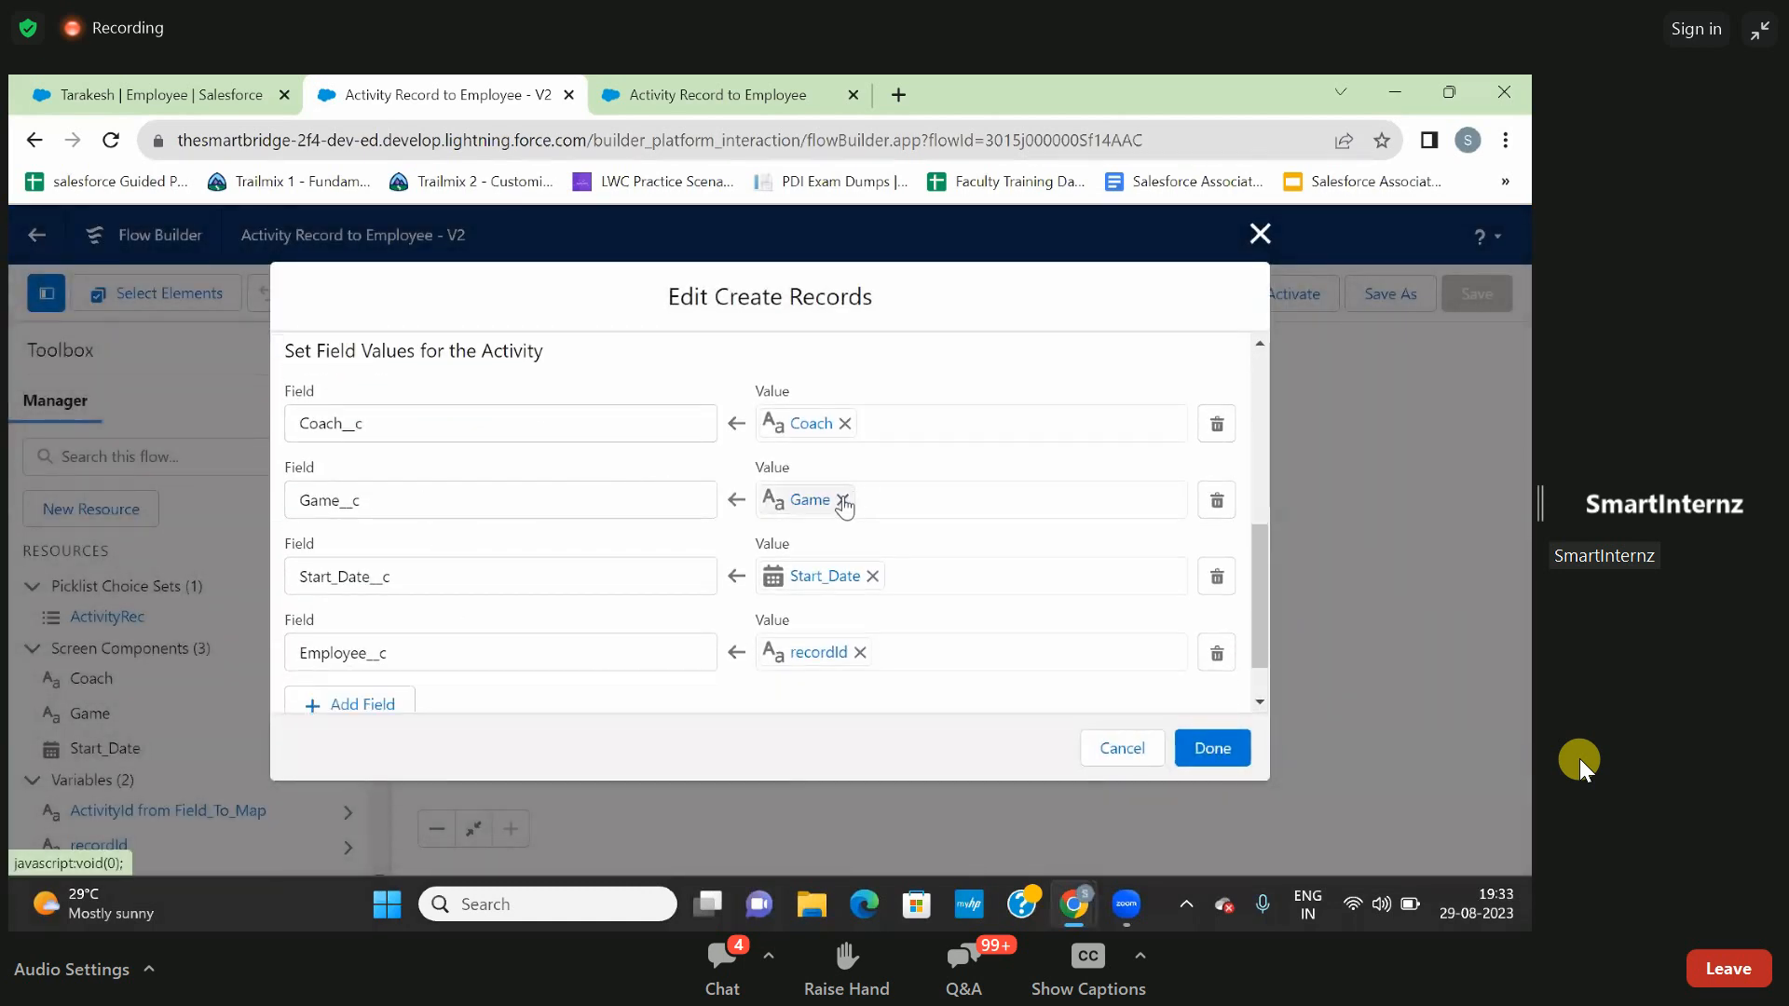
{"action": "left_click", "coordinate": [1217, 502]}
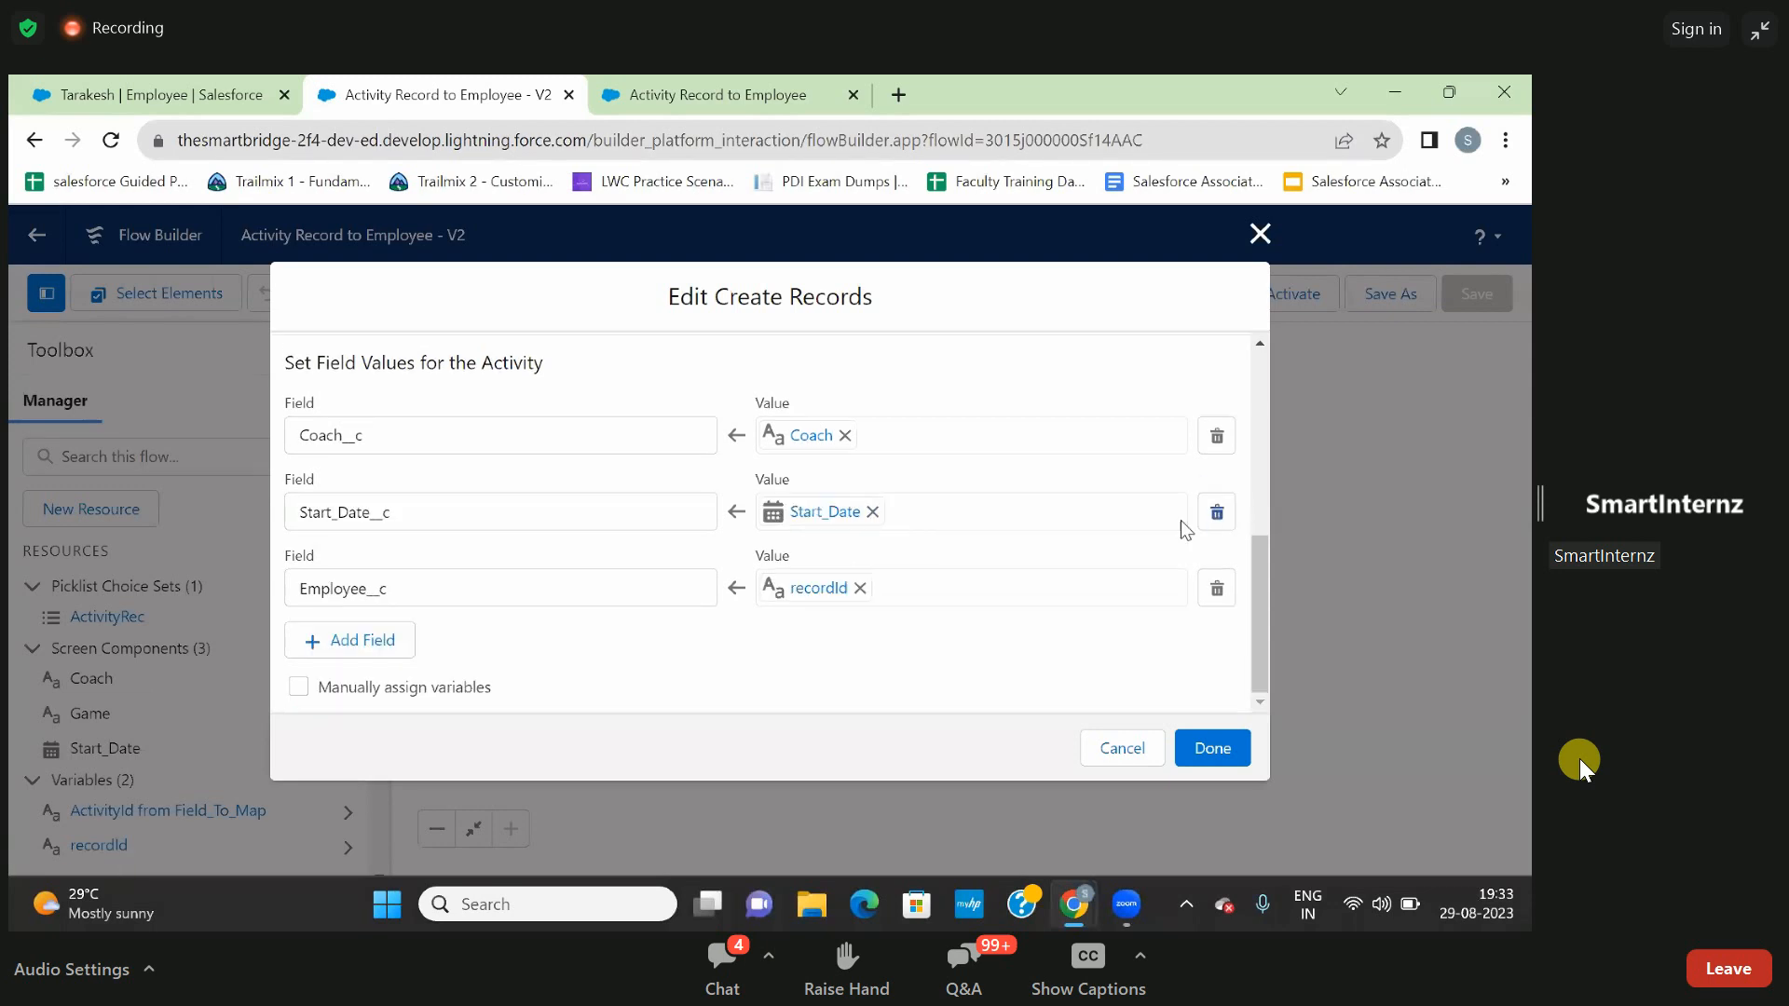
{"action": "left_click", "coordinate": [1212, 746]}
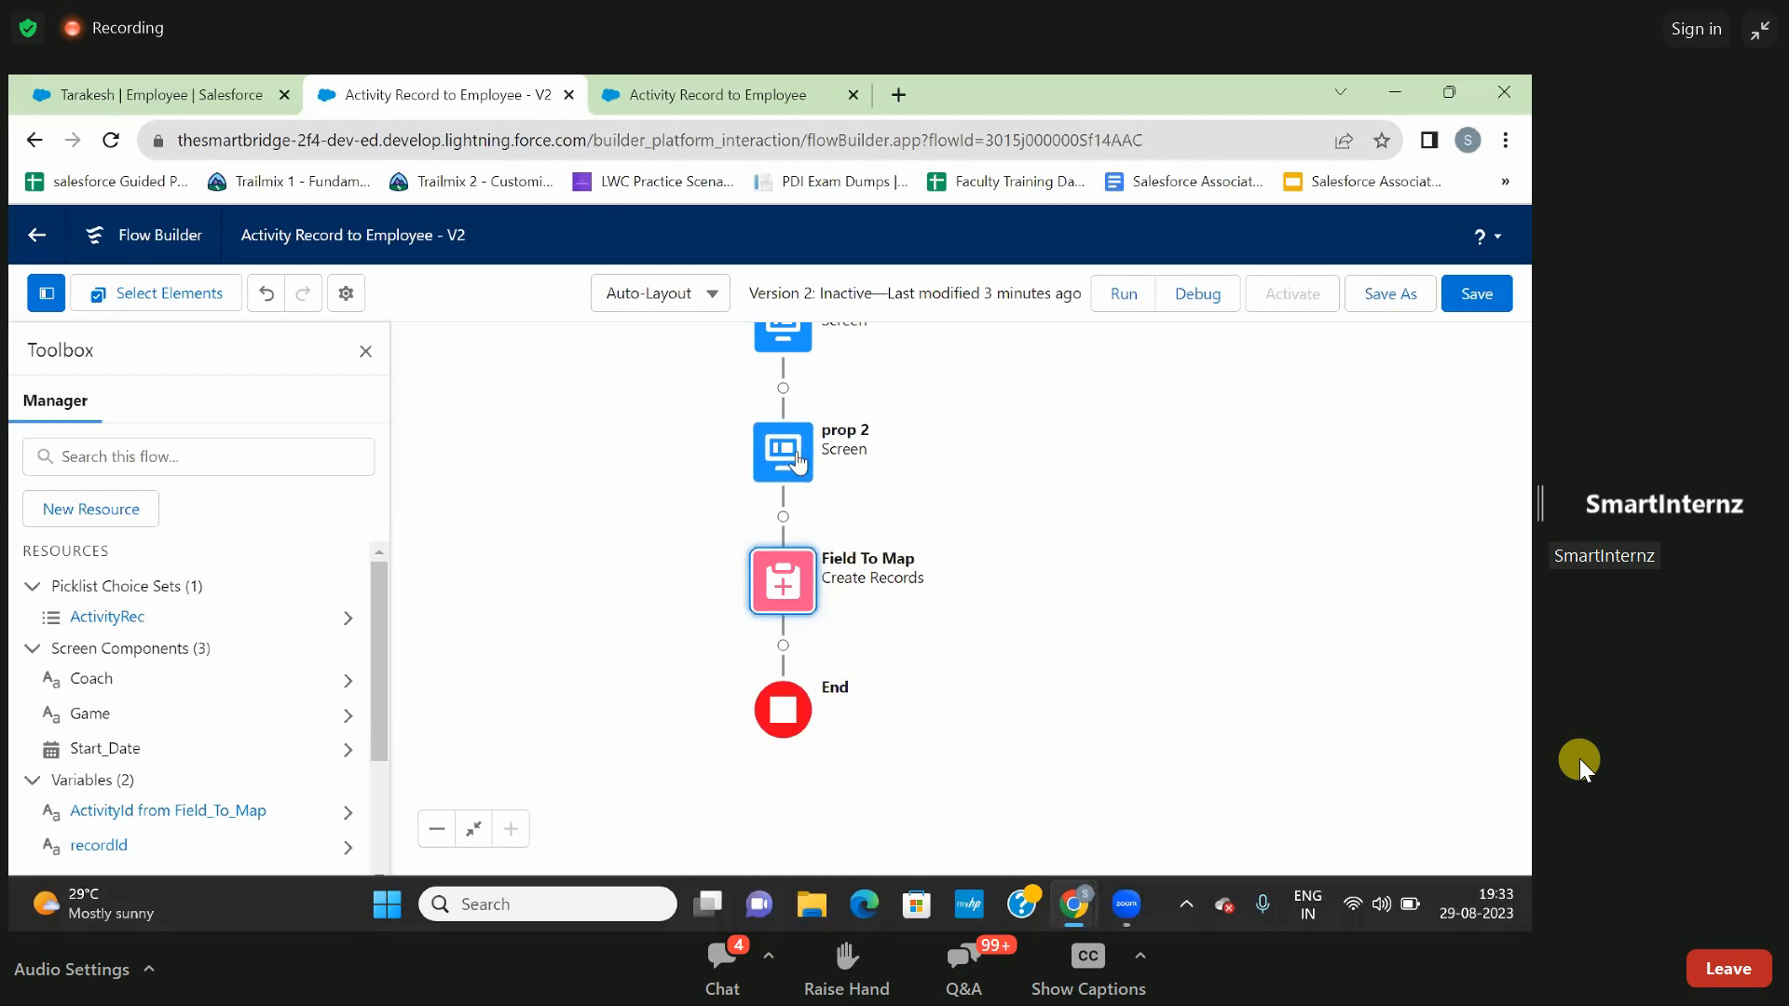
{"action": "left_click", "coordinate": [798, 462]}
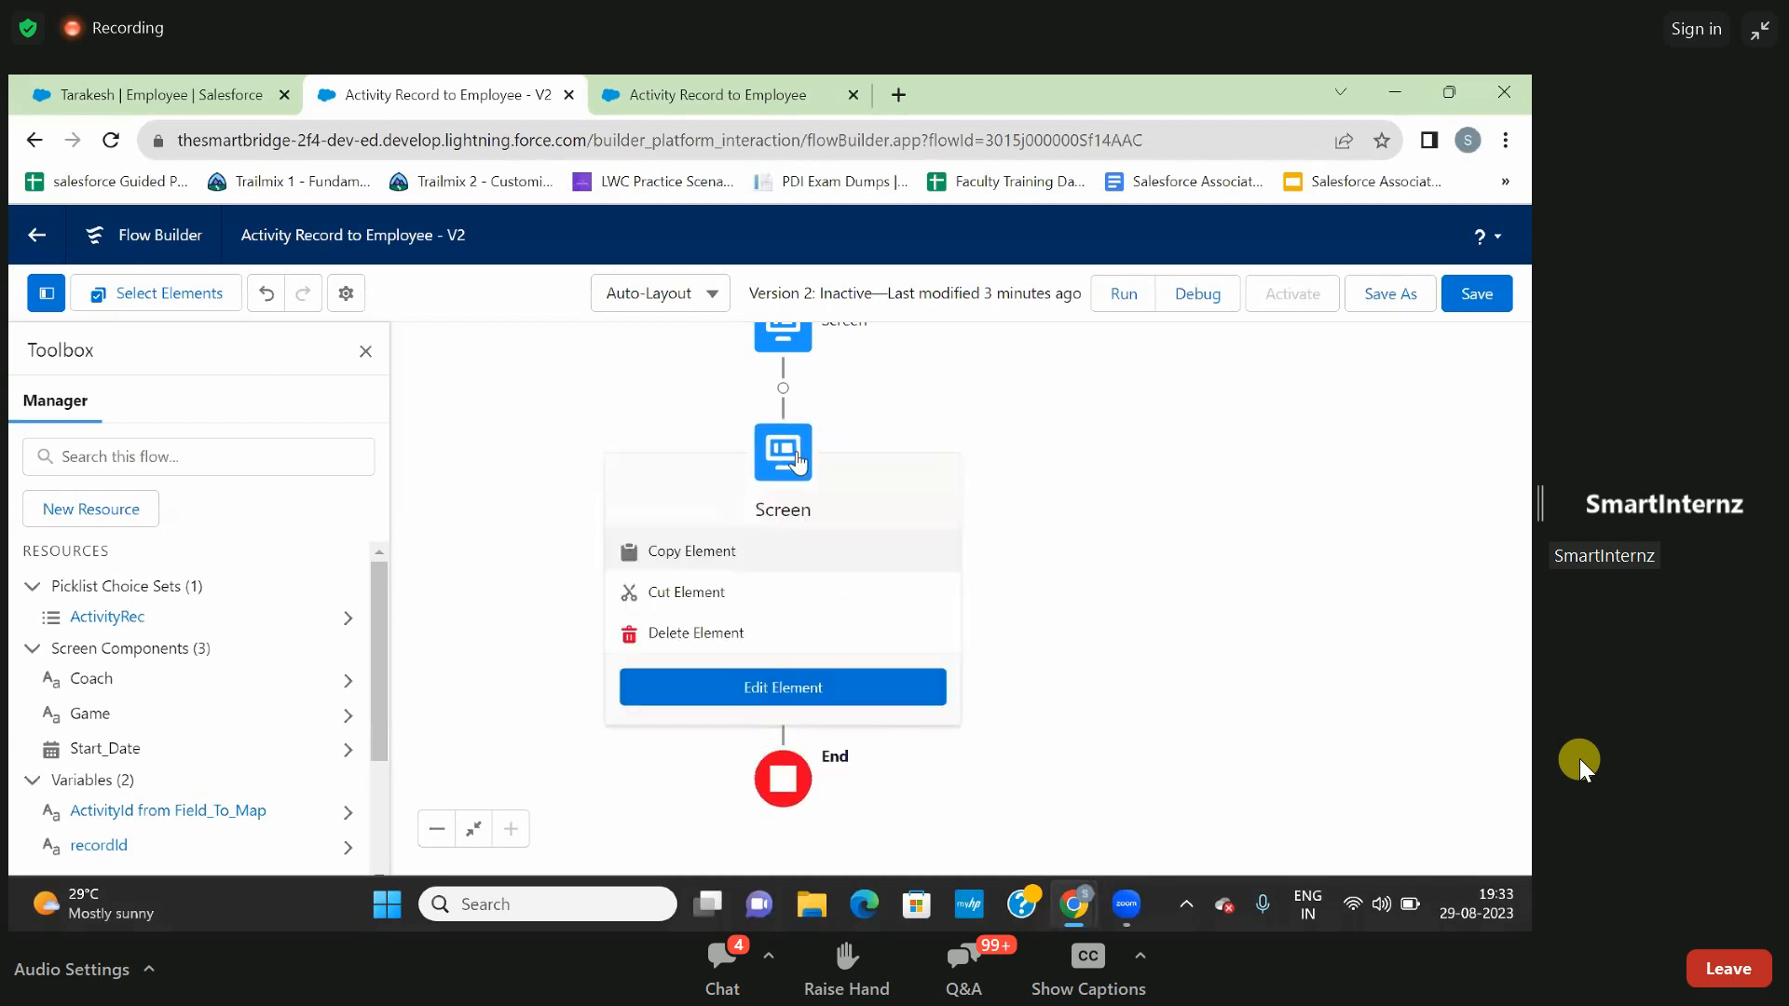
{"action": "left_click", "coordinate": [691, 638]}
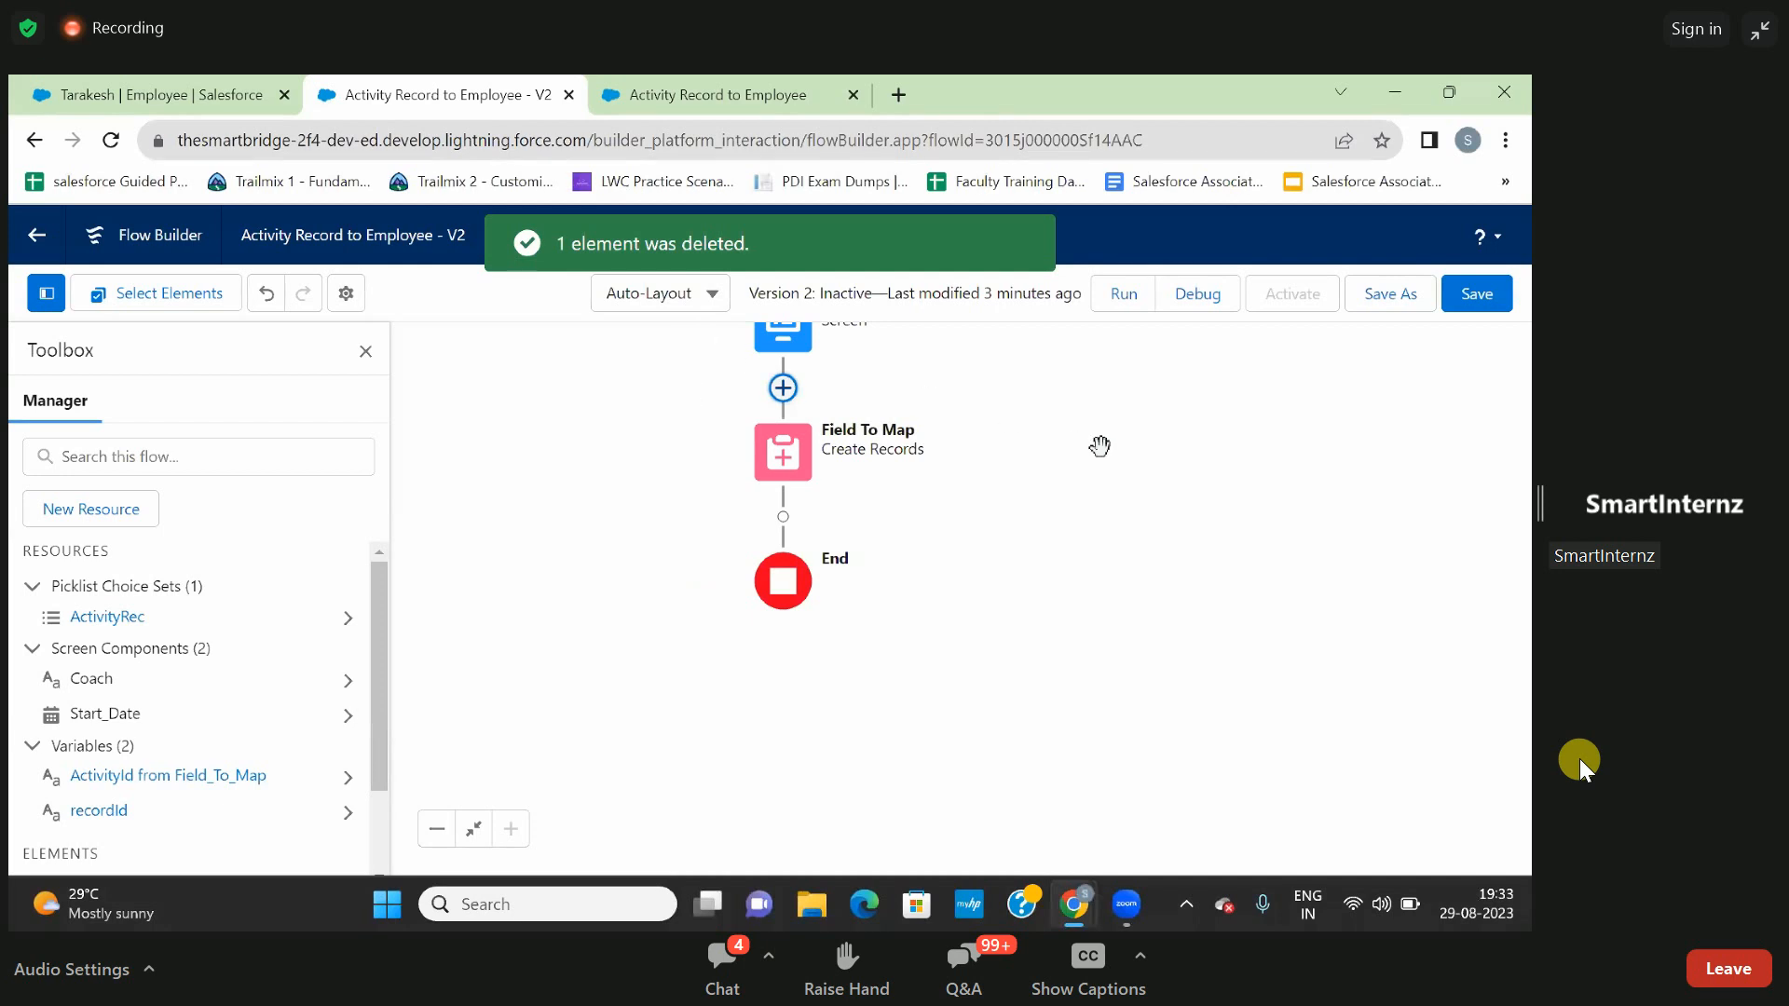
- Run the flow debug with the copied employee record ID as the recordId input variable
{"action": "left_click", "coordinate": [1199, 294]}
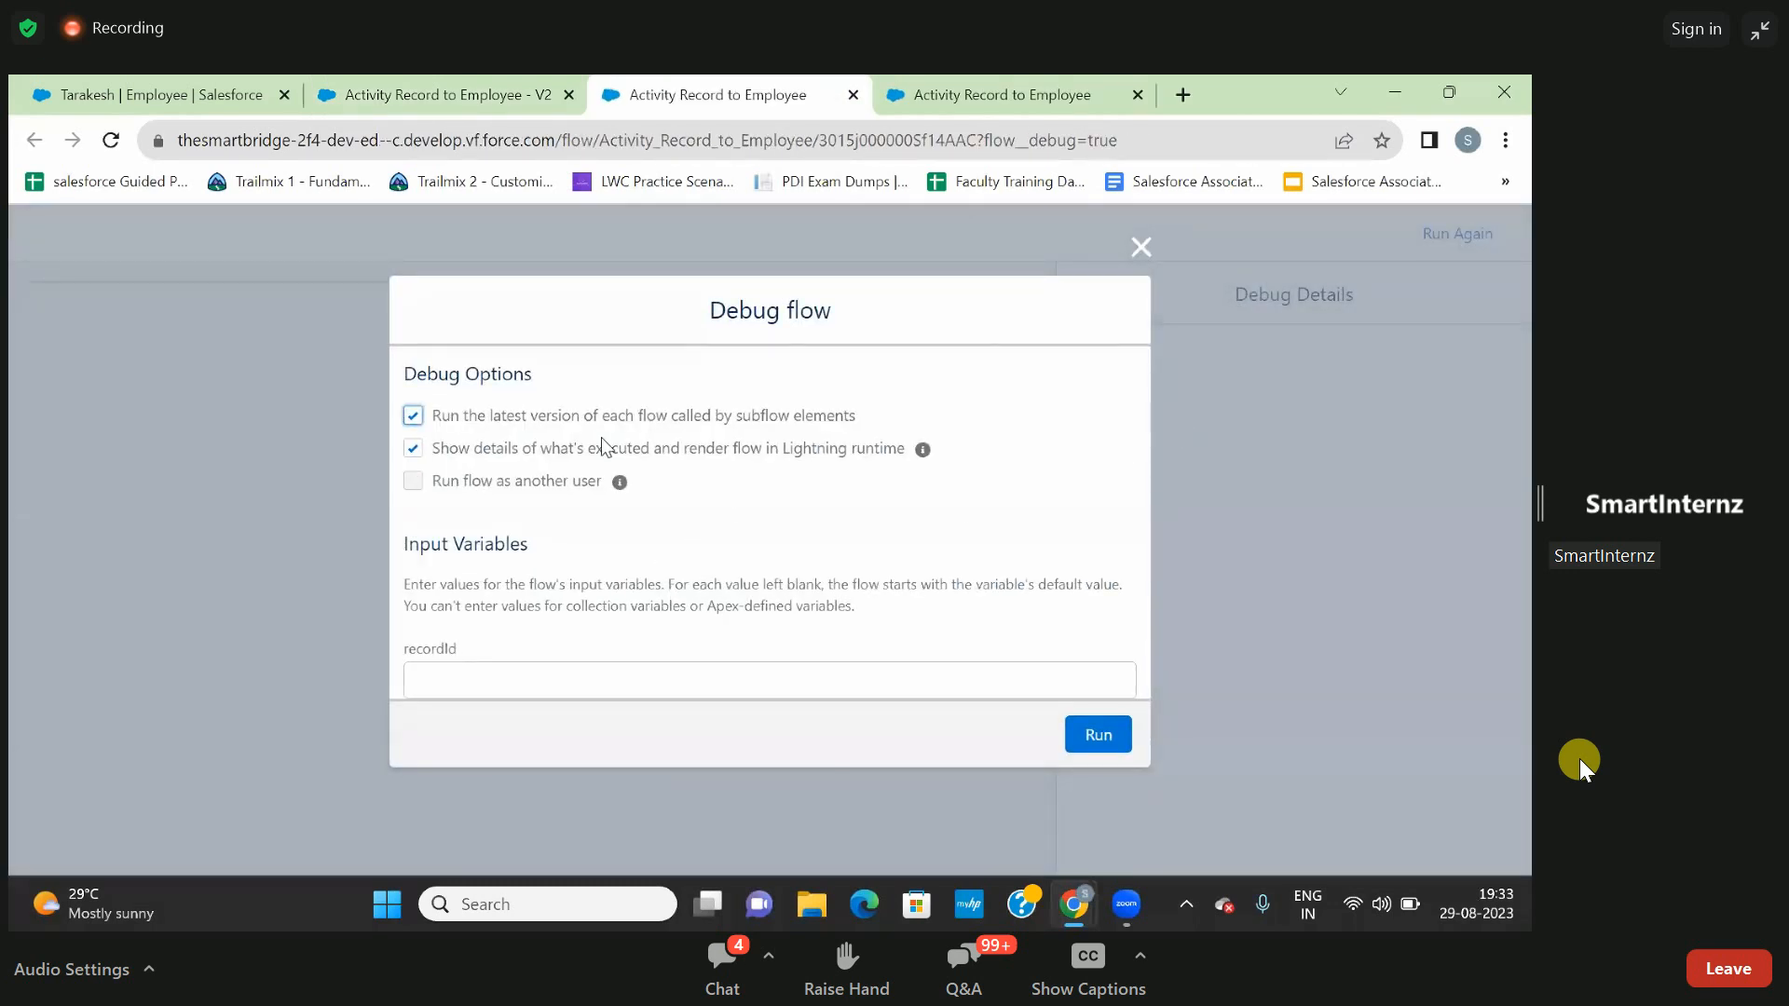
{"action": "left_click", "coordinate": [663, 672]}
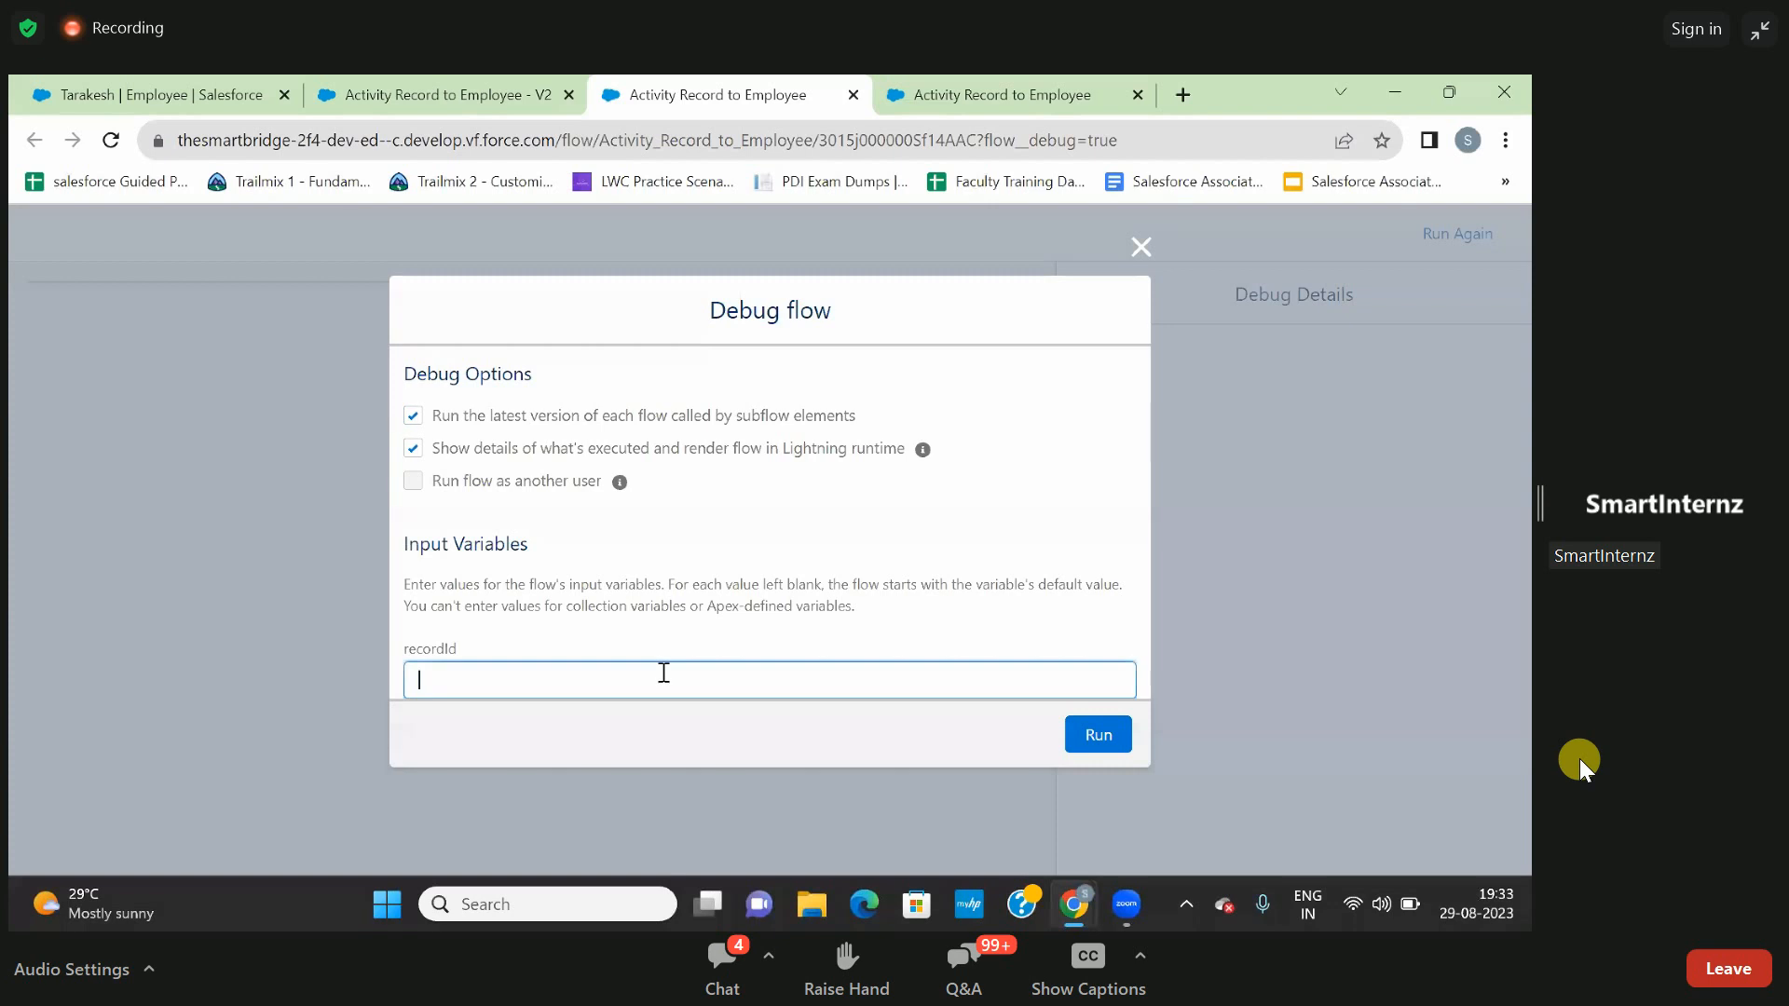
{"action": "type", "text": "a005j00000OpZOTAA3"}
{"action": "left_click", "coordinate": [1095, 739]}
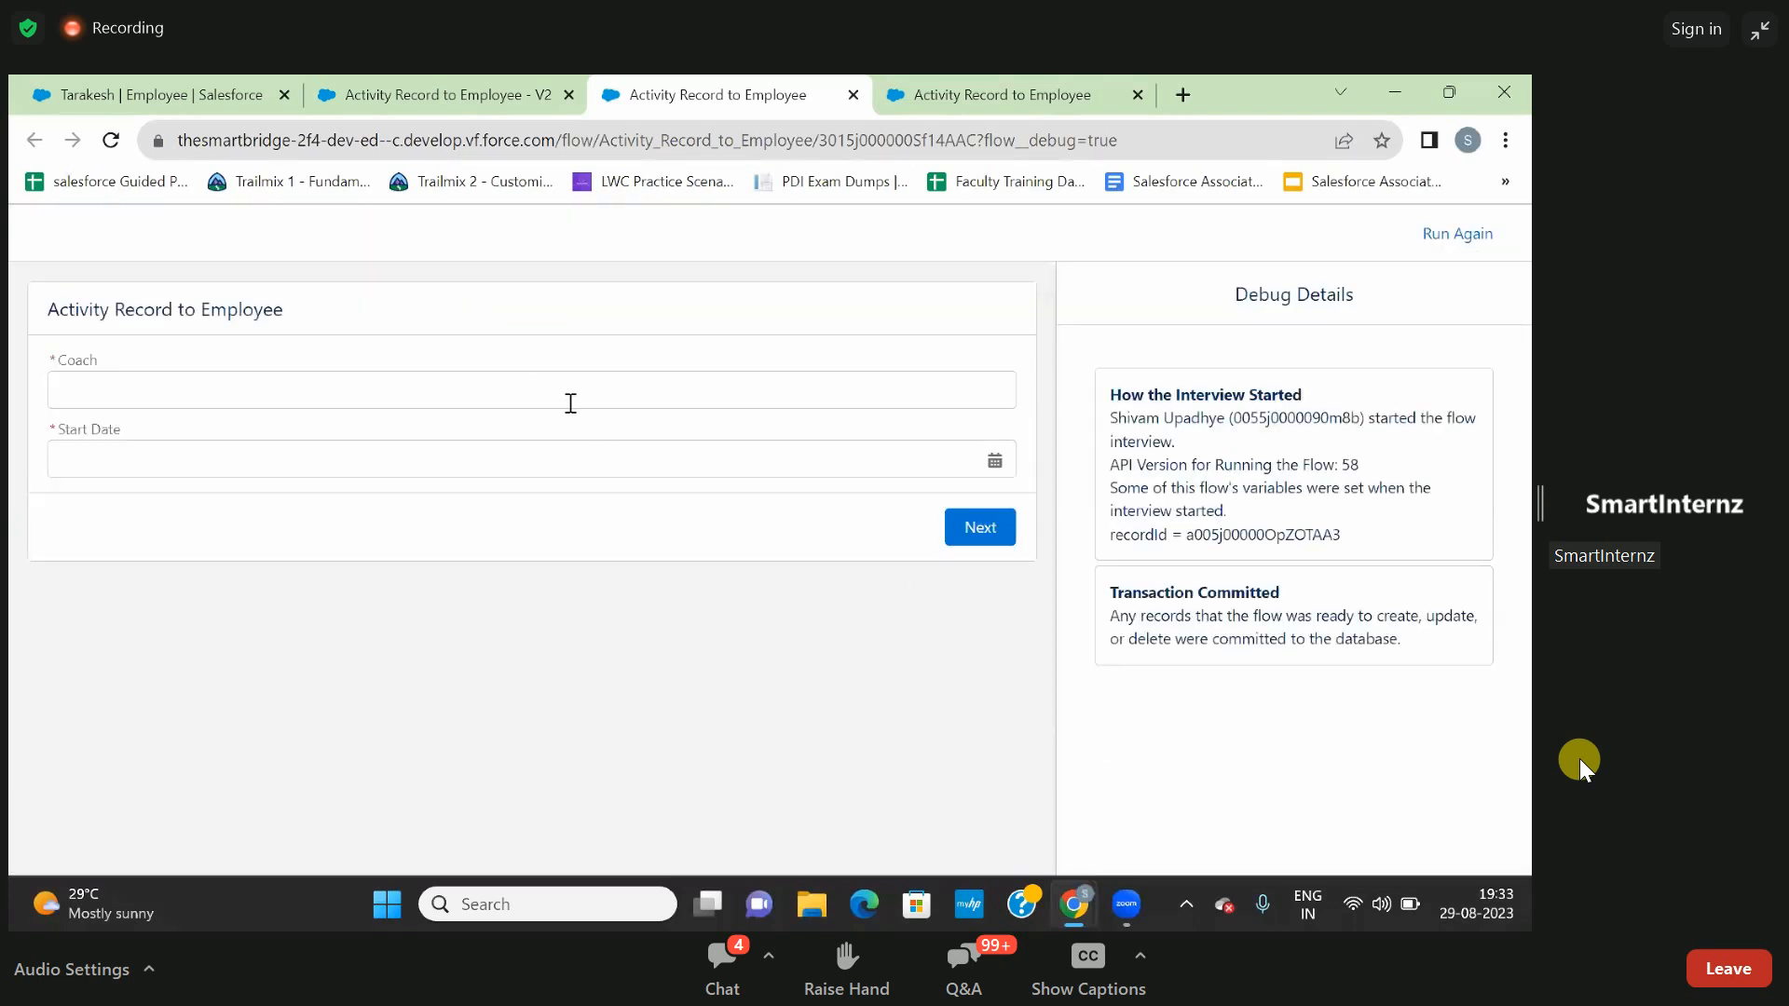
- Enter the coach's name, set Start Date to 8 August 2023 and continue to the flow's second screen
{"action": "left_click", "coordinate": [570, 403]}
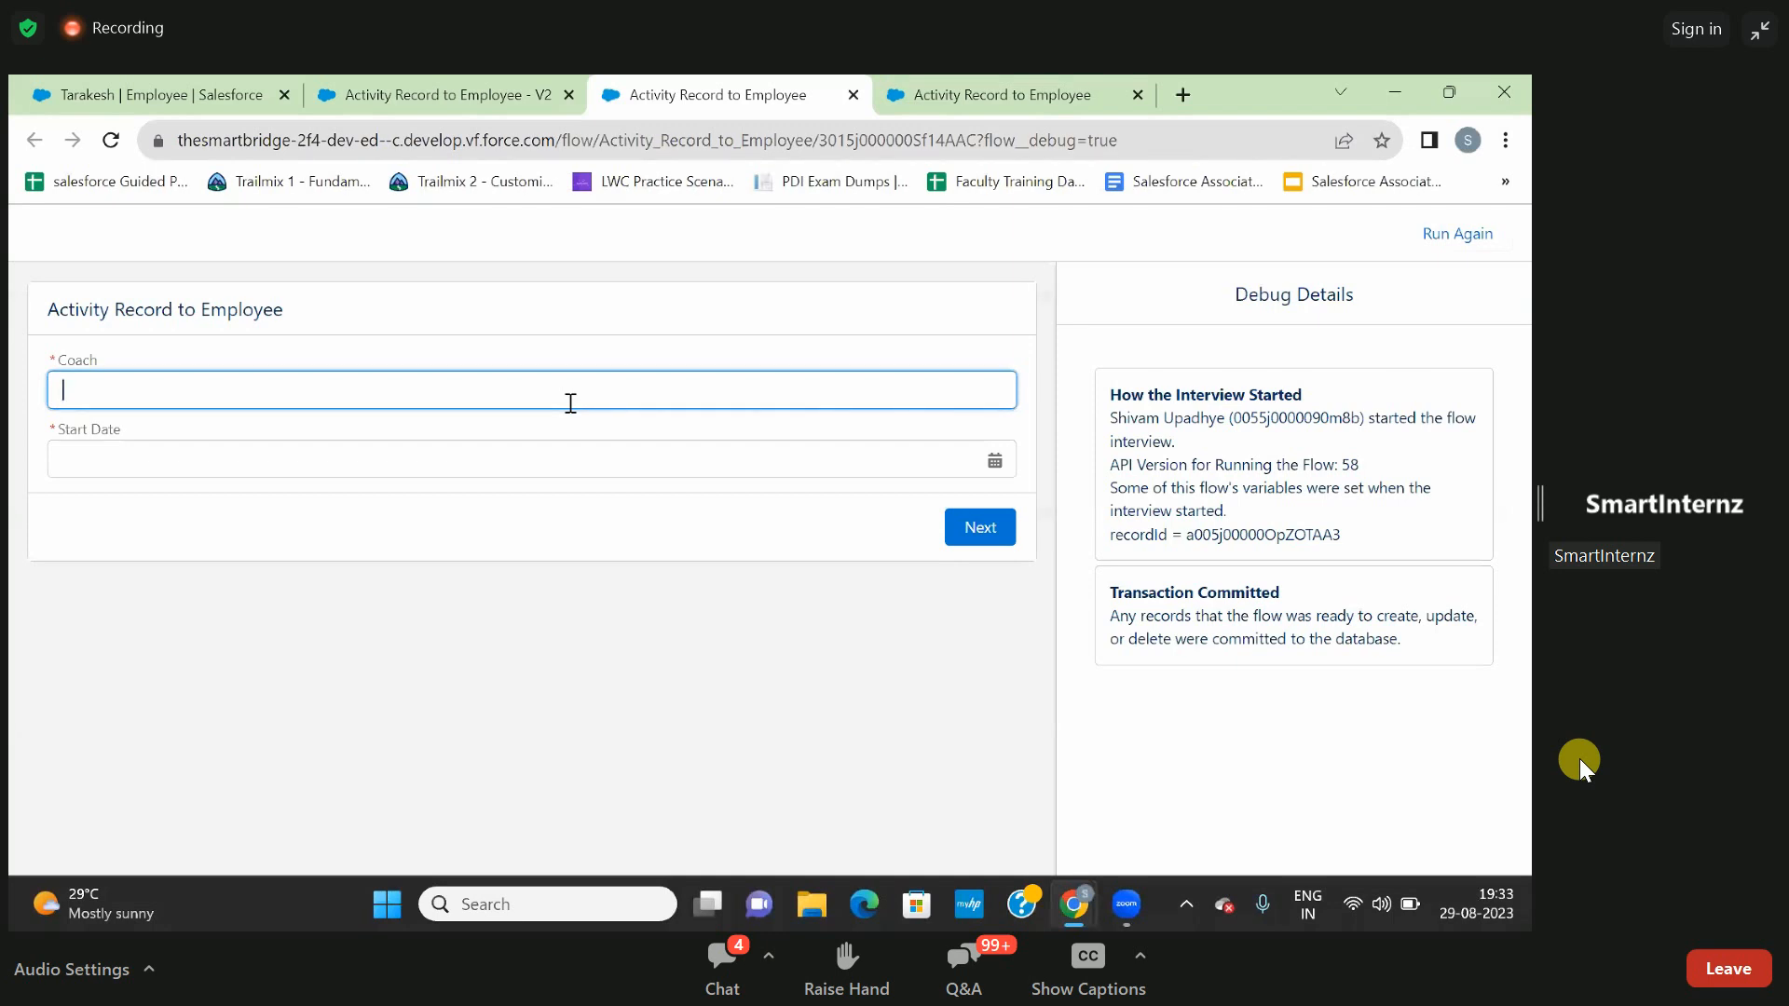
{"action": "type", "text": "Ta"}
{"action": "type", "text": "Sand3eep"}
{"action": "key", "text": "BackSpace"}
{"action": "key", "text": "BackSpace"}
{"action": "key", "text": "BackSpace"}
{"action": "type", "text": "eep"}
{"action": "left_click", "coordinate": [539, 459]}
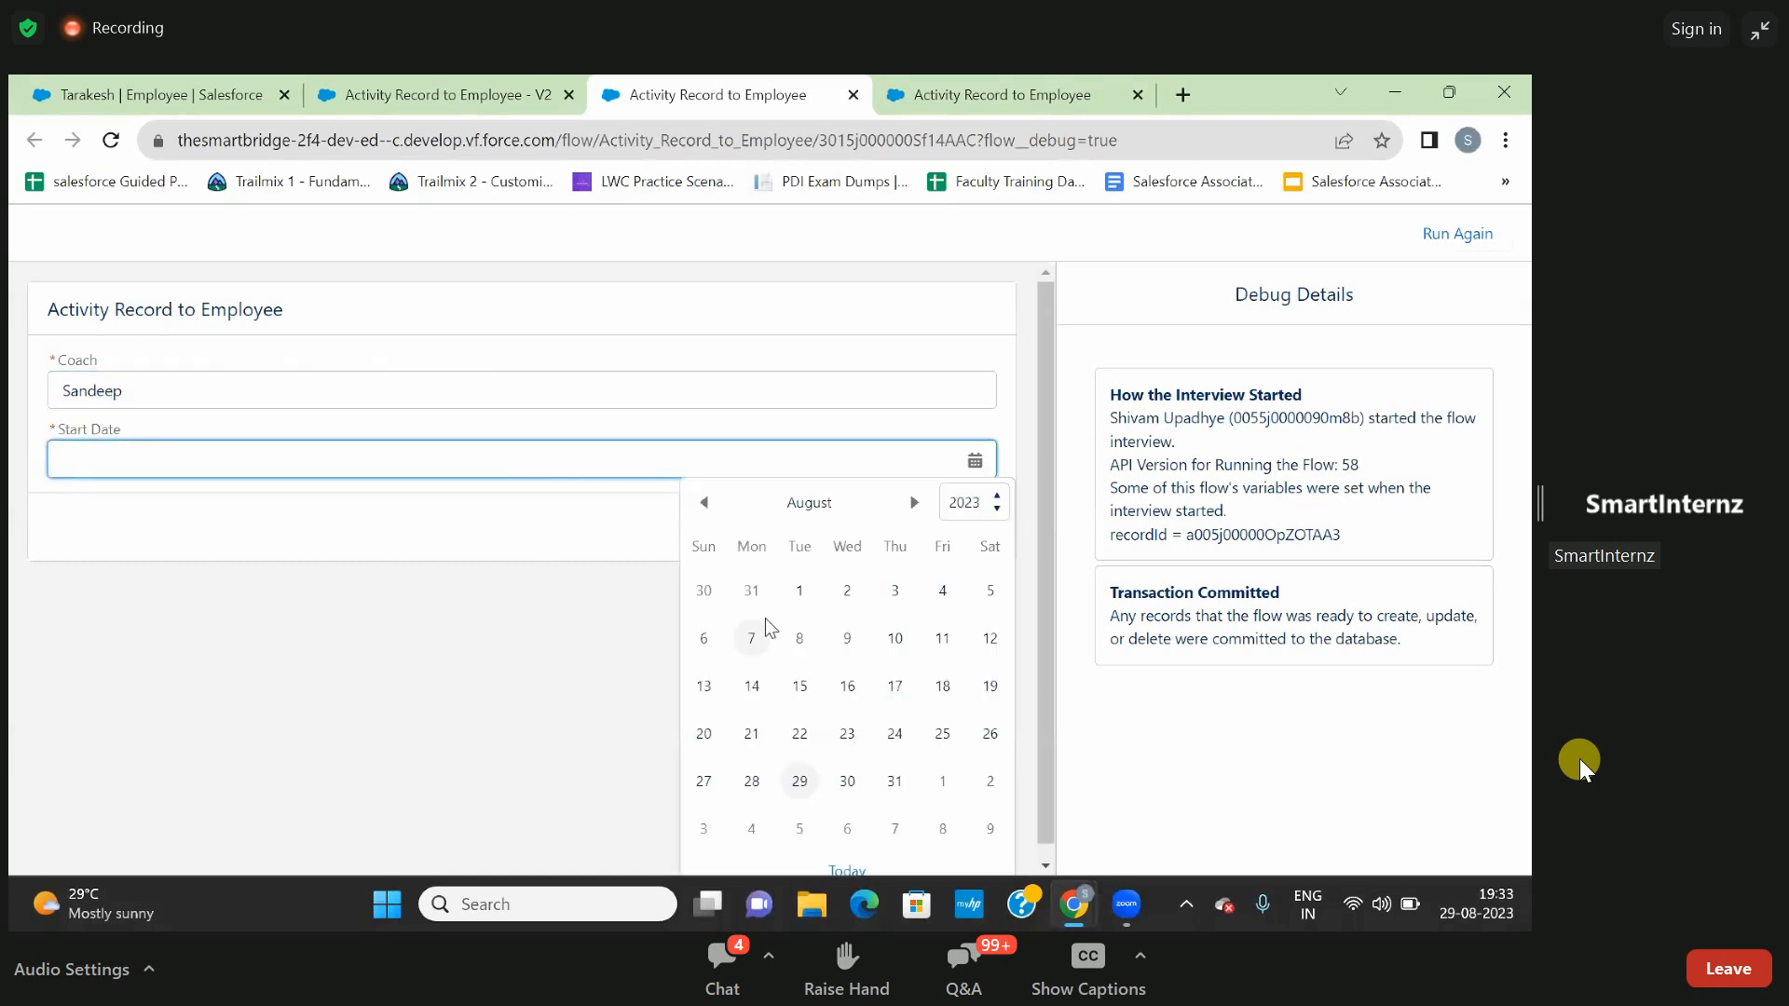
{"action": "left_click", "coordinate": [799, 636]}
{"action": "left_click", "coordinate": [967, 529]}
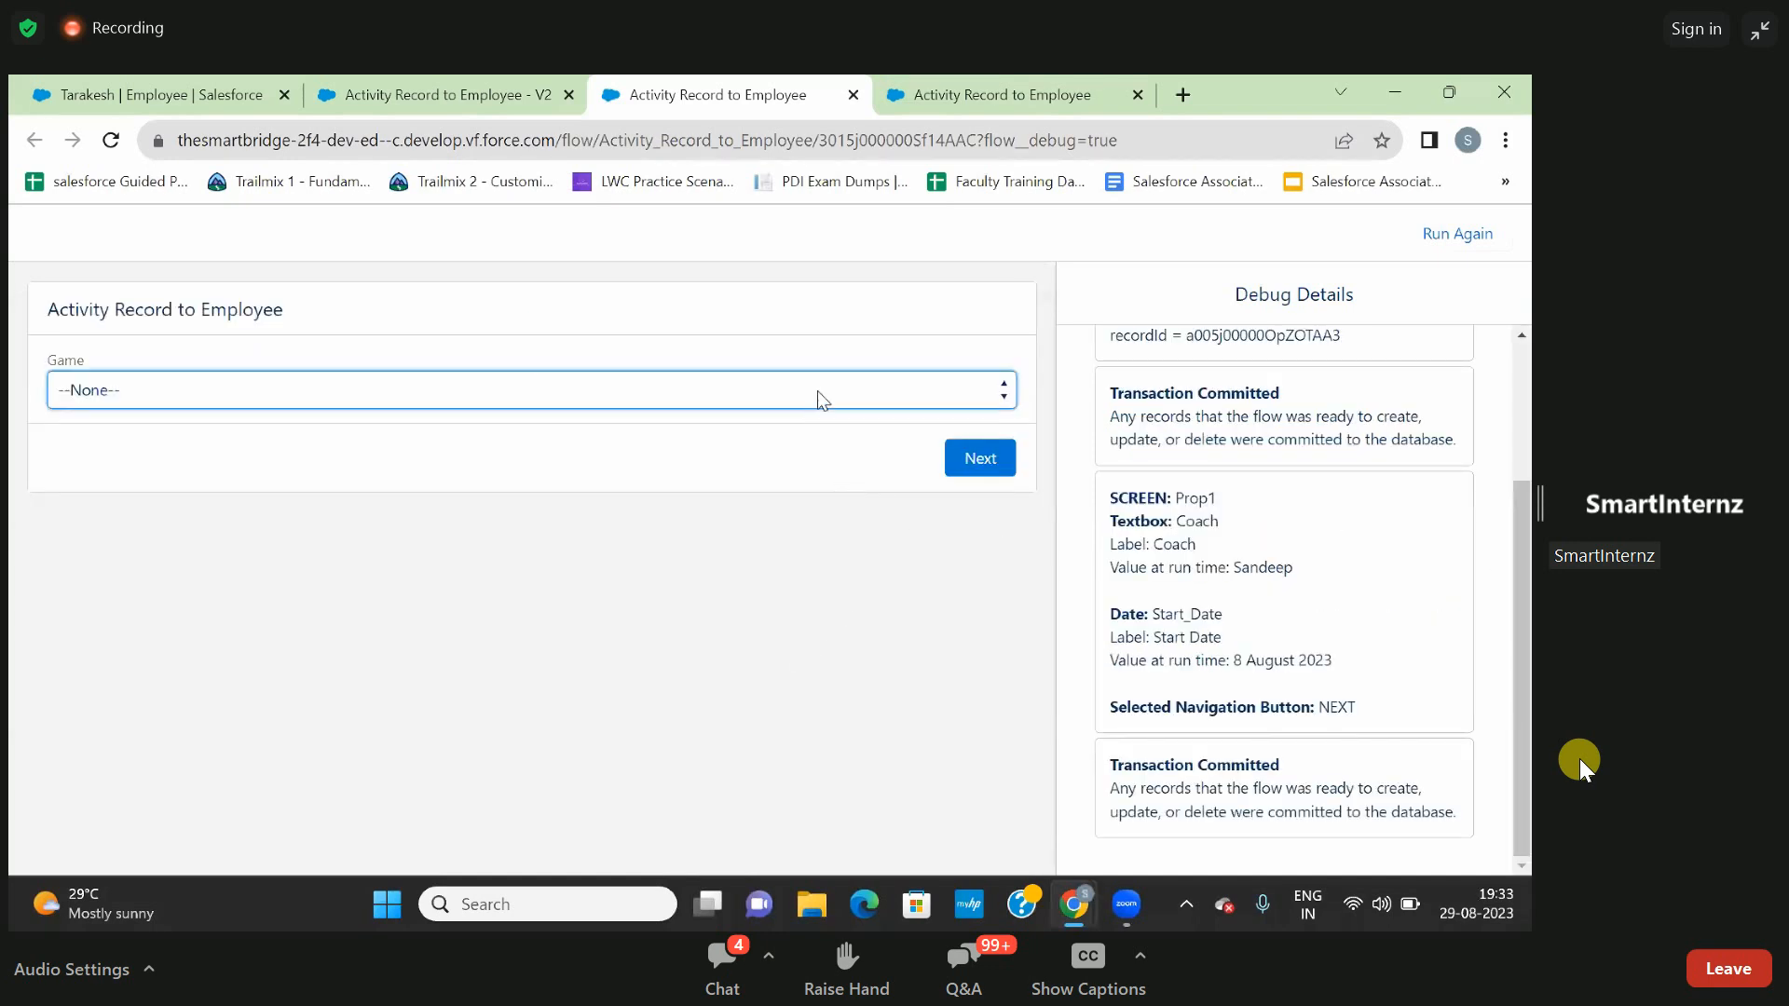
- Choose Tennis as the Game and submit the flow's second screen
{"action": "left_click", "coordinate": [818, 390]}
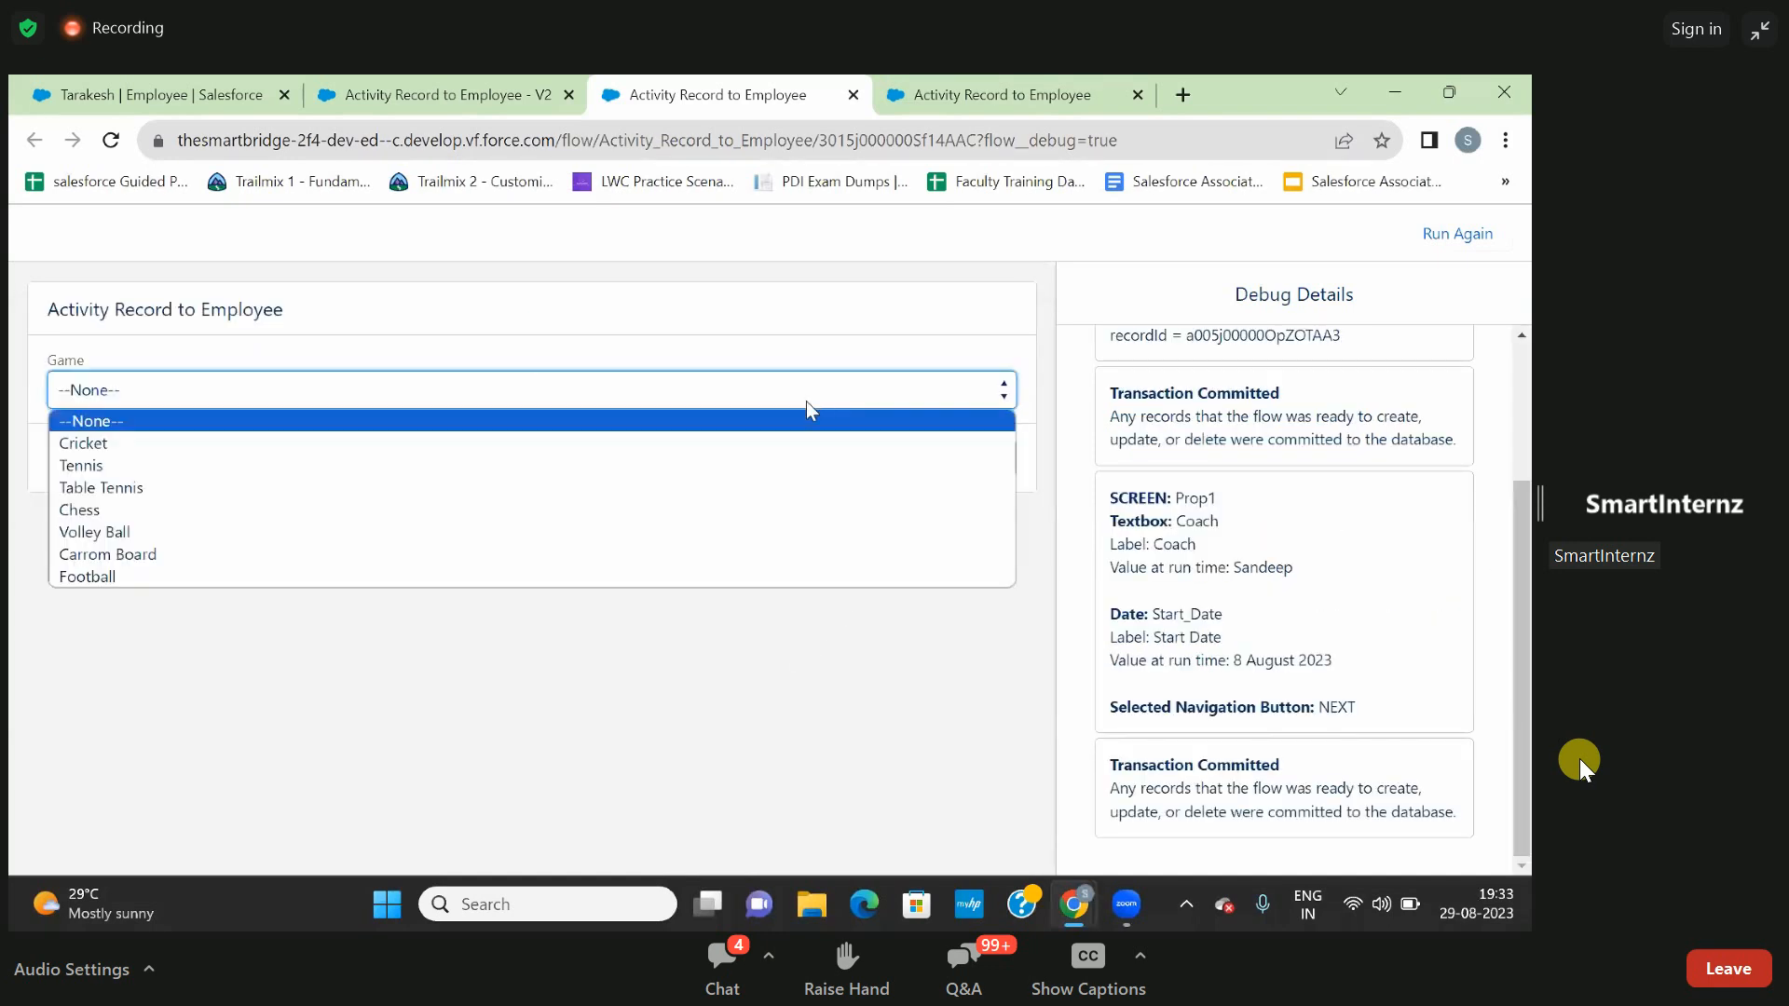
{"action": "left_click", "coordinate": [760, 464]}
{"action": "left_click", "coordinate": [975, 460]}
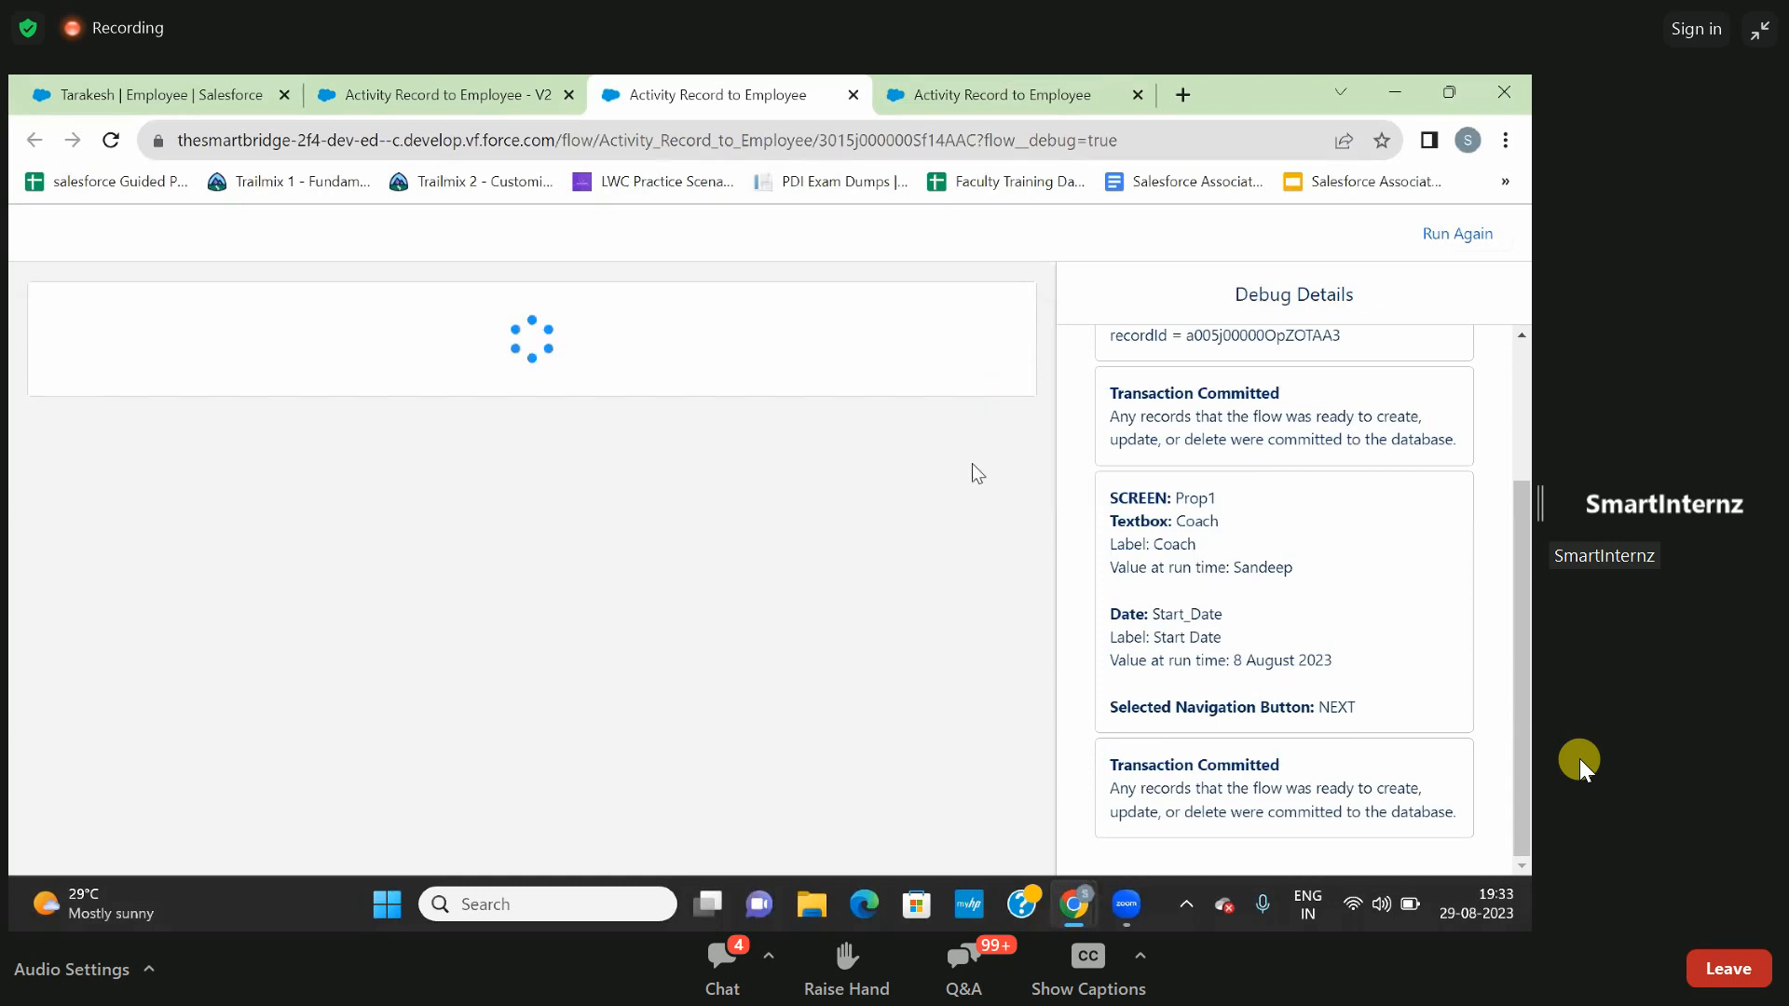
- Return to the flow in Flow Builder and save version 2 without the prop 2 screen
{"action": "left_click", "coordinate": [500, 97]}
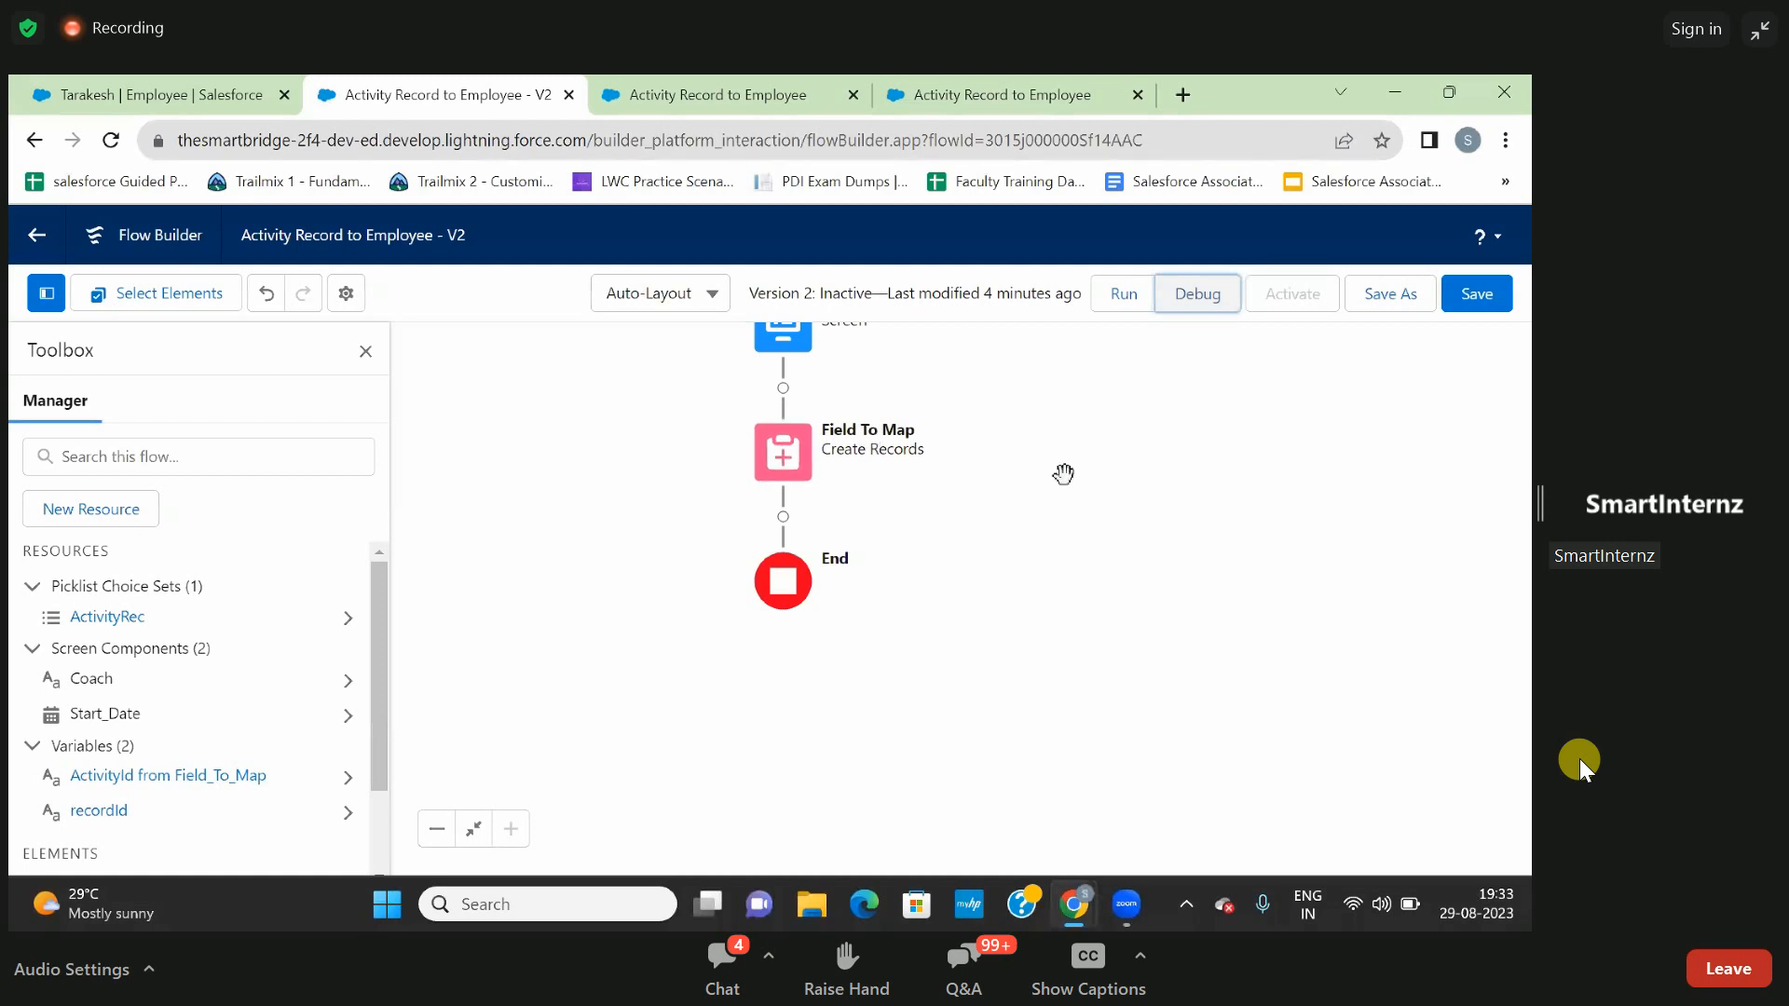
{"action": "left_click_drag", "start_coordinate": [1064, 476], "coordinate": [1078, 597]}
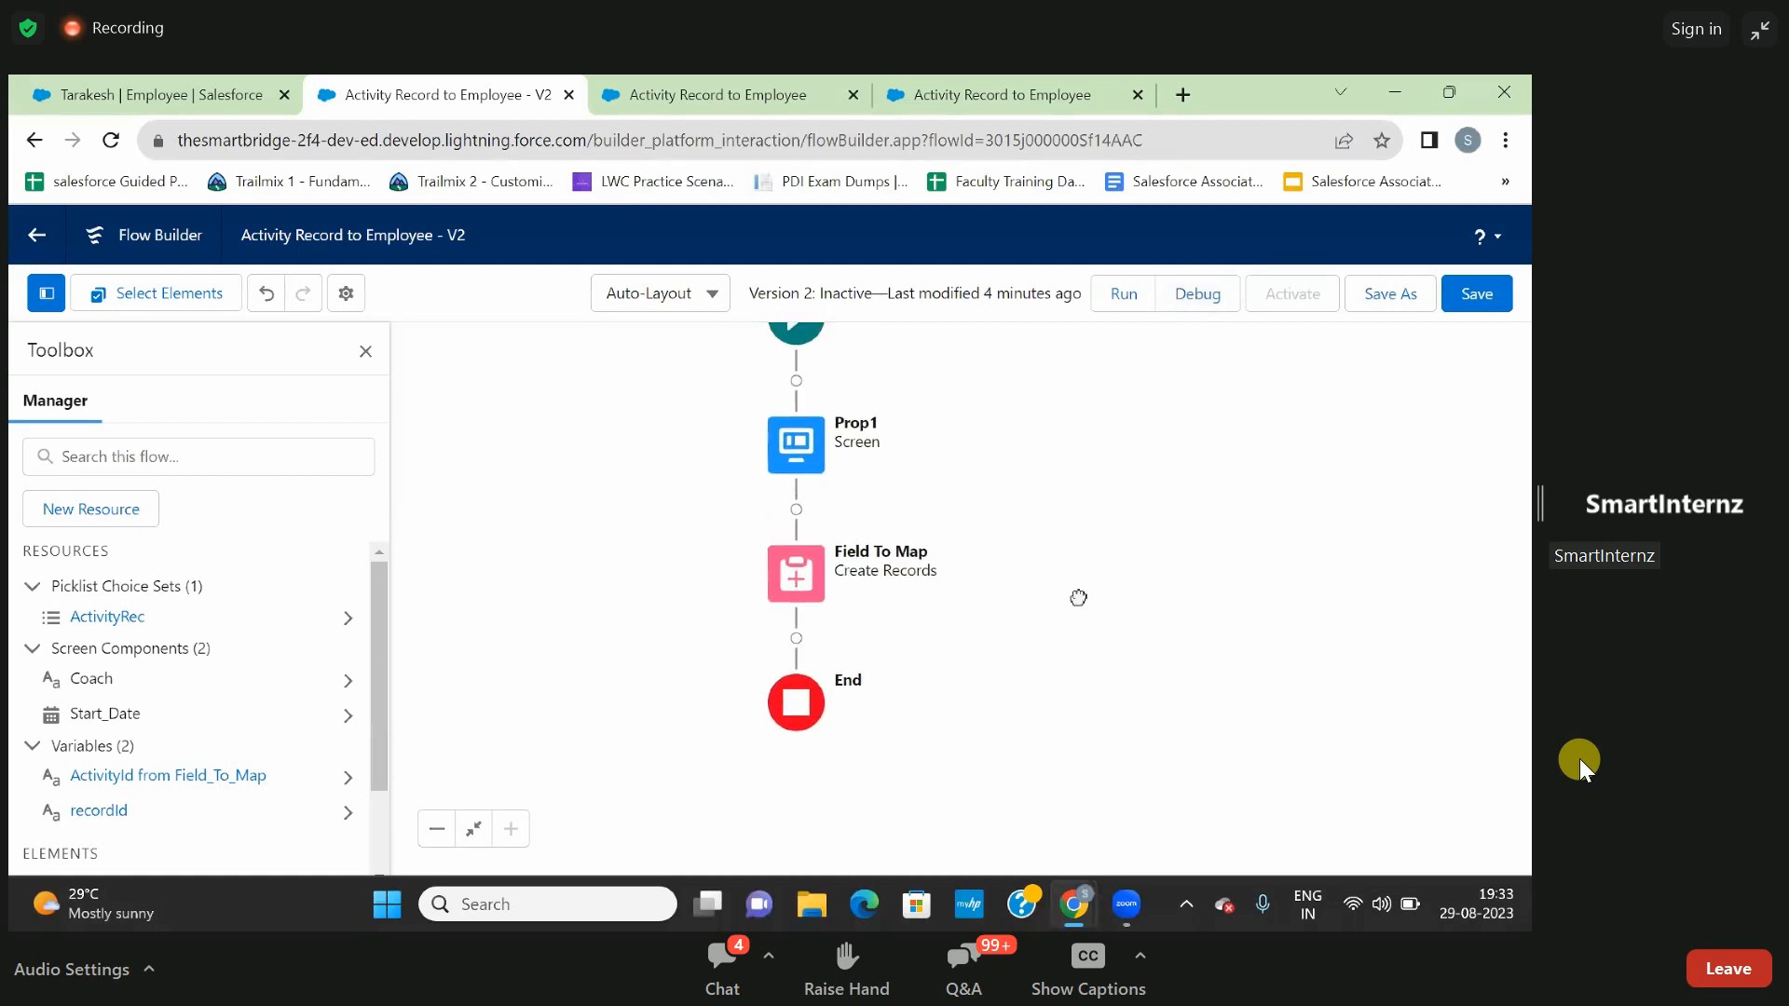
{"action": "left_click", "coordinate": [1489, 297]}
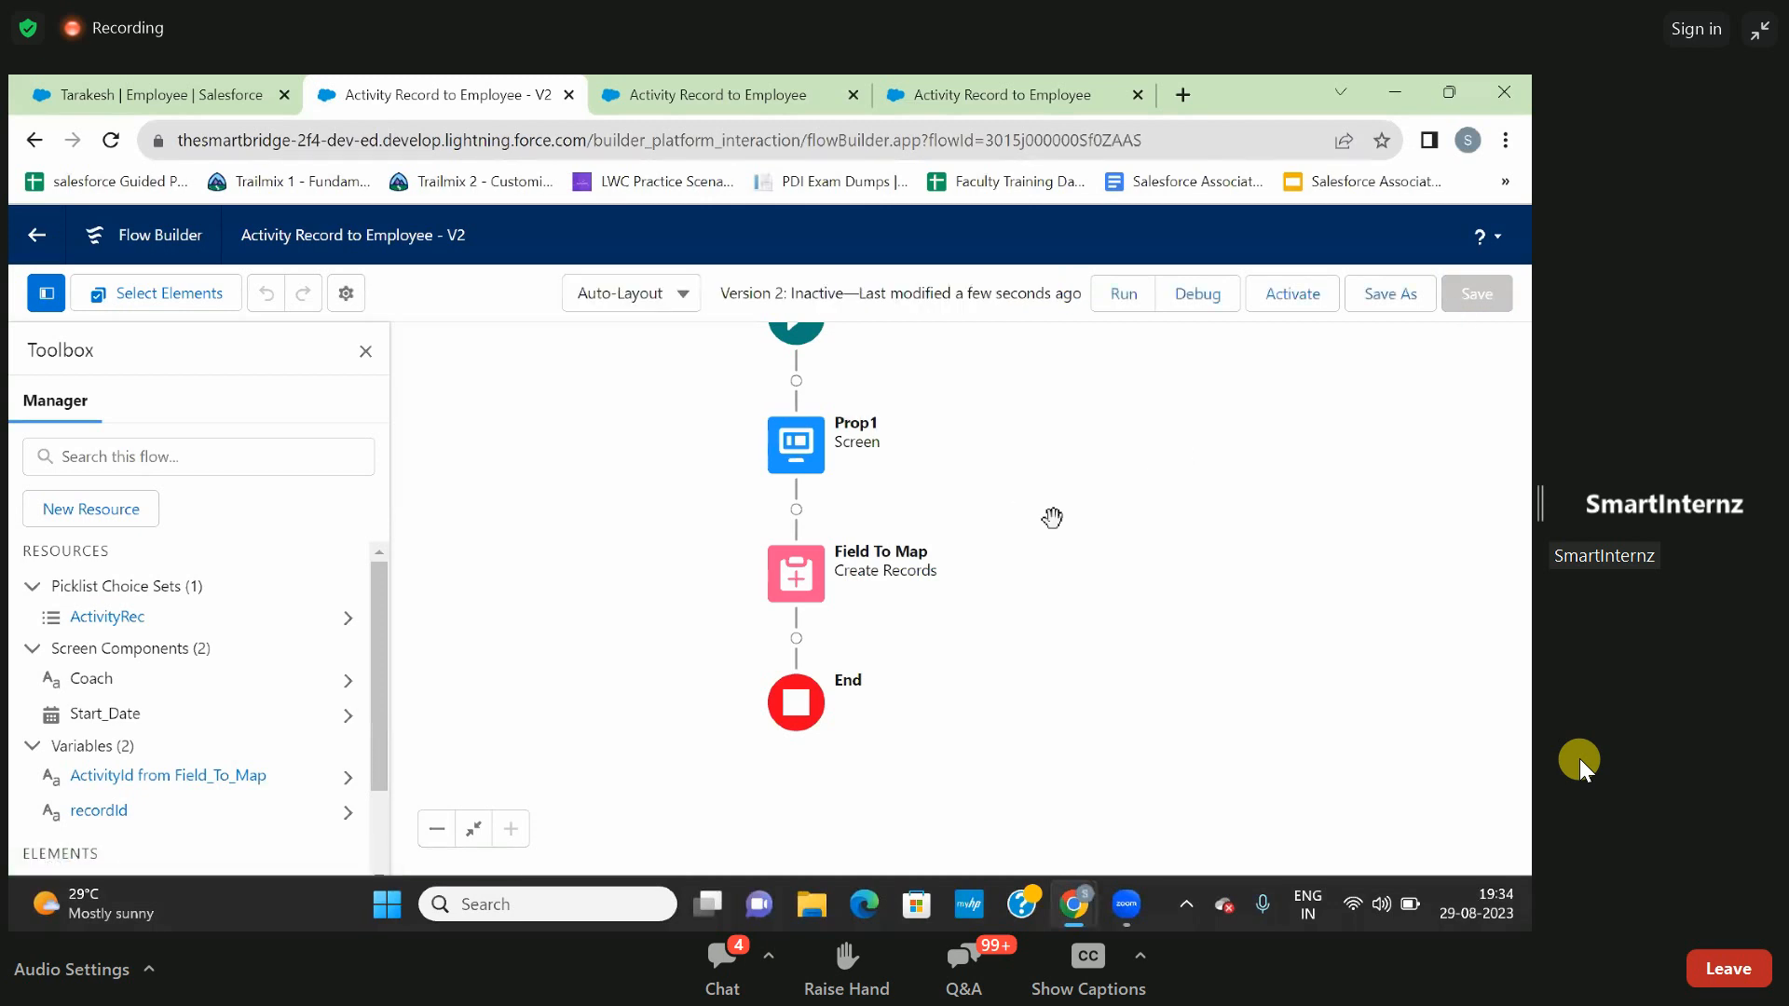
- Debug the saved flow with the same employee record ID as recordId, closing one outdated debug page
{"action": "left_click", "coordinate": [1196, 296]}
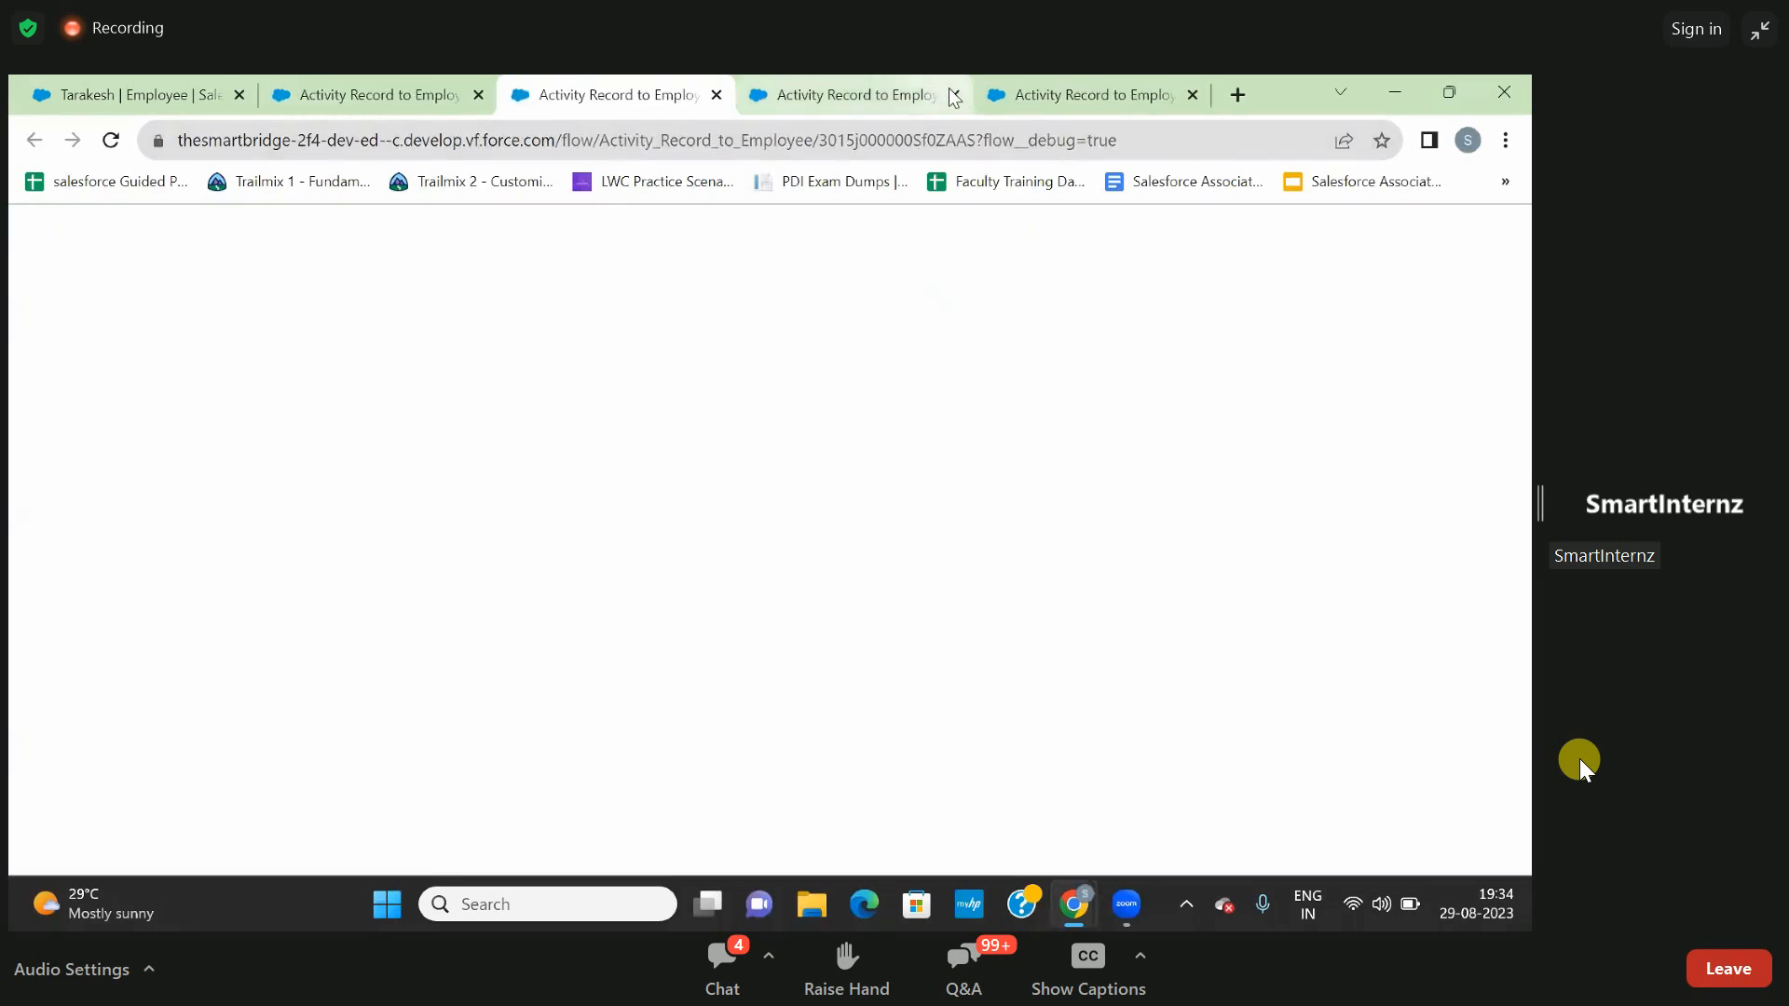
{"action": "left_click", "coordinate": [954, 95]}
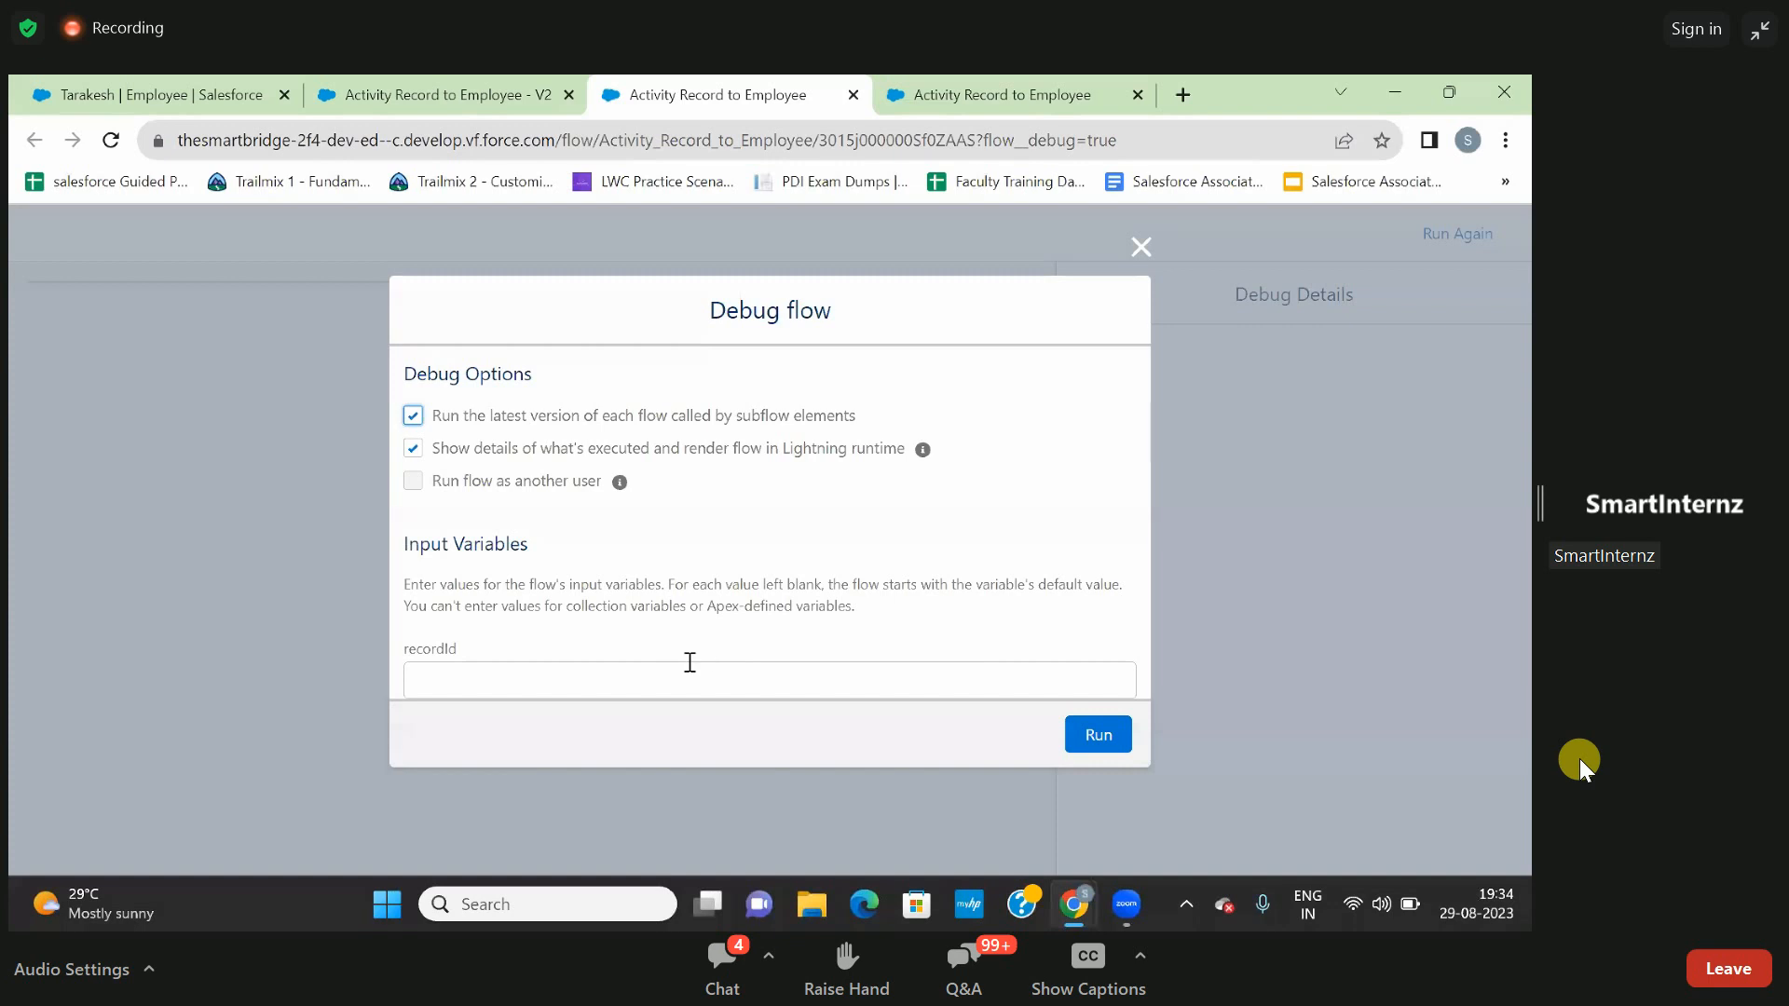
{"action": "left_click", "coordinate": [690, 663]}
{"action": "type", "text": "a005j00000OpZOTAA3"}
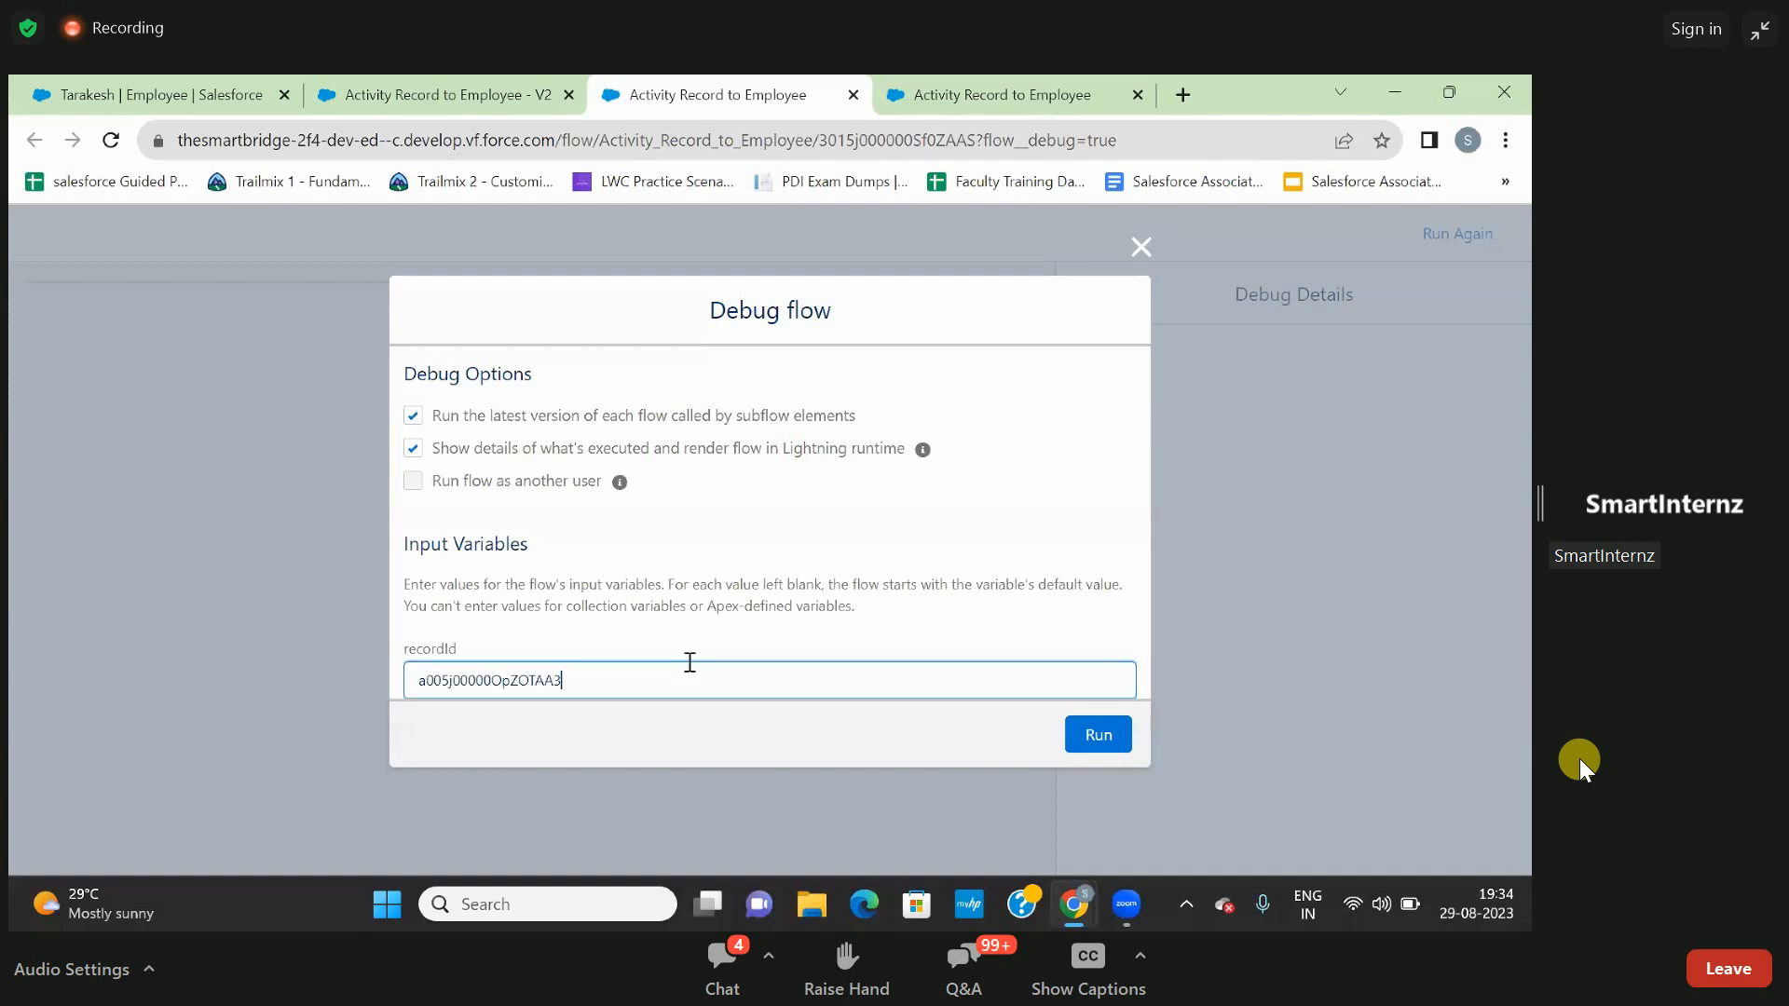
{"action": "left_click", "coordinate": [1094, 732]}
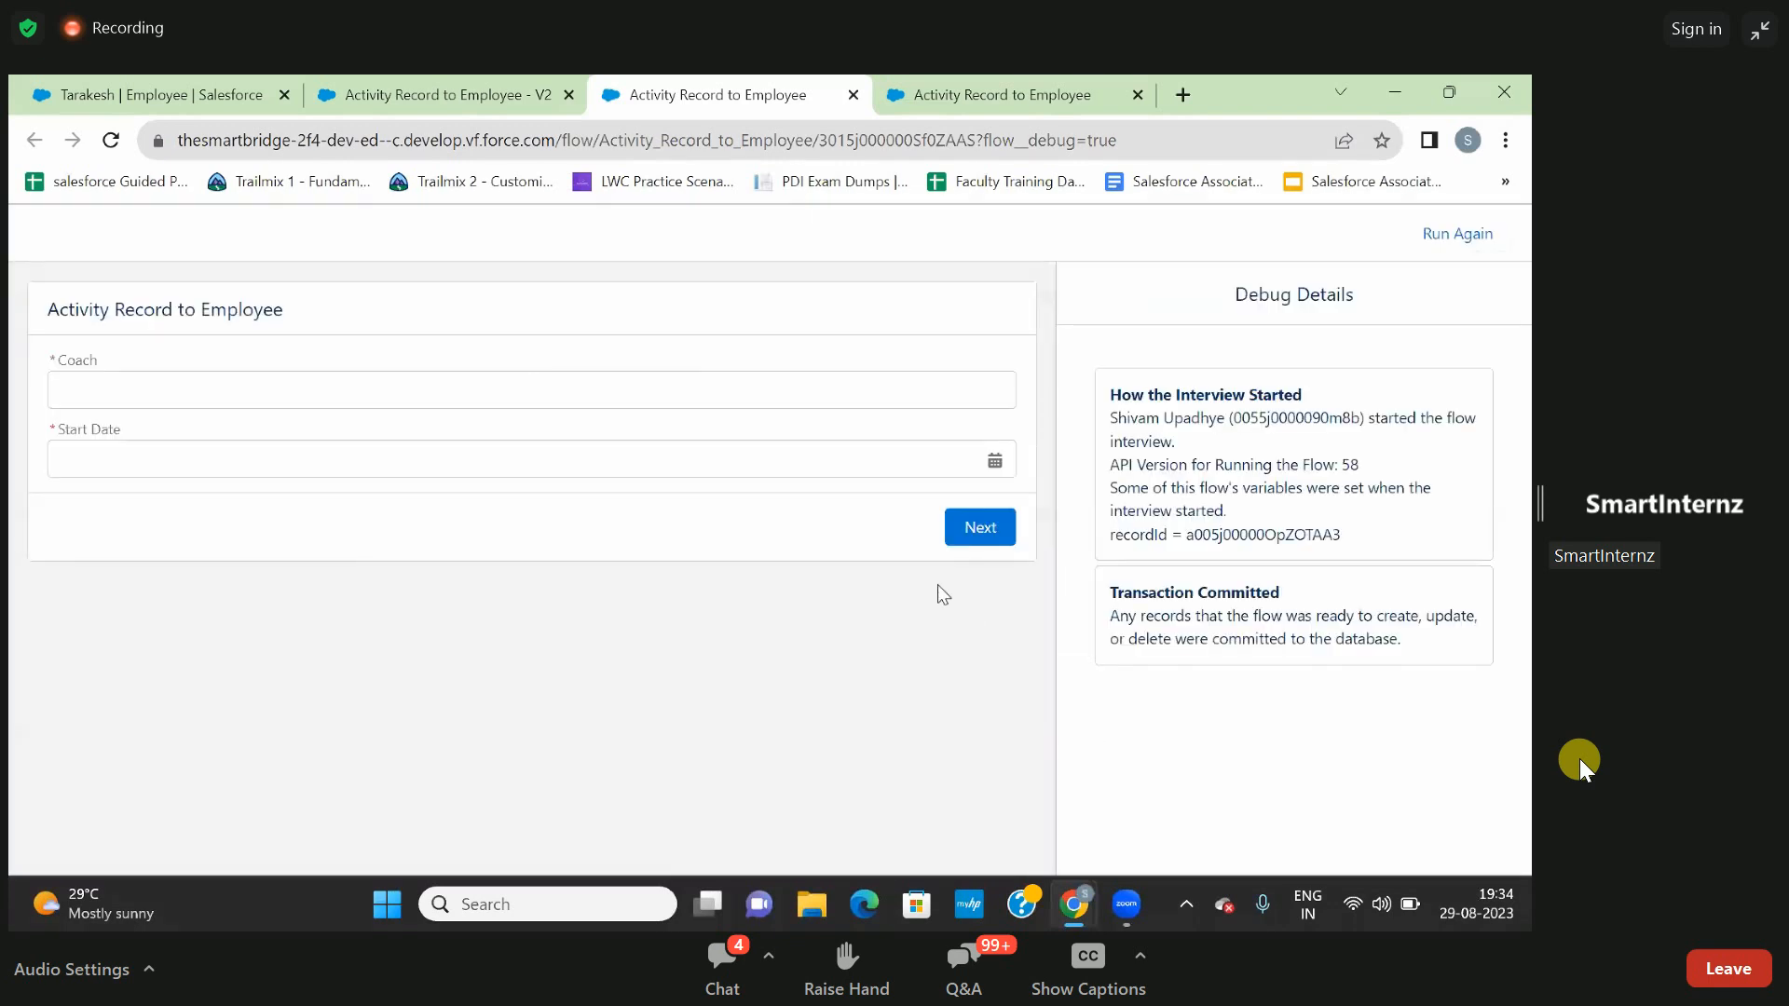
- Enter the coach's name, set Start Date to 8 August 2023 and complete the single-screen debug run
{"action": "left_click", "coordinate": [661, 382]}
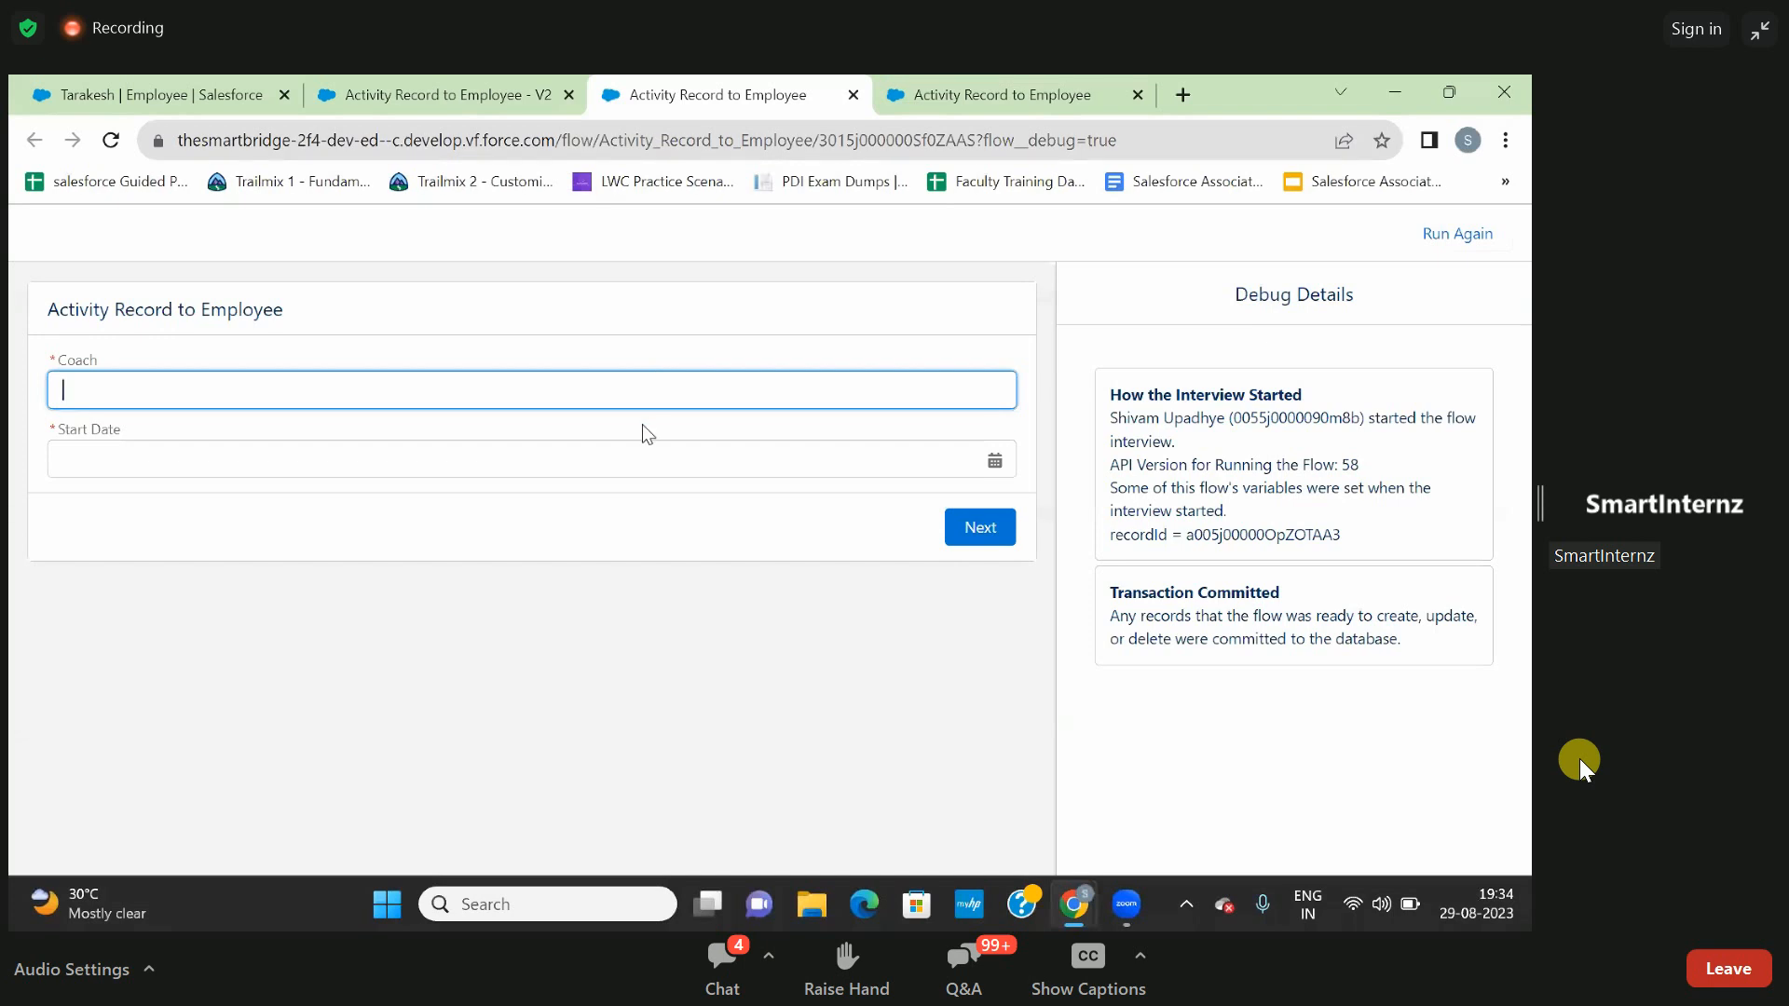
{"action": "type", "text": "Rakesh"}
{"action": "left_click", "coordinate": [608, 463]}
{"action": "left_click", "coordinate": [800, 638]}
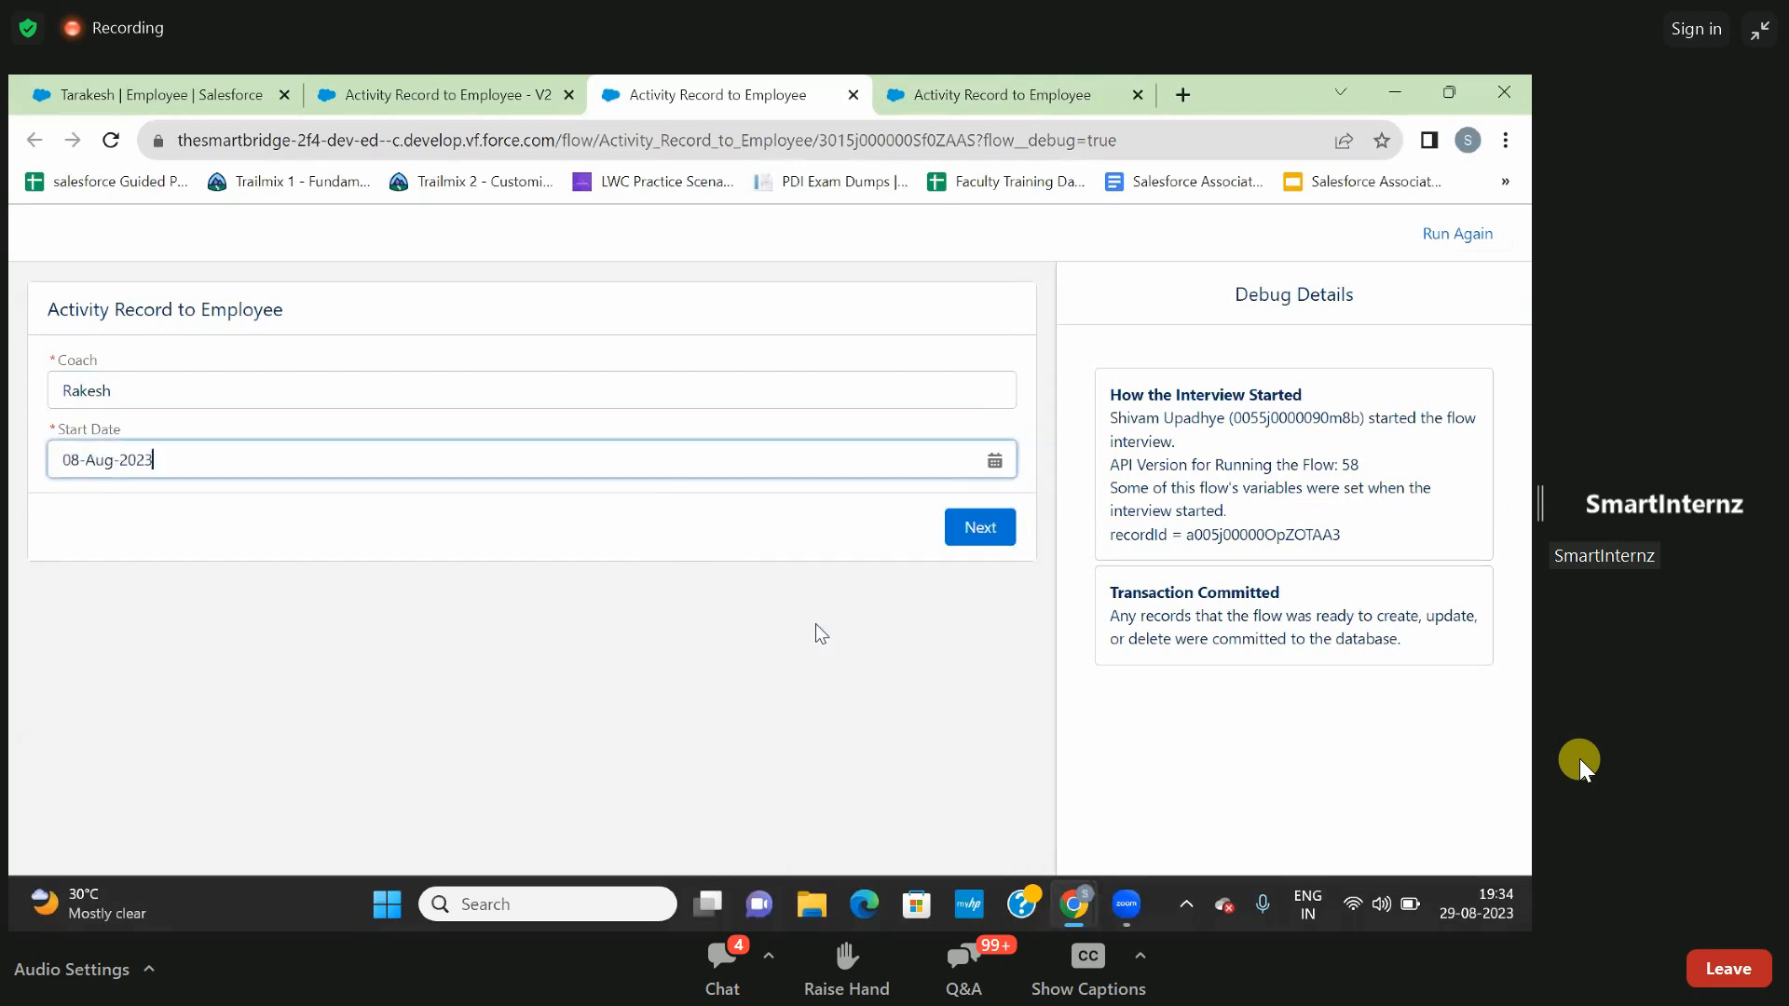
{"action": "left_click", "coordinate": [994, 529]}
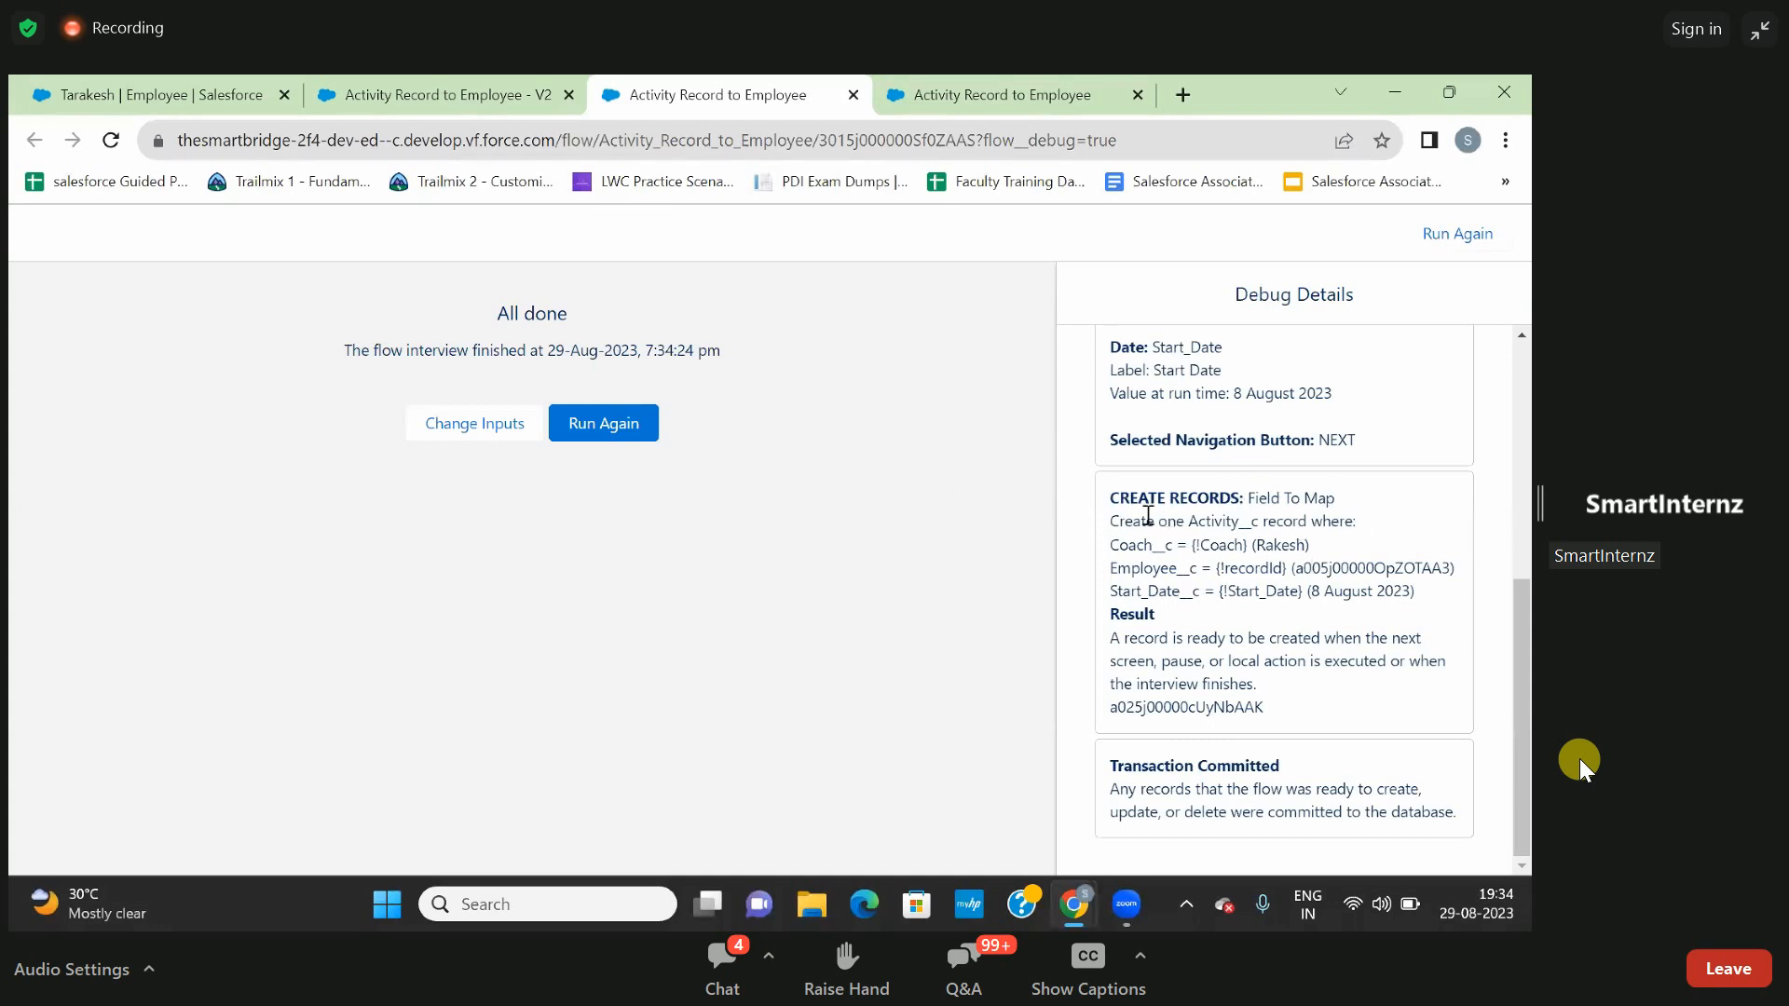
- Examine the Debug Details for the created Activity record and find where the employee record ID is used
{"action": "scroll", "coordinate": [1379, 450], "scroll_direction": "up", "scroll_amount": 3}
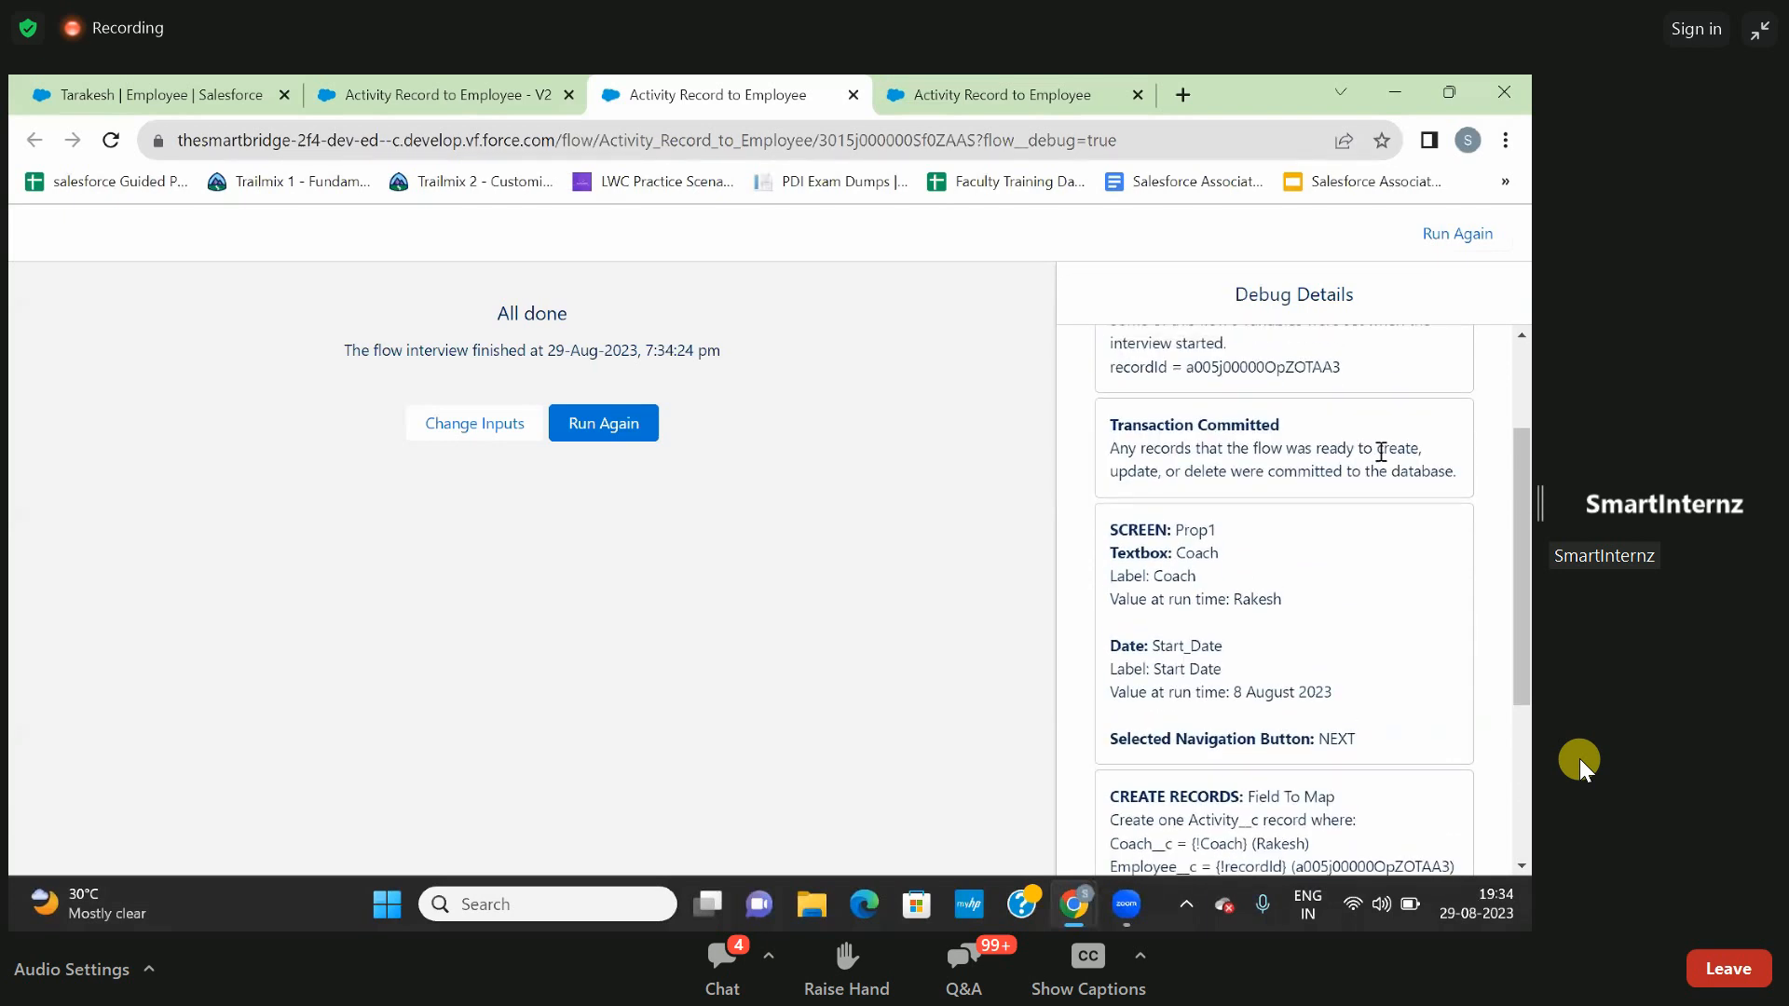
{"action": "scroll", "coordinate": [1380, 450], "scroll_direction": "up", "scroll_amount": 2}
{"action": "scroll", "coordinate": [1379, 450], "scroll_direction": "down", "scroll_amount": 2}
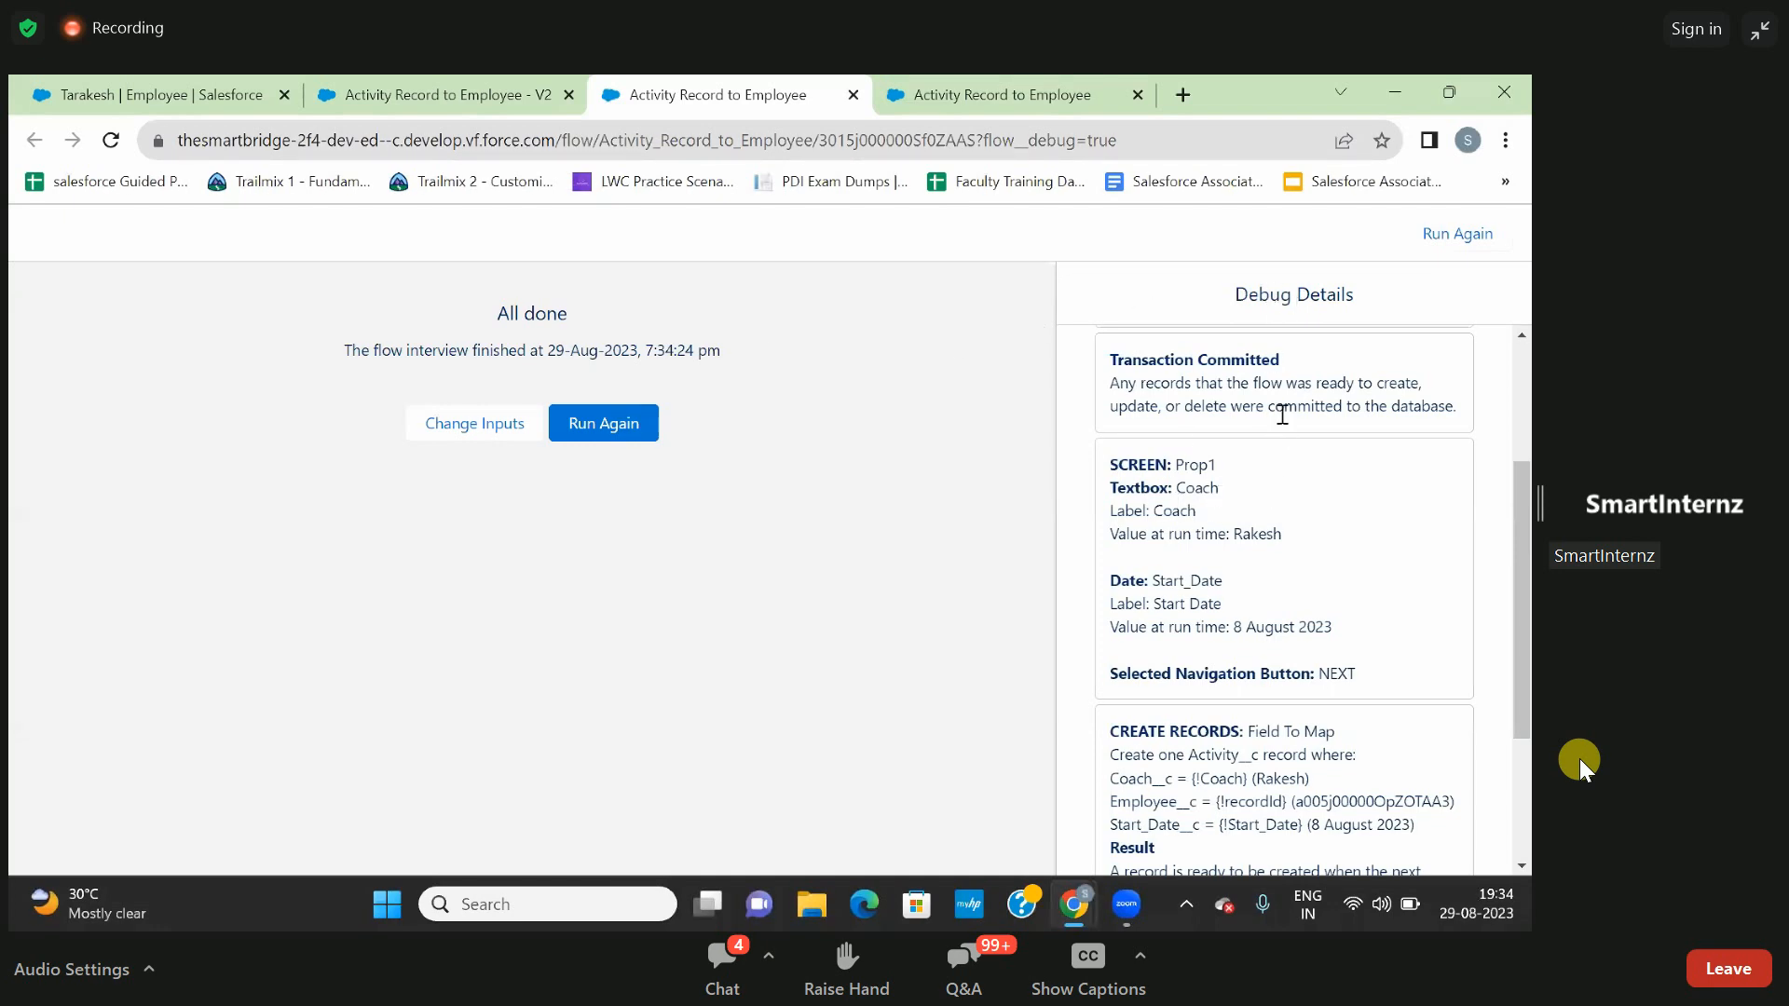
{"action": "scroll", "coordinate": [1257, 457], "scroll_direction": "down", "scroll_amount": 1}
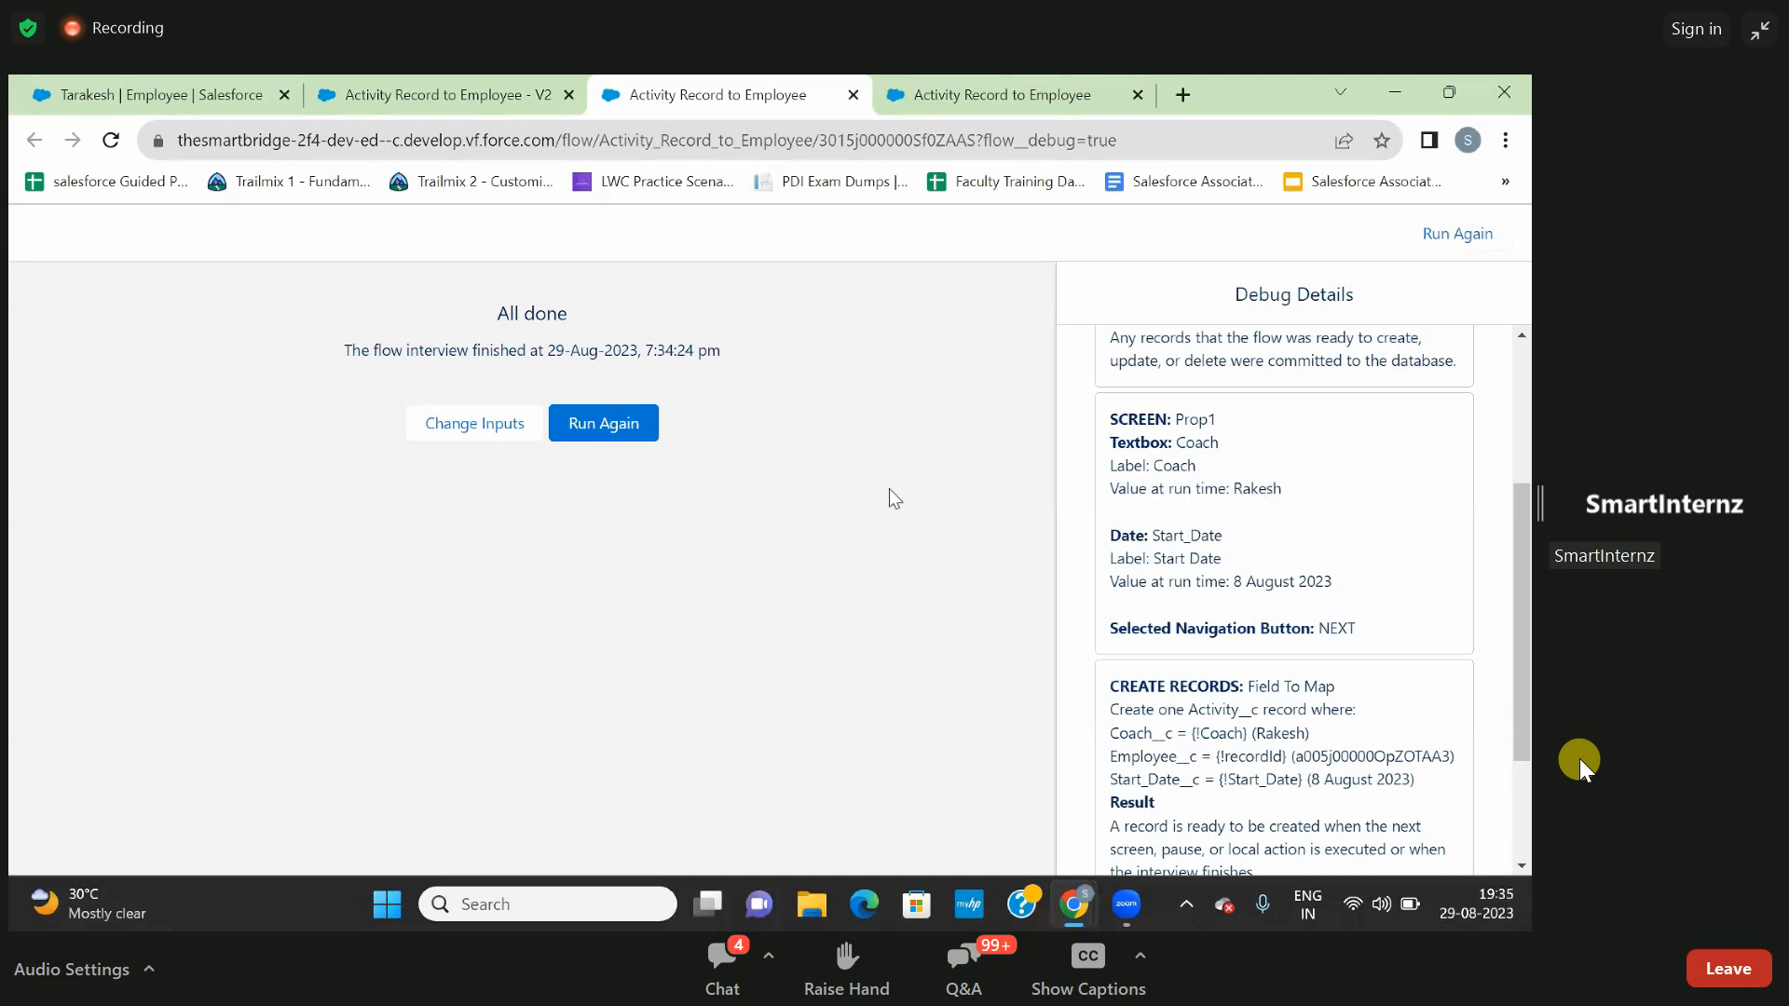
{"action": "scroll", "coordinate": [1256, 510], "scroll_direction": "down", "scroll_amount": 1}
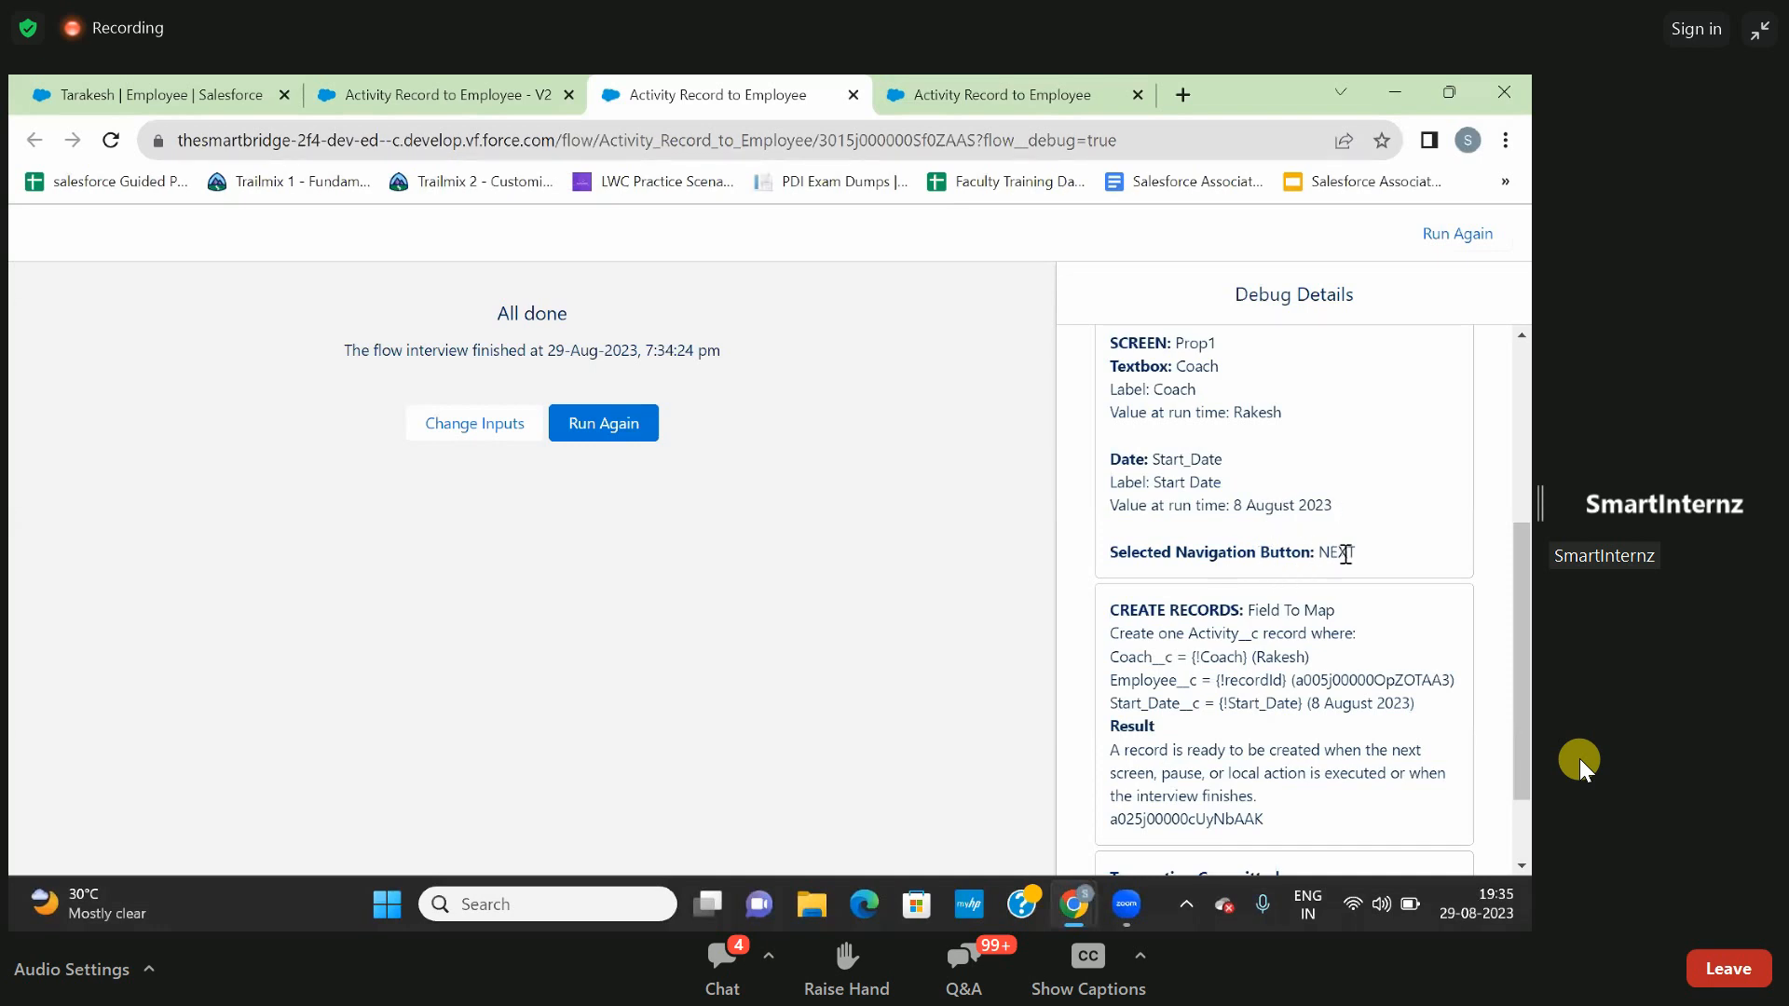
{"action": "scroll", "coordinate": [1346, 554], "scroll_direction": "down", "scroll_amount": 1}
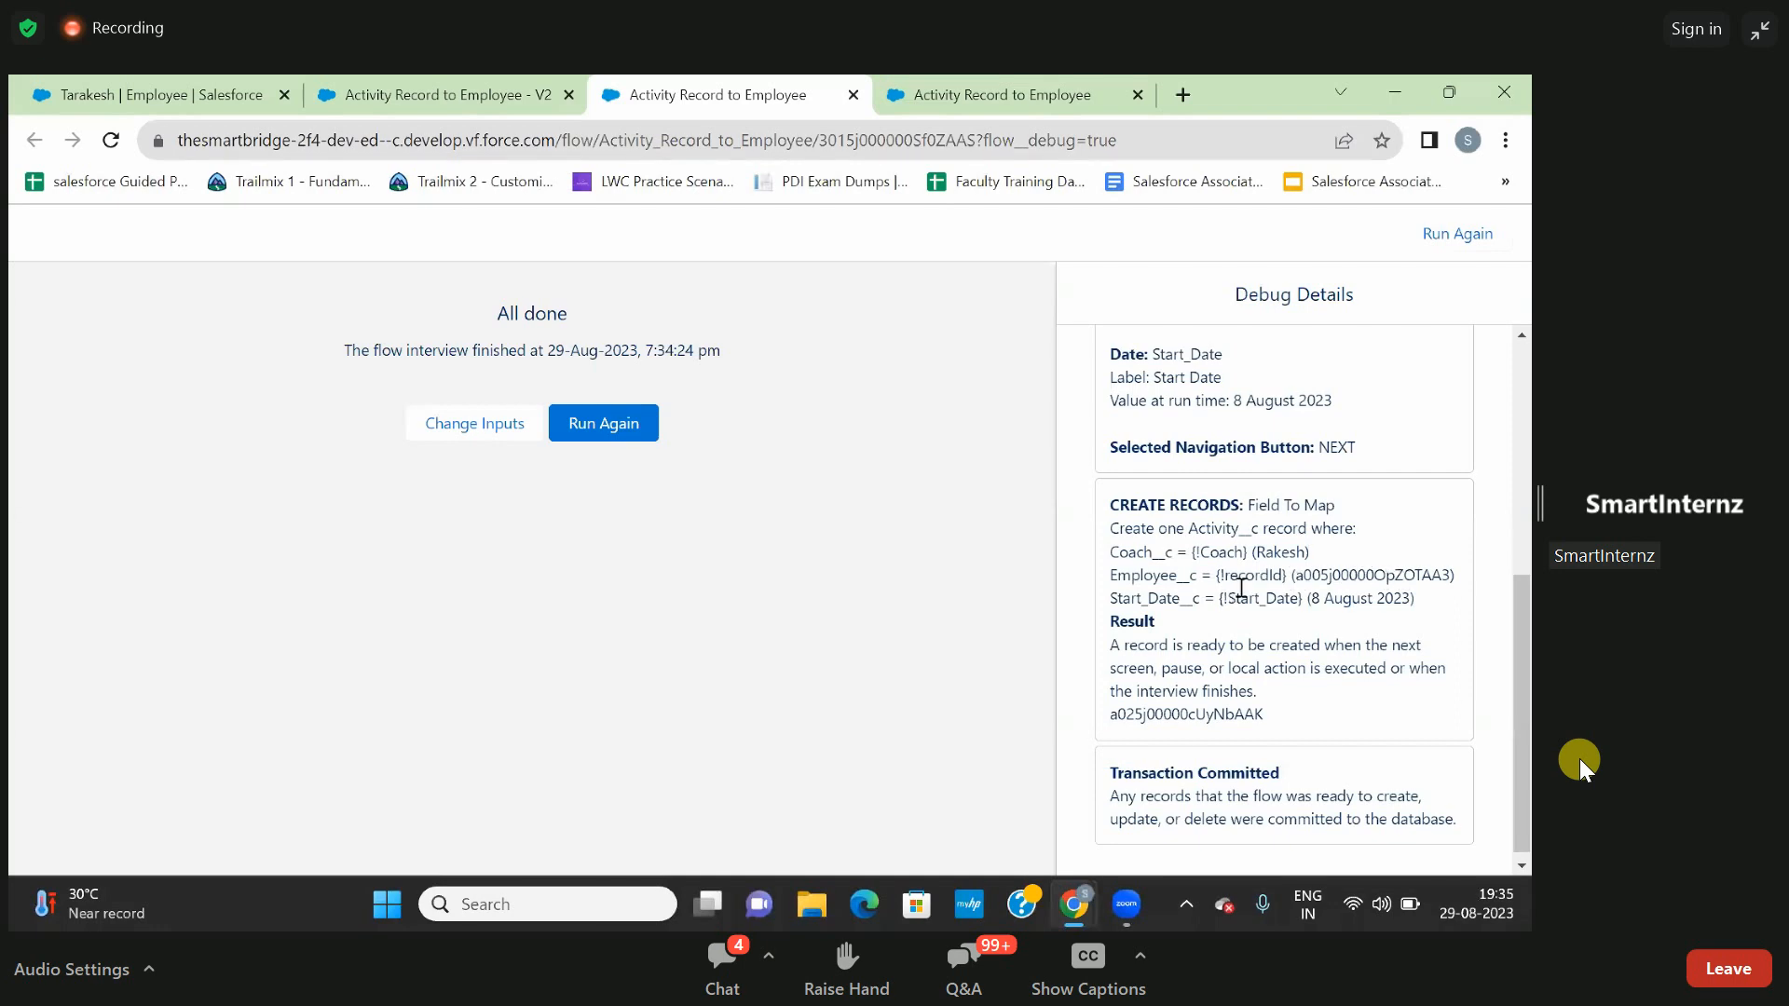
{"action": "scroll", "coordinate": [1242, 588], "scroll_direction": "down", "scroll_amount": 1}
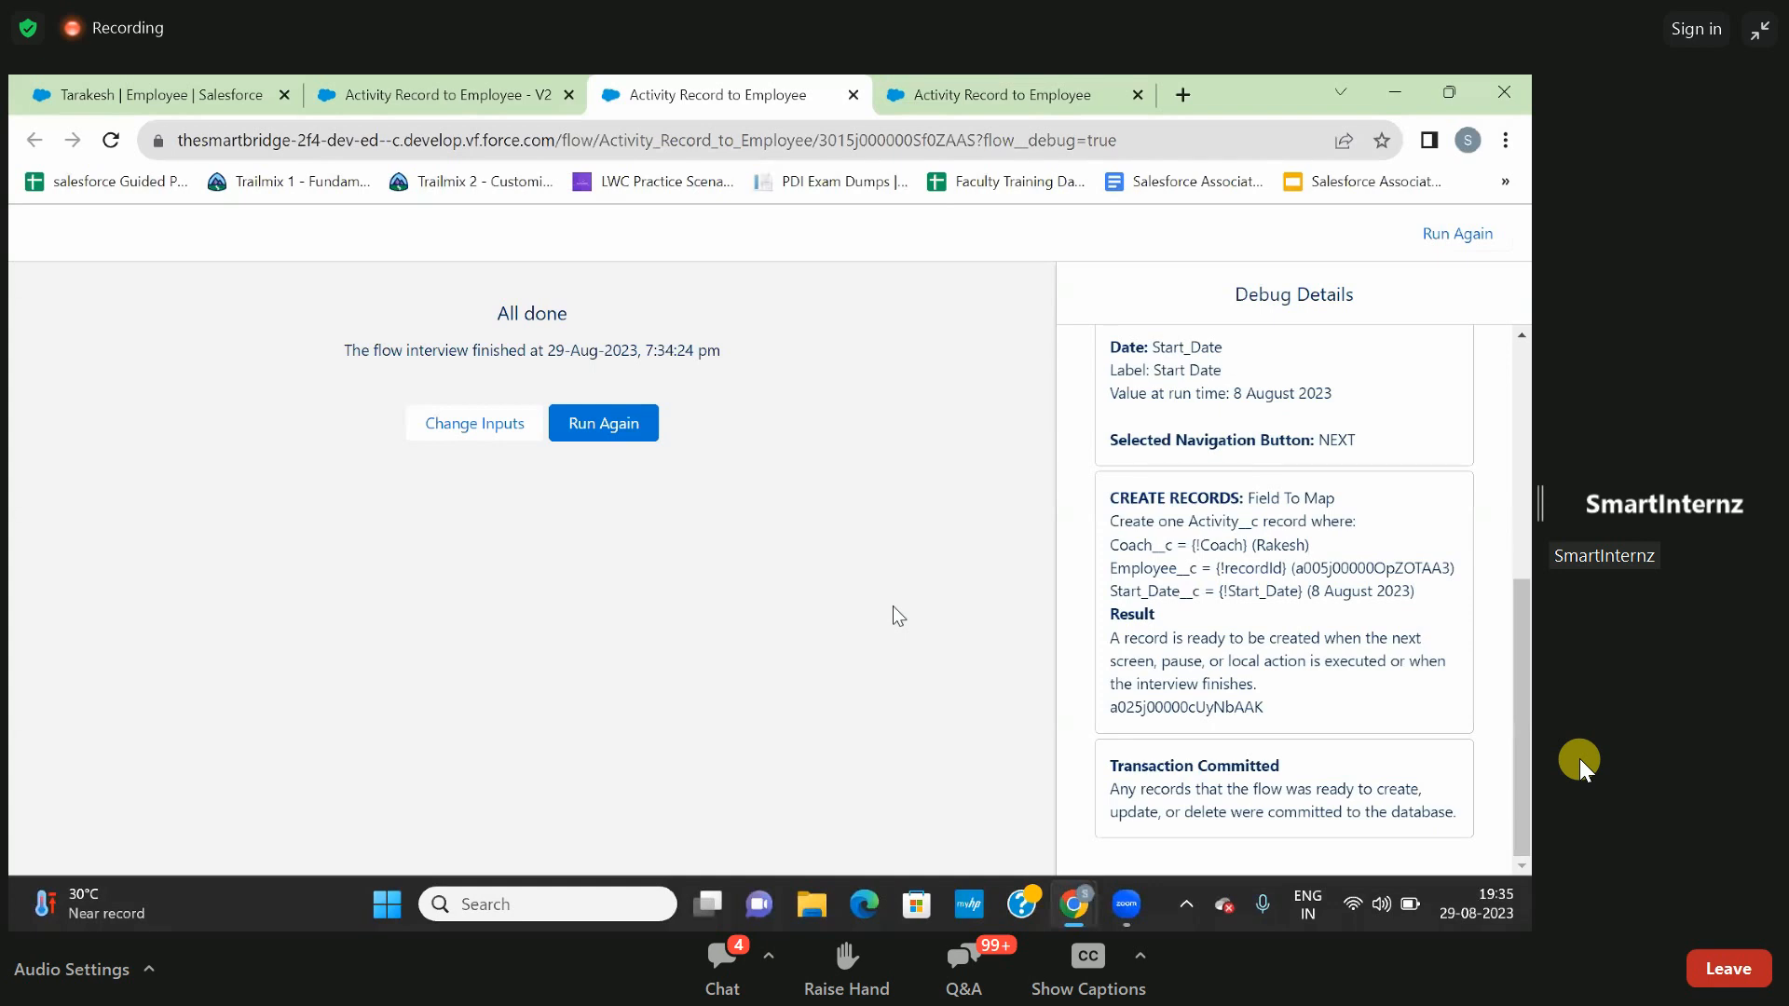
{"action": "key", "text": "ctrl+f"}
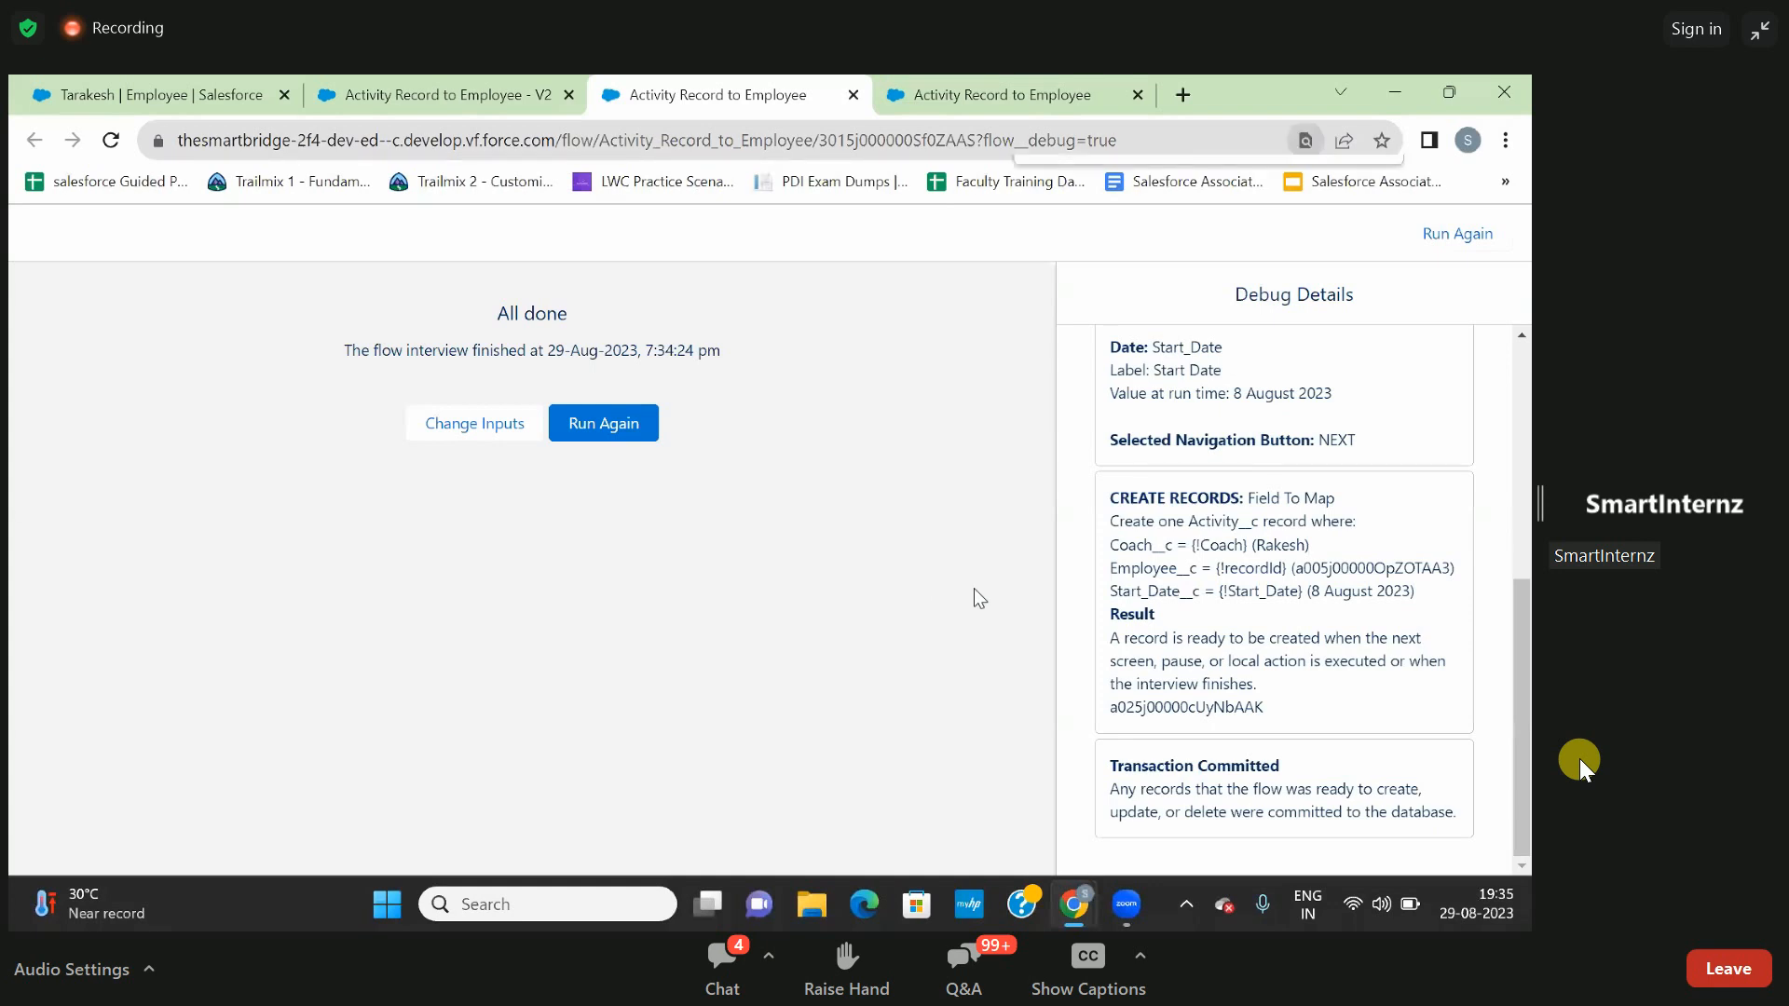
{"action": "type", "text": "a005j00000OpZOTAA3"}
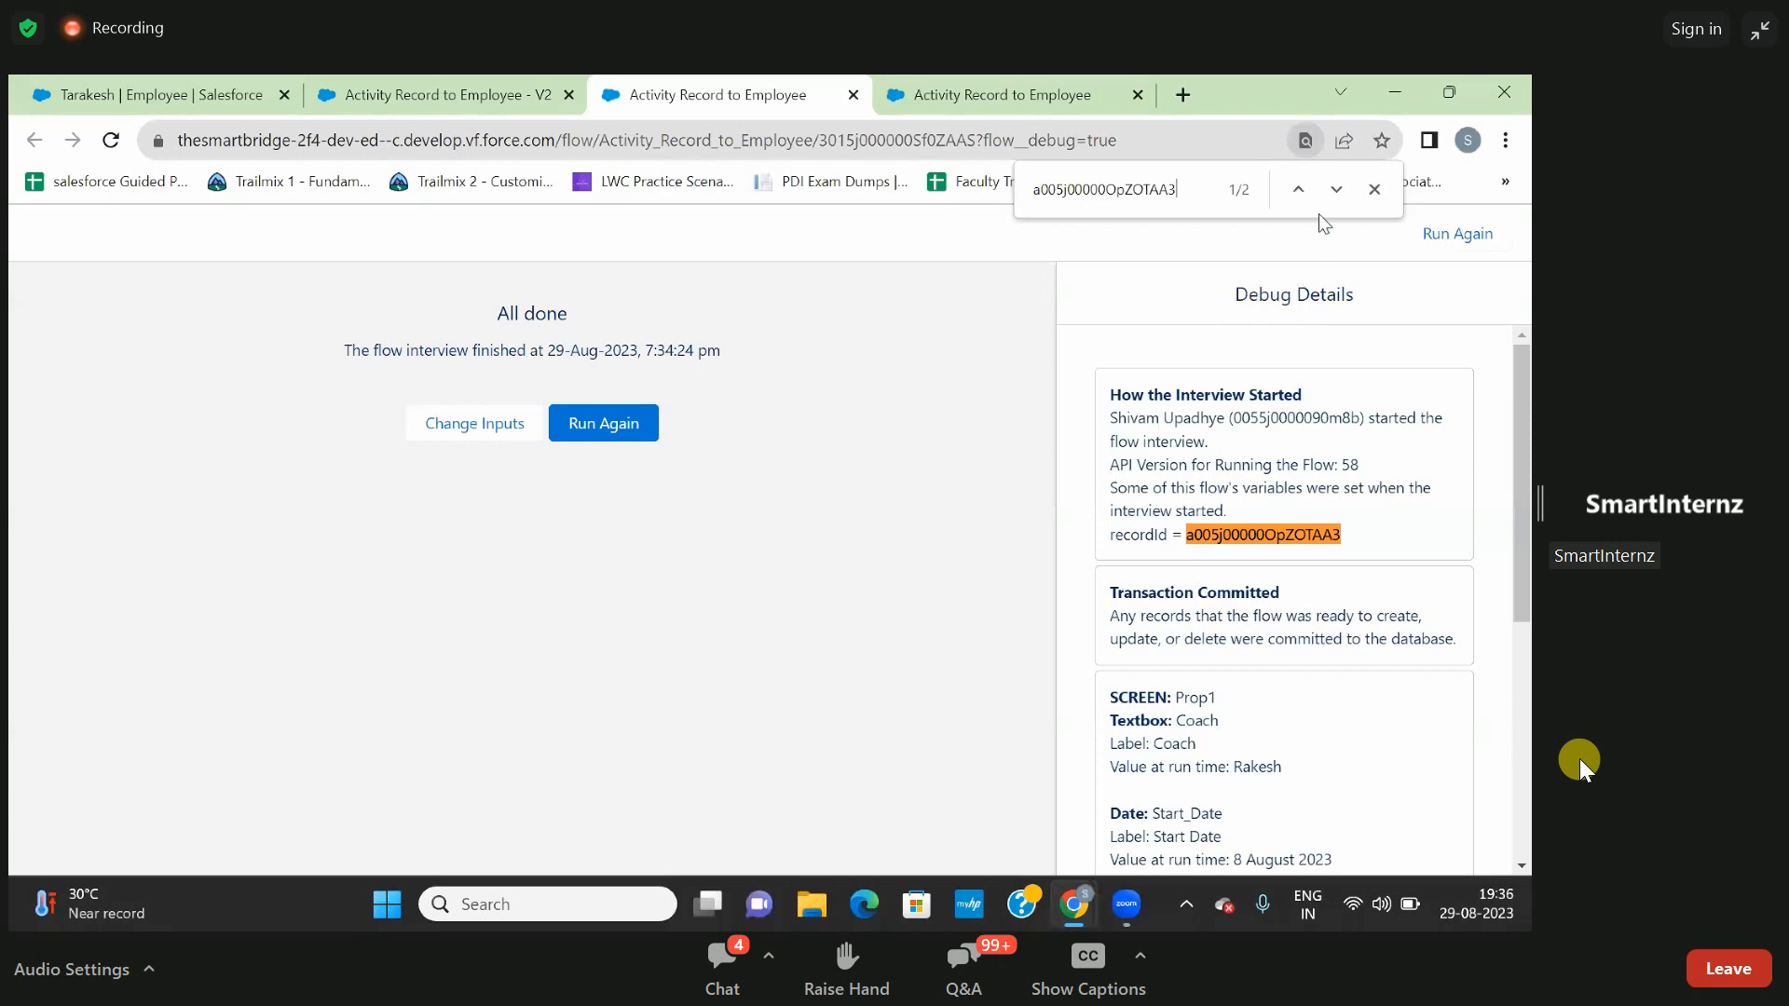
{"action": "left_click", "coordinate": [1374, 192]}
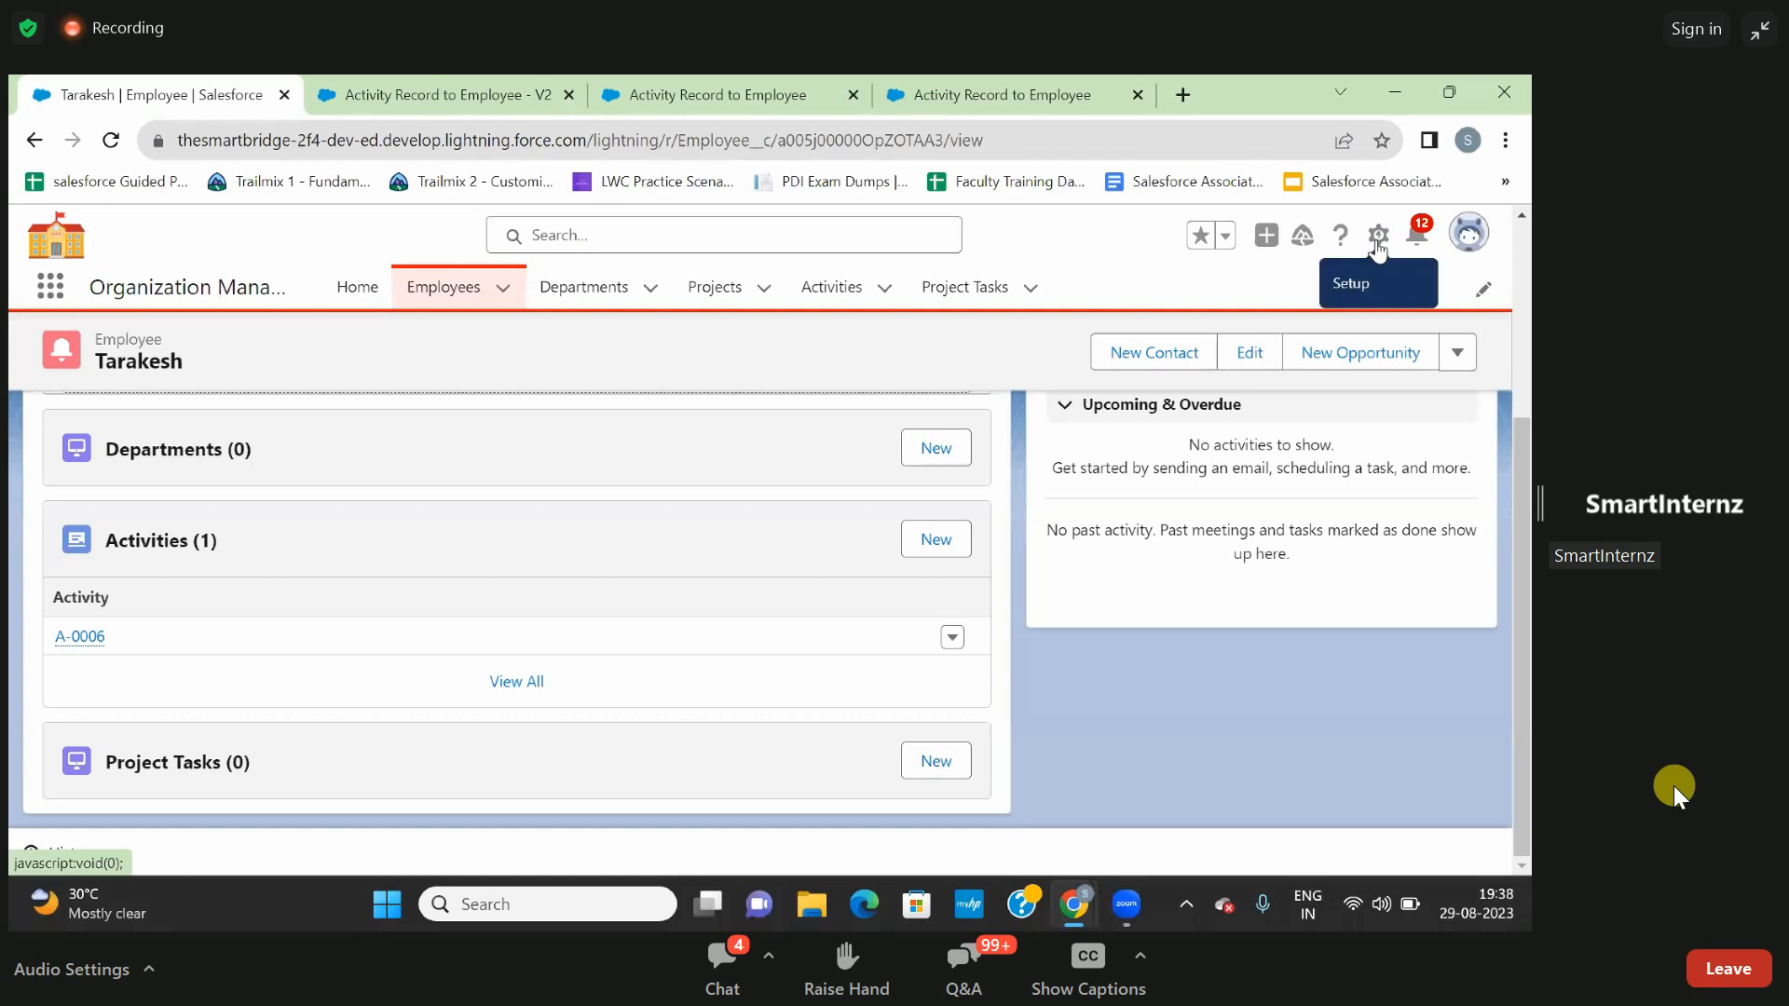
- Open the Employee Record Page for editing in Lightning App Builder and dismiss the walkthrough message
{"action": "left_click", "coordinate": [1377, 238]}
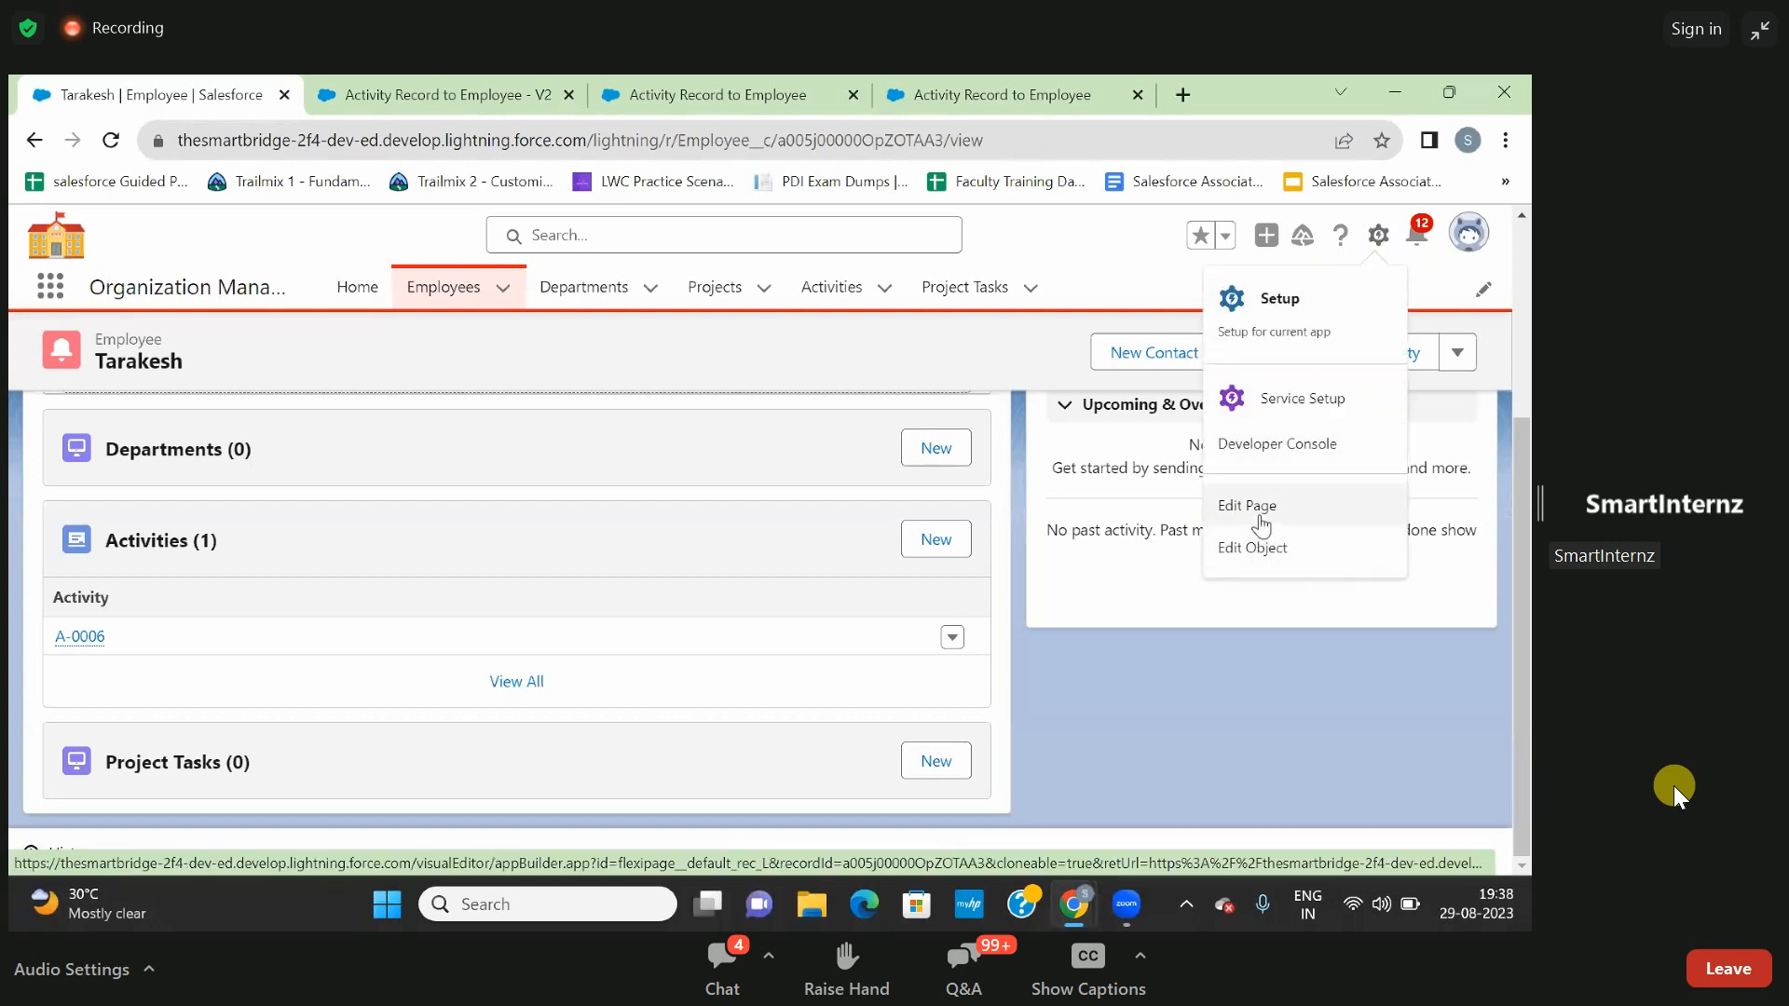
{"action": "left_click", "coordinate": [1260, 520]}
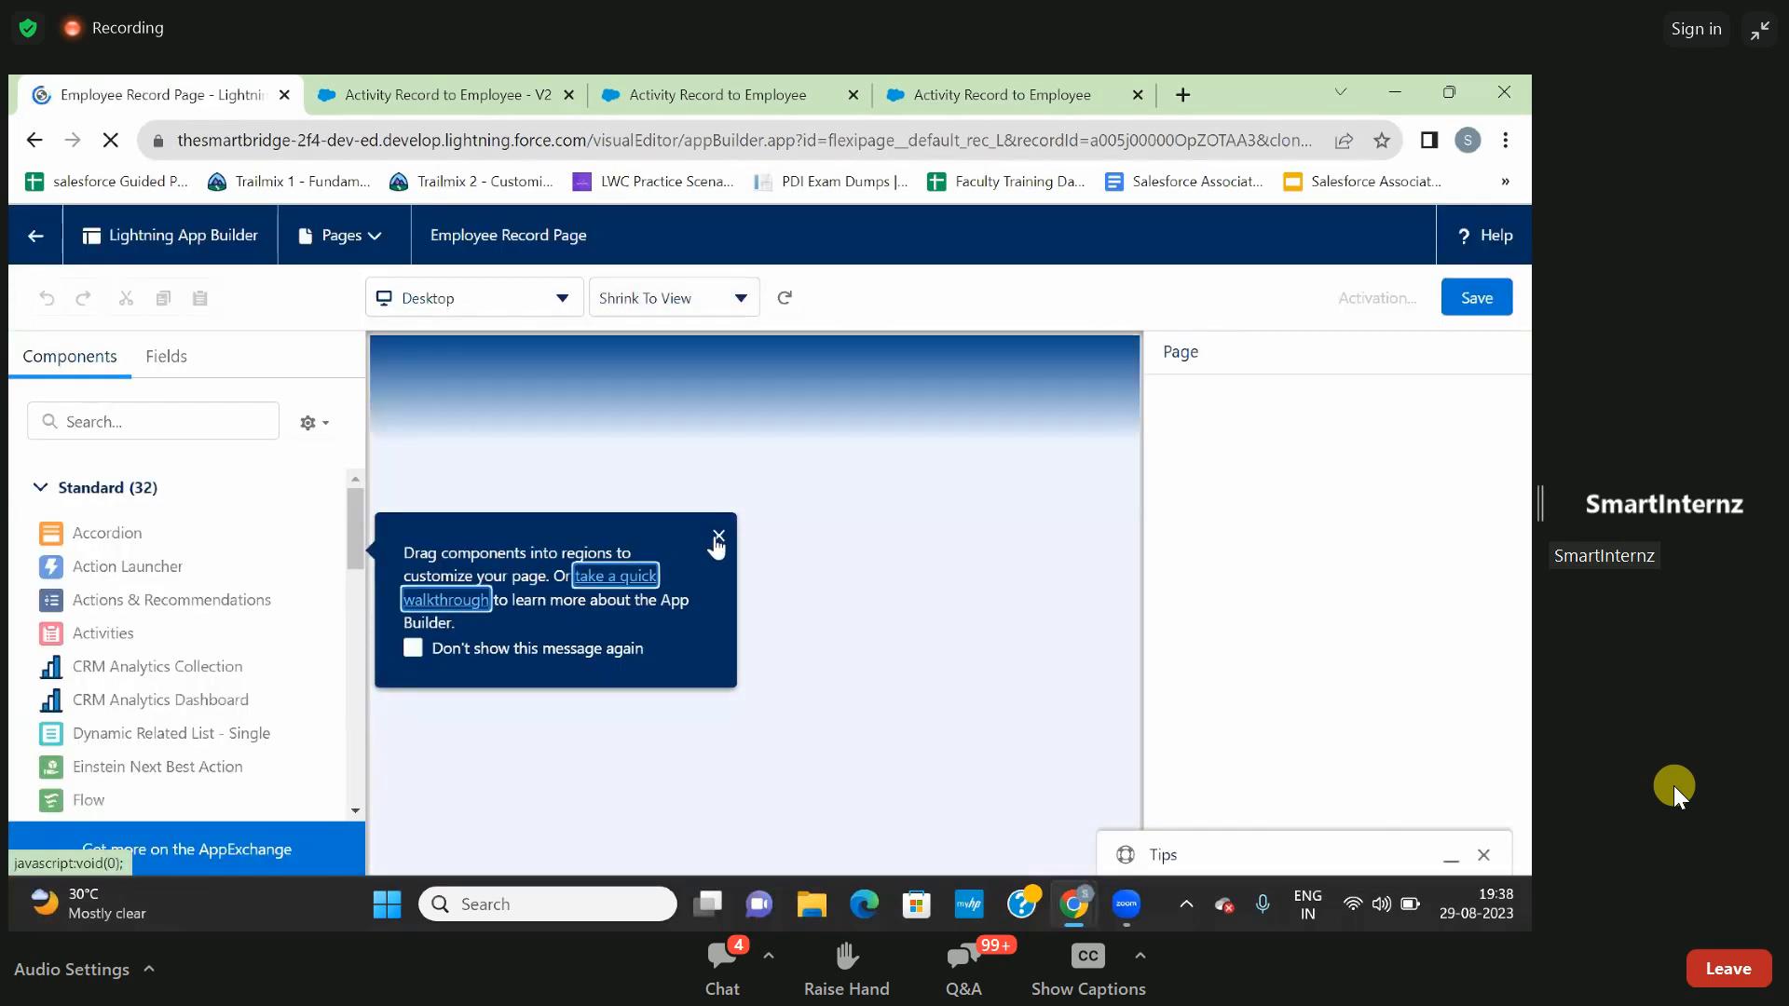
{"action": "left_click", "coordinate": [718, 536]}
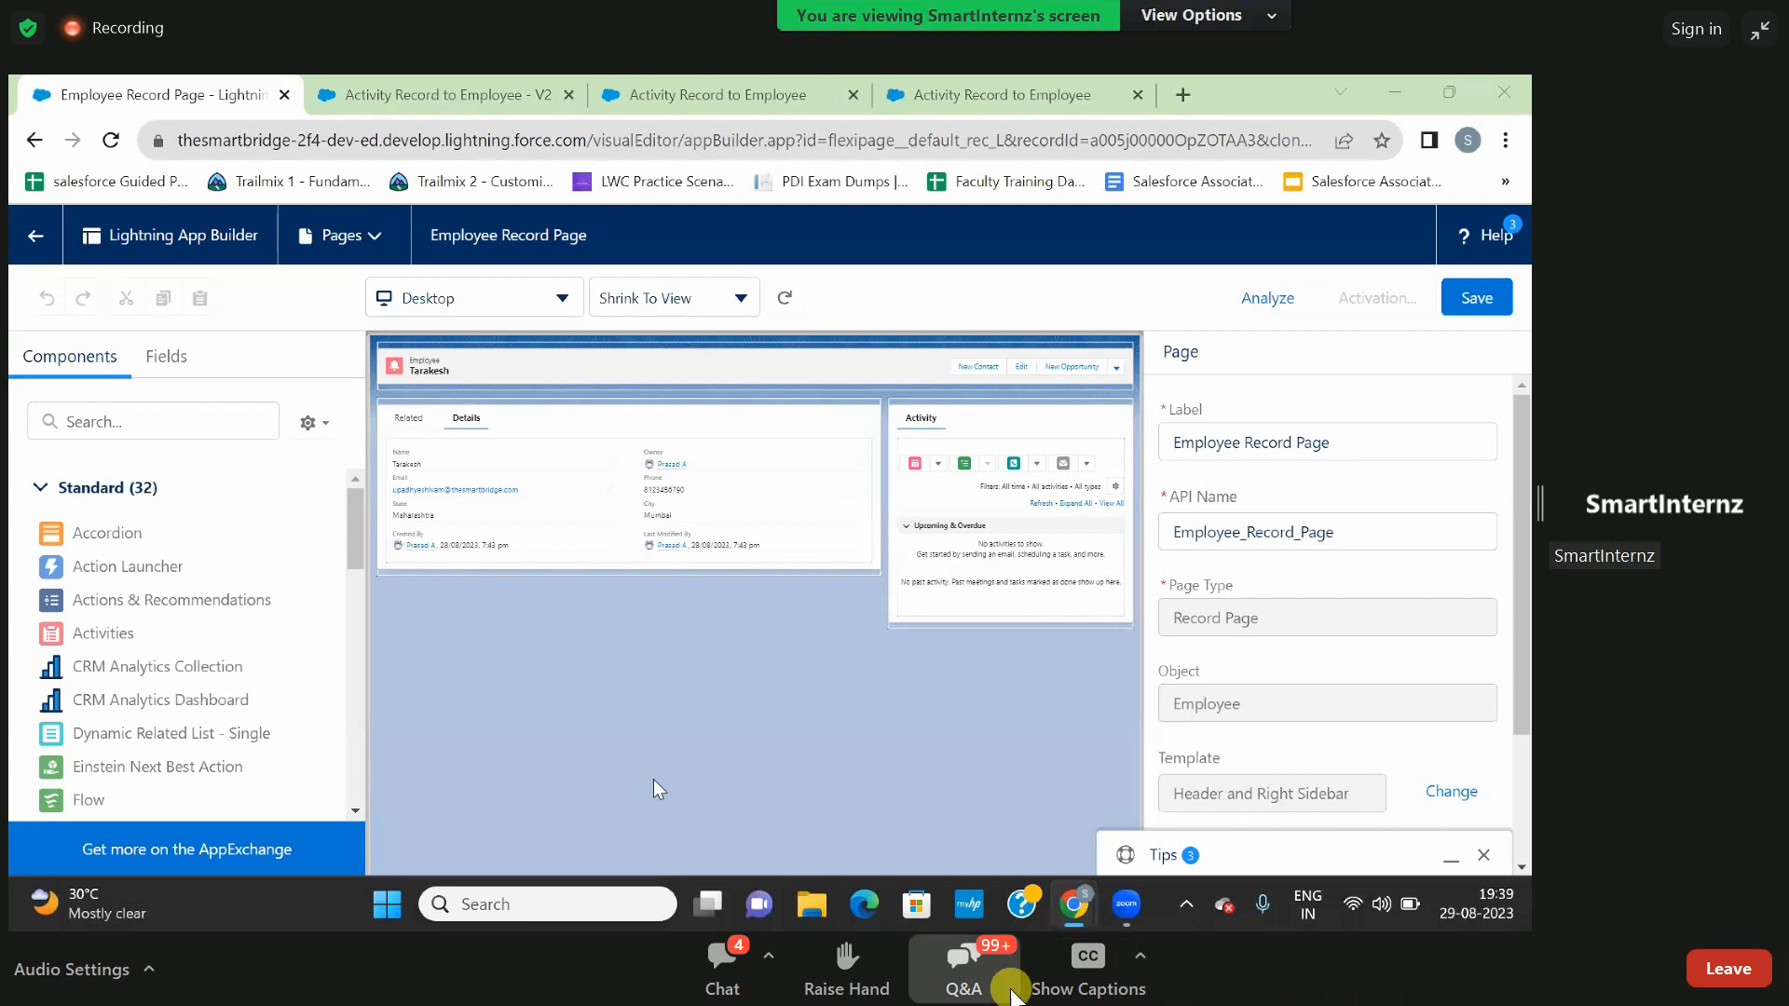
- Switch to the Zoom Q&A, send the question "just initial" and close the Q&A window
{"action": "left_click", "coordinate": [988, 995]}
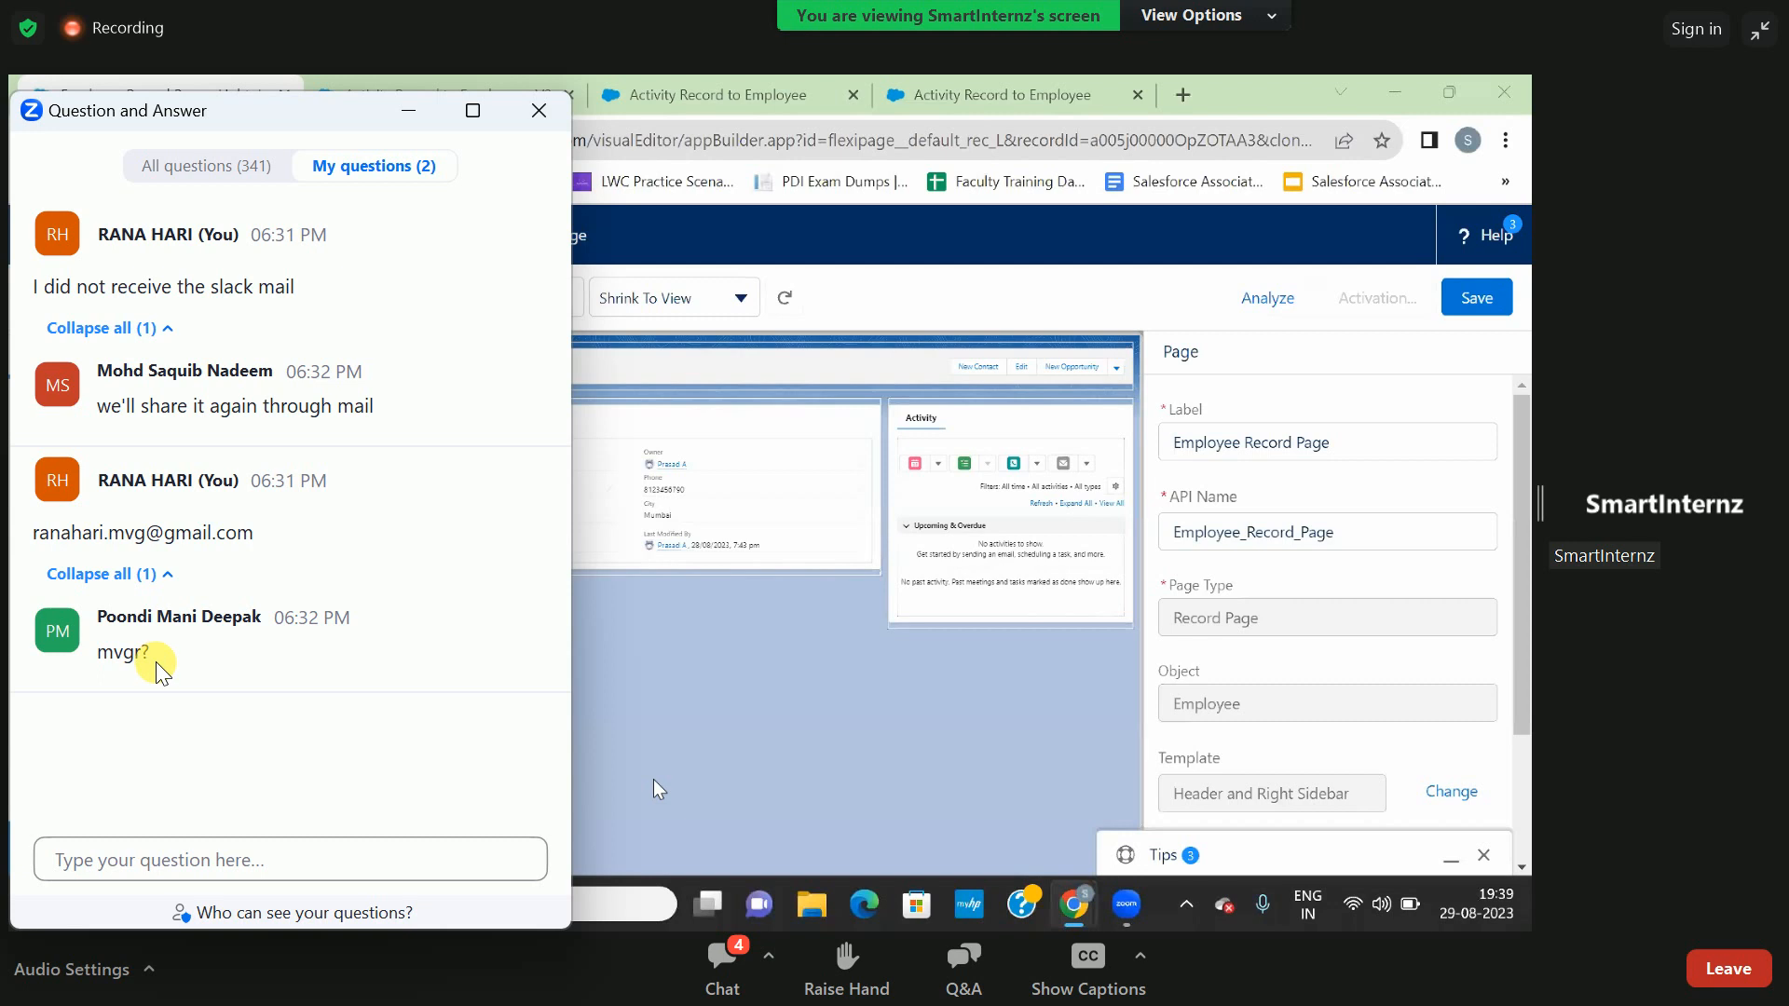
{"action": "left_click", "coordinate": [251, 856]}
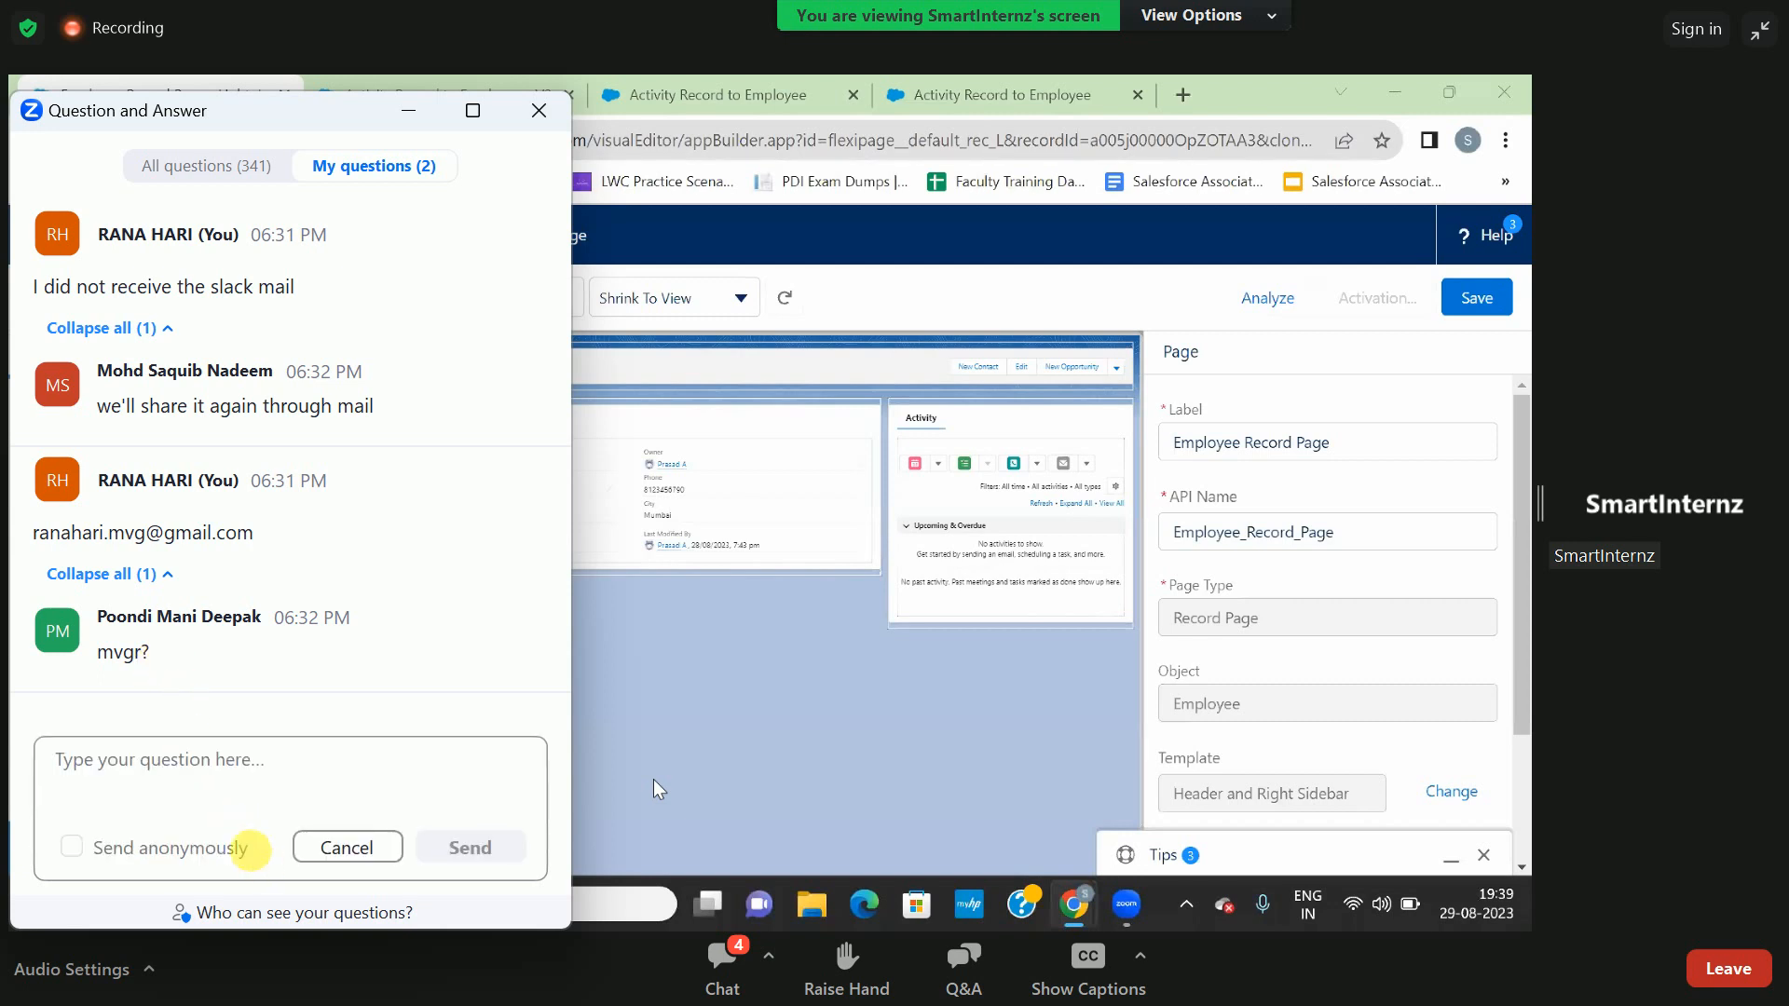
{"action": "type", "text": "just"}
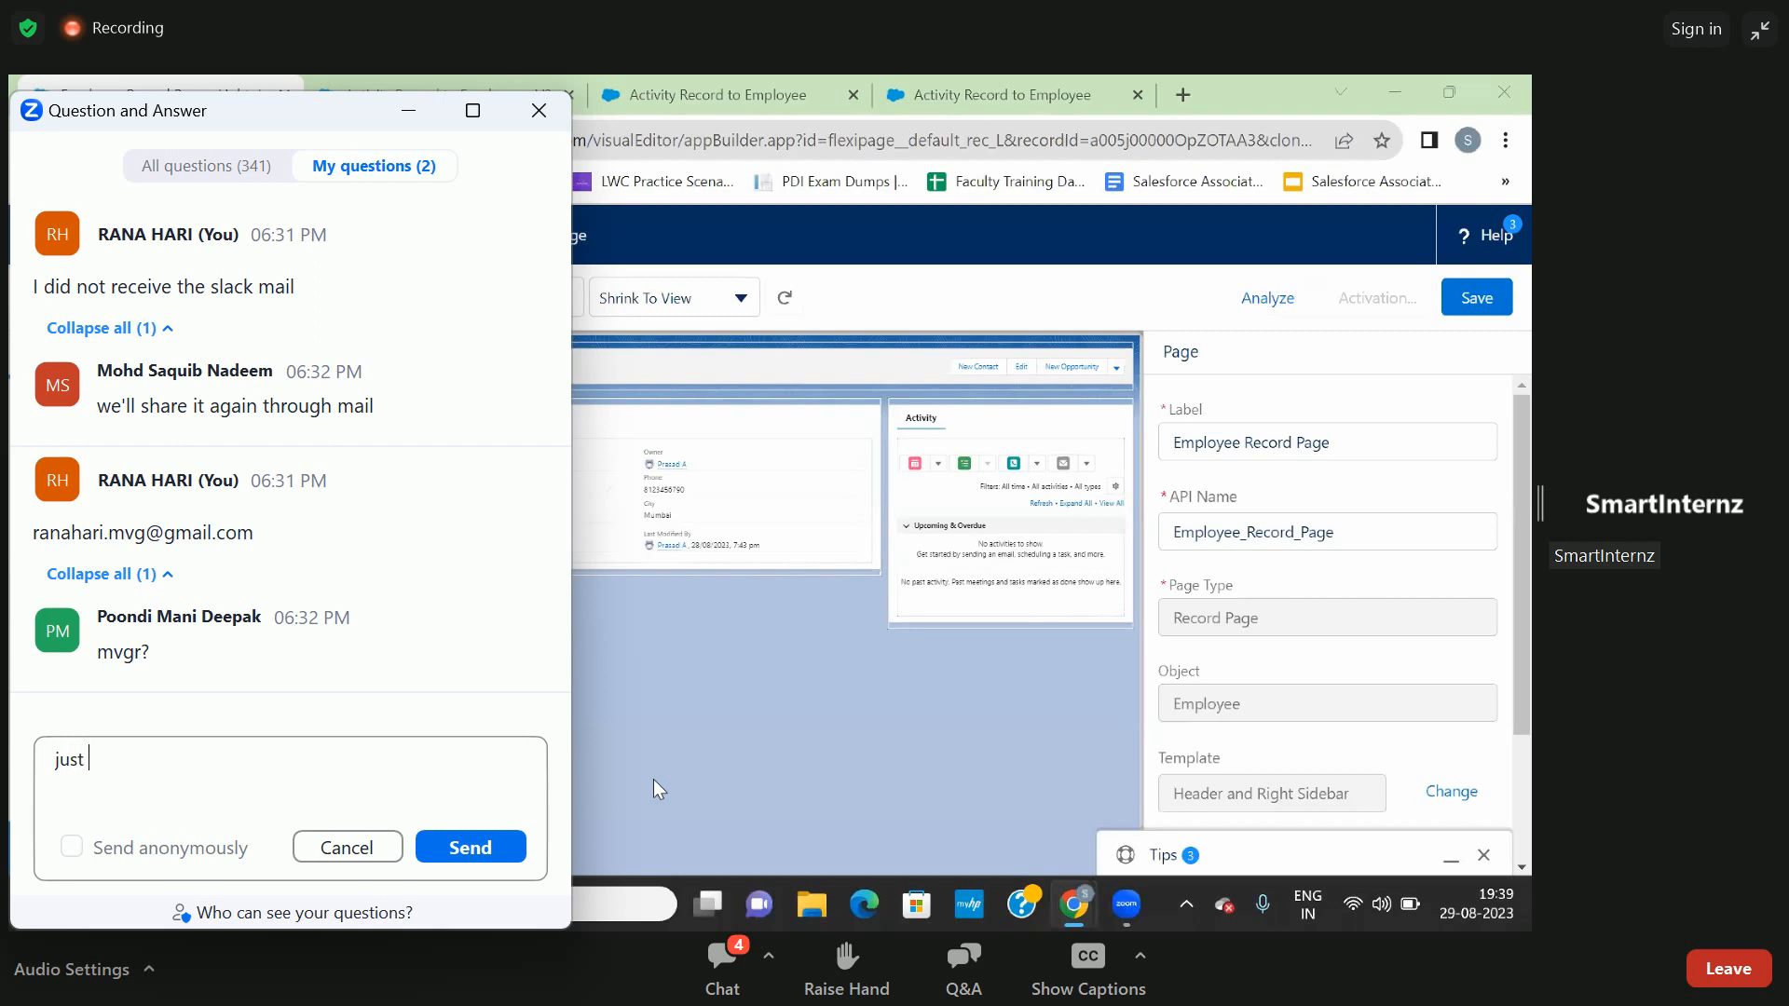
{"action": "type", "text": " inito"}
{"action": "key", "text": "BackSpace"}
{"action": "type", "text": "ial"}
{"action": "left_click", "coordinate": [485, 839]}
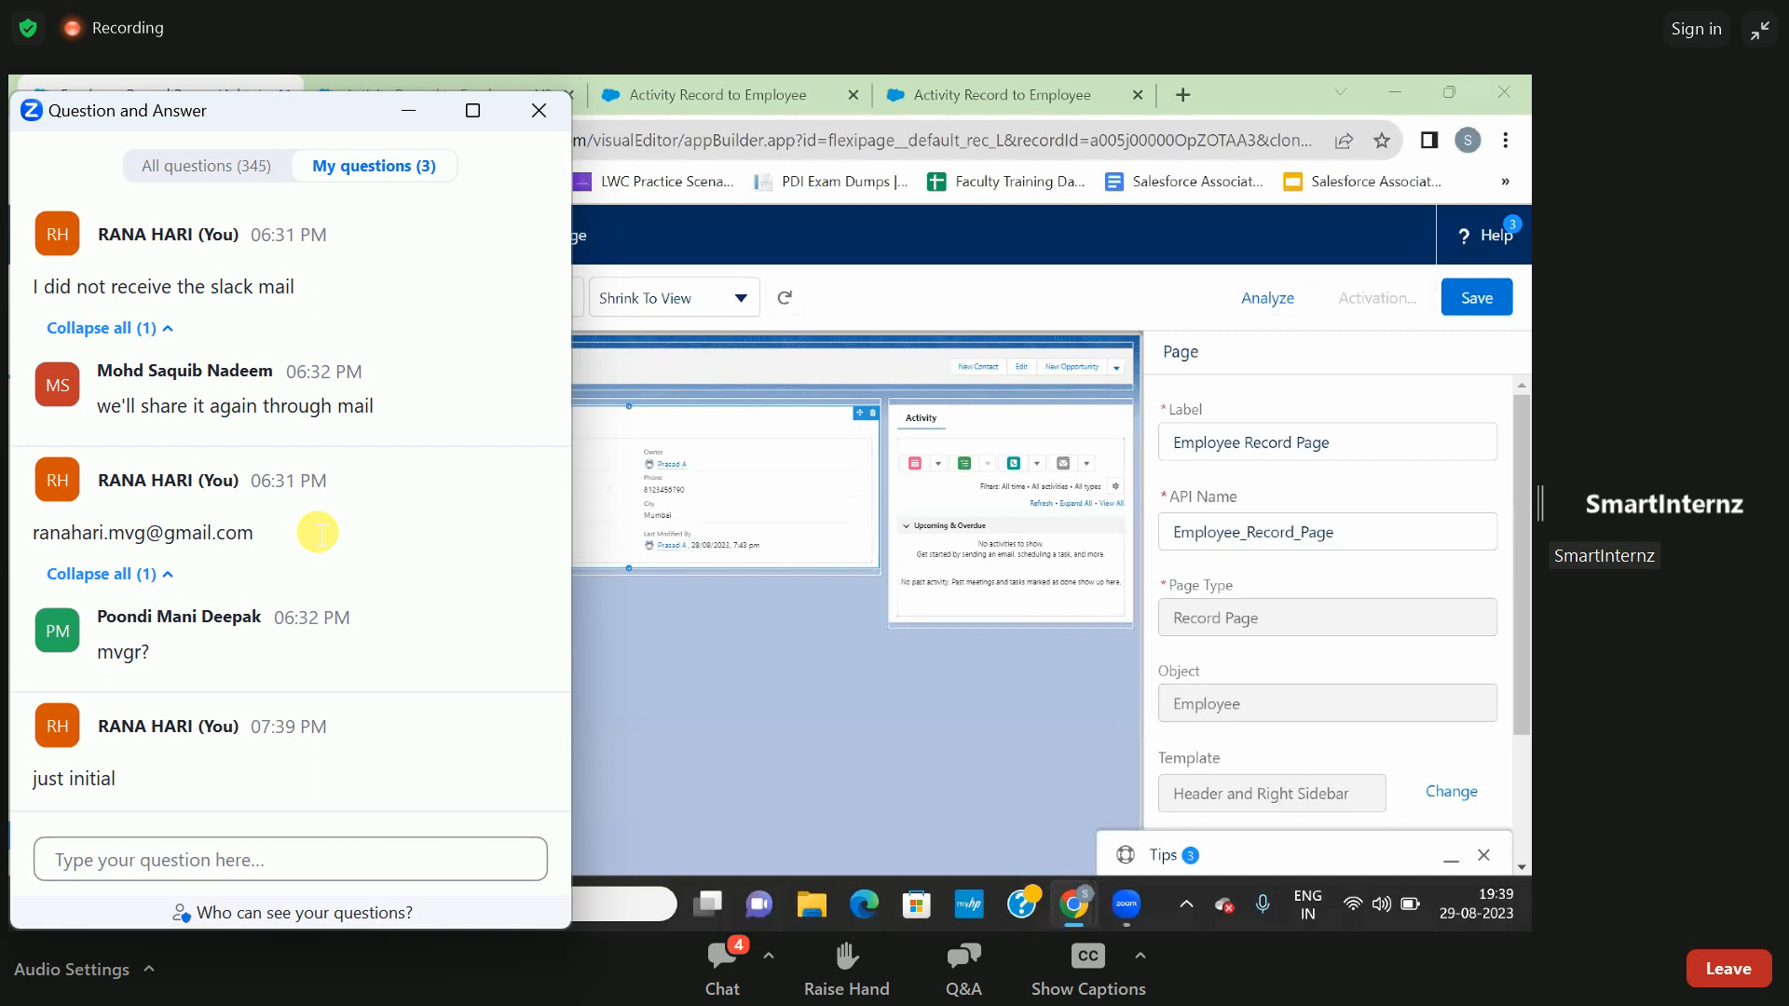
{"action": "left_click", "coordinate": [537, 111]}
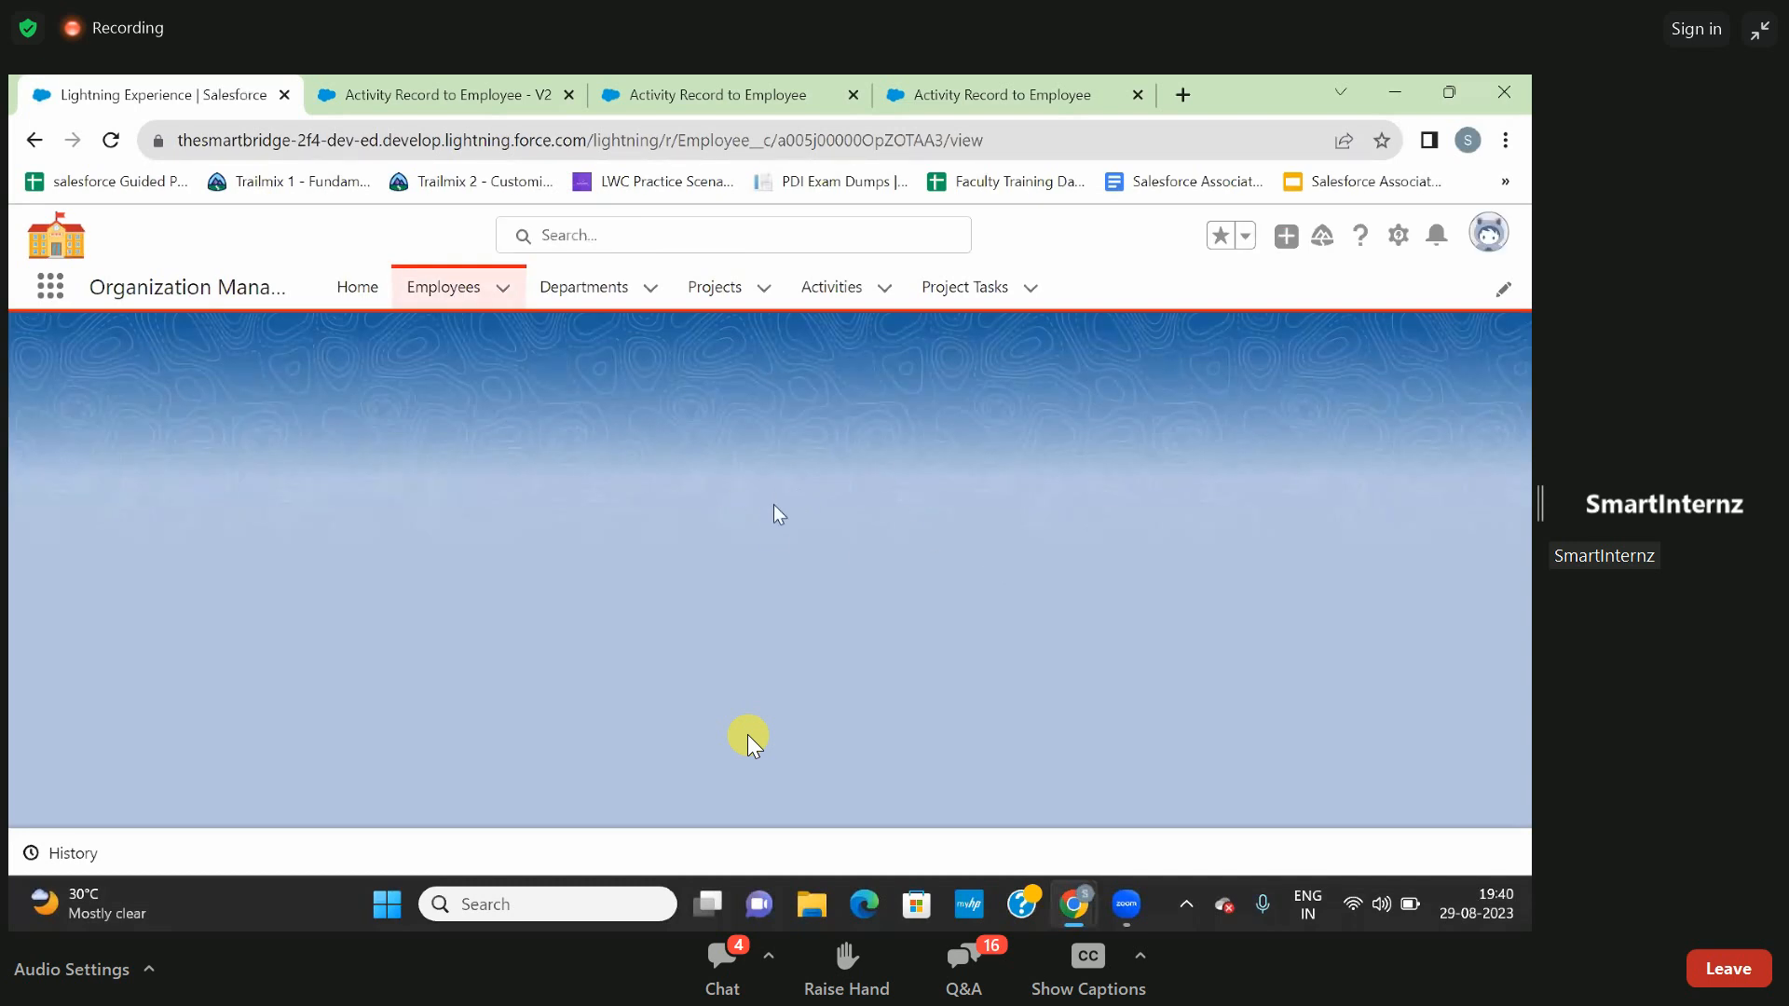
- Show the employee's related lists and check the Activities list and the embedded Activity Record to Employee flow
{"action": "scroll", "coordinate": [1193, 559], "scroll_direction": "down", "scroll_amount": 3}
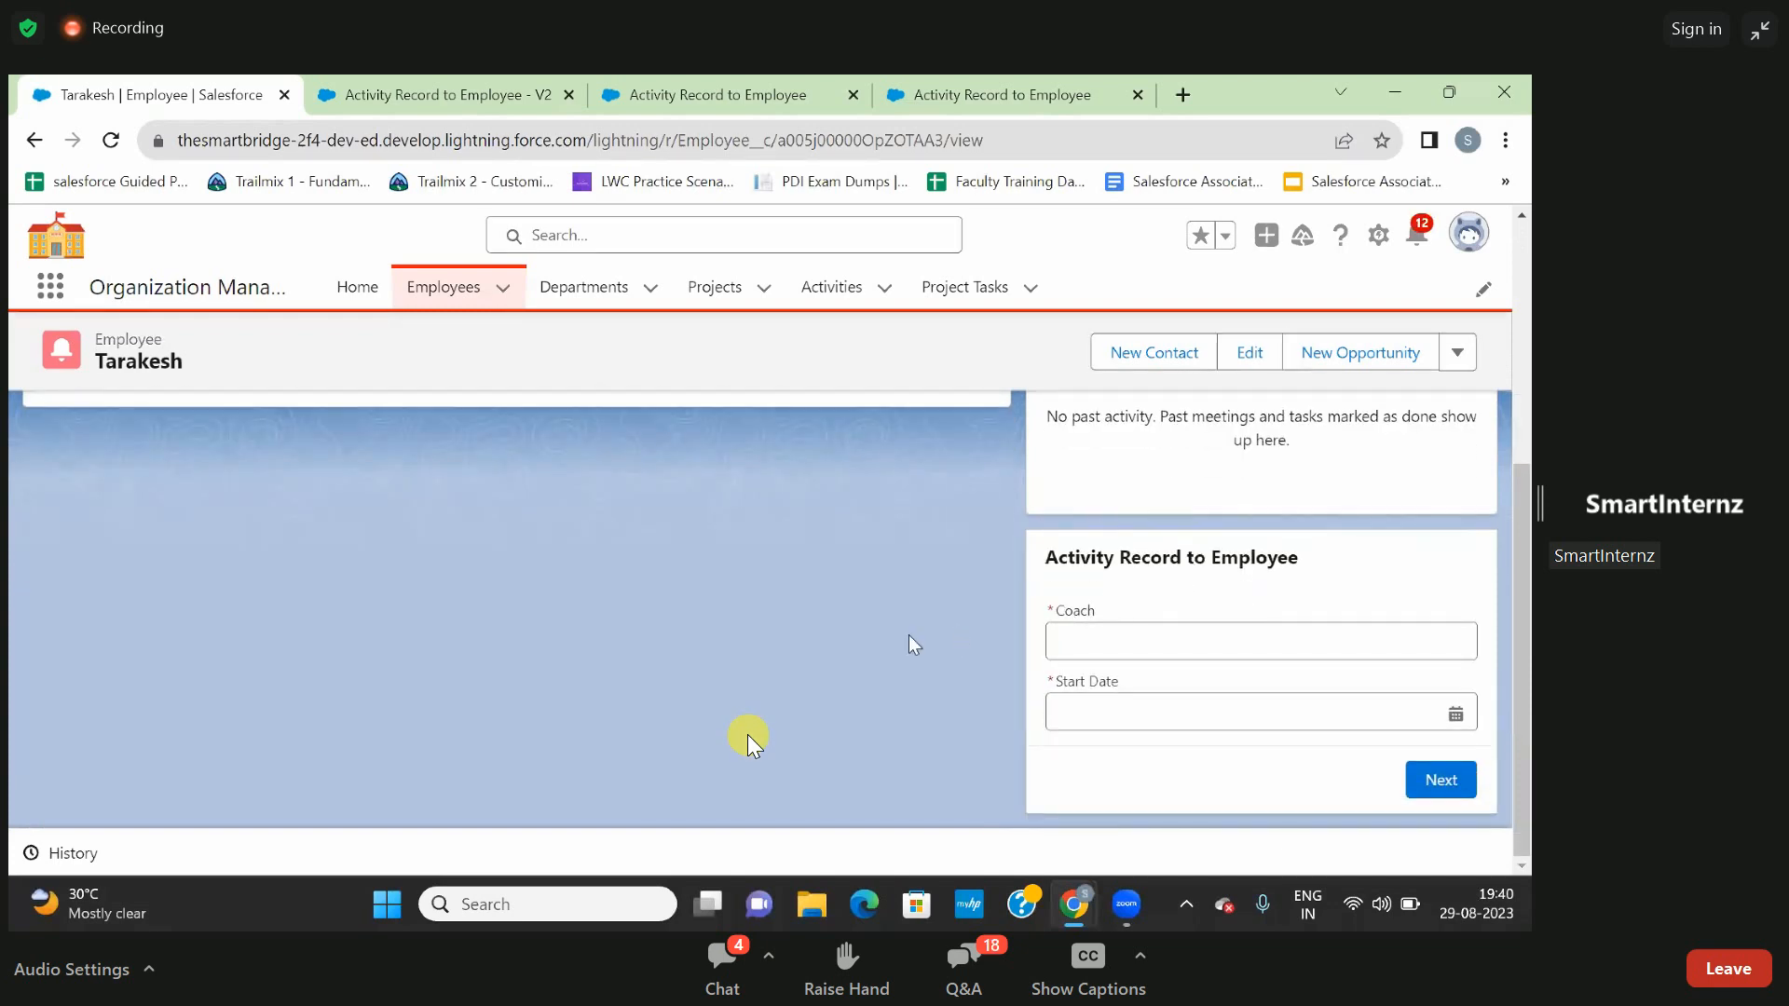
{"action": "scroll", "coordinate": [753, 740], "scroll_direction": "up", "scroll_amount": 5}
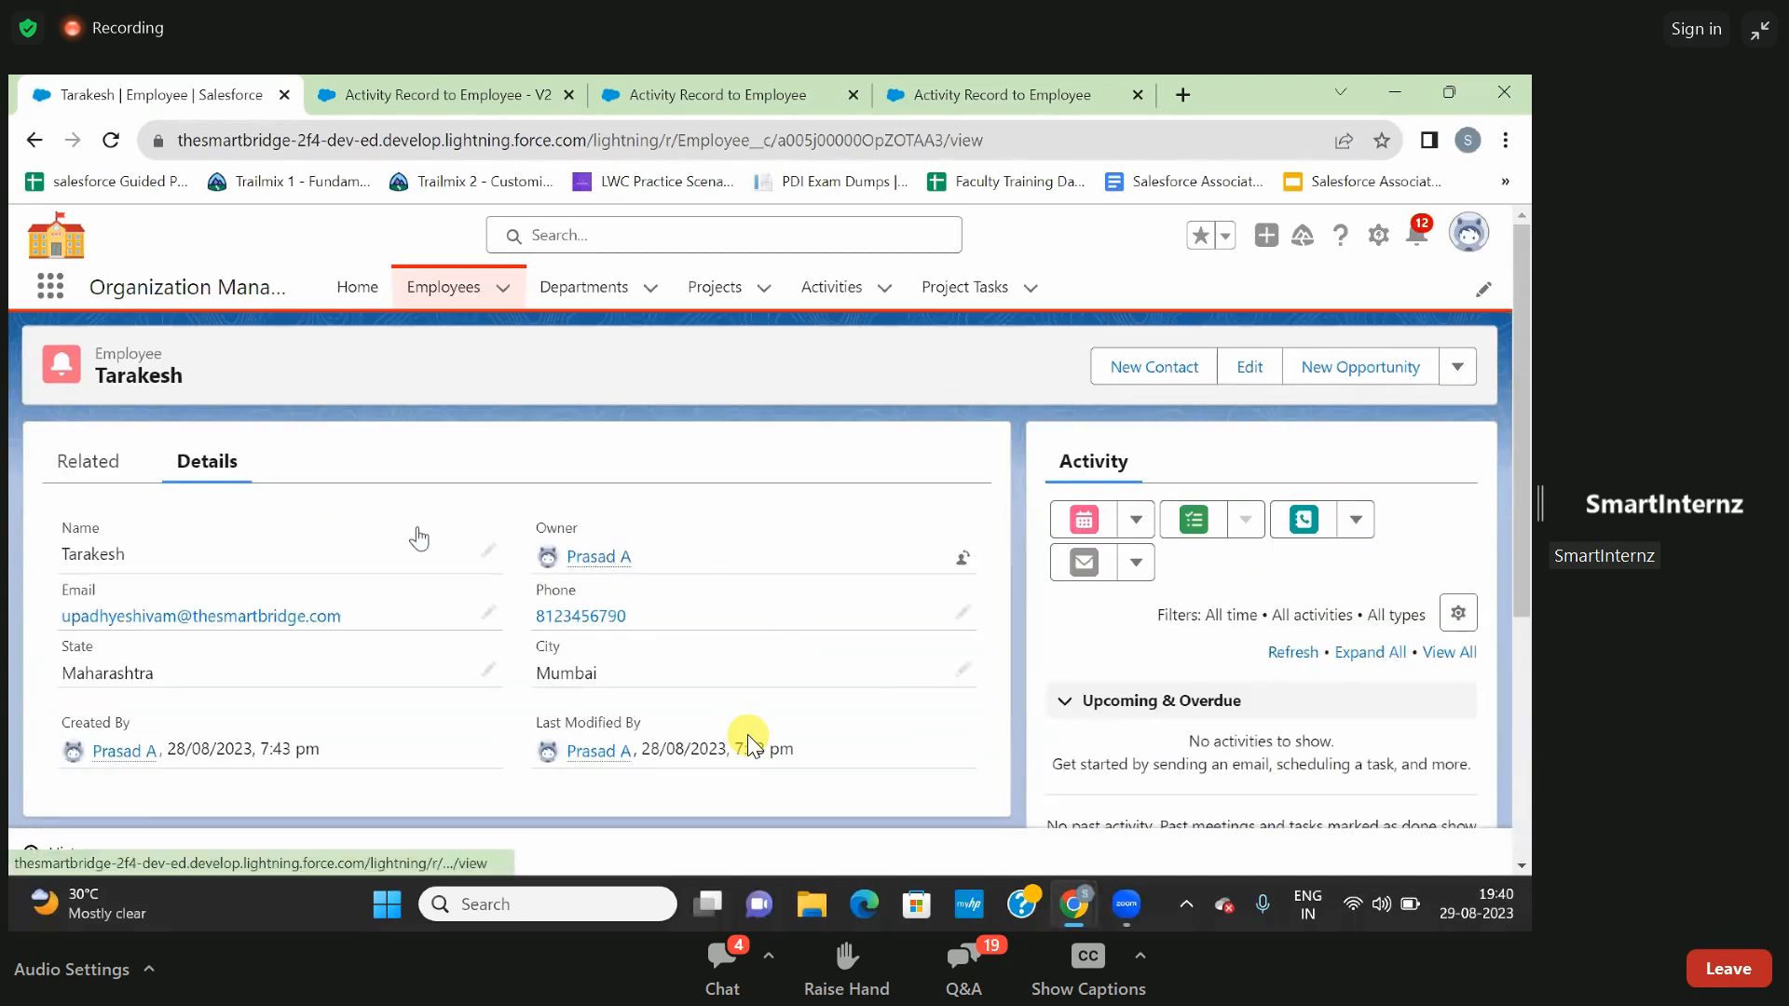
{"action": "left_click", "coordinate": [80, 463]}
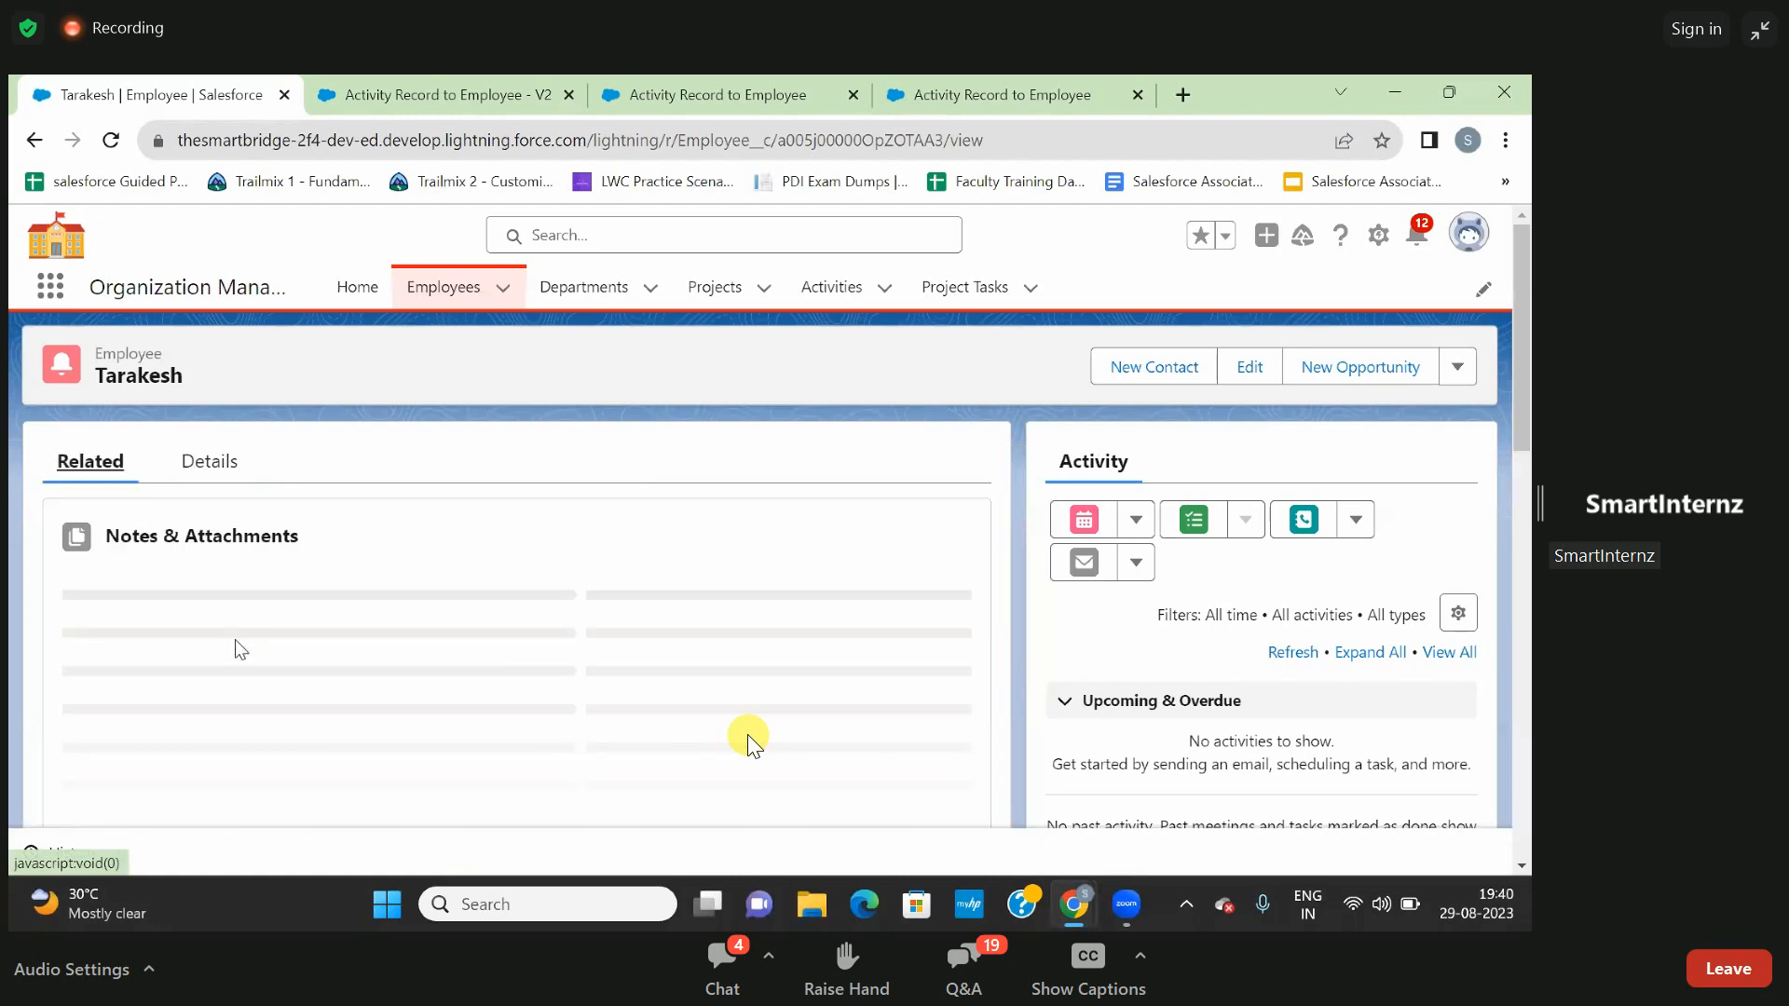
{"action": "scroll", "coordinate": [753, 741], "scroll_direction": "down", "scroll_amount": 10}
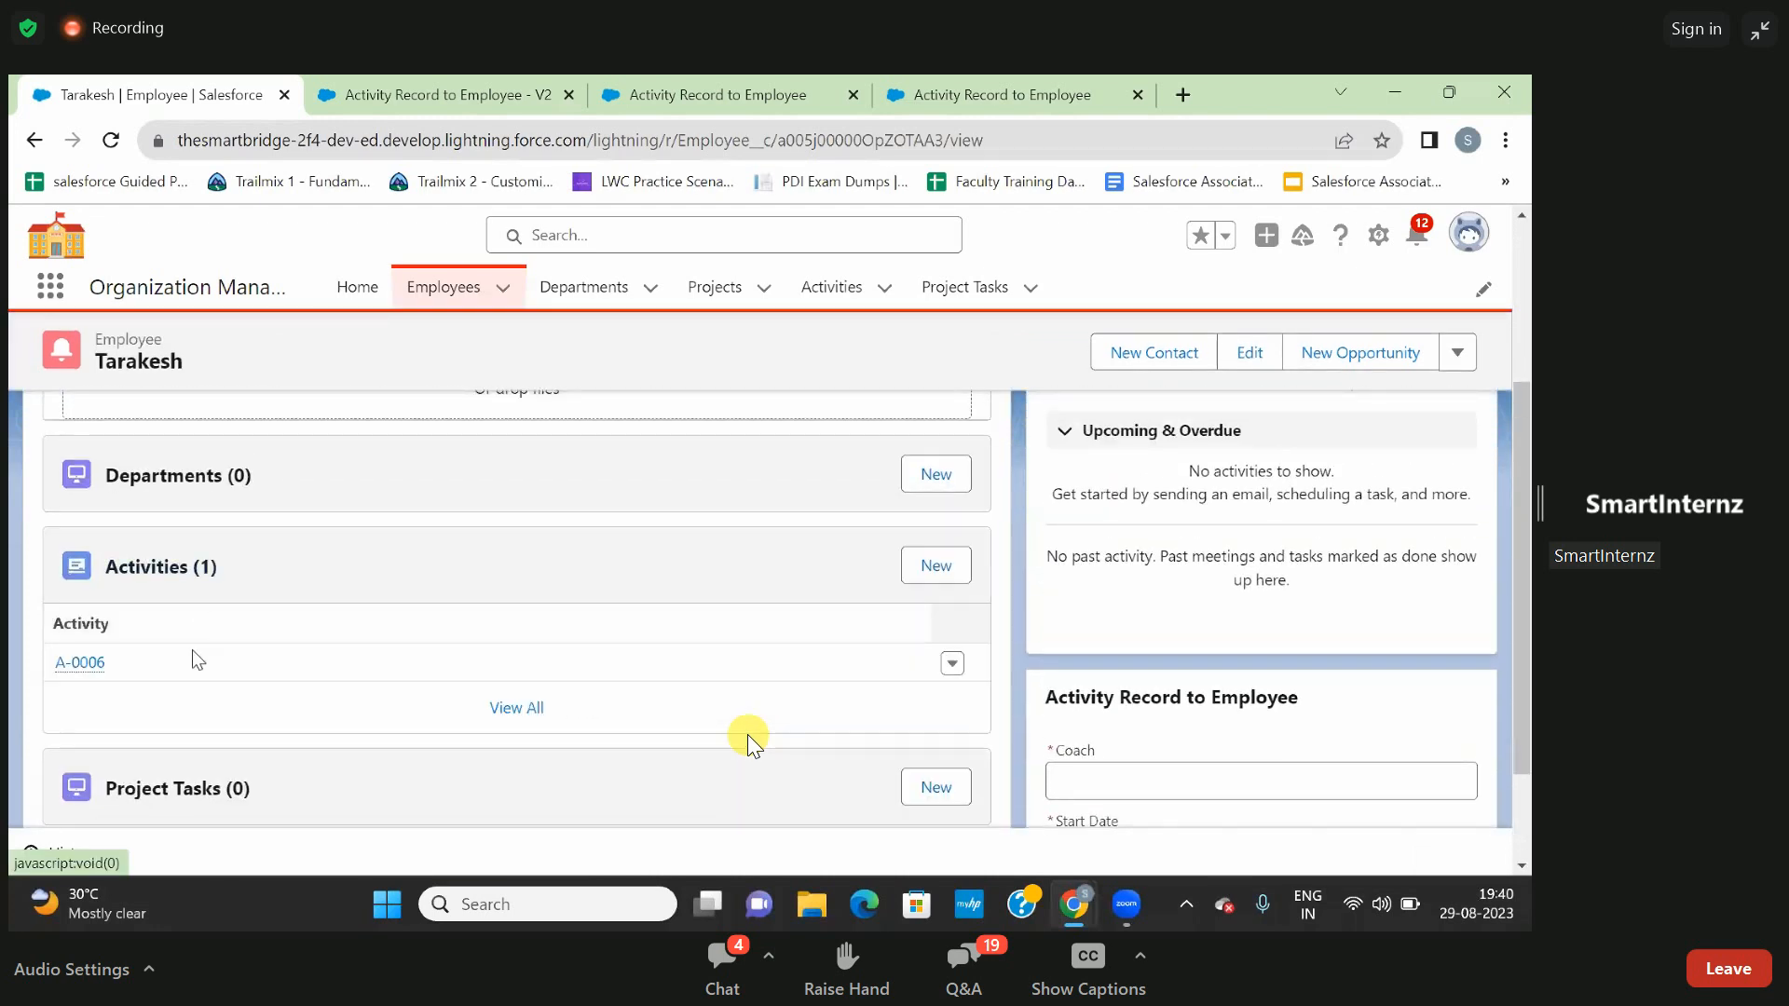
{"action": "scroll", "coordinate": [486, 639], "scroll_direction": "down", "scroll_amount": 2}
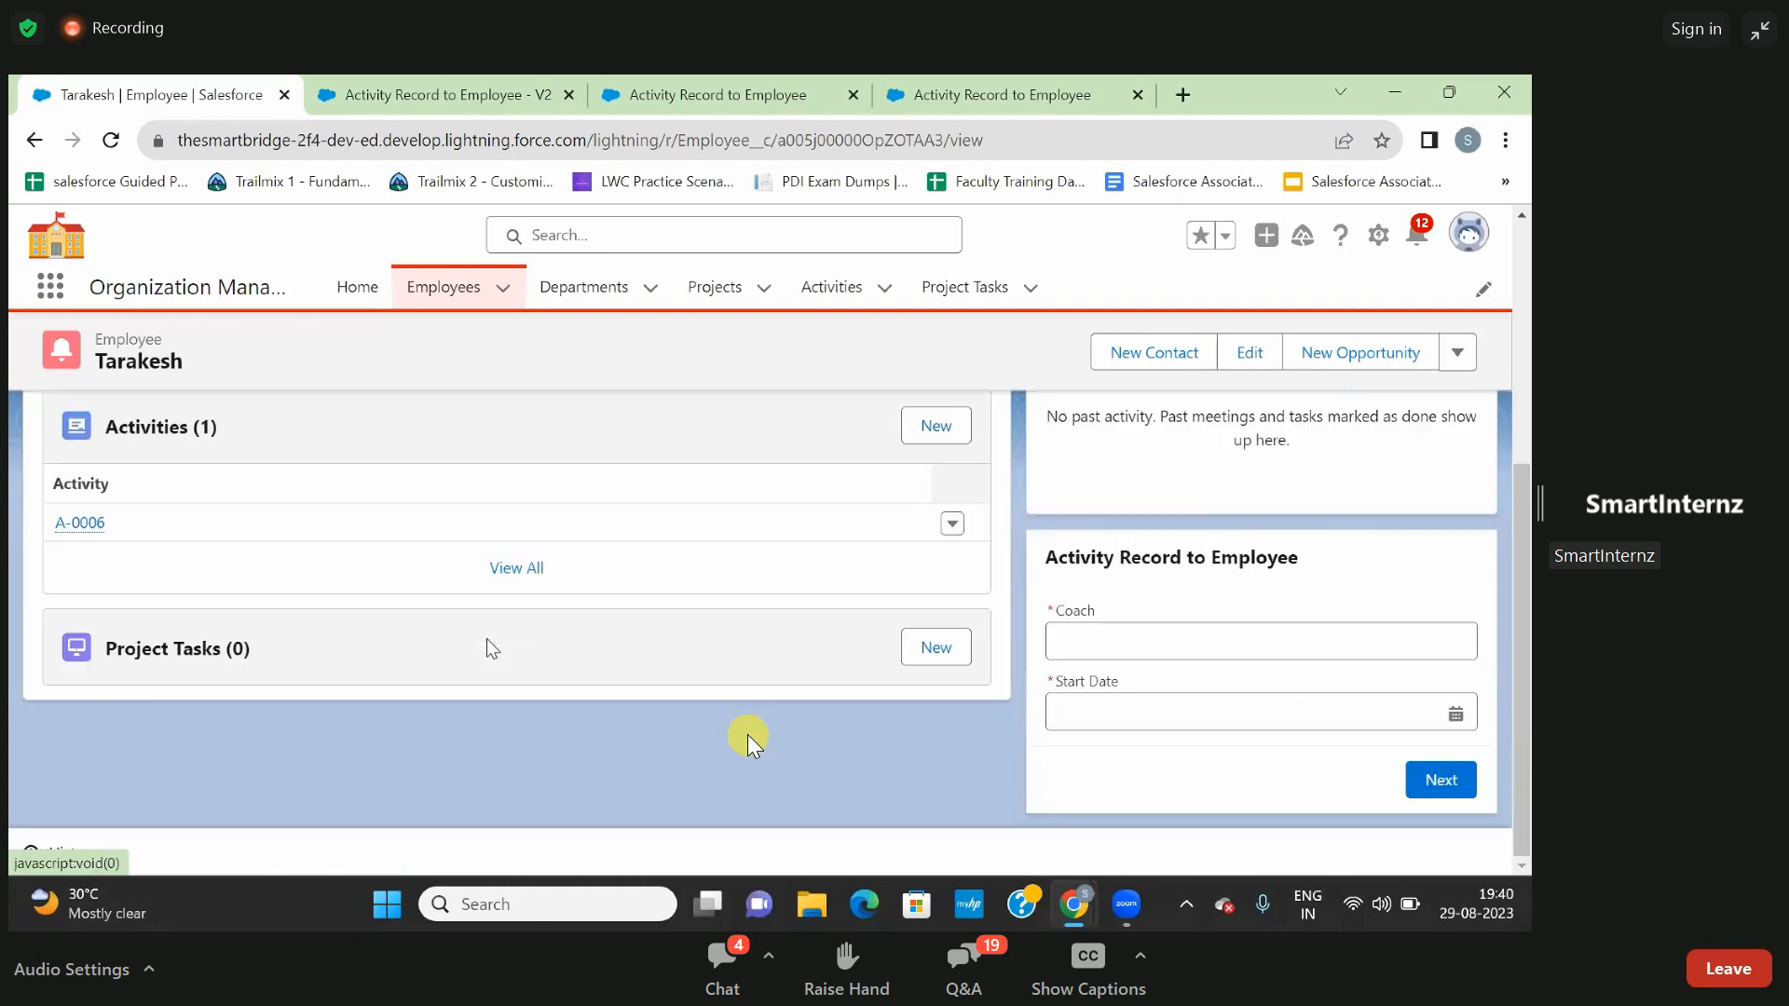
- In the flow embedded on the employee record, enter the coach's name, set Start Date to 29 August 2023 and continue
{"action": "left_click", "coordinate": [1115, 651]}
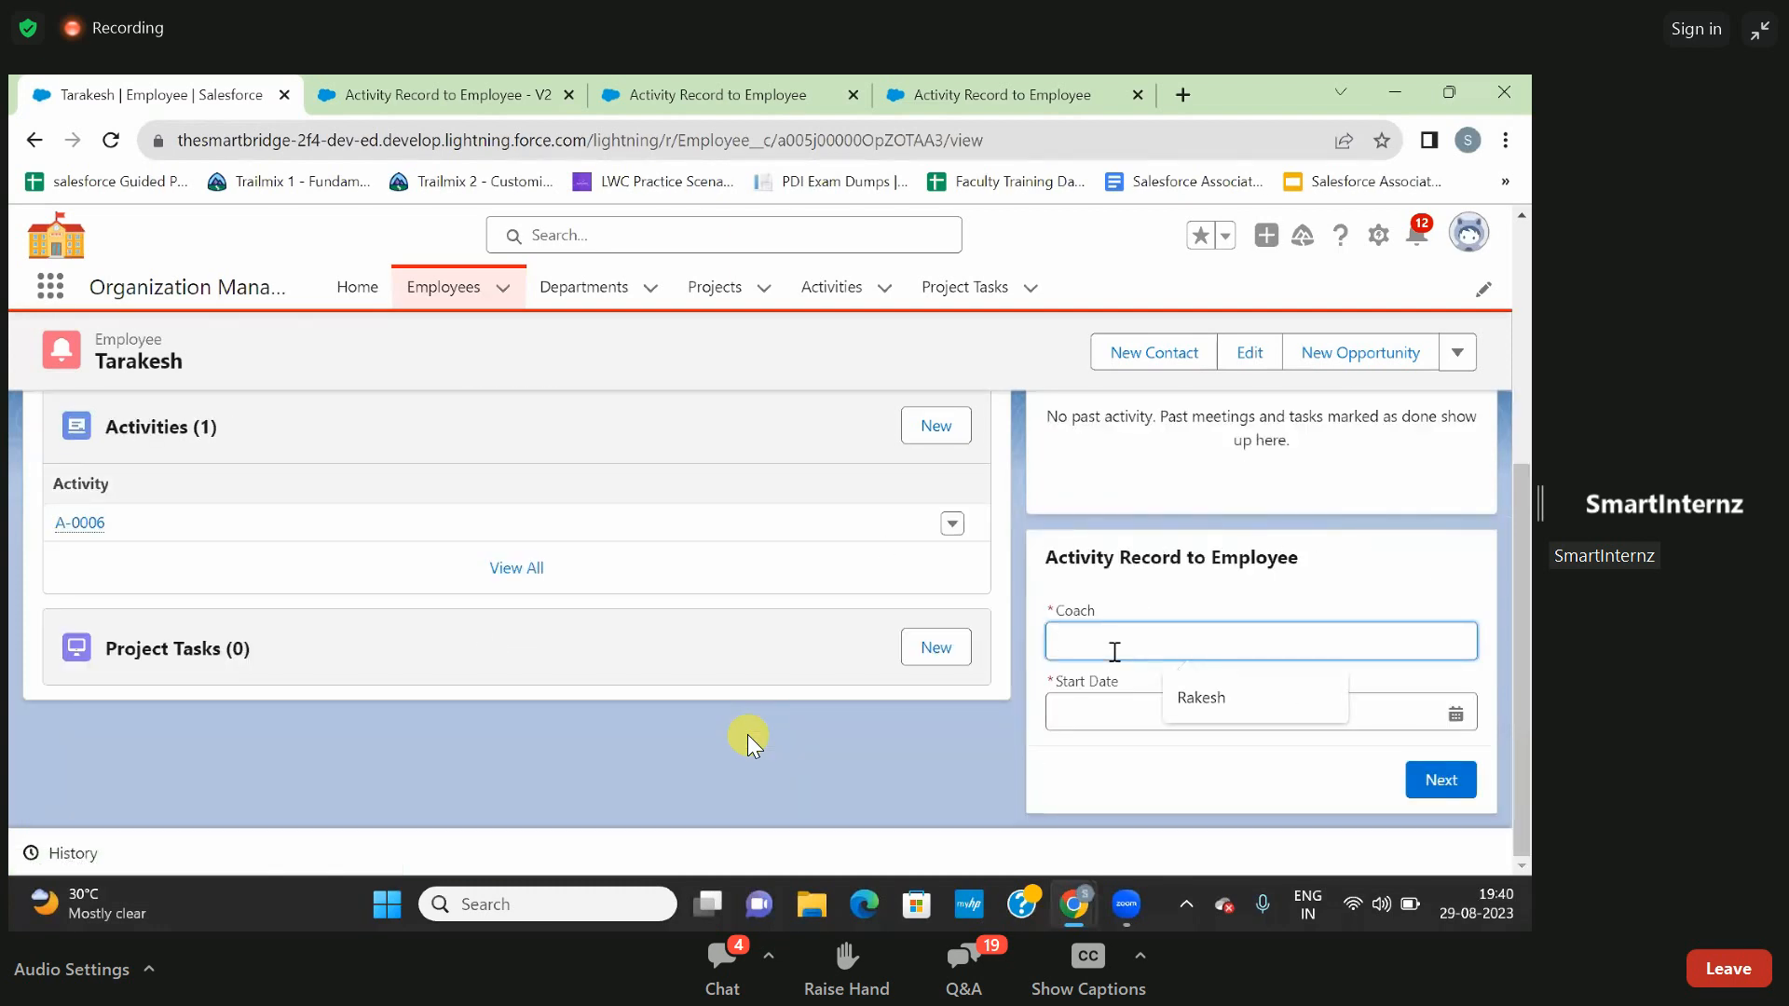
{"action": "type", "text": "Ajay"}
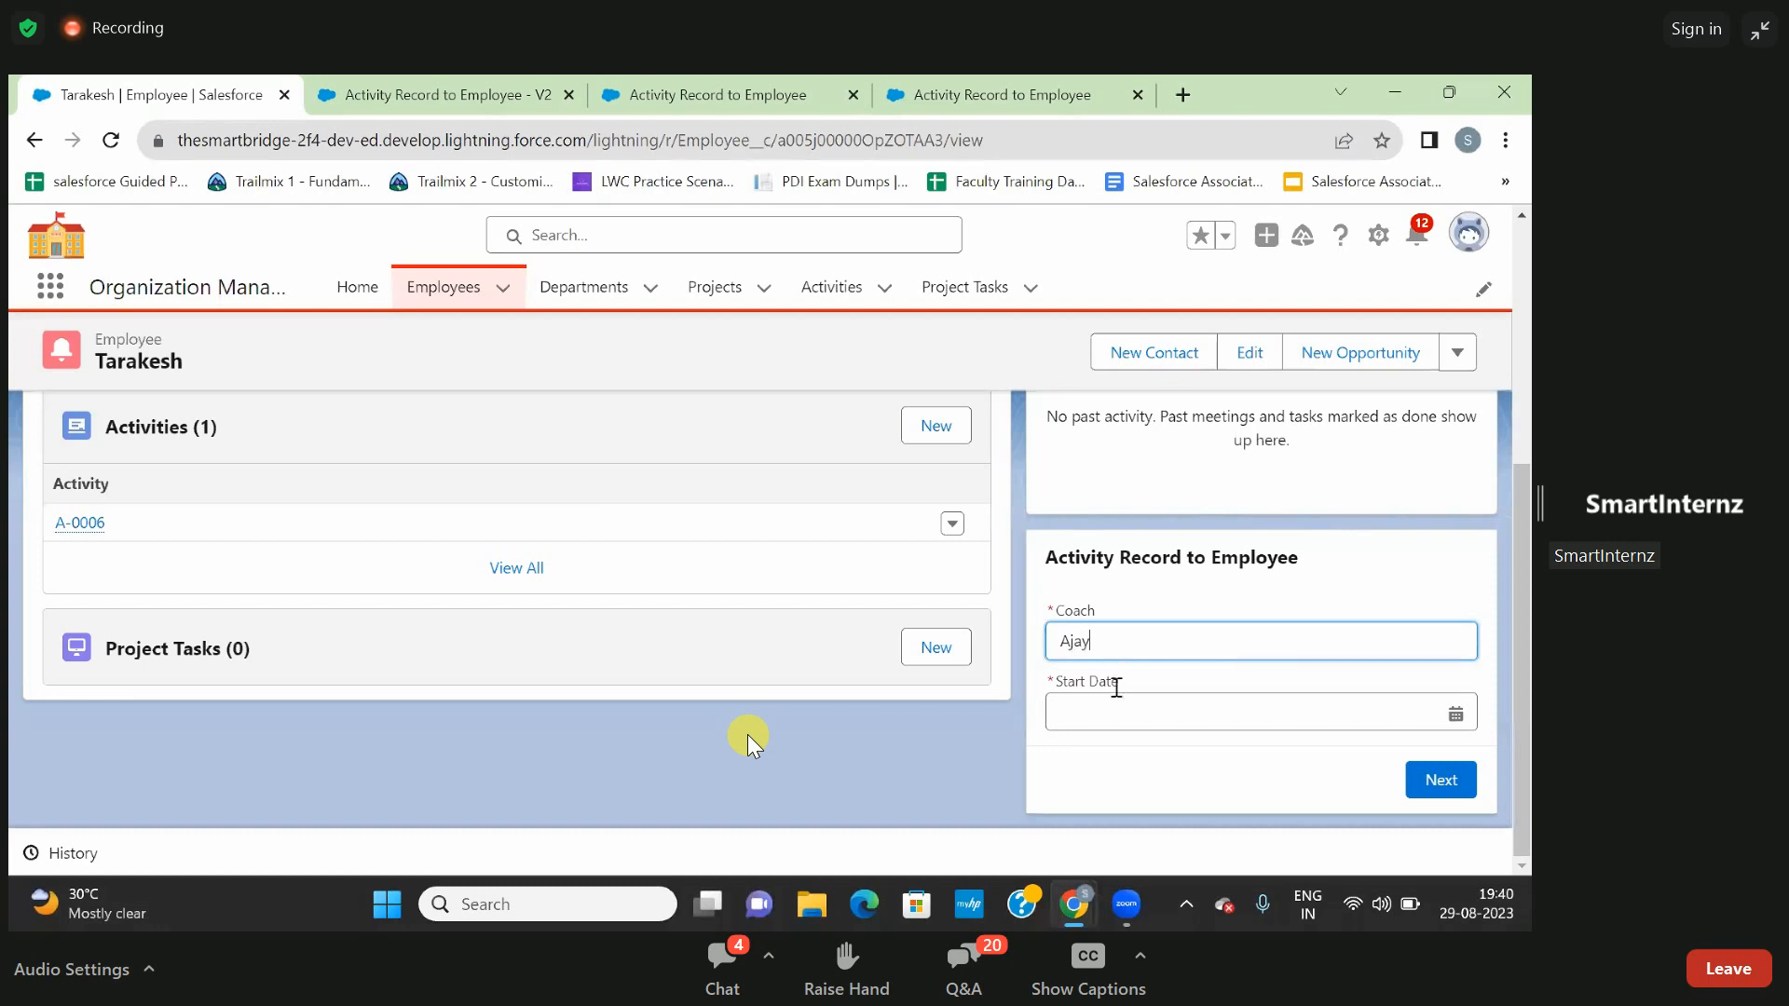
{"action": "left_click", "coordinate": [1116, 707]}
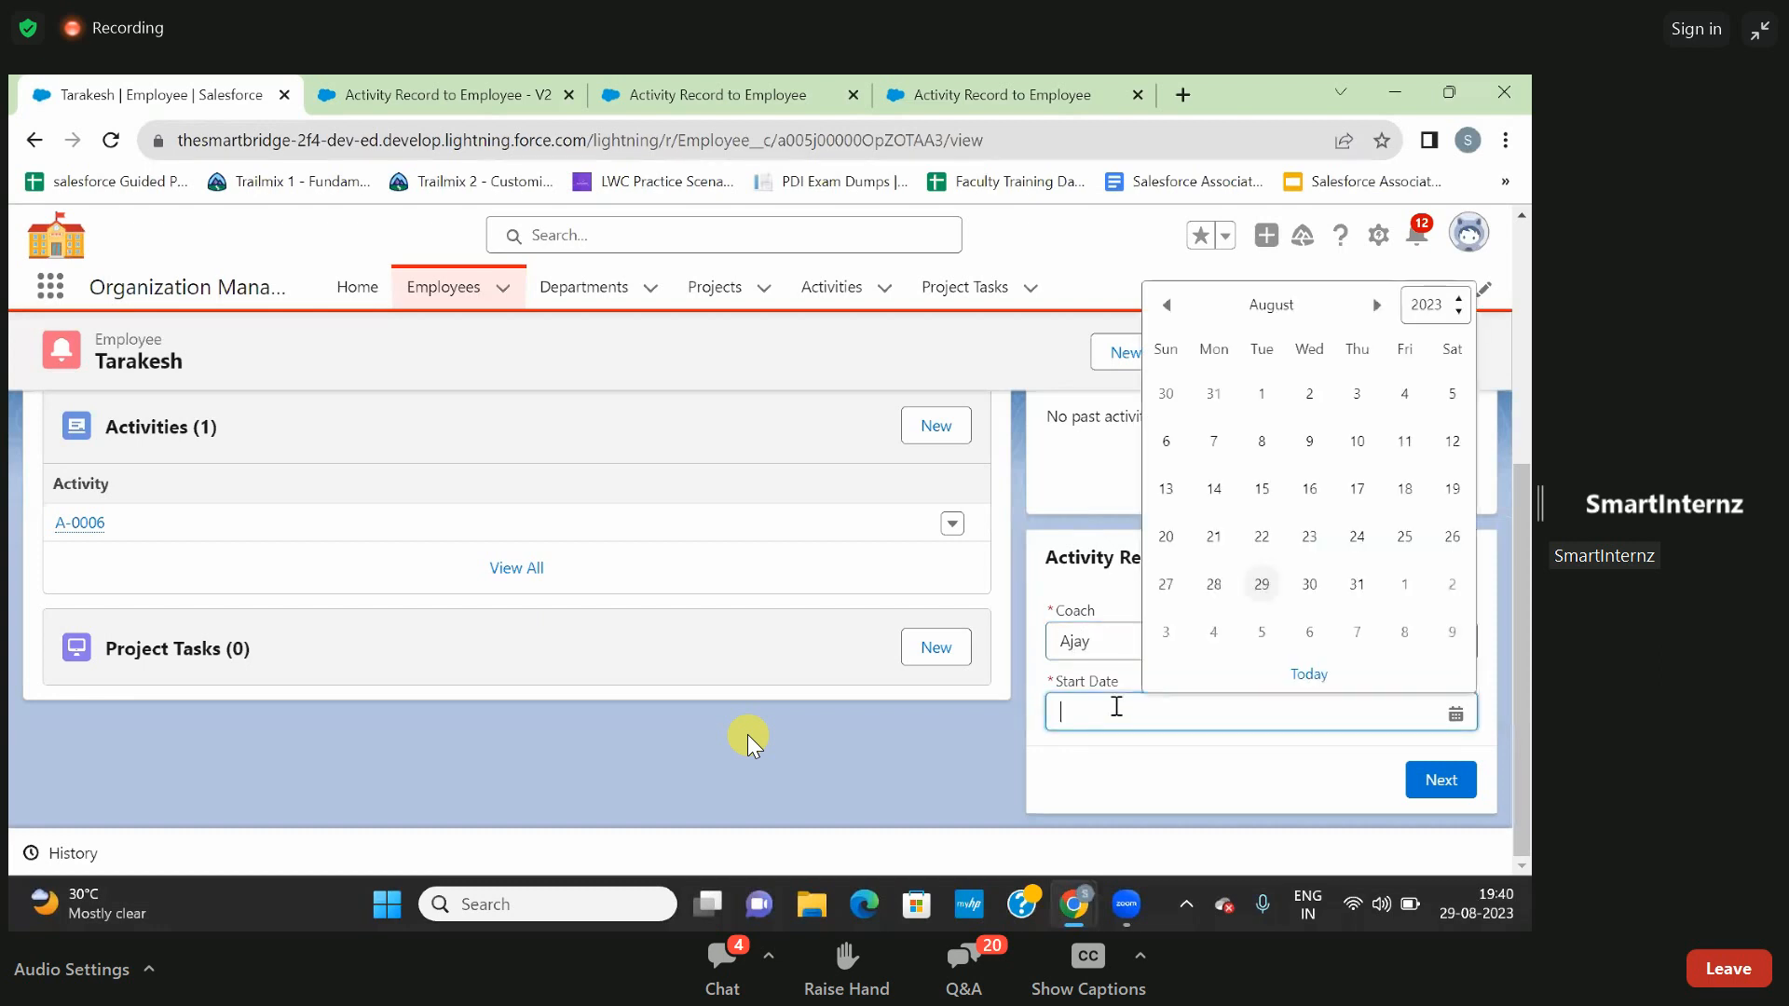
{"action": "left_click", "coordinate": [1262, 584]}
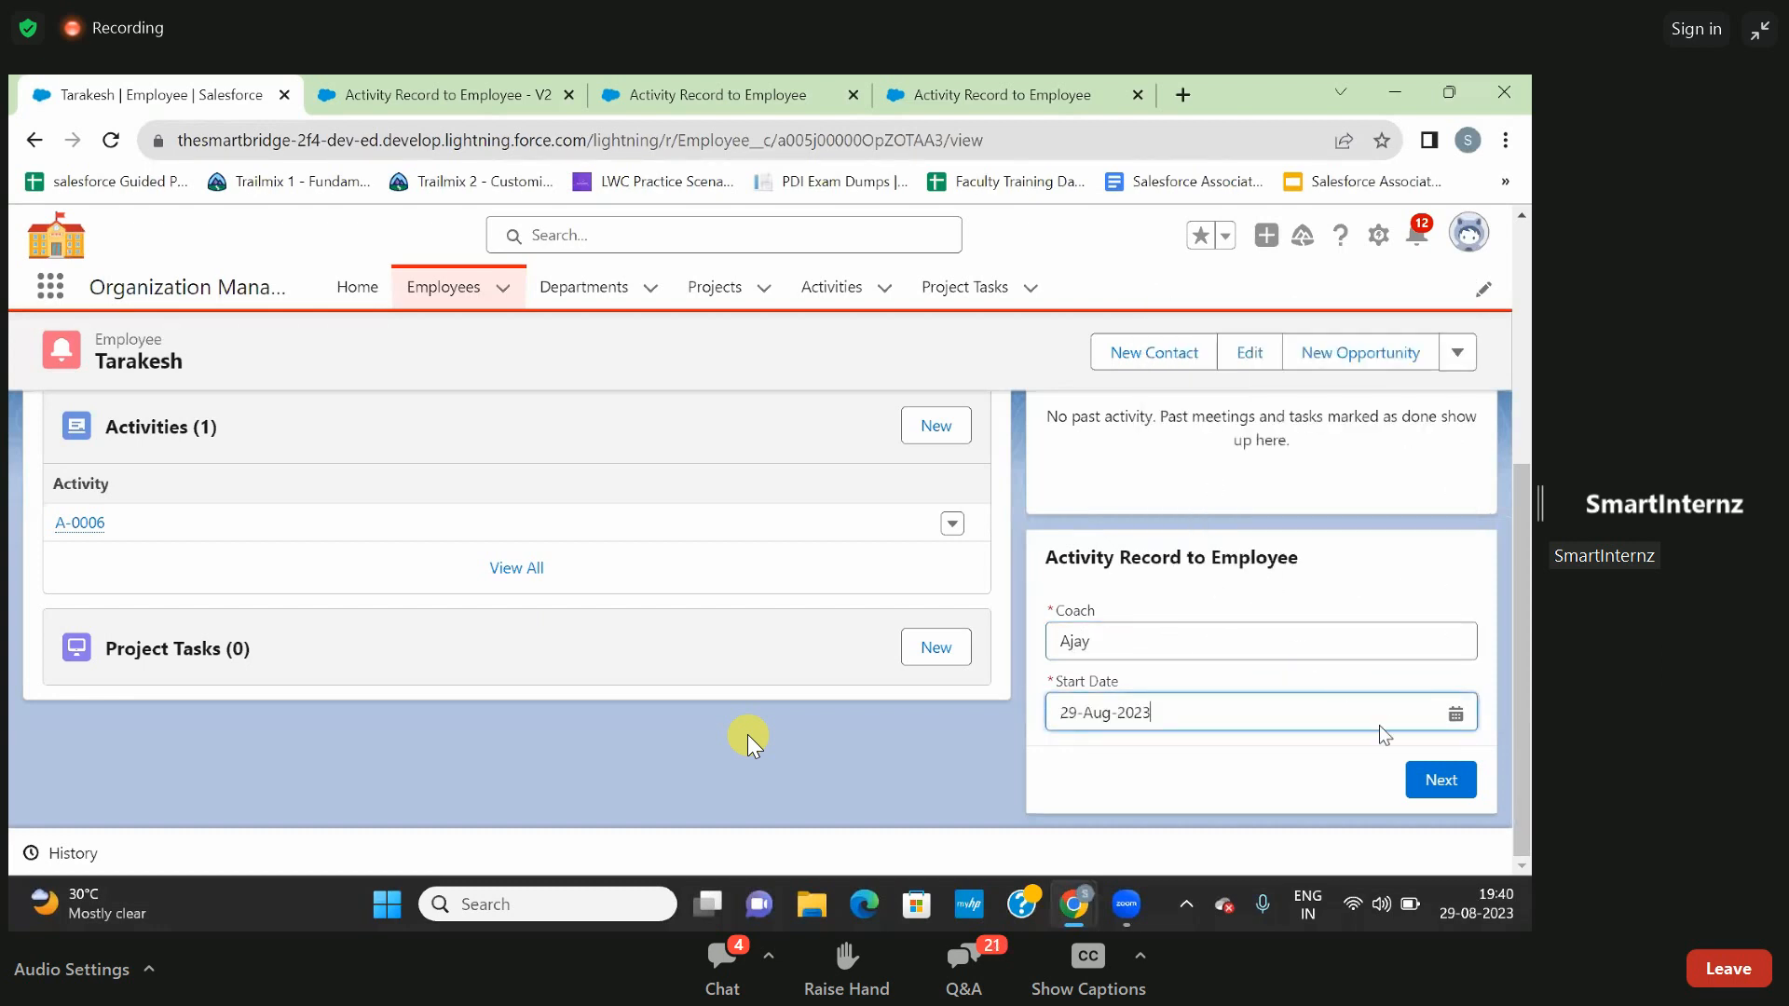
{"action": "left_click", "coordinate": [1428, 783]}
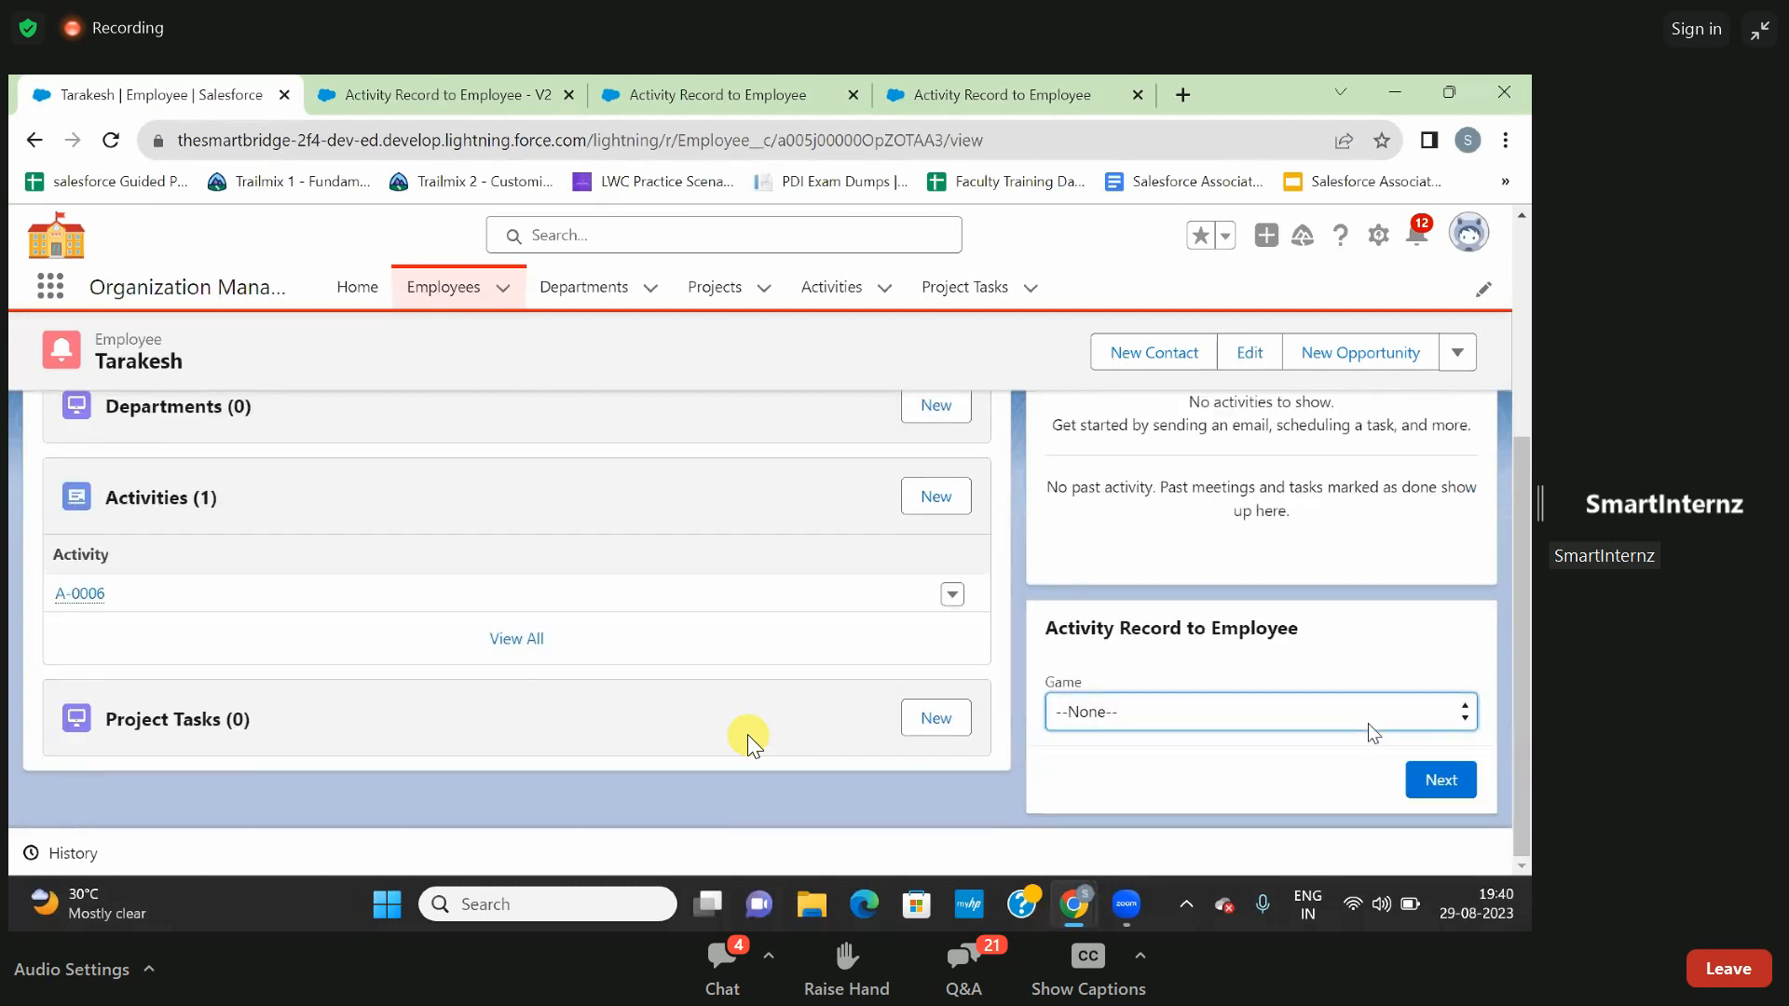
- Choose Chess as the Game and submit the embedded flow's second screen
{"action": "left_click", "coordinate": [1360, 699]}
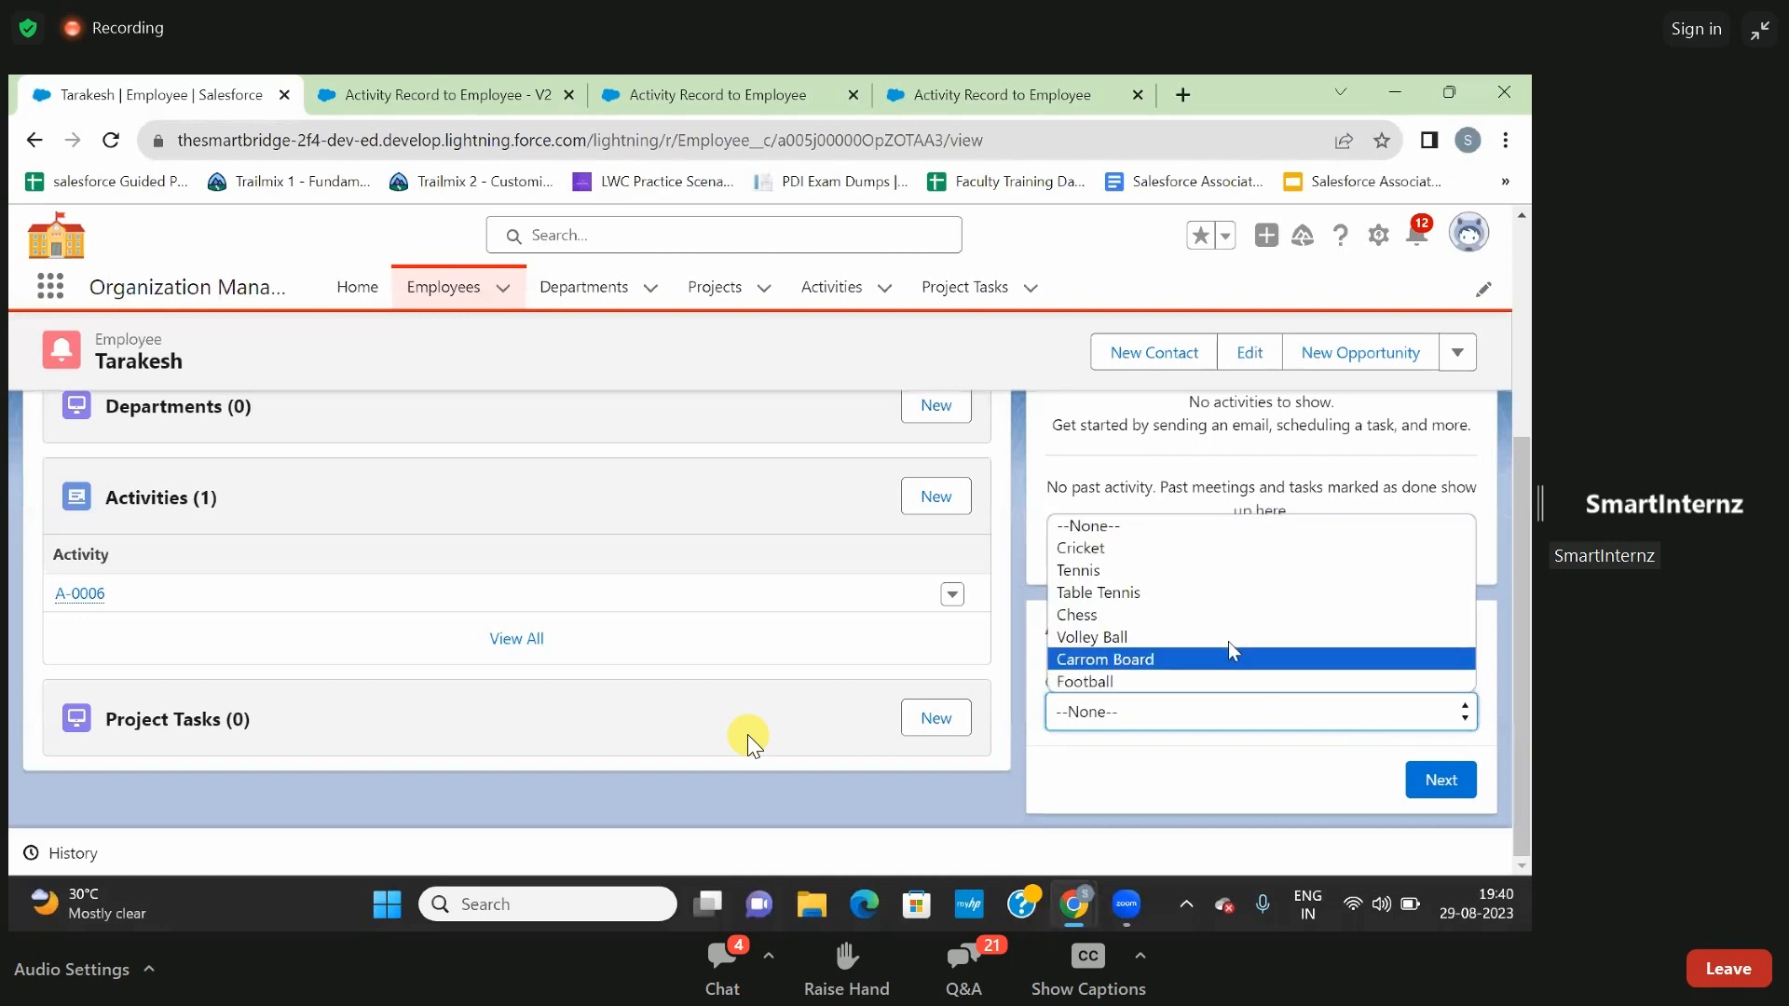
{"action": "left_click", "coordinate": [1191, 615]}
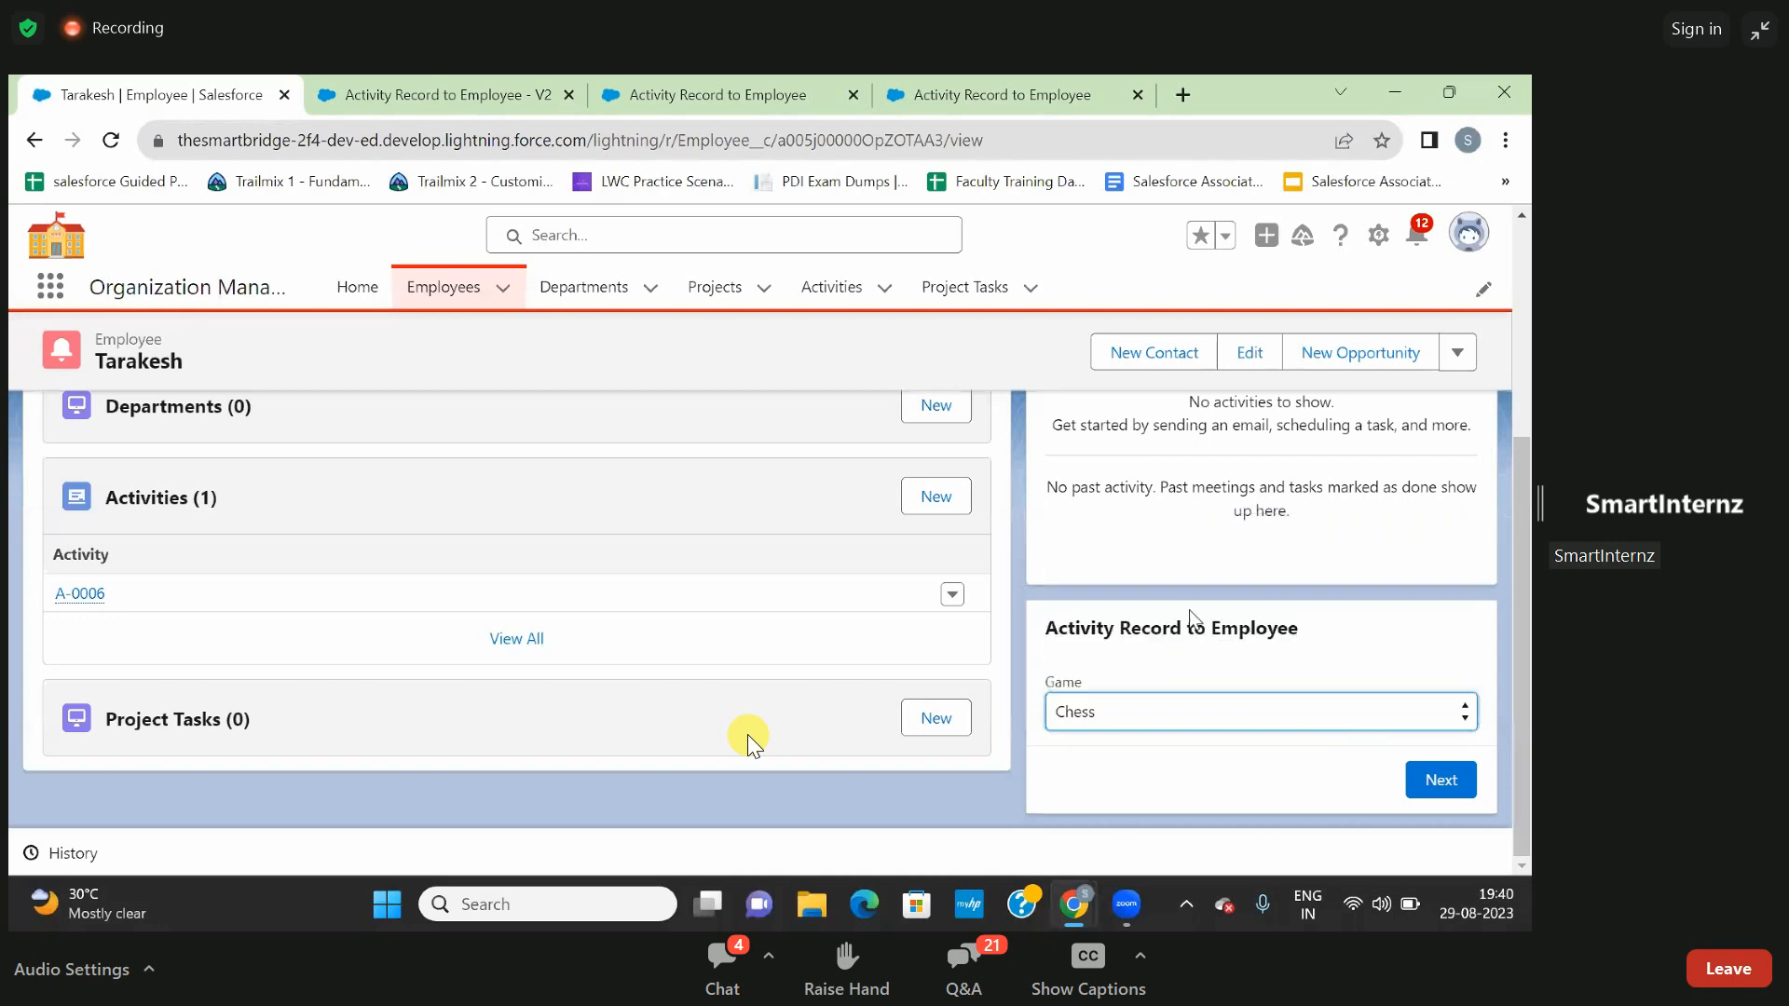
{"action": "left_click", "coordinate": [1426, 780]}
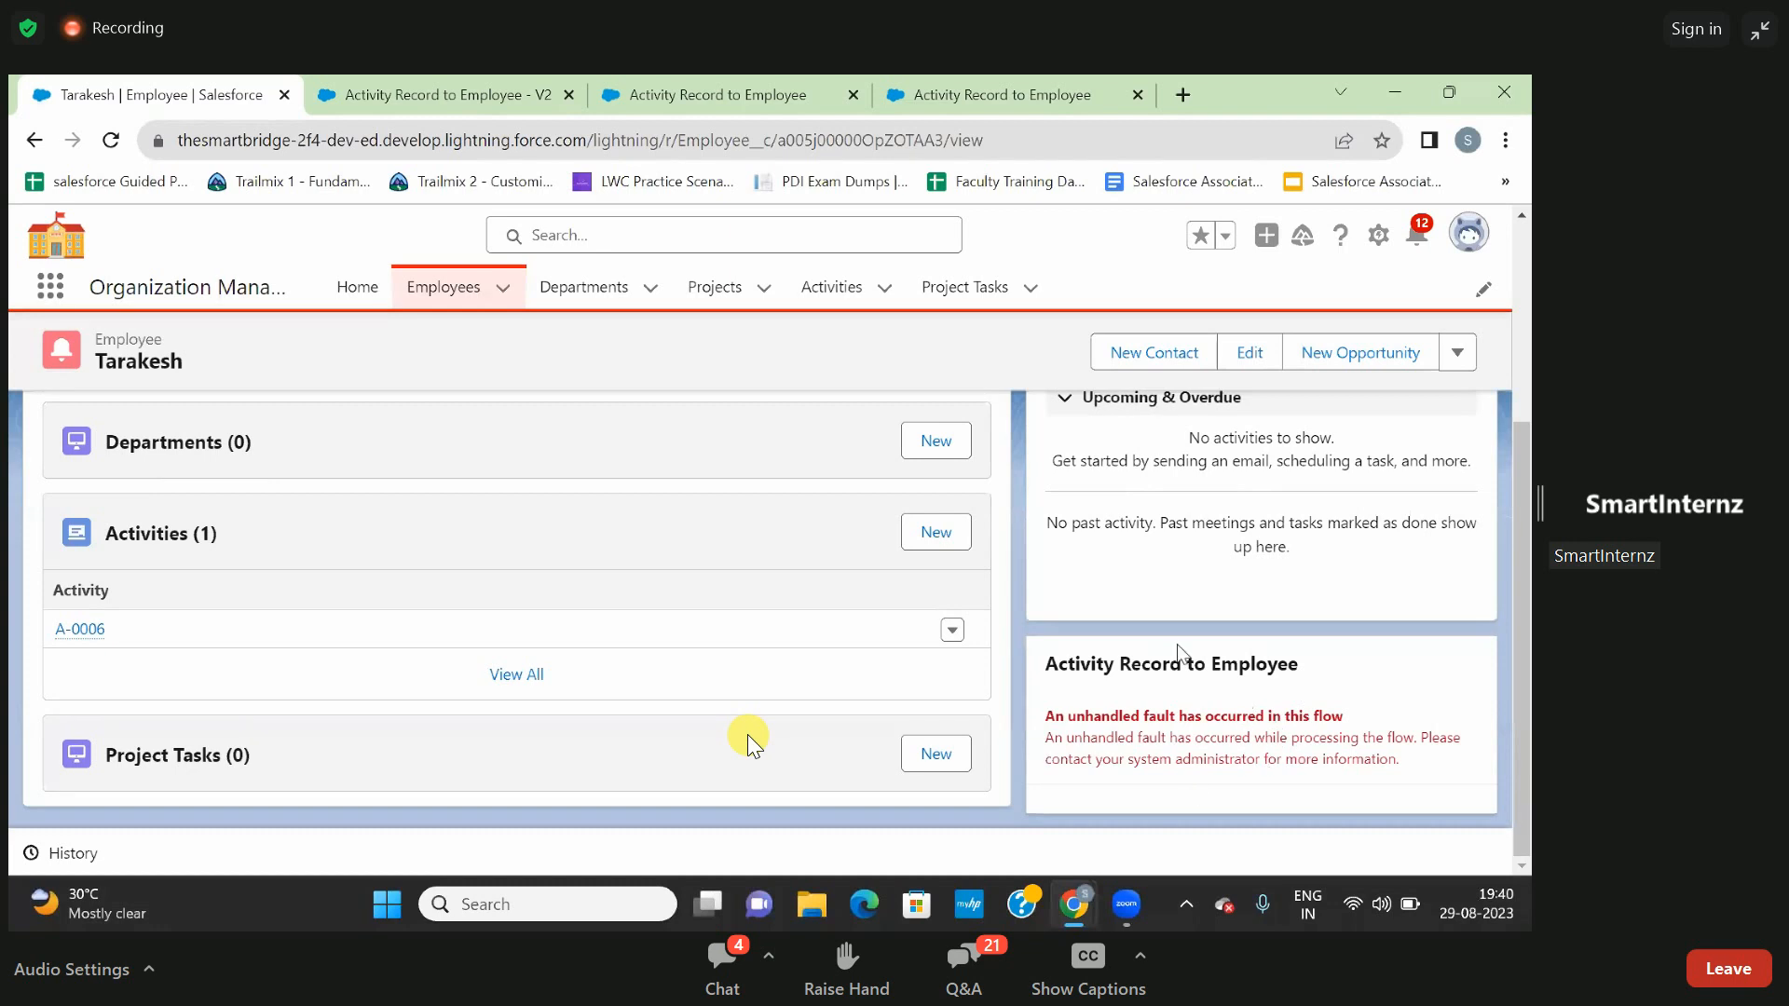
- Return to the flow's editing page and activate version 2 of Activity Record to Employee
{"action": "scroll", "coordinate": [1025, 527], "scroll_direction": "up", "scroll_amount": 2}
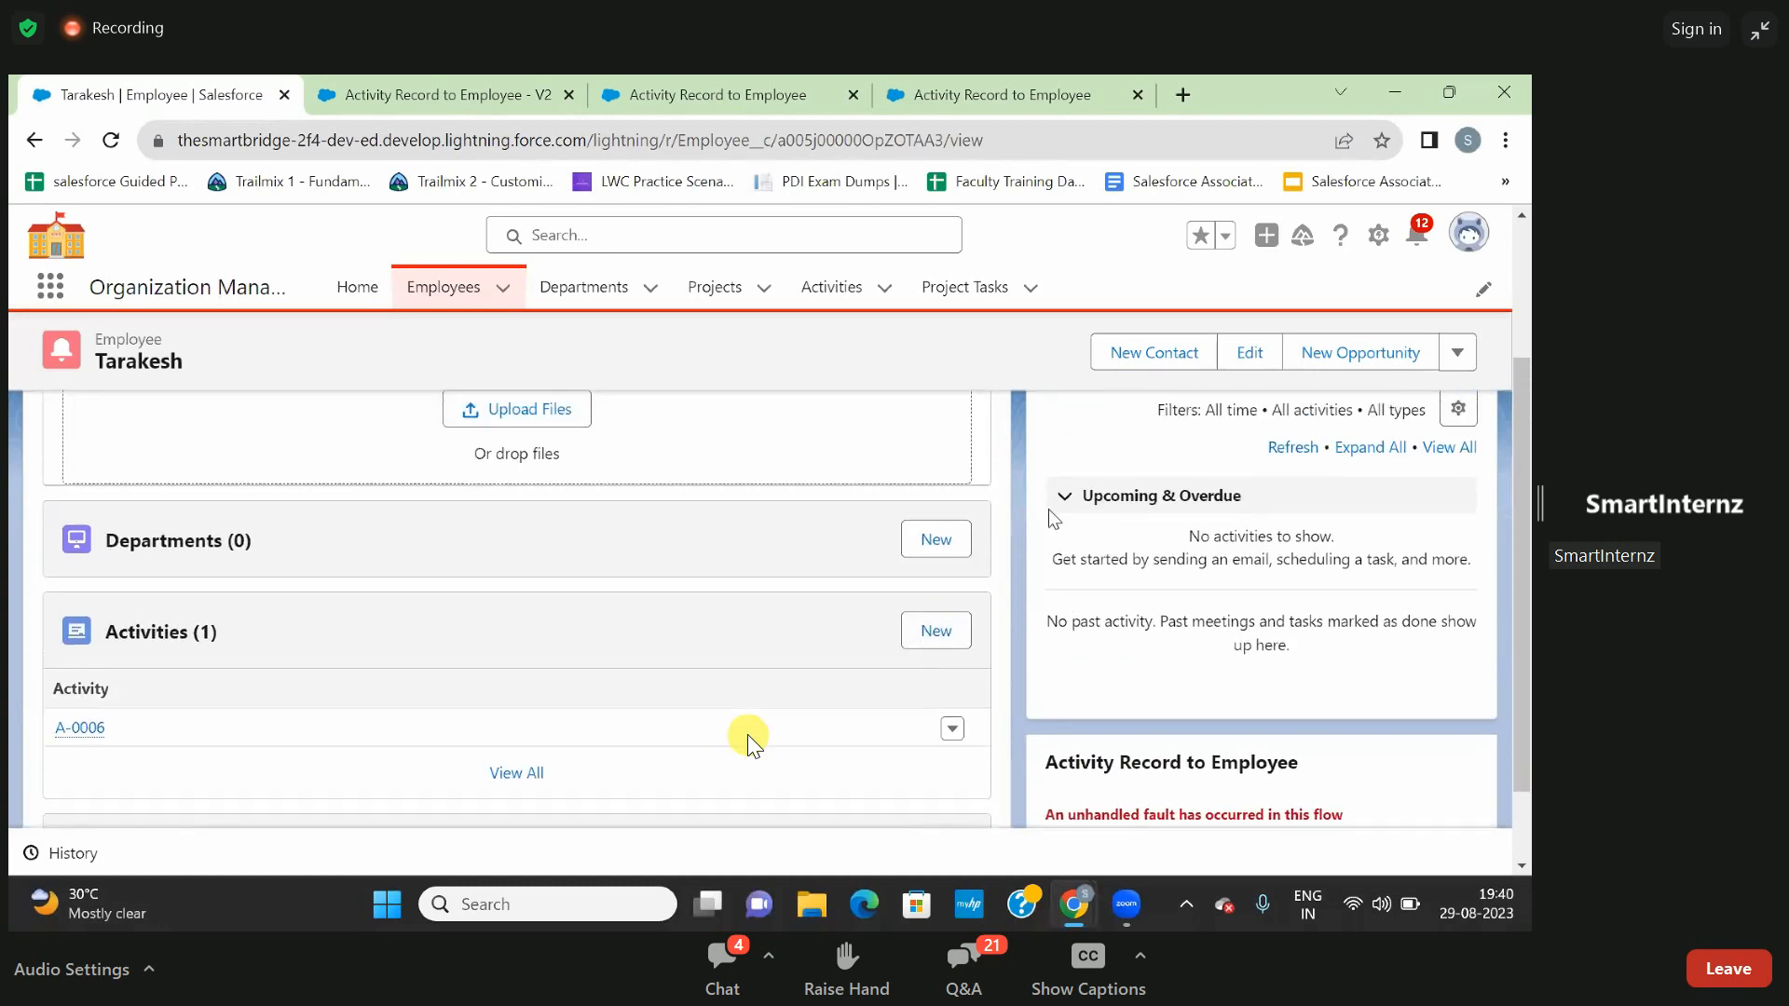
{"action": "key", "text": "alt+Tab"}
{"action": "left_click", "coordinate": [687, 95]}
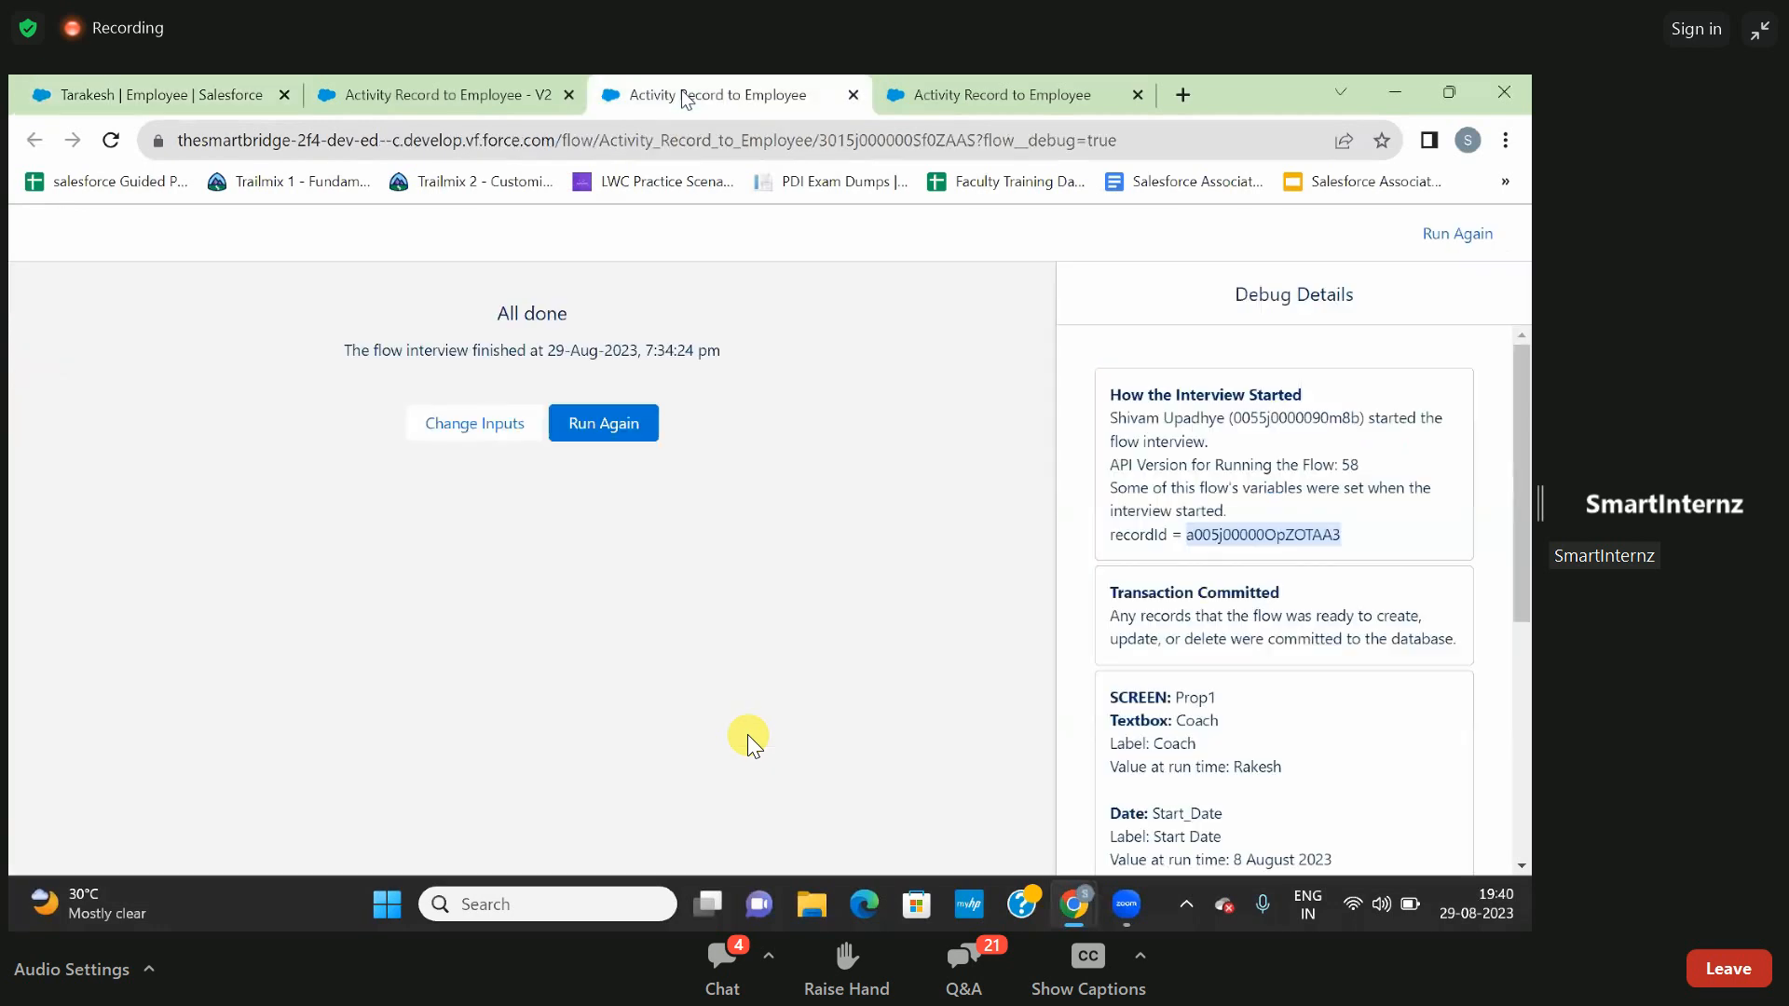
{"action": "left_click", "coordinate": [434, 91]}
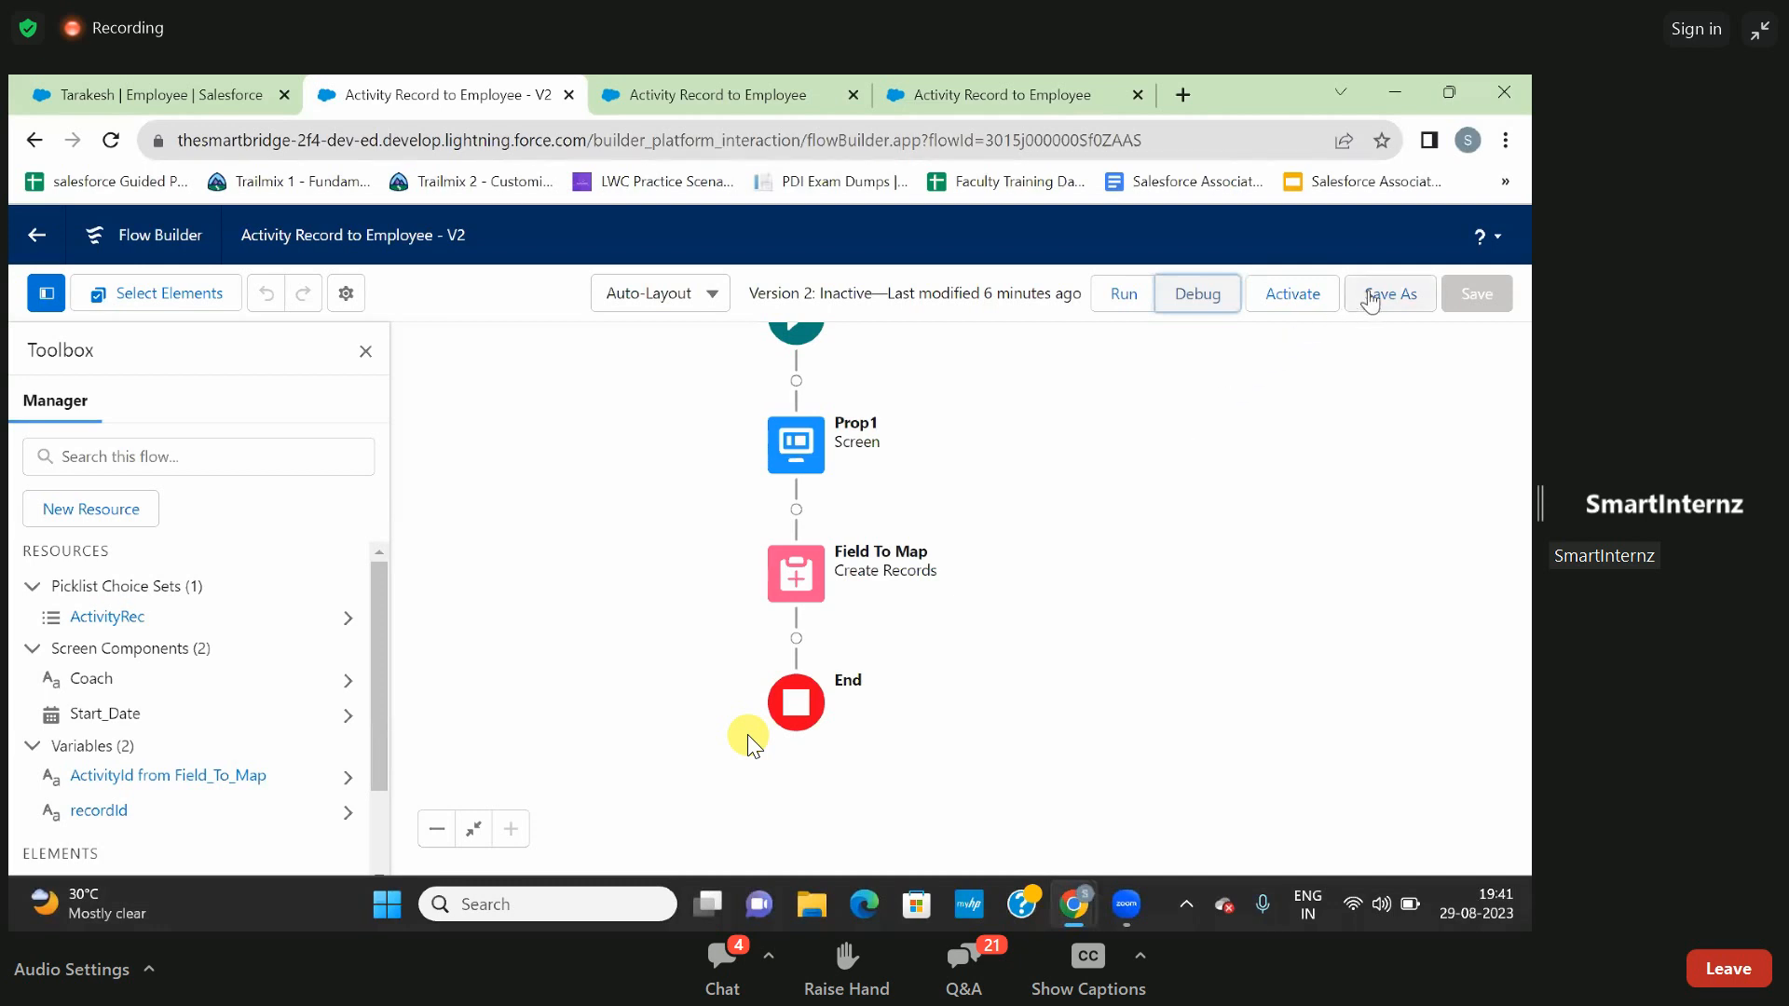
{"action": "left_click", "coordinate": [1299, 300]}
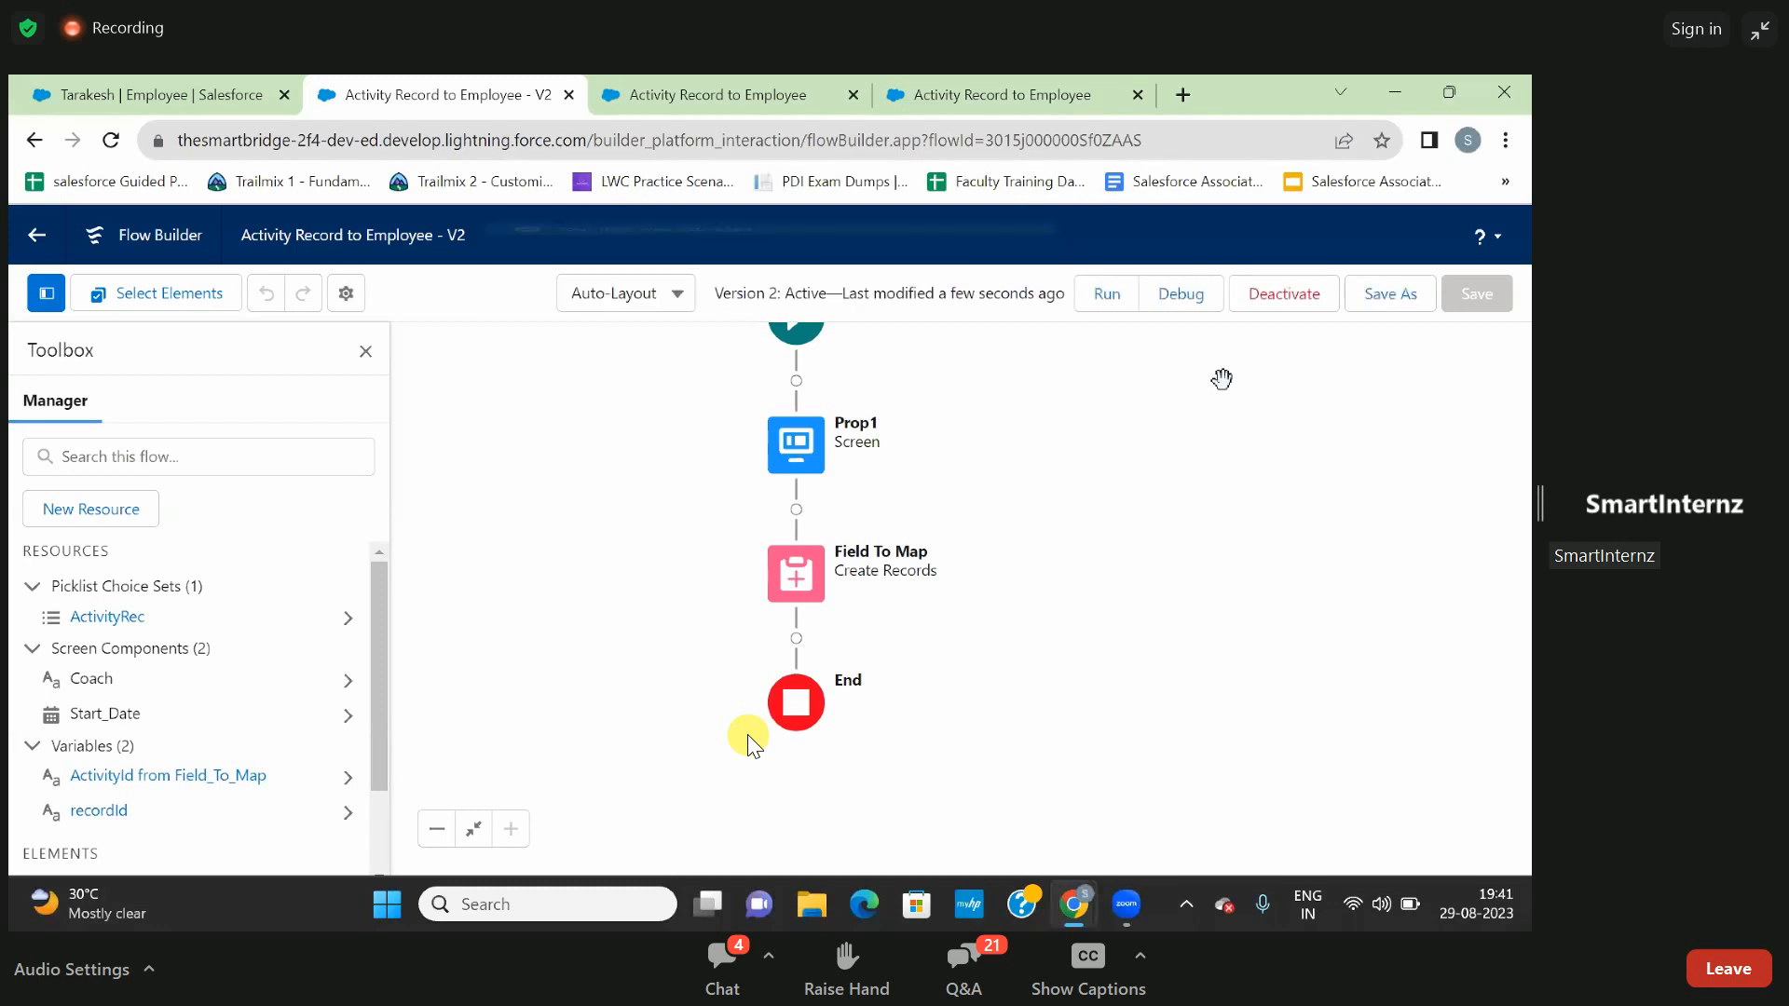
- Reload the employee record and show its related lists beside the embedded Activity Record to Employee flow
{"action": "left_click", "coordinate": [158, 94]}
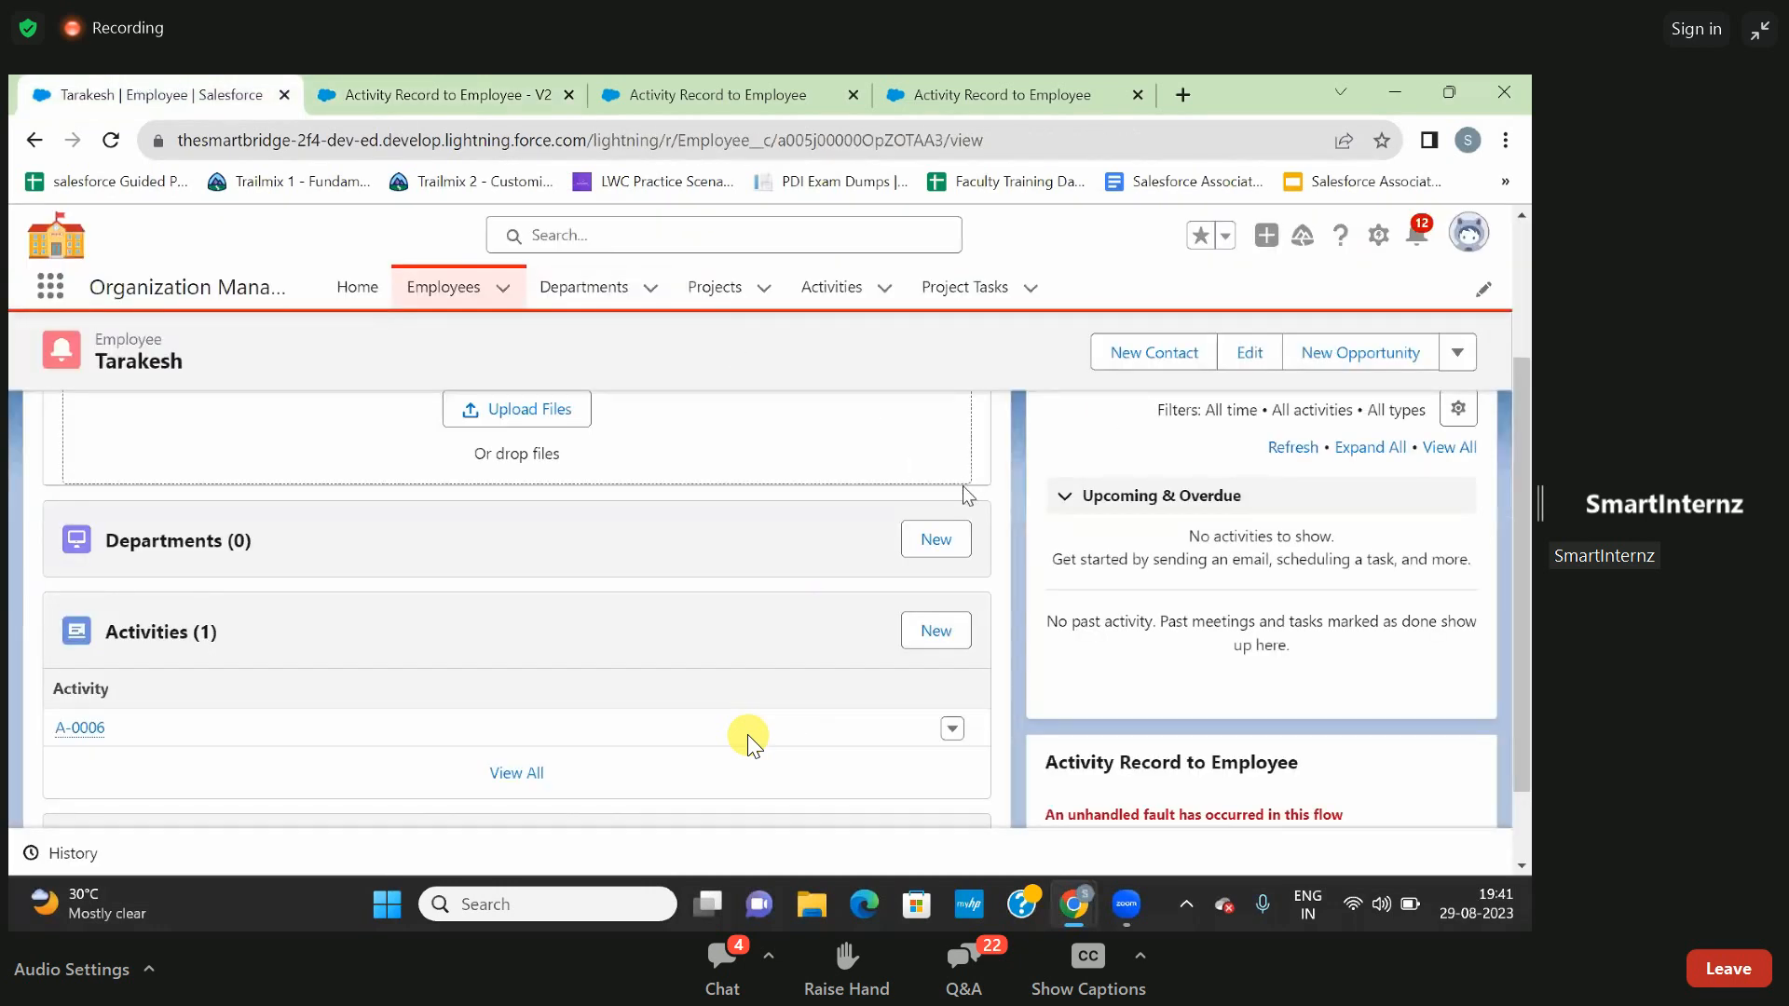
{"action": "key", "text": "F5"}
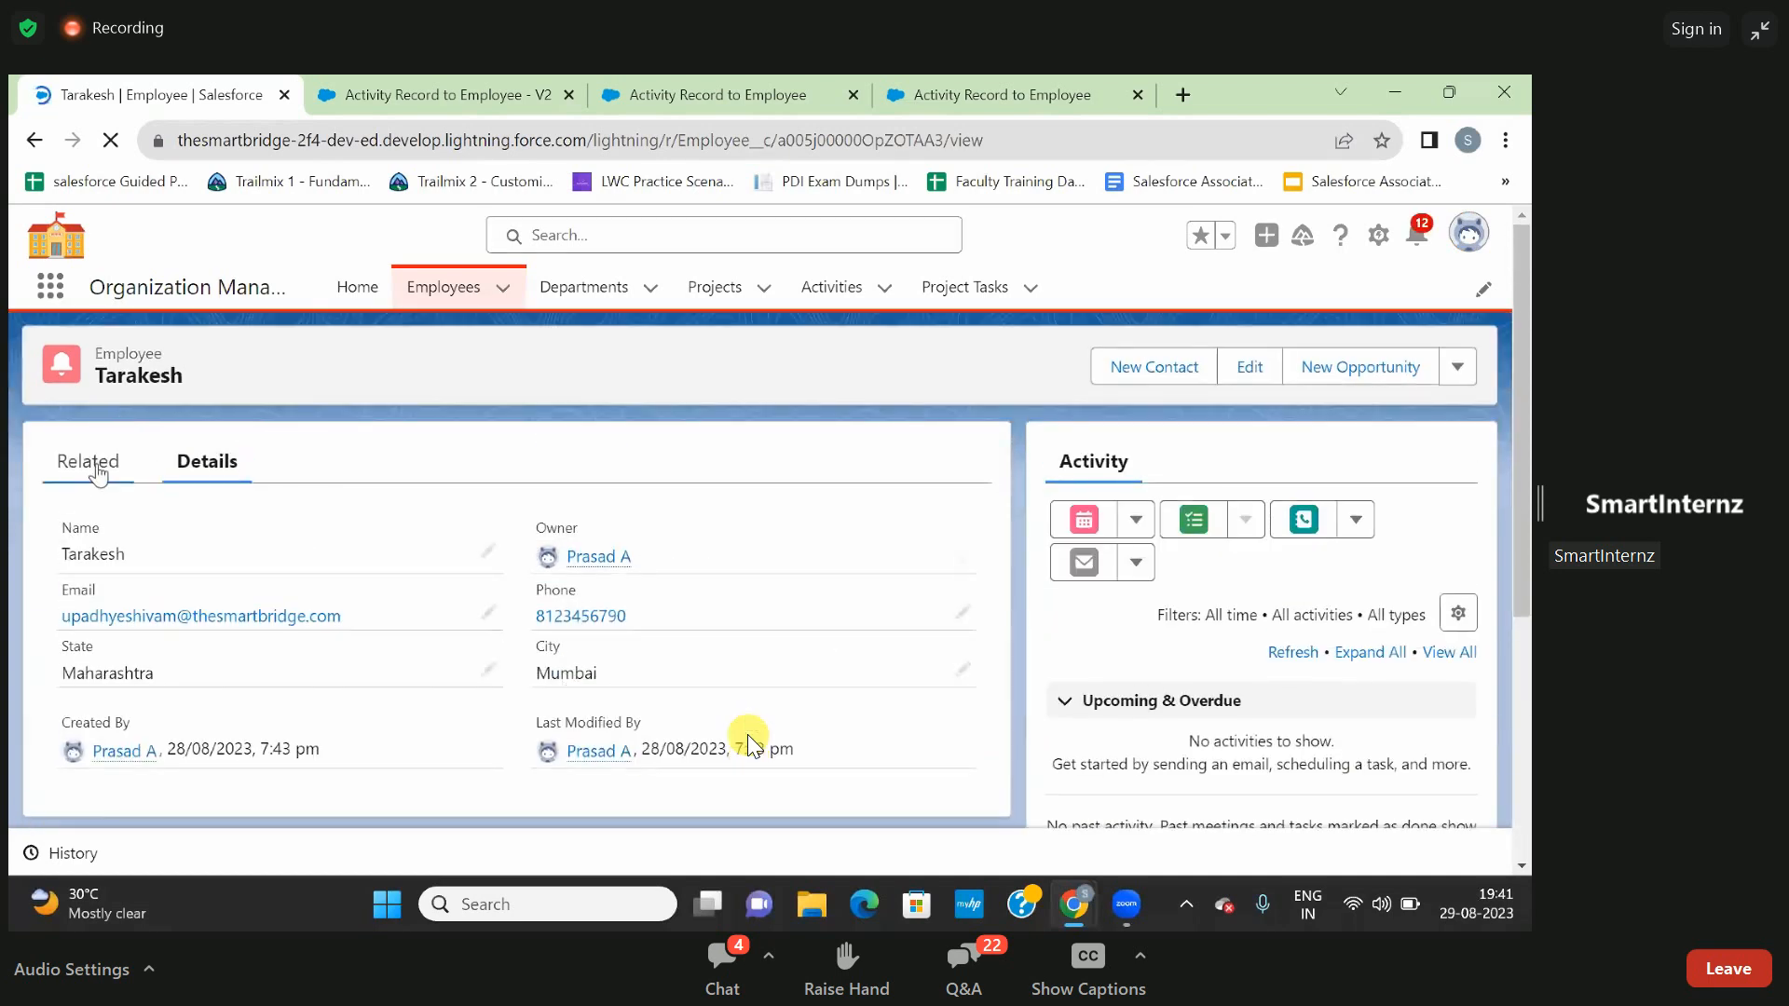
{"action": "left_click", "coordinate": [98, 473]}
{"action": "scroll", "coordinate": [1283, 703], "scroll_direction": "down", "scroll_amount": 2}
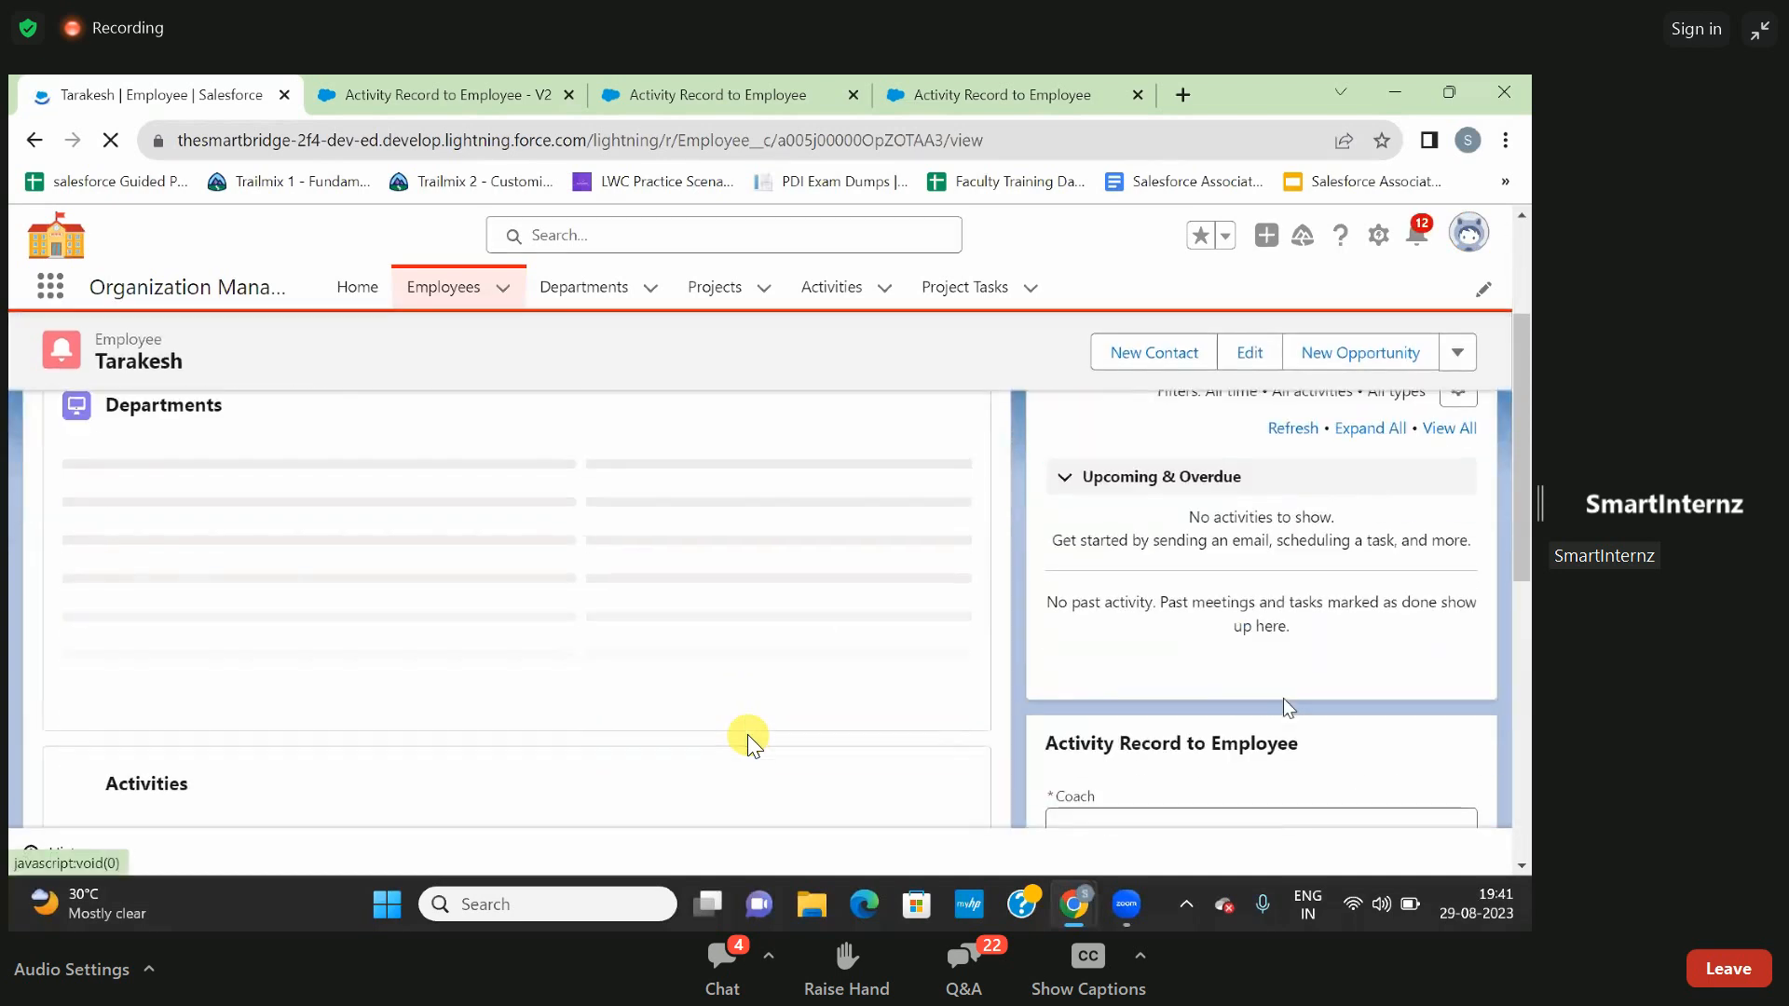
{"action": "scroll", "coordinate": [1284, 704], "scroll_direction": "down", "scroll_amount": 3}
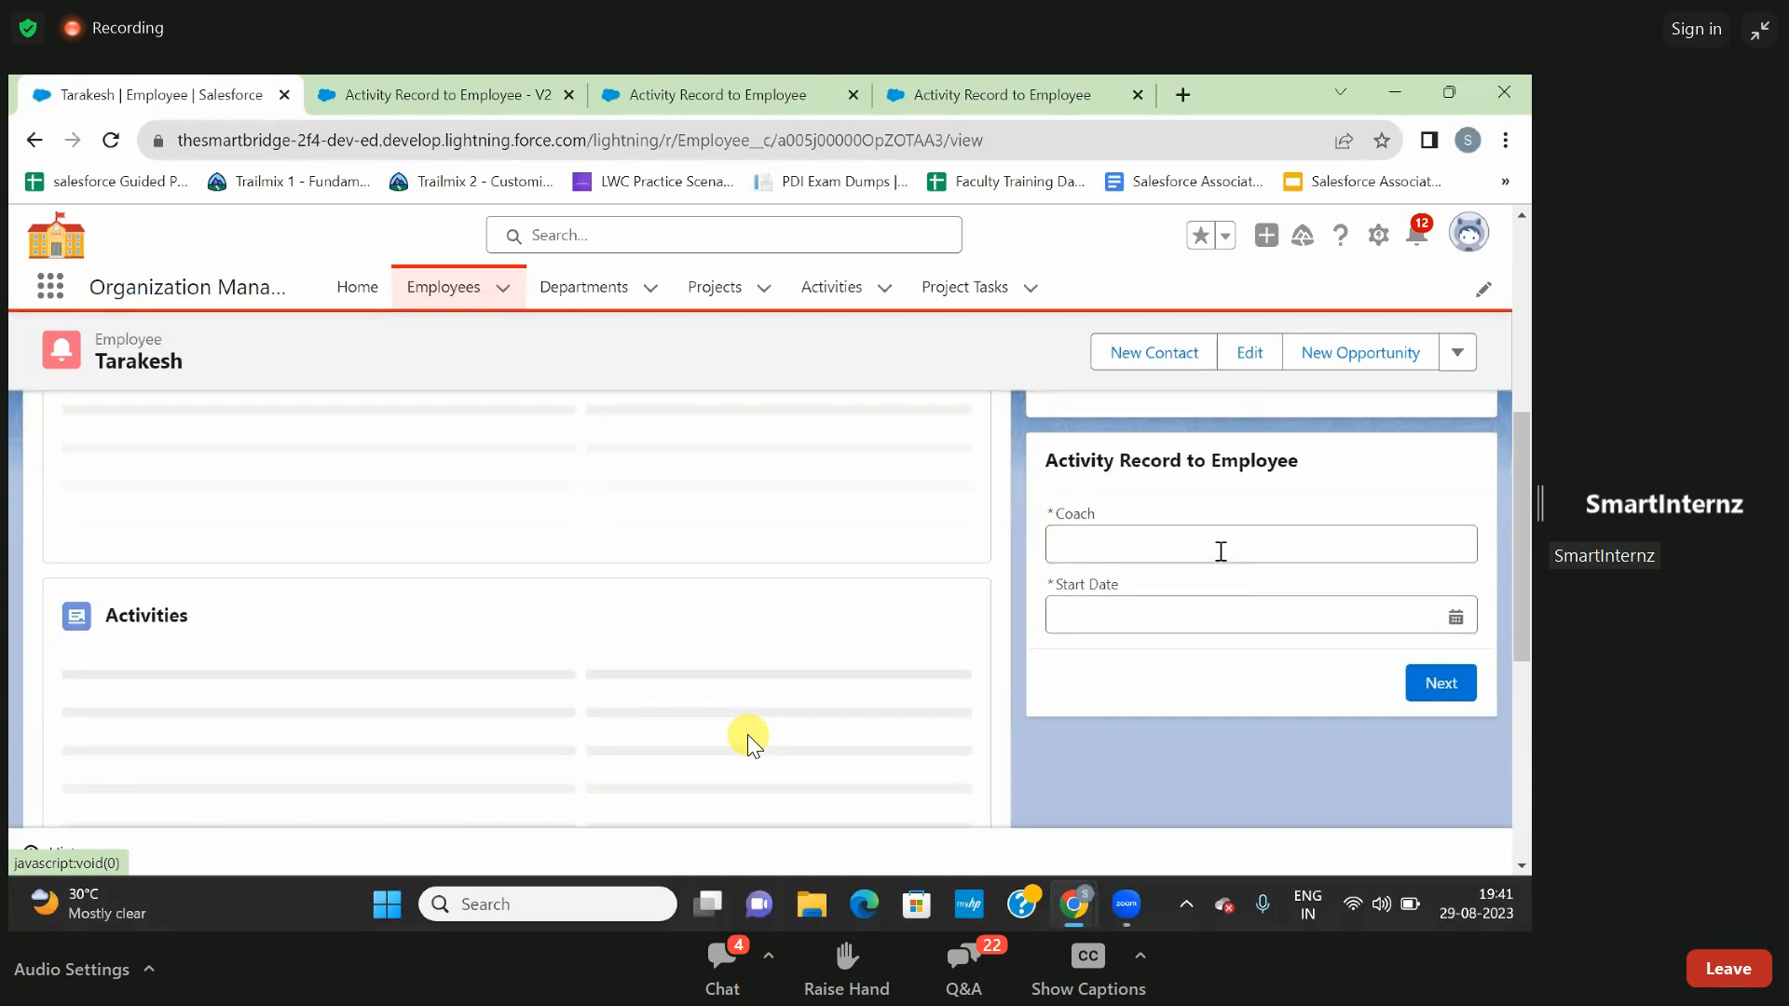
- In the reloaded embedded flow, enter the coach's name, set Start Date to 29-Aug-2023 and submit the screen
{"action": "left_click", "coordinate": [1232, 639]}
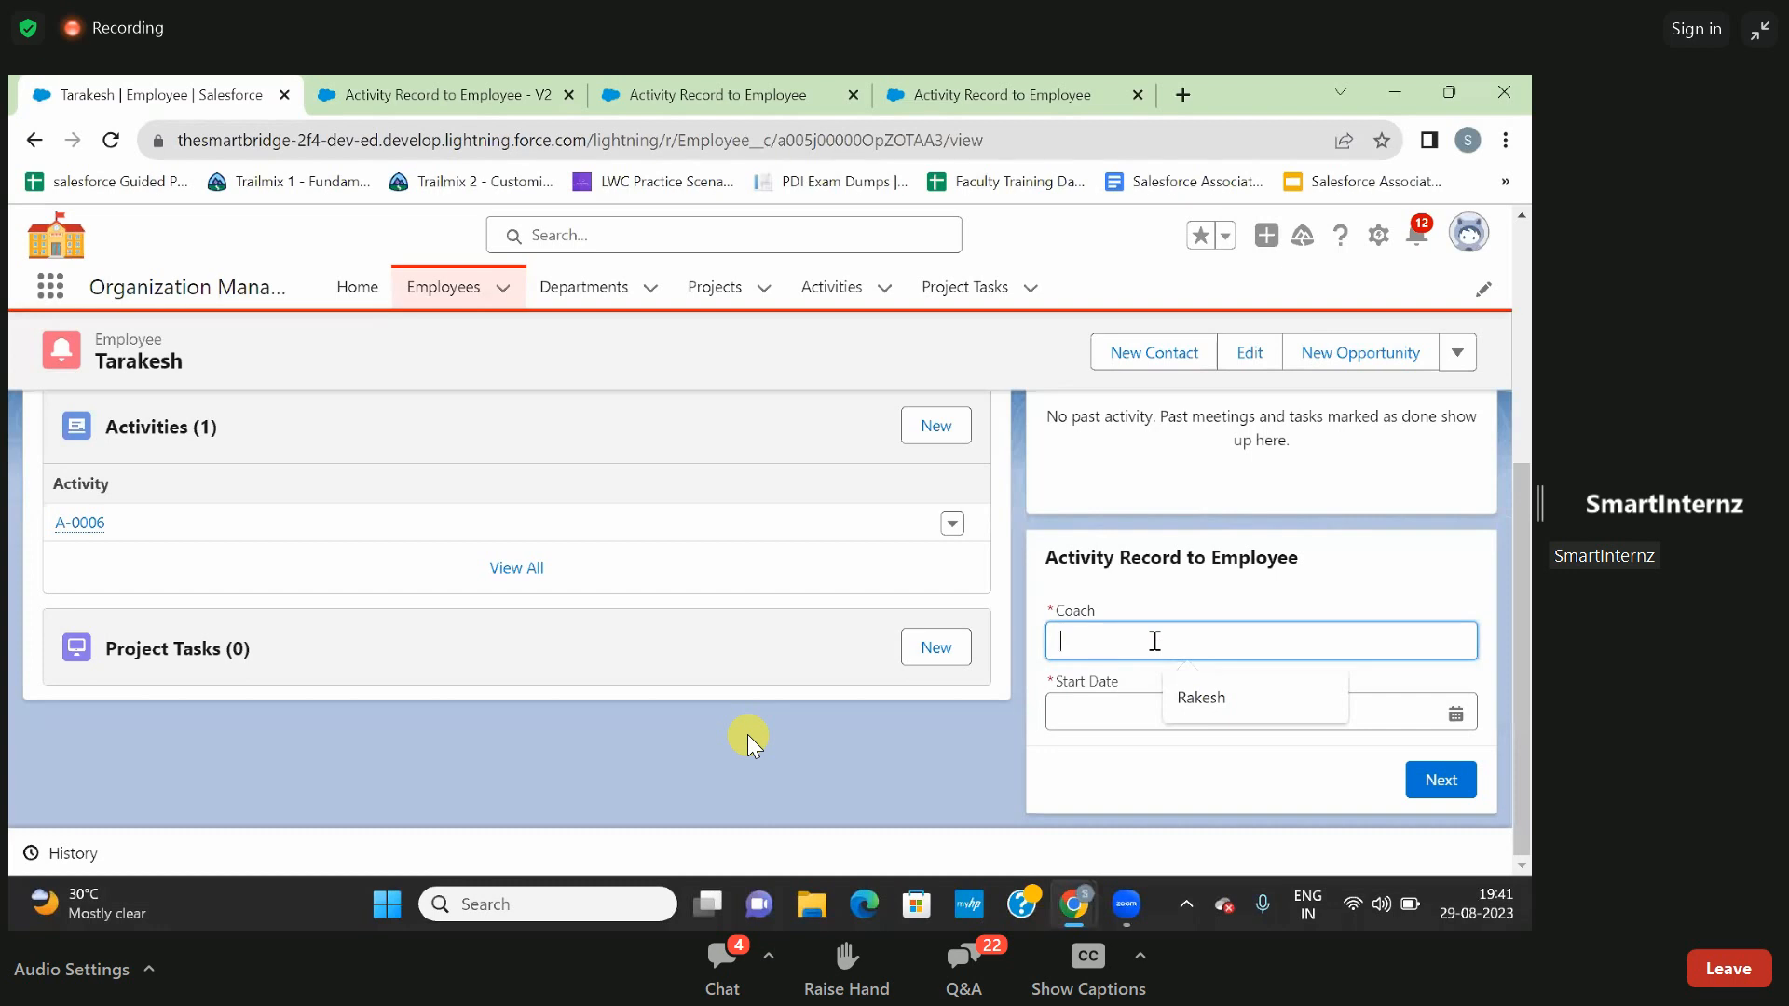
{"action": "type", "text": "Ajay"}
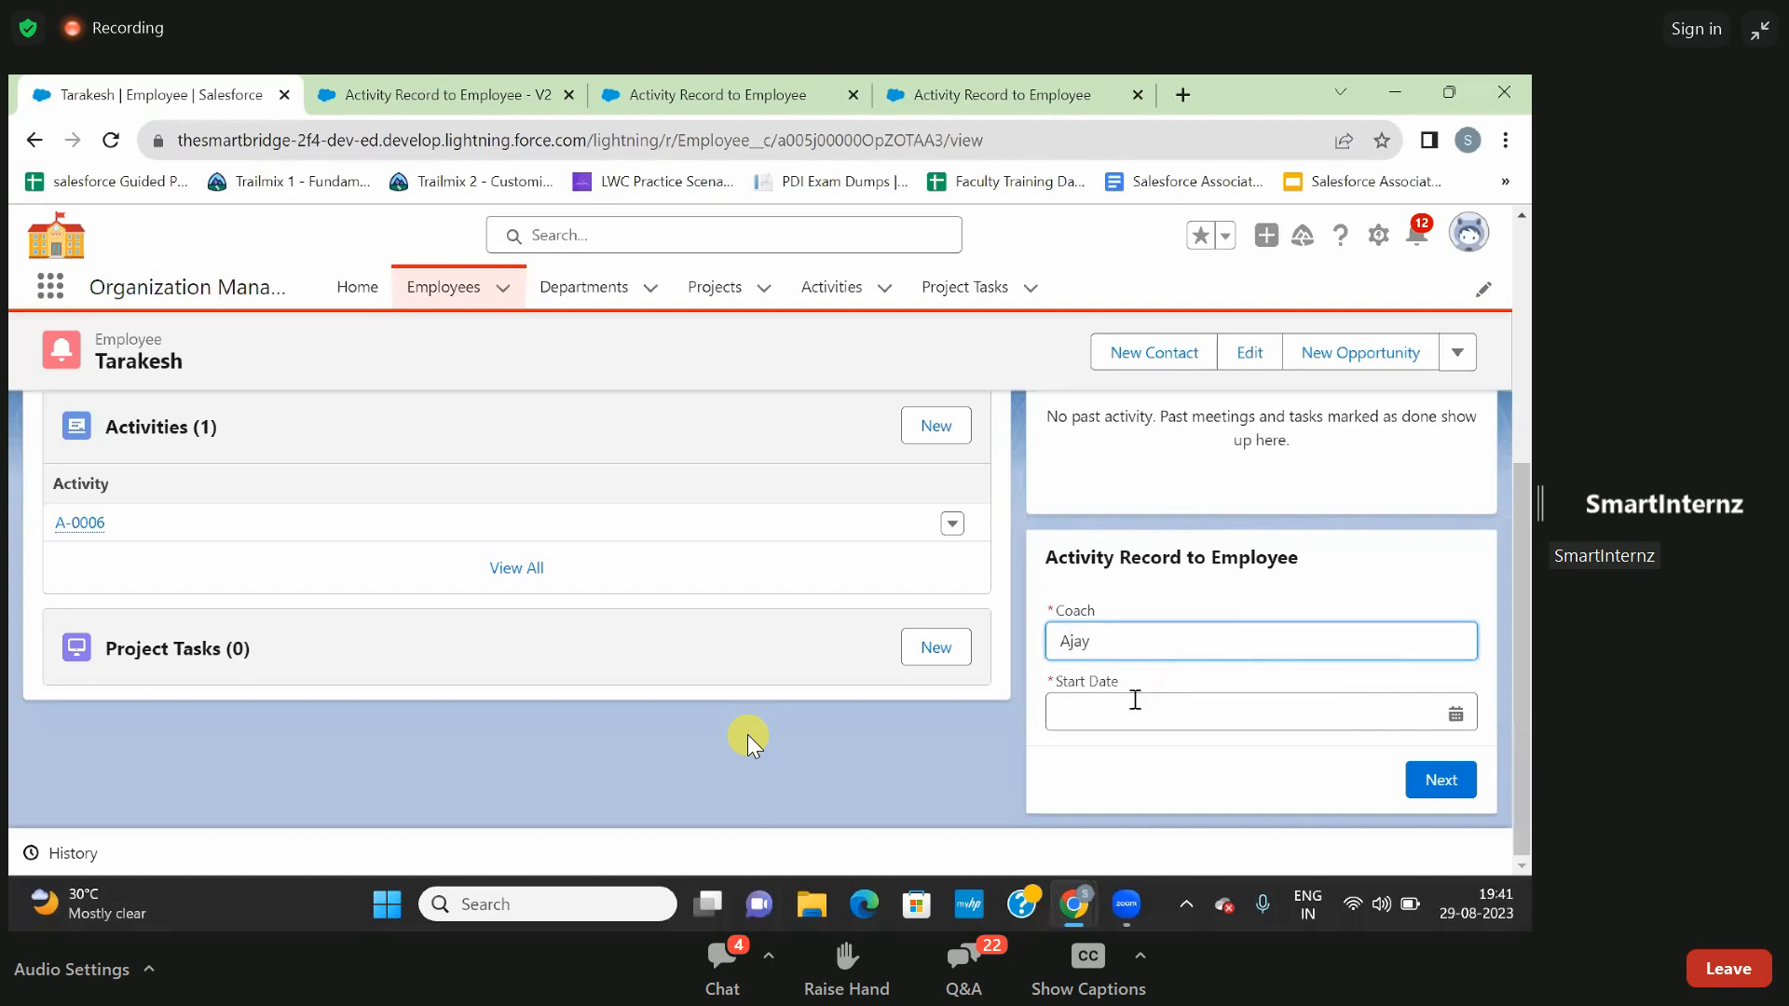
{"action": "left_click", "coordinate": [1135, 699]}
{"action": "left_click", "coordinate": [1282, 589]}
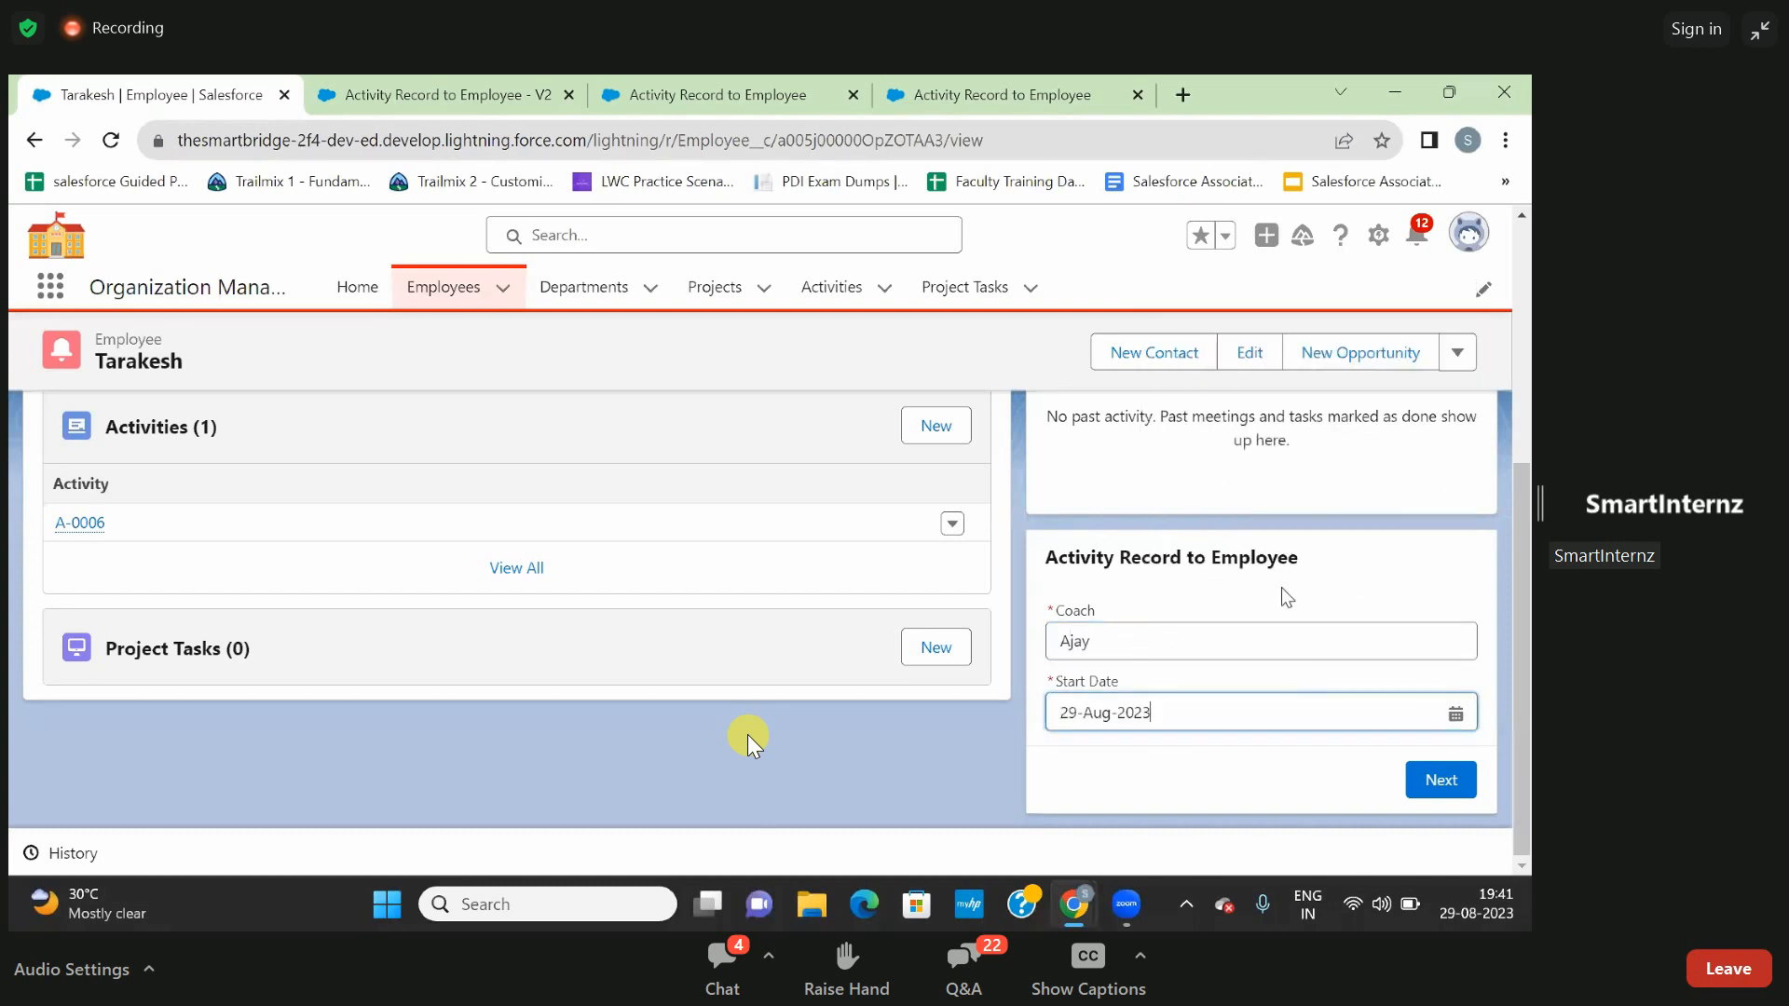
{"action": "left_click", "coordinate": [1440, 780]}
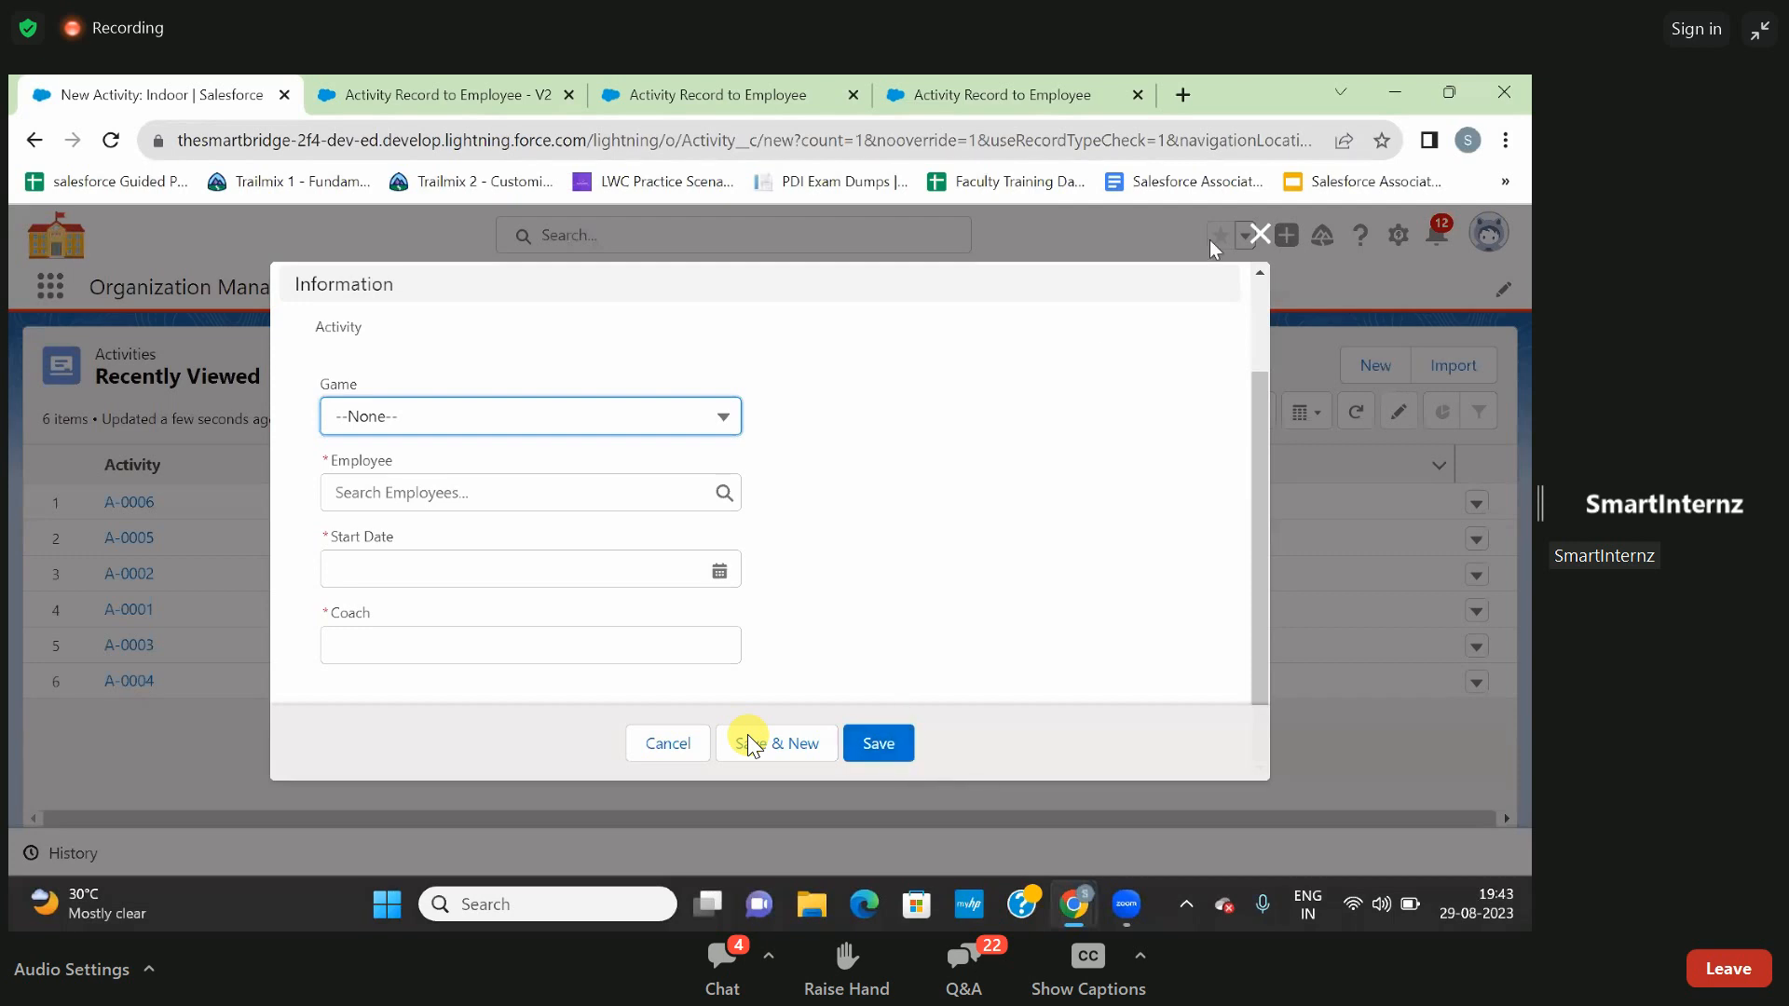
- Discard the new Indoor activity form, close the extra flow run page and return to the version 2 flow canvas
{"action": "left_click", "coordinate": [1259, 234]}
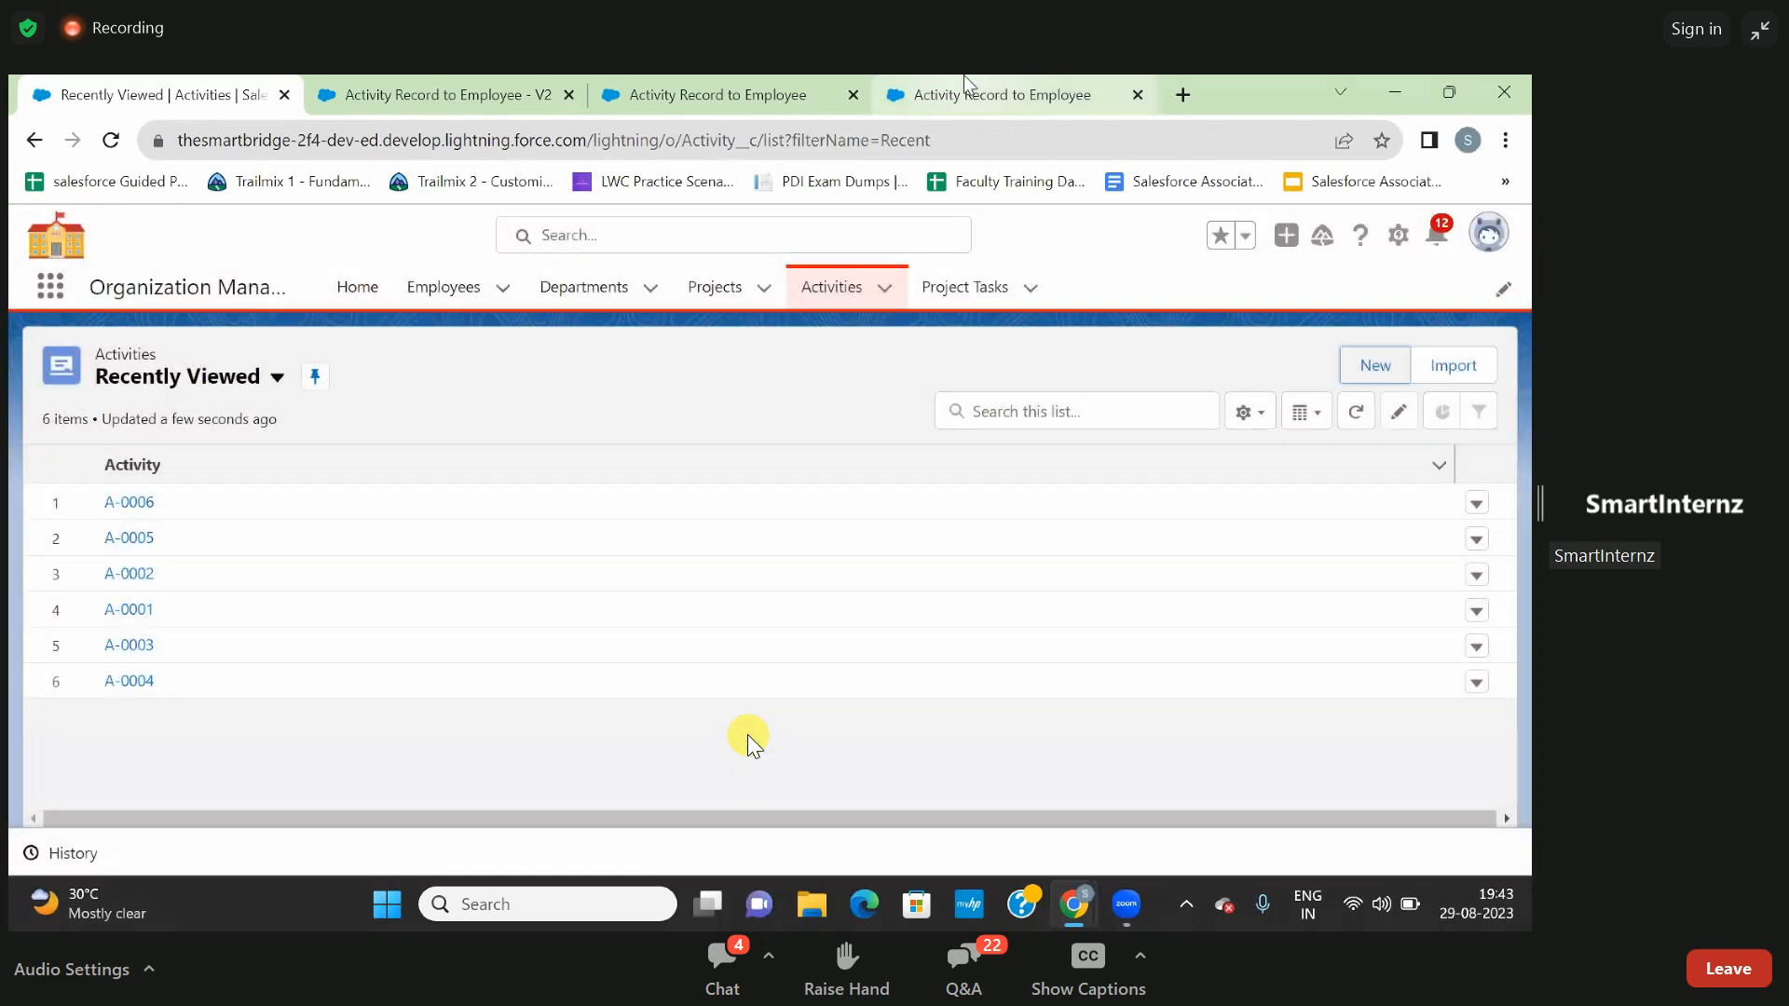
{"action": "left_click", "coordinate": [969, 90]}
{"action": "left_click", "coordinate": [742, 77]}
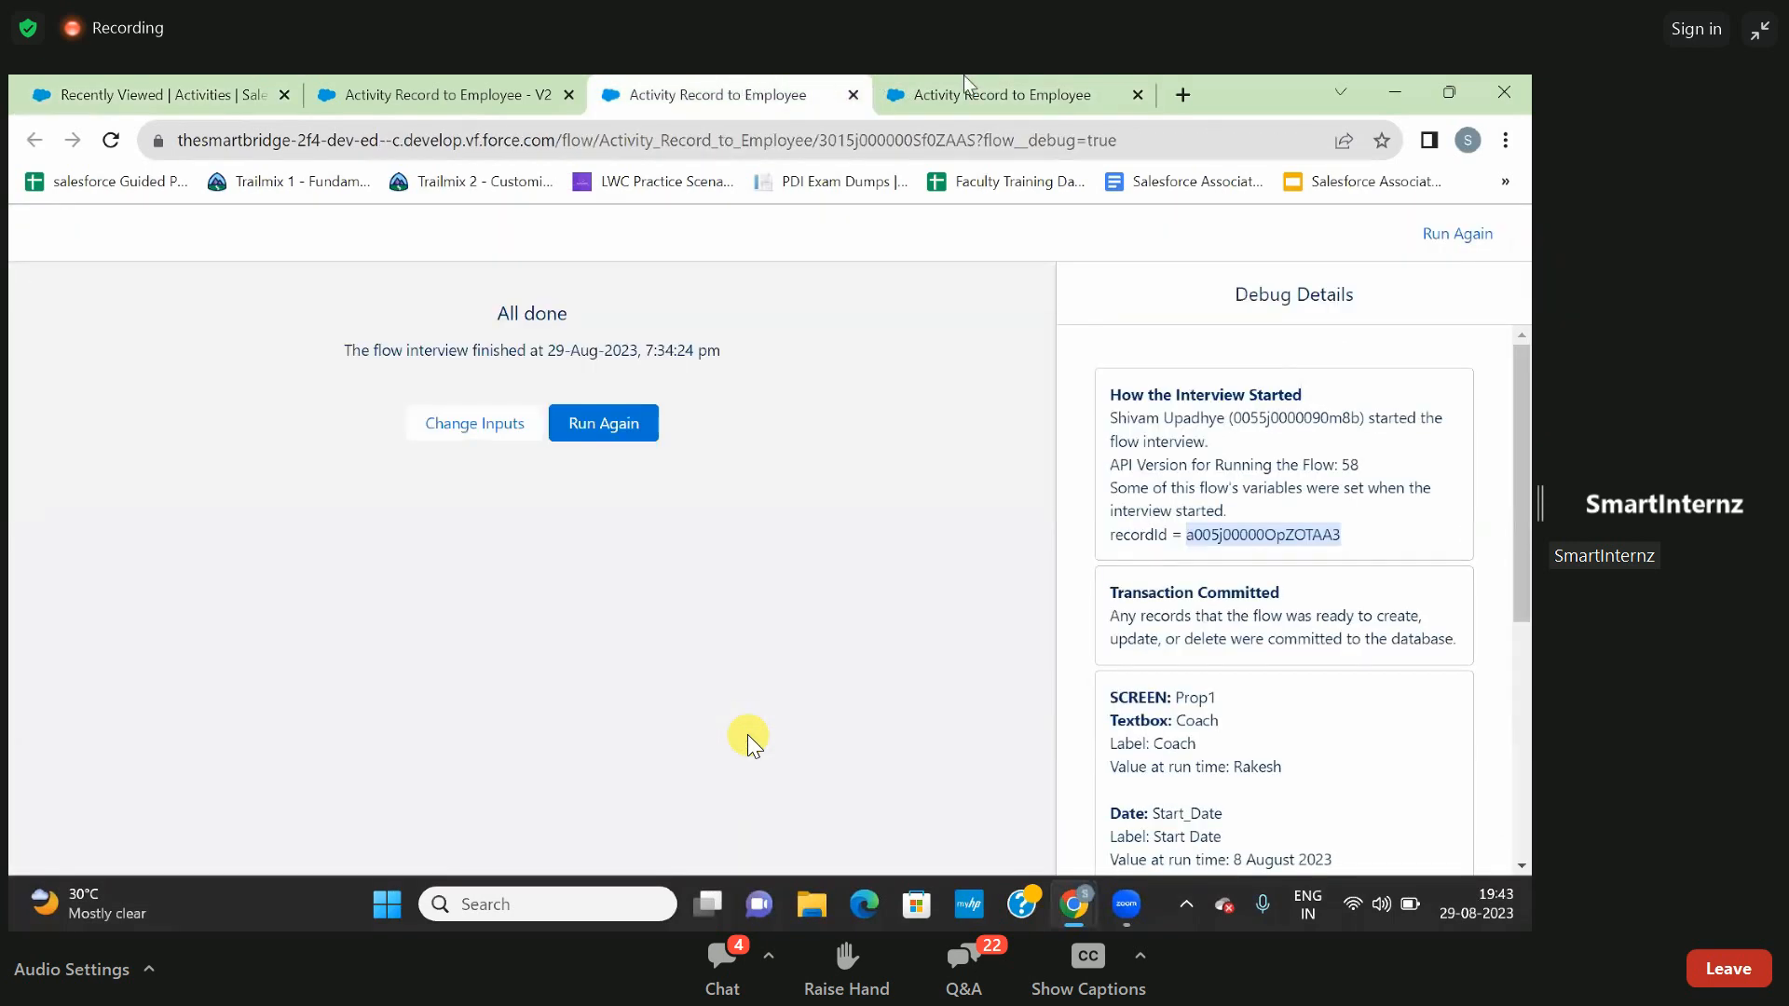
{"action": "left_click", "coordinate": [1138, 94]}
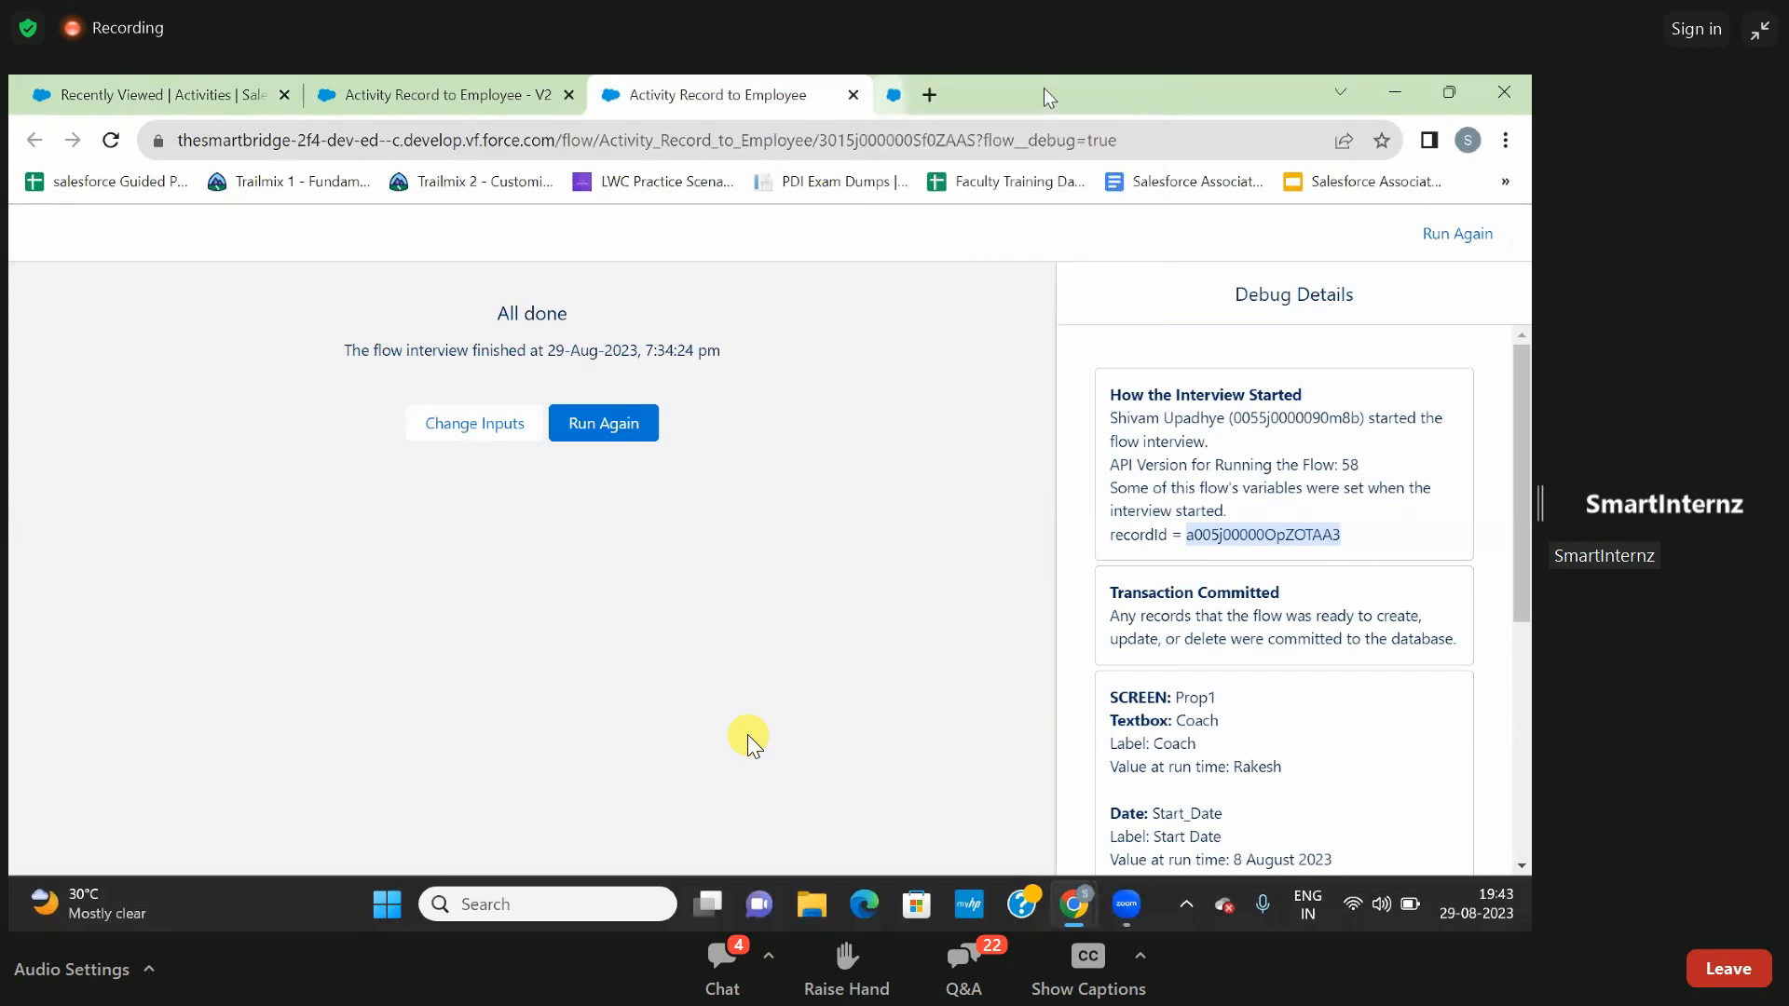
{"action": "left_click", "coordinate": [477, 104]}
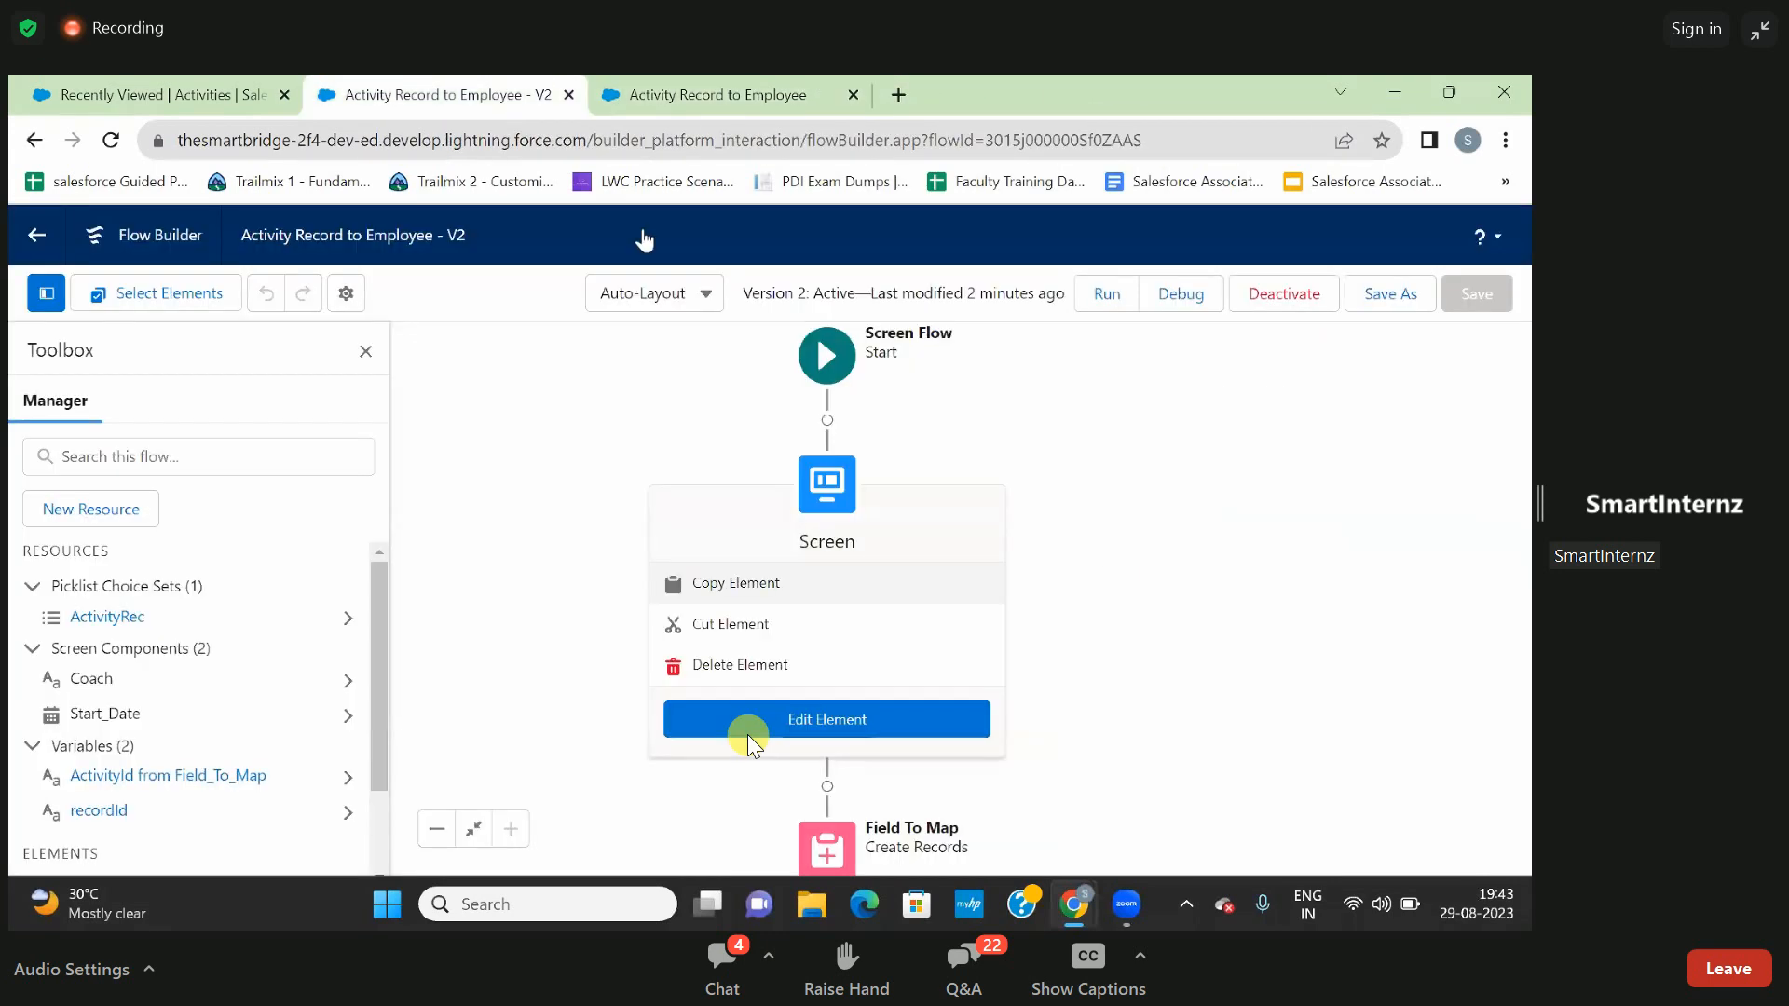
- Open the Prop1 screen element, inspect the Coach field and search the screen components for "text"
{"action": "left_click", "coordinate": [685, 416]}
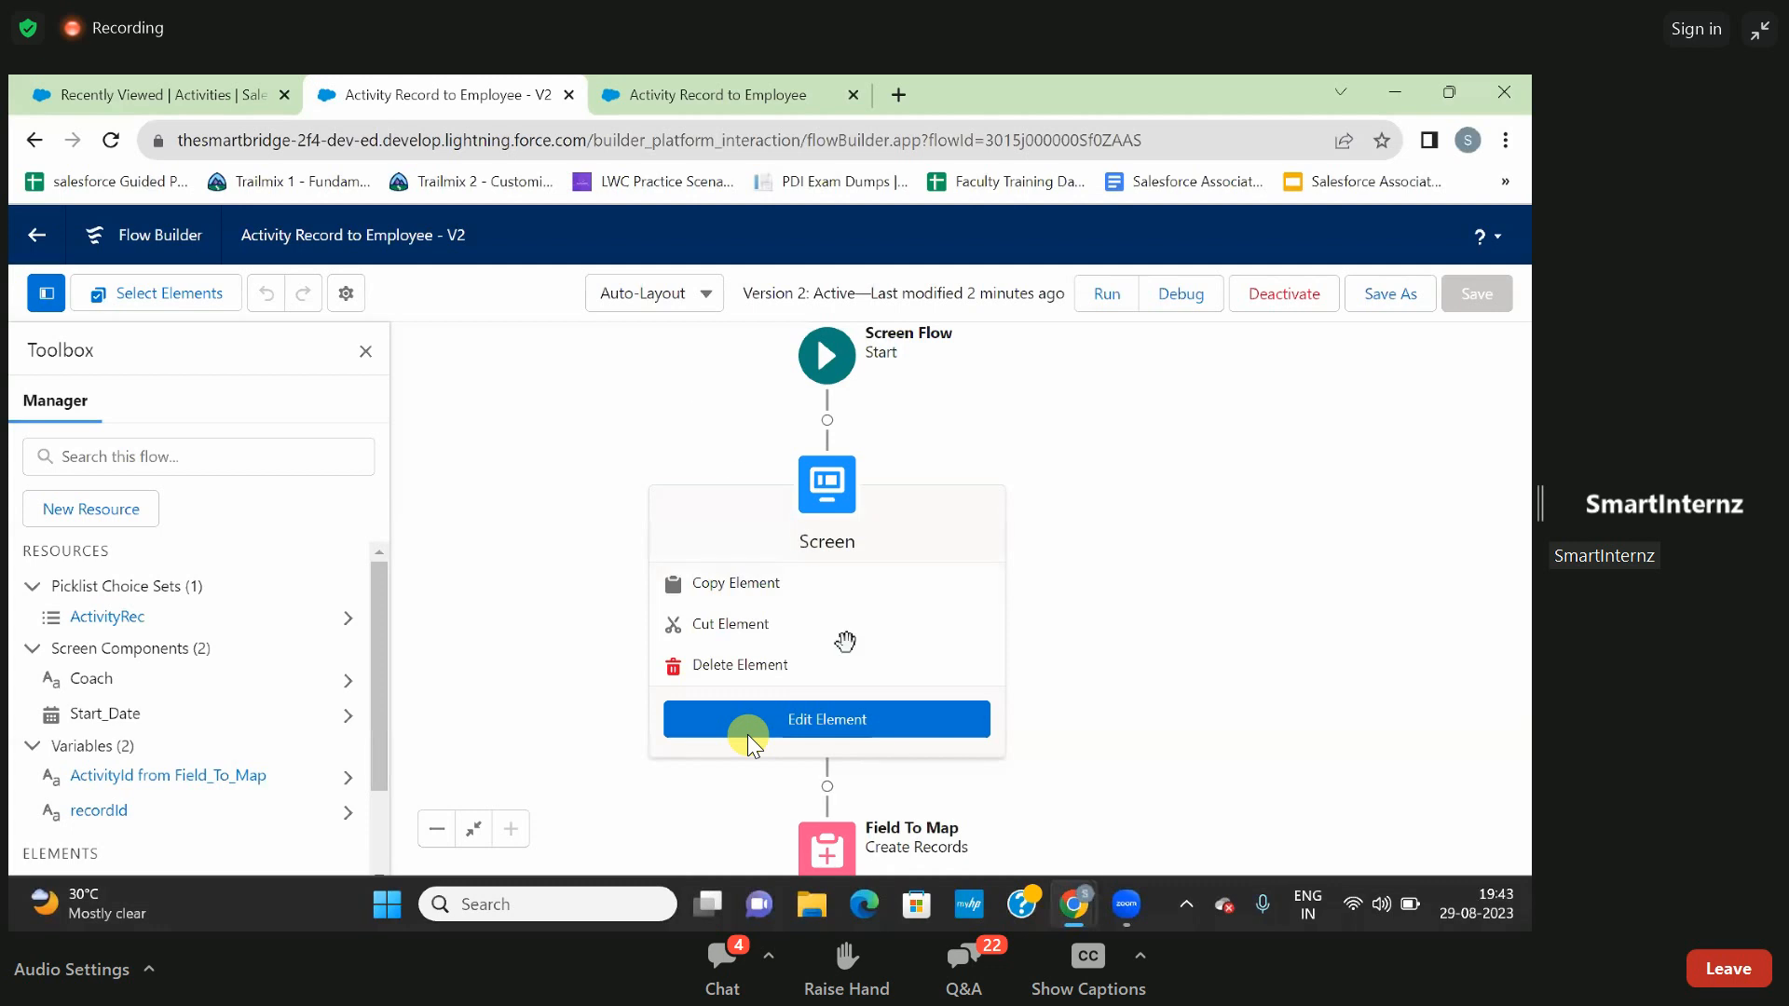
{"action": "double_click", "coordinate": [845, 494]}
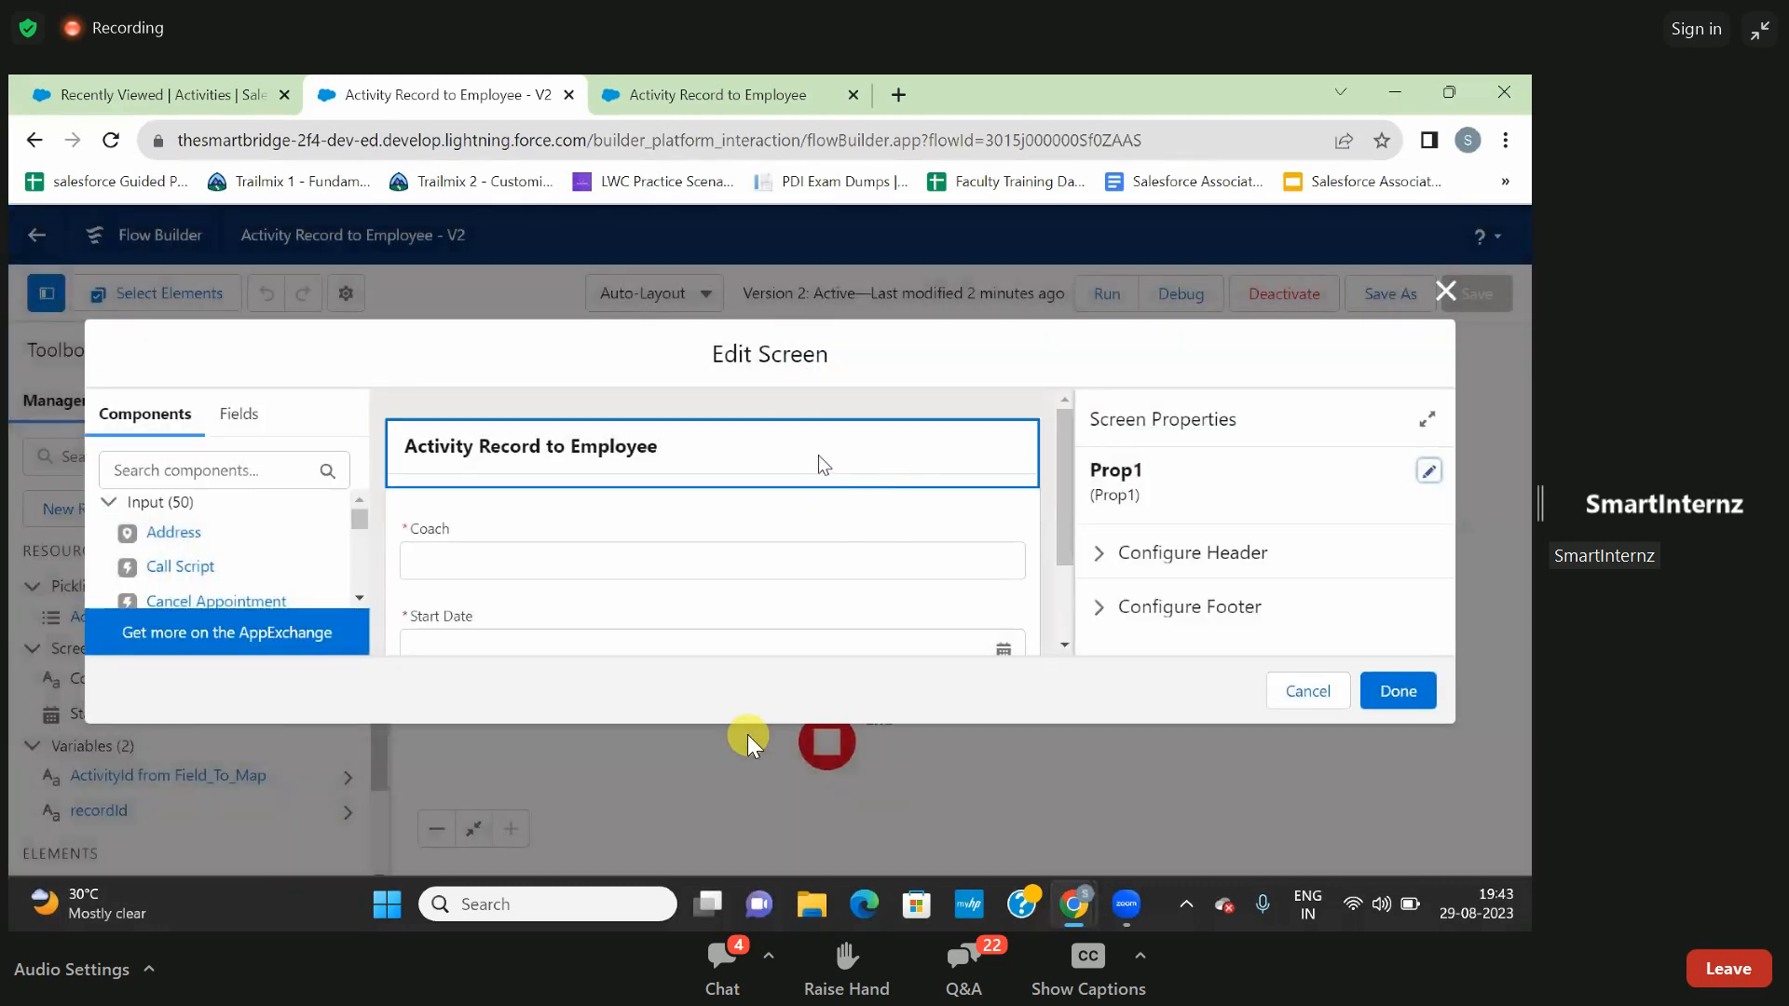
{"action": "left_click", "coordinate": [519, 559]}
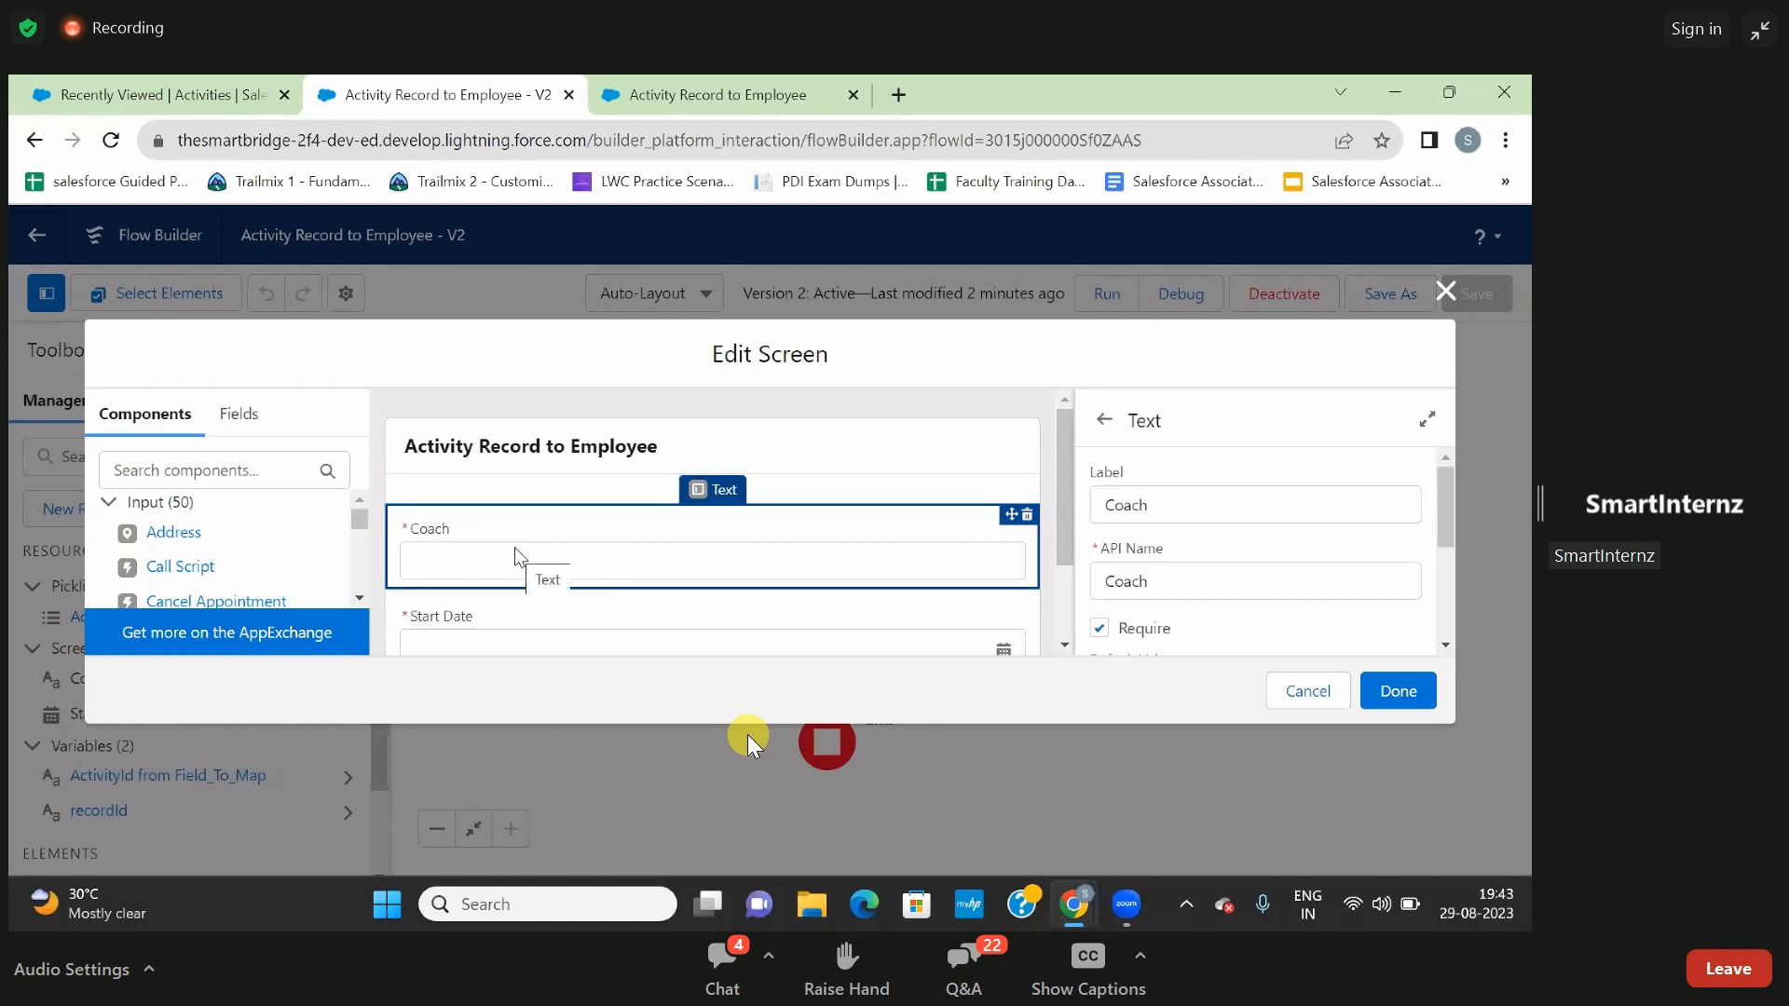
{"action": "left_click", "coordinate": [248, 476]}
{"action": "type", "text": "text"}
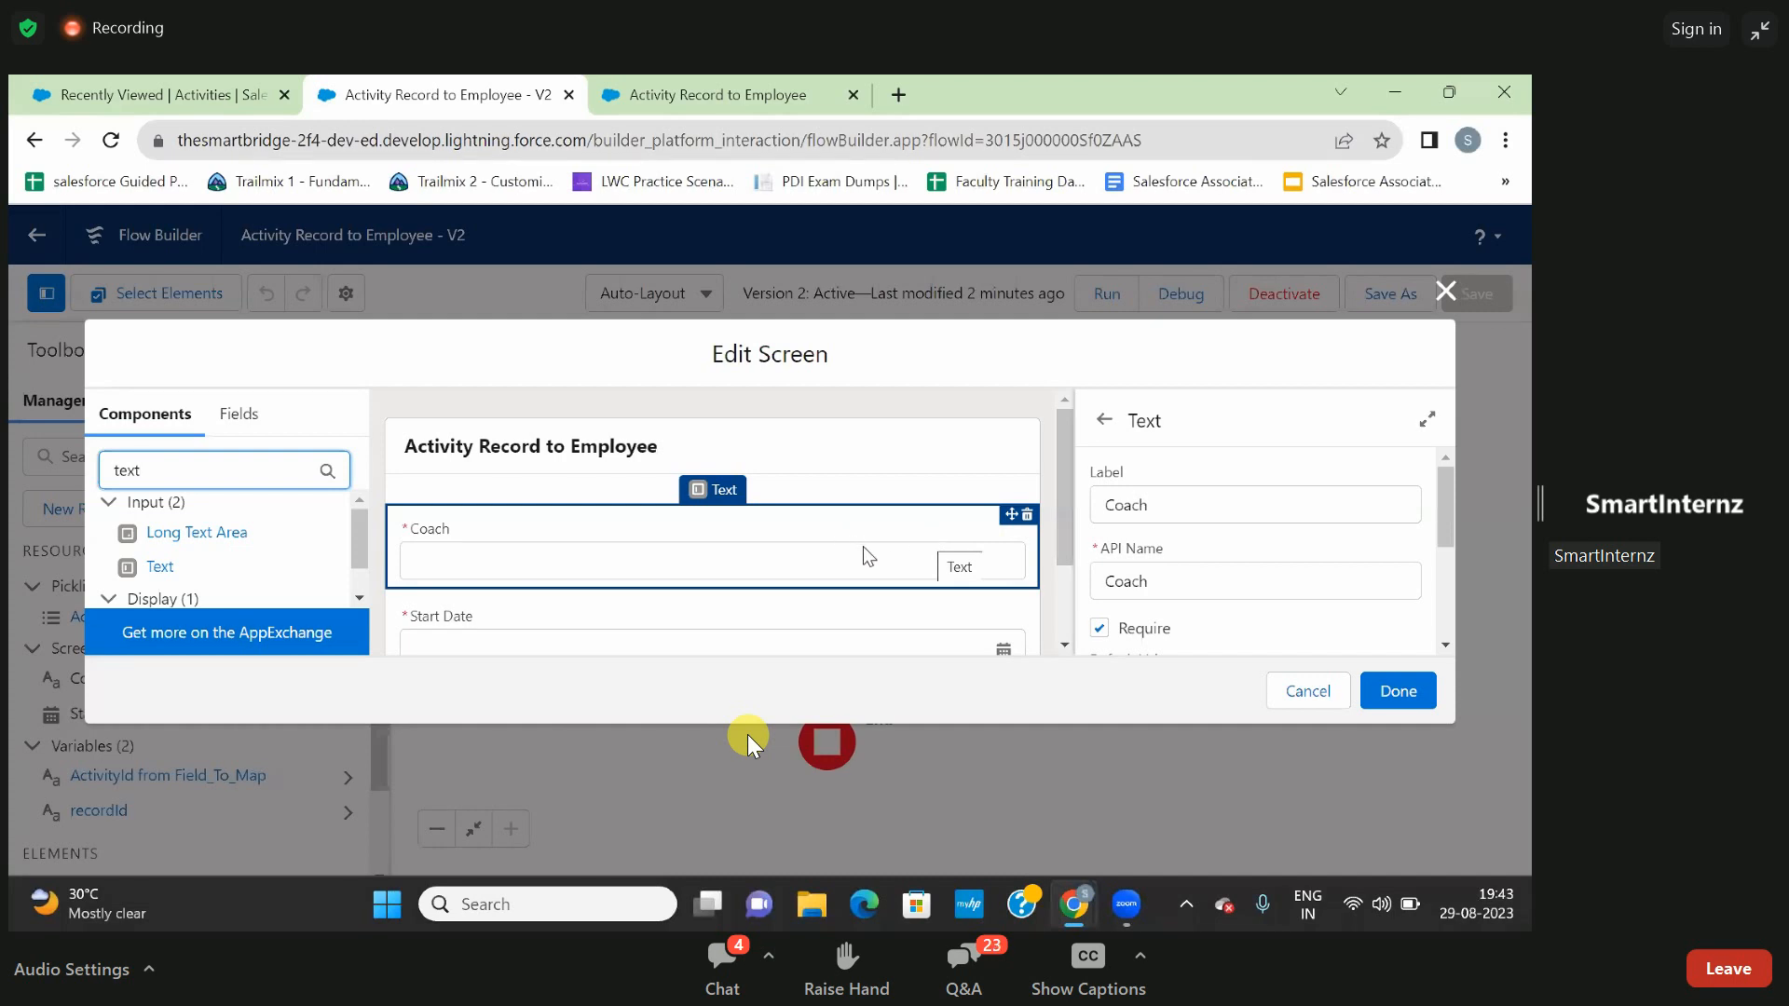
- Select the Start Date field on the Prop1 screen and search the screen components for "dat"
{"action": "scroll", "coordinate": [755, 569], "scroll_direction": "down", "scroll_amount": 2}
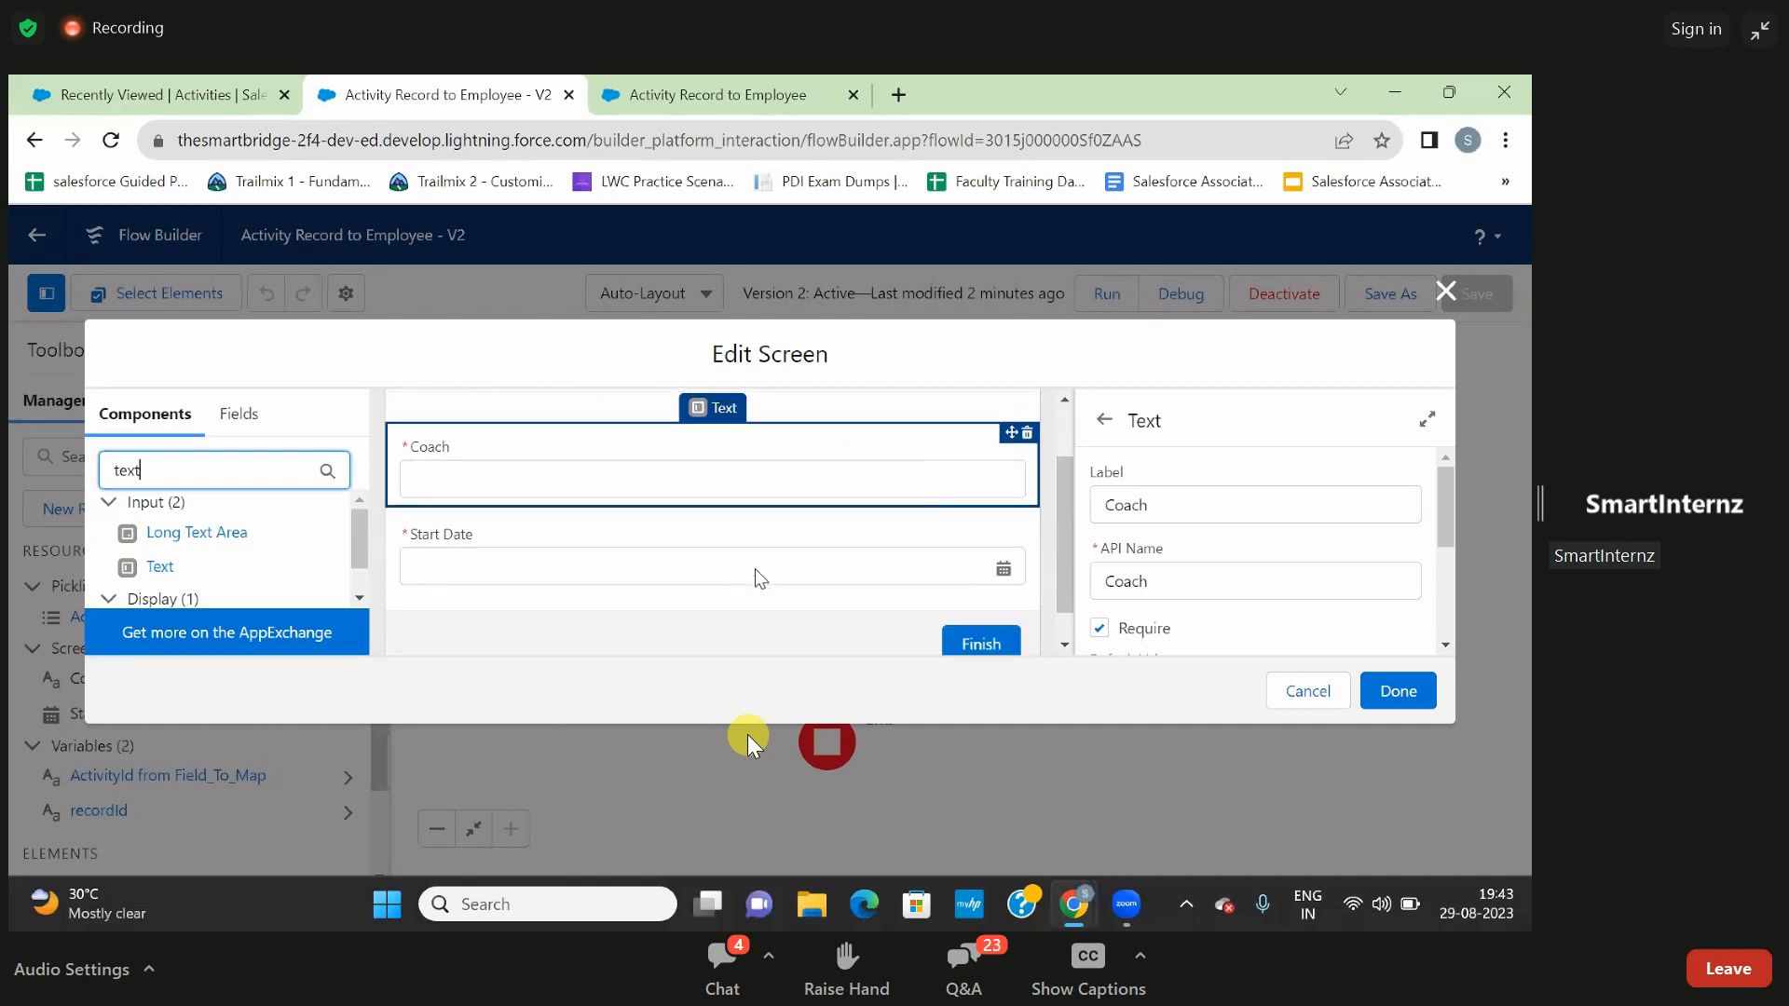
{"action": "left_click", "coordinate": [743, 556]}
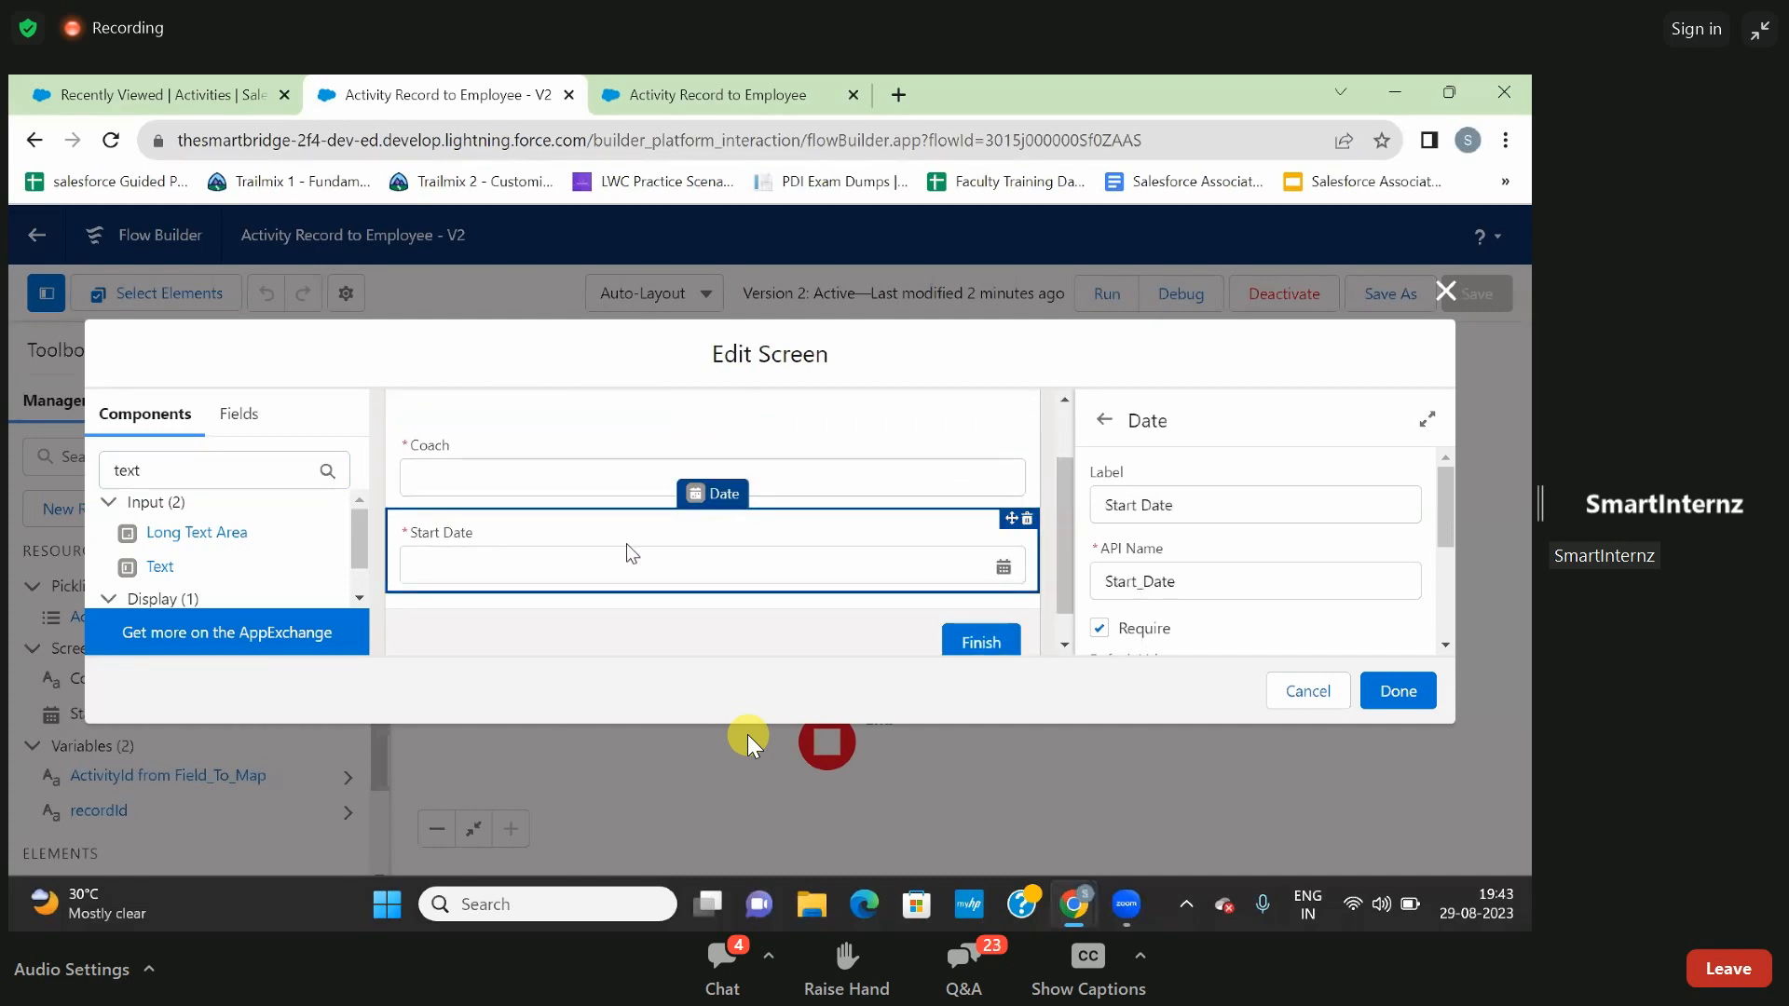
{"action": "double_click", "coordinate": [222, 463]}
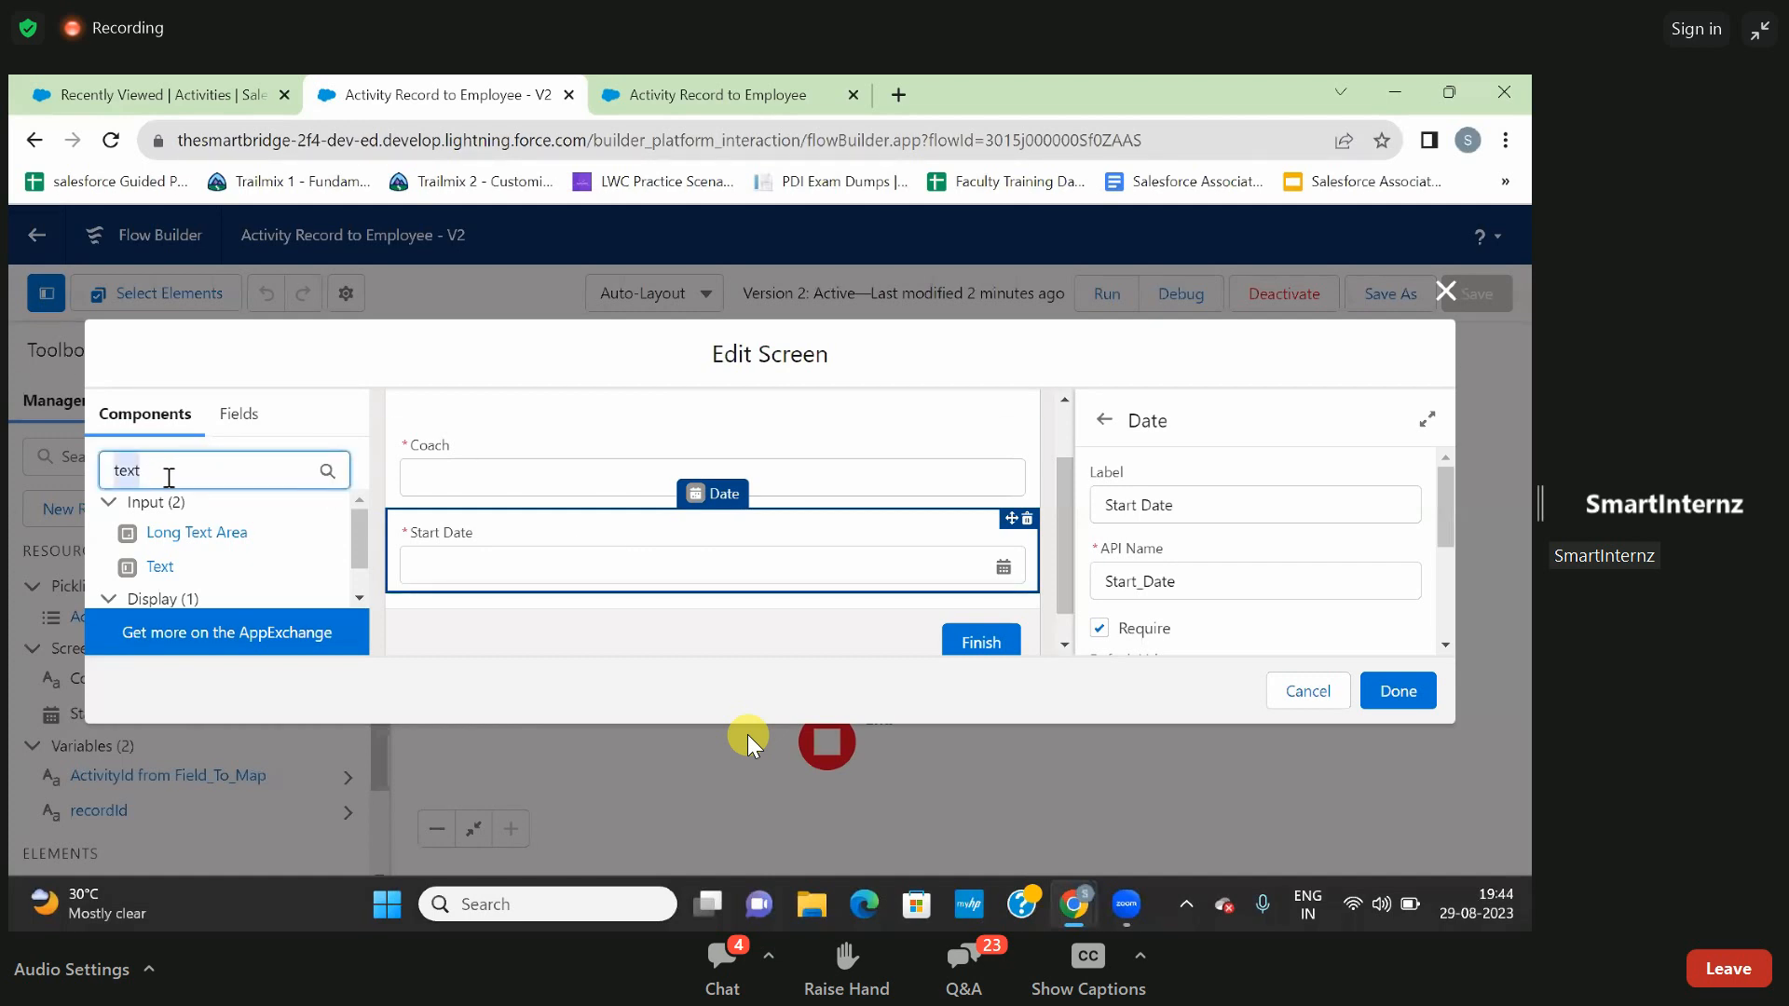
{"action": "left_click", "coordinate": [240, 475]}
{"action": "key", "text": "BackSpace"}
{"action": "key", "text": "BackSpace"}
{"action": "key", "text": "BackSpace"}
{"action": "key", "text": "BackSpace"}
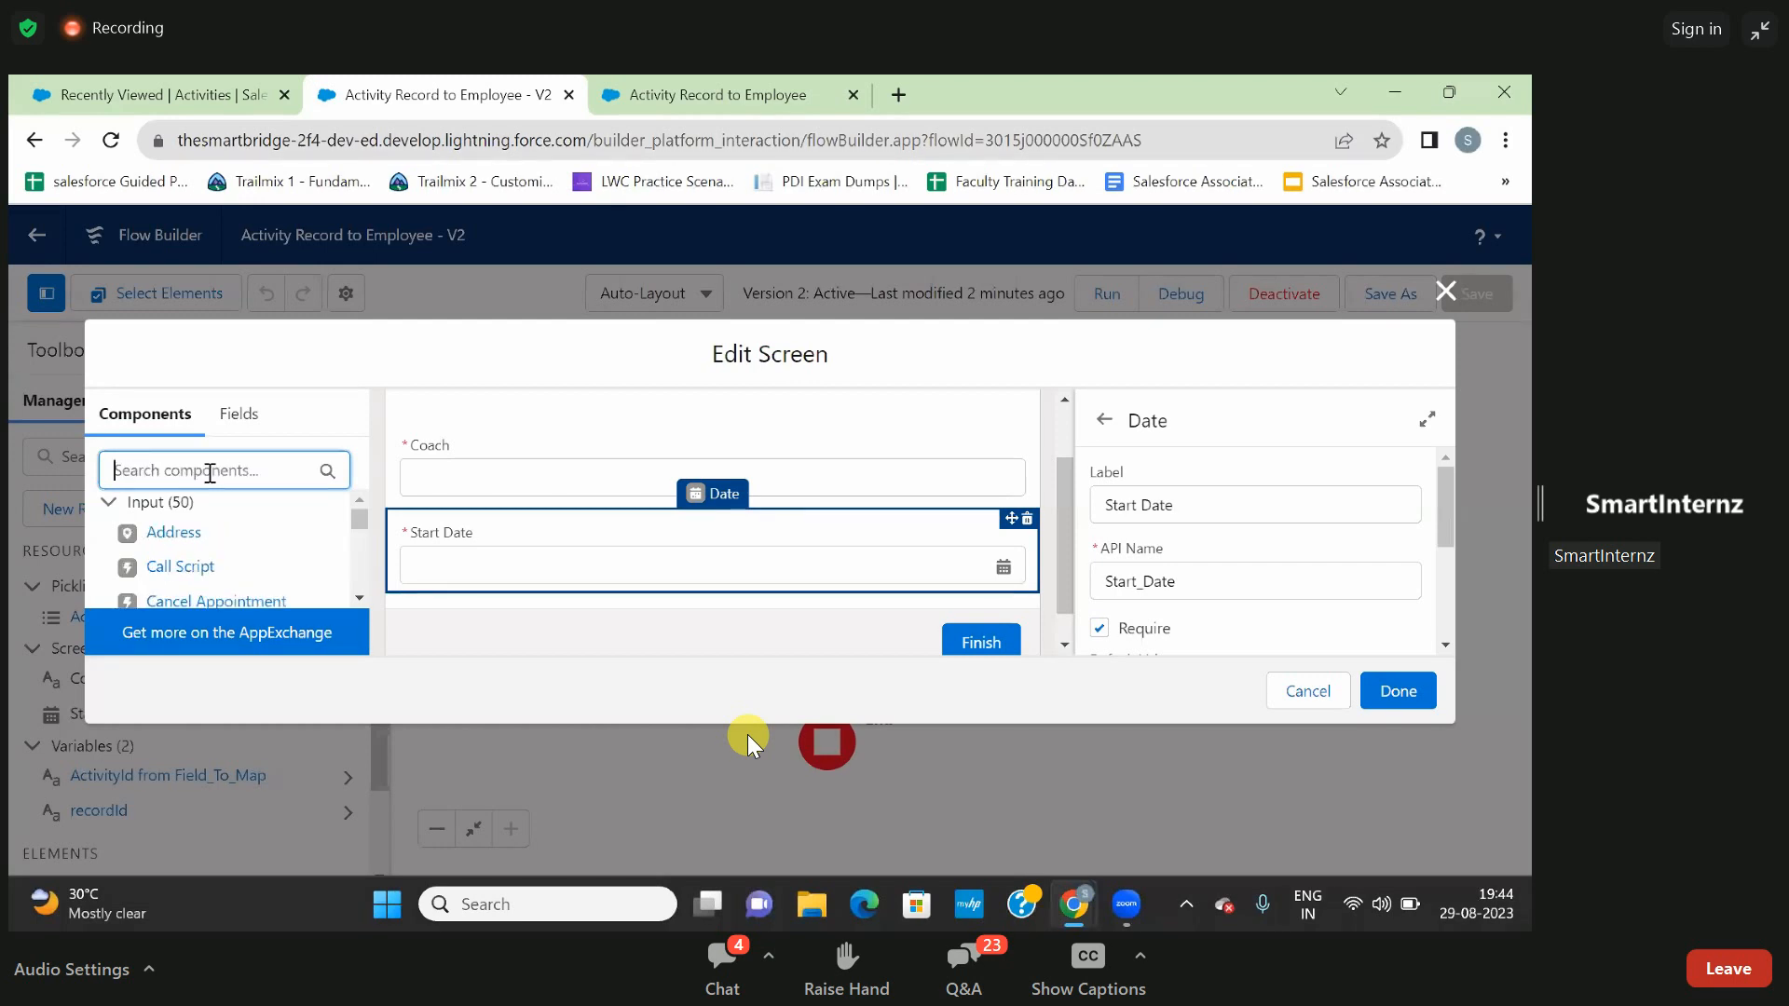
{"action": "type", "text": "dat"}
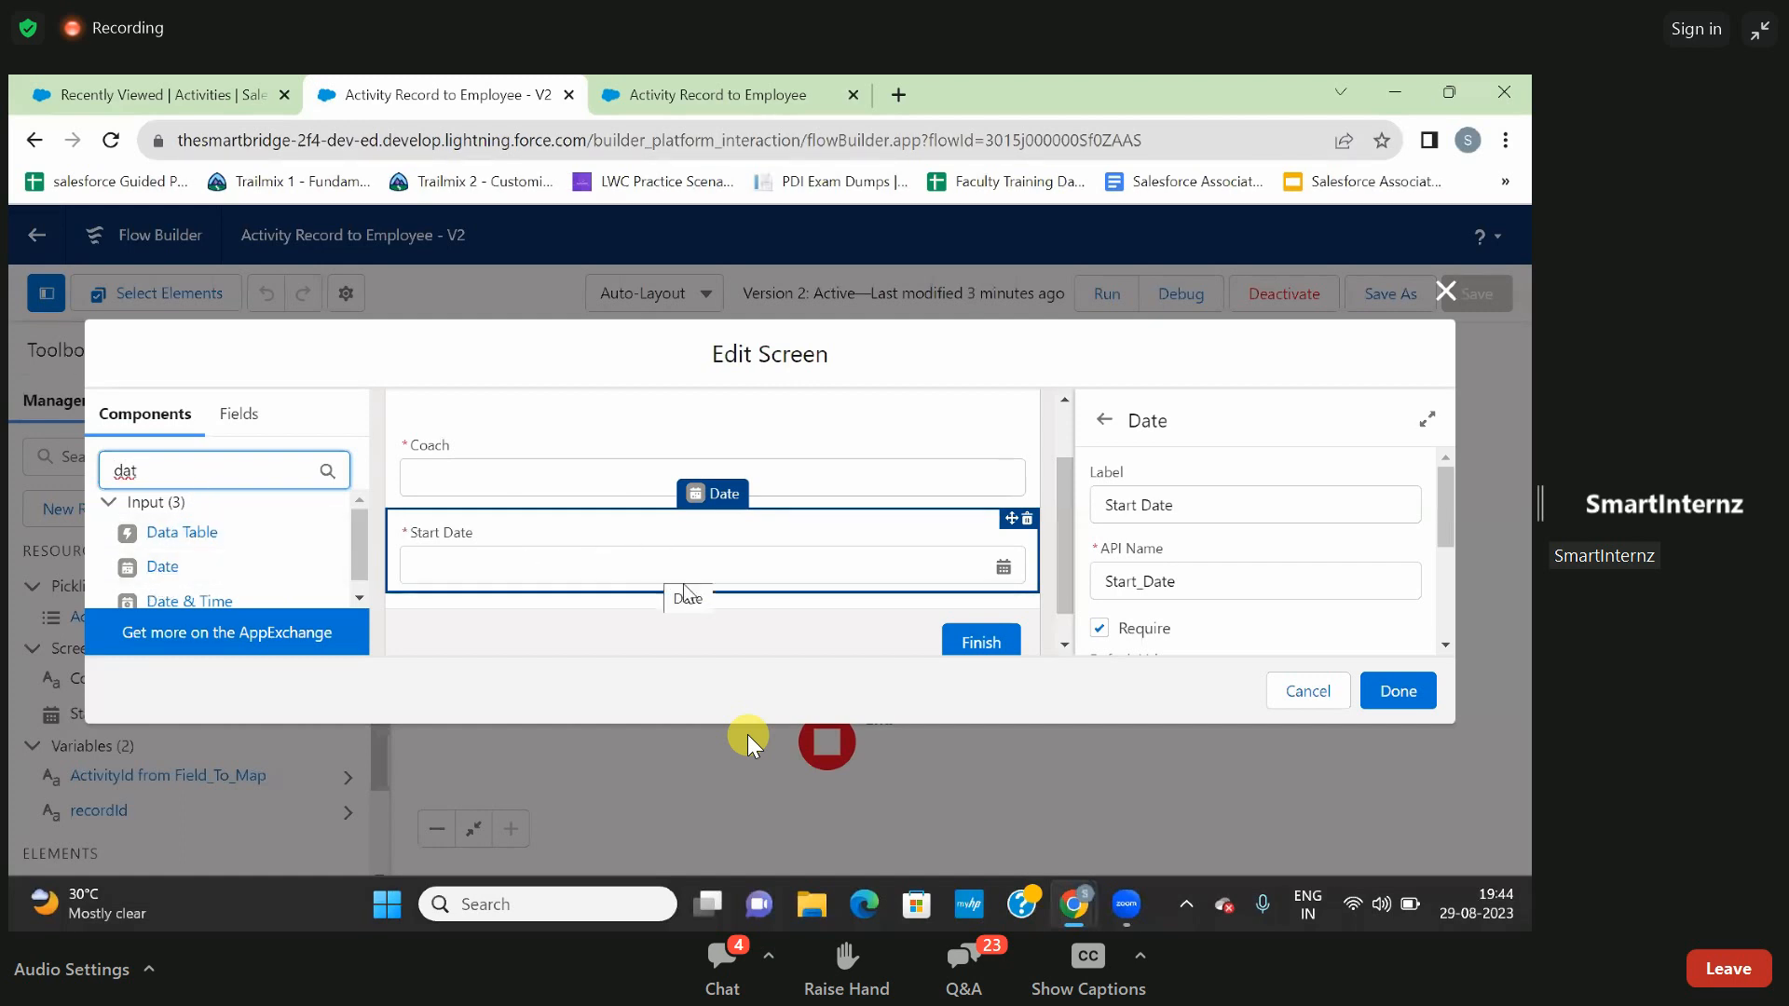
- Review the Start Date field's properties, including Require and Default Value, and finish editing the Prop1 screen
{"action": "scroll", "coordinate": [701, 596], "scroll_direction": "down", "scroll_amount": 1}
{"action": "scroll", "coordinate": [700, 591], "scroll_direction": "up", "scroll_amount": 1}
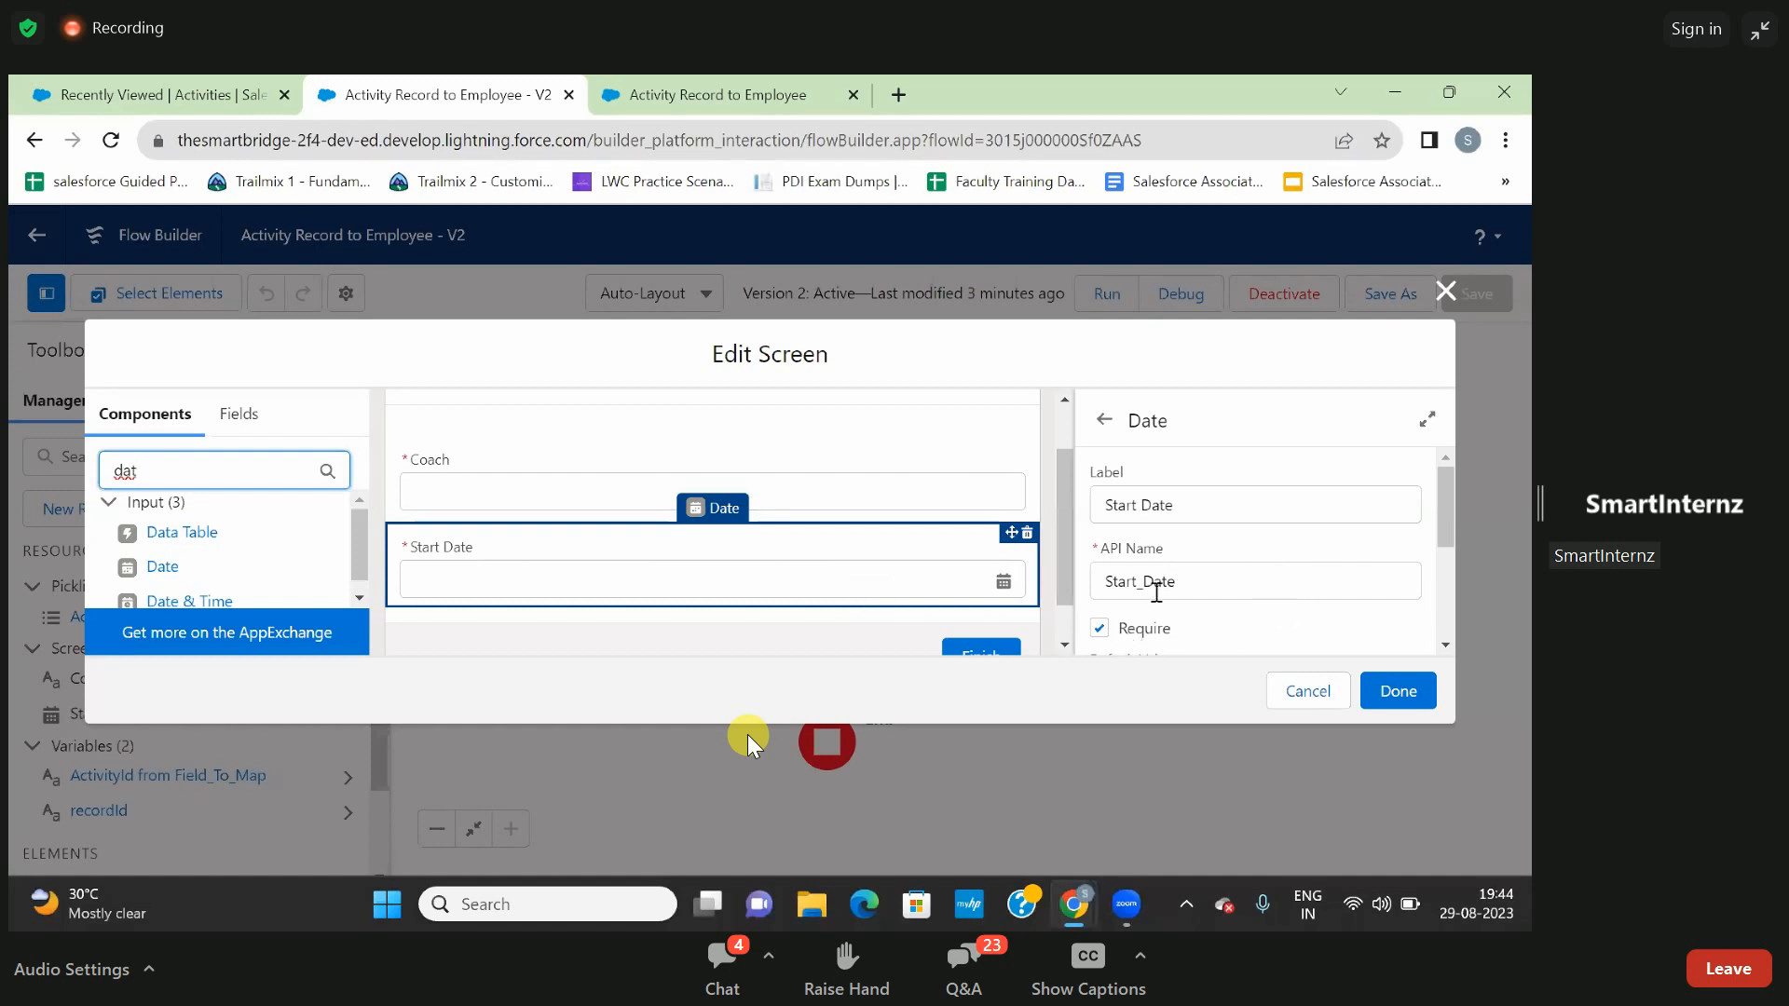
{"action": "scroll", "coordinate": [1173, 641], "scroll_direction": "down", "scroll_amount": 5}
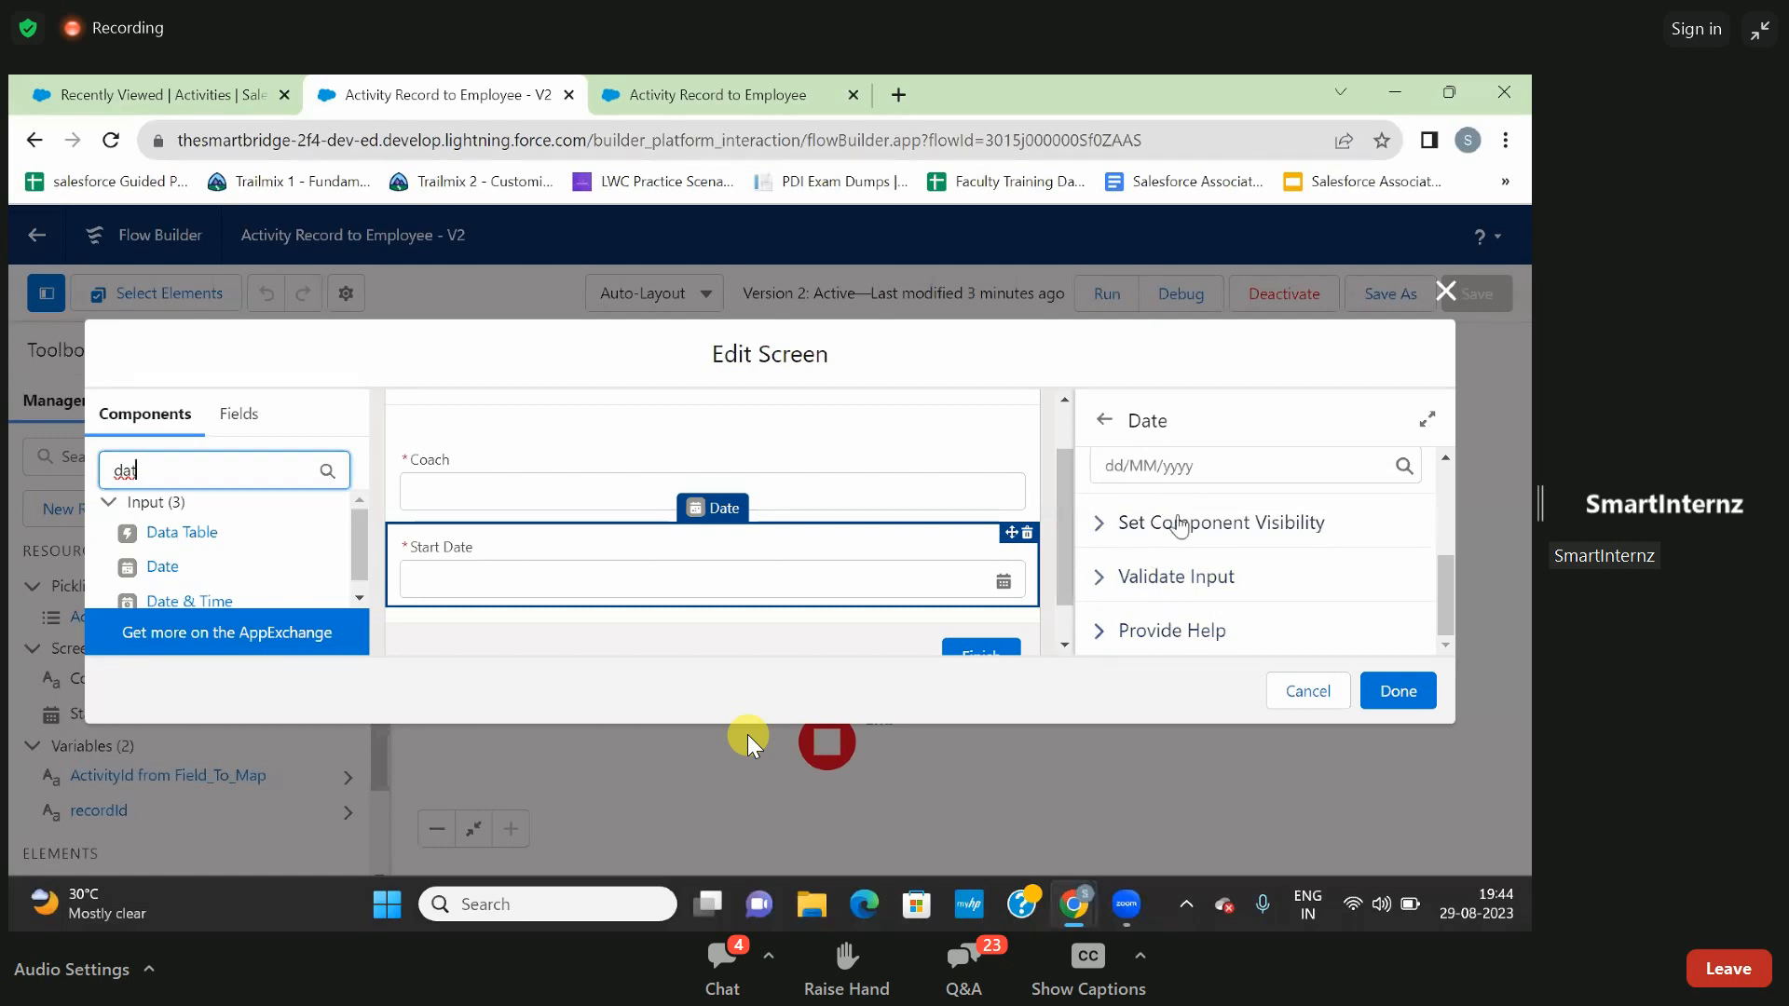
{"action": "scroll", "coordinate": [1177, 553], "scroll_direction": "up", "scroll_amount": 1}
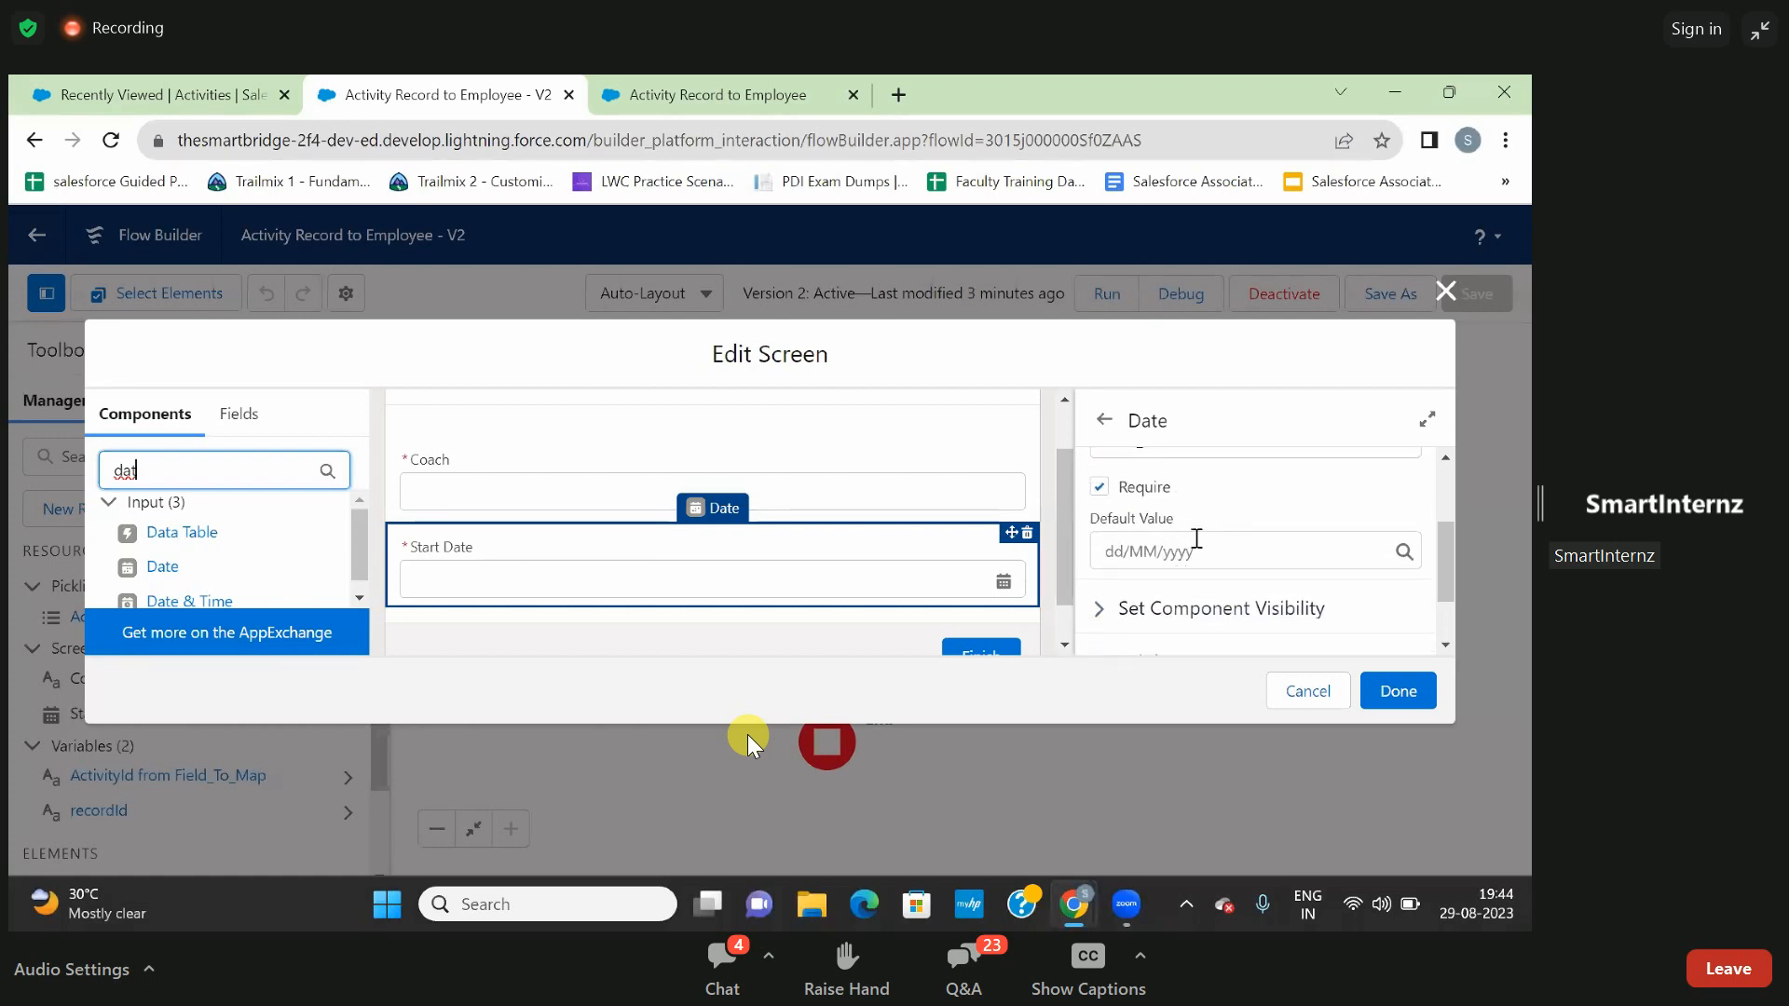
{"action": "left_click", "coordinate": [1395, 694]}
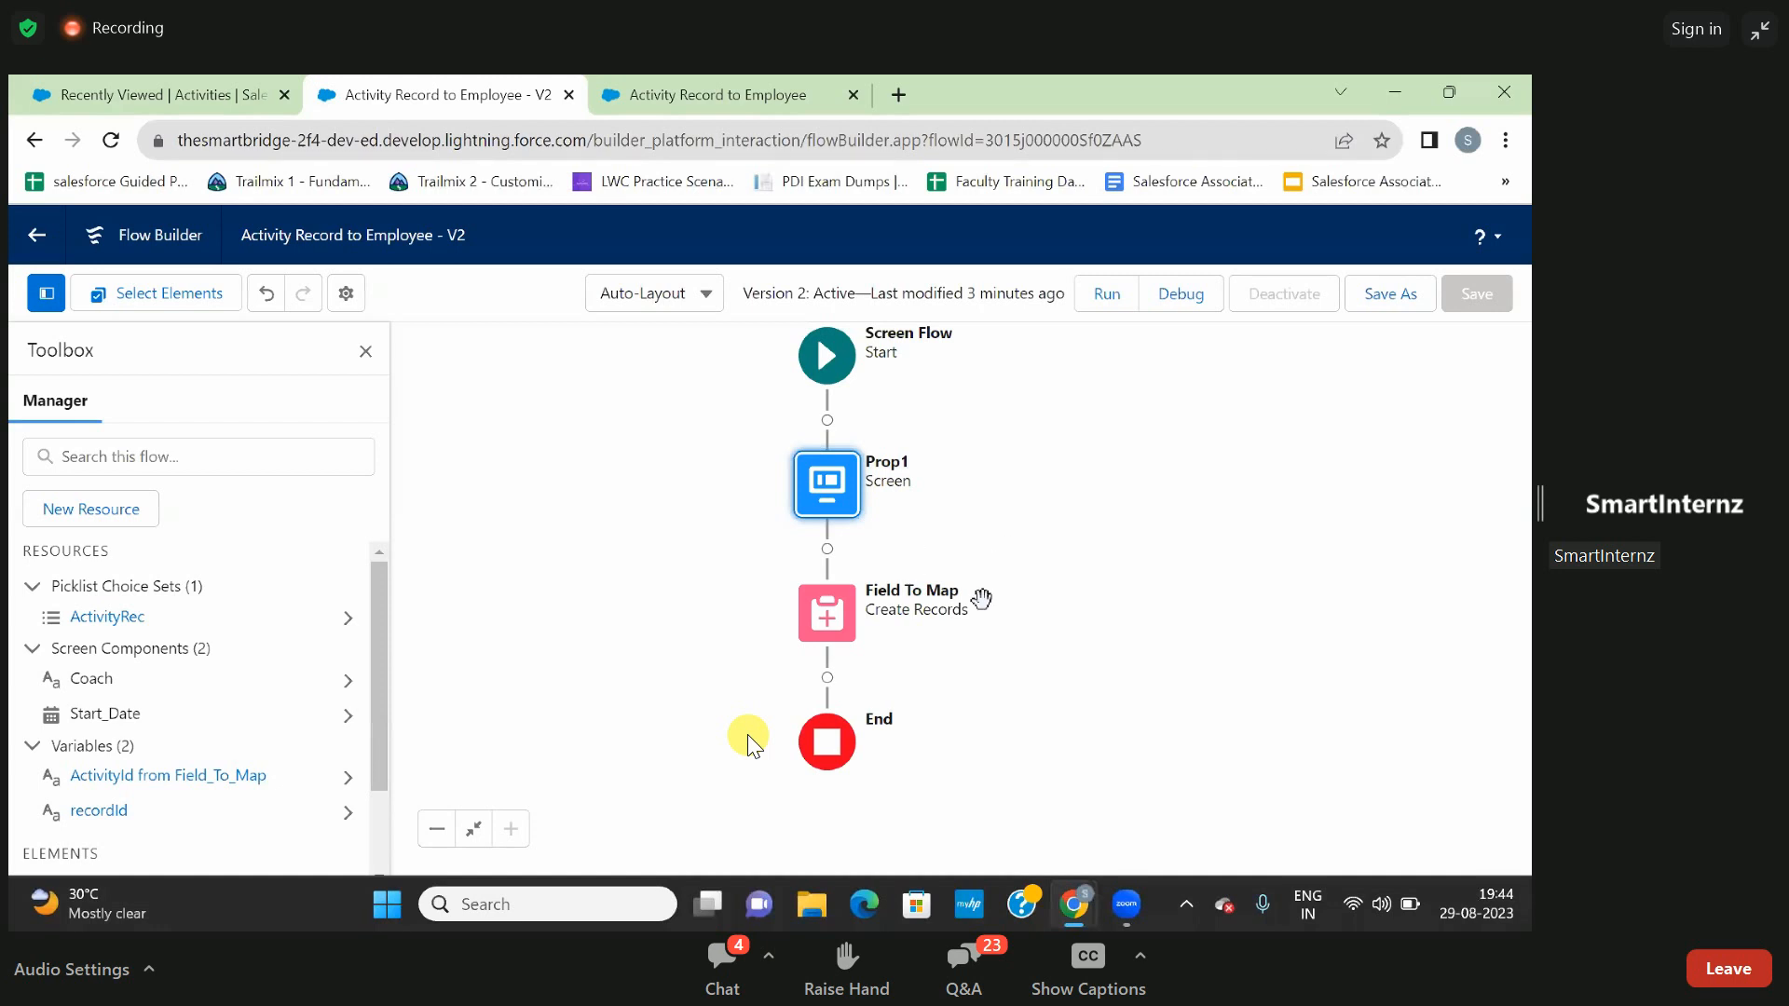
- Look through the element types available between Prop1 and Field To Map, down to the Data group, without adding one
{"action": "left_click", "coordinate": [826, 558]}
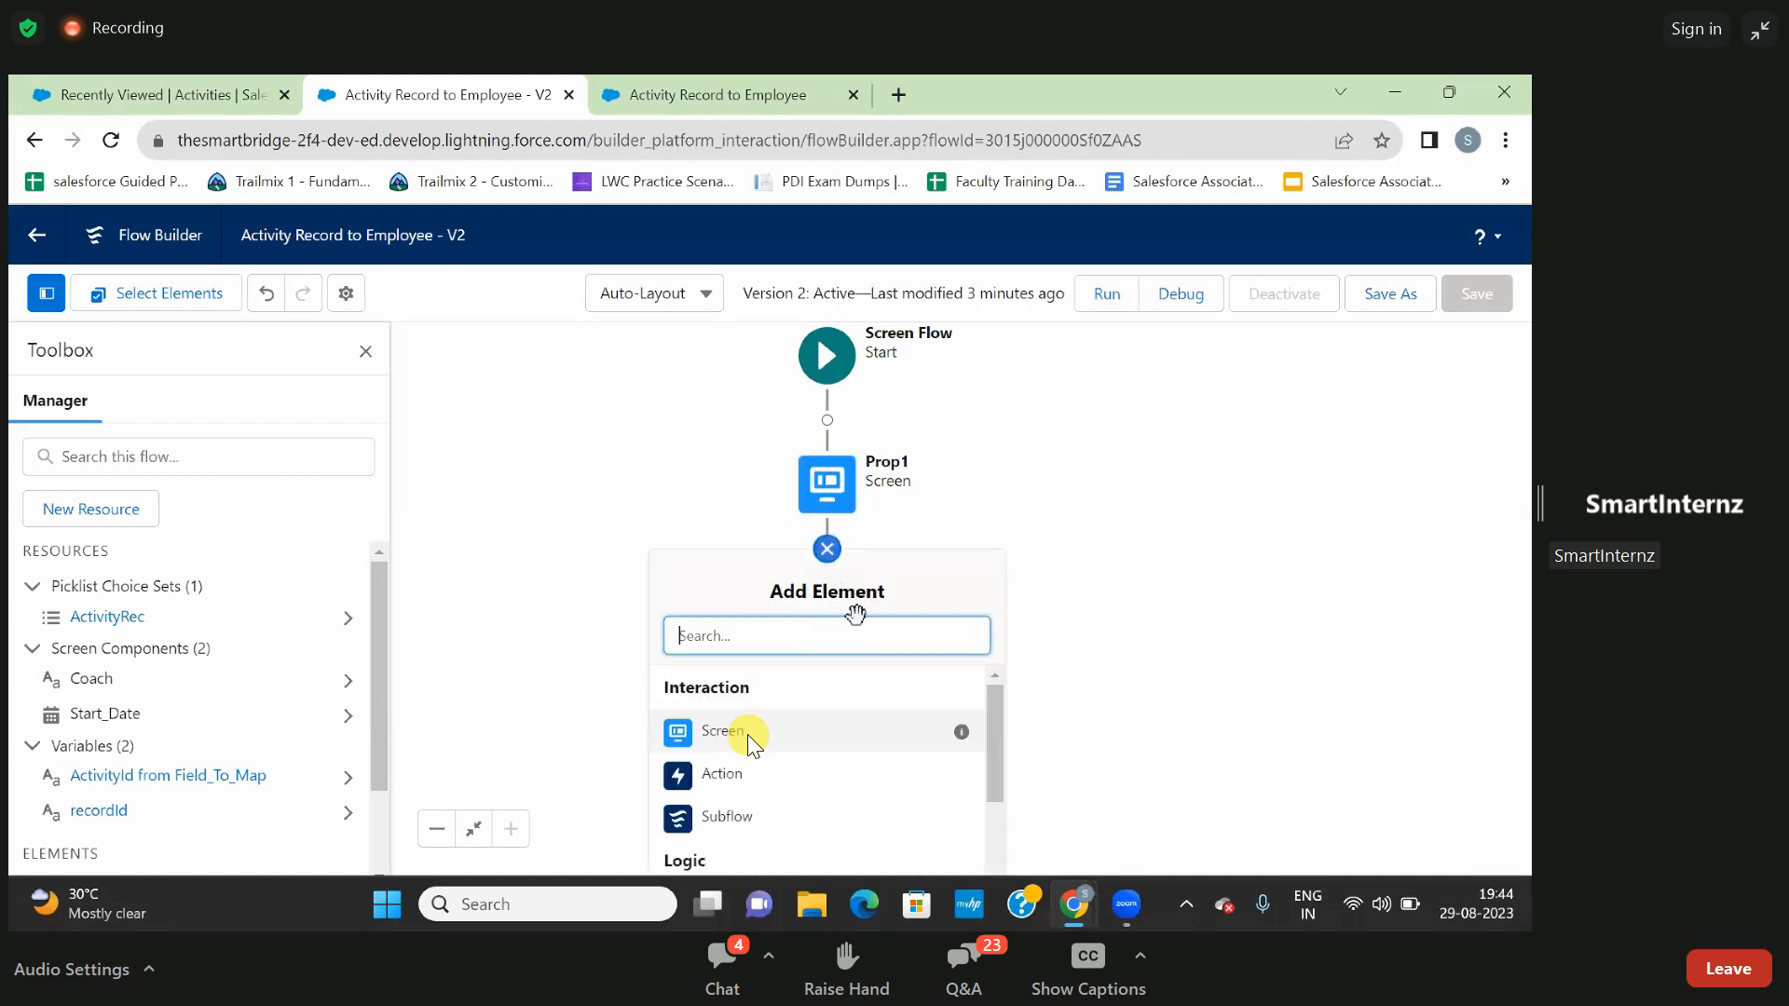
{"action": "scroll", "coordinate": [832, 758], "scroll_direction": "down", "scroll_amount": 5}
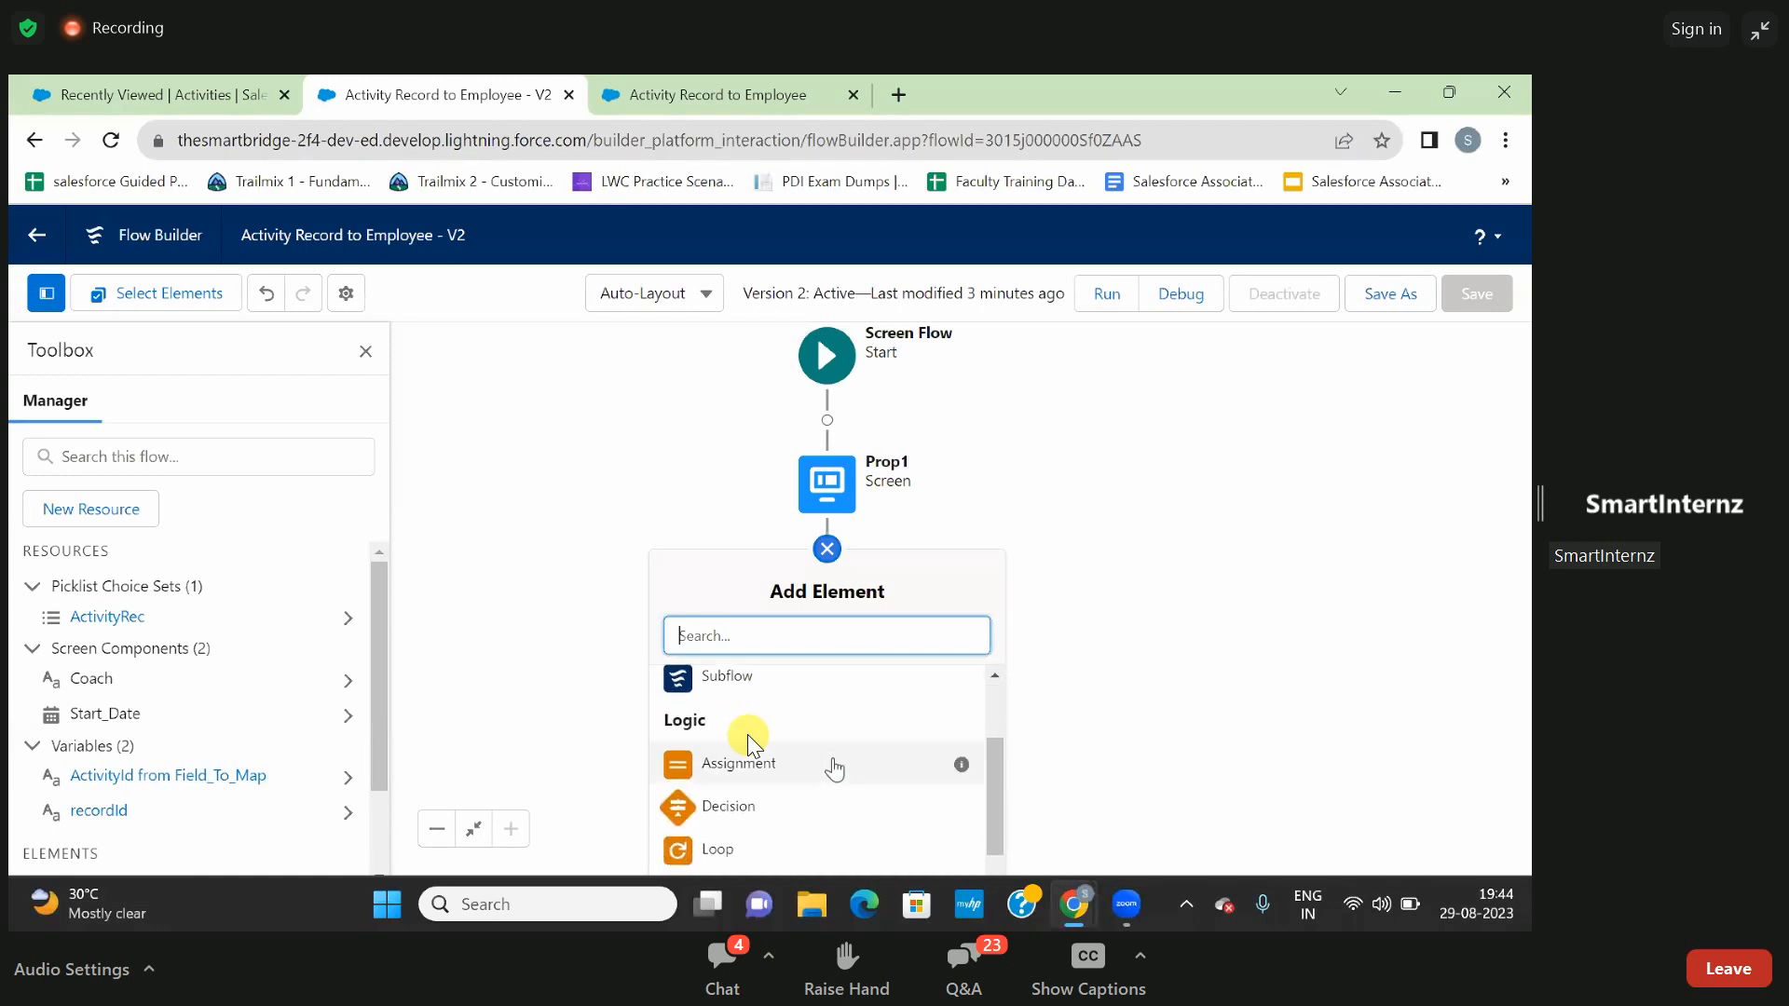
{"action": "scroll", "coordinate": [834, 770], "scroll_direction": "down", "scroll_amount": 1}
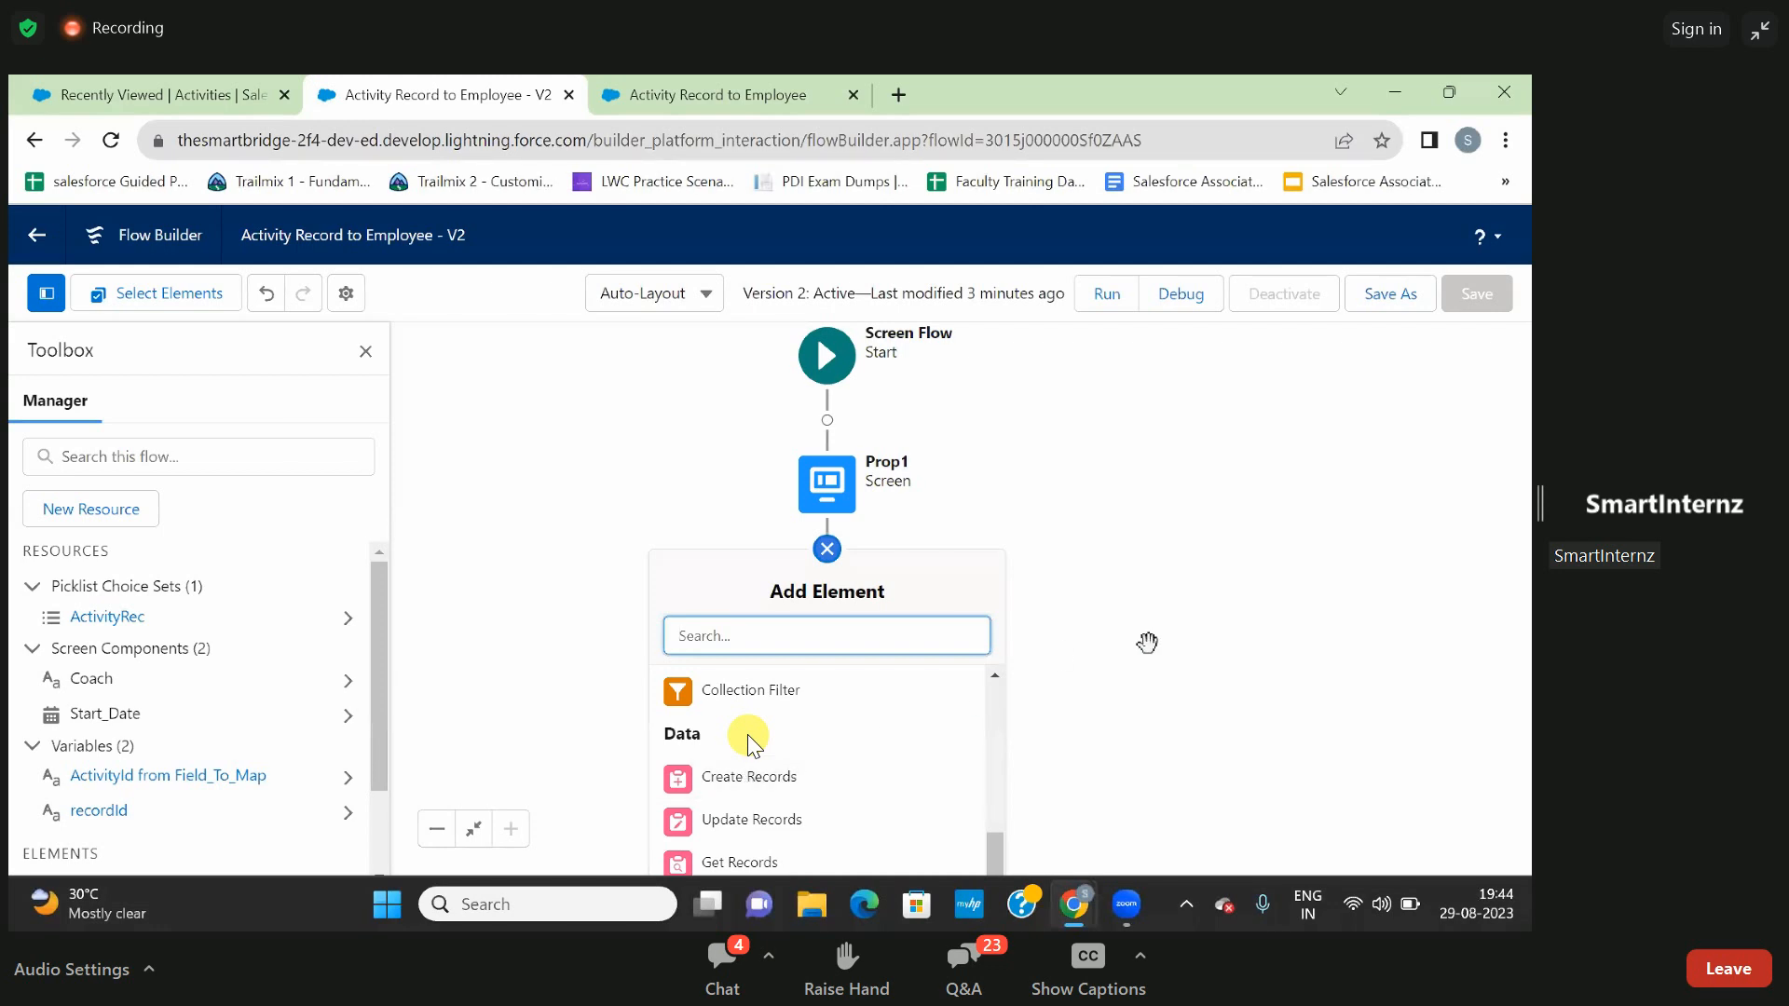
{"action": "left_click", "coordinate": [1086, 624]}
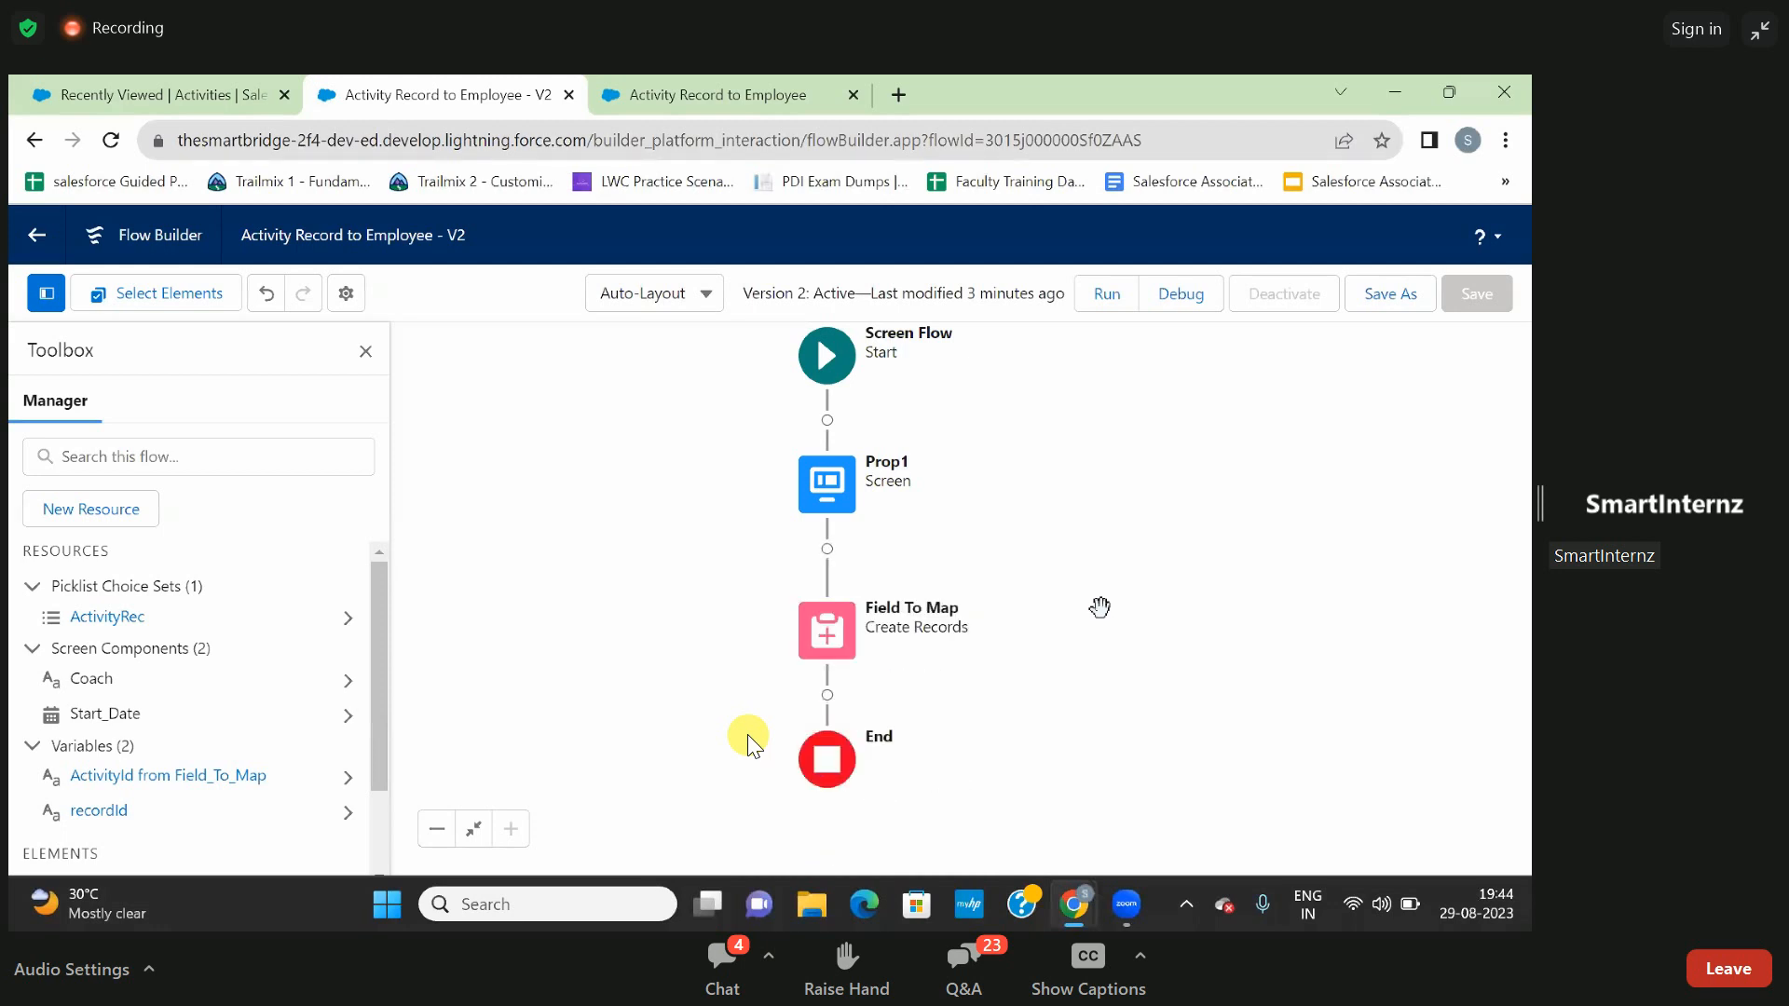
- Open the Field To Map Create Records element, review its Activity object and field value mappings, and close it without saving changes
{"action": "left_click", "coordinate": [827, 639]}
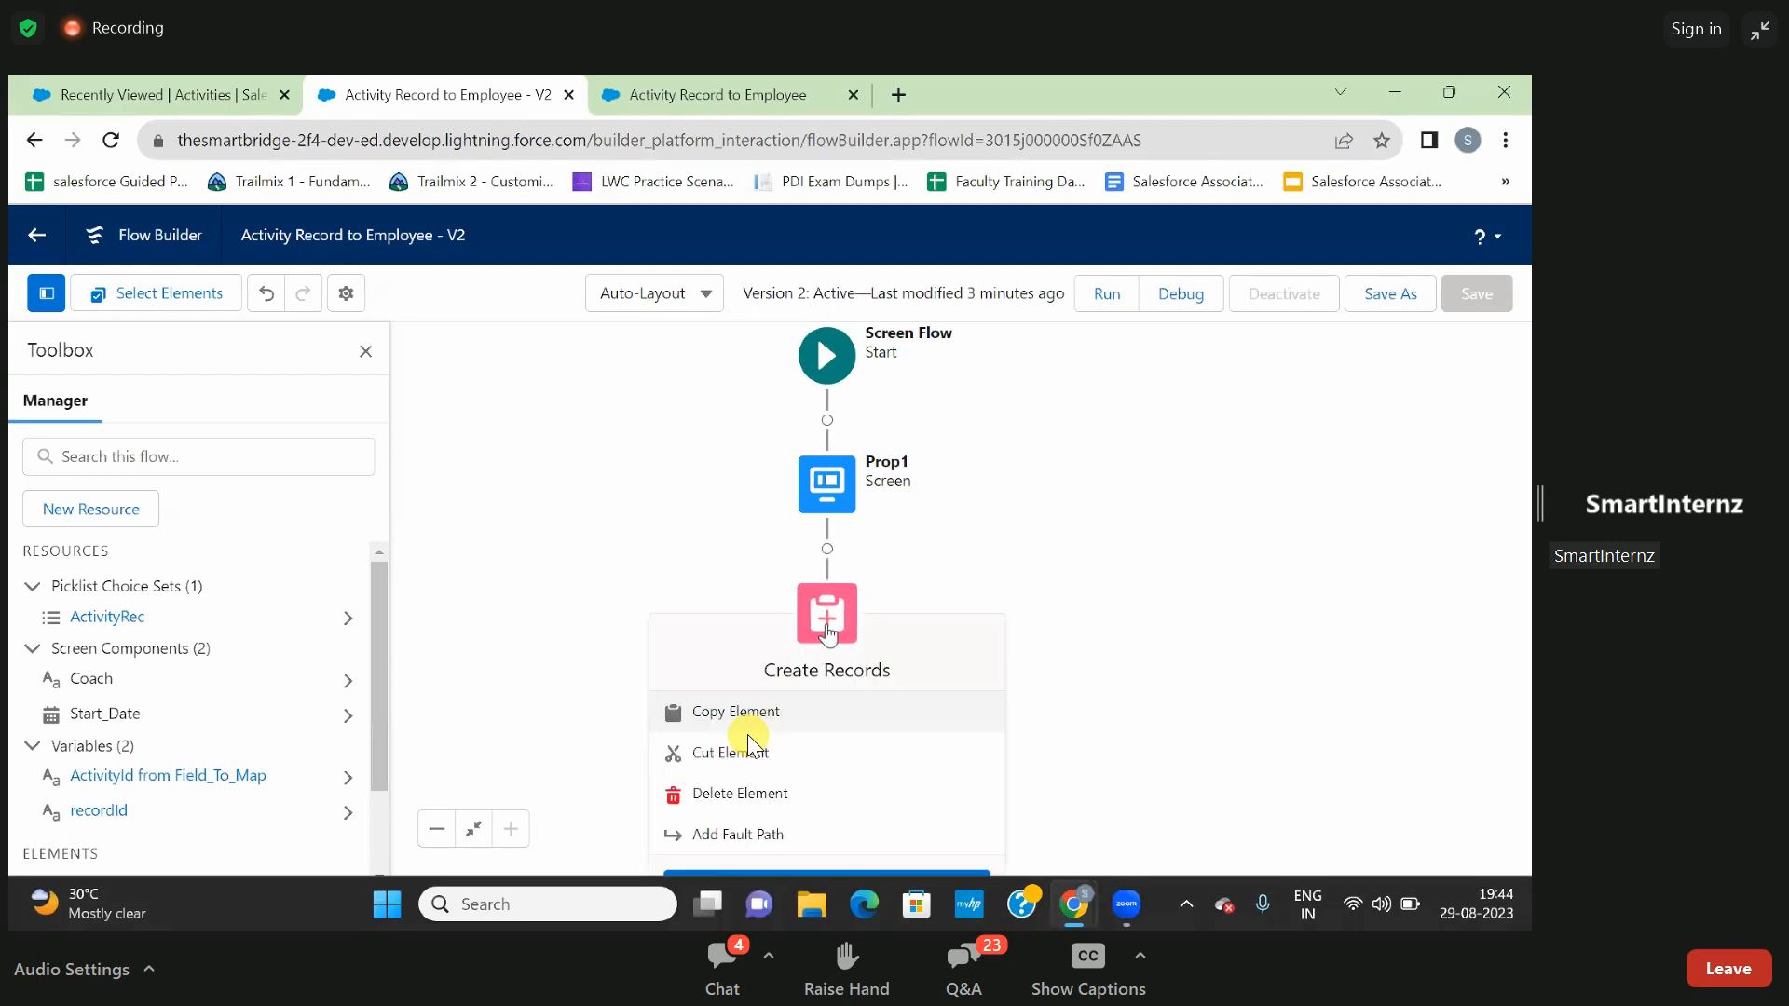
{"action": "double_click", "coordinate": [827, 635]}
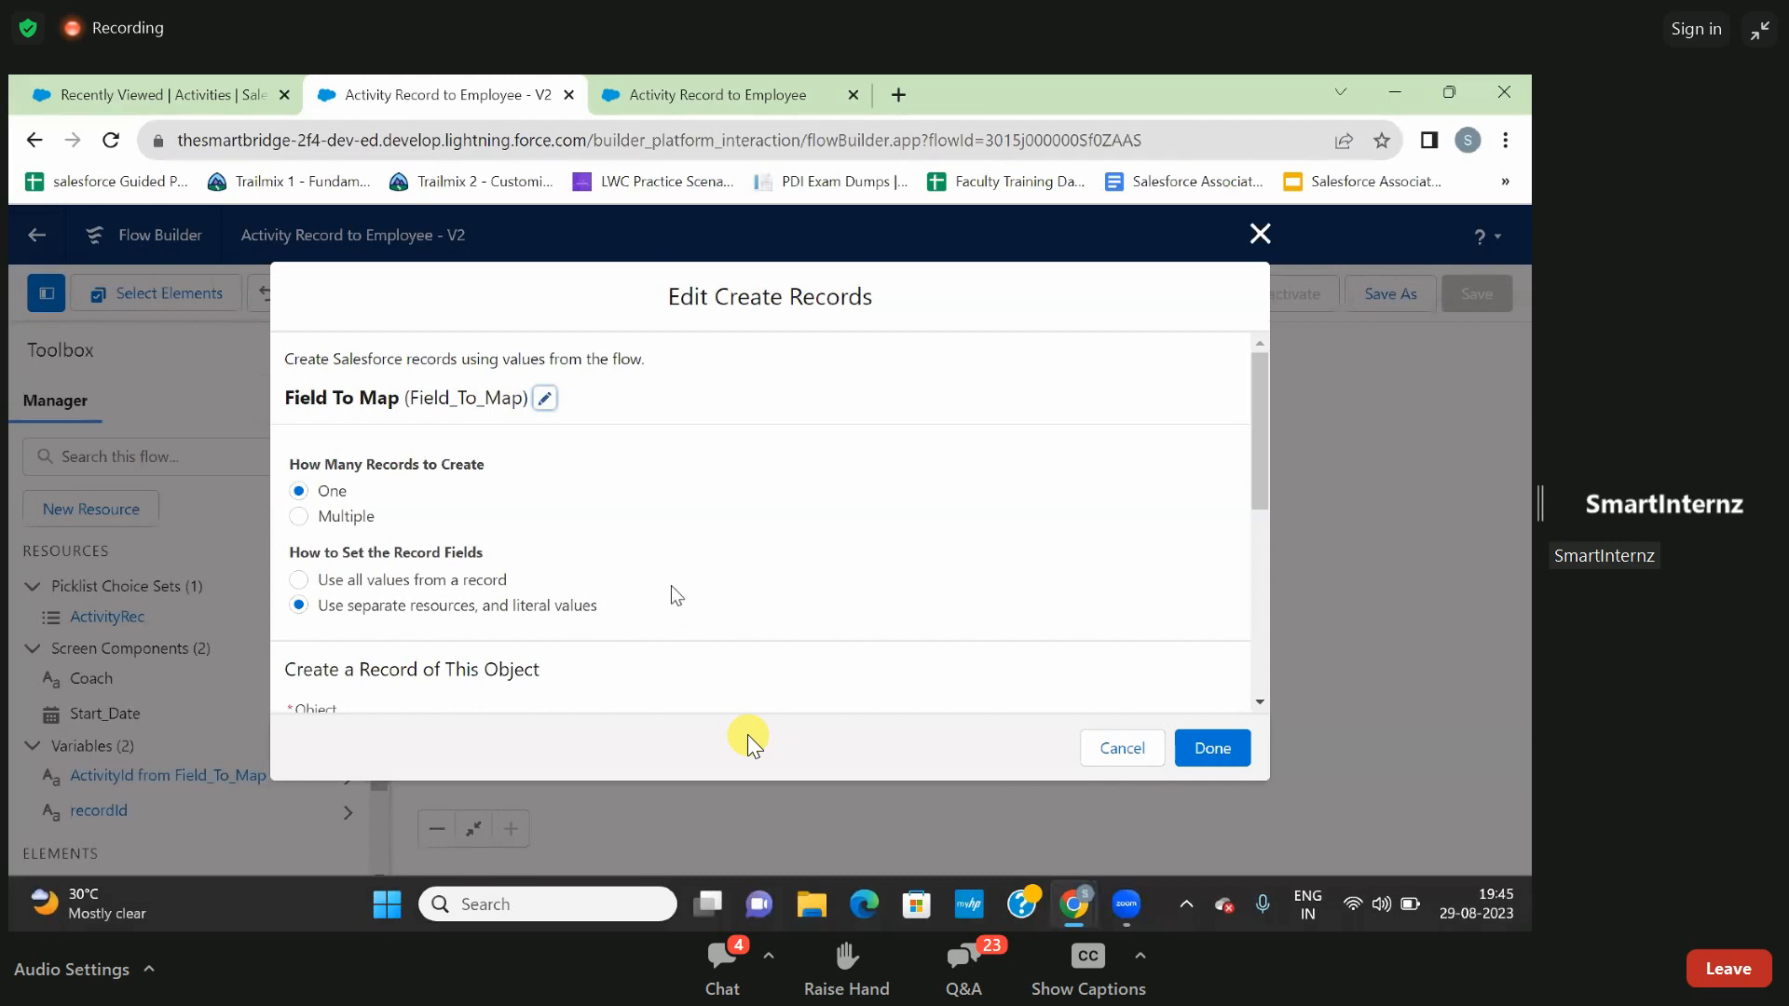
{"action": "scroll", "coordinate": [676, 596], "scroll_direction": "down", "scroll_amount": 1}
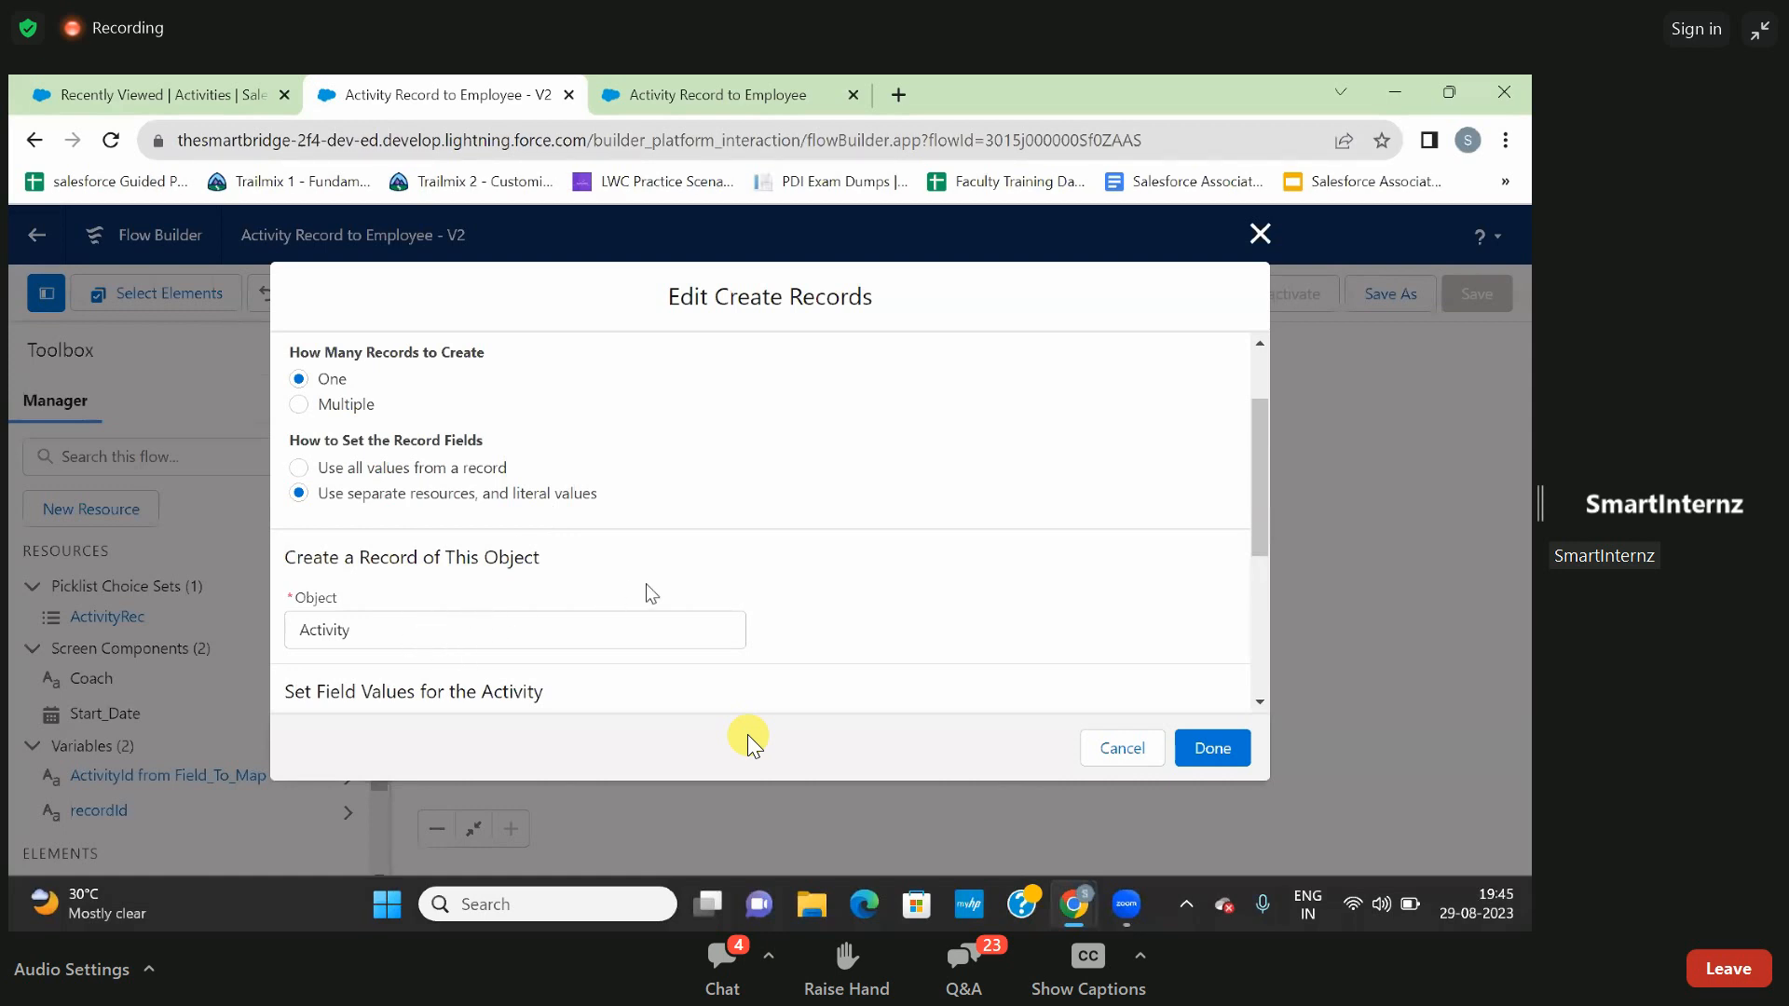
{"action": "scroll", "coordinate": [651, 594], "scroll_direction": "down", "scroll_amount": 2}
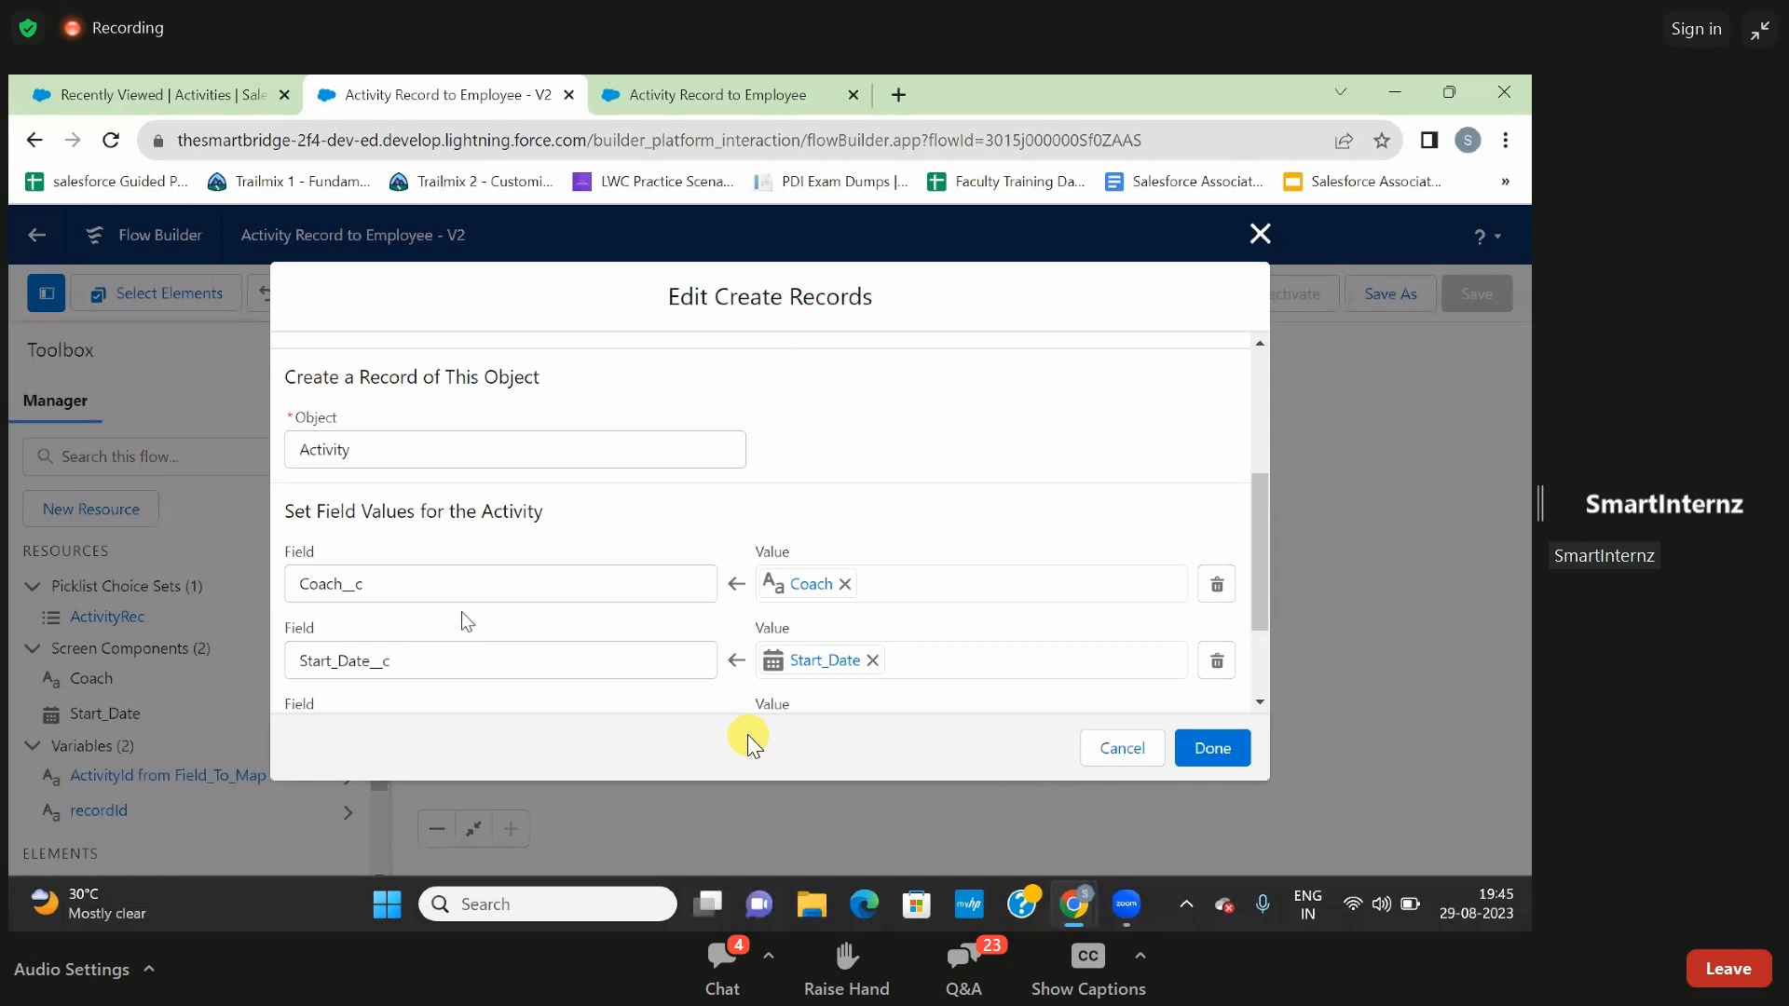
{"action": "scroll", "coordinate": [462, 613], "scroll_direction": "down", "scroll_amount": 1}
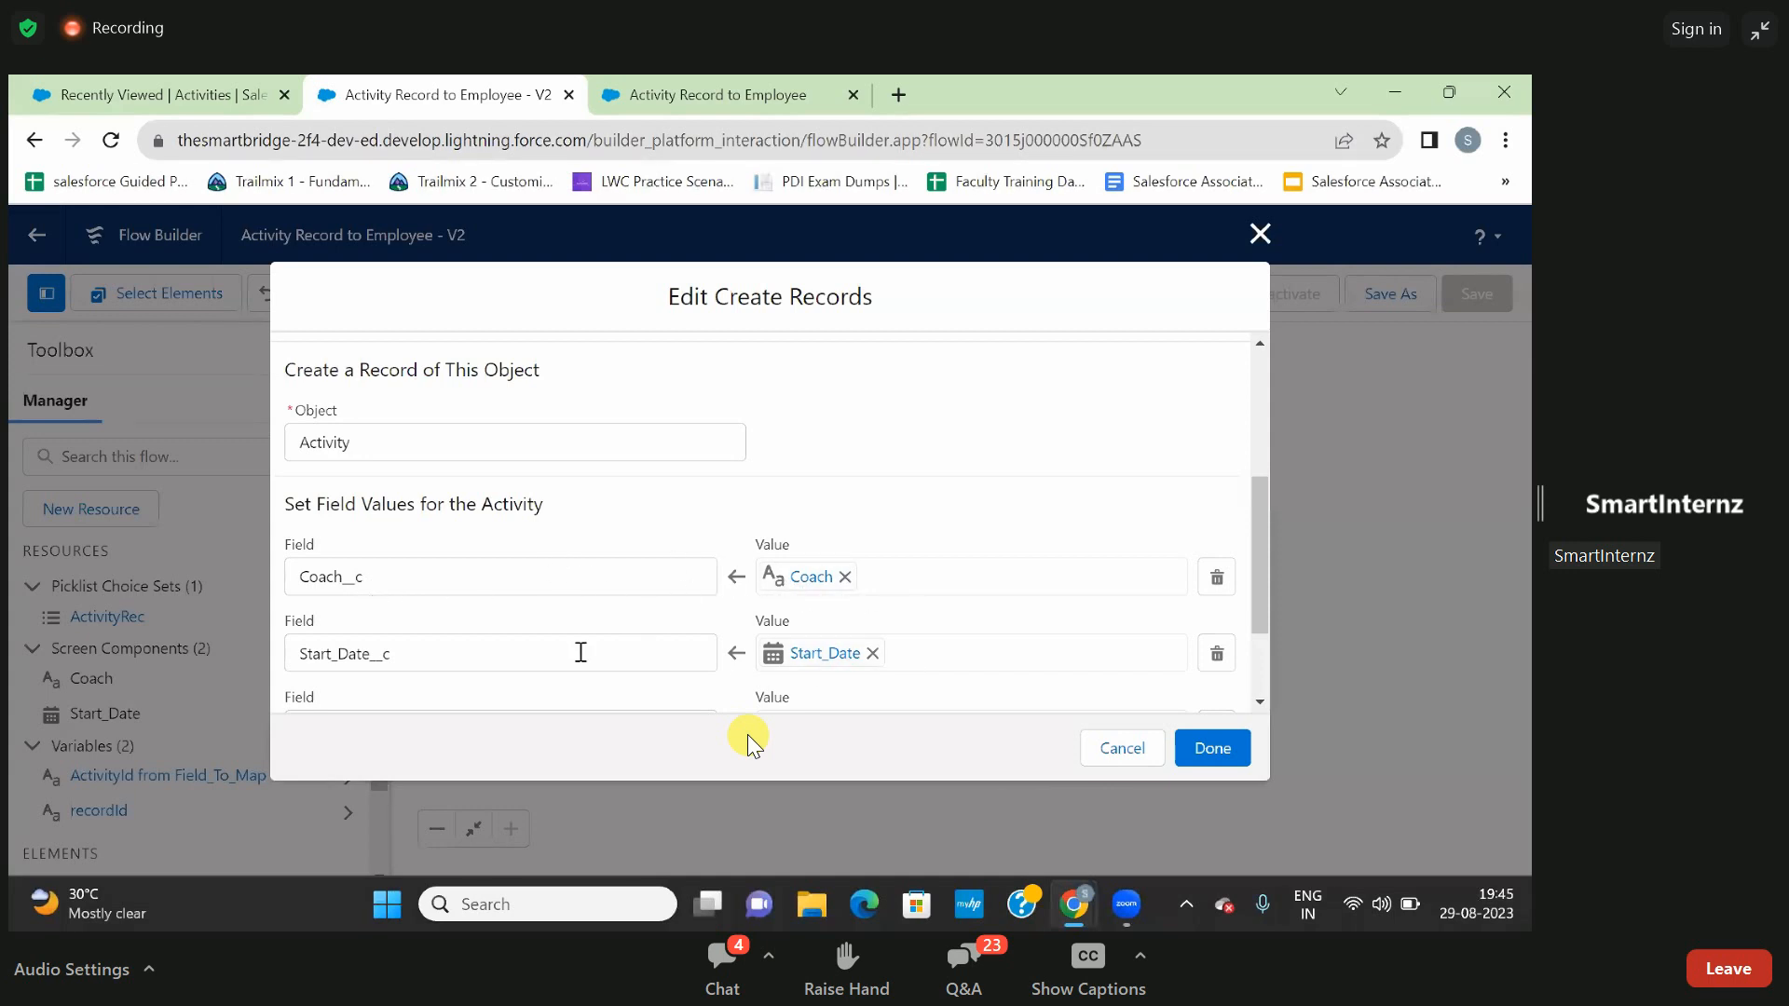
{"action": "scroll", "coordinate": [657, 663], "scroll_direction": "down", "scroll_amount": 2}
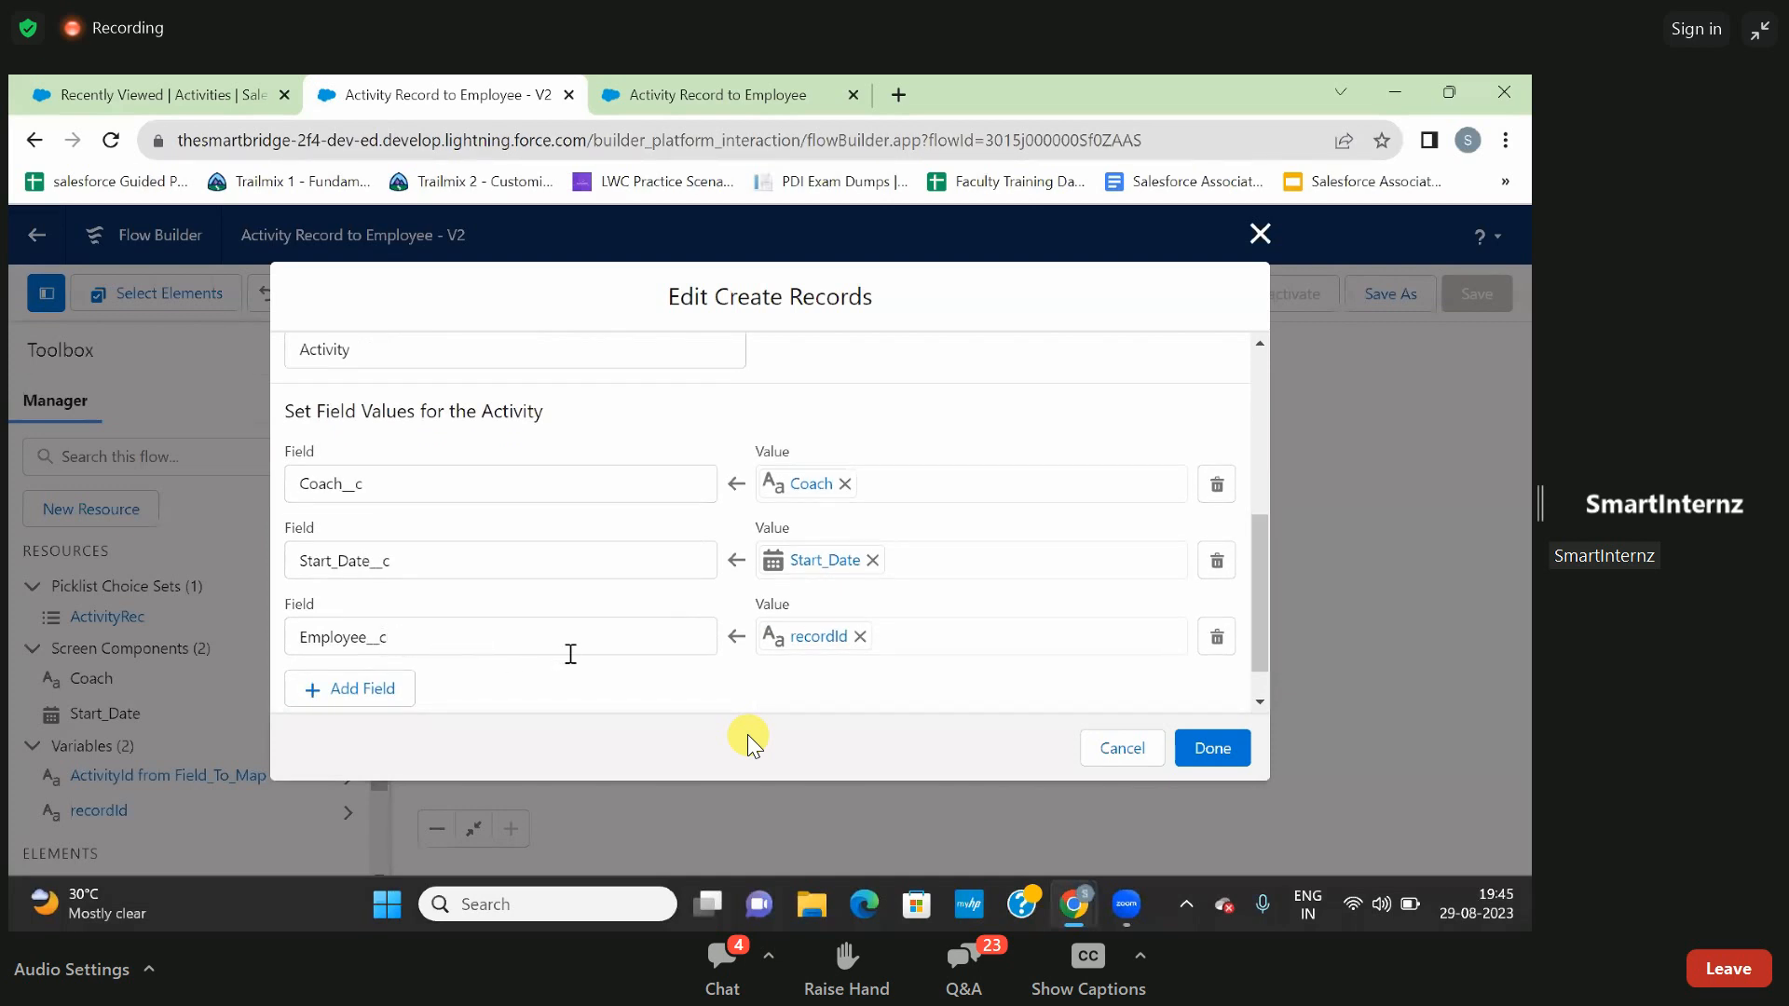
{"action": "left_click", "coordinate": [1115, 756]}
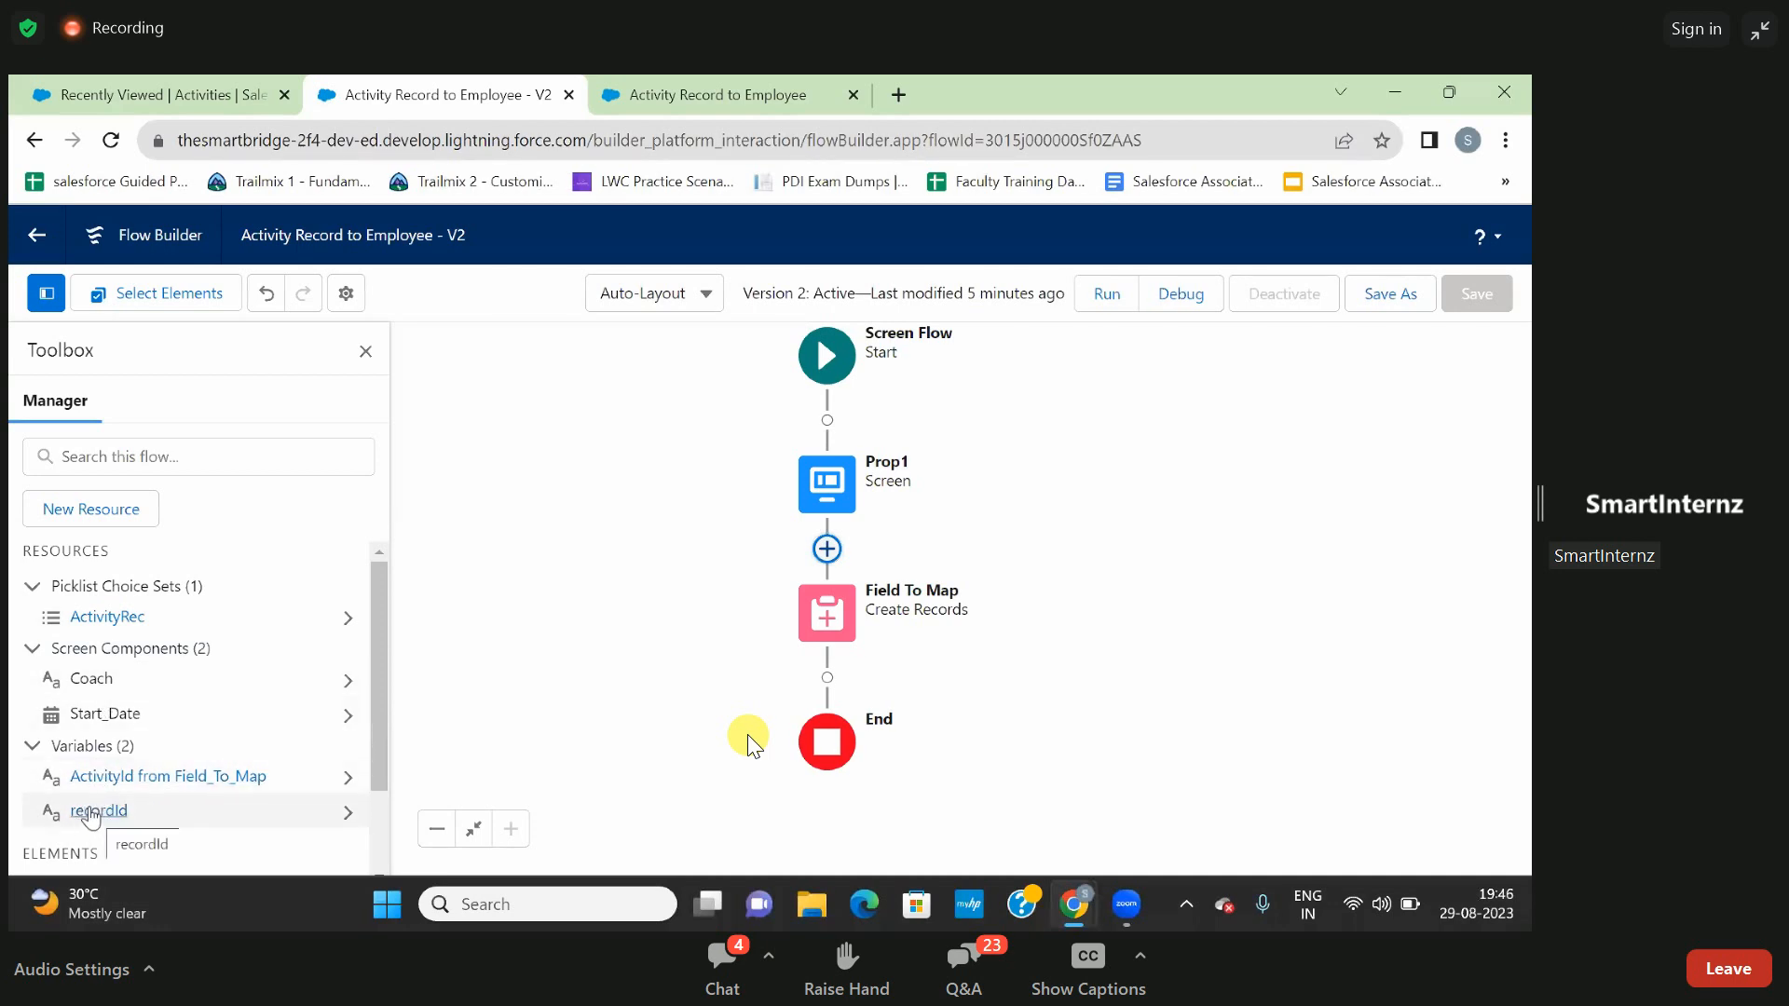
- Open the recordId variable, review its data type and availability outside the flow, and close it
{"action": "scroll", "coordinate": [97, 816], "scroll_direction": "down", "scroll_amount": 1}
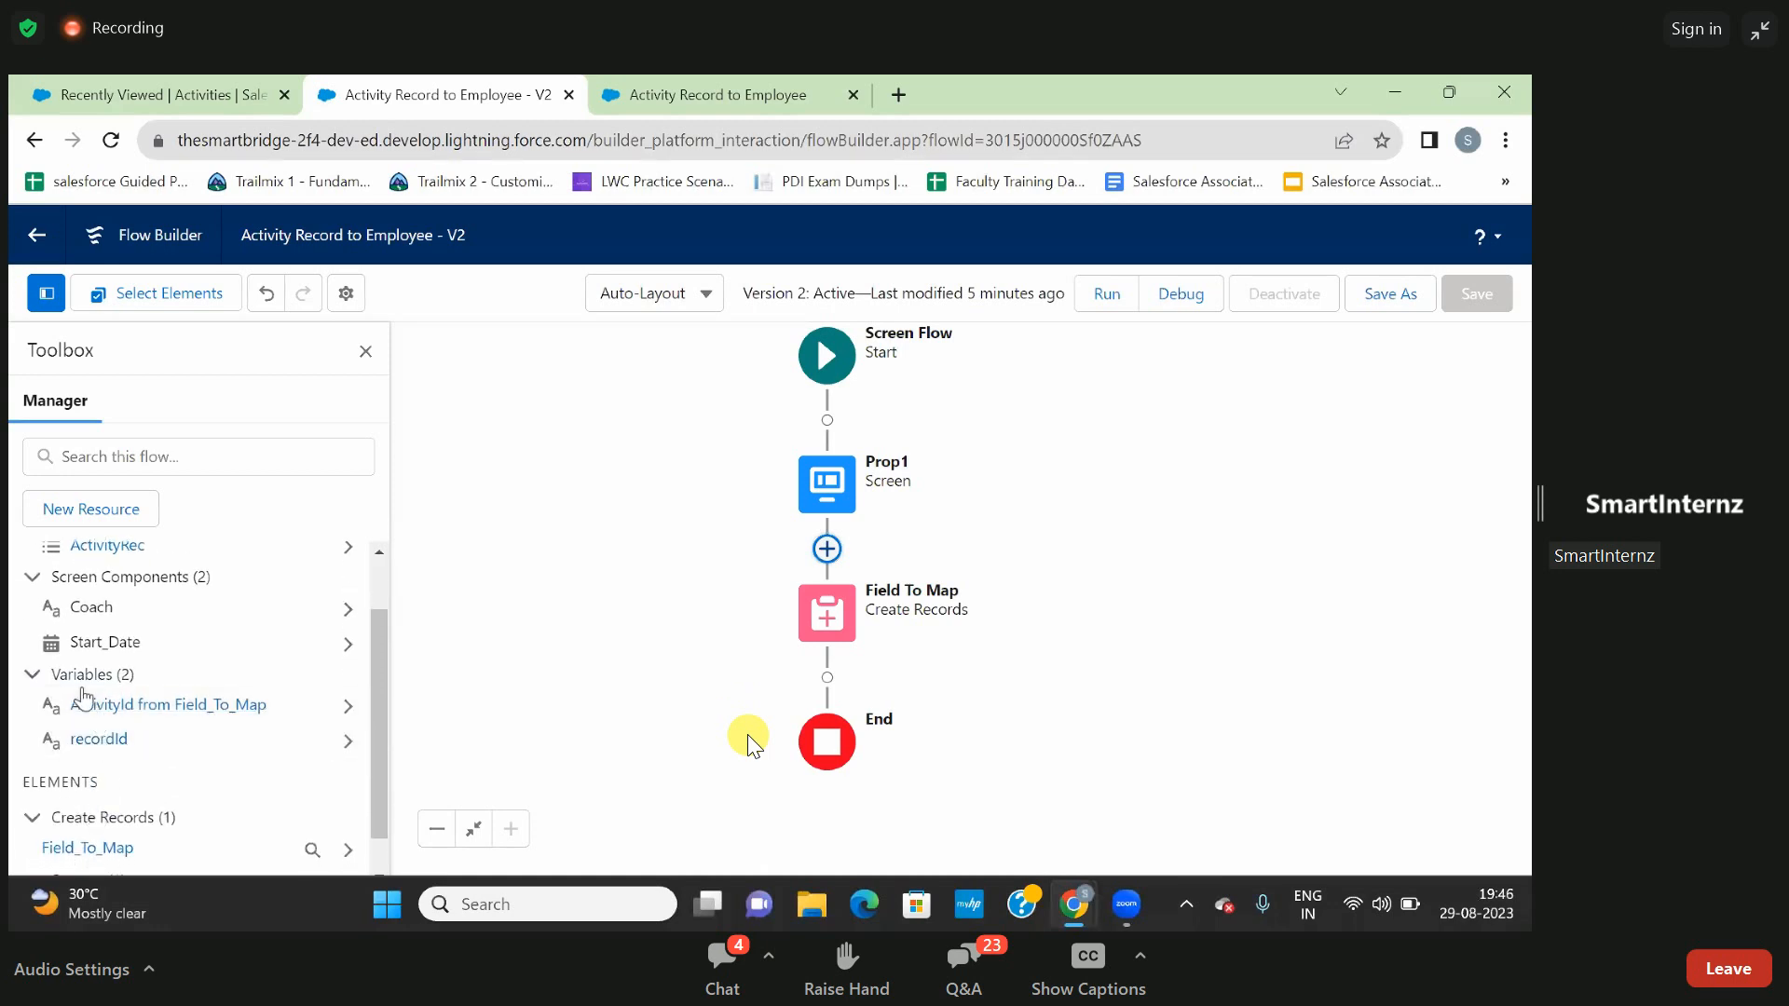
{"action": "left_click", "coordinate": [98, 740]}
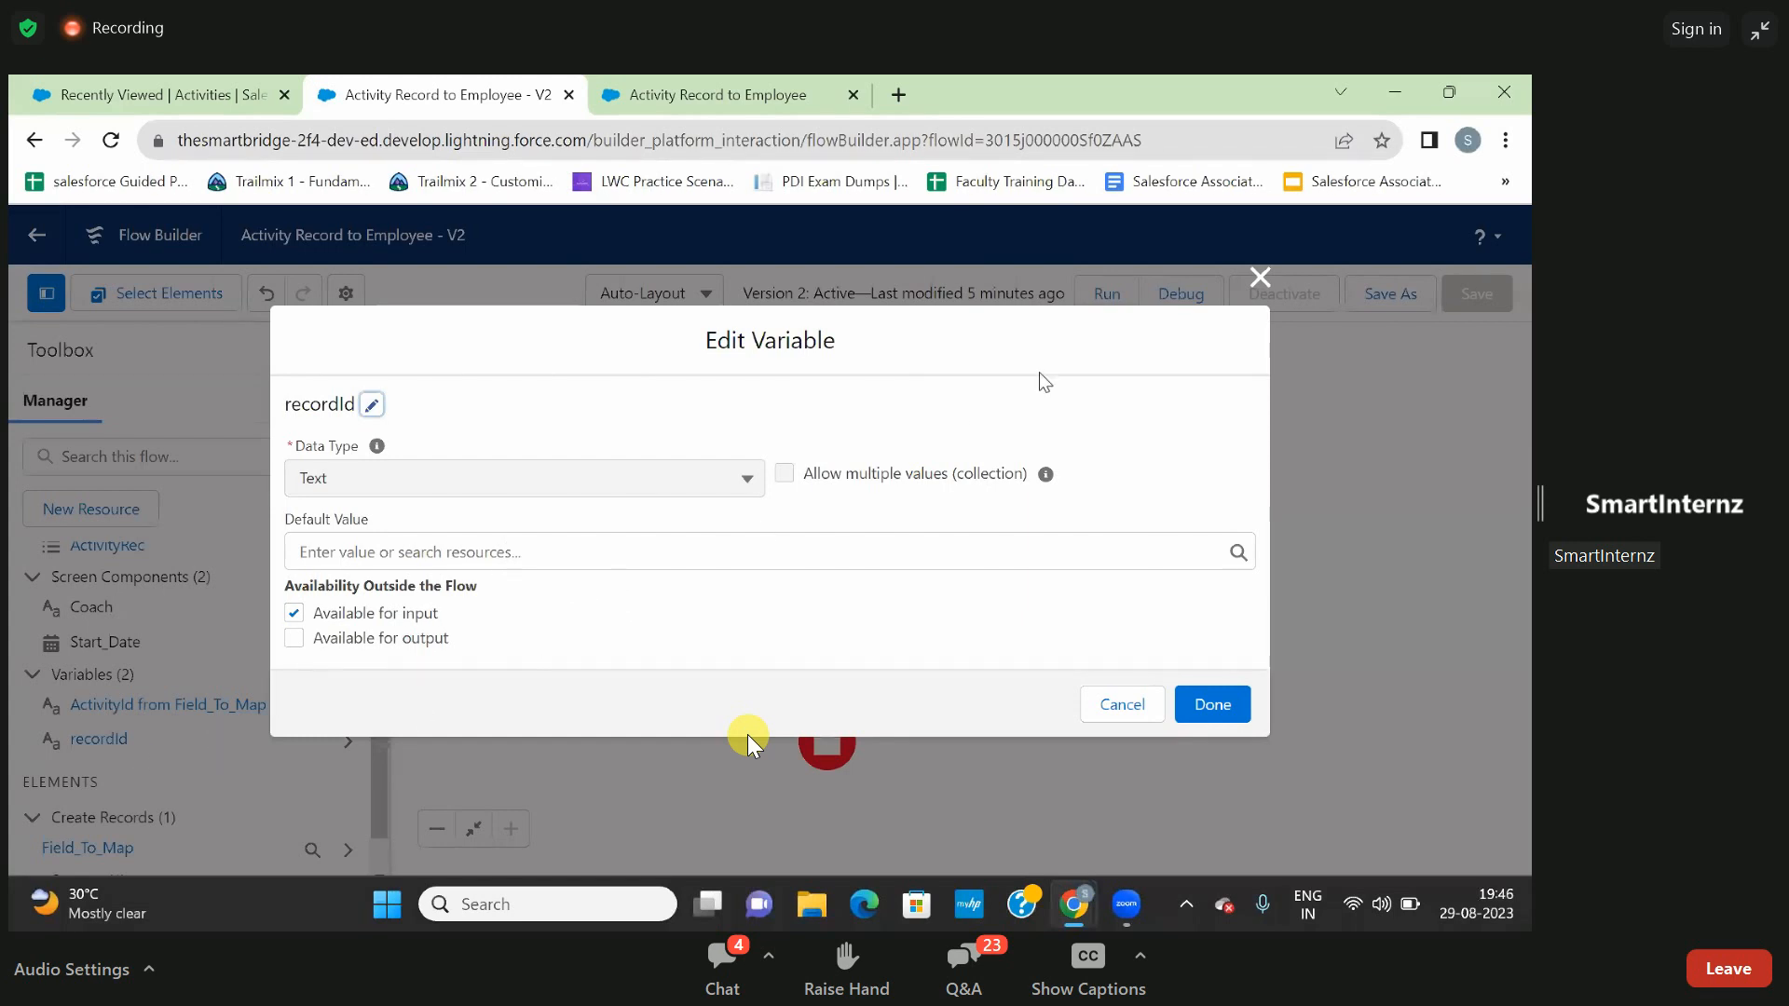
{"action": "left_click", "coordinate": [1259, 277]}
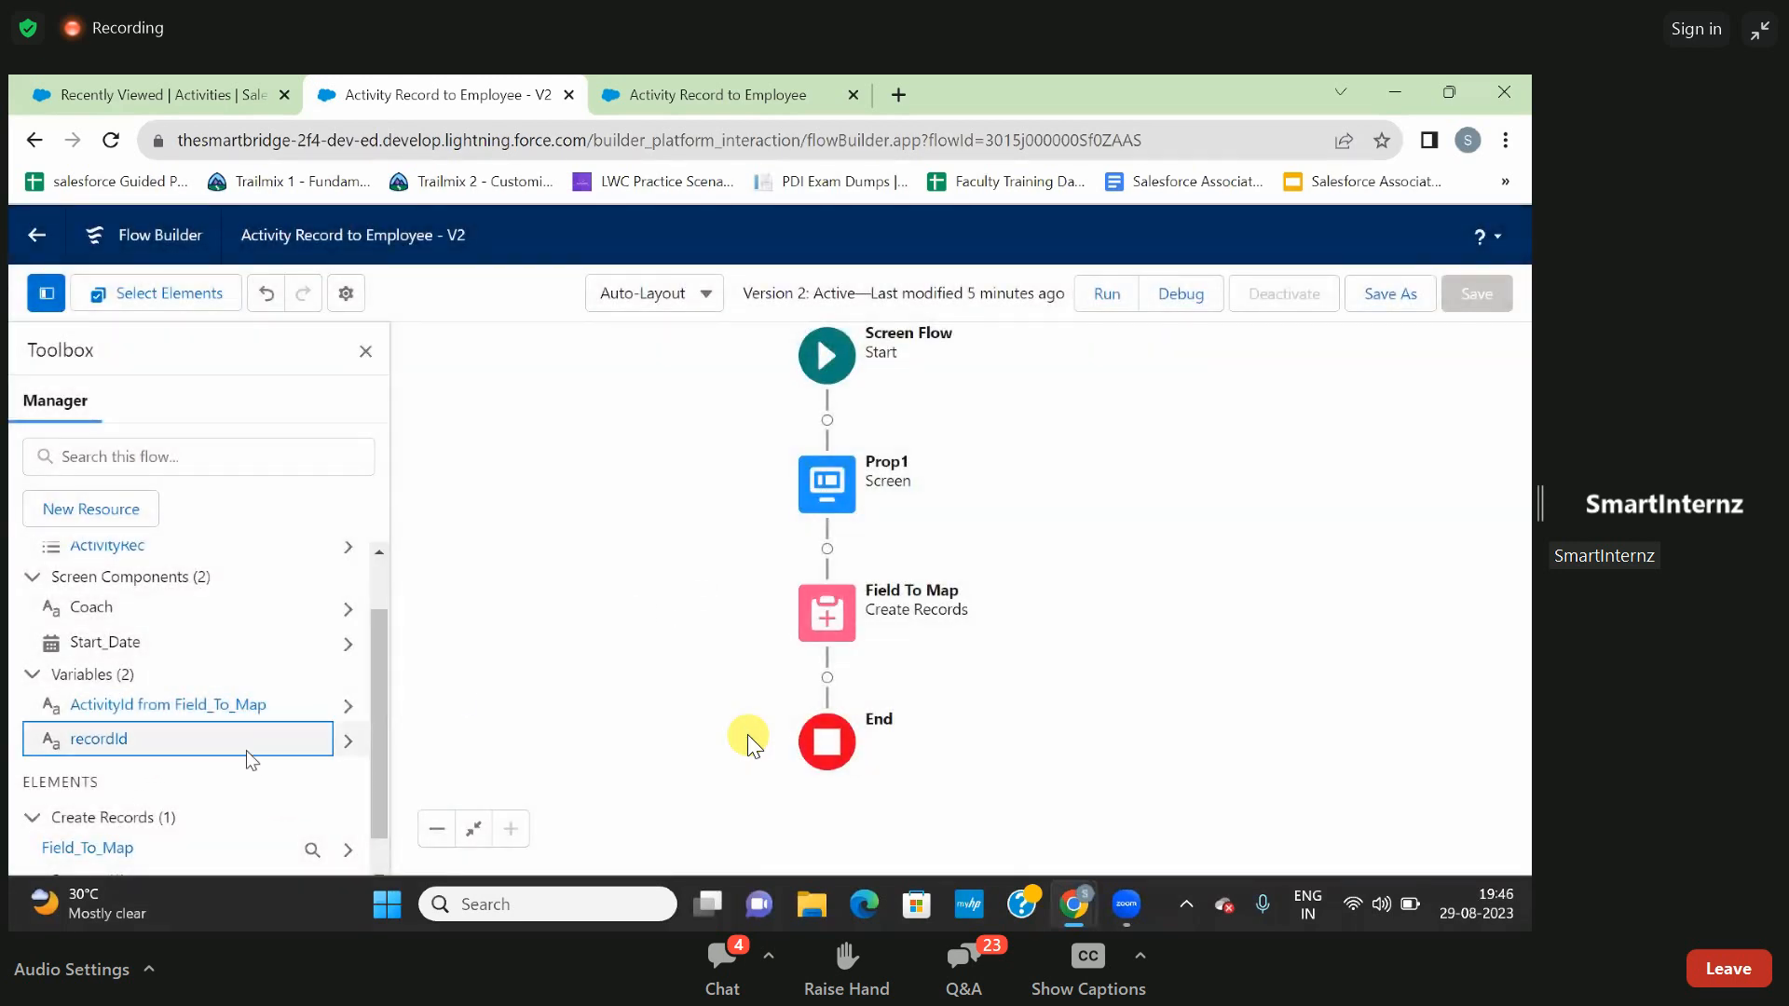
- Reopen the Field To Map element, review the Coach__c, Start_Date__c and Employee__c assignments, and finish editing
{"action": "left_click", "coordinate": [840, 624]}
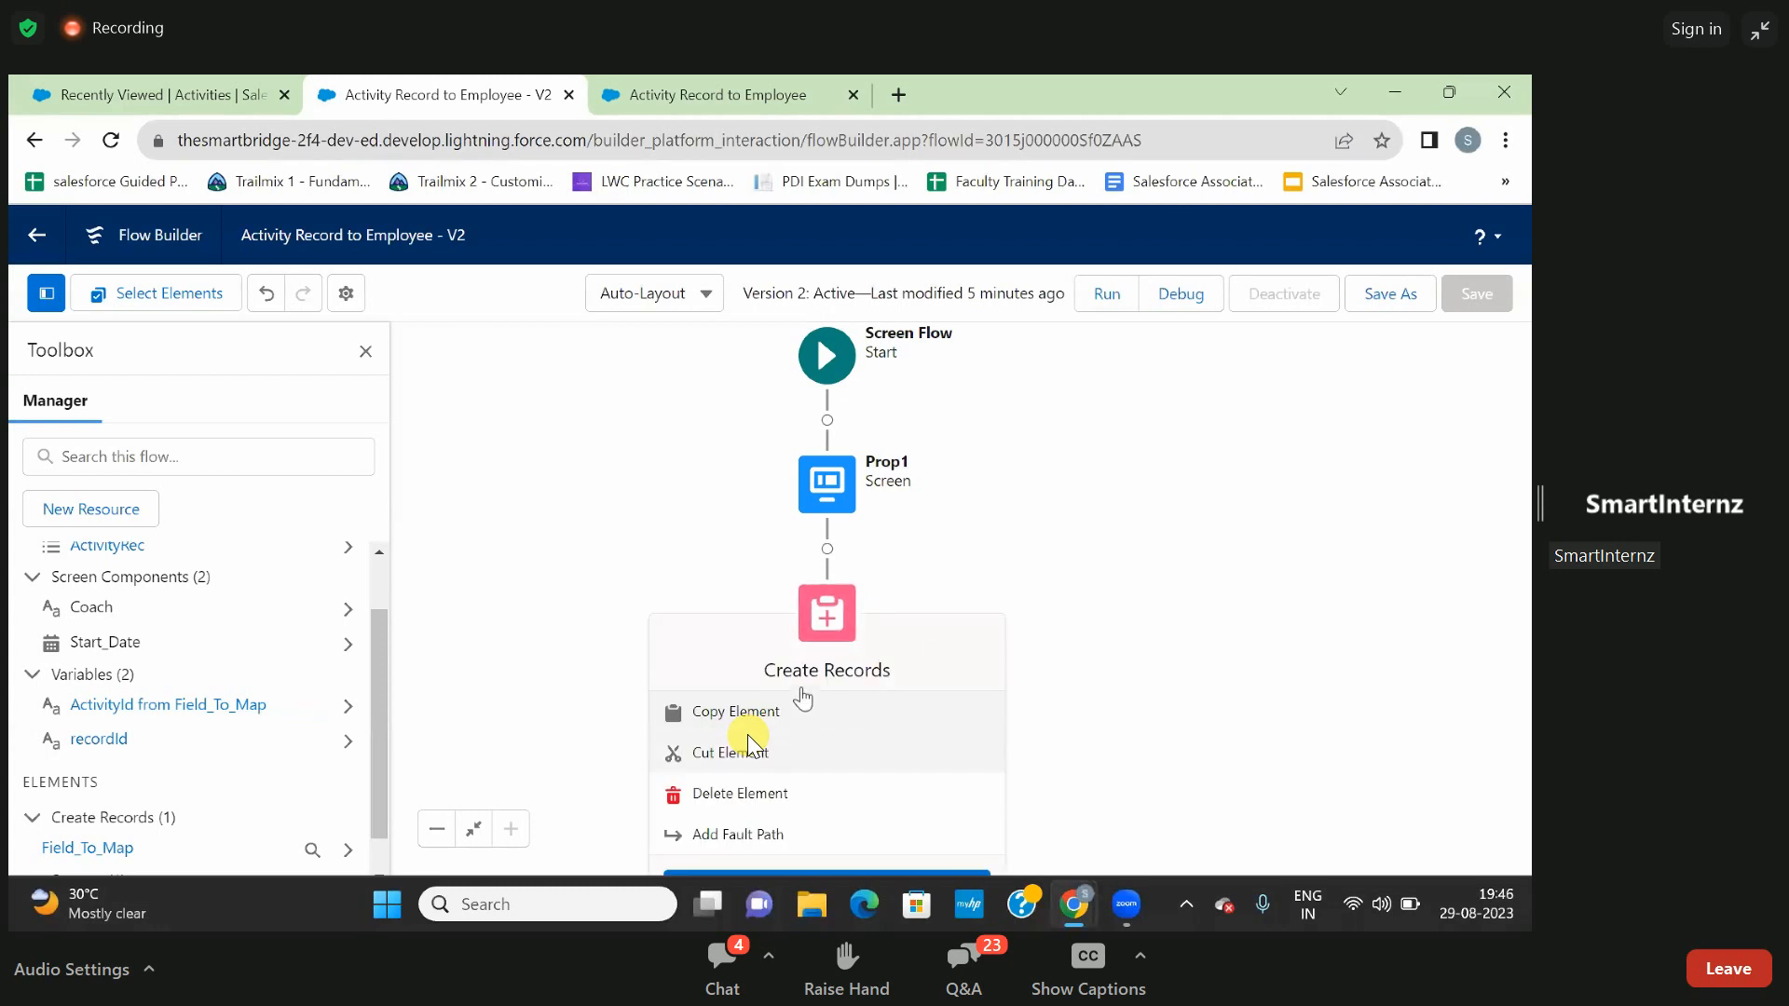
{"action": "left_click", "coordinate": [814, 634]}
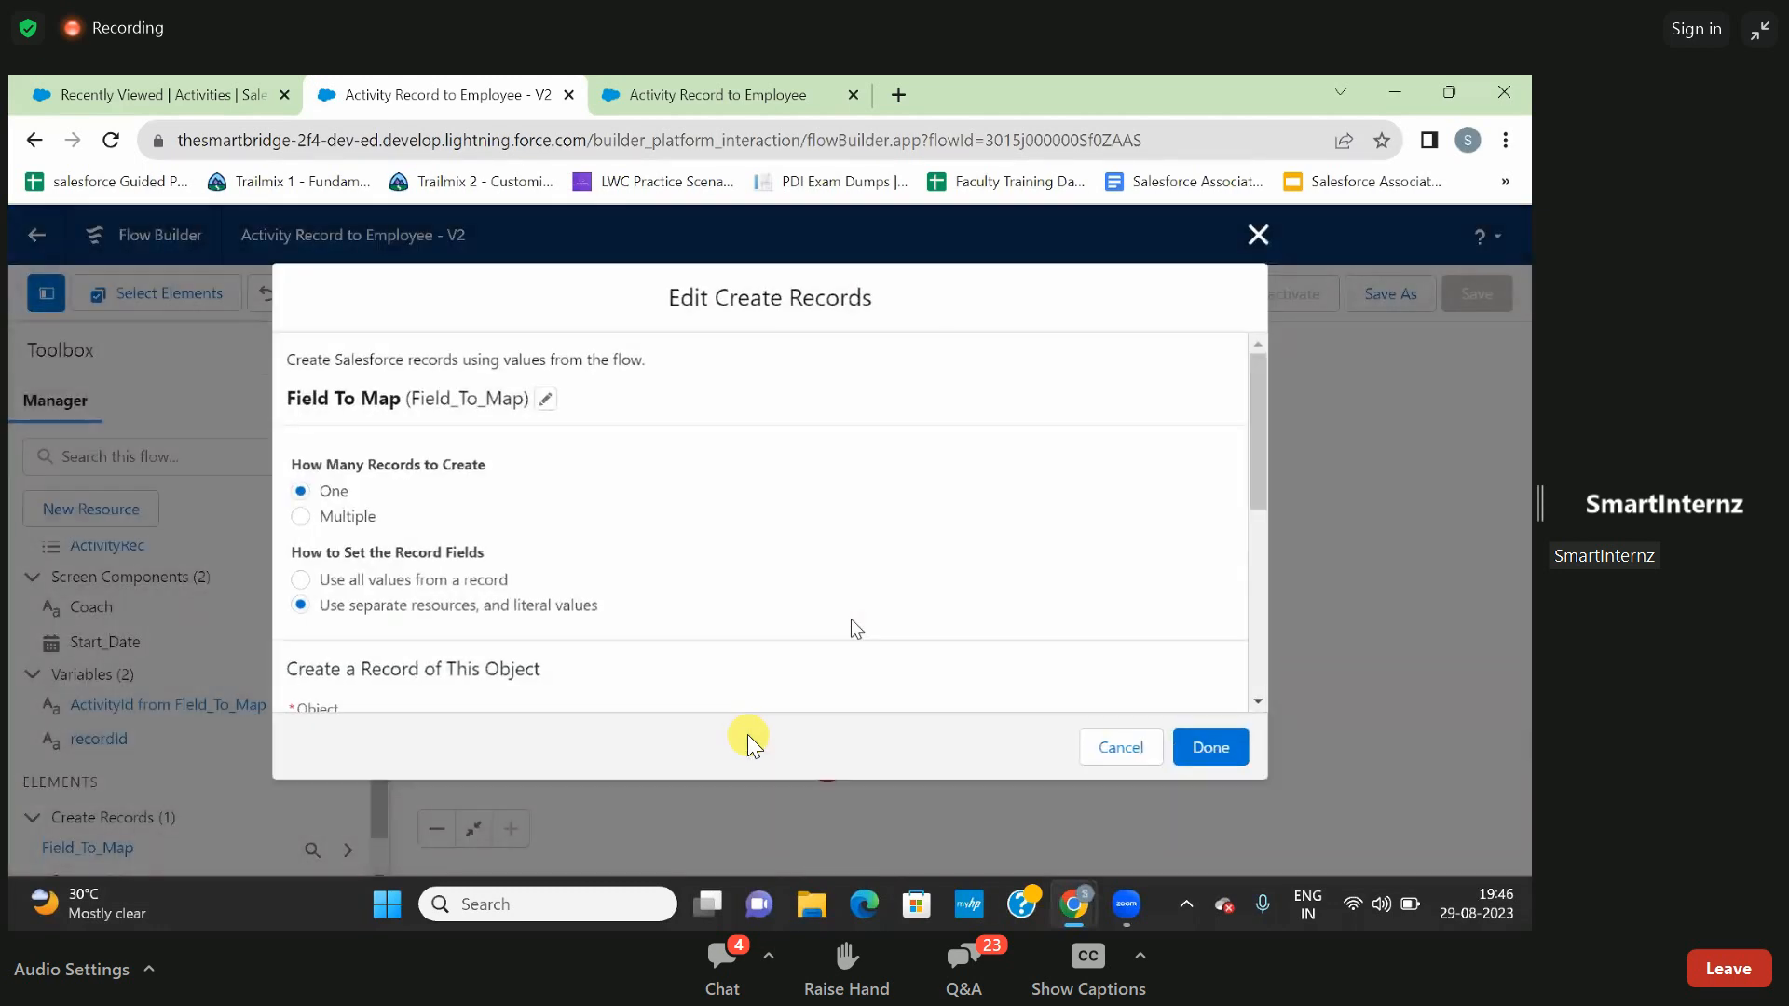
{"action": "scroll", "coordinate": [756, 625], "scroll_direction": "down", "scroll_amount": 6}
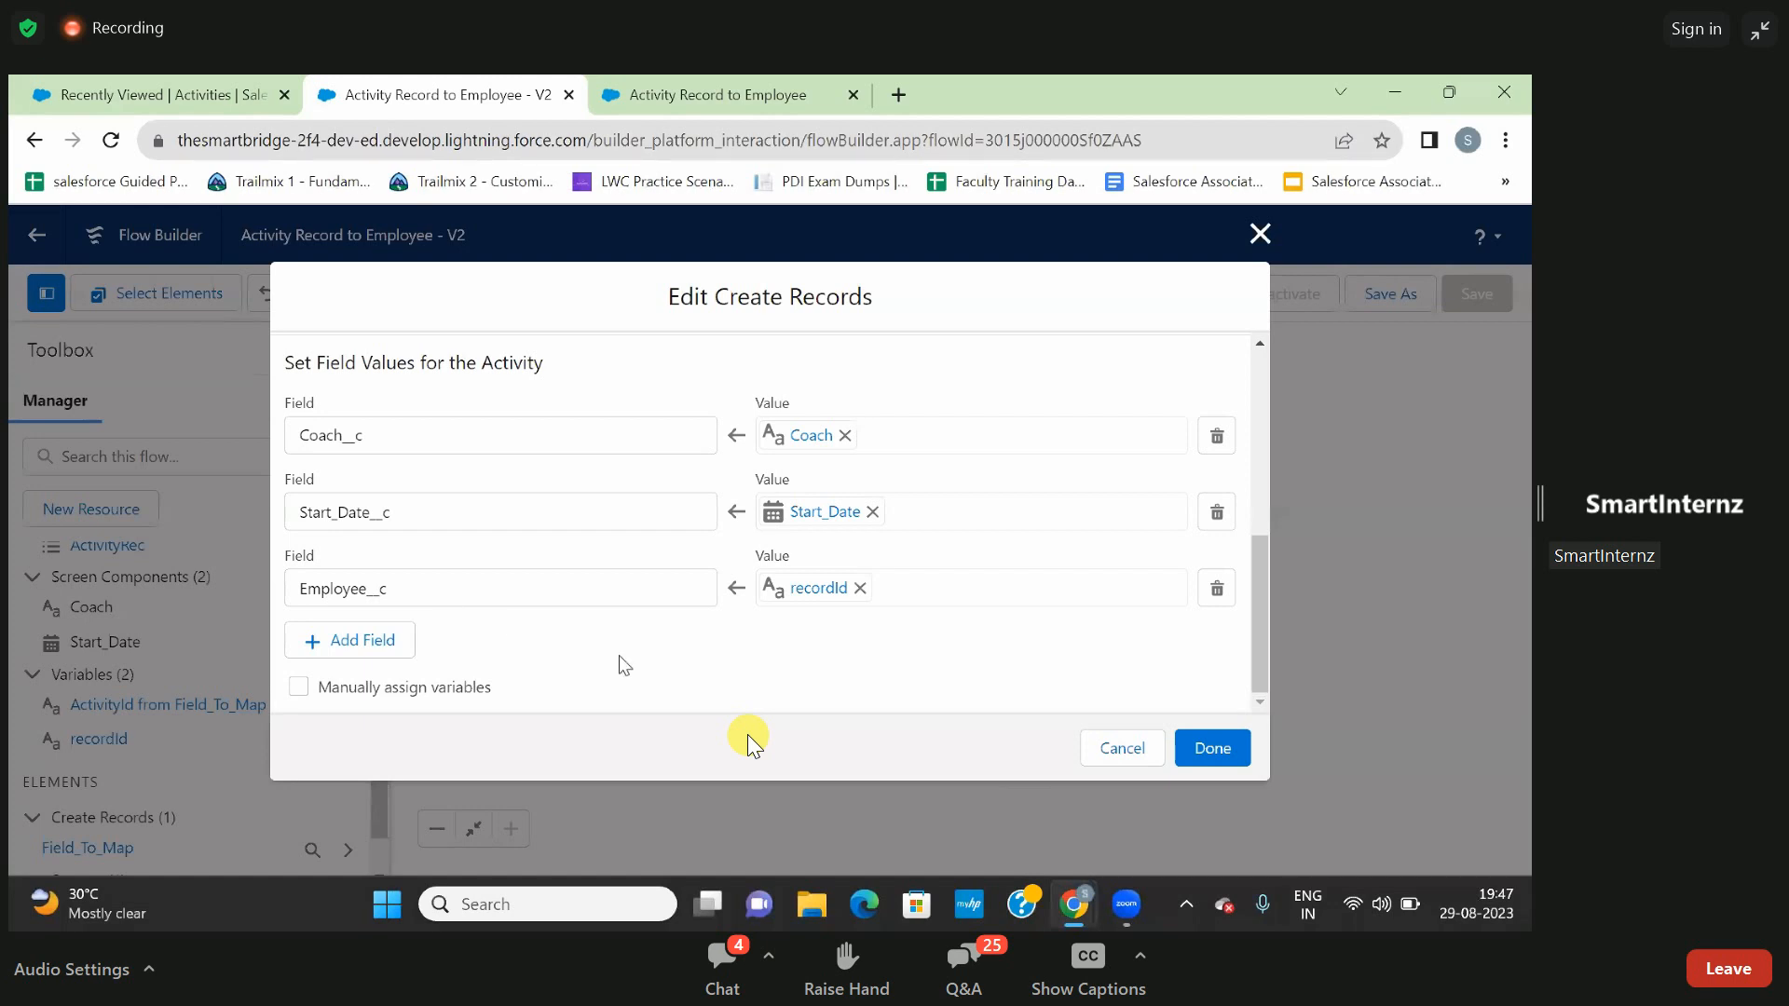
{"action": "left_click", "coordinate": [1202, 748]}
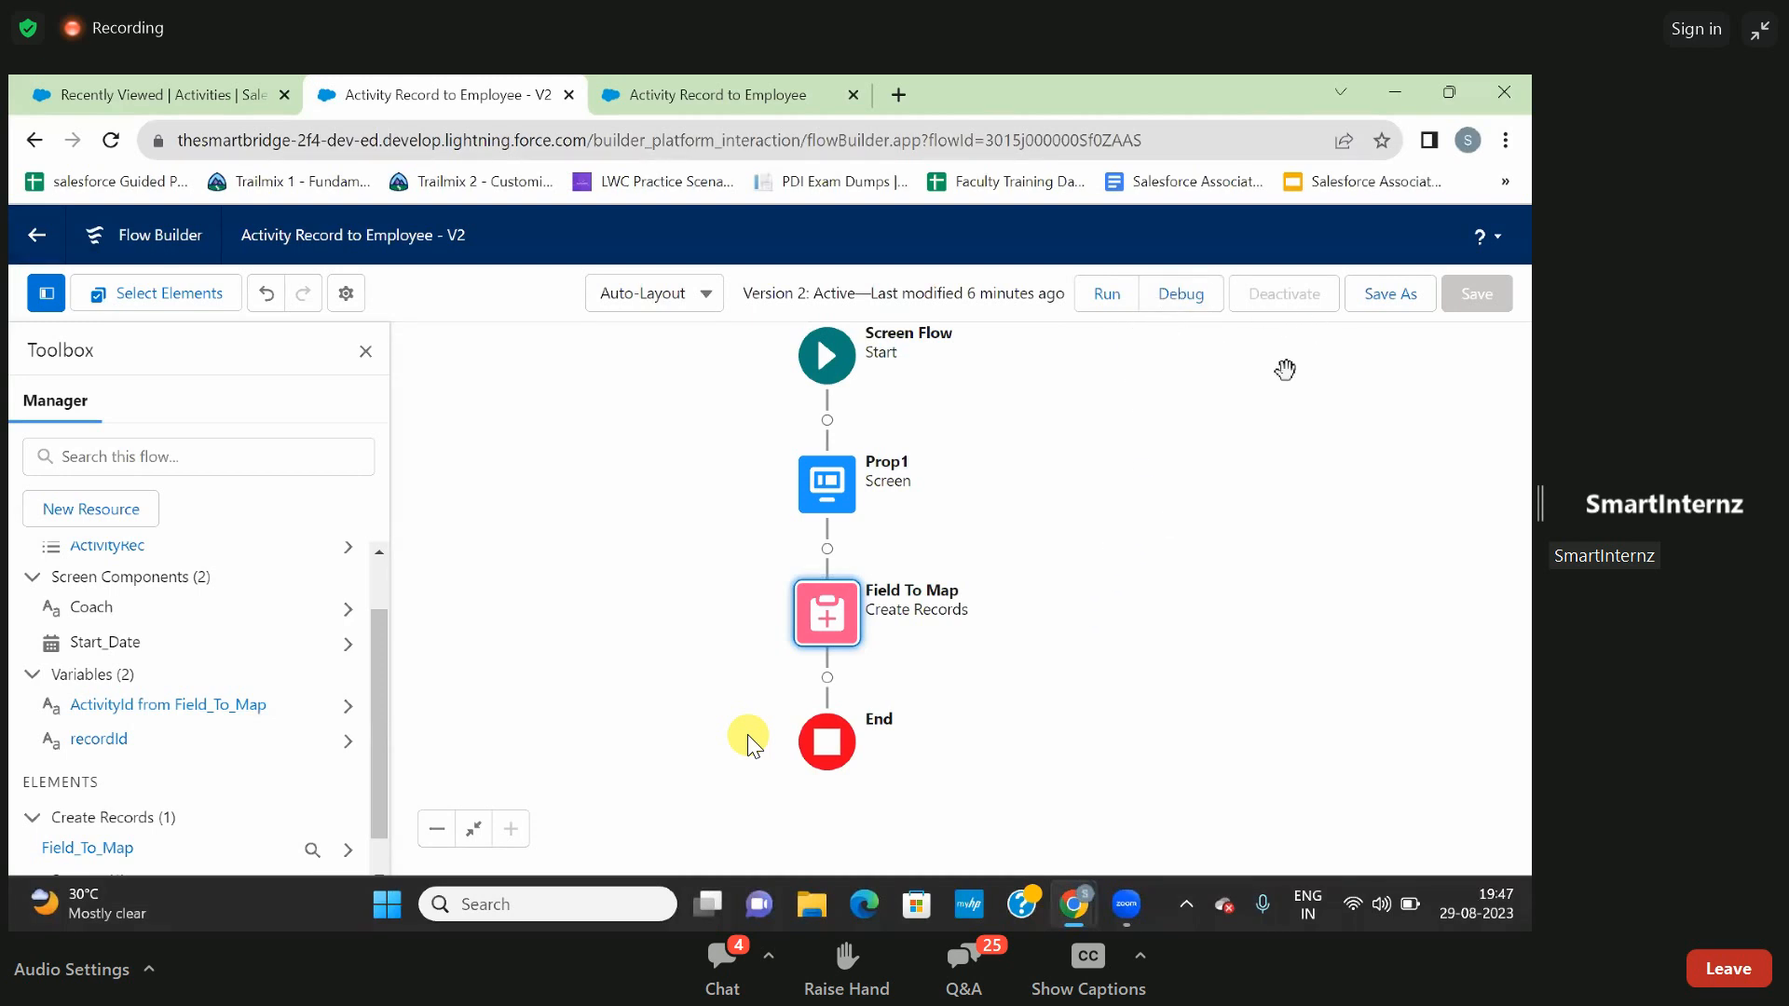
- Start a debug session for the flow and copy the record ID from the URL of the fifth employee in the All list
{"action": "left_click", "coordinate": [1173, 296]}
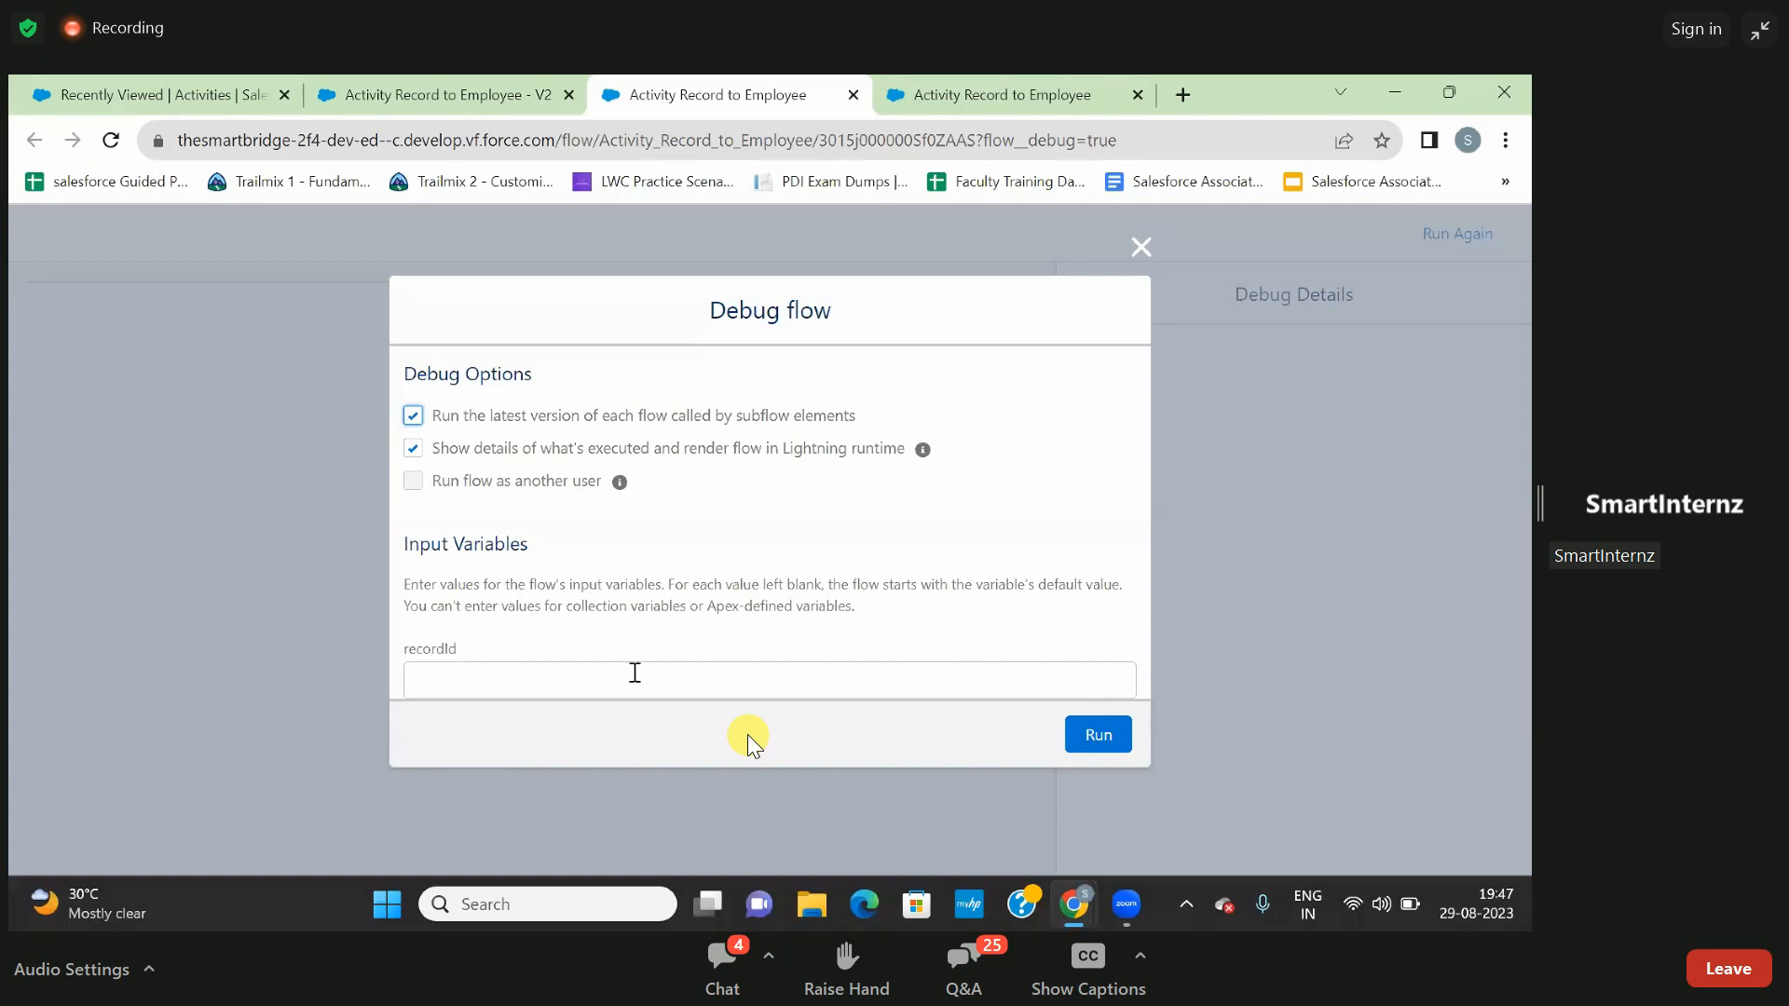
{"action": "left_click", "coordinate": [454, 82]}
{"action": "left_click", "coordinate": [144, 89]}
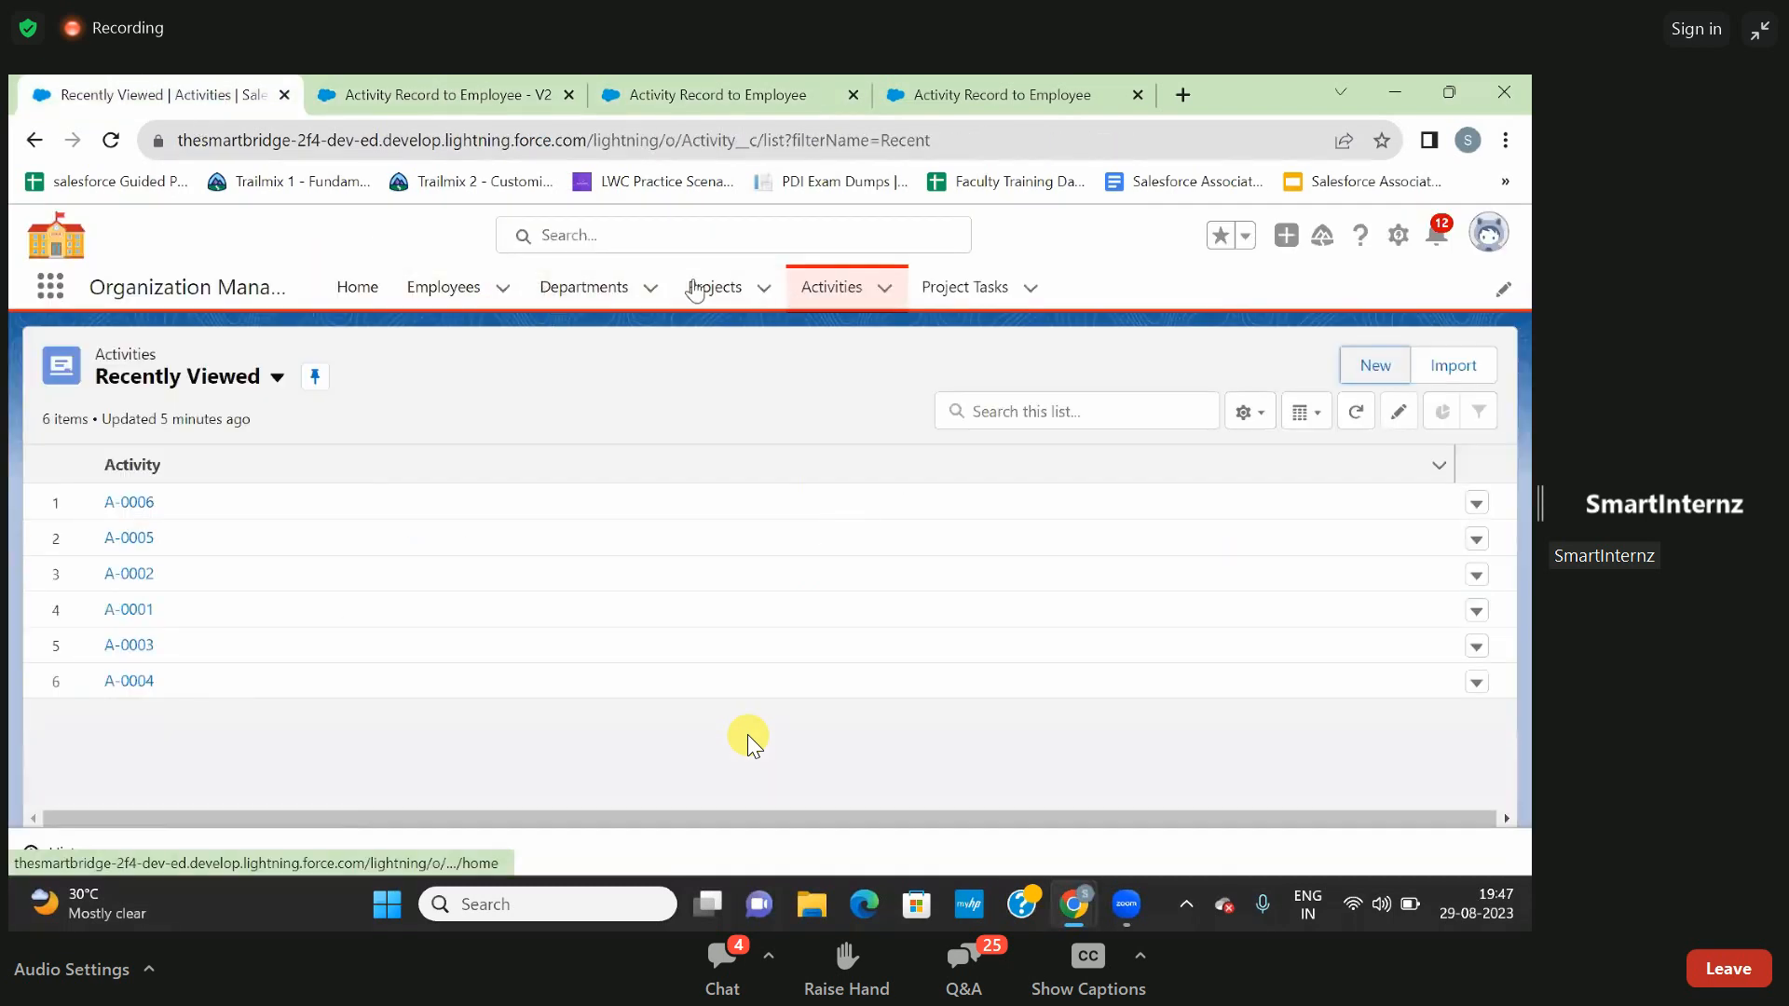
{"action": "left_click", "coordinate": [446, 291]}
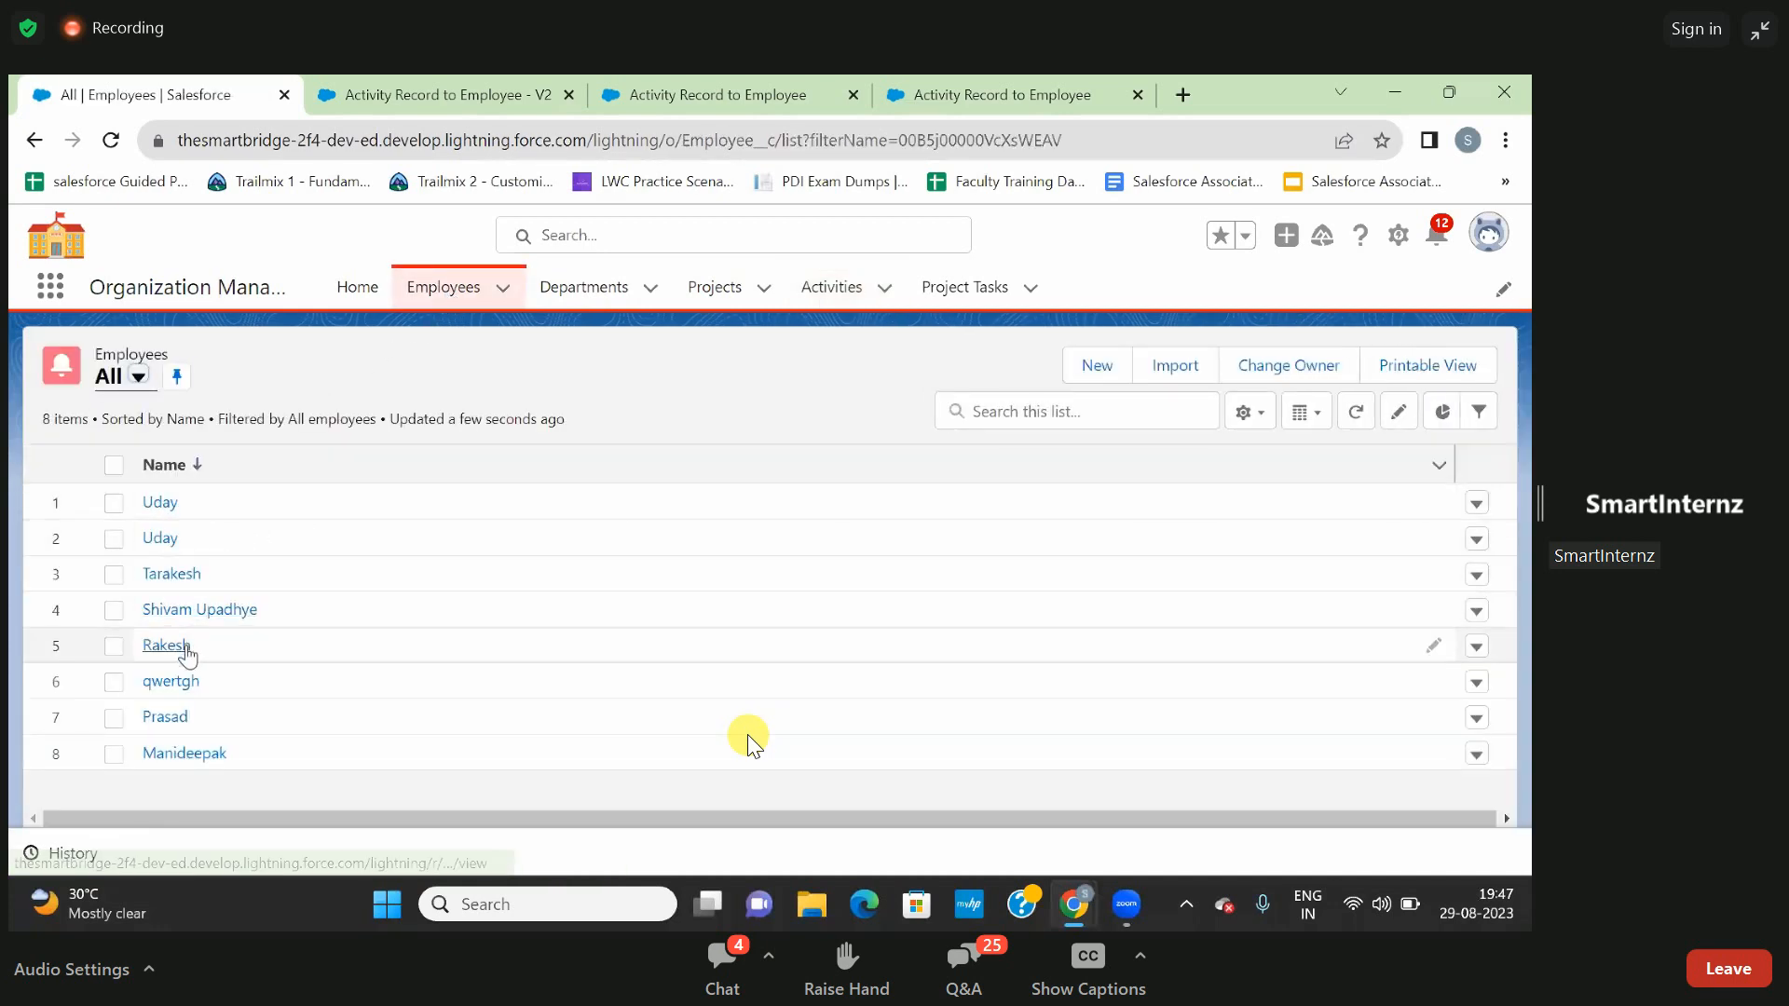
{"action": "left_click", "coordinate": [174, 649]}
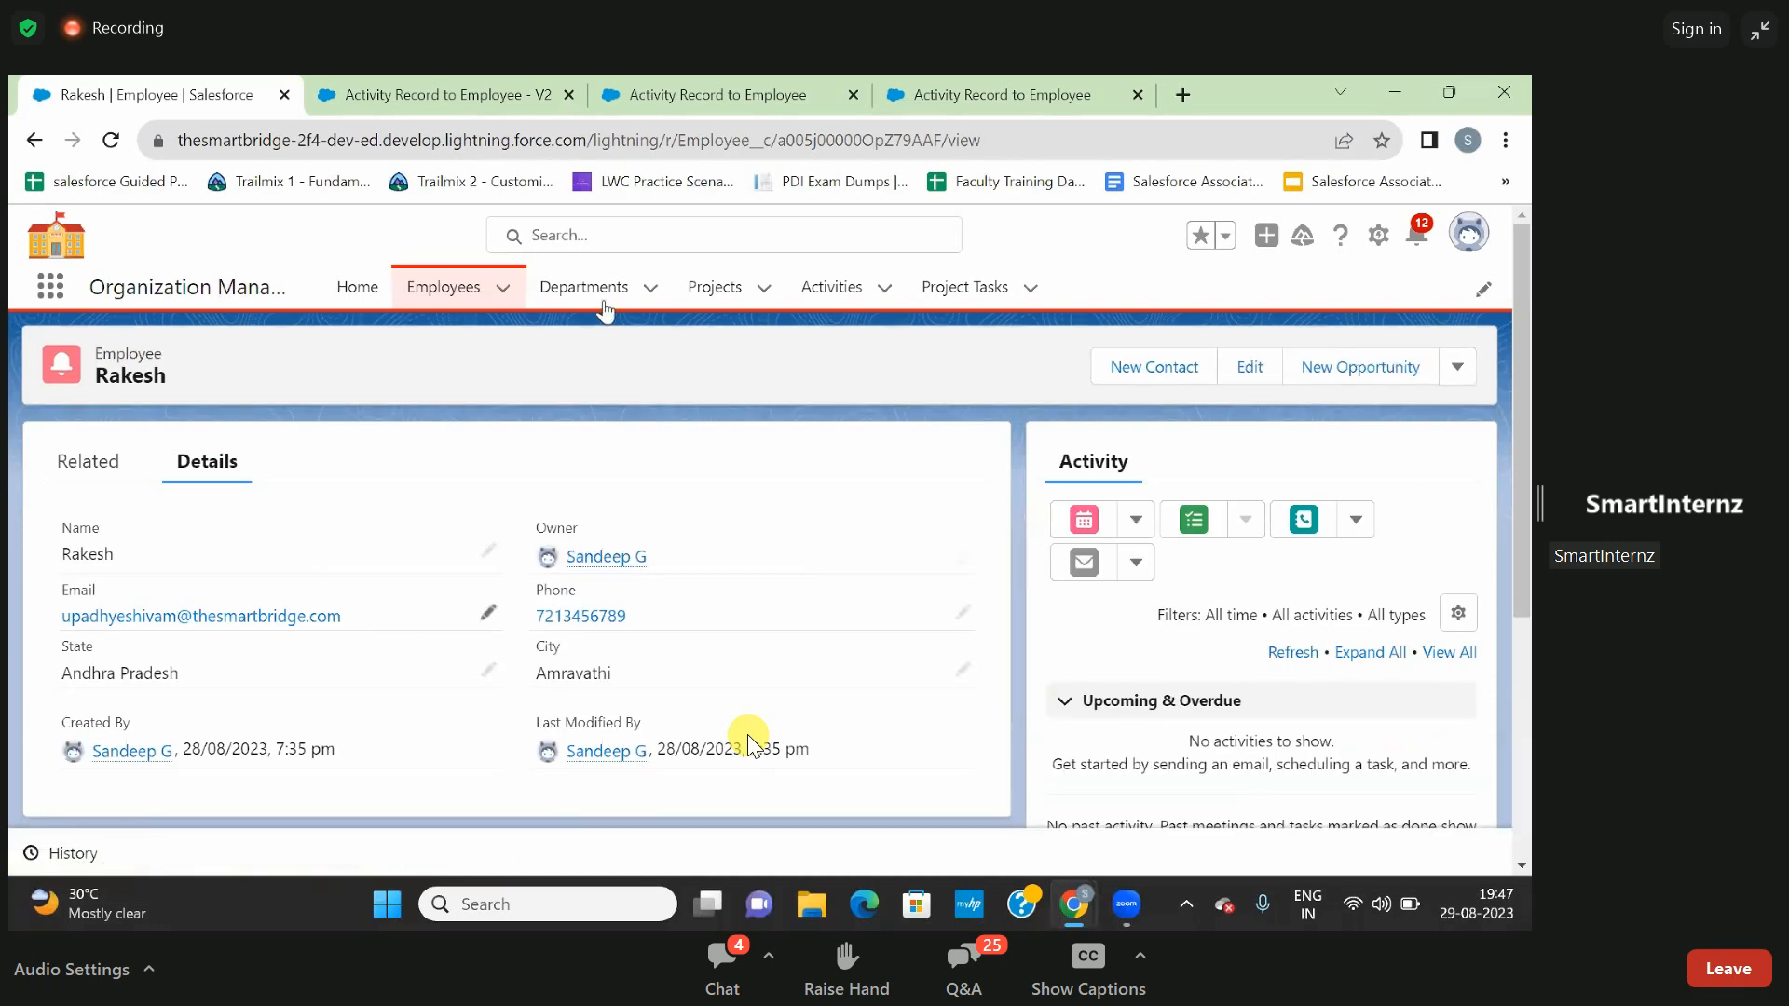
{"action": "double_click", "coordinate": [859, 142]}
{"action": "key", "text": "ctrl+c"}
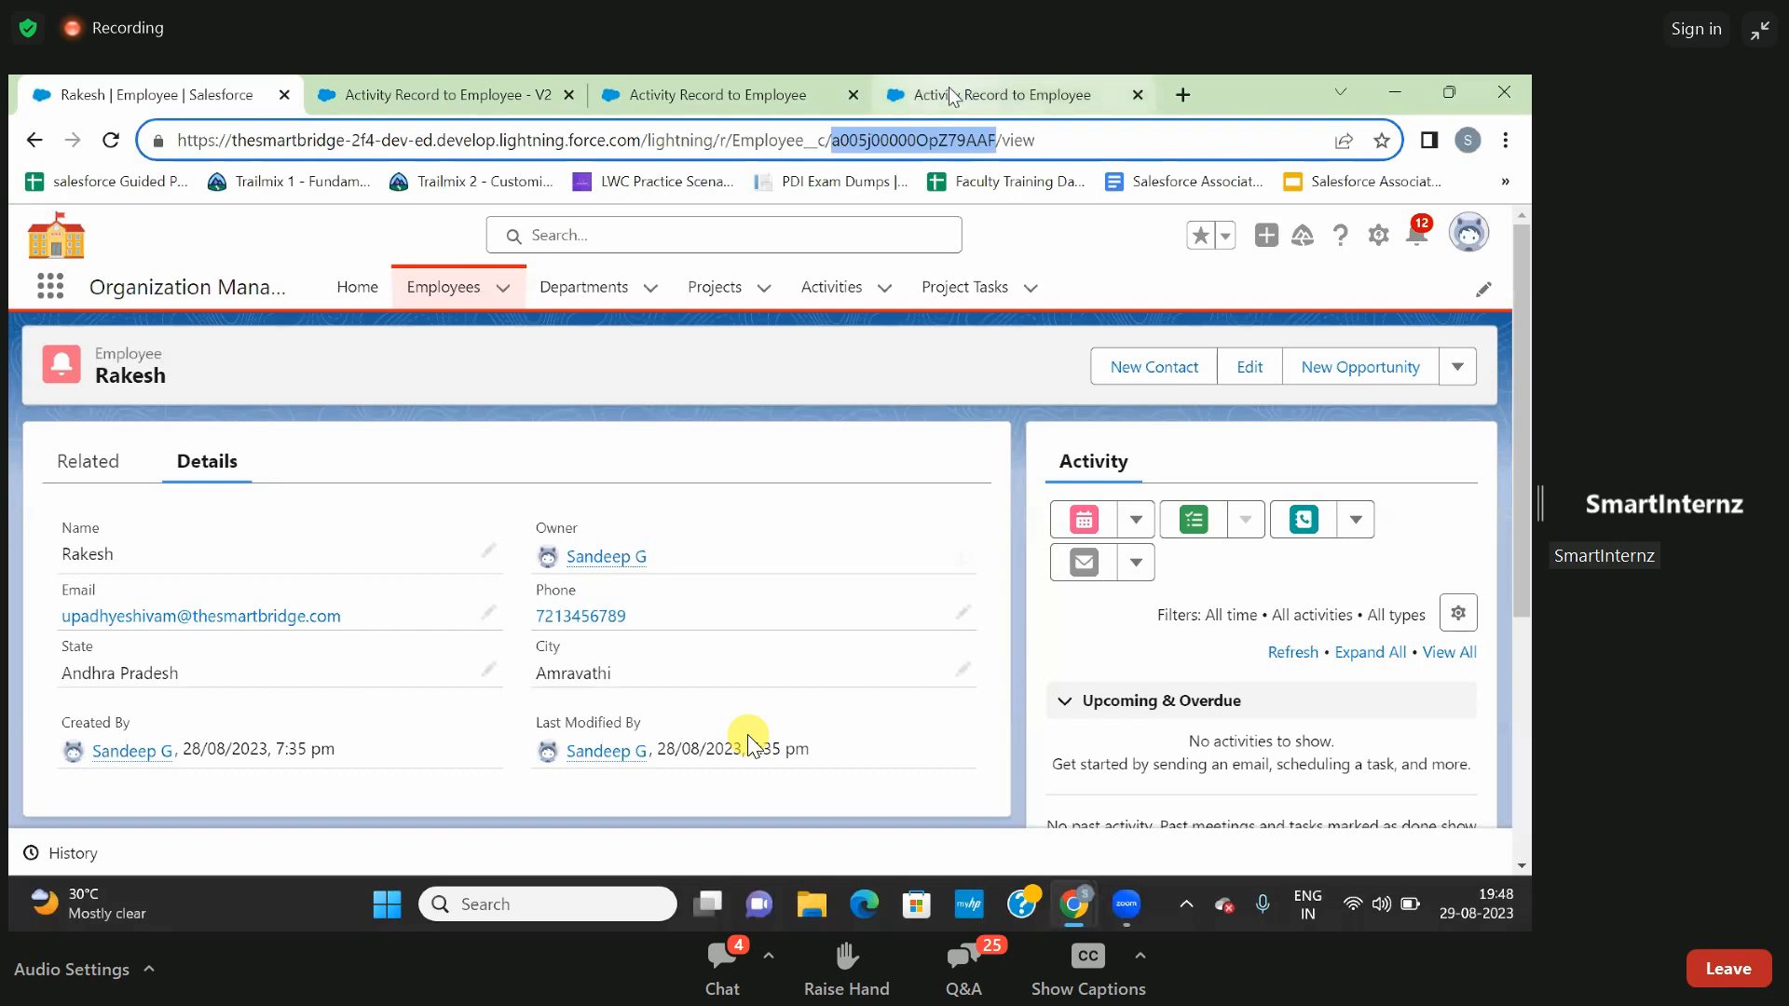
- Enter the copied employee record ID as the recordId input variable in the debug options and run the flow
{"action": "left_click", "coordinate": [787, 91]}
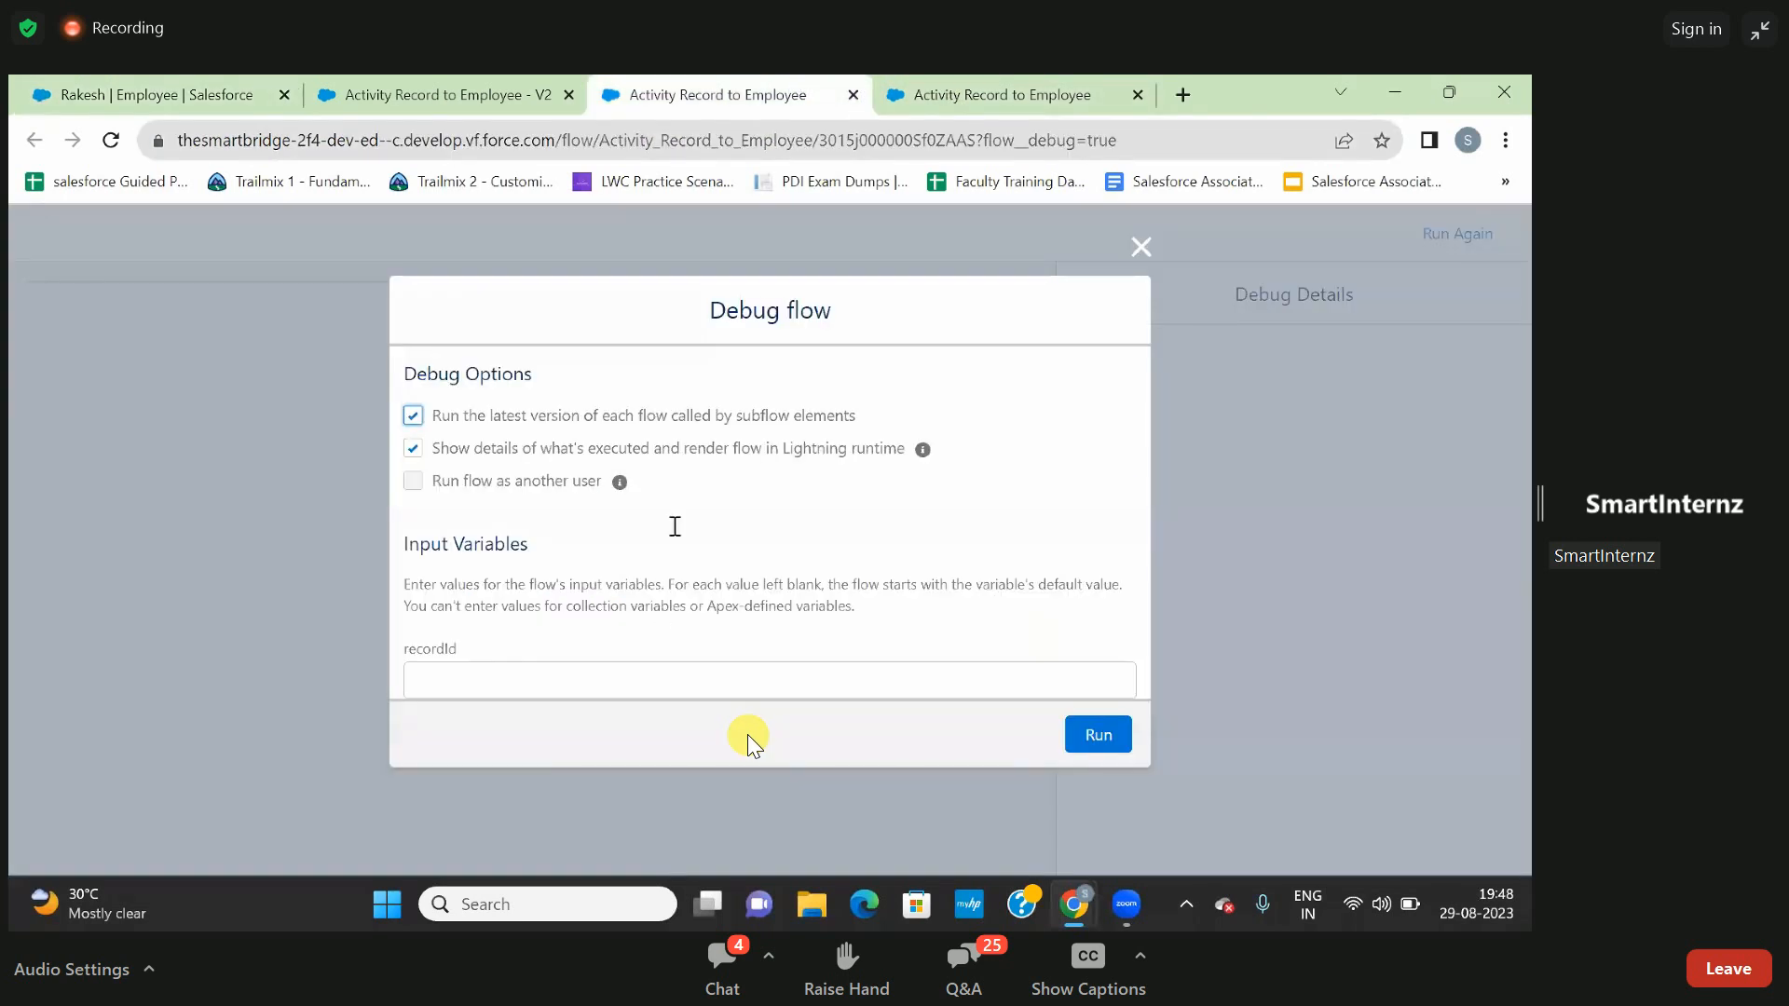
{"action": "left_click", "coordinate": [629, 681]}
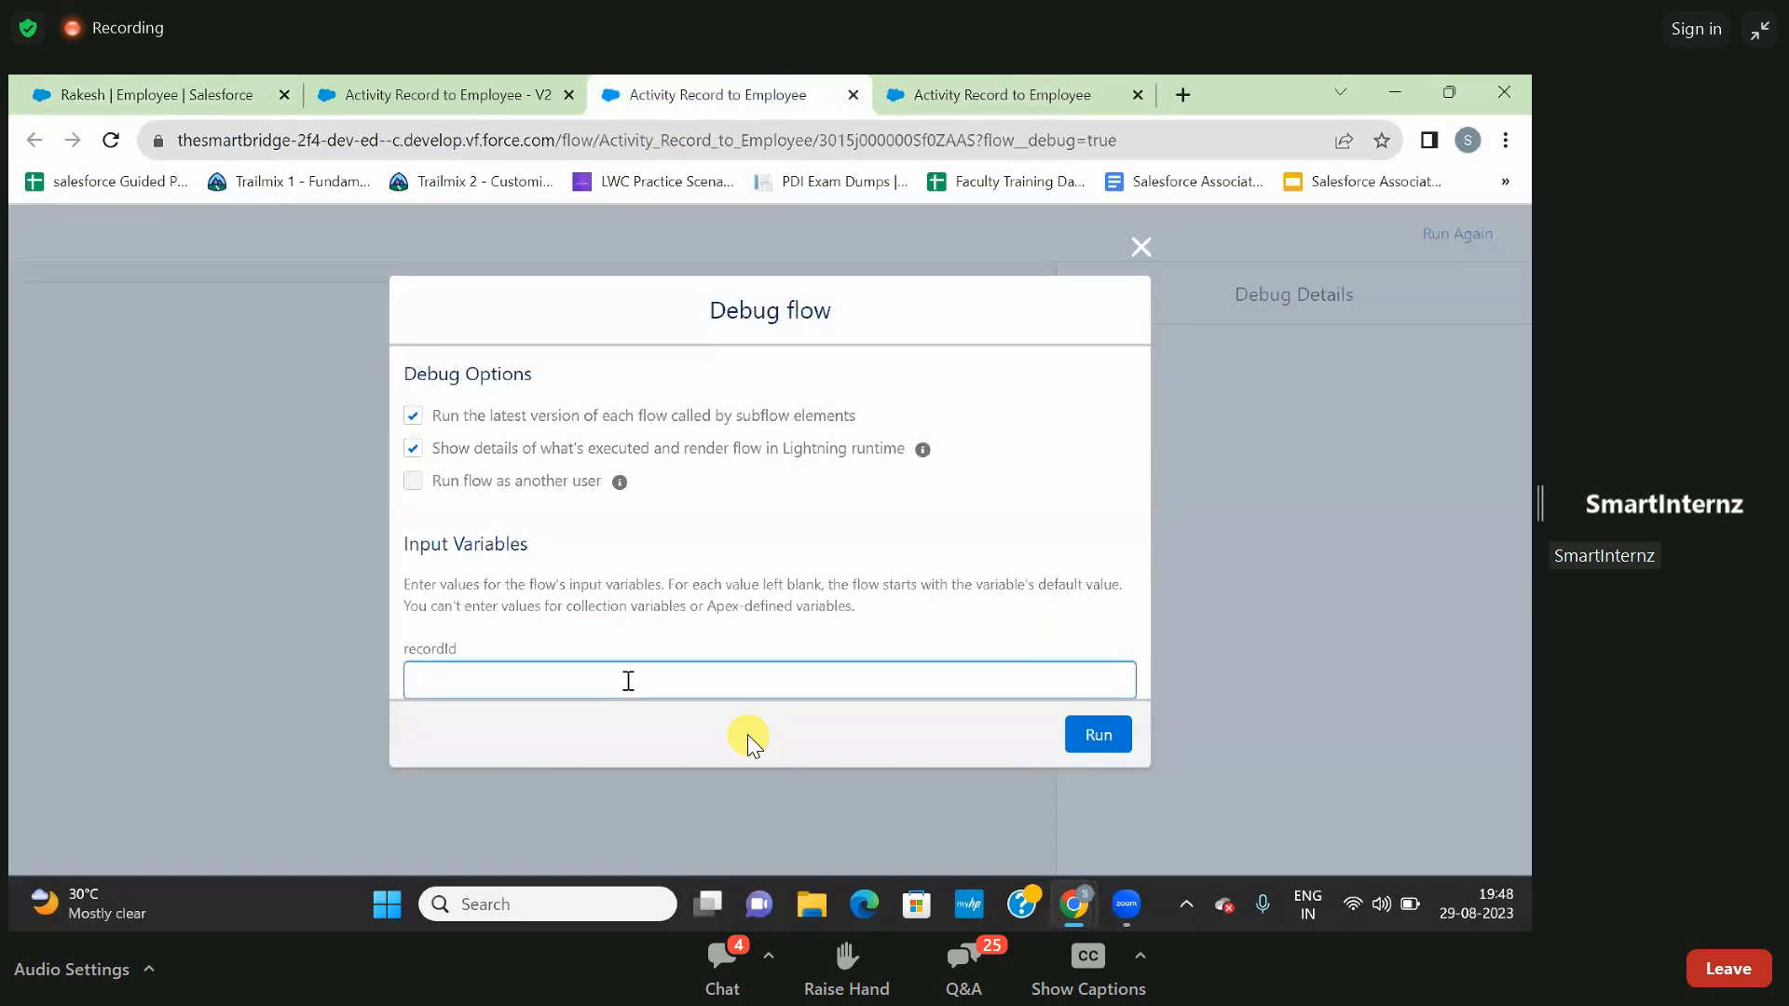
{"action": "key", "text": "ctrl+v"}
{"action": "left_click", "coordinate": [1092, 736]}
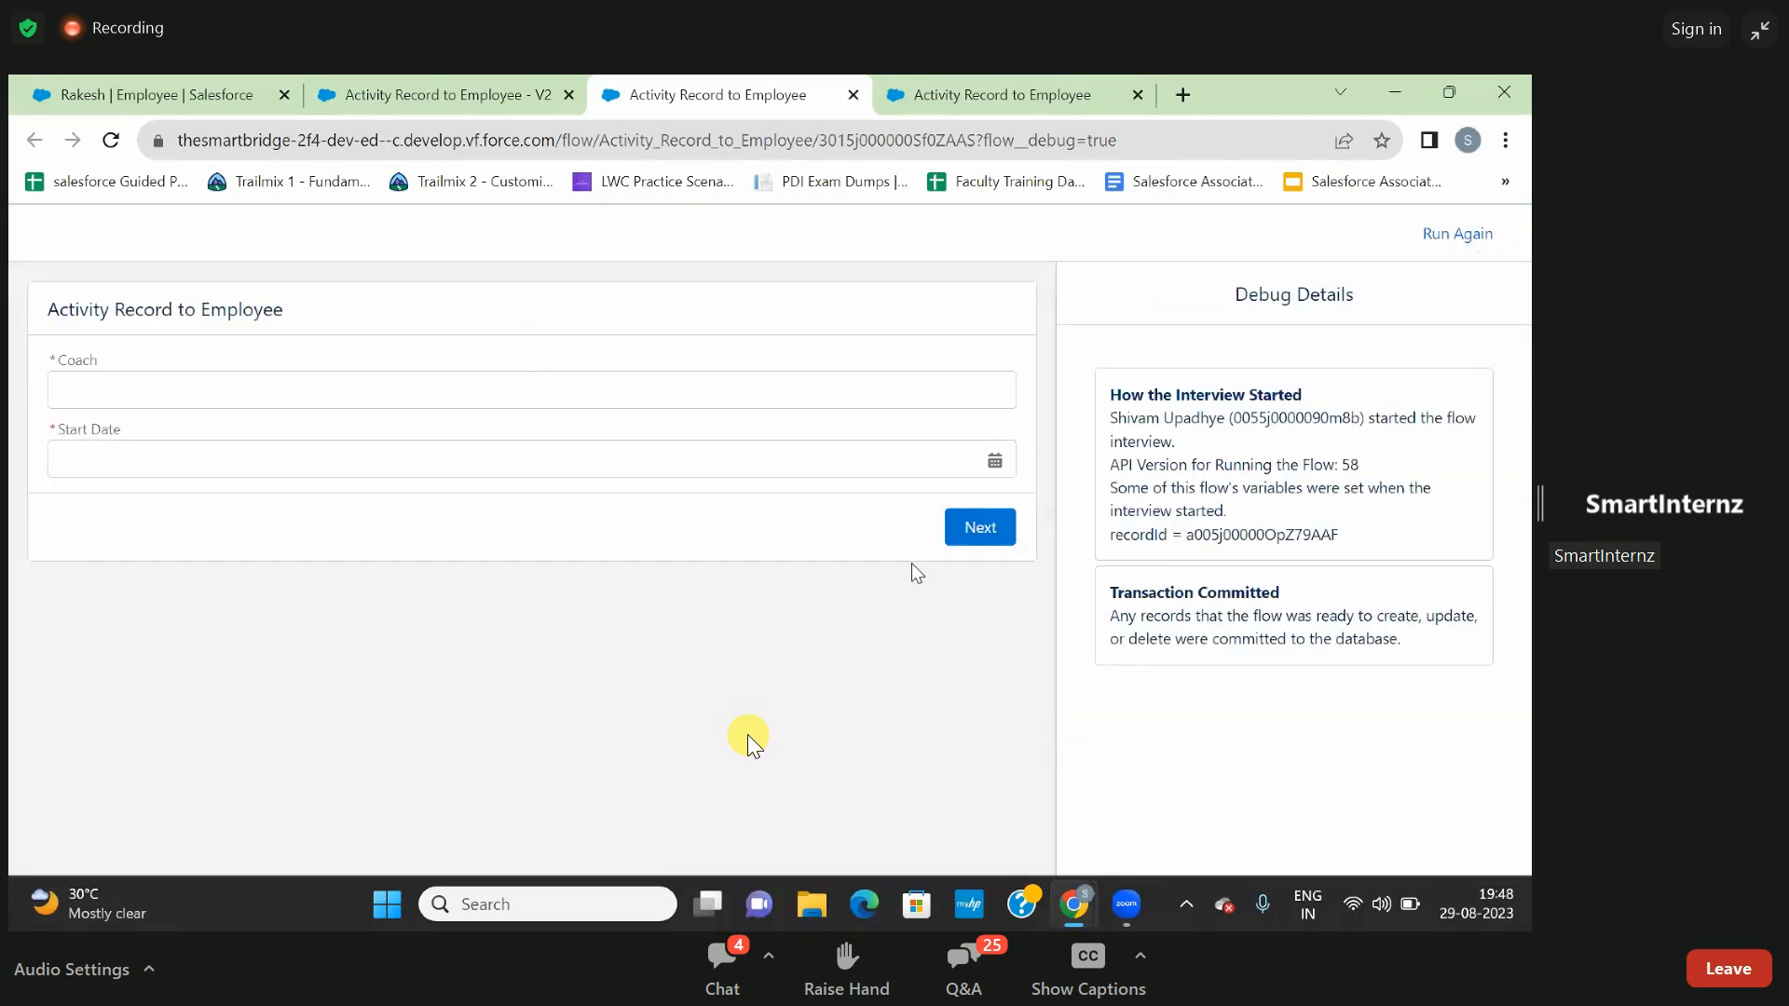
- Enter the coach's name, set Start Date to 24-Aug-2023 and submit the flow screen
{"action": "left_click", "coordinate": [625, 387]}
{"action": "type", "text": "T"}
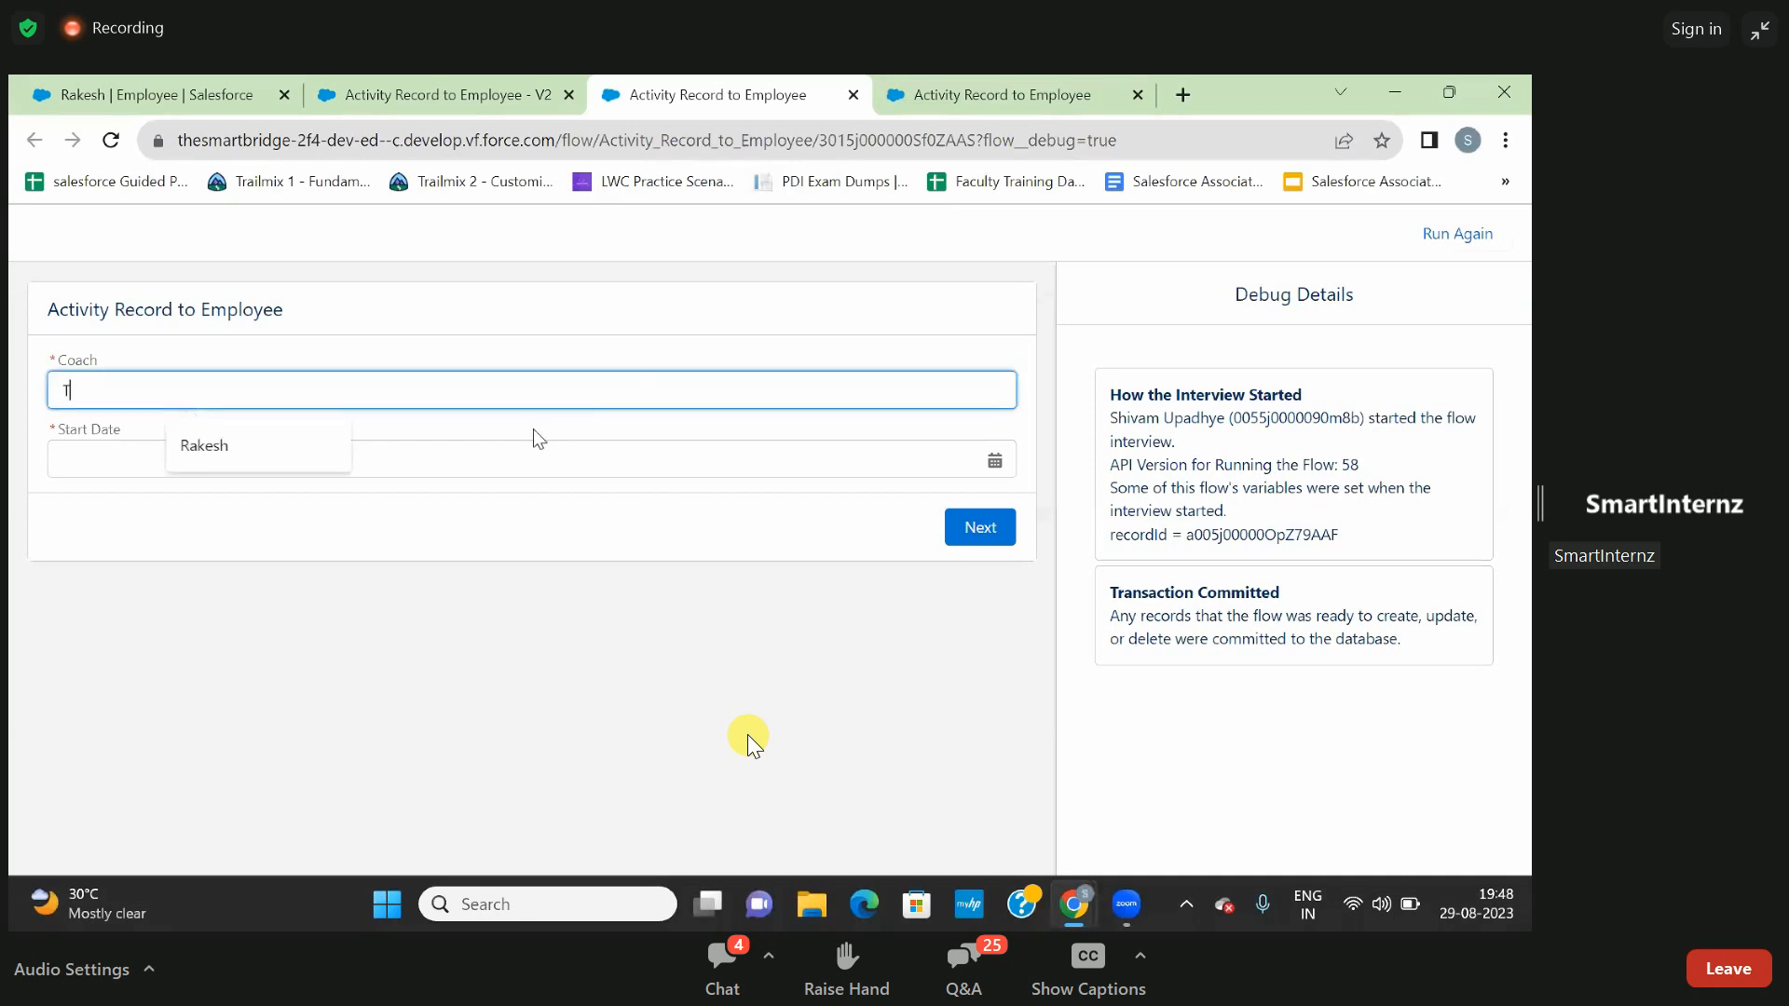
{"action": "type", "text": "rrak"}
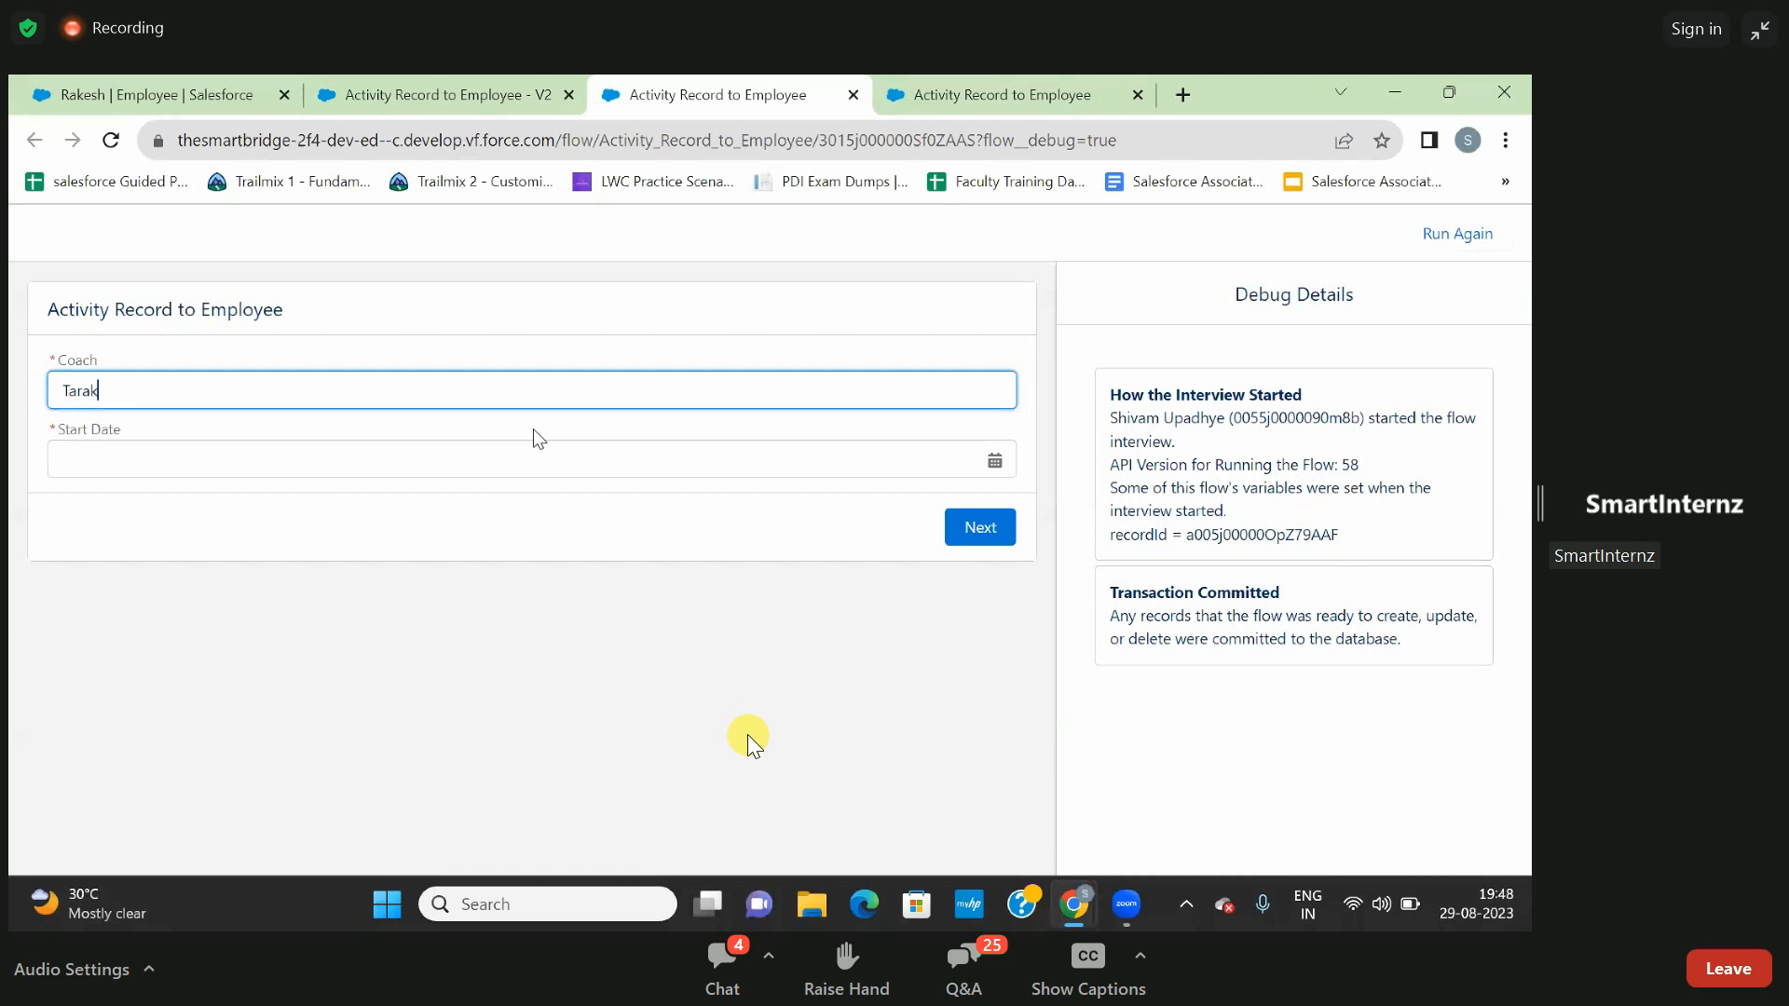
{"action": "type", "text": "esh"}
{"action": "left_click", "coordinate": [450, 598]}
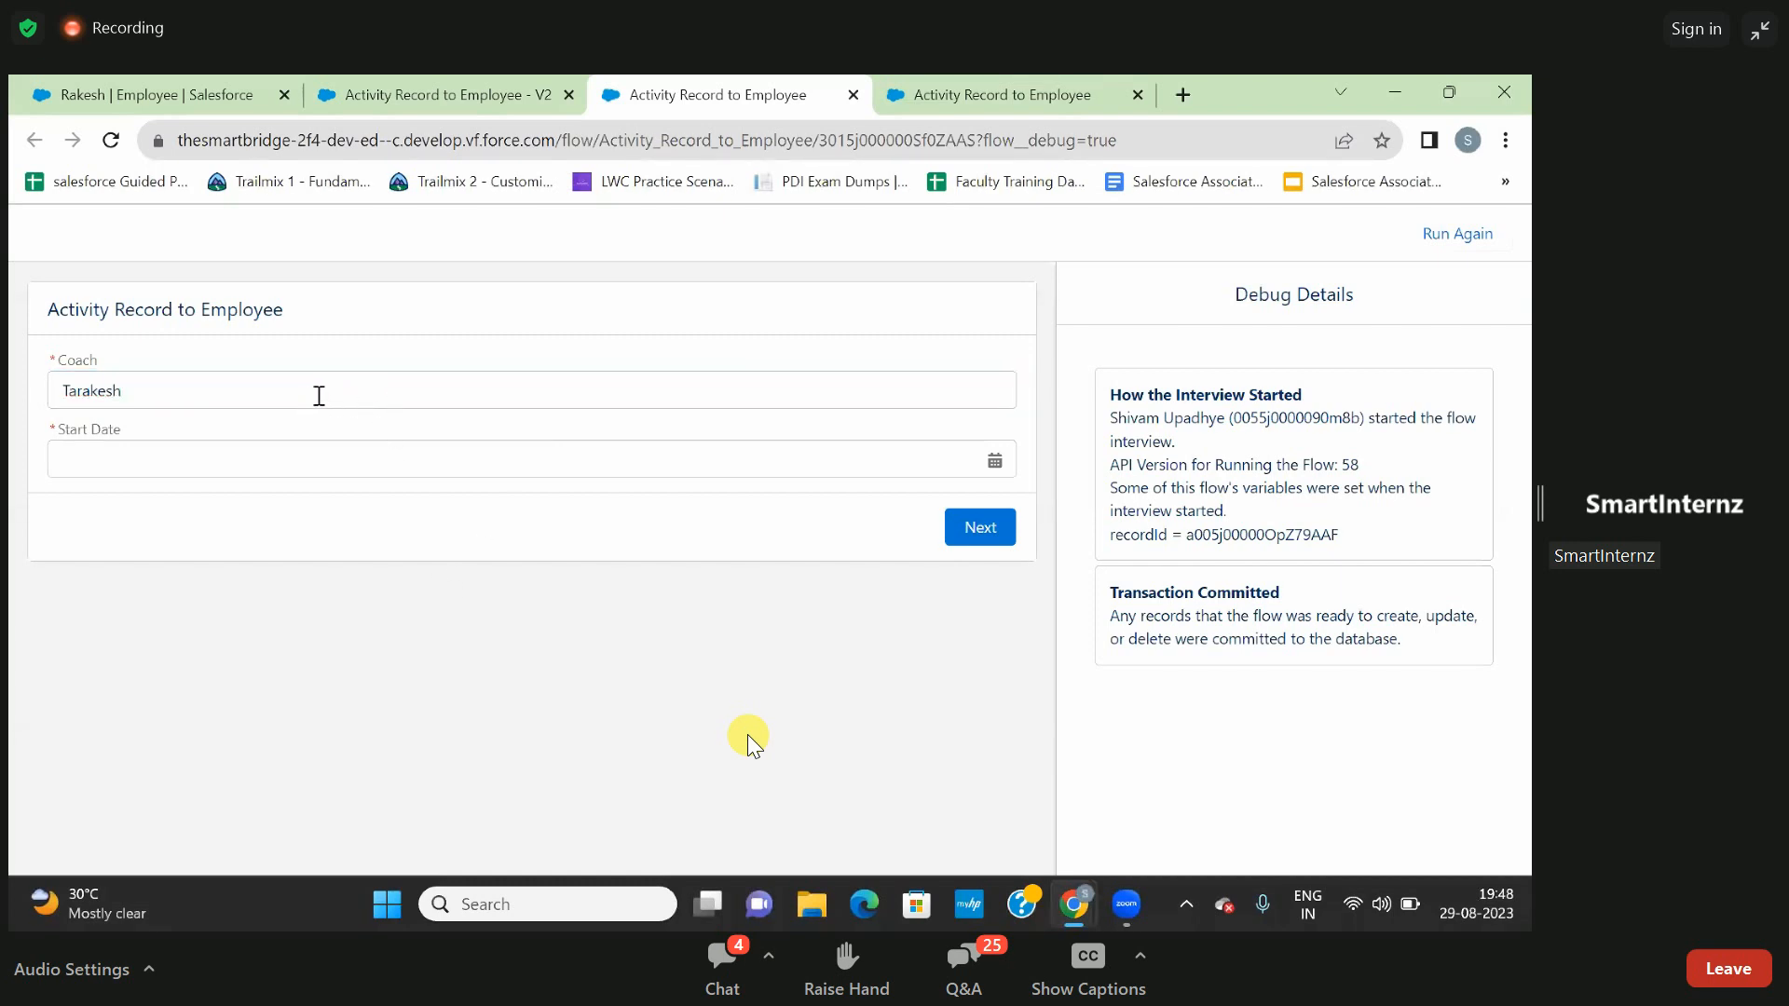
{"action": "left_click", "coordinate": [303, 459]}
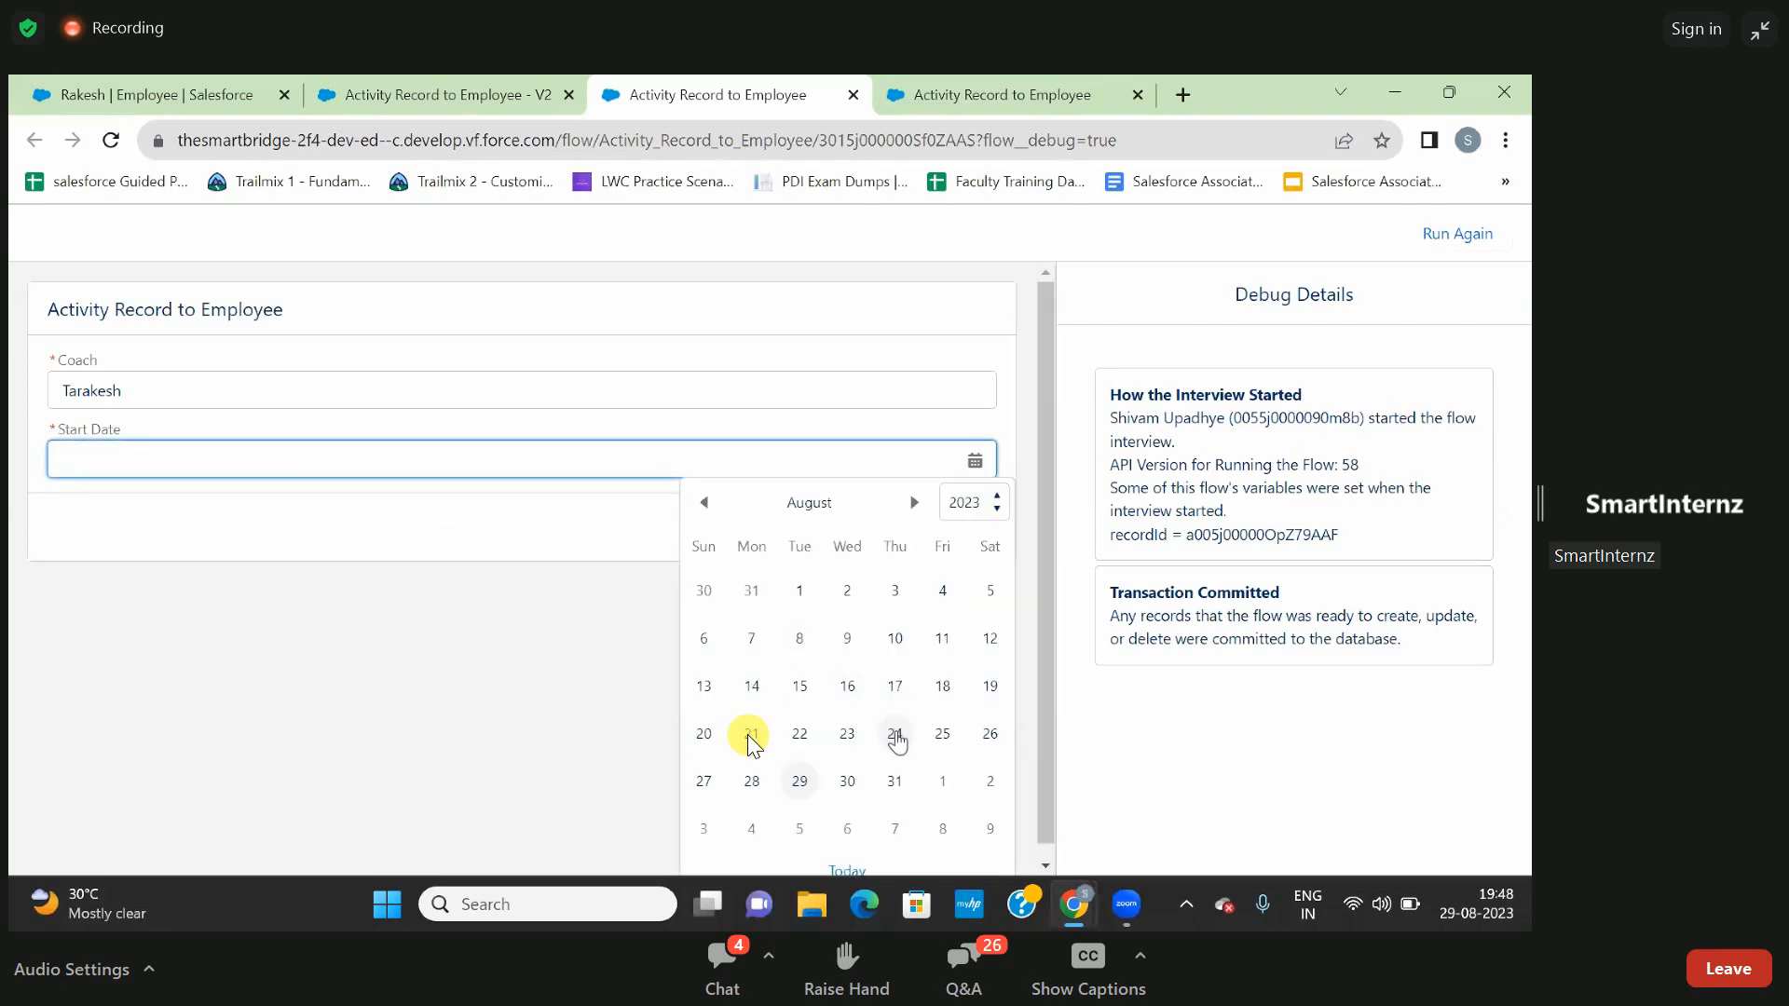
{"action": "left_click", "coordinate": [892, 733]}
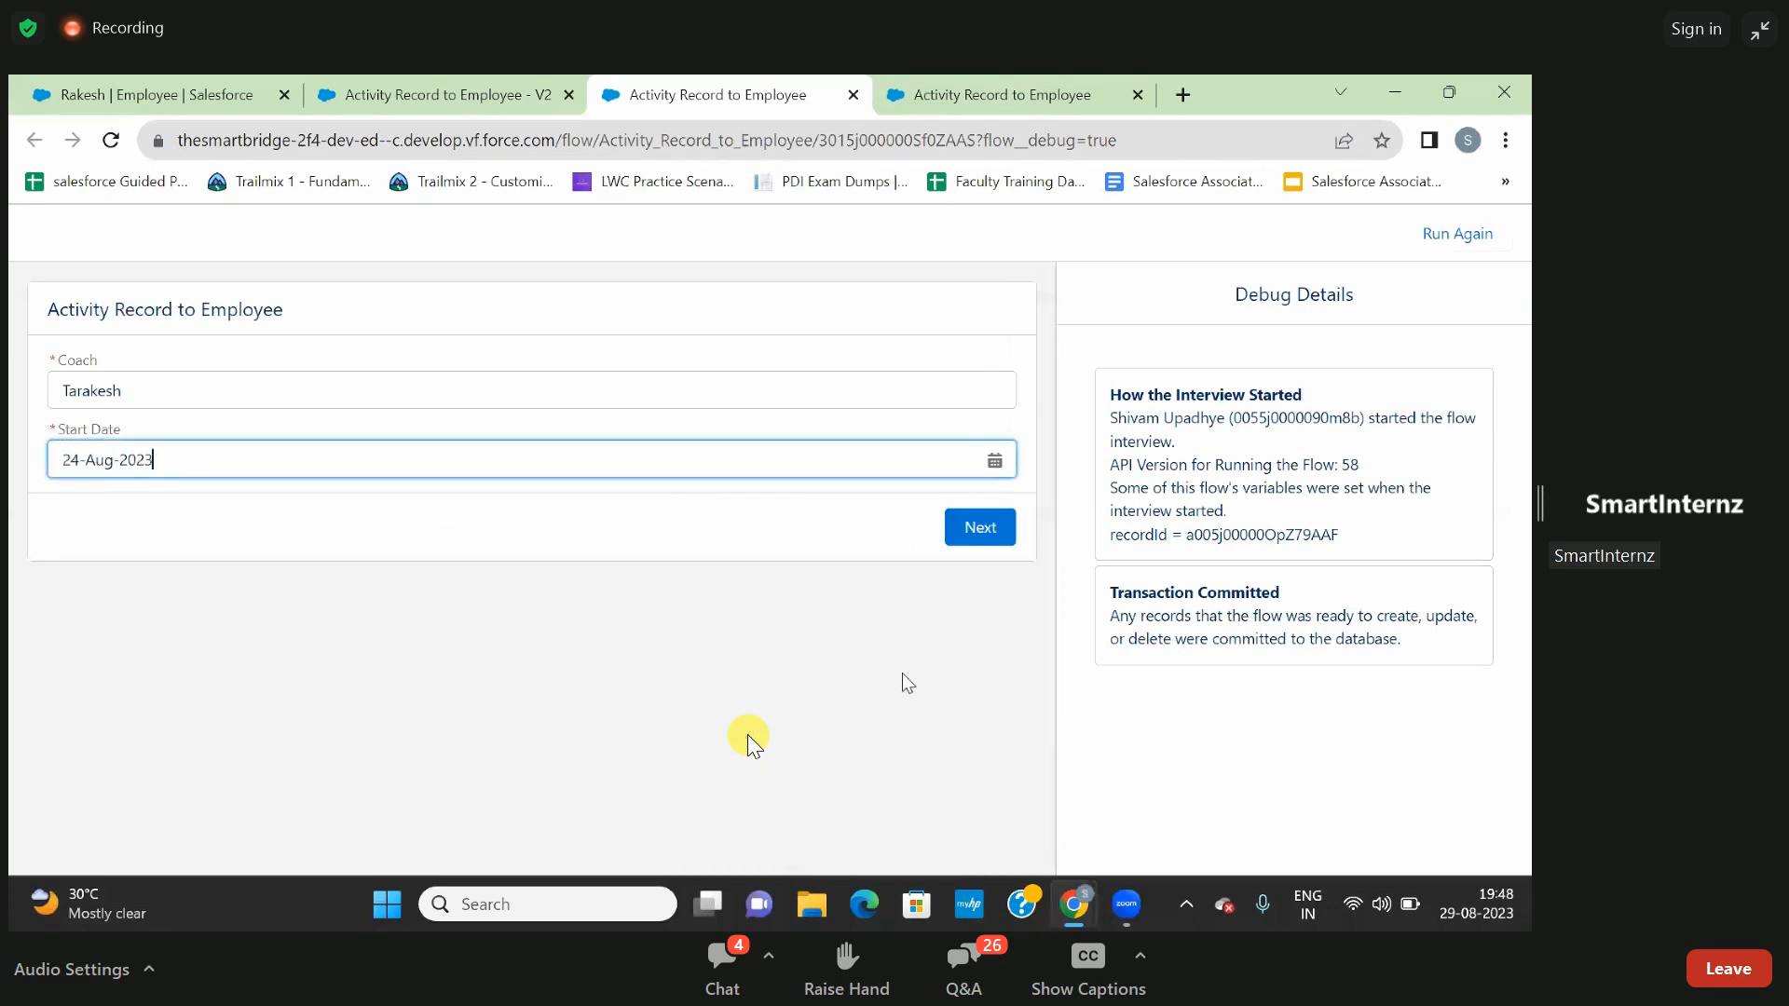
{"action": "left_click", "coordinate": [980, 529]}
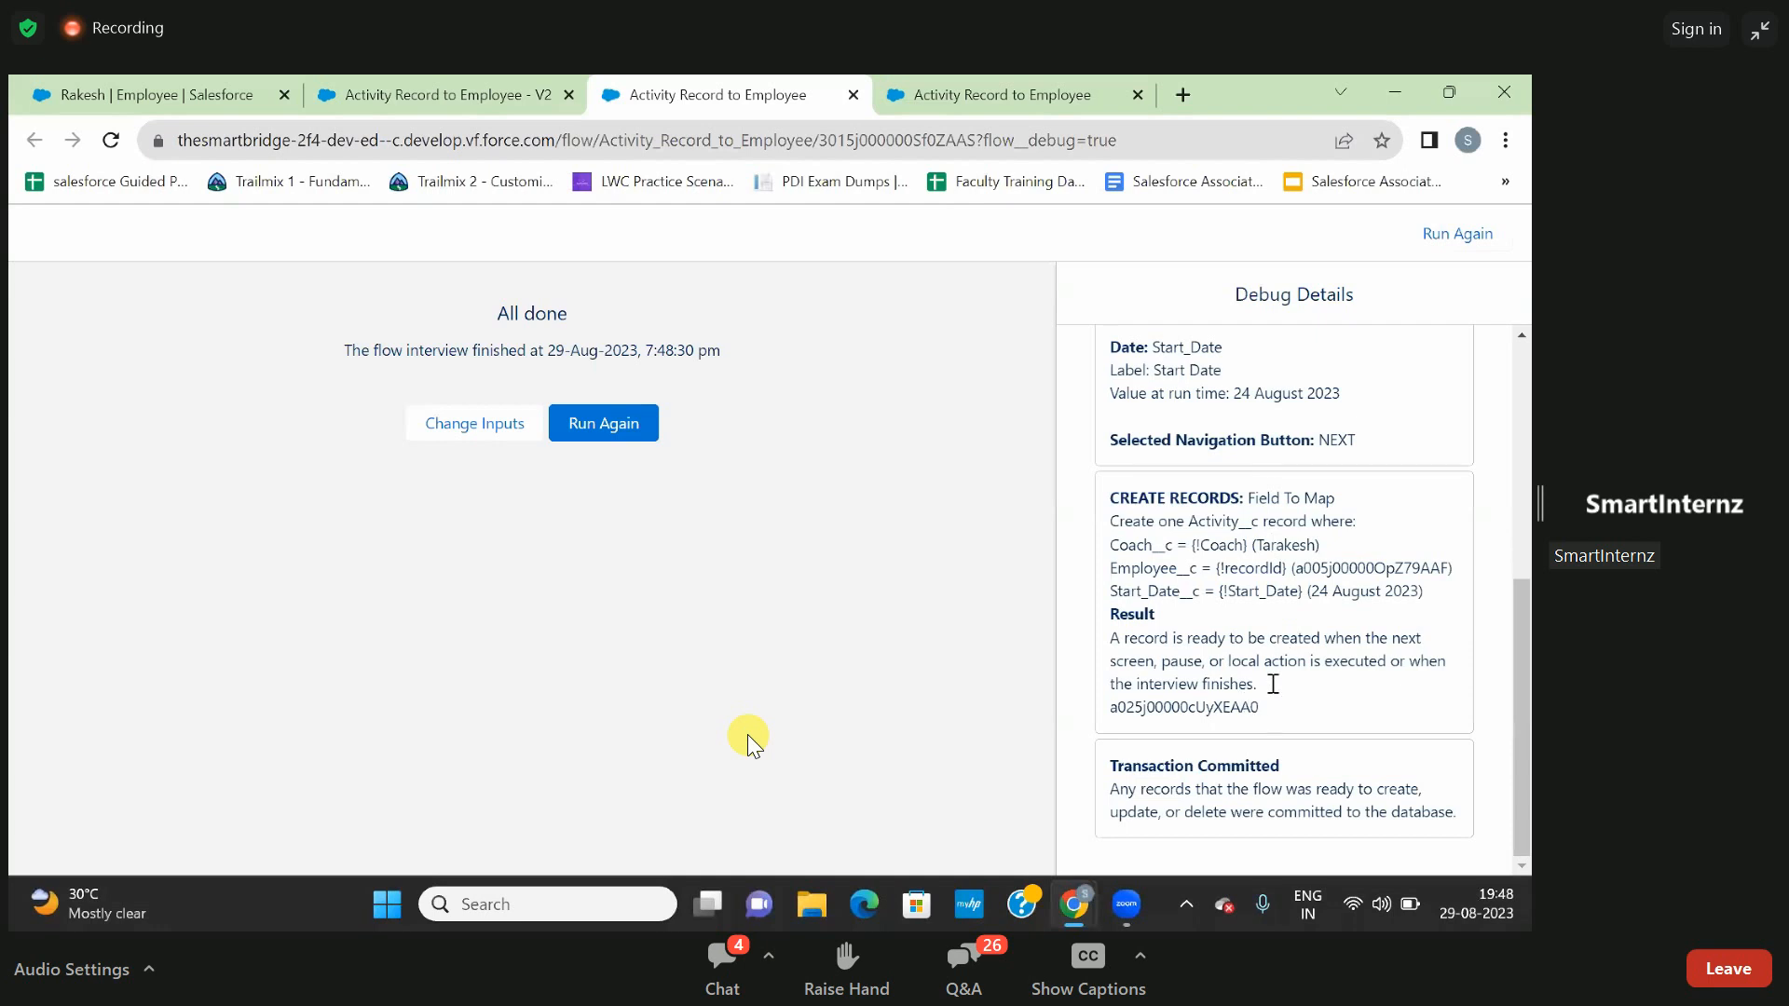
- Search the debug details for the copied employee record ID and examine the Employee__c assignment under Create Records
{"action": "key", "text": "ctrl+f"}
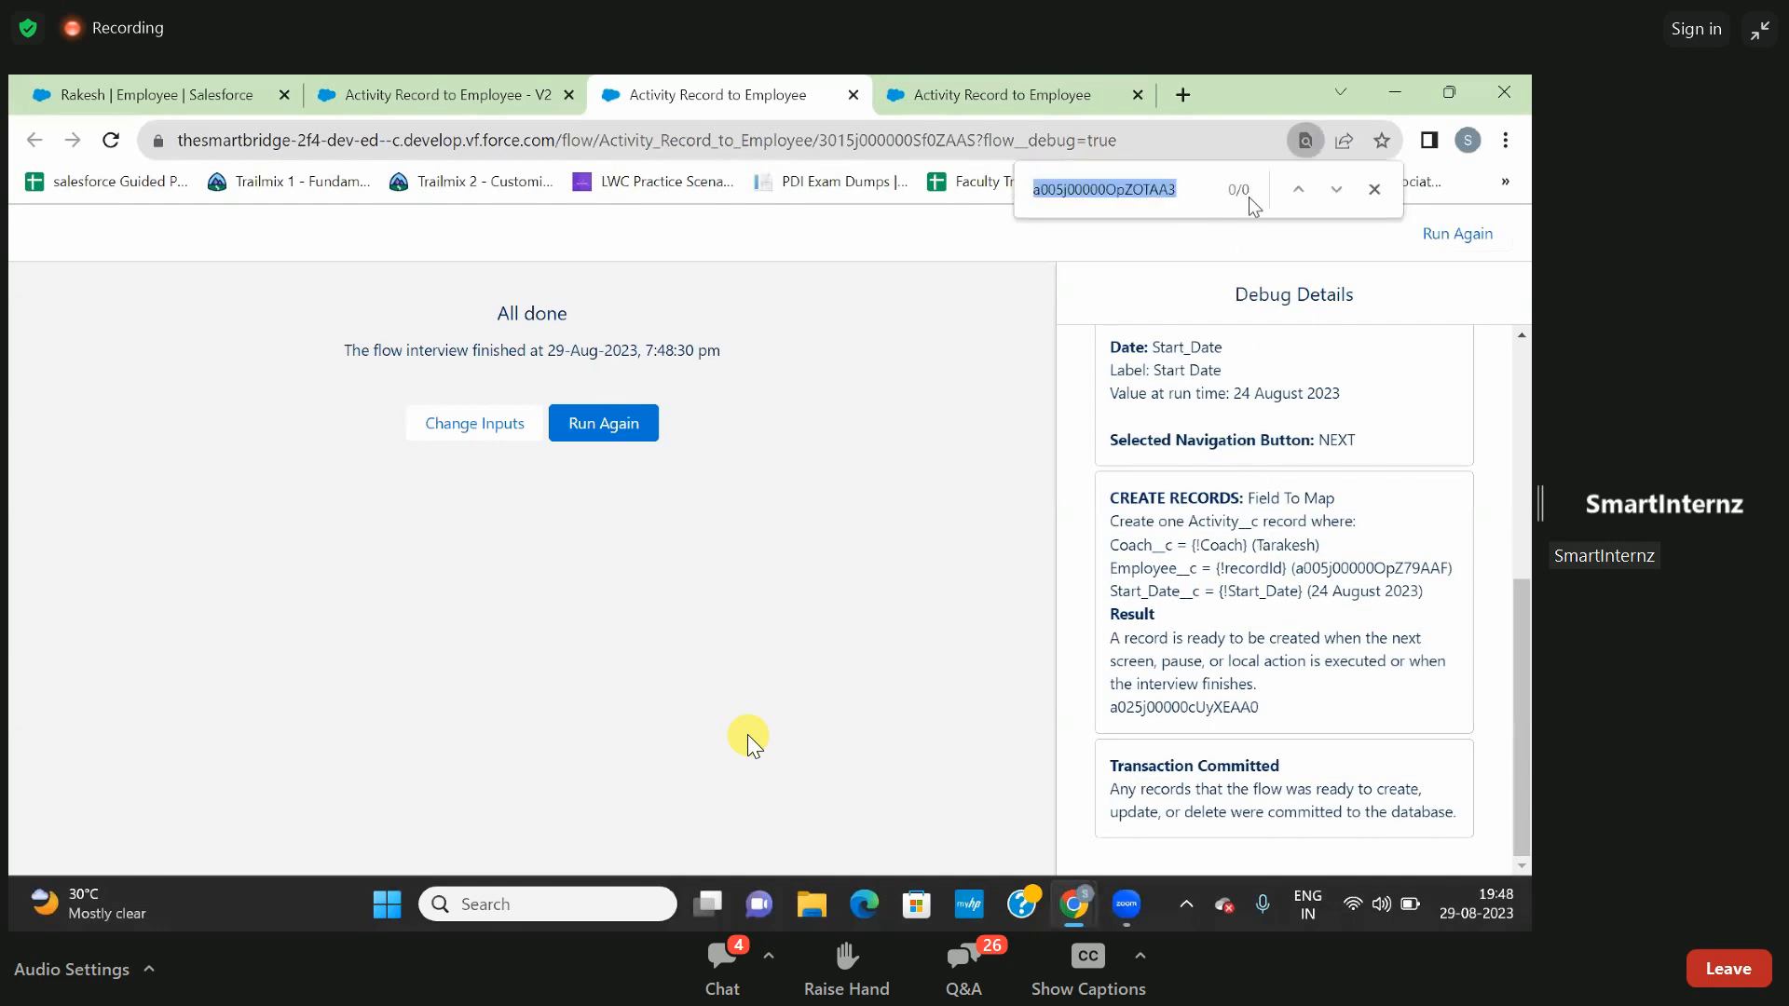
{"action": "key", "text": "ctrl+v"}
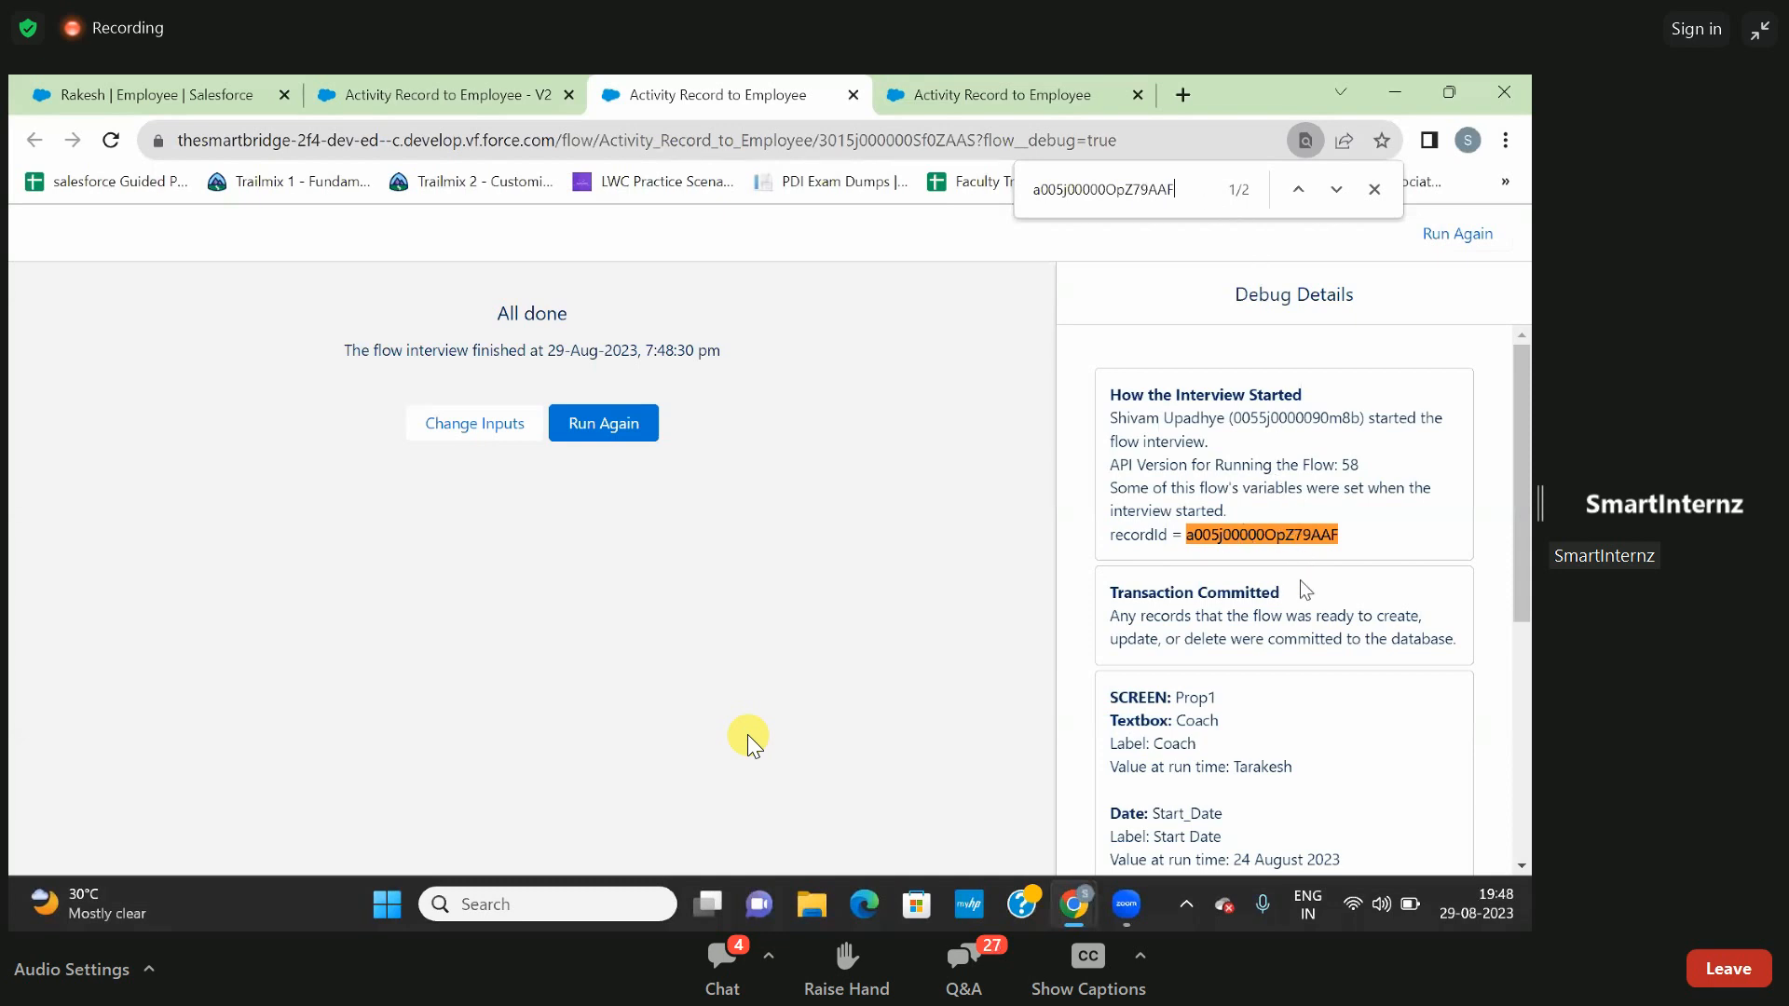
{"action": "scroll", "coordinate": [1302, 582], "scroll_direction": "down", "scroll_amount": 2}
{"action": "scroll", "coordinate": [1302, 583], "scroll_direction": "up", "scroll_amount": 1}
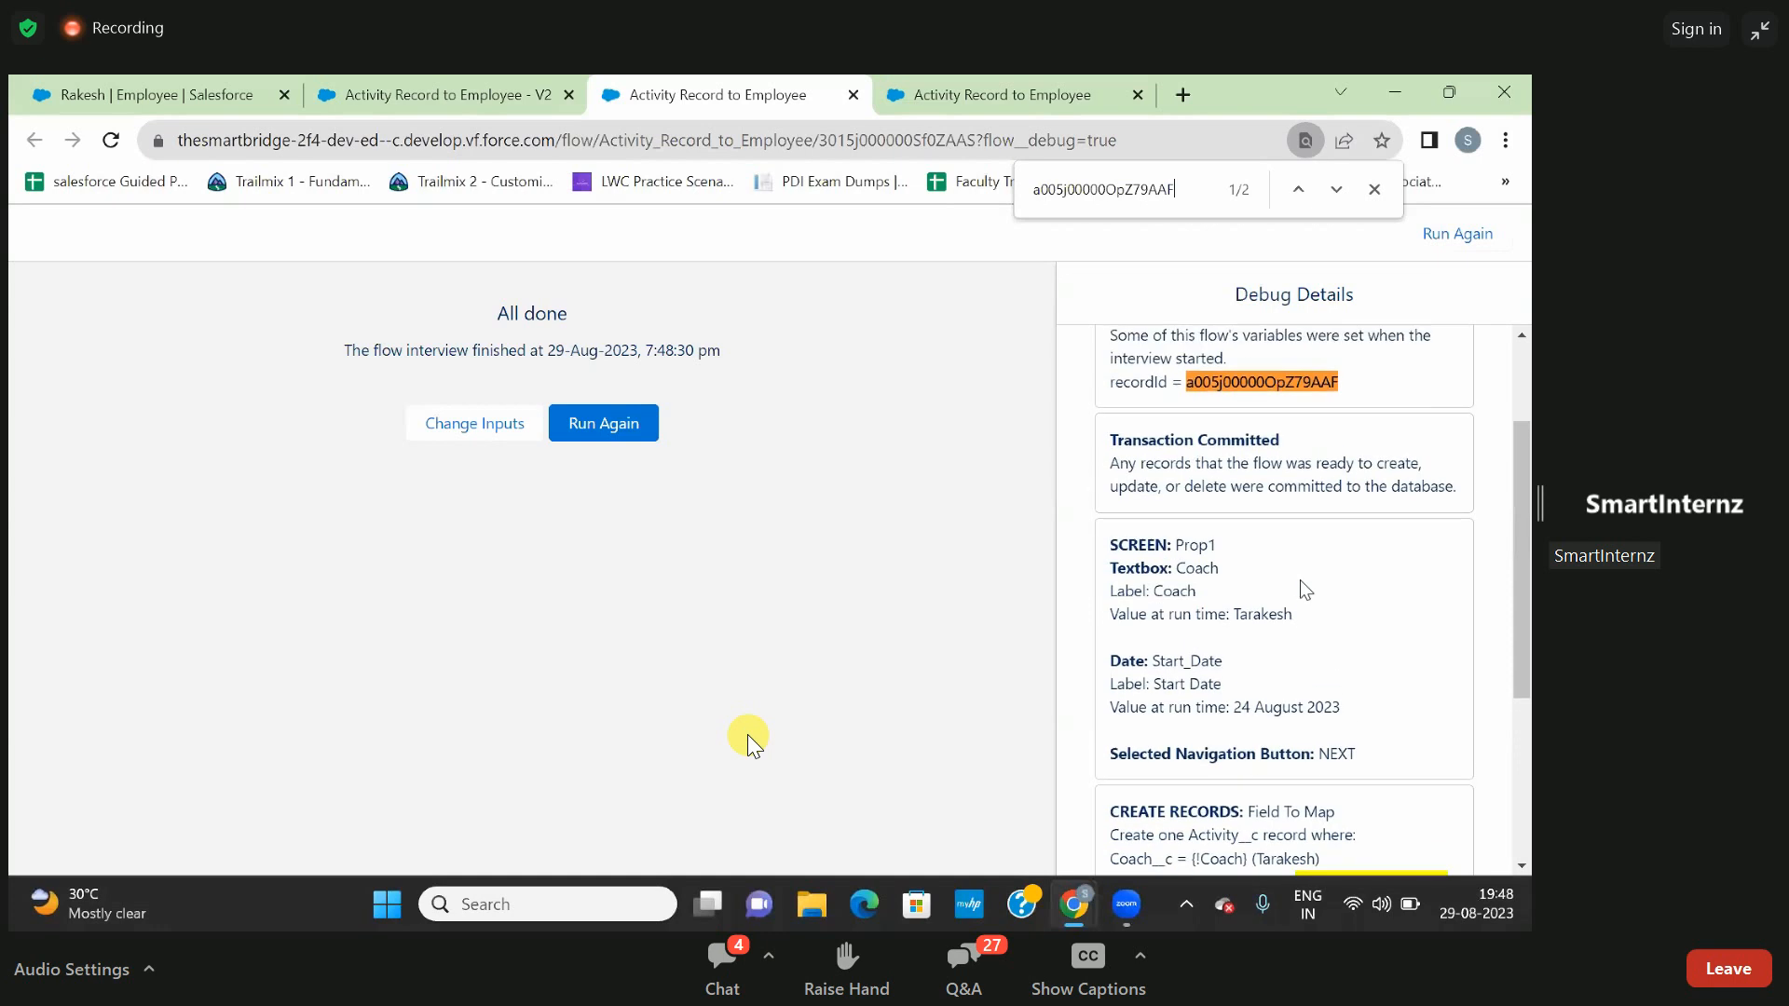
{"action": "scroll", "coordinate": [1302, 583], "scroll_direction": "down", "scroll_amount": 2}
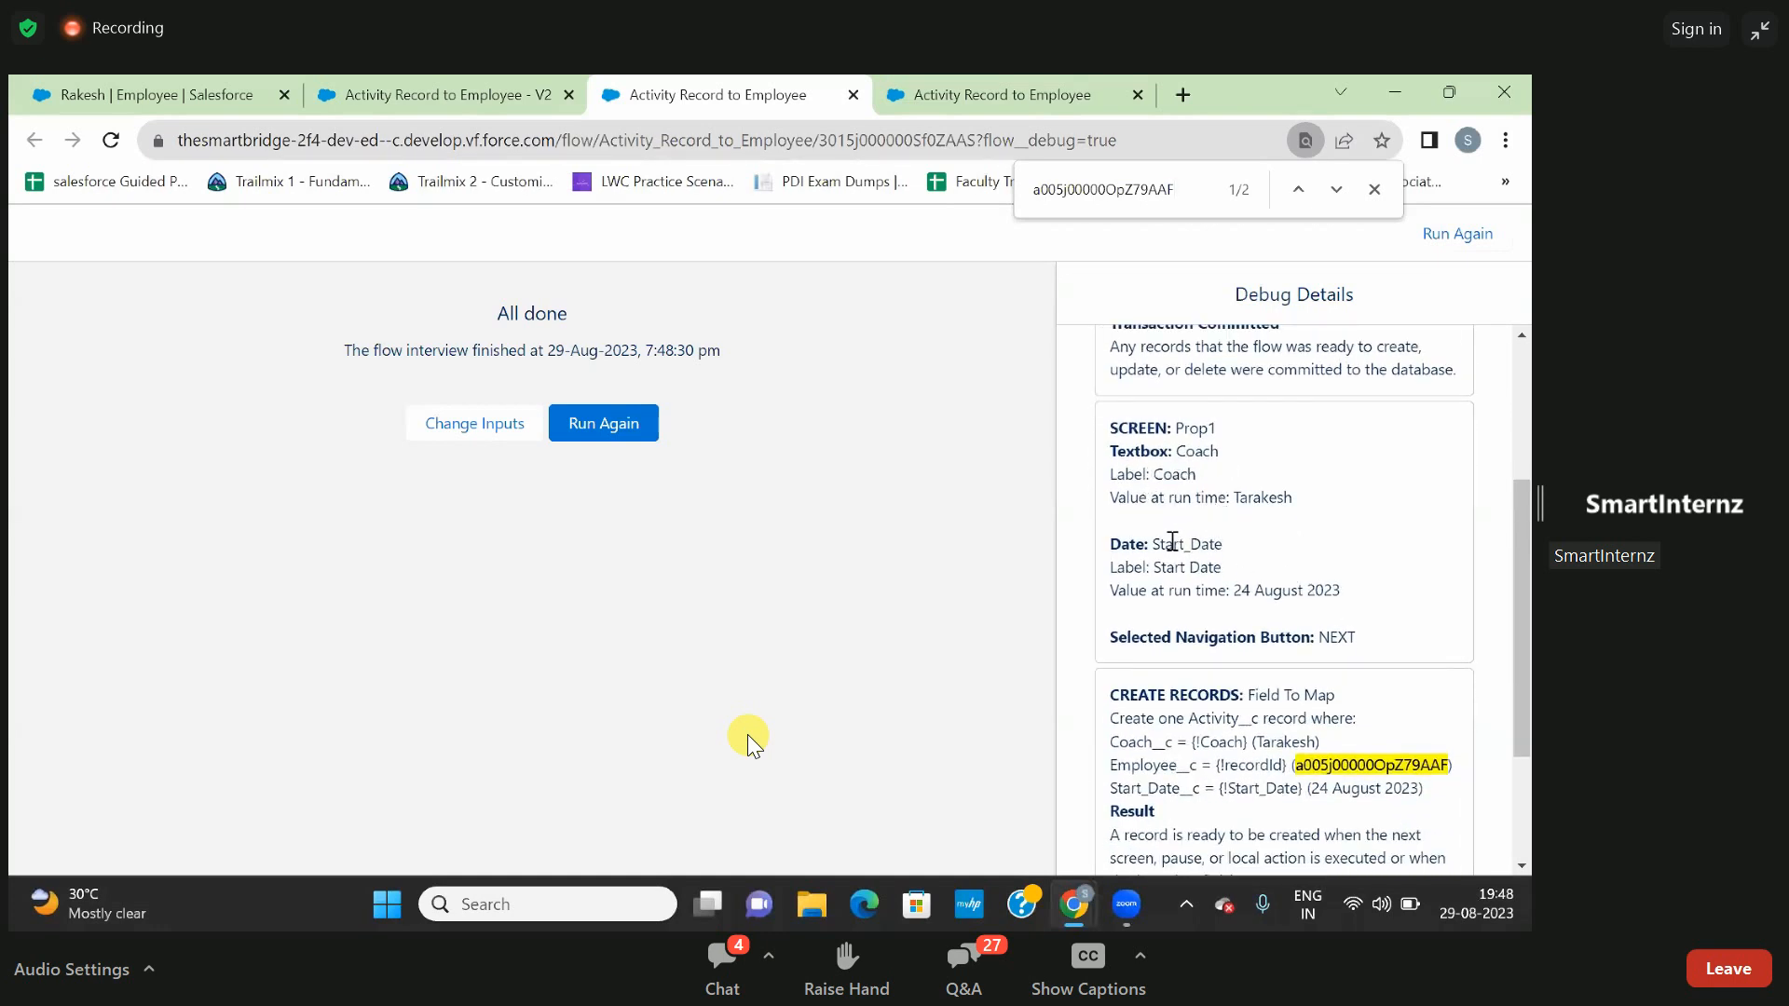
{"action": "scroll", "coordinate": [1176, 542], "scroll_direction": "down", "scroll_amount": 1}
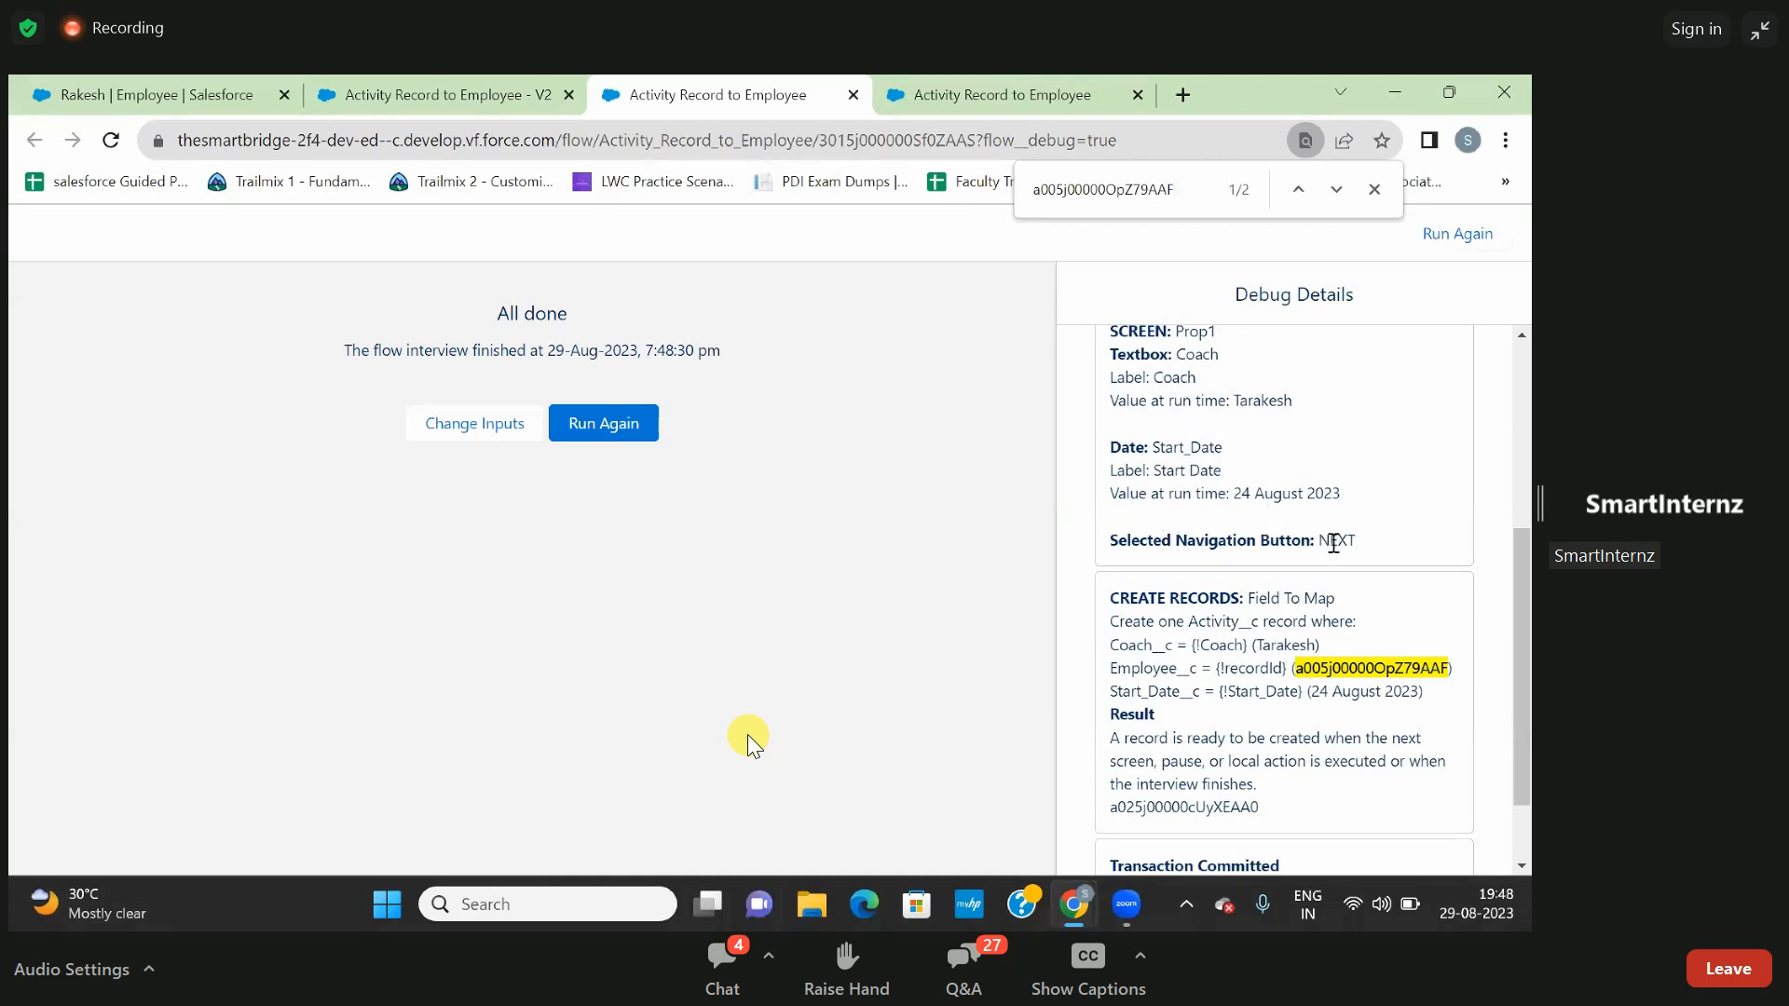
{"action": "scroll", "coordinate": [1356, 545], "scroll_direction": "down", "scroll_amount": 1}
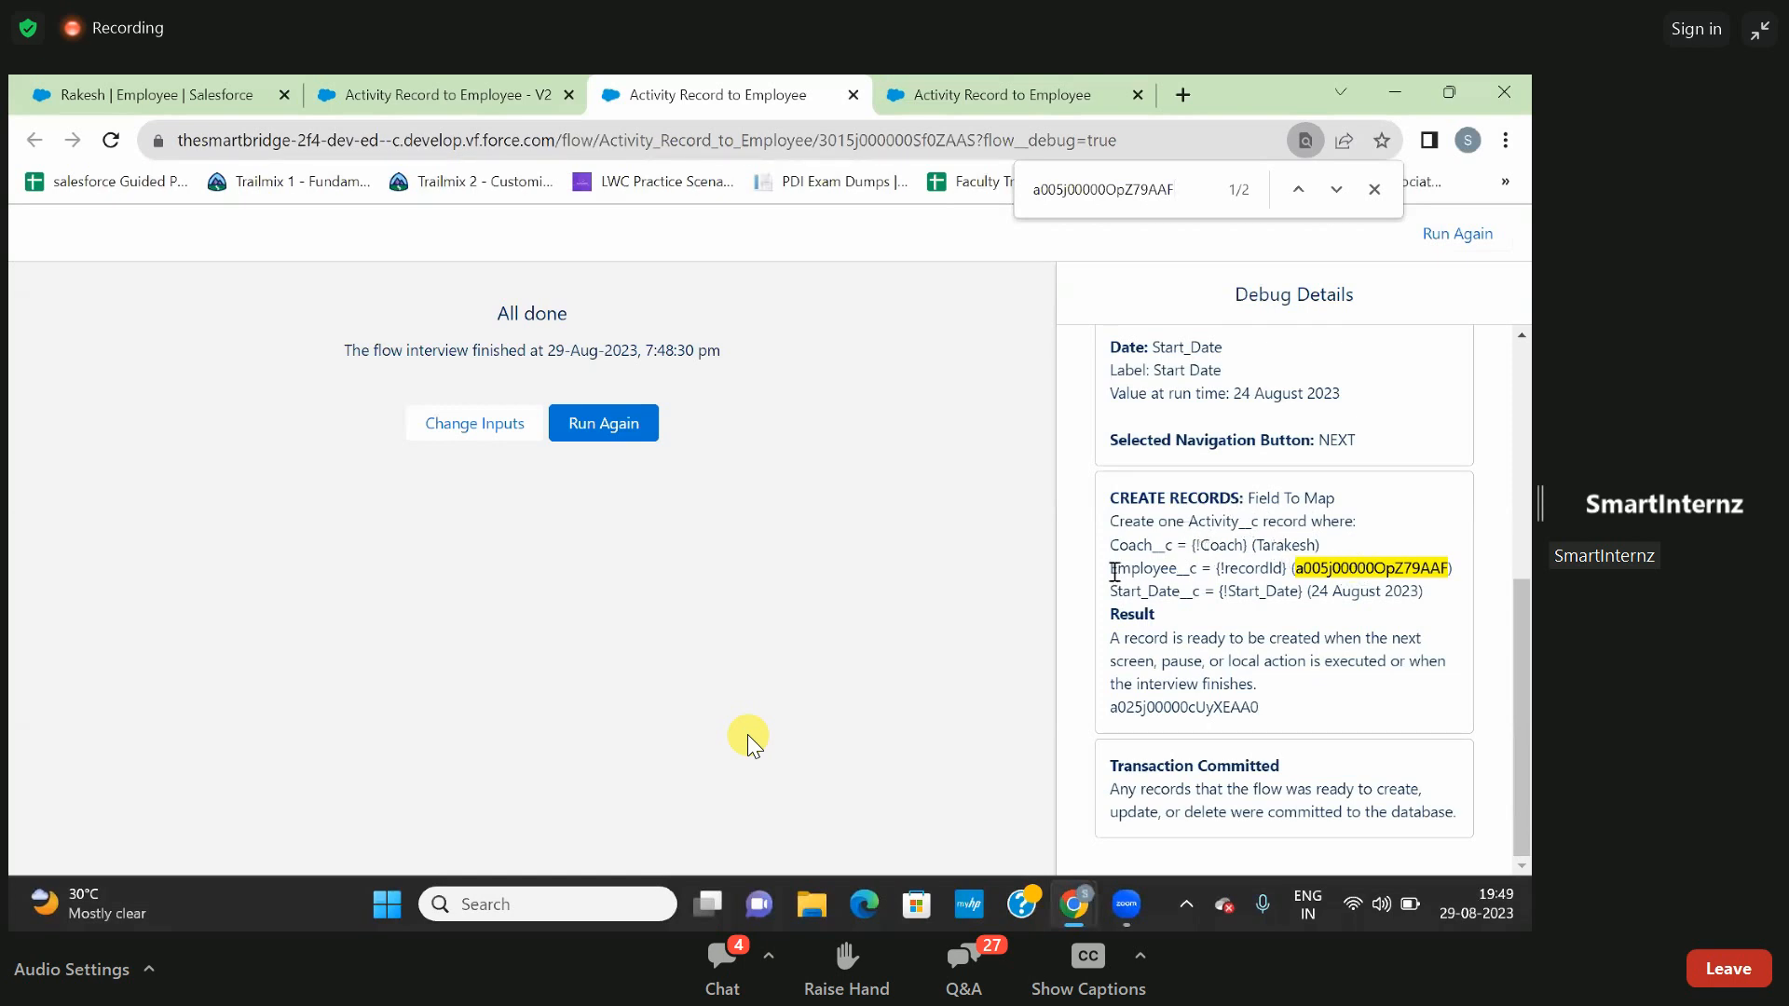
{"action": "left_click_drag", "start_coordinate": [1115, 571], "coordinate": [1451, 571]}
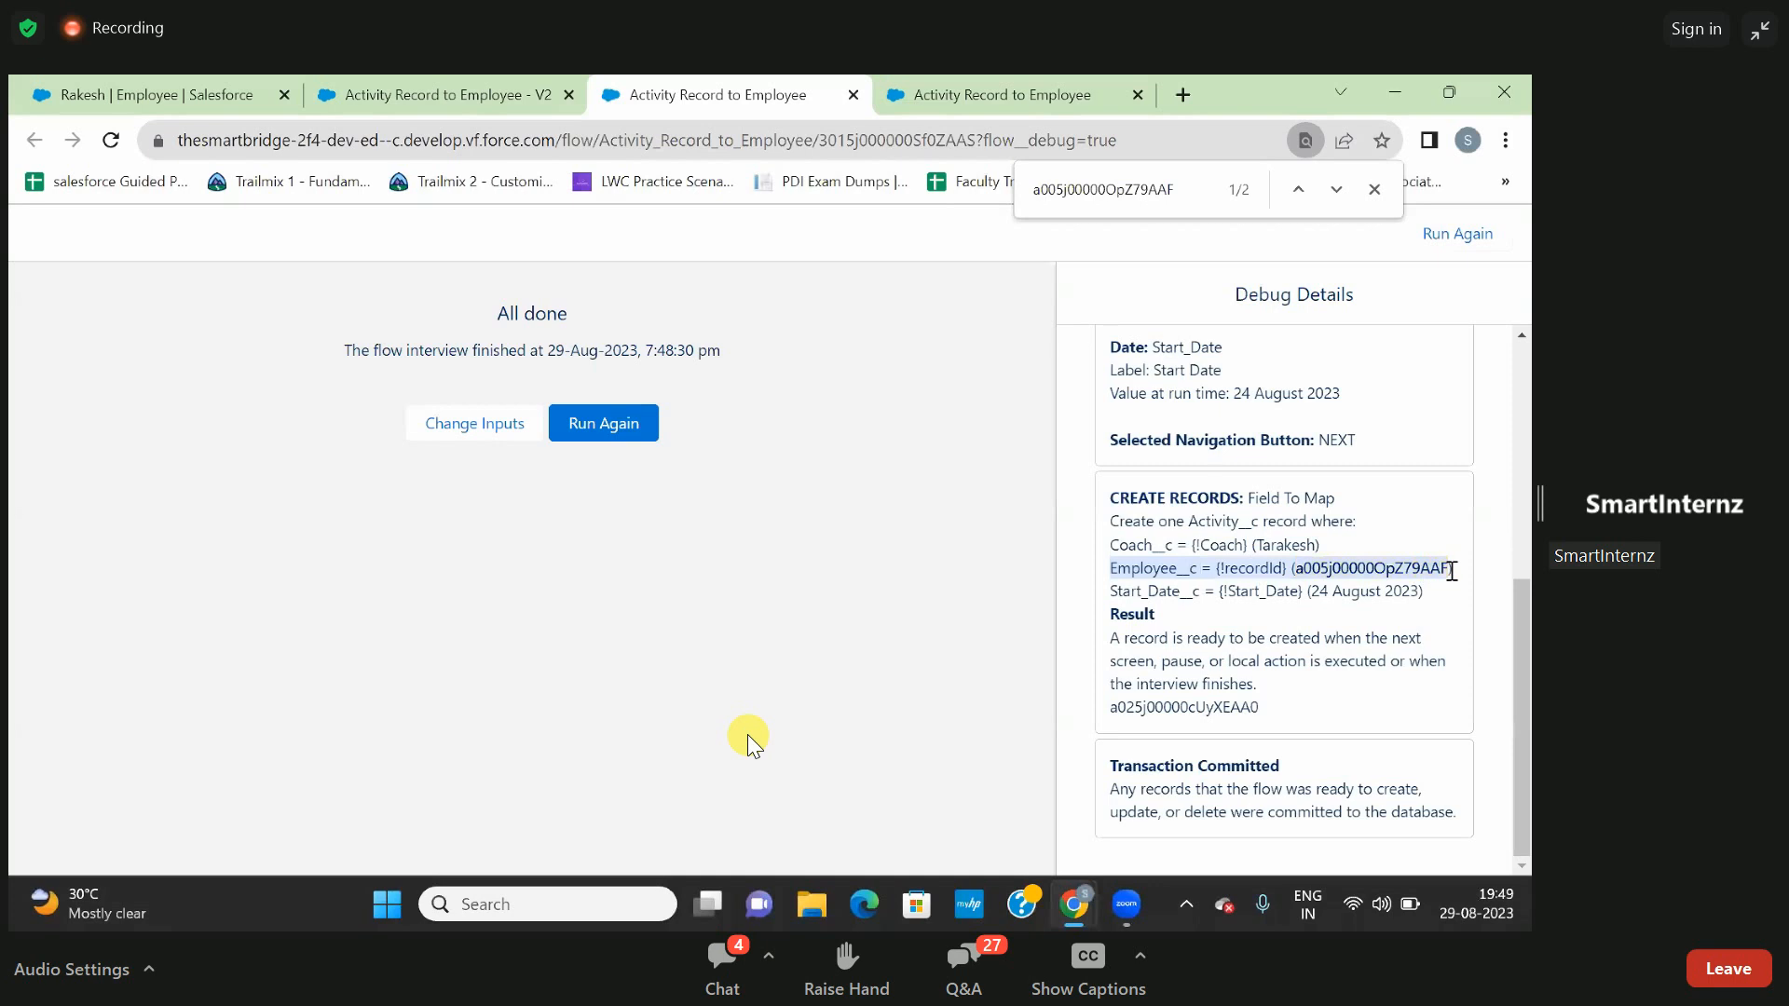
- Open the activity listed under the debugged employee's related Activities and examine its Employee, Start Date and Coach fields
{"action": "left_click", "coordinate": [1435, 572]}
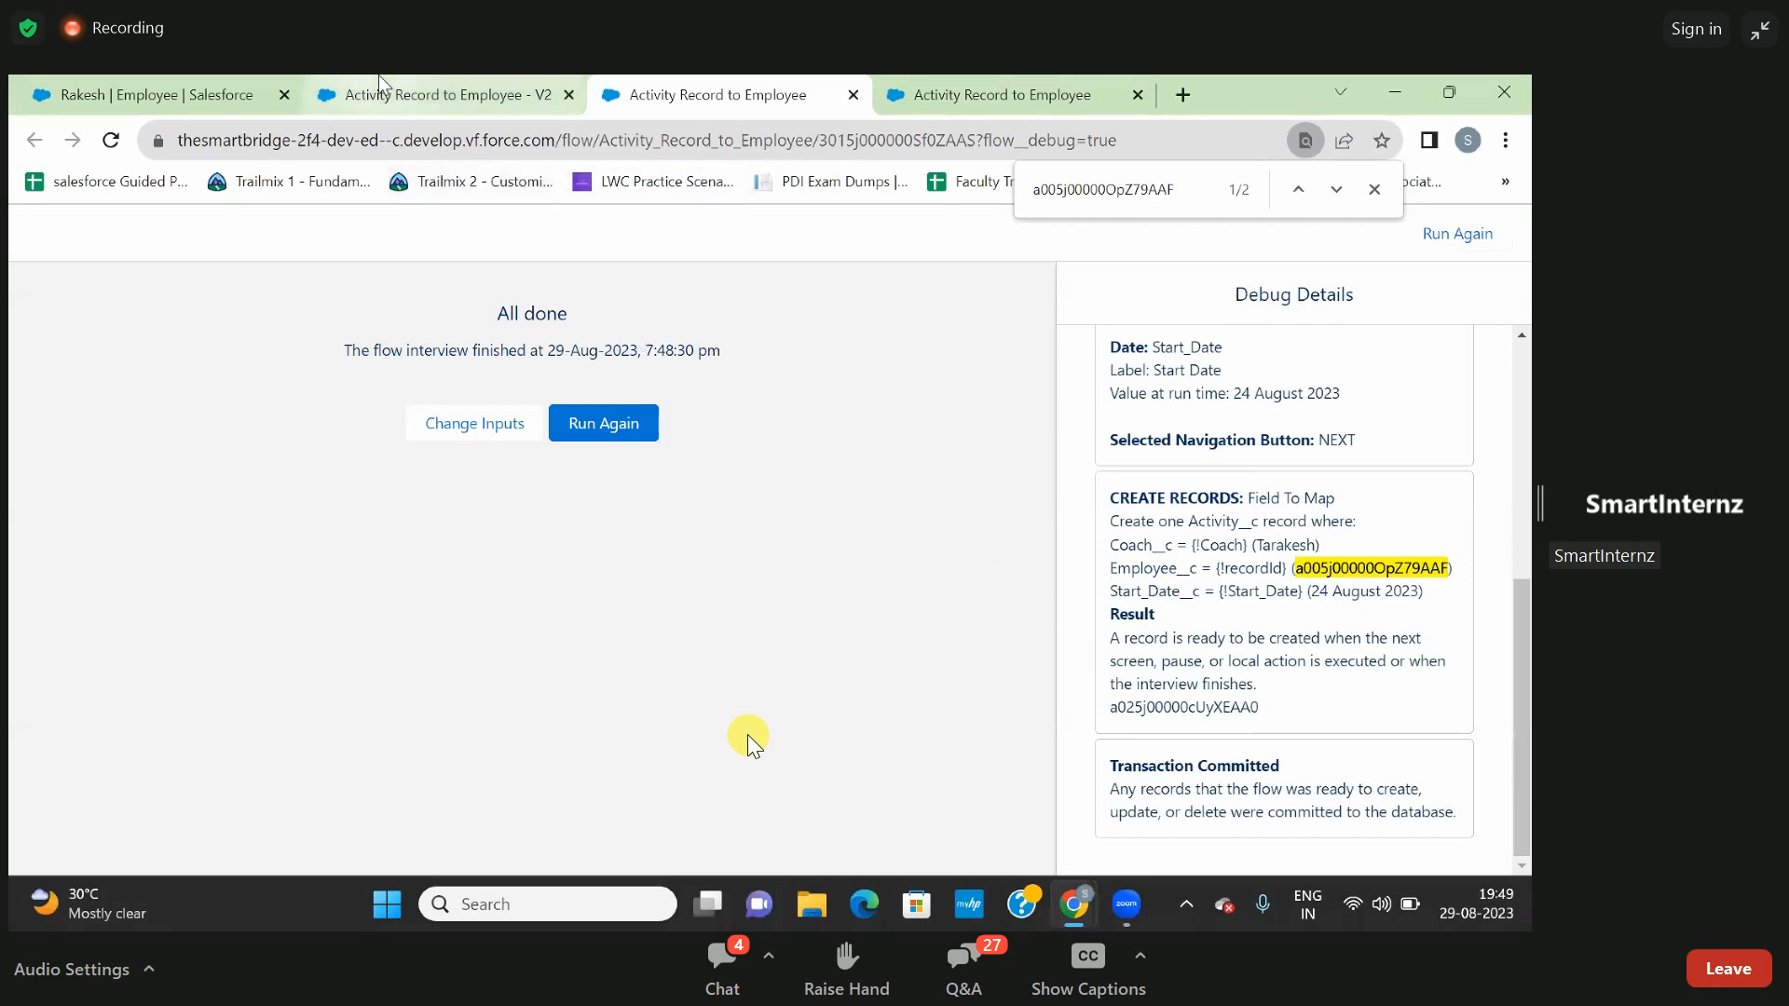
{"action": "left_click", "coordinate": [179, 85]}
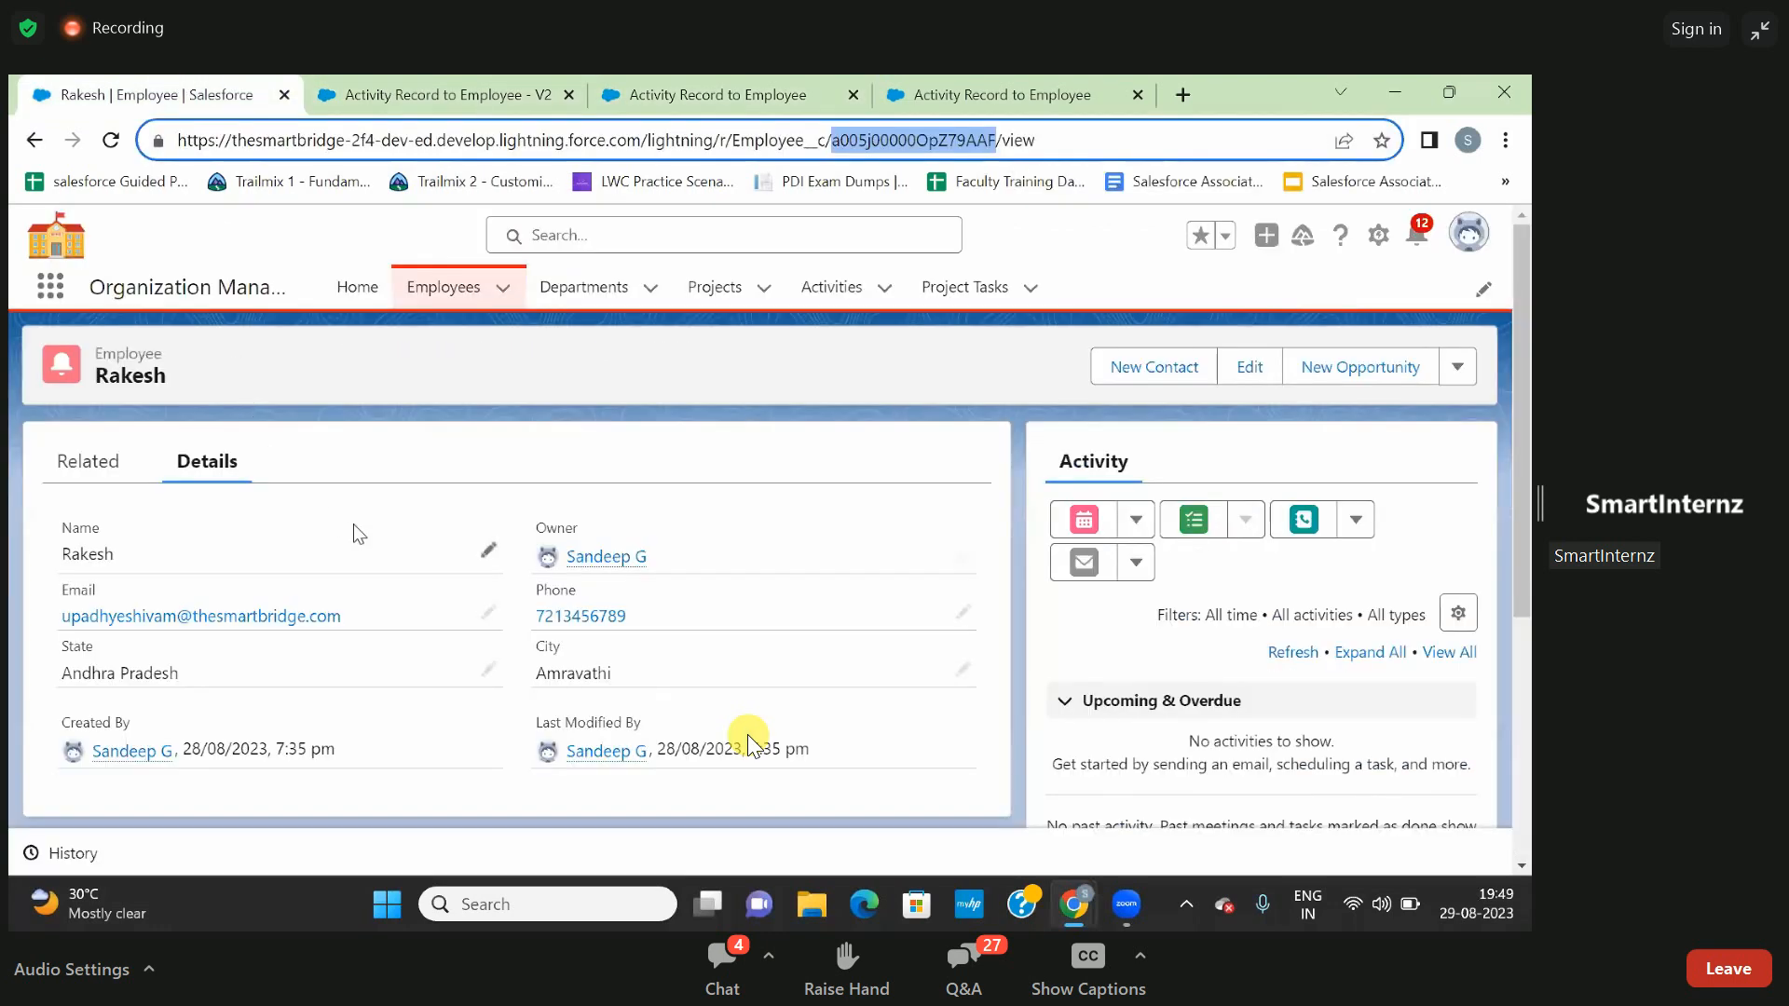
{"action": "left_click", "coordinate": [103, 477]}
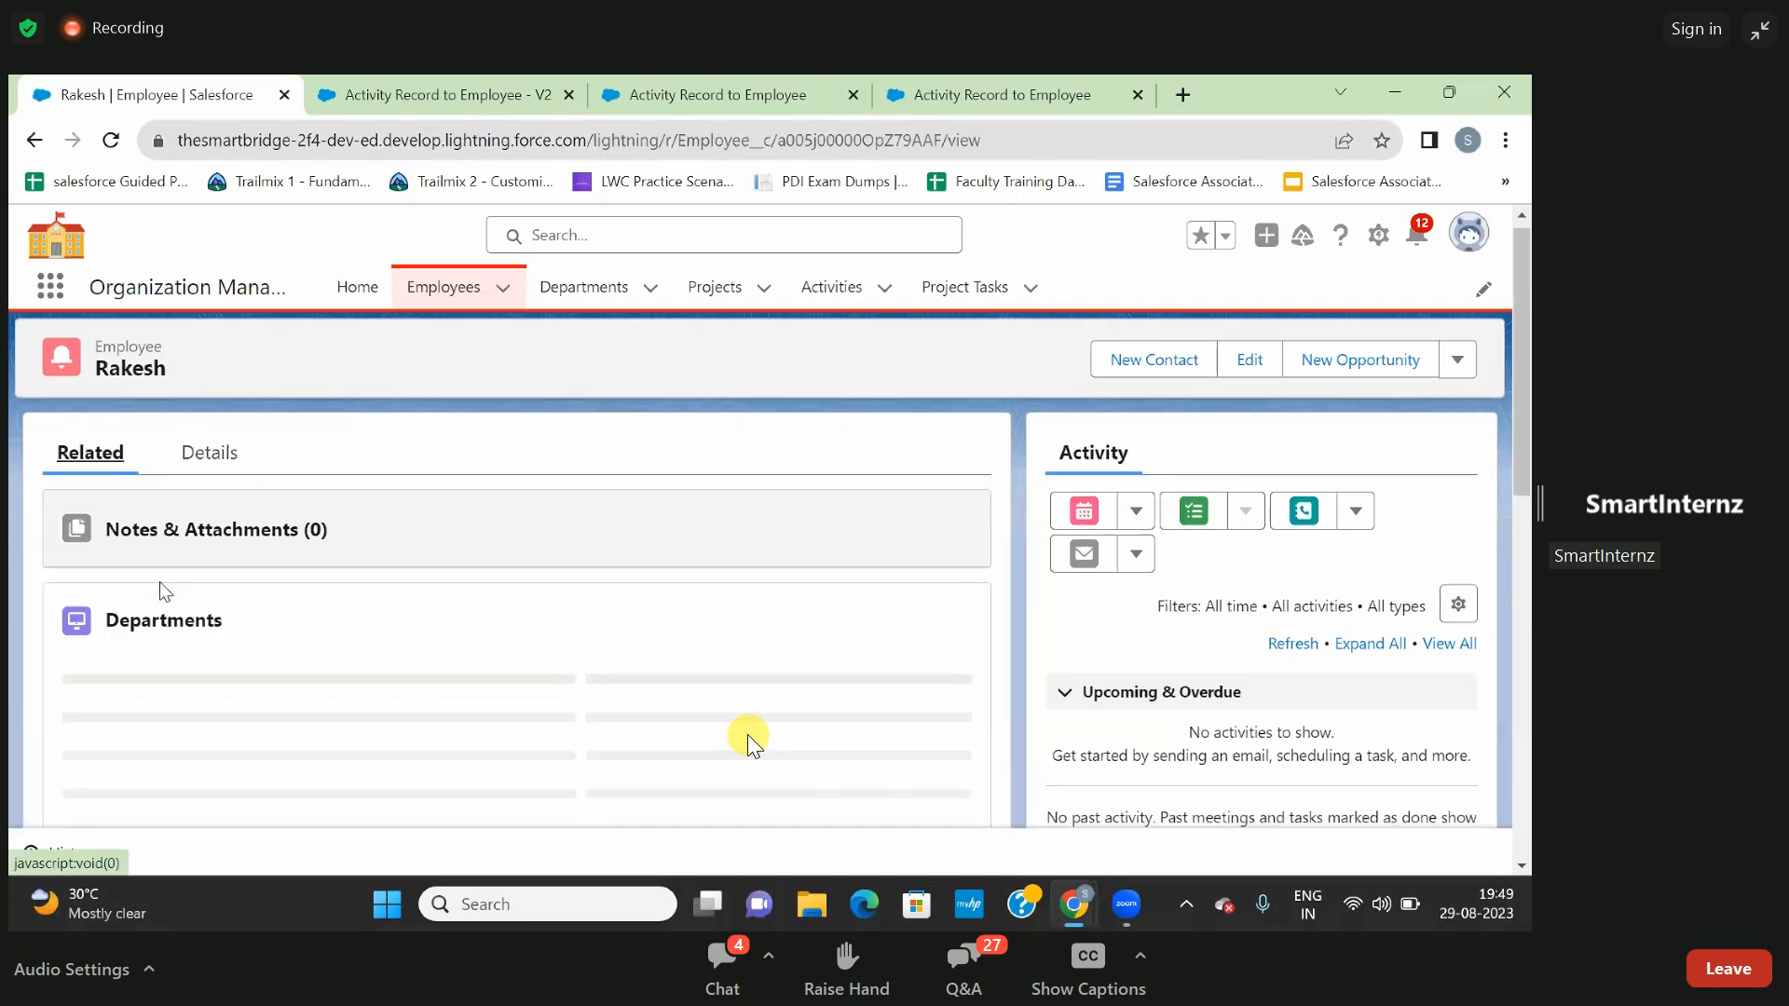
{"action": "scroll", "coordinate": [159, 591], "scroll_direction": "down", "scroll_amount": 4}
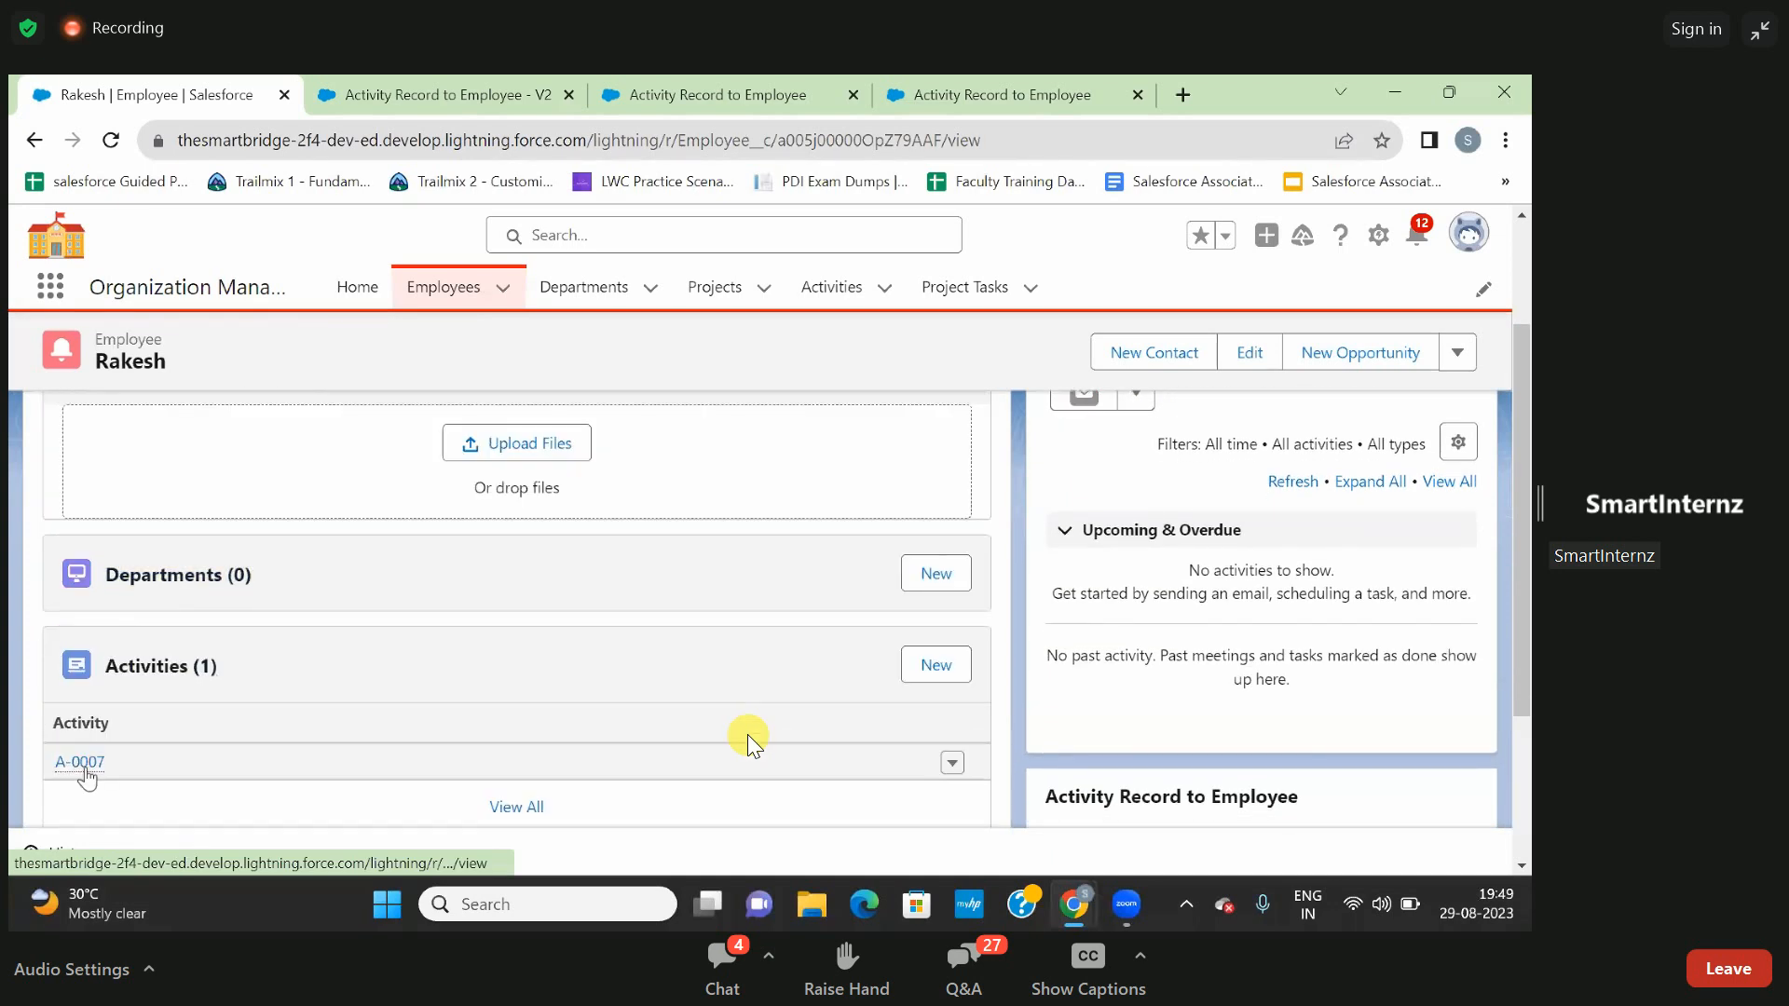
{"action": "mouse_move", "coordinate": [84, 766]}
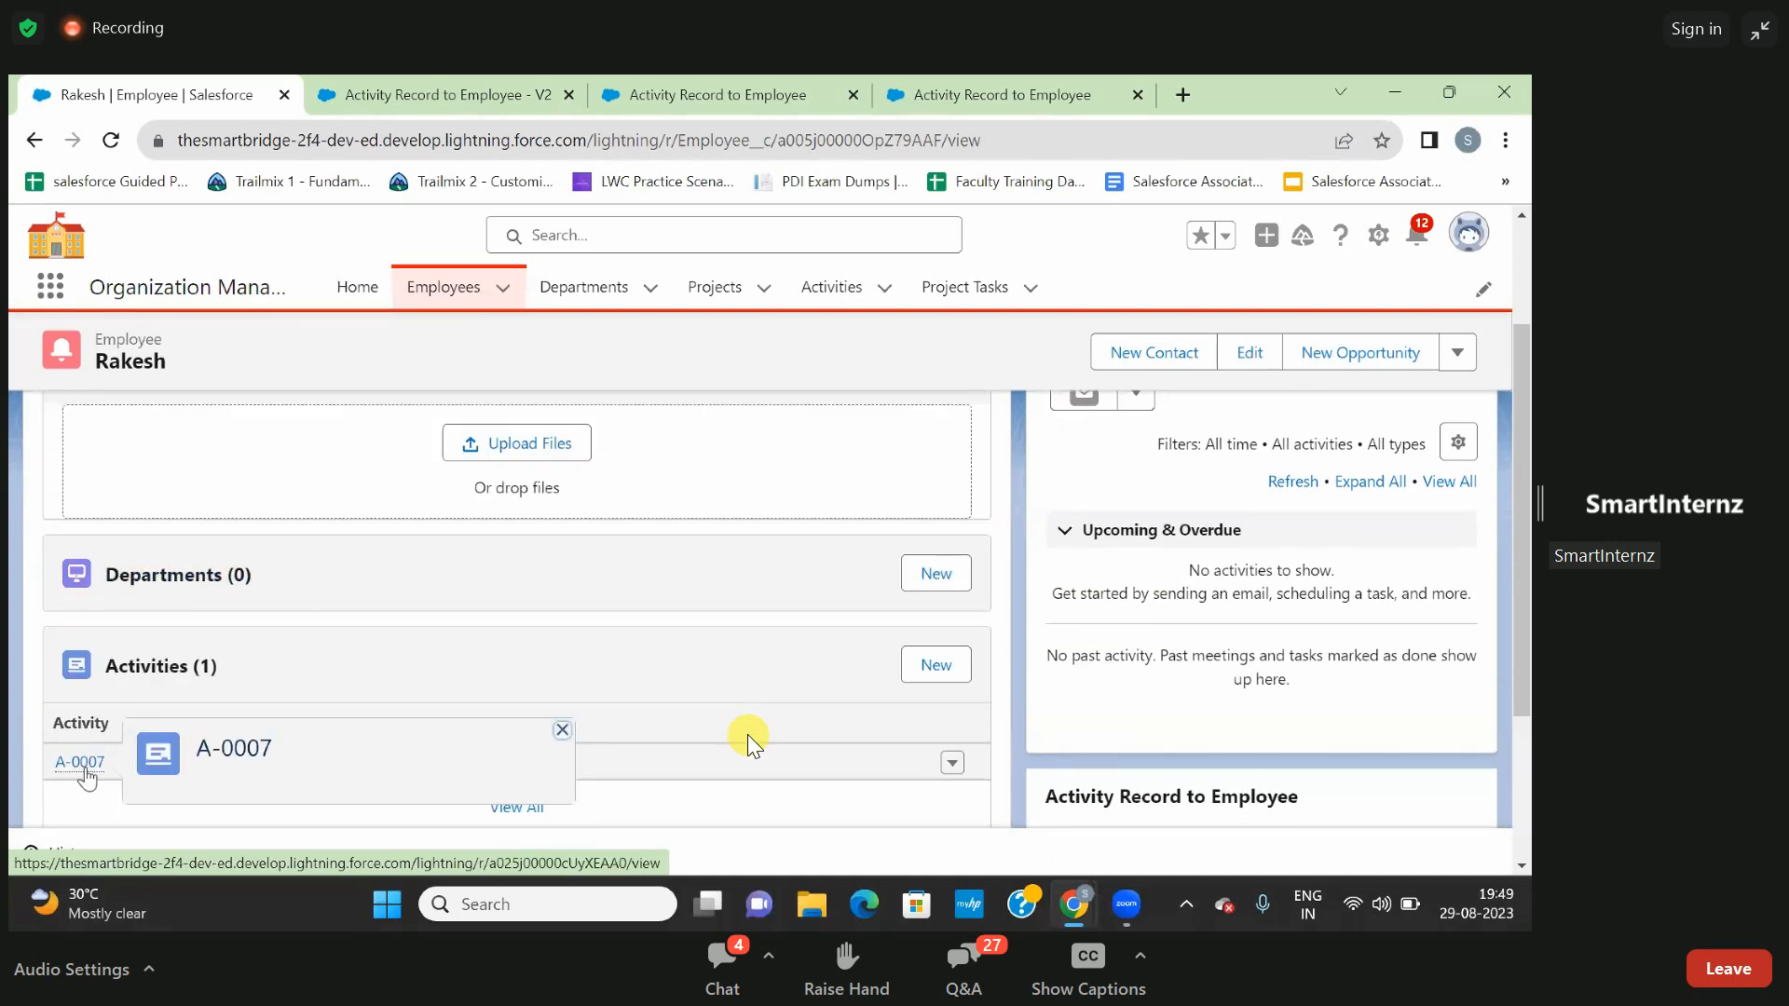
{"action": "left_click", "coordinate": [82, 764]}
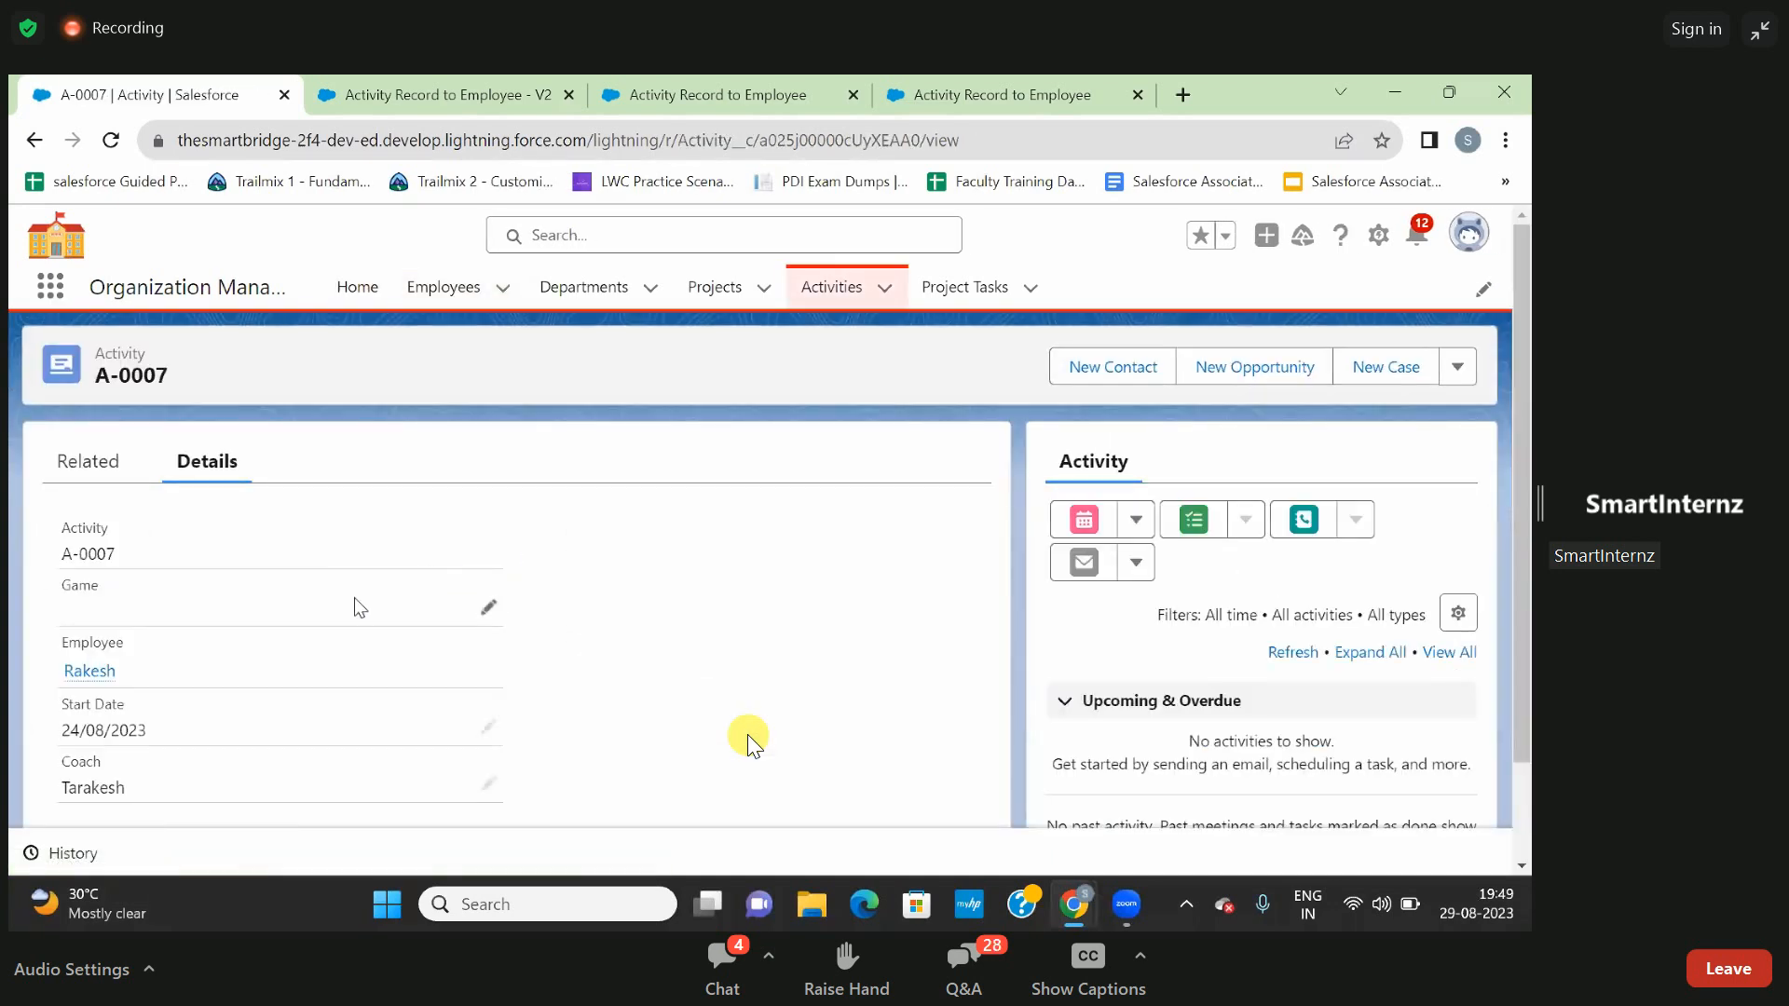
{"action": "scroll", "coordinate": [353, 602], "scroll_direction": "down", "scroll_amount": 2}
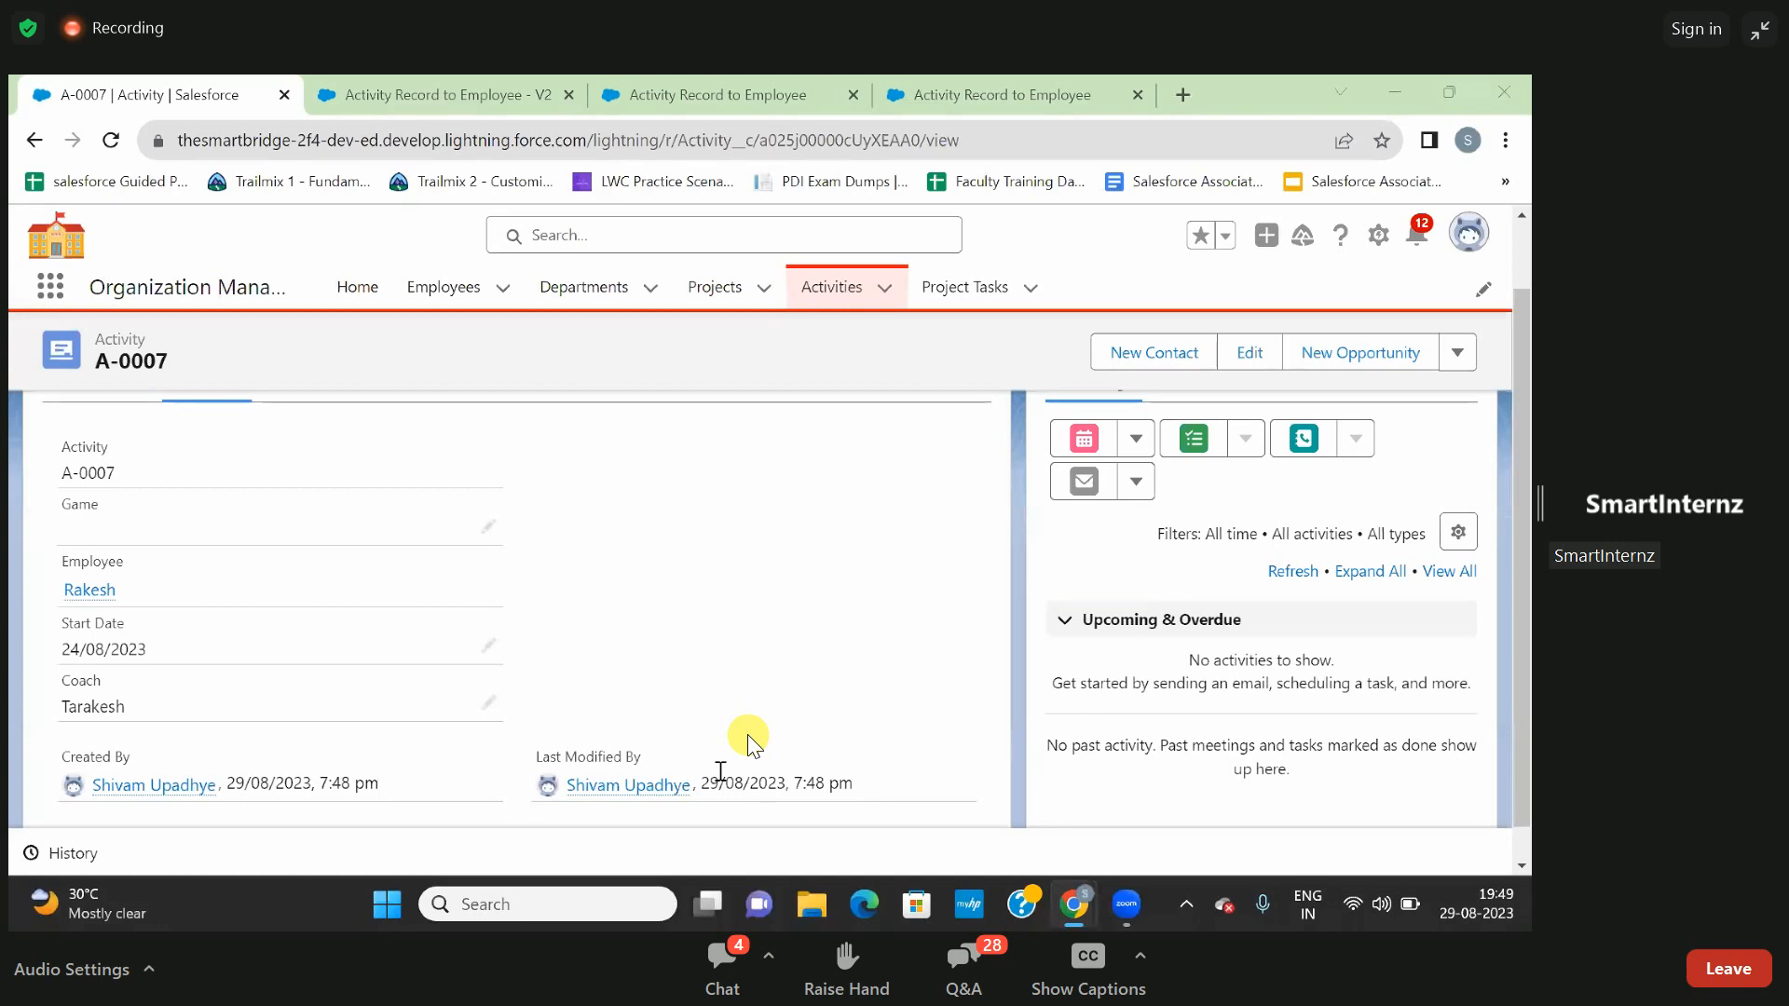
- Switch to the Zoom webinar's Q&A, review the replies to the attendee's own questions and close it
{"action": "left_click", "coordinate": [937, 971]}
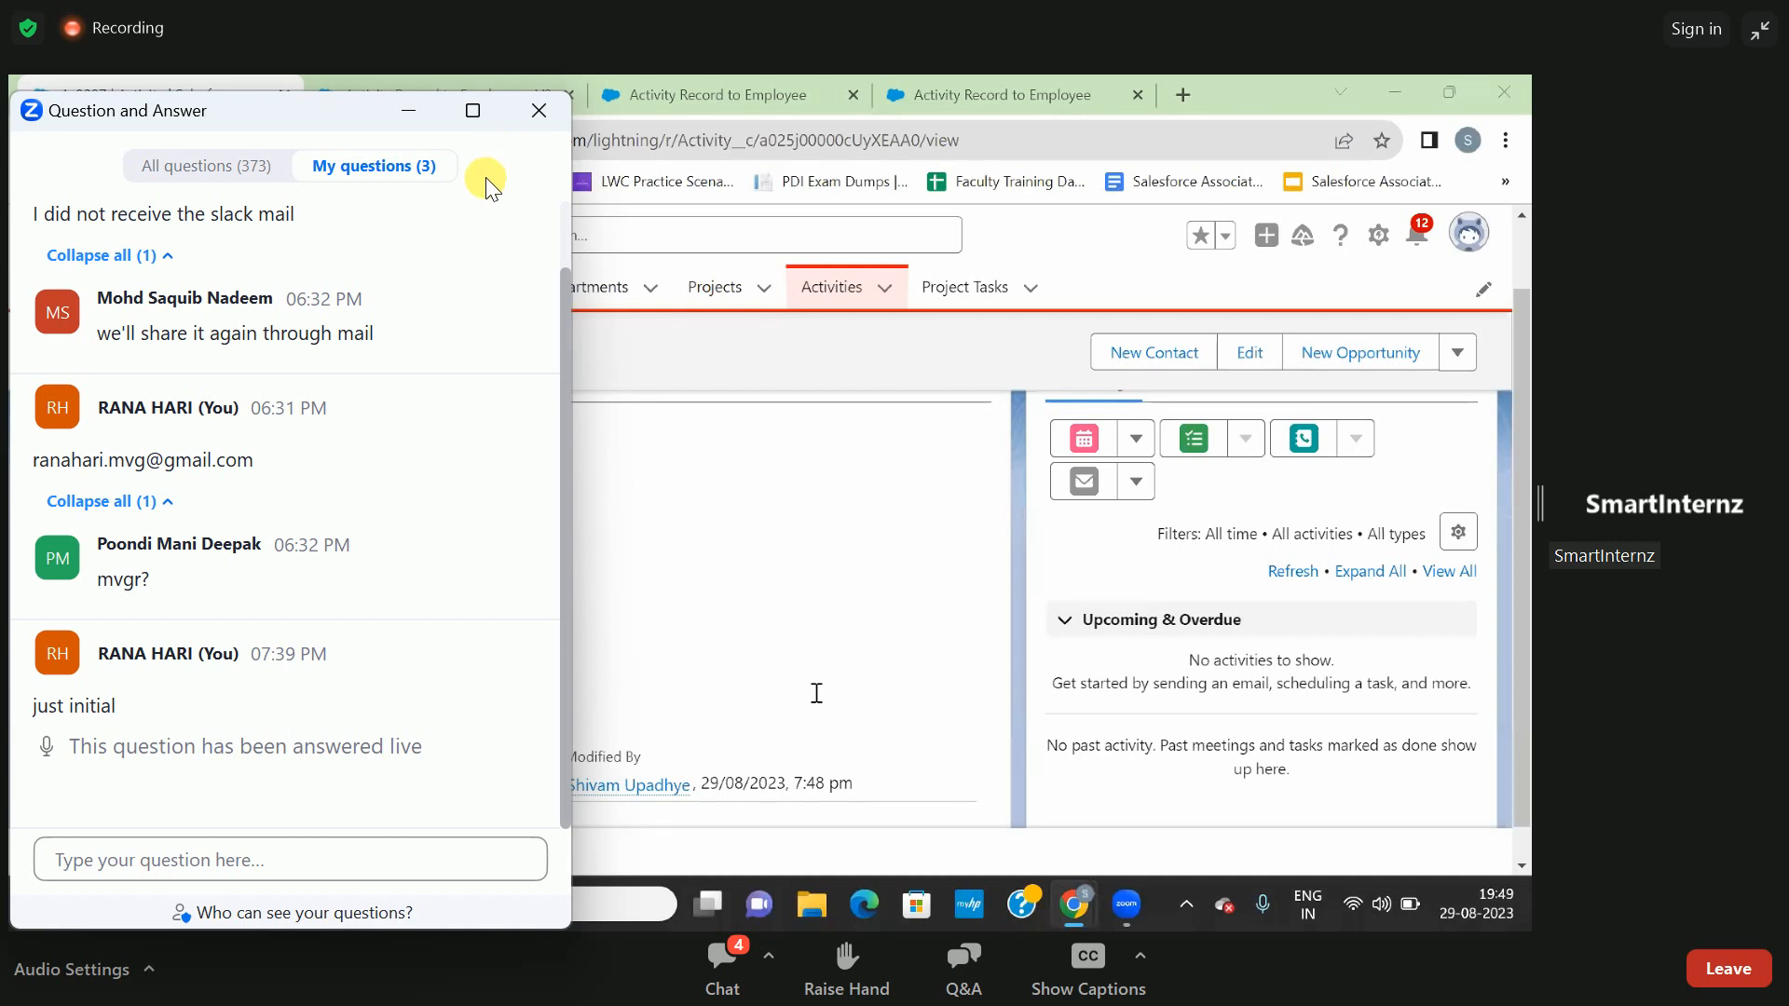
{"action": "left_click", "coordinate": [151, 500]}
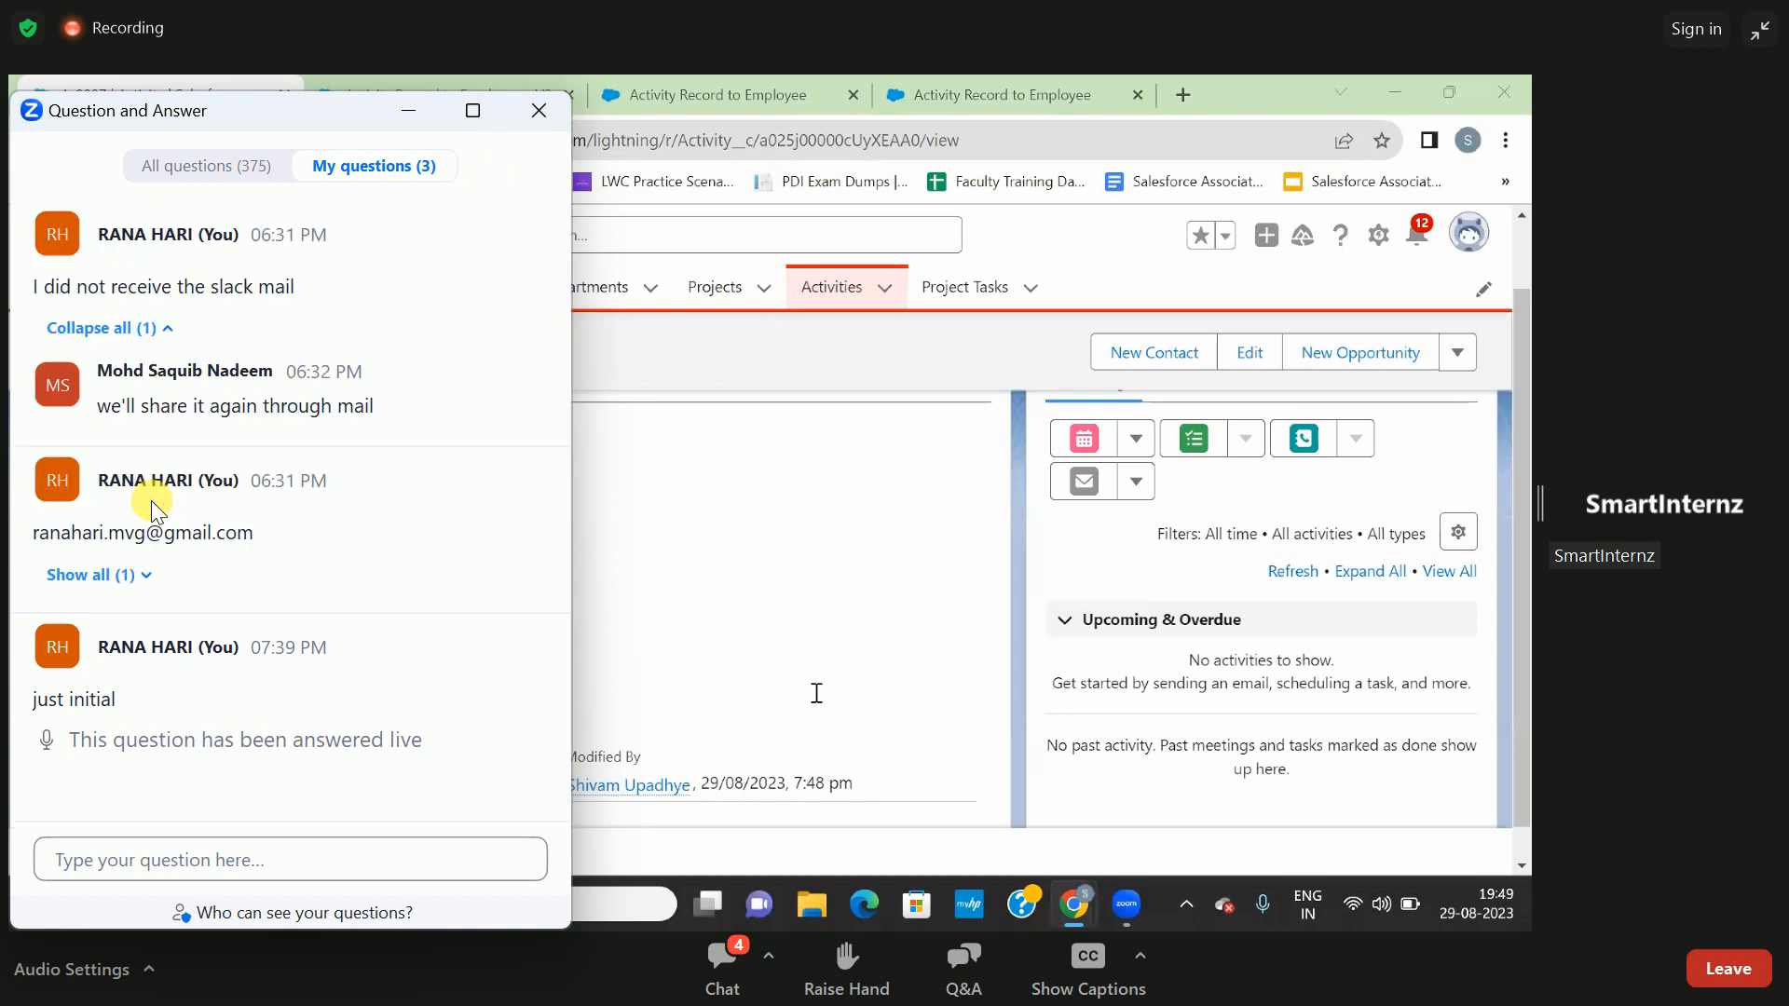
{"action": "left_click", "coordinate": [124, 584]}
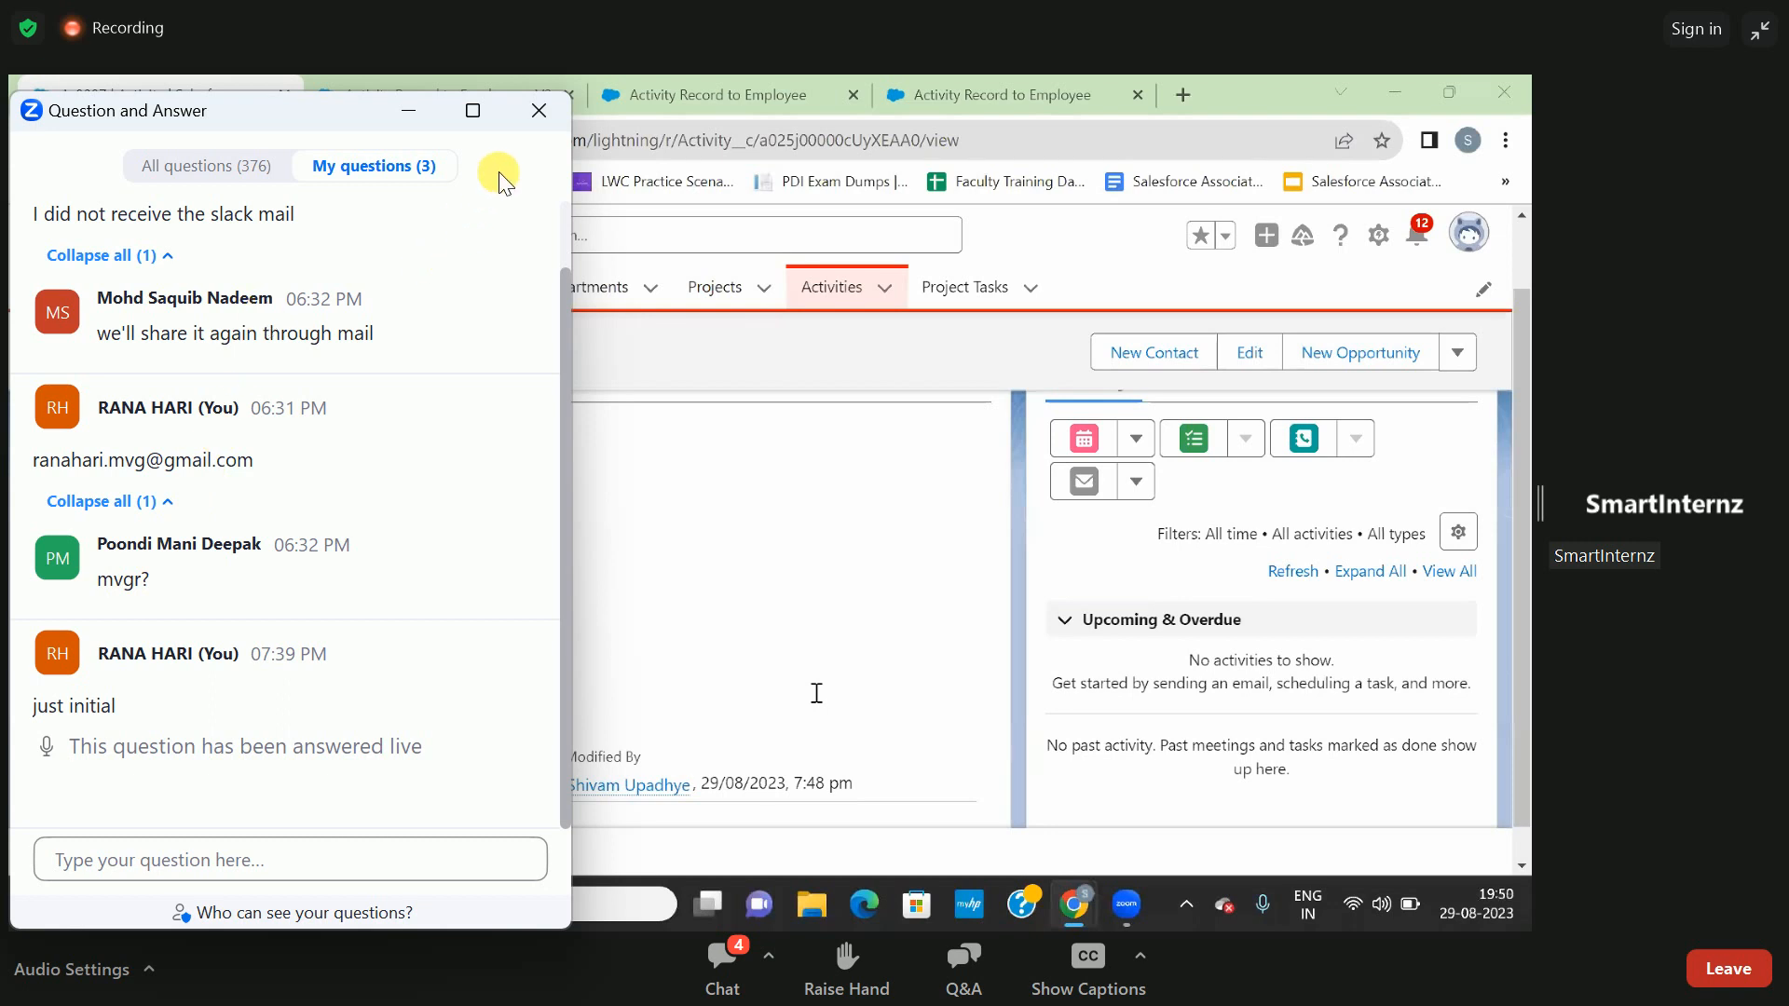
{"action": "left_click", "coordinate": [537, 111]}
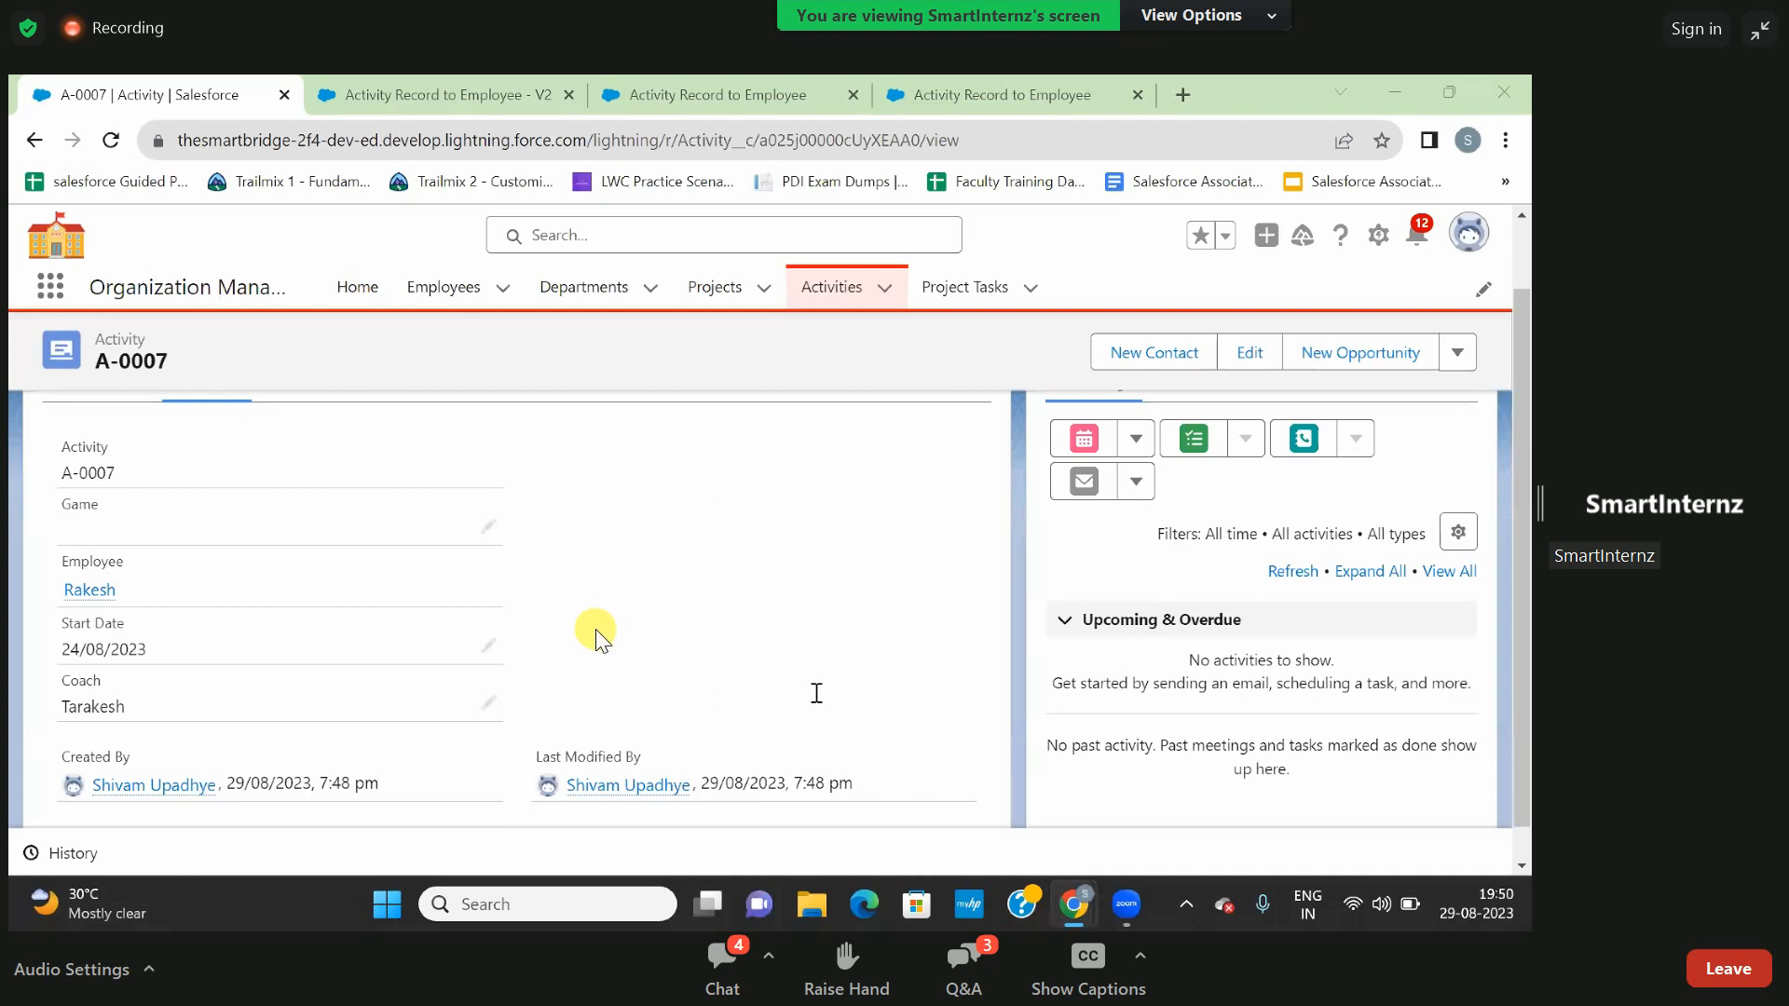
{"action": "left_click", "coordinate": [736, 945]}
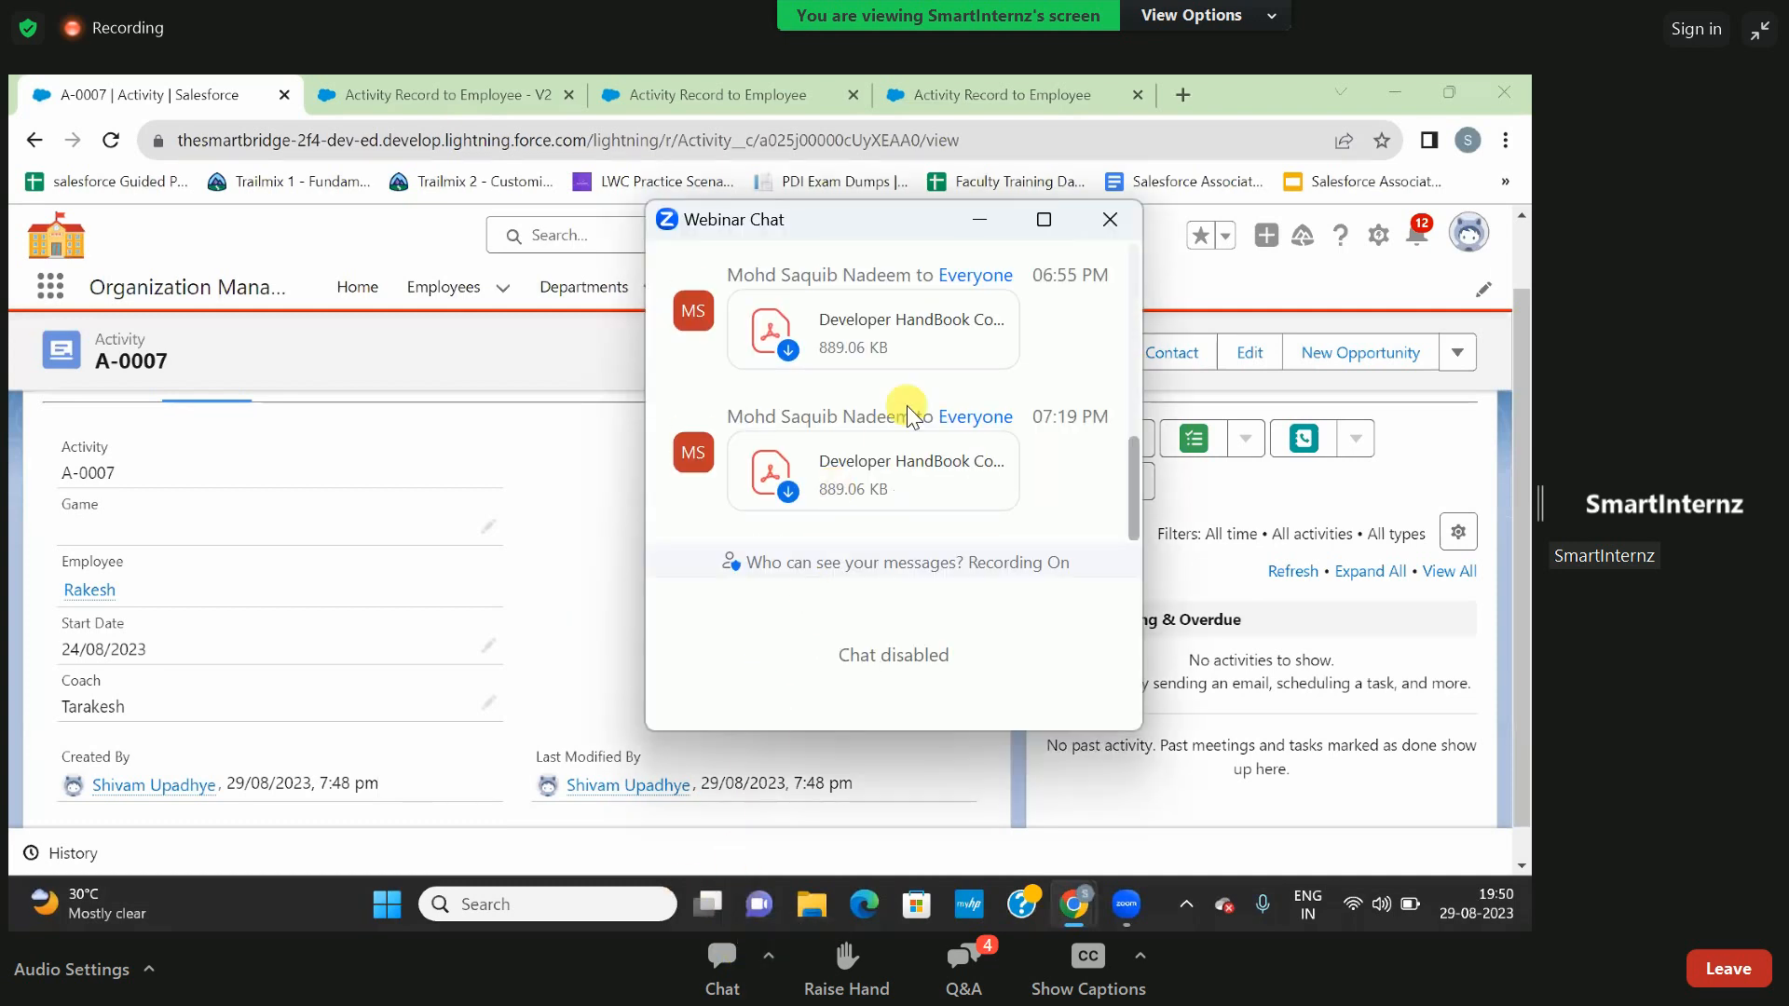
{"action": "left_click", "coordinate": [791, 486]}
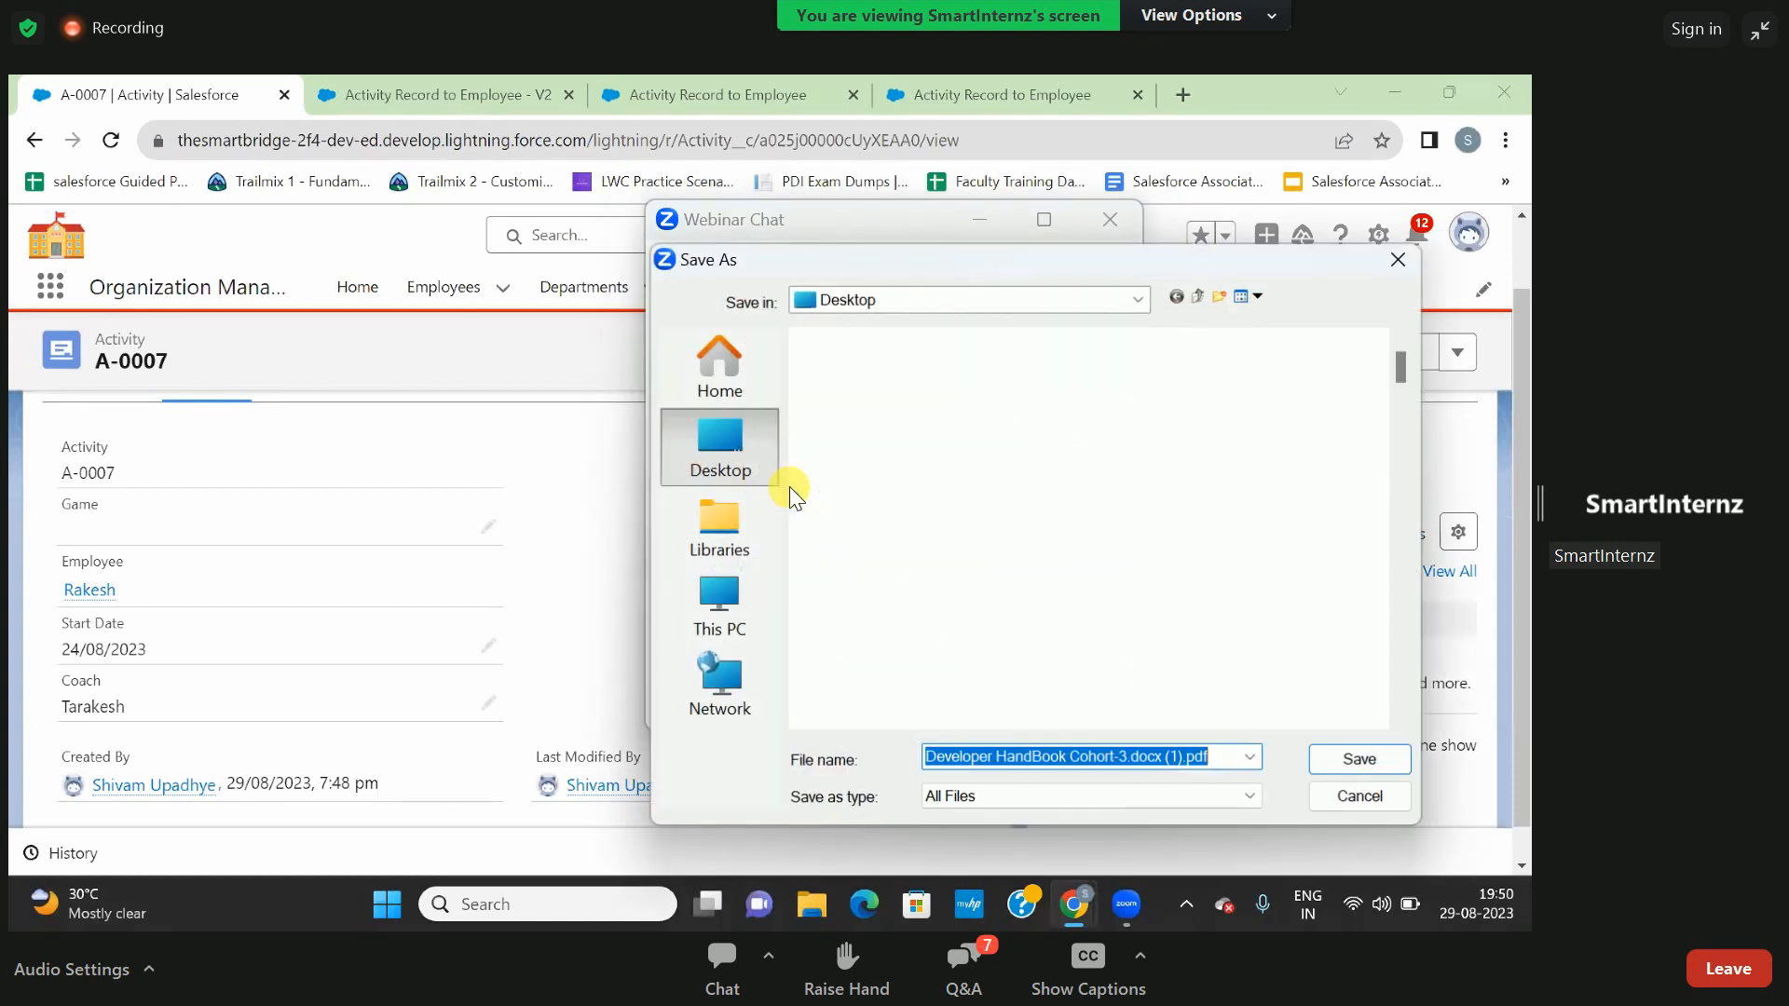
{"action": "left_click", "coordinate": [1328, 759]}
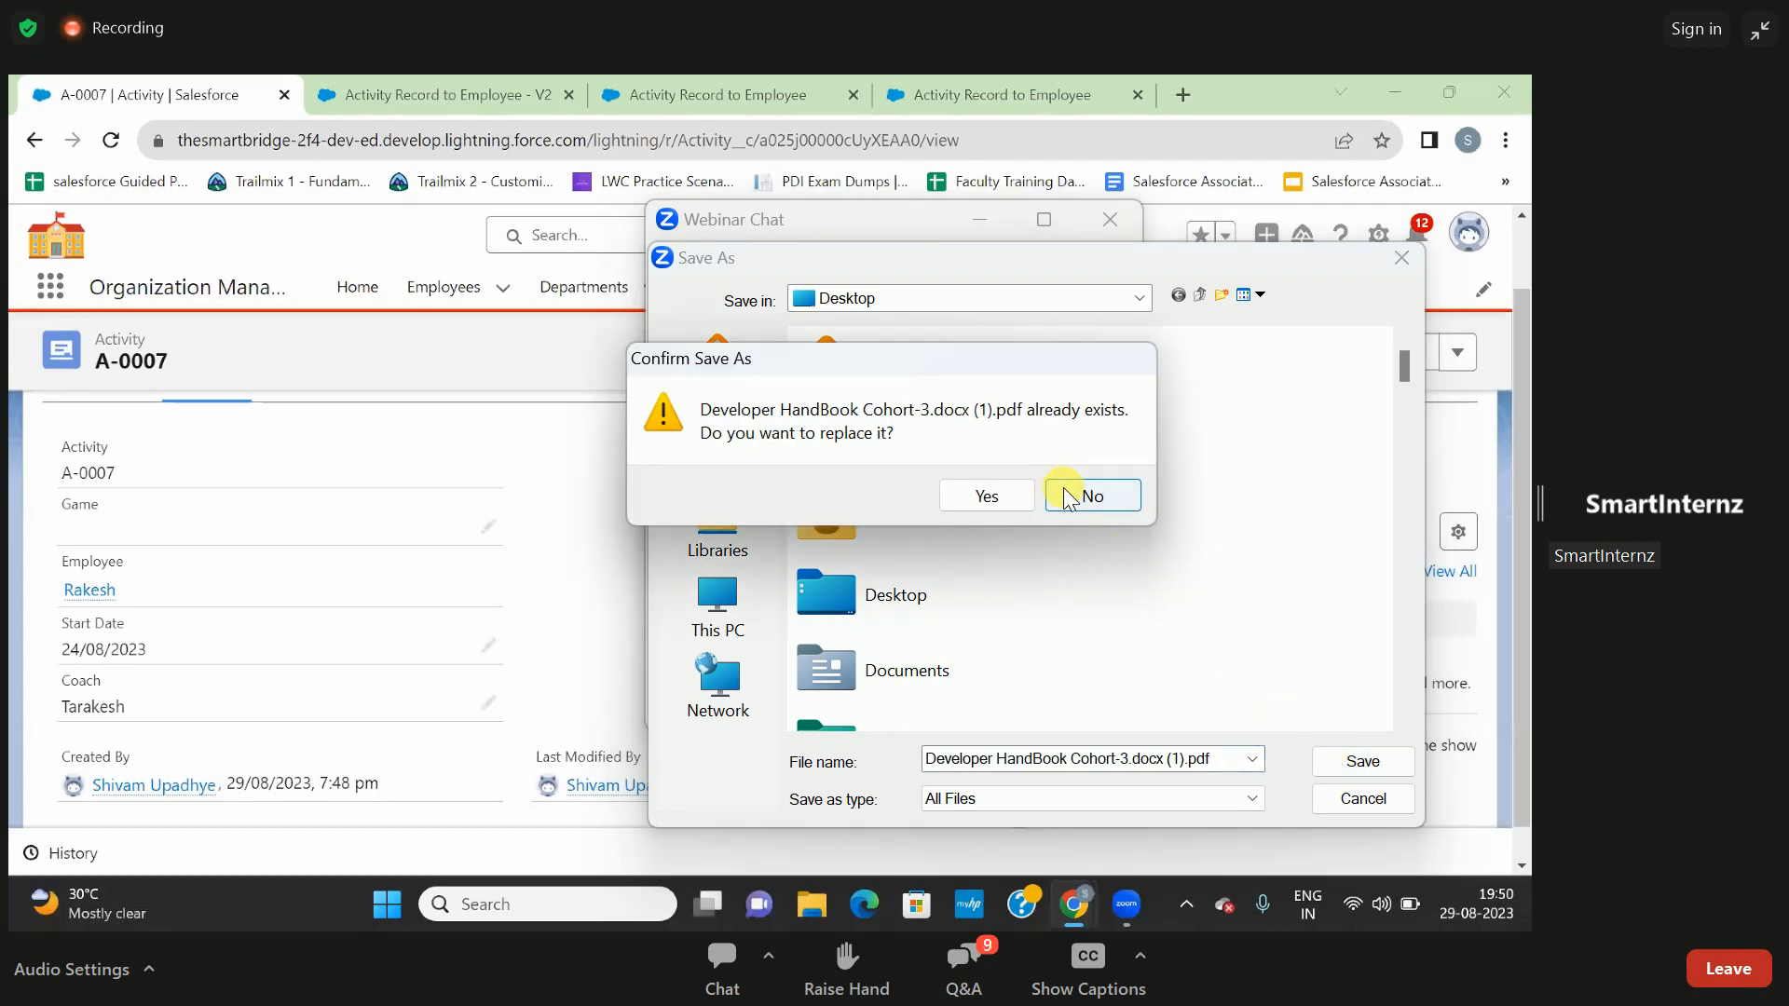
{"action": "left_click", "coordinate": [1067, 494]}
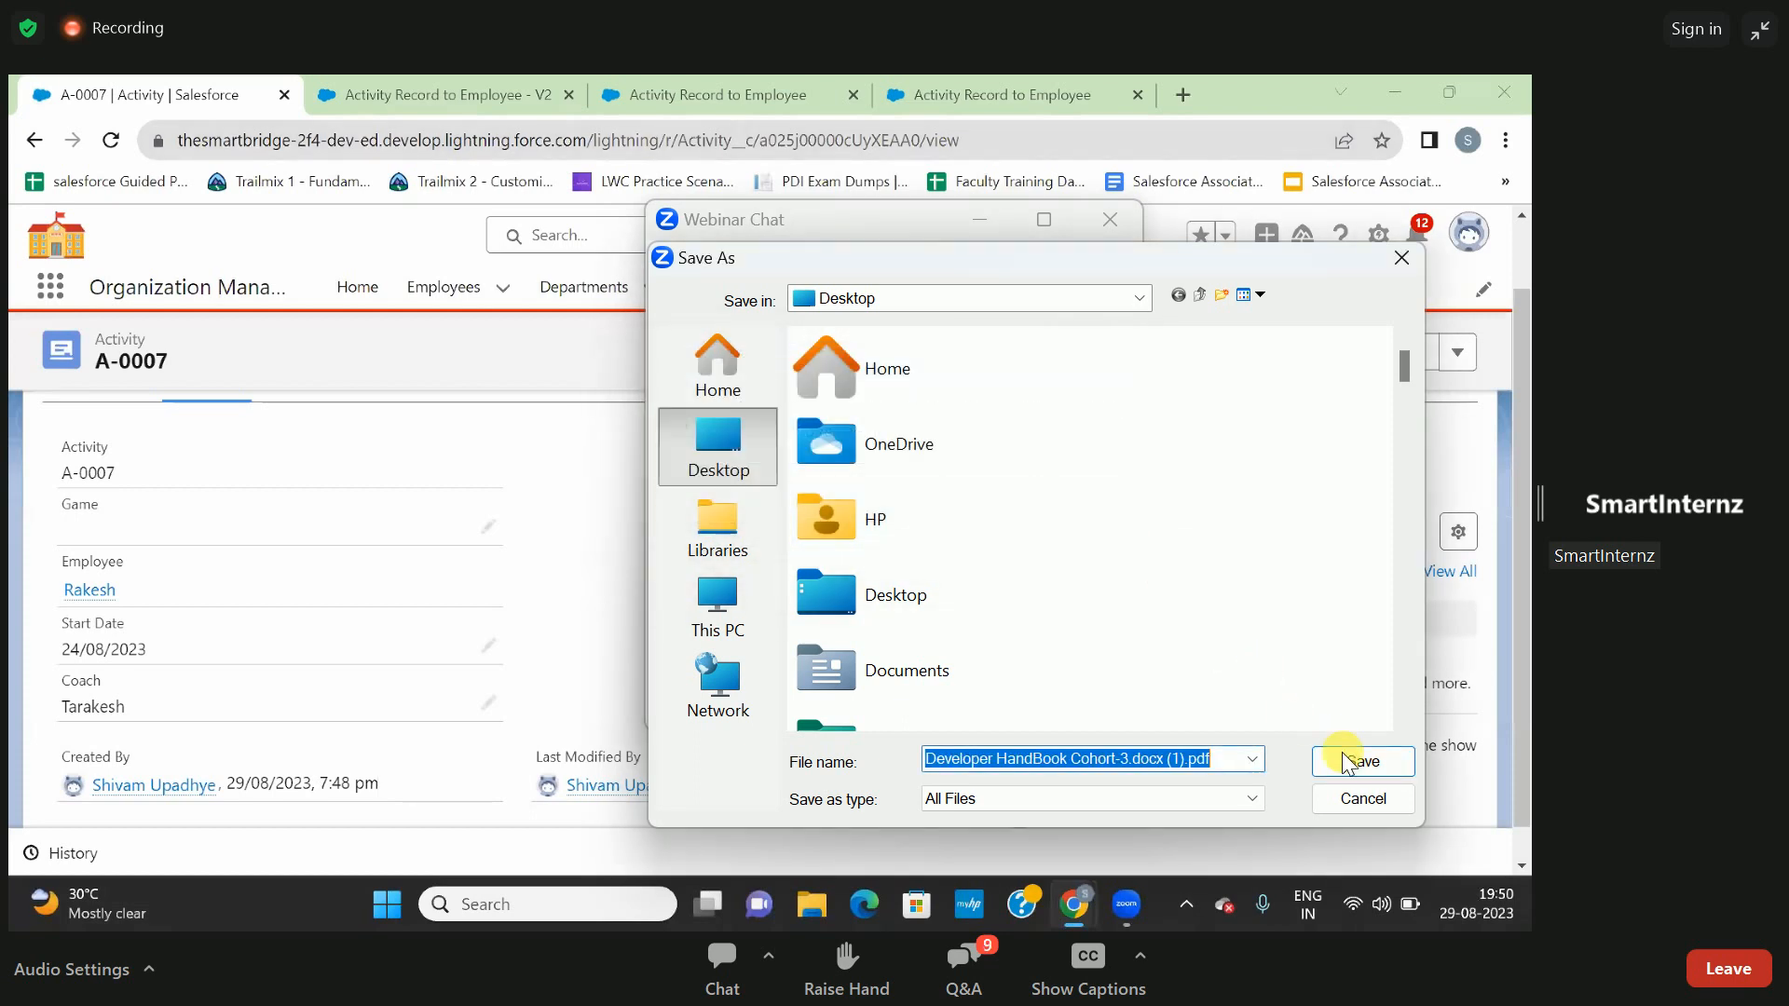
{"action": "left_click", "coordinate": [1395, 807]}
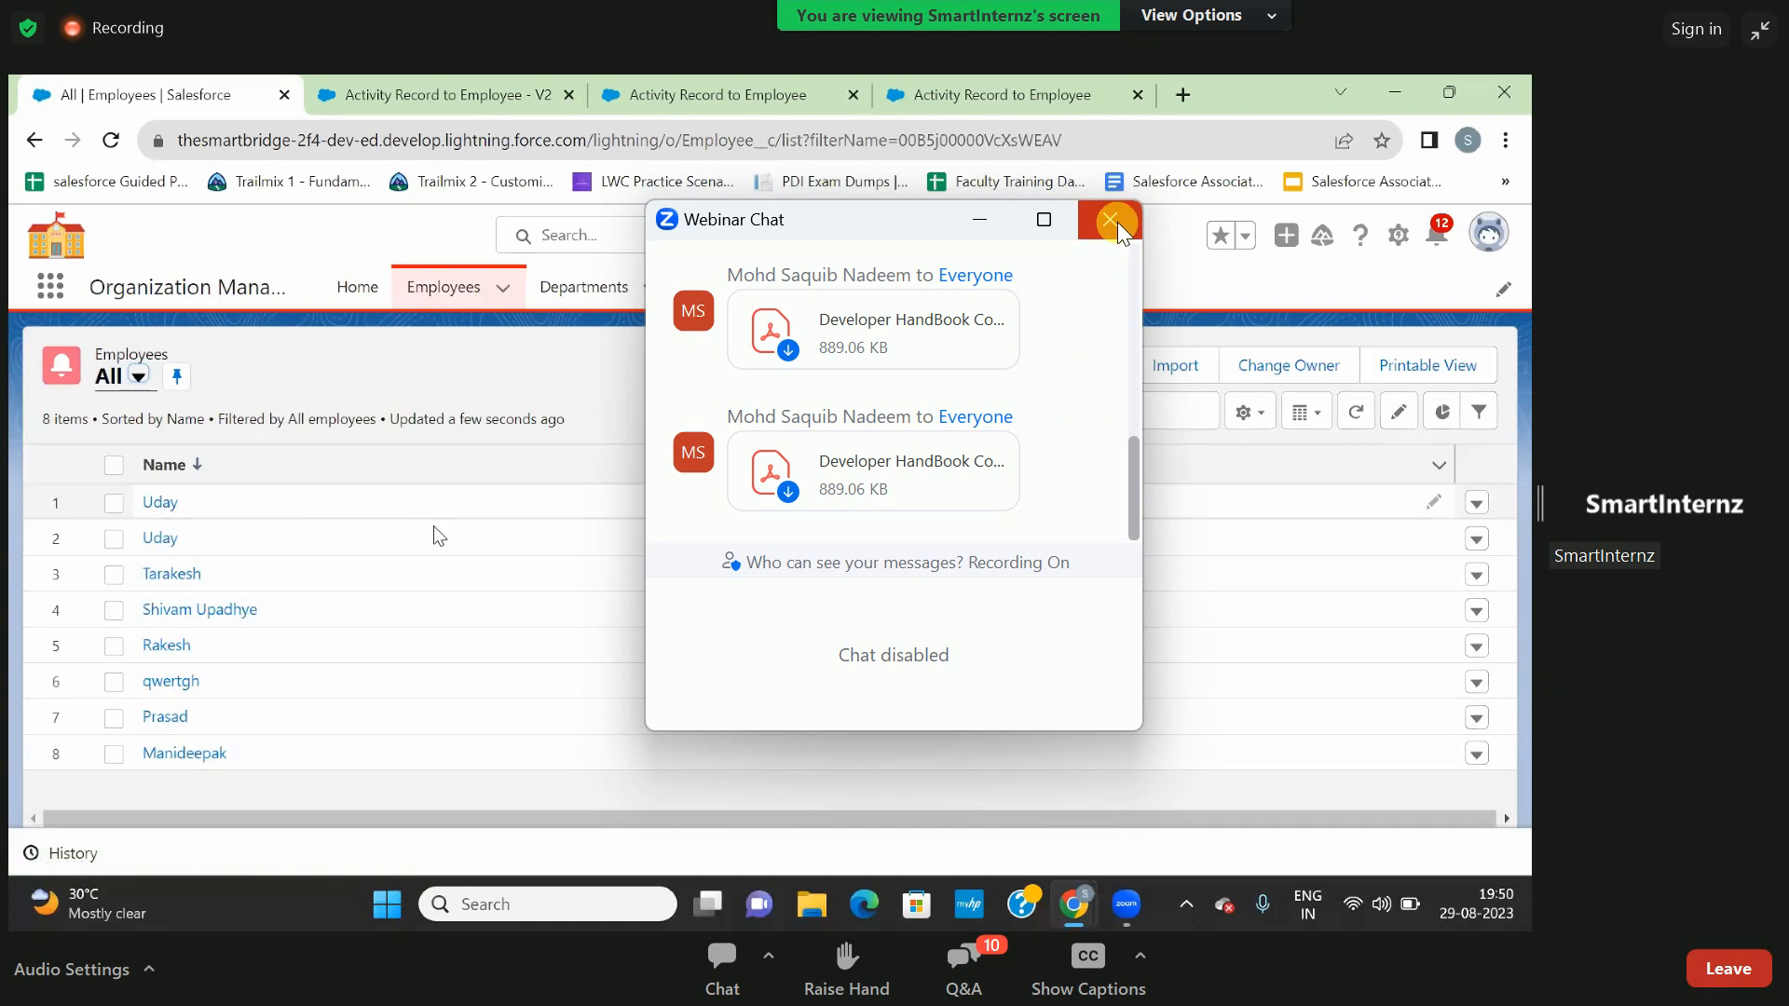
{"action": "left_click", "coordinate": [1110, 220]}
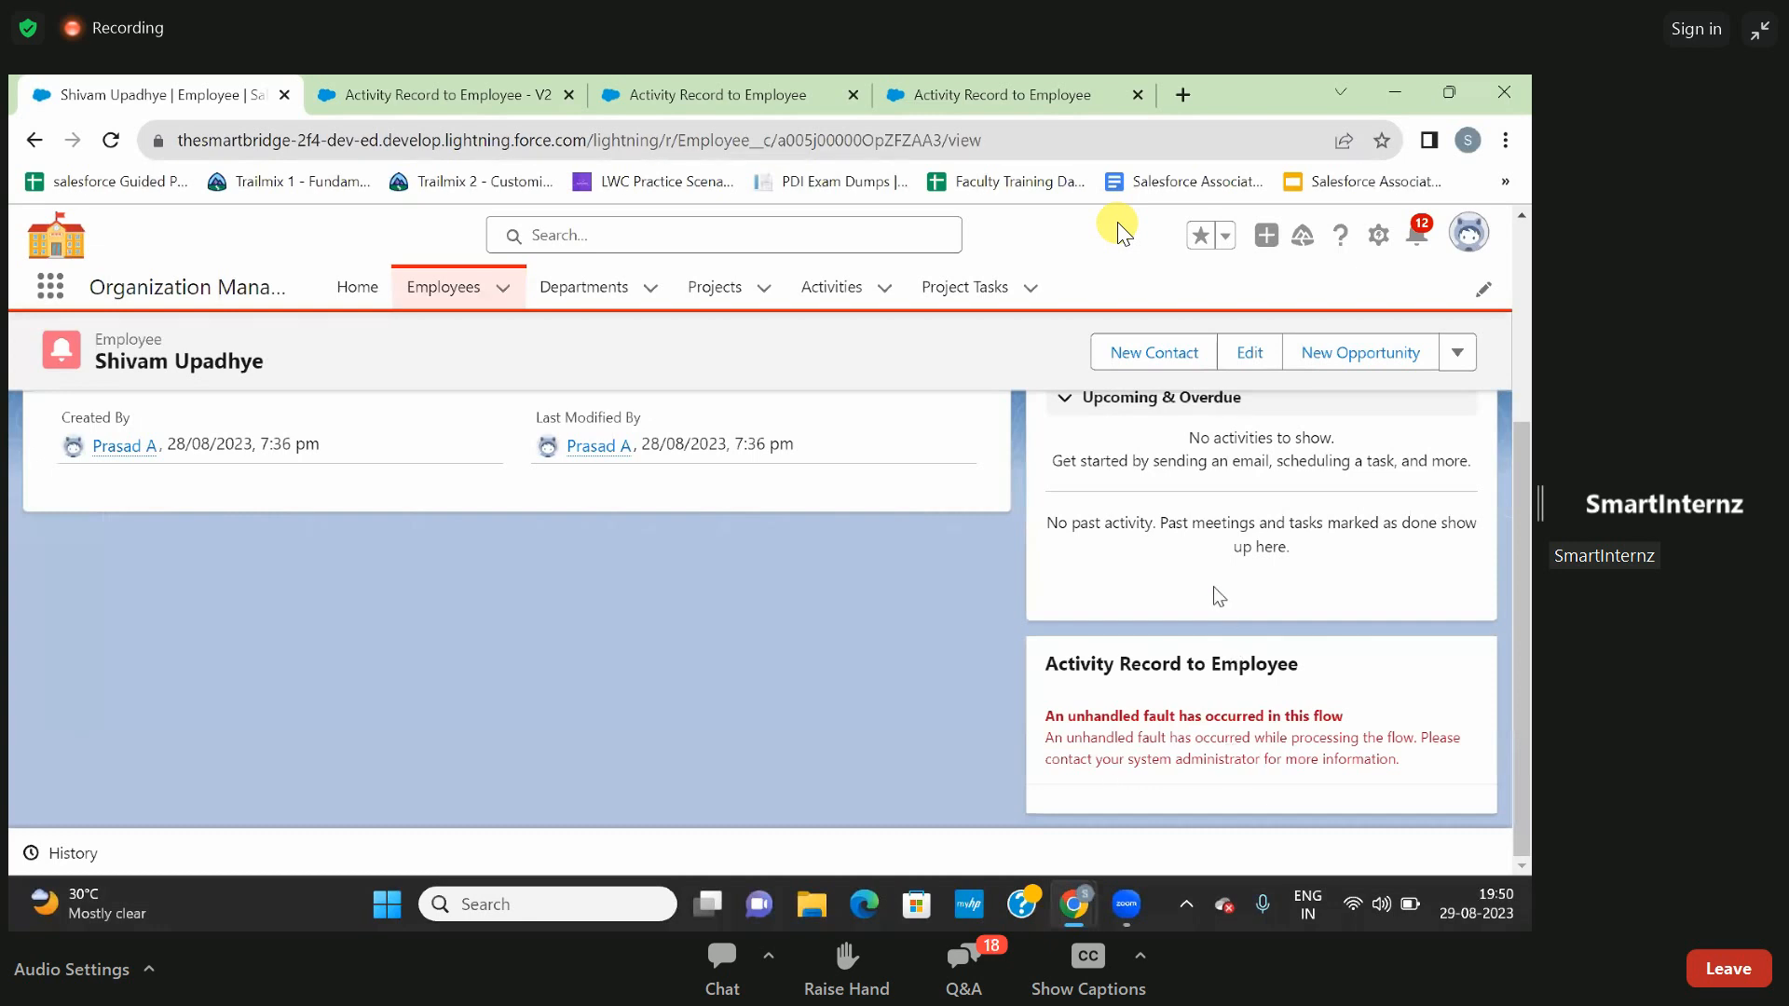
- Save the Activity Record to Employee flow as a new version and activate that version
{"action": "left_click", "coordinate": [736, 94]}
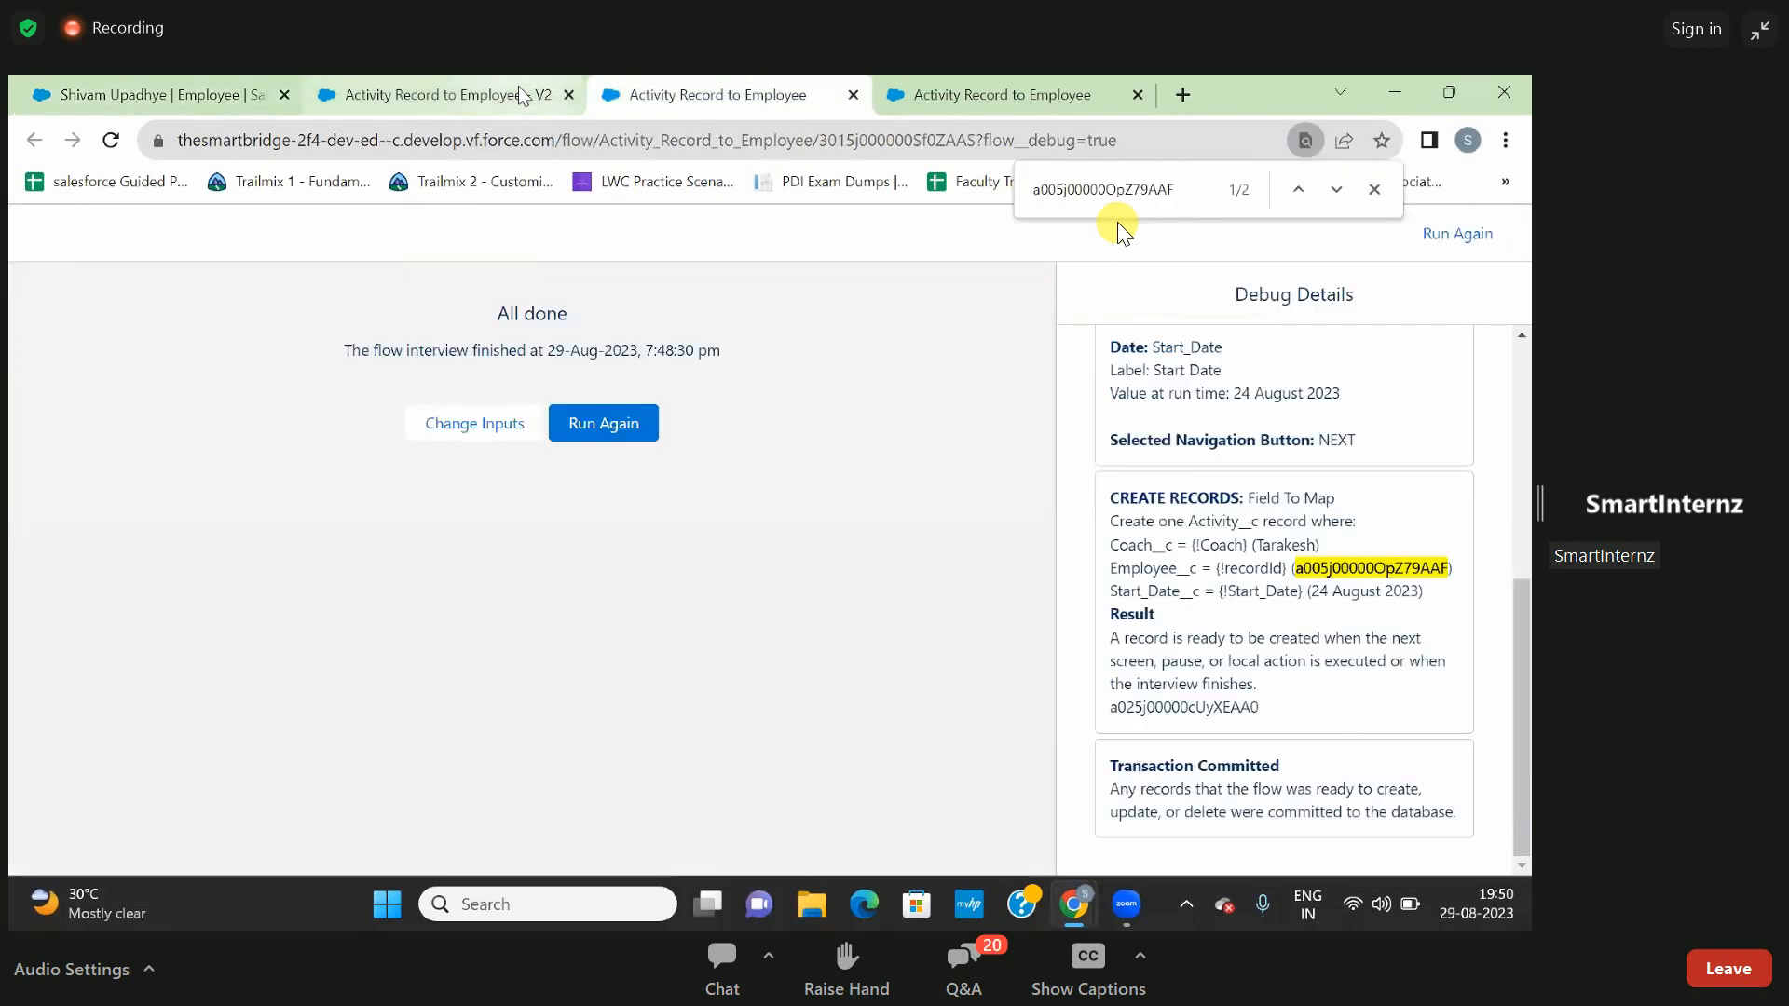
{"action": "left_click", "coordinate": [521, 94]}
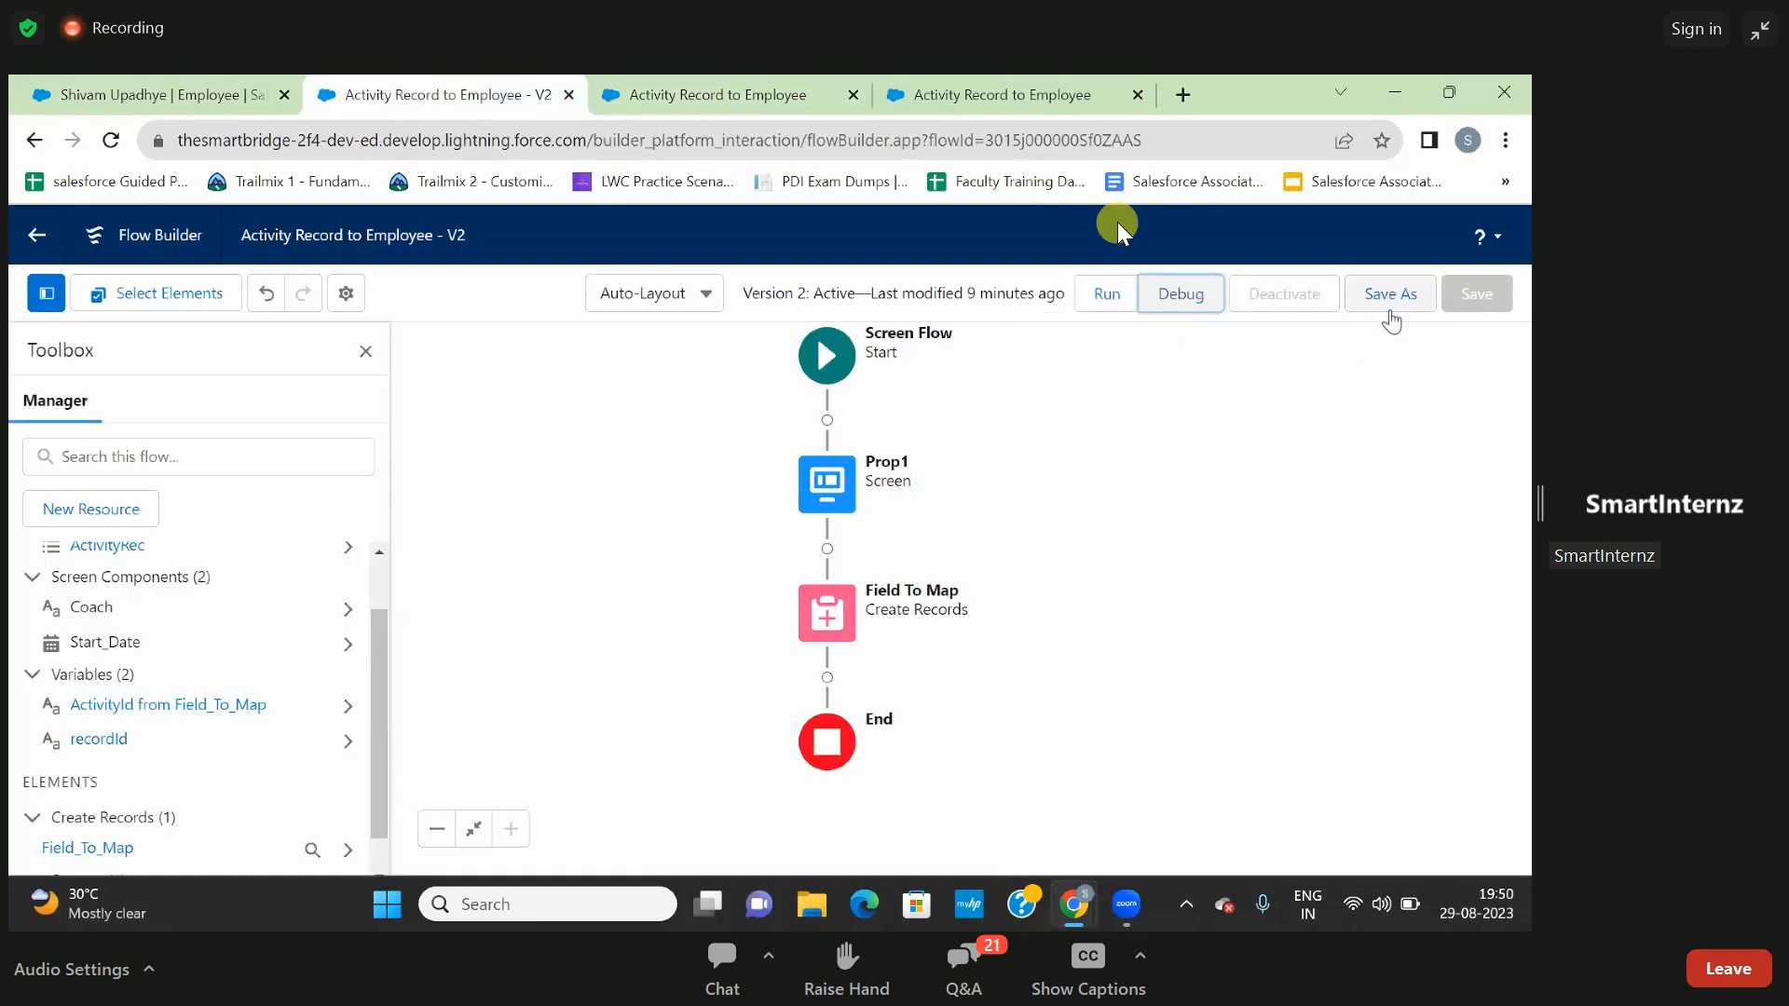
{"action": "left_click", "coordinate": [1389, 295]}
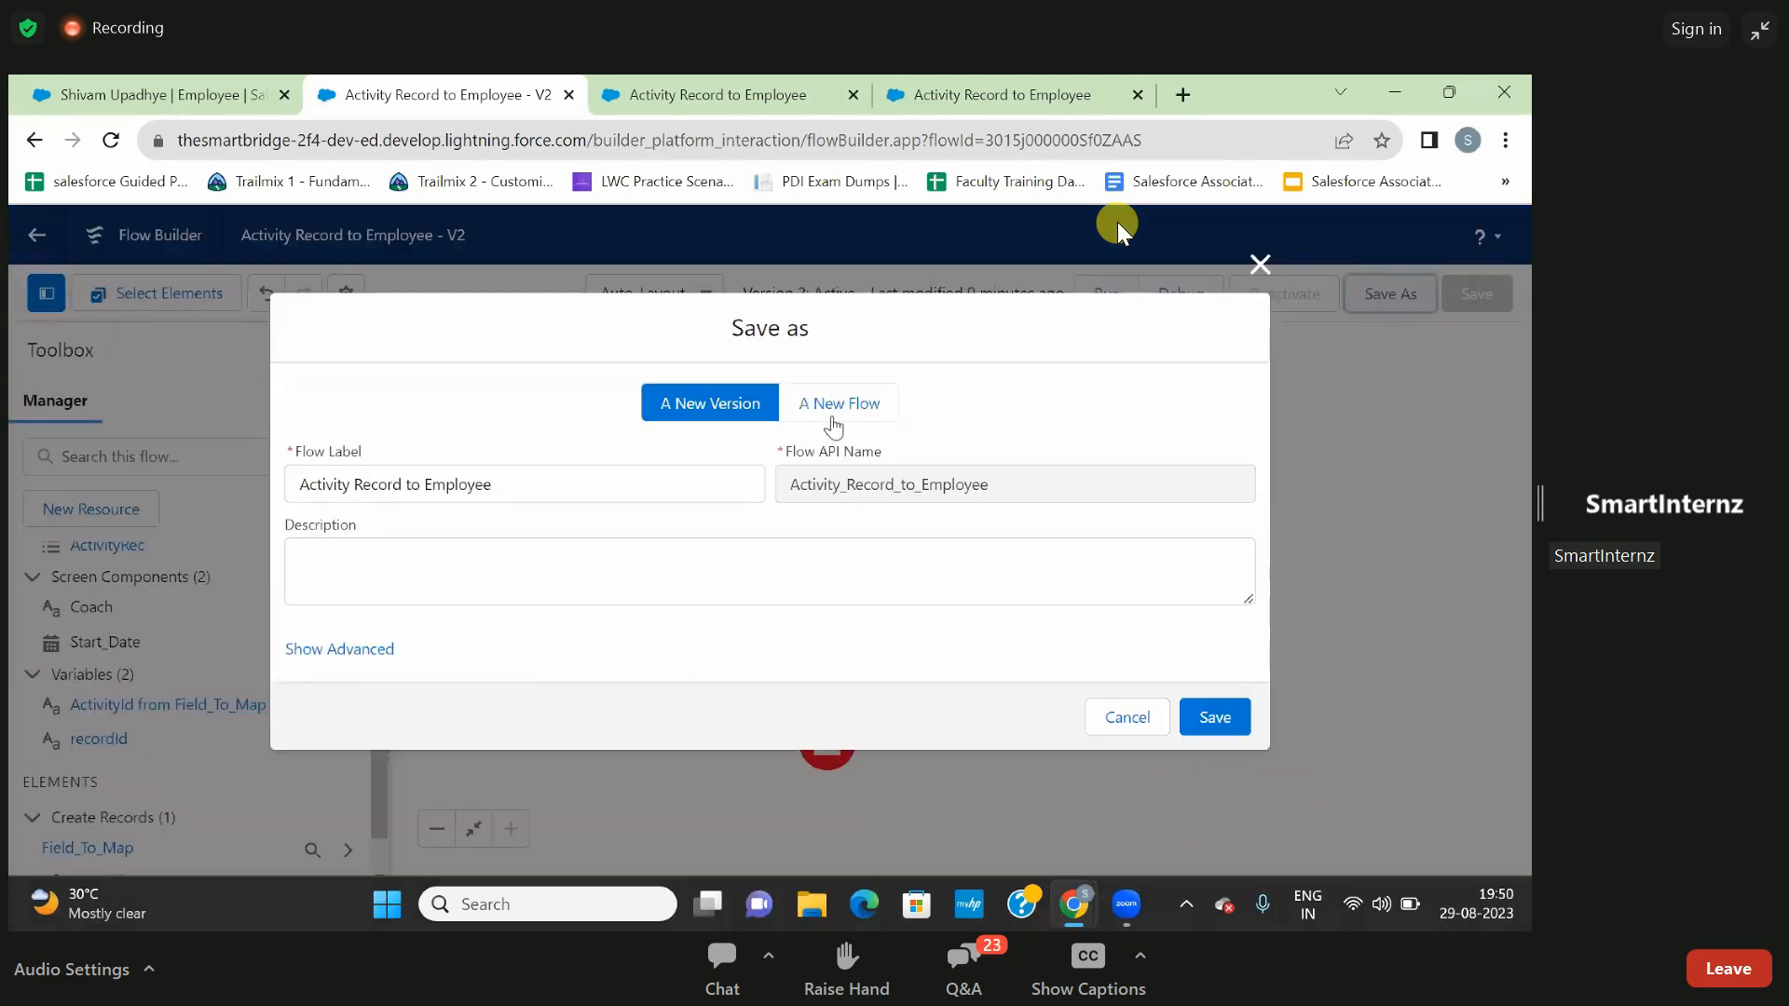
{"action": "left_click", "coordinate": [1238, 725]}
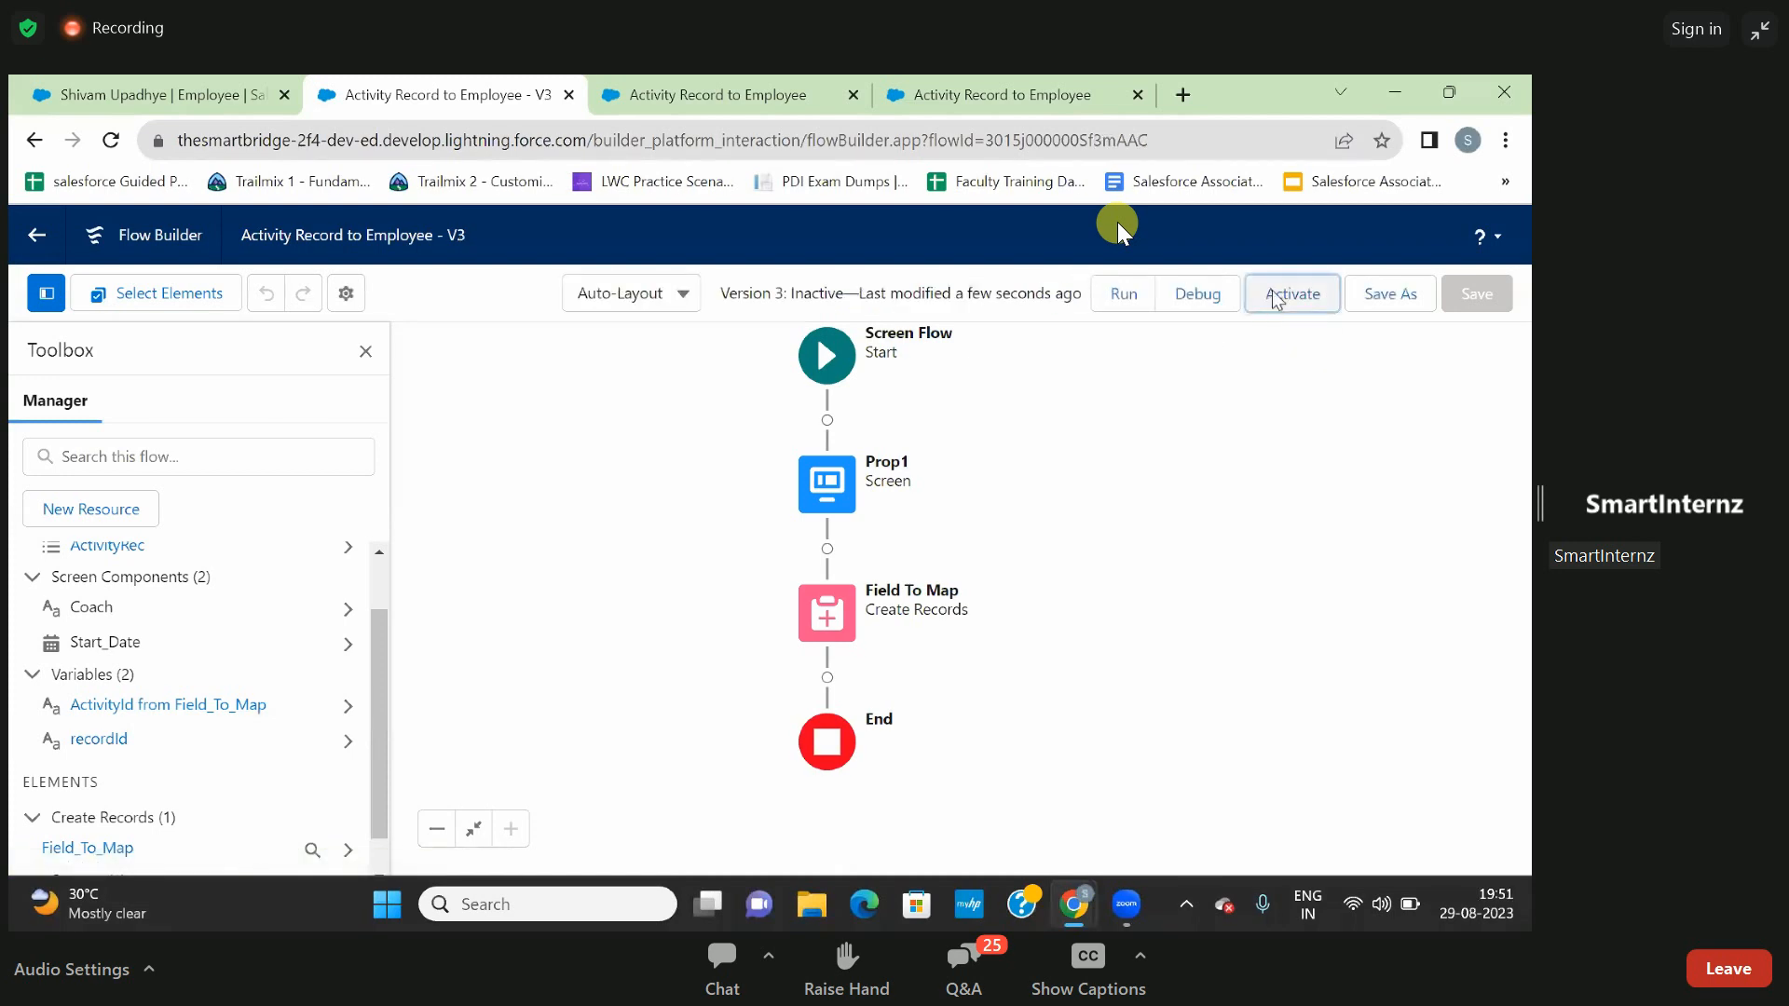
{"action": "left_click", "coordinate": [1274, 296]}
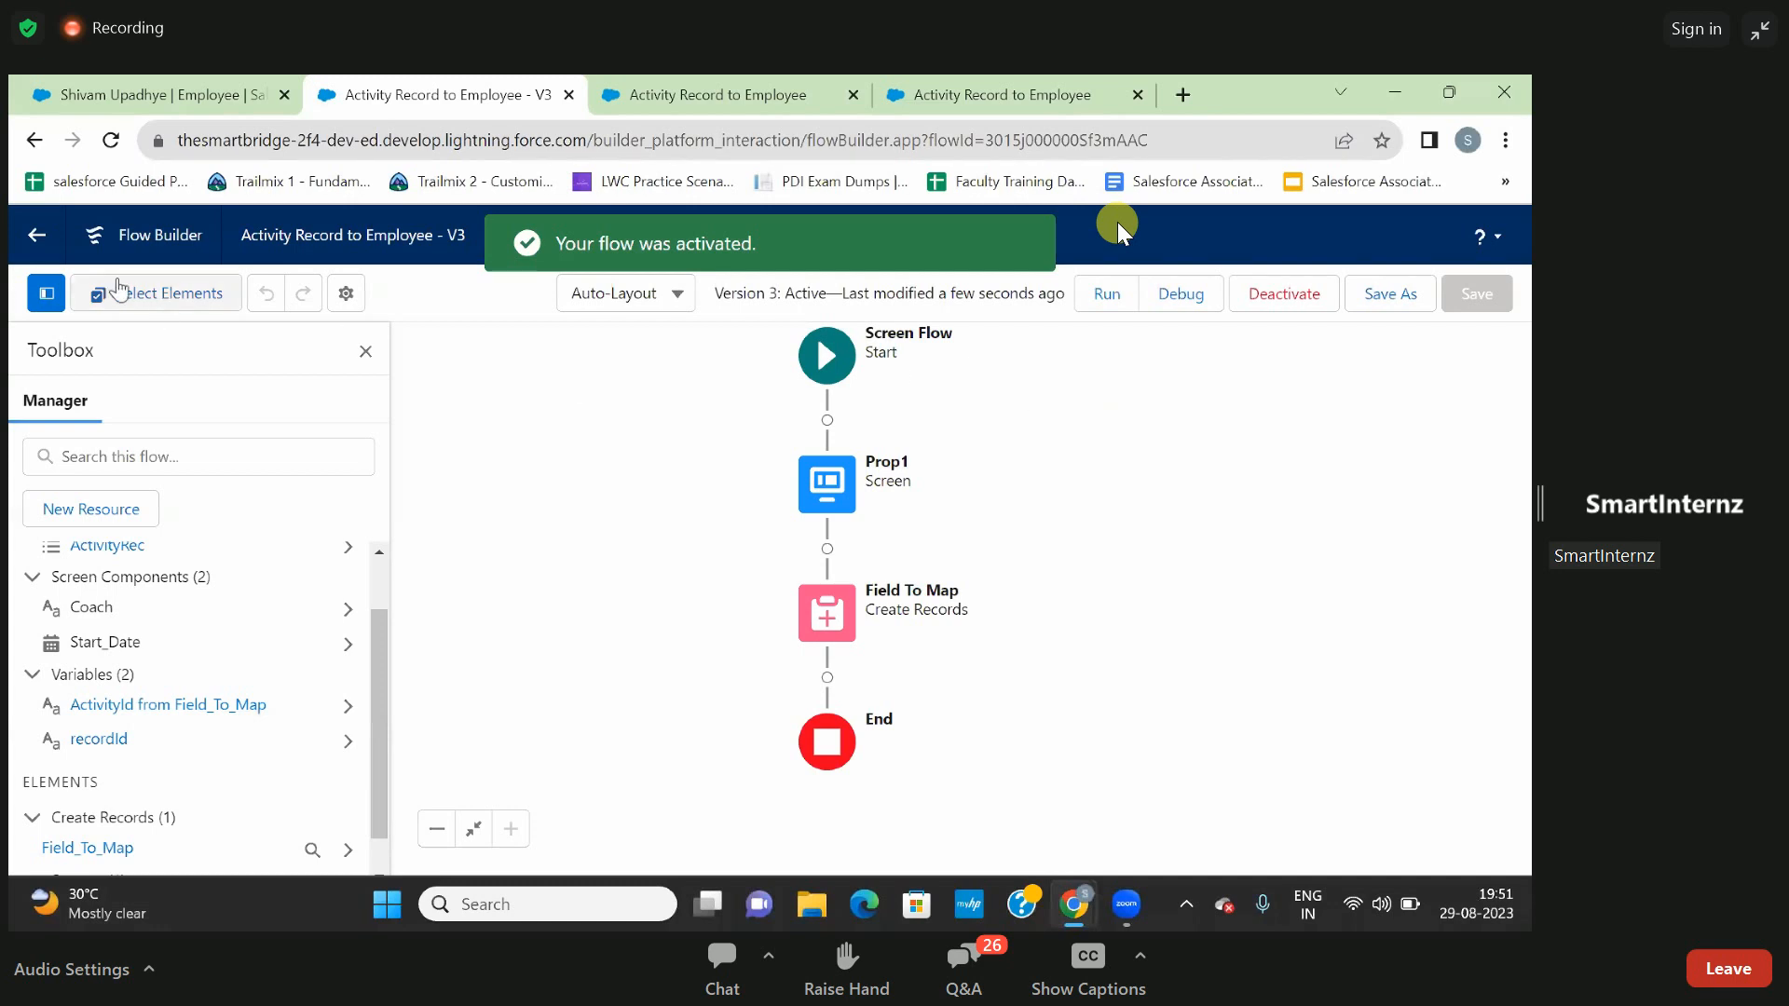
- Return to the Flows list, open the details and versions of Activity Record to Employee, and examine the status of each version
{"action": "left_click", "coordinate": [38, 239]}
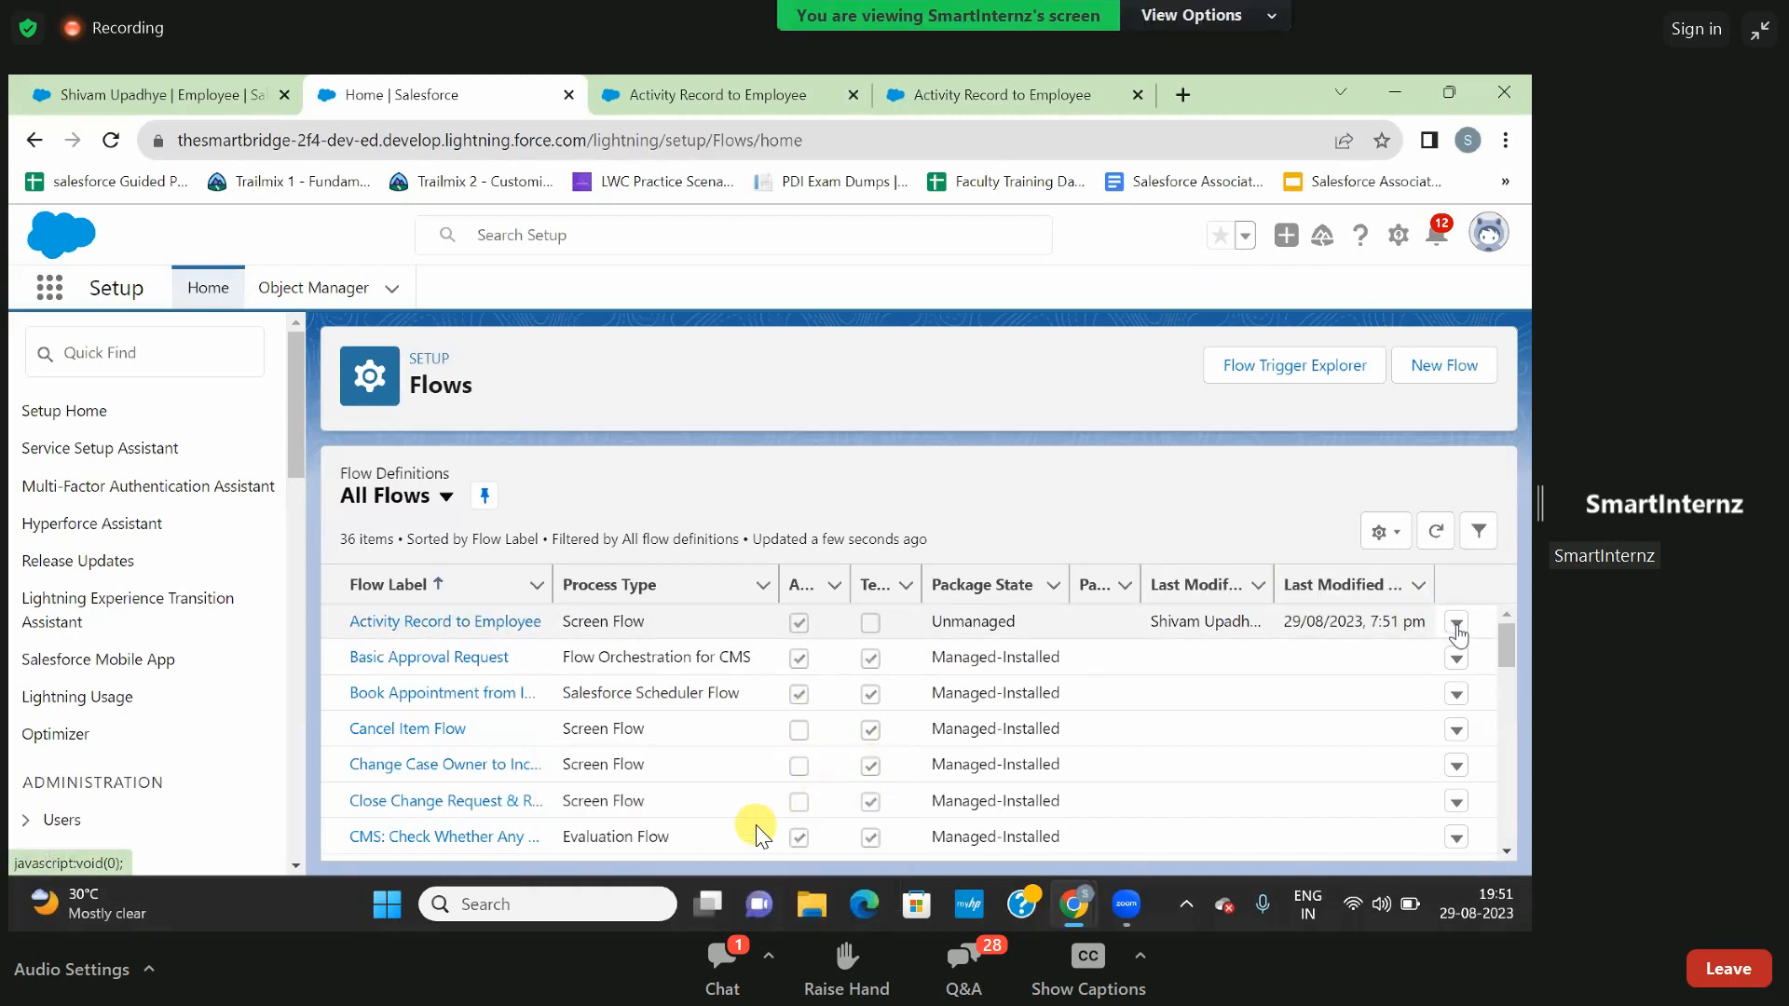
{"action": "left_click", "coordinate": [1456, 623]}
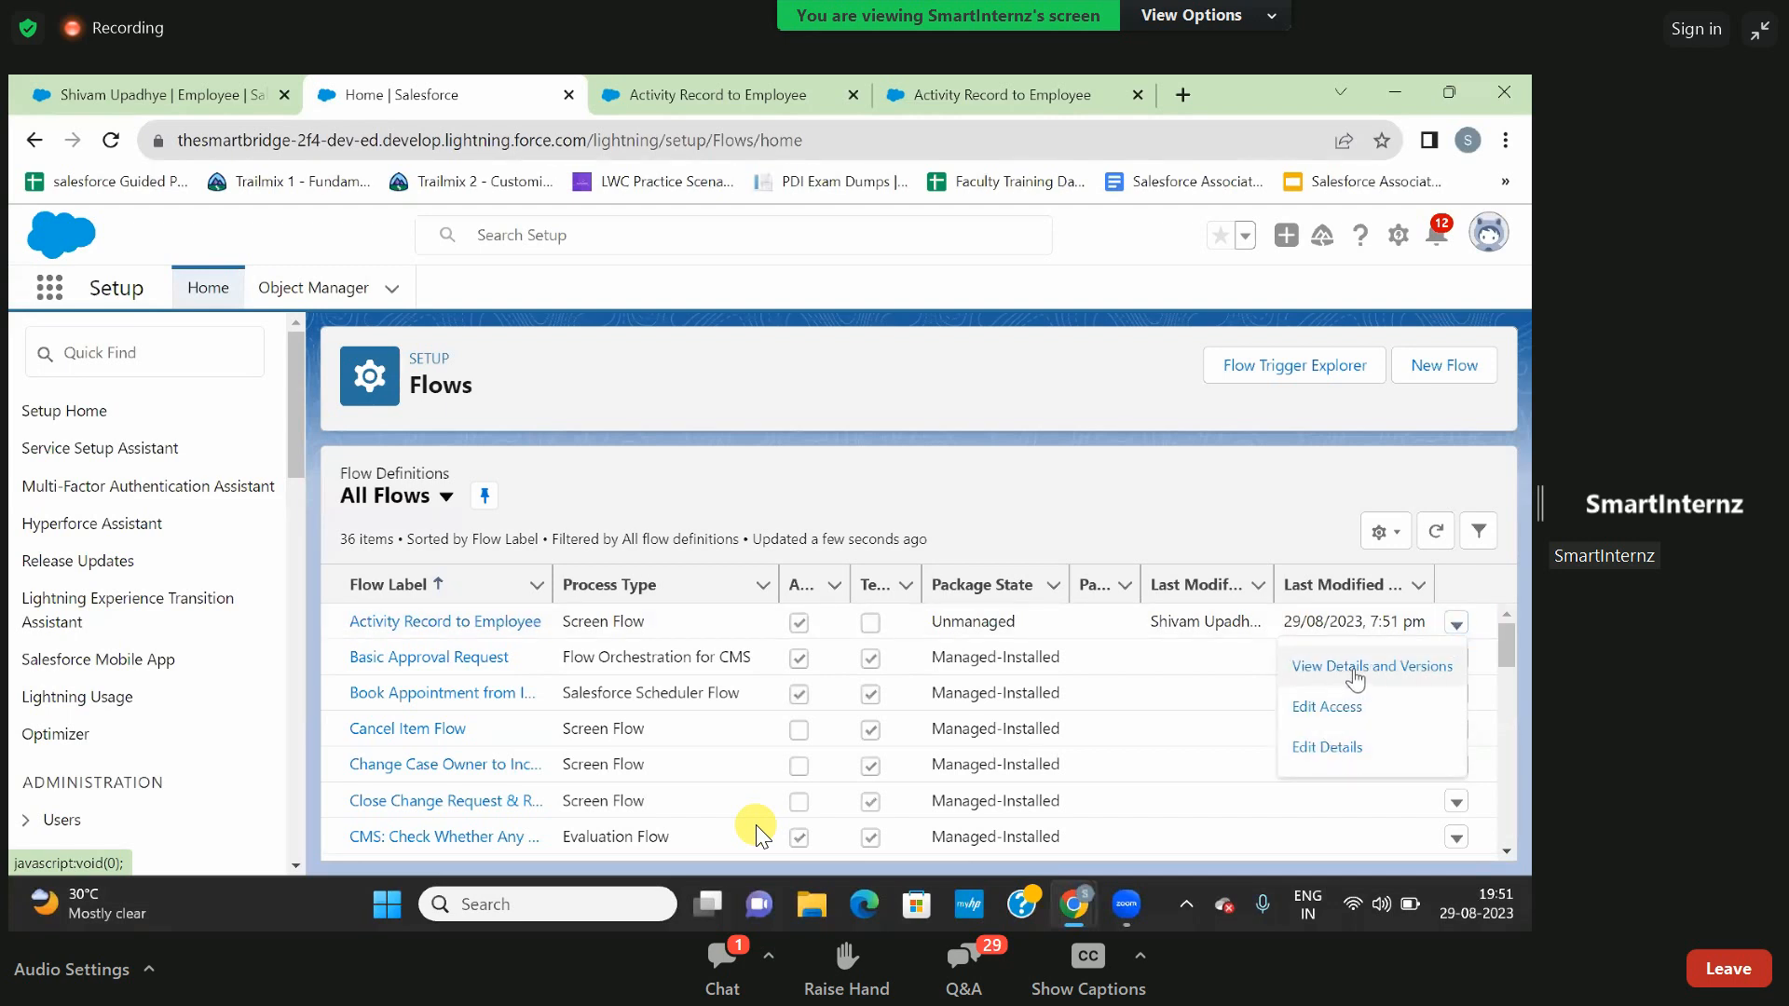
{"action": "left_click", "coordinate": [1357, 667]}
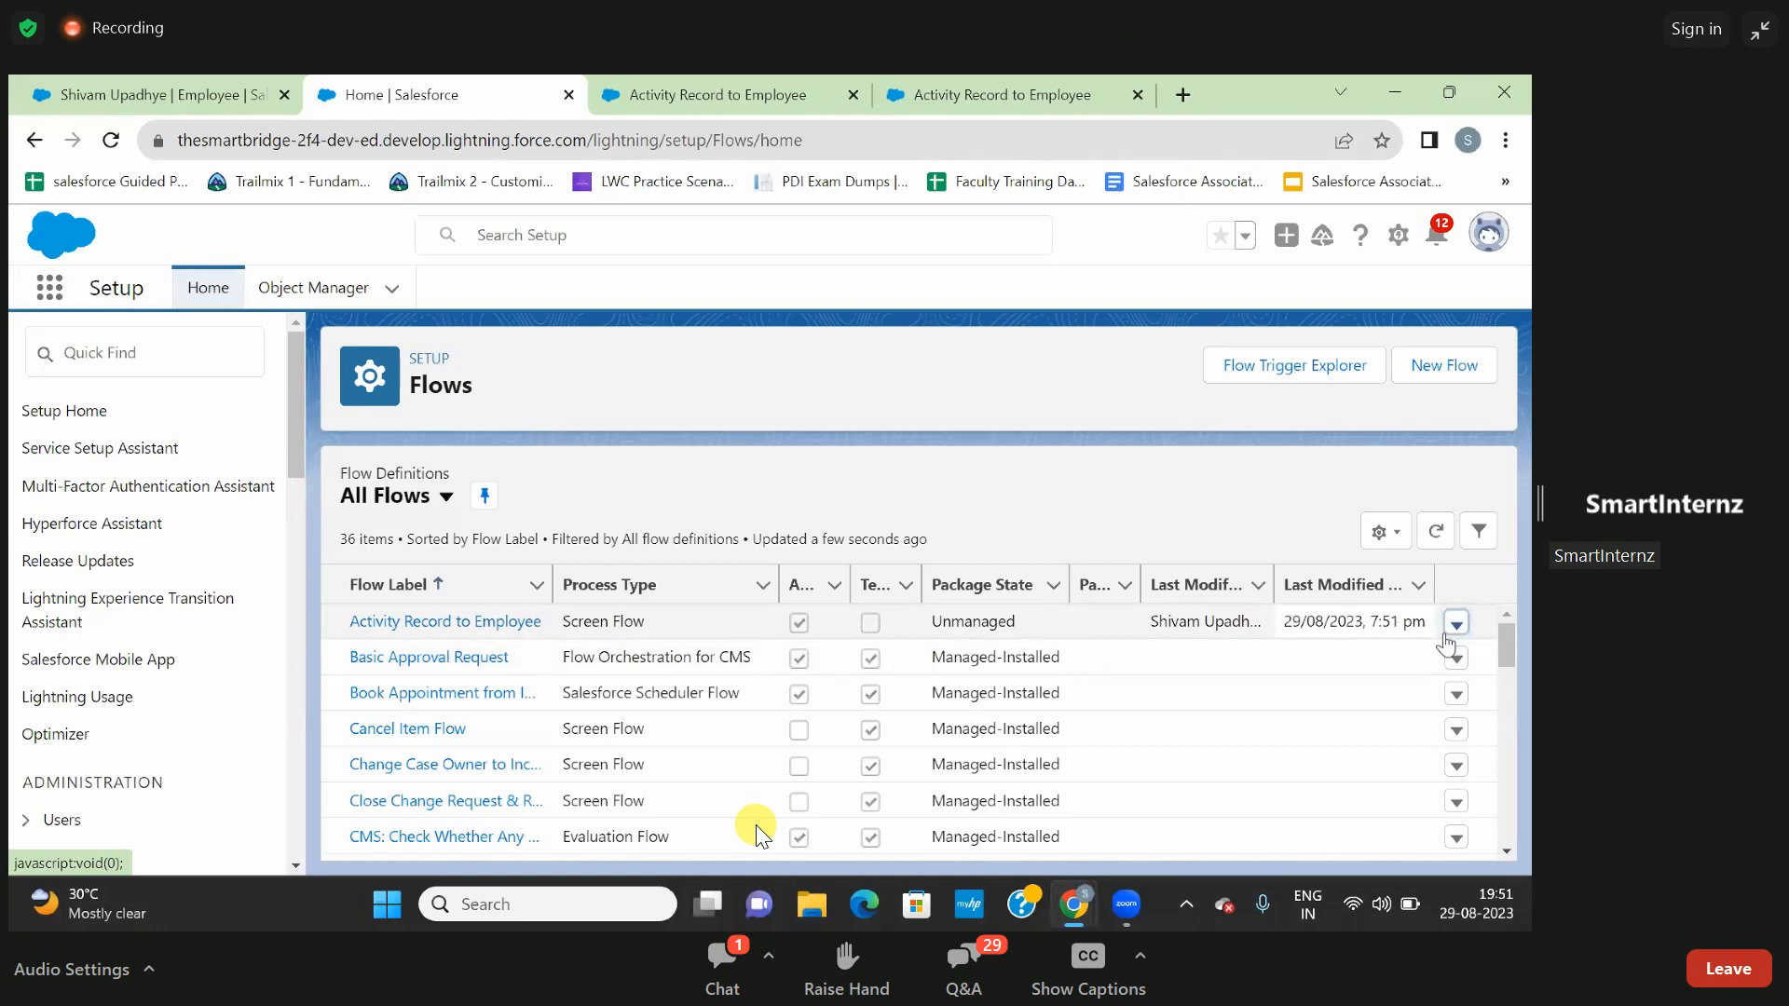
{"action": "left_click", "coordinate": [1457, 630]}
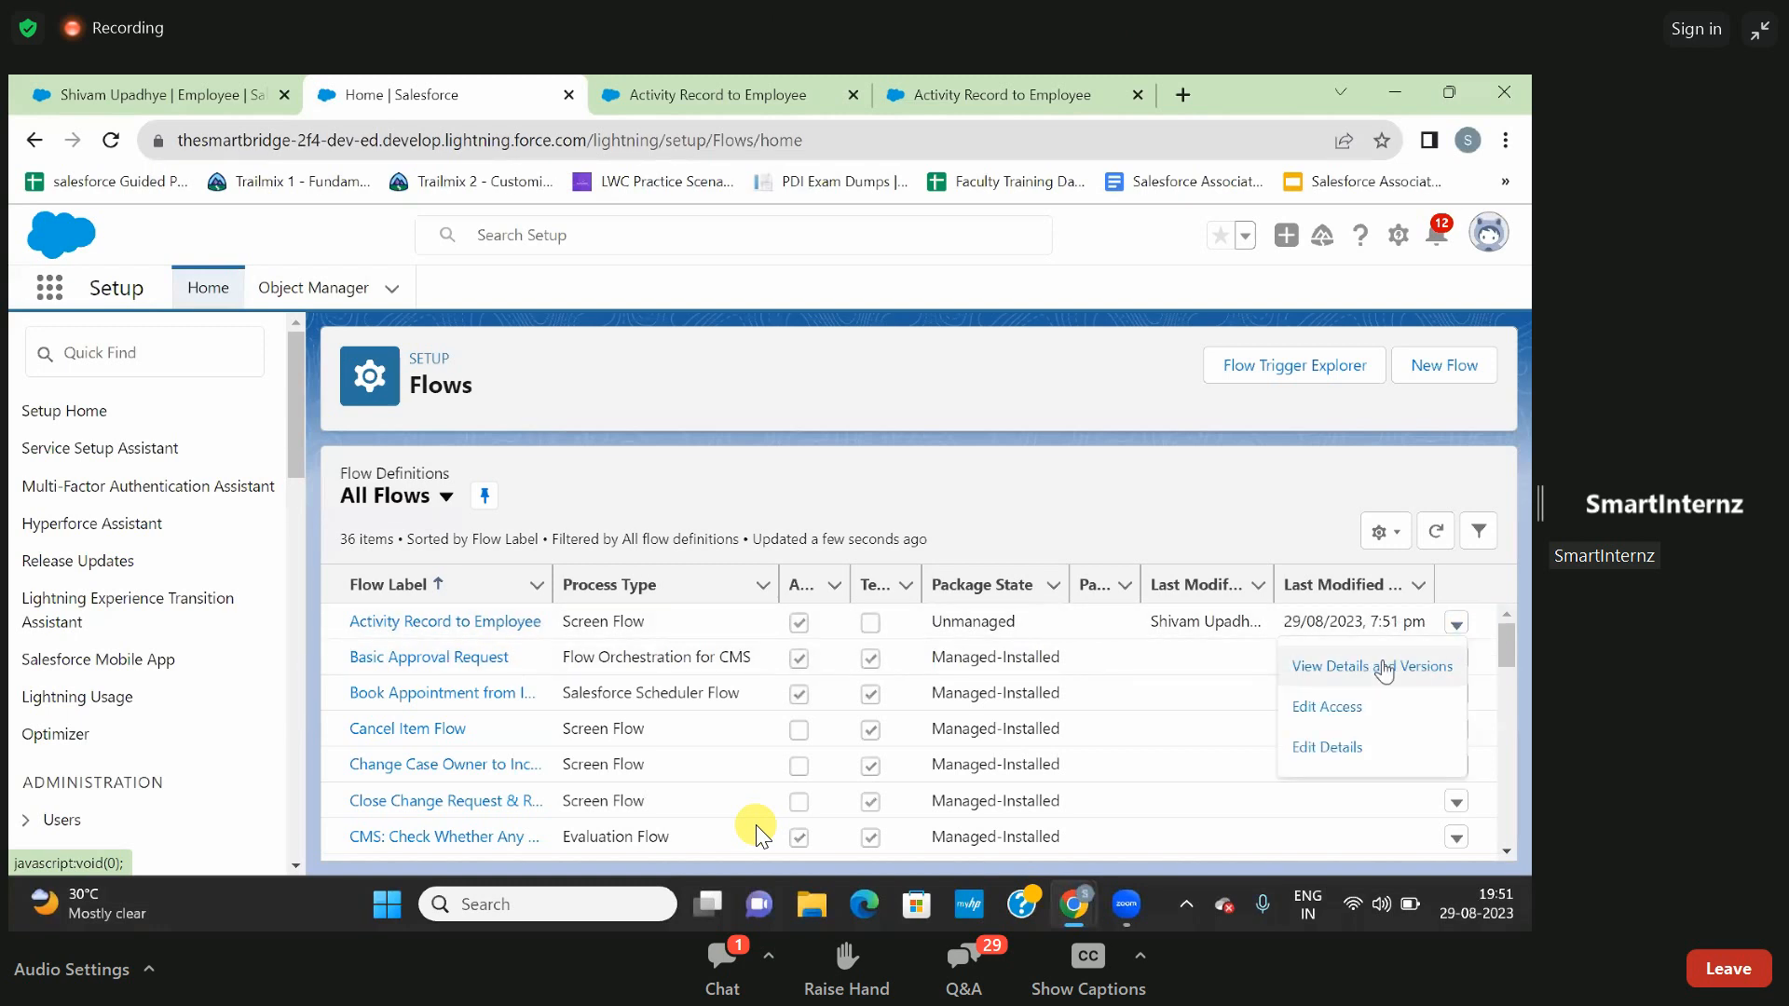
{"action": "left_click", "coordinate": [1388, 668]}
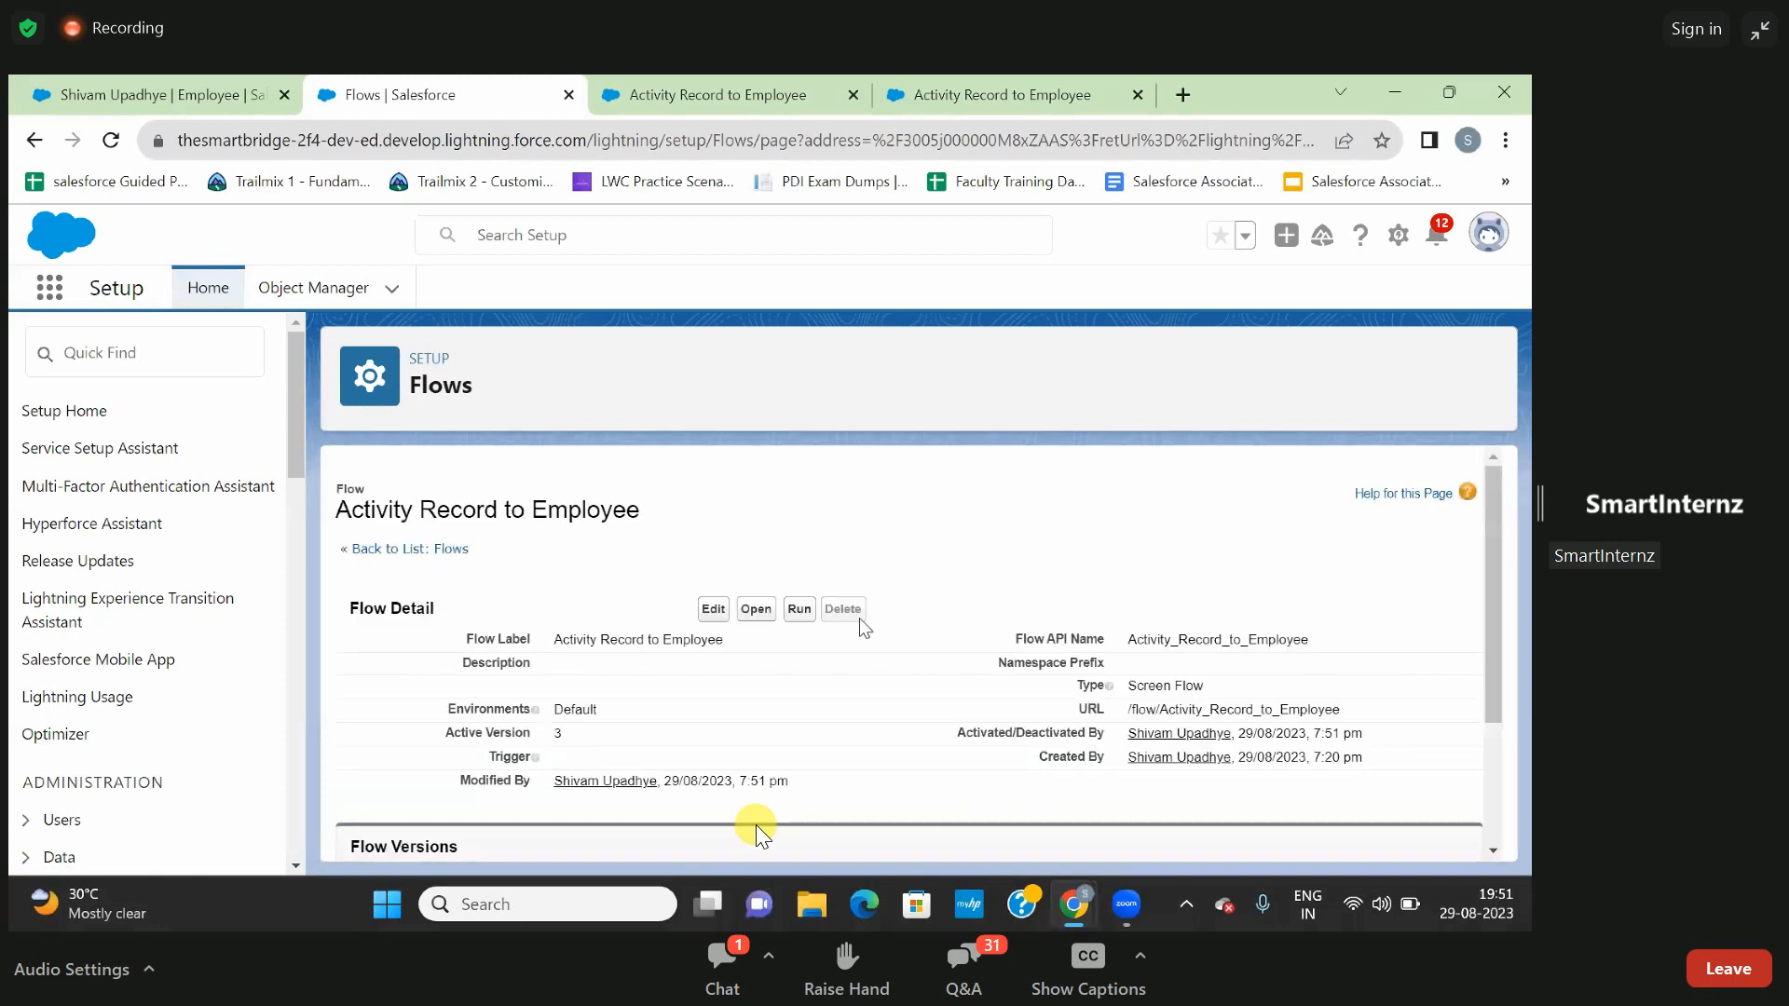
{"action": "scroll", "coordinate": [865, 627], "scroll_direction": "down", "scroll_amount": 3}
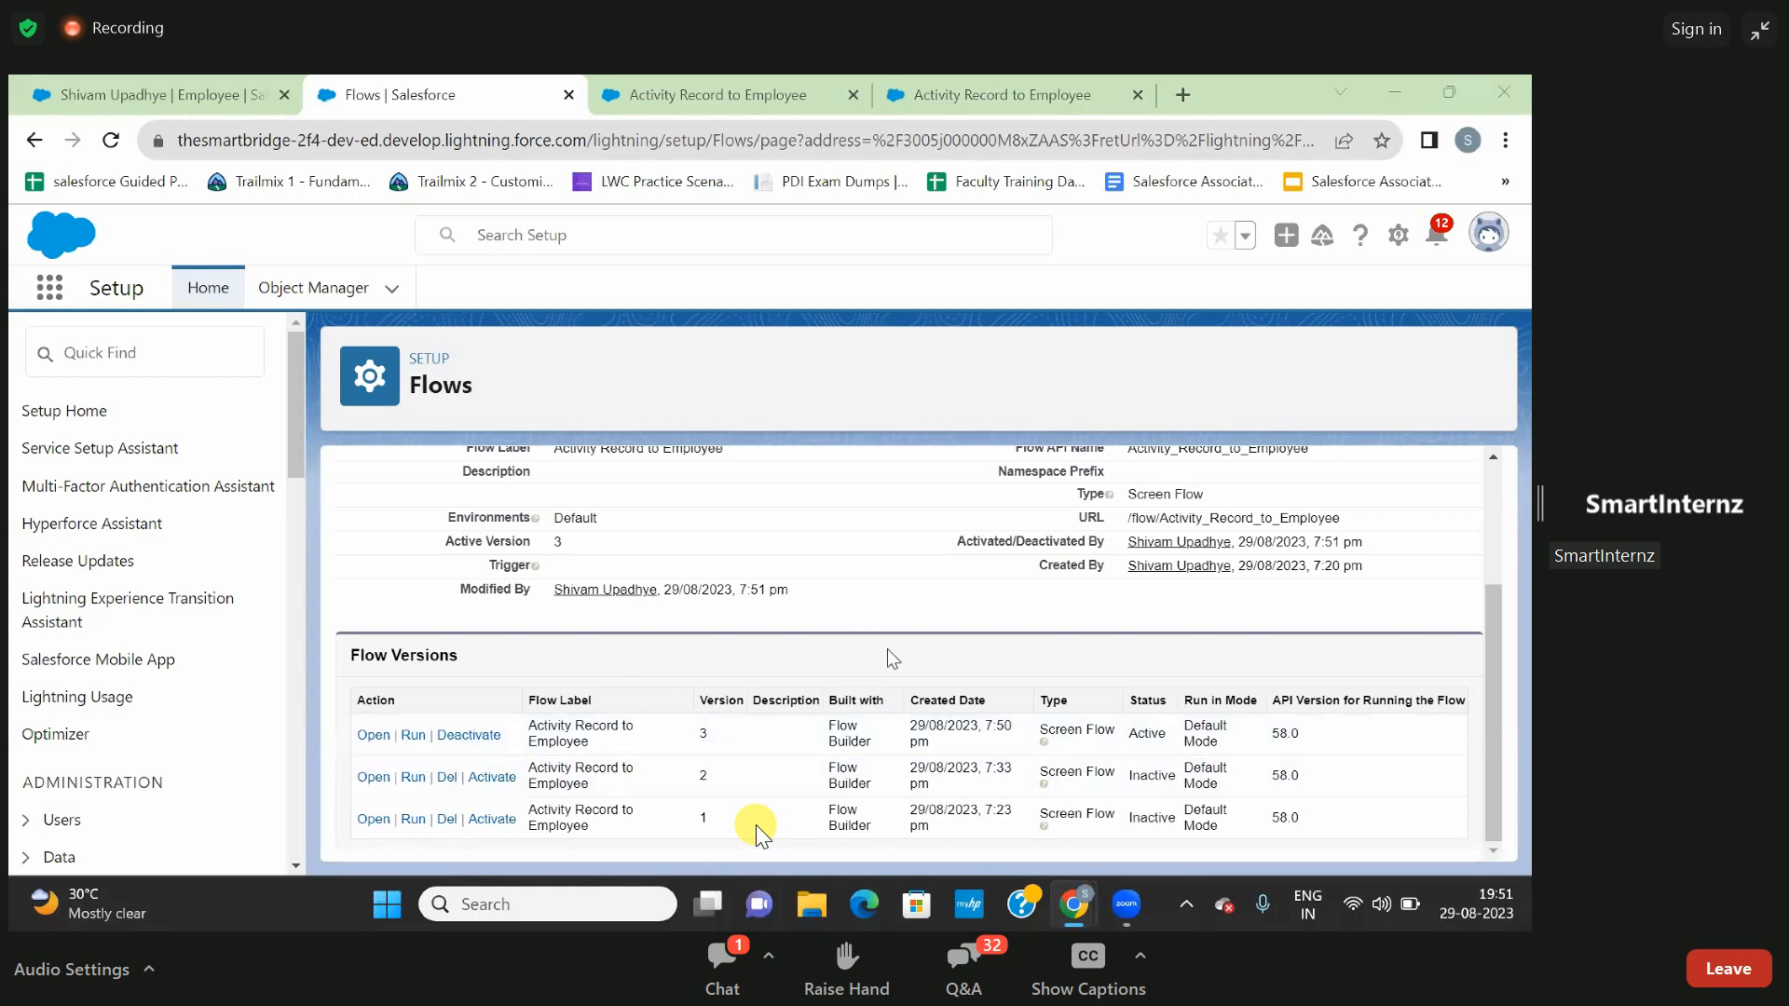
{"action": "scroll", "coordinate": [888, 651], "scroll_direction": "up", "scroll_amount": 2}
{"action": "scroll", "coordinate": [887, 649], "scroll_direction": "up", "scroll_amount": 3}
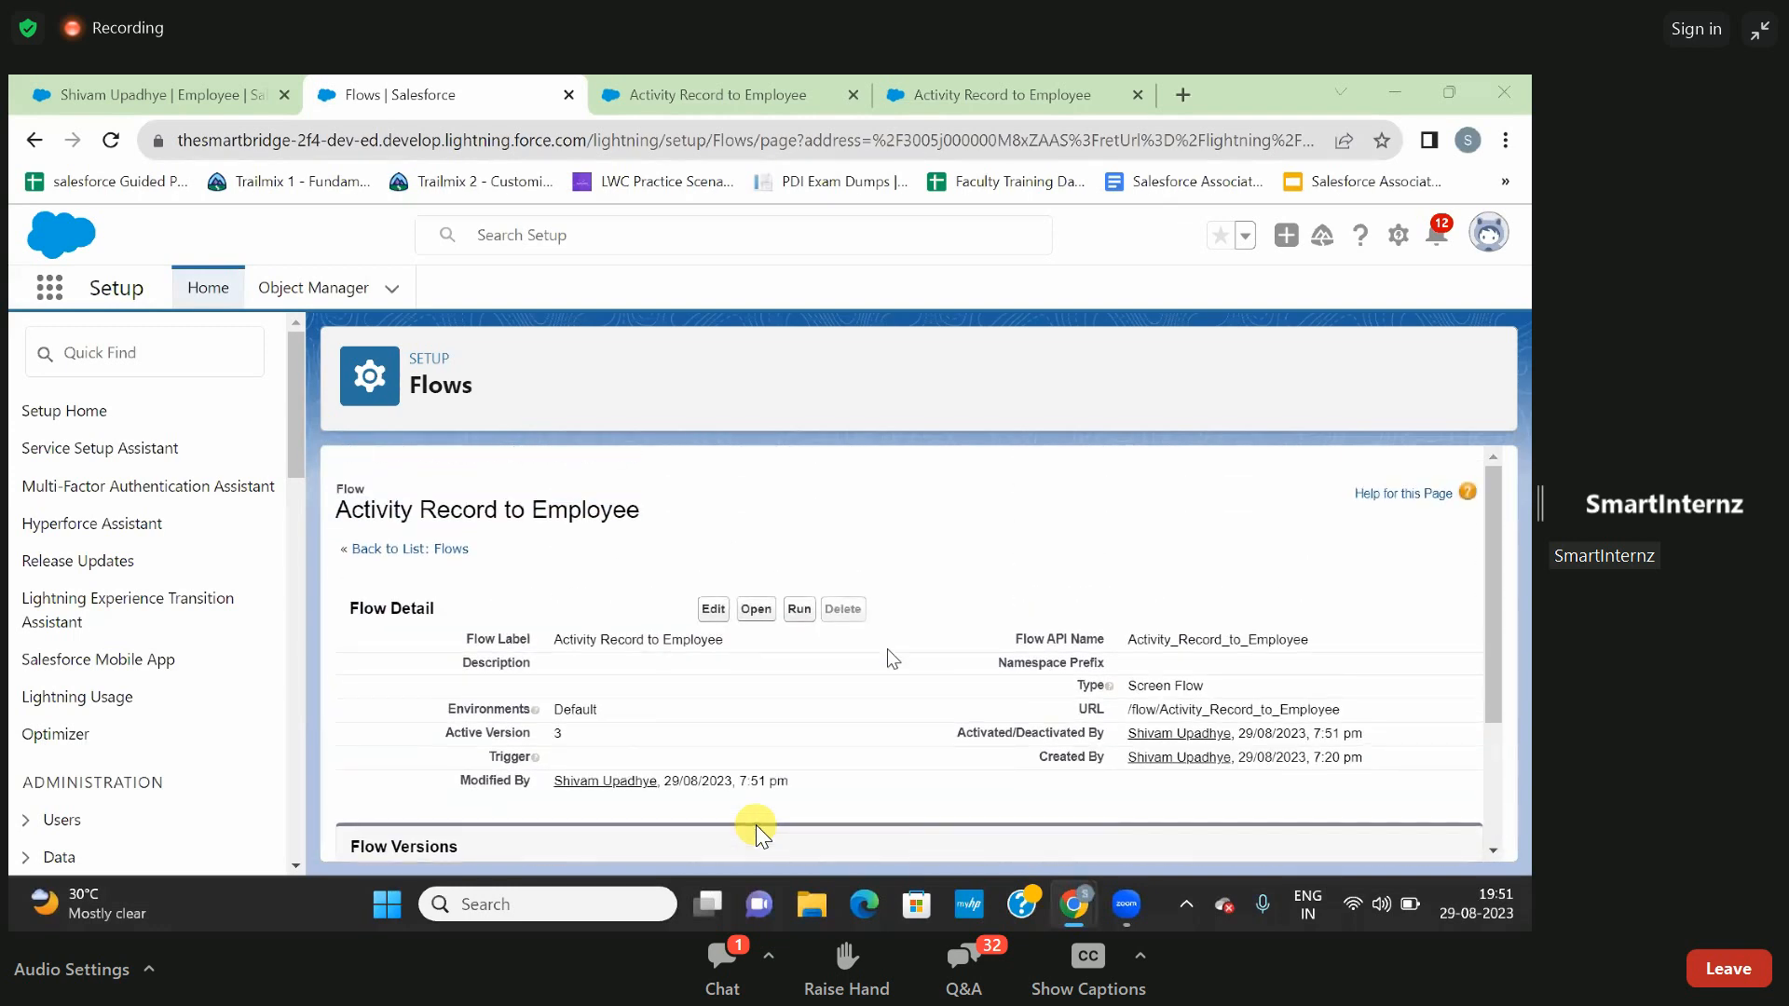
{"action": "scroll", "coordinate": [887, 649], "scroll_direction": "down", "scroll_amount": 4}
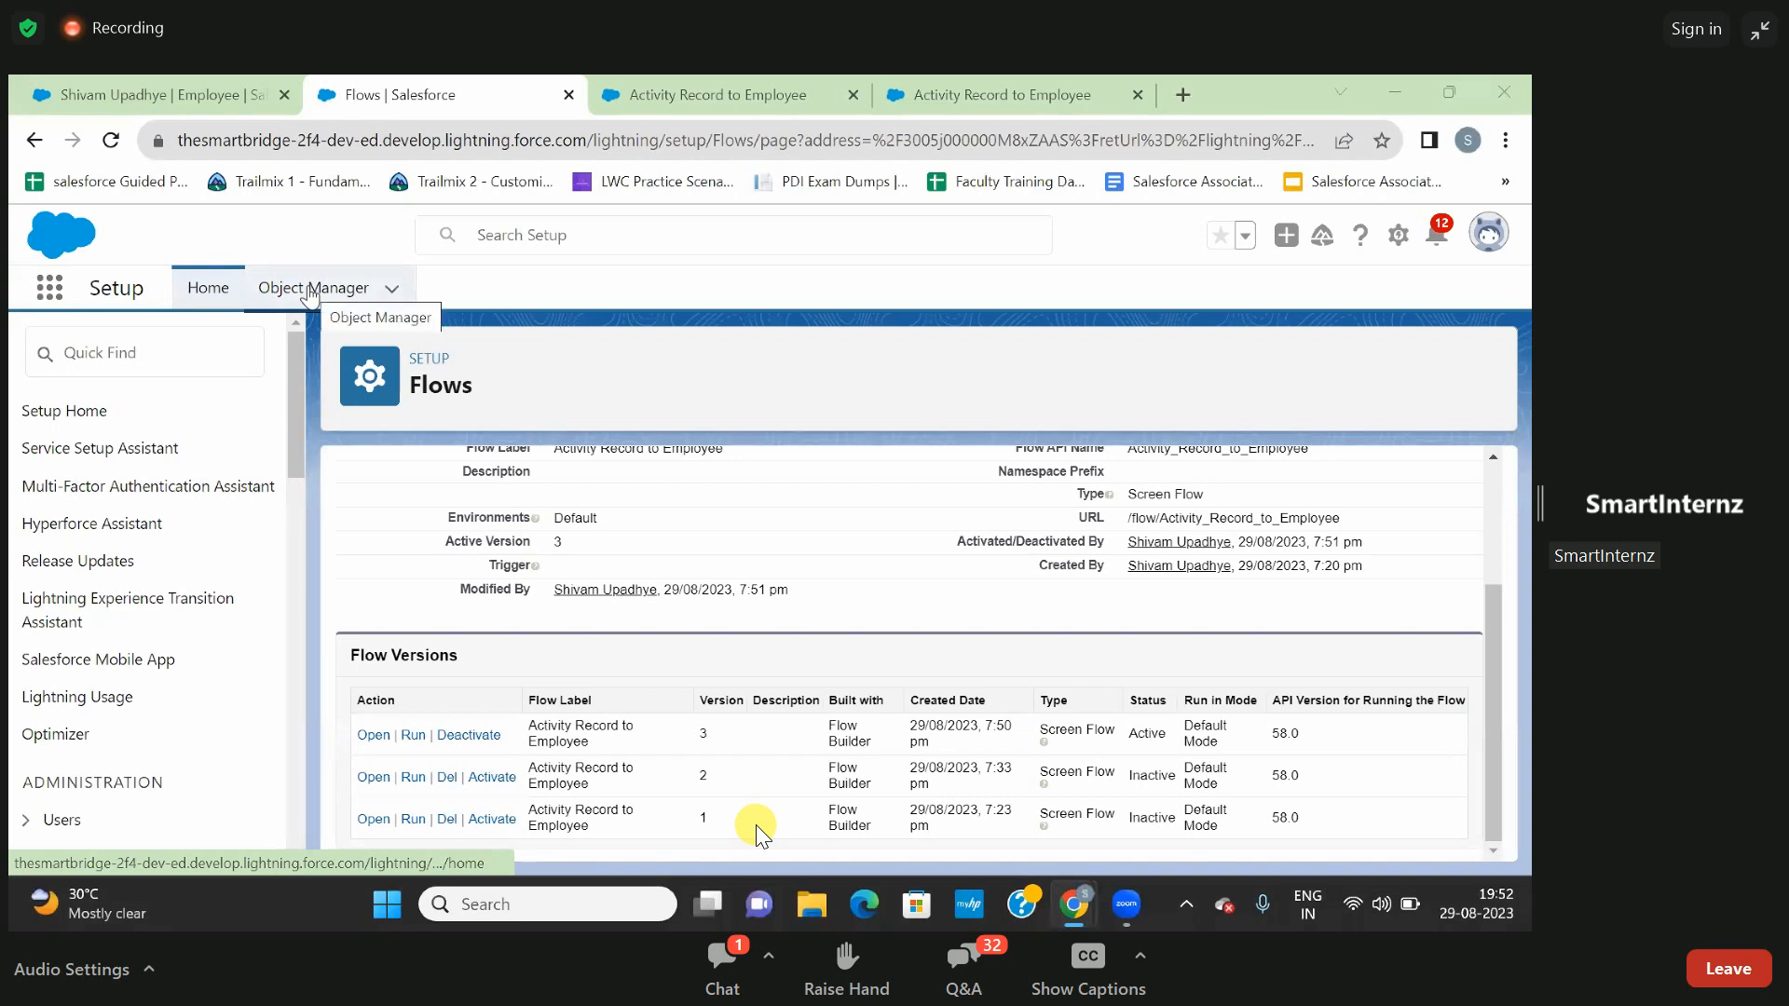
- Reload the employee record page to check its embedded Activity Record to Employee flow, and open the Departments list
{"action": "left_click", "coordinate": [201, 93]}
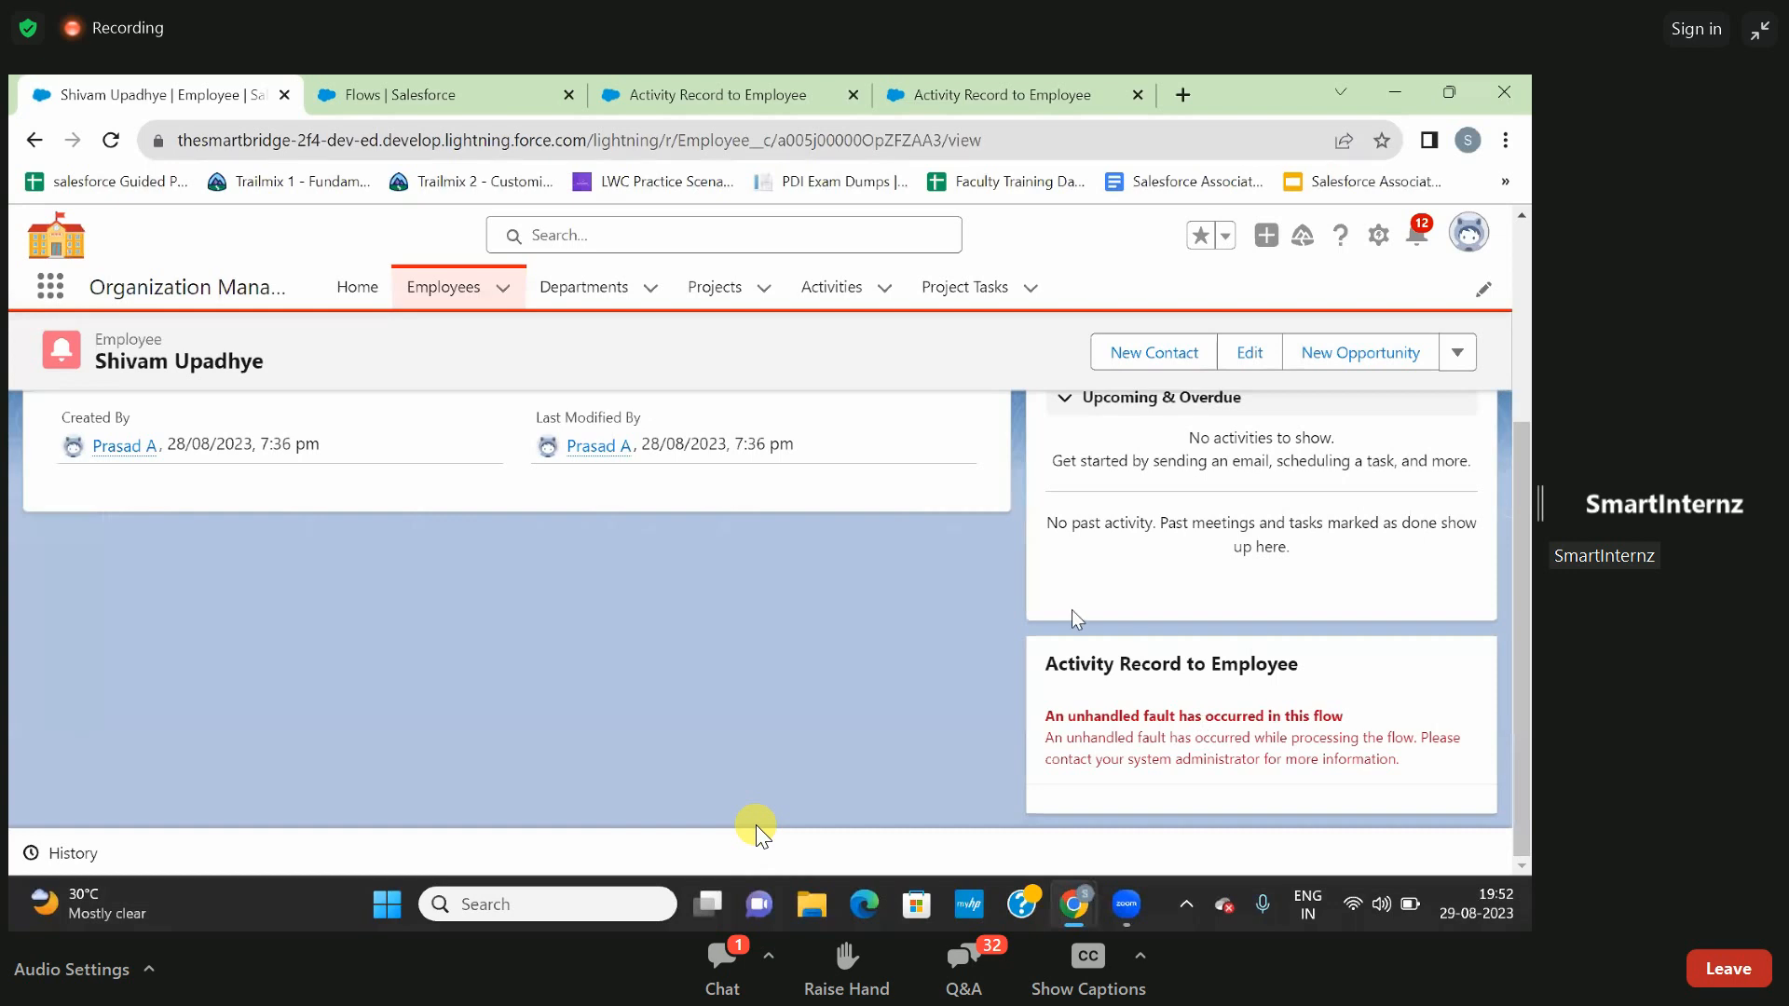
{"action": "key", "text": "F5"}
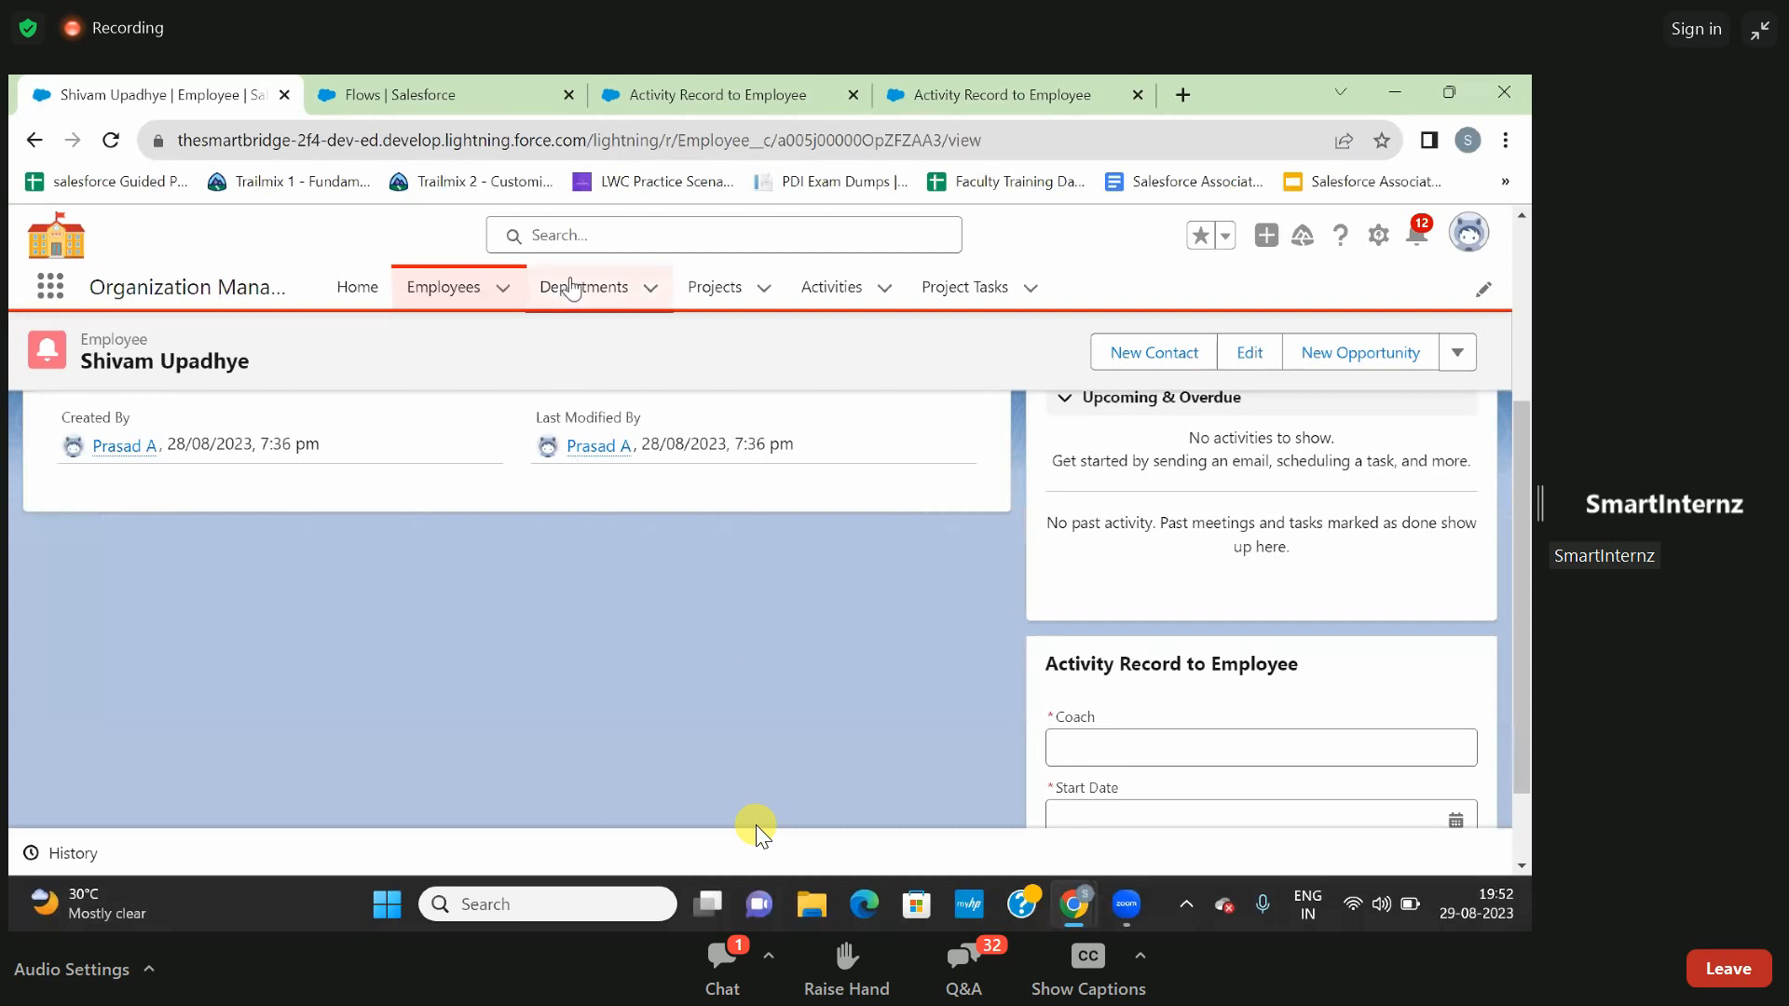
{"action": "left_click", "coordinate": [572, 288]}
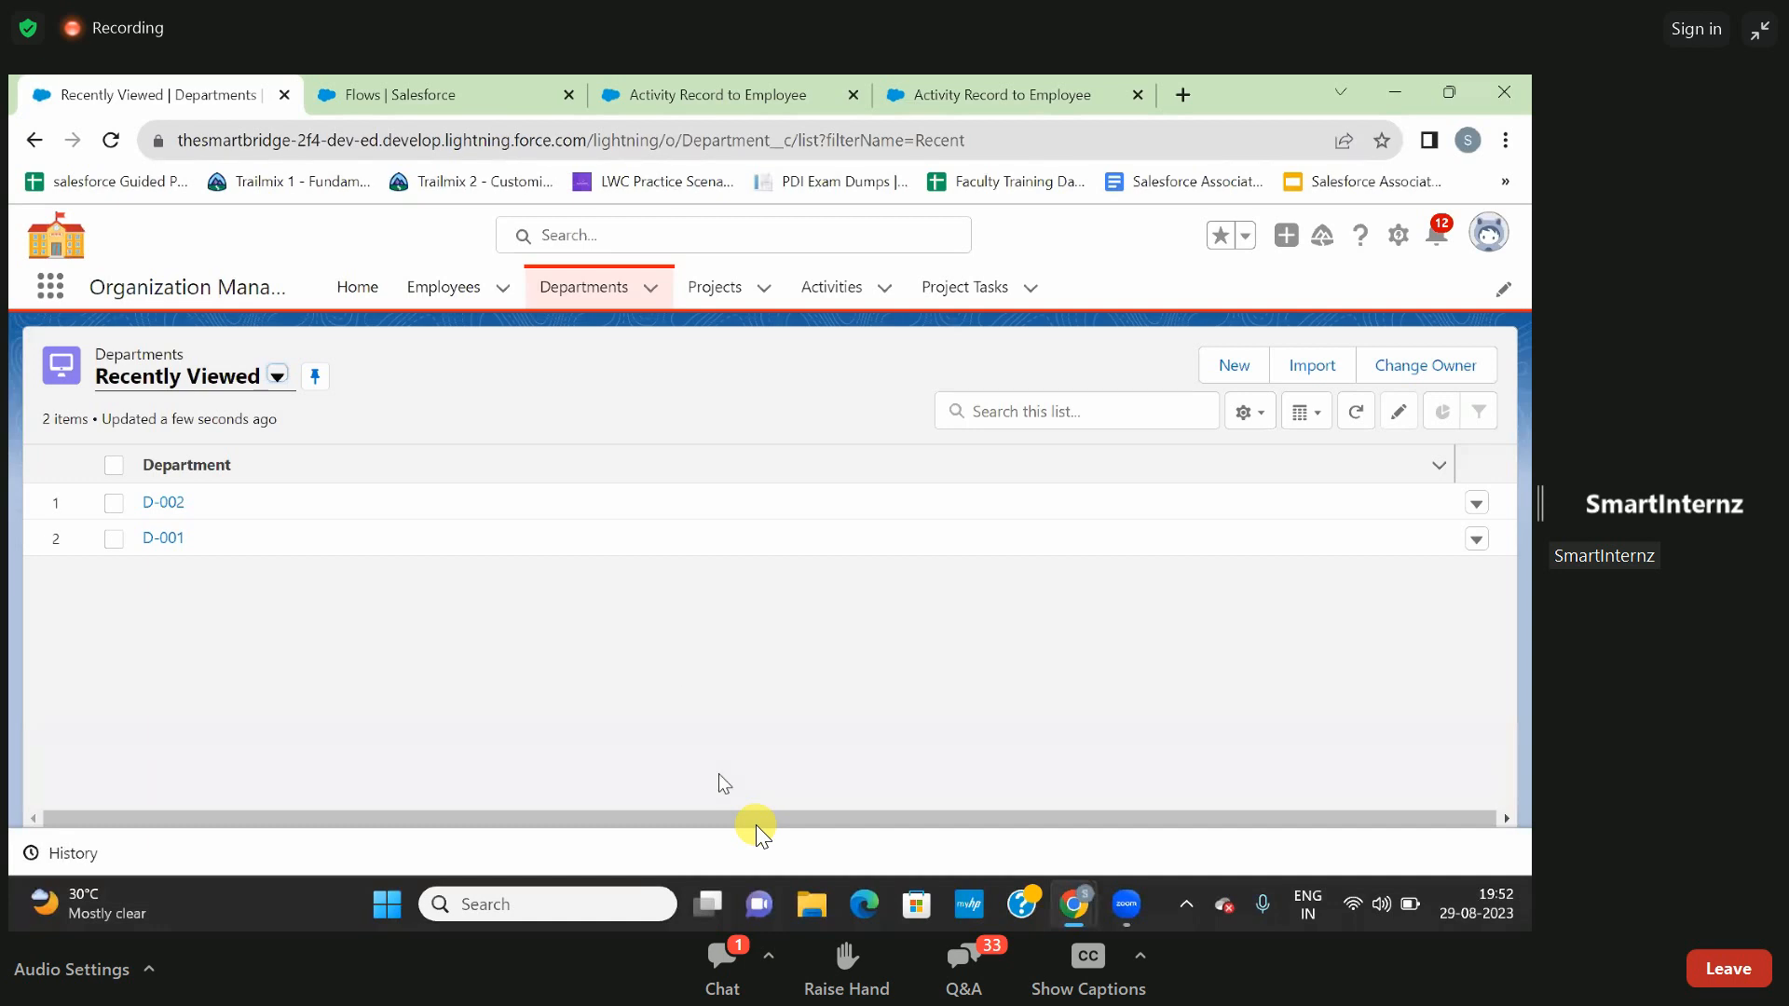
{"action": "left_click", "coordinate": [810, 678]}
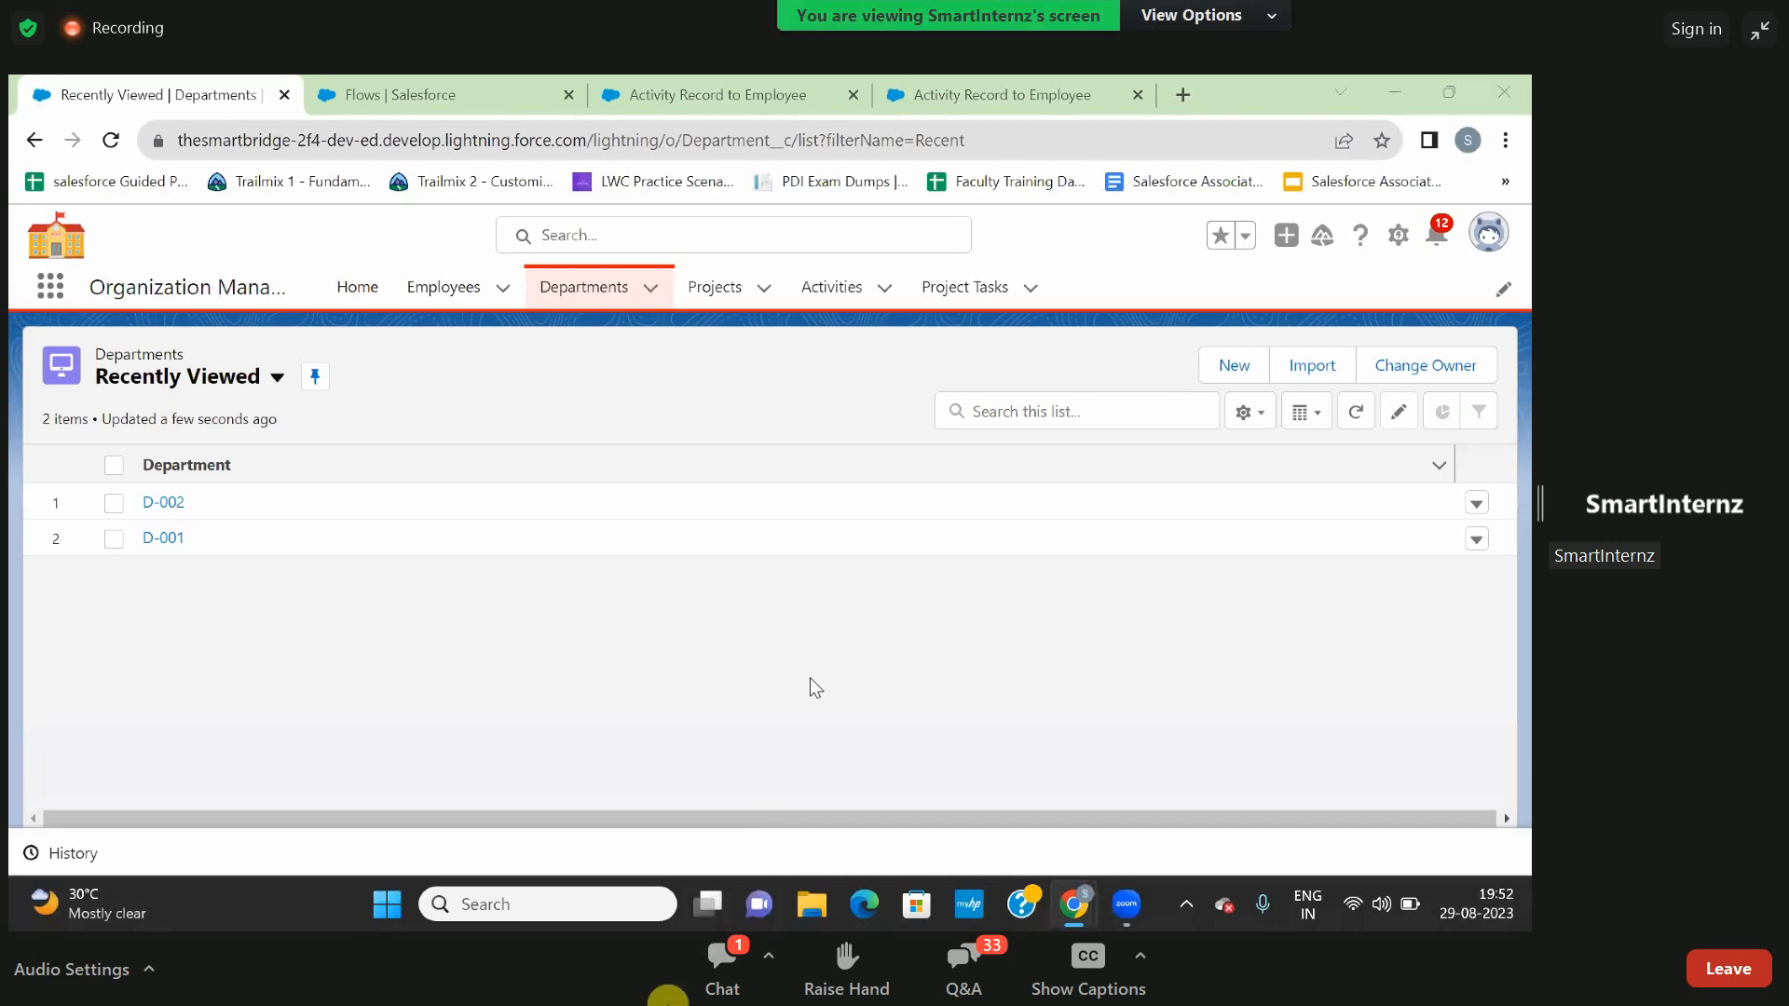
{"action": "left_click", "coordinate": [720, 978]}
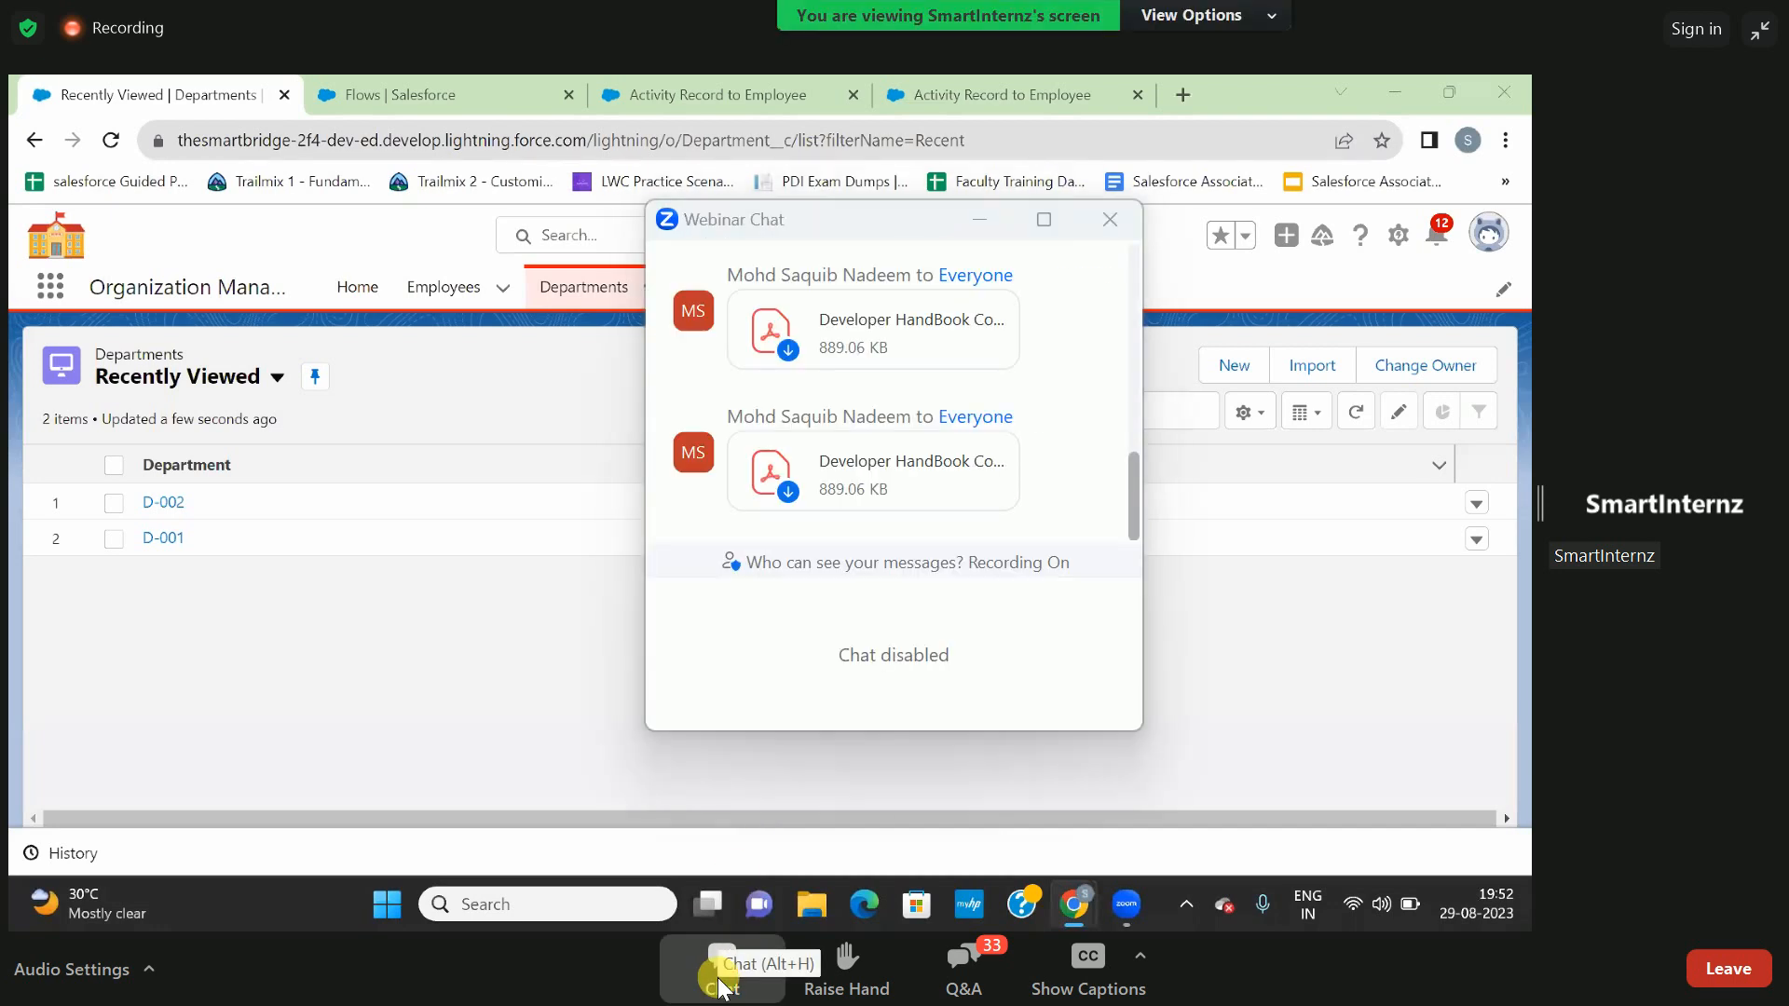
{"action": "left_click", "coordinate": [1099, 222]}
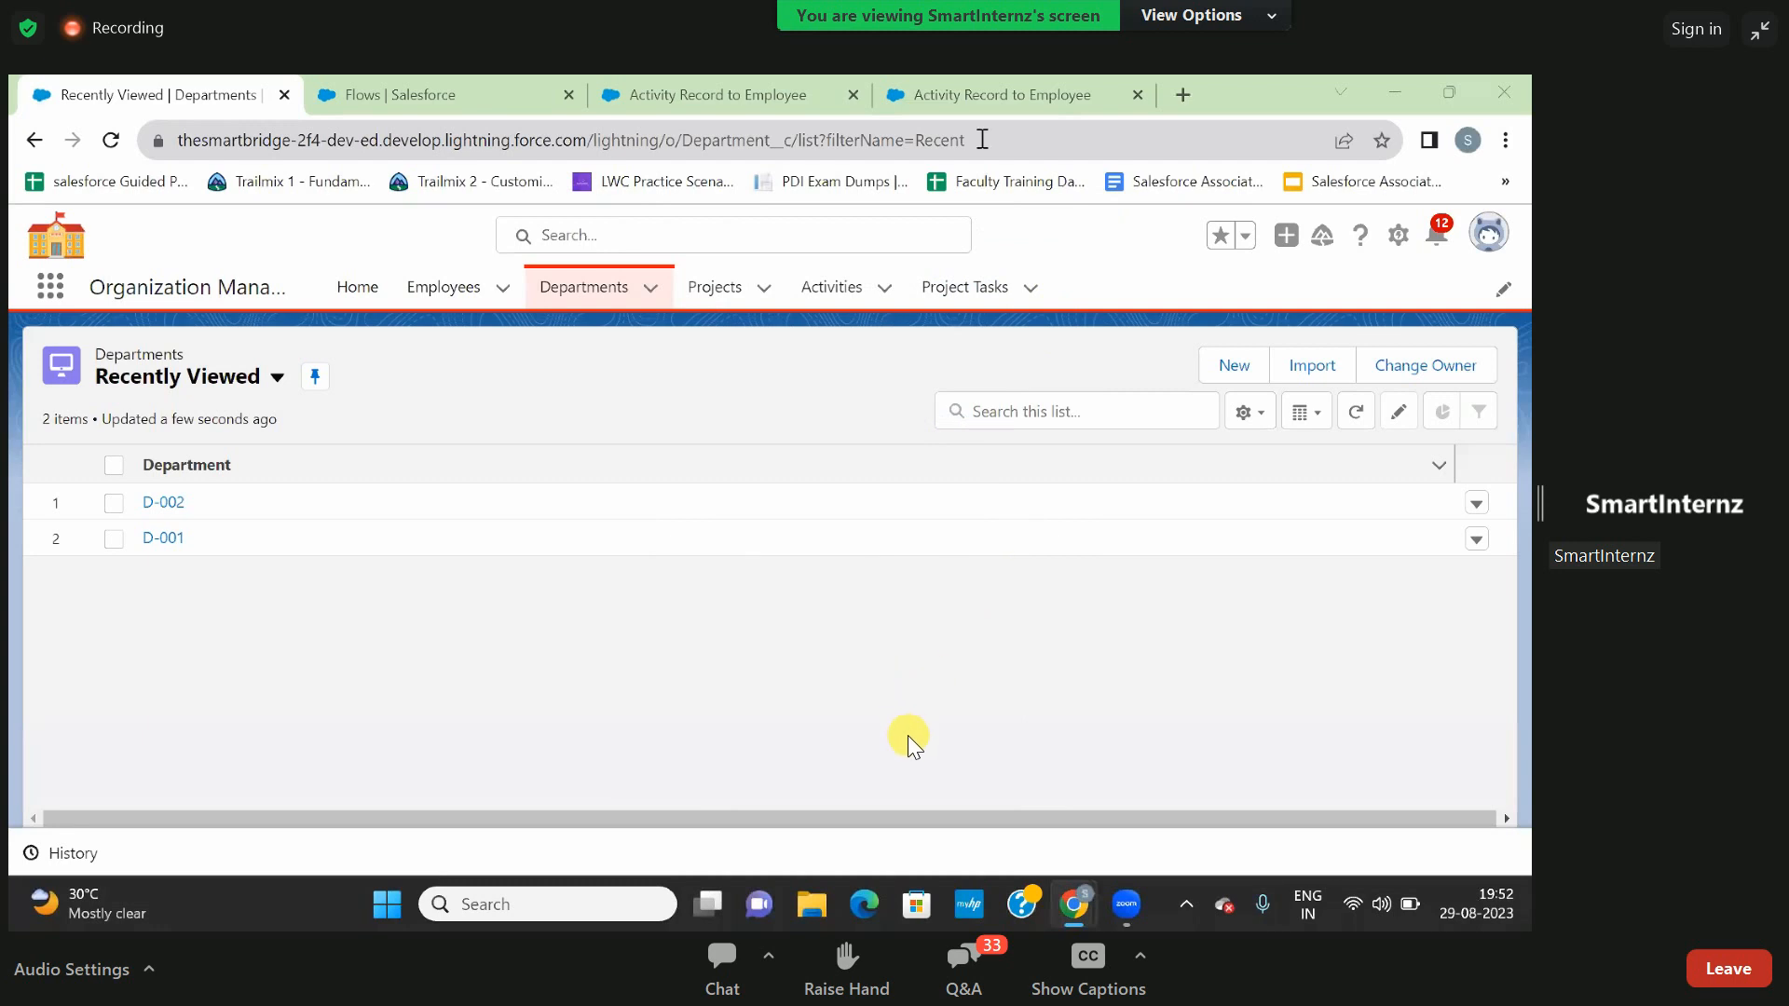
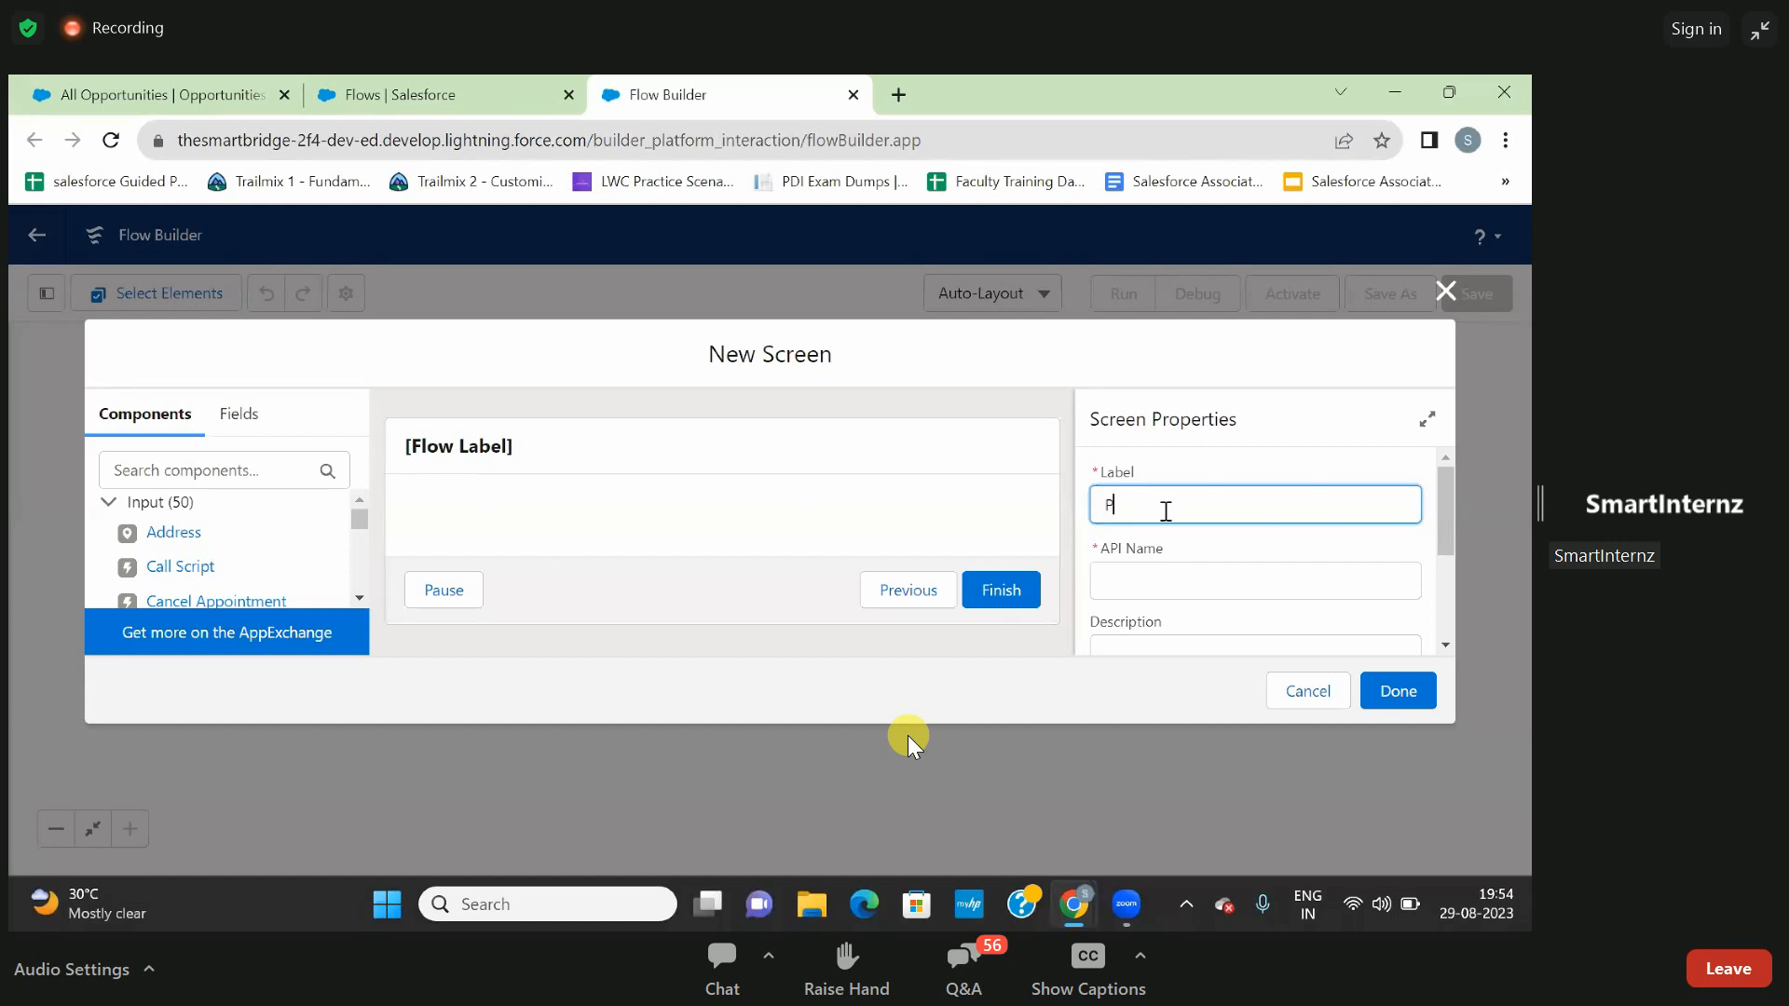
- Label the new flow screen Prop, with Prop as its API name
{"action": "type", "text": "op"}
{"action": "left_click", "coordinate": [1255, 540]}
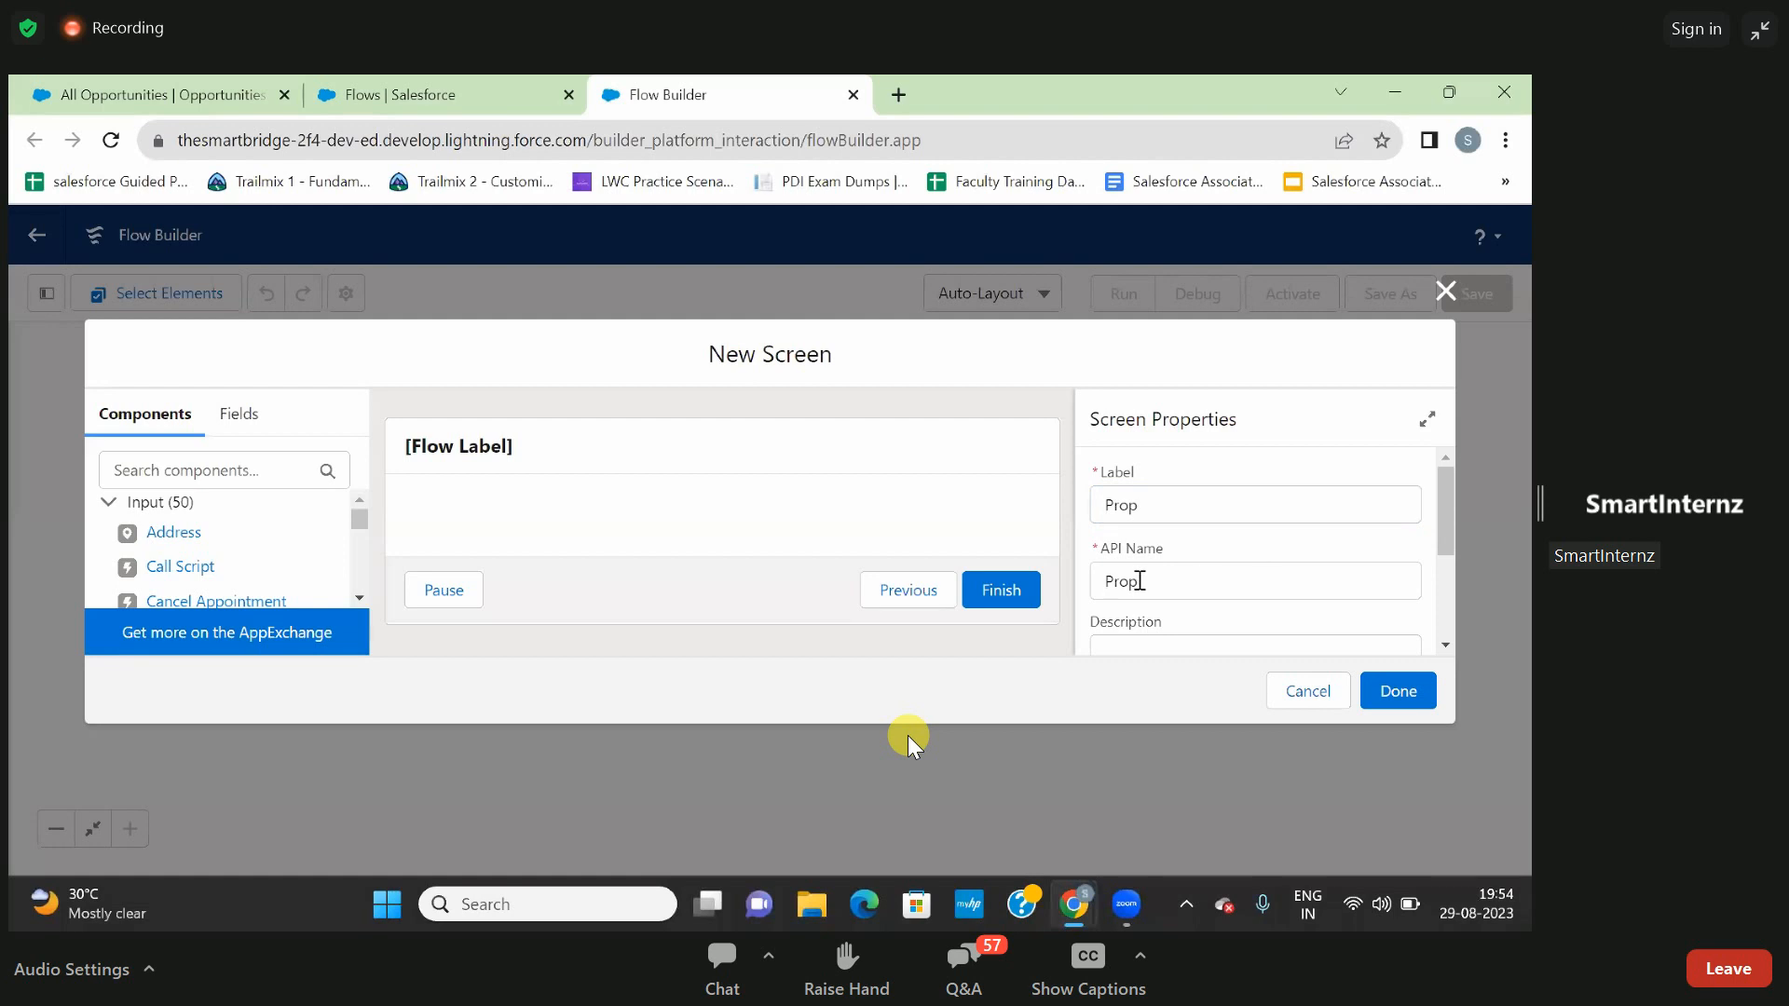
{"action": "scroll", "coordinate": [1139, 580], "scroll_direction": "down", "scroll_amount": 1}
{"action": "scroll", "coordinate": [1139, 581], "scroll_direction": "up", "scroll_amount": 1}
{"action": "scroll", "coordinate": [1139, 581], "scroll_direction": "down", "scroll_amount": 2}
{"action": "scroll", "coordinate": [1141, 589], "scroll_direction": "up", "scroll_amount": 1}
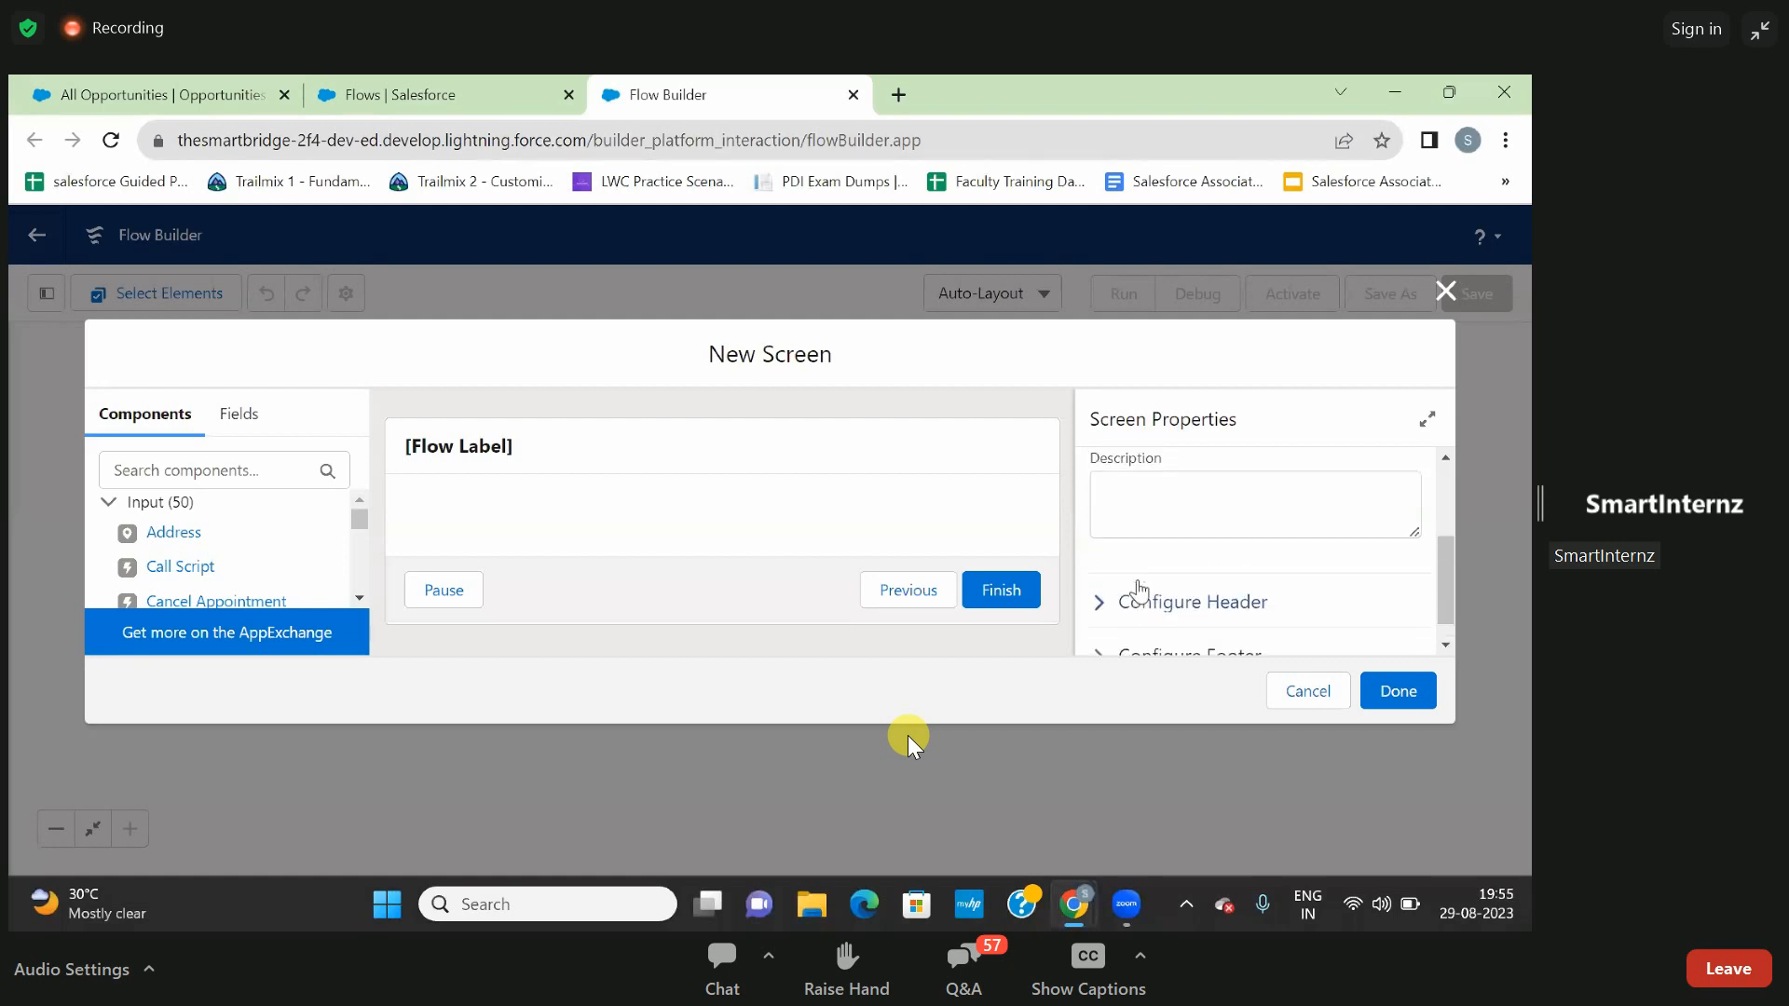
{"action": "scroll", "coordinate": [1139, 589], "scroll_direction": "up", "scroll_amount": 2}
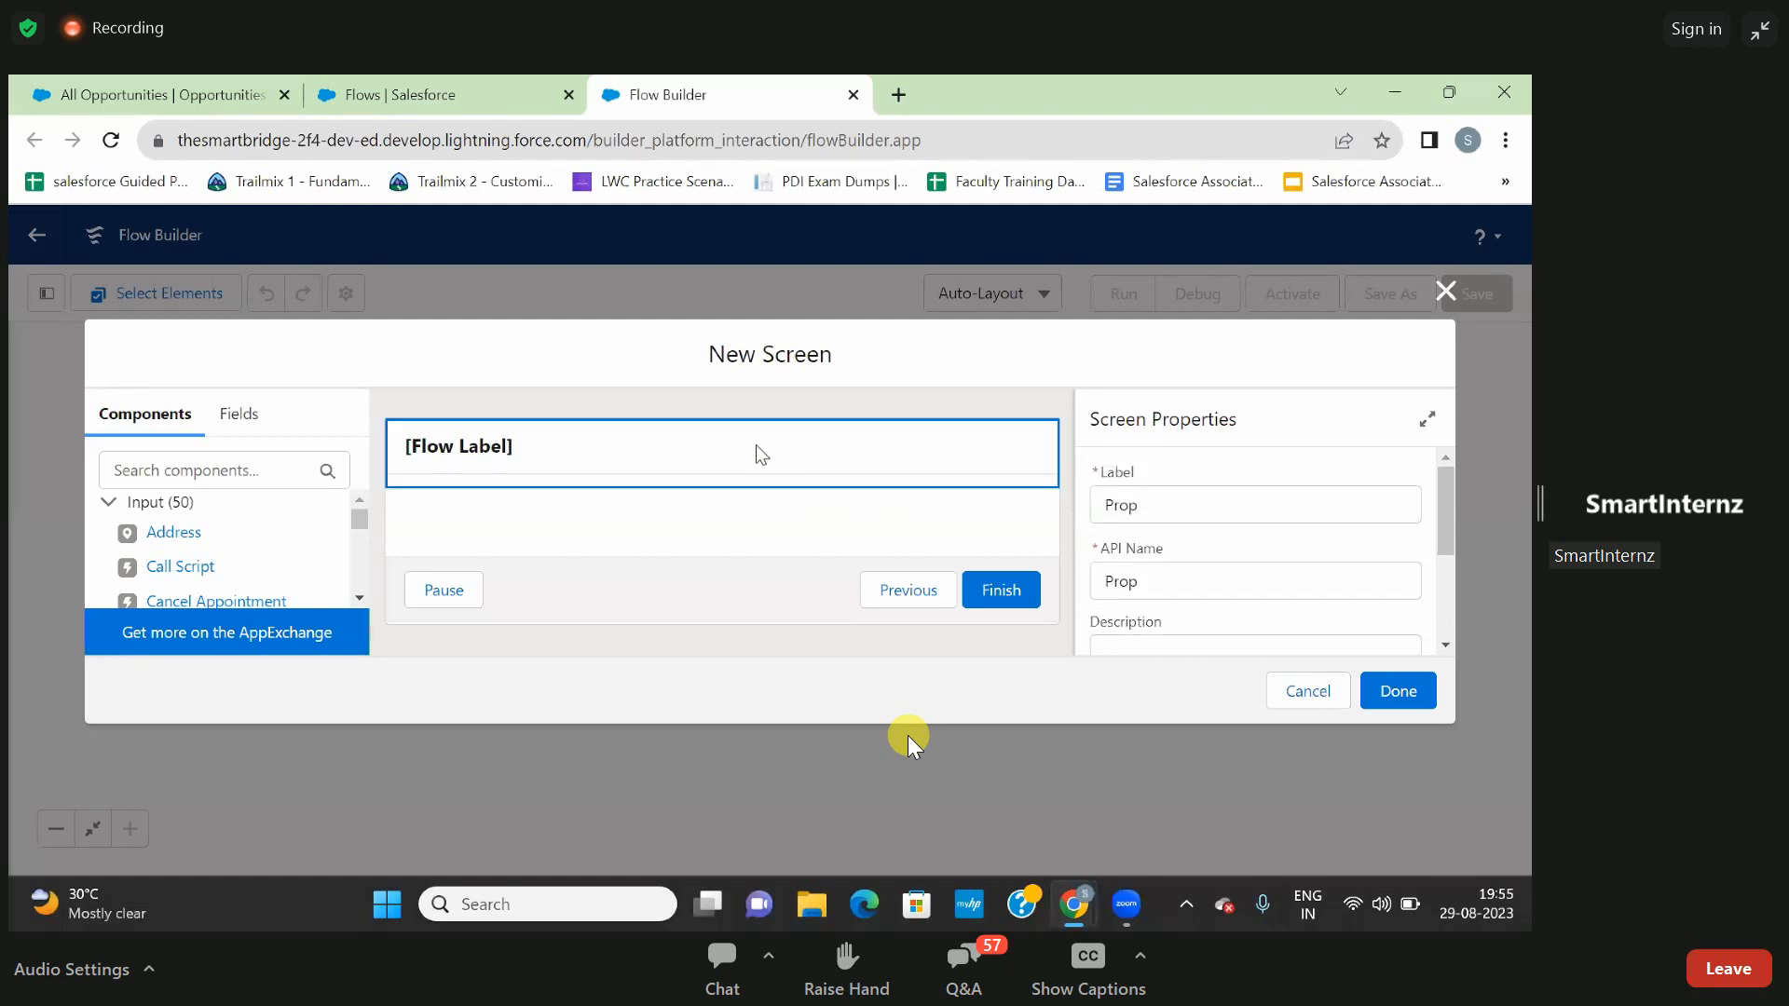
- Find the Text input component and add it to the screen
{"action": "left_click", "coordinate": [191, 468]}
{"action": "type", "text": "text"}
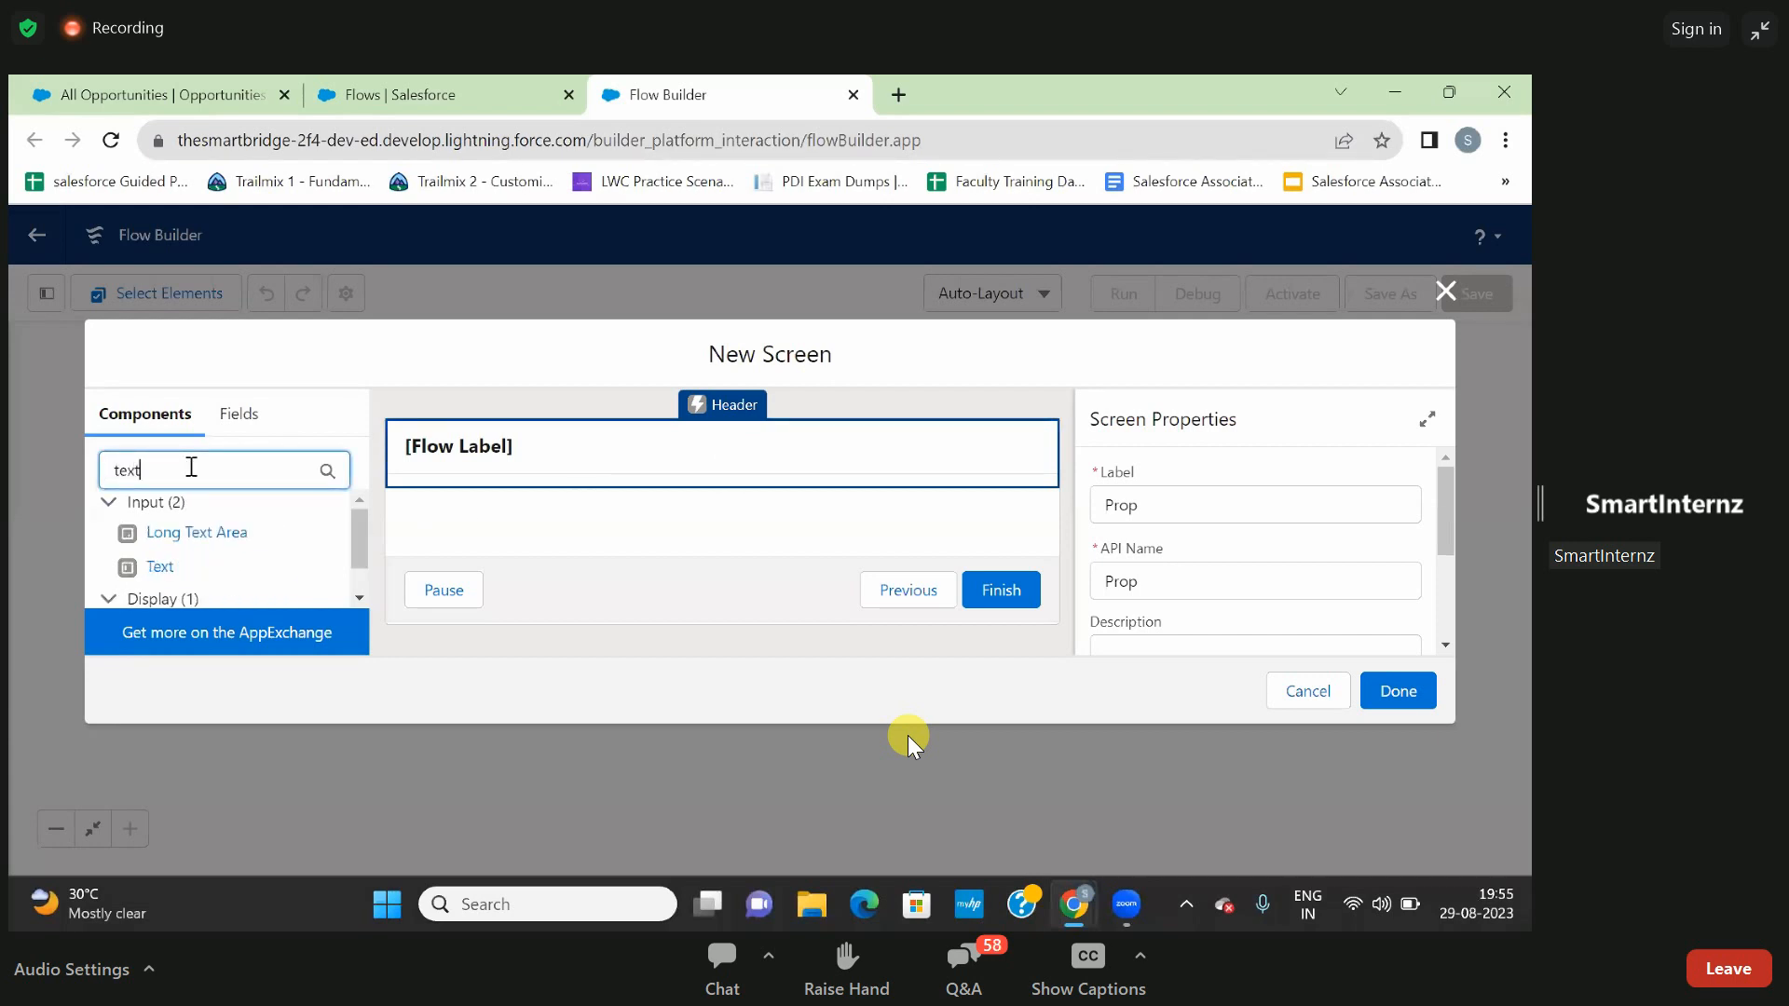
{"action": "left_click", "coordinate": [160, 567]}
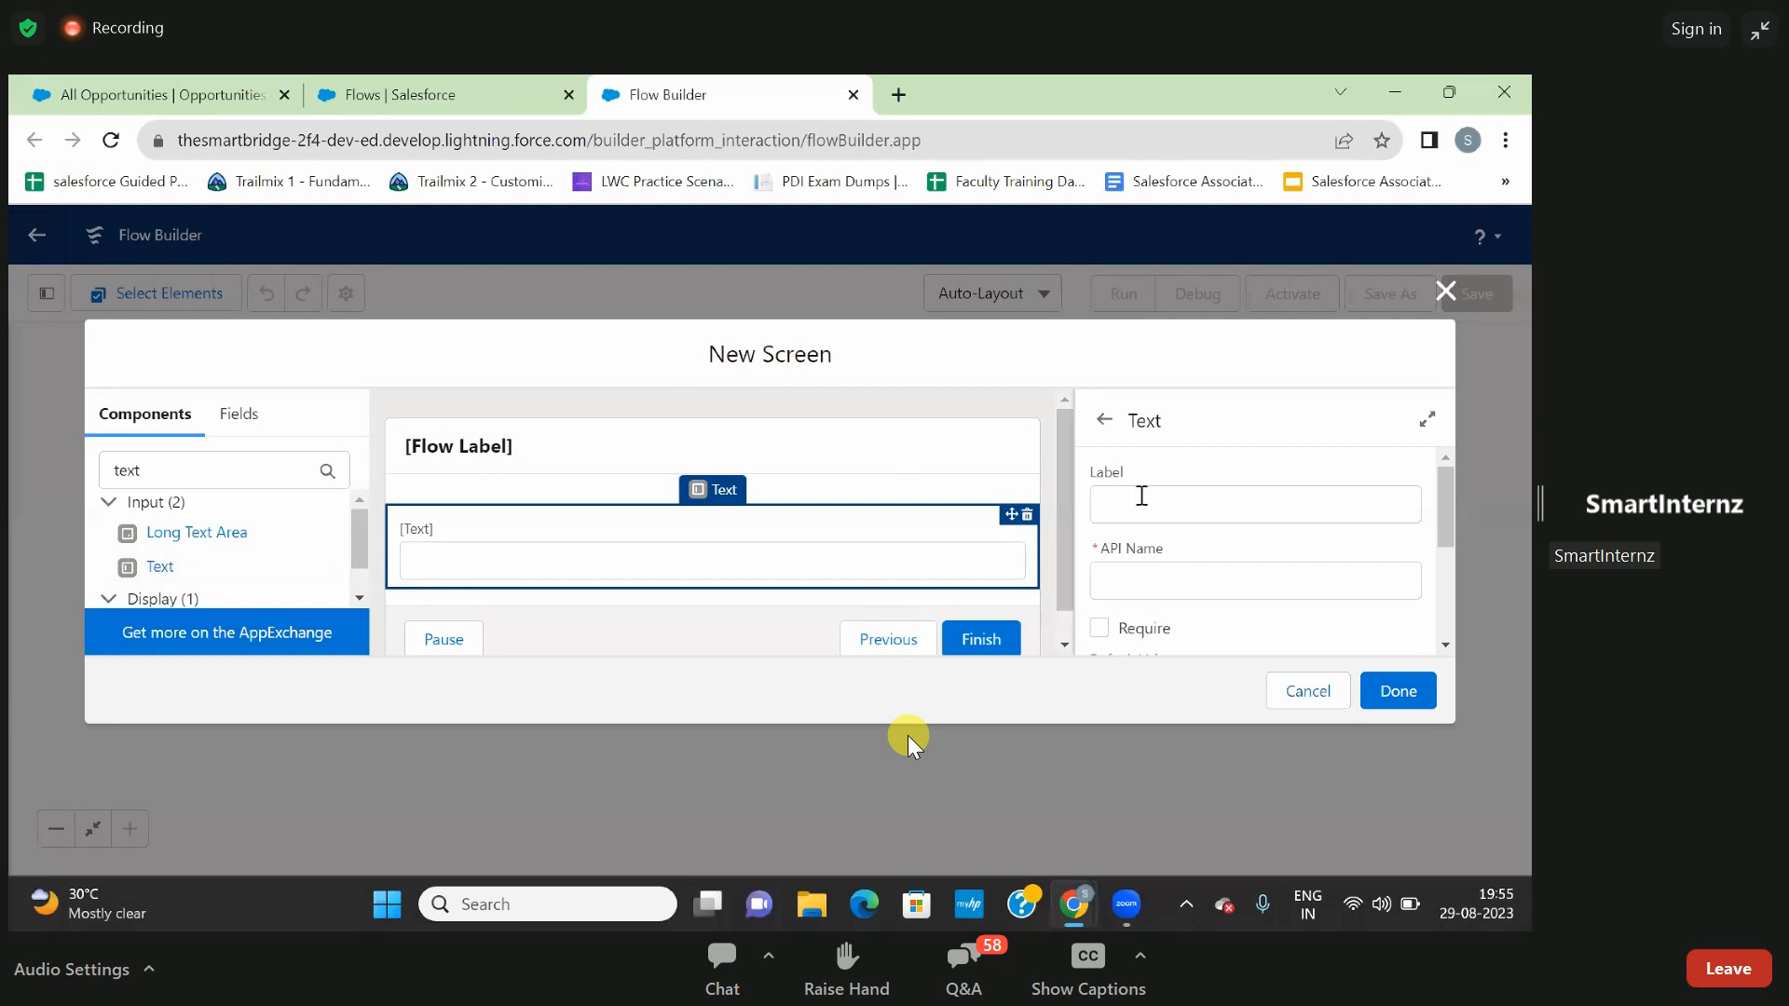
{"action": "left_click", "coordinate": [829, 595]}
{"action": "left_click", "coordinate": [869, 554]}
- Label the text component Name, with Name as its API name, and make it required
{"action": "left_click", "coordinate": [1108, 496]}
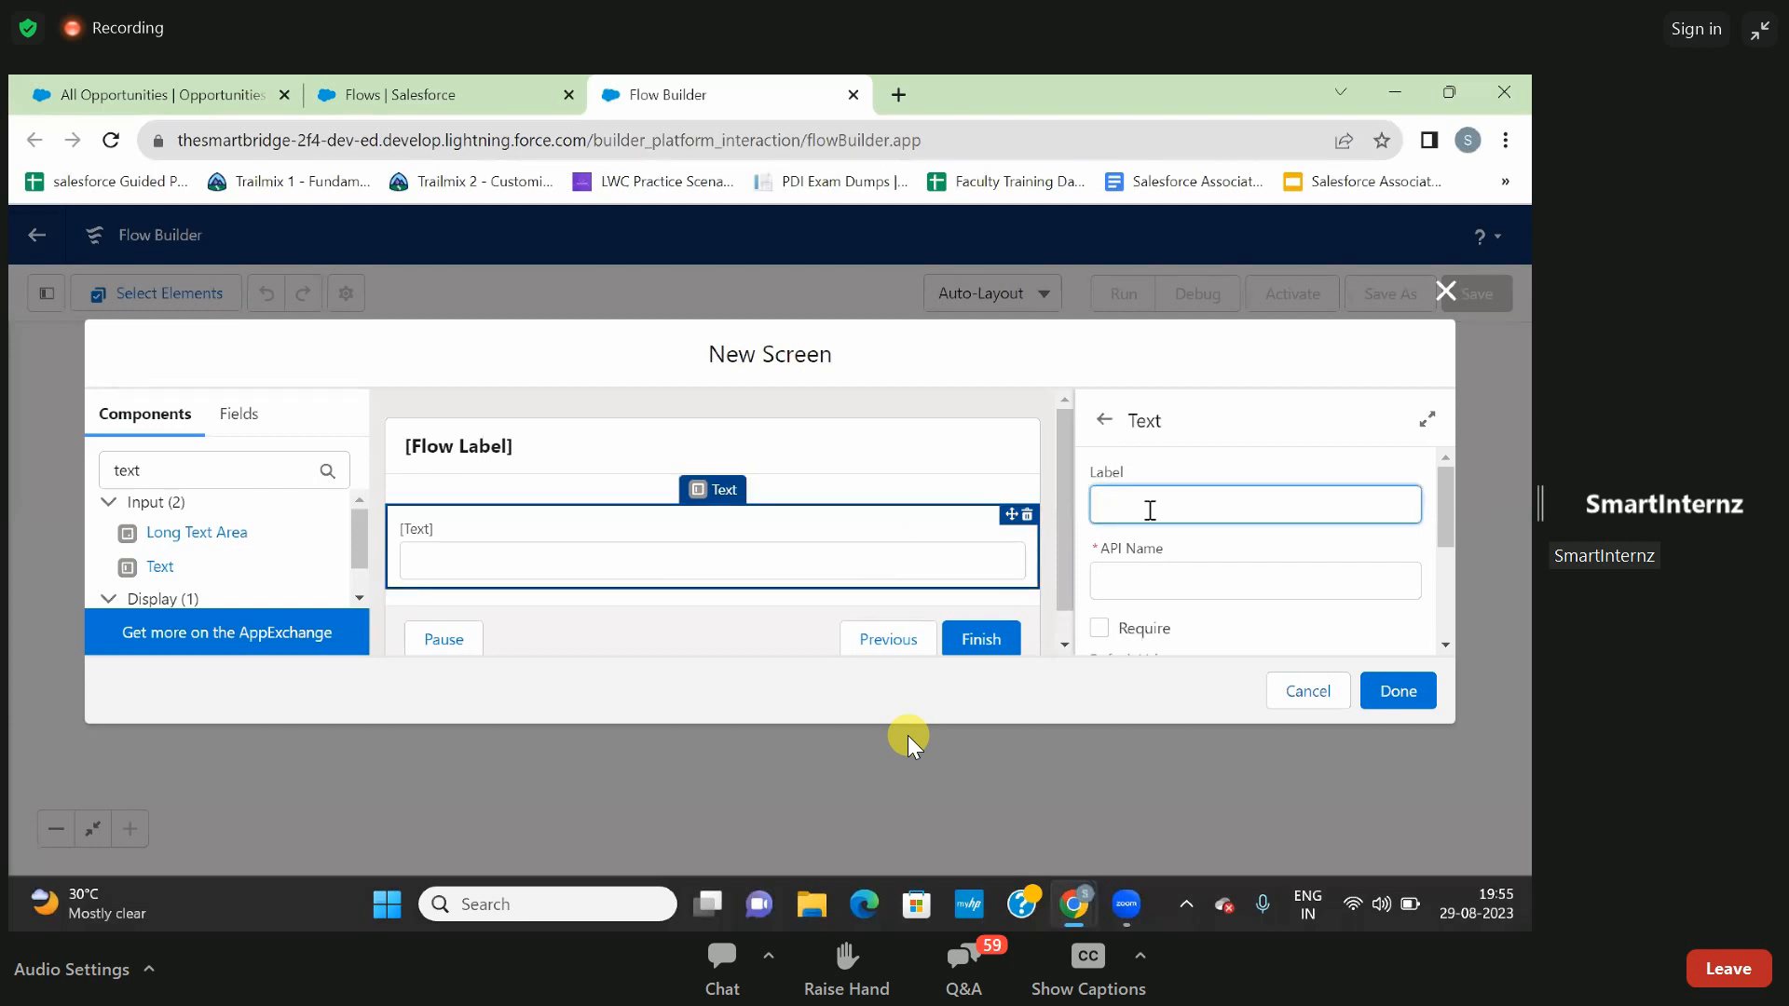
{"action": "type", "text": "Name"}
{"action": "left_click", "coordinate": [1187, 531]}
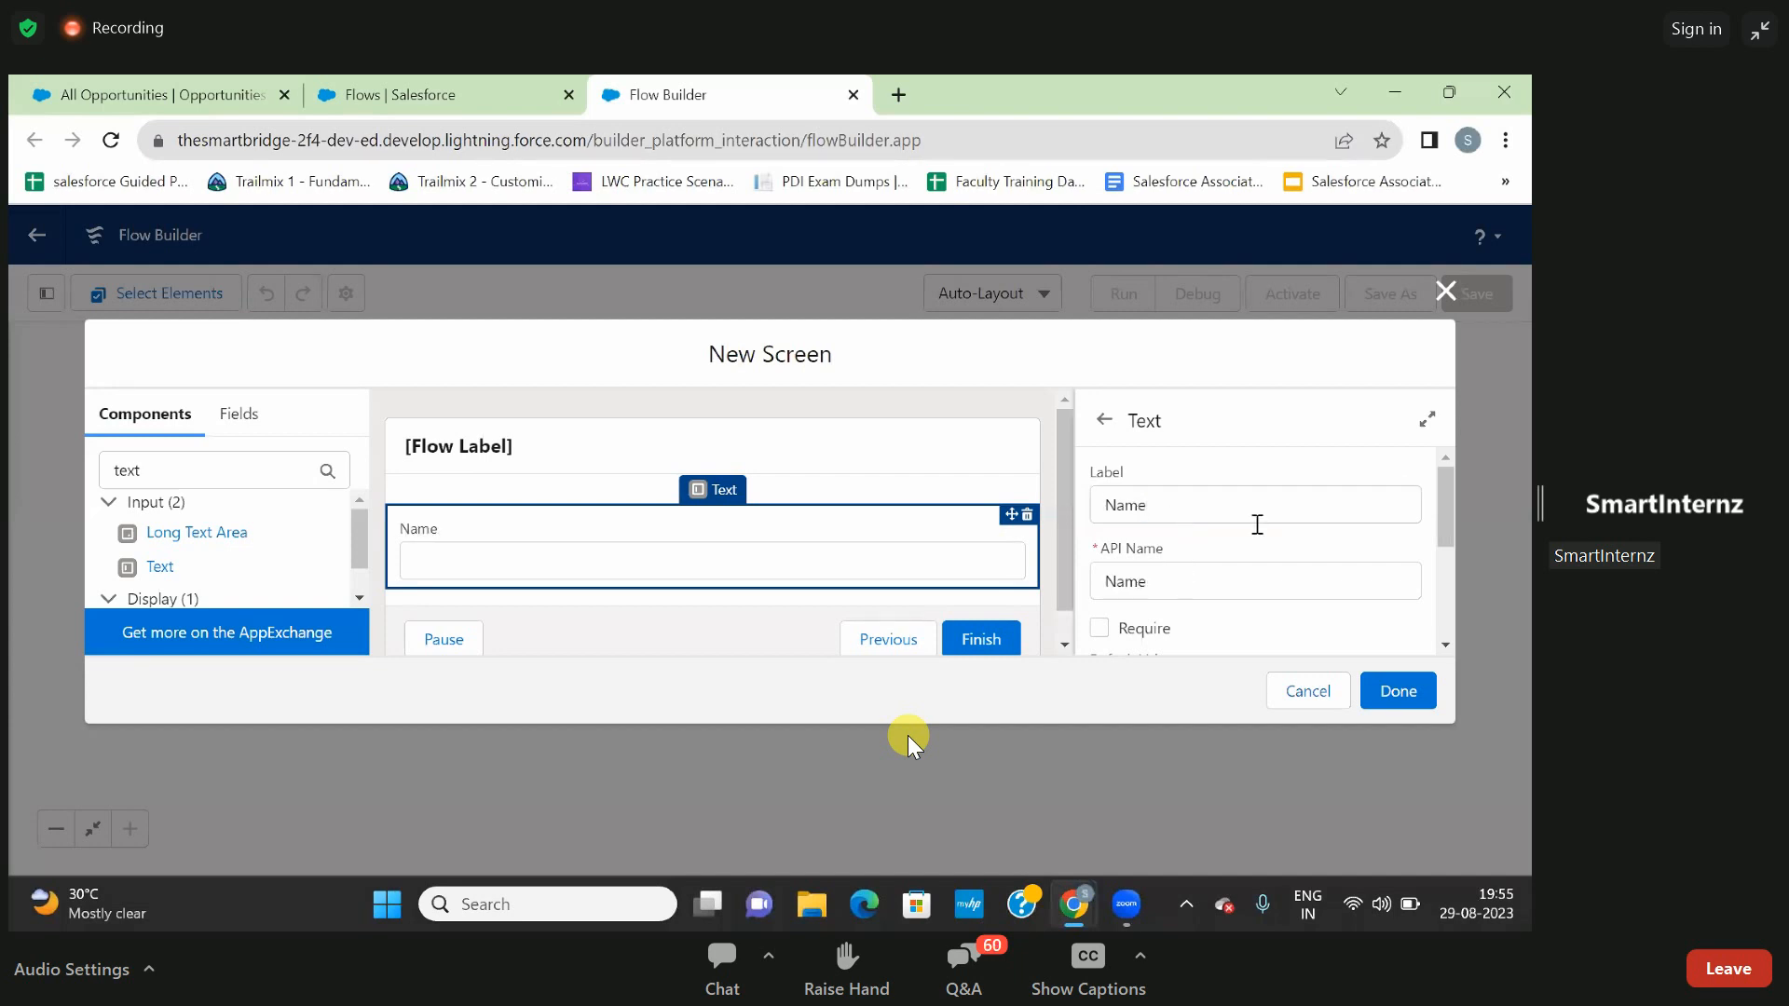
{"action": "scroll", "coordinate": [1257, 523], "scroll_direction": "down", "scroll_amount": 3}
{"action": "scroll", "coordinate": [1262, 523], "scroll_direction": "up", "scroll_amount": 1}
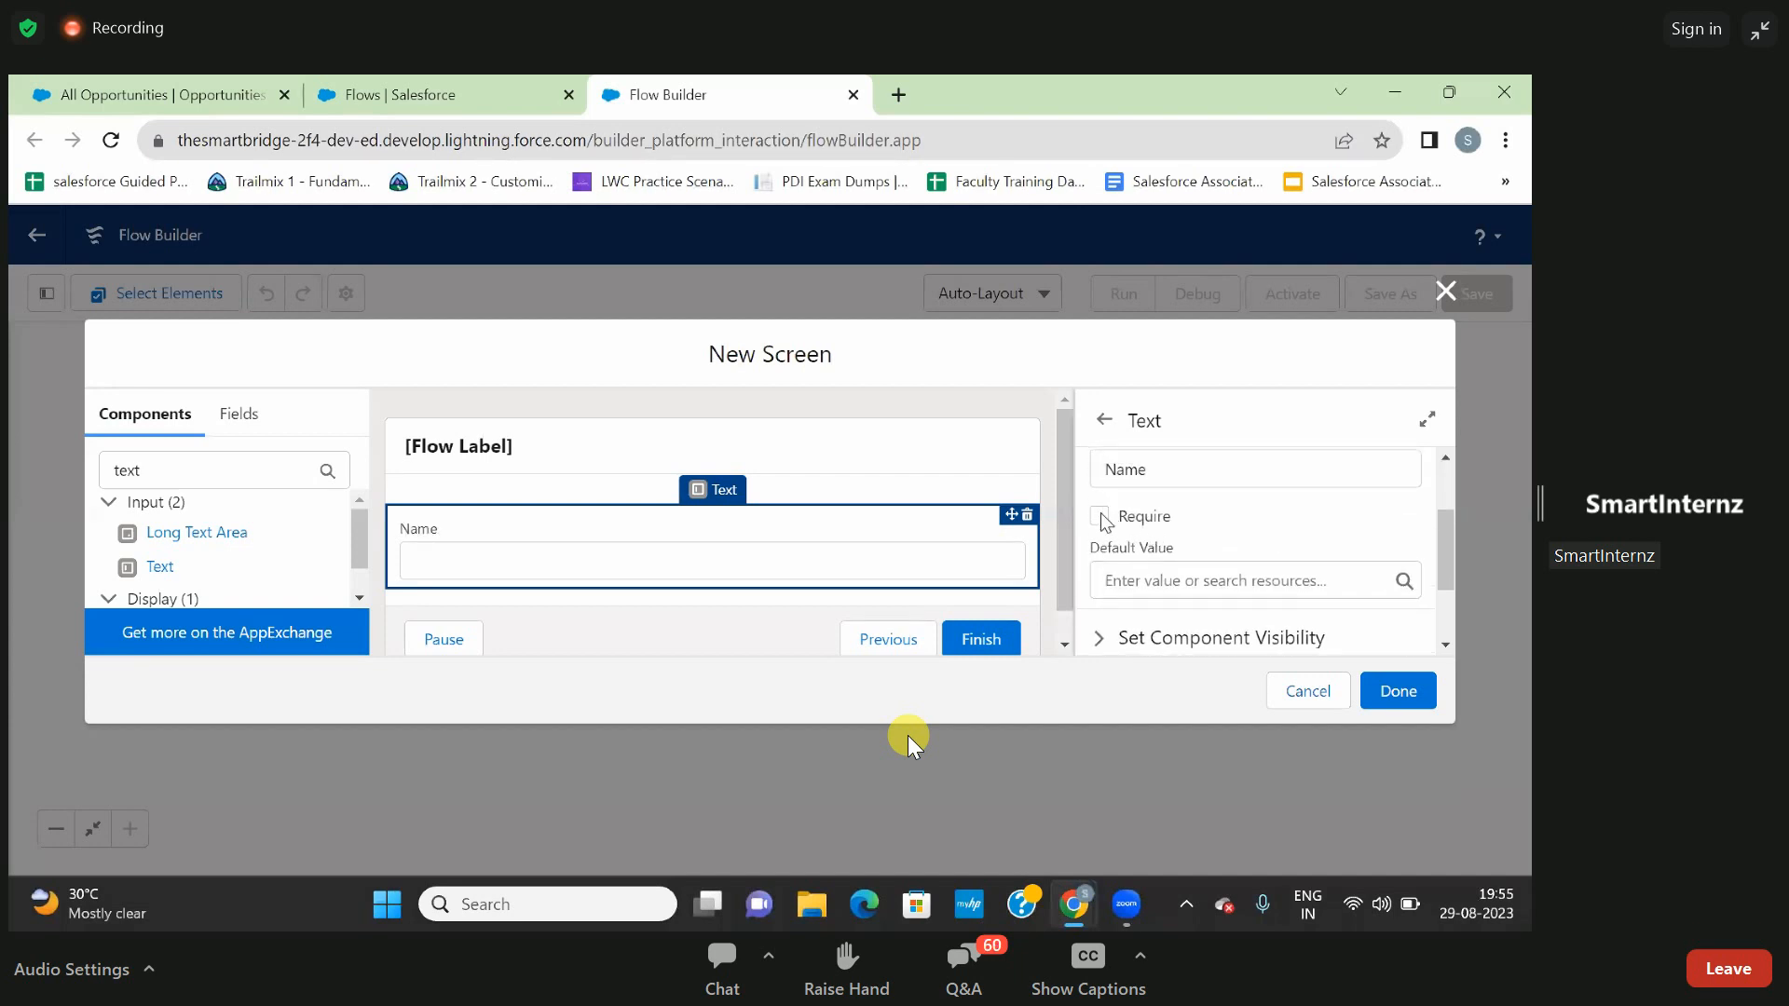
{"action": "left_click", "coordinate": [1101, 517]}
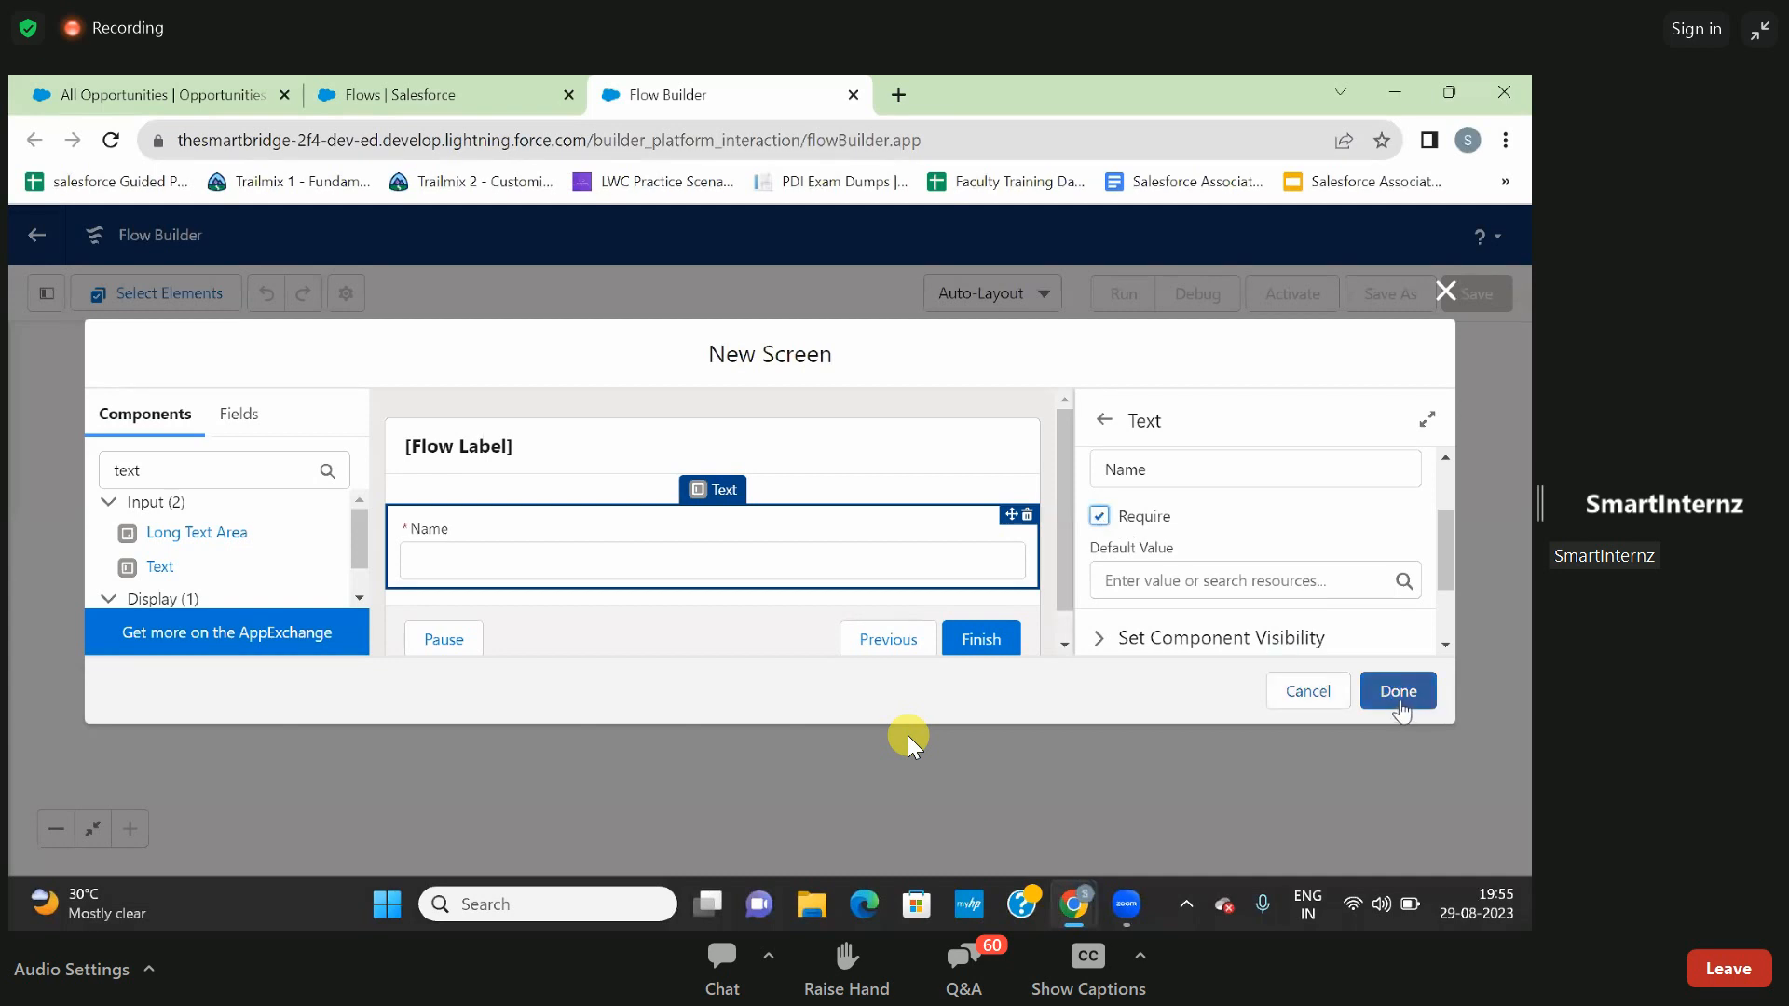
{"action": "scroll", "coordinate": [1331, 587], "scroll_direction": "down", "scroll_amount": 2}
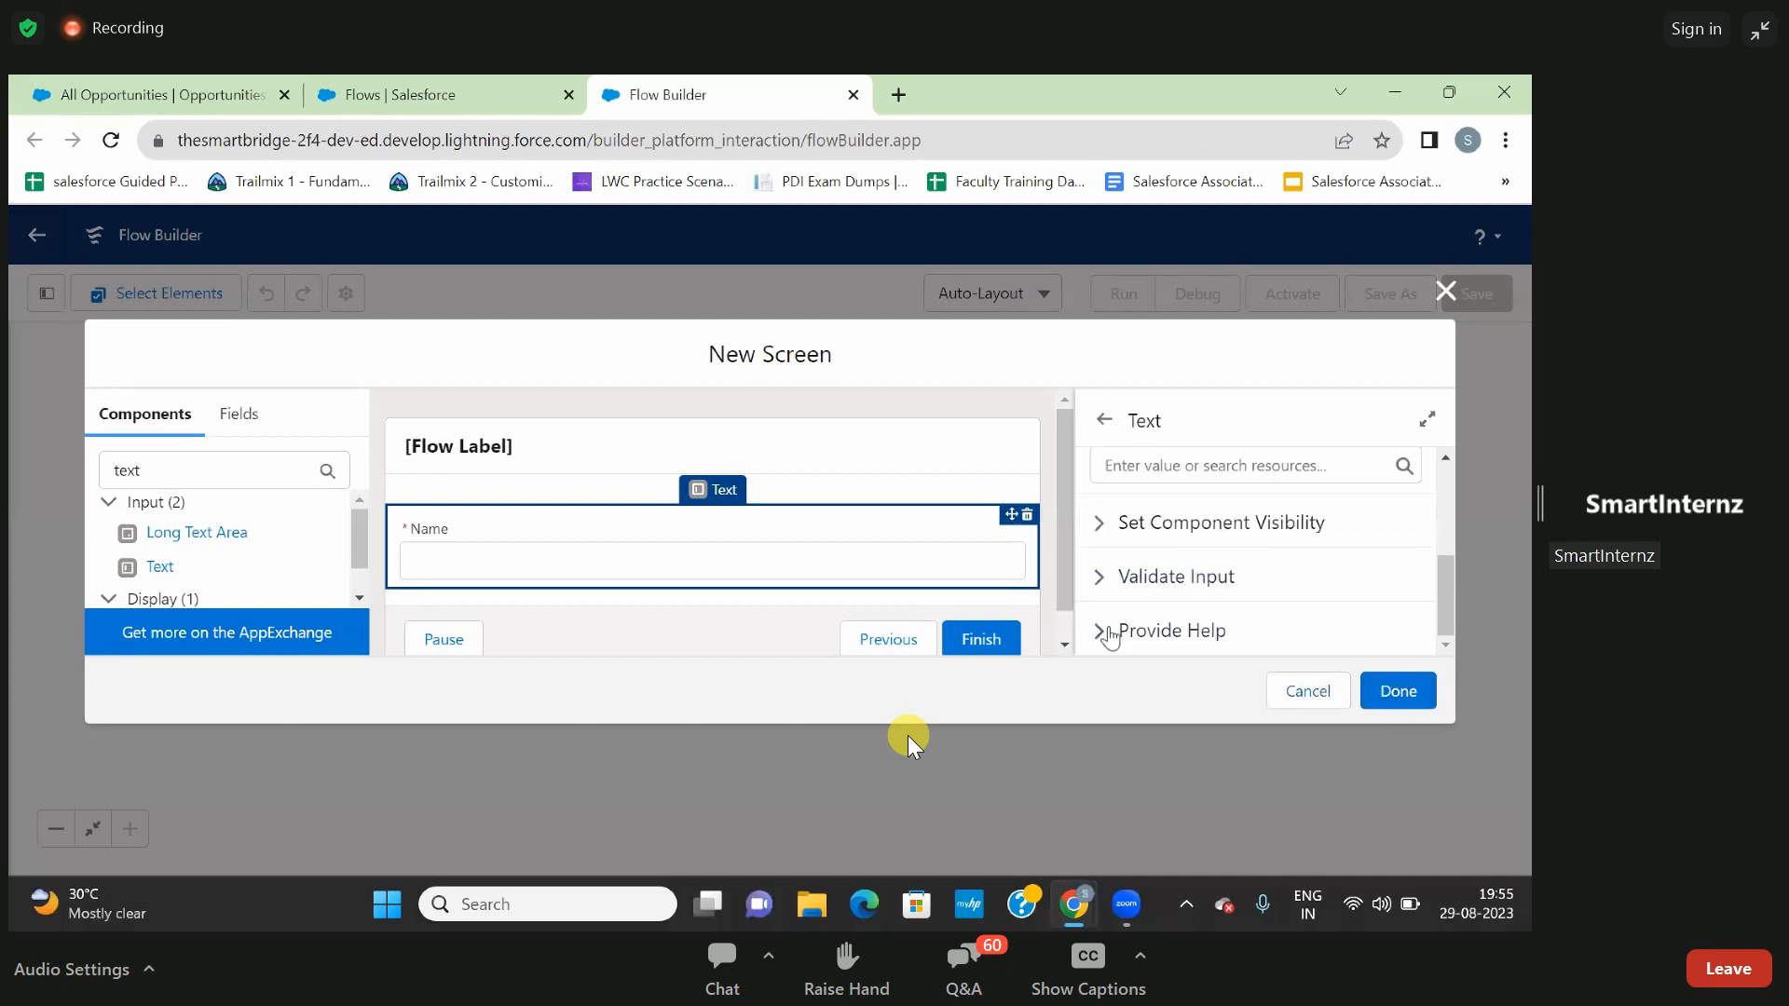
- Find the Date input component and add it to the screen below the Name field
{"action": "double_click", "coordinate": [248, 471]}
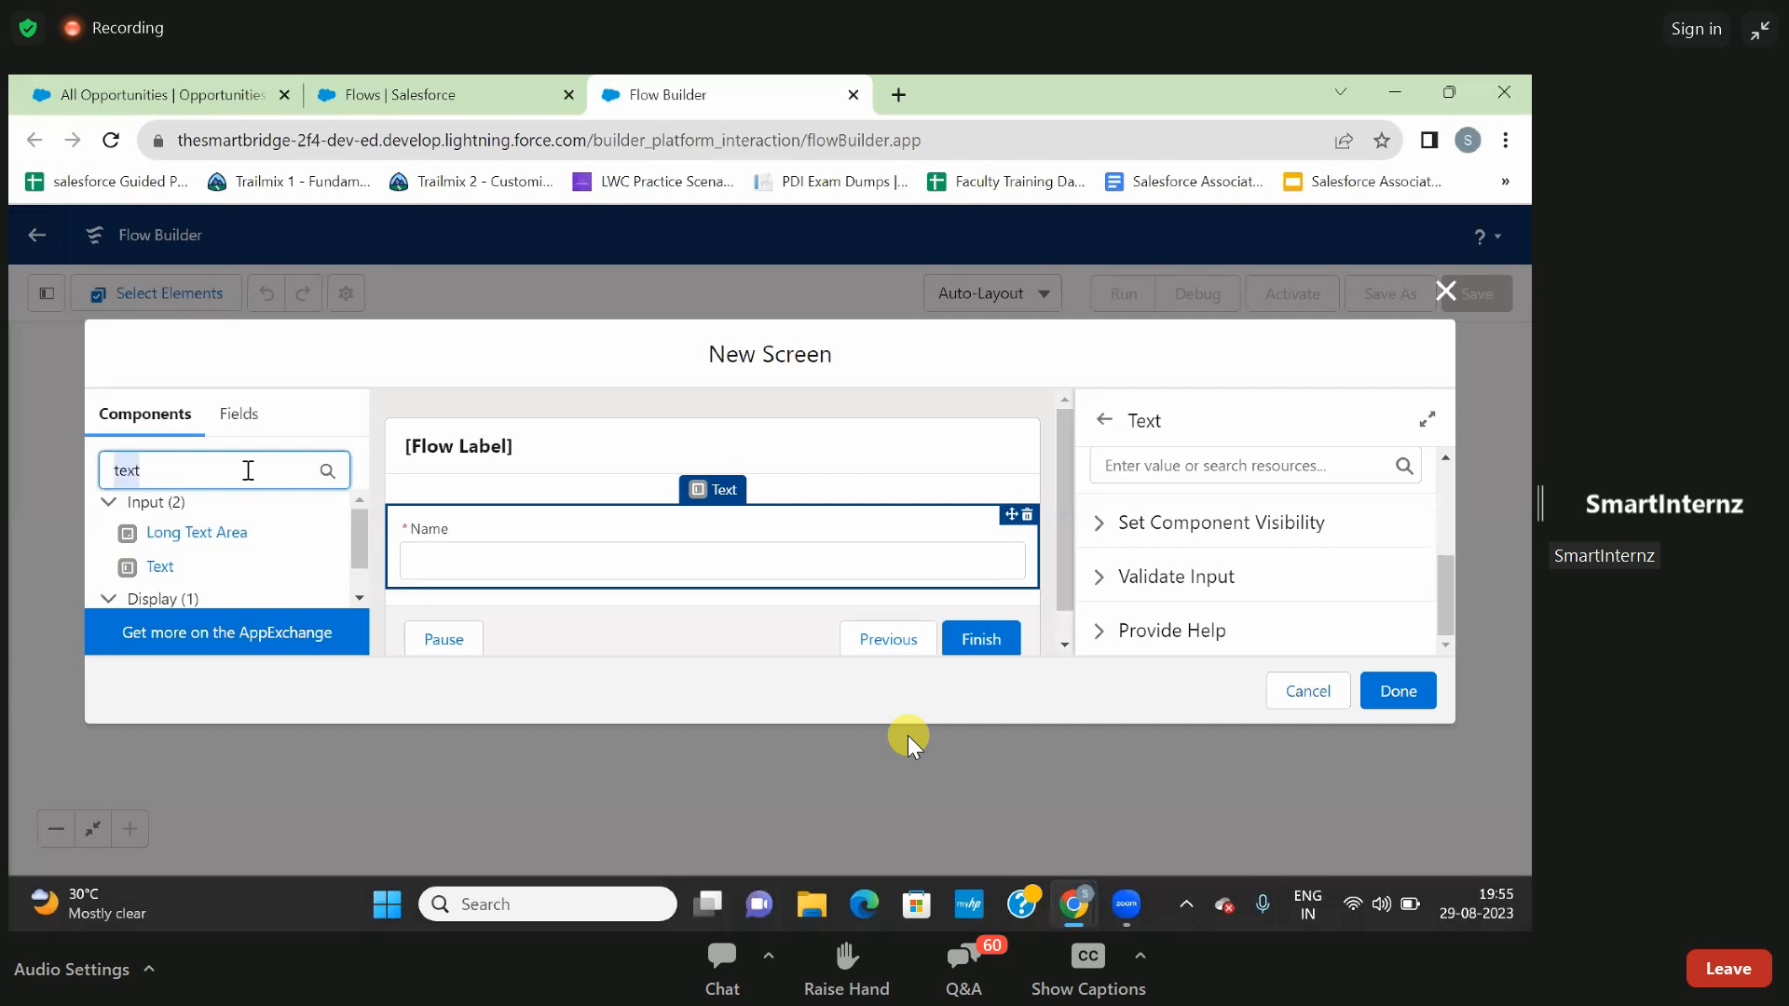
{"action": "type", "text": "date"}
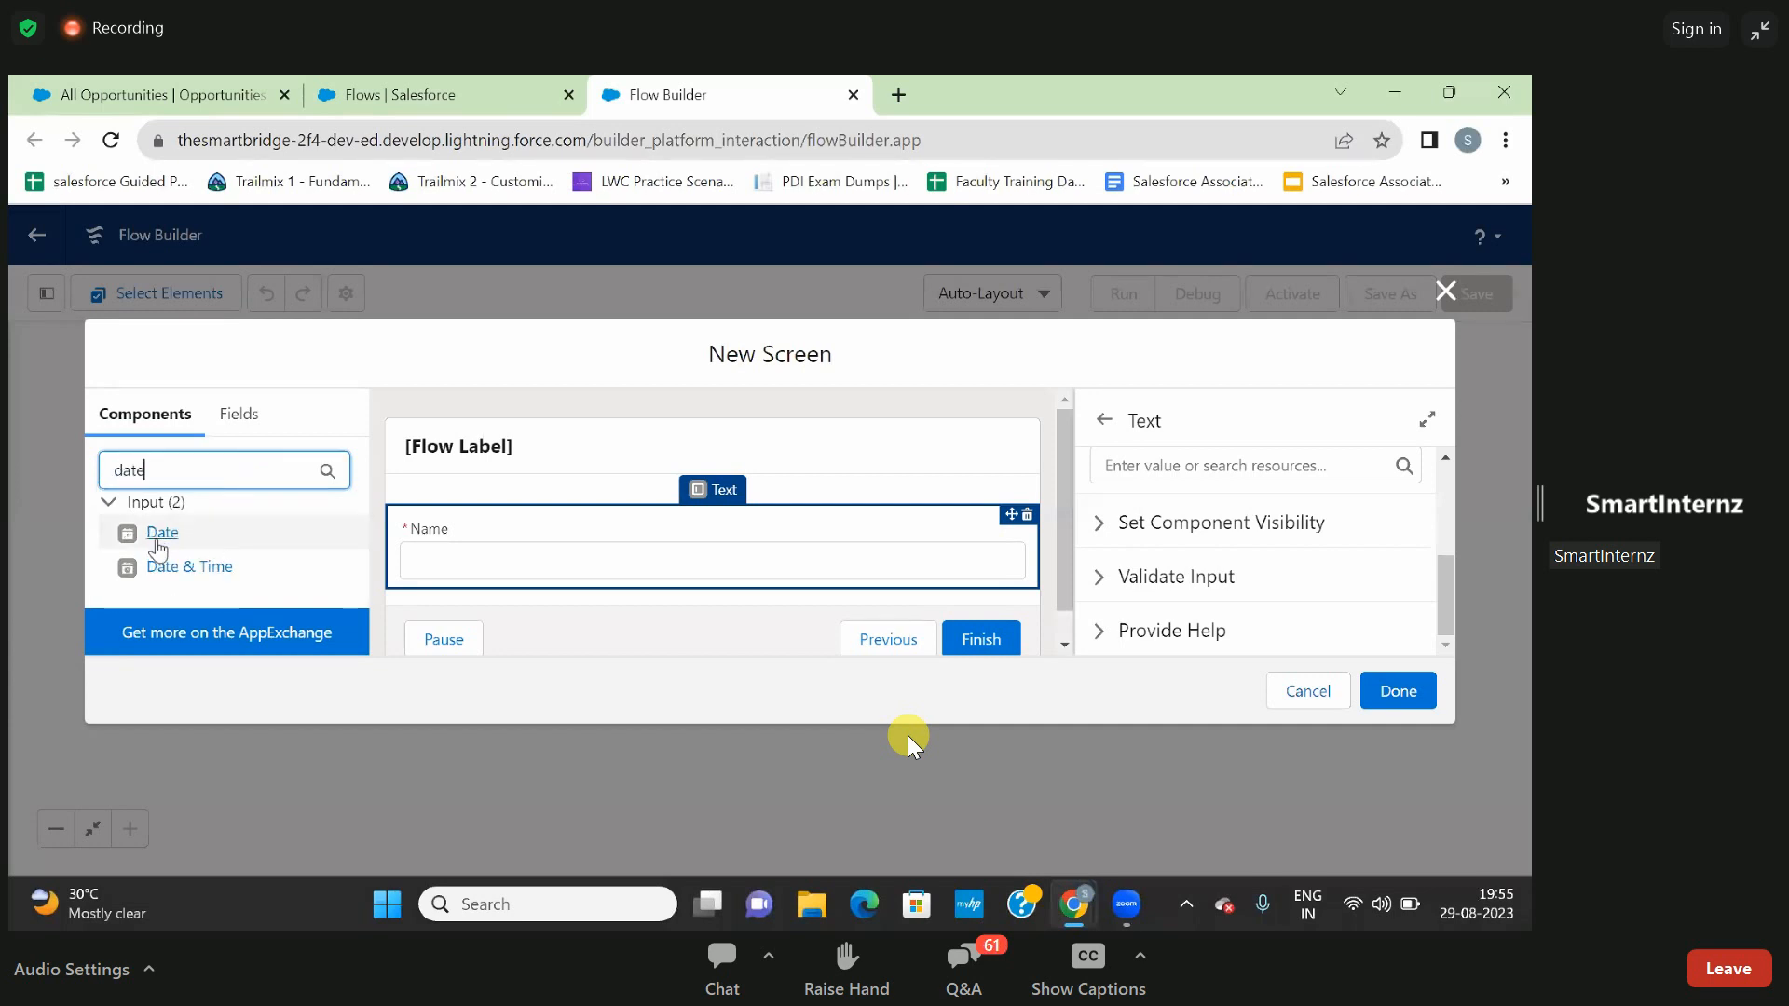
{"action": "left_click_drag", "start_coordinate": [159, 541], "coordinate": [399, 538]}
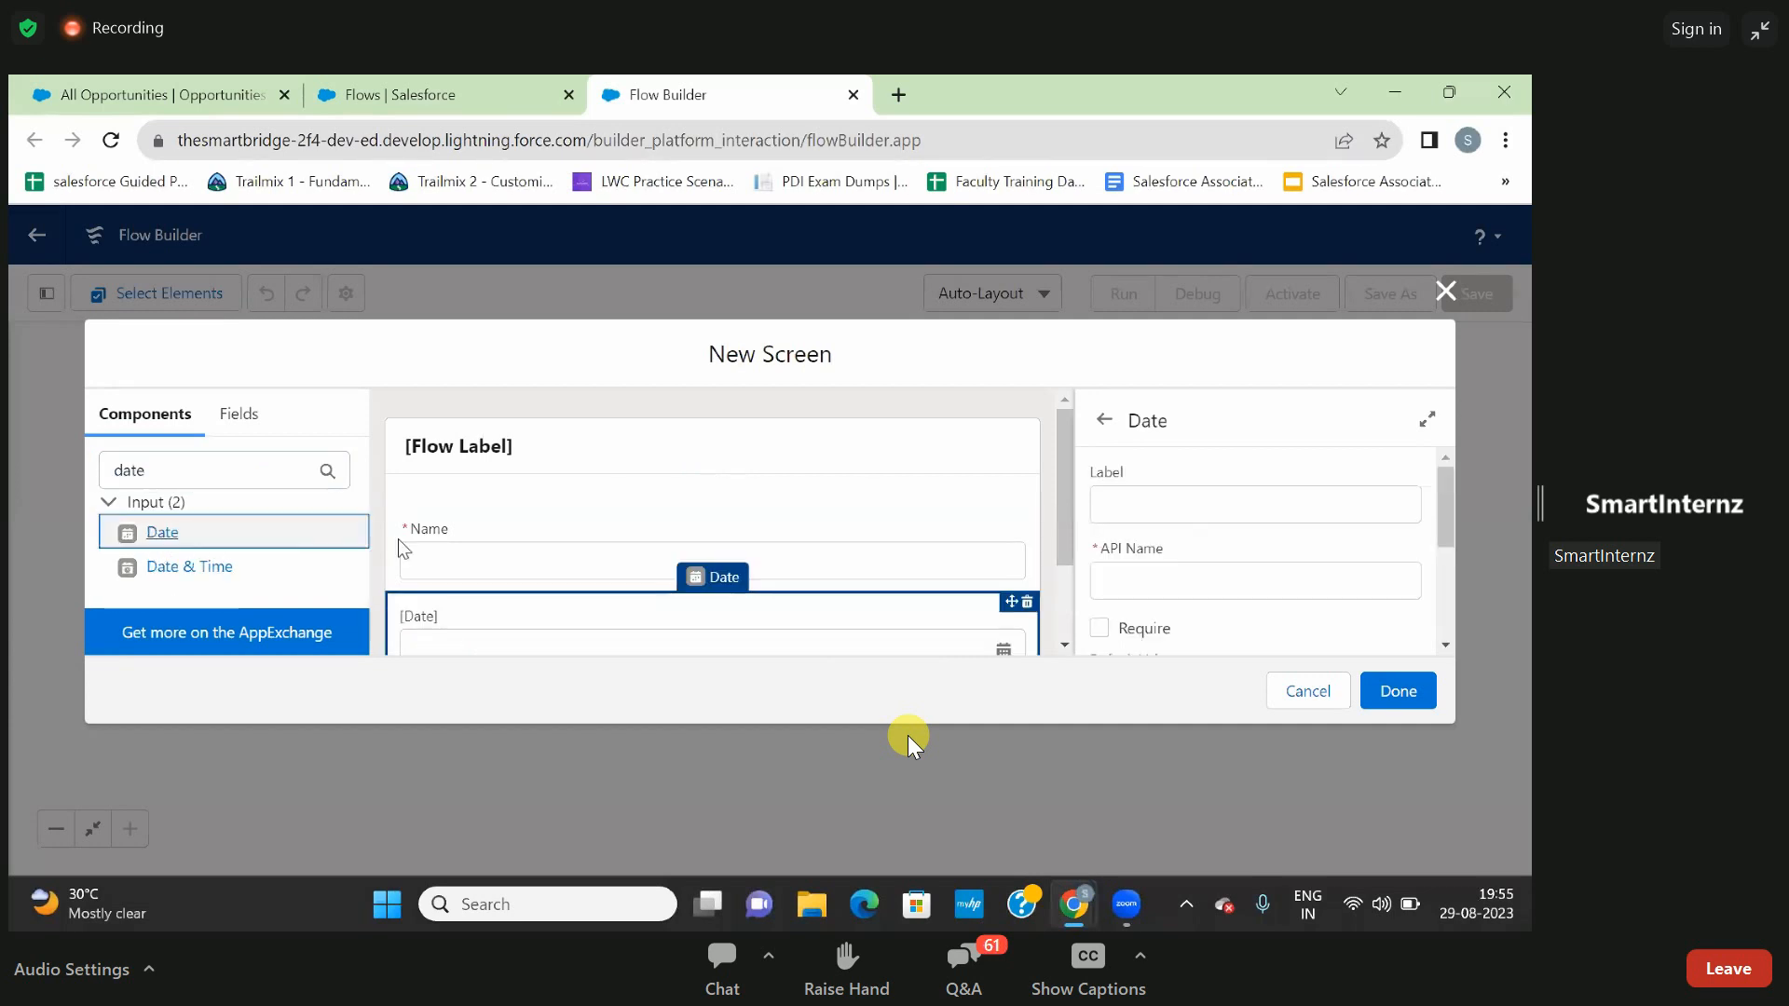
- Examine the required fields in the Sales app's New Opportunity form and return to the flow screen being built
{"action": "left_click", "coordinate": [187, 78]}
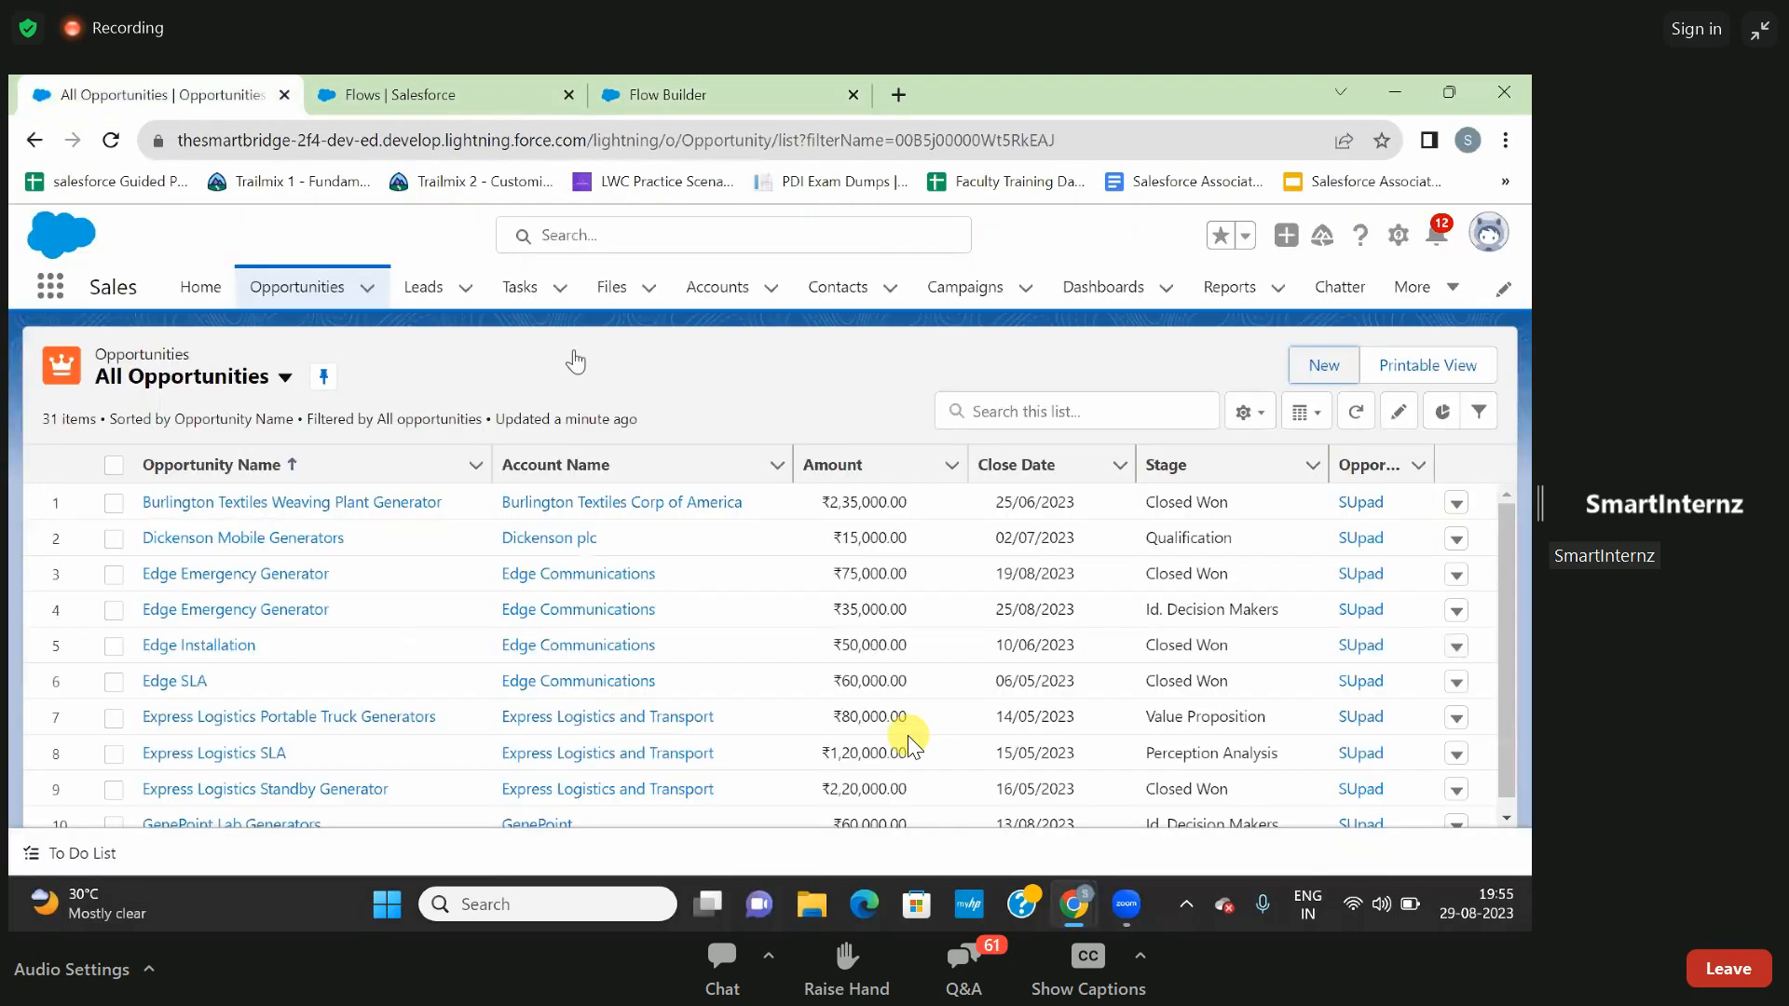
{"action": "left_click", "coordinate": [1325, 373]}
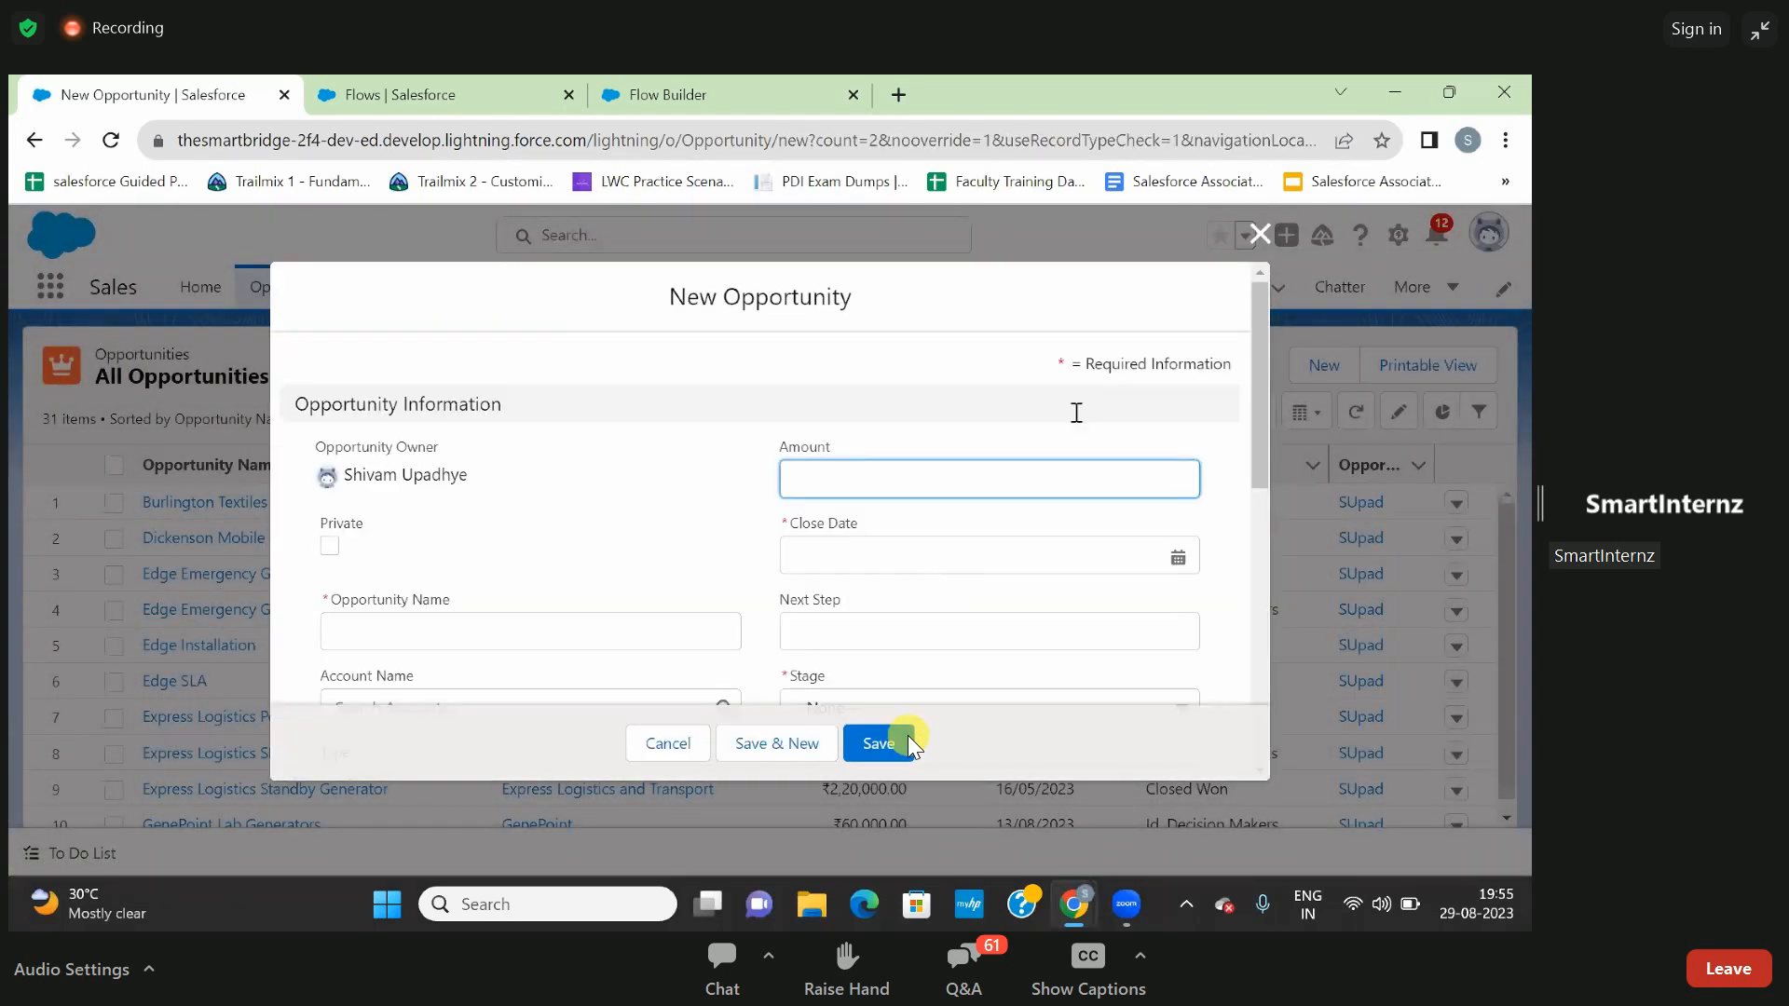
{"action": "left_click", "coordinate": [652, 94]}
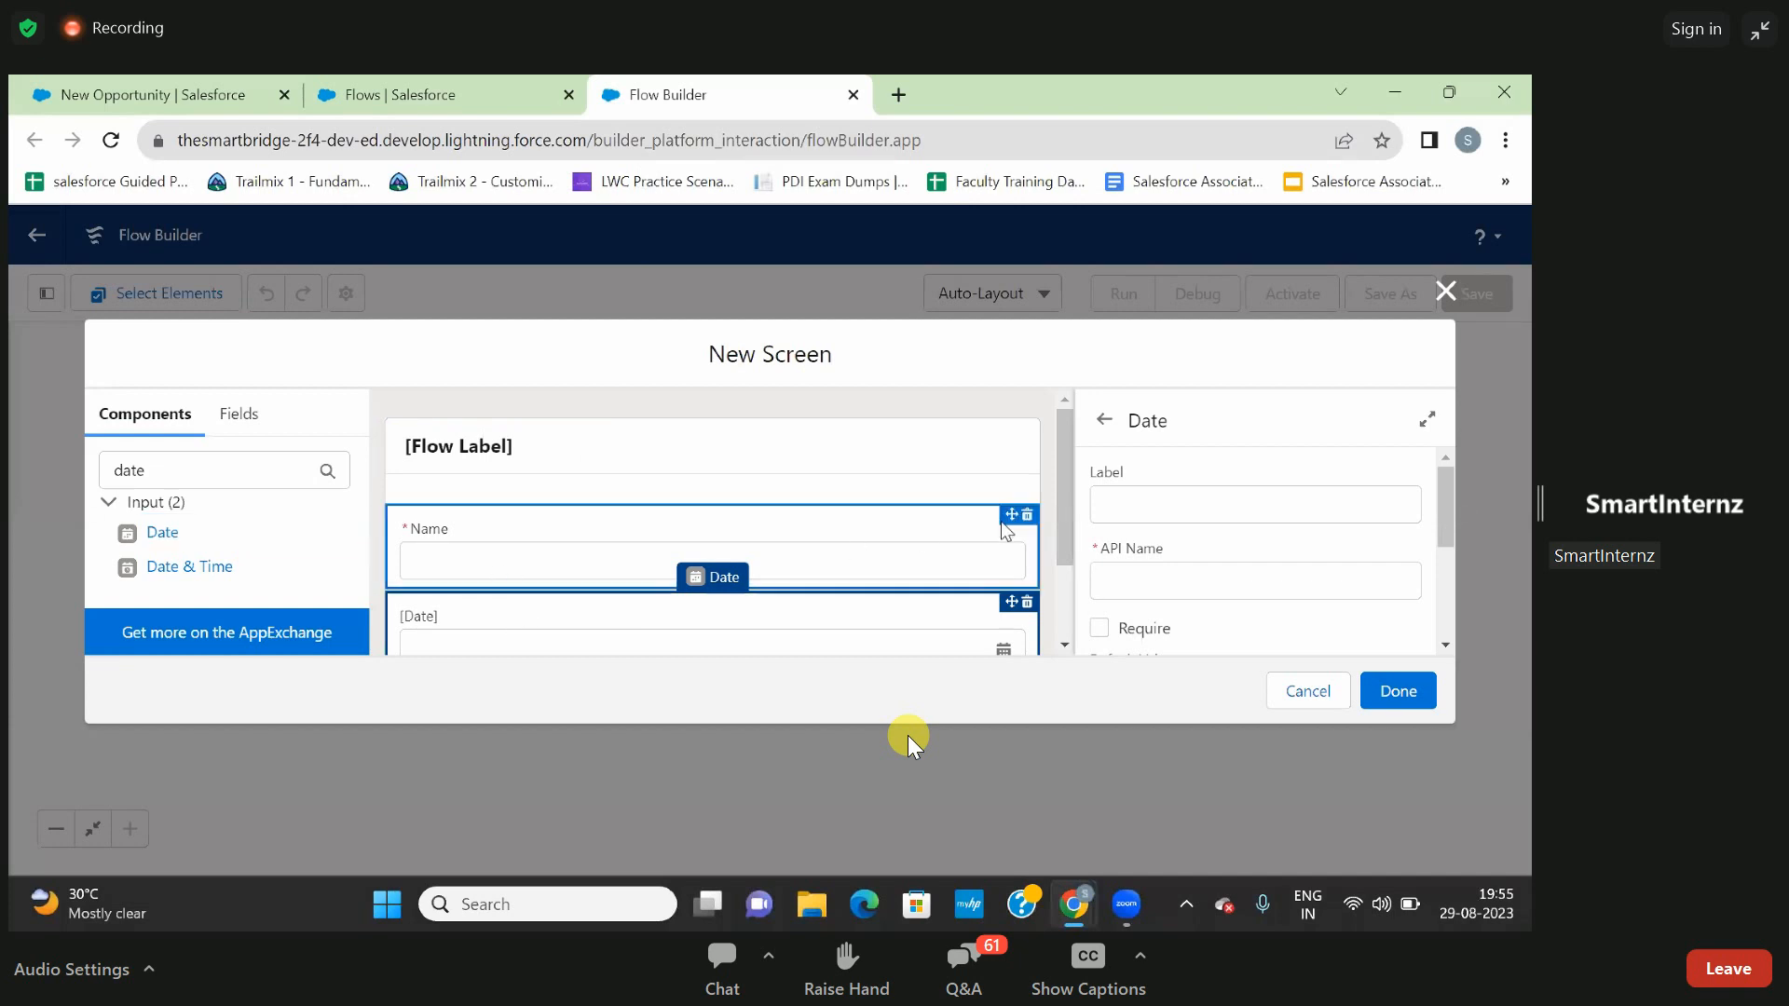
- Label the date component Close Date, with Close_Date as its API name, and make it required
{"action": "left_click", "coordinate": [1121, 508]}
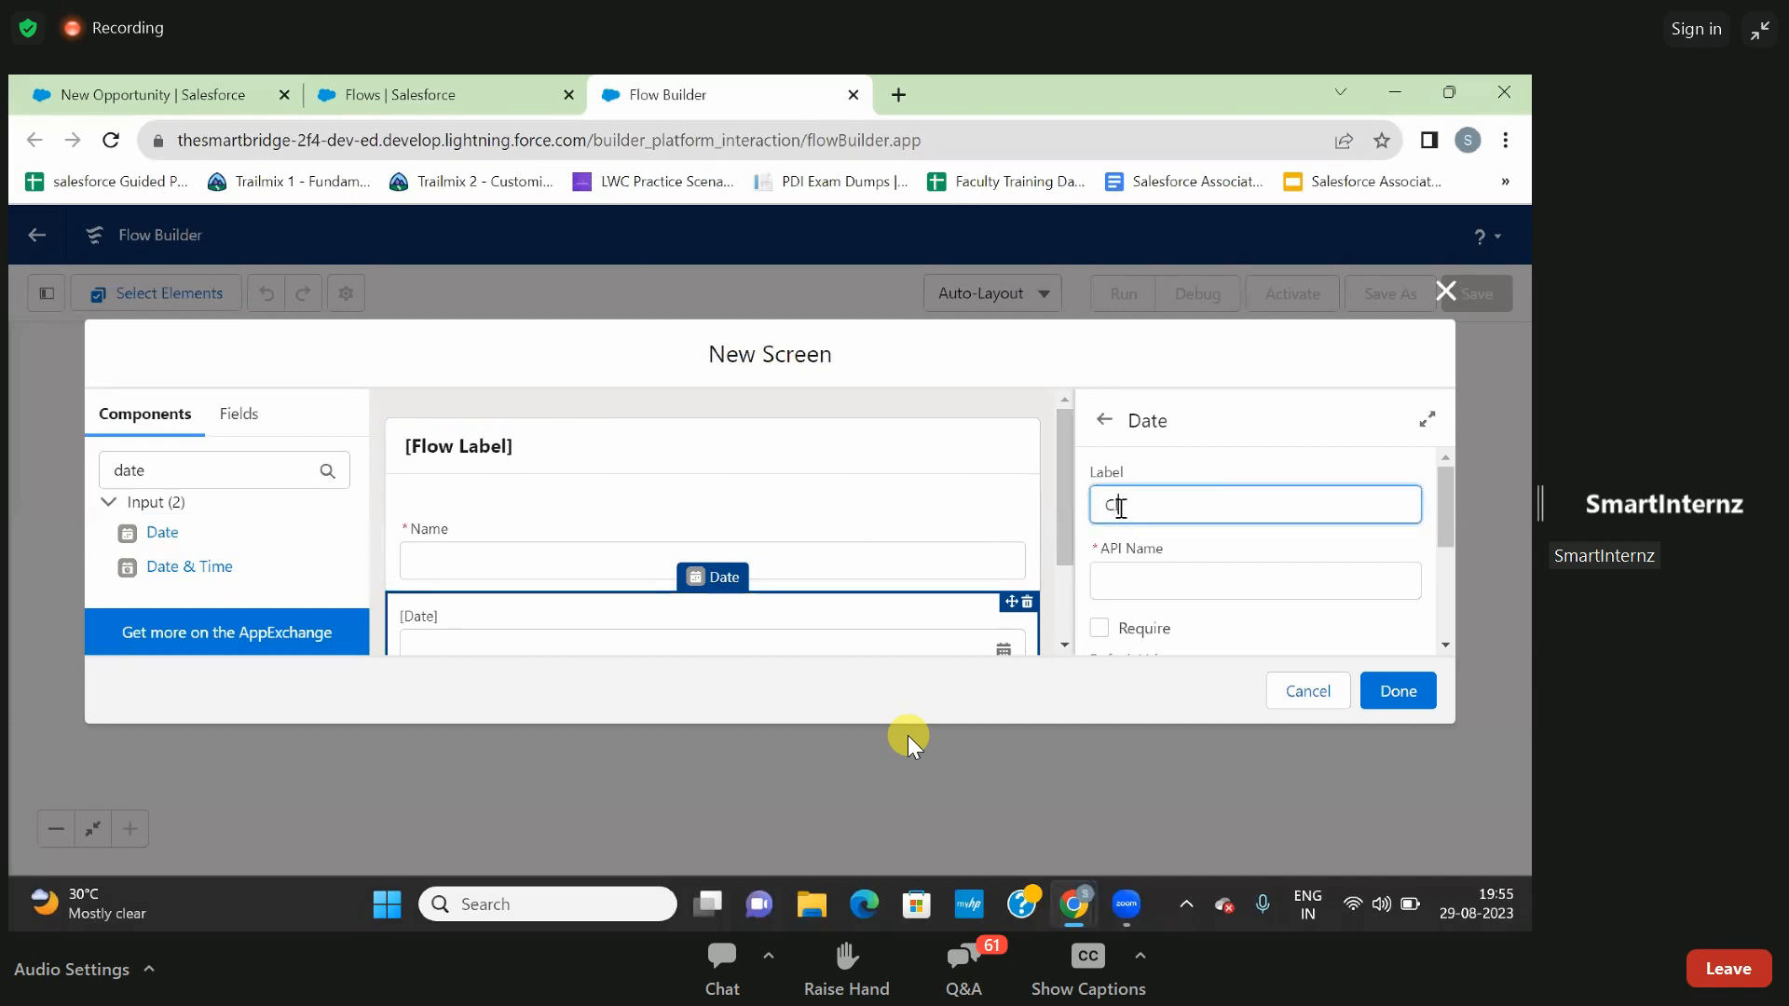
{"action": "type", "text": "Close Date"}
{"action": "left_click", "coordinate": [1206, 549]}
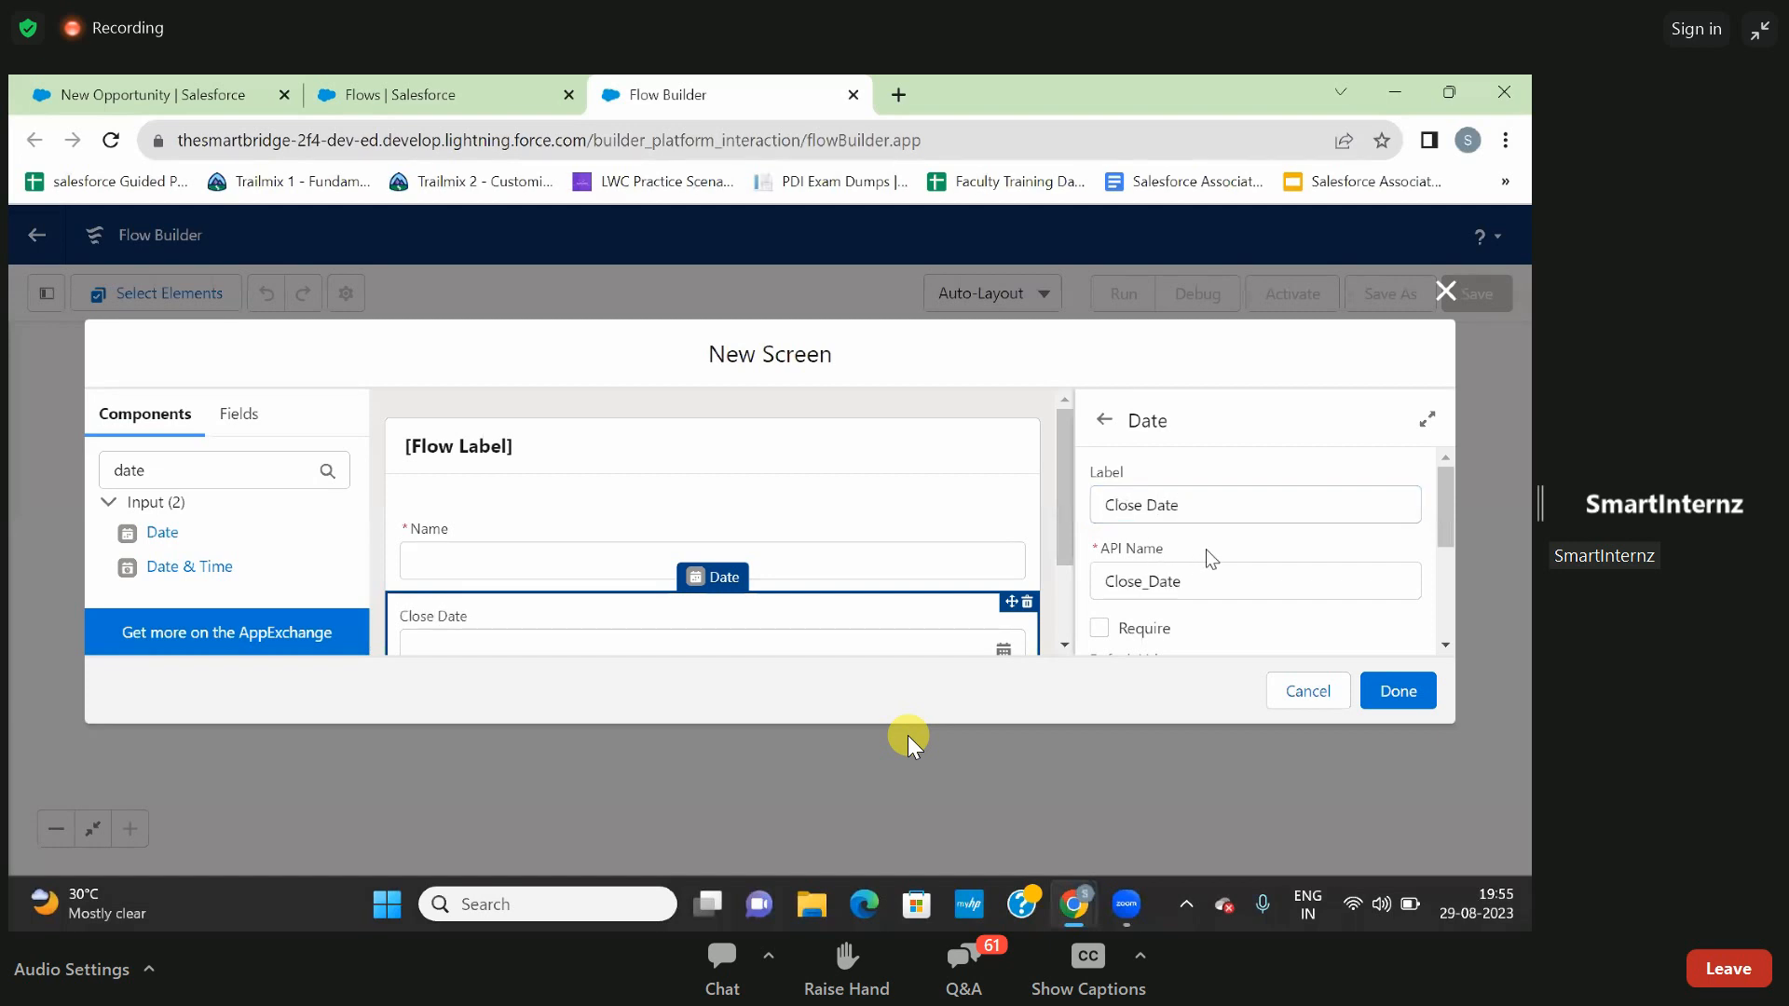
{"action": "scroll", "coordinate": [1208, 568], "scroll_direction": "down", "scroll_amount": 2}
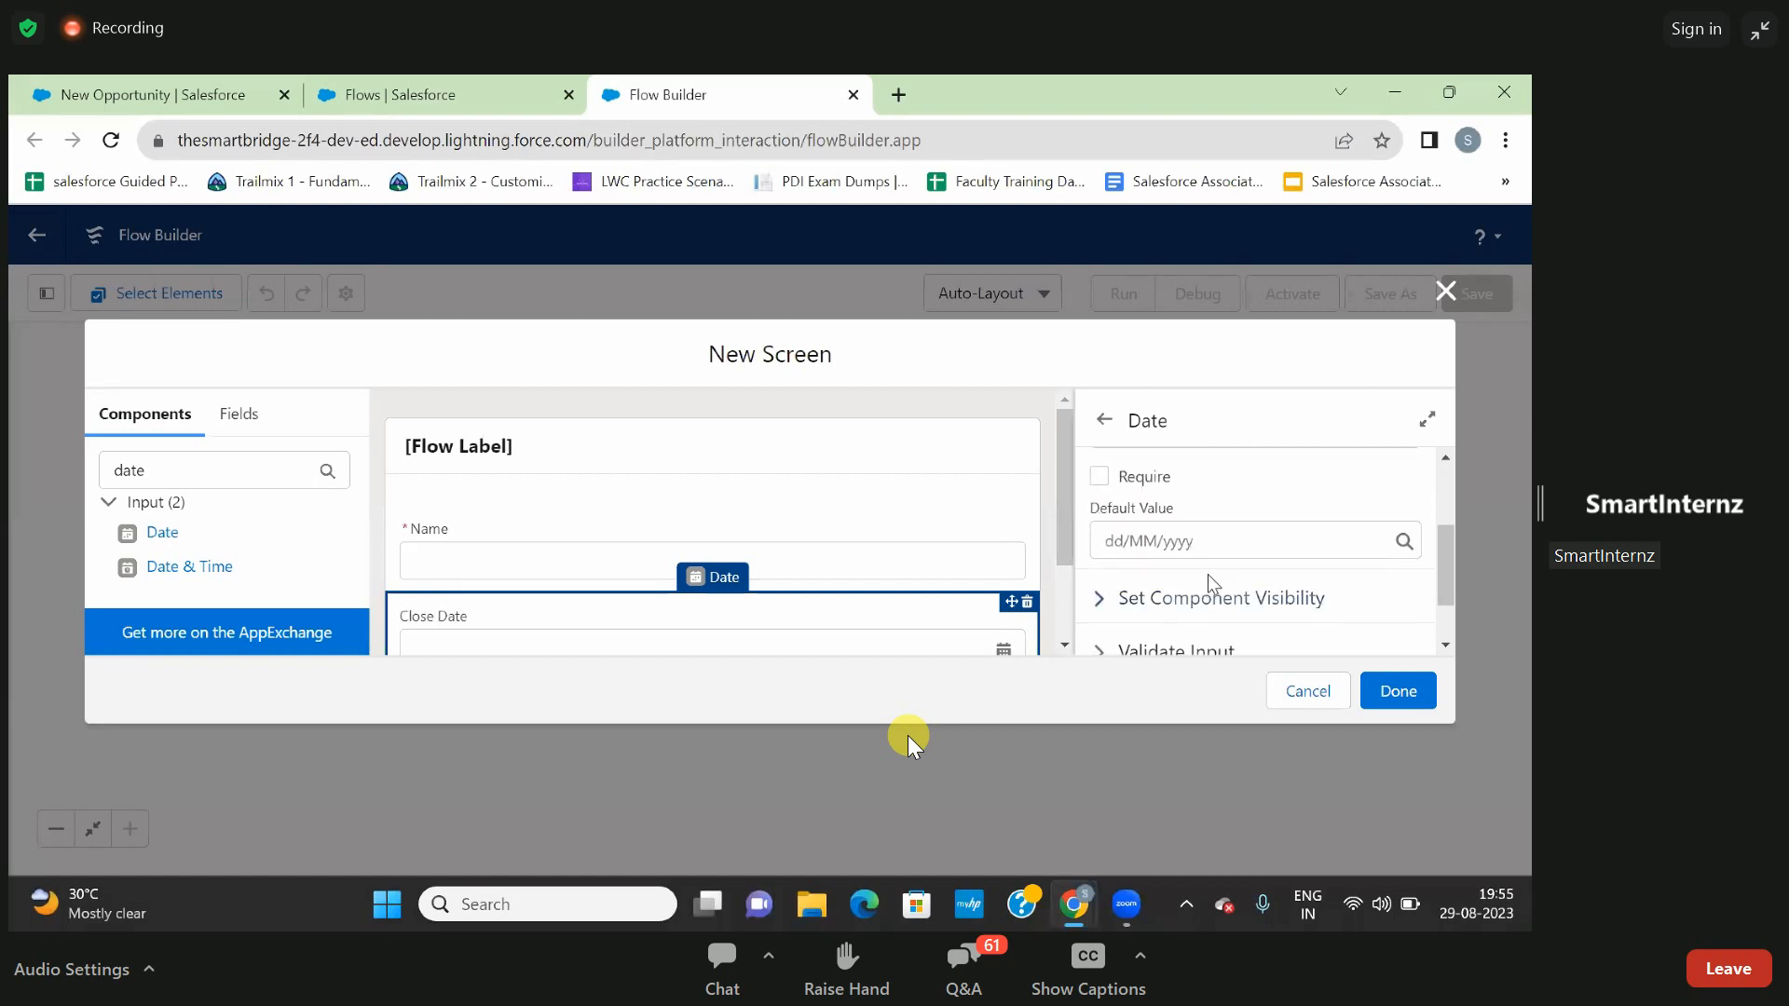
{"action": "left_click", "coordinate": [1097, 477]}
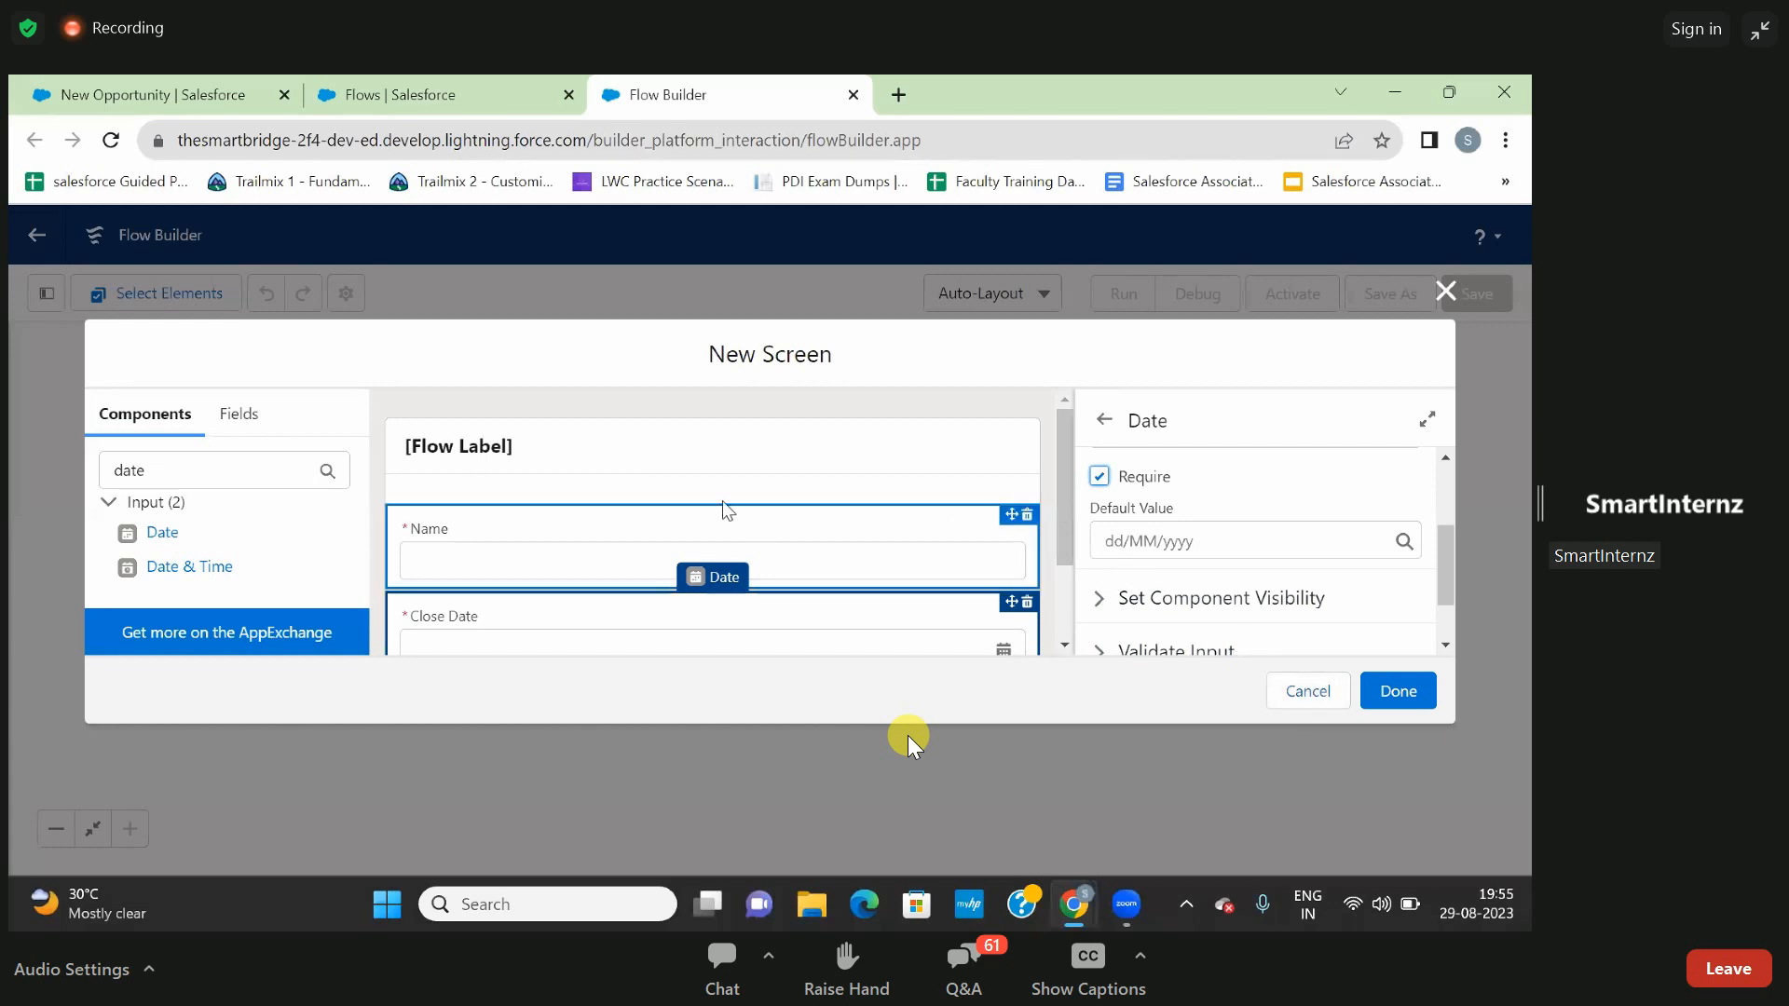
- Find the Picklist input component and add it to the screen below the Close Date field
{"action": "left_click_drag", "start_coordinate": [191, 470], "coordinate": [63, 478]}
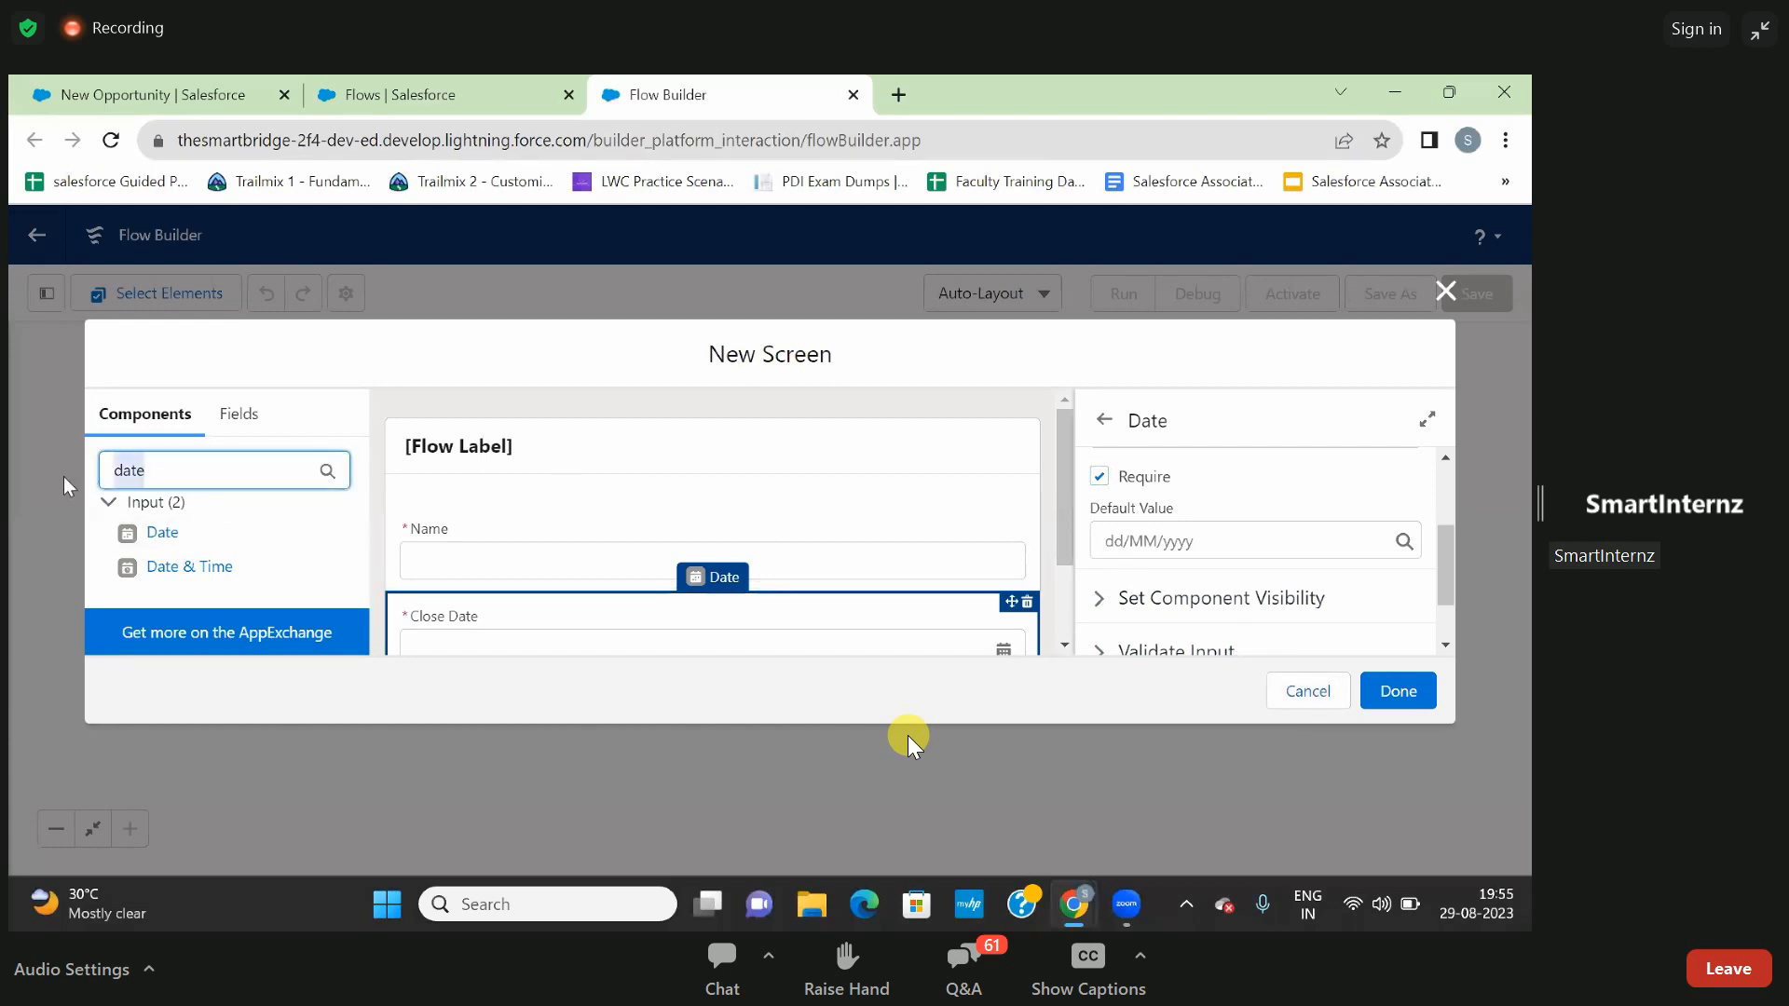
{"action": "type", "text": "pic"}
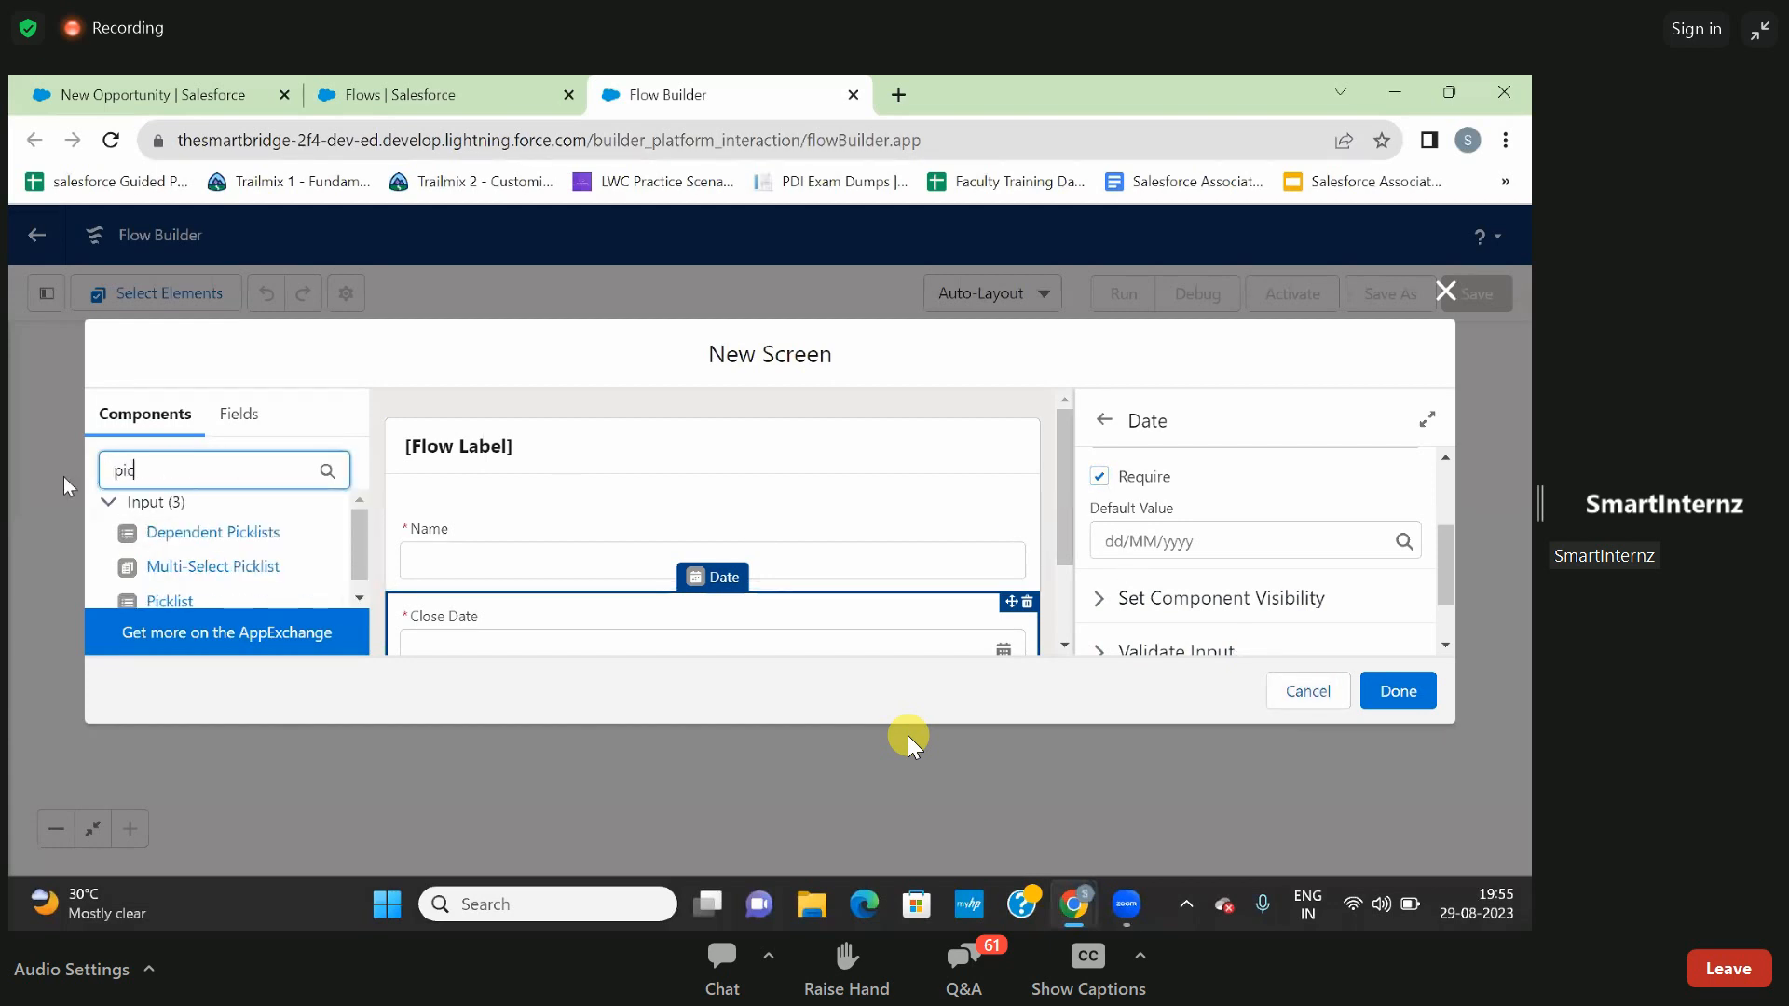
{"action": "left_click", "coordinate": [180, 599]}
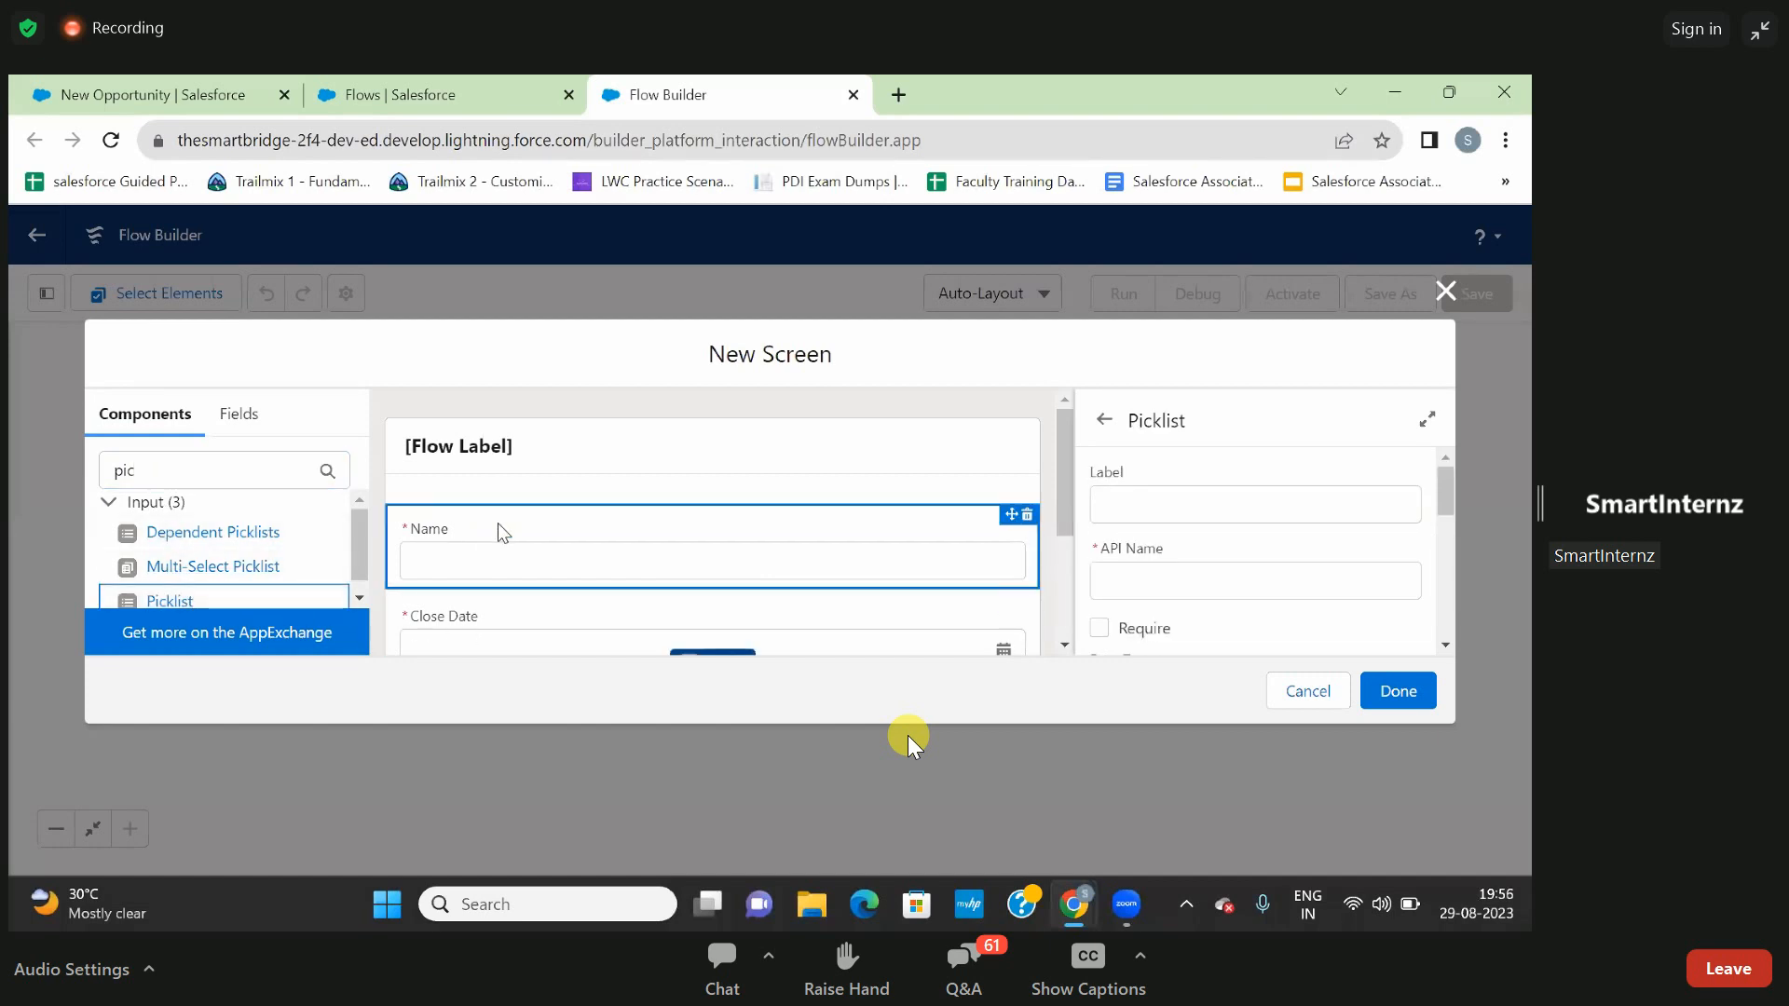
- Label the picklist component Stage, with Stage as its API name, and make it required
{"action": "left_click", "coordinate": [1154, 504]}
{"action": "type", "text": "Stage"}
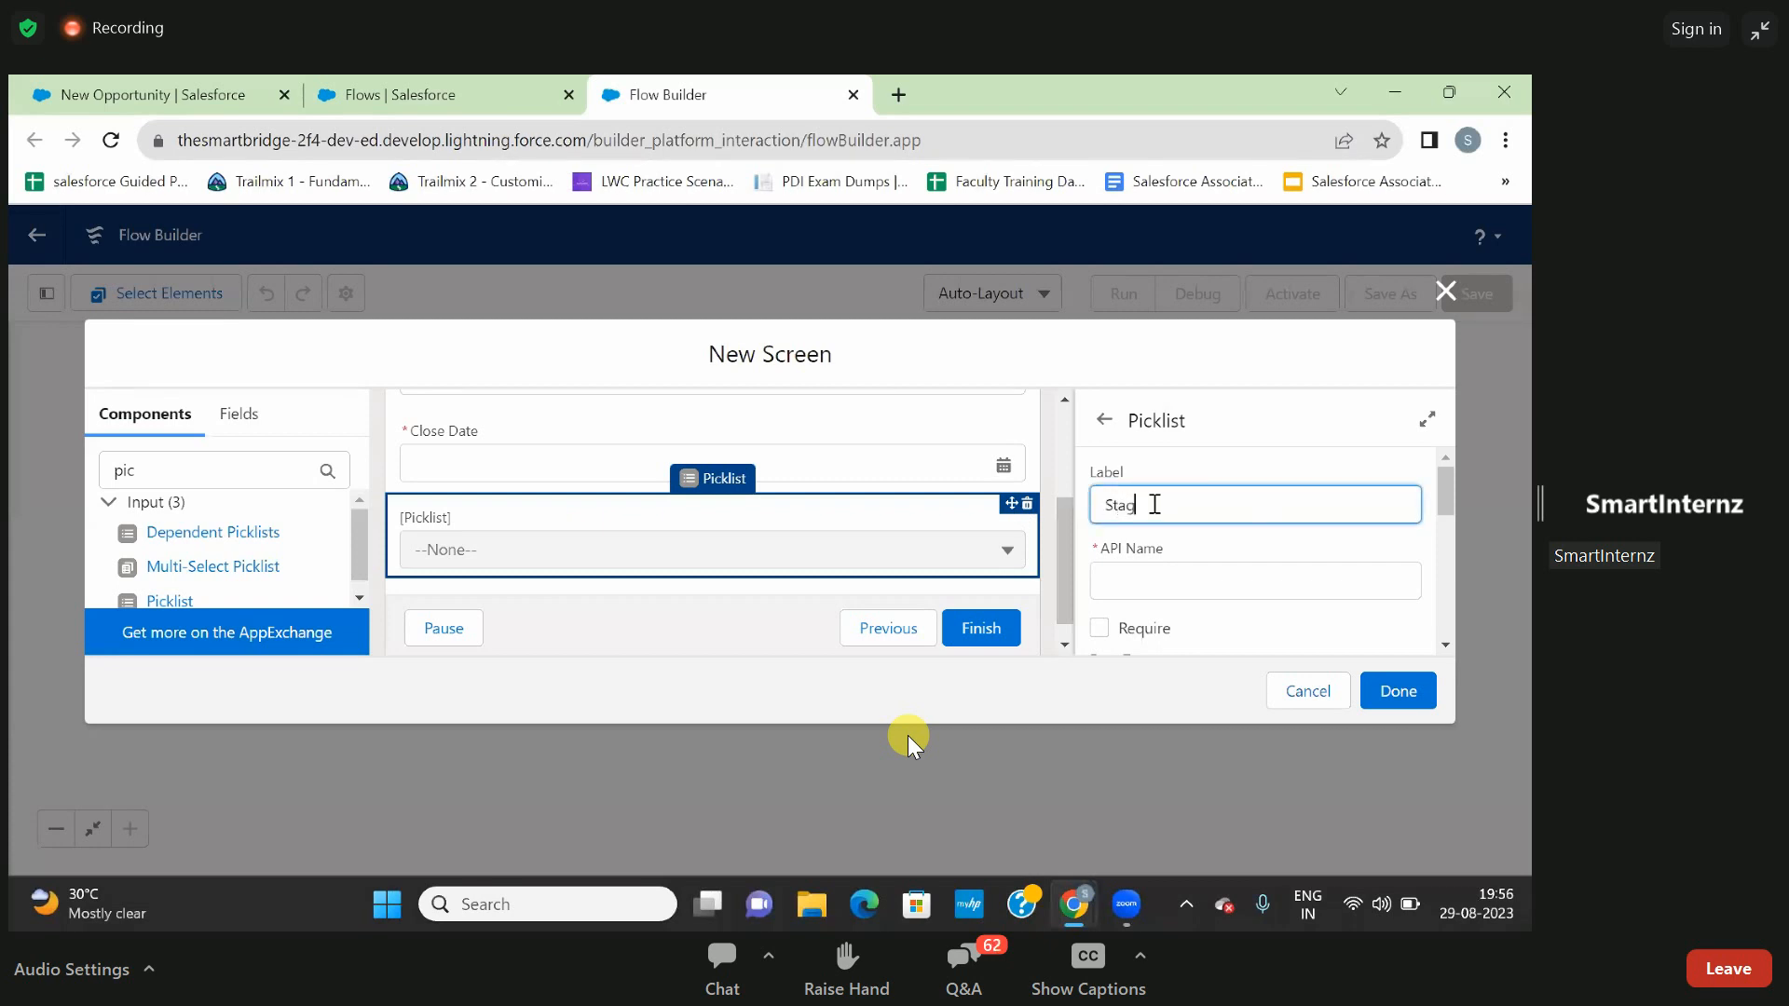
{"action": "left_click", "coordinate": [1217, 538]}
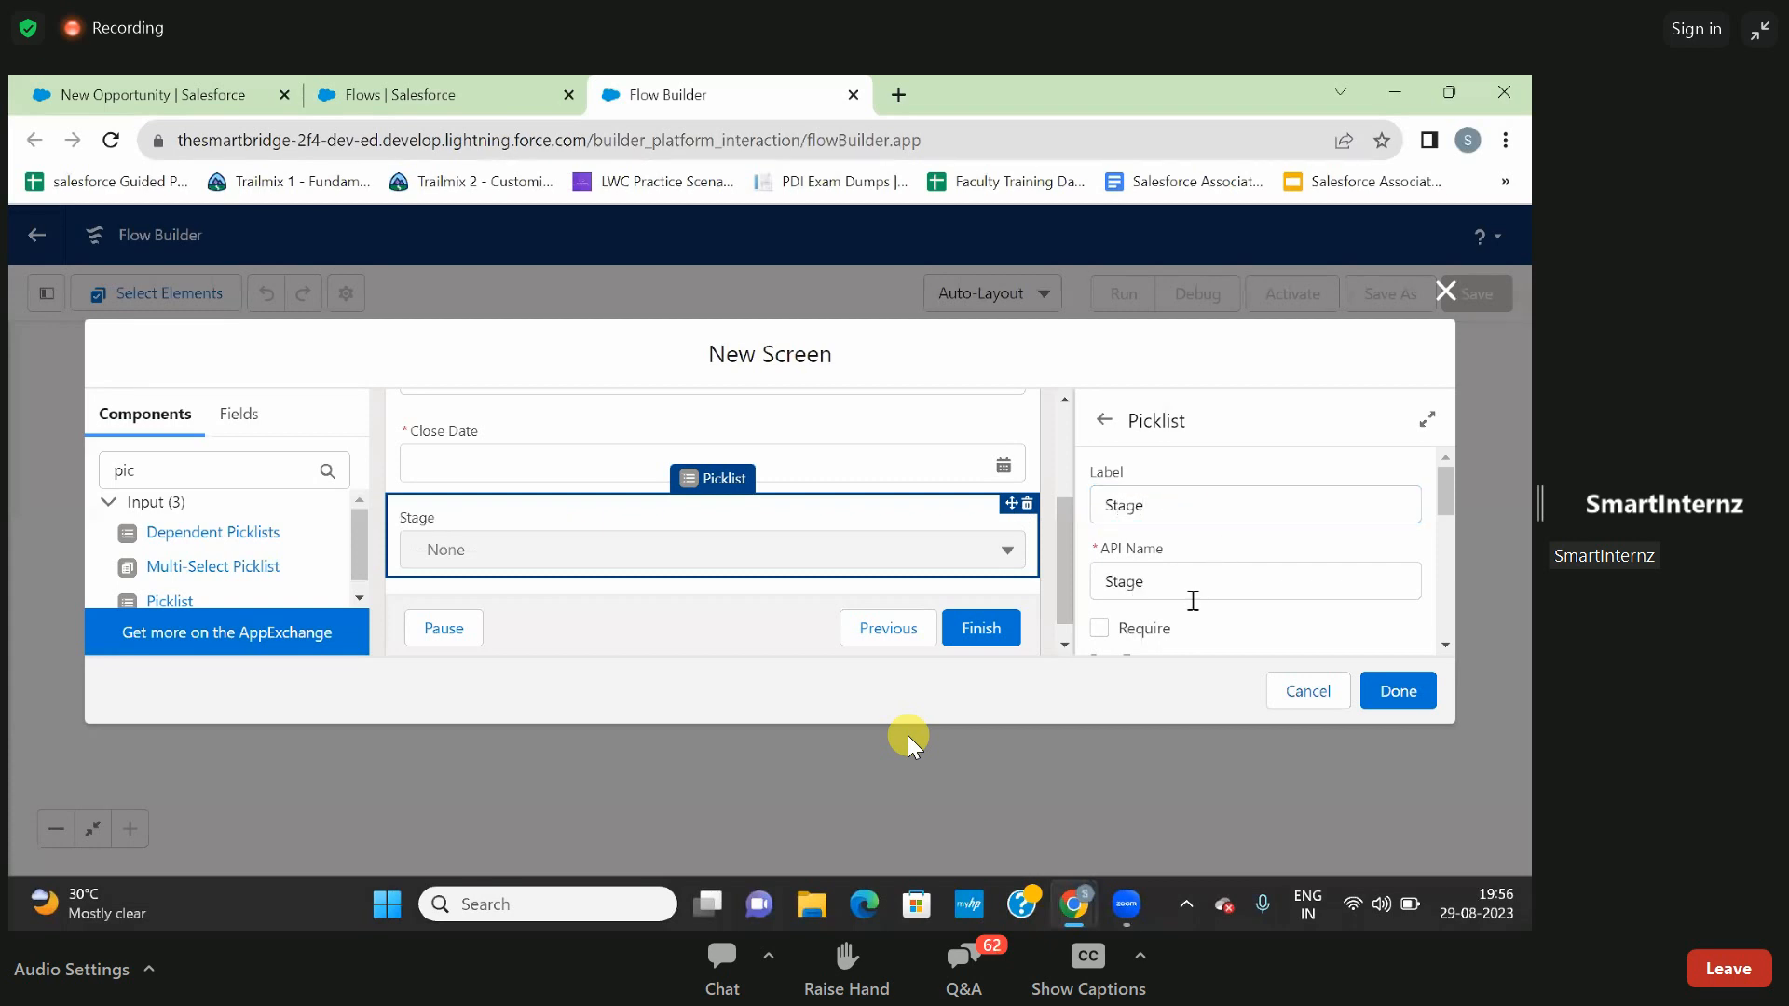
{"action": "scroll", "coordinate": [1221, 612], "scroll_direction": "down", "scroll_amount": 1}
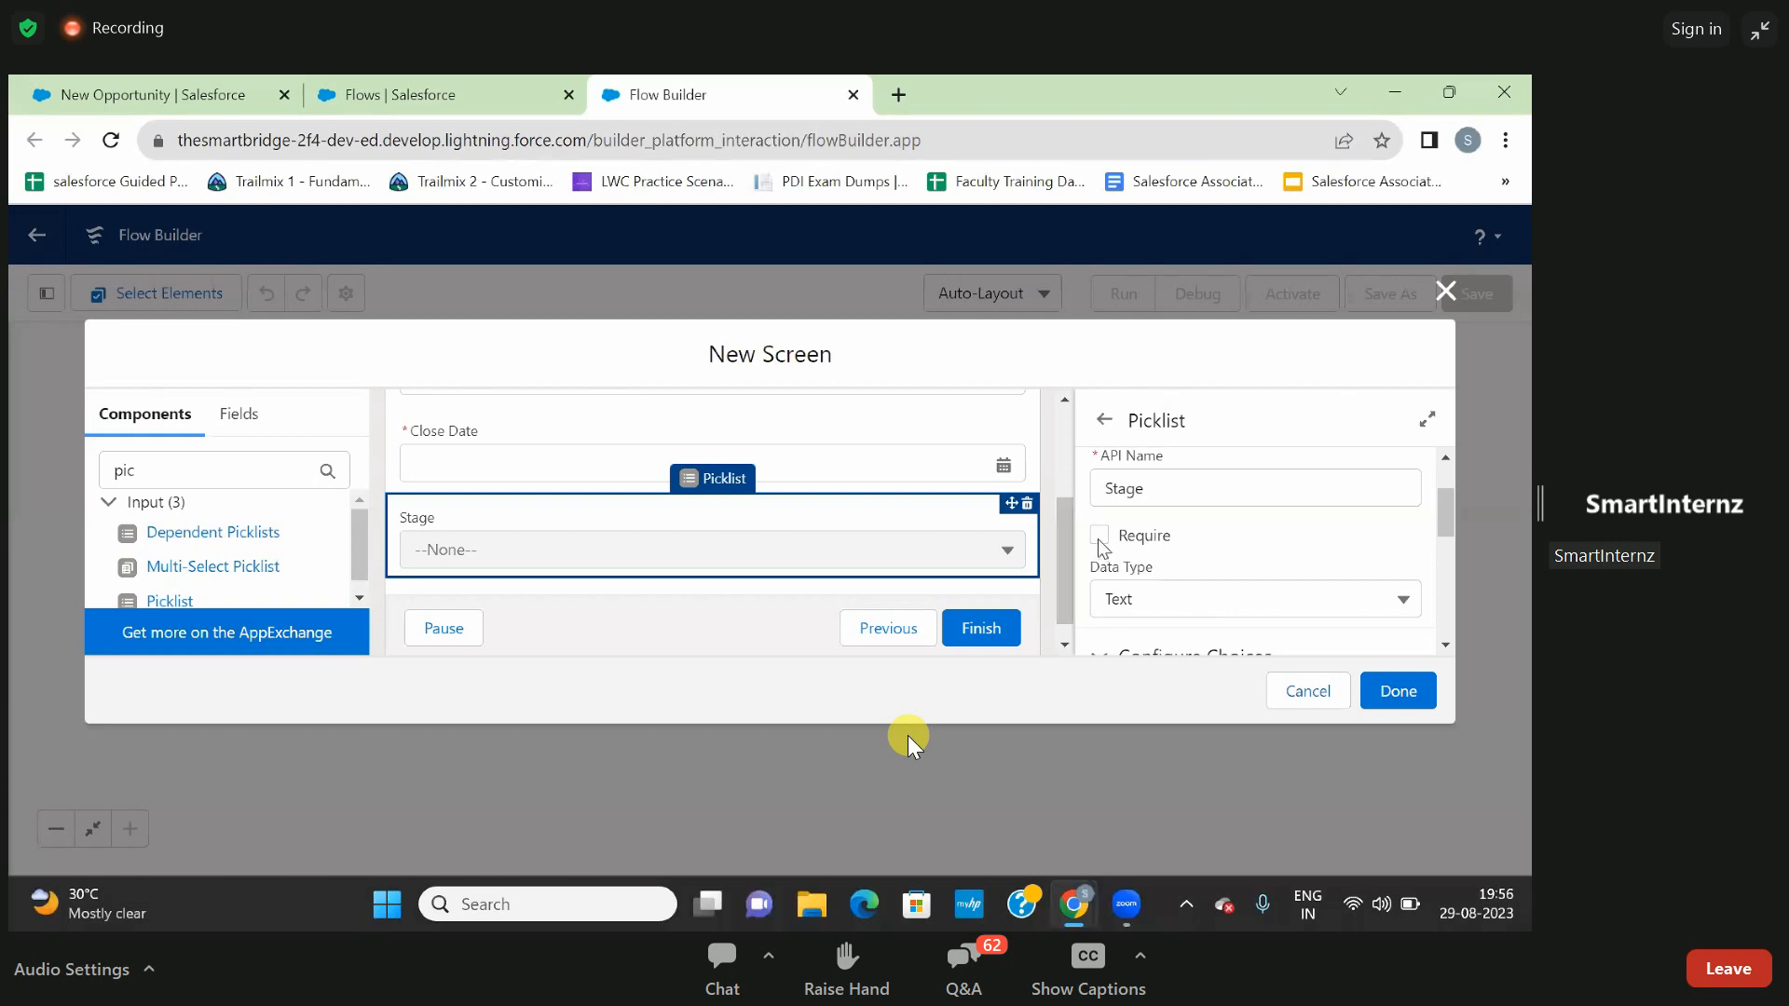
{"action": "left_click", "coordinate": [1101, 538]}
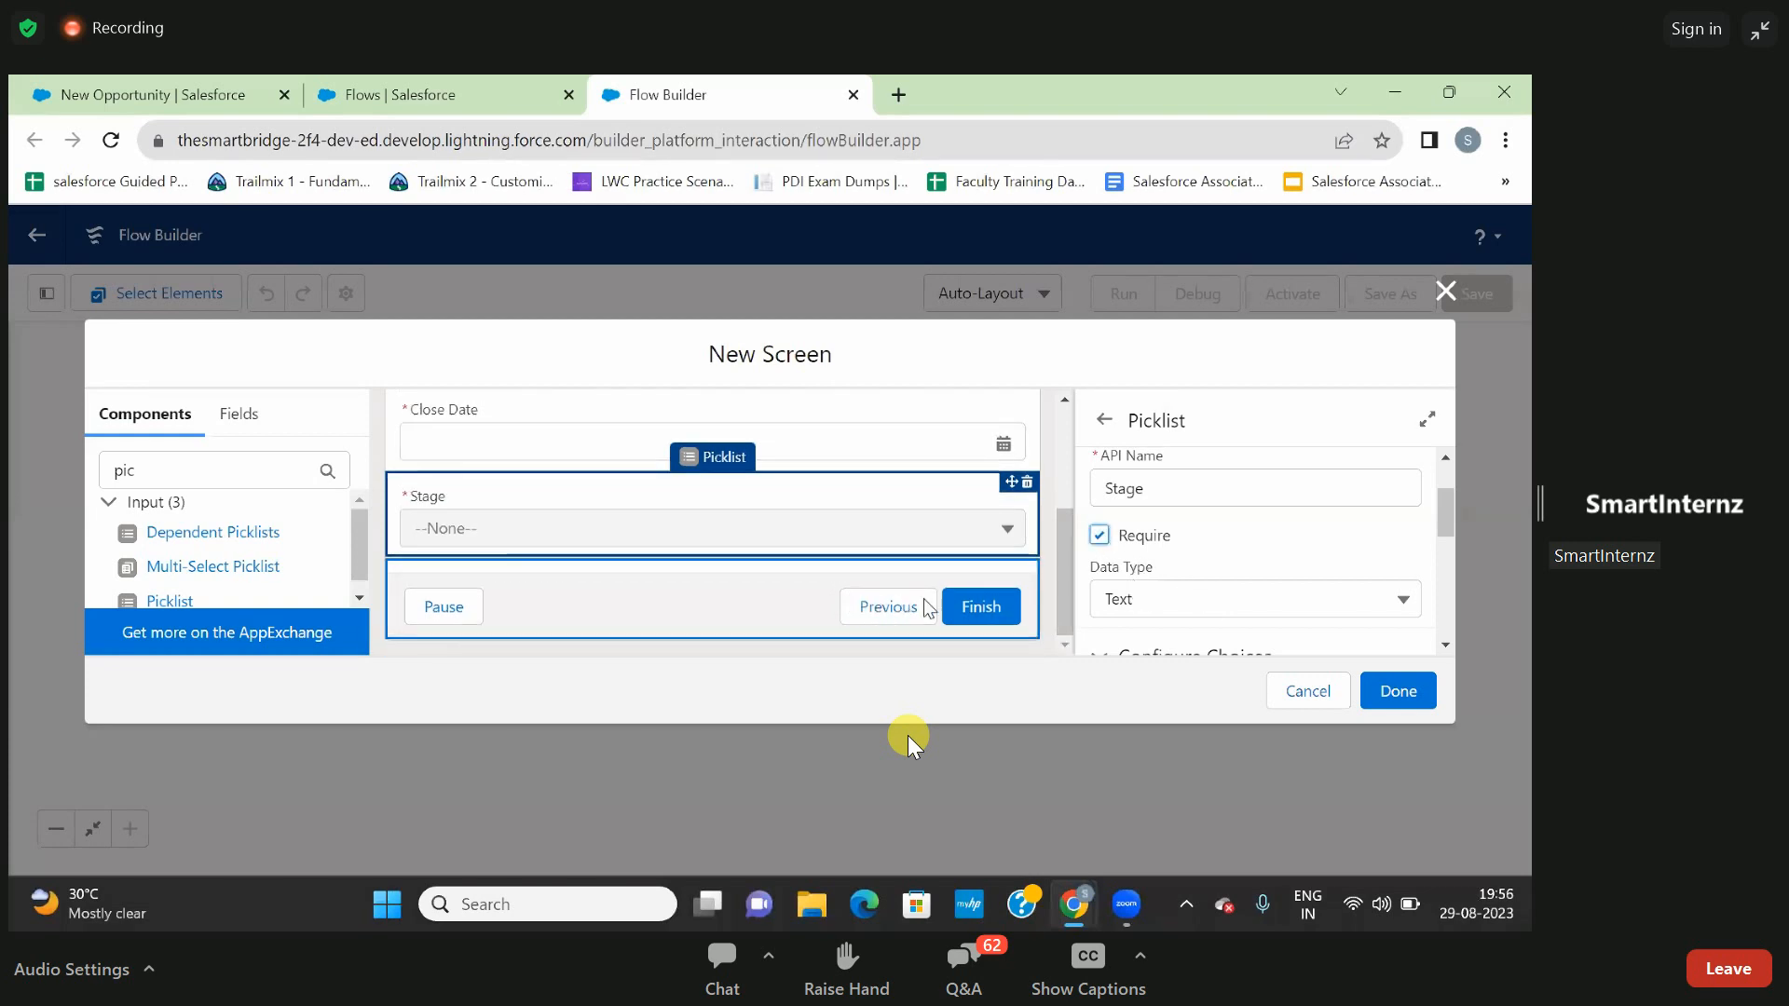
- Try to complete the Prop screen with its Name, Close Date and Stage components
{"action": "left_click", "coordinate": [766, 591]}
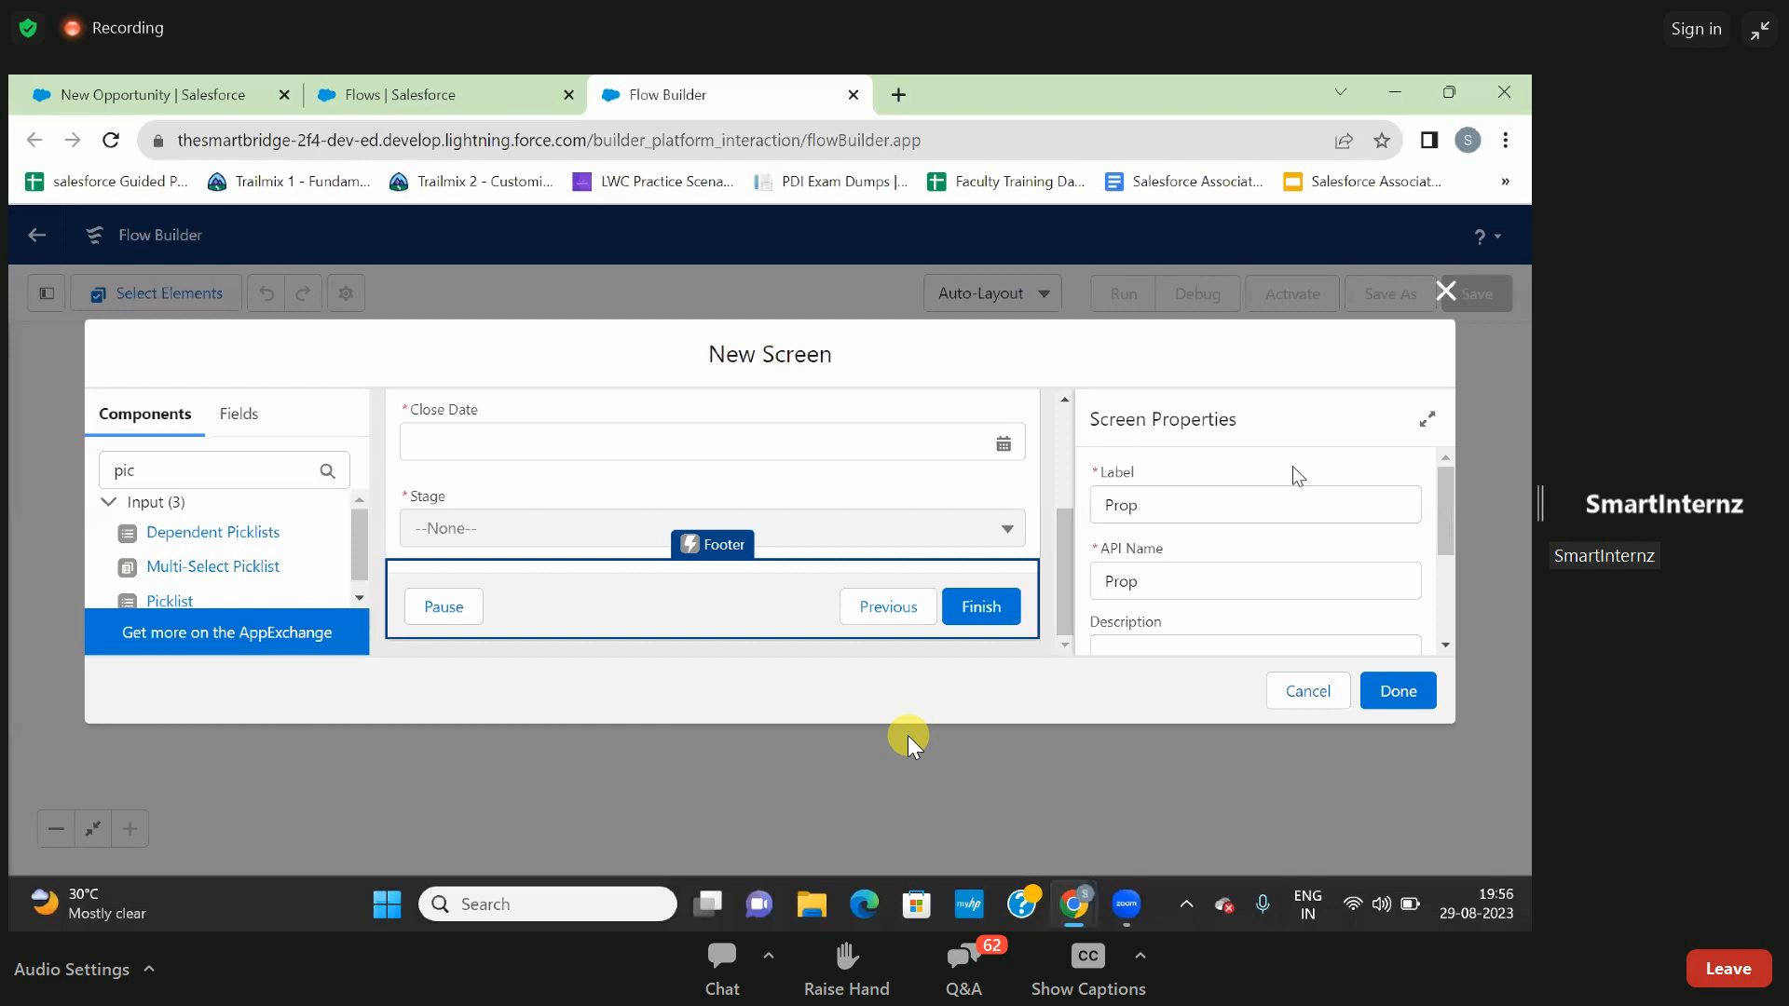
{"action": "scroll", "coordinate": [1296, 474], "scroll_direction": "down", "scroll_amount": 3}
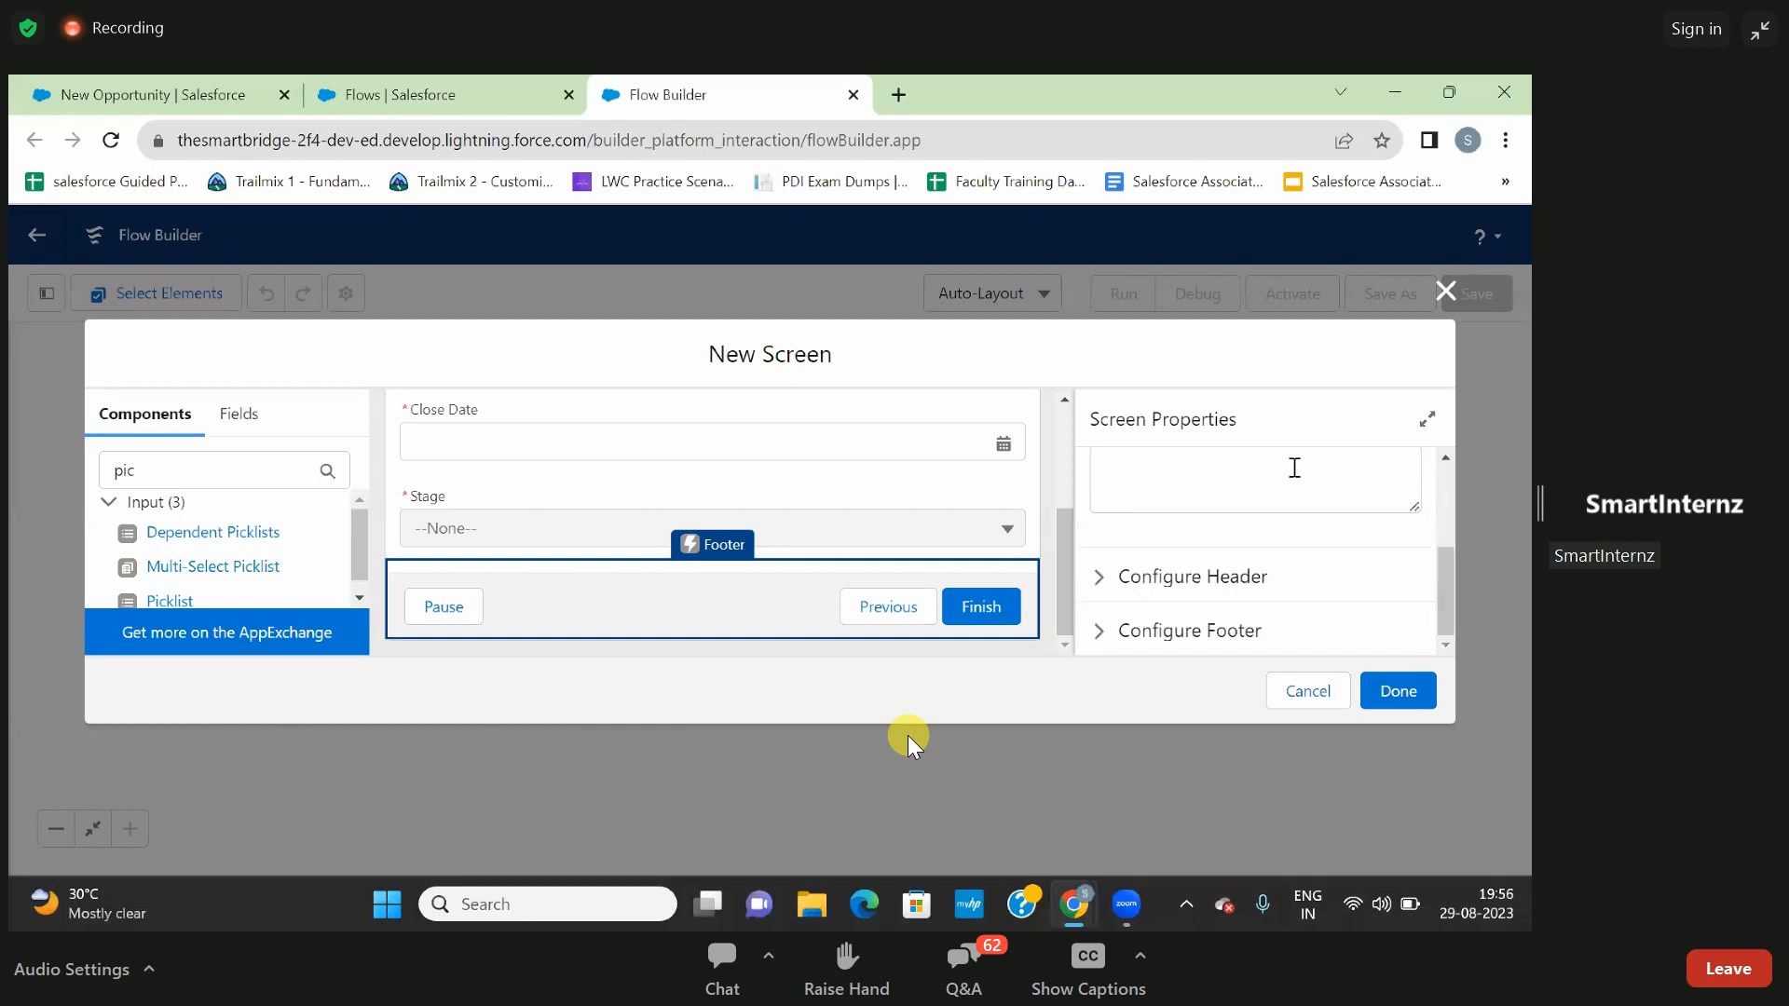
{"action": "left_click", "coordinate": [1396, 704]}
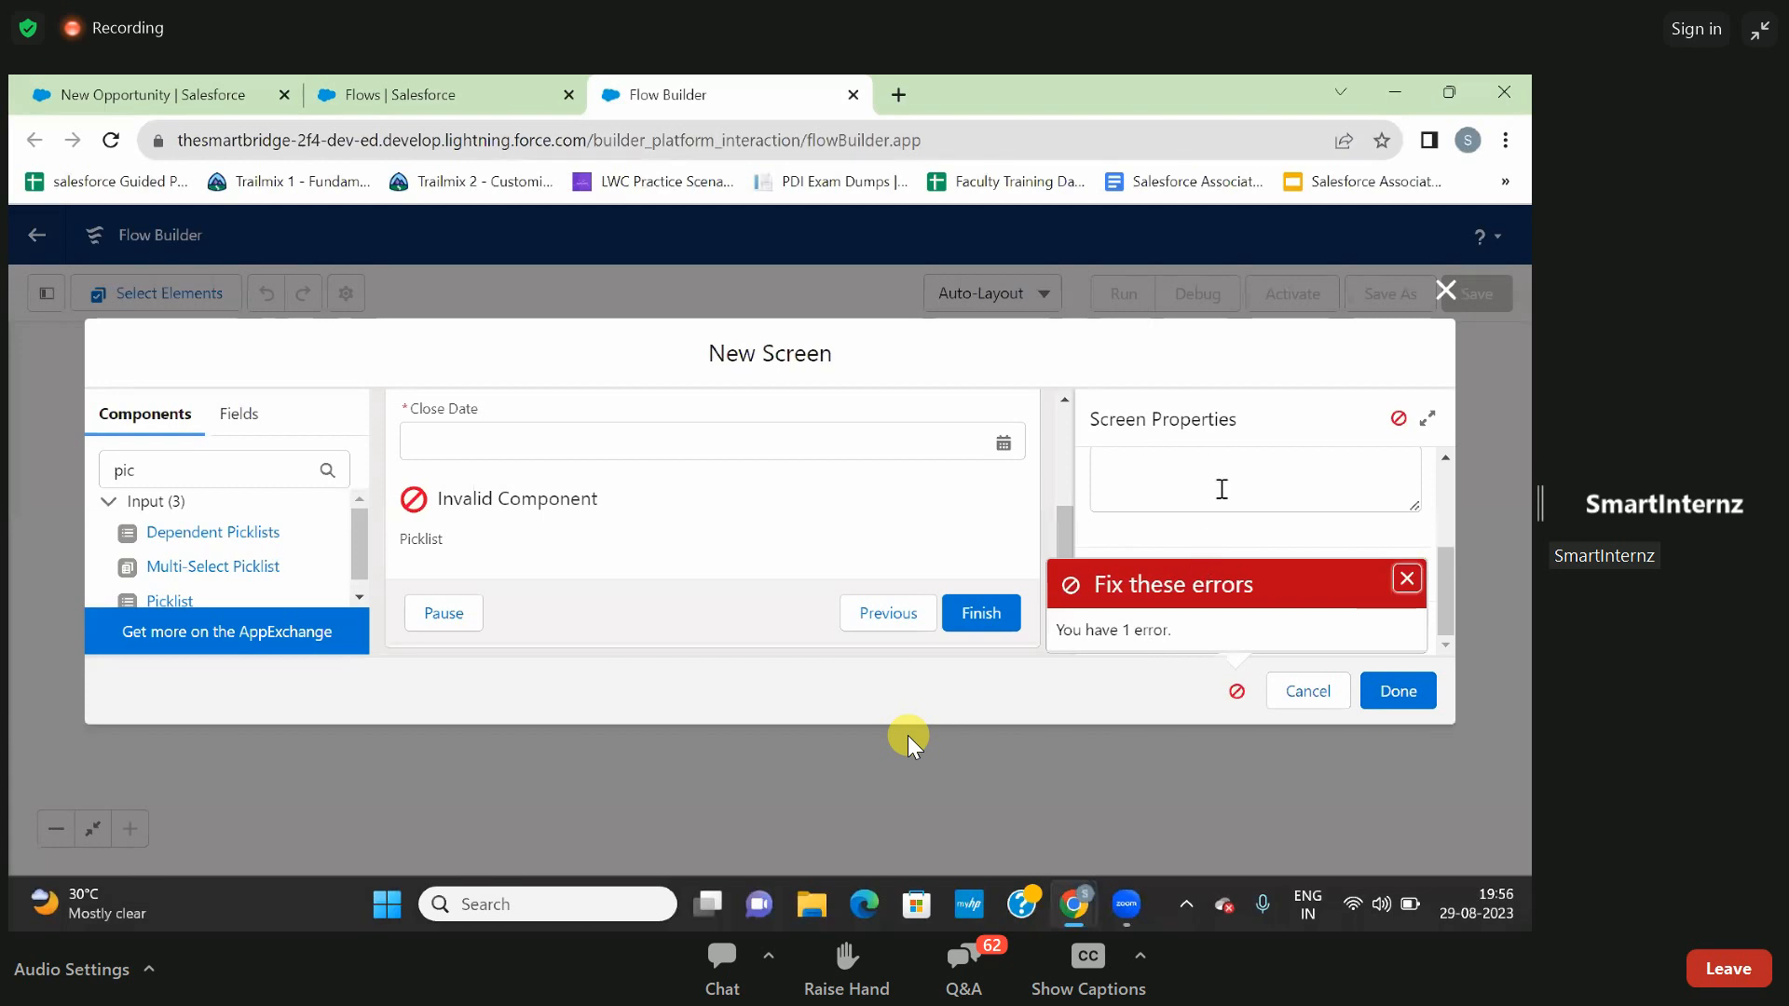
{"action": "scroll", "coordinate": [1222, 487], "scroll_direction": "up", "scroll_amount": 5}
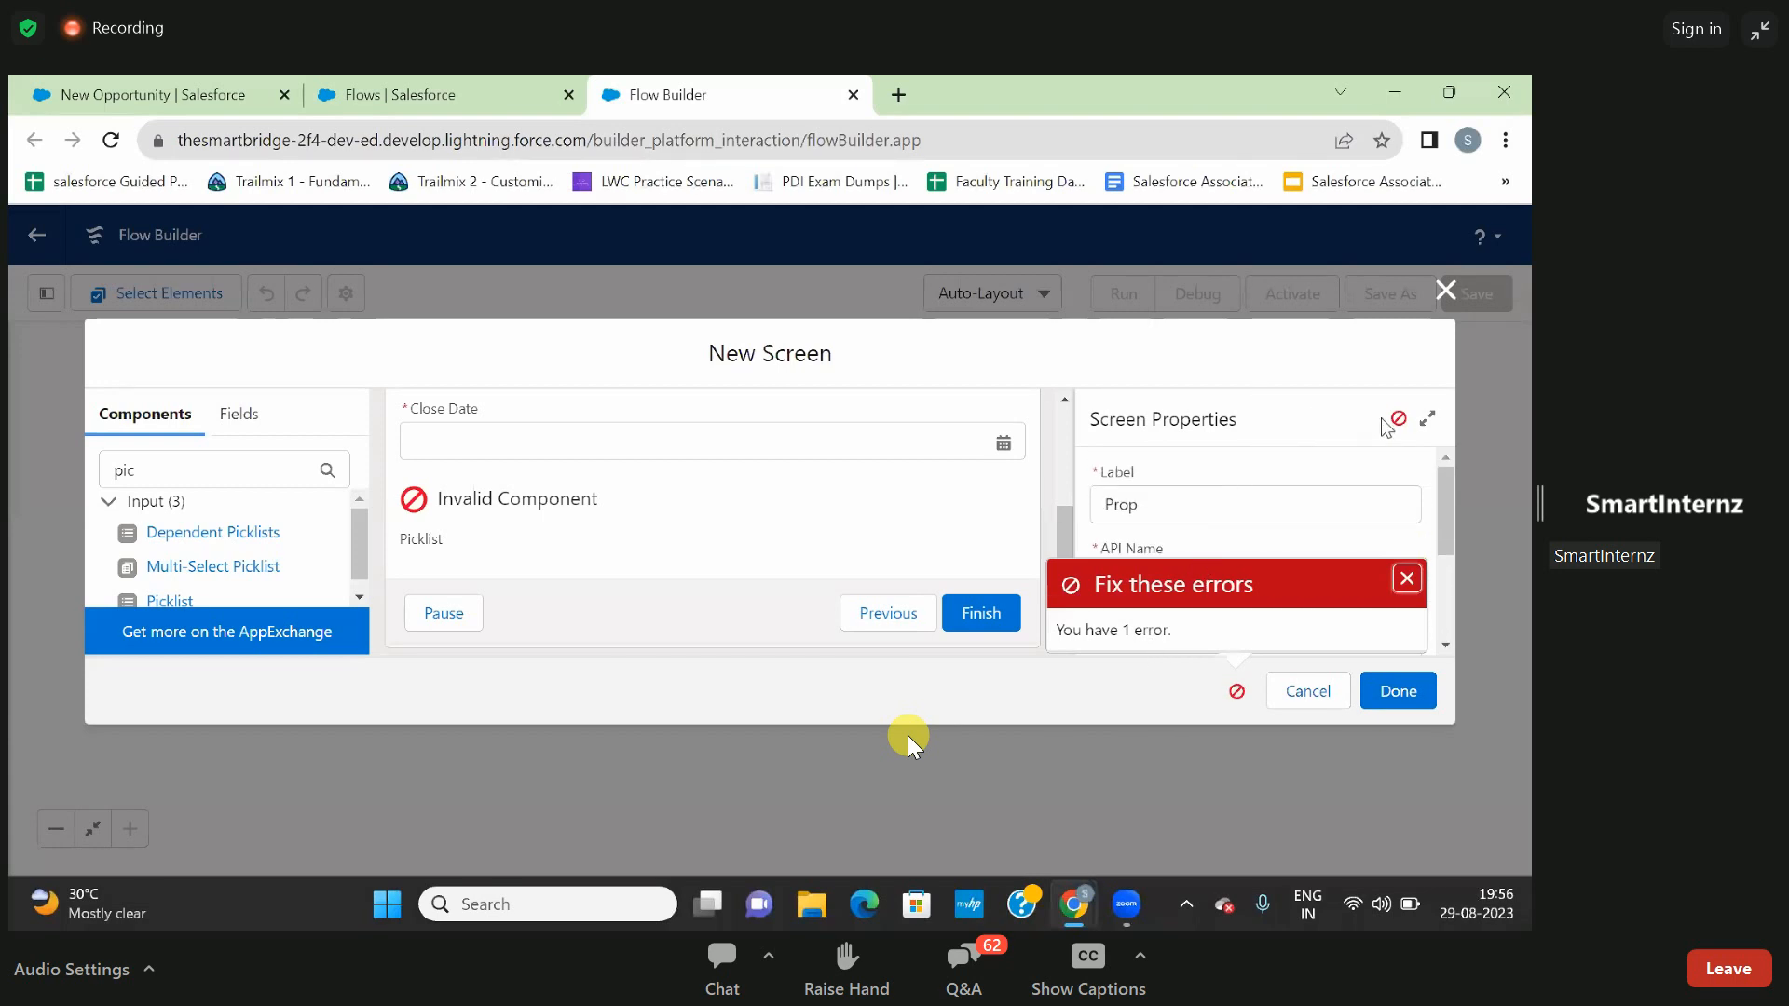
- Create a new choice resource of type Picklist Choice Set for the Stage picklist component's choice
{"action": "left_click", "coordinate": [572, 506]}
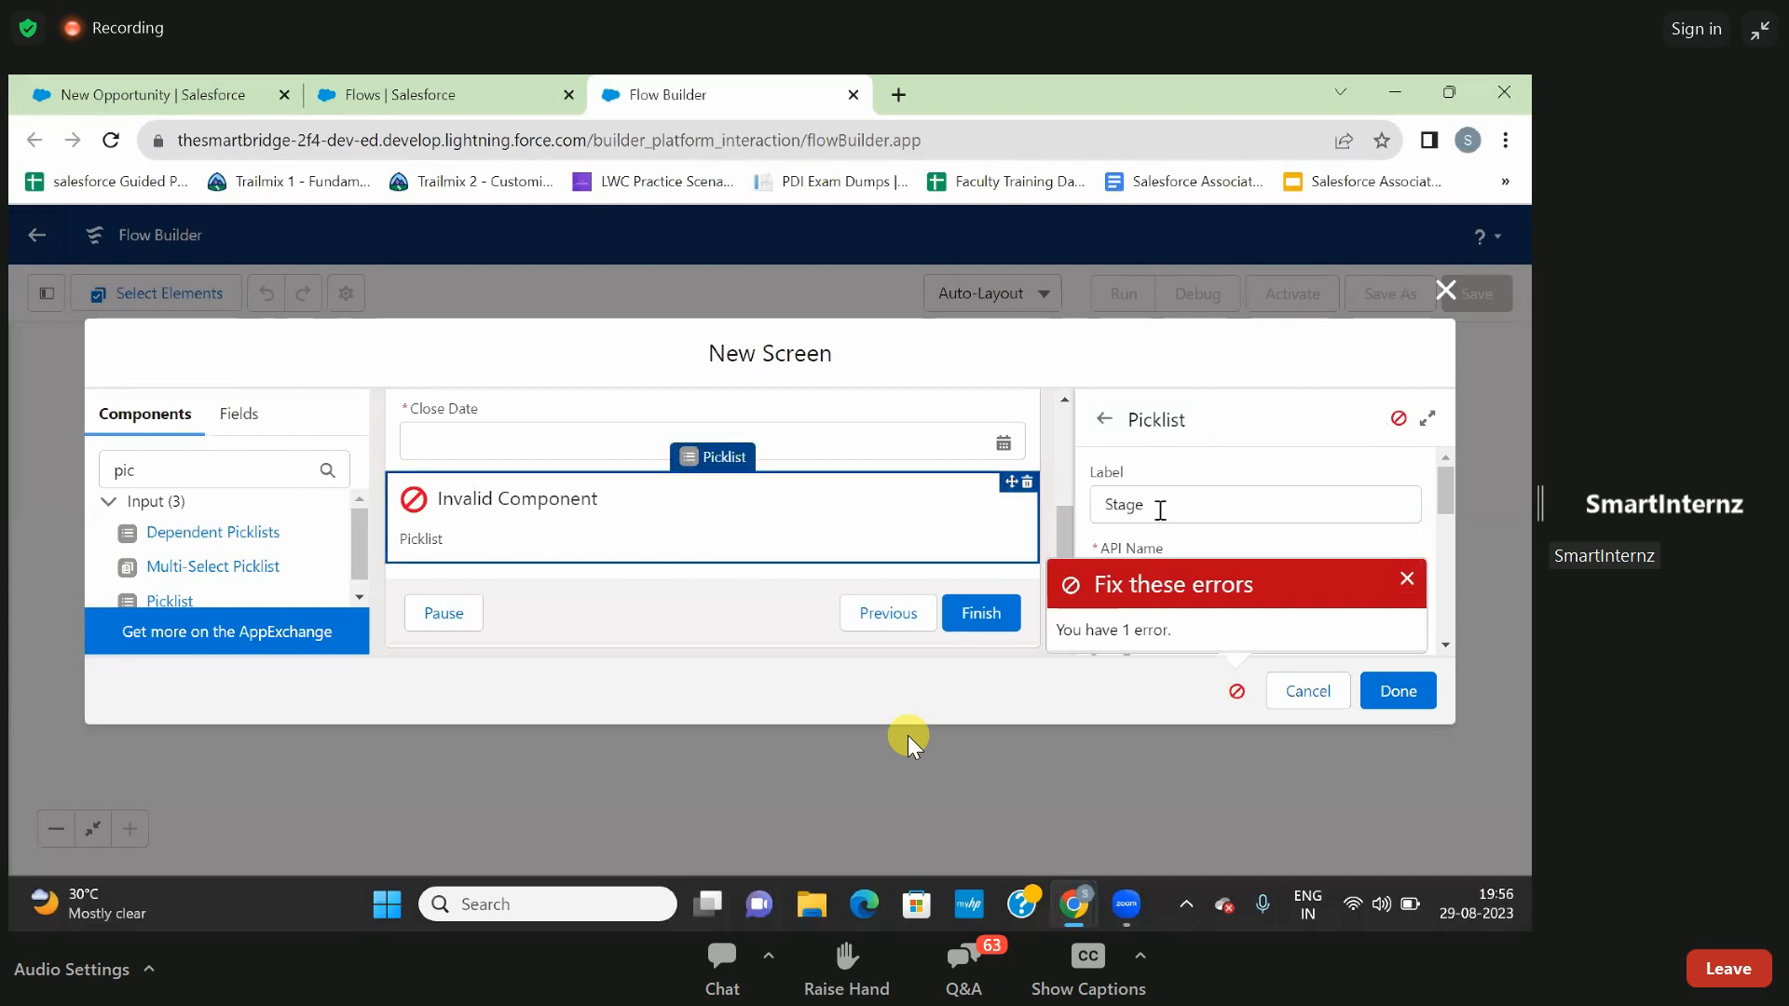
{"action": "scroll", "coordinate": [1160, 509], "scroll_direction": "down", "scroll_amount": 3}
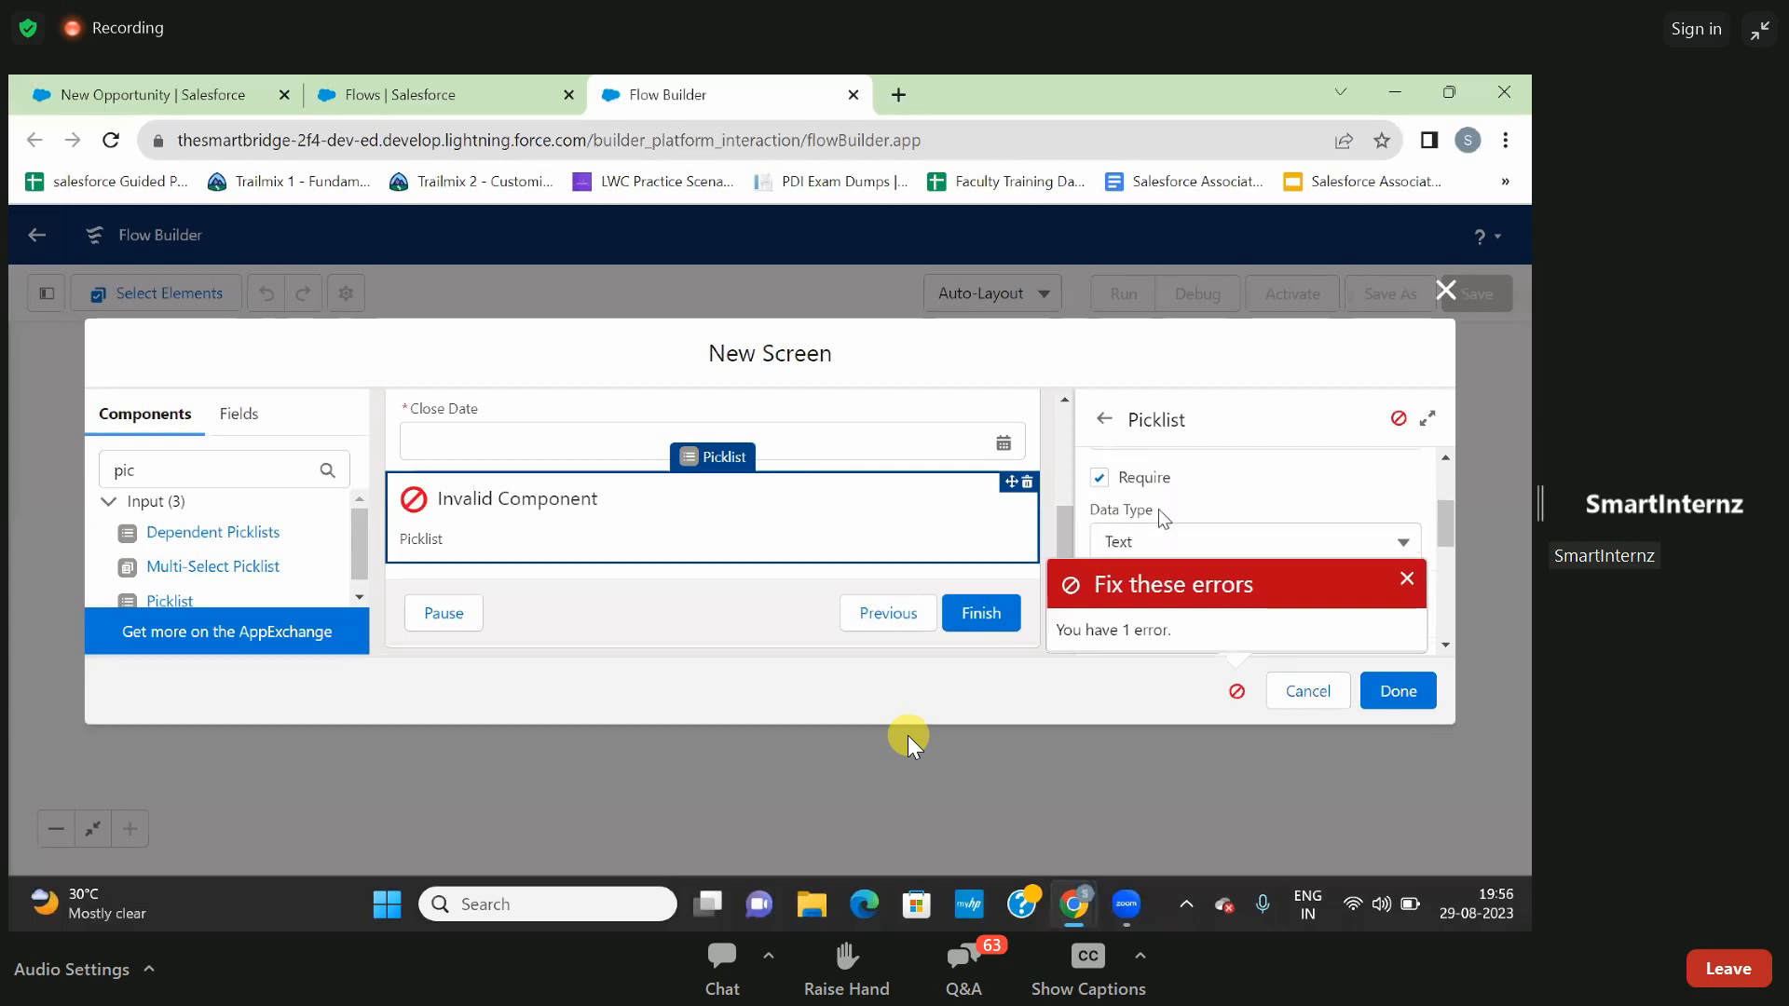
{"action": "scroll", "coordinate": [1159, 509], "scroll_direction": "down", "scroll_amount": 2}
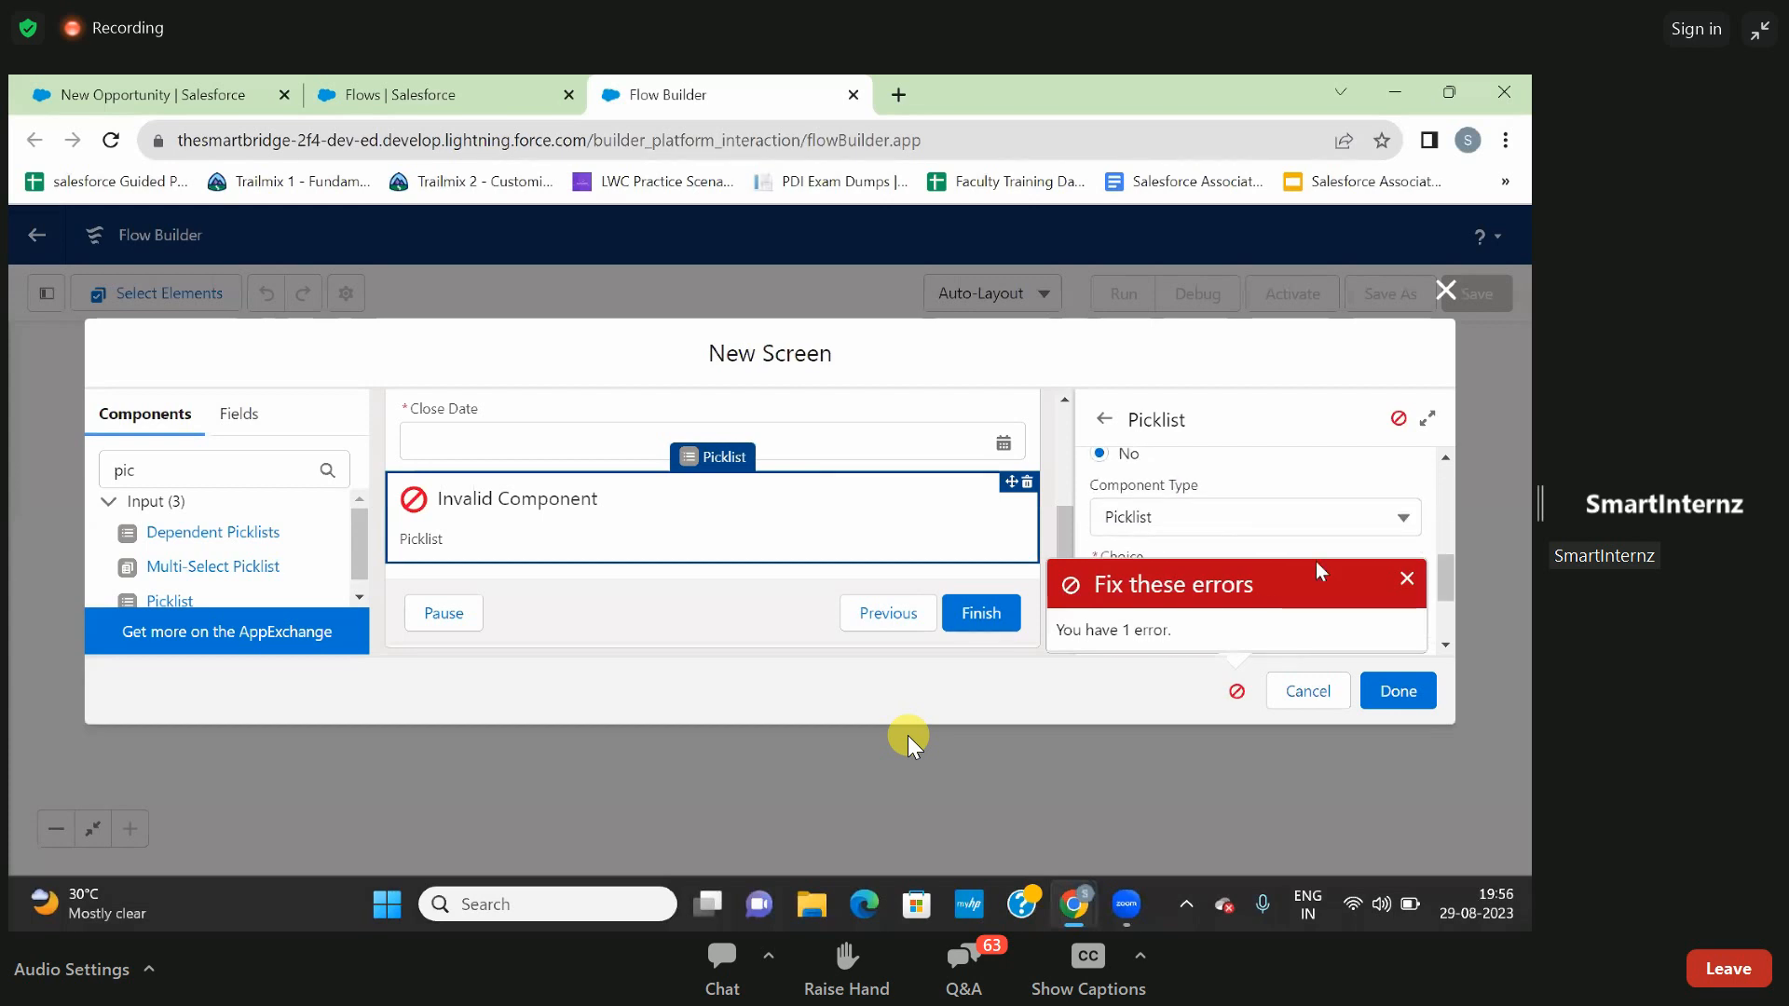
{"action": "left_click", "coordinate": [1407, 583]}
{"action": "scroll", "coordinate": [1258, 546], "scroll_direction": "down", "scroll_amount": 1}
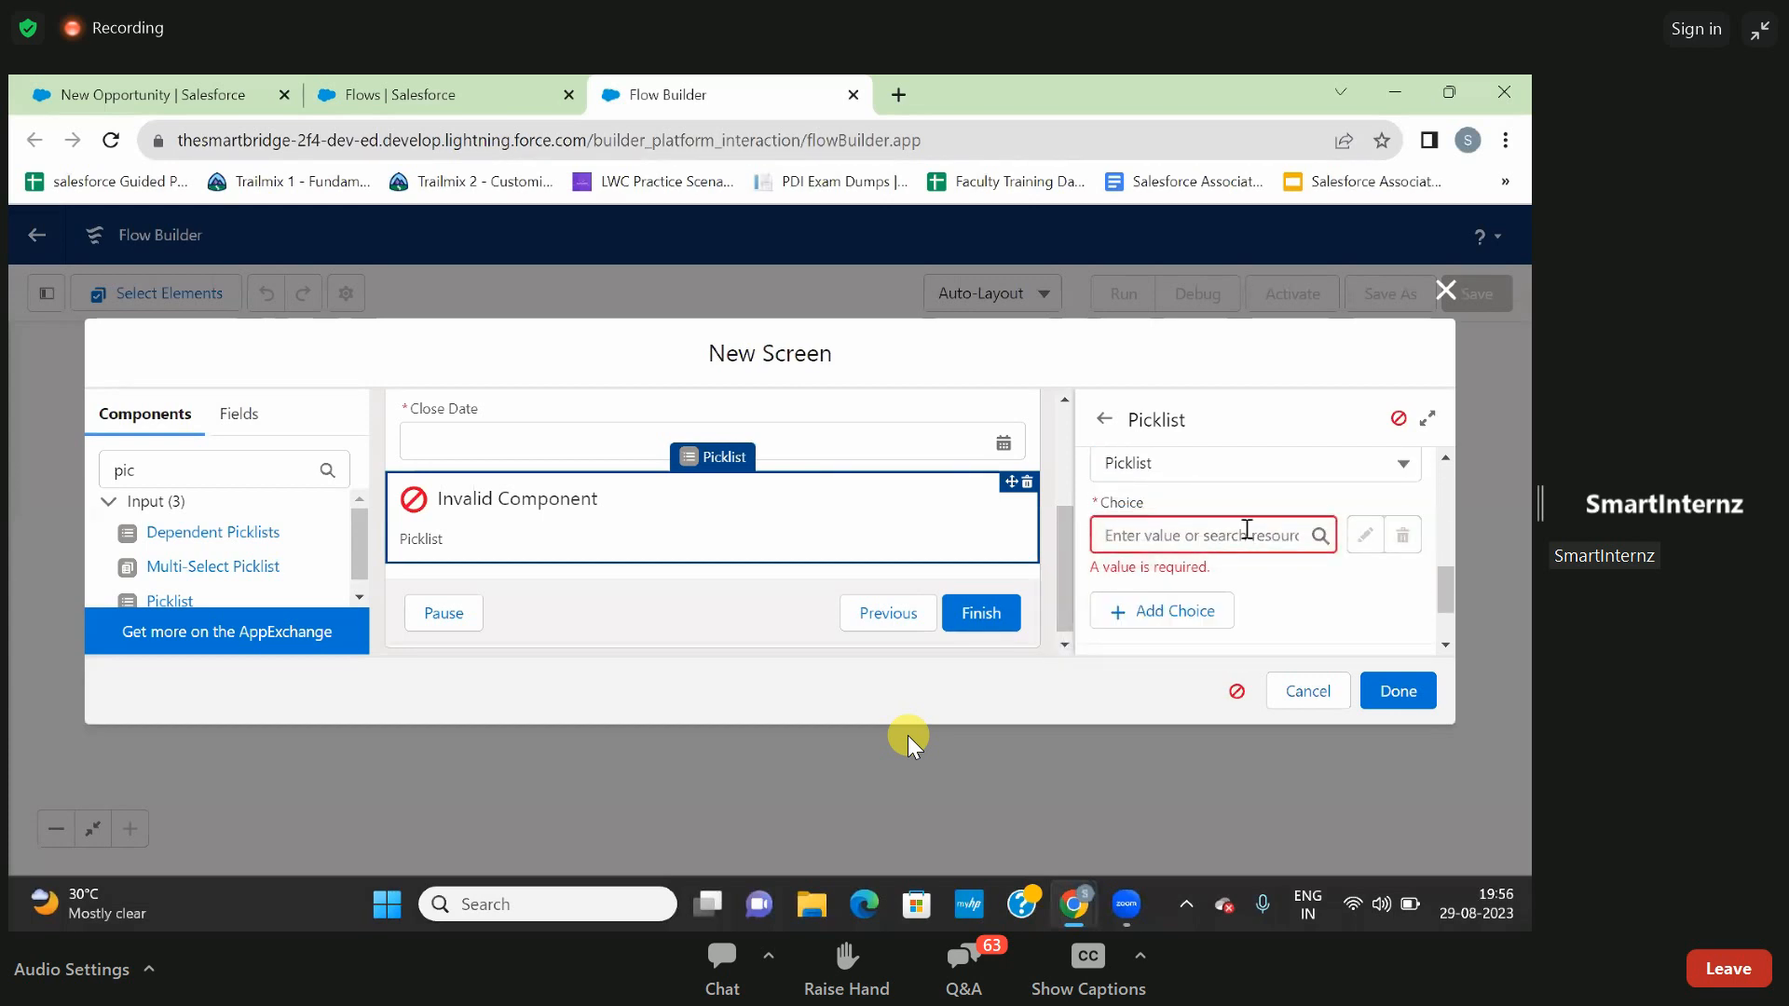
{"action": "left_click", "coordinate": [1248, 533]}
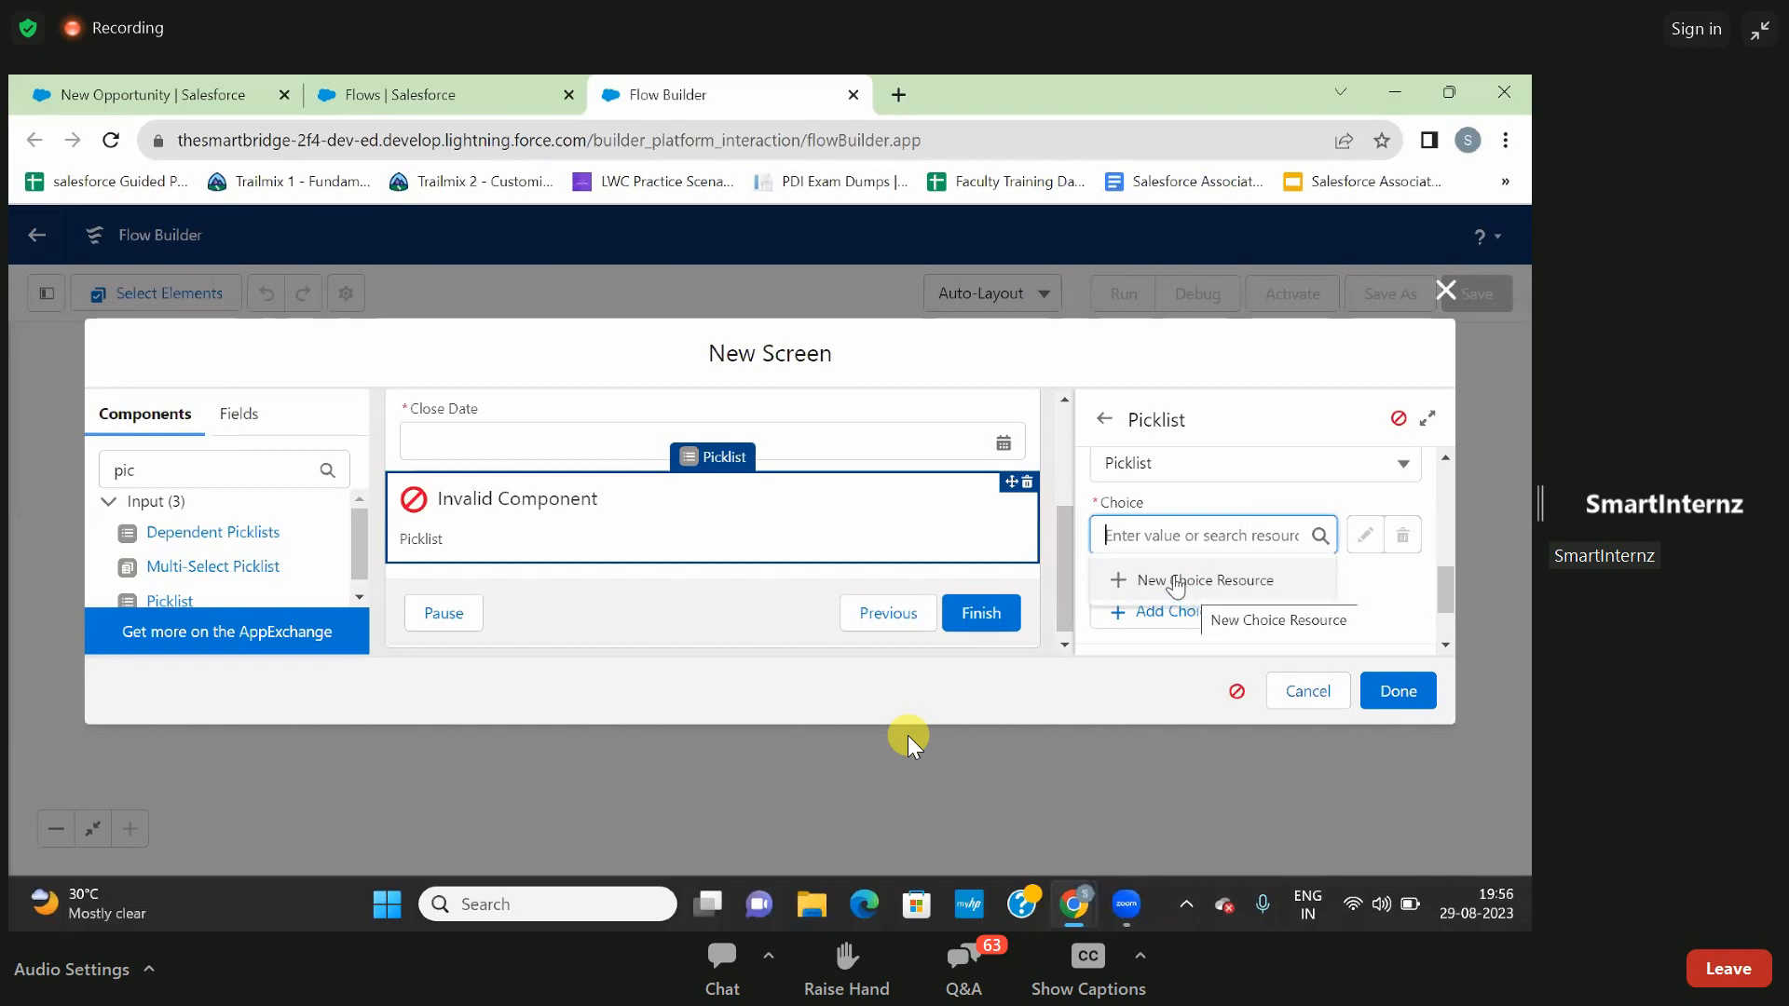
{"action": "left_click", "coordinate": [1176, 581]}
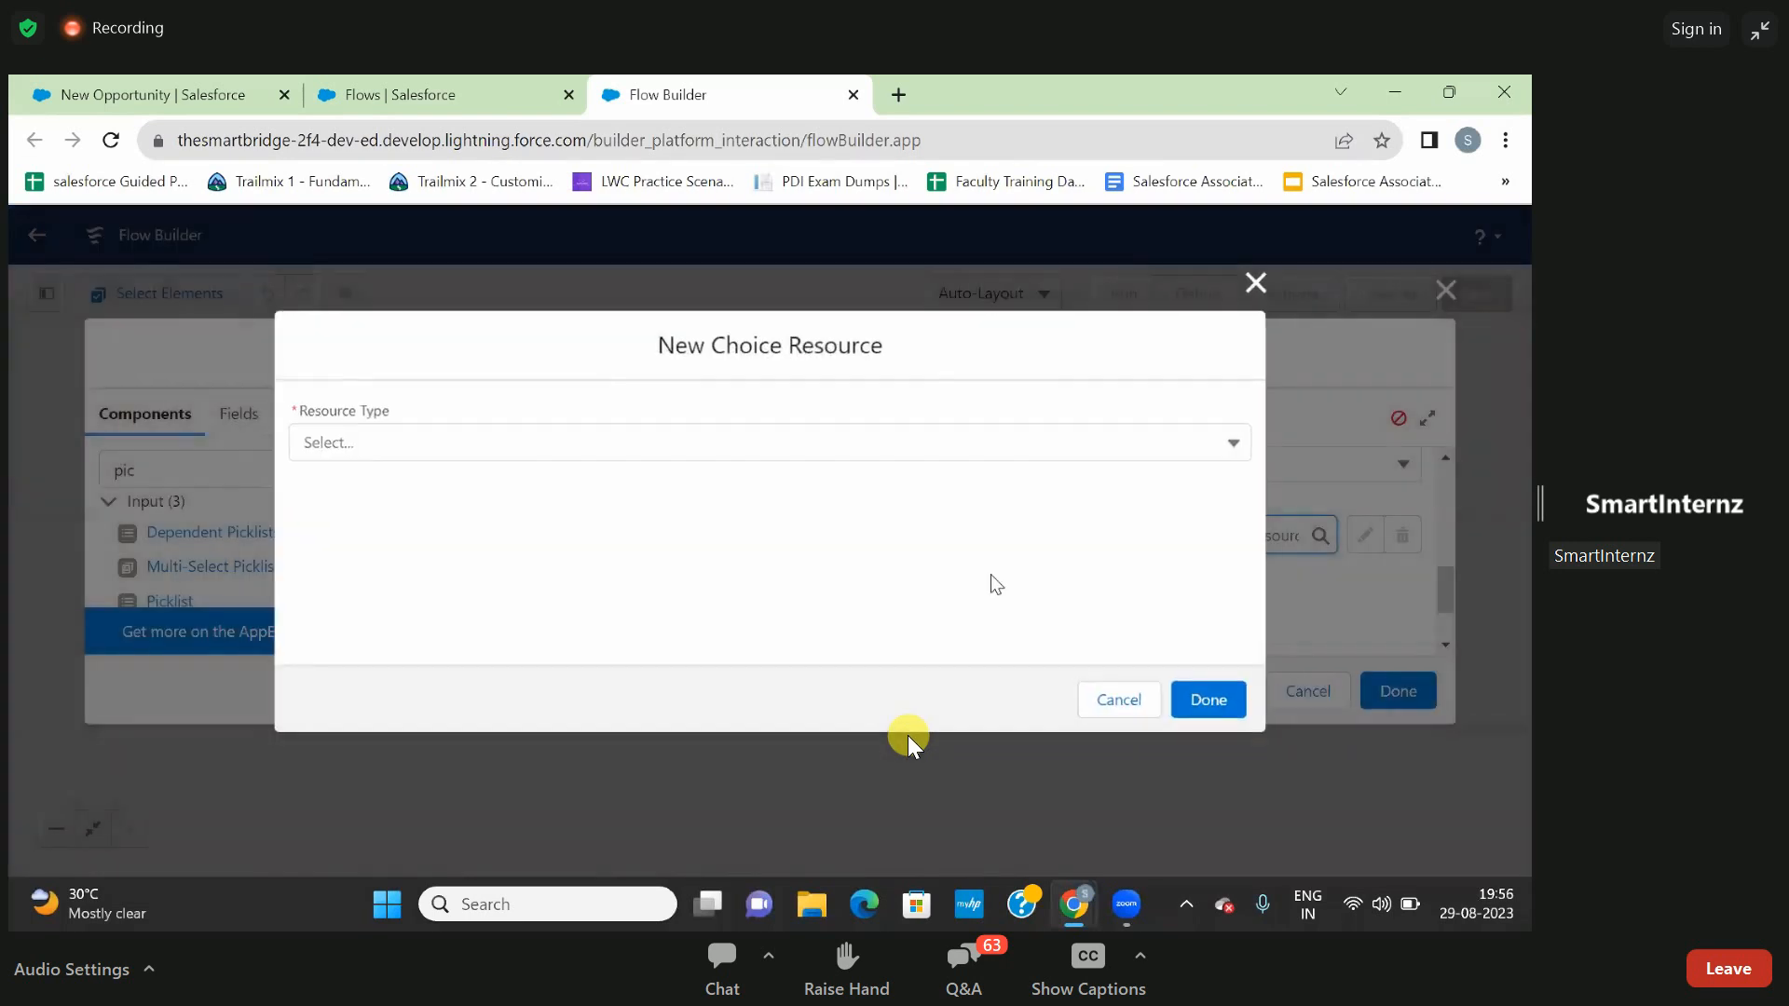
{"action": "left_click", "coordinate": [575, 453]}
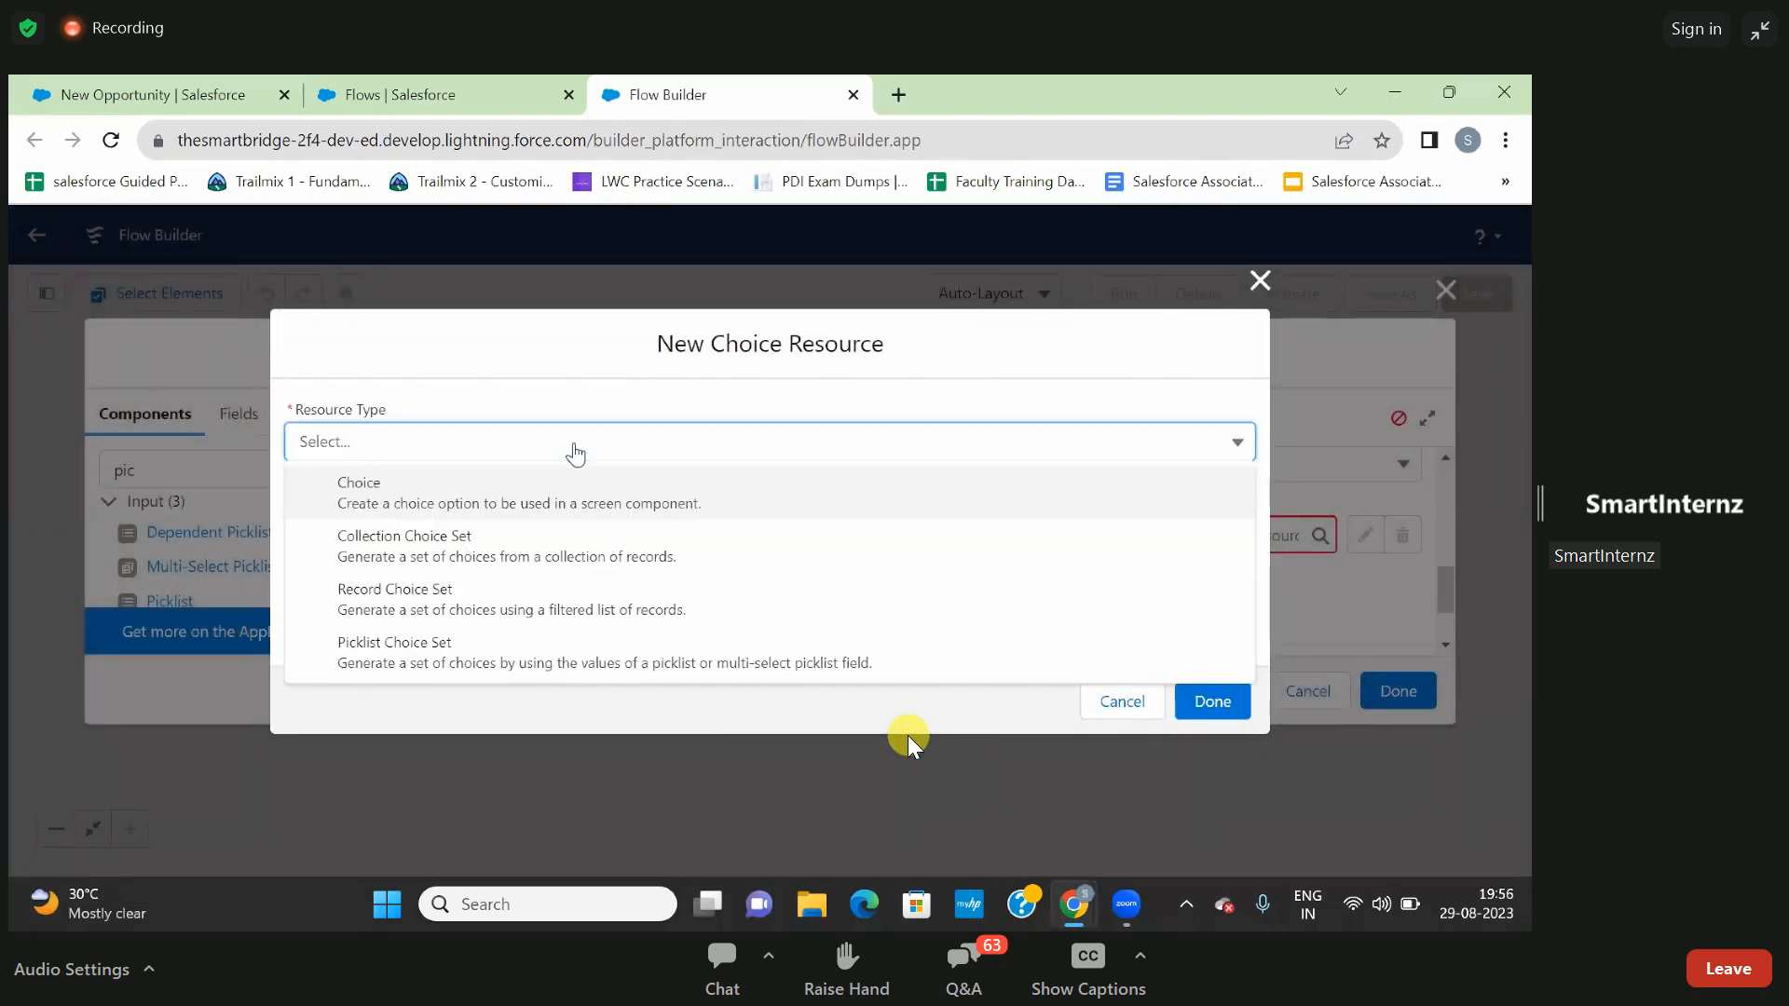
{"action": "left_click", "coordinate": [492, 663]}
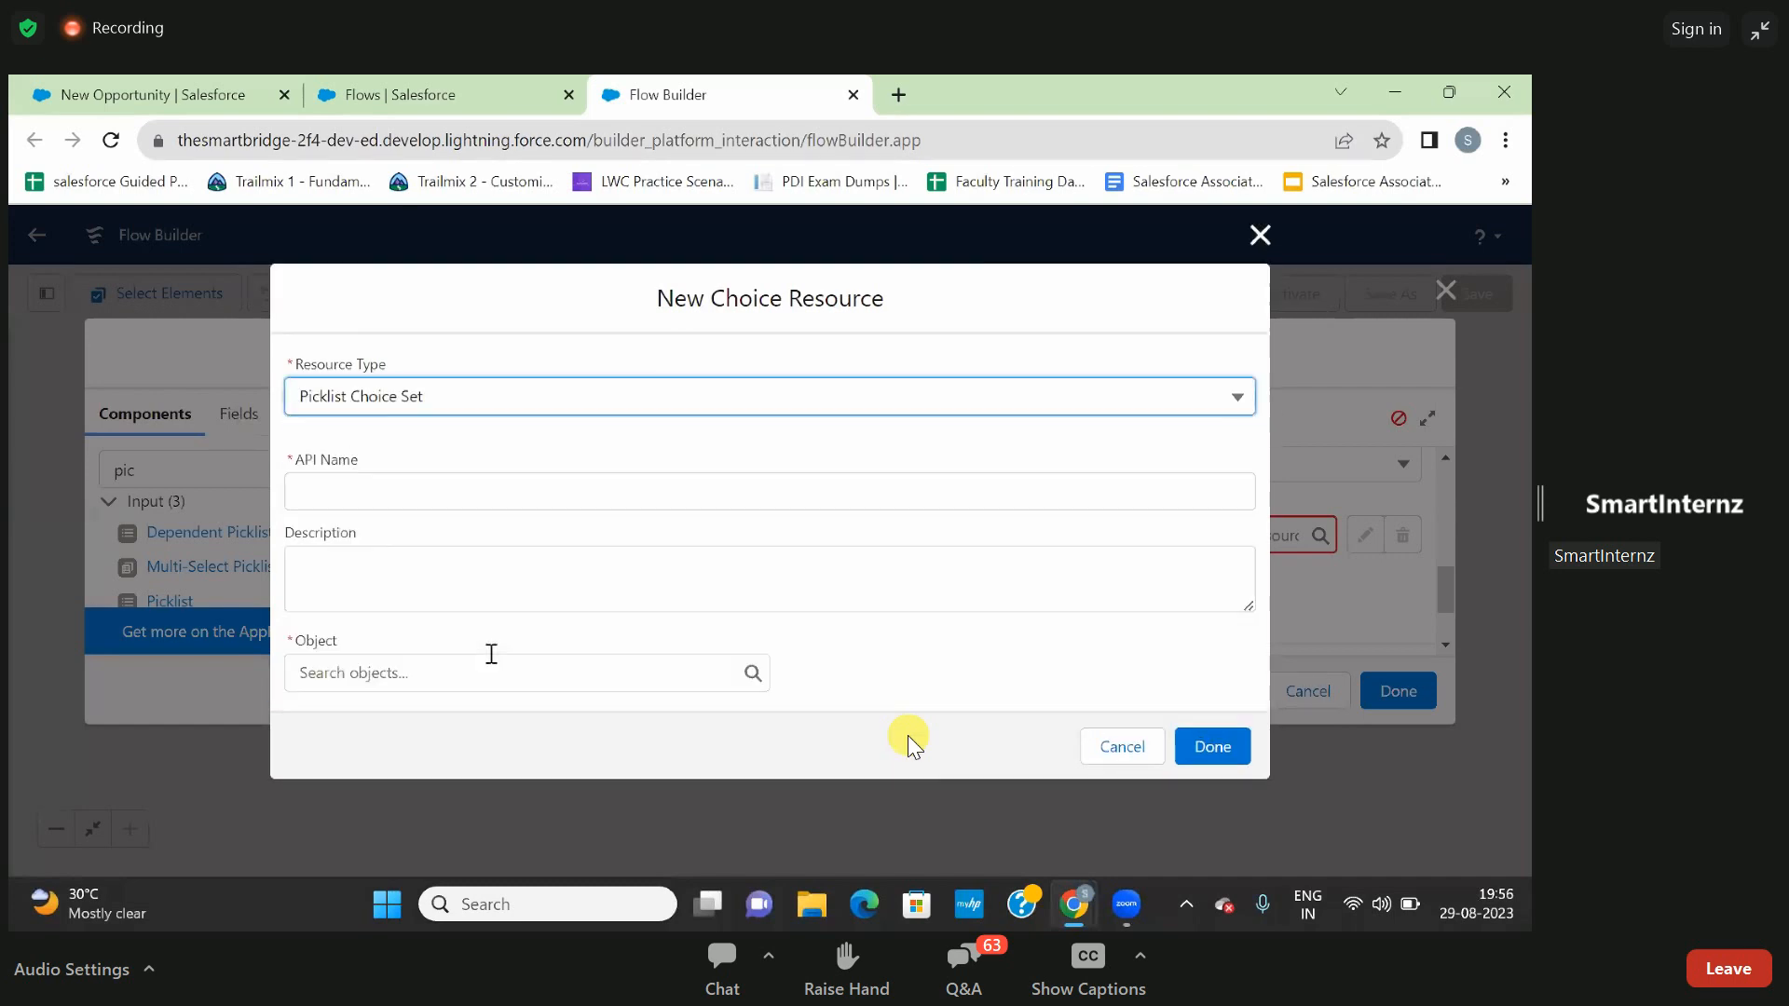
- Give the picklist choice set the API name StageValues
{"action": "left_click", "coordinate": [504, 491]}
{"action": "type", "text": "S"}
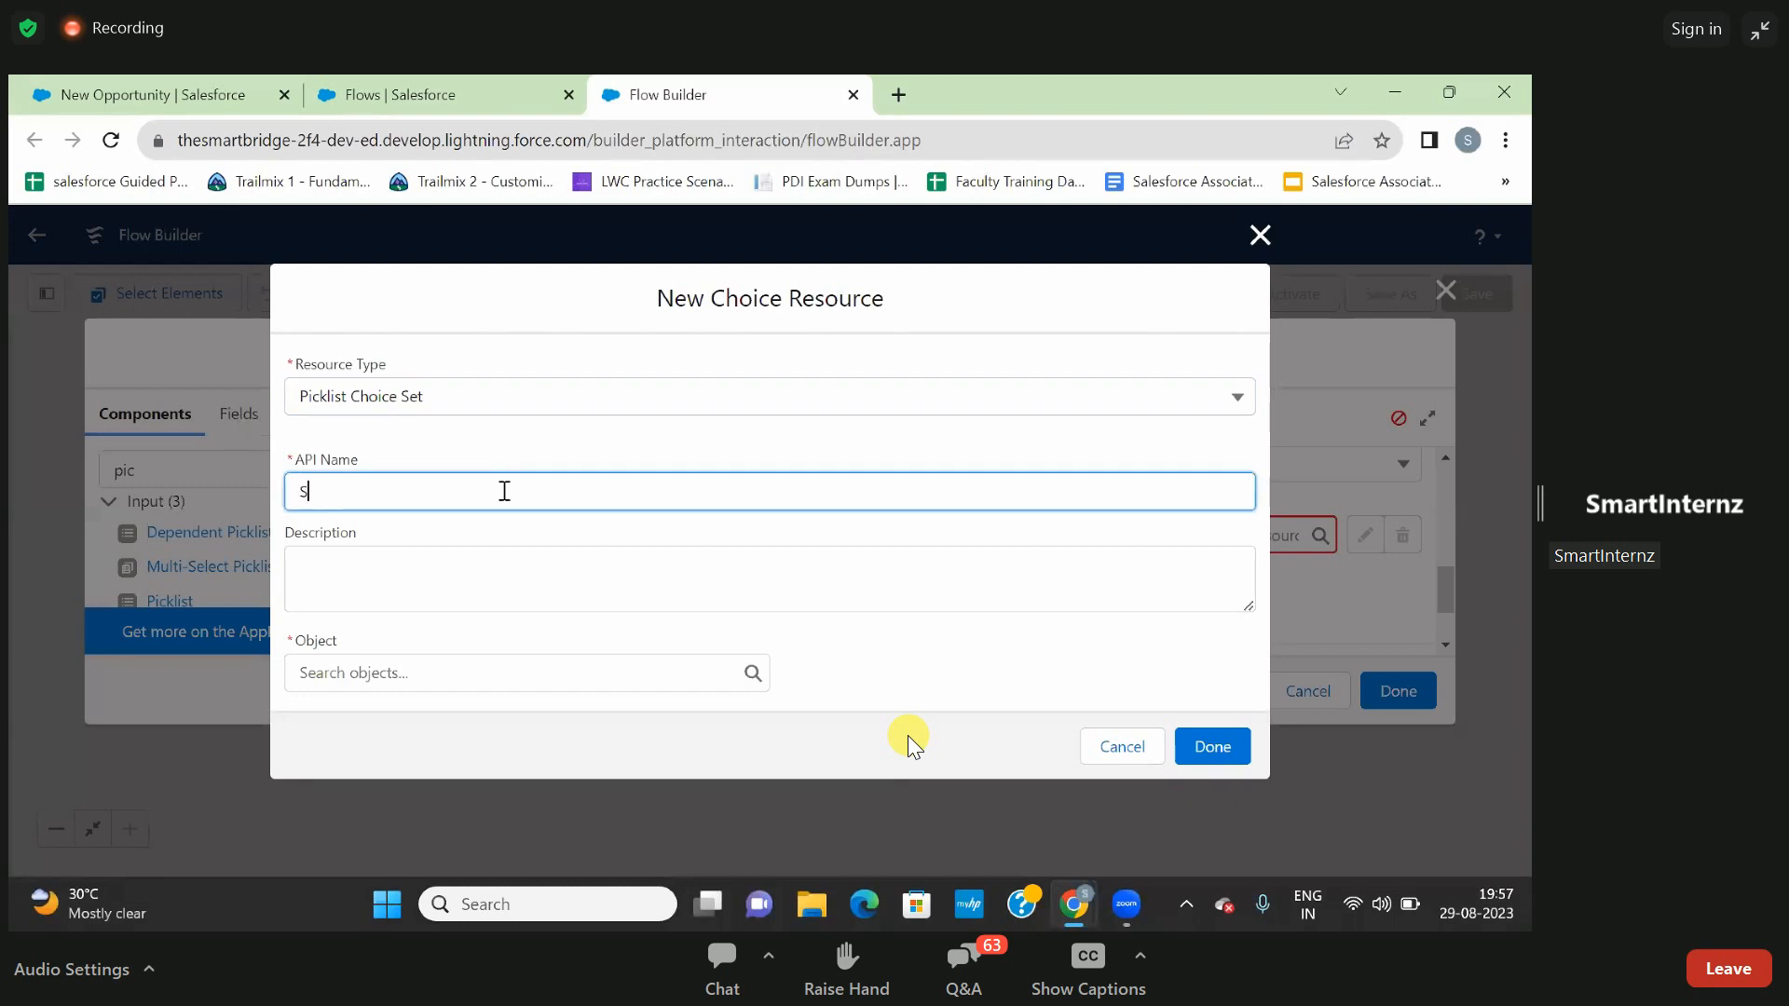
{"action": "type", "text": "ta"}
{"action": "type", "text": "cge"}
{"action": "key", "text": "BackSpace"}
{"action": "key", "text": "BackSpace"}
{"action": "type", "text": "ge"}
{"action": "left_click", "coordinate": [490, 534]}
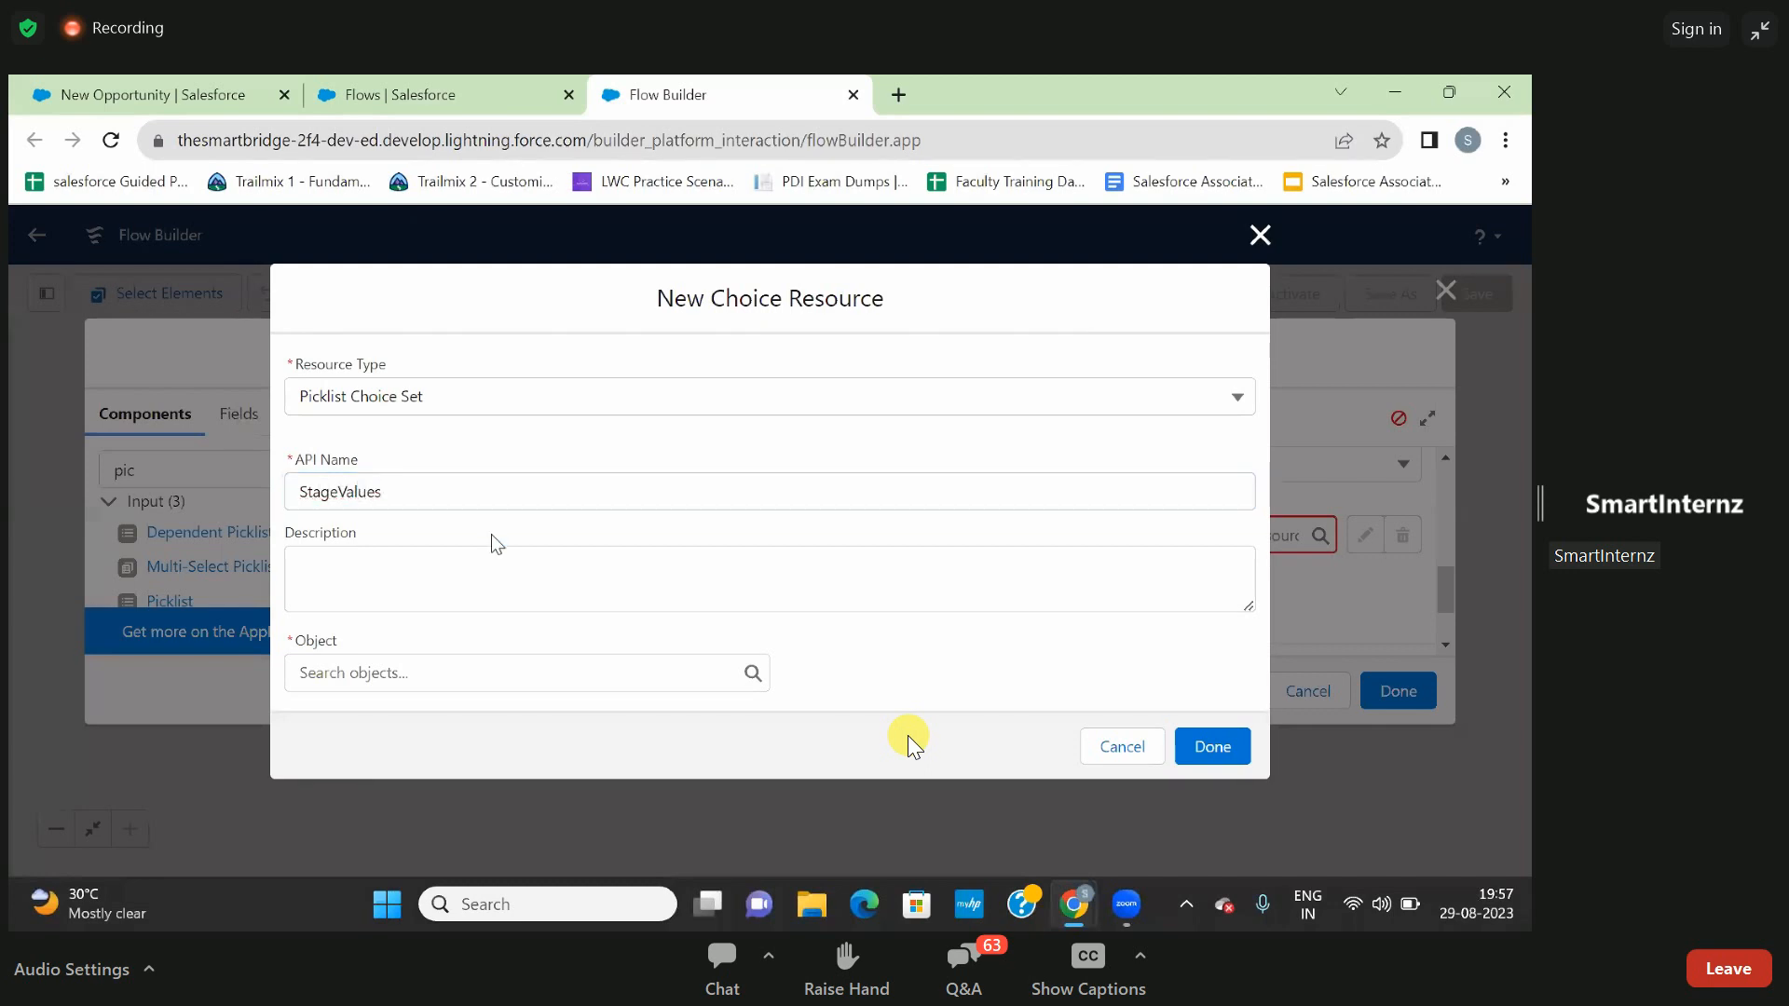
- Set the choice set's object to Opportunity
{"action": "left_click", "coordinate": [429, 673]}
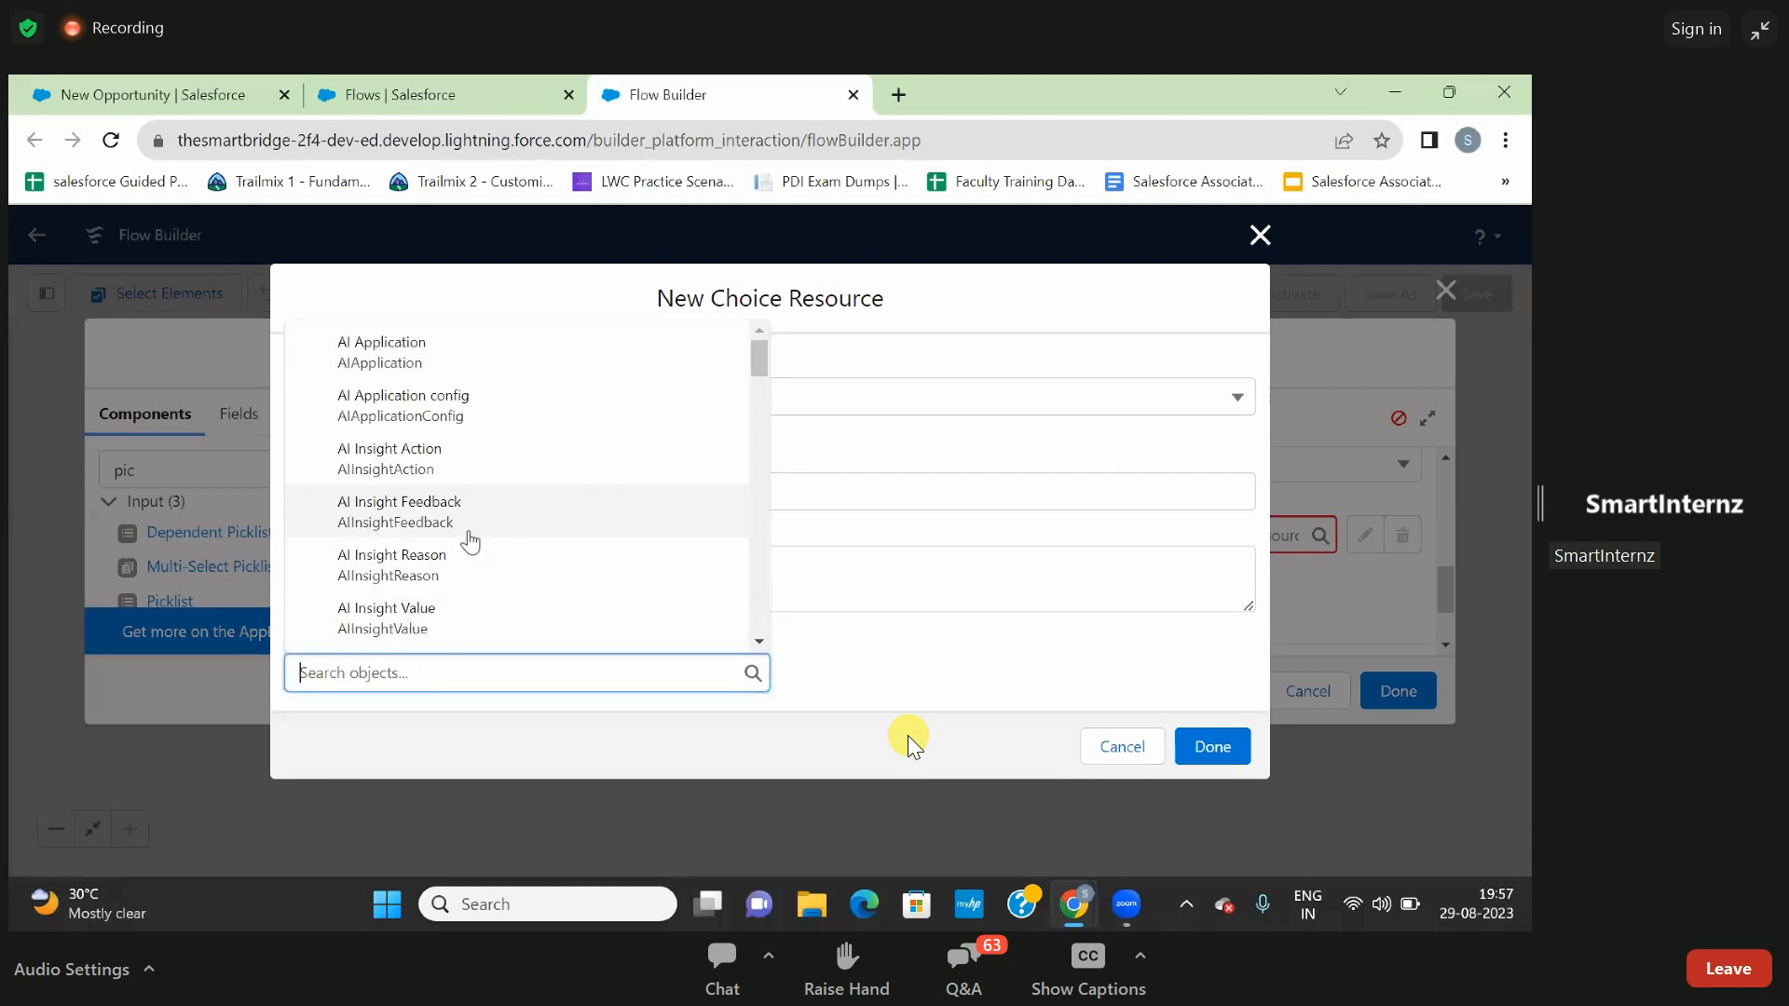
{"action": "type", "text": "op"}
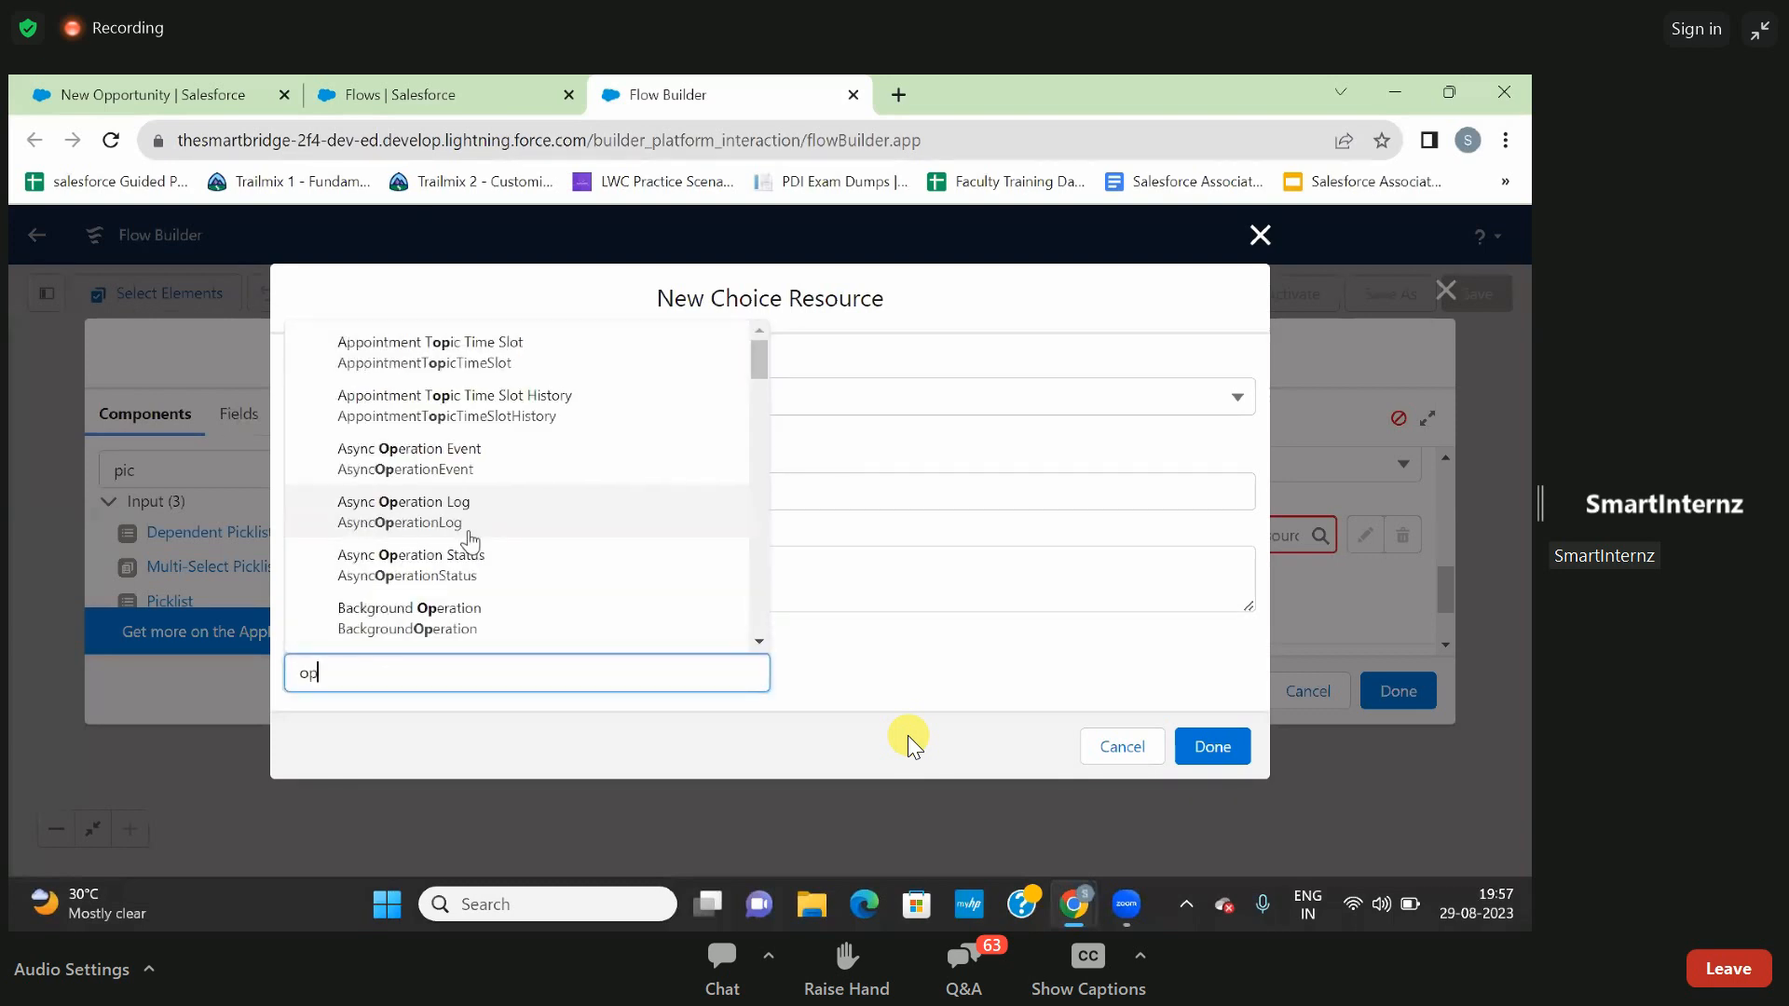
{"action": "type", "text": "portu"}
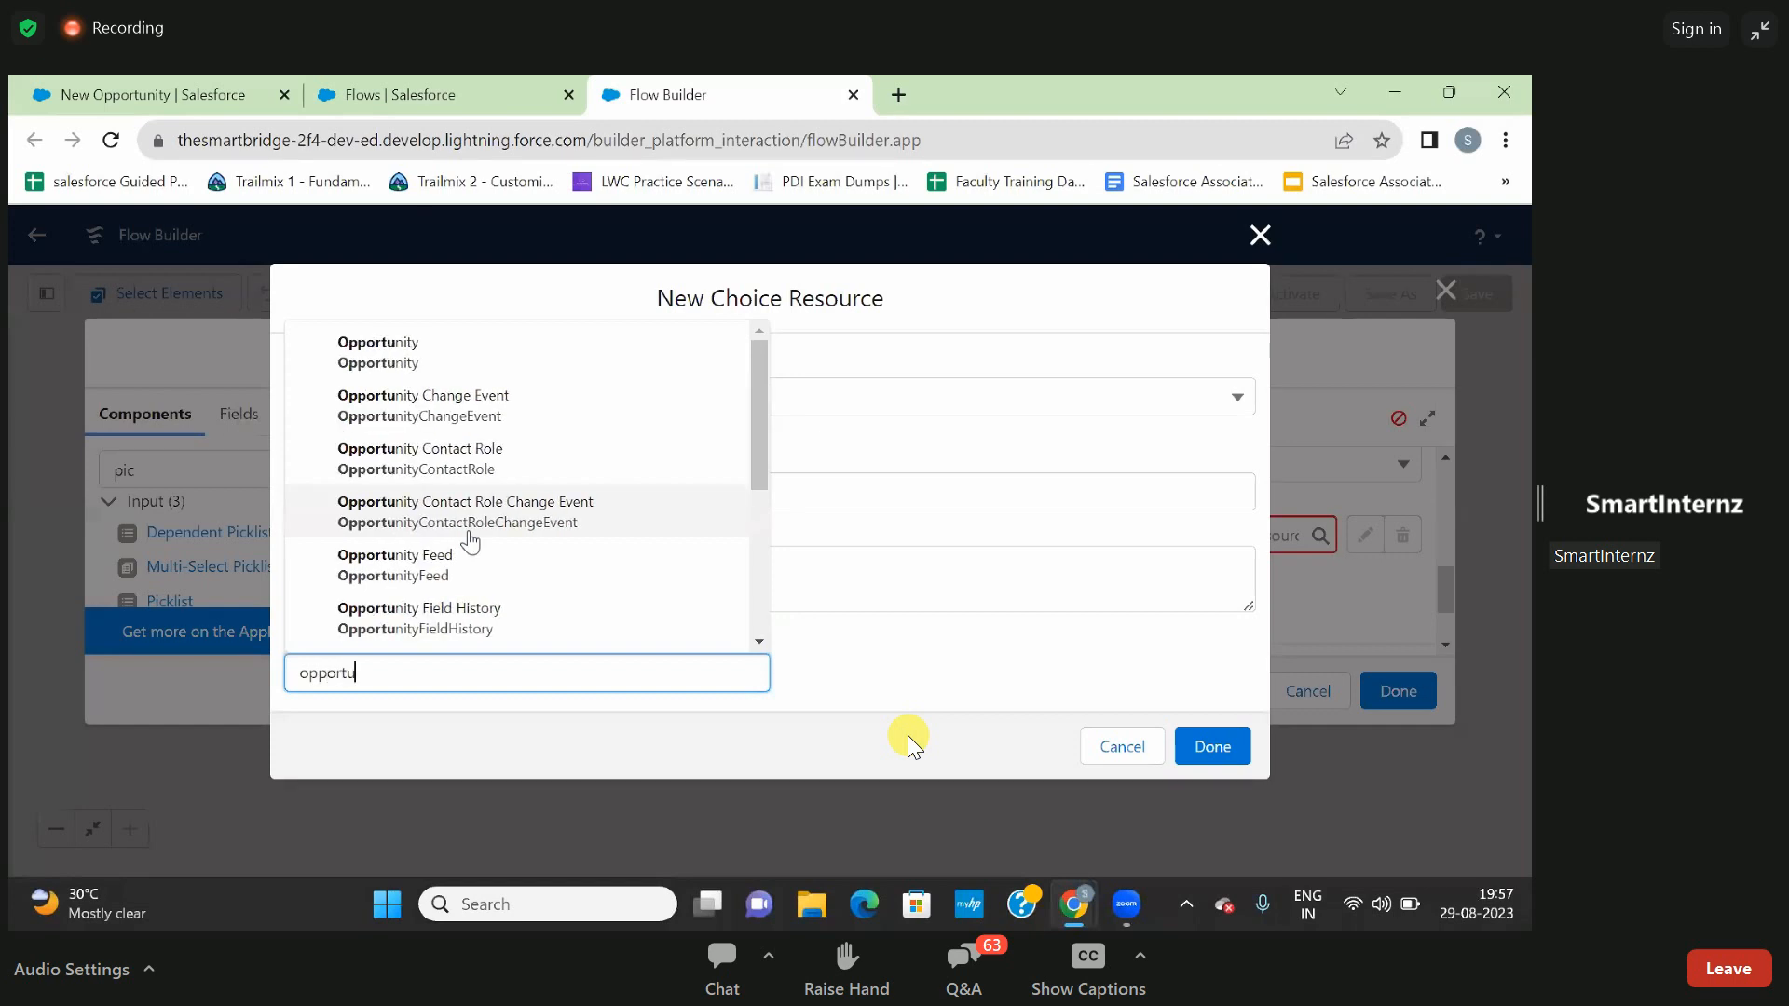
{"action": "left_click", "coordinate": [356, 354]}
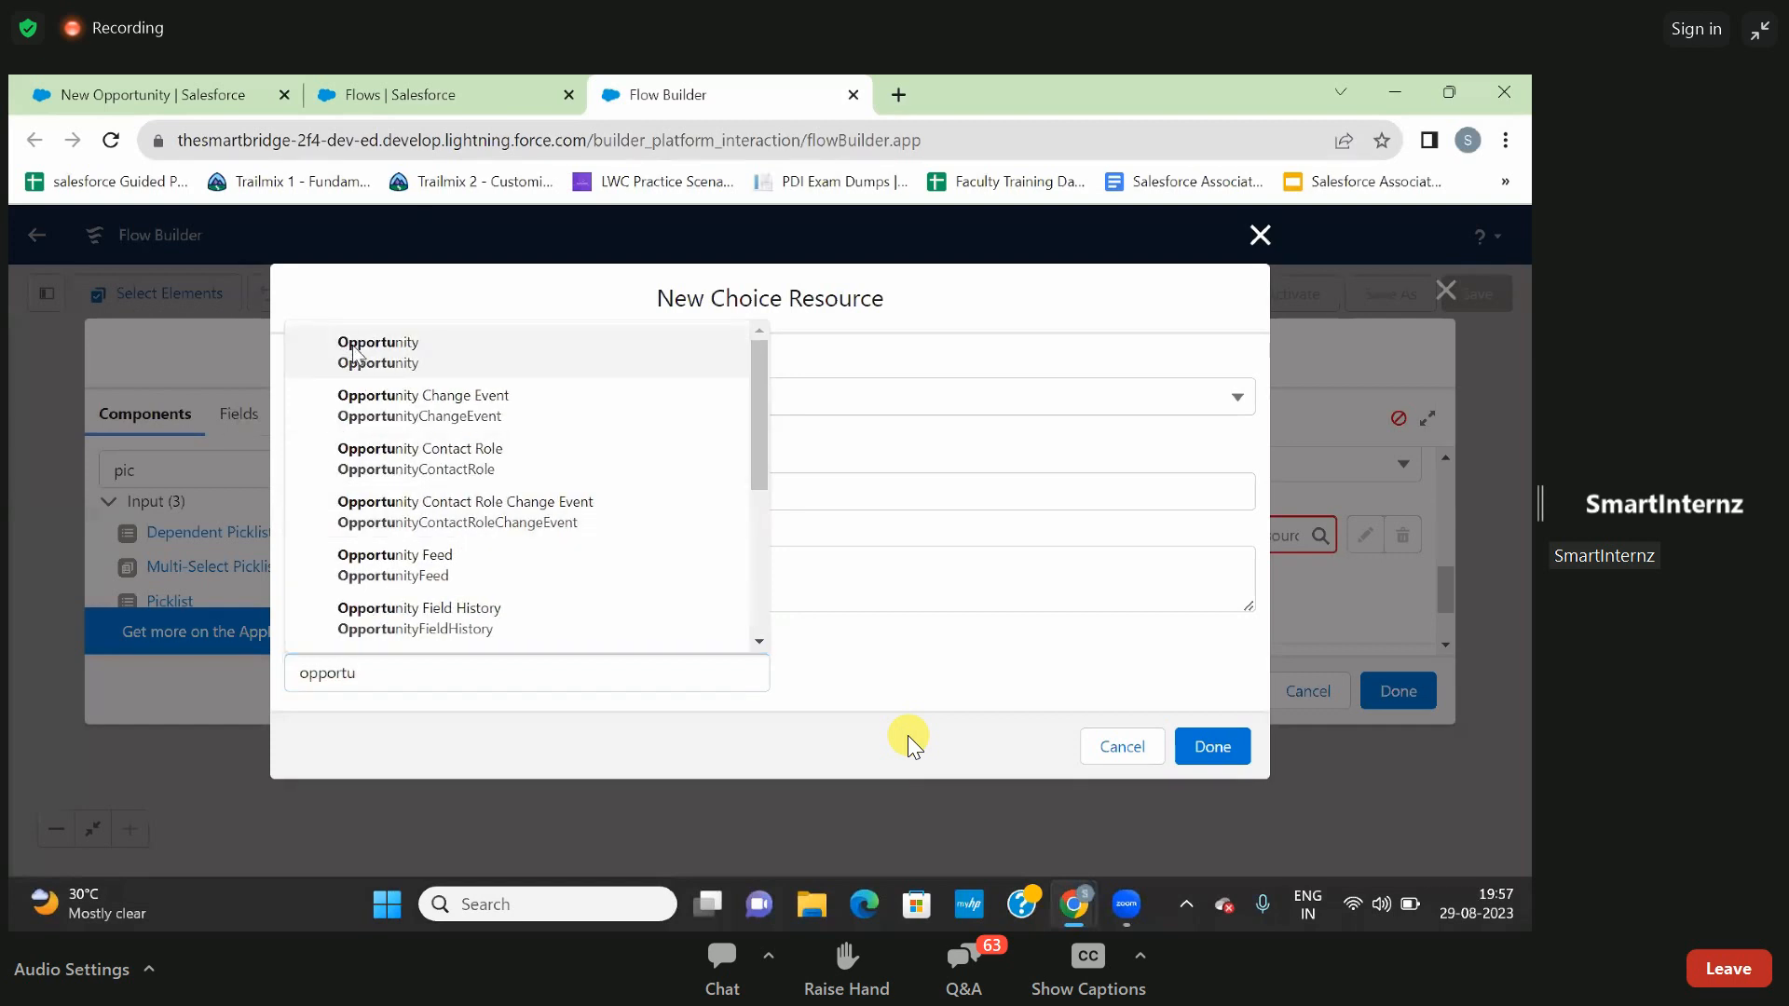
- Set the choice set's data type to Picklist and its field to StageName, and complete the resource
{"action": "scroll", "coordinate": [696, 624], "scroll_direction": "down", "scroll_amount": 3}
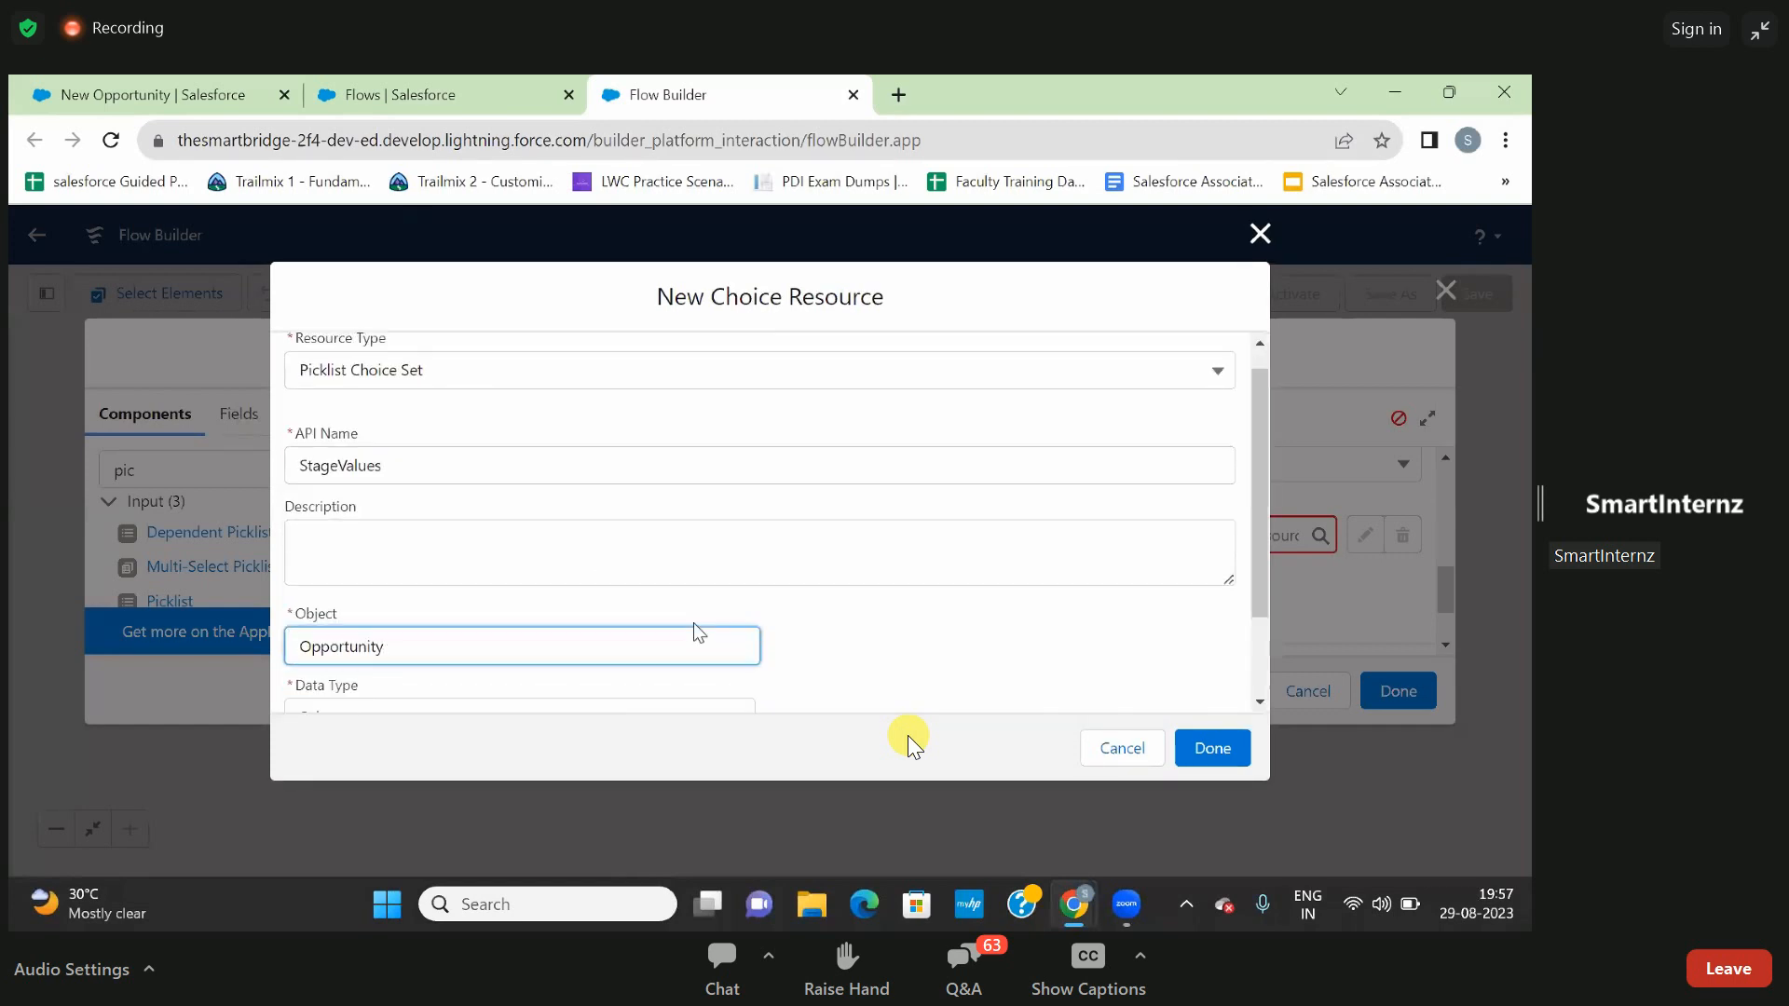
{"action": "left_click", "coordinate": [572, 619]}
{"action": "left_click", "coordinate": [496, 657]}
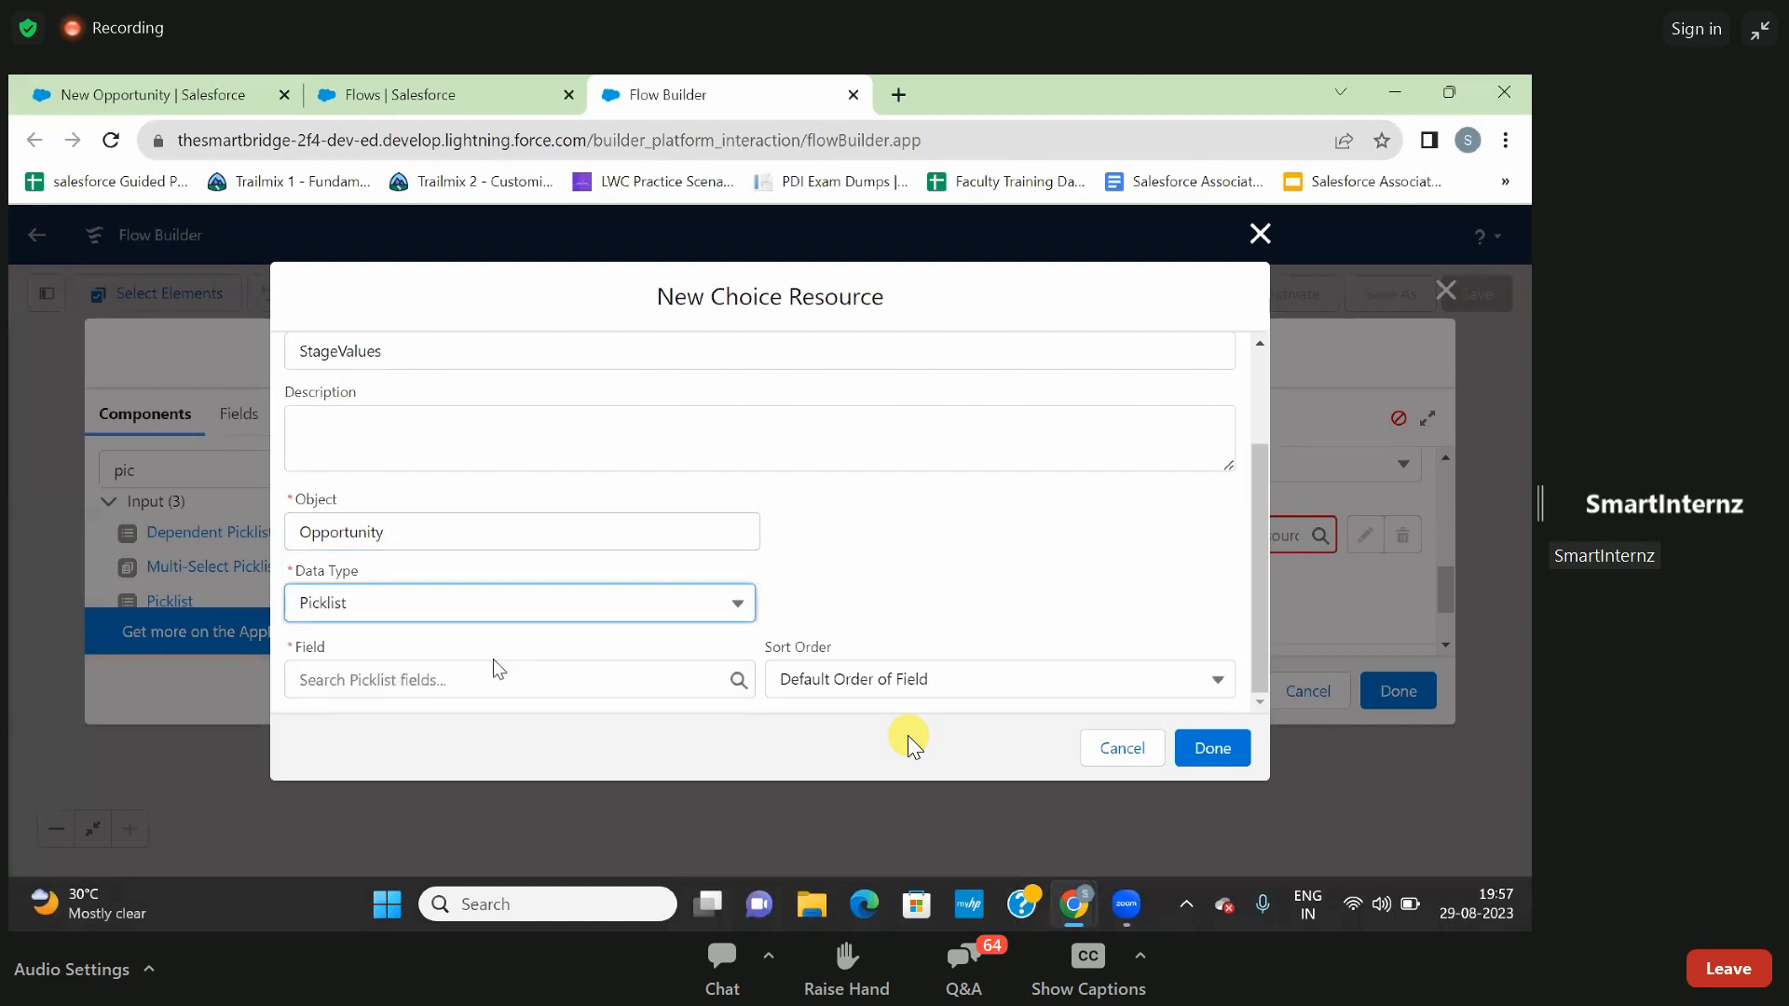
{"action": "left_click", "coordinate": [467, 687]}
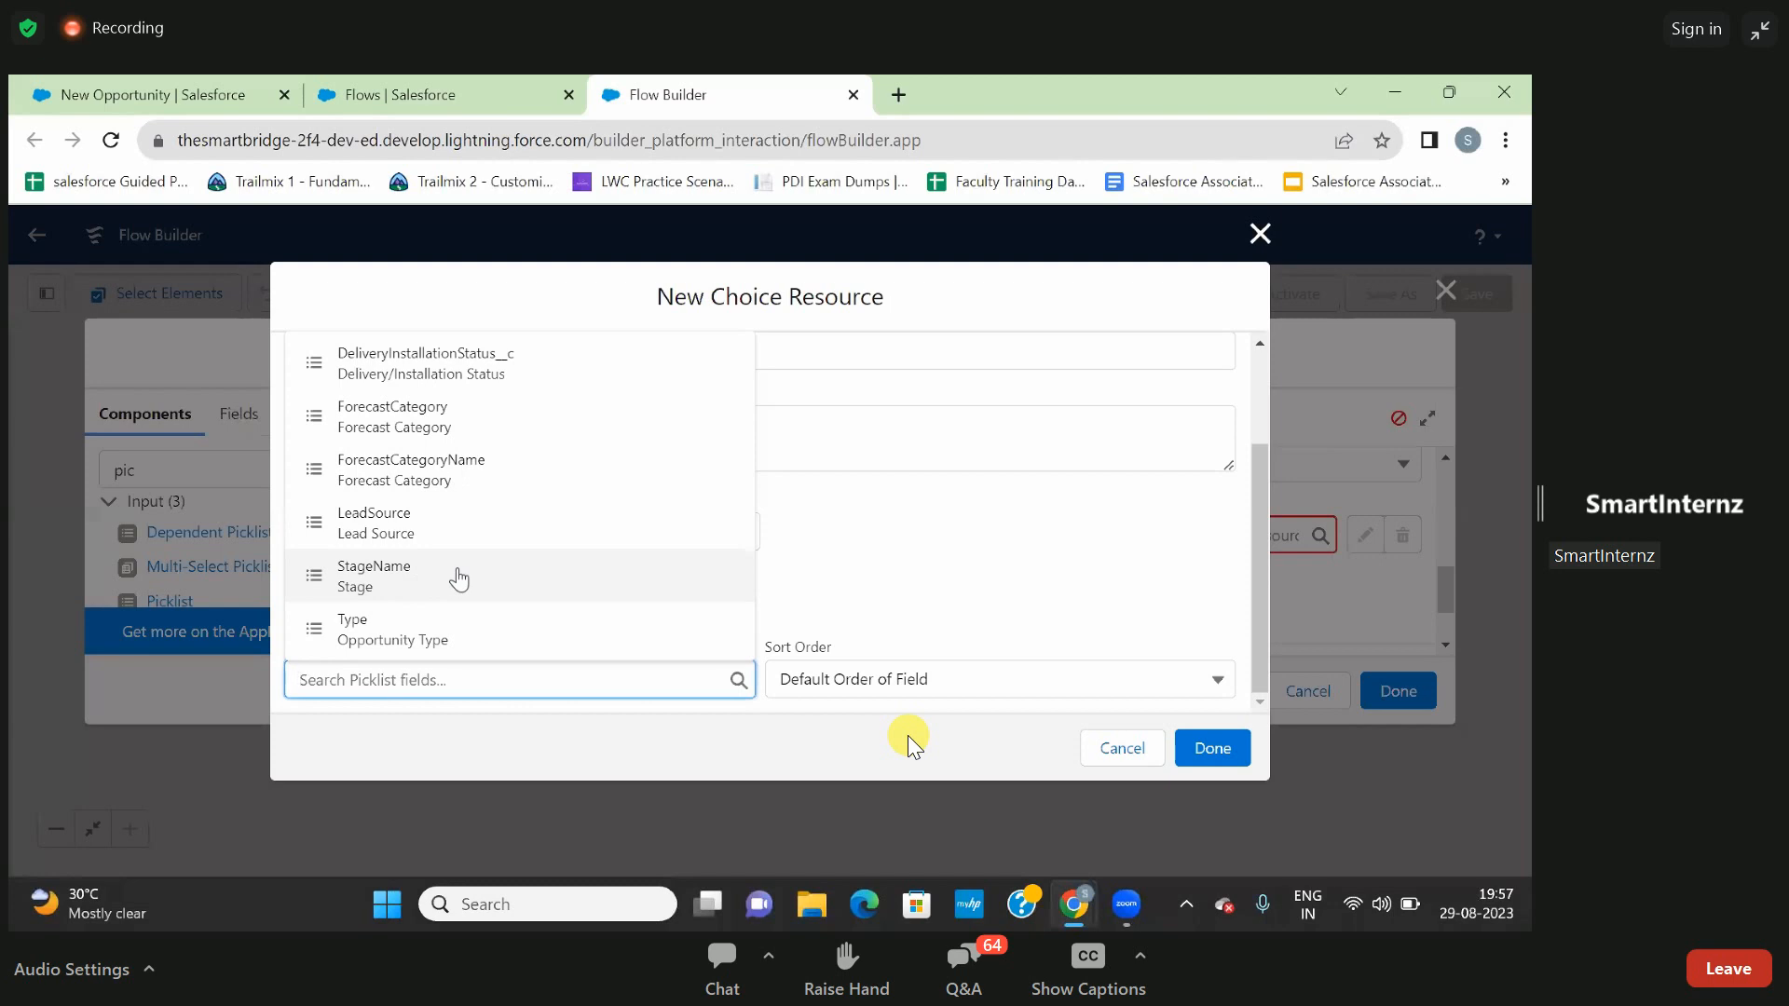
{"action": "left_click", "coordinate": [398, 581]}
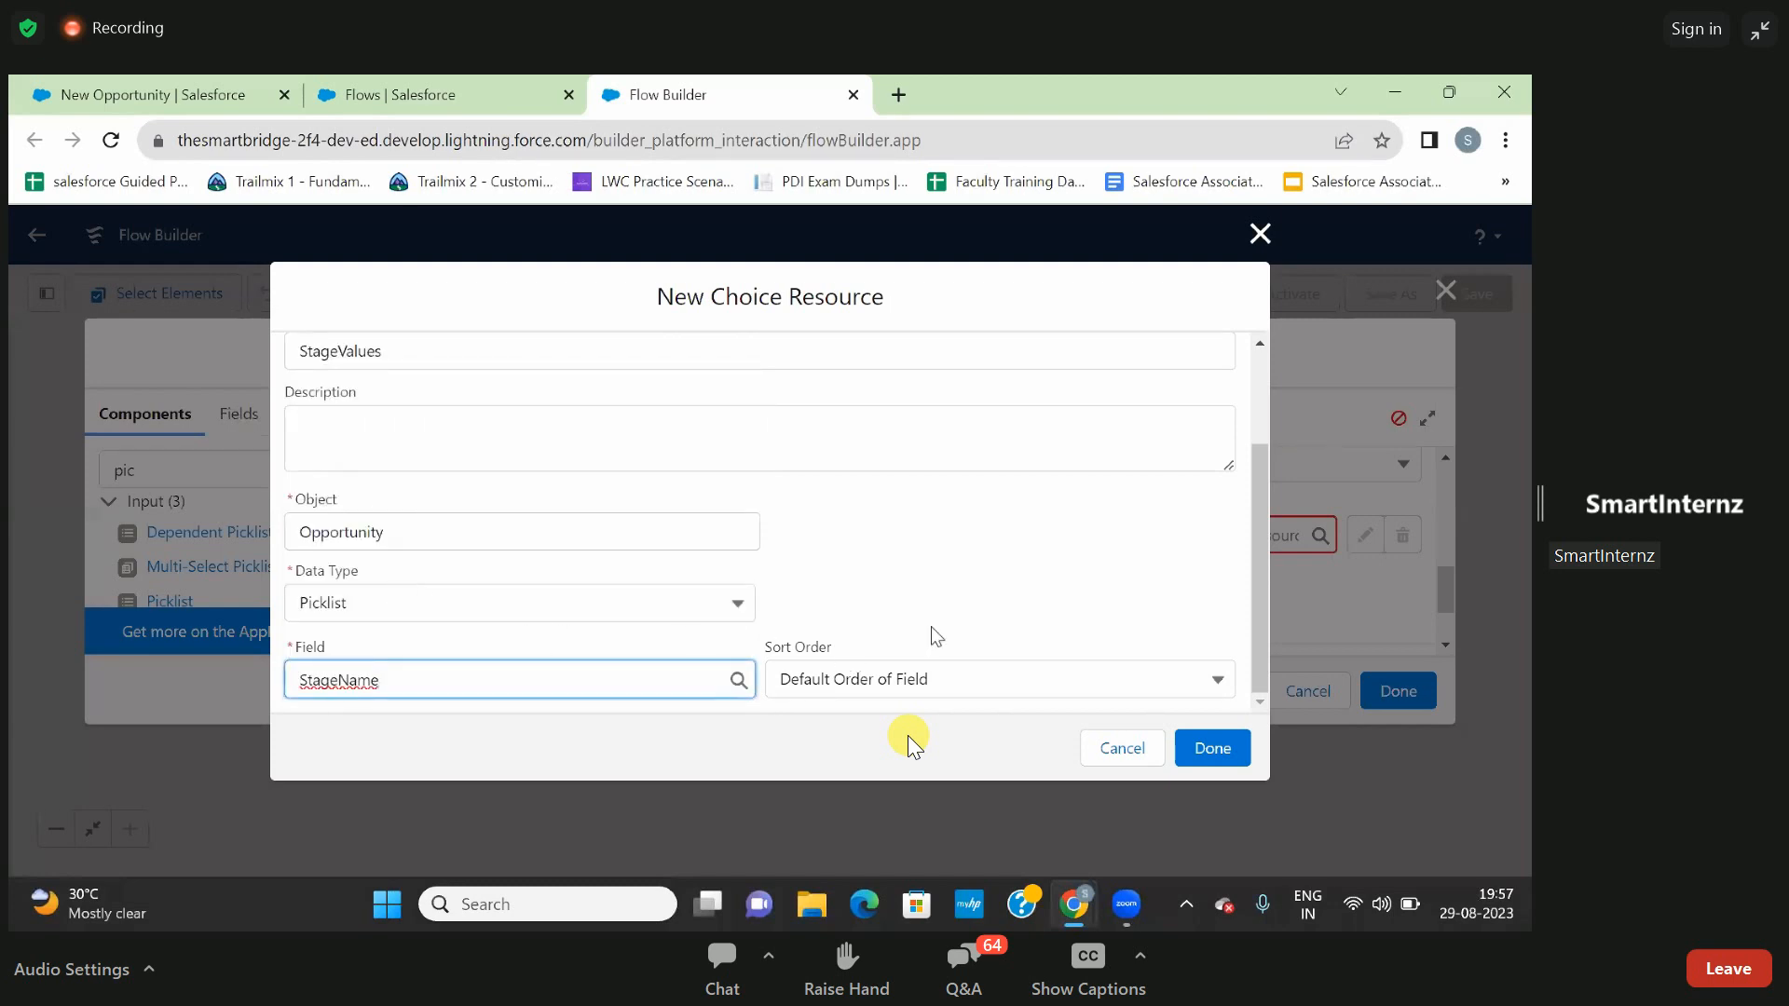
{"action": "left_click", "coordinate": [1214, 751]}
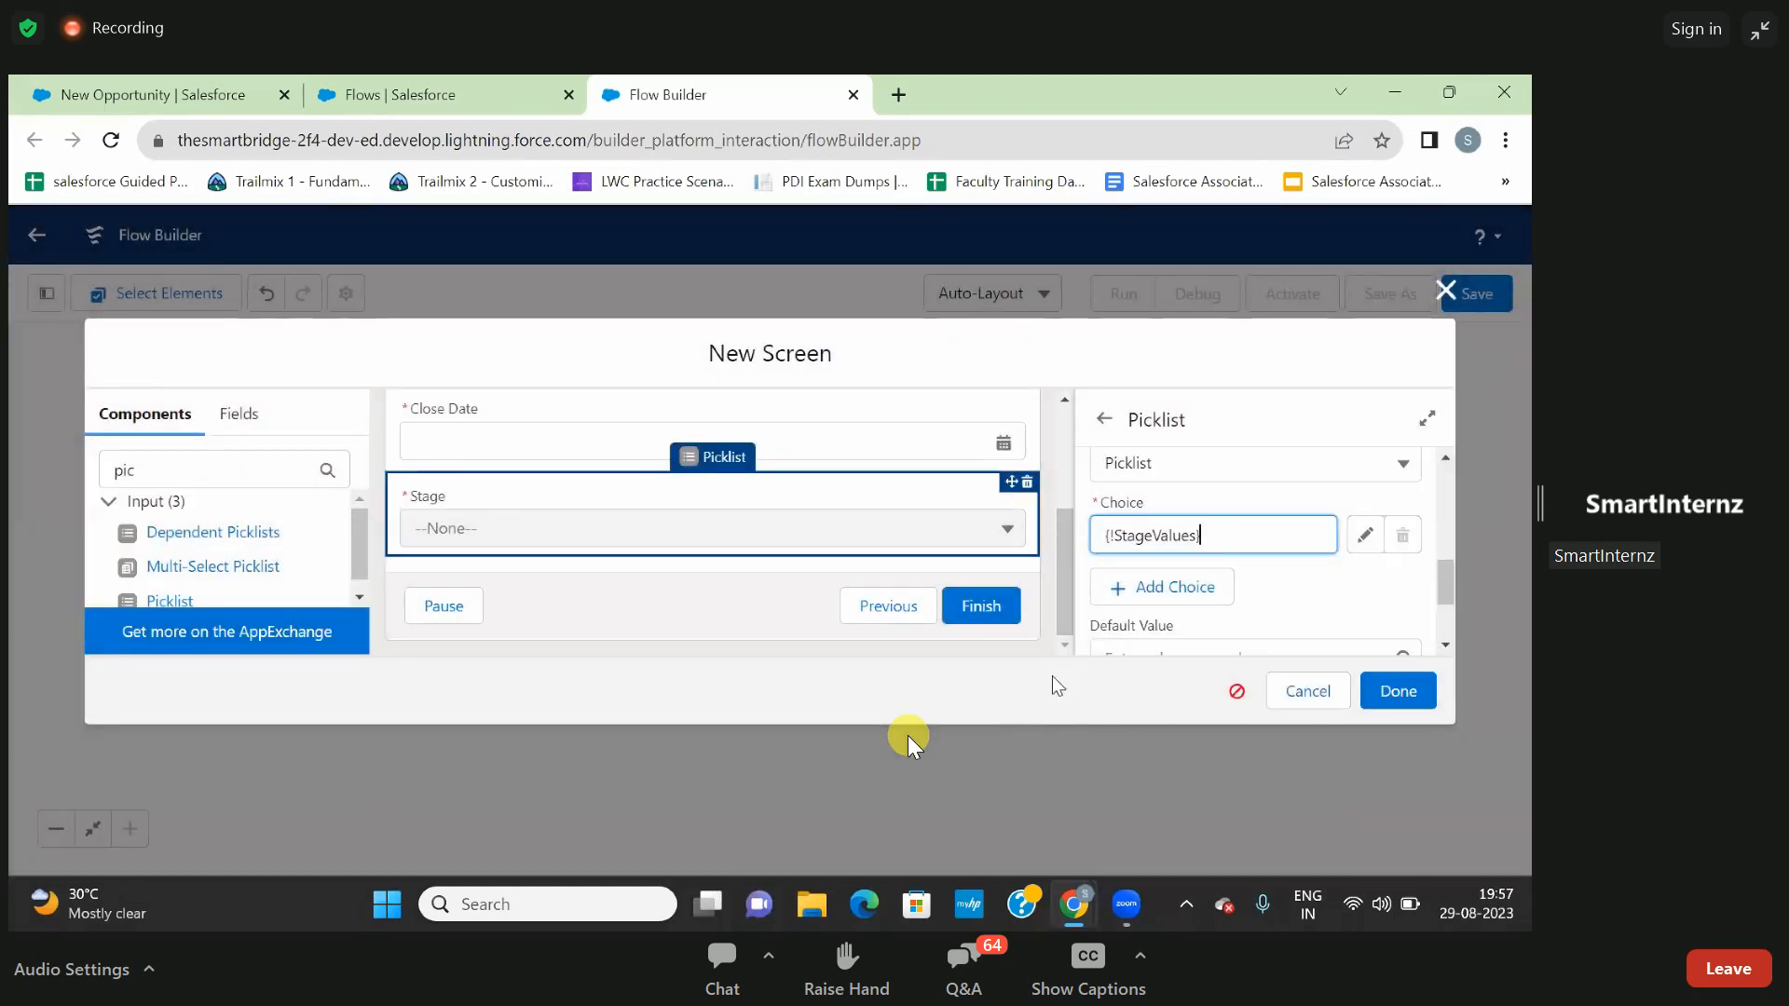
- Check the Stage picklist's choice and default value settings and complete the Prop screen
{"action": "left_click", "coordinate": [1271, 574]}
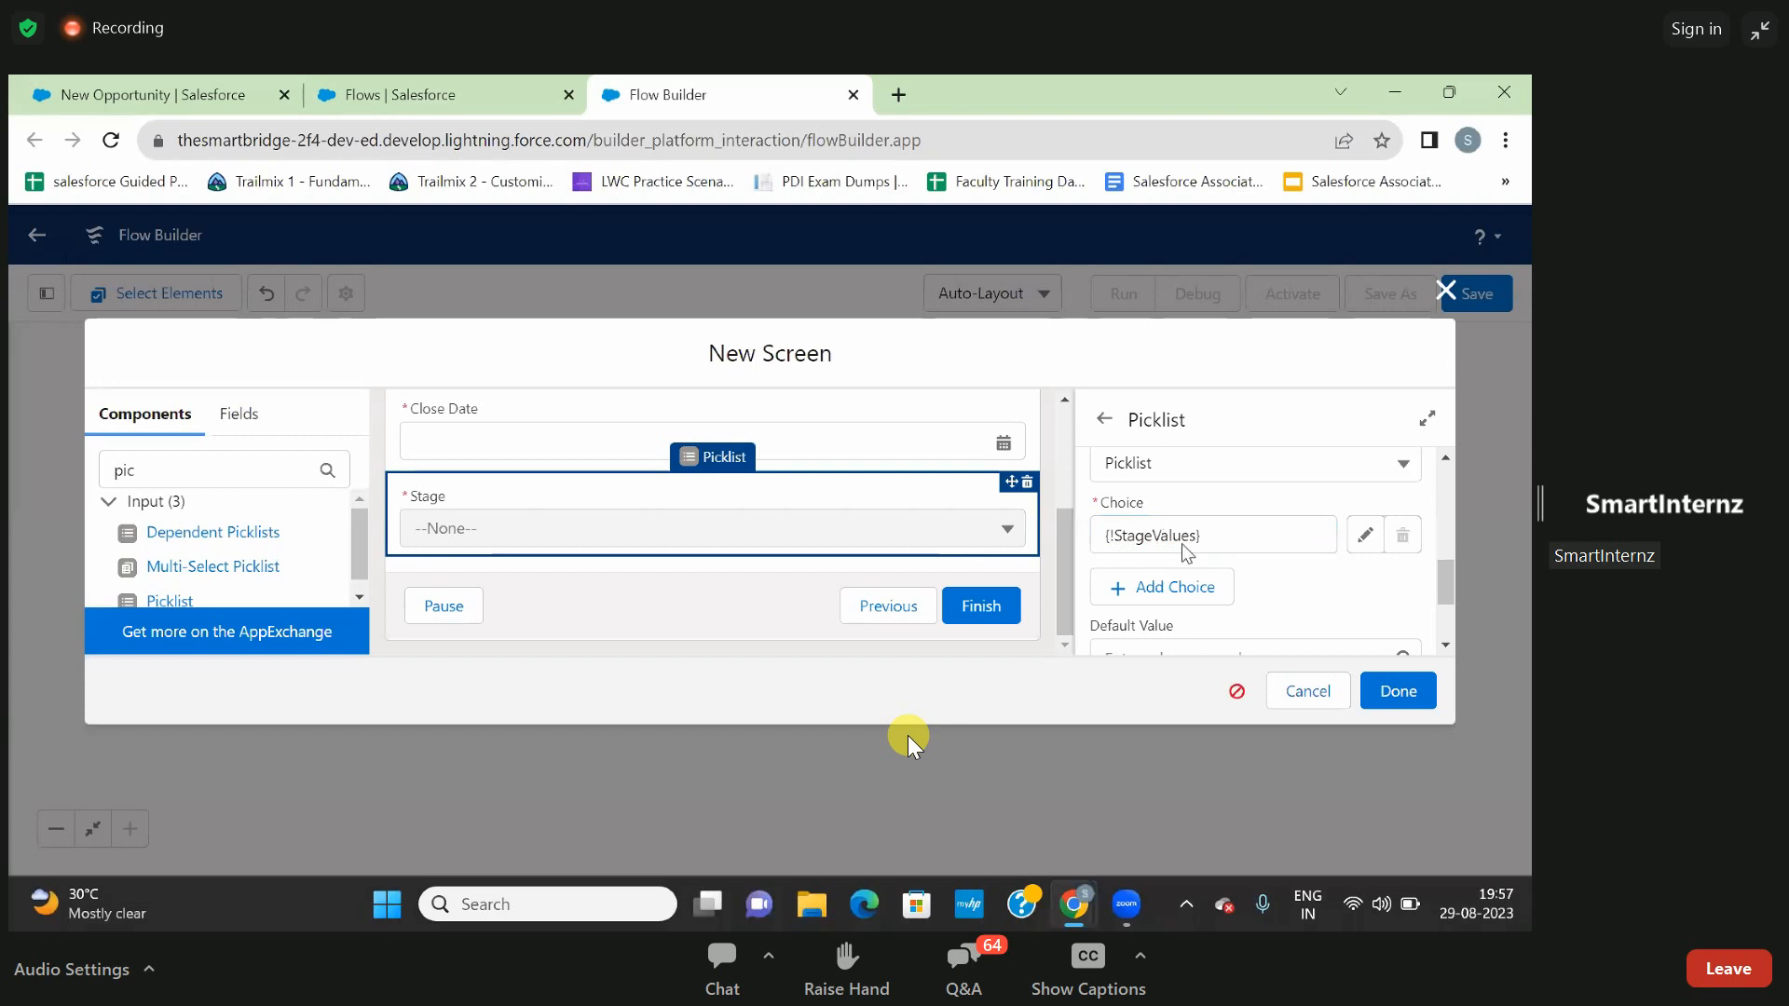
{"action": "scroll", "coordinate": [1311, 612], "scroll_direction": "down", "scroll_amount": 1}
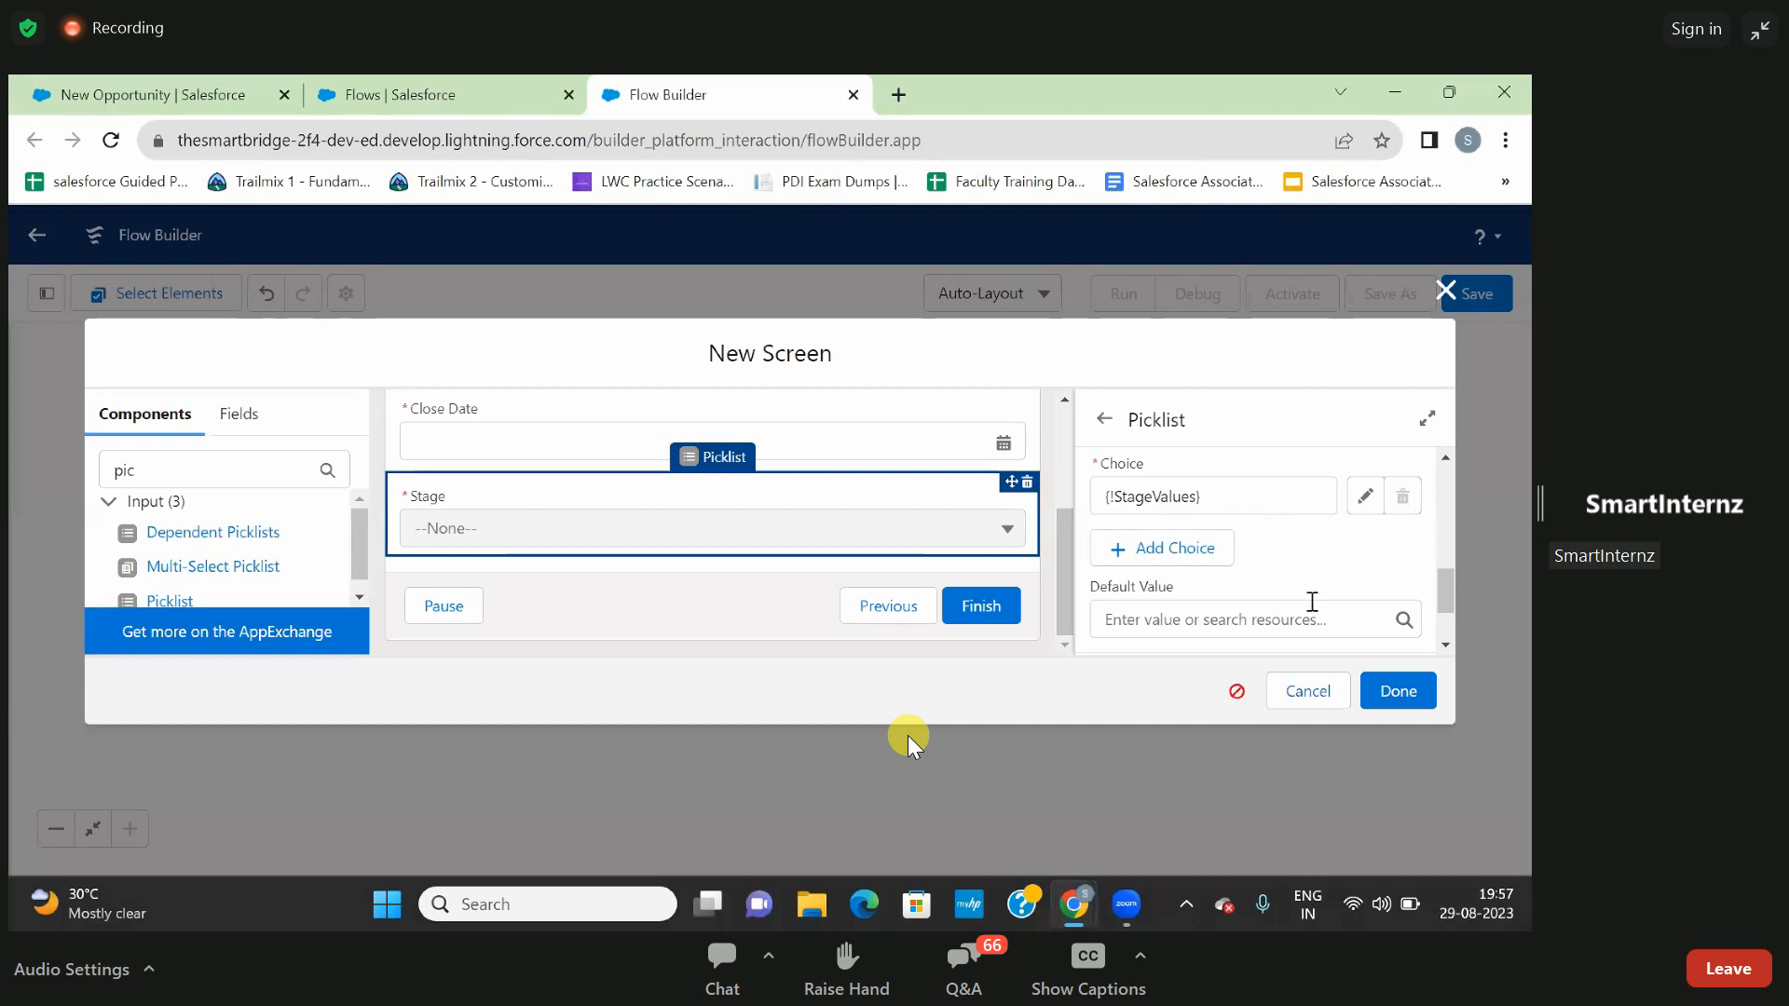
{"action": "scroll", "coordinate": [1279, 565], "scroll_direction": "down", "scroll_amount": 2}
{"action": "scroll", "coordinate": [1278, 565], "scroll_direction": "up", "scroll_amount": 3}
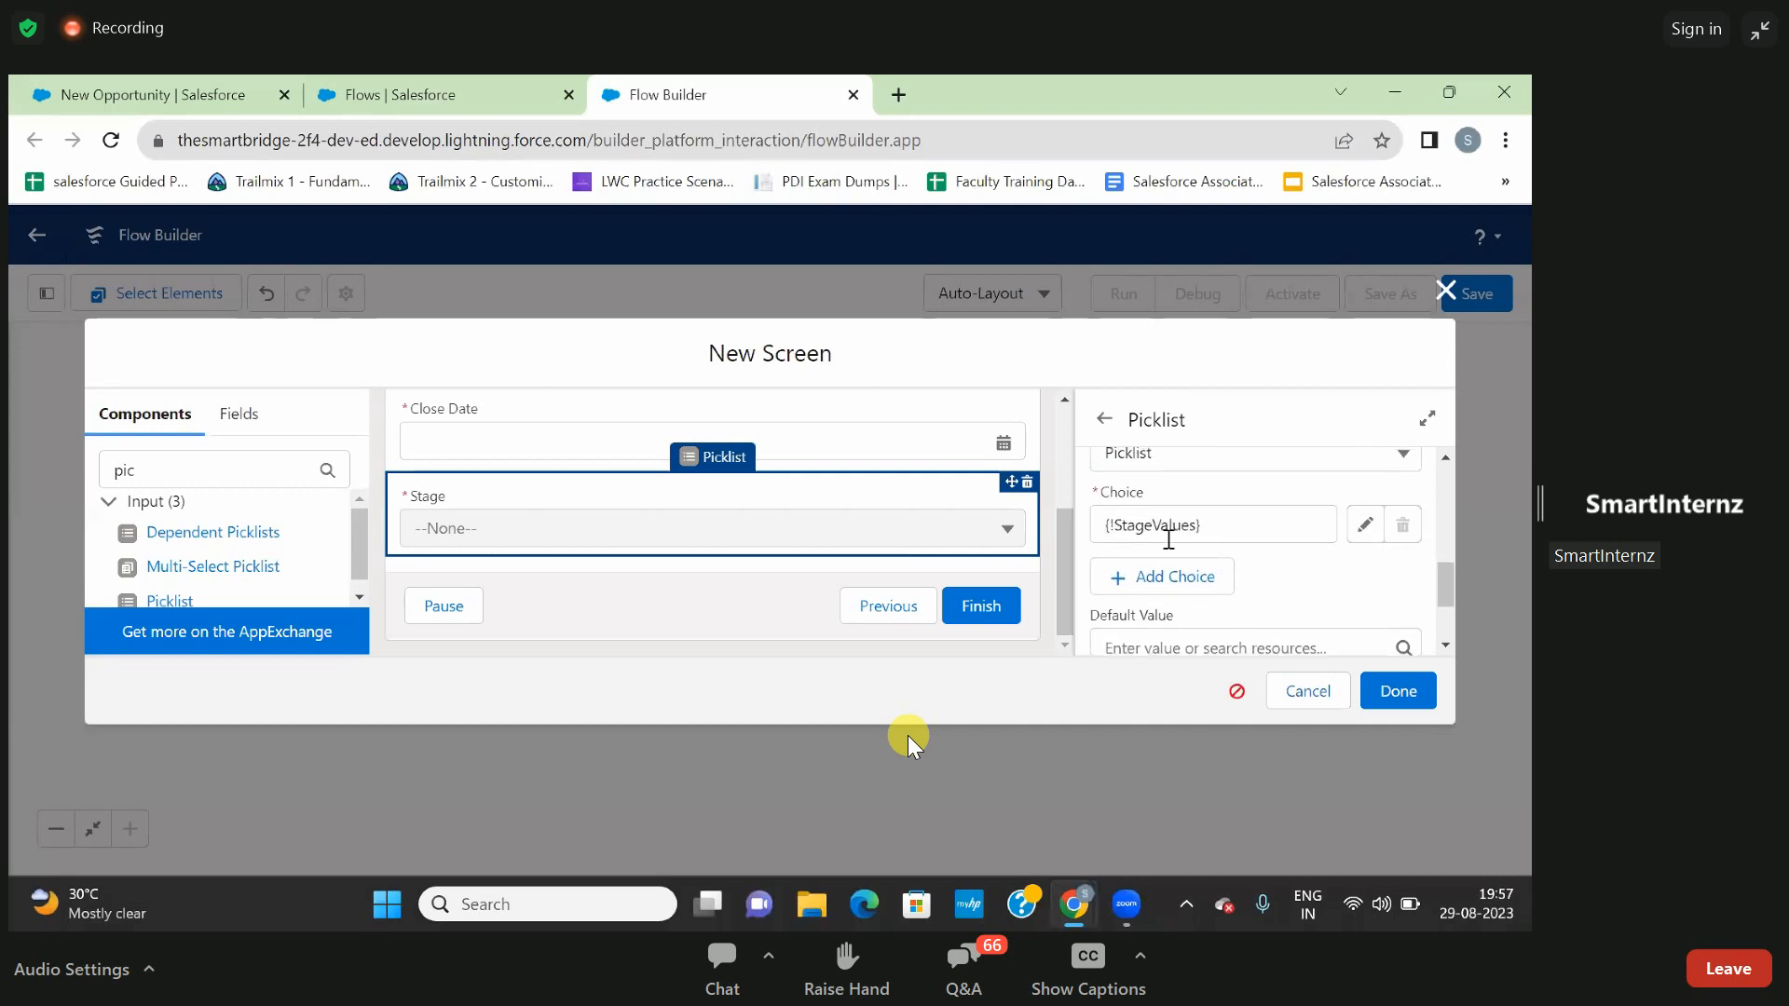
{"action": "scroll", "coordinate": [1322, 595], "scroll_direction": "down", "scroll_amount": 1}
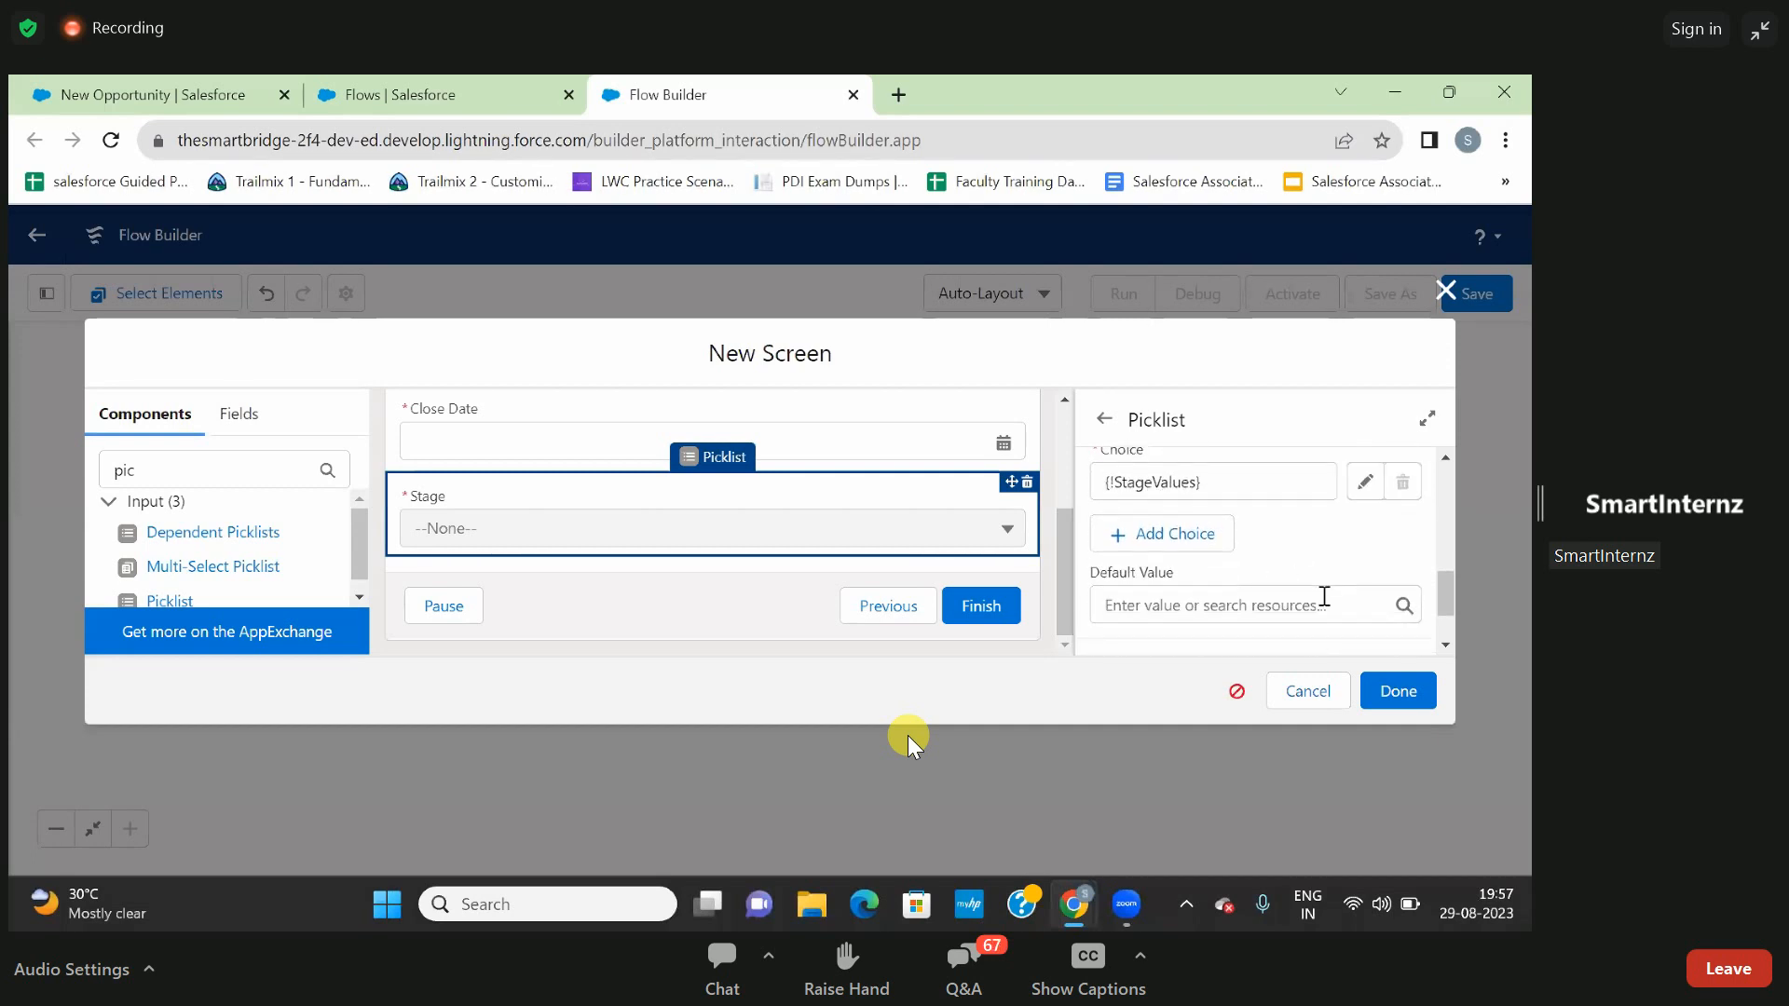
{"action": "left_click", "coordinate": [1392, 691]}
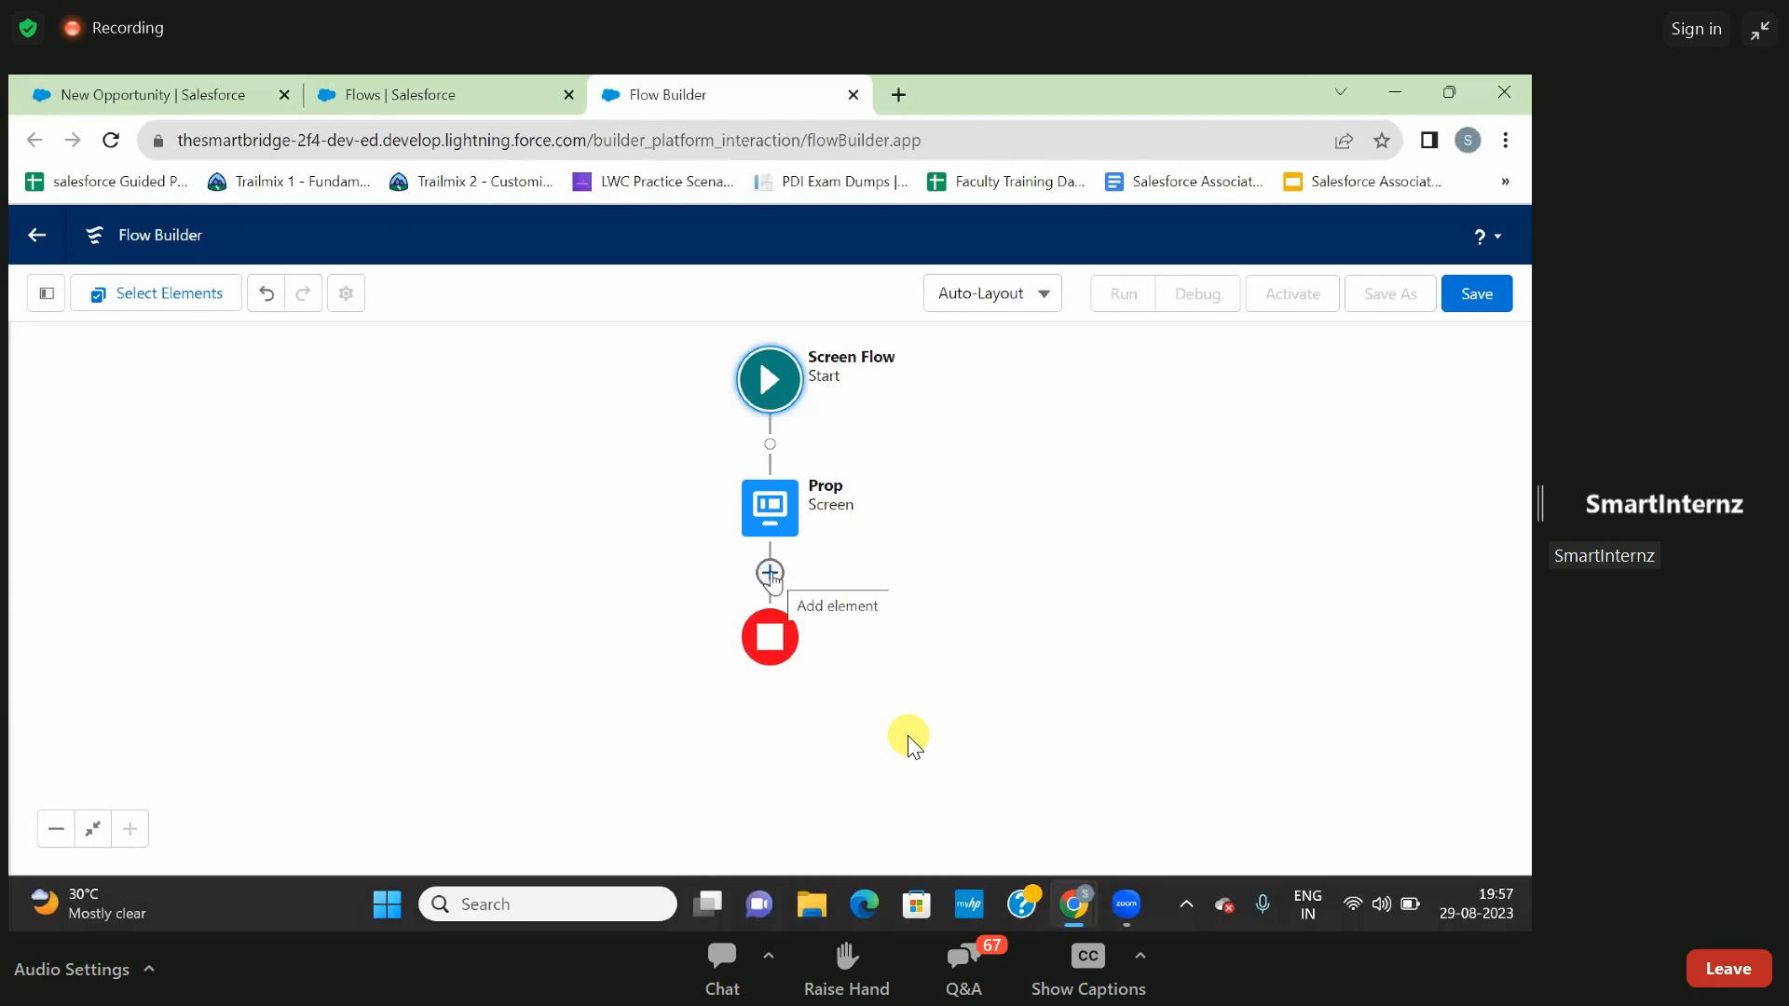
- Add a Create Records element to the flow after the Prop screen
{"action": "left_click", "coordinate": [770, 572]}
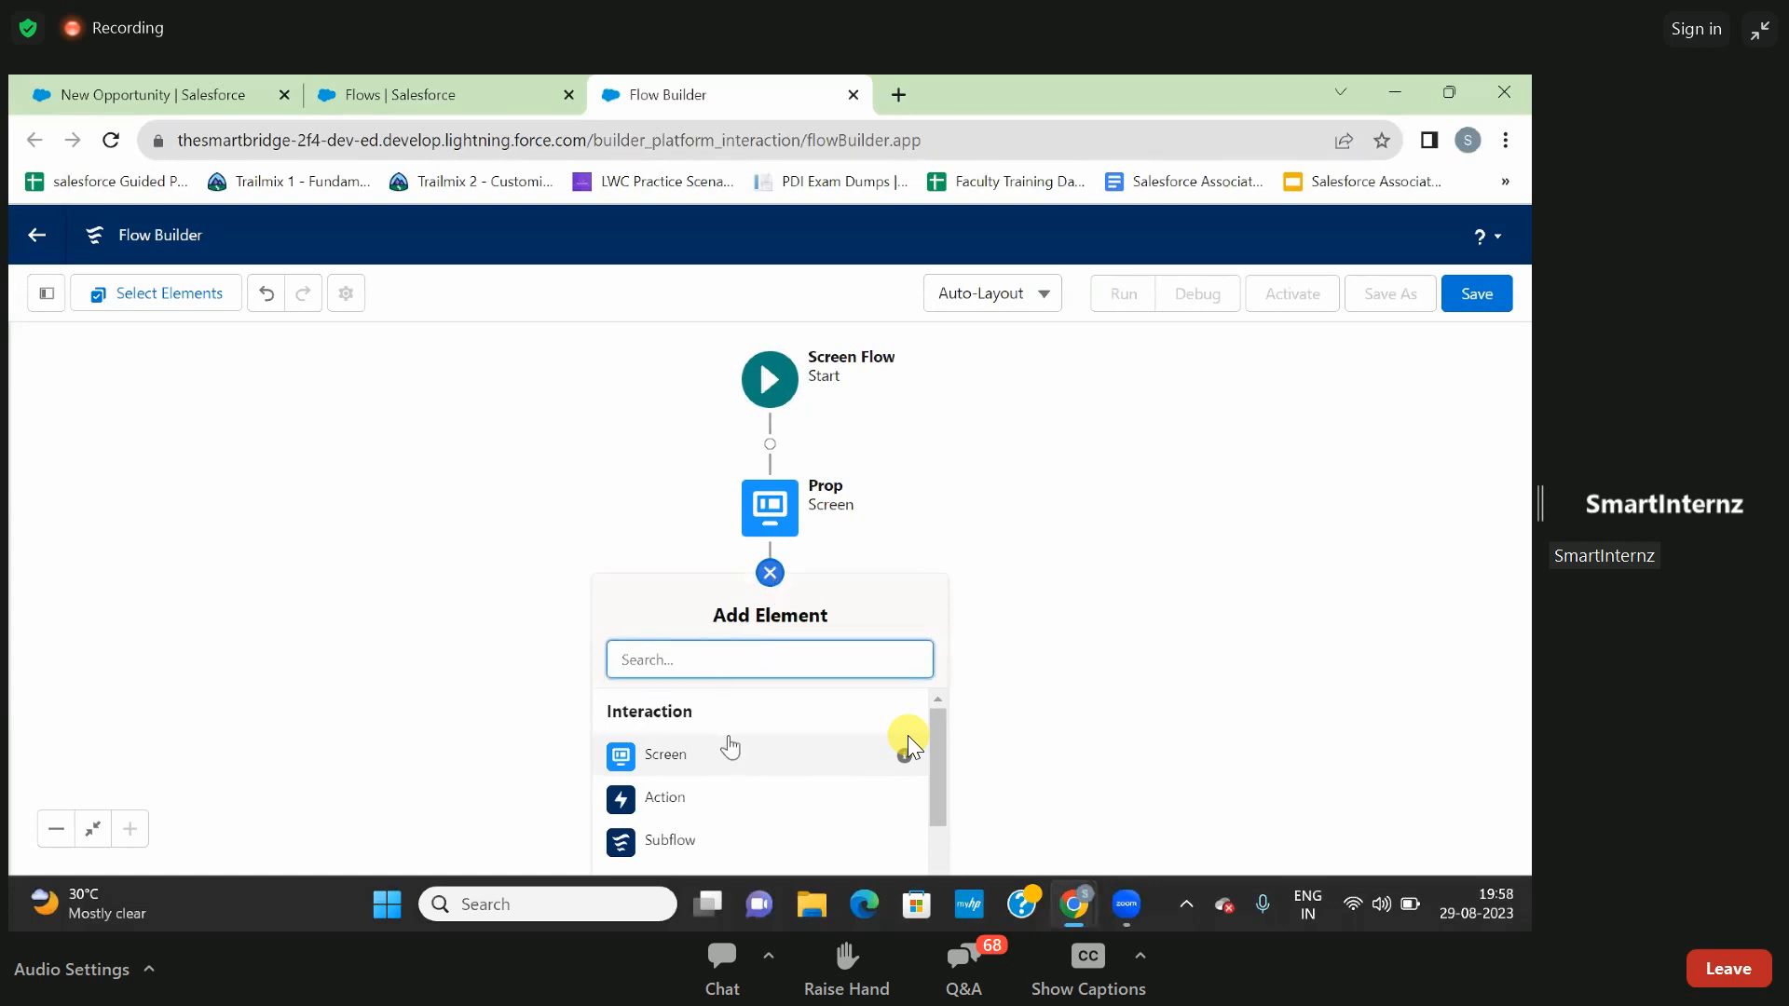
{"action": "scroll", "coordinate": [730, 747], "scroll_direction": "down", "scroll_amount": 1}
{"action": "scroll", "coordinate": [730, 747], "scroll_direction": "down", "scroll_amount": 4}
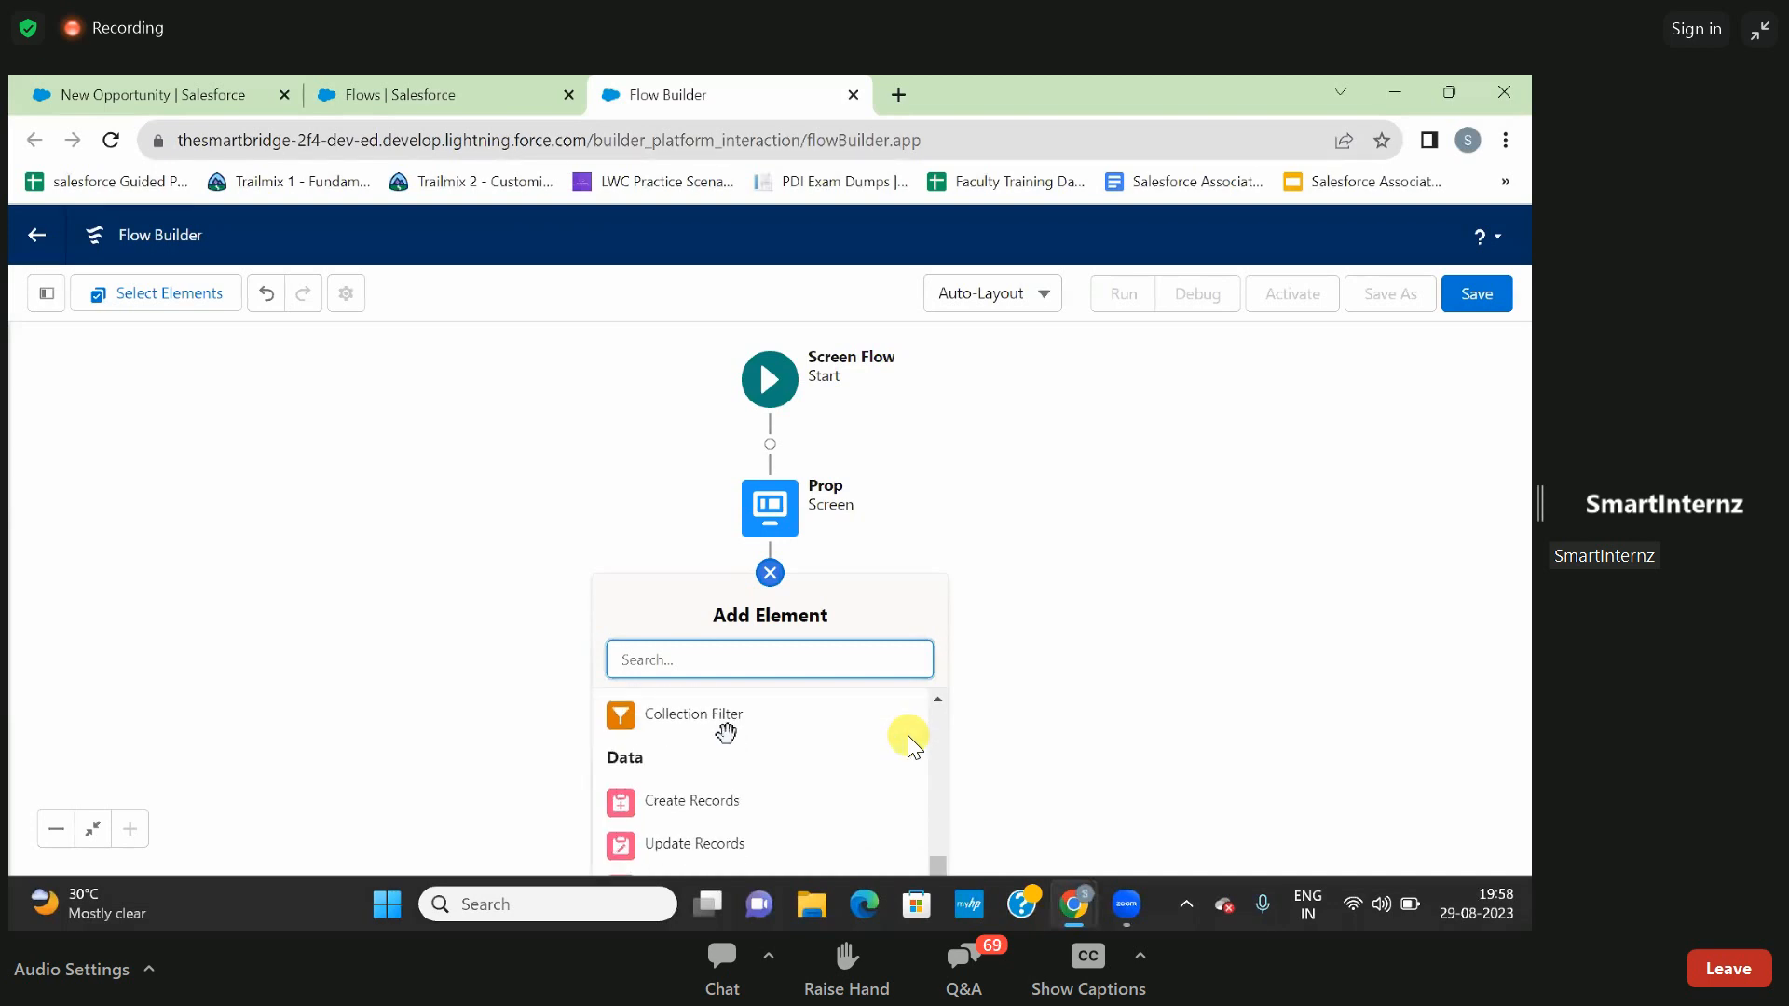
{"action": "left_click", "coordinate": [694, 801]}
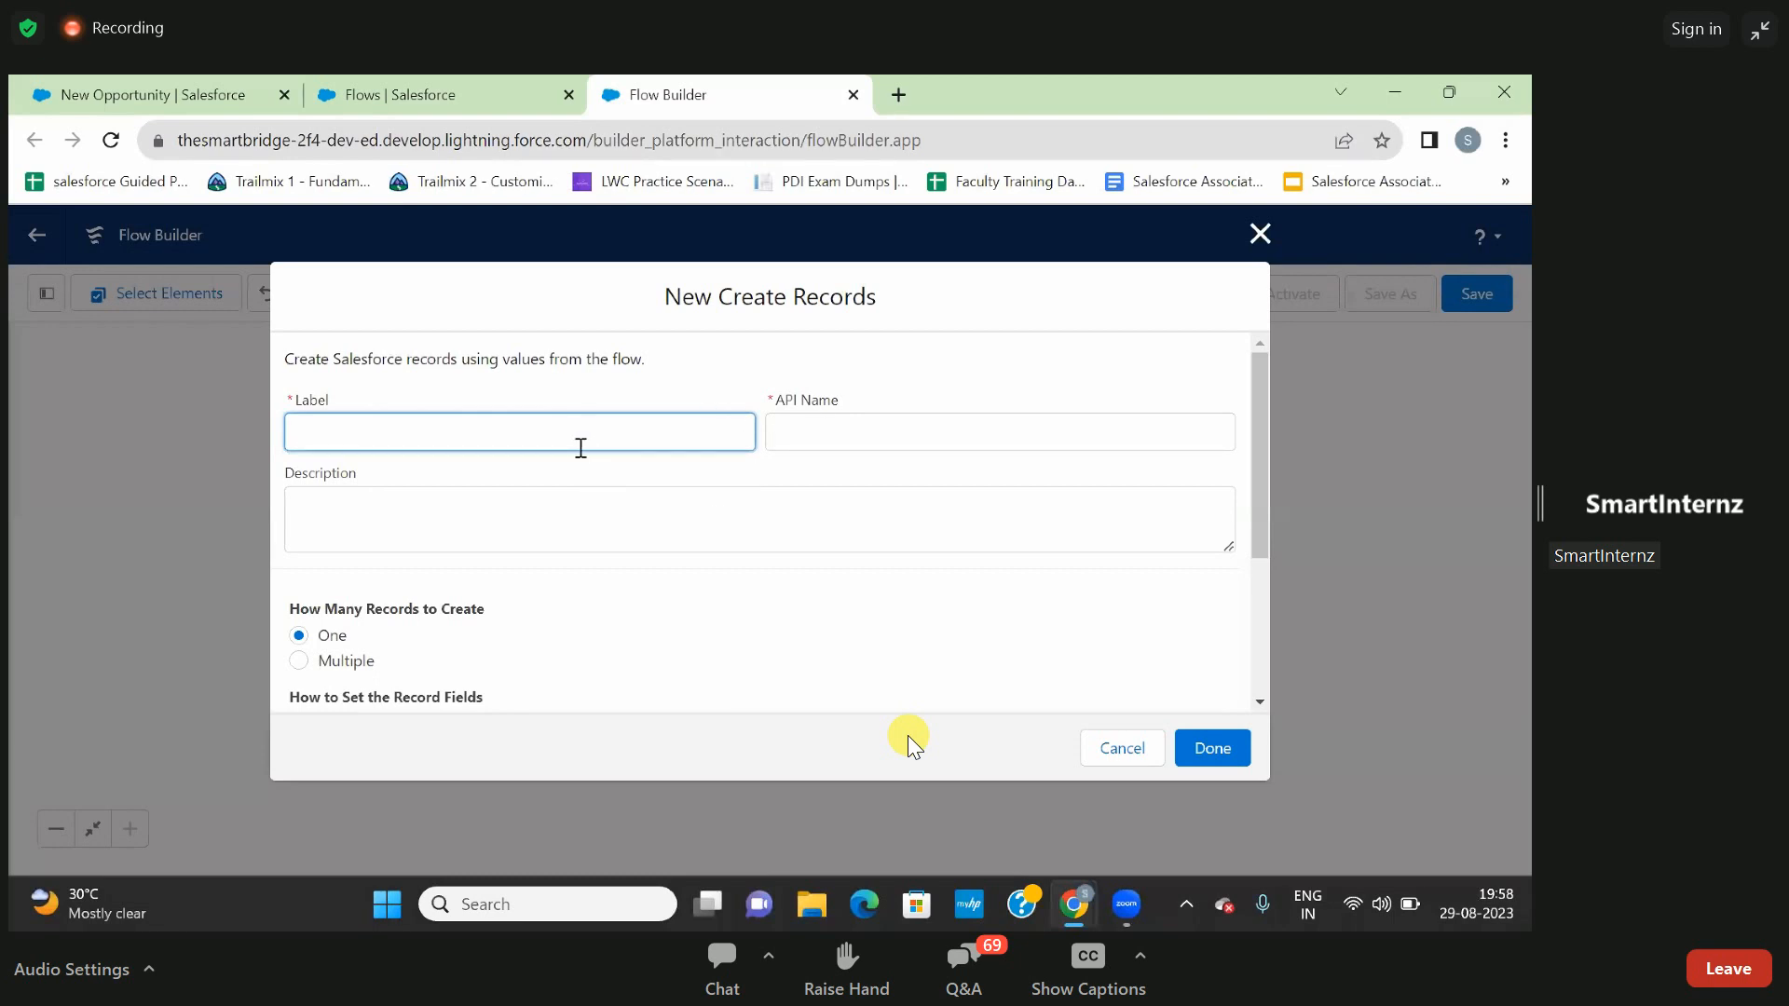
- Label the Create Records element Opportunity to Account and let its API name fill in
{"action": "type", "text": "Opportunity to Accounts"}
{"action": "left_click", "coordinate": [796, 455]}
- Make the element create one Opportunity record using separate resources and literal values for its fields
{"action": "scroll", "coordinate": [663, 481], "scroll_direction": "down", "scroll_amount": 1}
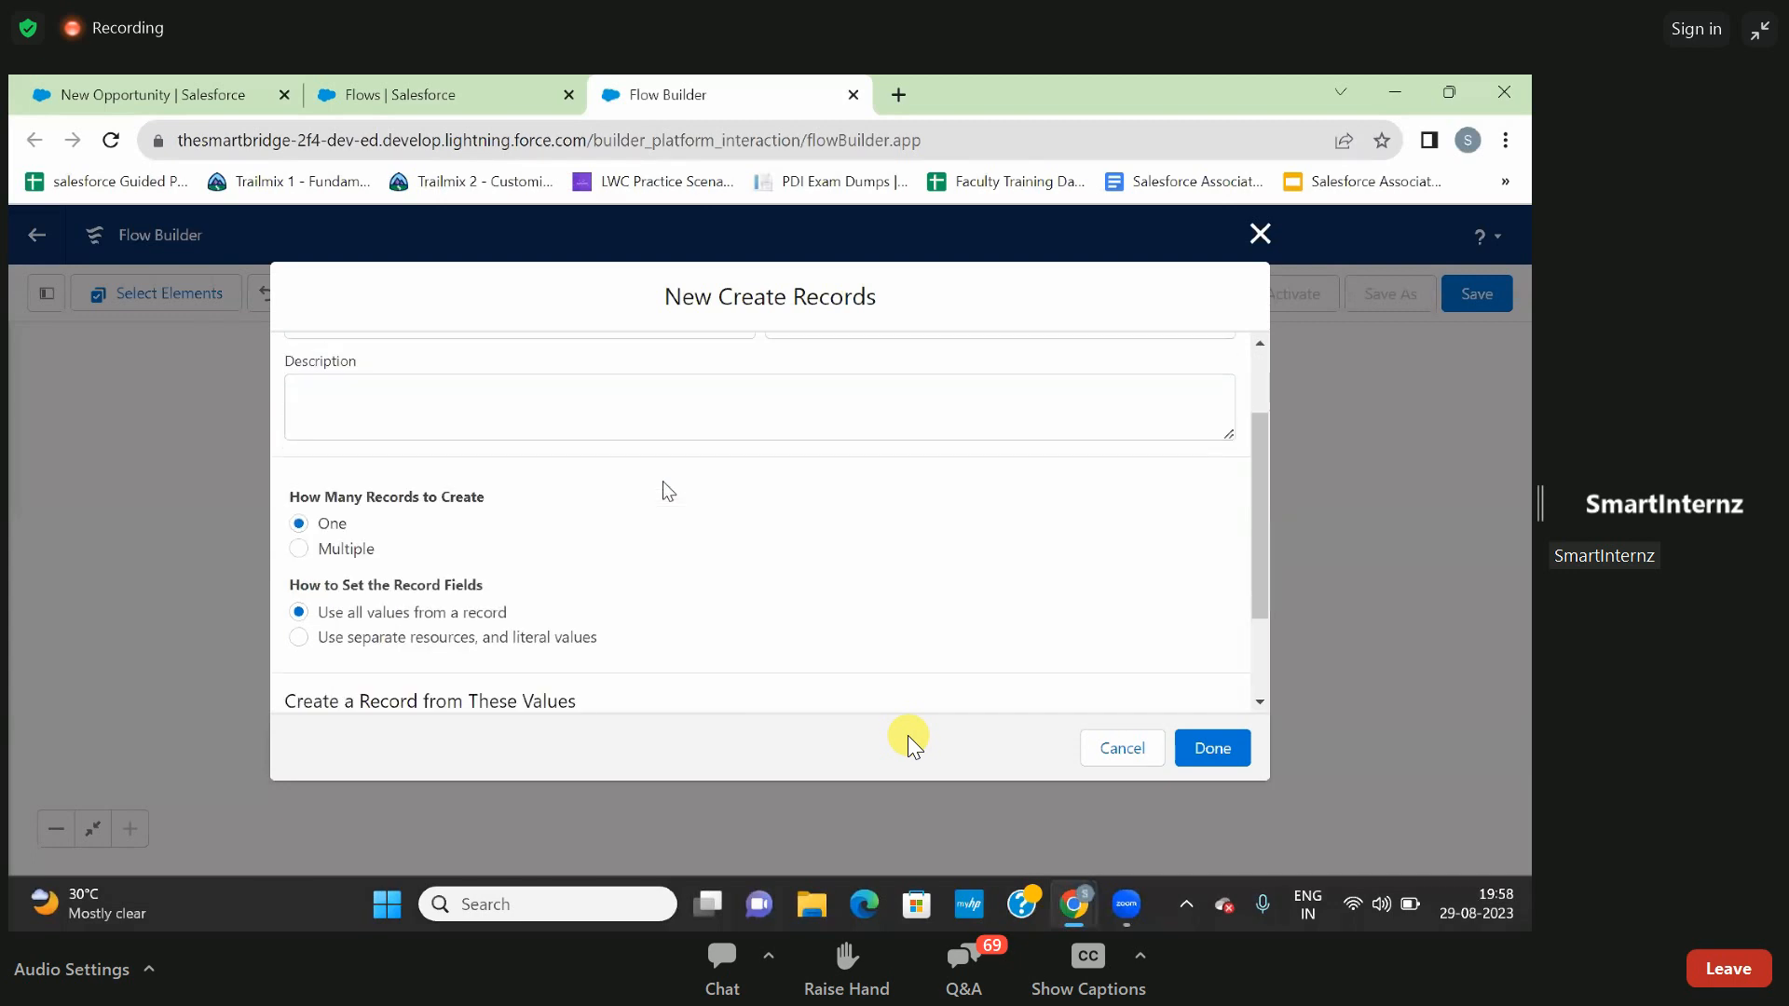
{"action": "scroll", "coordinate": [668, 491], "scroll_direction": "down", "scroll_amount": 1}
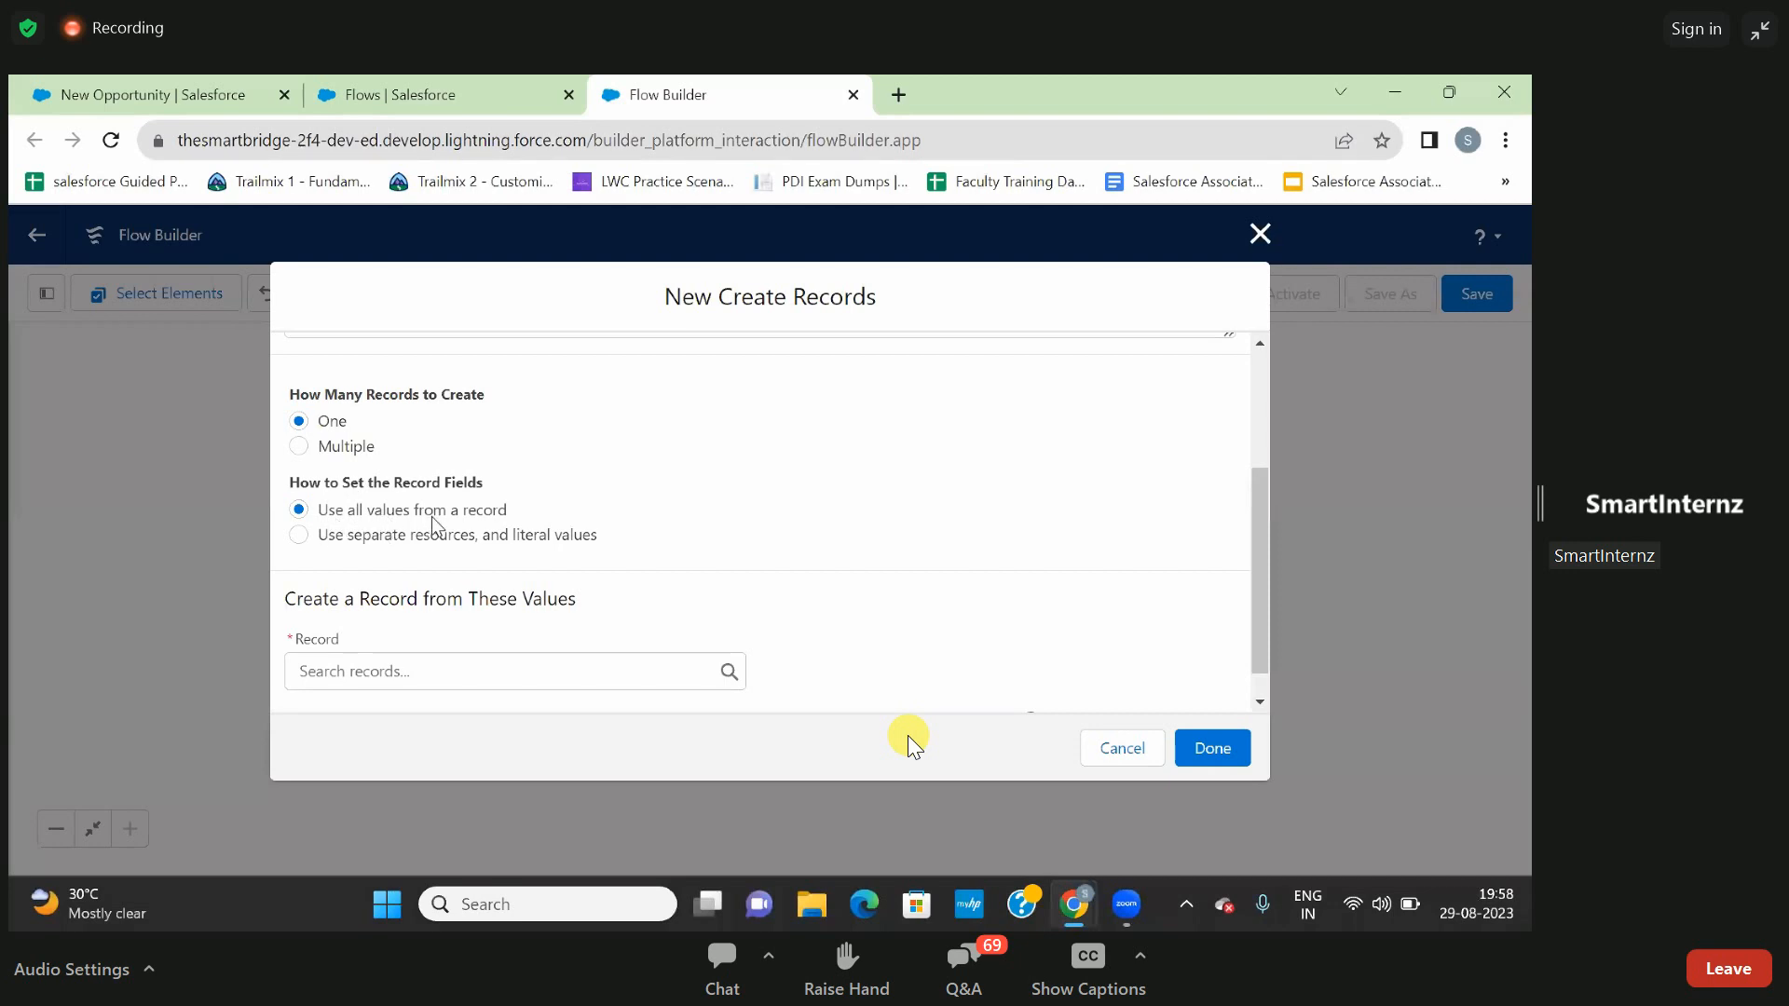
{"action": "scroll", "coordinate": [444, 528], "scroll_direction": "down", "scroll_amount": 1}
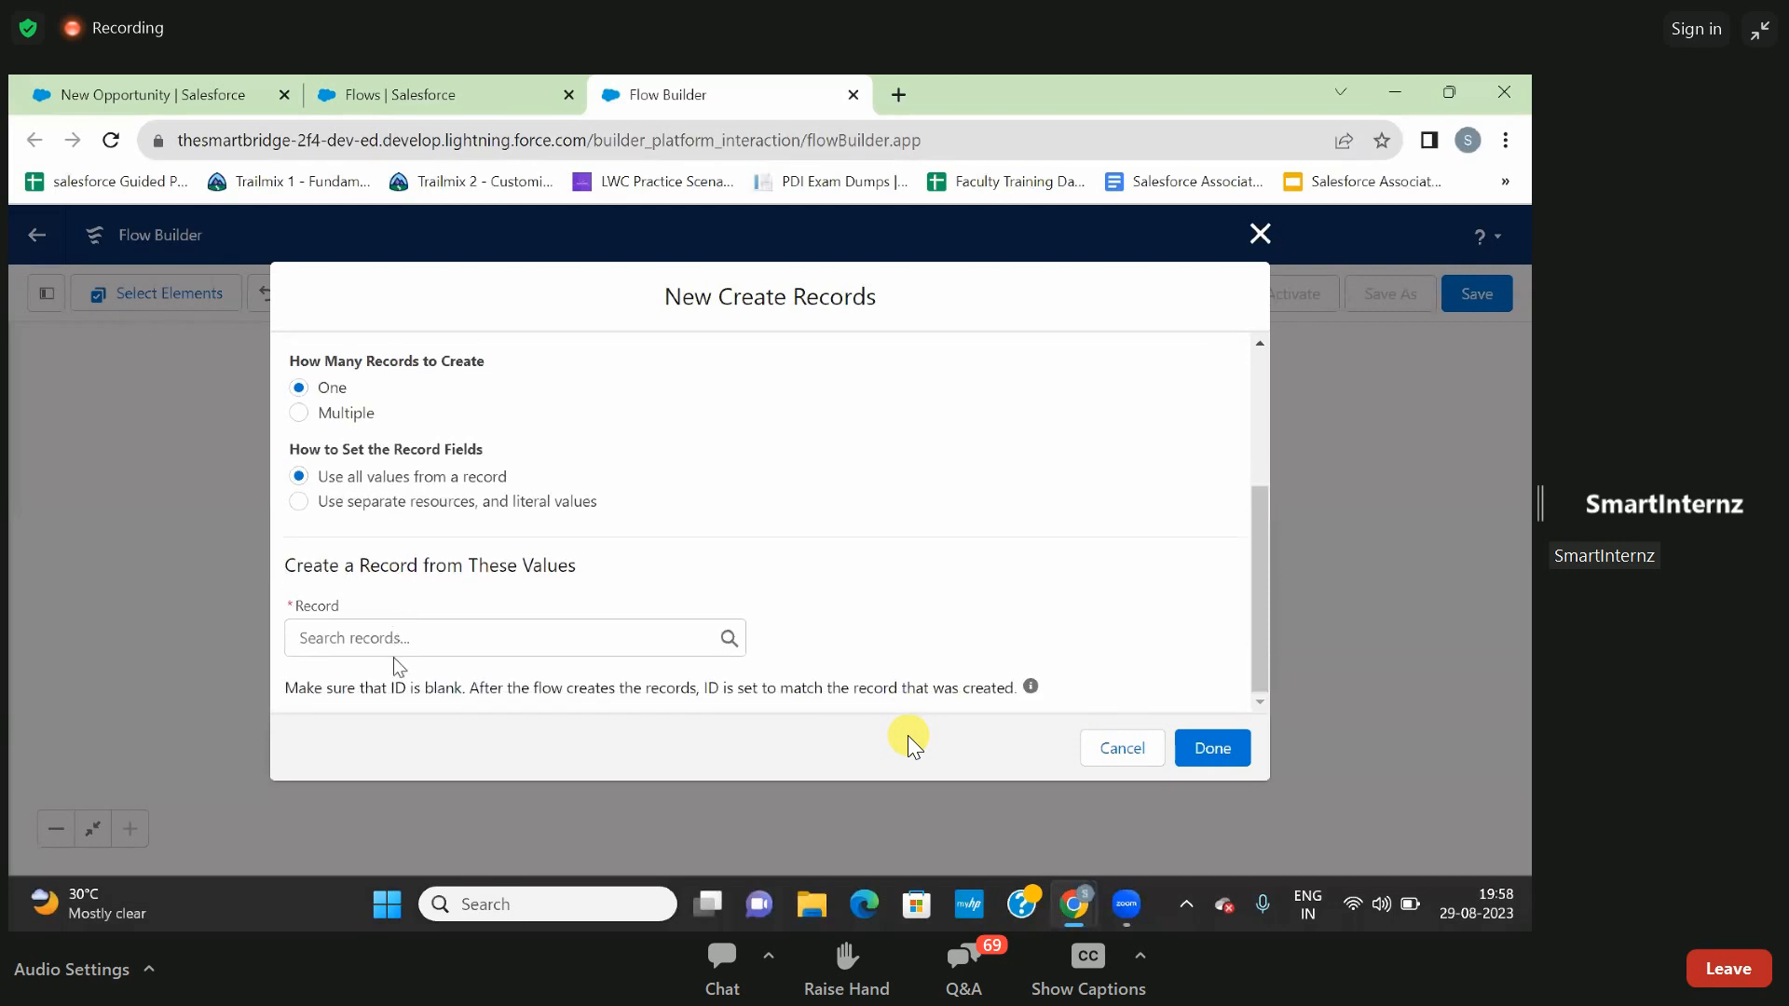
{"action": "left_click", "coordinate": [299, 504]}
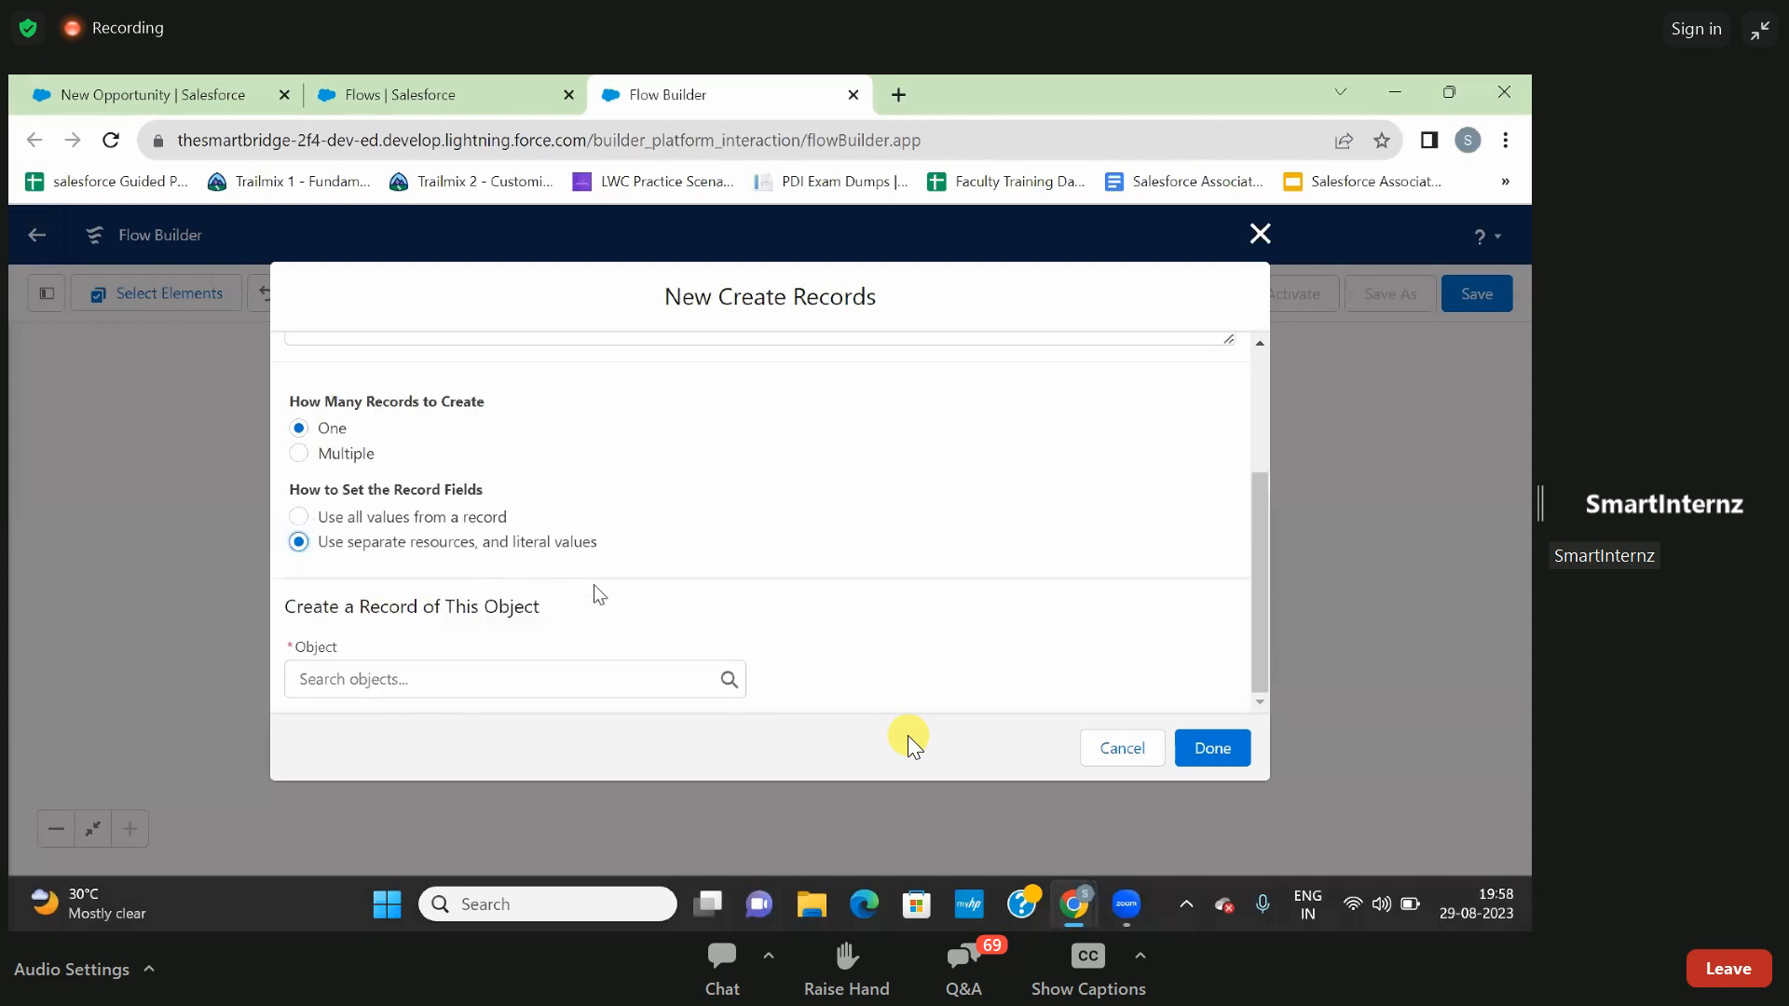
{"action": "left_click", "coordinate": [484, 678]}
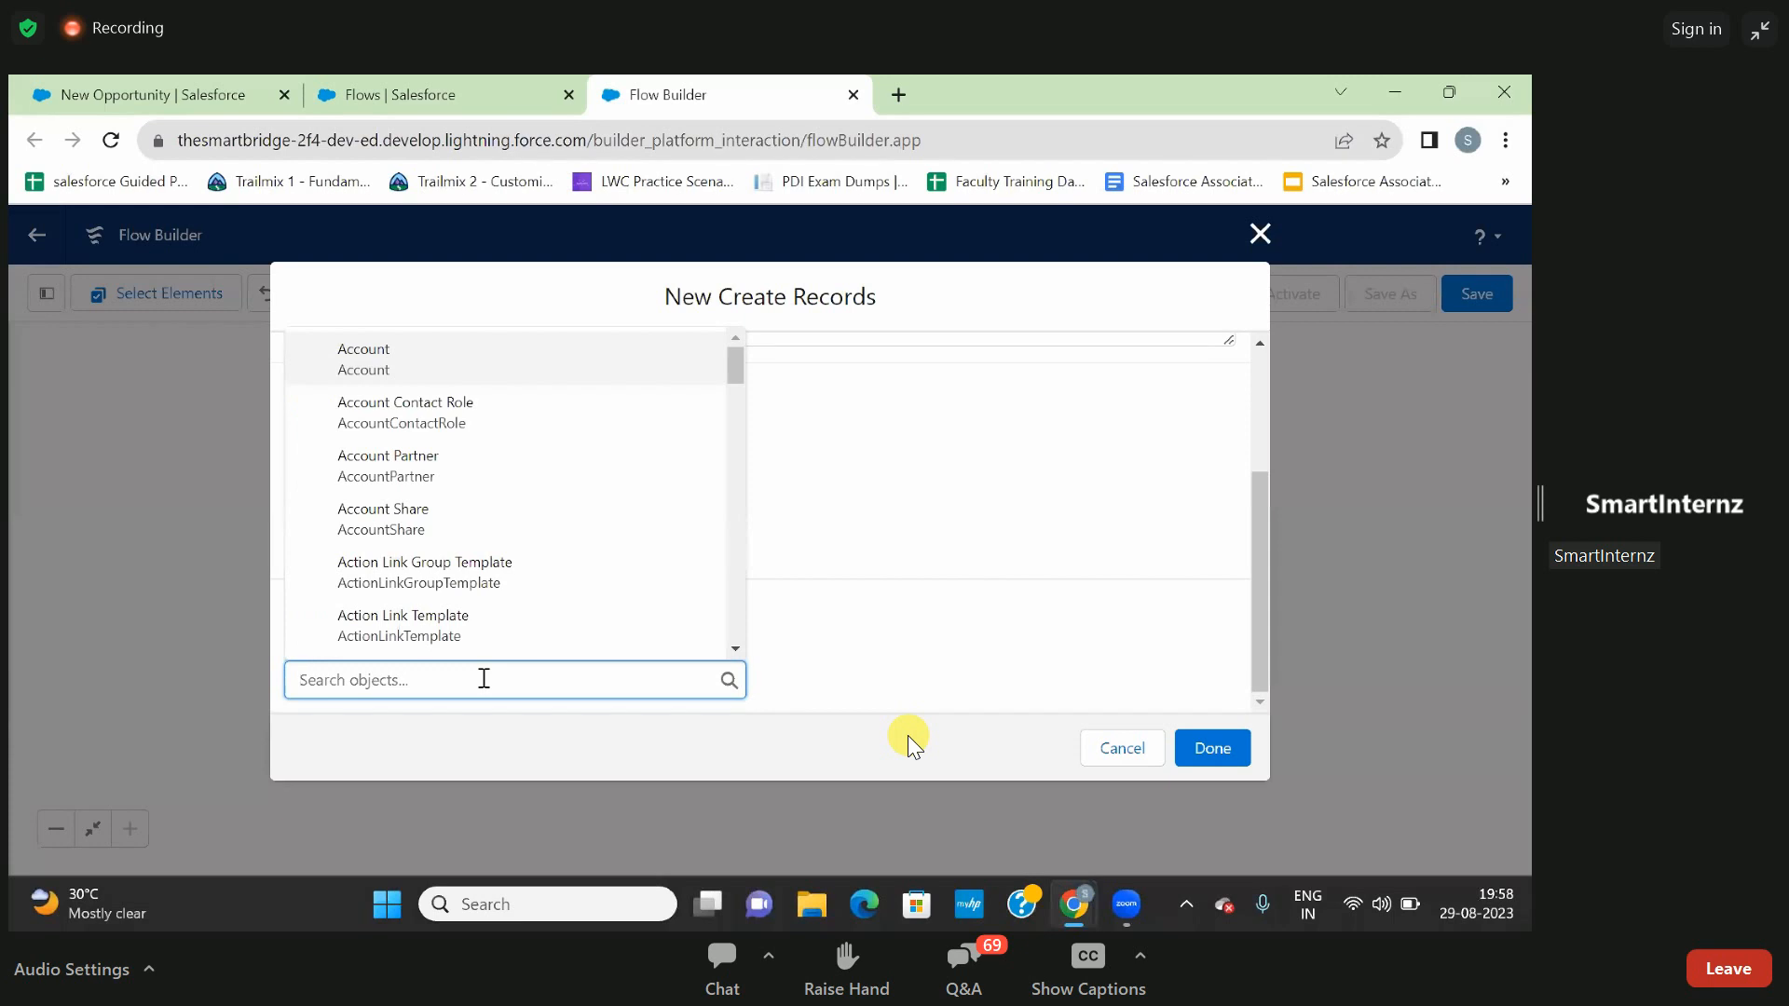
{"action": "type", "text": "opp"}
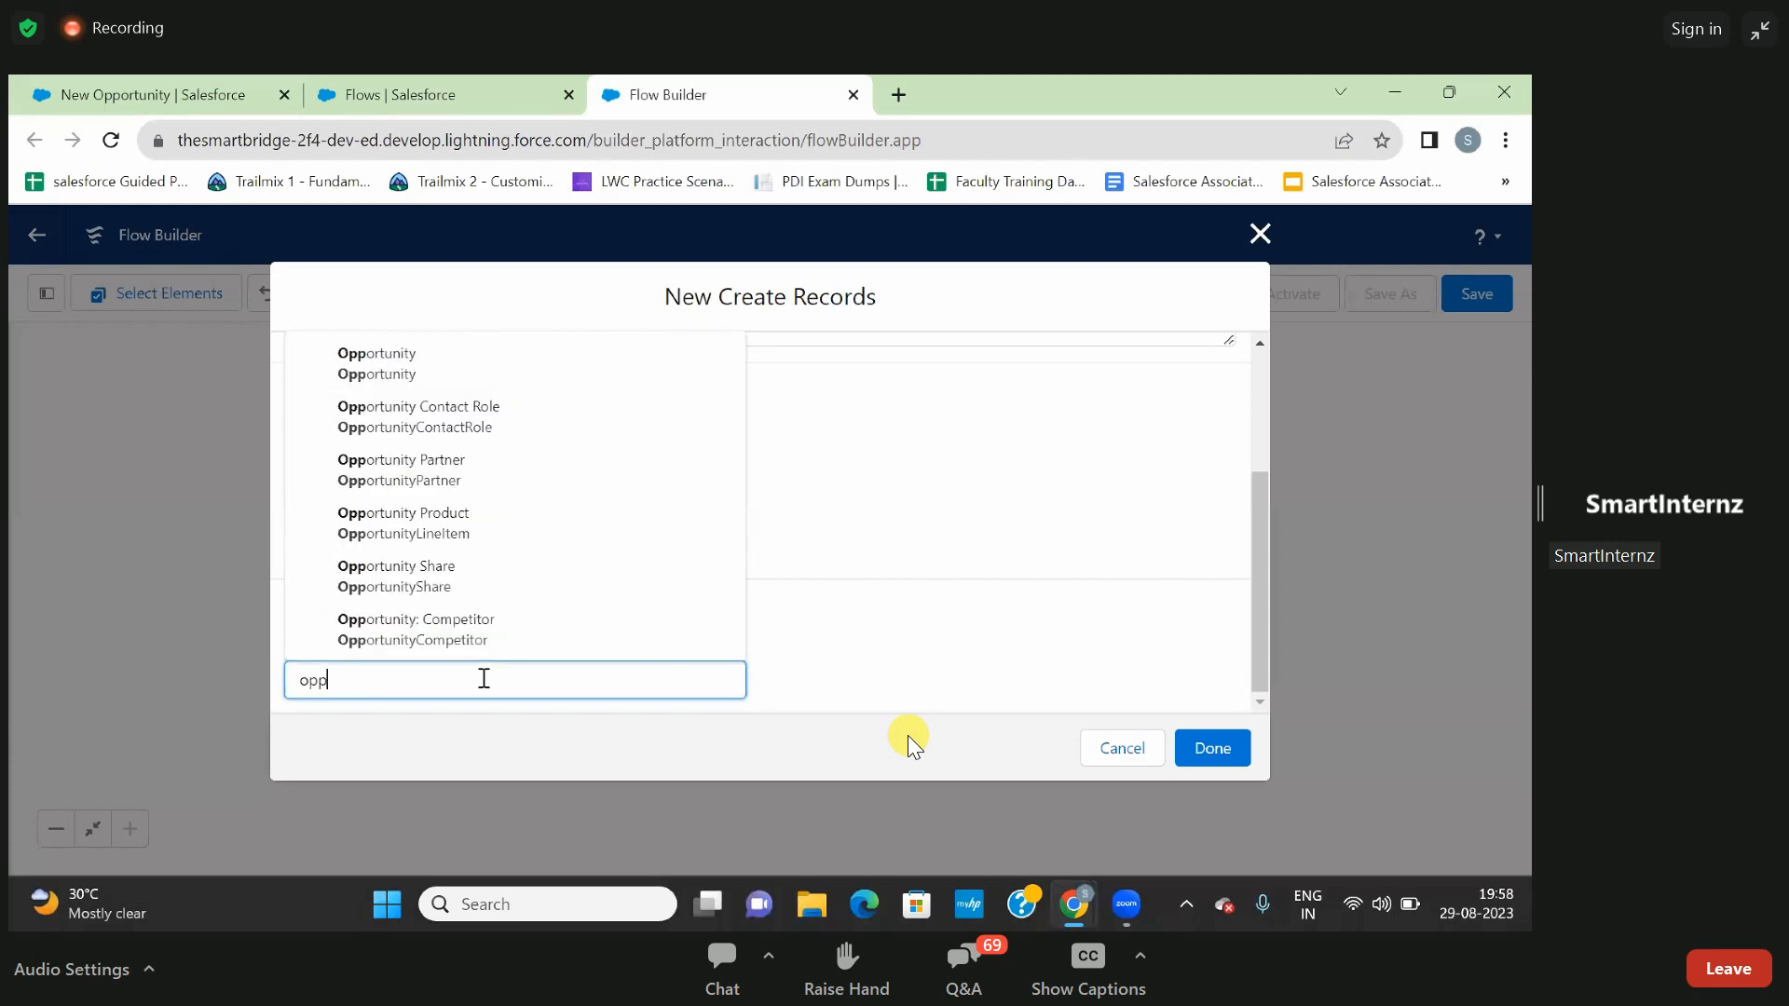
{"action": "left_click", "coordinate": [411, 384]}
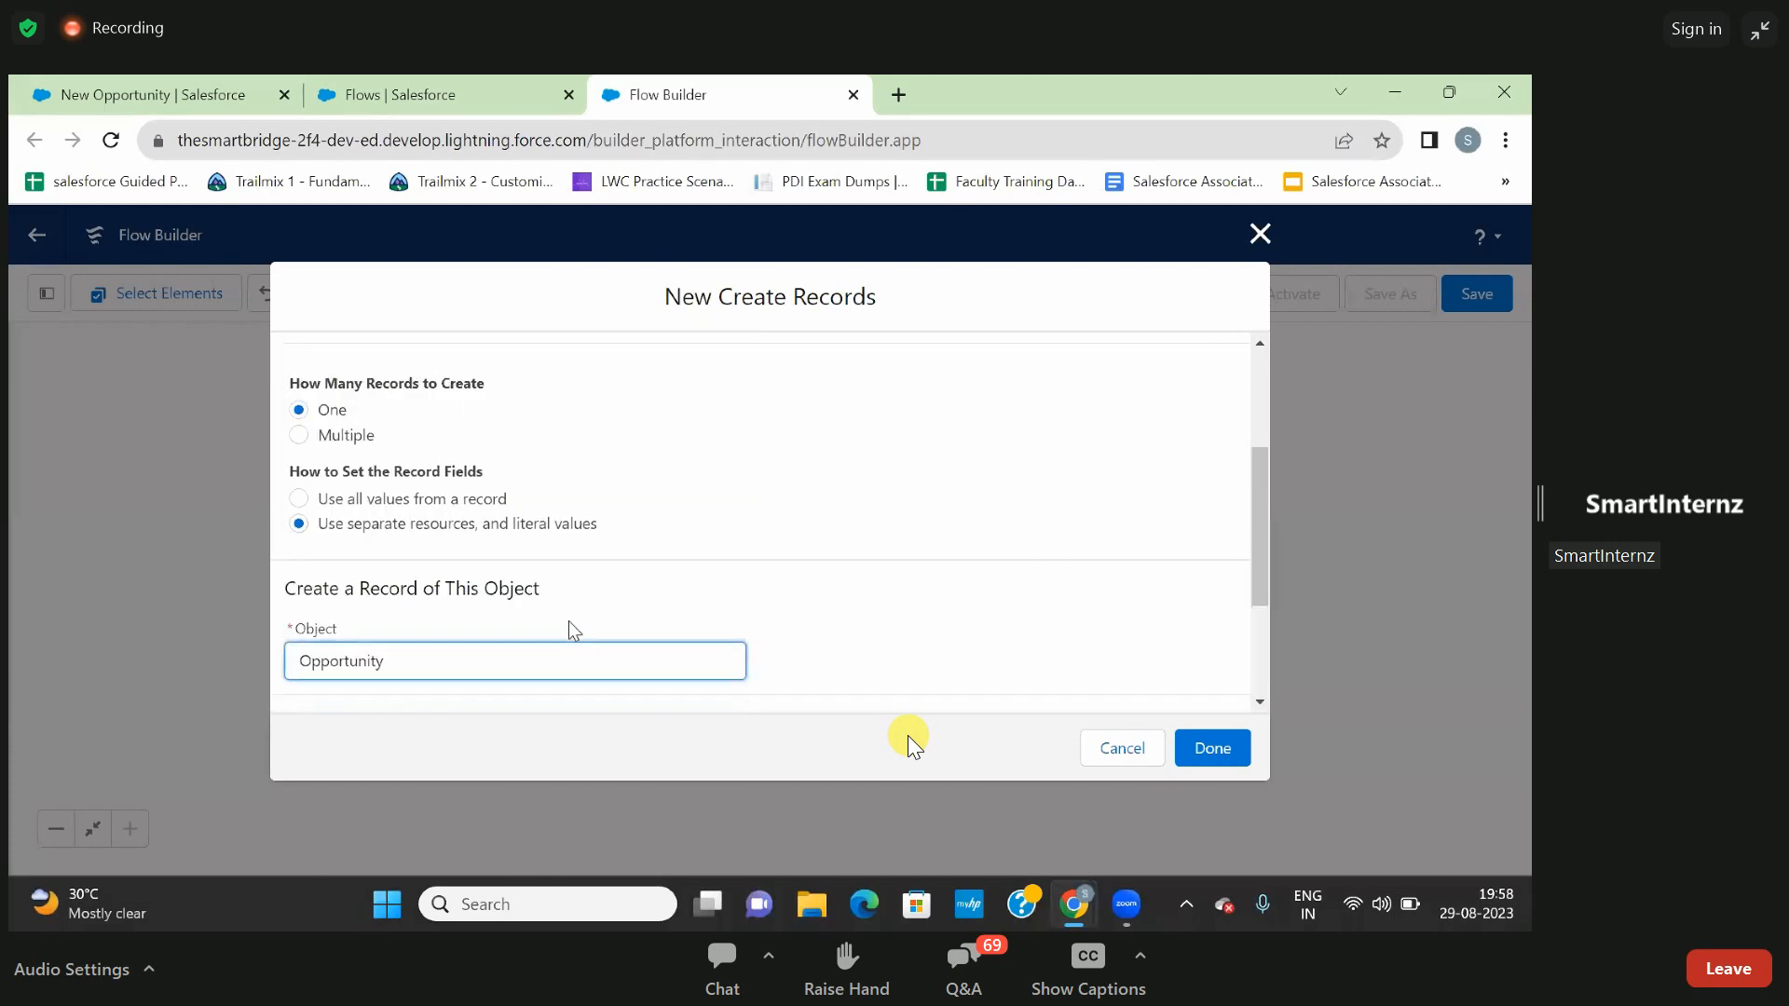
- Map the opportunity's Name field to the Name screen component in the Create Records element
{"action": "scroll", "coordinate": [568, 621], "scroll_direction": "down", "scroll_amount": 3}
{"action": "left_click", "coordinate": [539, 588]}
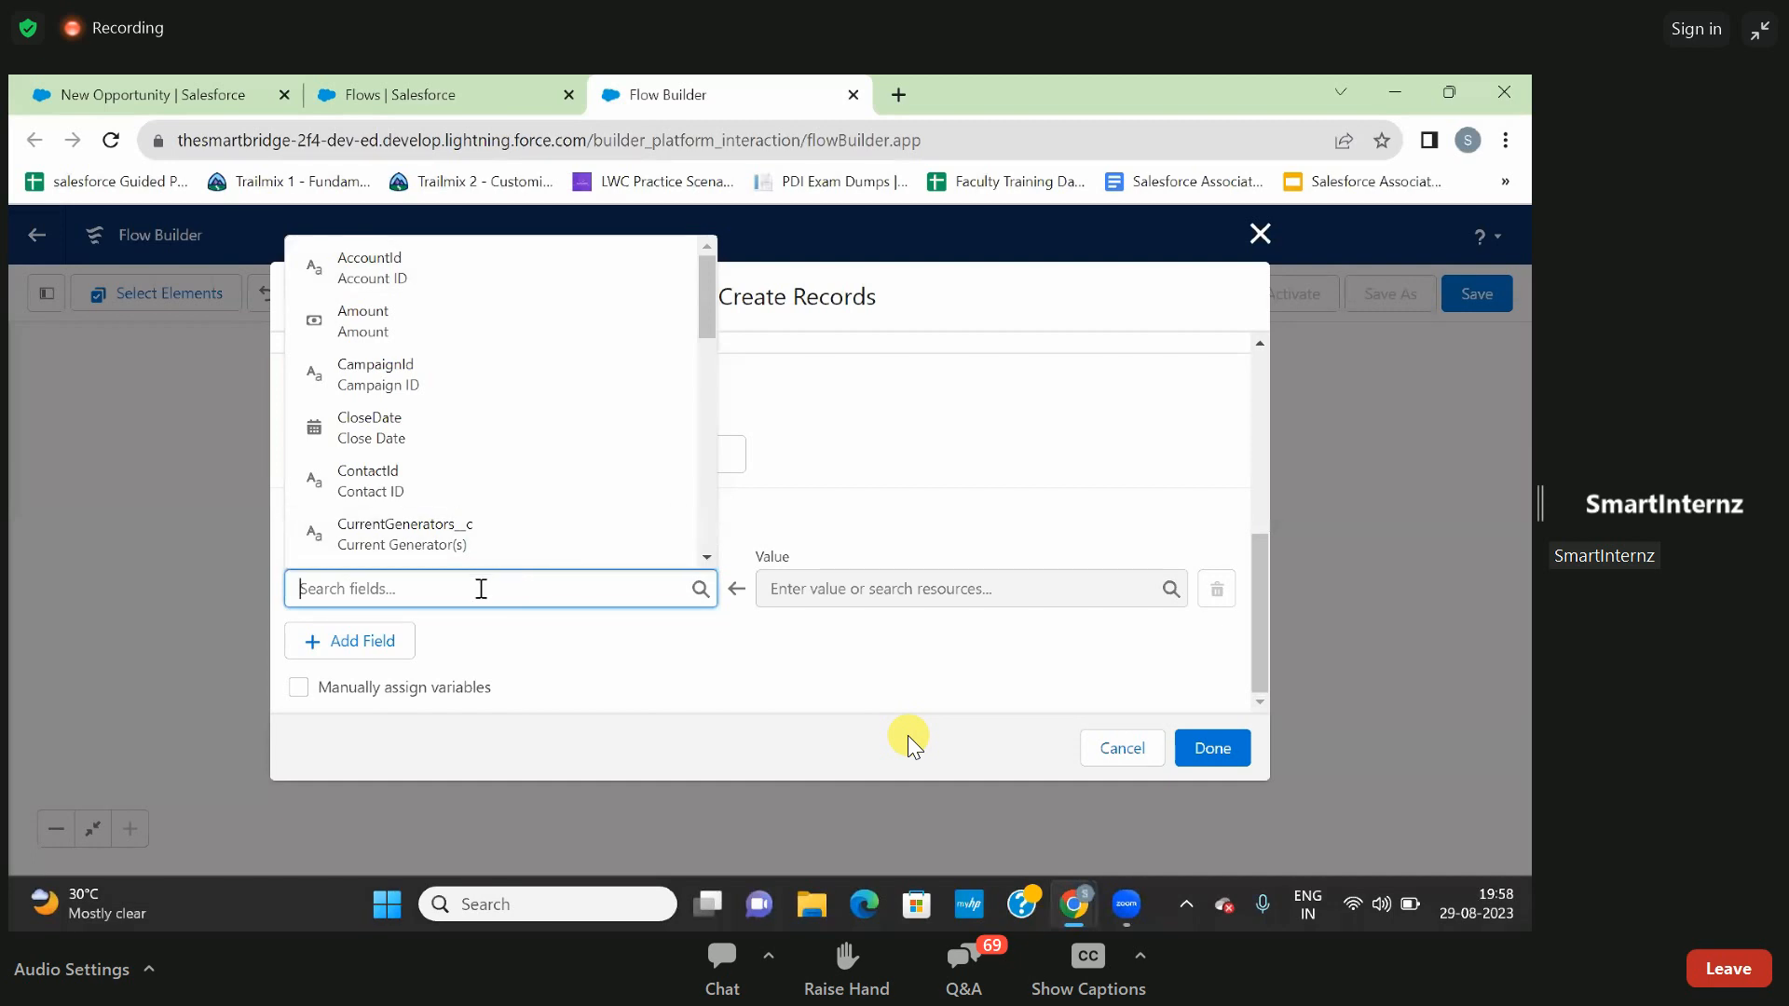
{"action": "type", "text": "opp"}
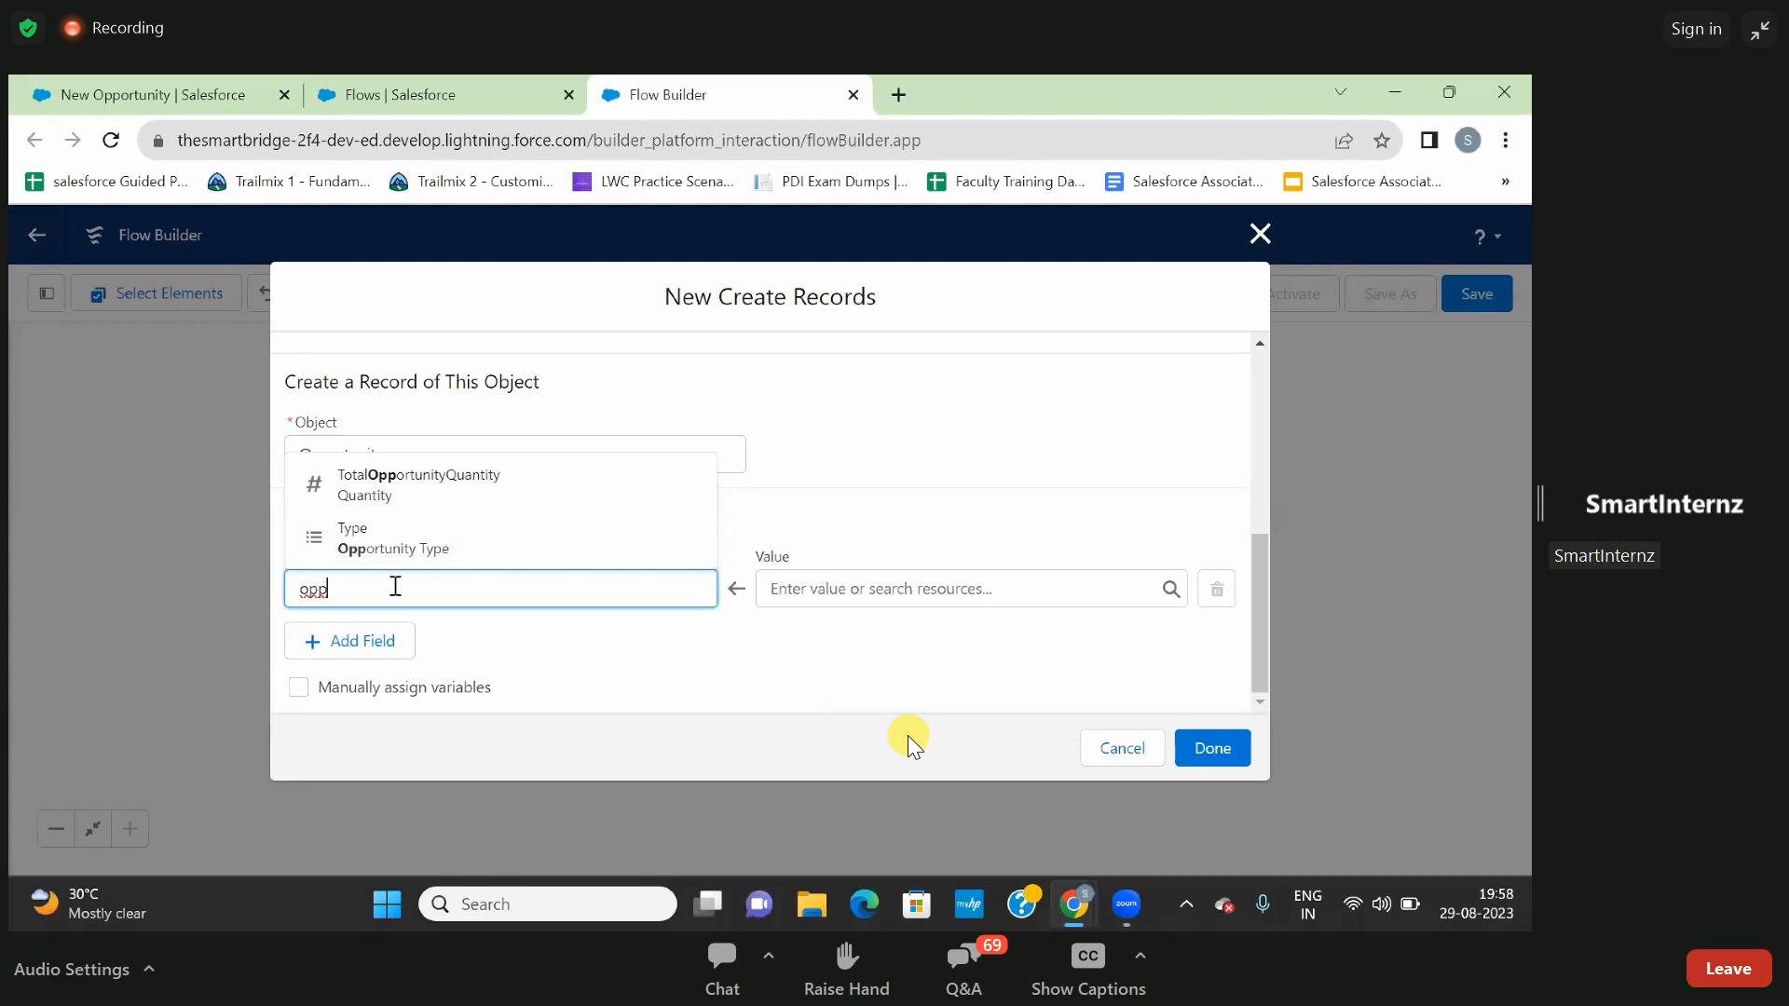
{"action": "key", "text": "BackSpace"}
{"action": "key", "text": "BackSpace"}
{"action": "key", "text": "BackSpace"}
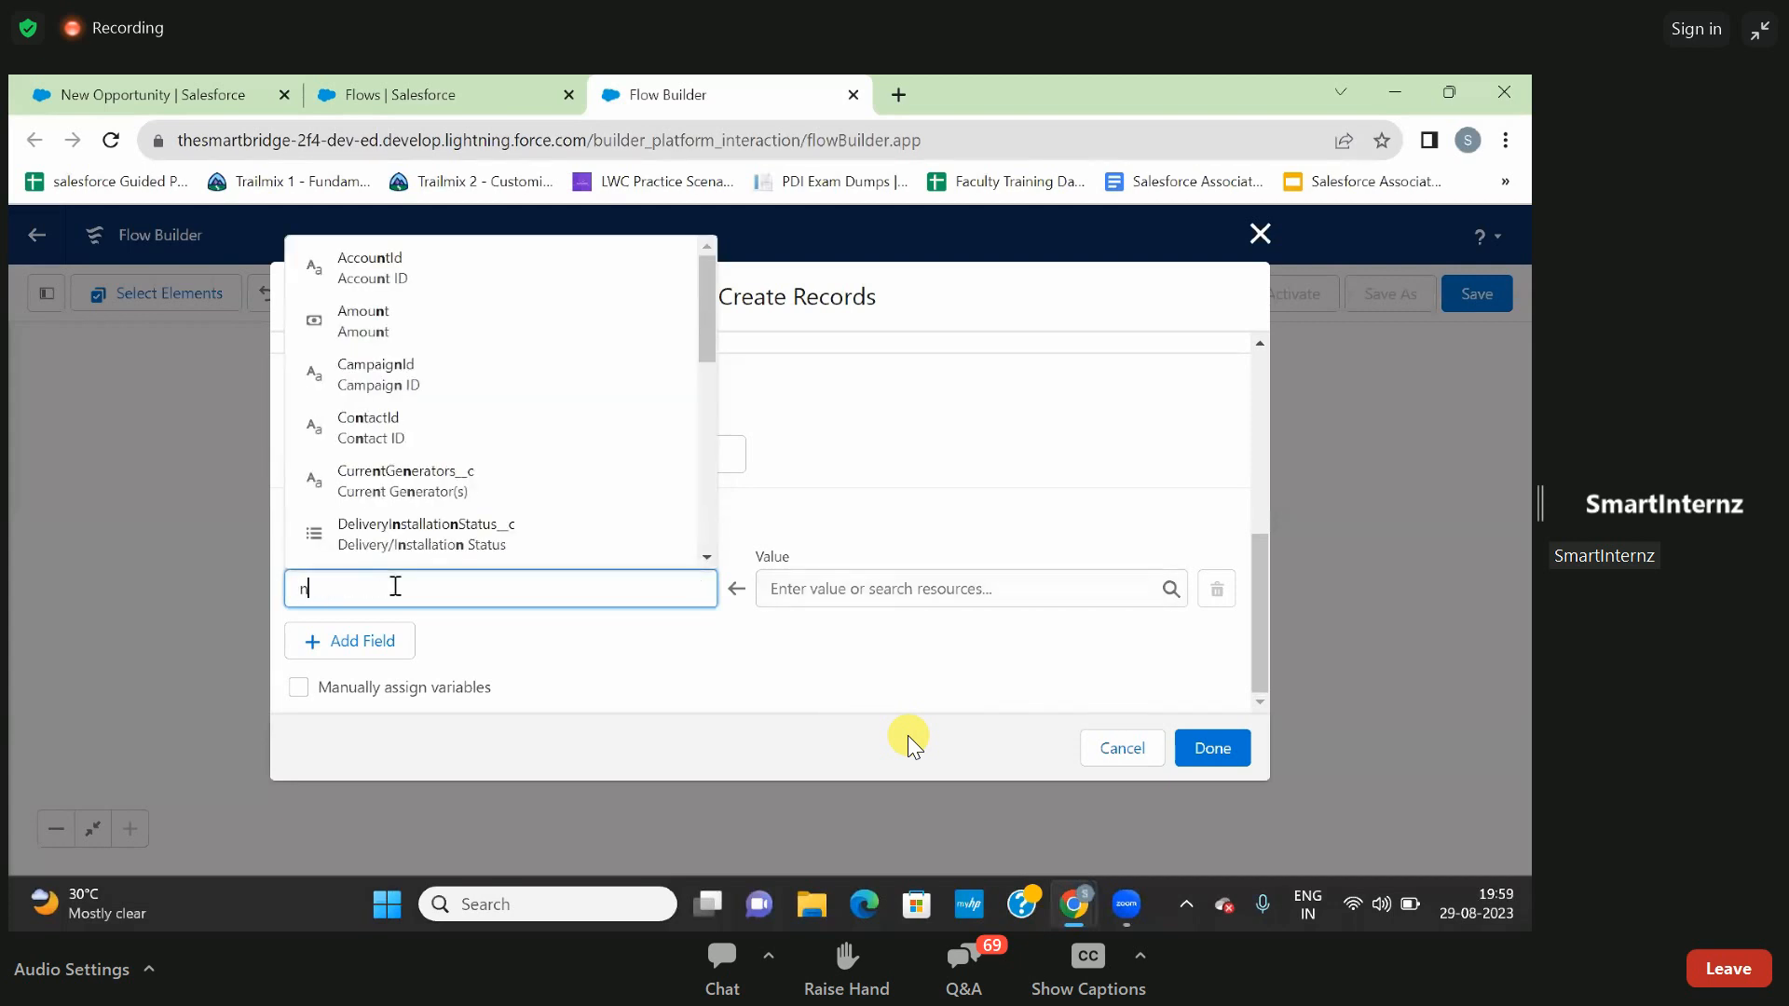
{"action": "type", "text": "nam"}
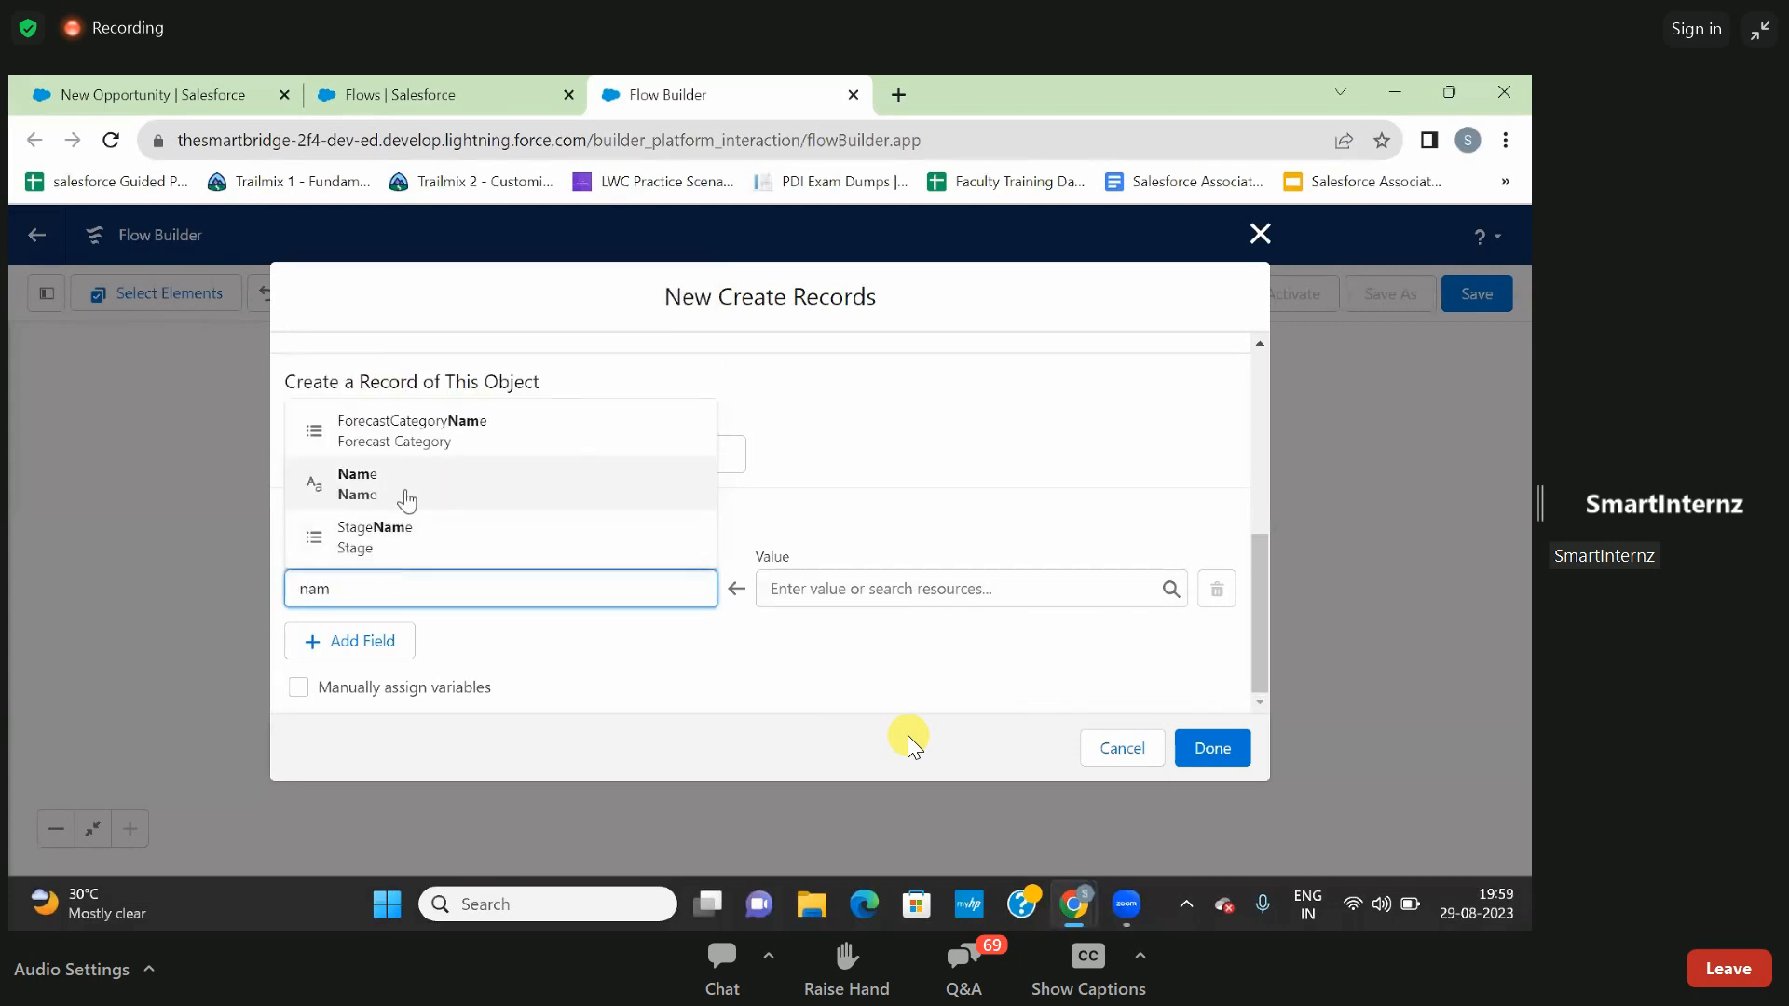
{"action": "left_click", "coordinate": [378, 503]}
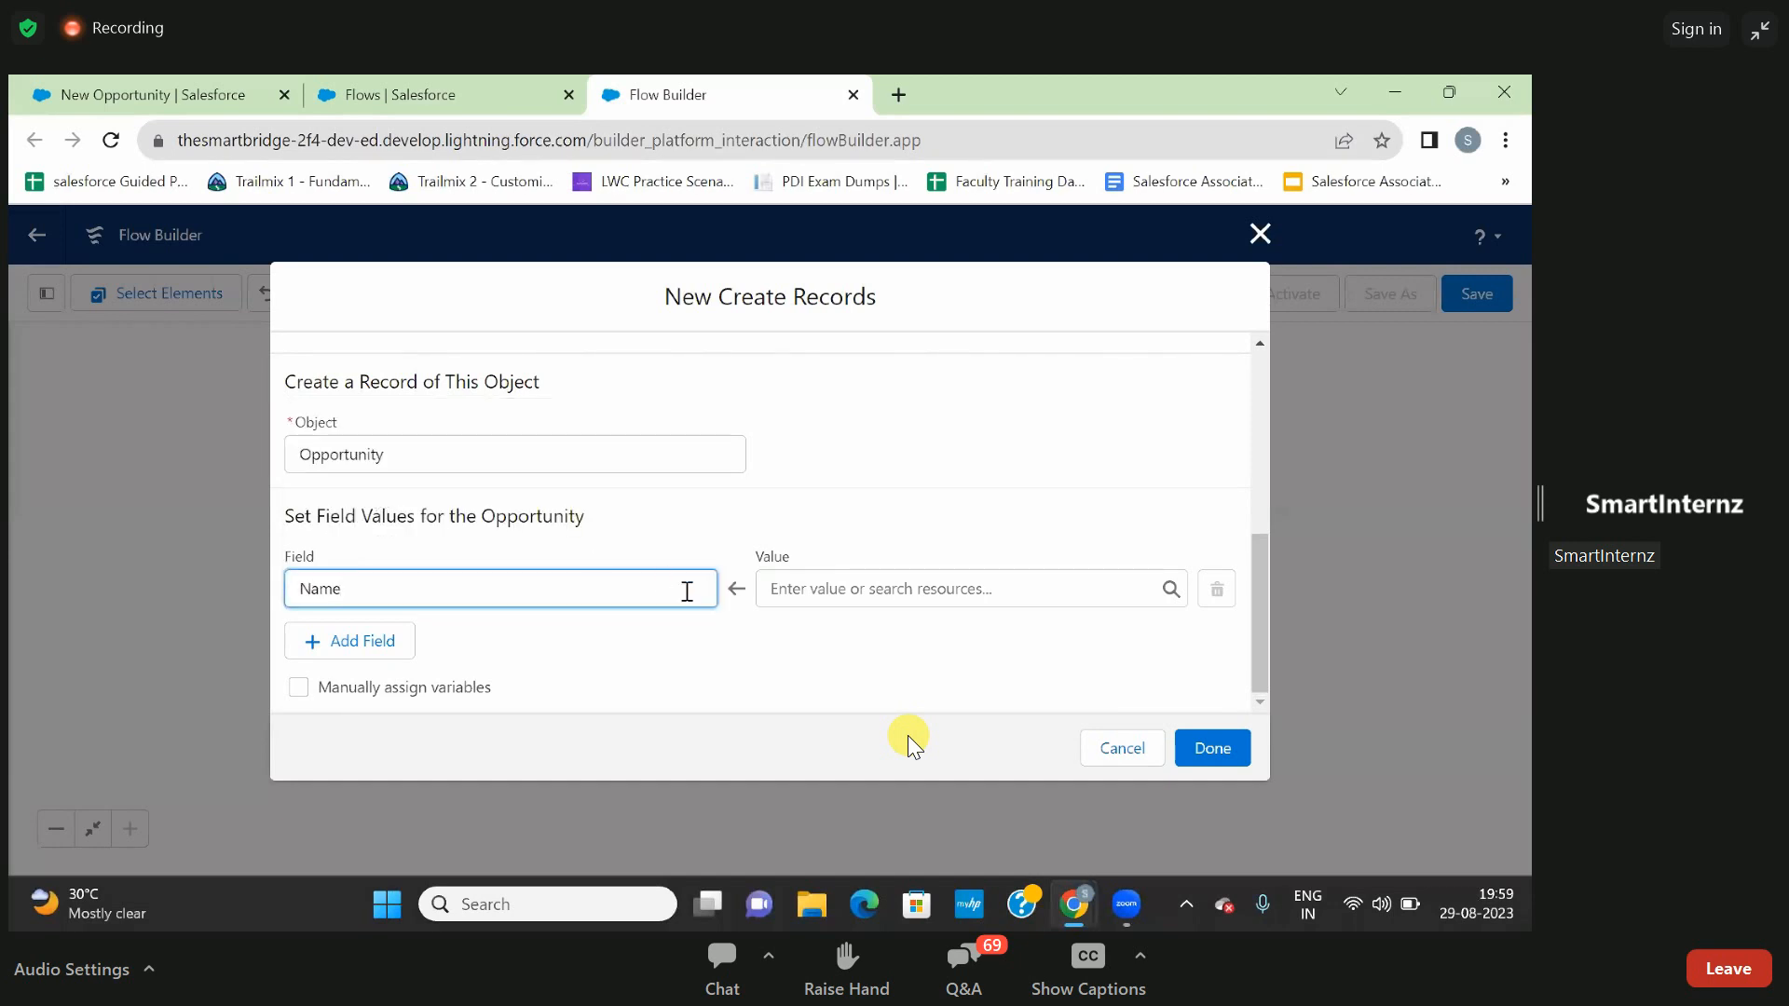
{"action": "left_click", "coordinate": [809, 590]}
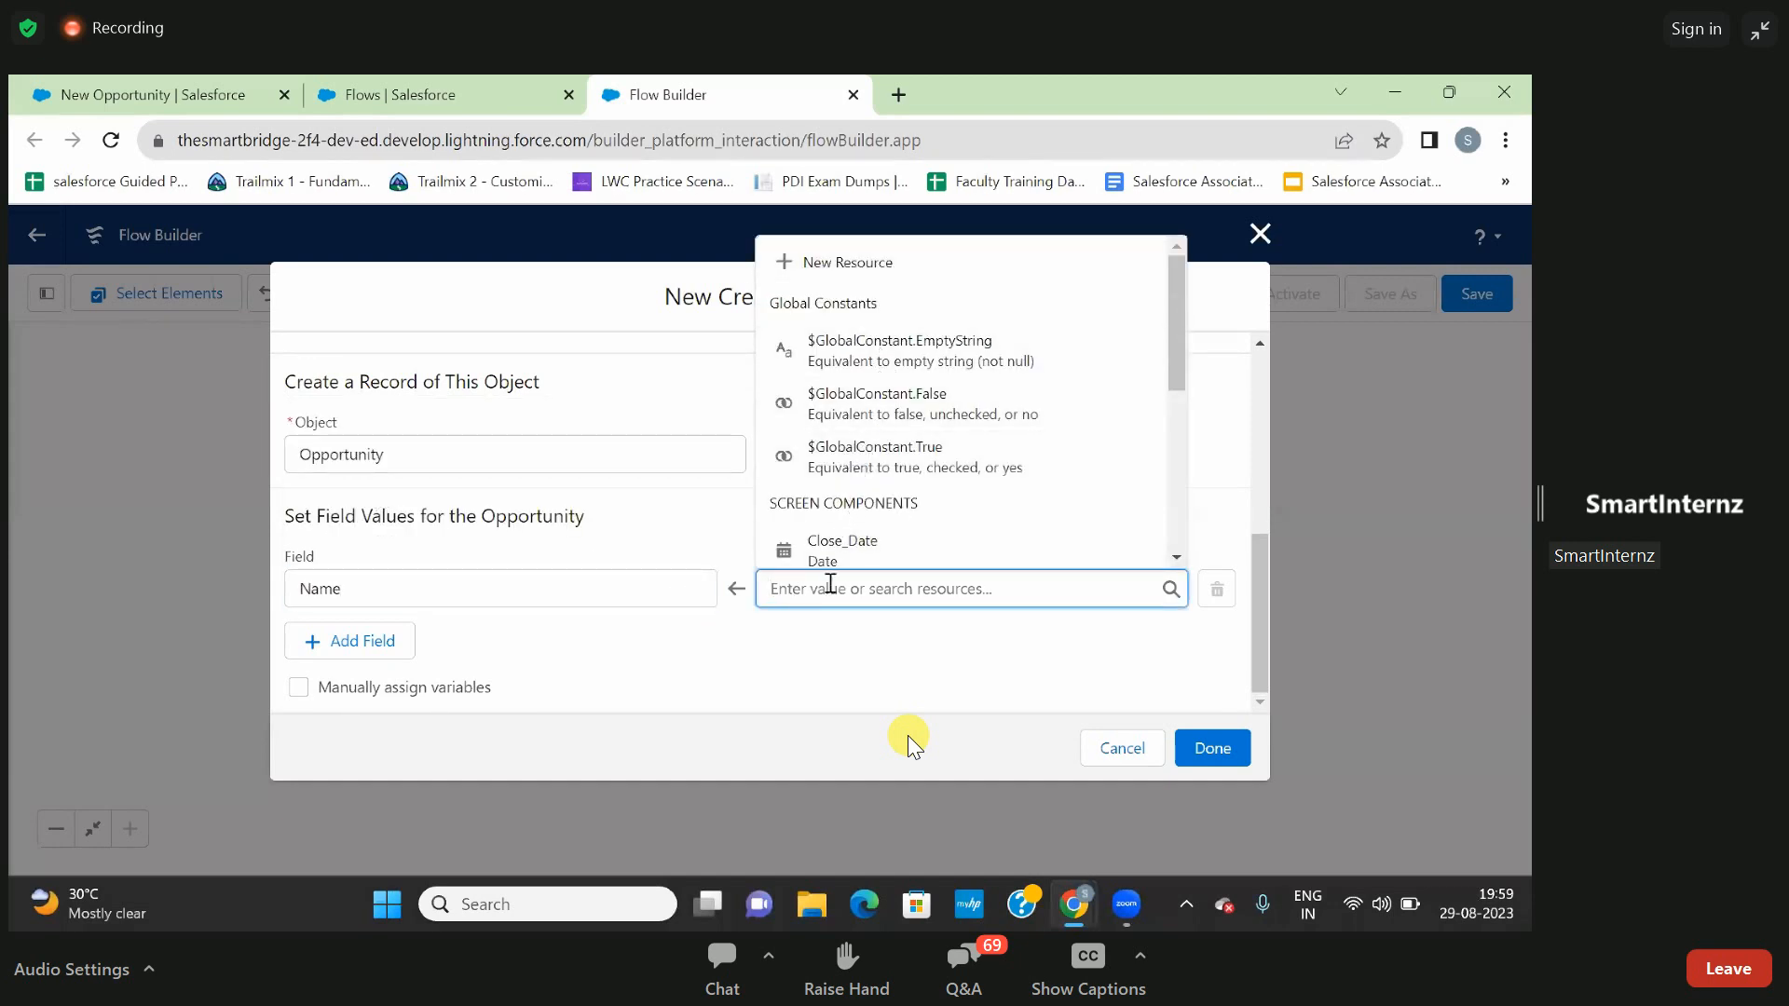
{"action": "type", "text": "nam"}
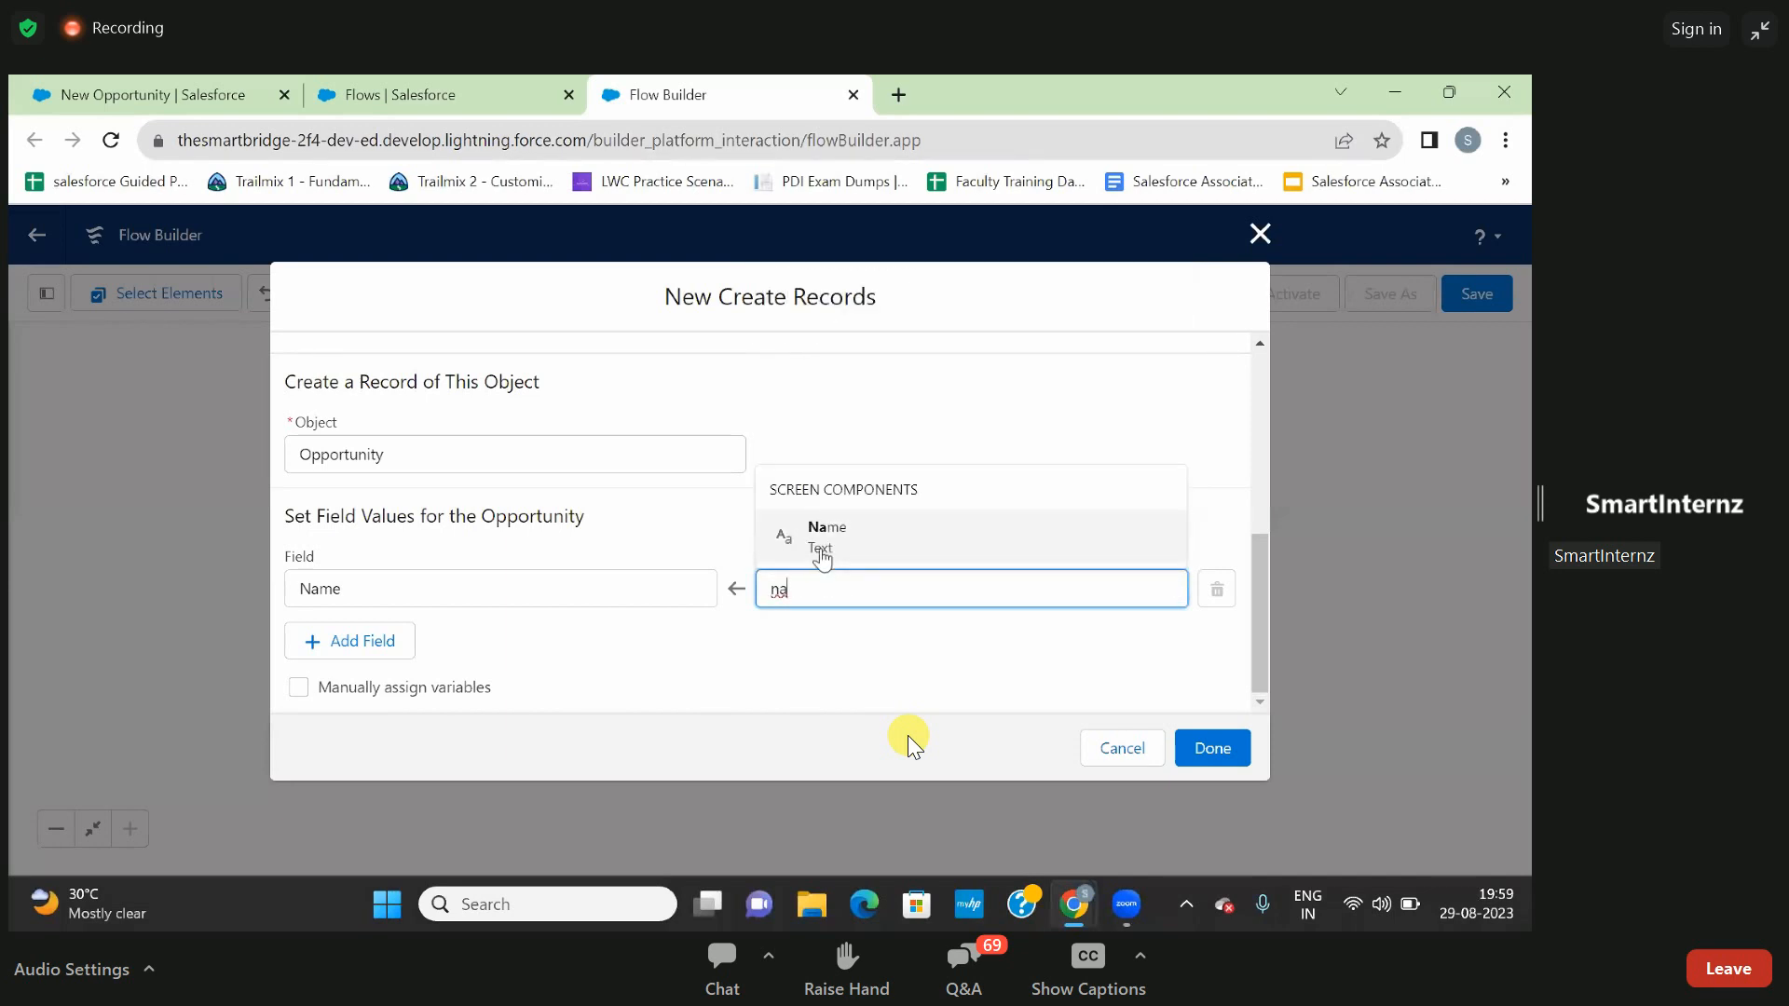
{"action": "left_click", "coordinate": [824, 550]}
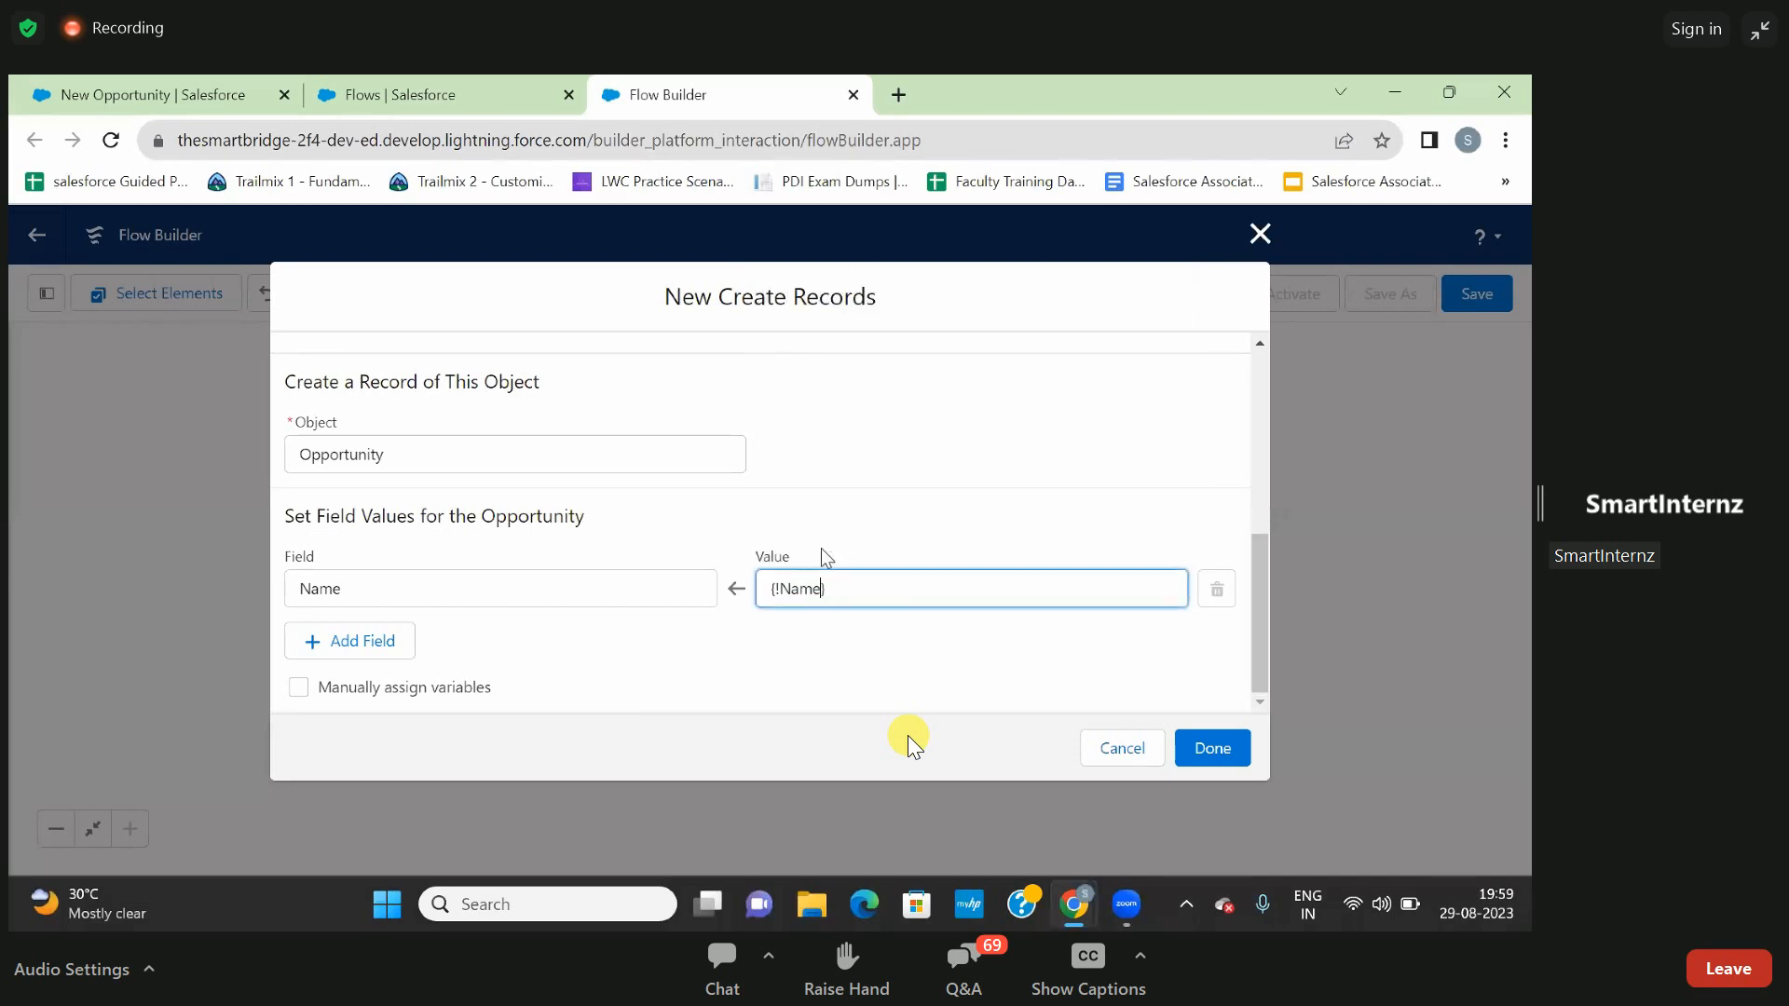
- Add a second field assignment that maps CloseDate to the Close_Date screen component
{"action": "left_click", "coordinate": [395, 641]}
{"action": "left_click", "coordinate": [375, 667]}
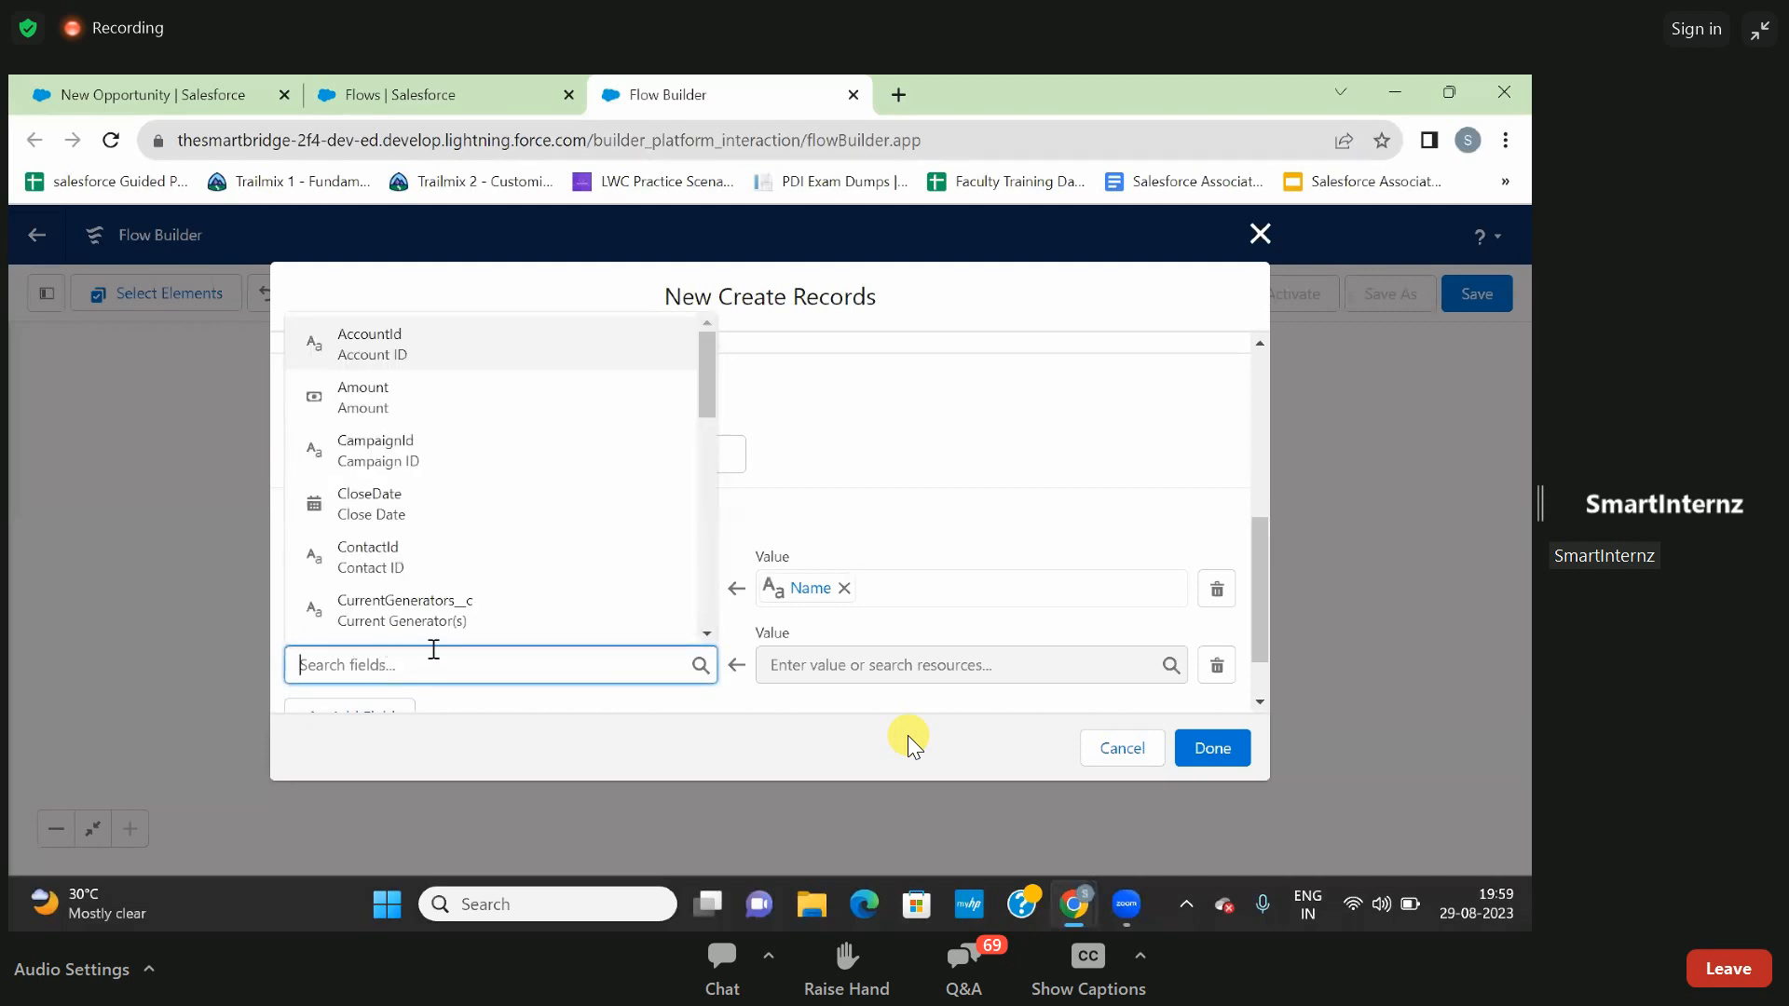
{"action": "left_click", "coordinate": [404, 511]}
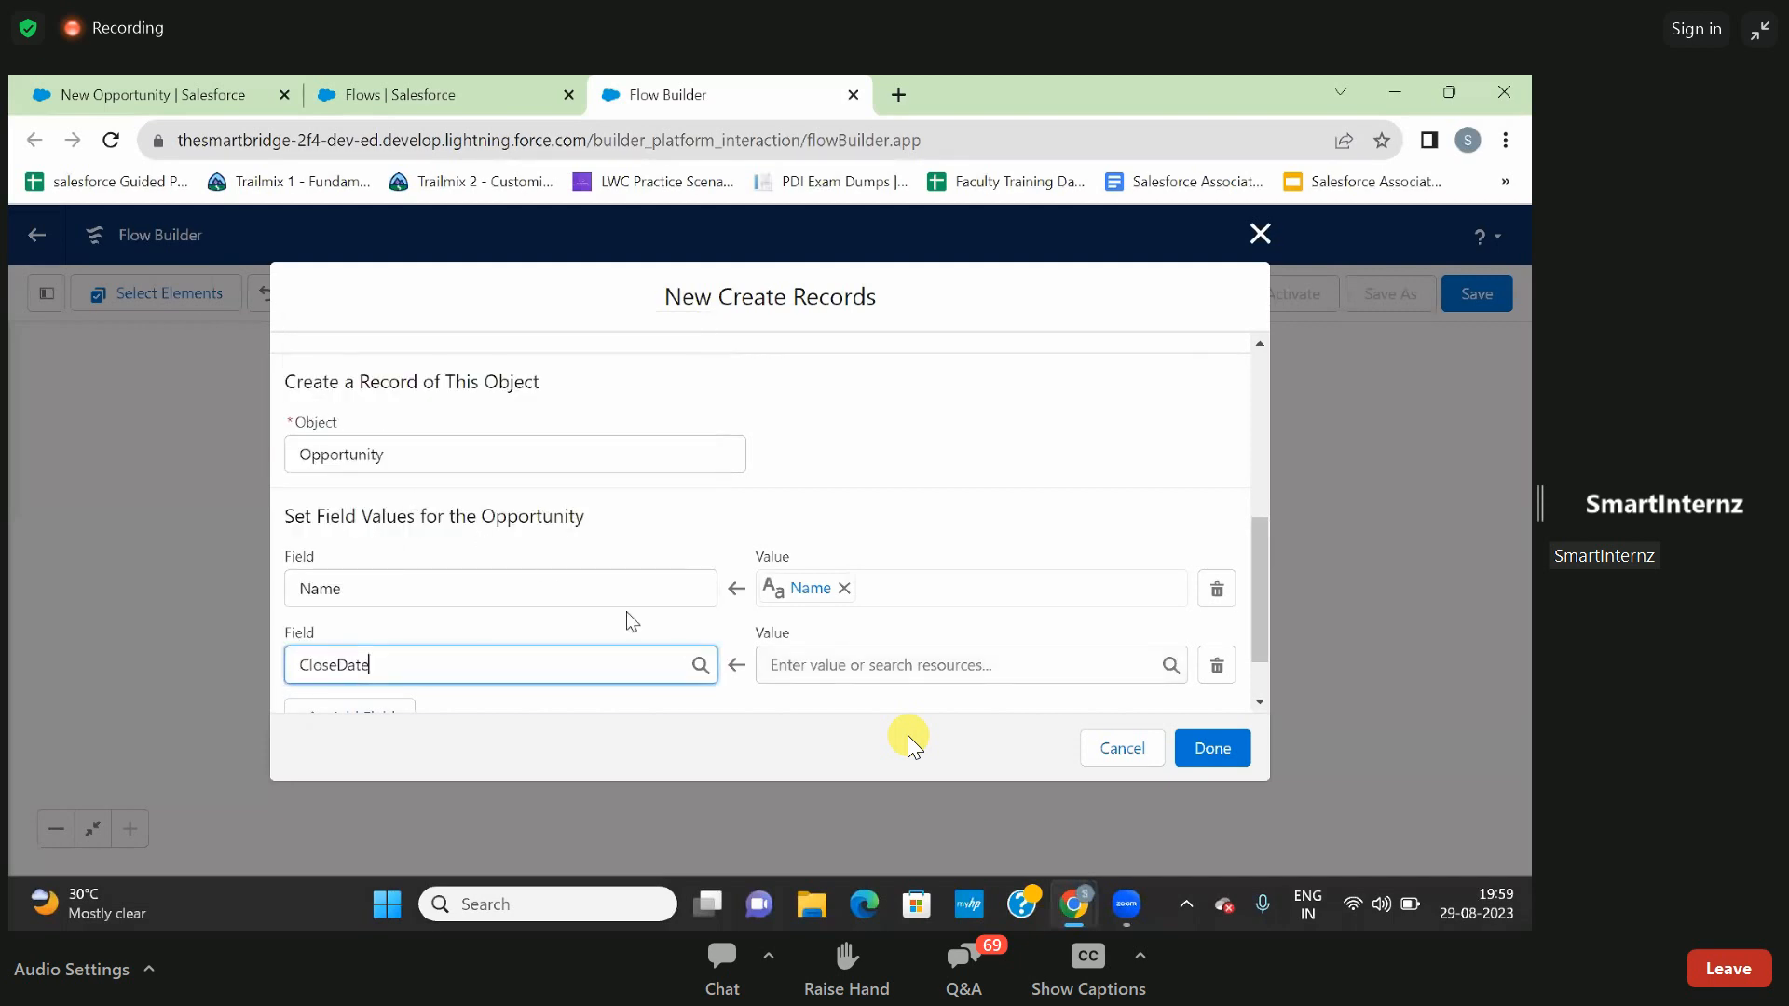
{"action": "left_click", "coordinate": [832, 668]}
{"action": "type", "text": "close"}
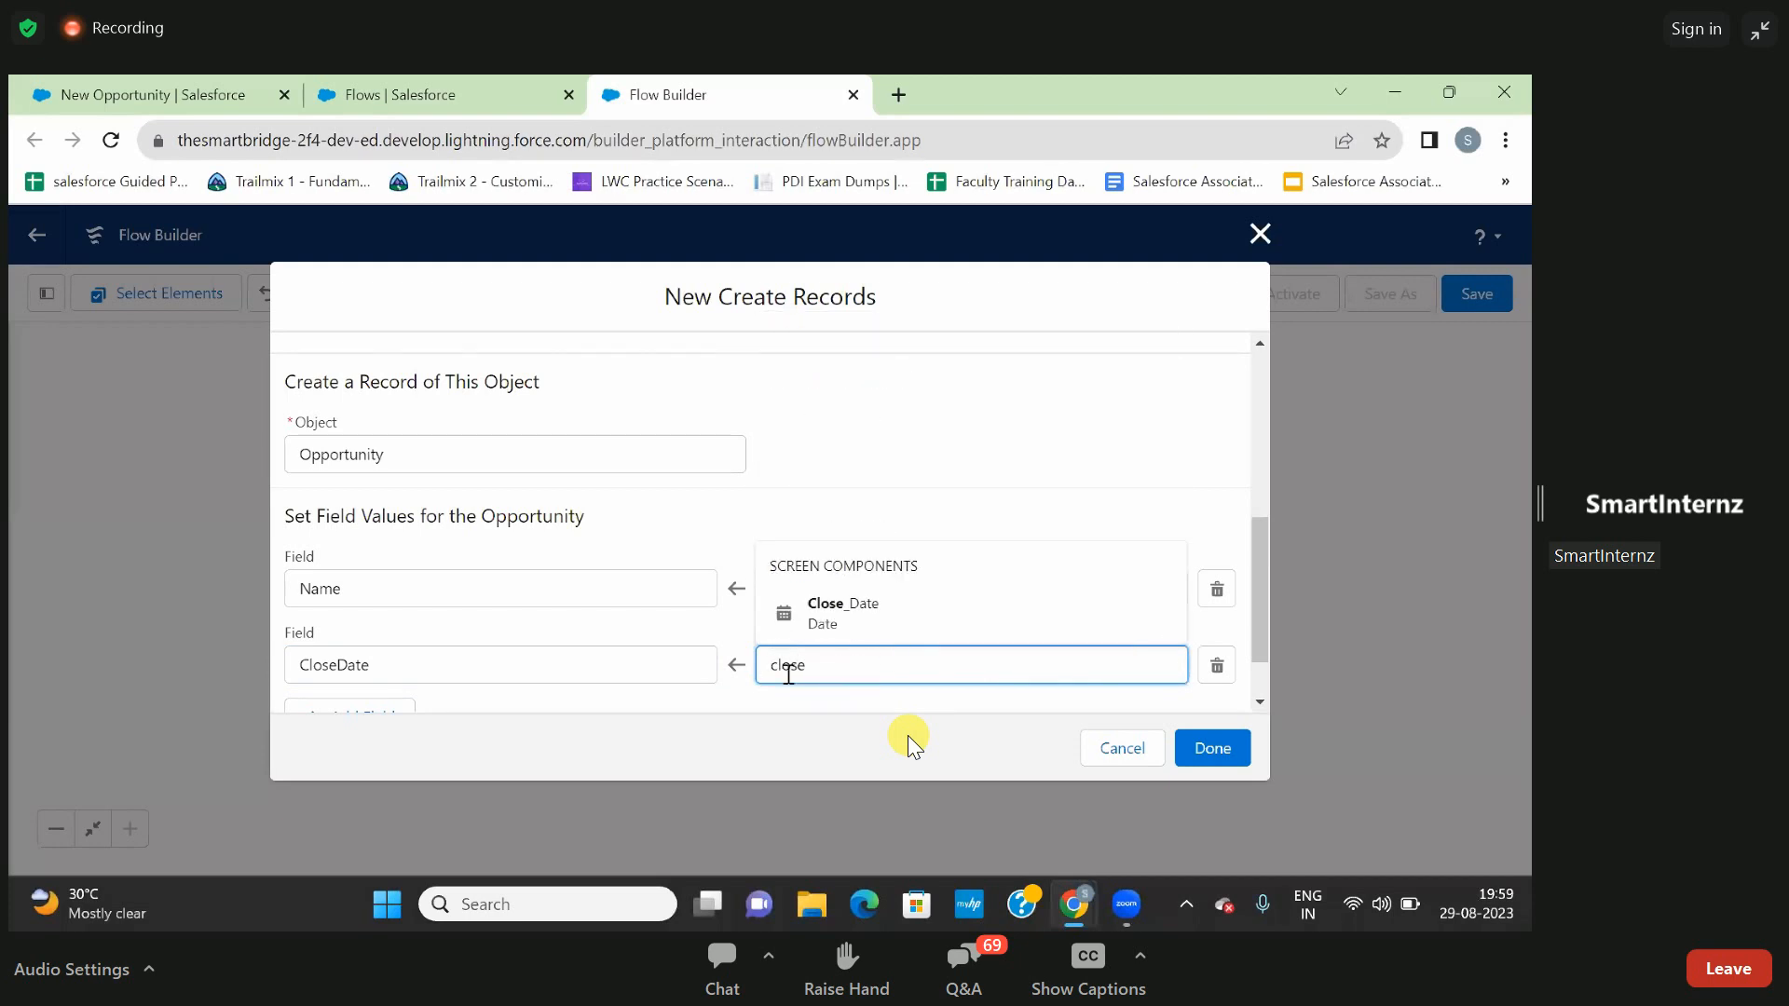
{"action": "left_click", "coordinate": [851, 622]}
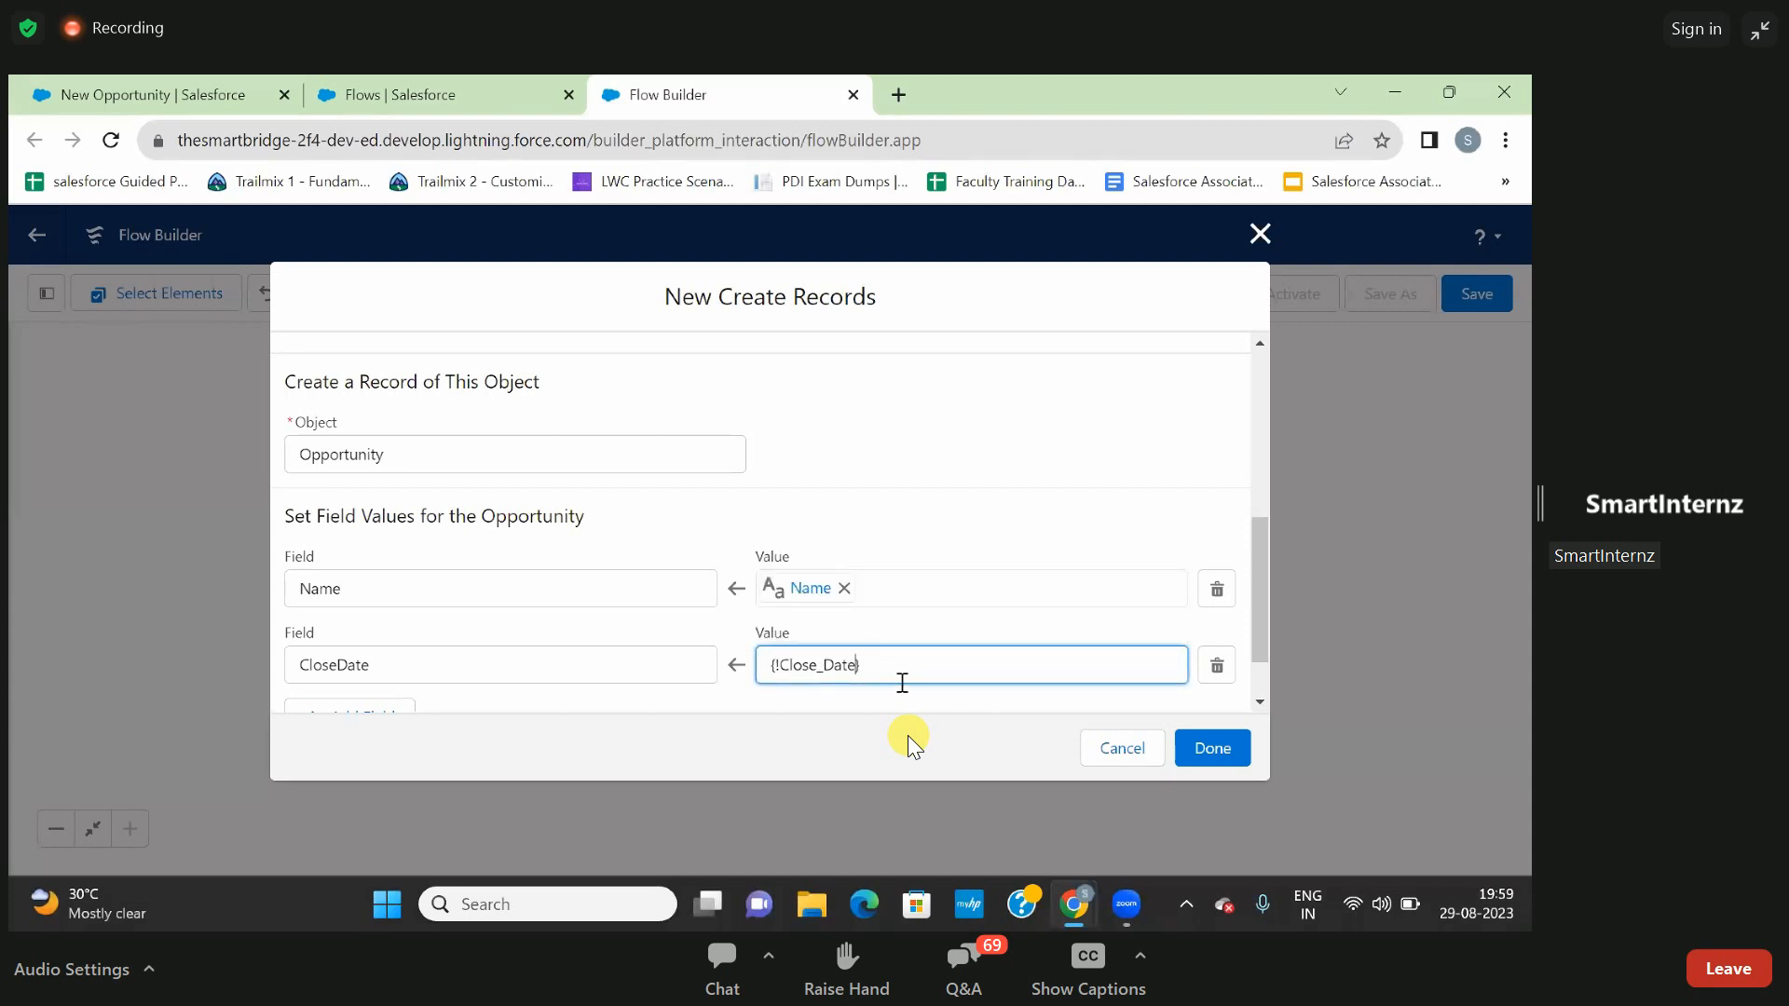
{"action": "left_click", "coordinate": [890, 705]}
- Add a third assignment mapping StageName to the Stage screen component and complete the Create Records element
{"action": "scroll", "coordinate": [737, 667], "scroll_direction": "down", "scroll_amount": 1}
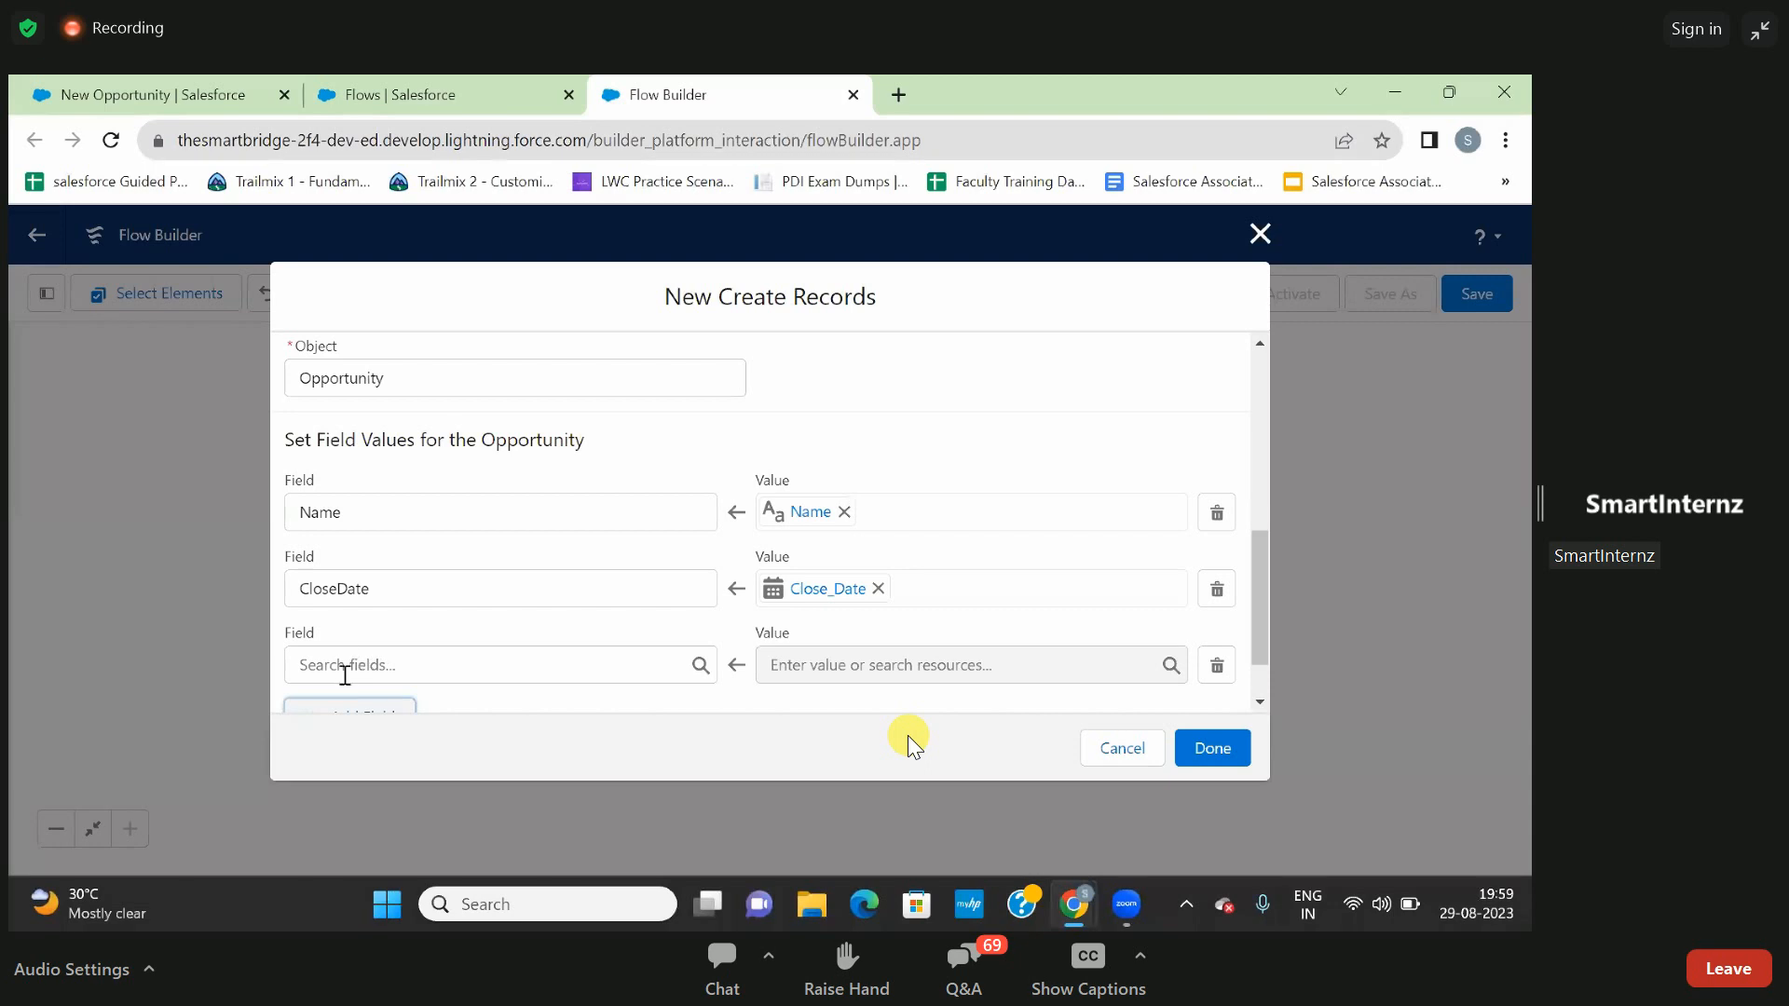
{"action": "left_click", "coordinate": [345, 665]}
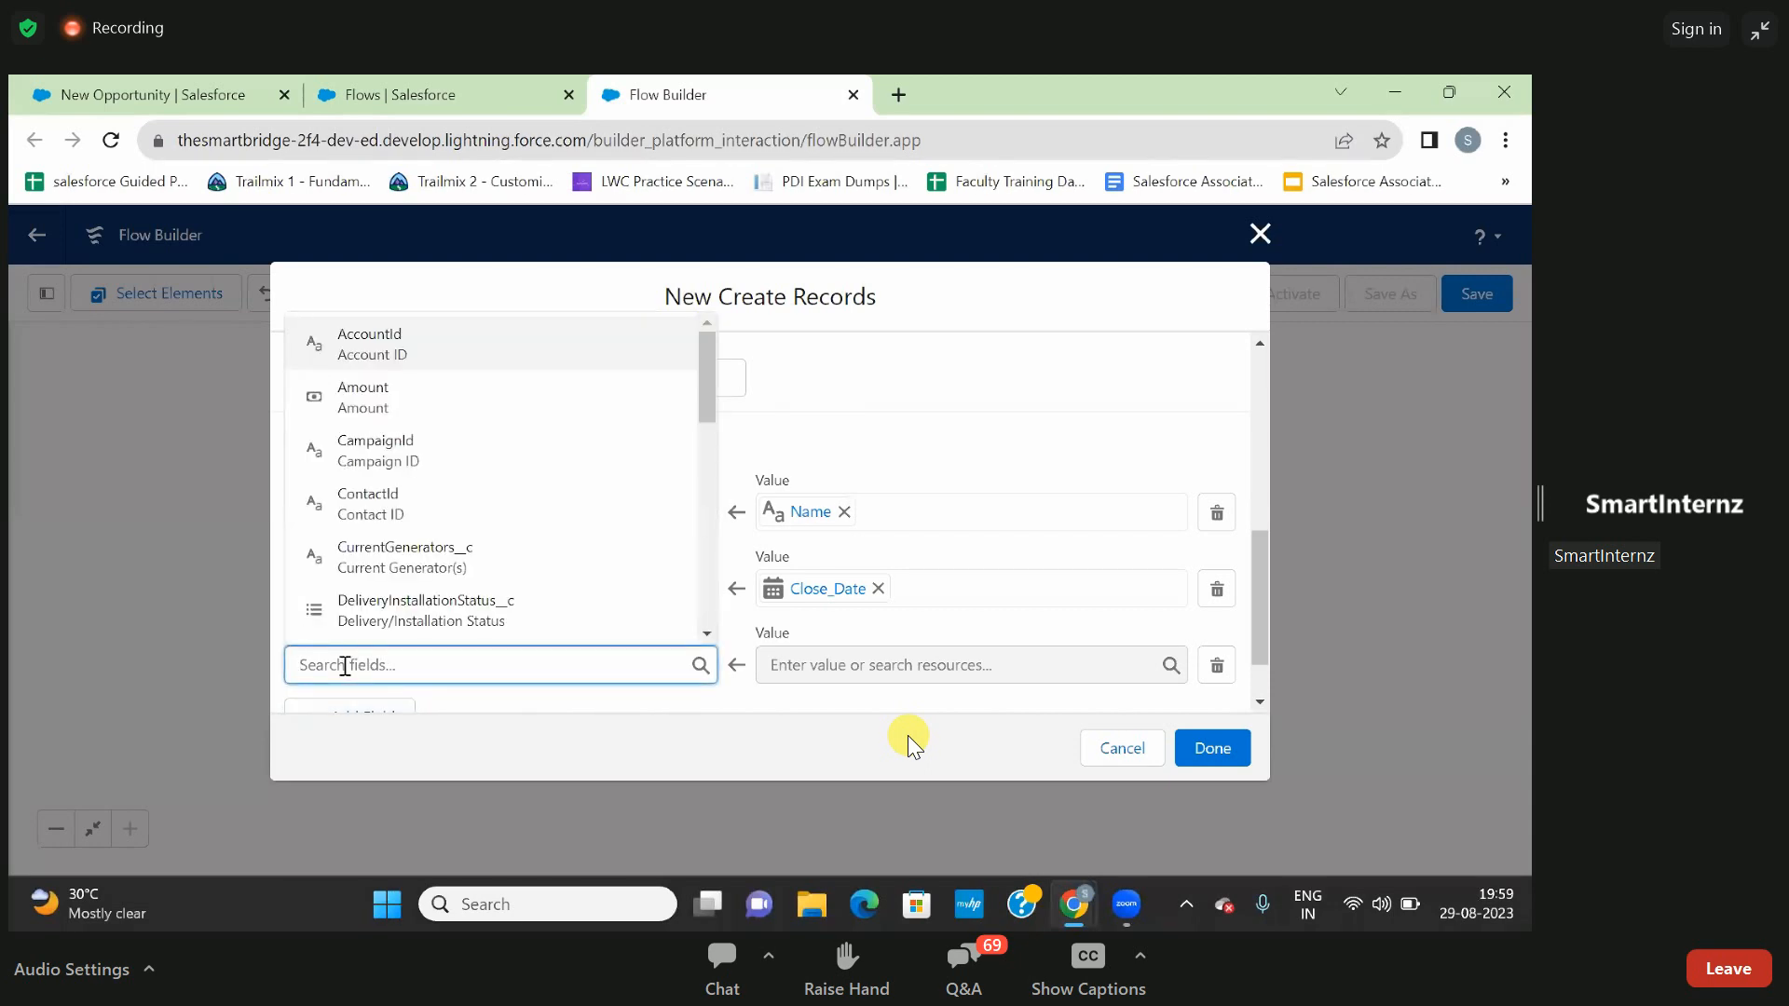
{"action": "type", "text": "sta"}
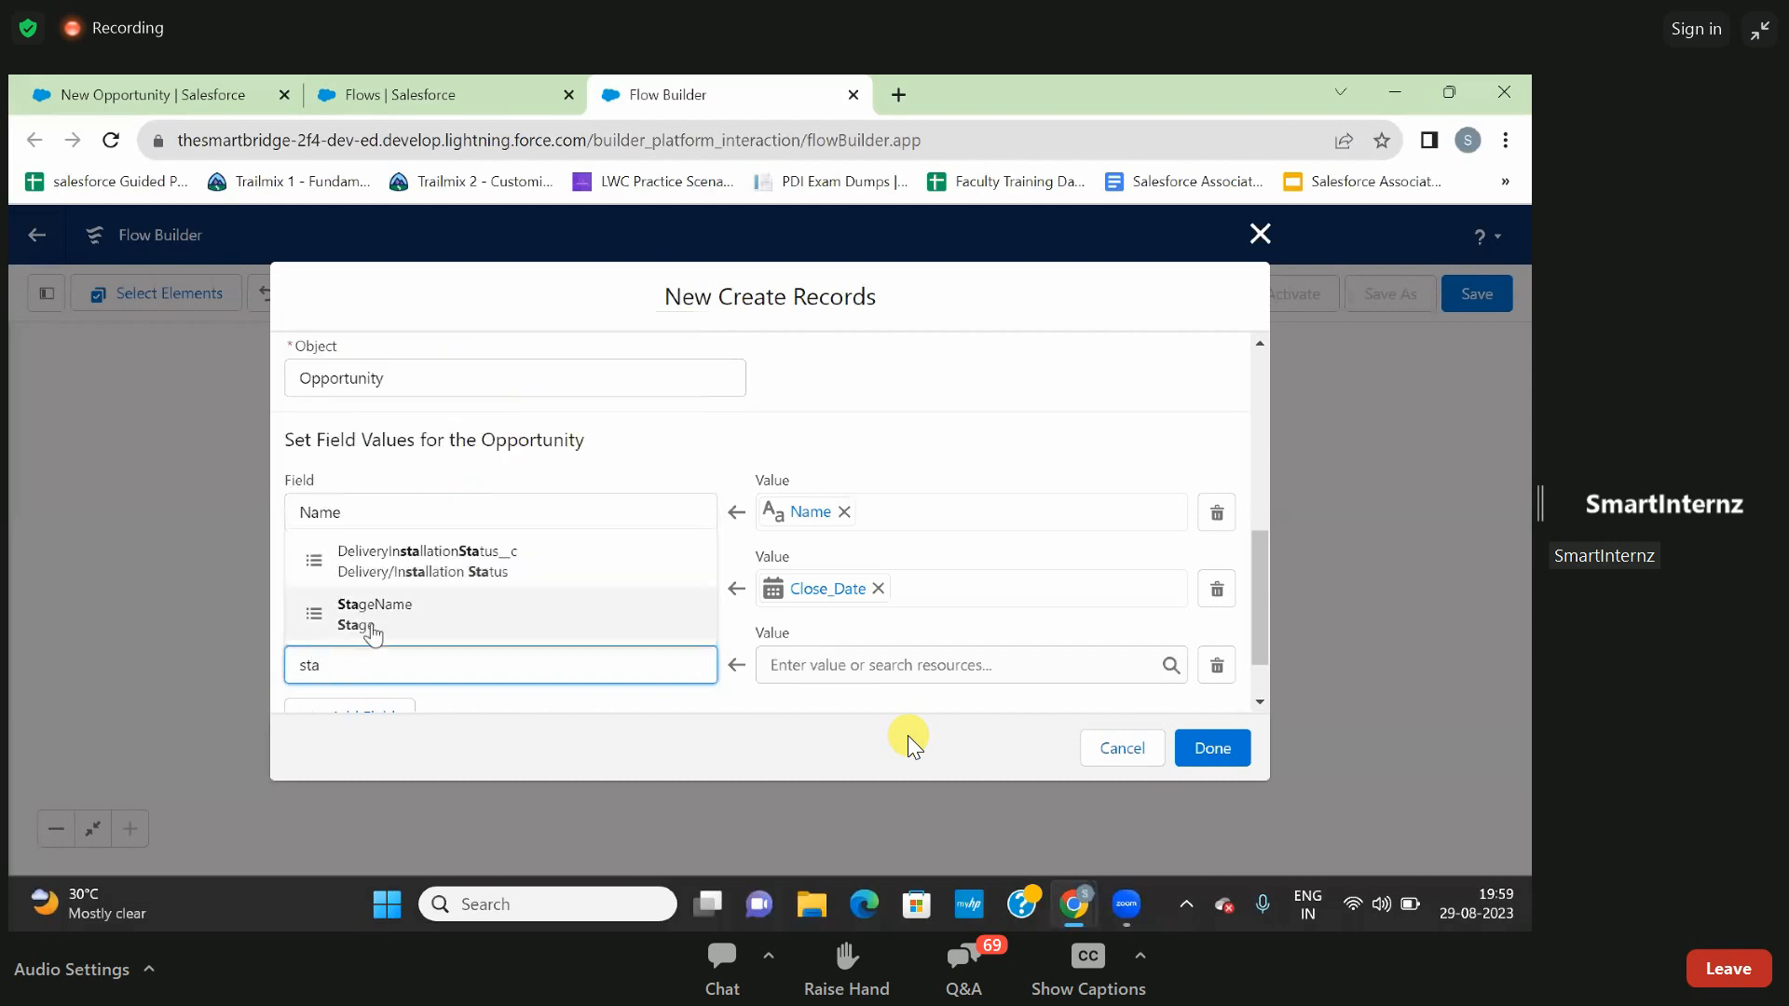
{"action": "left_click", "coordinate": [368, 617]}
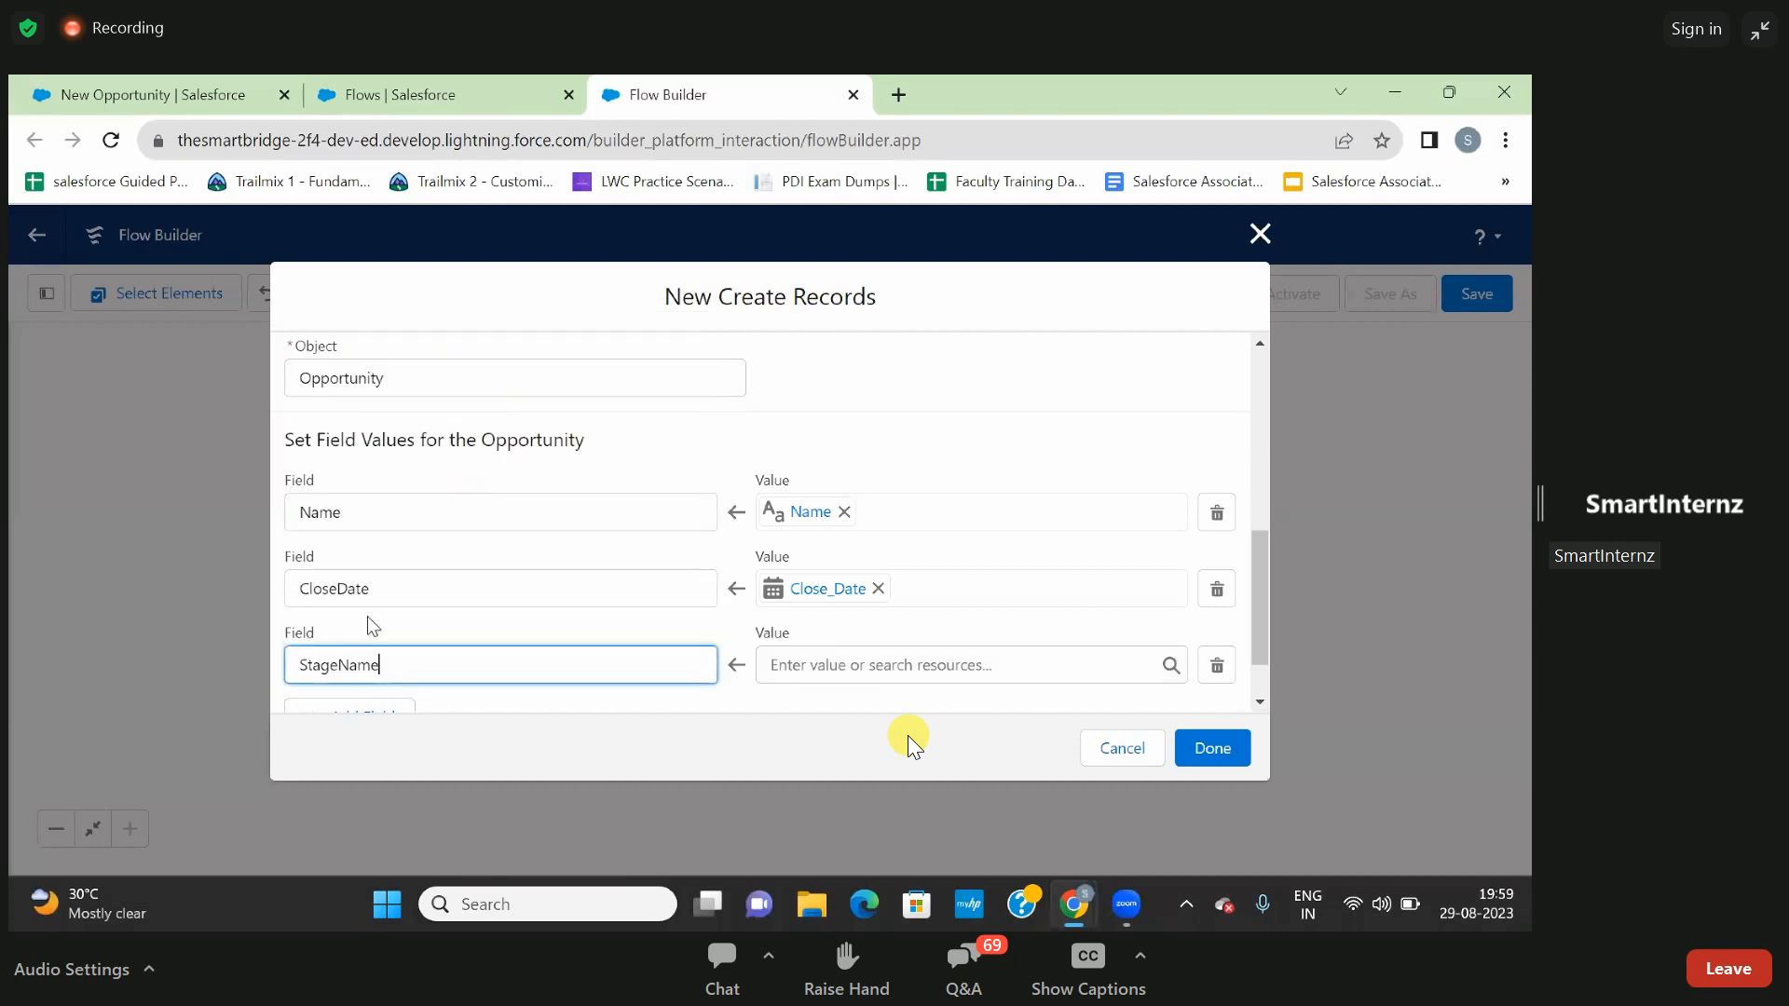
{"action": "left_click", "coordinate": [810, 665]}
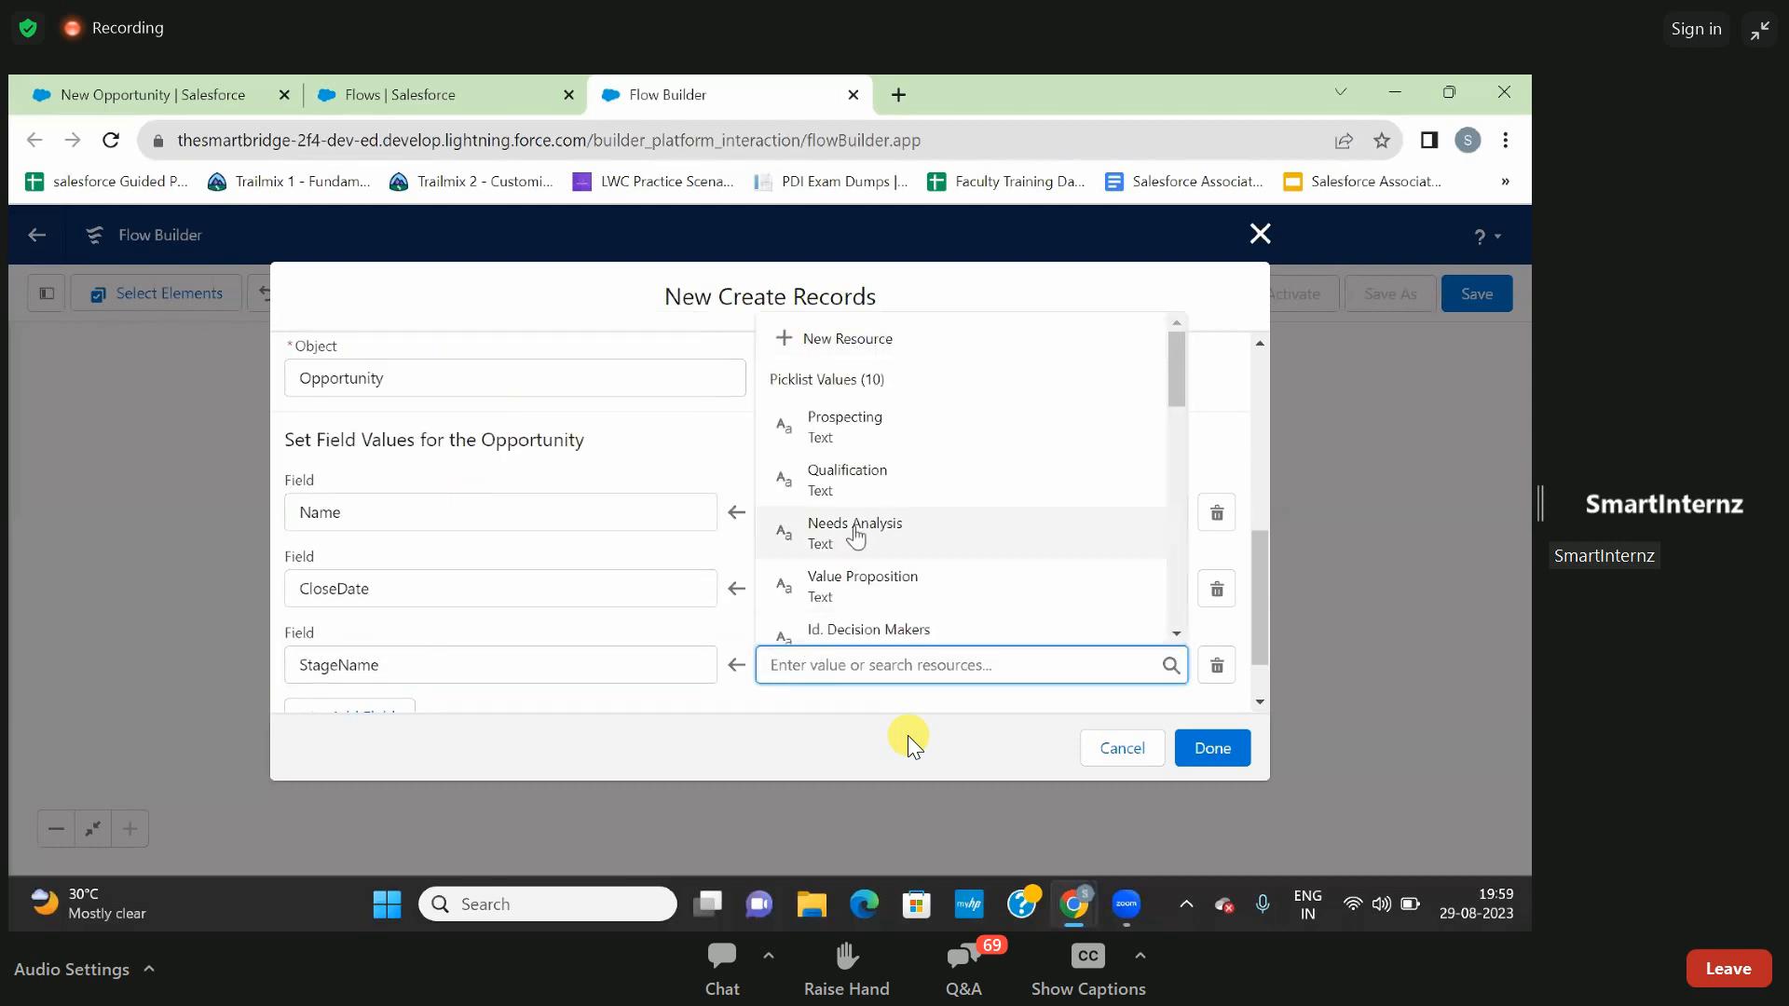
{"action": "scroll", "coordinate": [856, 533], "scroll_direction": "down", "scroll_amount": 10}
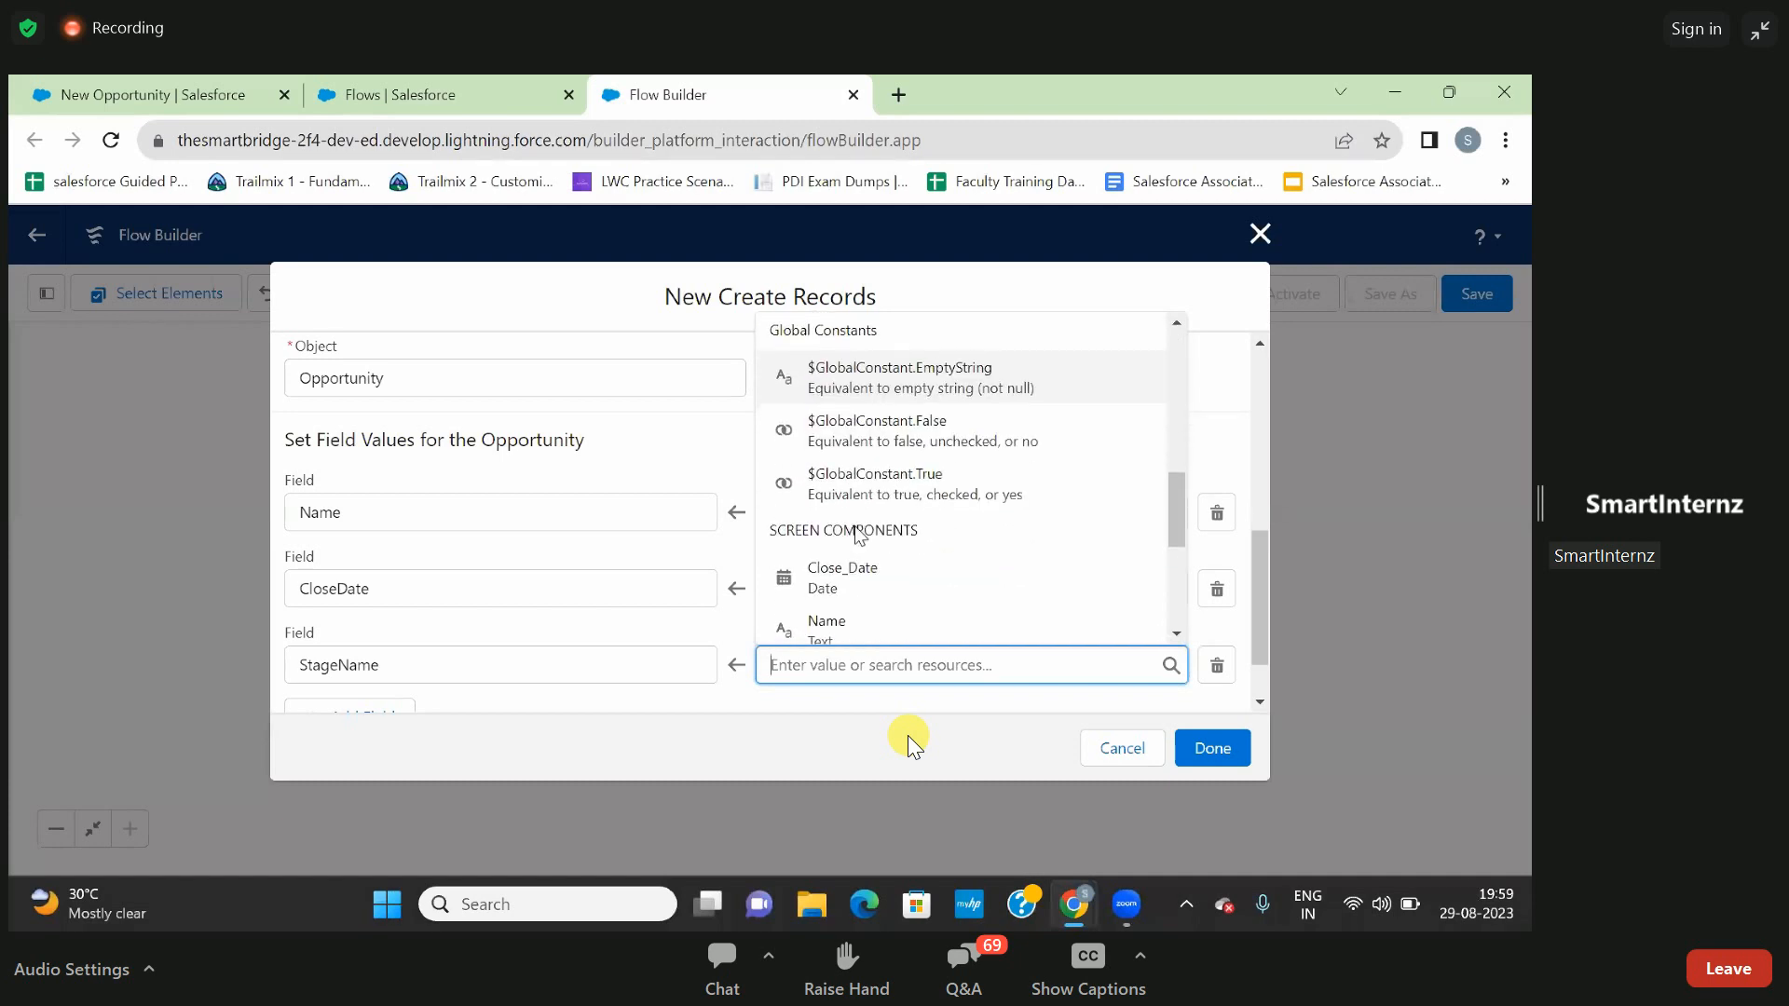
{"action": "scroll", "coordinate": [855, 533], "scroll_direction": "down", "scroll_amount": 4}
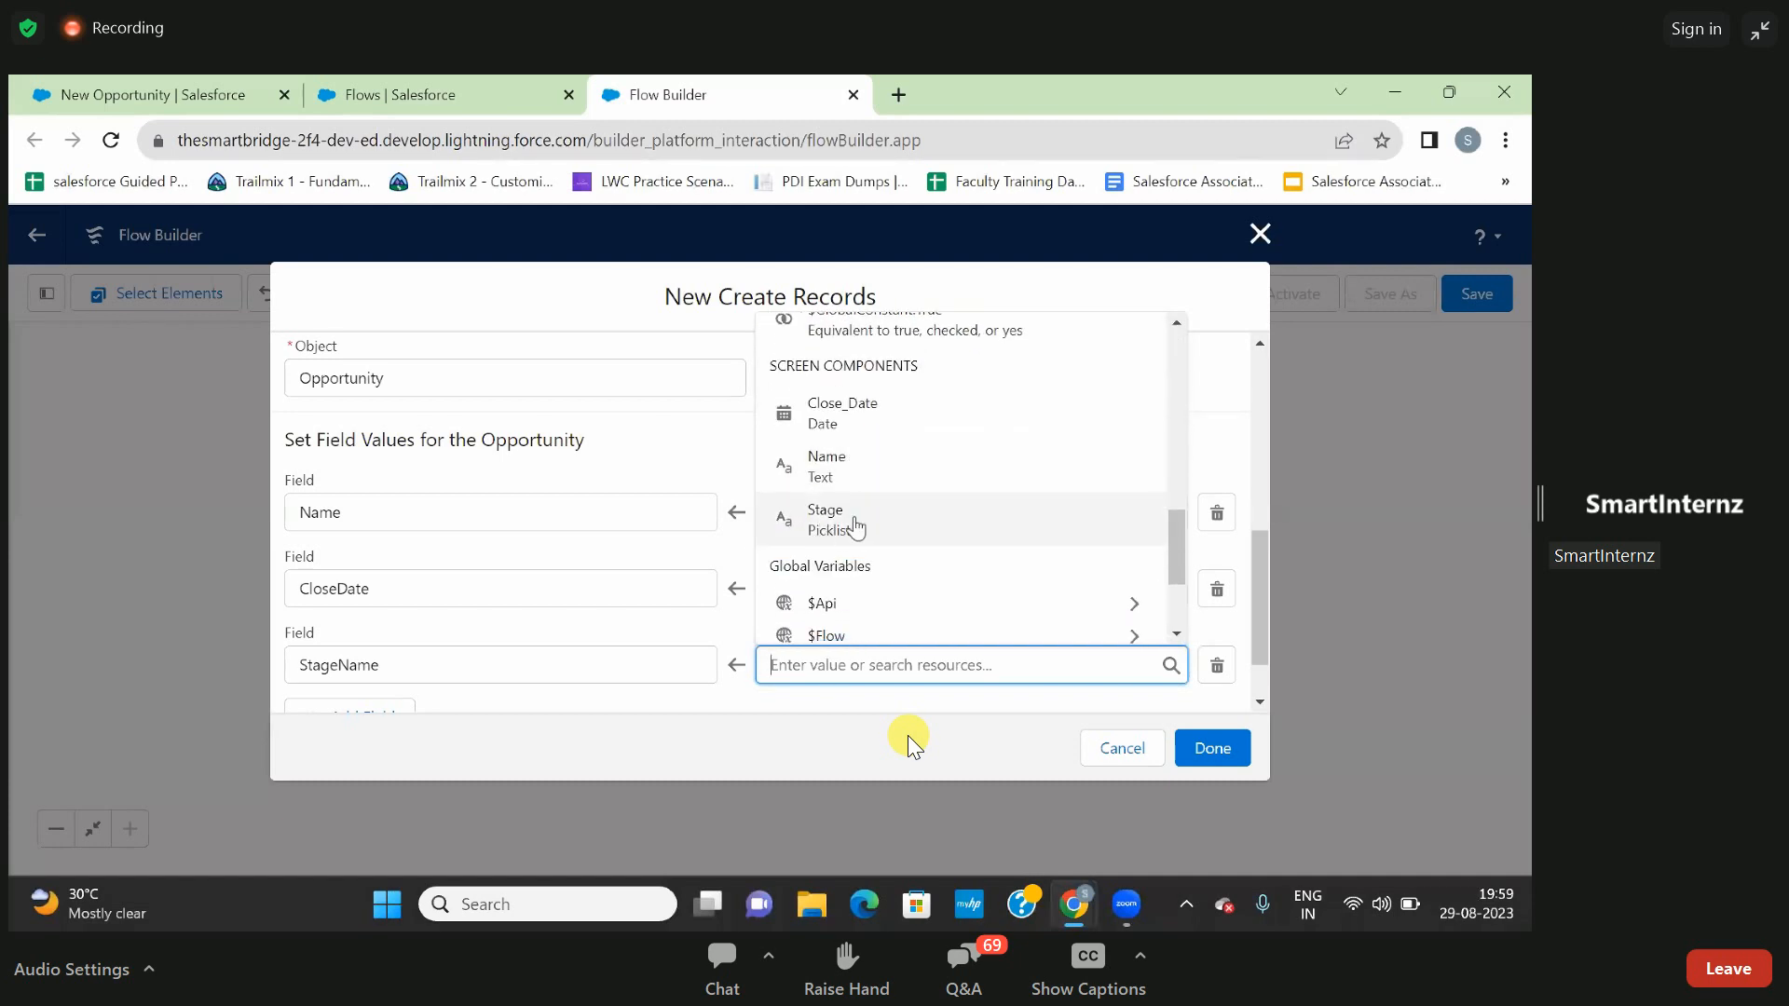
{"action": "left_click", "coordinate": [838, 519]}
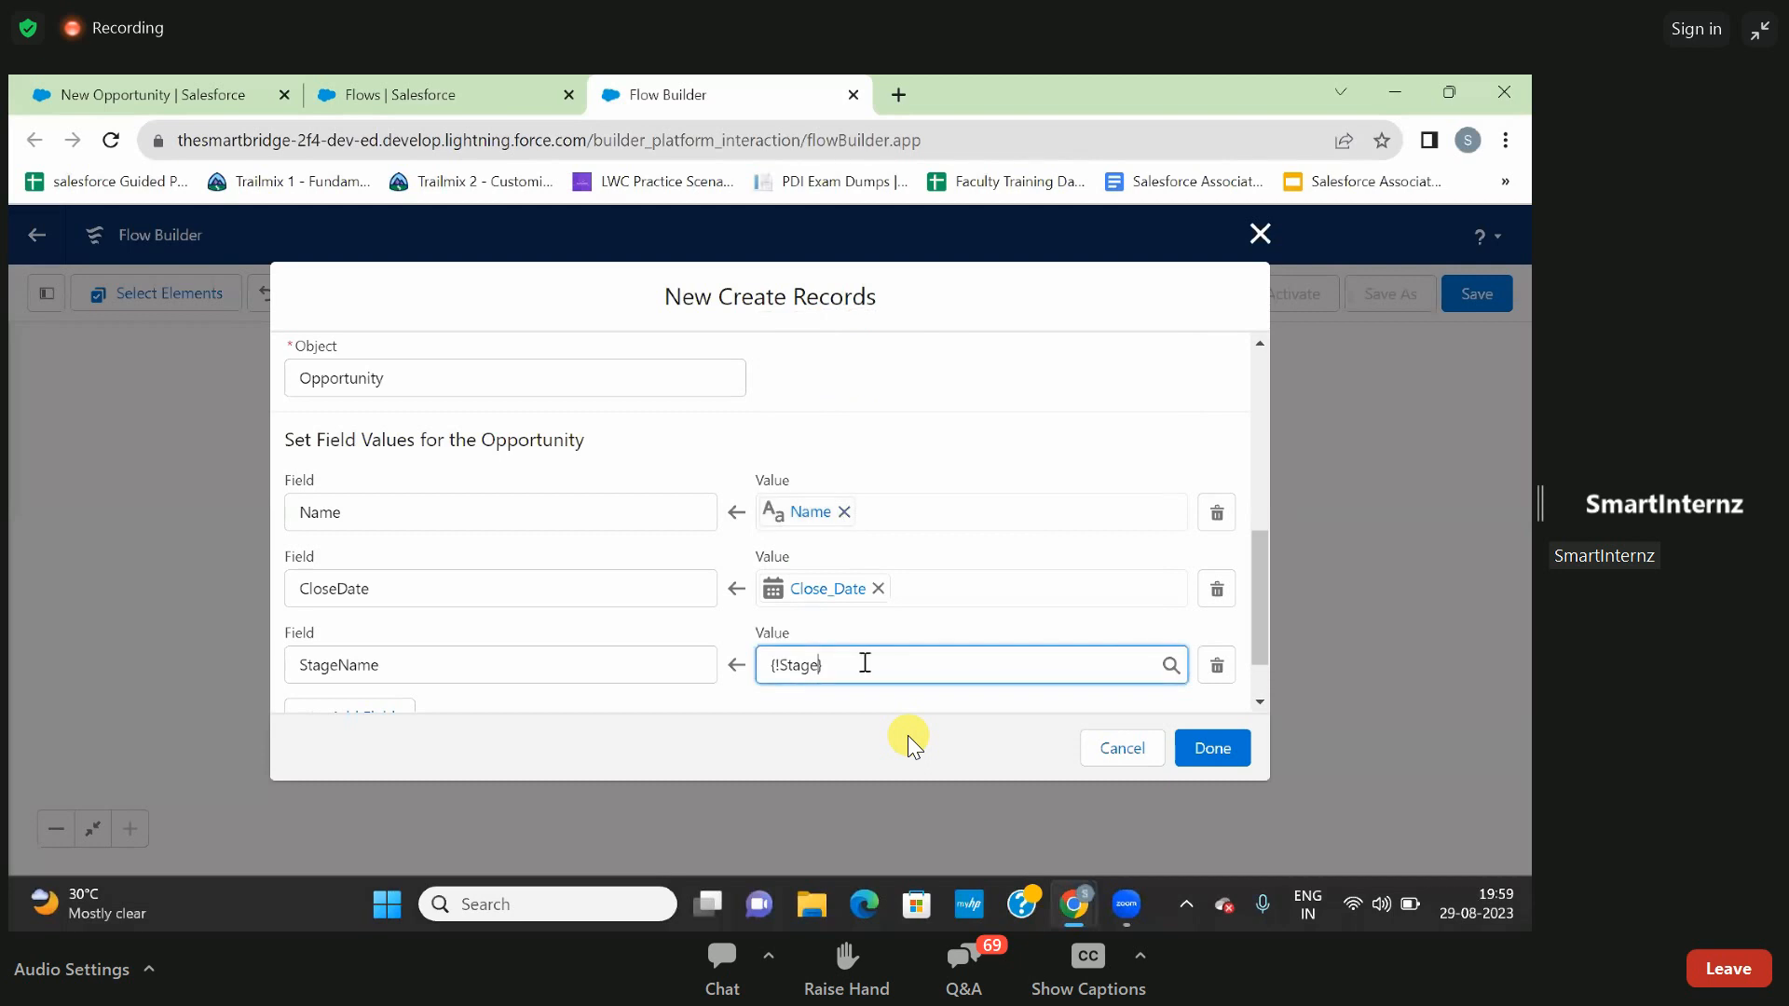
{"action": "left_click", "coordinate": [869, 696]}
{"action": "scroll", "coordinate": [941, 712], "scroll_direction": "down", "scroll_amount": 2}
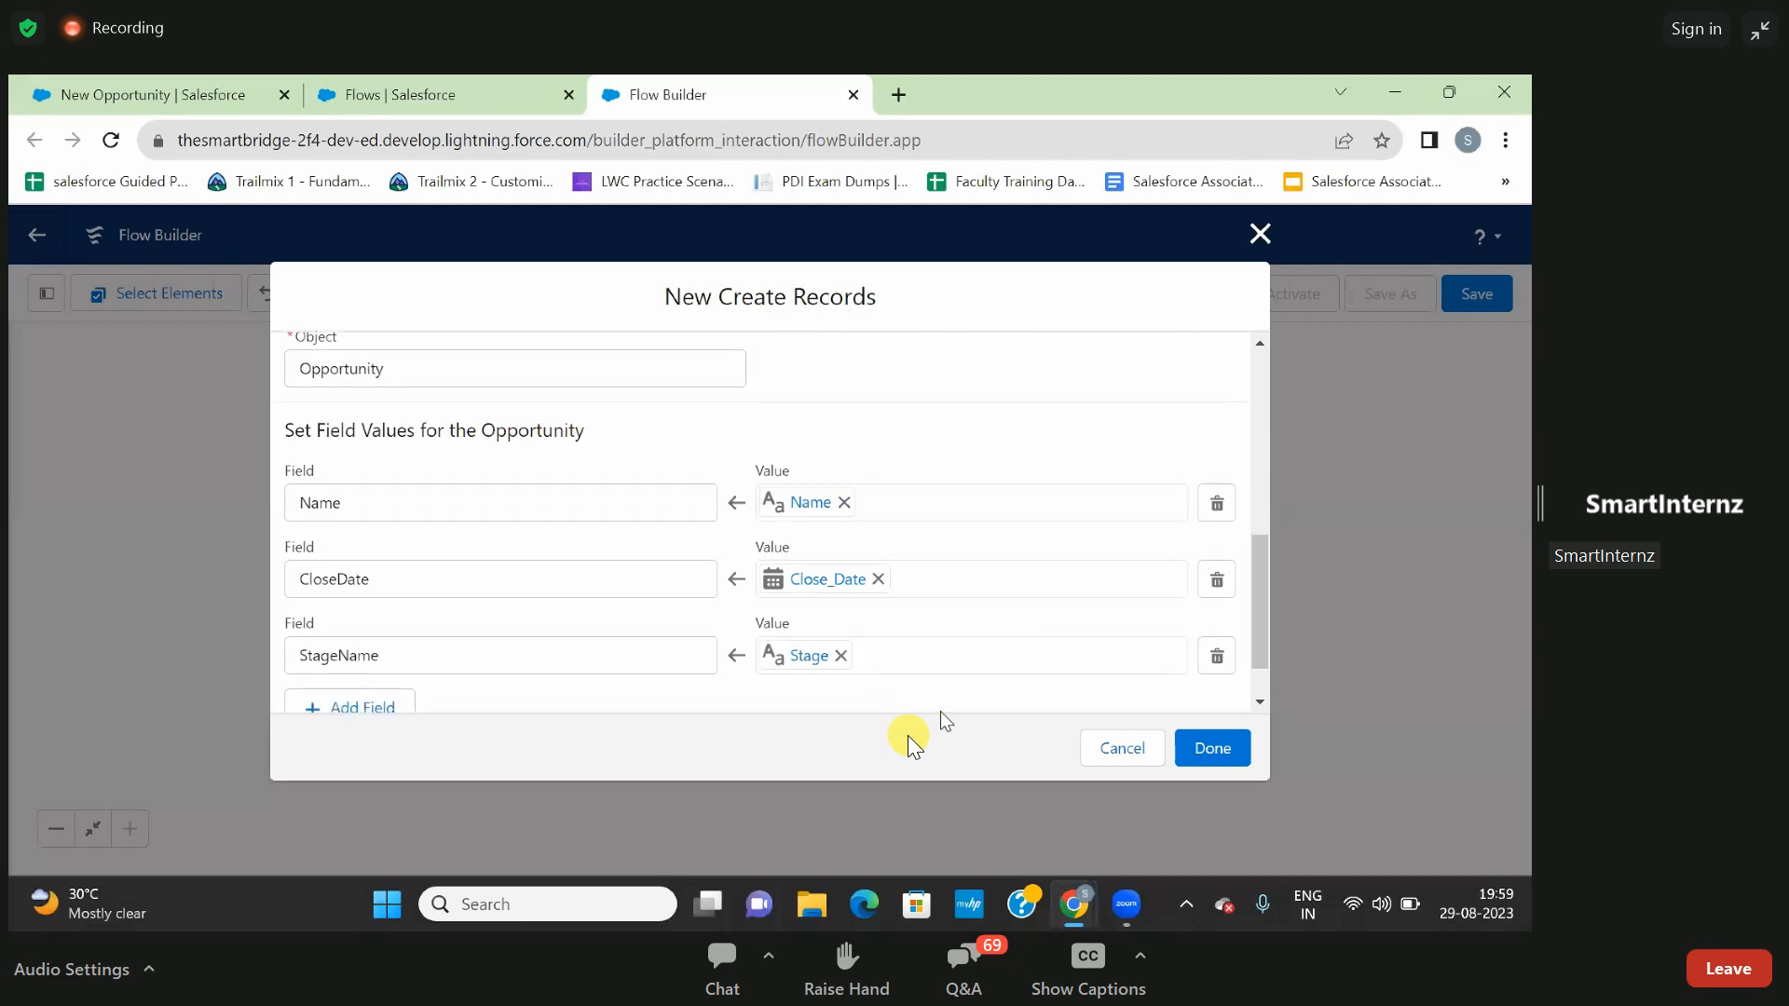
{"action": "left_click", "coordinate": [1211, 747]}
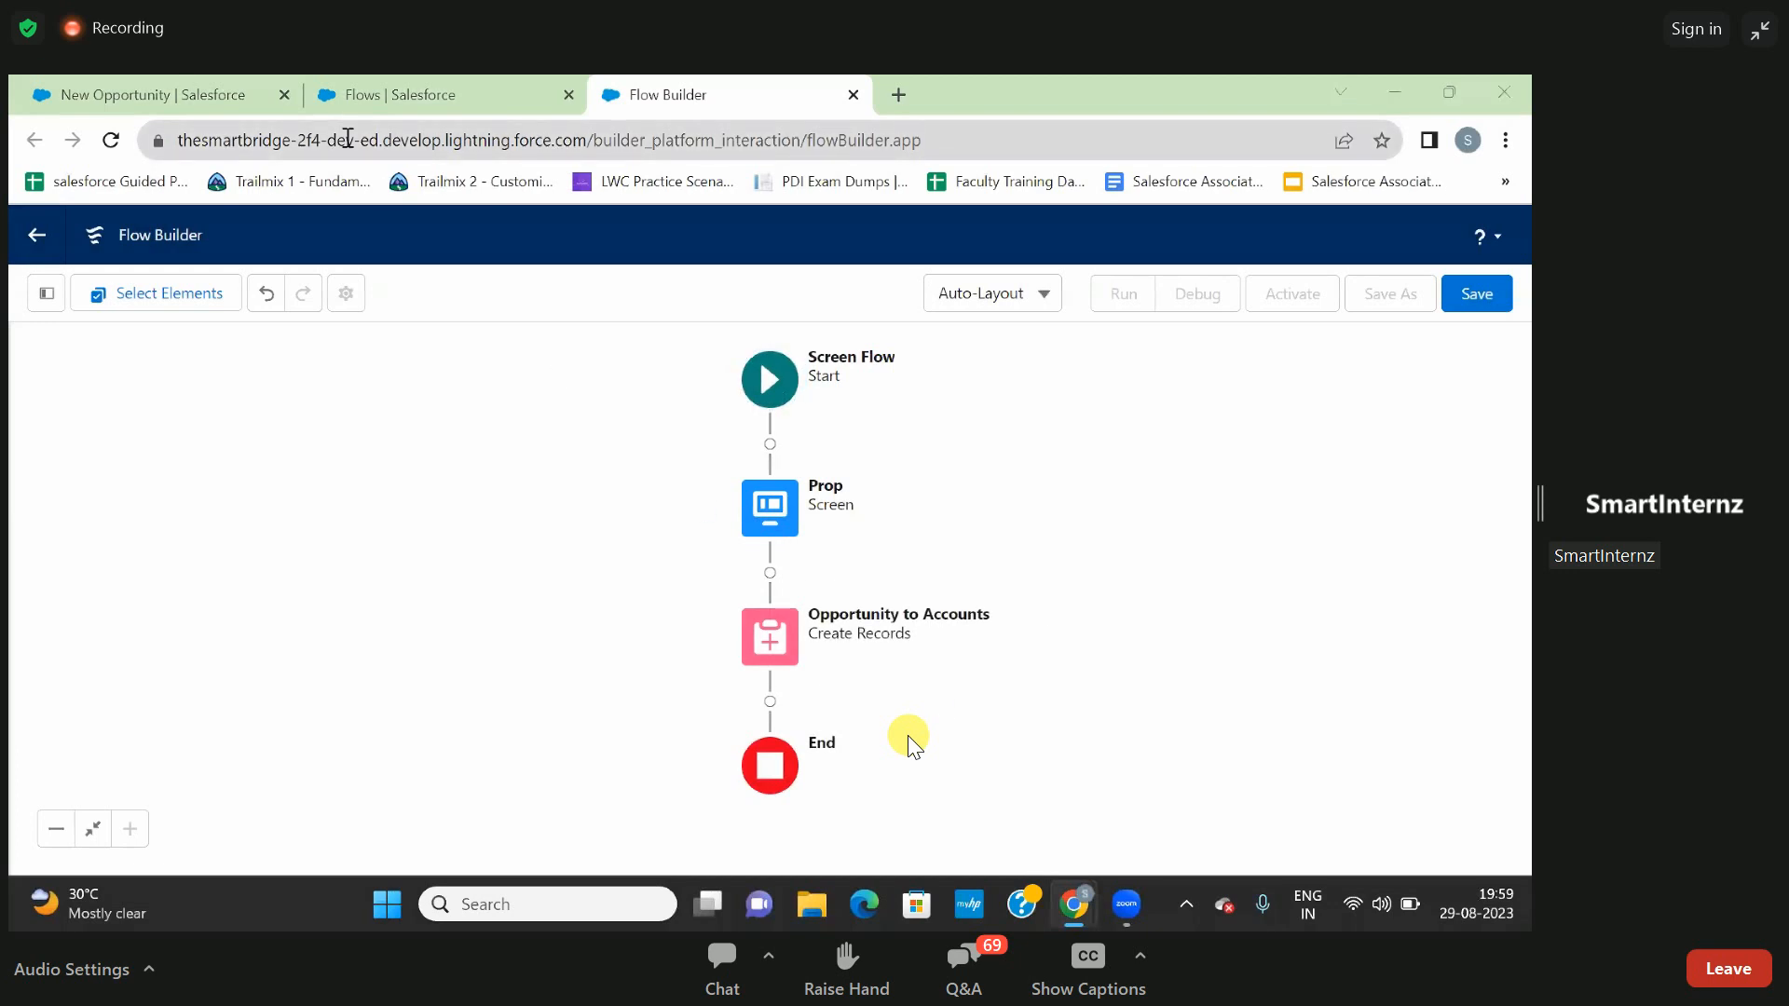
- Try the Account Name lookup in the open New Opportunity form with Burlington Textiles Corp of America, and discard the form
{"action": "left_click", "coordinate": [154, 94]}
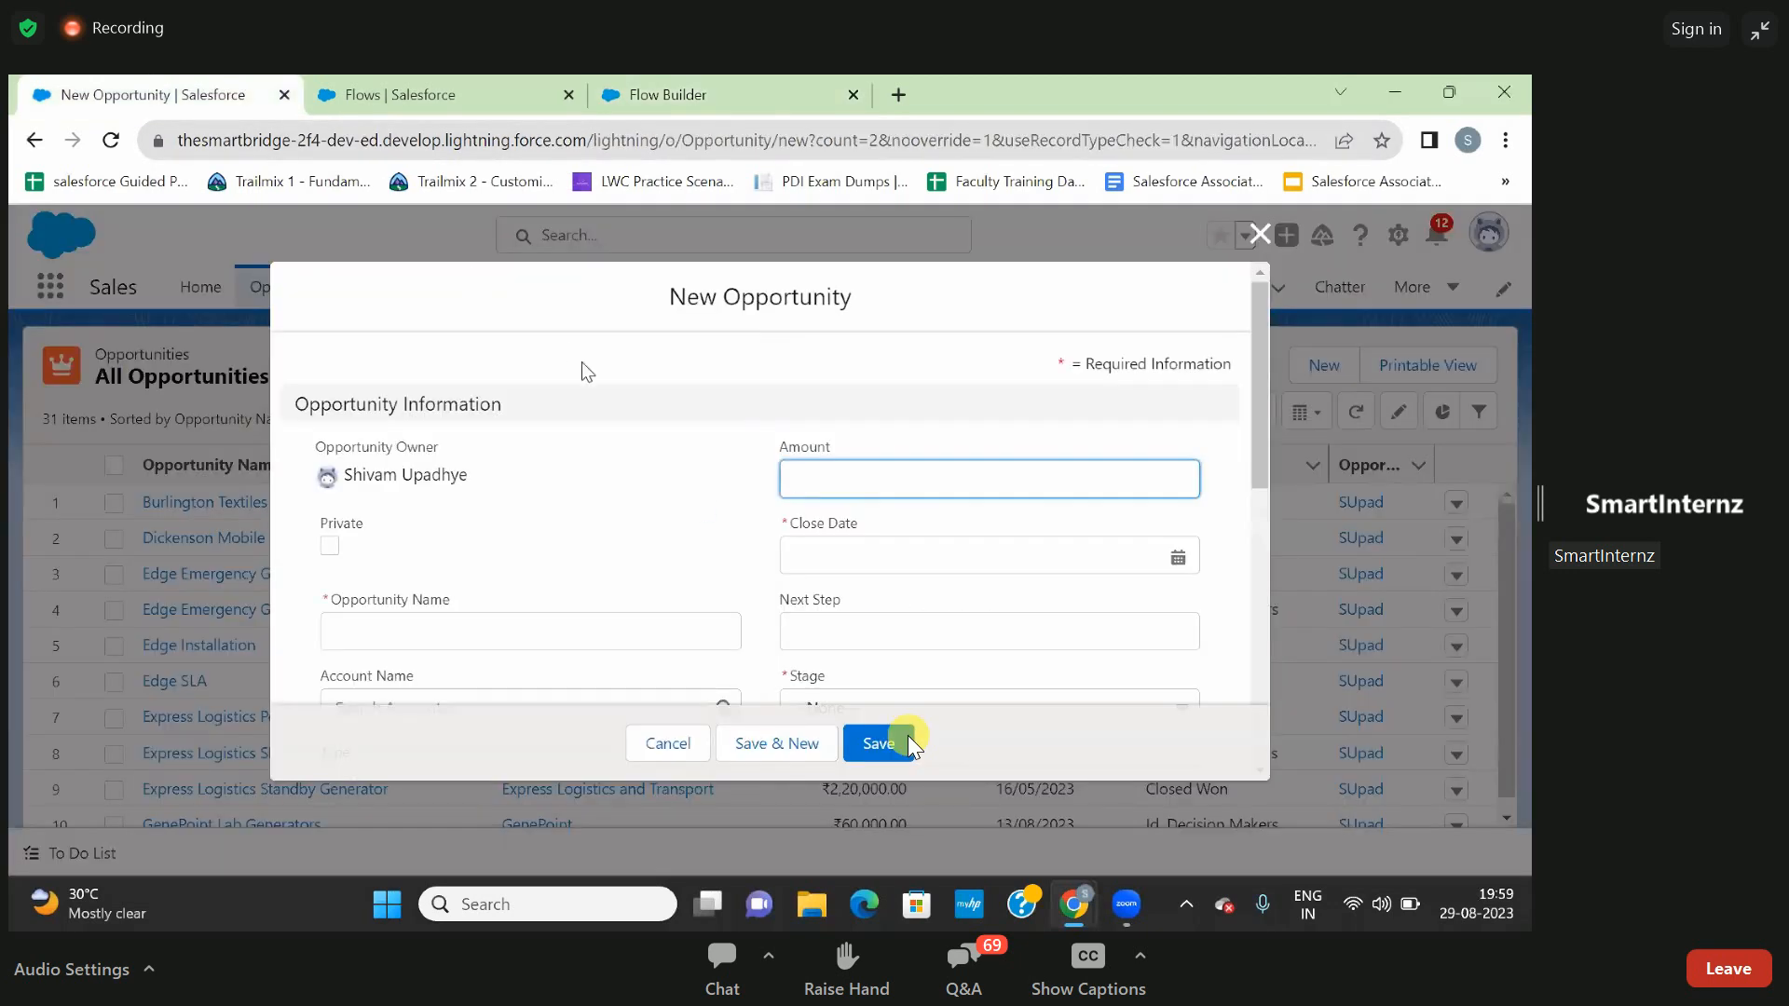
{"action": "scroll", "coordinate": [727, 540], "scroll_direction": "down", "scroll_amount": 4}
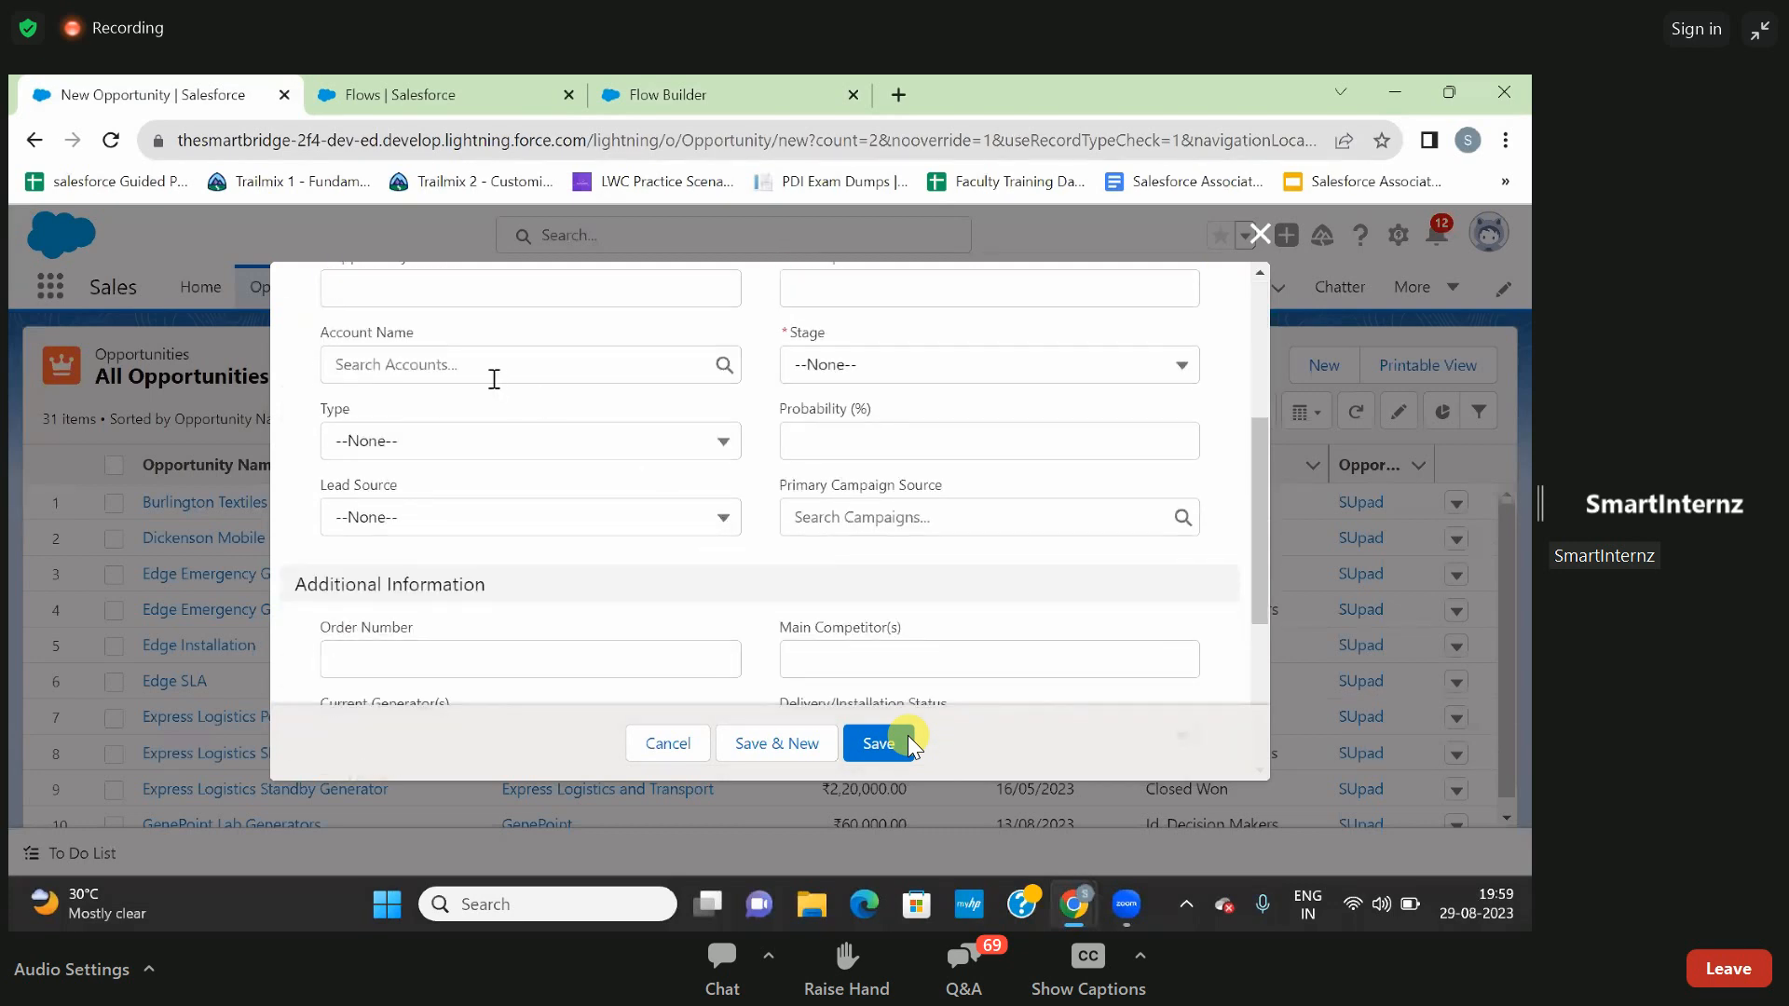
{"action": "left_click", "coordinate": [412, 364]}
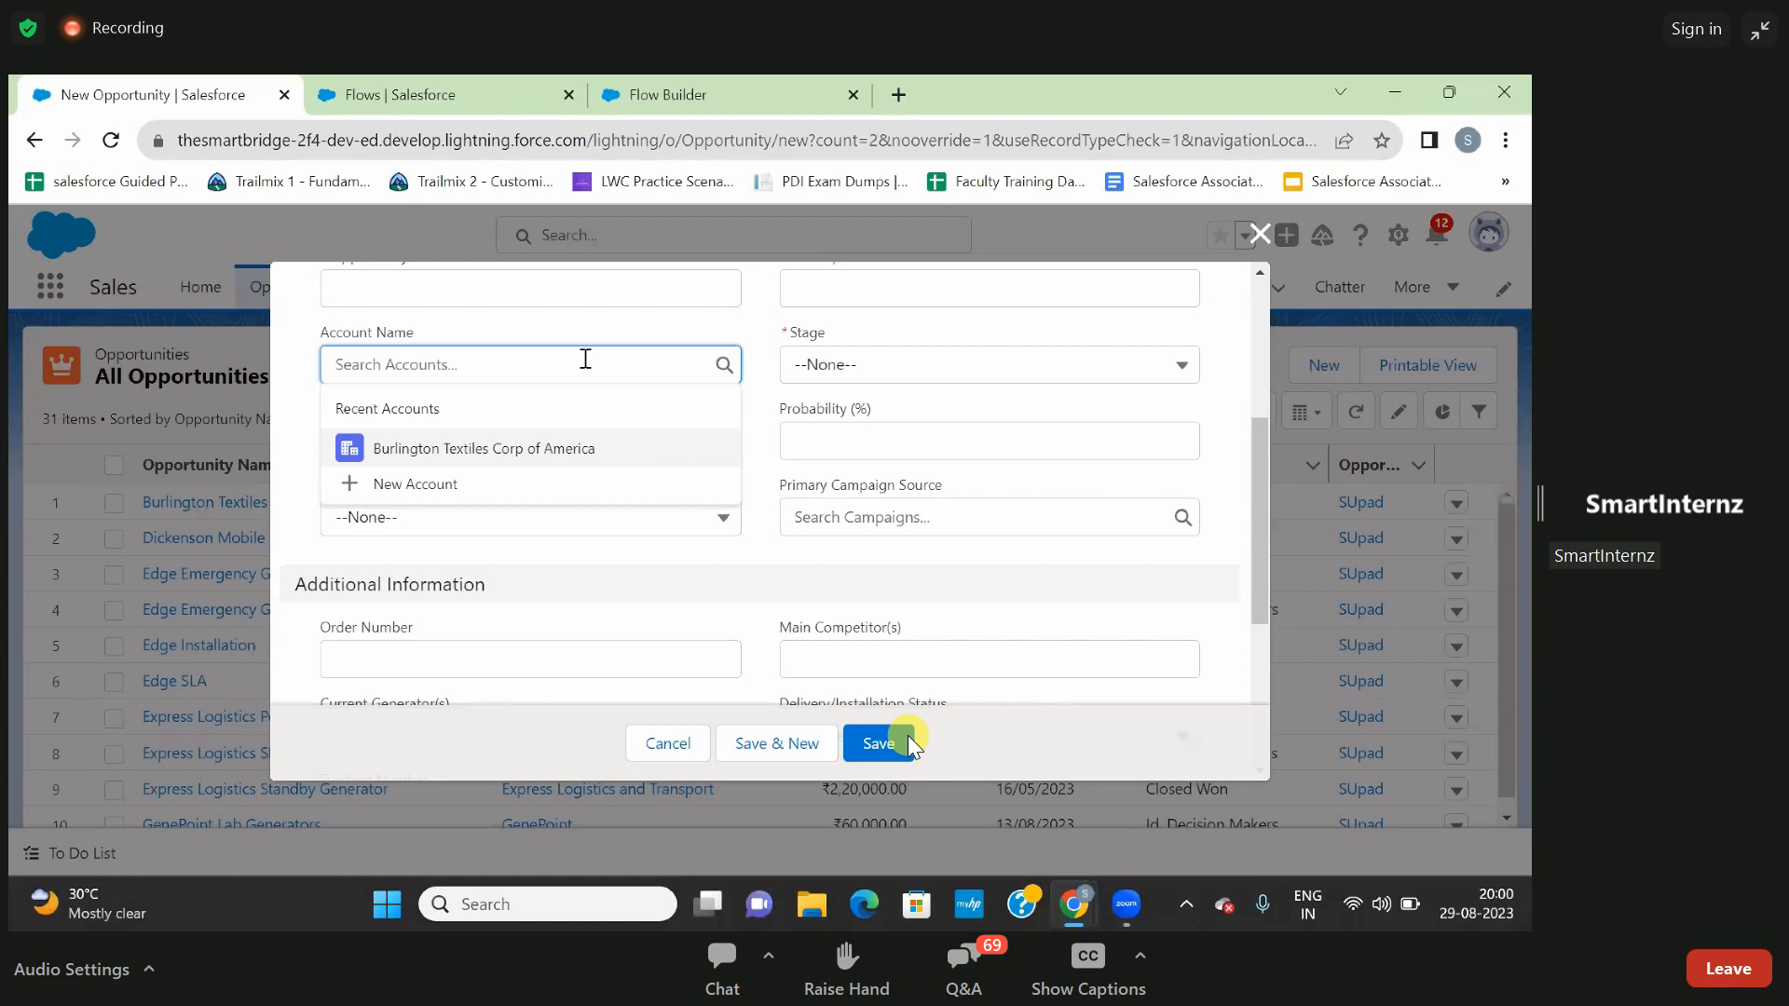
{"action": "left_click", "coordinate": [322, 239]}
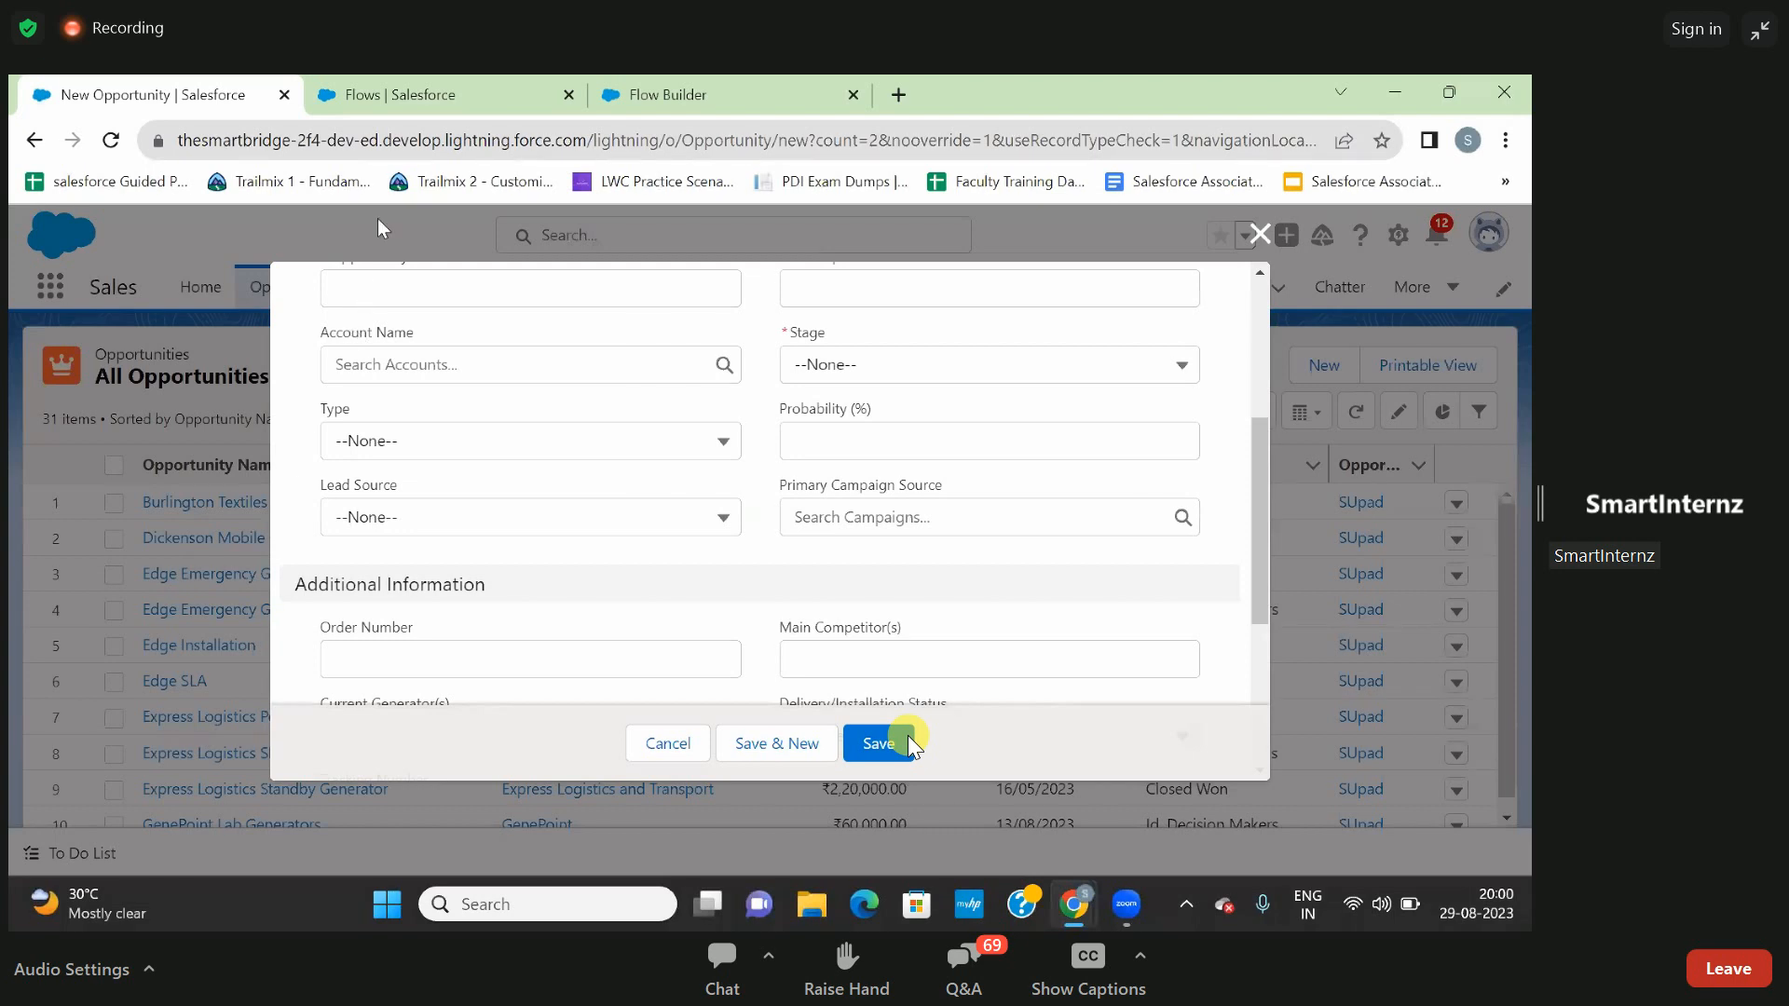
{"action": "left_click", "coordinate": [419, 364]}
{"action": "left_click", "coordinate": [421, 451]}
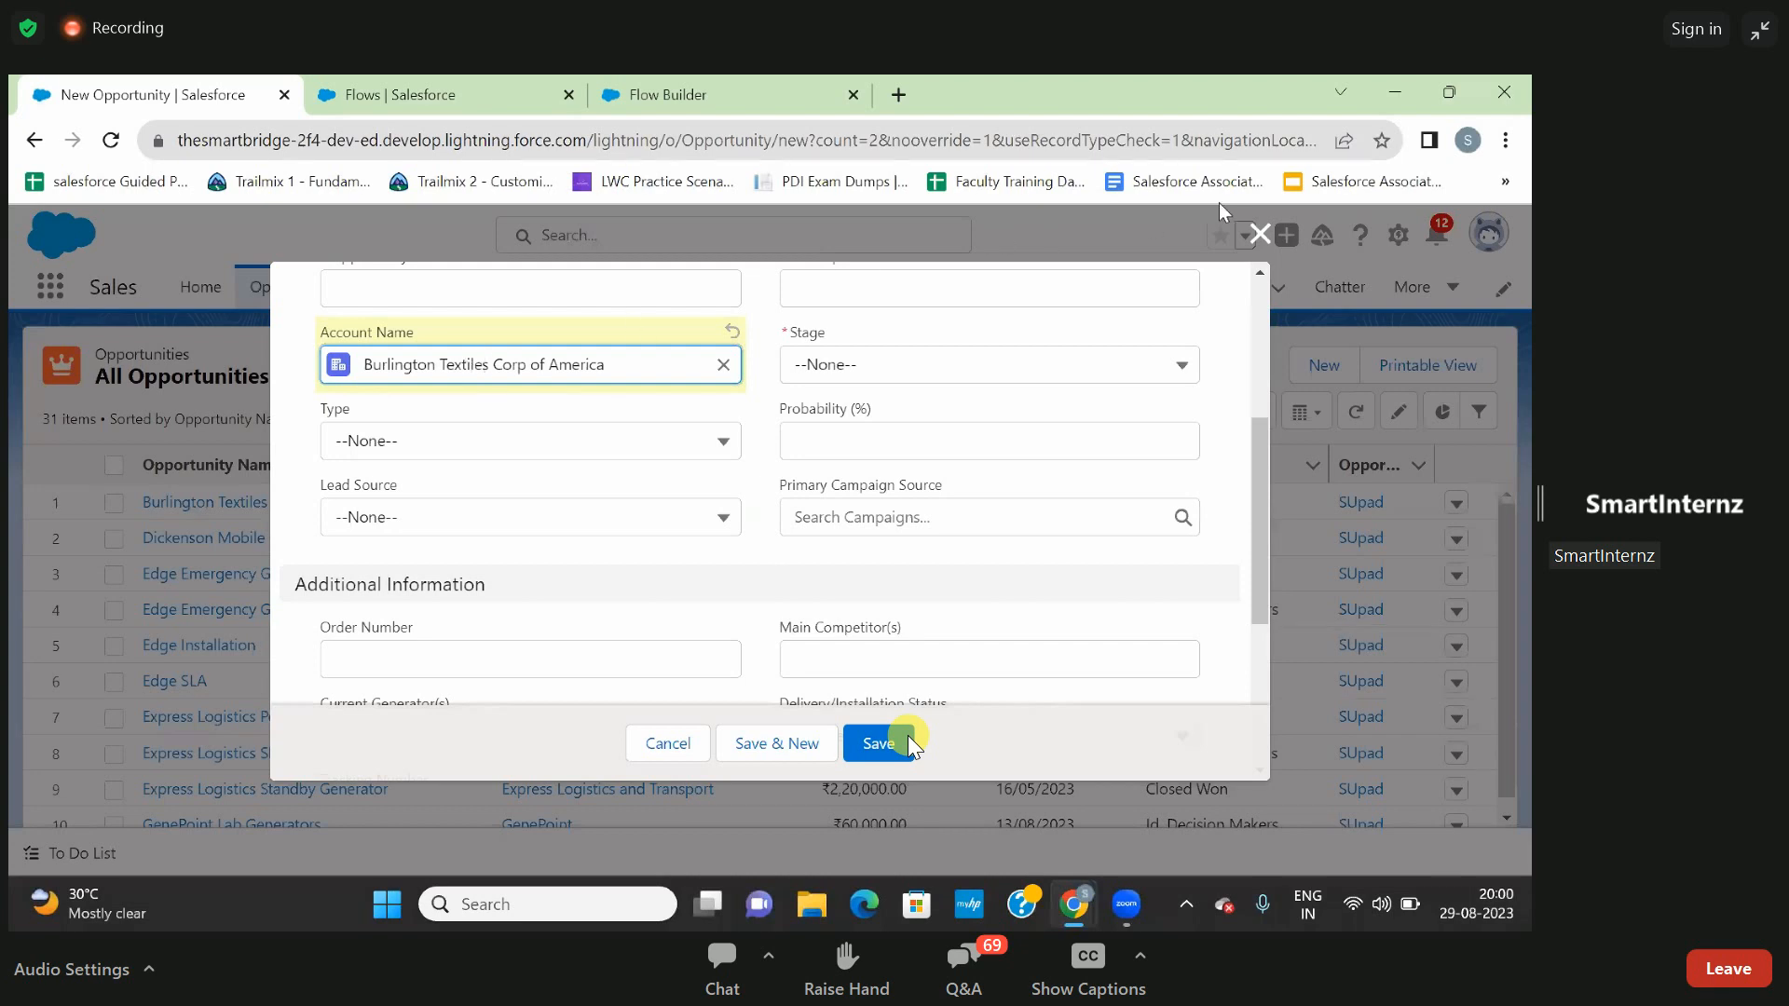
{"action": "left_click", "coordinate": [1259, 234]}
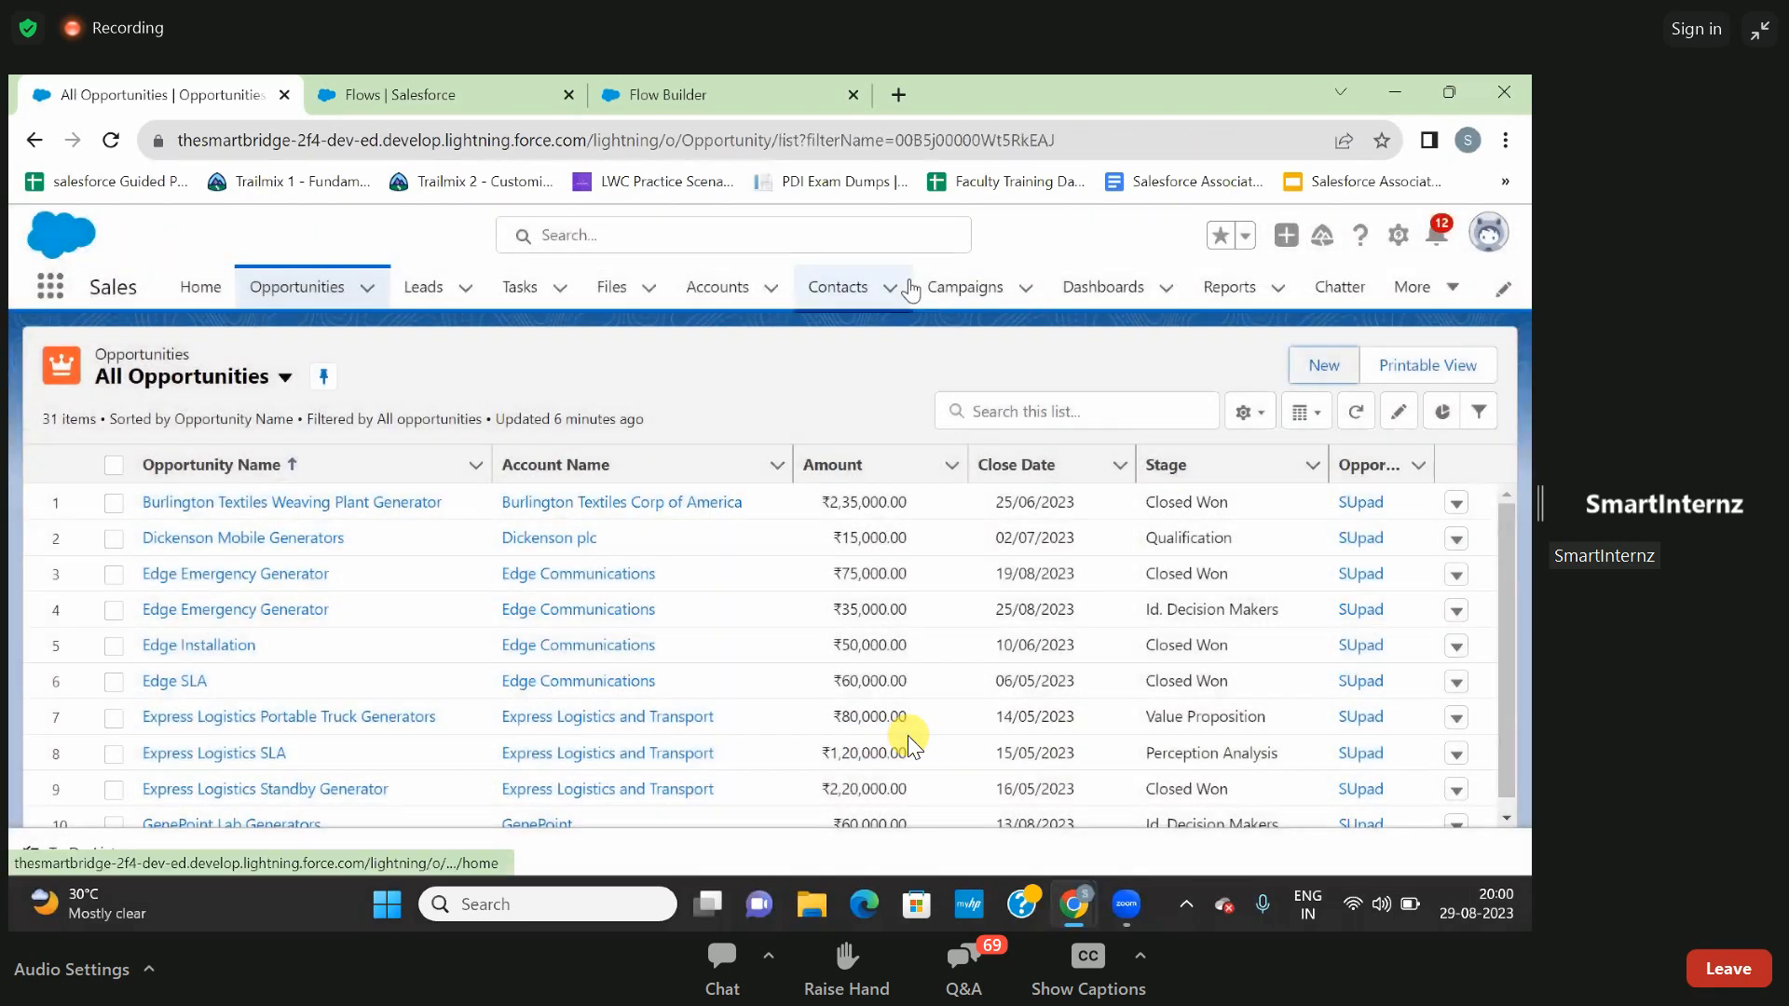
- Start a new resource of type Variable in the screen flow
{"action": "left_click", "coordinate": [391, 94]}
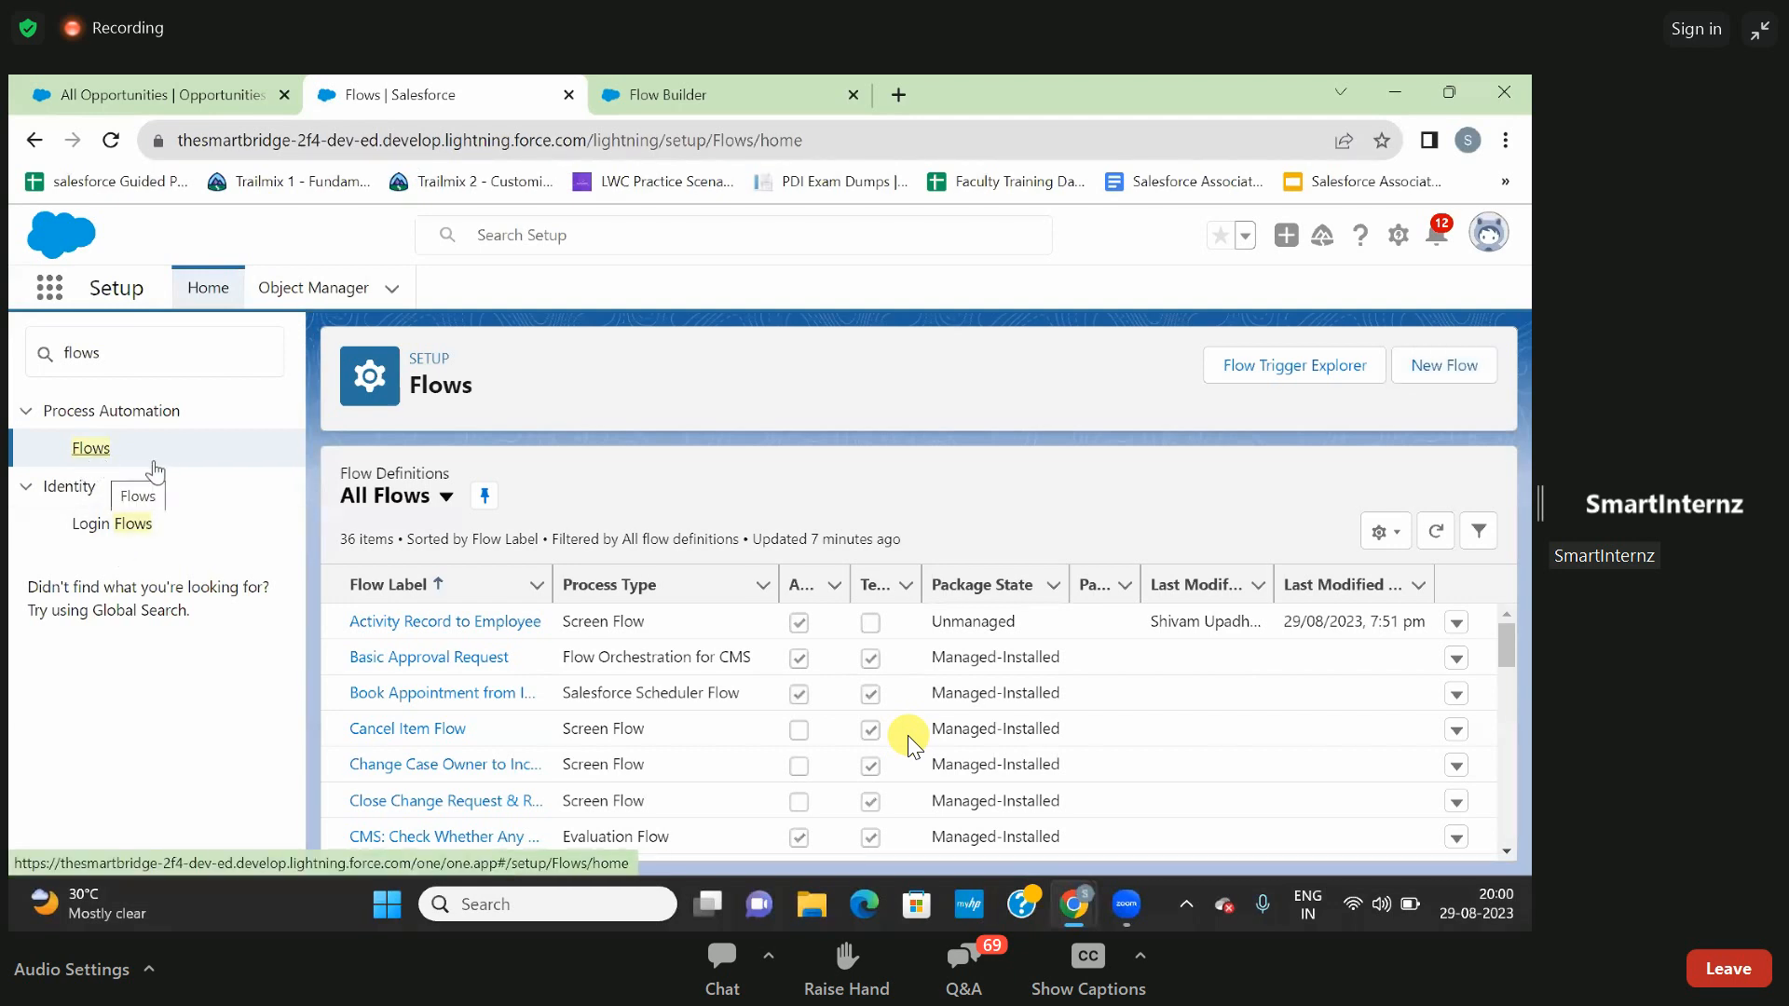
{"action": "left_click", "coordinate": [671, 95]}
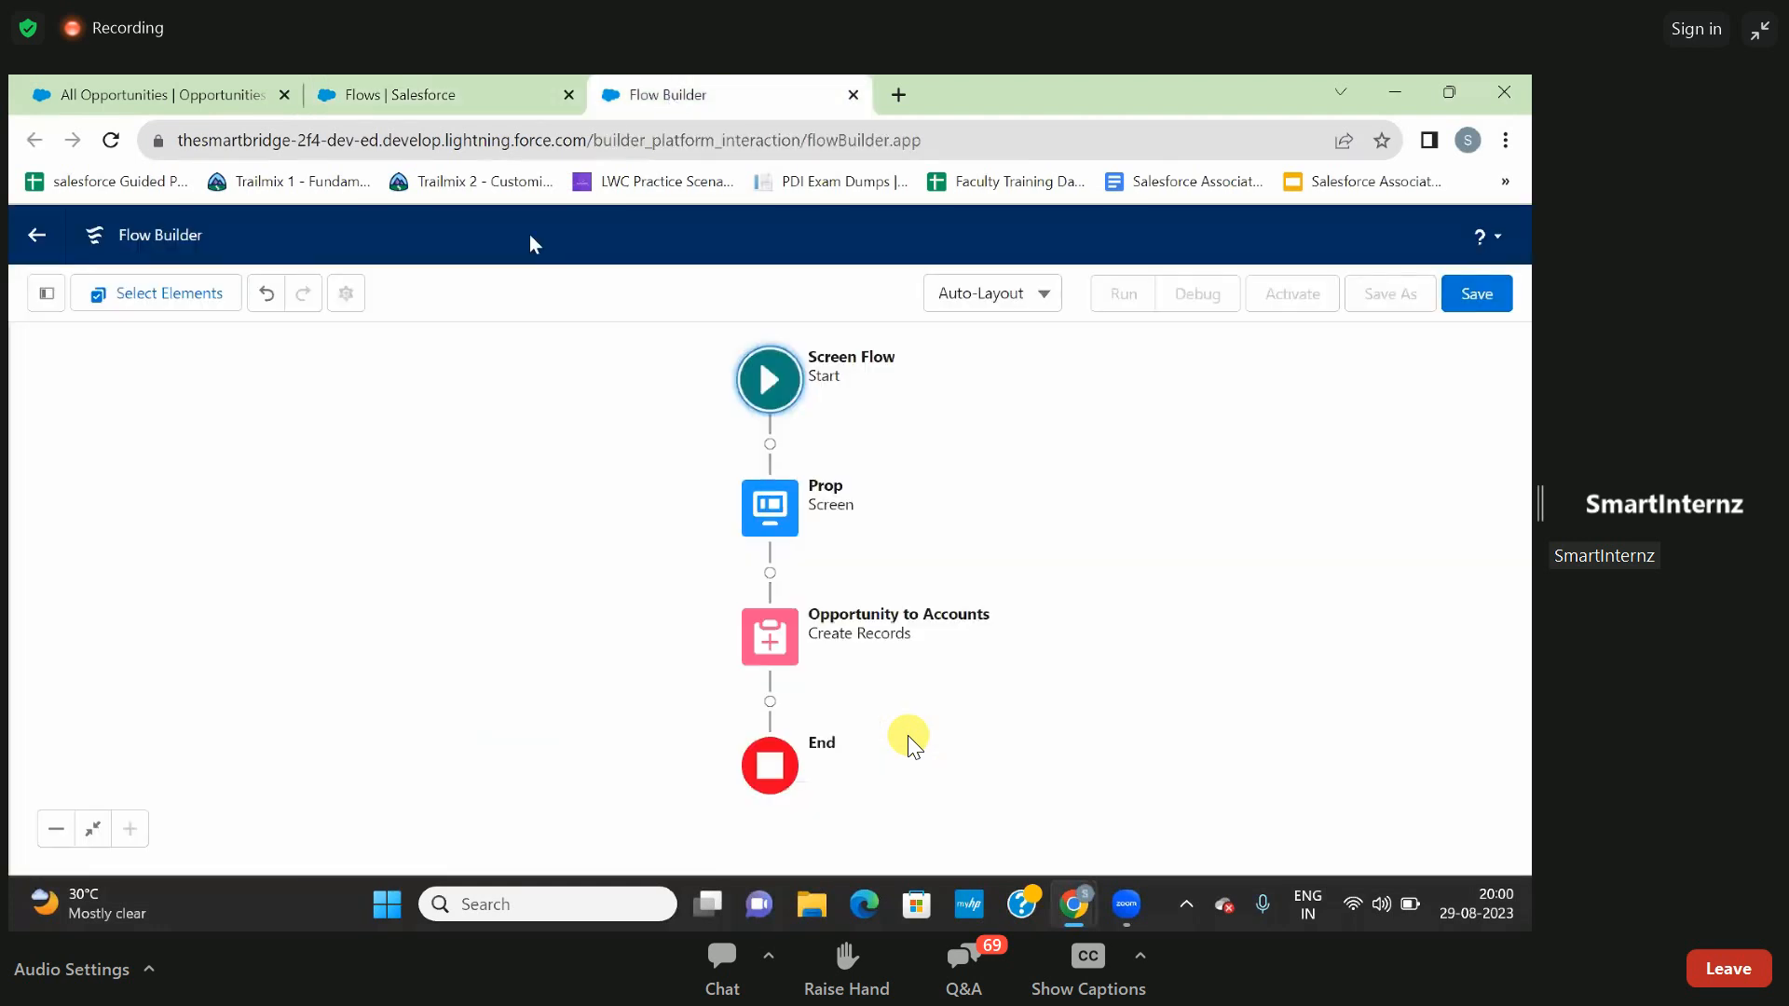
{"action": "left_click", "coordinate": [45, 296]}
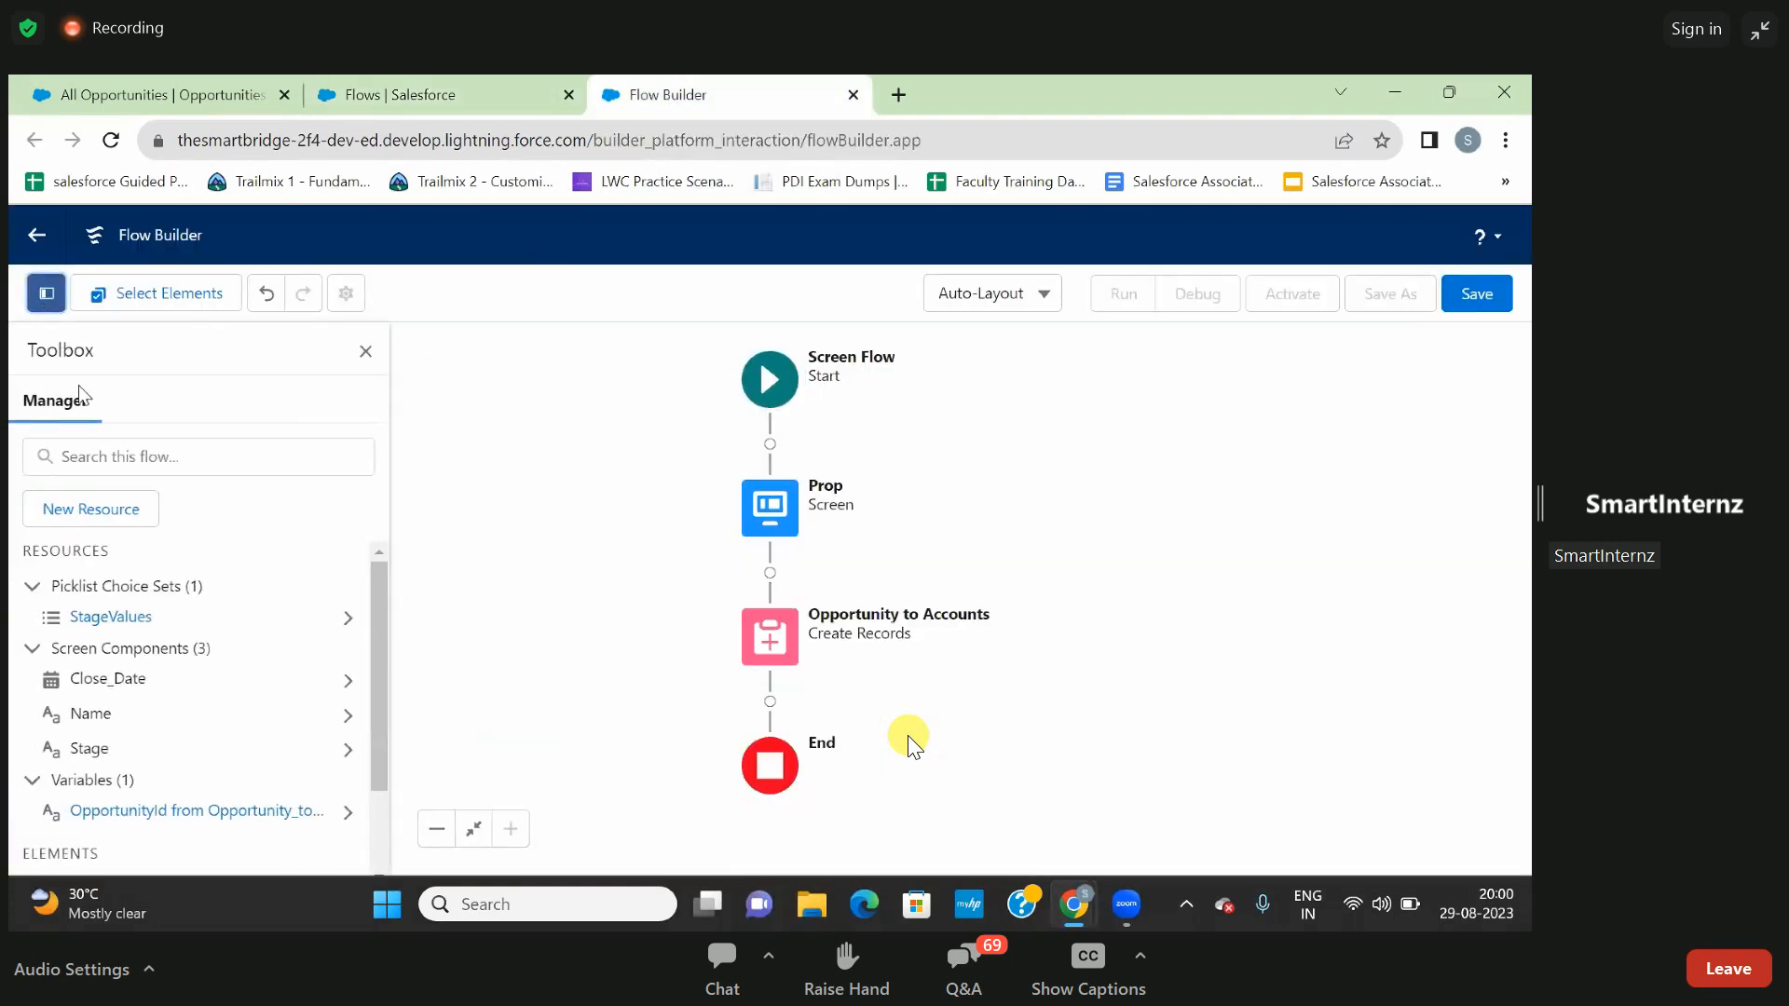
{"action": "left_click", "coordinate": [79, 510]}
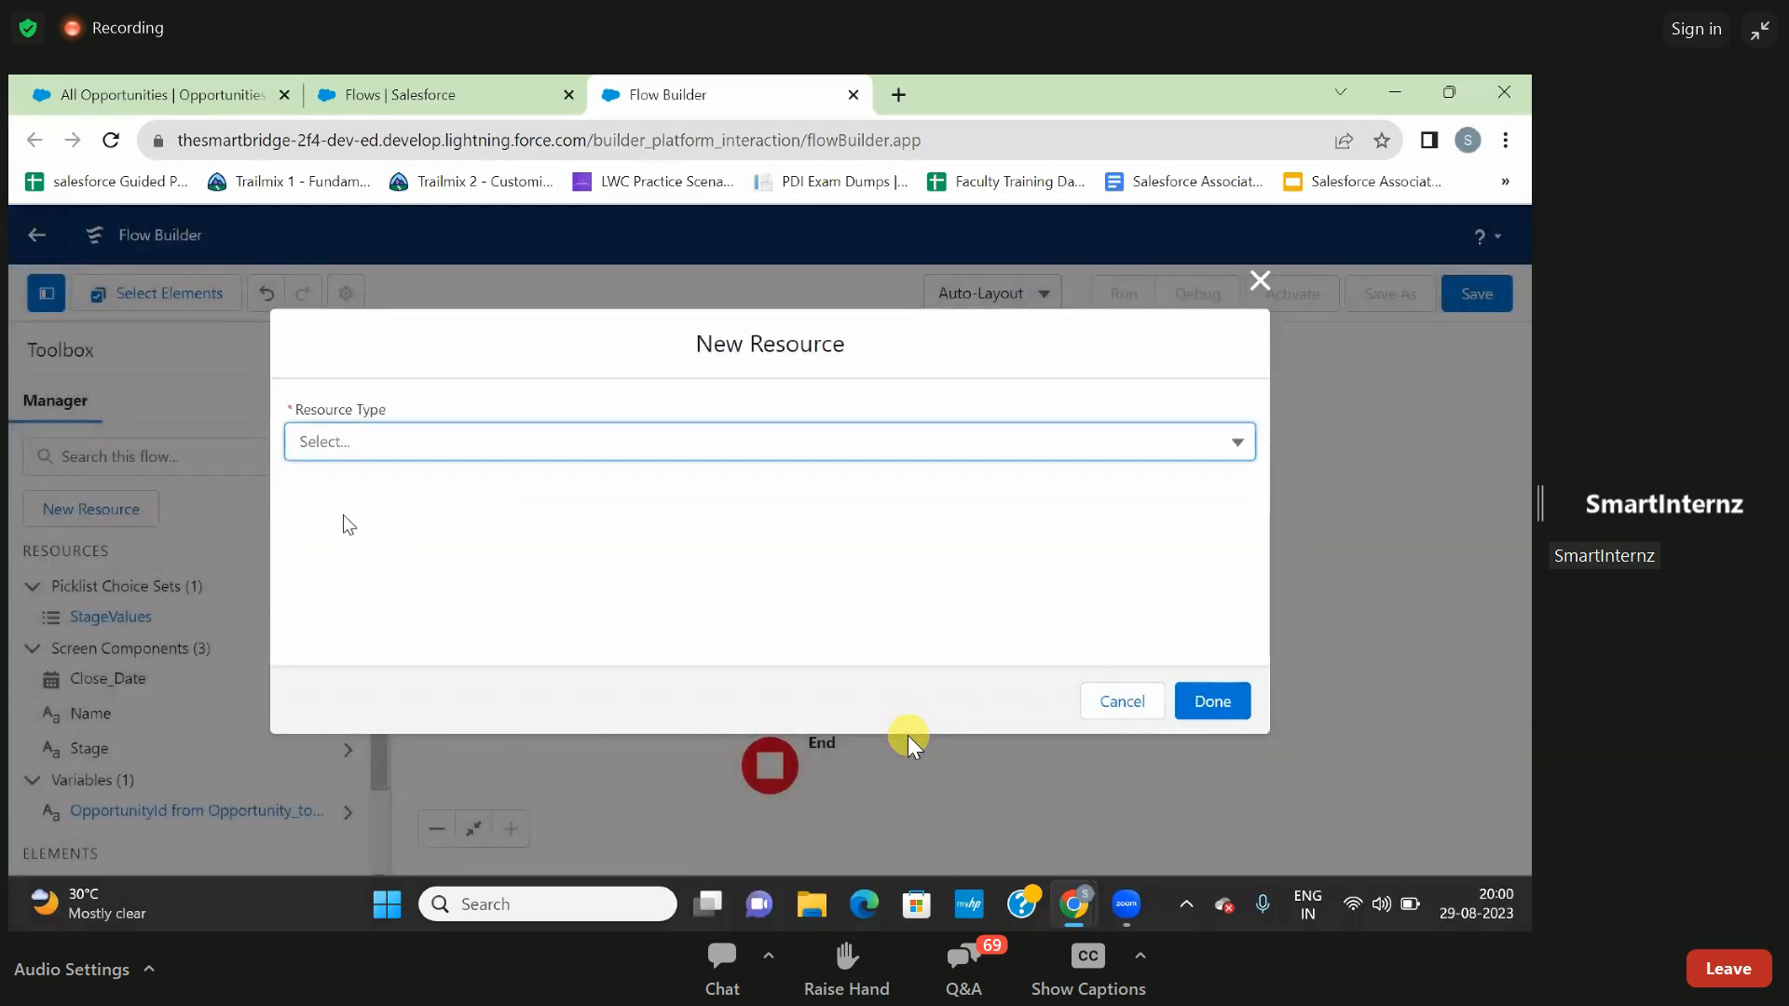
{"action": "left_click", "coordinate": [376, 445]}
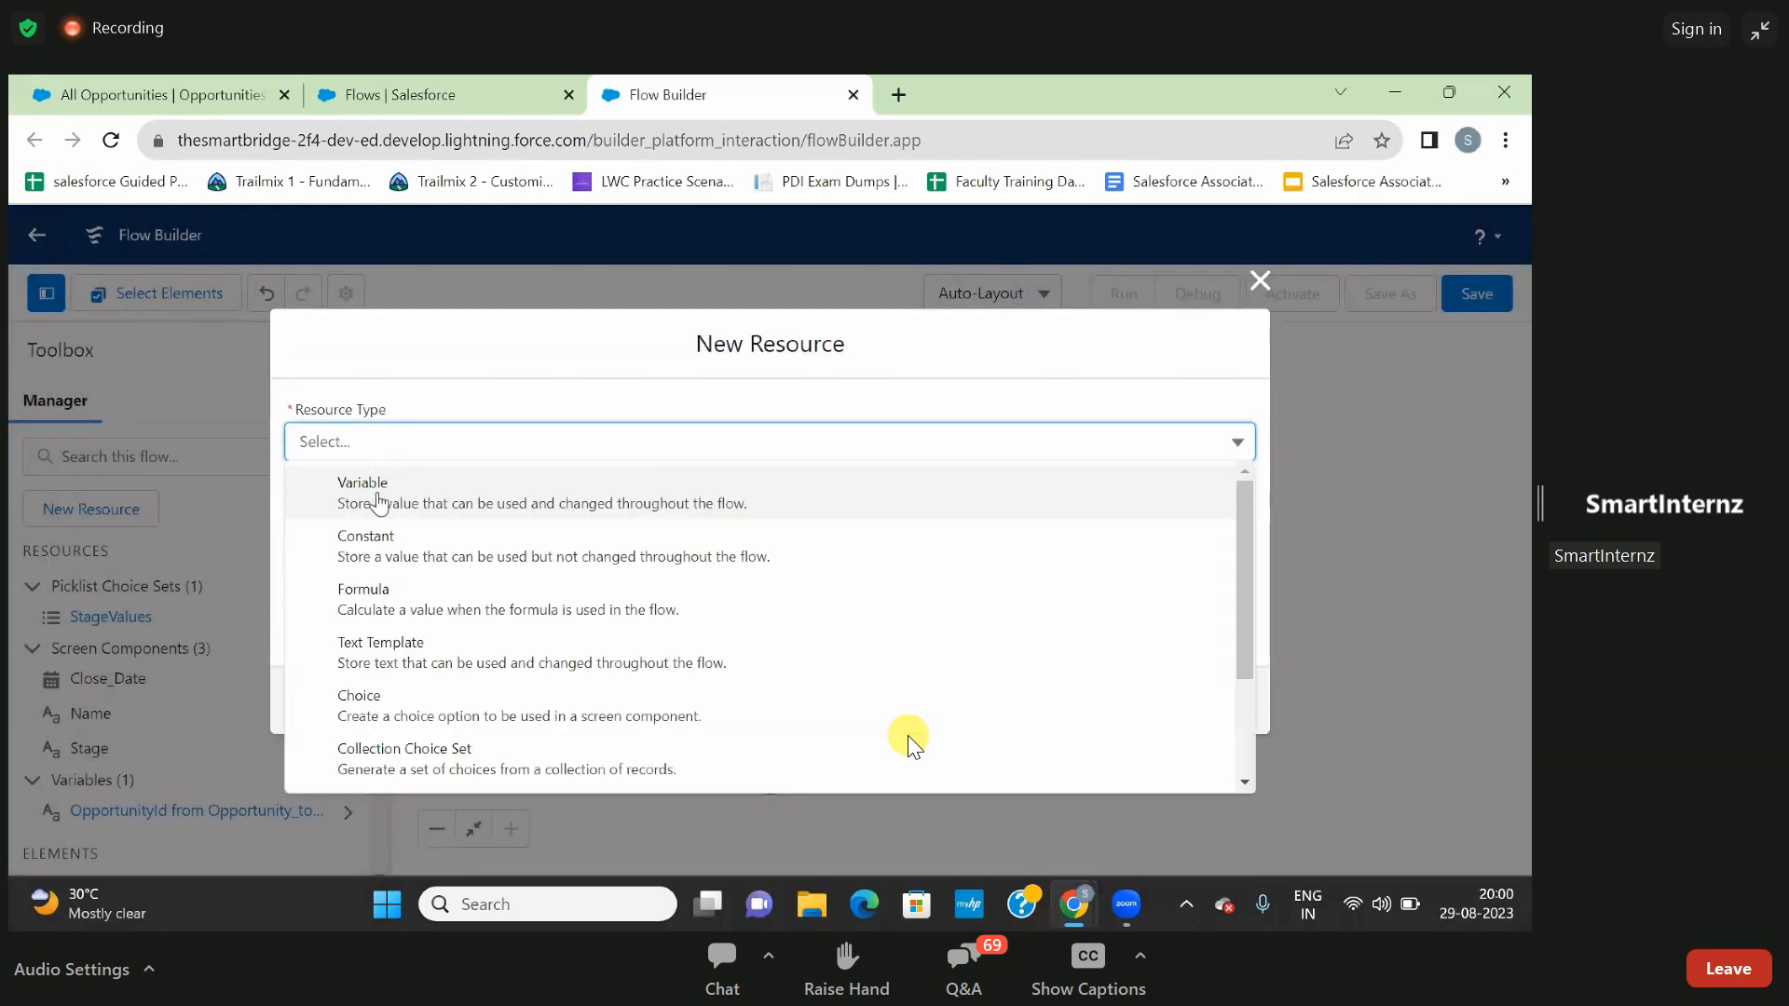
{"action": "left_click", "coordinate": [377, 502]}
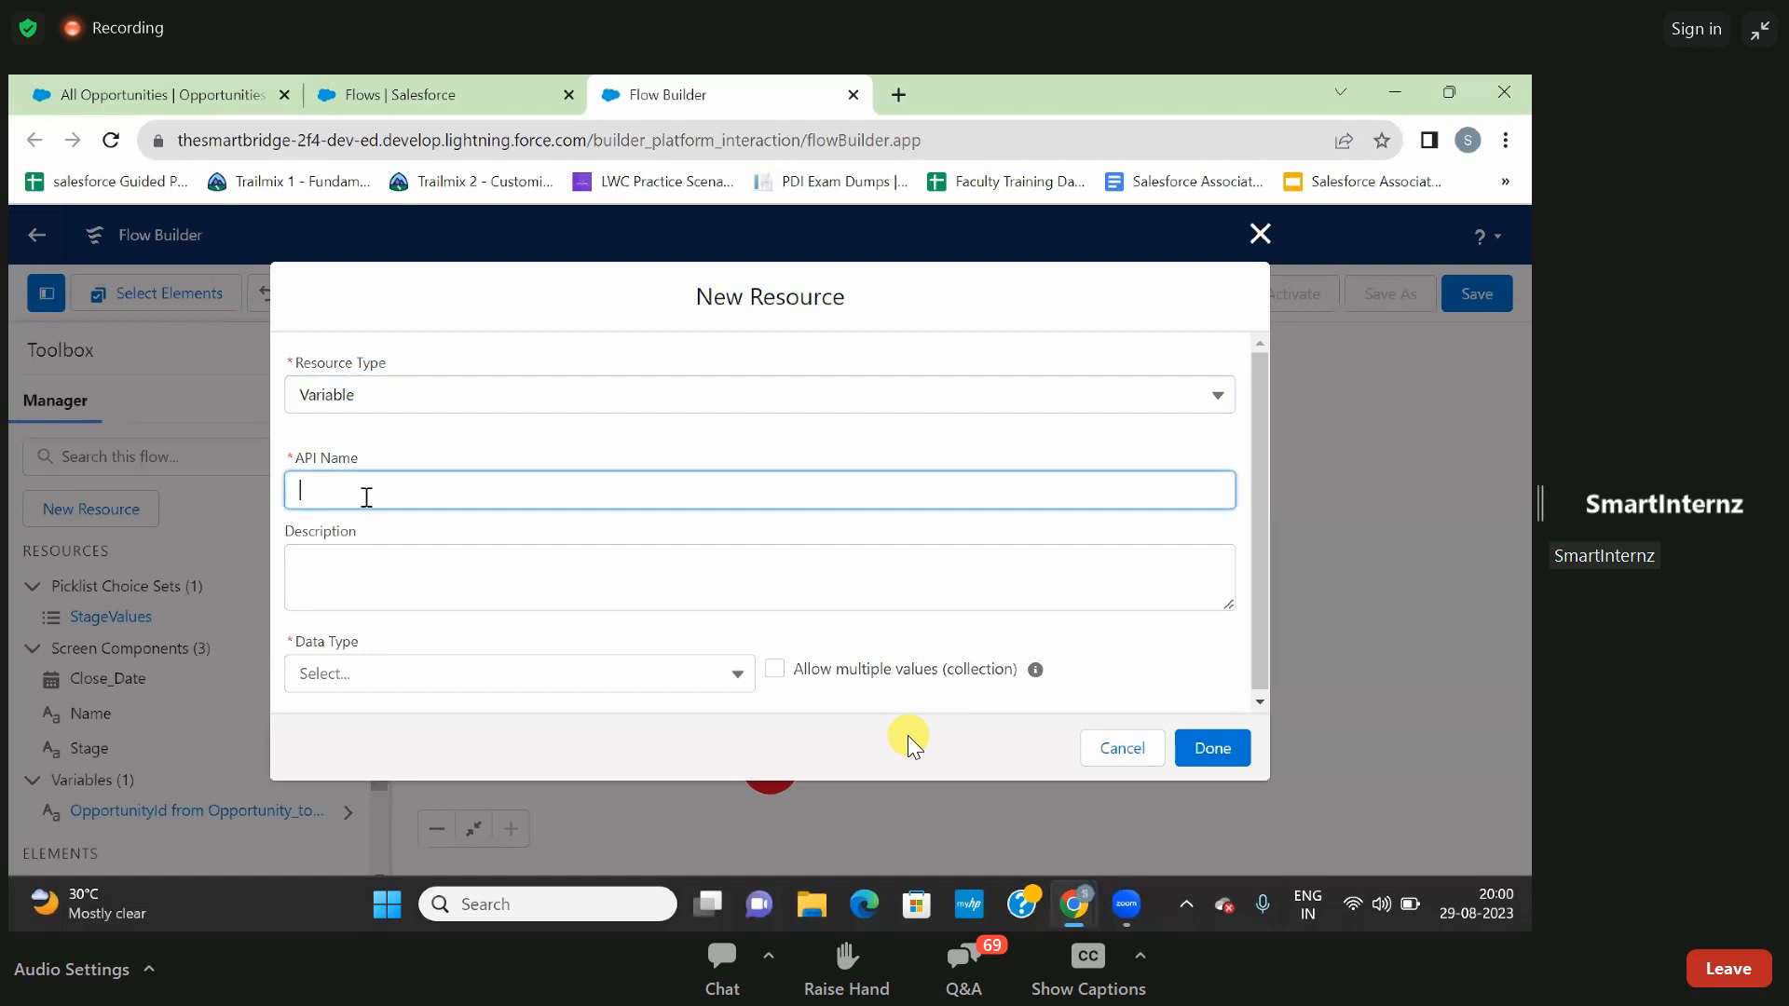
- Set the new variable's API name to recordId
{"action": "type", "text": "Opp"}
{"action": "left_click", "coordinate": [354, 578]}
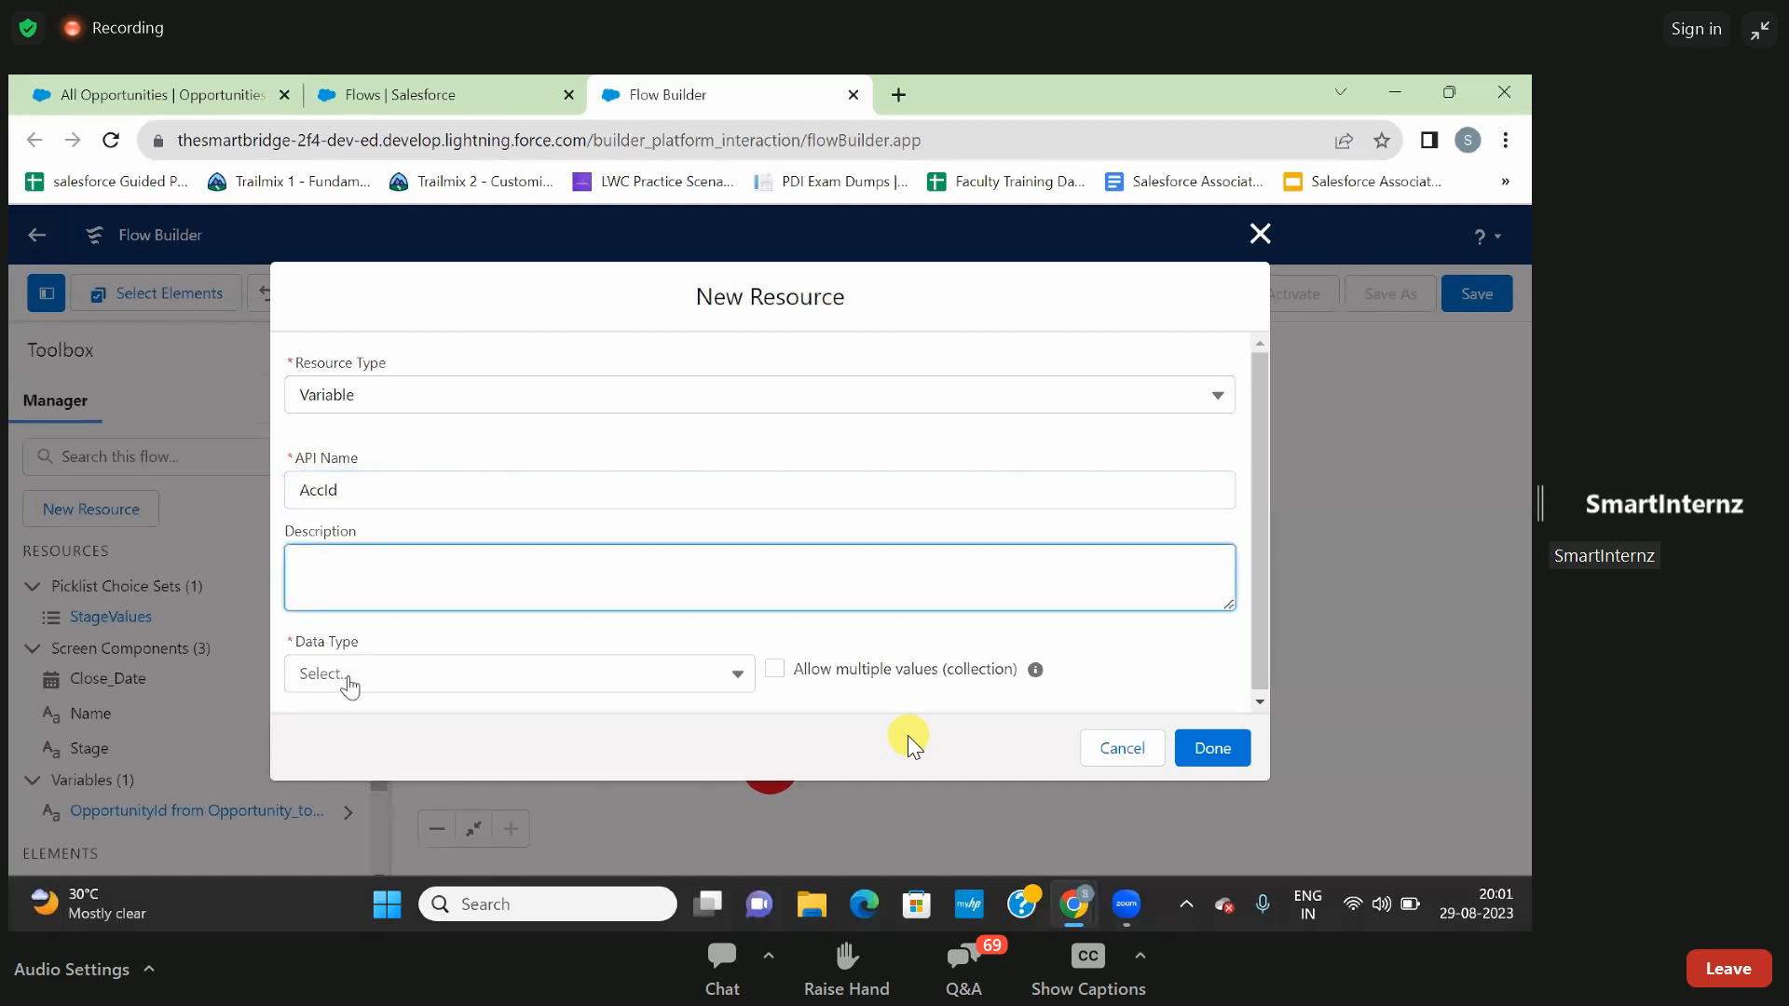
{"action": "left_click_drag", "start_coordinate": [383, 488], "coordinate": [202, 495]}
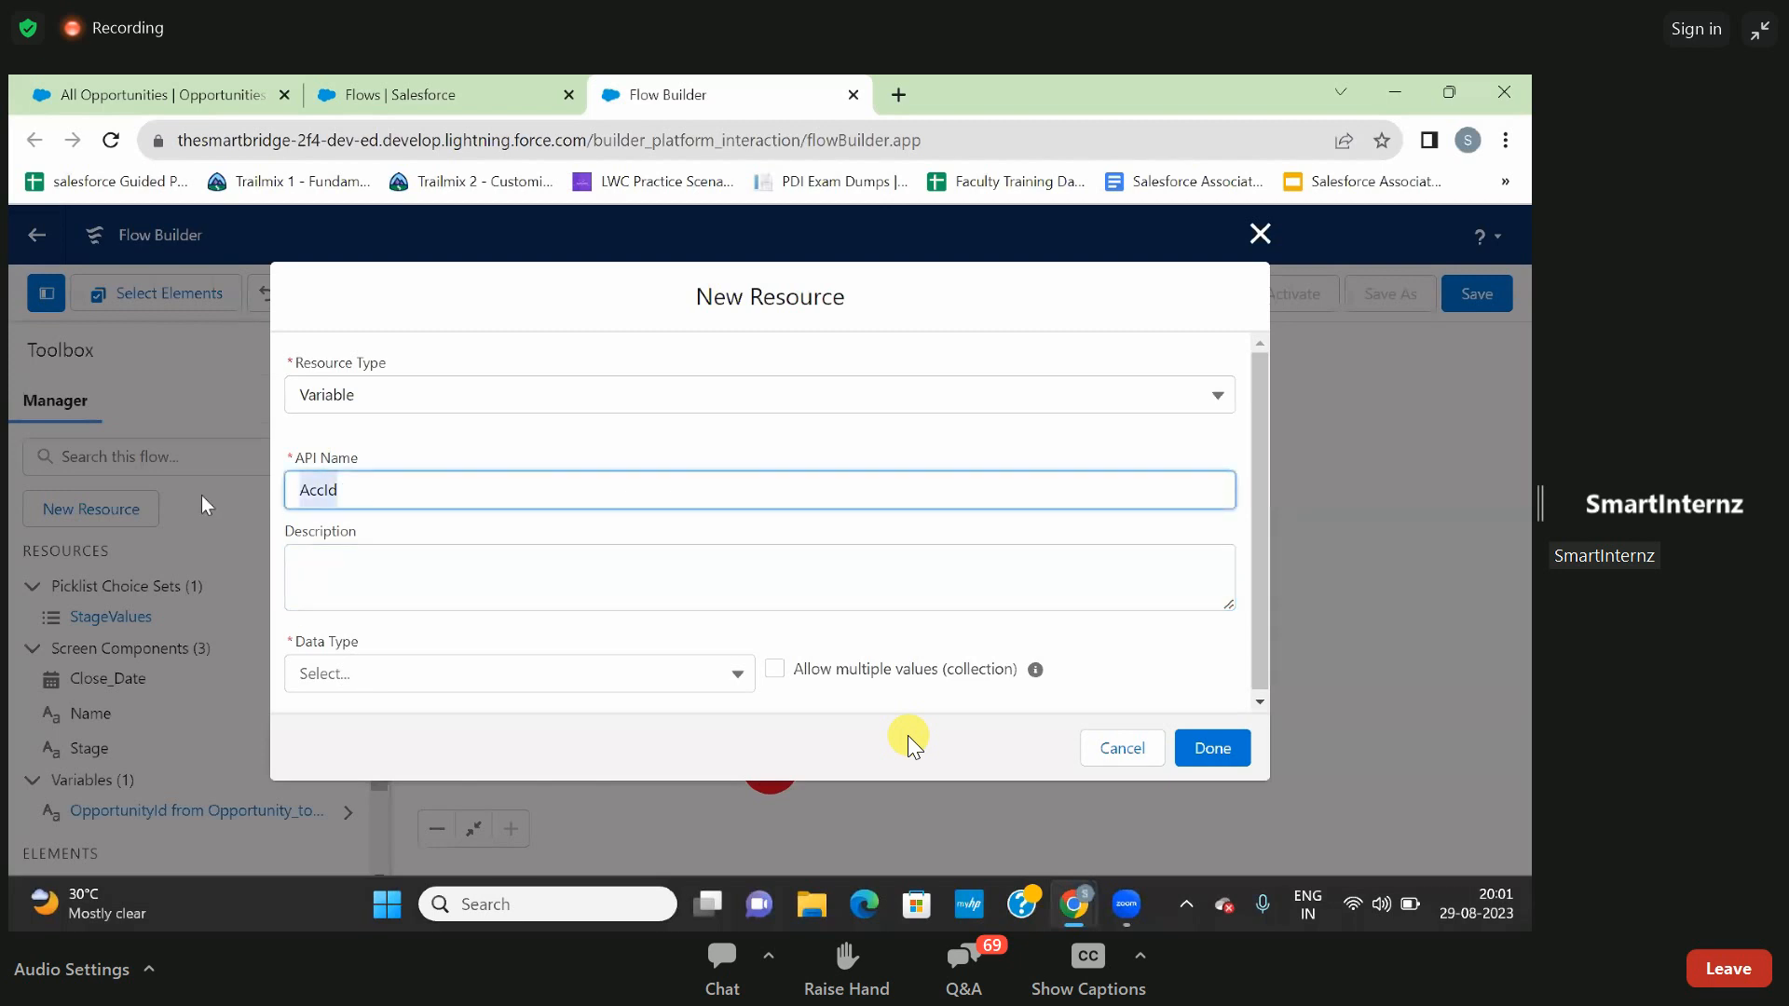
{"action": "key", "text": "BackSpace"}
{"action": "type", "text": "recordId"}
{"action": "left_click", "coordinate": [421, 521]}
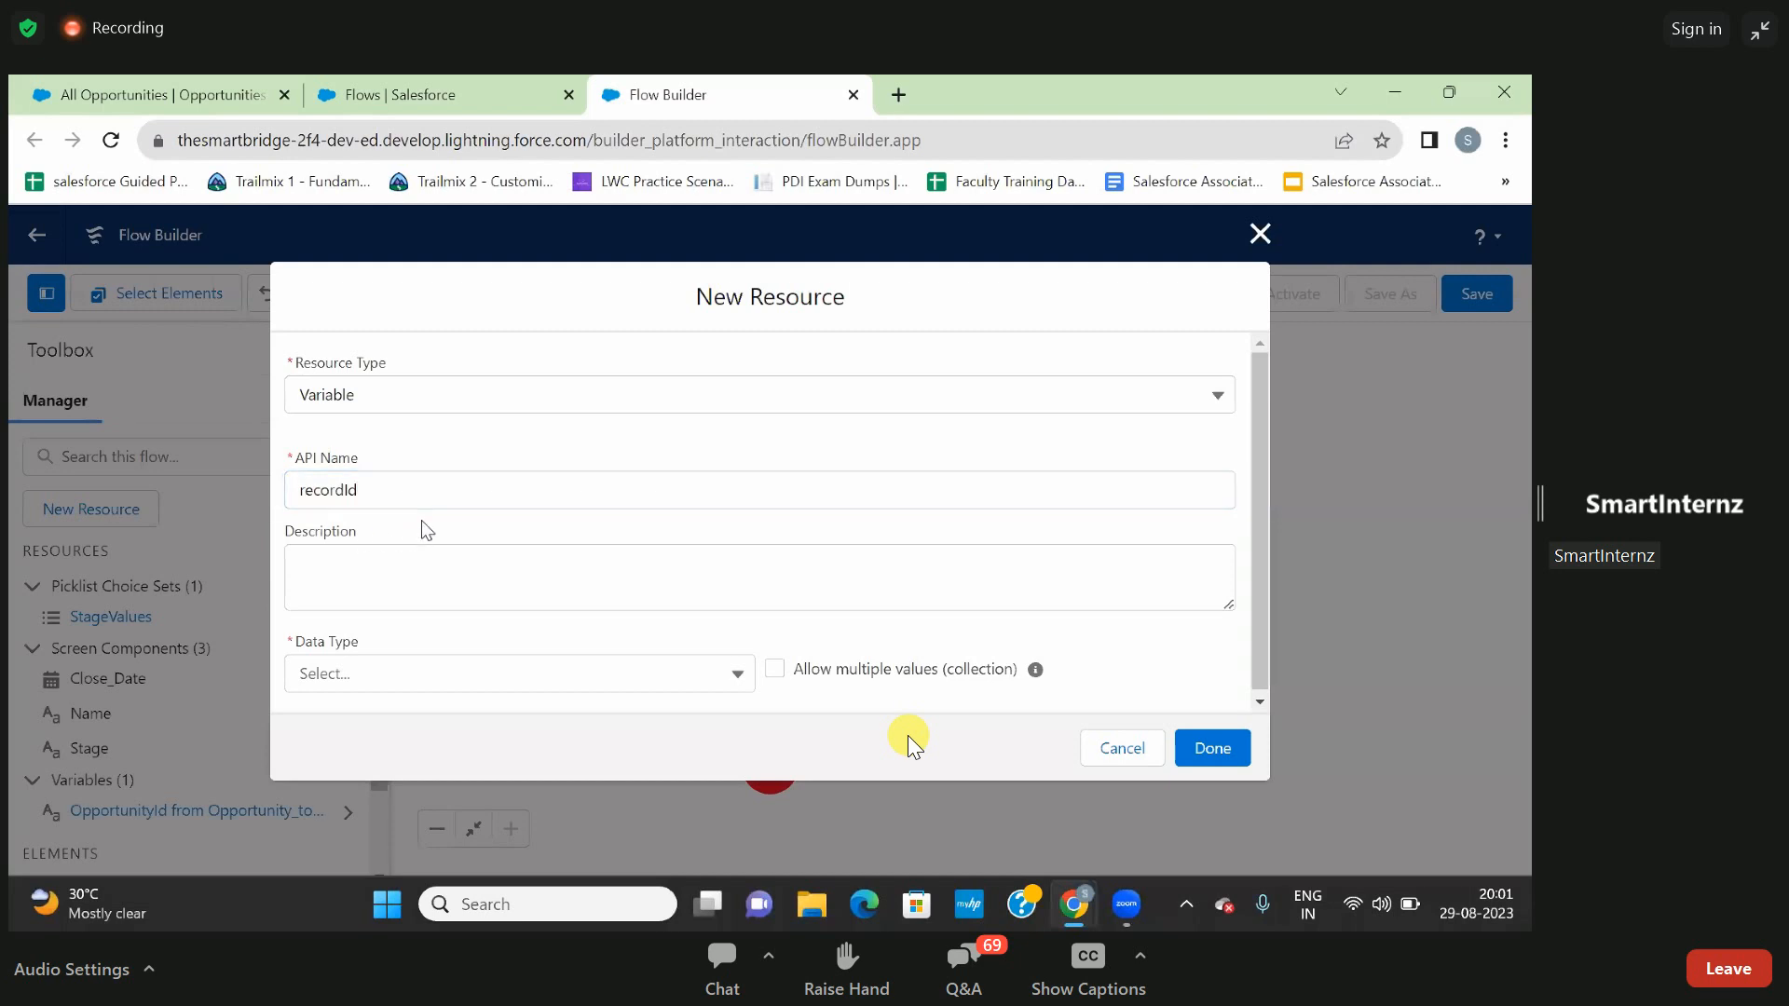
- Set the recordId variable's data type to Text, make it available for input, and complete the resource
{"action": "left_click", "coordinate": [382, 678]}
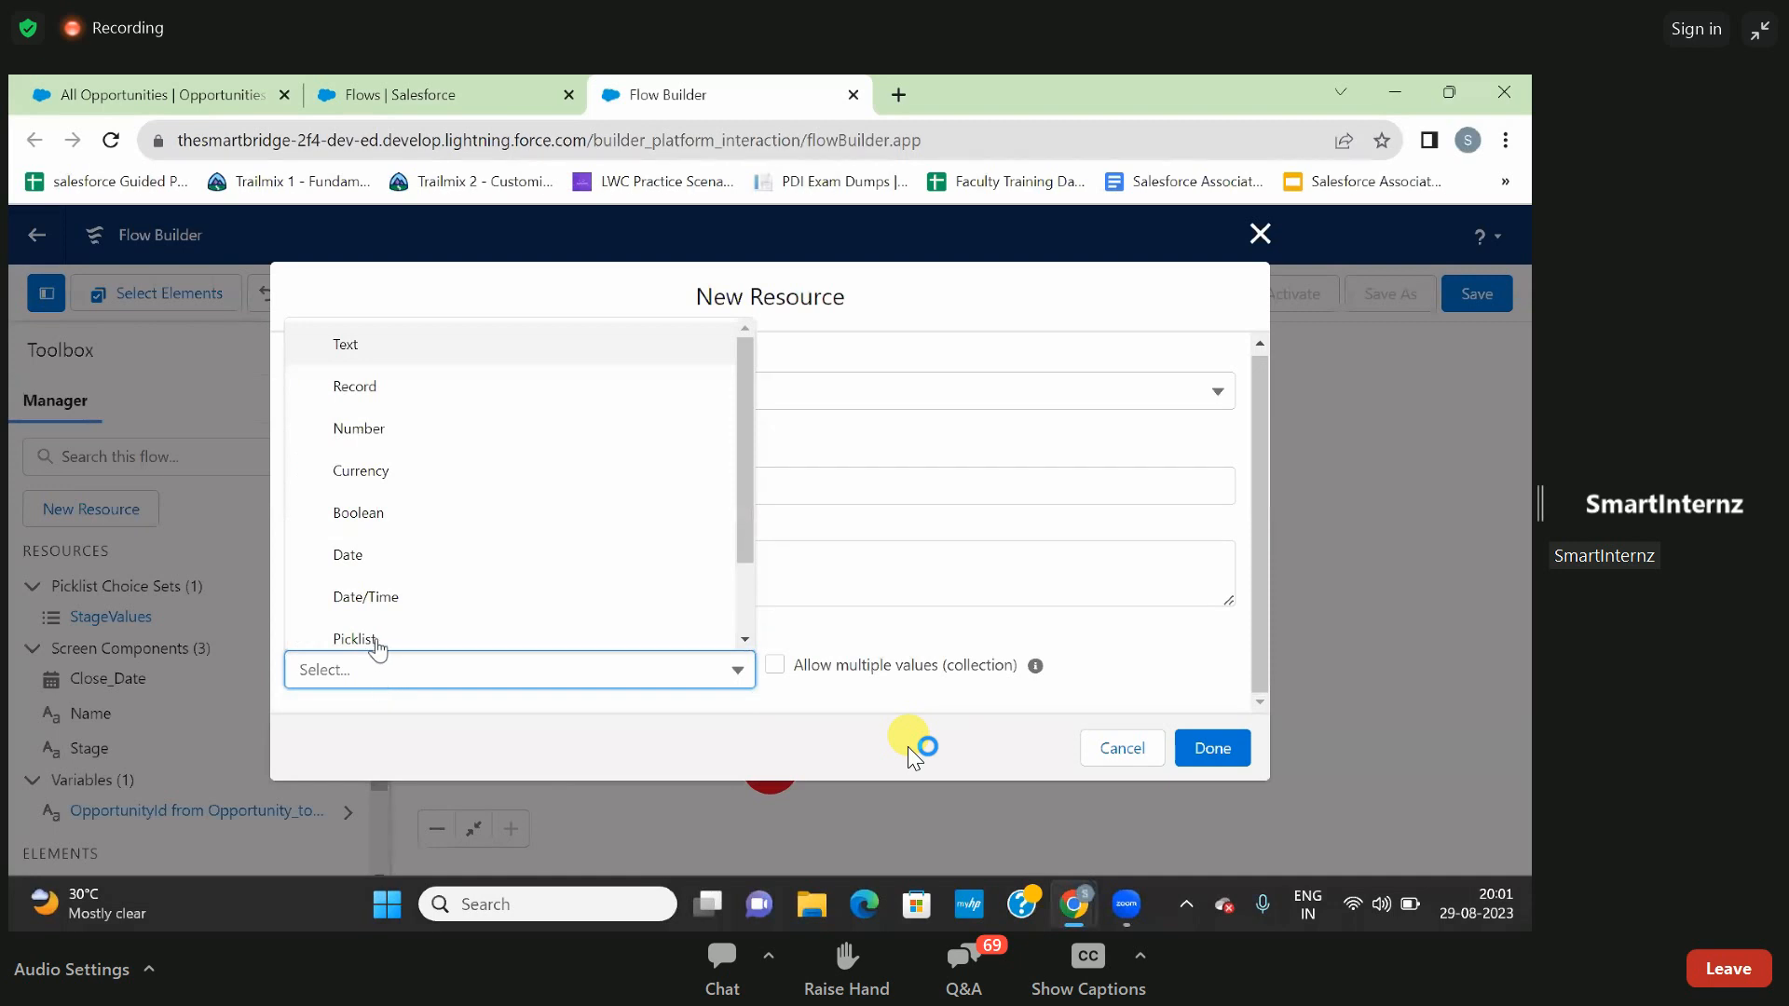
{"action": "left_click", "coordinate": [346, 347]}
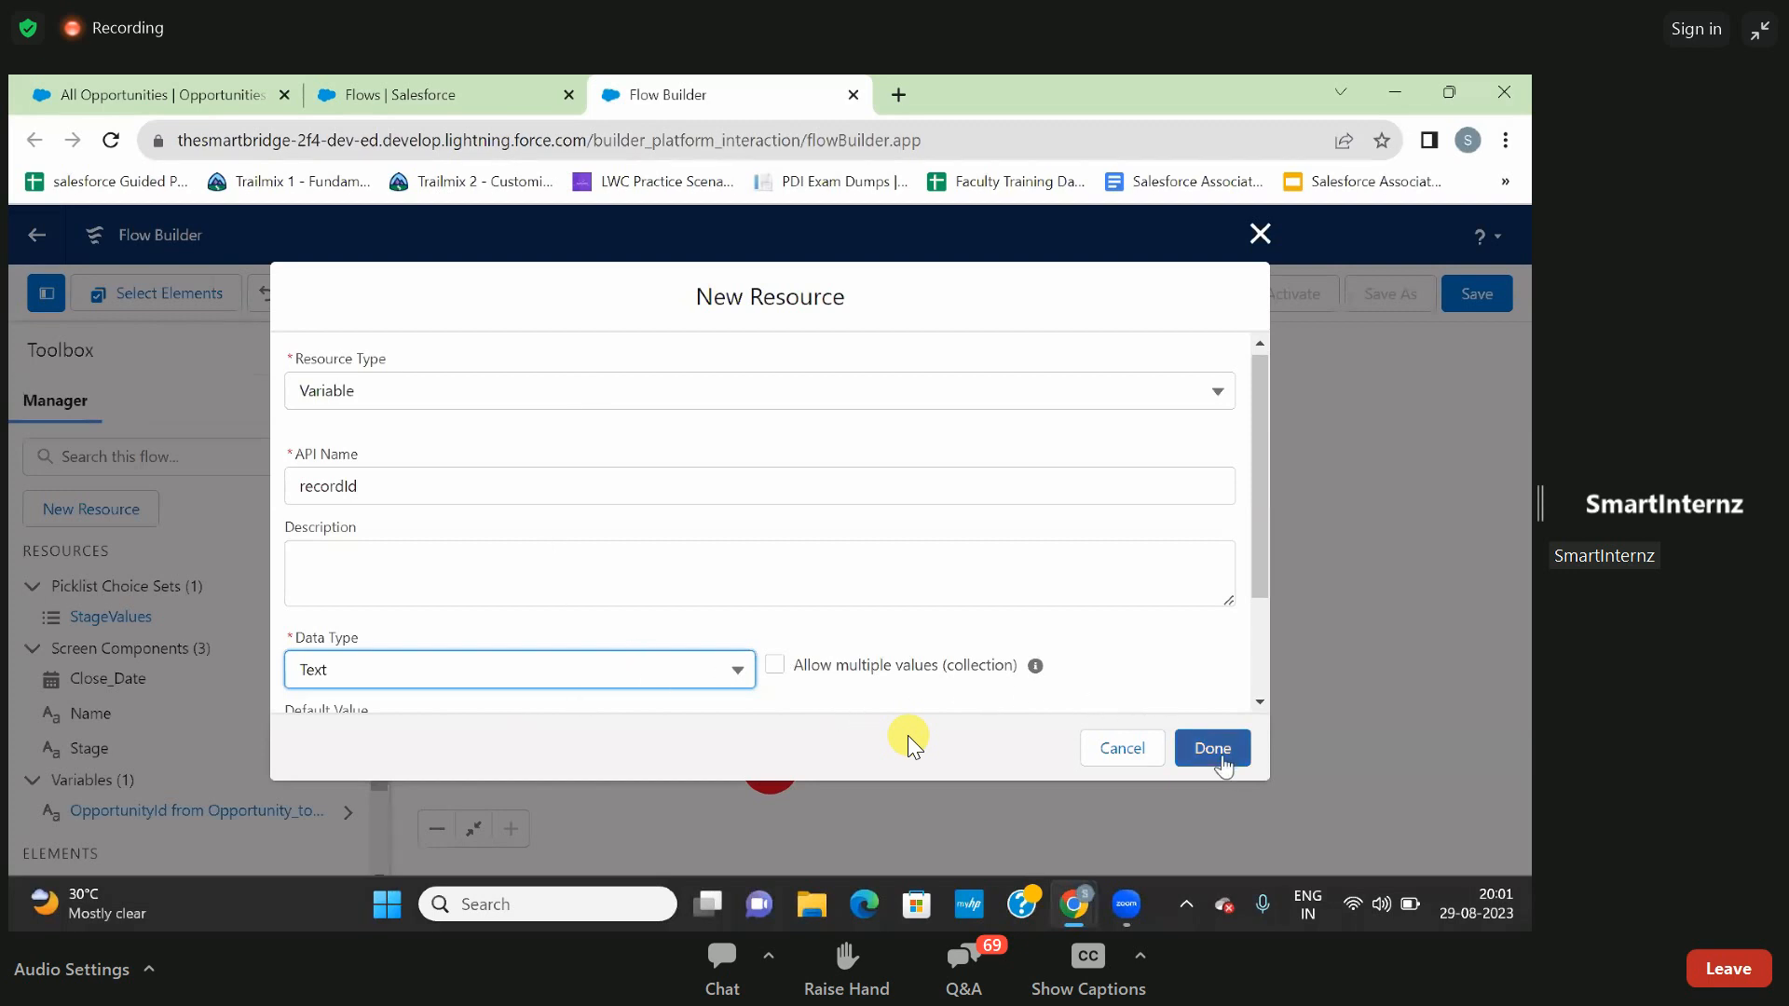
{"action": "scroll", "coordinate": [1065, 622], "scroll_direction": "down", "scroll_amount": 2}
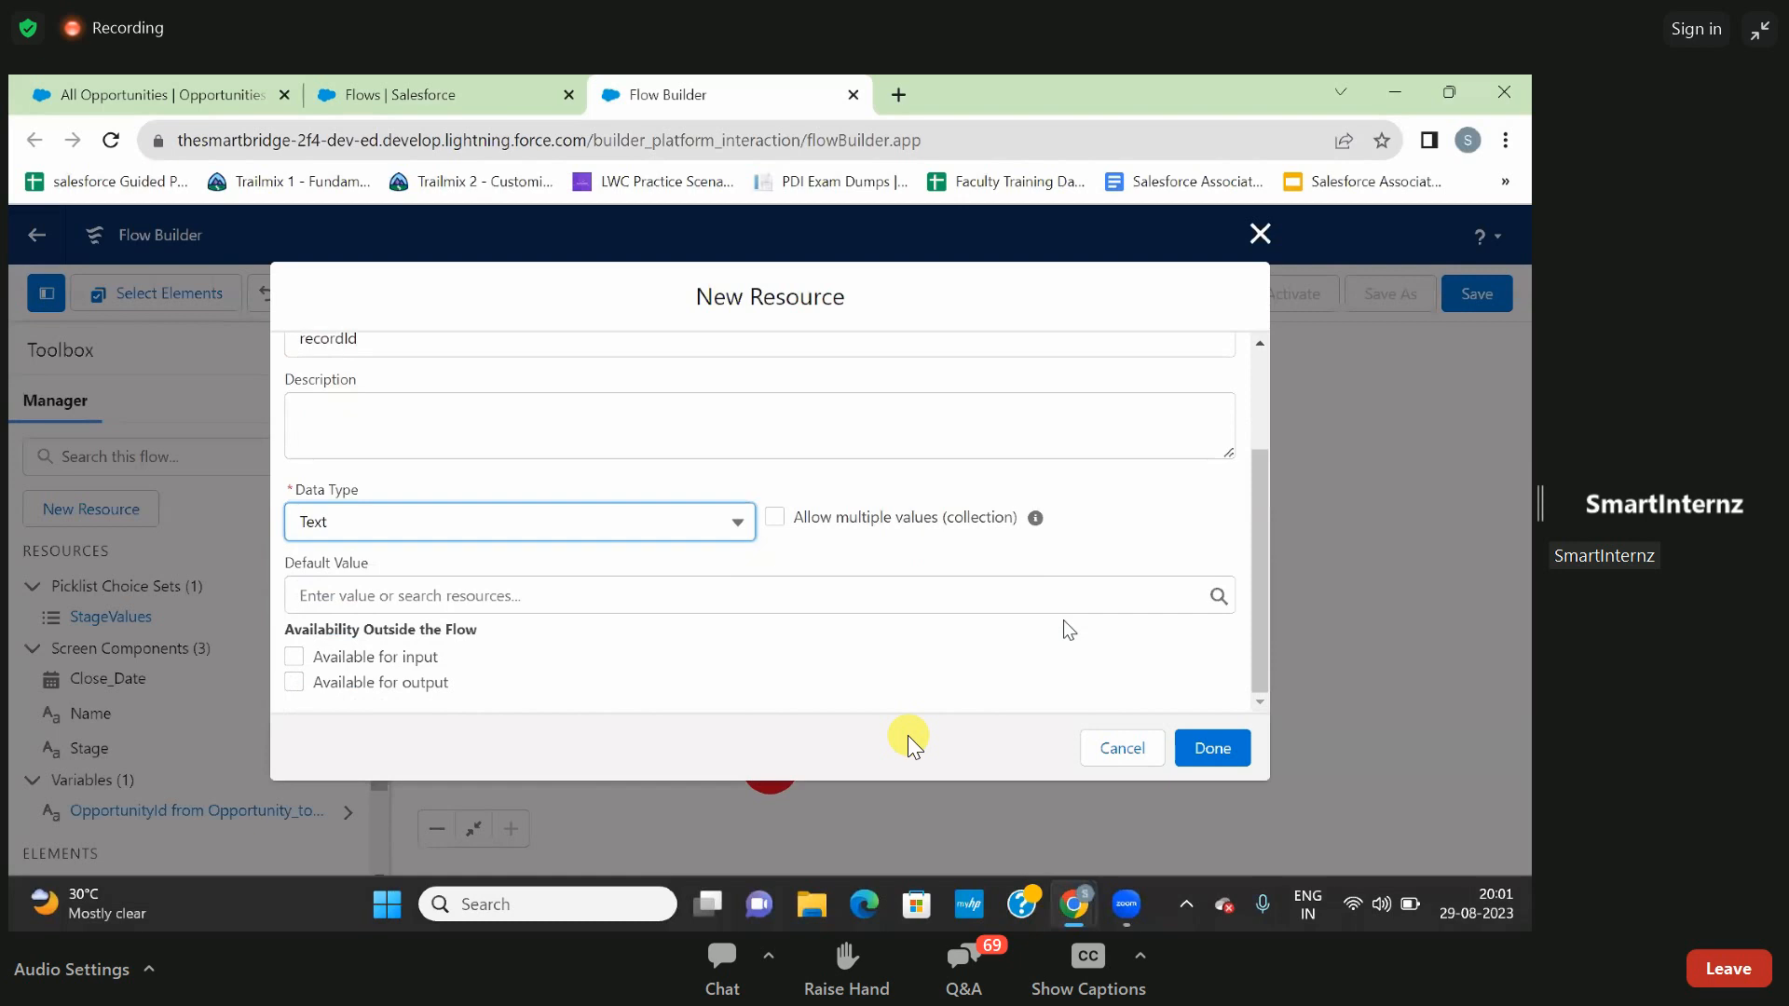
{"action": "left_click", "coordinate": [294, 657]}
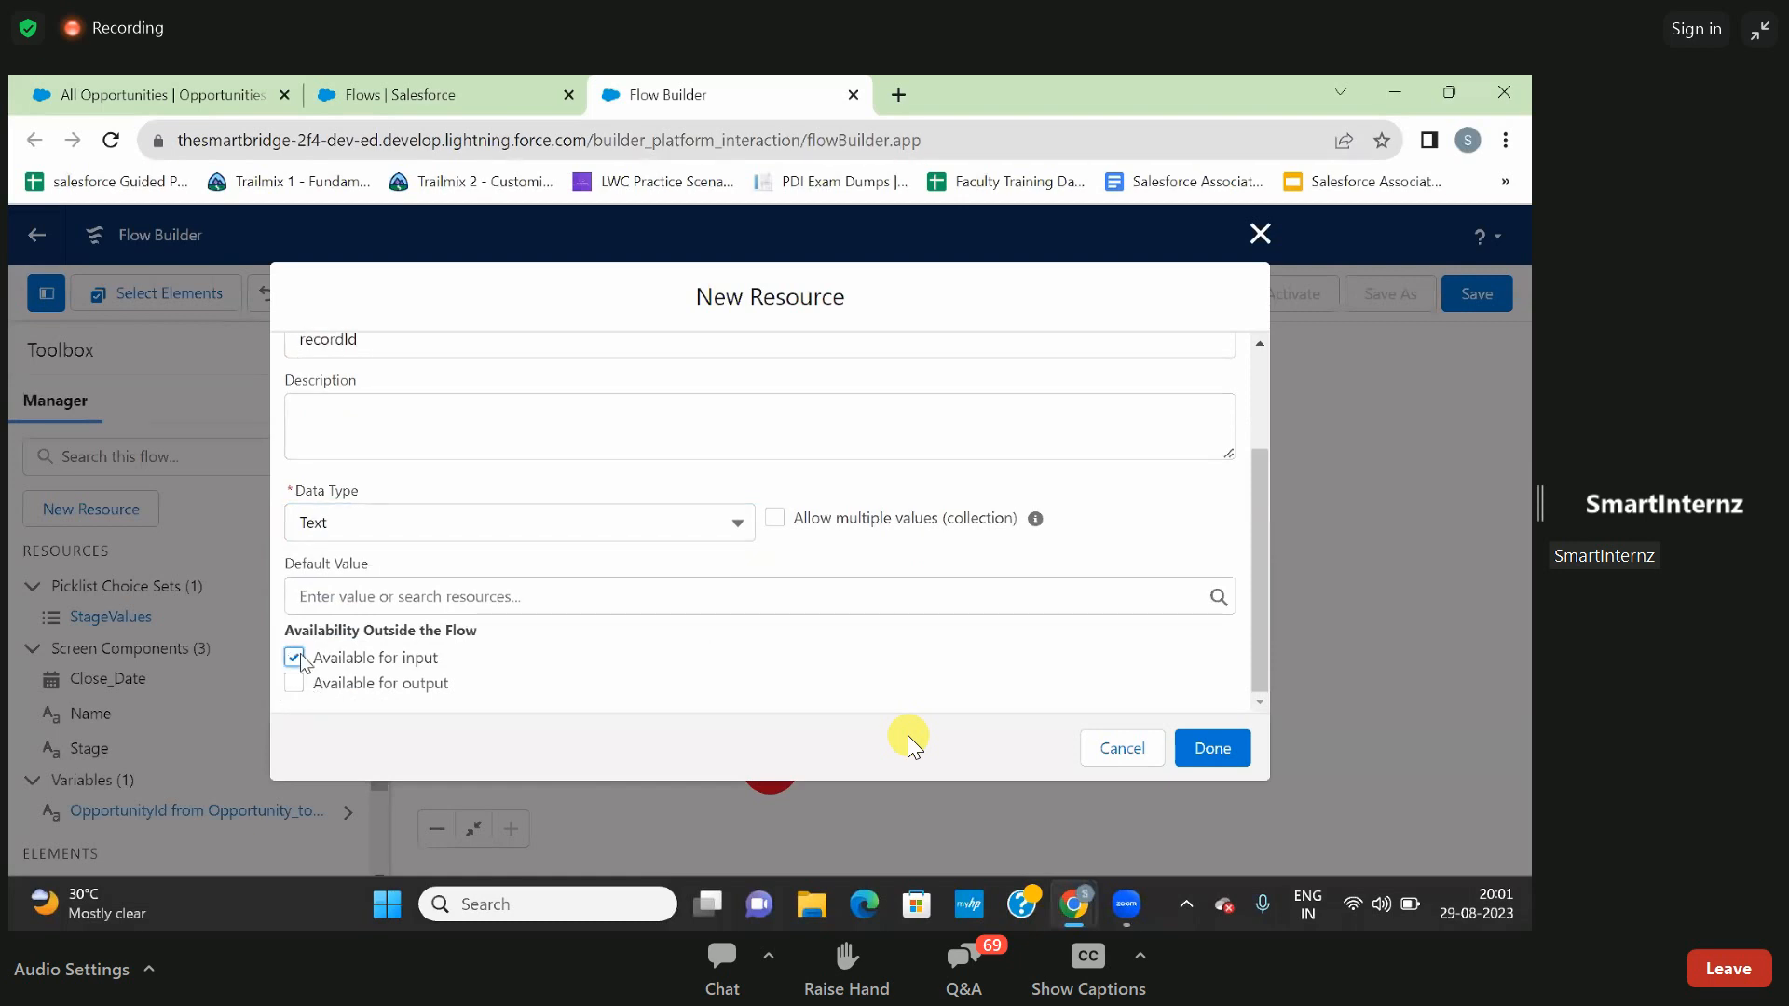
{"action": "left_click", "coordinate": [1211, 749]}
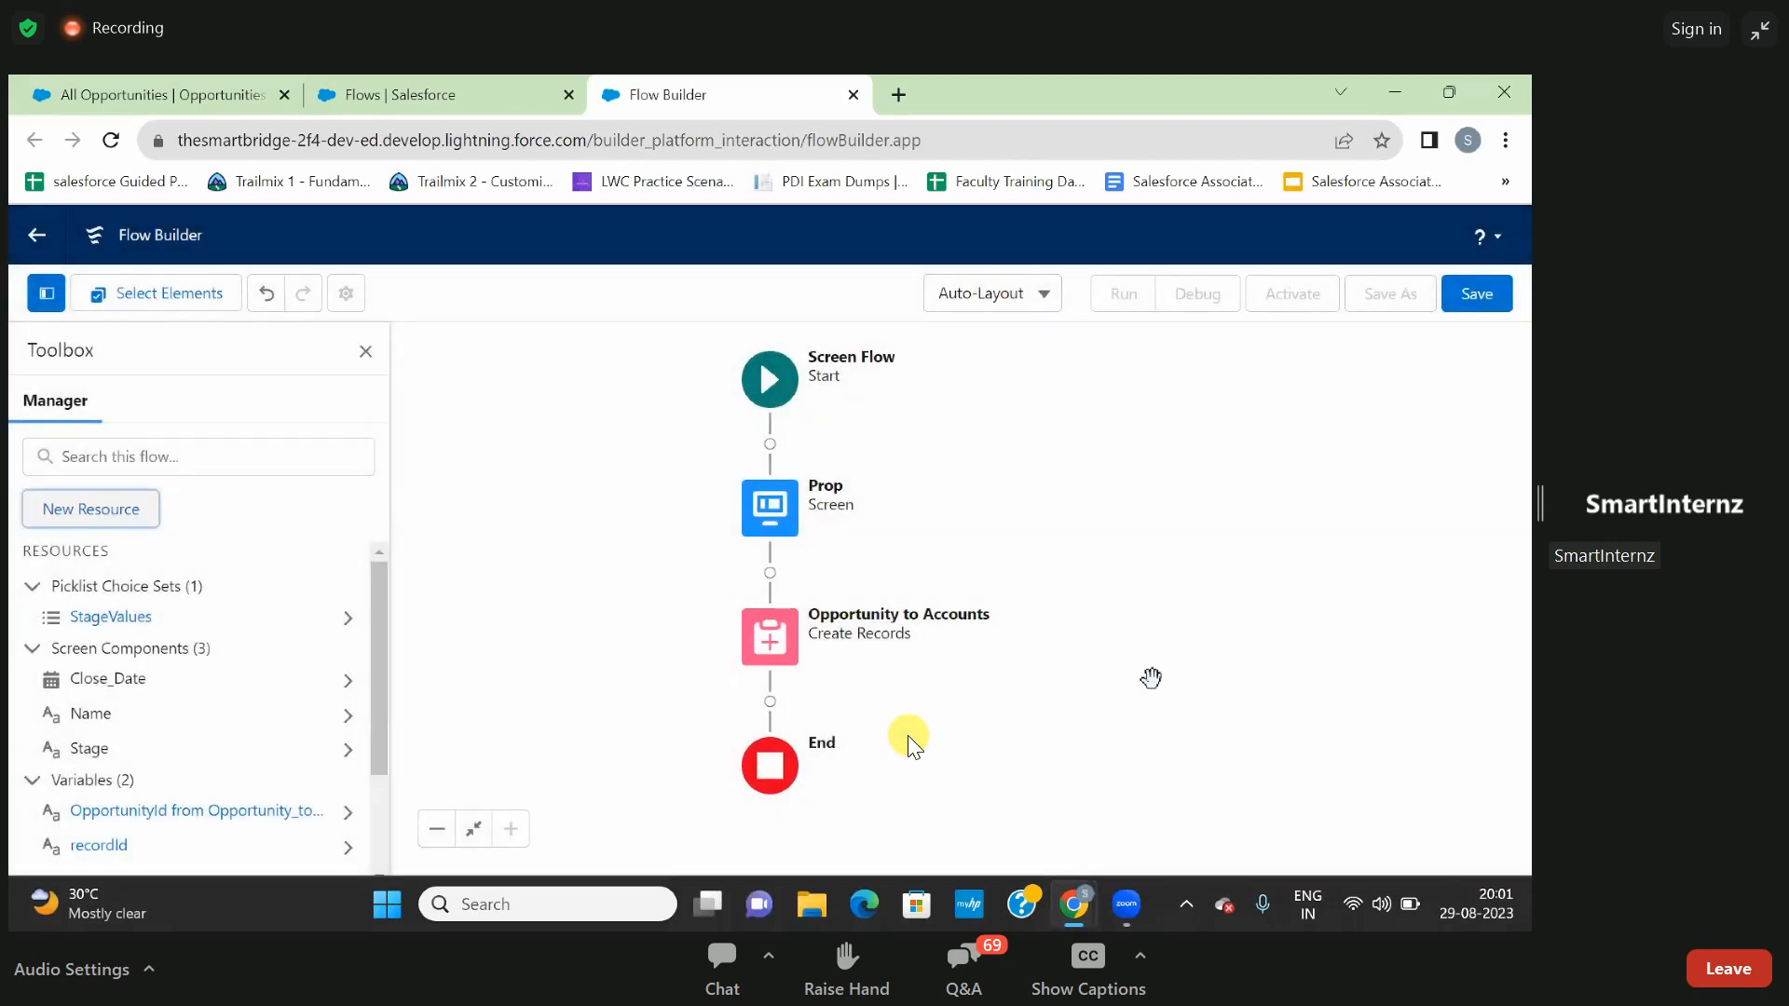
- Reopen the Opportunity to Accounts Create Records element and add a fourth field assignment for AccountId
{"action": "left_click", "coordinate": [781, 658]}
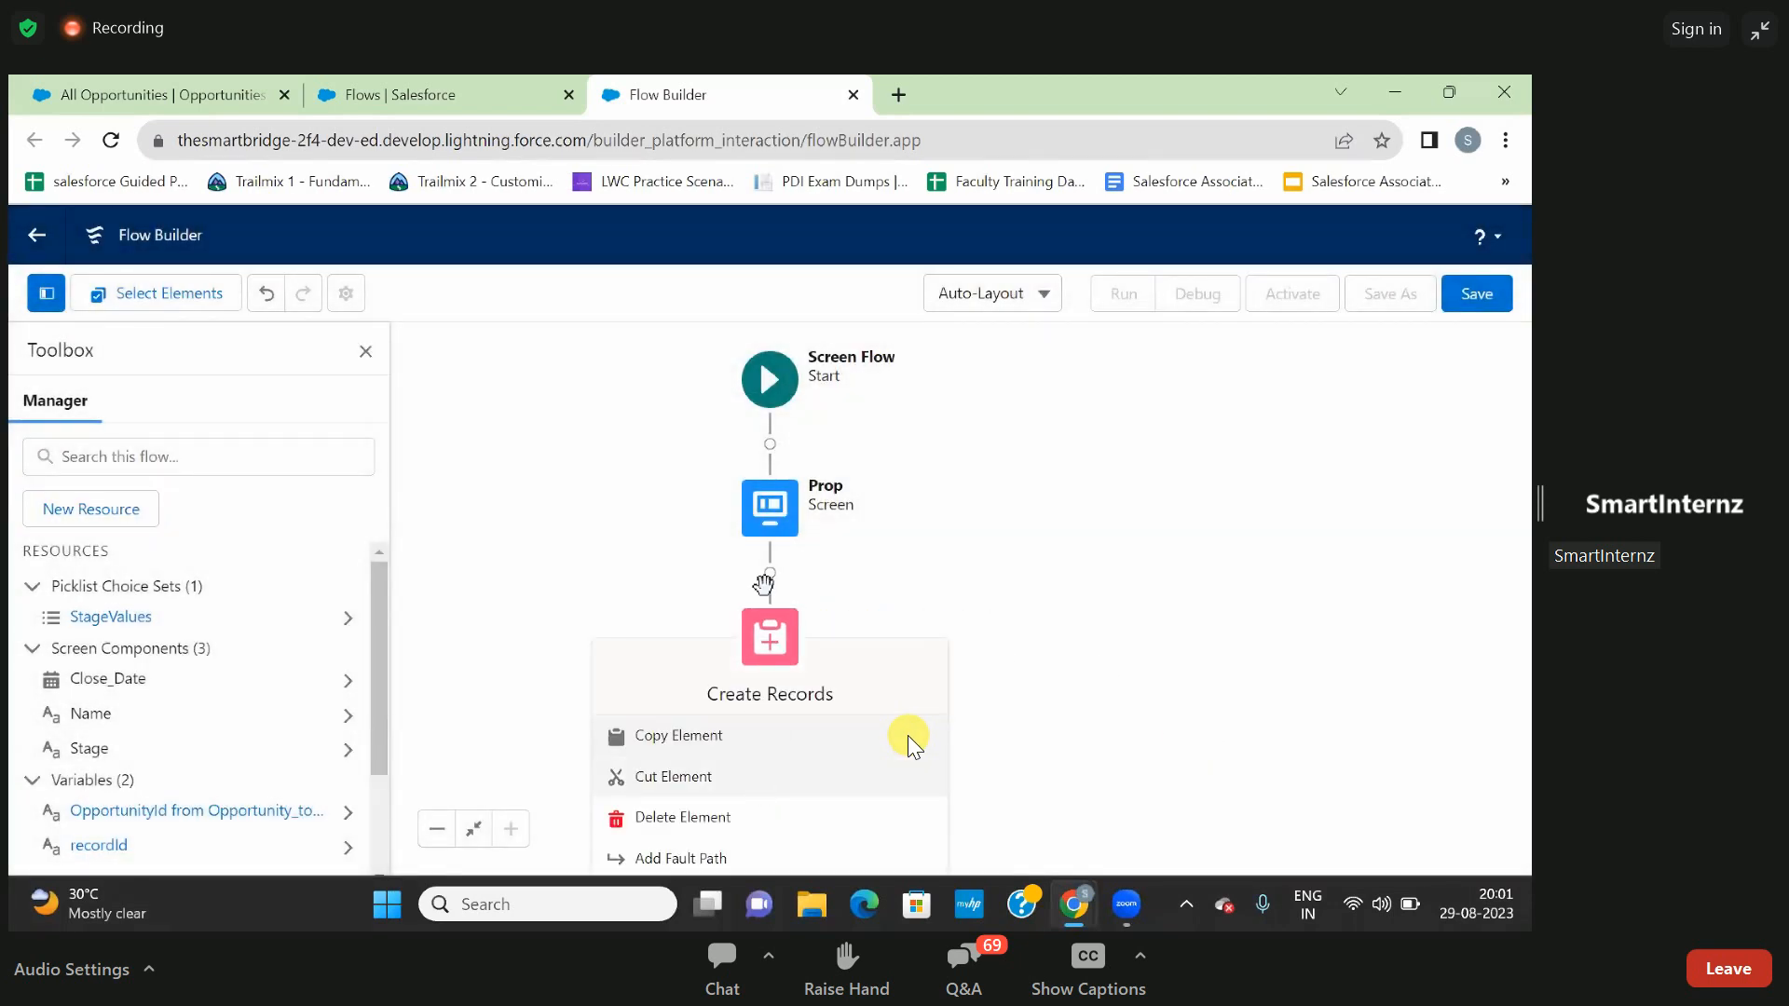
{"action": "double_click", "coordinate": [785, 643]}
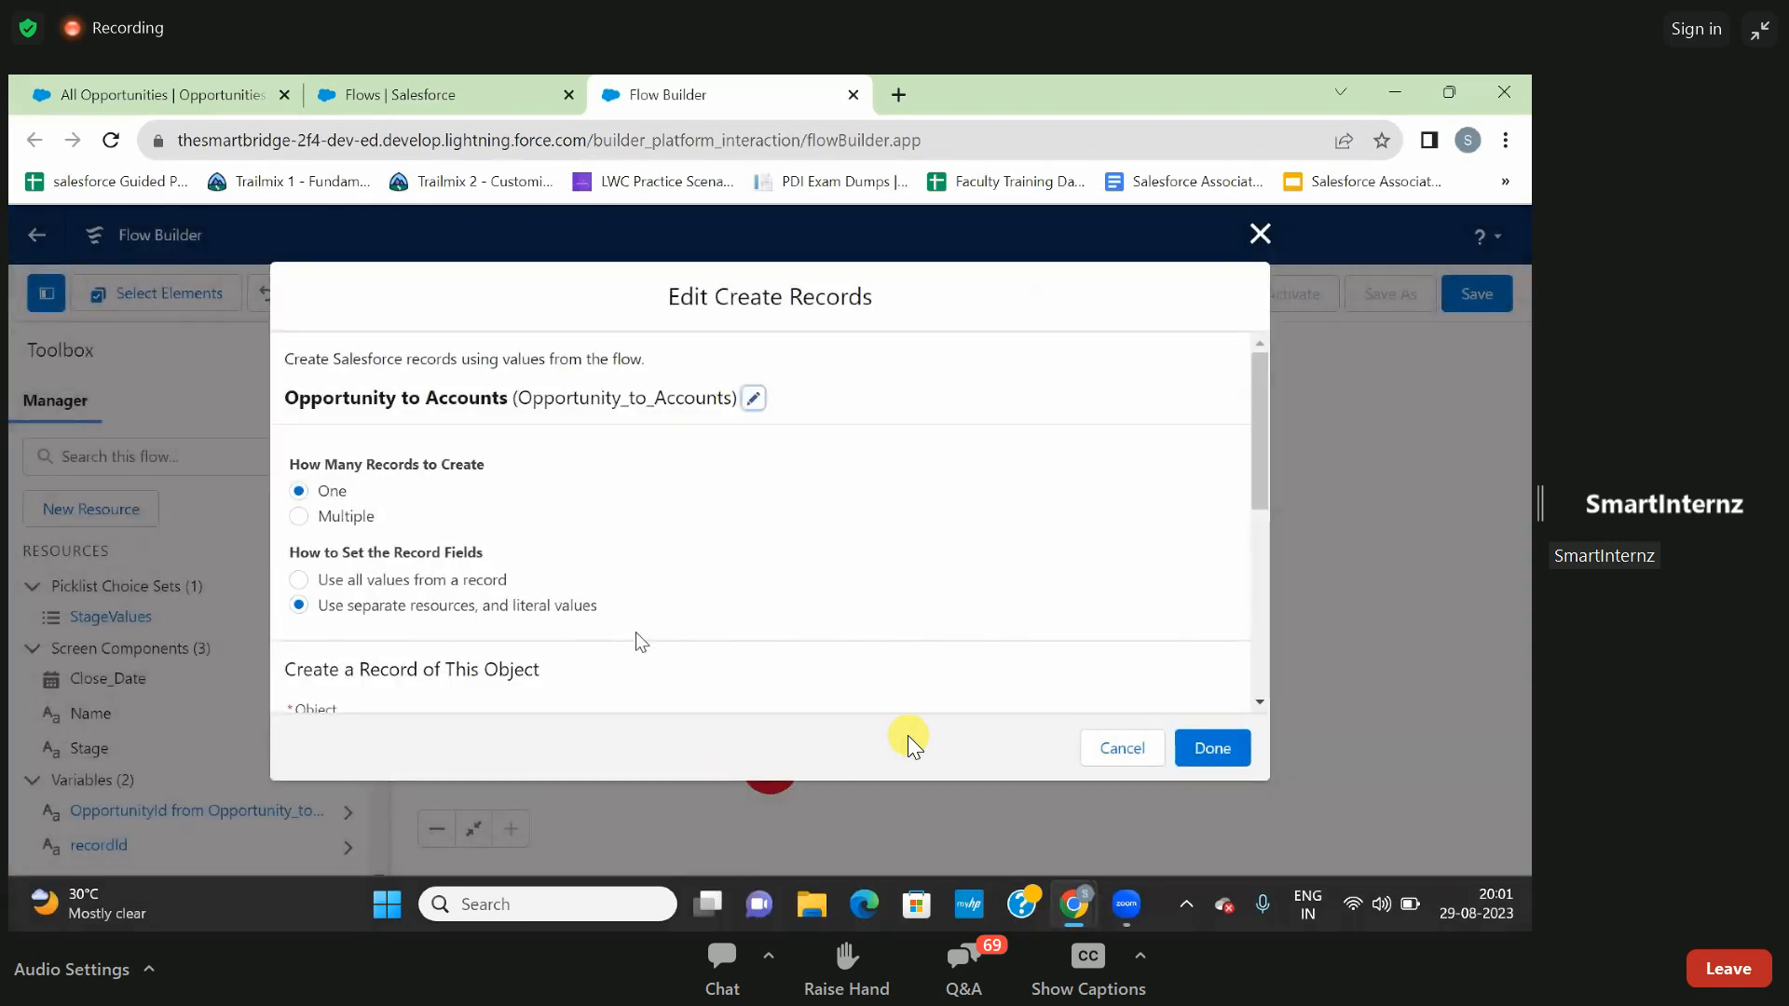
{"action": "scroll", "coordinate": [637, 635], "scroll_direction": "down", "scroll_amount": 5}
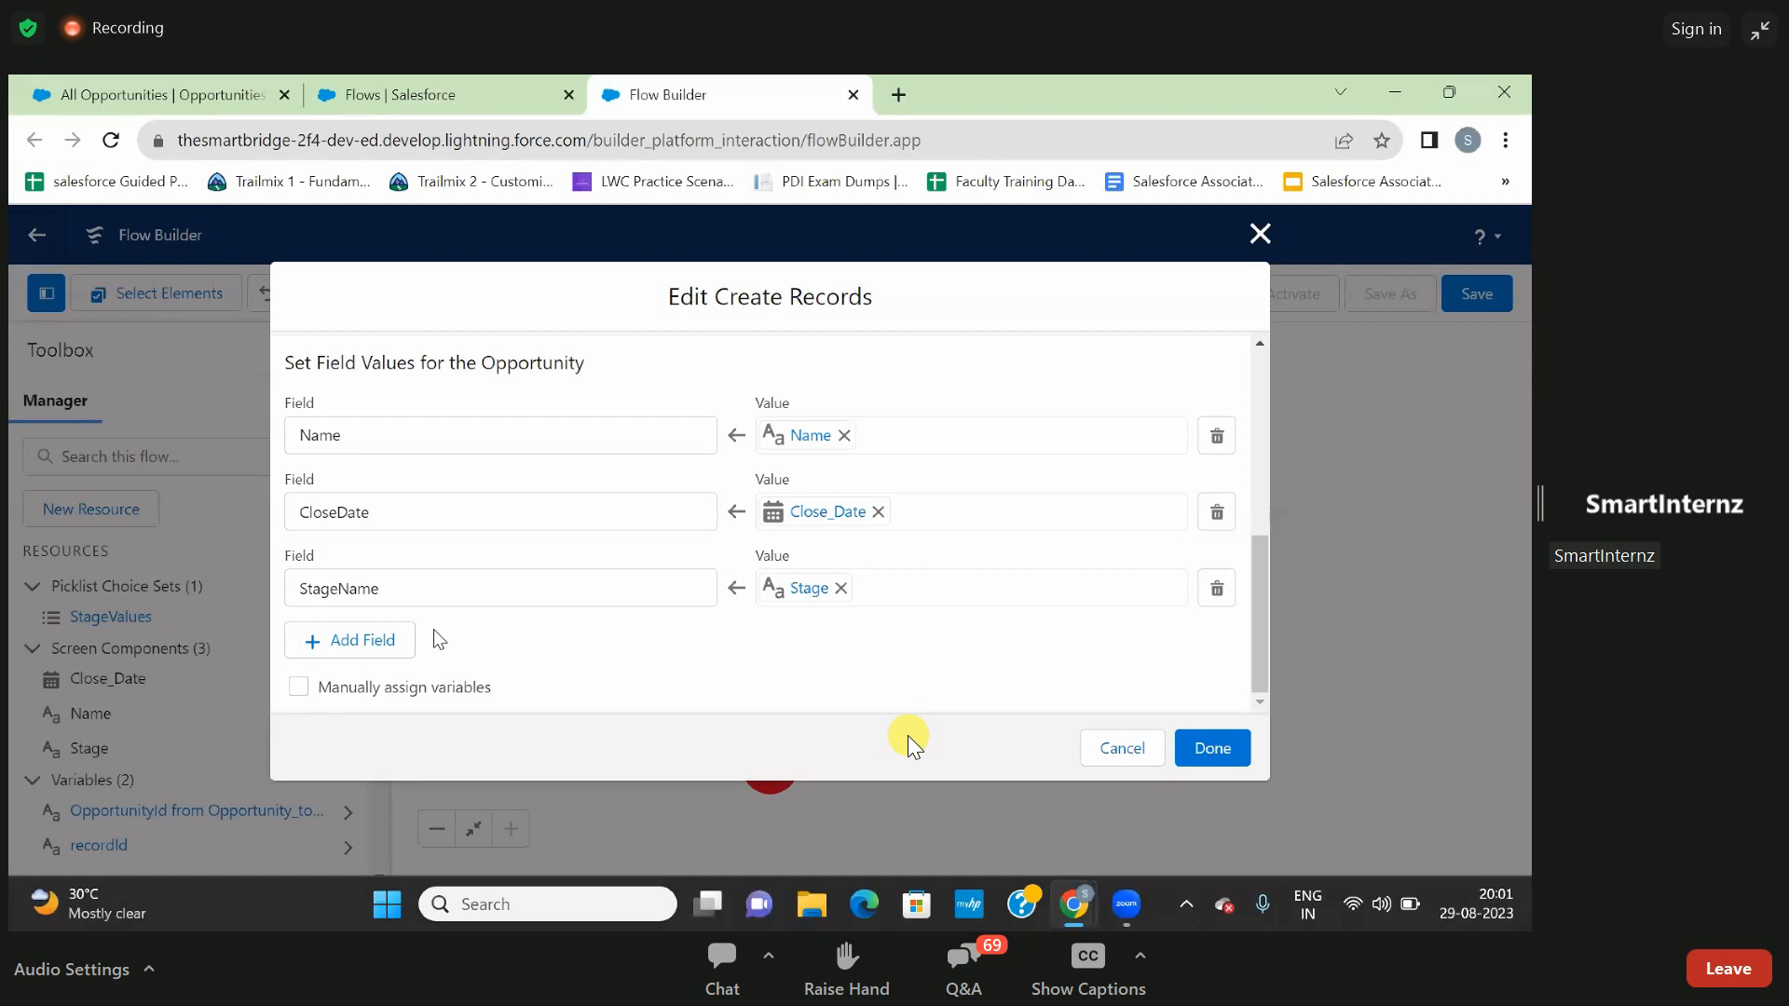
{"action": "left_click", "coordinate": [394, 641]}
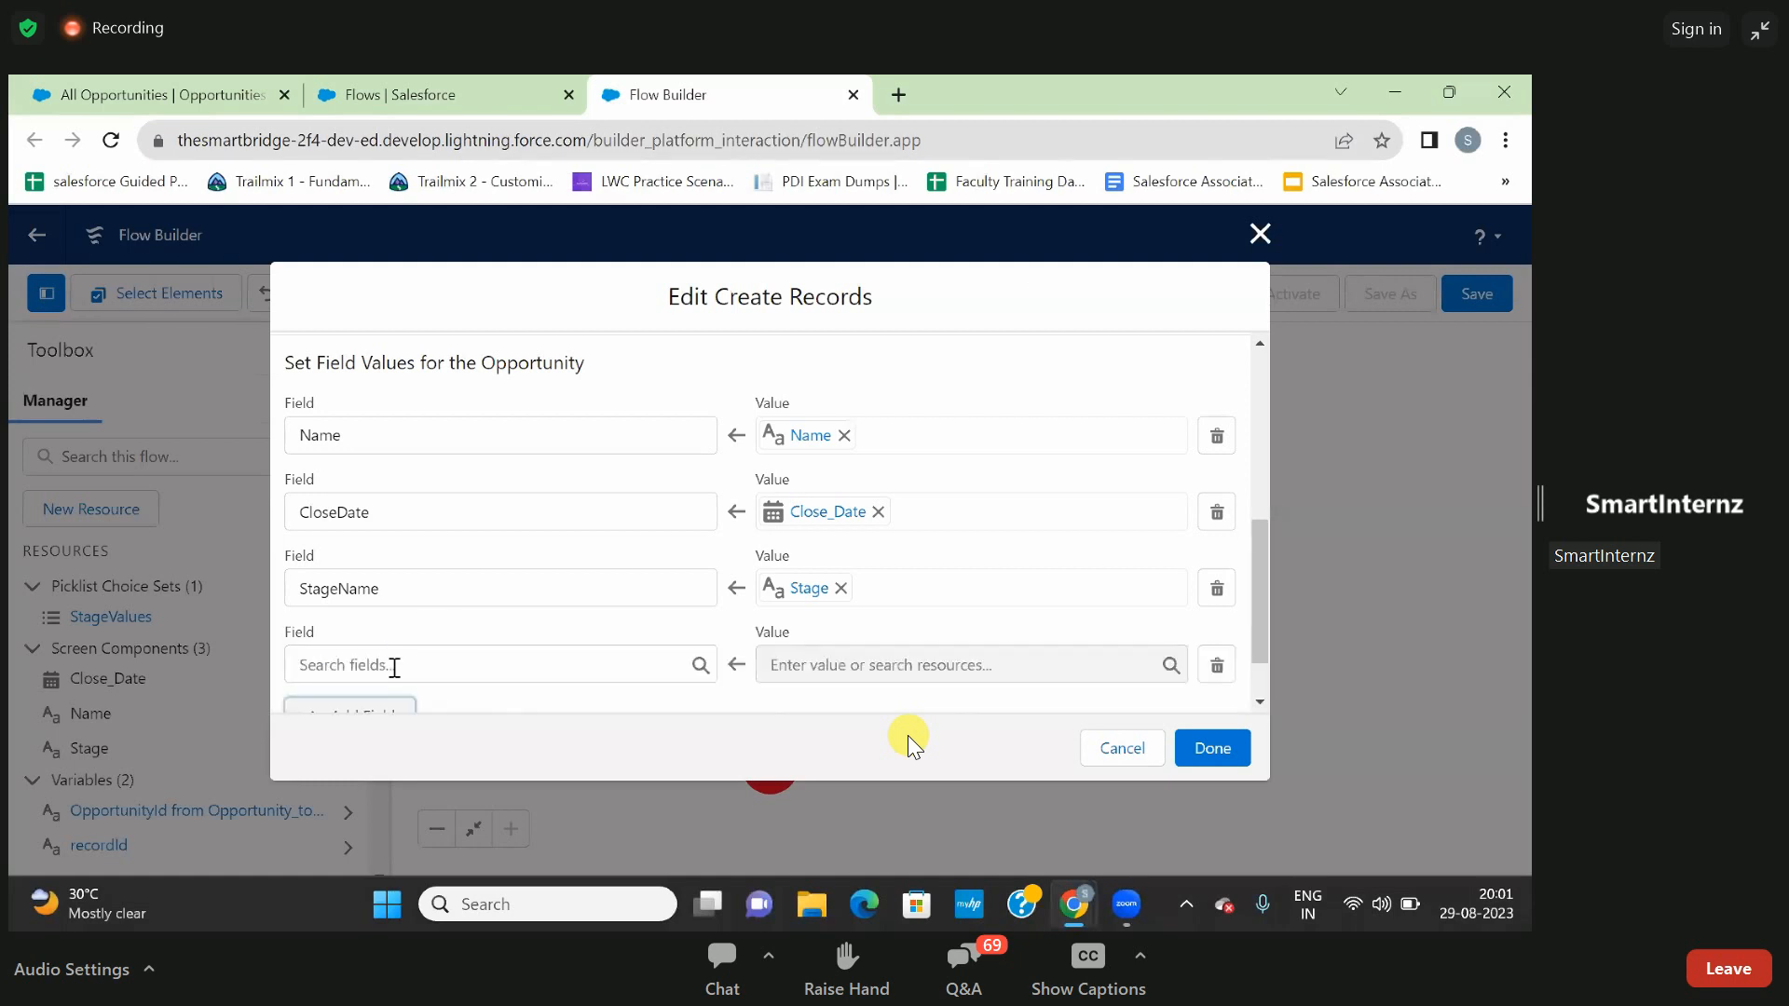
{"action": "left_click", "coordinate": [394, 665]}
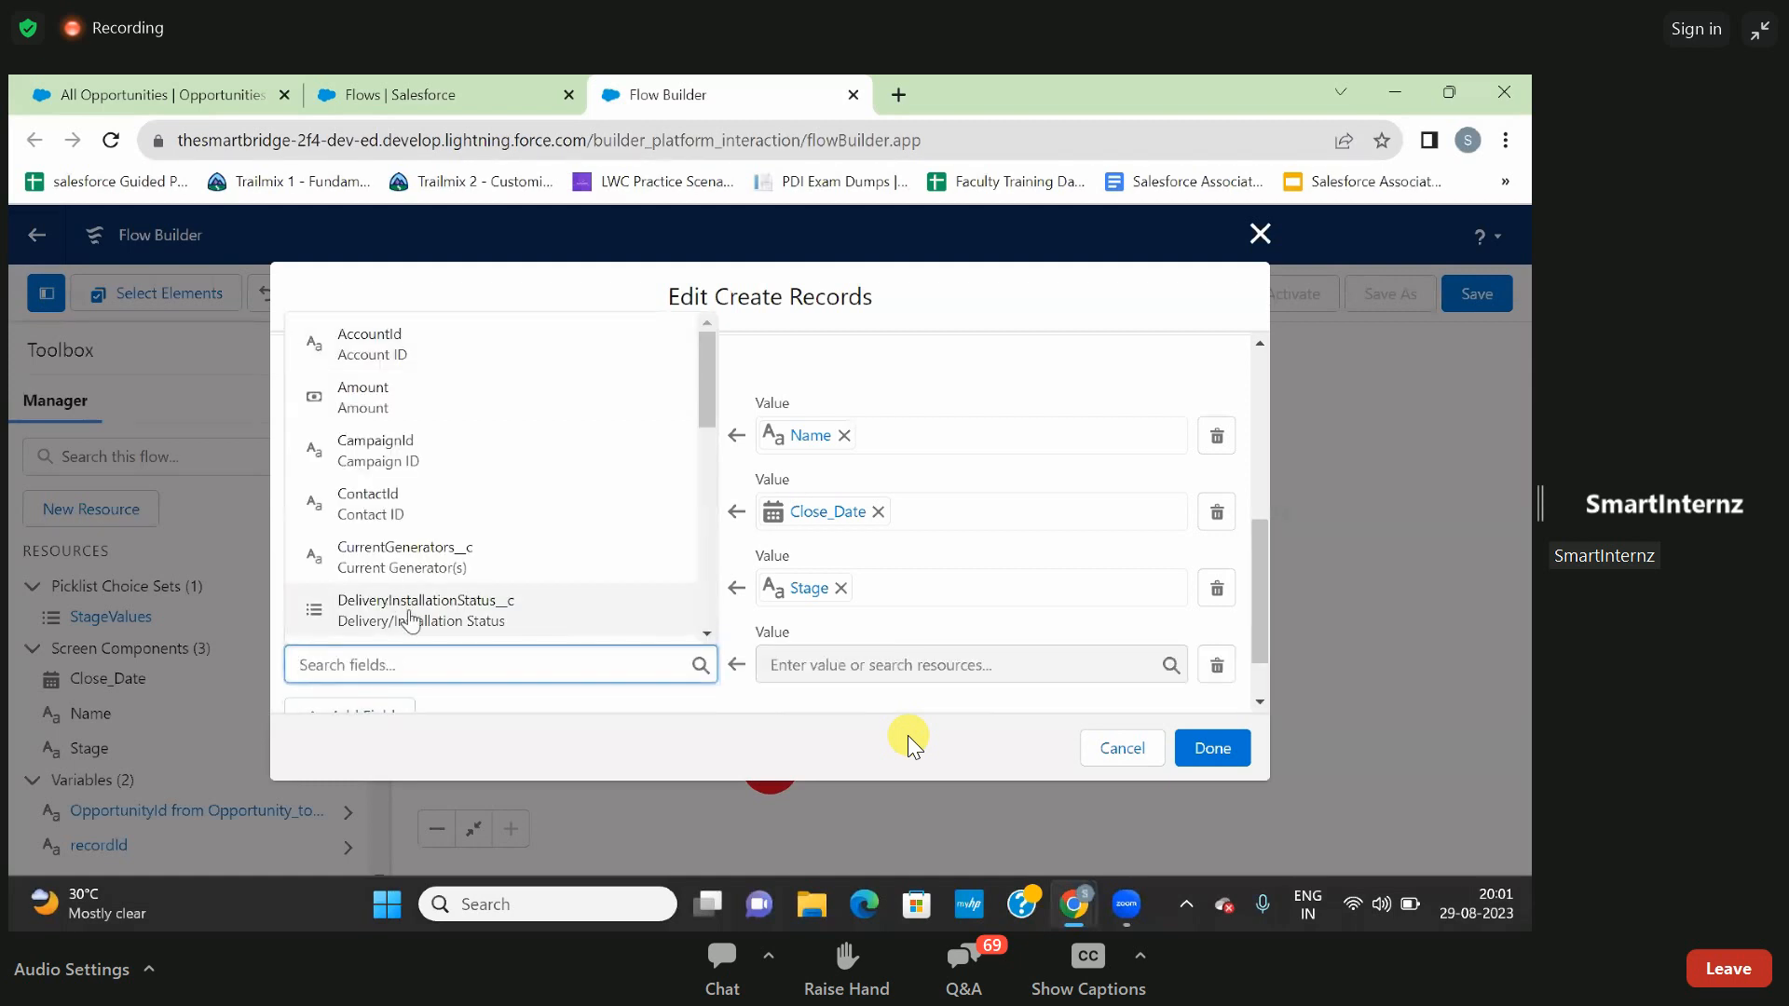
{"action": "type", "text": "acc"}
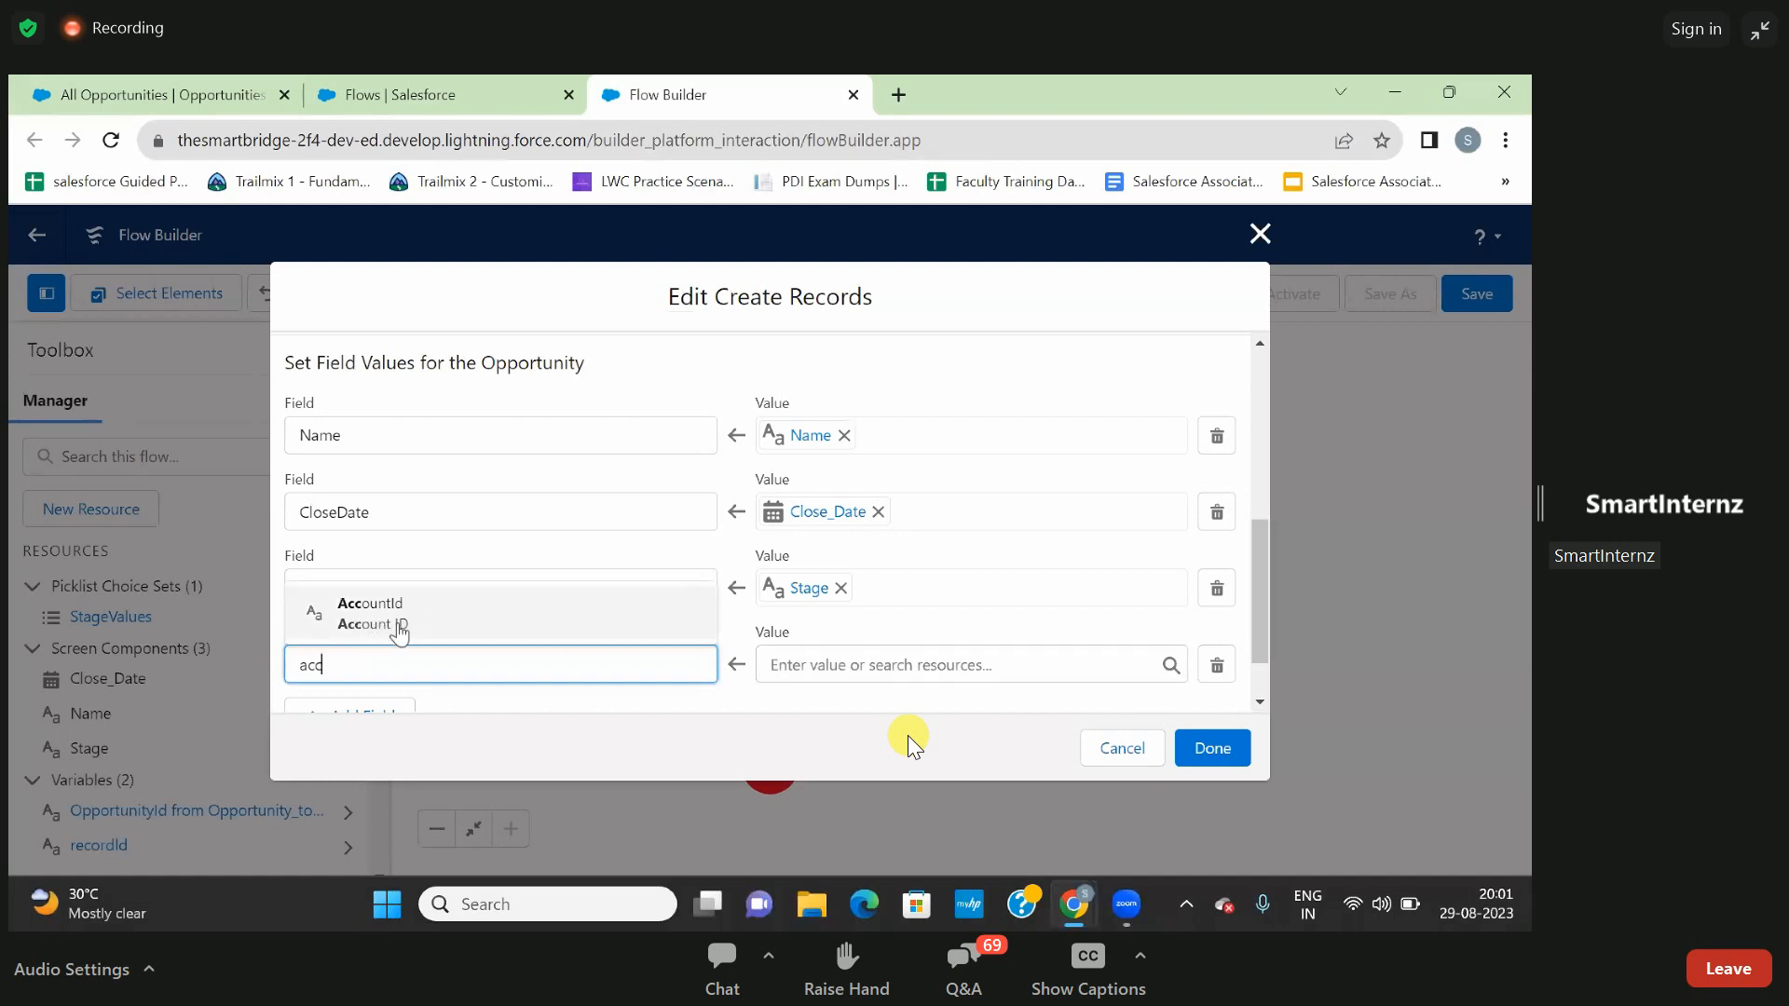
{"action": "left_click", "coordinate": [389, 626]}
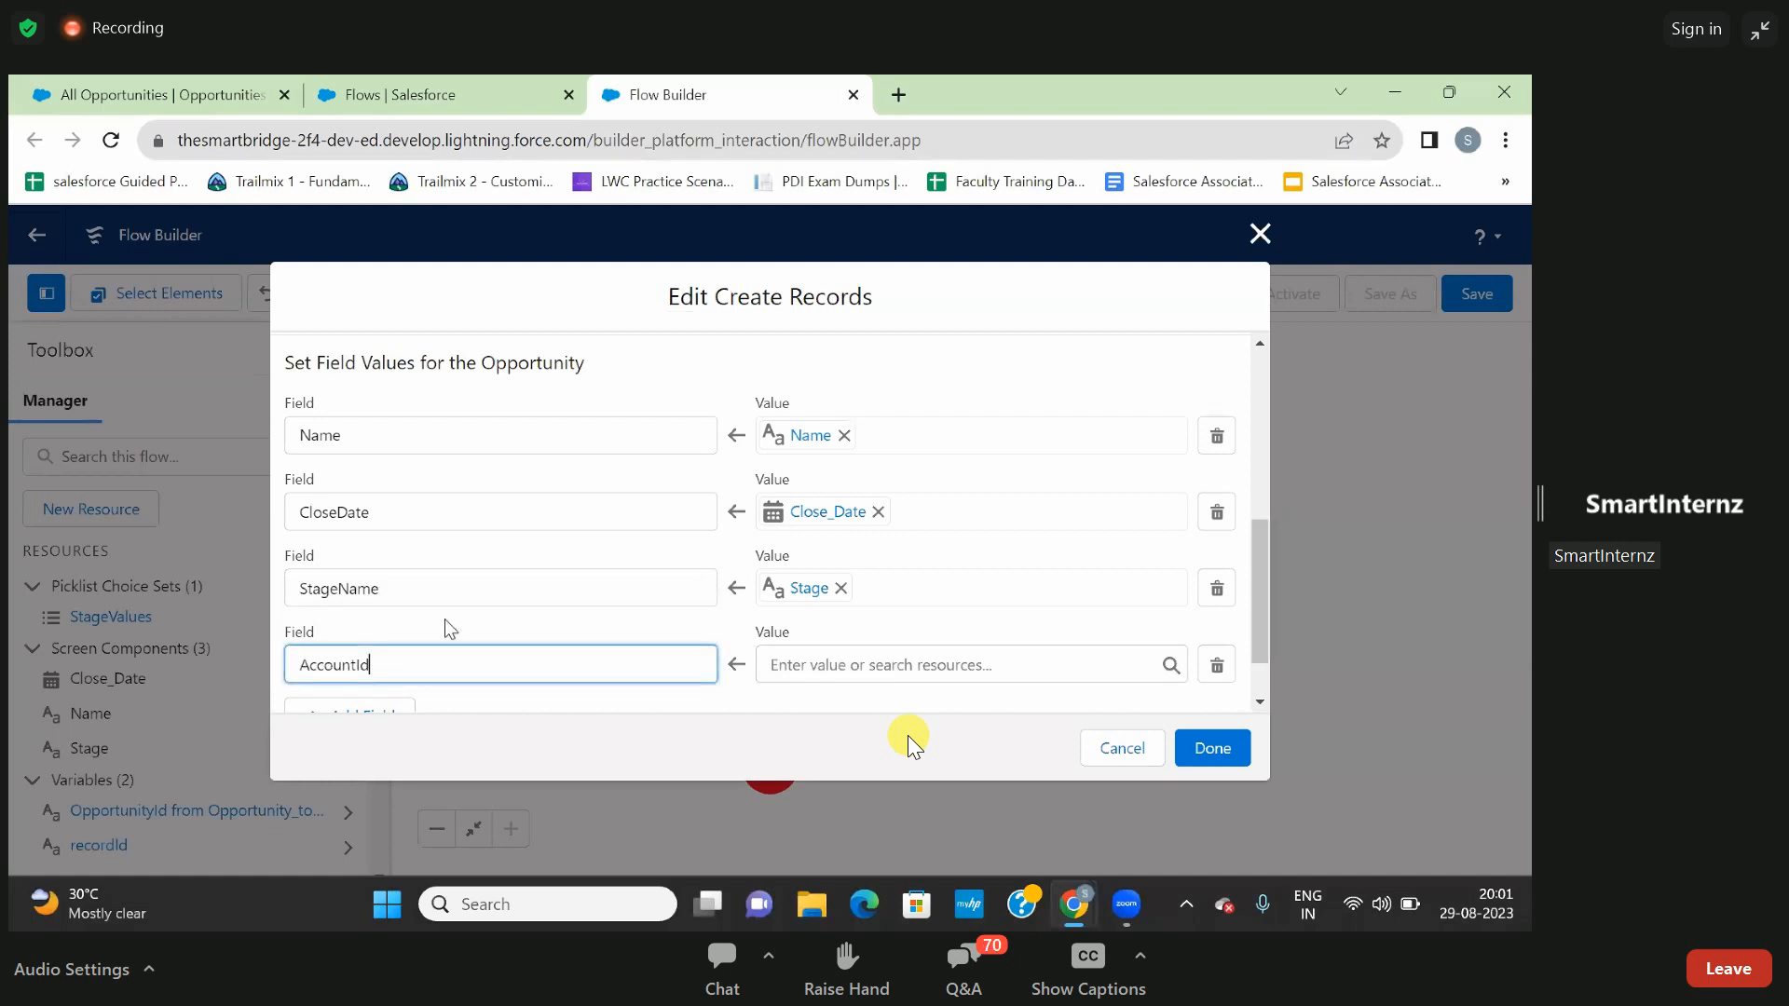
- Map AccountId to the recordId variable and complete the Create Records element
{"action": "left_click", "coordinate": [850, 668]}
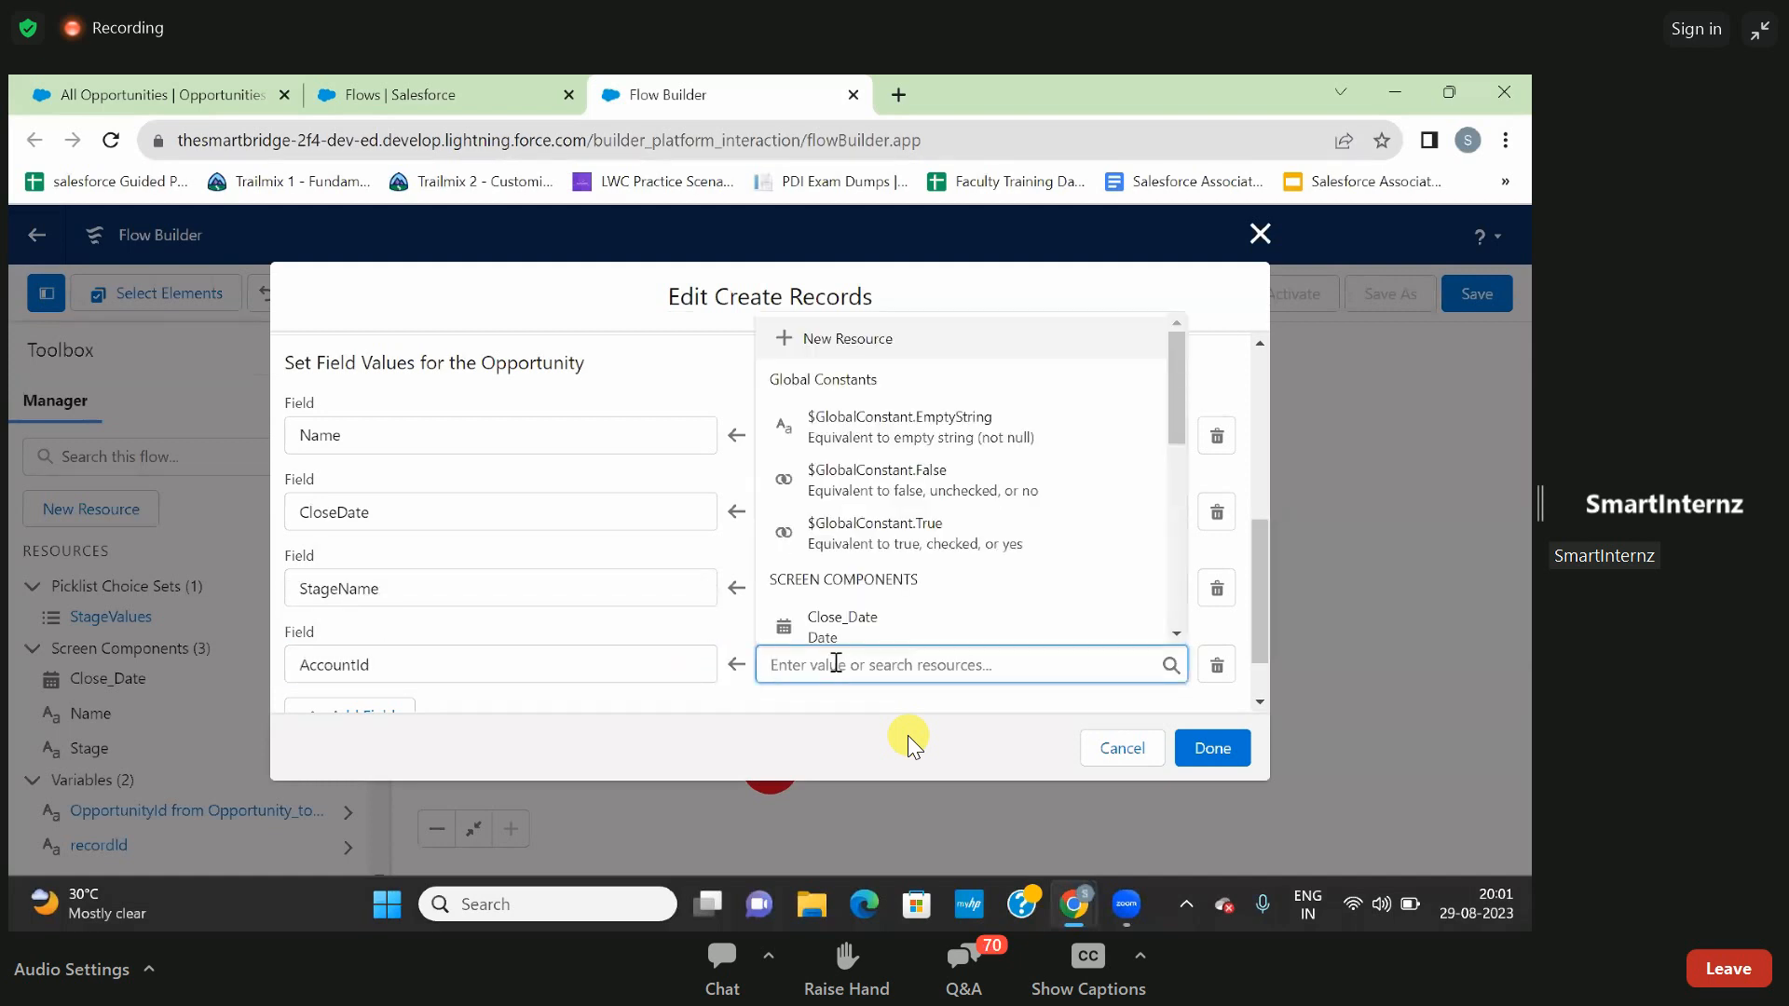
{"action": "type", "text": "rec"}
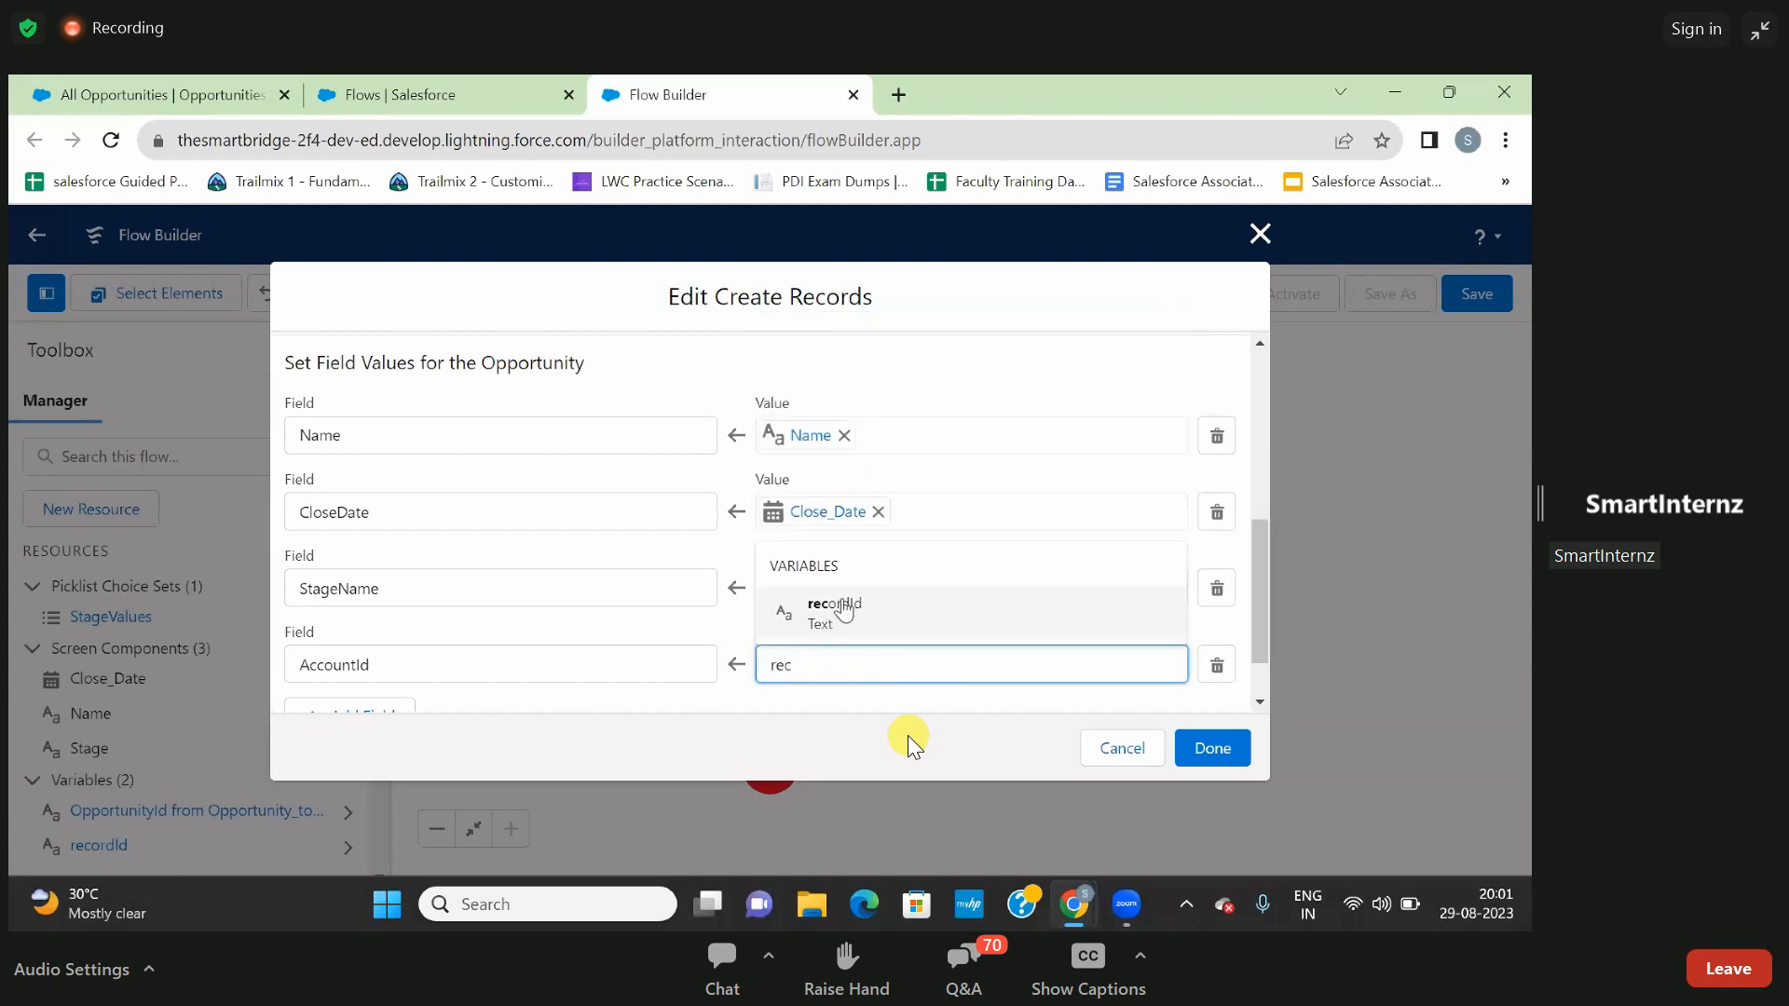
{"action": "left_click", "coordinate": [843, 610]}
{"action": "scroll", "coordinate": [807, 618], "scroll_direction": "down", "scroll_amount": 1}
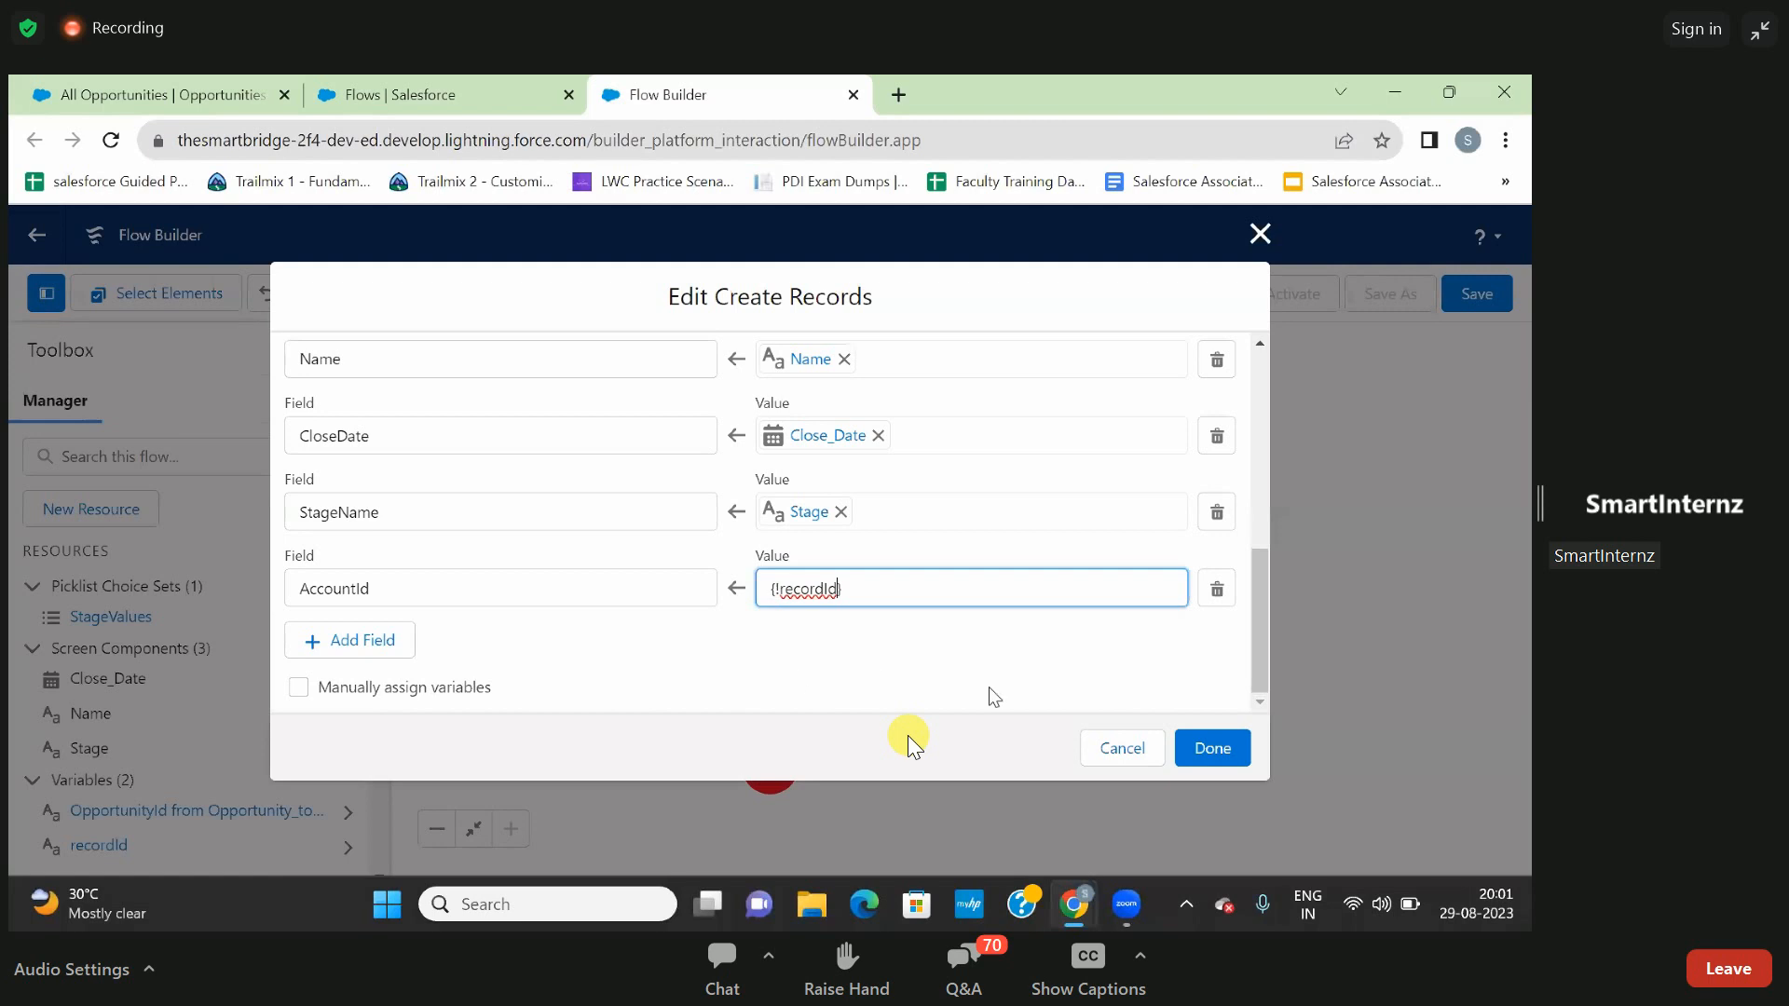
{"action": "left_click", "coordinate": [1205, 750]}
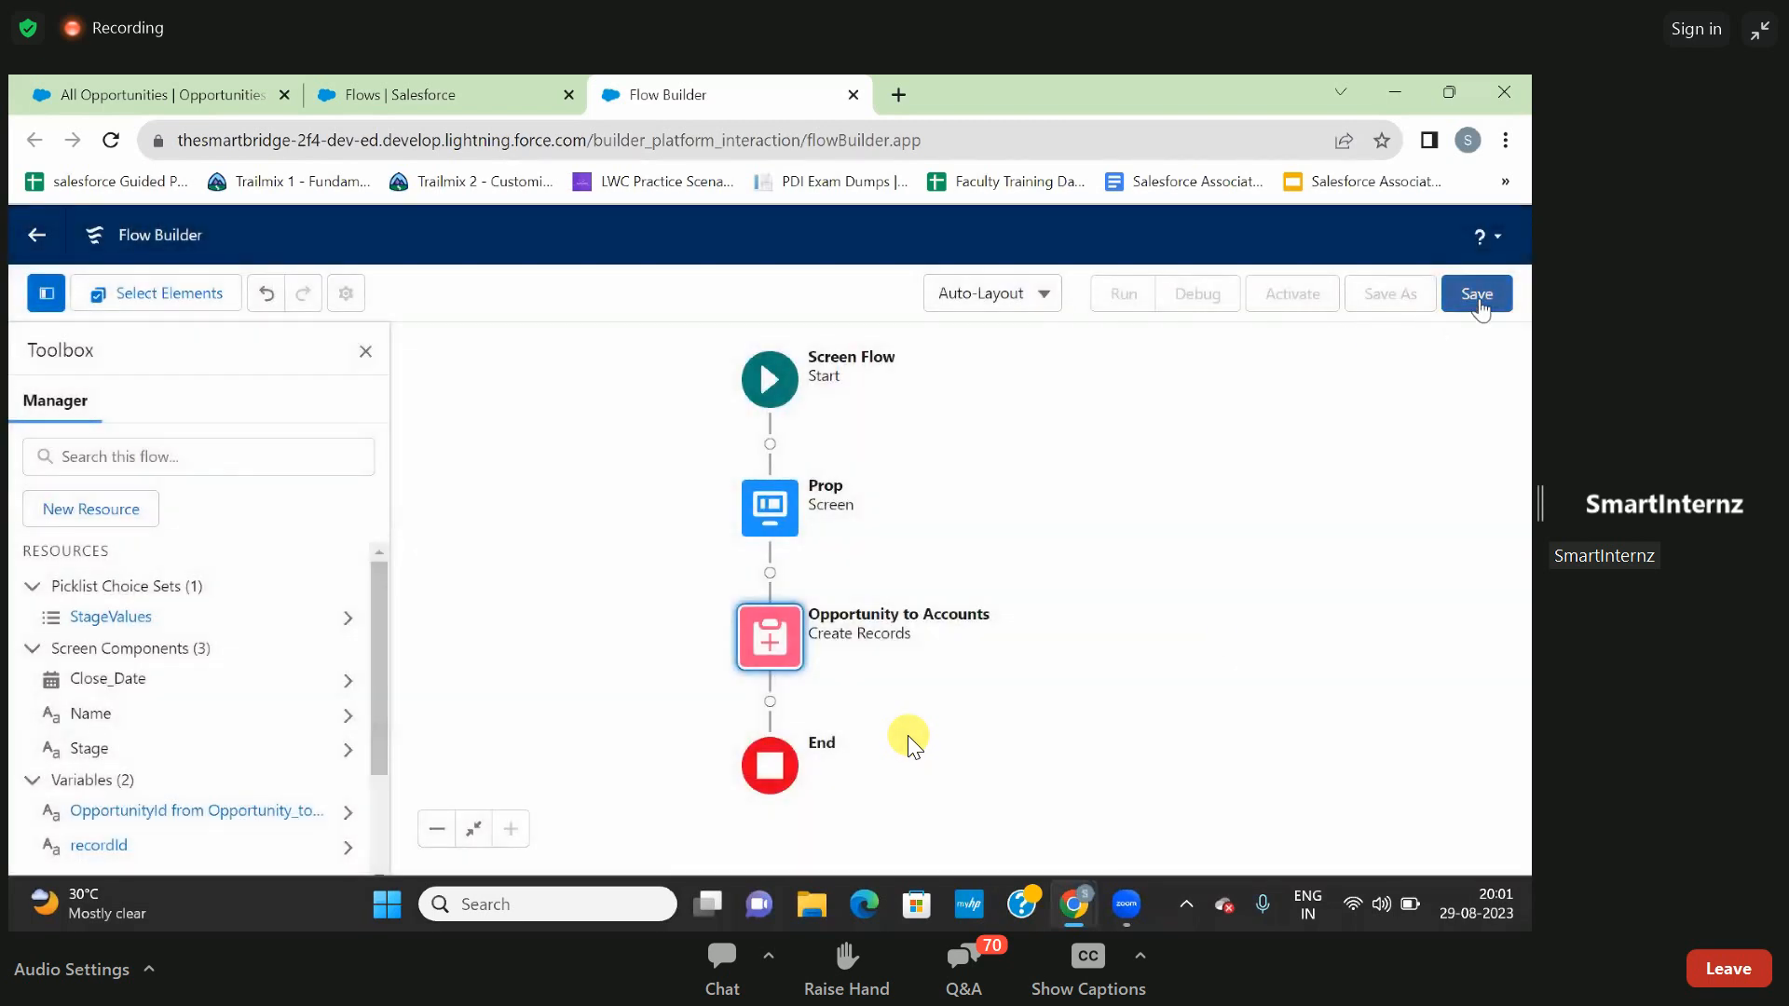
- Save the flow with the label "Opp recrd to Acc Related list" and API name Opp_recrd_to_Acc_Related_list
{"action": "left_click", "coordinate": [1479, 297]}
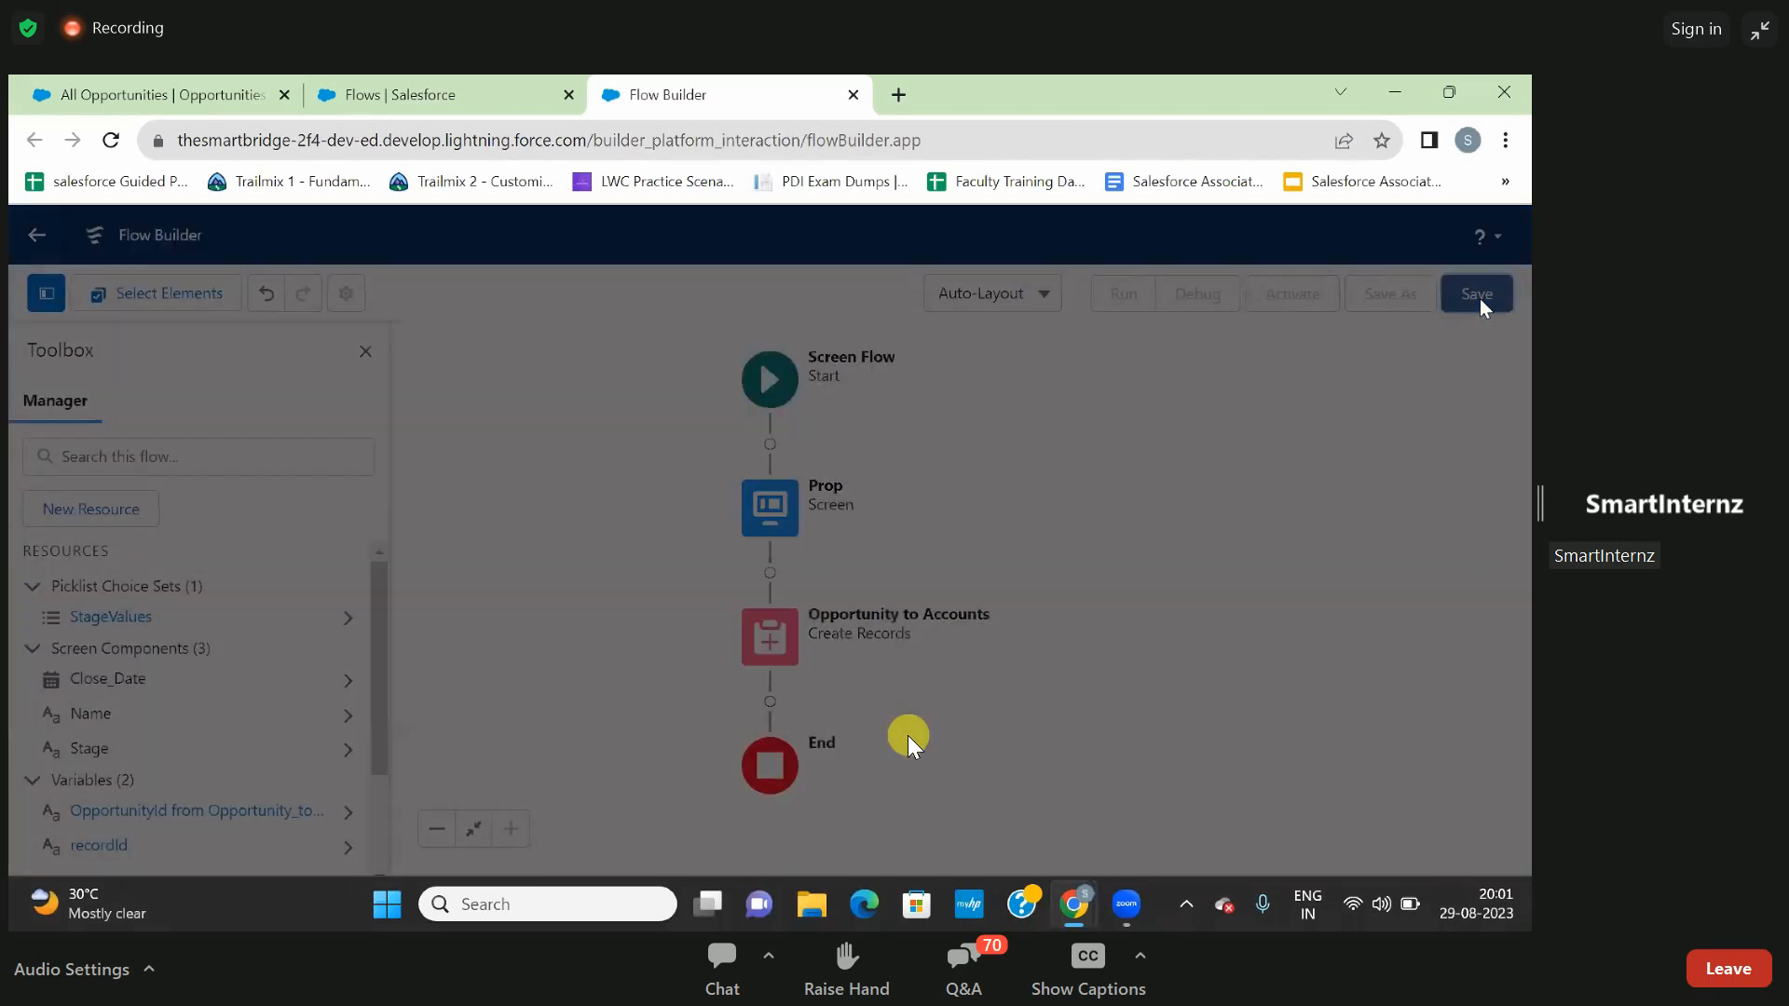
{"action": "left_click", "coordinate": [658, 451]}
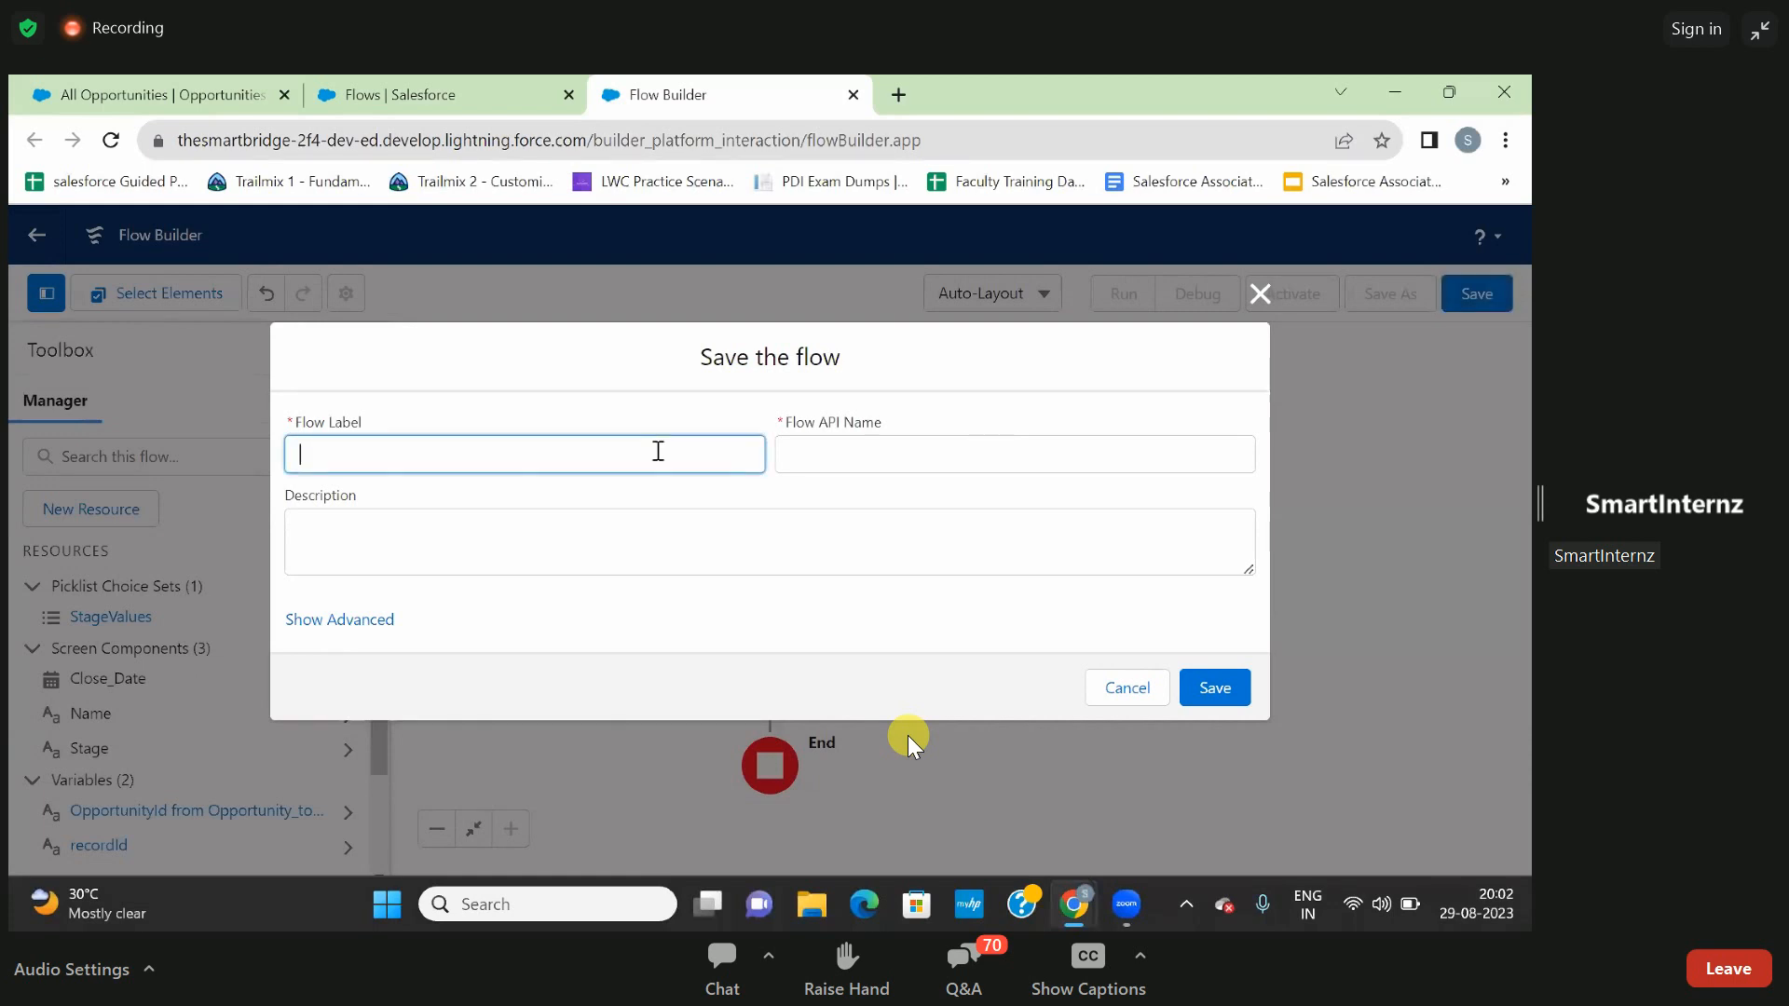
{"action": "type", "text": "Opp "}
{"action": "type", "text": "recrt"}
{"action": "type", "text": "d "}
{"action": "type", "text": "to Acc Re"}
{"action": "type", "text": "lated list"}
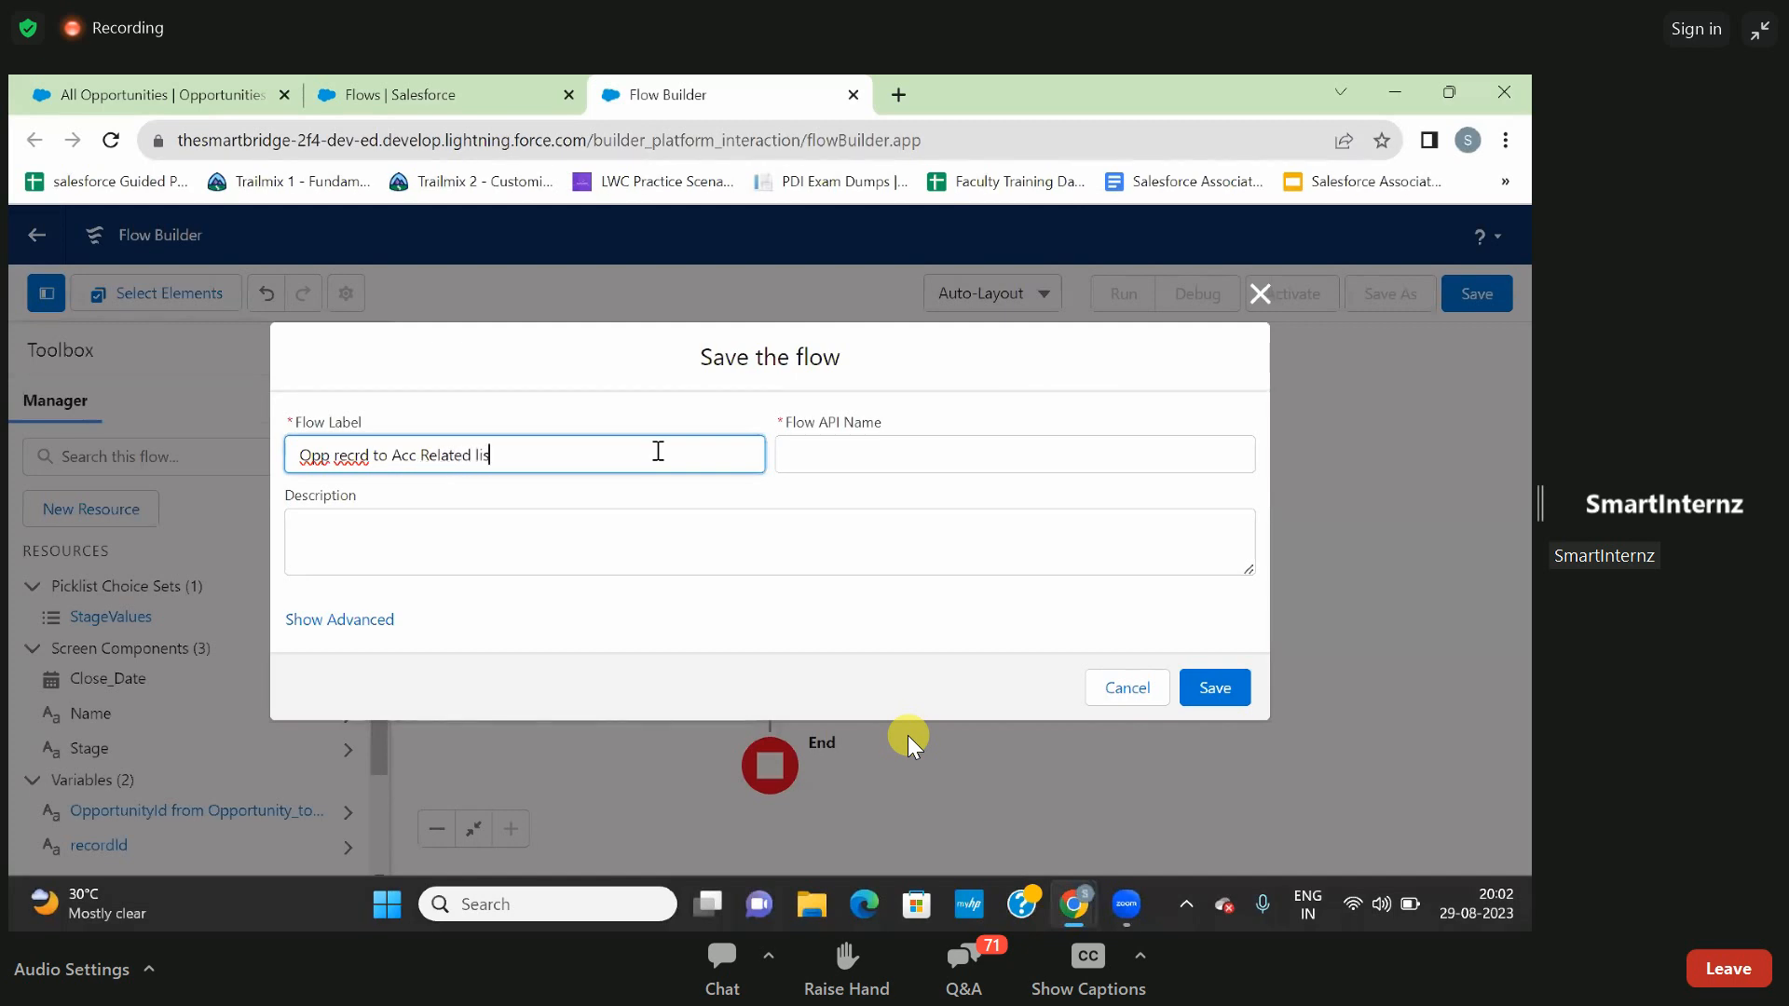
{"action": "left_click", "coordinate": [913, 548]}
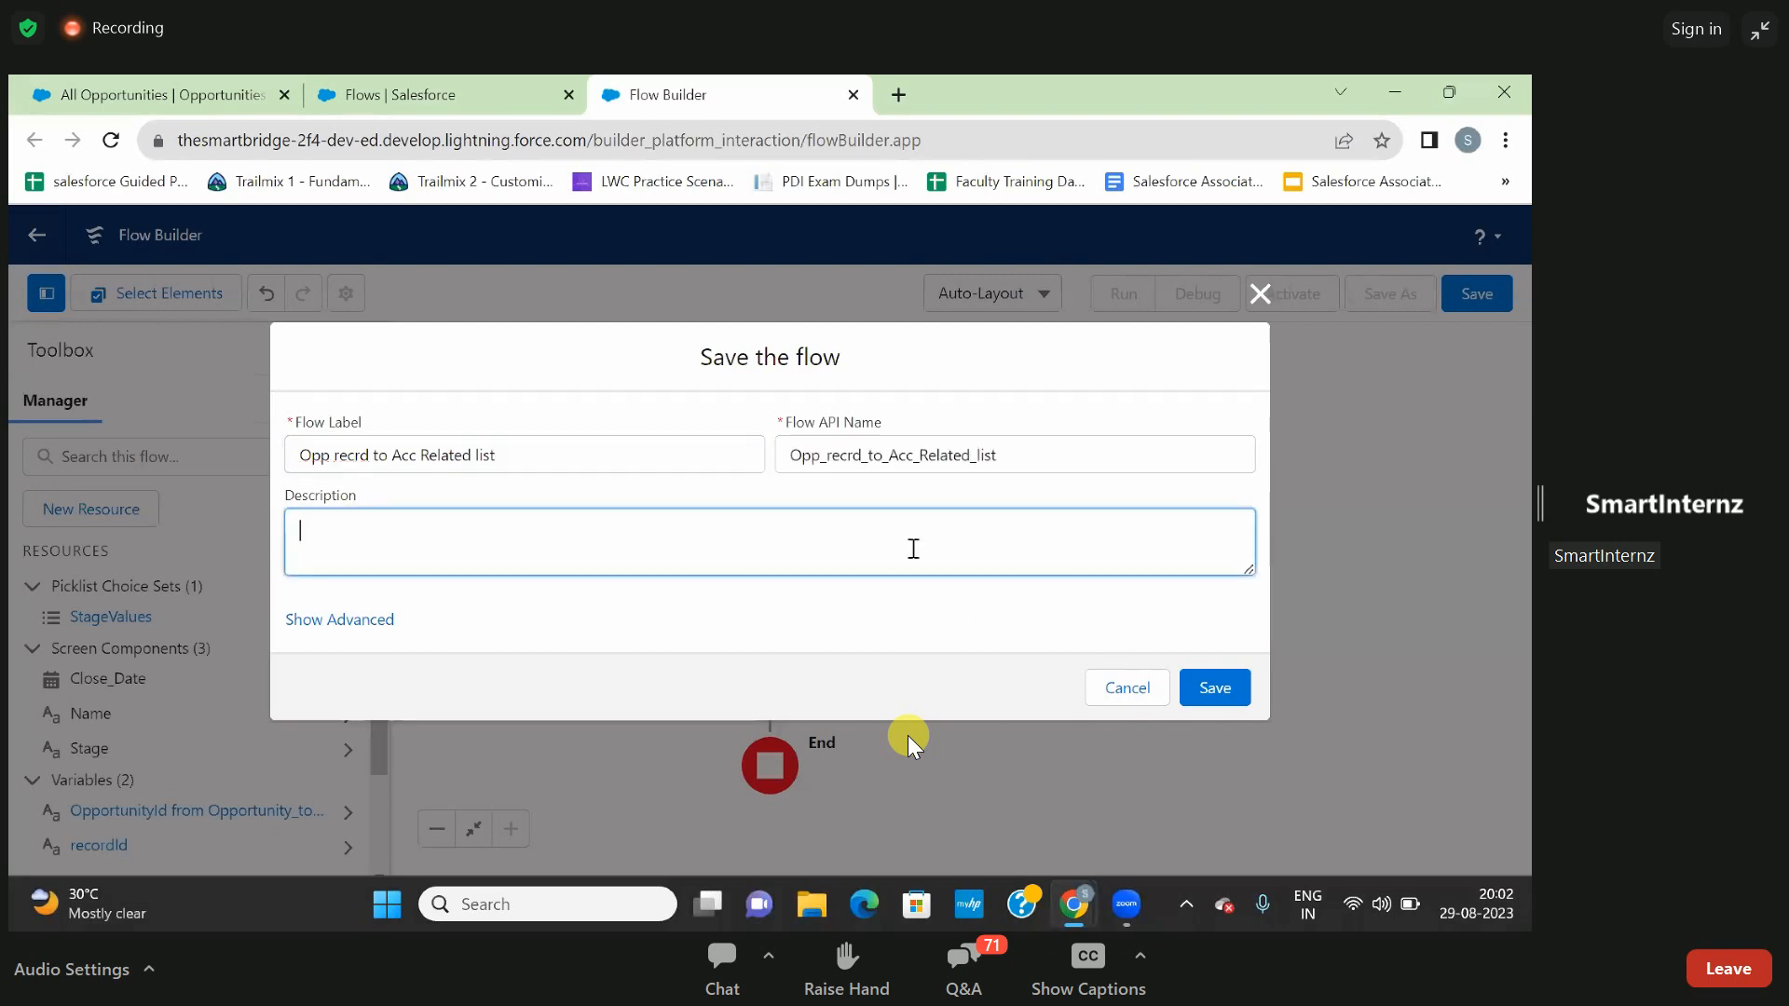
{"action": "left_click", "coordinate": [1202, 692]}
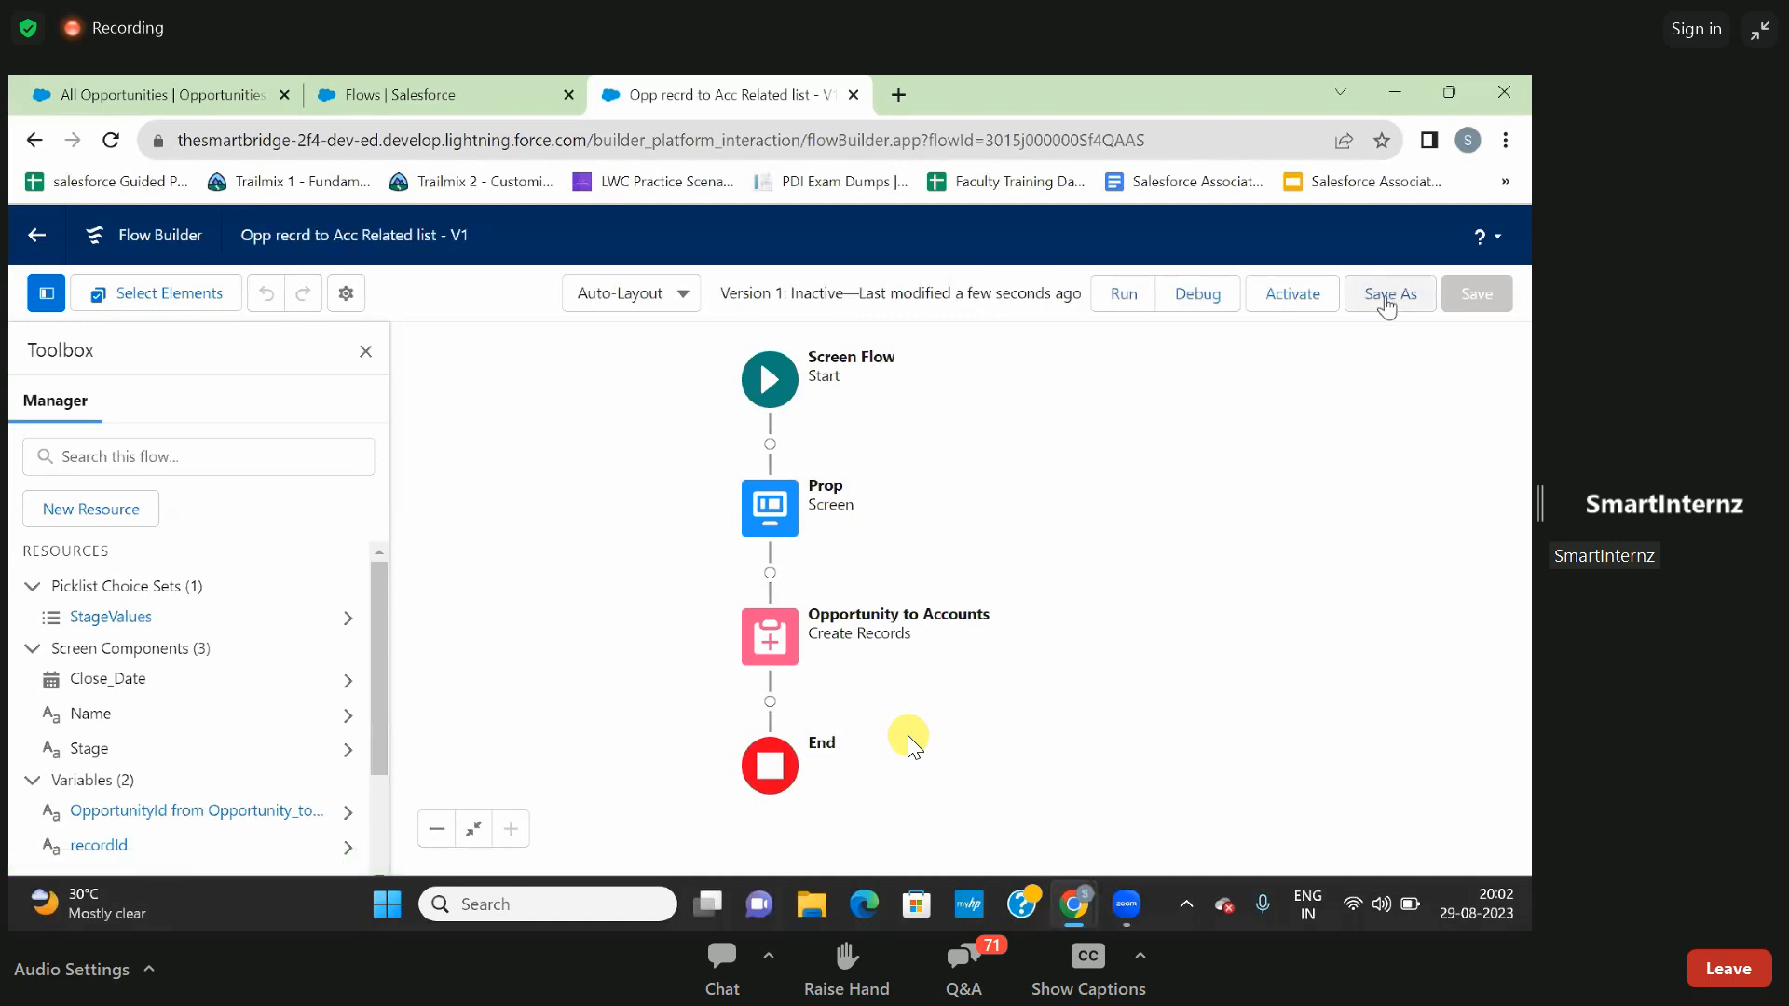
- Start debugging the flow, open the Dickenson plc account in Sales, and copy its record ID from the page address
{"action": "left_click", "coordinate": [1196, 297]}
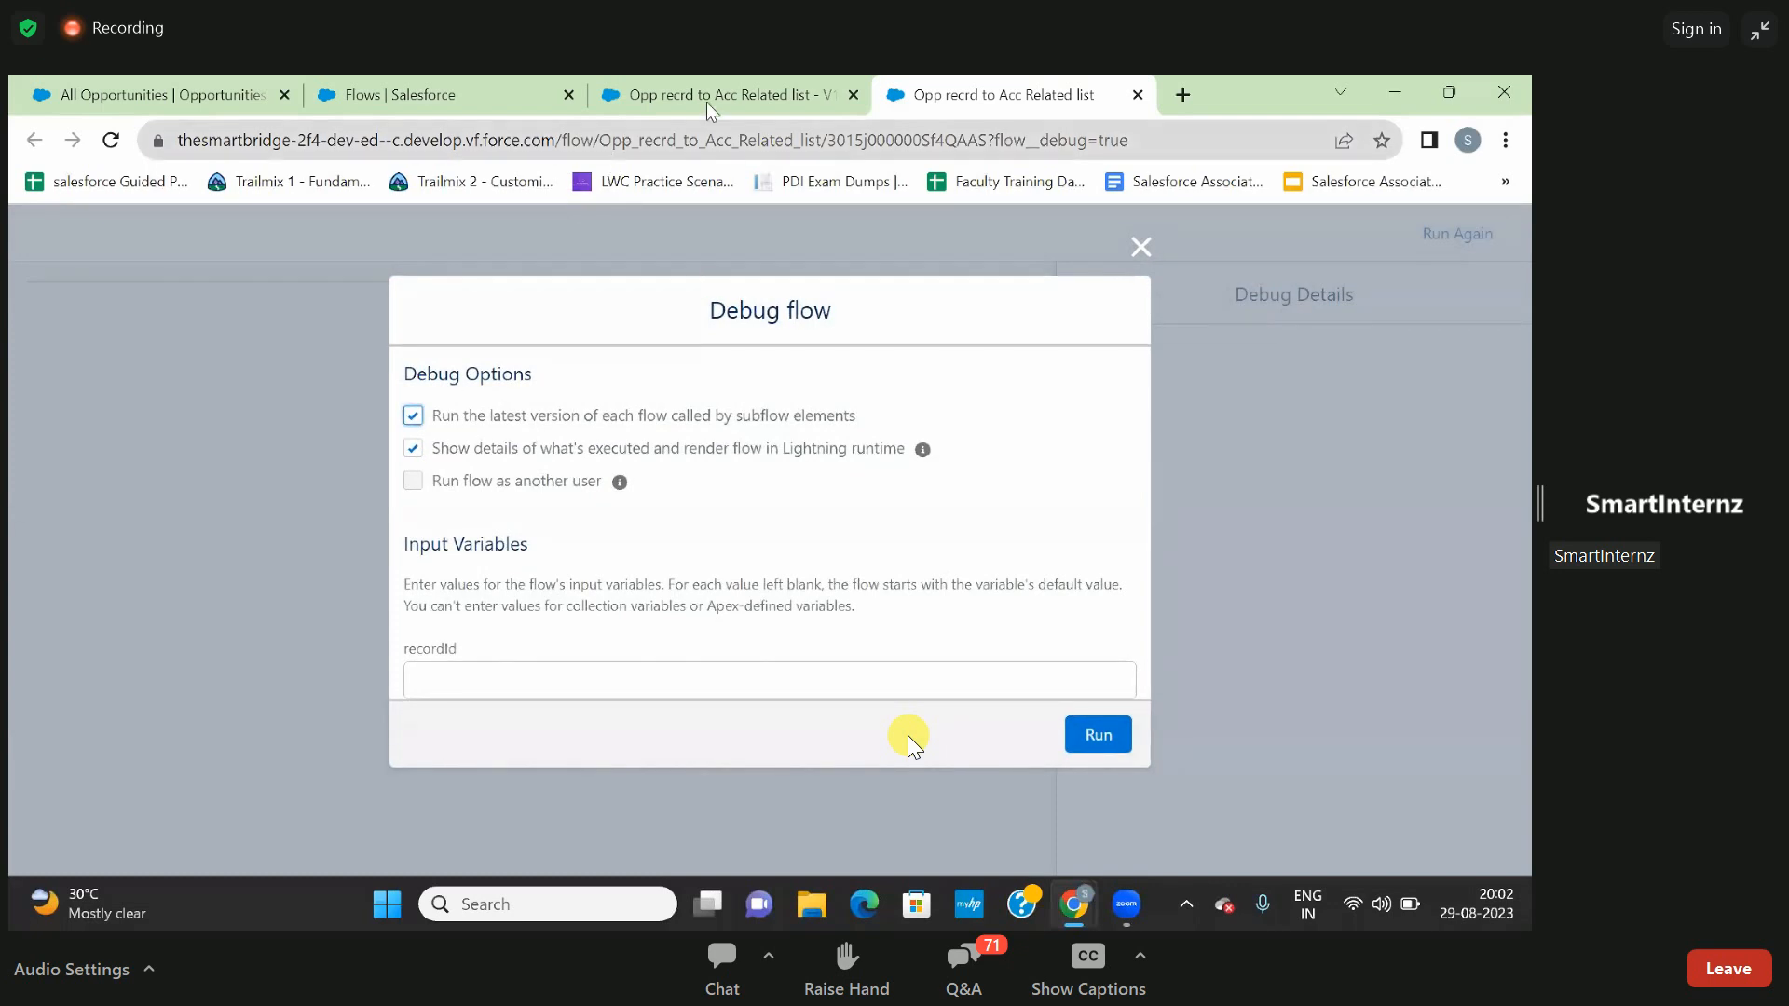
{"action": "left_click", "coordinate": [198, 102]}
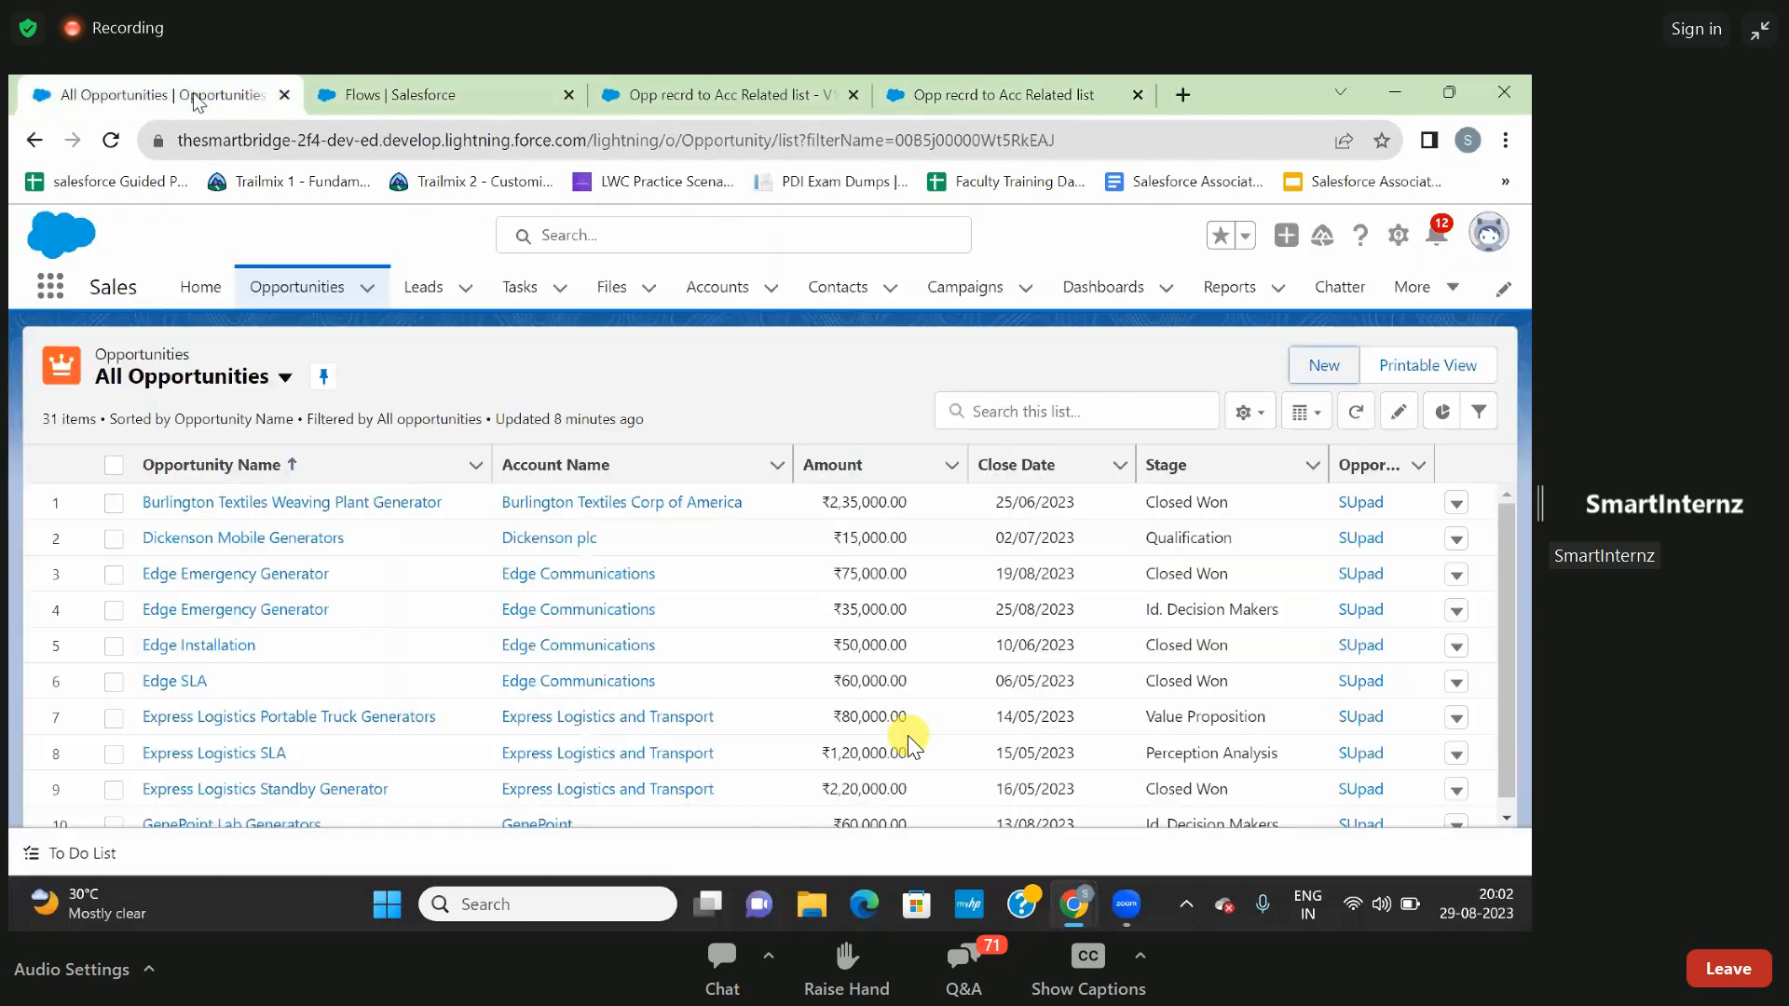
{"action": "left_click", "coordinate": [718, 287]}
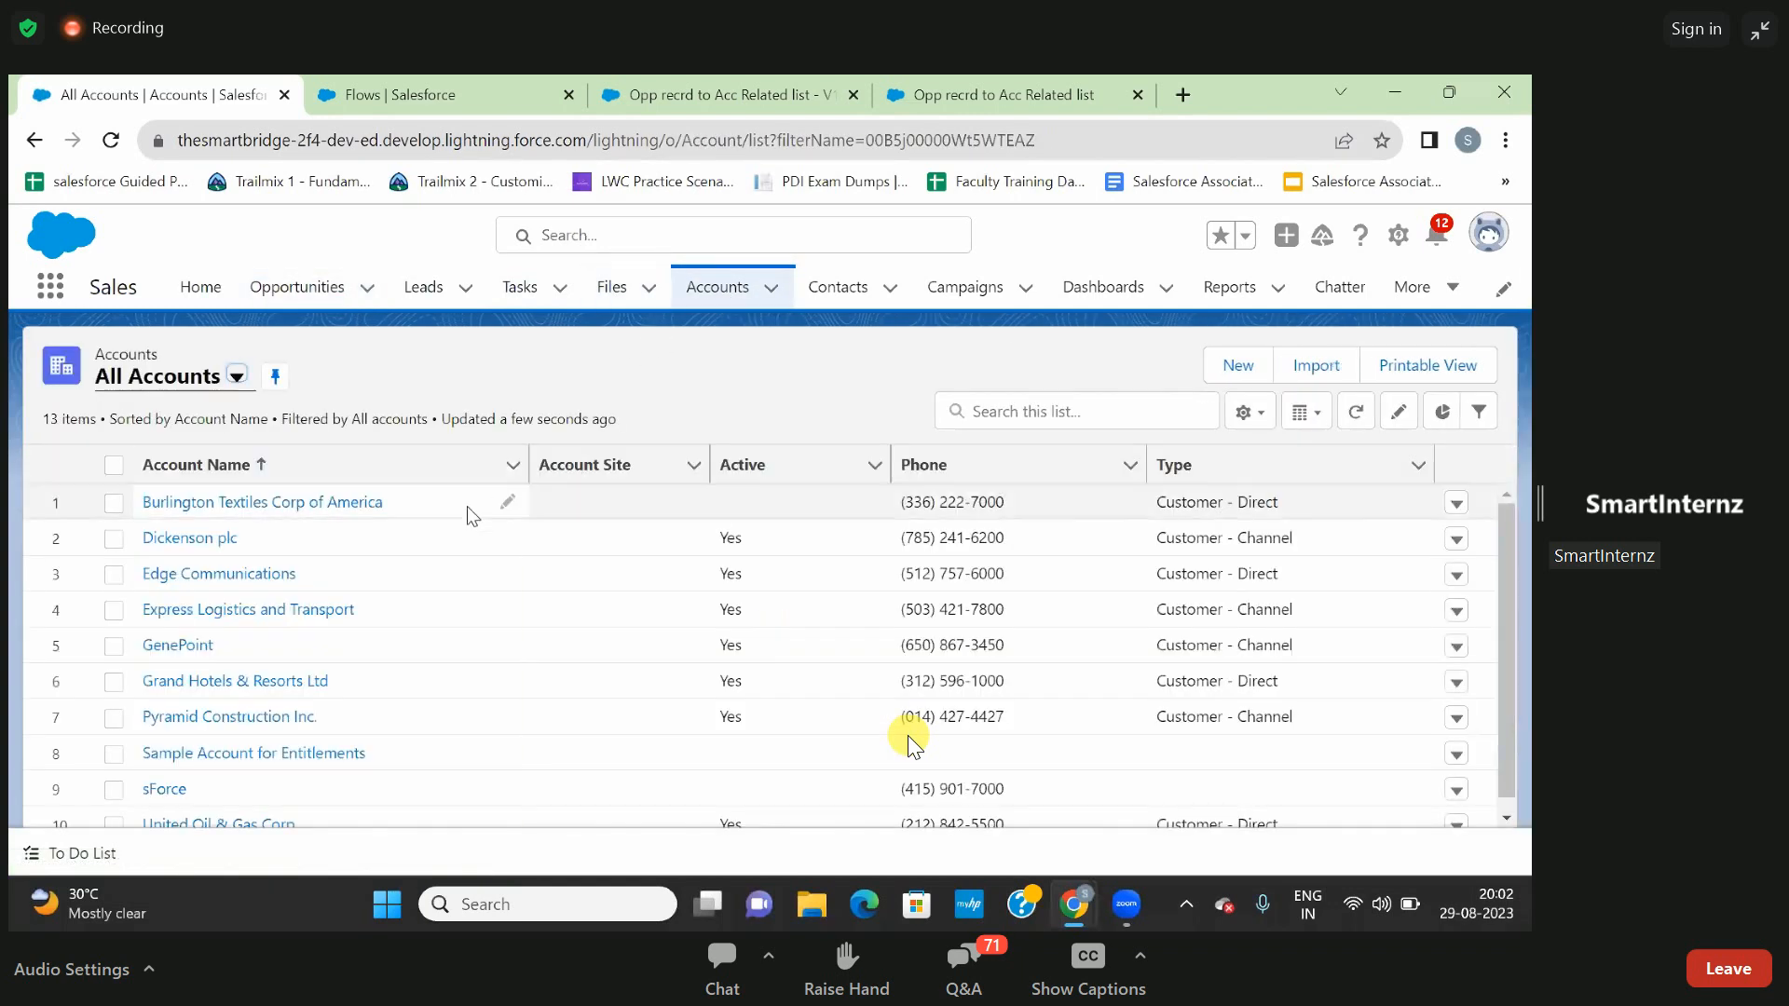
{"action": "left_click", "coordinate": [191, 538]}
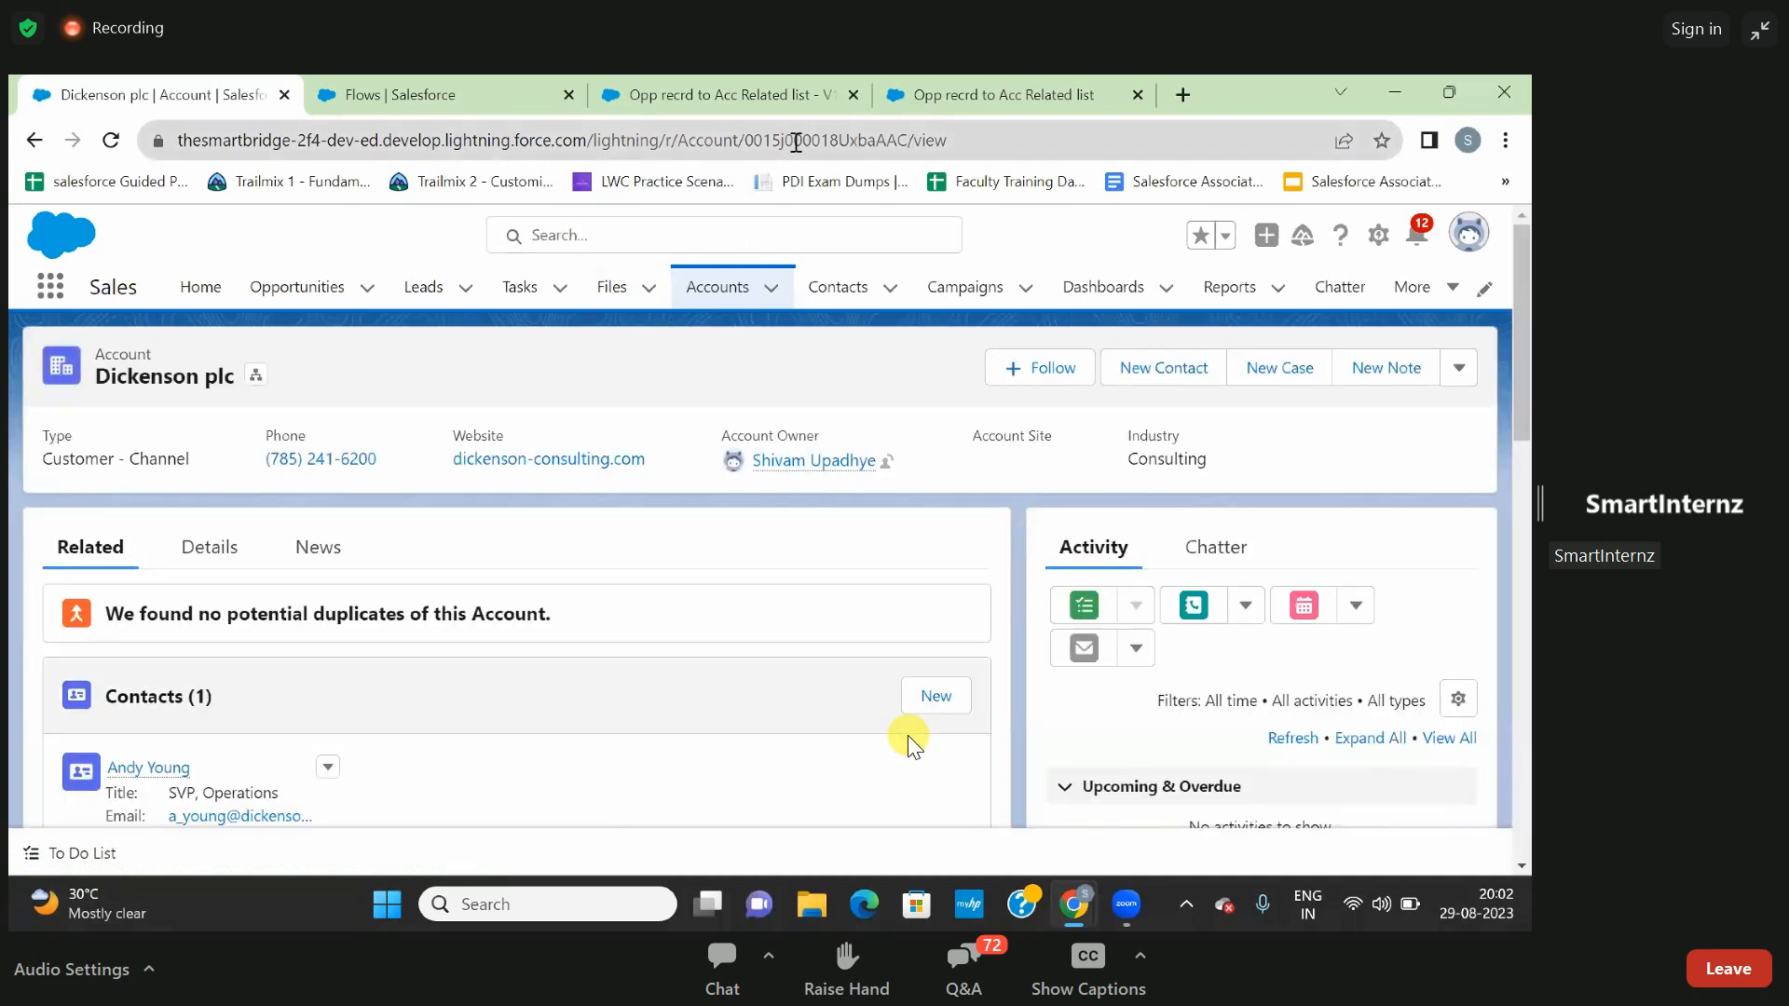
{"action": "double_click", "coordinate": [799, 141]}
{"action": "key", "text": "ctrl+c"}
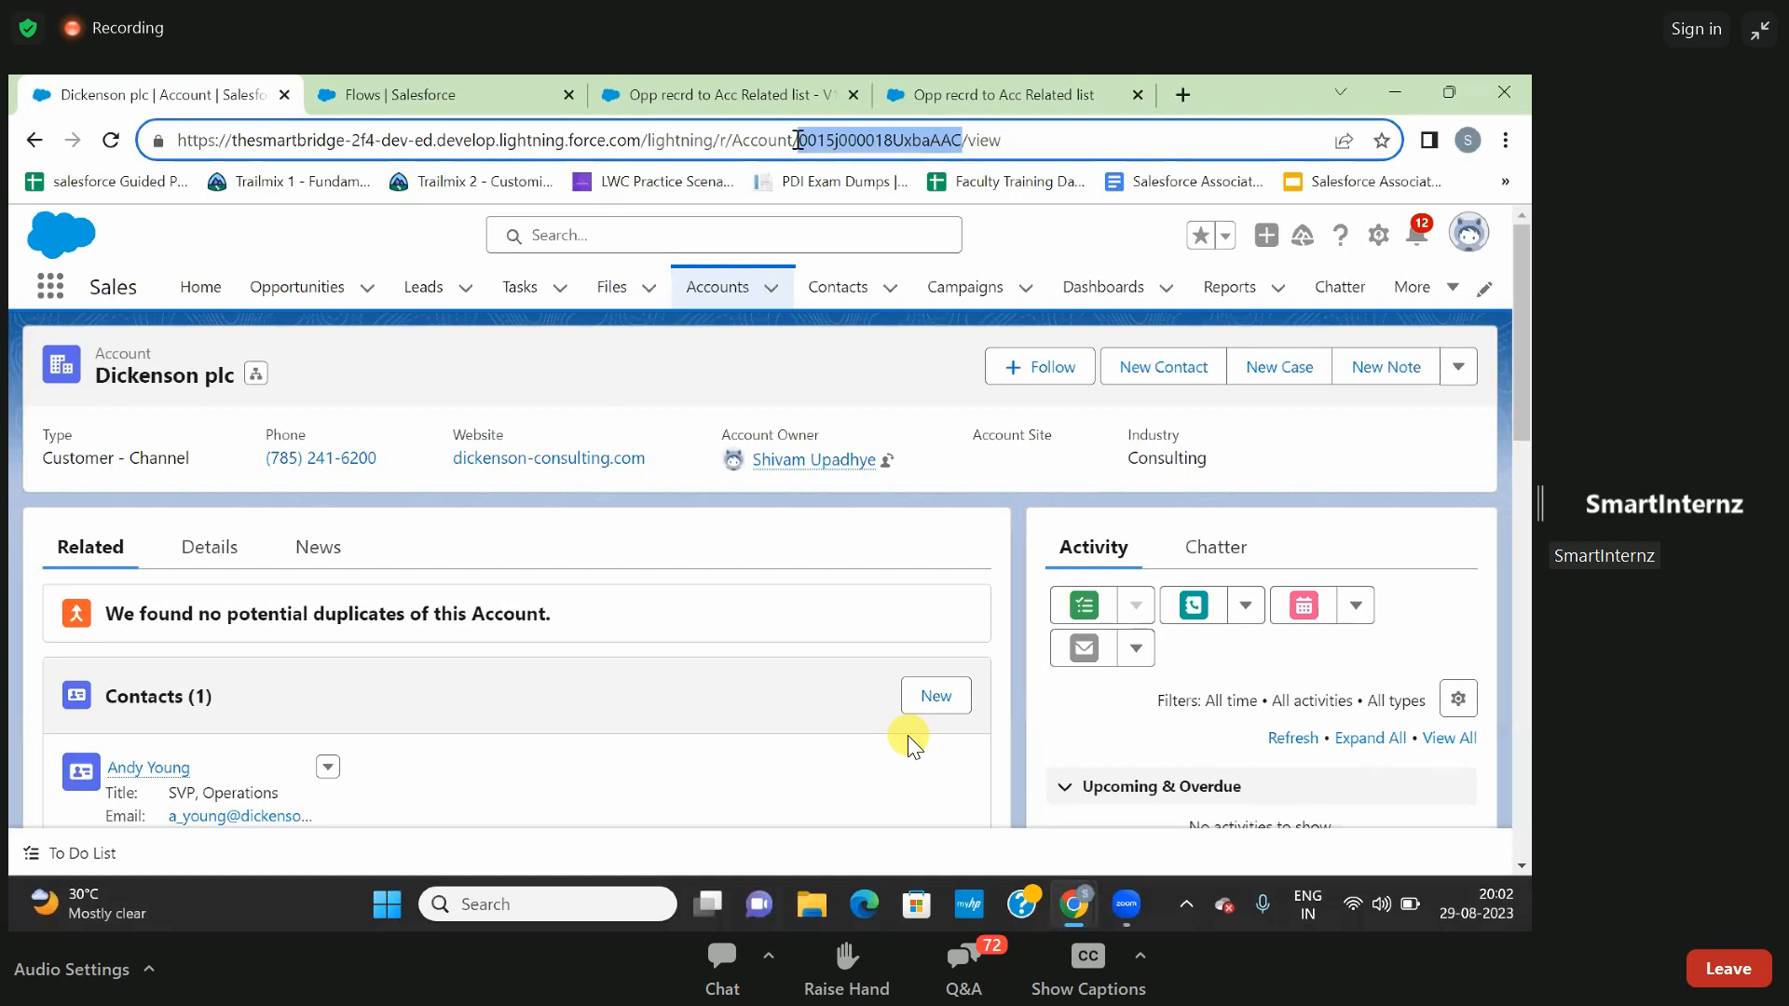
- Paste the Dickenson plc record ID as the recordId input variable and run the debug session
{"action": "left_click", "coordinate": [960, 92]}
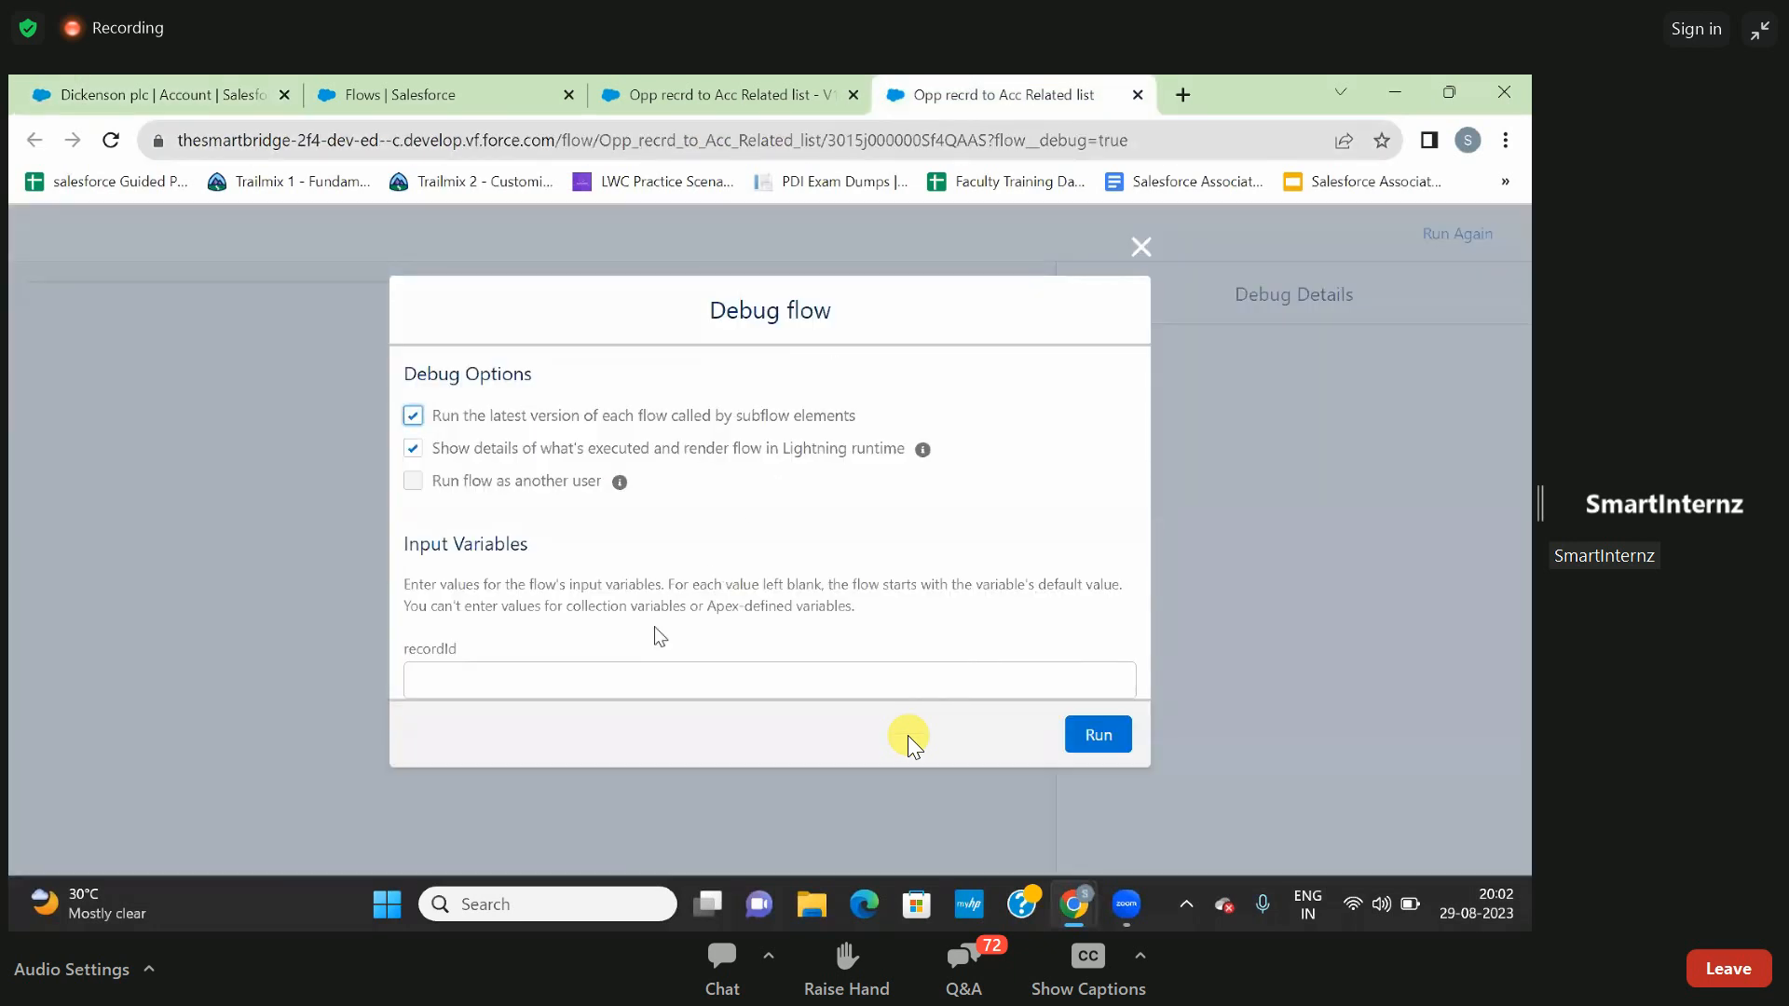
{"action": "left_click", "coordinate": [627, 678]}
{"action": "key", "text": "ctrl+v"}
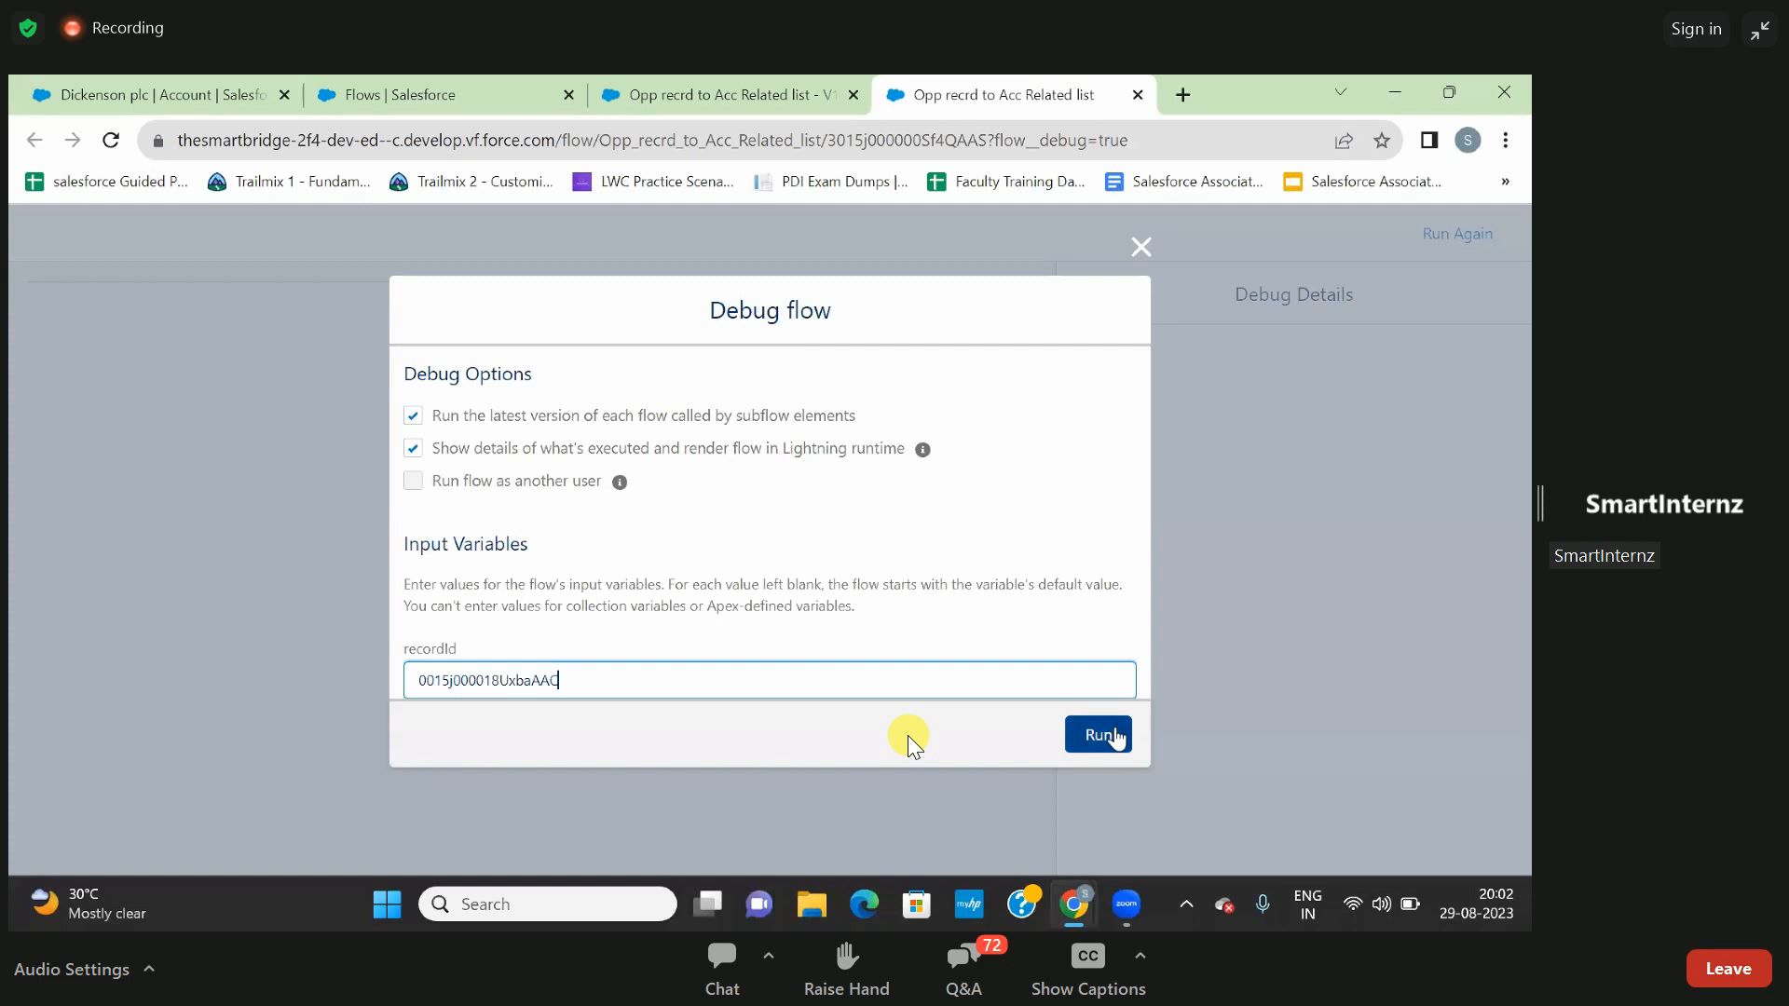
{"action": "left_click", "coordinate": [1113, 736]}
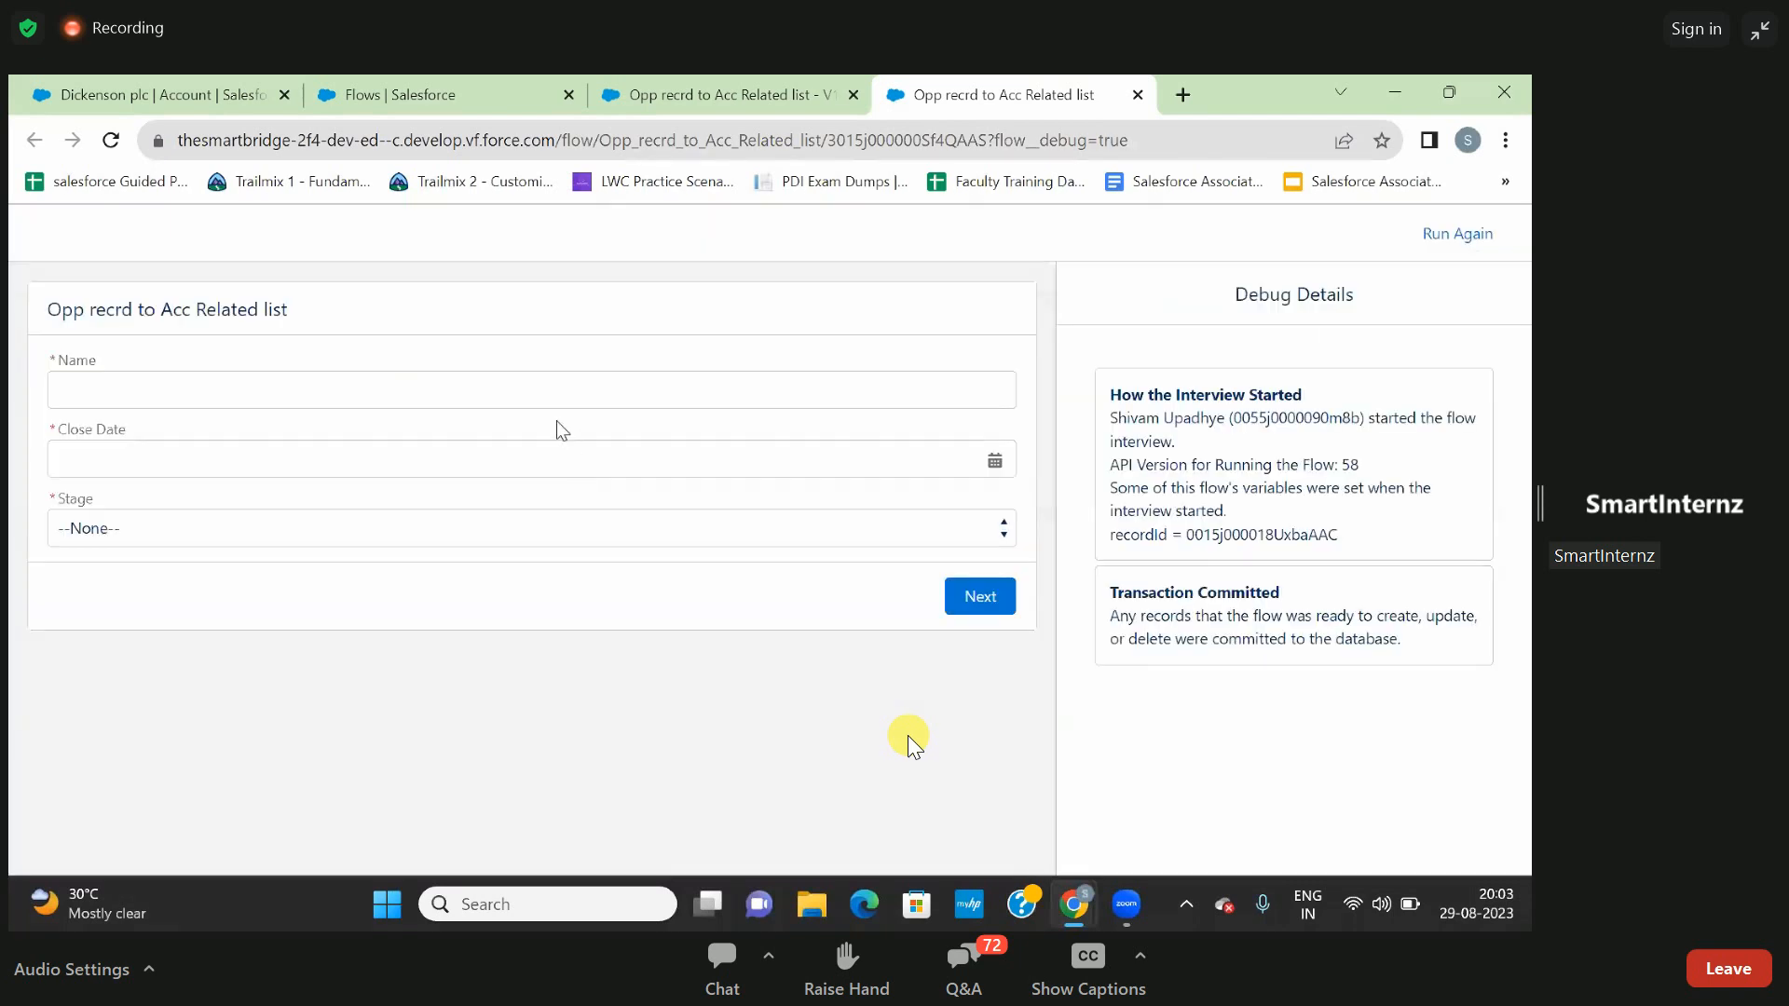
- Set the opportunity Name to Sales Executive in the debugged flow screen
{"action": "left_click", "coordinate": [540, 398]}
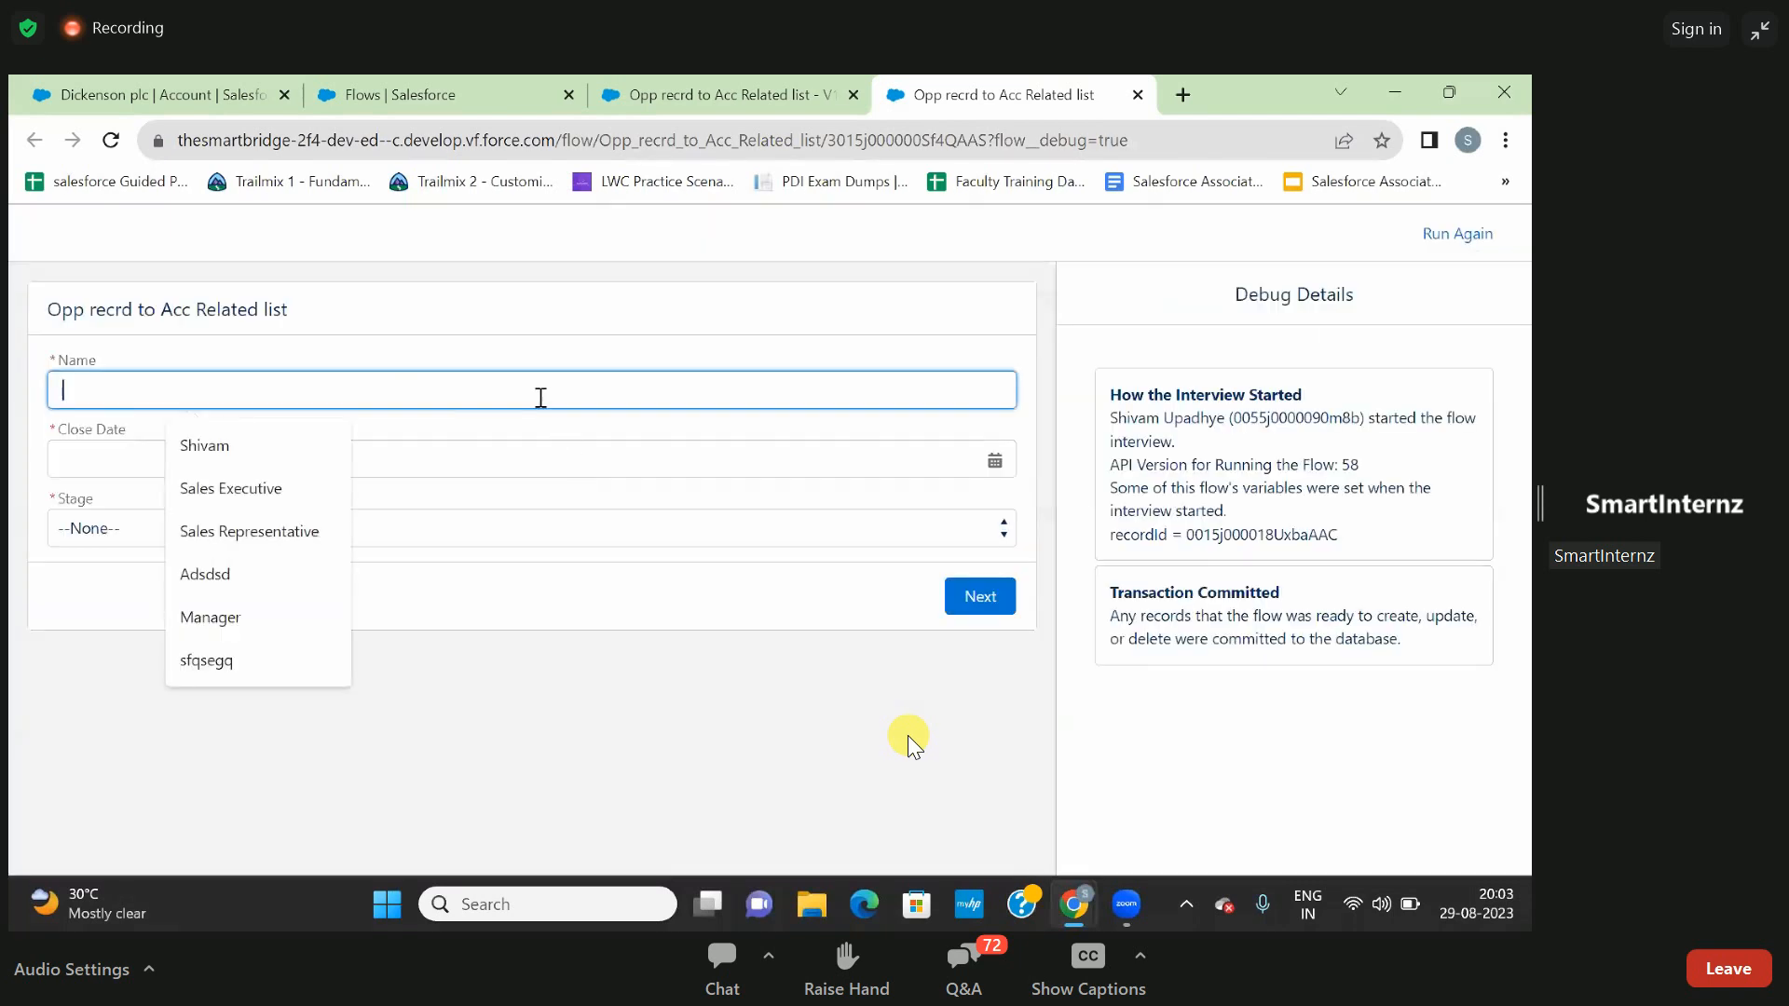
{"action": "left_click", "coordinate": [232, 573]}
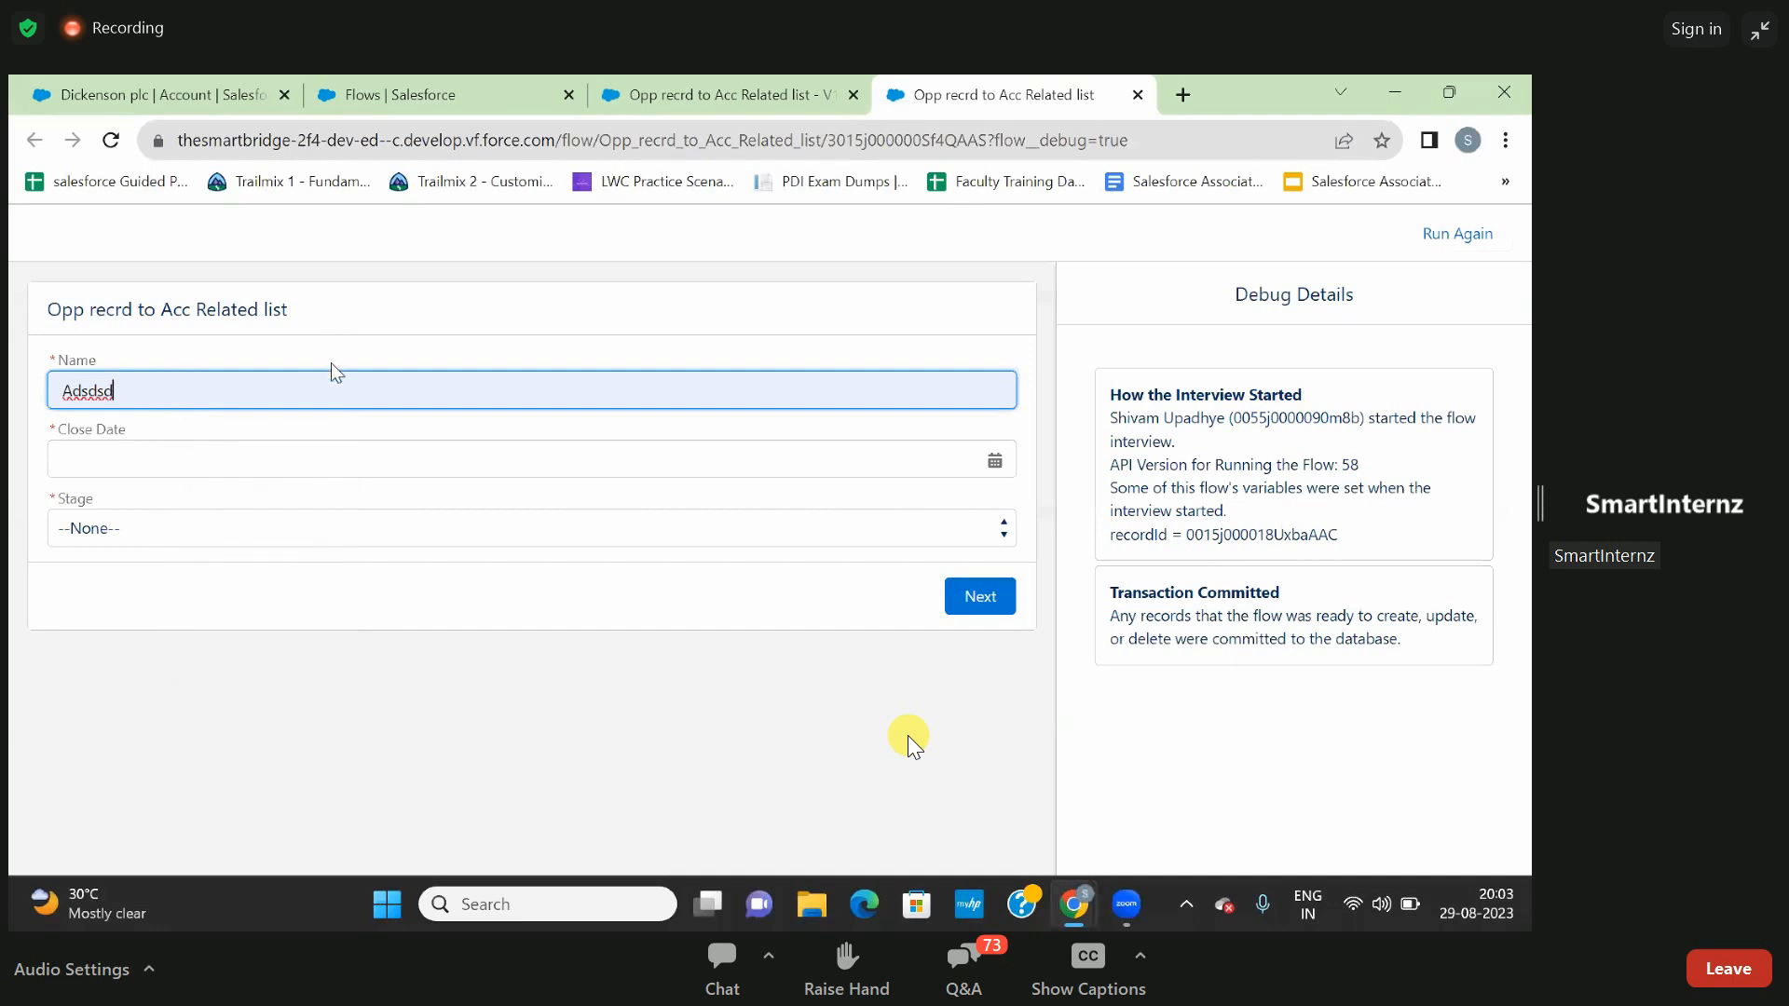
{"action": "key", "text": "BackSpace"}
{"action": "key", "text": "BackSpace"}
{"action": "key", "text": "BackSpace"}
{"action": "key", "text": "BackSpace"}
{"action": "key", "text": "BackSpace"}
{"action": "key", "text": "BackSpace"}
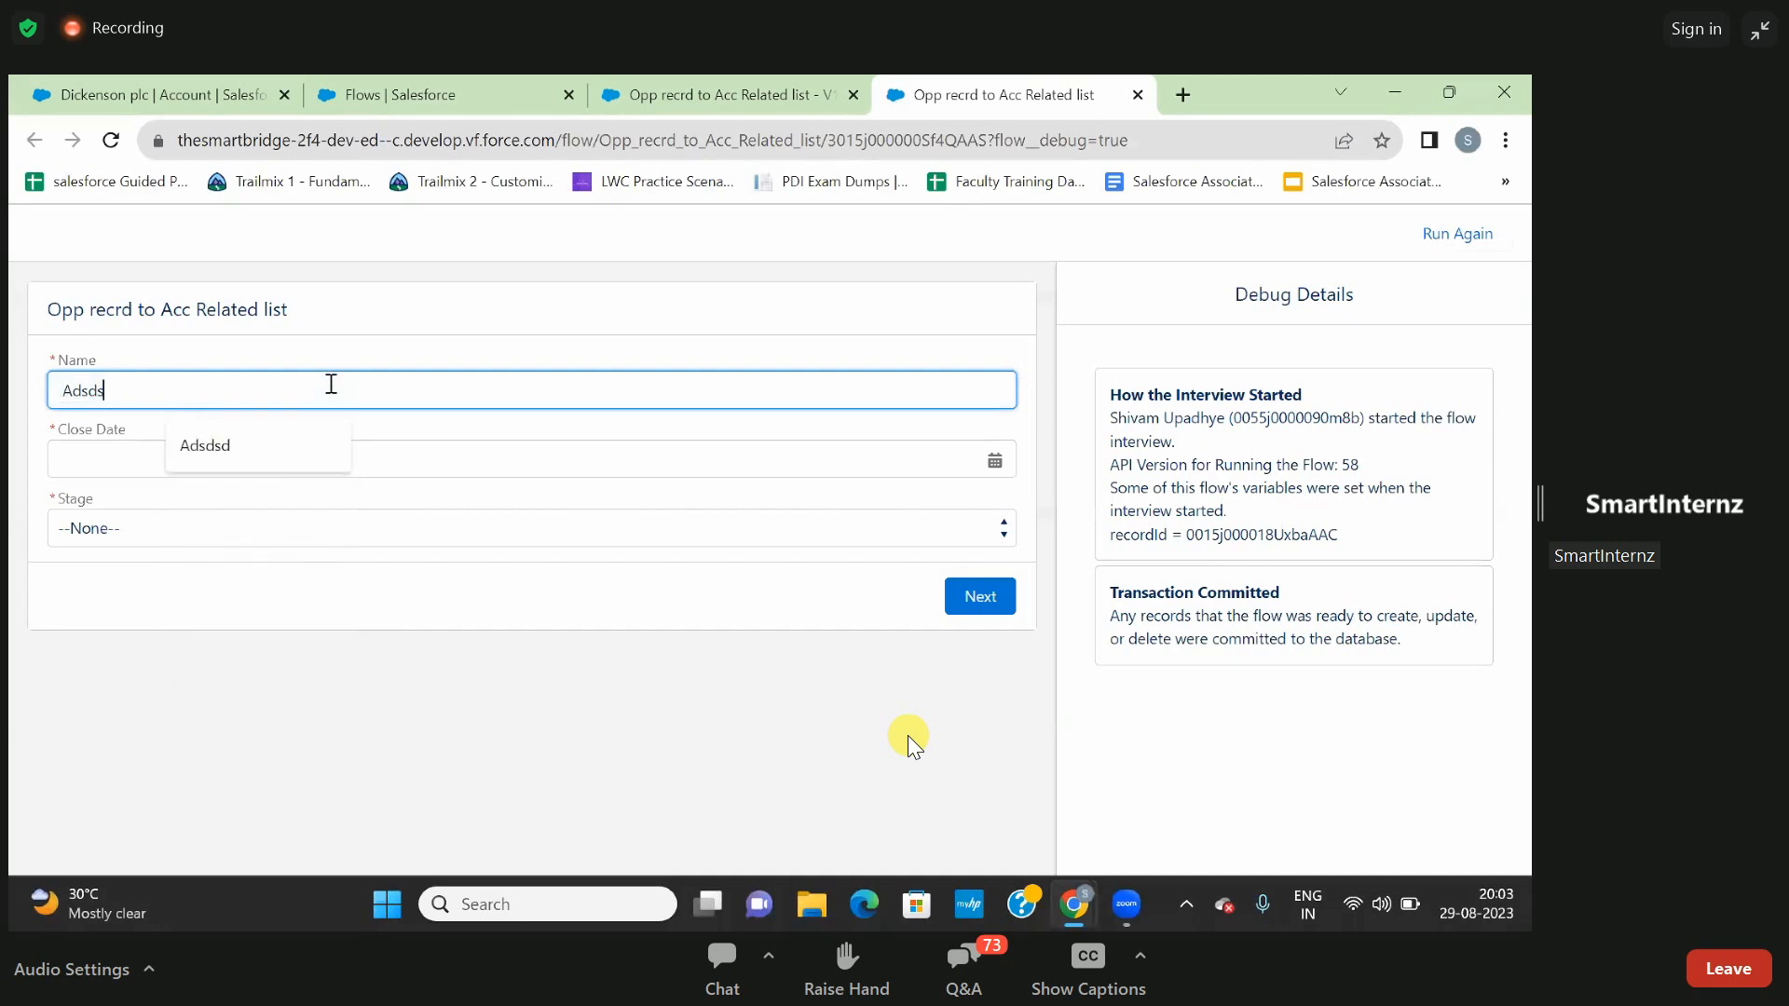
{"action": "left_click", "coordinate": [331, 385]}
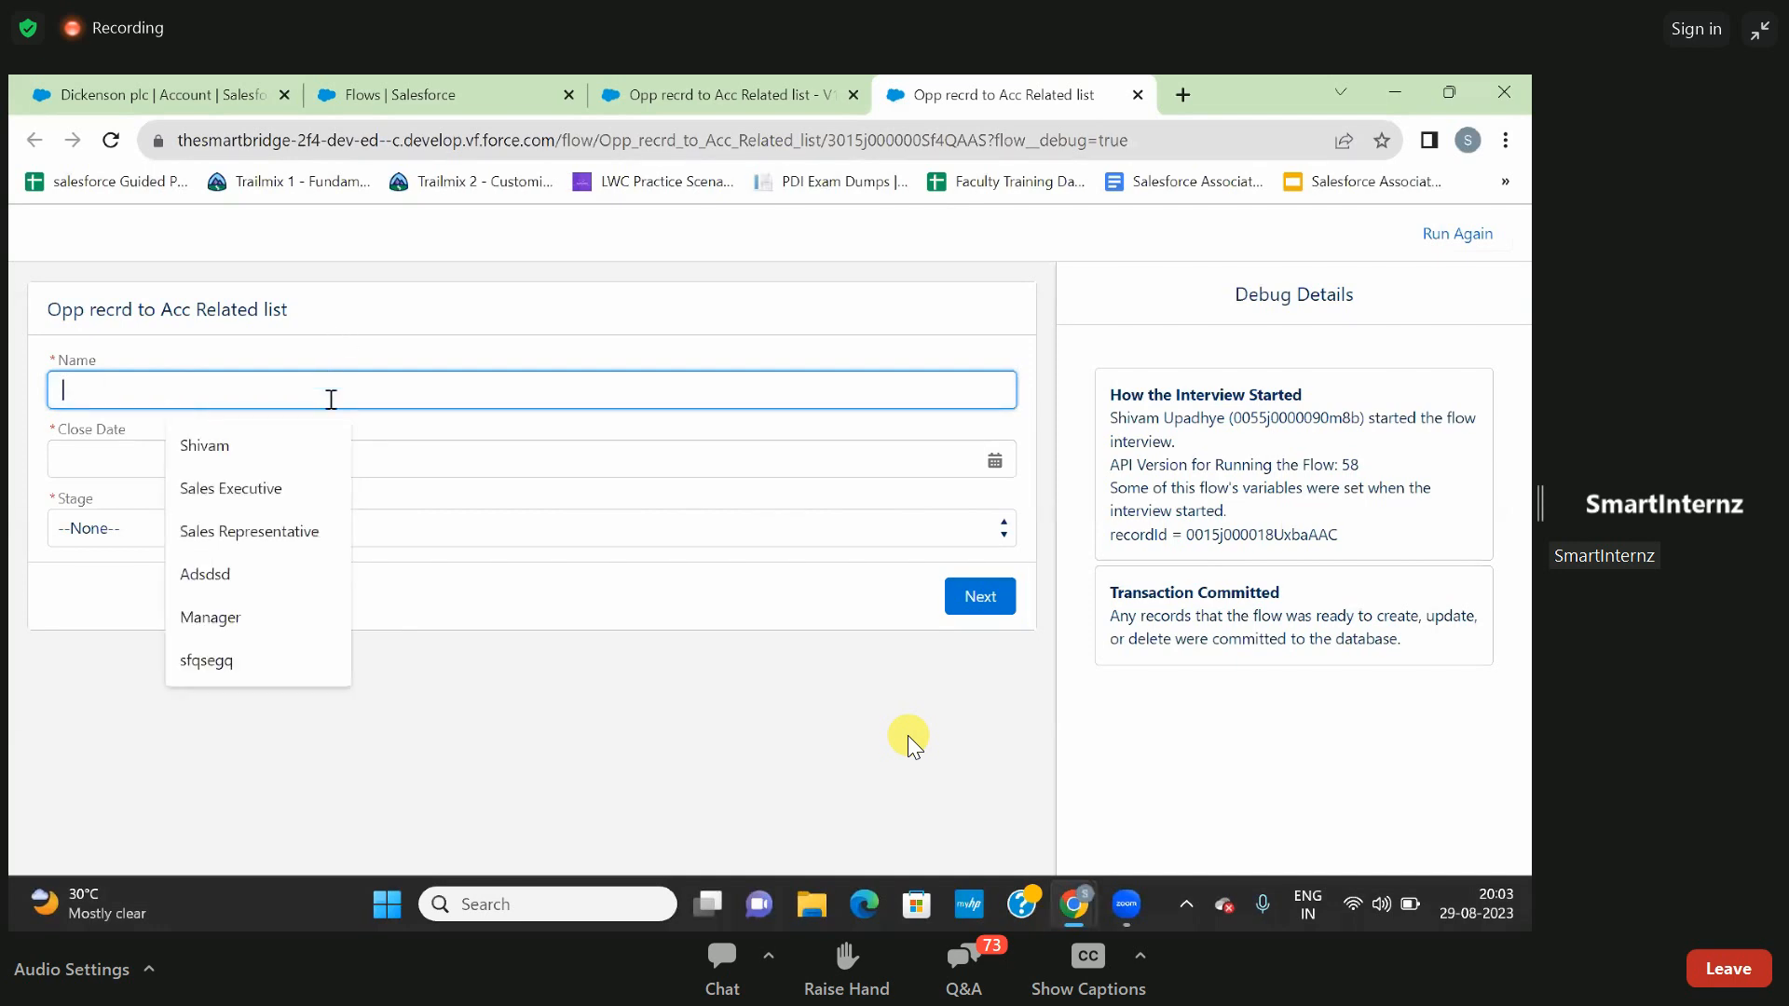
{"action": "left_click", "coordinate": [296, 494]}
- Set Close Date to 01-Aug-2023 and Stage to Needs Analysis, and submit the flow screen
{"action": "left_click", "coordinate": [291, 461]}
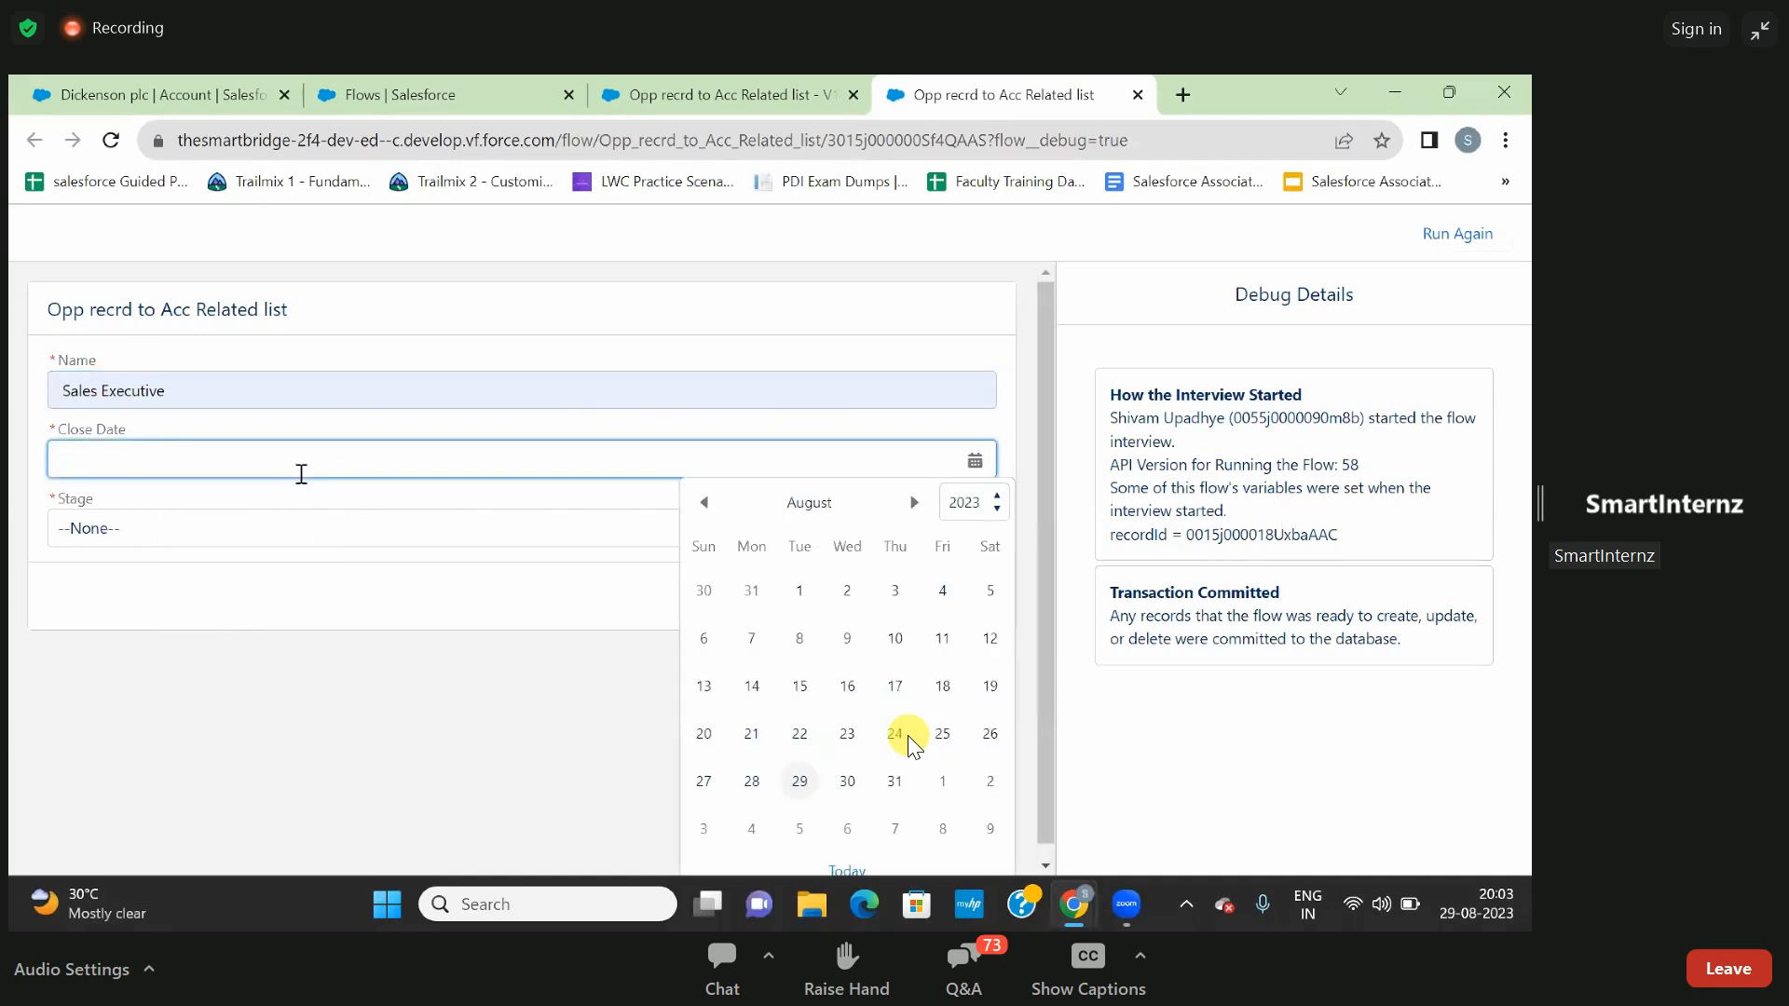
{"action": "left_click", "coordinate": [788, 599]}
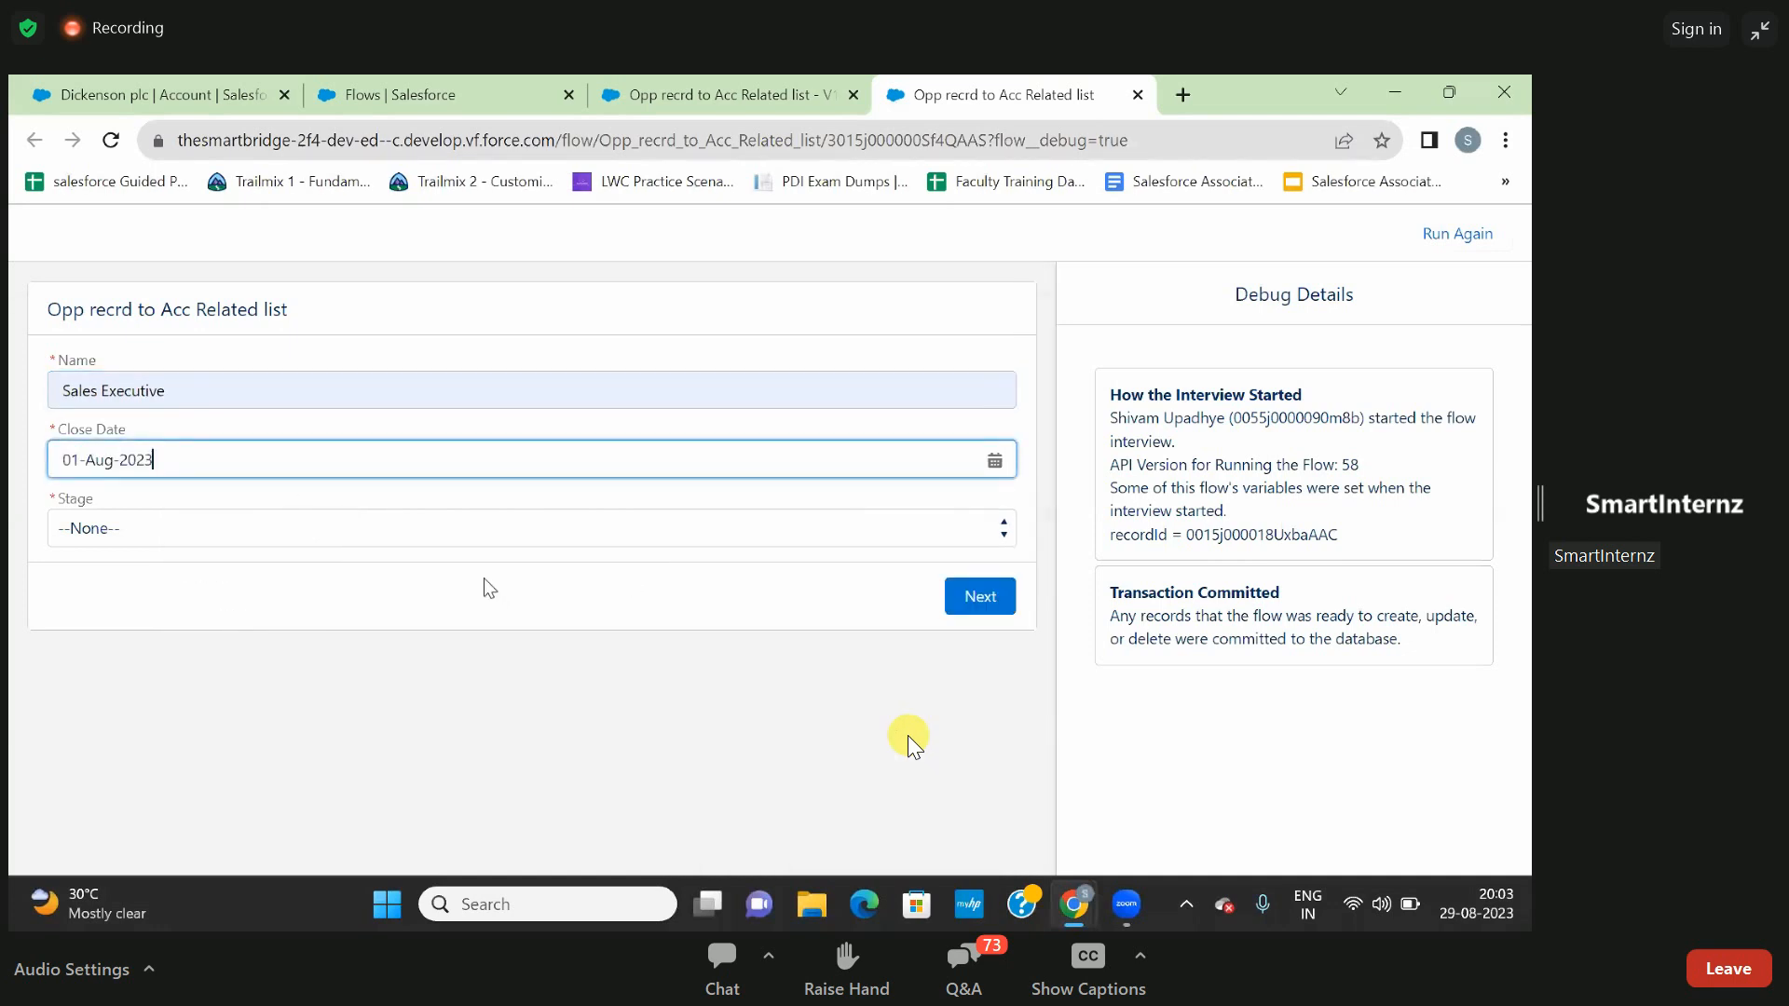
{"action": "left_click", "coordinate": [460, 529]}
{"action": "left_click", "coordinate": [465, 628]}
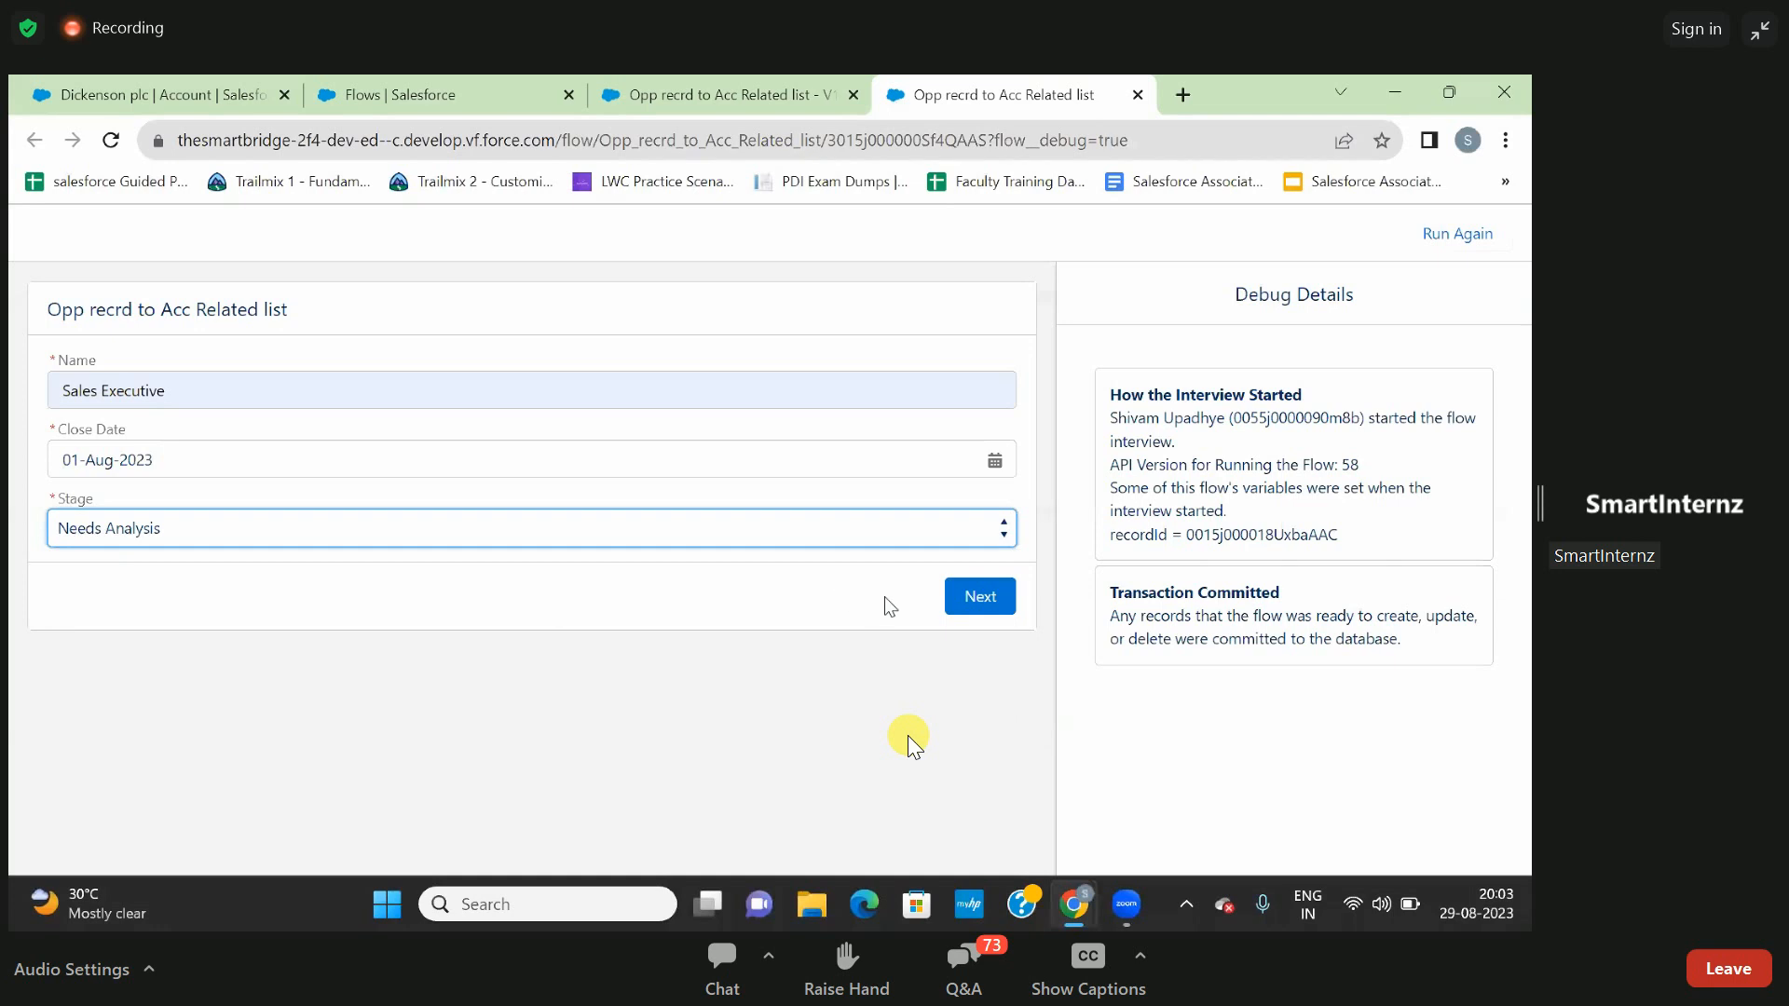
{"action": "left_click", "coordinate": [978, 601]}
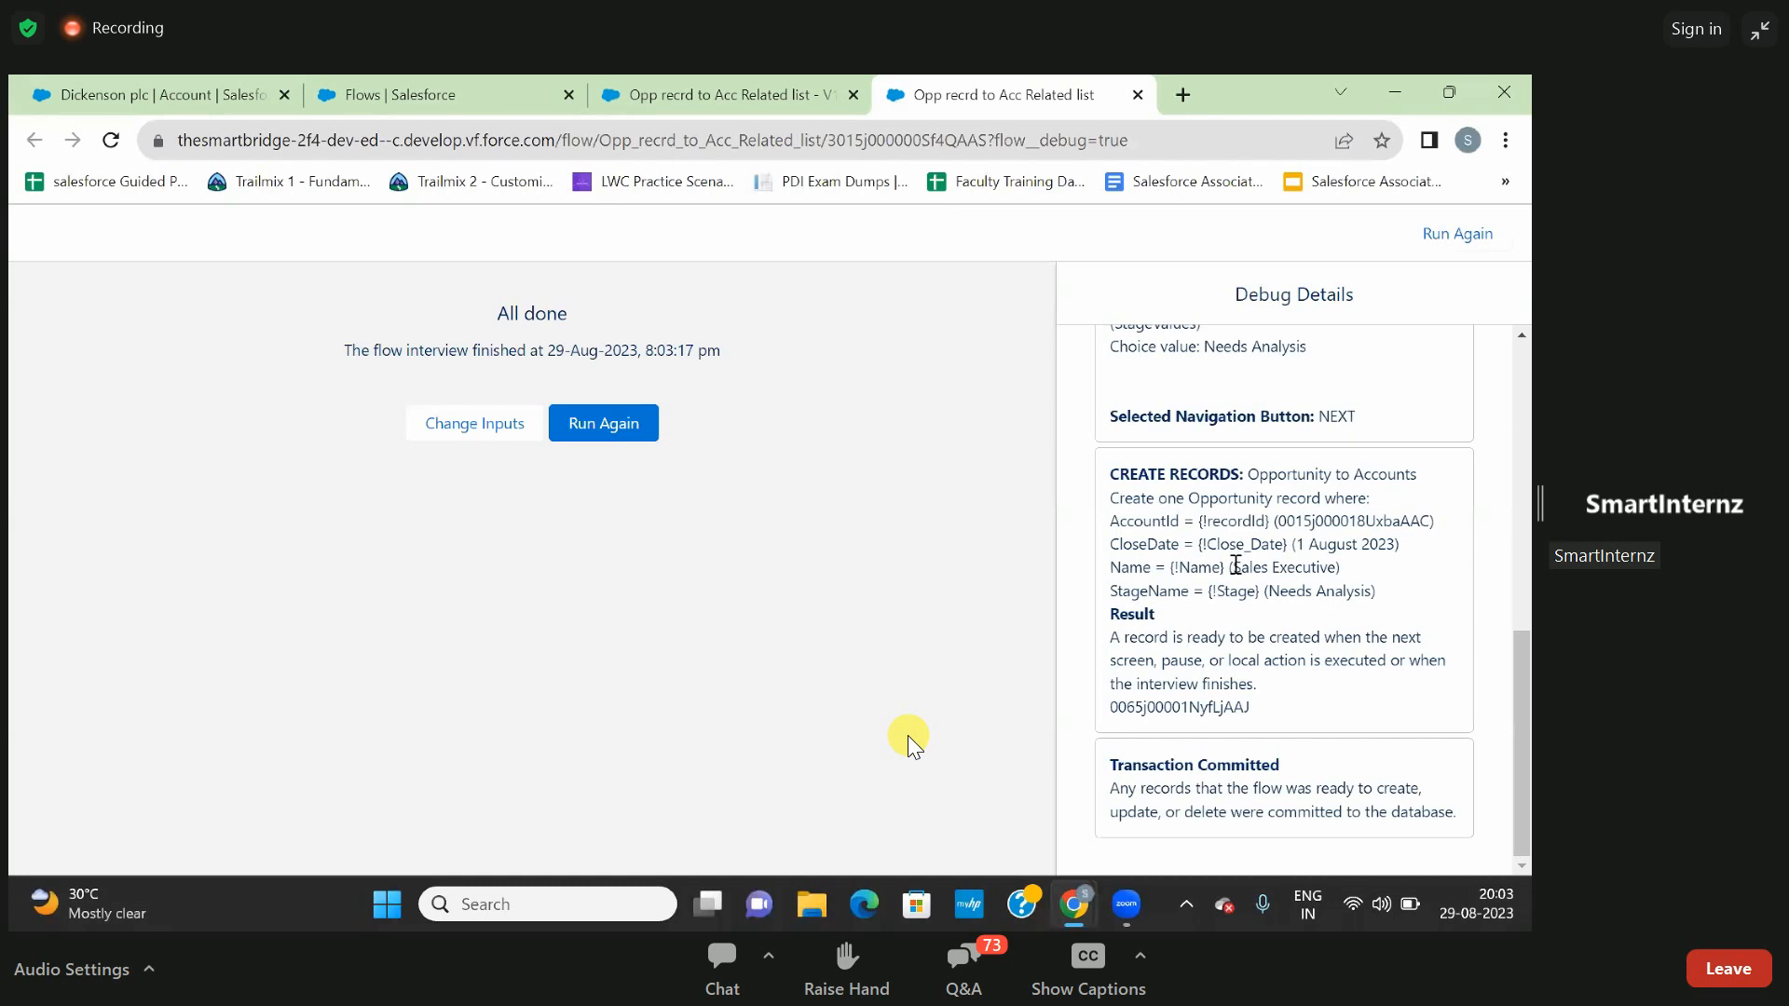
- Check the Create Records debug details and the Opportunities related list on the Dickenson plc account page
{"action": "left_click_drag", "start_coordinate": [1235, 565], "coordinate": [1349, 570]}
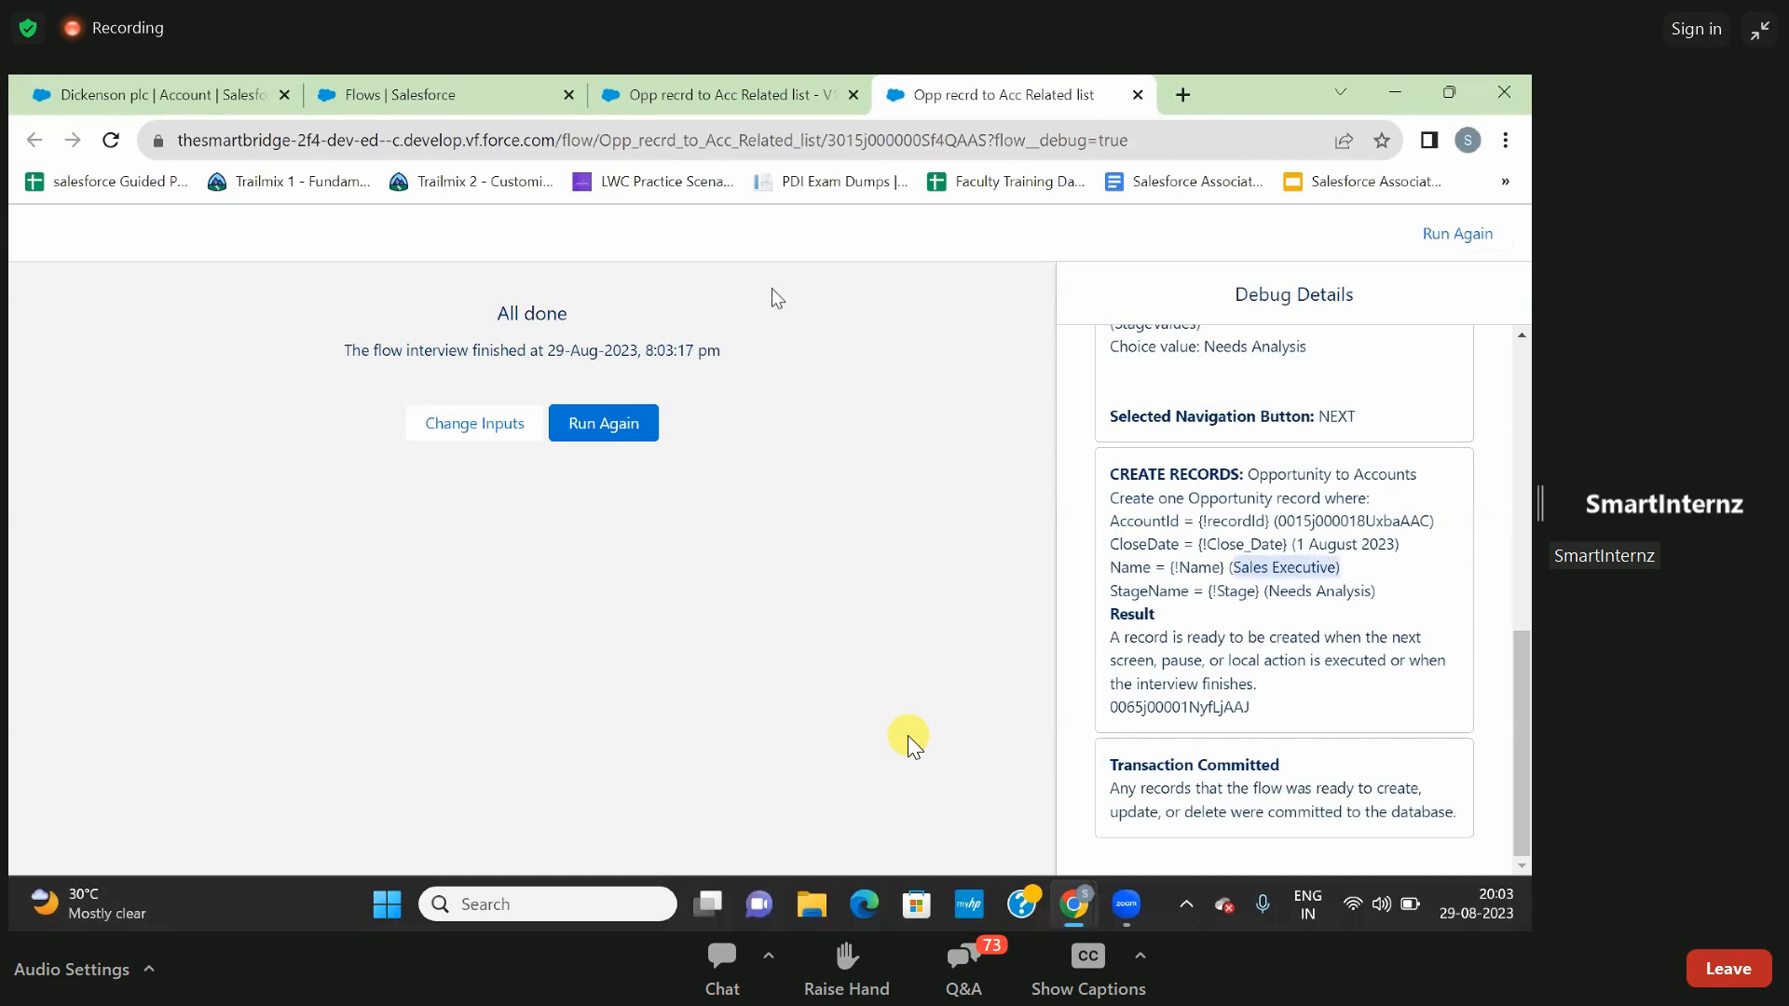
{"action": "left_click", "coordinate": [160, 110]}
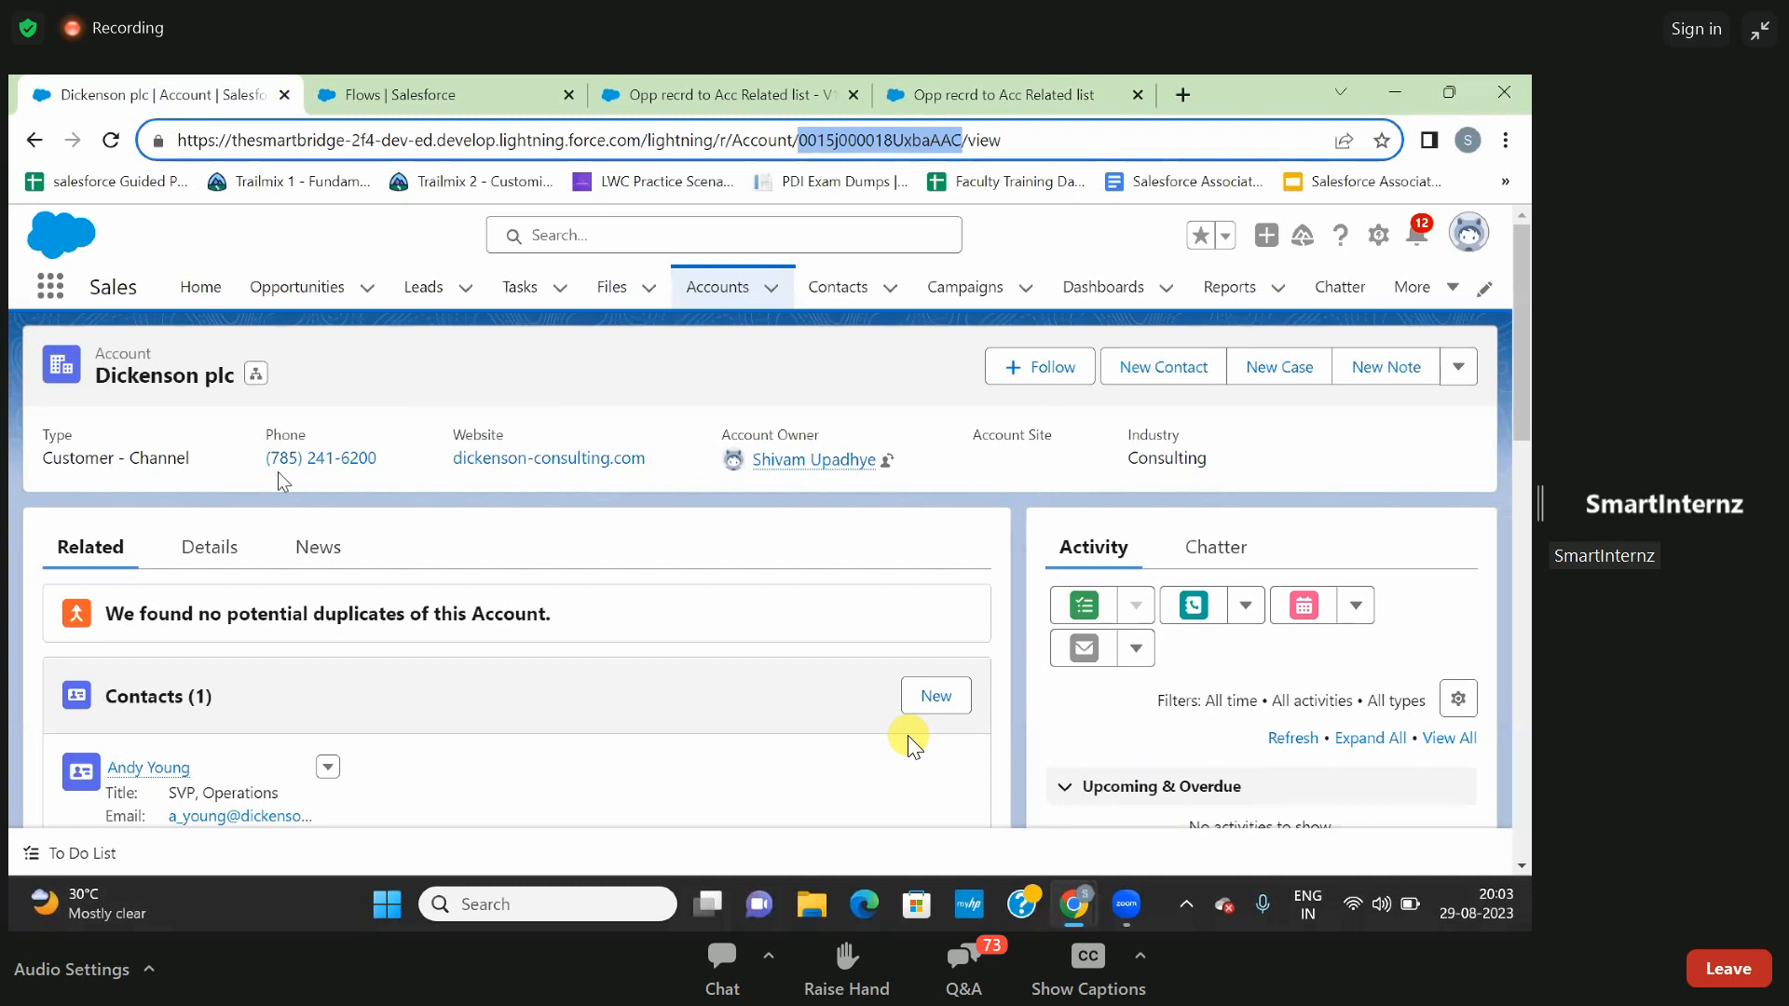
{"action": "scroll", "coordinate": [909, 742], "scroll_direction": "down", "scroll_amount": 1}
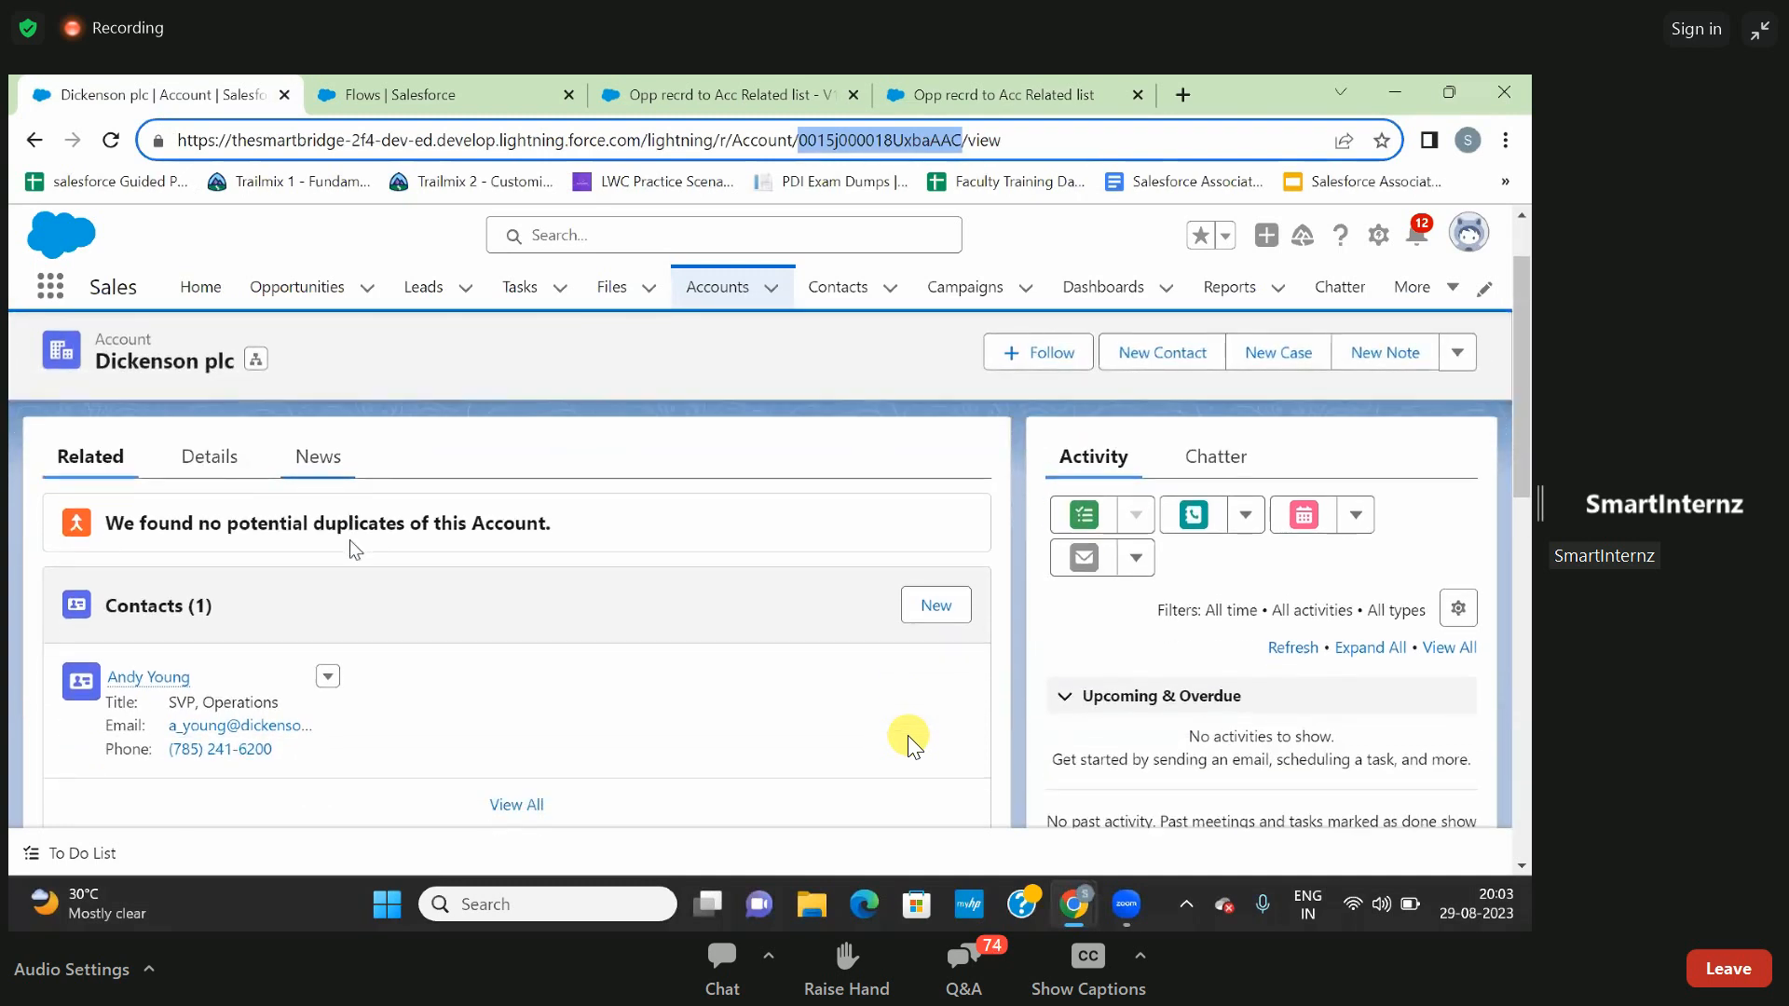
{"action": "scroll", "coordinate": [910, 742], "scroll_direction": "down", "scroll_amount": 3}
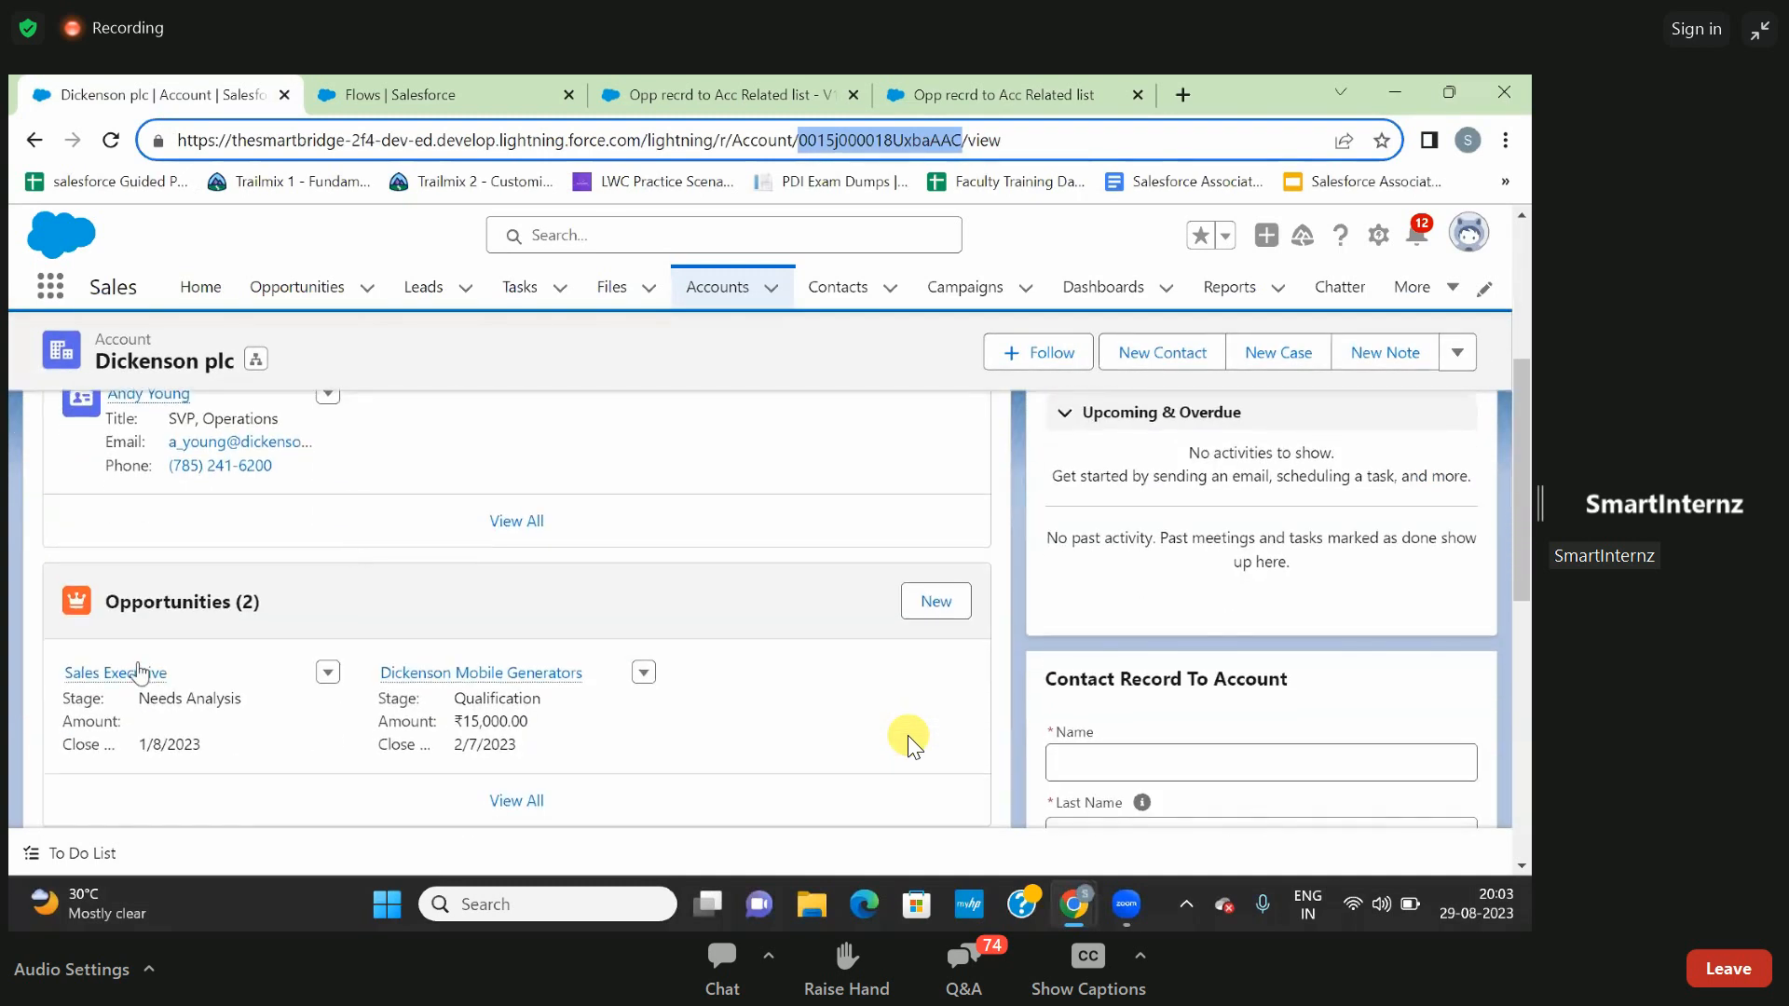
{"action": "mouse_move", "coordinate": [121, 683]}
{"action": "scroll", "coordinate": [908, 737], "scroll_direction": "down", "scroll_amount": 3}
{"action": "scroll", "coordinate": [908, 736], "scroll_direction": "up", "scroll_amount": 1}
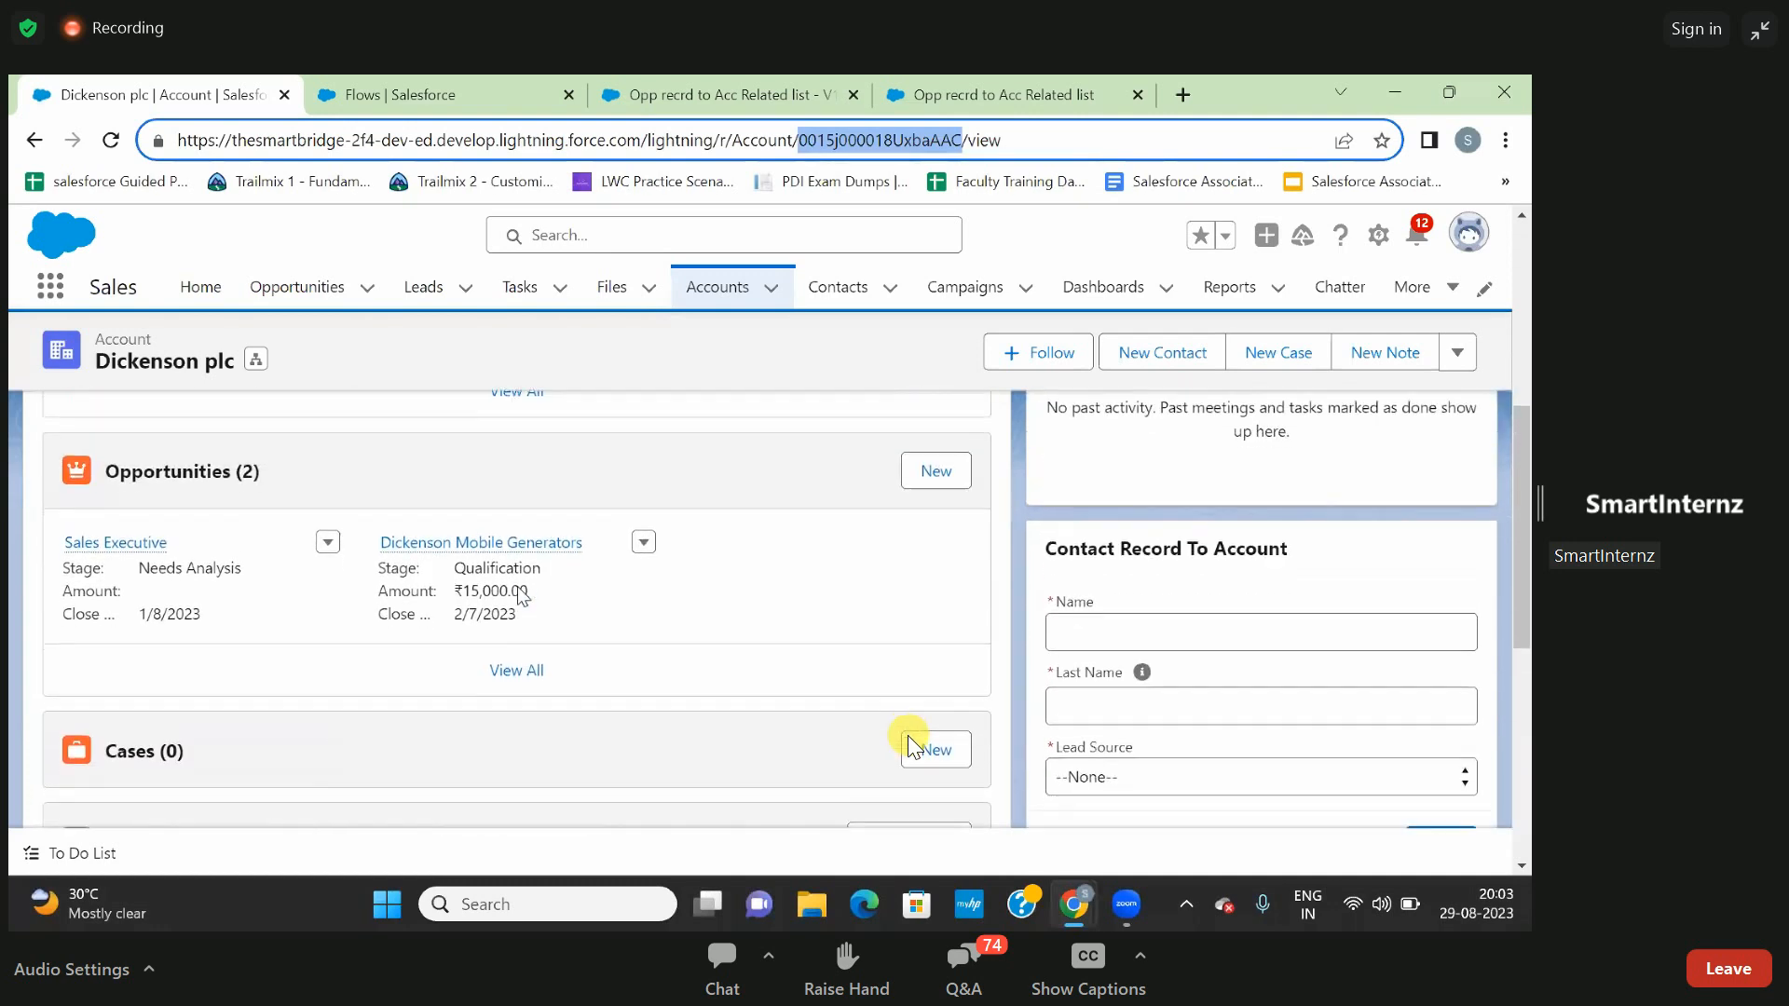
{"action": "scroll", "coordinate": [908, 737], "scroll_direction": "down", "scroll_amount": 2}
{"action": "scroll", "coordinate": [908, 736], "scroll_direction": "down", "scroll_amount": 1}
{"action": "scroll", "coordinate": [907, 735], "scroll_direction": "up", "scroll_amount": 1}
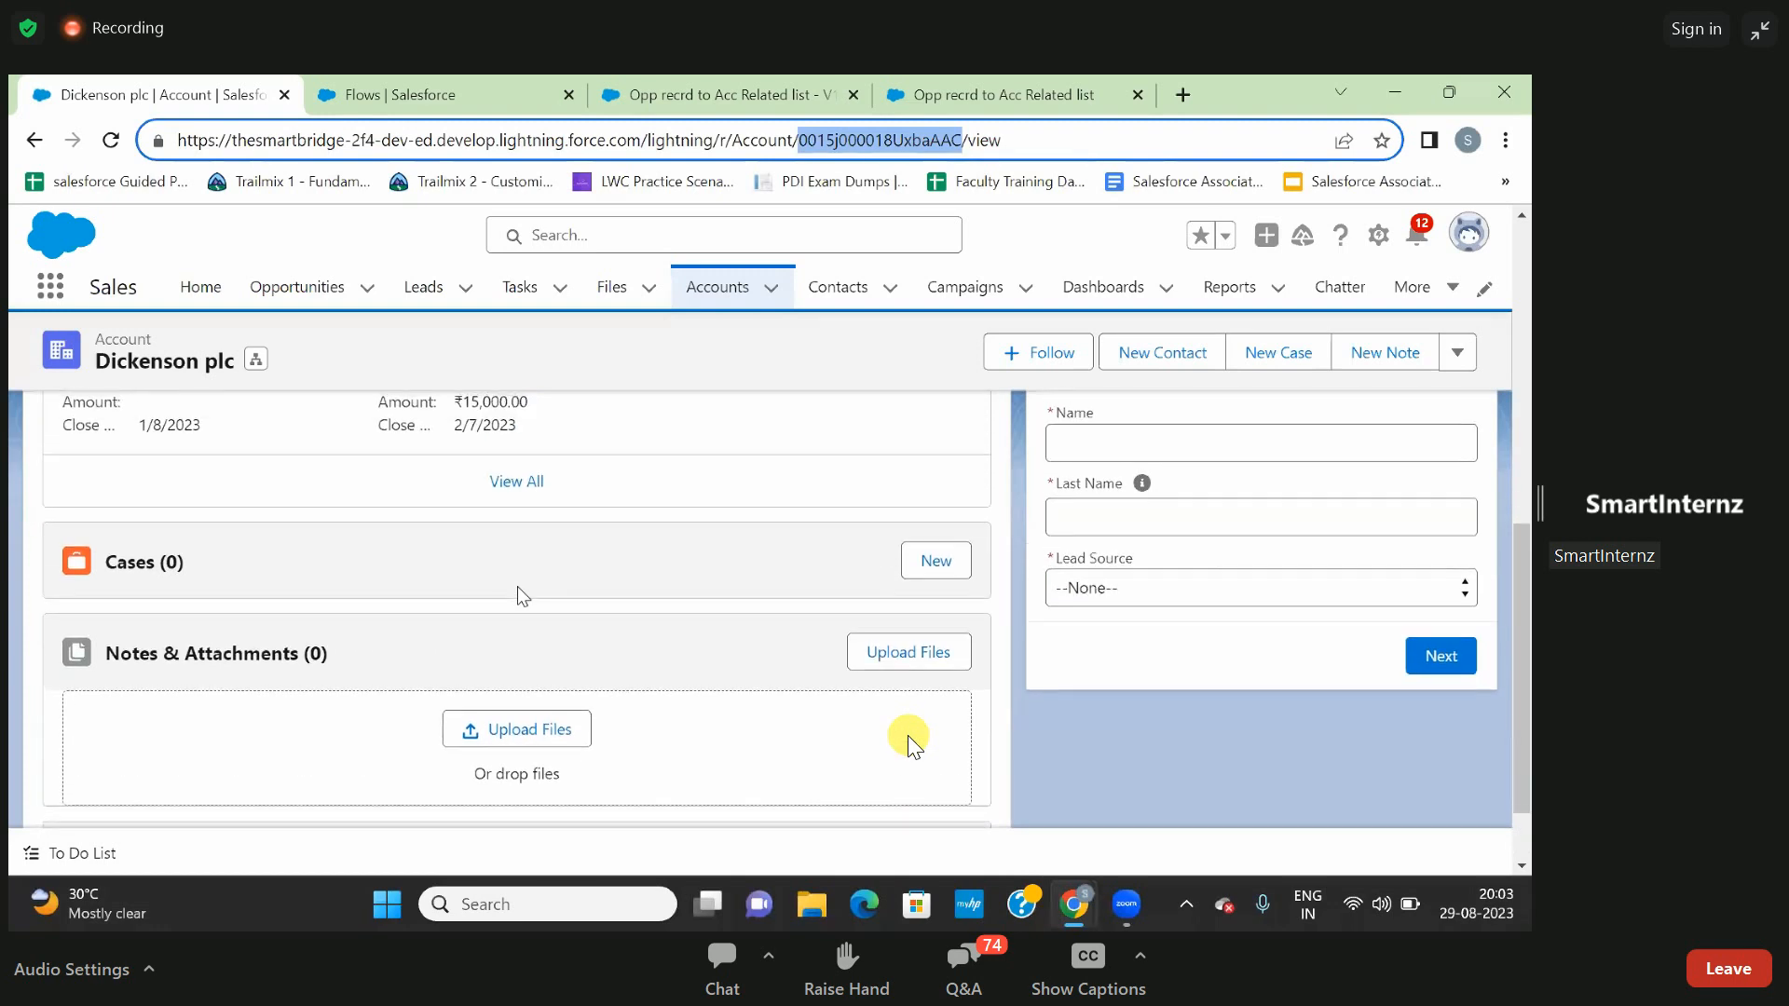
{"action": "scroll", "coordinate": [907, 736], "scroll_direction": "up", "scroll_amount": 2}
{"action": "scroll", "coordinate": [907, 735], "scroll_direction": "down", "scroll_amount": 1}
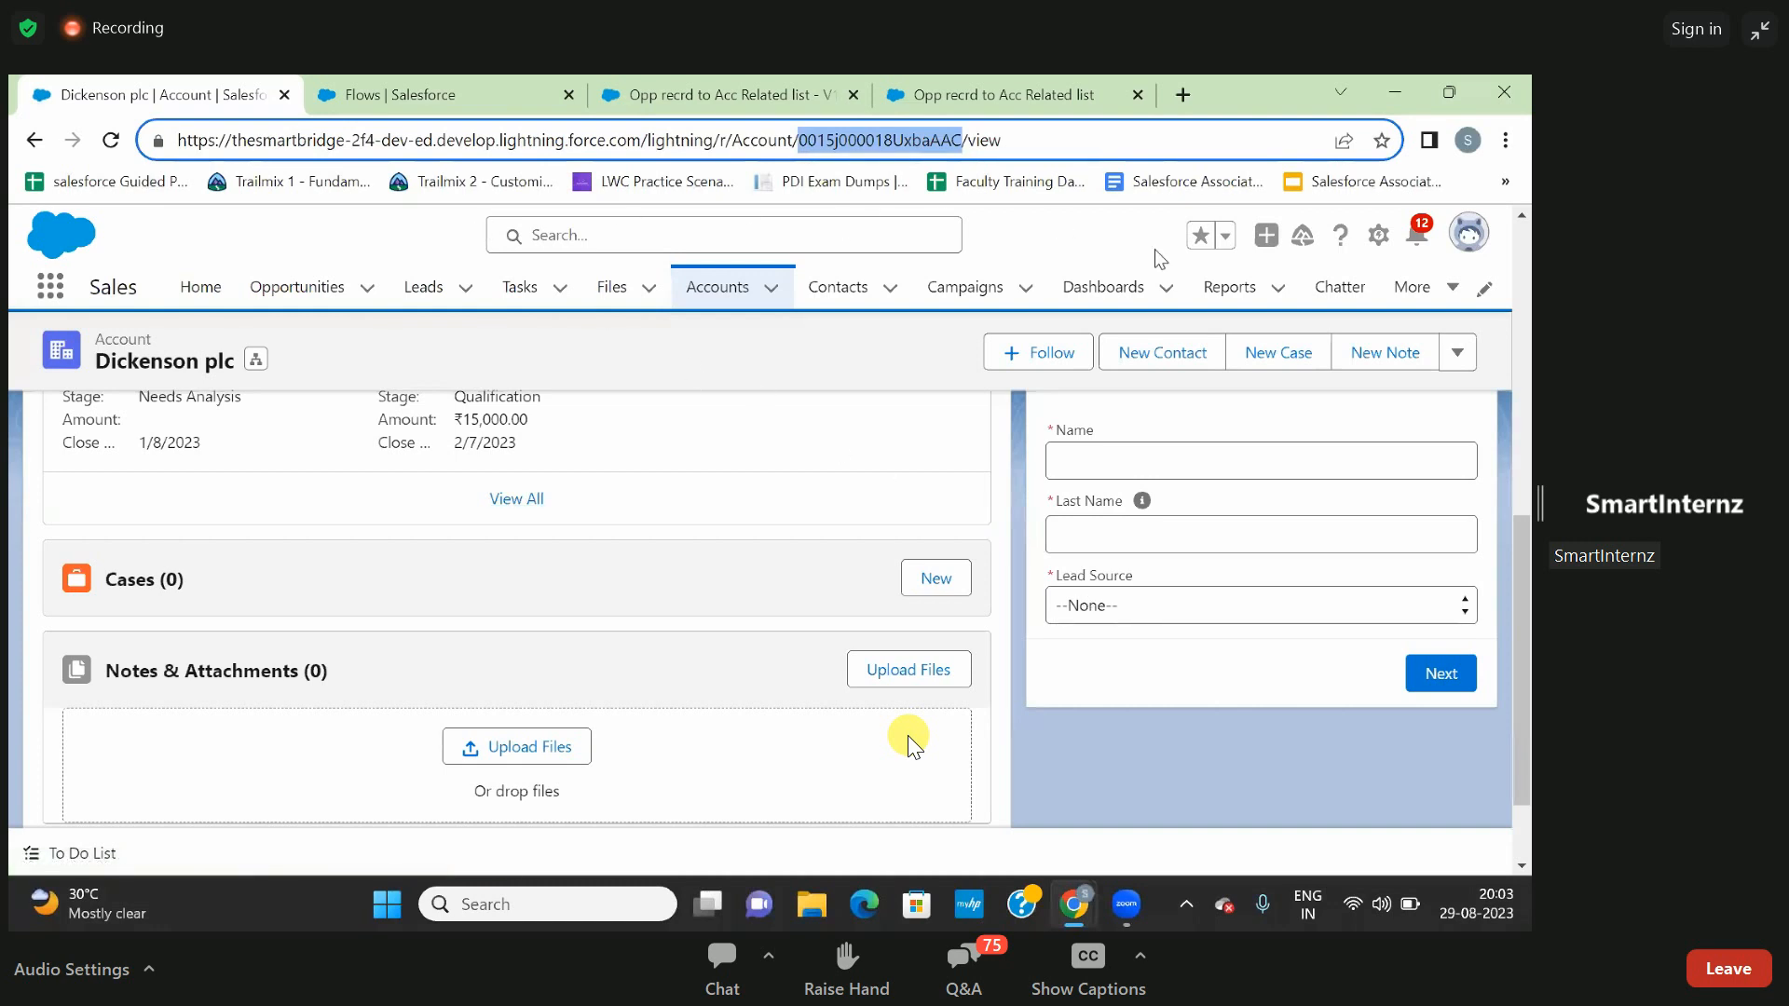
- Open the Dickenson plc account's record page for editing in Lightning App Builder
{"action": "left_click", "coordinate": [1378, 235]}
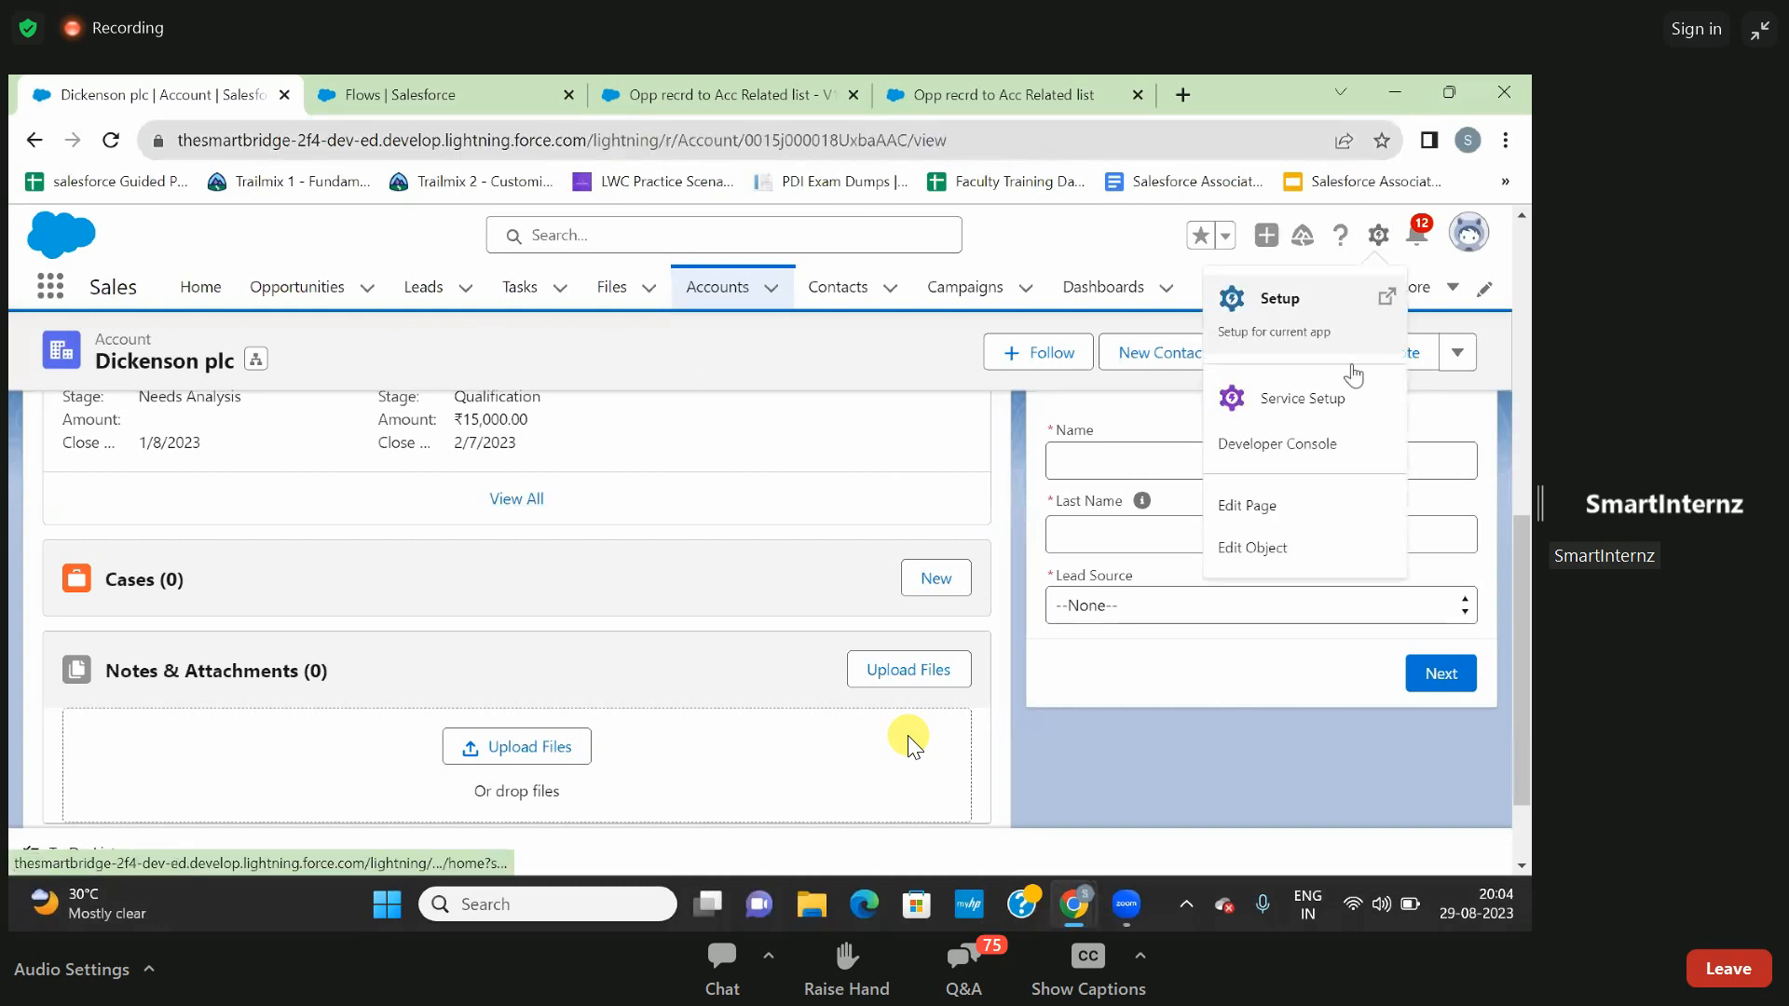
{"action": "left_click", "coordinate": [1289, 517]}
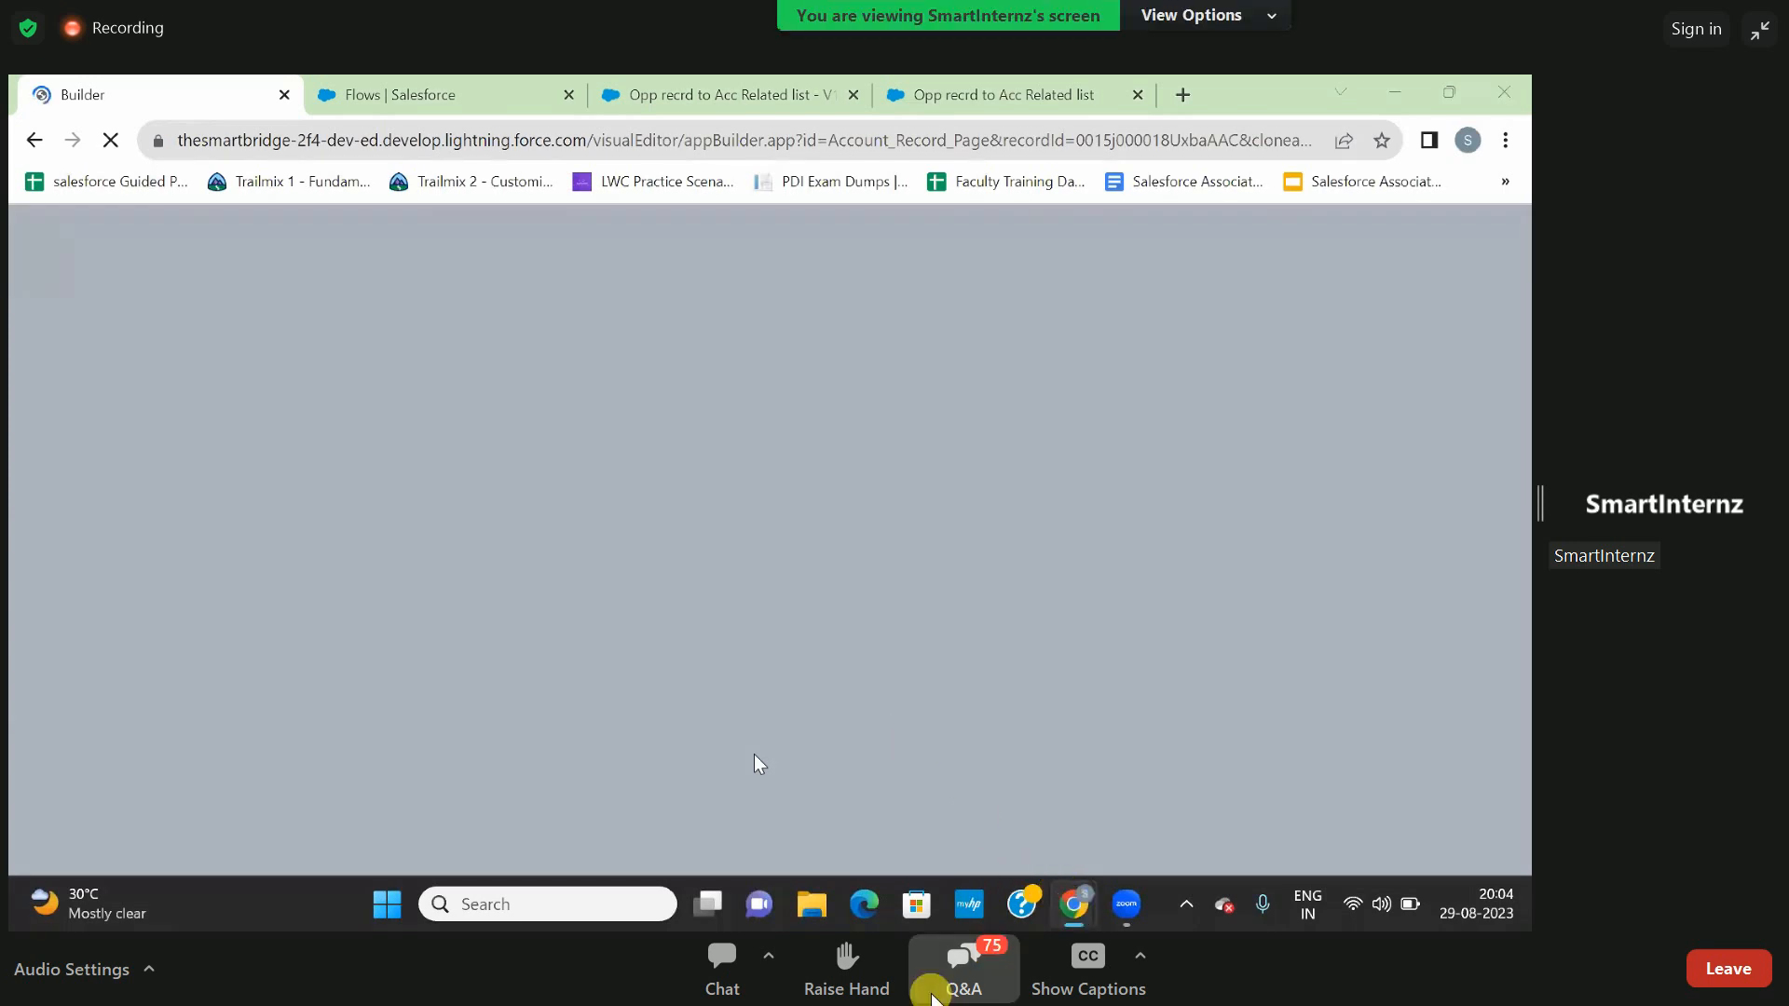
{"action": "left_click", "coordinate": [934, 995]}
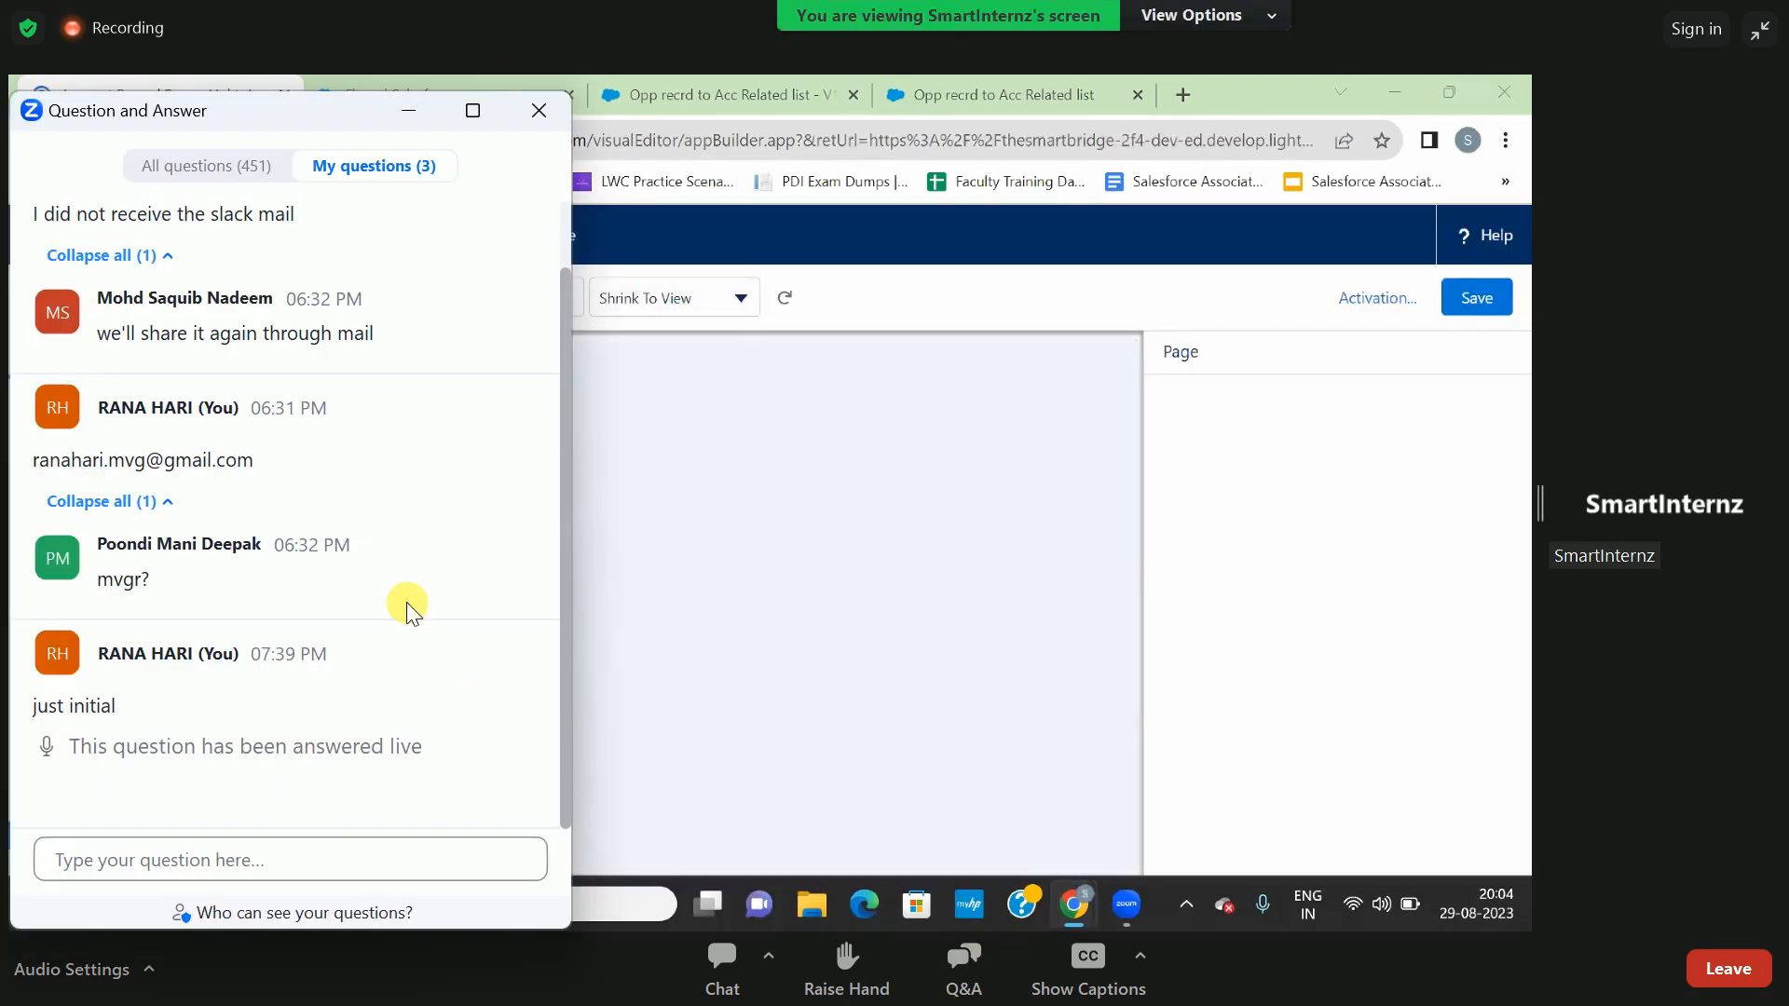
{"action": "left_click", "coordinate": [539, 110]}
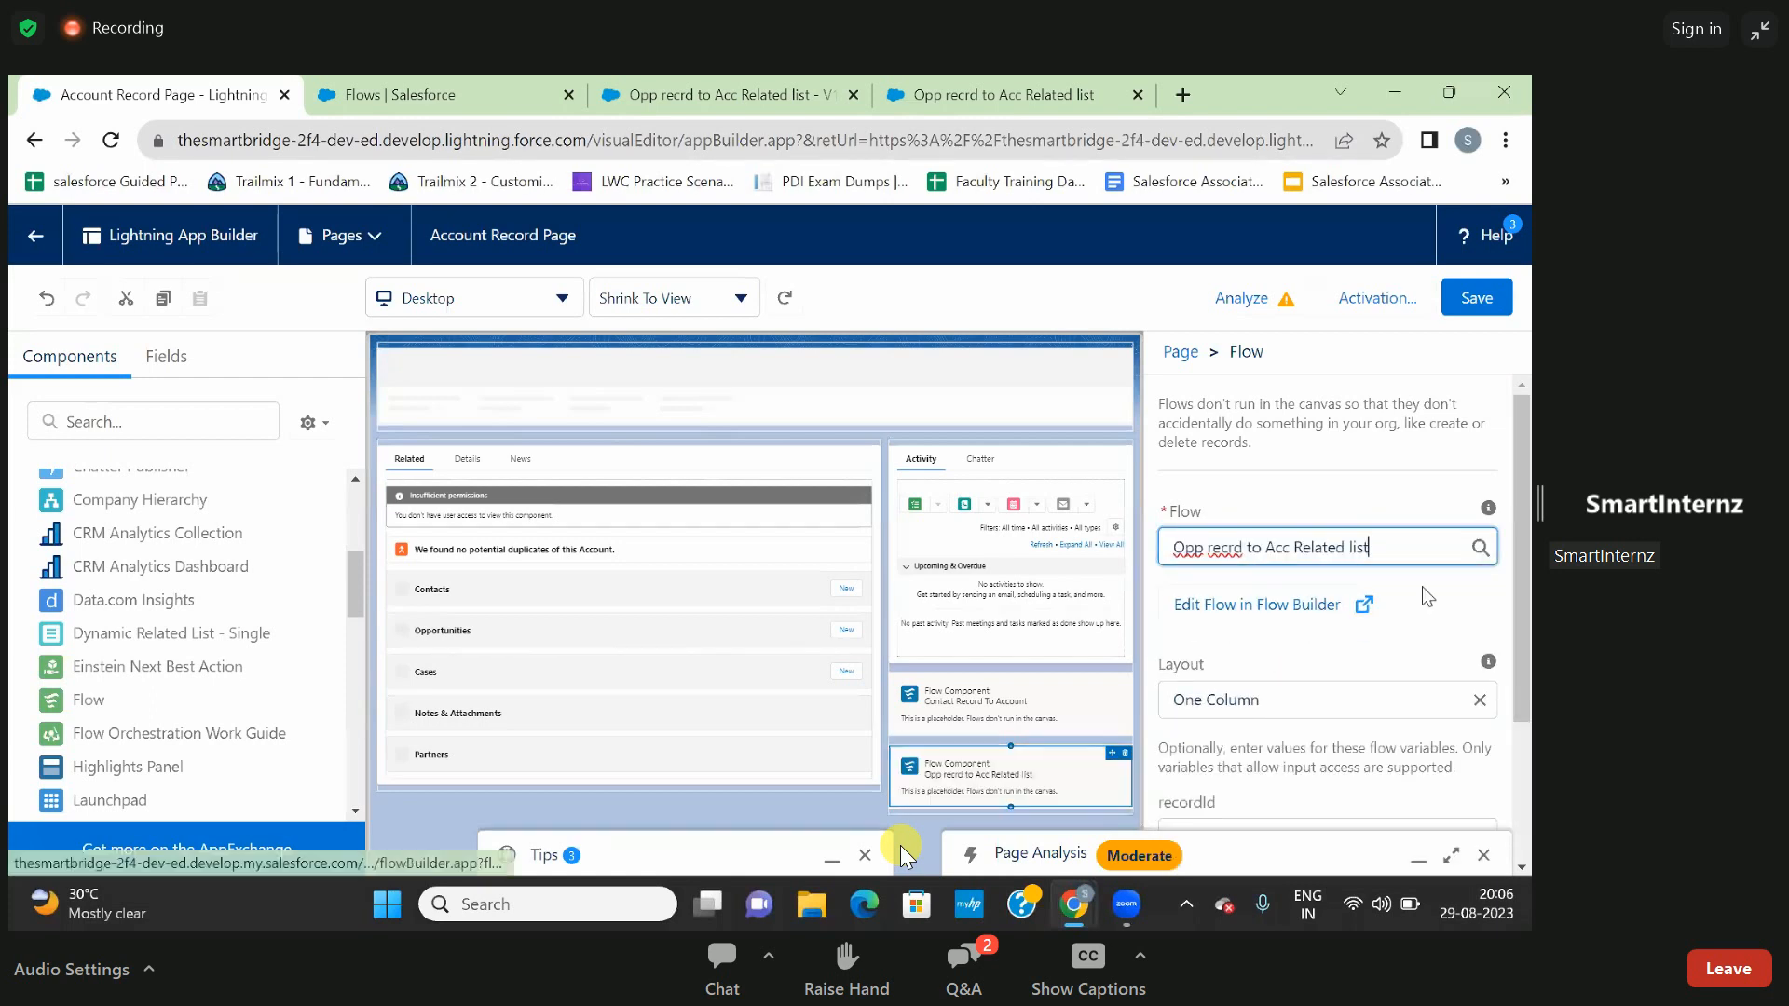
- Save the Account Record Page with the Opp recrd to Acc Related list flow component, dismiss the page analysis, and return to the account
{"action": "scroll", "coordinate": [1427, 597], "scroll_direction": "up", "scroll_amount": 1}
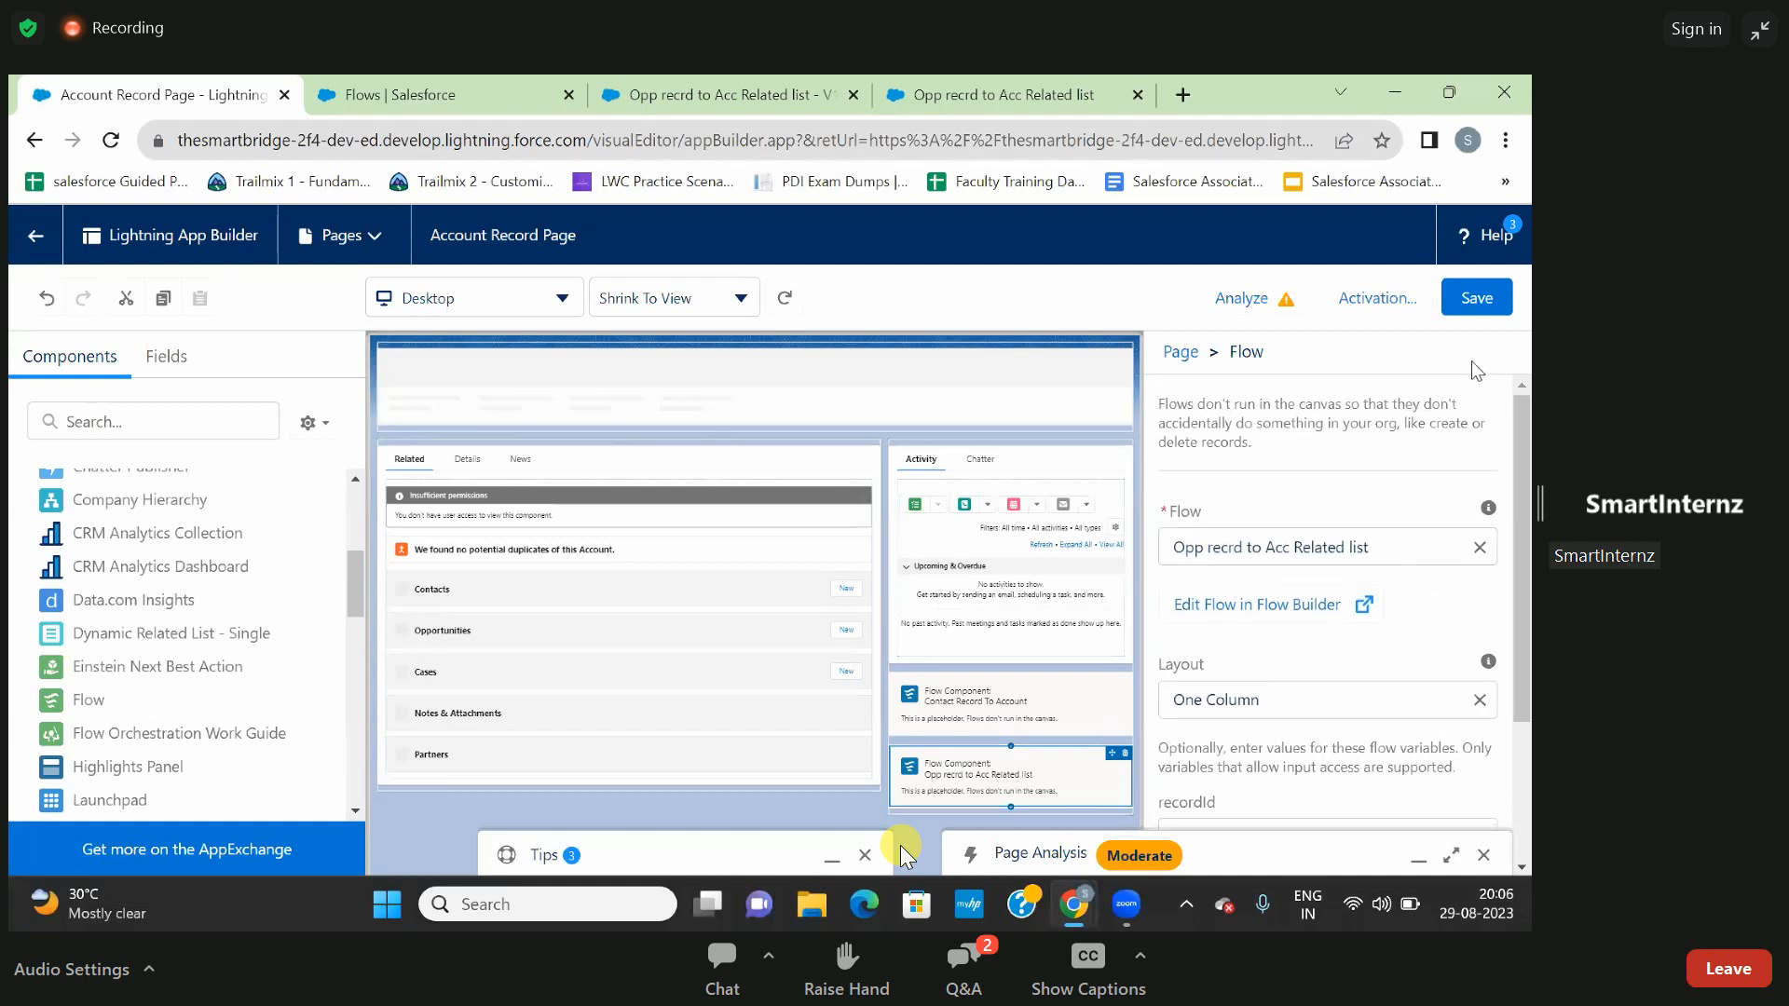
{"action": "left_click", "coordinate": [1479, 302]}
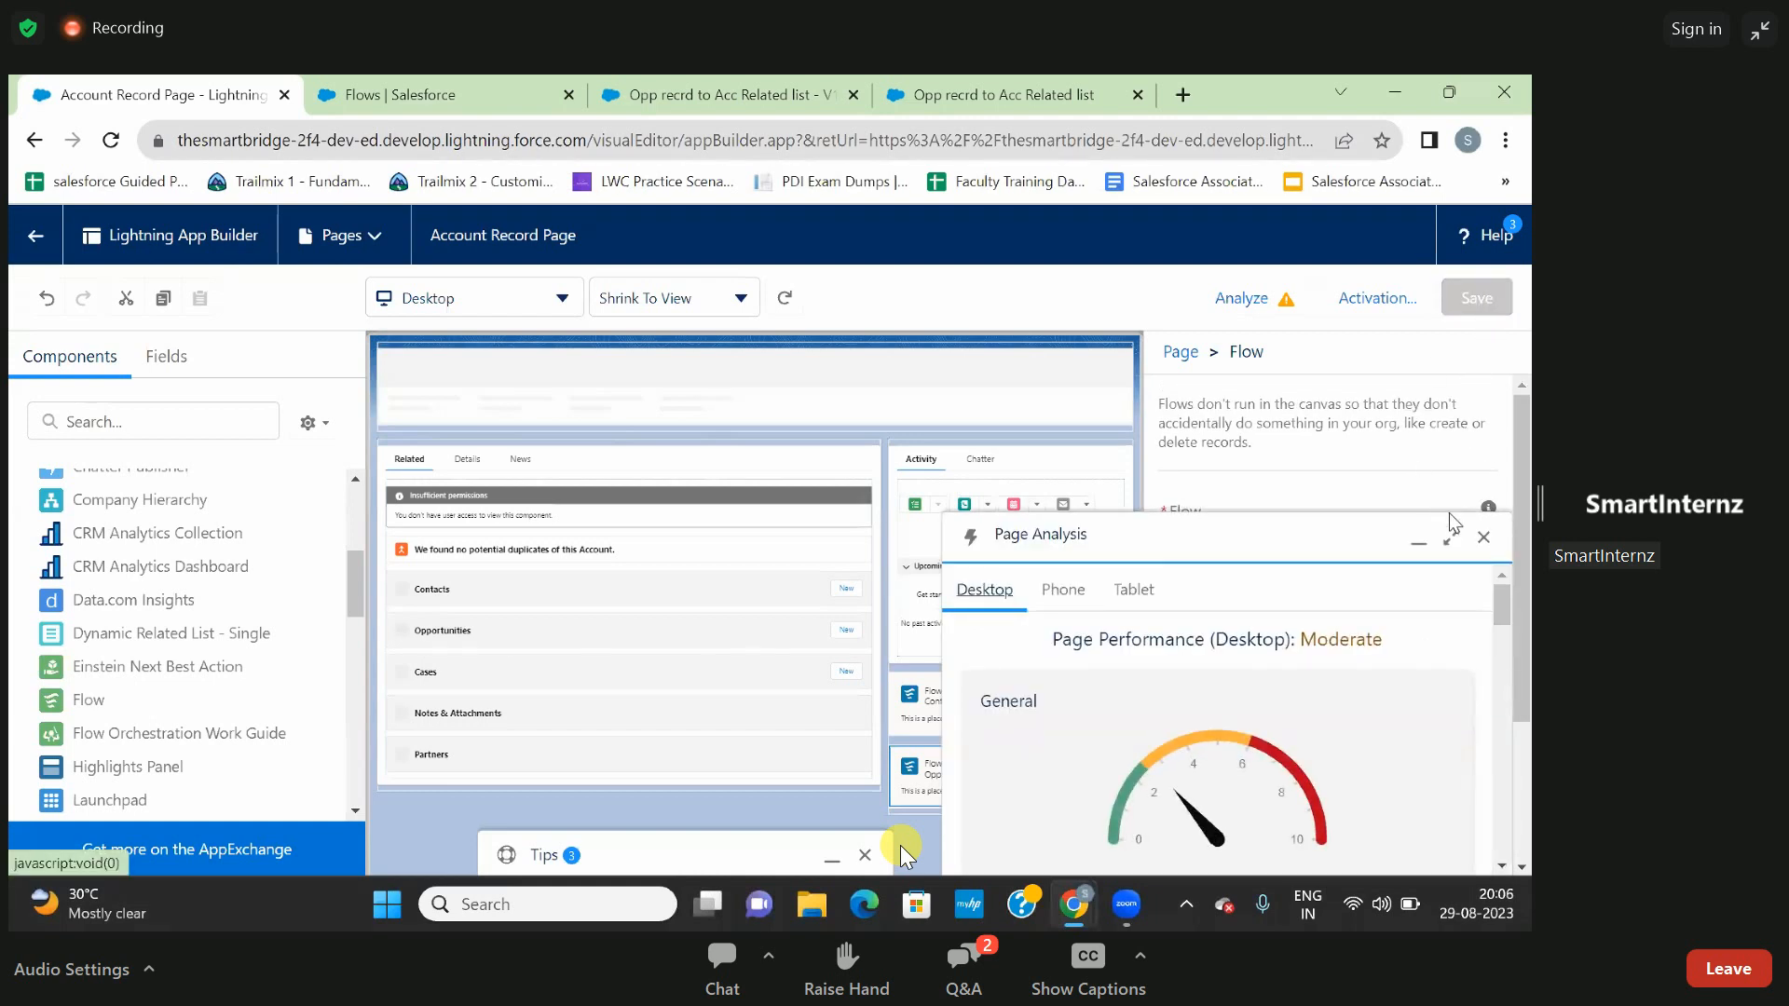
{"action": "left_click", "coordinate": [1482, 537]}
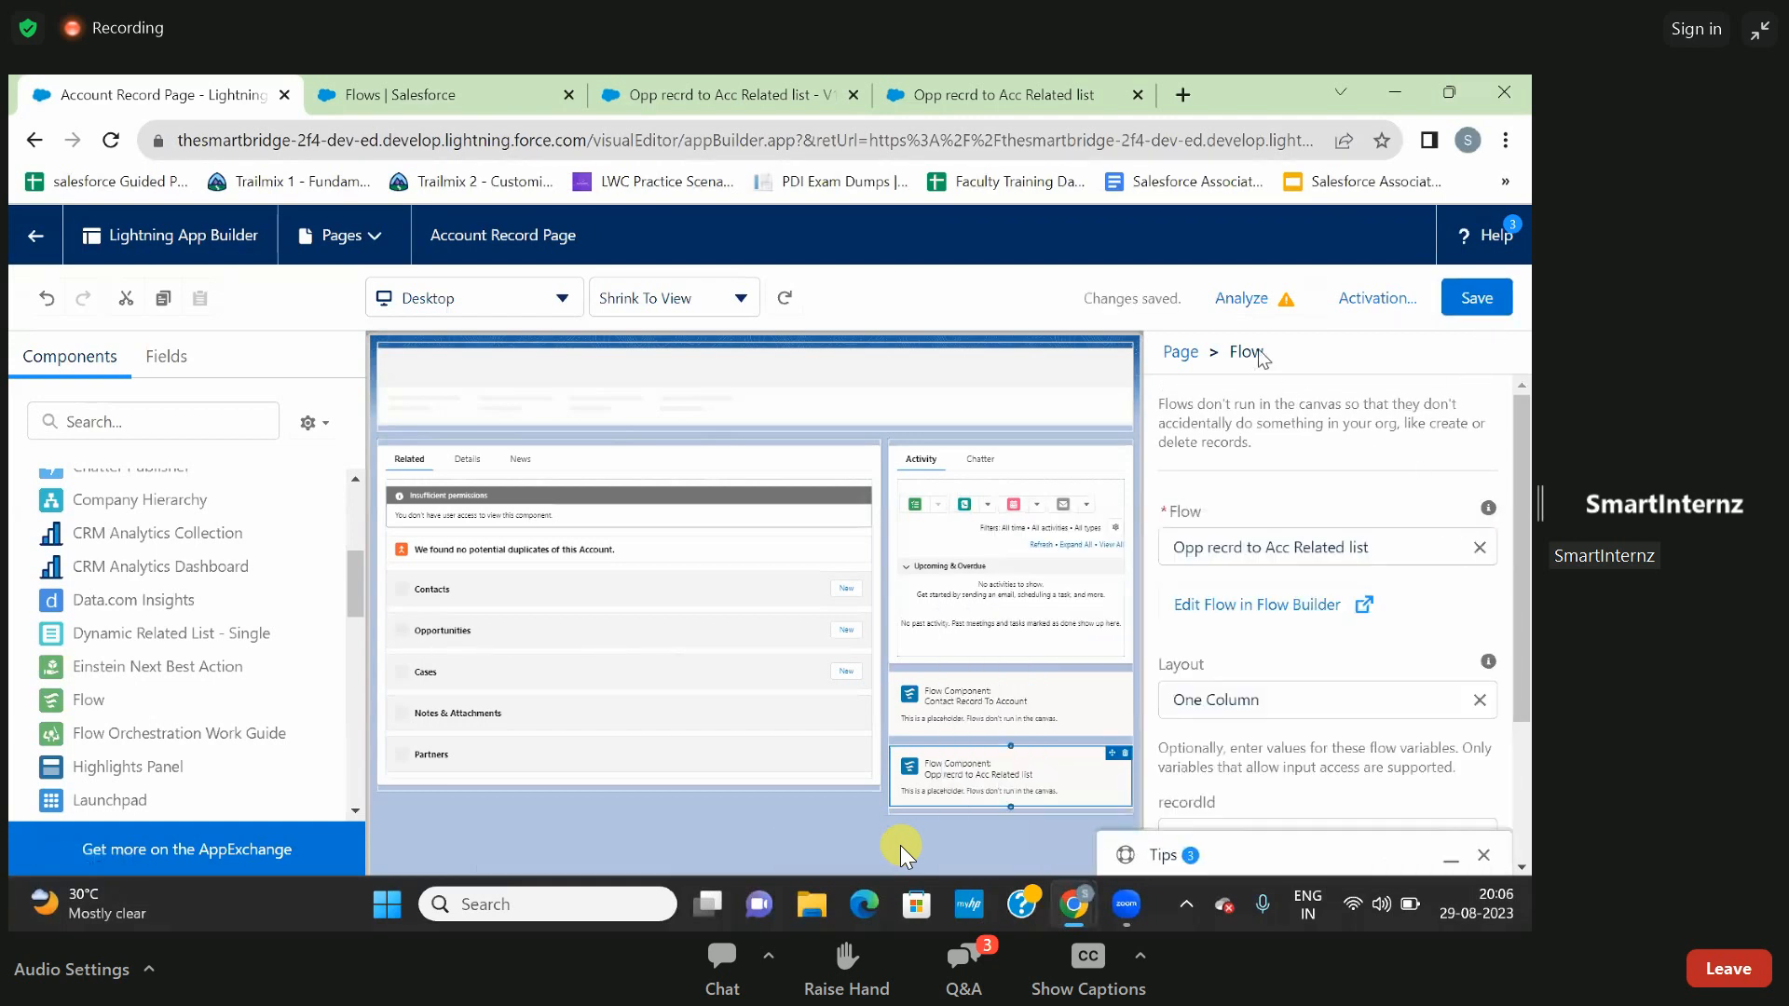
{"action": "left_click", "coordinate": [36, 241]}
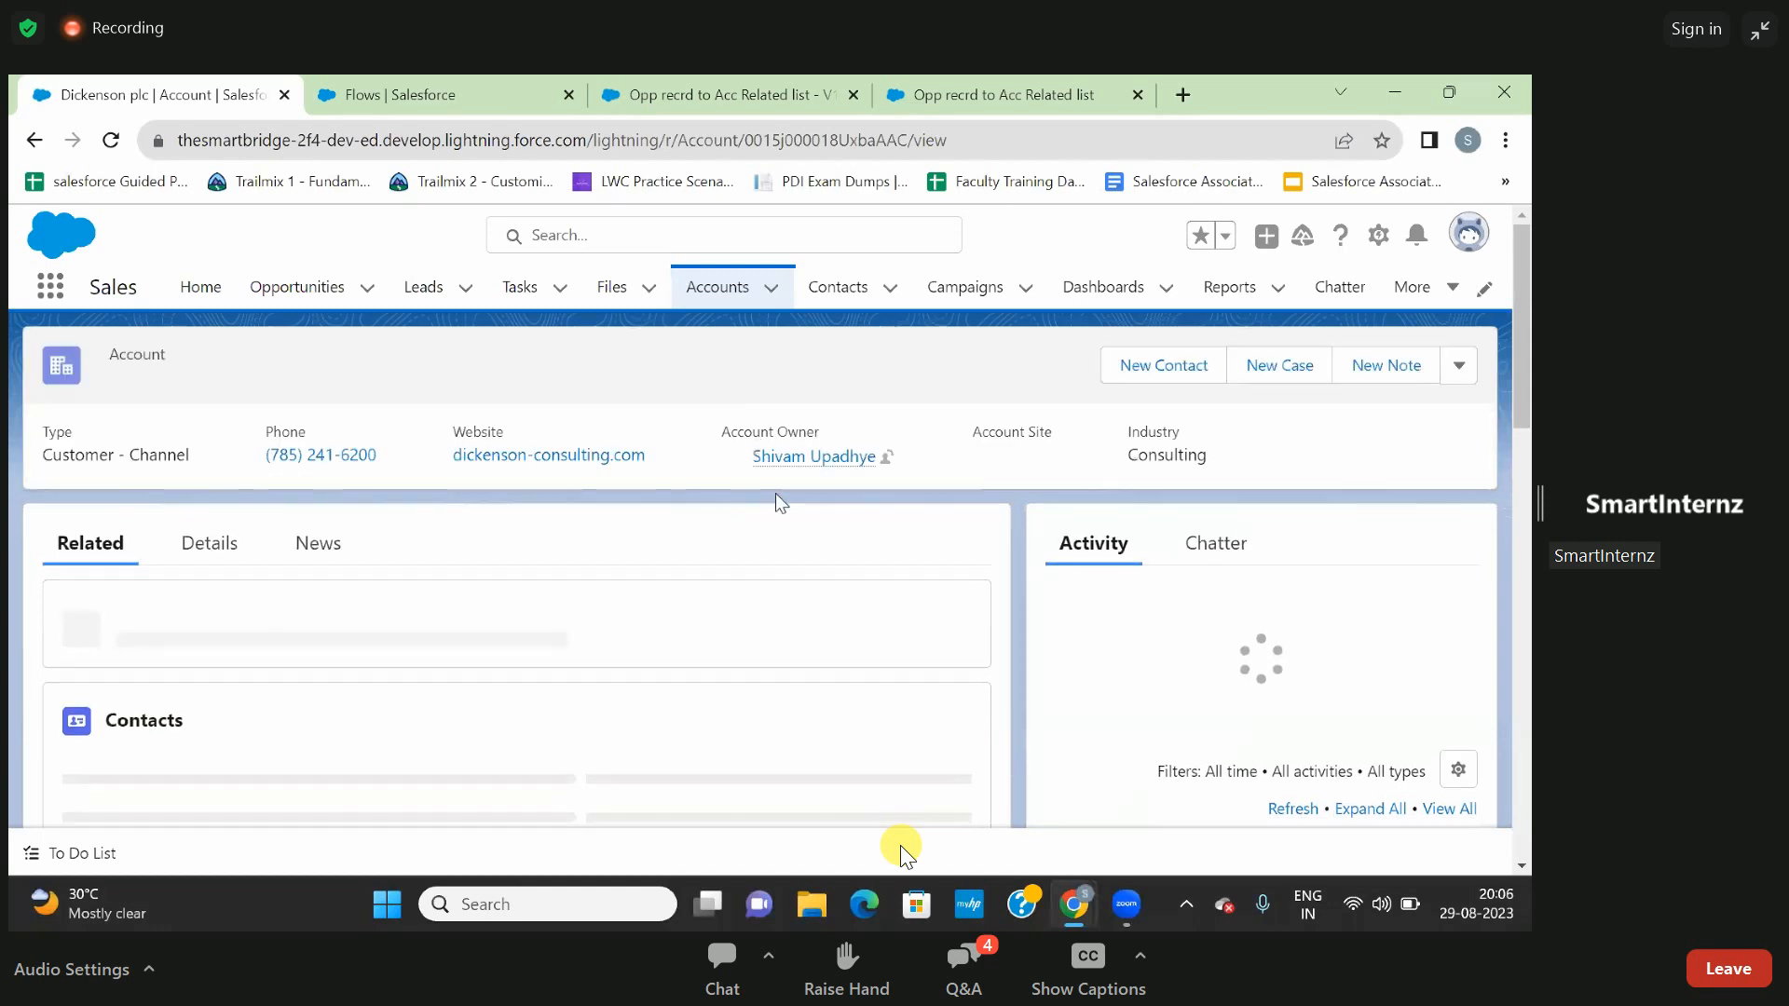
- Submit the embedded Opp recrd to Acc Related list flow with a person's name, Close Date 29-Aug-2023 and Stage Proposal/Price Quote
{"action": "scroll", "coordinate": [780, 557], "scroll_direction": "down", "scroll_amount": 8}
{"action": "scroll", "coordinate": [786, 568], "scroll_direction": "down", "scroll_amount": 5}
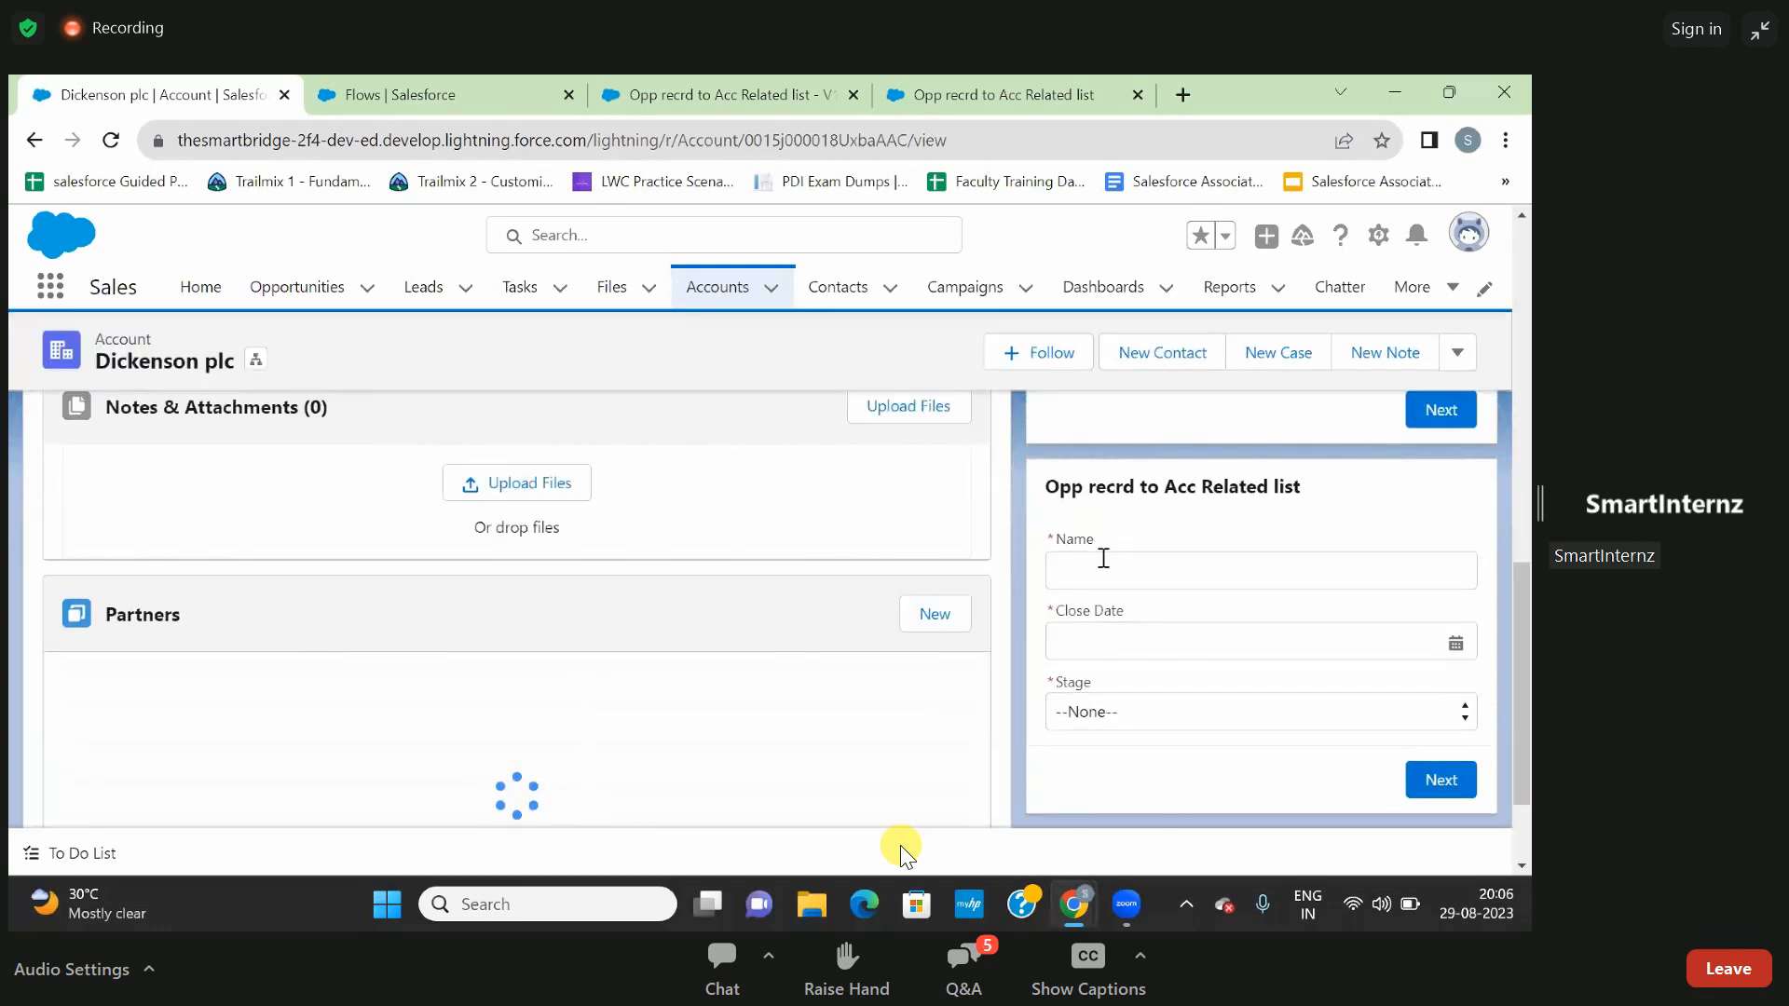
{"action": "left_click", "coordinate": [1104, 570]}
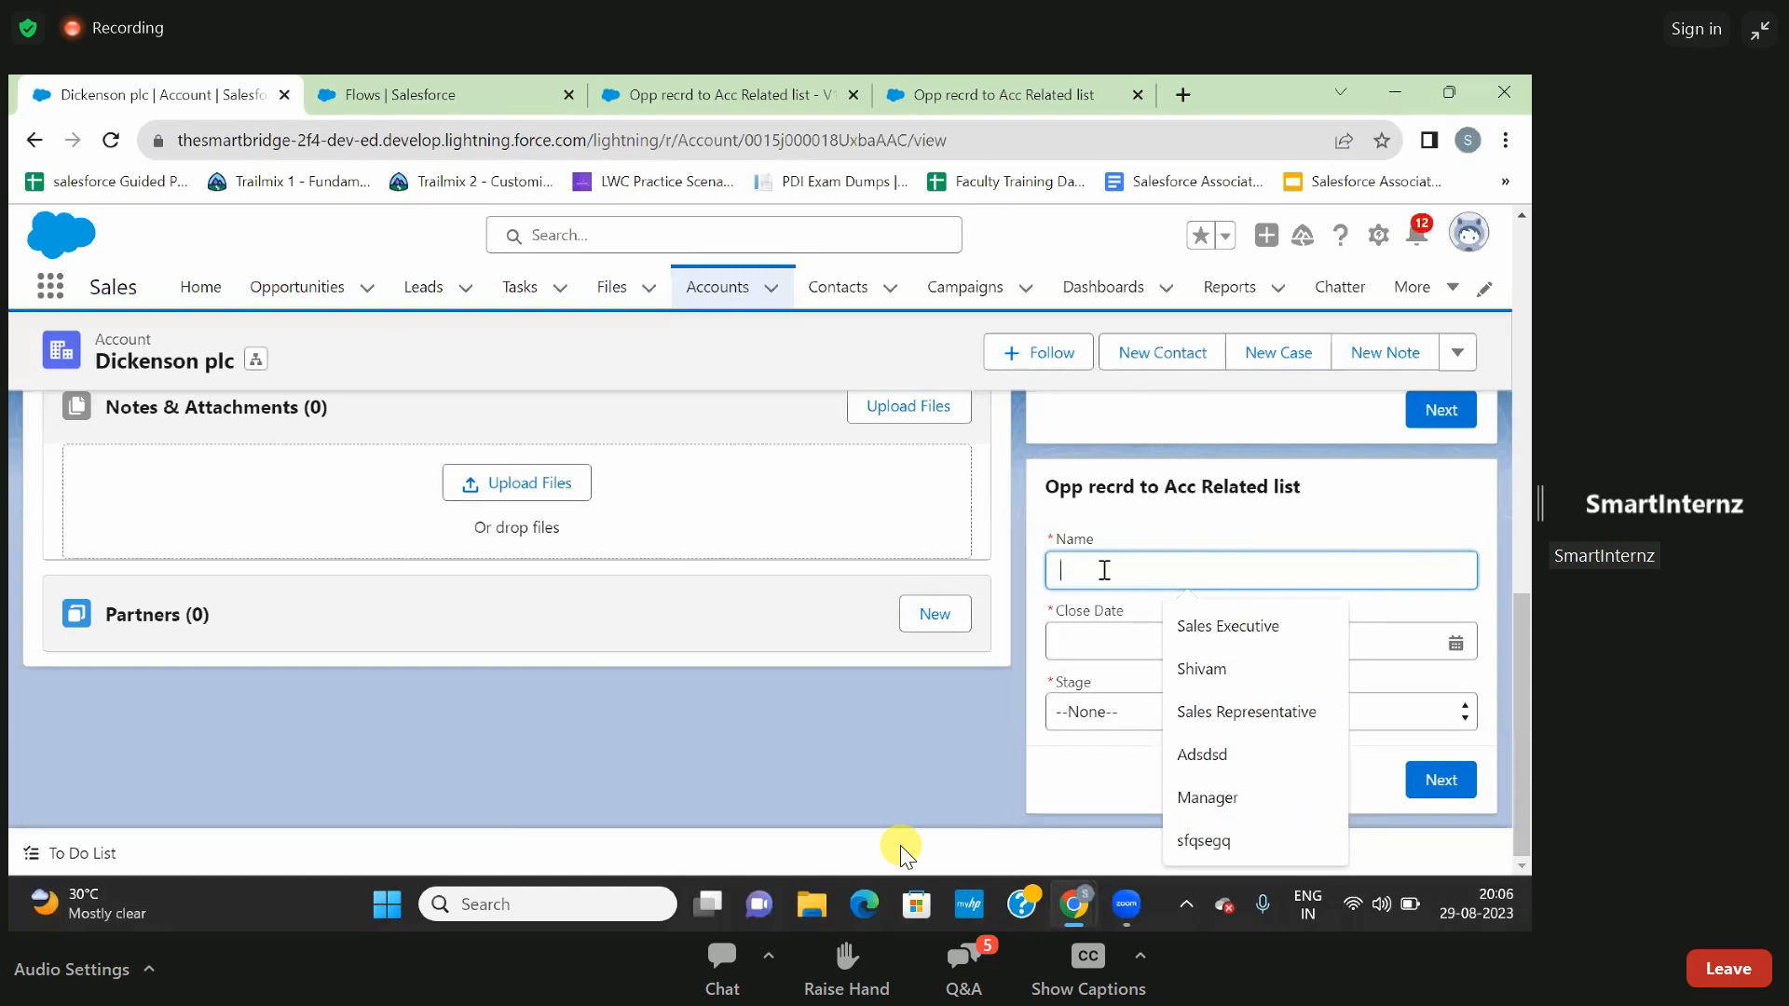
{"action": "type", "text": "sandeep"}
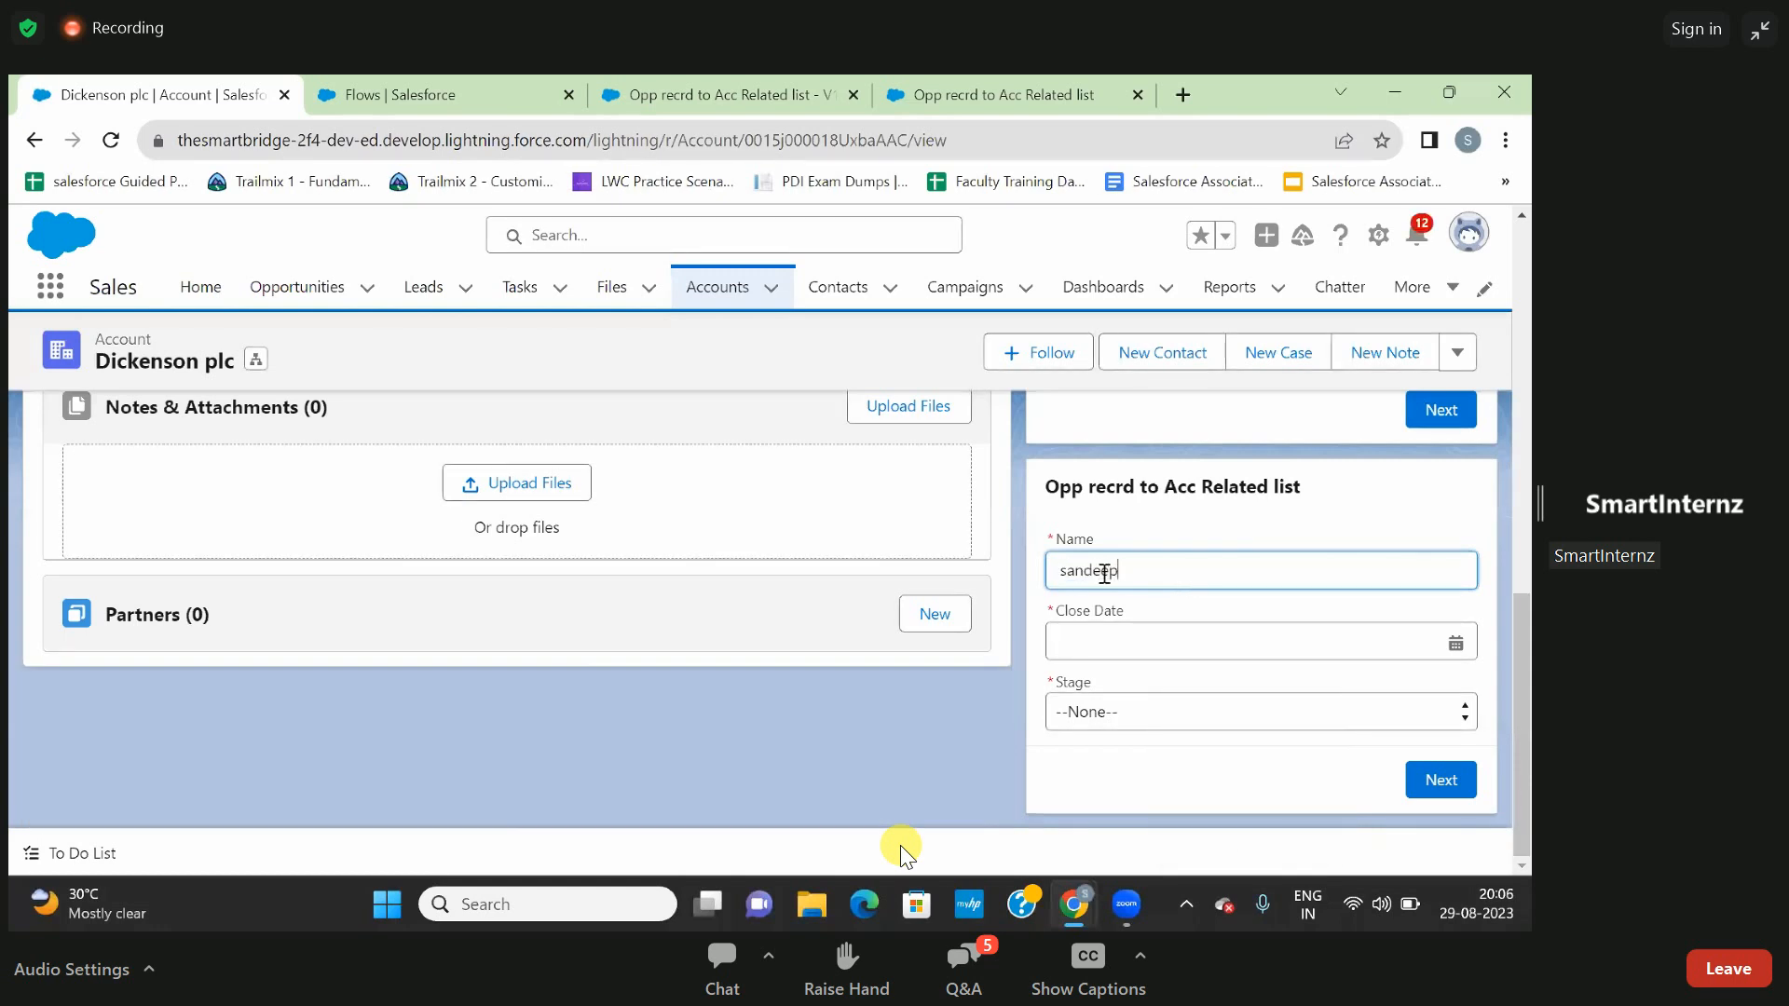
{"action": "left_click", "coordinate": [1130, 631]}
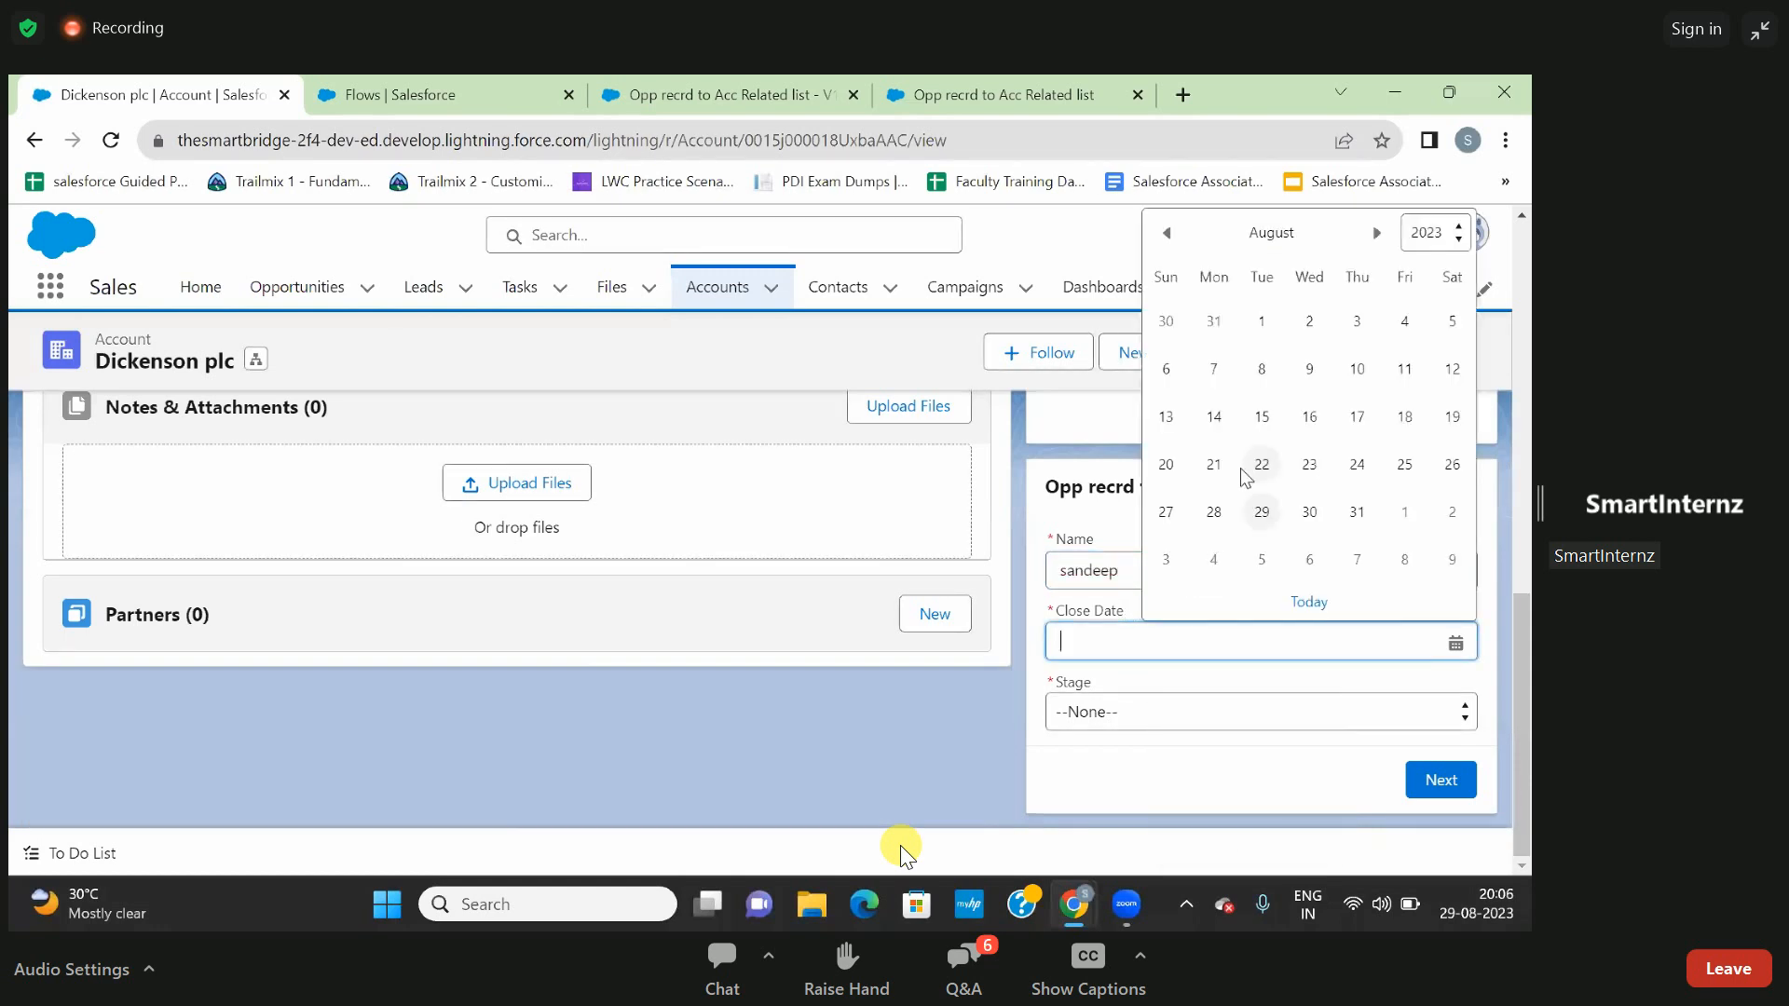
{"action": "left_click", "coordinate": [1265, 513]}
{"action": "left_click", "coordinate": [1220, 721]}
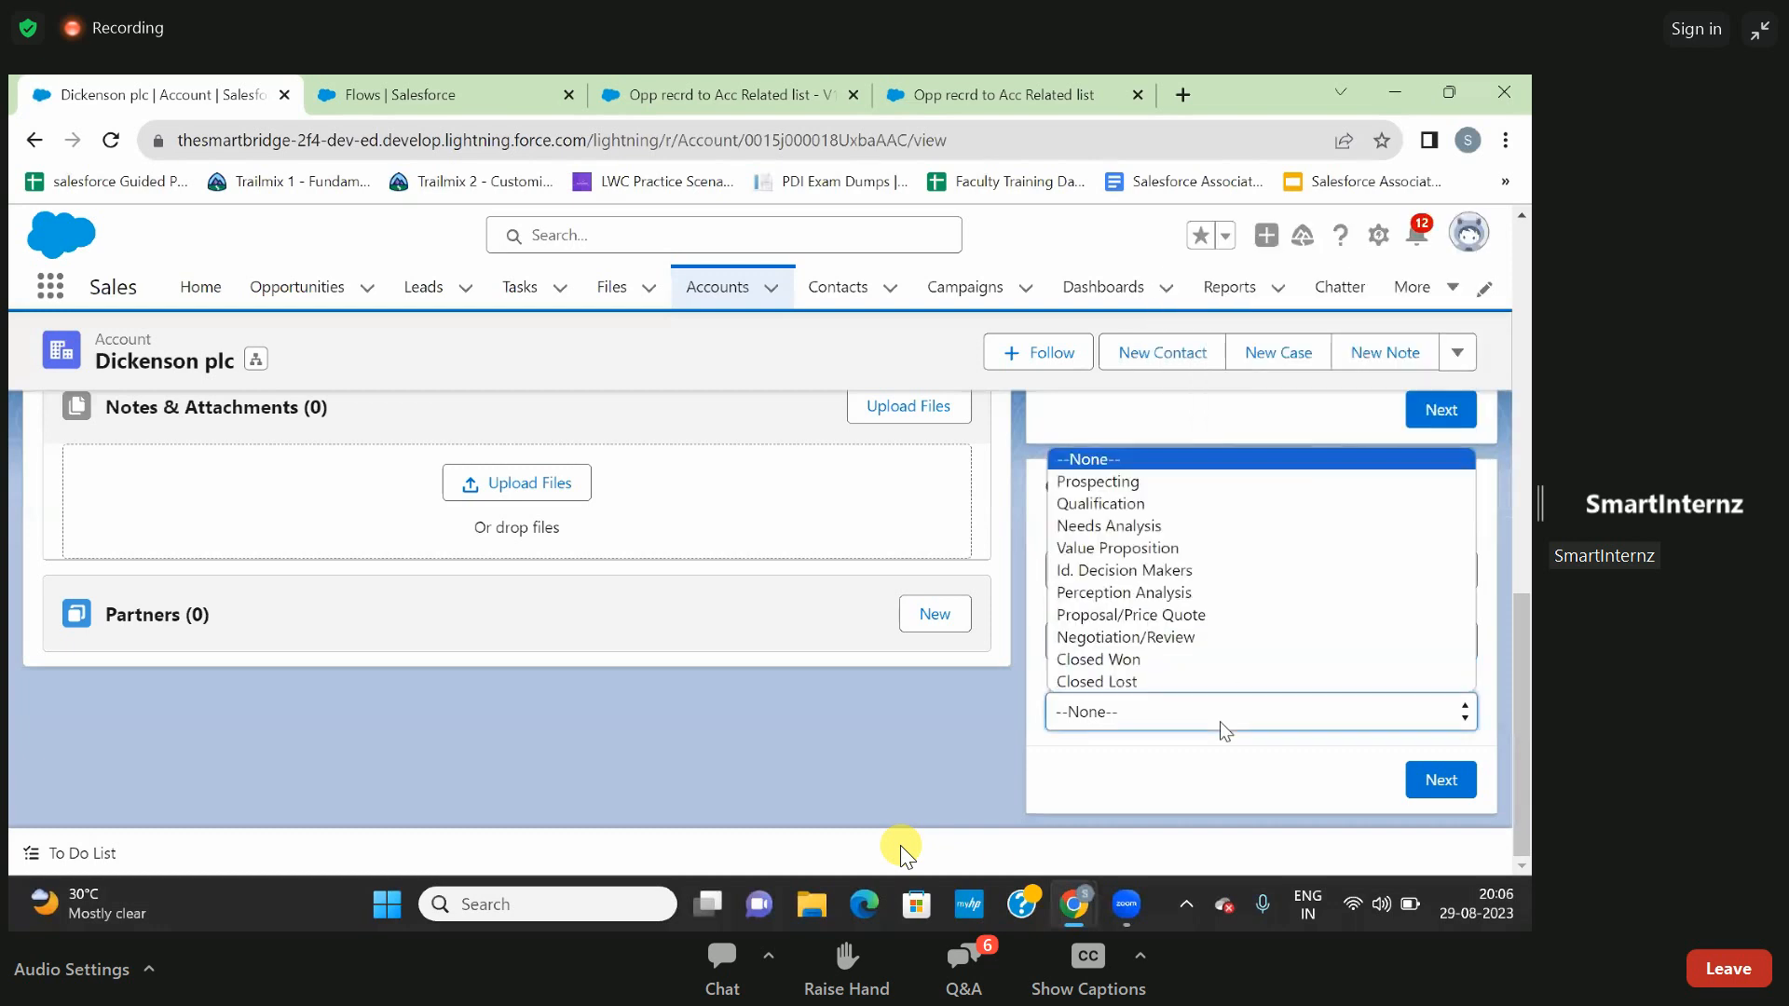
{"action": "left_click", "coordinate": [1154, 614]}
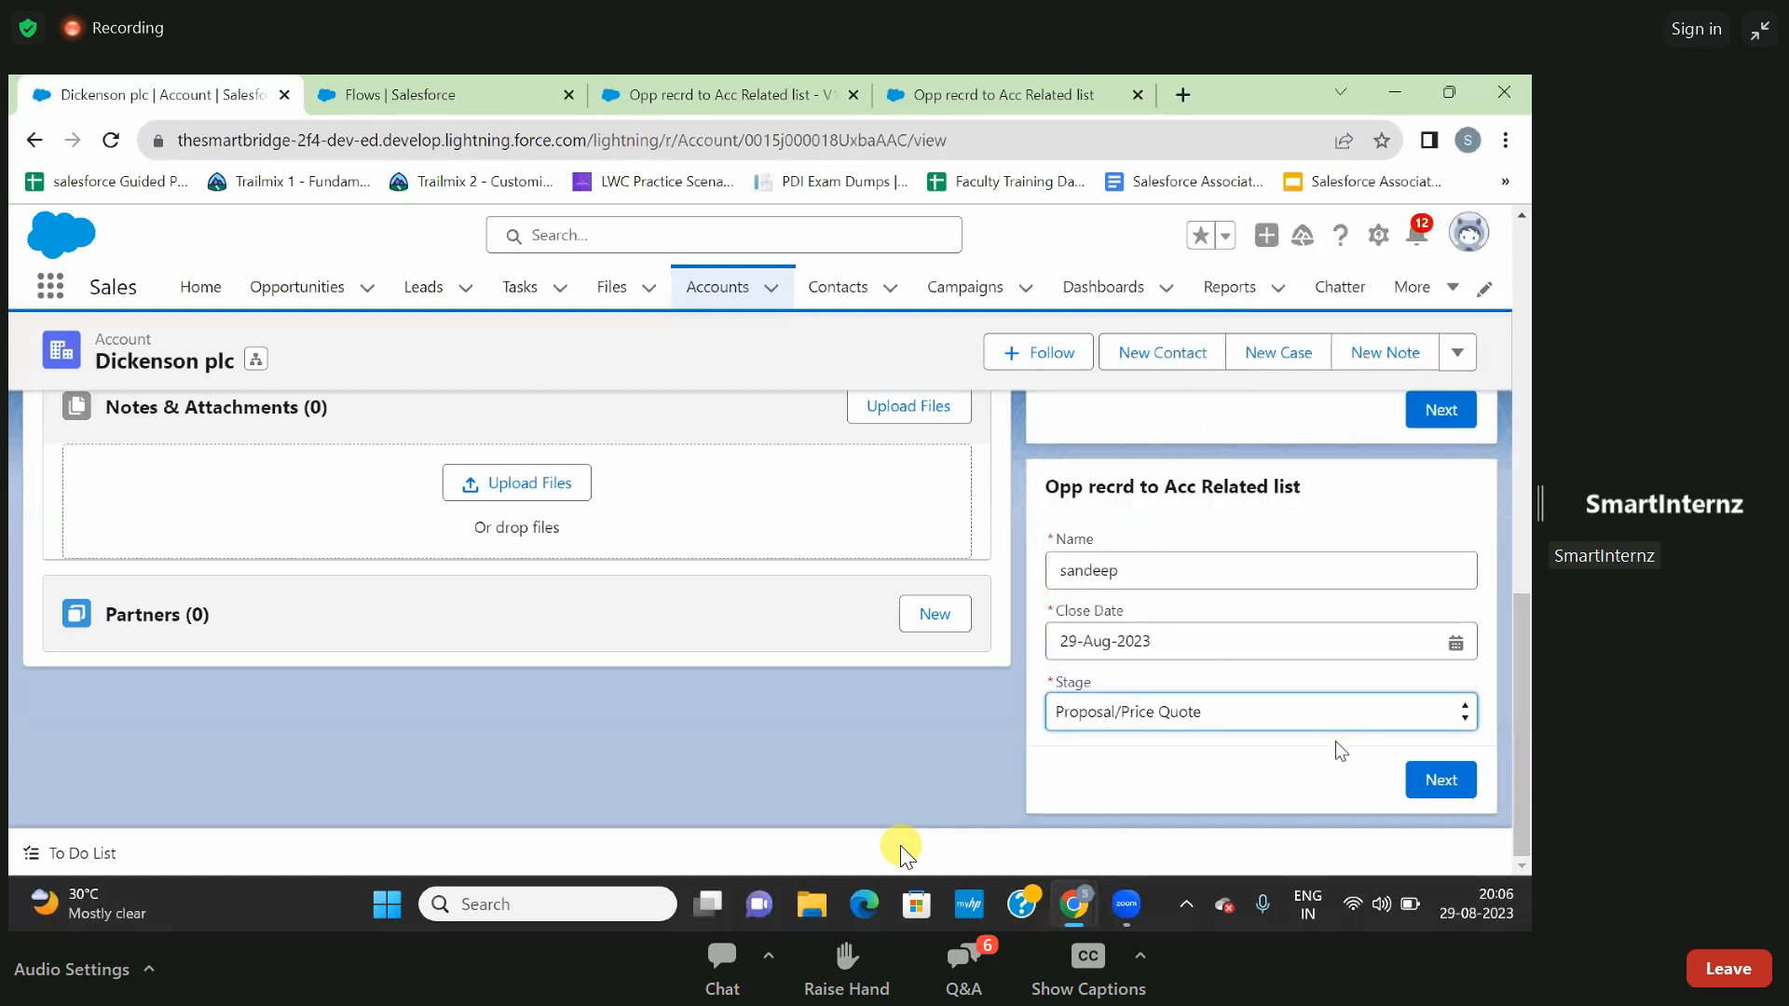
{"action": "left_click", "coordinate": [1422, 778]}
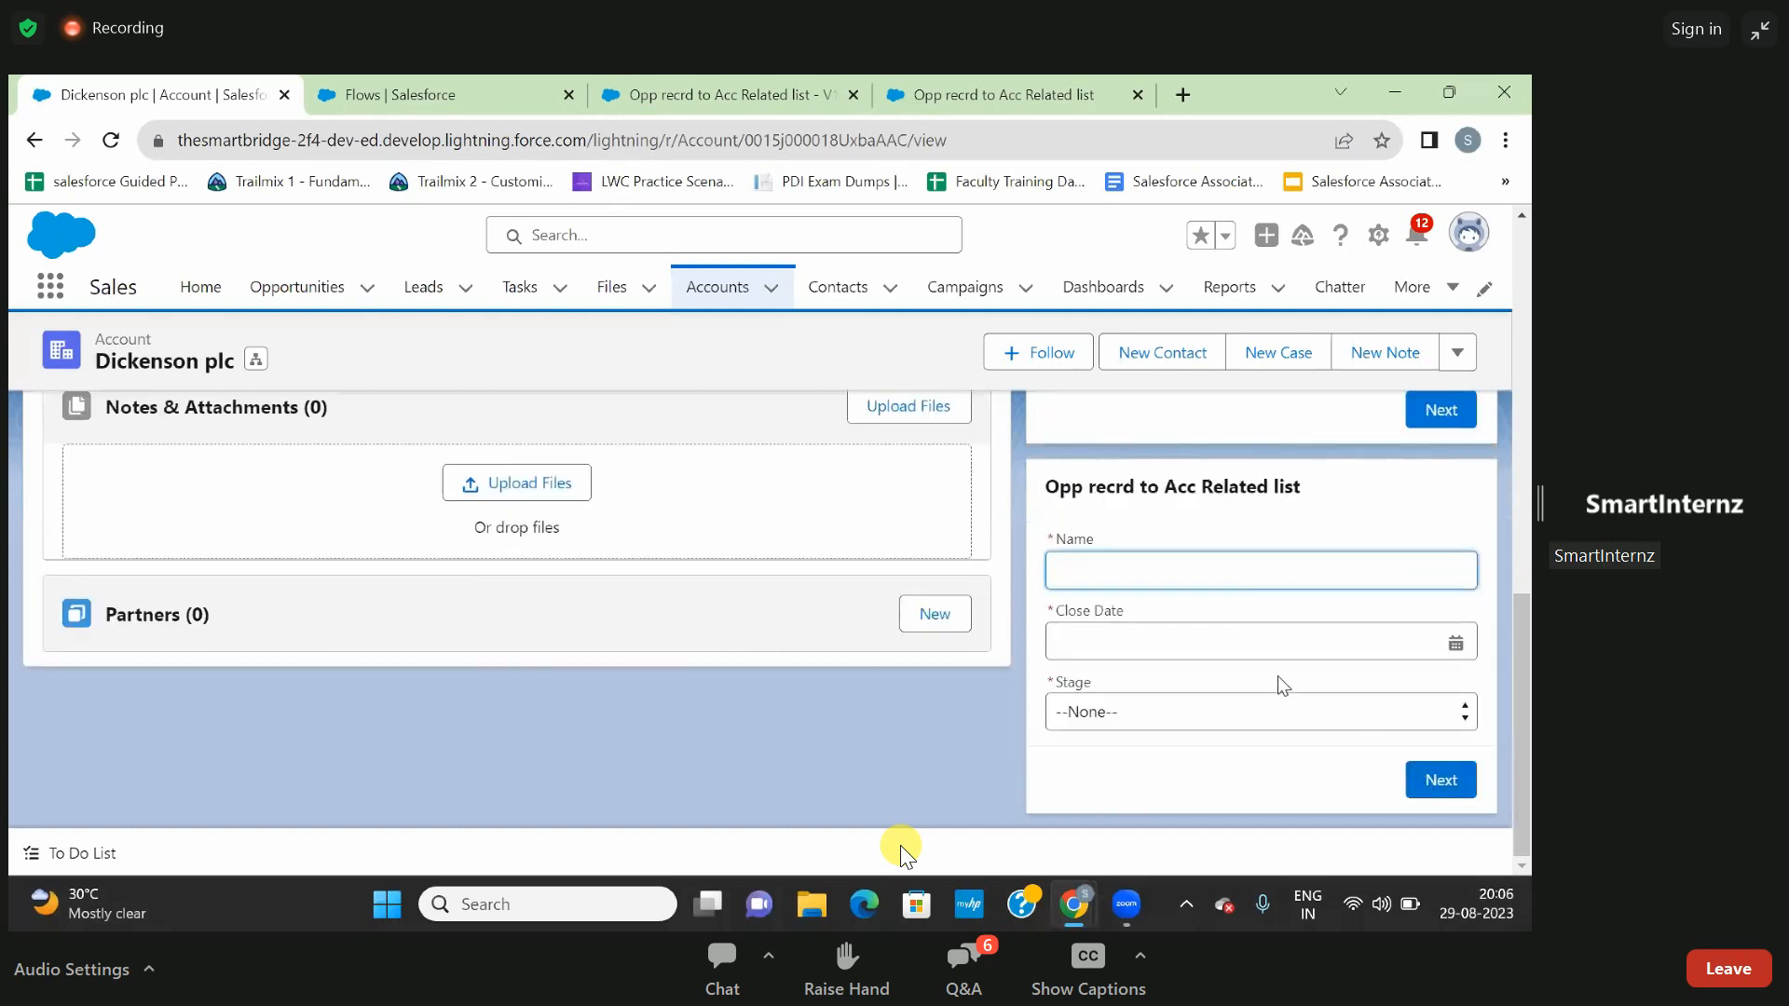
- Reload the Dickenson plc account, check its full Opportunities related list for the new record, and return to the account page
{"action": "scroll", "coordinate": [1278, 675], "scroll_direction": "up", "scroll_amount": 2}
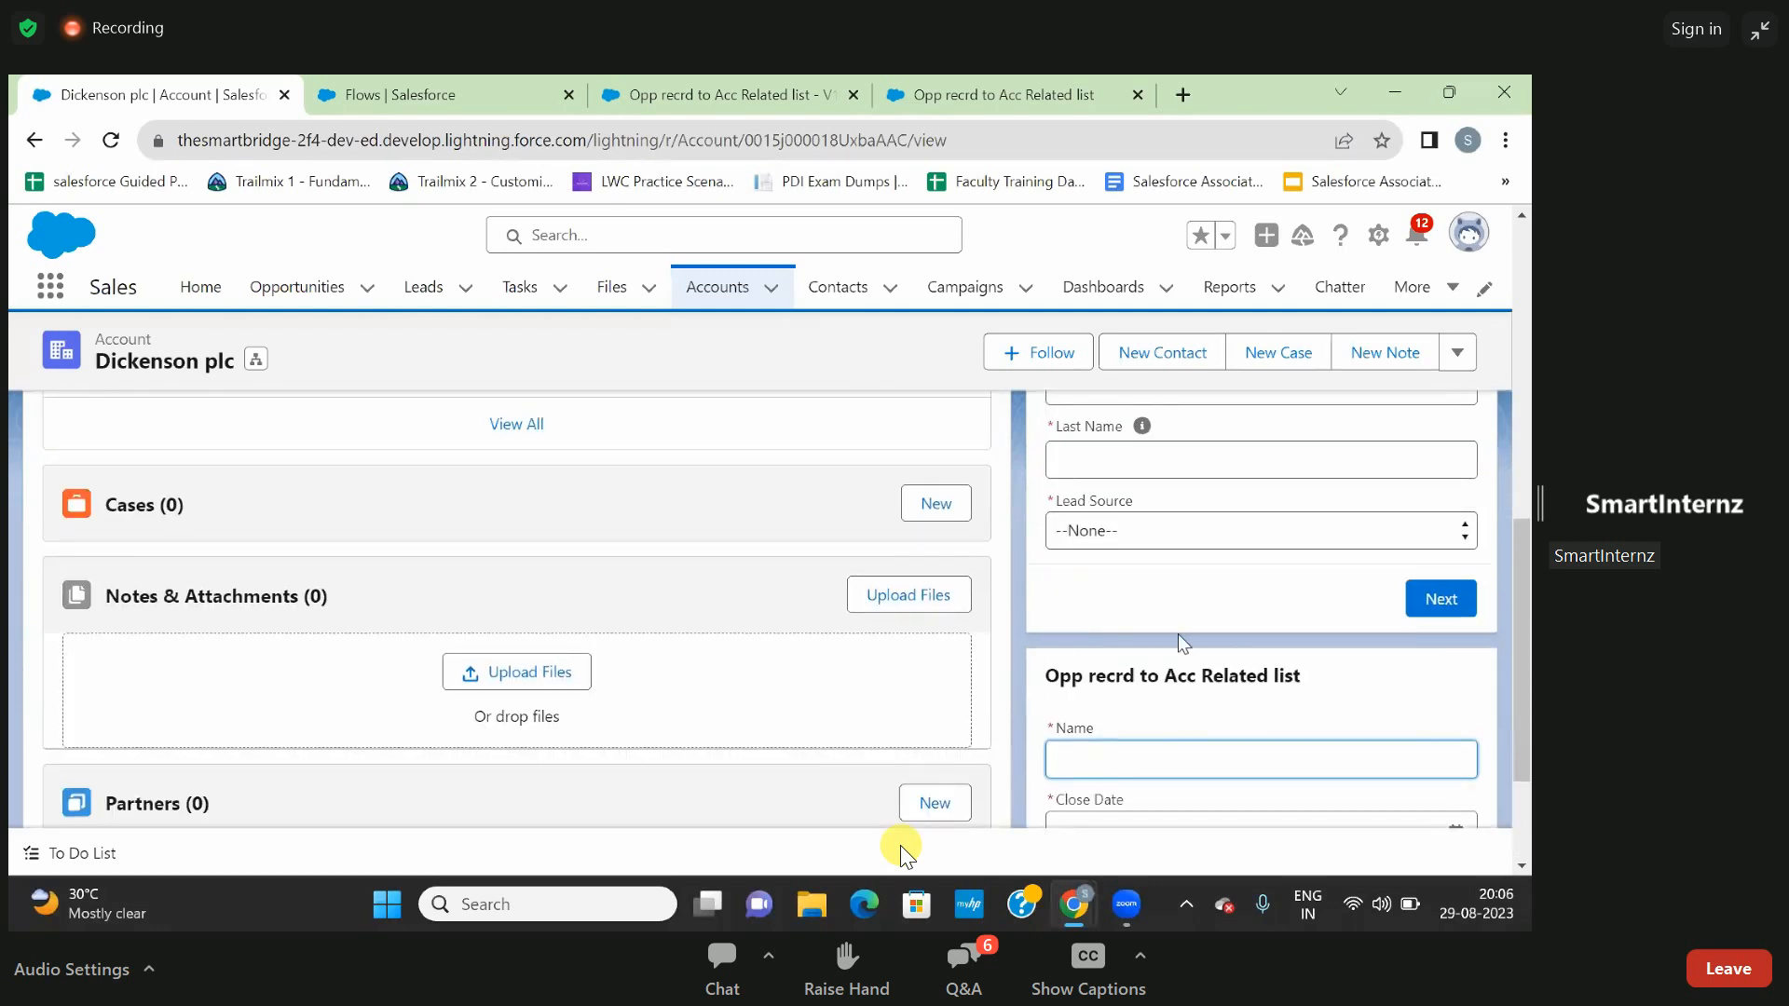
{"action": "scroll", "coordinate": [779, 593], "scroll_direction": "up", "scroll_amount": 3}
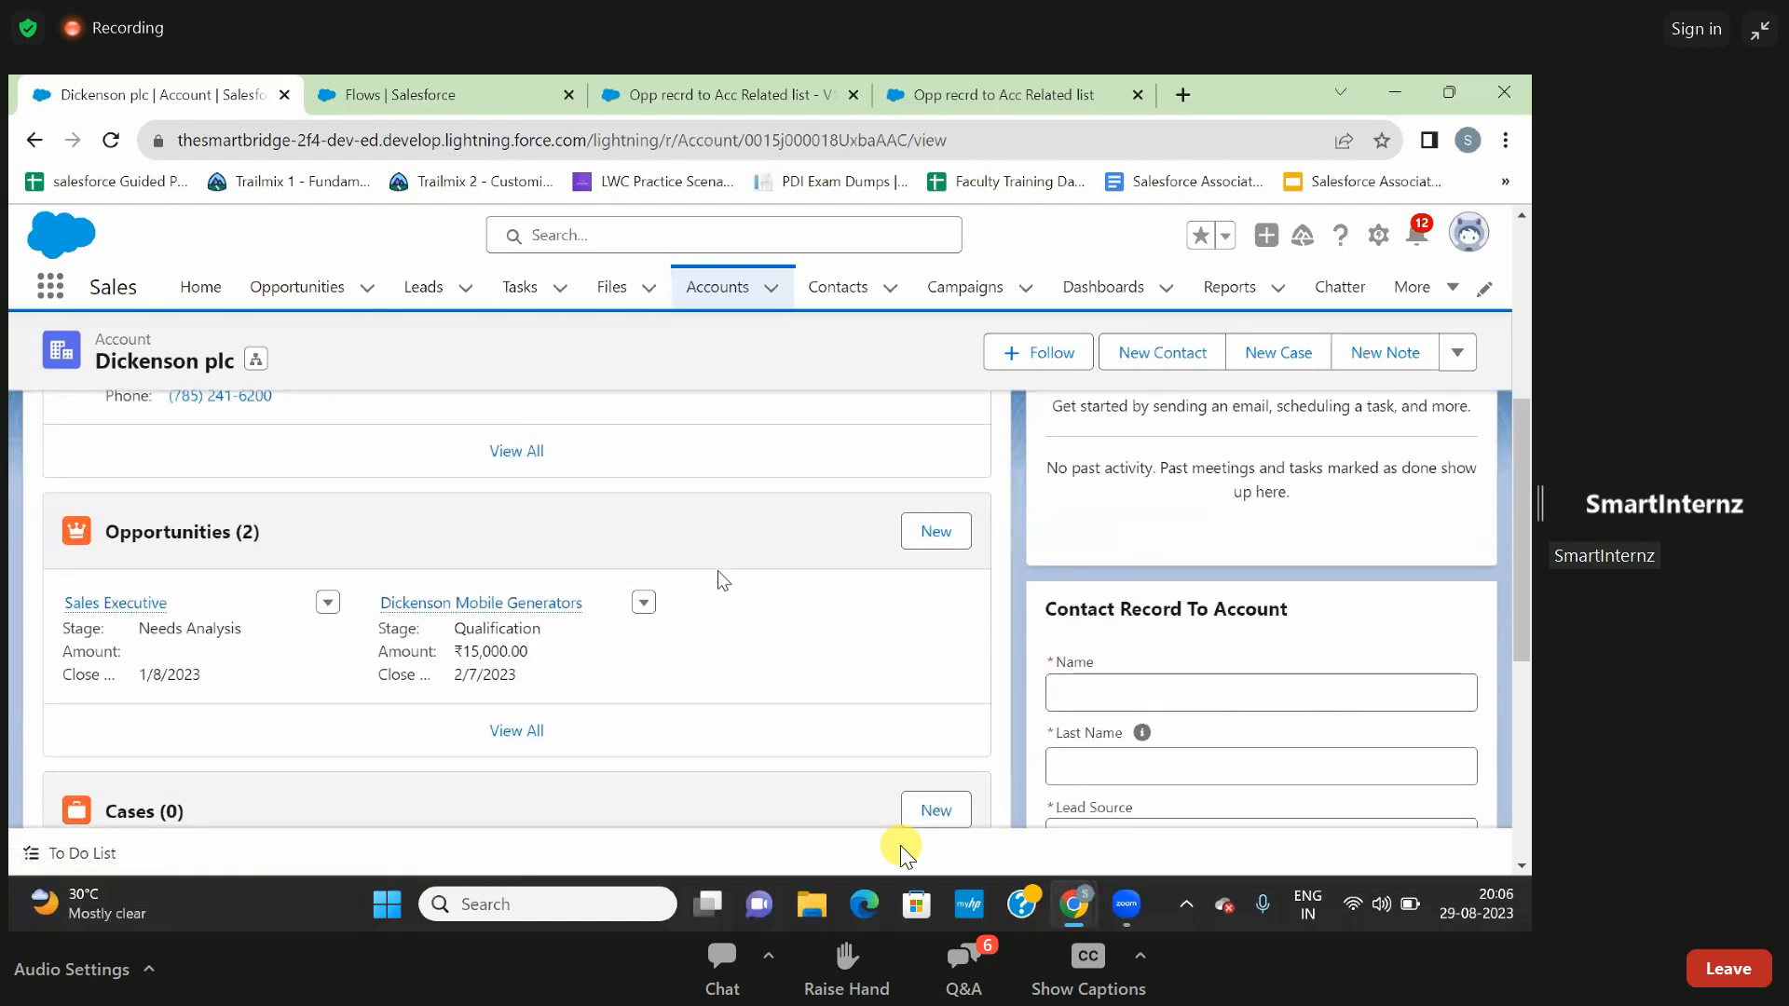
{"action": "key", "text": "F5"}
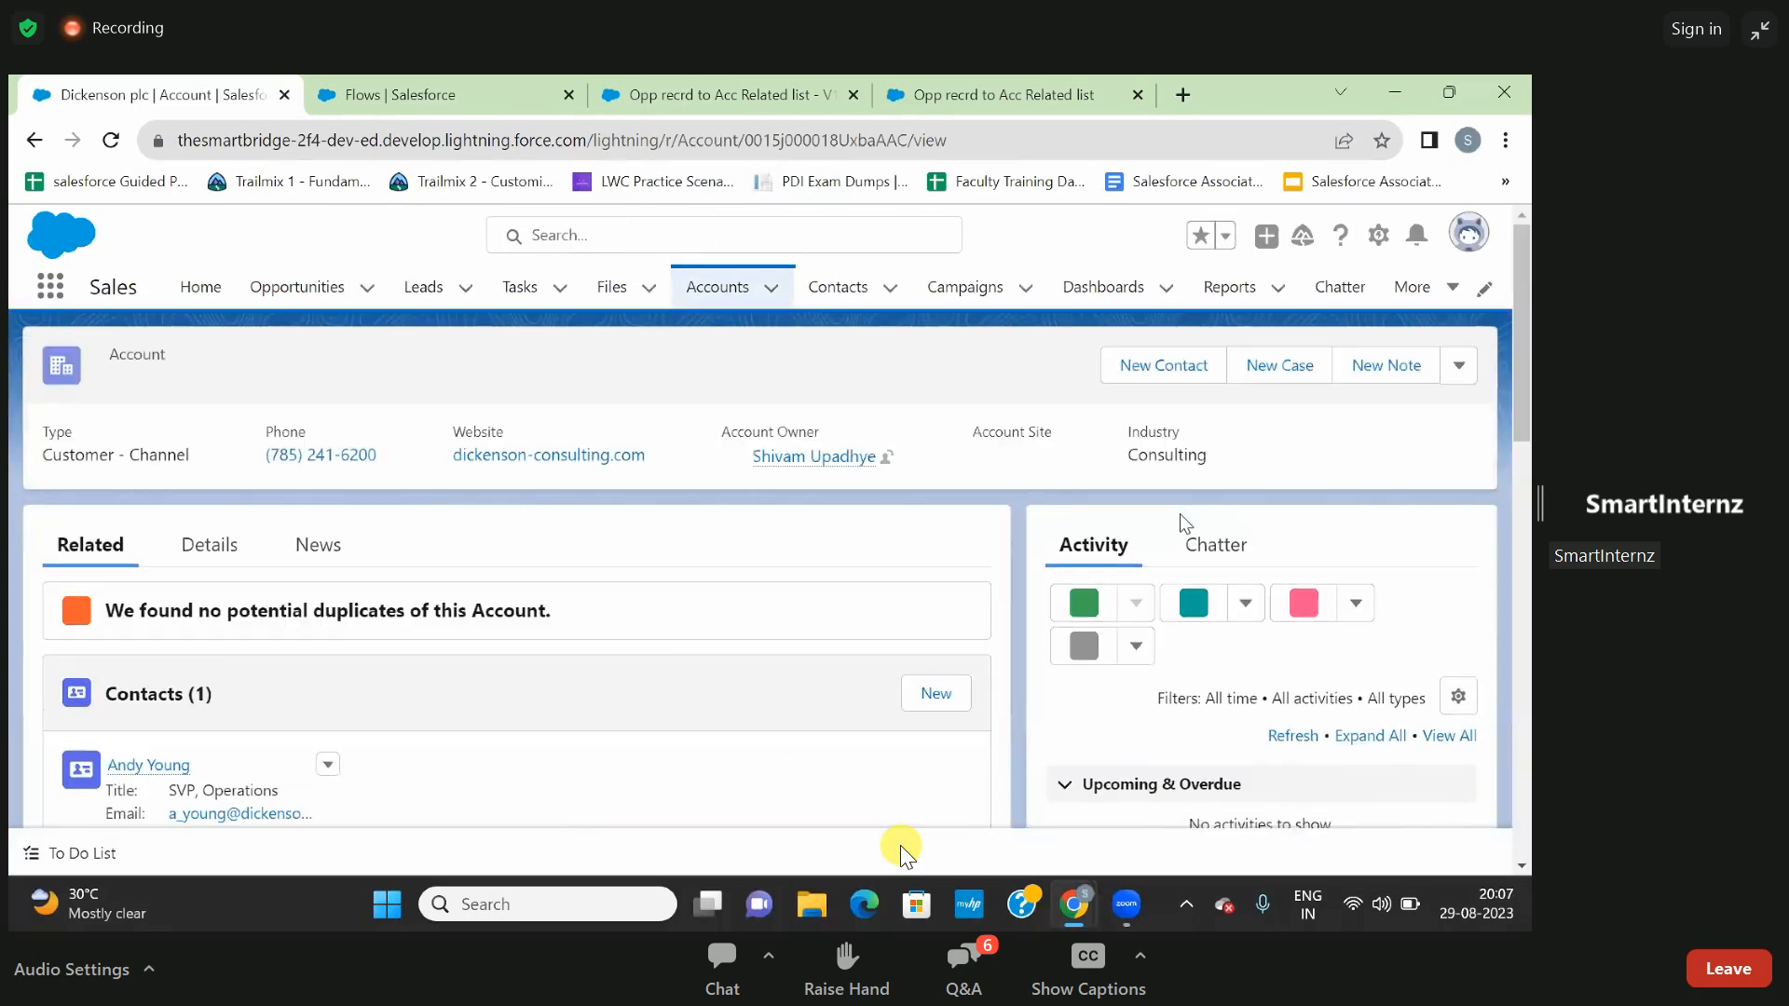
{"action": "scroll", "coordinate": [1180, 512], "scroll_direction": "down", "scroll_amount": 5}
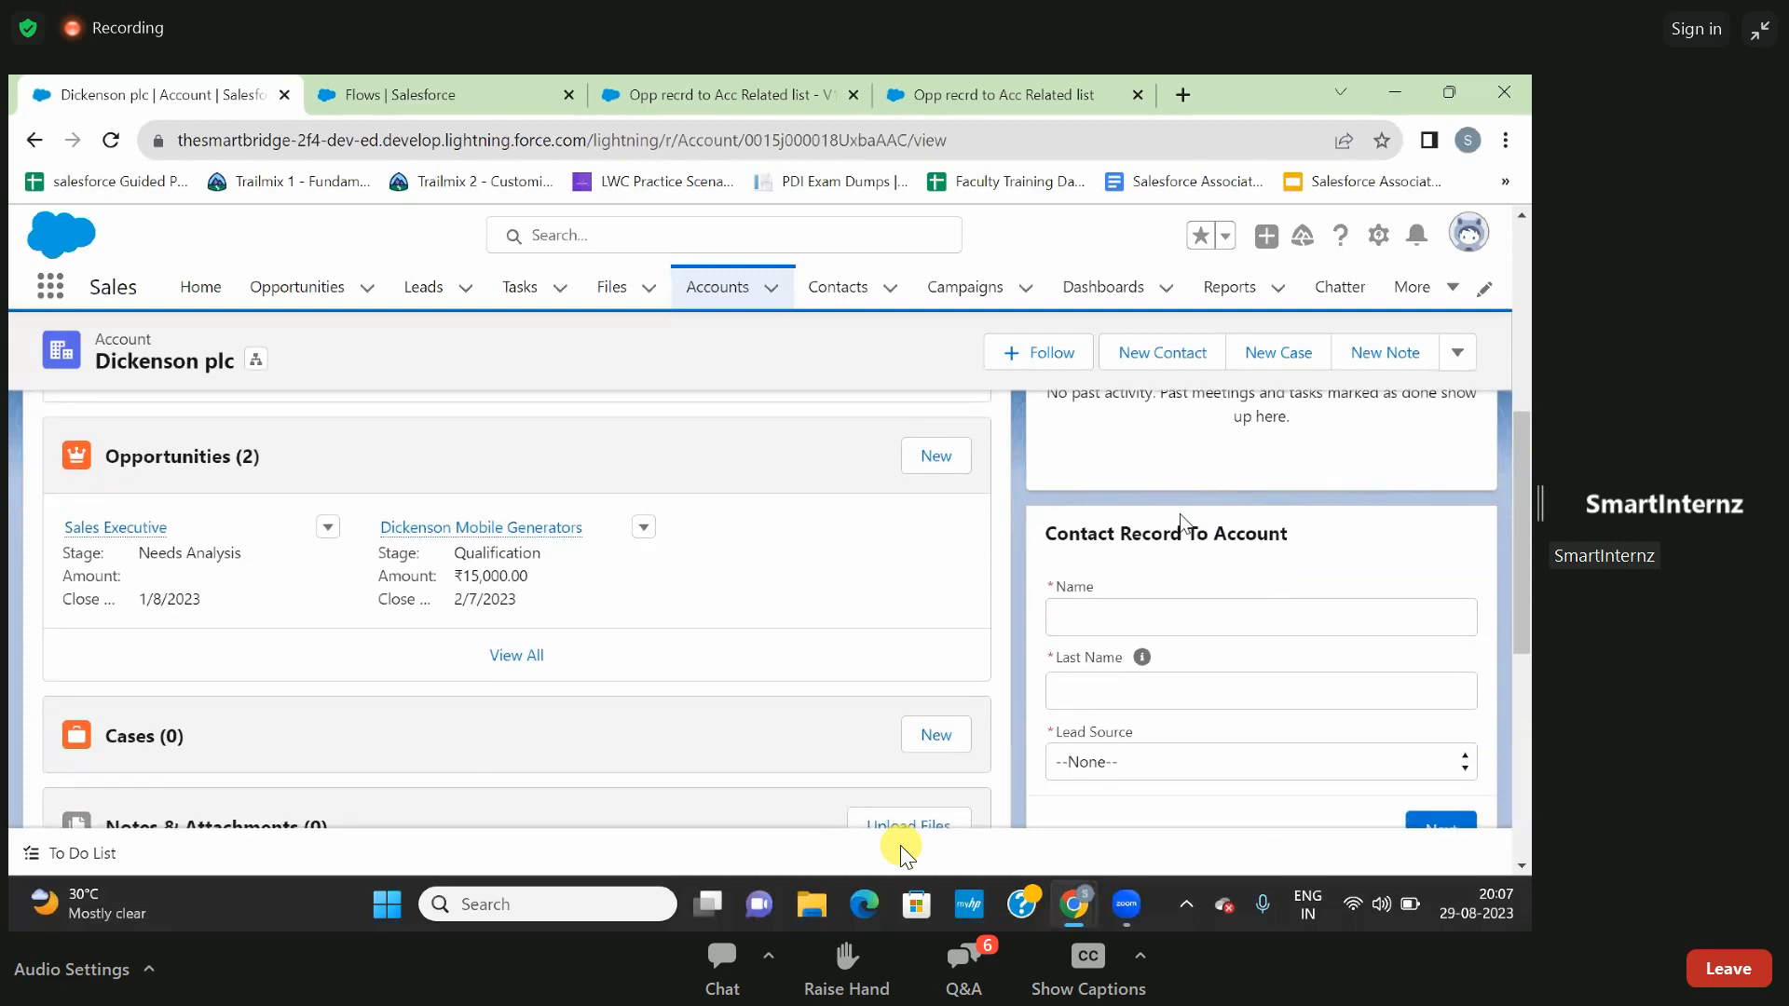
{"action": "scroll", "coordinate": [1147, 732], "scroll_direction": "down", "scroll_amount": 3}
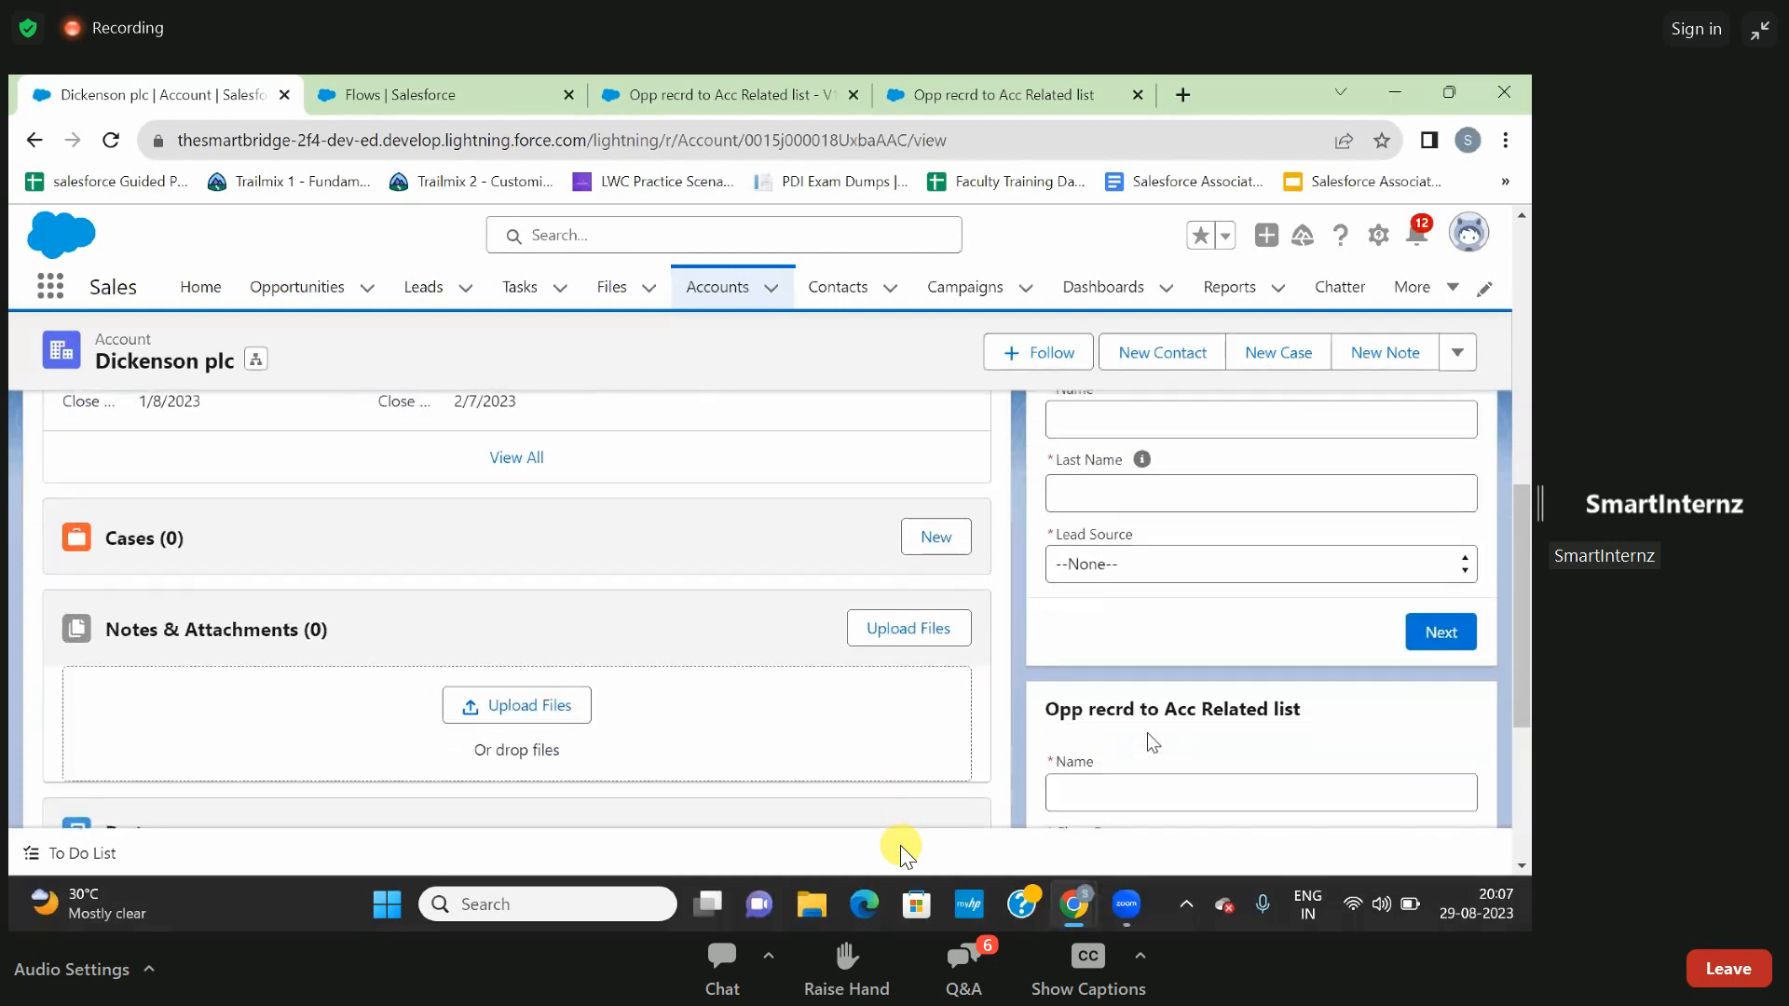
{"action": "left_click", "coordinate": [512, 459]}
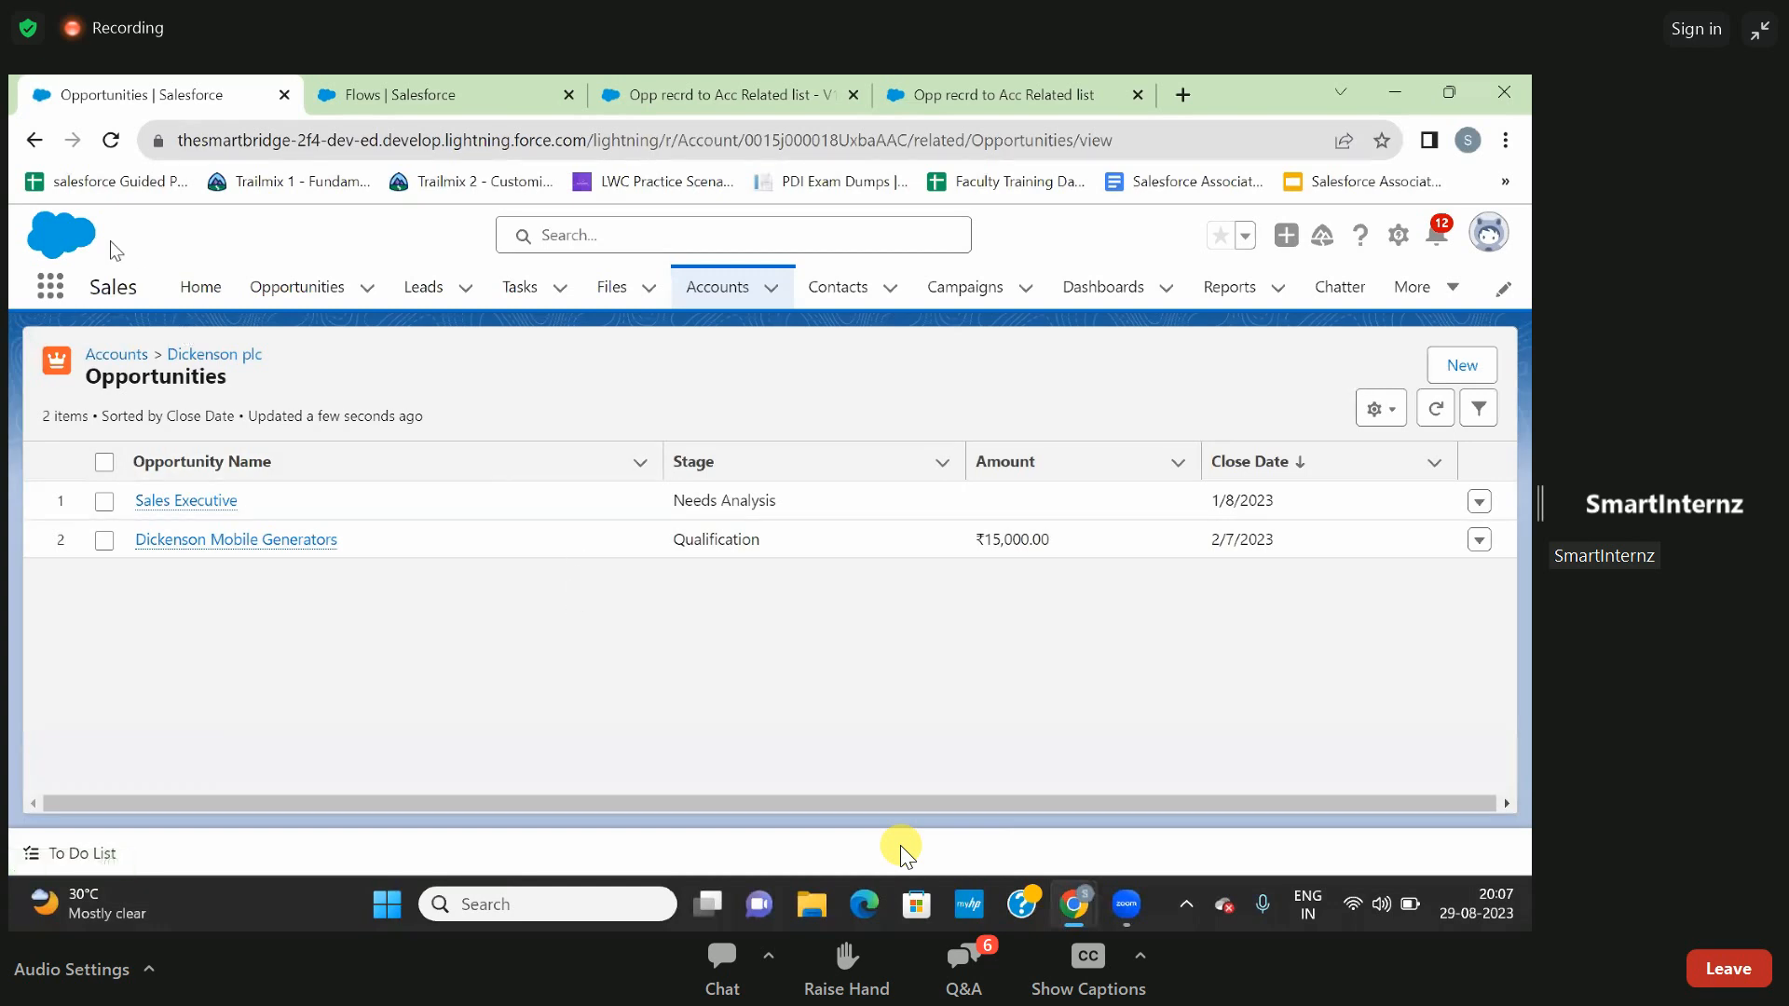
{"action": "left_click", "coordinate": [34, 140]}
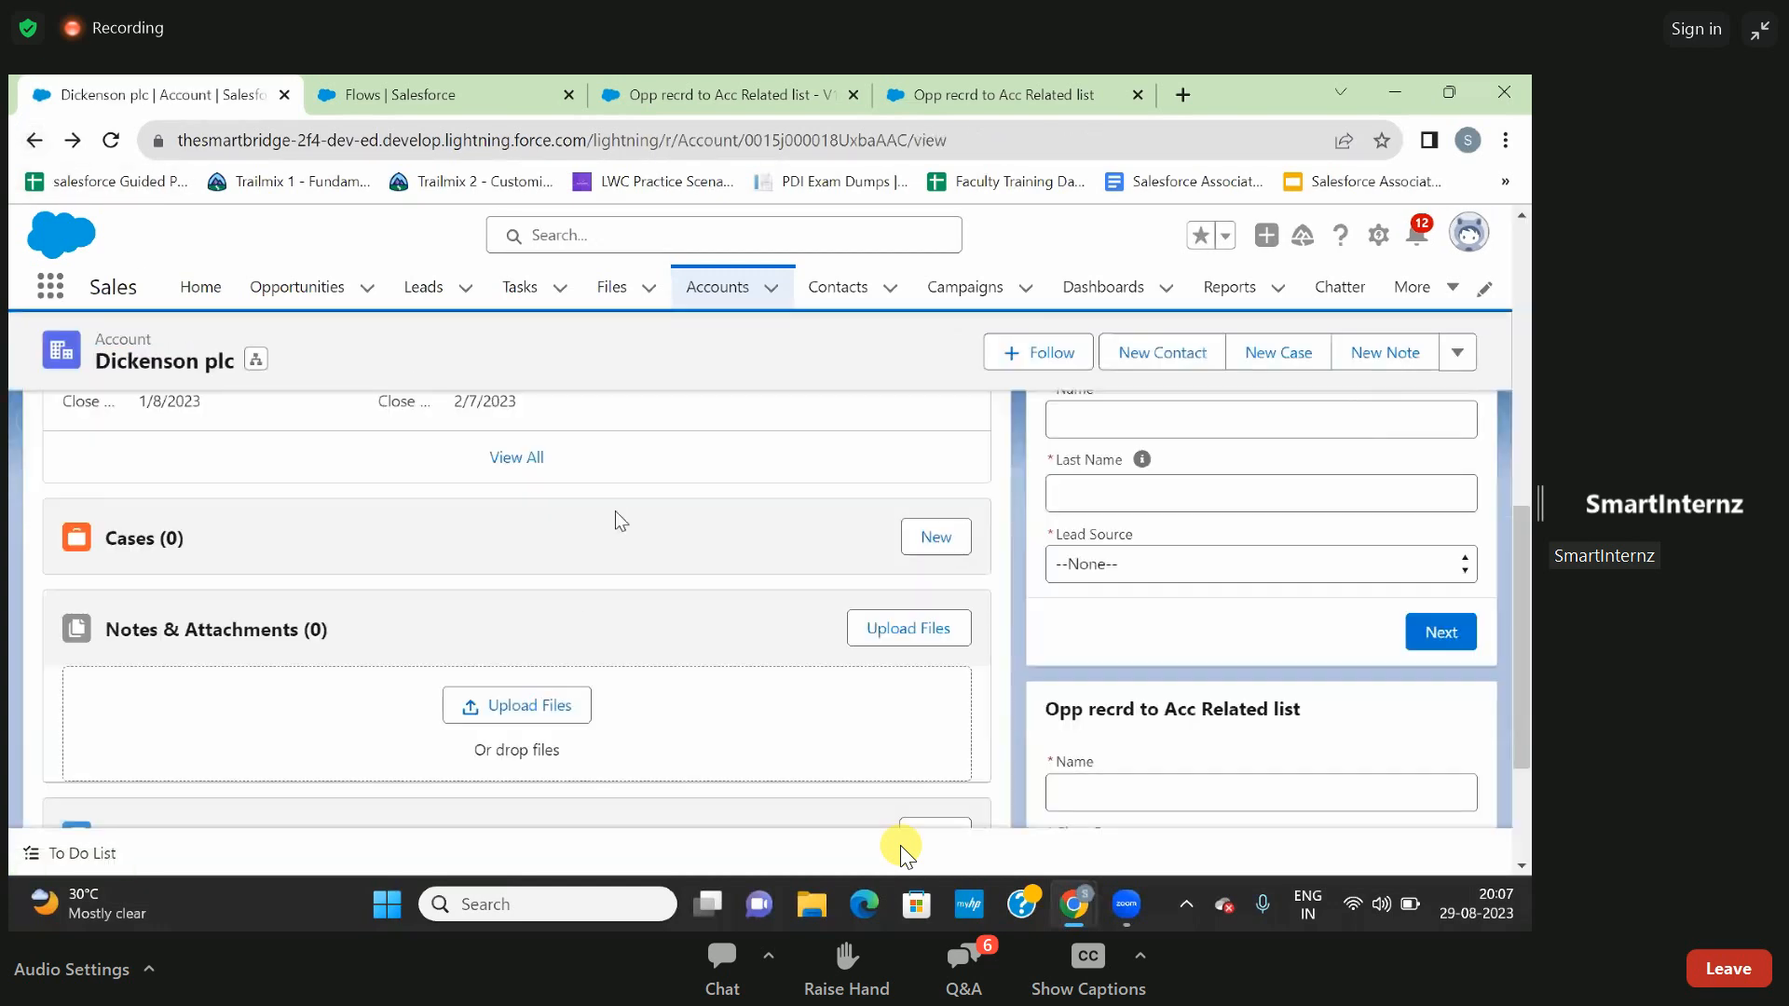
- Submit the embedded opportunity flow with Name Sales Executive, Close Date 29-Aug-2023 and Stage Id. Decision Makers
{"action": "scroll", "coordinate": [1150, 517], "scroll_direction": "down", "scroll_amount": 2}
{"action": "left_click", "coordinate": [1150, 584]}
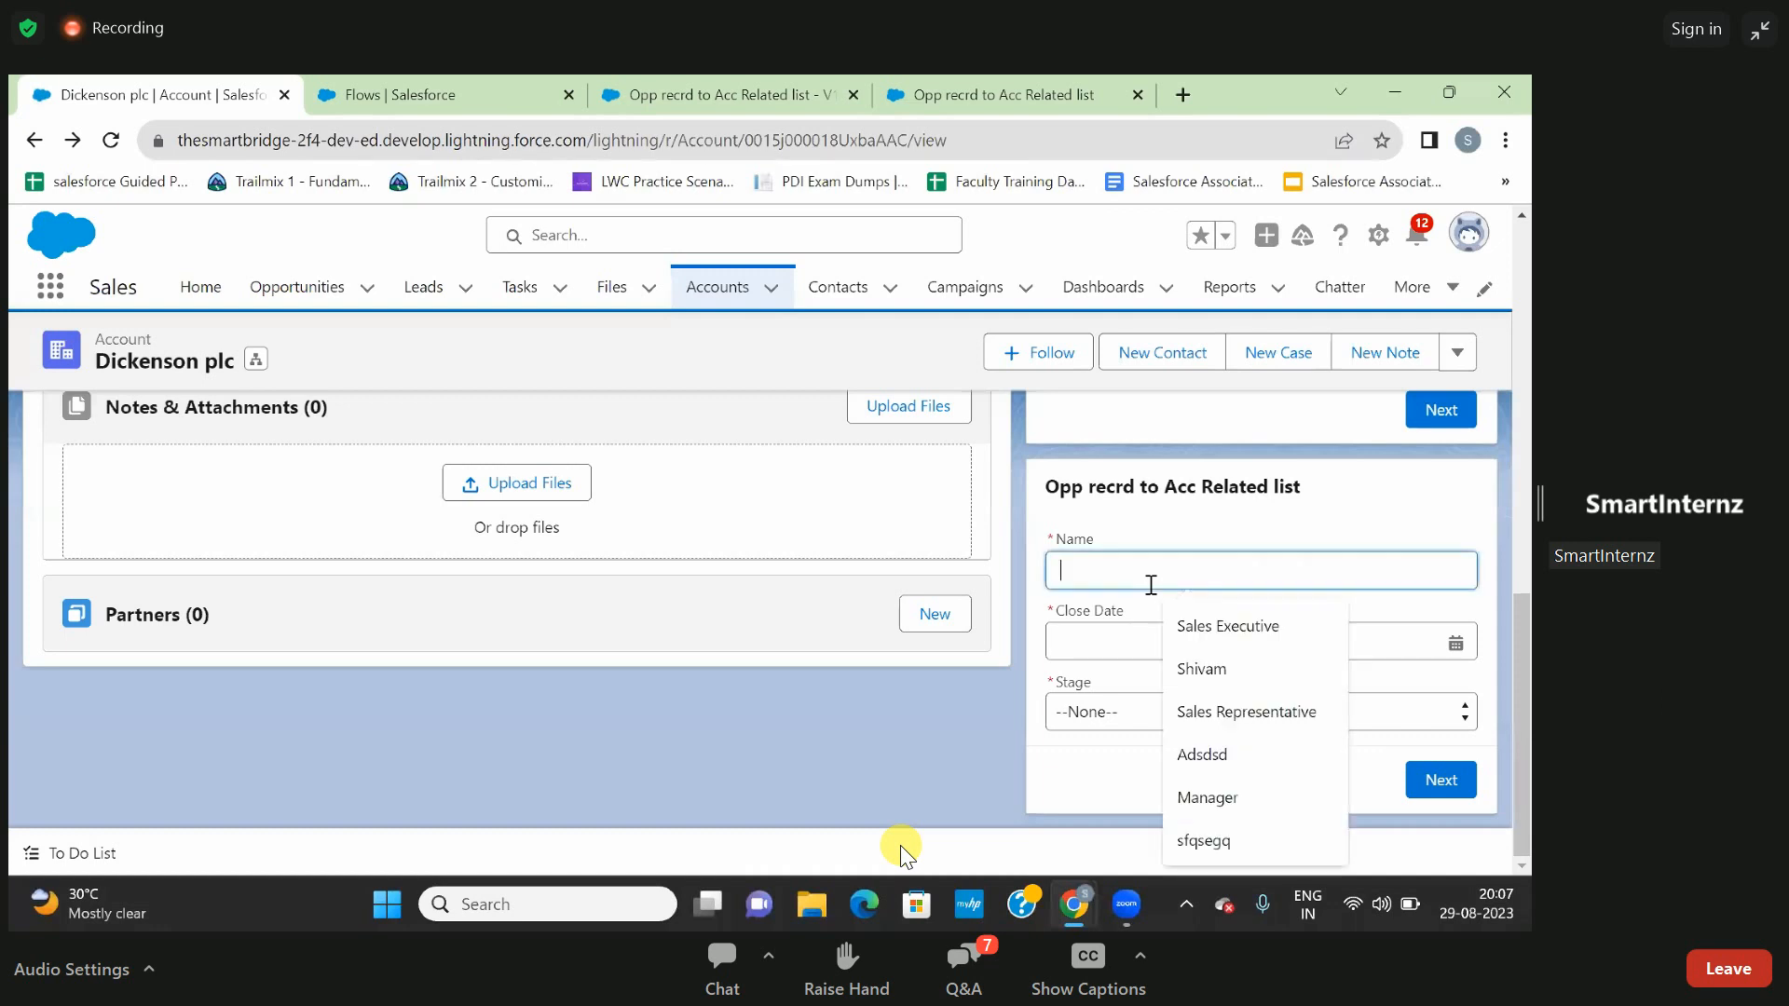
{"action": "left_click", "coordinate": [1204, 643]}
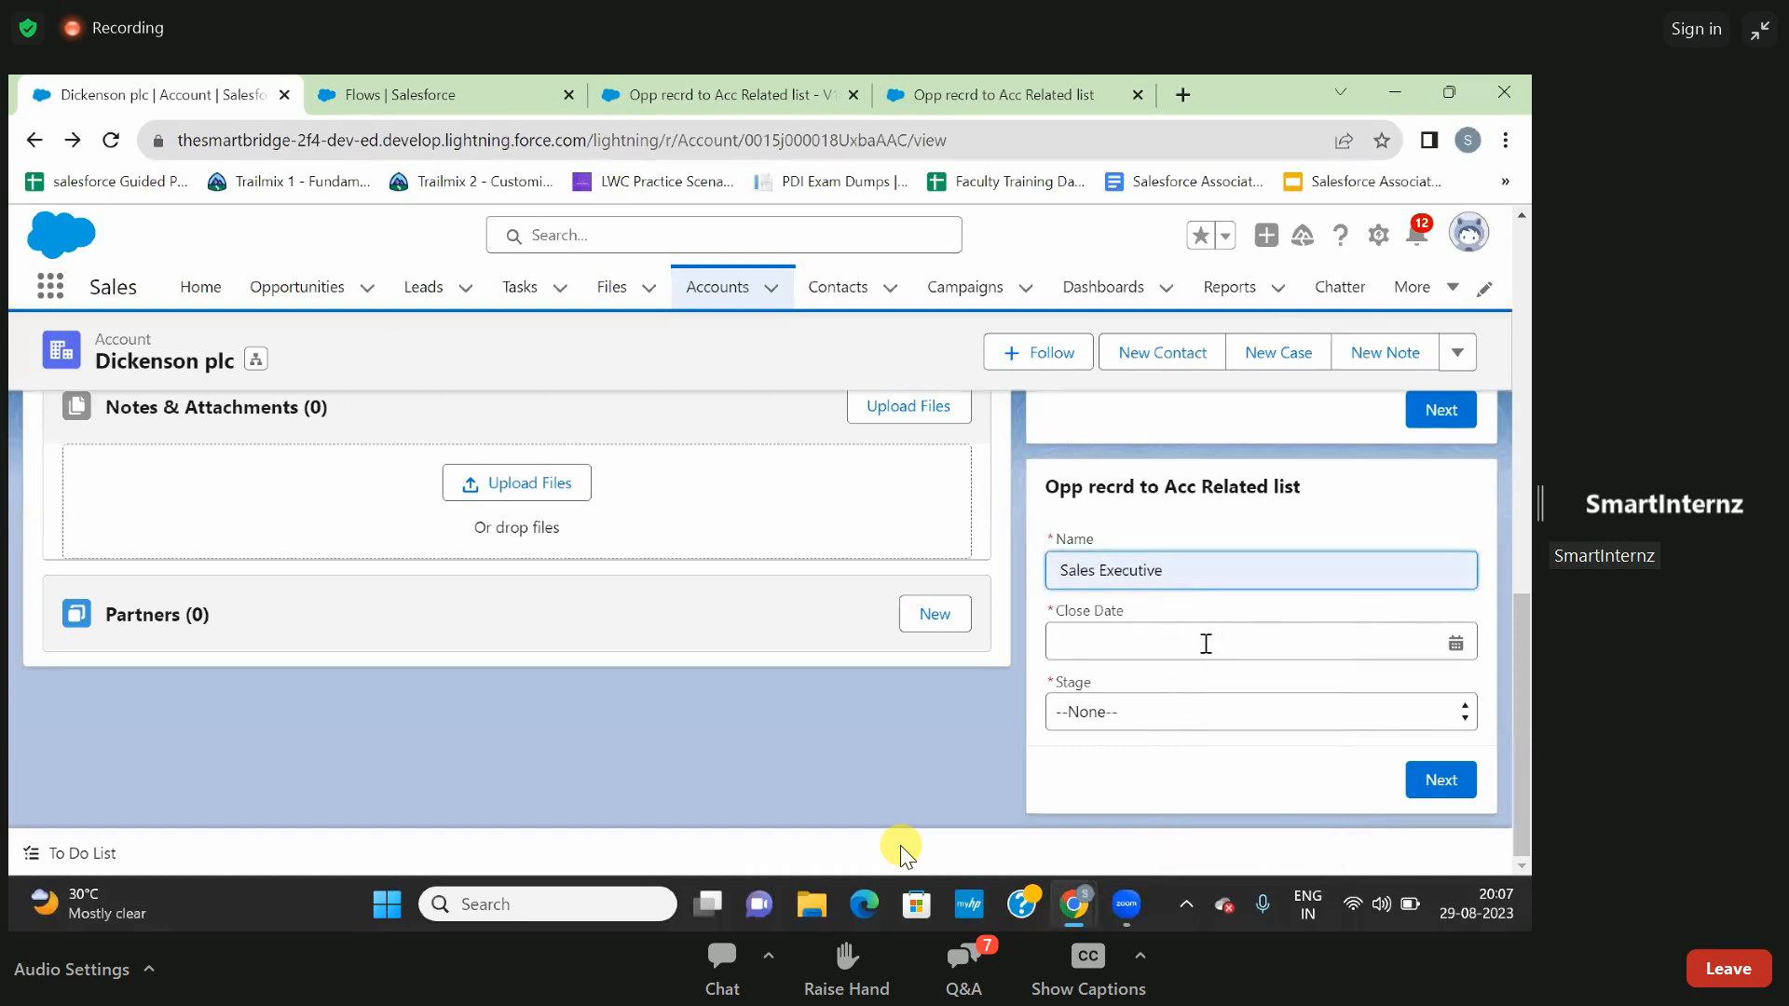
{"action": "left_click", "coordinate": [1205, 643]}
{"action": "left_click", "coordinate": [1256, 513]}
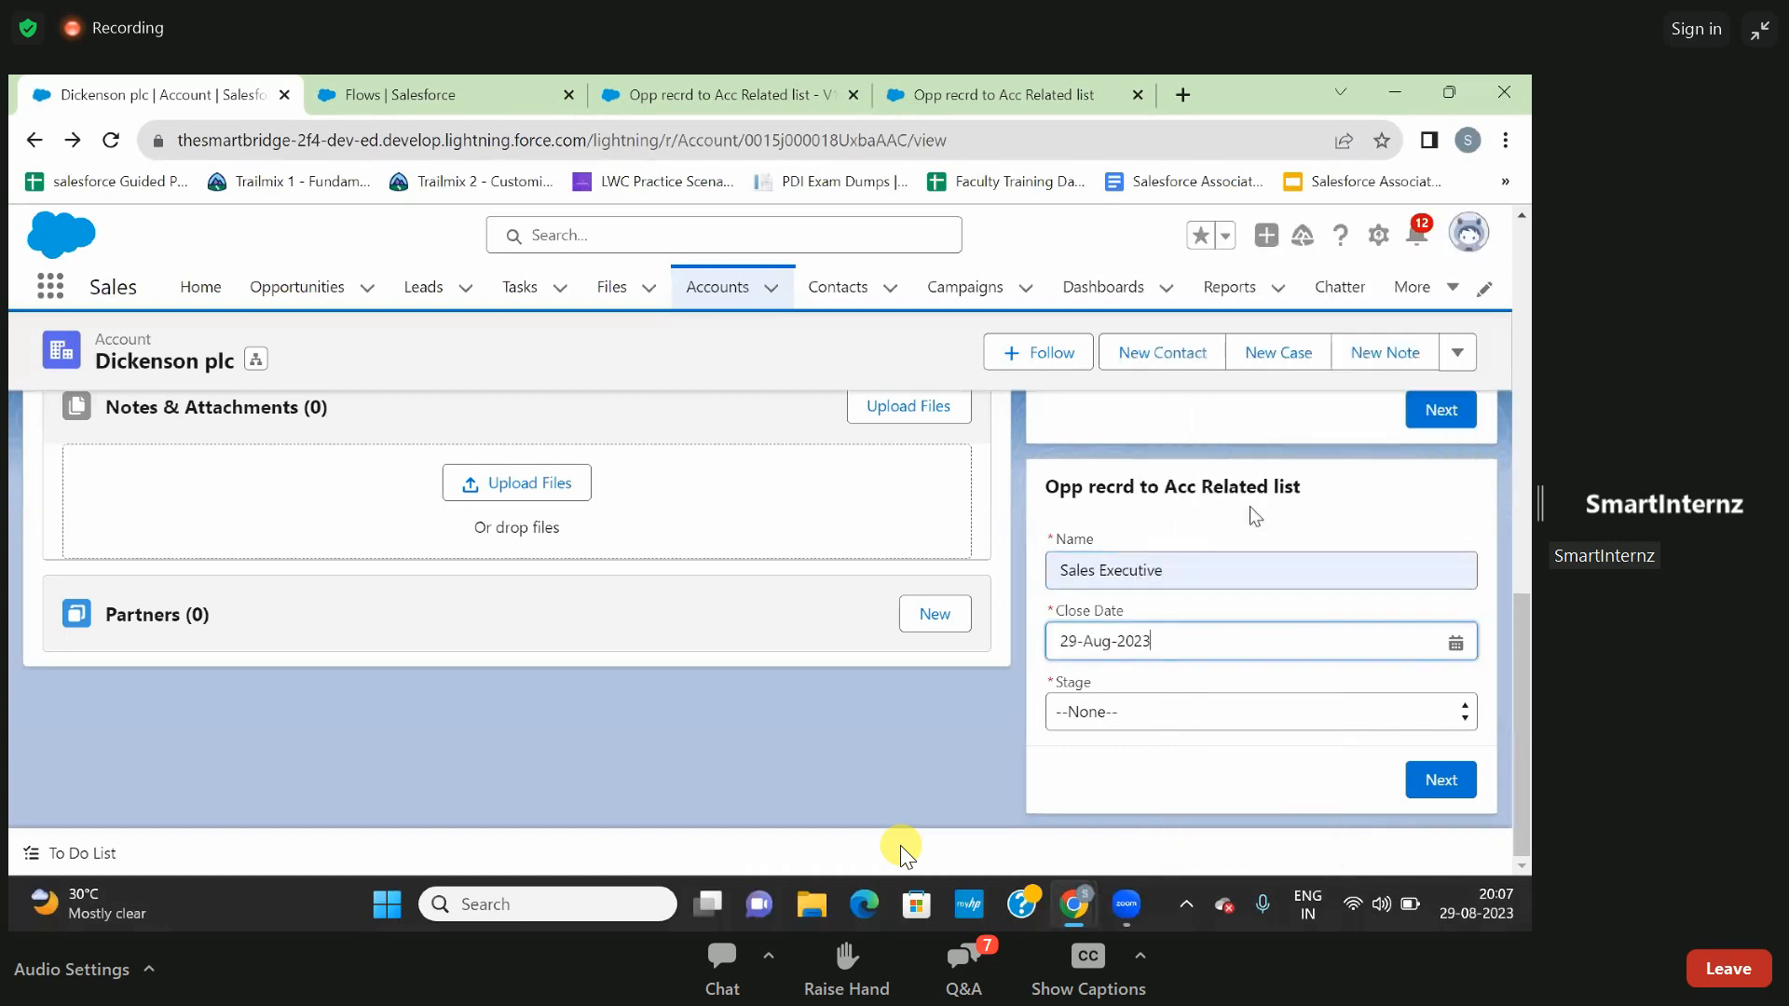
{"action": "left_click", "coordinate": [1268, 706]}
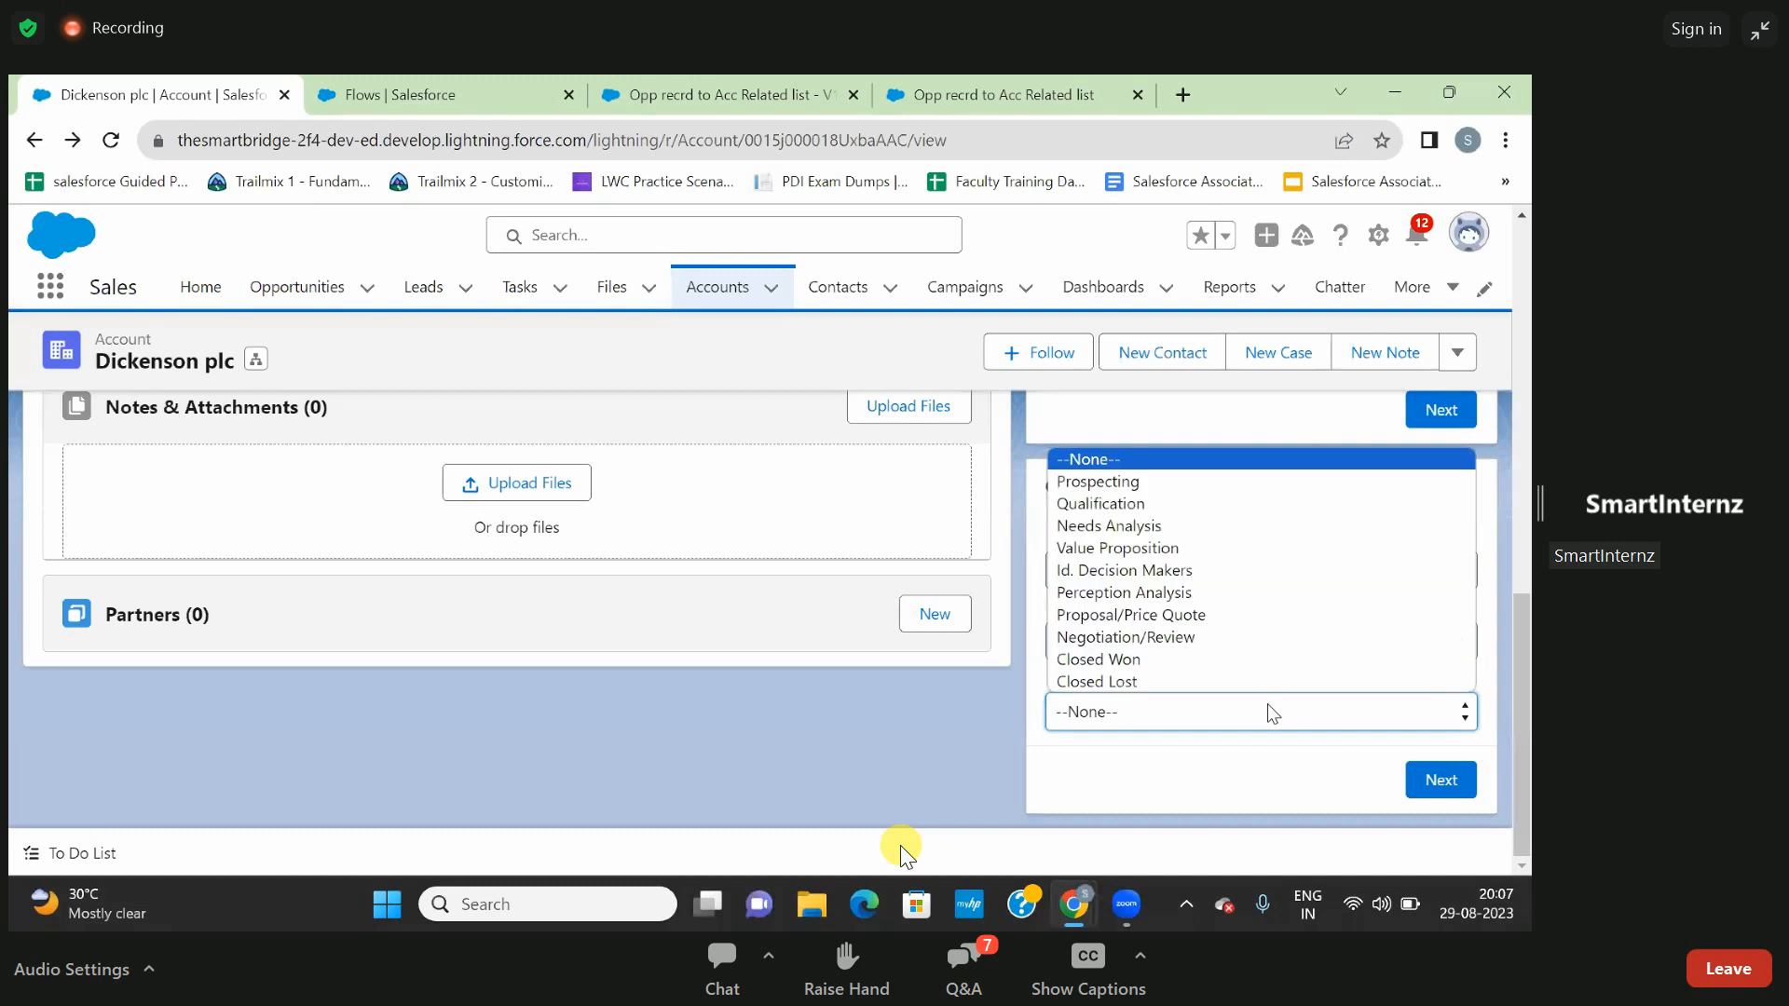
{"action": "left_click", "coordinate": [1201, 568]}
{"action": "left_click", "coordinate": [1441, 780]}
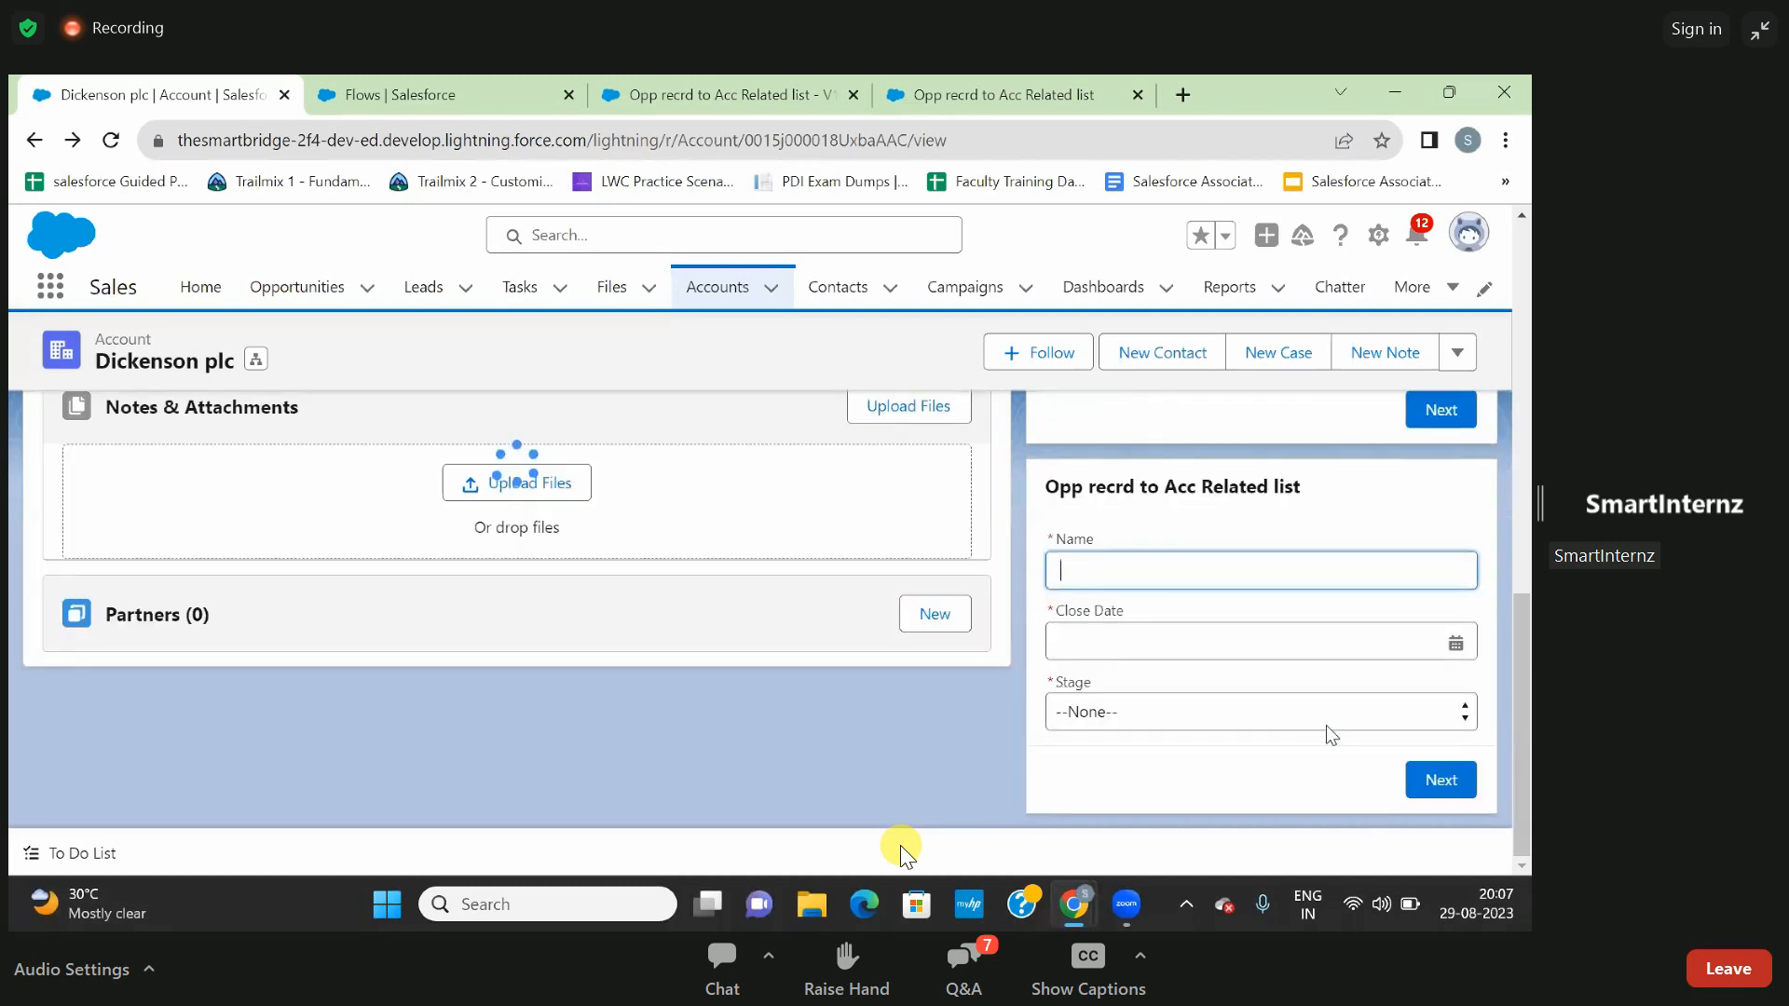
- Check the full Opportunities related list again for the second submission and go back to the Dickenson plc account
{"action": "scroll", "coordinate": [958, 732], "scroll_direction": "up", "scroll_amount": 4}
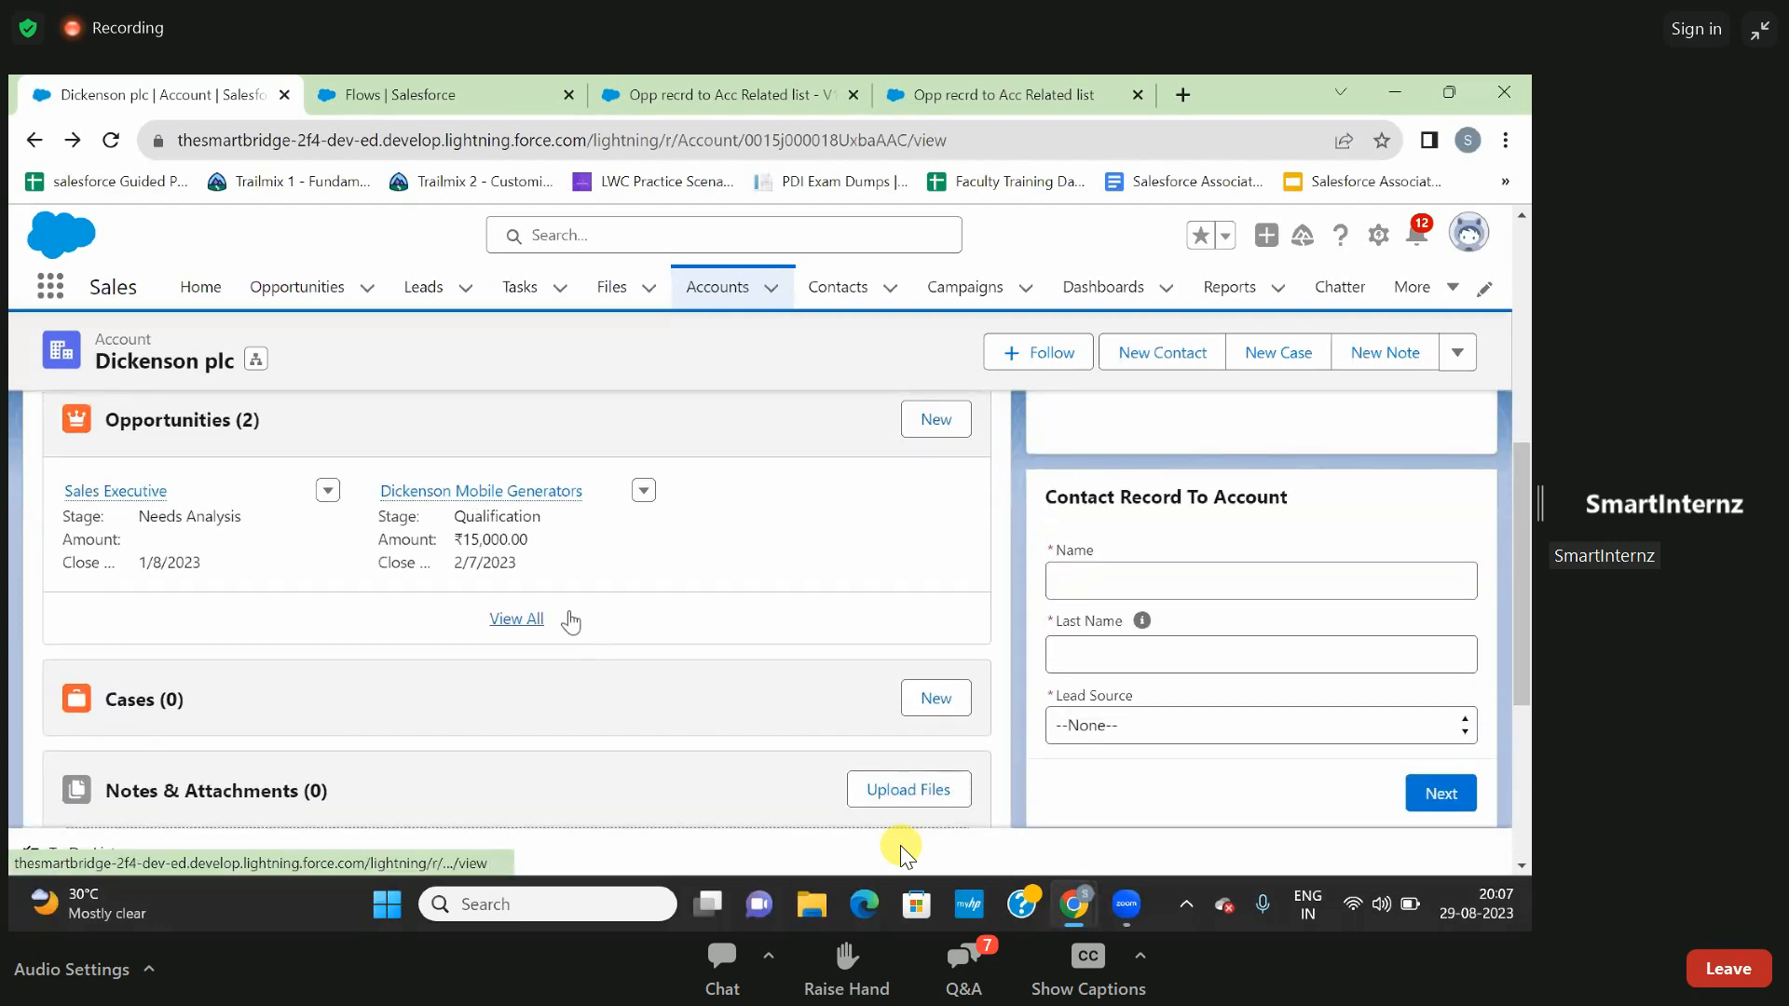
{"action": "left_click", "coordinate": [538, 619]}
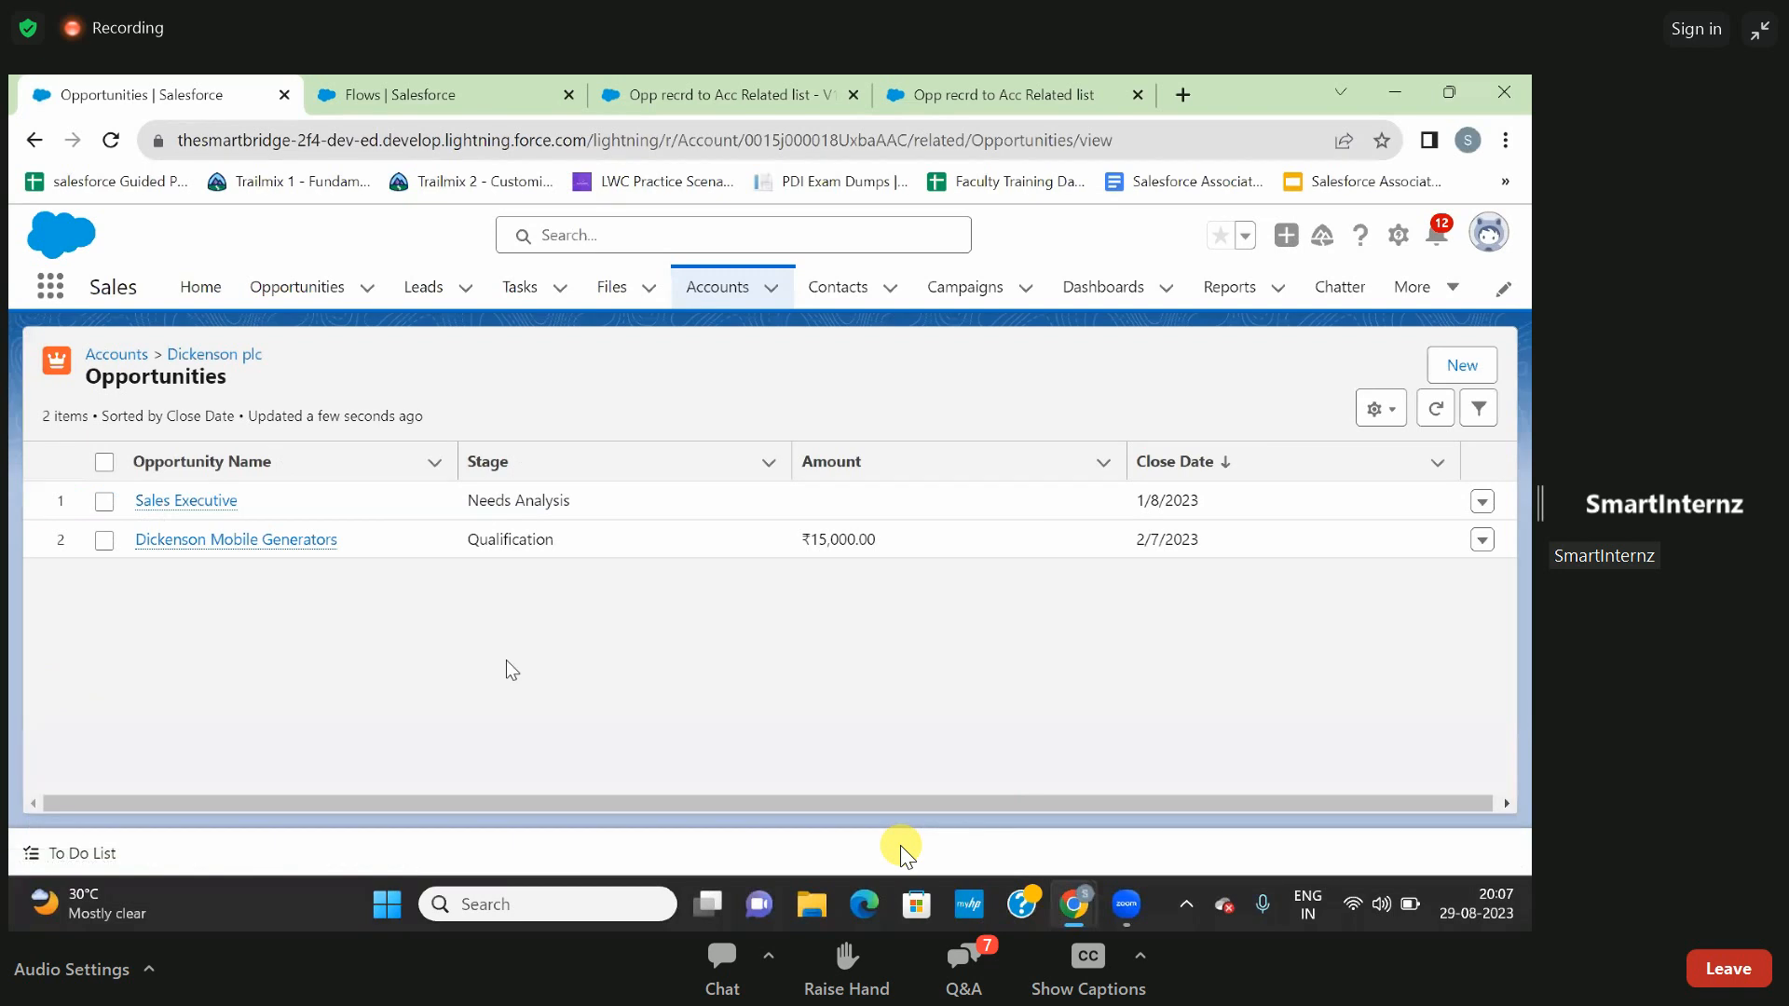
{"action": "key", "text": "alt+Left"}
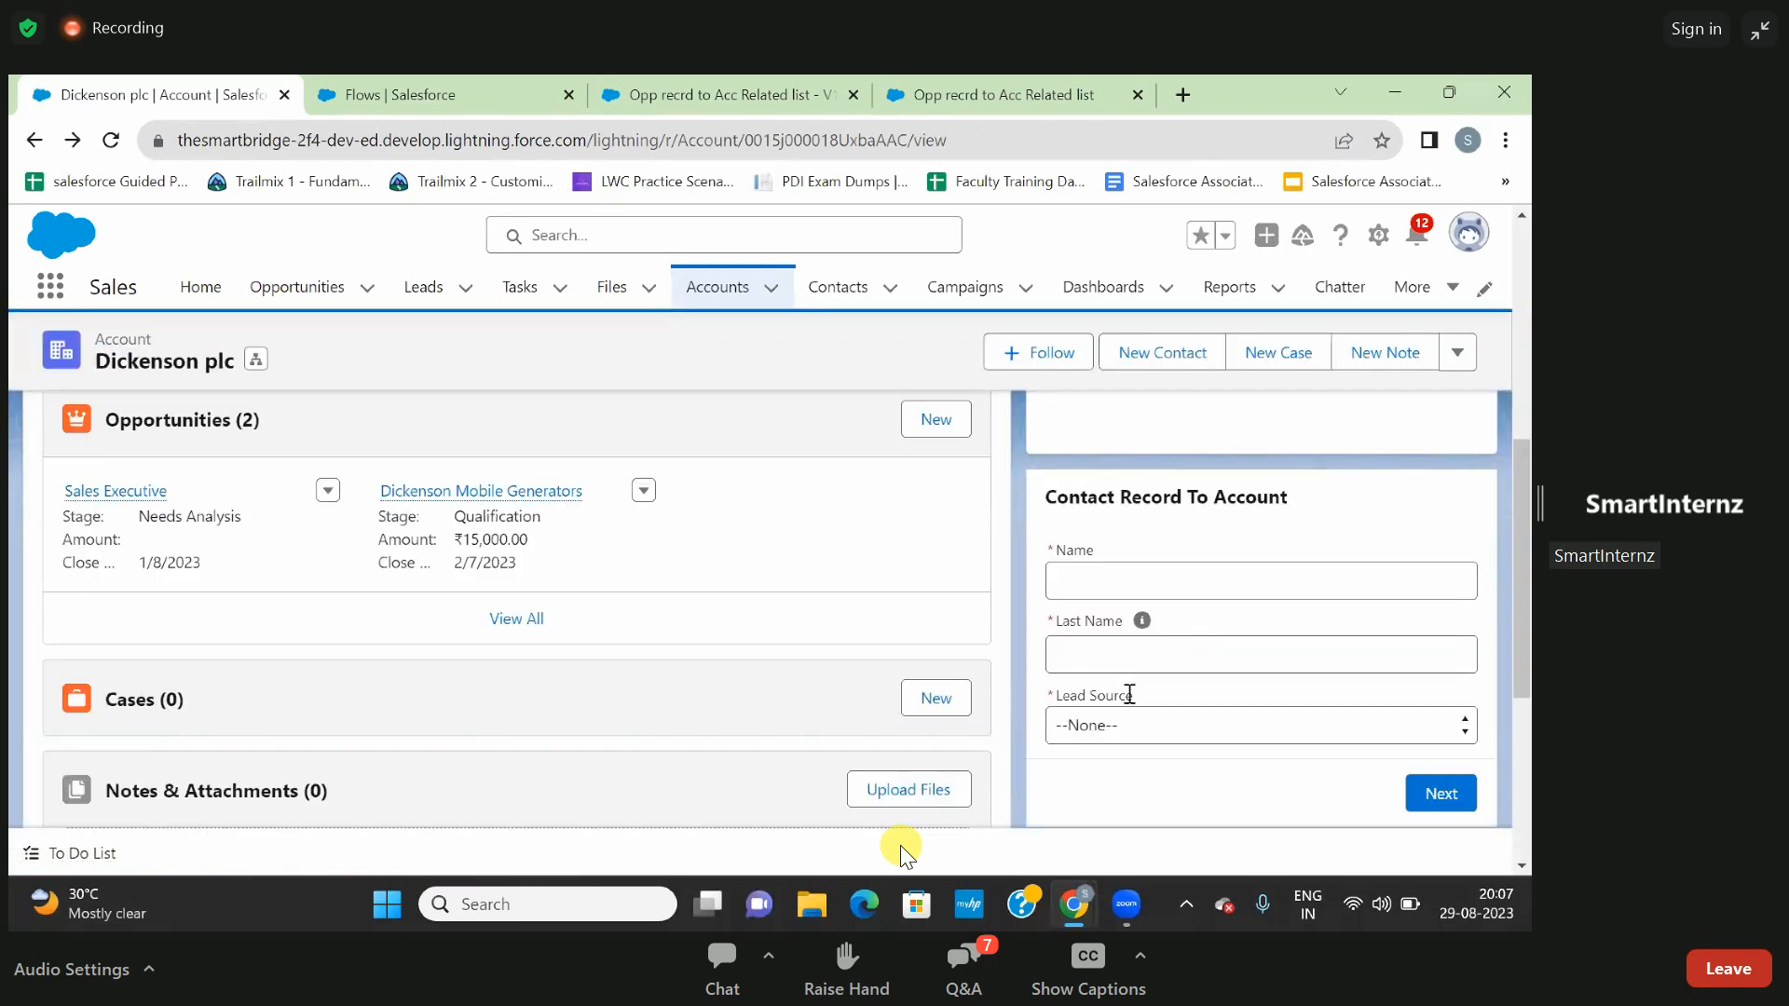
{"action": "scroll", "coordinate": [1129, 694], "scroll_direction": "down", "scroll_amount": 3}
{"action": "scroll", "coordinate": [1129, 694], "scroll_direction": "down", "scroll_amount": 2}
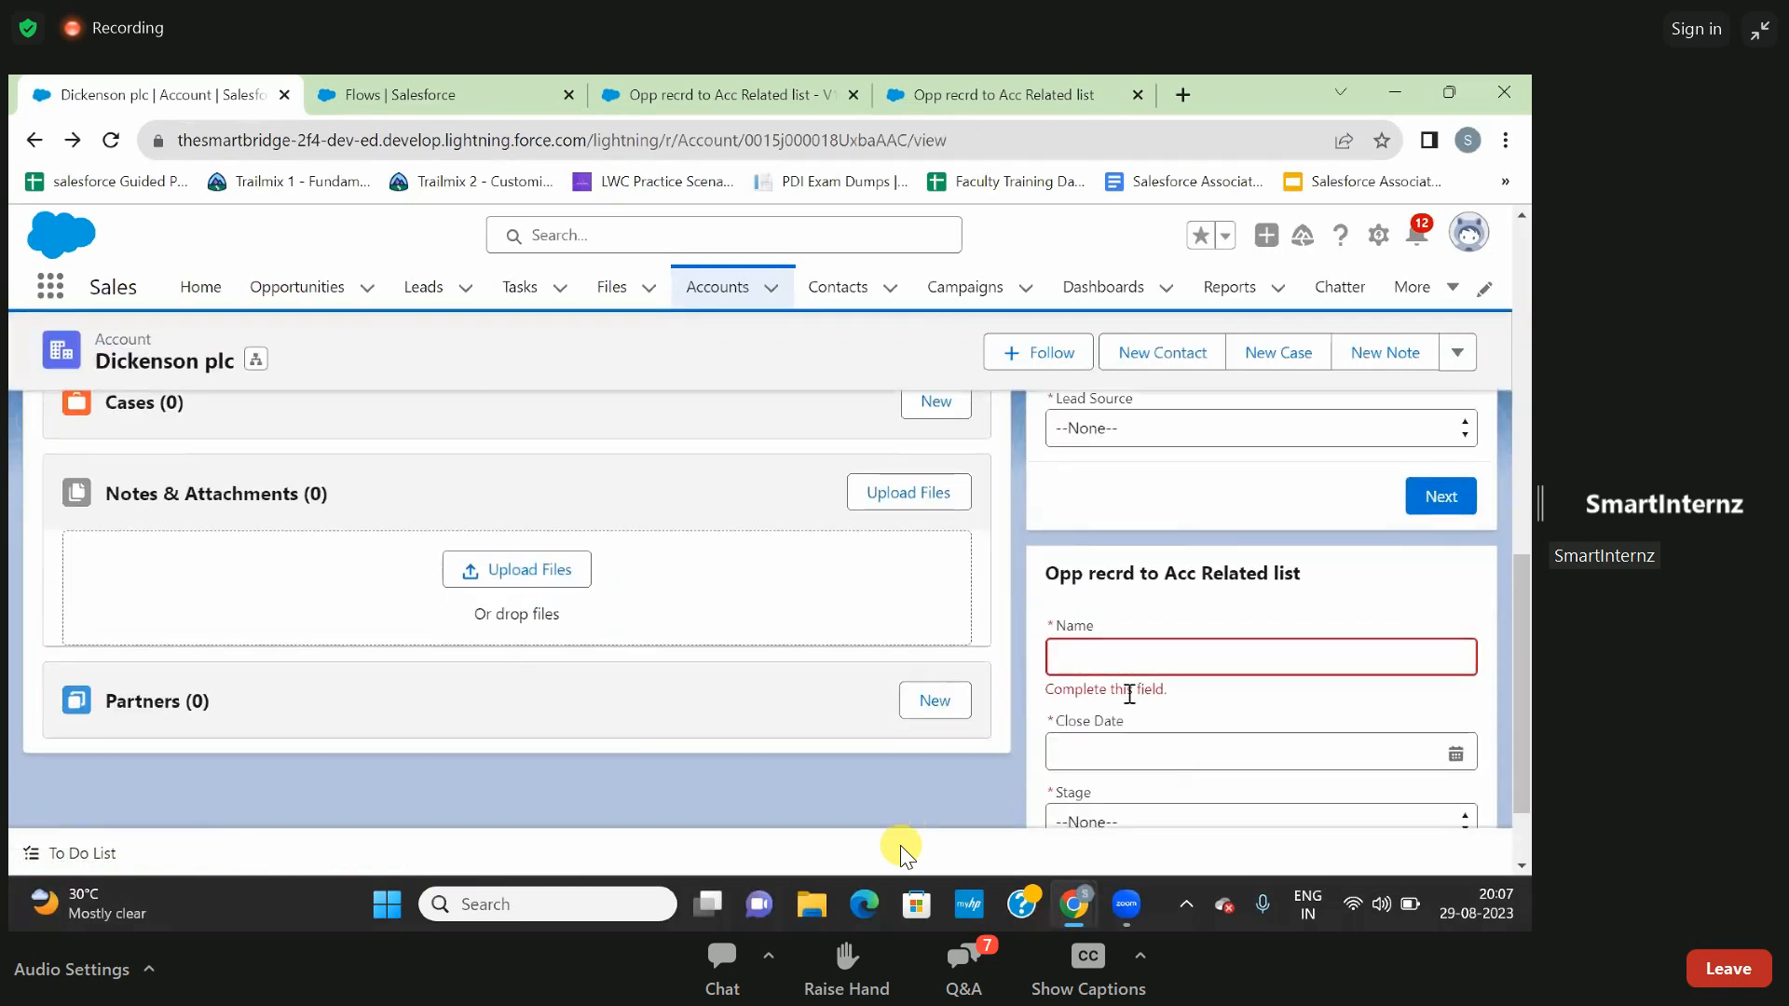
{"action": "scroll", "coordinate": [1130, 694], "scroll_direction": "up", "scroll_amount": 2}
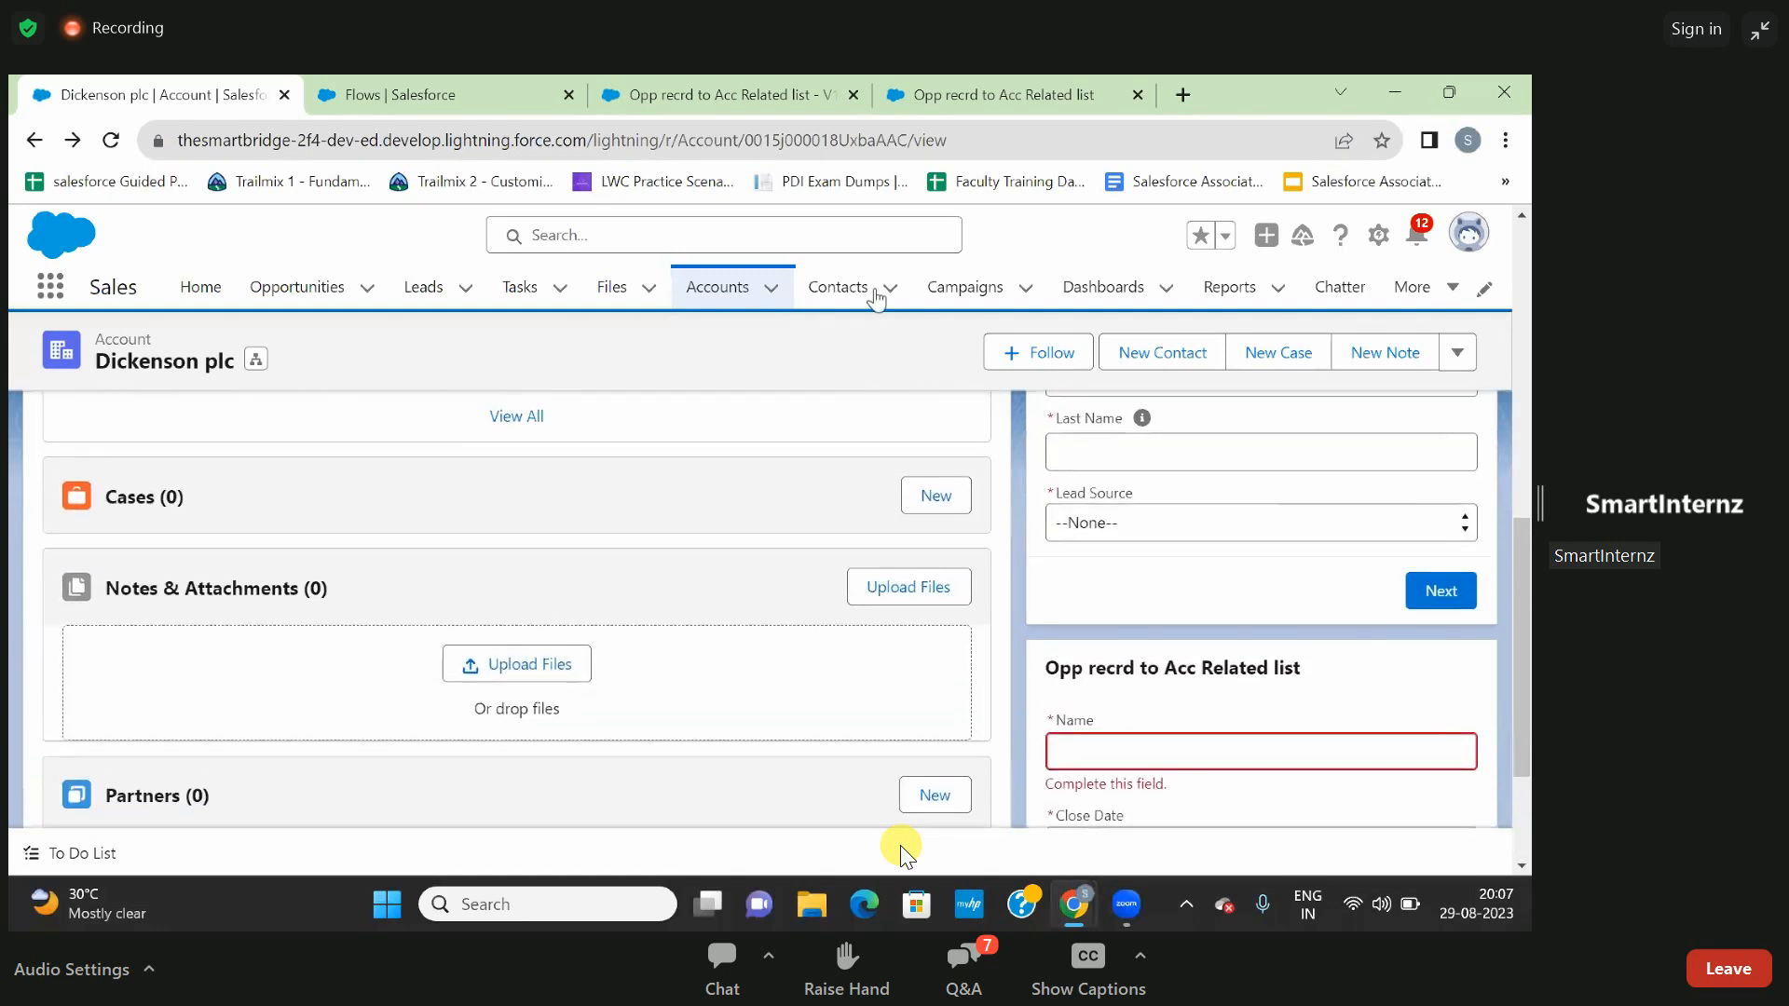
{"action": "left_click", "coordinate": [917, 93]}
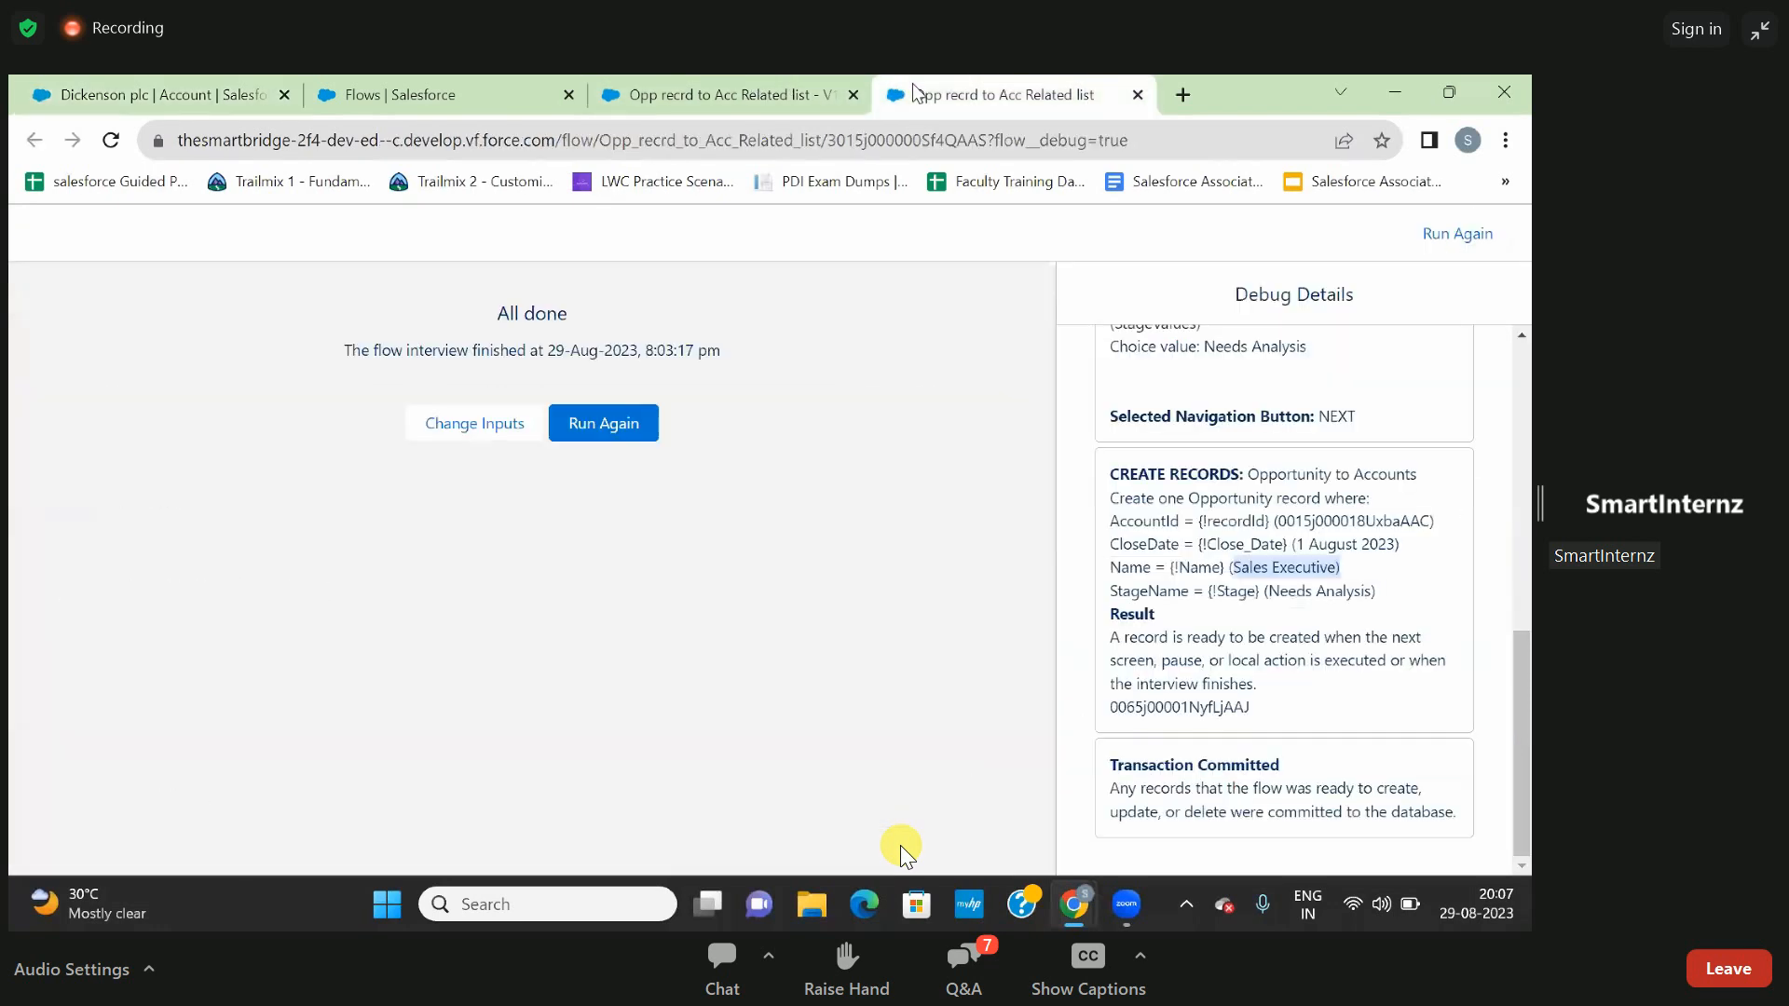
{"action": "left_click", "coordinate": [762, 88]}
{"action": "left_click", "coordinate": [514, 93]}
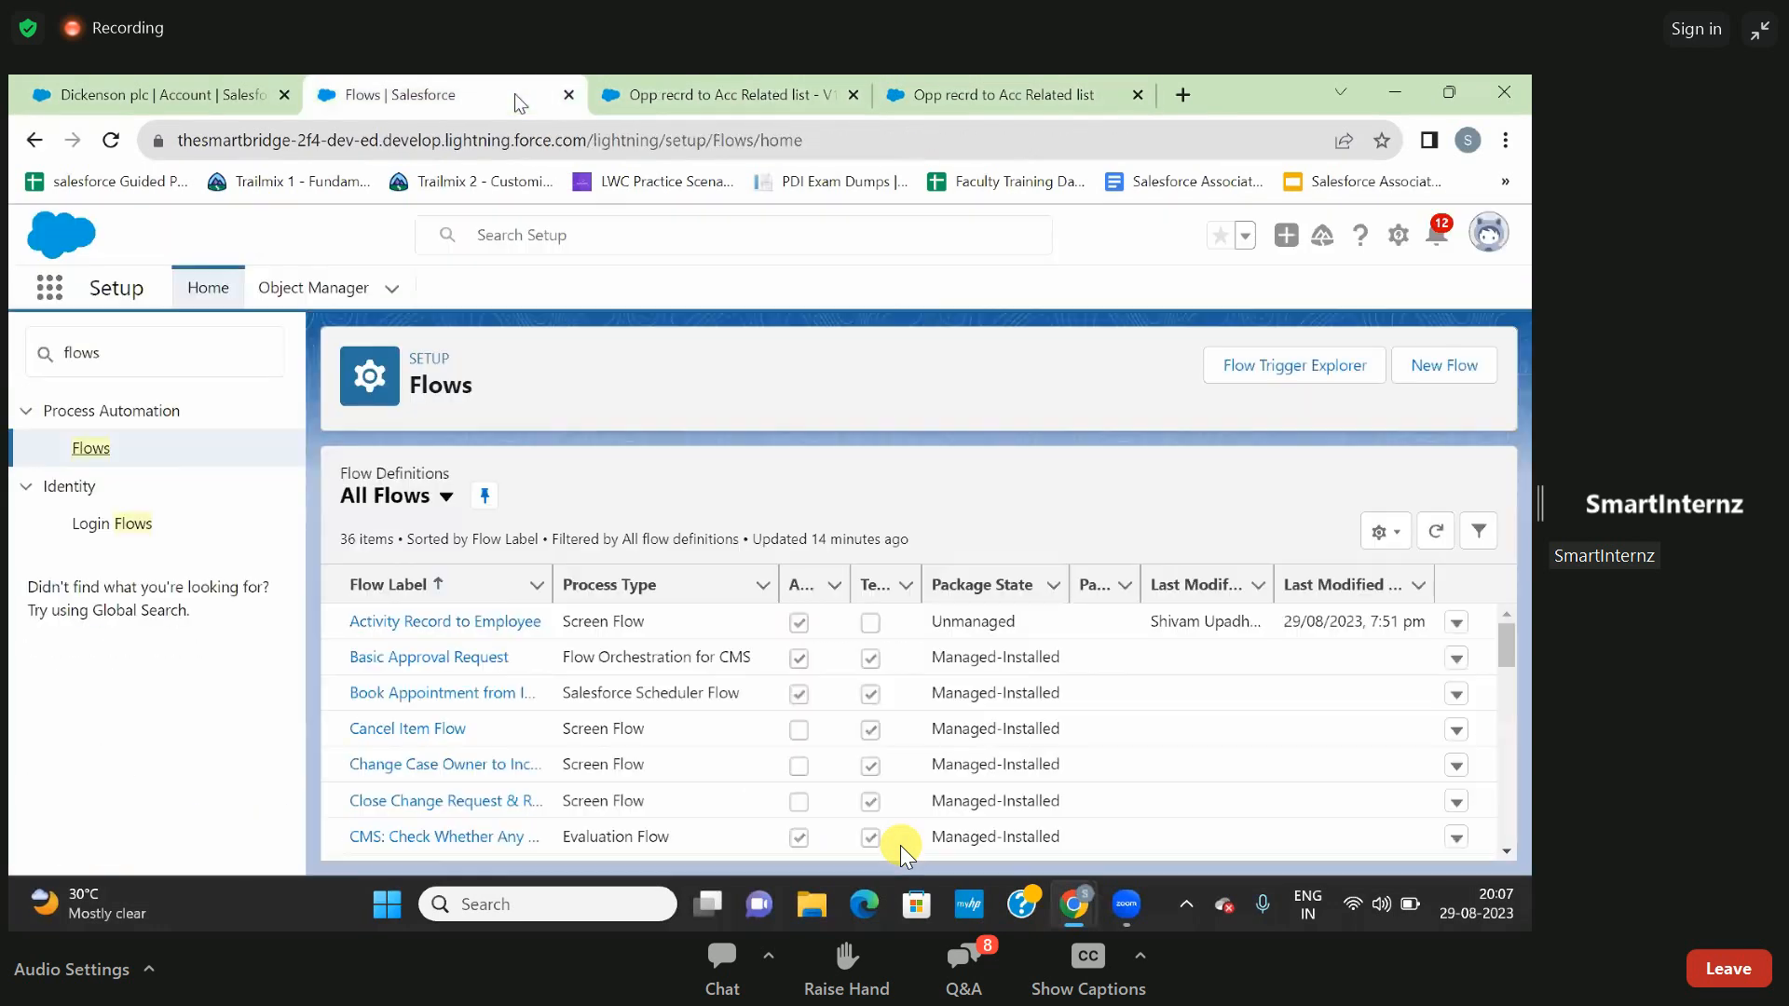
{"action": "left_click", "coordinate": [203, 89]}
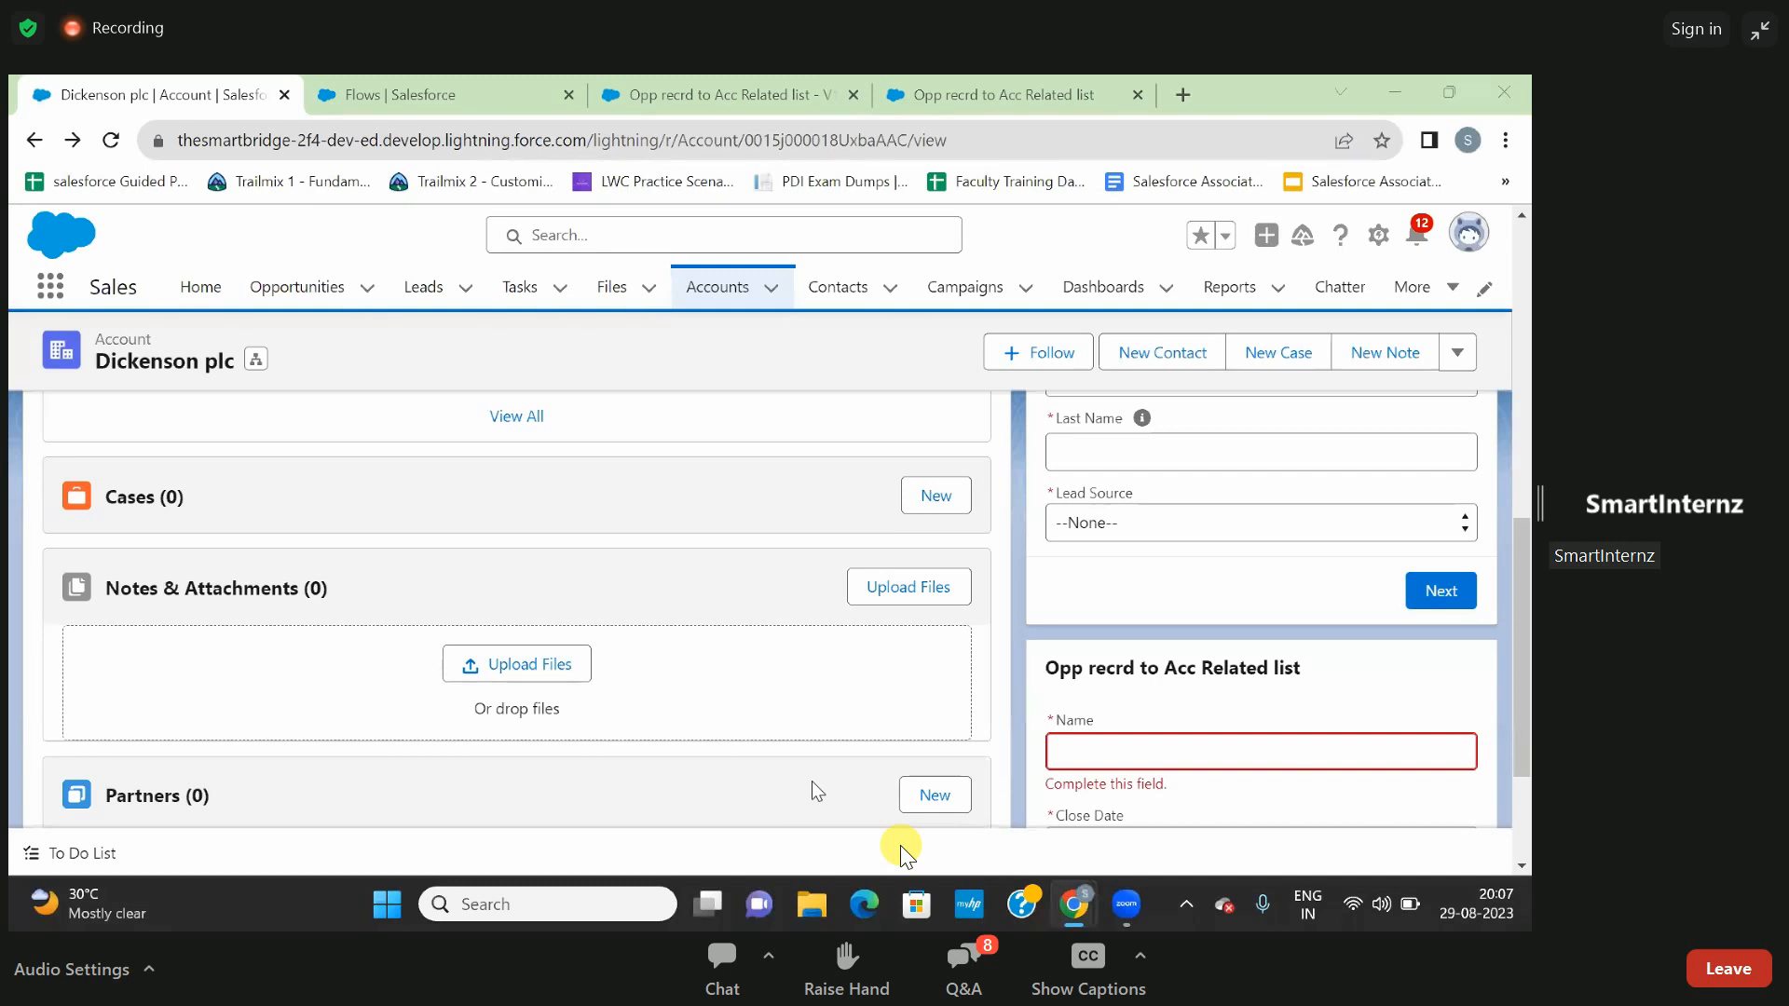
- Switch to Zoom's Question and Answer window, send the question "please send me mail", and close the window
{"action": "left_click", "coordinate": [991, 978]}
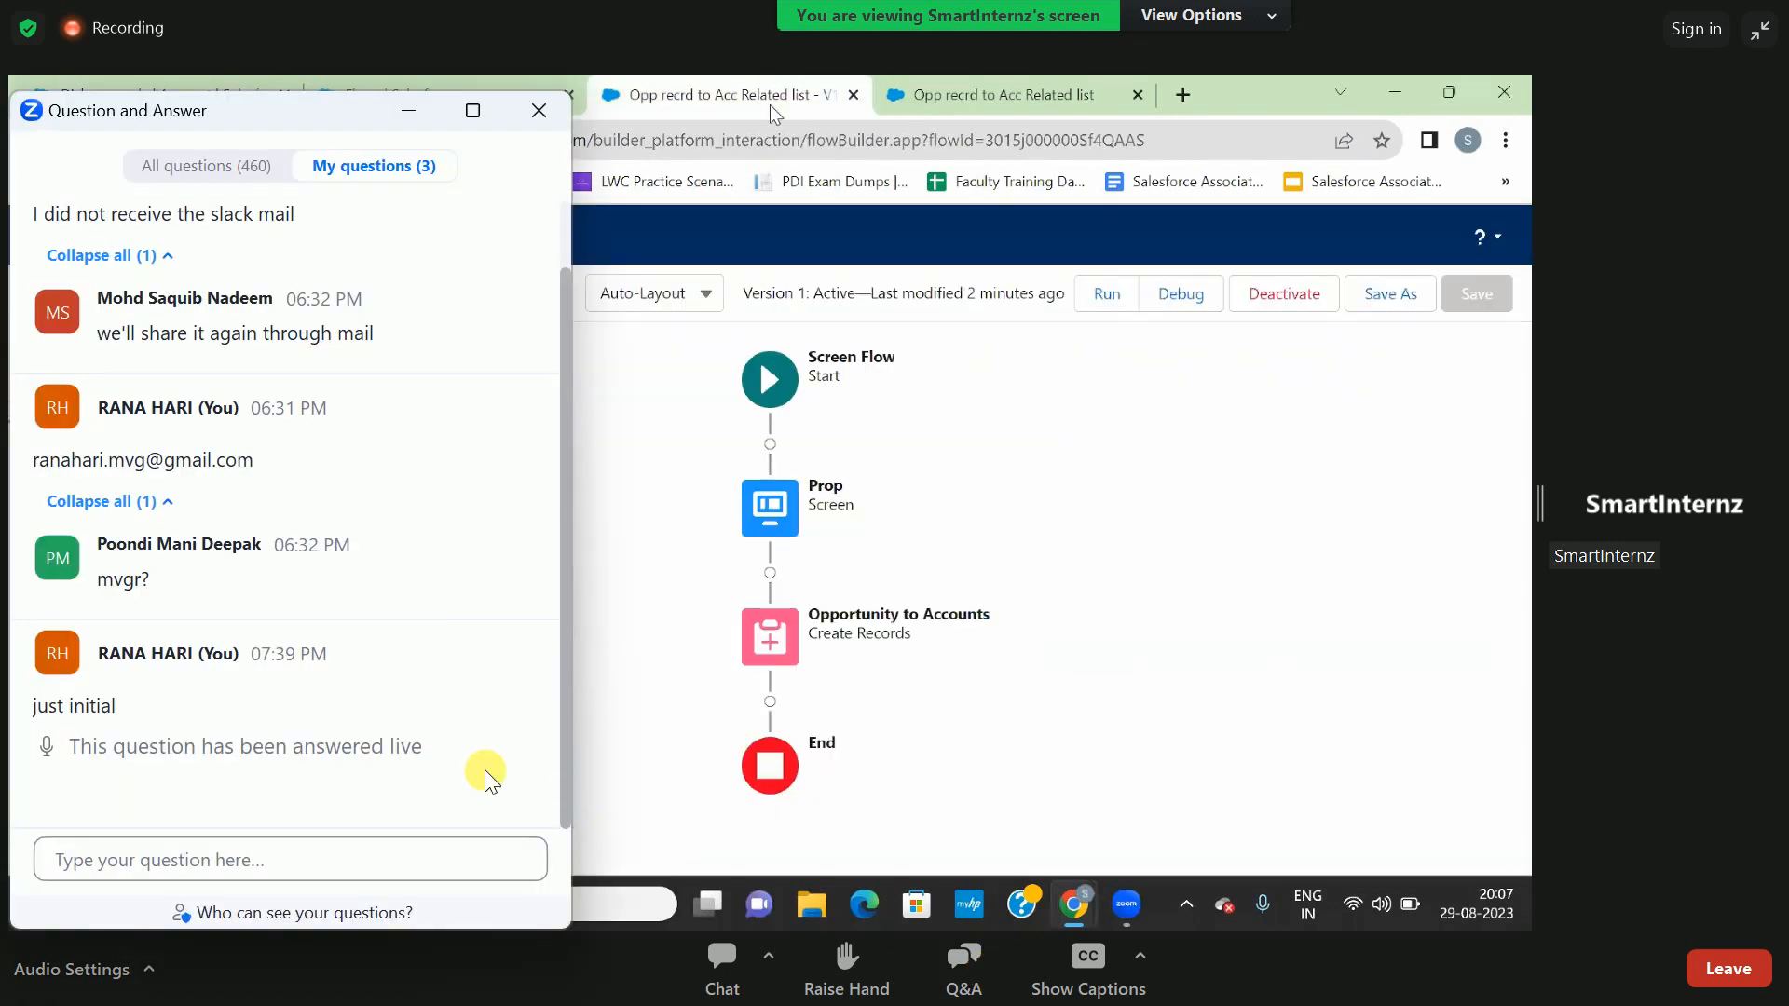
{"action": "left_click", "coordinate": [240, 857]}
{"action": "type", "text": "pl"}
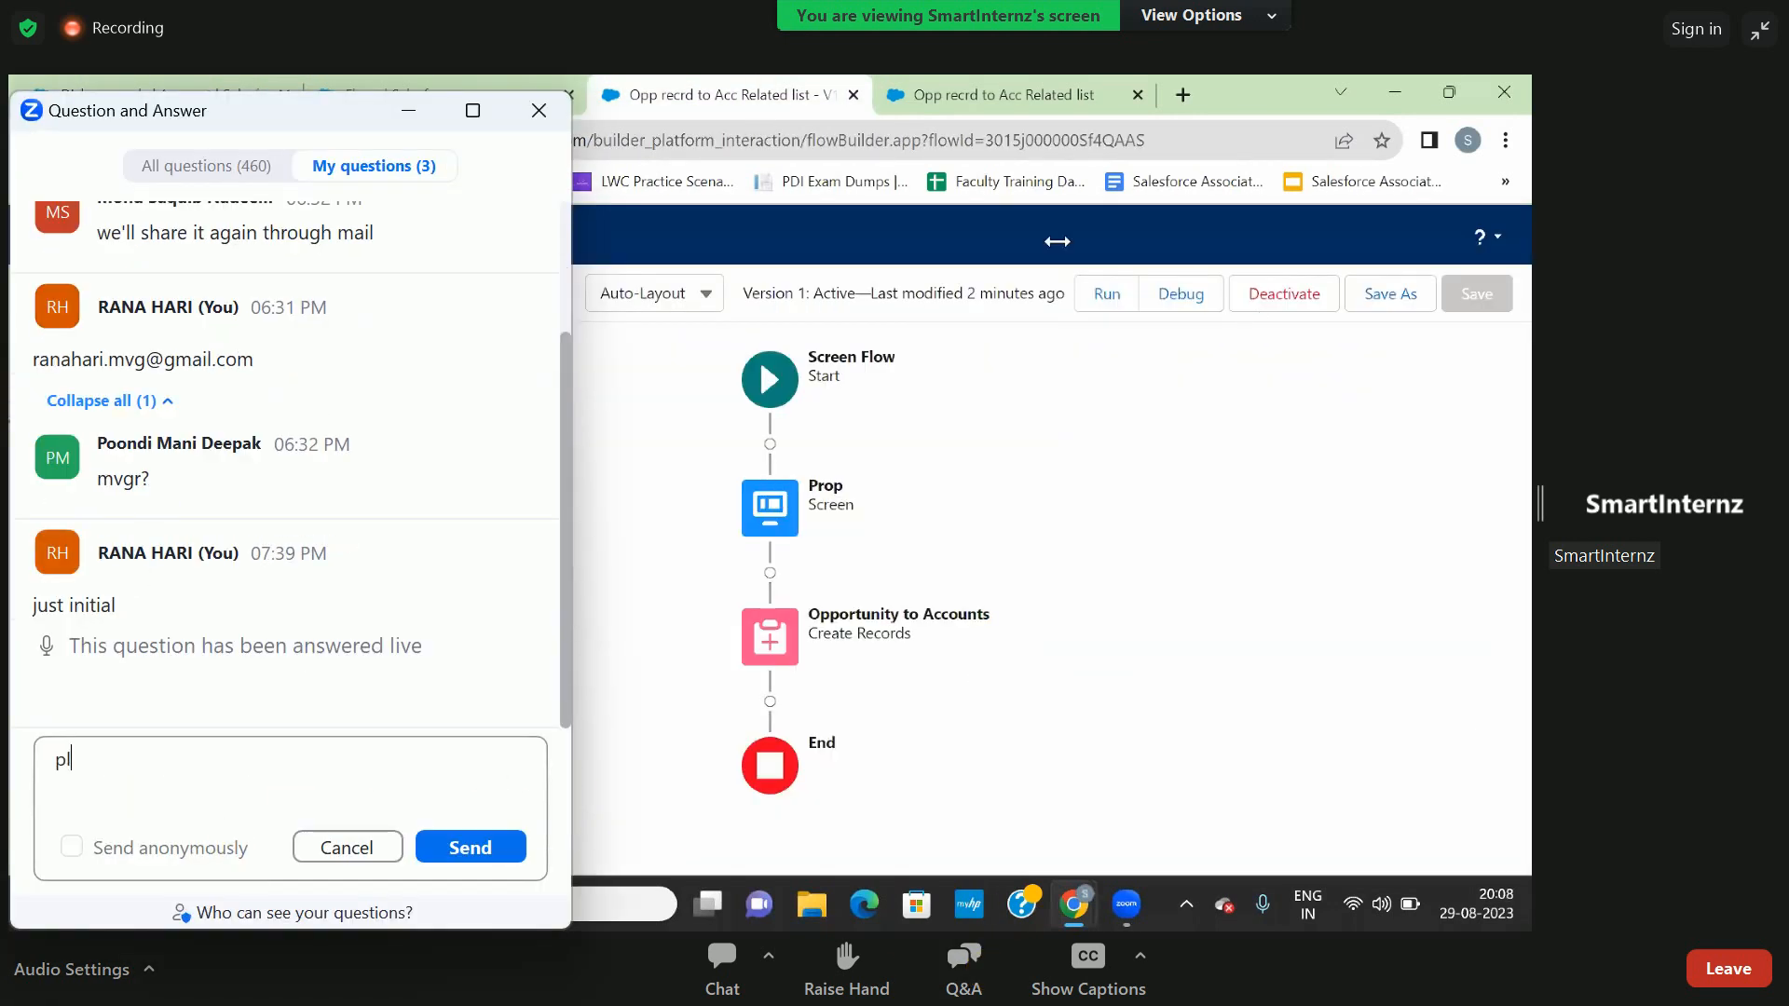
{"action": "type", "text": "ease "}
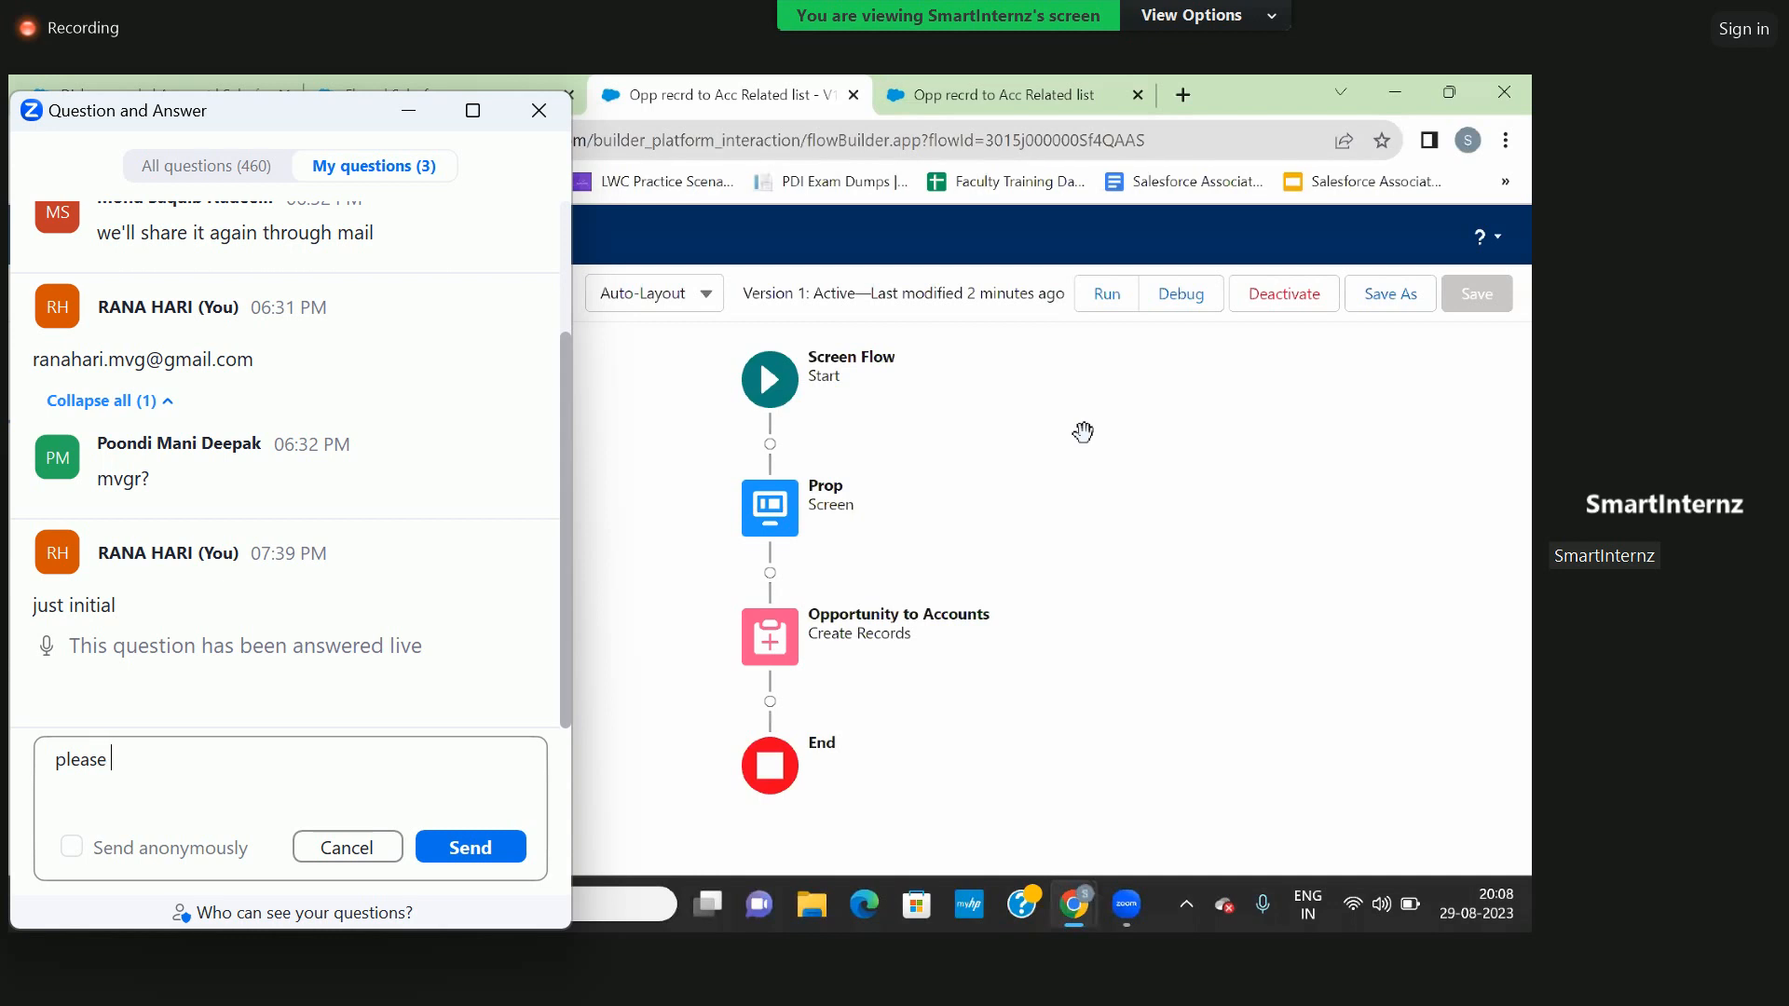
{"action": "type", "text": "send m"}
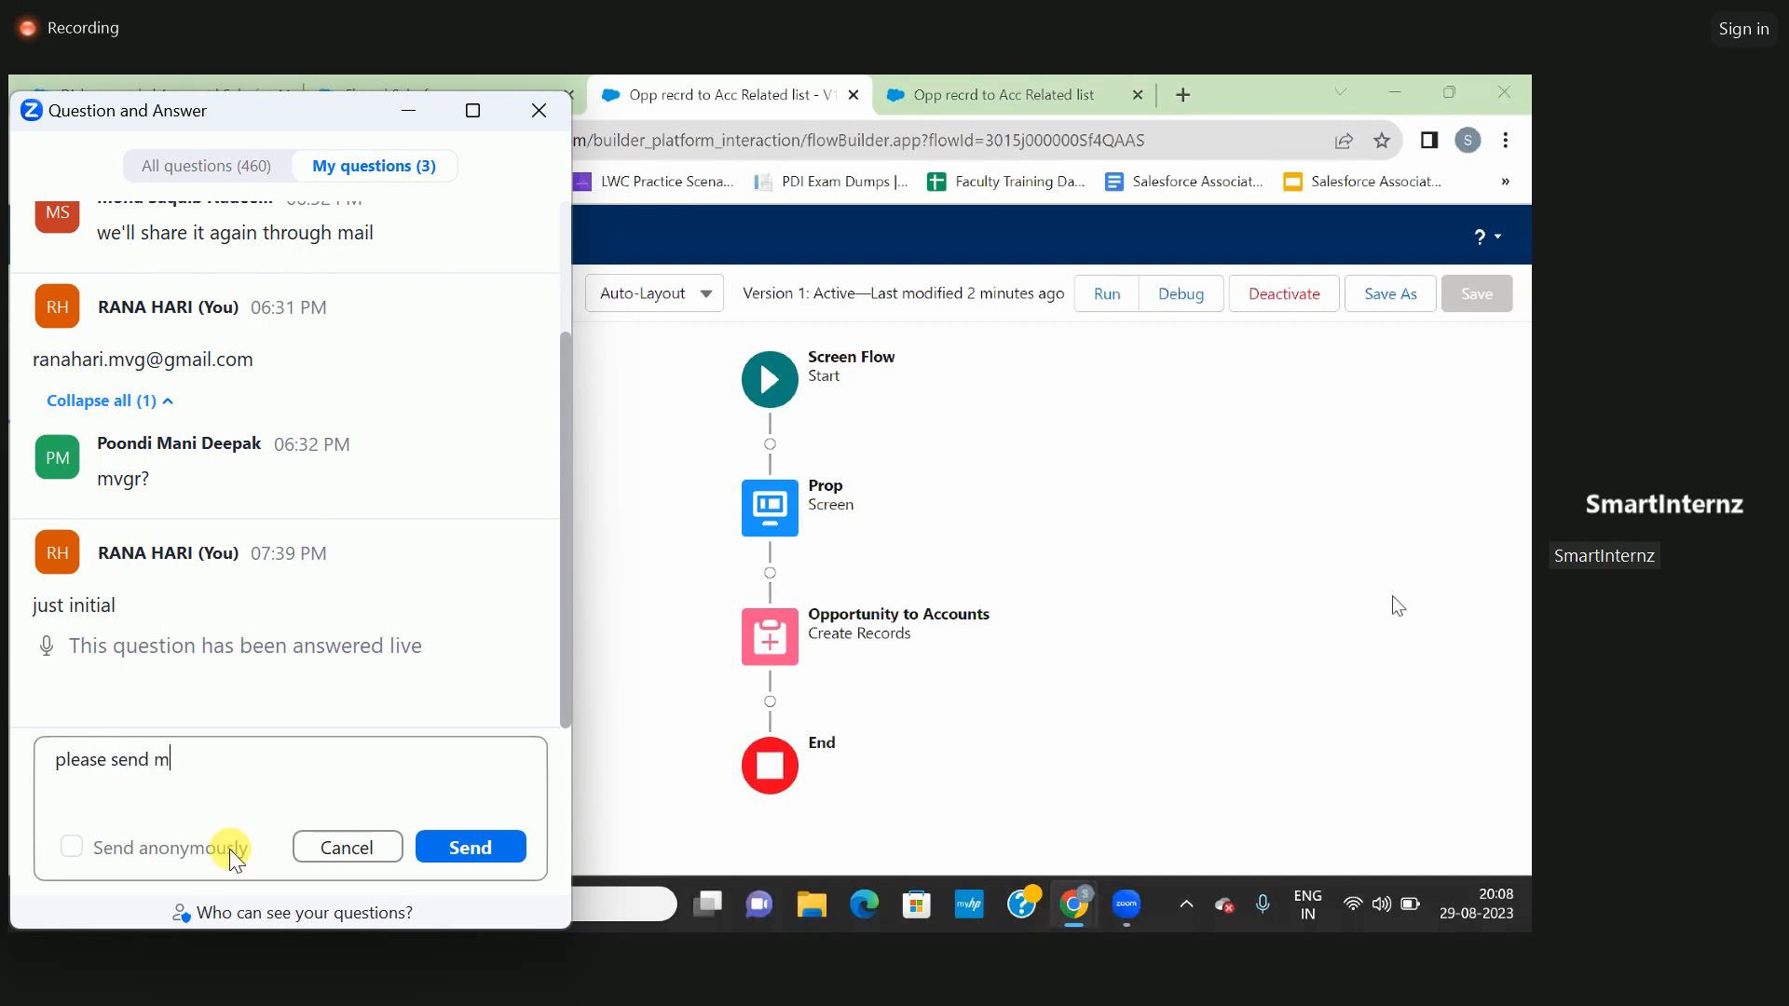
{"action": "type", "text": "e mail"}
{"action": "left_click", "coordinate": [449, 848]}
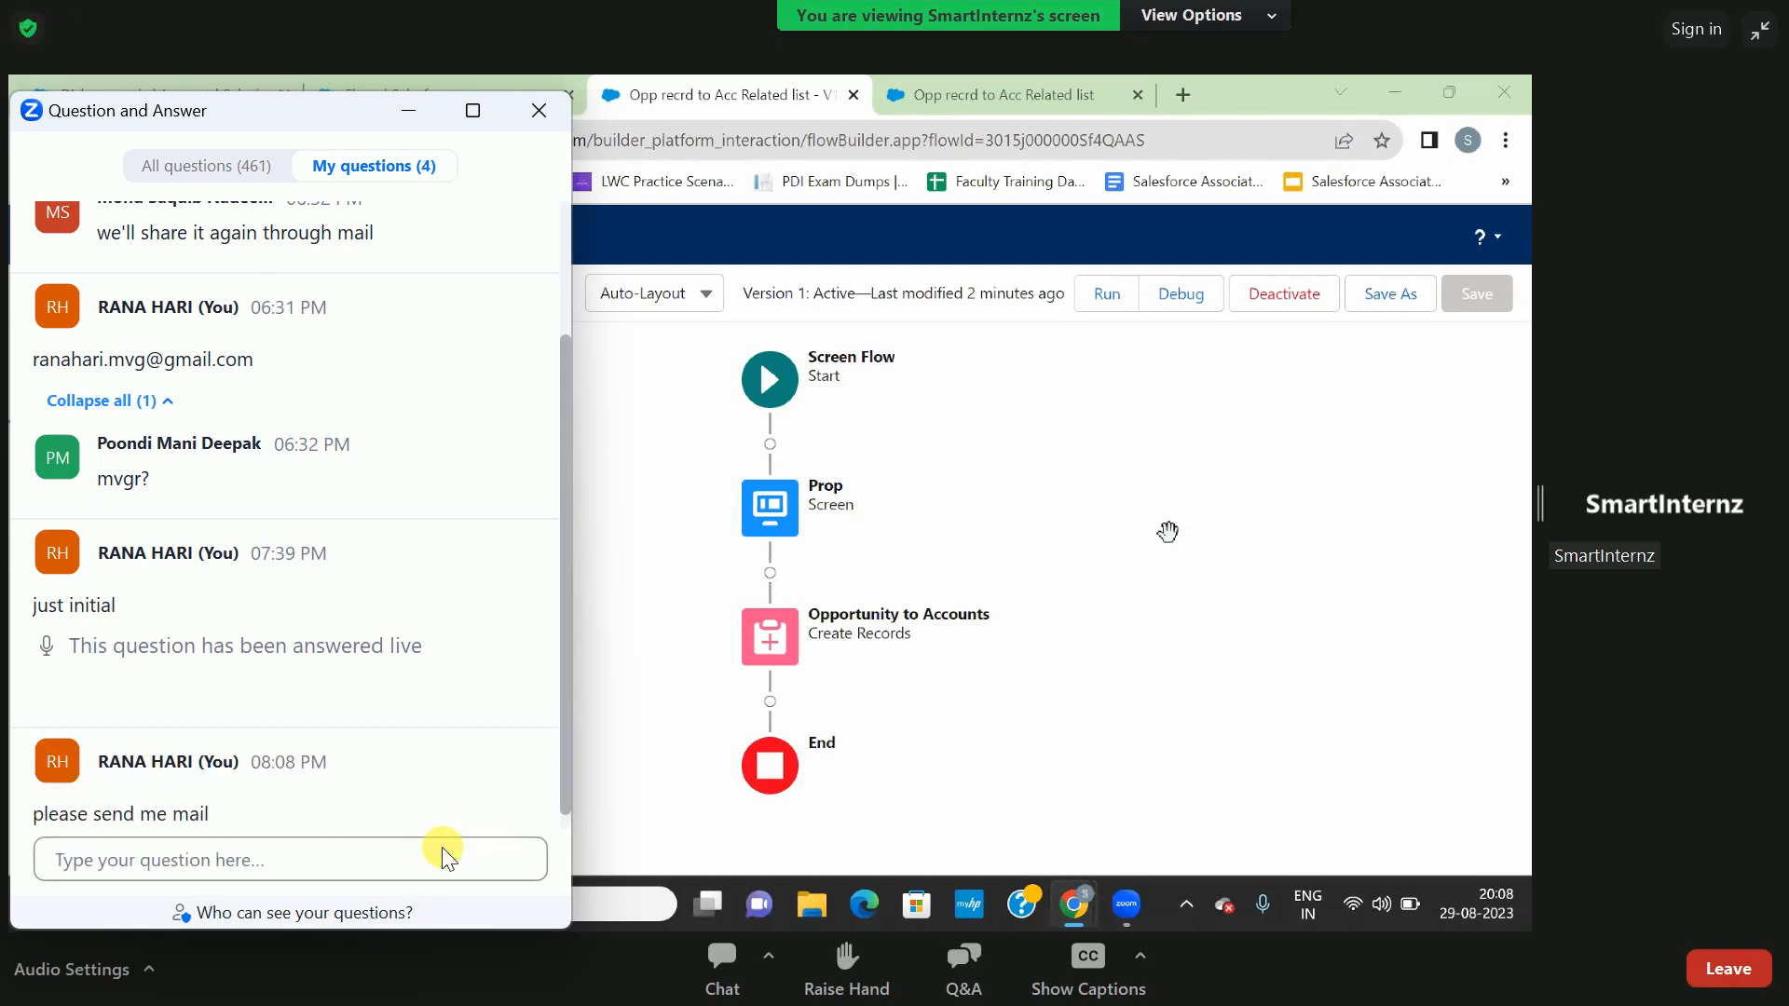
{"action": "left_click", "coordinate": [528, 121]}
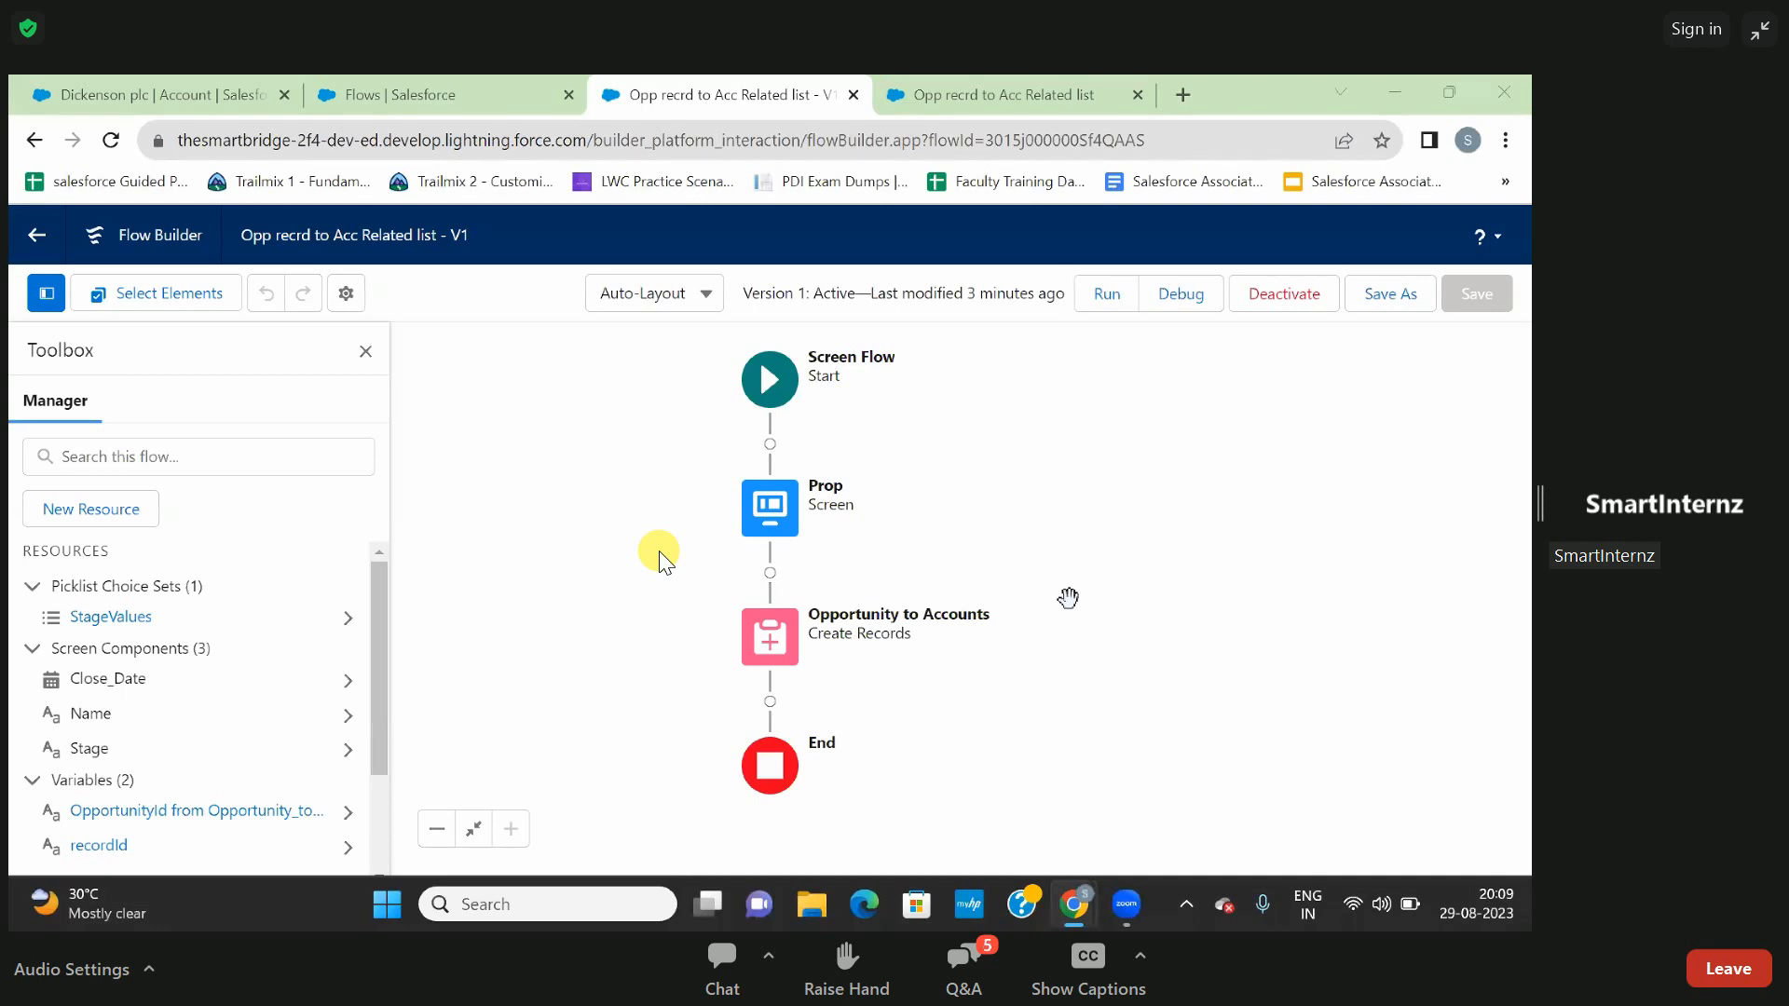
- Reopen Zoom's Question and Answer window, check for a reply to the mail request, and close it
{"action": "left_click", "coordinate": [976, 952]}
{"action": "left_click", "coordinate": [368, 861]}
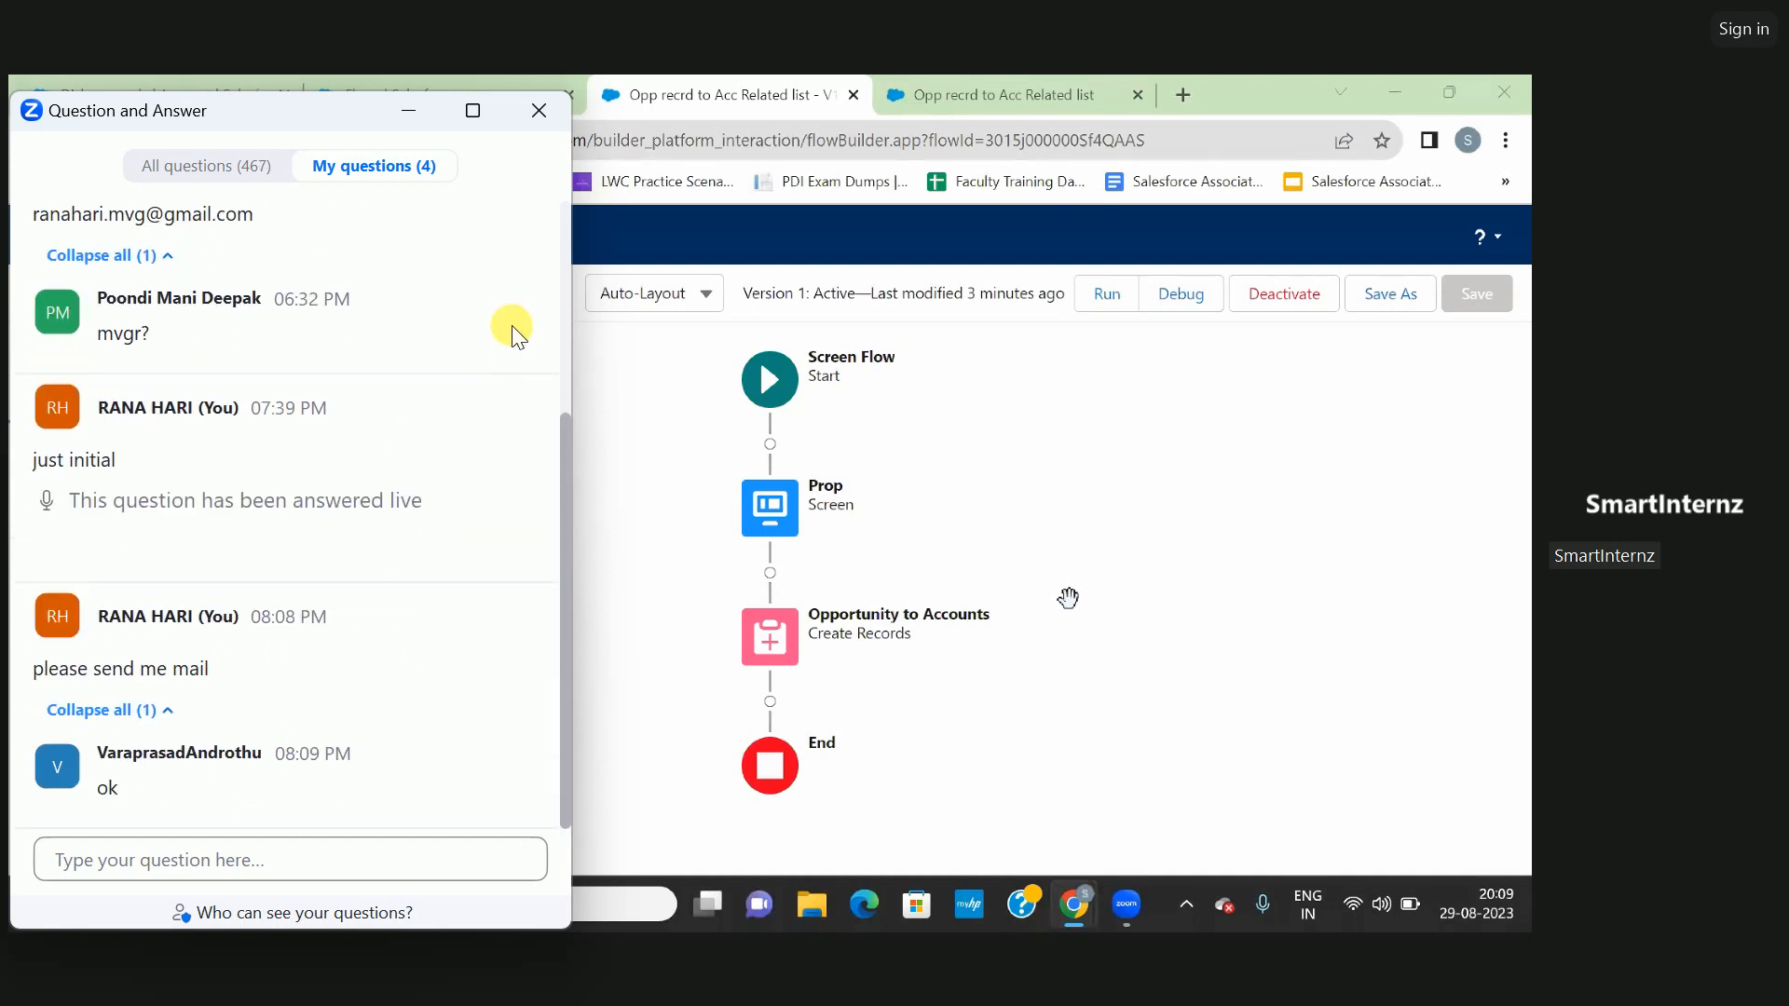
{"action": "left_click", "coordinate": [537, 126]}
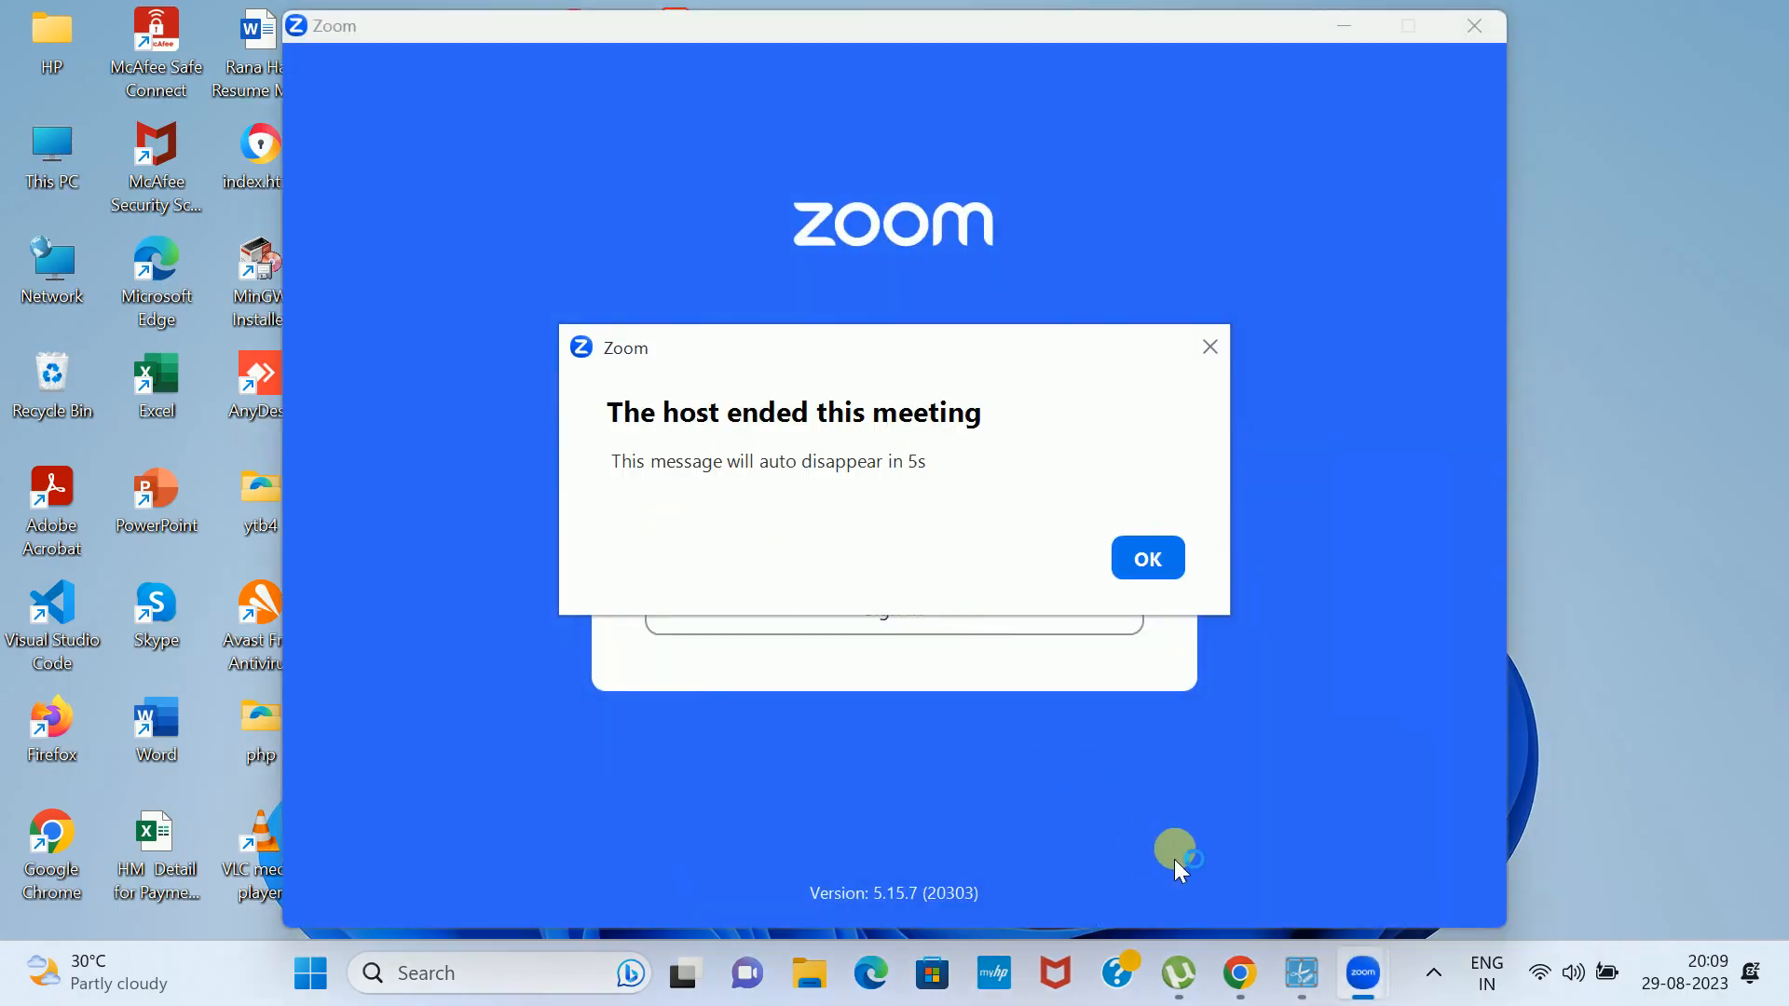
{"action": "left_click", "coordinate": [1306, 988]}
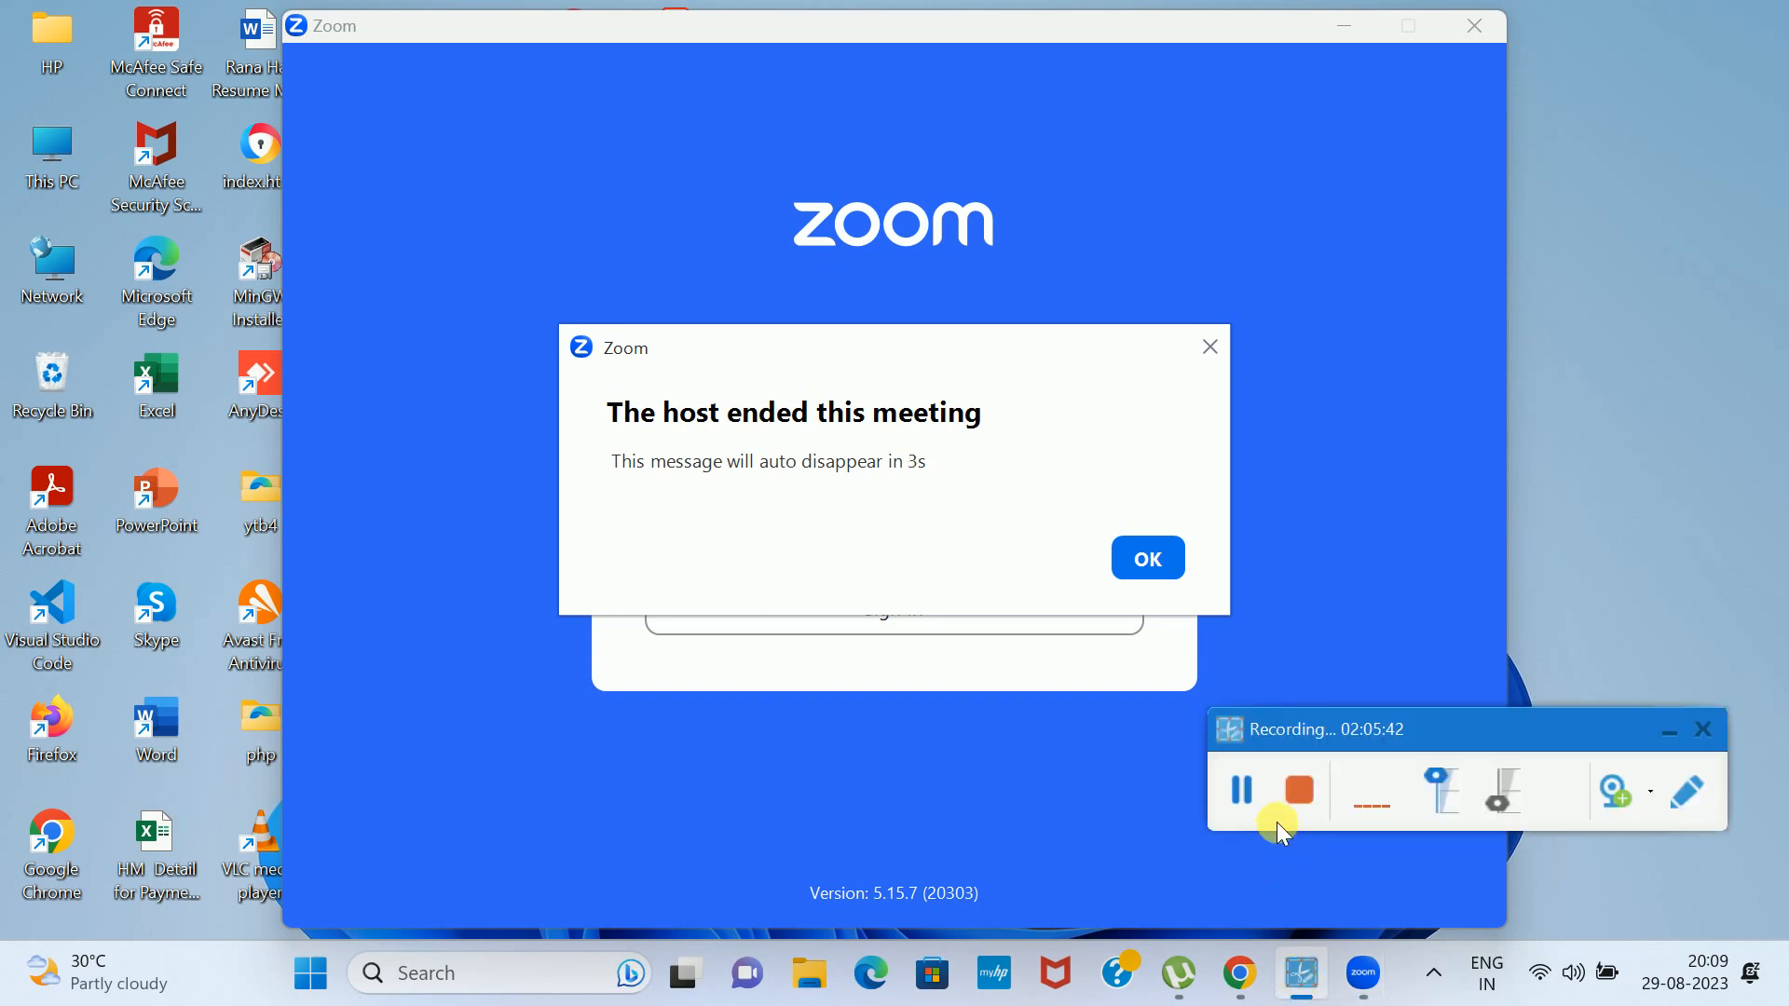